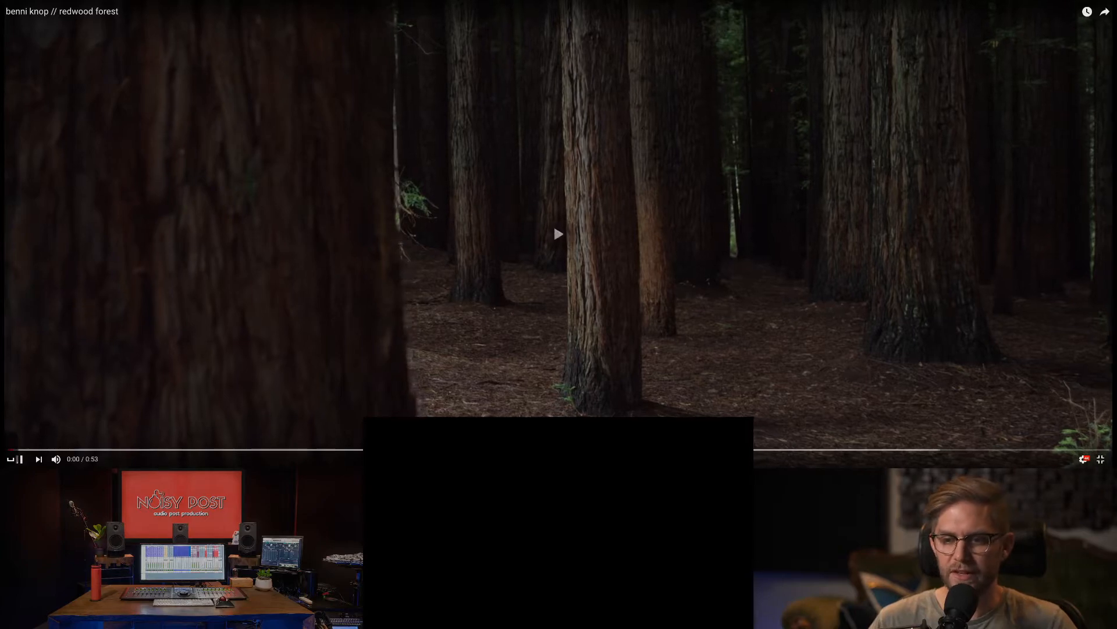
# Step: Watch the redwood forest video in full screen and close its browser tab
pyautogui.press('Up')
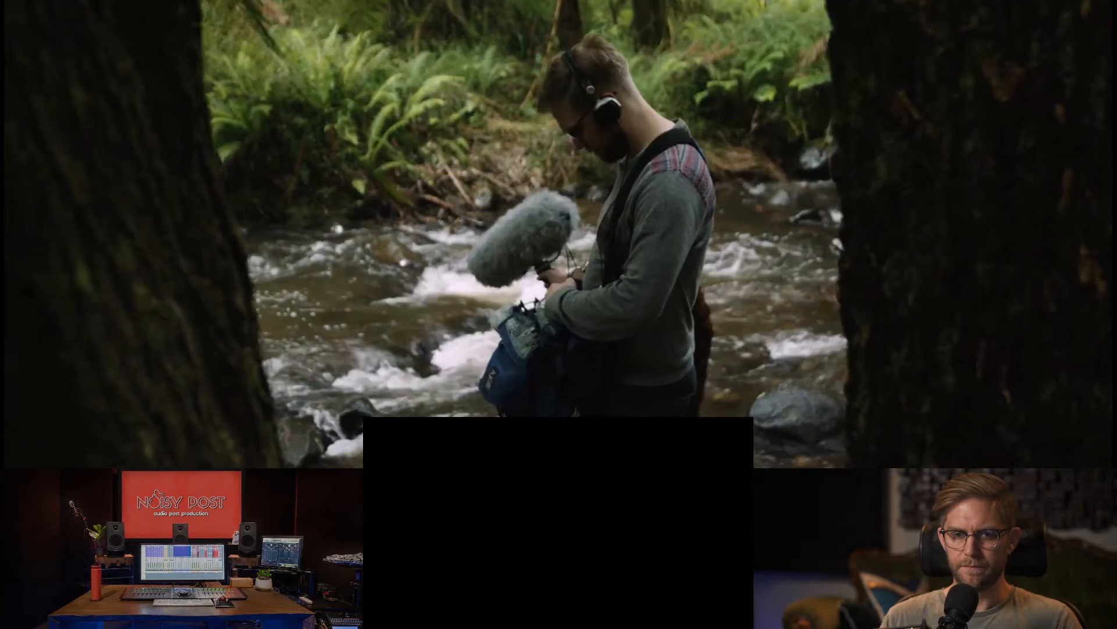
pyautogui.moveTo(684, 350)
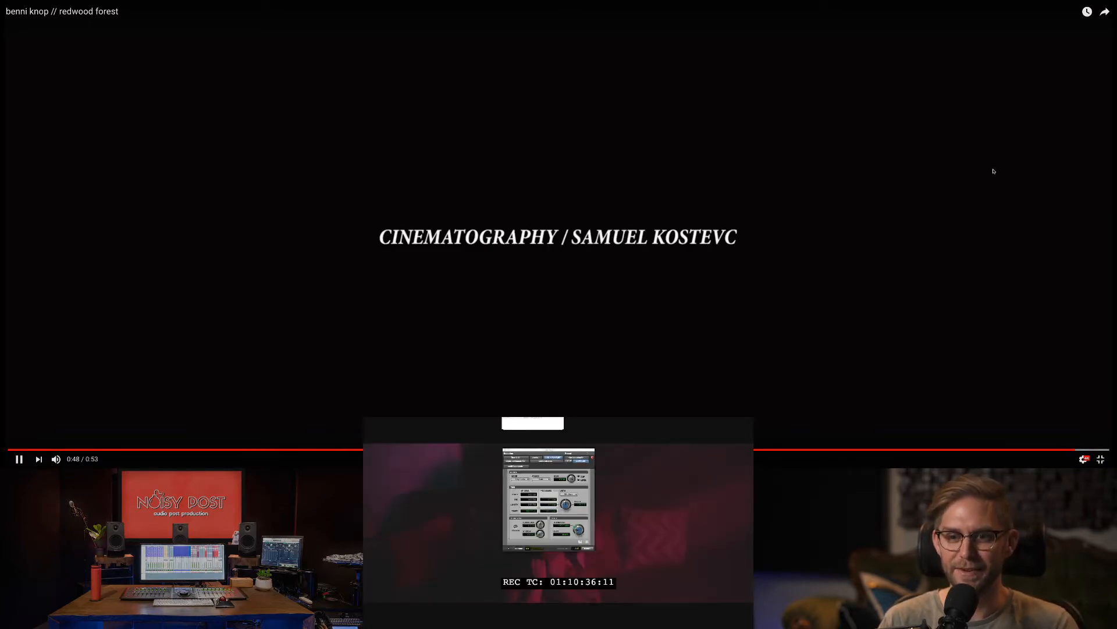
pyautogui.press('Escape')
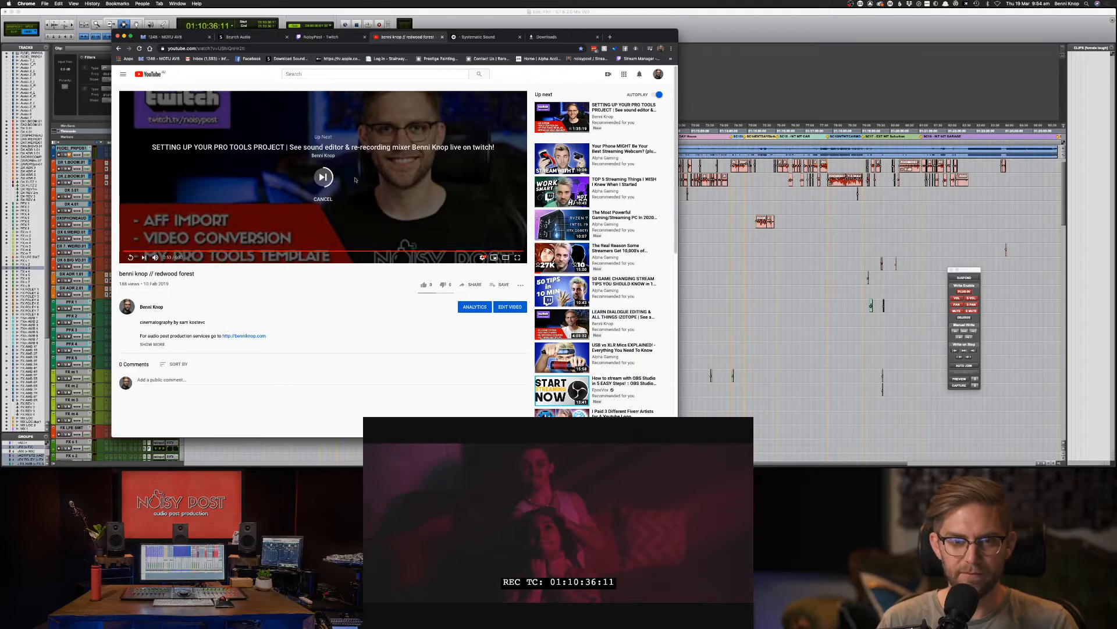
pyautogui.press('super+w')
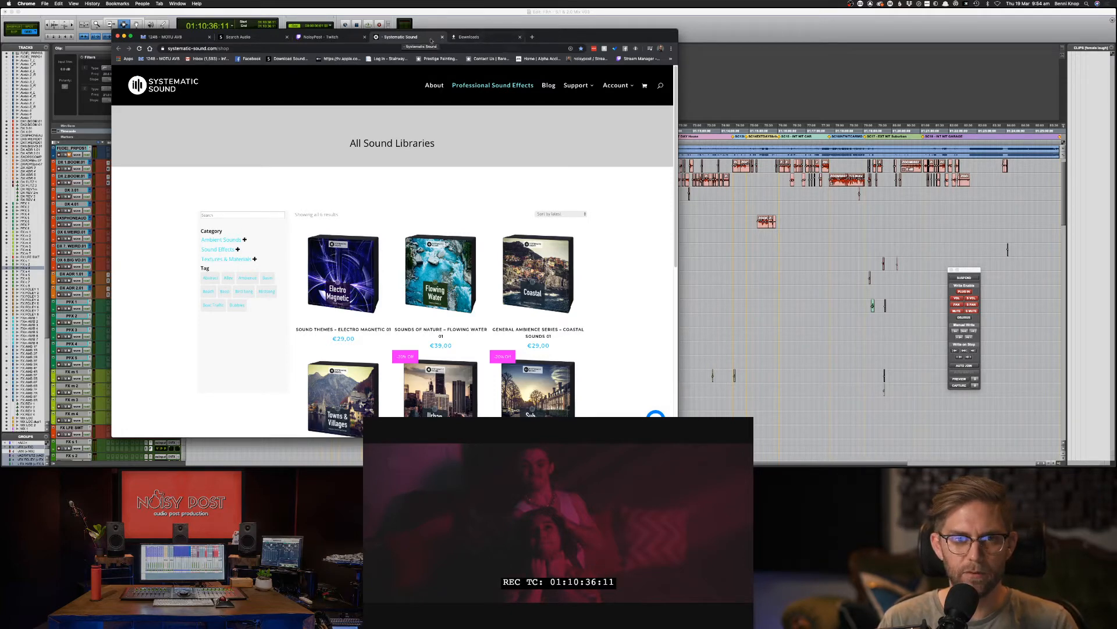
# Step: Check the sound library downloads in the browser and switch to the Pro Tools session
pyautogui.click(476, 37)
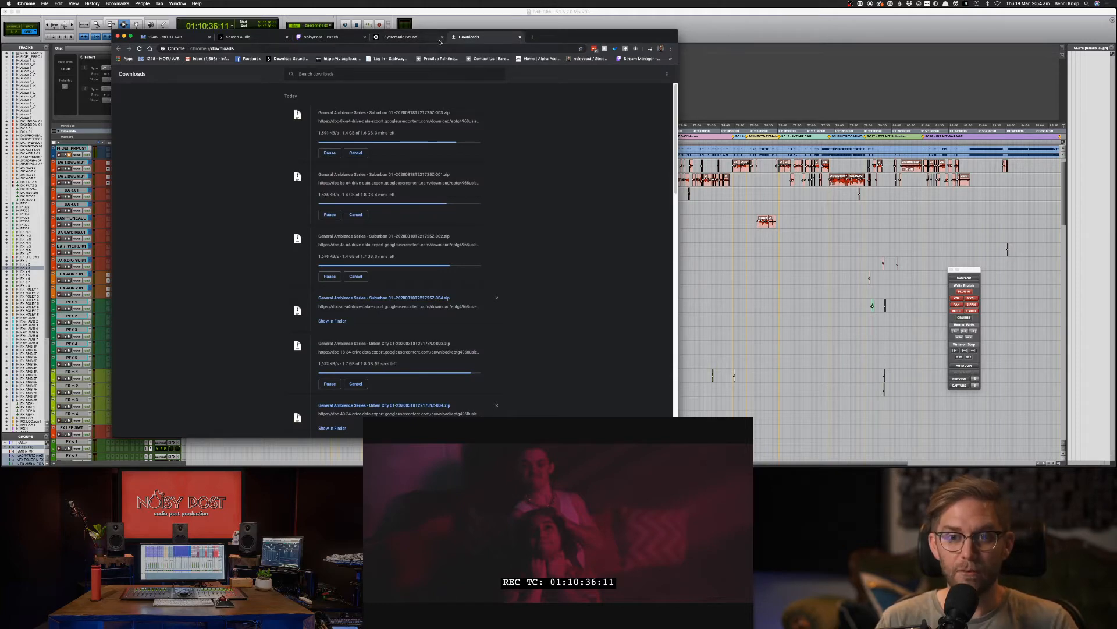
pyautogui.click(412, 37)
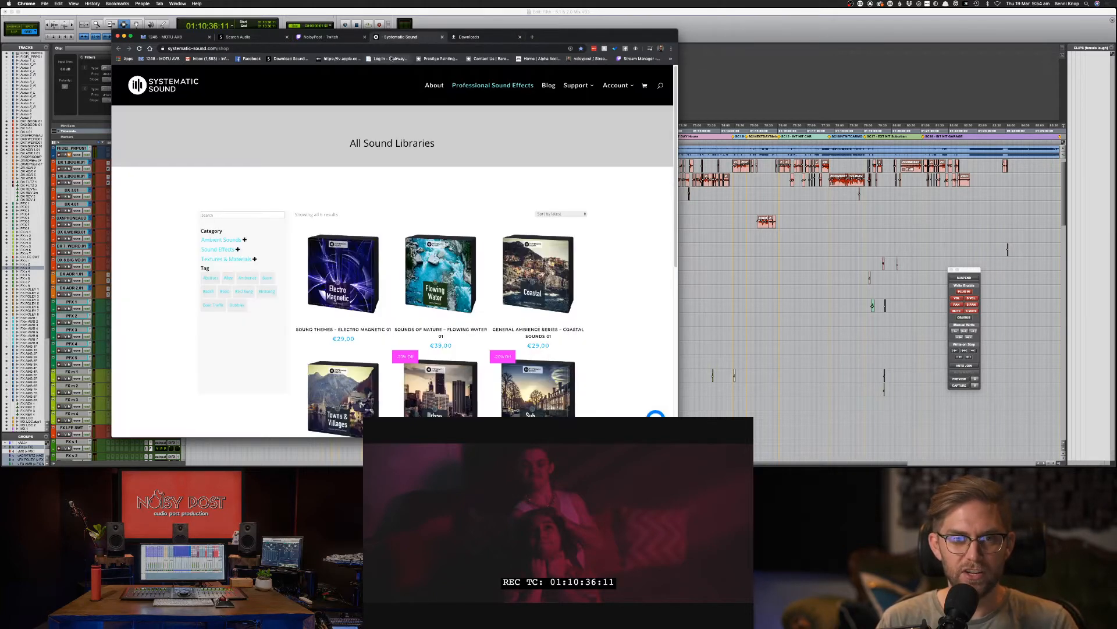
pyautogui.click(544, 18)
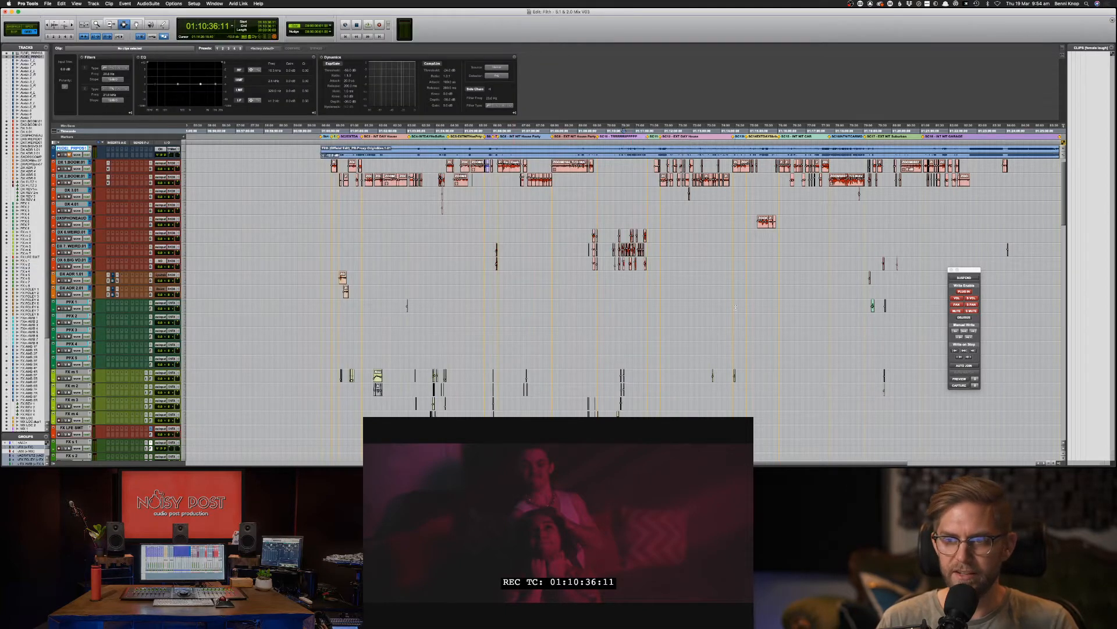
# Step: Move the floating fader window off the timeline to the clip list area of the edit window
pyautogui.hscroll(1, 890, 306)
pyautogui.hscroll(10, 889, 306)
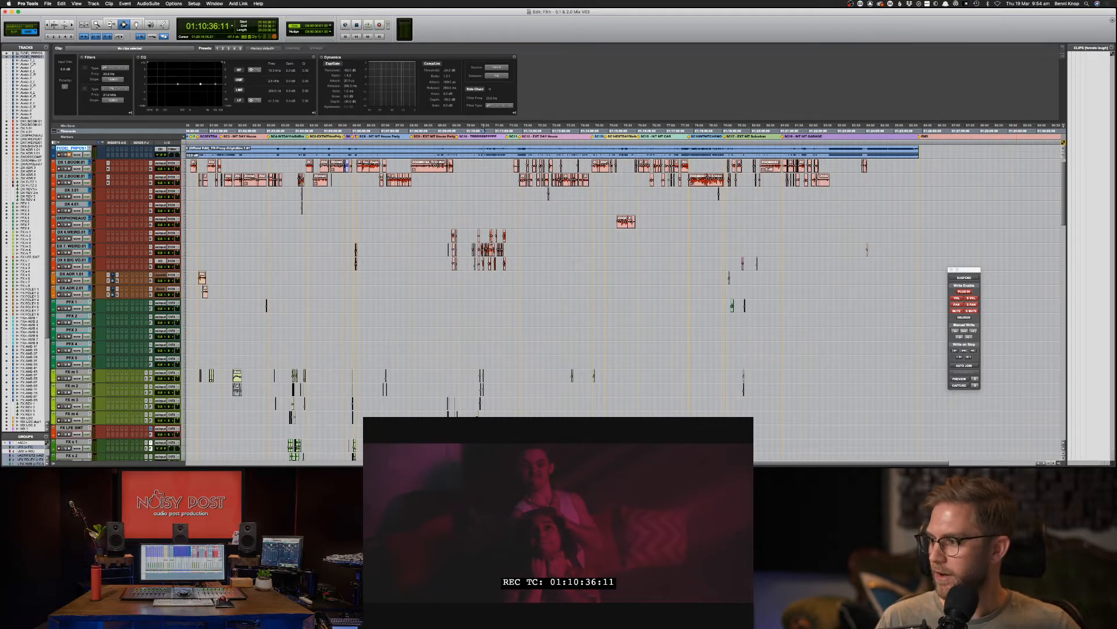
pyautogui.moveTo(1018, 138); pyautogui.dragTo(1089, 144)
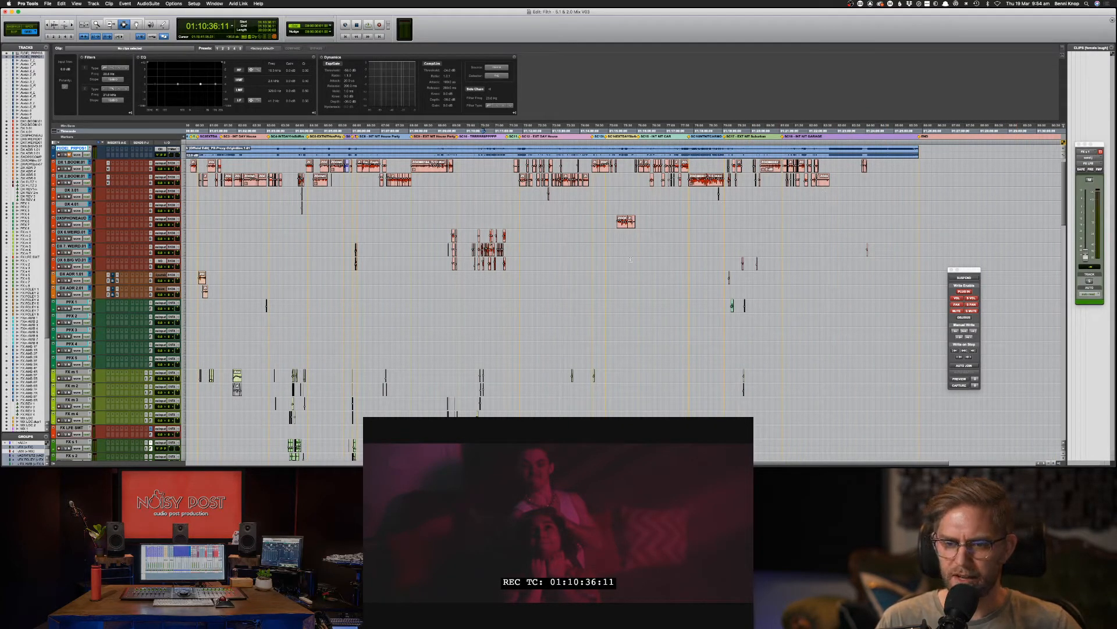
# Step: Audition the FX tracks briefly from about 01:10:07 and zoom in on the FX clips around that point
pyautogui.hscroll(20, 632, 266)
pyautogui.scroll(-15, 629, 271)
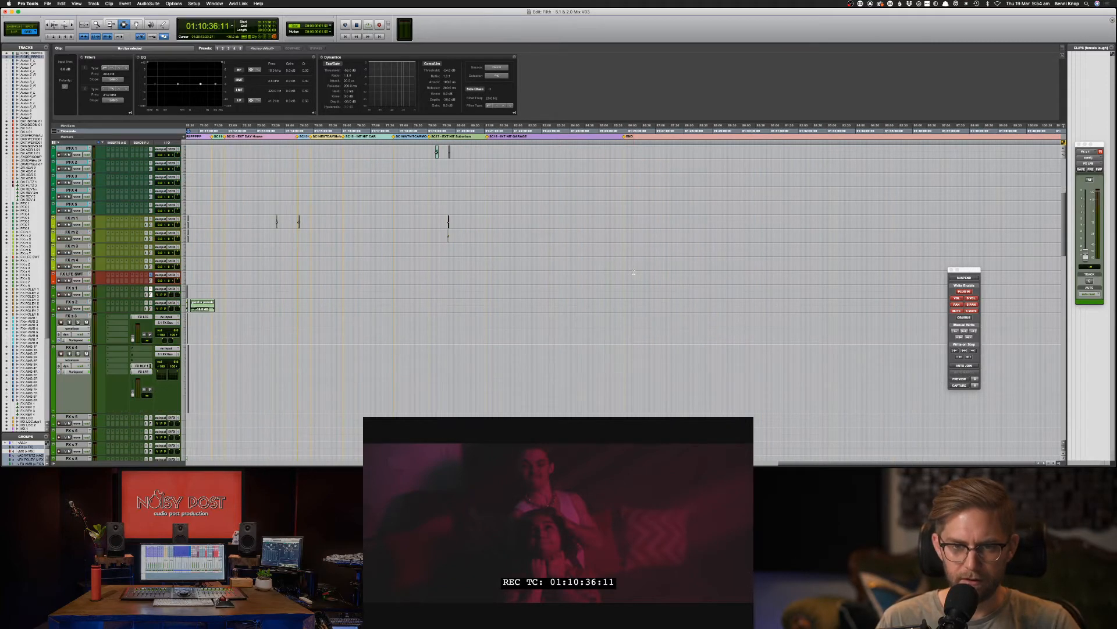
pyautogui.hscroll(-13, 594, 267)
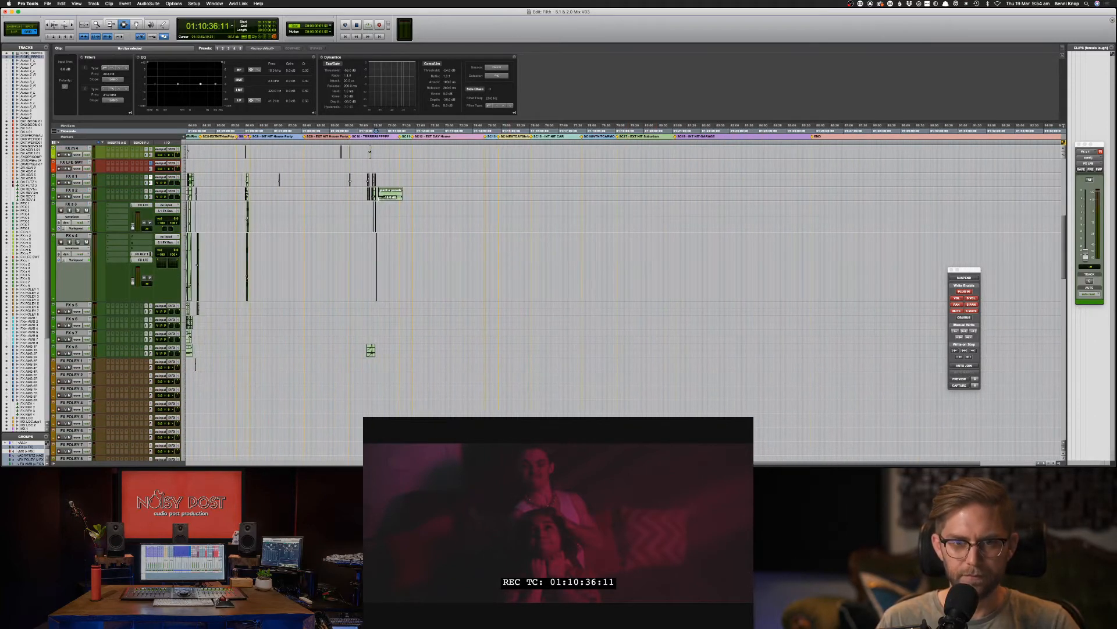
pyautogui.click(363, 212)
pyautogui.press('space')
pyautogui.press('space')
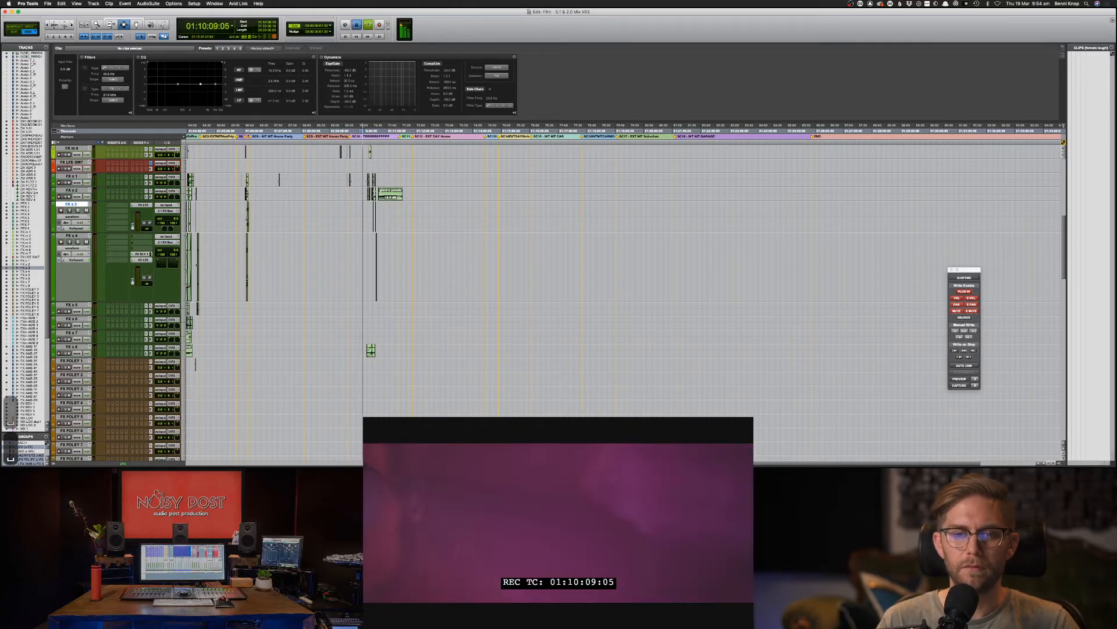
pyautogui.press('super+bracketright')
pyautogui.press('super+bracketright')
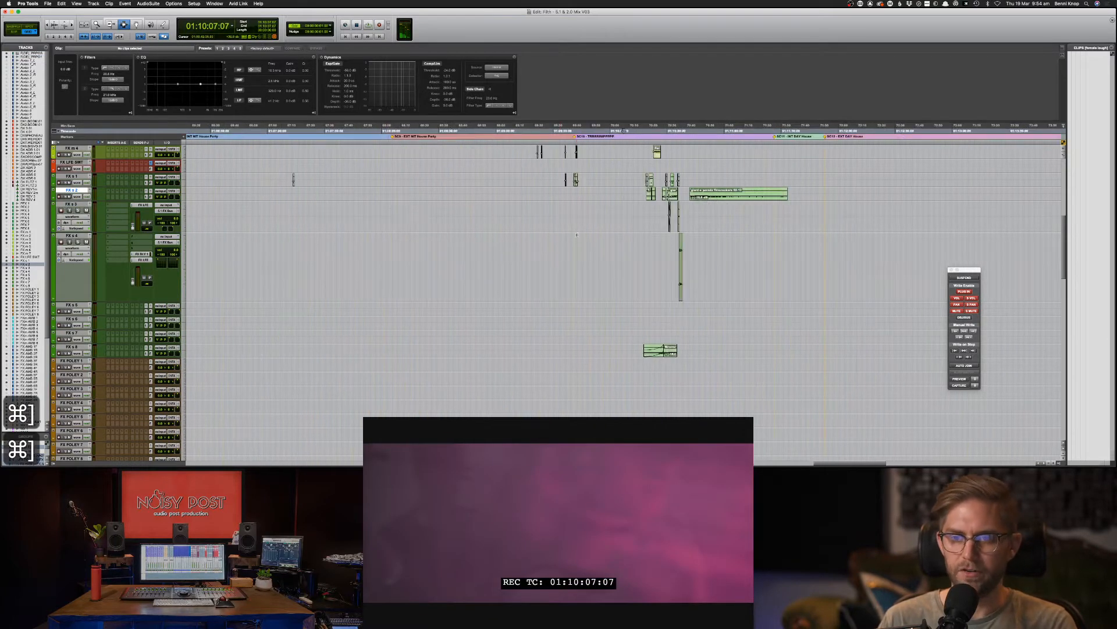
# Step: Play the sequence from 01:09:21:05 through the whole party scene and stop playback
pyautogui.click(570, 208)
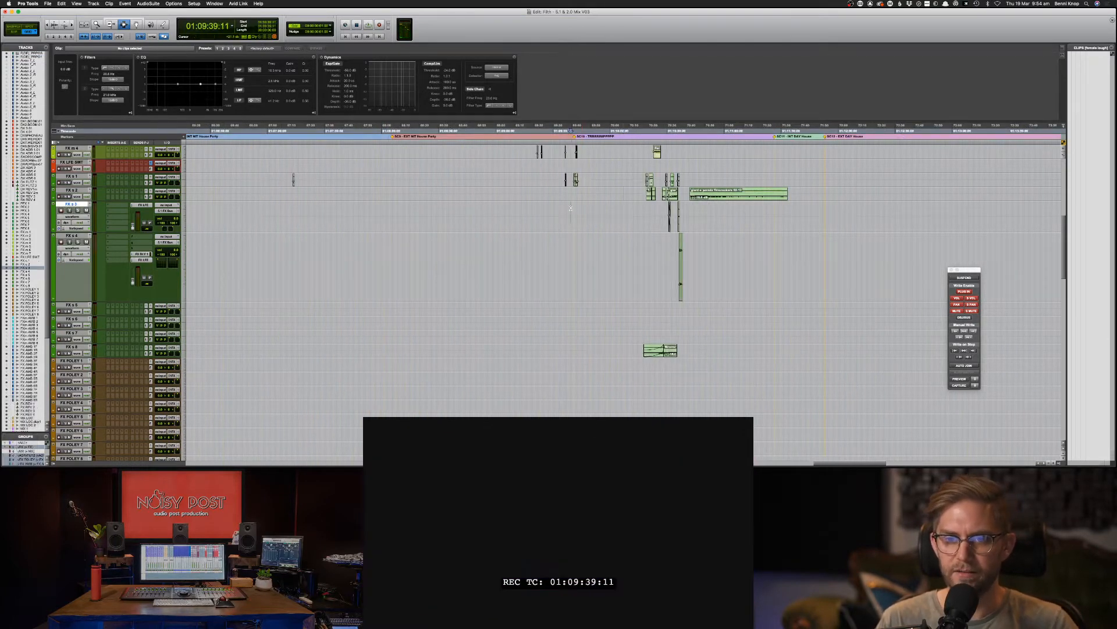
pyautogui.click(538, 200)
pyautogui.press('space')
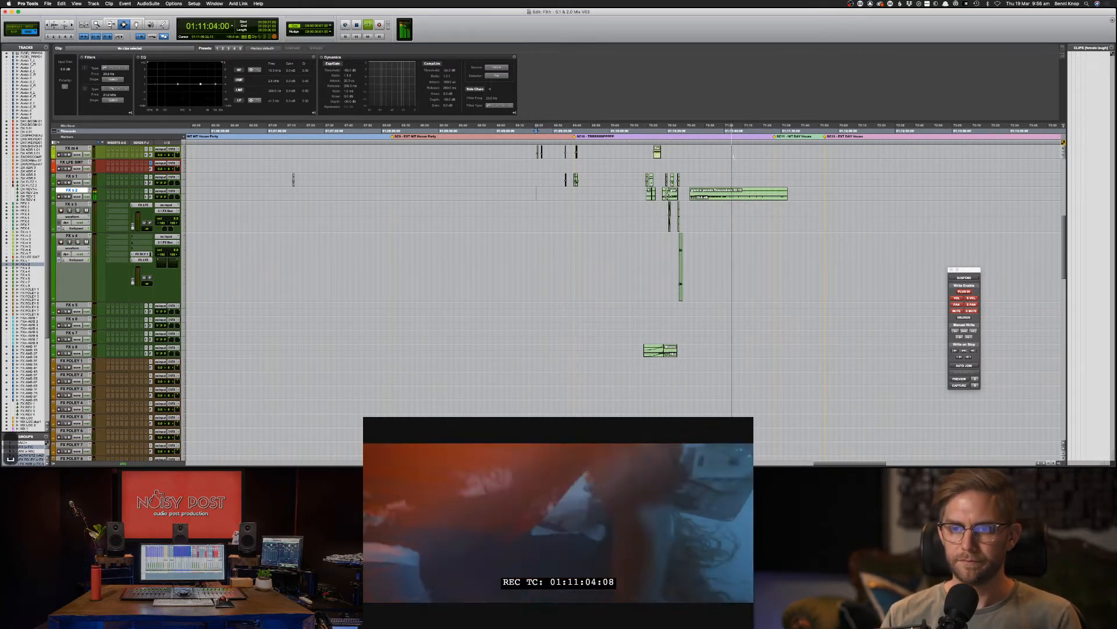
pyautogui.press('space')
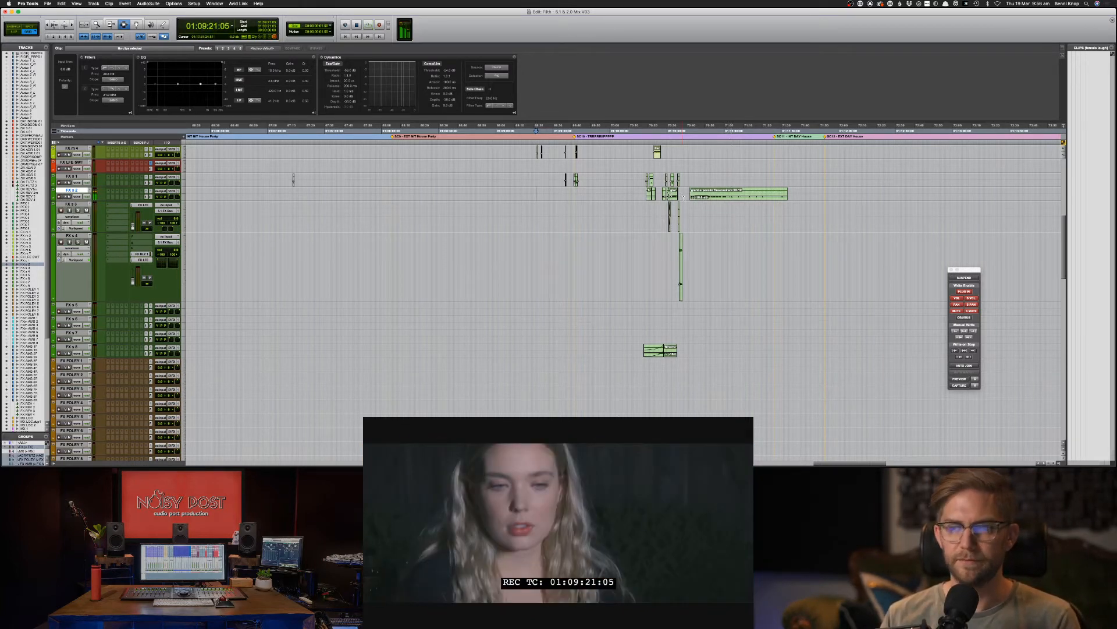
# Step: Place the edit cursor at the car boot shot at 01:10:37:04 and play the scene from there alongside the dialogue tracks
pyautogui.click(684, 197)
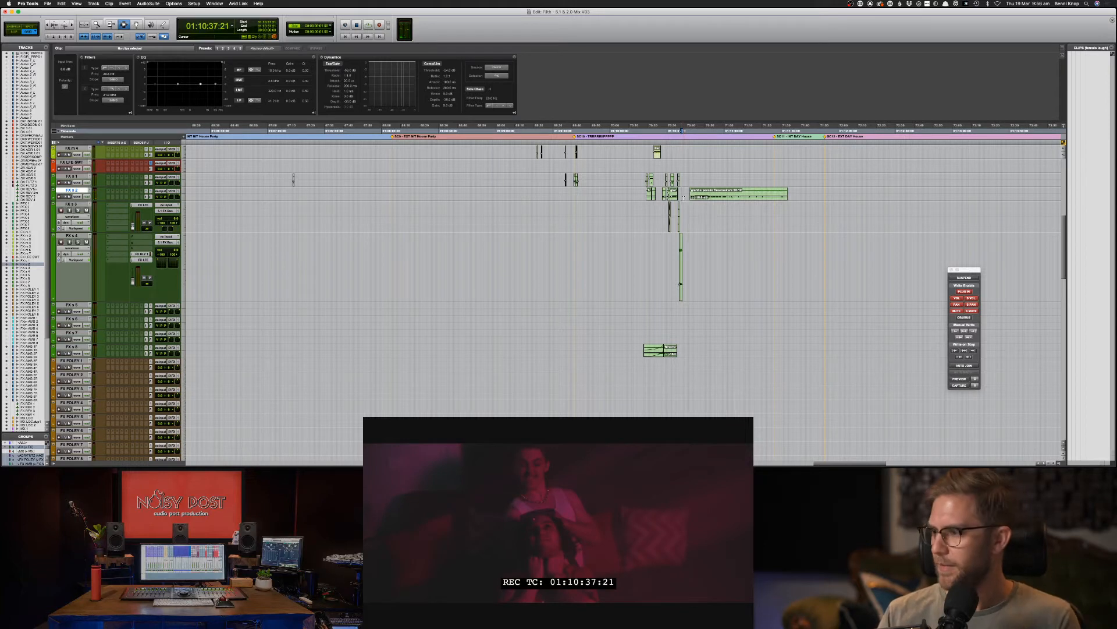
pyautogui.click(680, 175)
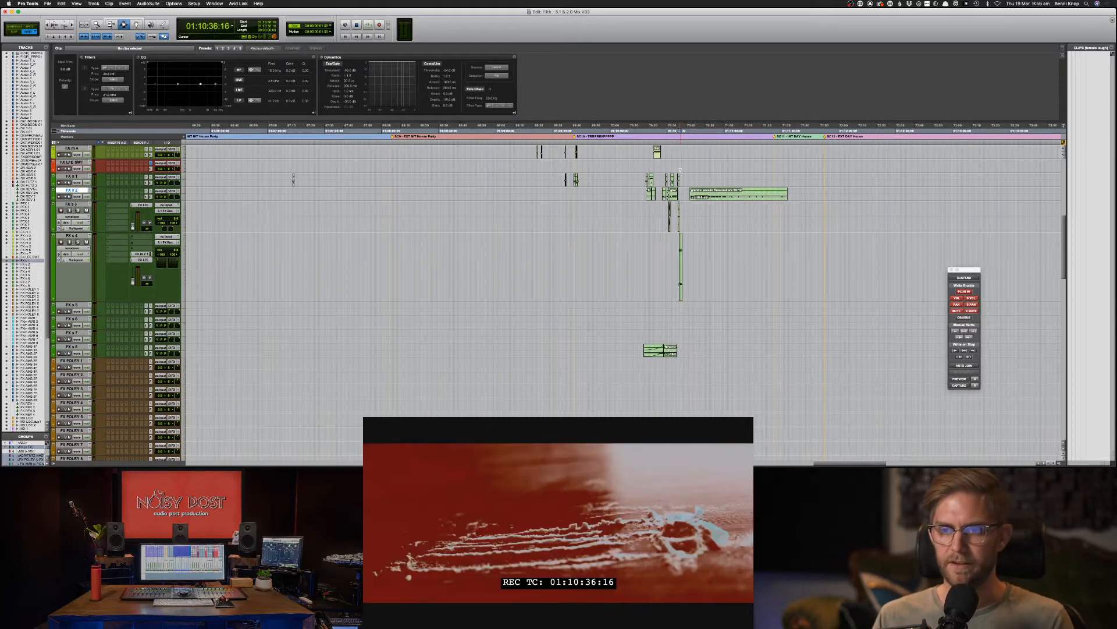
pyautogui.click(680, 156)
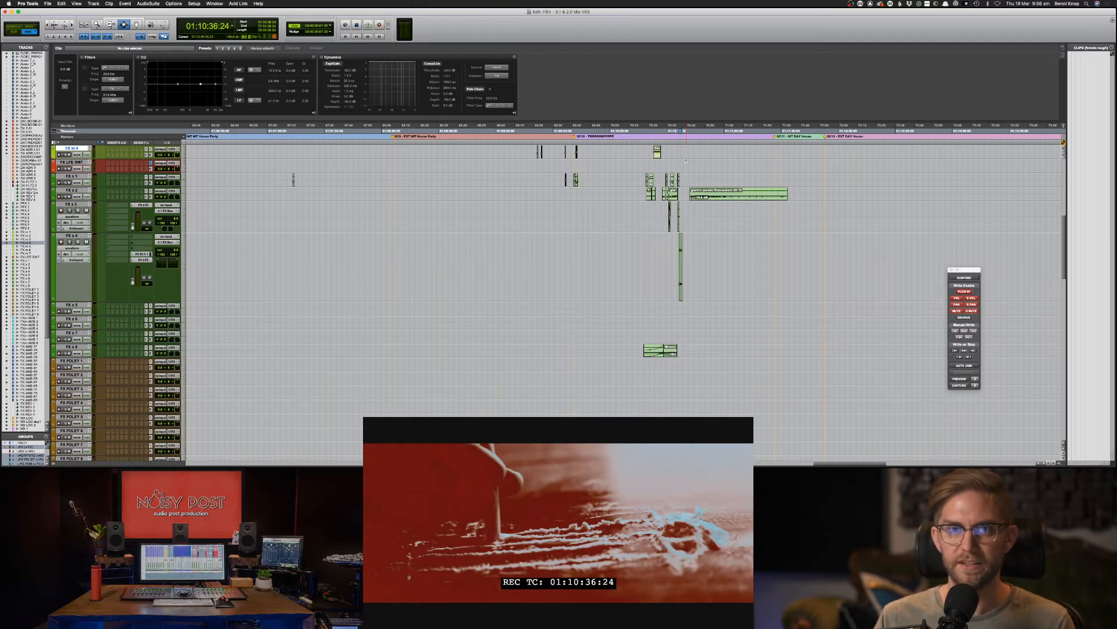
pyautogui.click(680, 157)
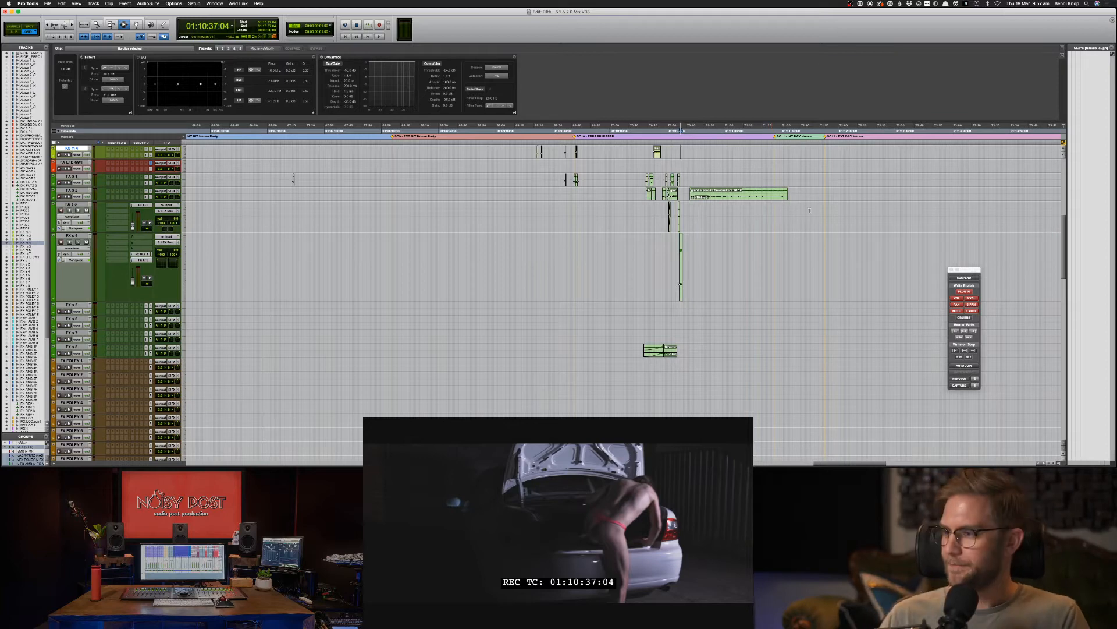
pyautogui.press('space')
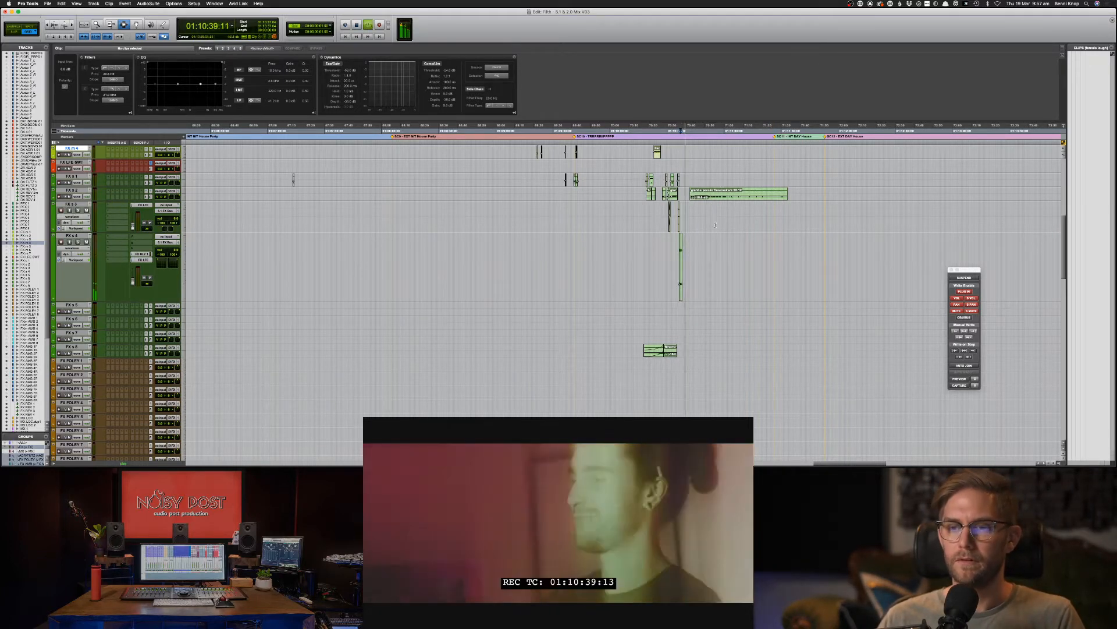
pyautogui.scroll(10, 713, 218)
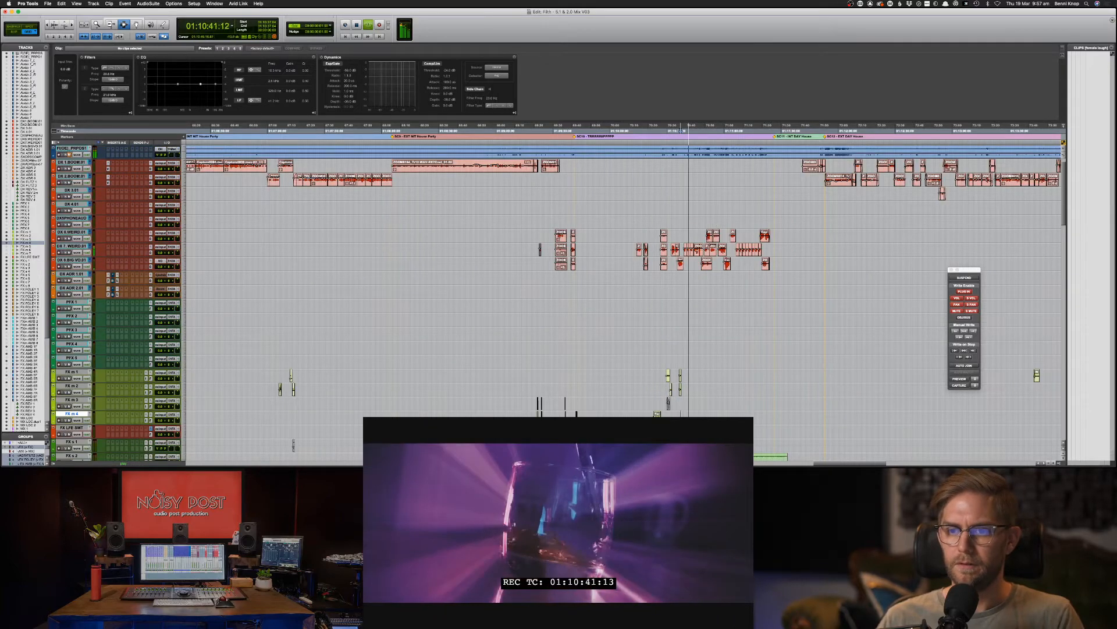
pyautogui.press('space')
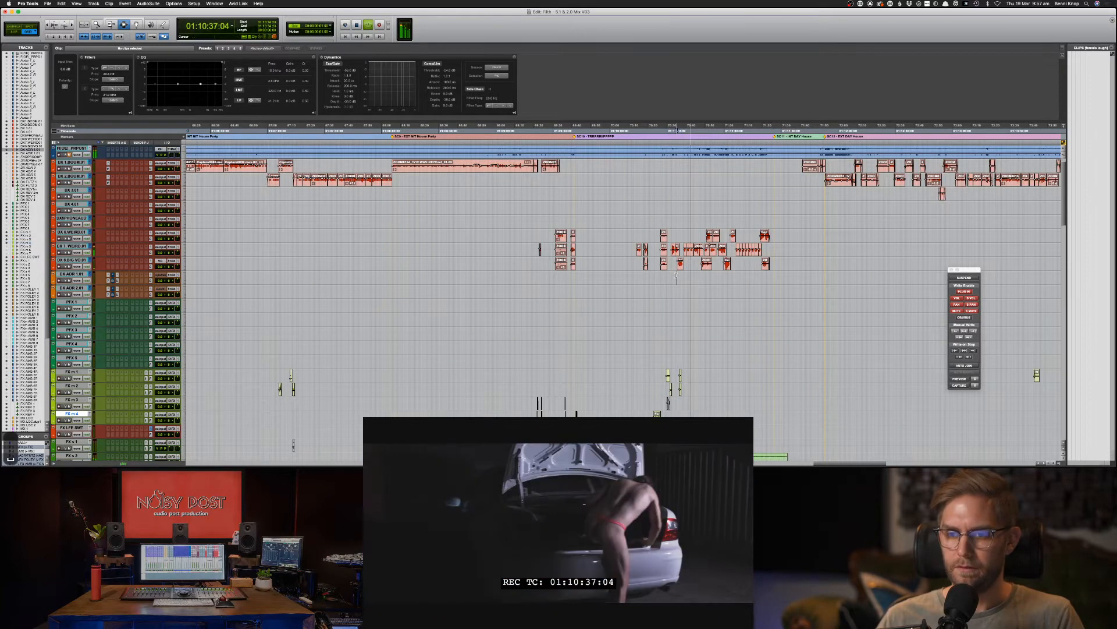
# Step: Zoom in on the dialogue and FX clips around 01:10:37 and replay that passage
pyautogui.press('super+backslash')
pyautogui.click(677, 276)
pyautogui.press('super+bracketright')
pyautogui.press('super+bracketright')
pyautogui.press('super+bracketright')
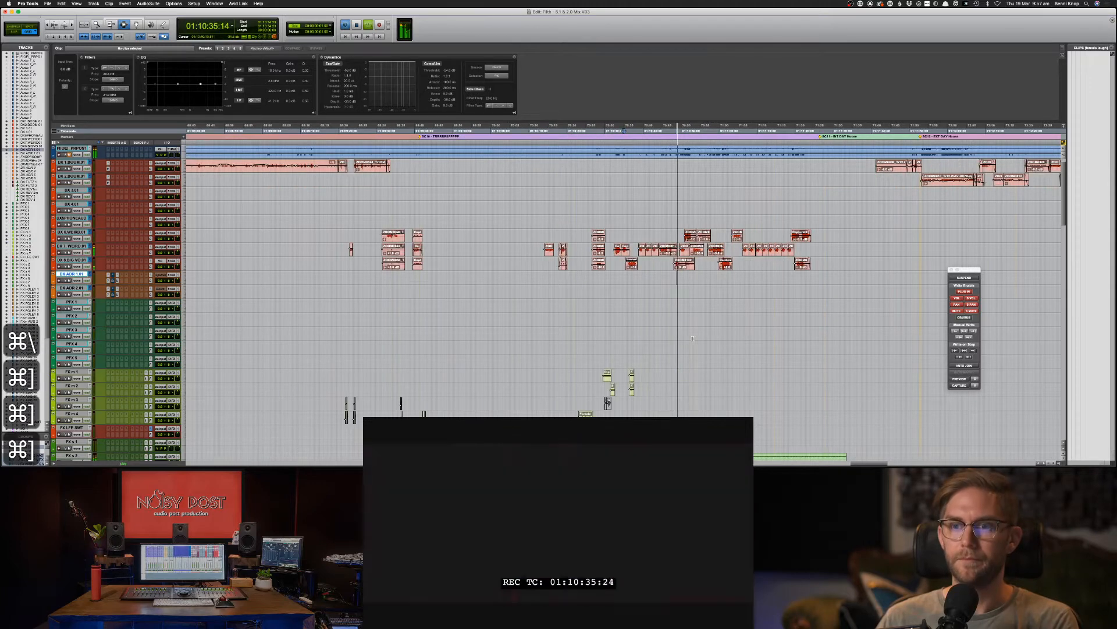
pyautogui.press('space')
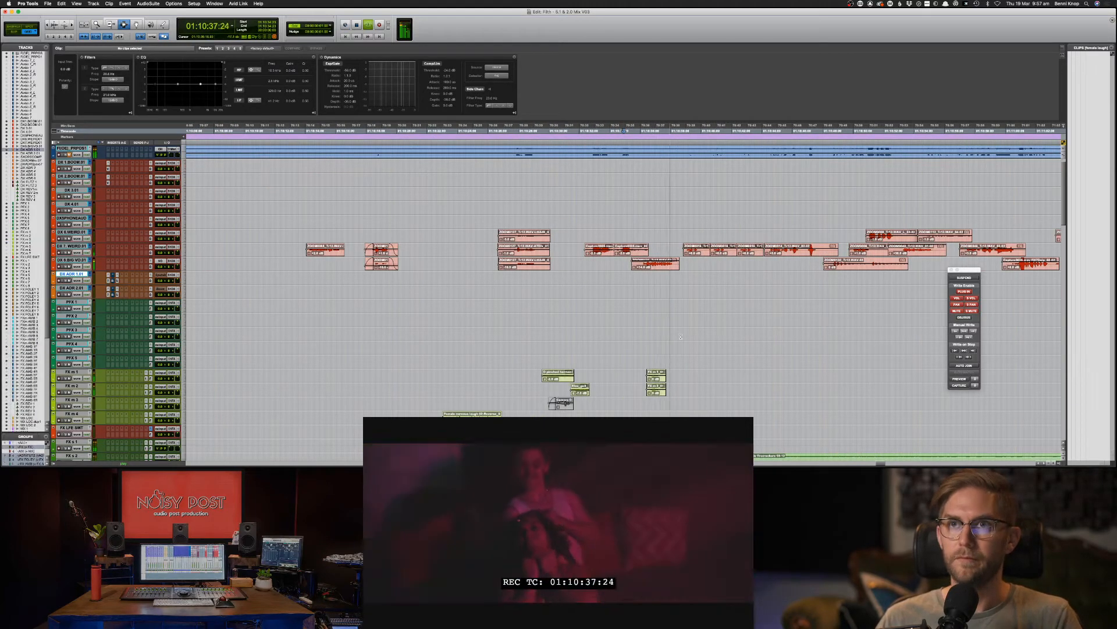
pyautogui.scroll(-3, 679, 331)
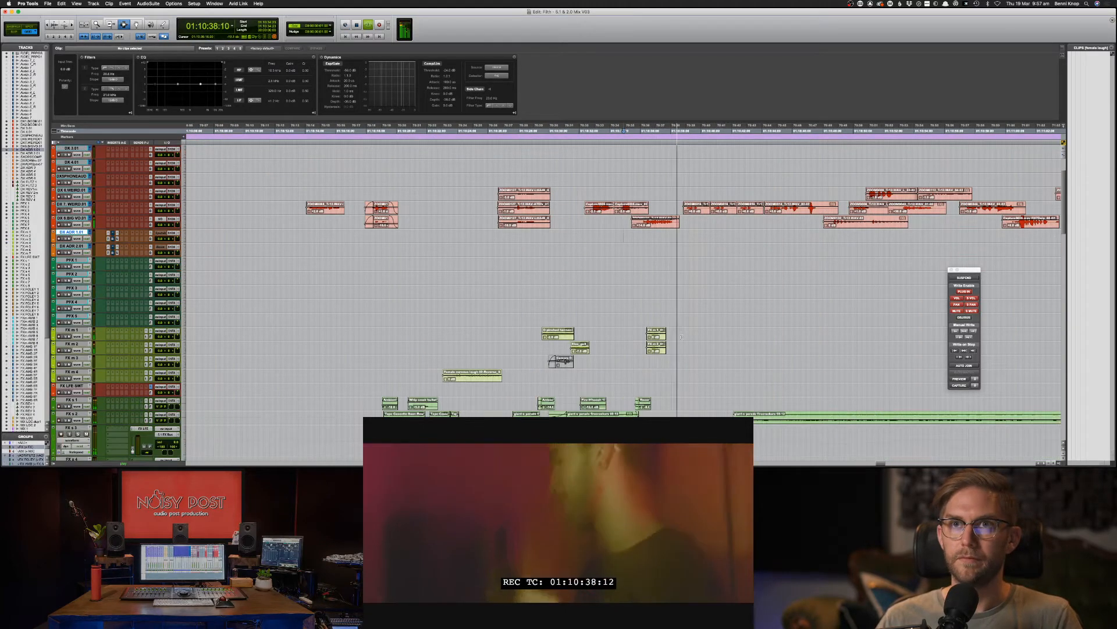
pyautogui.click(671, 290)
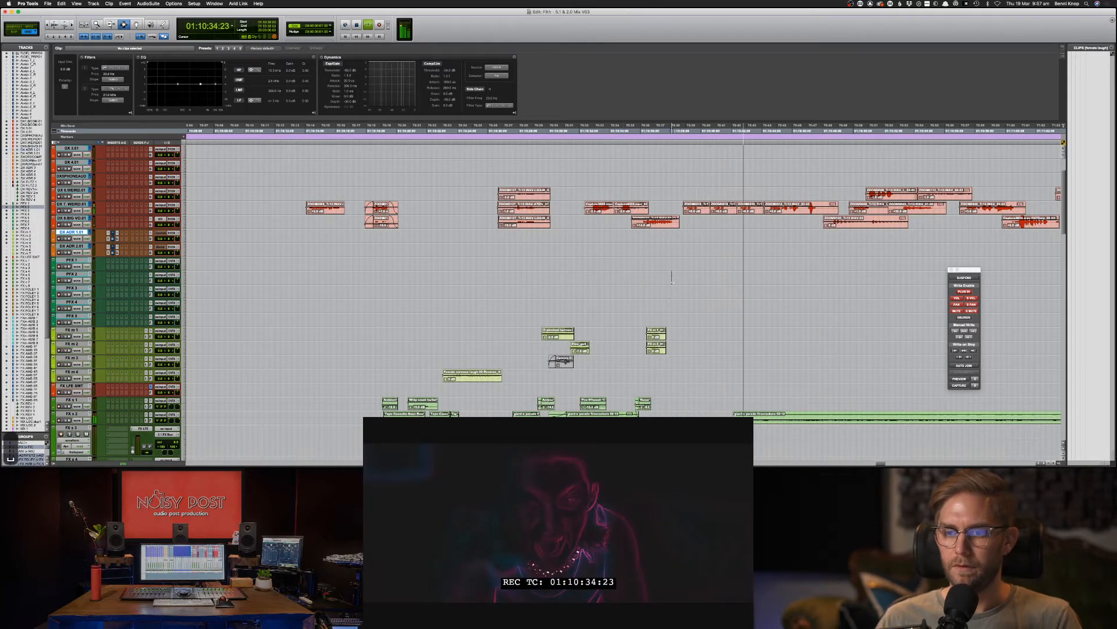
pyautogui.click(674, 279)
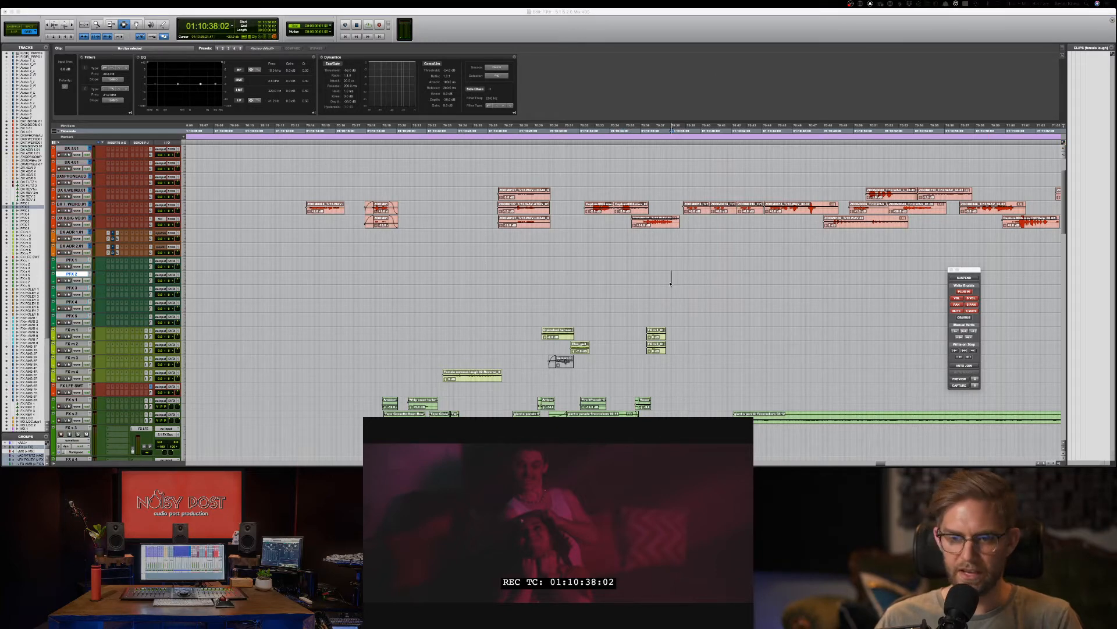
# Step: Save the session and arrange the time and pitch plug-in window and the clip properties window over the edit window
pyautogui.press('super+s')
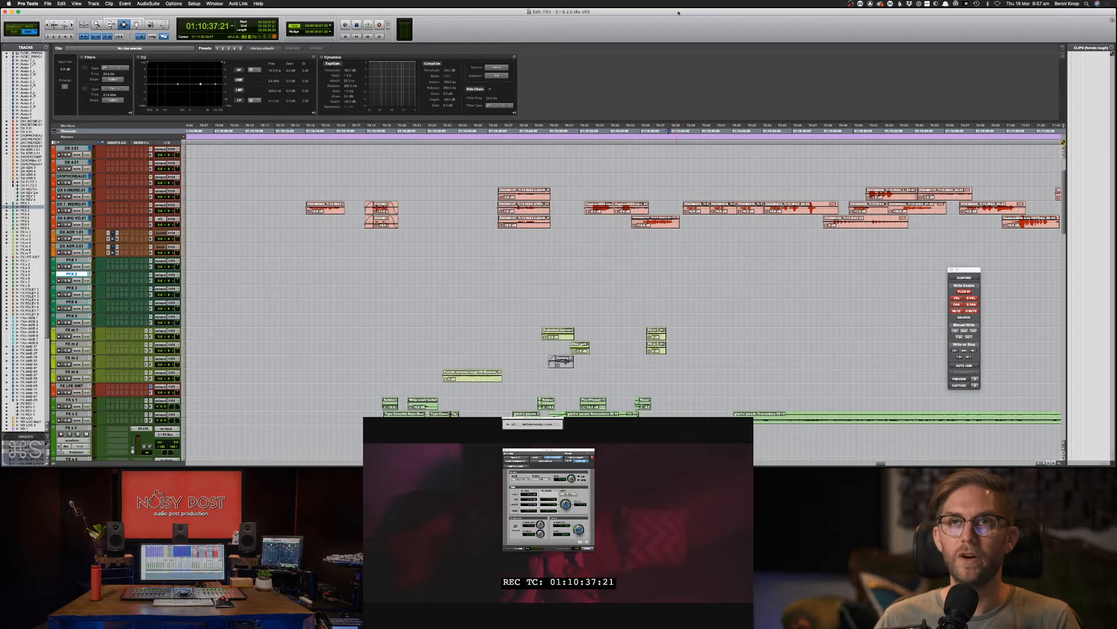
pyautogui.moveTo(570, 450); pyautogui.dragTo(563, 64)
pyautogui.moveTo(532, 419); pyautogui.dragTo(914, 61)
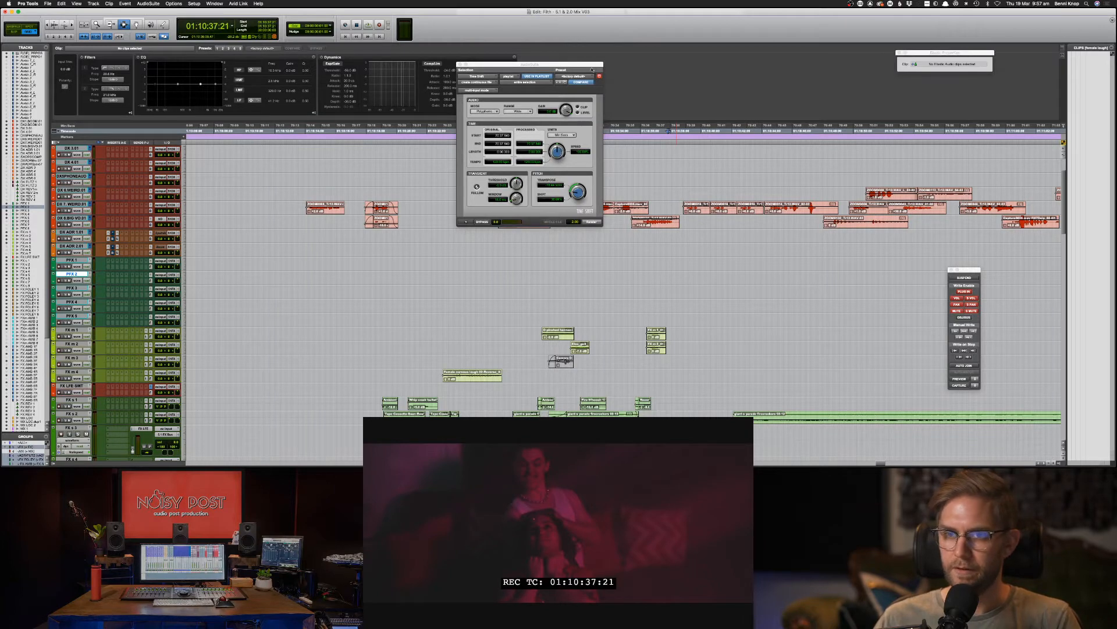
pyautogui.moveTo(591, 67); pyautogui.dragTo(755, 11)
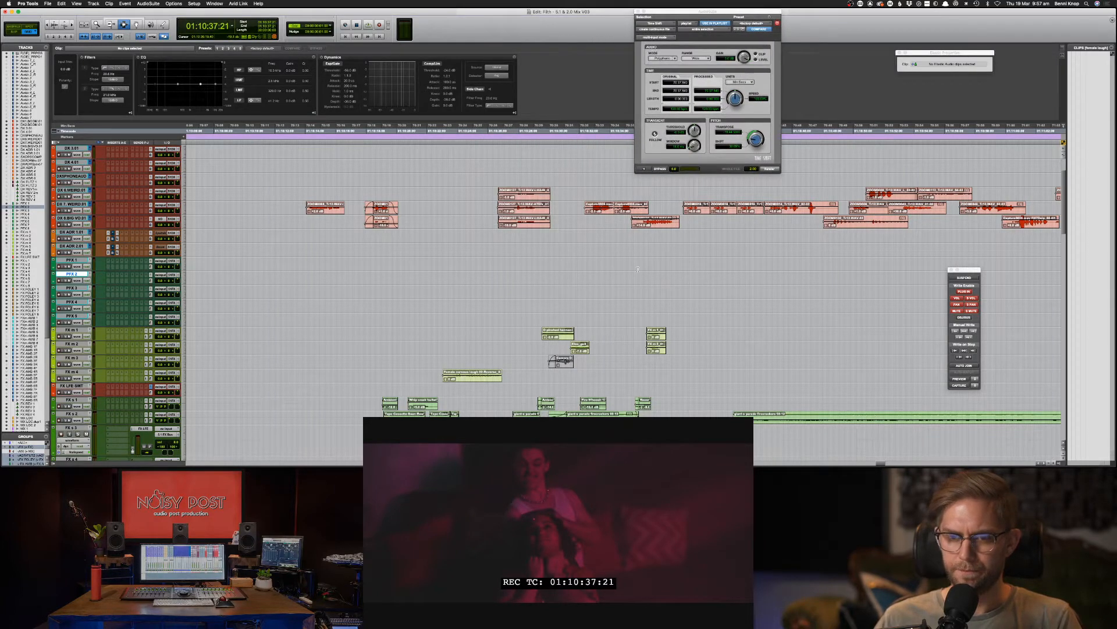
# Step: Replay the passage from about 01:10:37 and return the edit cursor to 01:10:36:15
pyautogui.click(664, 271)
pyautogui.press('space')
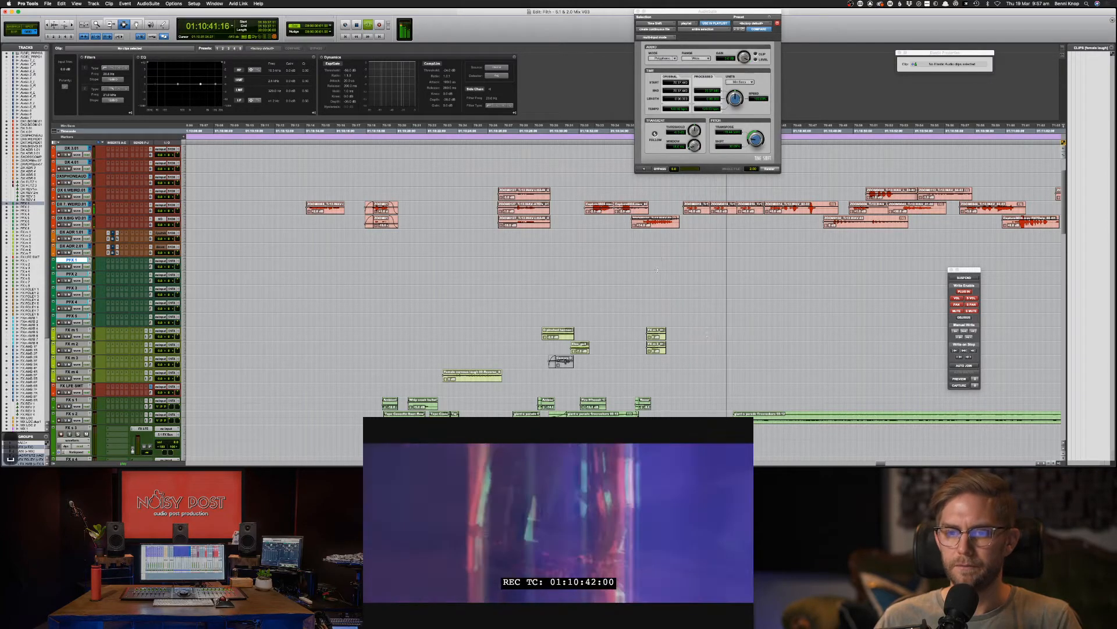
pyautogui.press('space')
pyautogui.click(624, 289)
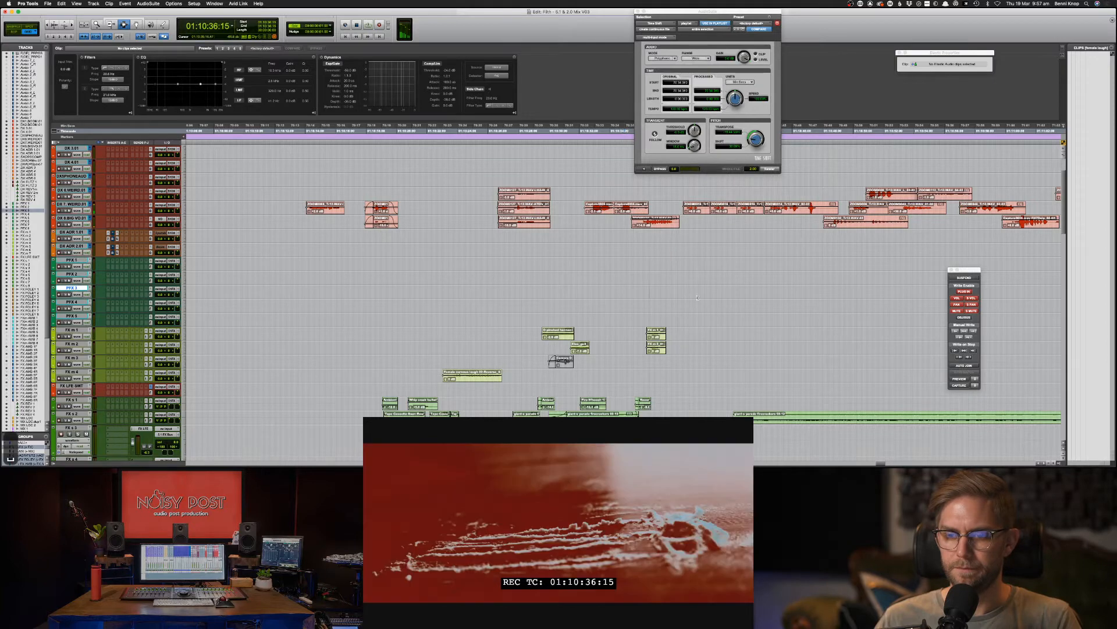
# Step: Play the passage from 01:10:36:15, select the run of clips on the DX 7 WEIRD track and place the cursor within it
pyautogui.press('space')
pyautogui.moveTo(682, 211); pyautogui.dragTo(840, 211)
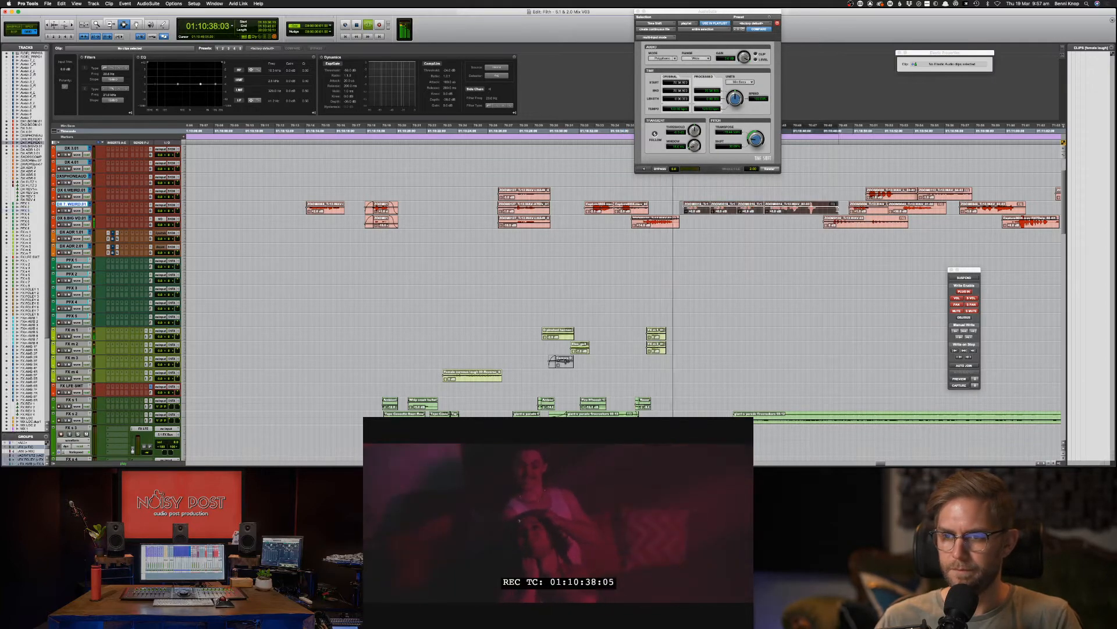
pyautogui.click(756, 210)
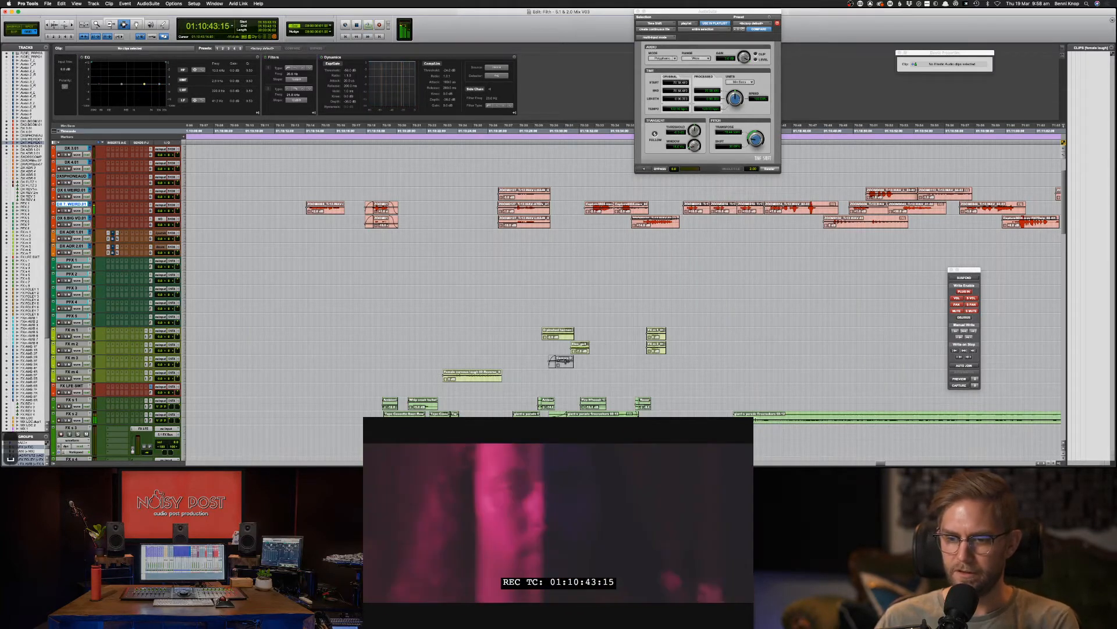
# Step: Delete the long clip starting at about 01:10:42 on the FX s 2 track and play the passage without it
pyautogui.click(71, 414)
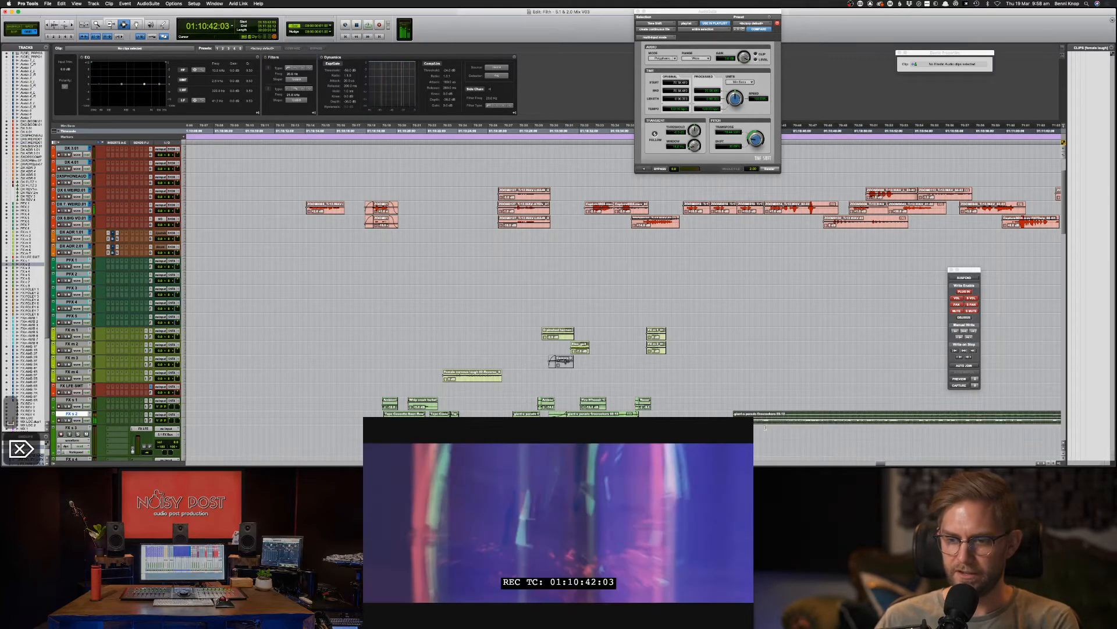
pyautogui.press('Delete')
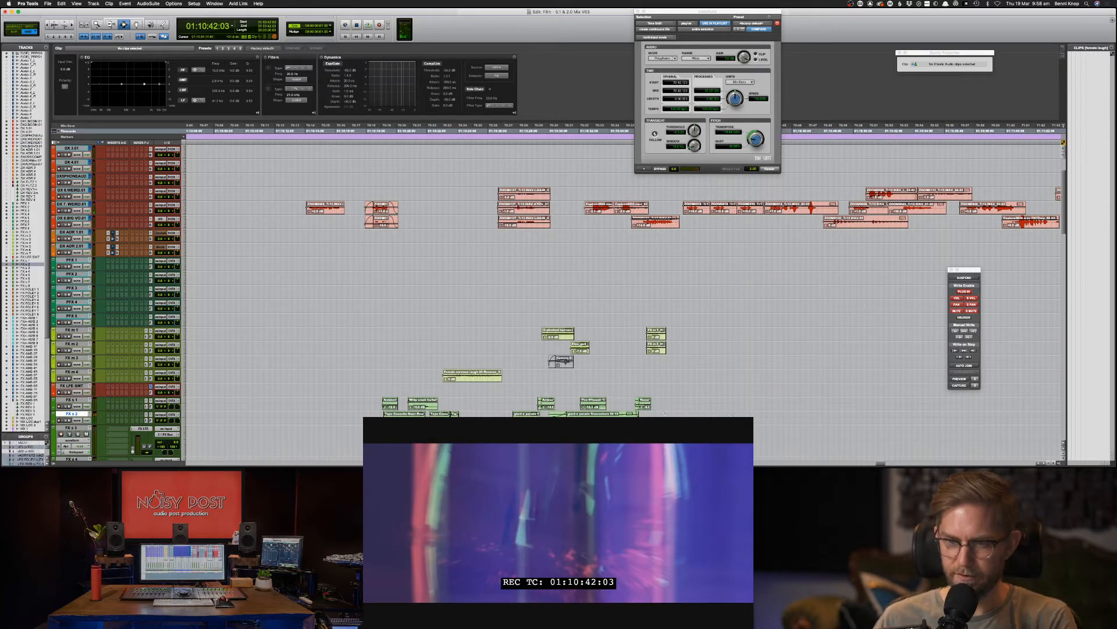
pyautogui.click(665, 414)
pyautogui.press('space')
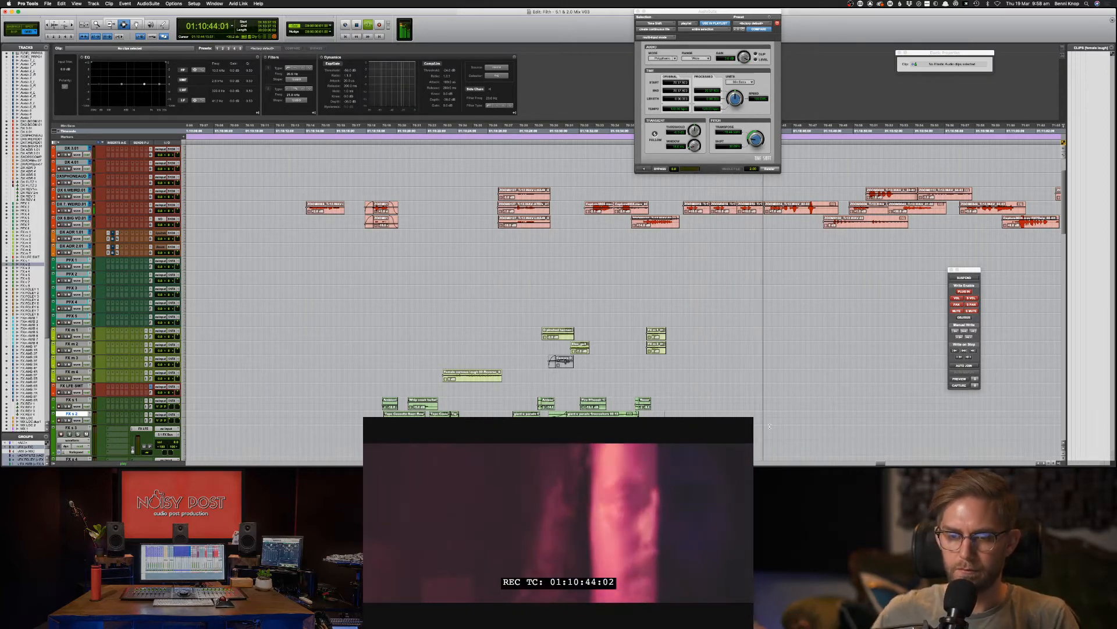
# Step: Replay the passage twice from about 01:10:38 and place the edit cursor at 01:10:39:08 on the FX m 1 track
pyautogui.click(679, 346)
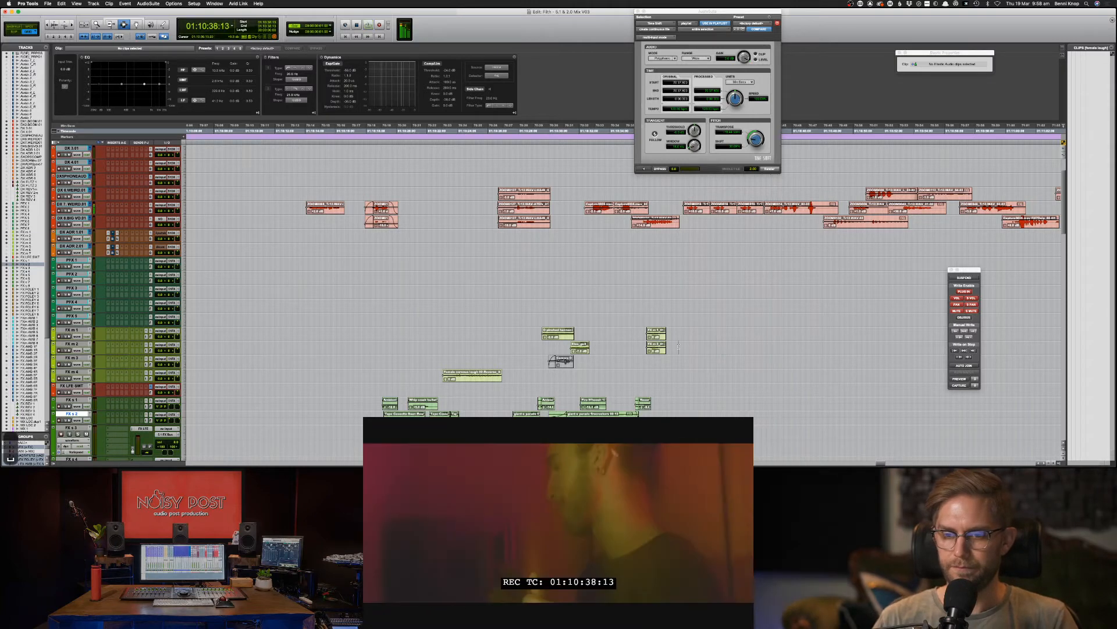
pyautogui.click(678, 347)
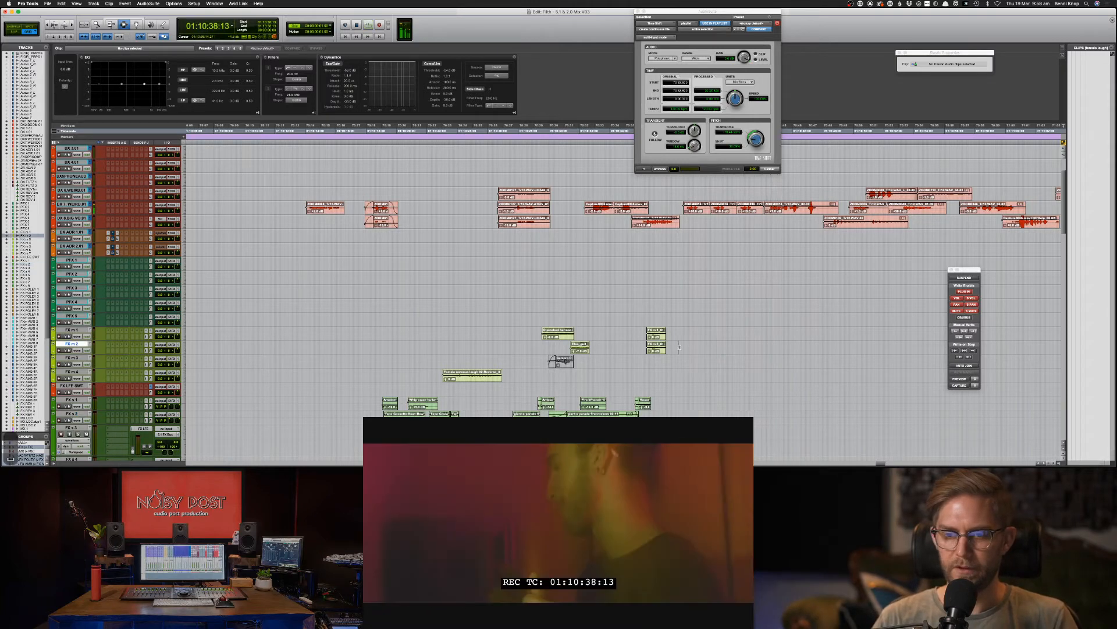
pyautogui.press('space')
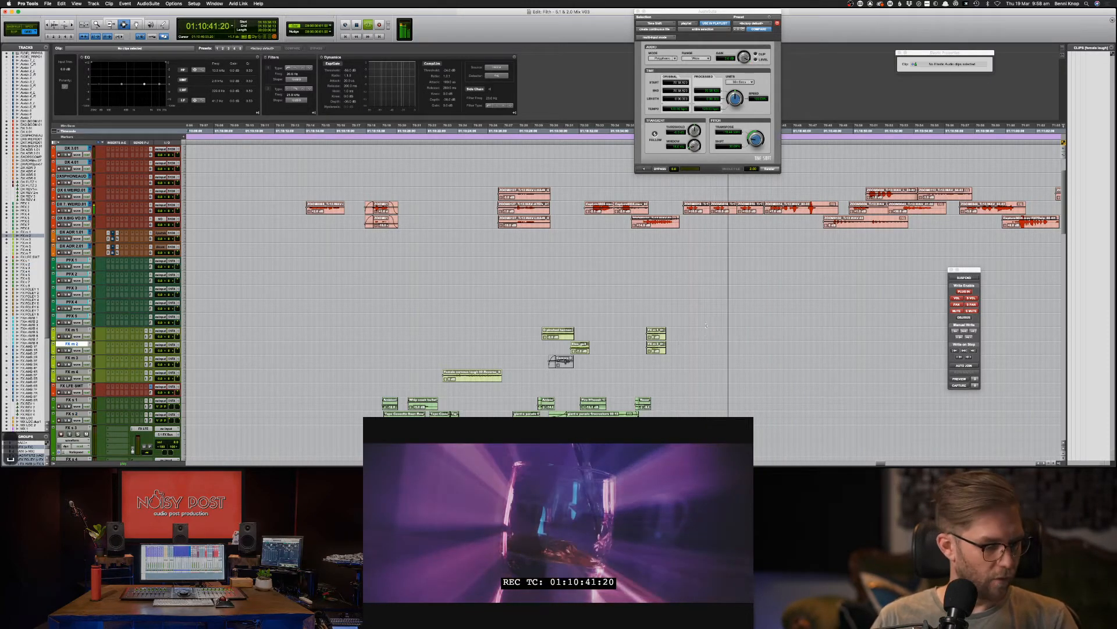
pyautogui.press('space')
pyautogui.click(675, 298)
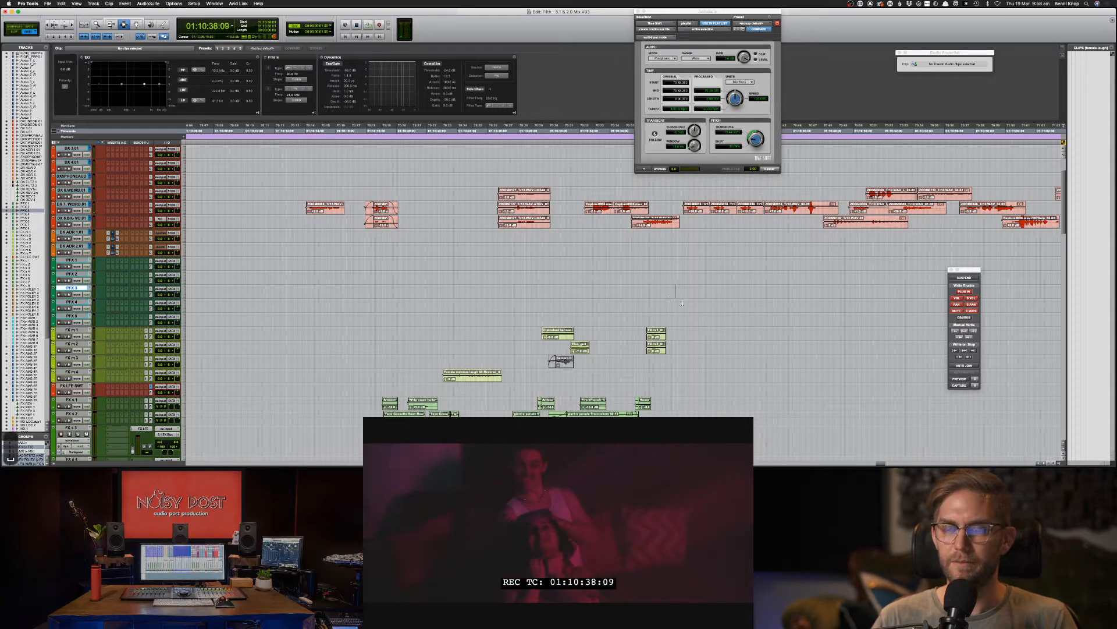
pyautogui.press('space')
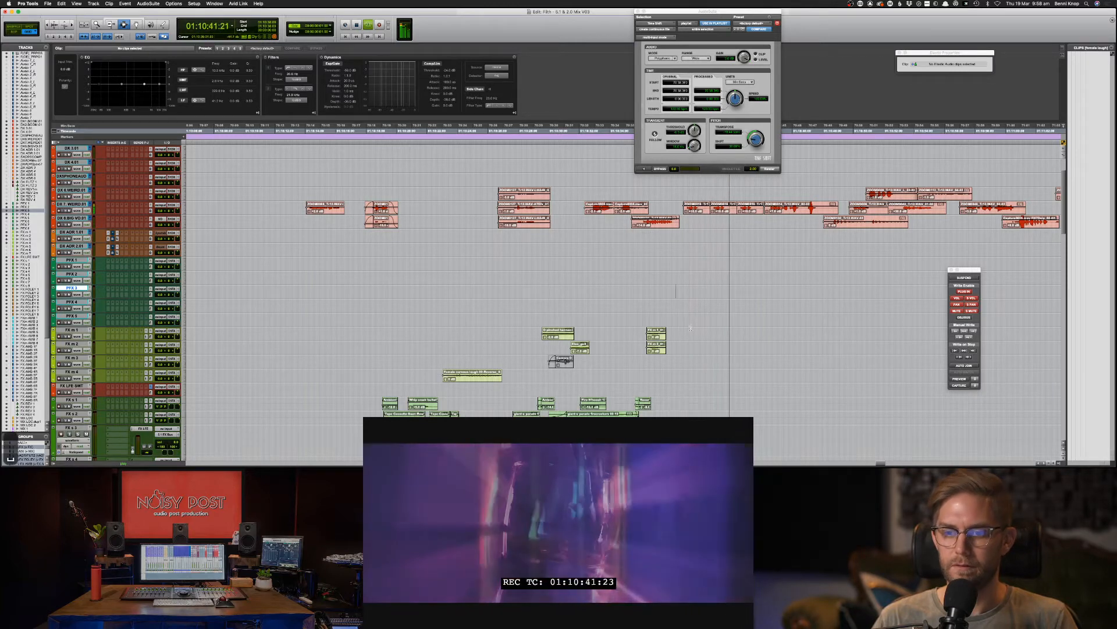
pyautogui.press('space')
pyautogui.click(691, 328)
# Step: Switch to the Soundsnap page in Chrome, refresh the expired sounds and search the sound effects for waterfall
pyautogui.press('super+Tab')
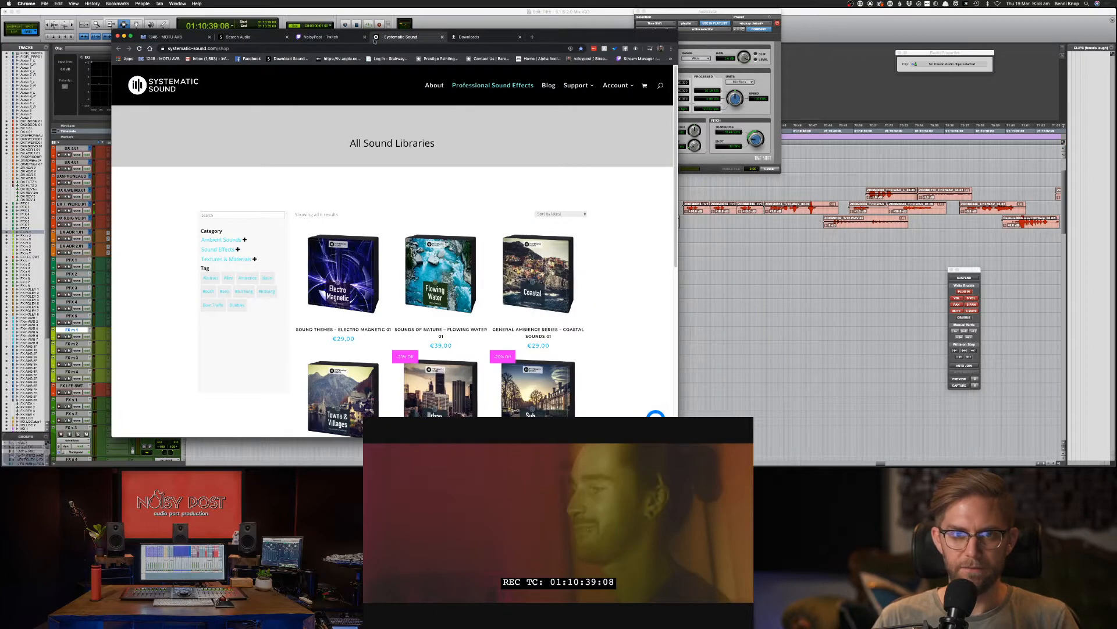
pyautogui.click(245, 37)
pyautogui.click(399, 139)
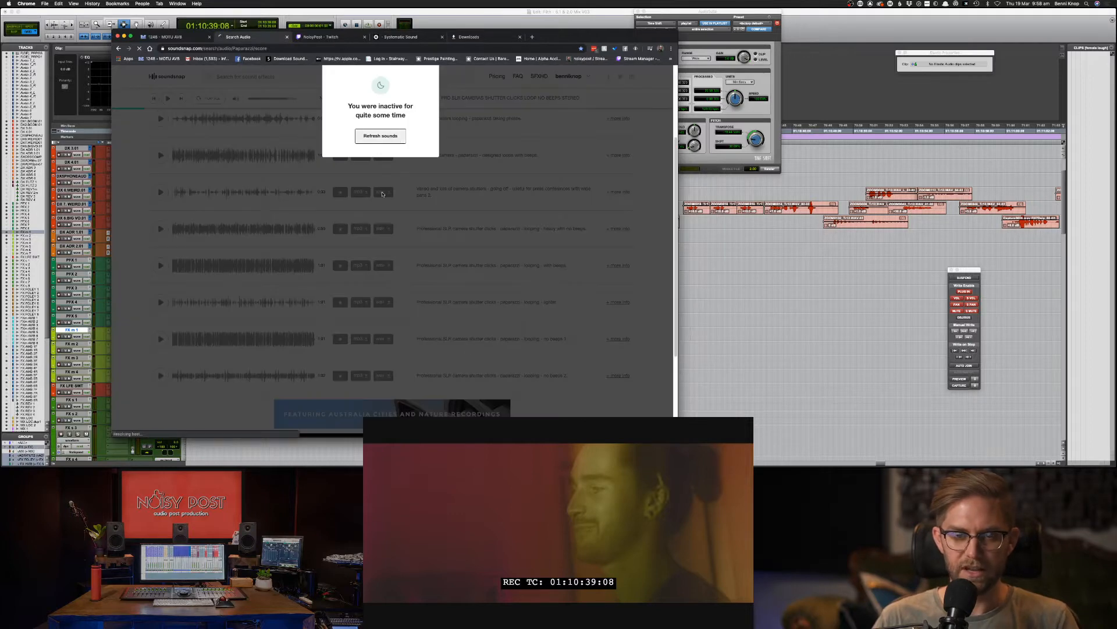
pyautogui.moveTo(599, 37); pyautogui.dragTo(702, 36)
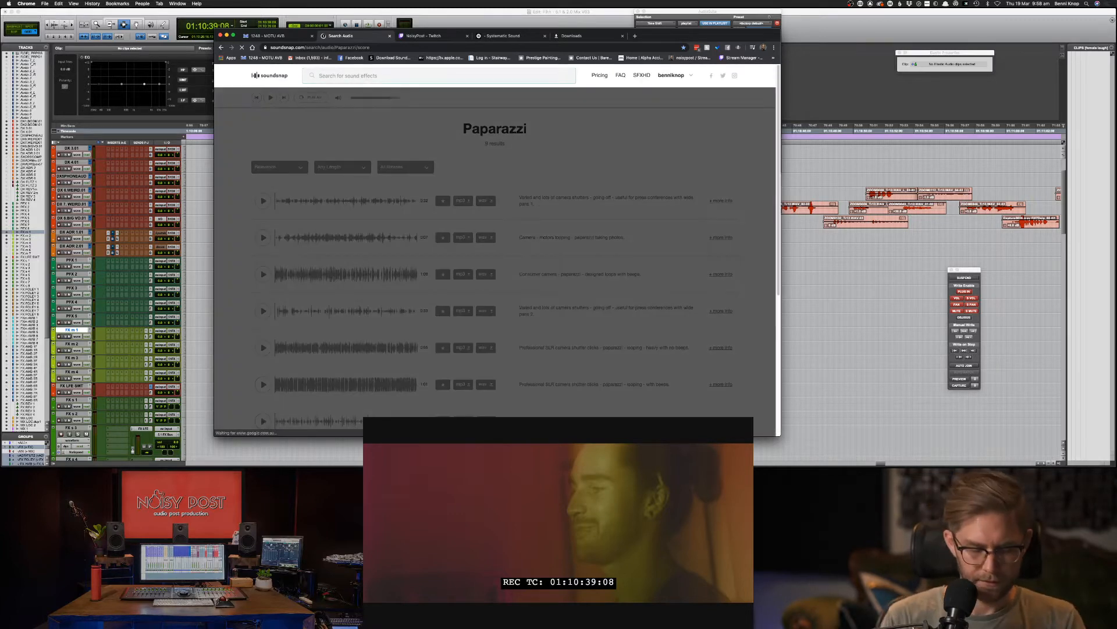
pyautogui.write('water')
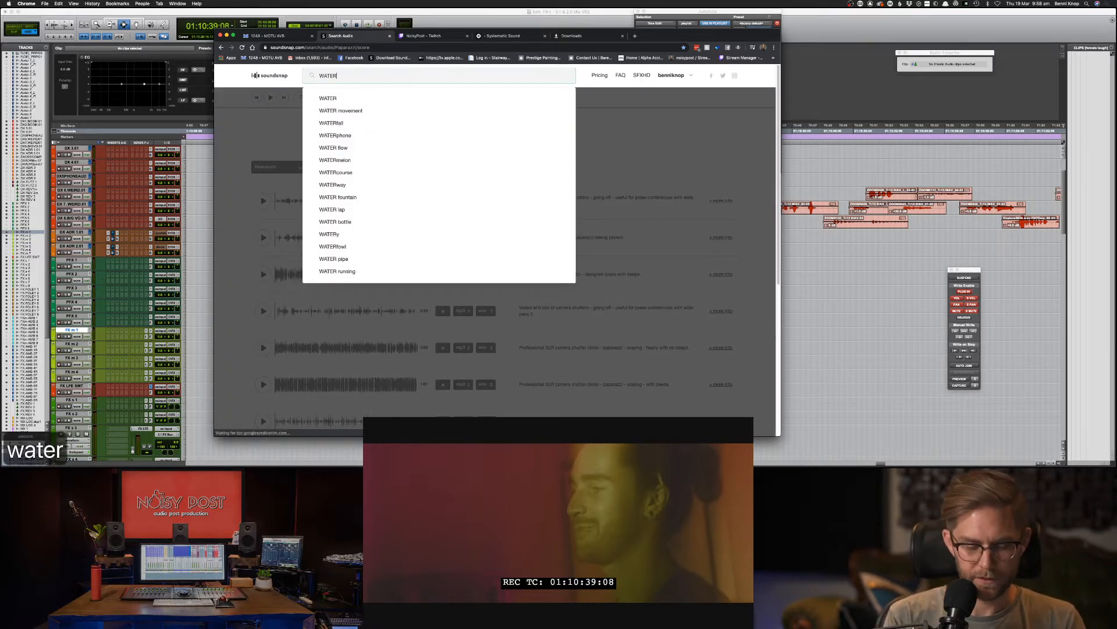
pyautogui.write('fall')
pyautogui.press('Return')
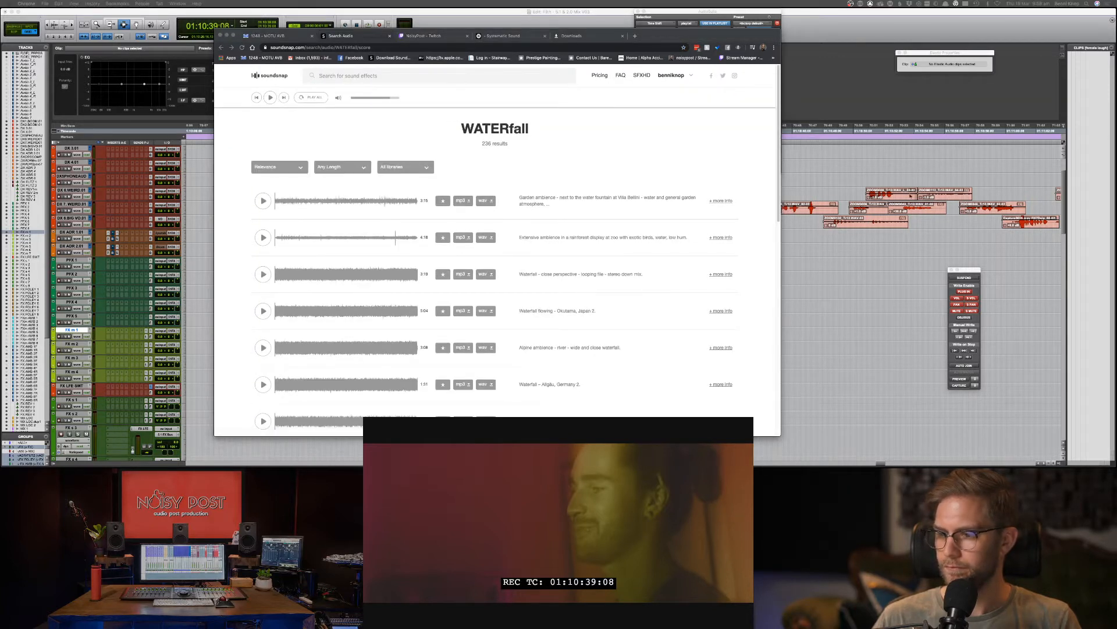
# Step: Audition the first waterfall recordings and download the WAV of "Waterfall flowing - Okutama, Japan 2"
pyautogui.click(262, 202)
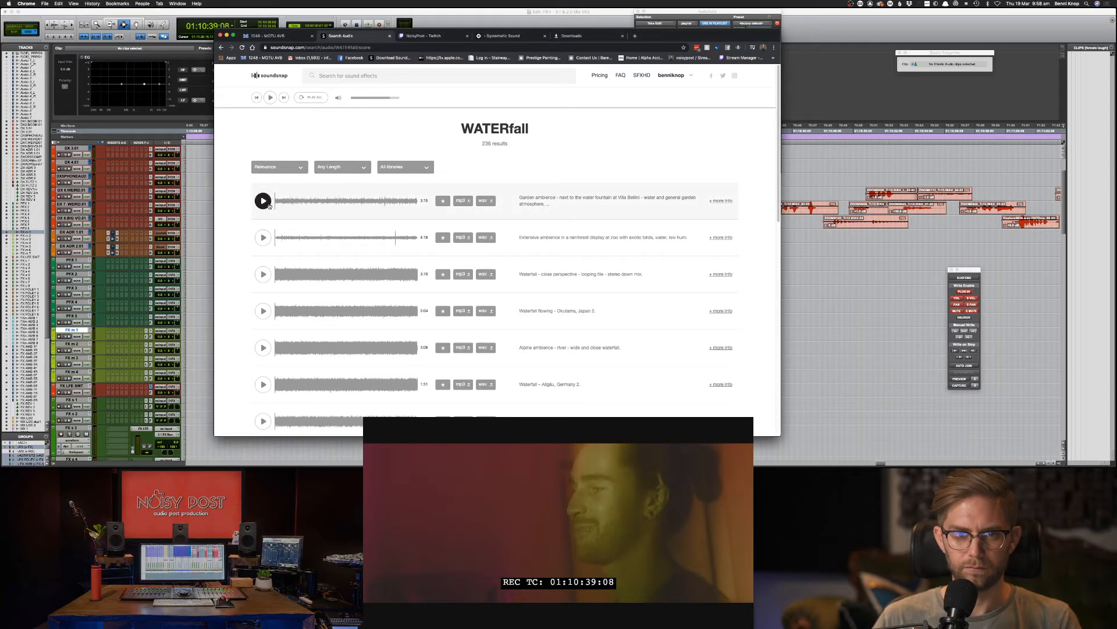
pyautogui.click(263, 237)
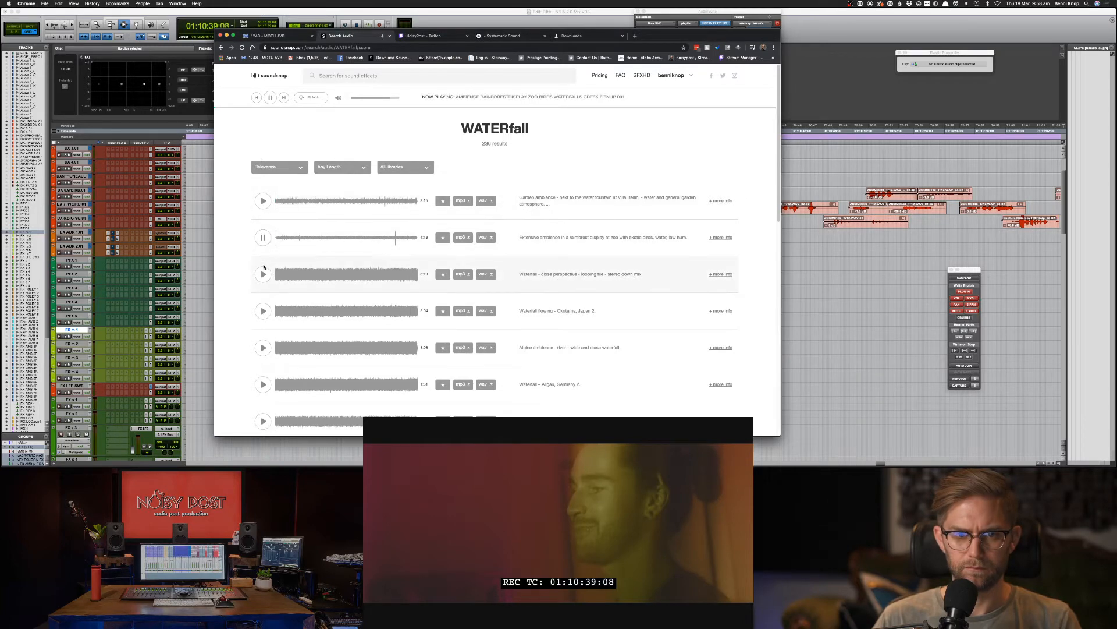
pyautogui.scroll(-2, 280, 292)
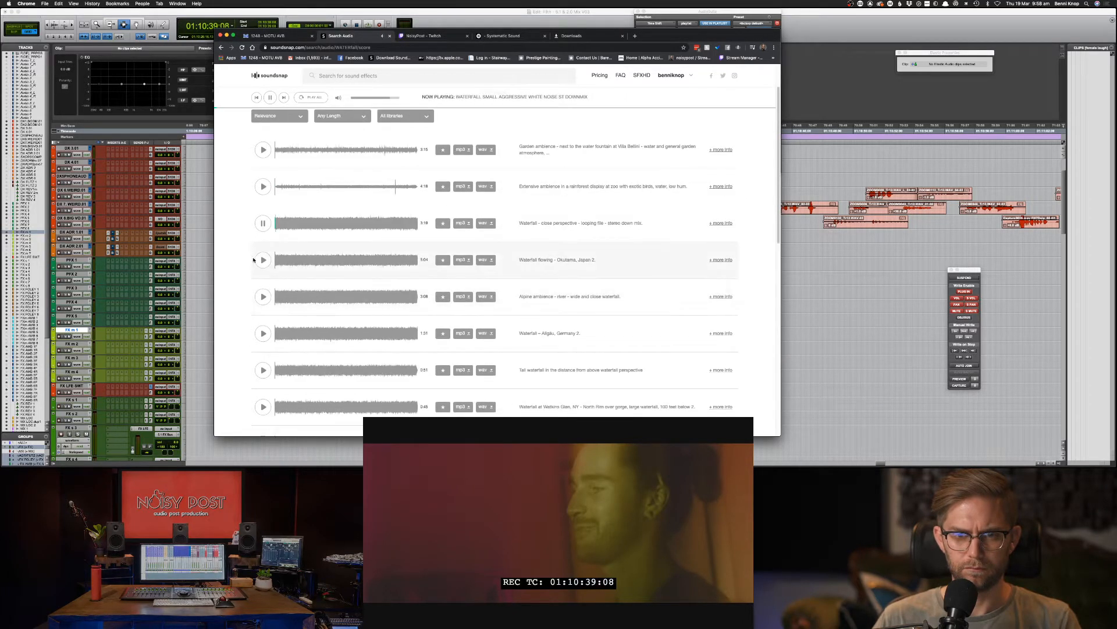
pyautogui.scroll(-2, 266, 297)
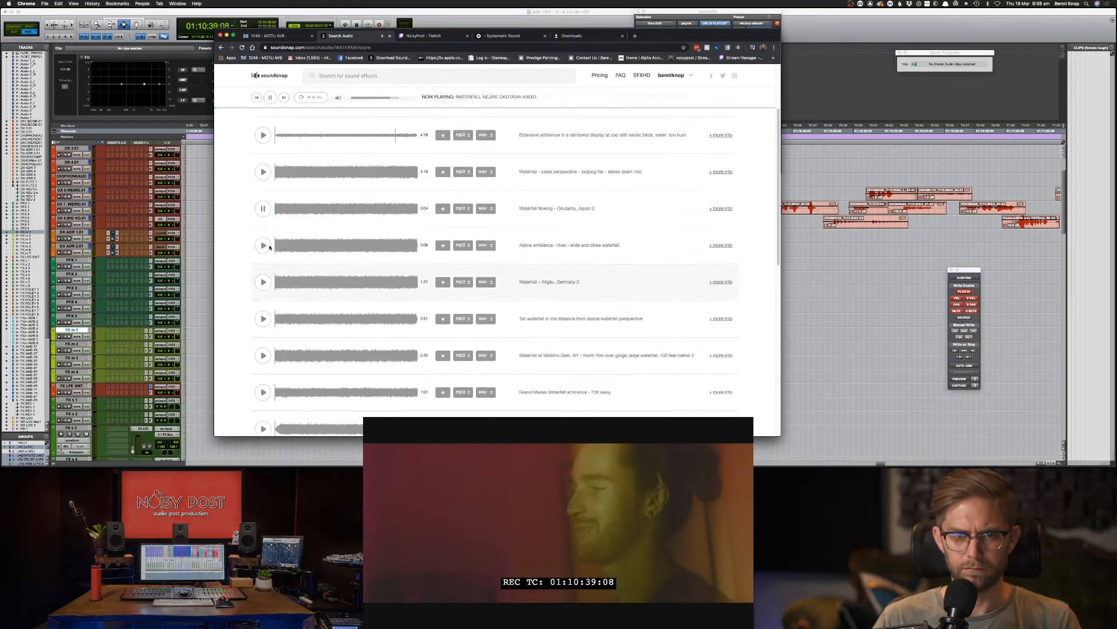
pyautogui.click(482, 208)
# Step: Audition further waterfall recordings, including Allgäu, Germany 2, "Waterfall - long" and the close-perspective ambience at 5 feet
pyautogui.click(263, 282)
pyautogui.scroll(-4, 278, 319)
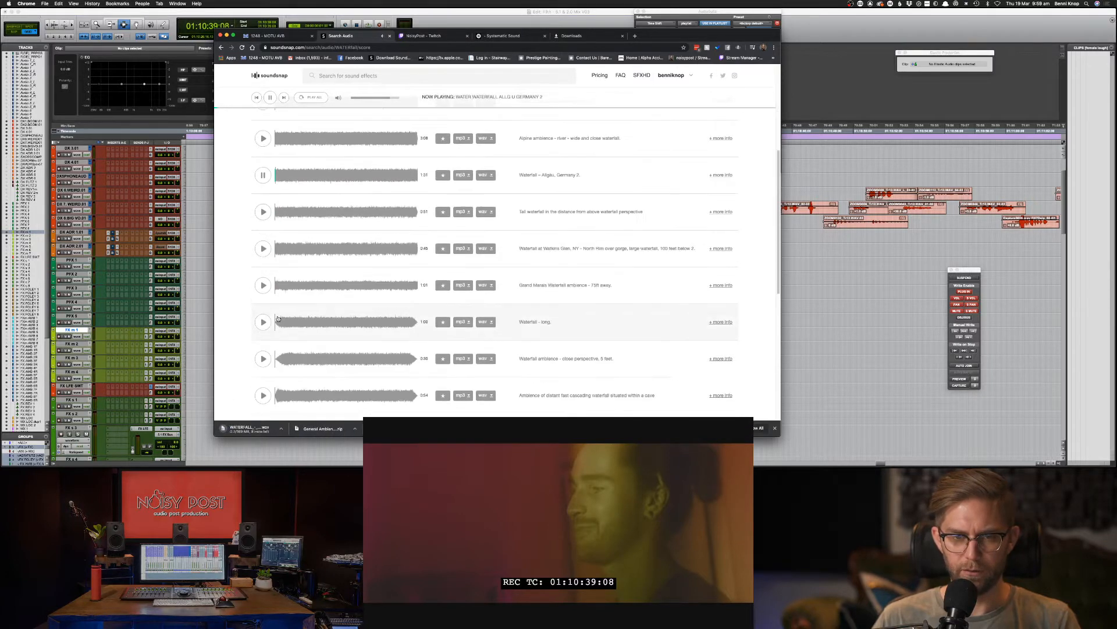
pyautogui.click(263, 321)
pyautogui.scroll(-2, 262, 322)
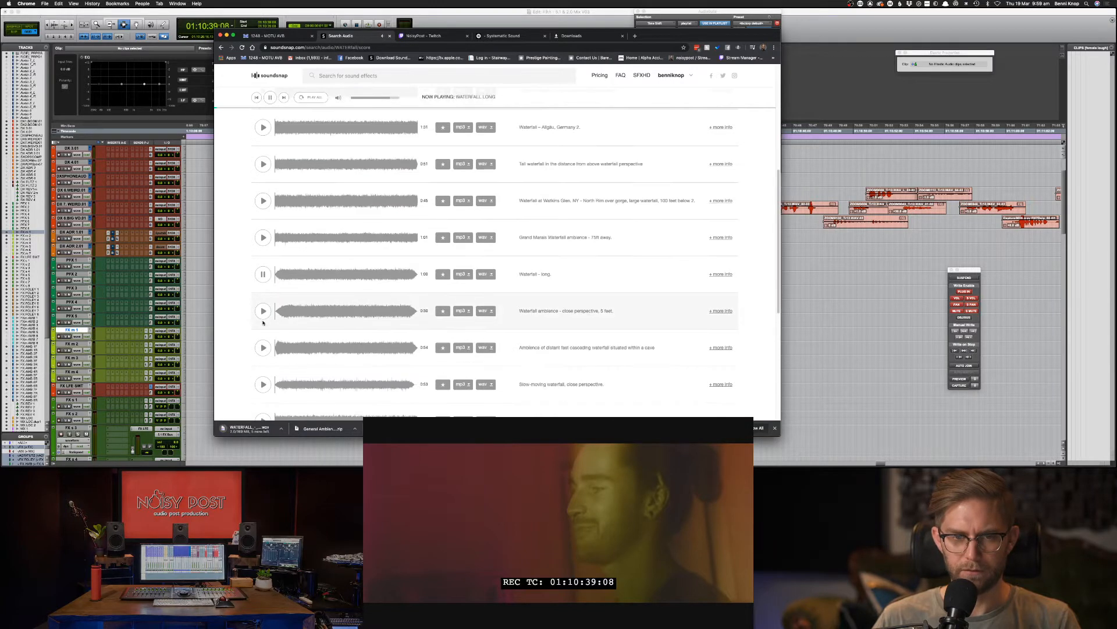
pyautogui.click(263, 310)
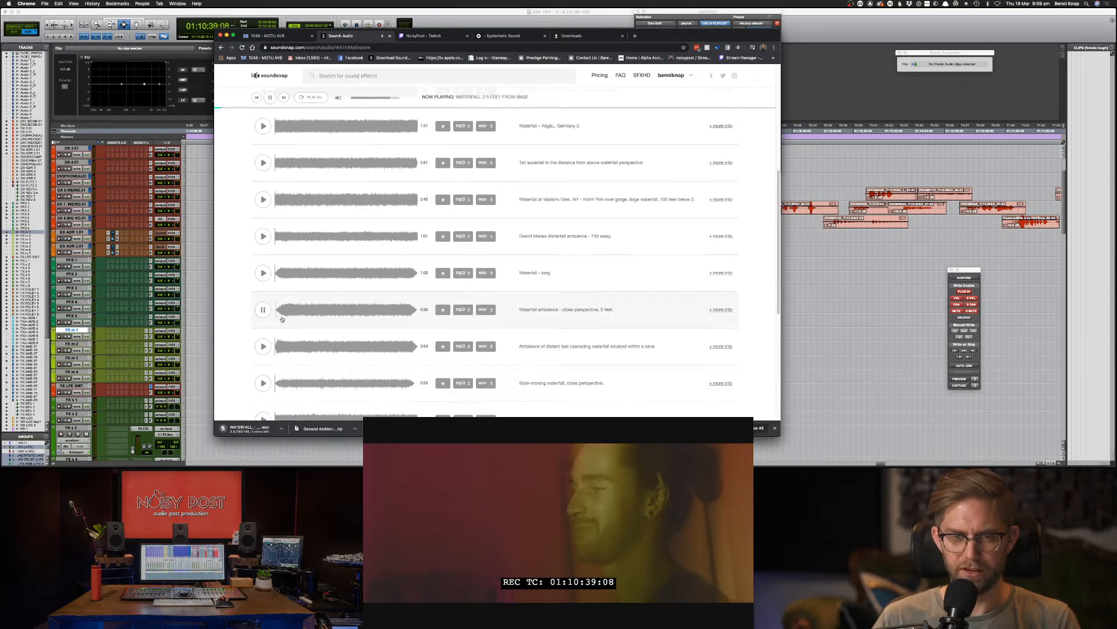
pyautogui.click(263, 309)
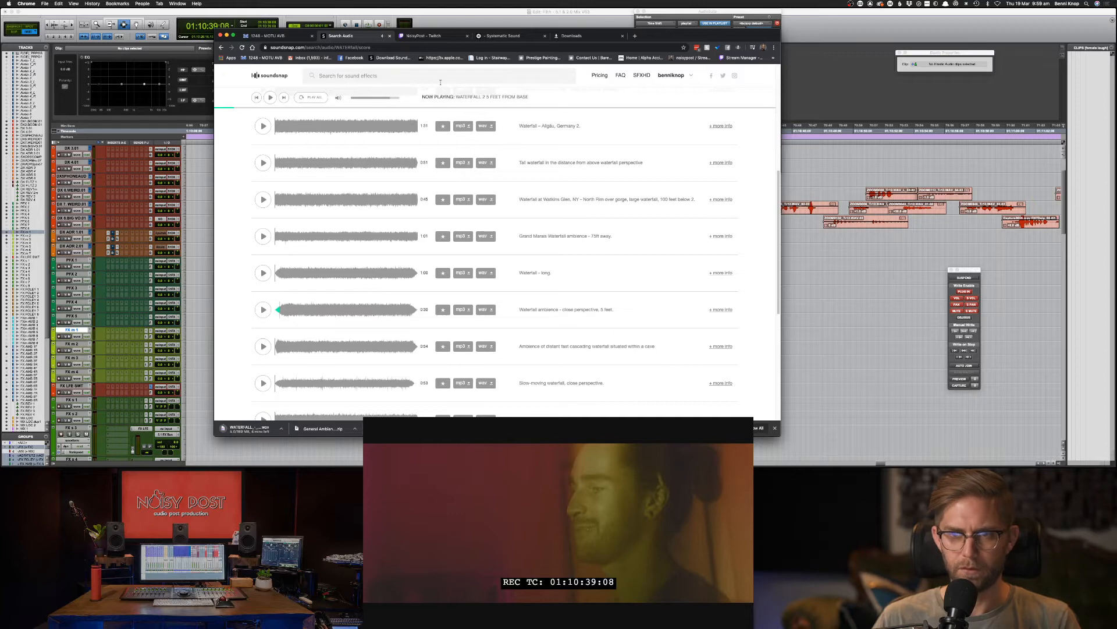
# Step: Switch back to Pro Tools, play the passage from 01:10:37:19 and again from 01:10:38:12, and dismiss the error message
pyautogui.press('super+Tab')
pyautogui.click(667, 236)
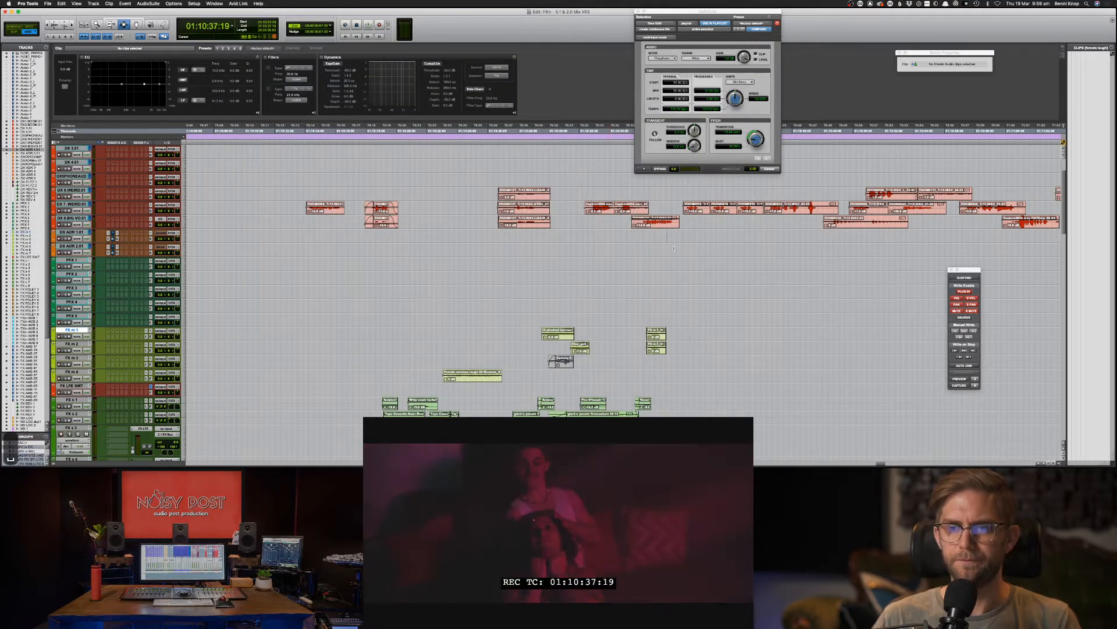
pyautogui.press('space')
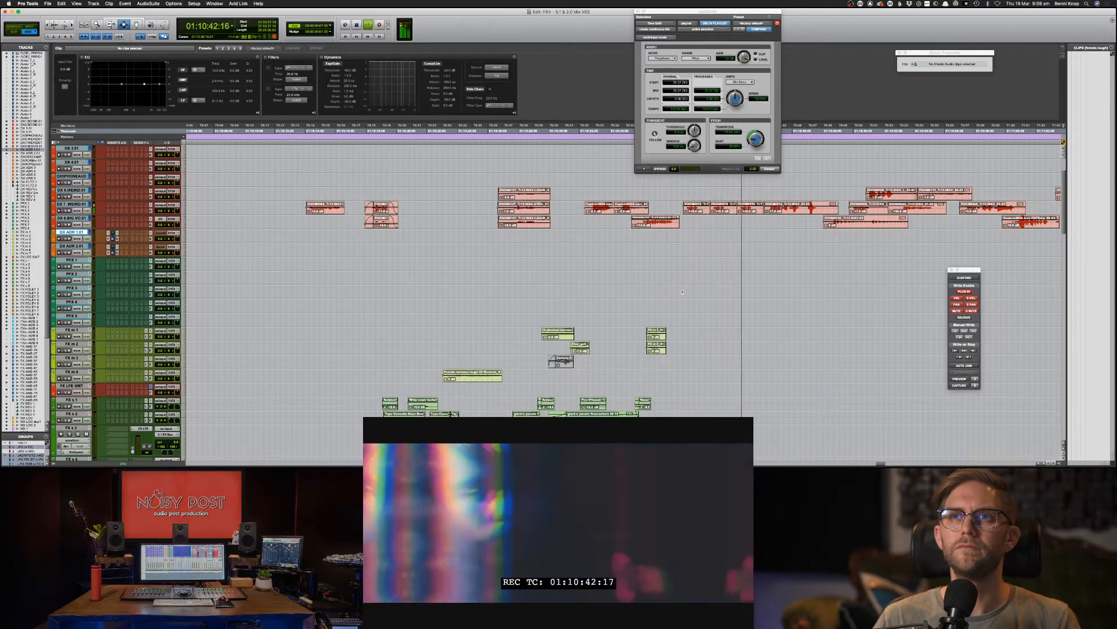
pyautogui.press('space')
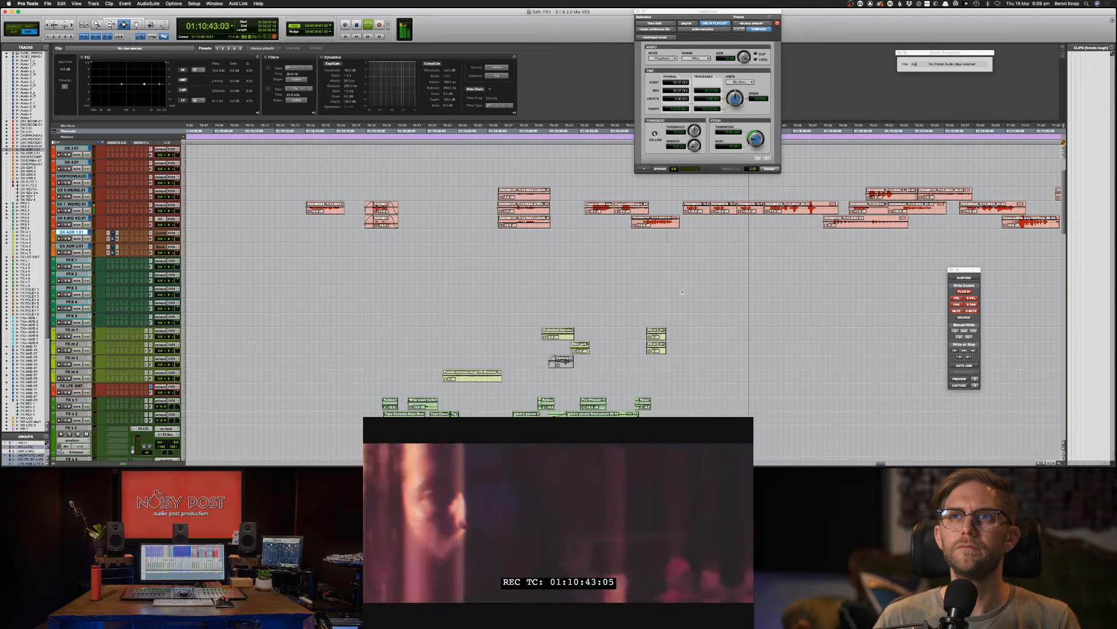
pyautogui.press('space')
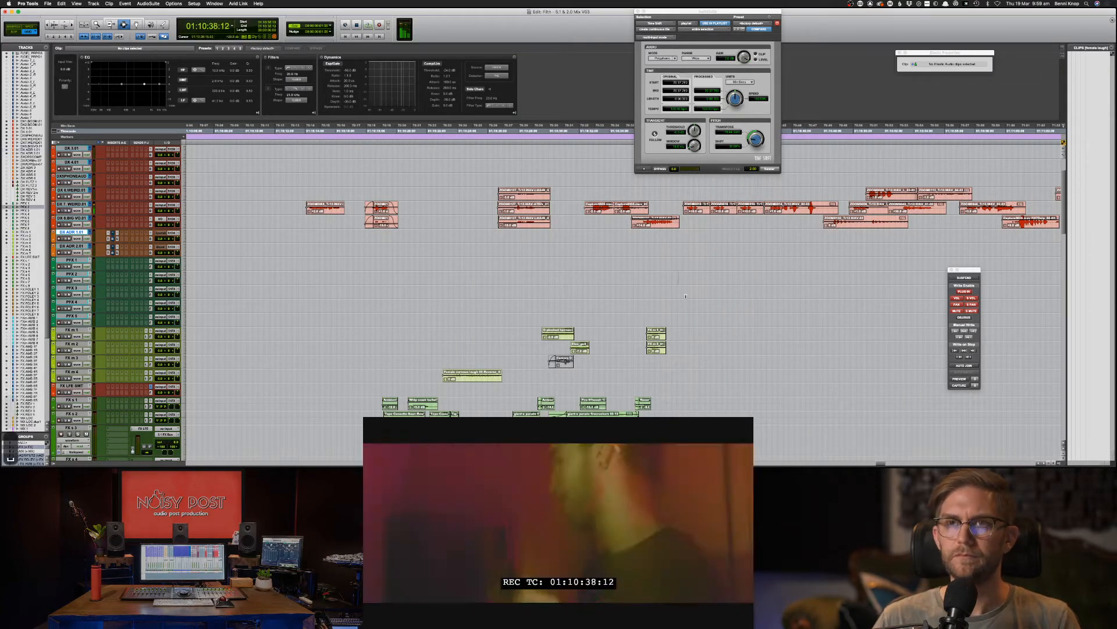
pyautogui.press('space')
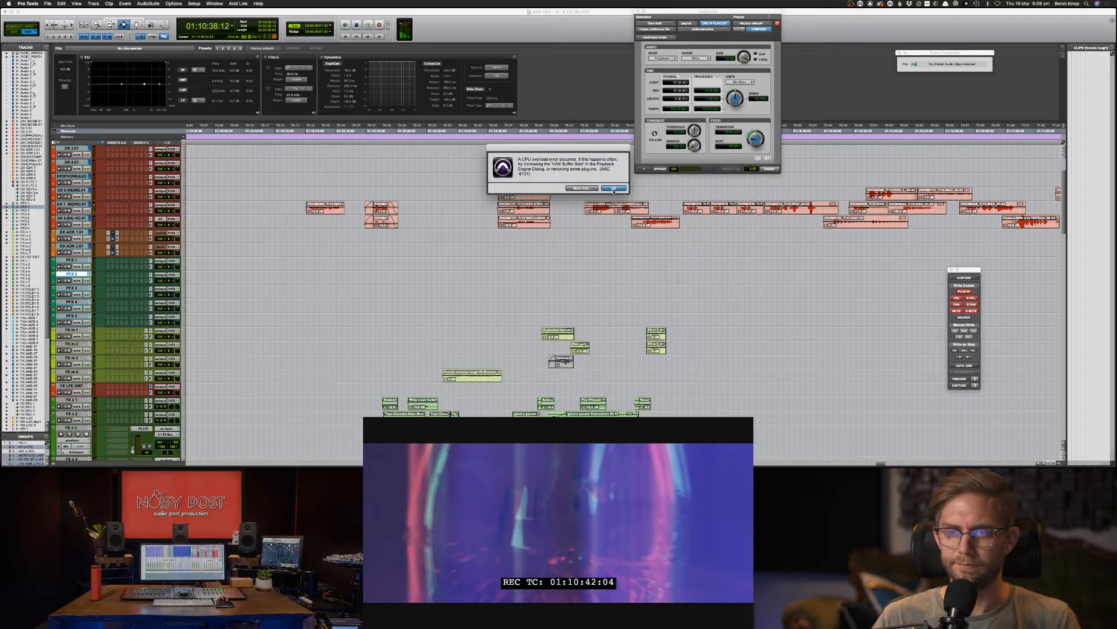
pyautogui.click(613, 188)
# Step: Return to Soundsnap in Chrome, look over more waterfall results and search the sound effects for glug
pyautogui.press('super+Tab')
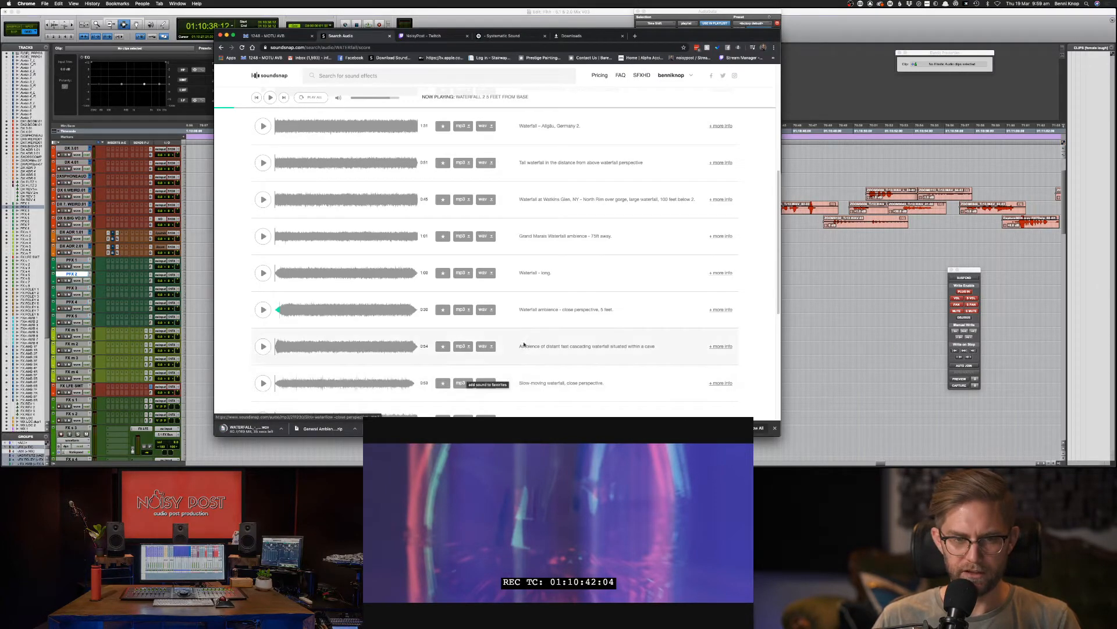
pyautogui.scroll(-2, 310, 318)
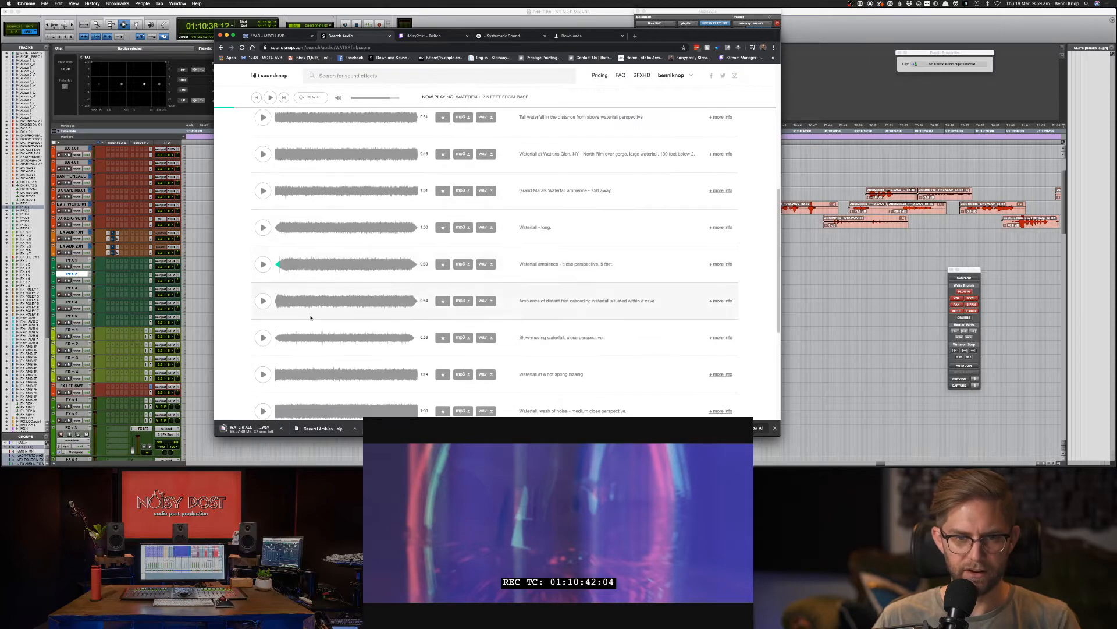
pyautogui.click(340, 78)
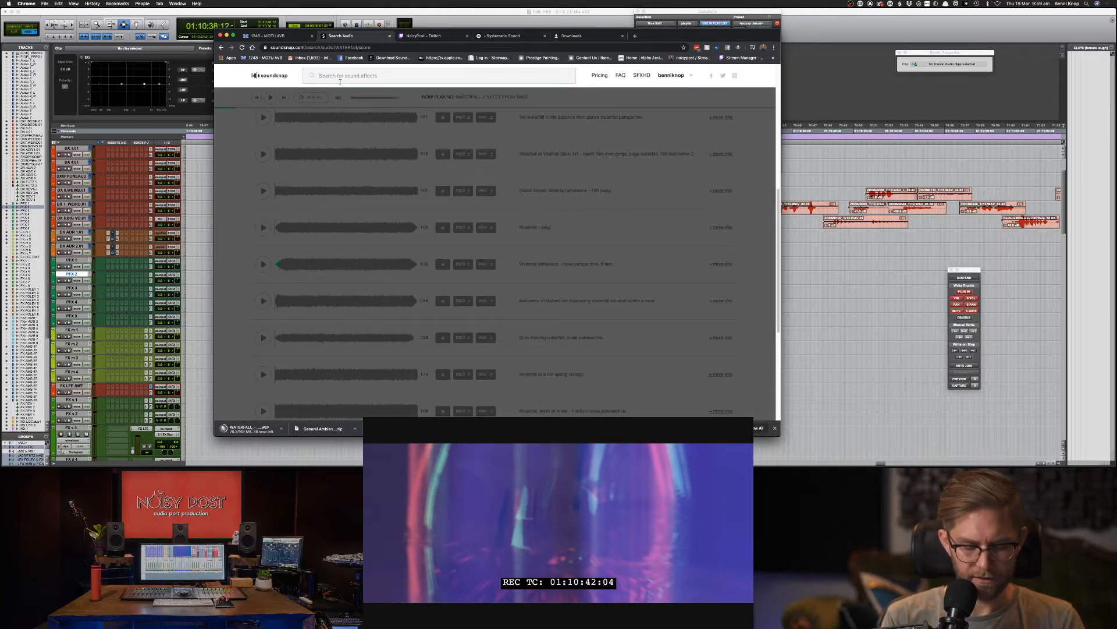
pyautogui.write('glug')
pyautogui.press('Return')
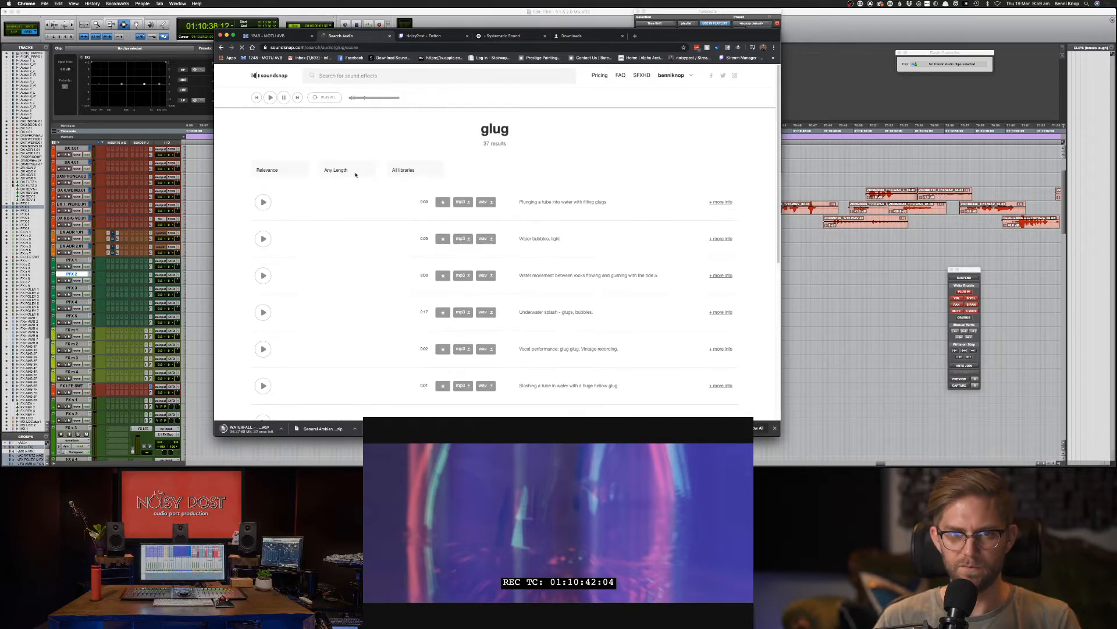
# Step: Audition the first glug results and download the WAV of "Water bubbles, light"
pyautogui.click(267, 203)
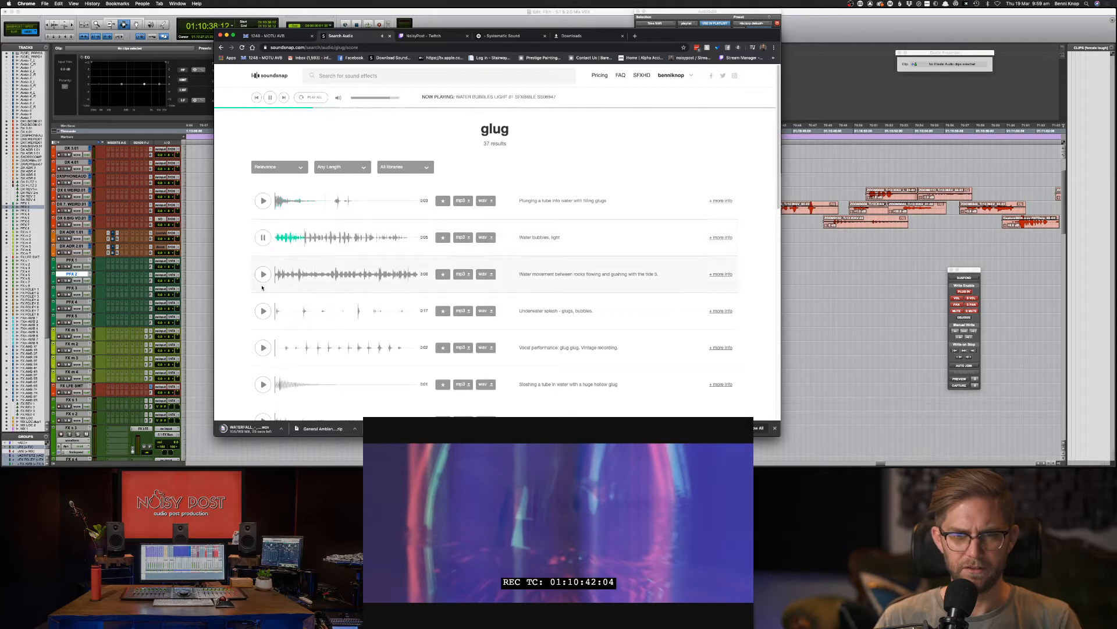
pyautogui.click(483, 237)
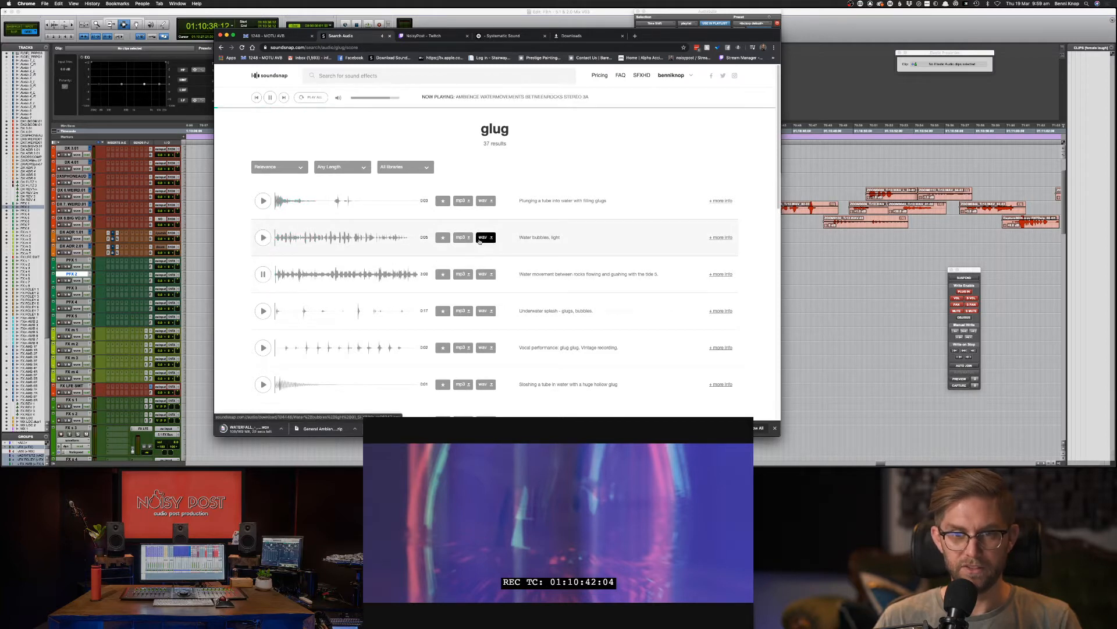
pyautogui.scroll(-1, 341, 271)
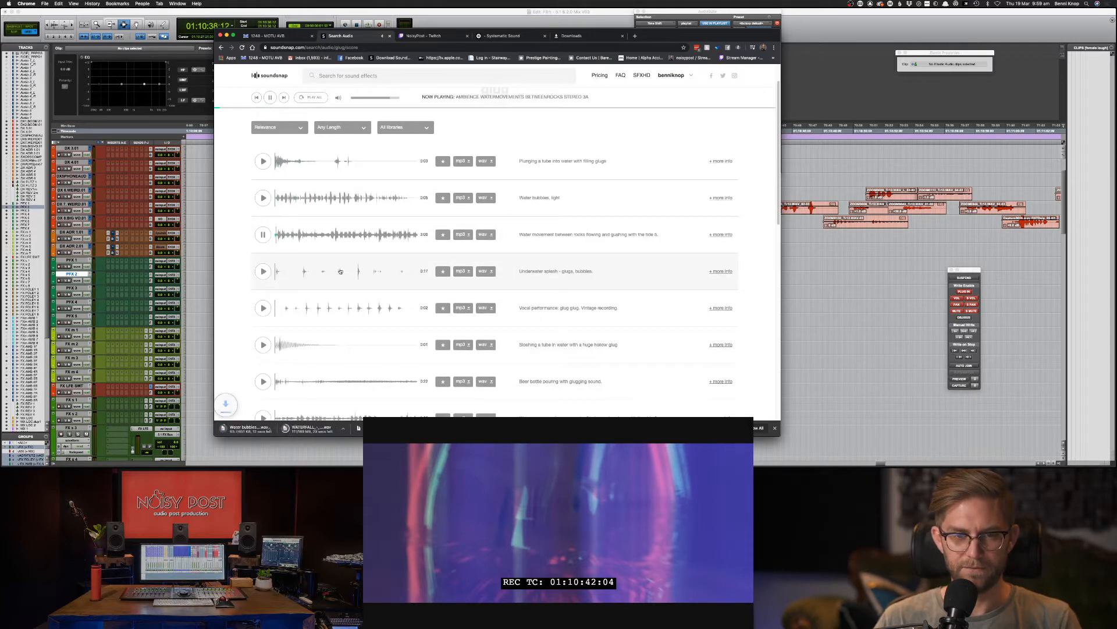
pyautogui.click(262, 234)
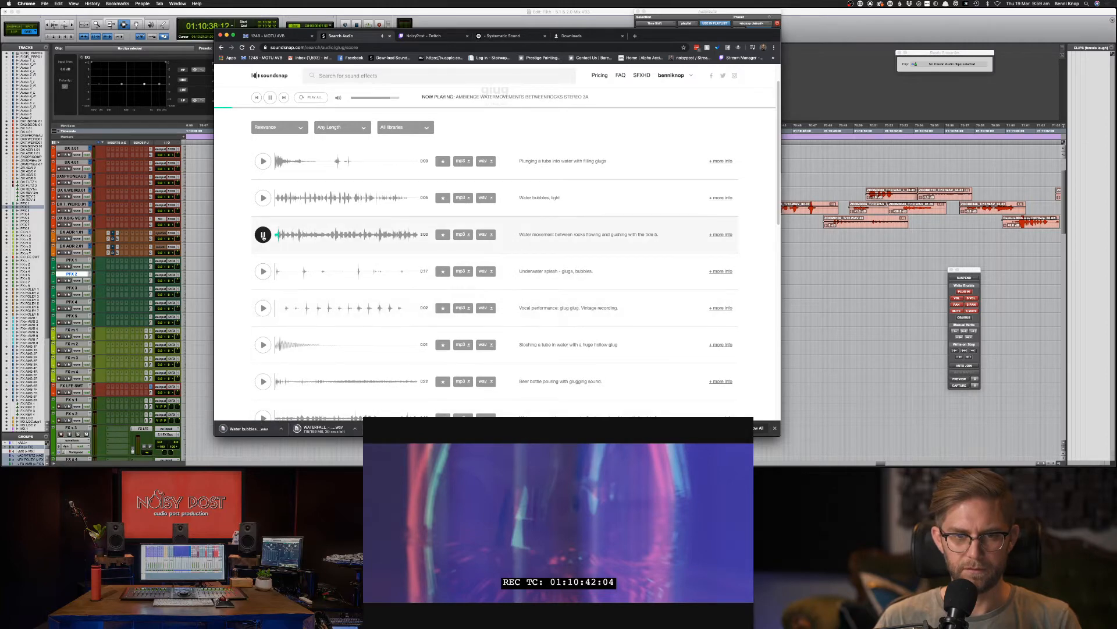
# Step: Import the downloaded water bubbles file into the Pro Tools session on the FX s 1 track at about 01:10:37:20
pyautogui.moveTo(241, 436)
pyautogui.mouseDown()
pyautogui.moveTo(243, 326)
pyautogui.moveTo(245, 449)
pyautogui.mouseUp()
pyautogui.moveTo(244, 441); pyautogui.dragTo(668, 407)
pyautogui.press('super+bracketright')
pyautogui.press('super+bracketright')
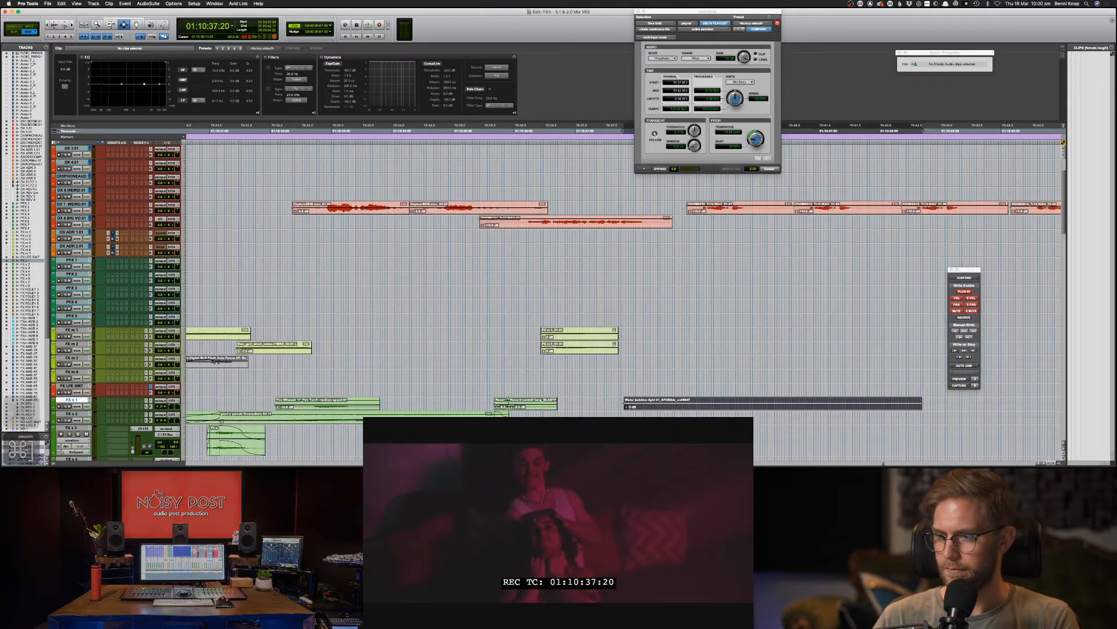
# Step: Move the water bubbles clip on the FX s 1 track so that it starts at 01:10:38:02
pyautogui.press('F8')
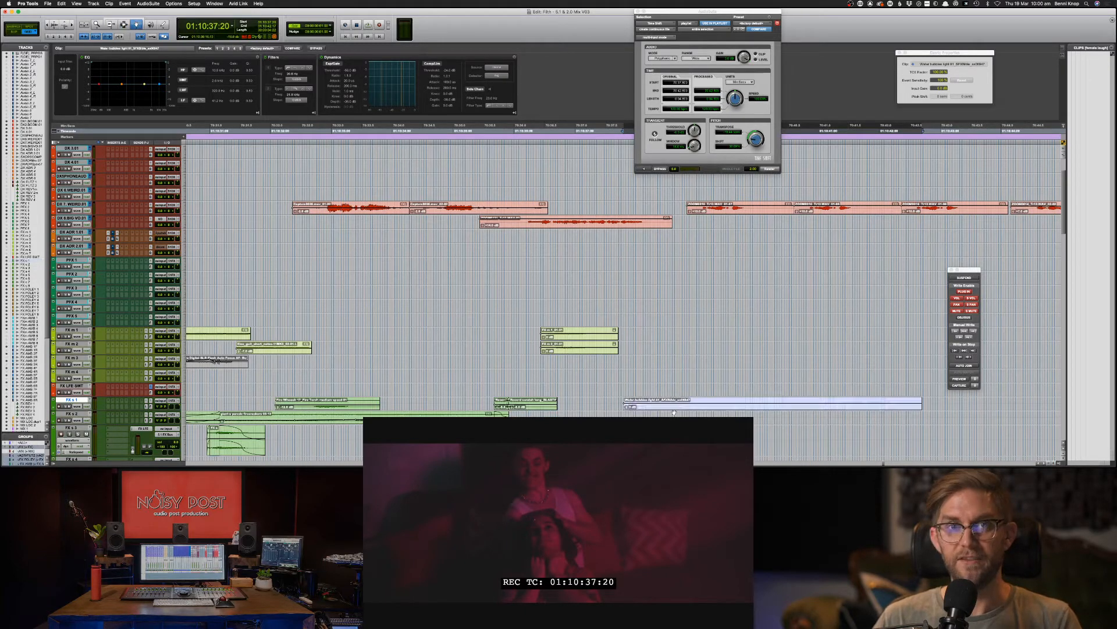
pyautogui.click(676, 410)
pyautogui.moveTo(685, 410); pyautogui.dragTo(701, 410)
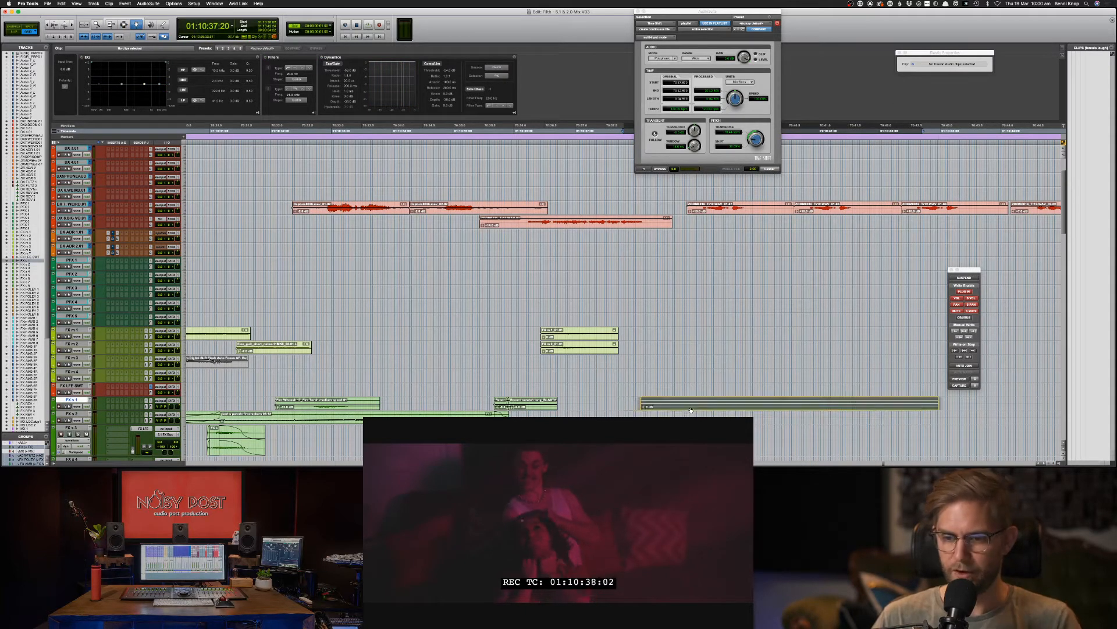
pyautogui.press('F7')
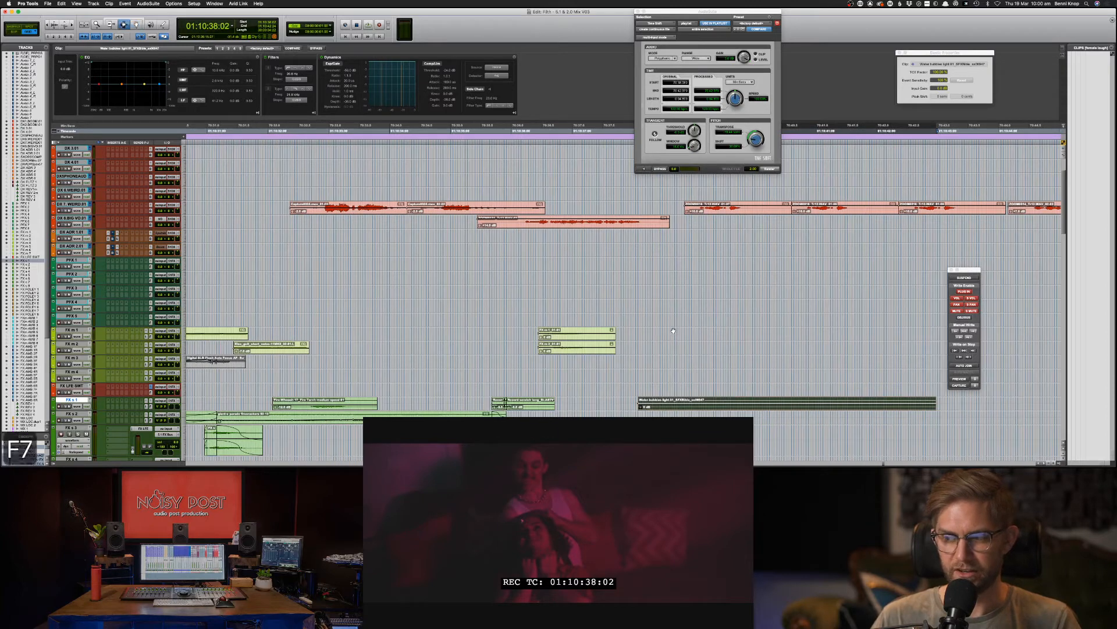
# Step: Dismiss the video engine error and play the water bubbles passage from 01:10:38:02
pyautogui.hscroll(5, 623, 291)
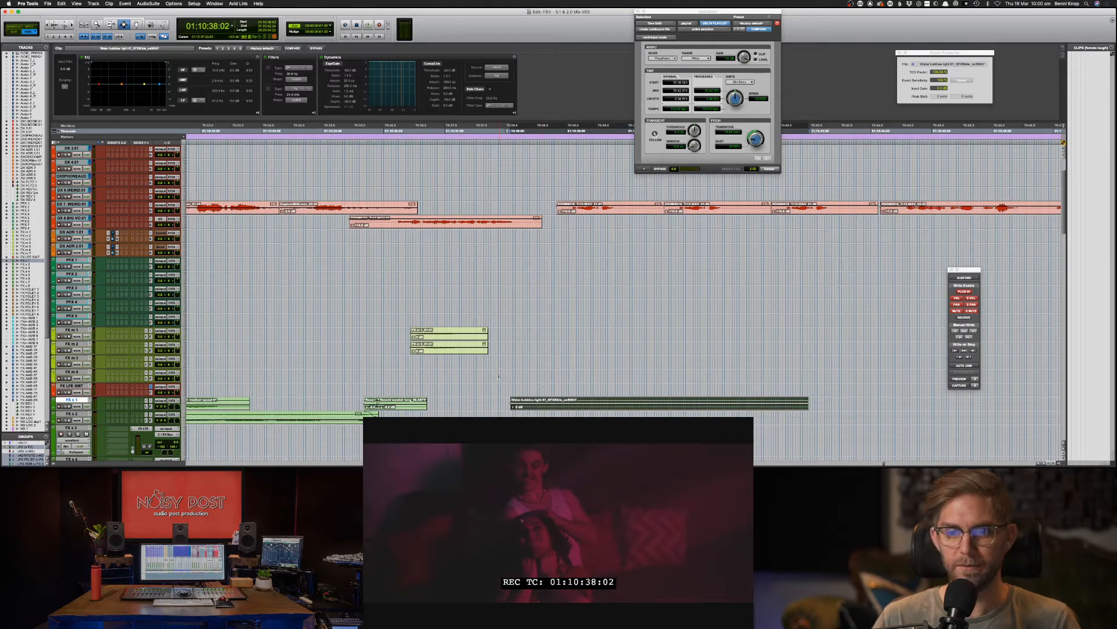
pyautogui.press('F8')
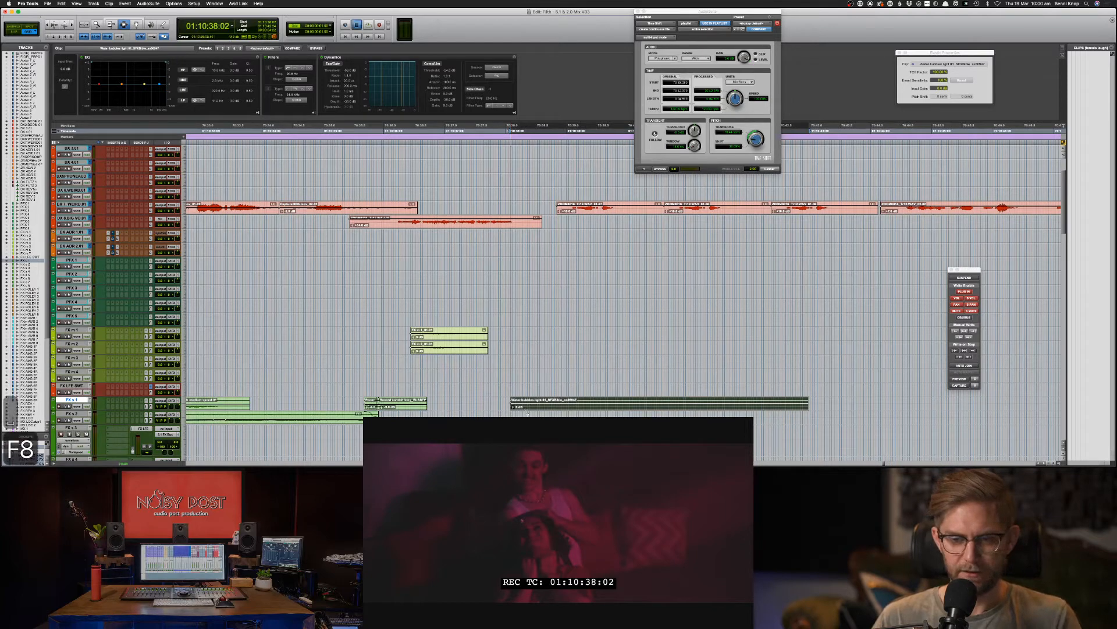
pyautogui.press('F8')
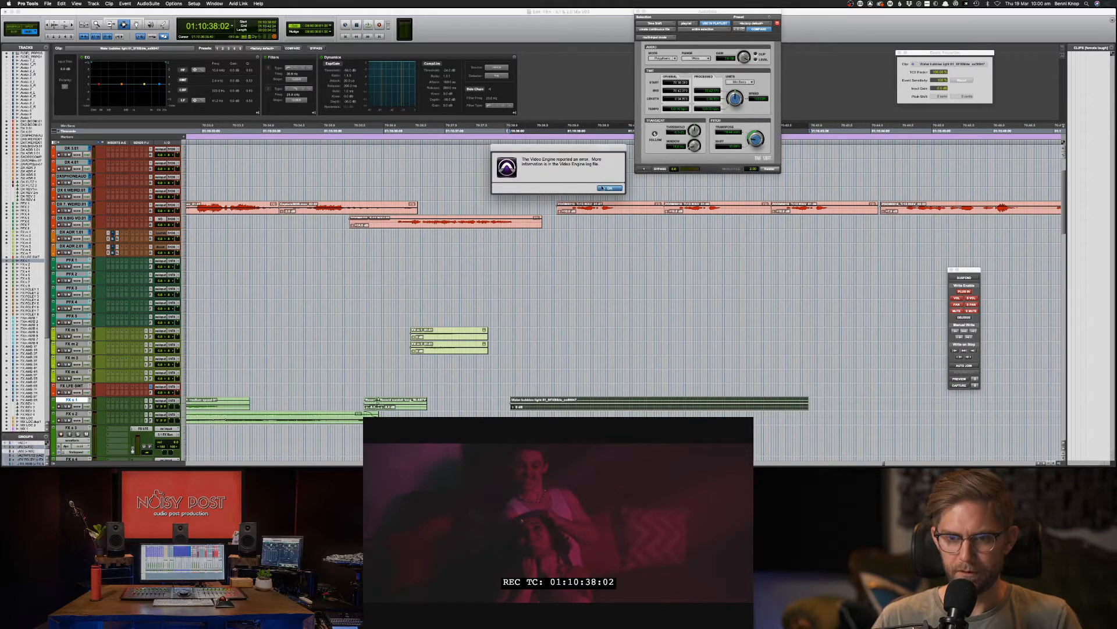
pyautogui.click(606, 188)
pyautogui.press('space')
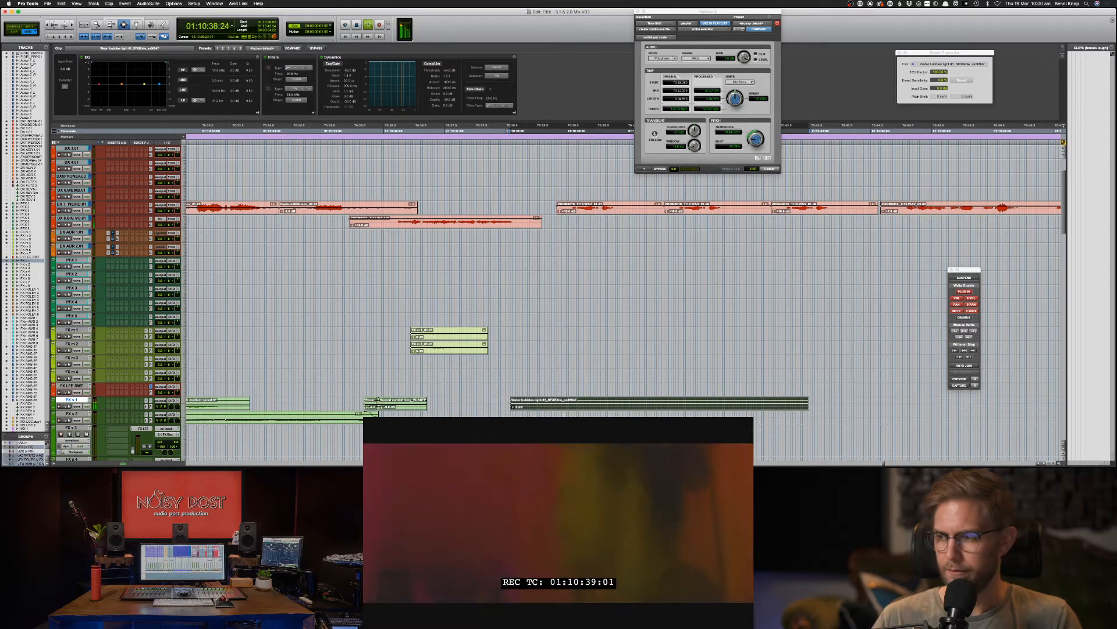
pyautogui.press('space')
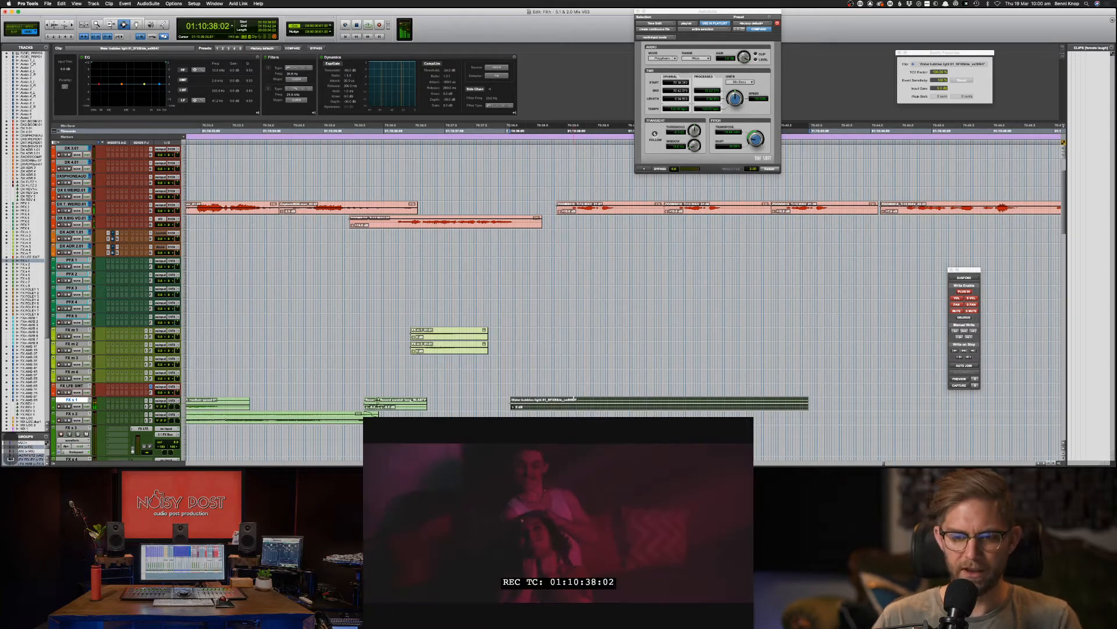
# Step: Lower the water bubbles clip's gain and move the clip to start at 01:10:37:24
pyautogui.press('F8')
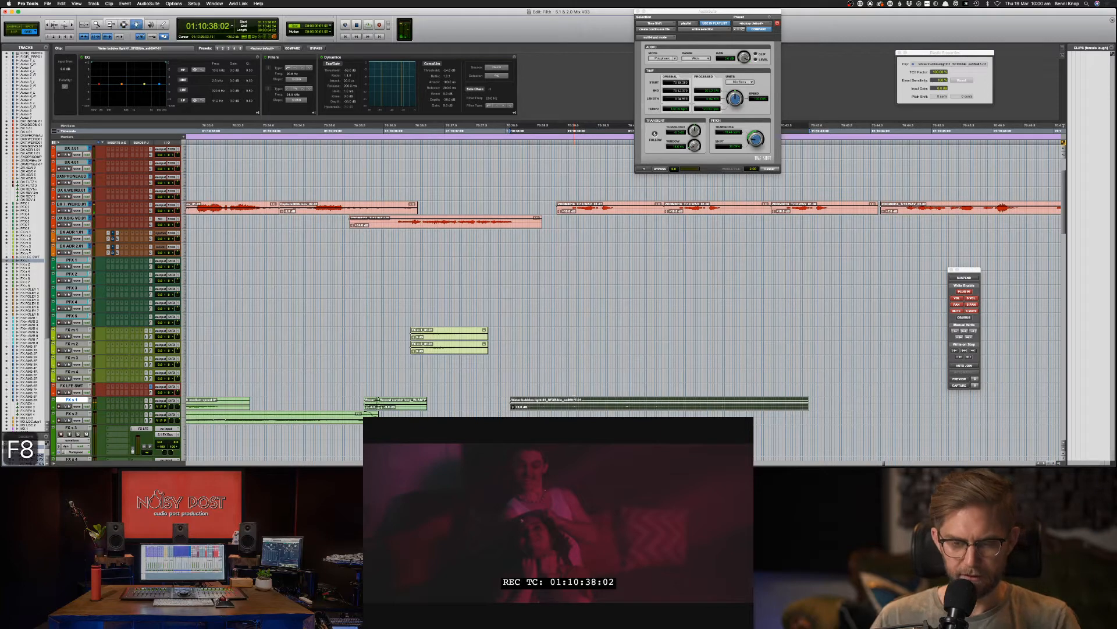
pyautogui.moveTo(566, 411); pyautogui.dragTo(544, 407)
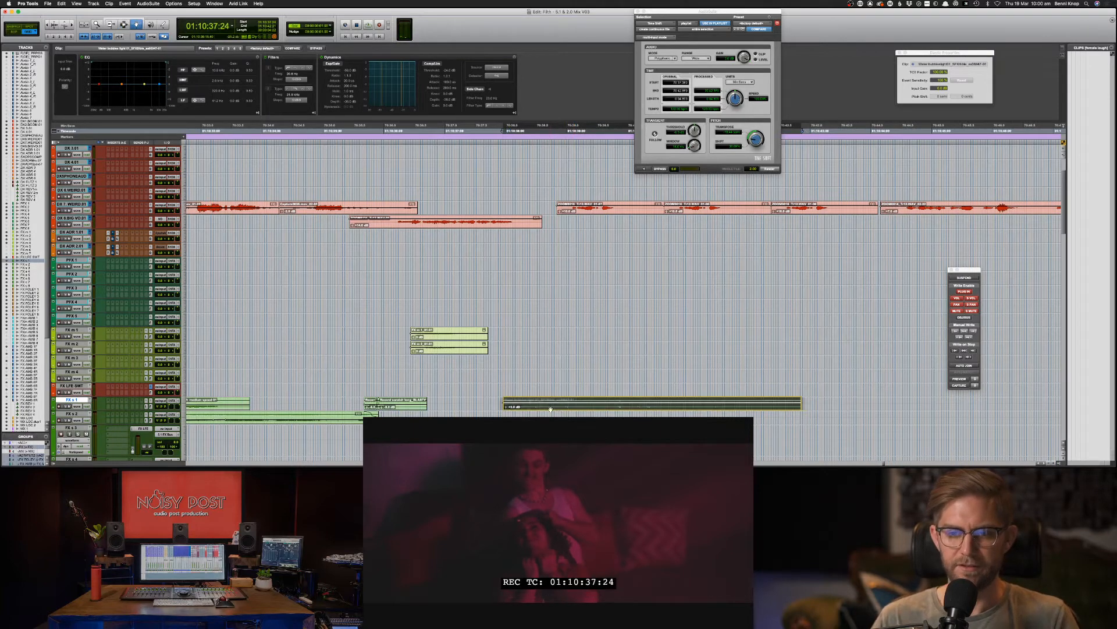
pyautogui.press('F7')
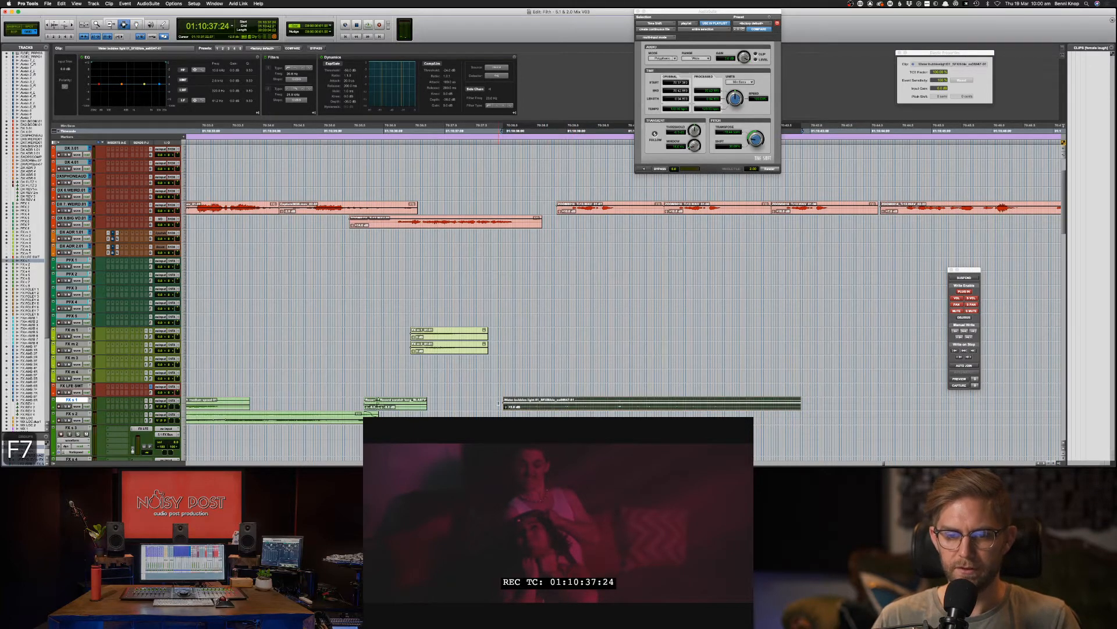
# Step: Play the passage and shift the water bubbles clip on FX s 1 to start at 01:10:39:21
pyautogui.click(500, 403)
pyautogui.press('space')
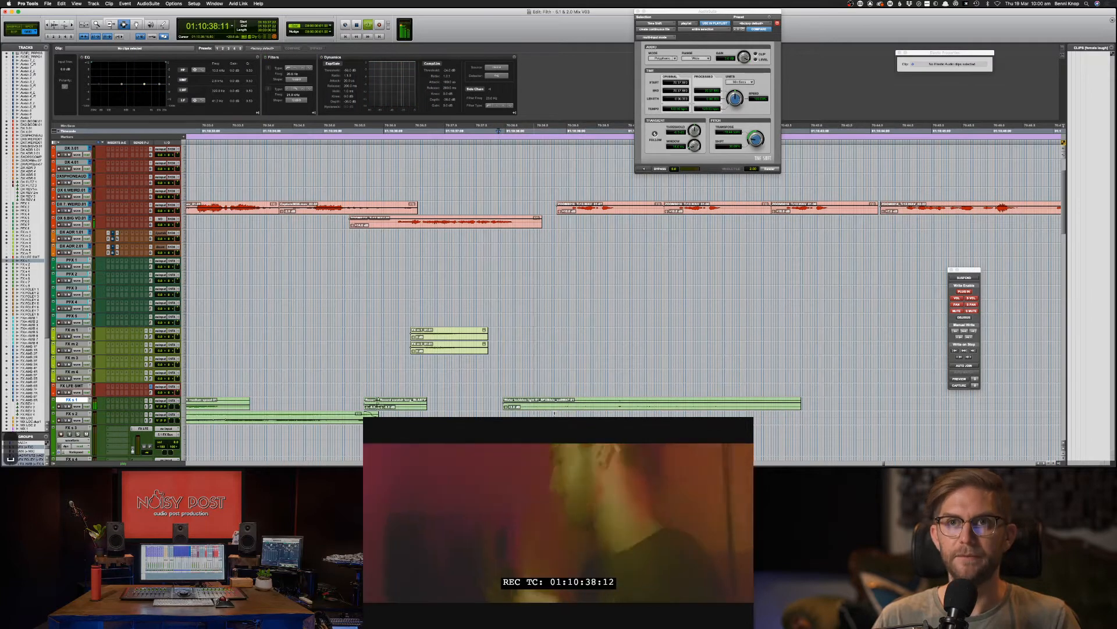
pyautogui.press('F8')
pyautogui.moveTo(556, 409); pyautogui.dragTo(662, 409)
pyautogui.press('space')
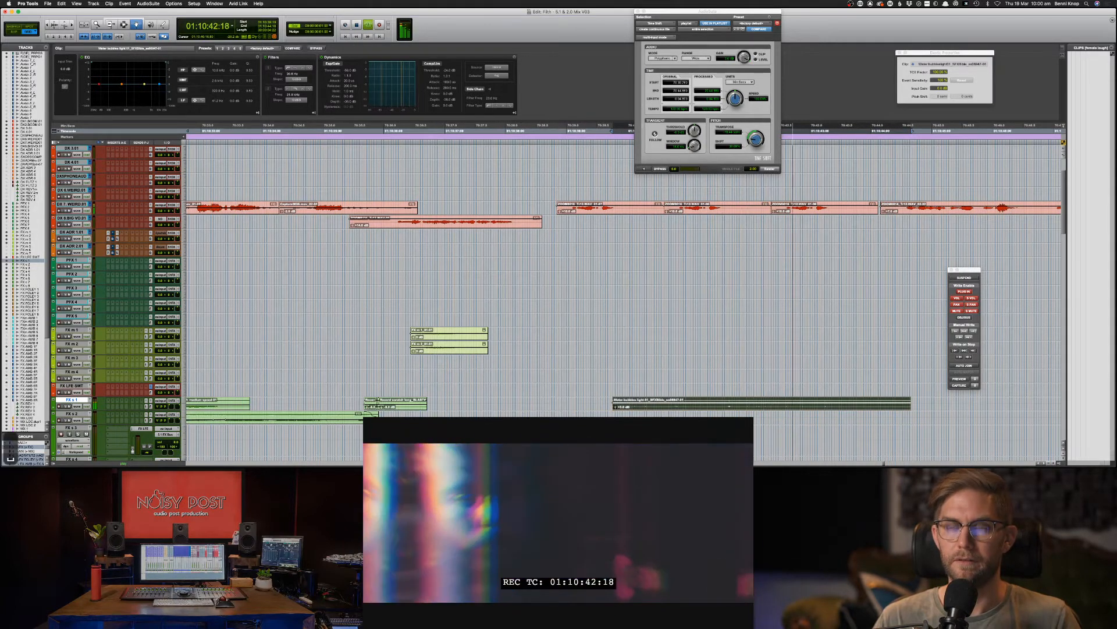
pyautogui.press('space')
pyautogui.press('F7')
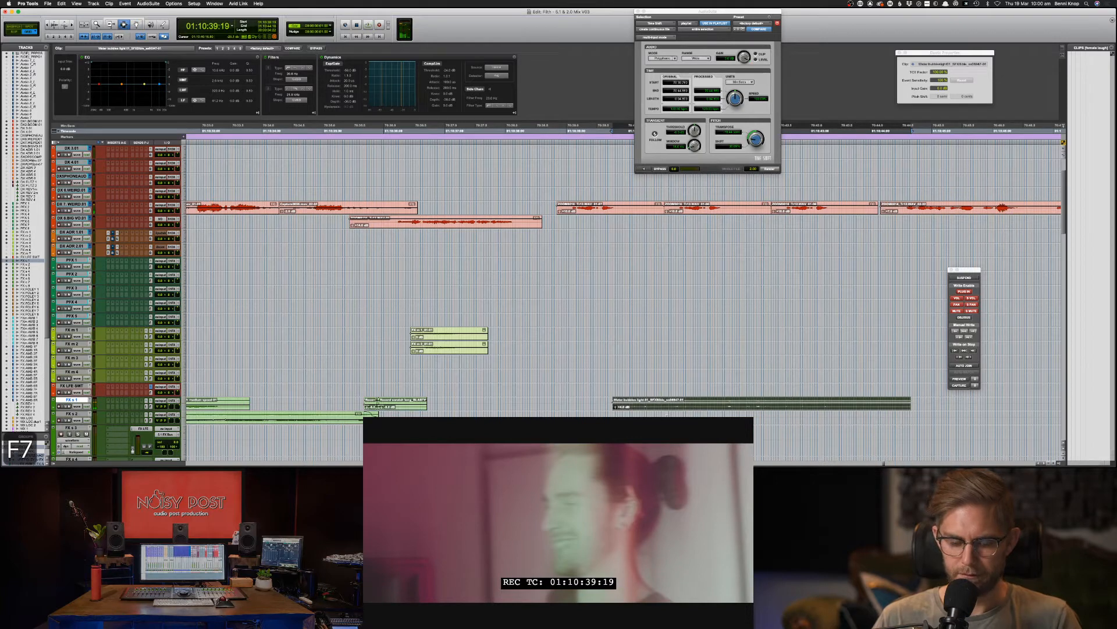
pyautogui.press('space')
pyautogui.moveTo(675, 406); pyautogui.dragTo(680, 406)
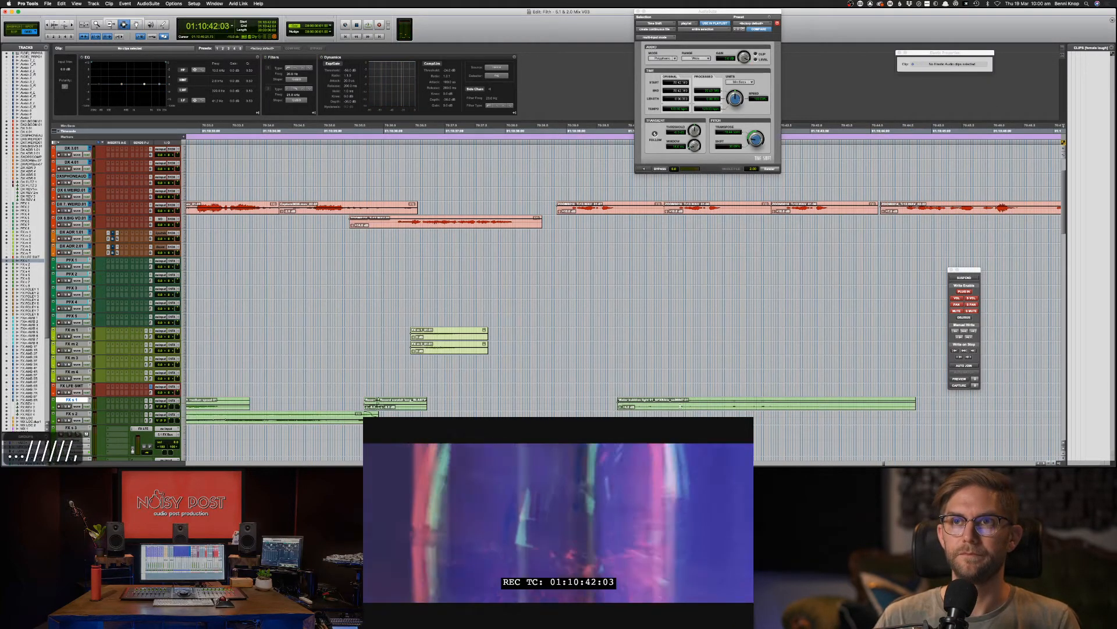
# Step: Delete the tail of the water bubbles clip from about 01:10:42:03 onward and play the passage back
pyautogui.moveTo(757, 402); pyautogui.dragTo(930, 407)
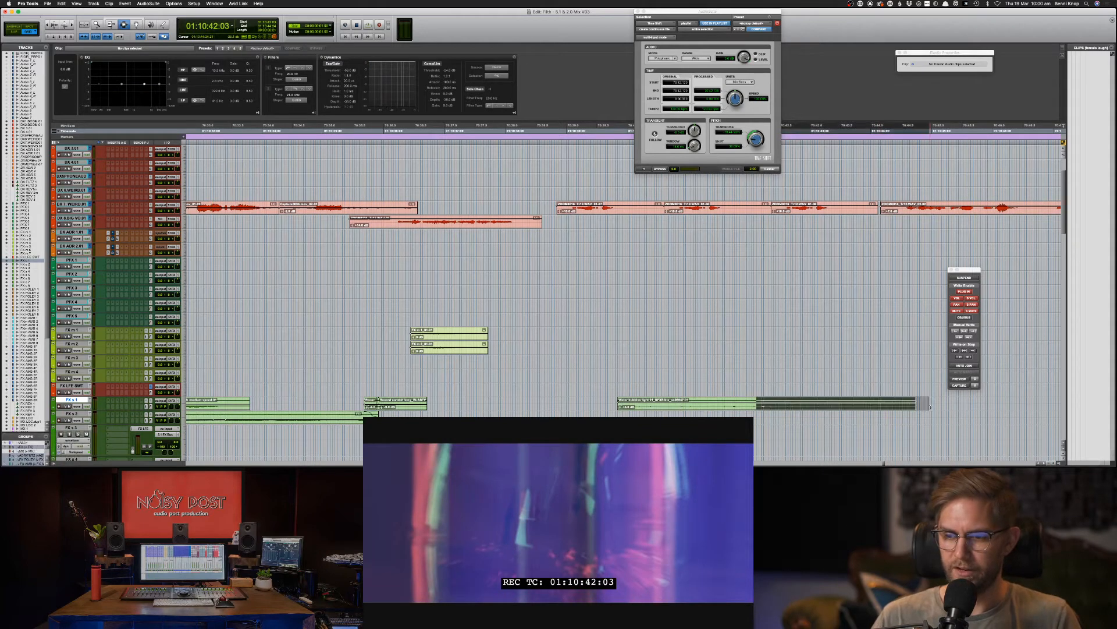
pyautogui.press('Delete')
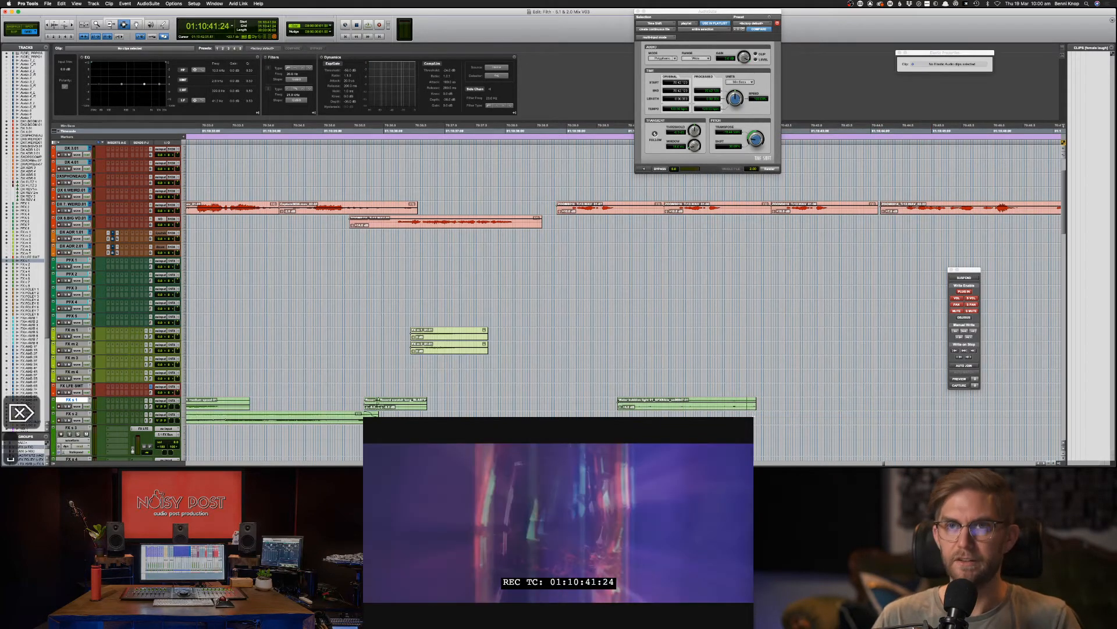
pyautogui.press('space')
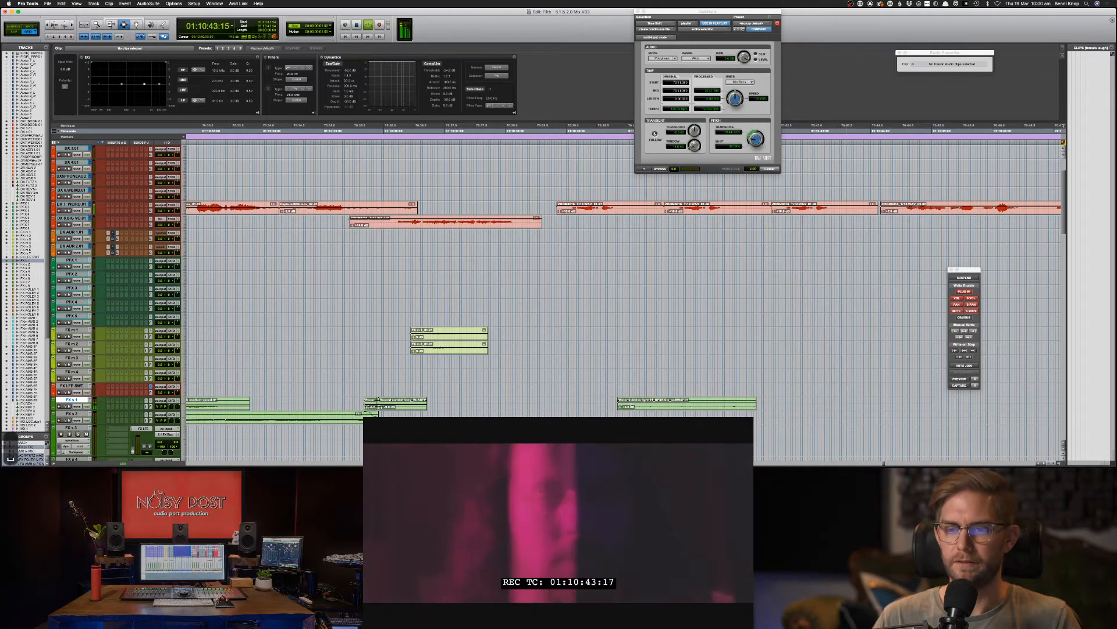
pyautogui.press('space')
pyautogui.press('space')
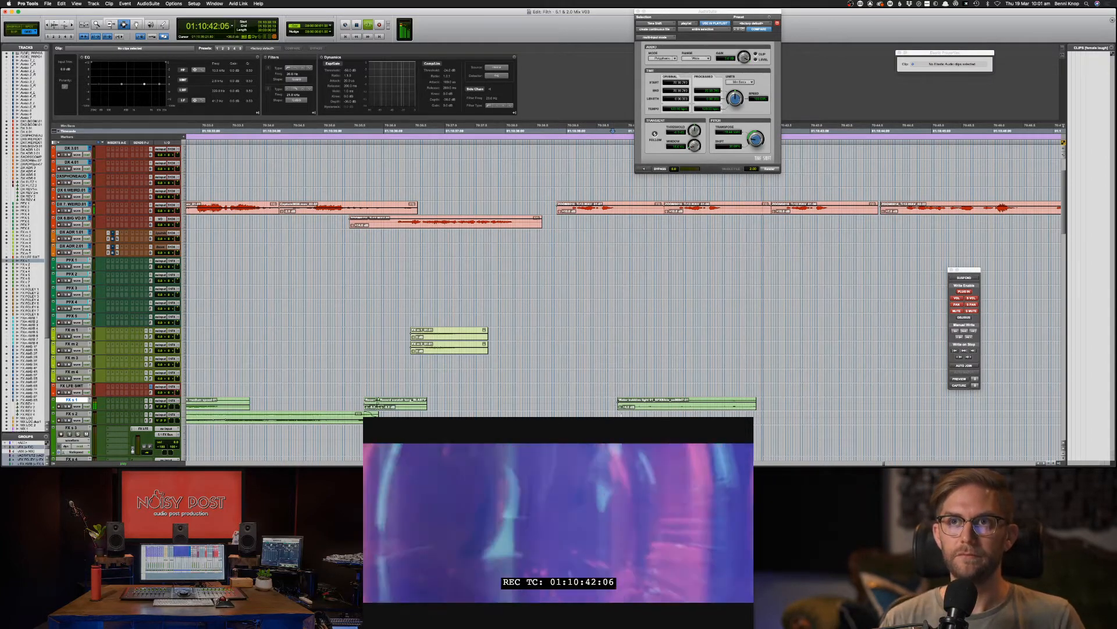
pyautogui.press('space')
pyautogui.click(632, 406)
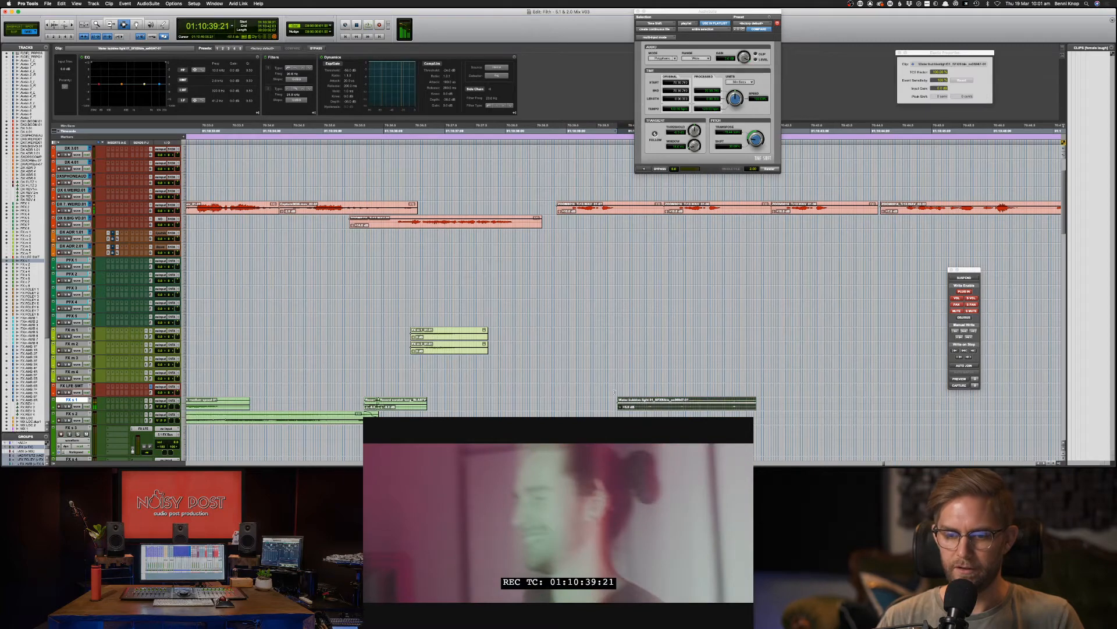
# Step: Switch to Soundsnap in Chrome and search the sound effects for toilet flush
pyautogui.press('super+Tab')
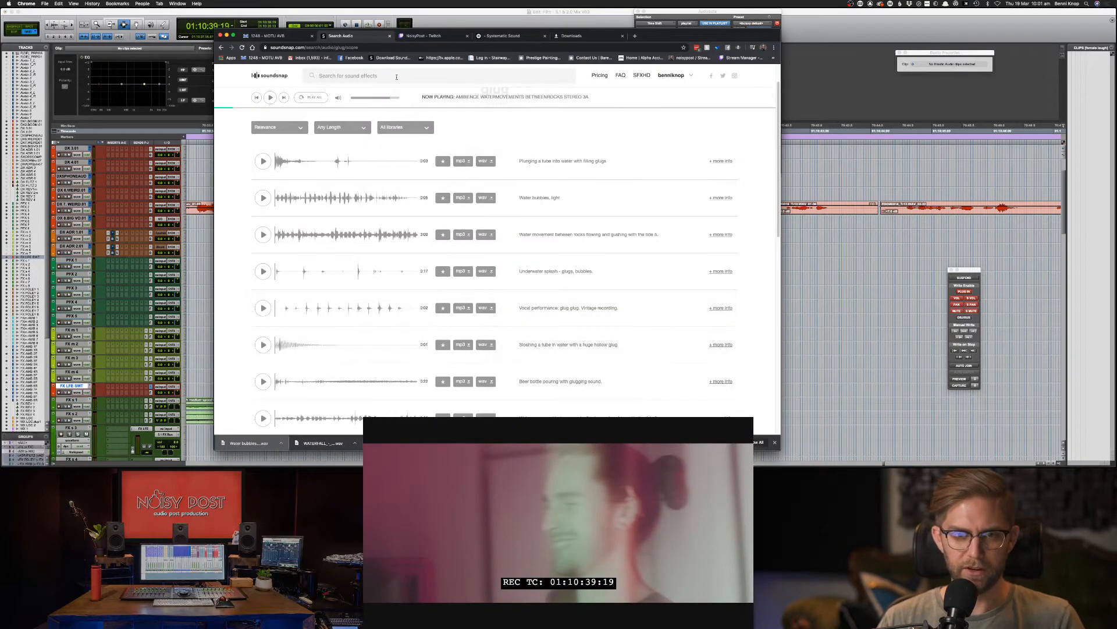
pyautogui.click(401, 58)
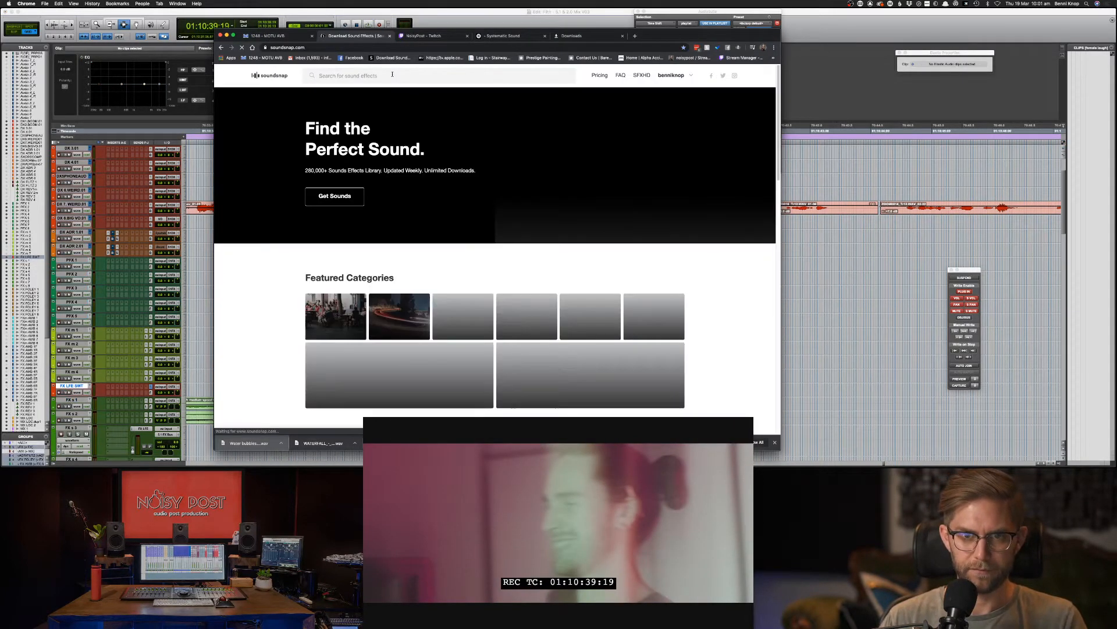
pyautogui.click(391, 74)
pyautogui.write('toilet ')
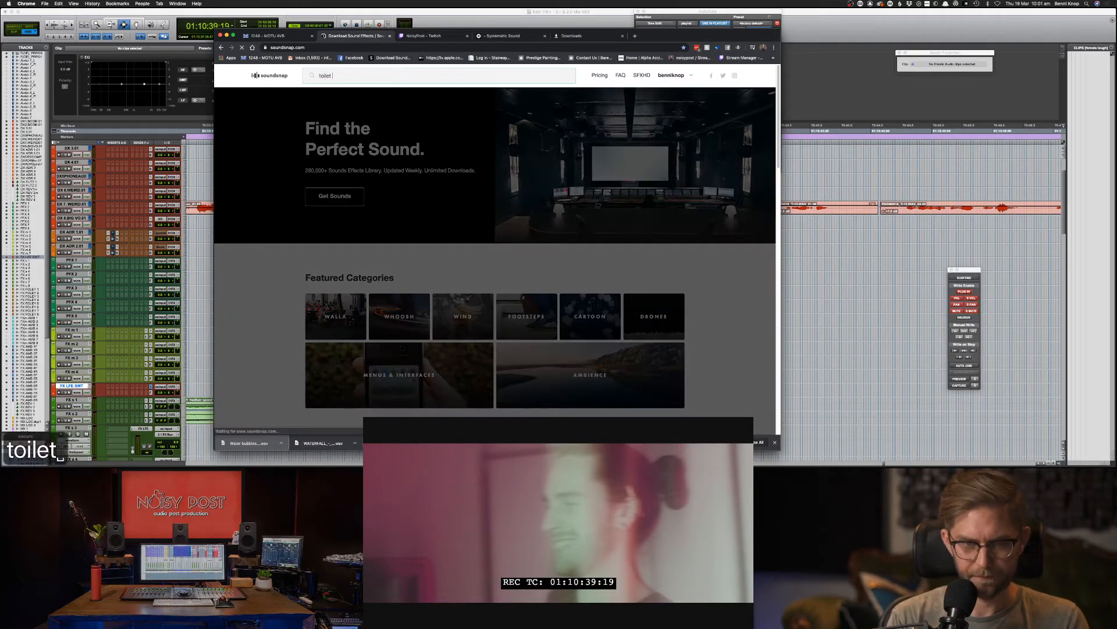
pyautogui.write('flush')
pyautogui.press('Return')
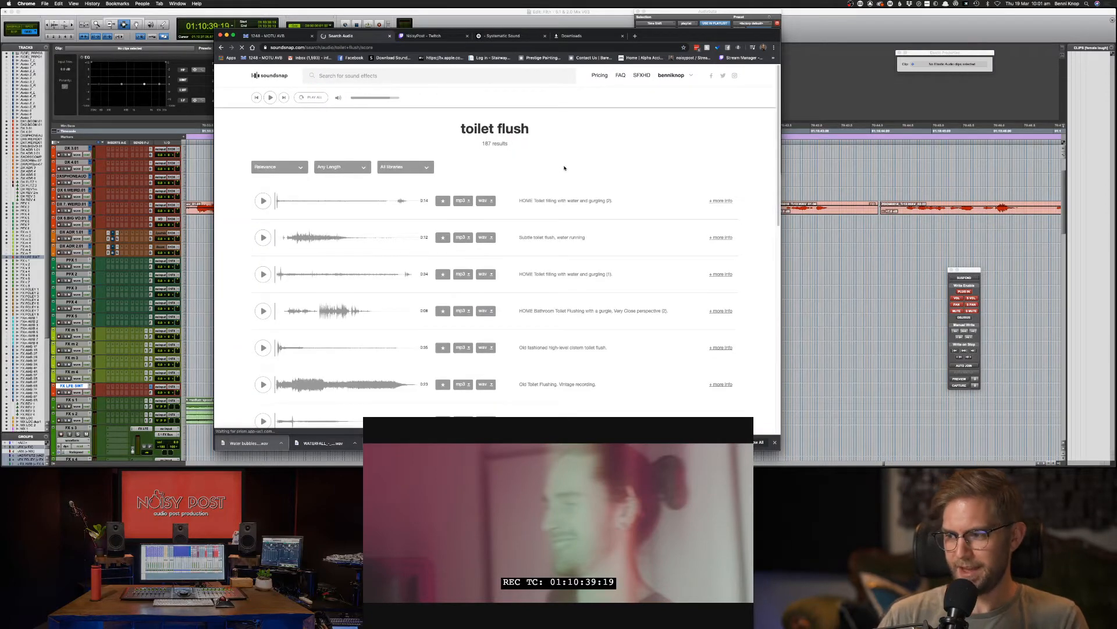
# Step: Audition and download the WAVs of "Subtle toilet flush, water running" and "HOME Bathroom Toilet Flushing with a gurgle, Very Close perspective"
pyautogui.press('super+Tab')
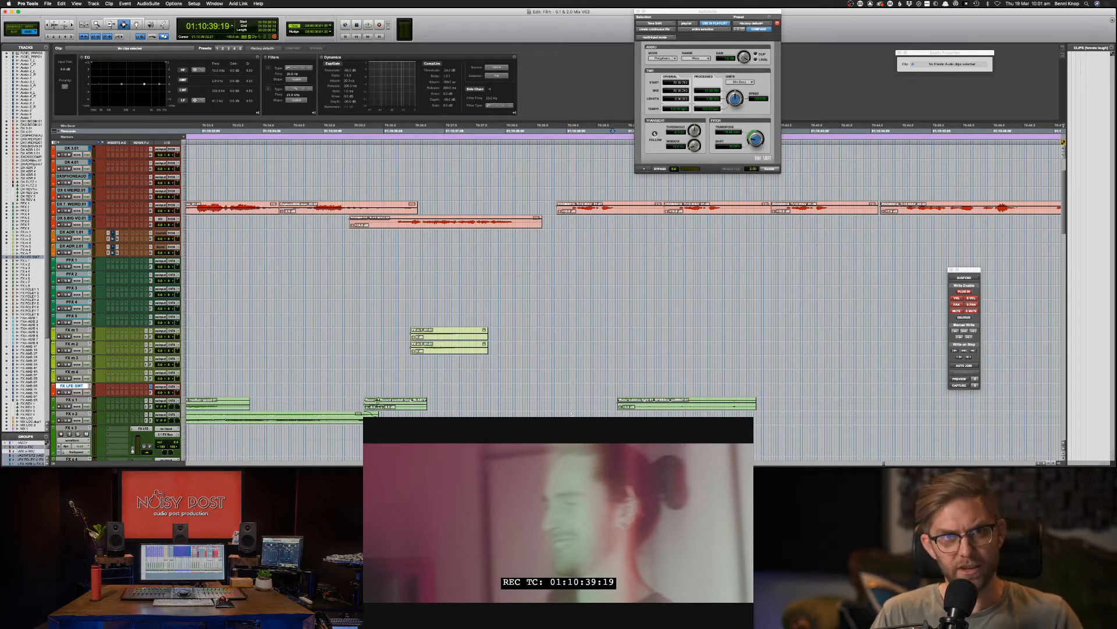
pyautogui.press('super+Tab')
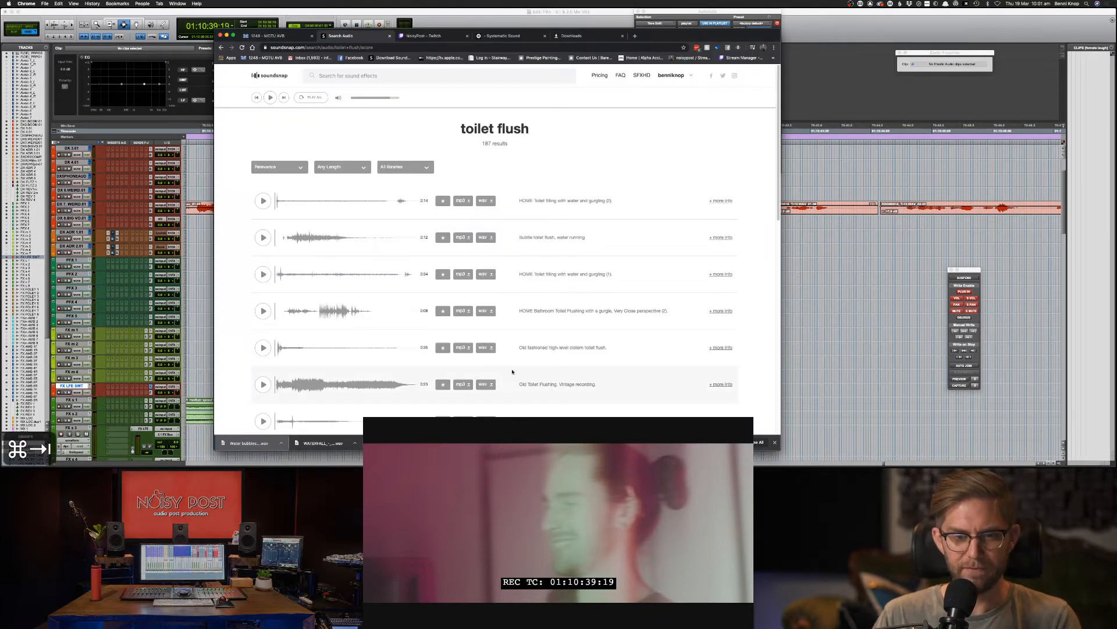
pyautogui.click(263, 237)
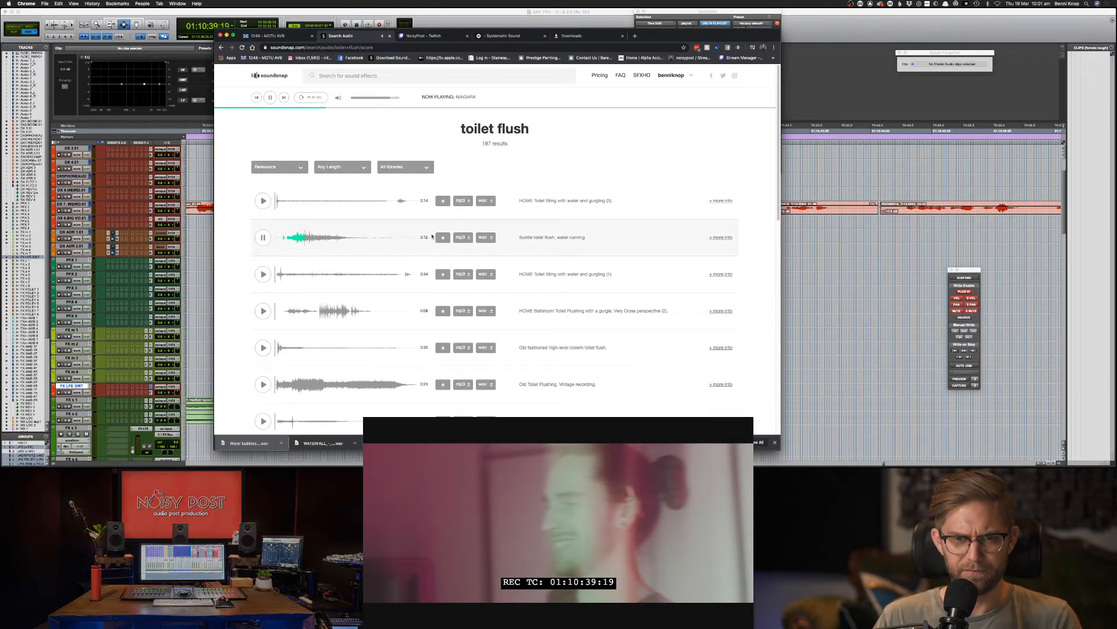
pyautogui.click(485, 238)
pyautogui.click(263, 311)
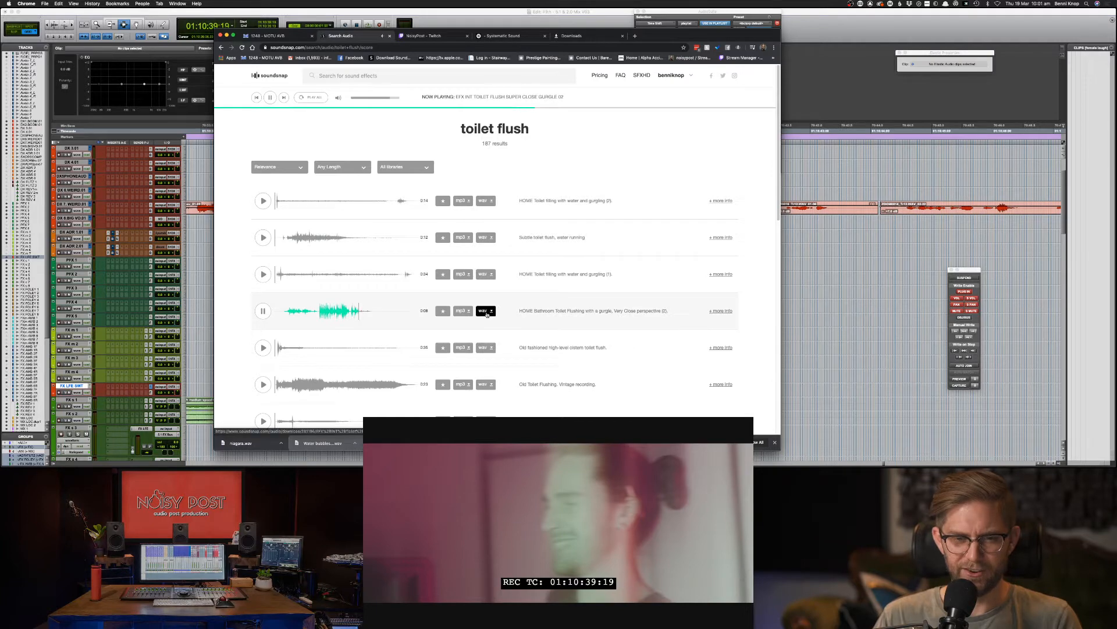
pyautogui.click(486, 312)
pyautogui.scroll(-2, 261, 314)
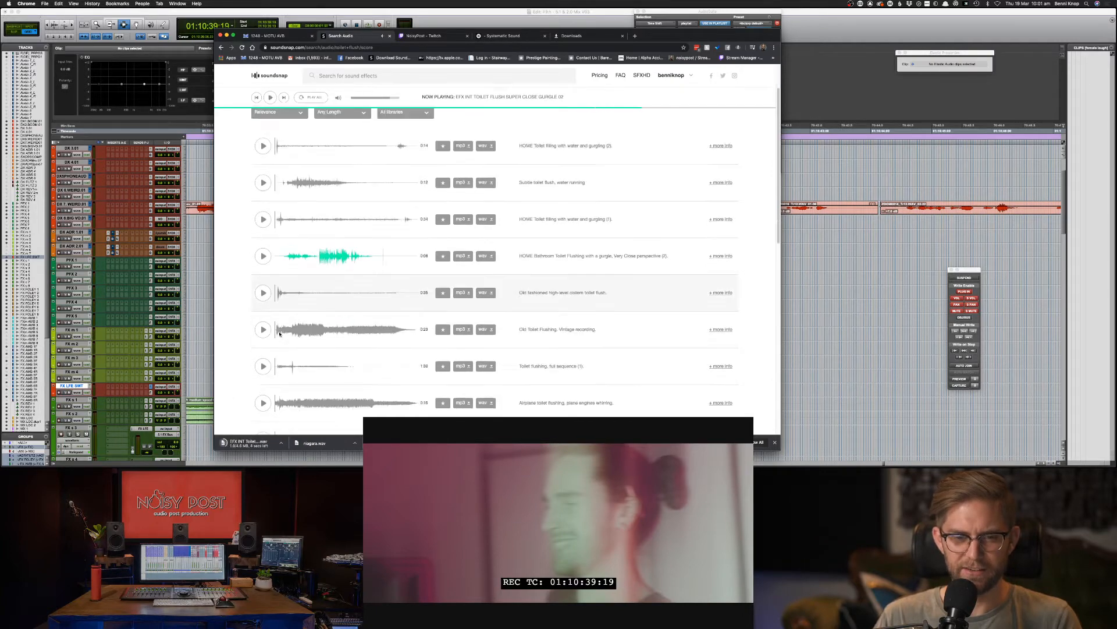
# Step: Import the gurgling toilet flush file onto the Pro Tools FX s 2 track at 01:10:39:21 and time-compress it to about 77% in Elastic Properties
pyautogui.press('super+Tab')
pyautogui.moveTo(256, 443); pyautogui.dragTo(619, 418)
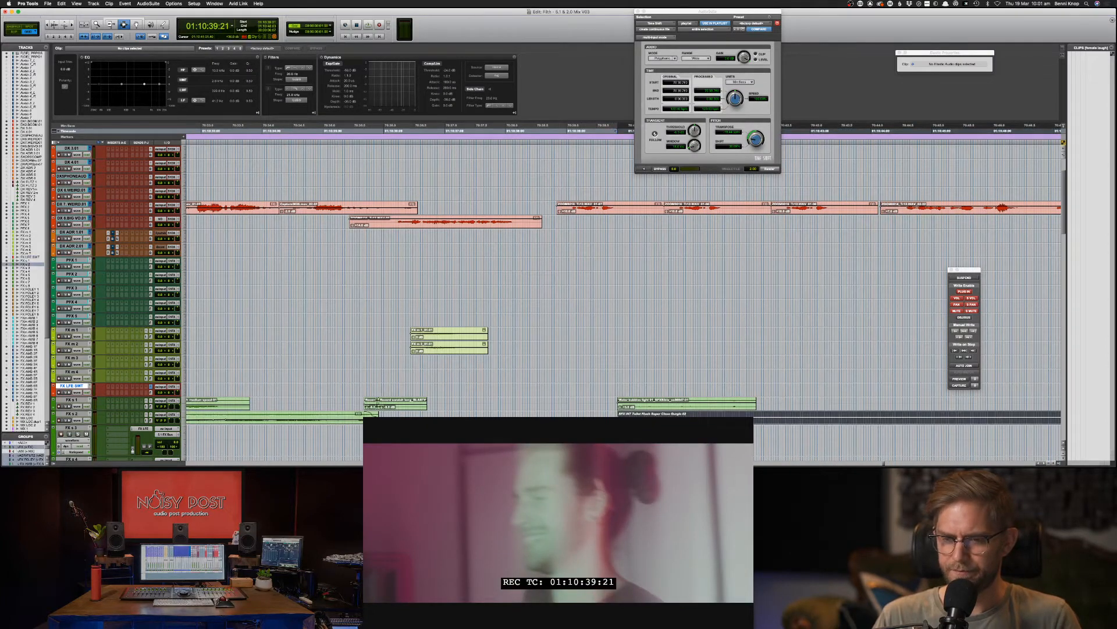
pyautogui.hscroll(2, 623, 300)
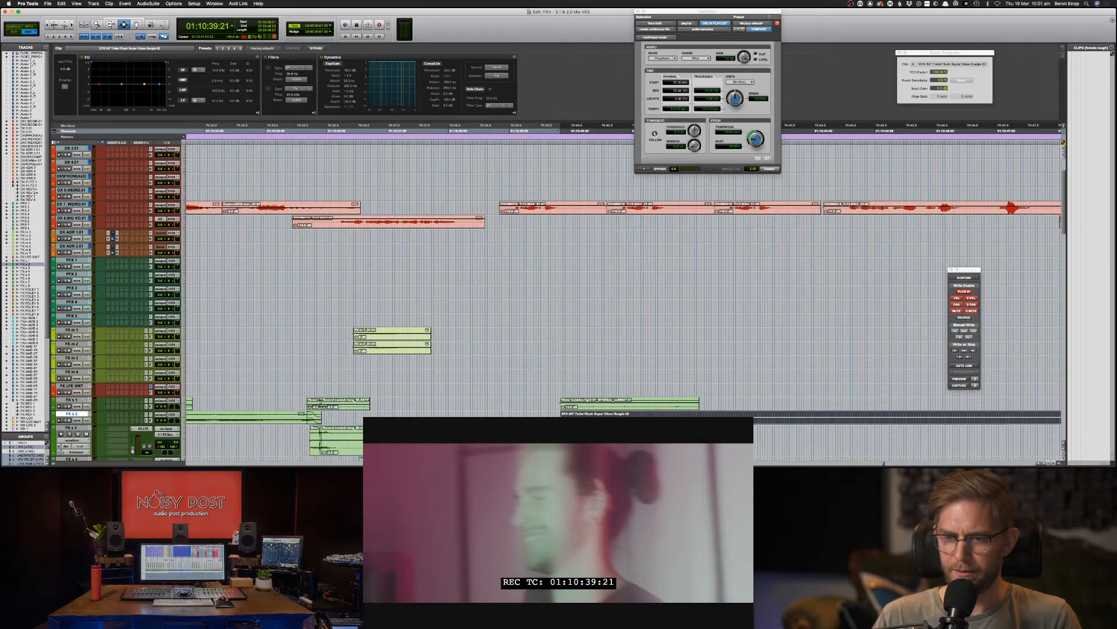
pyautogui.hscroll(1, 708, 214)
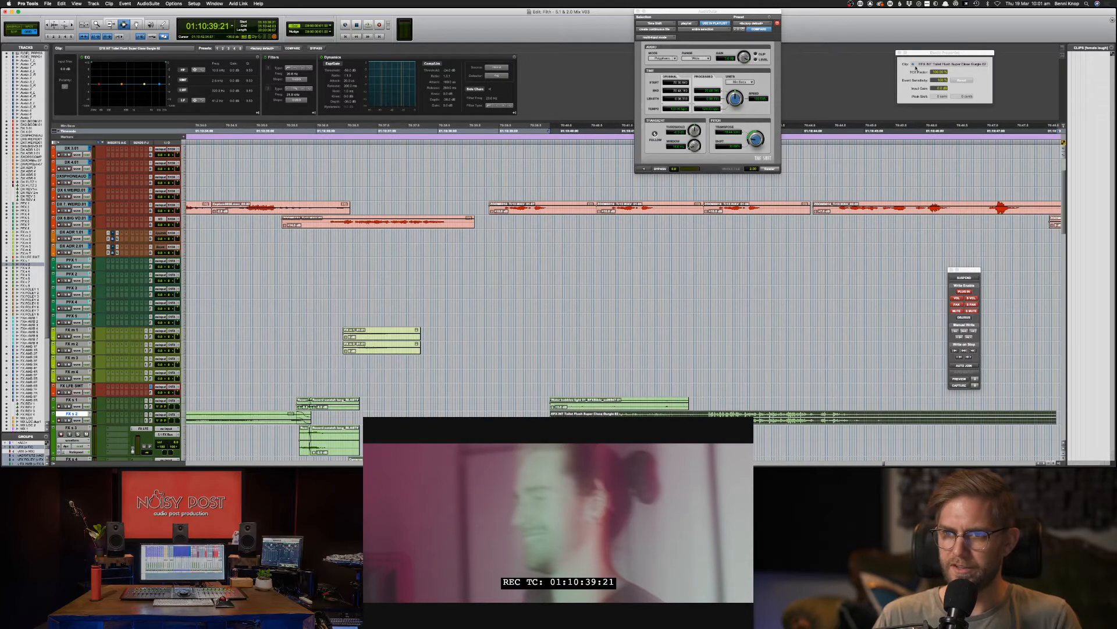
pyautogui.moveTo(931, 66); pyautogui.dragTo(928, 81)
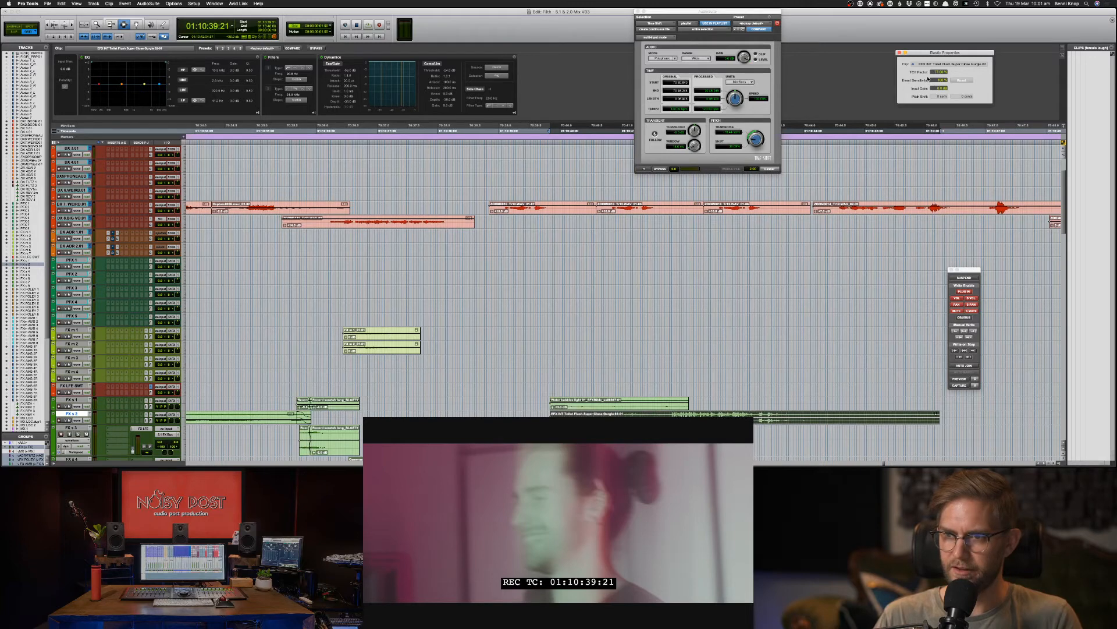
# Step: Move the toilet flush clip on FX s 2 to start at 01:10:39:04 and play the passage
pyautogui.press('F8')
pyautogui.moveTo(849, 414); pyautogui.dragTo(806, 419)
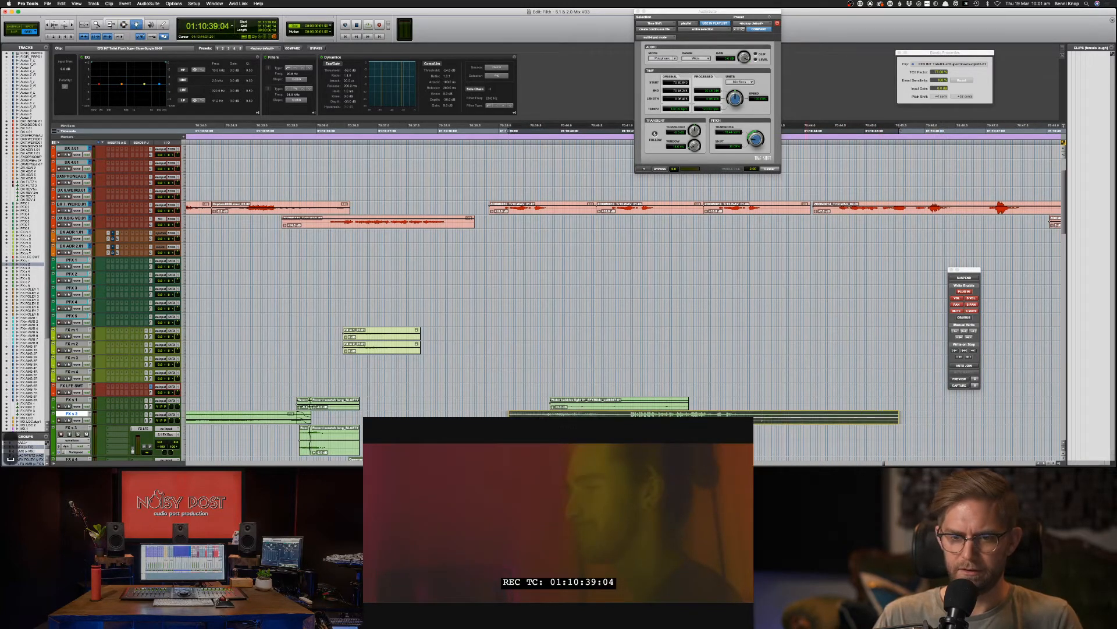
pyautogui.click(505, 130)
pyautogui.press('space')
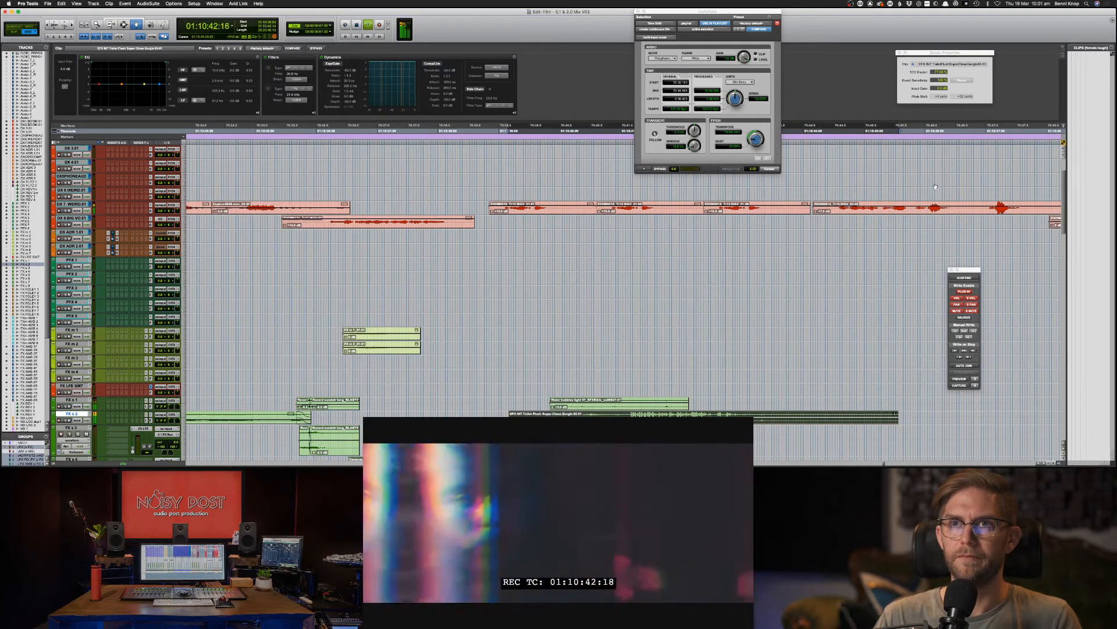
# Step: Lengthen the toilet flush clip on FX s 2 by raising its TCE factor in Elastic Properties and play the passage
pyautogui.press('space')
pyautogui.moveTo(936, 73); pyautogui.dragTo(936, 63)
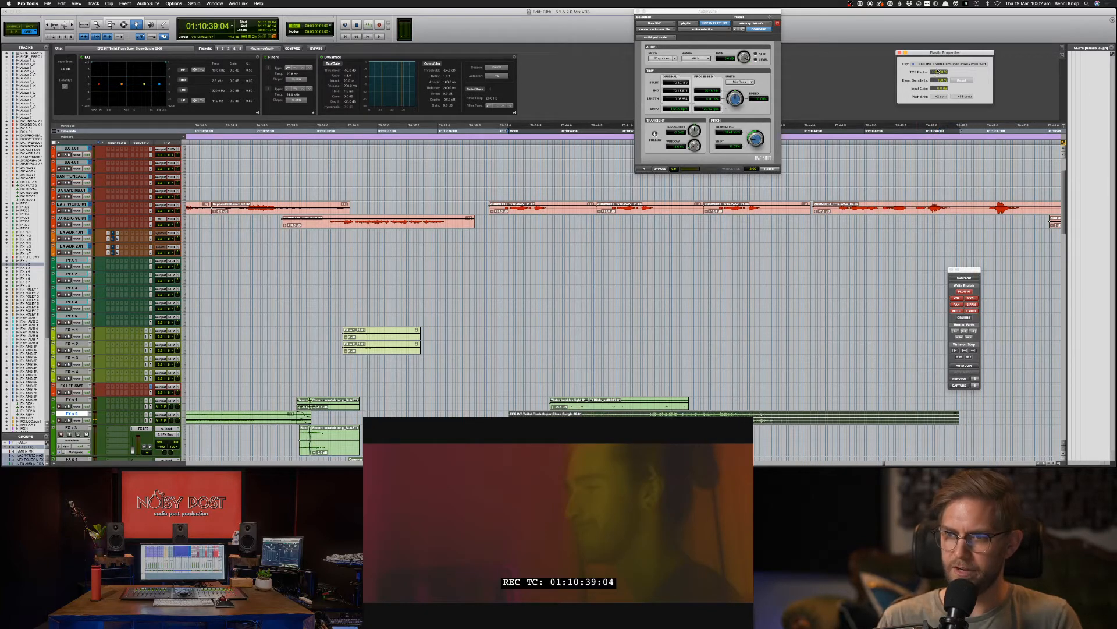
pyautogui.press('F7')
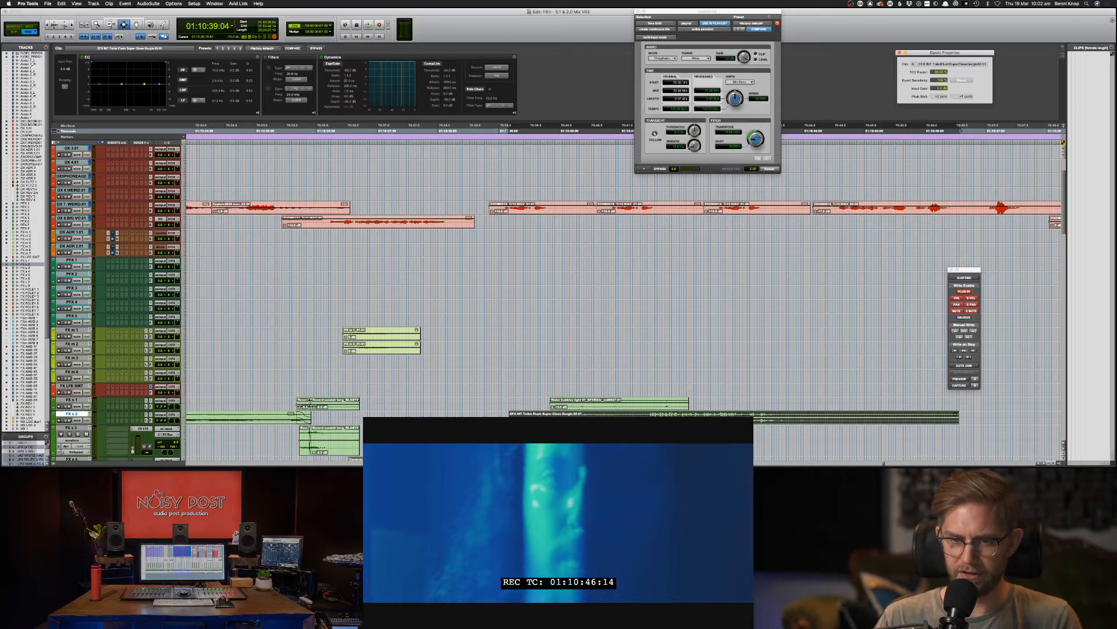
pyautogui.click(537, 417)
pyautogui.press('space')
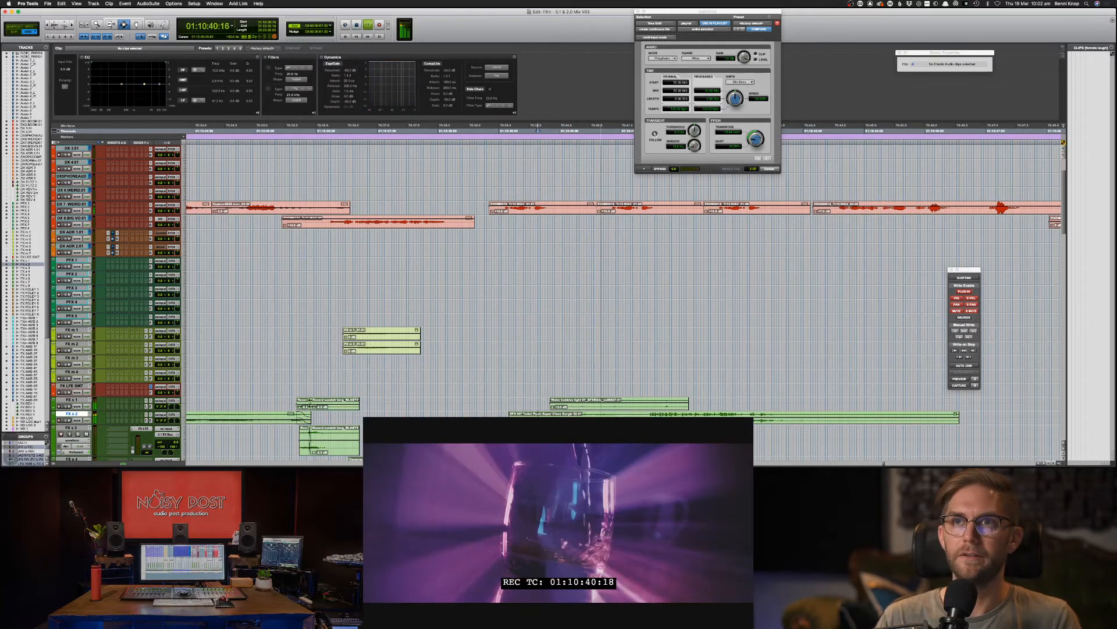
pyautogui.press('space')
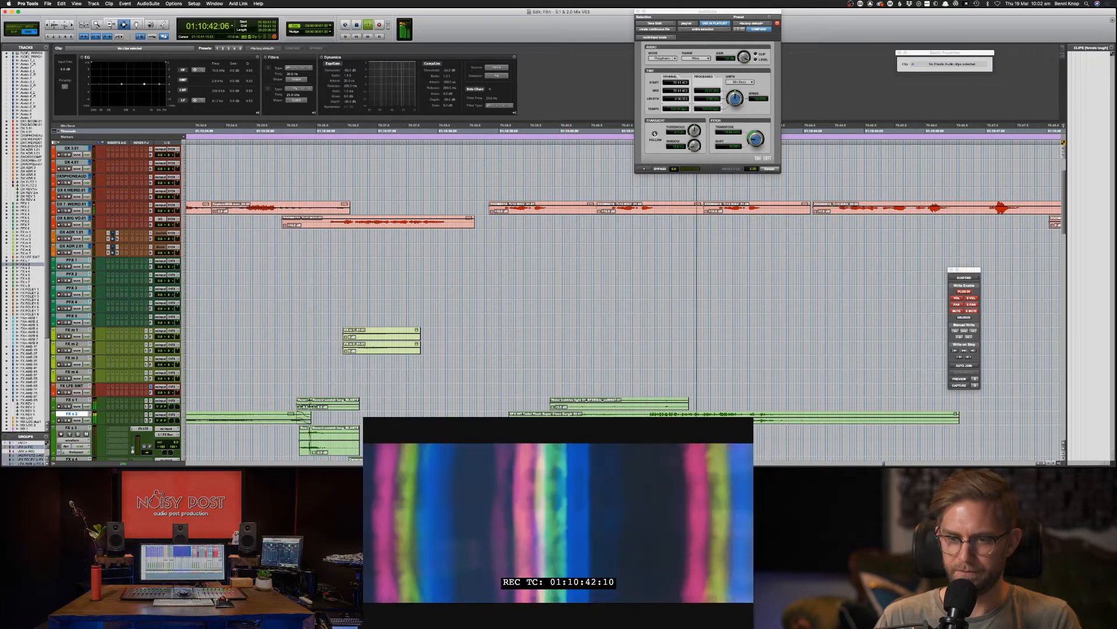
pyautogui.press('space')
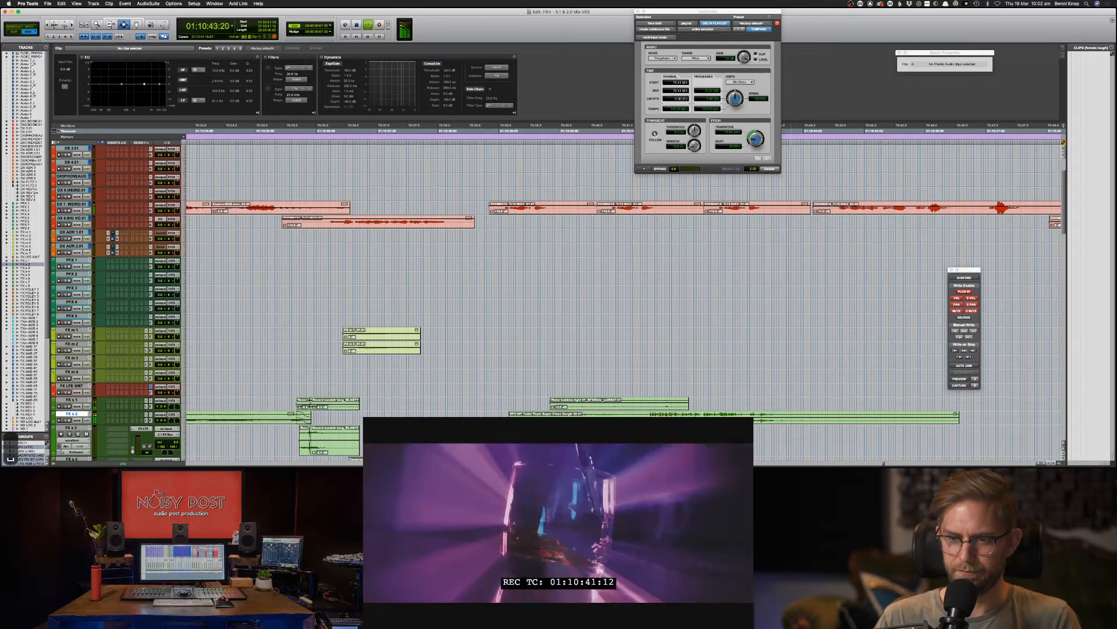
# Step: Cut a section out of the middle of the toilet flush clip, move the second part earlier to close the gap, and play it
pyautogui.press('F8')
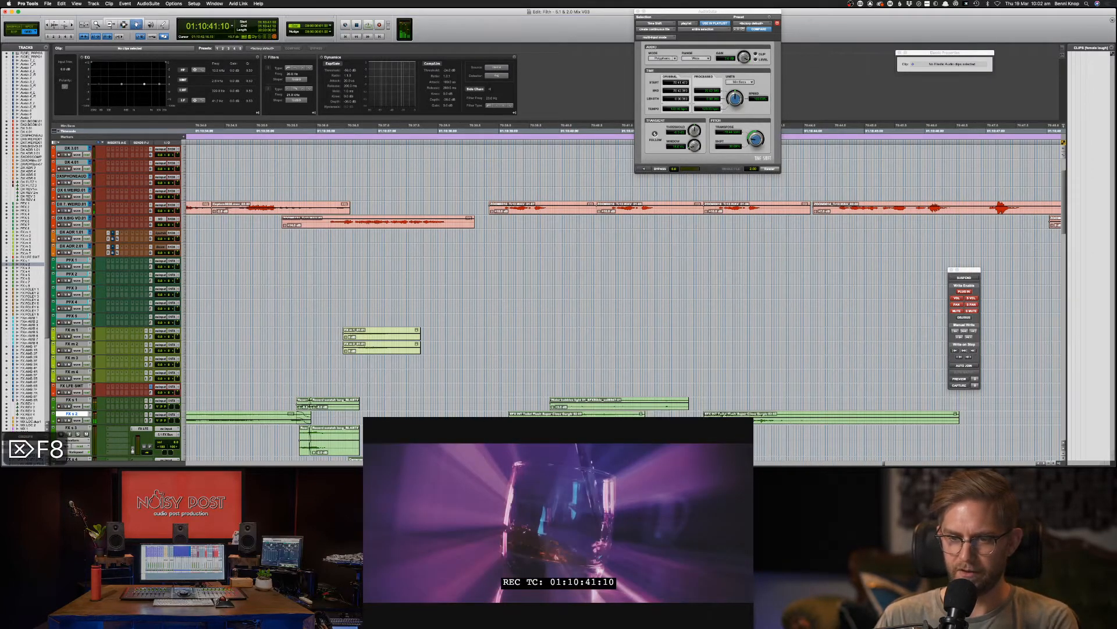
pyautogui.moveTo(727, 414); pyautogui.dragTo(664, 415)
pyautogui.press(',')
pyautogui.press(',')
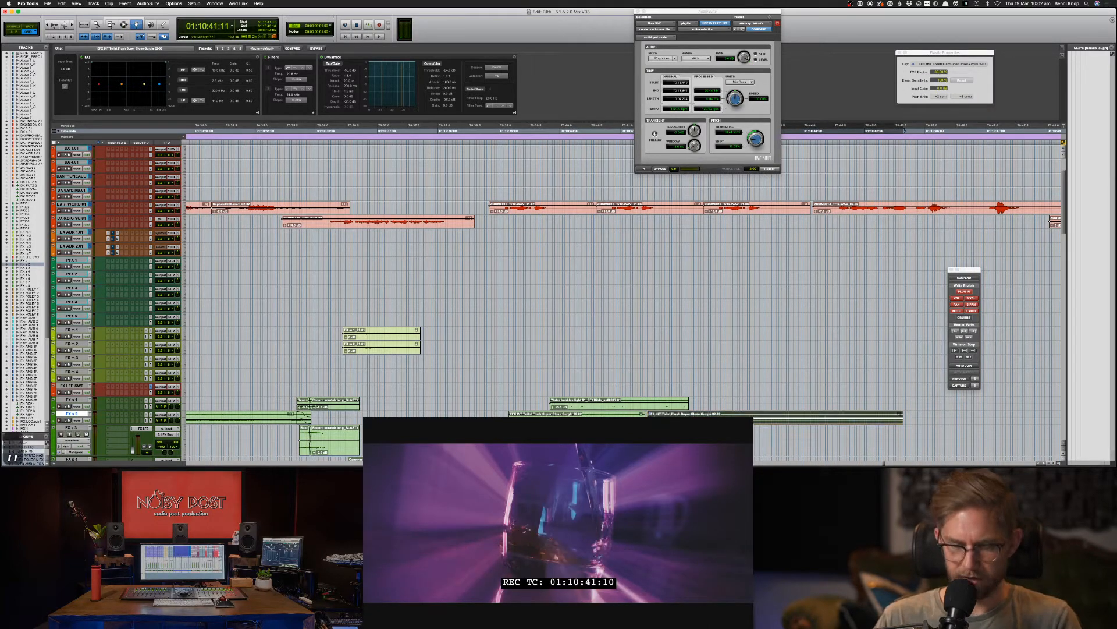
pyautogui.press('space')
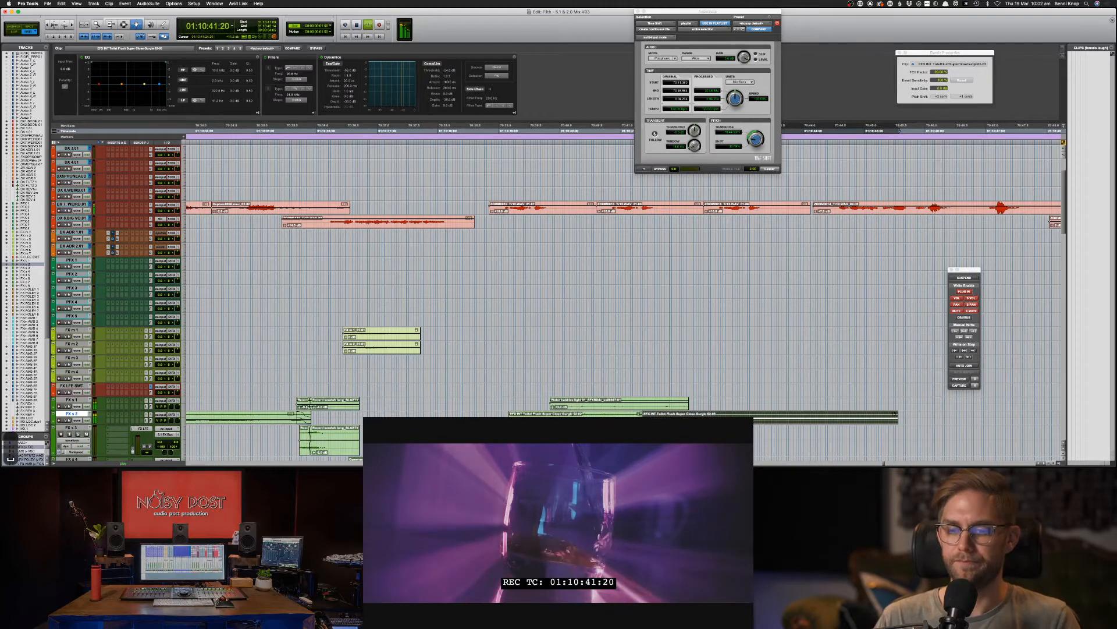
# Step: Select both toilet flush parts on FX s 2 from 01:10:39:00 and play the edited passage against the picture
pyautogui.press('F7')
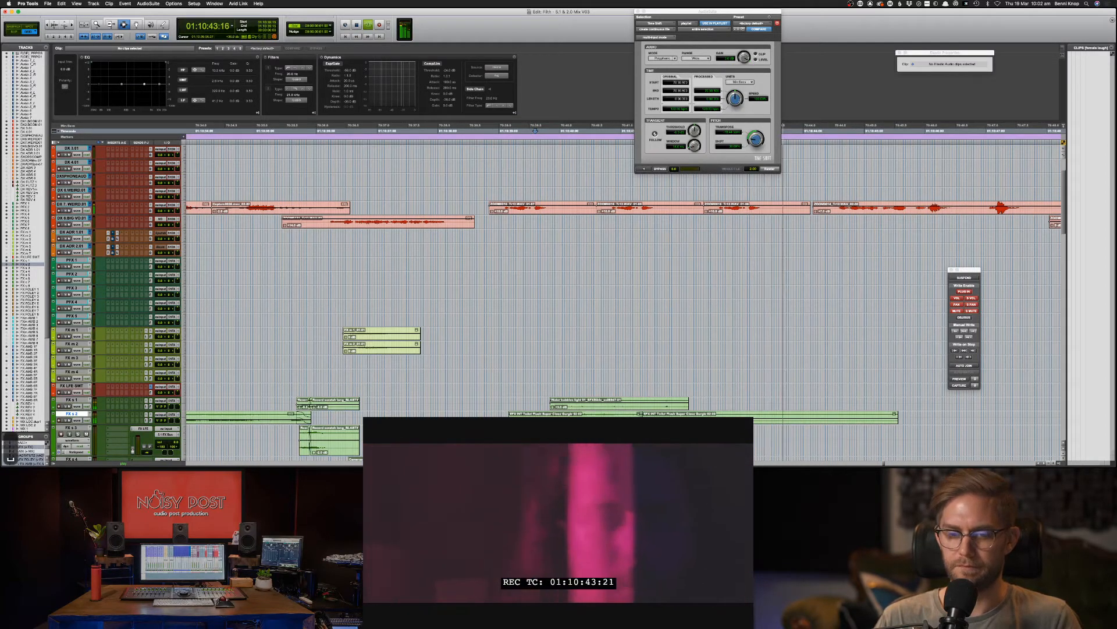
pyautogui.press('space')
pyautogui.moveTo(500, 414); pyautogui.dragTo(980, 414)
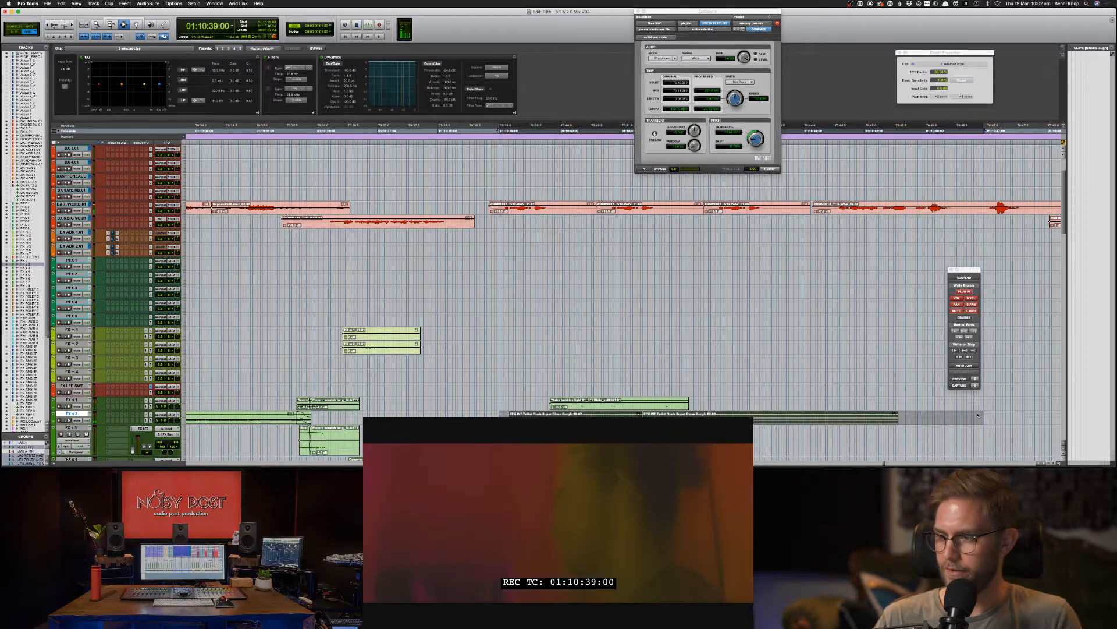
pyautogui.press('space')
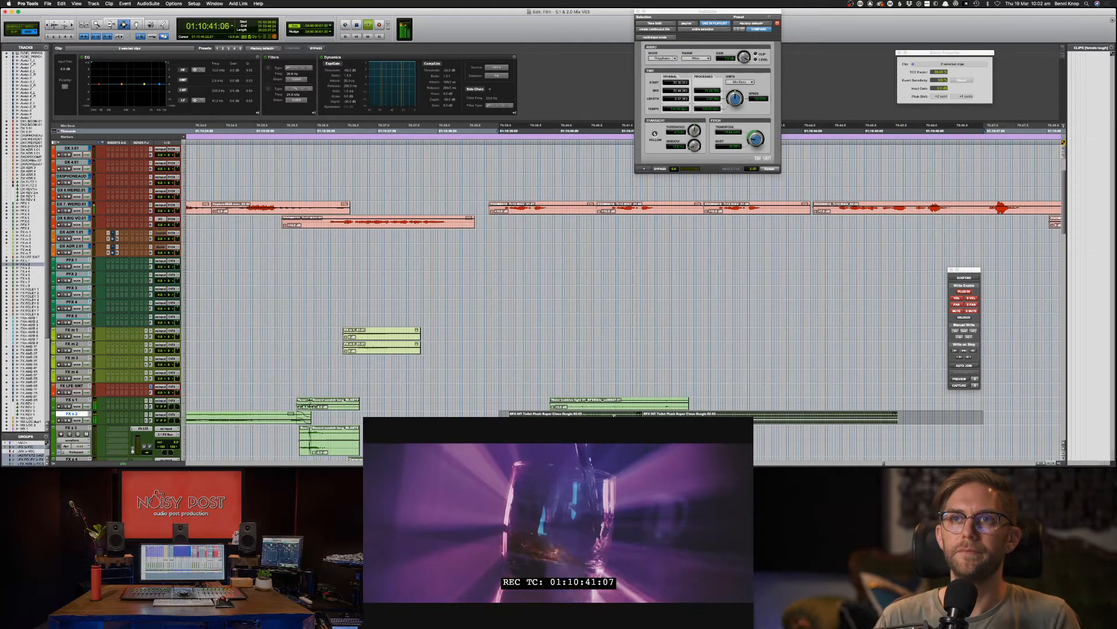
pyautogui.press('space')
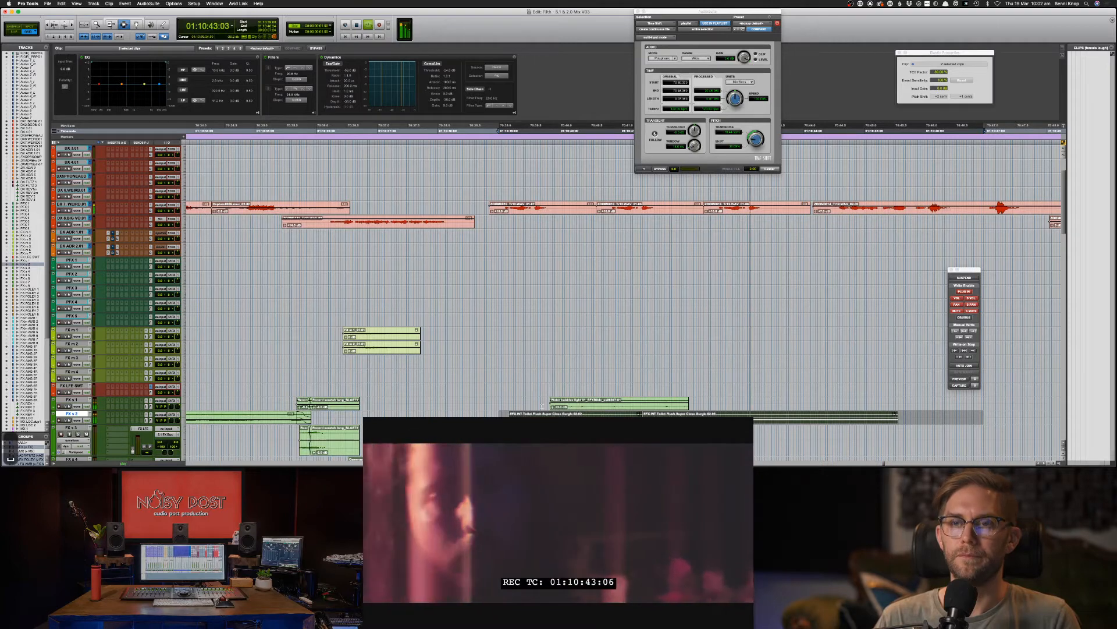
# Step: Play the passage from just before the bubbles clip on FX s 1 and mute that clip
pyautogui.click(536, 402)
pyautogui.press('space')
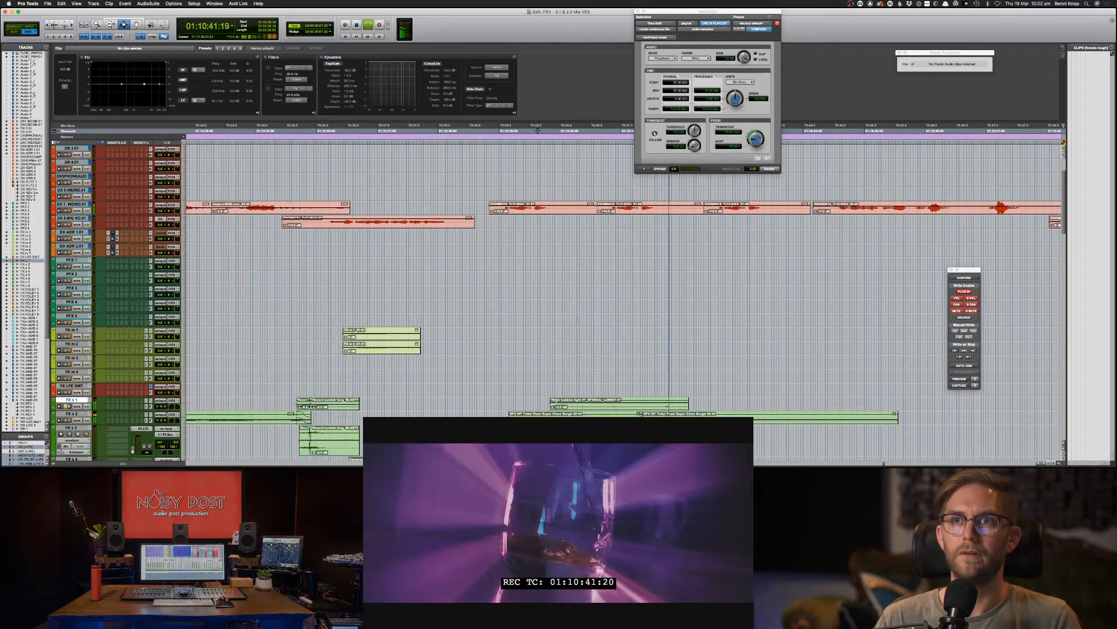
pyautogui.keyDown('shift'); pyautogui.click(708, 402); pyautogui.keyUp('shift')
pyautogui.press('space')
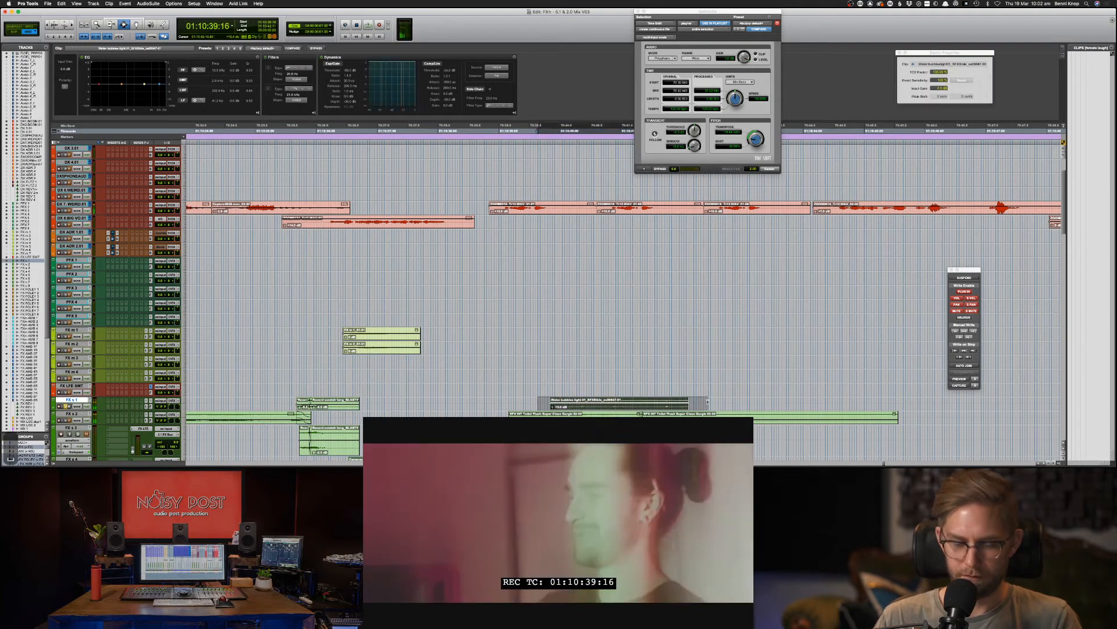
pyautogui.press('super+m')
# Step: Audition the toilet flush on FX s 2 in solo, then replay it from its start with the other tracks
pyautogui.click(507, 414)
pyautogui.hotkey('shift', 's')
pyautogui.press('space')
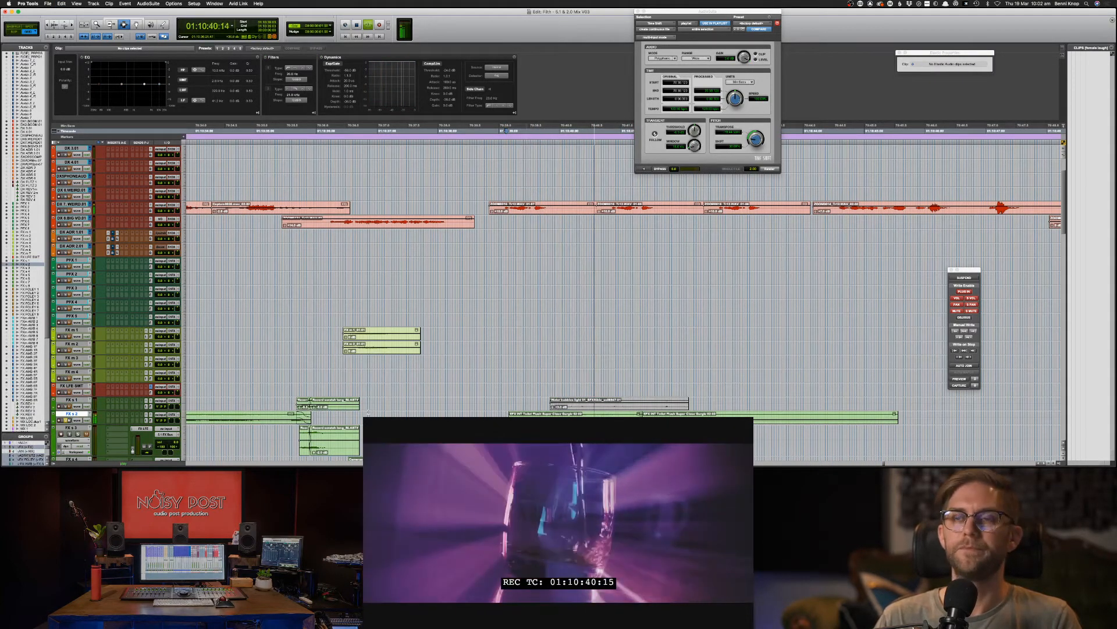
pyautogui.press('s')
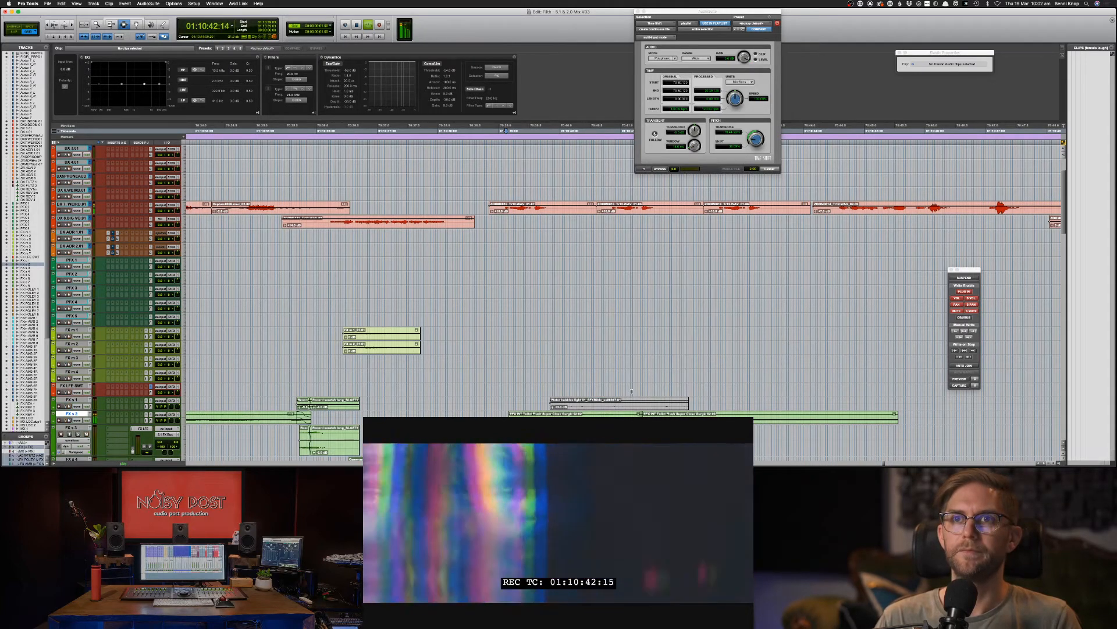
pyautogui.press('space')
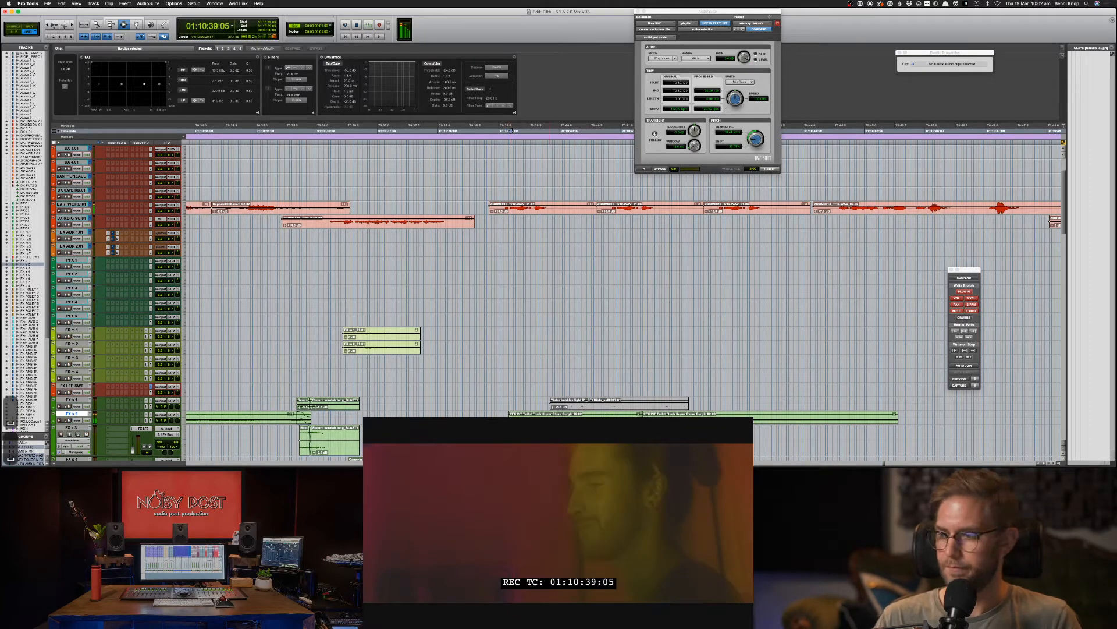
pyautogui.press('space')
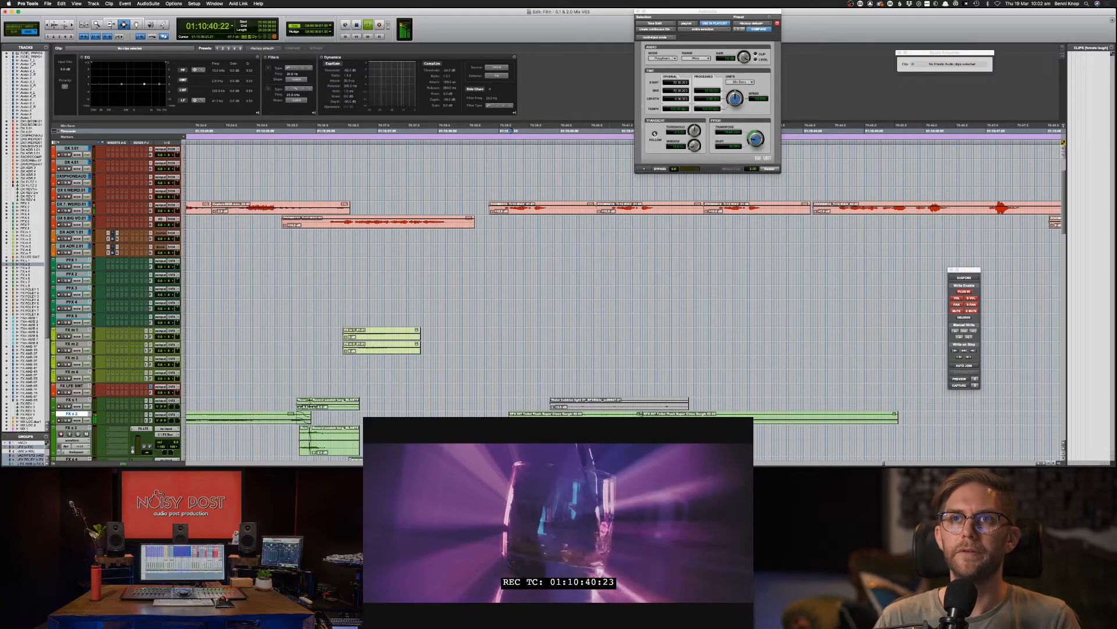
# Step: Nudge the first toilet flush part on FX s 2 slightly later and crossfade its join with the second part
pyautogui.click(567, 421)
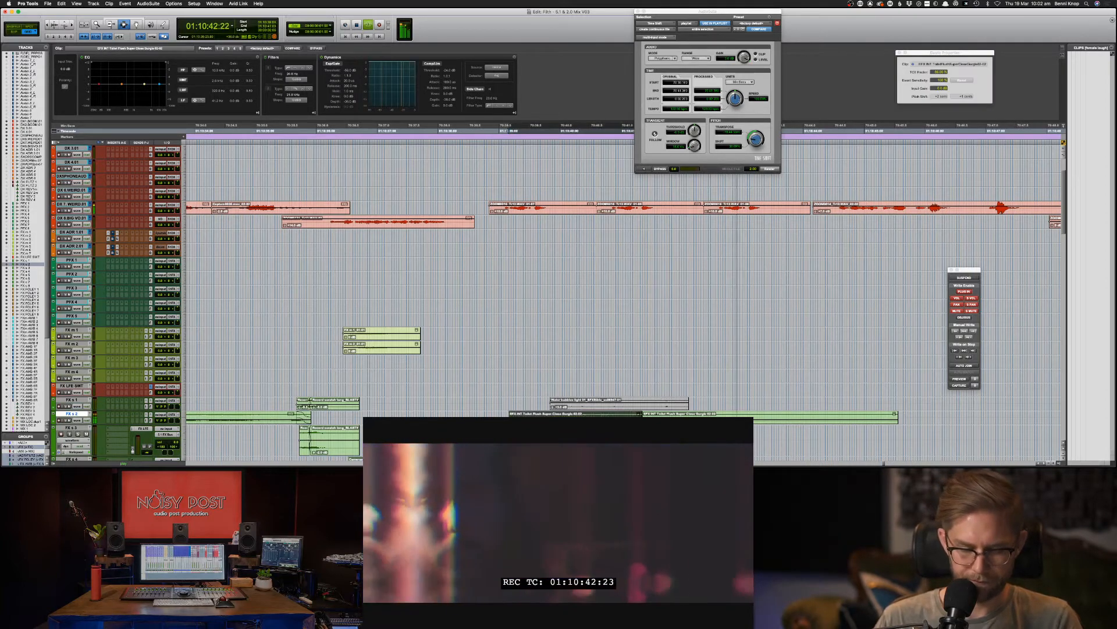
pyautogui.press('.')
pyautogui.press('.')
pyautogui.moveTo(638, 414); pyautogui.dragTo(654, 414)
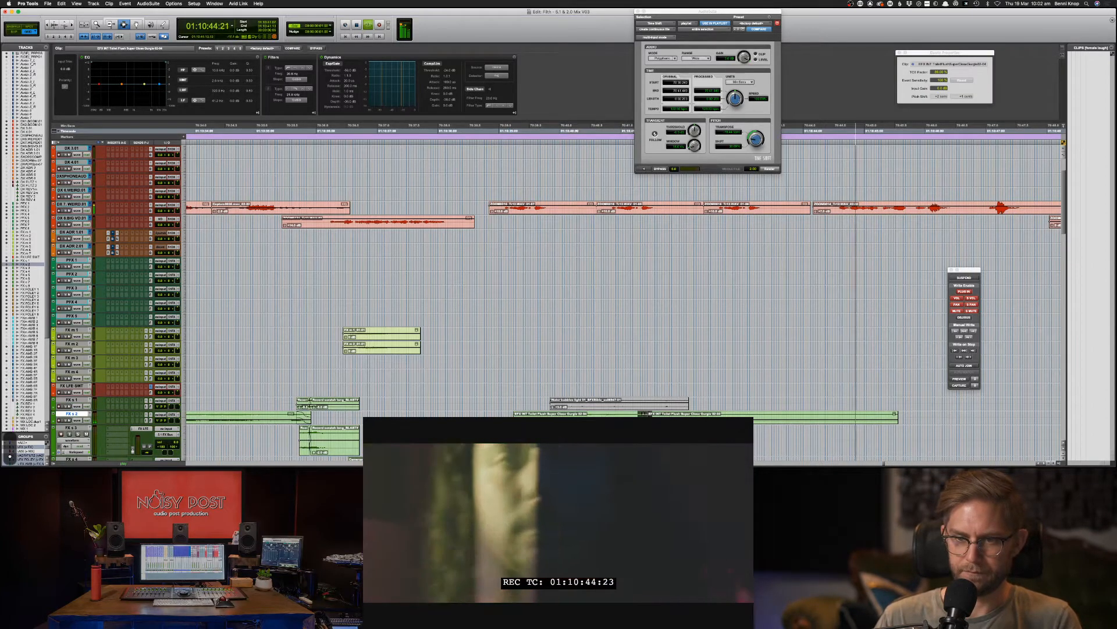
# Step: Select the run of voice clips on DX 7 WEIRD and boost their high frequencies in the clip EQ while playing the scene
pyautogui.press('super+bracketleft')
pyautogui.press('super+bracketleft')
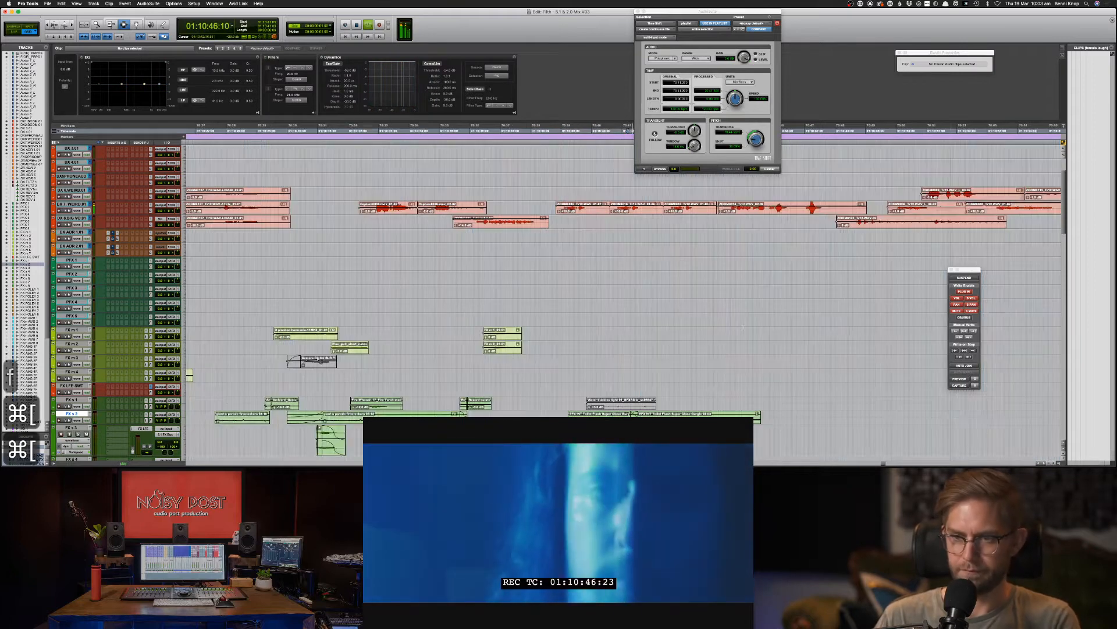
pyautogui.moveTo(582, 190); pyautogui.dragTo(941, 199)
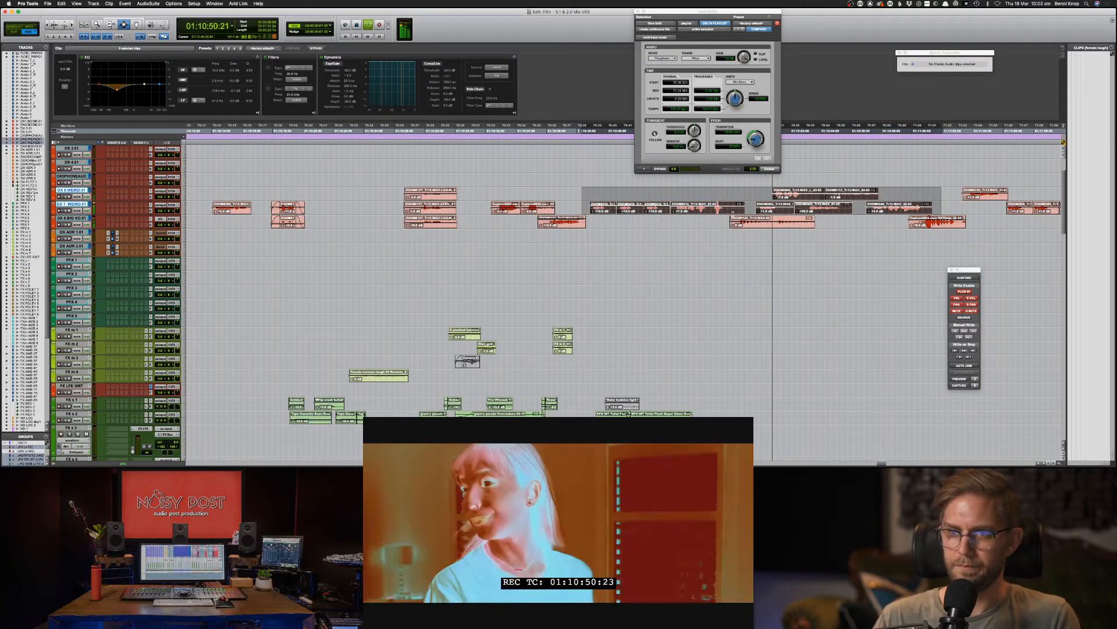
pyautogui.click(750, 208)
pyautogui.moveTo(751, 206); pyautogui.dragTo(581, 205)
pyautogui.press('space')
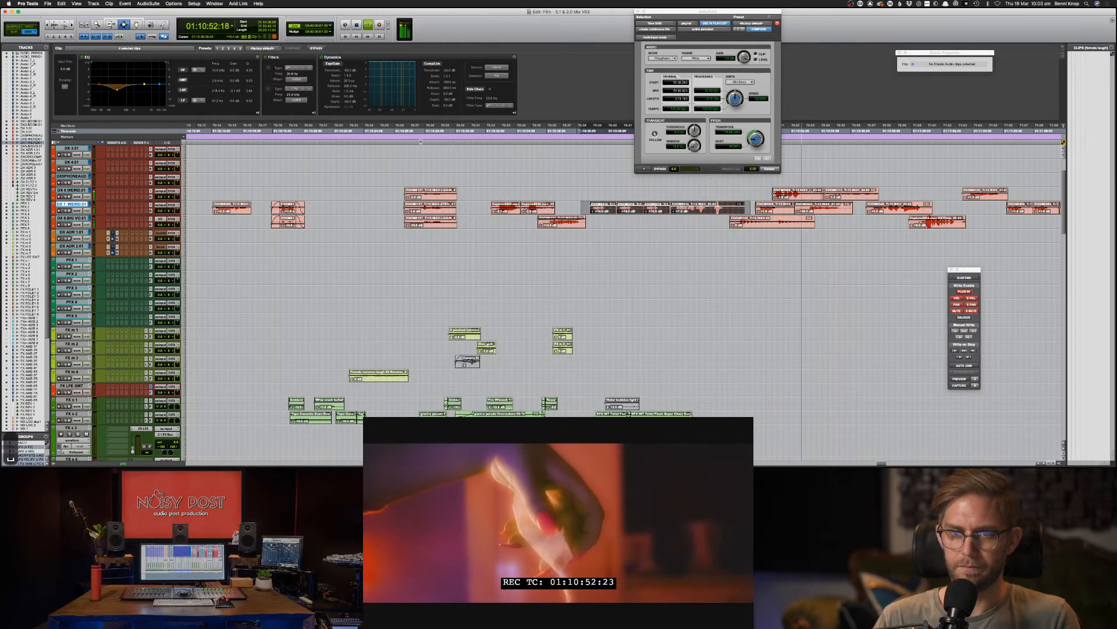
pyautogui.press('space')
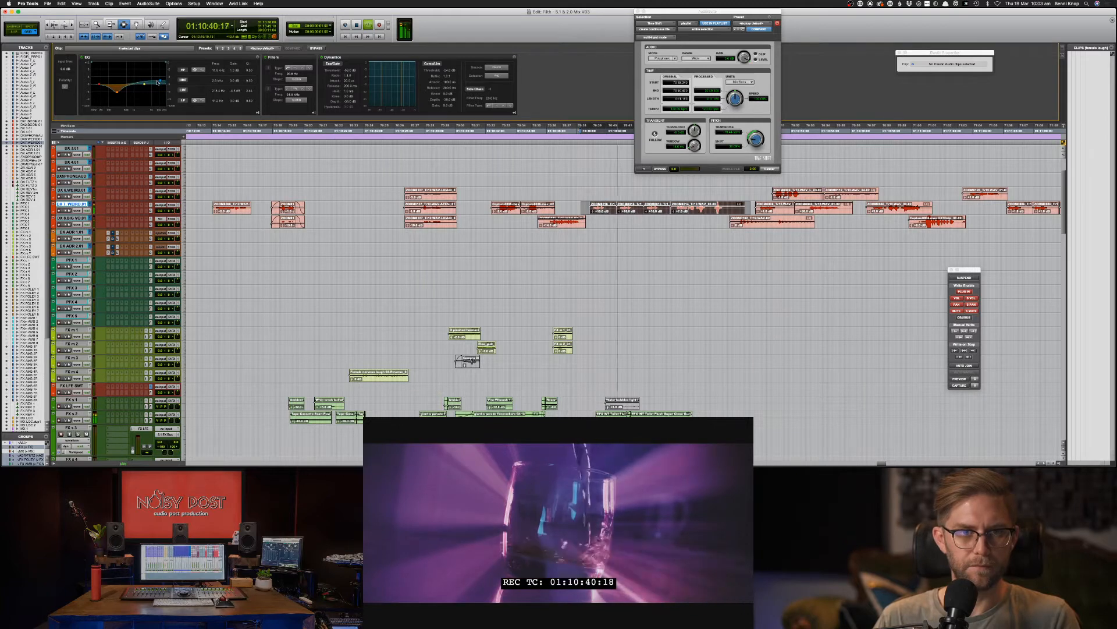
pyautogui.press('space')
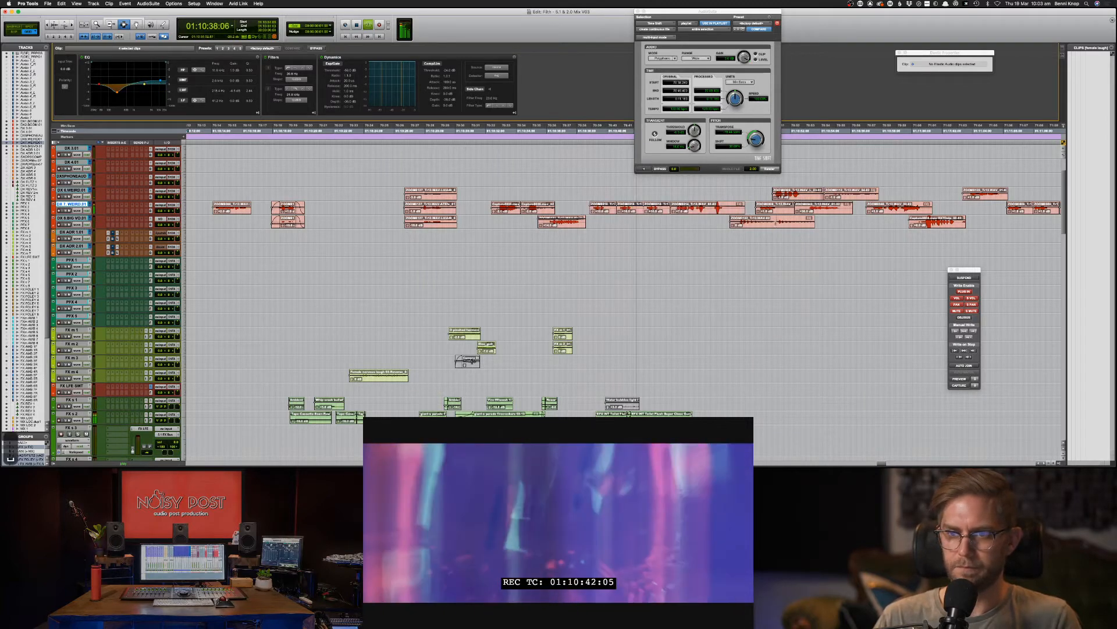
# Step: Audition the DX 8 BIG VO clip in solo, then the overlapping voice clips on DX 6 WEIRD
pyautogui.doubleClick(775, 223)
pyautogui.hotkey('shift', 's')
pyautogui.press('space')
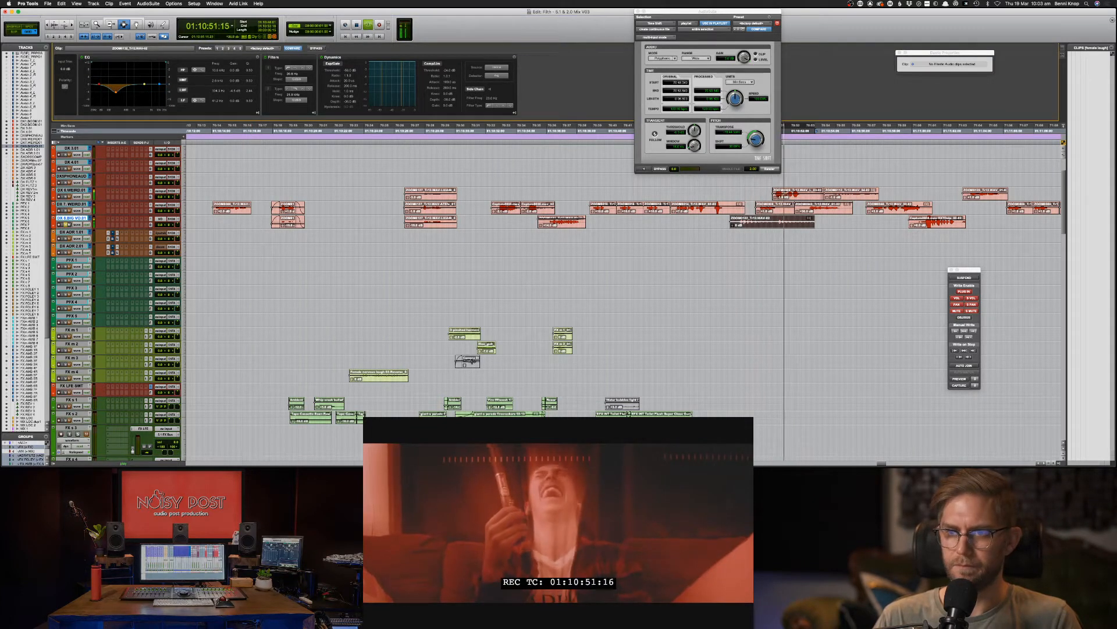
pyautogui.click(787, 197)
pyautogui.press('s')
pyautogui.press('space')
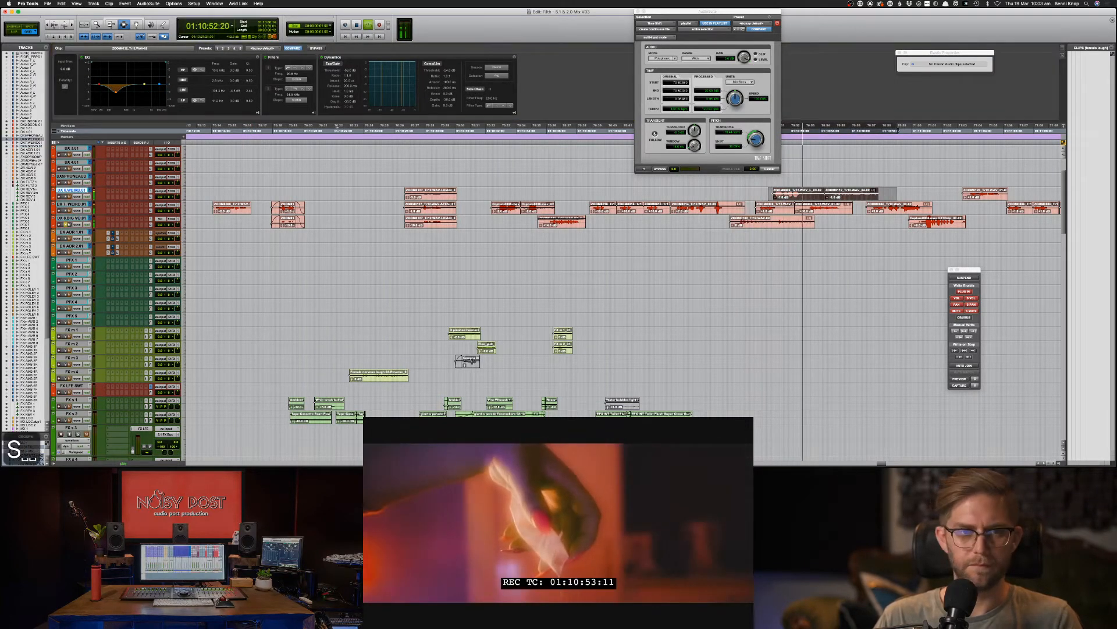
# Step: Cut the low mids of the selected DX 6 WEIRD clips in the clip EQ, going deeper on the first clip
pyautogui.press('space')
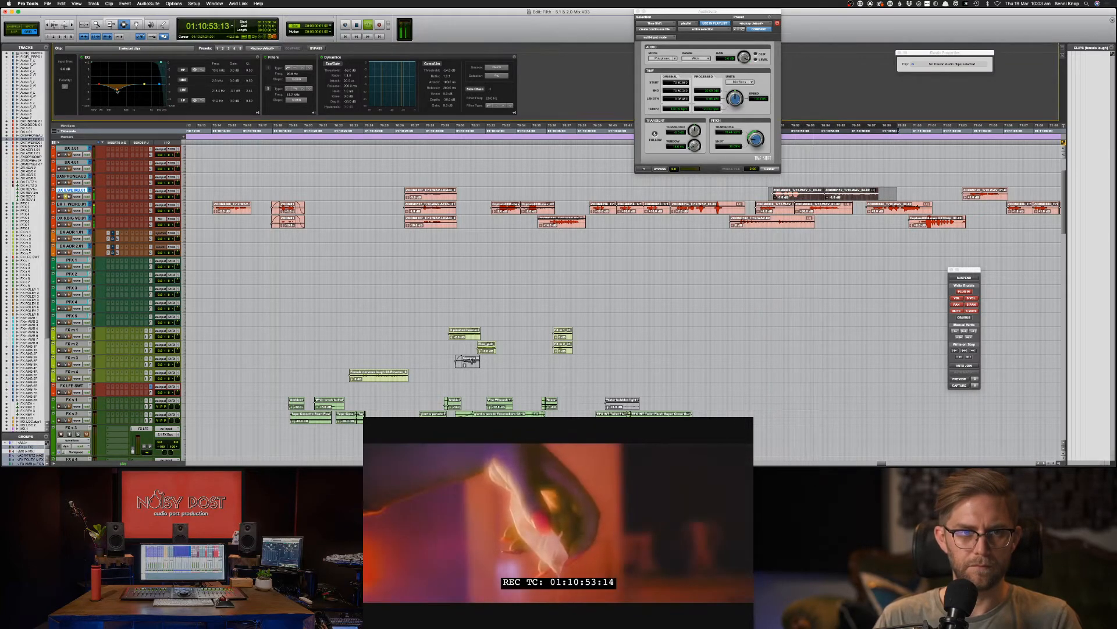
pyautogui.moveTo(116, 89)
pyautogui.mouseDown()
pyautogui.moveTo(121, 68)
pyautogui.moveTo(117, 99)
pyautogui.moveTo(98, 88)
pyautogui.mouseUp()
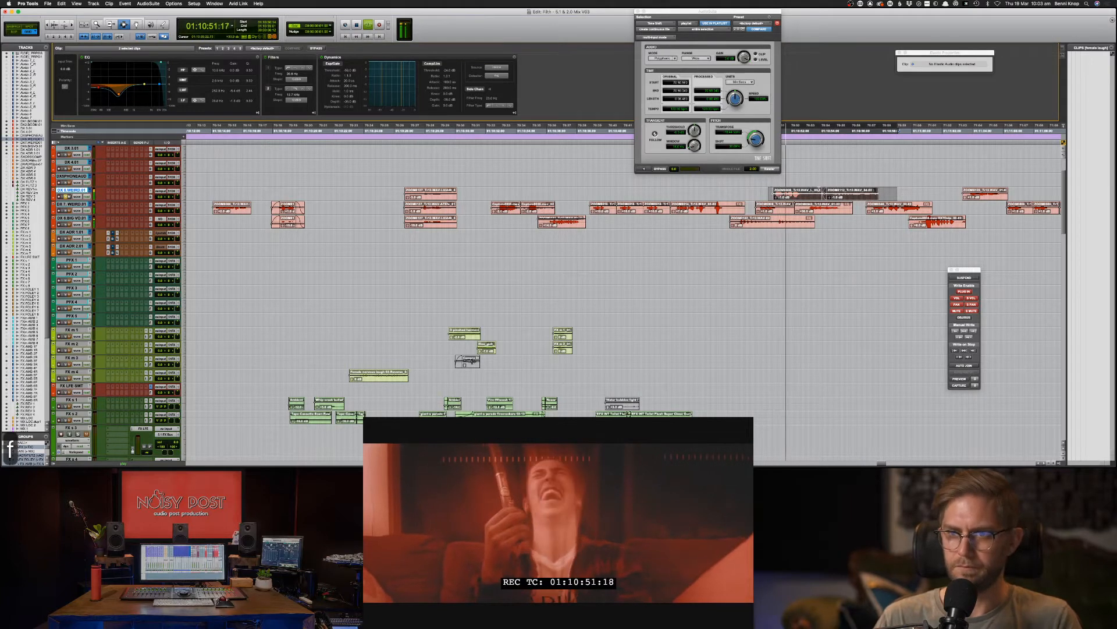
pyautogui.click(809, 197)
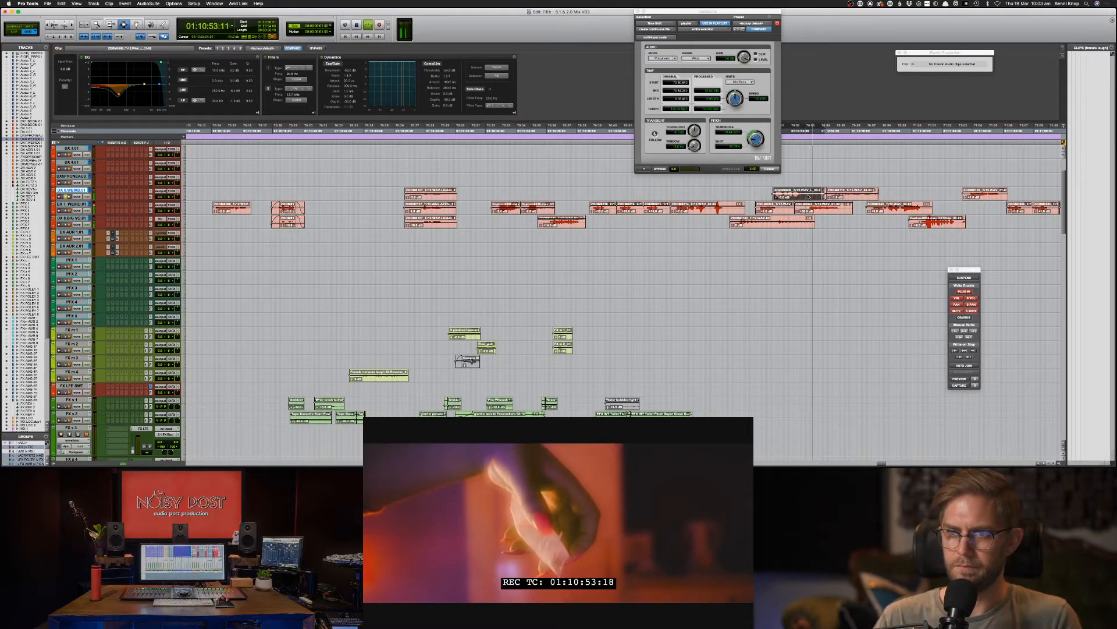
pyautogui.moveTo(119, 95); pyautogui.dragTo(101, 91)
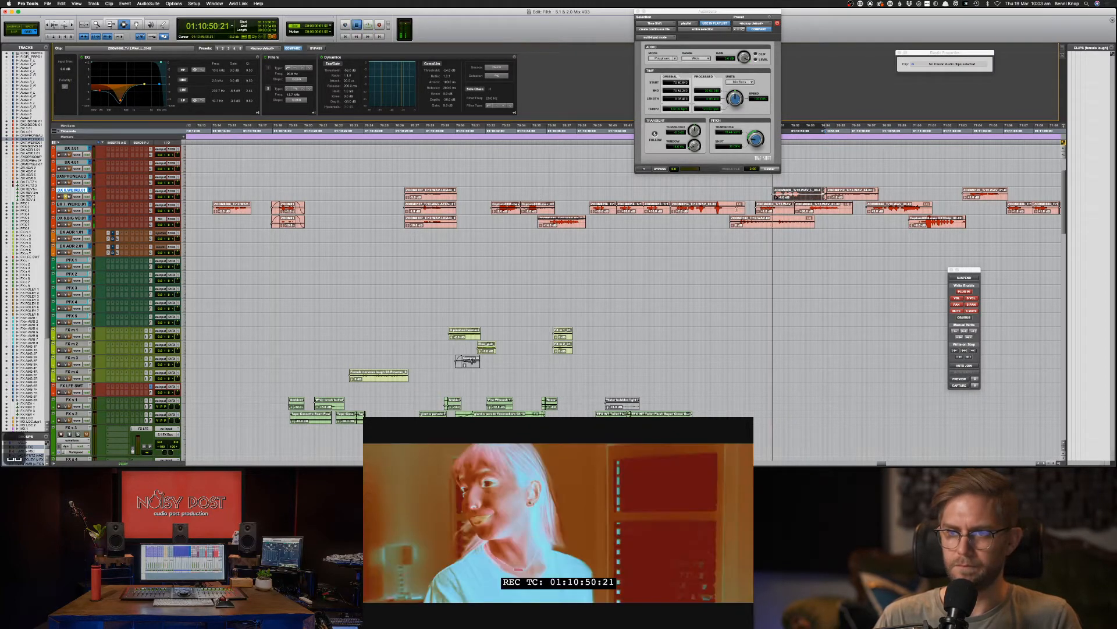
# Step: Process the first DX 6 WEIRD clip with RX 7 Voice De-noise, with Adaptive mode off and the threshold and reduction lowered, and render it
pyautogui.click(149, 5)
pyautogui.moveTo(189, 58)
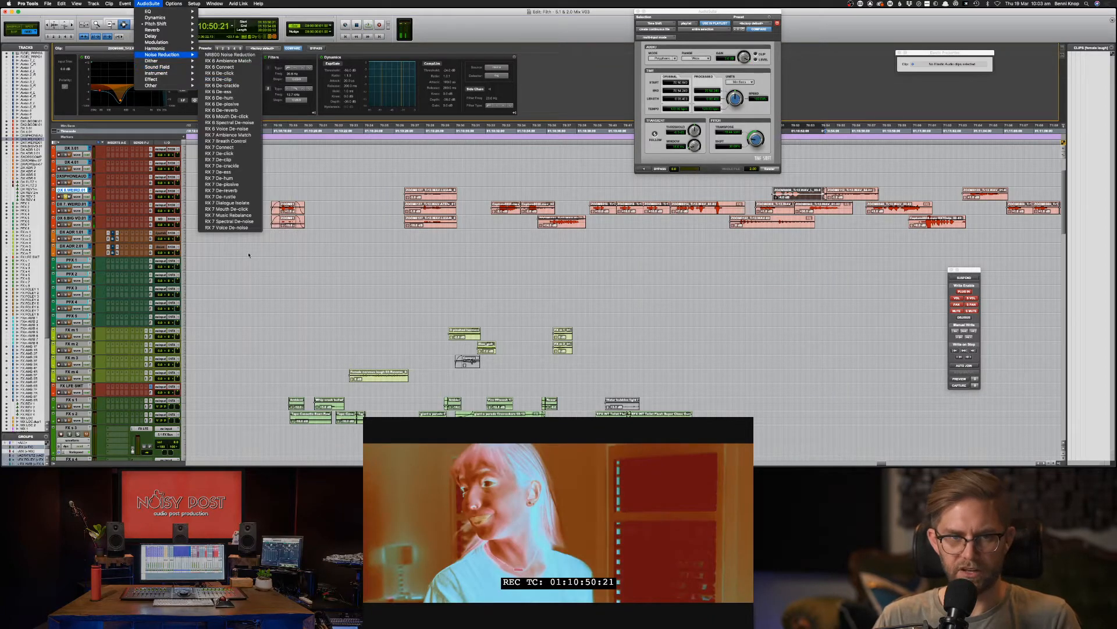
pyautogui.click(248, 228)
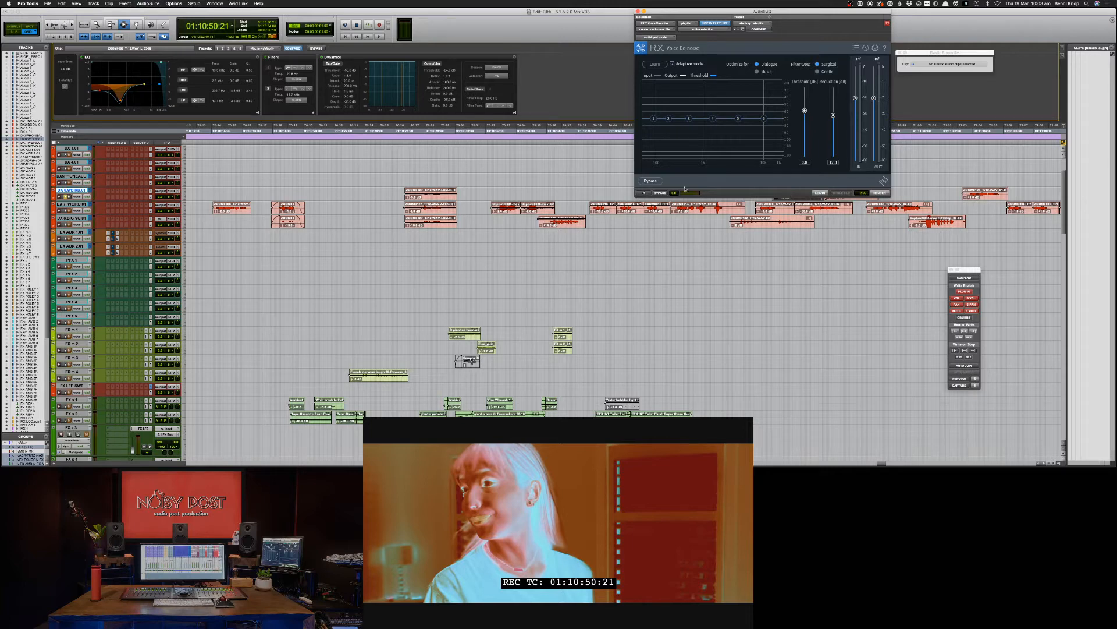
pyautogui.click(672, 64)
pyautogui.click(644, 194)
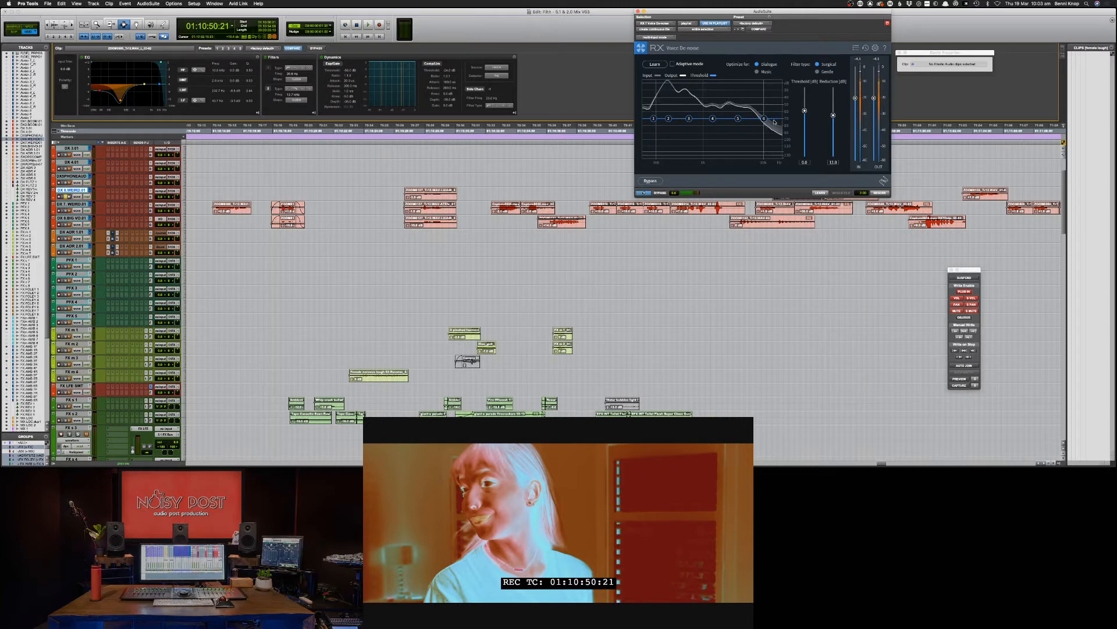
pyautogui.moveTo(805, 110)
pyautogui.mouseDown()
pyautogui.moveTo(834, 137)
pyautogui.moveTo(805, 122)
pyautogui.mouseUp()
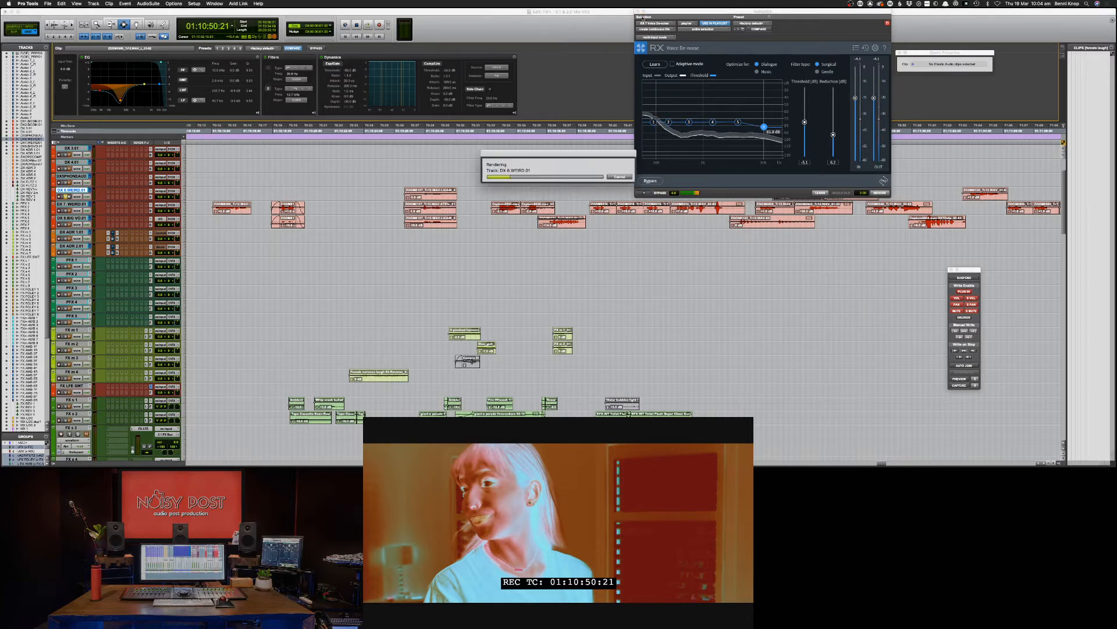
# Step: Close the Voice De-noise window and play the scene from just before the processed DX 6 WEIRD clip
pyautogui.click(638, 12)
pyautogui.click(766, 163)
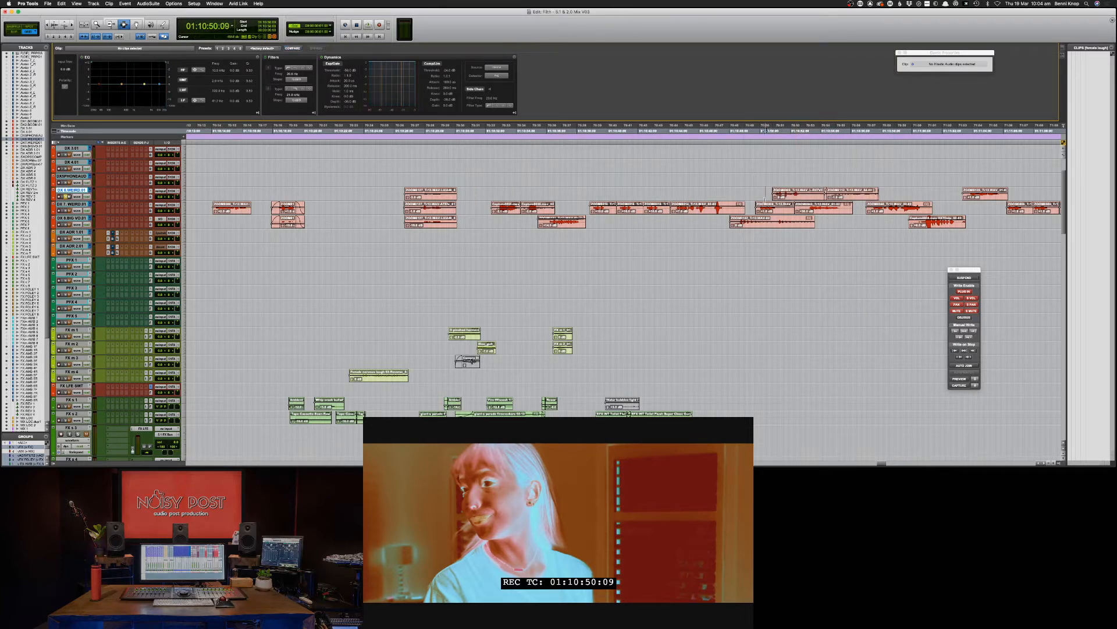
pyautogui.press('space')
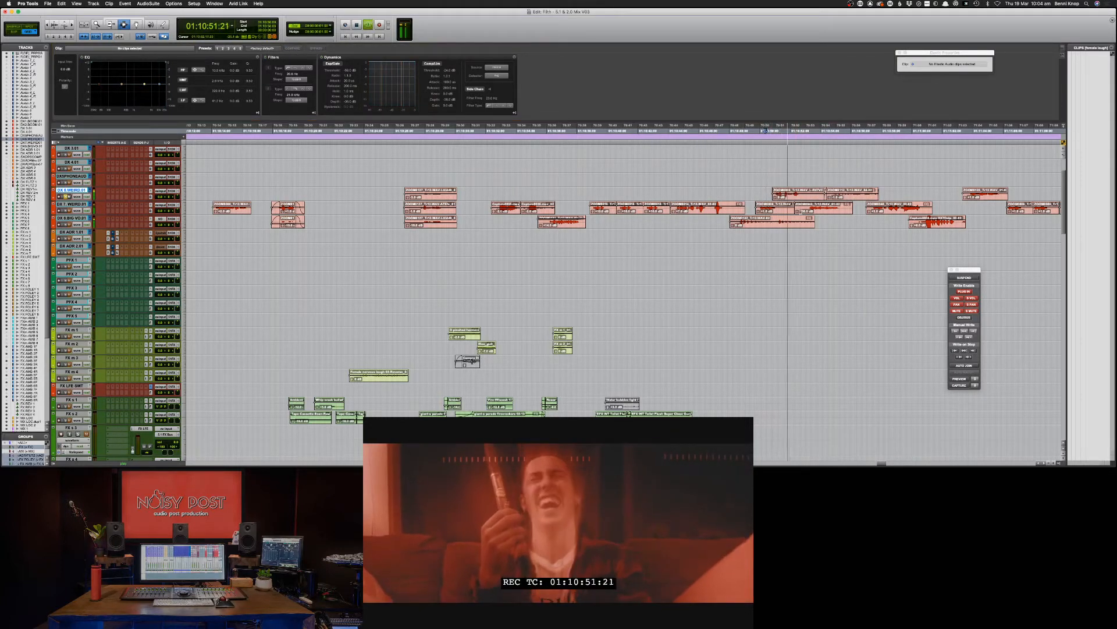
# Step: Process the first DX 6 WEIRD clip with RX 6 De-clip at High quality, lowering the threshold into the waveform peaks, and render it
pyautogui.click(790, 197)
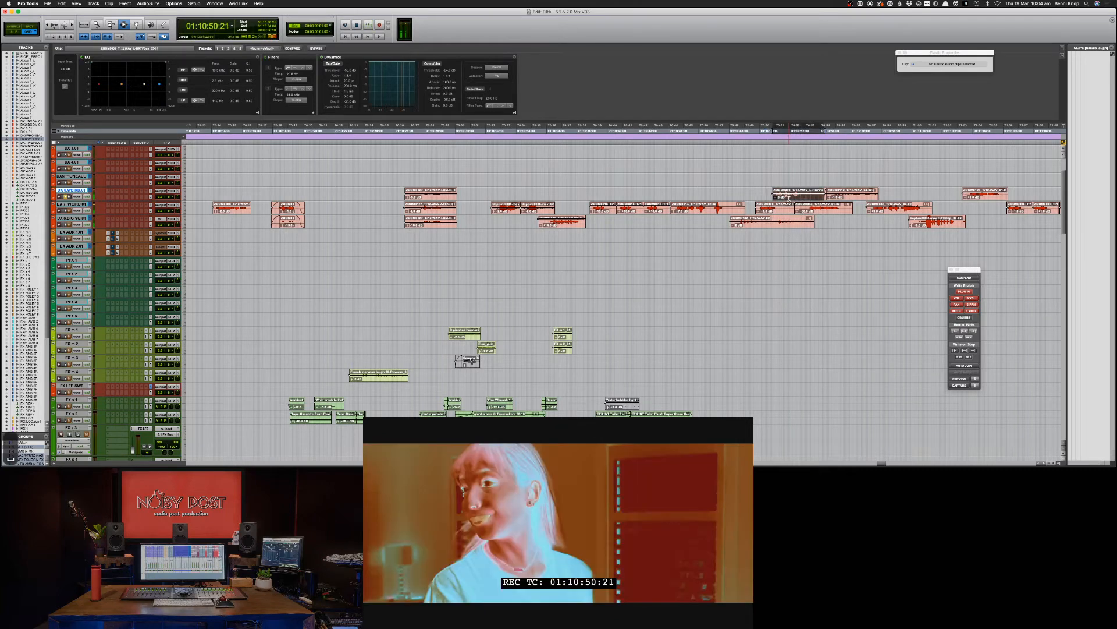
pyautogui.click(148, 4)
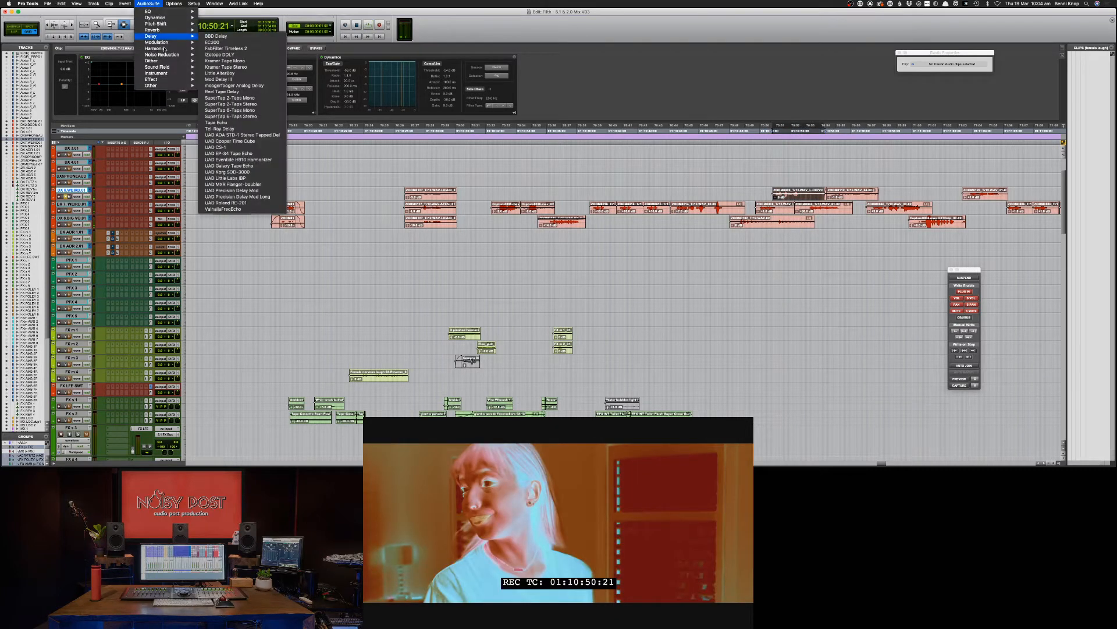
pyautogui.moveTo(169, 54)
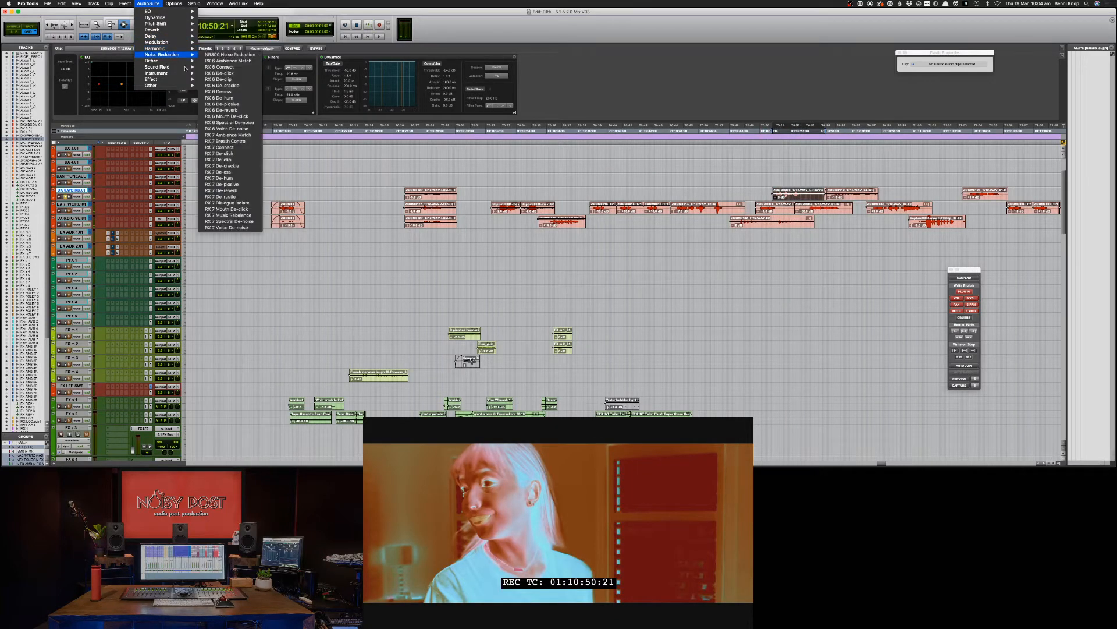
pyautogui.click(237, 75)
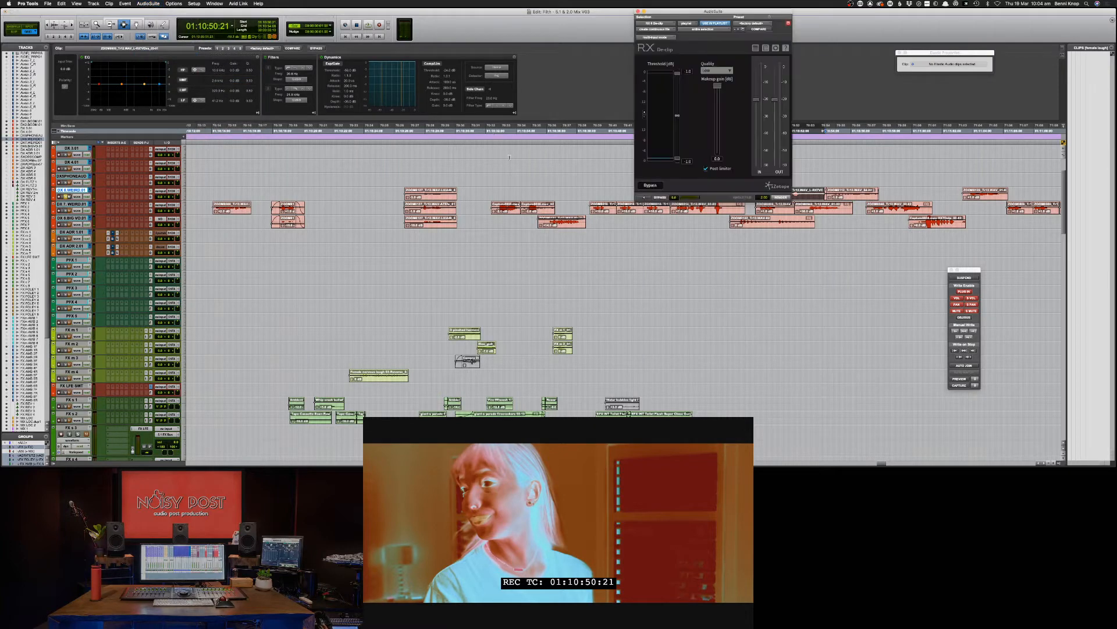
pyautogui.click(643, 197)
pyautogui.moveTo(676, 73); pyautogui.dragTo(677, 95)
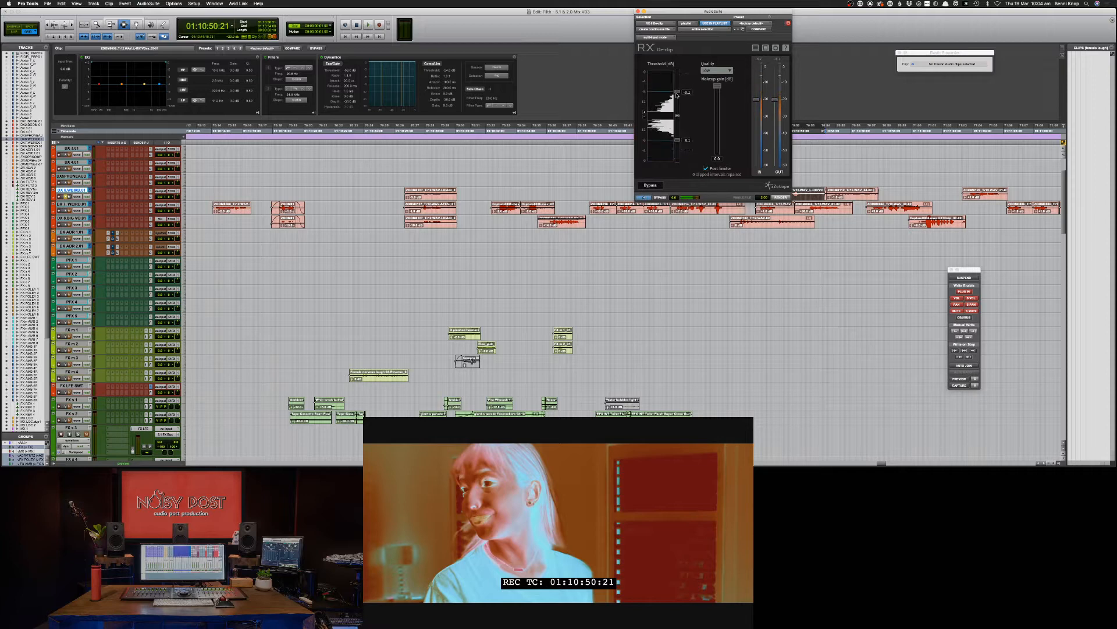
pyautogui.click(717, 71)
pyautogui.click(715, 90)
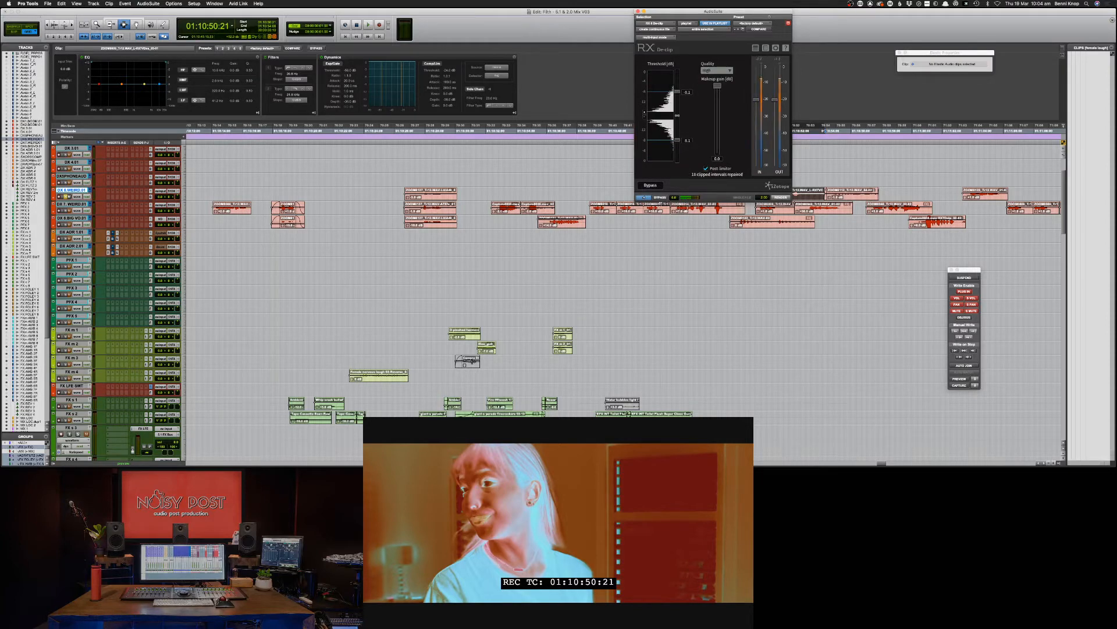
pyautogui.moveTo(677, 92); pyautogui.dragTo(677, 102)
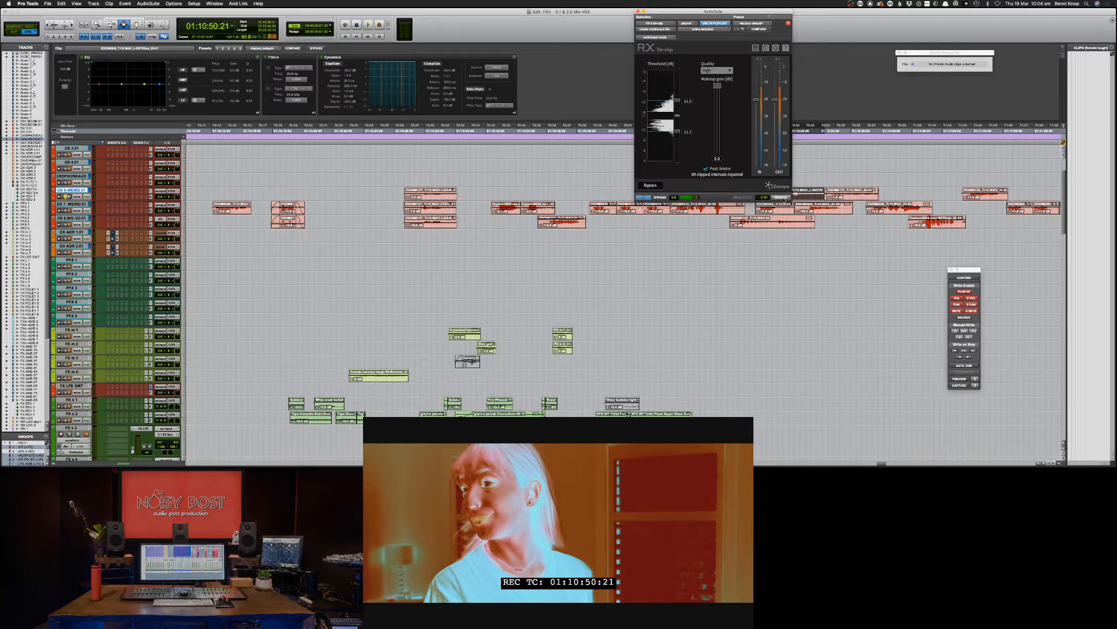
pyautogui.click(780, 198)
# Step: Delete the section where the two DX 6 WEIRD clips meet and fade the clip edges around the gap
pyautogui.press('F7')
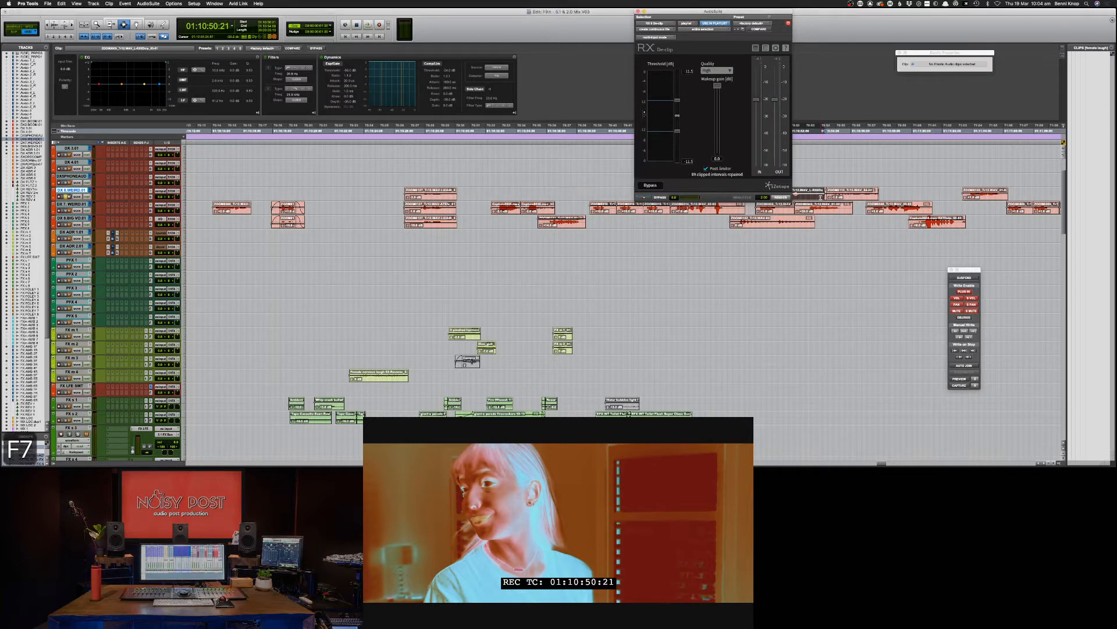
pyautogui.press('BackSpace')
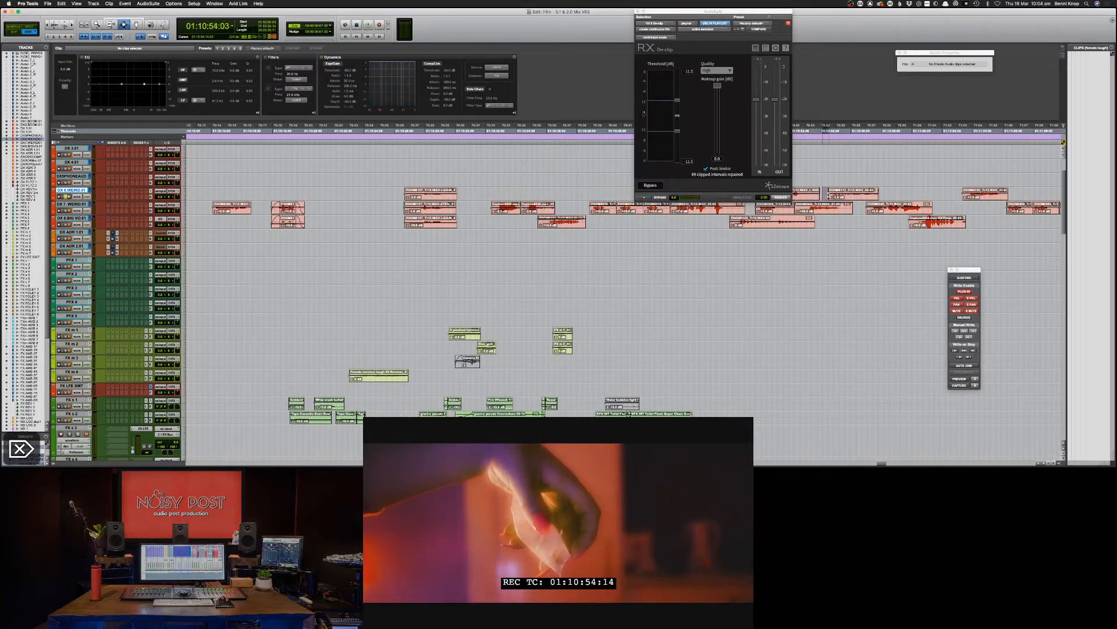
pyautogui.press('f')
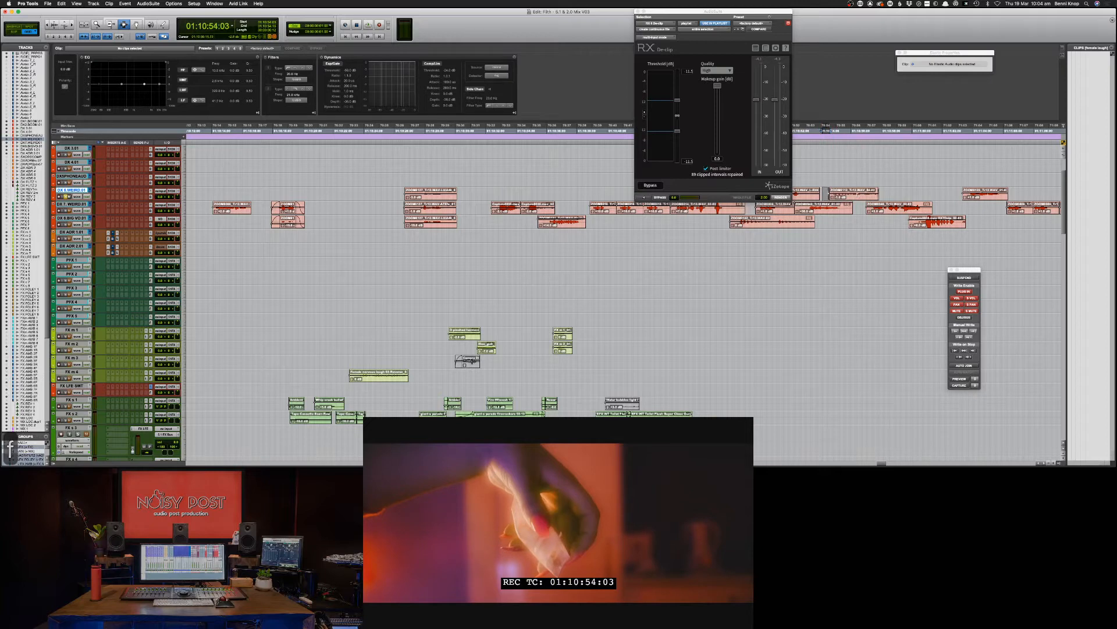
pyautogui.press('g')
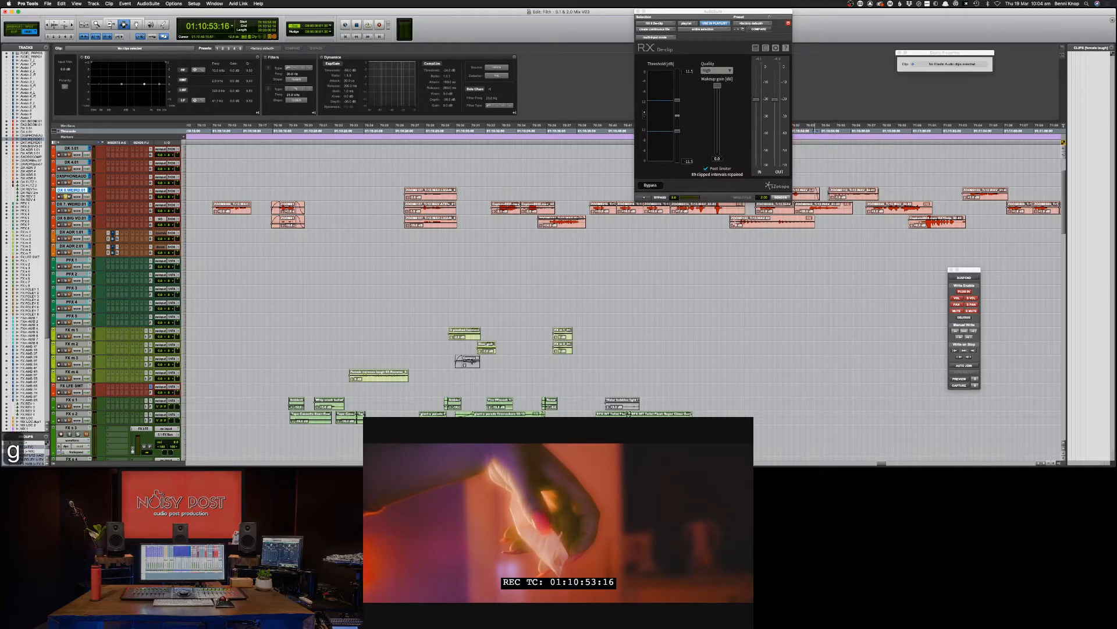
# Step: Audition the DX 8 BIG VO clip, then the DX 7 WEIRD clip beneath the DX 6 WEIRD clips in solo
pyautogui.click(734, 222)
pyautogui.press('space')
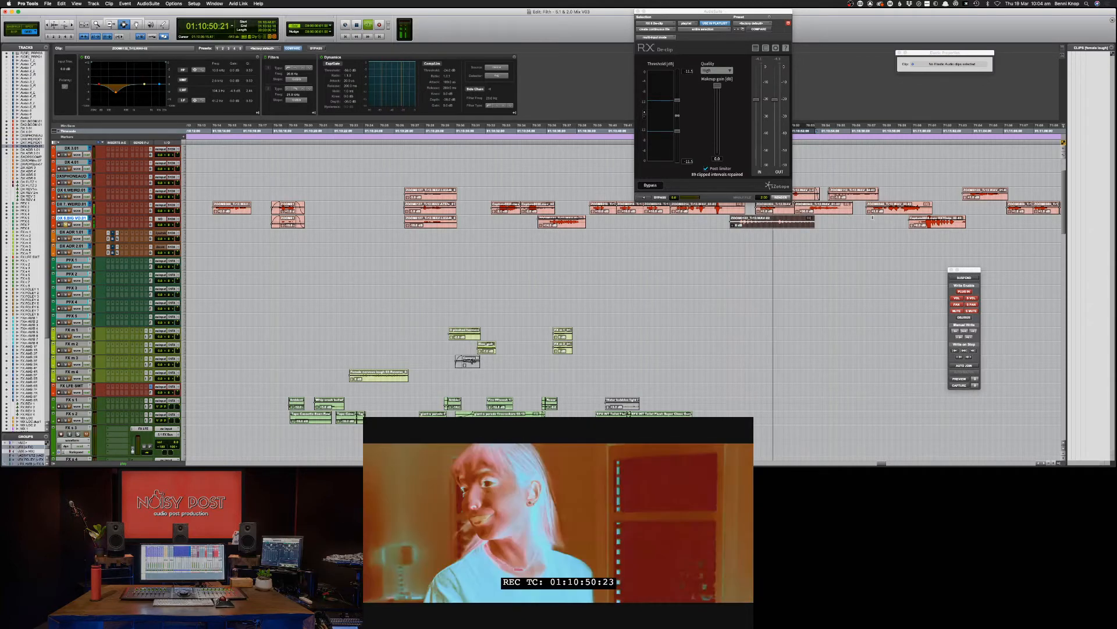
pyautogui.click(838, 210)
pyautogui.hotkey('shift', 's')
pyautogui.press('space')
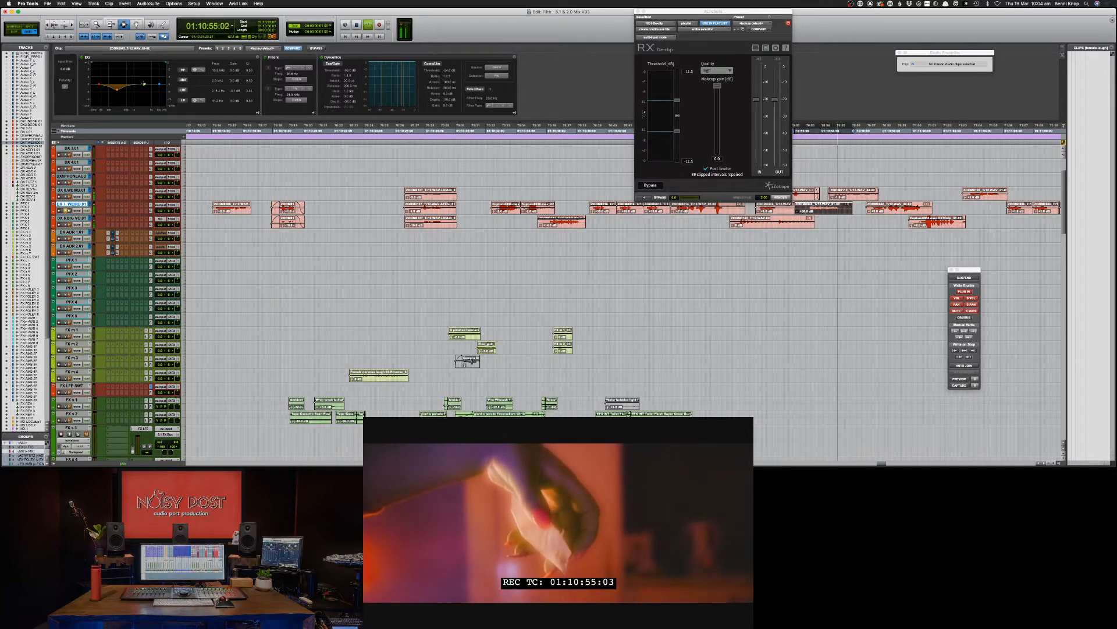
# Step: Move the low-mid cut in the selected DX 7 WEIRD clip's EQ slightly higher and deeper, and replay the clip
pyautogui.moveTo(116, 88)
pyautogui.mouseDown()
pyautogui.moveTo(126, 71)
pyautogui.moveTo(122, 91)
pyautogui.mouseUp()
pyautogui.press('space')
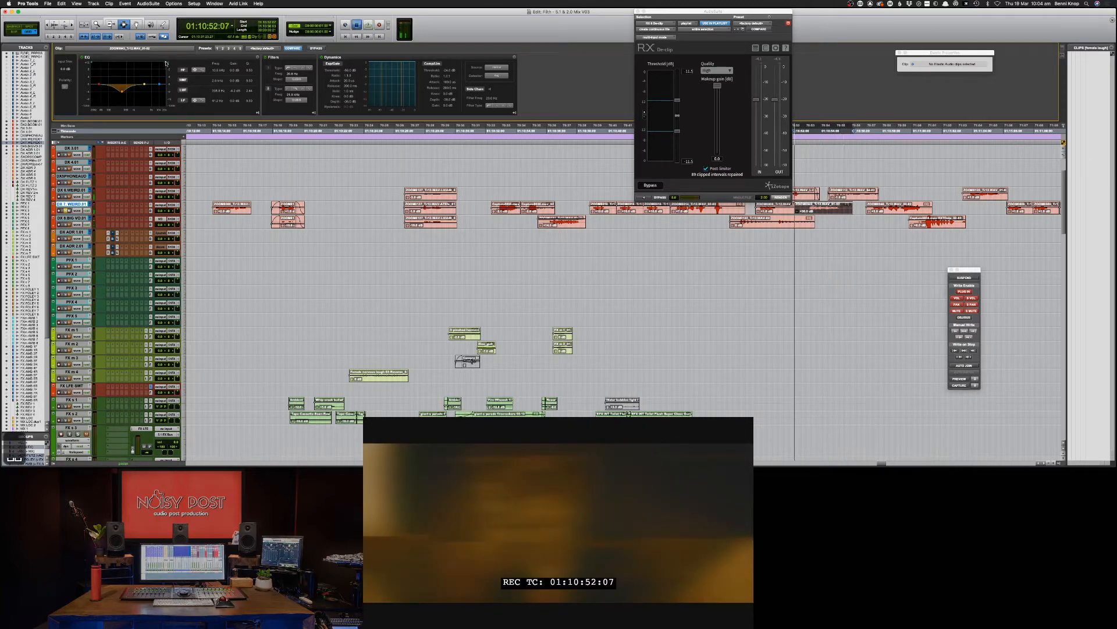
pyautogui.press('space')
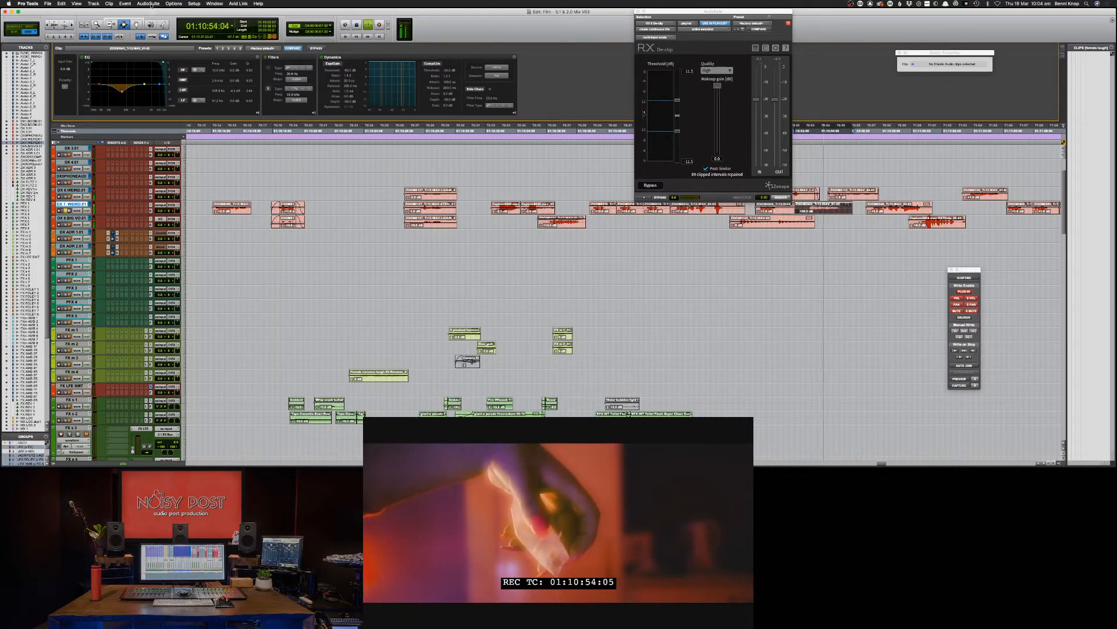
# Step: Process the selected DX 7 WEIRD clip with RX 7 Voice De-noise, with Adaptive mode off and the reduction lowered, and render it
pyautogui.click(148, 4)
pyautogui.moveTo(161, 55)
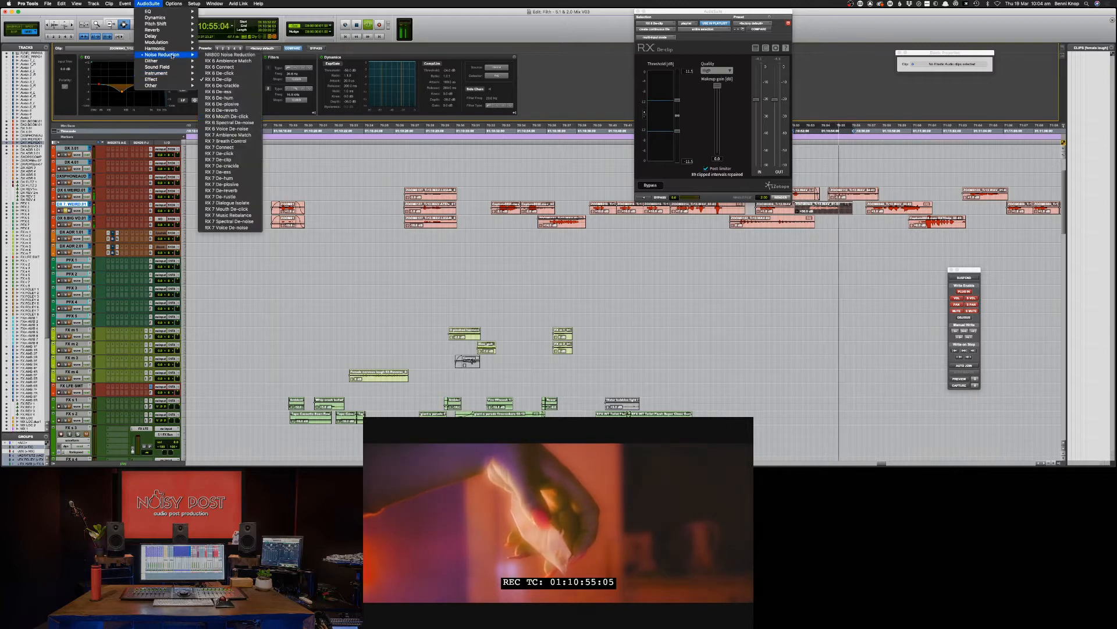
pyautogui.click(227, 228)
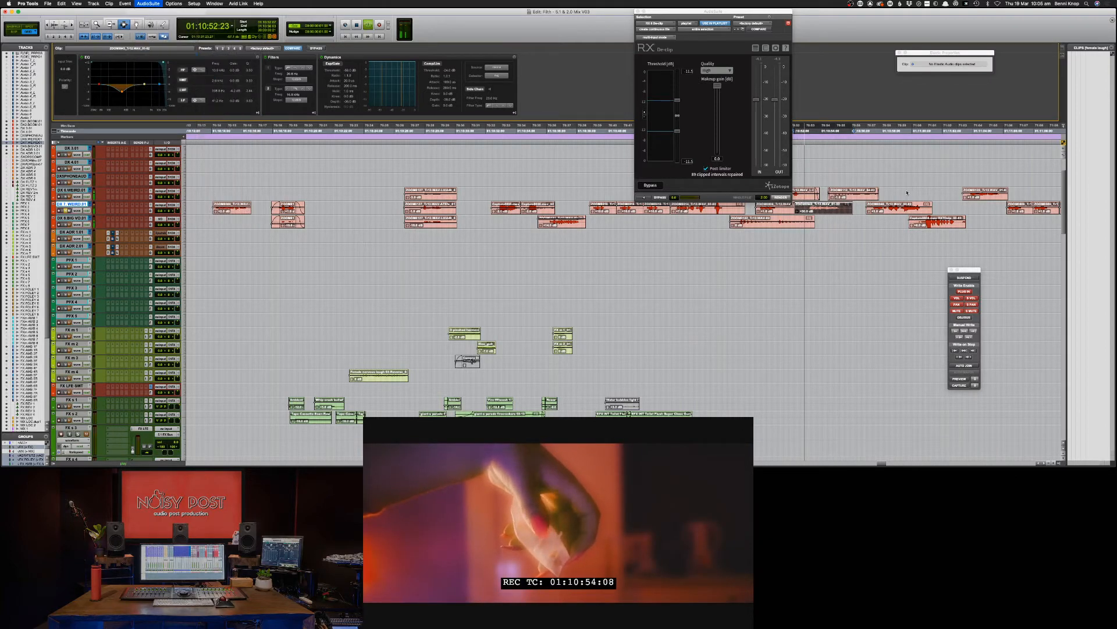
pyautogui.press('space')
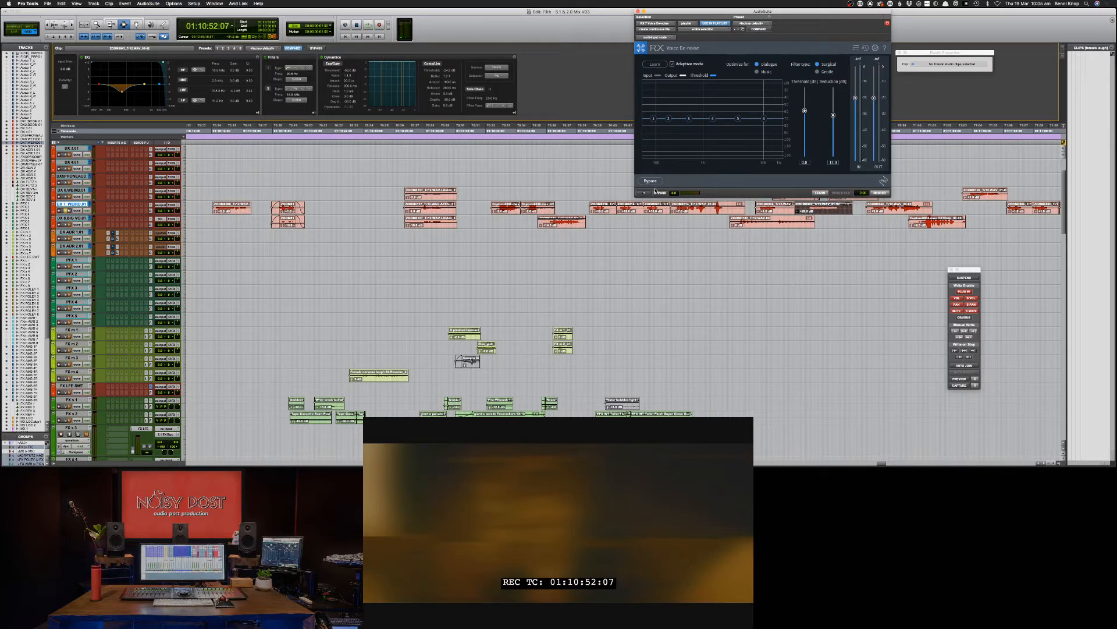
pyautogui.click(643, 192)
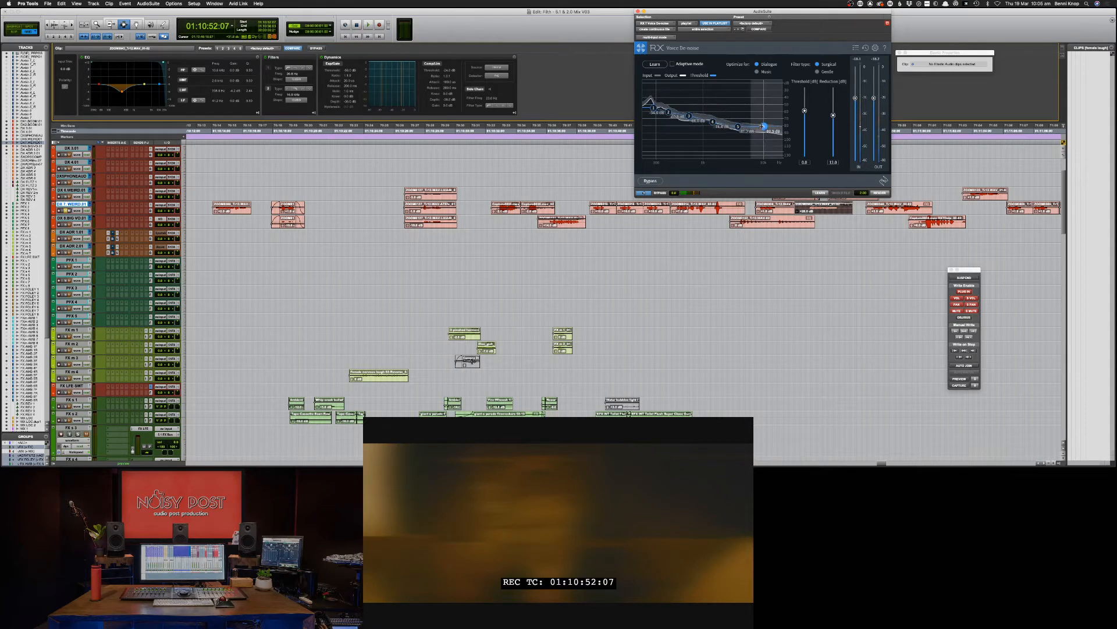
pyautogui.moveTo(762, 126); pyautogui.dragTo(764, 126)
pyautogui.moveTo(834, 114); pyautogui.dragTo(833, 121)
pyautogui.hotkey('alt', 'shift', 'r')
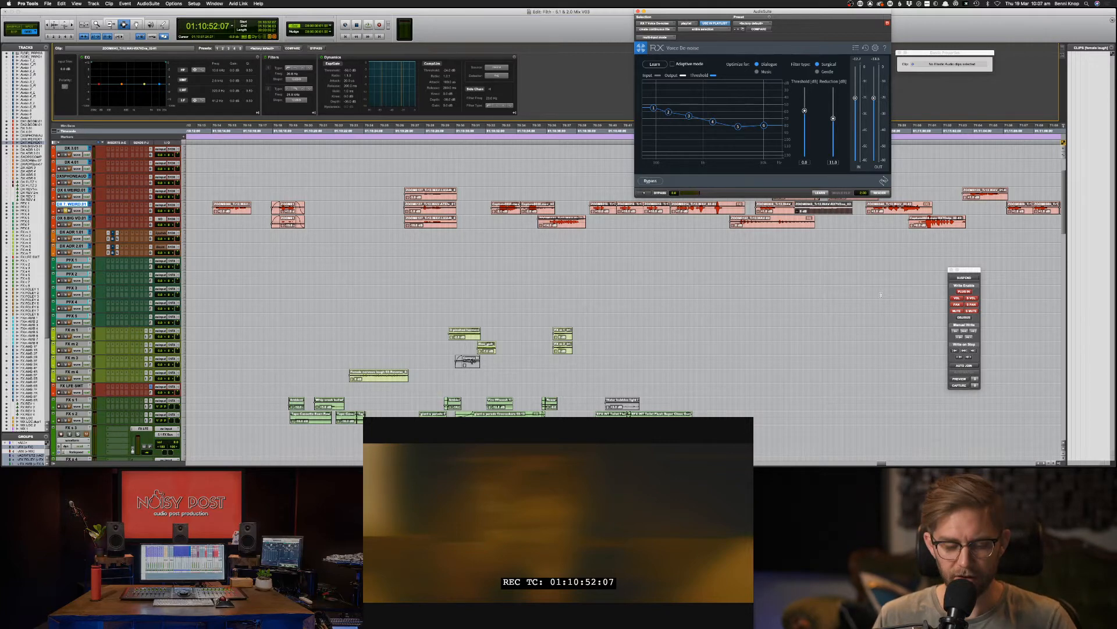
pyautogui.press('super+9')
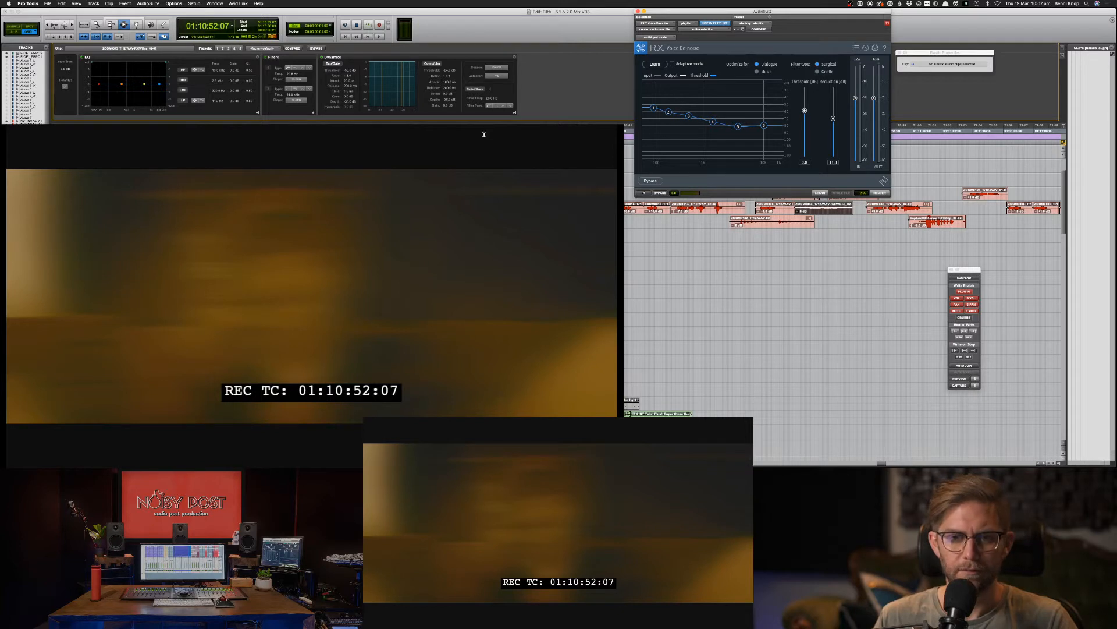
pyautogui.click(580, 27)
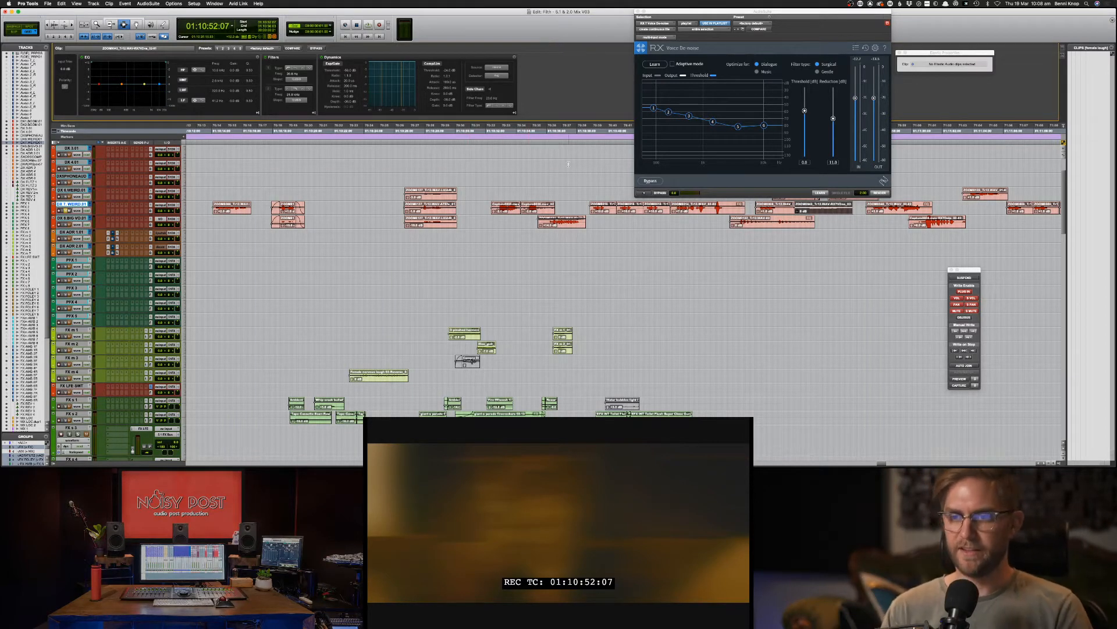
# Step: Play the de-noised DX 7 WEIRD clip and cut its low mids with a narrower band in the clip EQ
pyautogui.press('space')
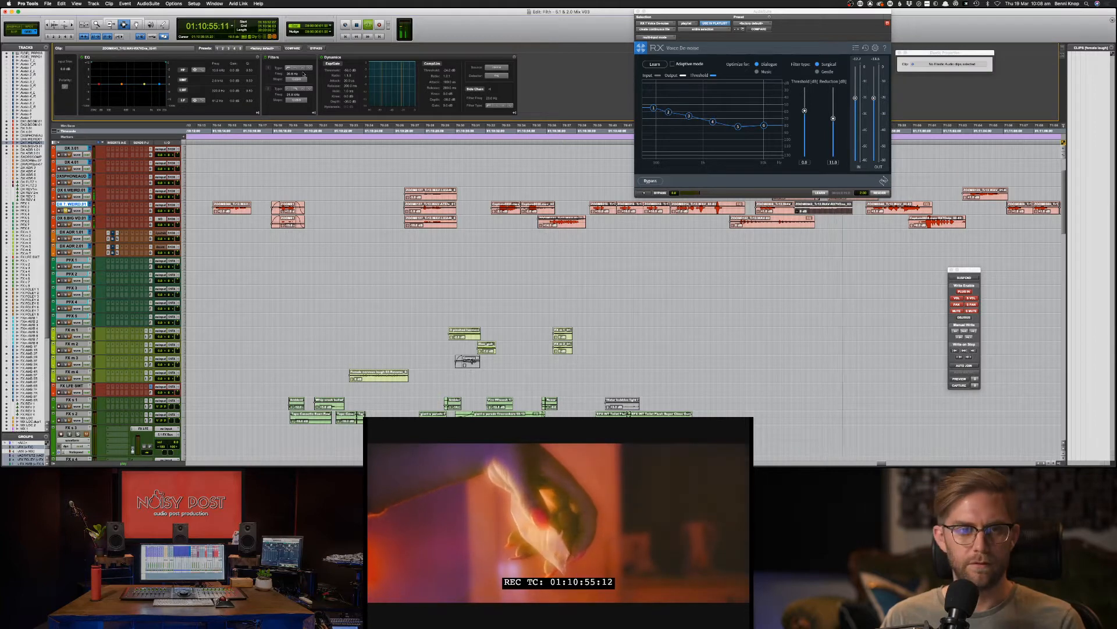
pyautogui.moveTo(163, 62); pyautogui.dragTo(120, 94)
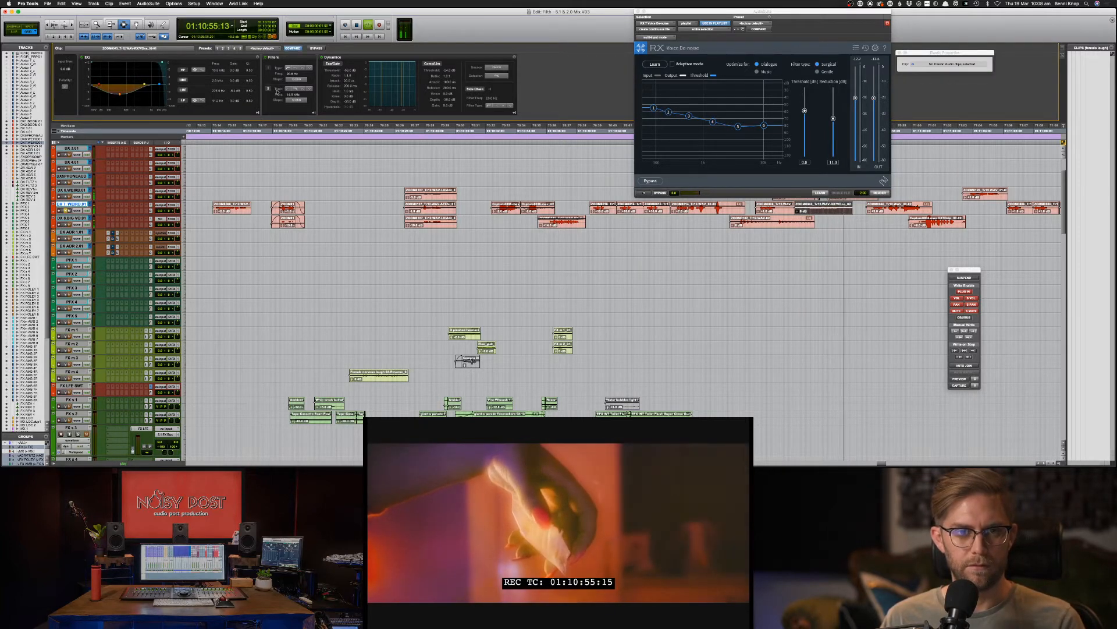
pyautogui.moveTo(250, 91); pyautogui.dragTo(249, 71)
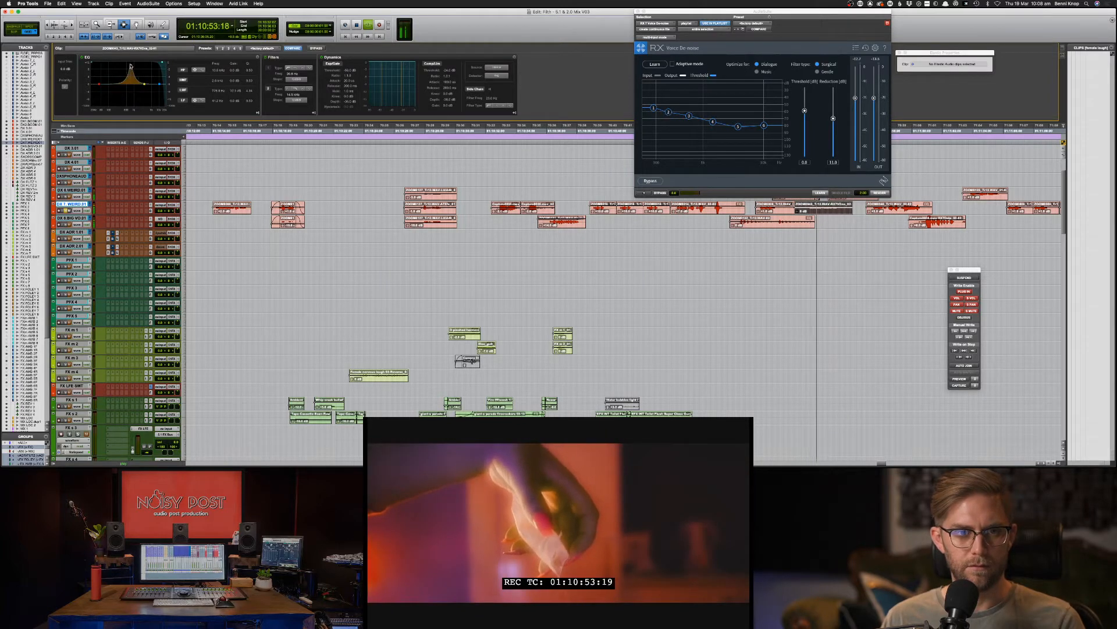
pyautogui.moveTo(120, 93)
pyautogui.mouseDown()
pyautogui.moveTo(110, 89)
pyautogui.moveTo(123, 97)
pyautogui.mouseUp()
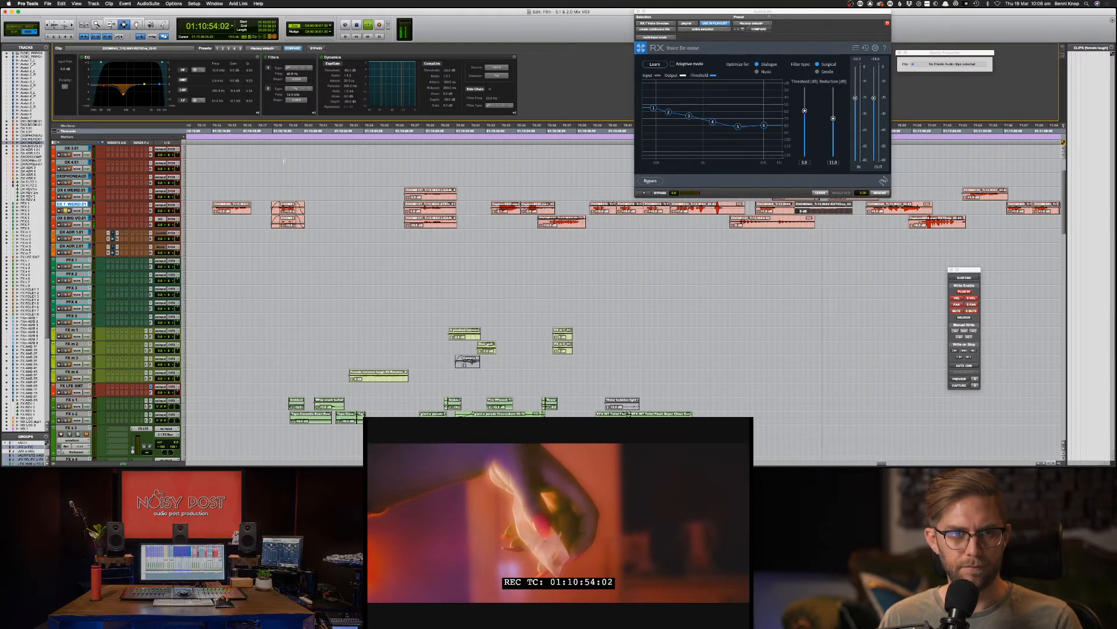
pyautogui.press('space')
# Step: Play the party scene in context from 01:10:39:02 through the cleaned voice clips, moving the Voice De-noise window aside
pyautogui.press('space')
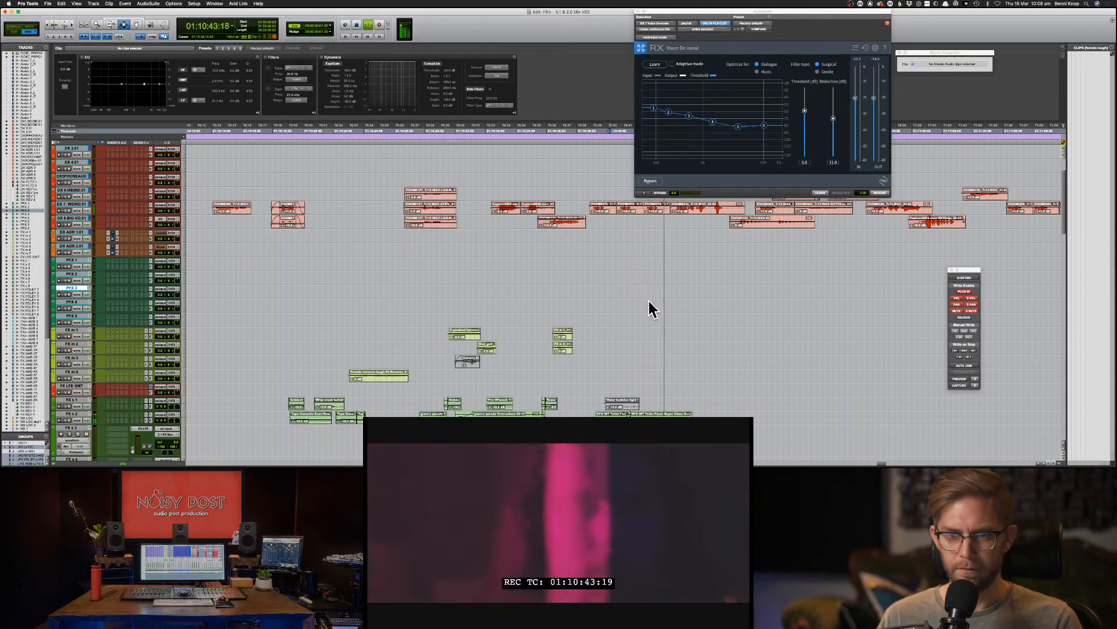
pyautogui.press('space')
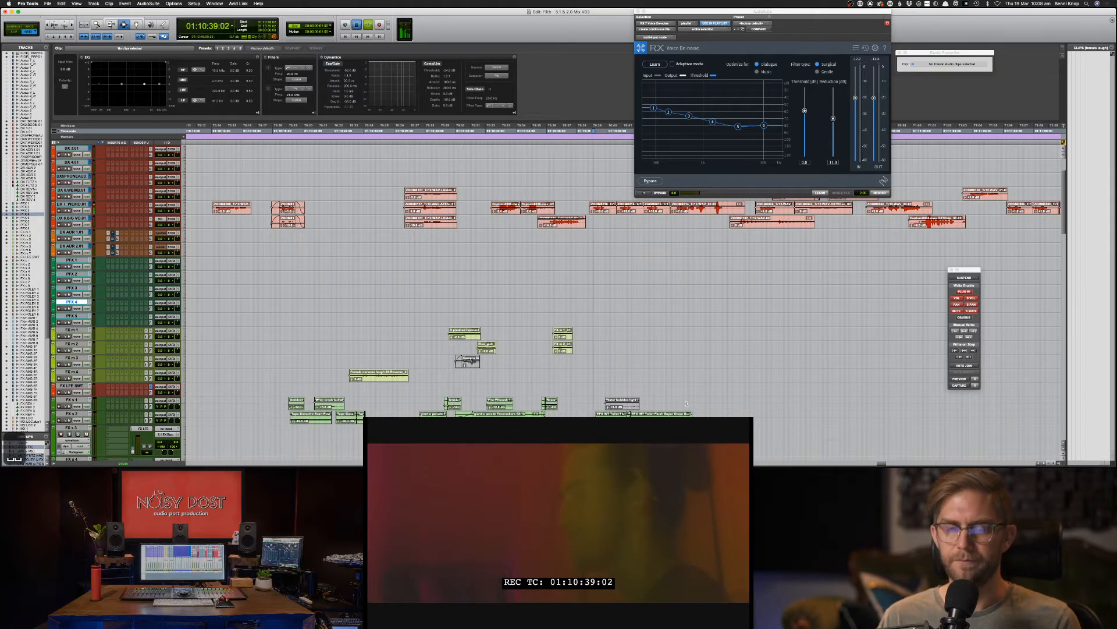
pyautogui.press(';')
pyautogui.press('space')
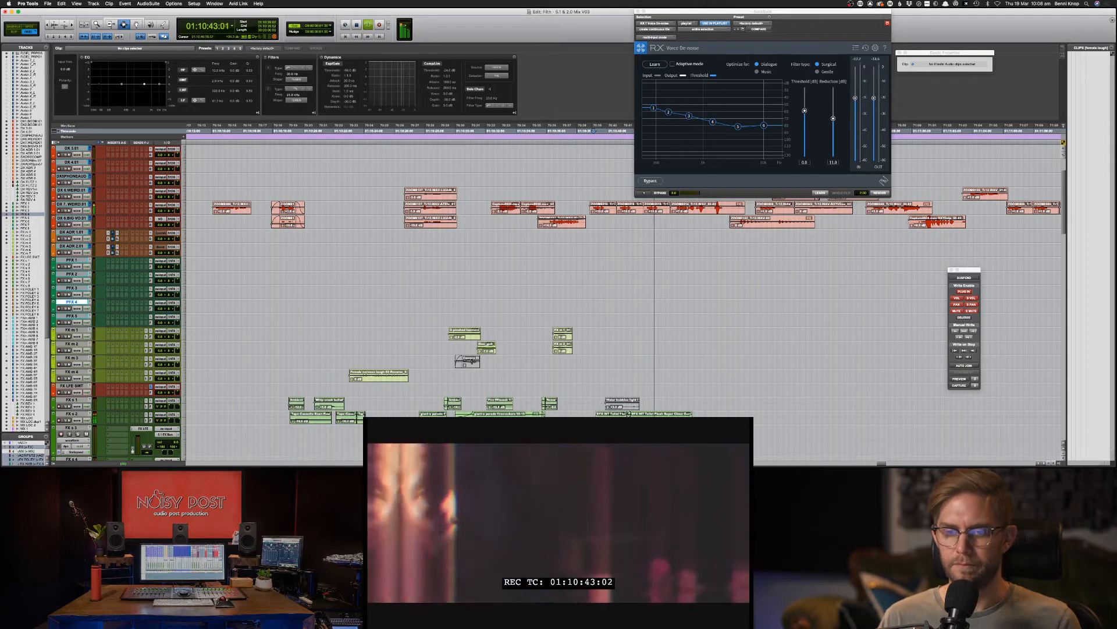
pyautogui.moveTo(590, 415); pyautogui.dragTo(710, 415)
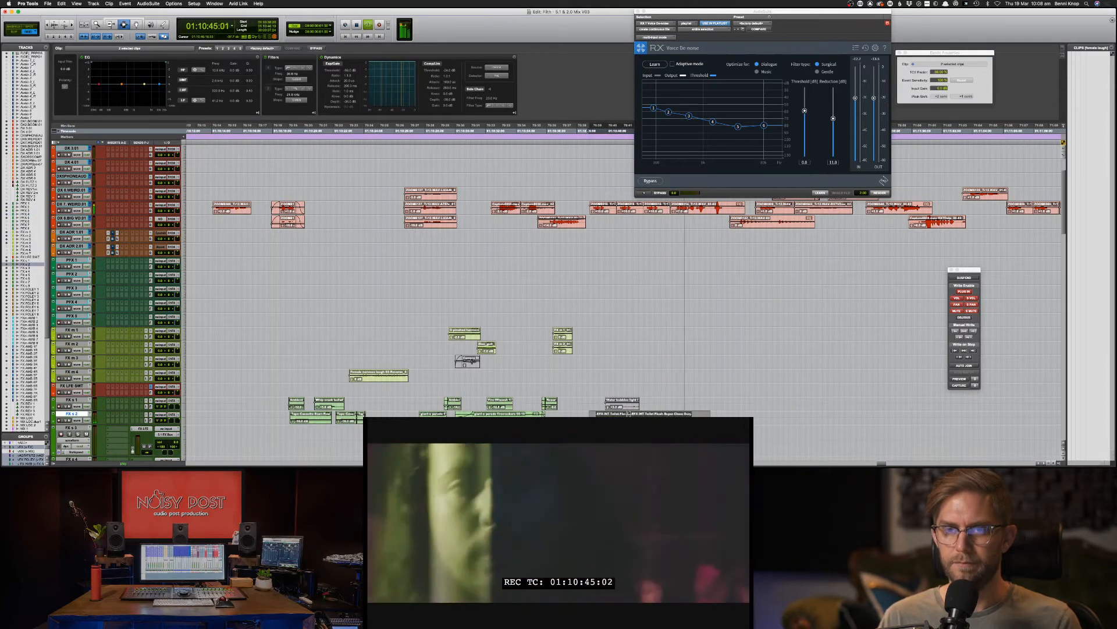
pyautogui.click(643, 334)
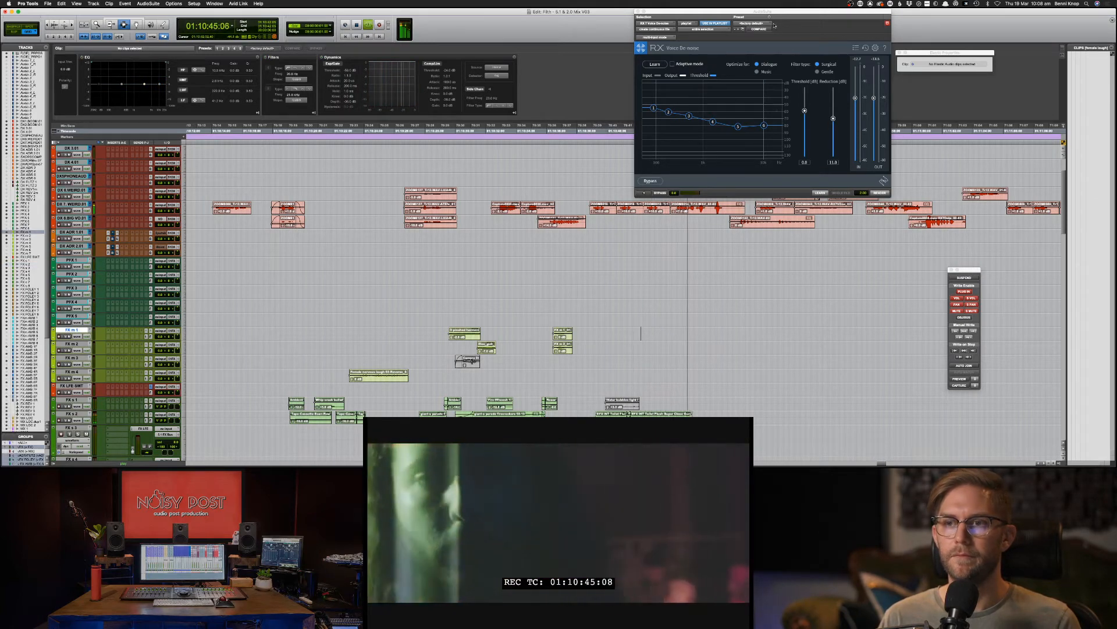
pyautogui.moveTo(780, 13); pyautogui.dragTo(809, 11)
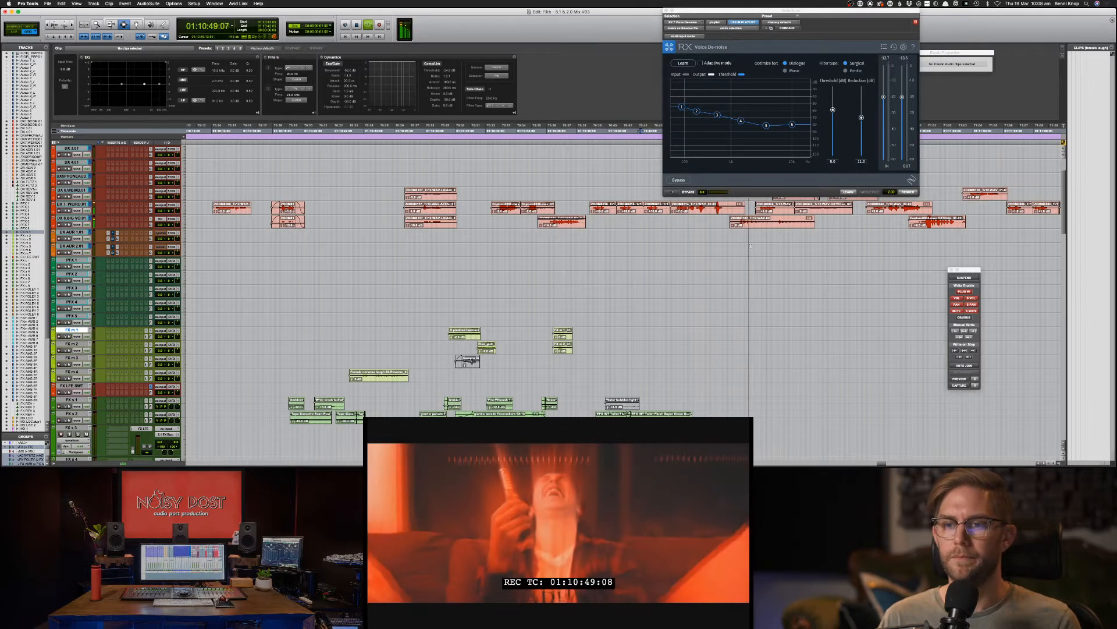
pyautogui.click(764, 224)
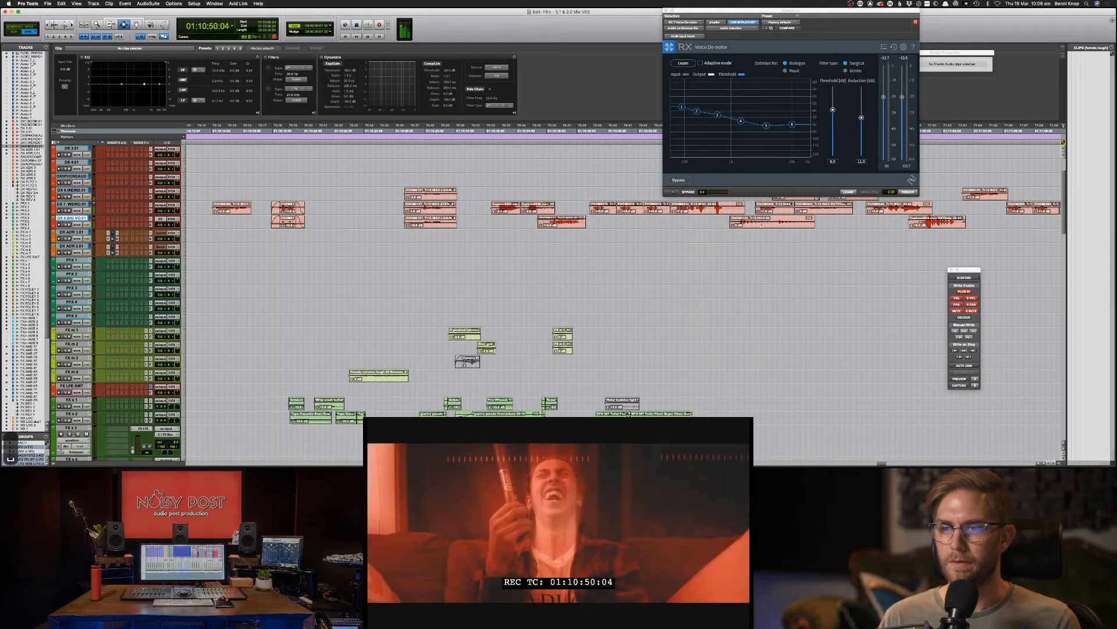
# Step: Play the party scene from around 01:10:48:05 to check the transition into the red laughing shot
pyautogui.click(707, 278)
pyautogui.press('space')
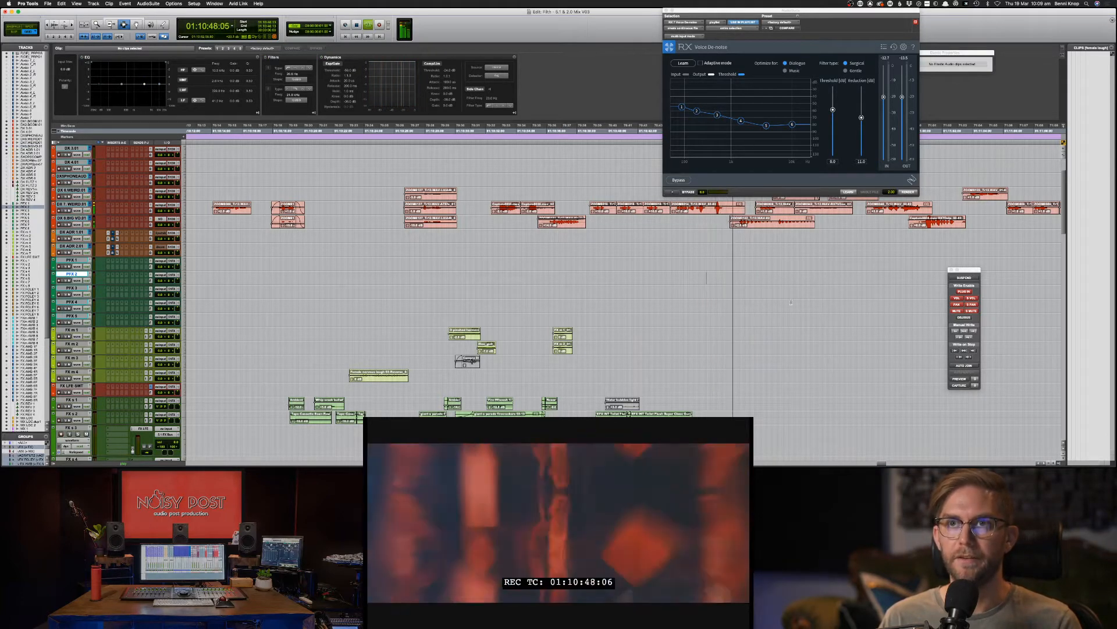
pyautogui.press('space')
# Step: Switch to Chrome and search Soundsnap for "whoosh"
pyautogui.press('super+Tab')
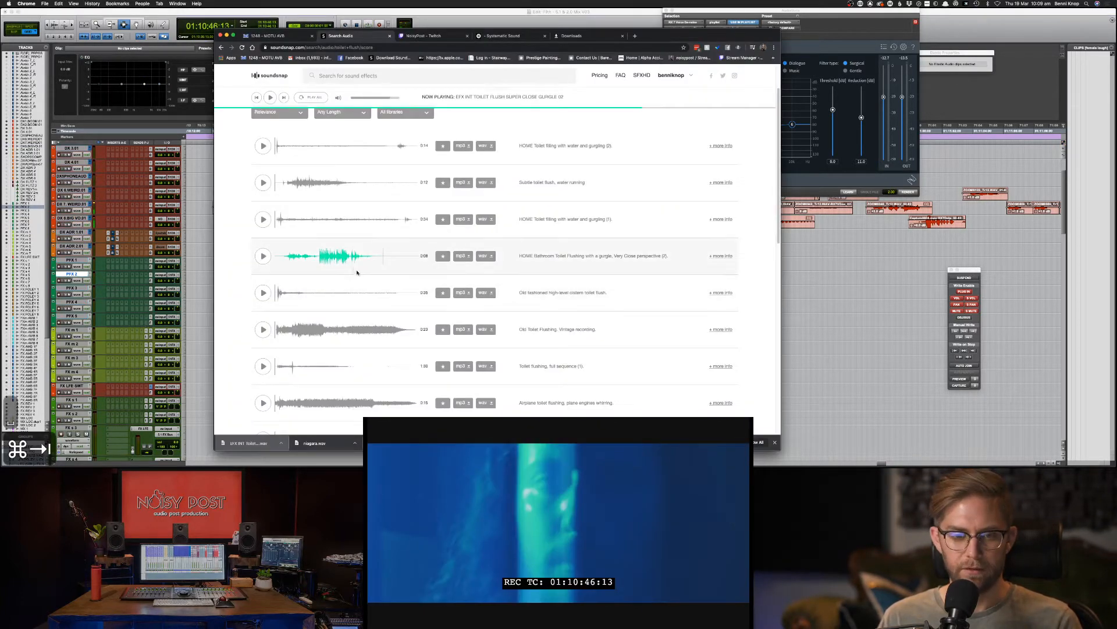
pyautogui.click(409, 76)
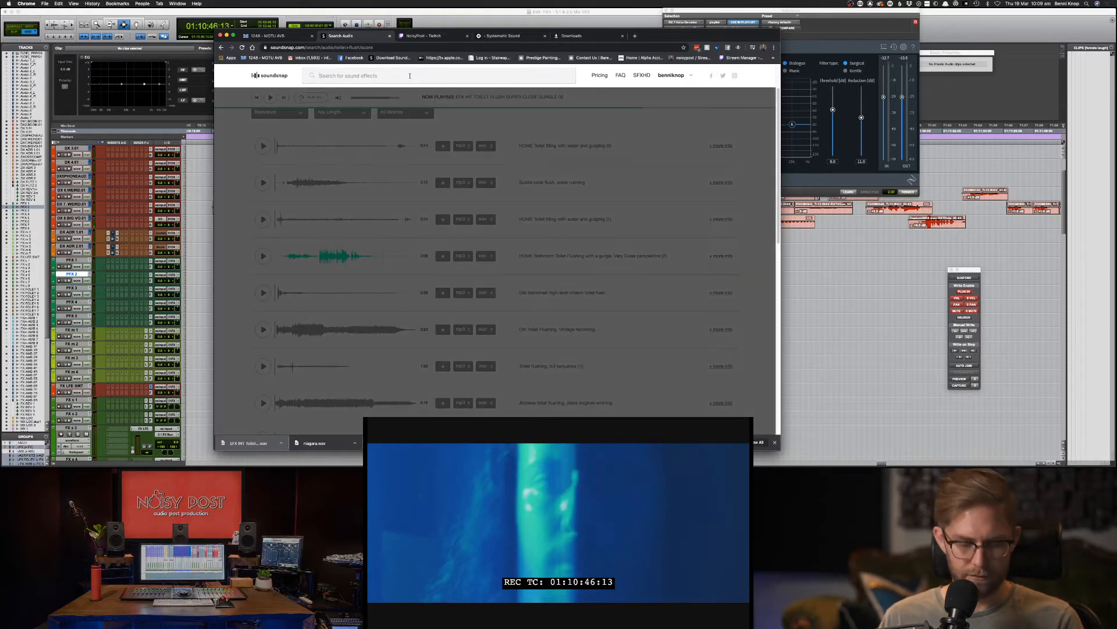
pyautogui.write('whoosh')
pyautogui.press('Return')
pyautogui.press('super+Tab')
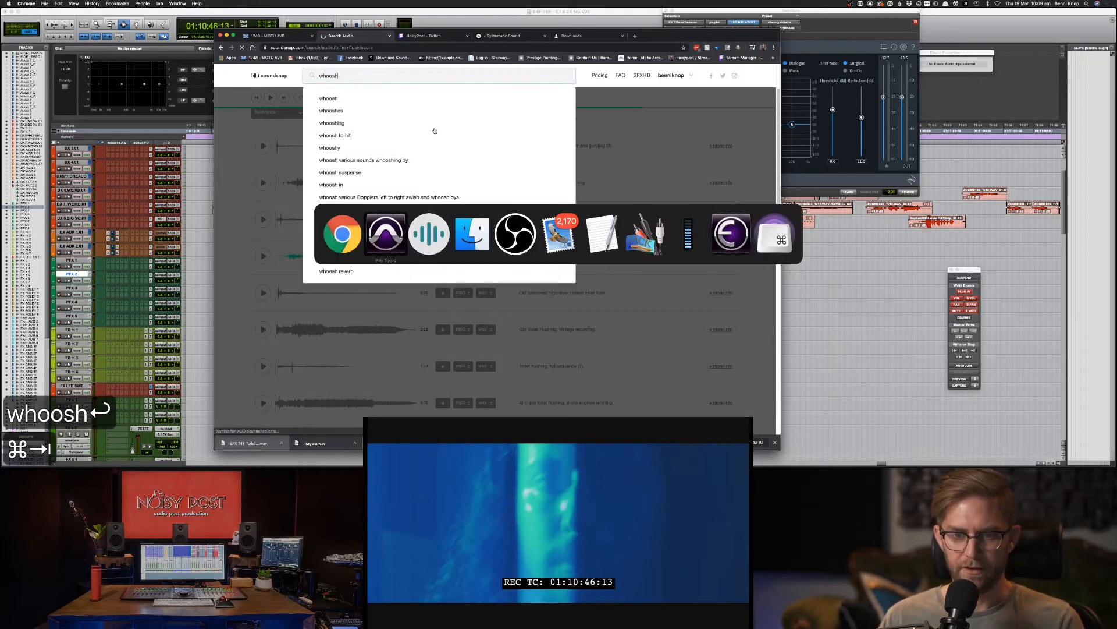
pyautogui.click(342, 254)
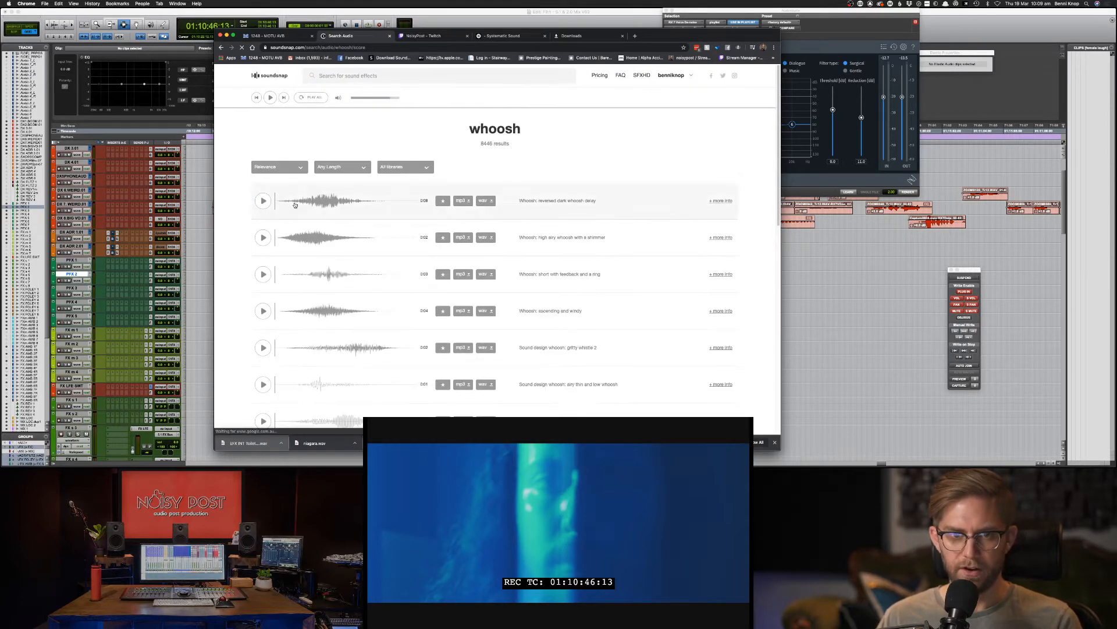
# Step: Audition the first five whoosh results and download "Whoosh: ascending and windy" as WAV
pyautogui.click(264, 200)
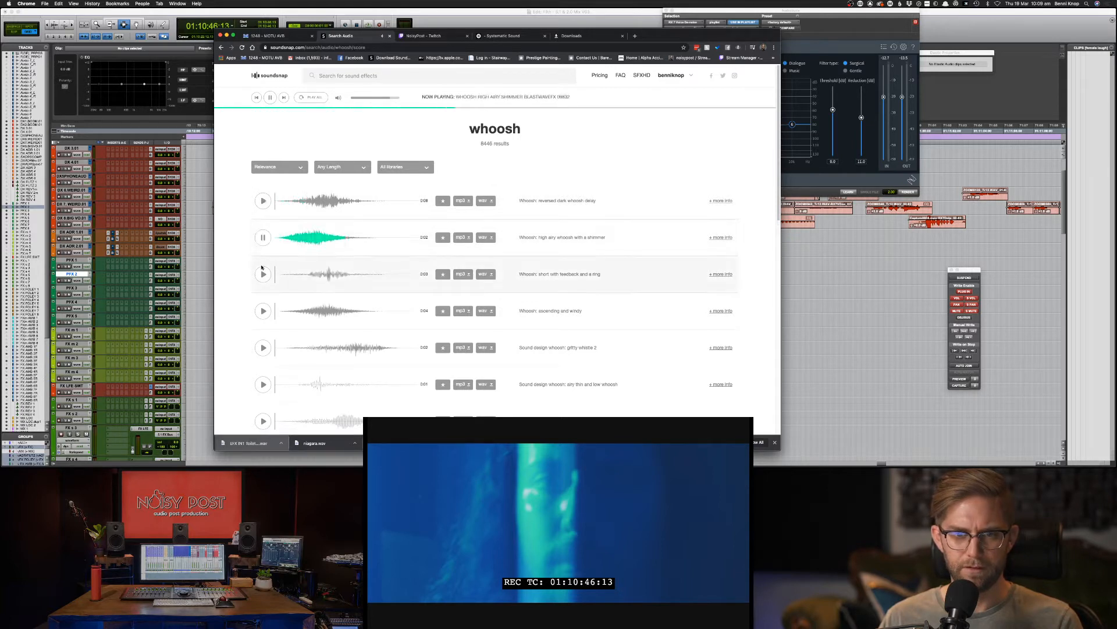
pyautogui.click(263, 274)
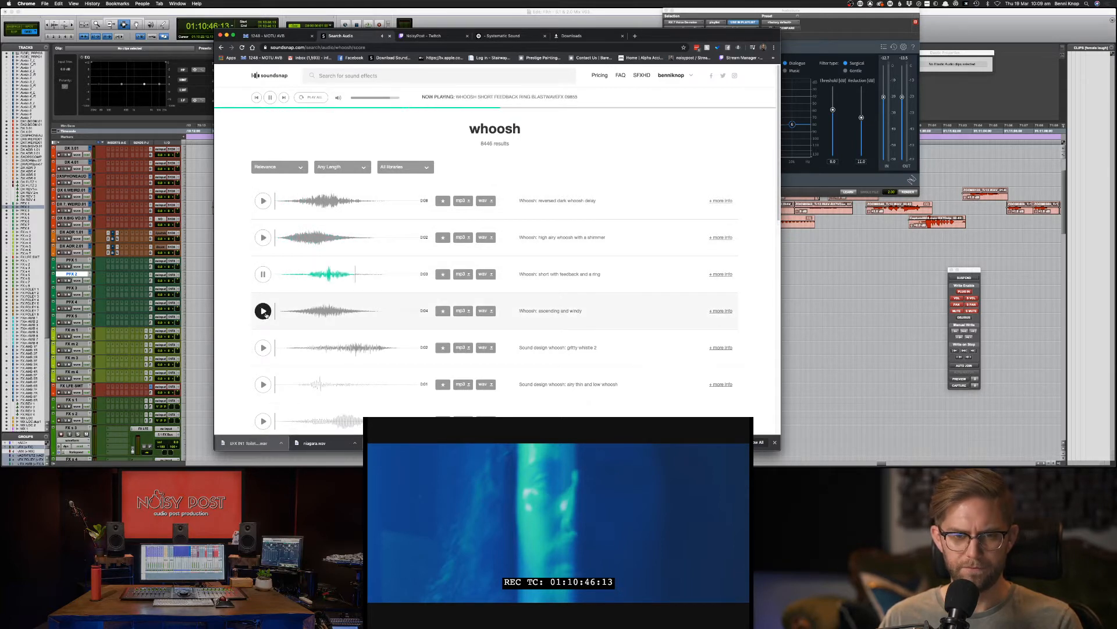
pyautogui.click(263, 311)
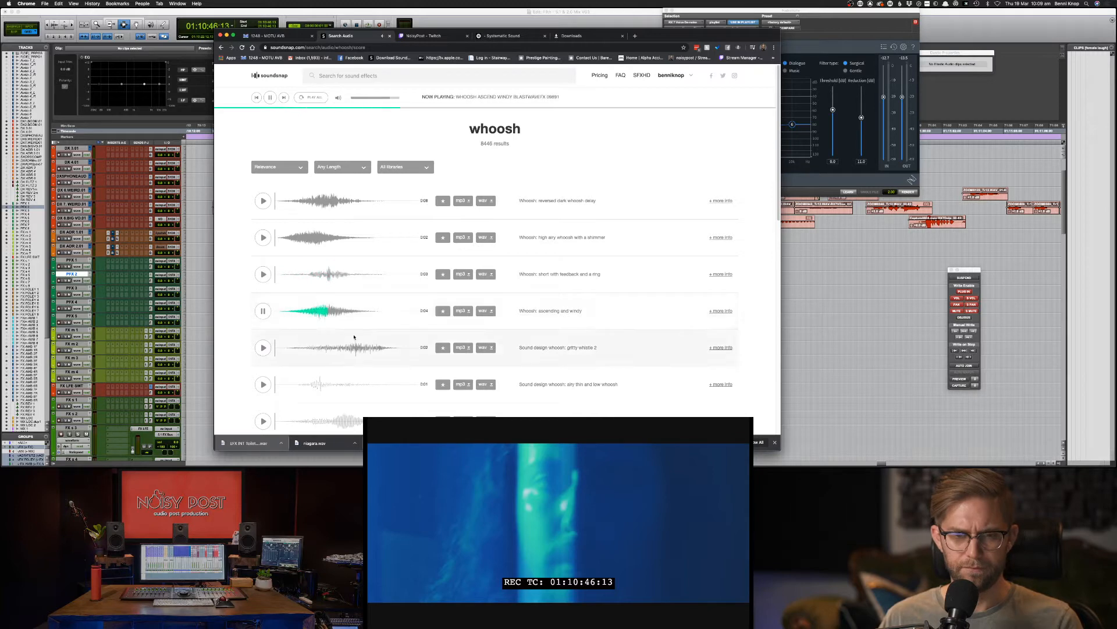
pyautogui.click(275, 355)
pyautogui.click(482, 311)
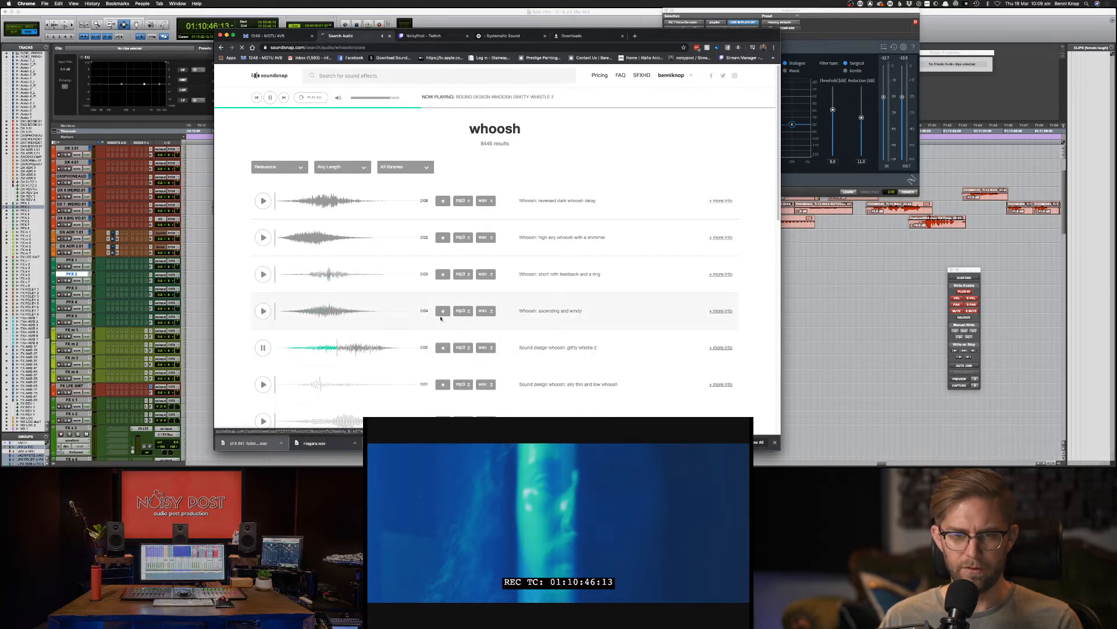
# Step: Audition more whooshes further down the results, including airy thin and low, deep crackle and pulse 2, and hollow ring
pyautogui.scroll(-1, 430, 316)
pyautogui.scroll(-3, 430, 316)
pyautogui.click(263, 318)
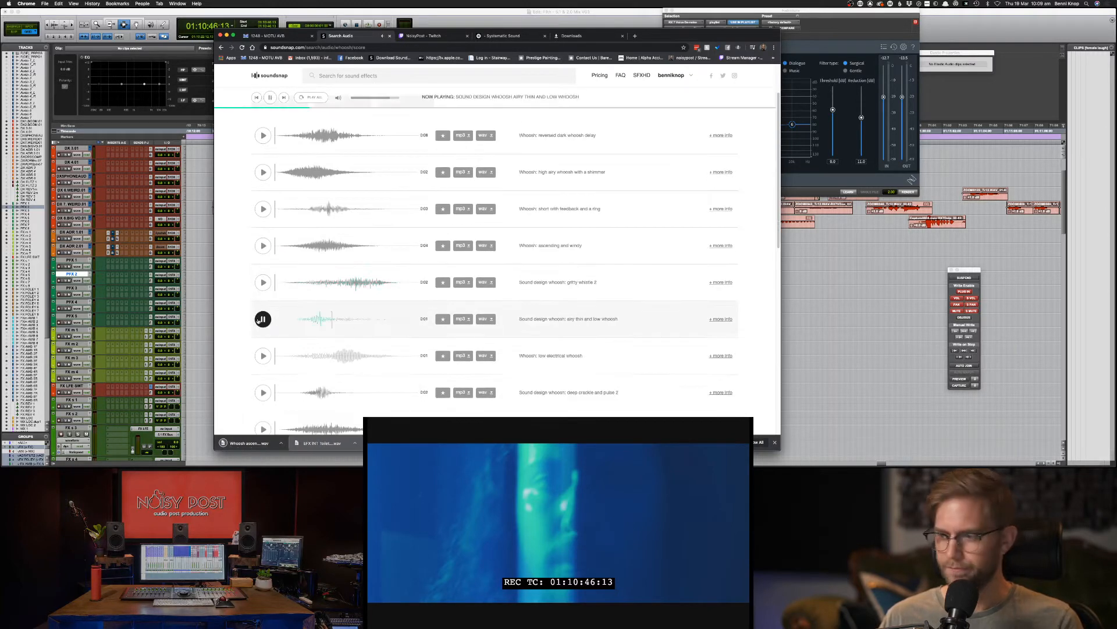
pyautogui.click(263, 391)
pyautogui.scroll(-2, 263, 372)
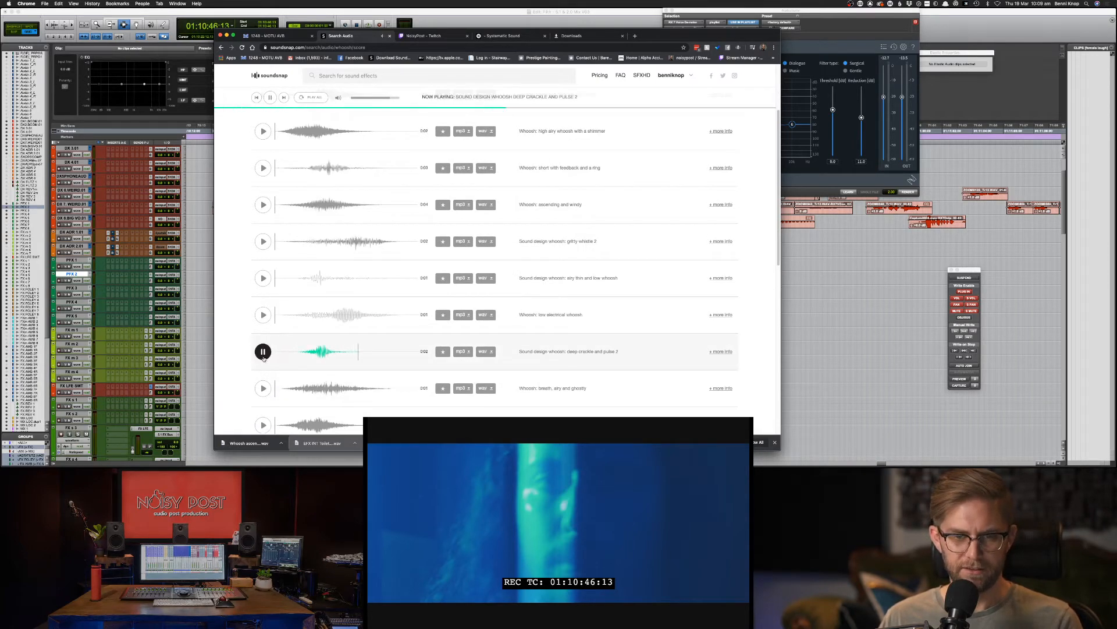
pyautogui.click(264, 389)
pyautogui.scroll(-1, 264, 394)
pyautogui.scroll(-1, 412, 357)
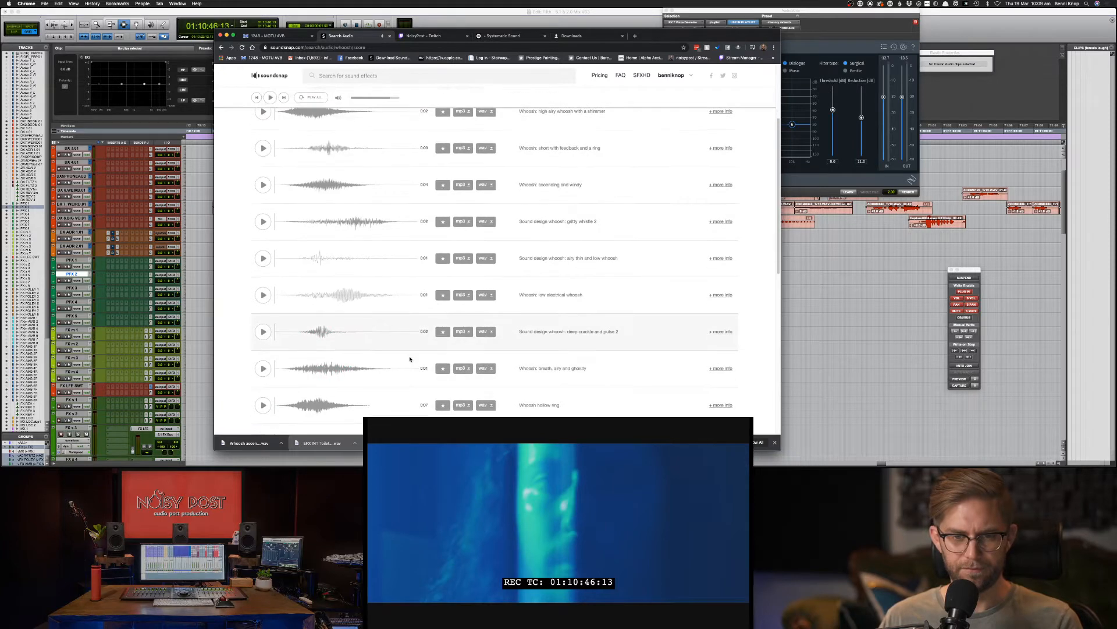
pyautogui.click(261, 404)
# Step: Audition the last whooshes on the results page and download "Whoosh fast dark rip" as WAV
pyautogui.scroll(-10, 259, 384)
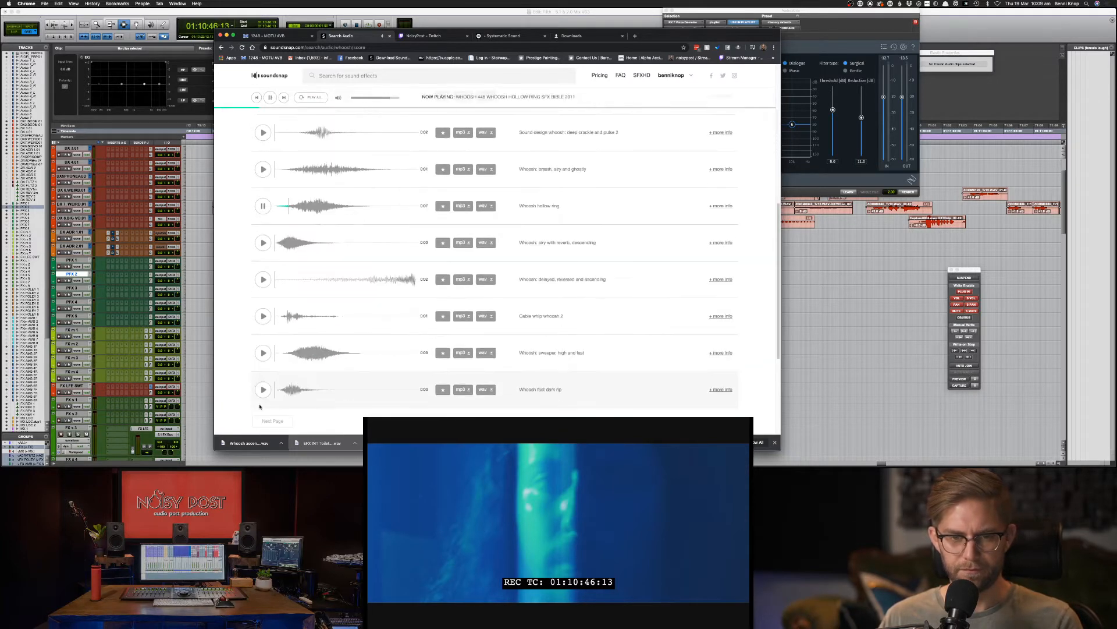
pyautogui.click(263, 243)
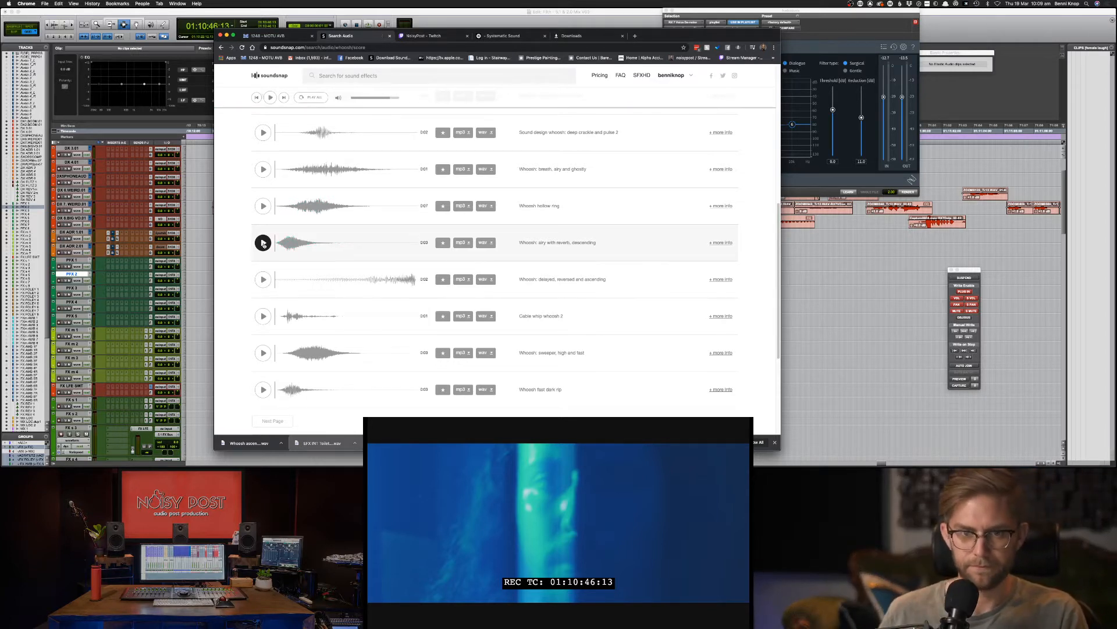
pyautogui.click(263, 390)
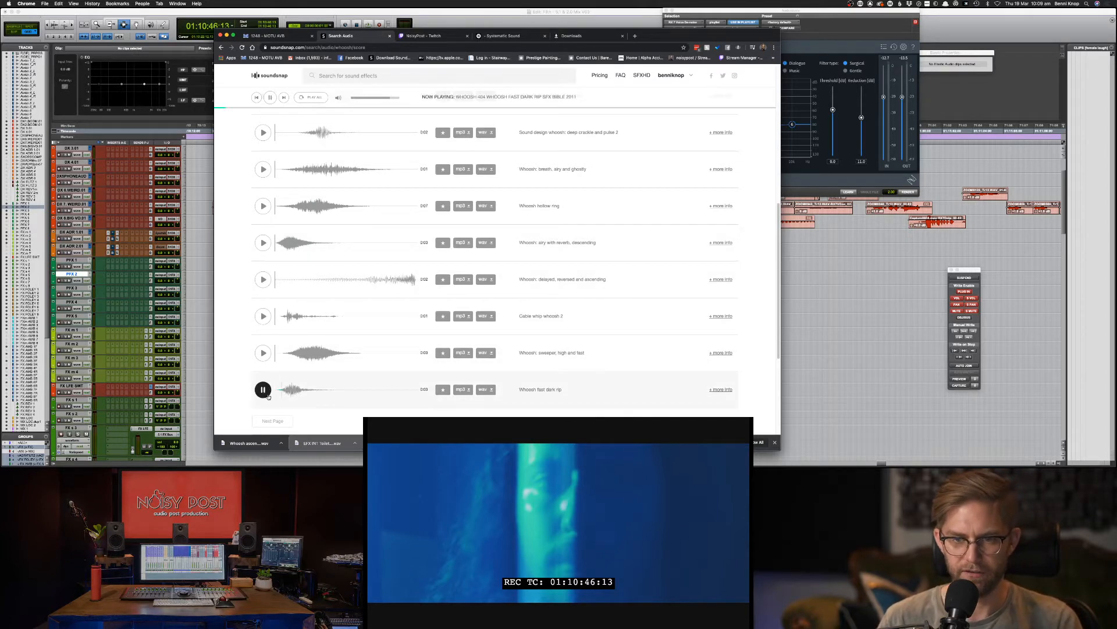
pyautogui.click(486, 389)
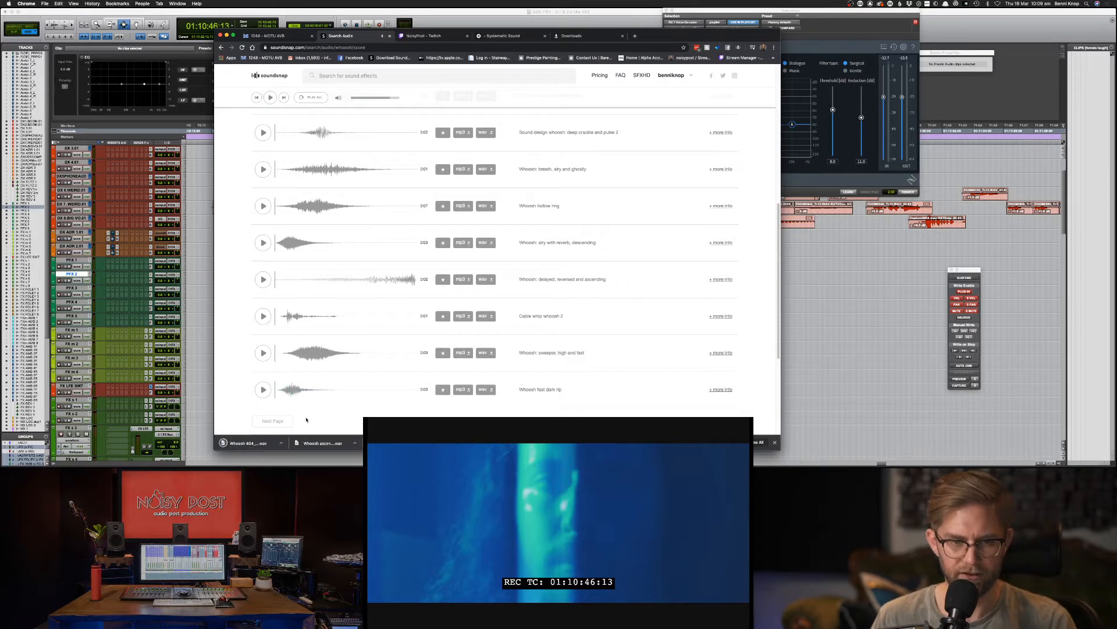
# Step: Switch to Pro Tools, place the fast dark rip whoosh on the effects track below the toilet flush clips and move it to 01:10:47:17
pyautogui.press('super+Tab')
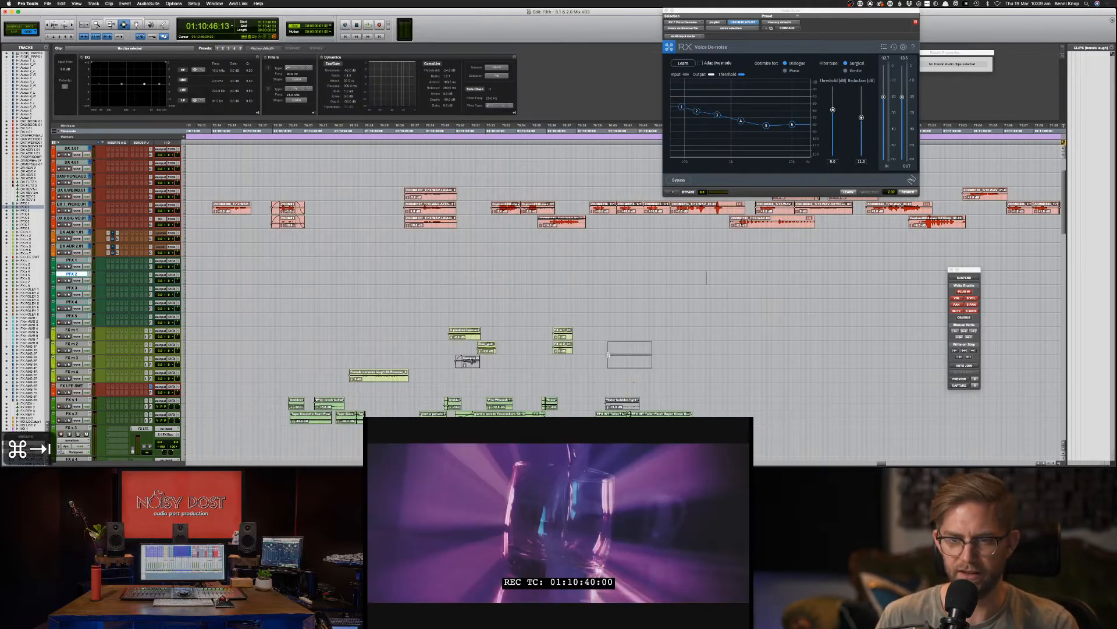
pyautogui.moveTo(608, 354); pyautogui.dragTo(713, 437)
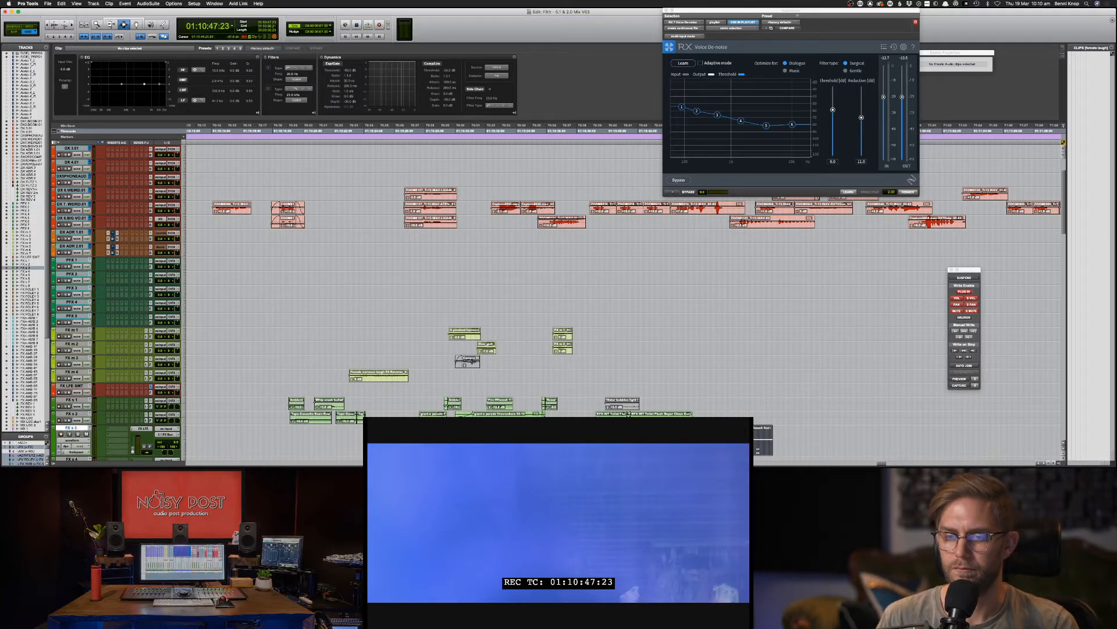
pyautogui.click(760, 449)
pyautogui.press('F8')
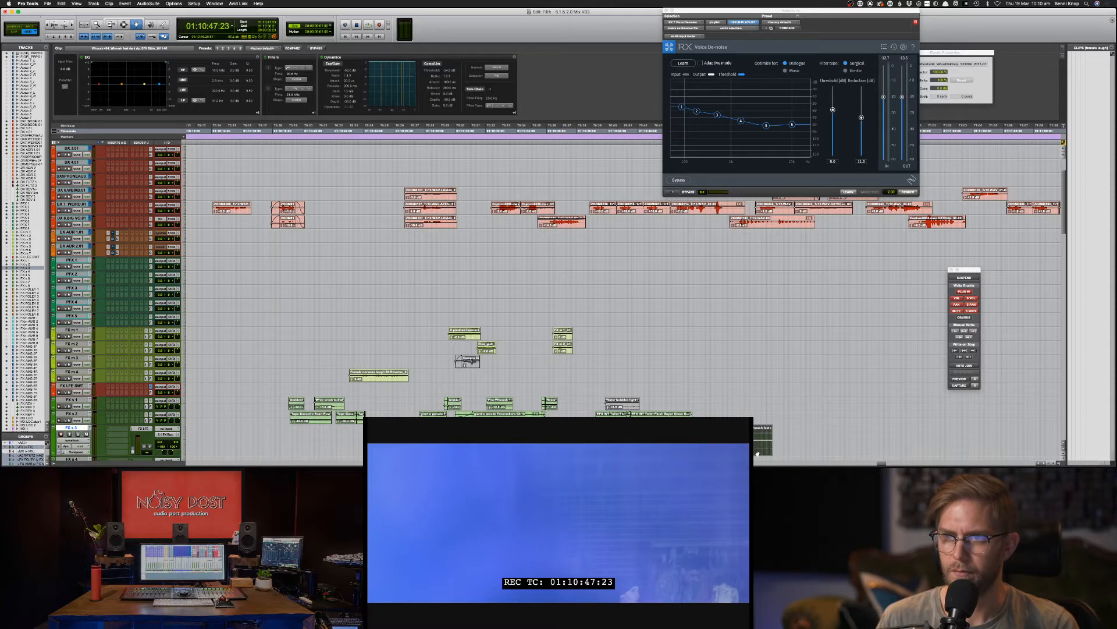
pyautogui.moveTo(754, 449); pyautogui.dragTo(752, 448)
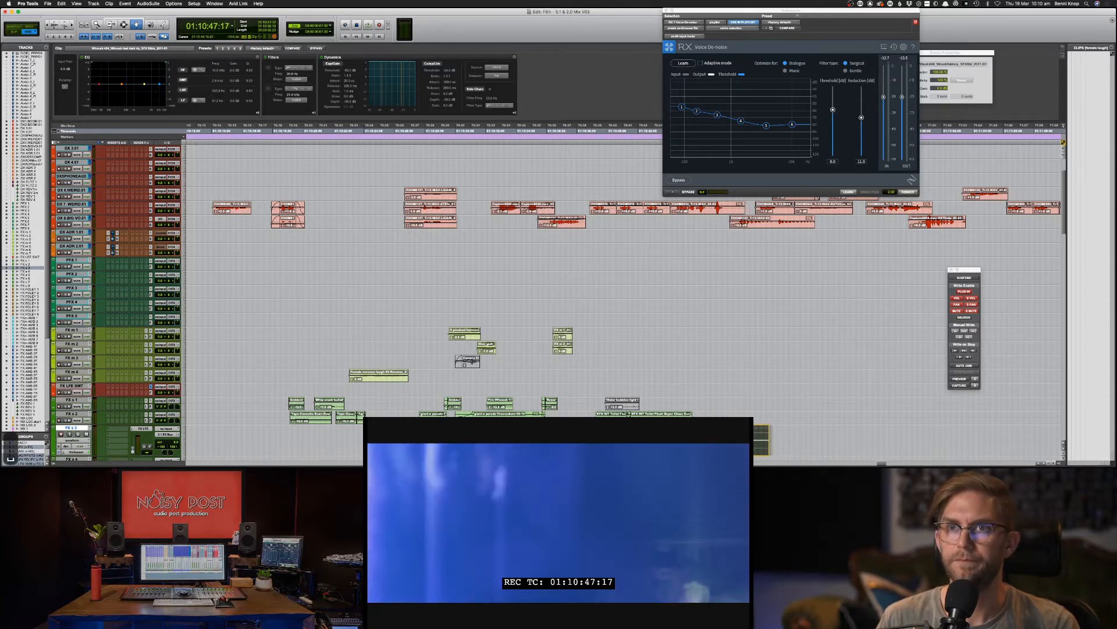
# Step: Play the whoosh against the picture and nudge it later to 01:10:47:22
pyautogui.press('space')
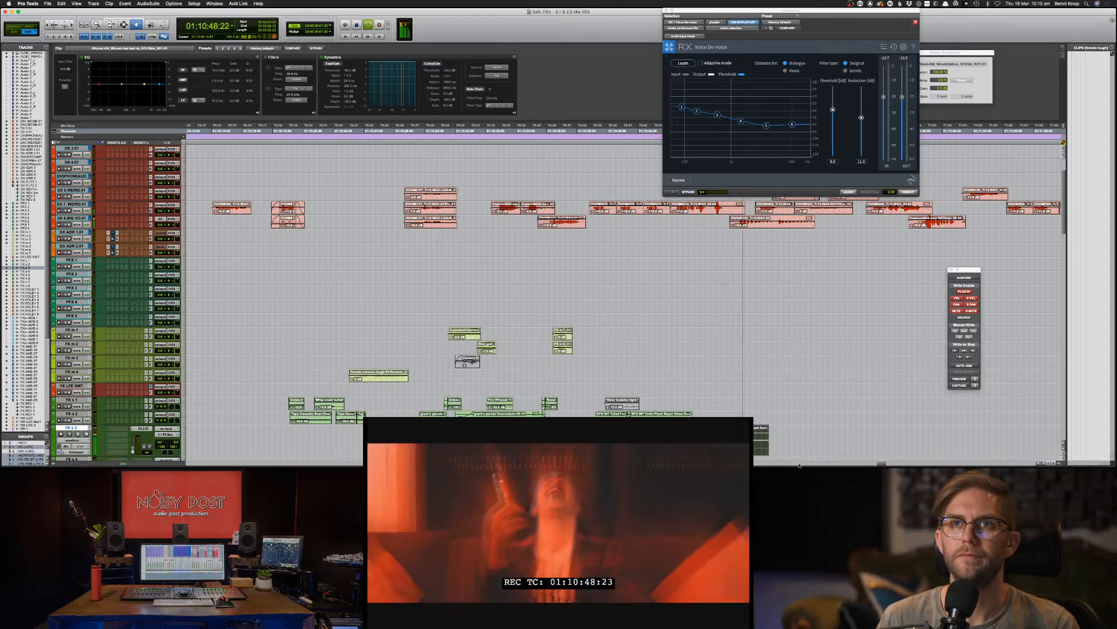
pyautogui.press('space')
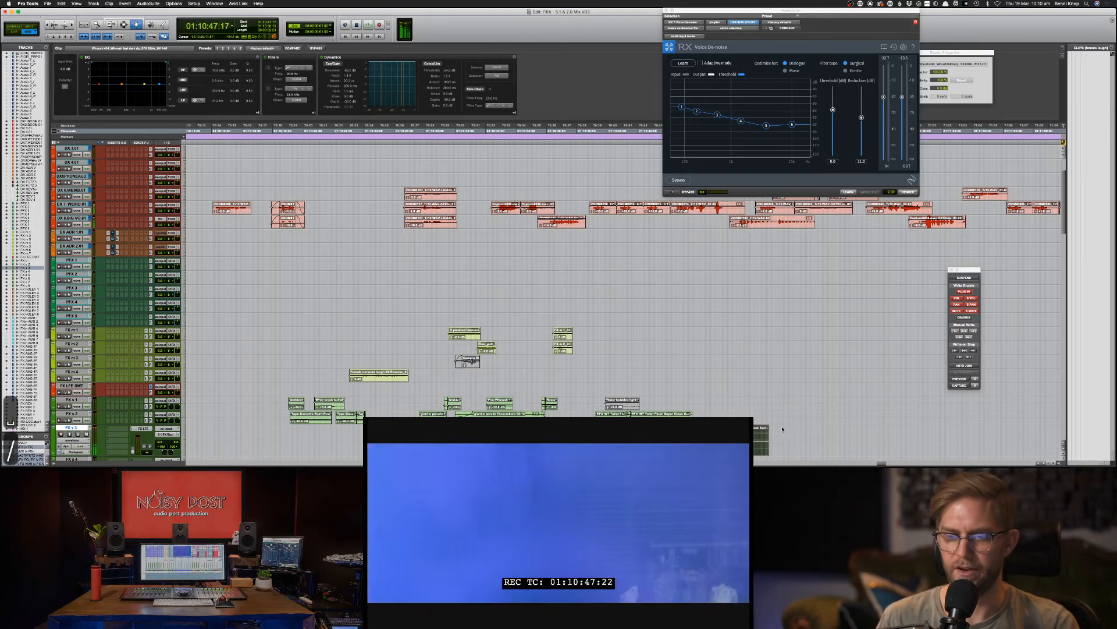
pyautogui.press('space')
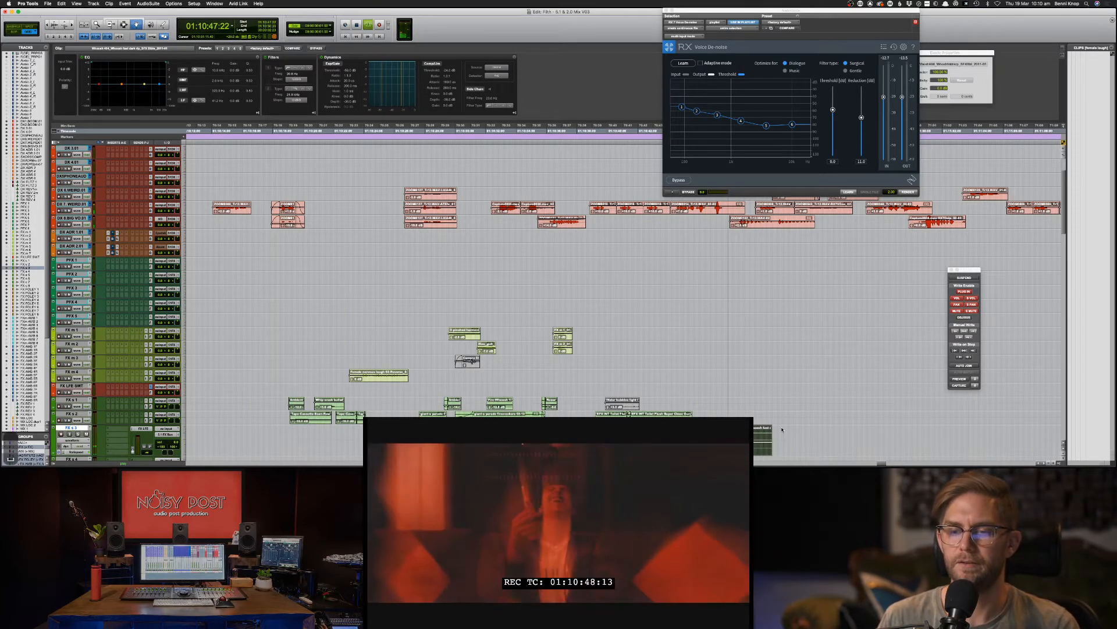
pyautogui.press('F7')
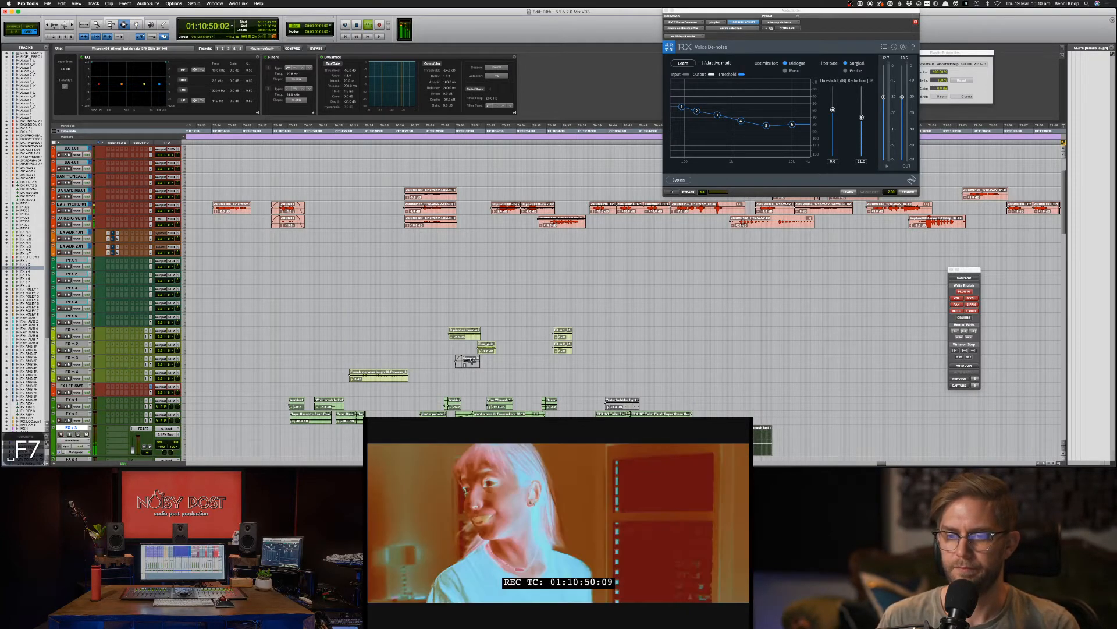
# Step: Replay the whoosh in context and save the session
pyautogui.press('space')
pyautogui.press('space')
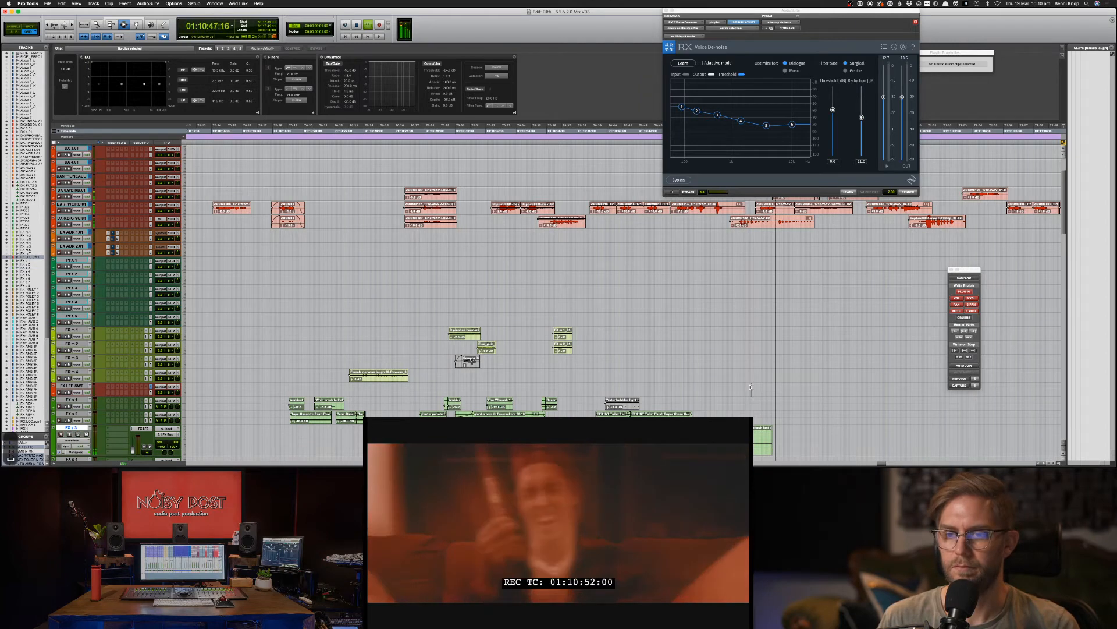
pyautogui.click(750, 384)
pyautogui.press('super+s')
# Step: Copy the camera effect clips used around 01:10:36:03 and paste them at 01:10:49:06 on the track below the whoosh
pyautogui.scroll(-2, 574, 360)
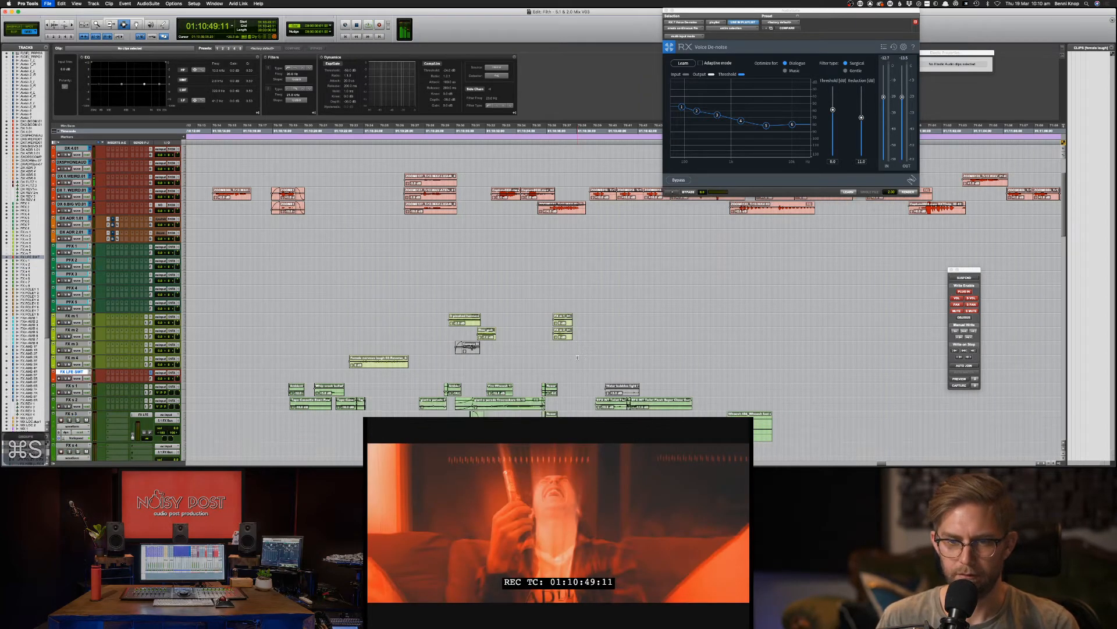
pyautogui.click(553, 378)
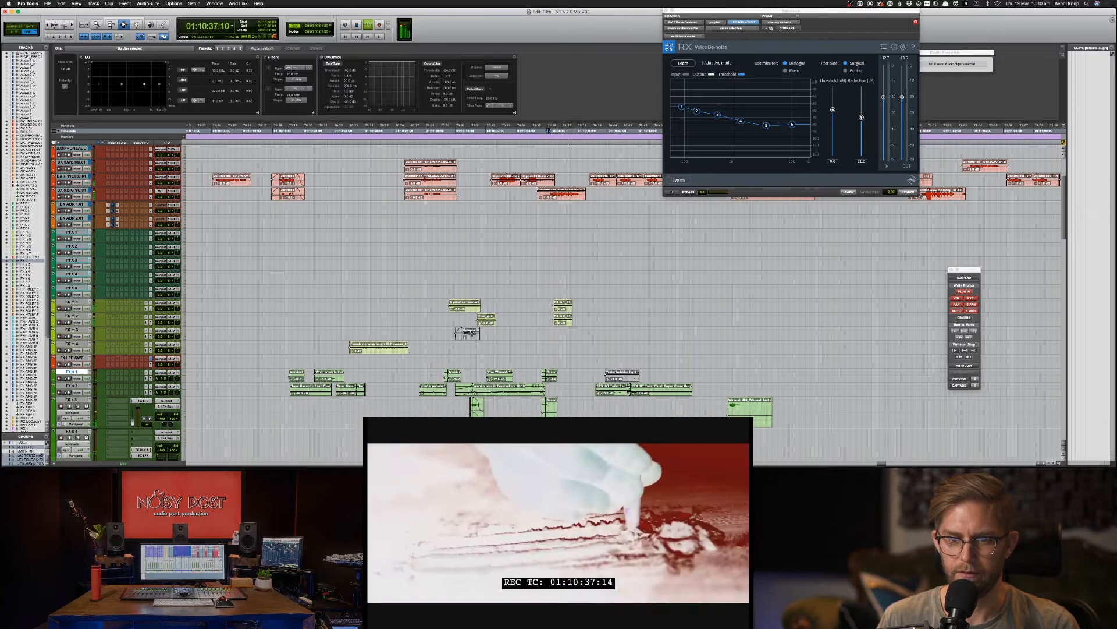
pyautogui.press('space')
pyautogui.click(562, 441)
pyautogui.press('super+c')
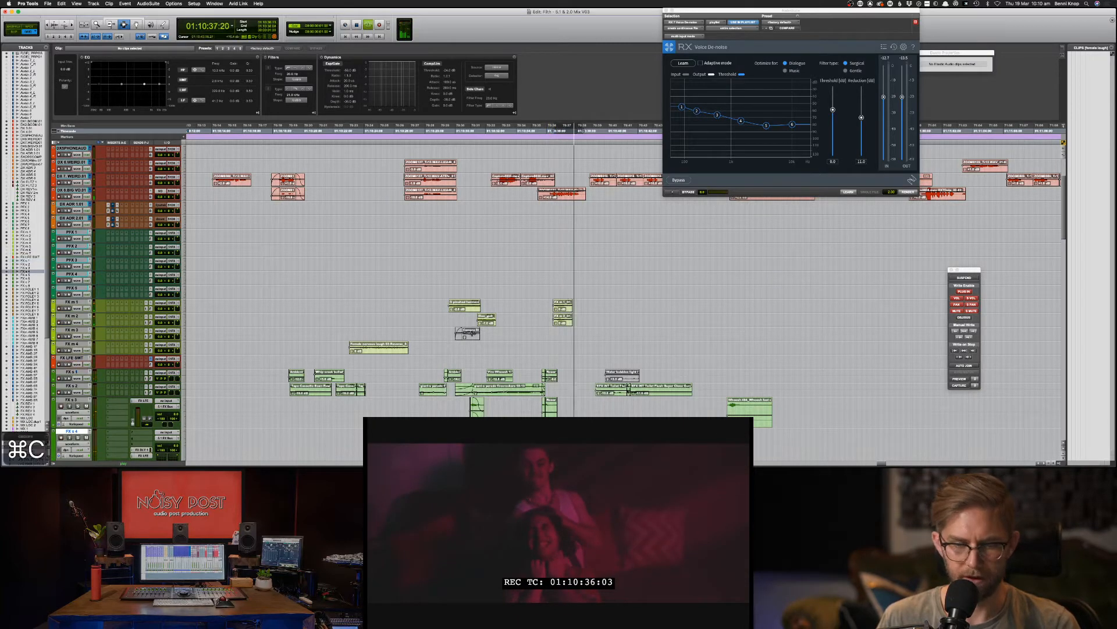
pyautogui.click(755, 445)
pyautogui.press('super+v')
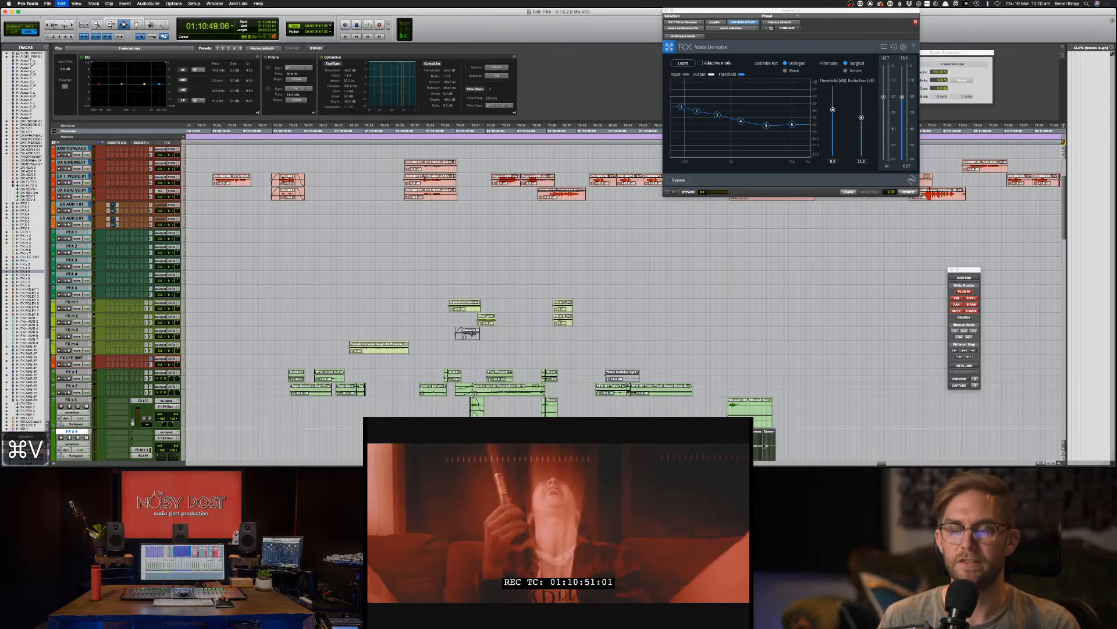
# Step: Nudge the pasted camera clips later to about 01:10:50:12
pyautogui.press('/')
pyautogui.press('/')
pyautogui.press('/')
pyautogui.press('/')
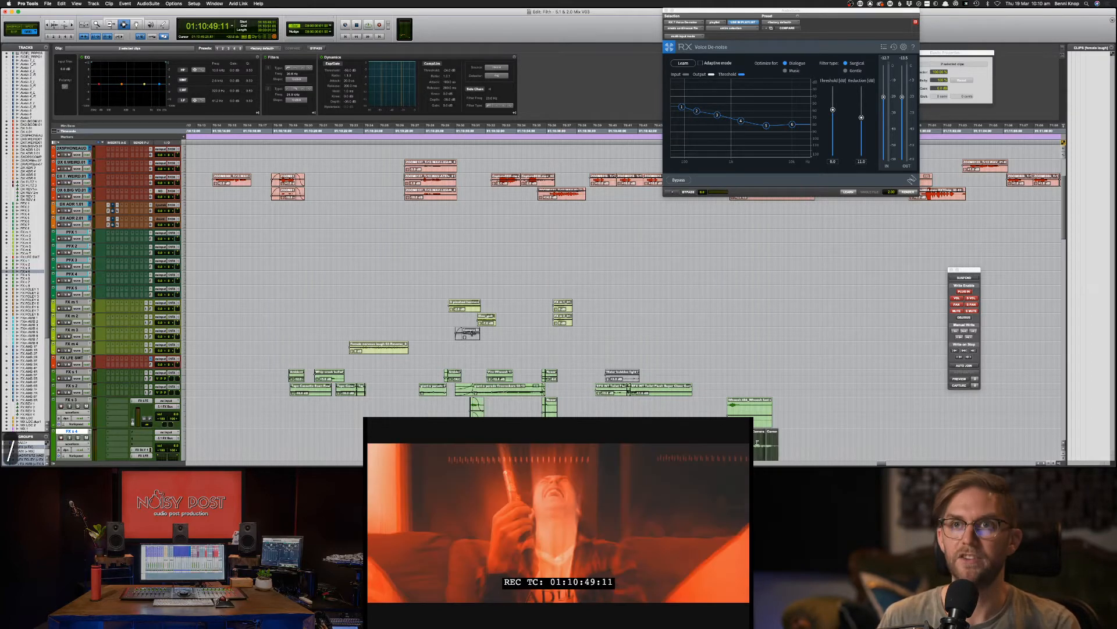
pyautogui.press('/')
pyautogui.press('/')
pyautogui.press('/')
pyautogui.press('/')
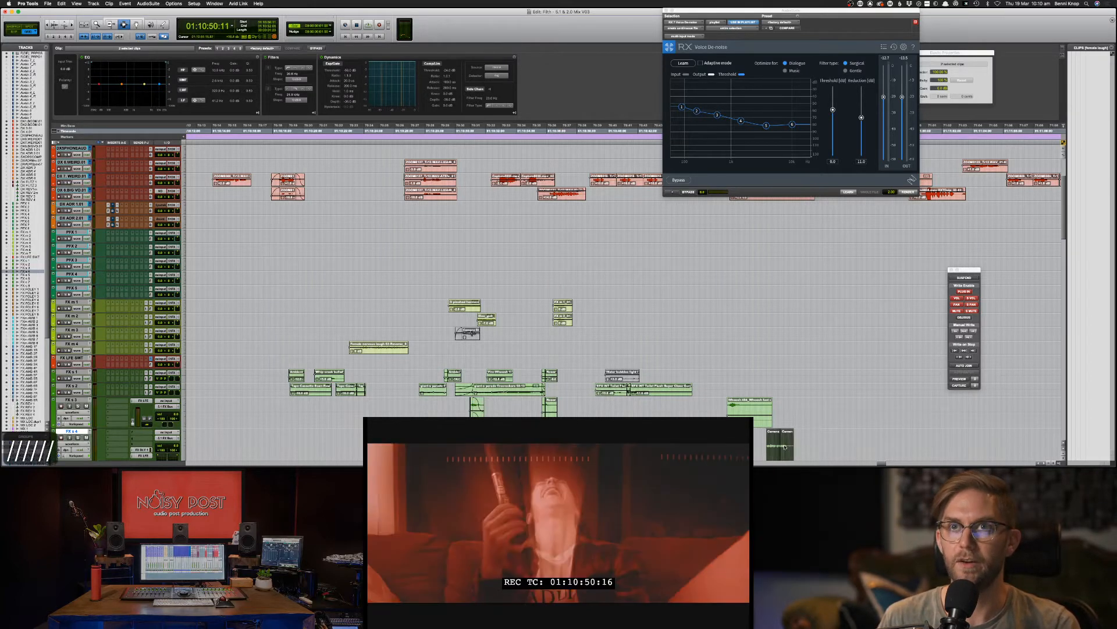
pyautogui.press('m')
pyautogui.press('/')
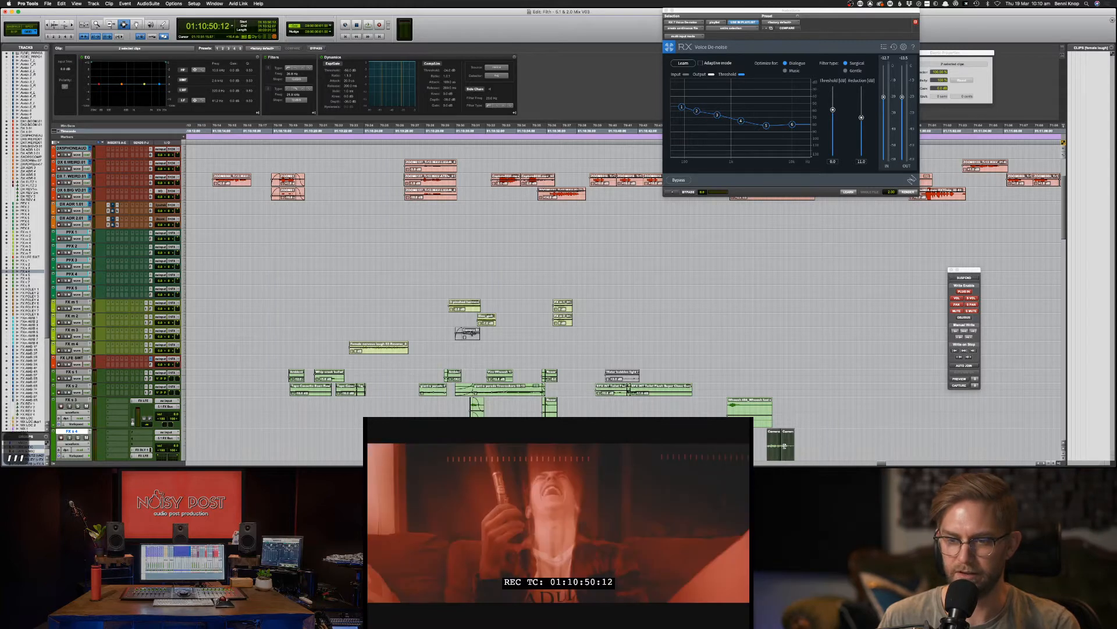
pyautogui.press('m')
# Step: Play the camera clips against the picture around 01:10:50:12 to check their sync
pyautogui.click(762, 437)
pyautogui.press('space')
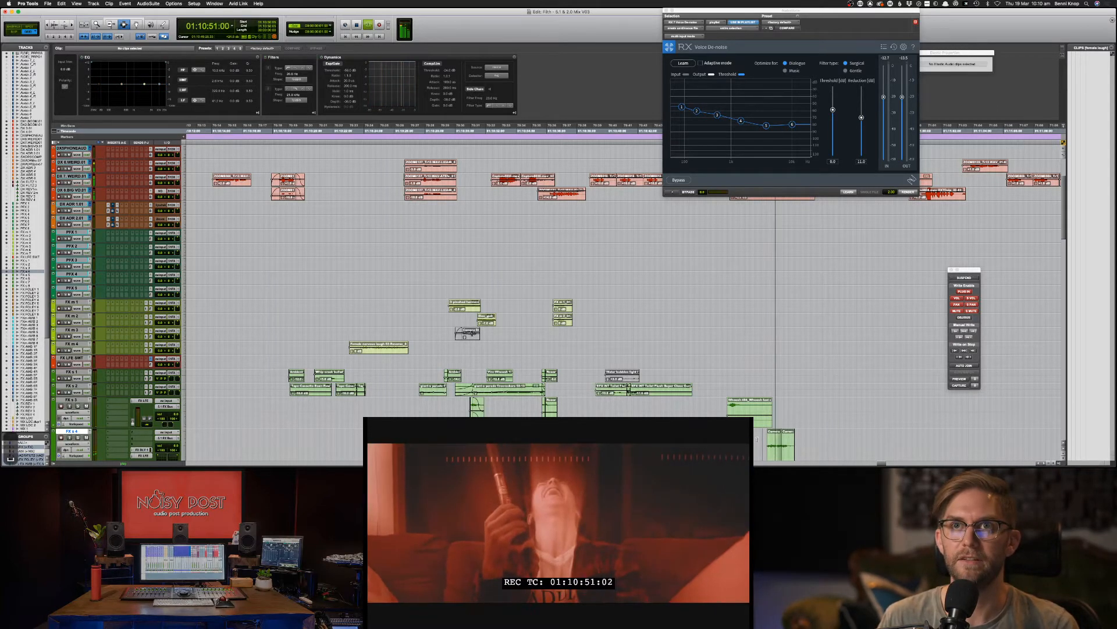
pyautogui.press('super+bracketright')
pyautogui.press('super+bracketright')
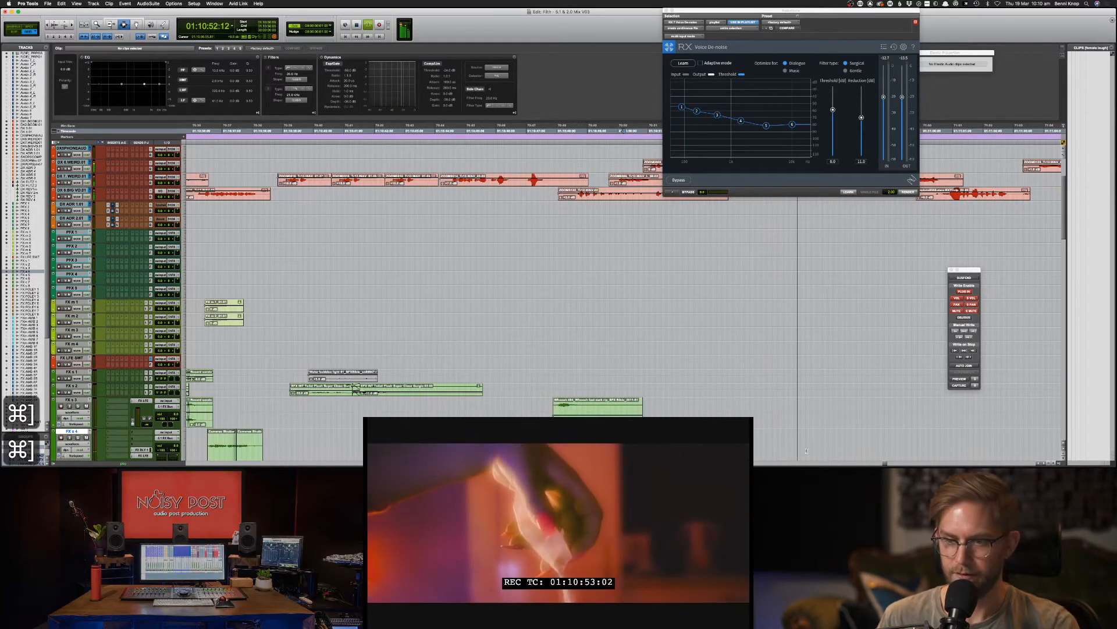
pyautogui.press('F6')
pyautogui.press('space')
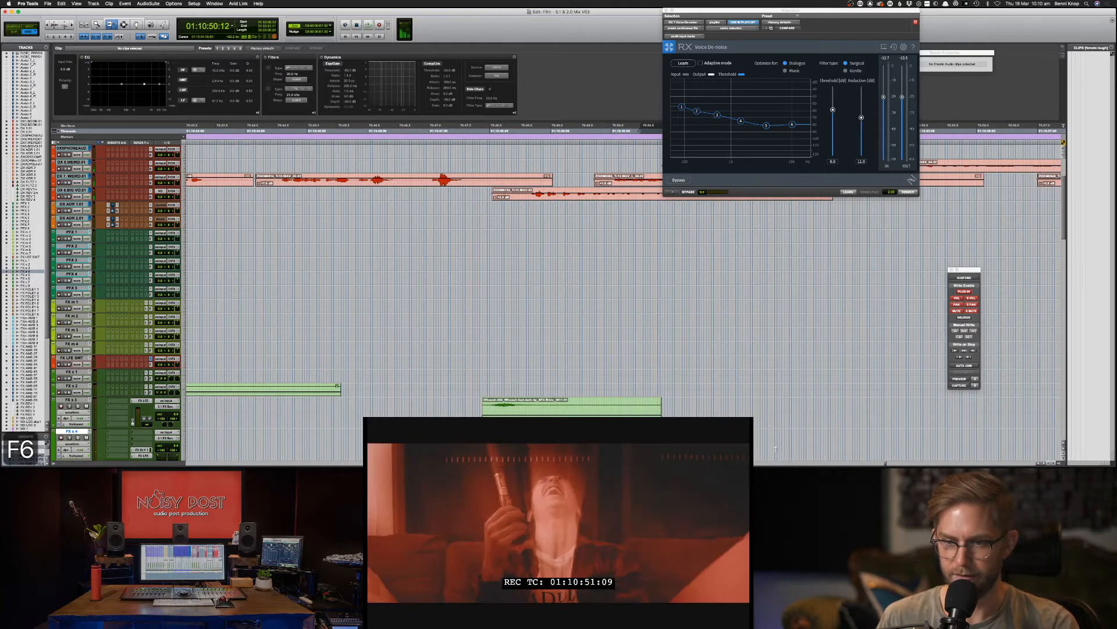
# Step: Move the camera clips earlier to start at 01:10:49:20
pyautogui.moveTo(834, 447); pyautogui.dragTo(864, 437)
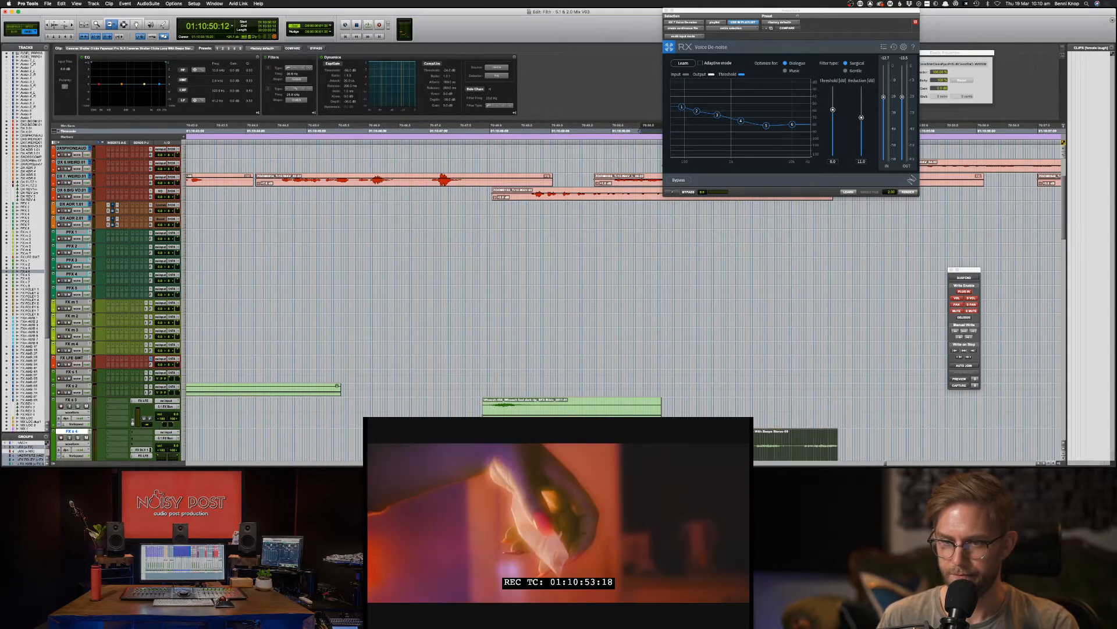
pyautogui.moveTo(755, 446); pyautogui.dragTo(615, 446)
pyautogui.press('F8')
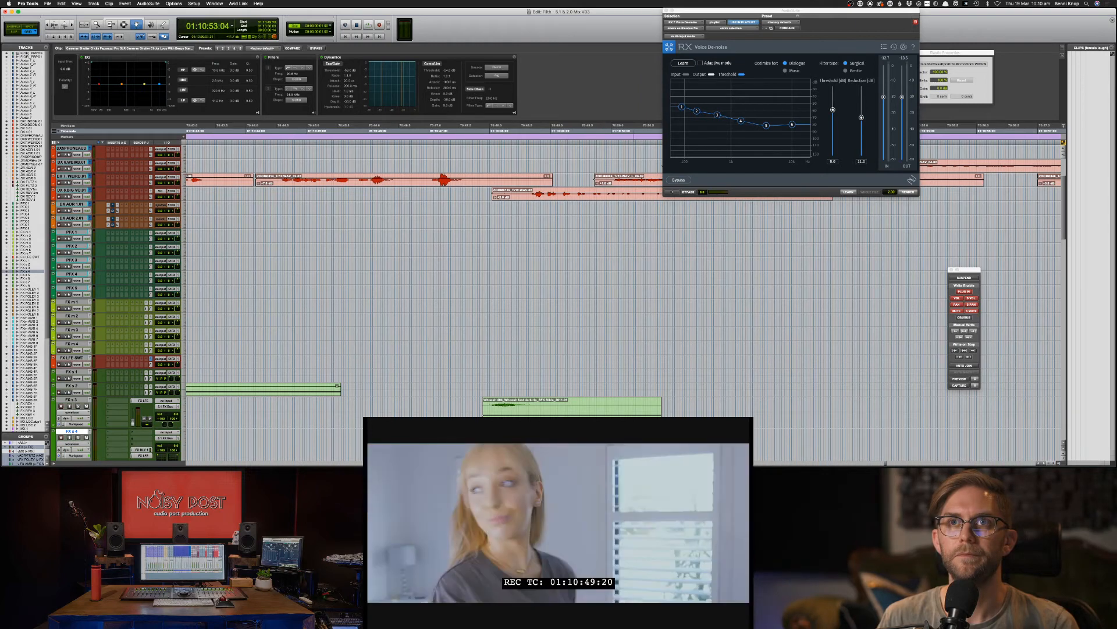
# Step: Play the moved camera clips against the picture from 01:10:49:15 and again from 01:10:49:09
pyautogui.press('F7')
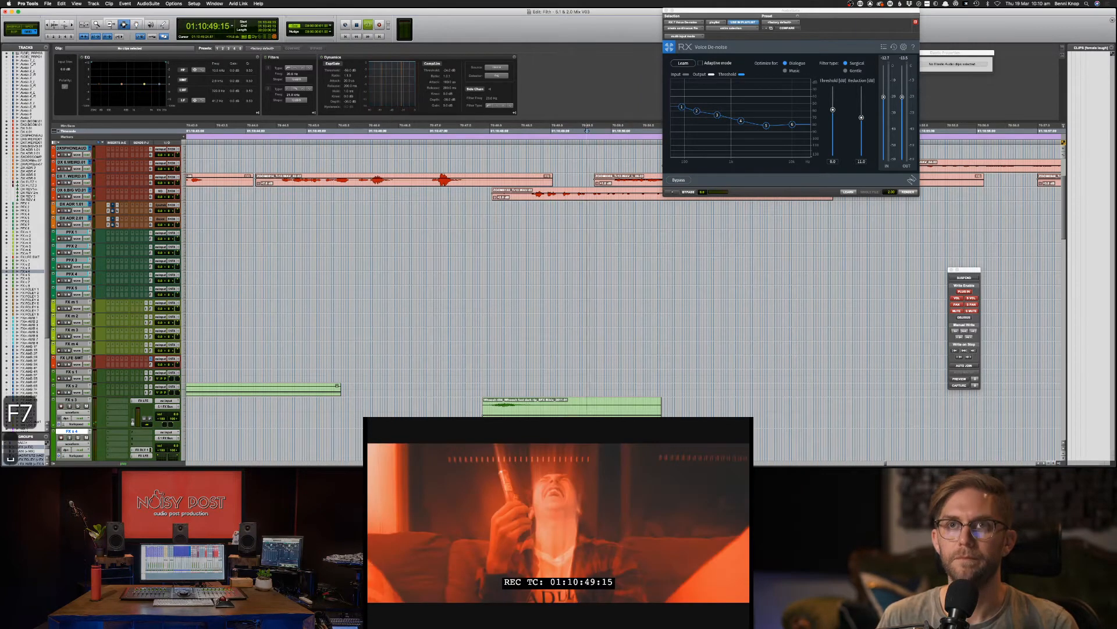
pyautogui.press('space')
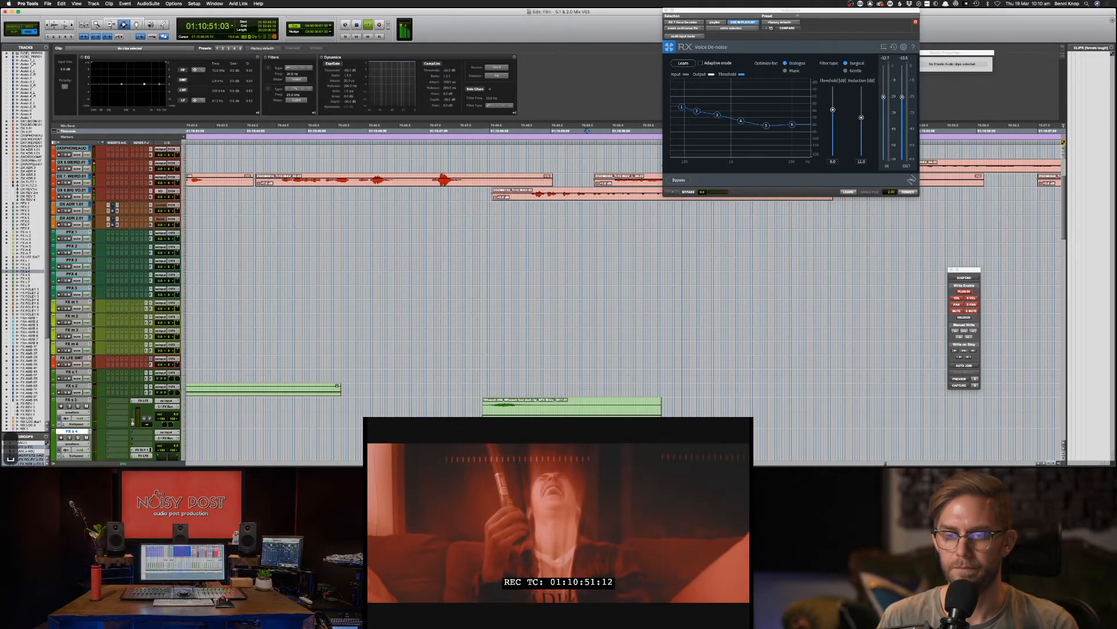
pyautogui.press('space')
pyautogui.press('F6')
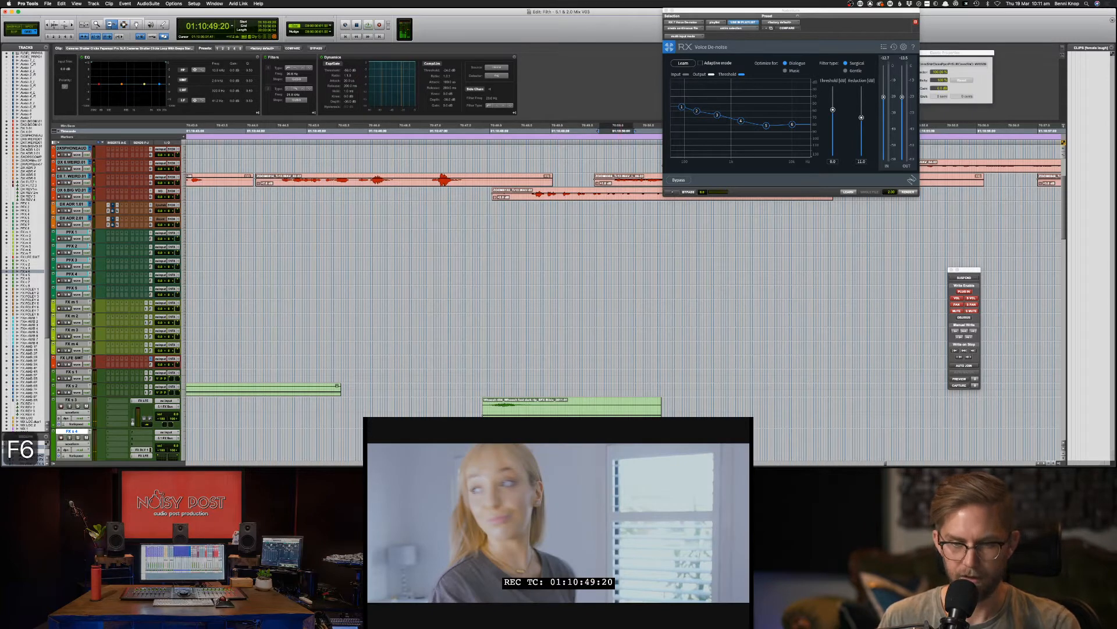
pyautogui.press('space')
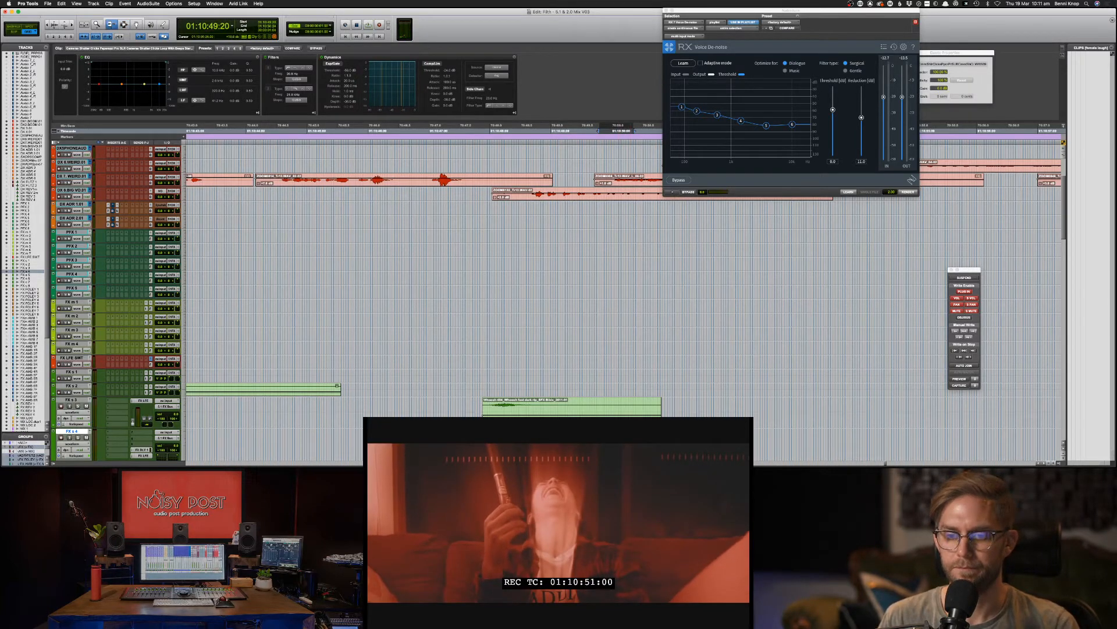
pyautogui.press('space')
pyautogui.press('F7')
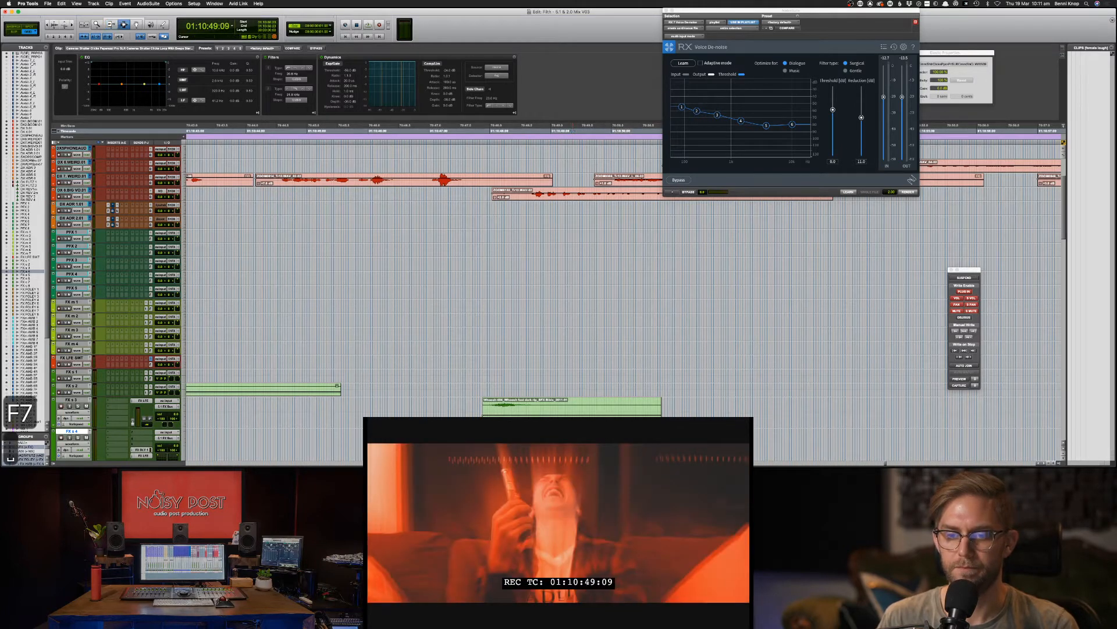
pyautogui.press('space')
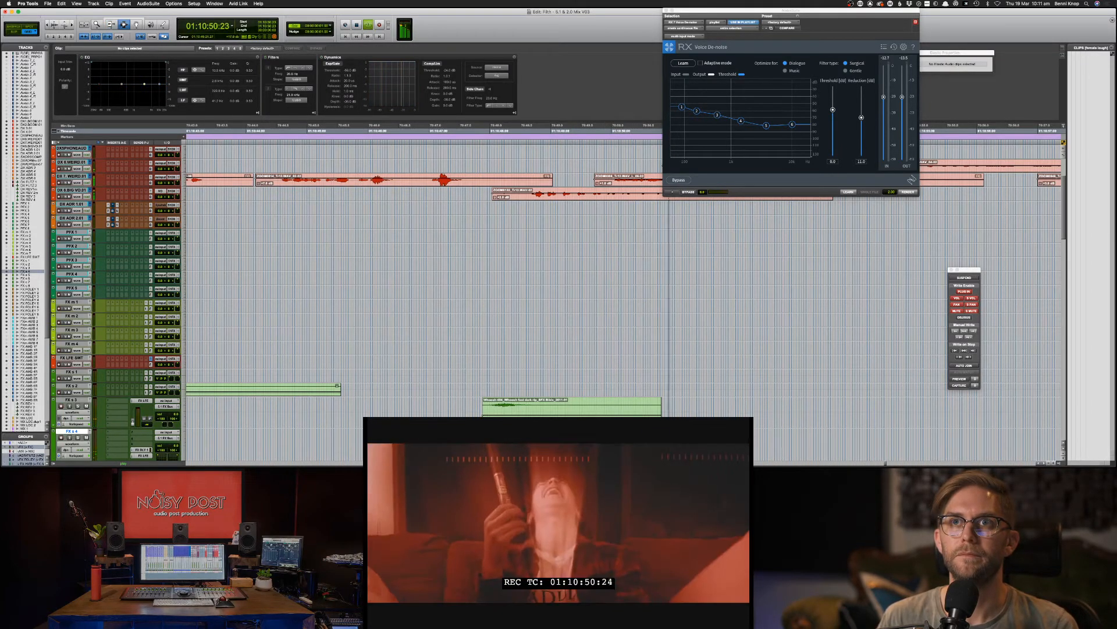
# Step: Undo and redo the last camera clip edit
pyautogui.press('super+z')
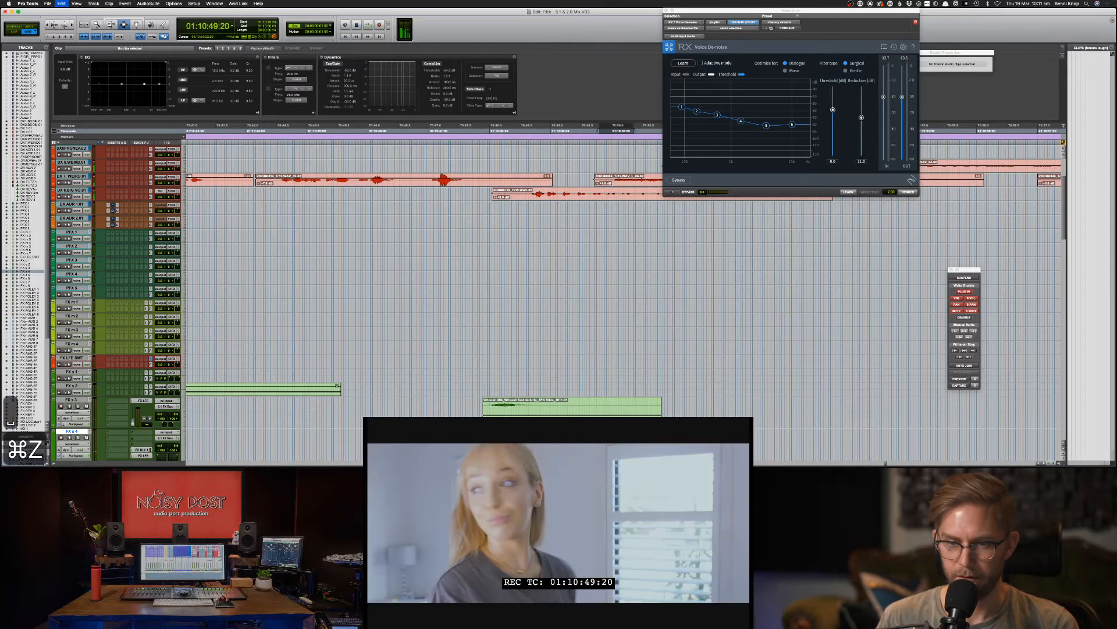
pyautogui.press('shift+super+z')
pyautogui.press('F6')
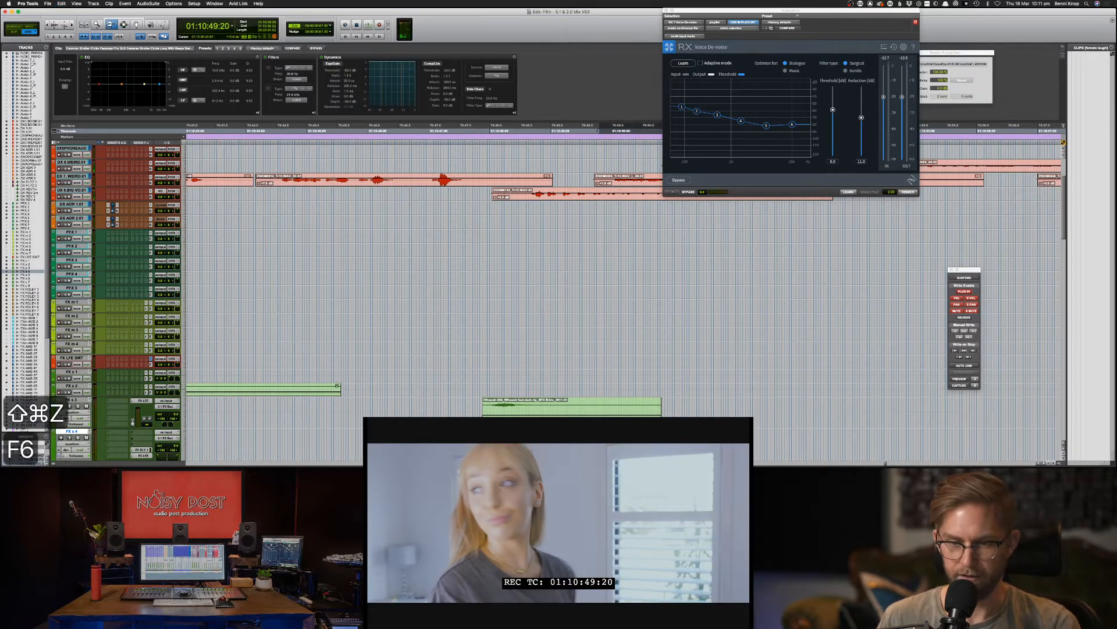
# Step: Copy and paste the camera effect around 01:10:50:15 on the same track, and delete the selected leftover
pyautogui.press('F7')
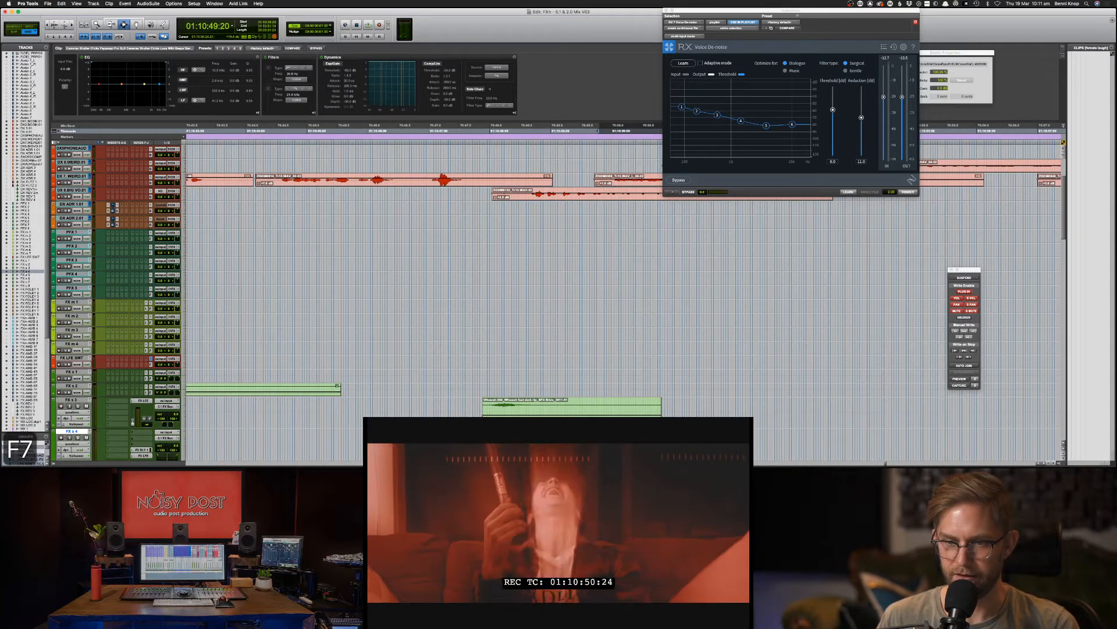
pyautogui.press('space')
pyautogui.press('super+c')
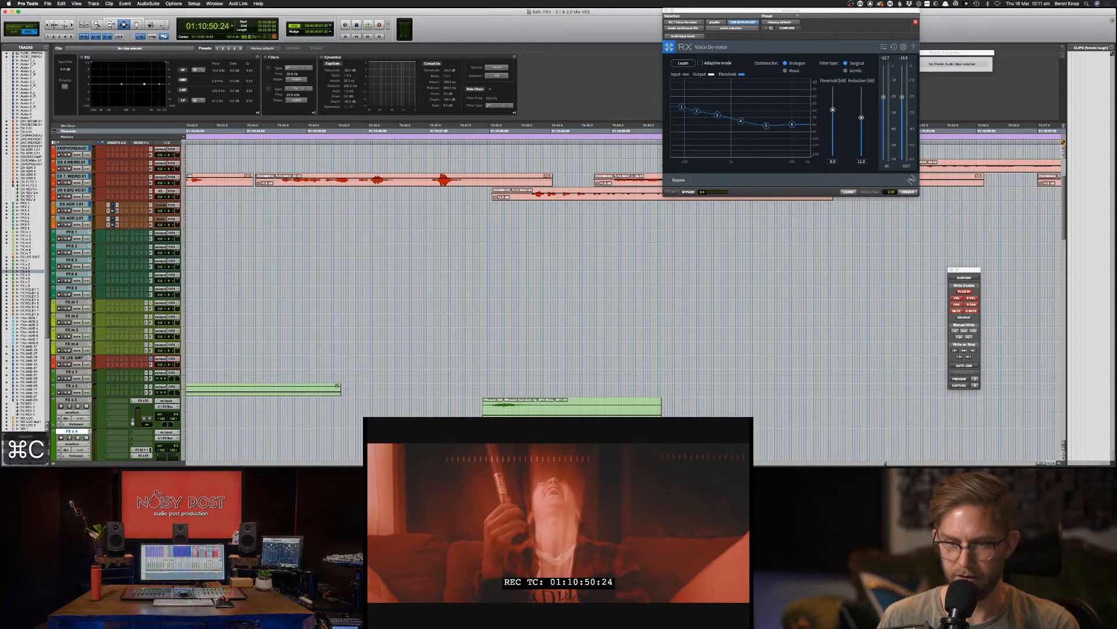
pyautogui.press('super+v')
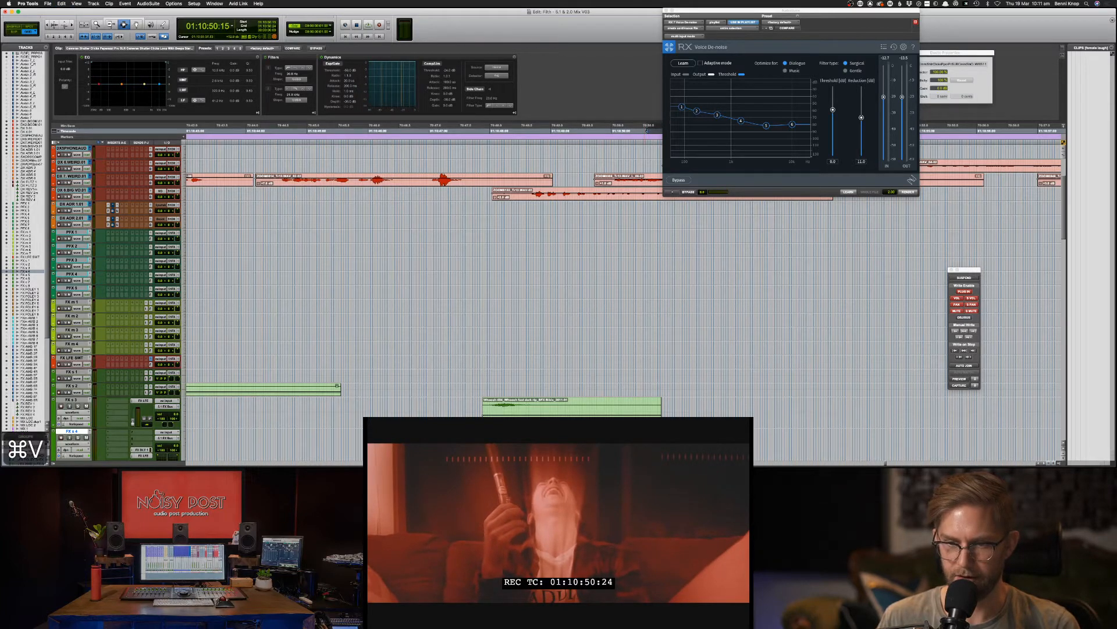
pyautogui.press('BackSpace')
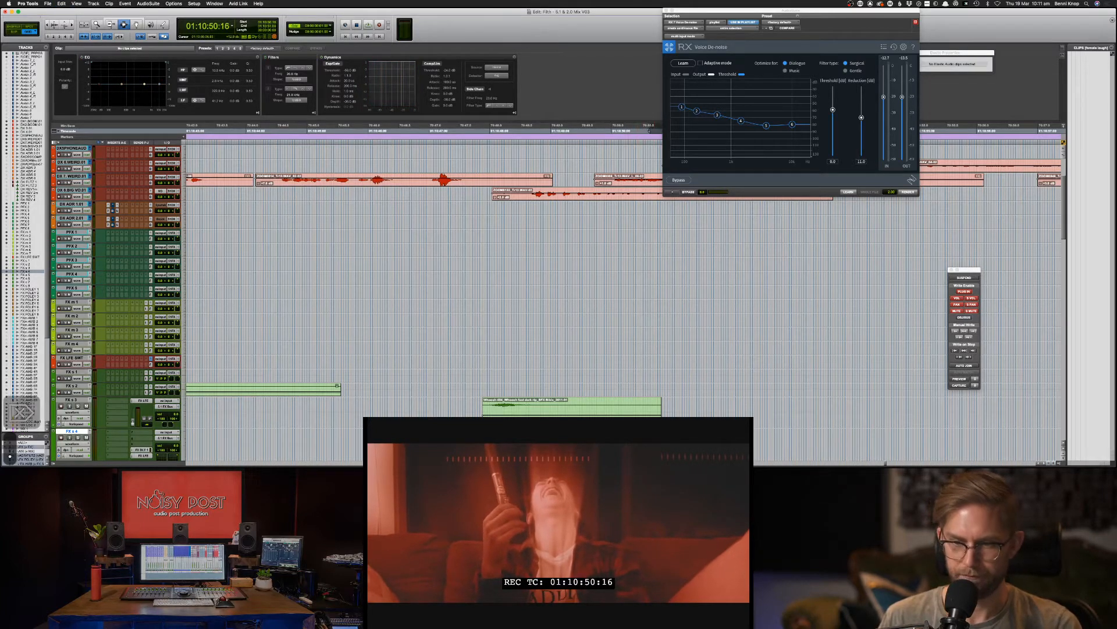
# Step: Replay the camera effects against the picture and keep listening through the following shots past 01:10:57
pyautogui.press('space')
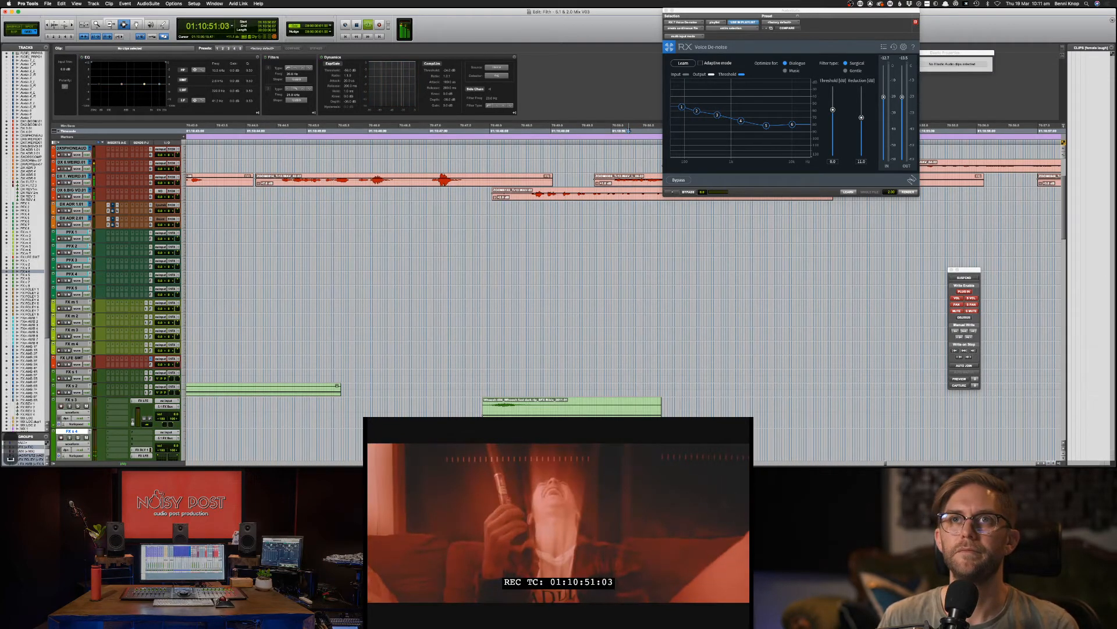
pyautogui.press('F8')
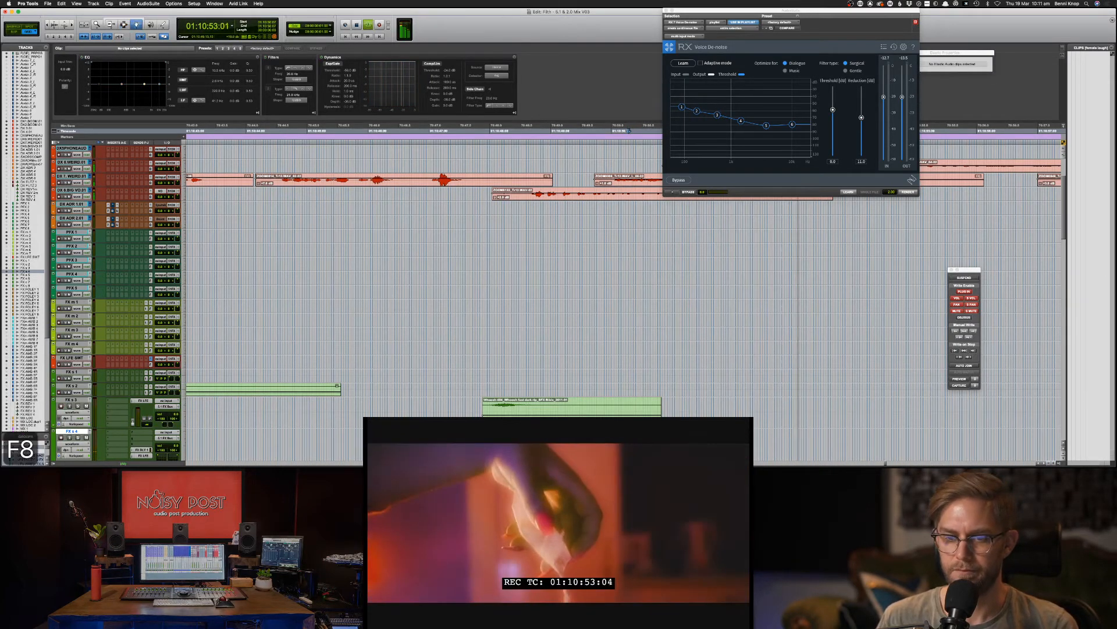
pyautogui.press('F7')
pyautogui.press('space')
pyautogui.press('space')
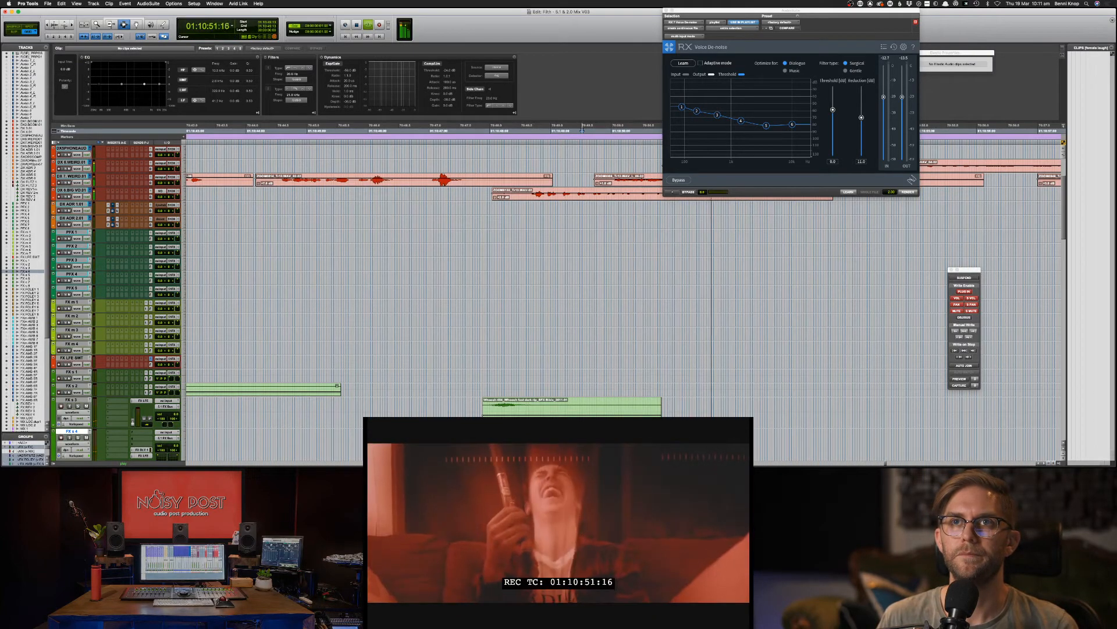
pyautogui.press('super+bracketleft')
pyautogui.press('super+bracketleft')
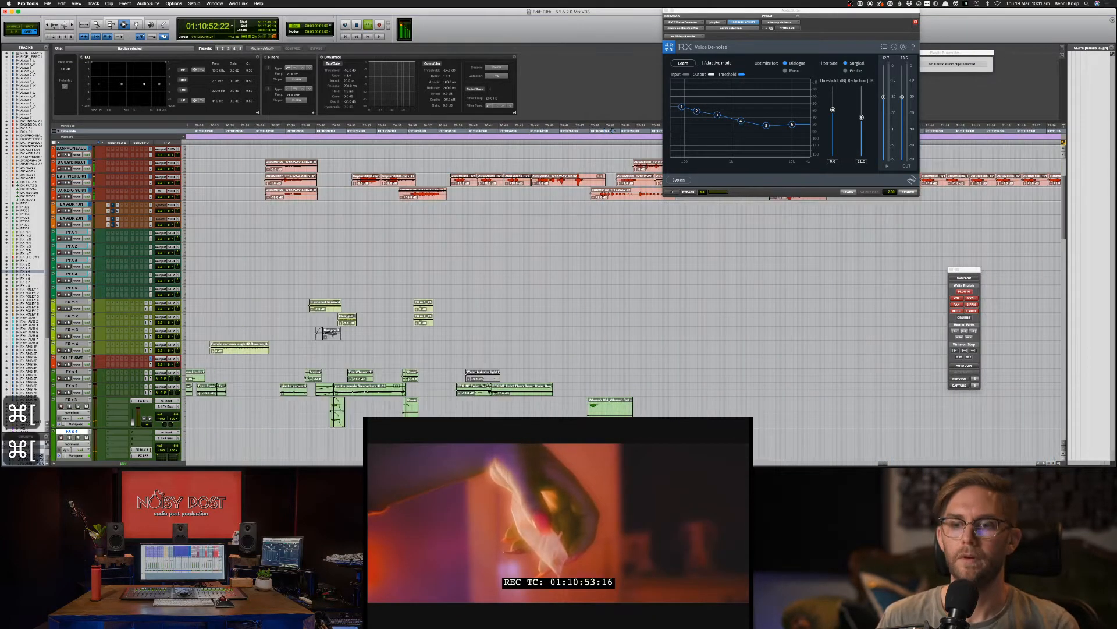
pyautogui.press('F7')
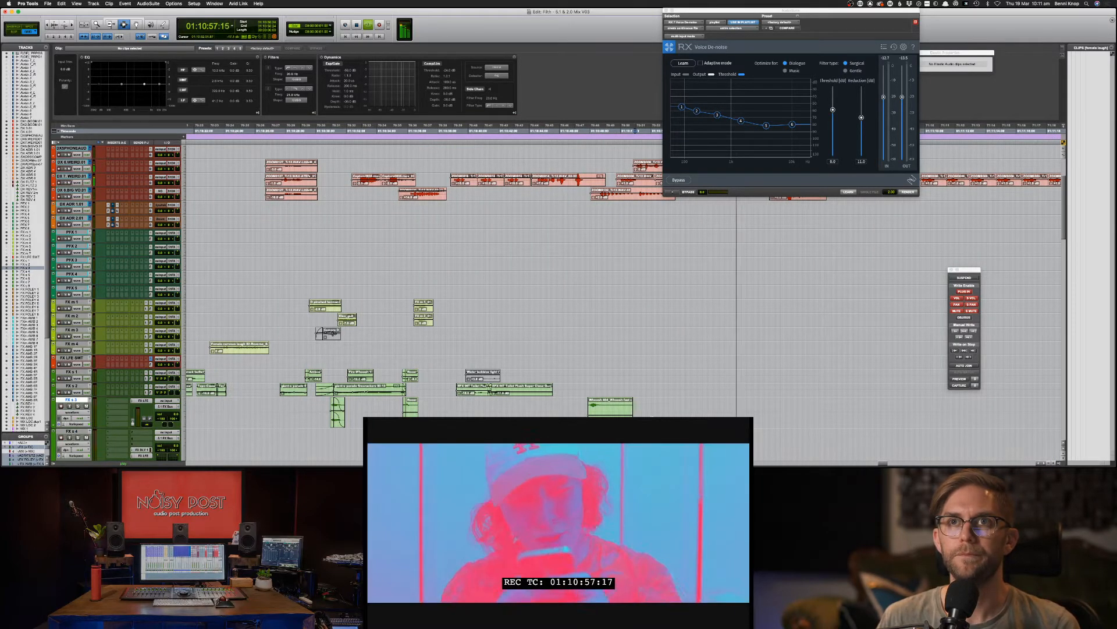
# Step: Add fades to the background voice clip starting around 01:10:59:20 and deepen the dip in its clip EQ
pyautogui.scroll(6, 714, 413)
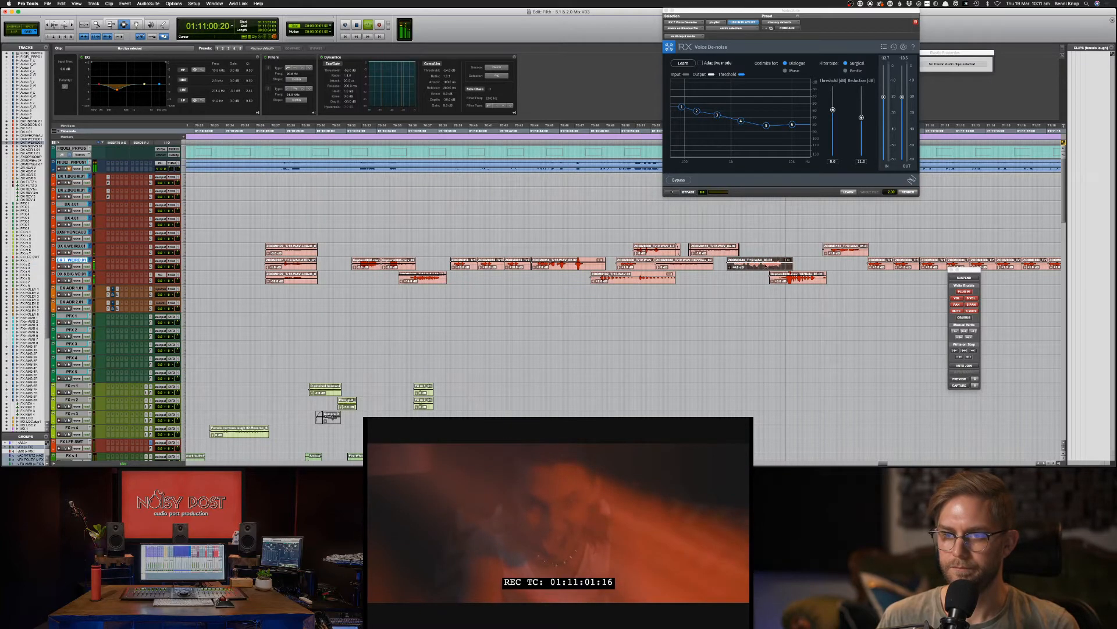
pyautogui.click(786, 279)
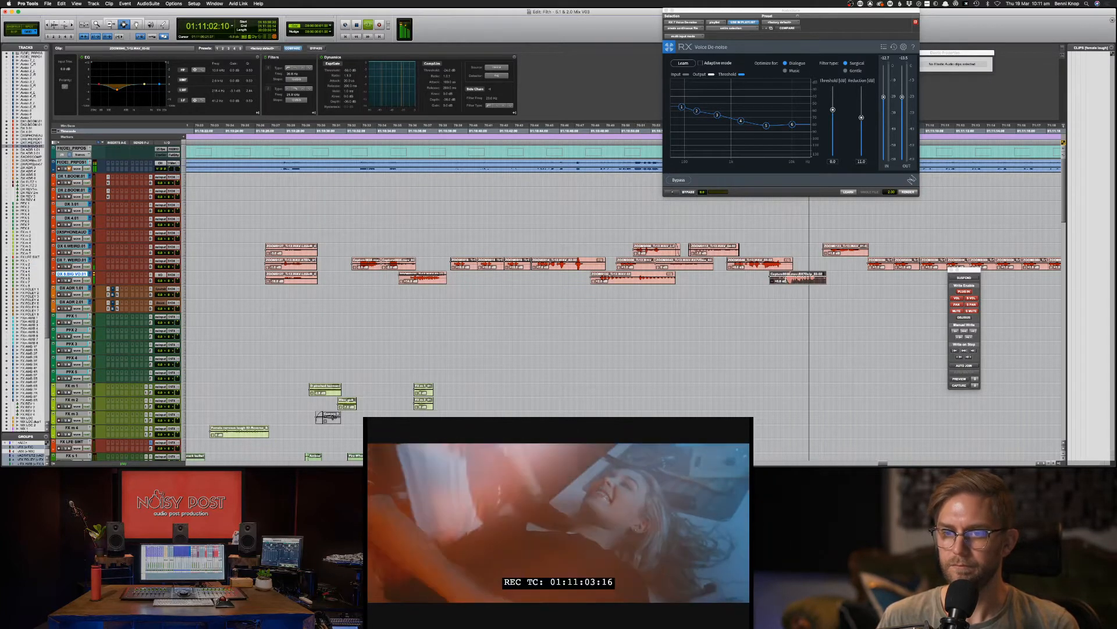
pyautogui.press('space')
pyautogui.press('space')
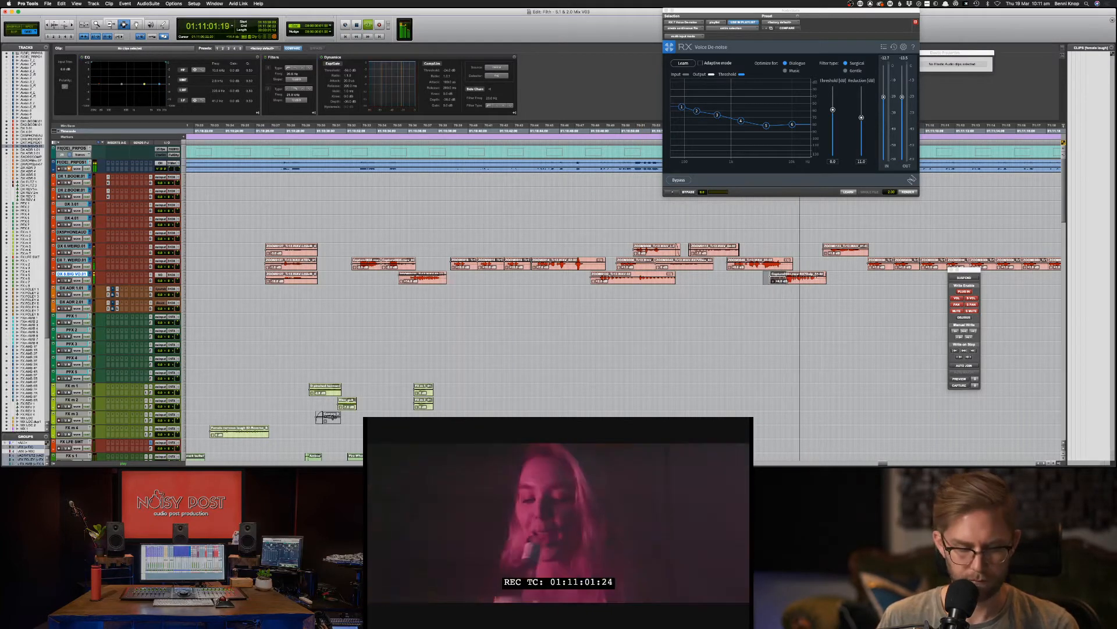
pyautogui.press('f')
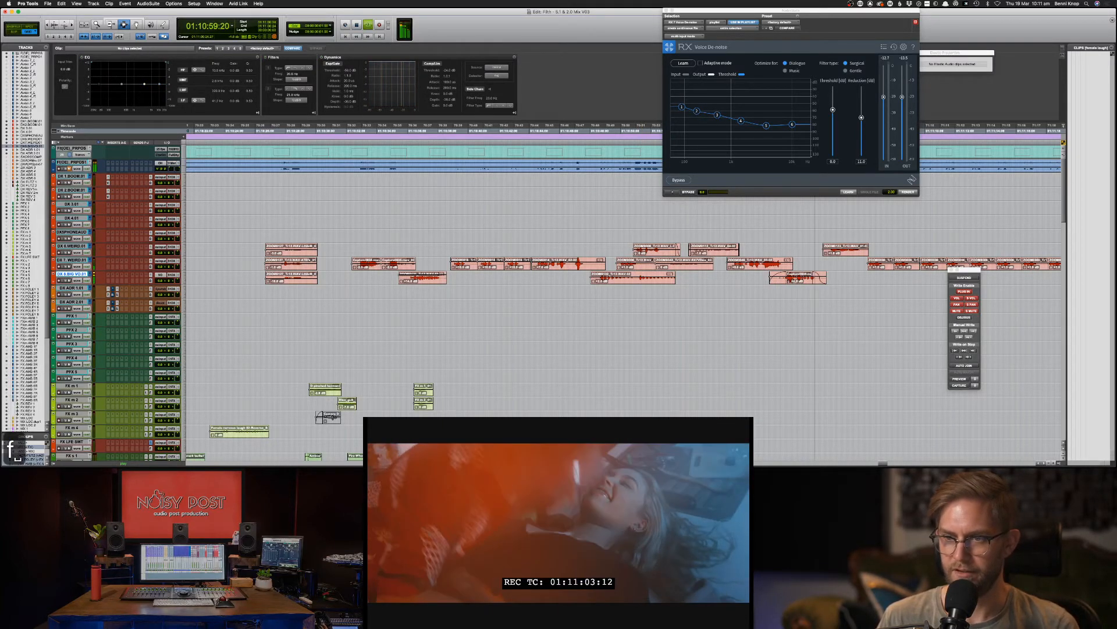
pyautogui.press('space')
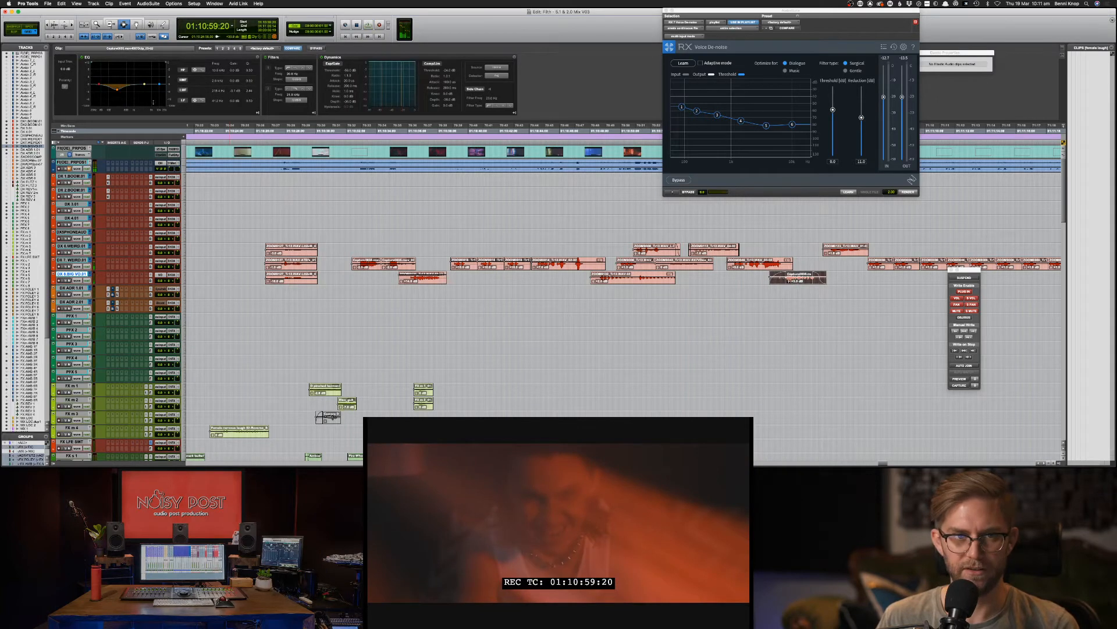
pyautogui.moveTo(117, 89); pyautogui.dragTo(118, 93)
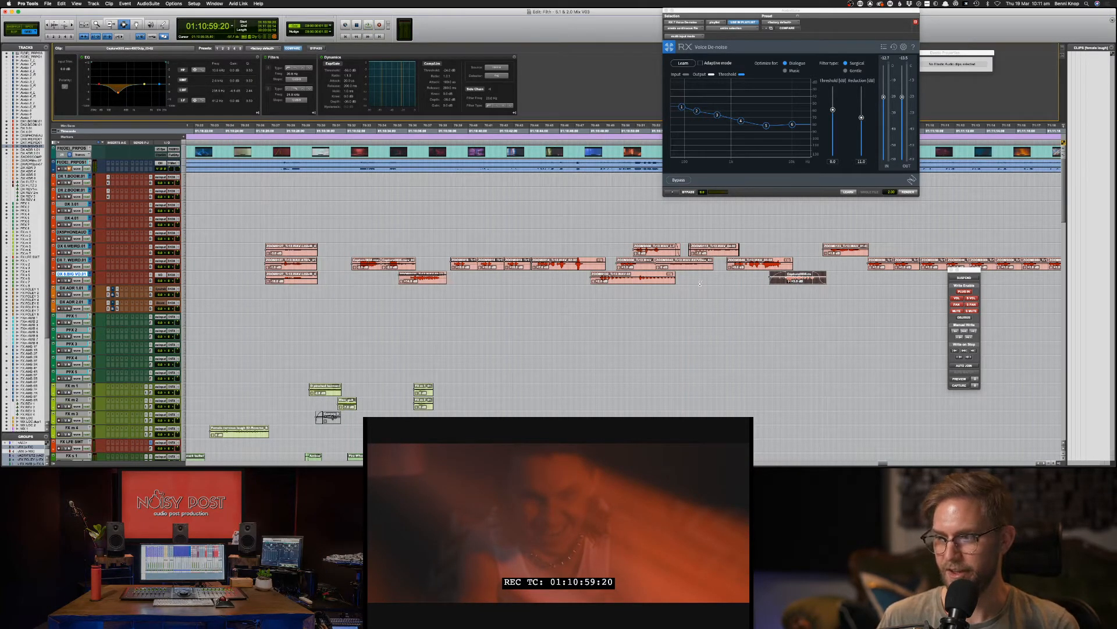
# Step: Fade in the weird voice clip up to 01:10:57:14 and fade it out from 01:11:00:15
pyautogui.click(723, 267)
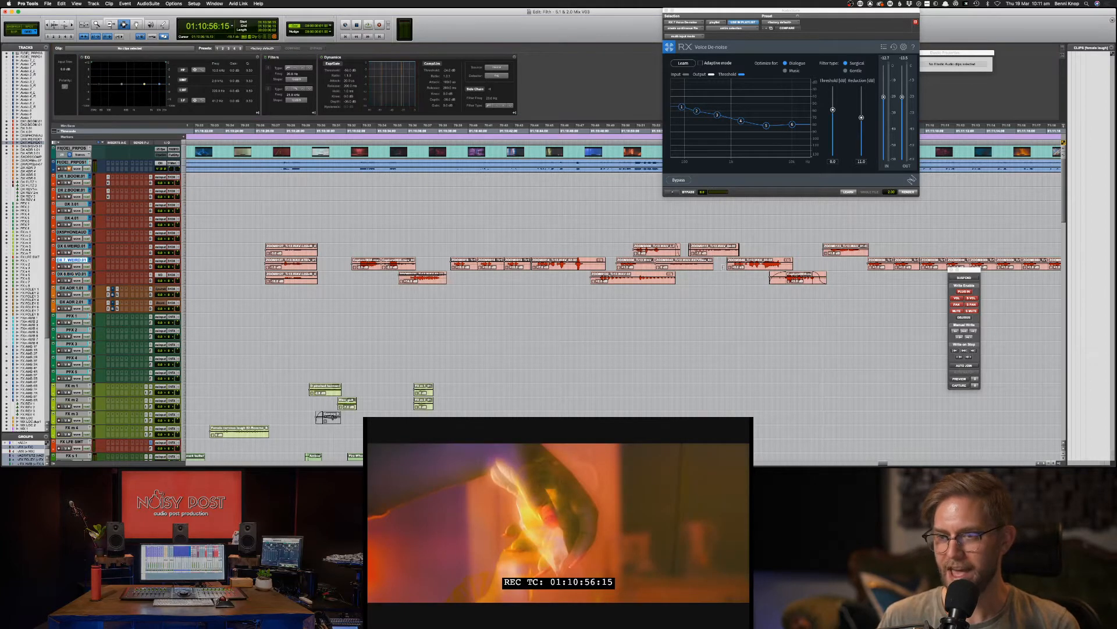
pyautogui.press('space')
pyautogui.click(735, 262)
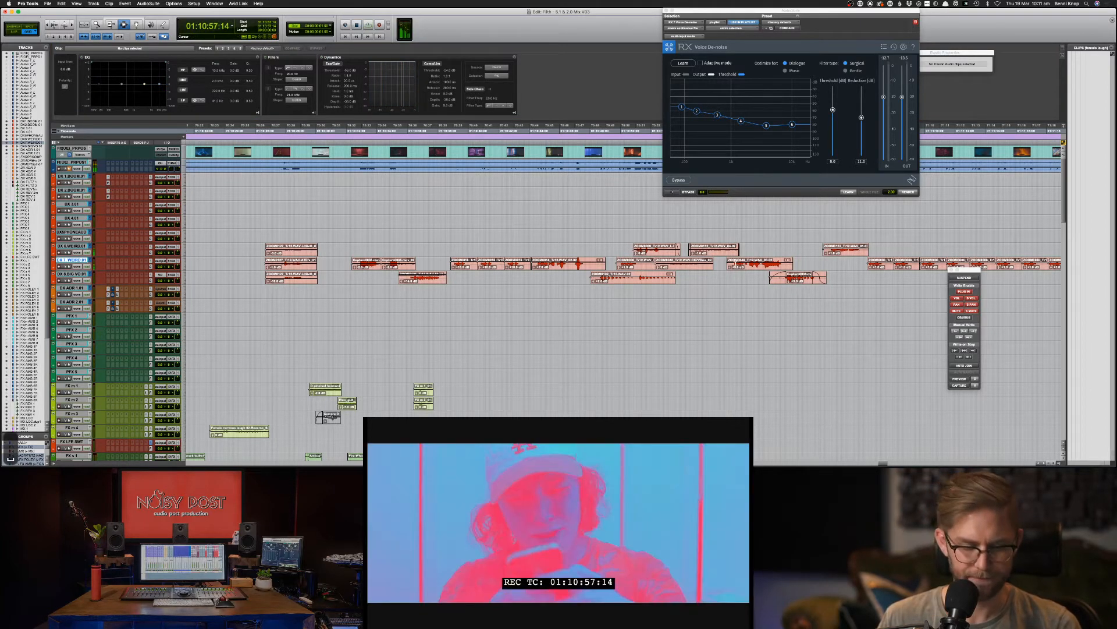
pyautogui.press('d')
pyautogui.press('g')
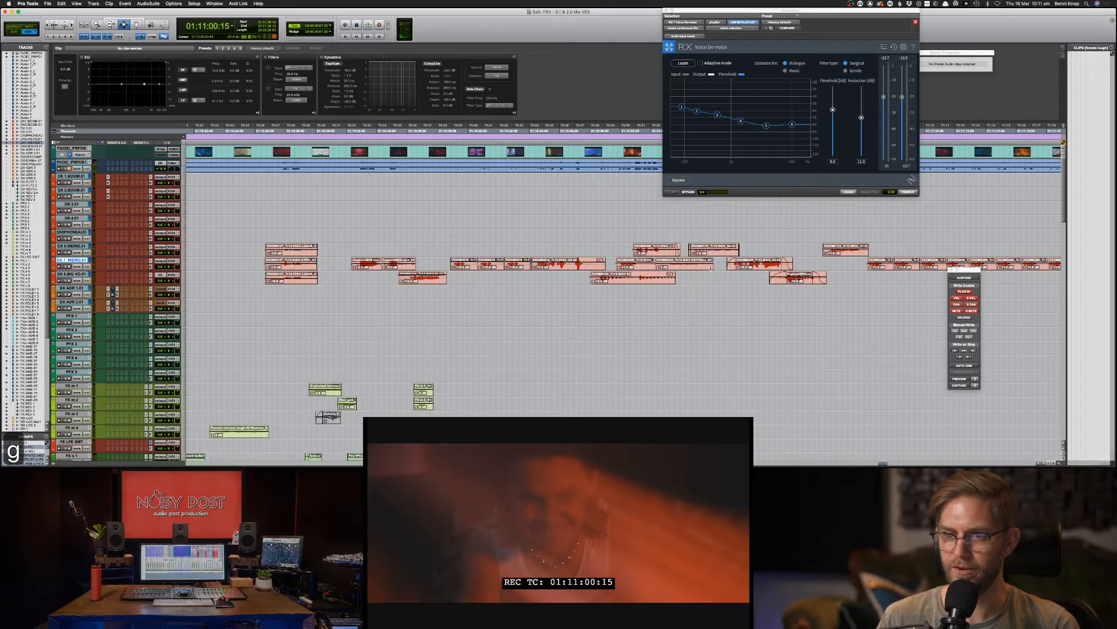
# Step: Play the faded voice clips from 01:10:55:23 and replay the scene from 01:10:50:16
pyautogui.click(711, 268)
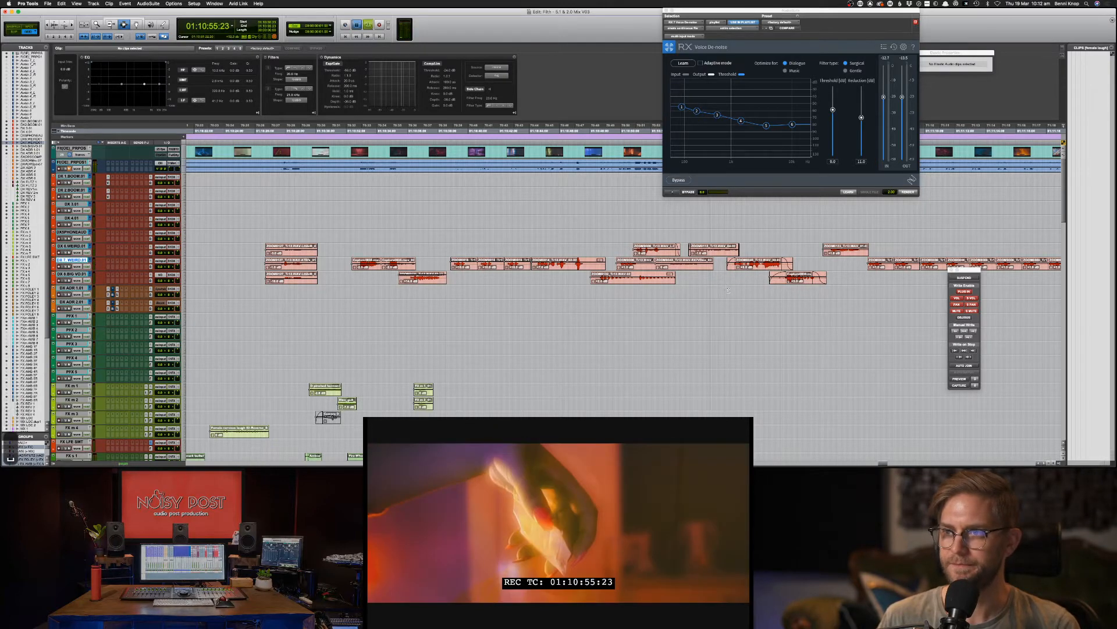
pyautogui.press('space')
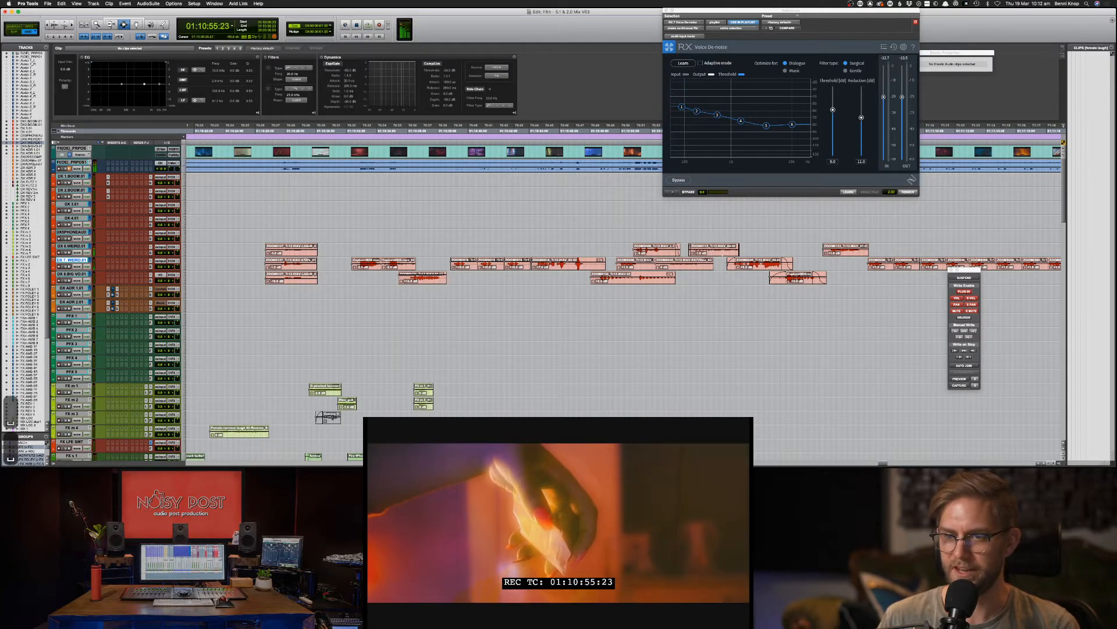
pyautogui.click(635, 328)
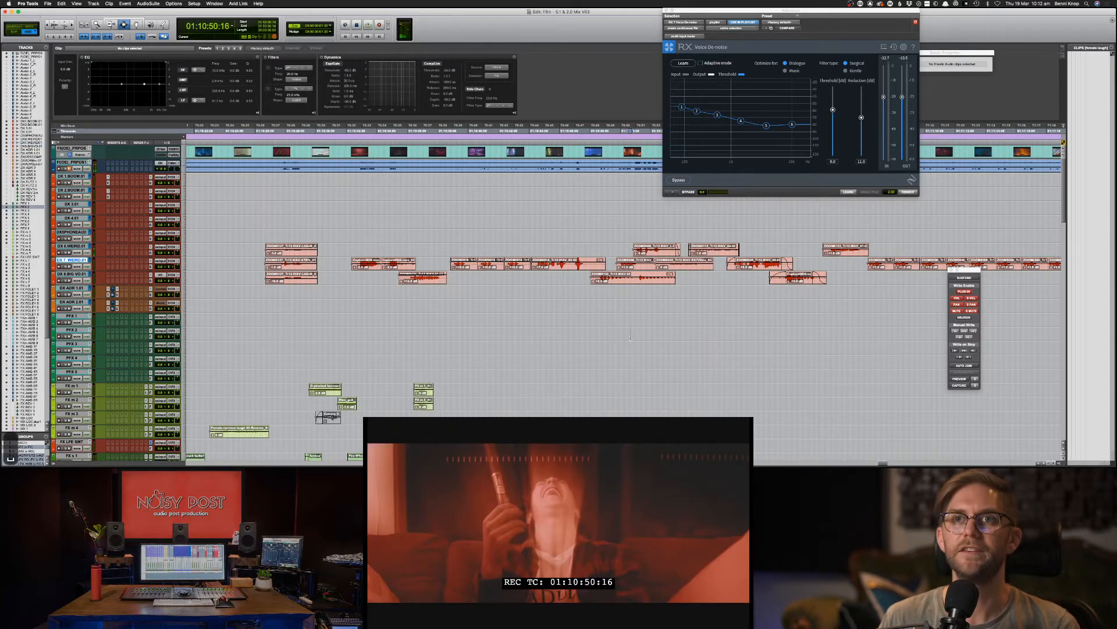
pyautogui.scroll(-4, 633, 331)
pyautogui.press('space')
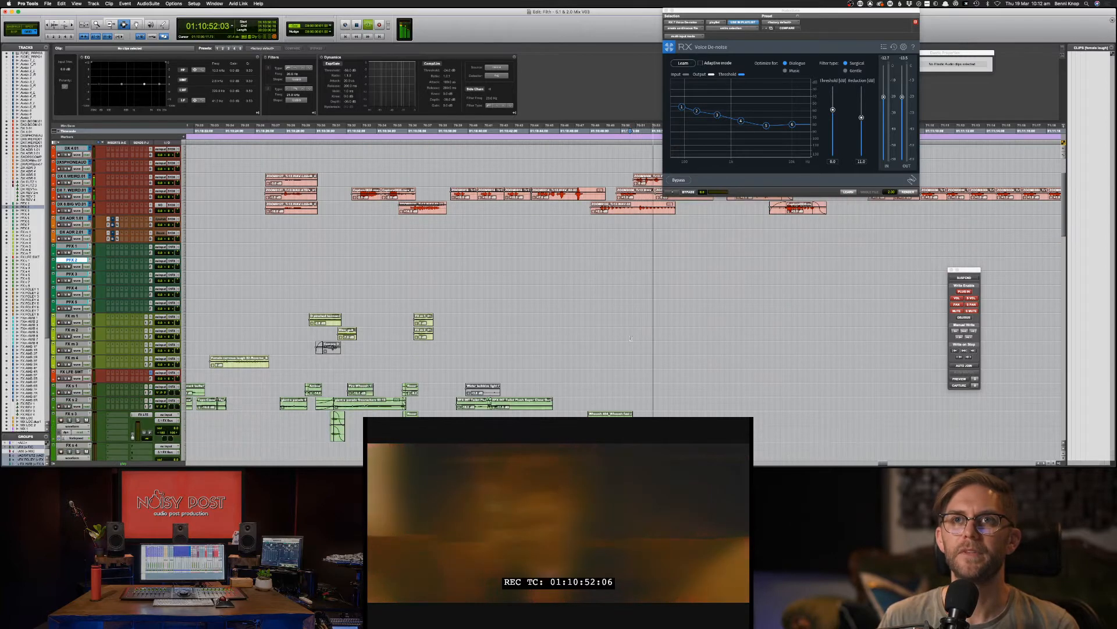
# Step: Stop playback, switch to Soundsnap in Chrome and preview the airy descending whoosh with reverb
pyautogui.scroll(-3, 631, 338)
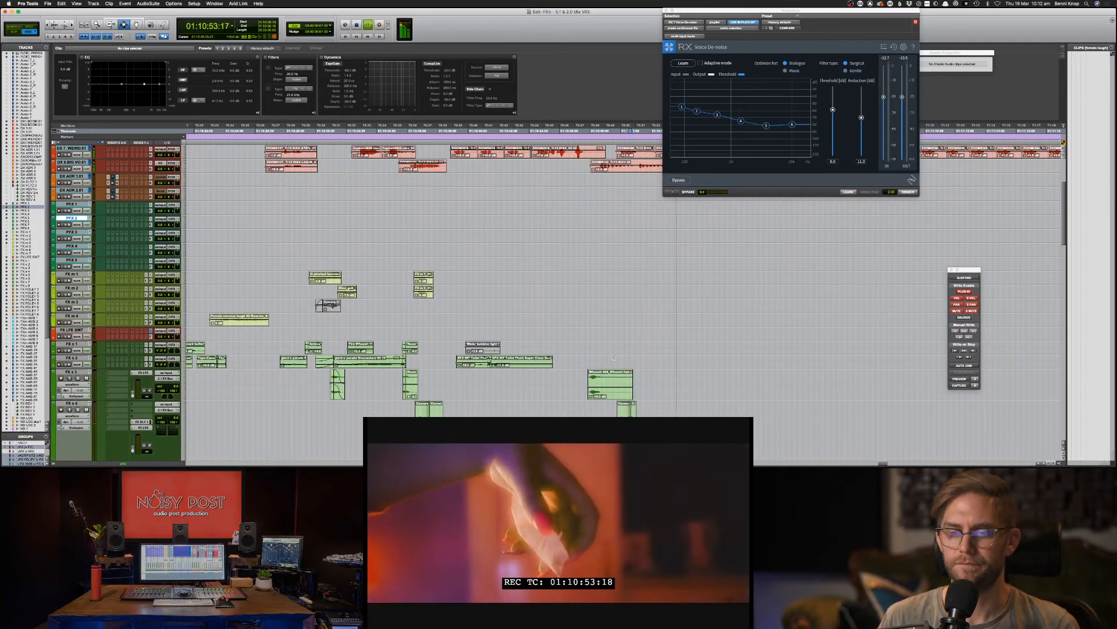
pyautogui.press('space')
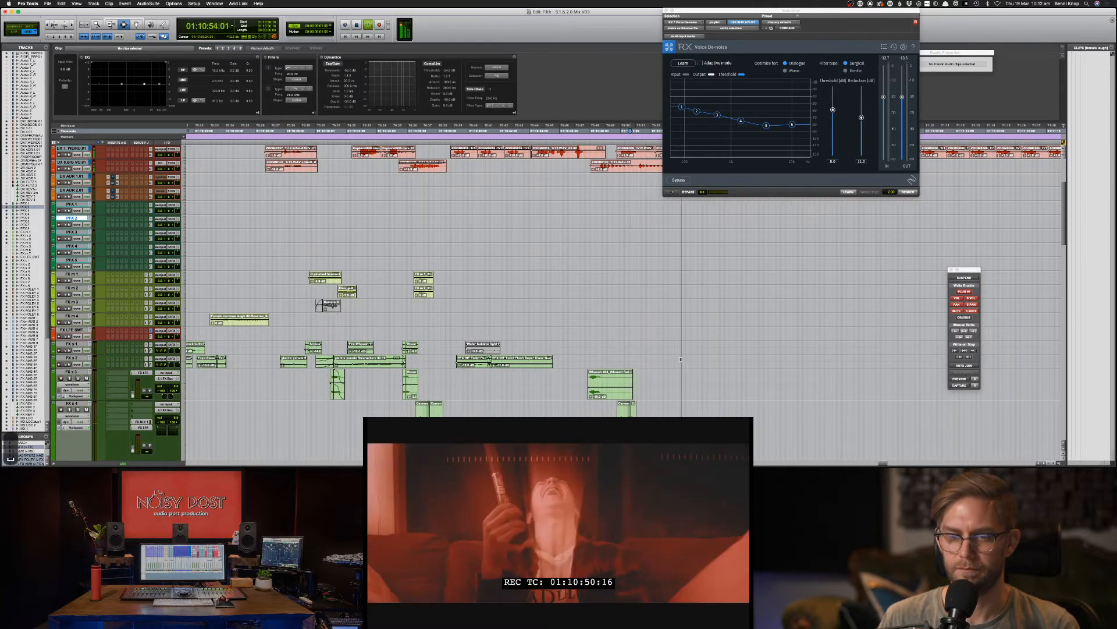
pyautogui.scroll(-7, 680, 359)
pyautogui.press('super+Tab')
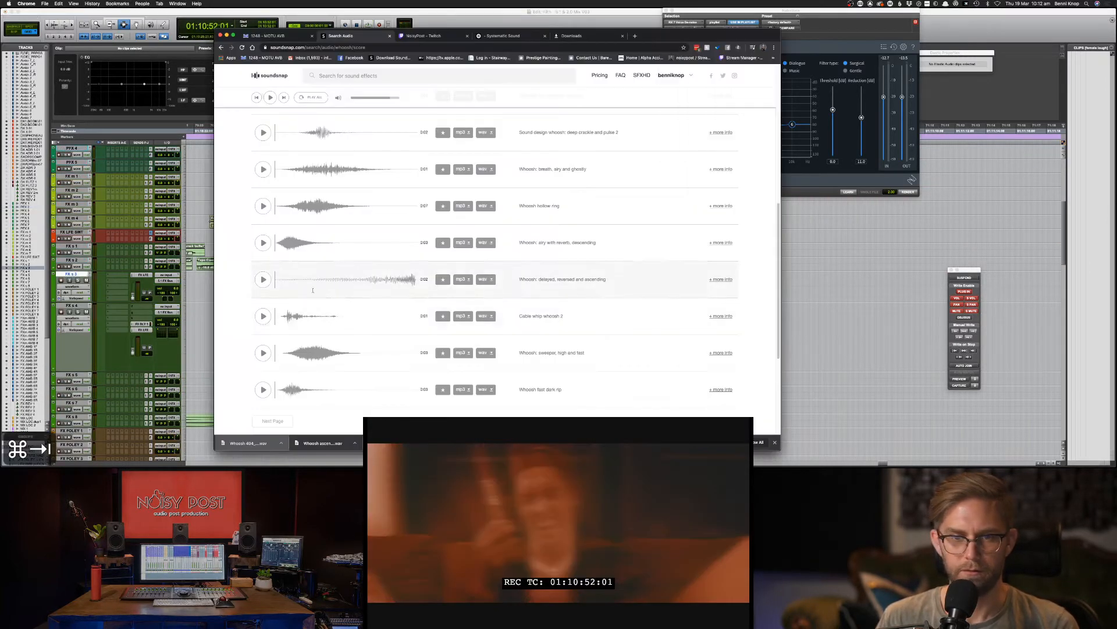
pyautogui.click(263, 243)
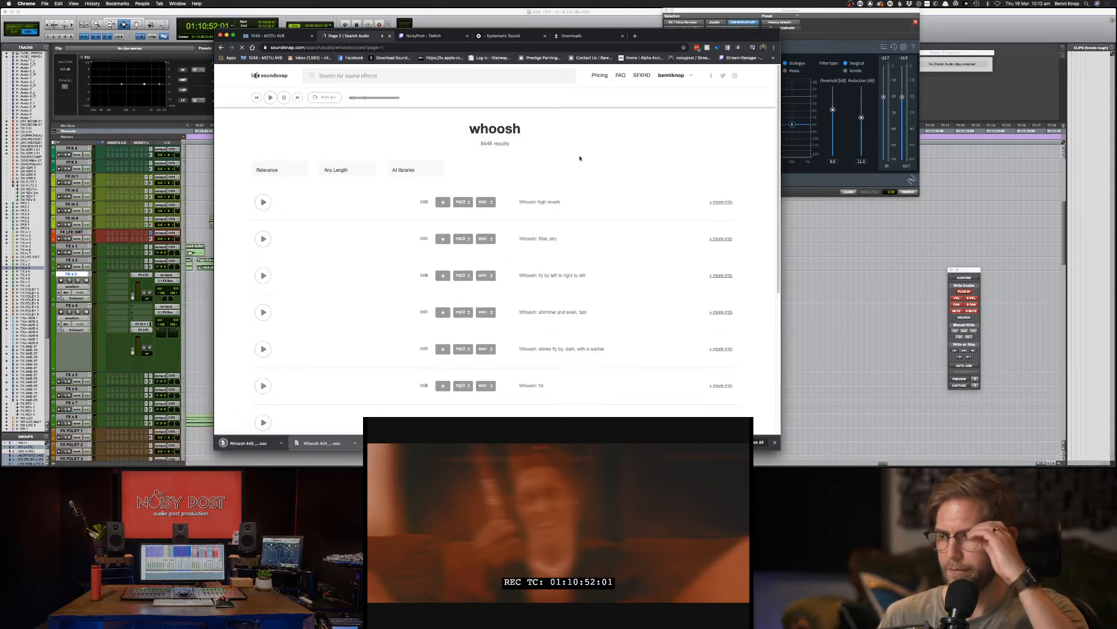
# Step: Audition the high reverb, filter airy, hit, ascending and descending, wooden dowel and fly-by whooshes on the second results page
pyautogui.click(264, 201)
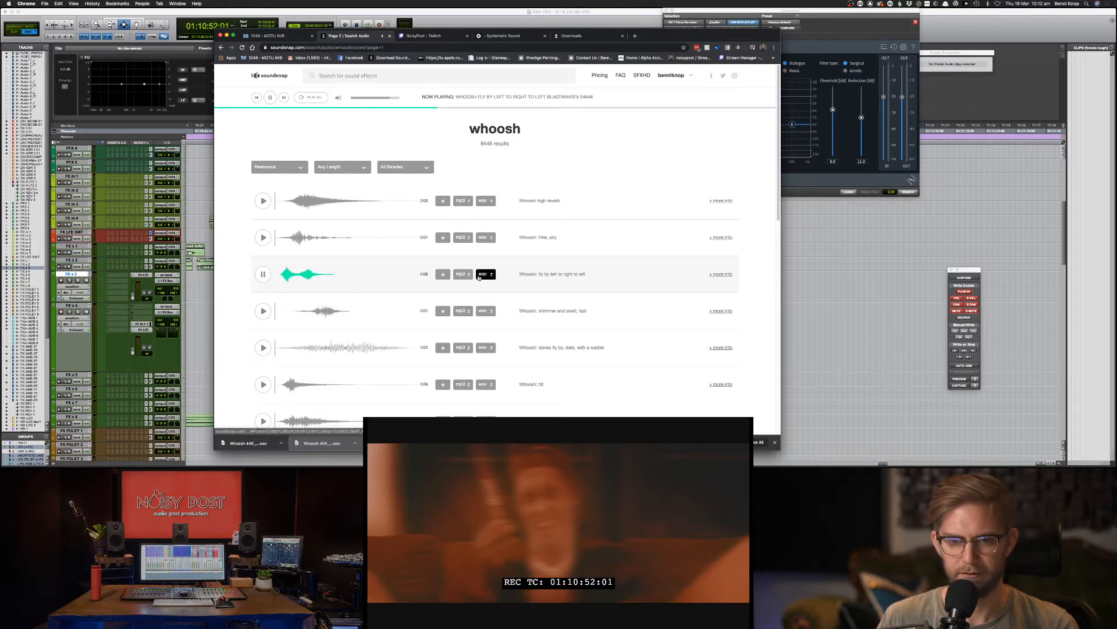
pyautogui.click(325, 240)
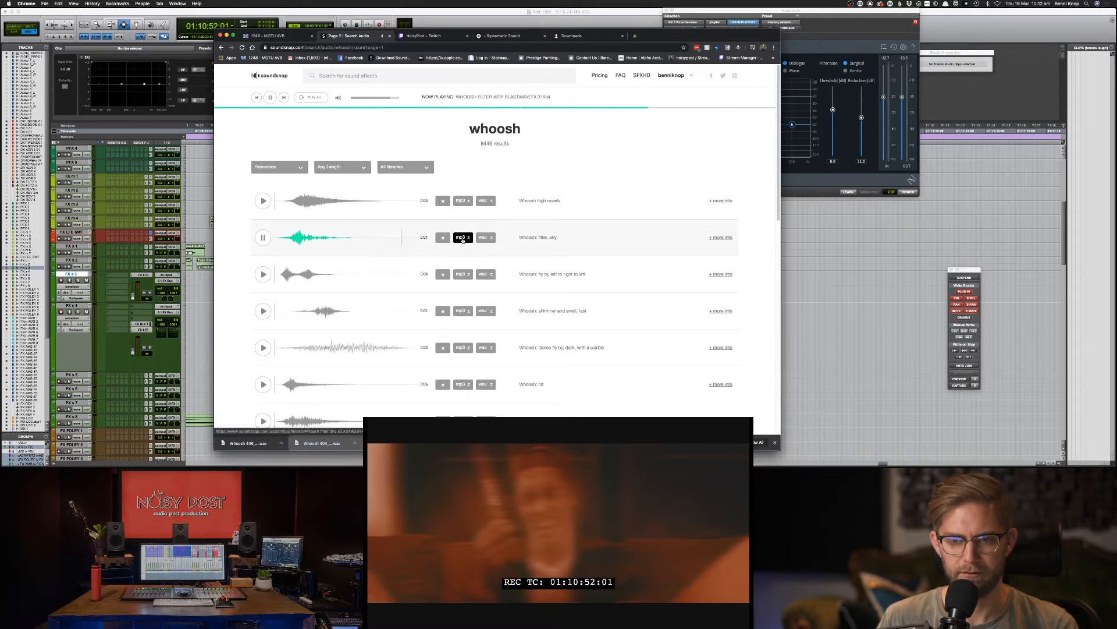
pyautogui.click(263, 201)
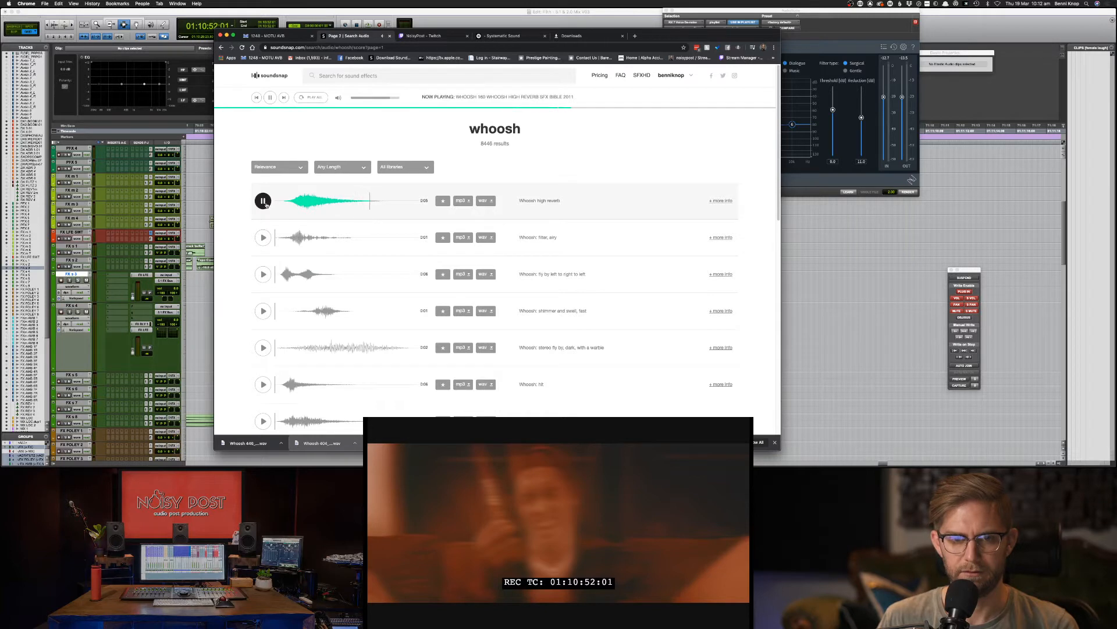
pyautogui.click(263, 384)
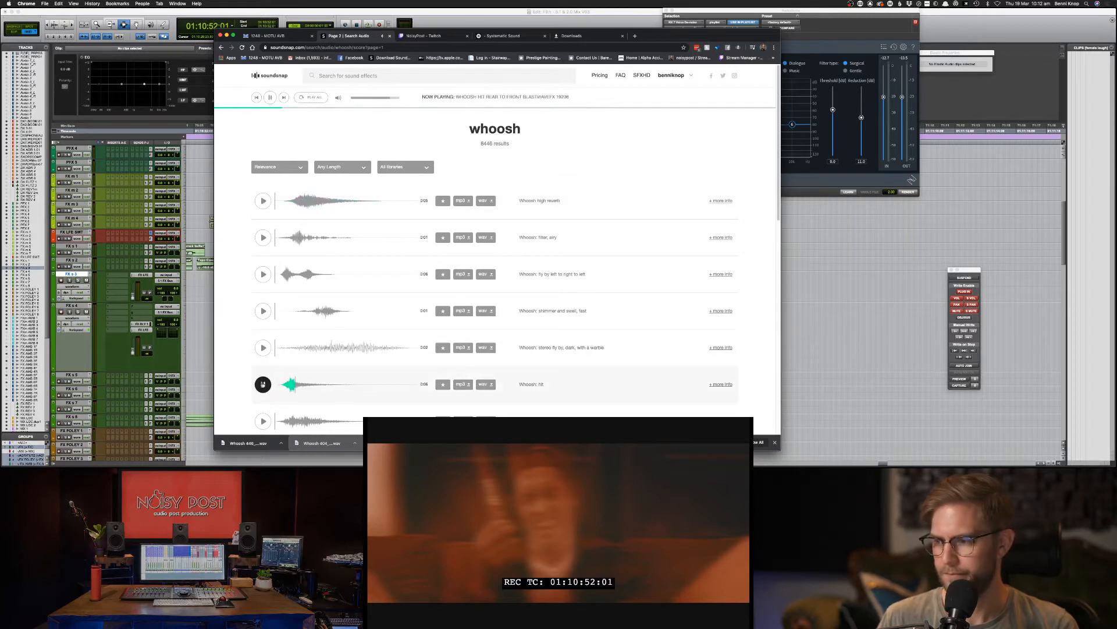
pyautogui.click(263, 385)
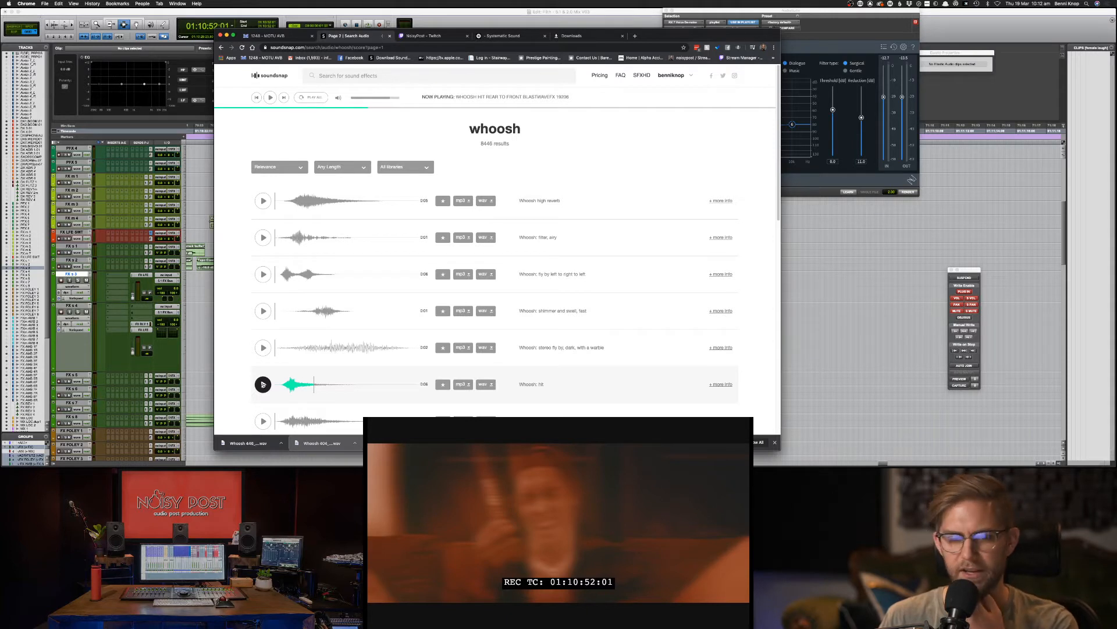
pyautogui.click(263, 384)
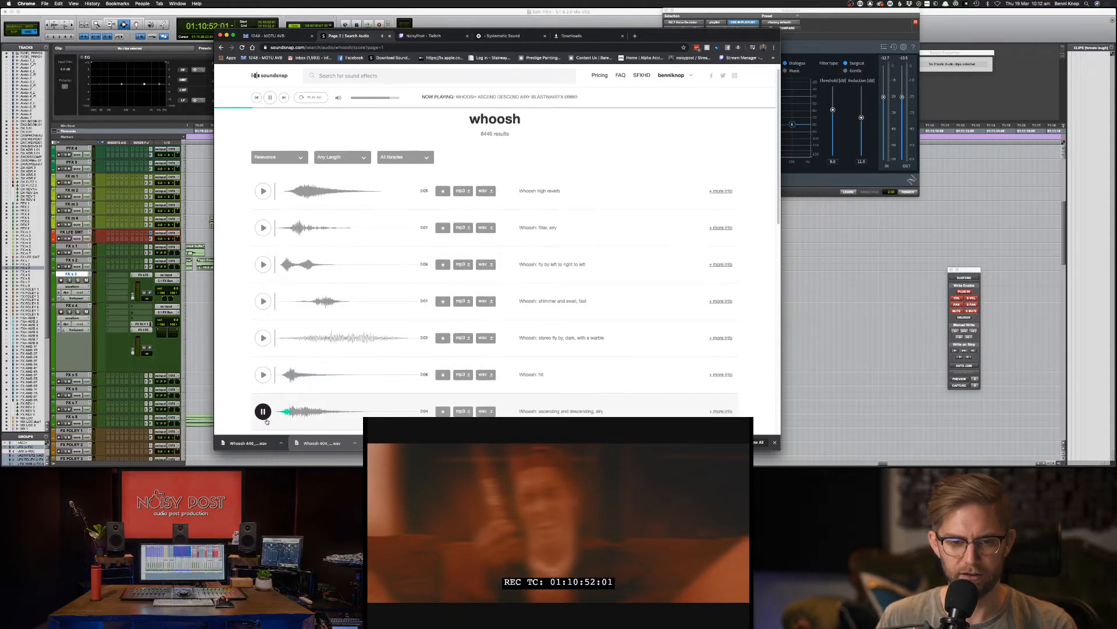
pyautogui.scroll(-2, 275, 373)
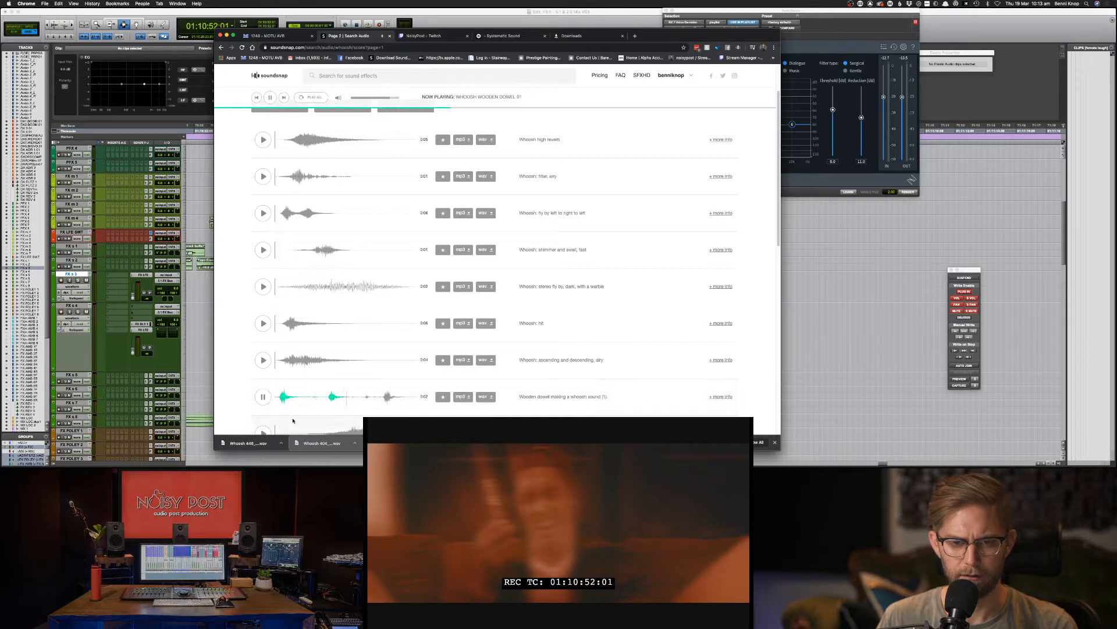
pyautogui.scroll(-1, 268, 401)
pyautogui.click(266, 399)
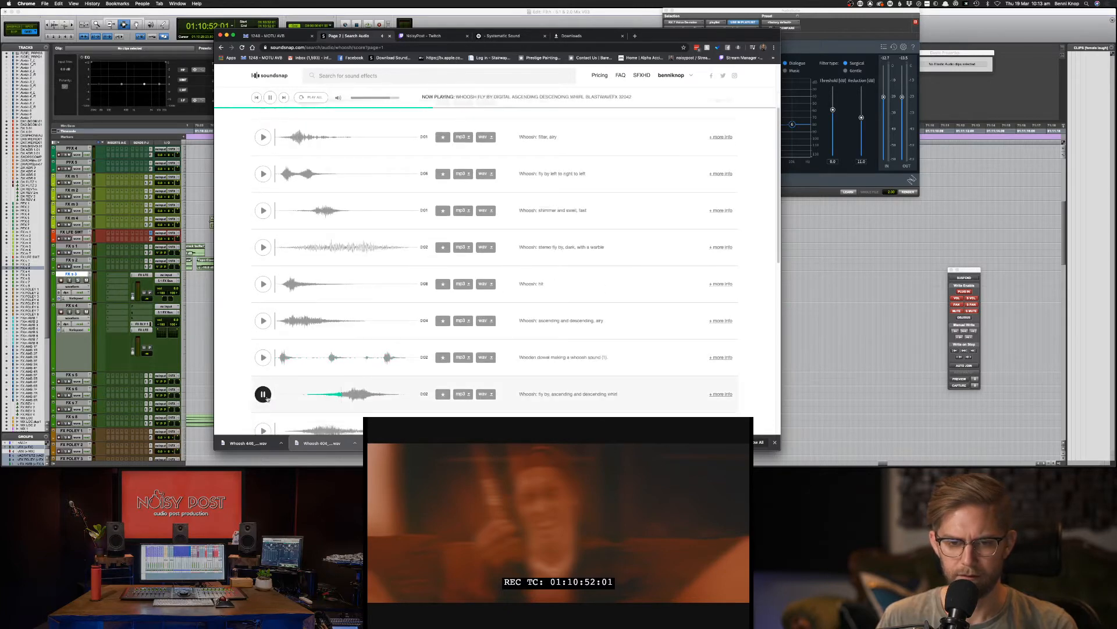
# Step: Play the scene in Pro Tools, then download the fly-by ascending and descending whirl whoosh from Soundsnap as WAV
pyautogui.press('super+Tab')
pyautogui.press('space')
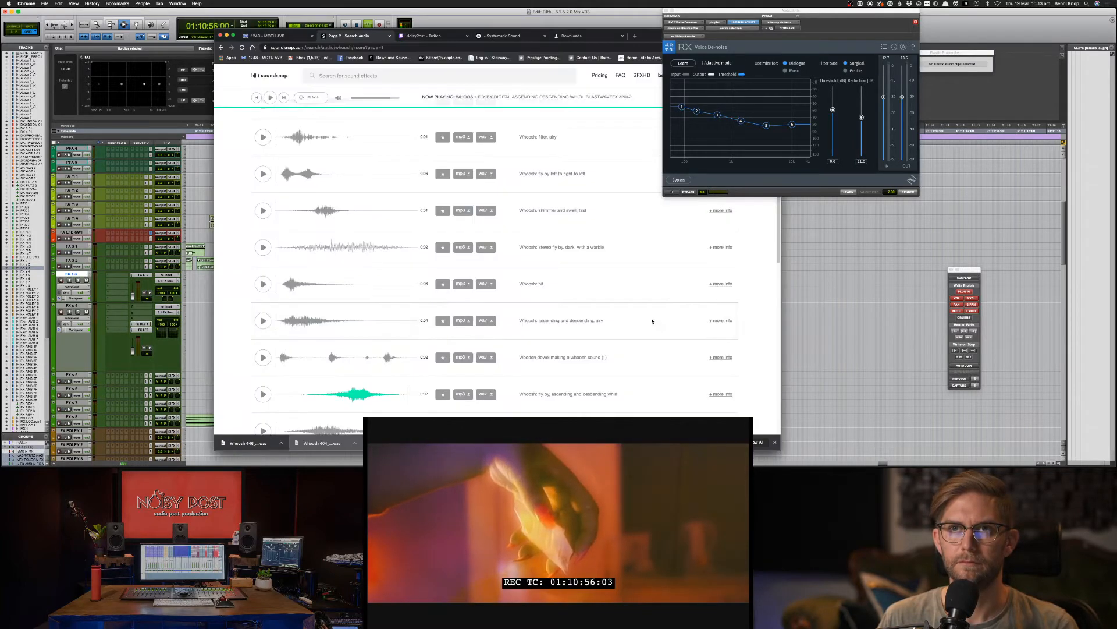
pyautogui.press('super+Tab')
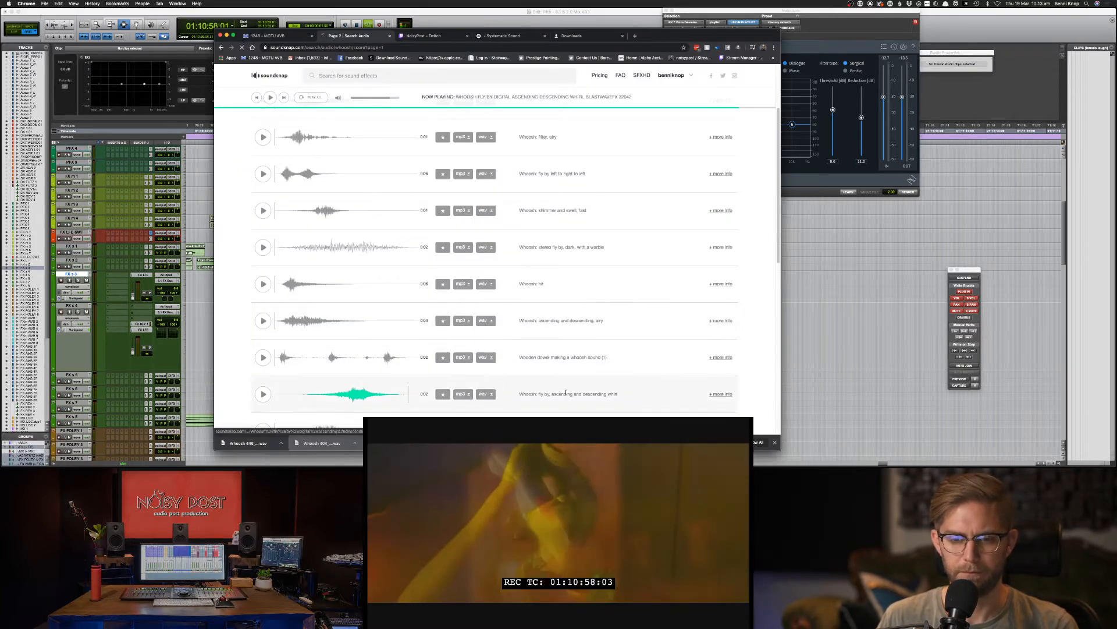
pyautogui.click(483, 394)
pyautogui.press('super+Tab')
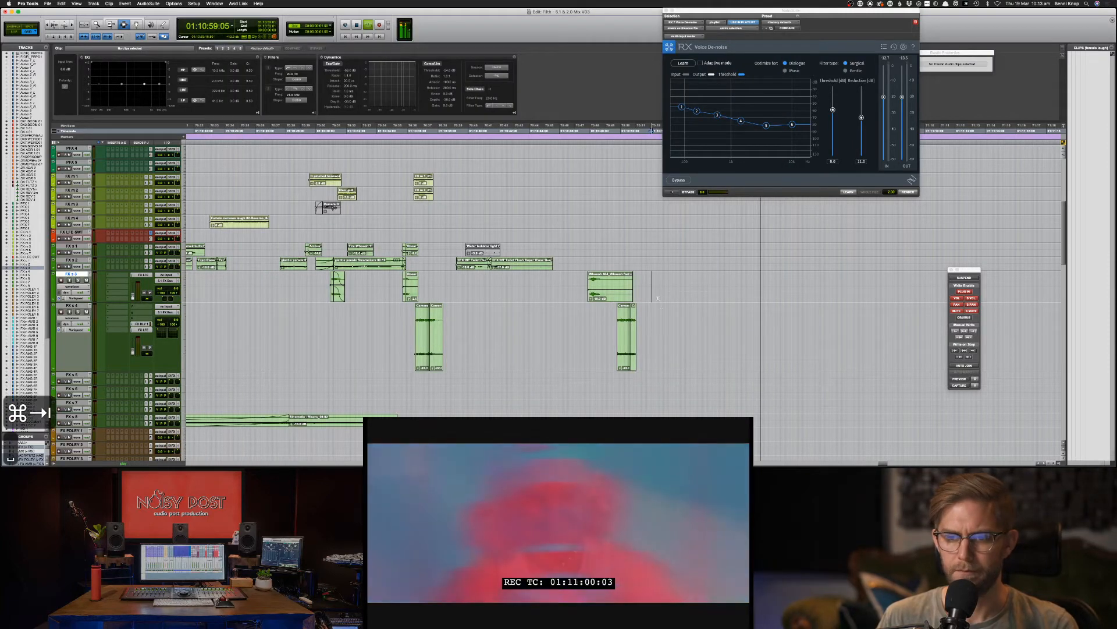
# Step: Replay the scene in Pro Tools from 01:10:51:15, dismiss the CPU overload error and save the session
pyautogui.press('space')
pyautogui.click(645, 289)
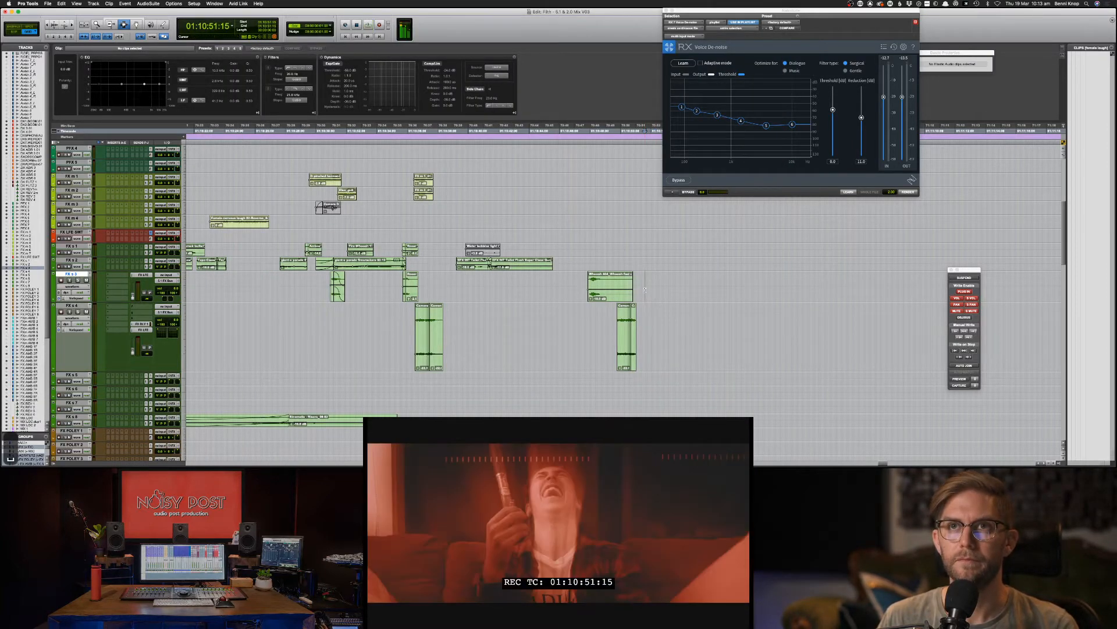
pyautogui.press('space')
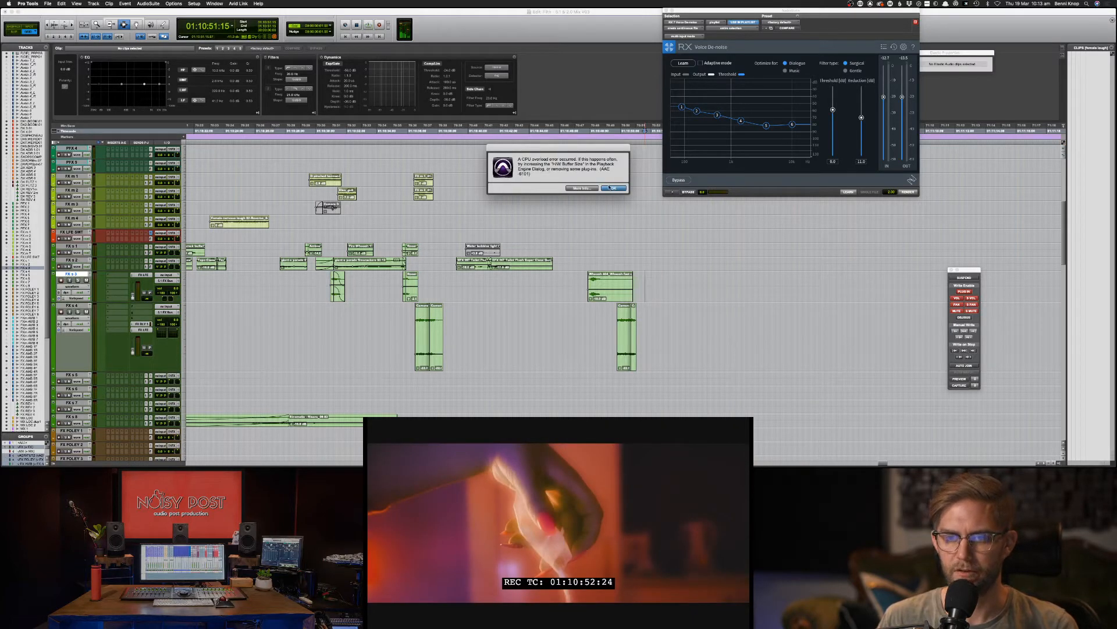
pyautogui.click(613, 189)
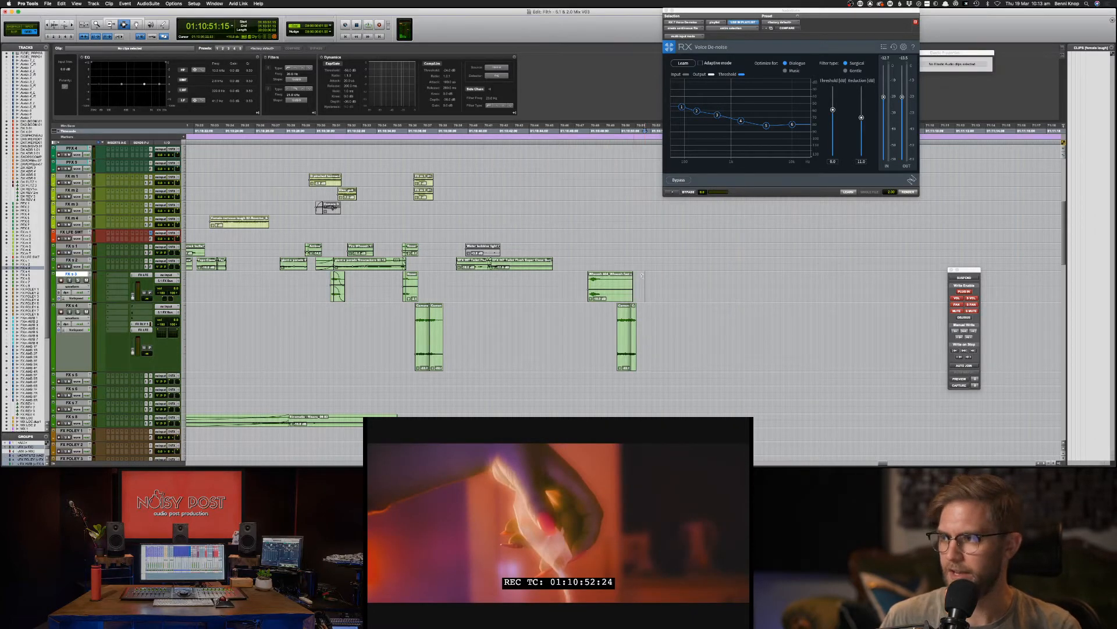
pyautogui.press('super+s')
pyautogui.click(644, 317)
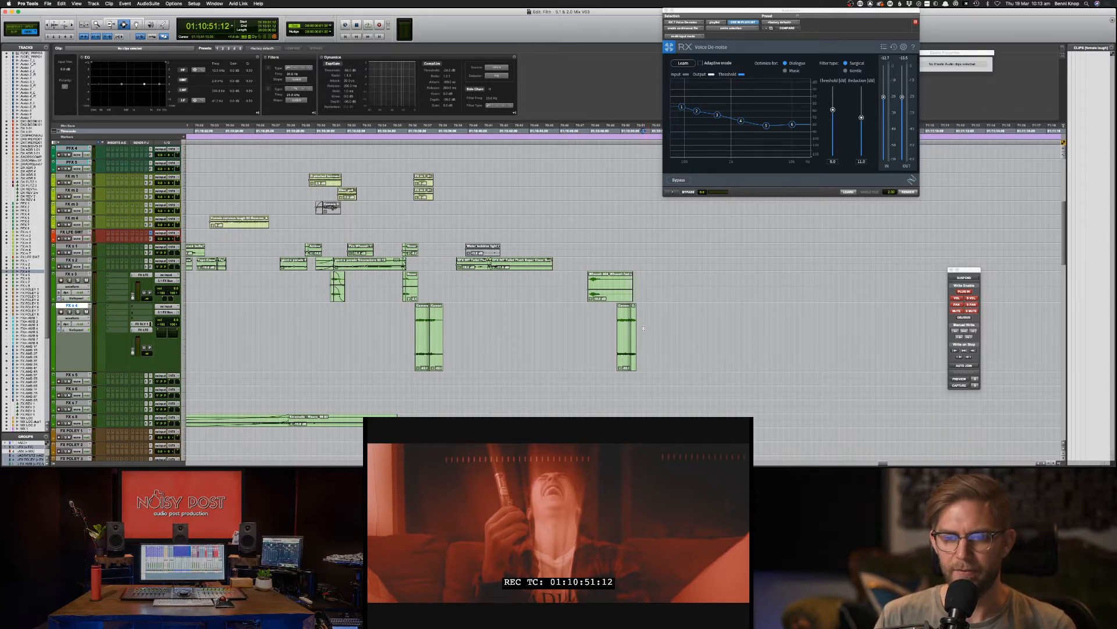
pyautogui.press('super+s')
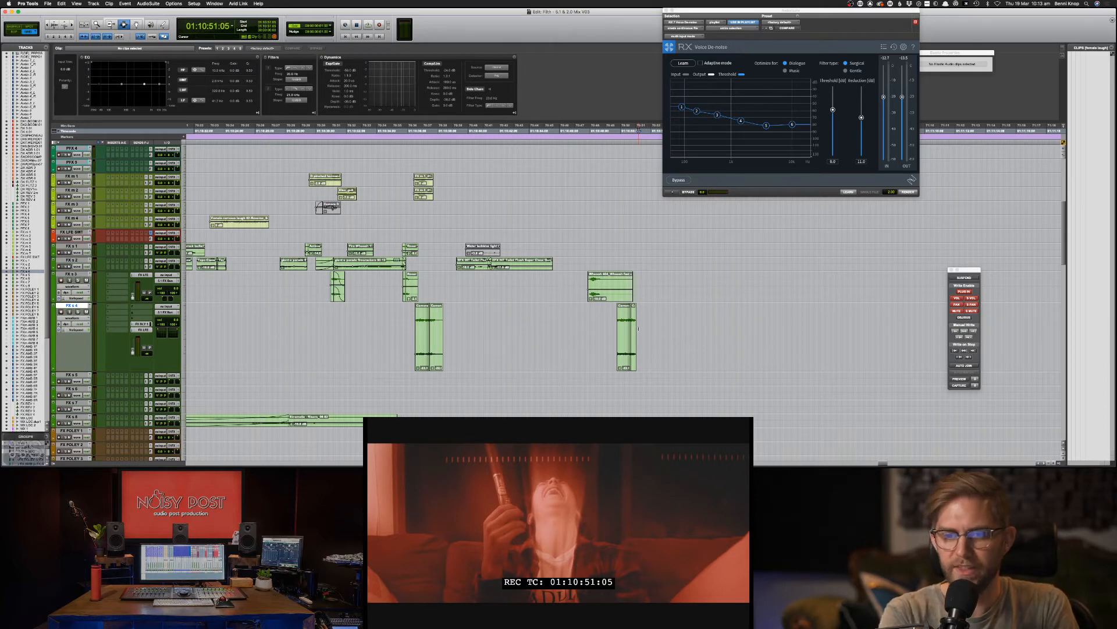
# Step: Play the red-lit shot and the hand shot in Pro Tools from 01:10:51:05
pyautogui.press('super+Tab')
pyautogui.press('super+Tab')
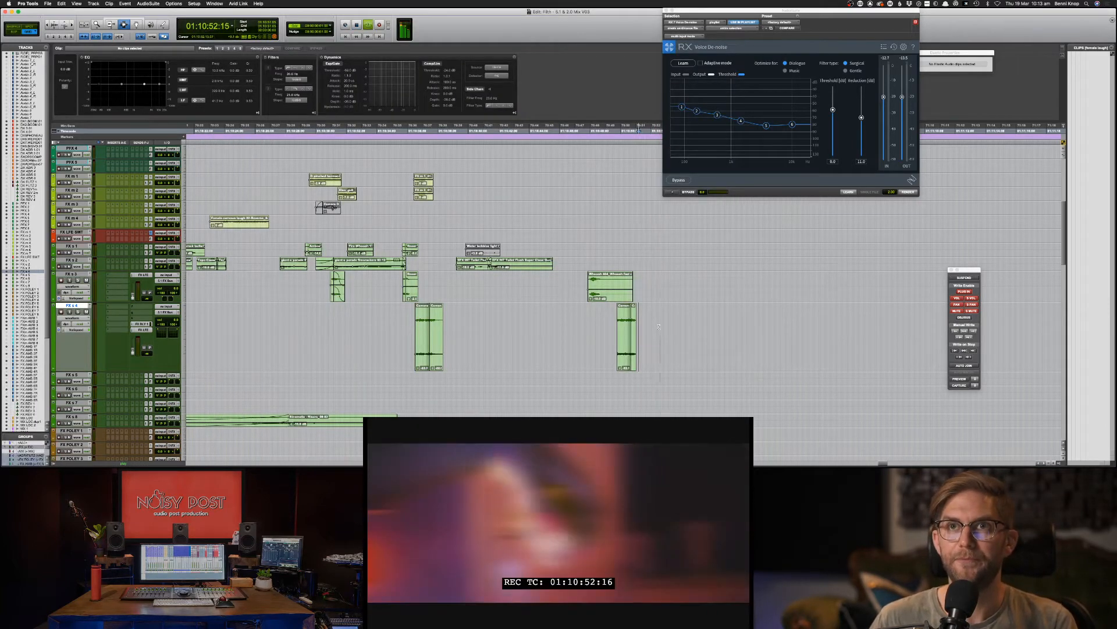
pyautogui.press('space')
# Step: Switch to Soundsnap in Chrome and search the sound effects for "marbles"
pyautogui.press('super+Tab')
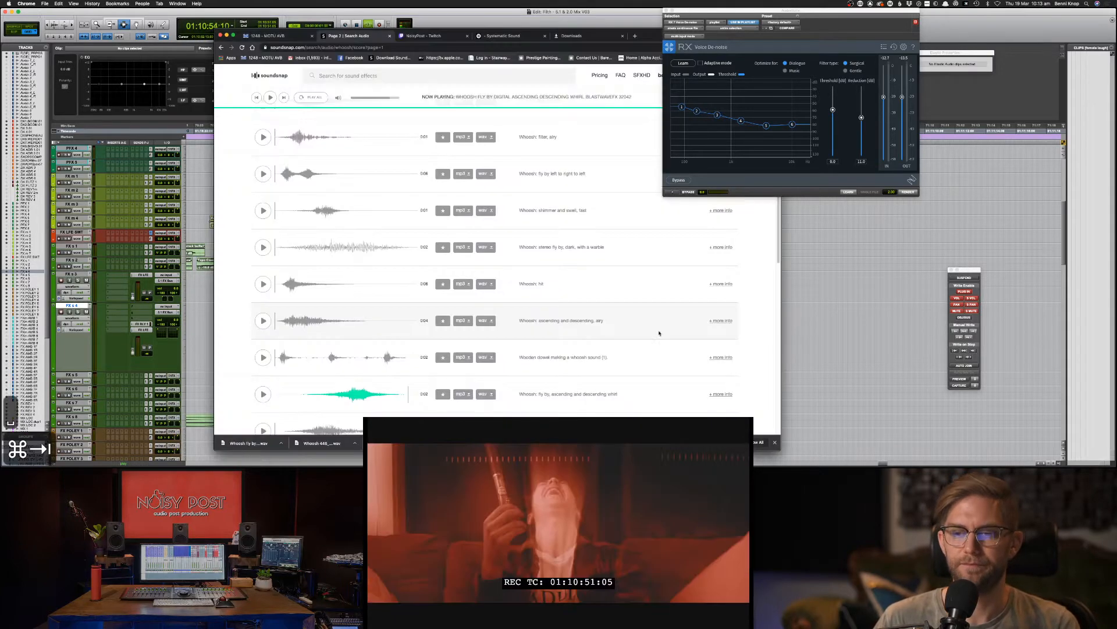
pyautogui.click(396, 76)
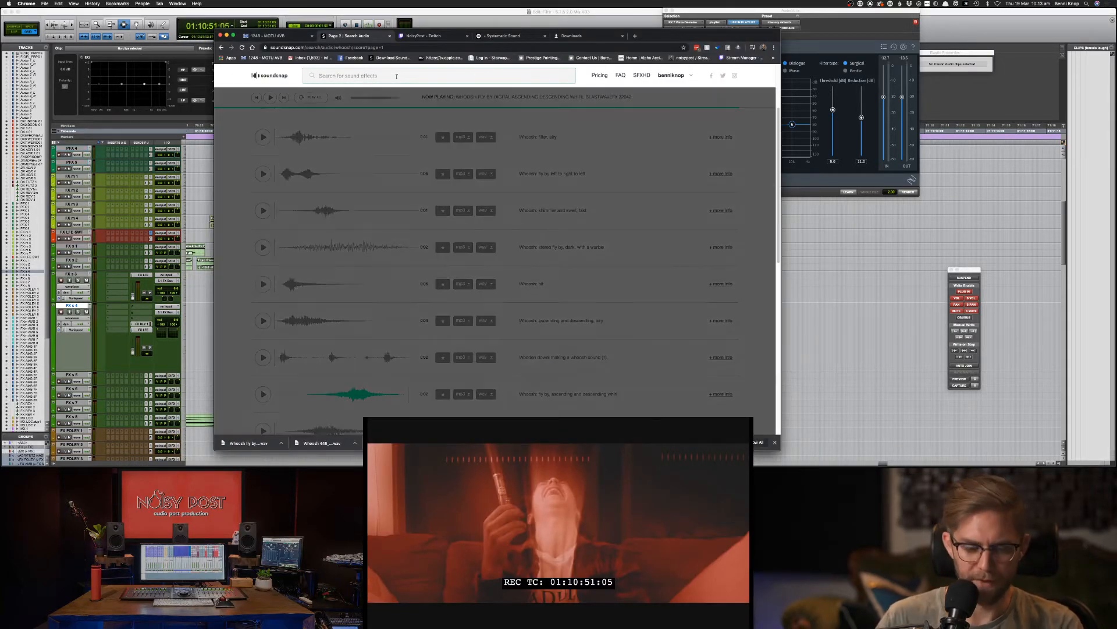
pyautogui.write('marble')
pyautogui.press('Return')
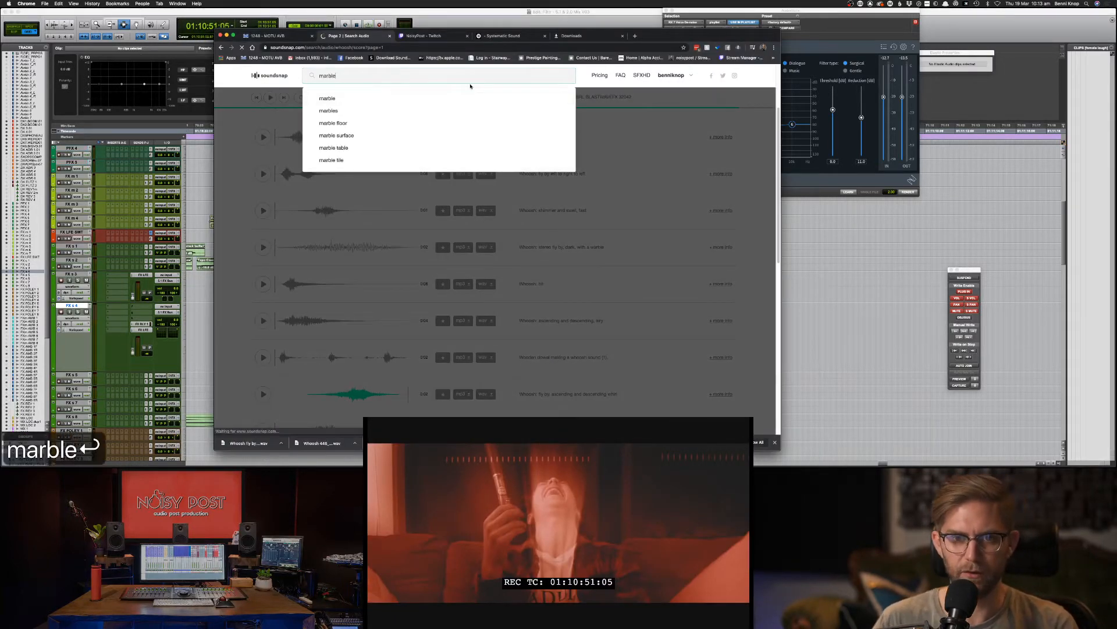
pyautogui.write('s')
pyautogui.press('Return')
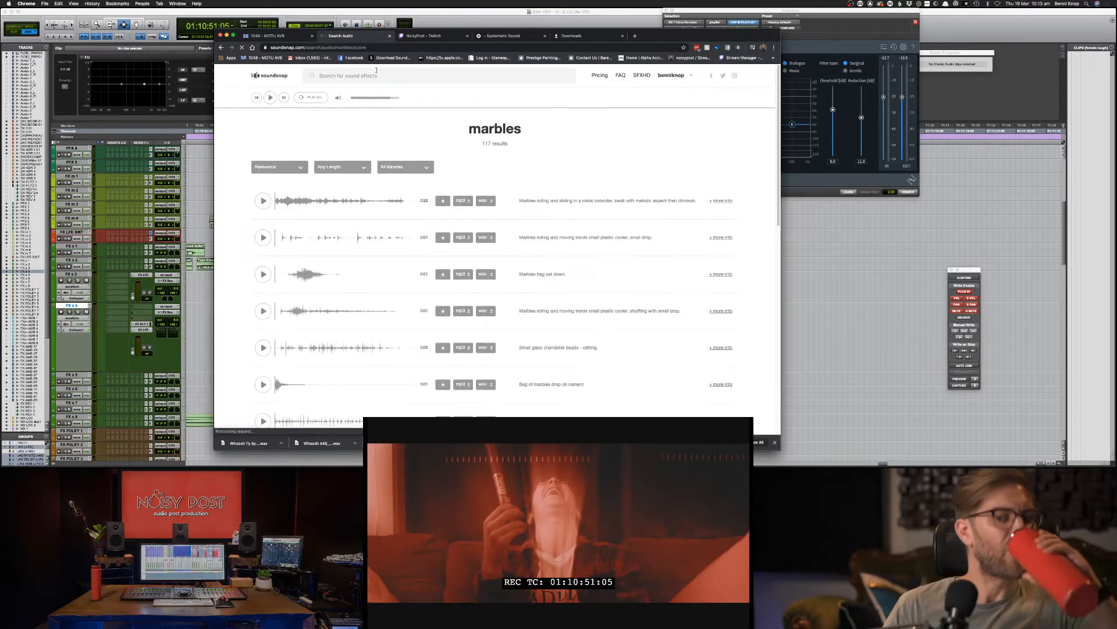
# Step: Audition the upper marble results, including the glass chandelier beads, shuffling marbles, plastic cooler and rattled bag sounds
pyautogui.click(263, 200)
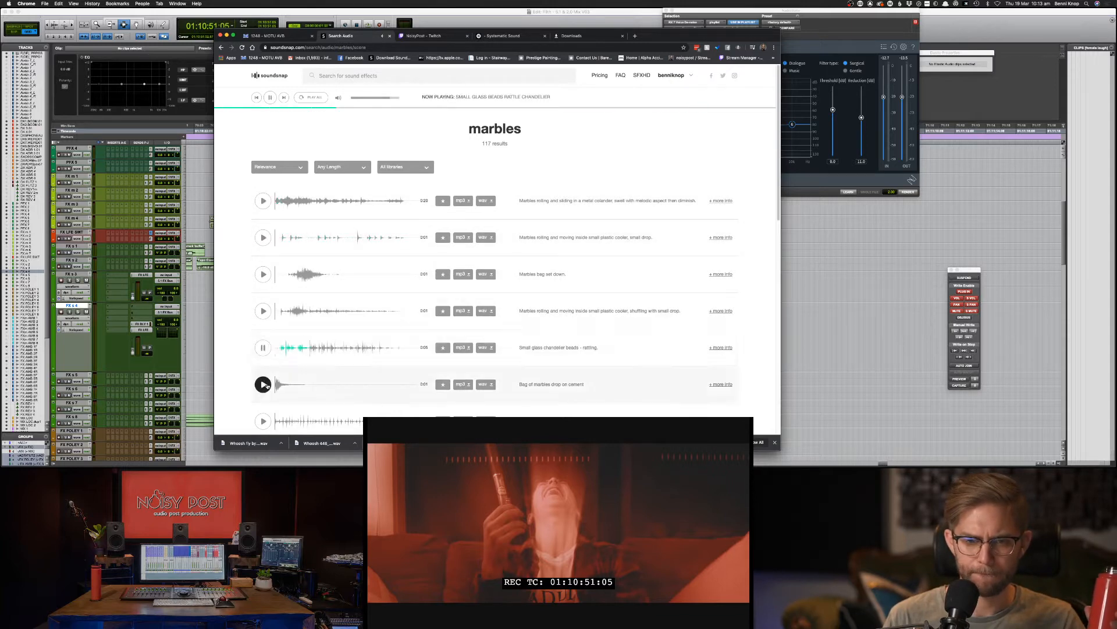
pyautogui.click(263, 421)
pyautogui.scroll(-1, 266, 420)
pyautogui.click(266, 420)
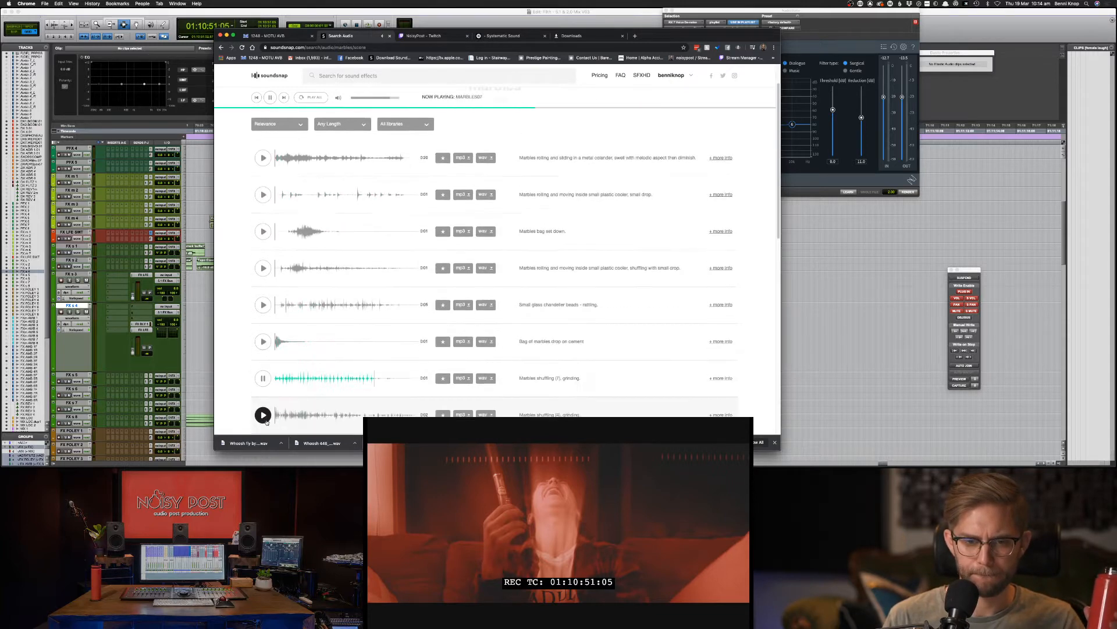
pyautogui.scroll(-2, 266, 423)
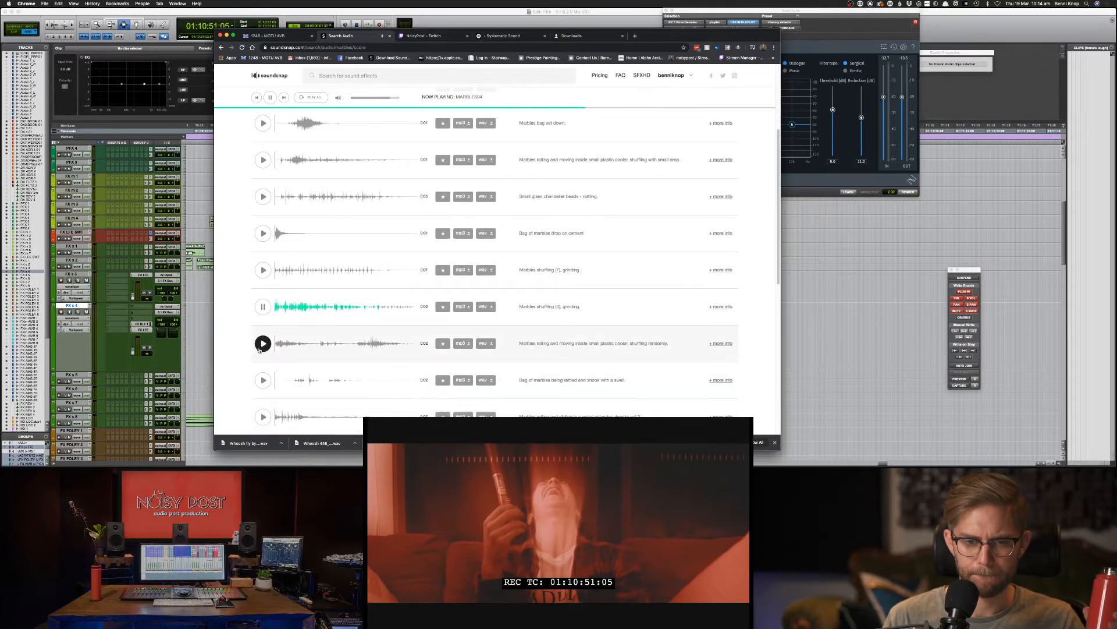
pyautogui.click(262, 342)
pyautogui.click(263, 371)
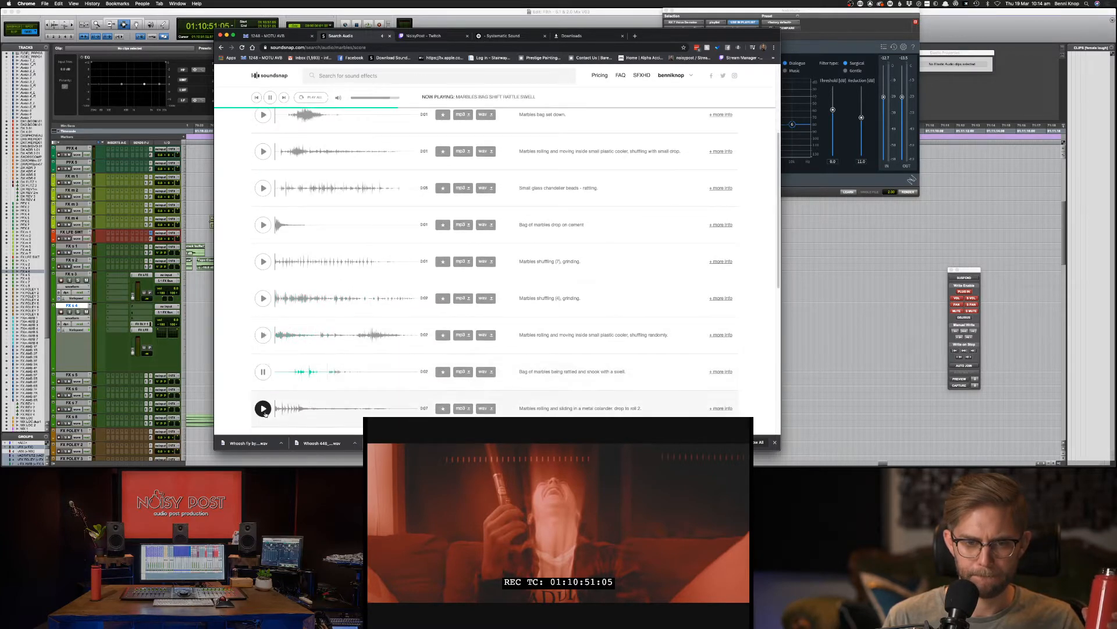
# Step: Preview the metal colander marble sounds and replay the "drop to roll 2" one
pyautogui.click(263, 408)
pyautogui.scroll(-2, 263, 411)
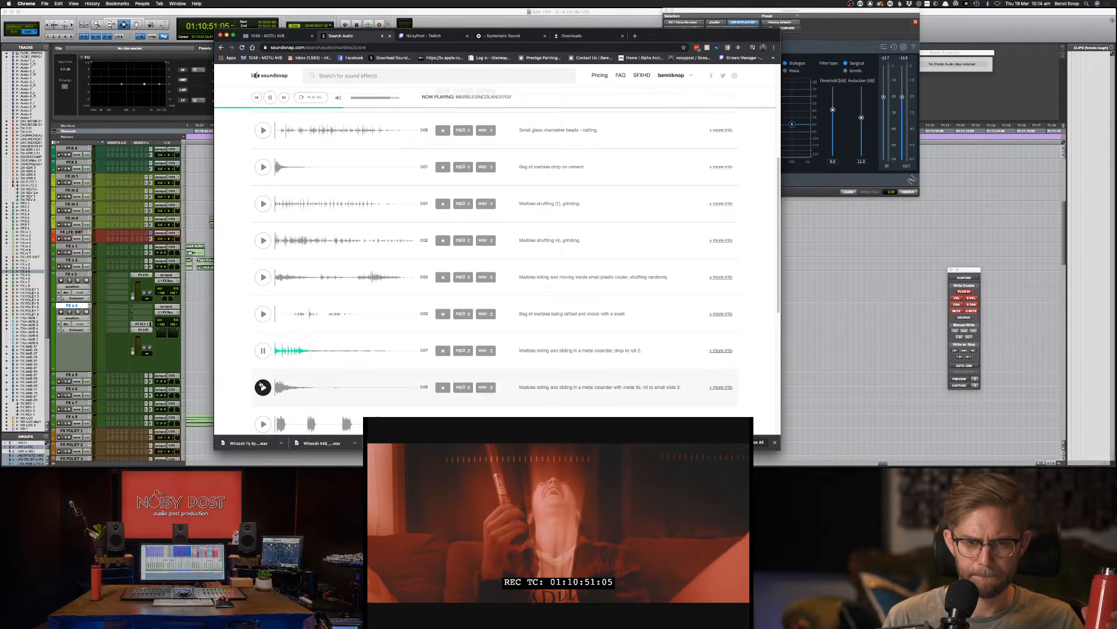
pyautogui.click(262, 387)
pyautogui.scroll(-2, 262, 349)
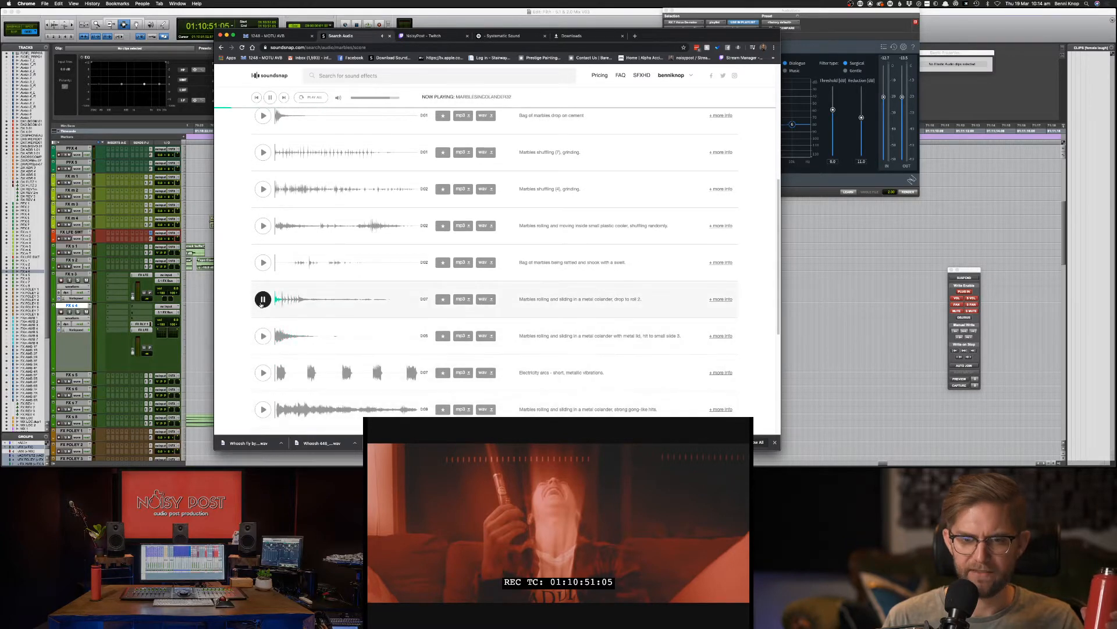
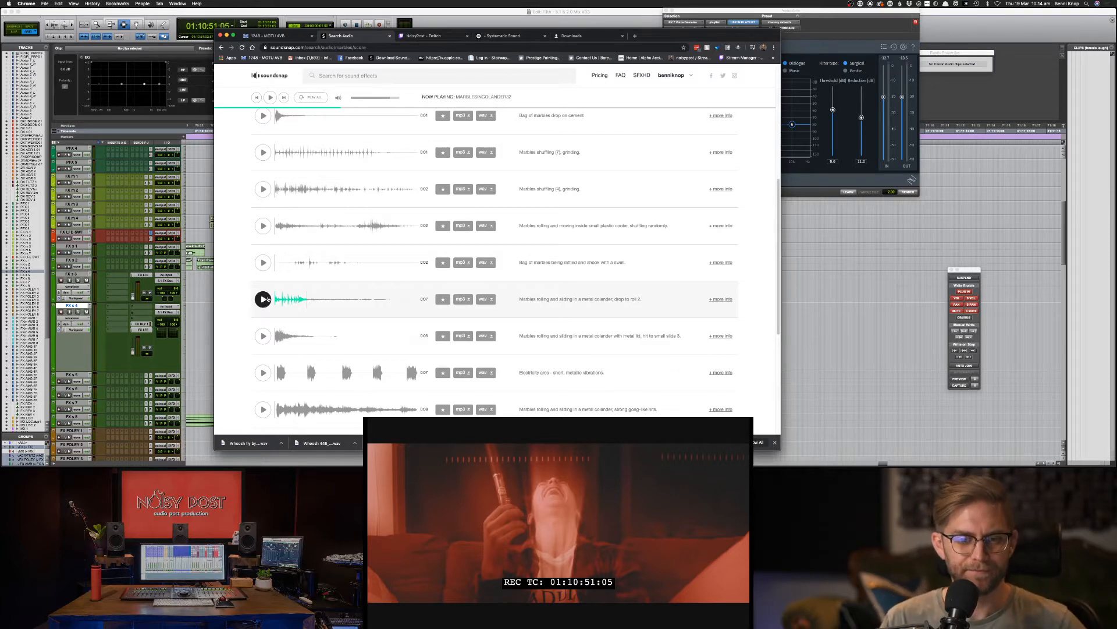
pyautogui.scroll(-2, 265, 299)
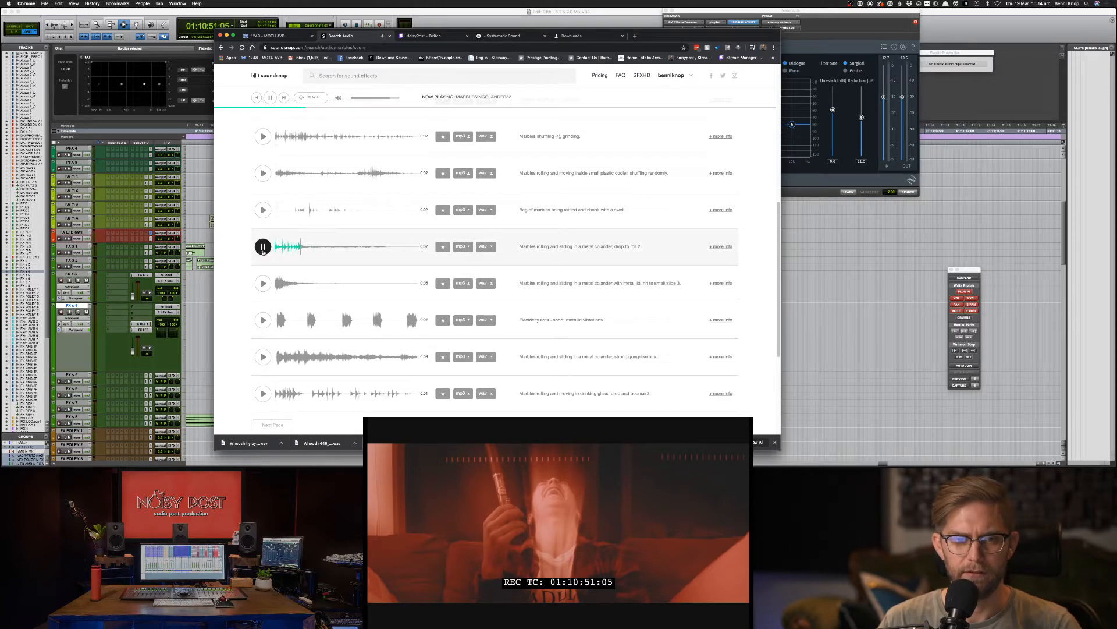
# Step: Switch to Pro Tools and replay the scene from 01:10:51:05 against the picture
pyautogui.press('super+Tab')
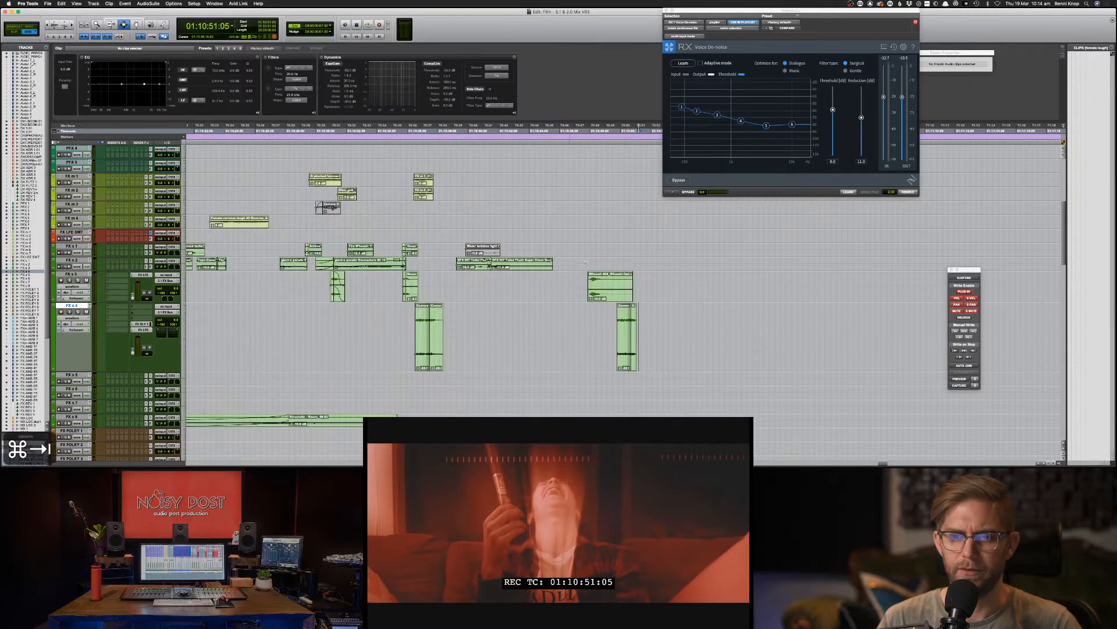
pyautogui.press('space')
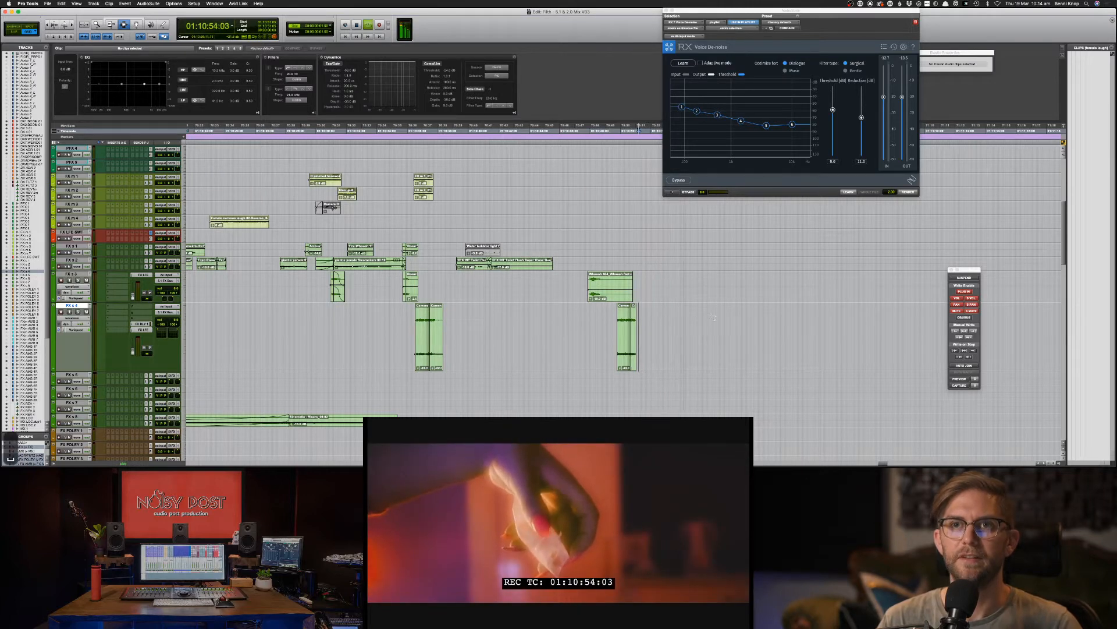
# Step: Switch between Pro Tools and Soundsnap in Chrome, and audition the marbles in a drinking glass sound for the 01:10:51 shot
pyautogui.press('space')
pyautogui.moveTo(646, 320); pyautogui.dragTo(665, 317)
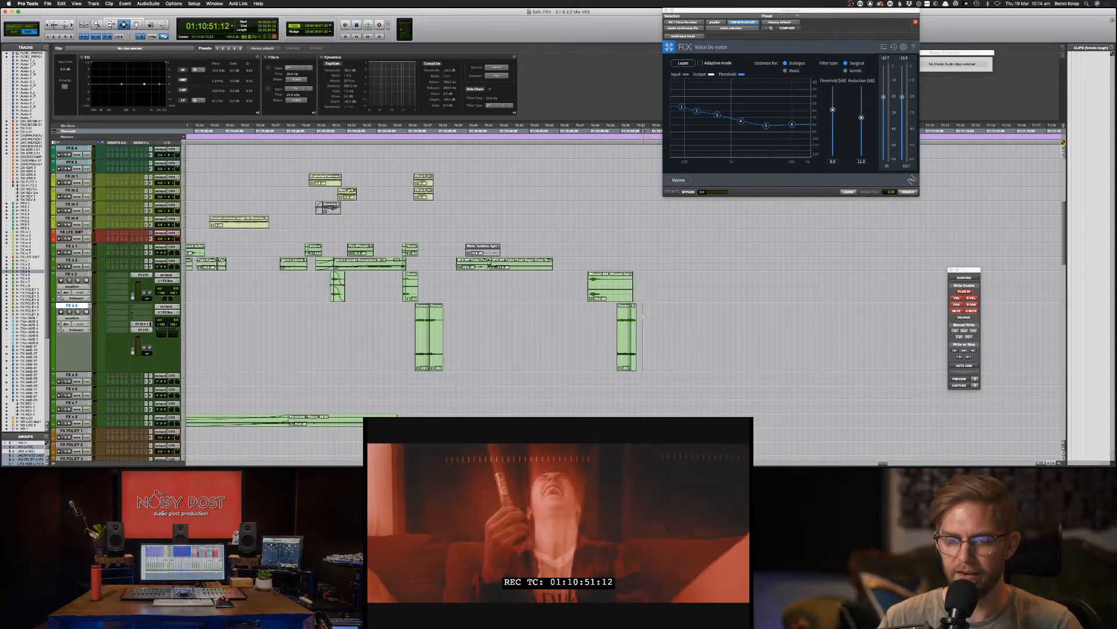
pyautogui.press('super+Tab')
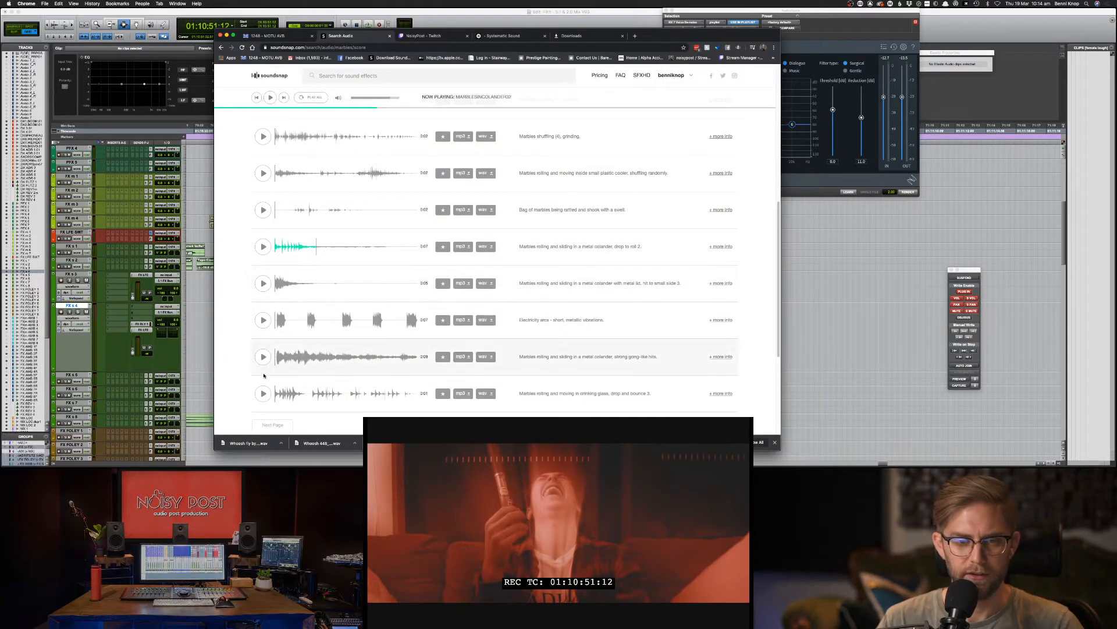
pyautogui.press('super+Tab')
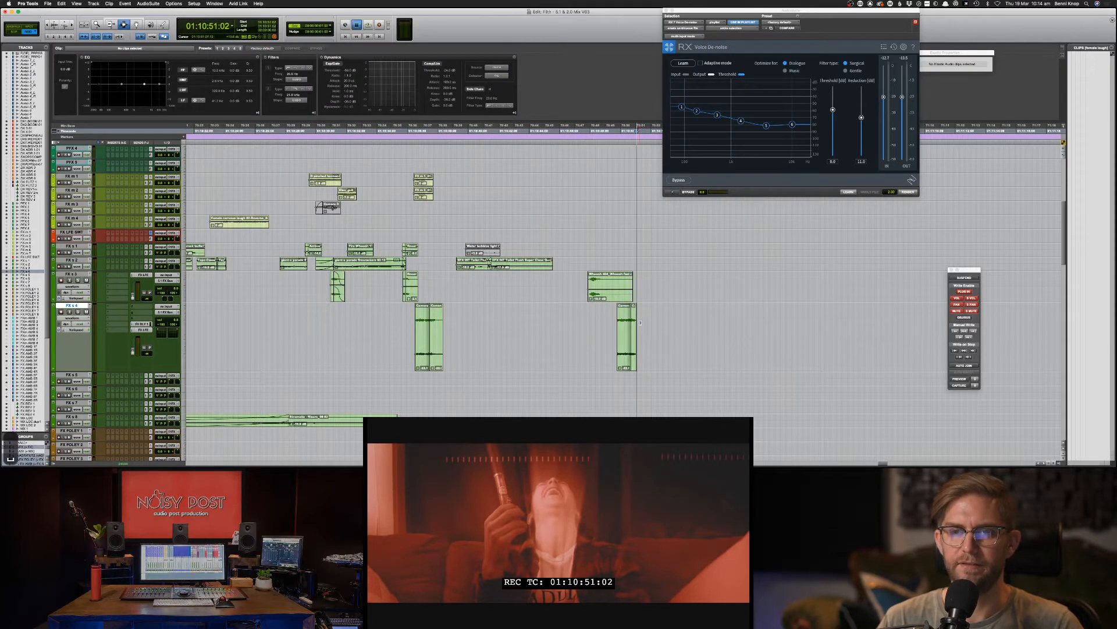
pyautogui.press('super+Tab')
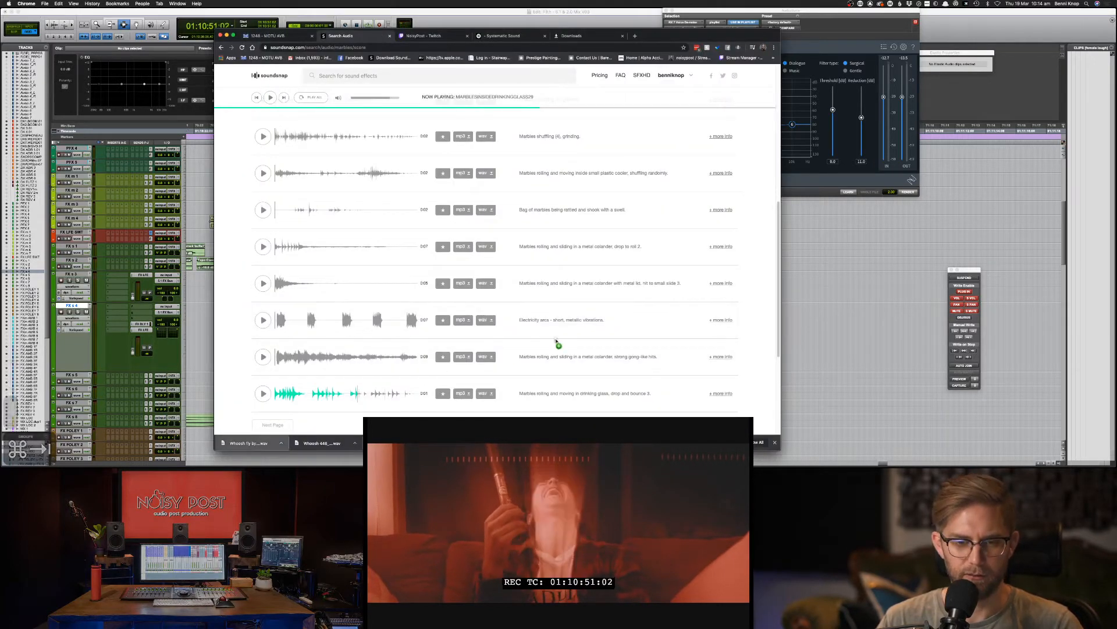
# Step: Switch to Pro Tools with the downloaded whoosh-by sound, place it on FX s 3 at 01:10:52:00 and play it
pyautogui.press('super+Tab')
pyautogui.moveTo(627, 308); pyautogui.dragTo(659, 300)
pyautogui.press('space')
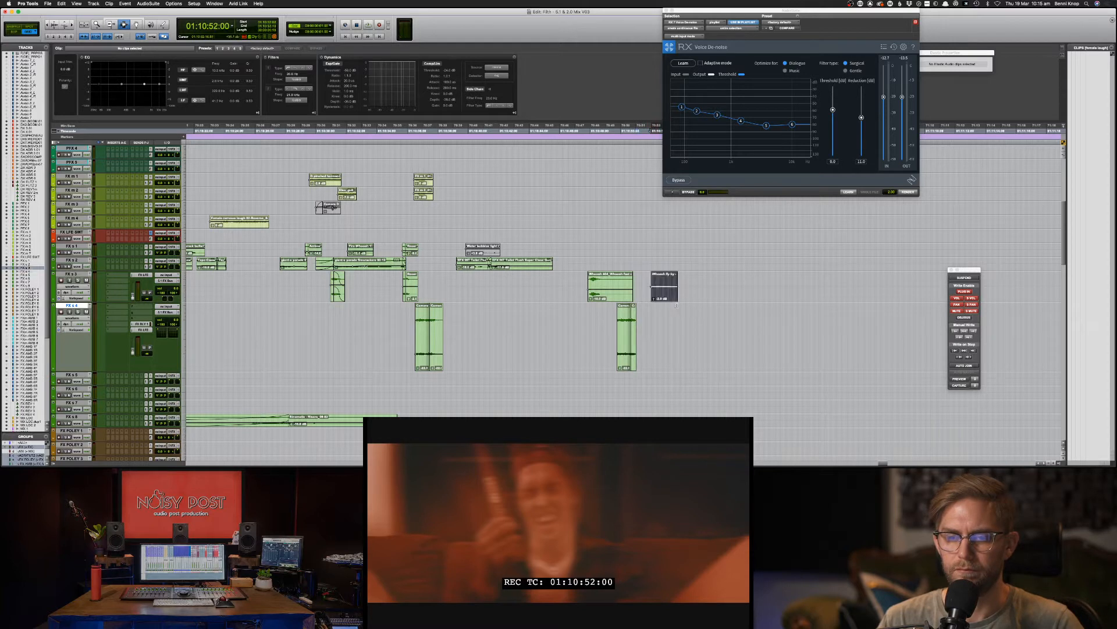
pyautogui.press('space')
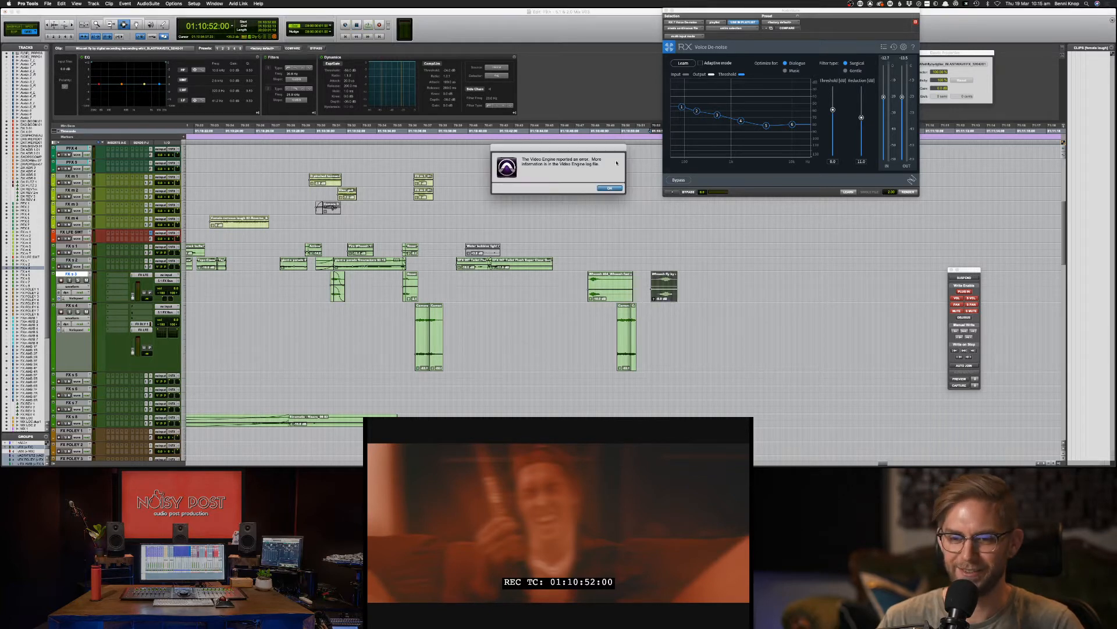
pyautogui.press('space')
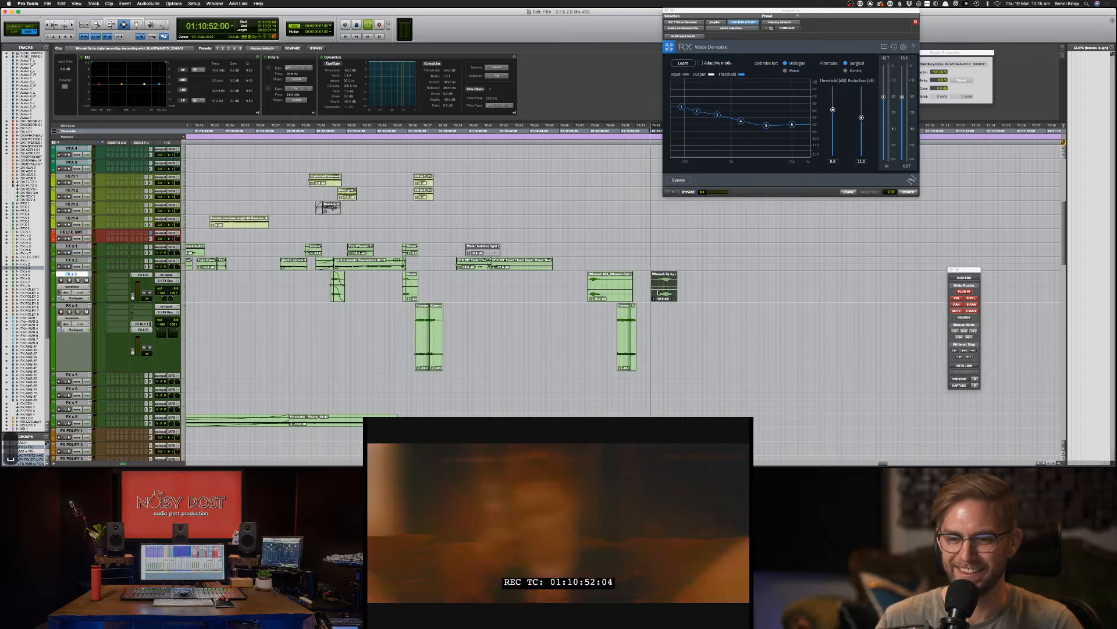
# Step: Move the whoosh clip on FX s 3 to the shot at about 01:10:57 and play it against the picture
pyautogui.press('F8')
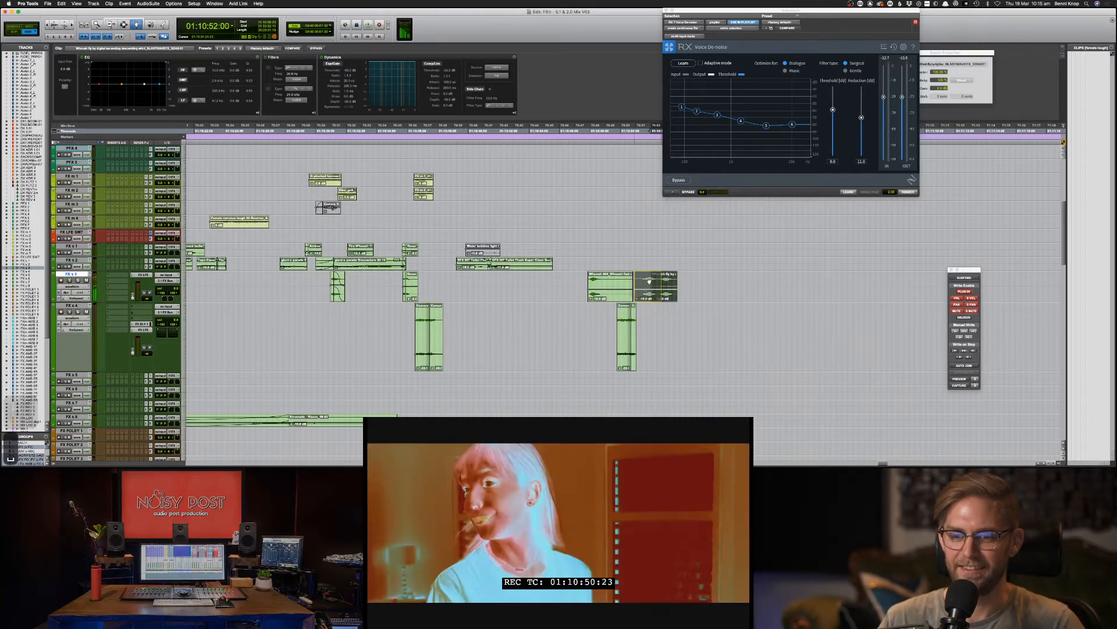
pyautogui.press('space')
pyautogui.moveTo(666, 278); pyautogui.dragTo(733, 277)
pyautogui.press('F7')
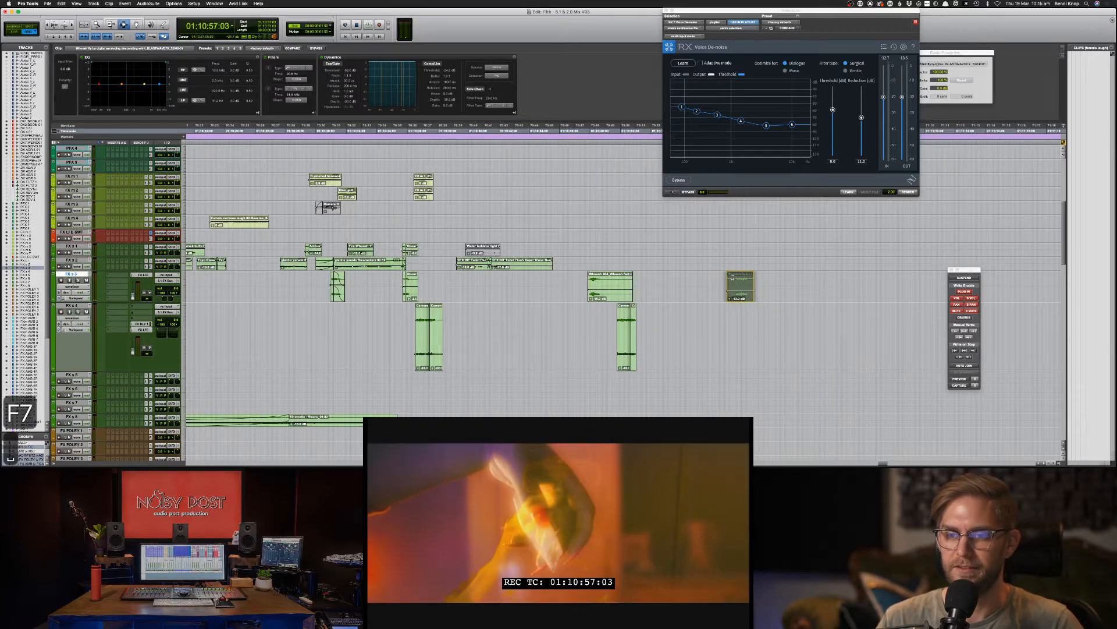
pyautogui.click(733, 277)
pyautogui.press('space')
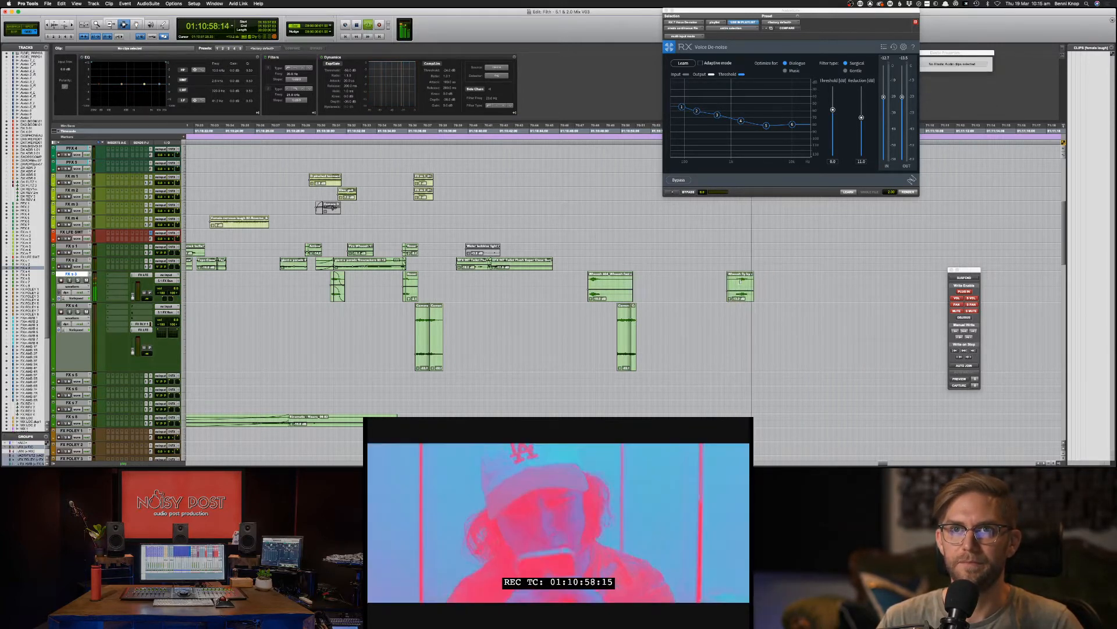
# Step: Play the scene past 01:11:00 to check the moved whoosh, and delete the clip from FX s 3
pyautogui.press('F8')
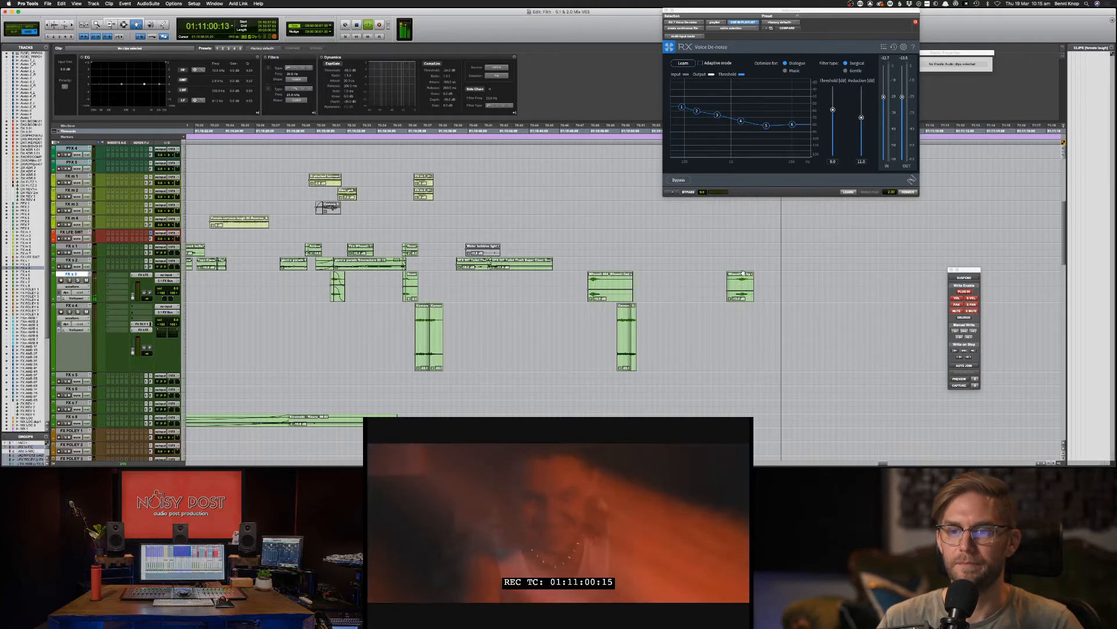
pyautogui.press('super+bracketleft')
pyautogui.press('super+bracketleft')
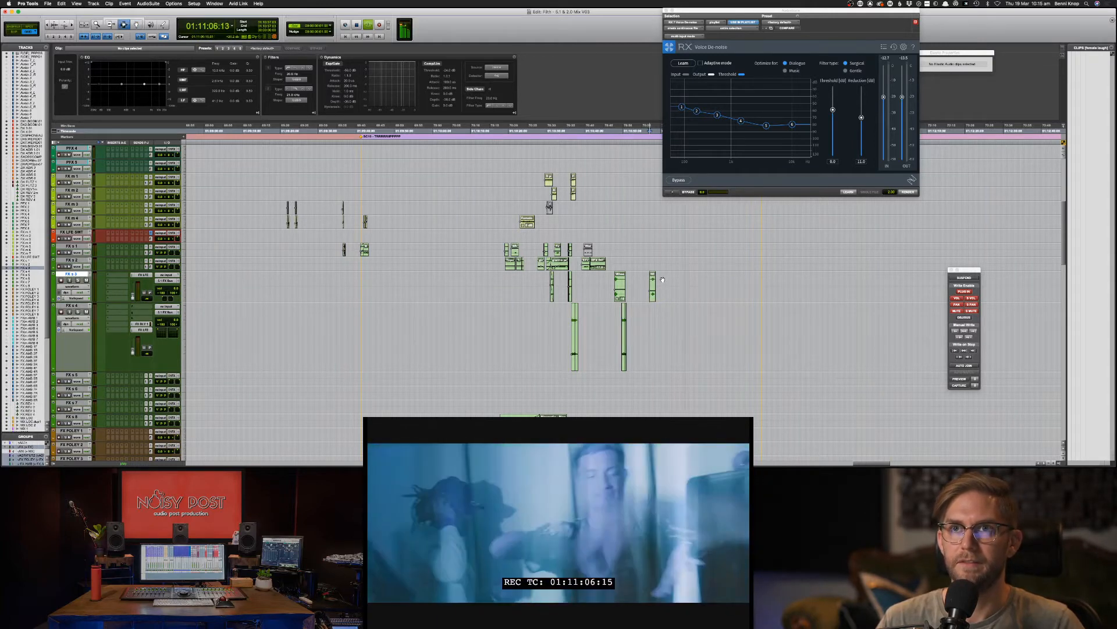
pyautogui.press('F7')
pyautogui.press('space')
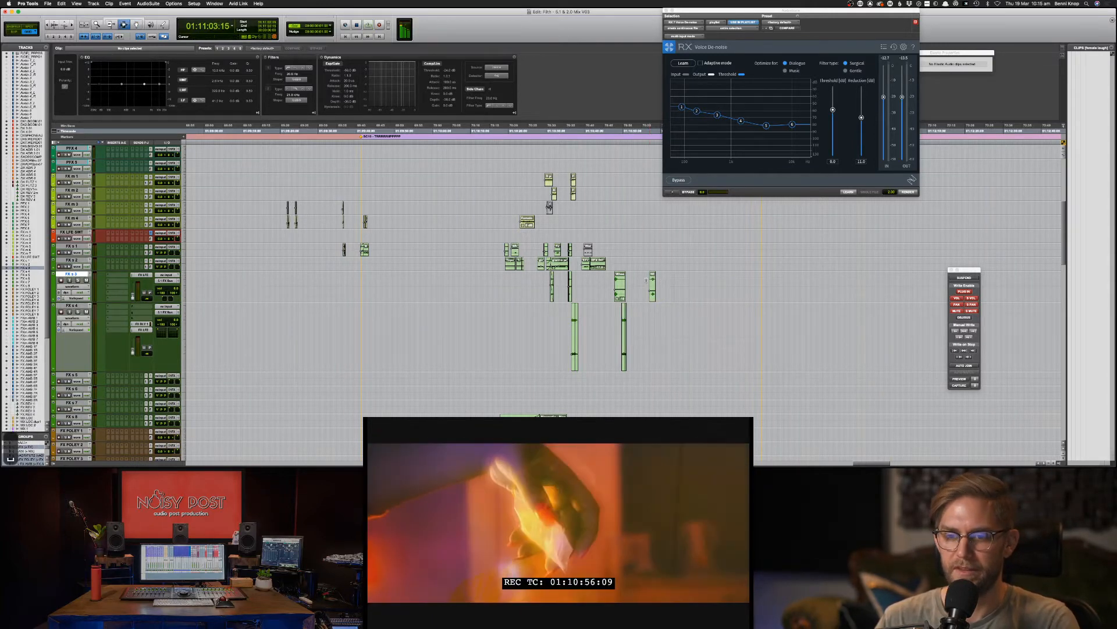
pyautogui.moveTo(675, 284); pyautogui.dragTo(646, 289)
pyautogui.press('Delete')
# Step: Replay the party scene against the picture from about 01:10:22
pyautogui.click(585, 289)
pyautogui.press('space')
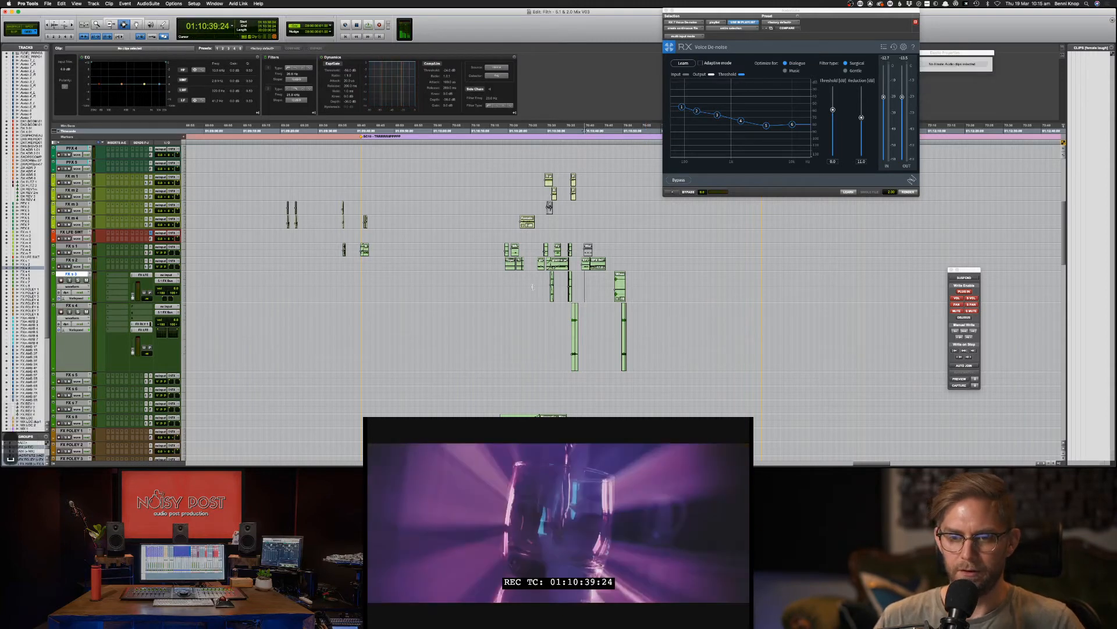
pyautogui.click(503, 287)
pyautogui.press('space')
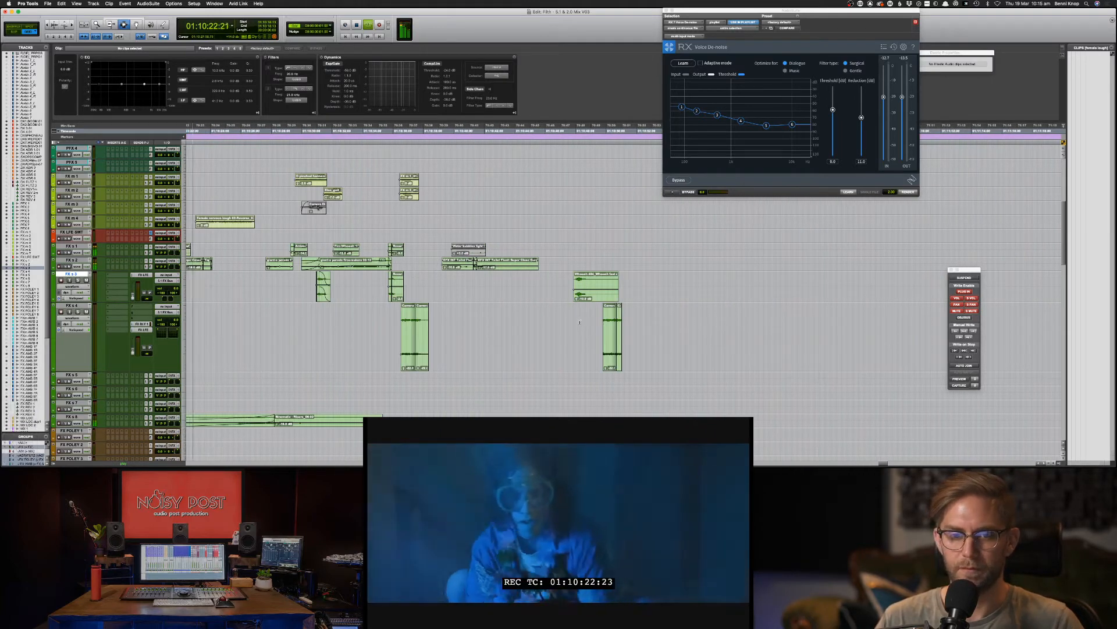
pyautogui.press('super+bracketleft')
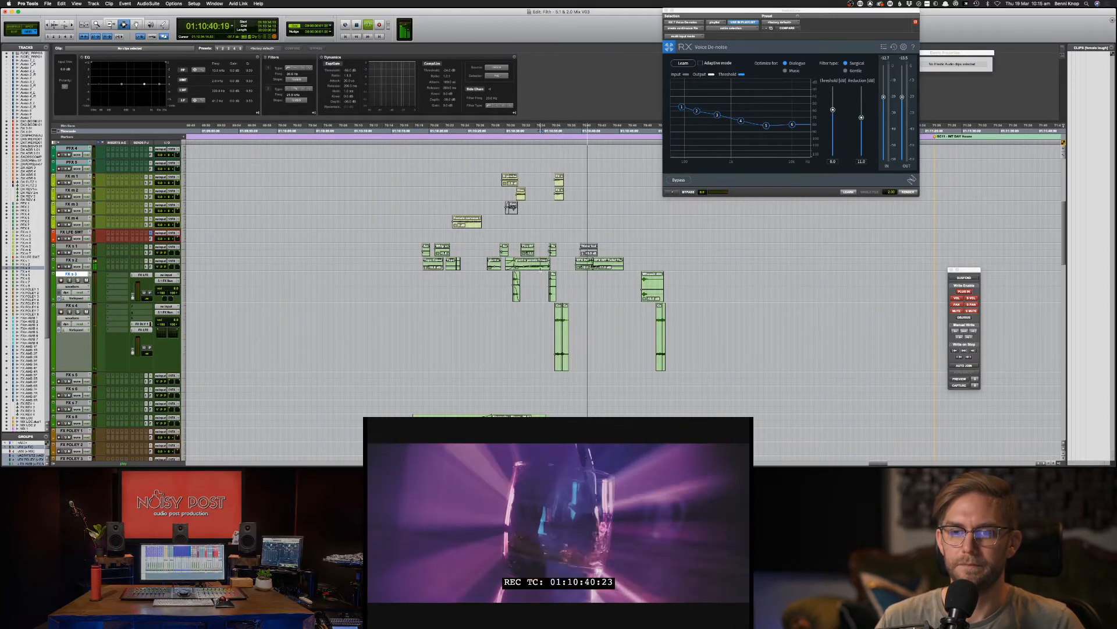
# Step: Copy the long resonance clip on FX s 2 and paste it after the last clip on that track
pyautogui.click(544, 267)
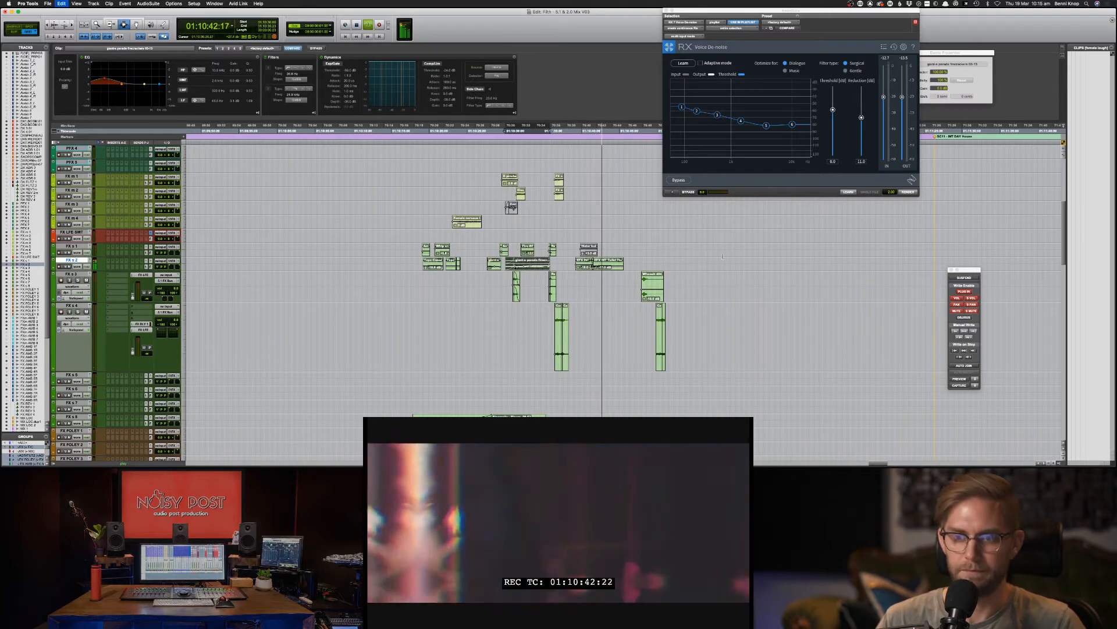
pyautogui.press('super+c')
pyautogui.click(667, 260)
pyautogui.press('super+v')
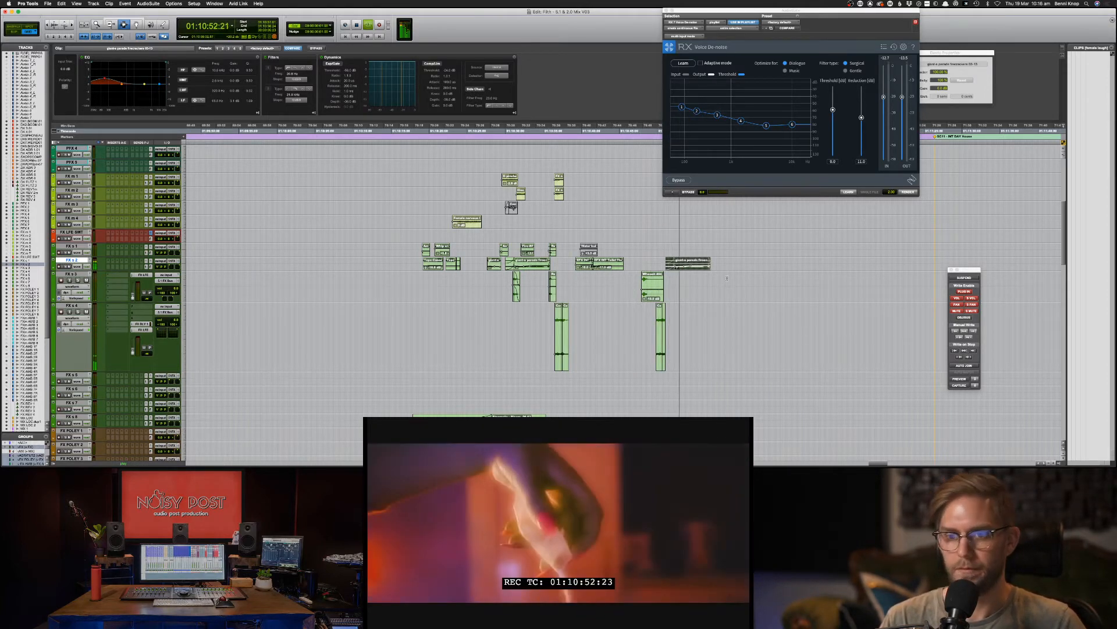
# Step: Extend the pasted resonance clip's end to about 01:11:05, shorten its start and move it to the shot around 01:10:57
pyautogui.press('F8')
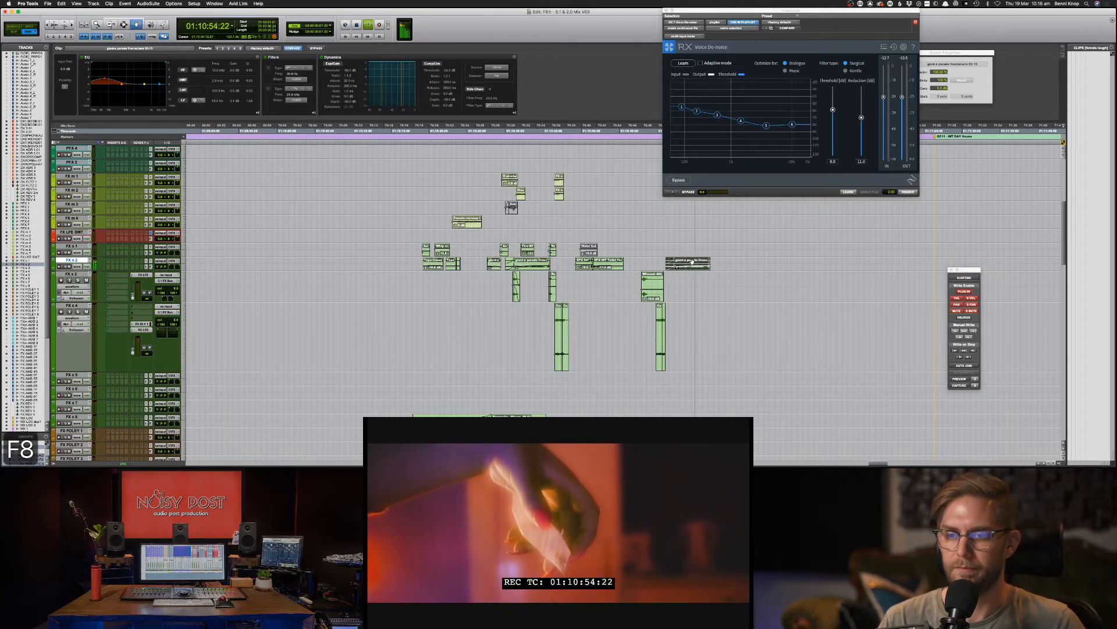
pyautogui.hotkey('ctrl', ']')
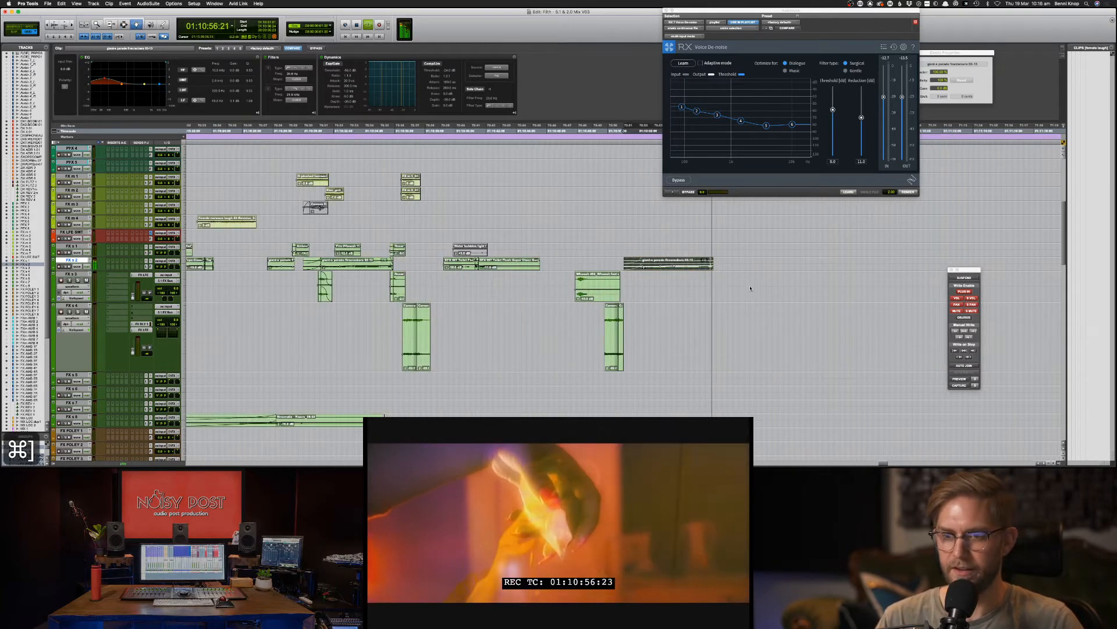
pyautogui.press('space')
pyautogui.moveTo(710, 263); pyautogui.dragTo(840, 263)
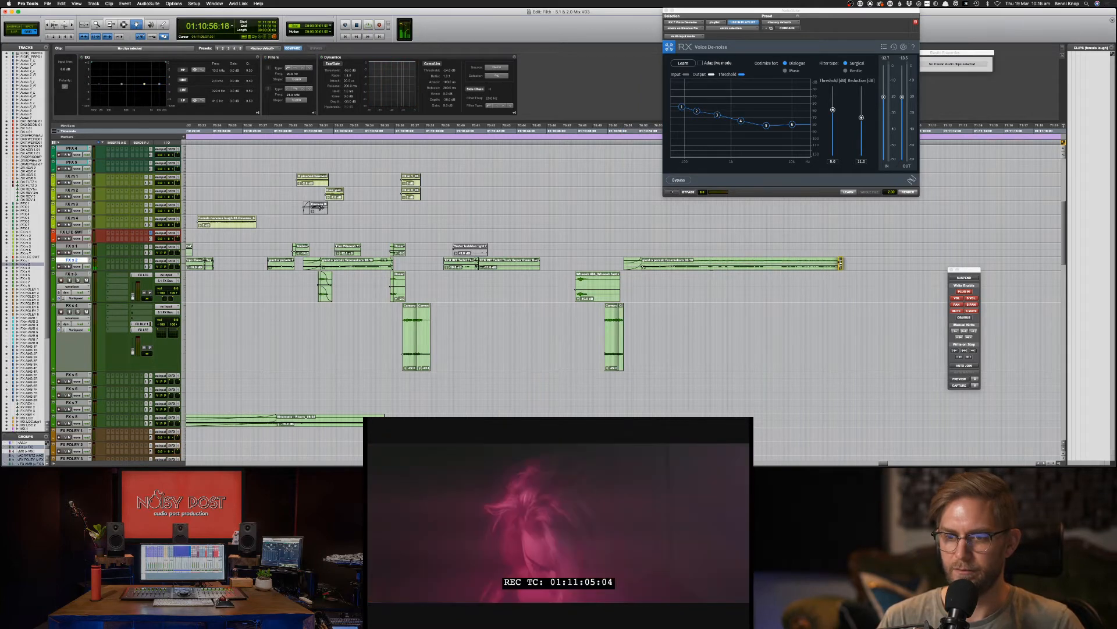
pyautogui.moveTo(624, 262); pyautogui.dragTo(758, 264)
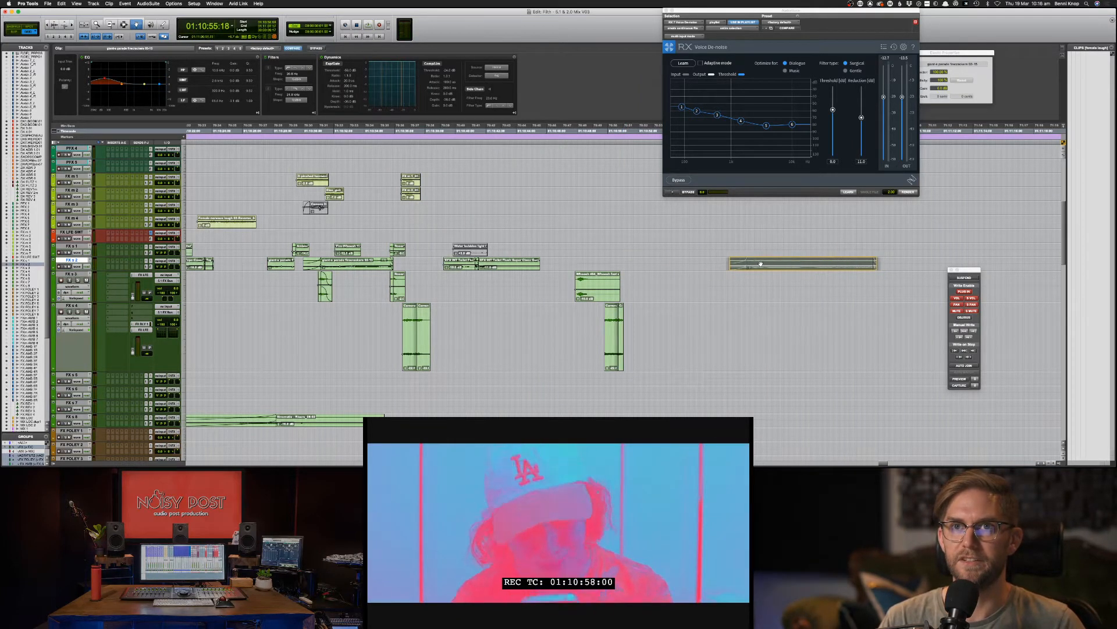
pyautogui.press('space')
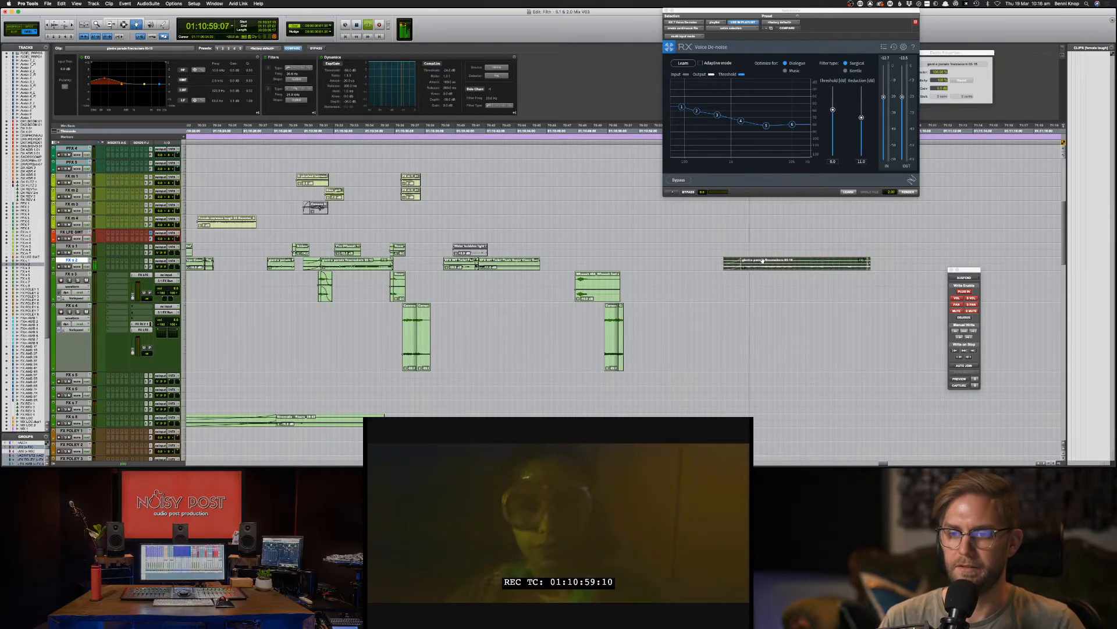
# Step: Delete the resonance clip's opening section and slide the remaining part back to start at 01:10:57:11
pyautogui.press('F7')
pyautogui.press('BackSpace')
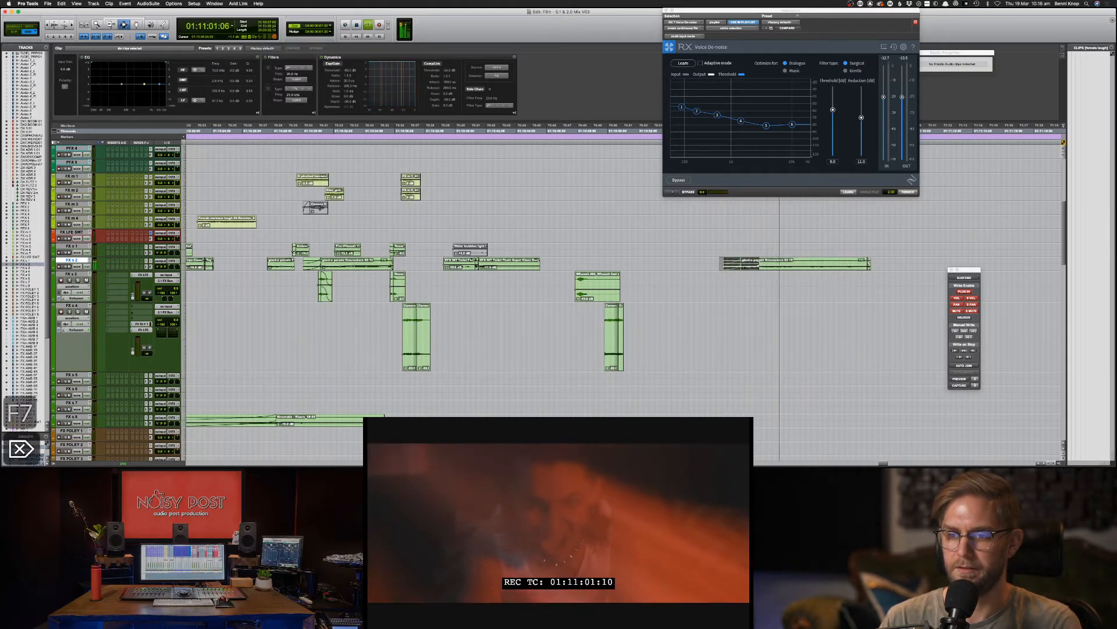
pyautogui.press('F8')
pyautogui.click(746, 266)
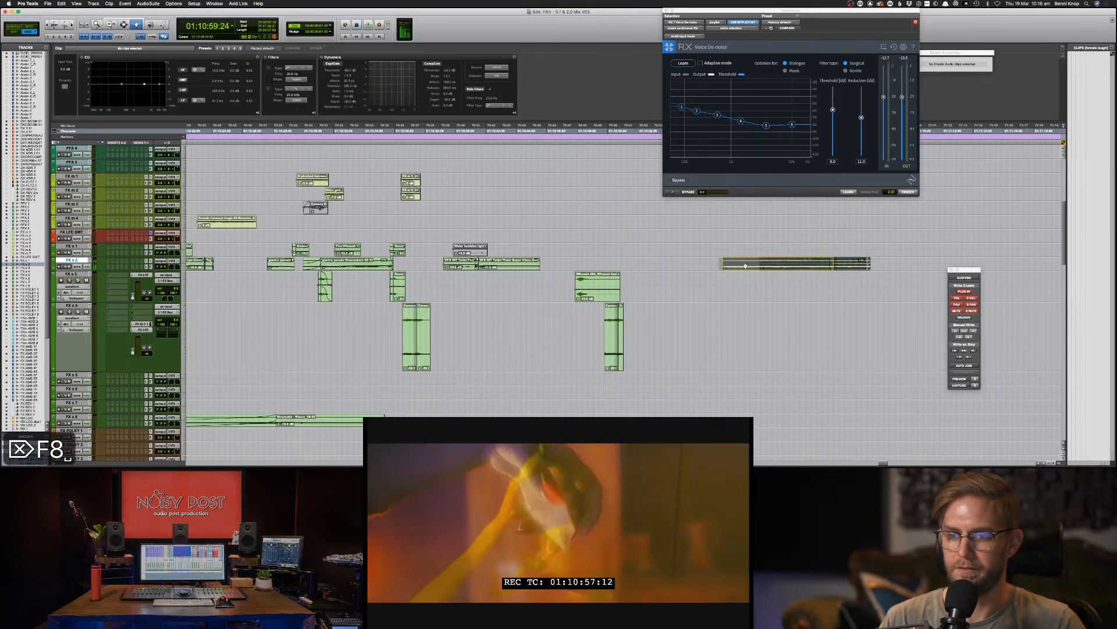
pyautogui.moveTo(746, 265); pyautogui.dragTo(745, 266)
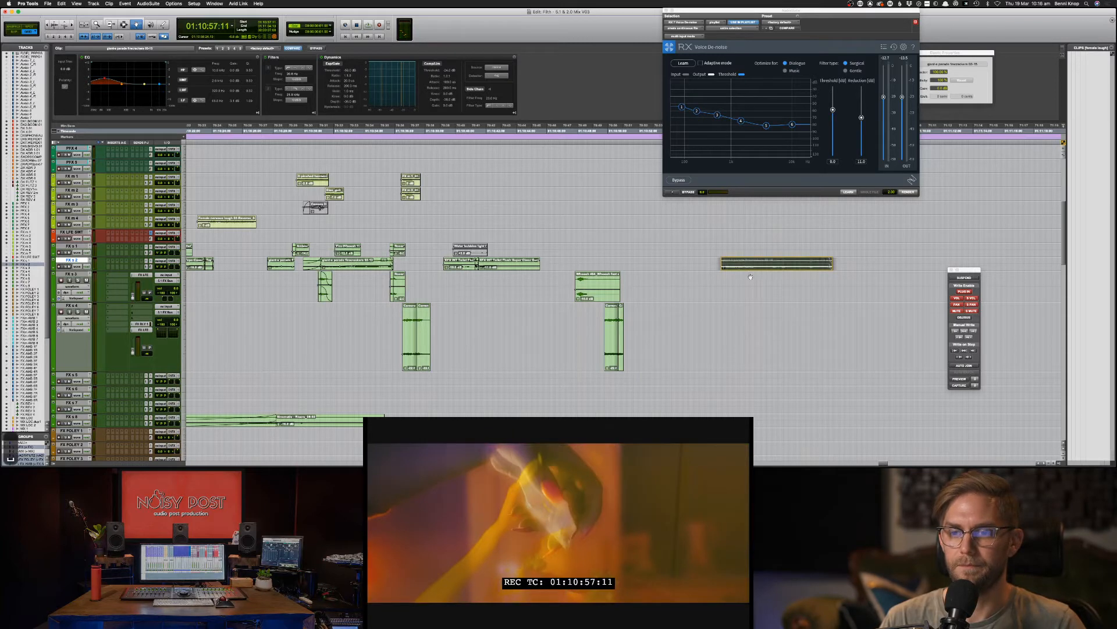
pyautogui.press('space')
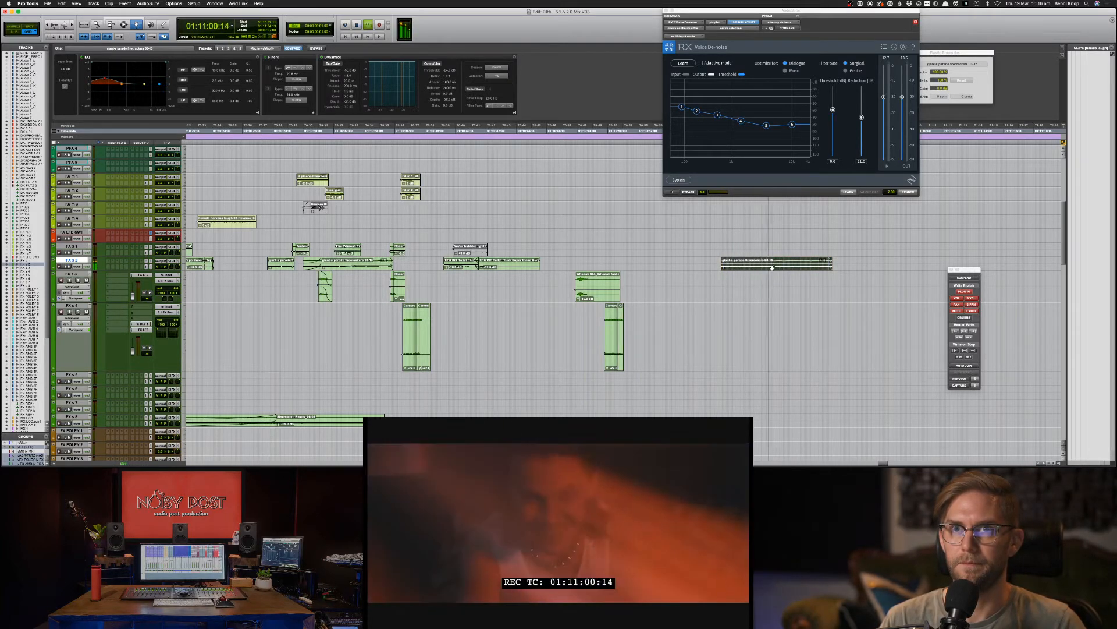
# Step: Play the resonance clip against the picture and extend its end to 01:11:08:03
pyautogui.press('F7')
pyautogui.press('super+bracketright')
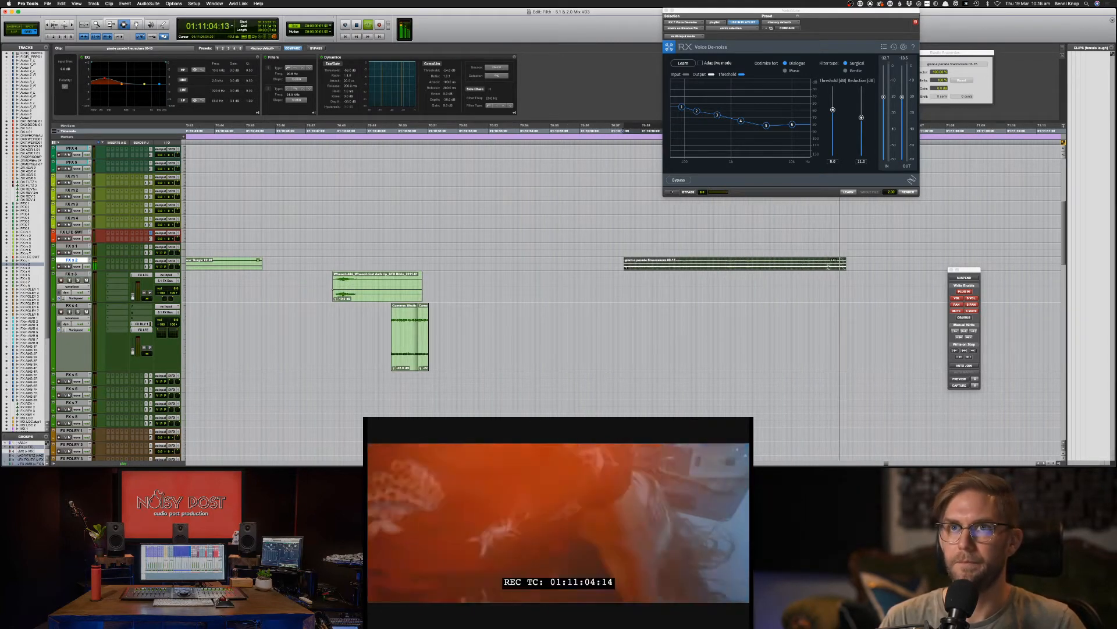
pyautogui.press('F8')
pyautogui.press('super+bracketleft')
pyautogui.press('super+bracketleft')
pyautogui.press('space')
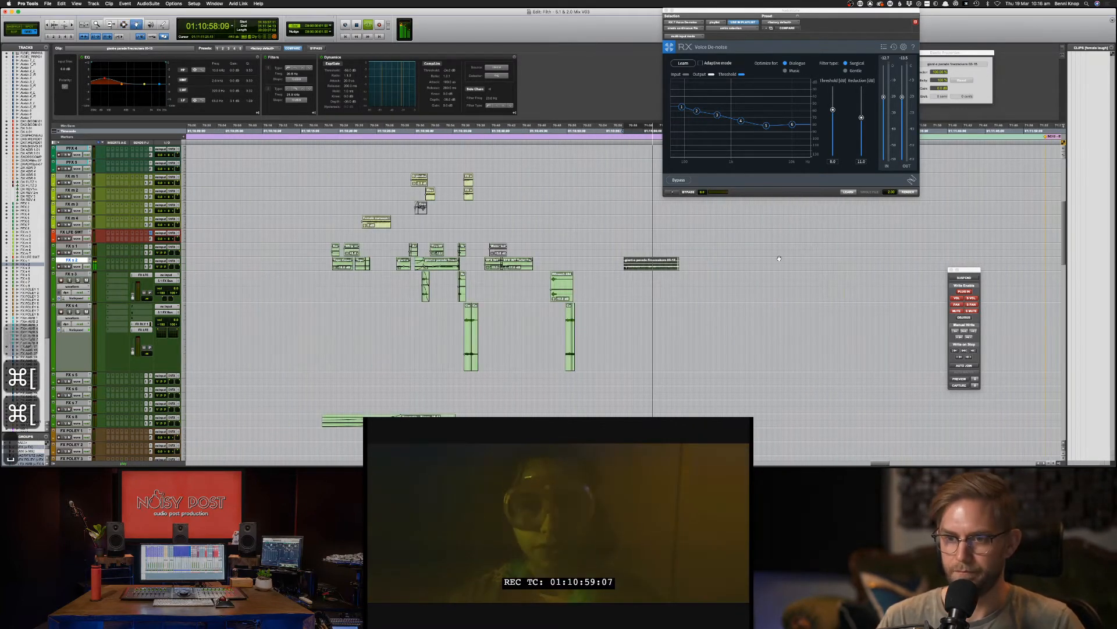
pyautogui.click(702, 264)
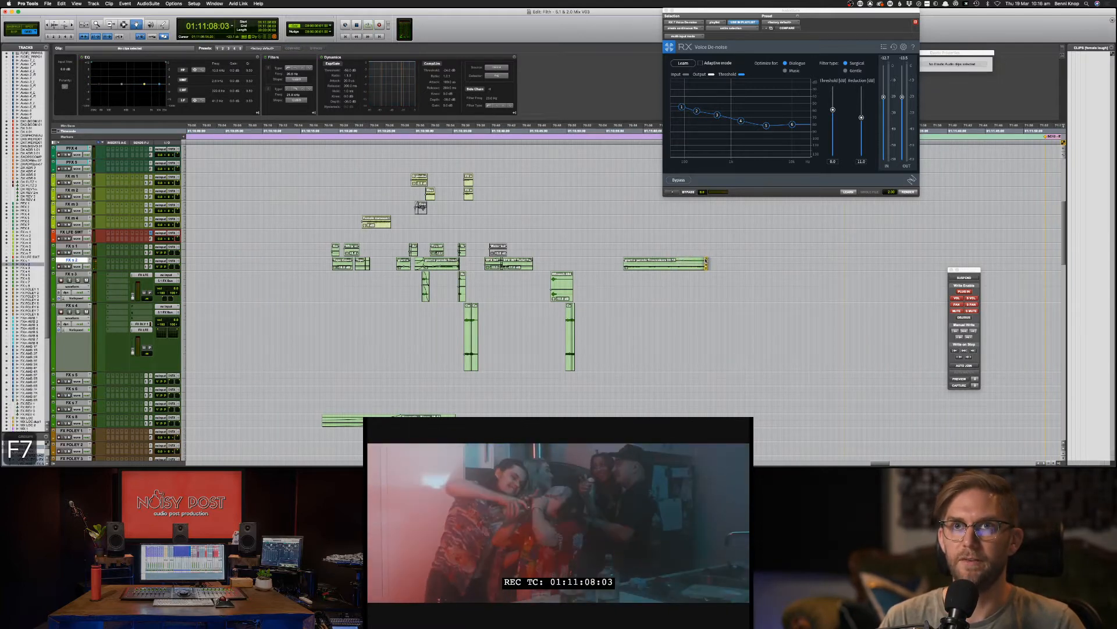
# Step: Replay the extended resonance clip against the picture from its start, viewing the track levels in the mixer
pyautogui.click(626, 263)
pyautogui.press('space')
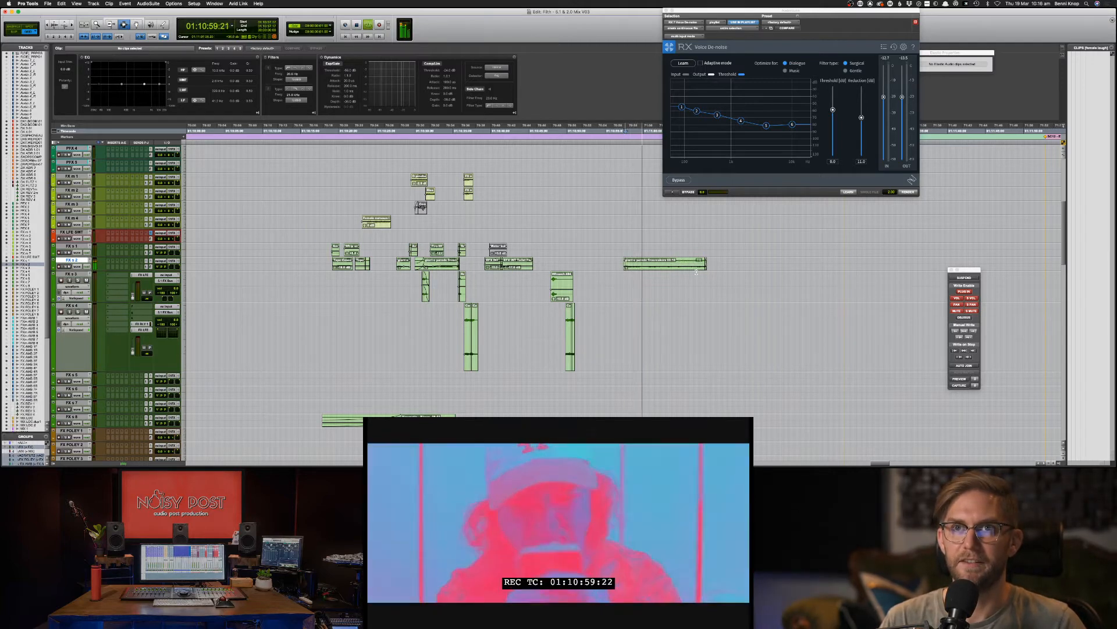
pyautogui.press('super+bracketright')
pyautogui.press('super+bracketright')
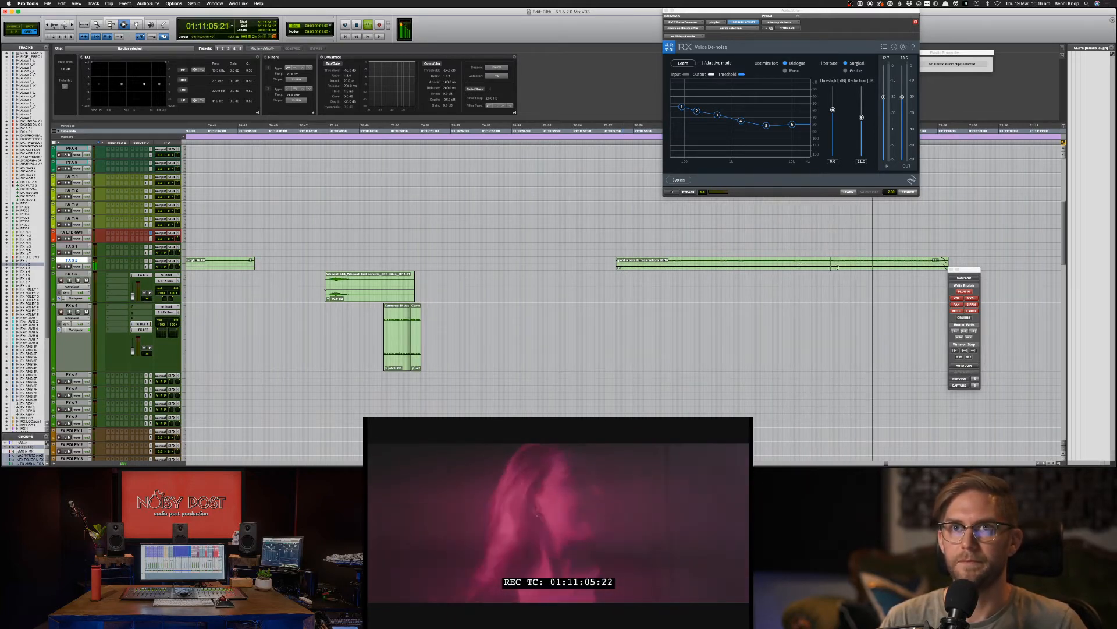
pyautogui.press('super+equal')
pyautogui.press('super+equal')
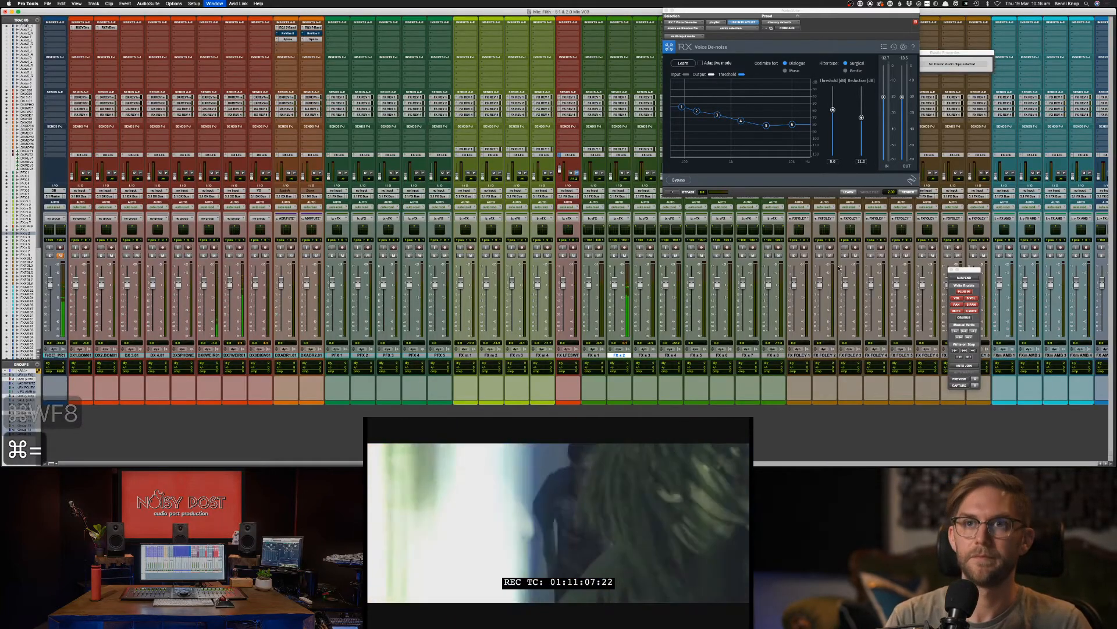
pyautogui.press('space')
# Step: Copy a short section of the resonance clip at about 01:11:04:14 and paste it into the same clip at about 01:11:00:01
pyautogui.press('F7')
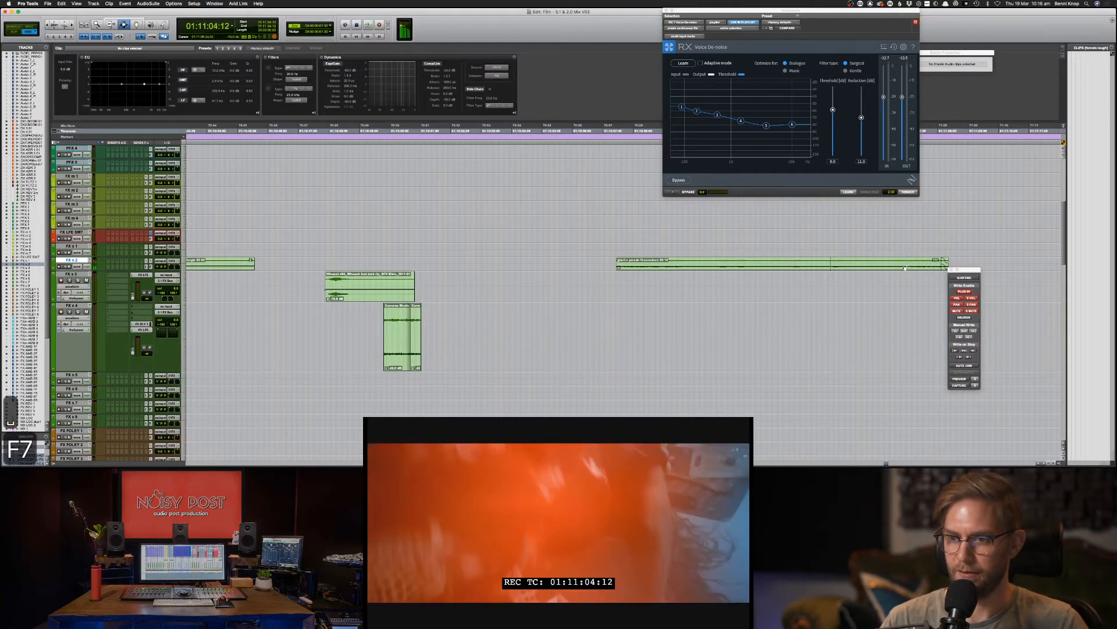
pyautogui.moveTo(833, 263); pyautogui.dragTo(849, 263)
pyautogui.press('super+c')
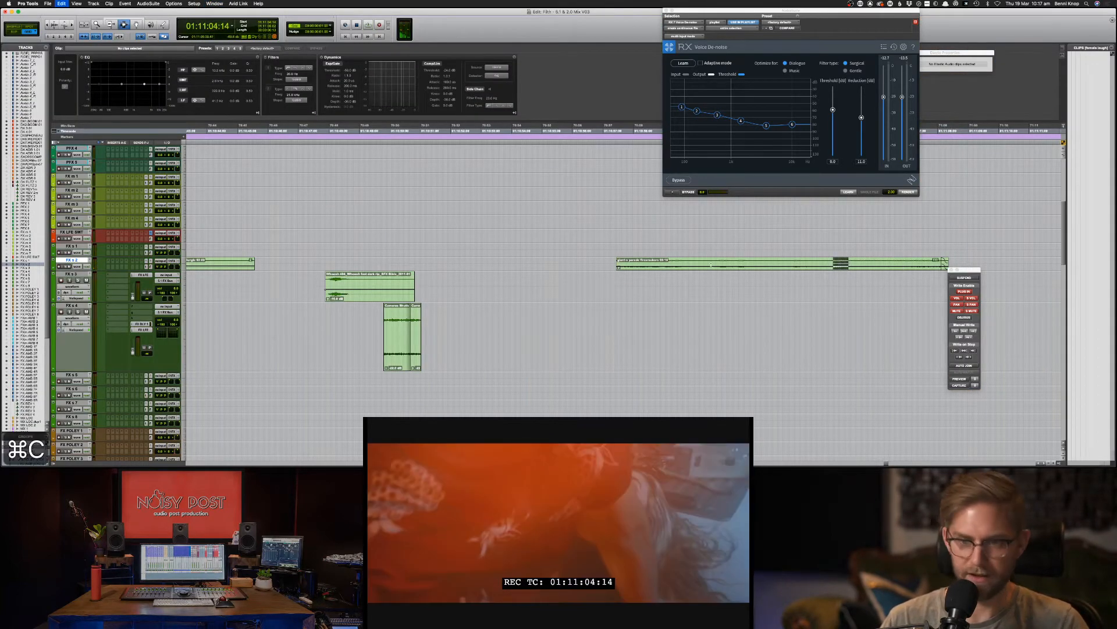
pyautogui.click(682, 264)
pyautogui.press('super+v')
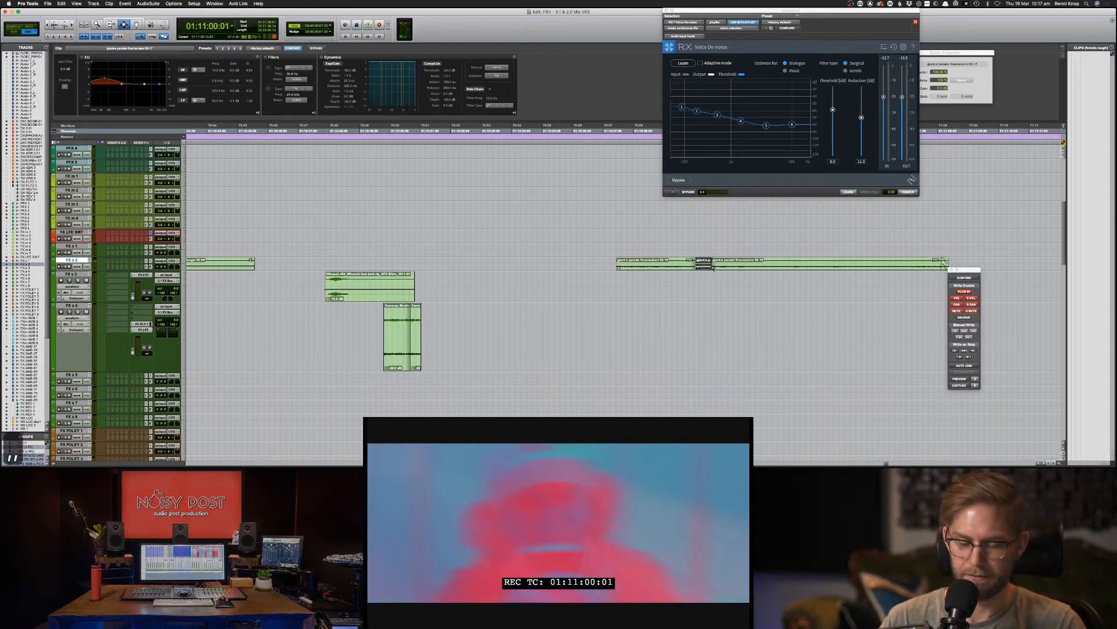
# Step: Delete the resonance material after about 01:11:00:10 and apply fades across the remaining pieces
pyautogui.press('Delete')
pyautogui.moveTo(707, 267); pyautogui.dragTo(975, 256)
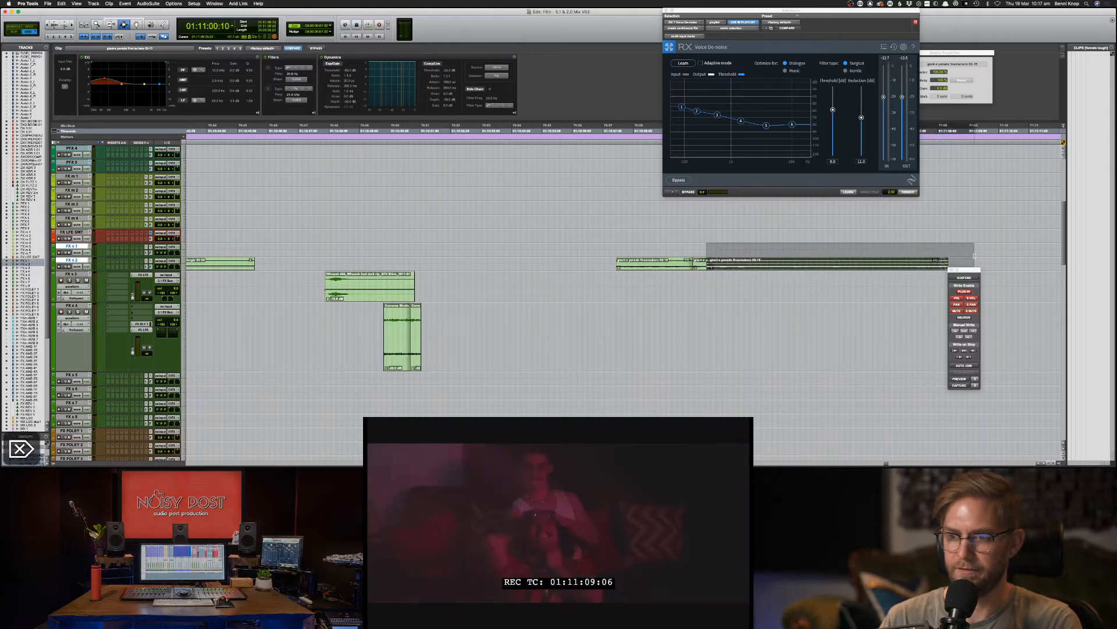
pyautogui.press('Delete')
pyautogui.moveTo(777, 264); pyautogui.dragTo(570, 263)
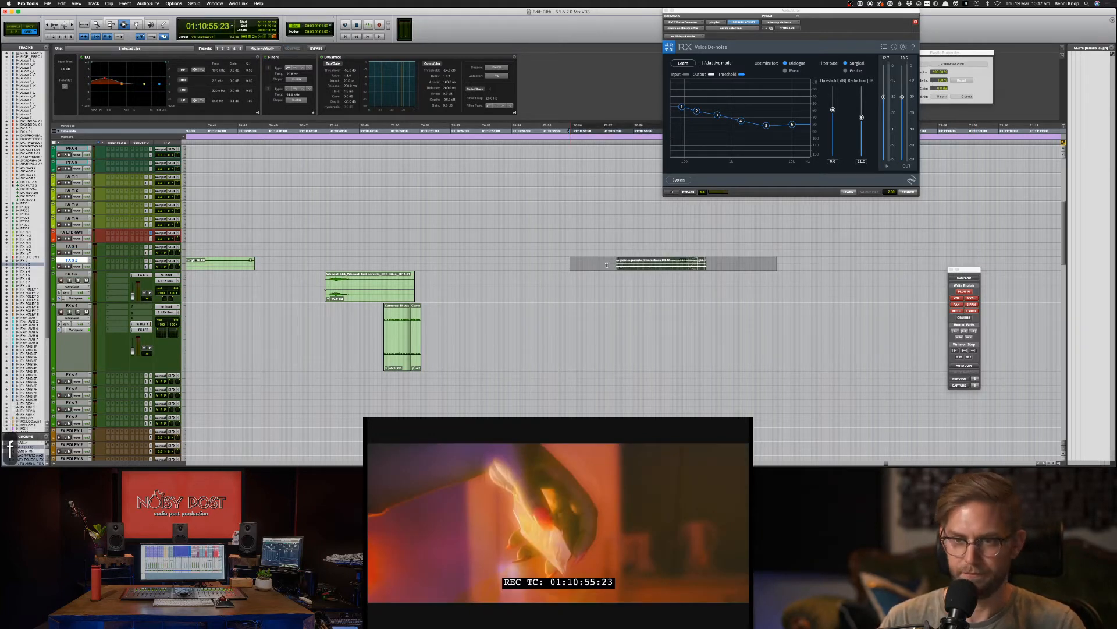
# Step: Play the shortened resonance passage, nudge the pasted piece earlier to 01:10:59:21 and extend its end to about 01:11:01:13
pyautogui.click(607, 265)
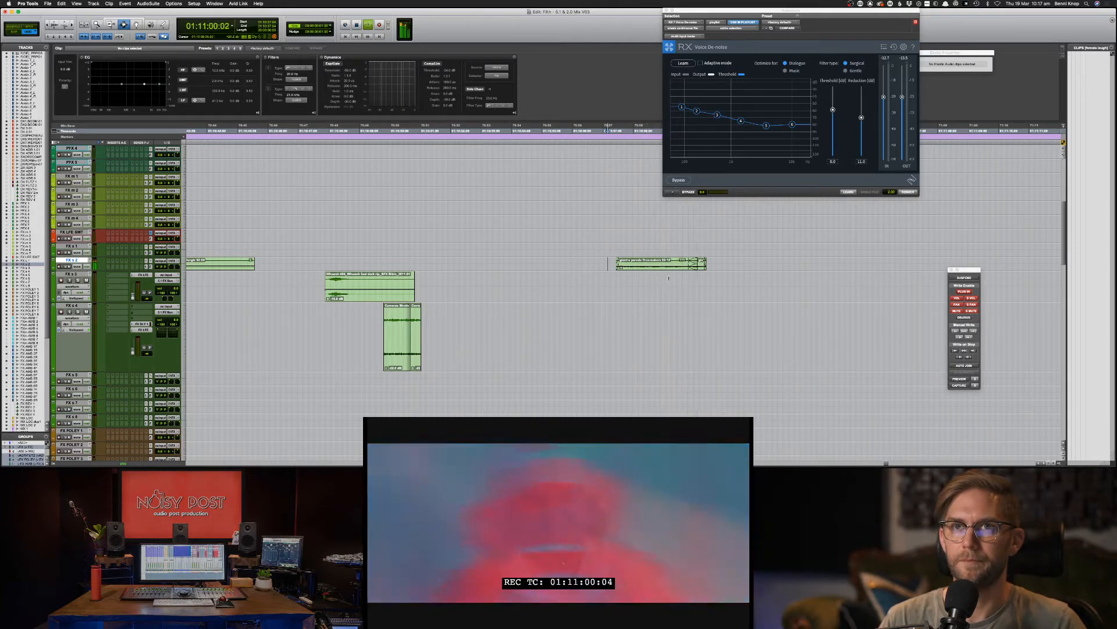
pyautogui.press('super+bracketright')
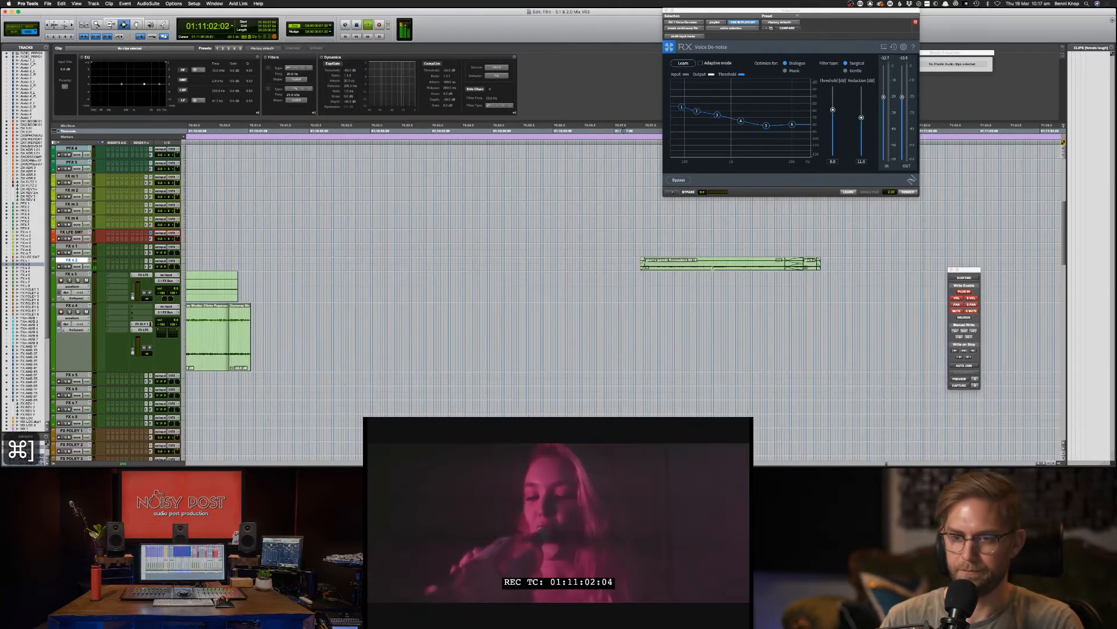
pyautogui.press('space')
pyautogui.doubleClick(811, 264)
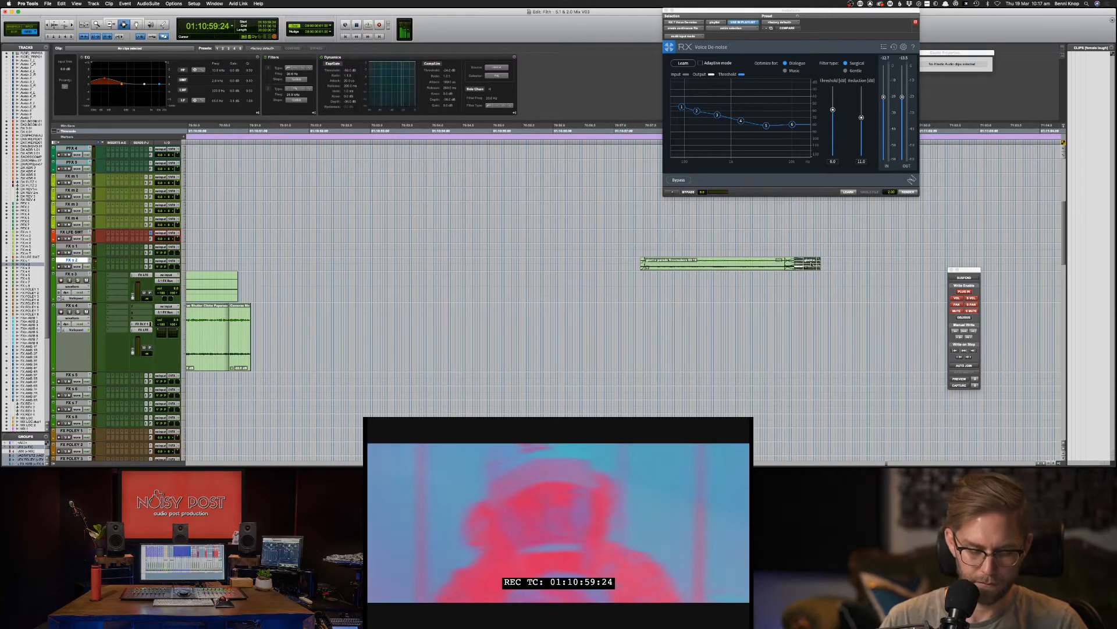
pyautogui.press('m')
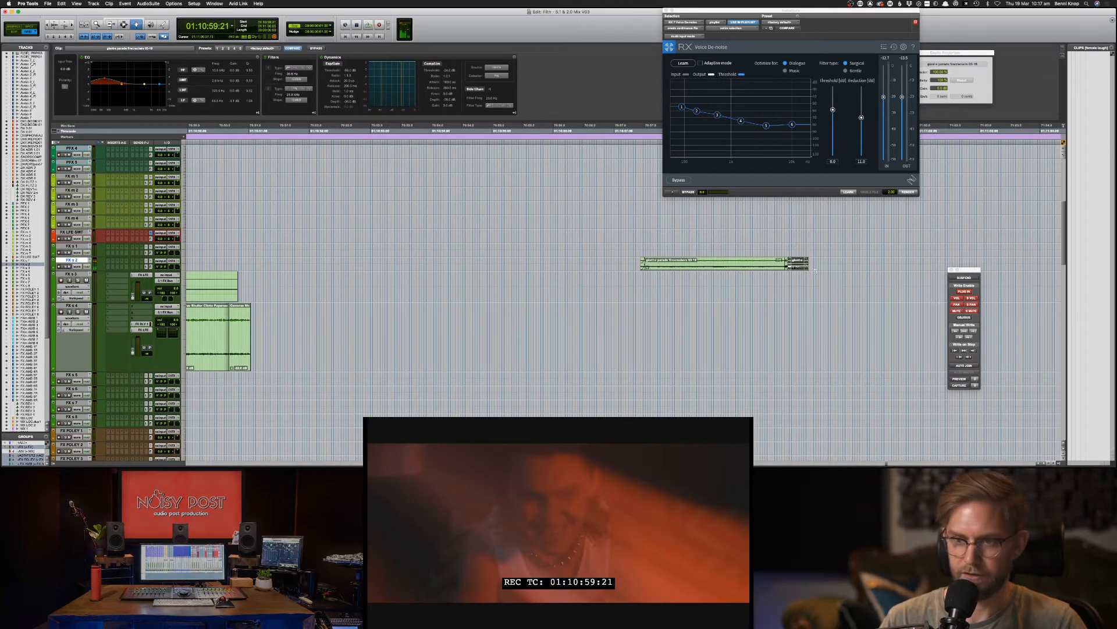
pyautogui.moveTo(809, 262); pyautogui.dragTo(896, 260)
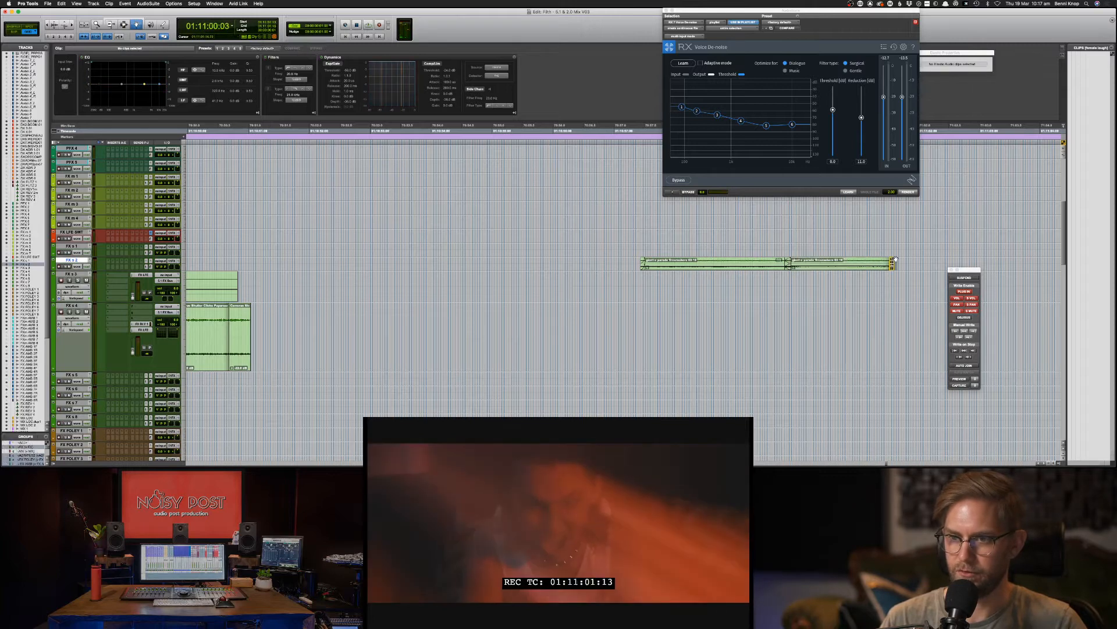
# Step: Extend the second resonance piece's end to about 01:11:03:12 and replay the passage from the join against the picture
pyautogui.press('space')
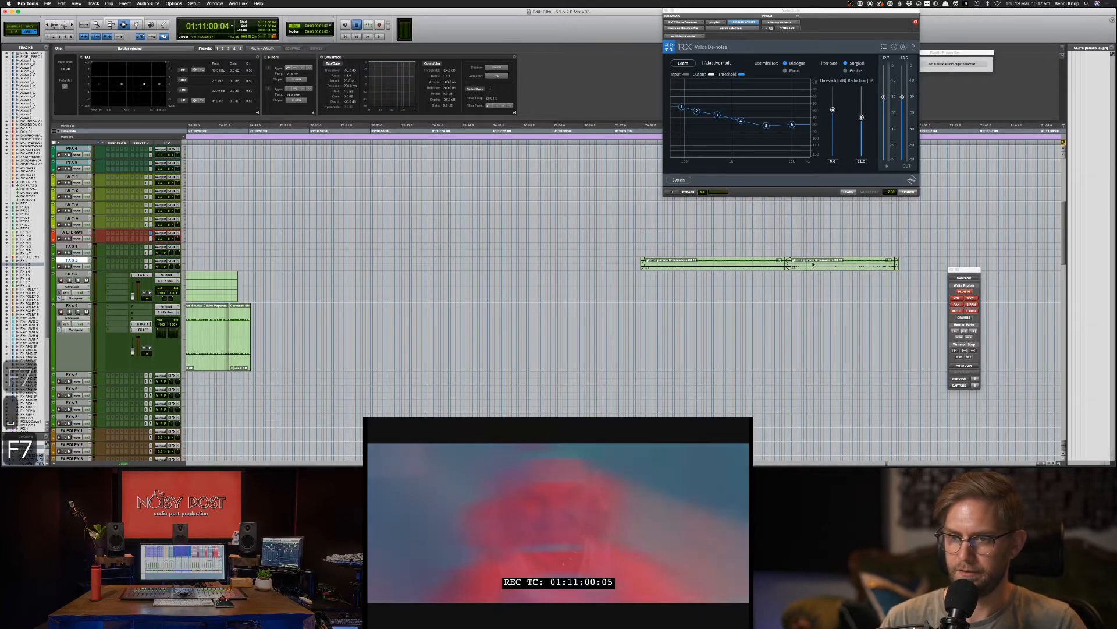
pyautogui.press('F8')
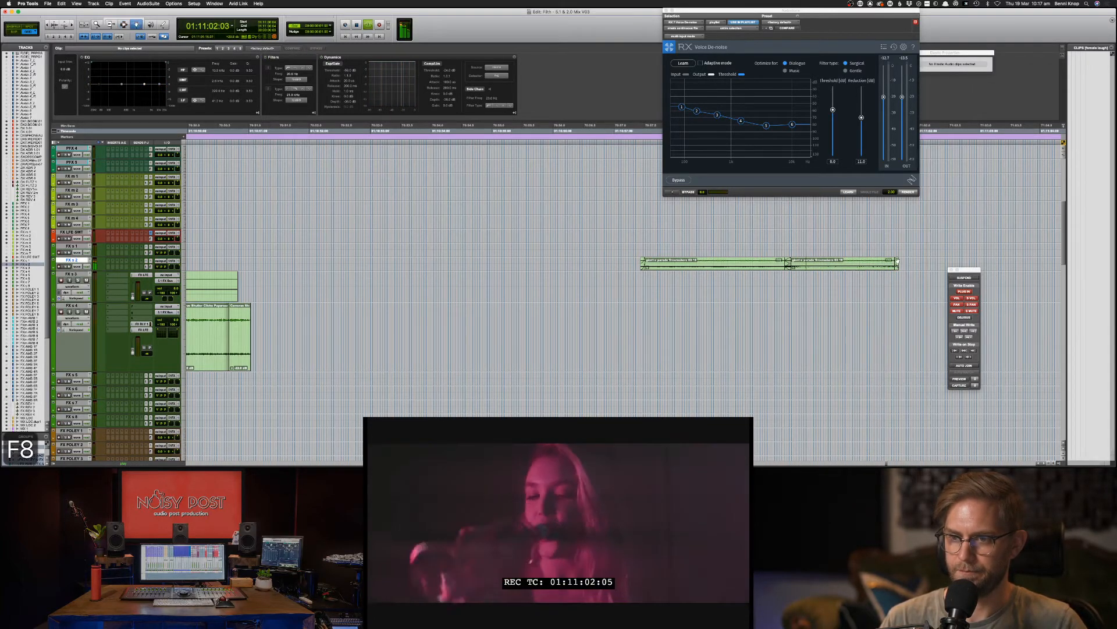
pyautogui.moveTo(897, 262); pyautogui.dragTo(998, 260)
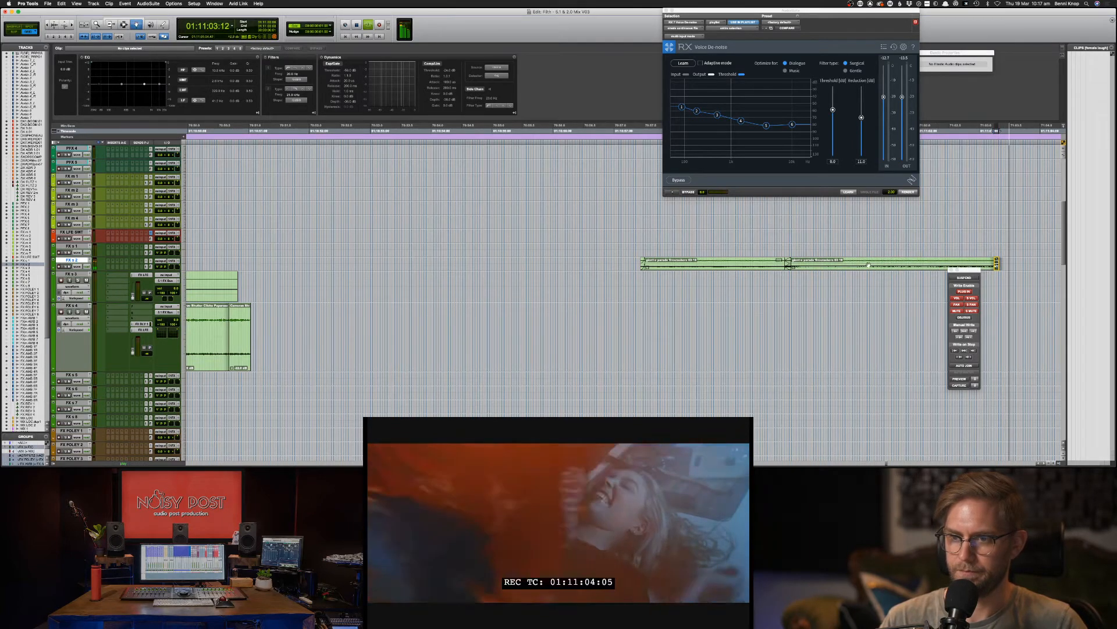
pyautogui.press('space')
pyautogui.press('F7')
pyautogui.click(787, 265)
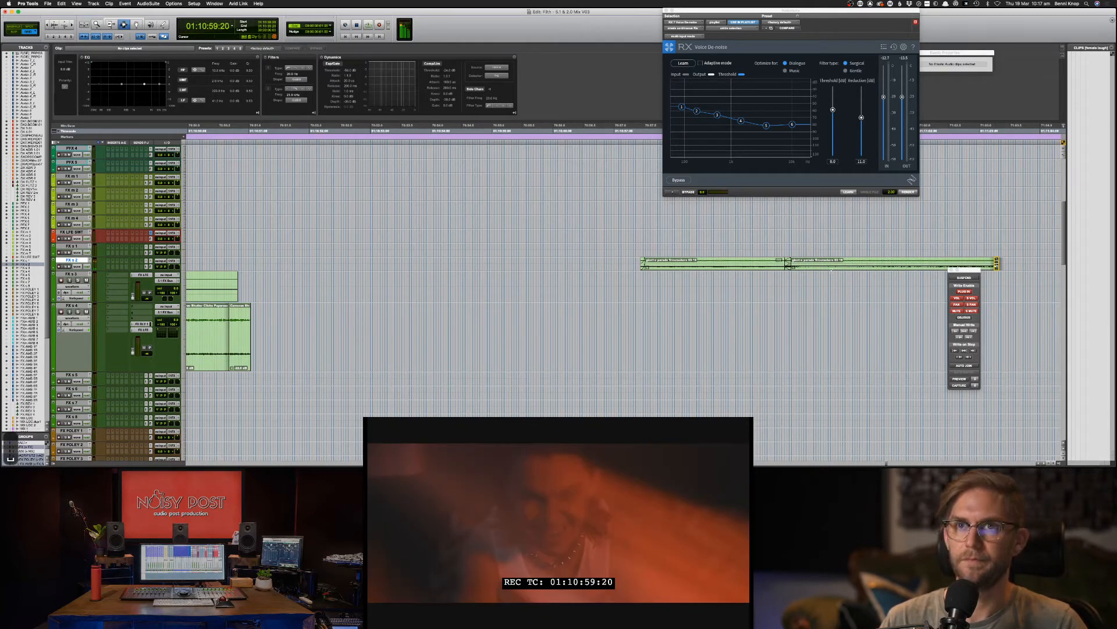
pyautogui.press('space')
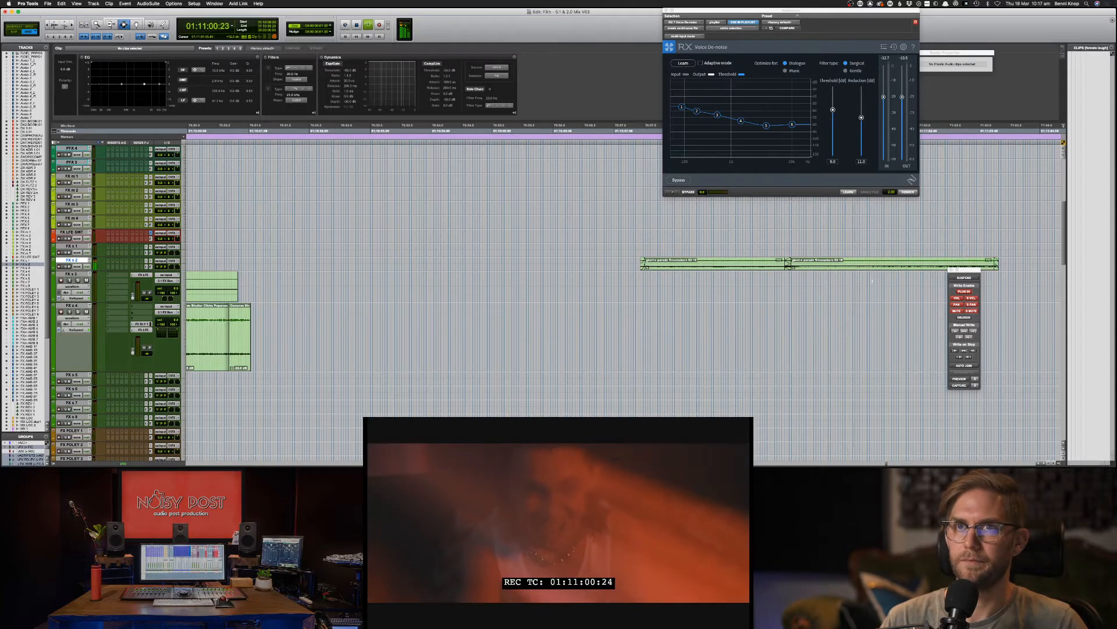
# Step: Delete the second resonance piece's tail after about 01:11:01:19 and fade out its new end
pyautogui.press('Down')
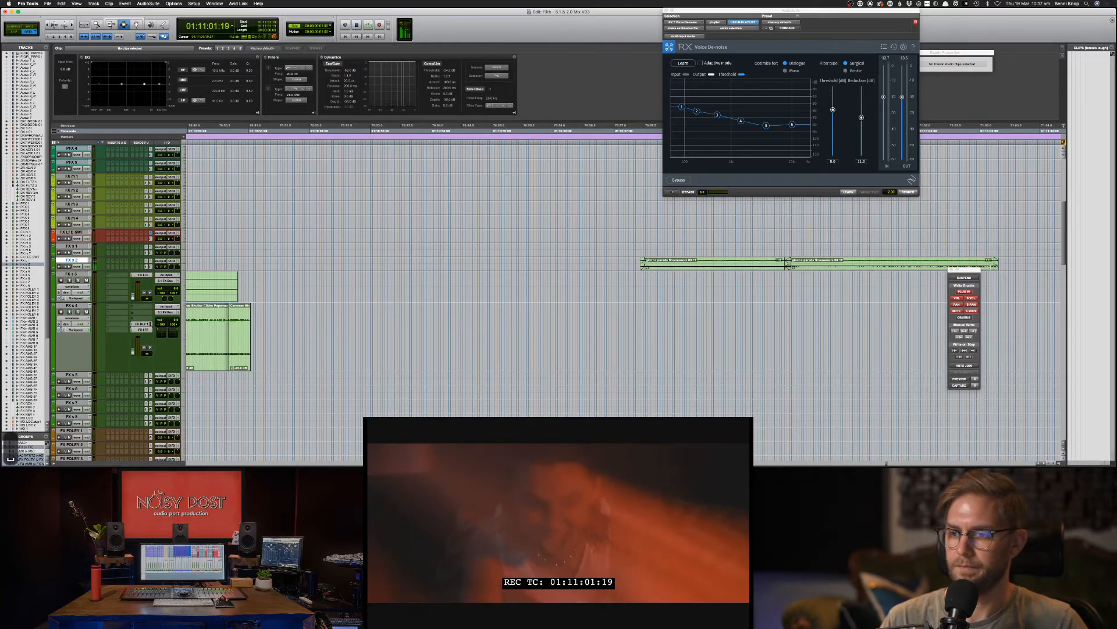
pyautogui.press('Up')
pyautogui.press('BackSpace')
pyautogui.press('f')
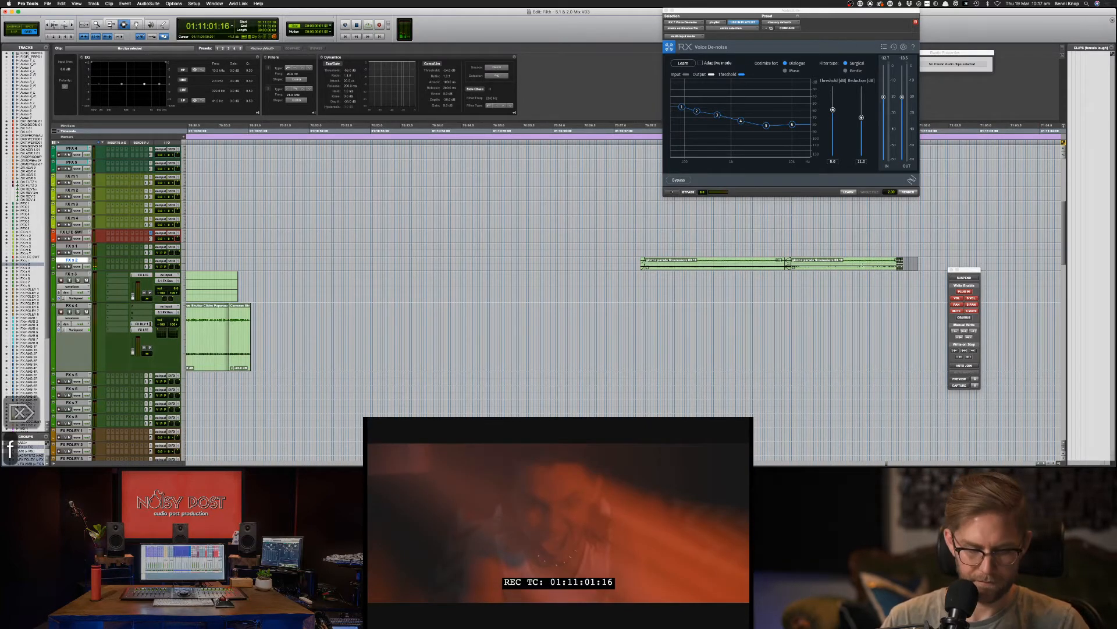
# Step: Try nudging the first resonance piece later to 01:10:57:16 with its start extended back, play the join, and undo the changes
pyautogui.click(750, 264)
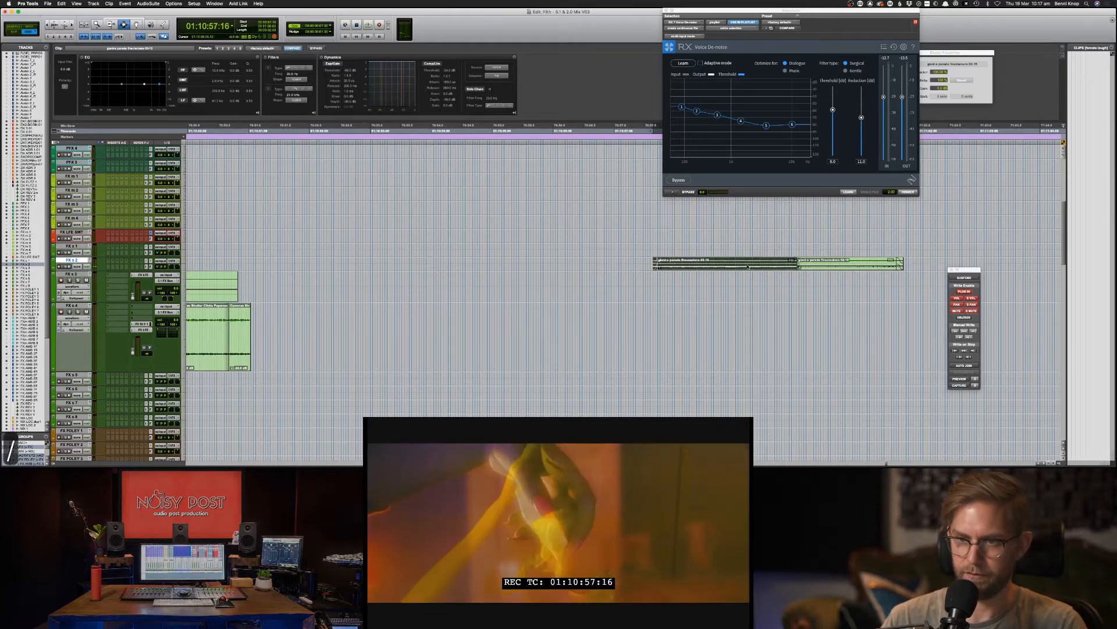
pyautogui.moveTo(658, 265); pyautogui.dragTo(640, 264)
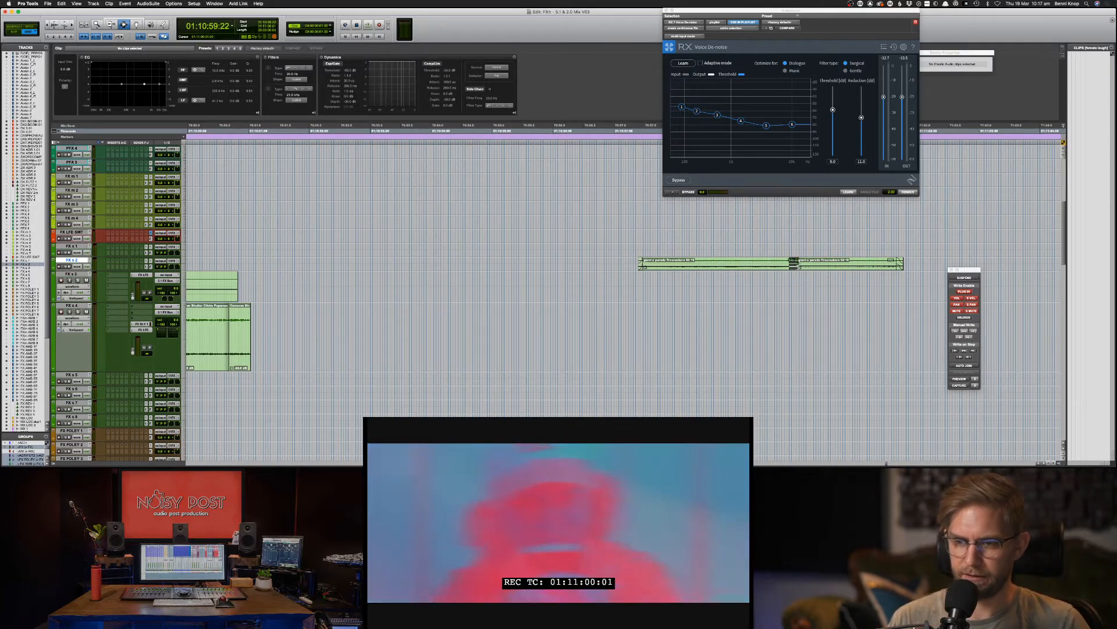
pyautogui.press('space')
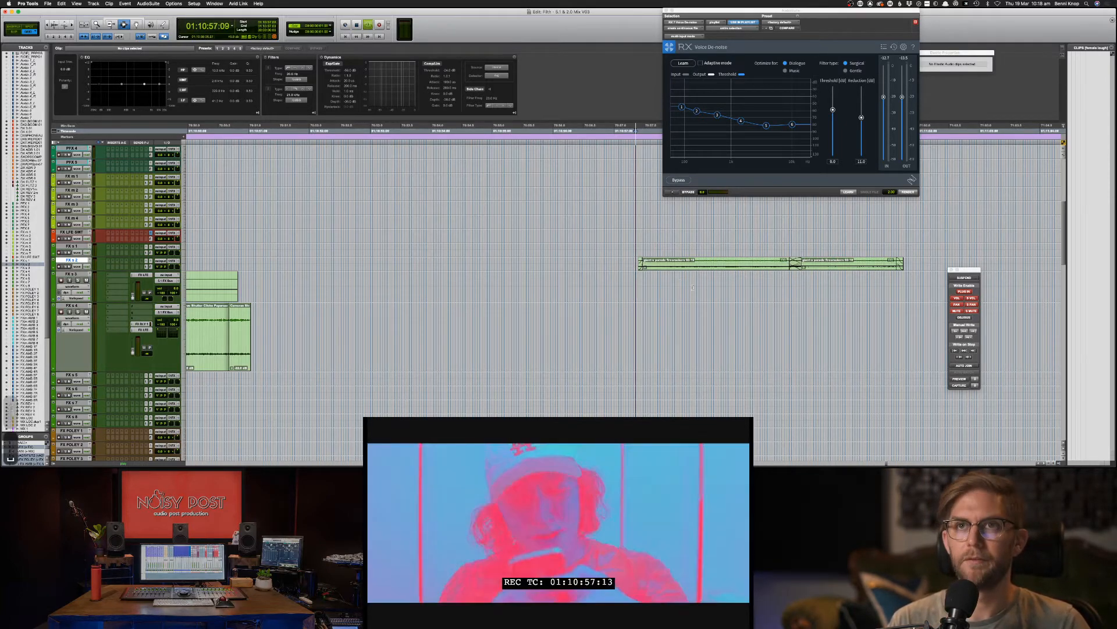
pyautogui.press('super+z')
pyautogui.press('super+z')
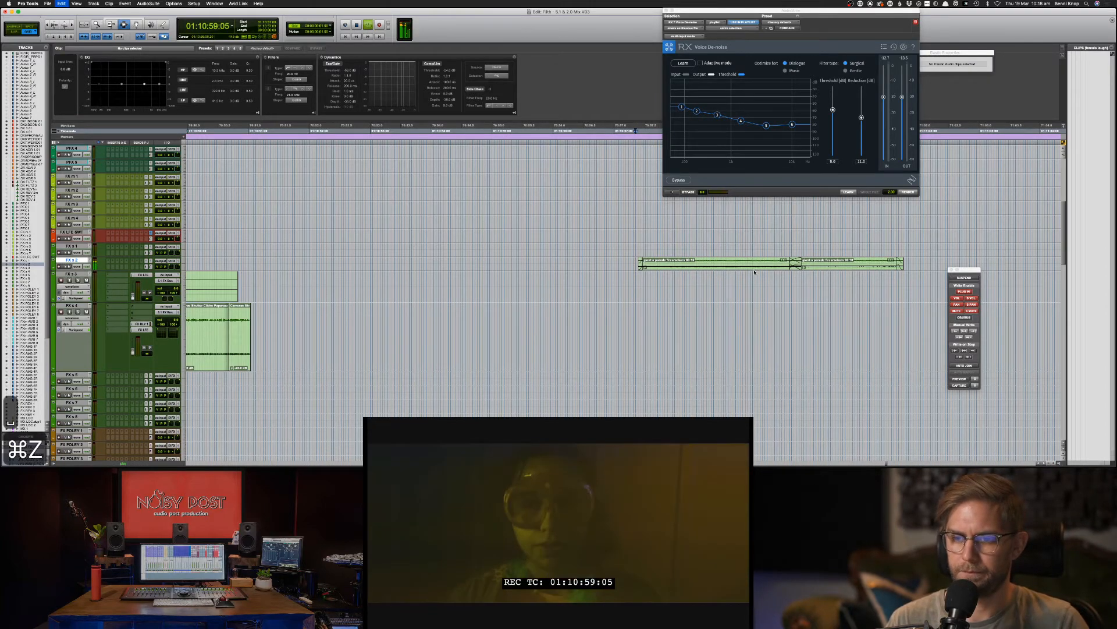
pyautogui.press('super+z')
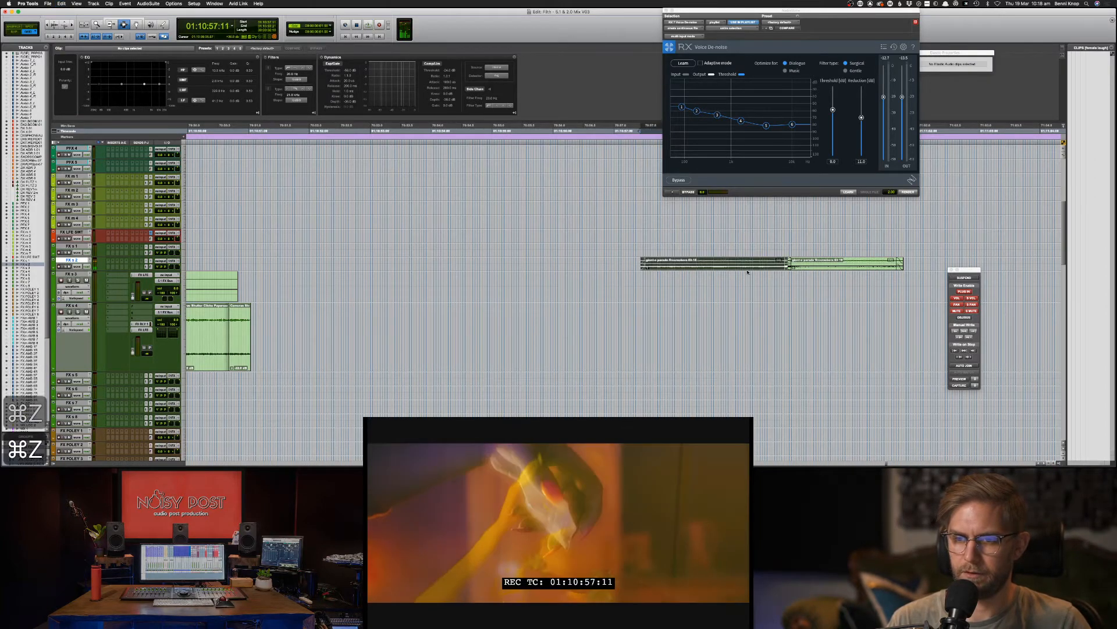
# Step: Copy a short resonance section at 01:10:58:15, paste it over the join at 01:10:59:16 and play the passage
pyautogui.moveTo(712, 263); pyautogui.dragTo(731, 264)
pyautogui.press('b')
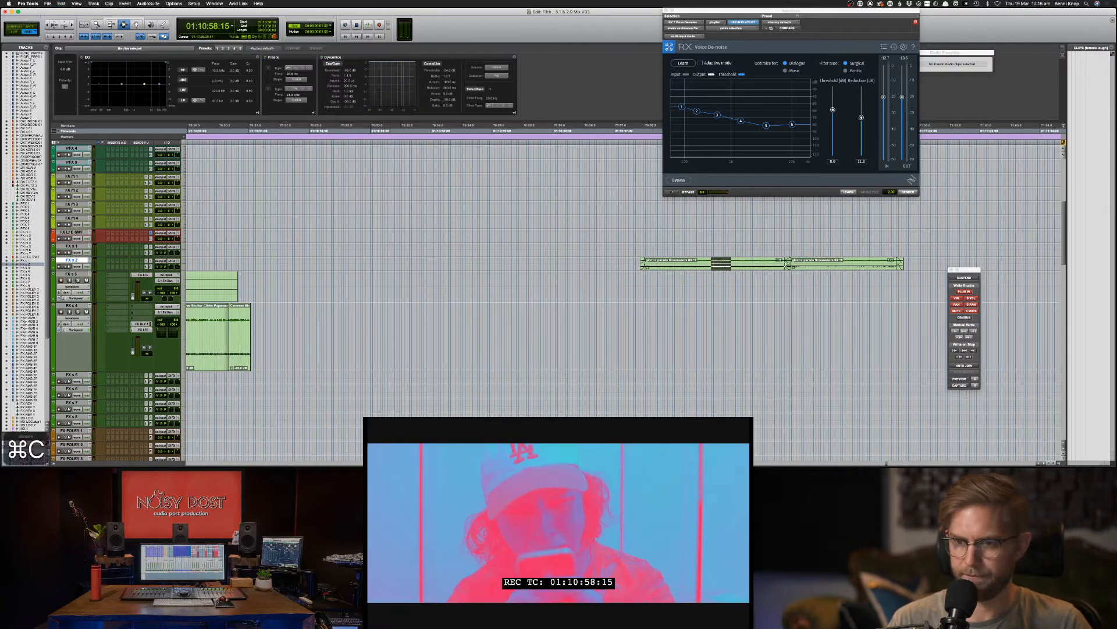
pyautogui.click(777, 261)
pyautogui.press('super+v')
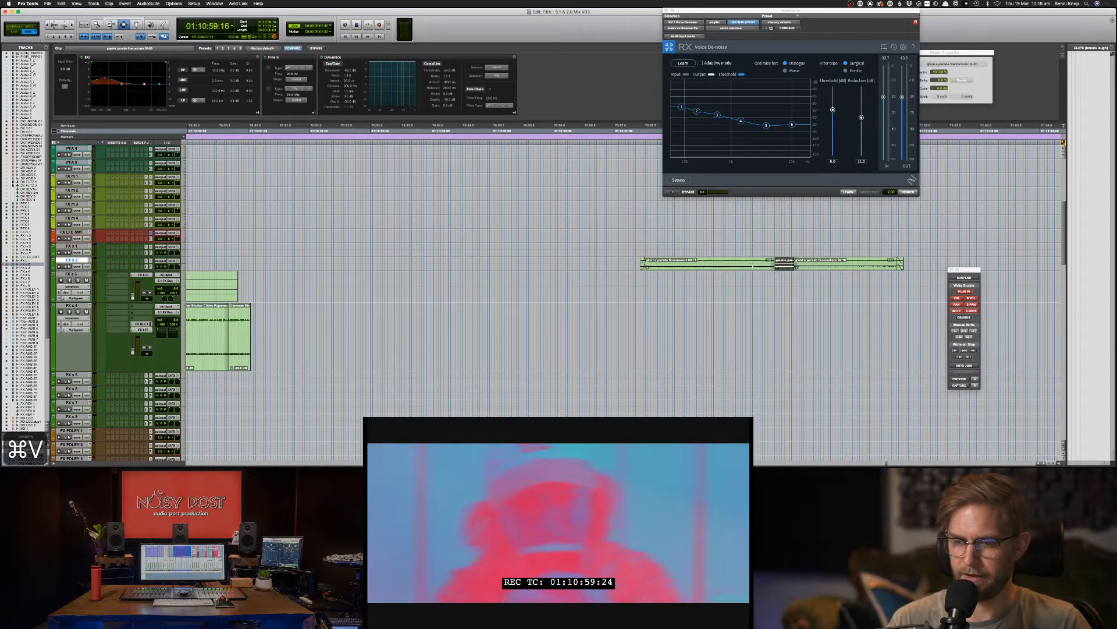
pyautogui.click(633, 262)
pyautogui.press('space')
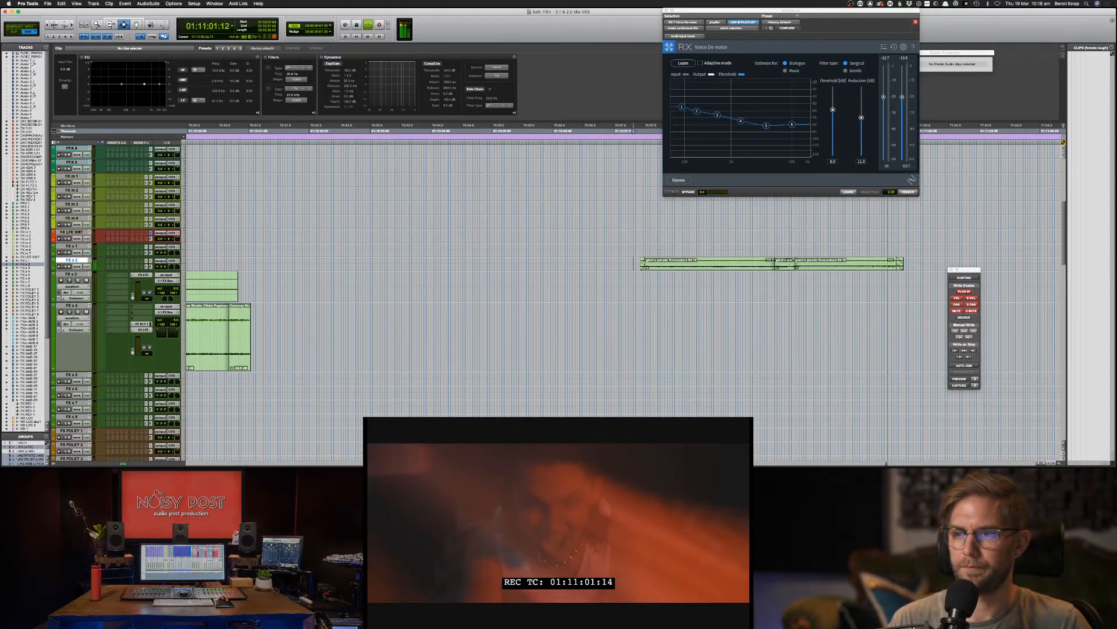
# Step: Consolidate the first resonance piece and the pasted section into one clip starting at 01:10:57:11
pyautogui.click(785, 265)
pyautogui.press('space')
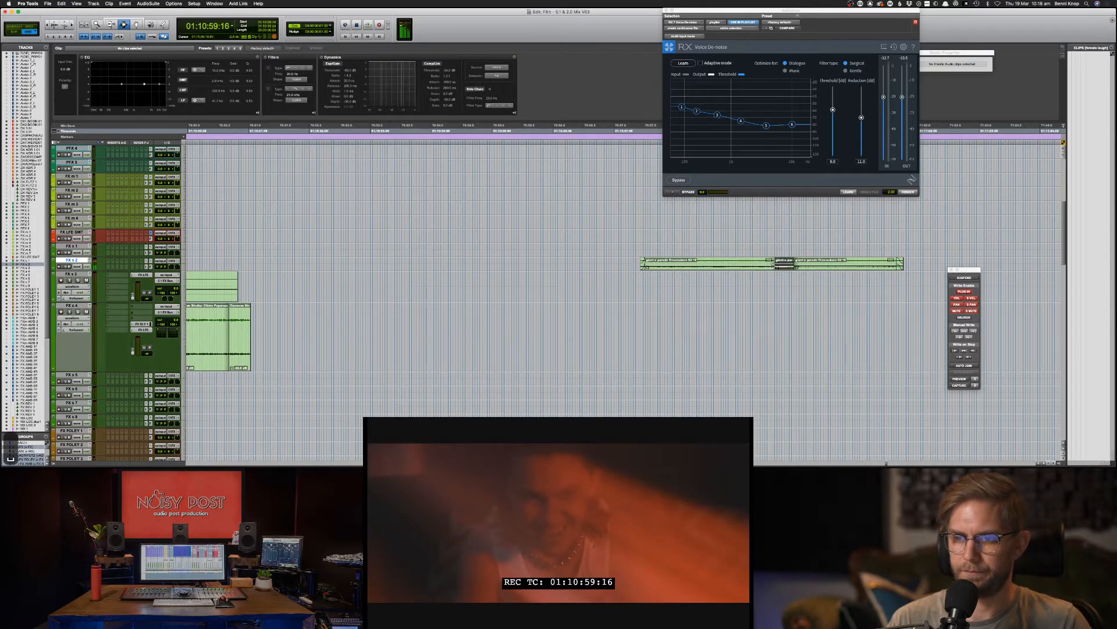
pyautogui.hotkey('alt', 'shift', 'Tab')
pyautogui.hotkey('alt', 'shift', '3')
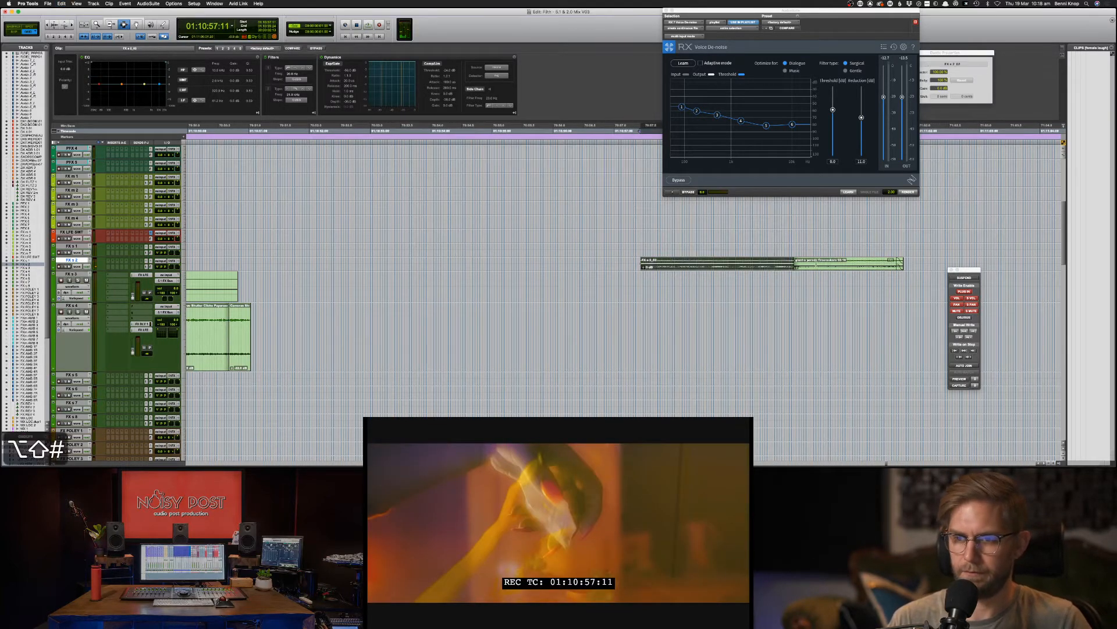
# Step: Crossfade the consolidated clip into the following resonance piece, starting the fade at 01:10:58:17, and play the transition
pyautogui.moveTo(809, 265); pyautogui.dragTo(704, 270)
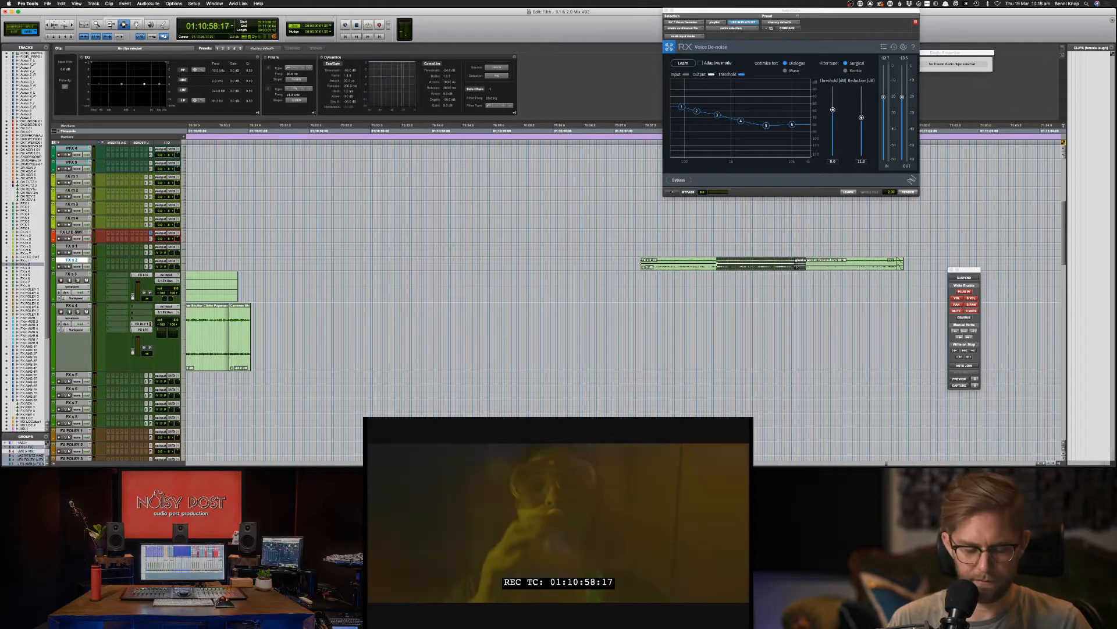
pyautogui.press('f')
pyautogui.press('Return')
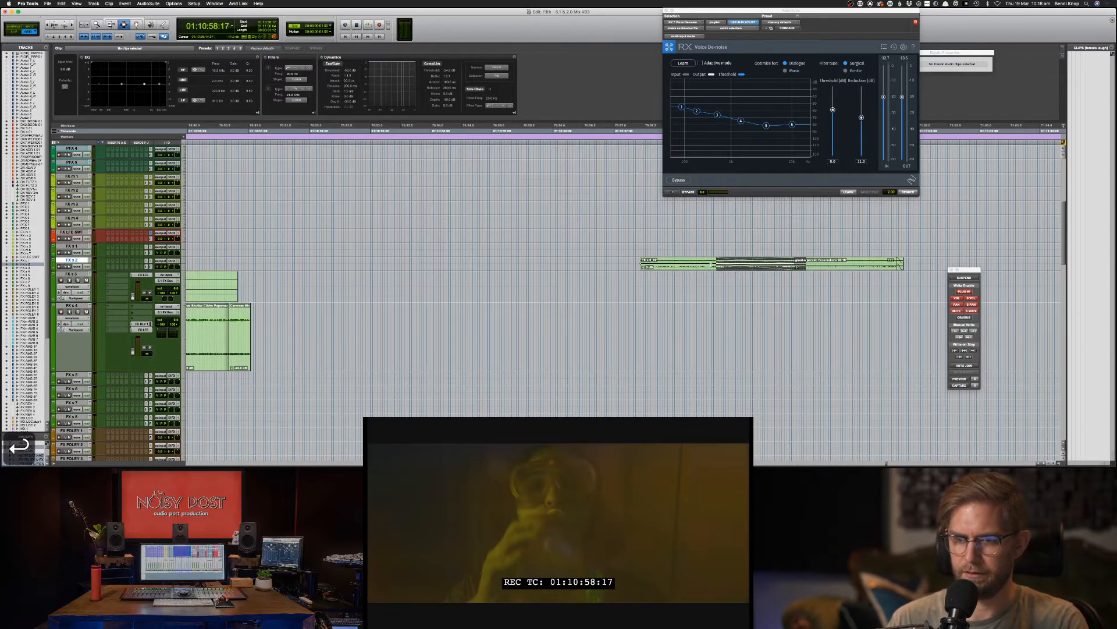
pyautogui.click(711, 268)
pyautogui.press('space')
# Step: Shorten the resonance crossfade by trimming its start to about 01:10:59:11 and replay the transition
pyautogui.press('F8')
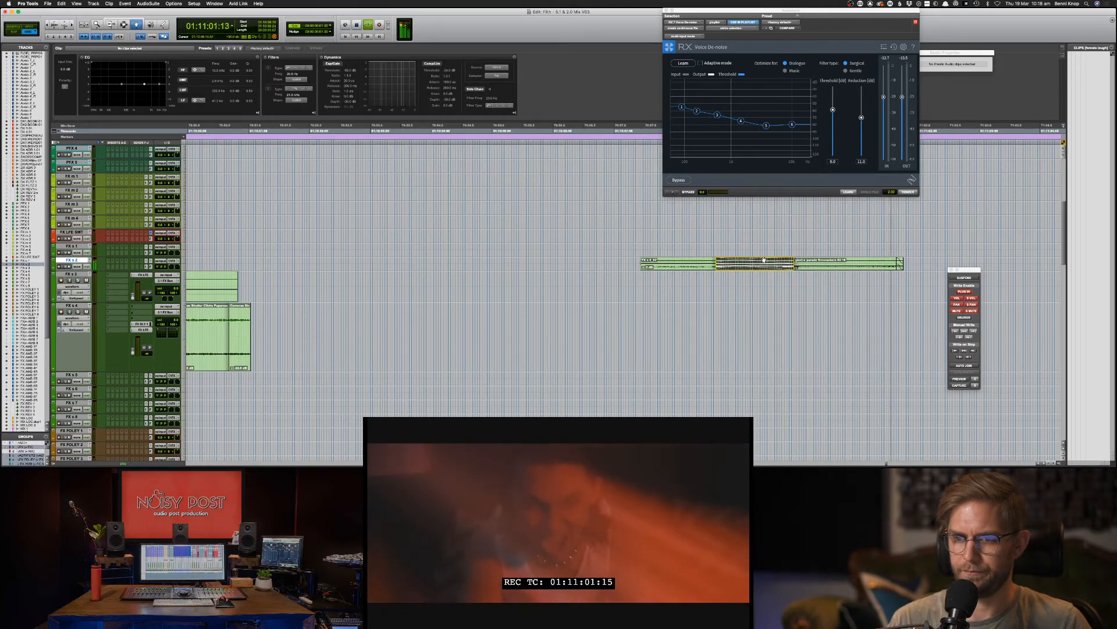
pyautogui.click(749, 263)
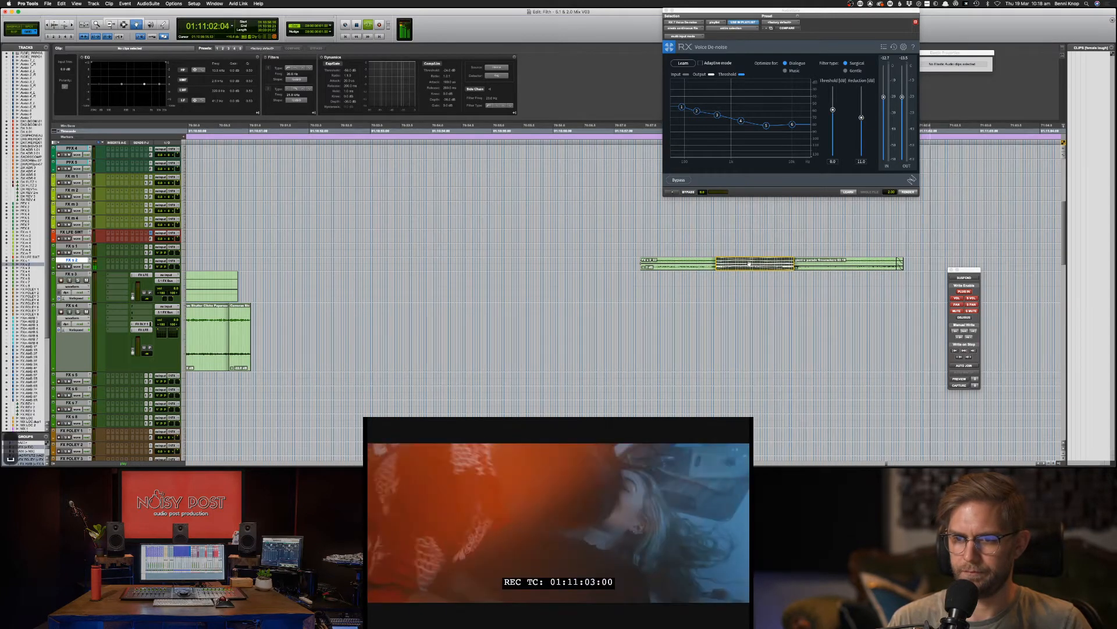
pyautogui.press('space')
pyautogui.press('F6')
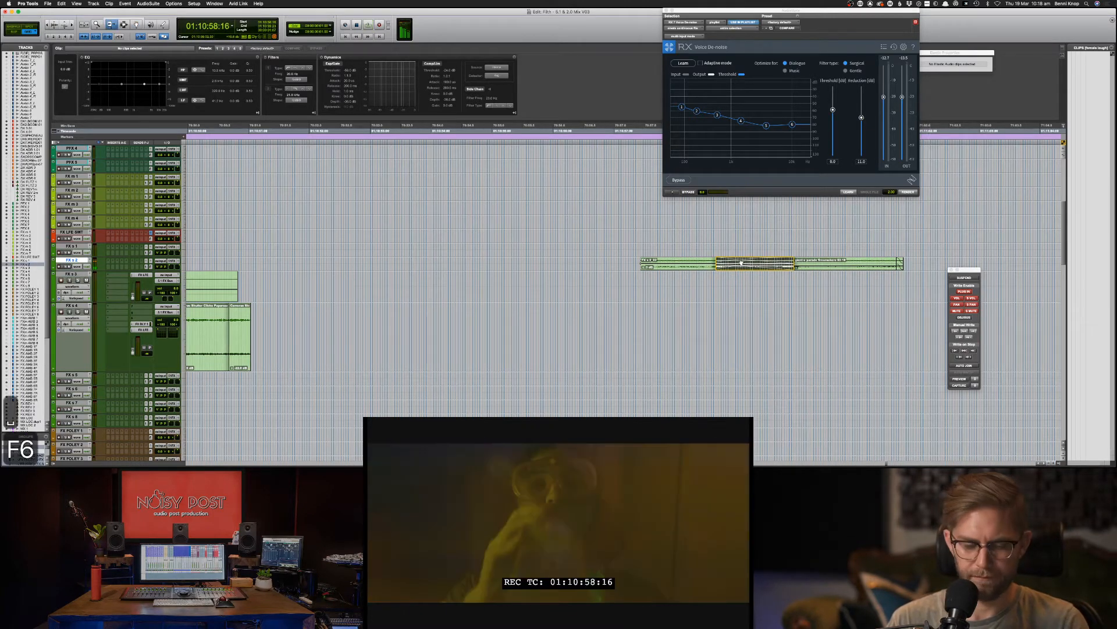
pyautogui.moveTo(749, 263); pyautogui.dragTo(763, 264)
pyautogui.press('F7')
pyautogui.click(748, 265)
pyautogui.press('space')
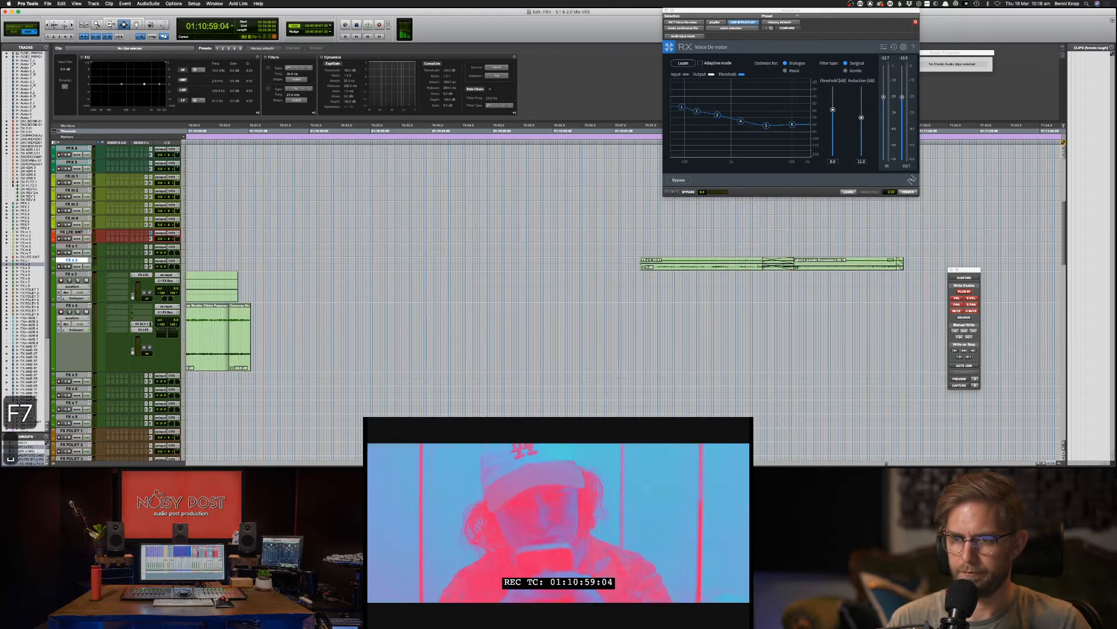
# Step: Confirm an Equal Power crossfade between the two resonance clips at 01:10:59:11 and play through the transition
pyautogui.press('F8')
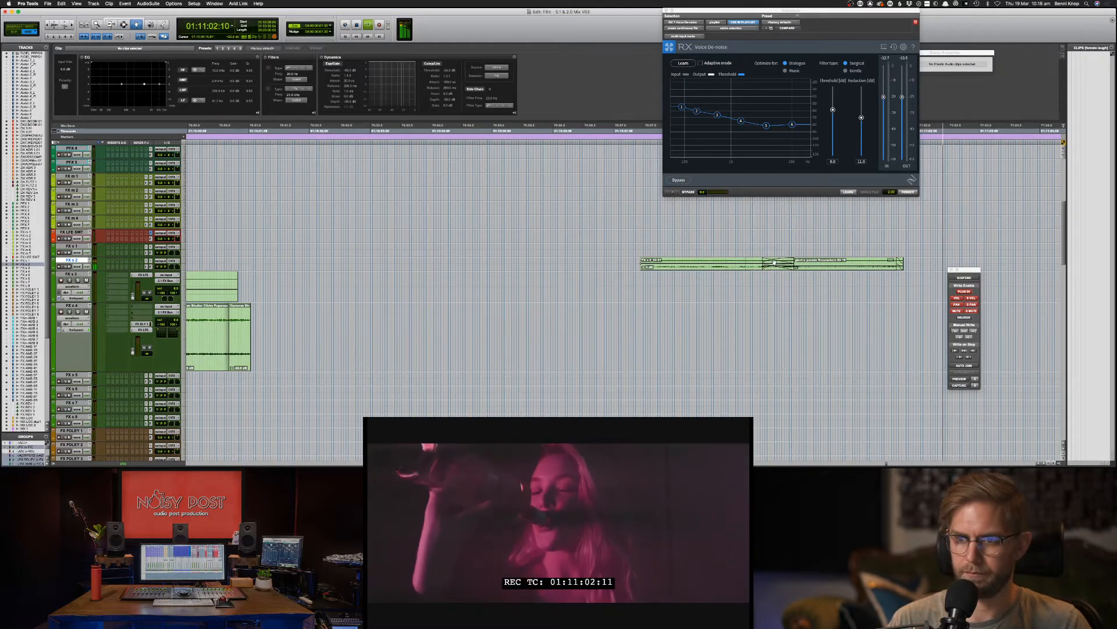
pyautogui.press('space')
pyautogui.hotkey('ctrl', 'f')
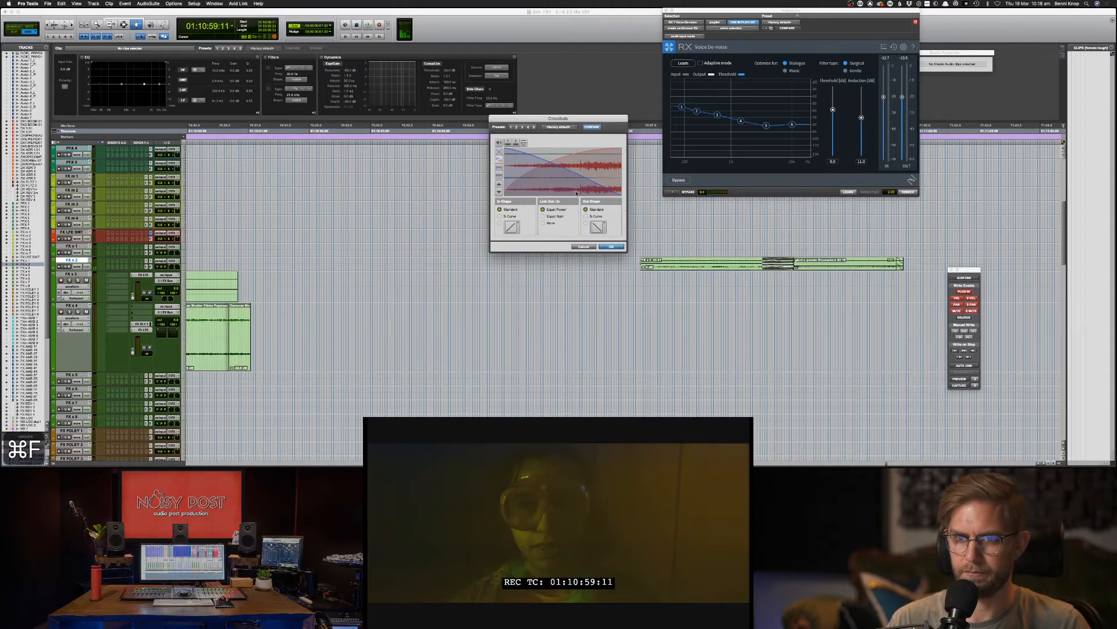
pyautogui.press('Return')
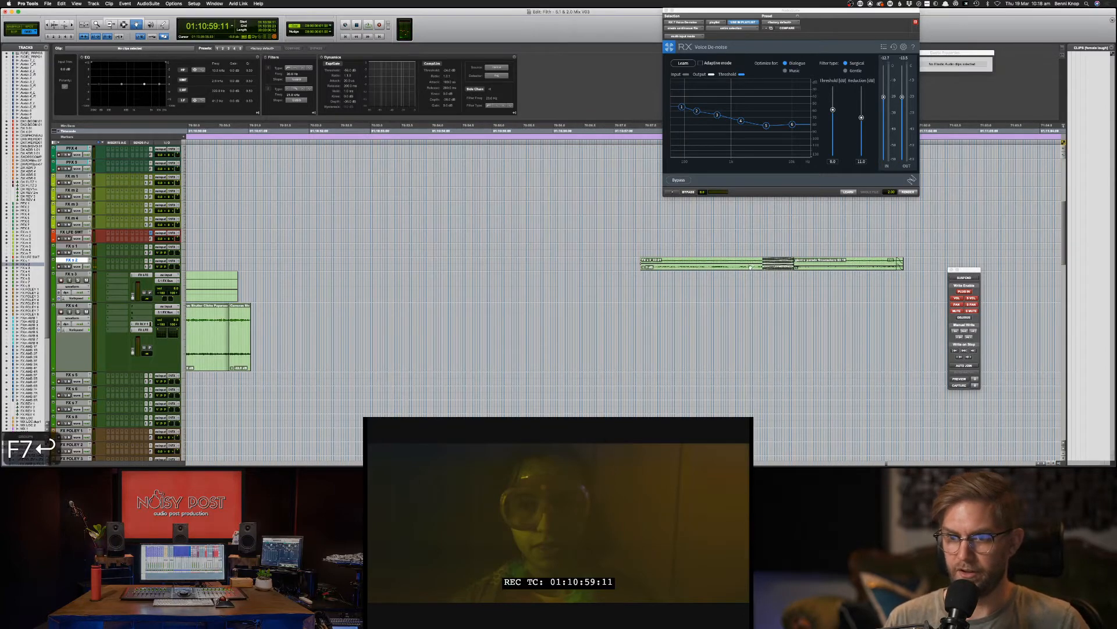
pyautogui.press('F7')
pyautogui.click(774, 275)
pyautogui.press('space')
pyautogui.press('super+bracketleft')
pyautogui.press('super+bracketleft')
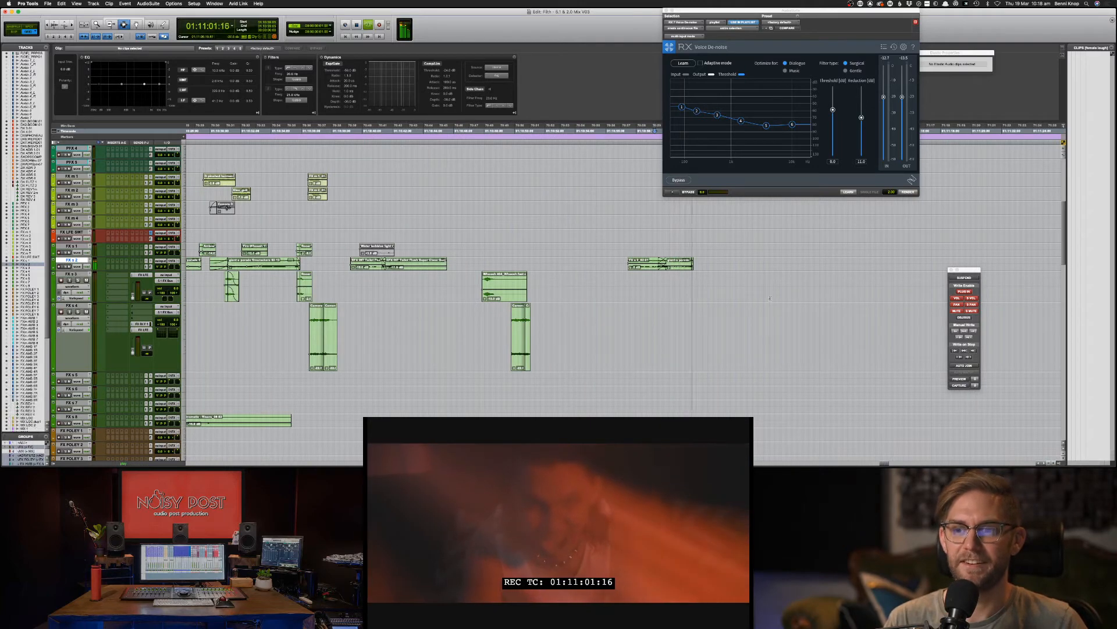
pyautogui.press('super+bracketright')
pyautogui.press('super+bracketright')
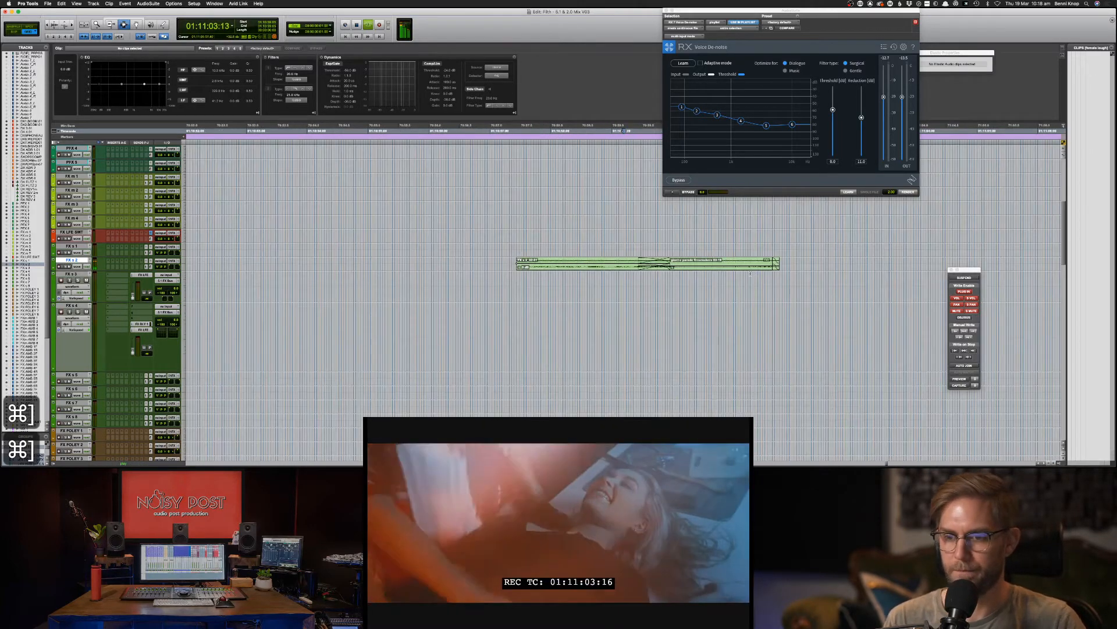
pyautogui.press('space')
# Step: Move the short fade at the end of the resonance passage to 01:11:01:19, checking the edit with an undo and redo
pyautogui.press('F8')
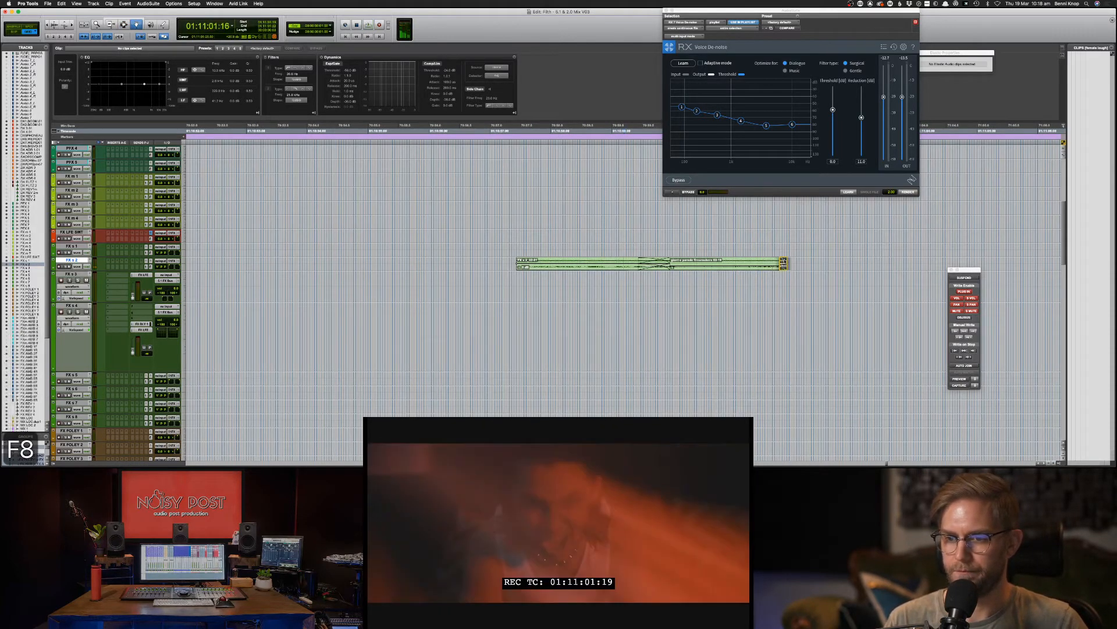
pyautogui.press('F7')
pyautogui.press('super+bracketleft')
pyautogui.press('super+bracketleft')
pyautogui.press('super+bracketleft')
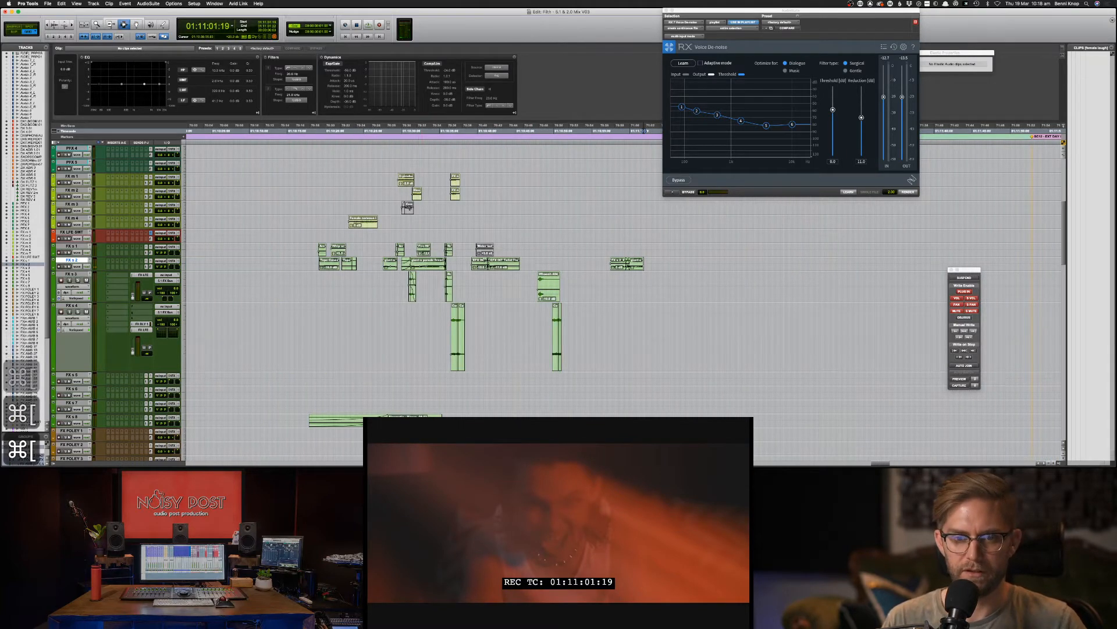
pyautogui.press('super+z')
pyautogui.press('super+shift+z')
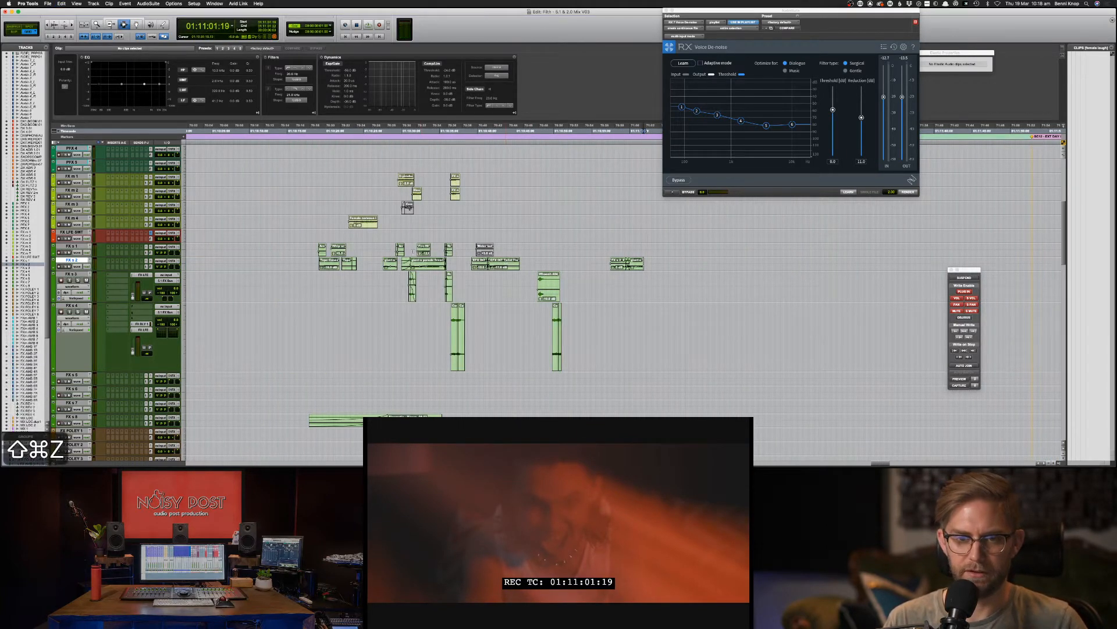
# Step: Play the earlier passage and copy the short effect clips on FX s 1 and FX s 3 at about 01:10:35
pyautogui.click(392, 130)
pyautogui.press('space')
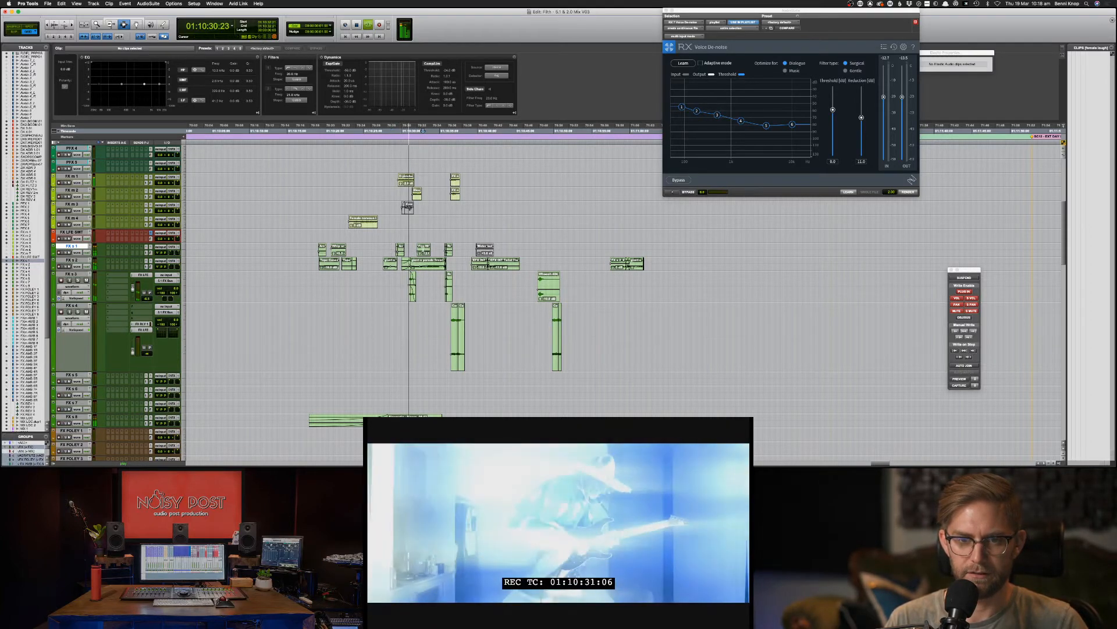
pyautogui.press('super+bracketright')
pyautogui.press('super+bracketright')
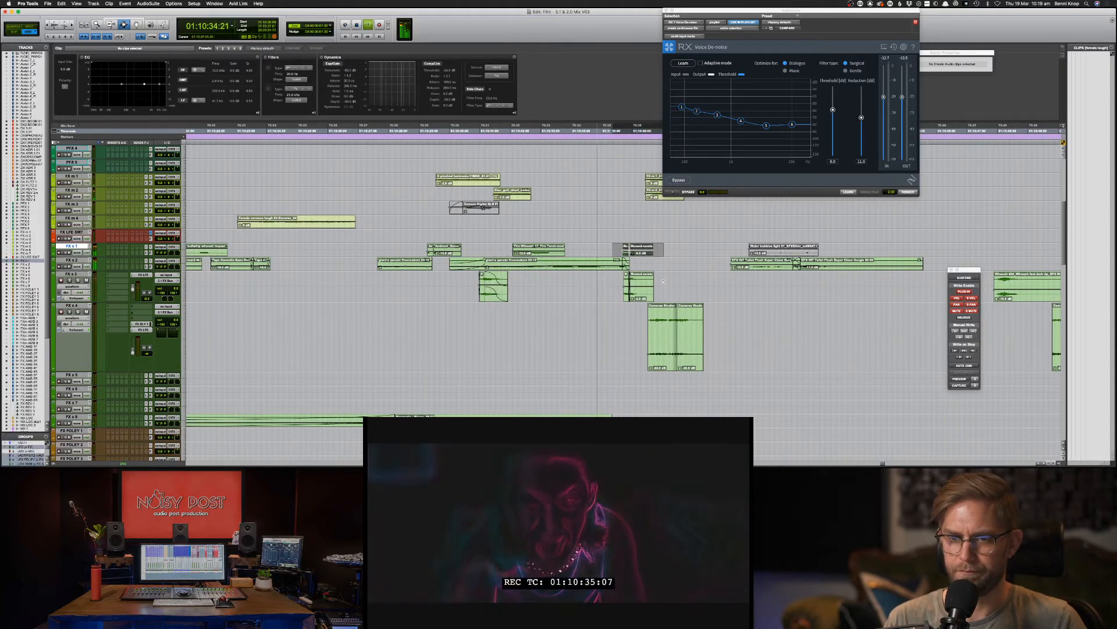
pyautogui.keyDown('shift'); pyautogui.click(663, 282); pyautogui.keyUp('shift')
pyautogui.press('super+c')
# Step: Stop playback and select a range on FX s 1 above the resonance clips, starting at 01:10:57:07
pyautogui.press('super+bracketleft')
pyautogui.press('super+bracketleft')
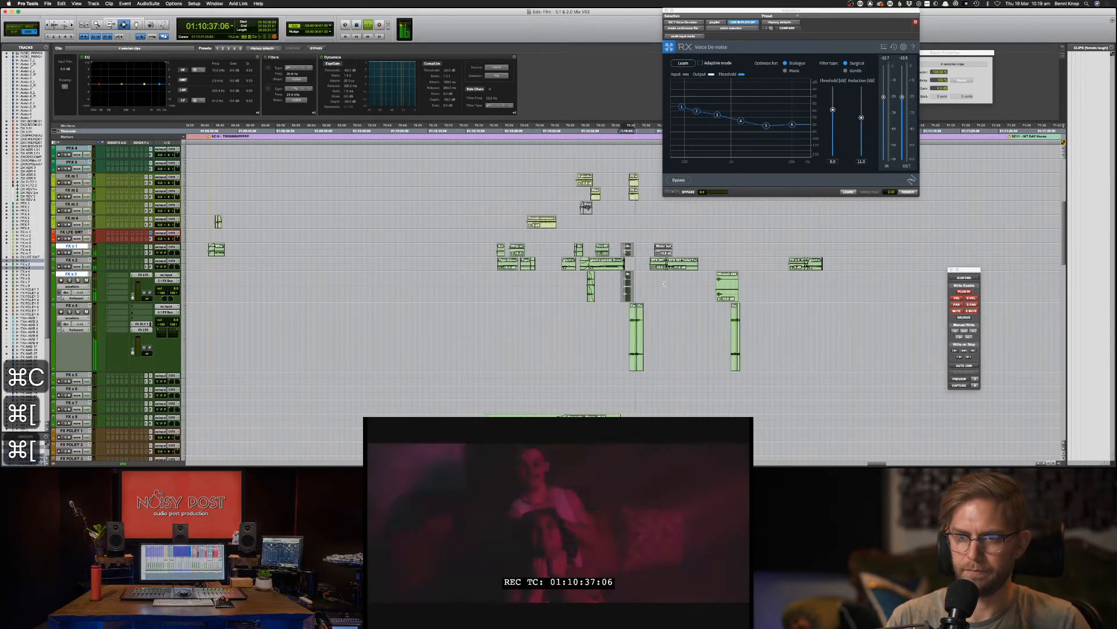
pyautogui.press('space')
pyautogui.moveTo(788, 249); pyautogui.dragTo(817, 251)
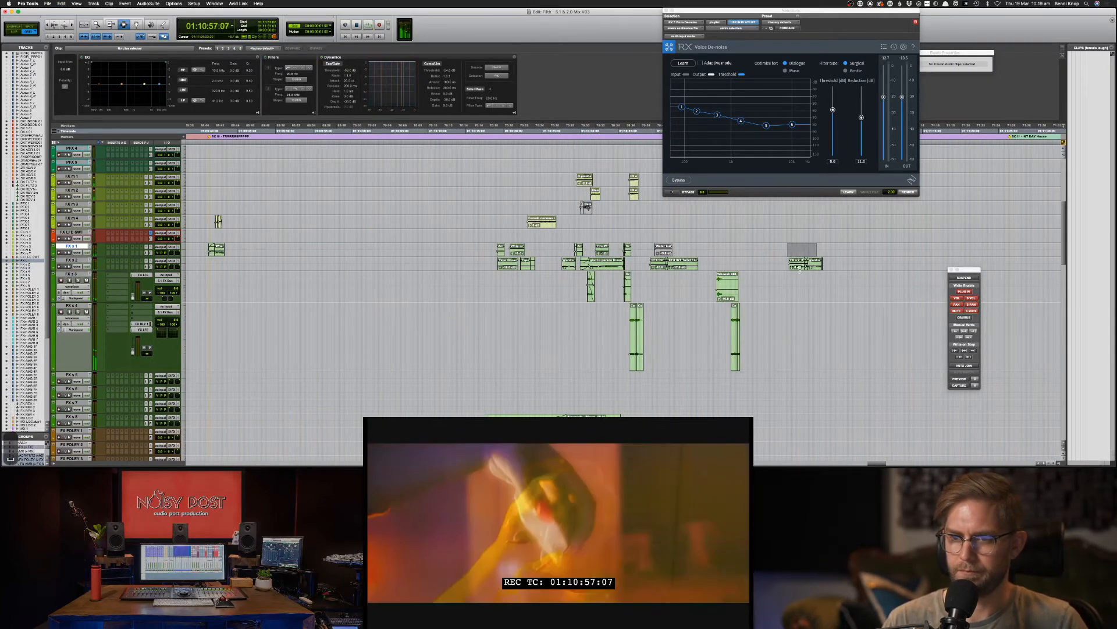
# Step: Paste the copied effect clips onto tracks FX s 1 and FX s 3 and move them later to about 01:11:01:00
pyautogui.press('super+v')
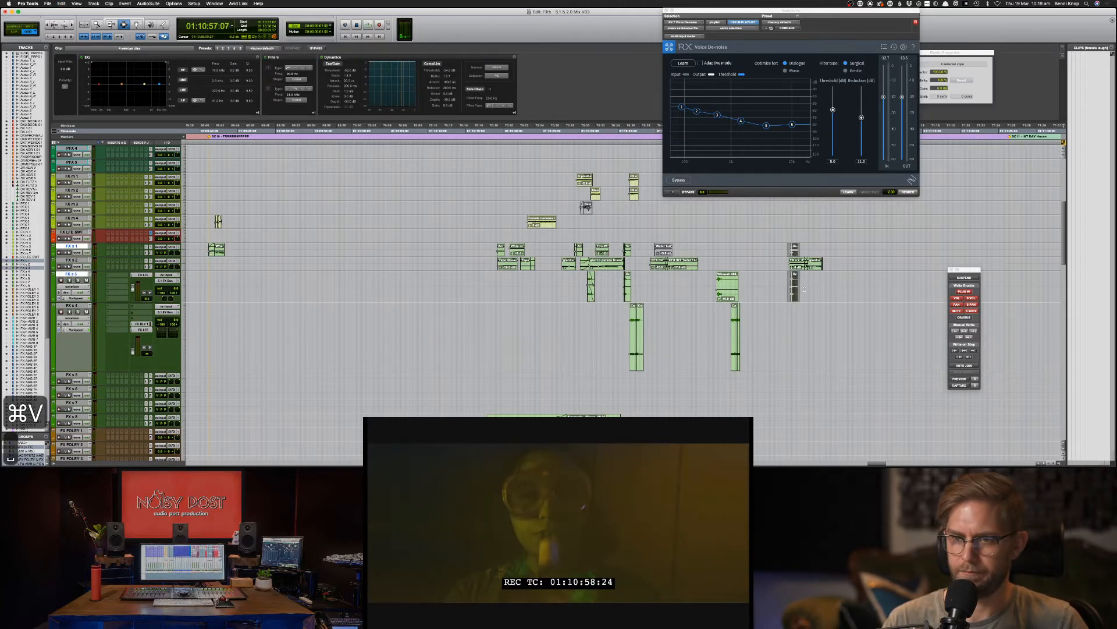
pyautogui.press('super+bracketright')
pyautogui.press('super+bracketright')
pyautogui.press('F8')
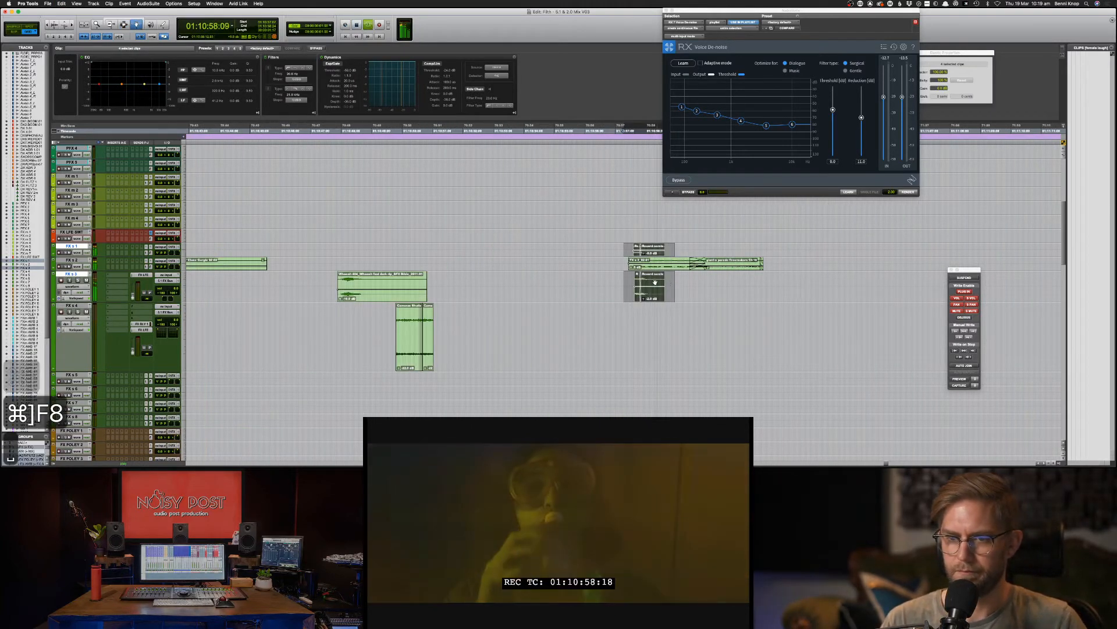
pyautogui.moveTo(655, 280); pyautogui.dragTo(780, 285)
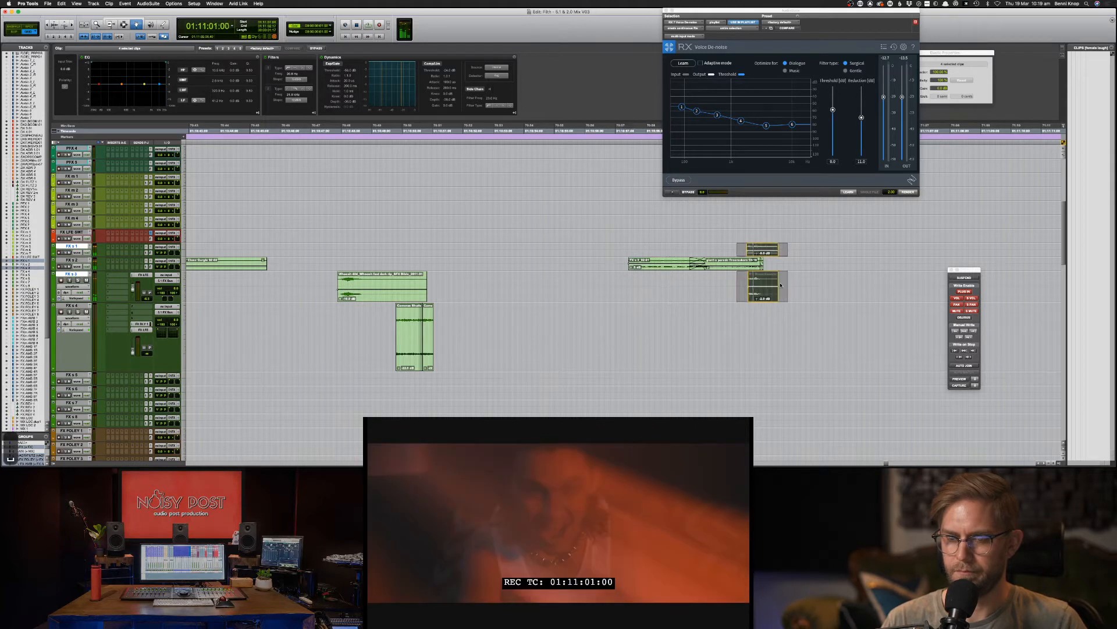
# Step: Fine-tune the sync of the pasted effect clips against picture near 01:11:01, nudging them later and earlier during playback
pyautogui.press('space')
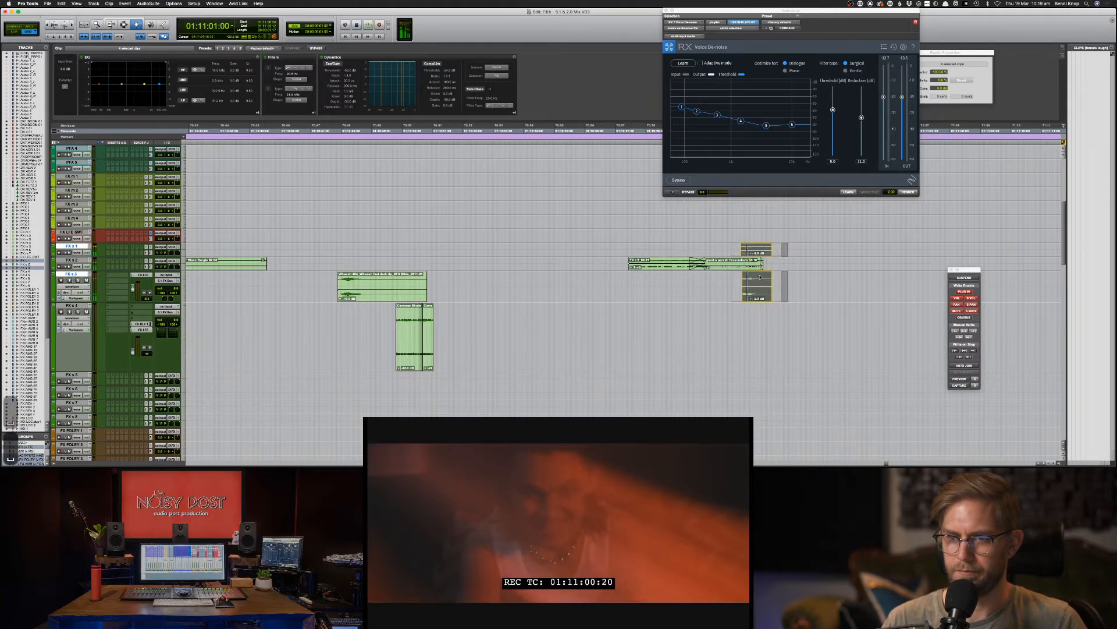
pyautogui.moveTo(761, 277); pyautogui.dragTo(761, 278)
pyautogui.press('space')
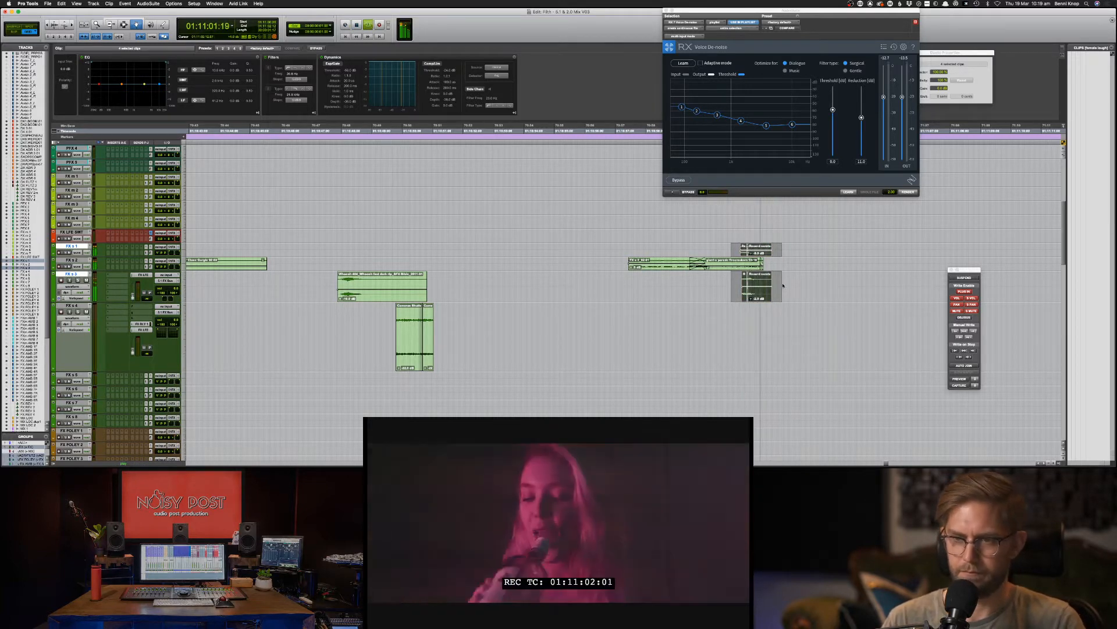
pyautogui.press('KP_Add')
pyautogui.press('KP_Add')
pyautogui.press('KP_Add')
pyautogui.press('KP_Add')
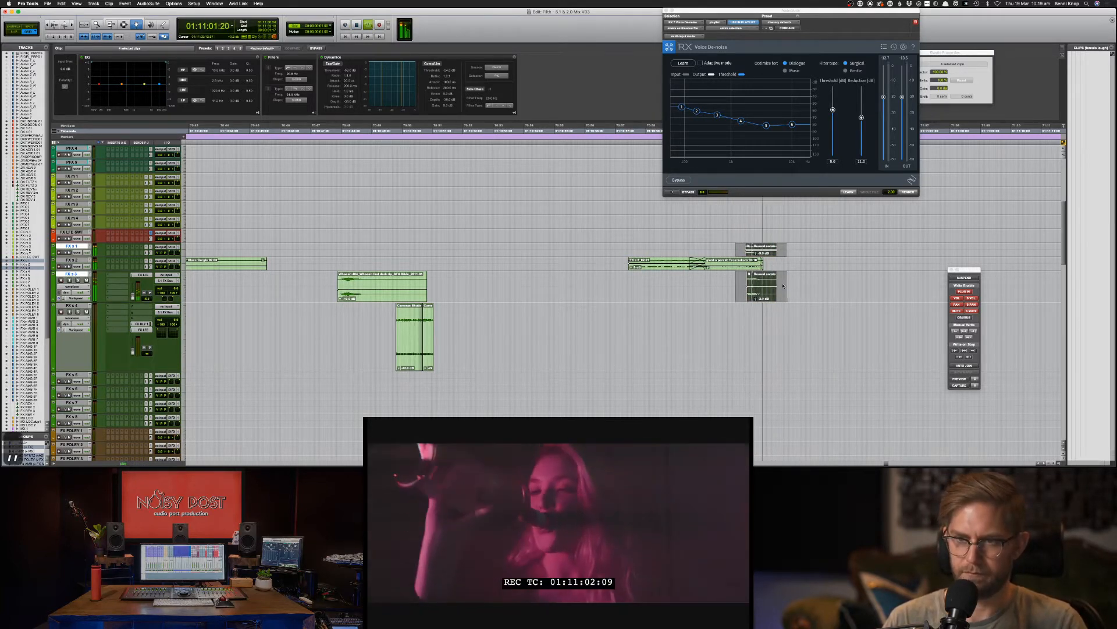
pyautogui.press('KP_Subtract')
pyautogui.press('KP_Subtract')
pyautogui.press('KP_Subtract')
pyautogui.press('KP_Subtract')
pyautogui.press('KP_Subtract')
pyautogui.press('KP_Subtract')
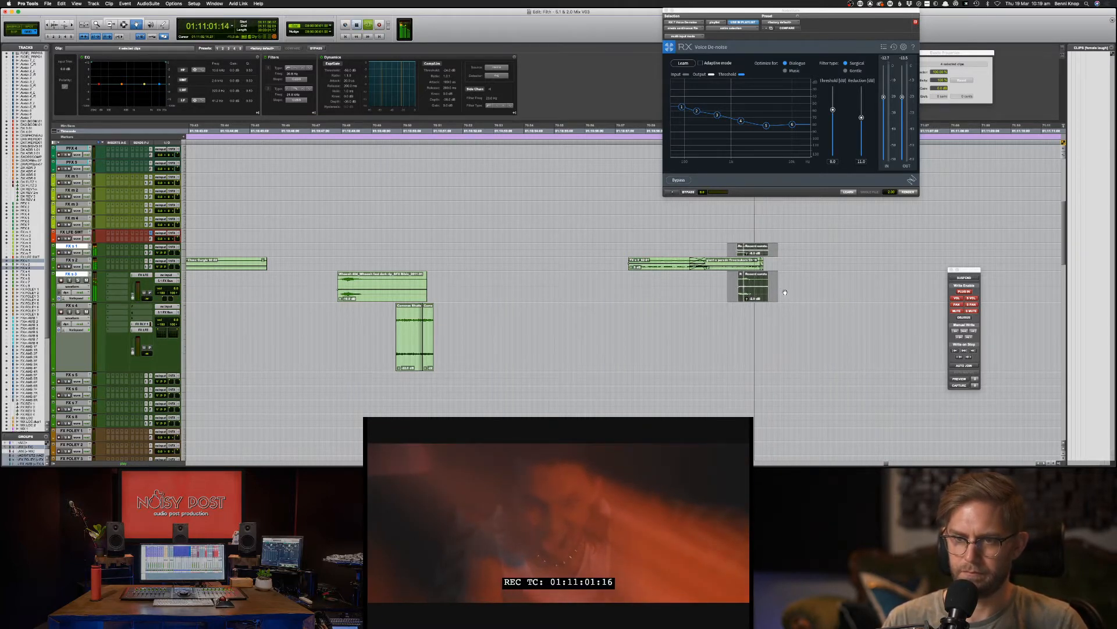
# Step: Cut off the tail of the FX s 2 clip beneath the pasted effects and fade out its new end
pyautogui.press('F7')
pyautogui.click(756, 265)
pyautogui.press('BackSpace')
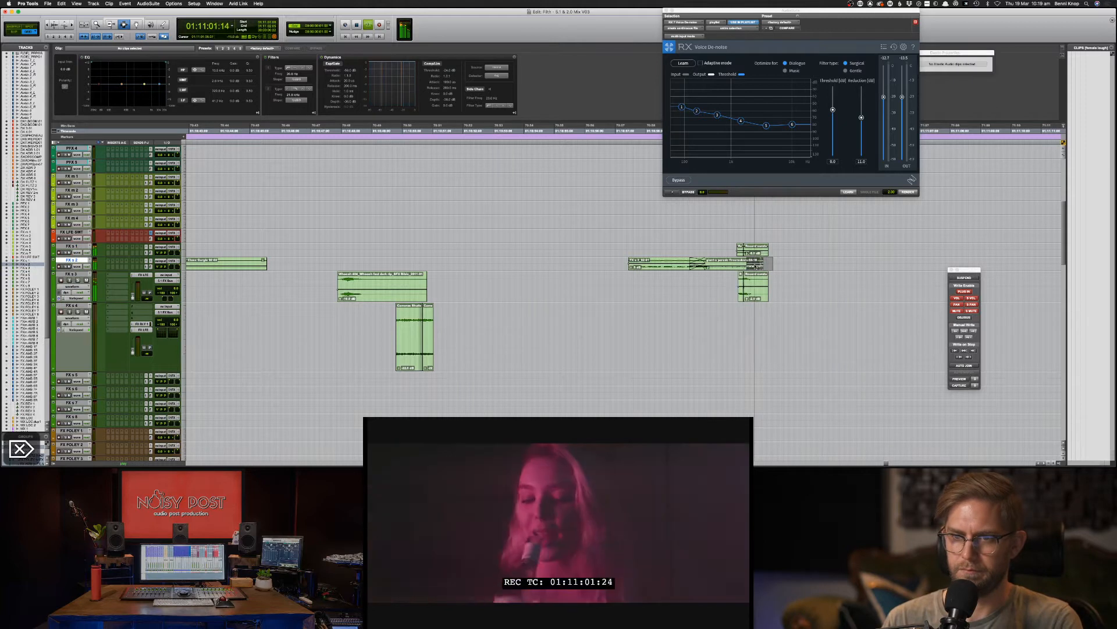
pyautogui.press('f')
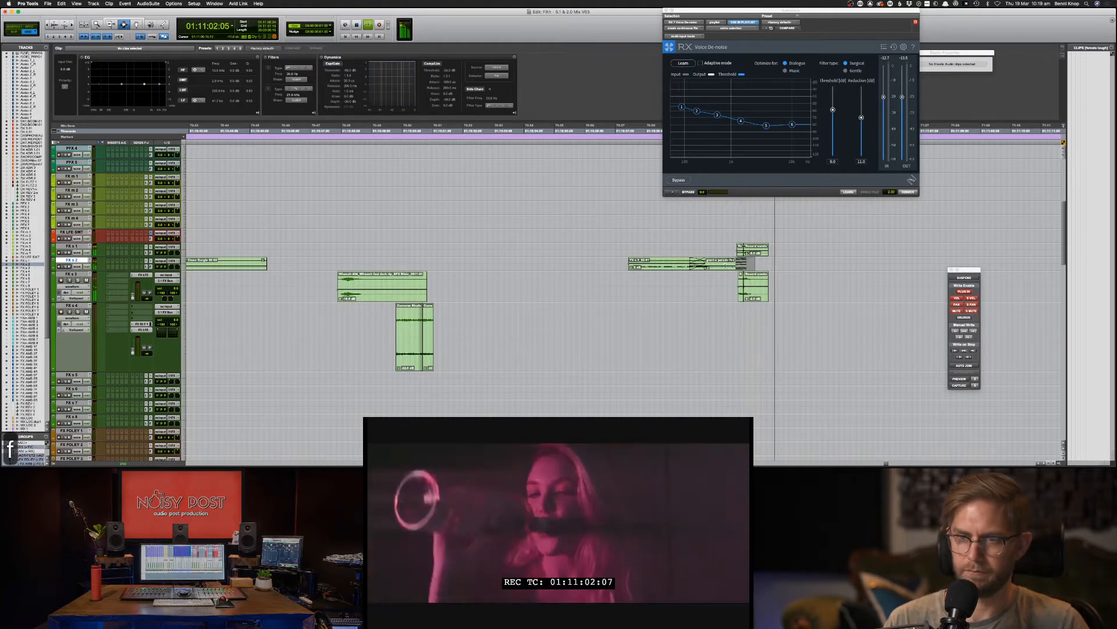
# Step: Play back the edited effects around 01:11:01 to check the shortened FX s 2 clip against the pasted clips
pyautogui.press('space')
pyautogui.press('F8')
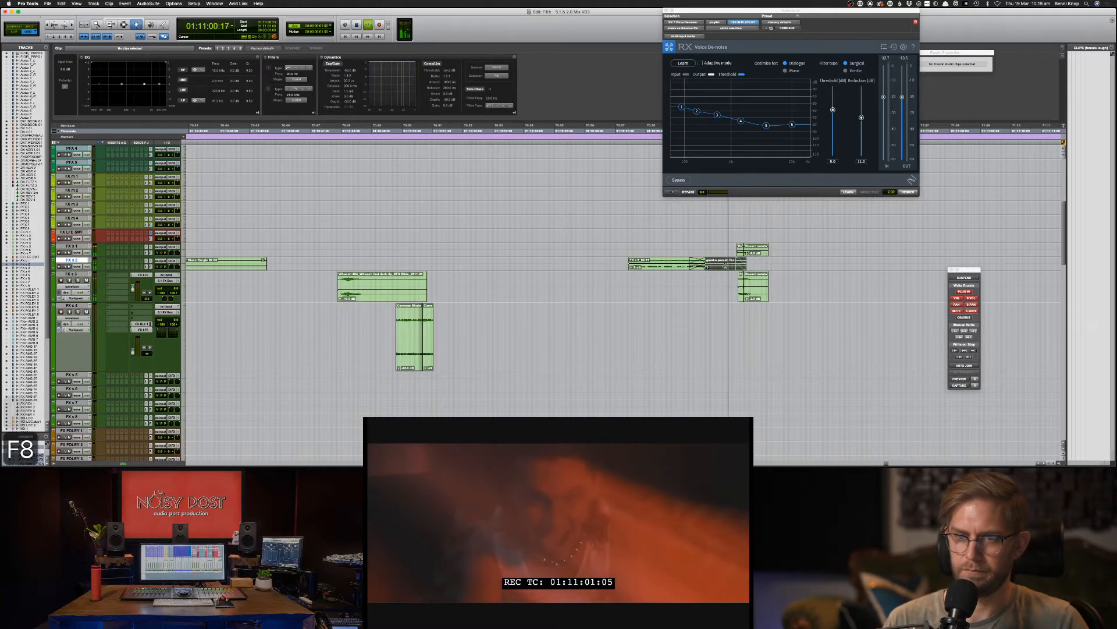
pyautogui.click(723, 266)
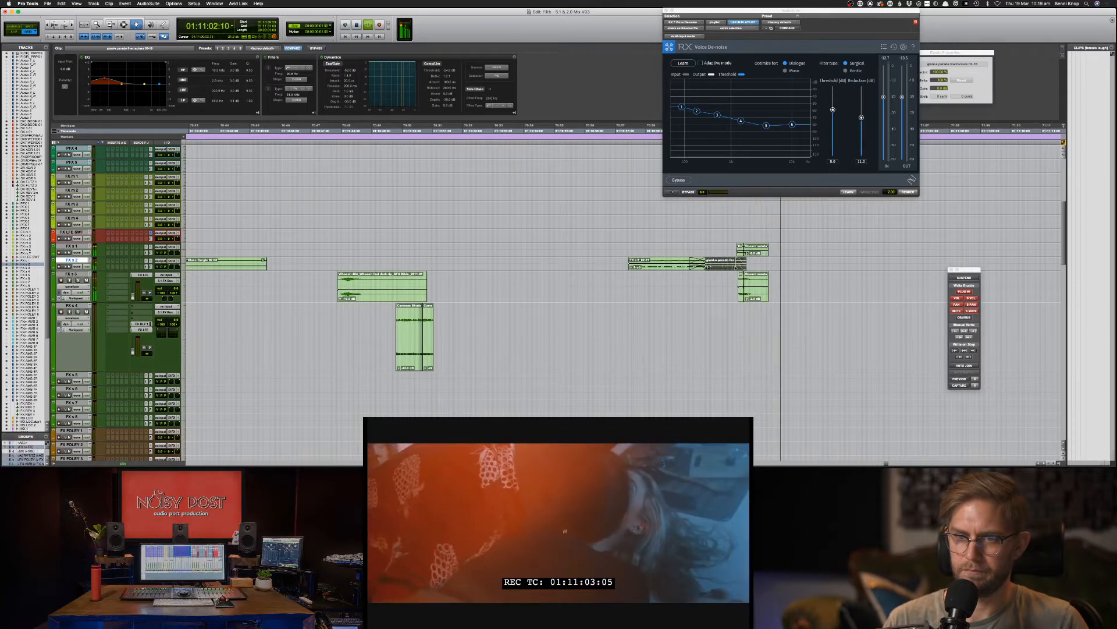
pyautogui.press('F7')
pyautogui.press('super+bracketleft')
pyautogui.press('super+bracketleft')
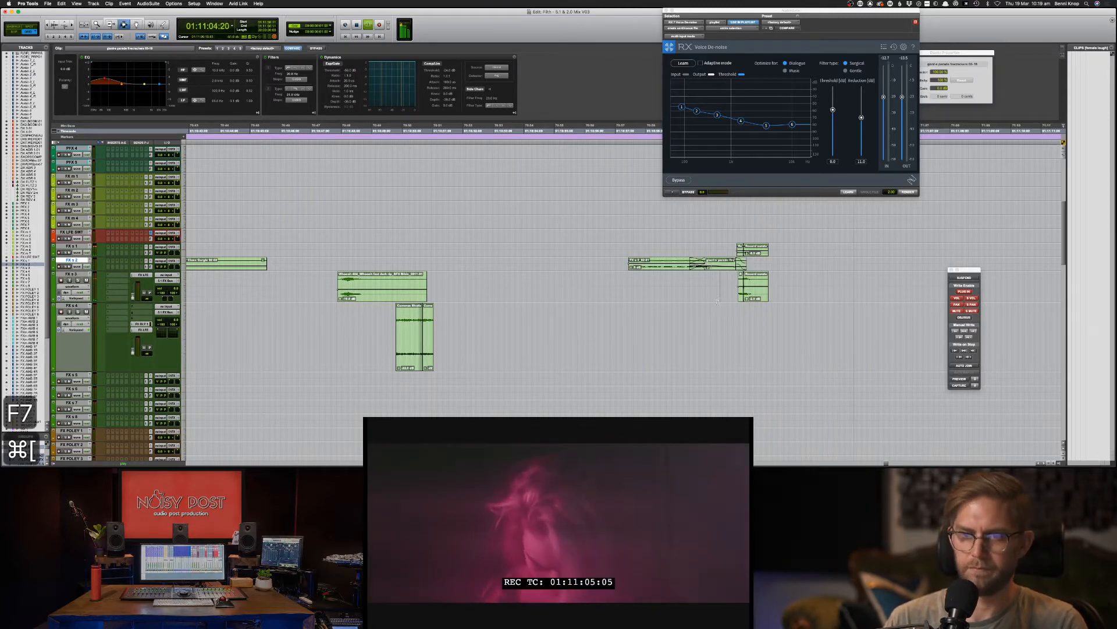
pyautogui.press('space')
# Step: Review the effects sequence against picture by playing the section from about 01:10:50 to 01:10:58
pyautogui.click(576, 258)
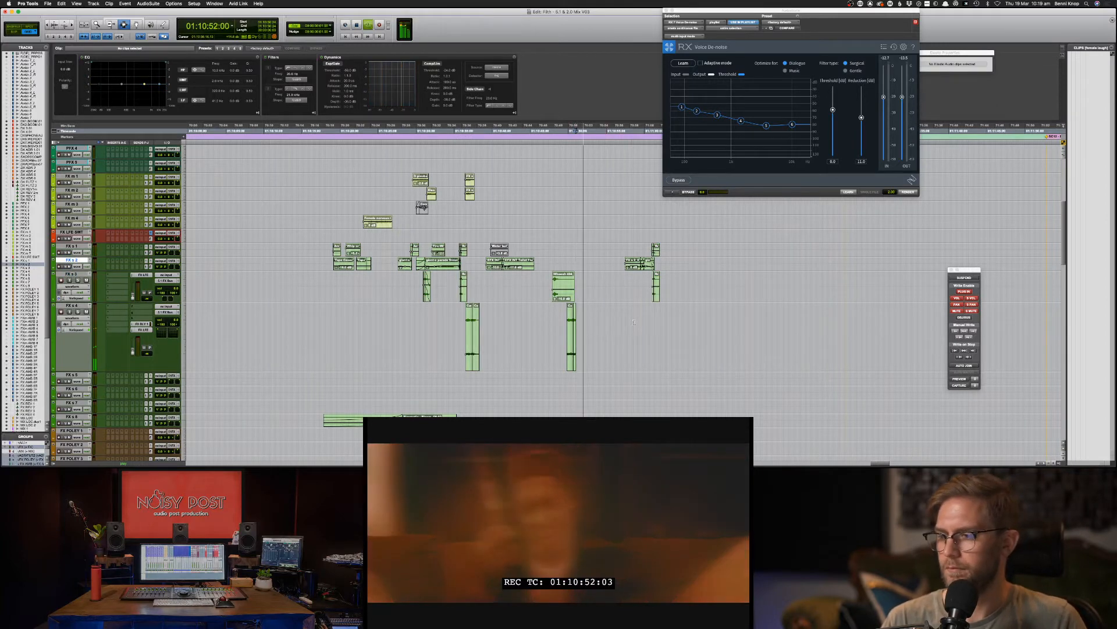
pyautogui.press('space')
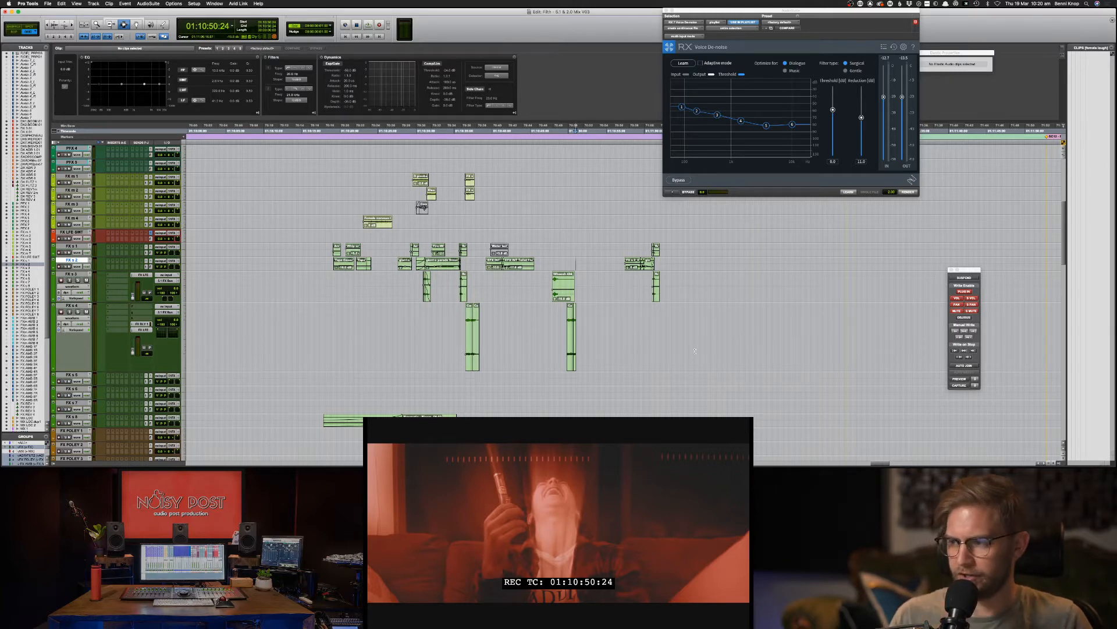
pyautogui.press('super+bracketleft')
pyautogui.press('super+bracketleft')
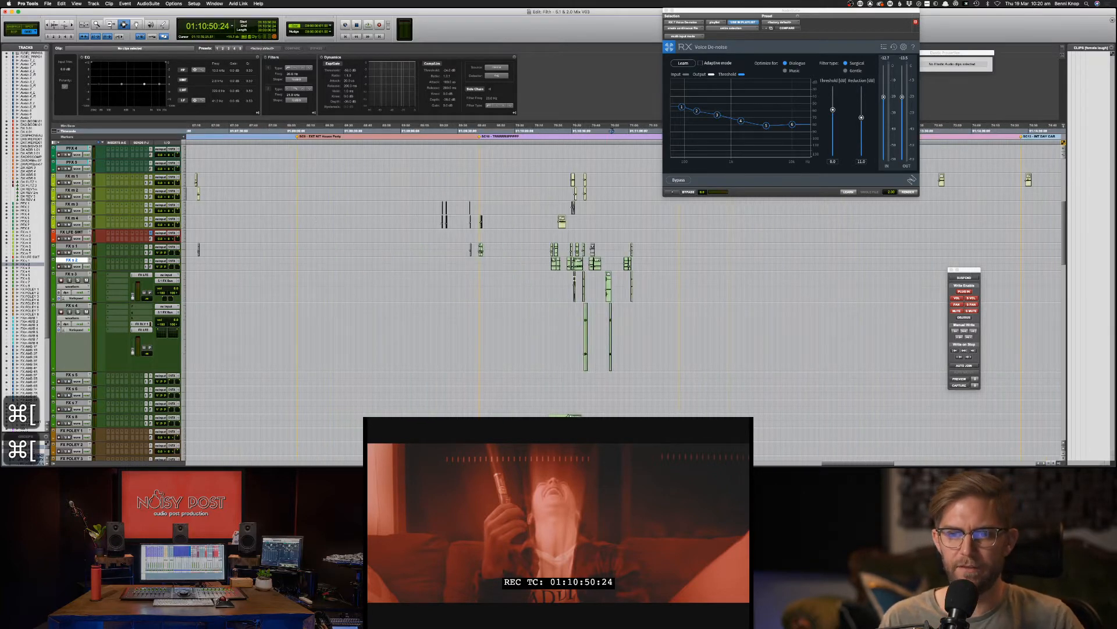
pyautogui.click(551, 288)
pyautogui.press('space')
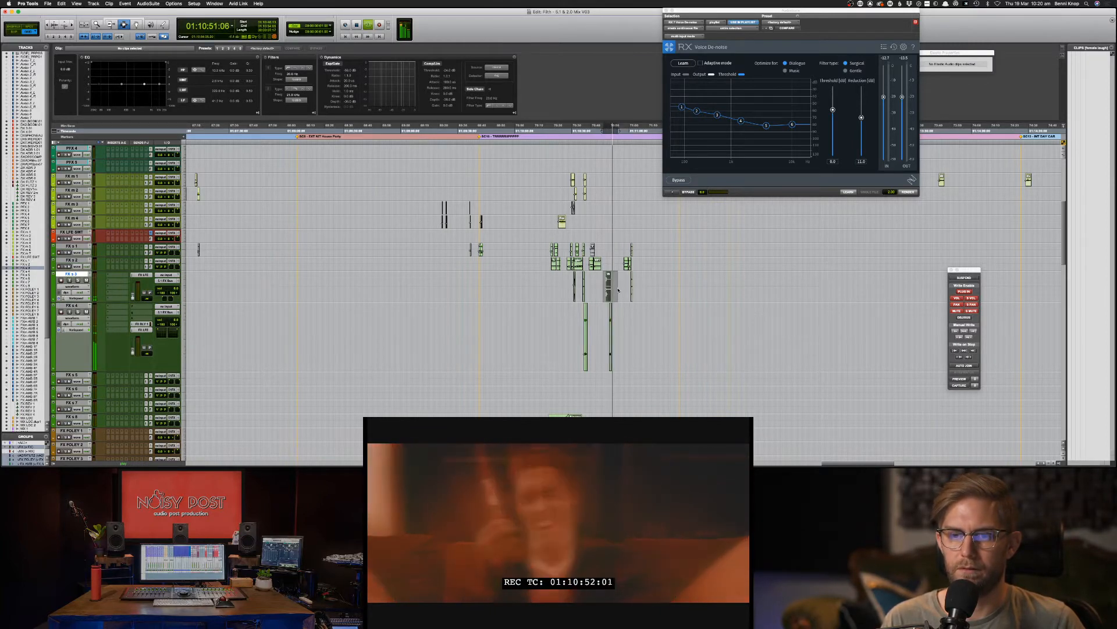
pyautogui.press('super+bracketright')
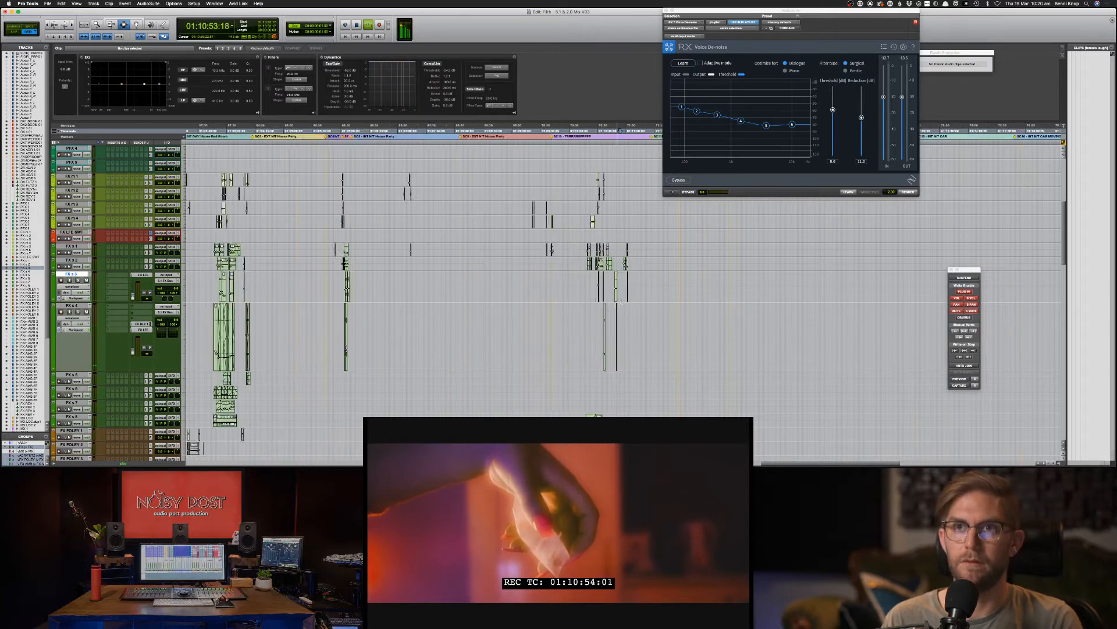
pyautogui.press('super+bracketleft')
pyautogui.press('super+bracketright')
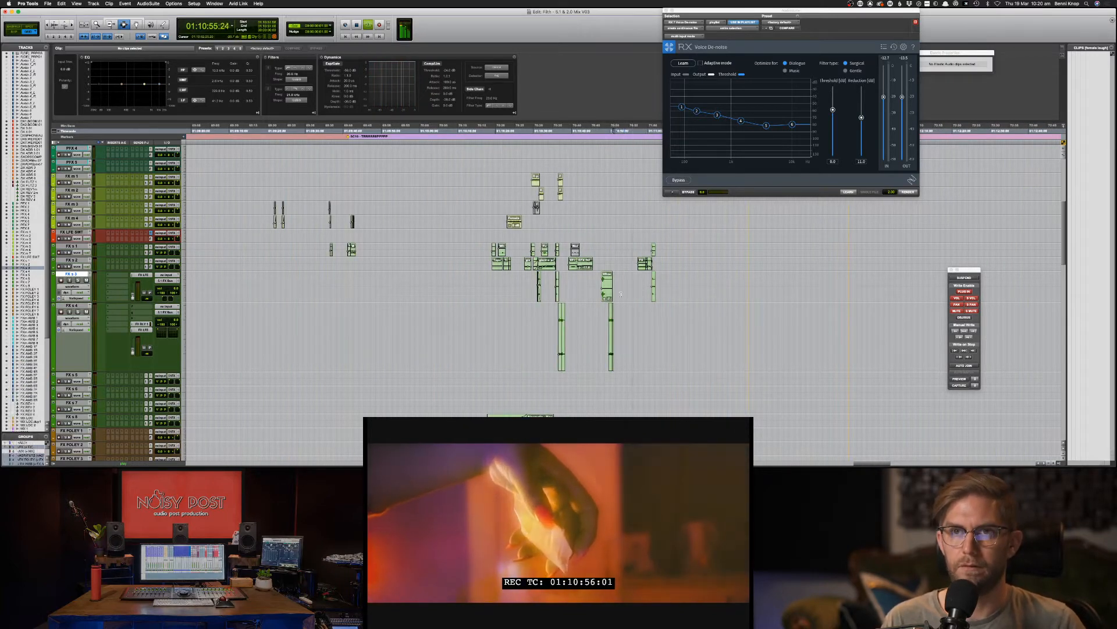
pyautogui.scroll(10, 621, 294)
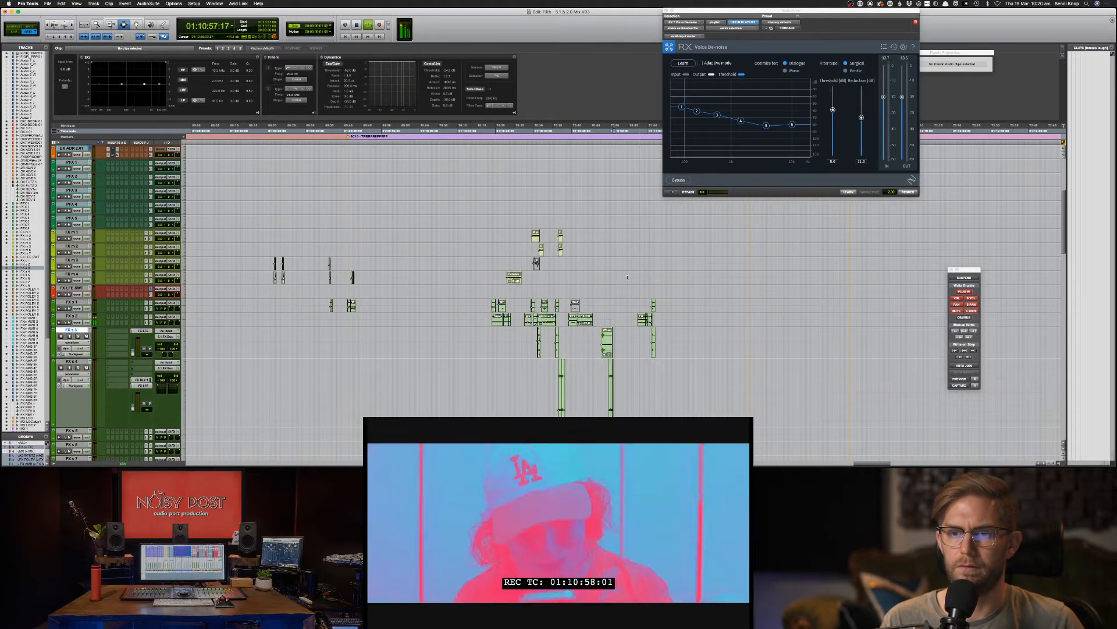
pyautogui.press('space')
# Step: Audition the clips around 01:10:54 on the DX 6 and DX 7 WEIRD dialogue tracks and select the DX 6 clip
pyautogui.doubleClick(633, 250)
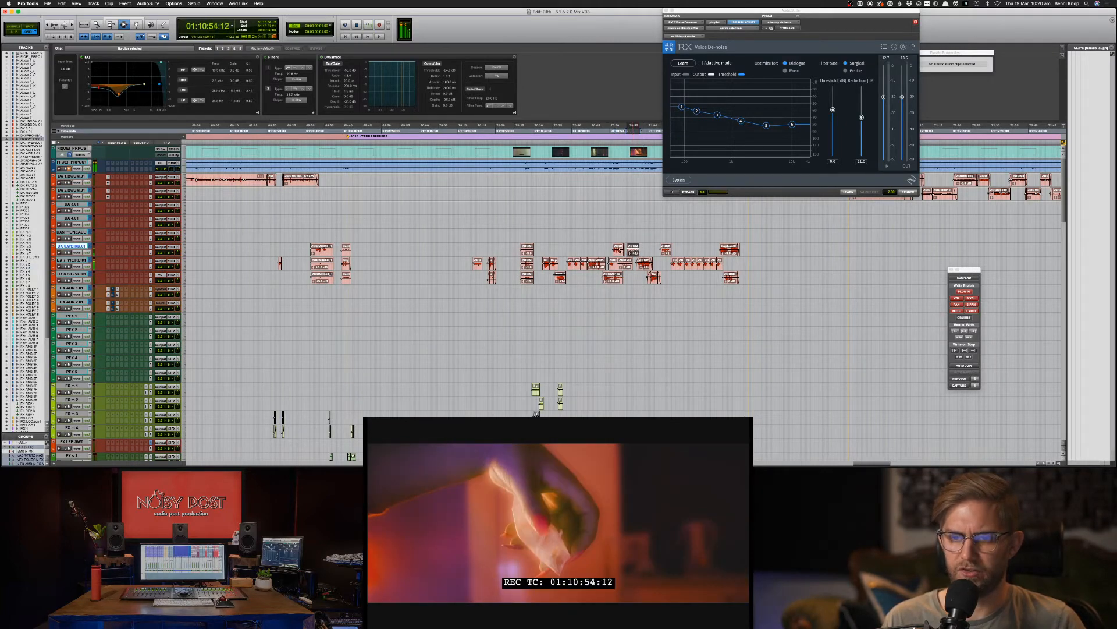
pyautogui.click(615, 252)
pyautogui.doubleClick(632, 265)
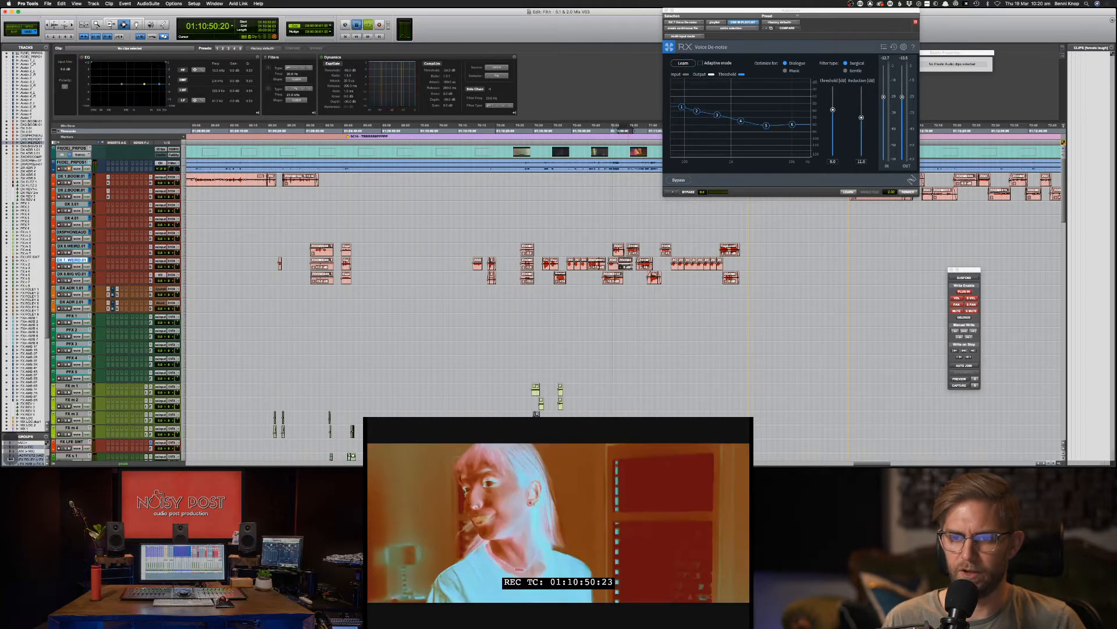
pyautogui.press('space')
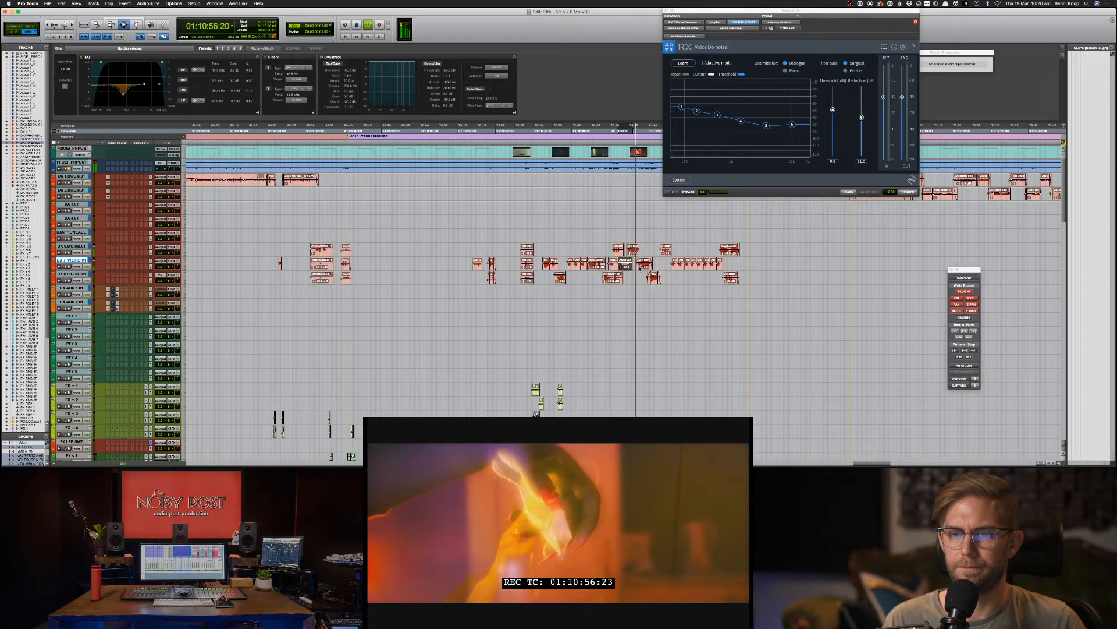
pyautogui.press(';')
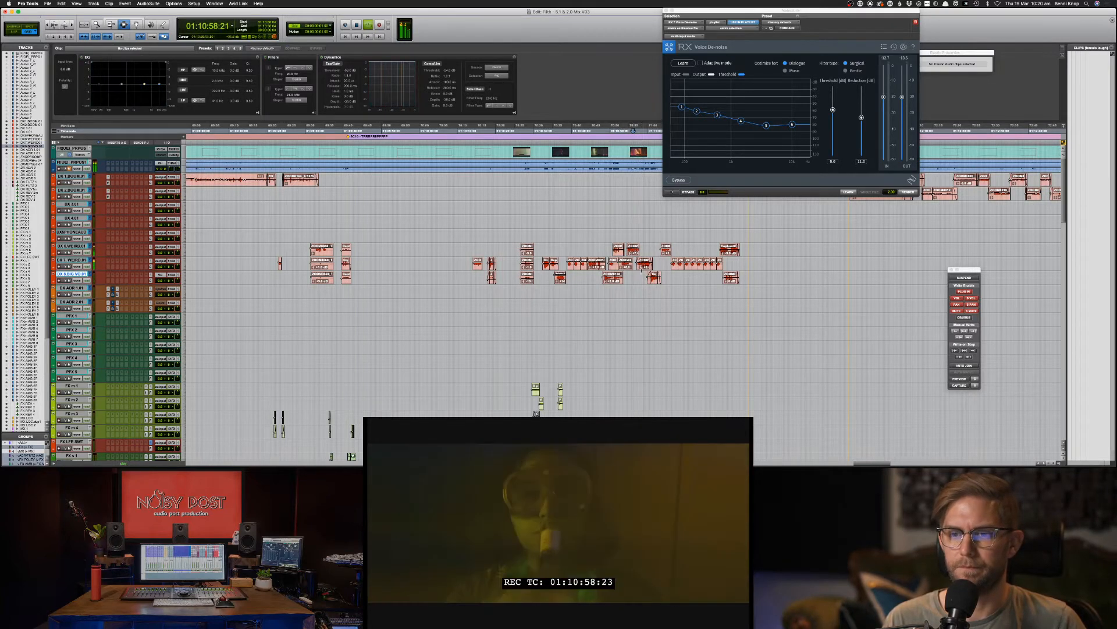
pyautogui.press('p')
pyautogui.press('p')
pyautogui.press('space')
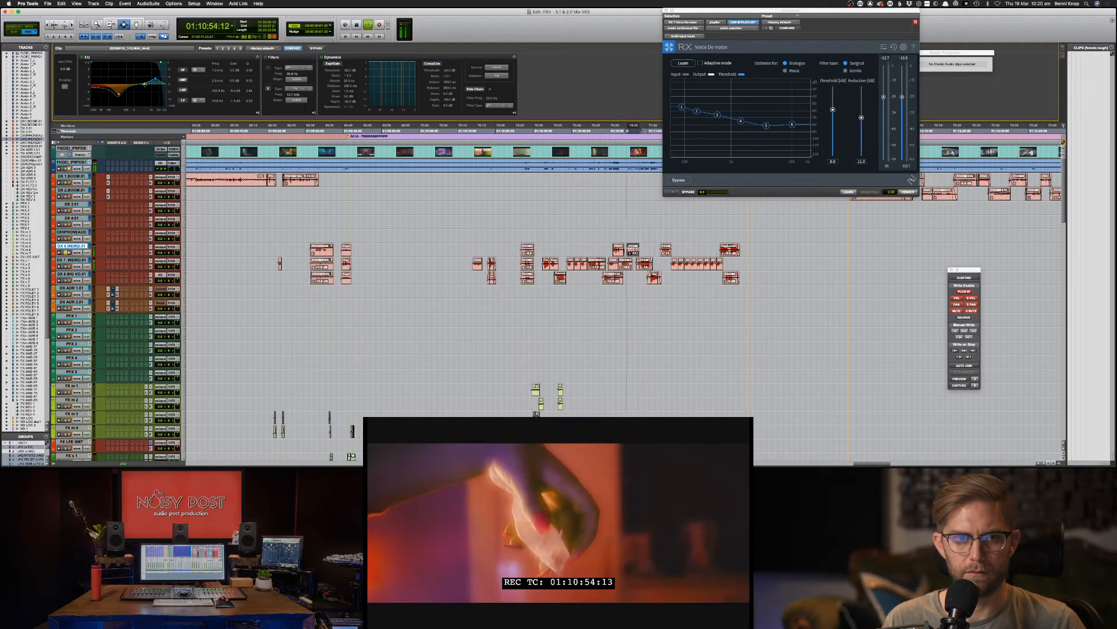
# Step: Trim the end of the DX 6 WEIRD clip that starts near 01:10:54 and add a fade-out to it
pyautogui.press('super+bracketright')
pyautogui.press('super+bracketright')
pyautogui.press('super+bracketright')
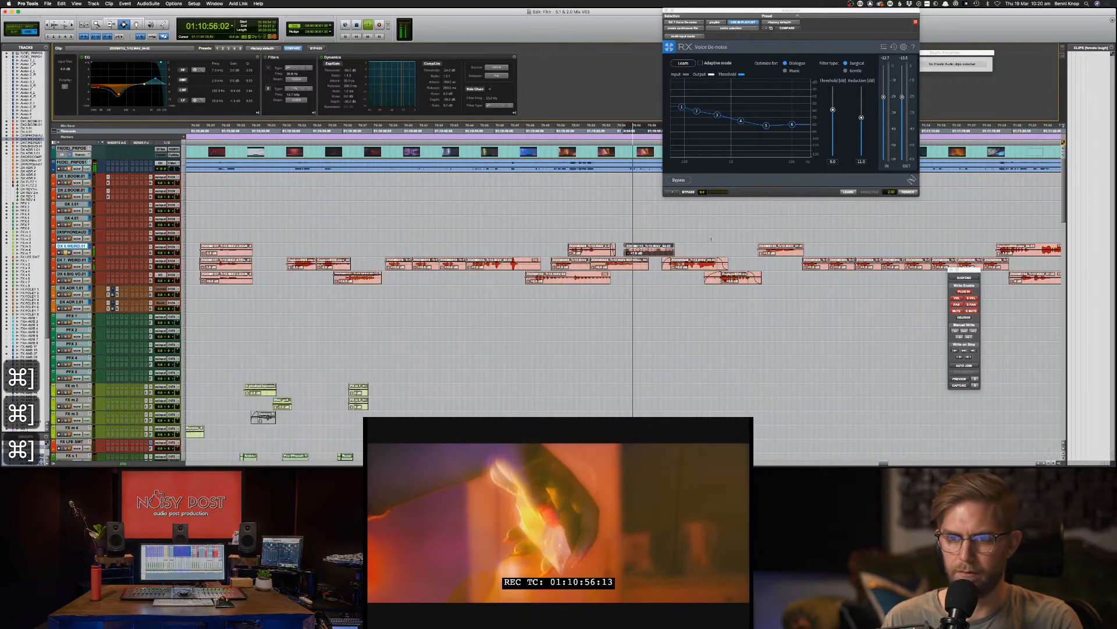
pyautogui.press('BackSpace')
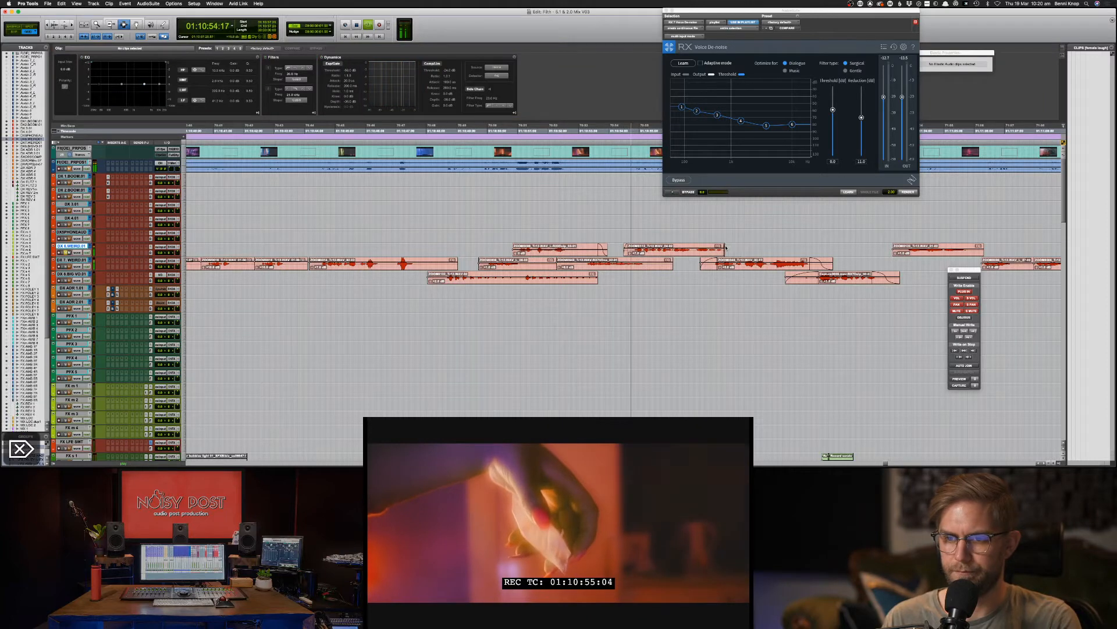
pyautogui.press('f')
pyautogui.press('space')
# Step: Play back the trimmed dialogue clip from about 01:10:54:08, then review the section following the effects at 01:11:01
pyautogui.click(619, 251)
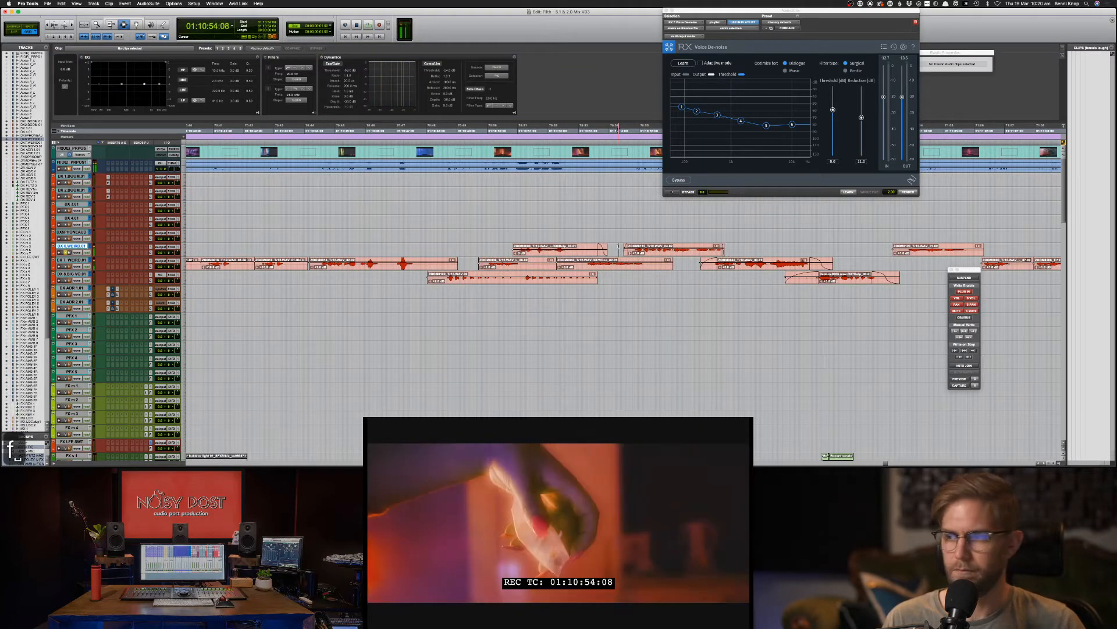
pyautogui.hotkey('shift', 's')
pyautogui.press('space')
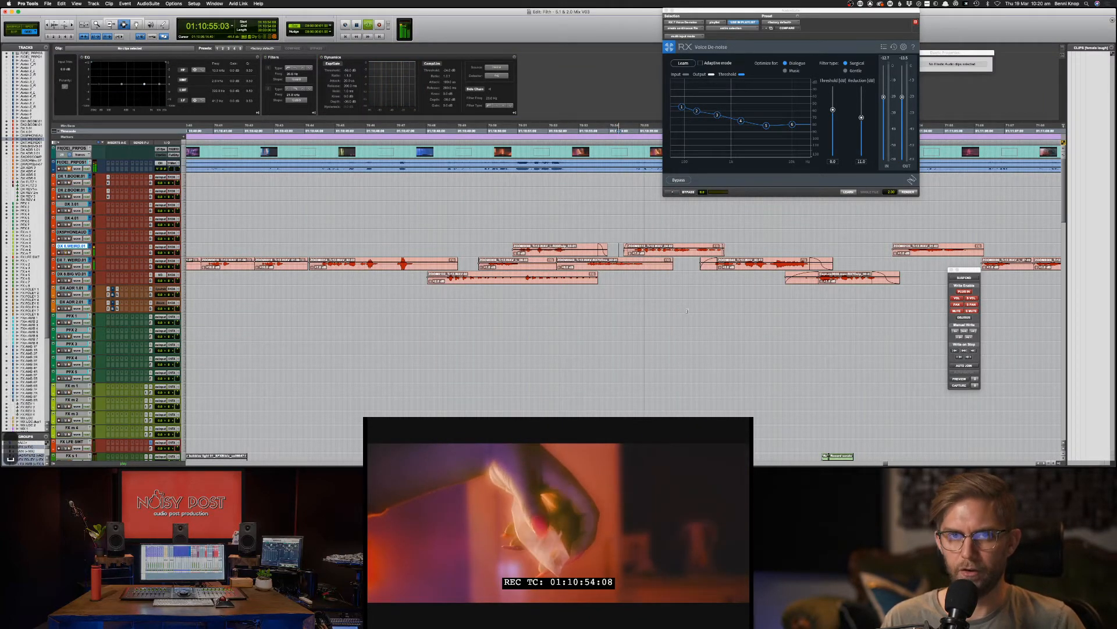
pyautogui.press('super+[')
pyautogui.press('super+[')
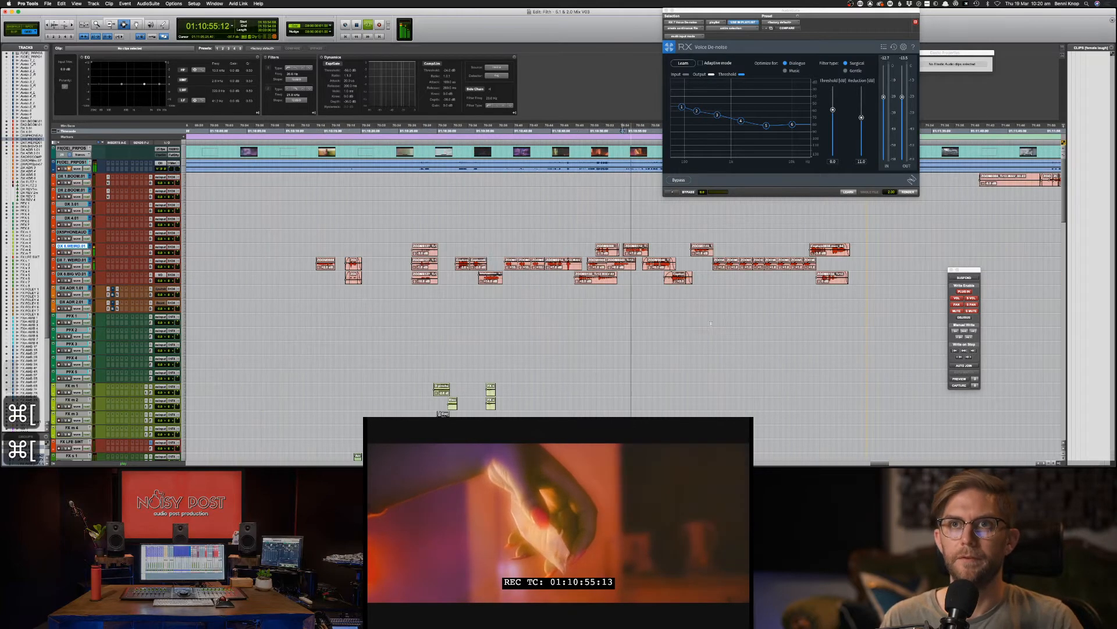
pyautogui.hscroll(5, 724, 321)
pyautogui.scroll(-6, 725, 321)
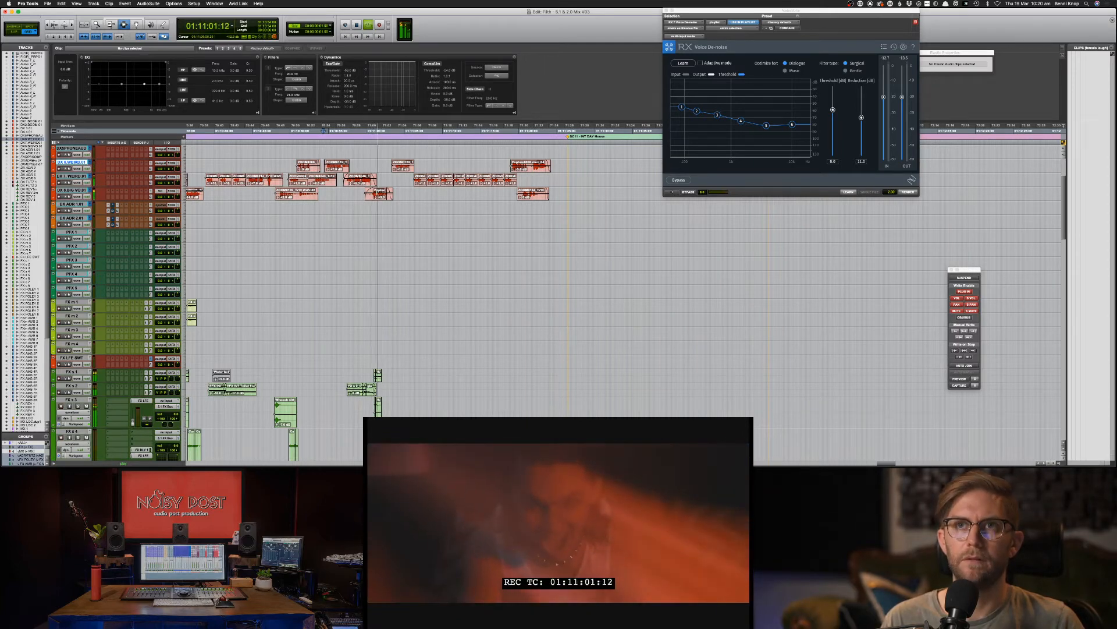
pyautogui.click(386, 378)
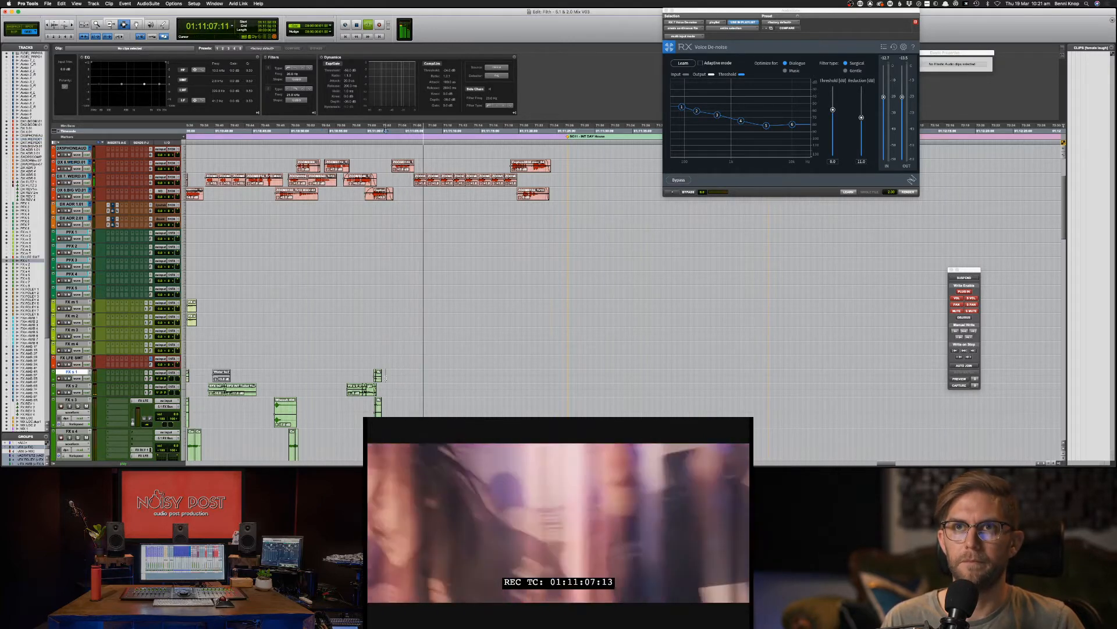
# Step: Select the row of short clips on DX 7 WEIRD and shape their clip EQ with a mid cut, raised highs and reduced lows
pyautogui.scroll(5, 437, 373)
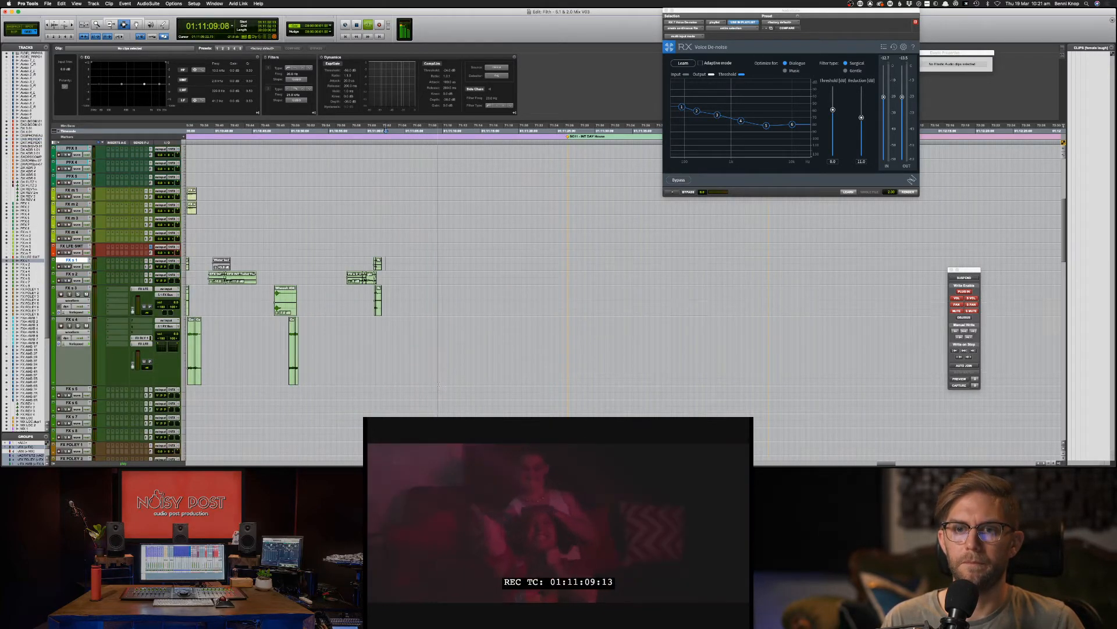
pyautogui.moveTo(405, 262); pyautogui.dragTo(521, 262)
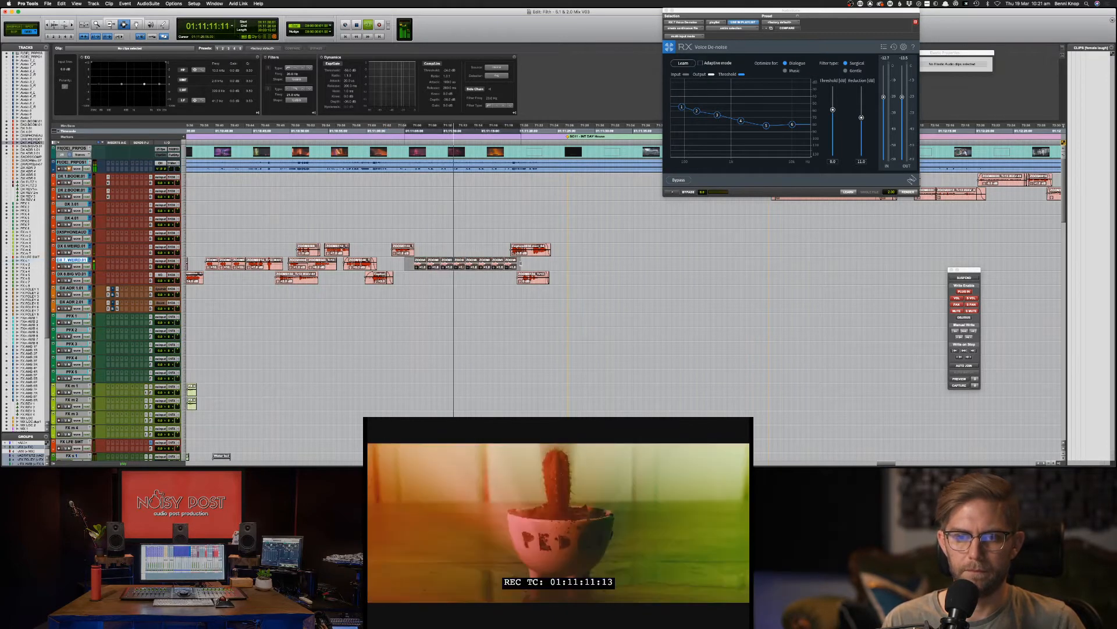
pyautogui.moveTo(117, 88); pyautogui.dragTo(159, 77)
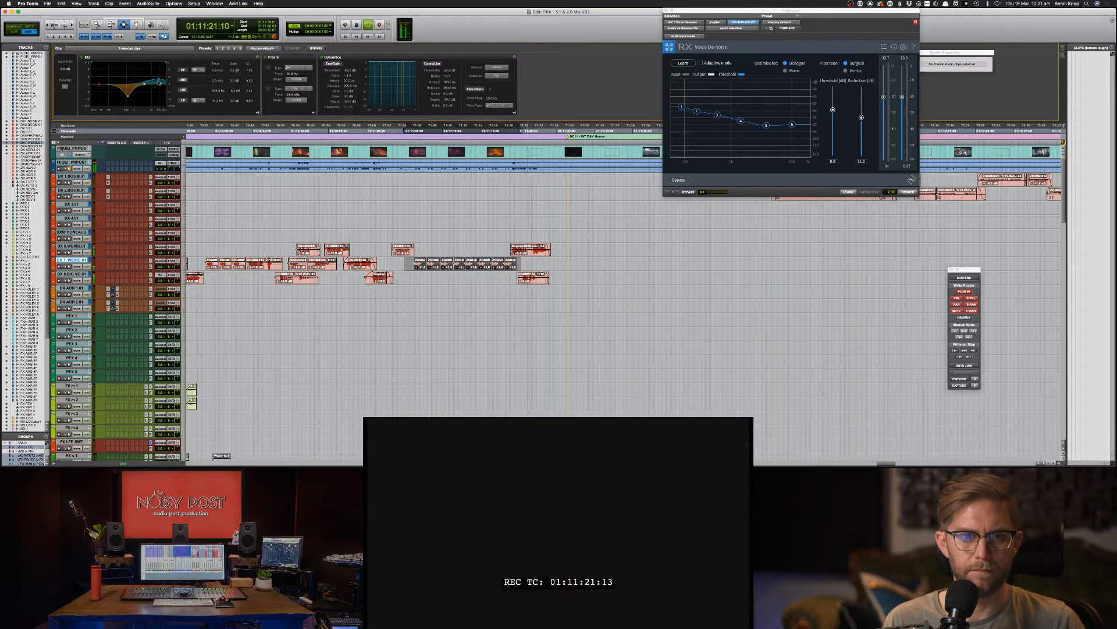
pyautogui.moveTo(99, 85); pyautogui.dragTo(102, 91)
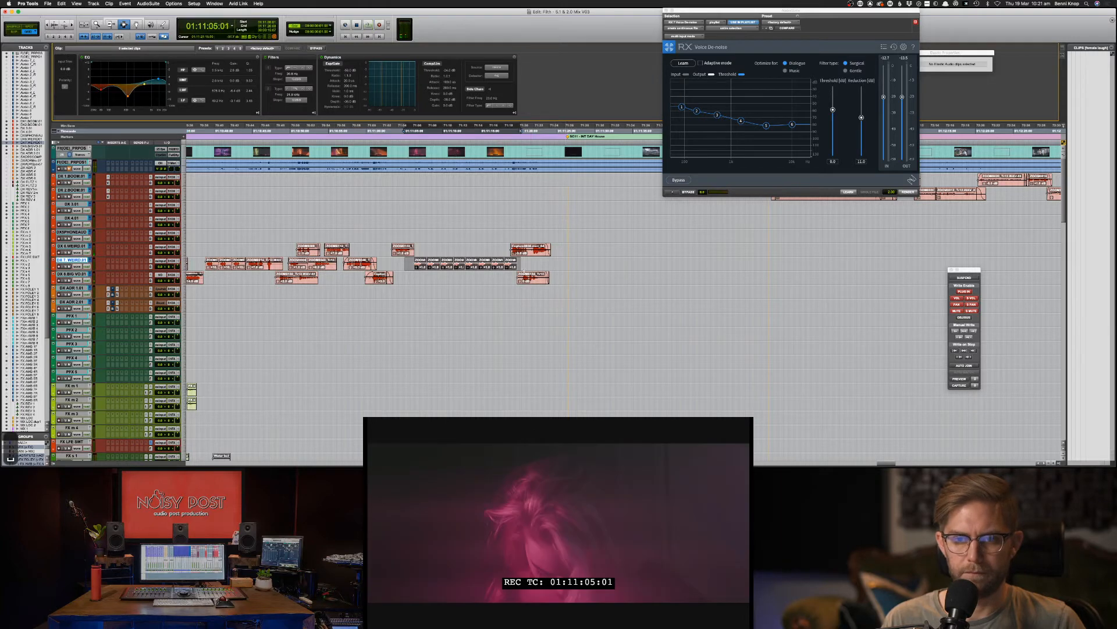
# Step: Select the short BIG VO track clip starting at 01:11:19:20 and preview it through the Little AlterBoy pitch effect
pyautogui.click(524, 273)
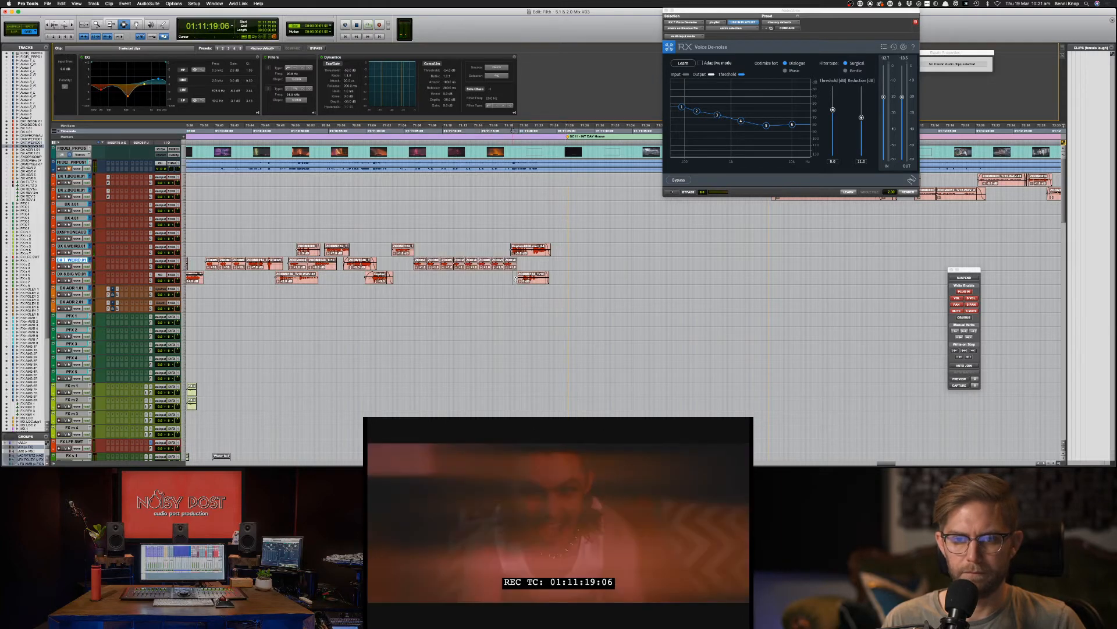
pyautogui.press('super+bracketleft')
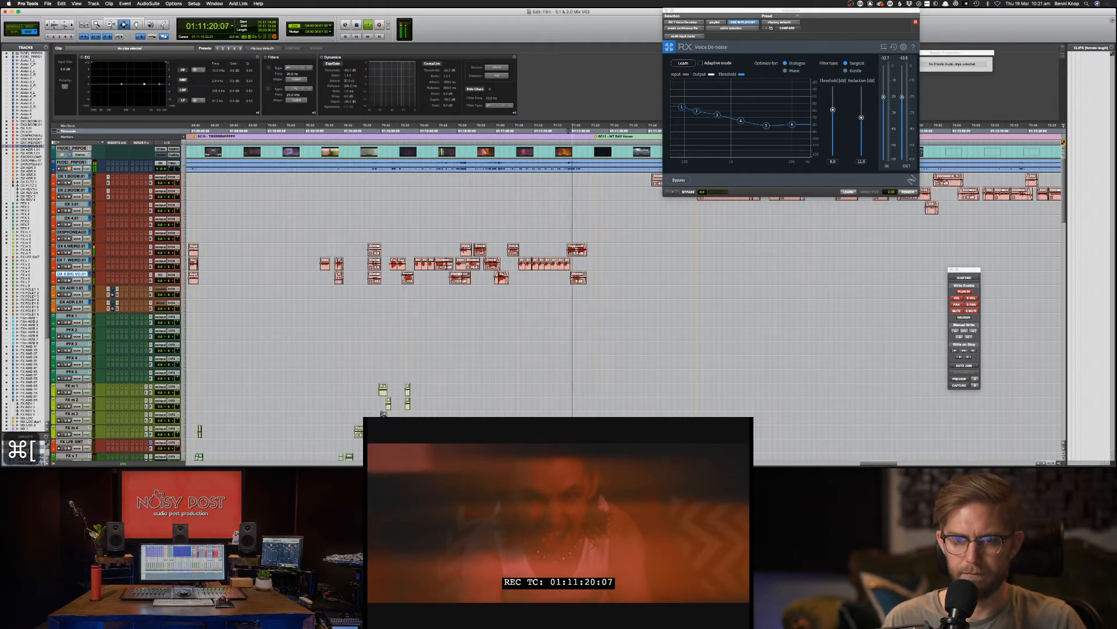
pyautogui.click(579, 253)
pyautogui.click(578, 278)
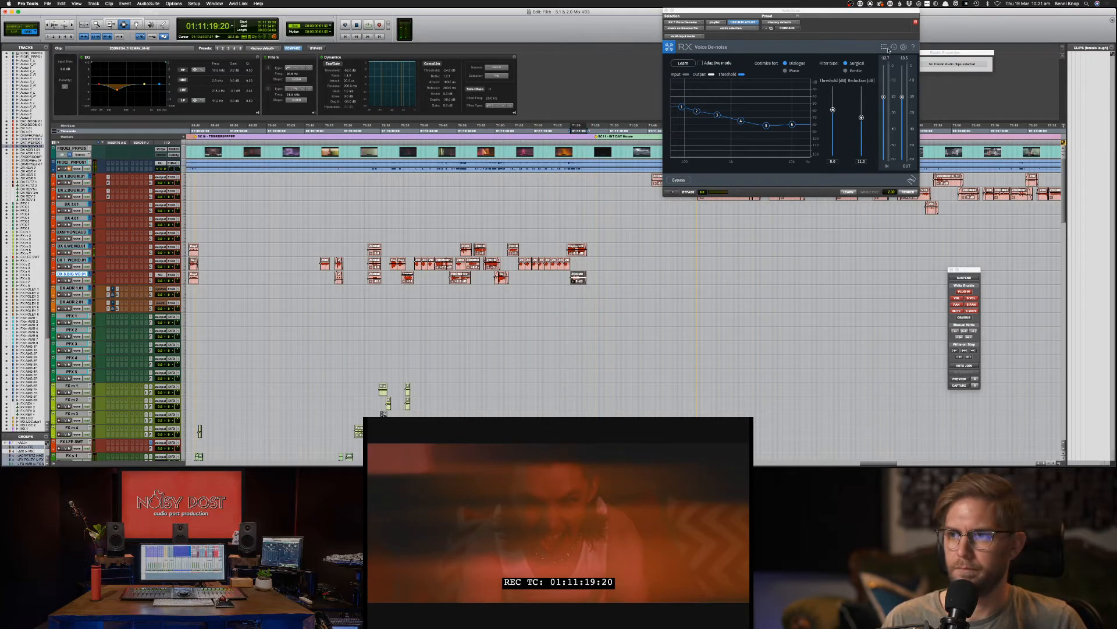
pyautogui.click(149, 4)
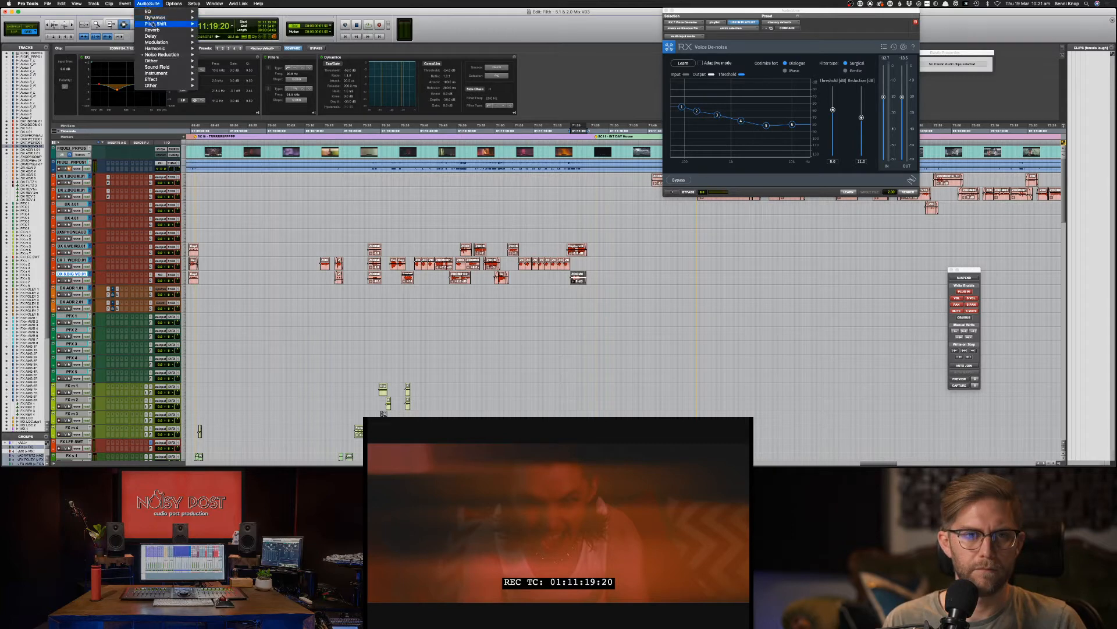
pyautogui.moveTo(158, 30)
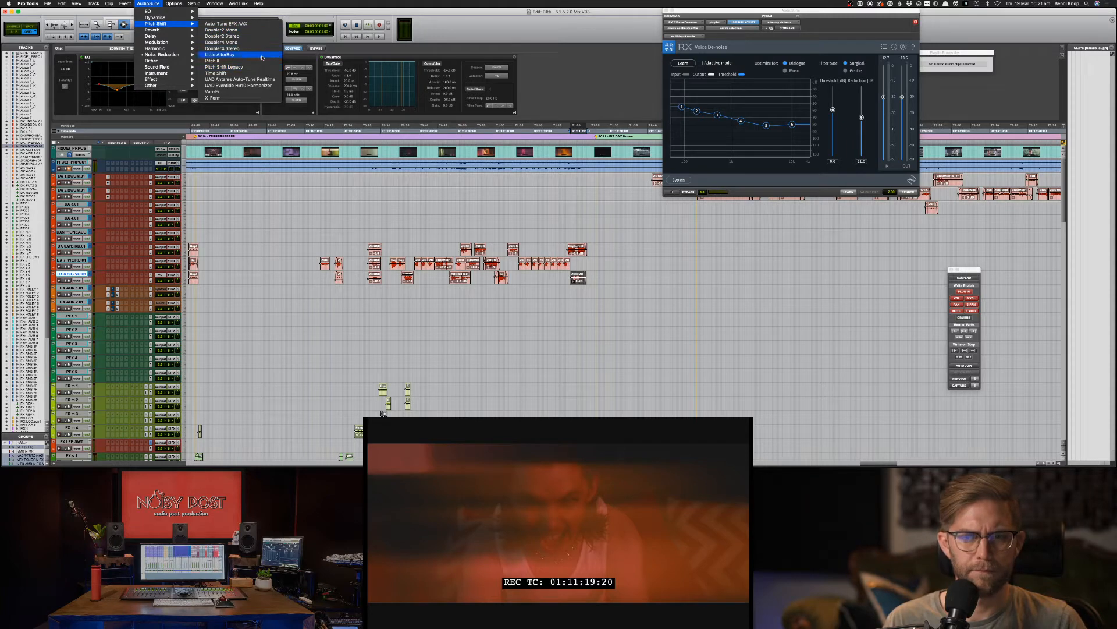
pyautogui.click(262, 57)
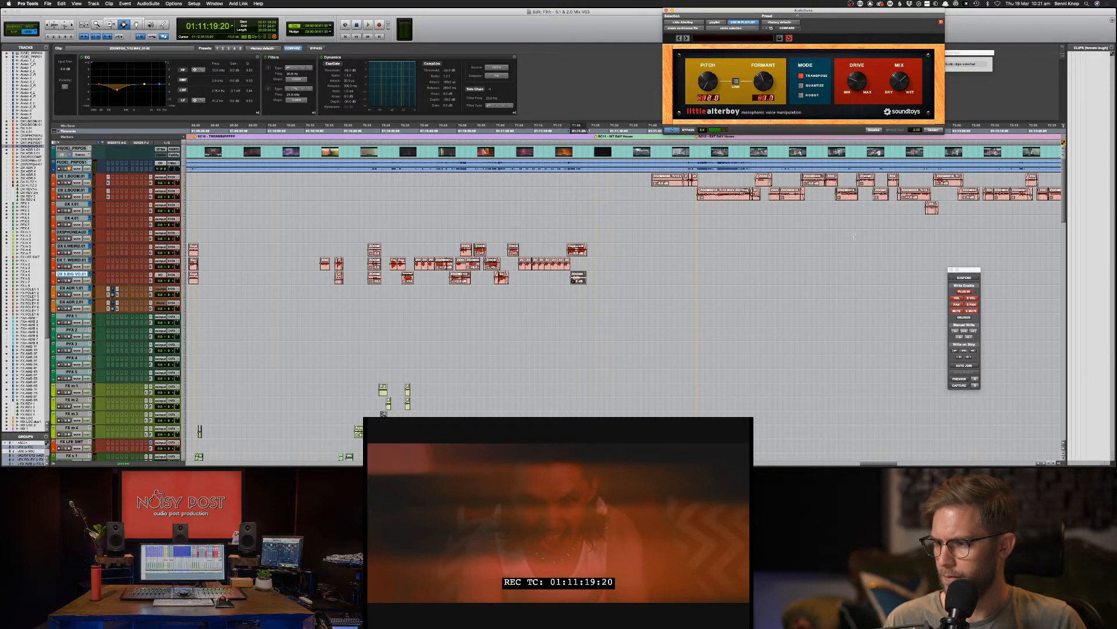
pyautogui.click(581, 86)
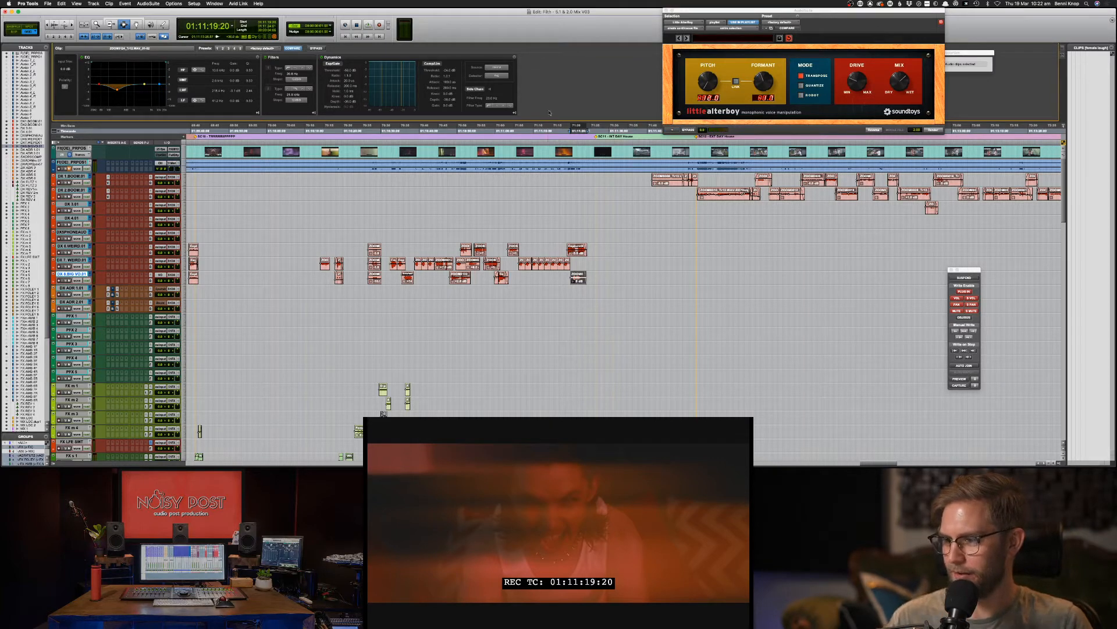
pyautogui.click(672, 130)
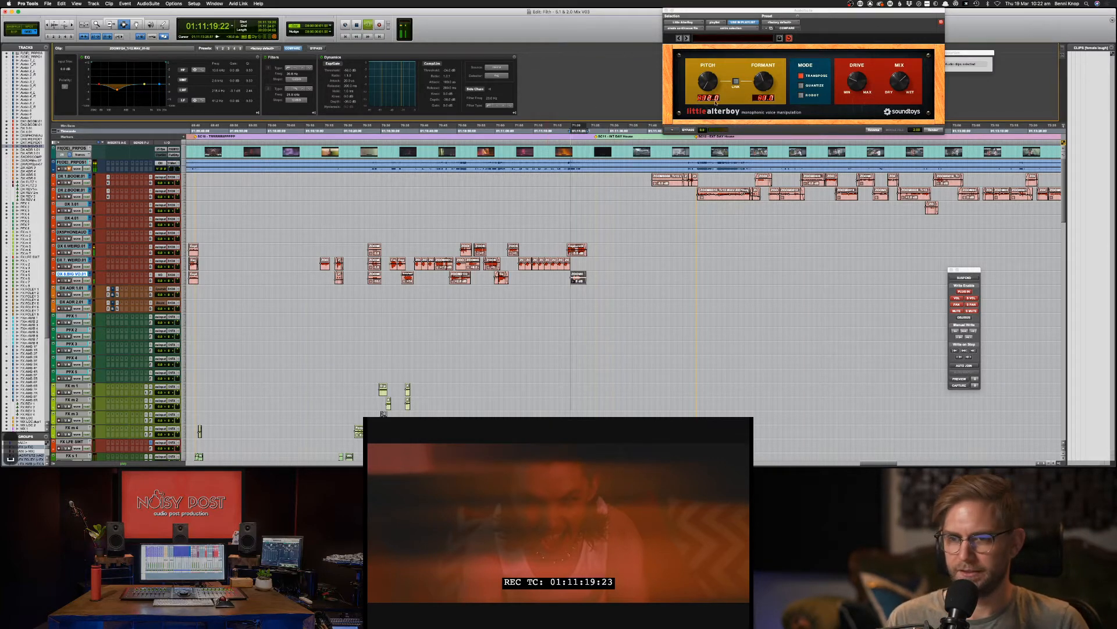
pyautogui.click(672, 131)
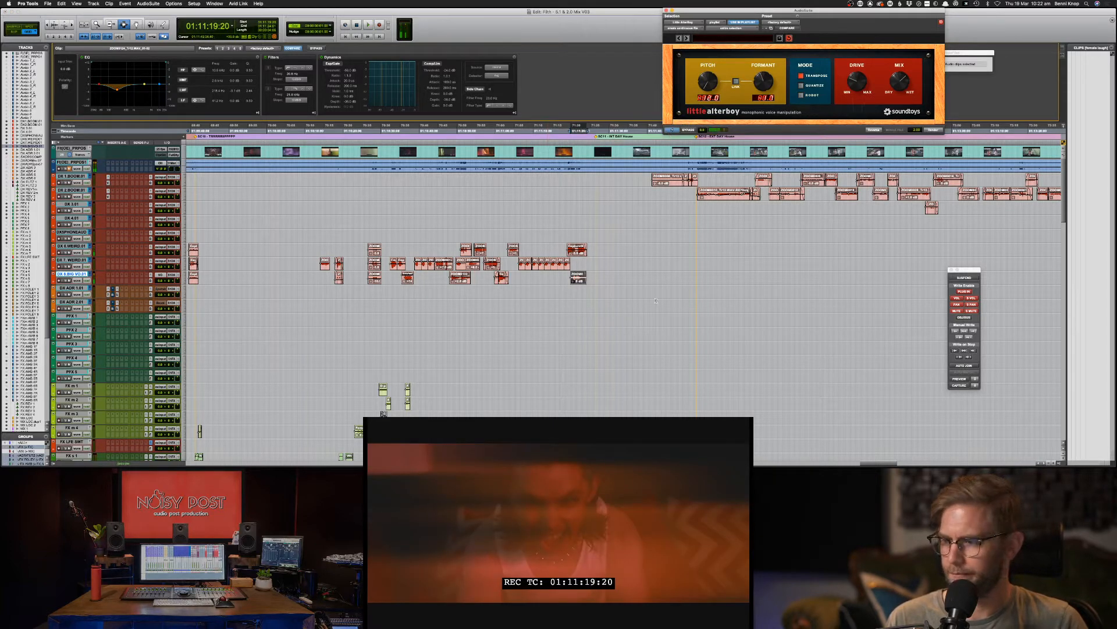
# Step: Add a short fade-in to the BIG VO clip's start, preview it in Little AlterBoy and play back from 01:11:19:02
pyautogui.press('super+bracketright')
pyautogui.press('super+bracketright')
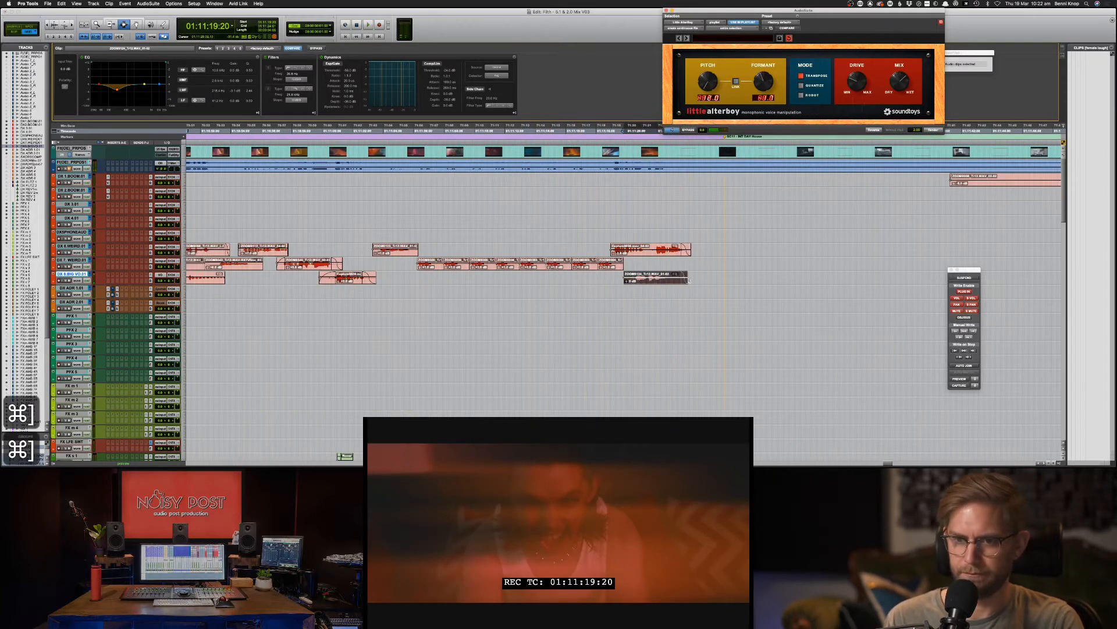
pyautogui.moveTo(626, 281); pyautogui.dragTo(607, 279)
pyautogui.press('f')
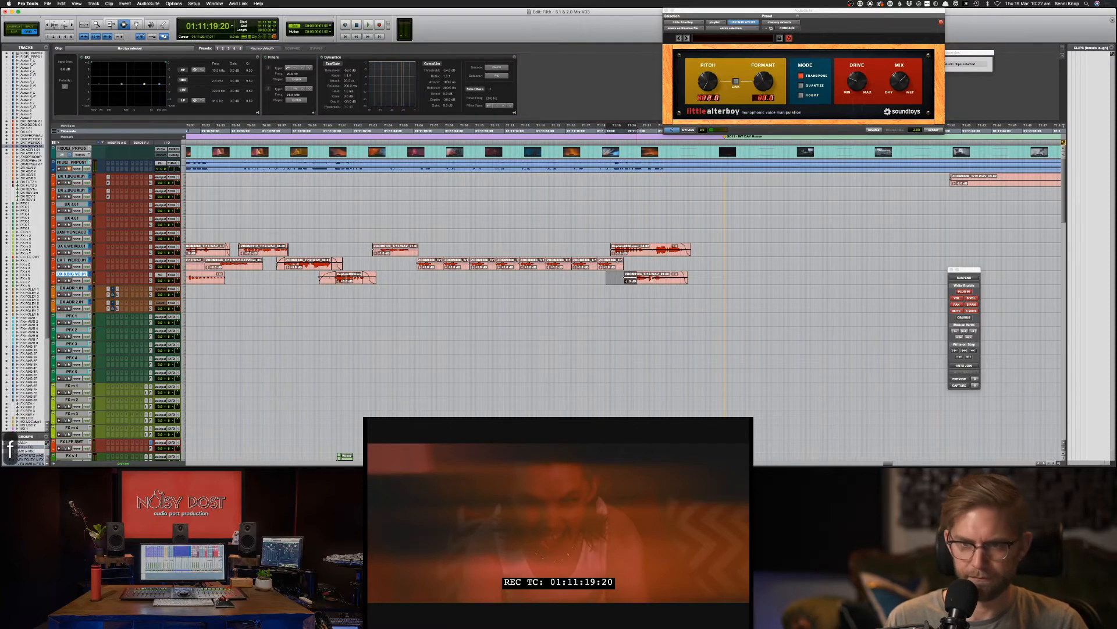
pyautogui.doubleClick(651, 277)
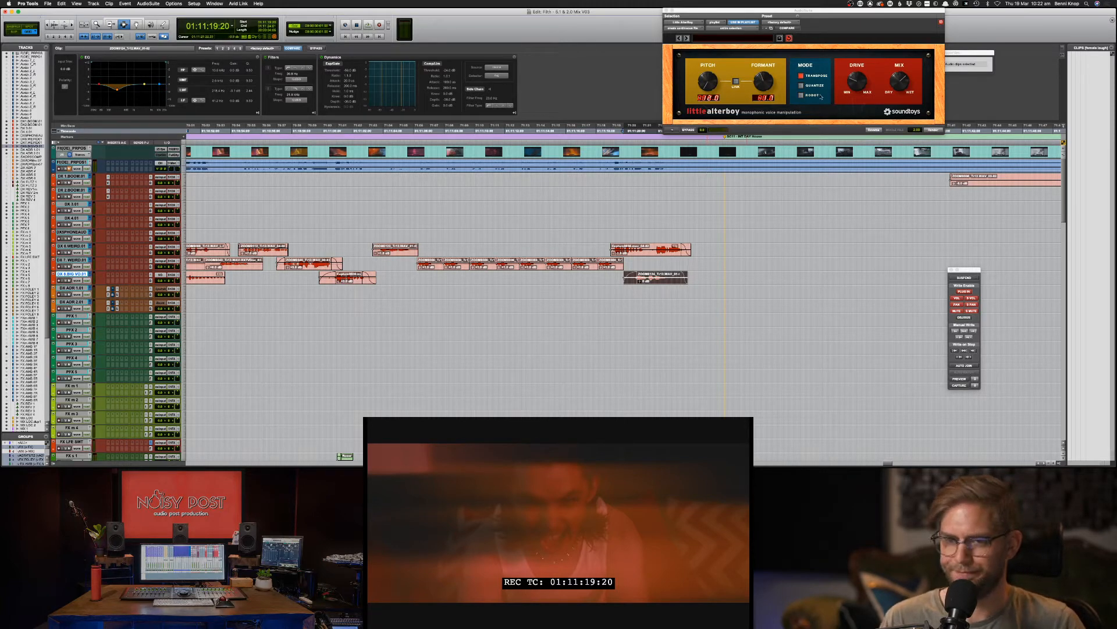
pyautogui.click(671, 129)
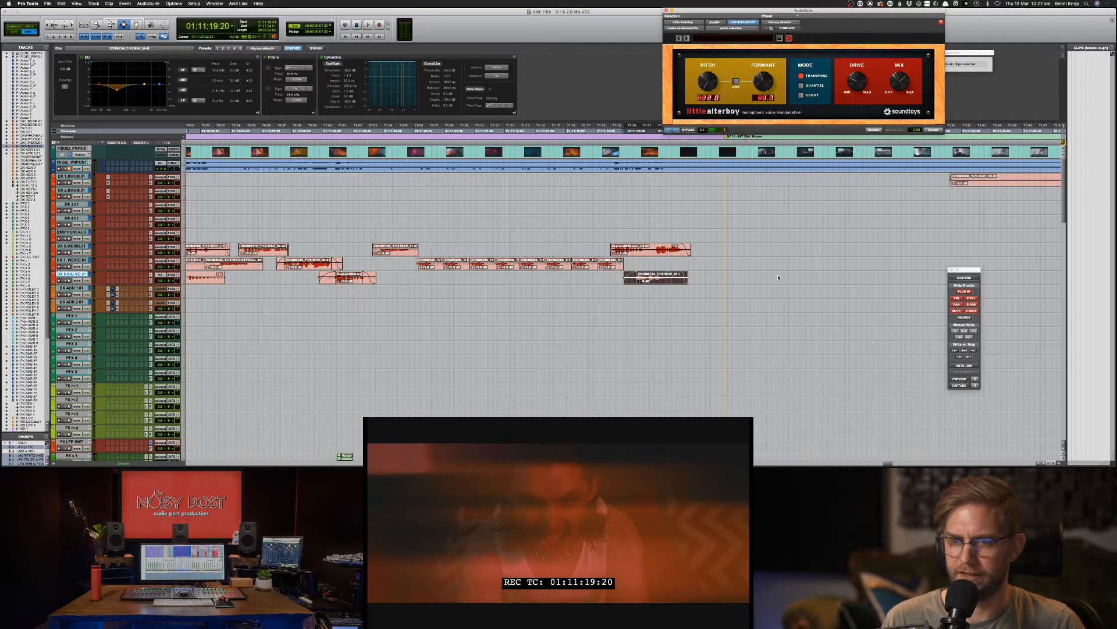
pyautogui.click(612, 278)
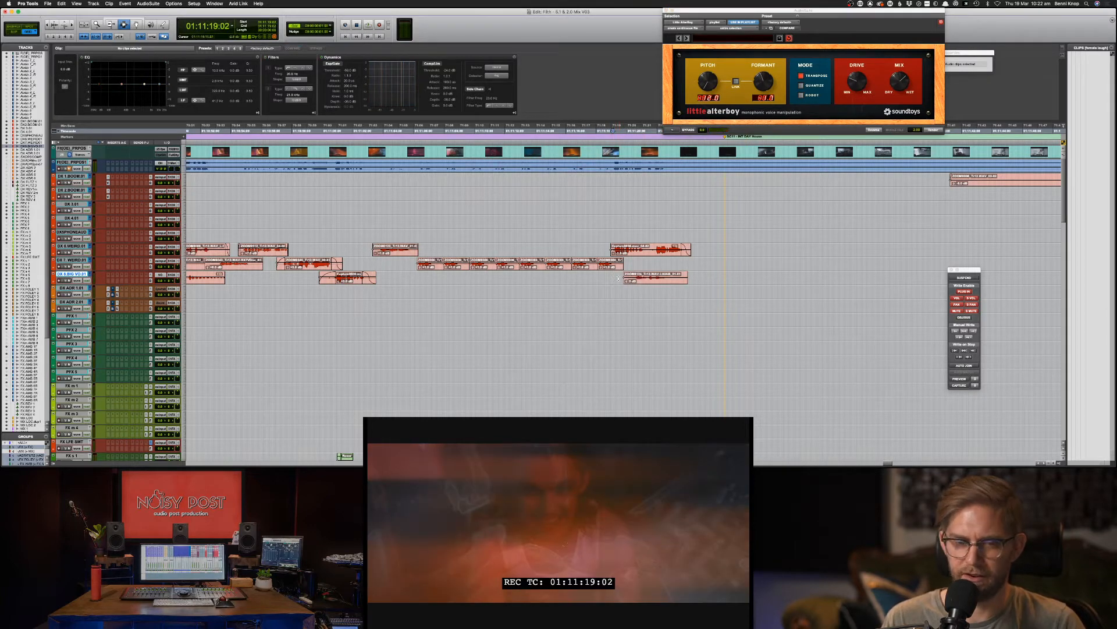
pyautogui.press('space')
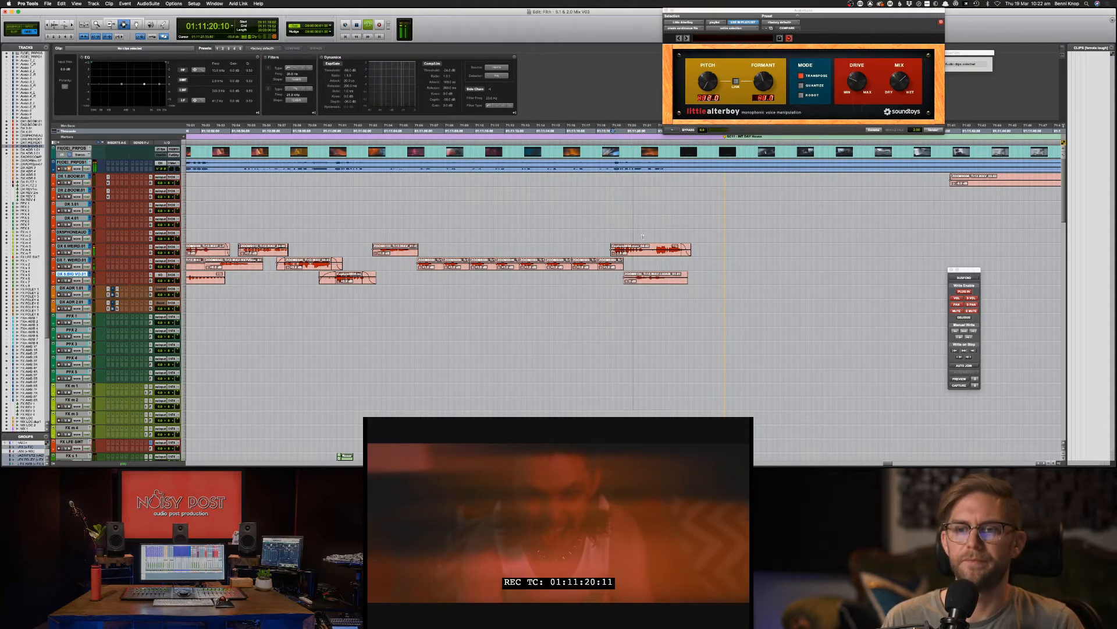
# Step: Repair the DX 6 WEIRD clip starting at 01:11:18:24 with RX 7 De-clip, using High quality and a lowered threshold, and render it
pyautogui.click(643, 249)
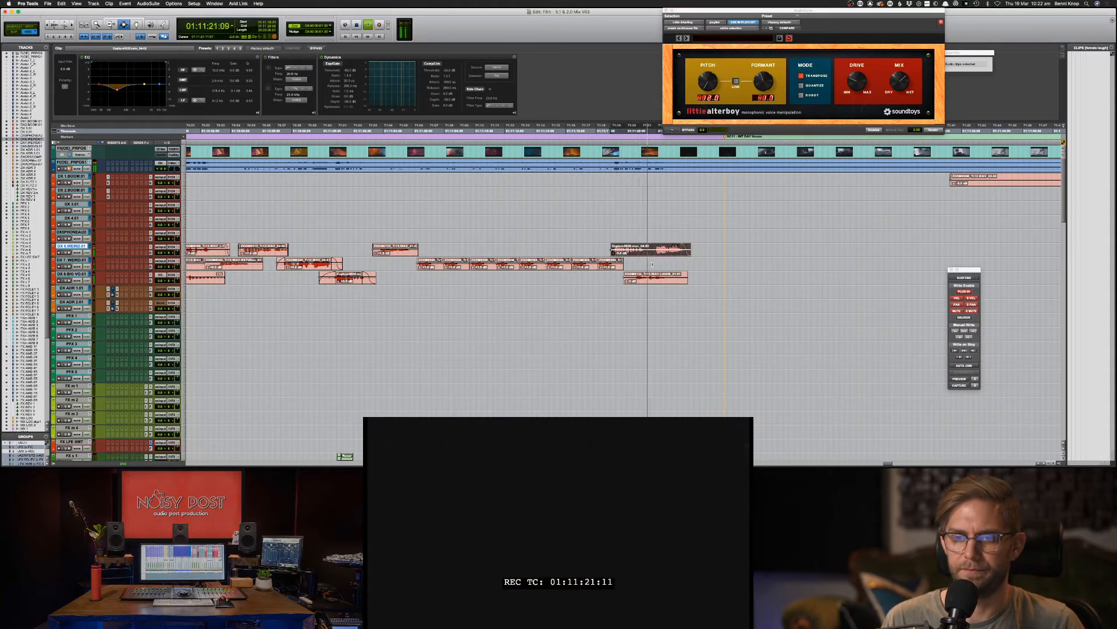
pyautogui.click(149, 4)
pyautogui.moveTo(175, 43)
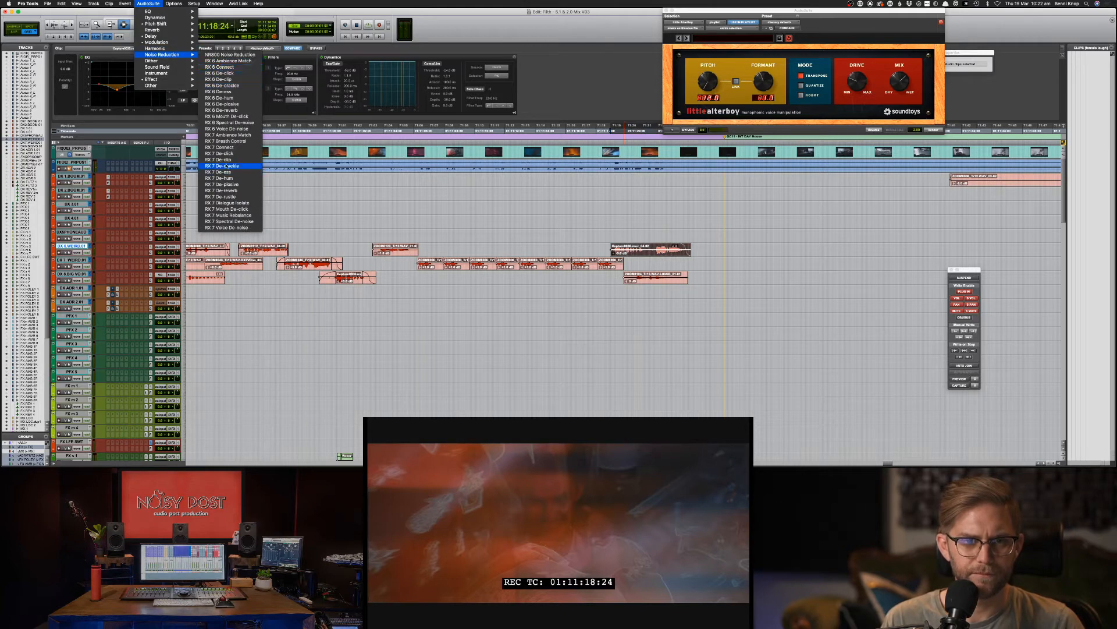
pyautogui.click(226, 161)
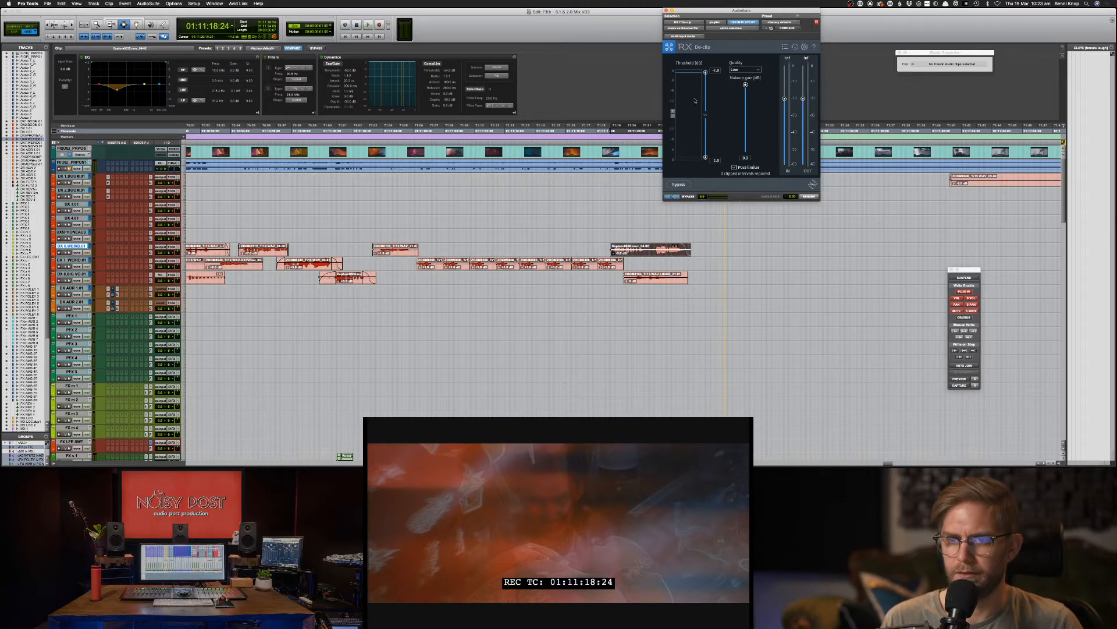
pyautogui.click(746, 69)
pyautogui.click(740, 83)
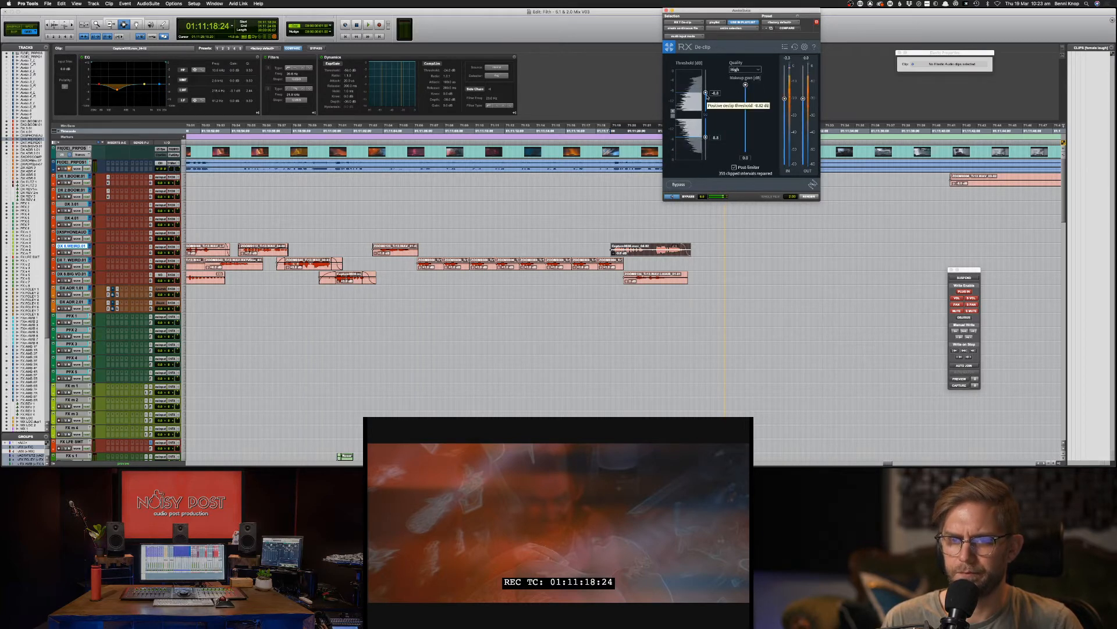
pyautogui.click(805, 198)
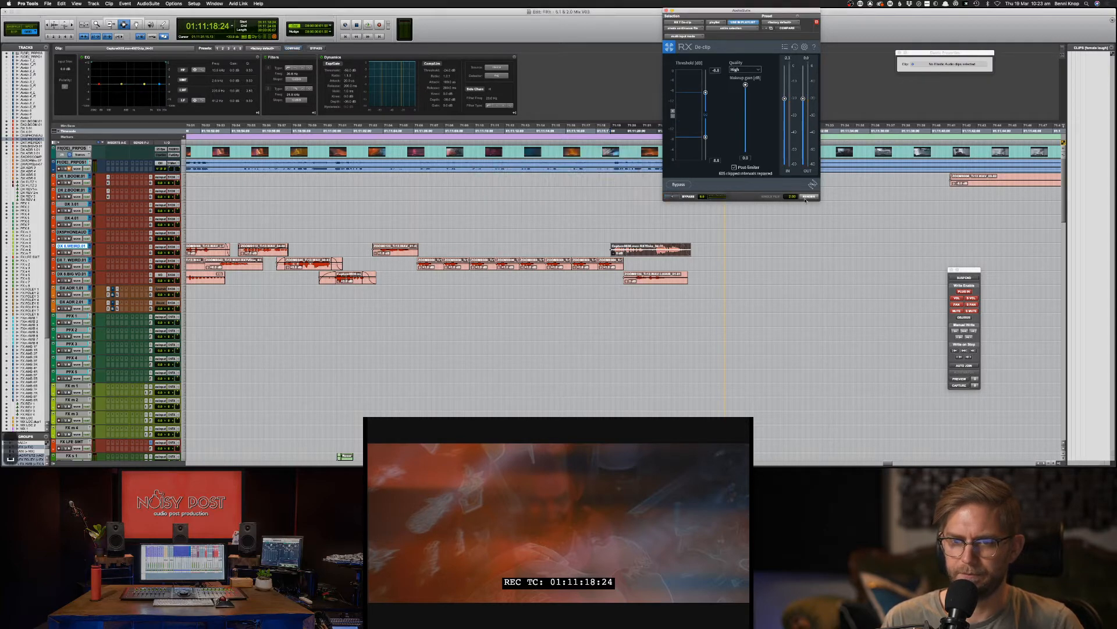
# Step: Add fades to the start and end of the de-clipped DX 6 WEIRD clip and save the session
pyautogui.press('space')
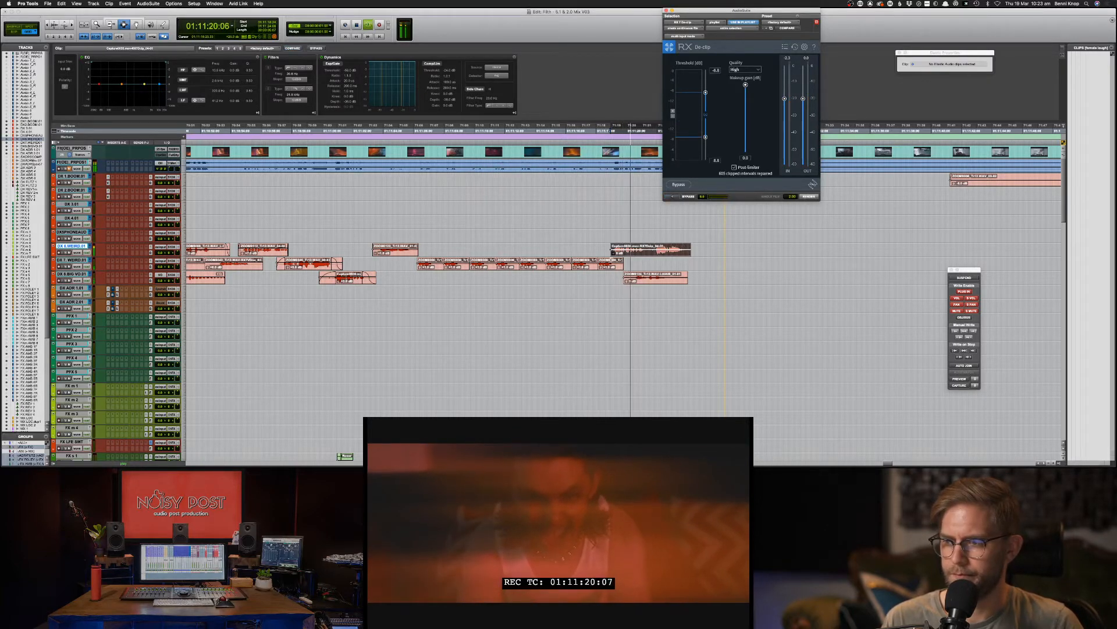
pyautogui.press('space')
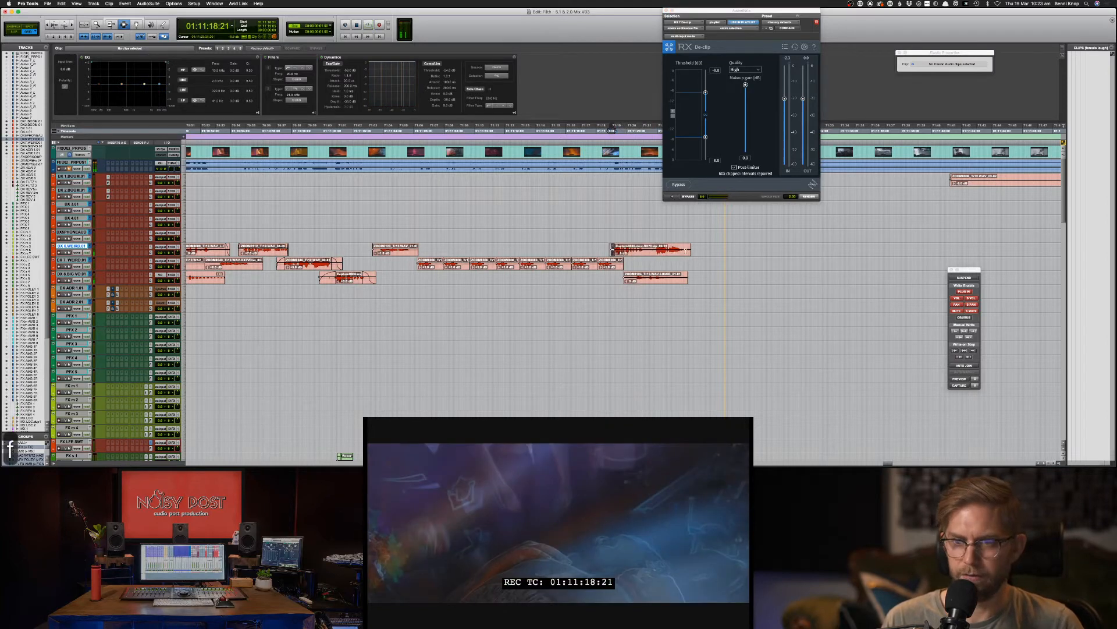
pyautogui.press('g')
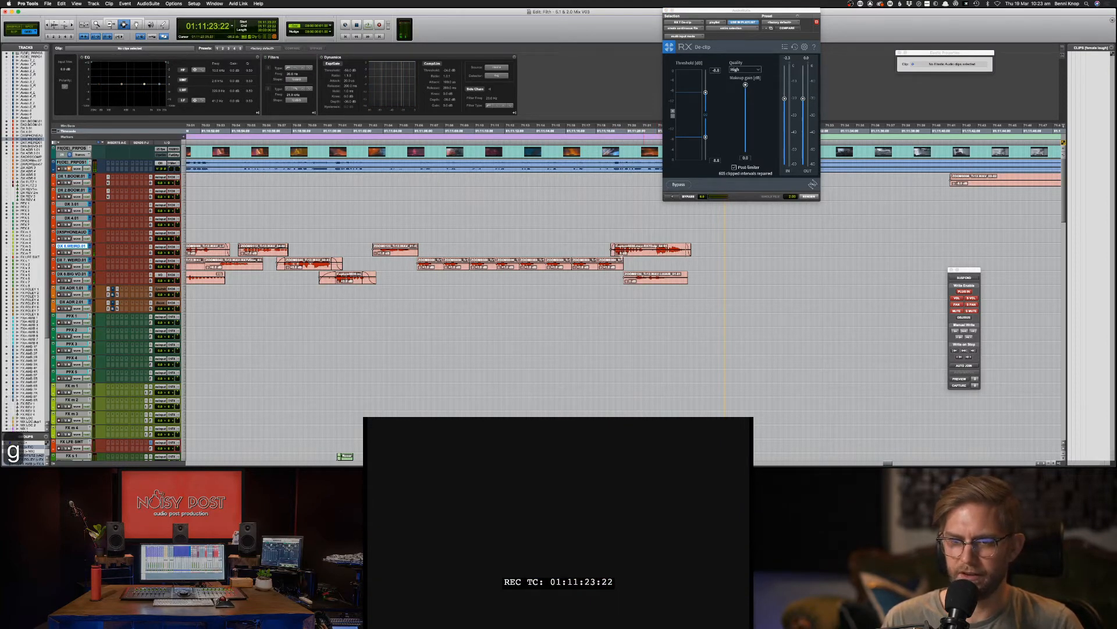
pyautogui.press('super+s')
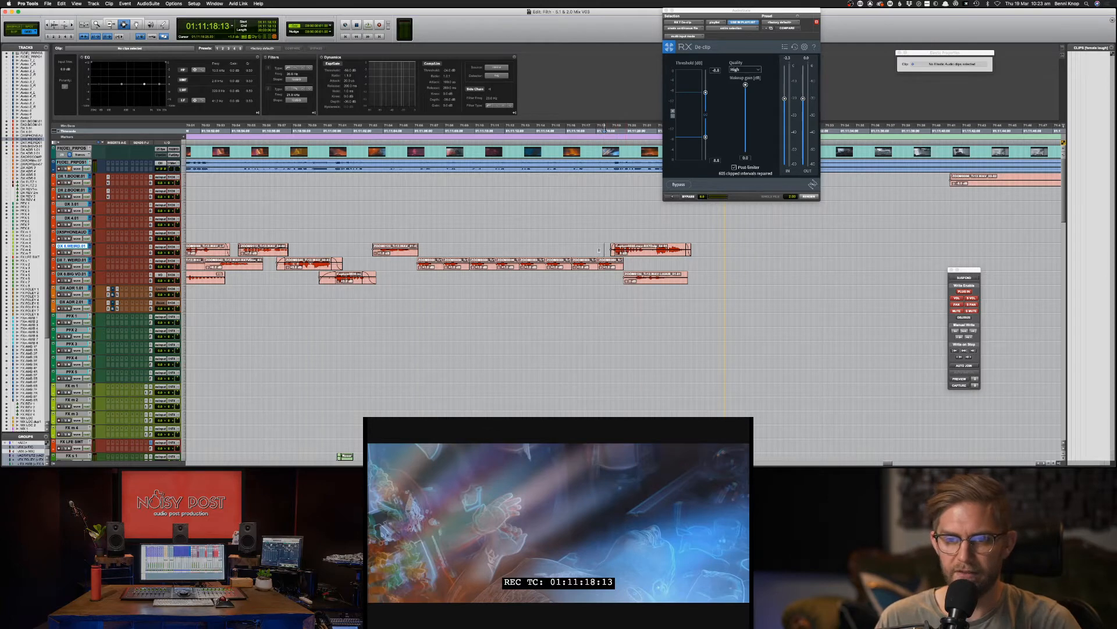
pyautogui.click(599, 250)
pyautogui.press('super+s')
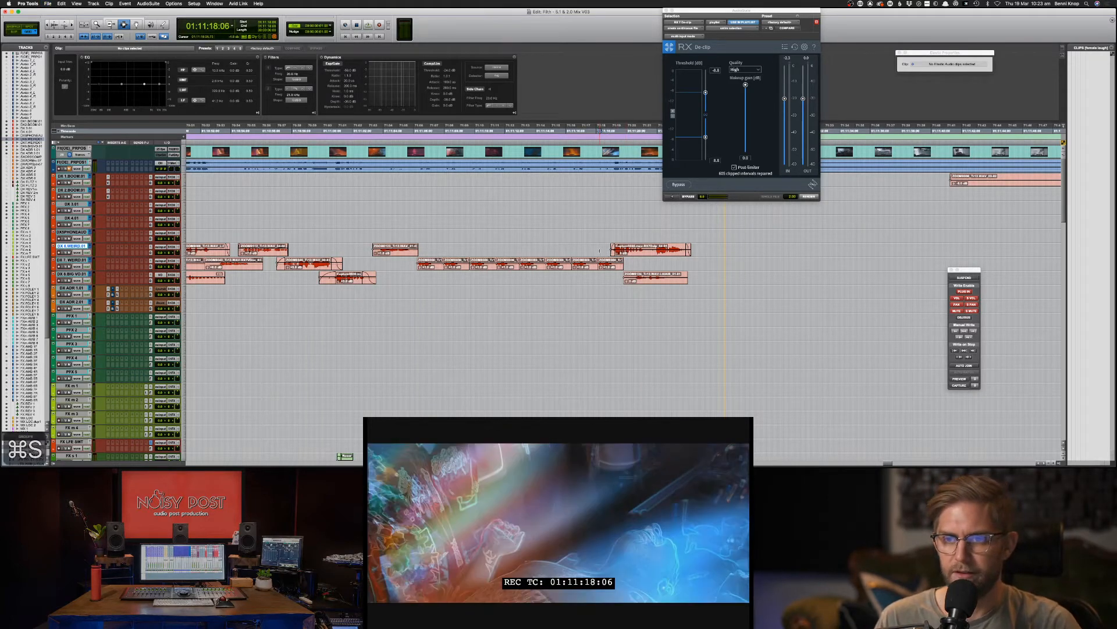
pyautogui.click(588, 262)
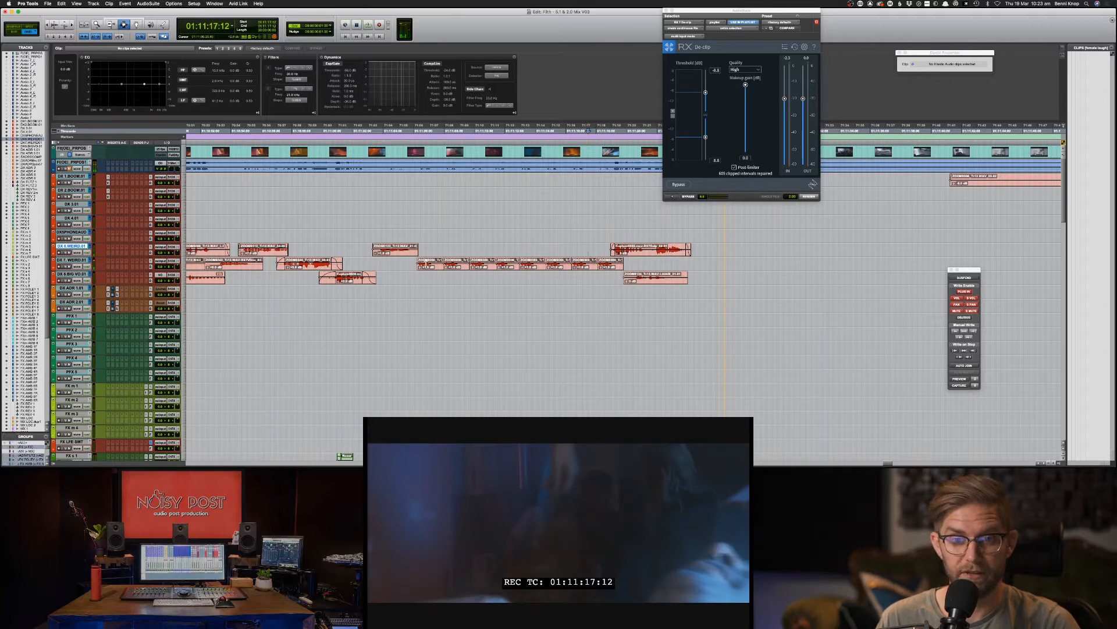
pyautogui.click(430, 263)
pyautogui.press('super+d')
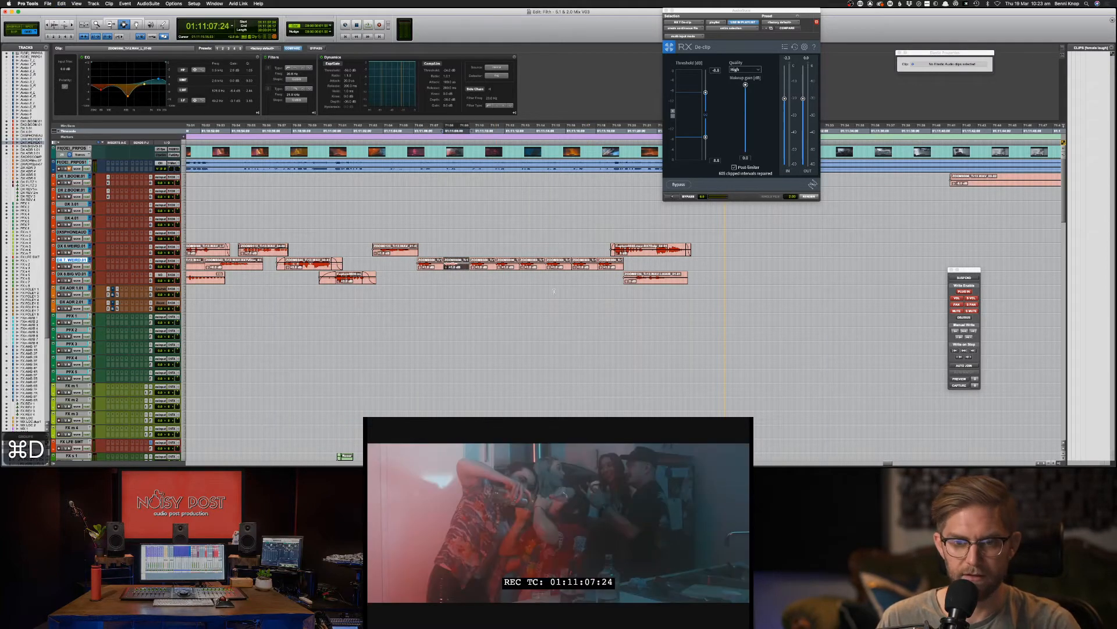
pyautogui.press('super+z')
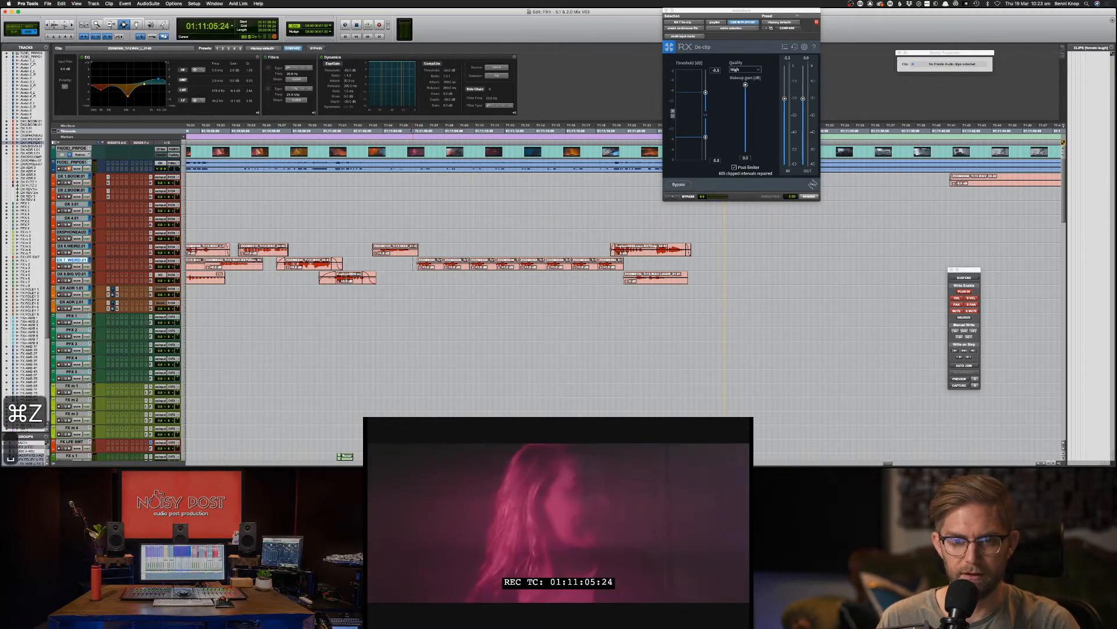
# Step: Play back from 01:11:05:24, select the row of short DX 7 WEIRD clips and cut their lows further with the clip EQ
pyautogui.press('space')
pyautogui.press('super+bracketright')
pyautogui.hscroll(10, 591, 274)
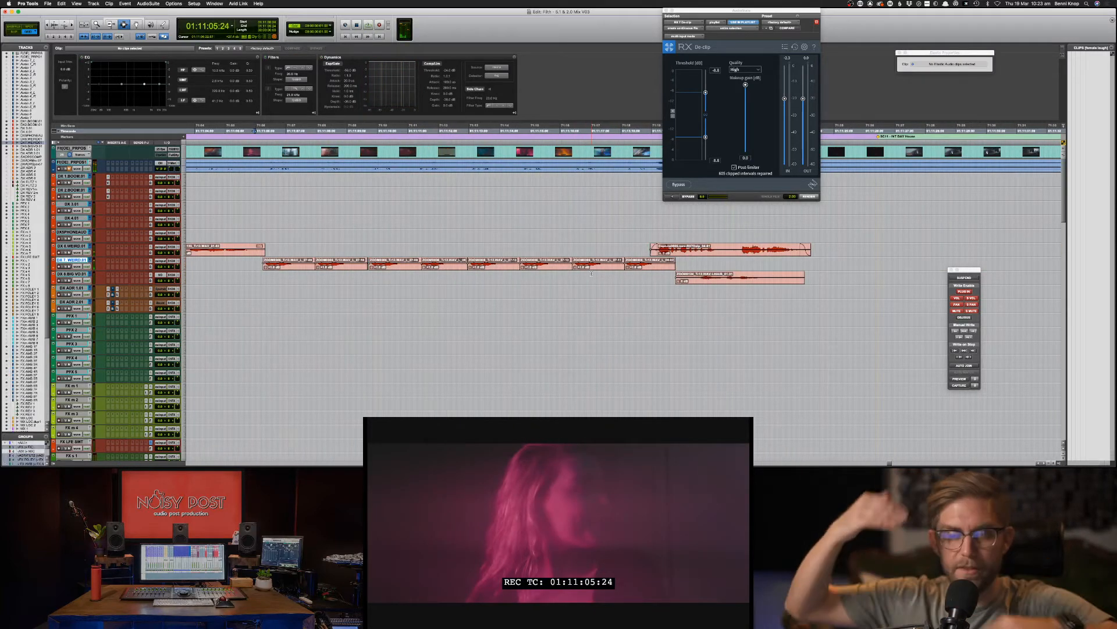
pyautogui.press('super+s')
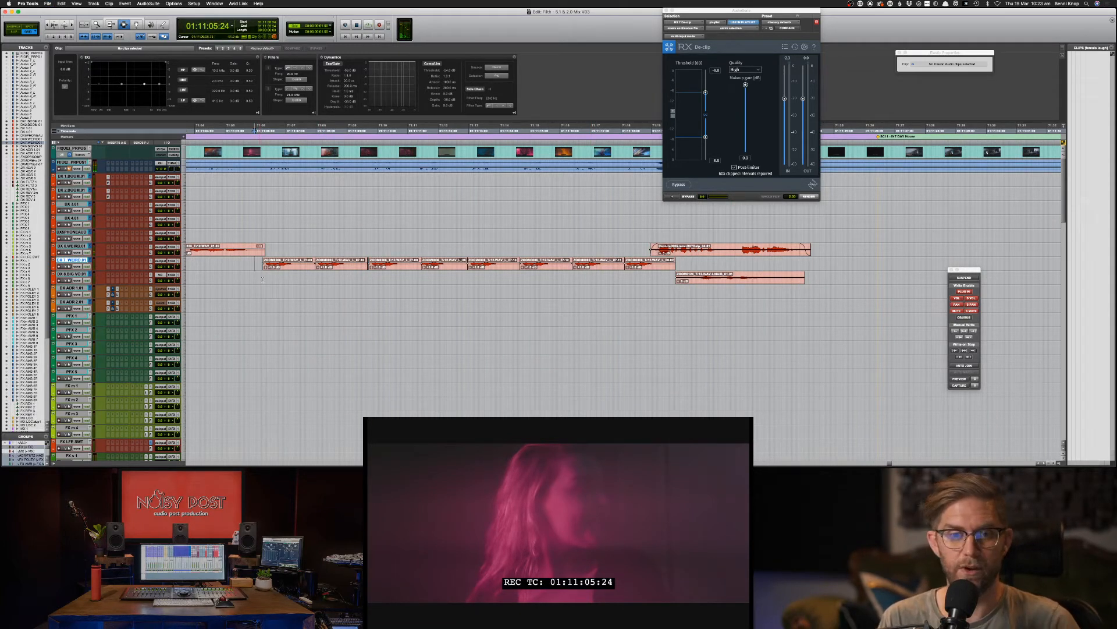
pyautogui.press('space')
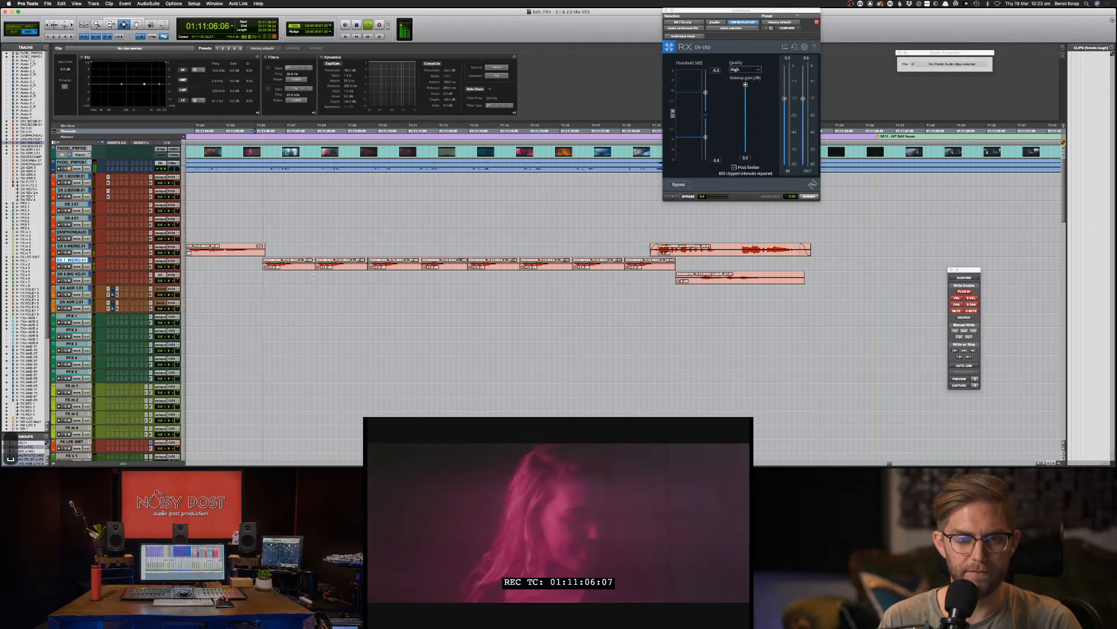
pyautogui.moveTo(251, 265); pyautogui.dragTo(680, 265)
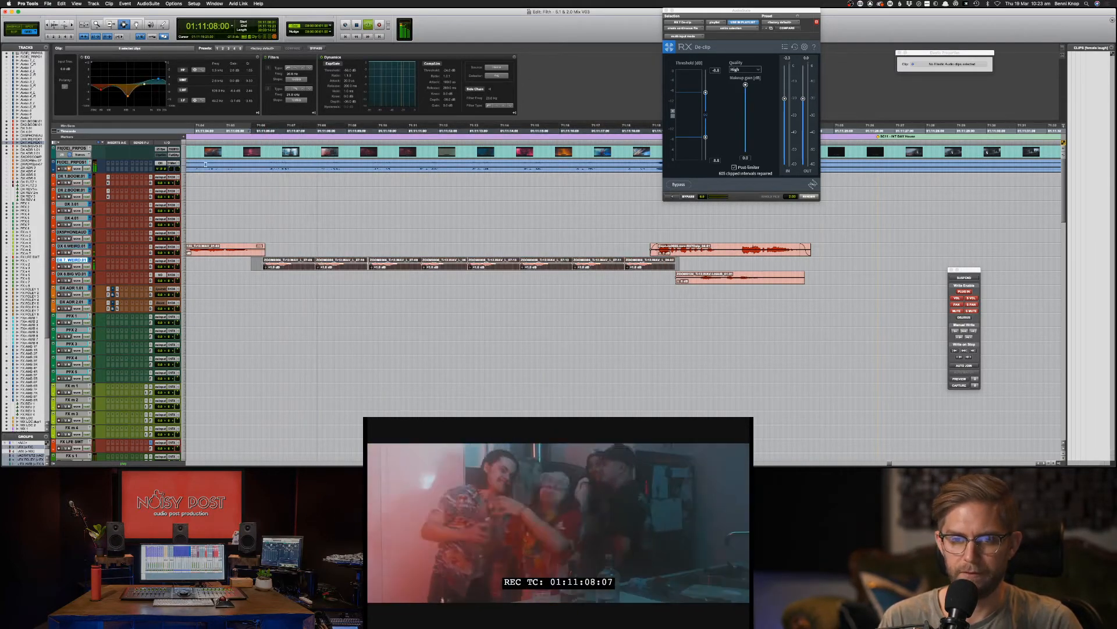
pyautogui.moveTo(113, 65); pyautogui.dragTo(109, 96)
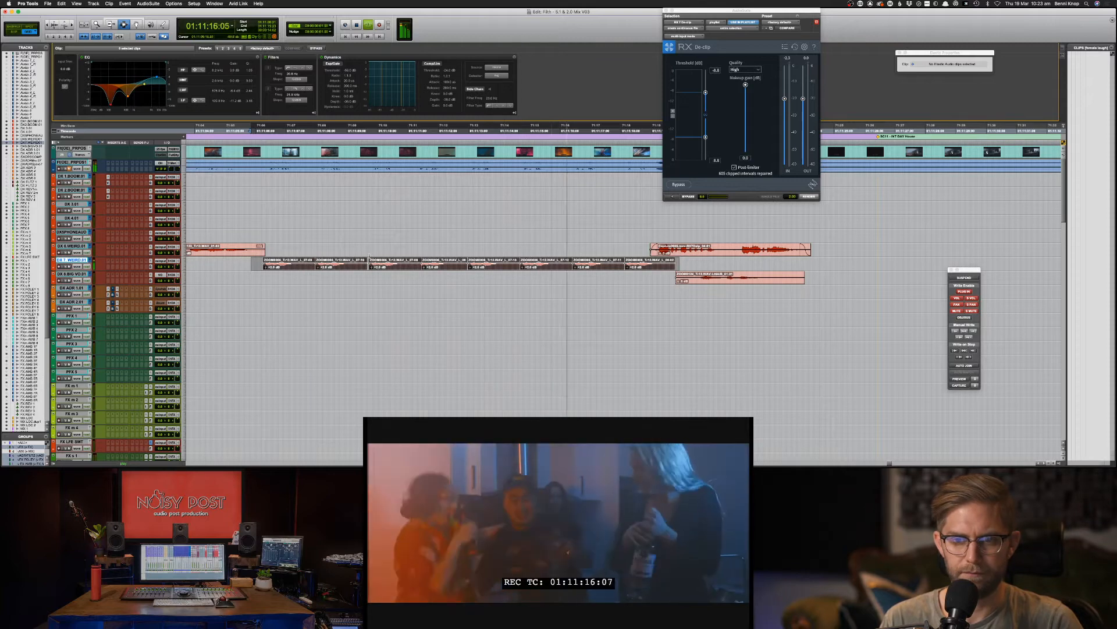
# Step: Audition the re-equalized DX 7 WEIRD clips from different points, including around 01:11:11
pyautogui.click(506, 274)
pyautogui.click(479, 248)
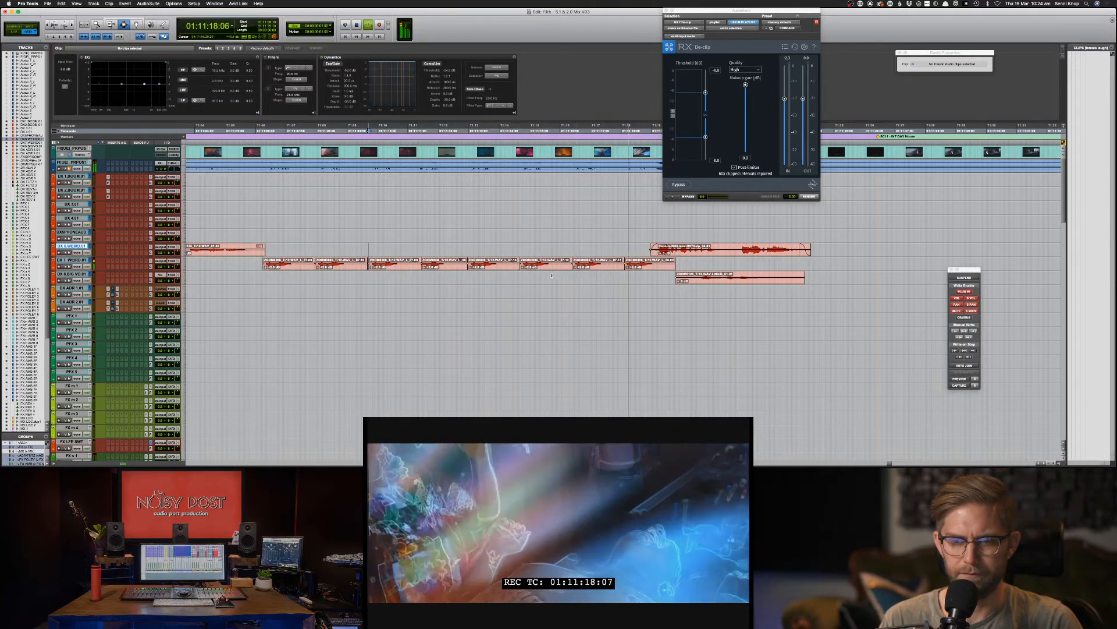
pyautogui.click(490, 270)
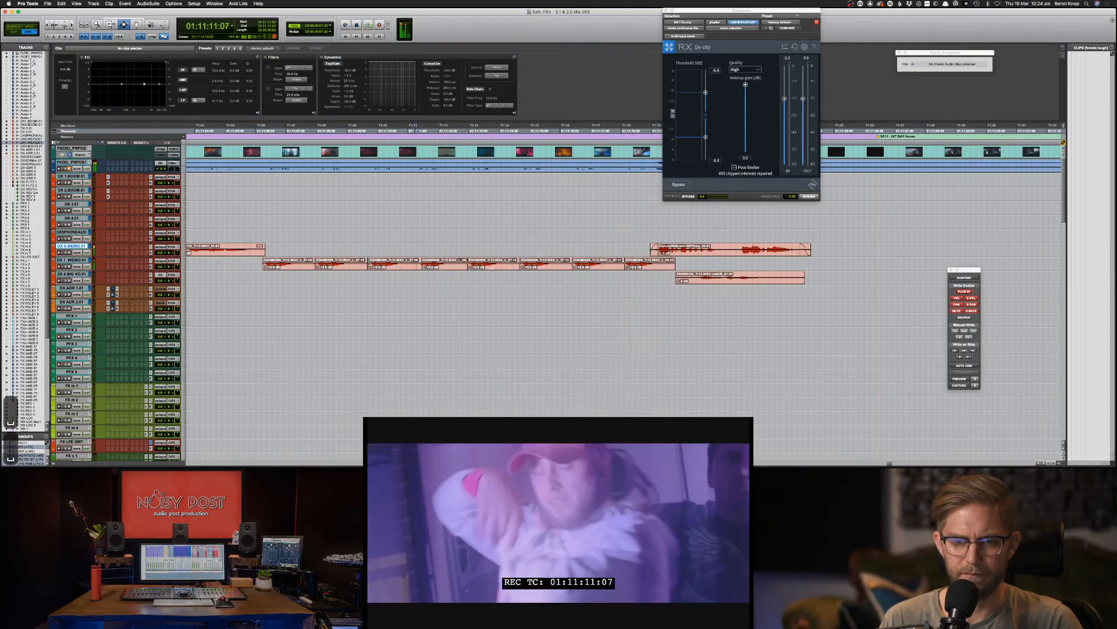
# Step: Audition the DX 7 WEIRD clips around 01:11:11, select the one starting at 01:11:11:11 and open Pitch II for it
pyautogui.press('space')
pyautogui.press('space')
pyautogui.click(445, 265)
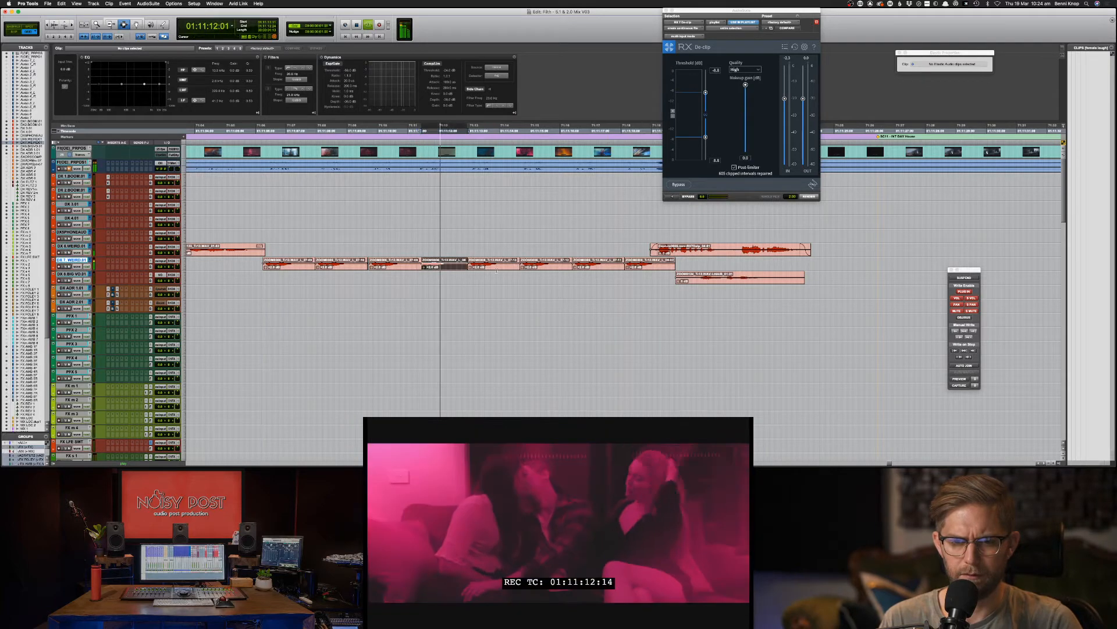
pyautogui.press('space')
pyautogui.press('space')
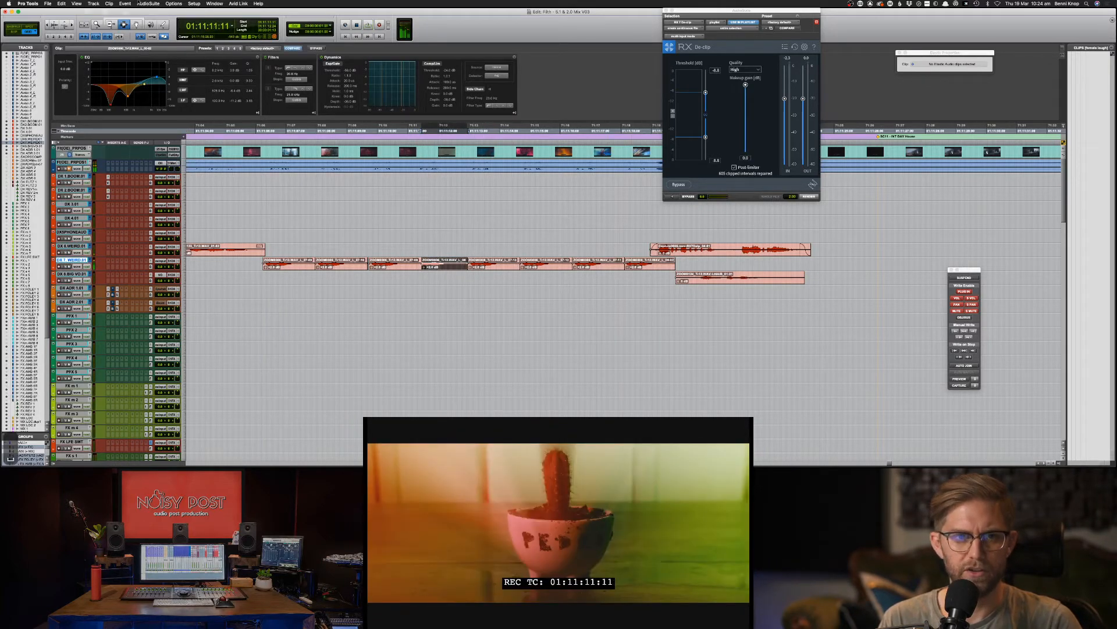
pyautogui.click(149, 4)
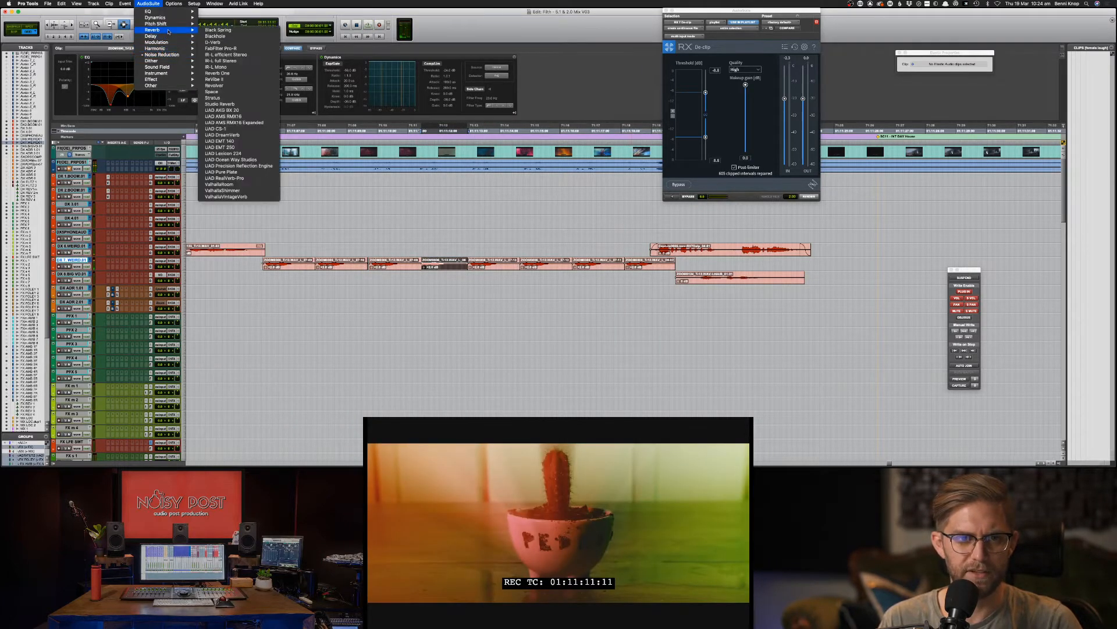
pyautogui.moveTo(171, 25)
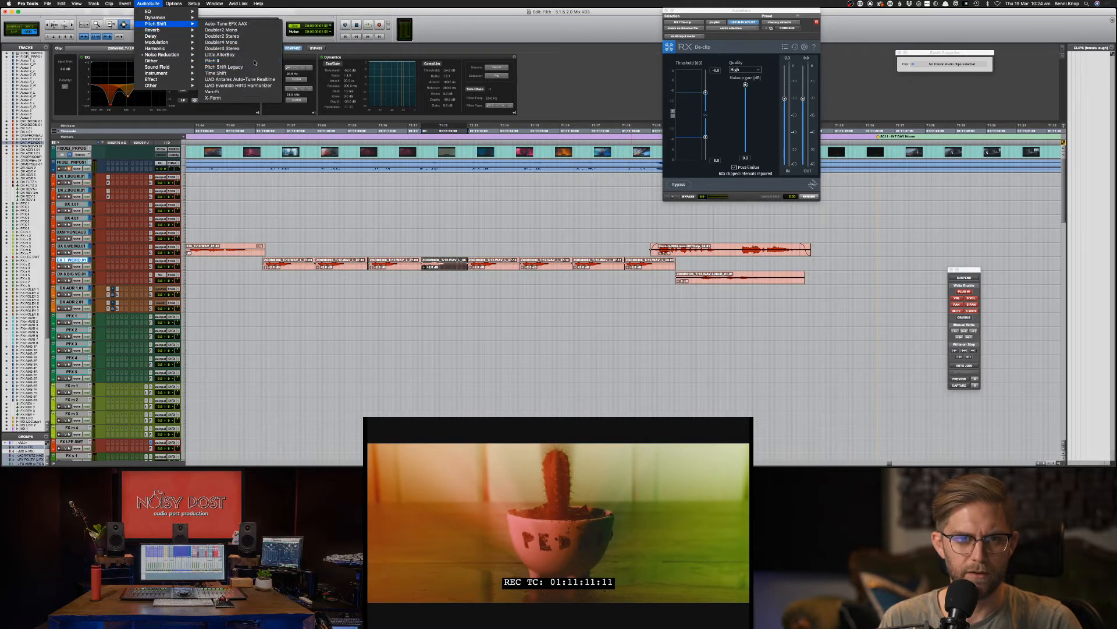
pyautogui.click(254, 61)
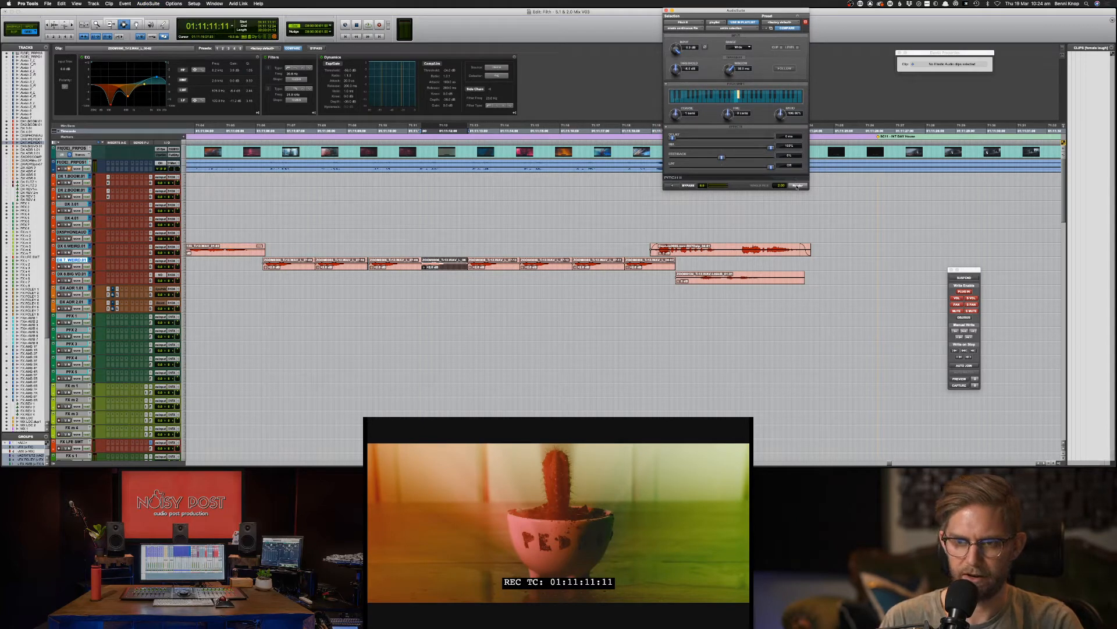
# Step: Render the last five DX 7 WEIRD clips, starting at 01:11:11:11, through Pitch II, raising each one semitone more than the previous, up to 5 semitones
pyautogui.click(798, 186)
pyautogui.hotkey('ctrl', 'Tab')
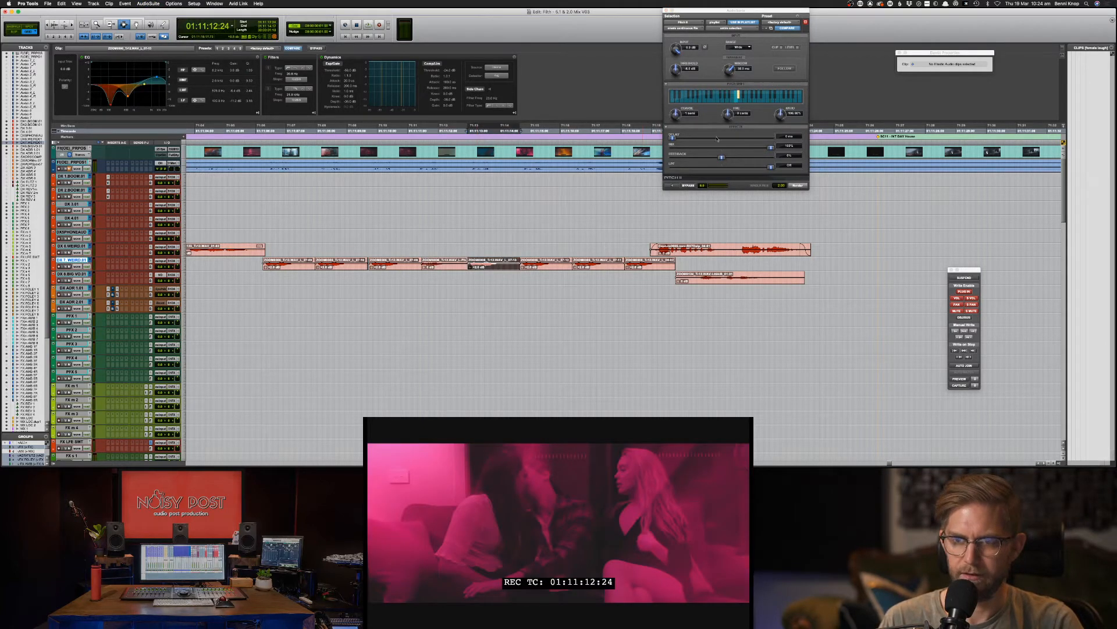
pyautogui.click(740, 101)
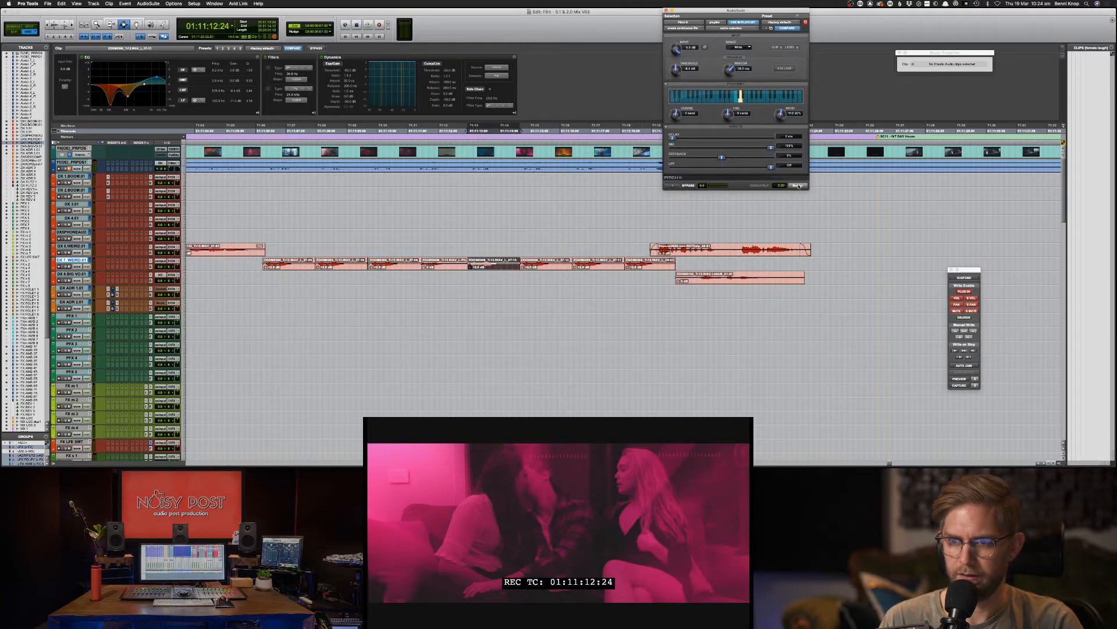
pyautogui.click(798, 186)
pyautogui.hotkey('ctrl', 'Tab')
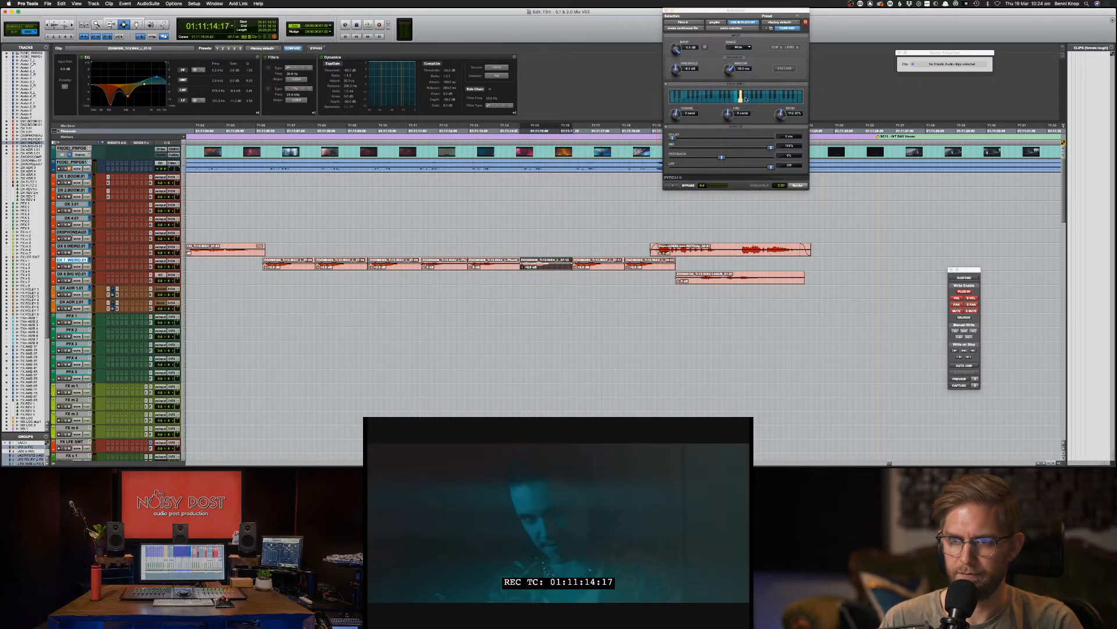
pyautogui.click(744, 96)
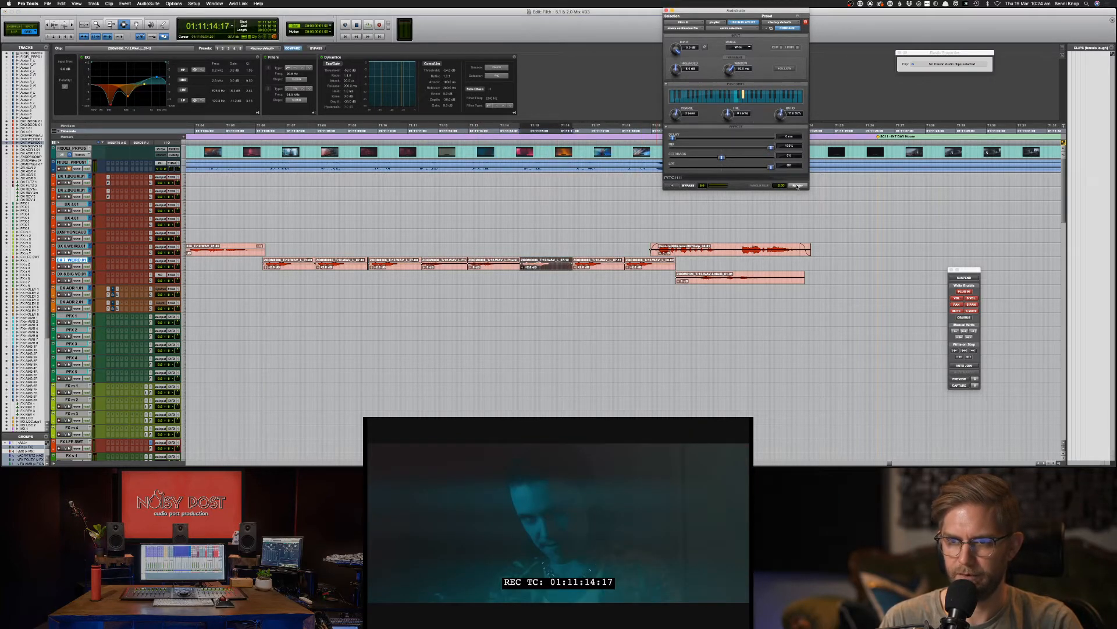
pyautogui.click(798, 186)
pyautogui.hotkey('ctrl', 'Tab')
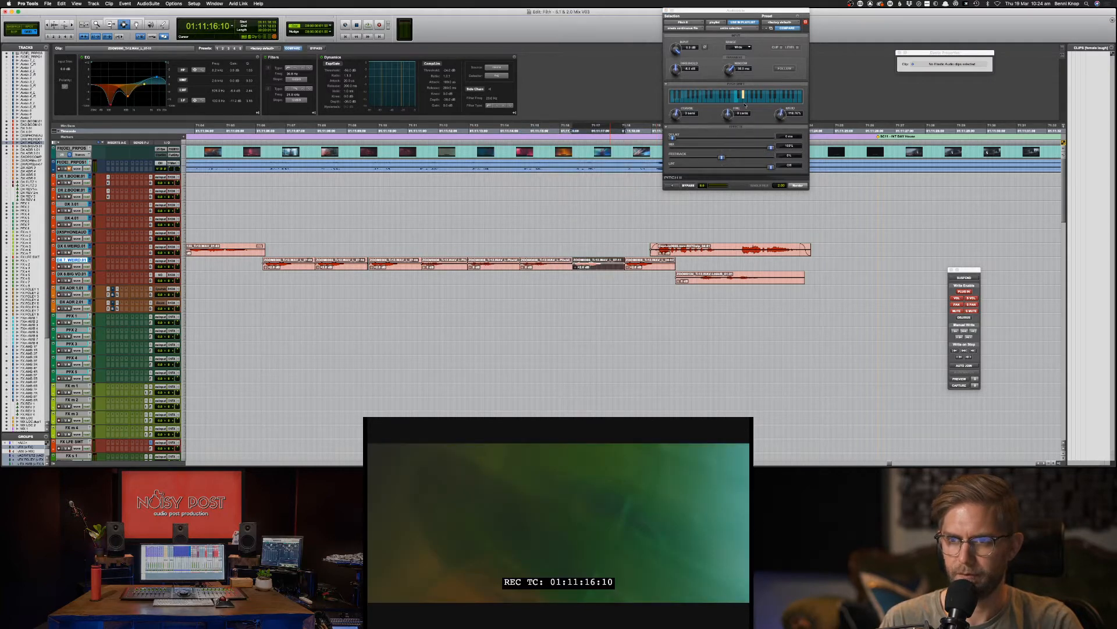
pyautogui.click(746, 97)
pyautogui.click(798, 186)
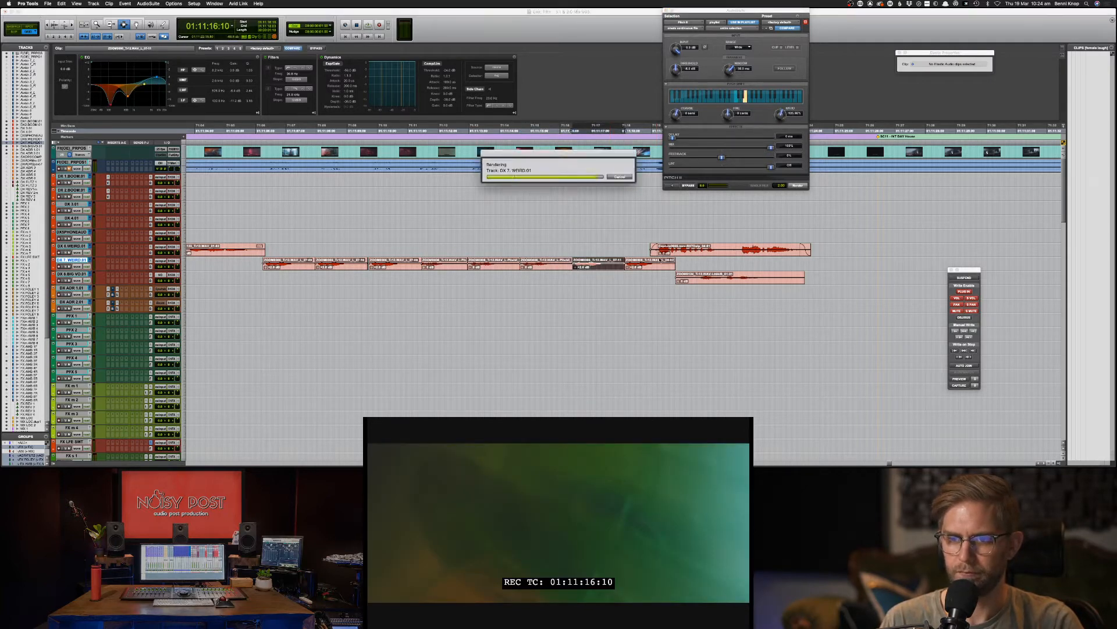
pyautogui.hotkey('ctrl', 'Tab')
pyautogui.click(750, 99)
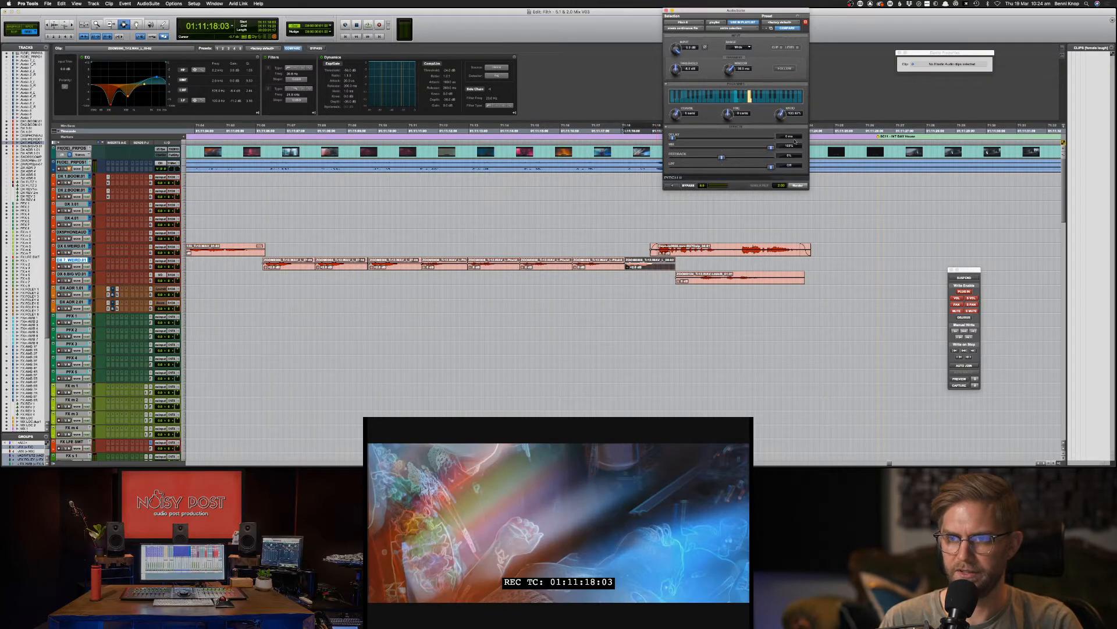
pyautogui.click(802, 186)
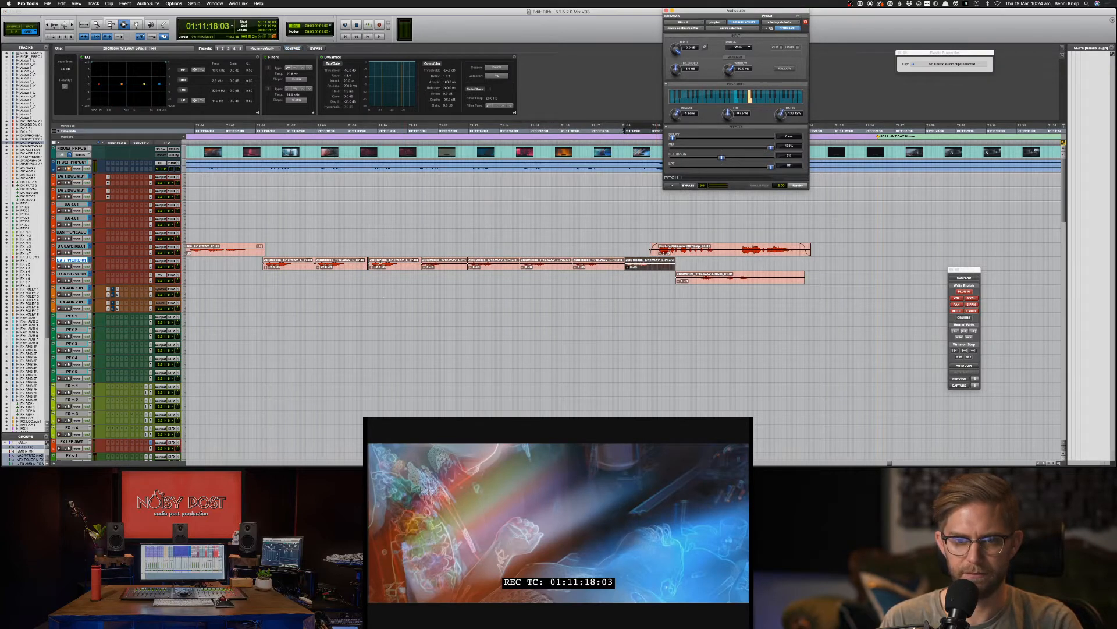
# Step: Play back the pitch-shifted DX 7 WEIRD clips and undo their Pitch II renders
pyautogui.click(368, 265)
pyautogui.press('space')
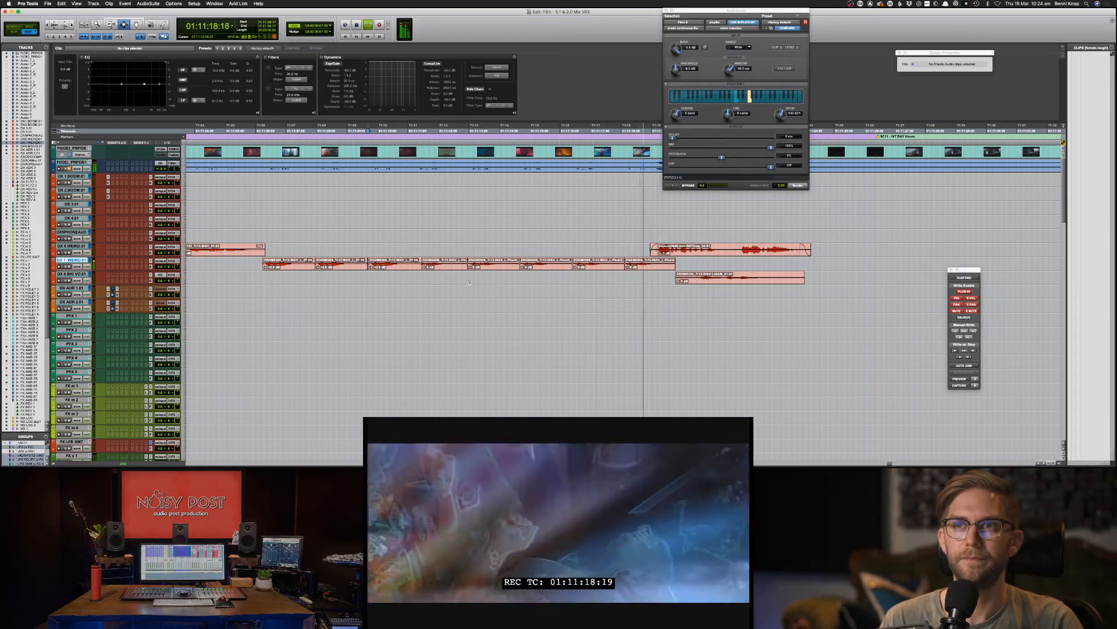
pyautogui.press('super+z')
pyautogui.press('super+z')
pyautogui.press('super+z')
pyautogui.press('super+z')
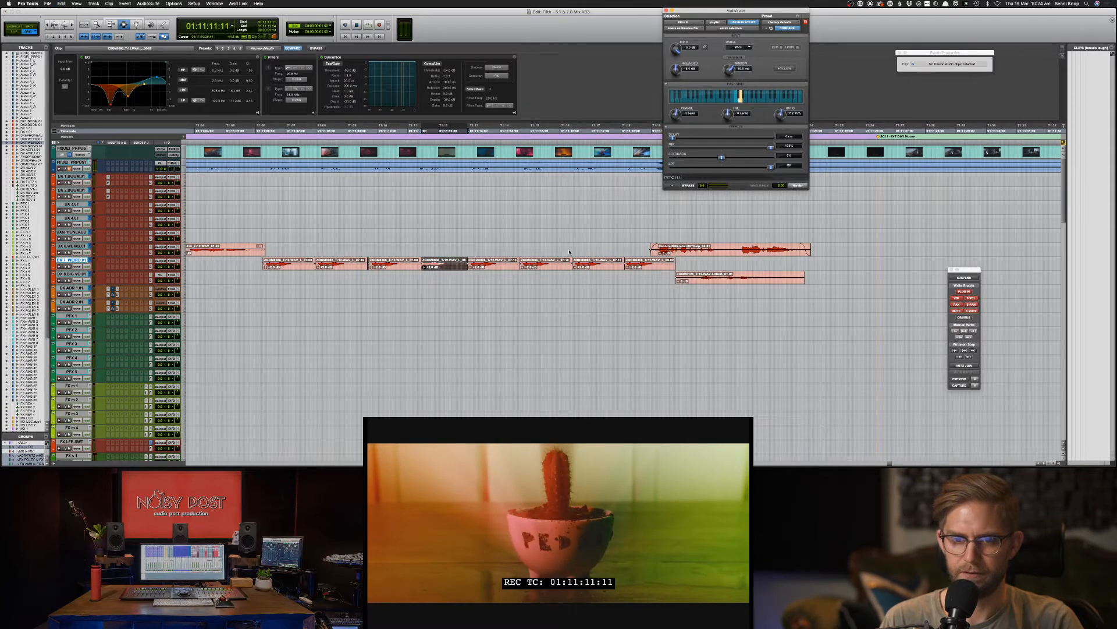
# Step: Render the last five DX 7 WEIRD clips through Pitch II, raising the transposition by two semitones per clip, from 2 to 10 semitones
pyautogui.click(794, 185)
pyautogui.click(507, 268)
pyautogui.click(507, 268)
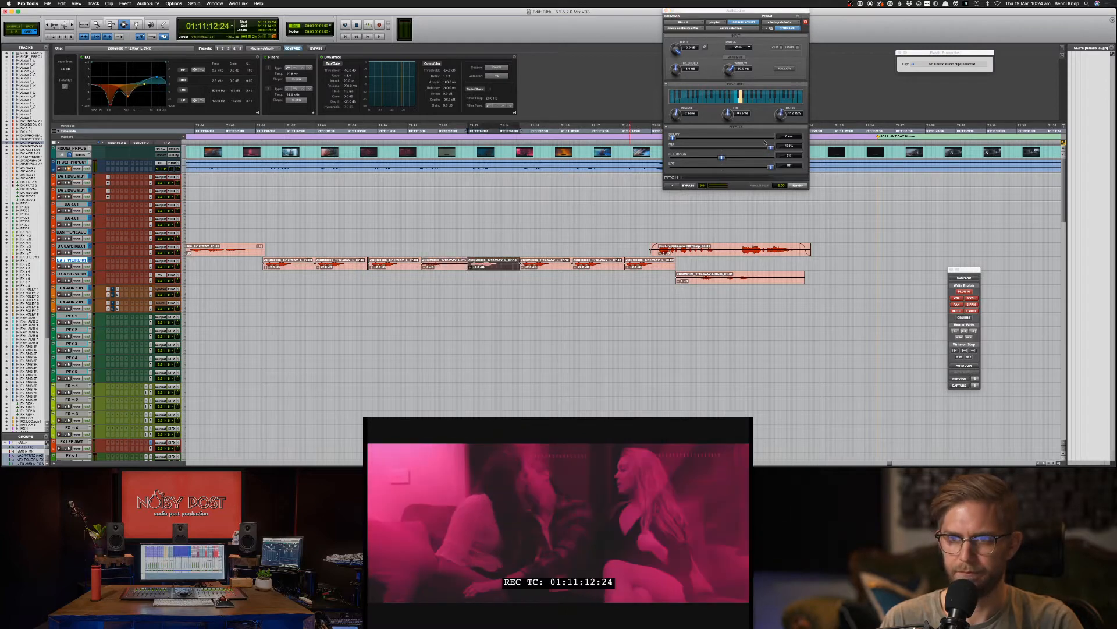
pyautogui.click(799, 185)
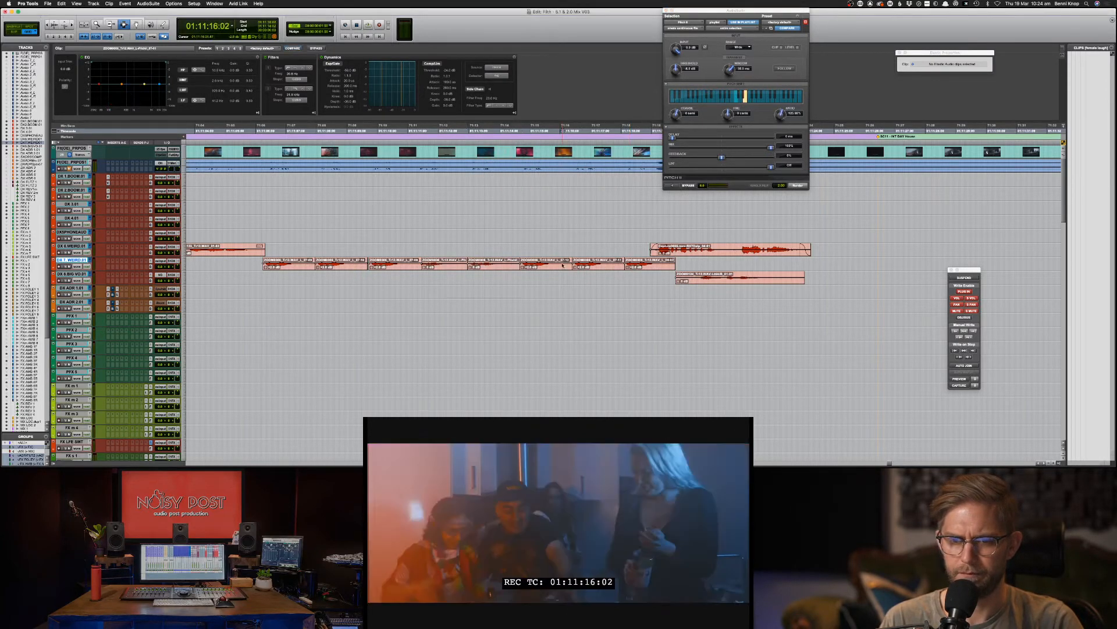
pyautogui.hotkey('ctrl', 'Tab')
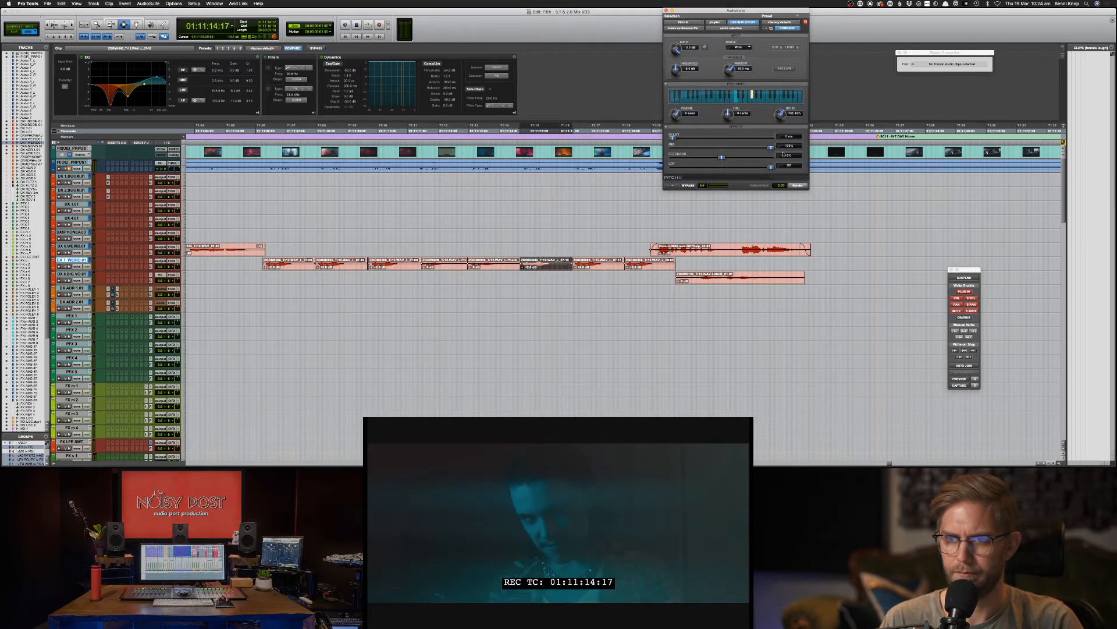
pyautogui.click(796, 185)
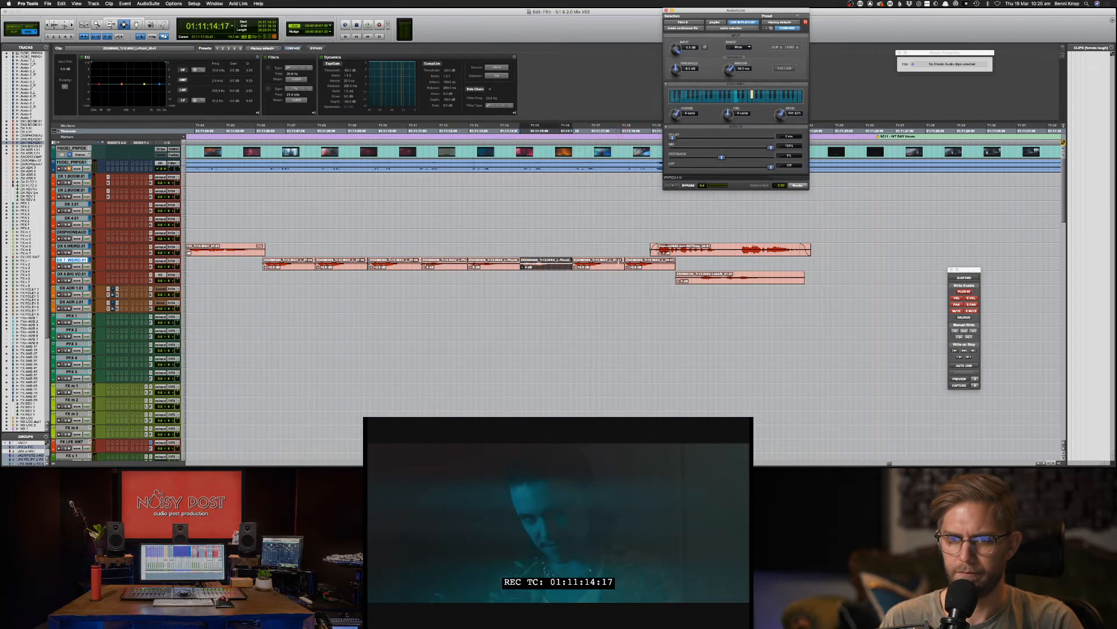
pyautogui.hotkey('ctrl', 'Tab')
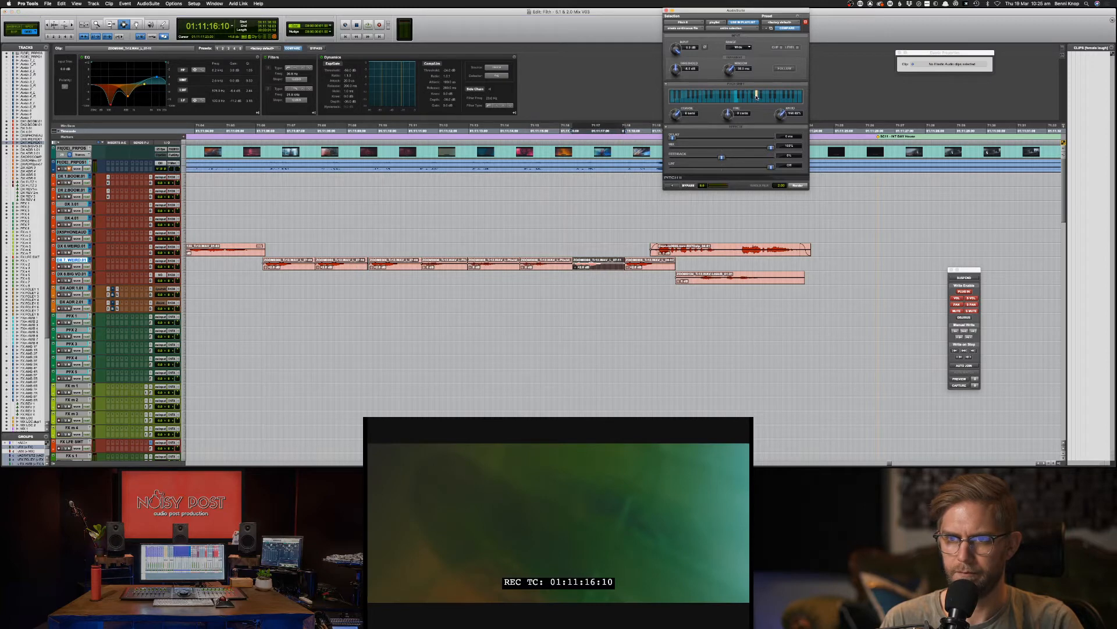
pyautogui.click(797, 185)
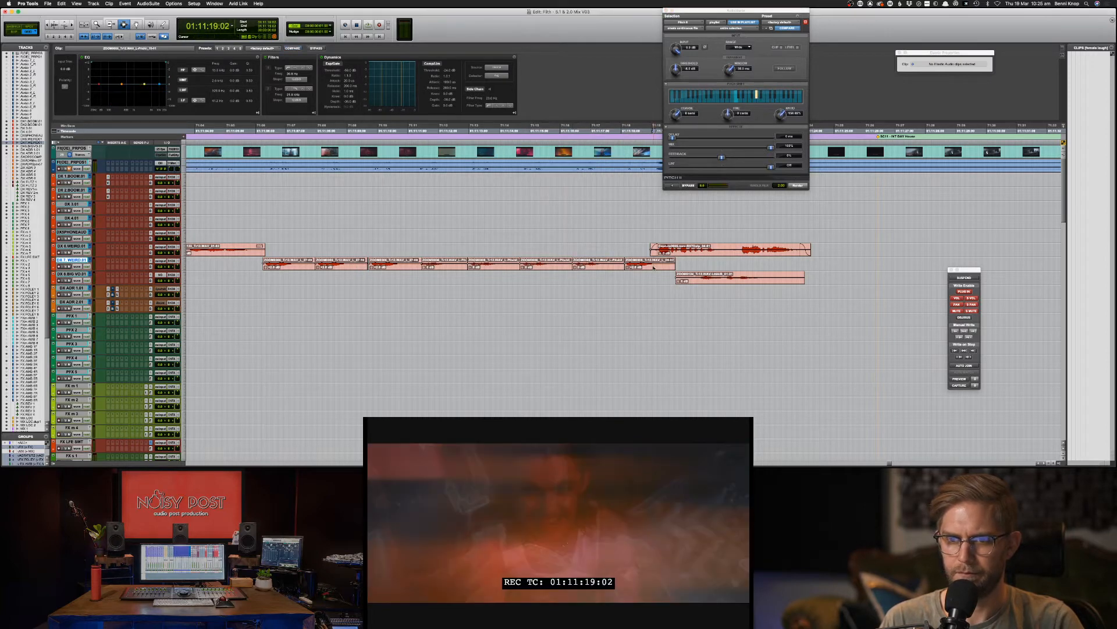
pyautogui.hotkey('ctrl', 'Tab')
pyautogui.click(762, 96)
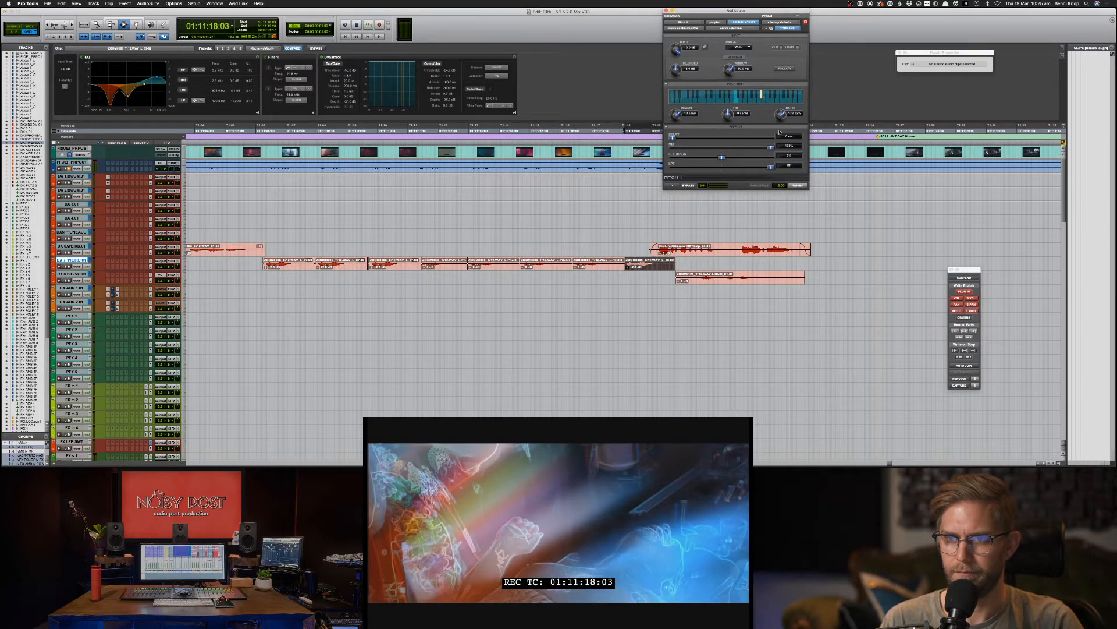
pyautogui.click(798, 186)
# Step: Play back from 01:11:05:24, raise the clip gain of the DX 8 BIG VO clip at 01:11:19:20 and audition that clip
pyautogui.click(293, 270)
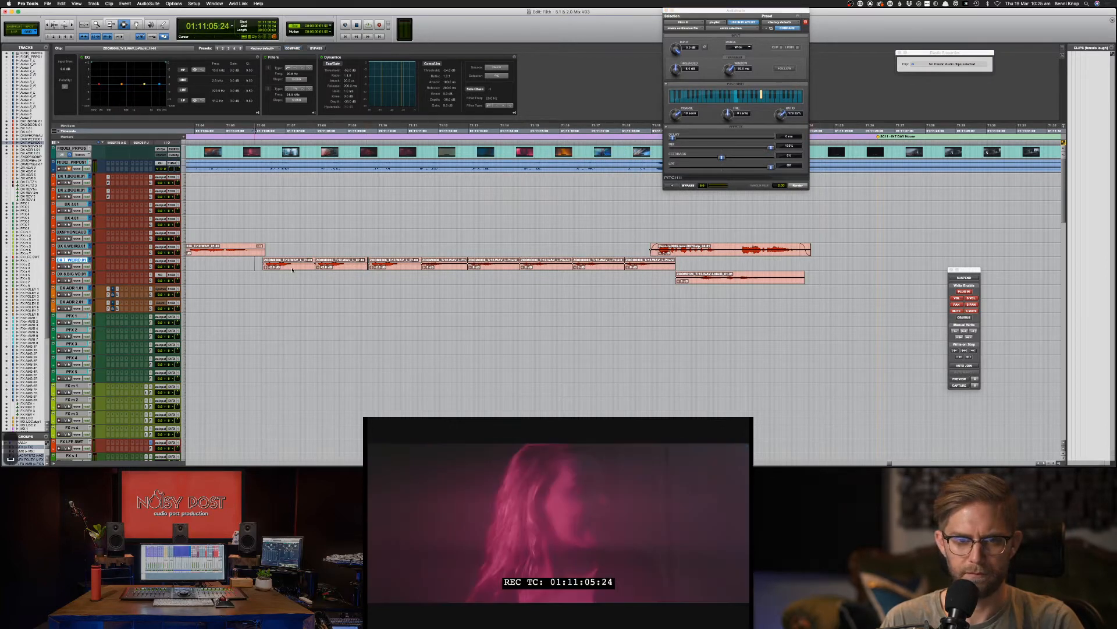
pyautogui.press('space')
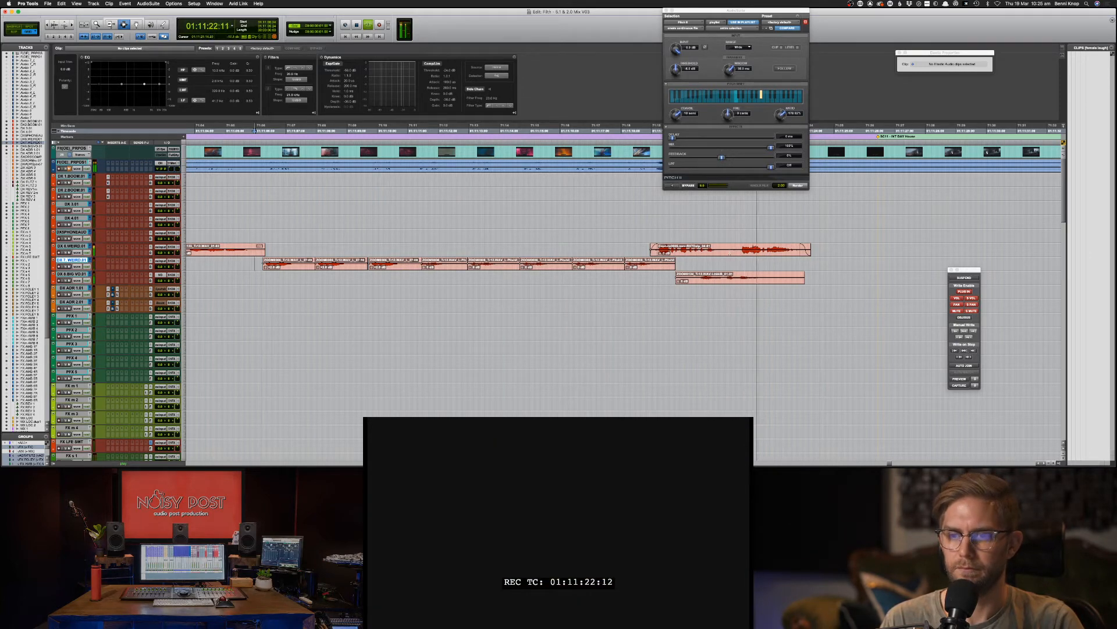
pyautogui.click(720, 278)
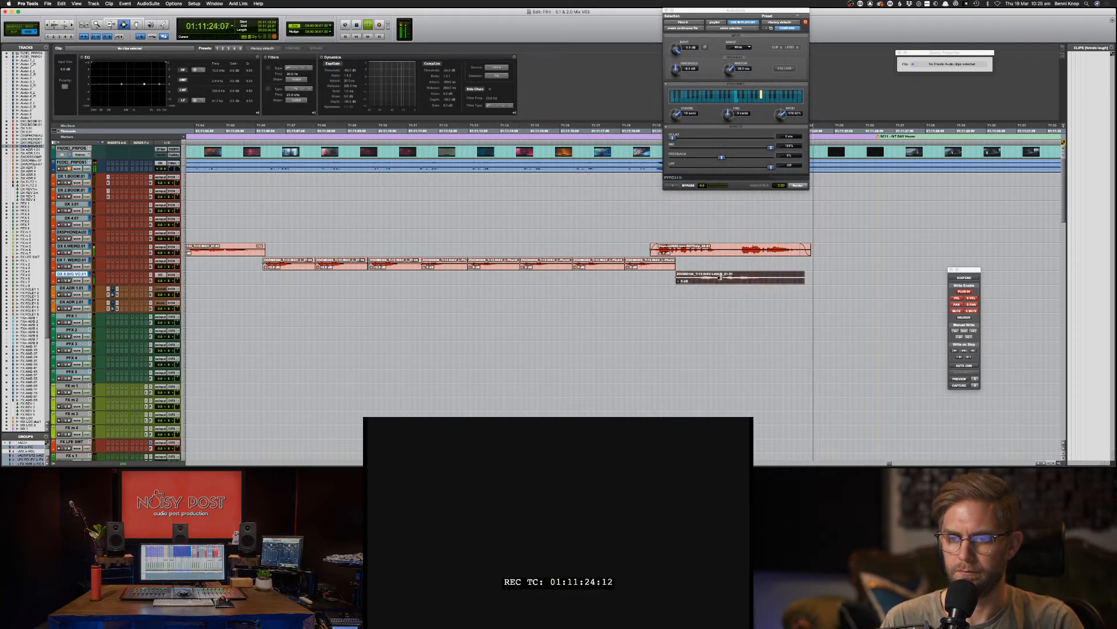
pyautogui.press('space')
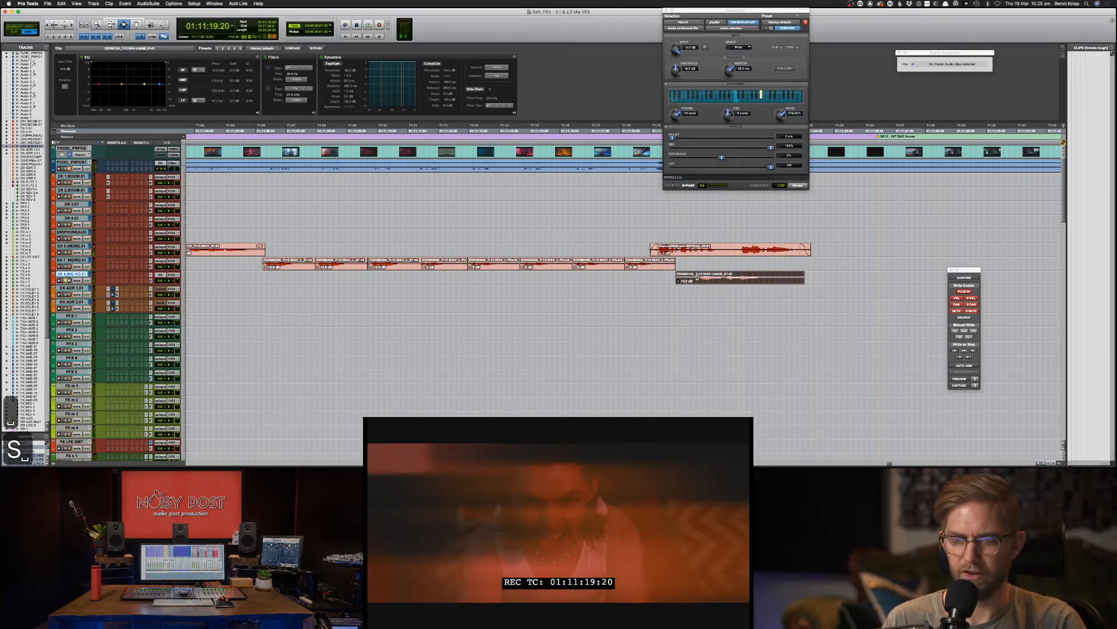
pyautogui.press('space')
pyautogui.press('super+bracketright')
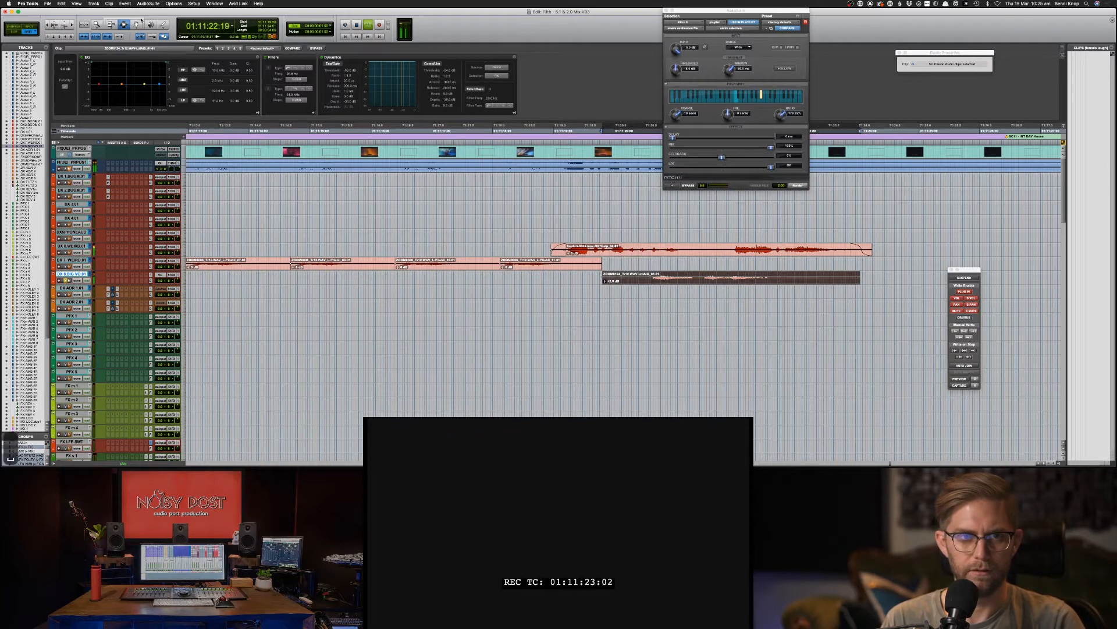
# Step: Duplicate the DX 8 BIG VO clip onto the DX 7 WEIRD track and render the copy with changed pitch and formant in Little AlterBoy
pyautogui.click(149, 4)
pyautogui.moveTo(168, 24)
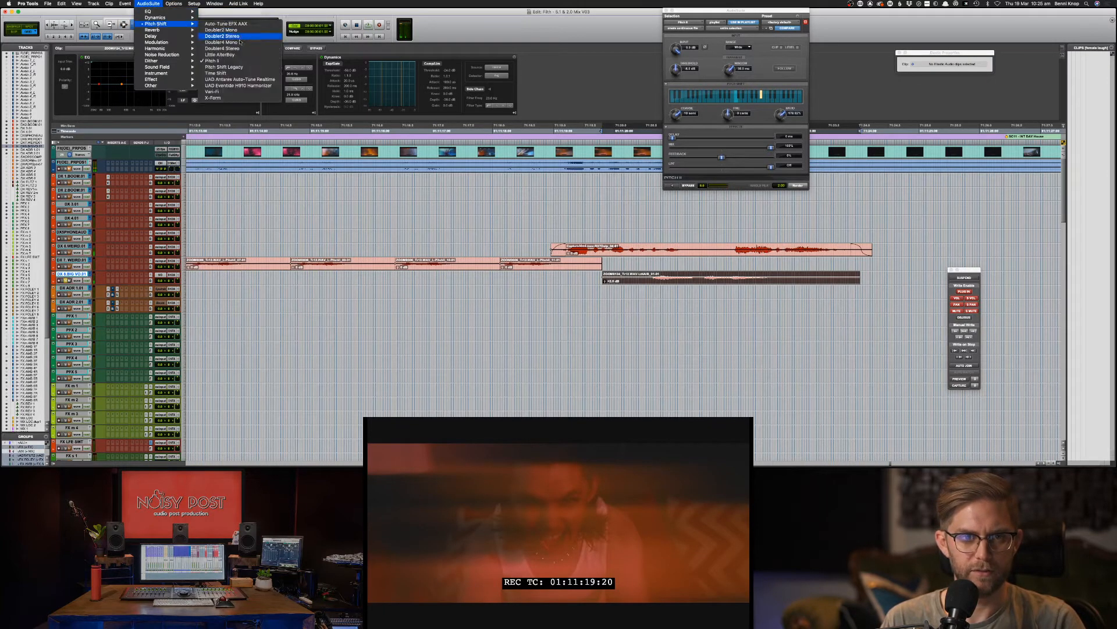
pyautogui.click(245, 56)
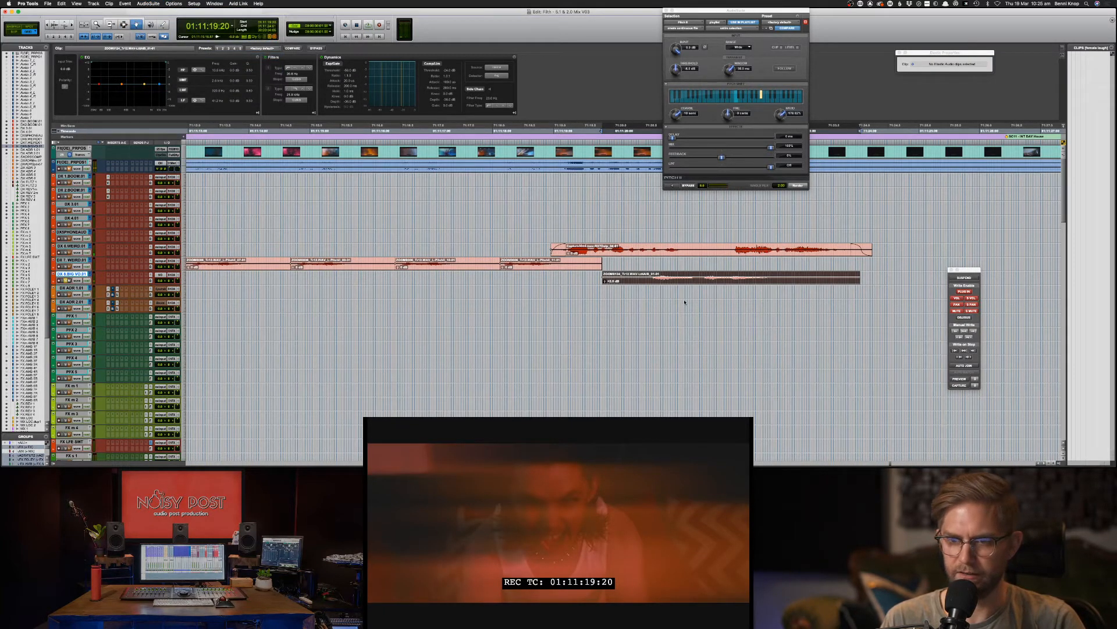
pyautogui.press('F8')
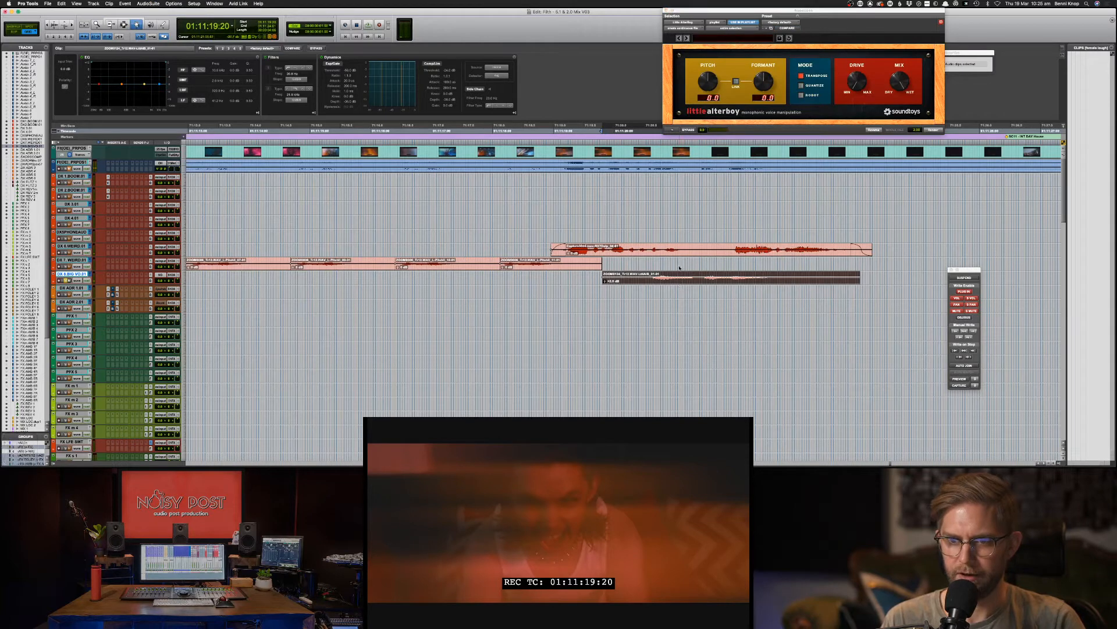
pyautogui.moveTo(680, 283); pyautogui.dragTo(684, 263)
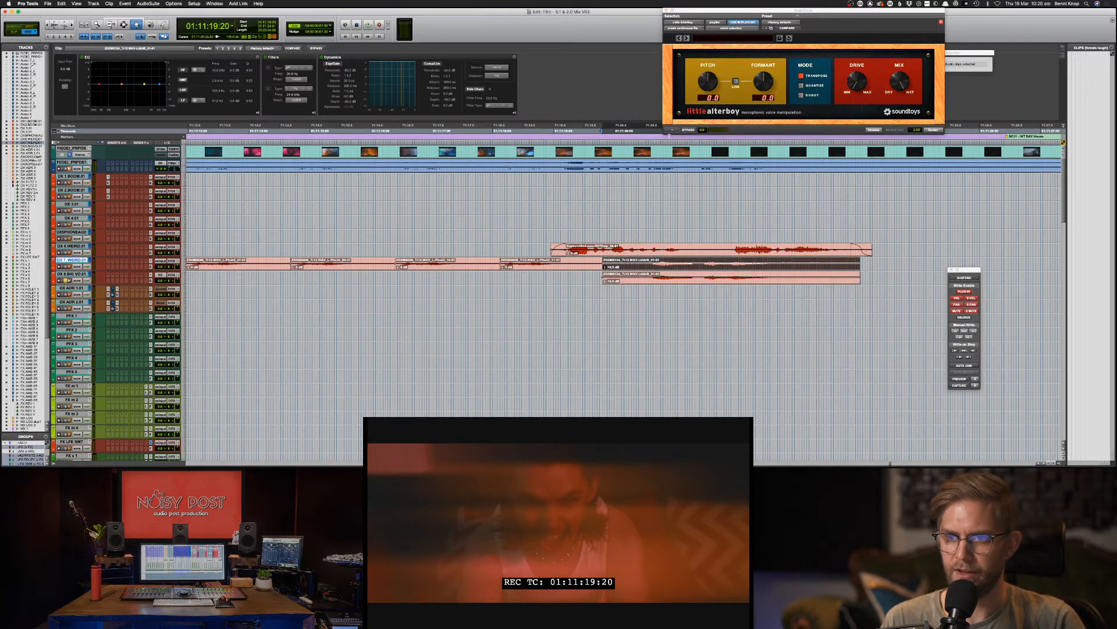
pyautogui.click(671, 130)
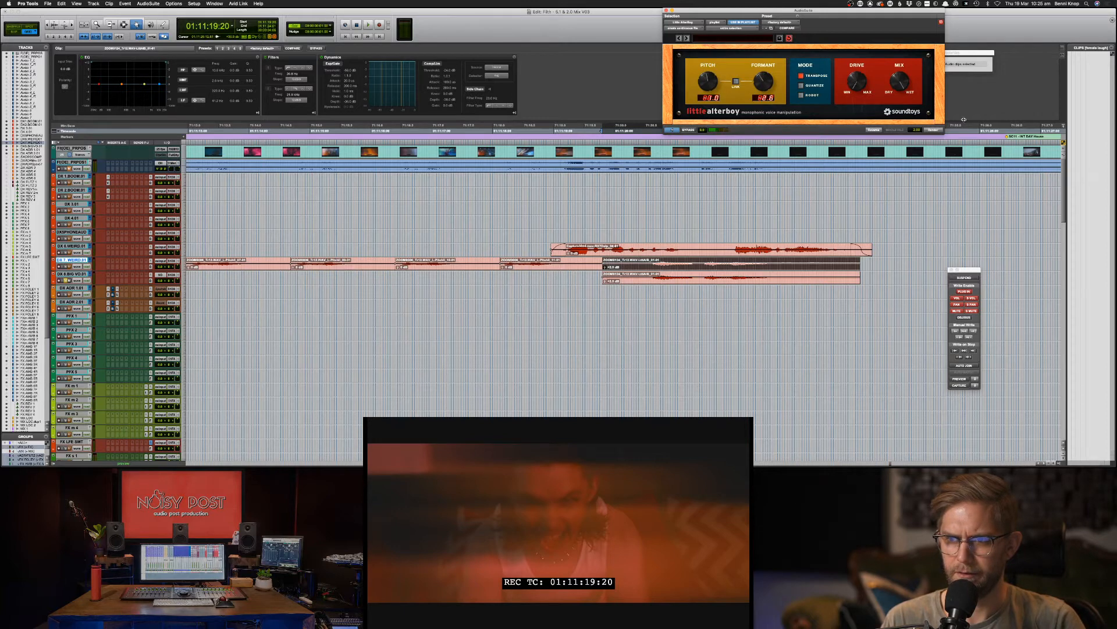
pyautogui.hotkey('alt', 'shift', 'r')
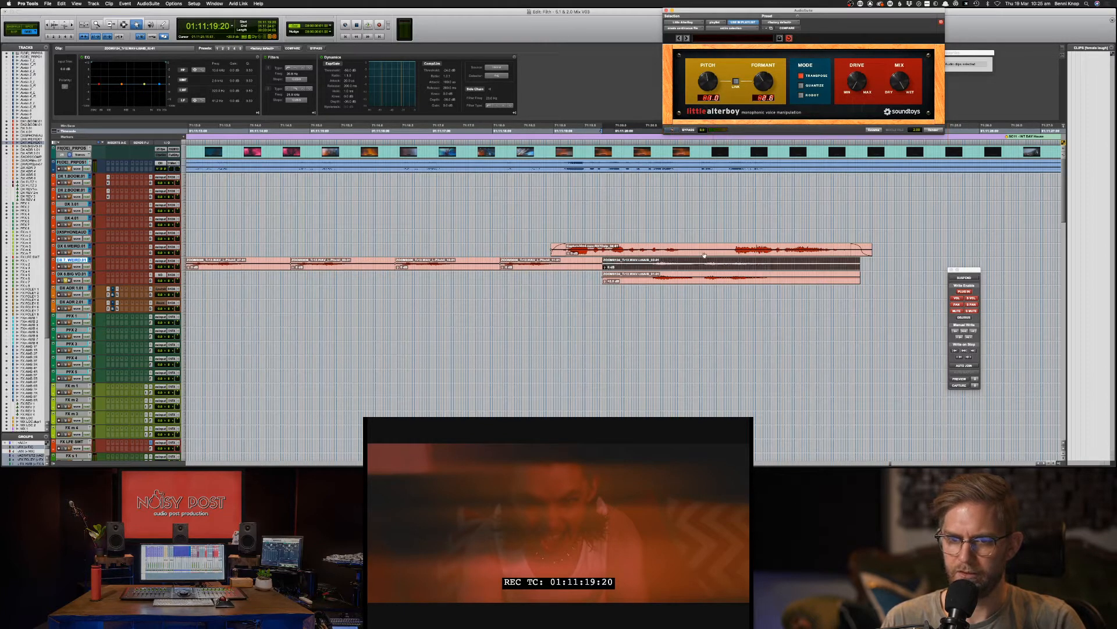
# Step: Duplicate the DX 8 BIG VO clip onto the DX ADR 1 track, render the copy in Little AlterBoy with changed pitch and formant, and audition it
pyautogui.click(695, 283)
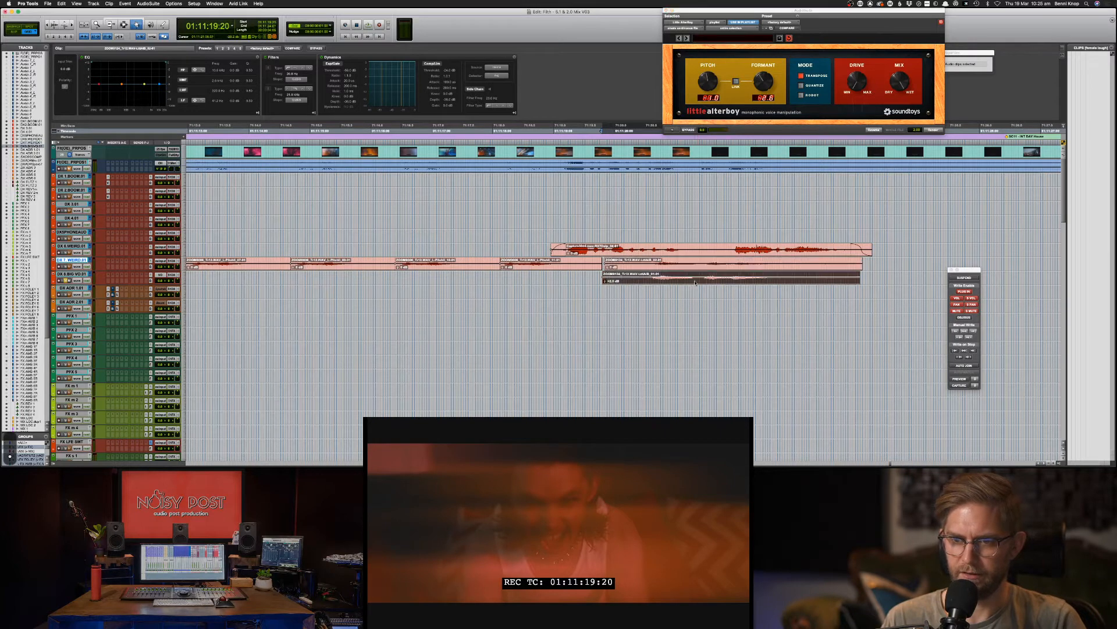
pyautogui.moveTo(693, 284); pyautogui.dragTo(693, 297)
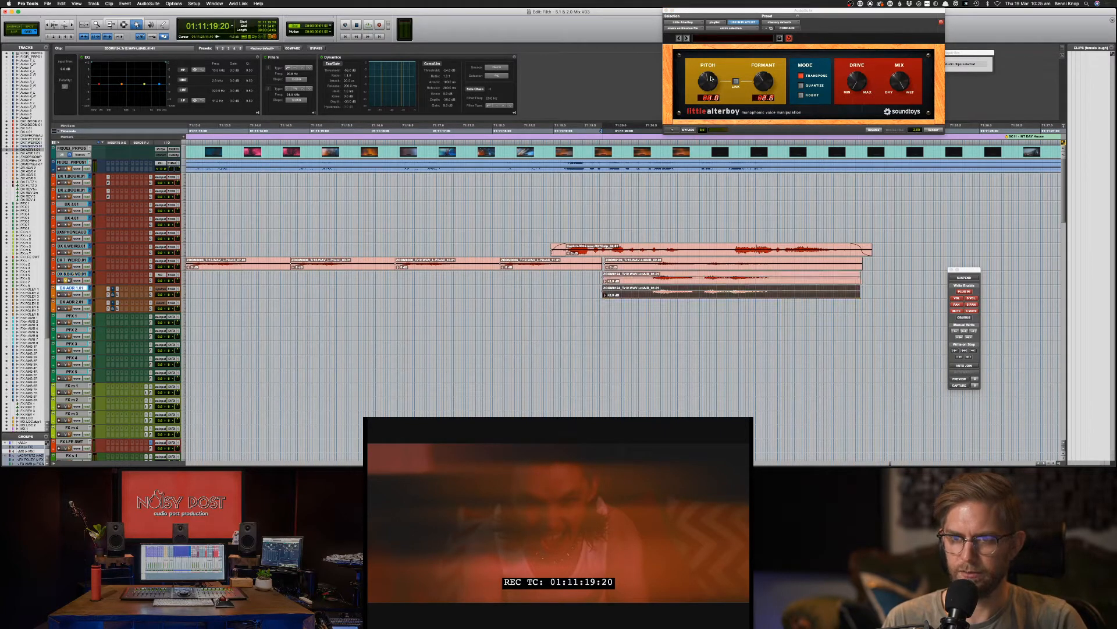
pyautogui.keyDown('alt'); pyautogui.click(766, 80); pyautogui.keyUp('alt')
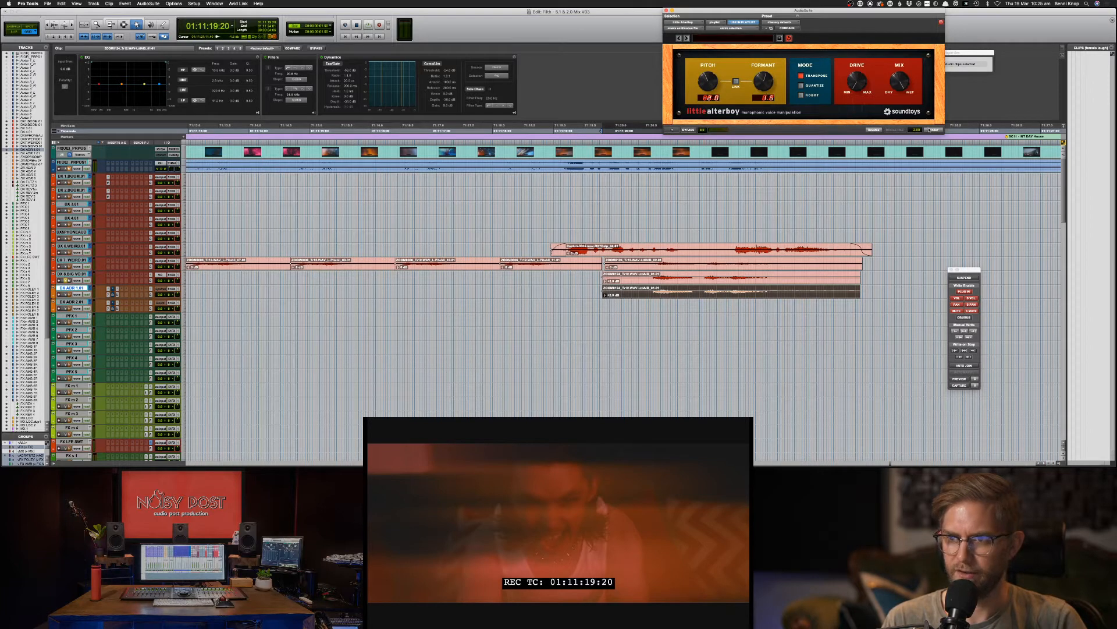
pyautogui.click(933, 130)
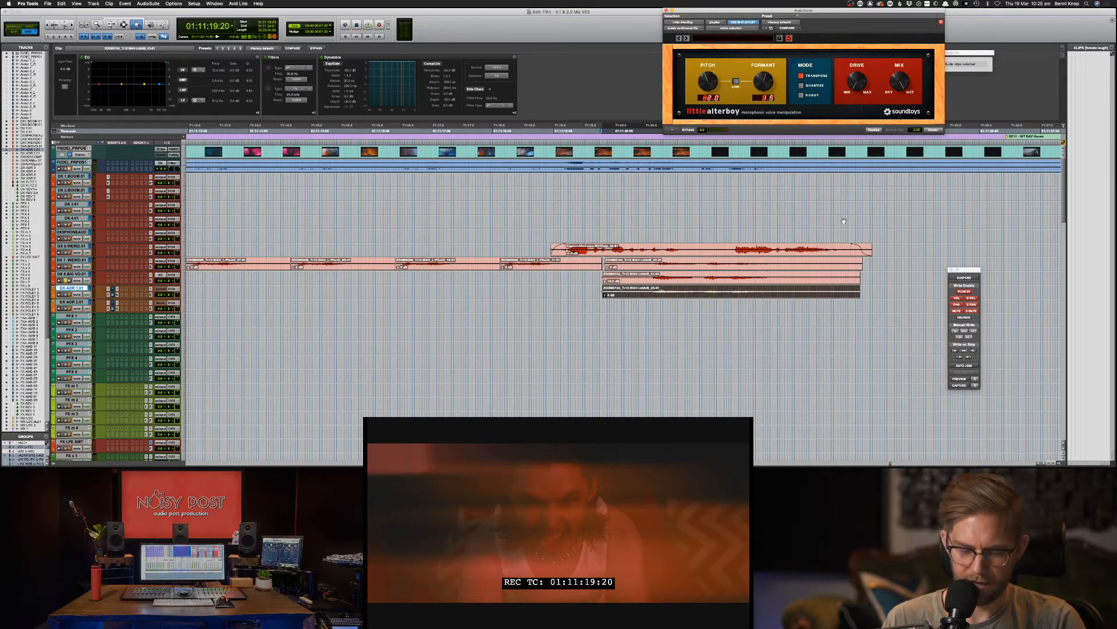
pyautogui.press('F7')
pyautogui.click(615, 267)
pyautogui.press('space')
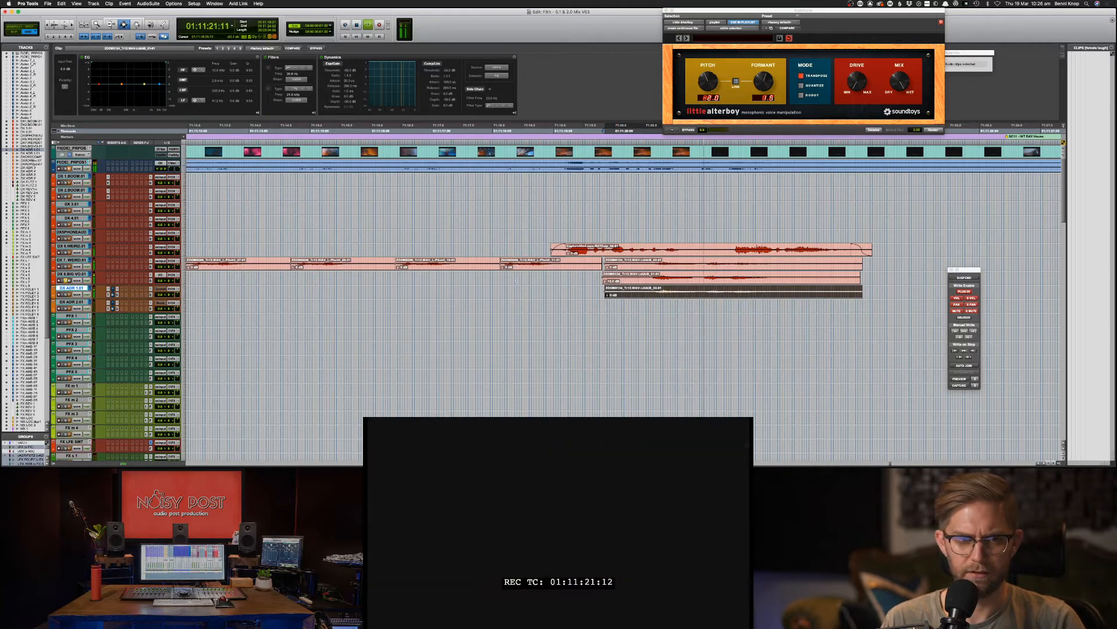
pyautogui.press('space')
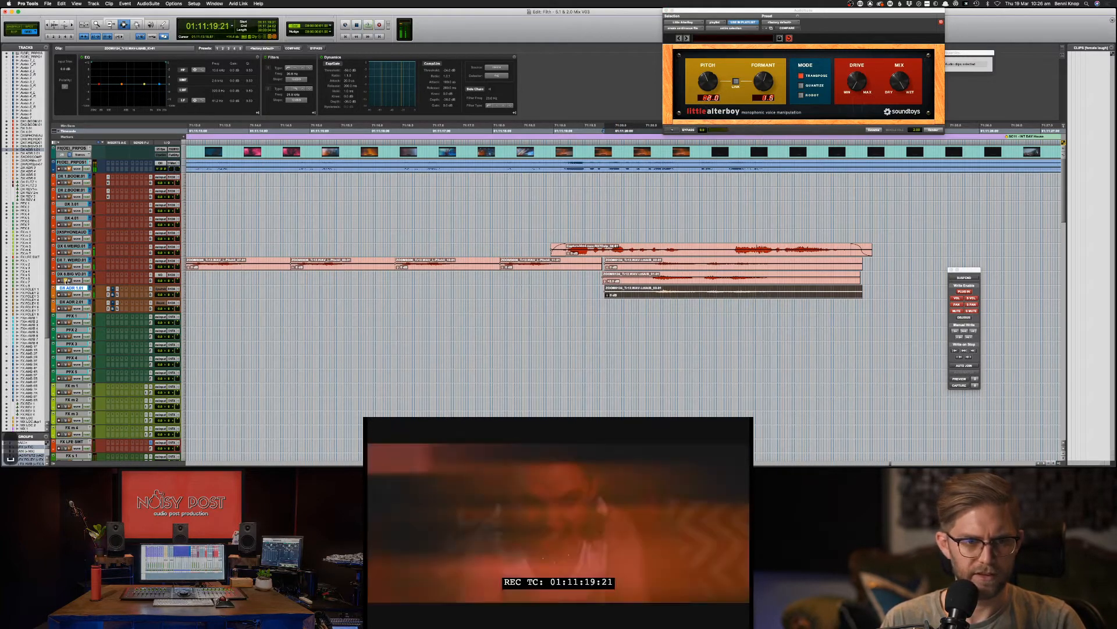
# Step: Move the DX 6 WEIRD clip at 01:11:18:24 to the track directly above, keeping its timeline position
pyautogui.click(665, 252)
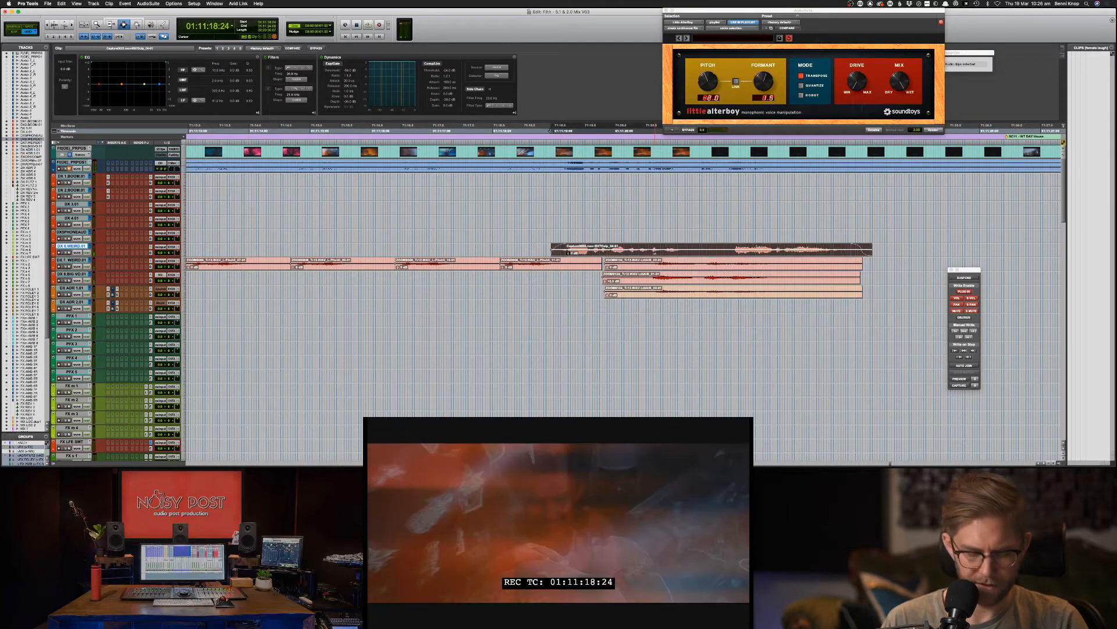
pyautogui.press('super+x')
pyautogui.press('p')
pyautogui.press('super+v')
# Step: Move the rendered voice copy from the DX ADR 1 track up to the DX 6 WEIRD track at 01:11:19:21
pyautogui.click(646, 281)
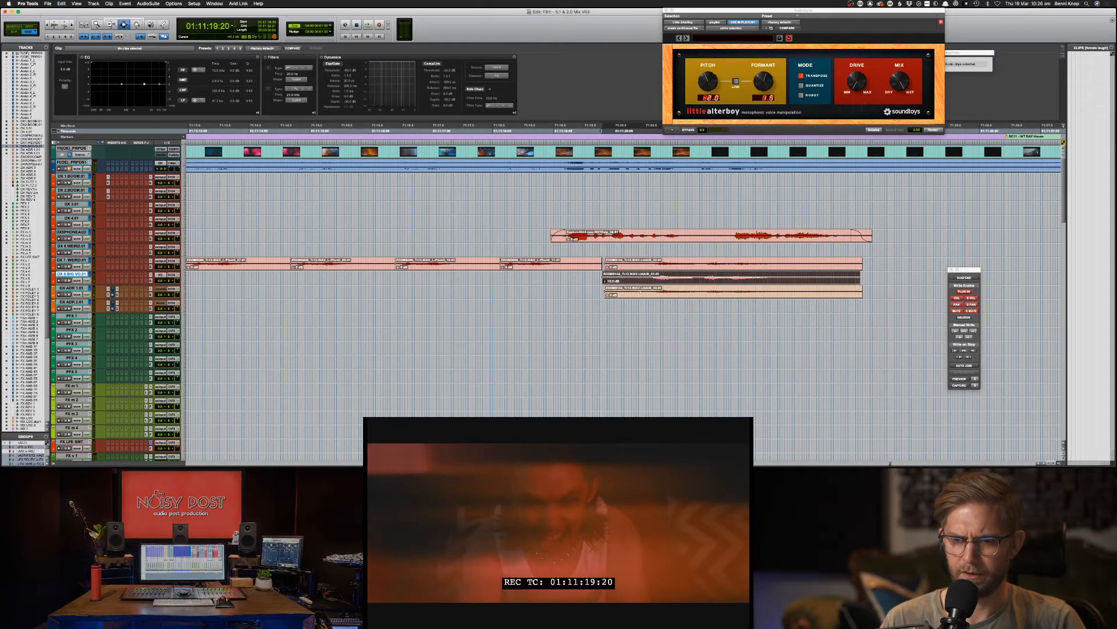
pyautogui.keyDown('shift'); pyautogui.click(639, 292); pyautogui.keyUp('shift')
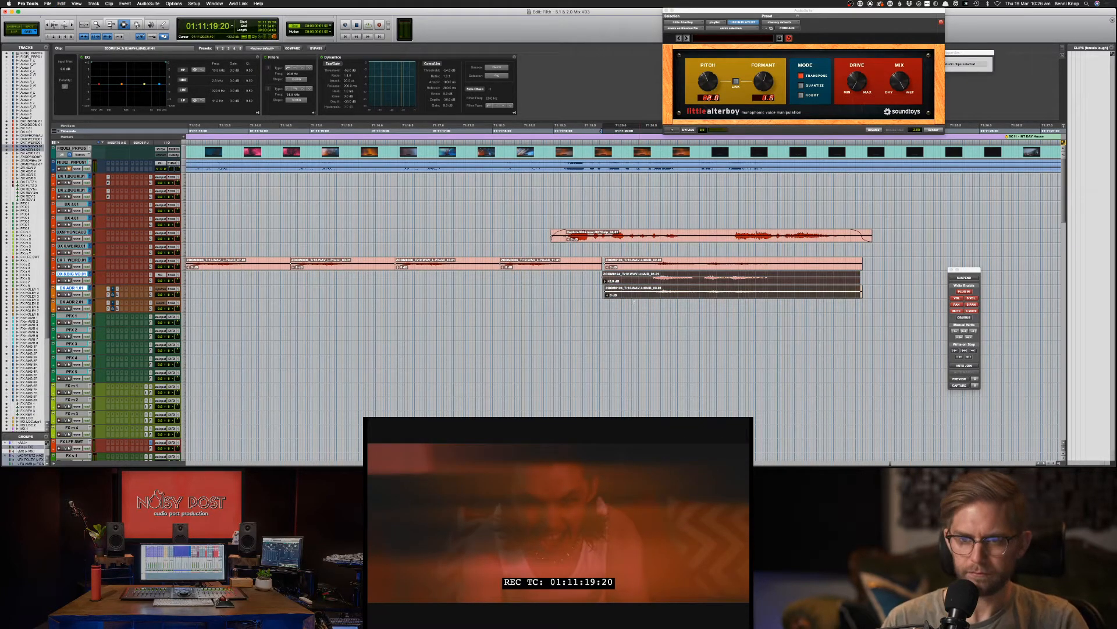
pyautogui.click(639, 293)
pyautogui.press('super+x')
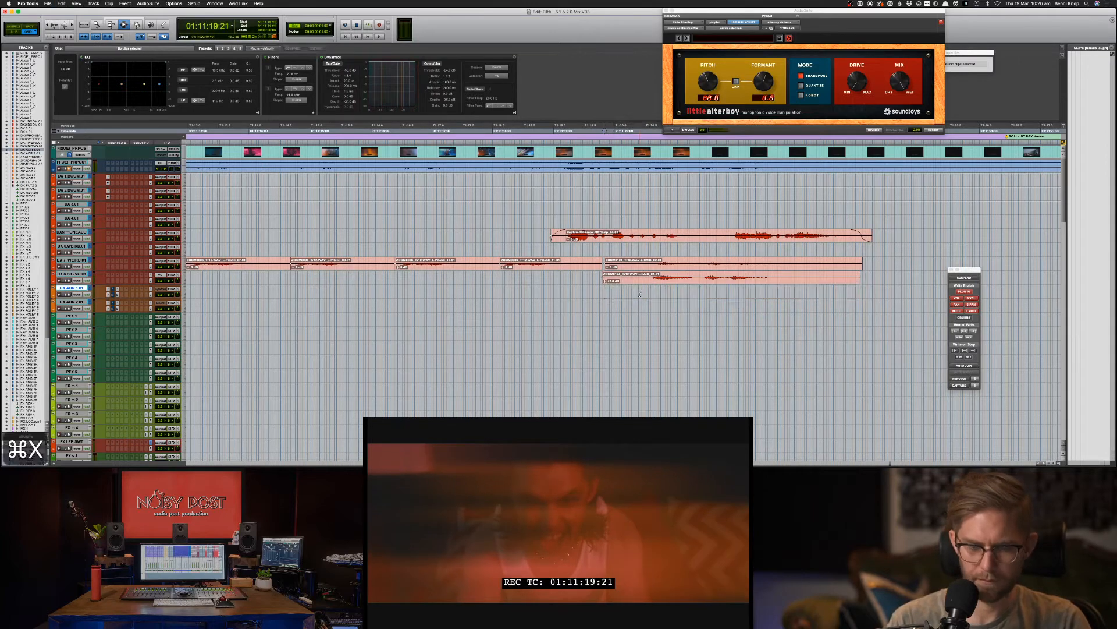
pyautogui.press('p')
pyautogui.press('p')
pyautogui.press('p')
pyautogui.press('super+v')
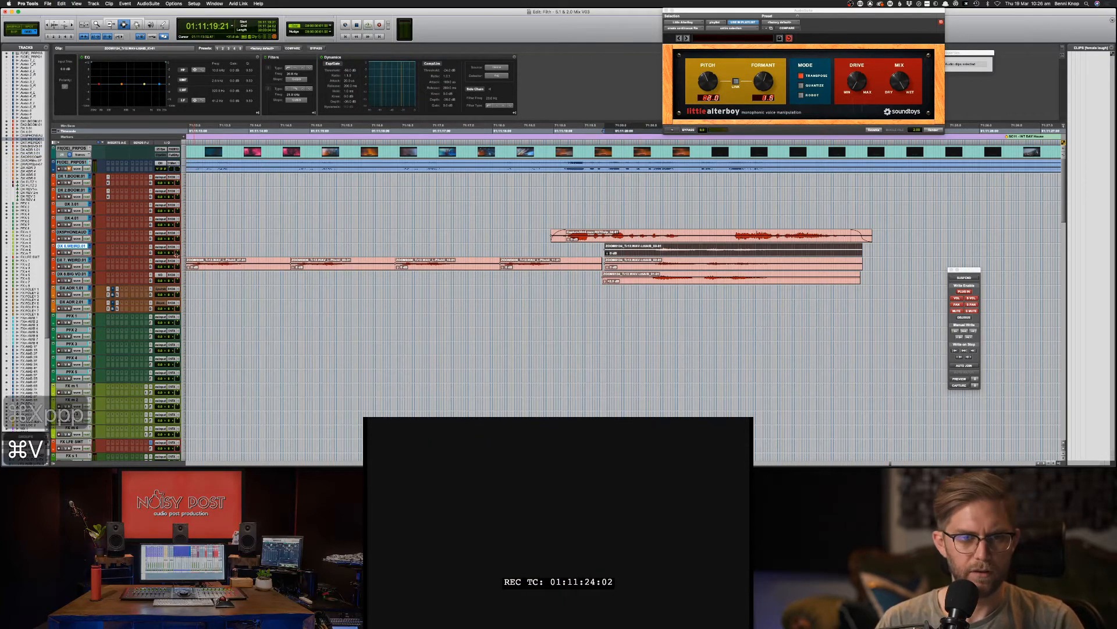
# Step: Audition the pitch-altered voice copies on the DX 7 WEIRD and DX 6 WEIRD tracks one after the other
pyautogui.click(523, 265)
pyautogui.press('F6')
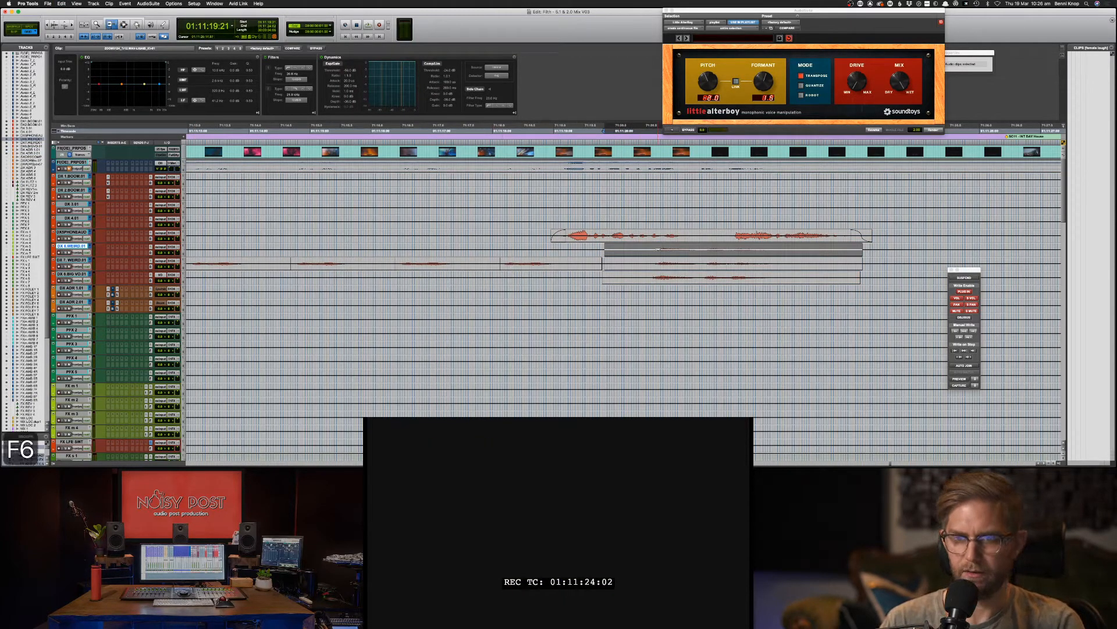
pyautogui.doubleClick(660, 260)
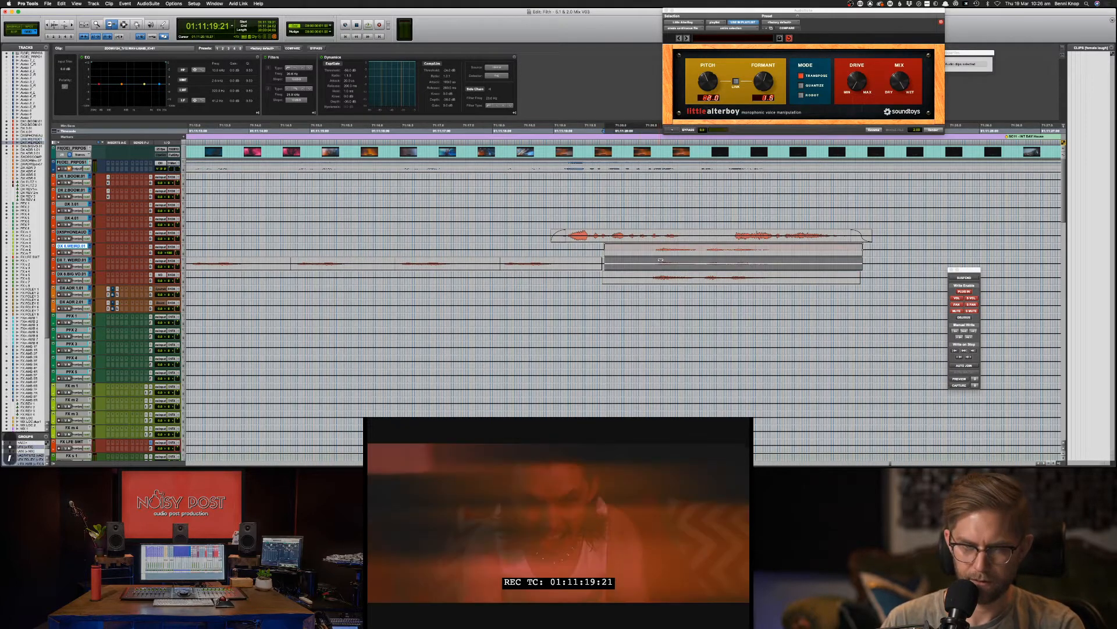
pyautogui.moveTo(661, 263); pyautogui.dragTo(658, 290)
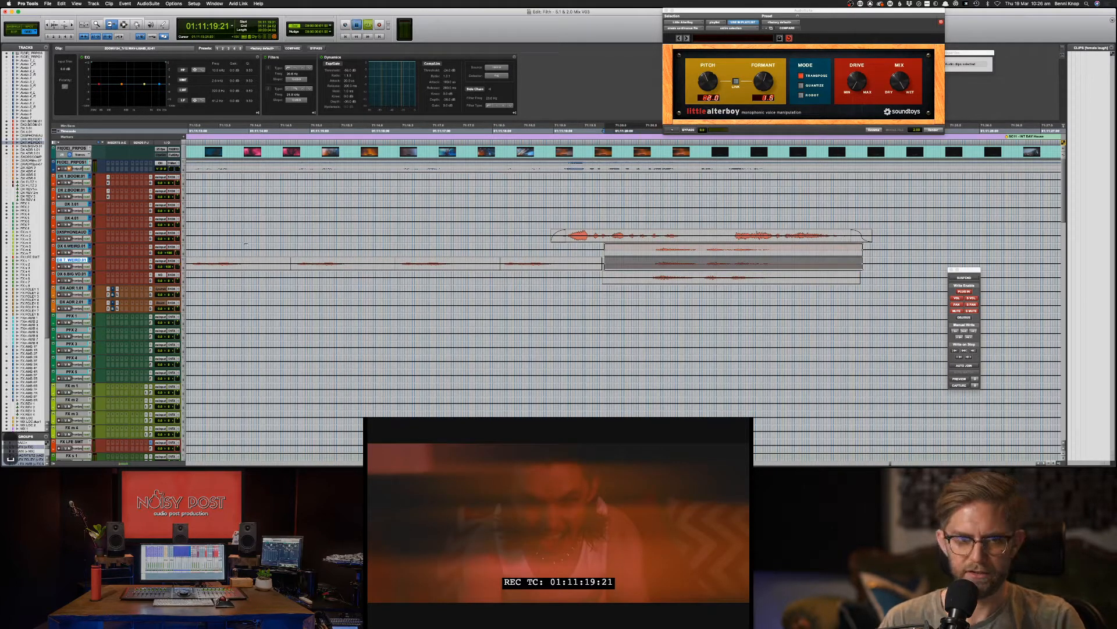
pyautogui.press('space')
pyautogui.press('F7')
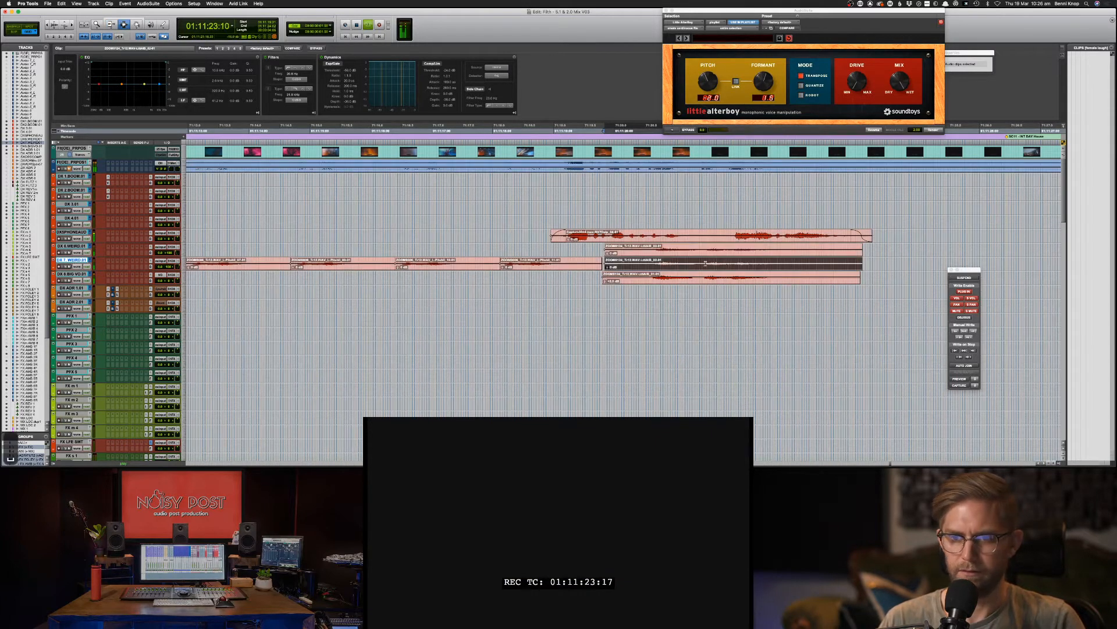
pyautogui.press('space')
pyautogui.doubleClick(666, 255)
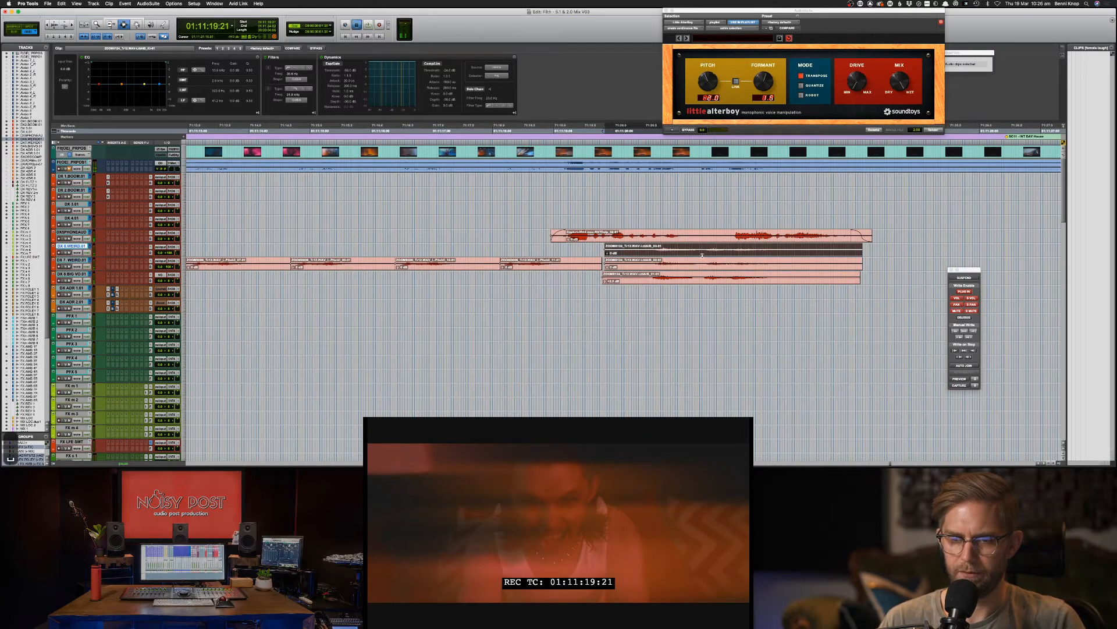
pyautogui.press('space')
# Step: Copy the DX 8 BIG VO clip and paste it over the rendered copies on the DX 7 WEIRD and DX 6 WEIRD tracks
pyautogui.doubleClick(706, 282)
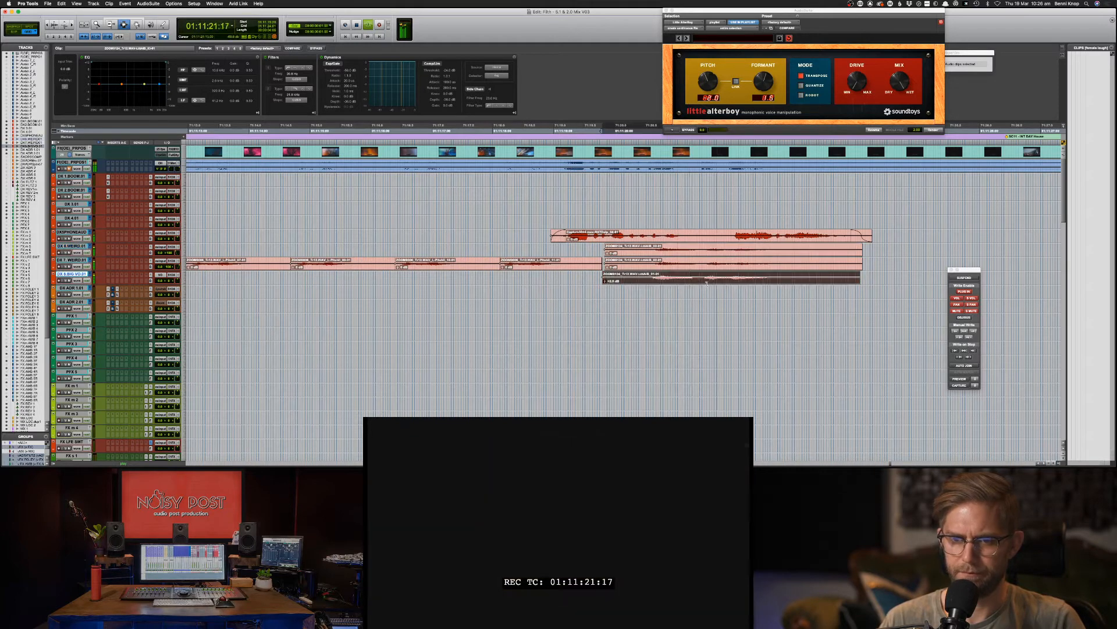
pyautogui.press('super+c')
pyautogui.click(669, 269)
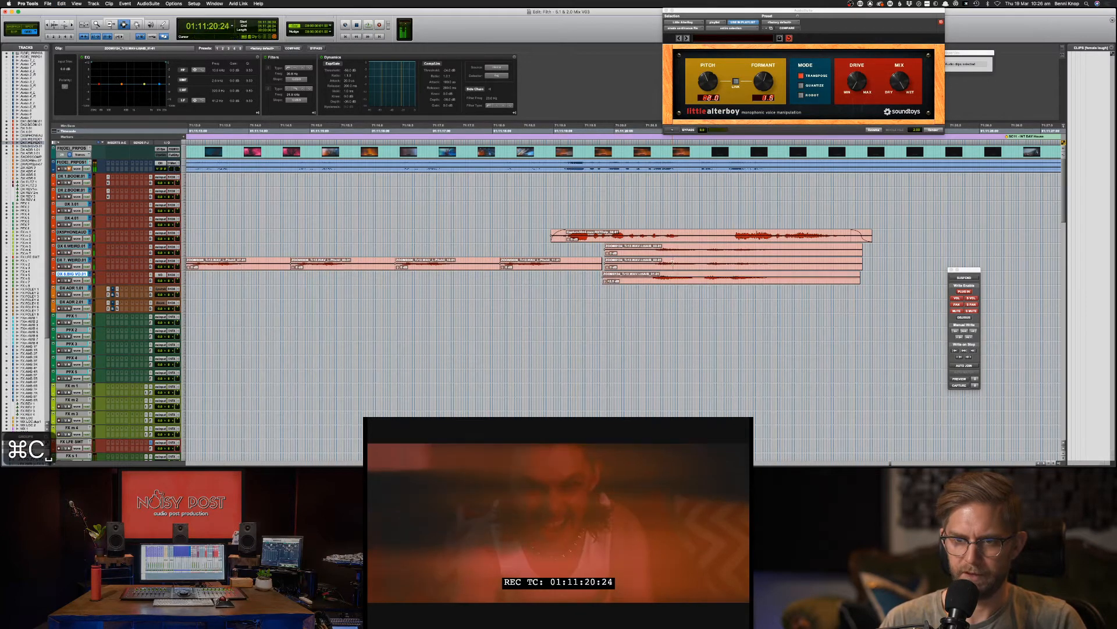
pyautogui.press('p')
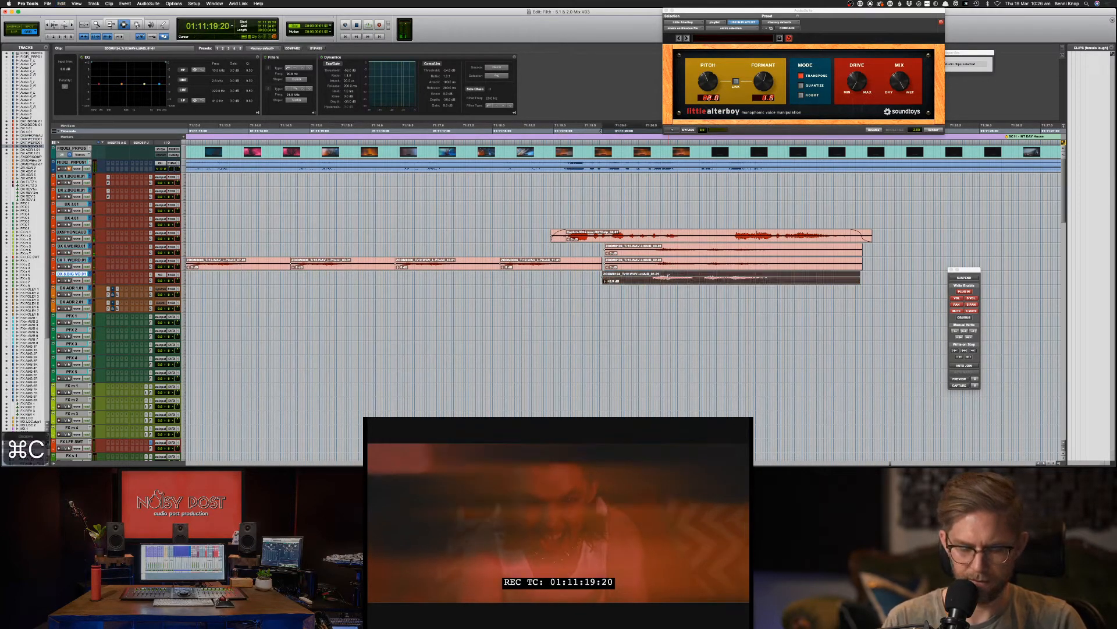
pyautogui.press('super+v')
pyautogui.press('p')
pyautogui.press('super+v')
pyautogui.press('p')
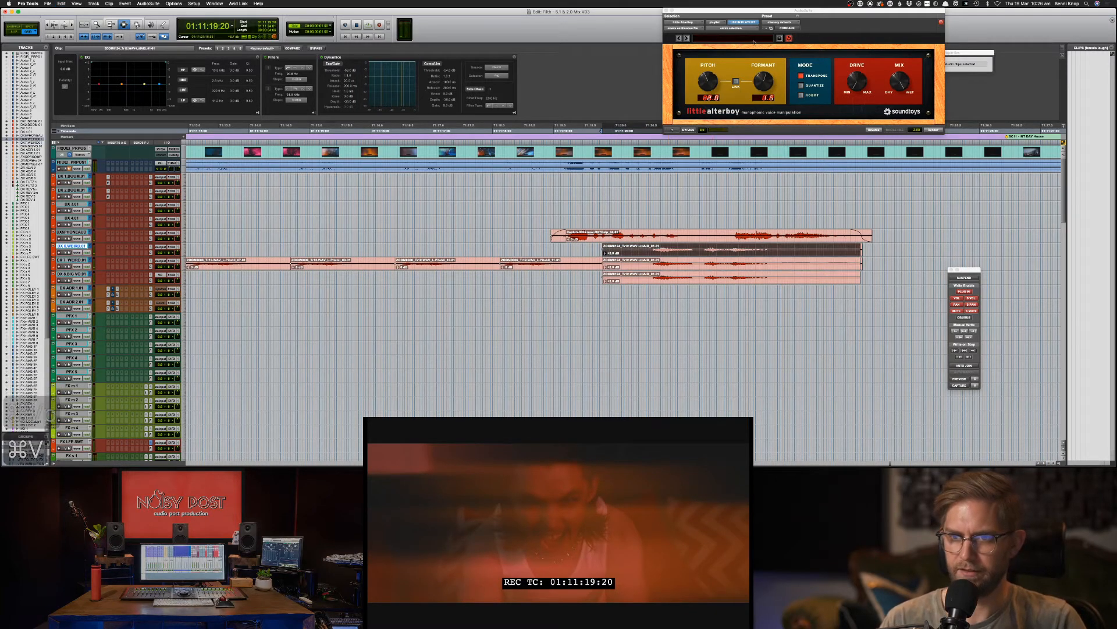
# Step: Render the DX 6 WEIRD copy in Little AlterBoy with pitch reset to 0, and the DX 7 WEIRD copy with a different formant
pyautogui.keyDown('alt'); pyautogui.click(715, 79); pyautogui.keyUp('alt')
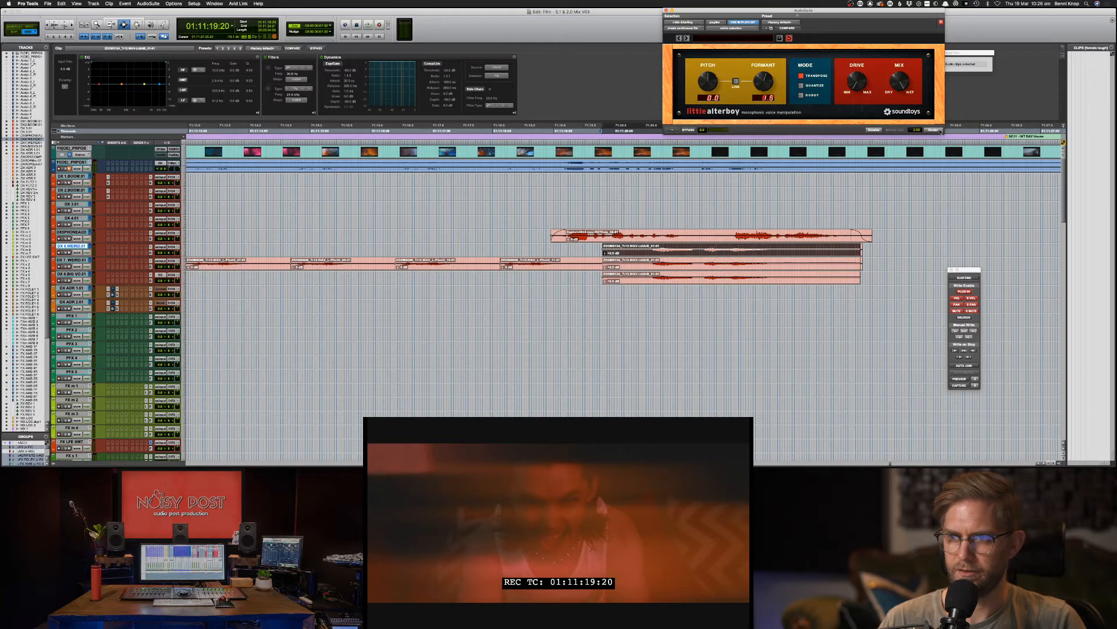
pyautogui.click(762, 257)
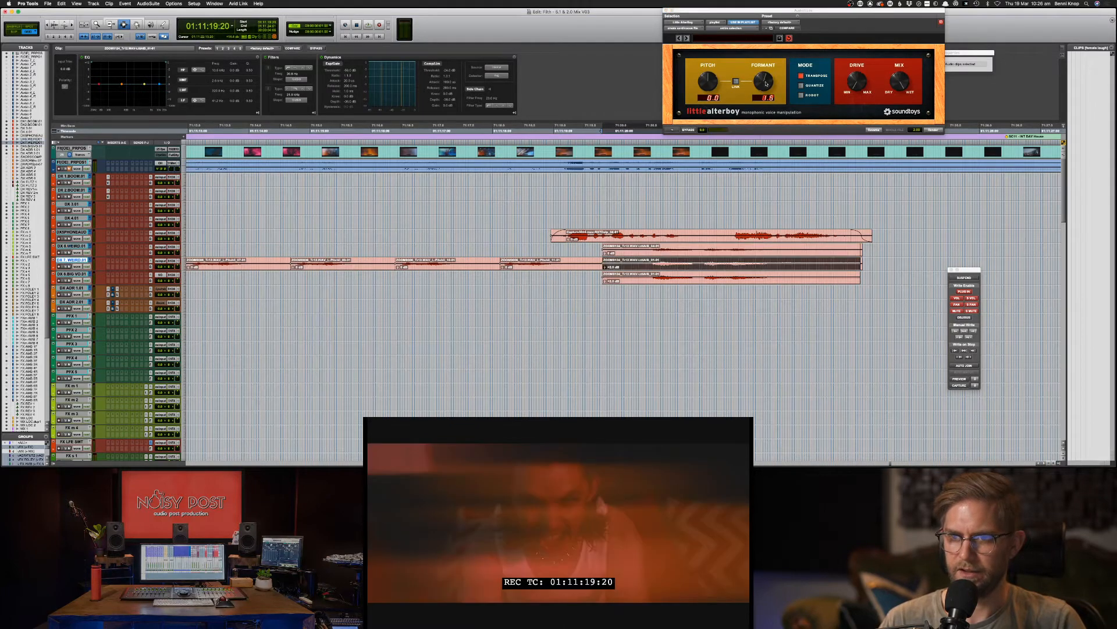
pyautogui.moveTo(766, 84); pyautogui.dragTo(761, 91)
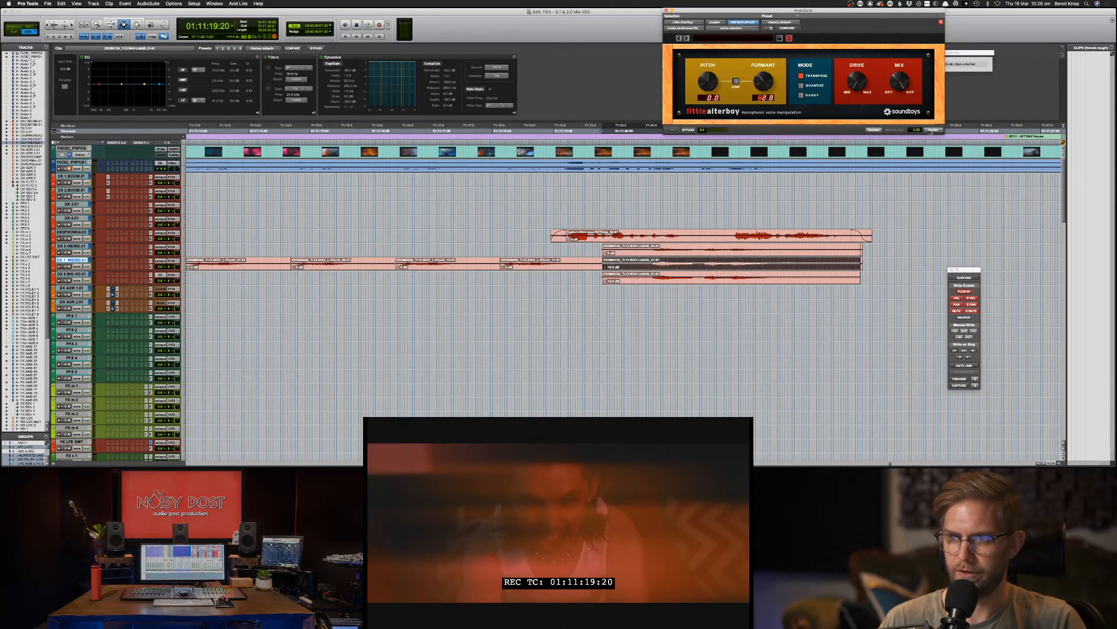
pyautogui.click(932, 130)
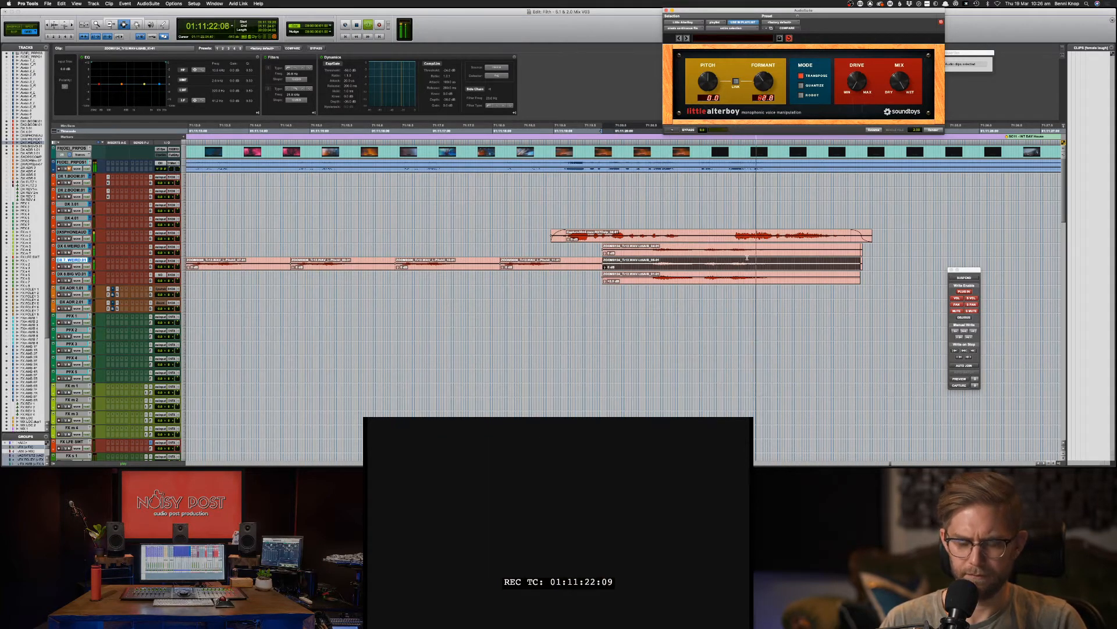
# Step: Switch to Slip mode and offset the rendered DX 7 WEIRD and DX 6 WEIRD copies slightly in time against the DX 8 BIG VO clip
pyautogui.press('super+bracketright')
pyautogui.press('super+bracketright')
pyautogui.press('super+bracketright')
pyautogui.press('F8')
pyautogui.press('space')
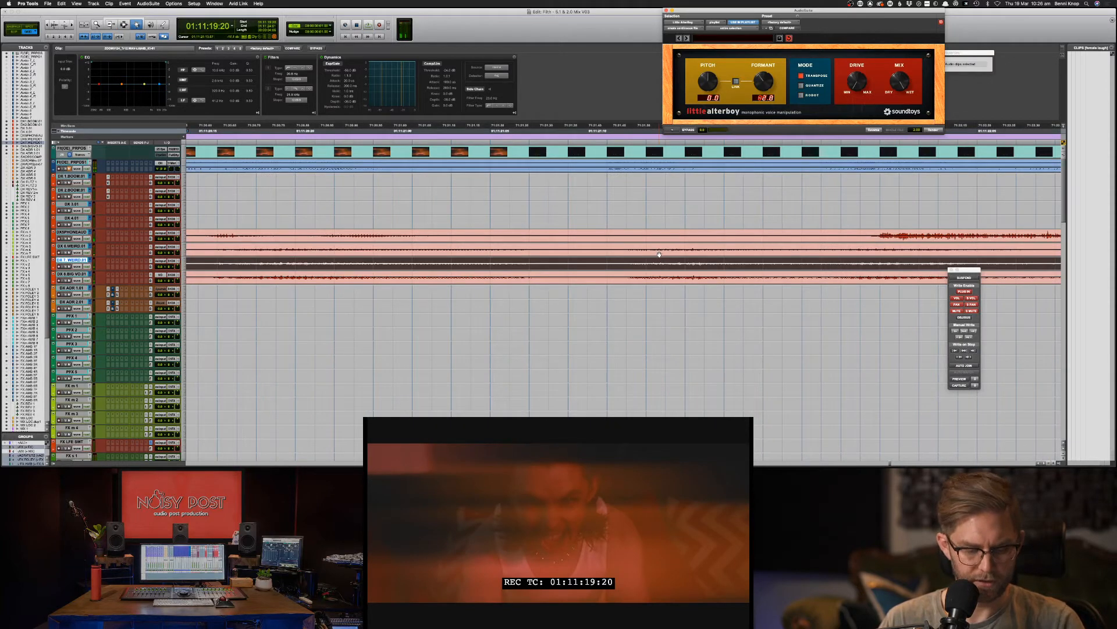
pyautogui.press('F2')
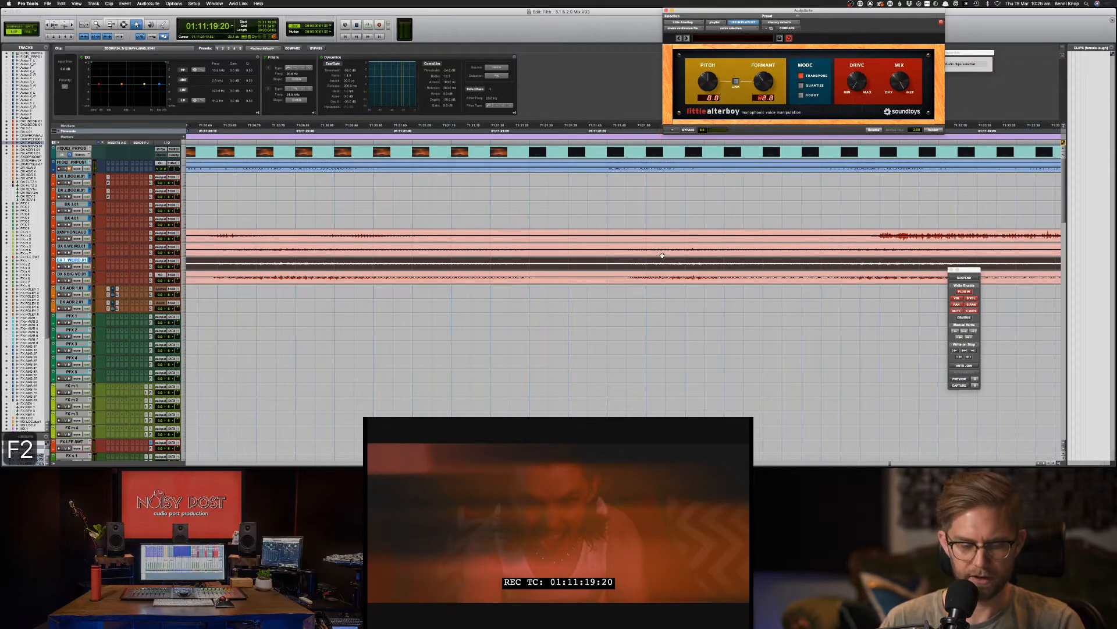
pyautogui.press('super+bracketleft')
pyautogui.press('super+bracketleft')
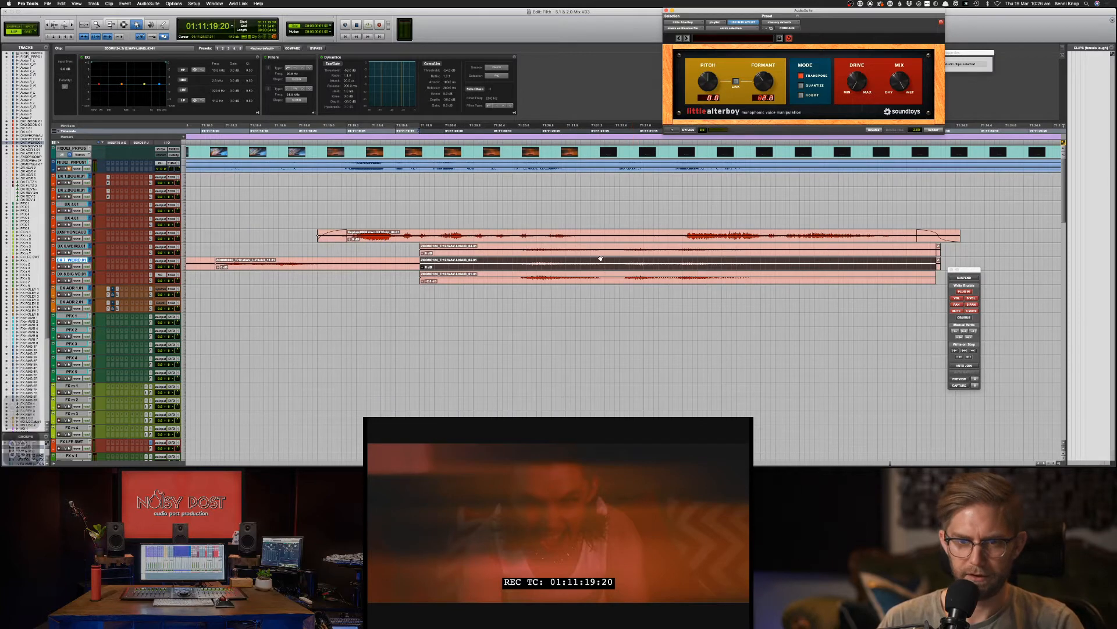
pyautogui.click(632, 260)
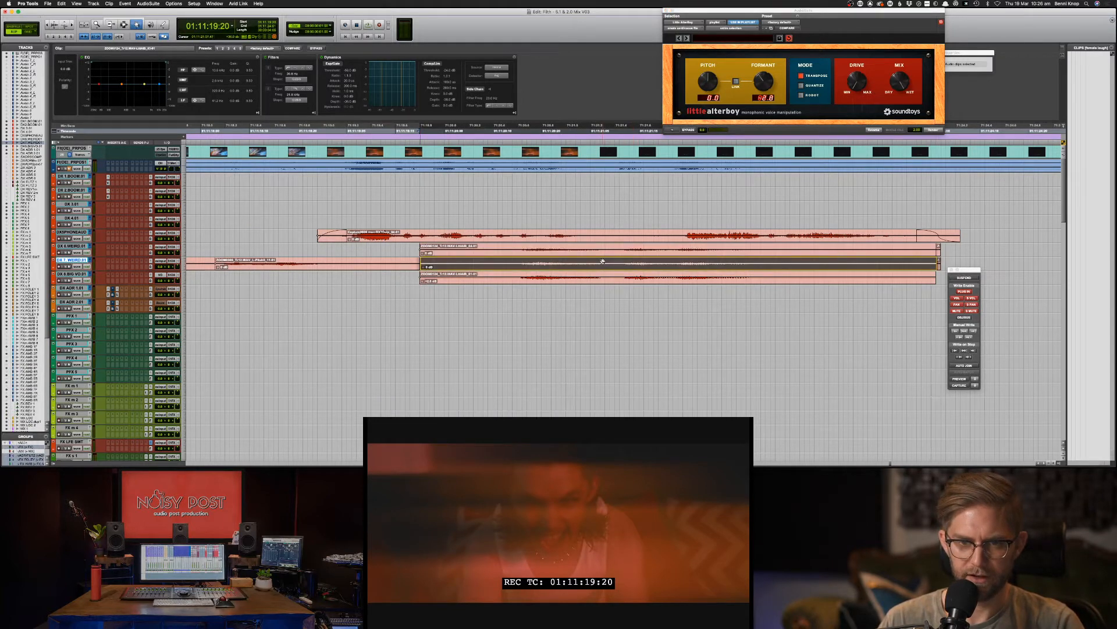
pyautogui.click(606, 256)
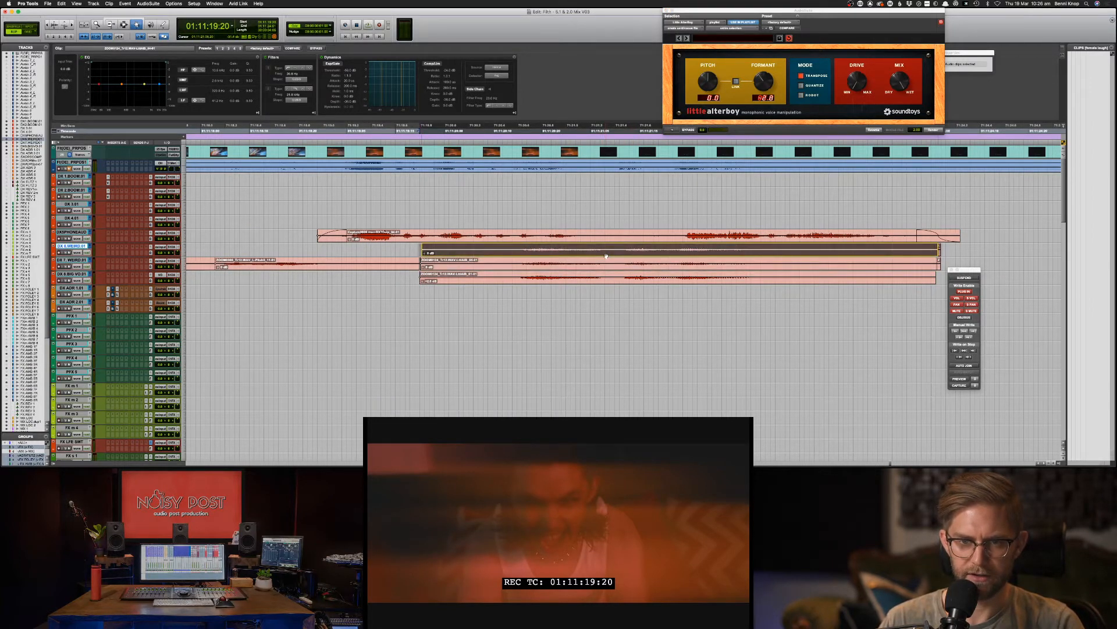
pyautogui.keyDown('shift'); pyautogui.click(600, 266); pyautogui.keyUp('shift')
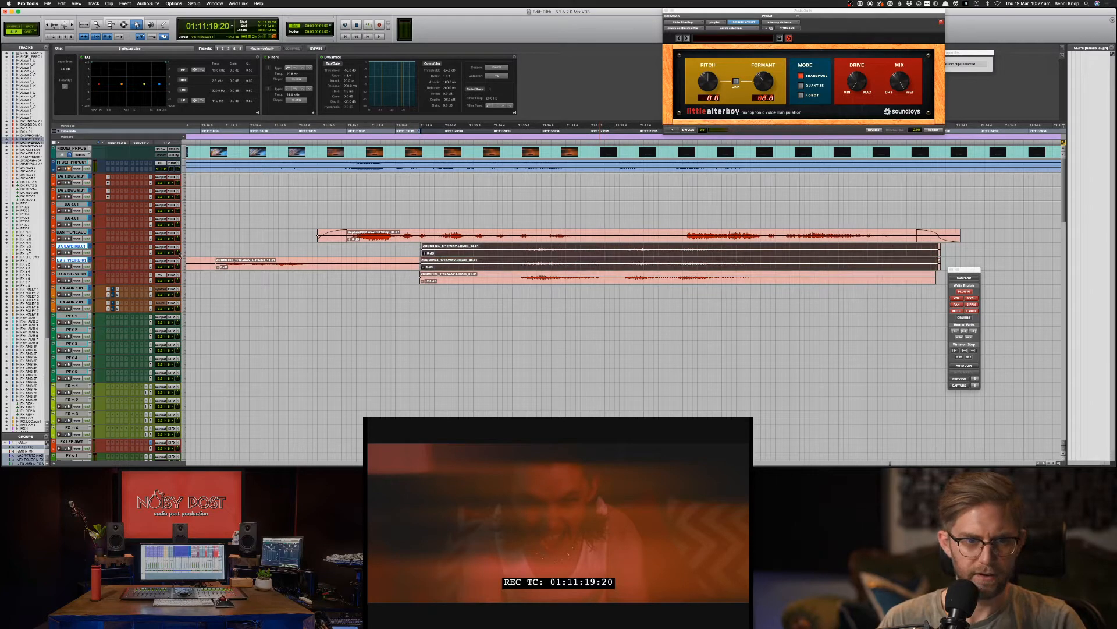
# Step: Play back the layered voice clips from 01:11:19:20 and lower the clip gain of the DX 6 and DX 7 WEIRD copies
pyautogui.press('F6')
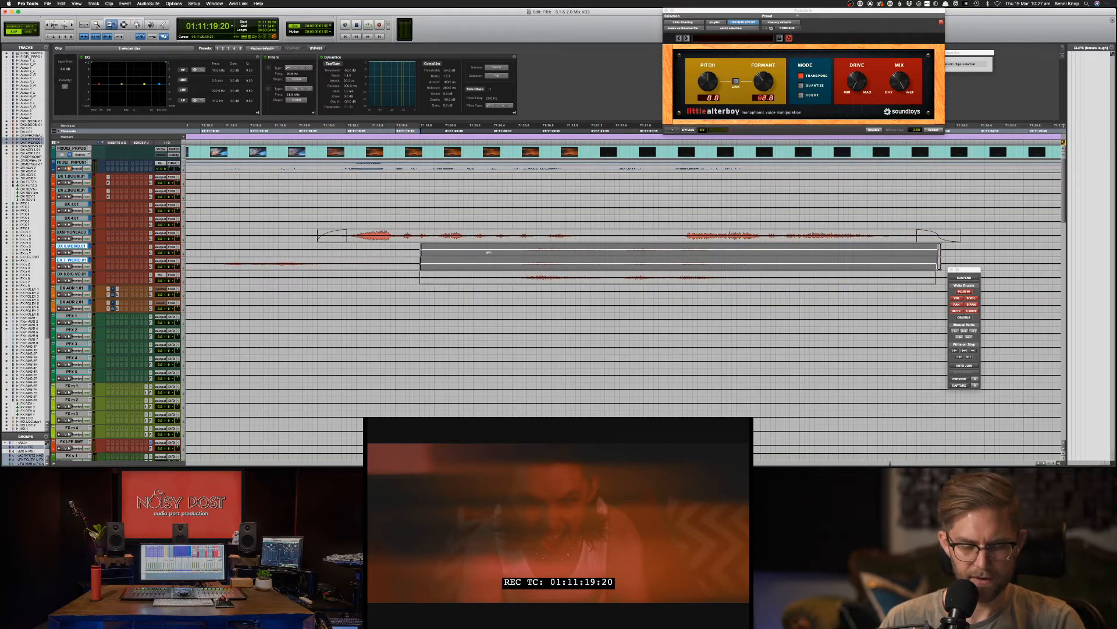
pyautogui.press('super+slash')
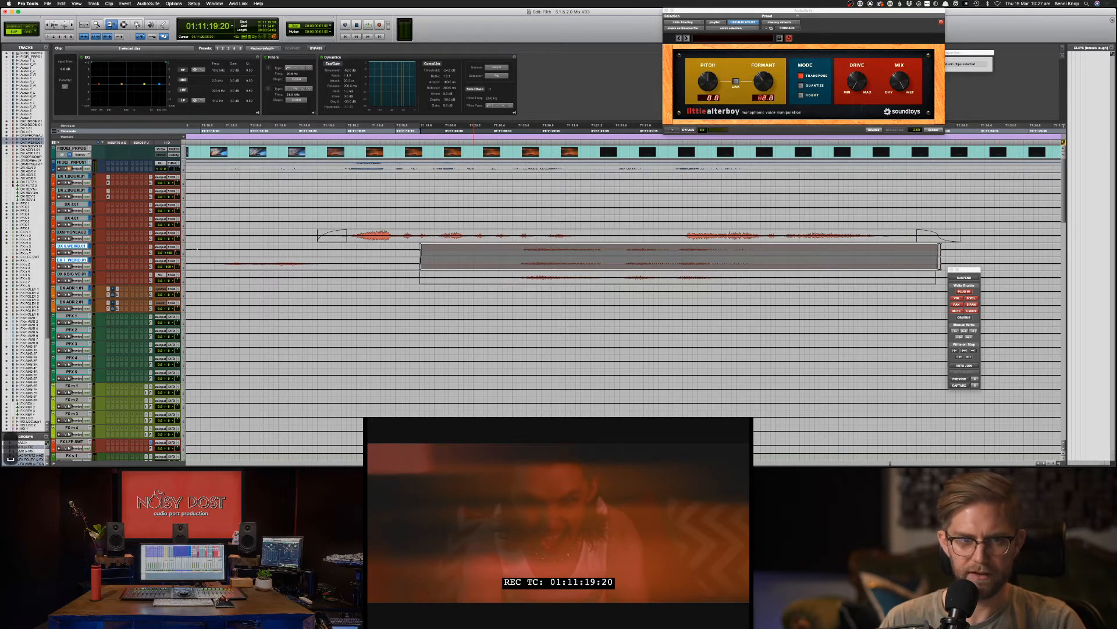
pyautogui.press('space')
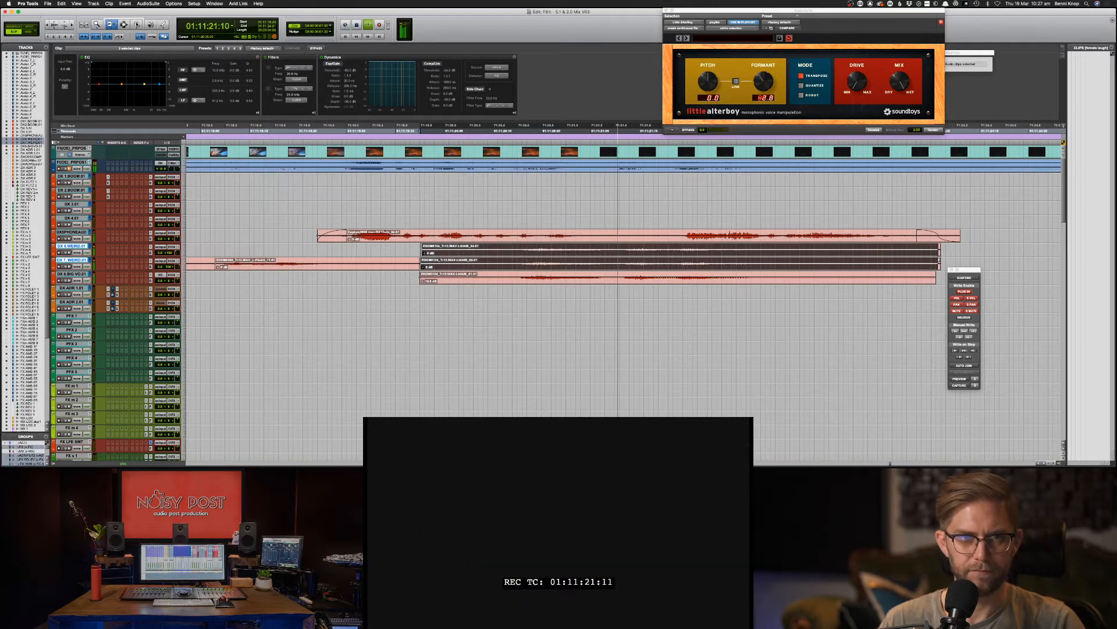
pyautogui.click(140, 27)
pyautogui.click(139, 28)
pyautogui.click(124, 25)
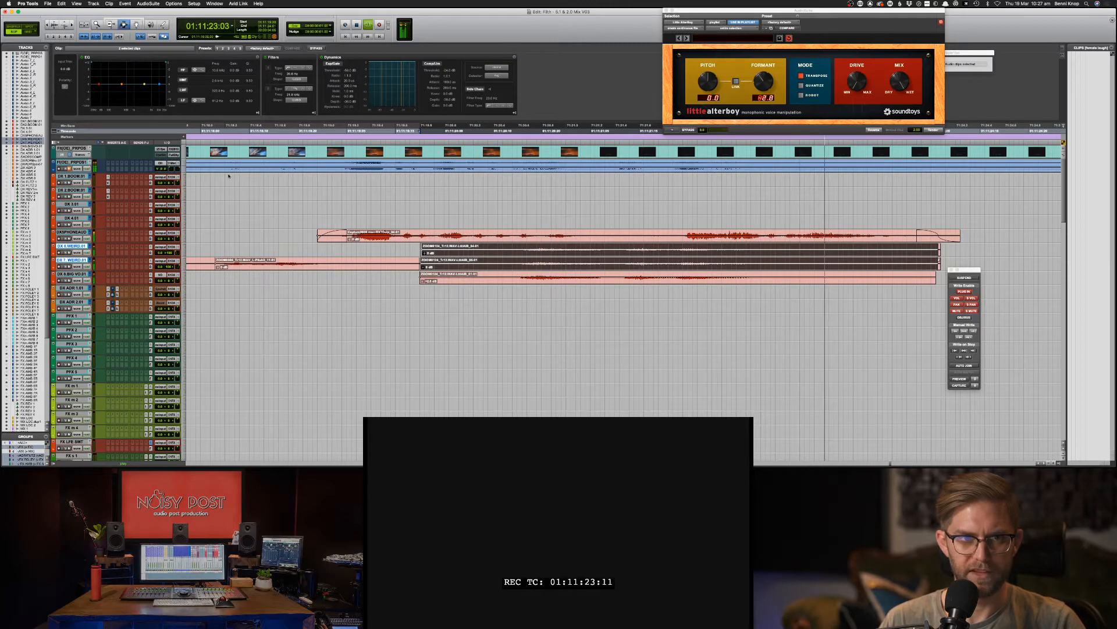
pyautogui.press('space')
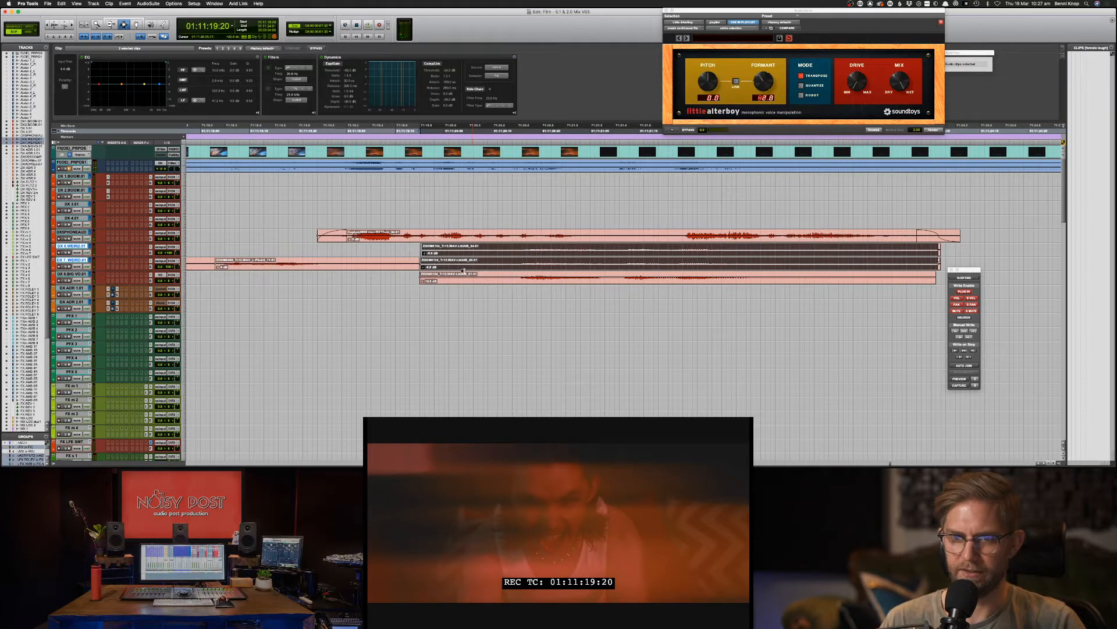
# Step: Raise the clip gain of the DX 8 BIG VO clip and play the layered voices back from 01:11:19:18
pyautogui.click(461, 280)
pyautogui.doubleClick(462, 281)
pyautogui.hotkey('ctrl', 'shift', 'Up')
pyautogui.hotkey('ctrl', 'shift', 'Up')
pyautogui.click(411, 280)
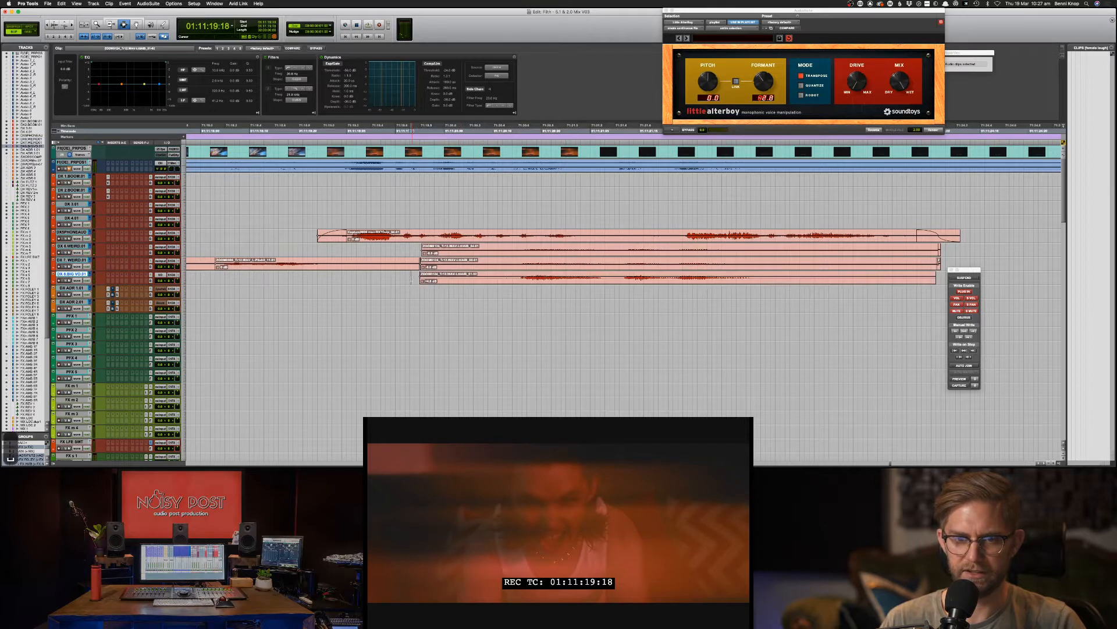
pyautogui.press('space')
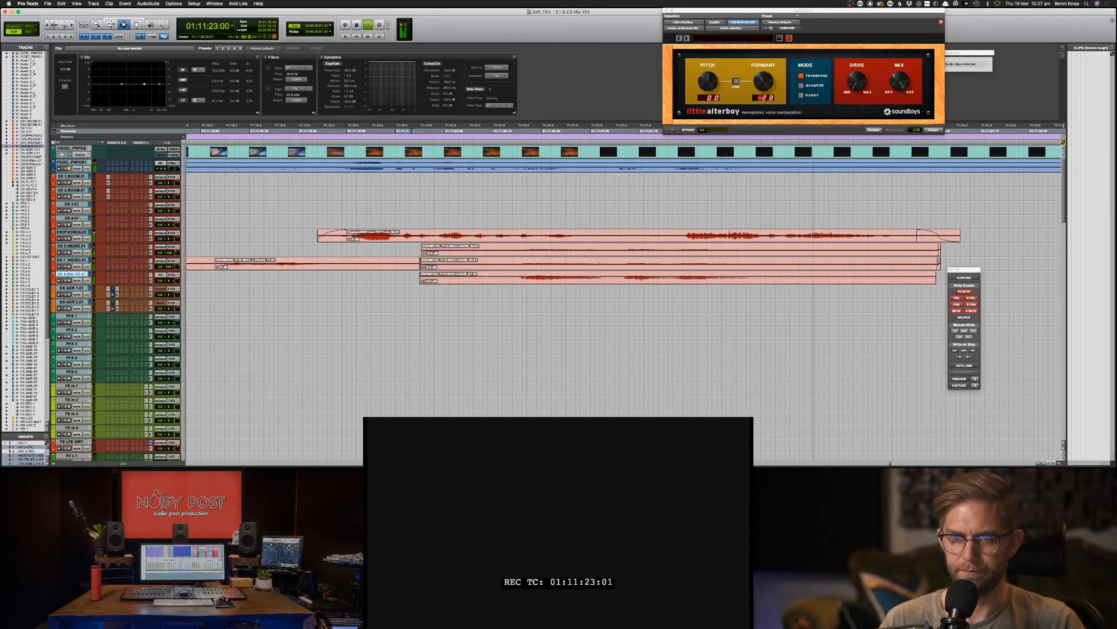
pyautogui.press('space')
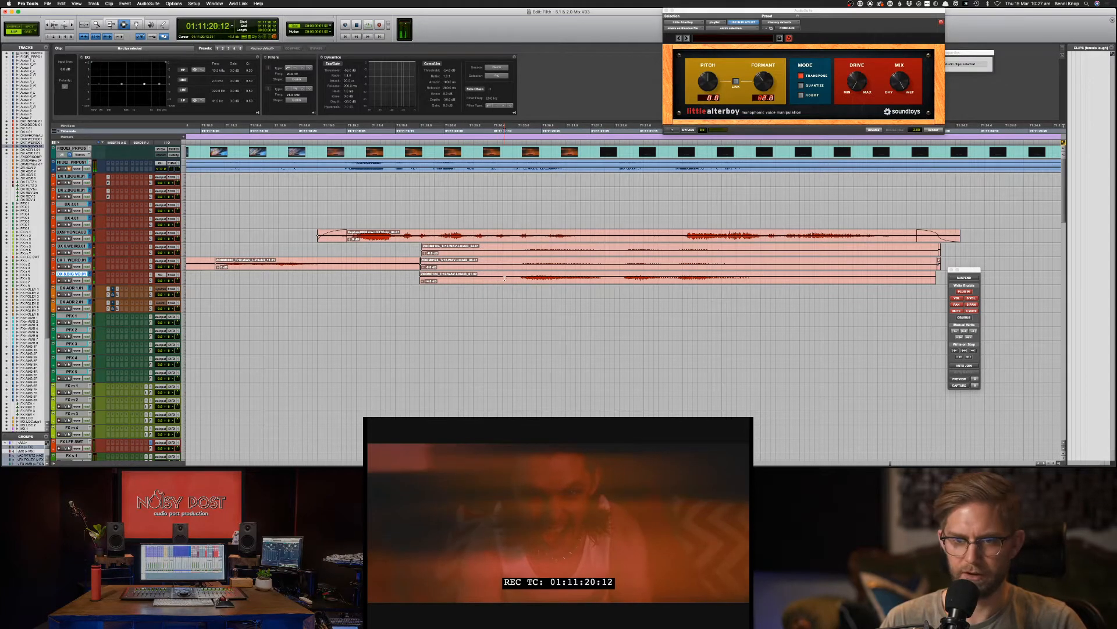
# Step: Solo the DX 8 BIG VO clip and boost its low frequencies in the clip EQ while playing it back
pyautogui.doubleClick(504, 278)
pyautogui.hotkey('shift', 's')
pyautogui.press('space')
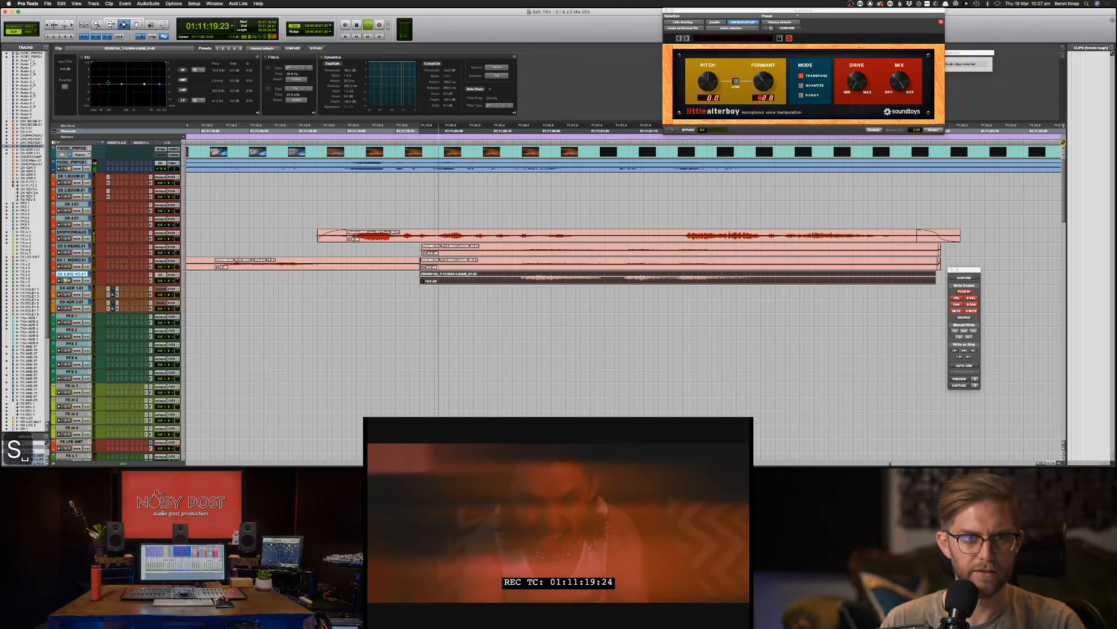
pyautogui.moveTo(201, 100); pyautogui.dragTo(208, 104)
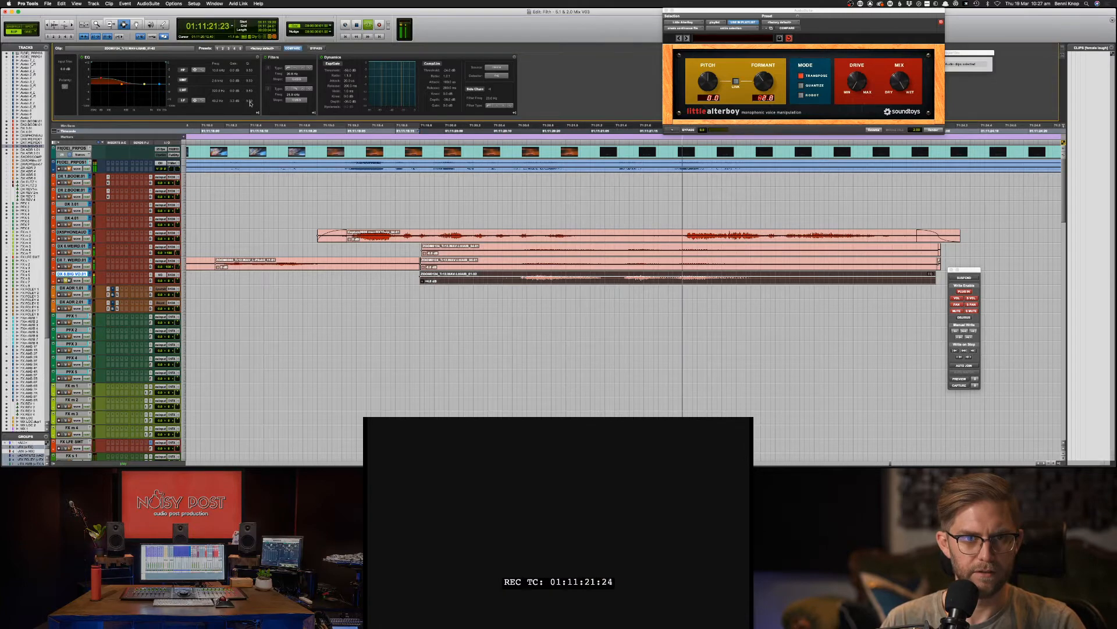
pyautogui.scroll(3, 103, 77)
pyautogui.press('space')
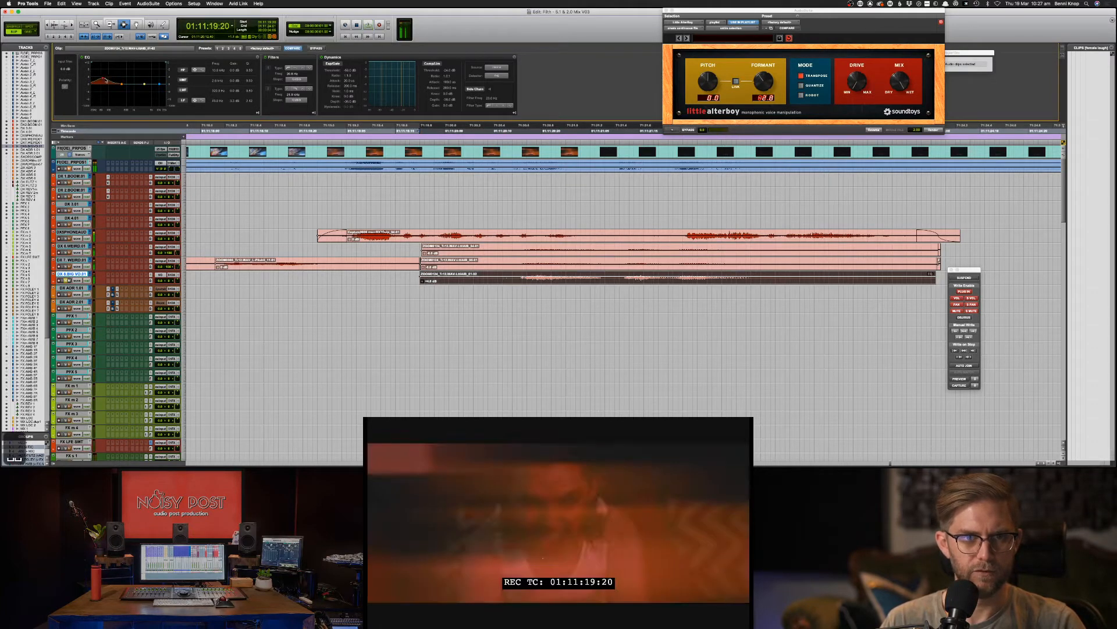
pyautogui.press('space')
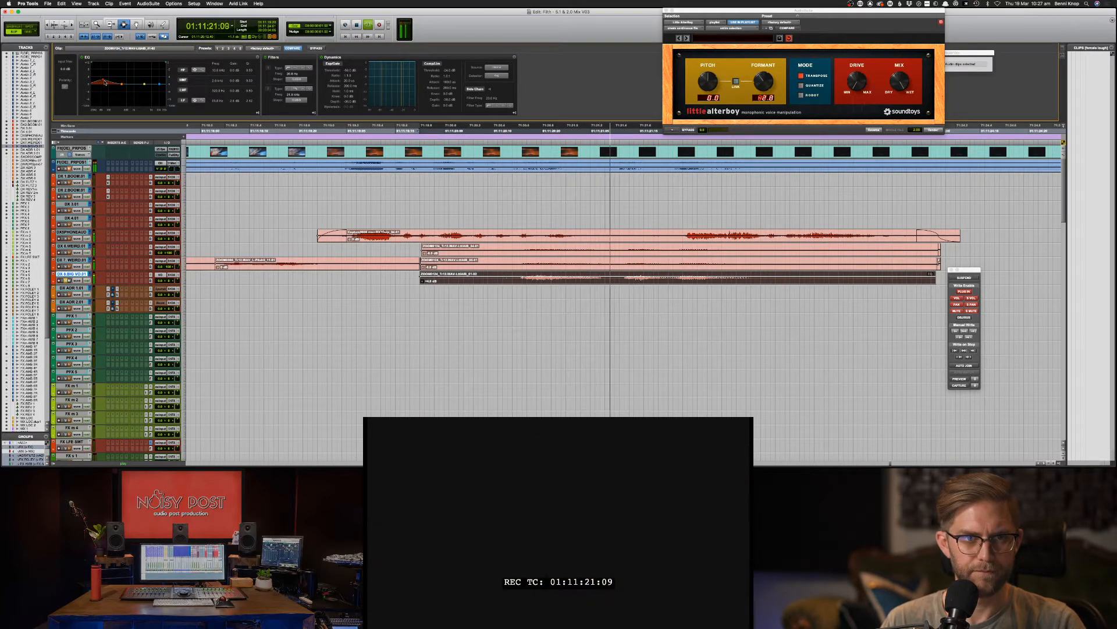
pyautogui.press('space')
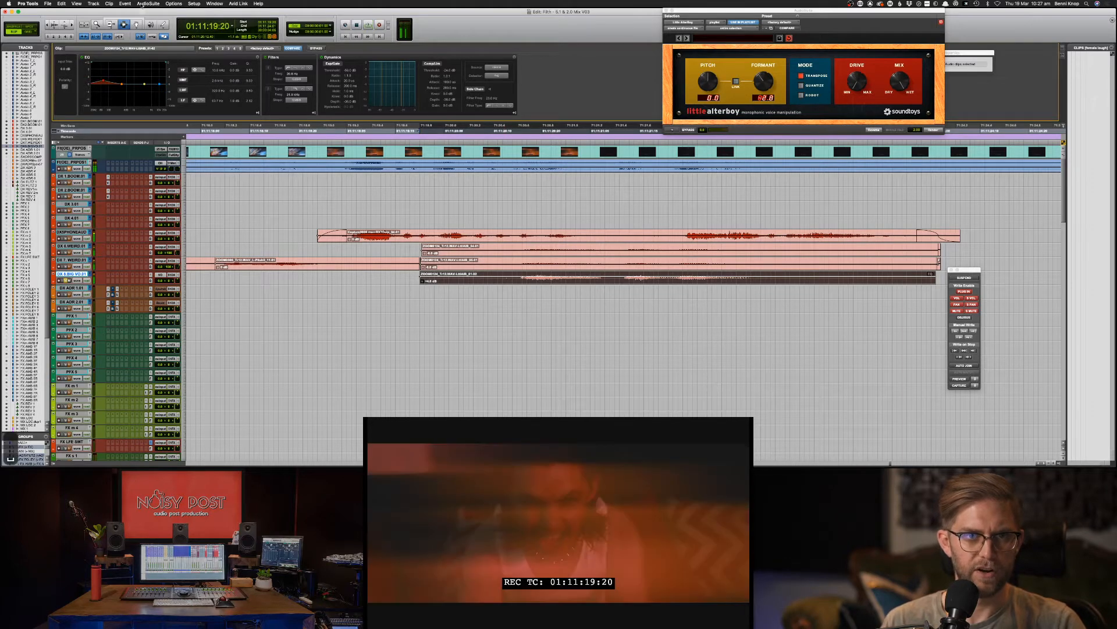
# Step: Load the Pro Subharmonic AudioSuite effect for the DX 8 BIG VO clip with the Vocal Low End preset
pyautogui.click(142, 4)
pyautogui.moveTo(169, 49)
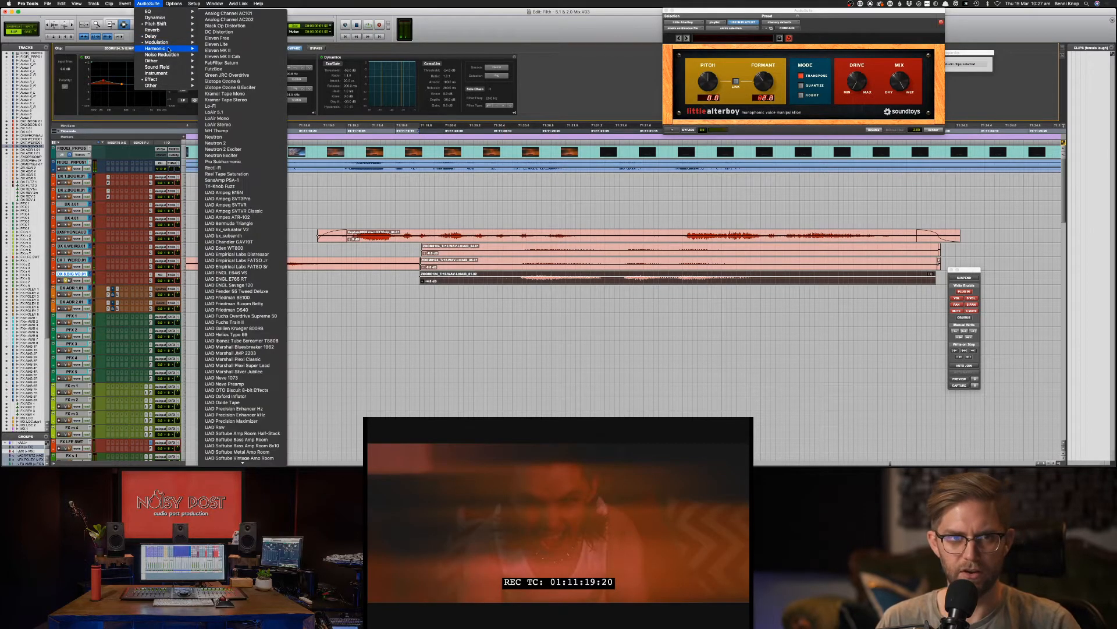
pyautogui.click(260, 165)
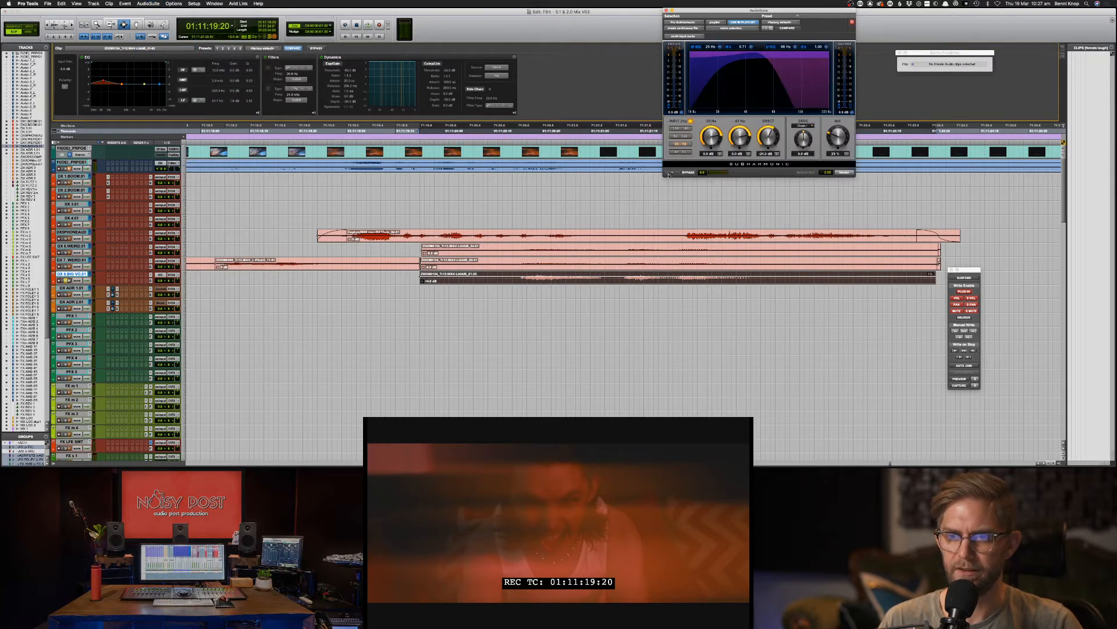
pyautogui.click(773, 22)
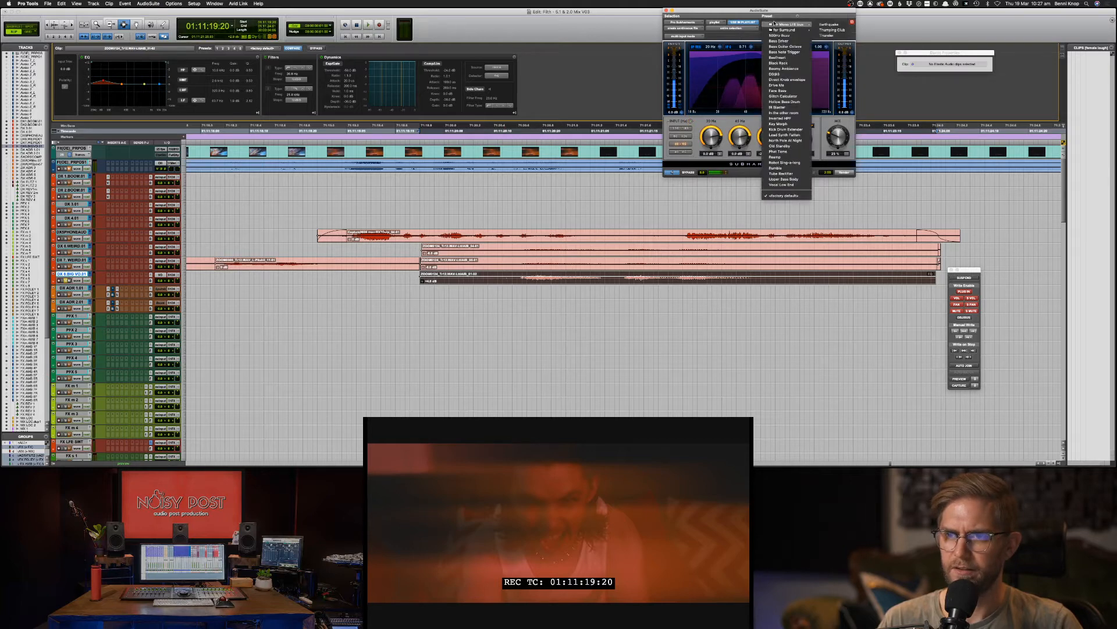
pyautogui.click(786, 181)
pyautogui.click(781, 23)
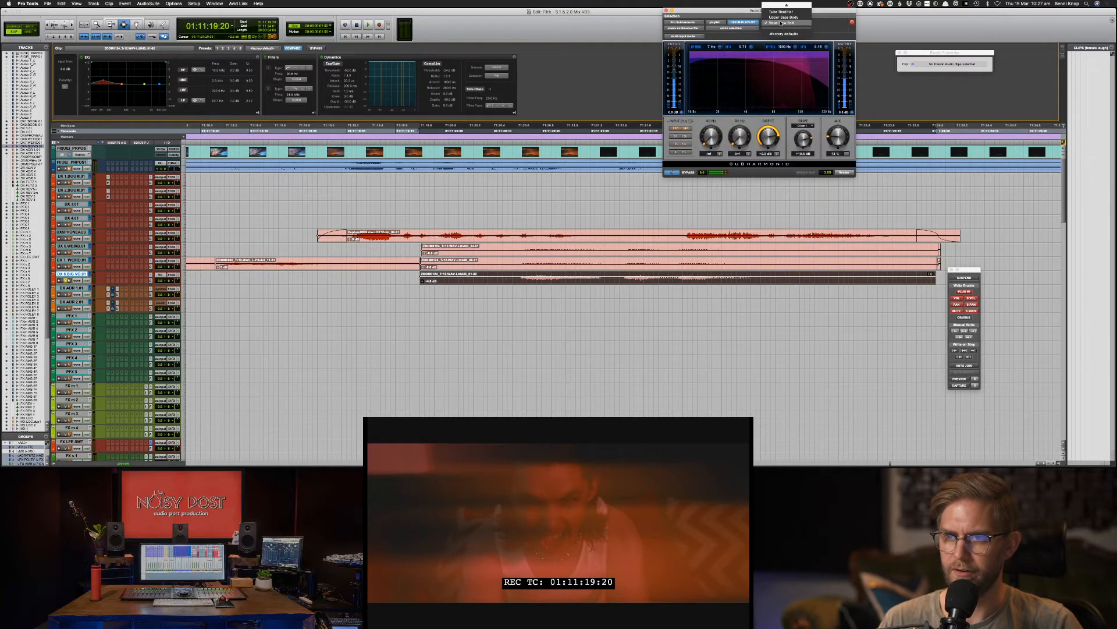
pyautogui.click(819, 27)
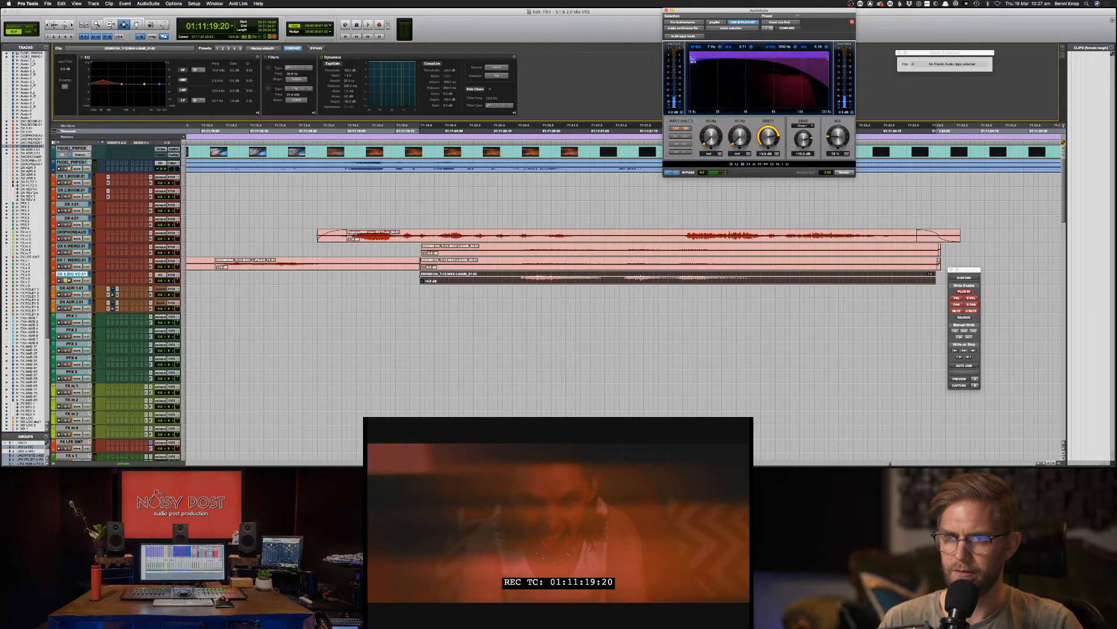
# Step: Raise the low cutoff of the subharmonic filter, compare the preview with bypass, and render the effect onto the DX 8 BIG VO clip
pyautogui.moveTo(691, 59); pyautogui.dragTo(748, 58)
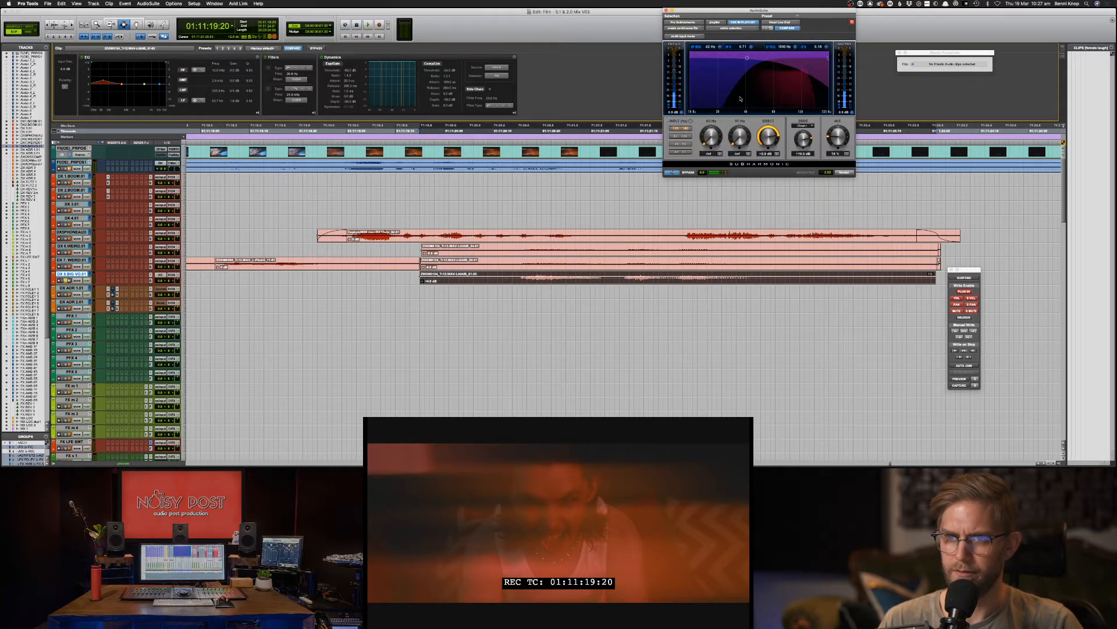
pyautogui.click(691, 172)
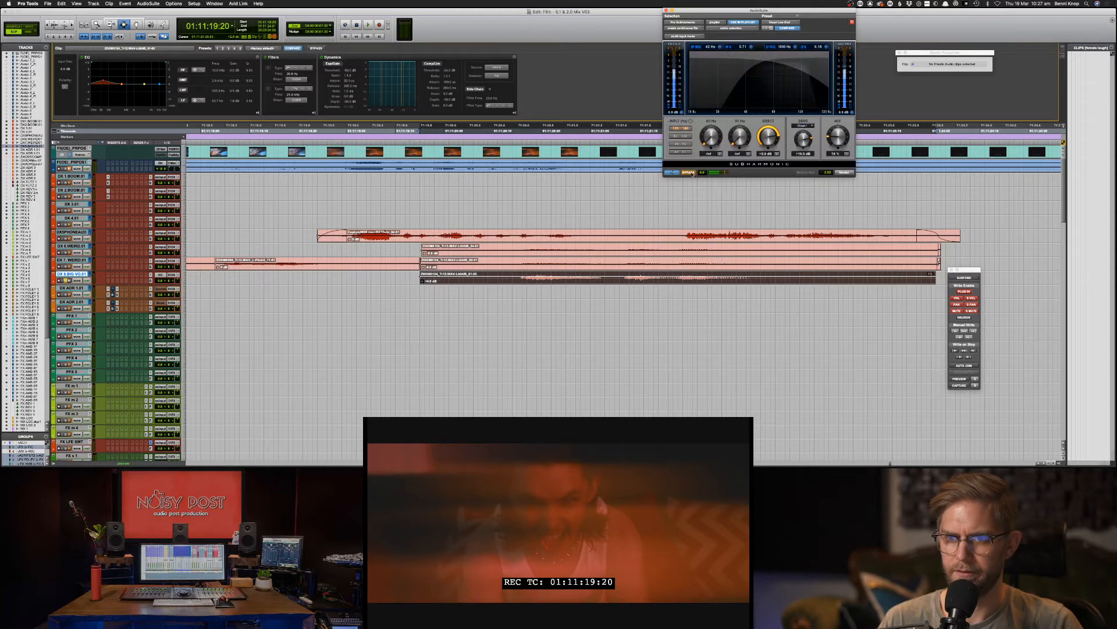
pyautogui.click(691, 172)
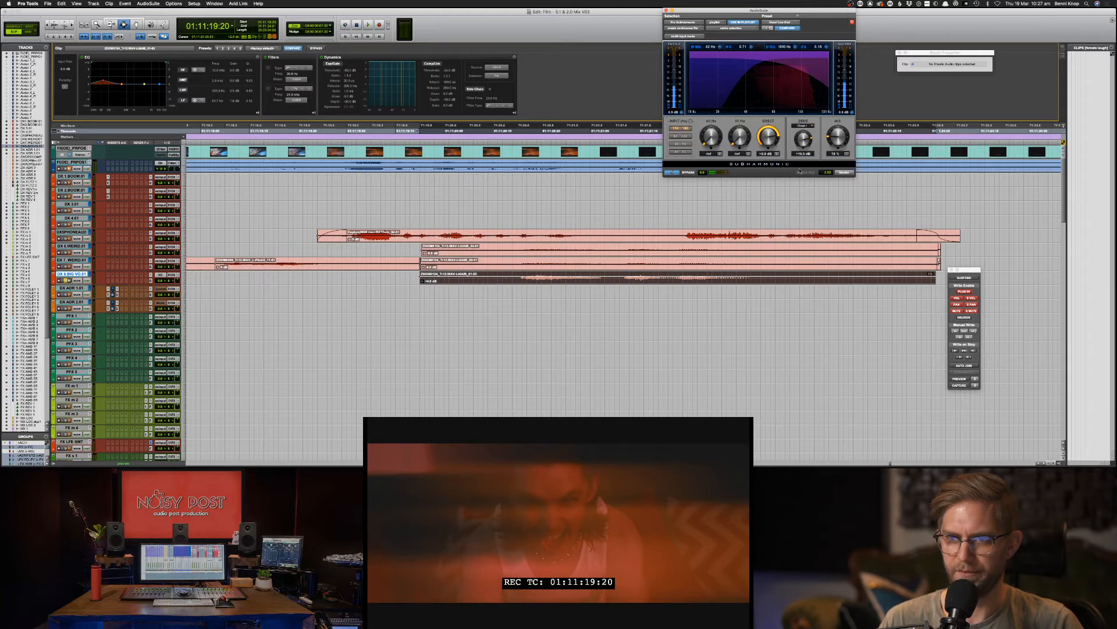
pyautogui.click(845, 173)
pyautogui.press('F7')
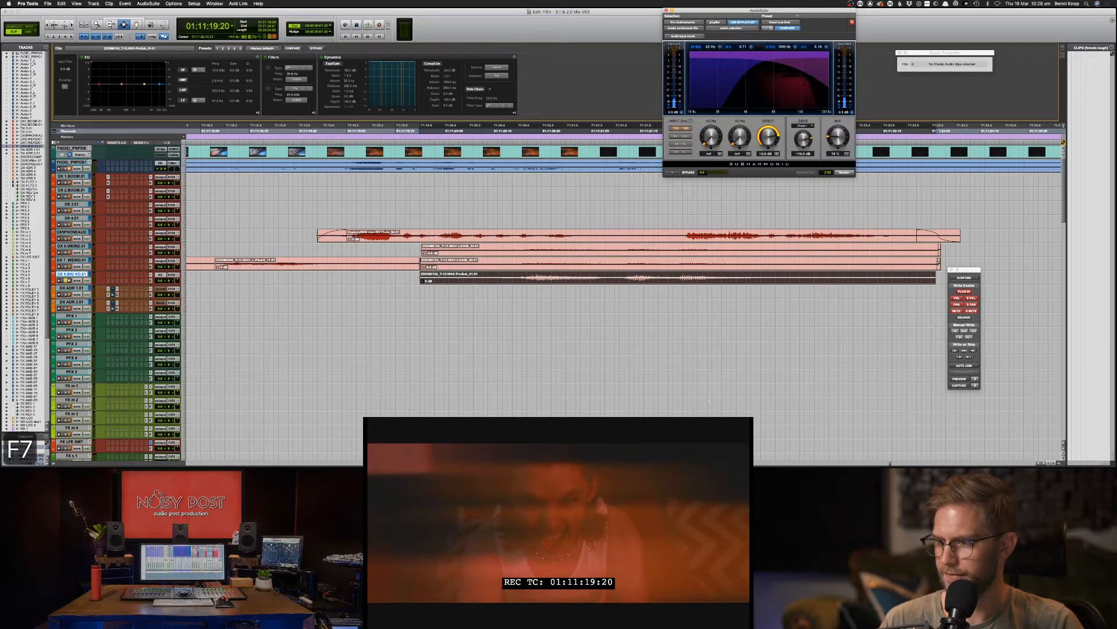
# Step: Play back the final voice clips with the rendered subharmonics, starting again just after the beginning of the clip above DX 6 WEIRD
pyautogui.click(685, 415)
pyautogui.press('space')
pyautogui.press('space')
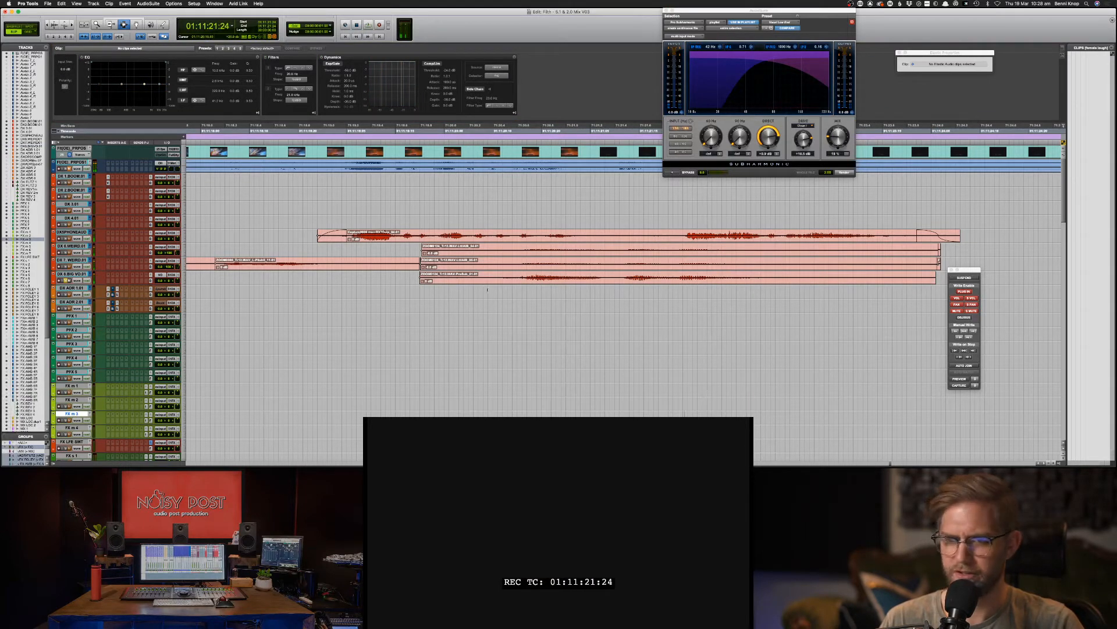
pyautogui.click(346, 226)
pyautogui.press('super+bracketleft')
pyautogui.press('super+bracketleft')
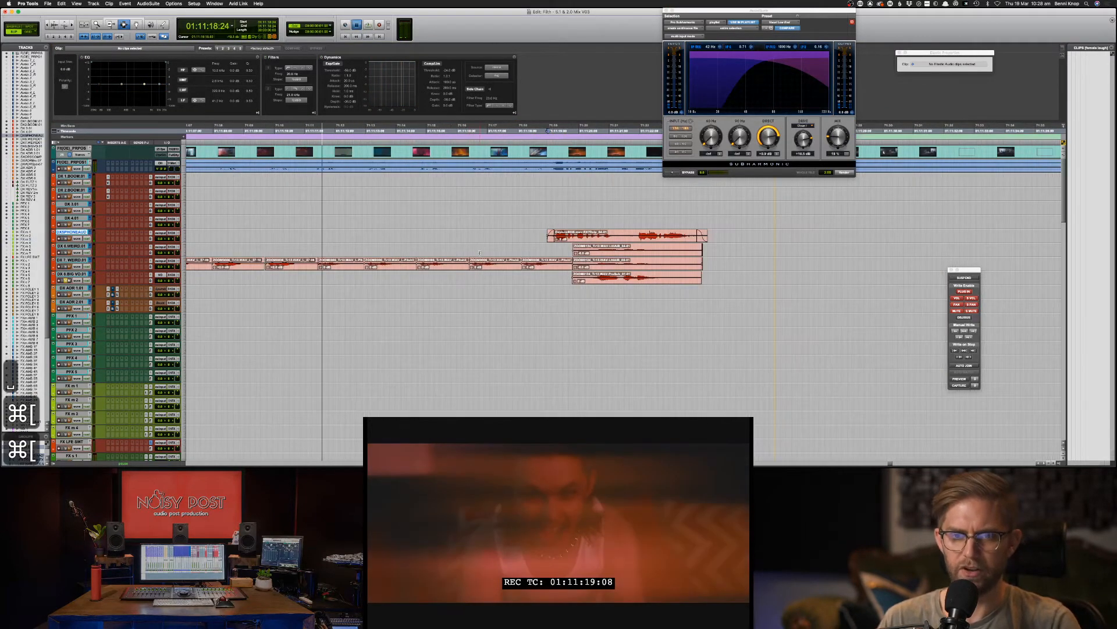
pyautogui.press('space')
pyautogui.press('space')
# Step: Select the clip on the track directly above DX 6 WEIRD and play it back from 01:11:18:24
pyautogui.click(557, 236)
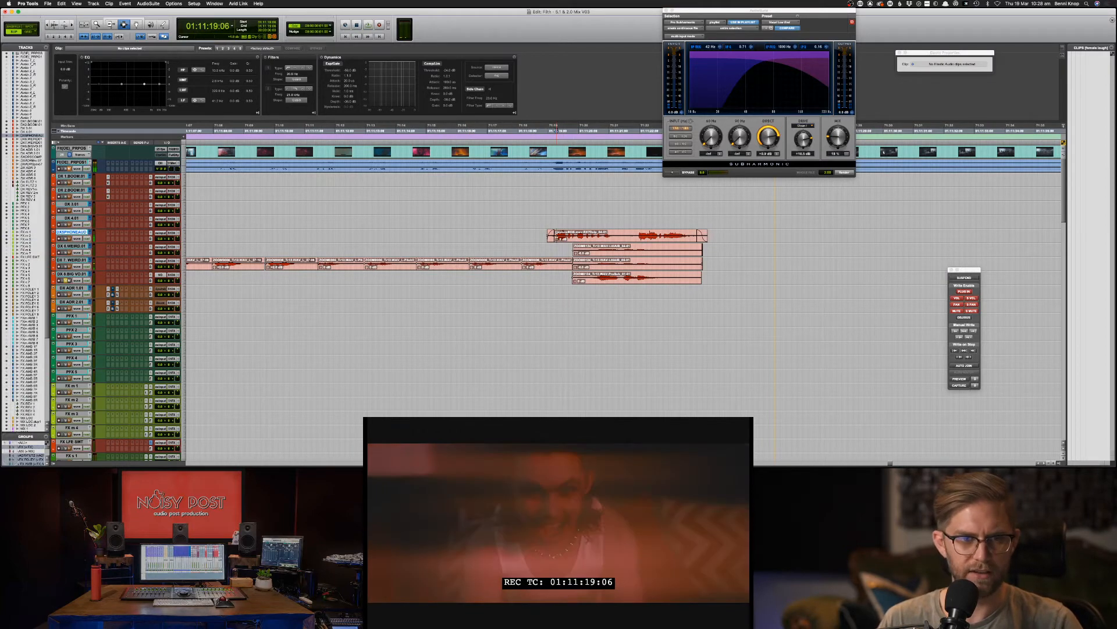
pyautogui.hotkey('shift', 's')
pyautogui.hotkey('shift', 's')
pyautogui.doubleClick(567, 237)
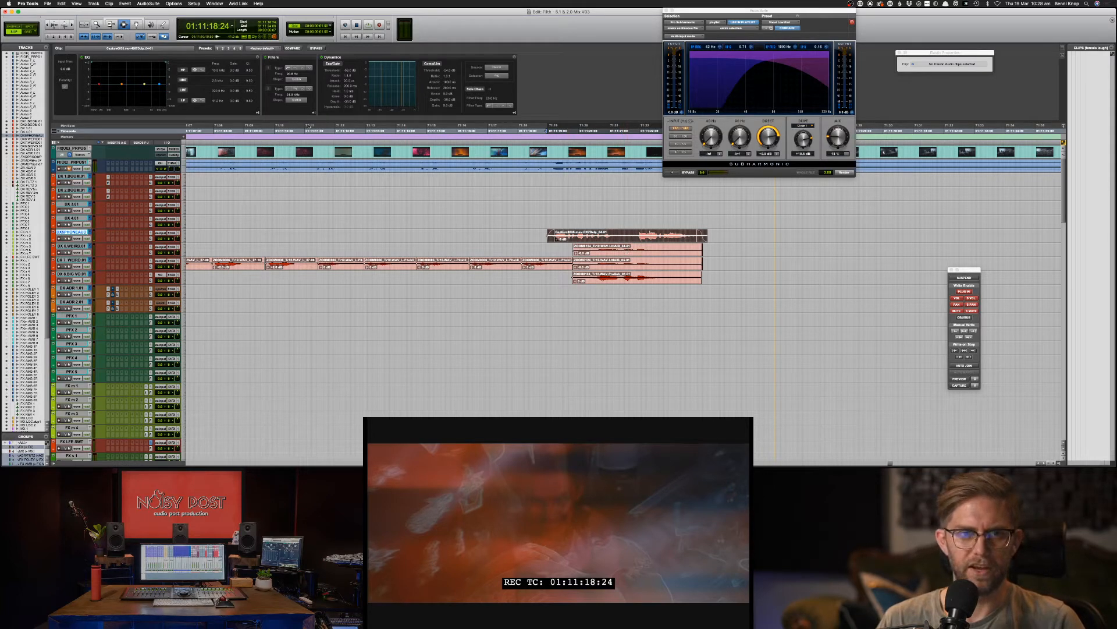
pyautogui.press('space')
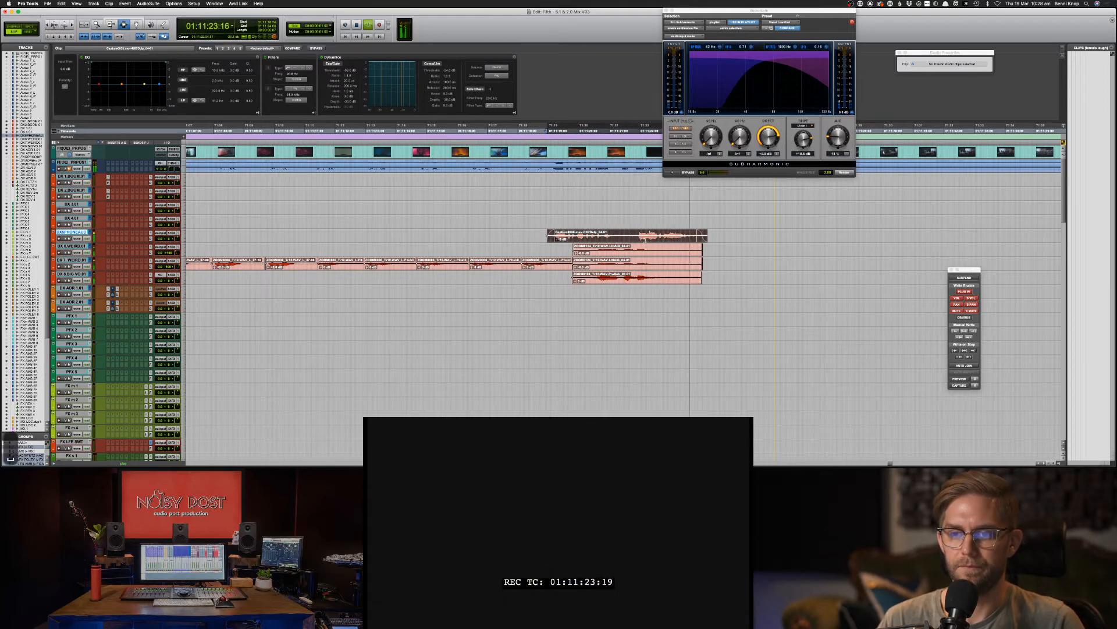
pyautogui.press('space')
# Step: Render the clip above DX 6 WEIRD in Little AlterBoy with pitch and formant at -12.0, and play the result
pyautogui.click(148, 4)
pyautogui.moveTo(169, 50)
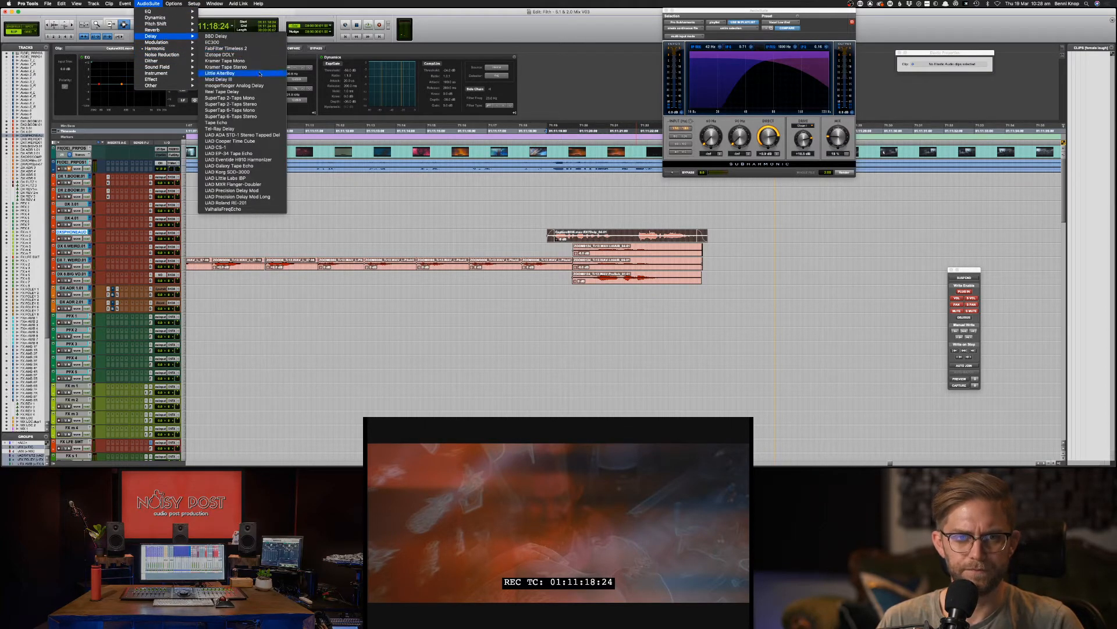
pyautogui.click(245, 73)
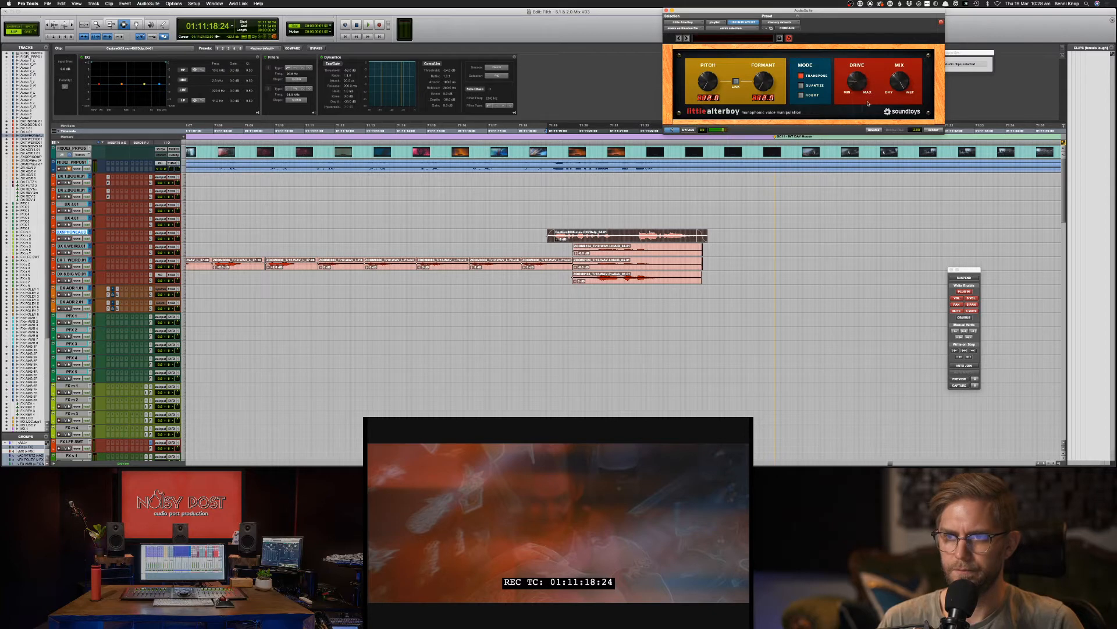
pyautogui.click(931, 130)
pyautogui.press('space')
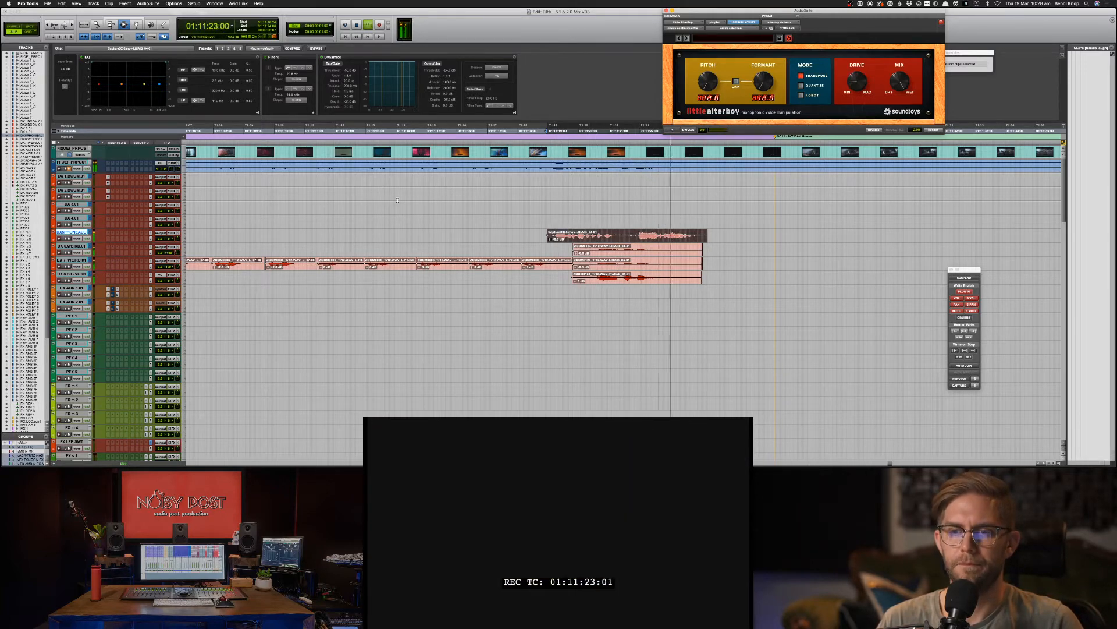
pyautogui.press('space')
# Step: Render the C1 Chorus/Vibrato AudioSuite effect onto the pitched-down clip above DX 6 WEIRD
pyautogui.click(148, 3)
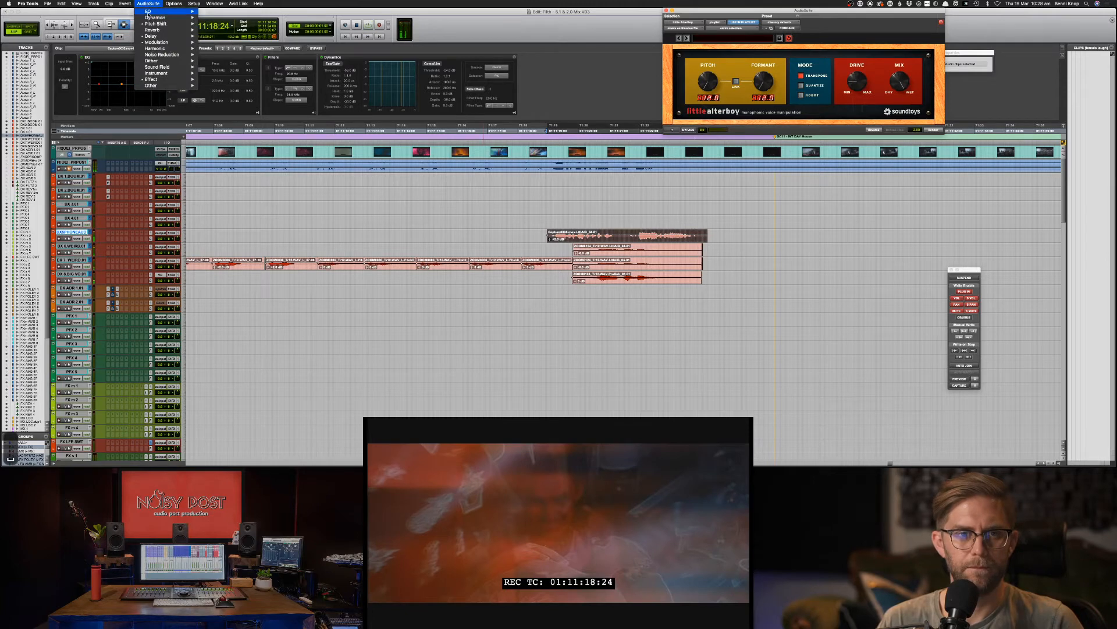
pyautogui.moveTo(166, 42)
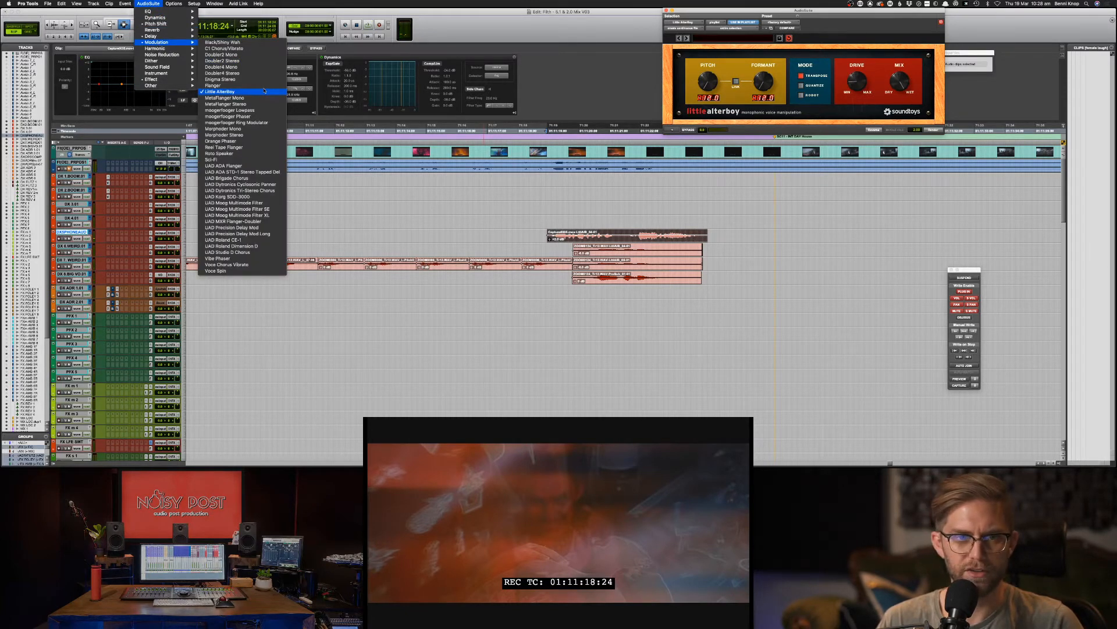
pyautogui.click(259, 48)
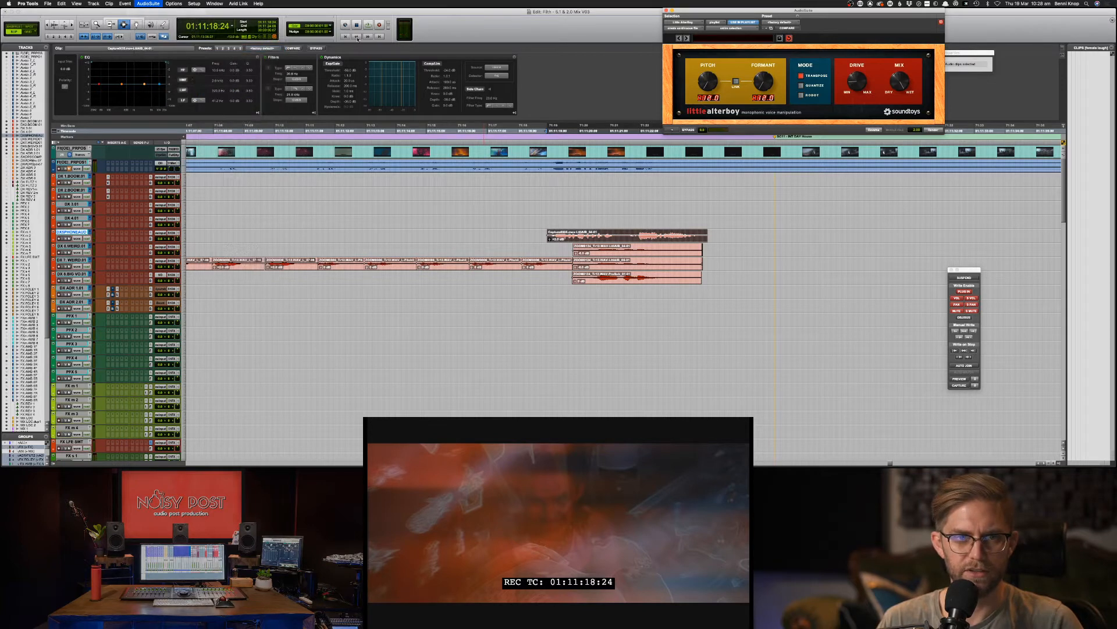
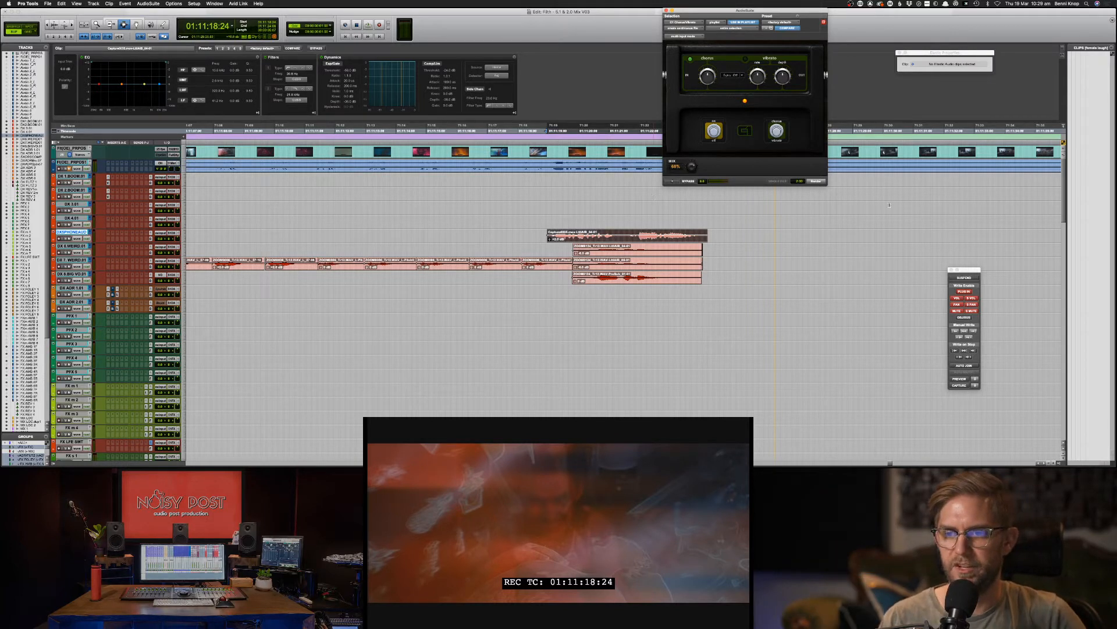
pyautogui.click(816, 181)
# Step: Play back the end of the transition sequence from 01:11:16:03 with the processed clips
pyautogui.click(461, 245)
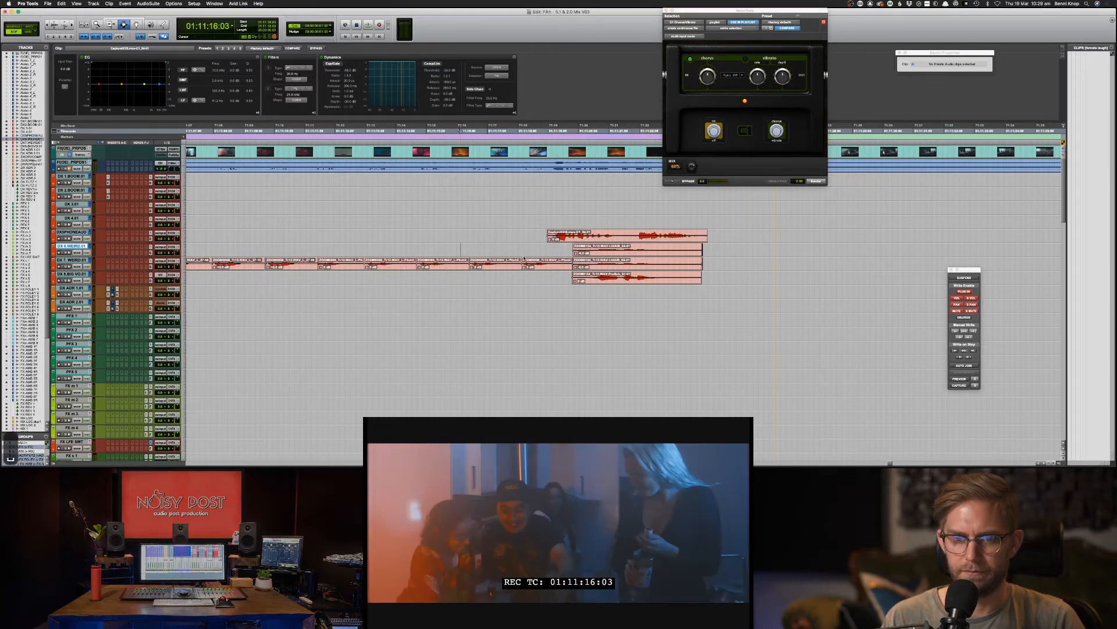
pyautogui.press('space')
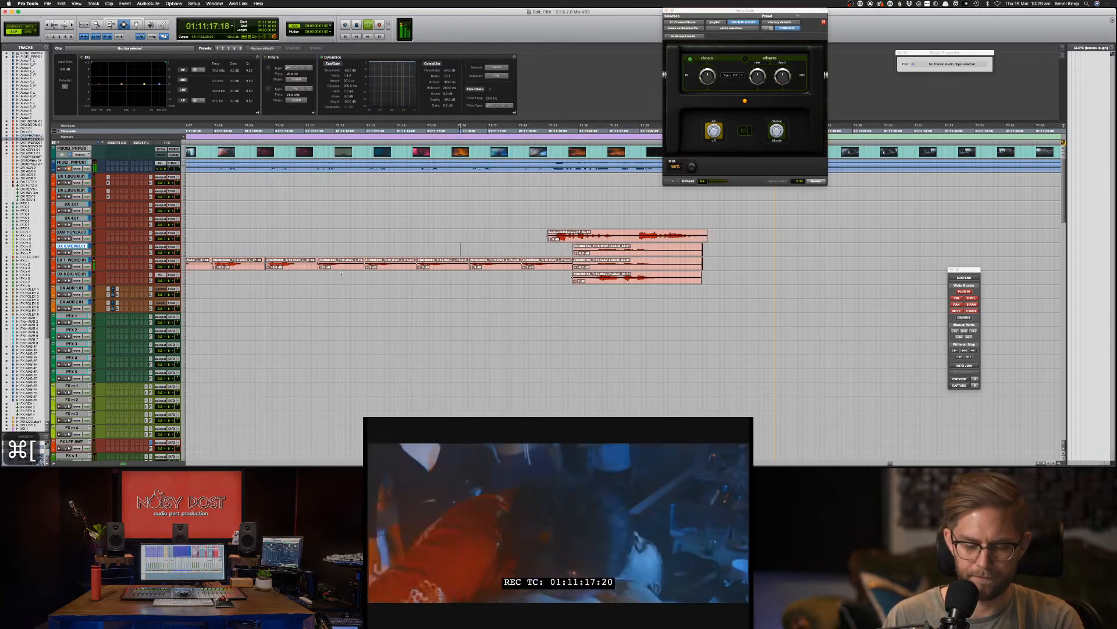
pyautogui.press('super+bracketleft')
pyautogui.press('super+bracketleft')
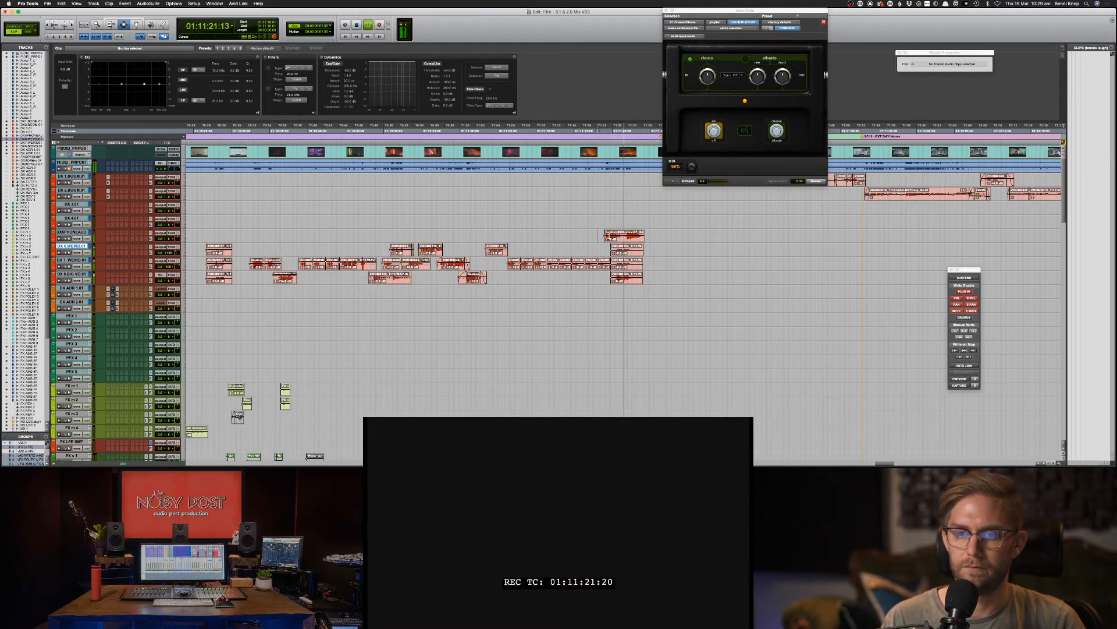
# Step: Fade in the start of the chorus-processed clip above DX 6 WEIRD, and replay the transition sequence from an earlier point
pyautogui.moveTo(607, 234); pyautogui.dragTo(597, 235)
pyautogui.press('f')
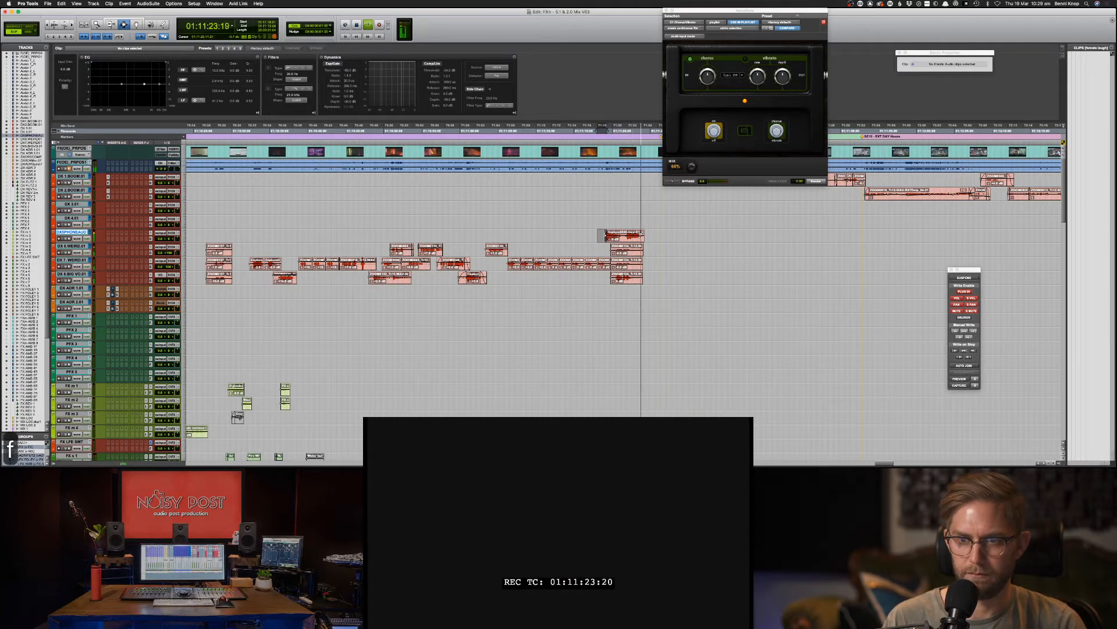
pyautogui.press('g')
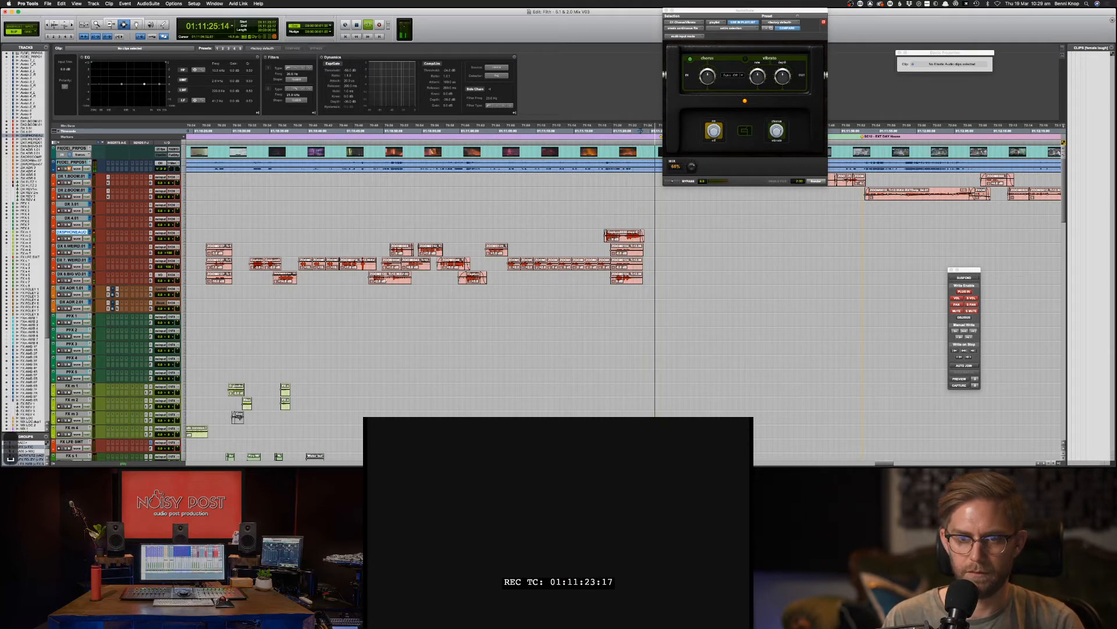
pyautogui.press('space')
pyautogui.click(296, 294)
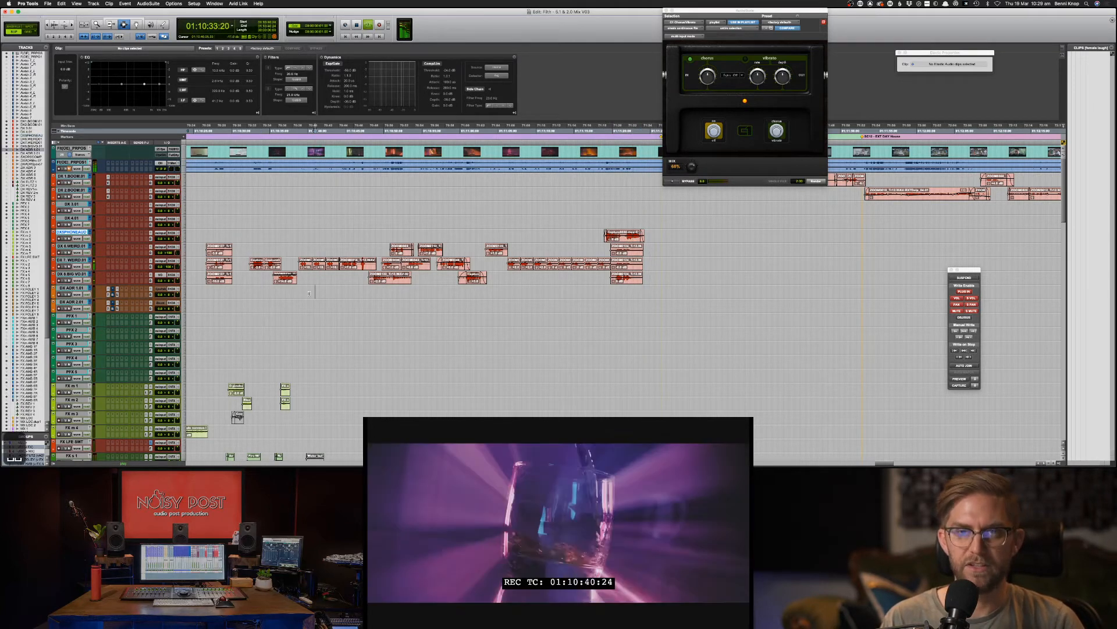
# Step: Play the transition leading into the drinking-glass shot around 01:10:40 and review the effects tracks below the dialogue
pyautogui.press('space')
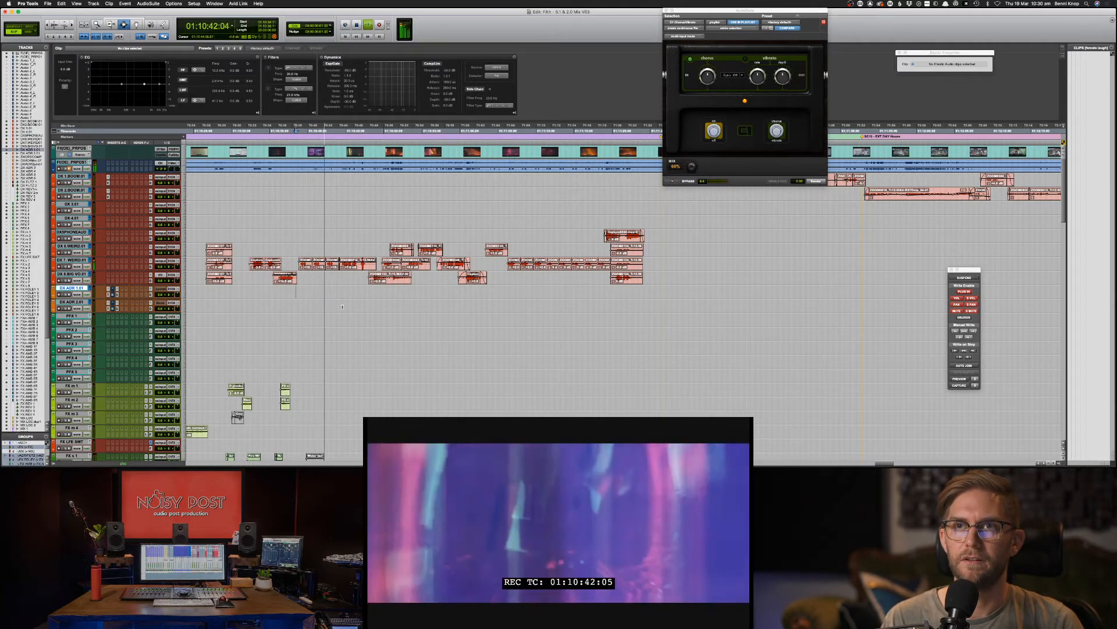
pyautogui.press('space')
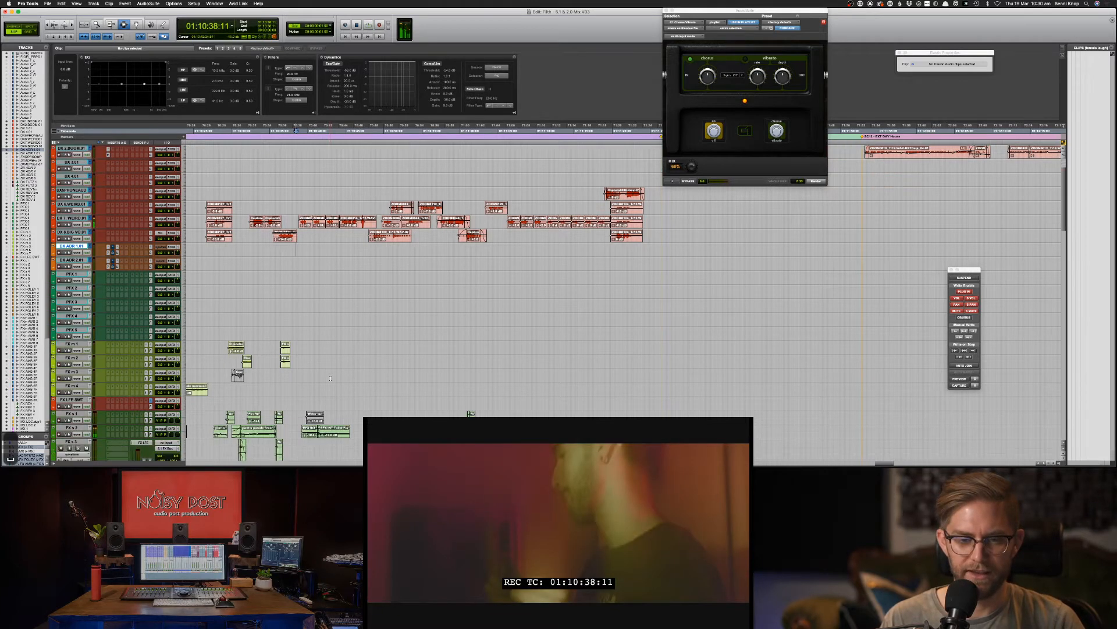
pyautogui.scroll(-5, 330, 378)
pyautogui.press('space')
pyautogui.press('super+Tab')
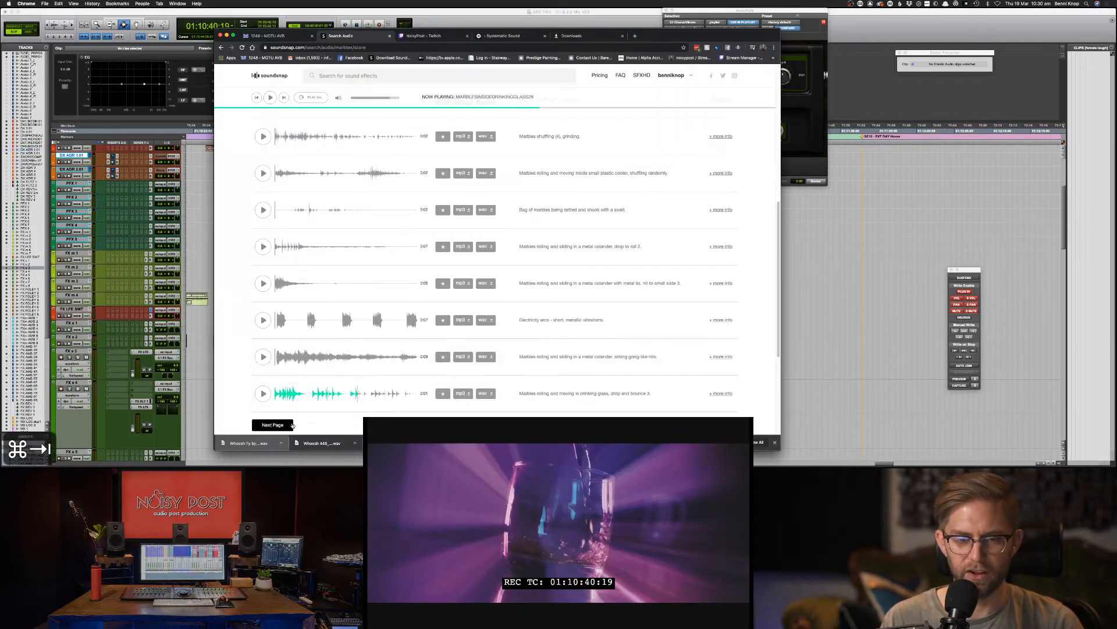
pyautogui.press('super+Tab')
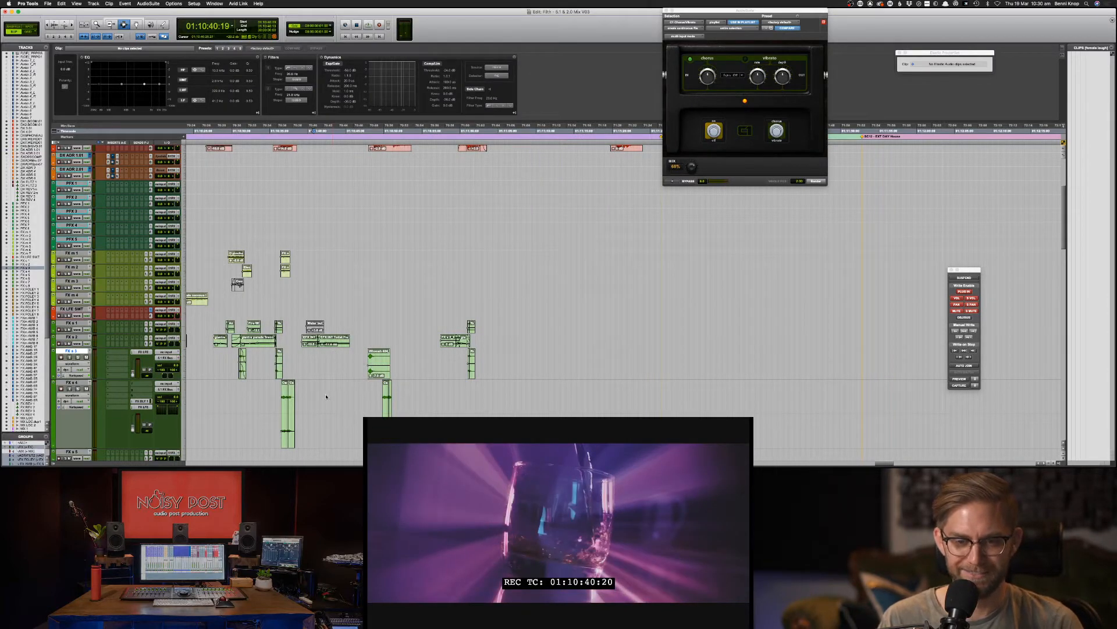
# Step: Unmute the long whoosh clip starting at about 01:10:40:20 on the FX s 4 track
pyautogui.press('super+bracketright')
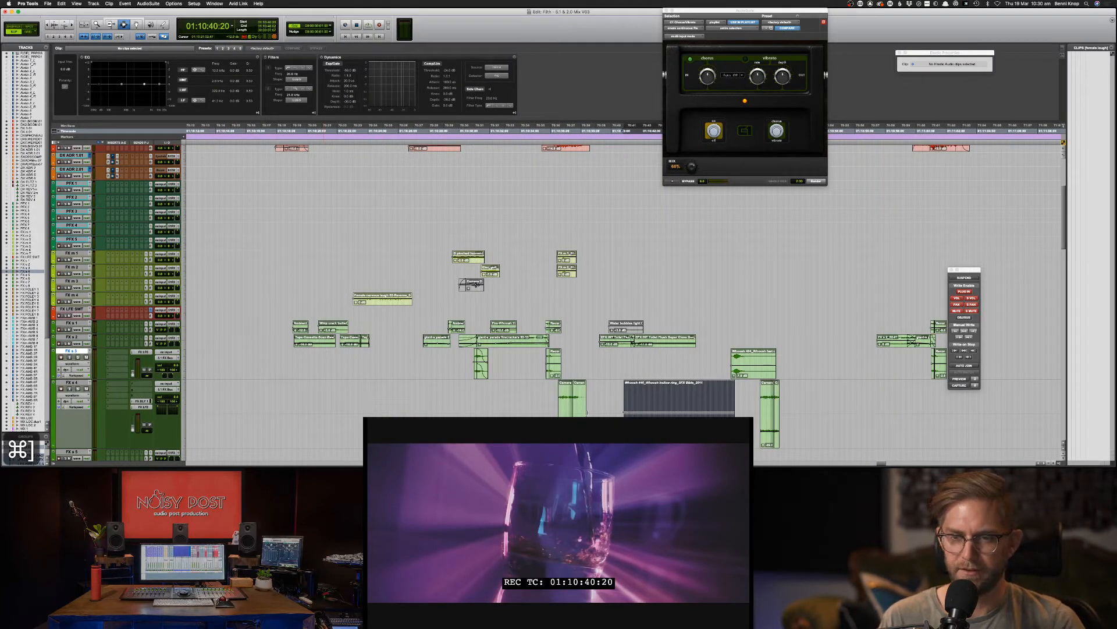
pyautogui.press('F8')
pyautogui.click(646, 401)
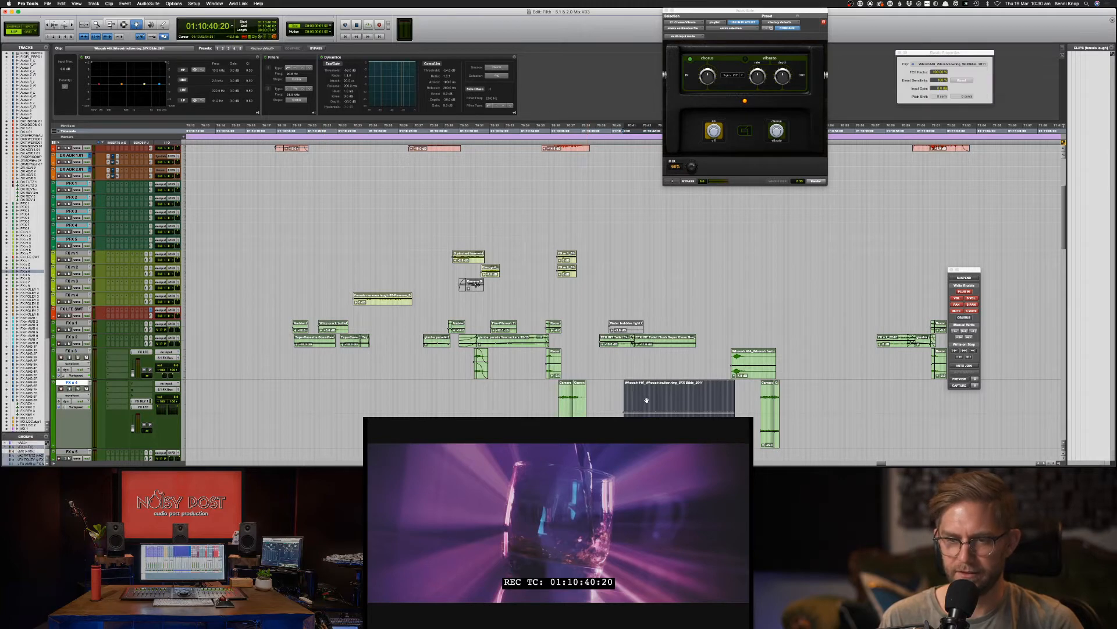
pyautogui.press('F7')
pyautogui.click(586, 394)
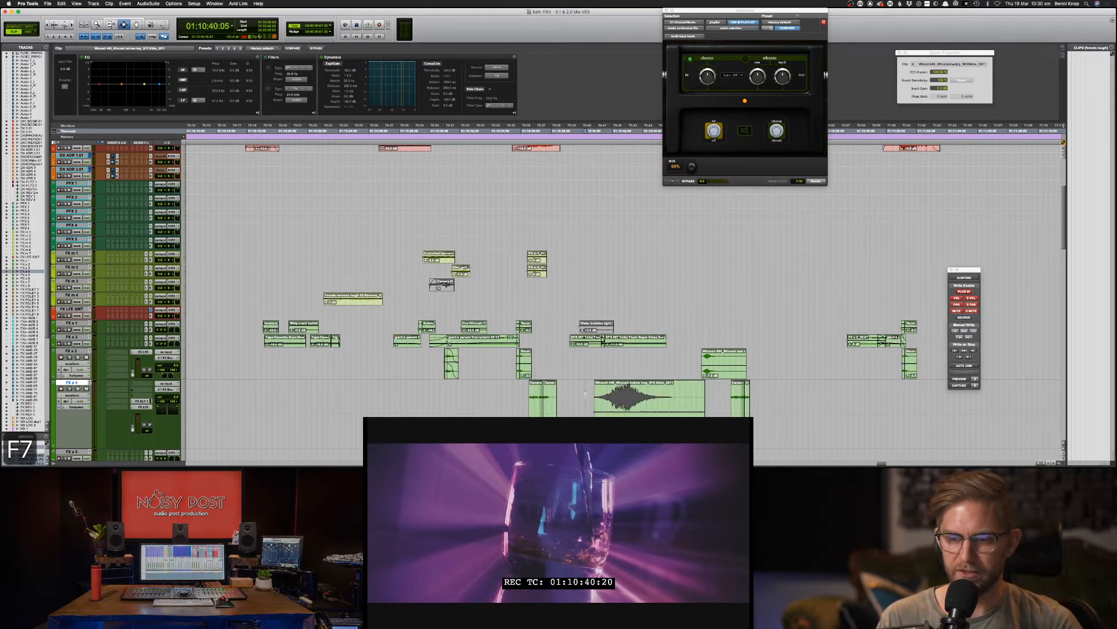
# Step: Shorten the unmuted whoosh clip through its TCE factor in Elastic Properties in two passes, auditioning it after each change
pyautogui.click(619, 399)
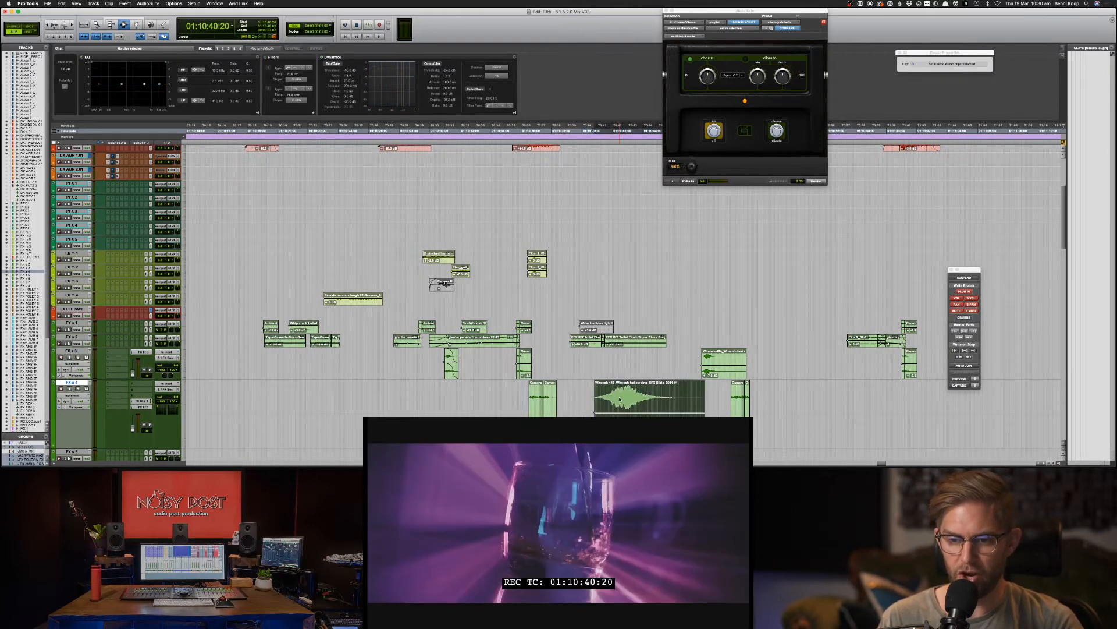
pyautogui.doubleClick(621, 399)
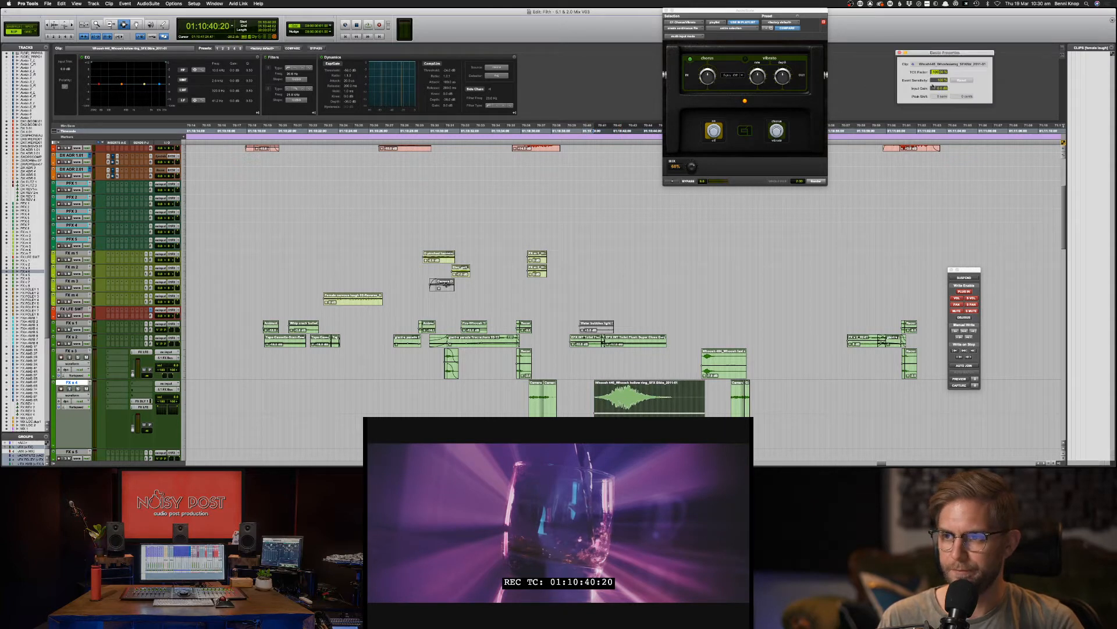
pyautogui.press('Return')
pyautogui.press('space')
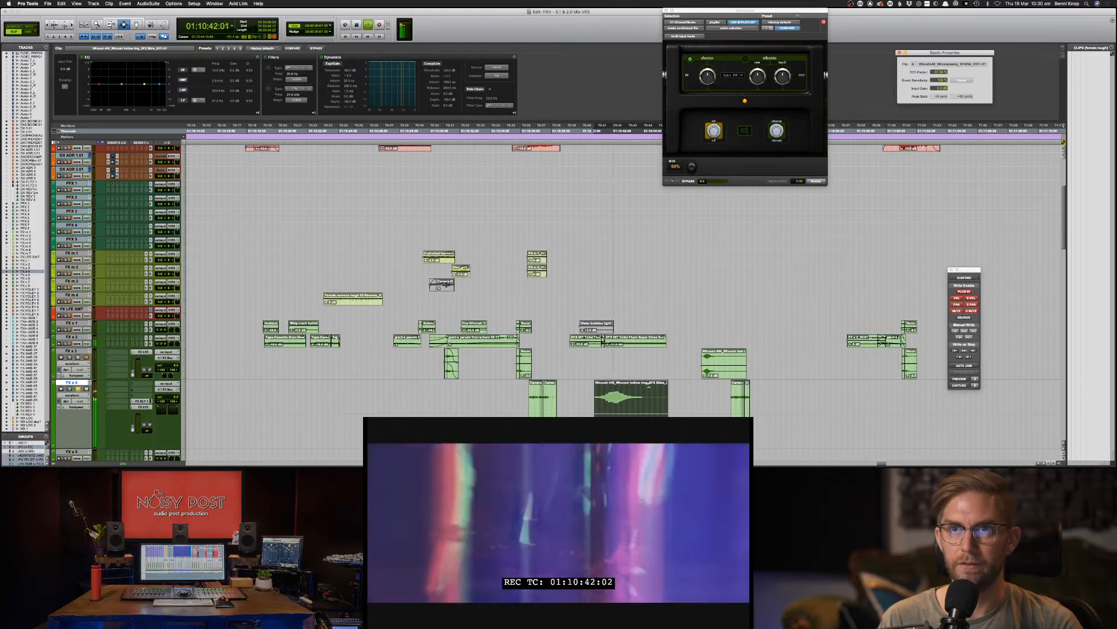
pyautogui.press('space')
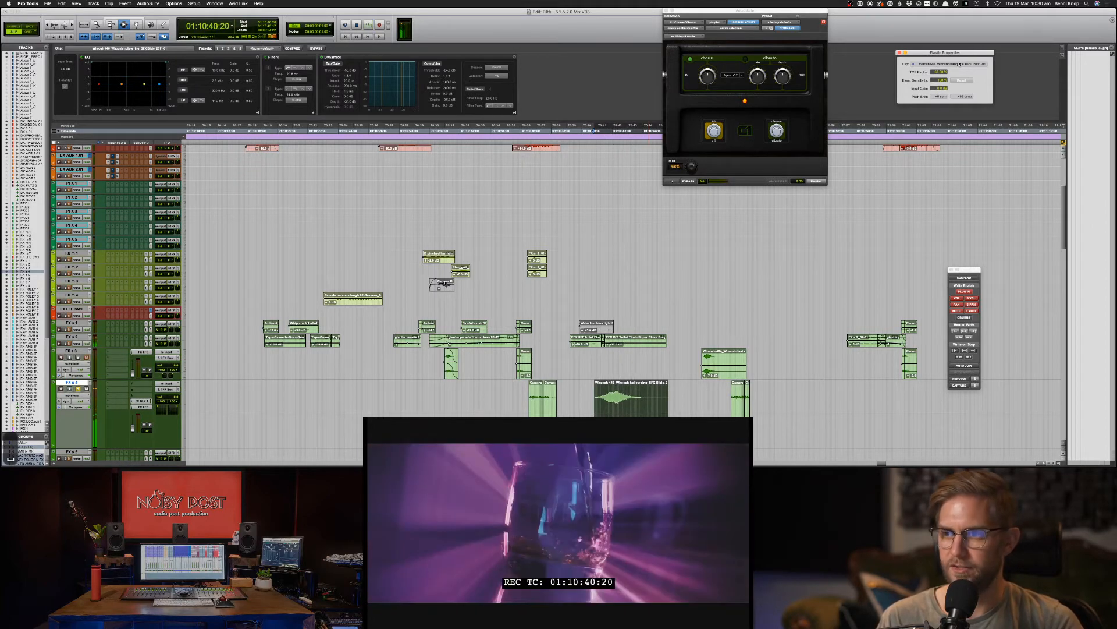
pyautogui.press('Return')
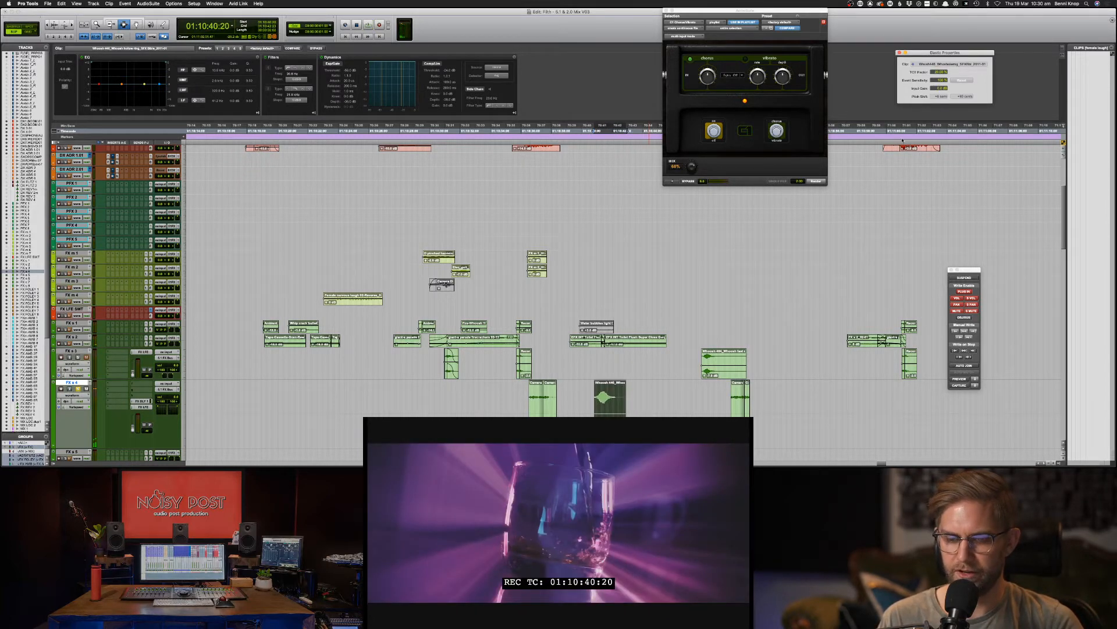
pyautogui.press('space')
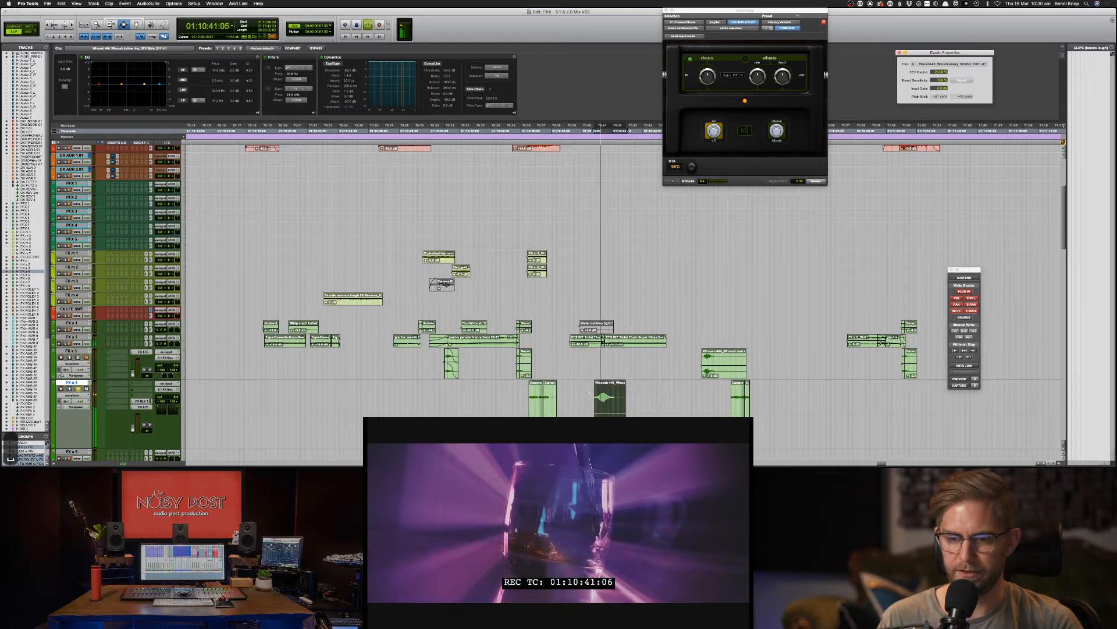
# Step: Shift the shortened whoosh clip slightly later so it leads into the glass transition, and play it back
pyautogui.press('F8')
pyautogui.press('space')
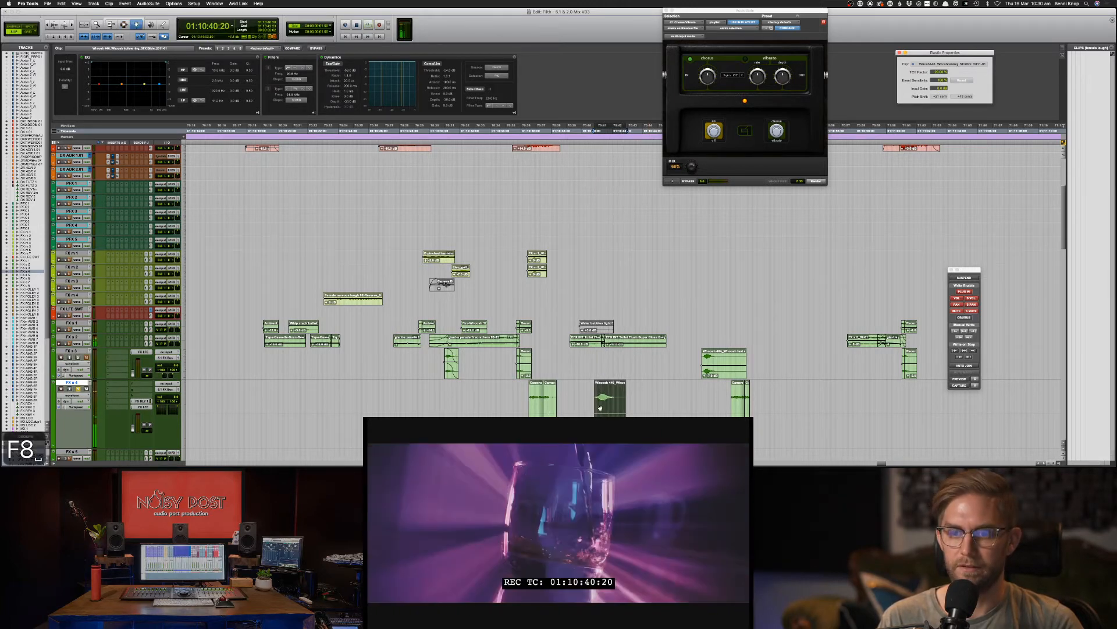
pyautogui.moveTo(605, 406); pyautogui.dragTo(617, 405)
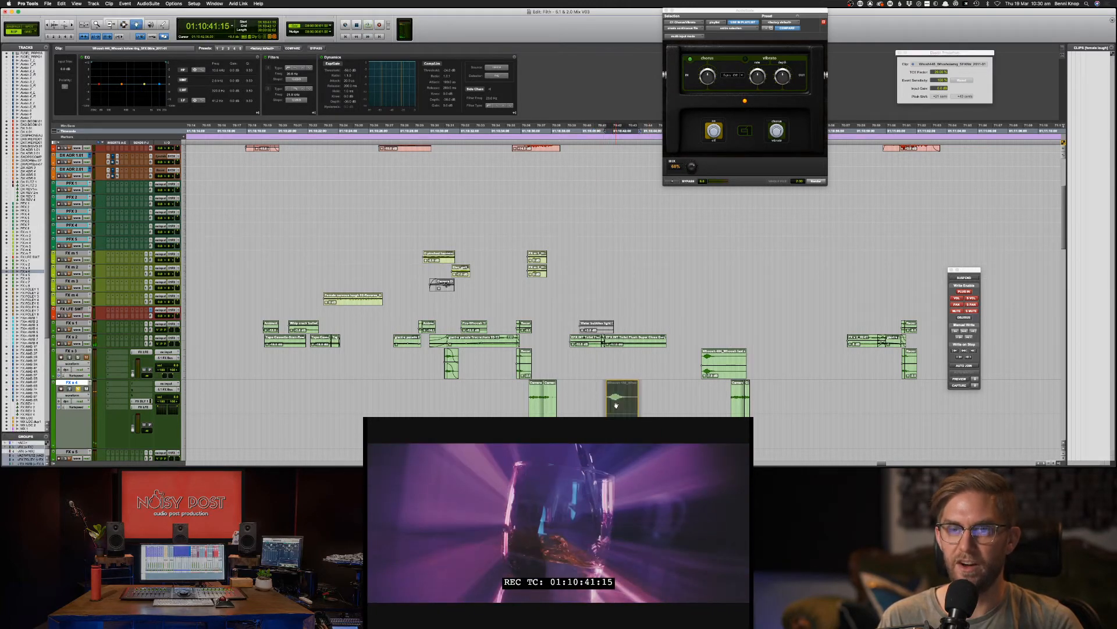
pyautogui.press('space')
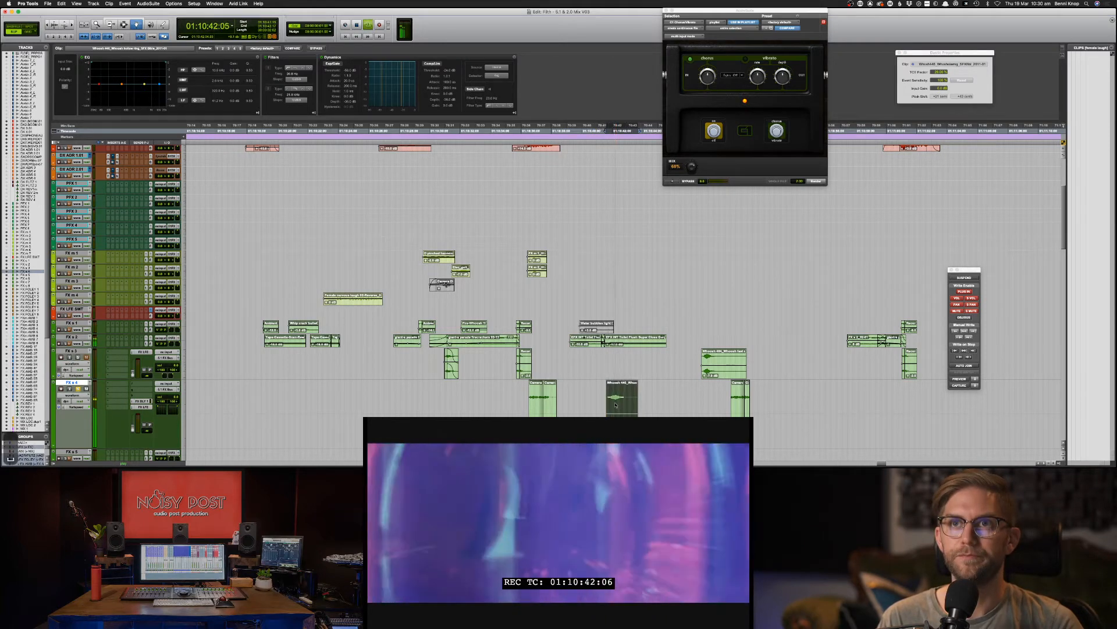
pyautogui.press('F7')
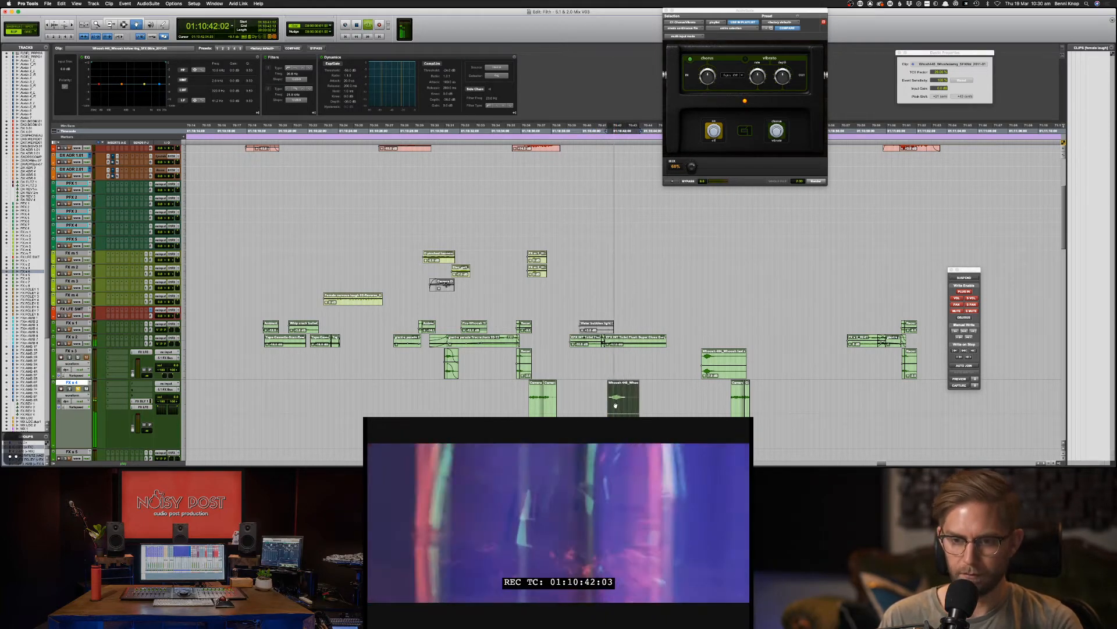
# Step: Trim the tail of the whoosh clip, add a fade-in and fade-out, and play it from just before its start
pyautogui.press('super+bracketright')
pyautogui.press('super+bracketright')
pyautogui.moveTo(717, 398); pyautogui.dragTo(615, 397)
pyautogui.press('BackSpace')
pyautogui.press('f')
pyautogui.press('f')
pyautogui.click(596, 398)
pyautogui.press('space')
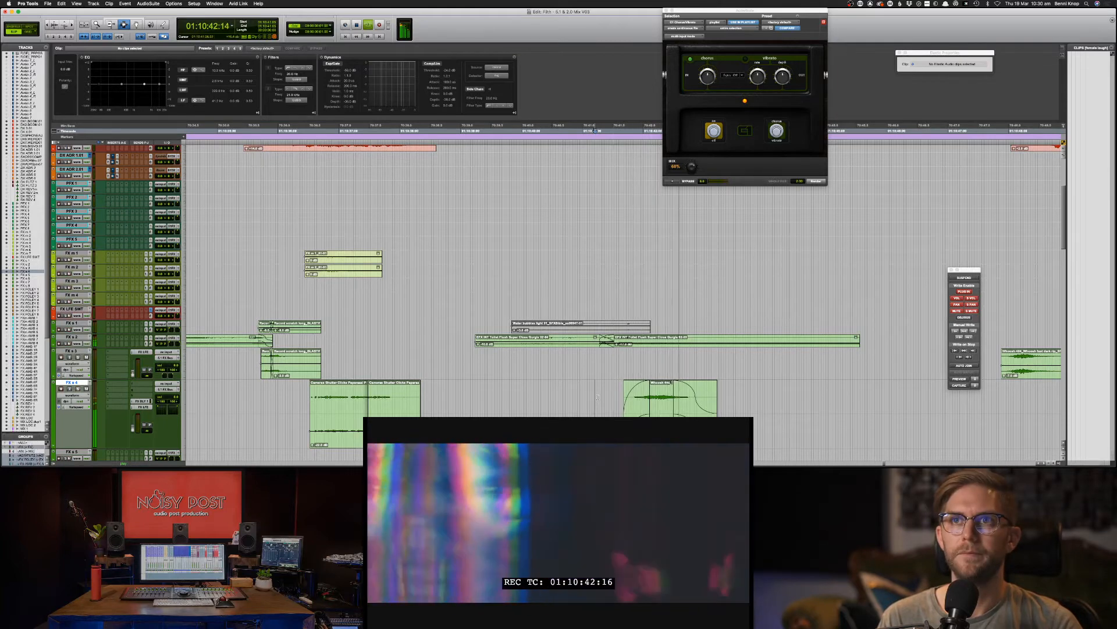
# Step: Copy the faded whoosh clip and paste it on the same track at about 01:10:51, before the next transition
pyautogui.keyDown('shift'); pyautogui.click(797, 400); pyautogui.keyUp('shift')
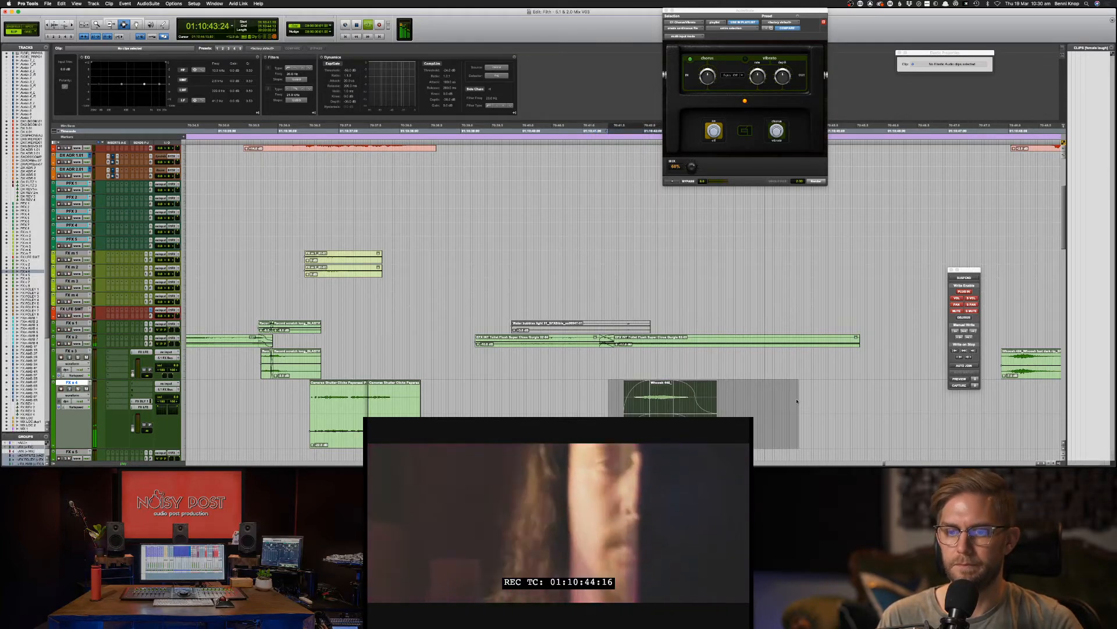
pyautogui.click(789, 399)
pyautogui.press('super+bracketleft')
pyautogui.press('super+bracketleft')
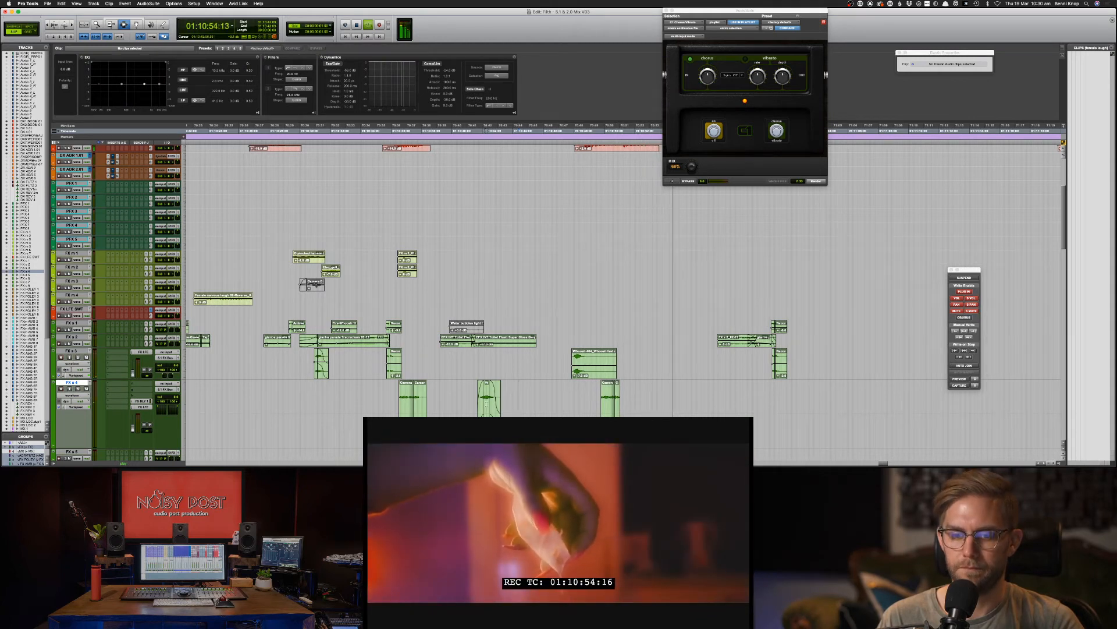
pyautogui.hotkey('ctrl', 'alt', 'Tab')
pyautogui.press('super+c')
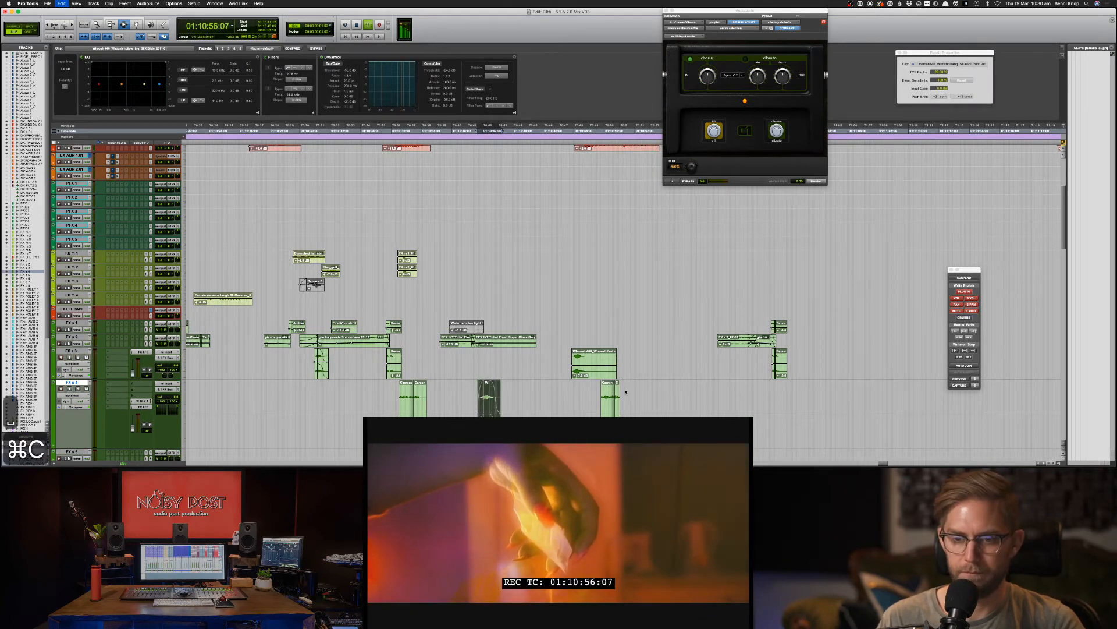
pyautogui.press('super+v')
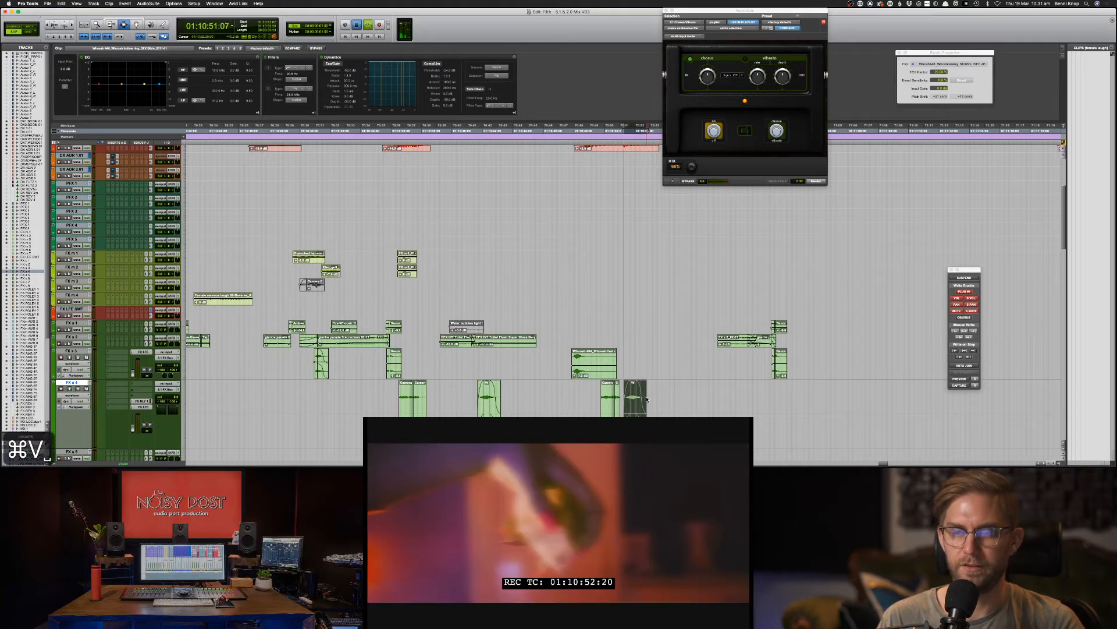
# Step: Move the pasted whoosh copy slightly later to match the transition, and play the result
pyautogui.press('F8')
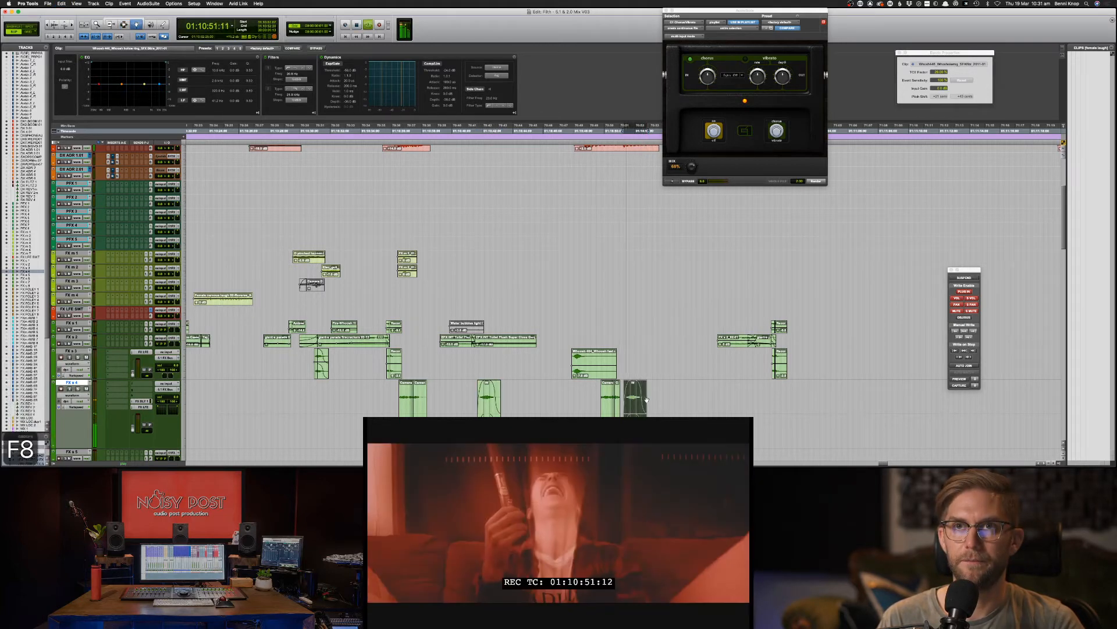
pyautogui.click(630, 404)
pyautogui.moveTo(633, 403); pyautogui.dragTo(637, 403)
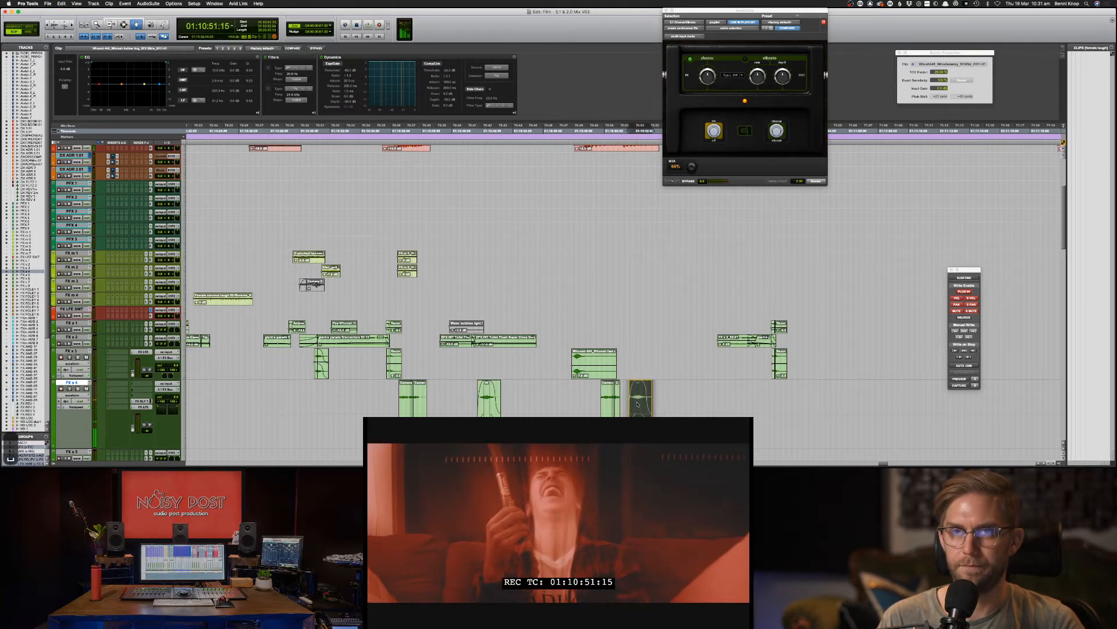
pyautogui.press('space')
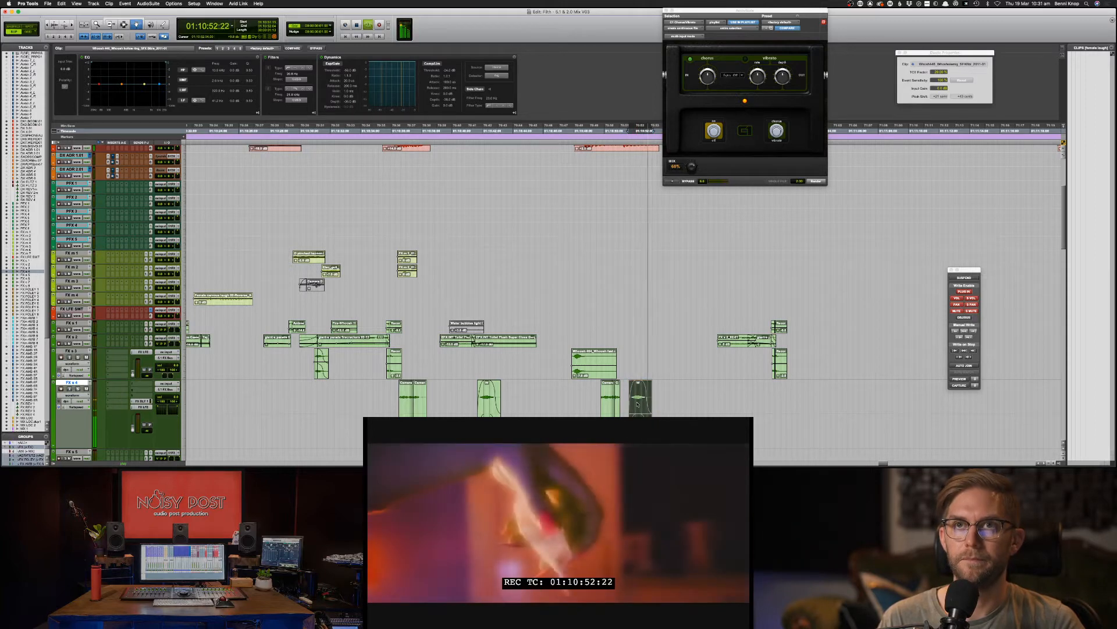
pyautogui.press('/')
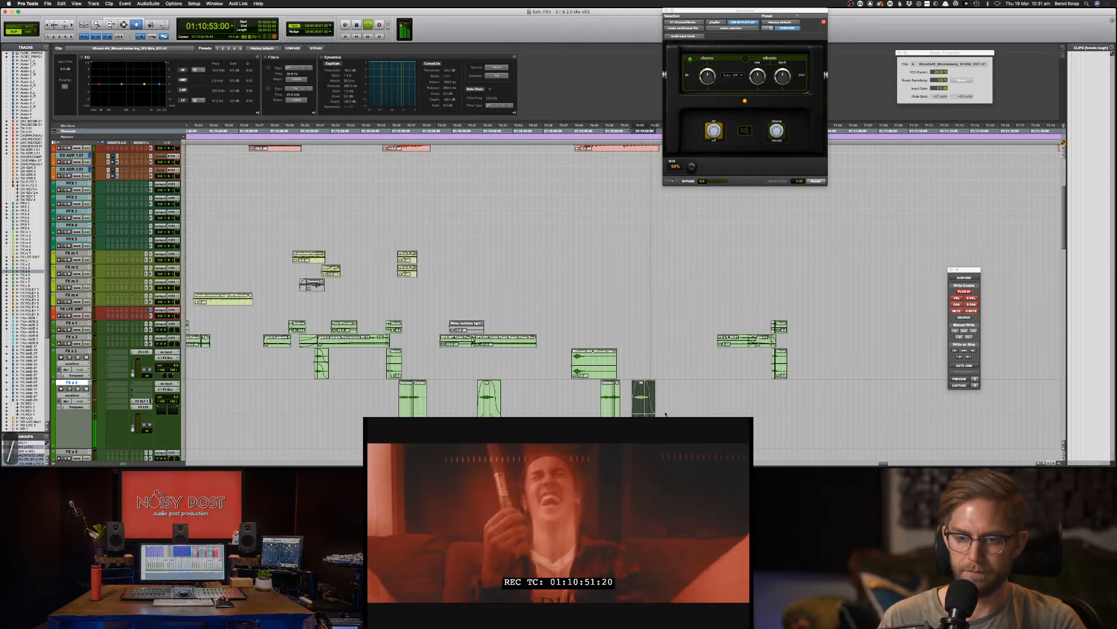
pyautogui.press('F7')
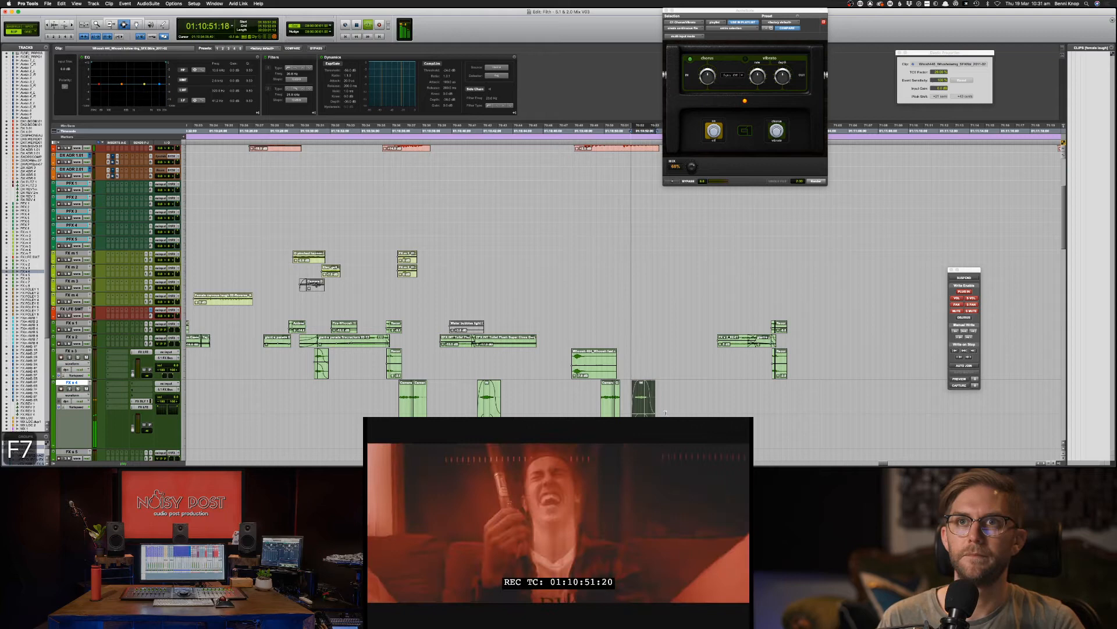
# Step: Toggle solo on the FX s 3 track near 01:10:51:17, and search Soundsnap in the browser for "diamonds"
pyautogui.click(631, 361)
pyautogui.hotkey('shift', 's')
pyautogui.press('super+Tab')
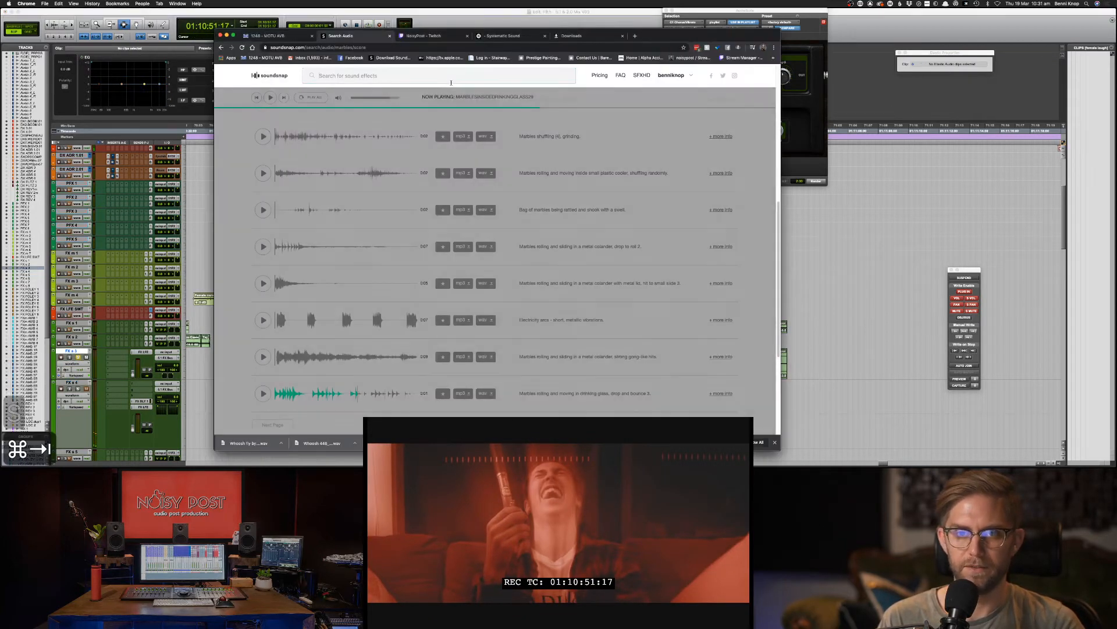
pyautogui.write('diam')
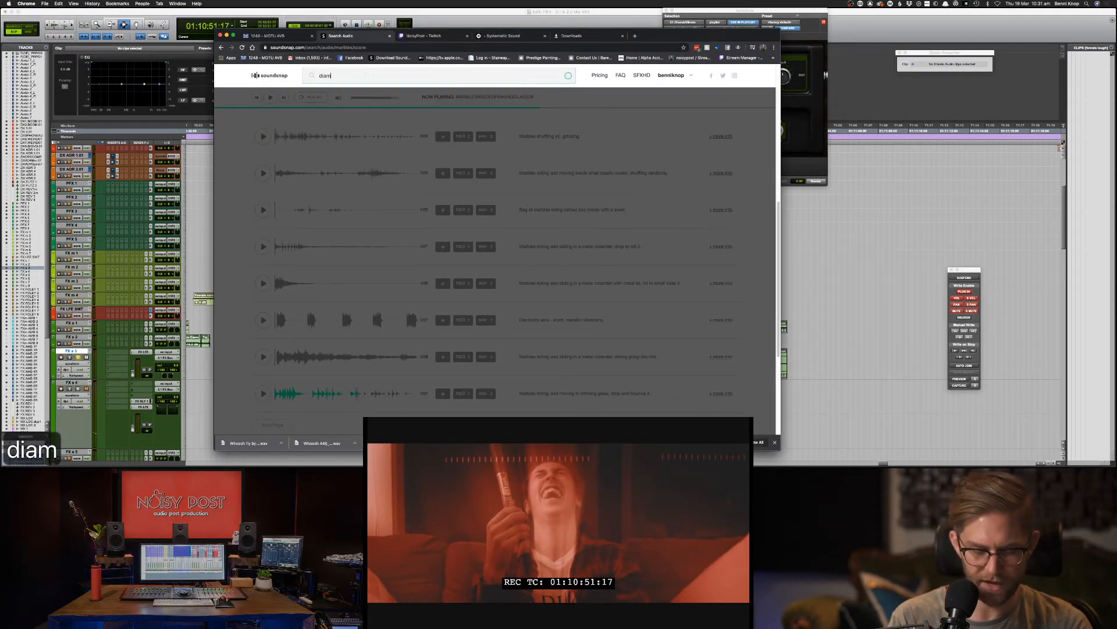
pyautogui.write('onds')
pyautogui.press('Return')
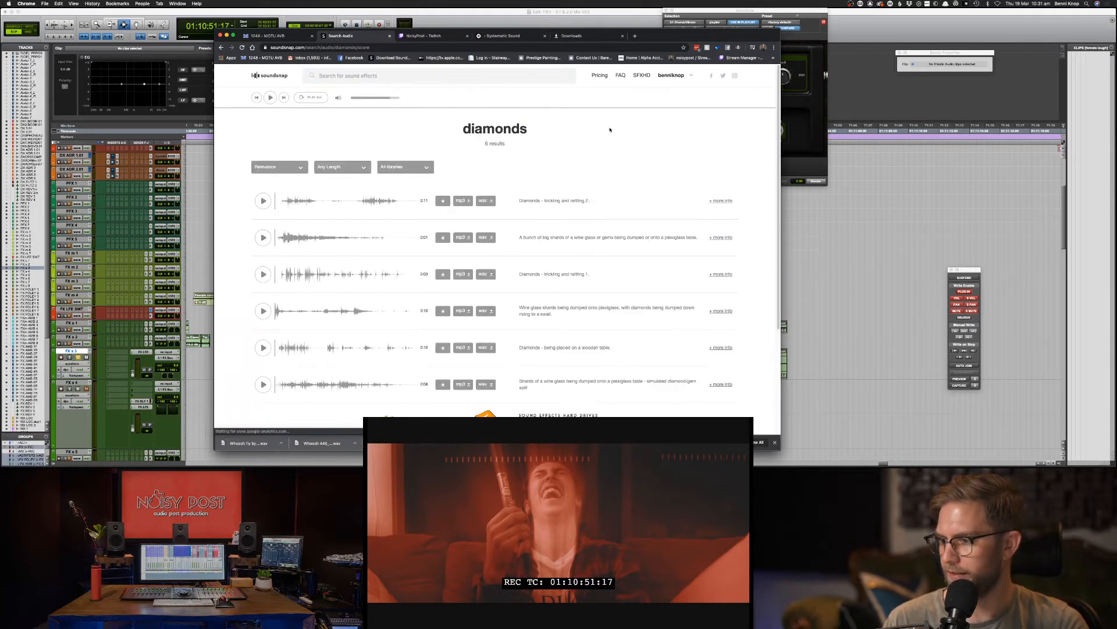
# Step: Switch back to Pro Tools, go to 01:11:18:24, and compare the alternate playlists of the phone audio dialogue track
pyautogui.press('super+Tab')
pyautogui.hscroll(5, 758, 276)
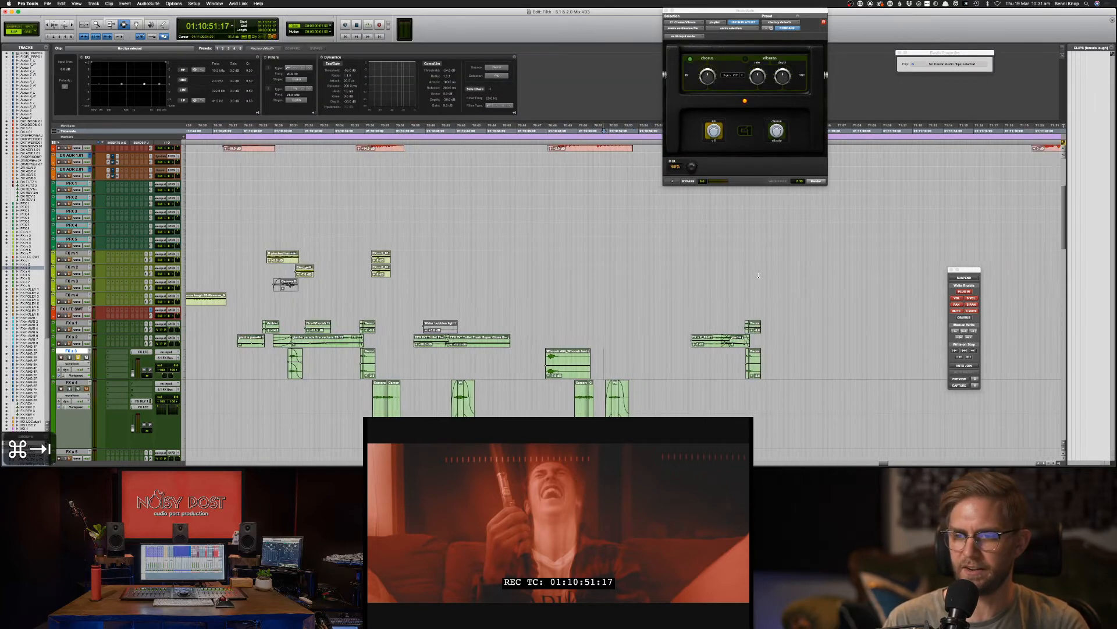
pyautogui.scroll(5, 759, 276)
pyautogui.hscroll(5, 740, 270)
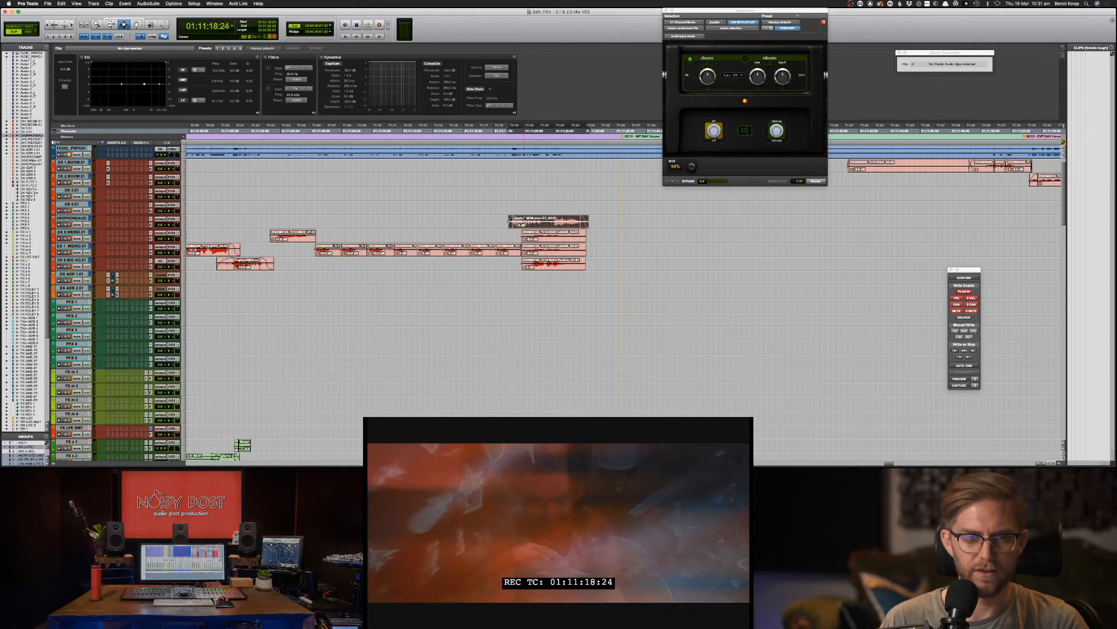
pyautogui.click(523, 219)
pyautogui.click(91, 219)
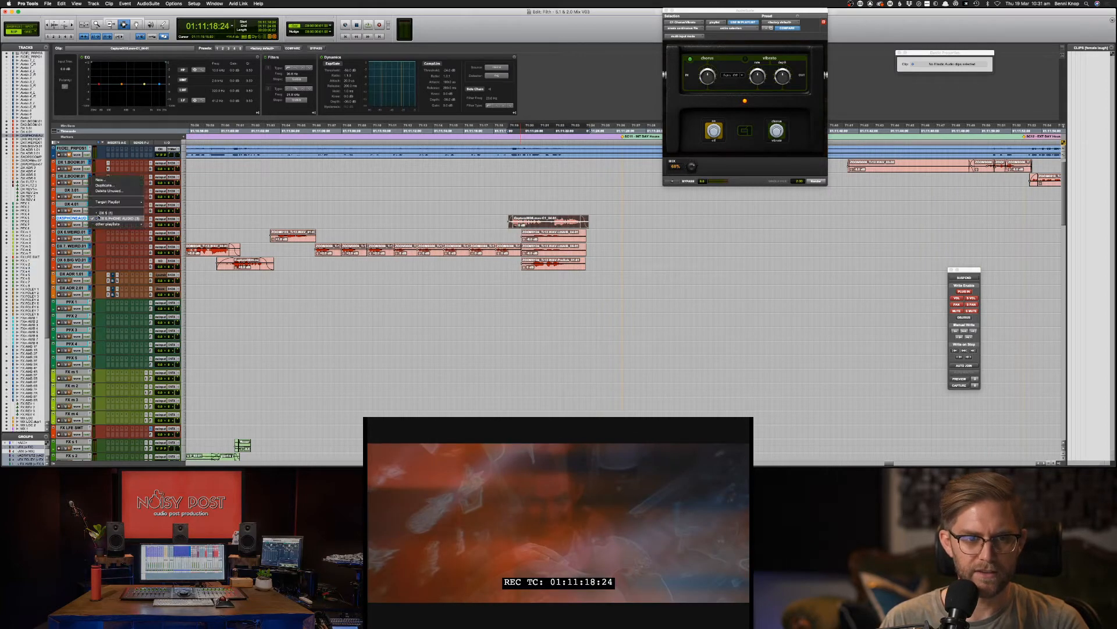
pyautogui.click(100, 213)
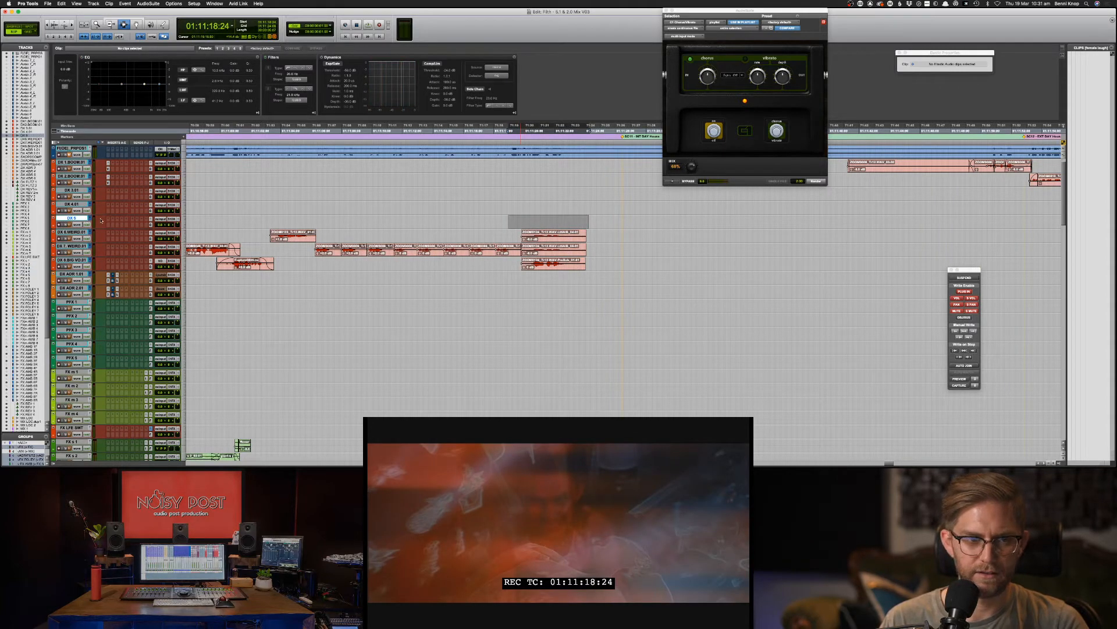
pyautogui.click(91, 219)
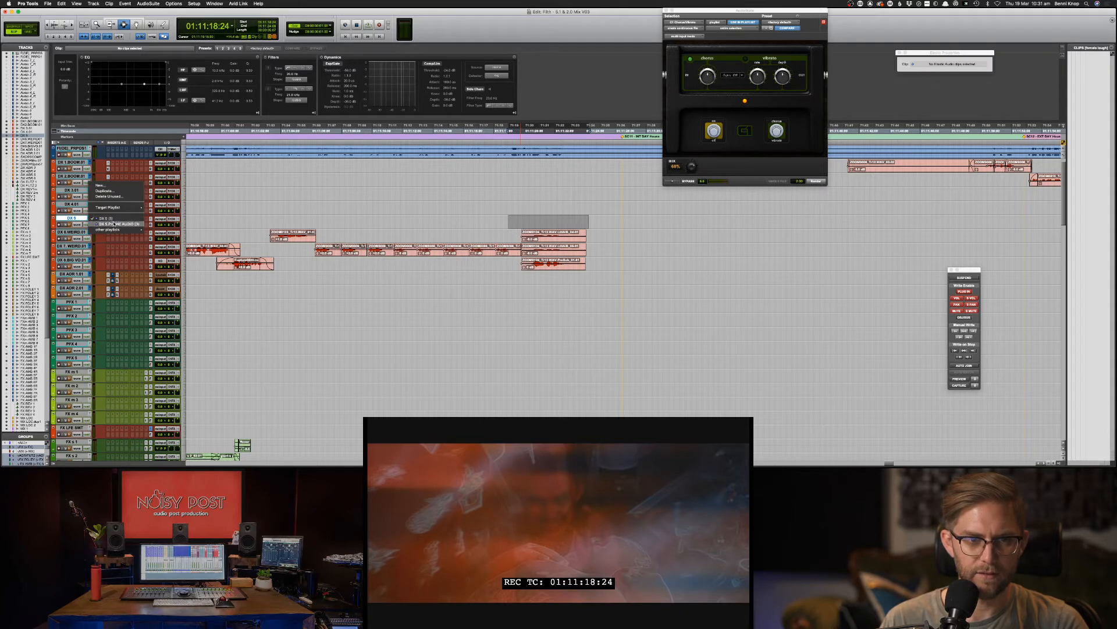
pyautogui.click(114, 223)
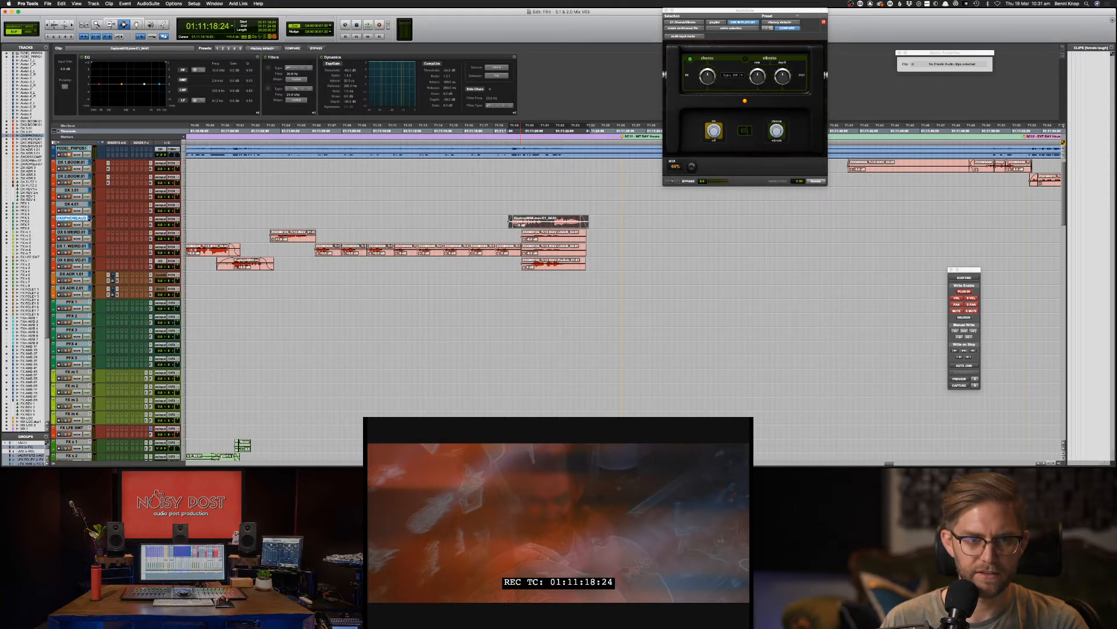
pyautogui.click(90, 218)
pyautogui.click(102, 213)
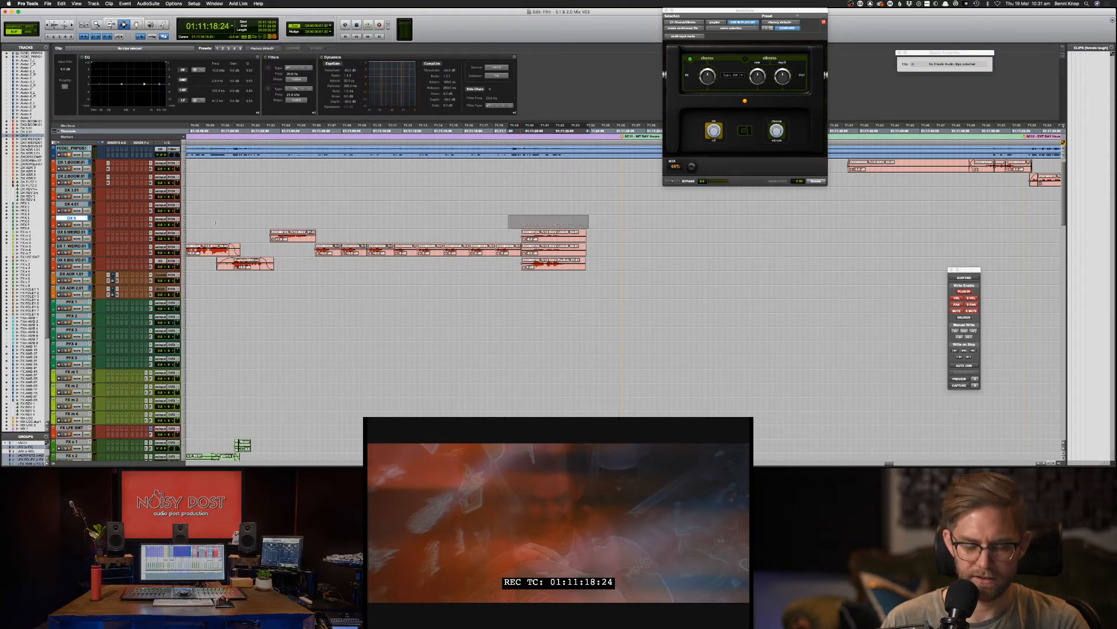
pyautogui.press('super+bracketleft')
pyautogui.press('super+bracketright')
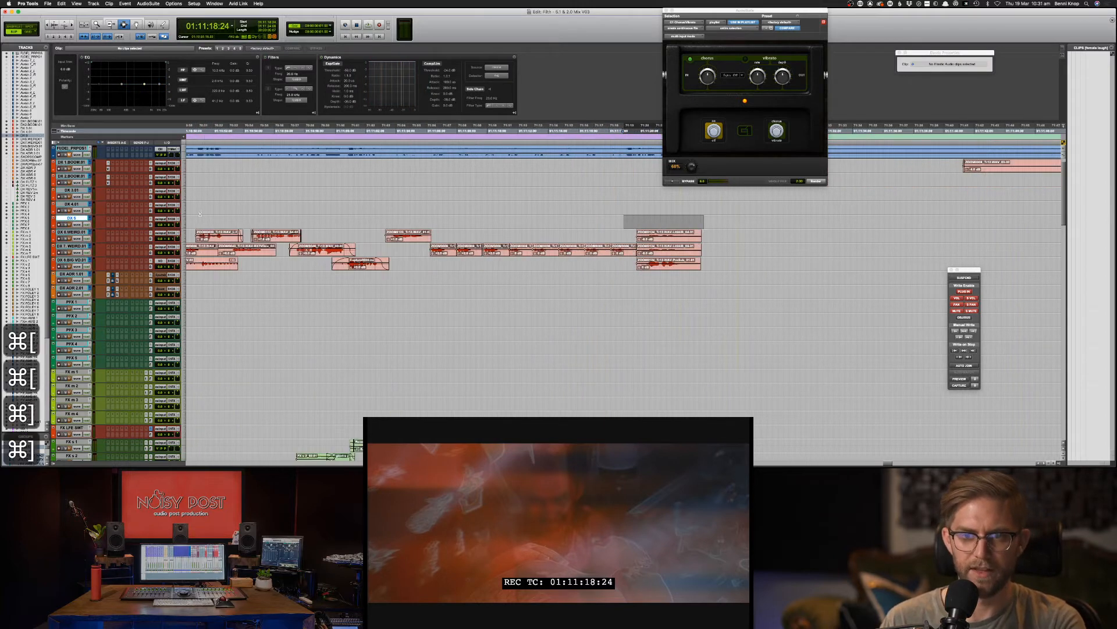
pyautogui.click(90, 218)
pyautogui.click(94, 224)
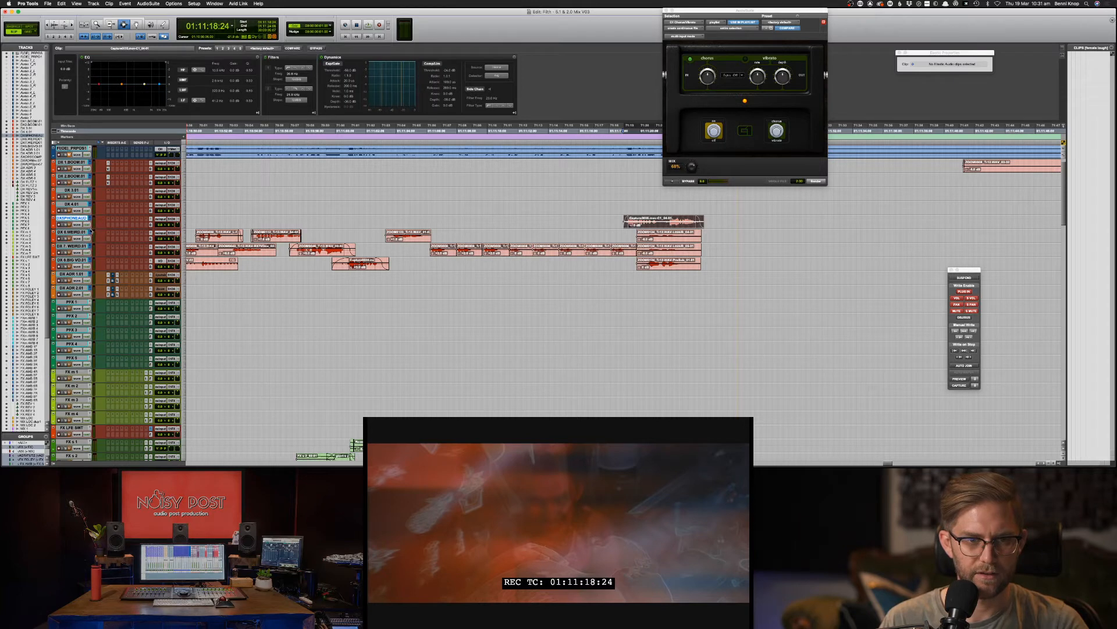
# Step: Copy the matching voice clip from the DX 6 WEIRD track's alternate playlist, restore that track's main playlist, and paste onto the phone audio track
pyautogui.click(91, 232)
pyautogui.click(106, 226)
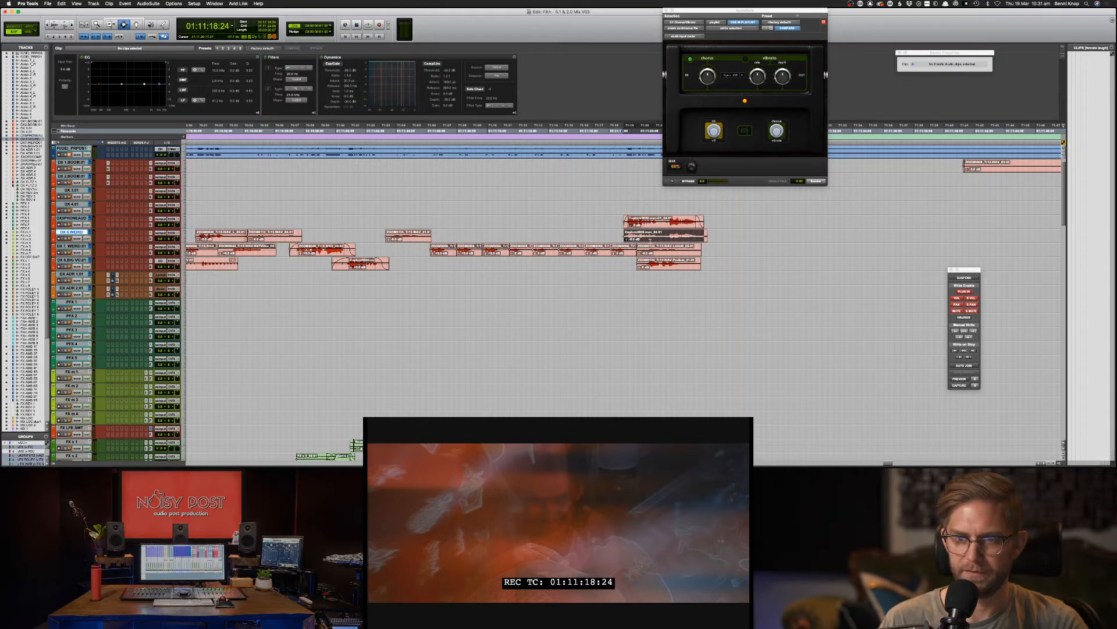
pyautogui.click(651, 239)
pyautogui.press('super+c')
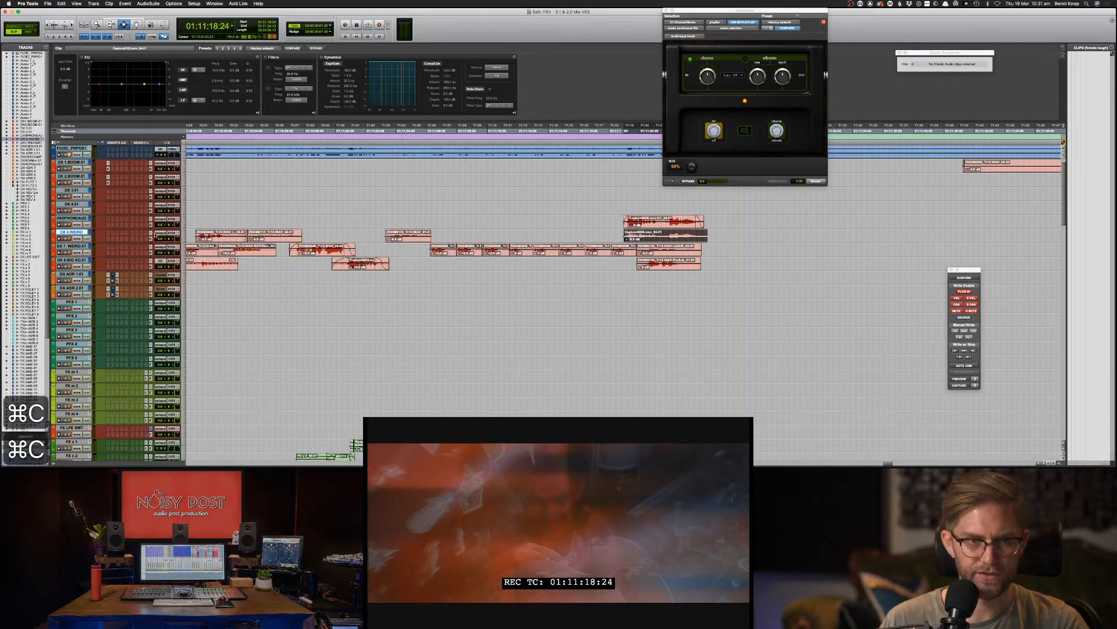
pyautogui.click(89, 232)
pyautogui.click(108, 237)
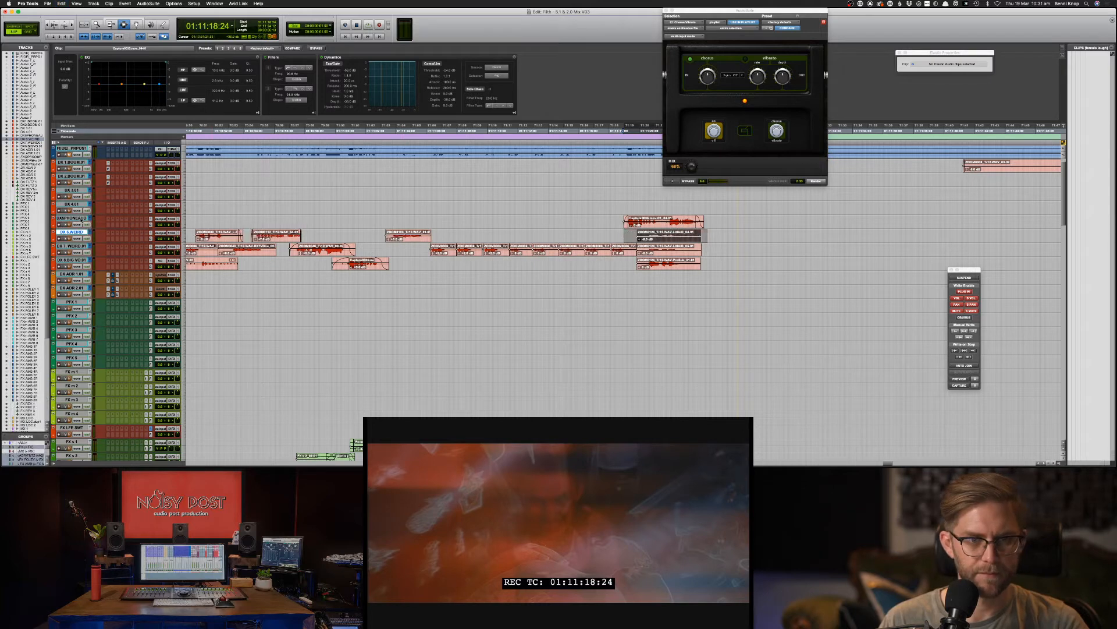
pyautogui.press('p')
pyautogui.press('super+v')
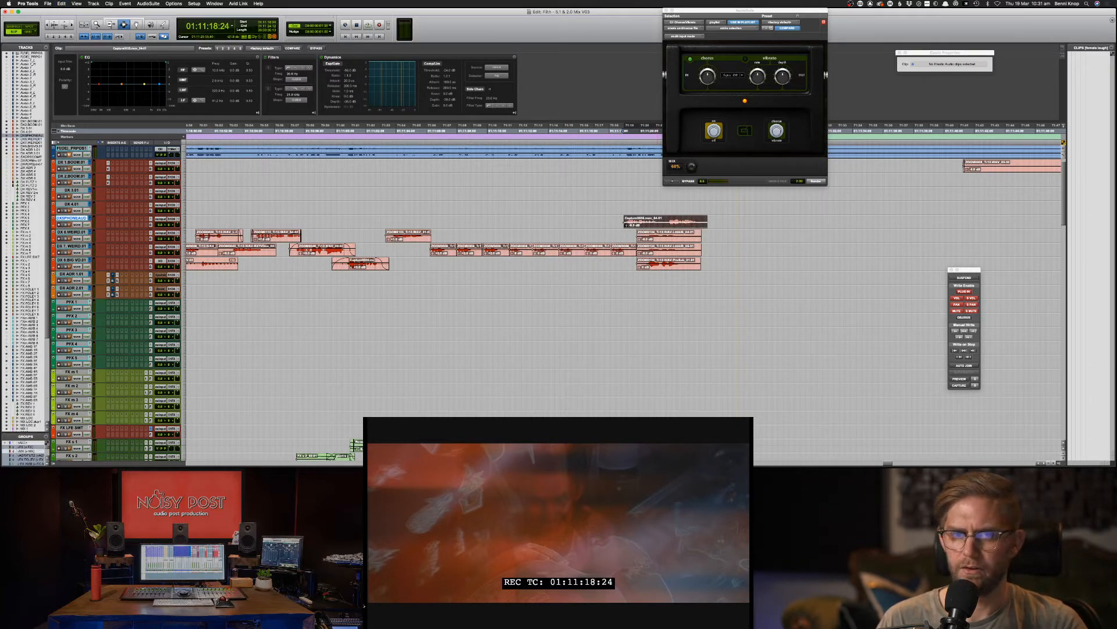
# Step: Open Little AlterBoy for the pasted voice clip and set its linked pitch and formant while previewing
pyautogui.click(195, 4)
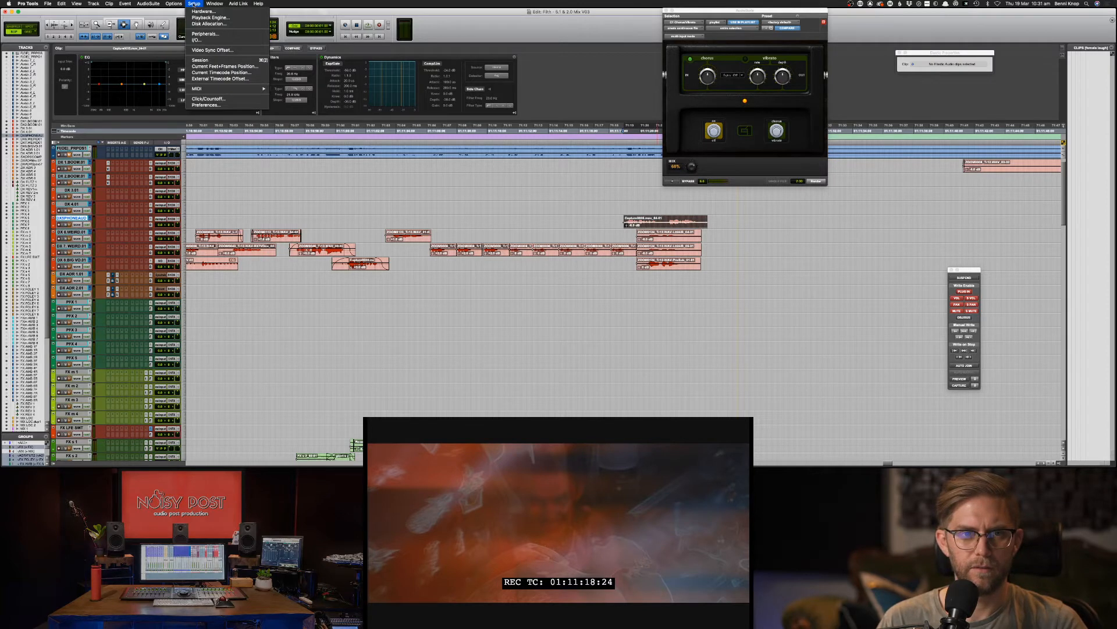
pyautogui.moveTo(148, 4)
pyautogui.moveTo(157, 30)
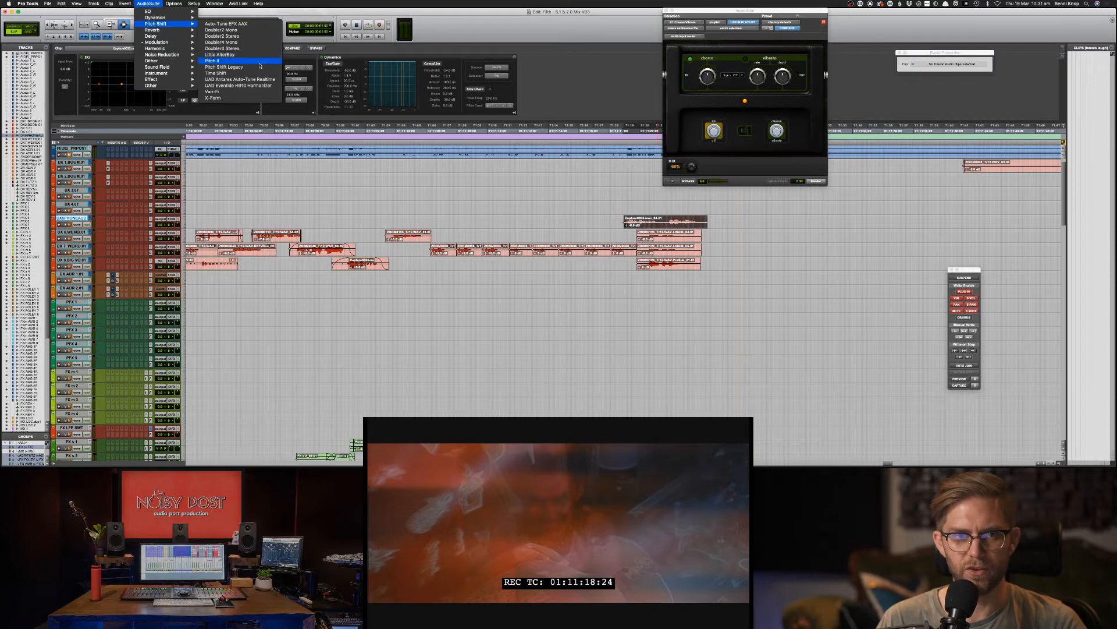
pyautogui.click(254, 58)
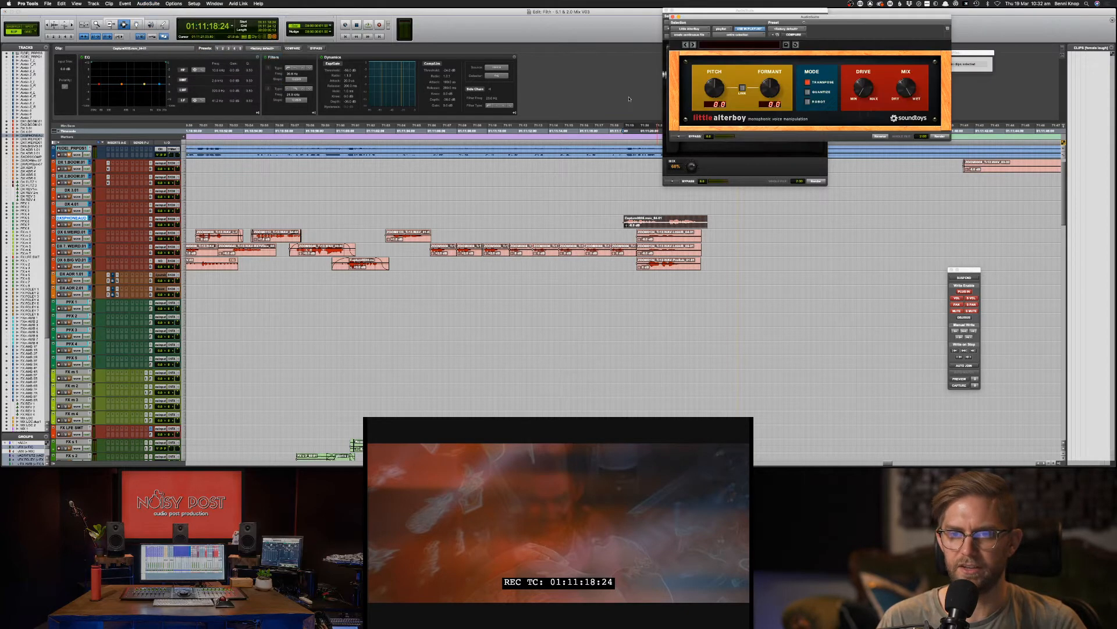
pyautogui.moveTo(752, 25); pyautogui.dragTo(461, 45)
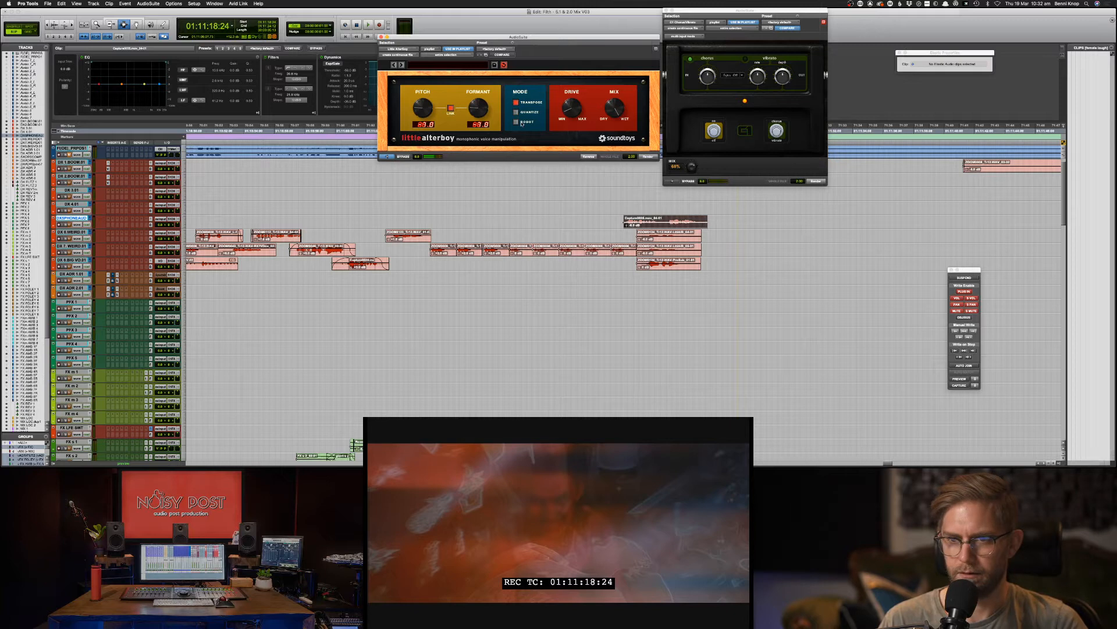
# Step: Preview RX 7 De-clip on the voice clip, adjust its threshold, set the quality to High, and render it
pyautogui.click(166, 4)
pyautogui.click(149, 4)
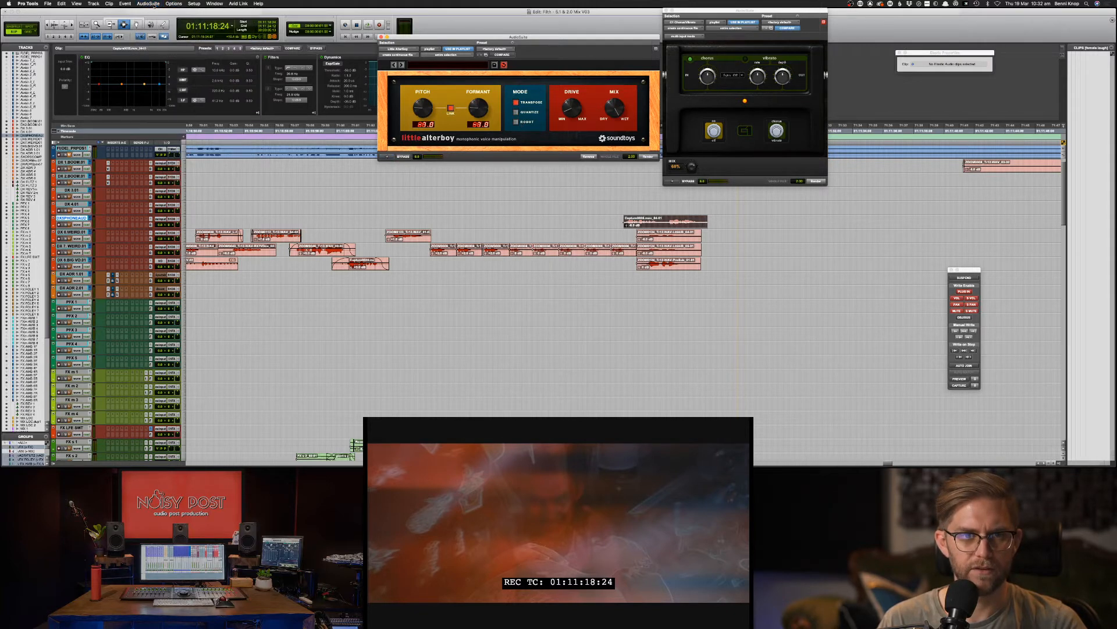
pyautogui.click(149, 4)
pyautogui.moveTo(182, 59)
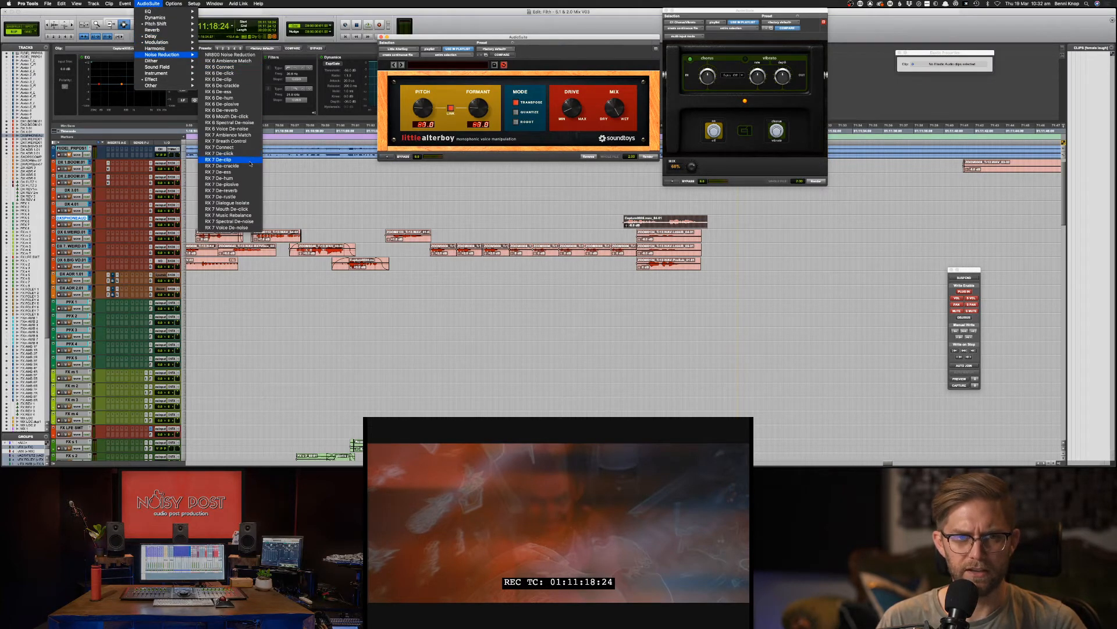
pyautogui.click(225, 159)
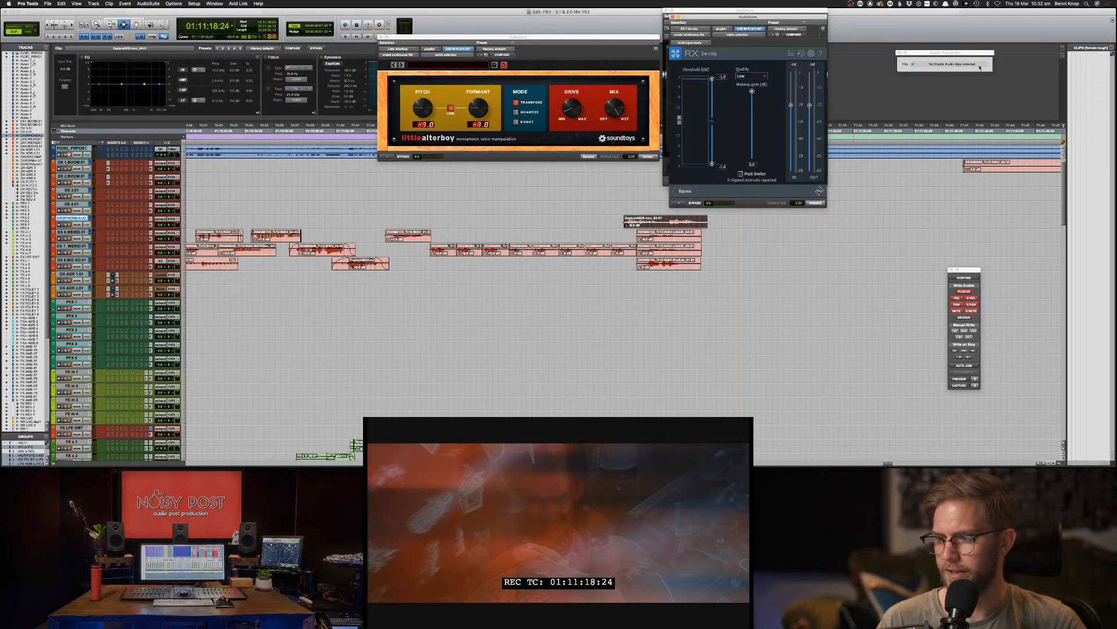
pyautogui.moveTo(745, 16); pyautogui.dragTo(1024, 108)
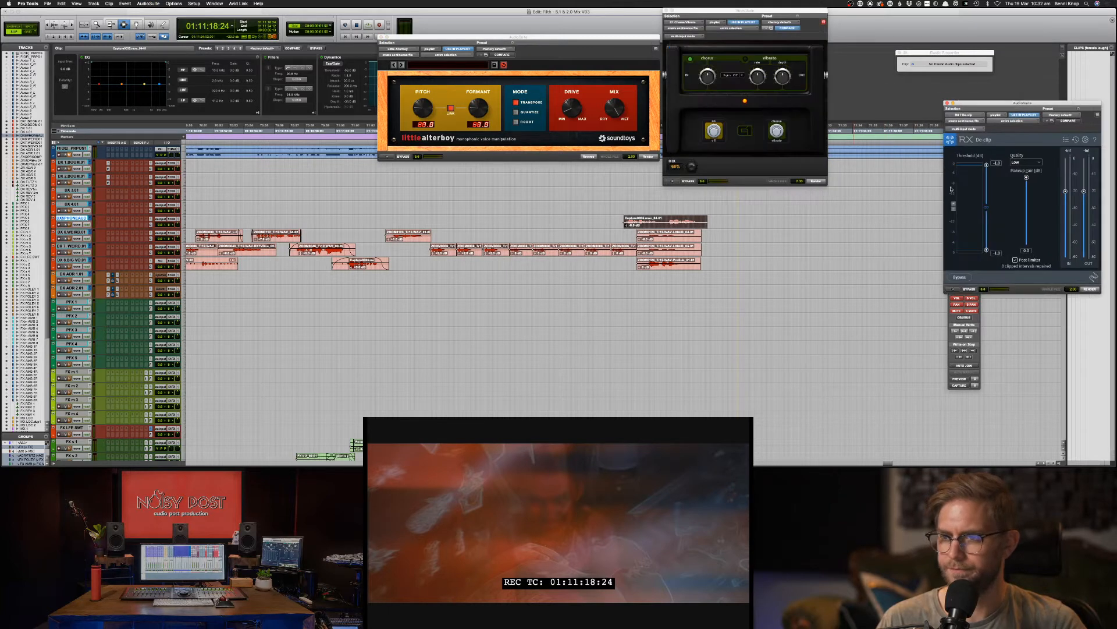
pyautogui.click(952, 289)
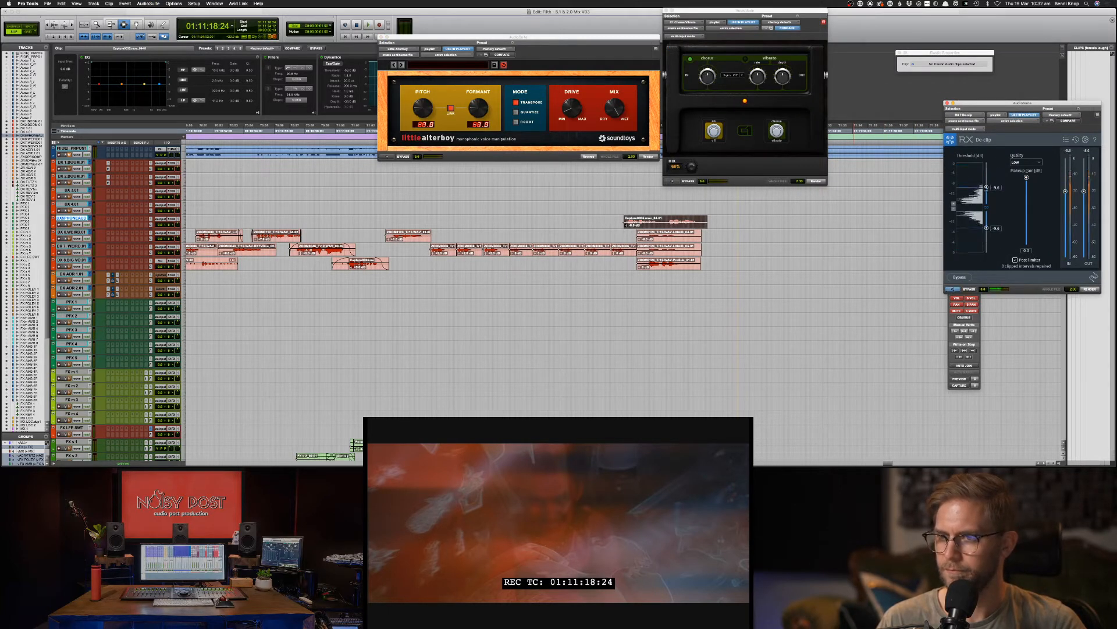
pyautogui.click(1027, 162)
pyautogui.click(1028, 184)
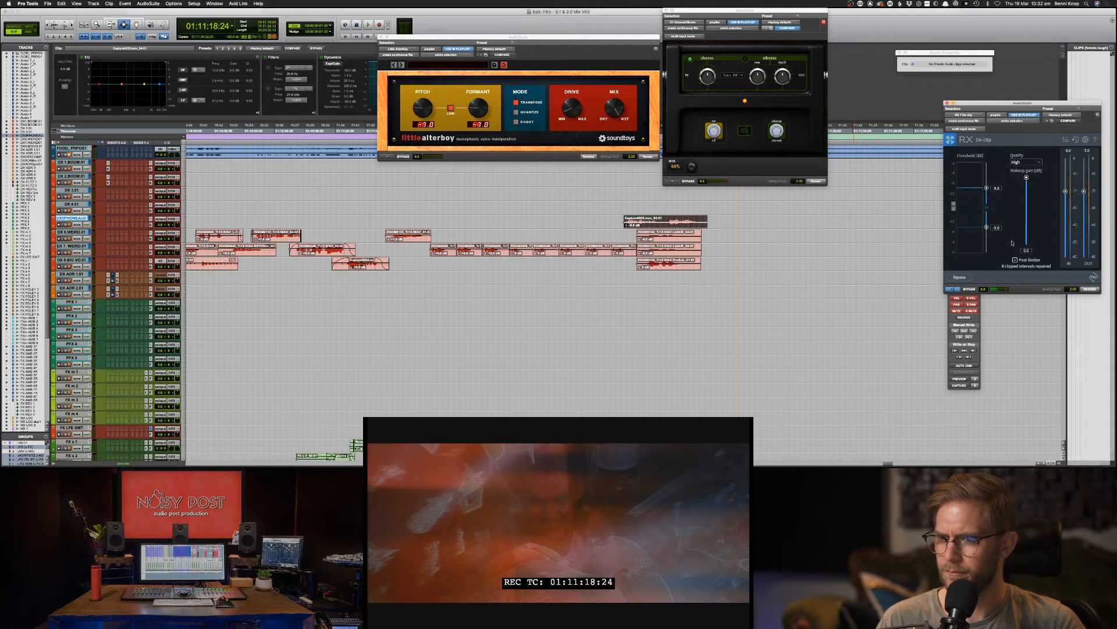
pyautogui.click(1090, 289)
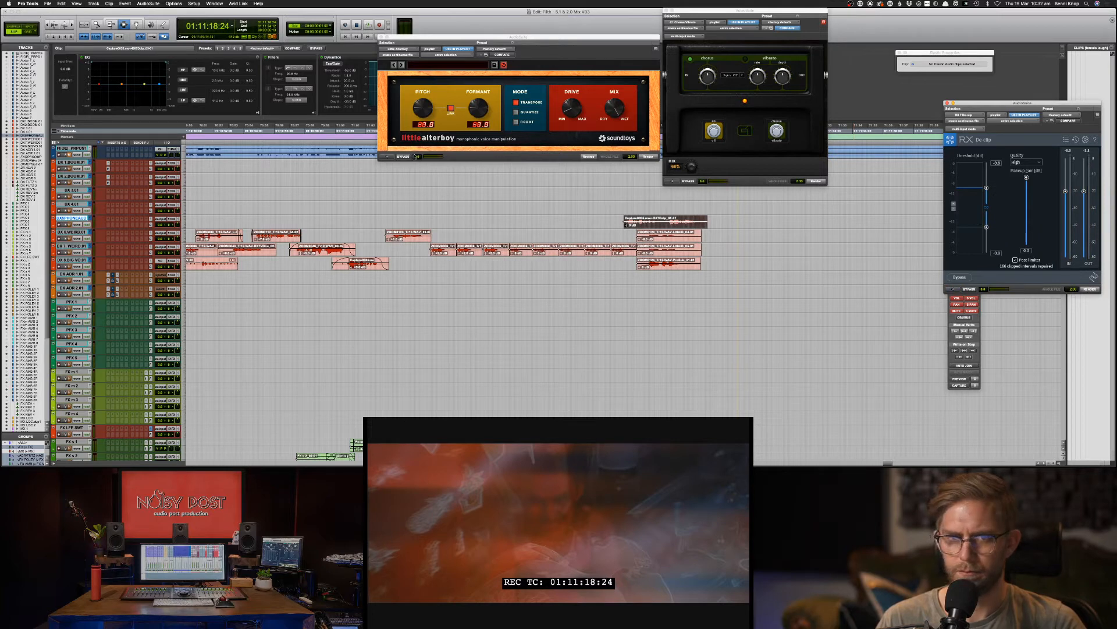
# Step: Render the de-clipped voice through Little AlterBoy, and process it with the chorus/vibrato effect at a lower mix
pyautogui.click(388, 157)
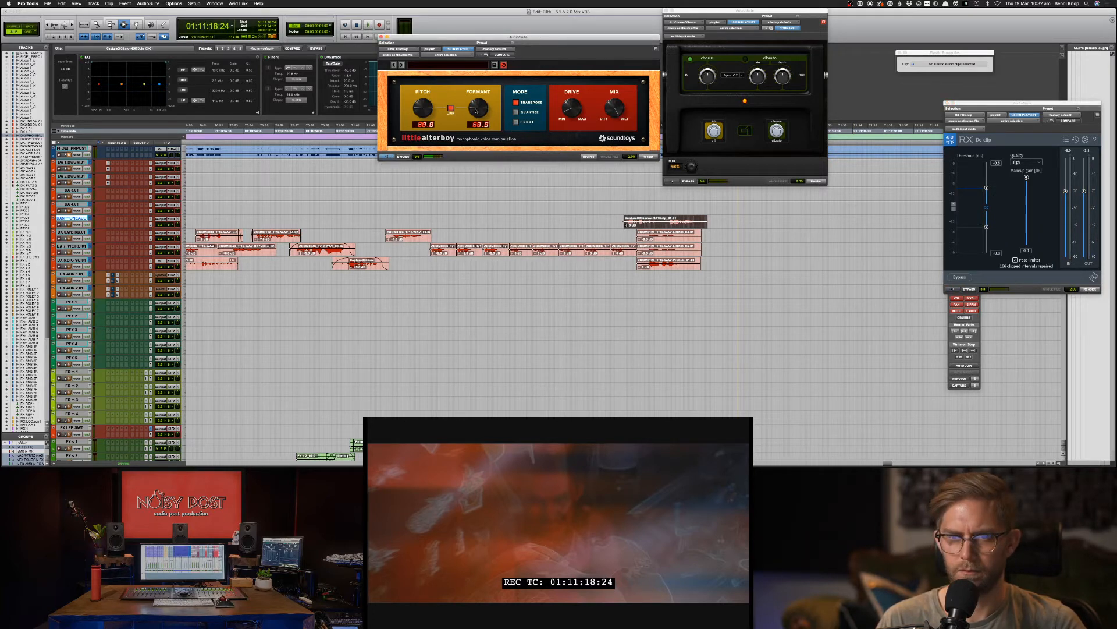
pyautogui.click(650, 157)
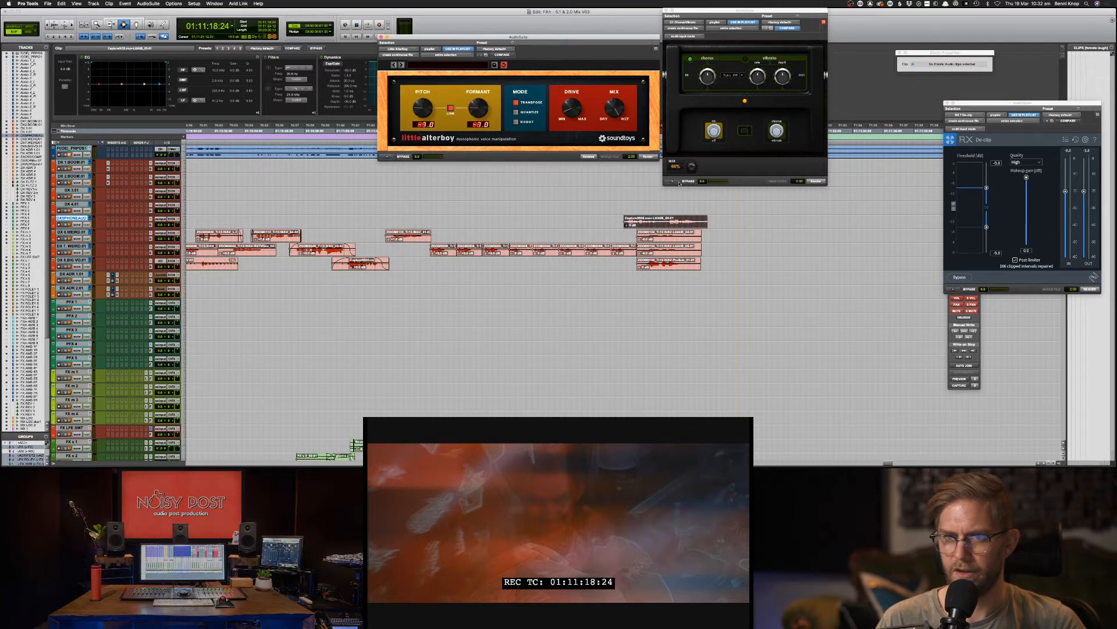
pyautogui.click(673, 183)
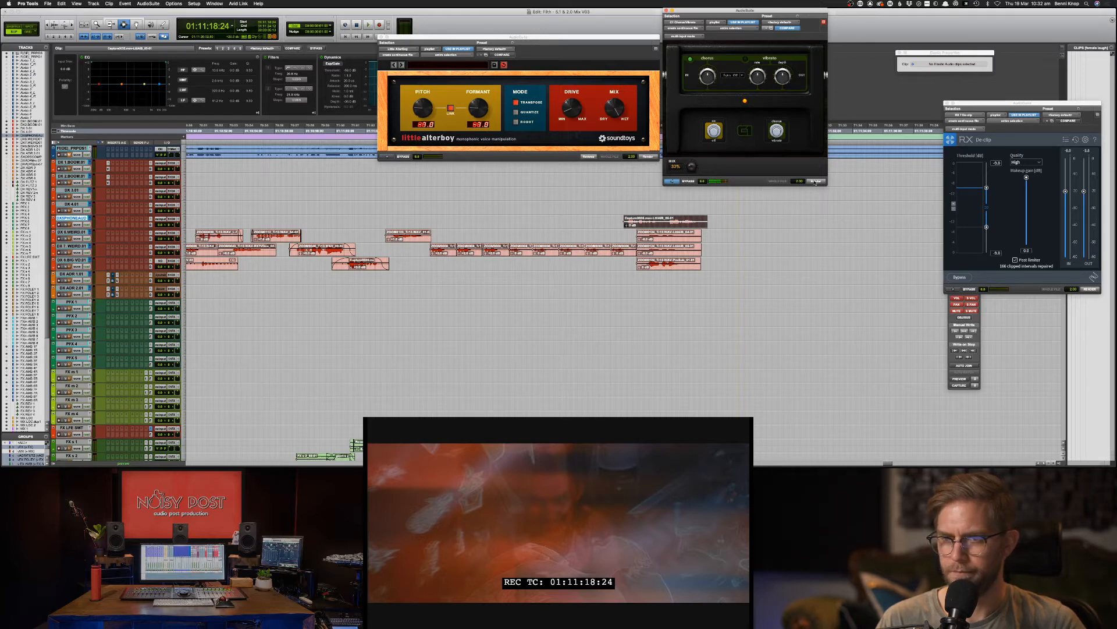
# Step: Add fades to the start and end of the processed voice clip and play the section from its start
pyautogui.click(624, 223)
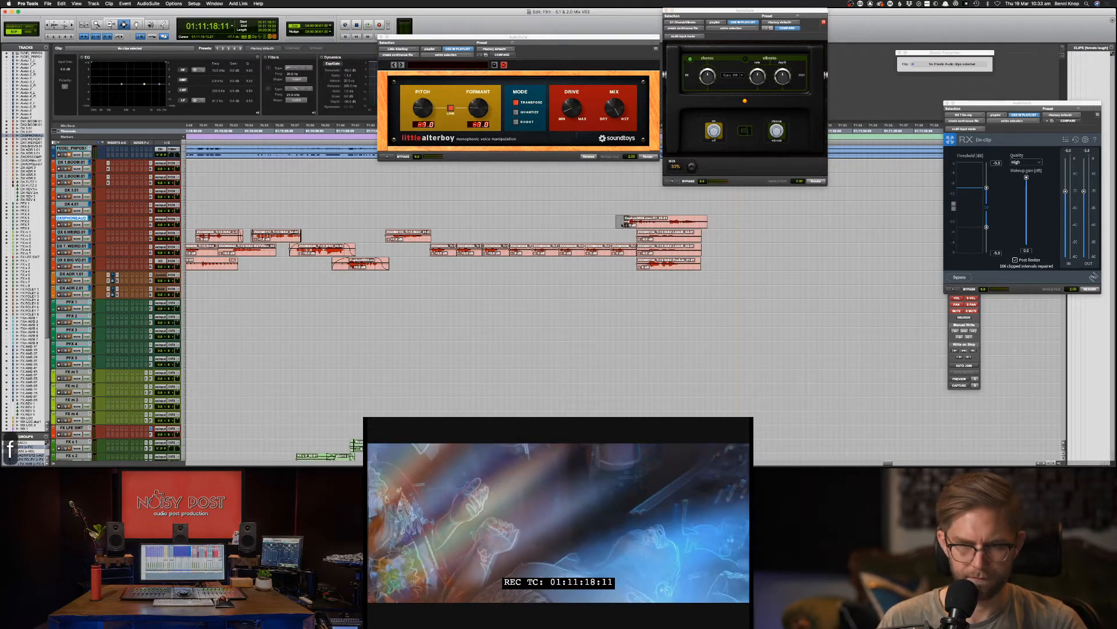
pyautogui.press('space')
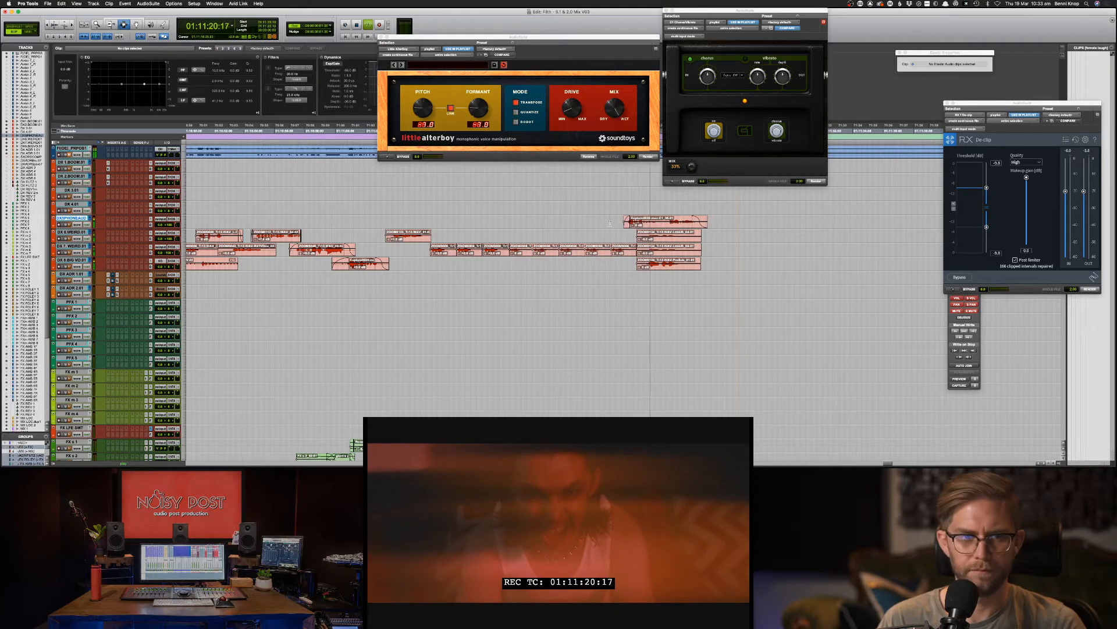
pyautogui.press('s')
pyautogui.press('s')
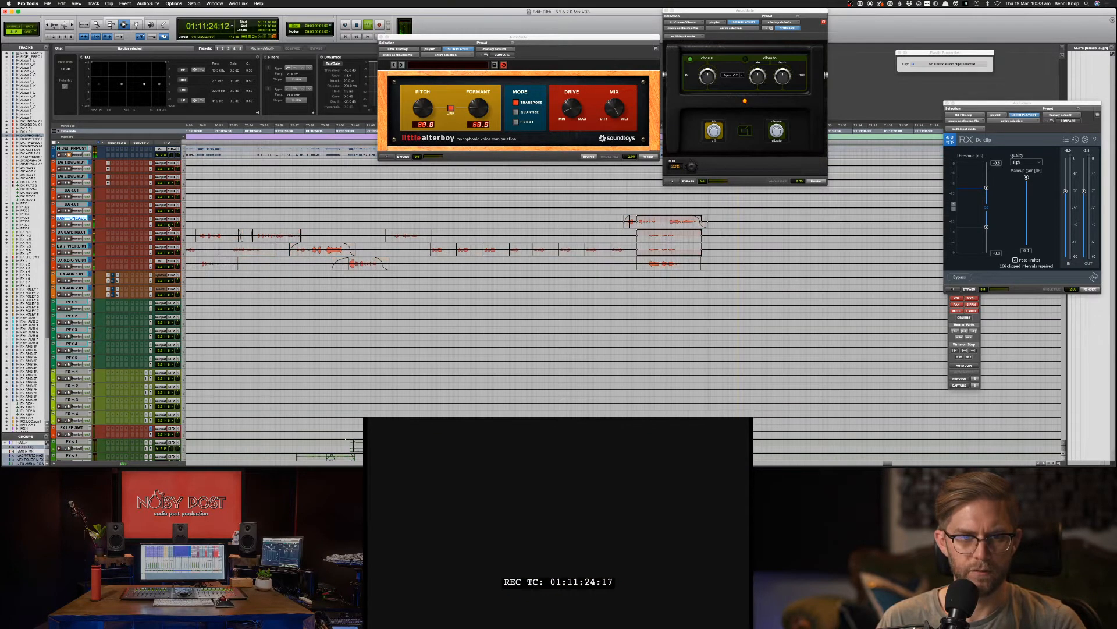
# Step: Clear the volume automation around the voice clip on the phone audio track and play the section
pyautogui.click(608, 222)
pyautogui.press('BackSpace')
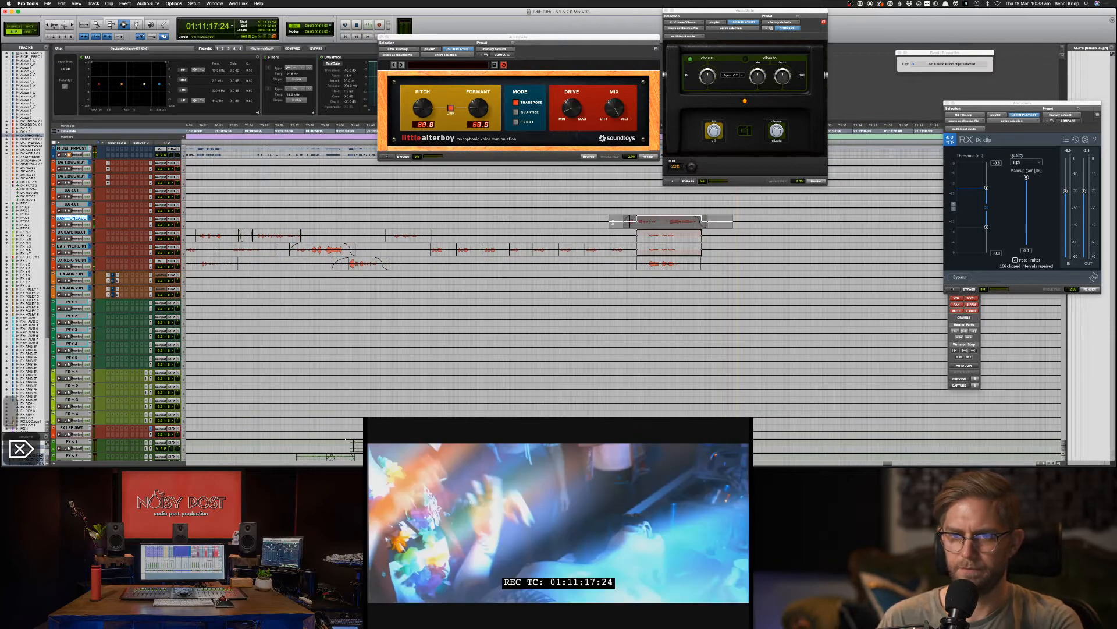
pyautogui.press('space')
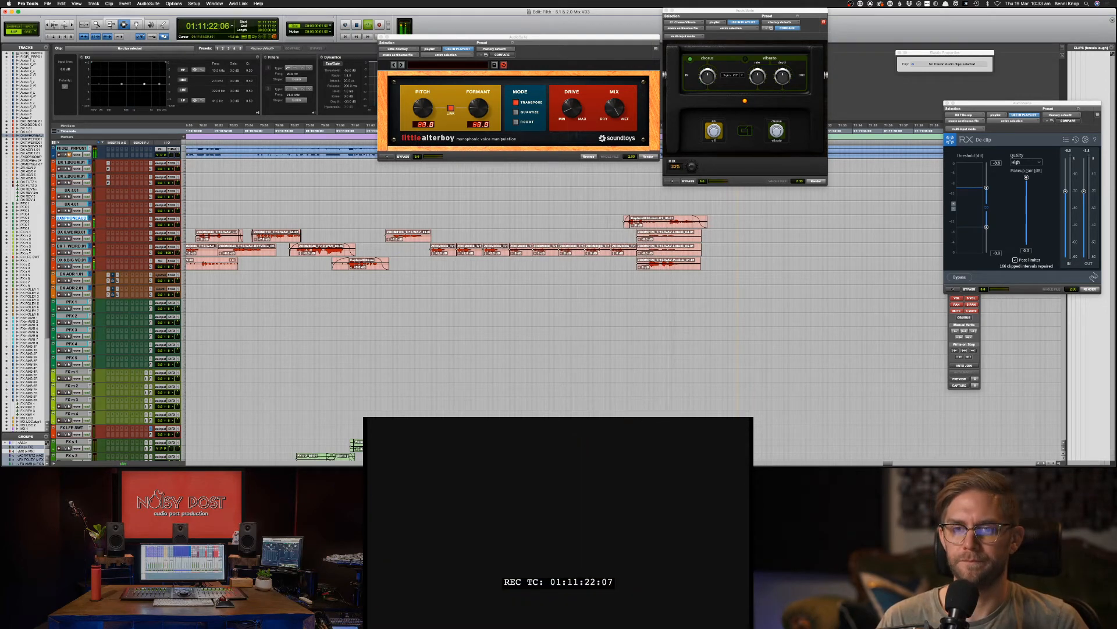
pyautogui.press('space')
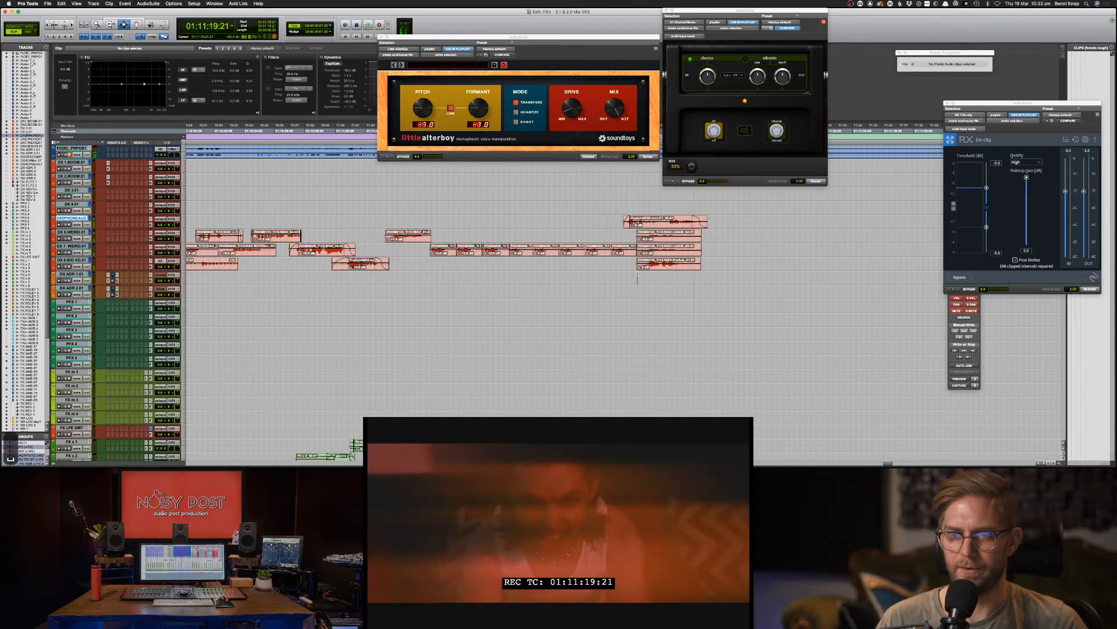
# Step: Save the session, switch to Chrome and audition each of the diamonds results on Soundsnap
pyautogui.press('super+s')
pyautogui.press('super+Tab')
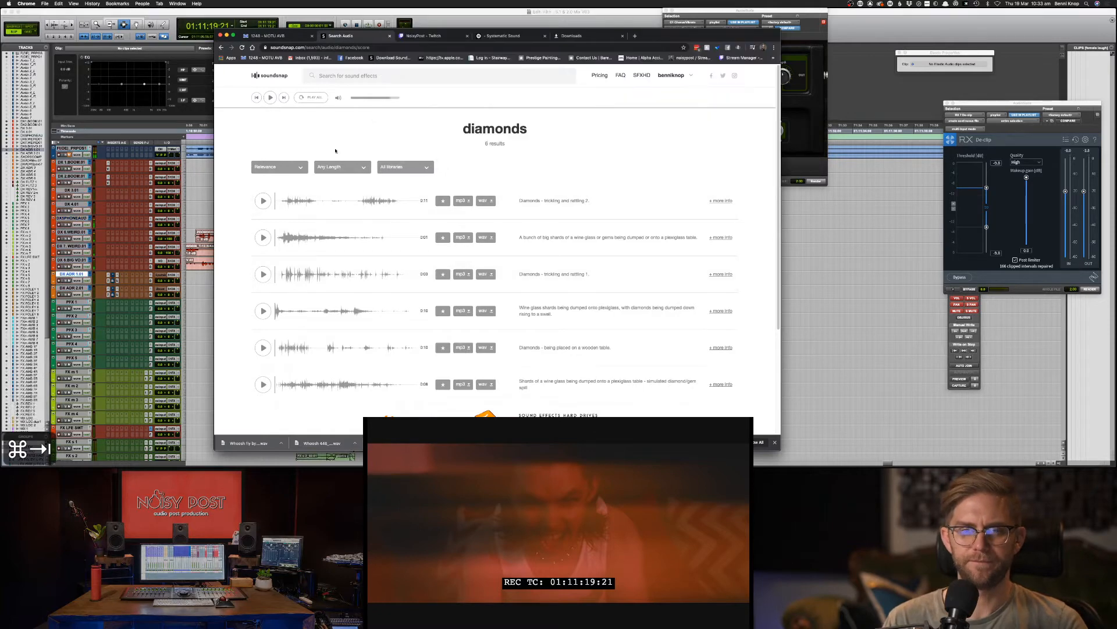
pyautogui.click(360, 75)
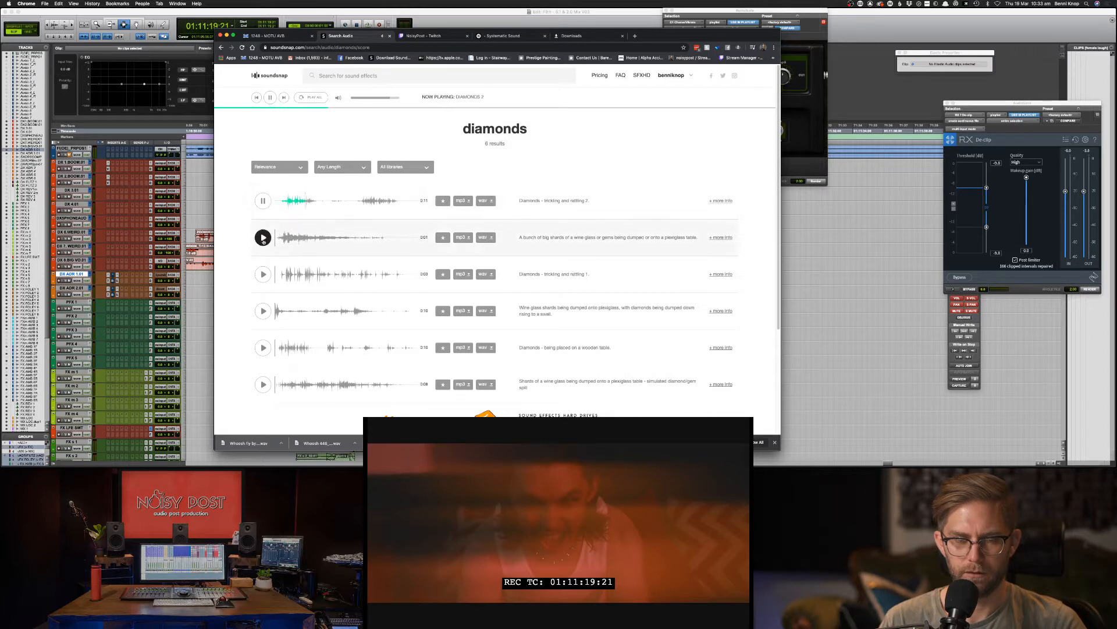
pyautogui.click(263, 237)
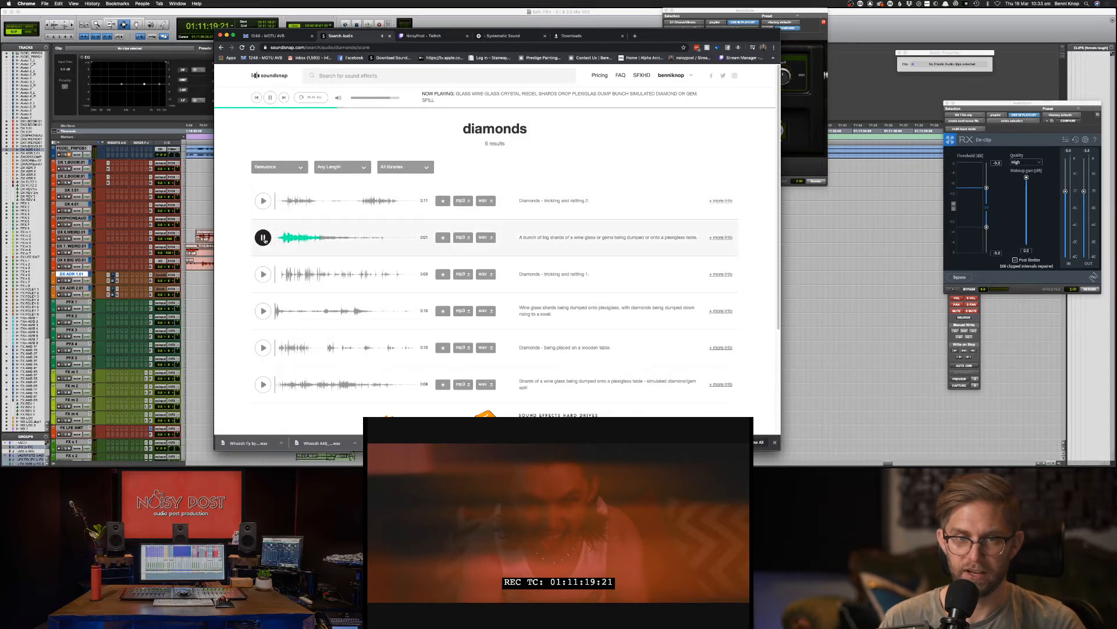
pyautogui.click(262, 276)
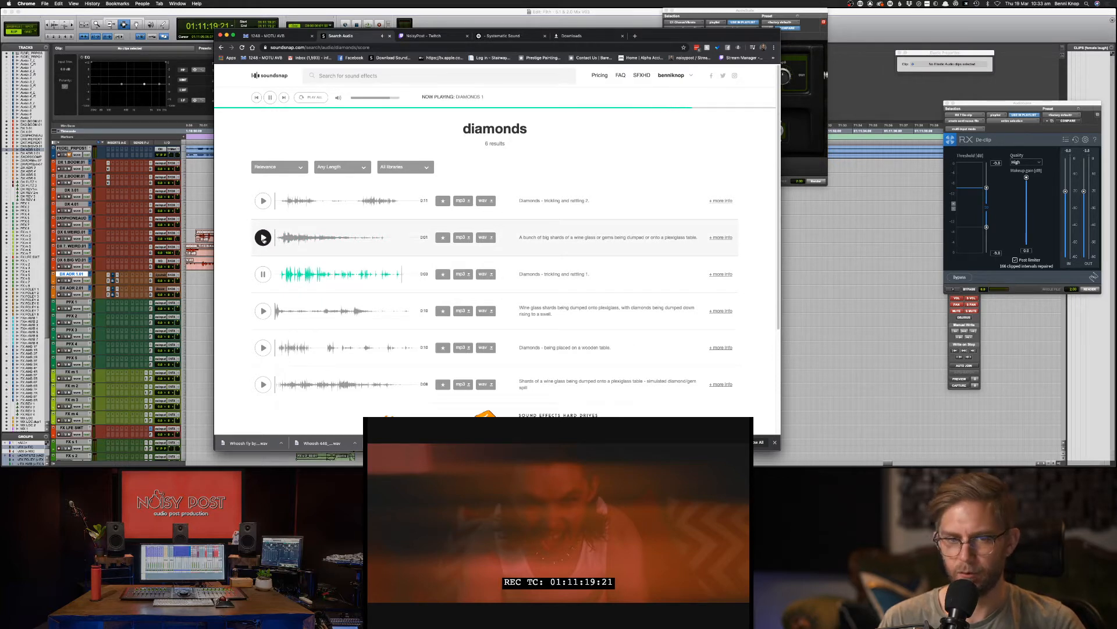
pyautogui.click(263, 237)
pyautogui.click(263, 311)
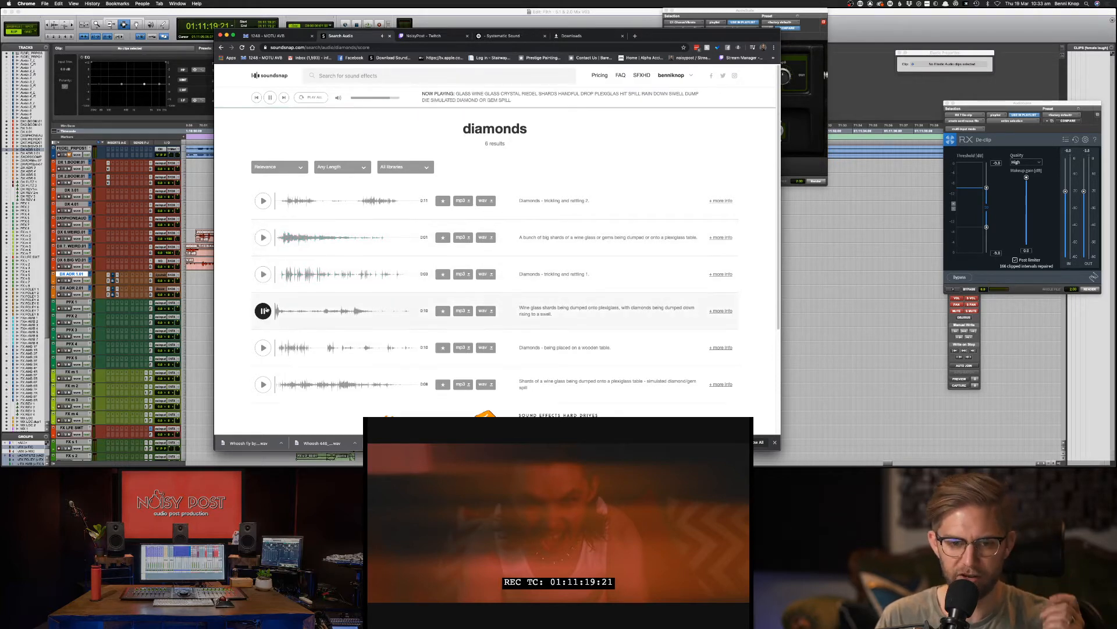
pyautogui.click(264, 348)
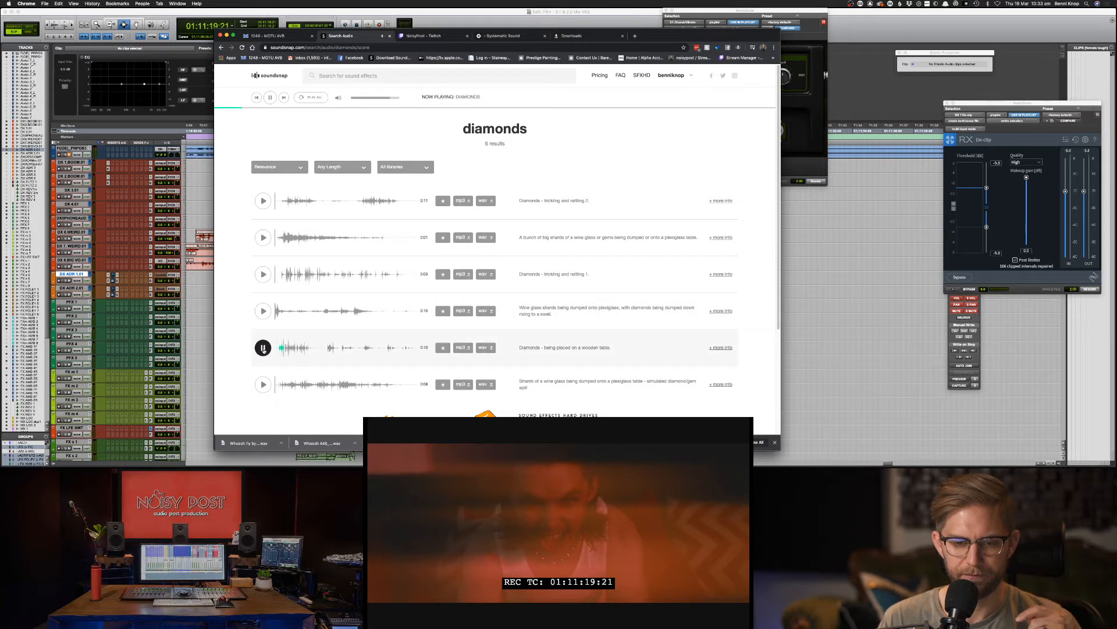
pyautogui.click(262, 384)
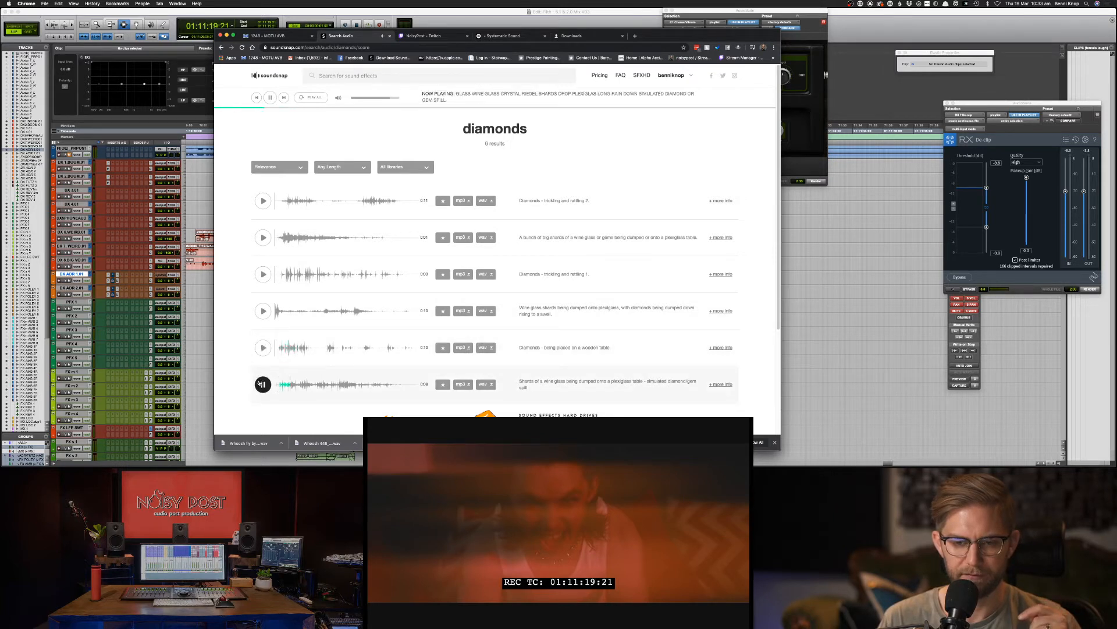
# Step: Download the WAV of the simulated diamond/gem spill, and return to Pro Tools and locate the hand shot at 01:10:53:12
pyautogui.click(486, 386)
pyautogui.scroll(-1, 607, 390)
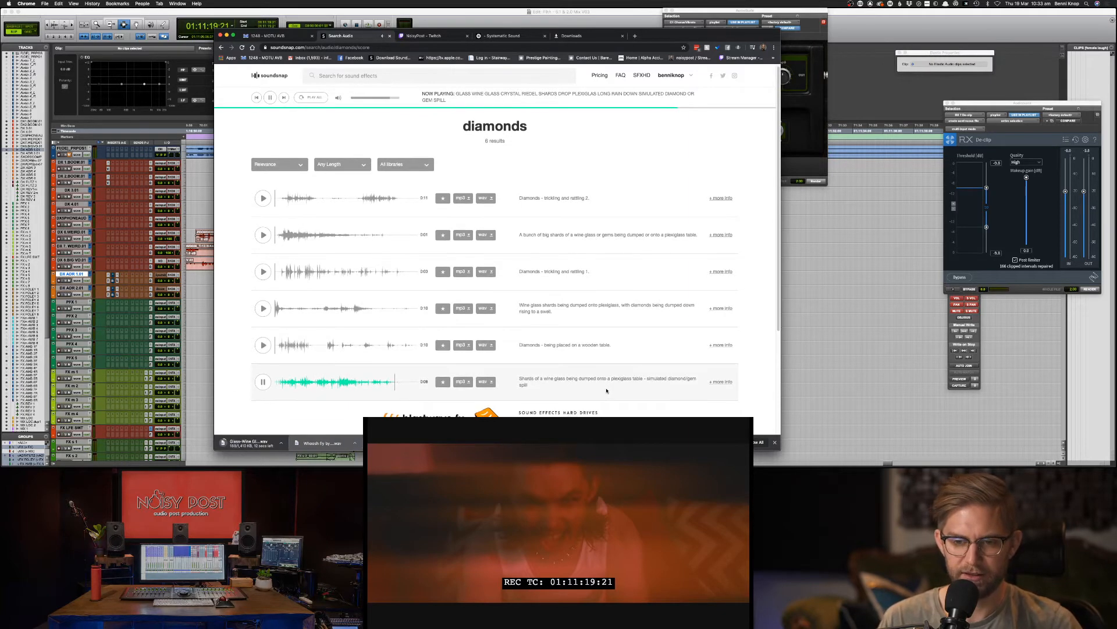
pyautogui.press('super+Tab')
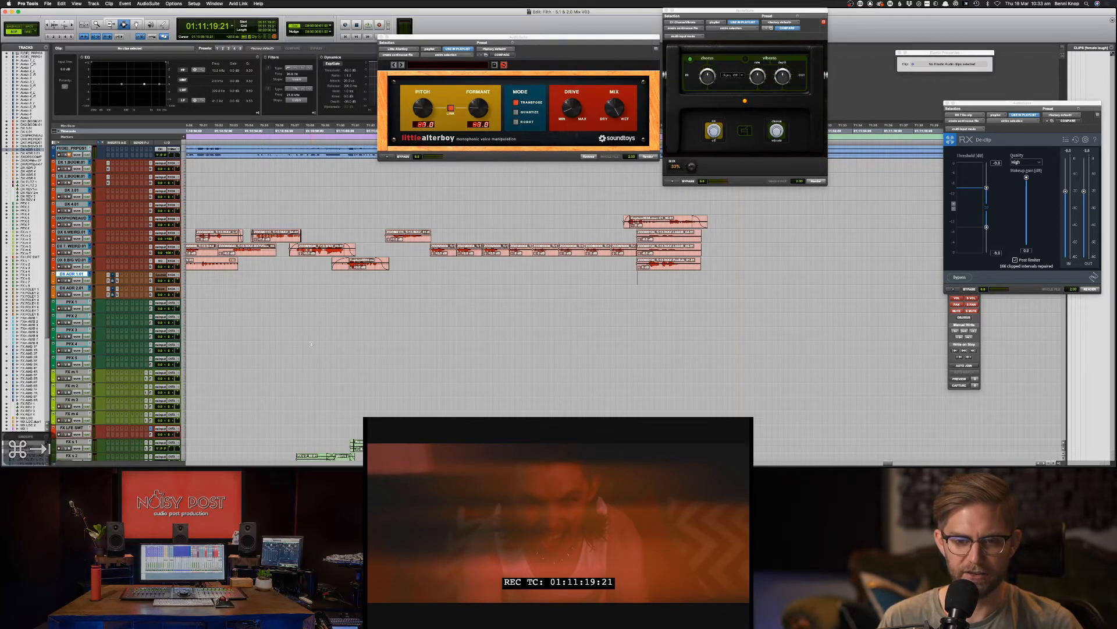
pyautogui.click(303, 348)
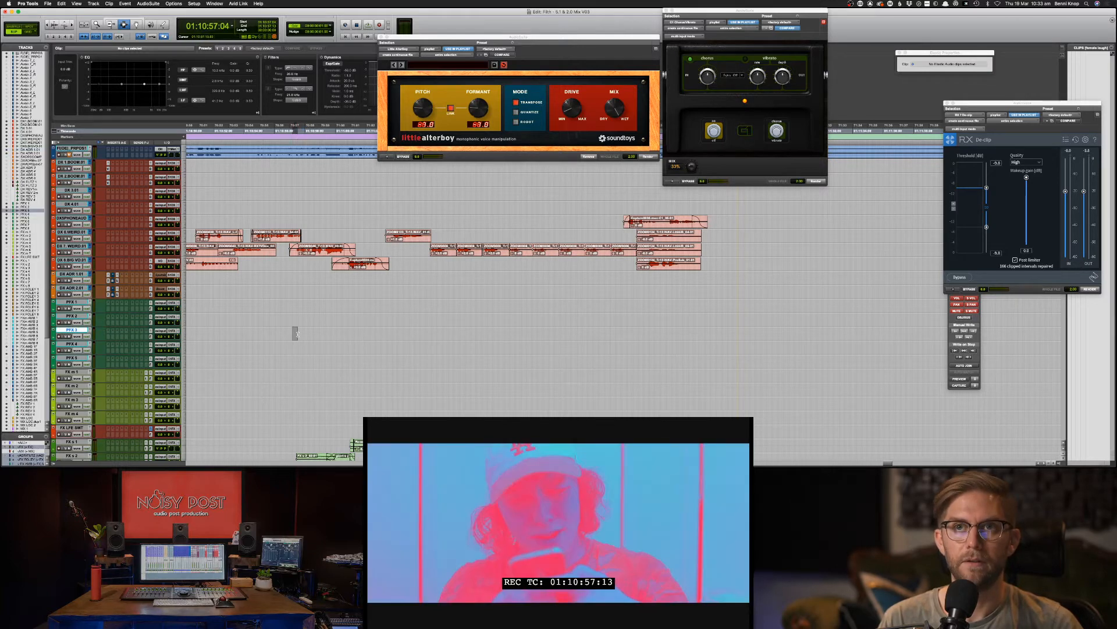
pyautogui.moveTo(293, 334); pyautogui.dragTo(255, 333)
pyautogui.click(246, 333)
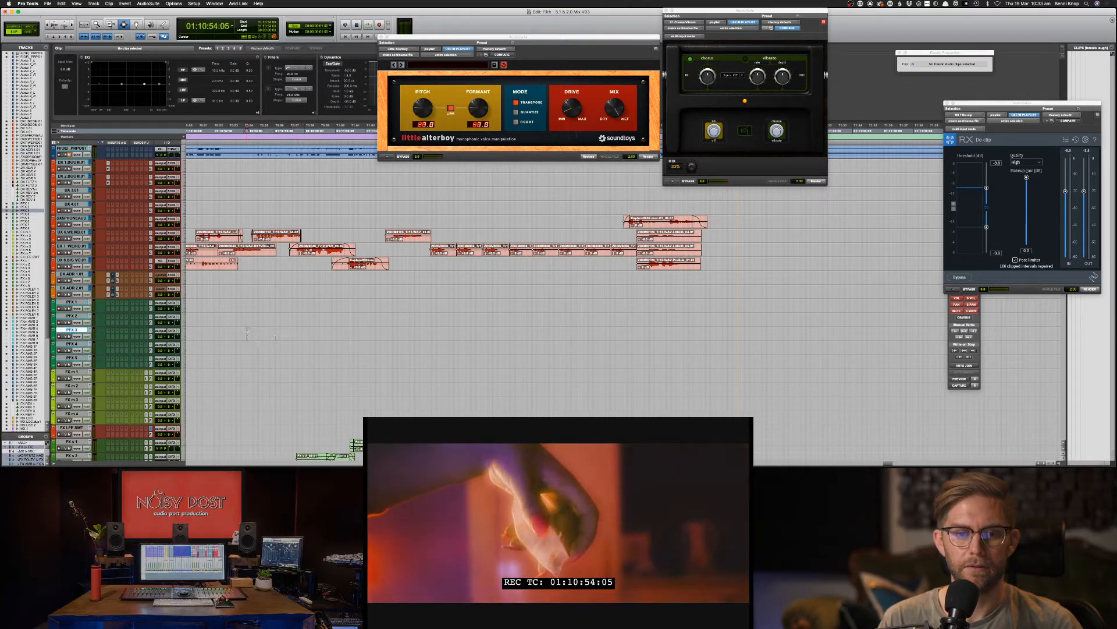
pyautogui.scroll(-5, 245, 334)
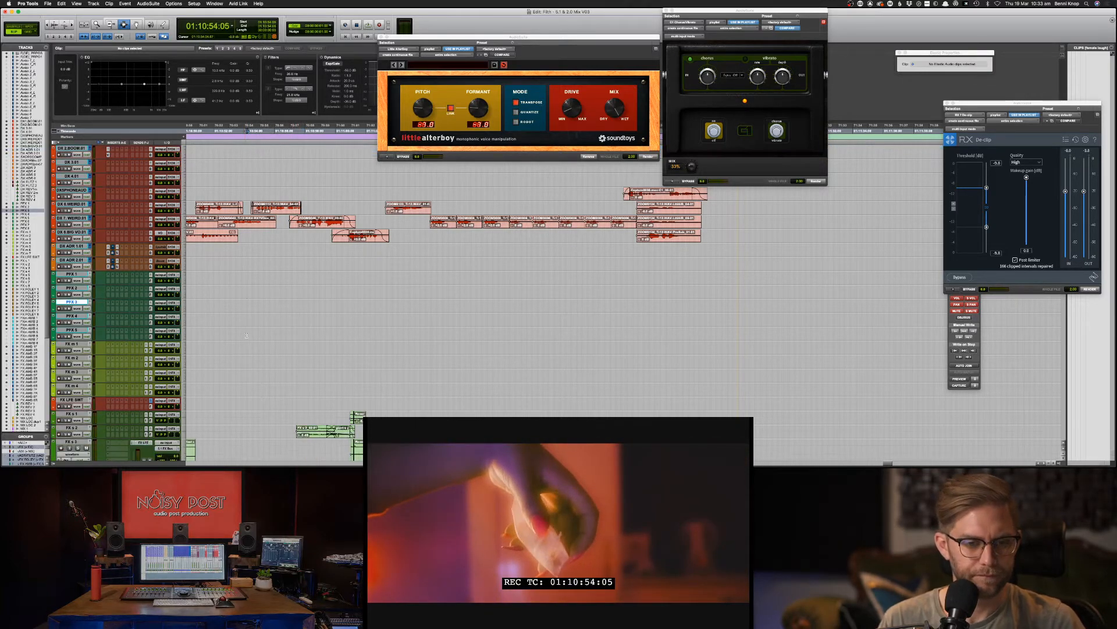
pyautogui.click(235, 255)
# Step: Switch back to Chrome and compare the diamonds sounds again, including the simulated diamond/gem spill
pyautogui.press('super+Tab')
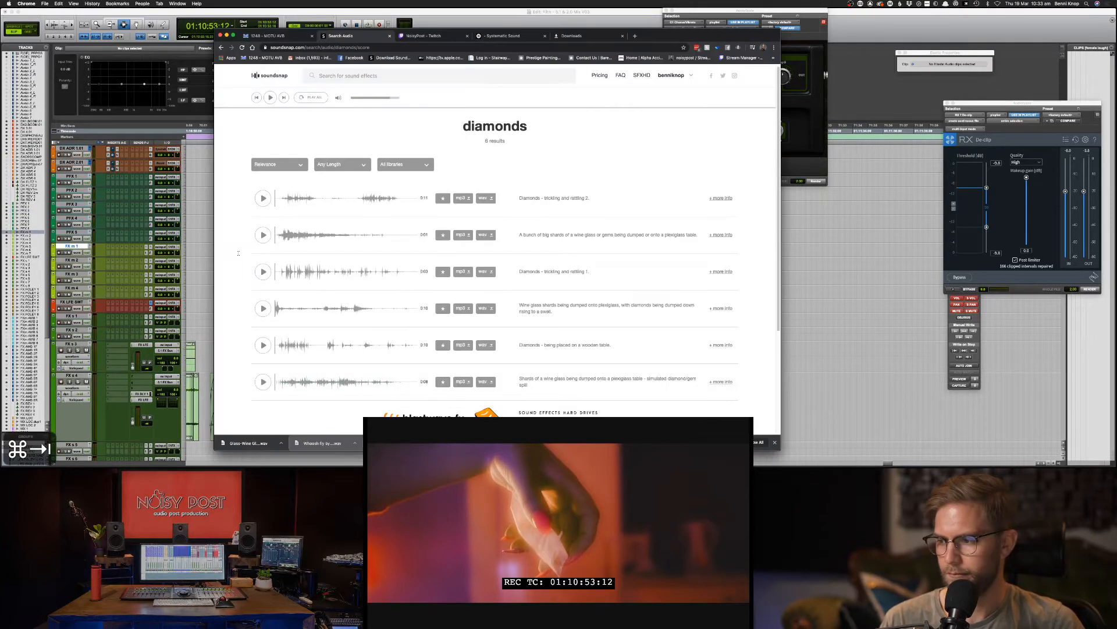
pyautogui.click(263, 382)
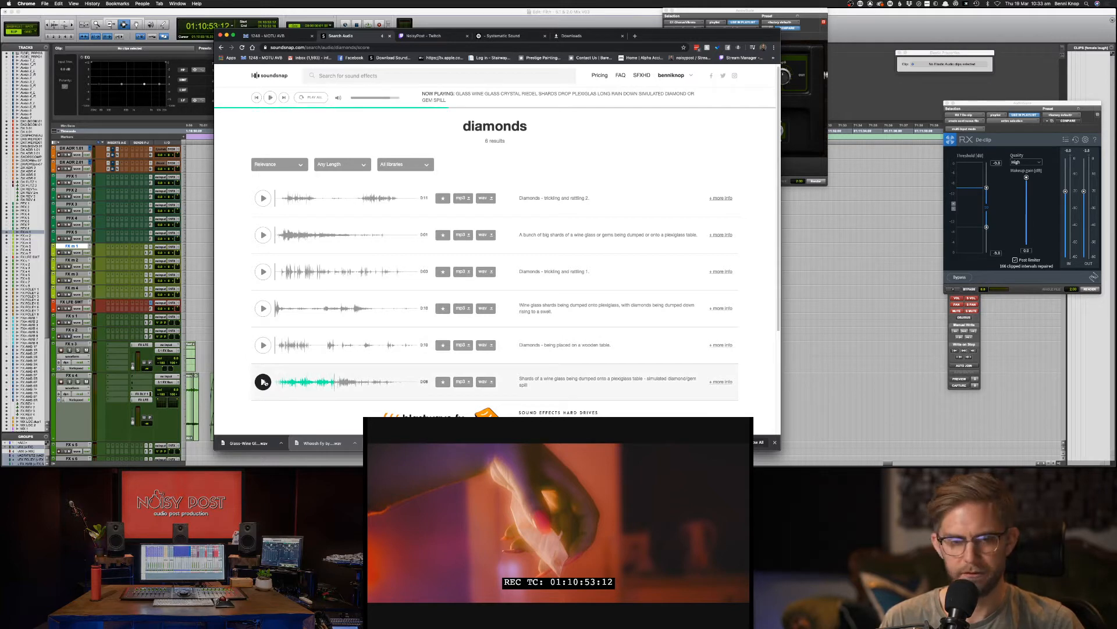
pyautogui.click(263, 235)
pyautogui.click(263, 198)
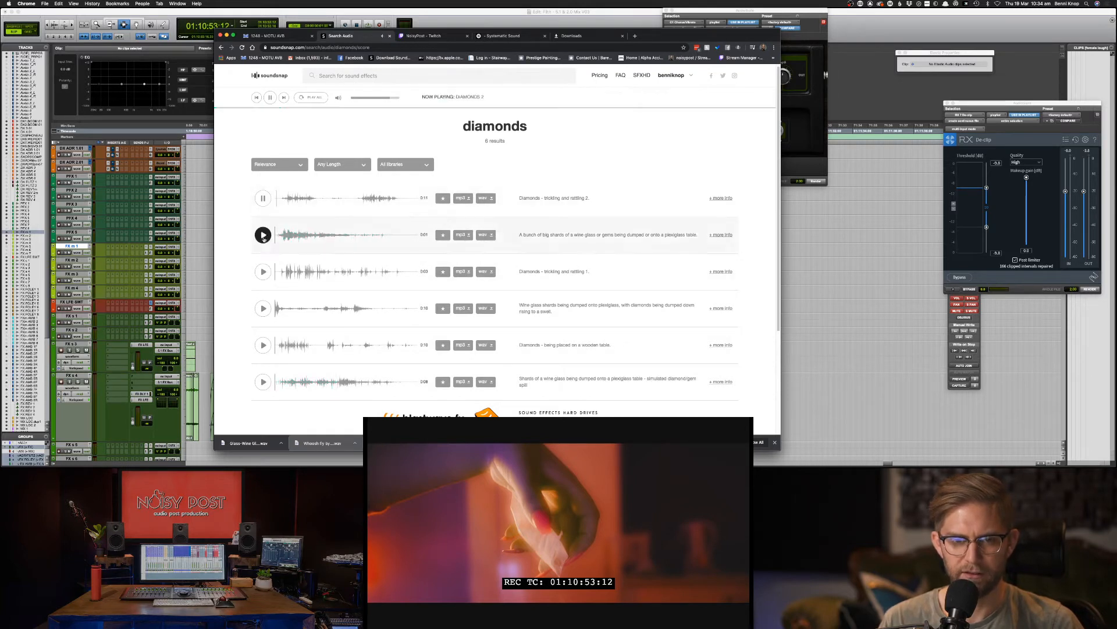
pyautogui.click(263, 271)
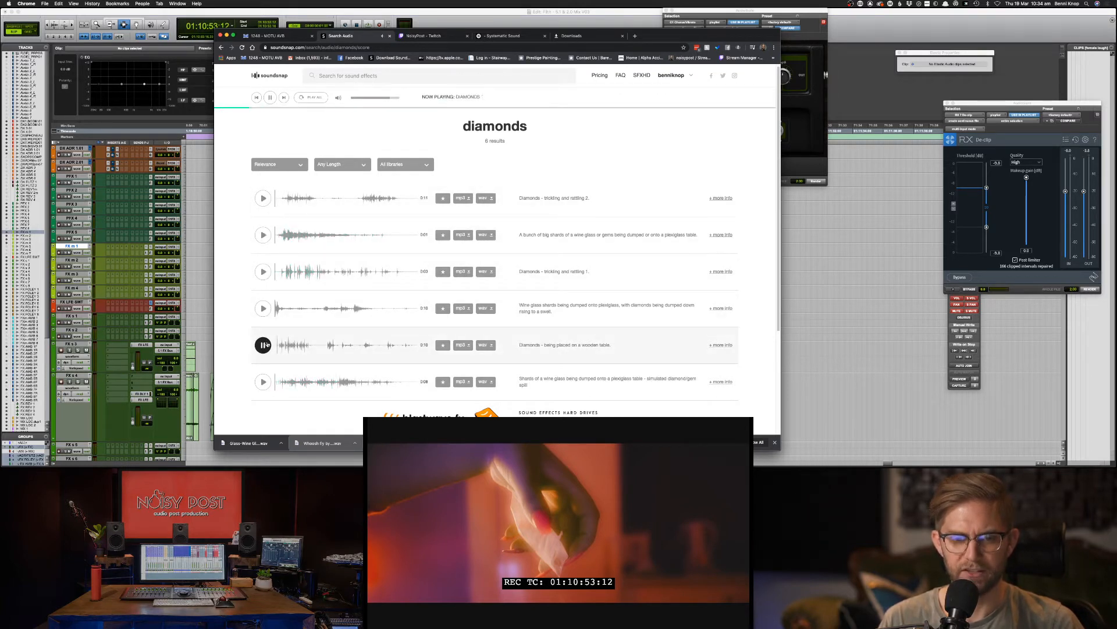
pyautogui.click(262, 308)
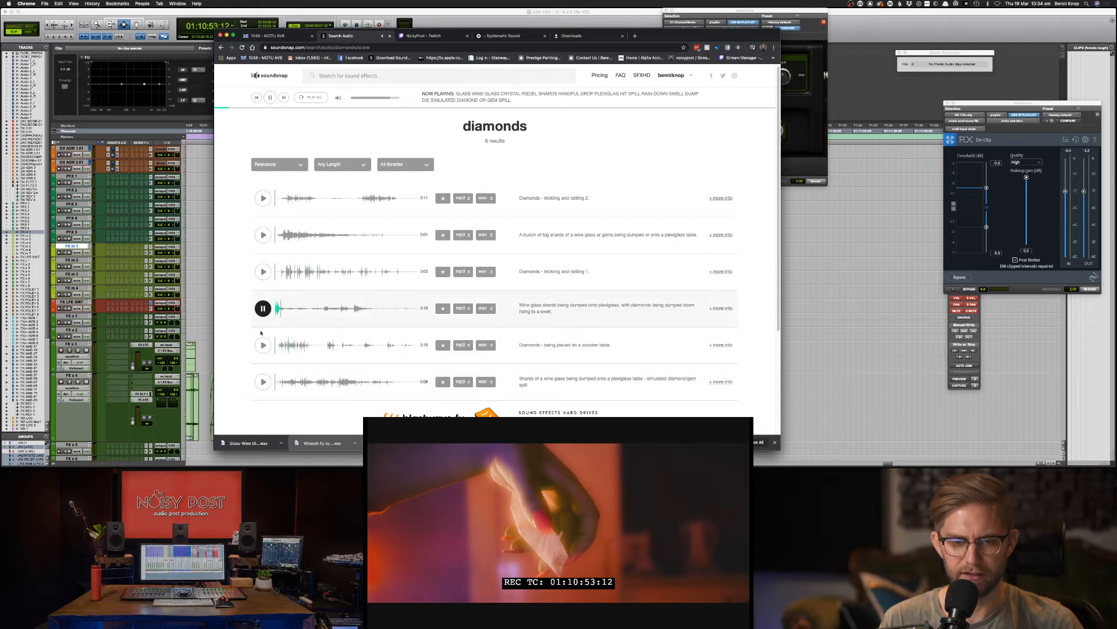
pyautogui.click(262, 381)
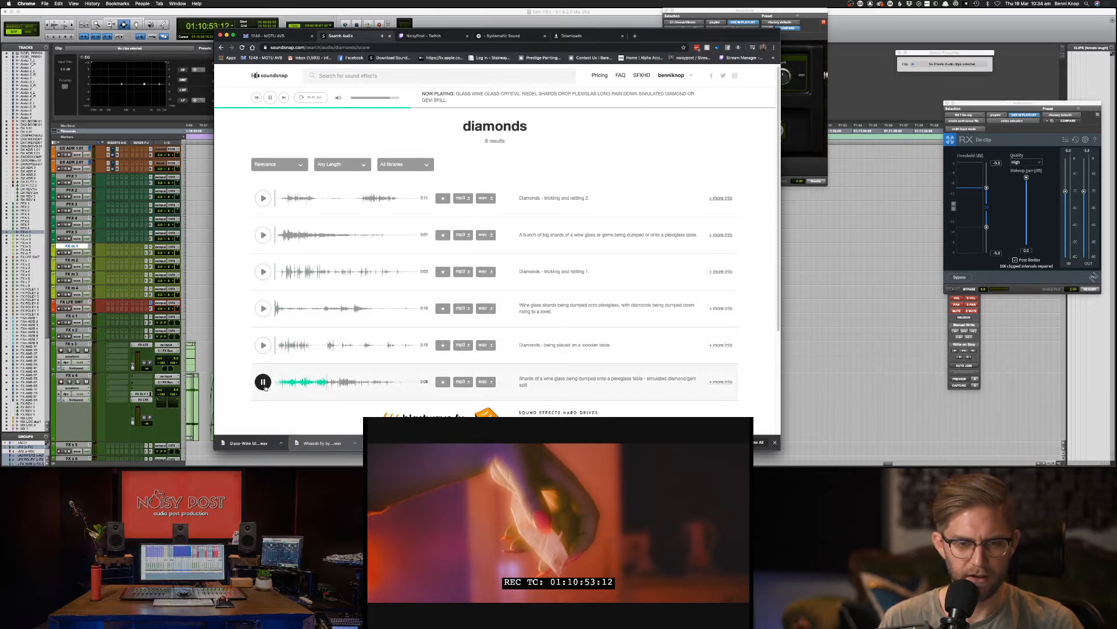
# Step: Place the downloaded glass spill in Pro Tools on track FX s 4 at 01:10:55:09 and shorten it with its TCE factor
pyautogui.press('super+Tab')
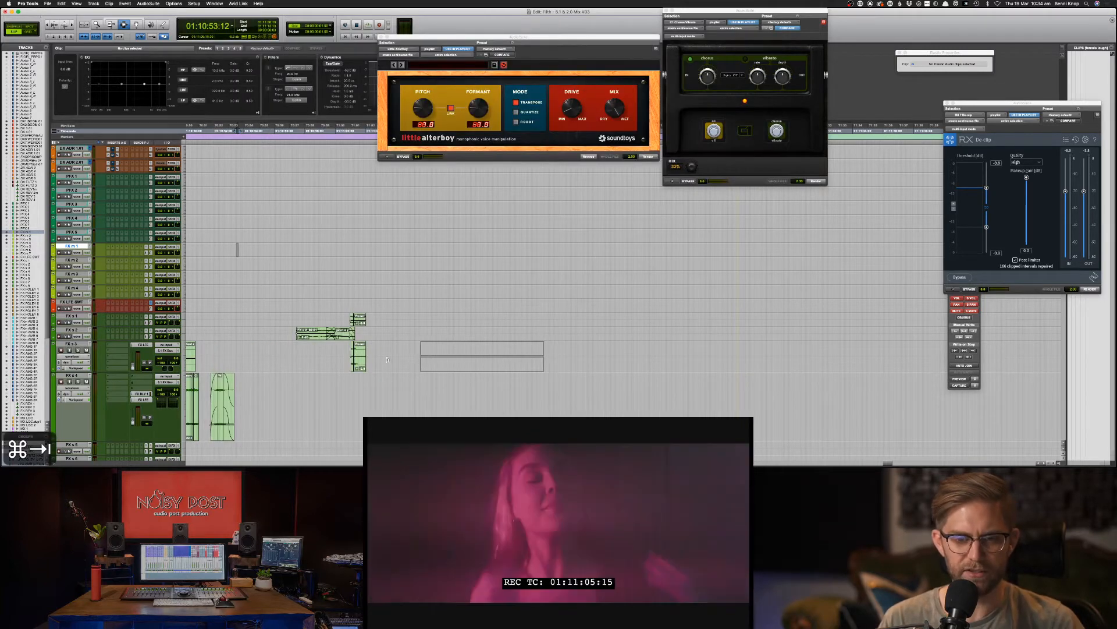
pyautogui.moveTo(387, 359); pyautogui.dragTo(260, 391)
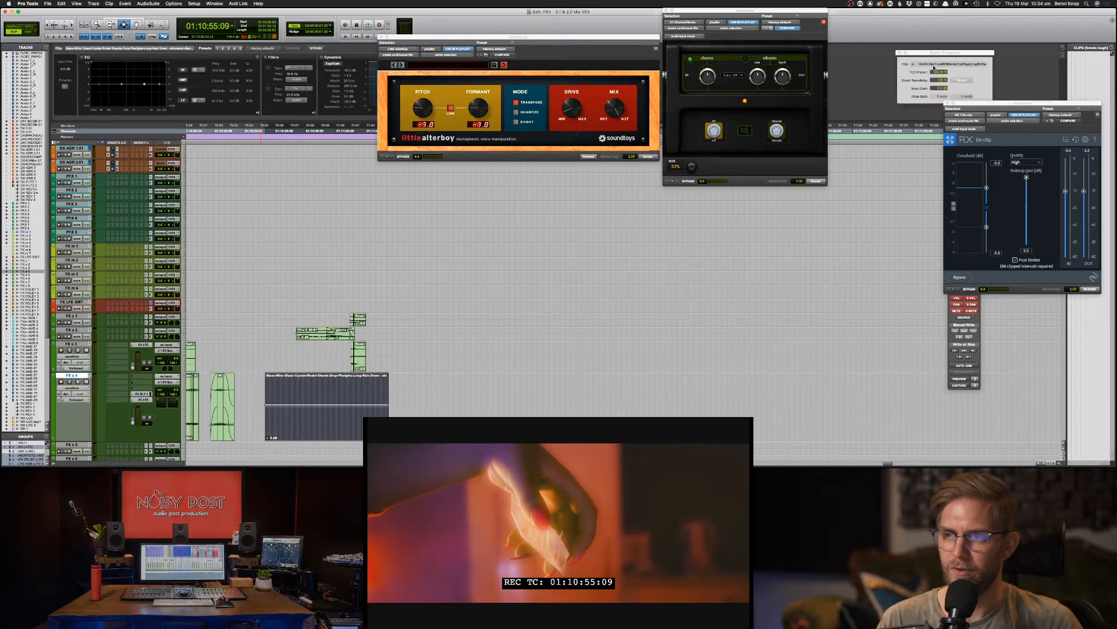
pyautogui.click(936, 72)
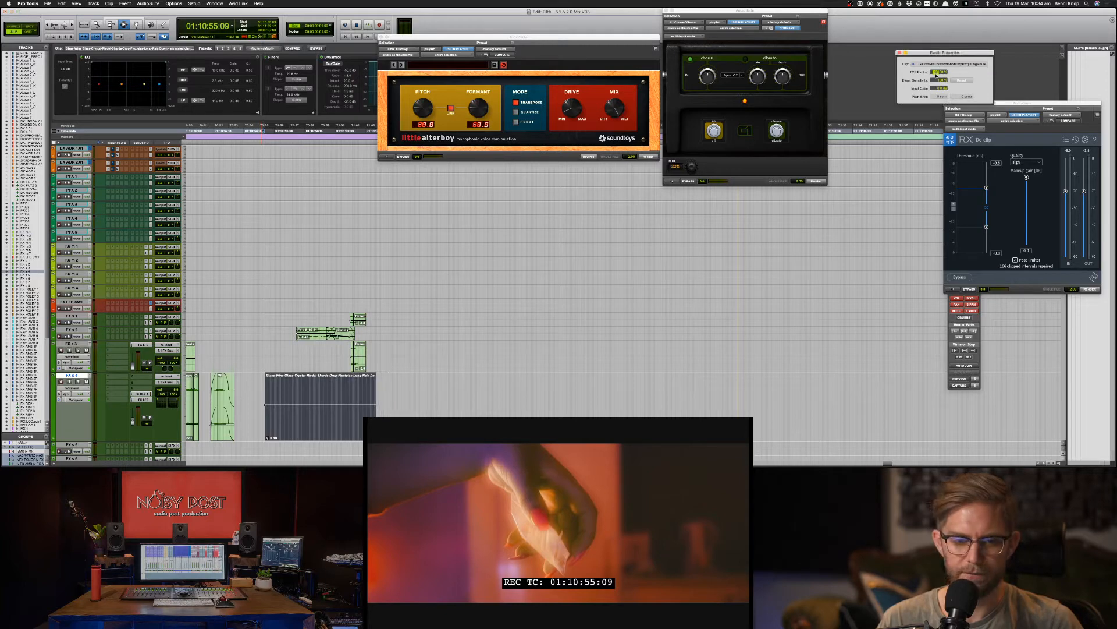
pyautogui.press('super+z')
pyautogui.press('super+z')
pyautogui.press('super+z')
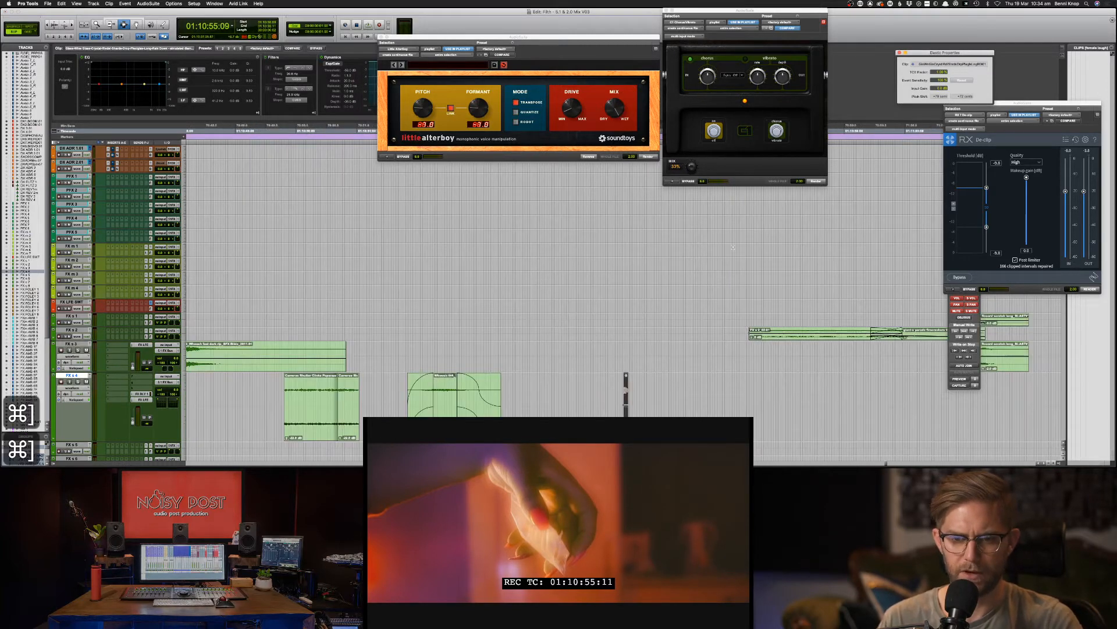
pyautogui.moveTo(938, 73); pyautogui.dragTo(938, 88)
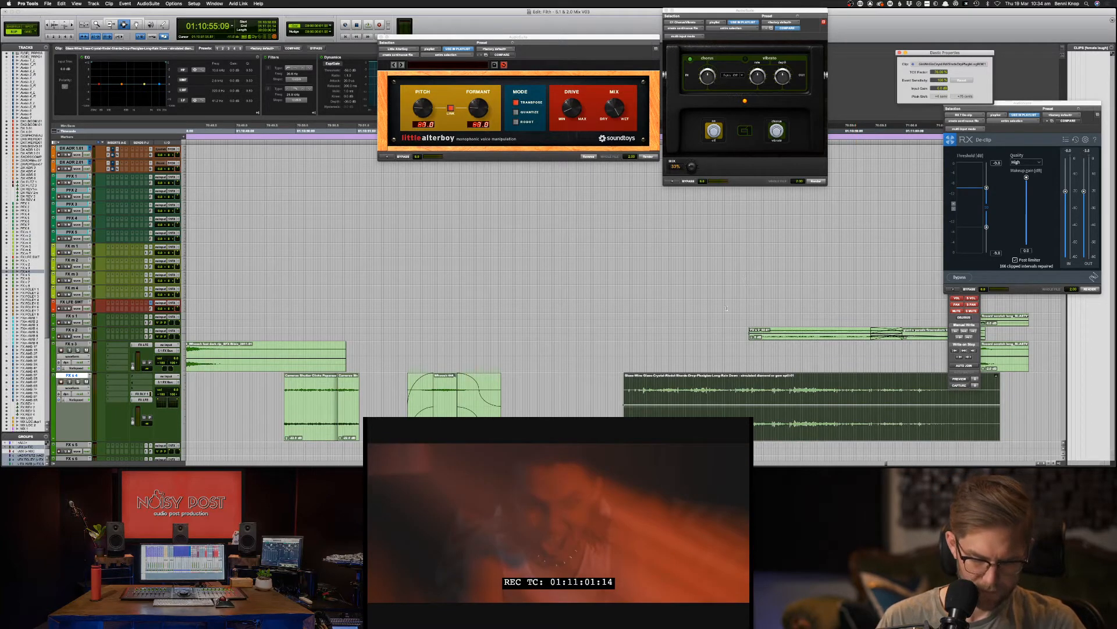
# Step: Nudge the glass spill clip earlier to 01:10:55:04, play it, and remove the quiet section at its start
pyautogui.press('m')
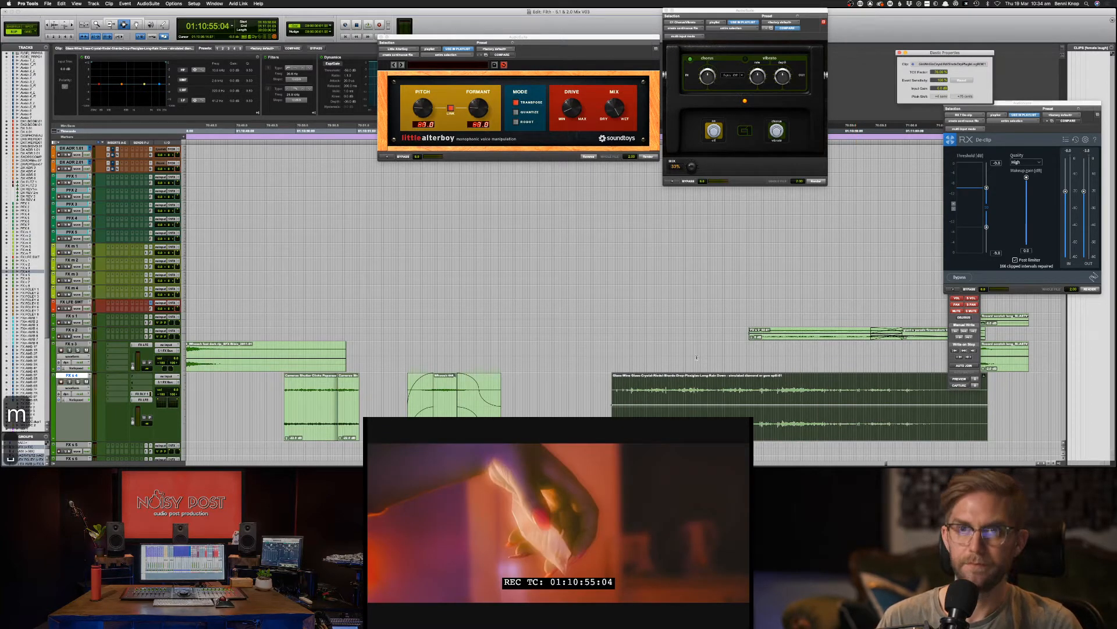
pyautogui.press('space')
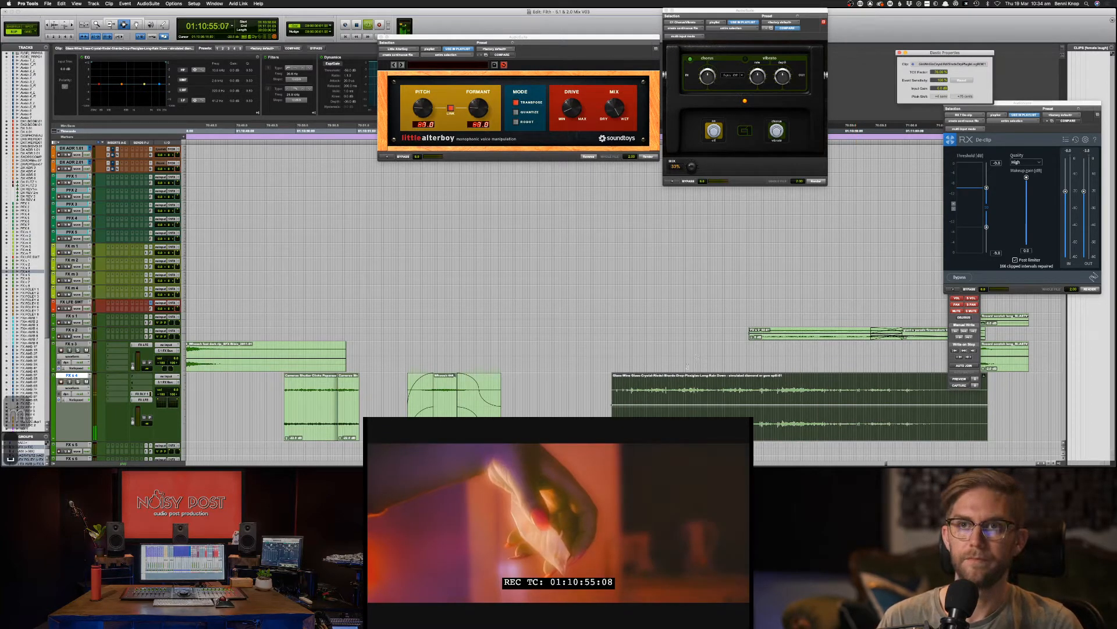
pyautogui.press('F8')
pyautogui.press('F7')
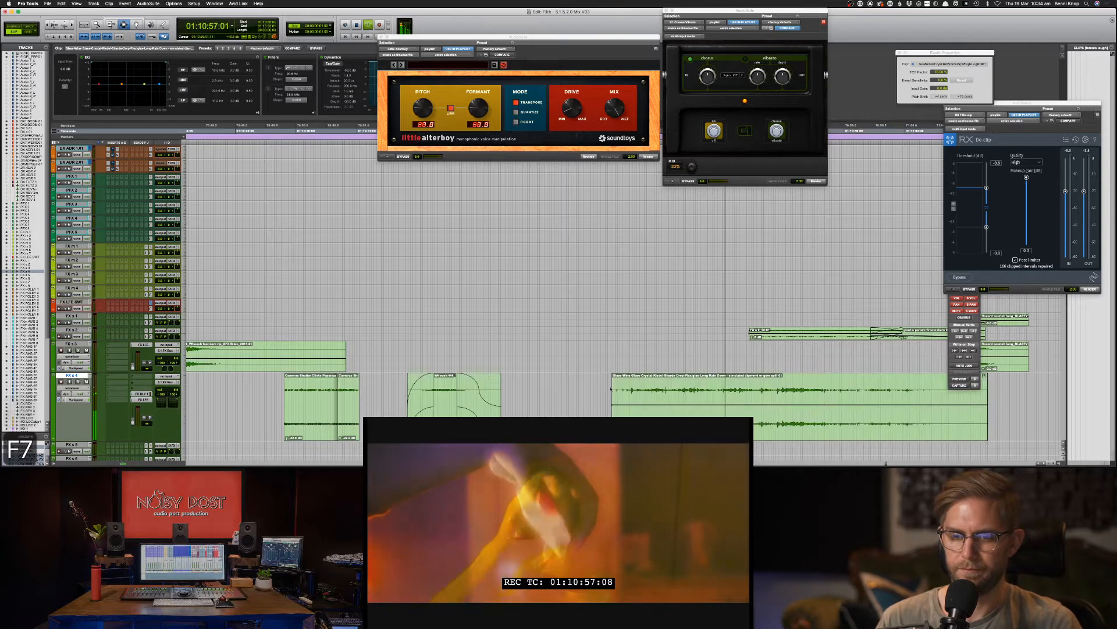
pyautogui.moveTo(611, 389); pyautogui.dragTo(630, 394)
pyautogui.press('Delete')
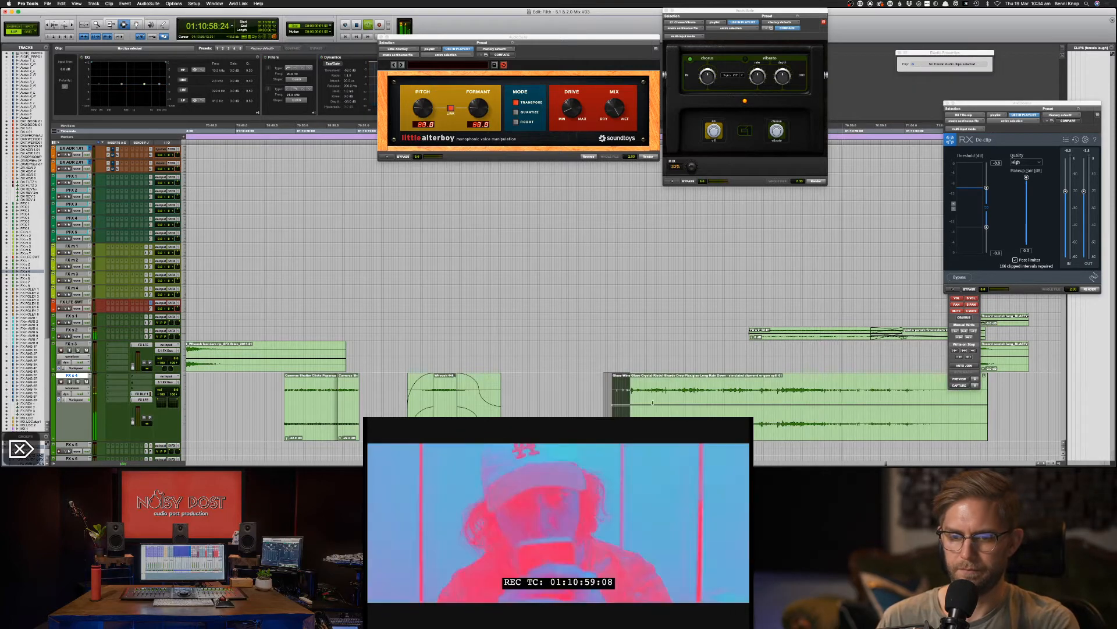
# Step: Move the trimmed glass spill clip to track FX s 3 so it starts at 01:10:52:16, and play it against picture
pyautogui.press('F8')
pyautogui.click(641, 392)
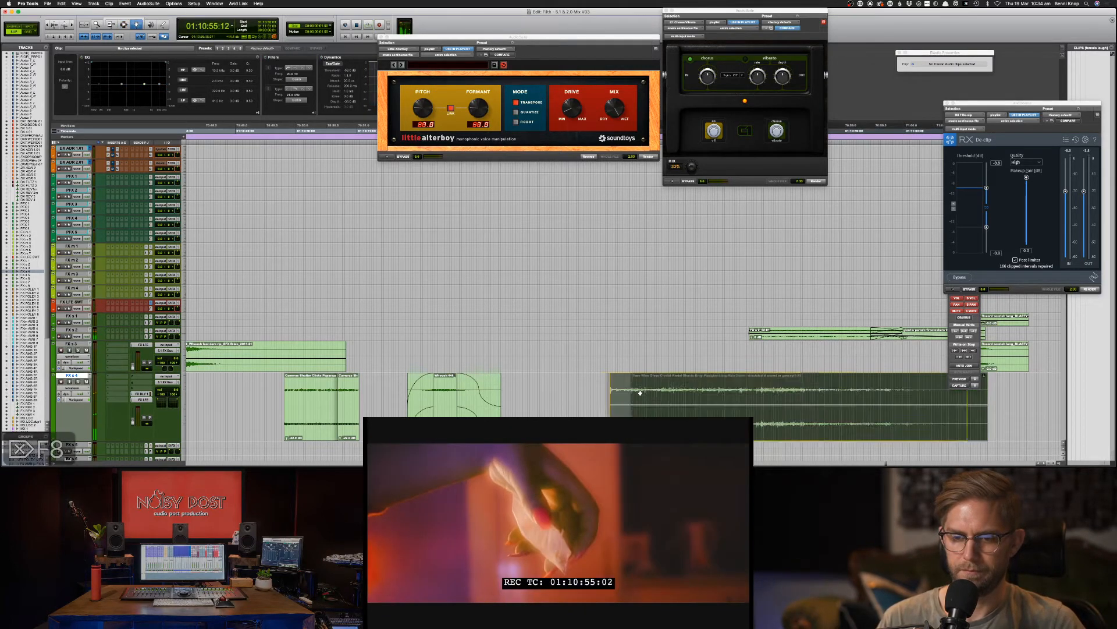
pyautogui.moveTo(640, 392); pyautogui.dragTo(493, 365)
pyautogui.press('space')
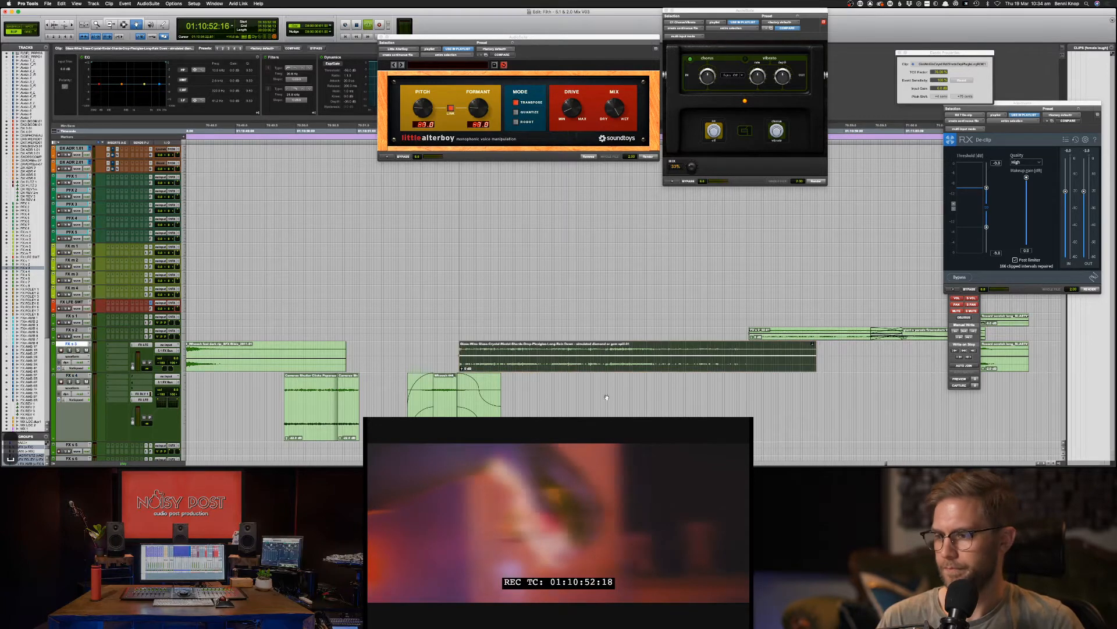
pyautogui.press('space')
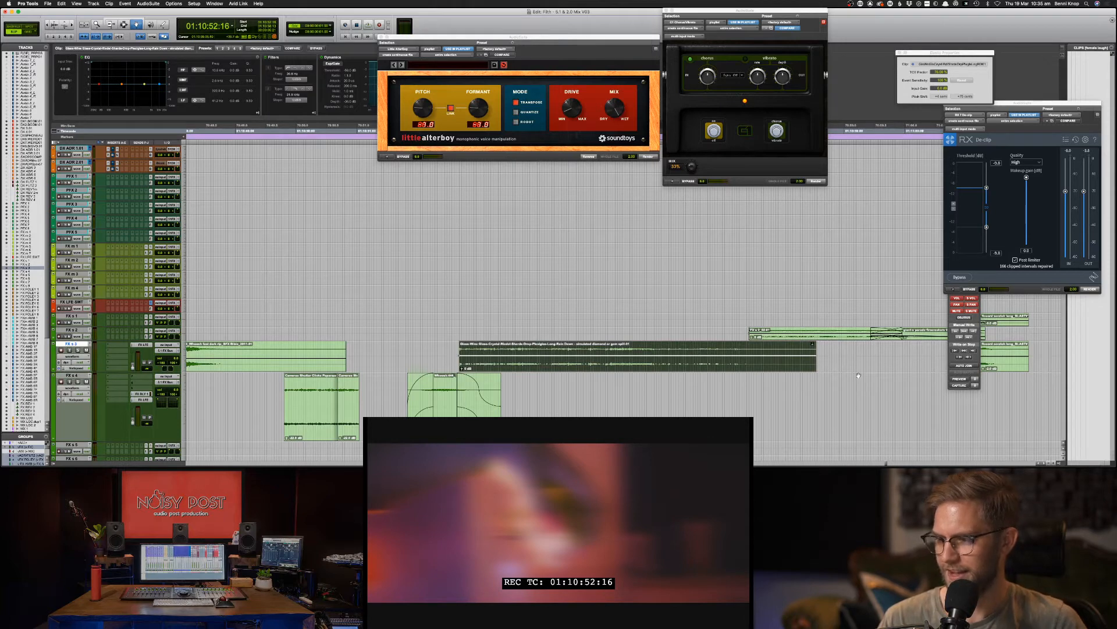
# Step: Select the two clips on track FX s 1 starting at 01:11:00:24 and solo the track
pyautogui.press('super+bracketleft')
pyautogui.press('super+bracketleft')
pyautogui.press('F7')
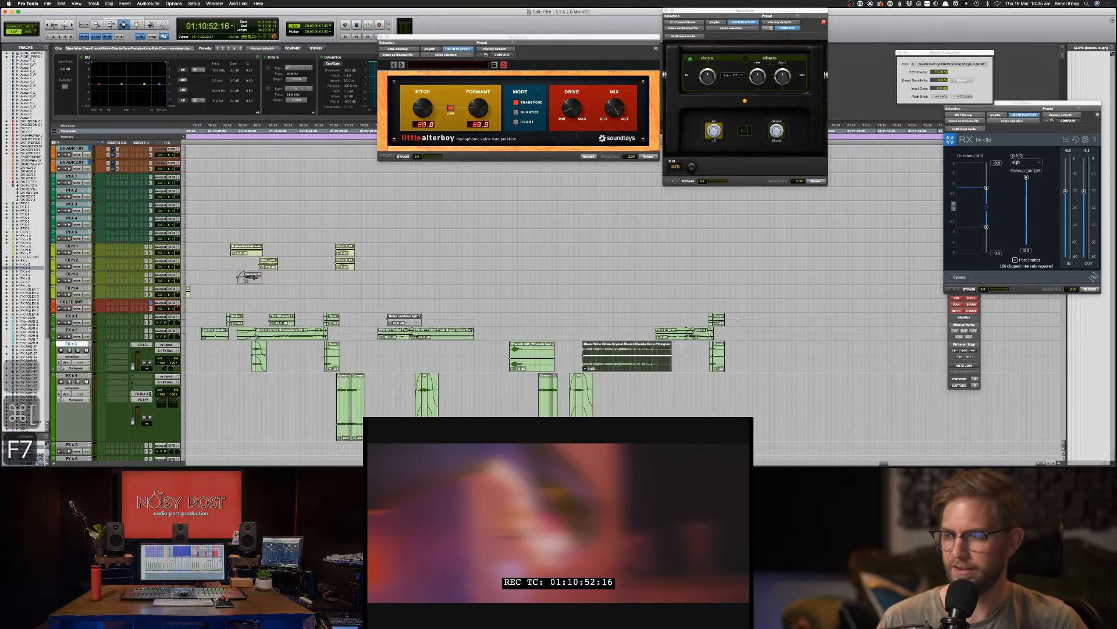
pyautogui.click(738, 320)
pyautogui.press('super+bracketright')
pyautogui.press('super+bracketright')
pyautogui.press('super+bracketright')
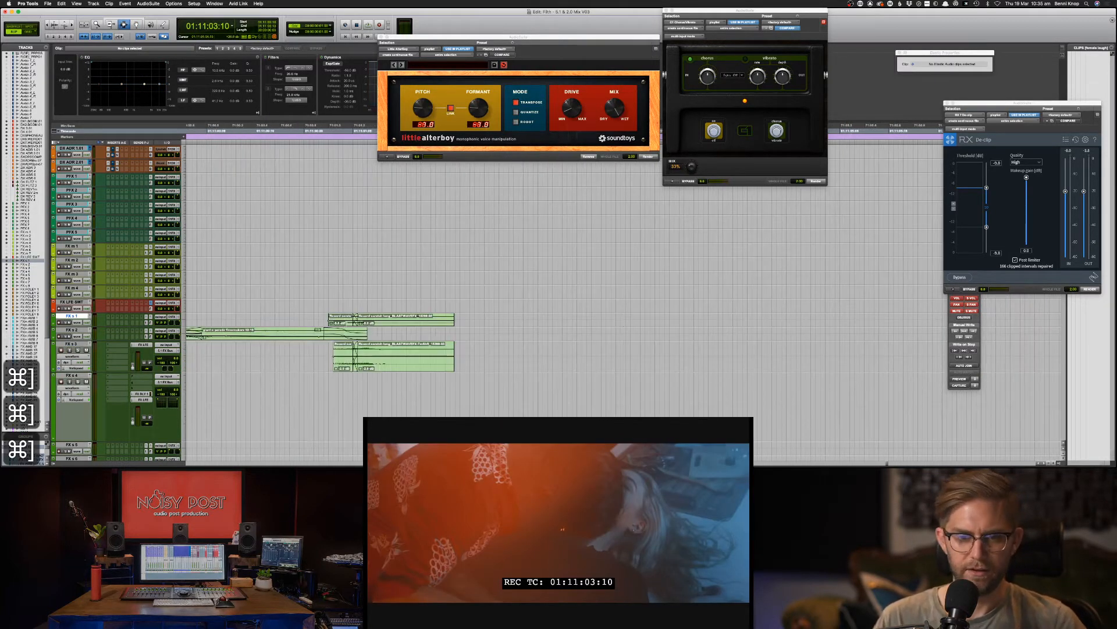
pyautogui.moveTo(325, 317); pyautogui.dragTo(480, 316)
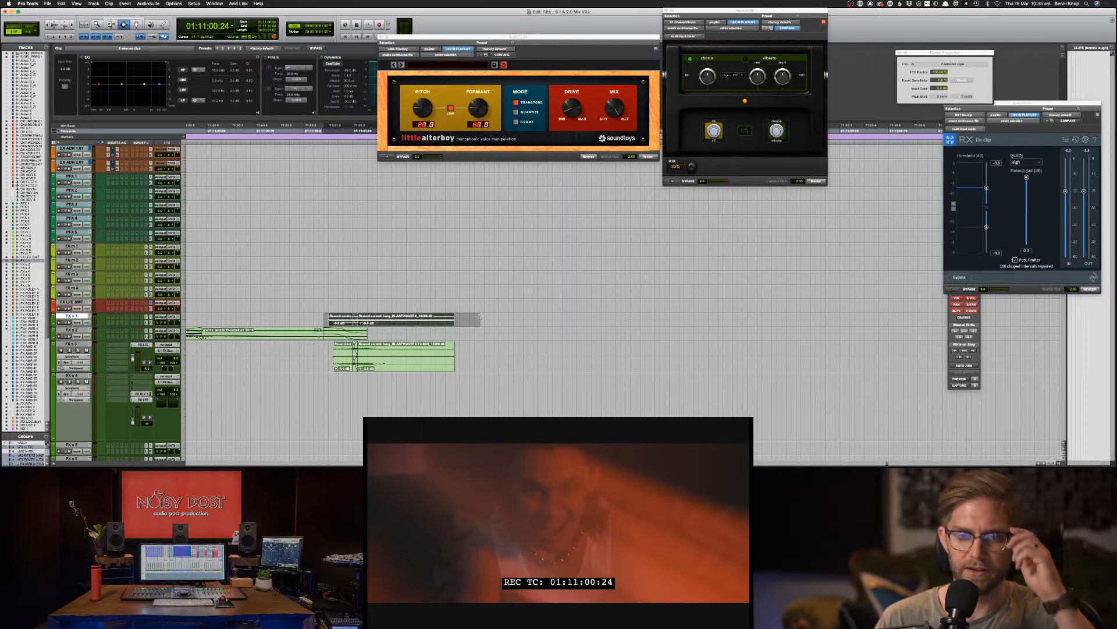
pyautogui.hotkey('shift', 's')
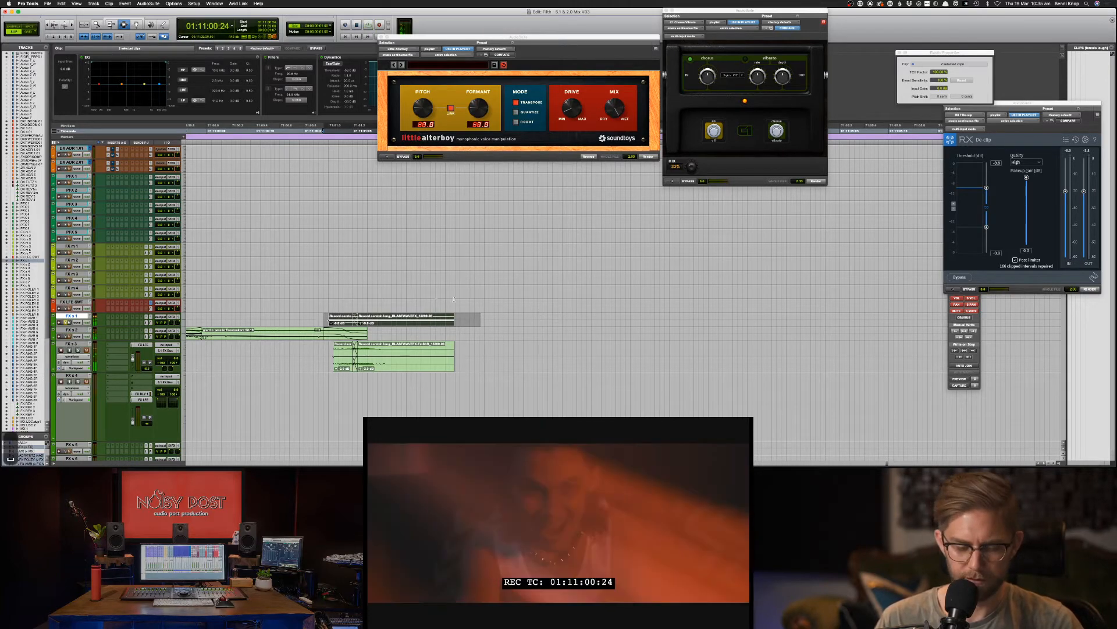
# Step: Solo the dialogue track directly above the DX WEIRD tracks and play it from 01:11:17:23
pyautogui.press('super+bracketleft')
pyautogui.press('super+bracketleft')
pyautogui.press('super+bracketleft')
pyautogui.press('super+bracketleft')
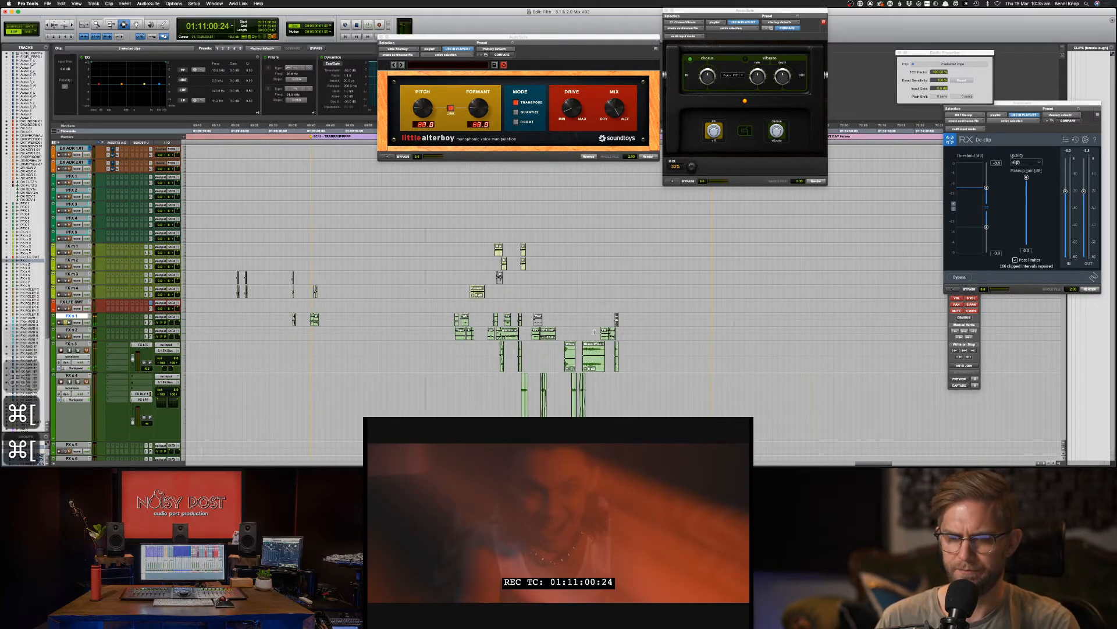
pyautogui.click(650, 334)
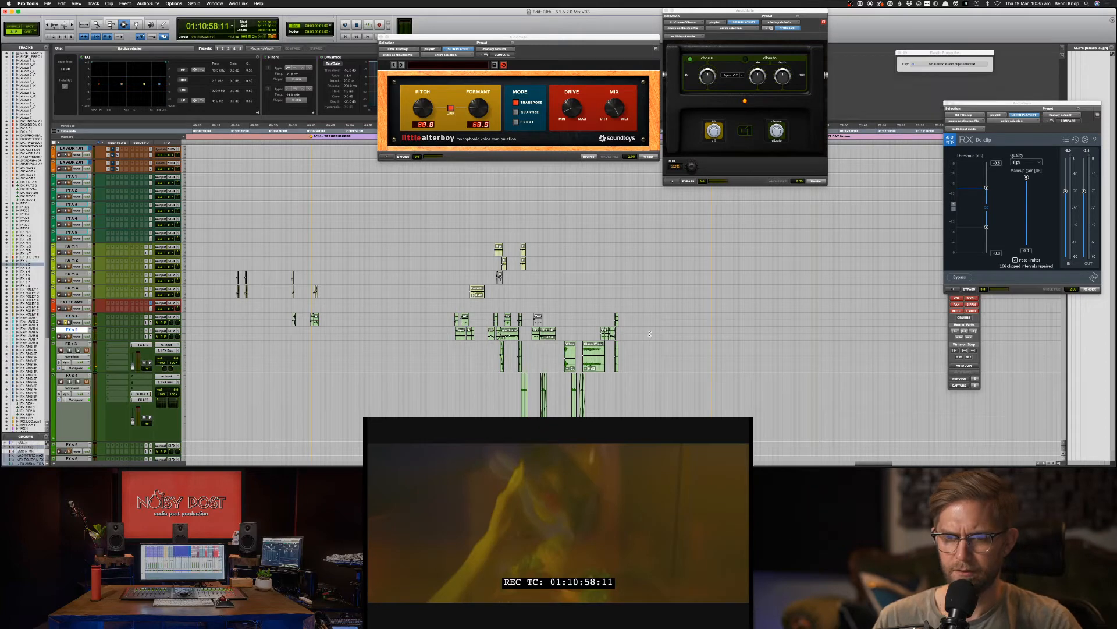
pyautogui.scroll(5, 649, 333)
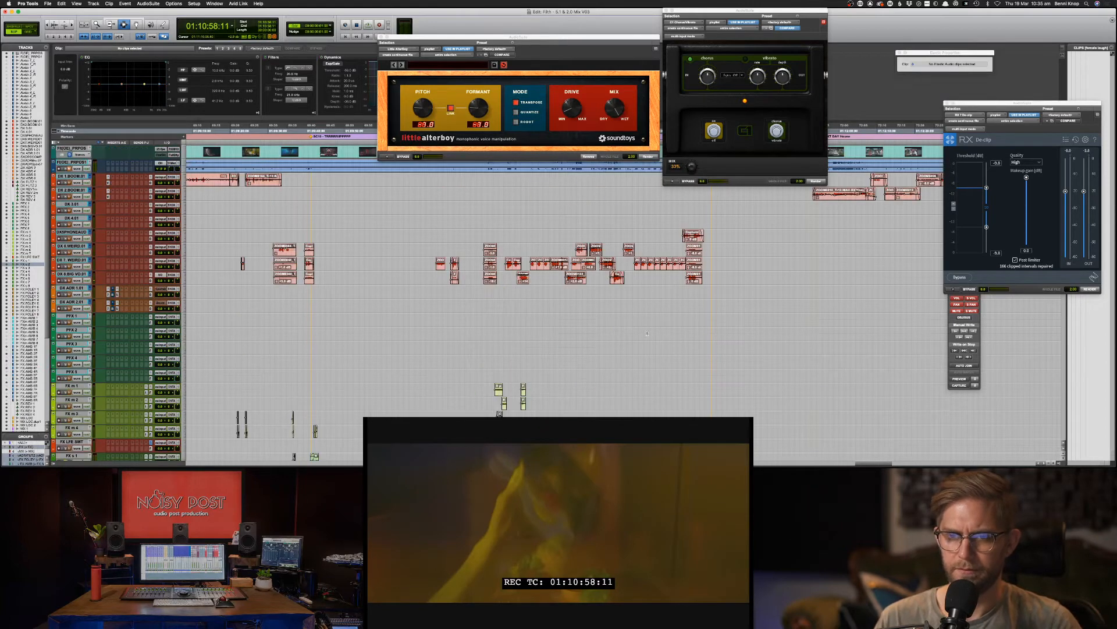
pyautogui.click(679, 234)
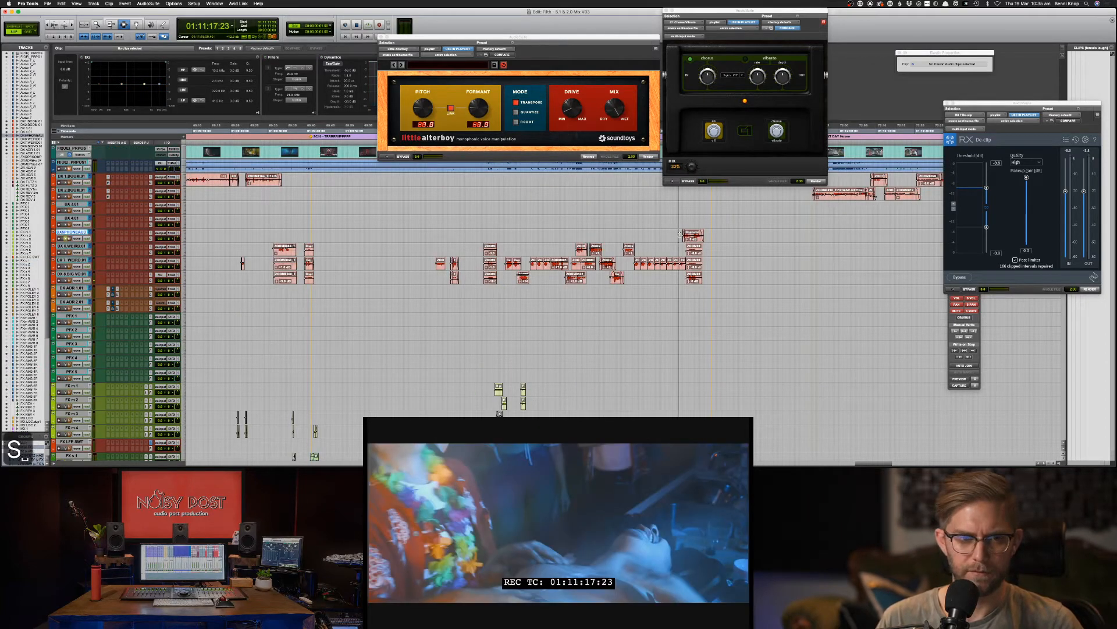
pyautogui.press('space')
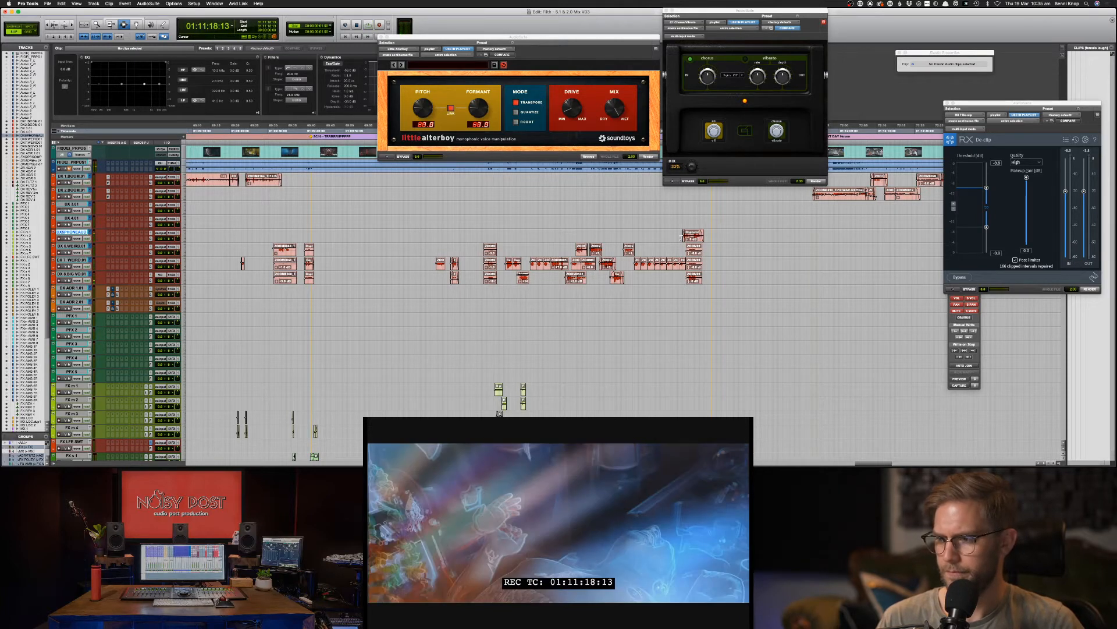
# Step: Select the last voice clip on the soloed dialogue track and play it through the cut to black
pyautogui.press('super+bracketright')
pyautogui.press('super+bracketright')
pyautogui.press('super+bracketright')
pyautogui.press('super+bracketright')
pyautogui.press('super+bracketright')
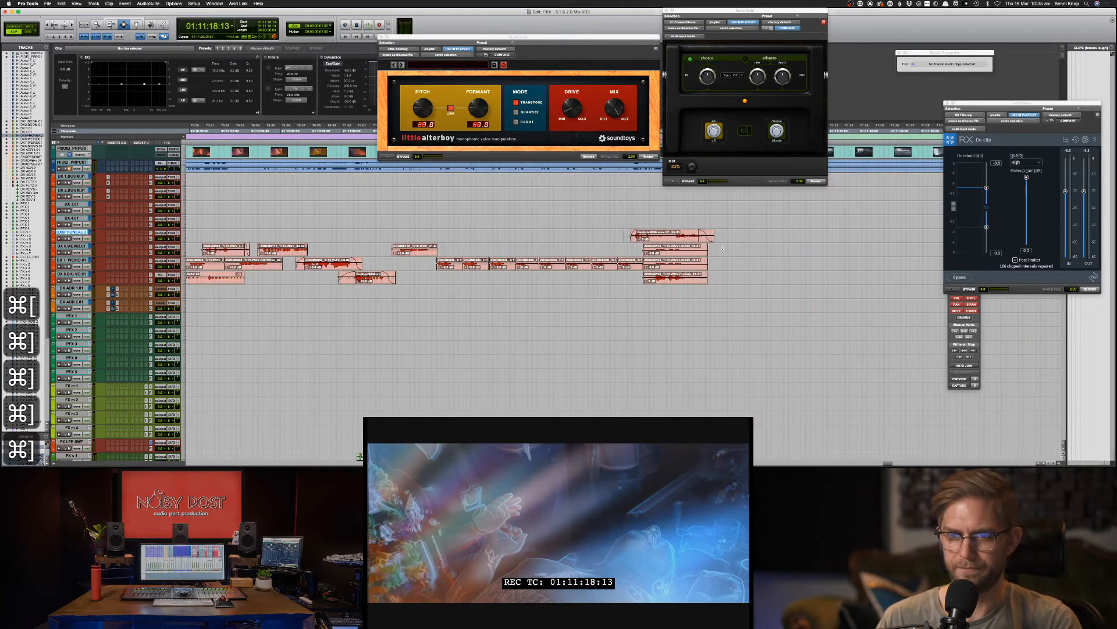
pyautogui.press('space')
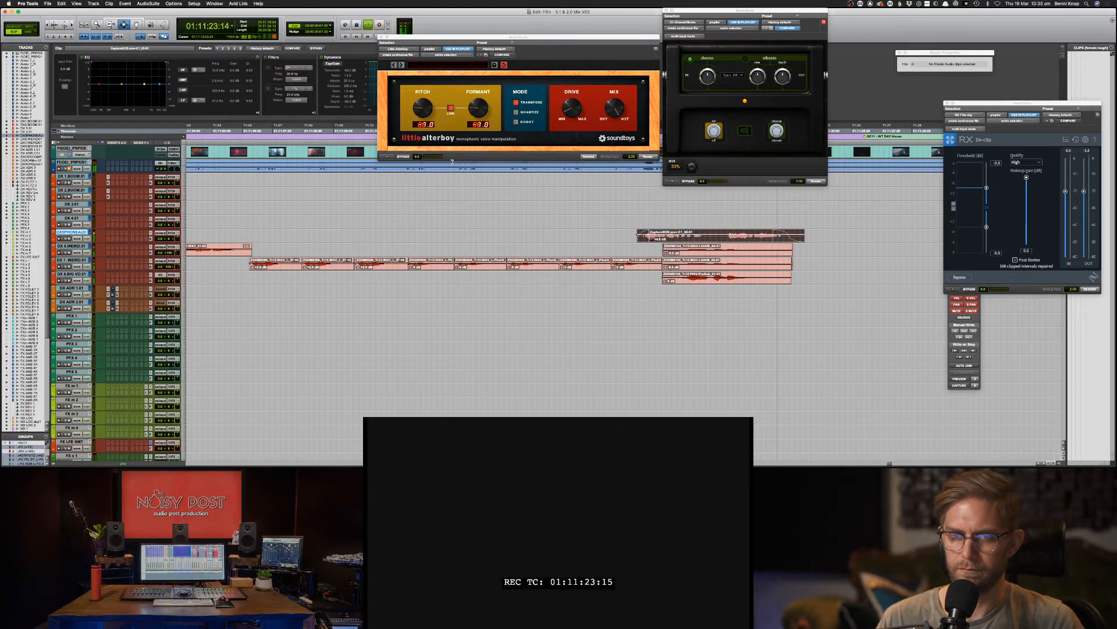
pyautogui.press('space')
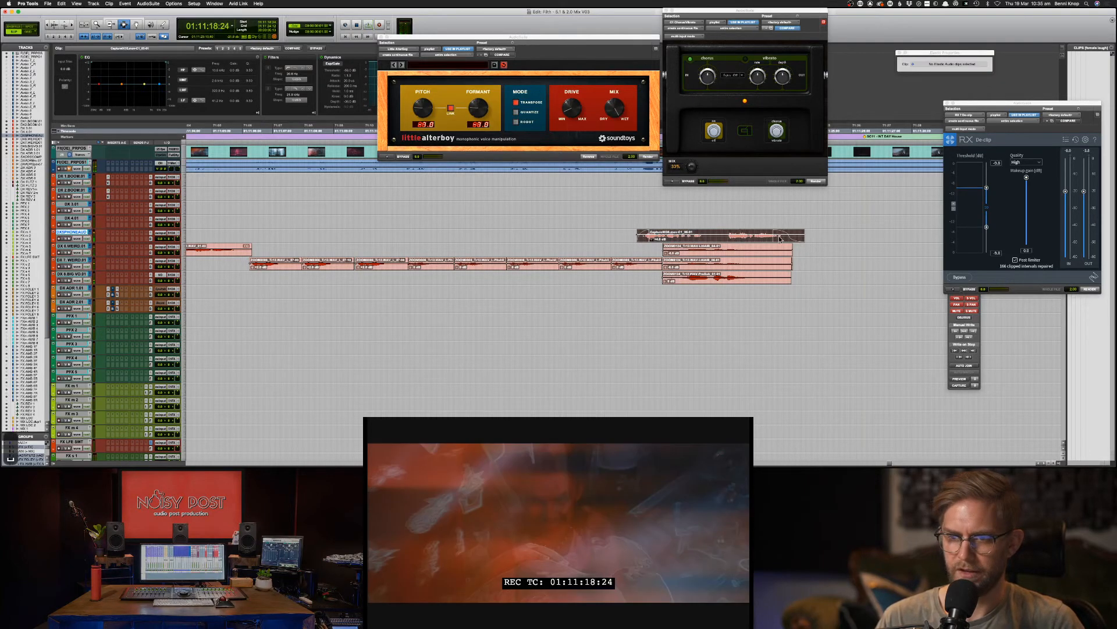
# Step: Cut the tail off the last voice clip, fade it out from 01:11:23:11, and play the ending
pyautogui.click(780, 238)
pyautogui.press('Delete')
pyautogui.press('super+]')
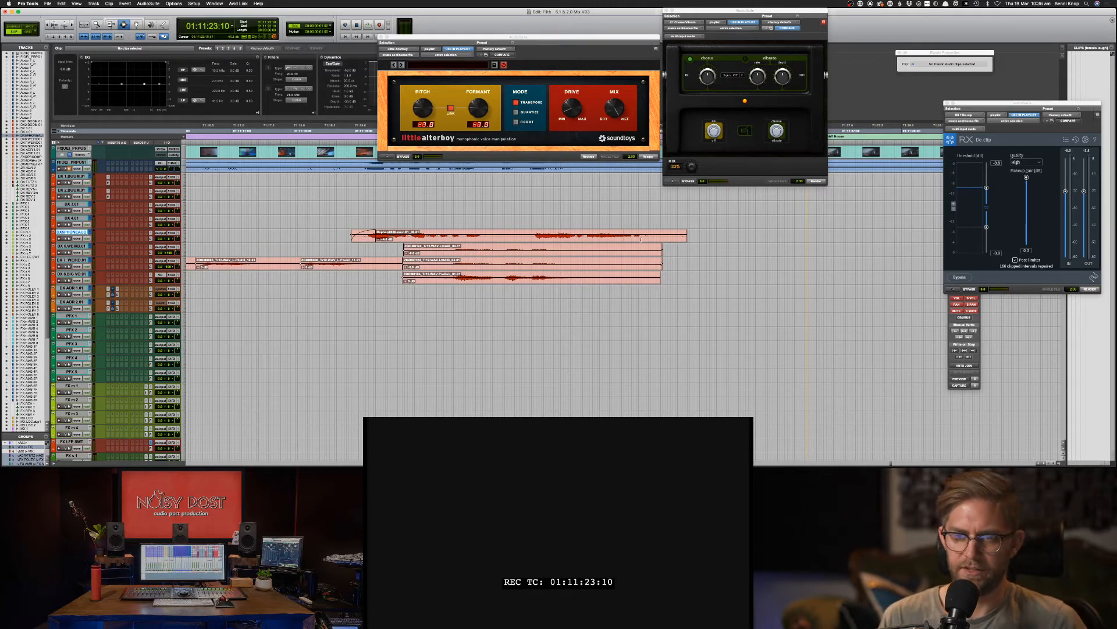
pyautogui.moveTo(638, 239)
pyautogui.mouseDown()
pyautogui.moveTo(701, 239)
pyautogui.moveTo(627, 238)
pyautogui.mouseUp()
pyautogui.press('Delete')
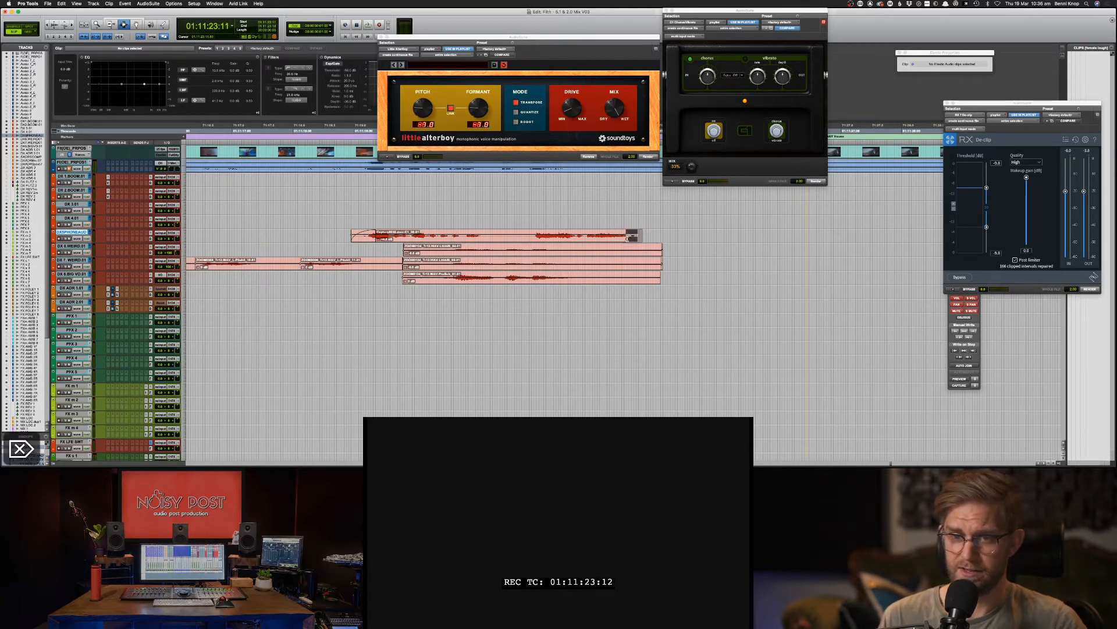
pyautogui.press('f')
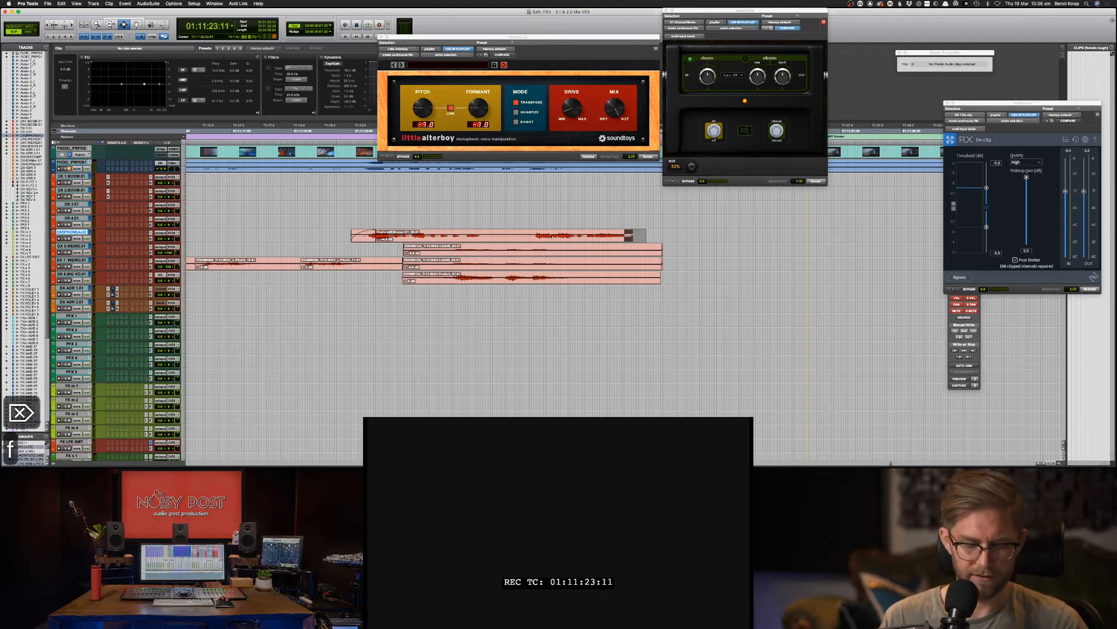
pyautogui.click(635, 247)
pyautogui.press('space')
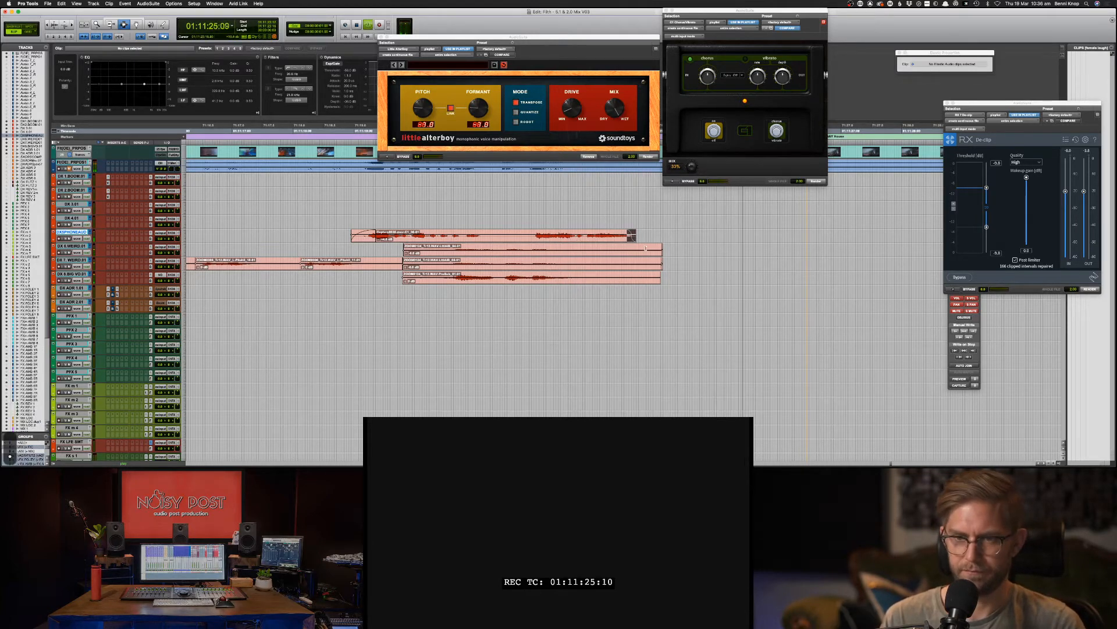
# Step: Retrim the voice clip so it ends slightly further on, add a fresh fade-out, and play its ending
pyautogui.press('/')
pyautogui.press('space')
pyautogui.click(598, 234)
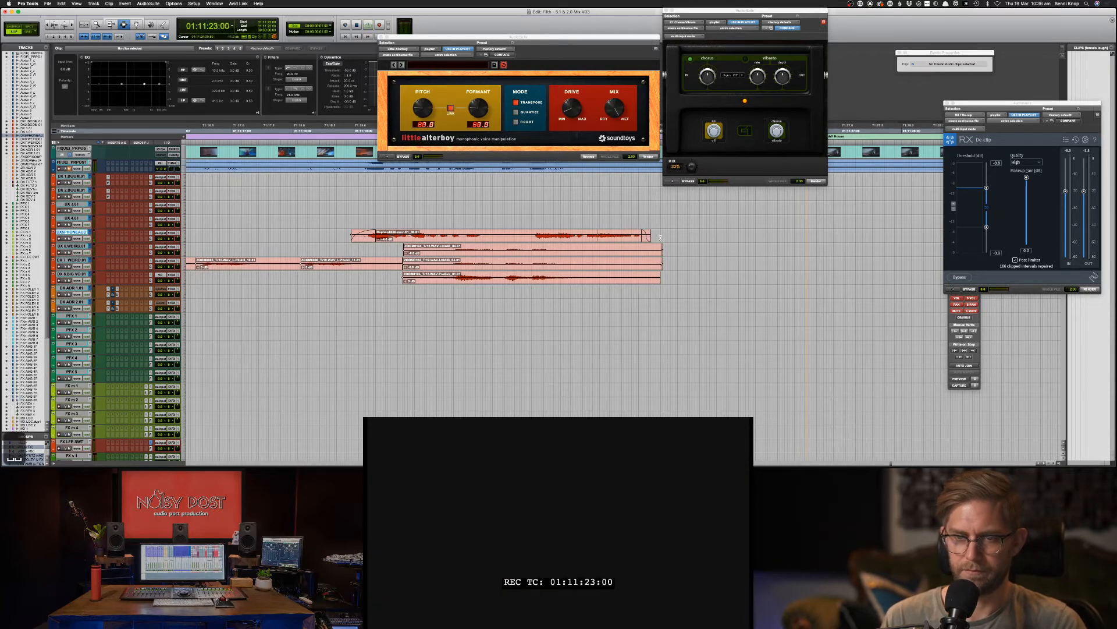
pyautogui.press('space')
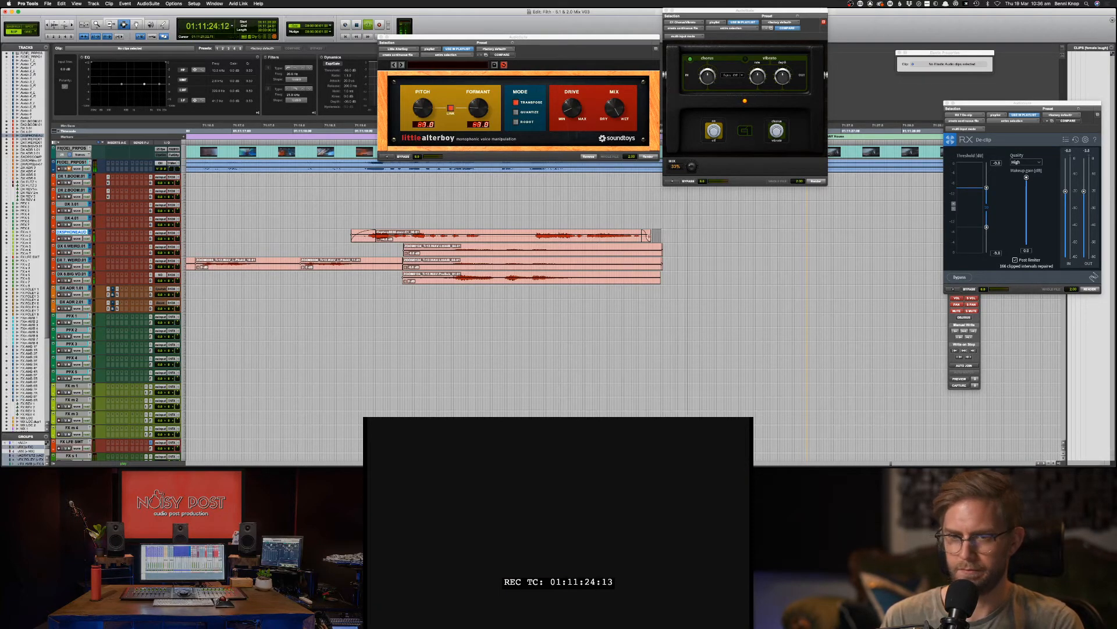
pyautogui.moveTo(652, 235); pyautogui.dragTo(636, 235)
pyautogui.press('Delete')
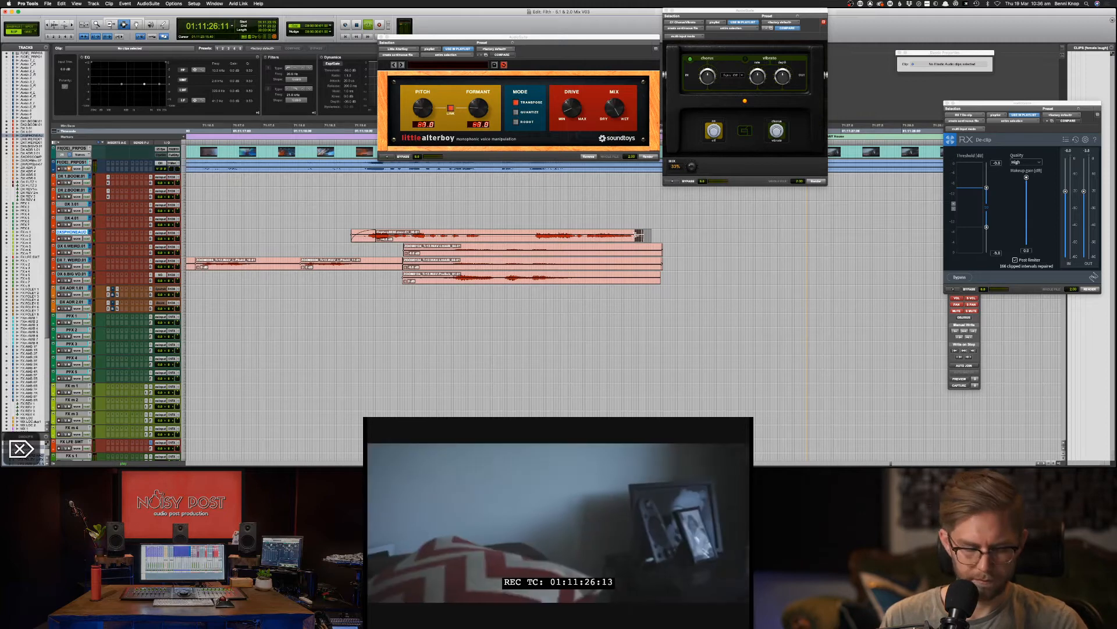
pyautogui.press('f')
pyautogui.press('space')
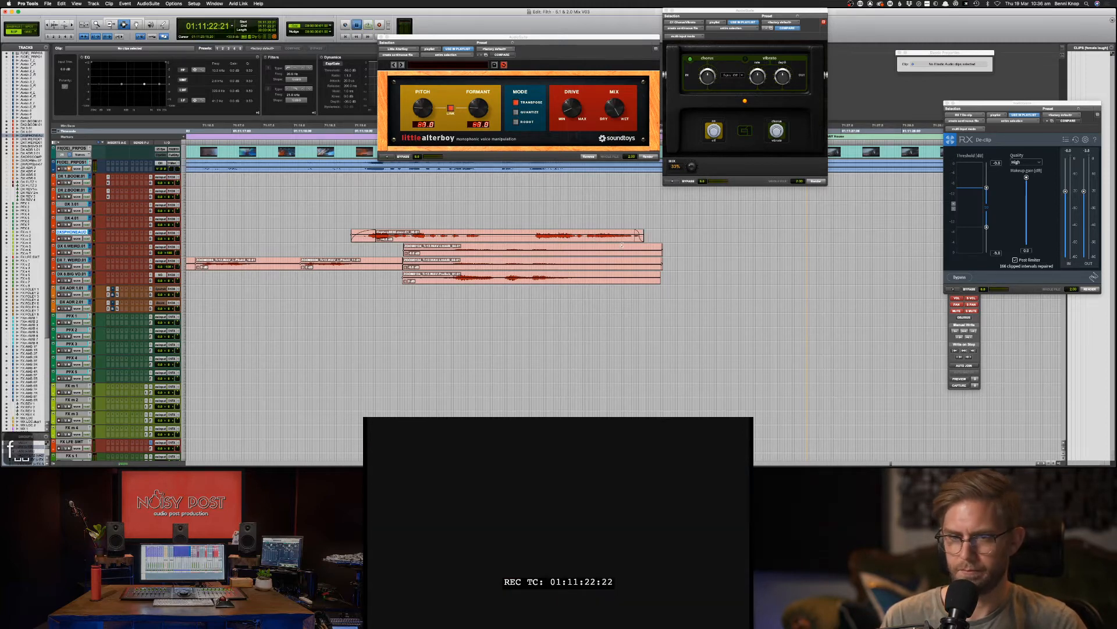
pyautogui.press('space')
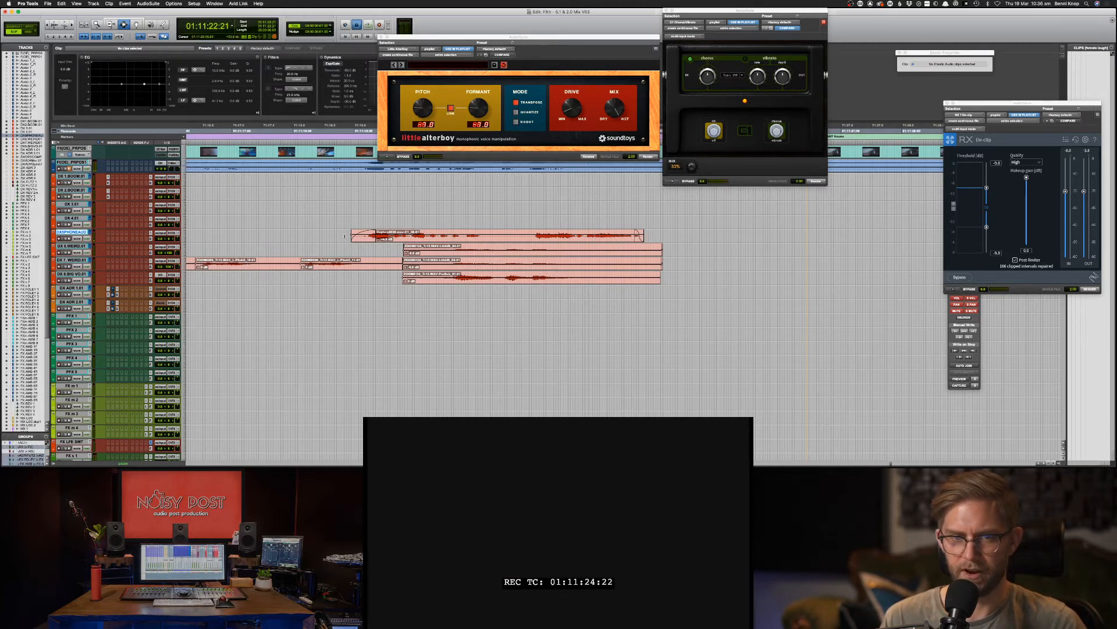
# Step: Play the voice clip from 01:11:18:20 and trim a sliver off its start
pyautogui.click(343, 131)
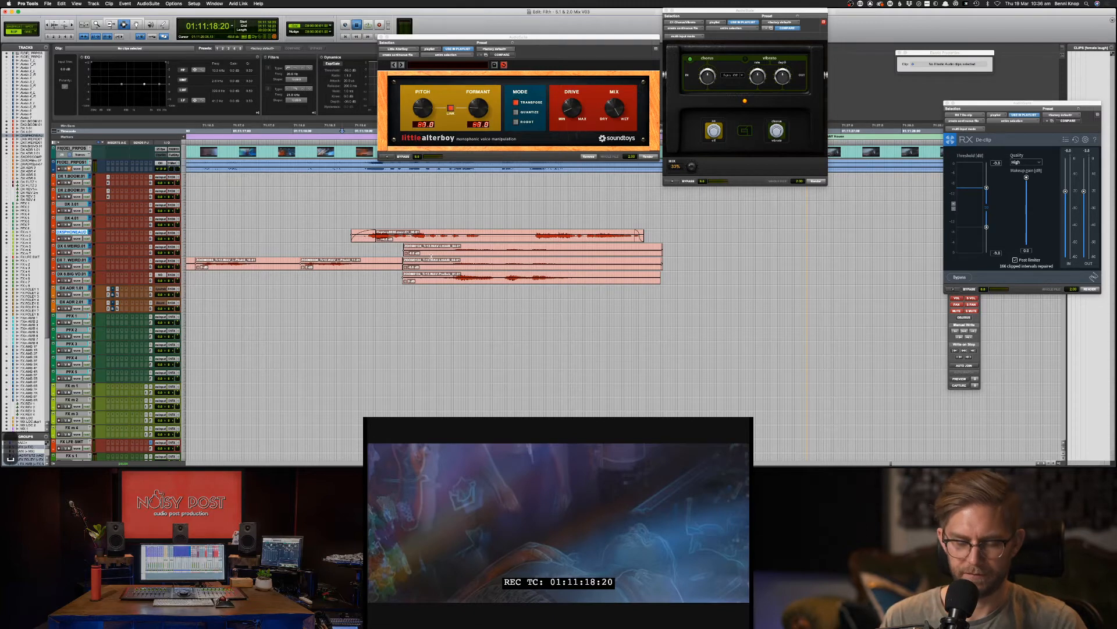
pyautogui.press('space')
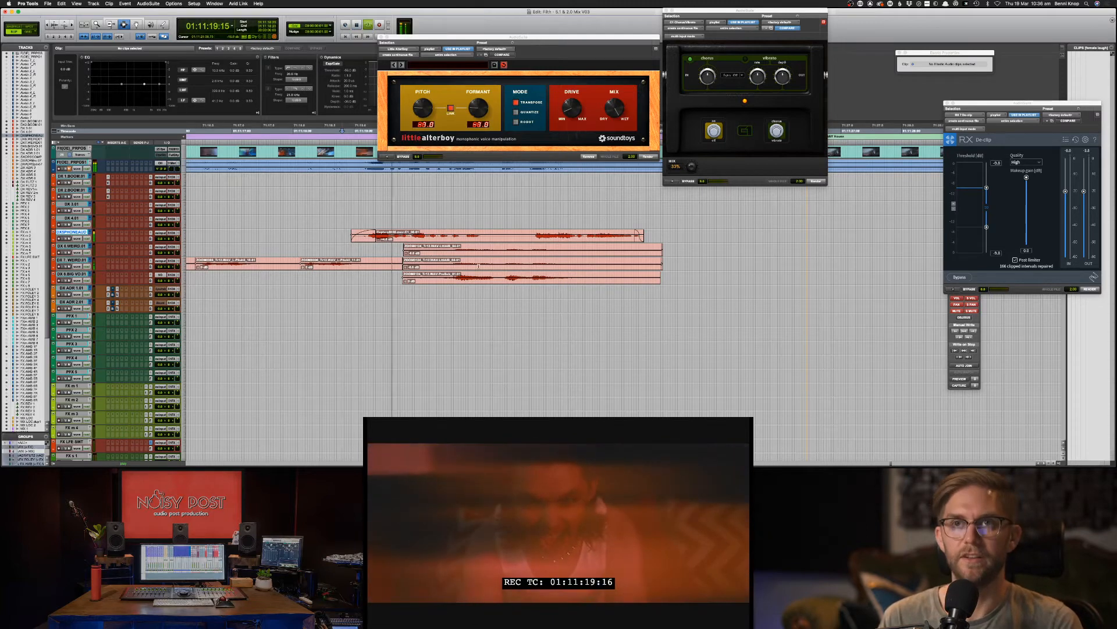
pyautogui.press('BackSpace')
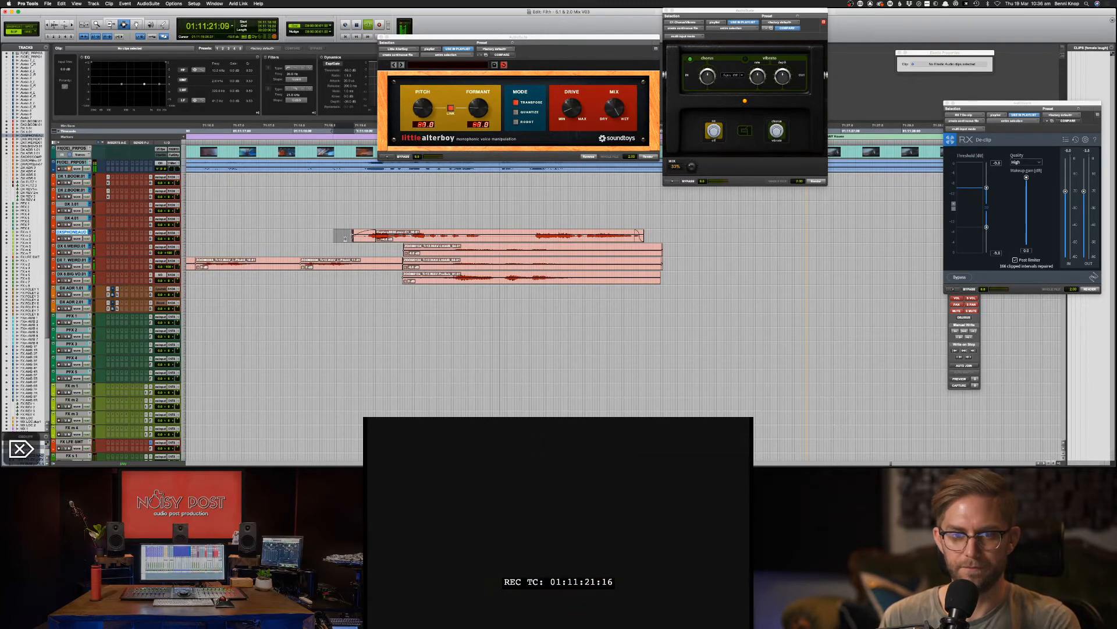
pyautogui.press('super+bracketleft')
pyautogui.press('super+bracketleft')
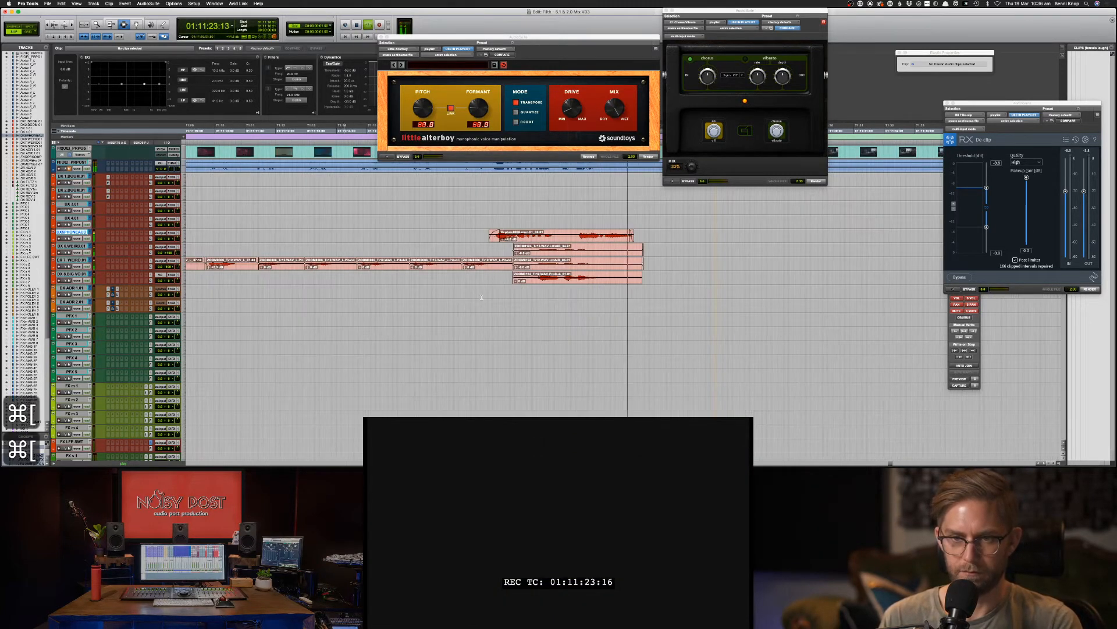
pyautogui.press('space')
# Step: Shorten the end of the voice clip slightly, rebuild its fade-out, and play the result
pyautogui.press('super+bracketright')
pyautogui.press('super+bracketright')
pyautogui.press('super+bracketright')
pyautogui.press('super+bracketright')
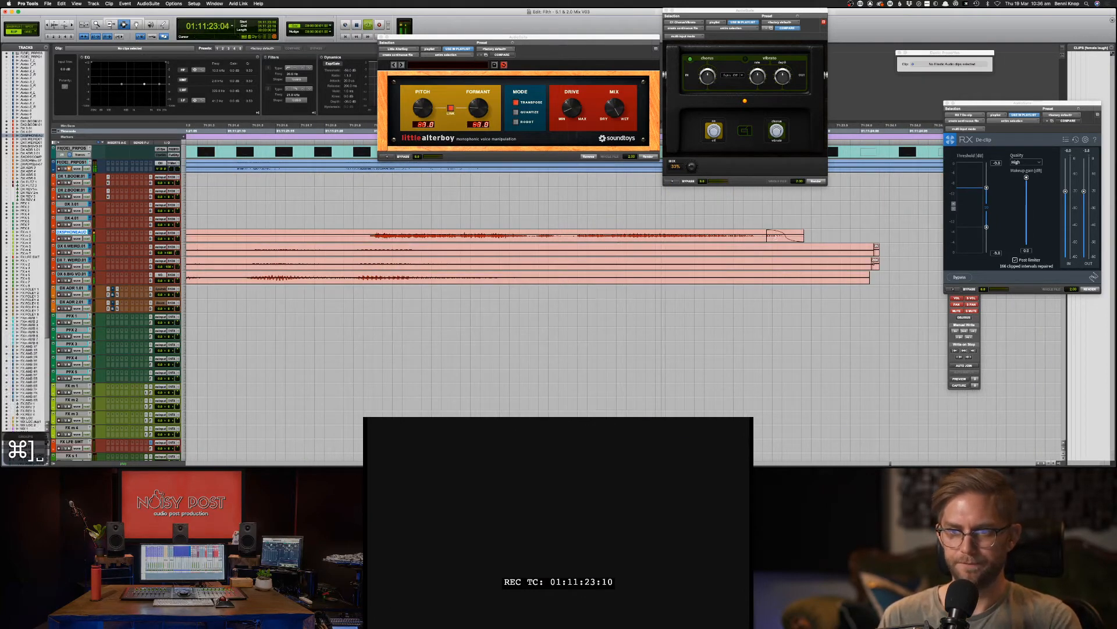
pyautogui.click(780, 236)
pyautogui.press('space')
pyautogui.press('-')
pyautogui.press('-')
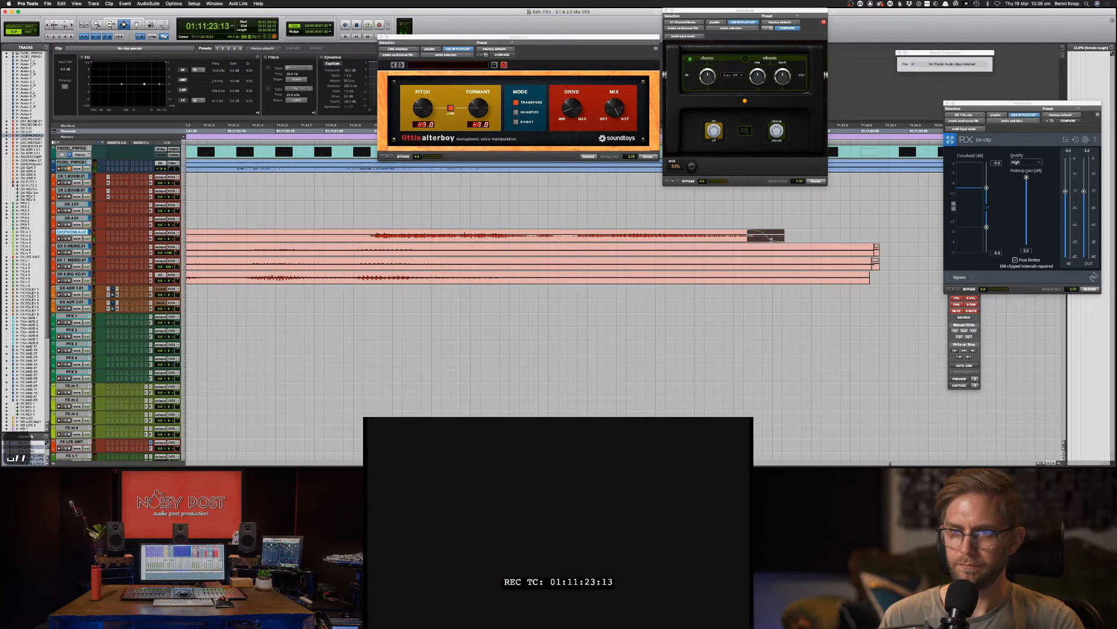
pyautogui.press('-')
pyautogui.press('space')
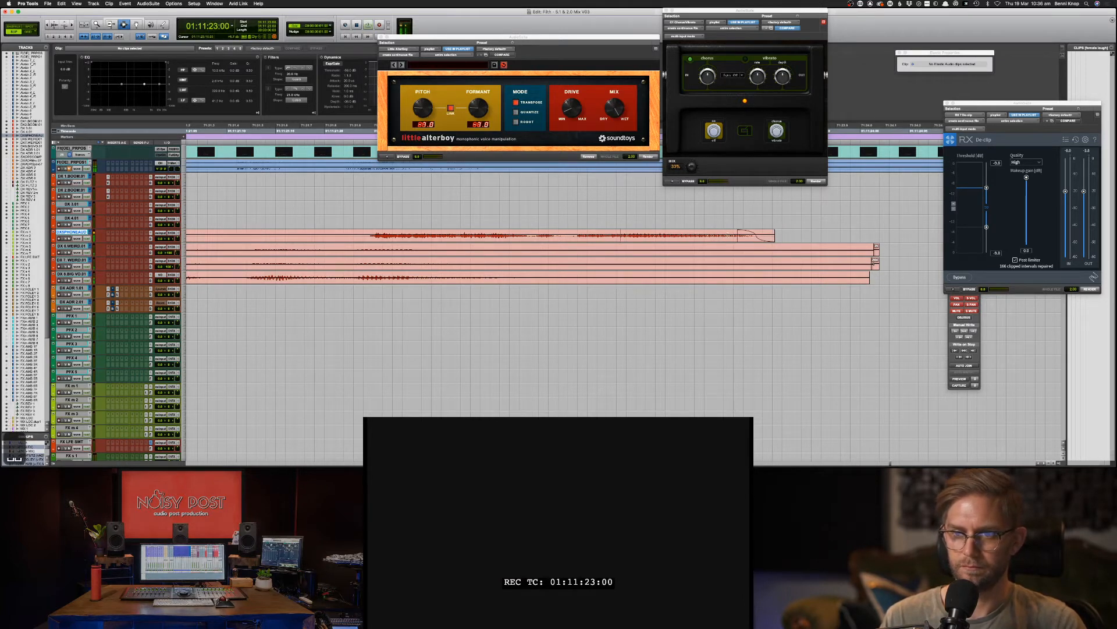
# Step: Replay the voice clip's ending and rebuild its fade-out so that it starts at 01:11:23:11
pyautogui.press(';')
pyautogui.press('space')
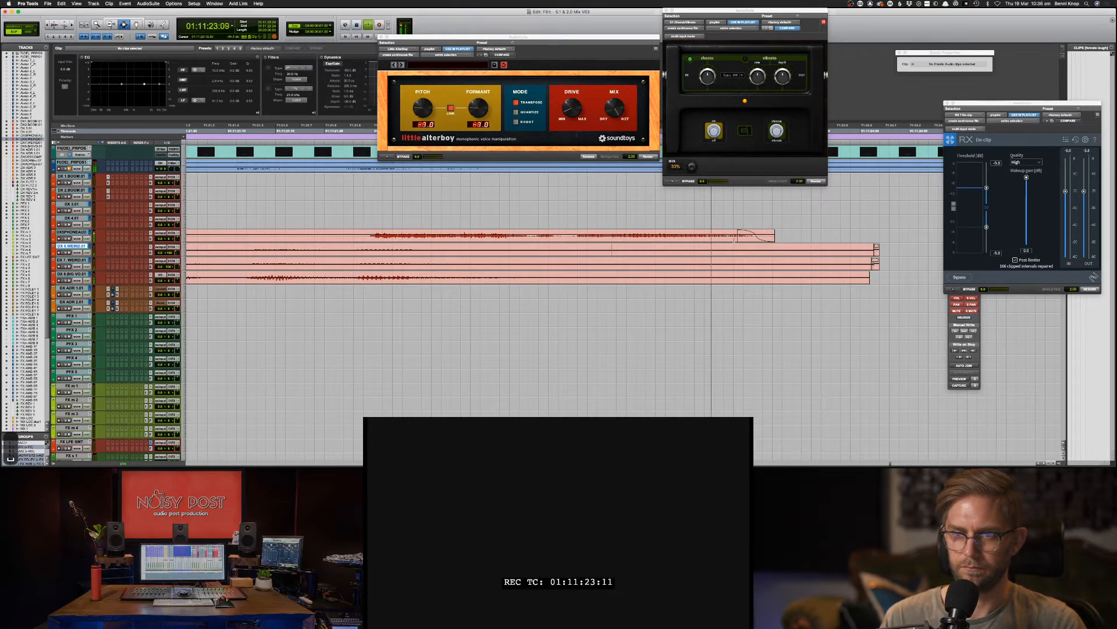
pyautogui.press('p')
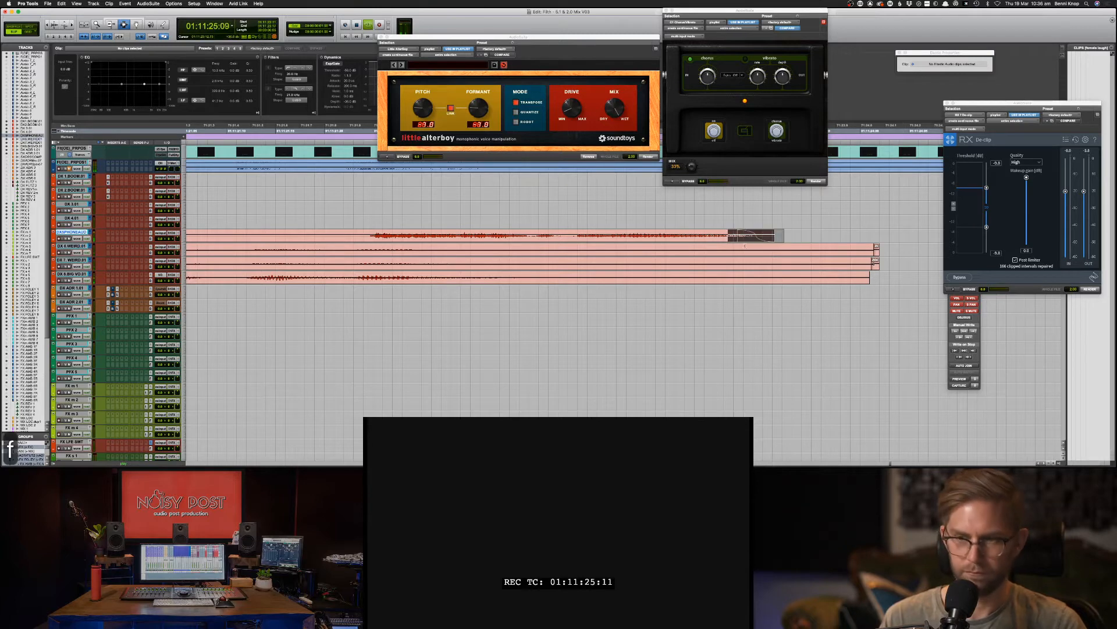
# Step: Trim the three clips on the tracks below to the voice clip's end and give them longer fade-outs
pyautogui.press('super+bracketleft')
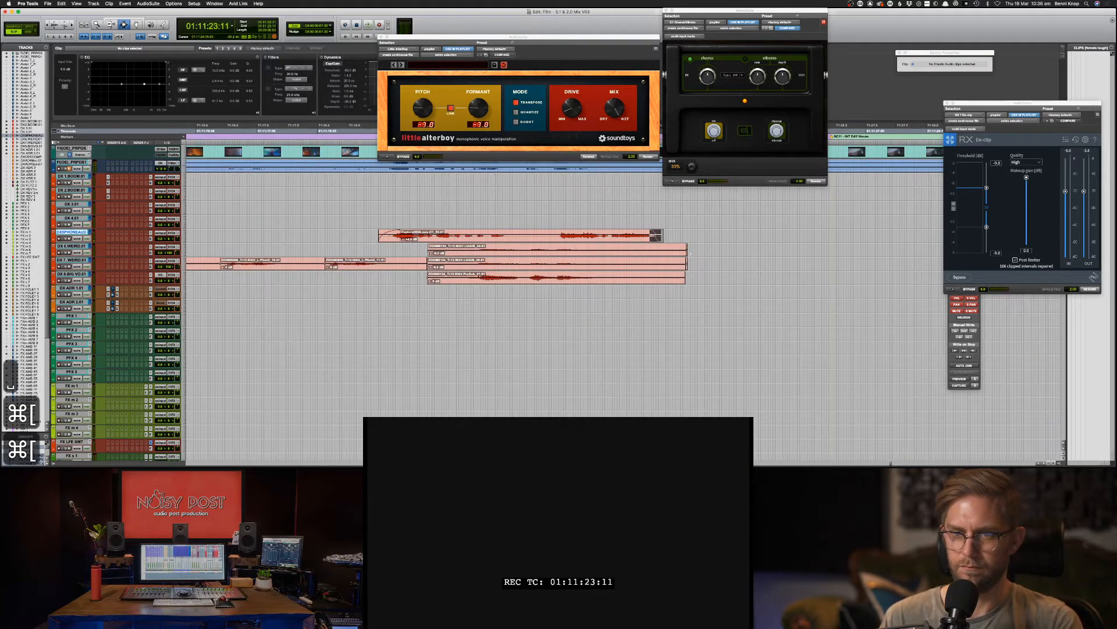
pyautogui.moveTo(713, 270); pyautogui.dragTo(662, 244)
pyautogui.press('BackSpace')
pyautogui.moveTo(690, 282); pyautogui.dragTo(601, 254)
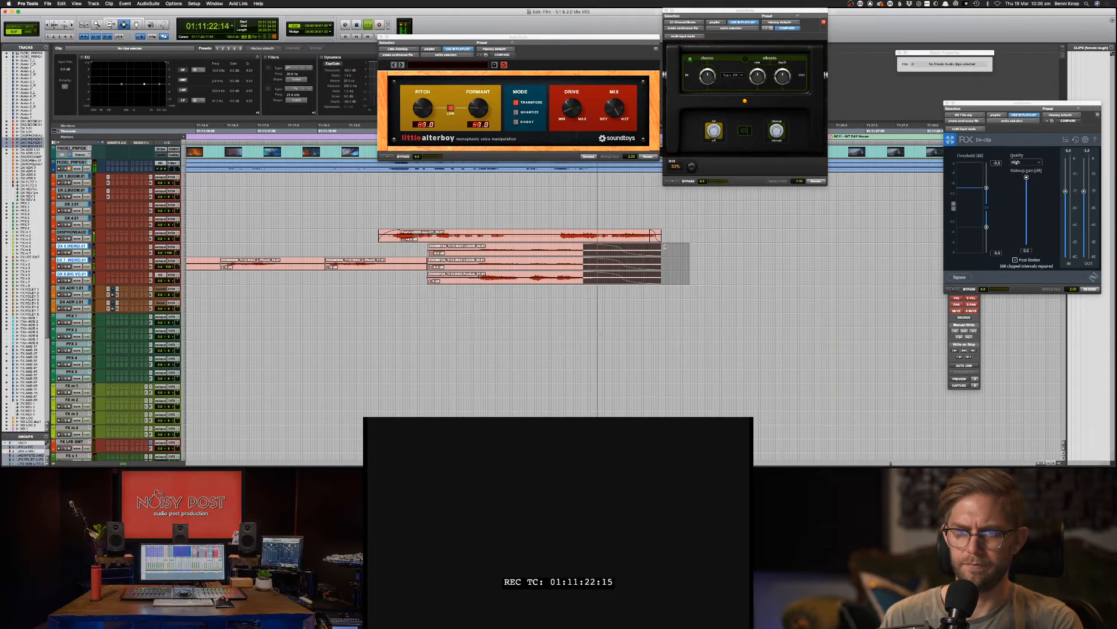
# Step: Rebuild the upper voice clip's fade-out from 01:11:23:08 and return to the FX tracks with the playhead at 01:11:19:18
pyautogui.moveTo(653, 234); pyautogui.dragTo(667, 238)
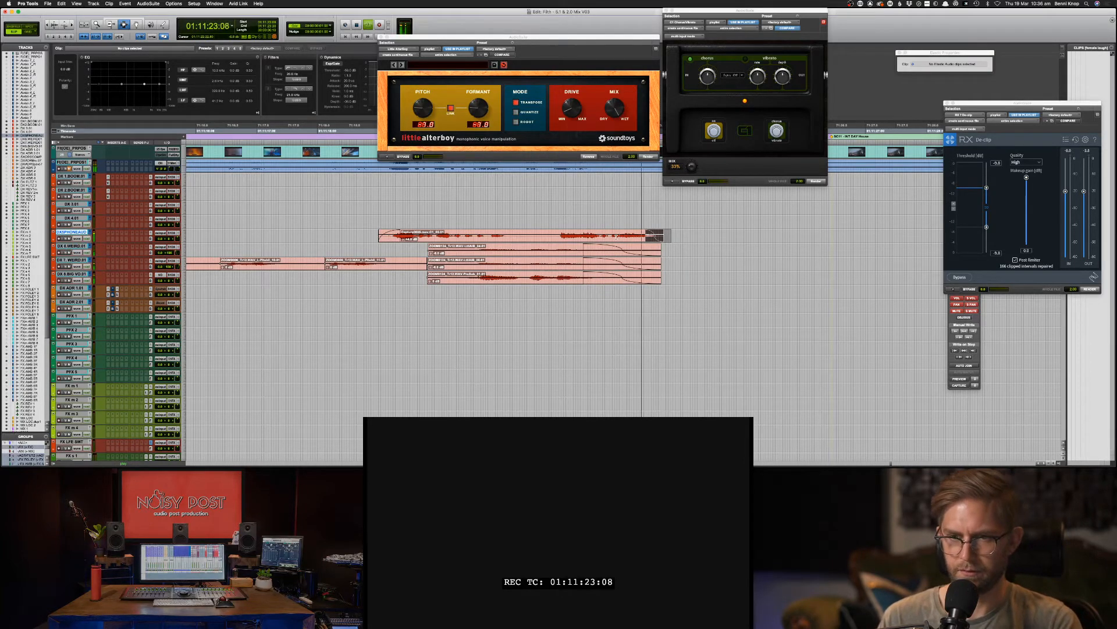
pyautogui.scroll(-2, 616, 236)
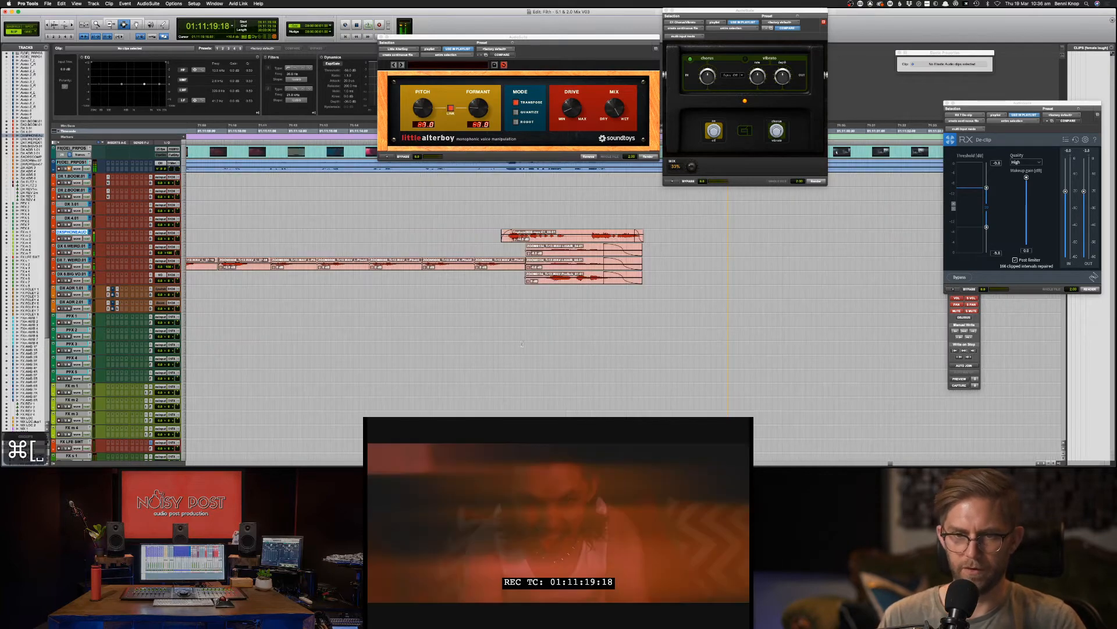
pyautogui.press('super+bracketleft')
pyautogui.scroll(-3, 370, 337)
pyautogui.scroll(-2, 379, 367)
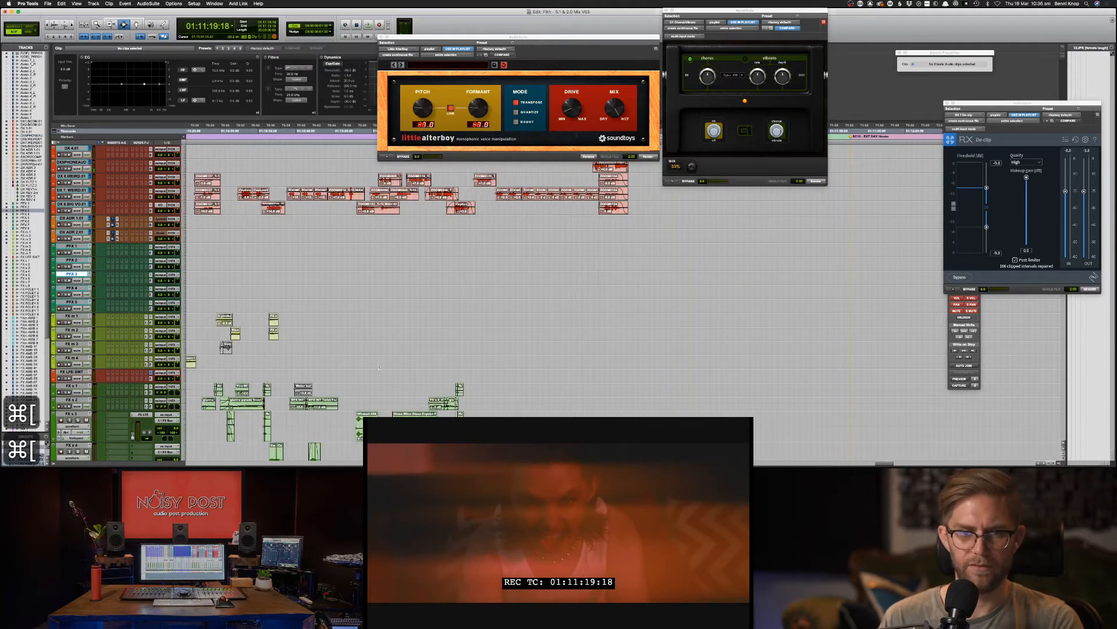
# Step: Play the transition from about 01:10:52 and examine the effects clips on the FX s tracks against the picture
pyautogui.press('space')
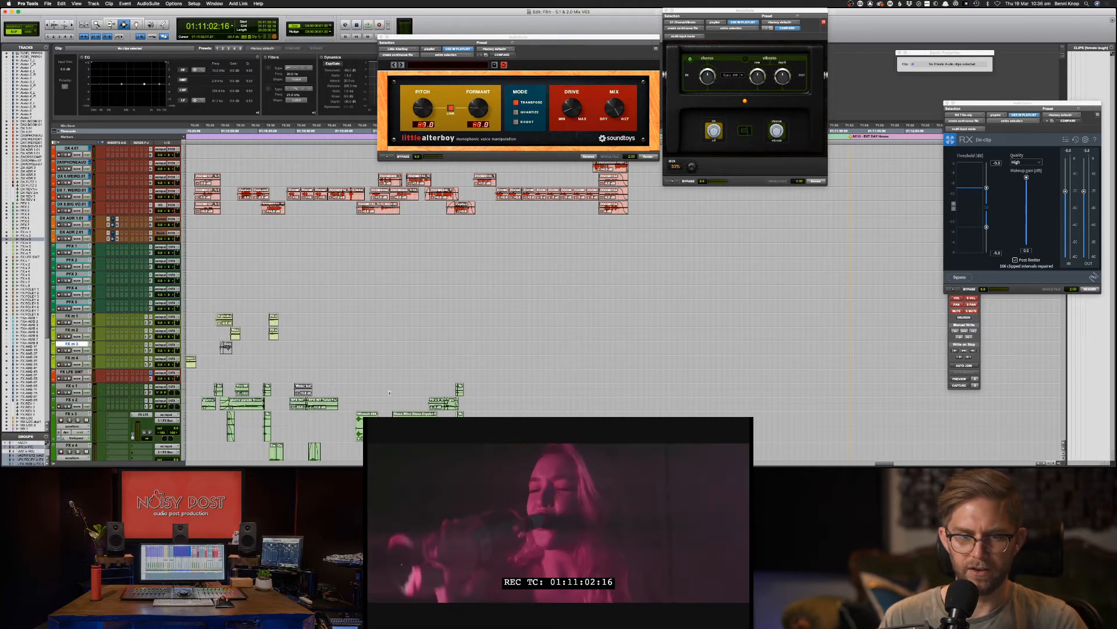
pyautogui.click(389, 392)
pyautogui.press('space')
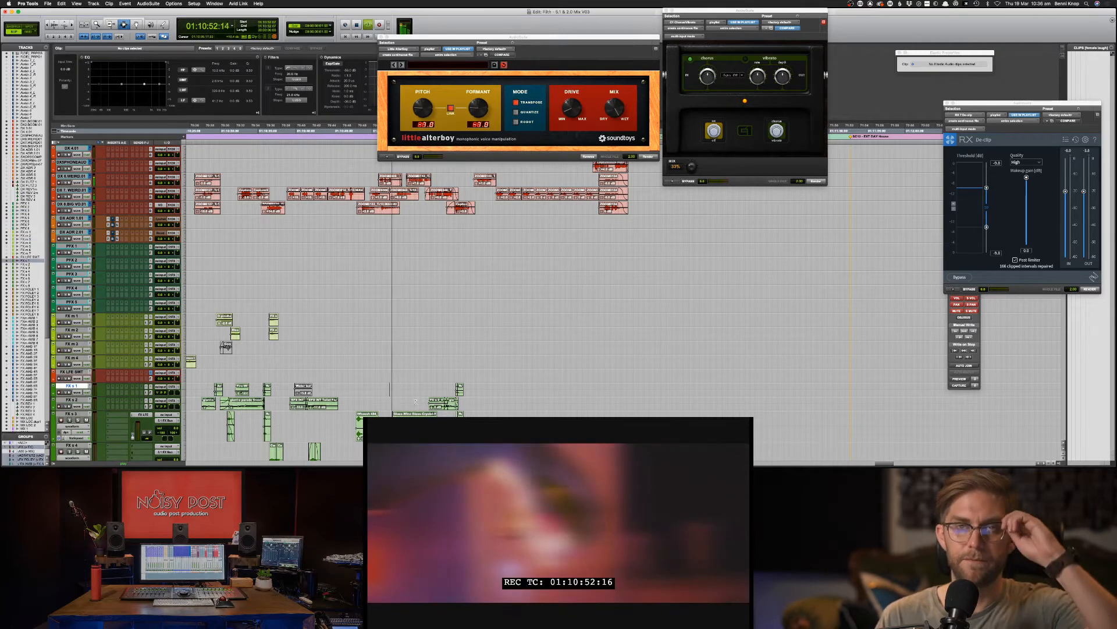
pyautogui.press('super+bracketright')
pyautogui.press('super+bracketright')
pyautogui.press('super+bracketright')
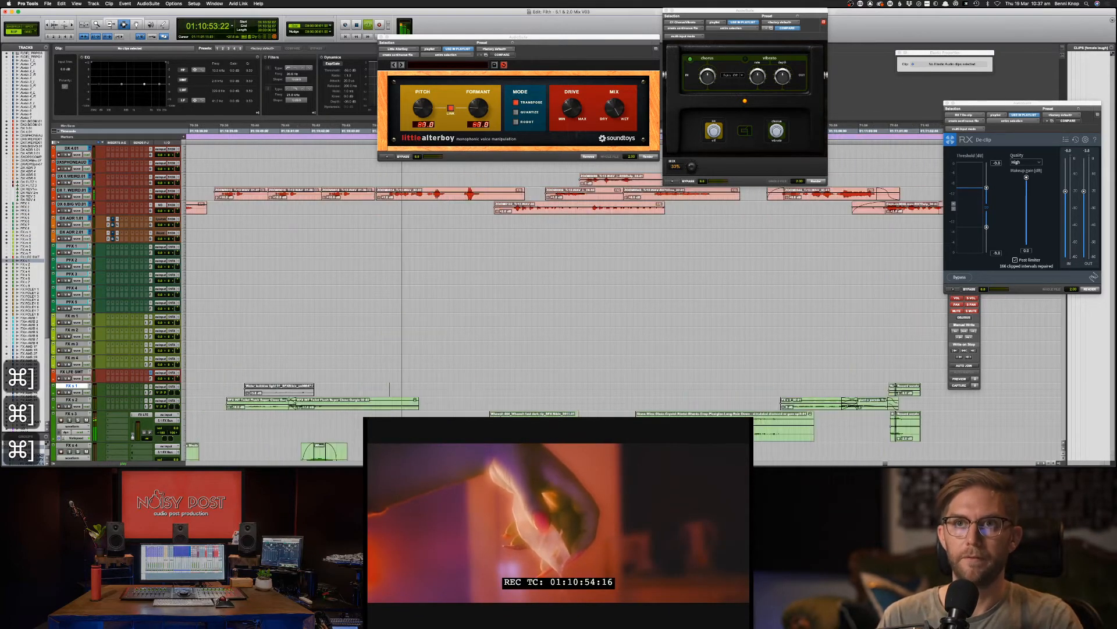
pyautogui.scroll(-10, 582, 291)
pyautogui.scroll(10, 801, 293)
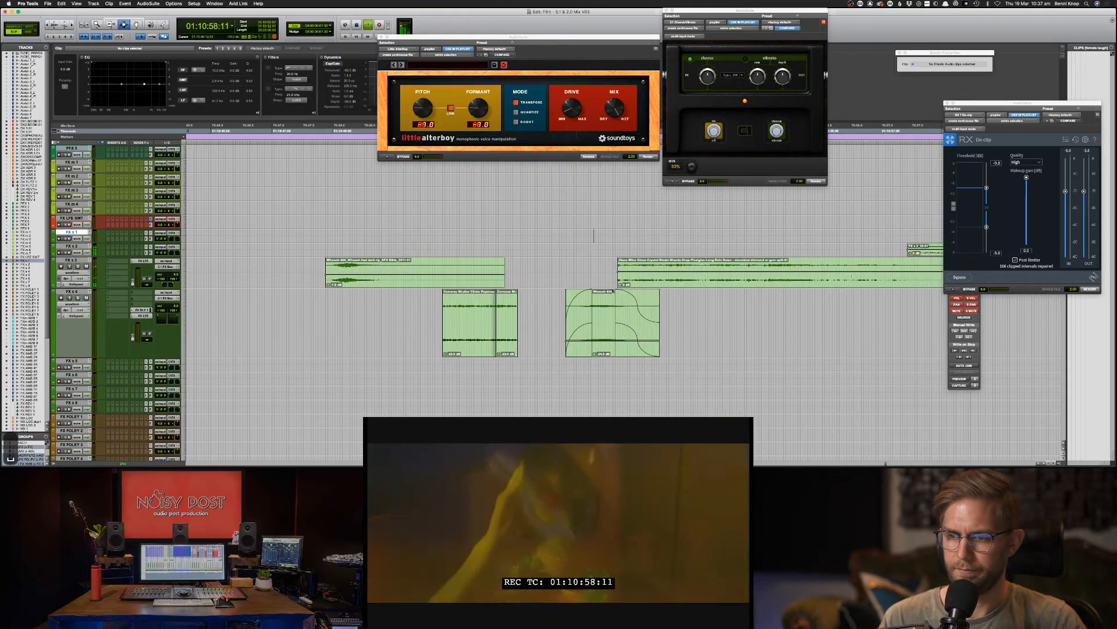
# Step: Split the long glass clip on FX s 3 and move its end section earlier over the first part
pyautogui.click(853, 274)
pyautogui.press('super+e')
pyautogui.press('F8')
pyautogui.moveTo(875, 287); pyautogui.dragTo(731, 285)
pyautogui.press('F7')
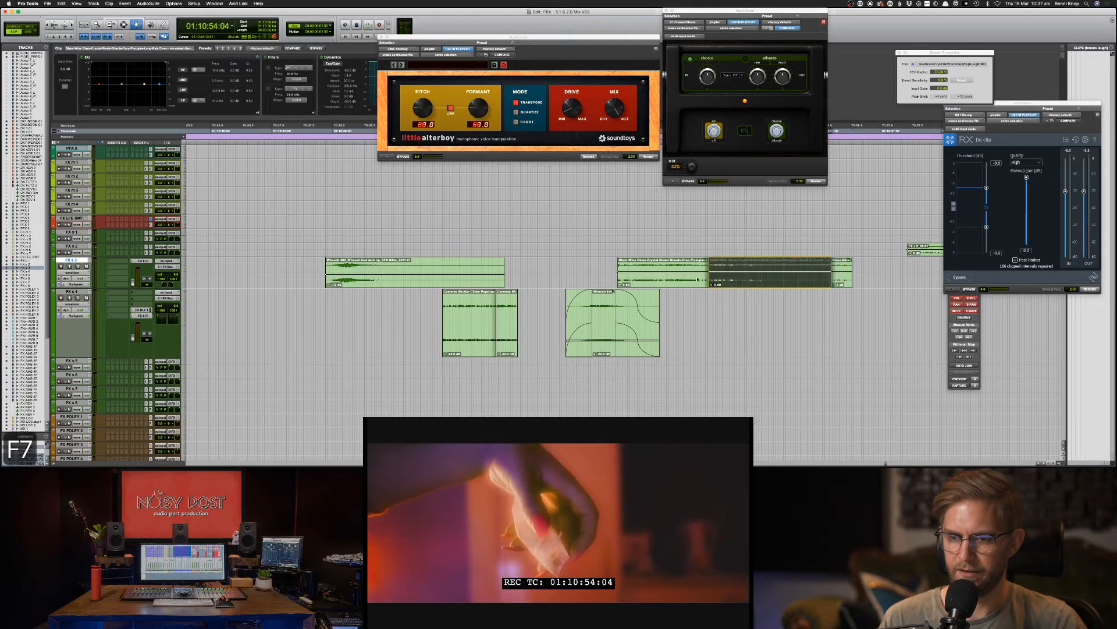
# Step: Try to delete the short leftover piece at the end of the glass clip on FX s 3
pyautogui.click(842, 280)
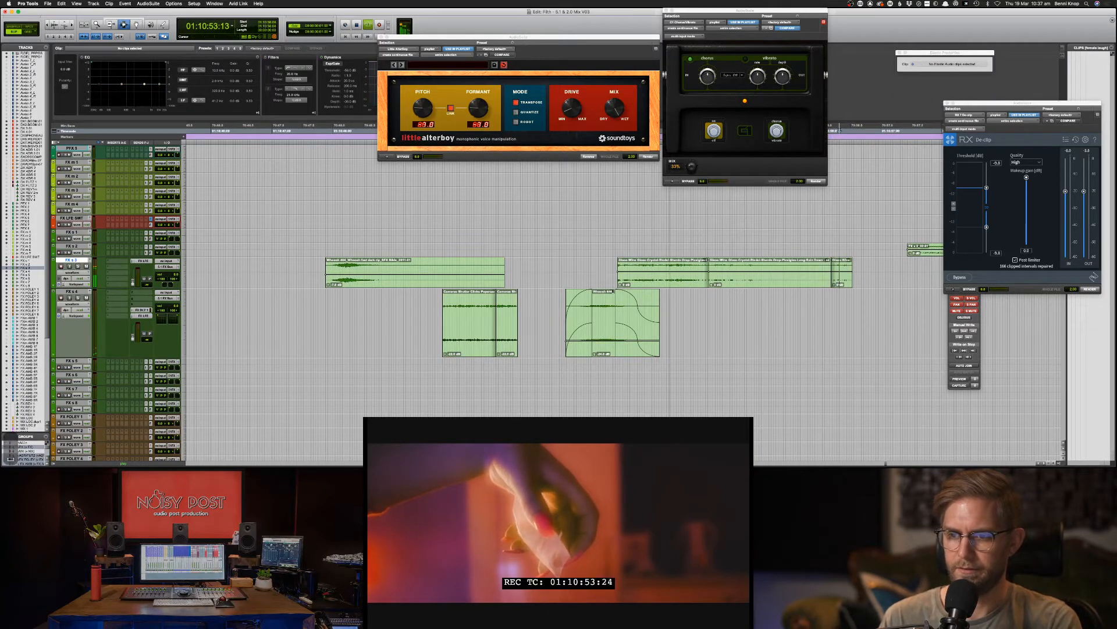
pyautogui.press('BackSpace')
pyautogui.press('F8')
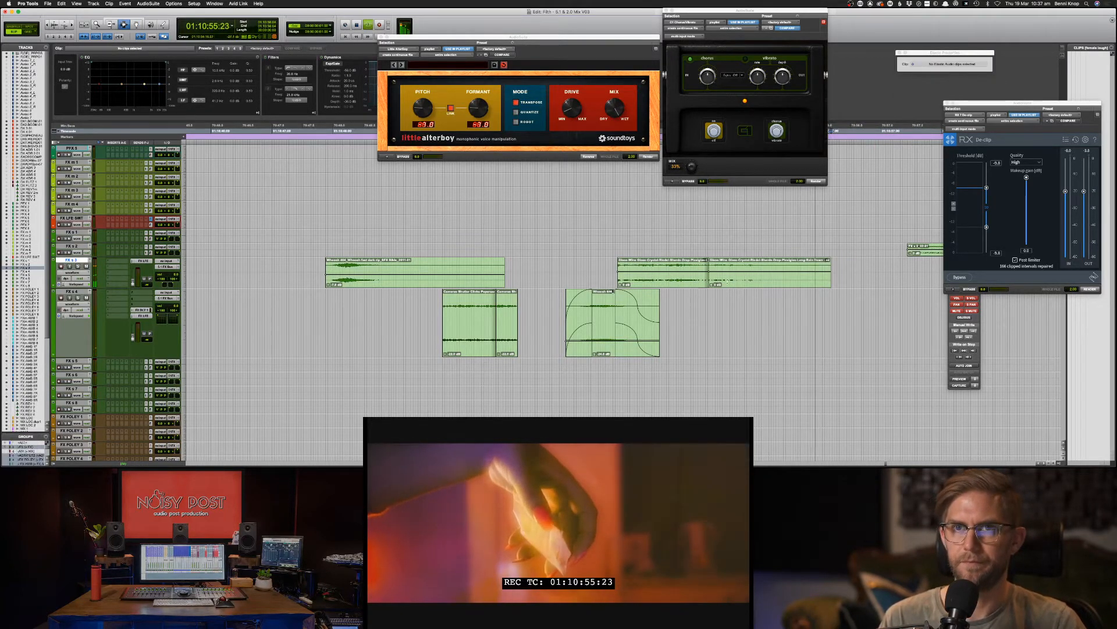
pyautogui.press('super+z')
pyautogui.press('super+z')
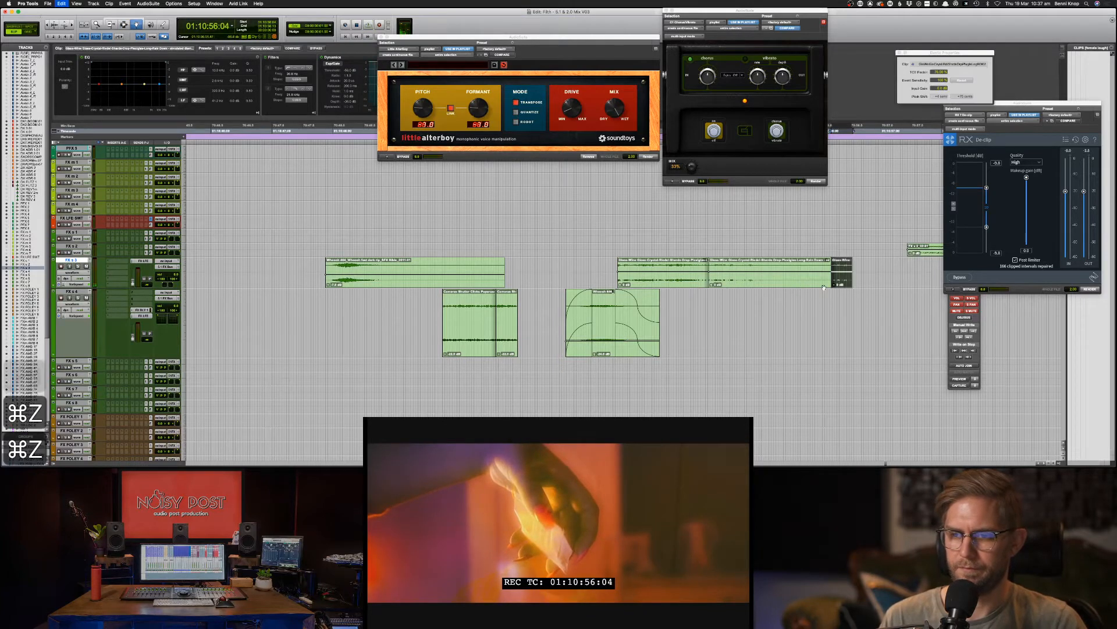
# Step: Move the glass clip's end section slightly later over the leftover piece and crossfade the join
pyautogui.moveTo(869, 286); pyautogui.dragTo(784, 283)
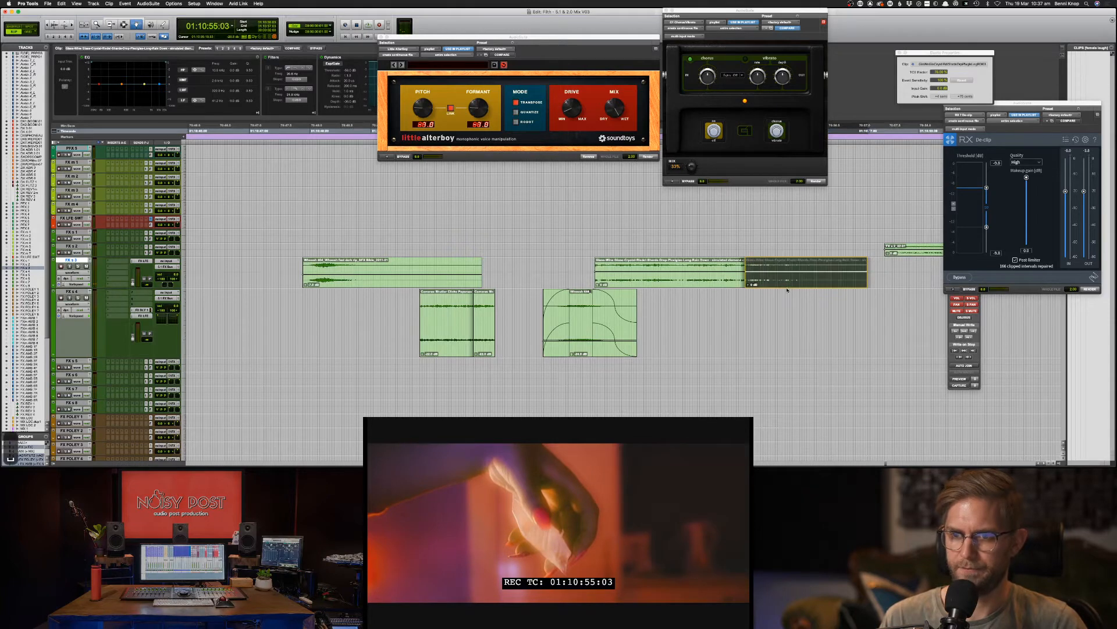
pyautogui.press('F7')
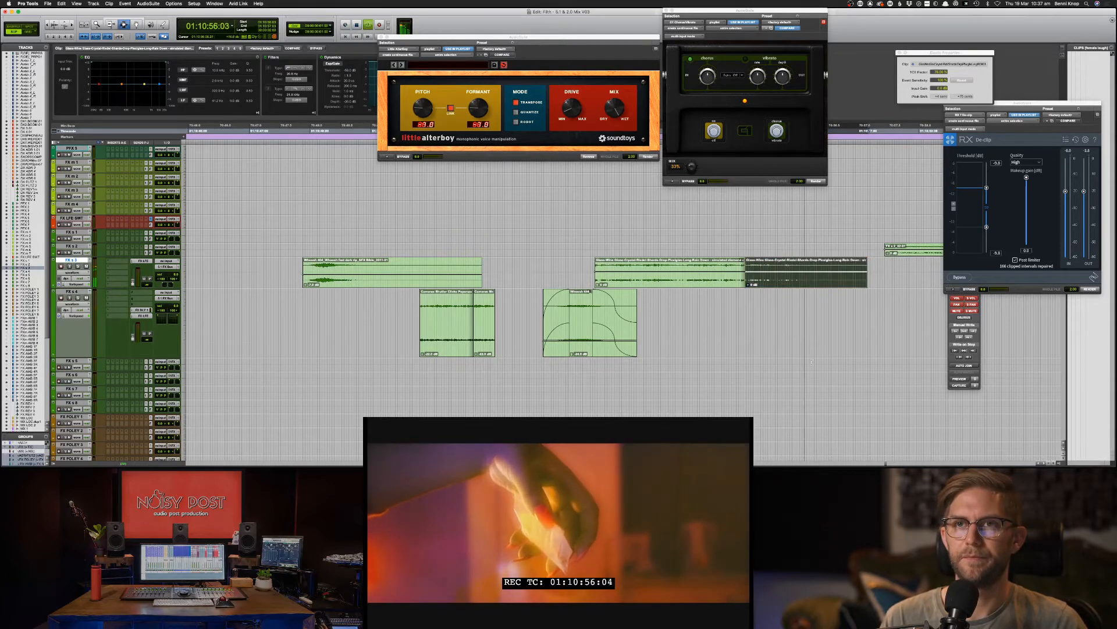
pyautogui.click(748, 284)
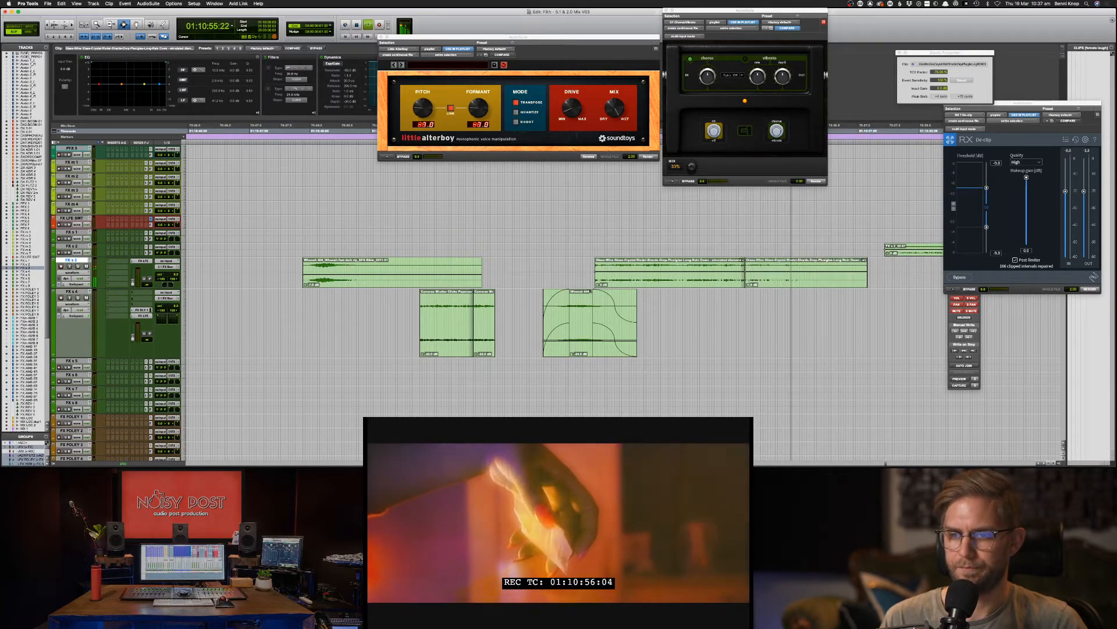
pyautogui.click(632, 287)
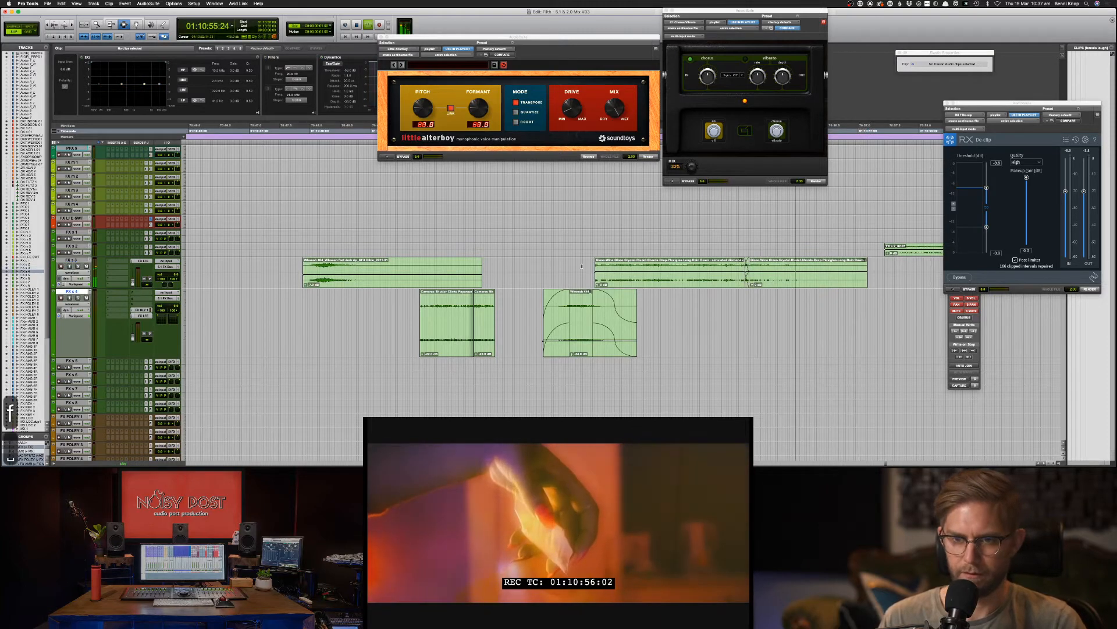
# Step: Shift both joined glass clips on FX s 3 slightly later and lower their clip gain during playback
pyautogui.press('r')
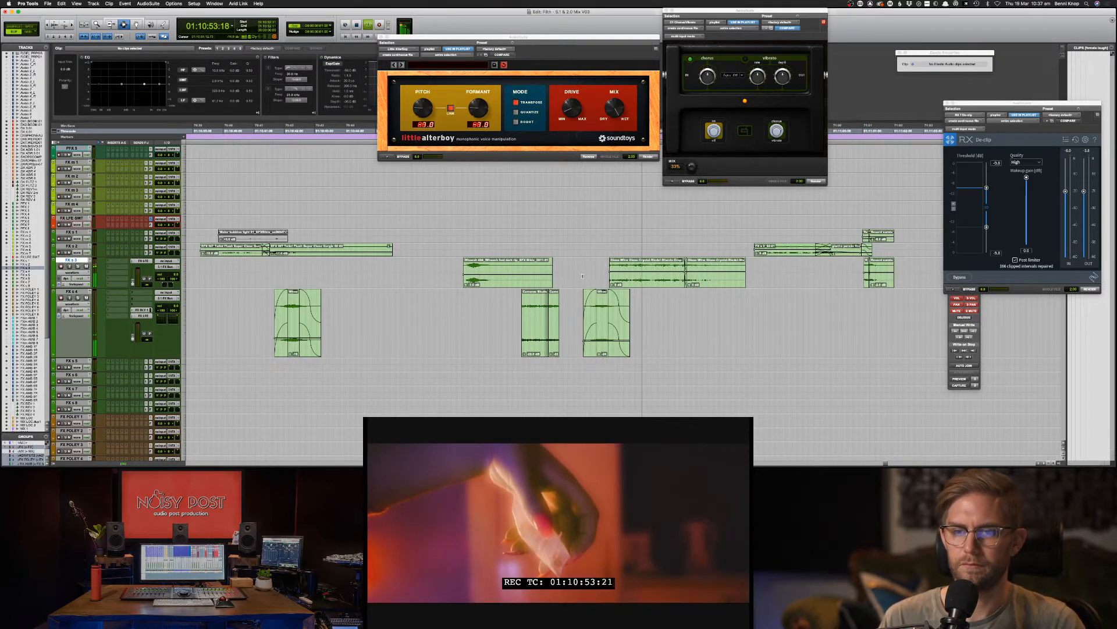
pyautogui.moveTo(588, 275); pyautogui.dragTo(773, 282)
pyautogui.press('space')
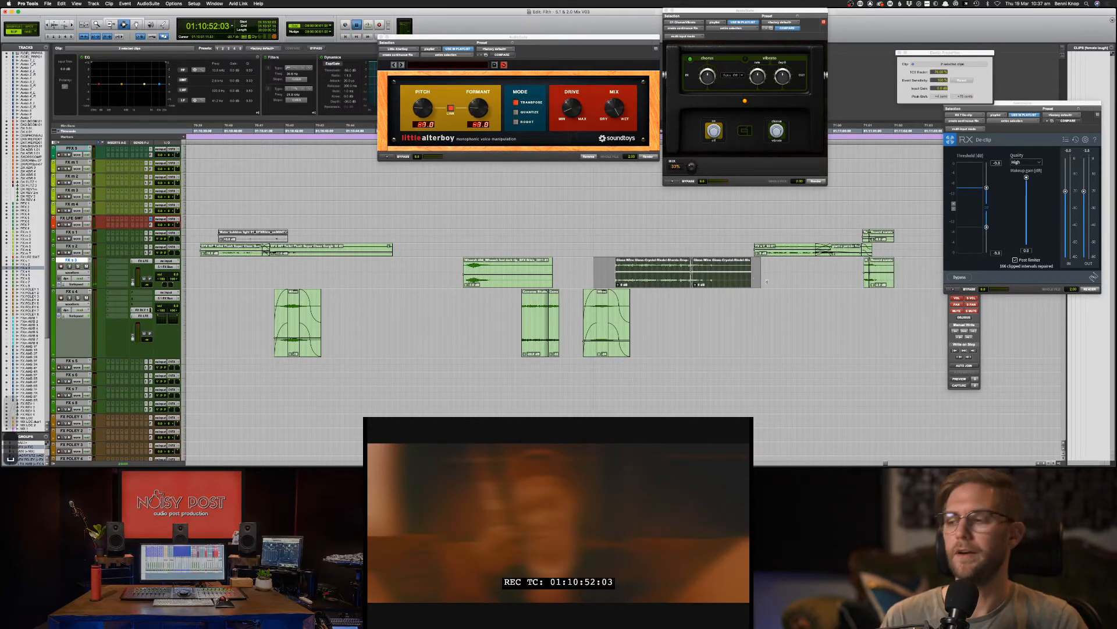
pyautogui.press('space')
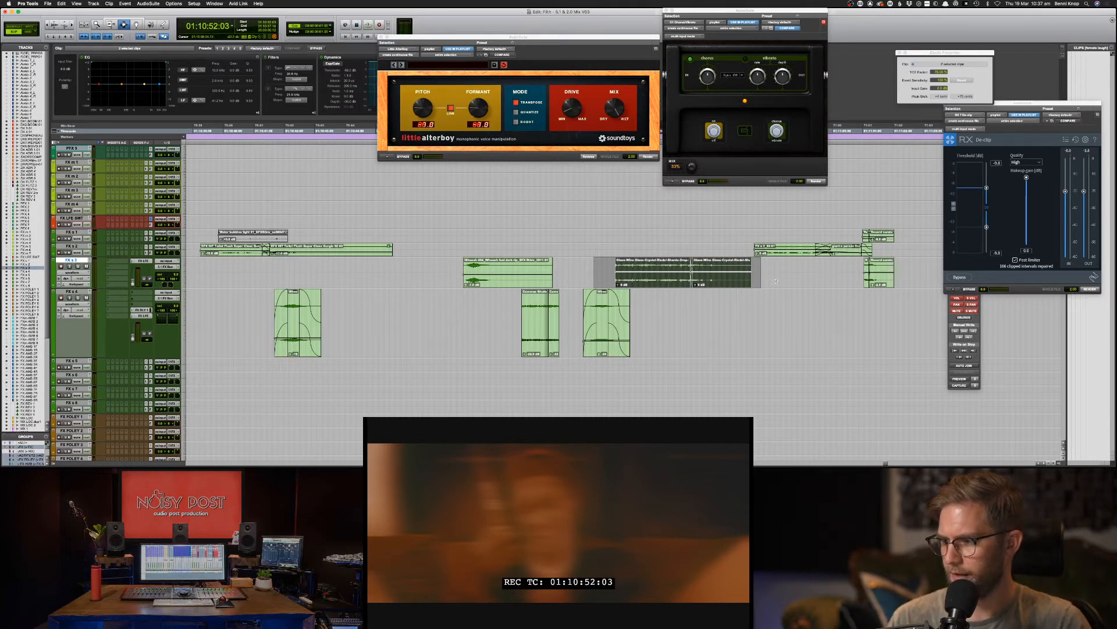
pyautogui.press('space')
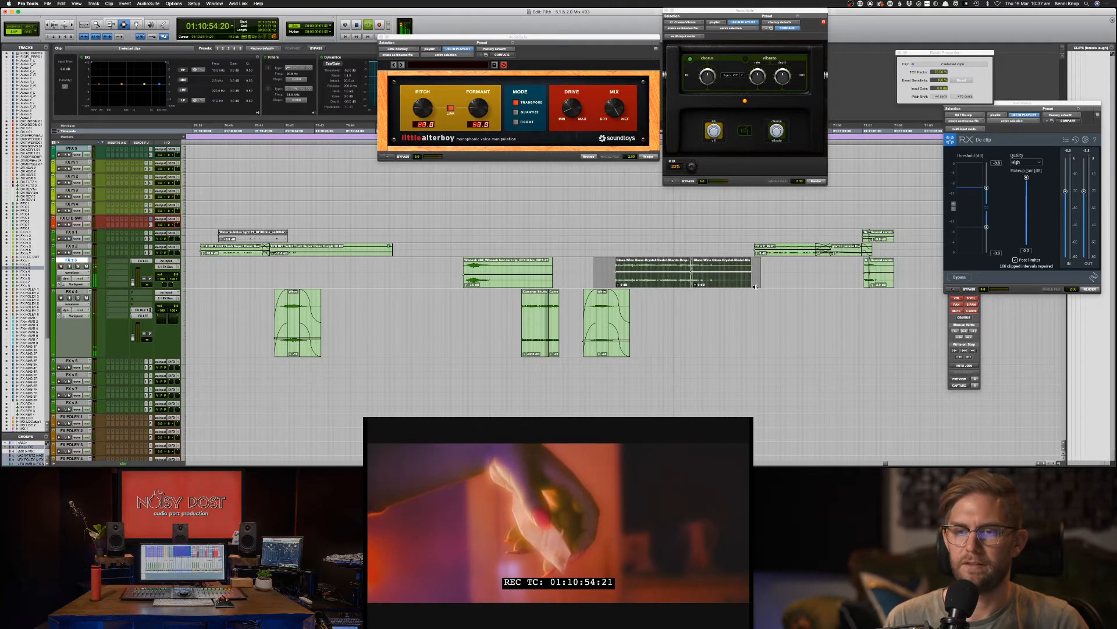
pyautogui.hotkey('ctrl', 'shift', 'Down')
pyautogui.hotkey('ctrl', 'shift', 'Down')
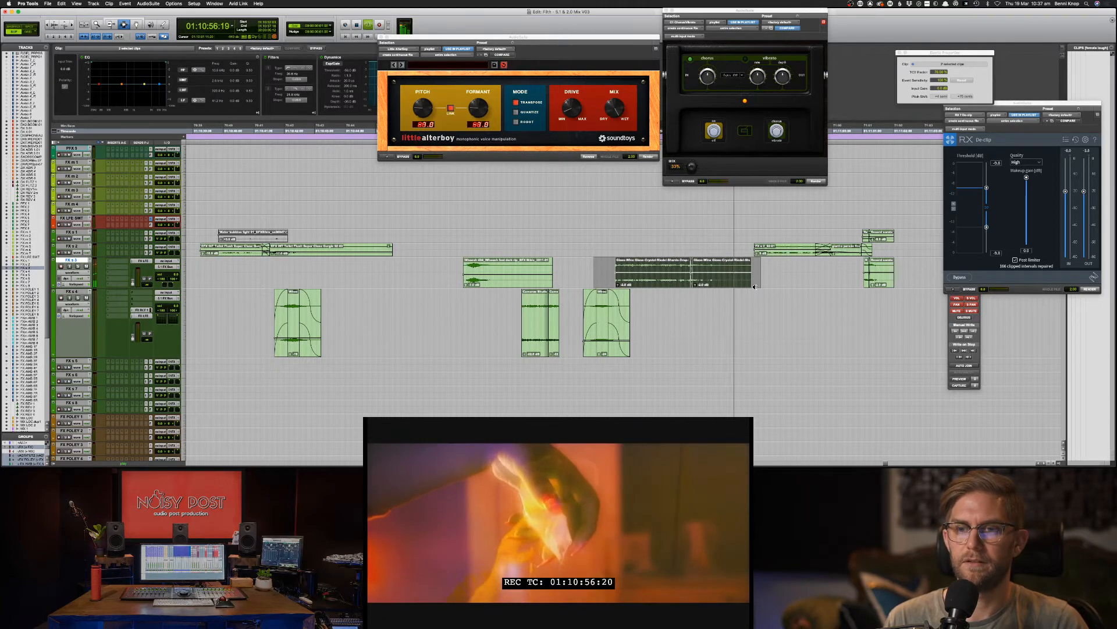
pyautogui.click(739, 281)
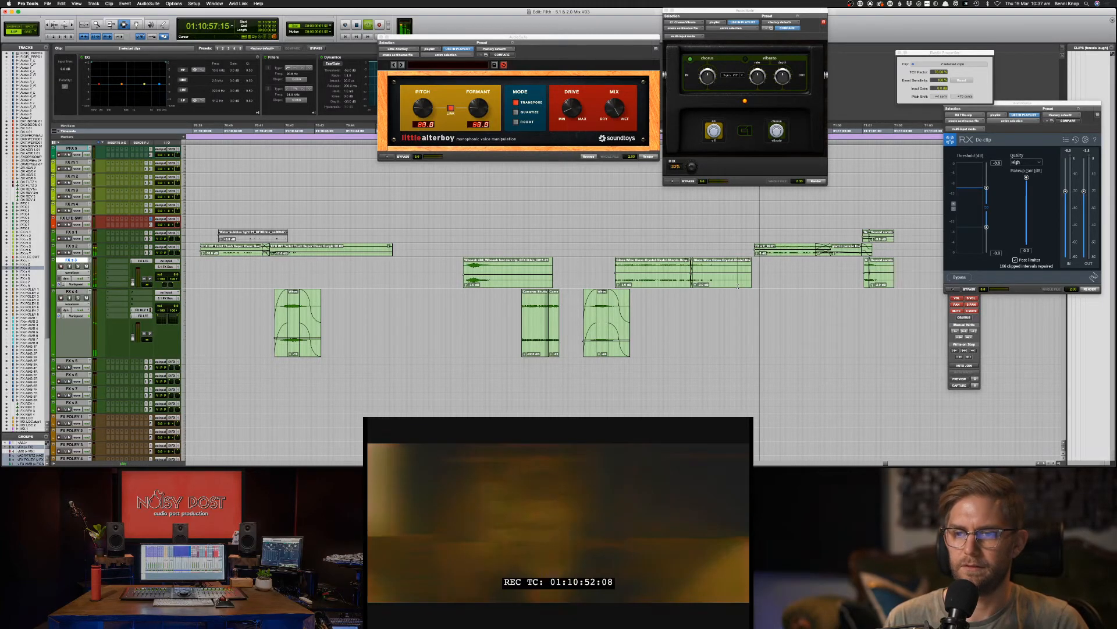
# Step: Select the adjoining clips on FX s 2 and play the transition through from 01:10:57:09
pyautogui.click(745, 247)
pyautogui.press('space')
pyautogui.press('space')
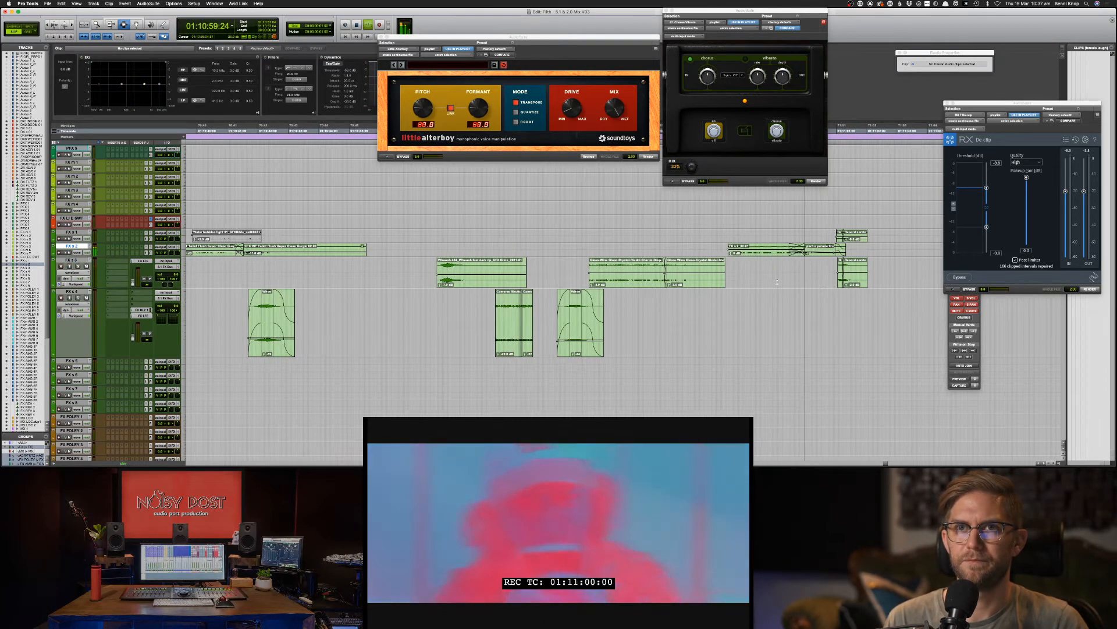
pyautogui.keyDown('shift'); pyautogui.click(754, 256); pyautogui.keyUp('shift')
pyautogui.press('space')
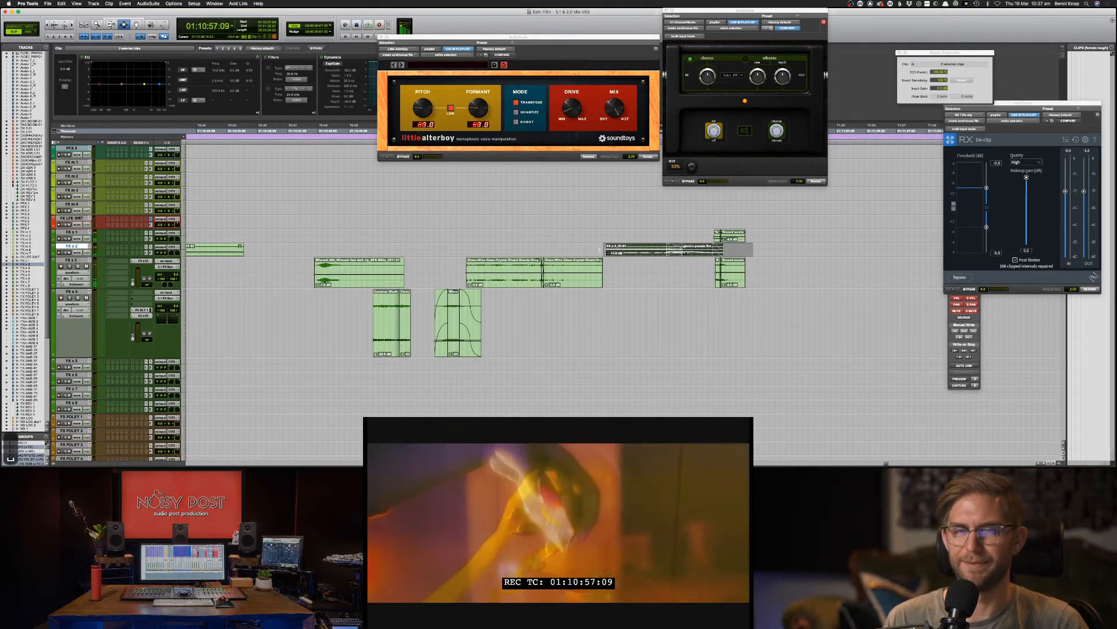
pyautogui.click(600, 249)
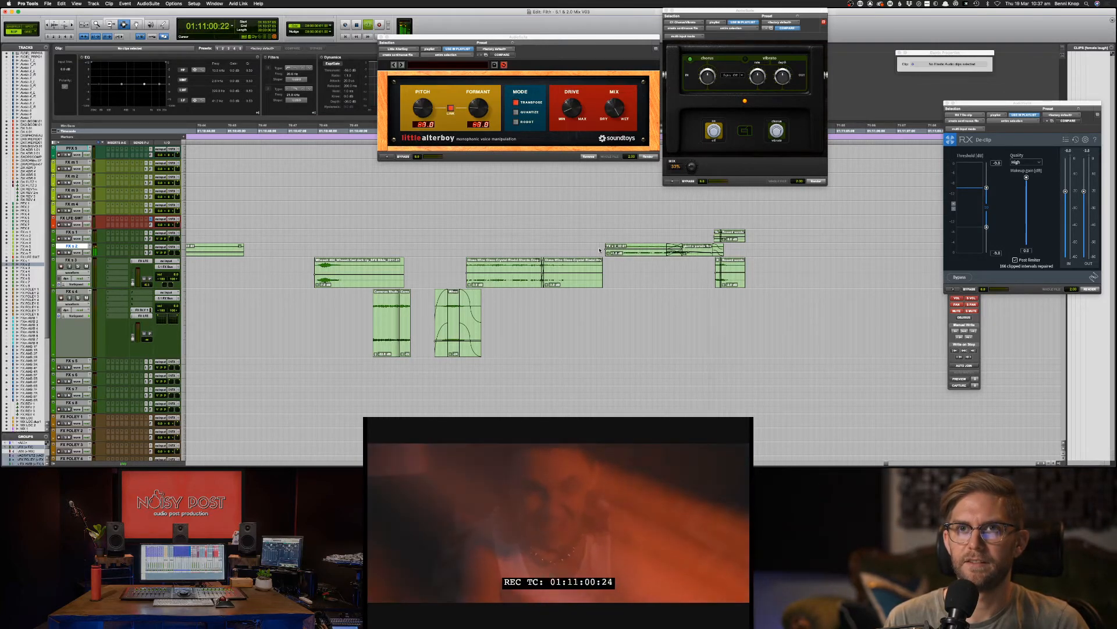
# Step: Paste a copy of the parade fireworks clip ahead of the first clip on FX s 2 and nudge it later
pyautogui.click(670, 249)
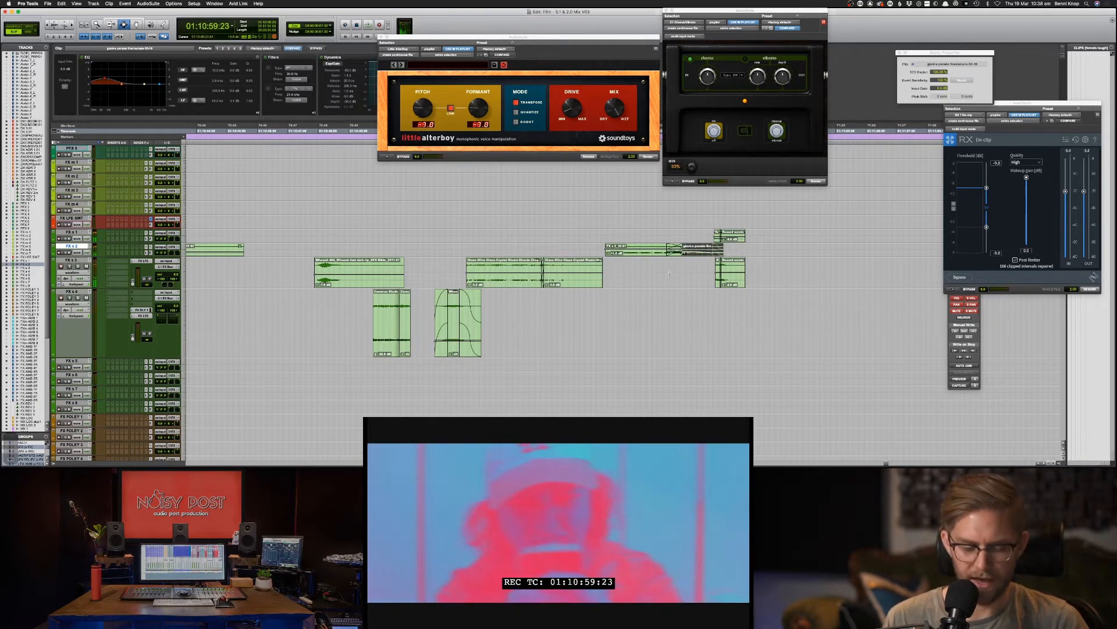
pyautogui.click(566, 252)
pyautogui.press('cmd+v')
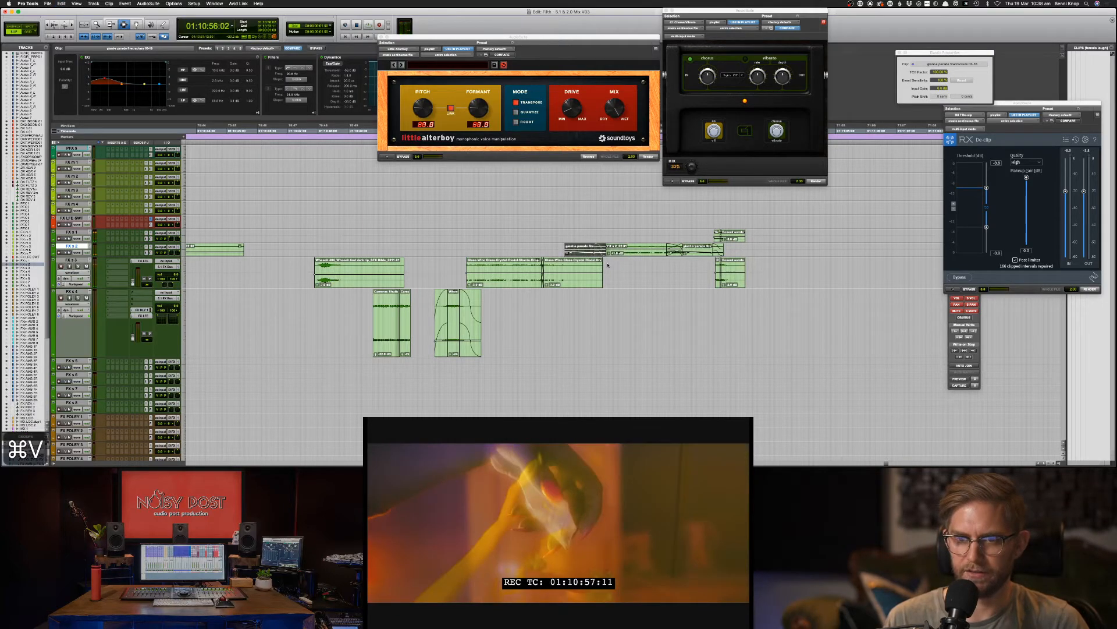
pyautogui.press('BackSpace')
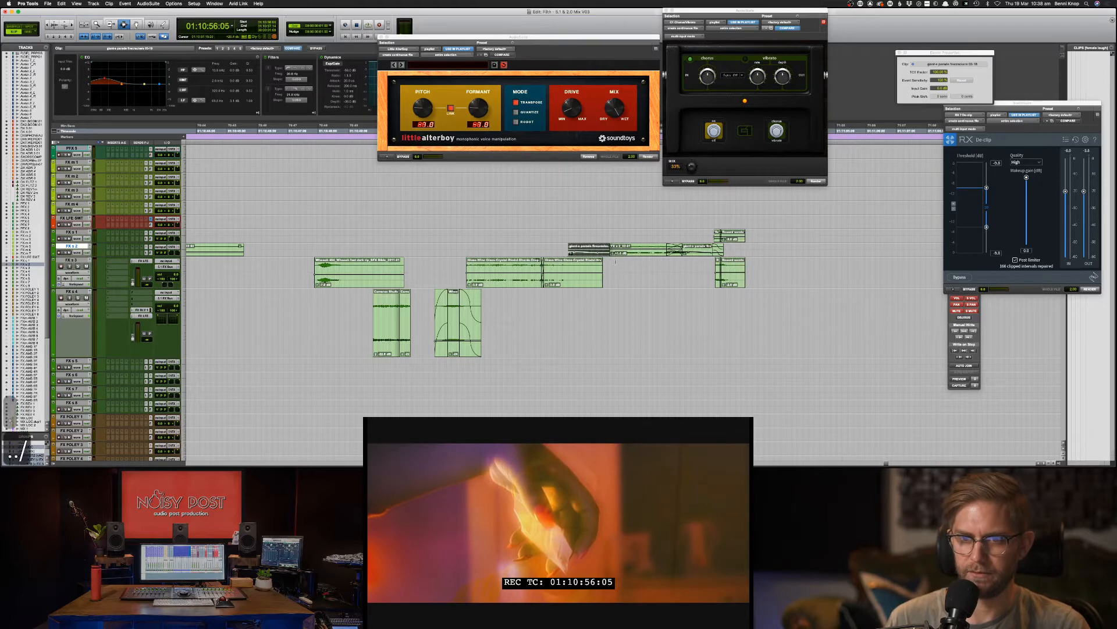
pyautogui.press('/')
pyautogui.press('/')
pyautogui.press('/')
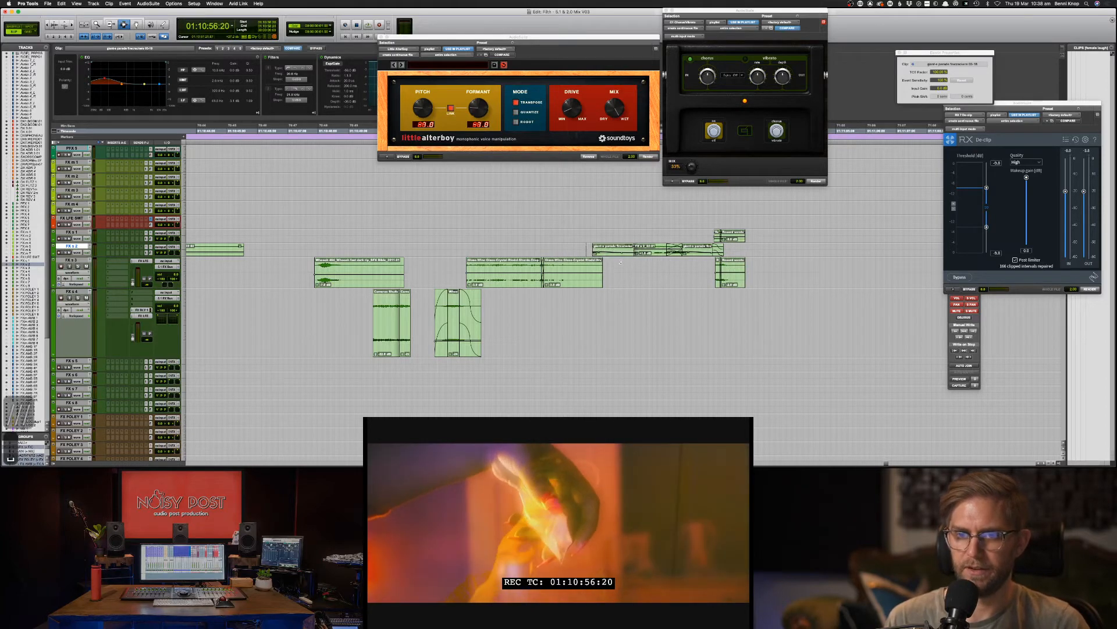
pyautogui.press('space')
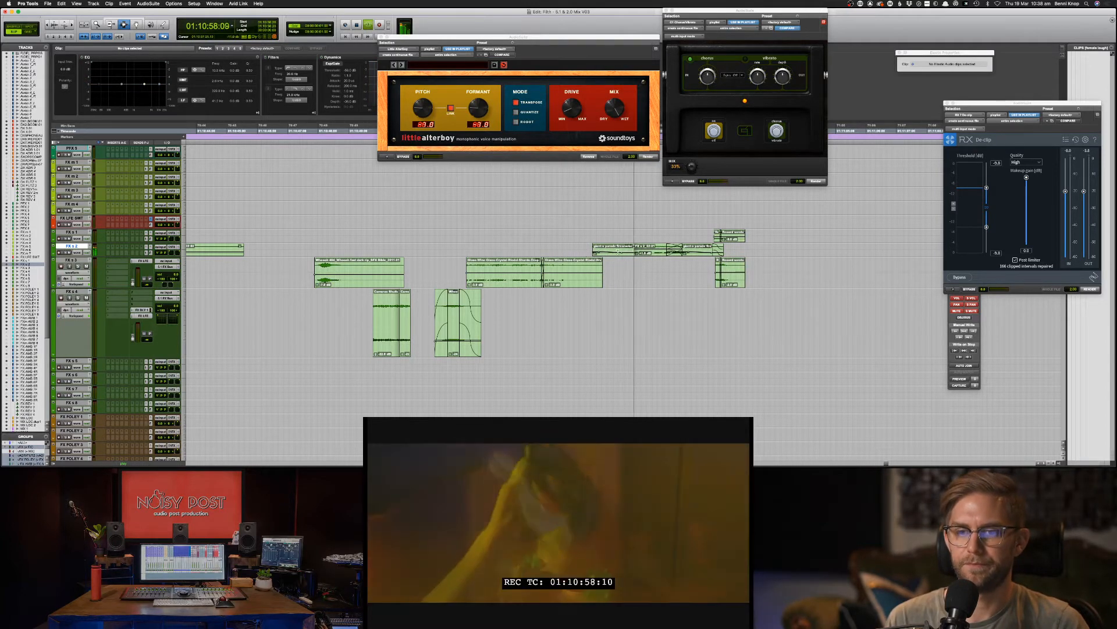
# Step: Nudge the pasted fireworks clip to start at 01:10:57:05 and crossfade it into the following clip with adjusted fade bounds
pyautogui.click(626, 255)
pyautogui.press('/')
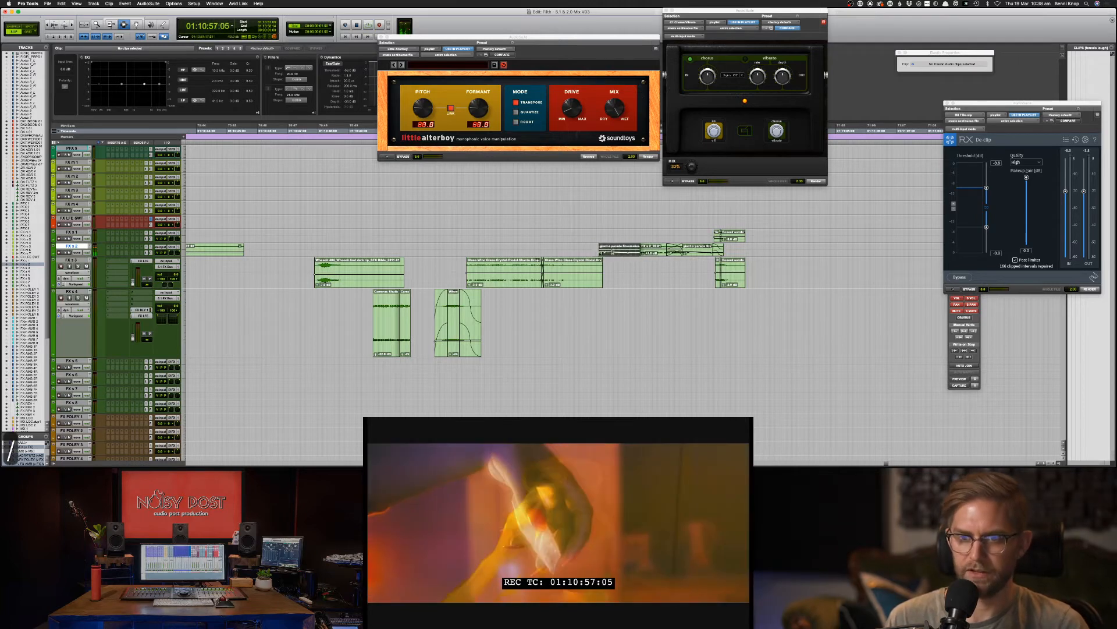
pyautogui.press('f')
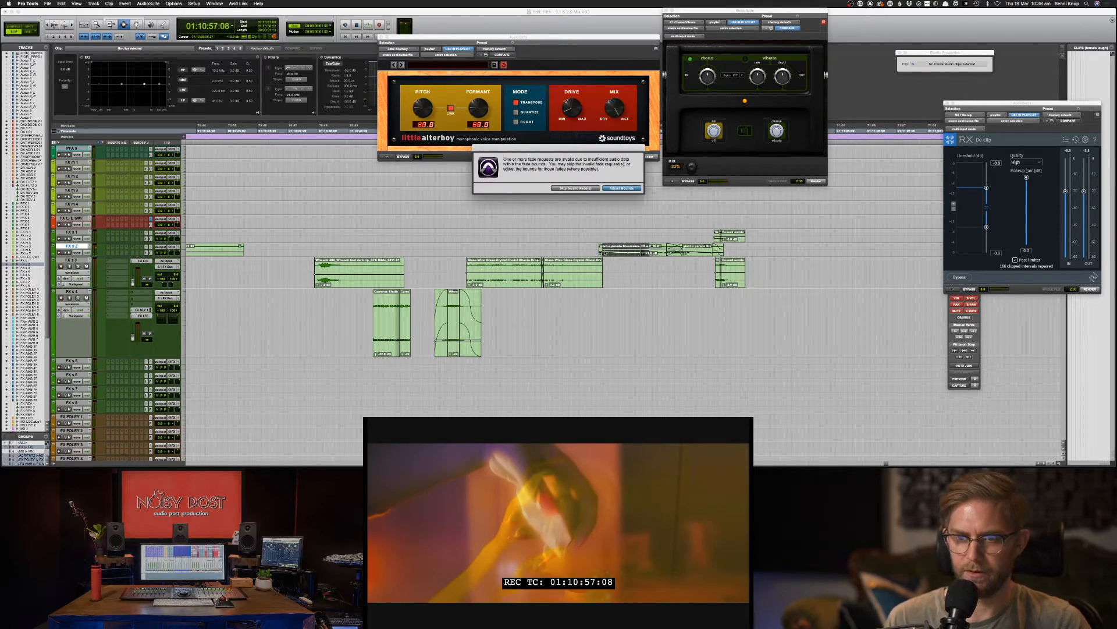
pyautogui.press('Return')
pyautogui.click(596, 250)
pyautogui.press('space')
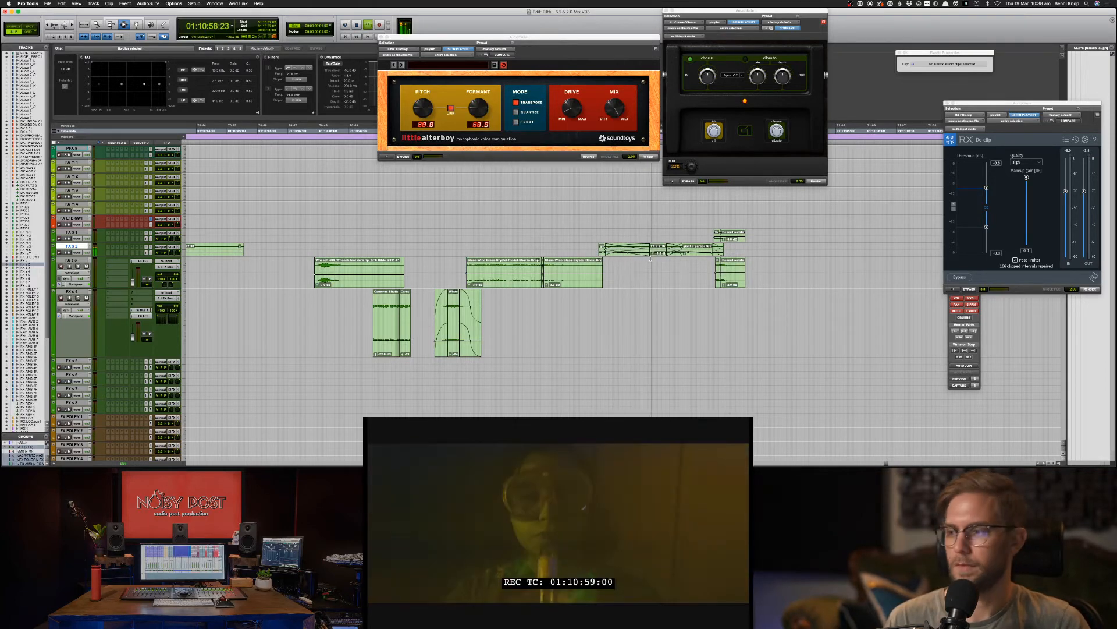
# Step: Select the pasted clip's start up to the crossfade and replay it from 01:10:57:03
pyautogui.press('space')
pyautogui.press('super+bracketright')
pyautogui.press('super+bracketright')
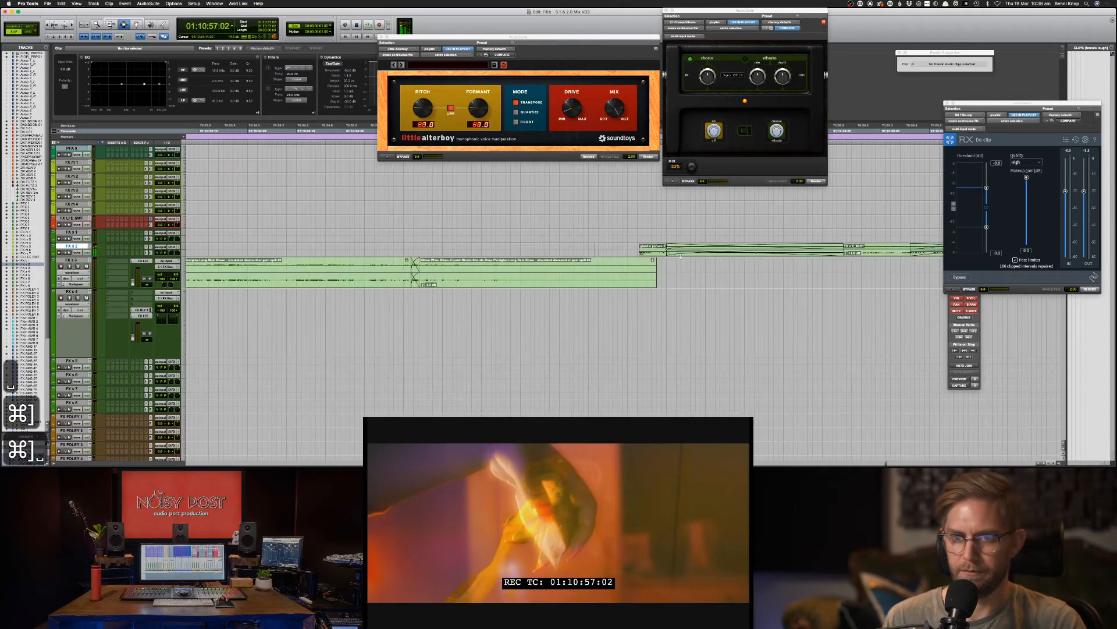
pyautogui.press('space')
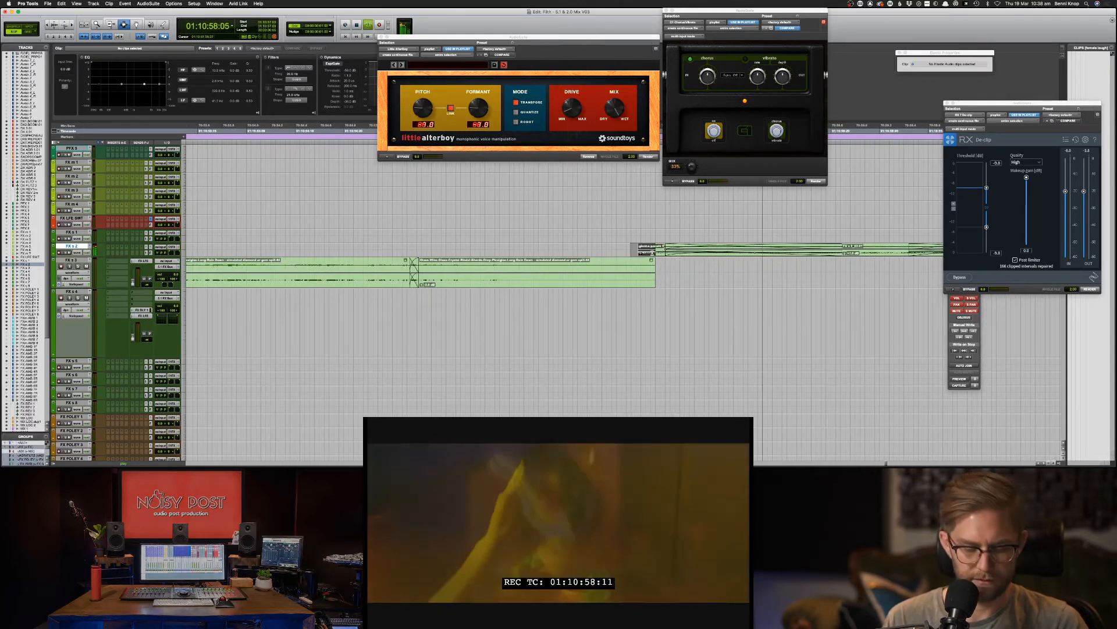
pyautogui.press('space')
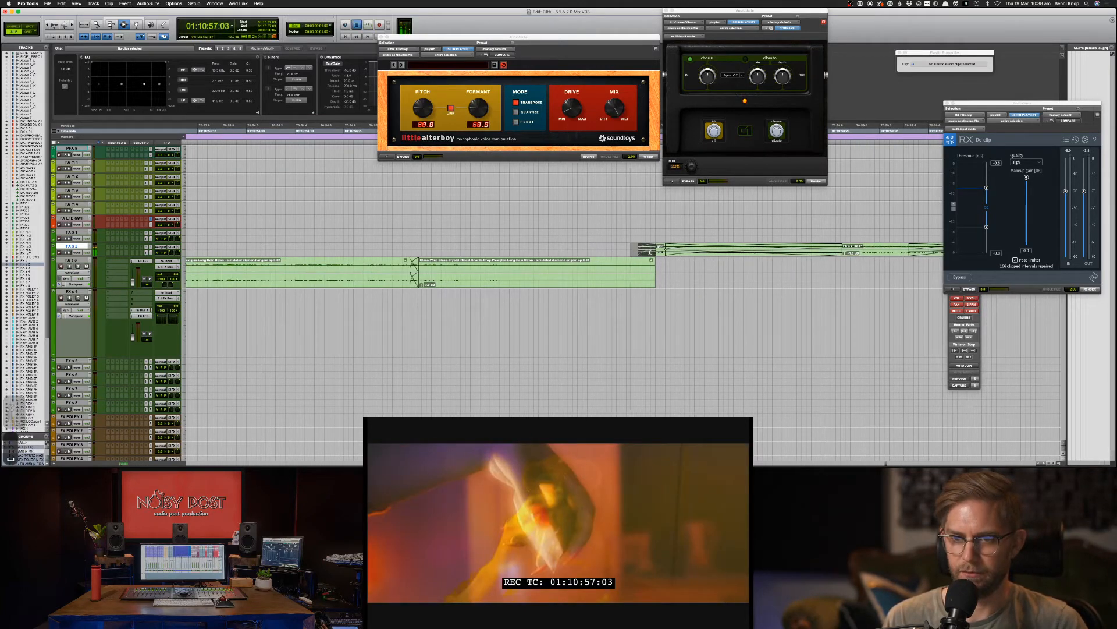
pyautogui.press('space')
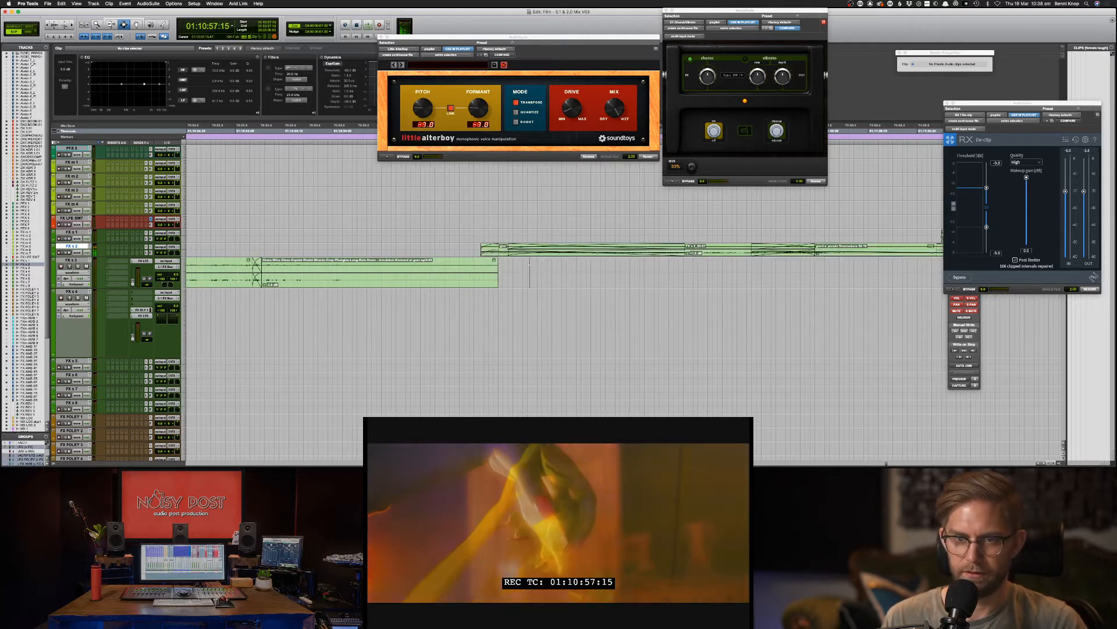
# Step: Adjust the start of the pasted clip's crossfade on FX s 2 to 01:10:57:12 and apply it with equal power
pyautogui.press('F6')
pyautogui.moveTo(524, 249)
pyautogui.mouseDown()
pyautogui.moveTo(539, 250)
pyautogui.moveTo(510, 251)
pyautogui.moveTo(520, 251)
pyautogui.mouseUp()
pyautogui.press('super+f')
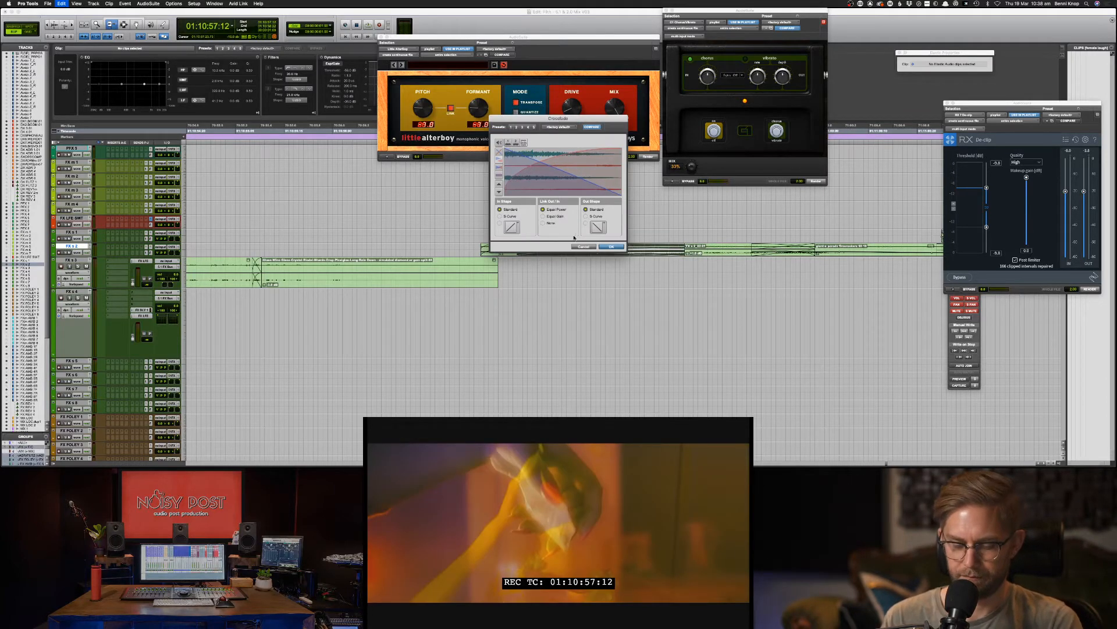
pyautogui.press('Return')
pyautogui.press('F8')
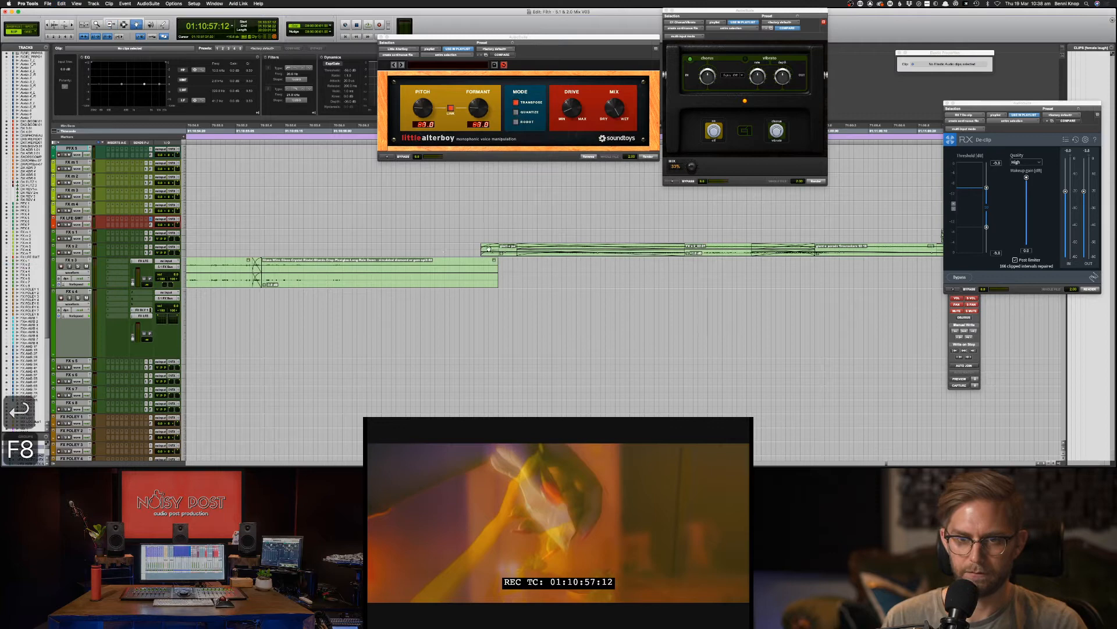
# Step: Extend the start of the pasted fireworks clip on FX s 2 earlier, fade it in from 01:10:56:19 and replay it
pyautogui.moveTo(488, 248); pyautogui.dragTo(458, 250)
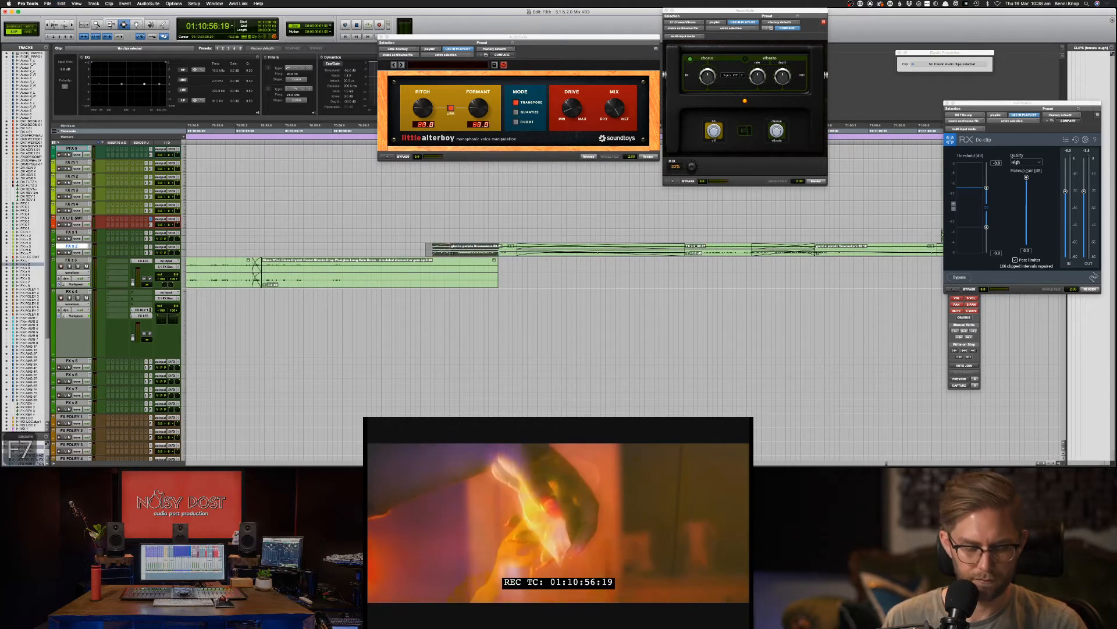
pyautogui.press('super+f')
pyautogui.press('Return')
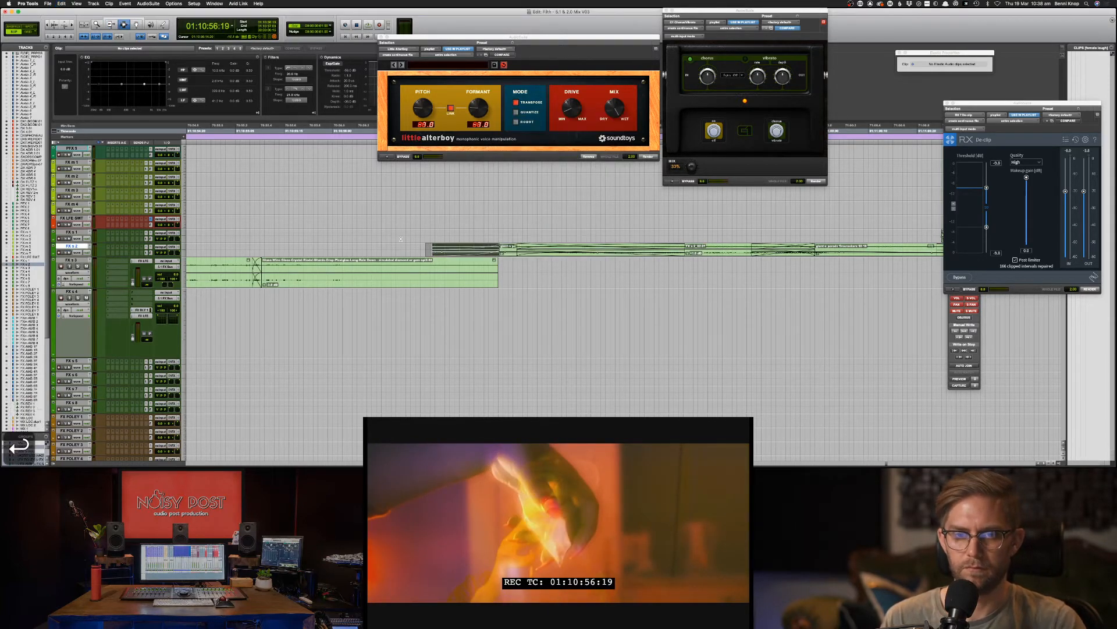
pyautogui.press('F7')
pyautogui.press('space')
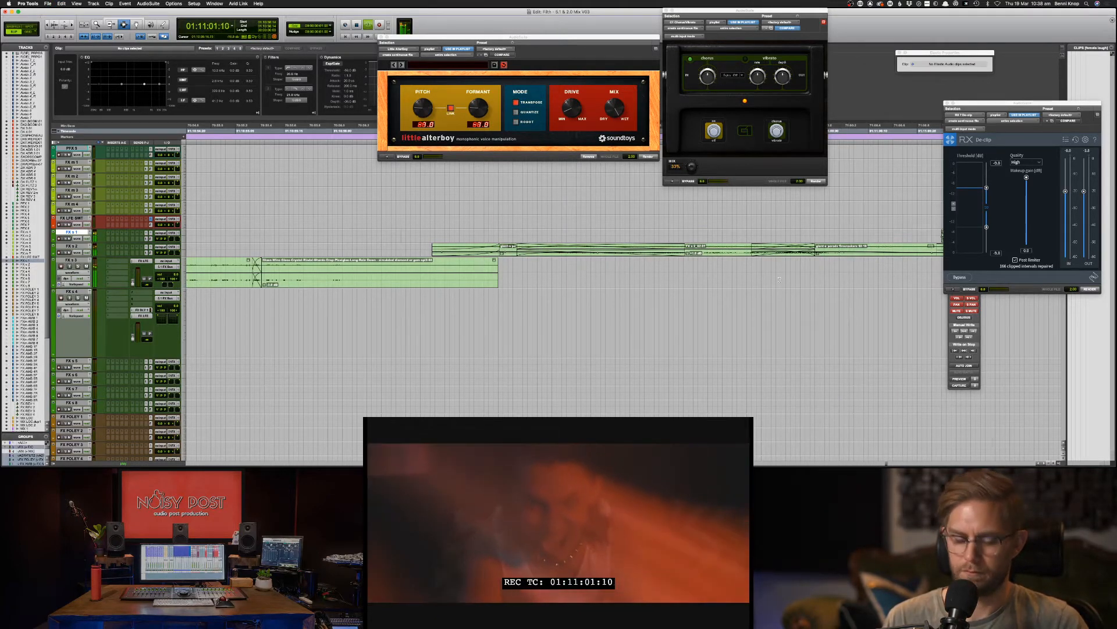
# Step: Mute the last fireworks clip on FX s 2, starting at 01:10:59:21, and replay the transition
pyautogui.press('super+bracketleft')
pyautogui.press('super+bracketleft')
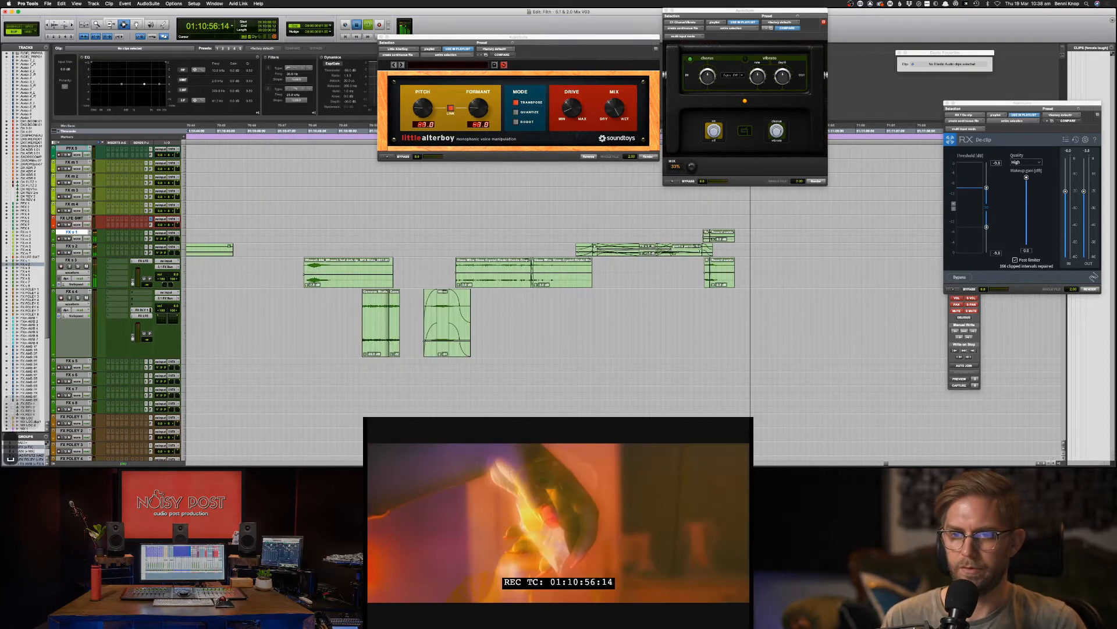
pyautogui.press('super+m')
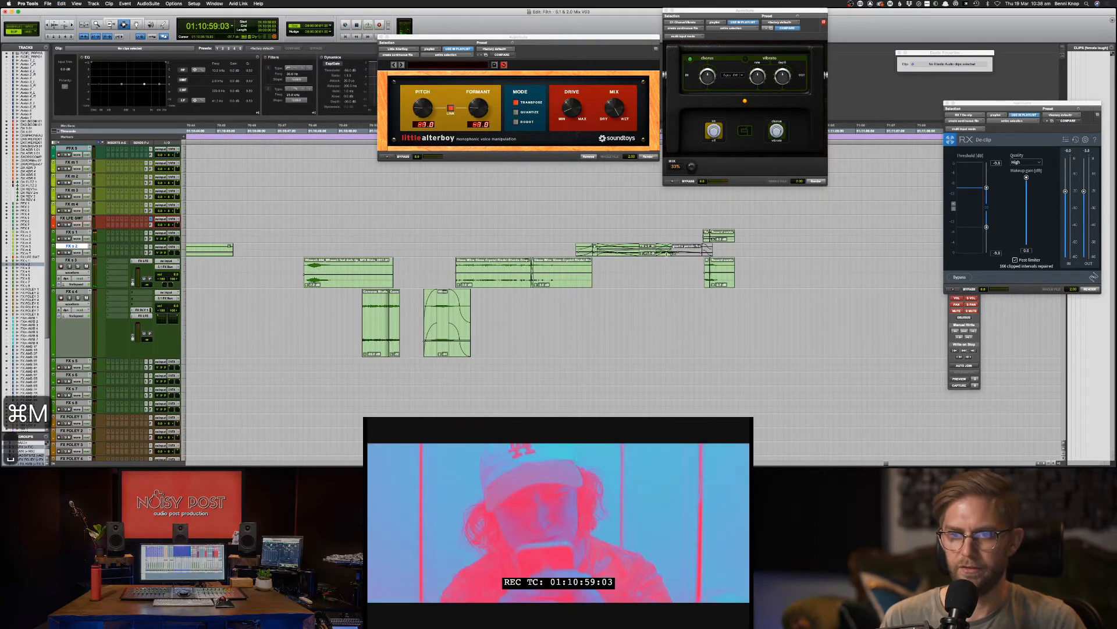
pyautogui.press('space')
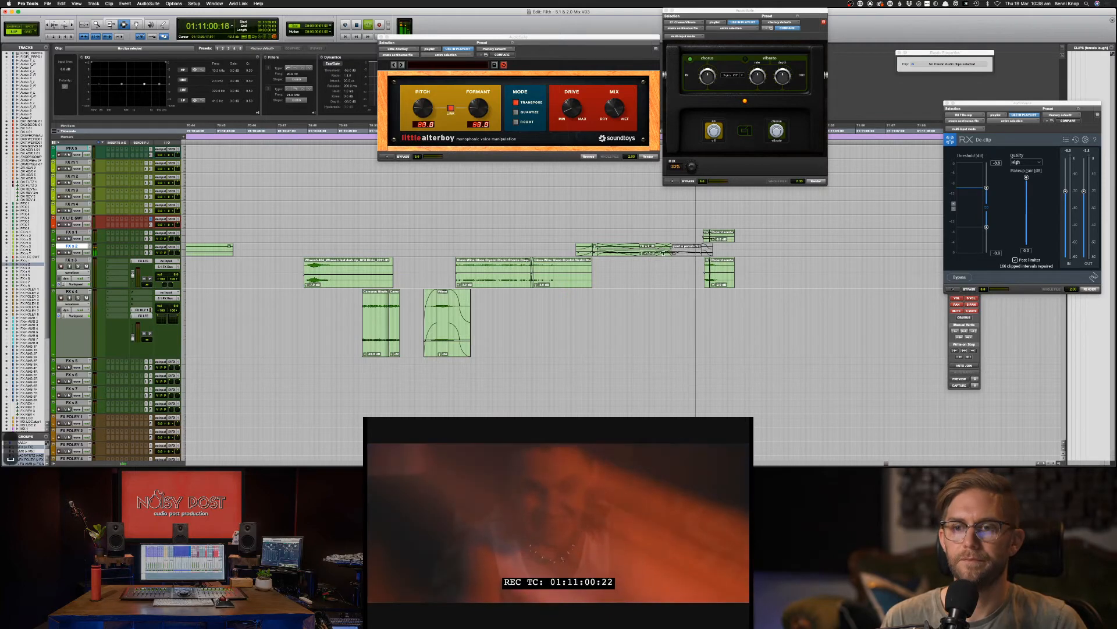
pyautogui.press('space')
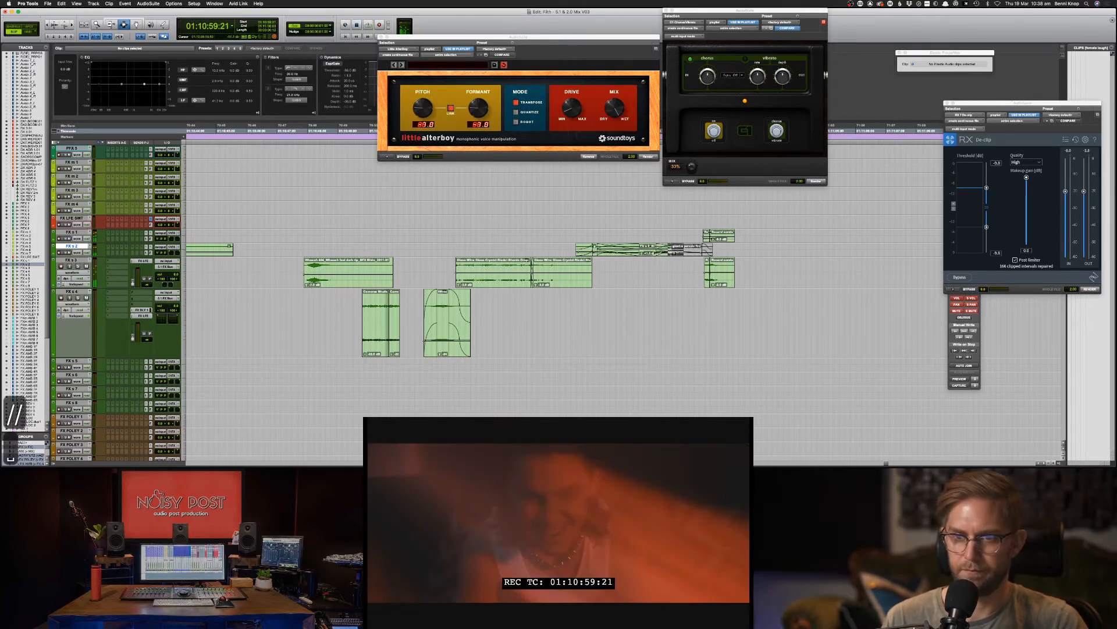
pyautogui.press('F8')
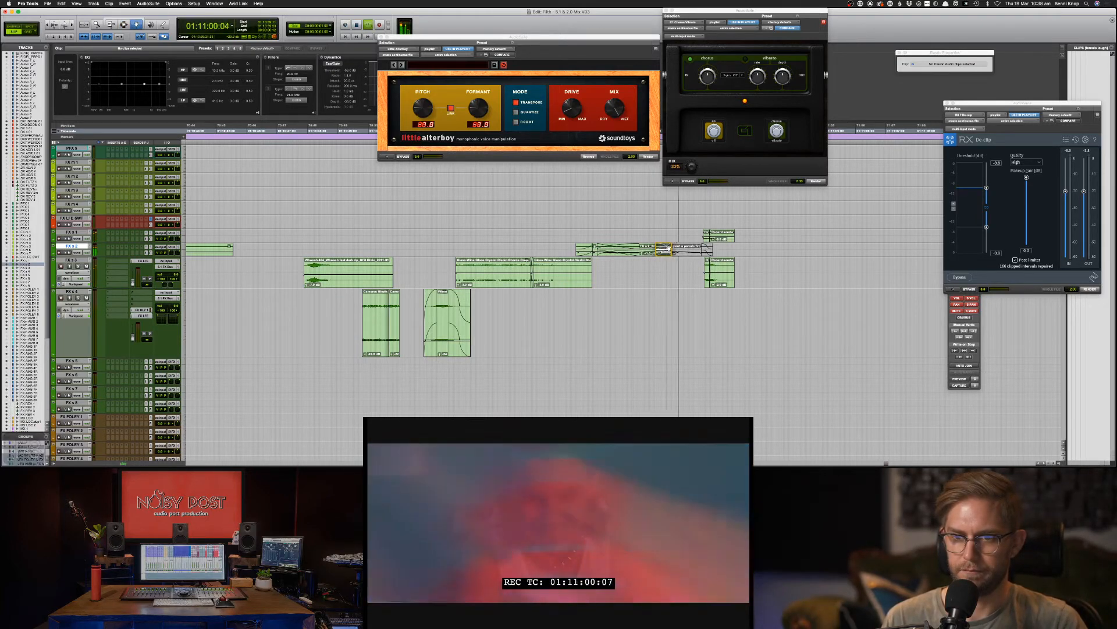
pyautogui.press('F7')
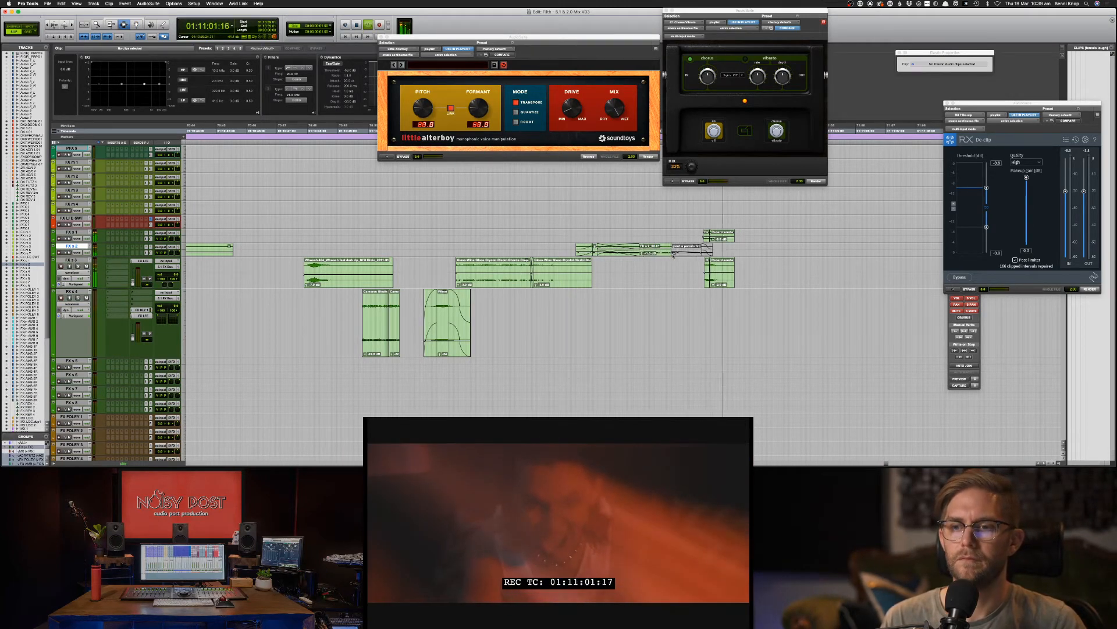
pyautogui.scroll(2, 661, 241)
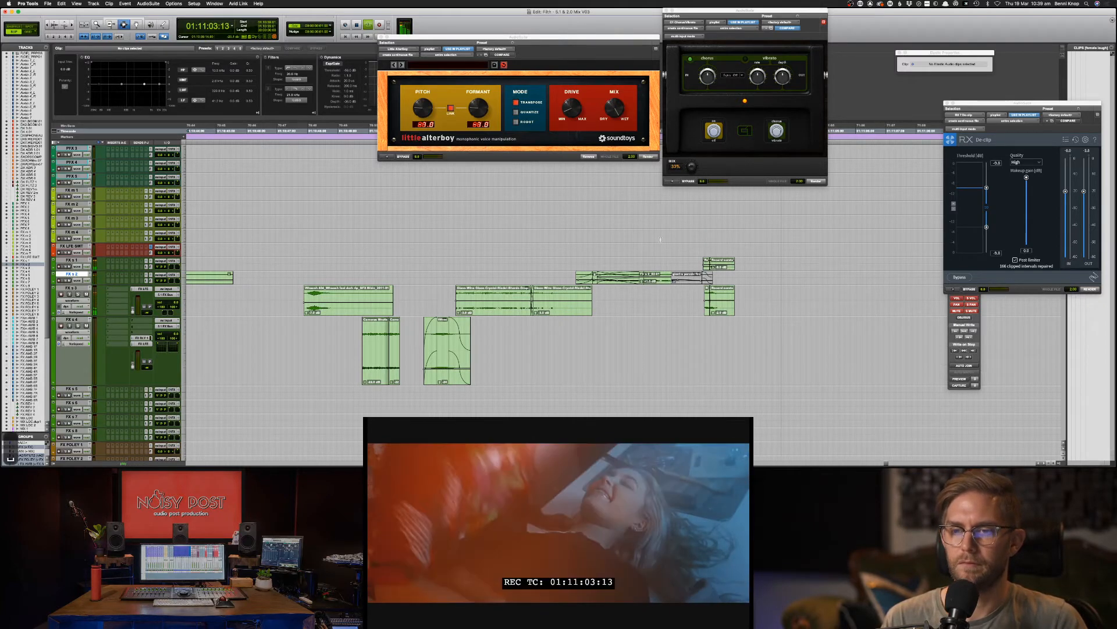
pyautogui.press('space')
# Step: Trim the start of the lowest voice clip on the dialogue tracks to 01:11:00:14 and replay it from 01:11:00:02
pyautogui.scroll(14, 661, 240)
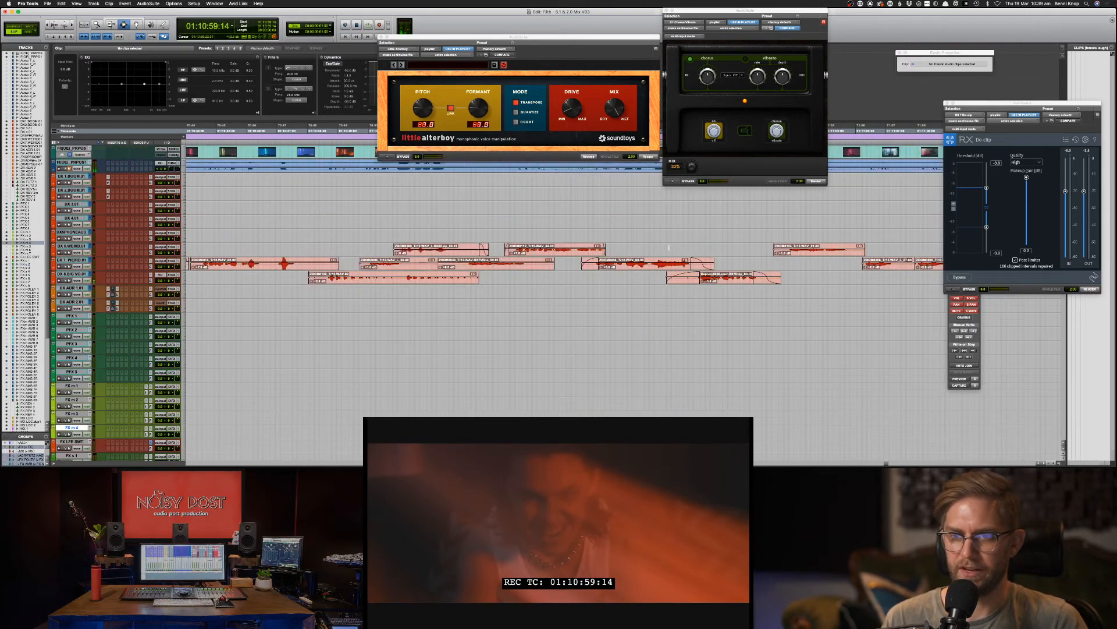
pyautogui.click(656, 280)
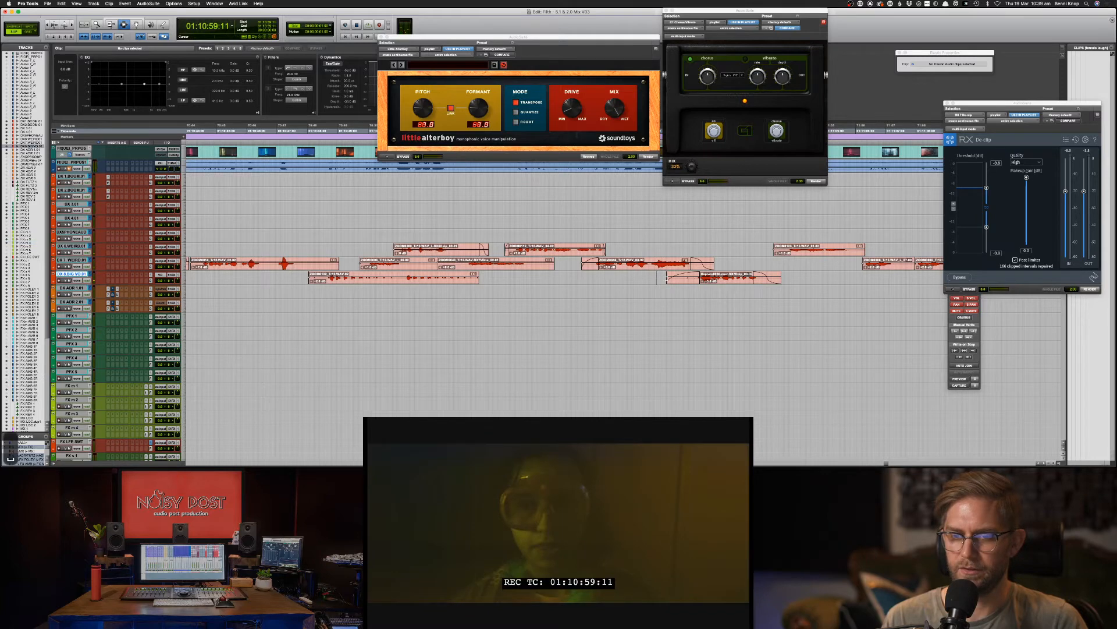
pyautogui.press('space')
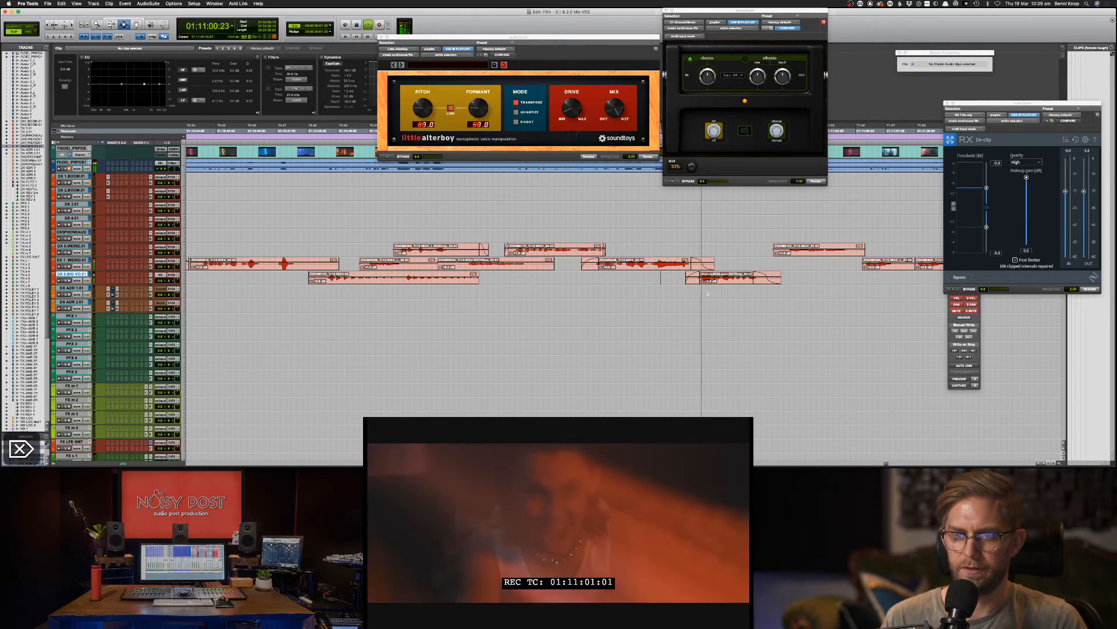
pyautogui.press('space')
pyautogui.click(676, 280)
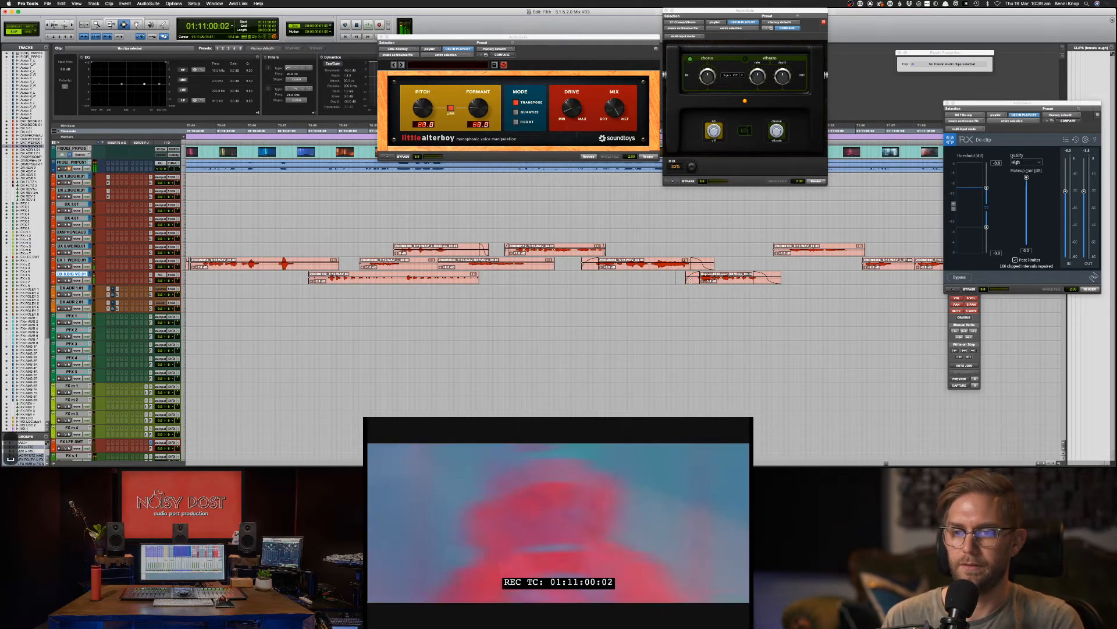
pyautogui.press('BackSpace')
pyautogui.press('space')
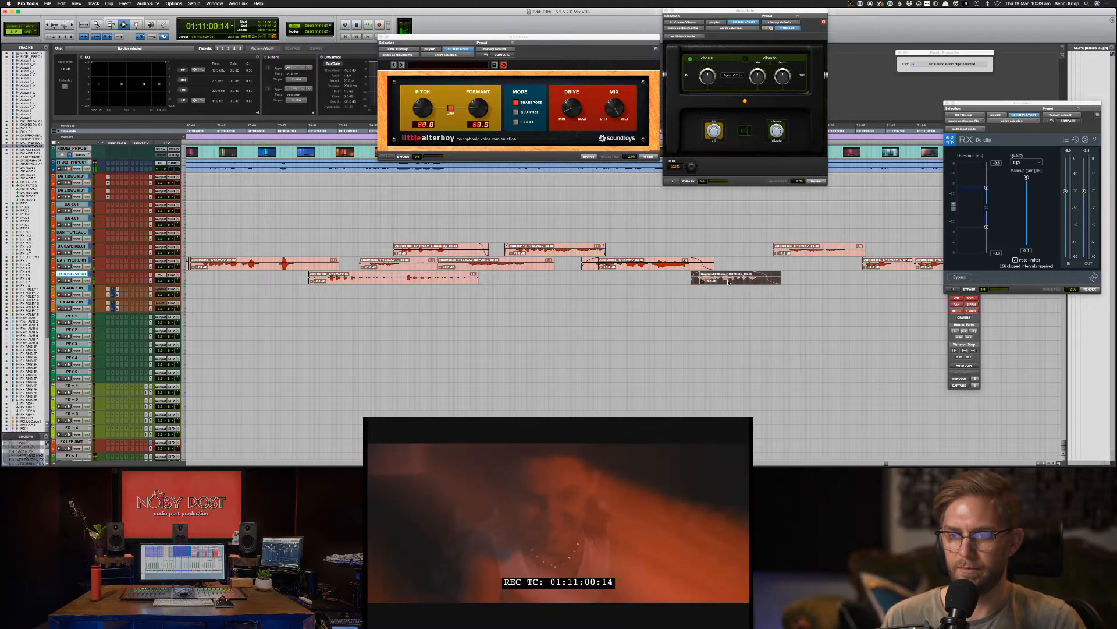
pyautogui.press('space')
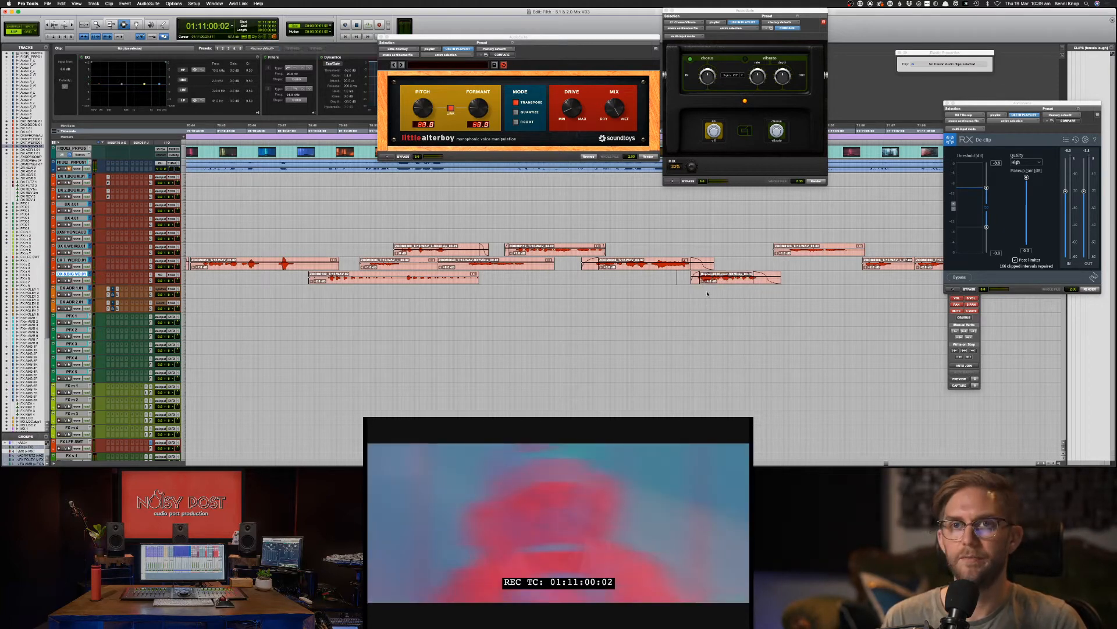
pyautogui.press('space')
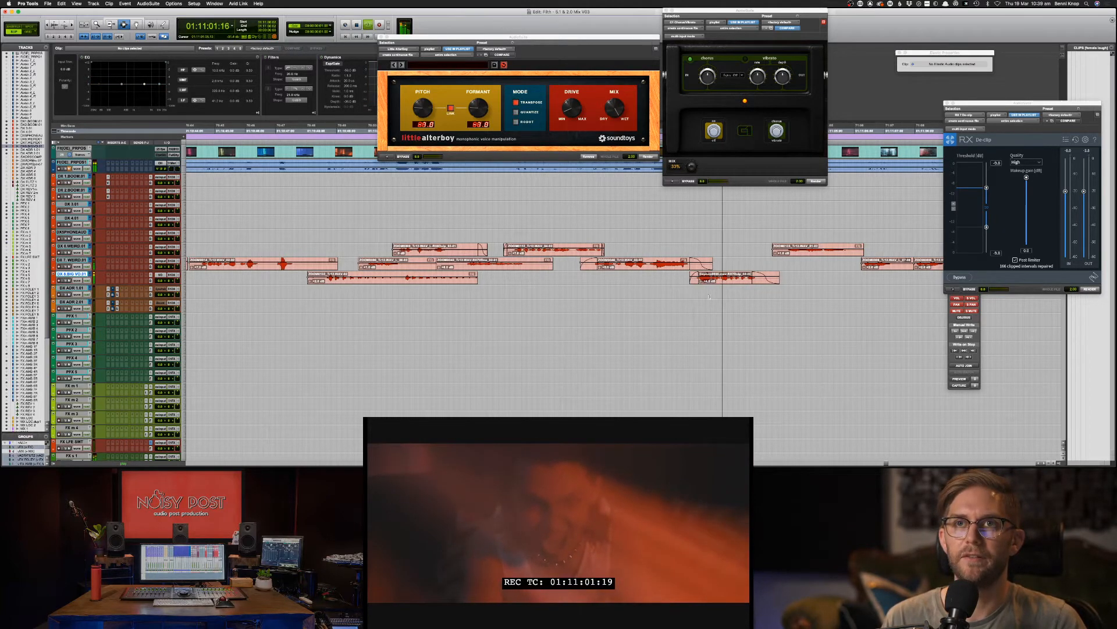
# Step: Play the wider transition sequence from 01:10:48:22 to review the voices together with the FX tracks
pyautogui.press('super+bracketleft')
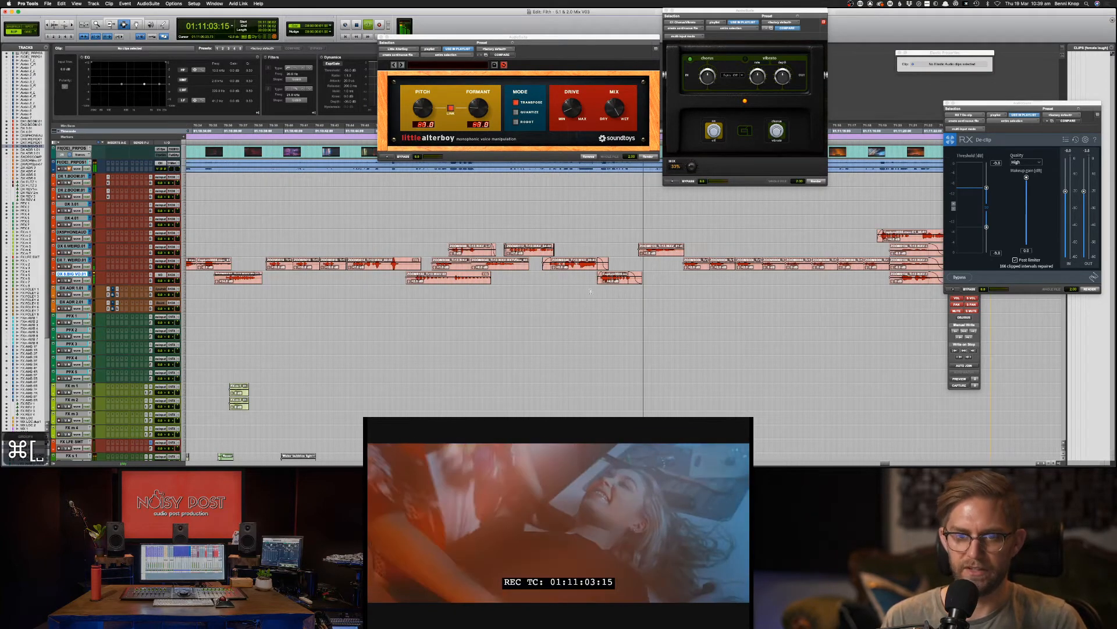
pyautogui.click(419, 278)
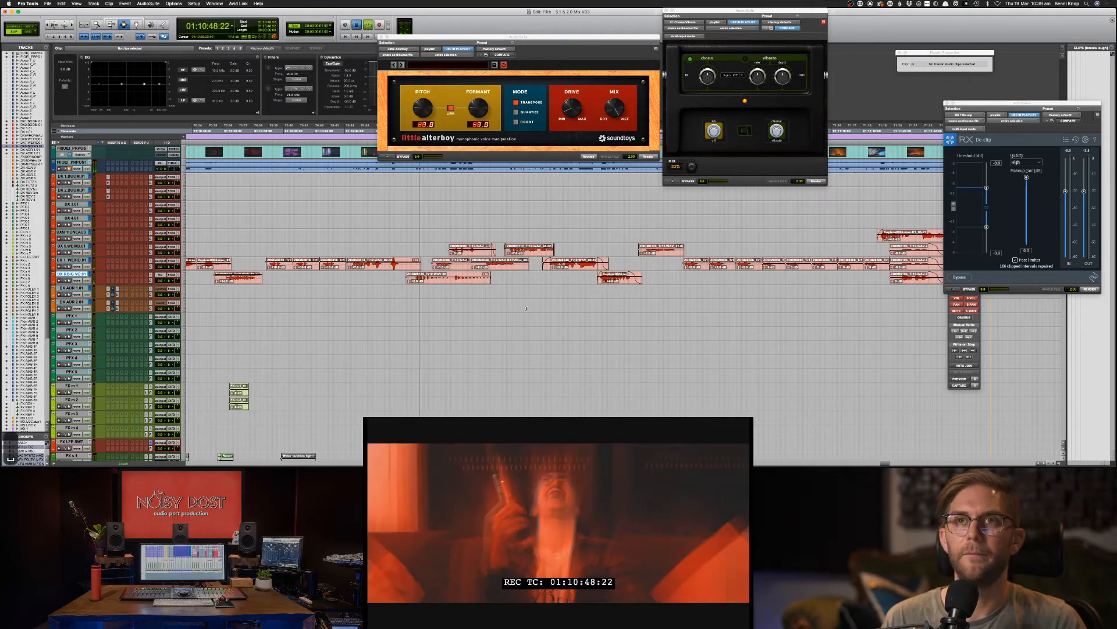
pyautogui.scroll(-5, 526, 308)
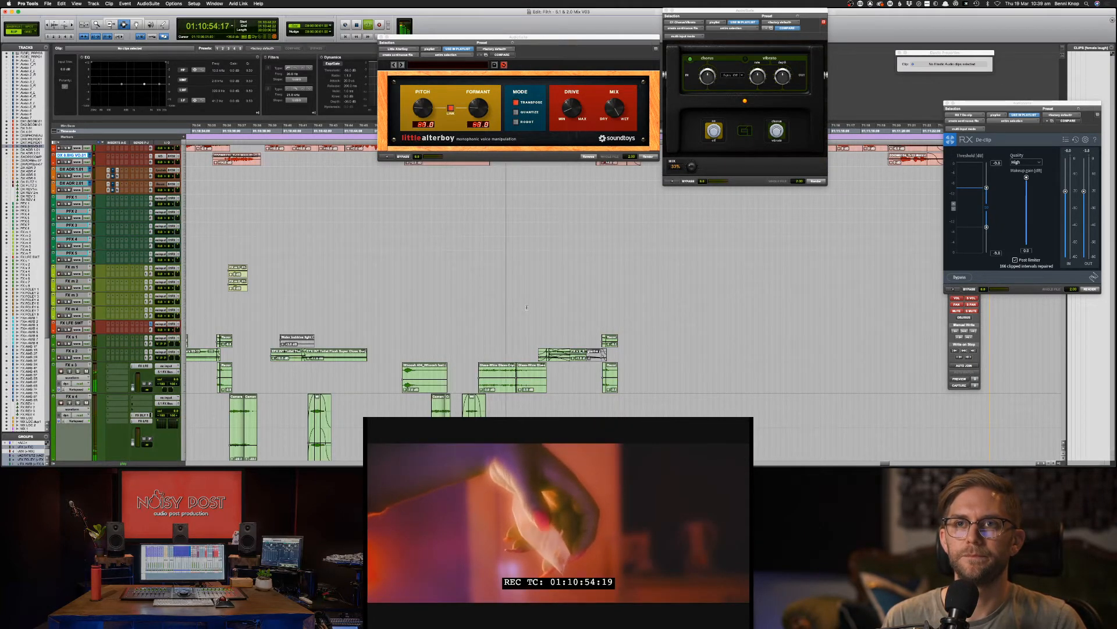
# Step: Fade out the end of the short dialogue clip at 01:11:03:08 on the upper DX weird track, checking it in playback
pyautogui.scroll(5, 480, 257)
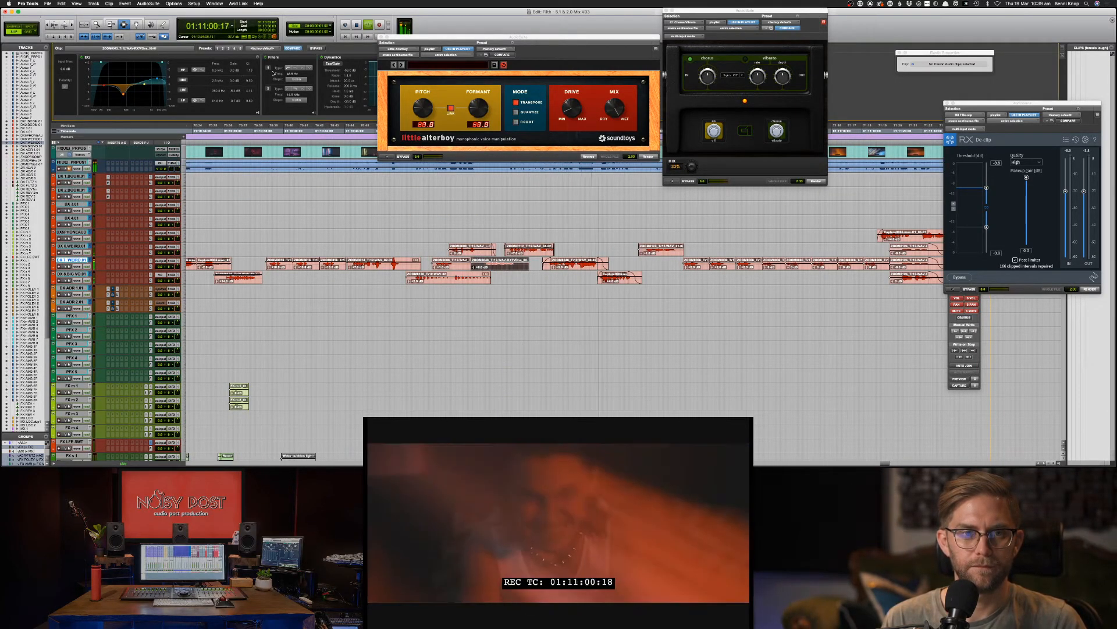
pyautogui.click(530, 250)
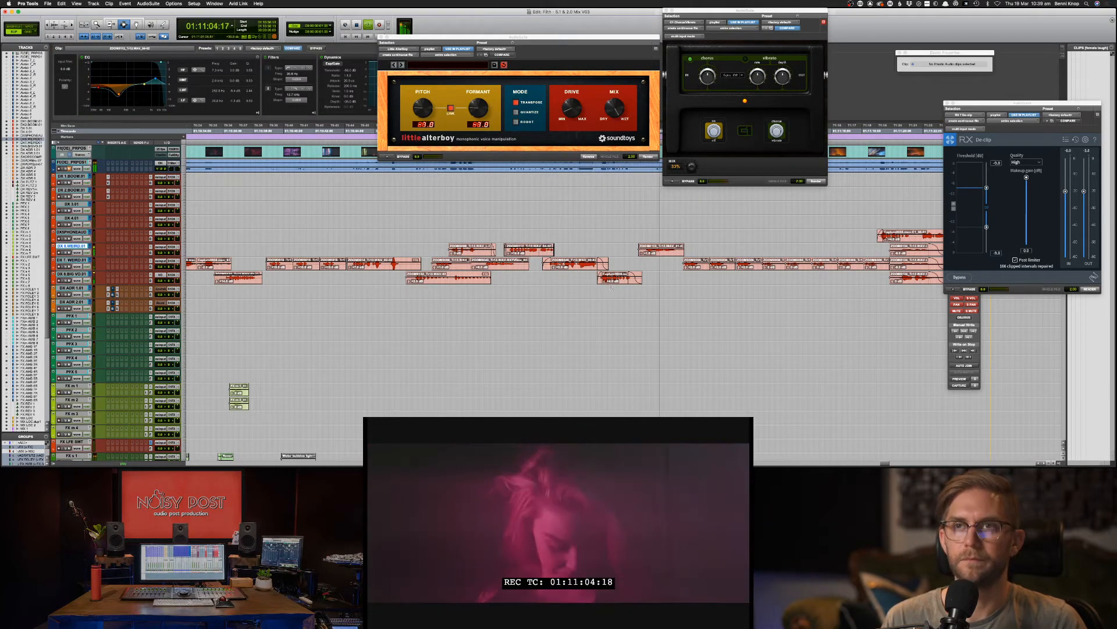
pyautogui.click(668, 229)
pyautogui.scroll(-2, 668, 228)
pyautogui.click(669, 227)
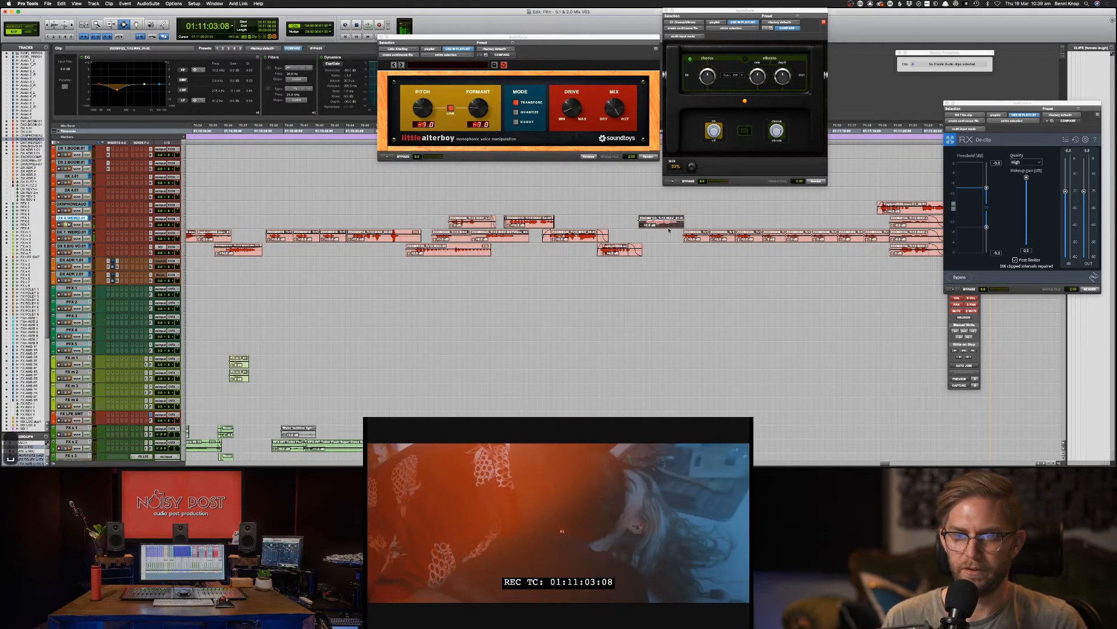
pyautogui.press('space')
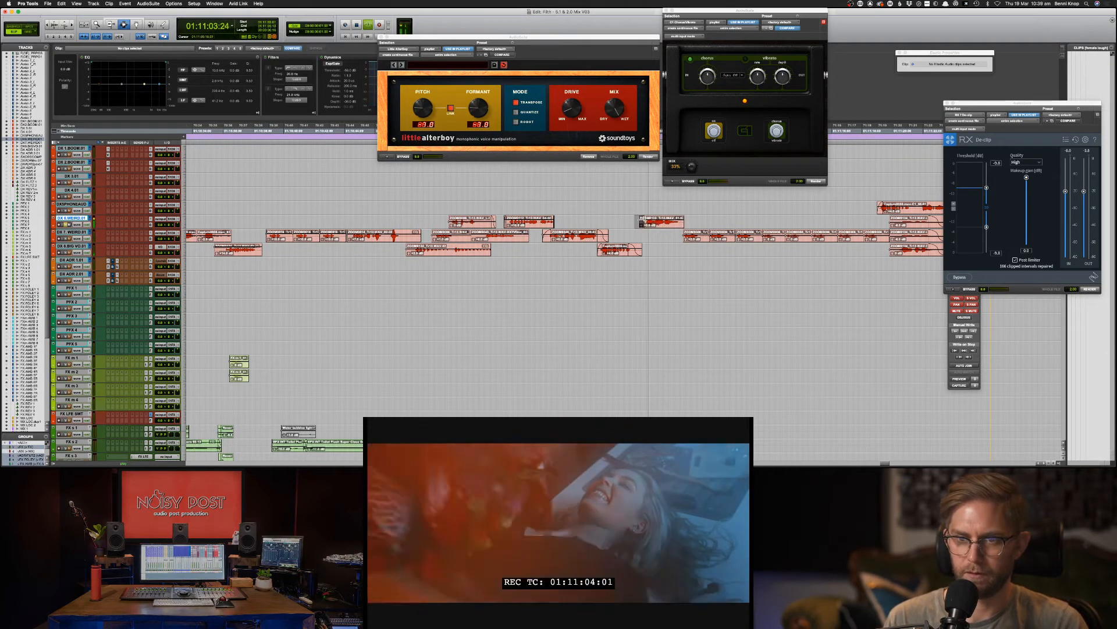
pyautogui.press('g')
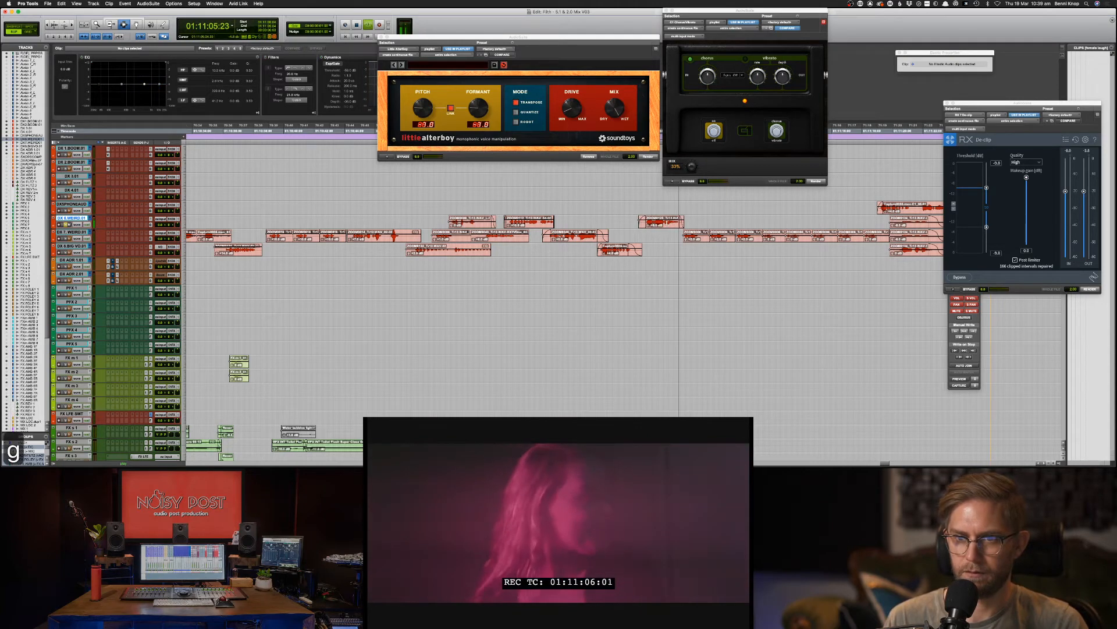
pyautogui.press('space')
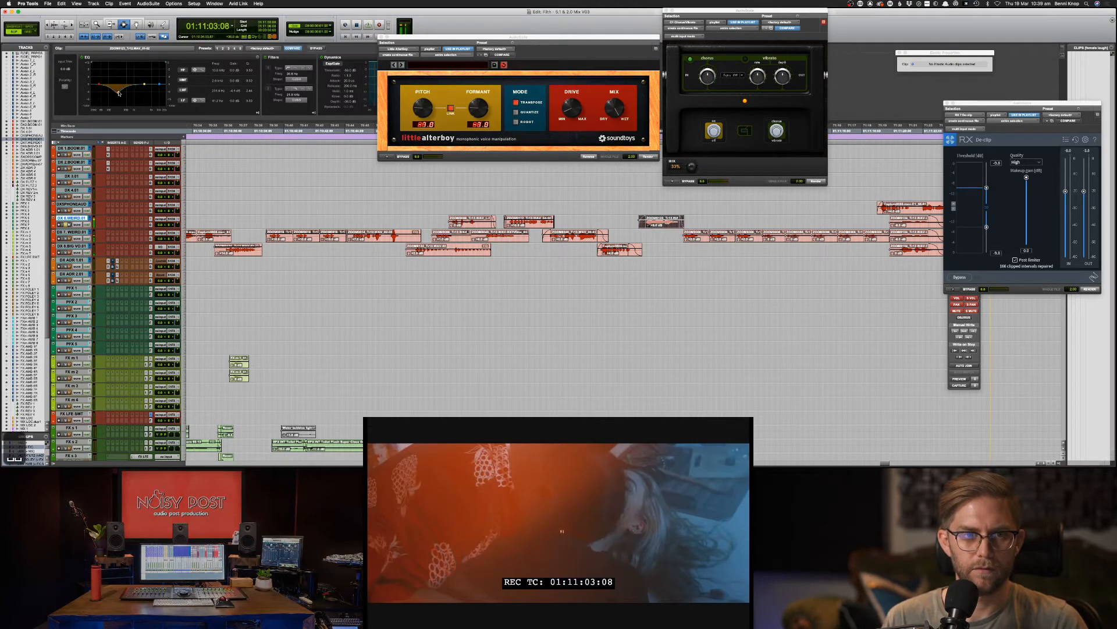
# Step: Audition the short dialogue clip at 01:11:03 again and apply a fade across its selected end
pyautogui.press('space')
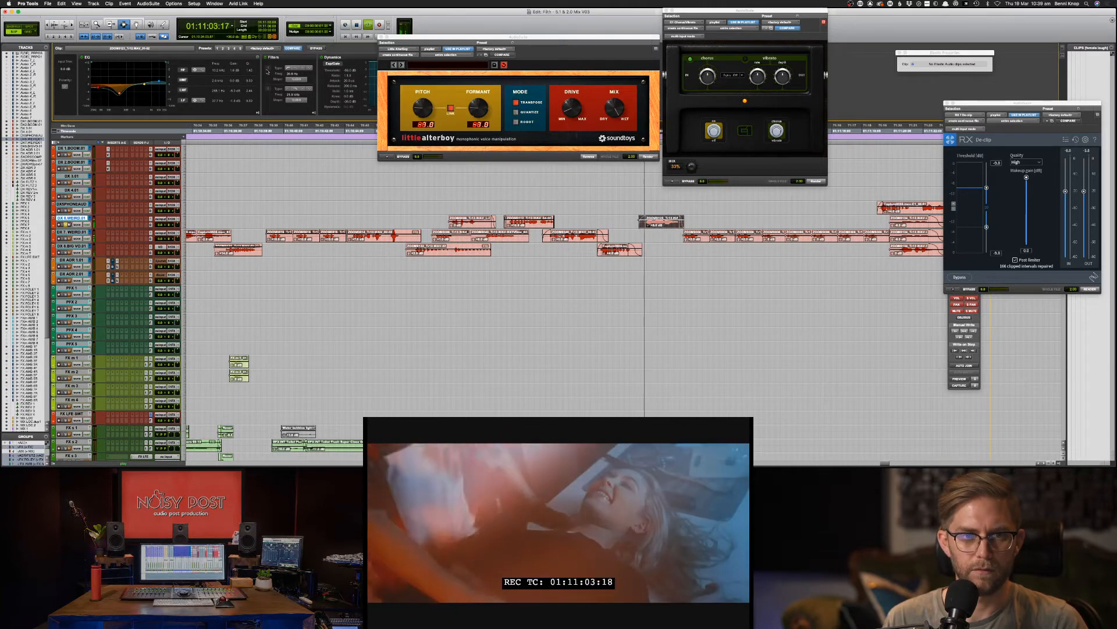
pyautogui.press('space')
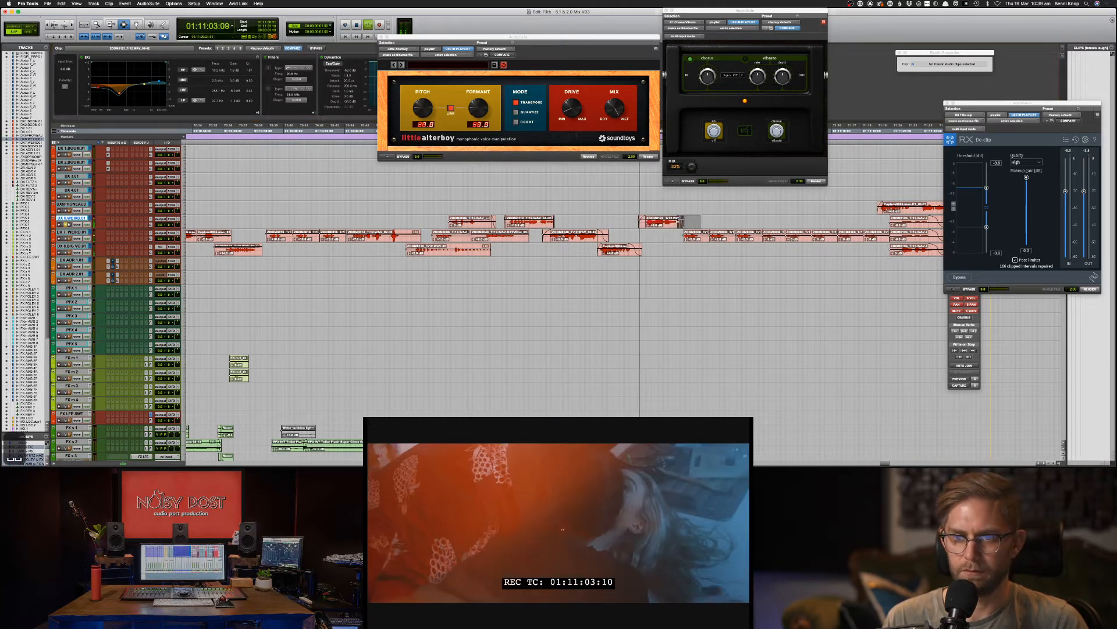
pyautogui.moveTo(680, 220); pyautogui.dragTo(677, 221)
pyautogui.press('f')
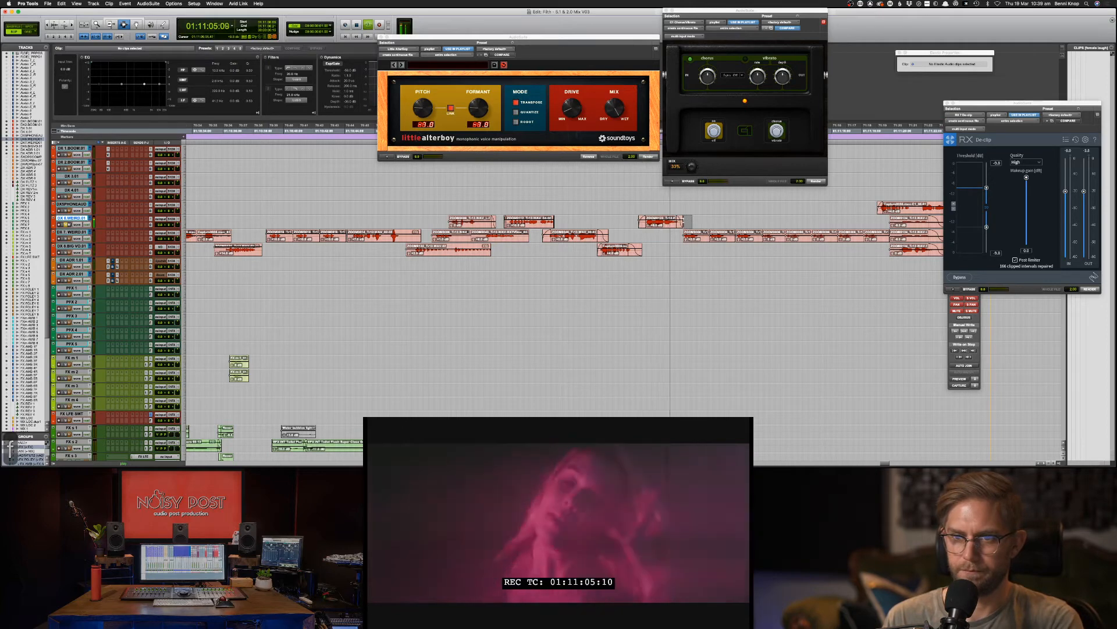
pyautogui.press('space')
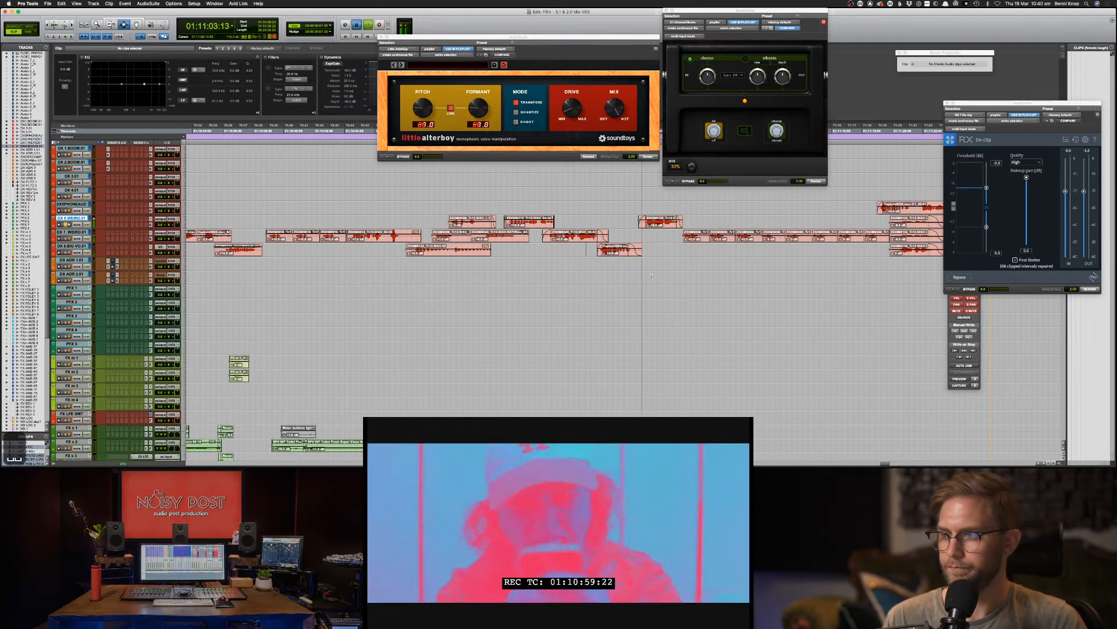
# Step: Play the scene from about 01:10:59 to check the dialogue and effects, and save the session
pyautogui.press('space')
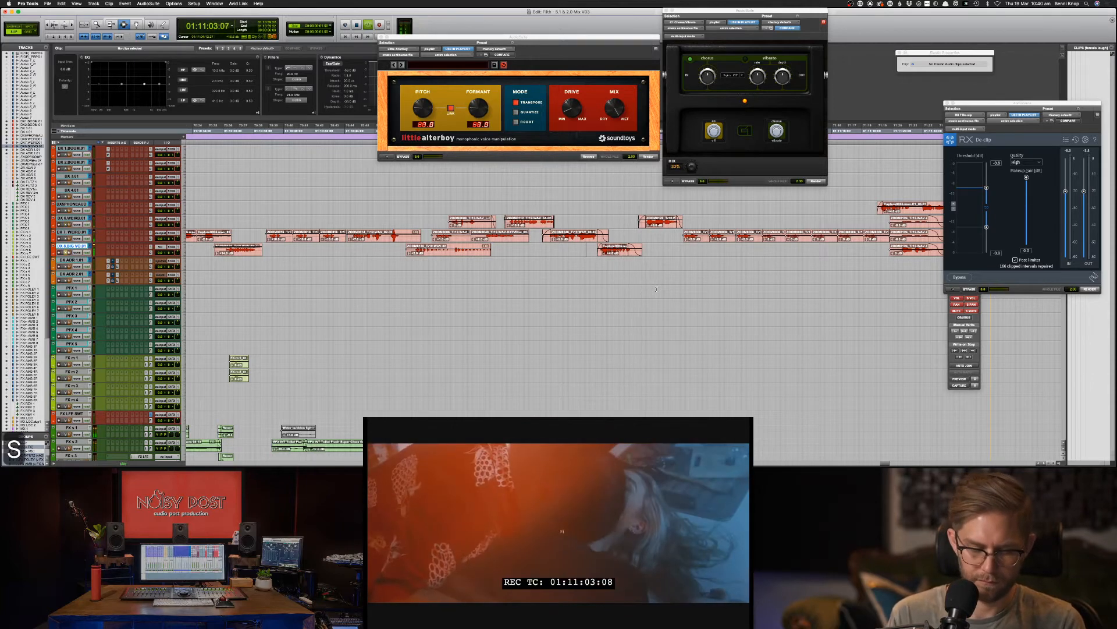
pyautogui.press('s')
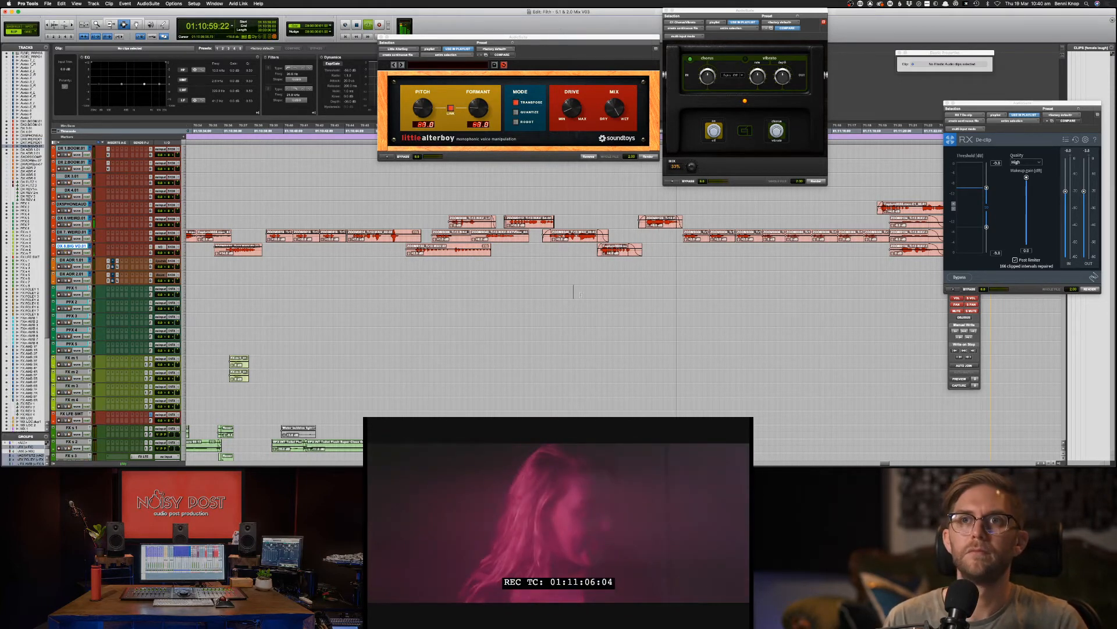
pyautogui.press('space')
pyautogui.scroll(-8, 582, 288)
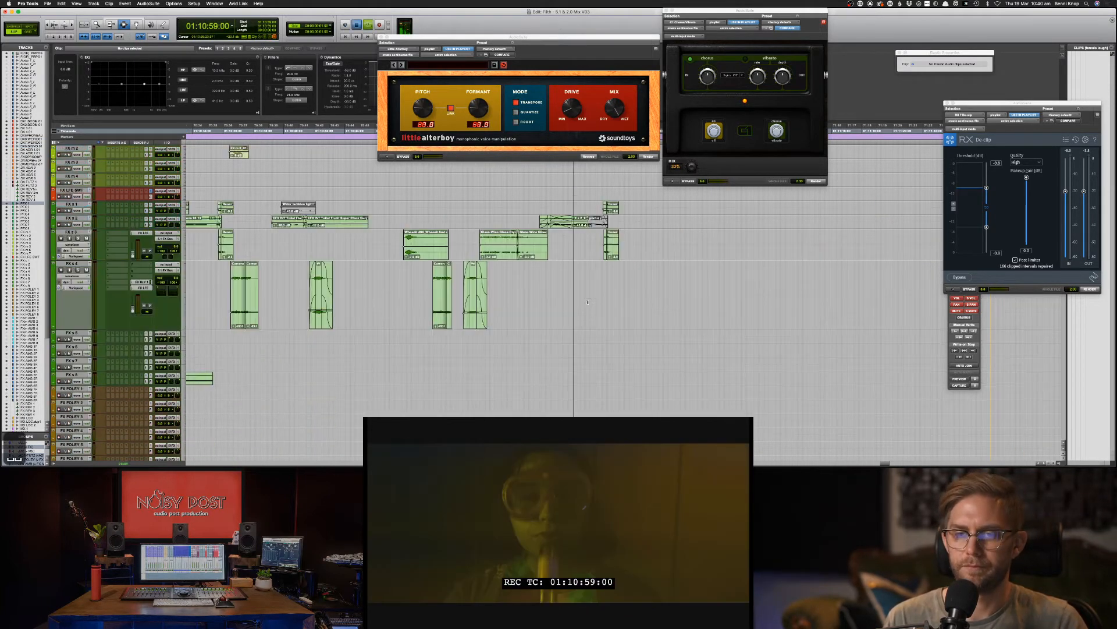
pyautogui.press('space')
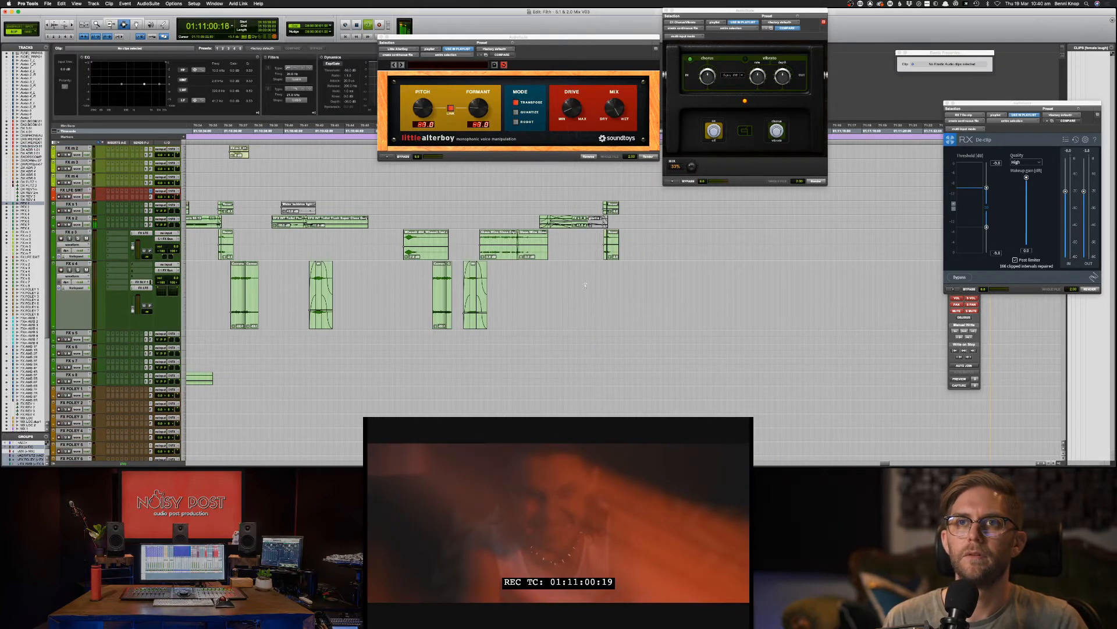
pyautogui.press('super+s')
# Step: Play back the passage from 01:10:59:15 to about 01:11:03 to review its sound effects
pyautogui.press('super+Tab')
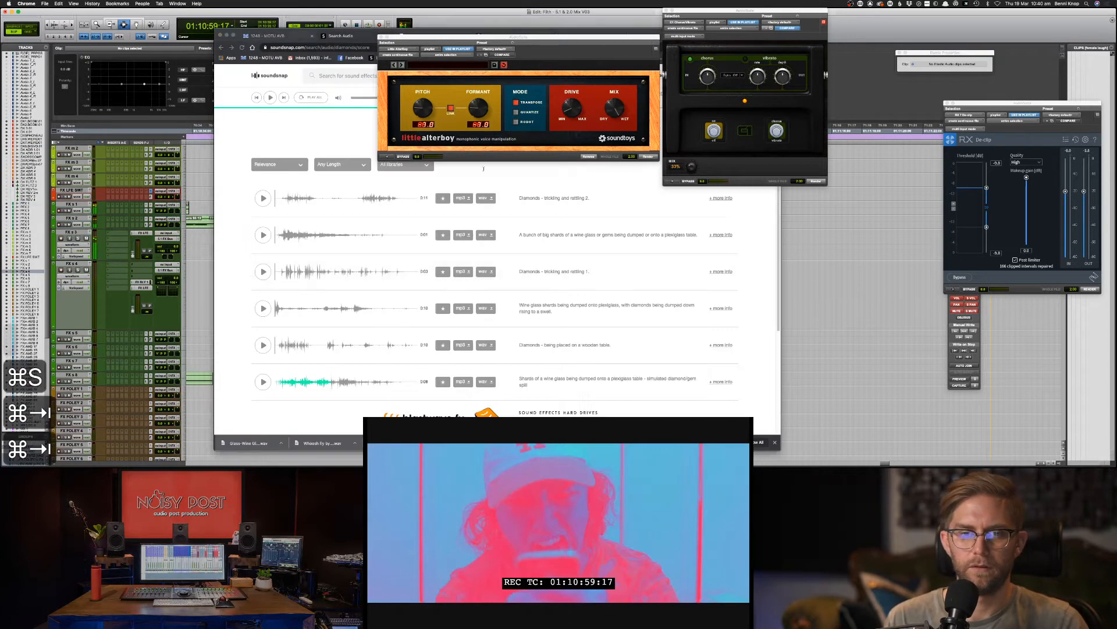
pyautogui.press('super+Tab')
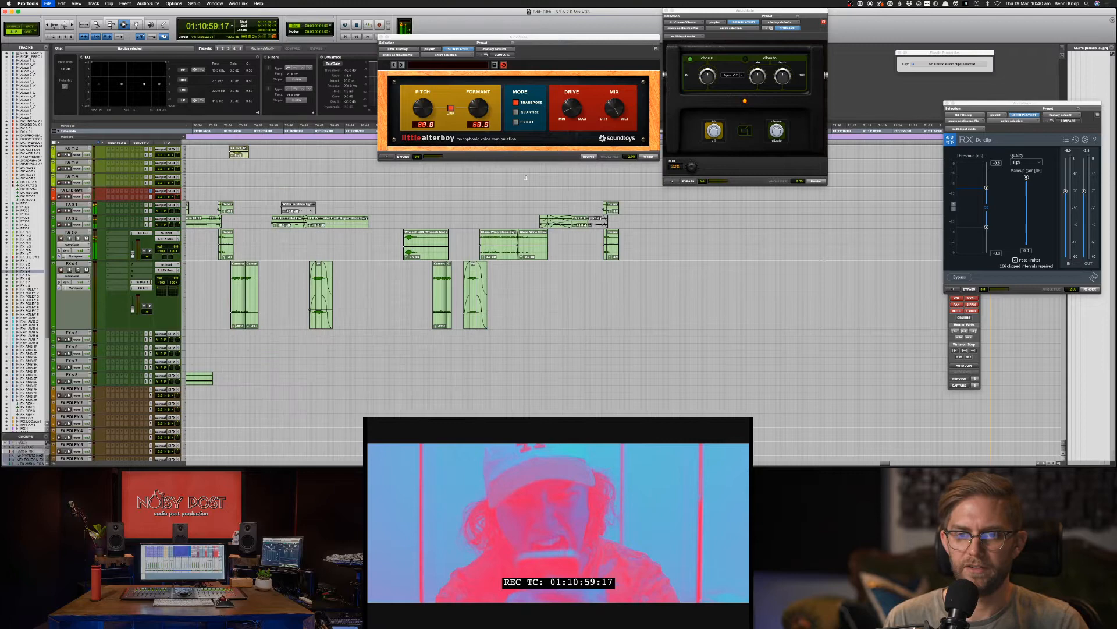
pyautogui.click(526, 178)
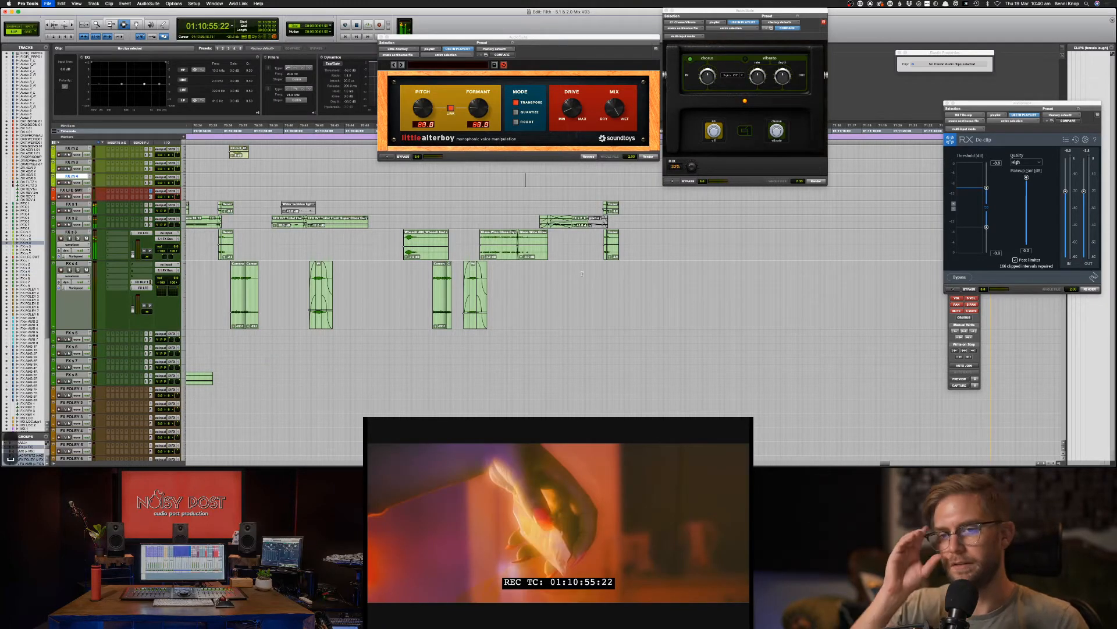
pyautogui.click(582, 274)
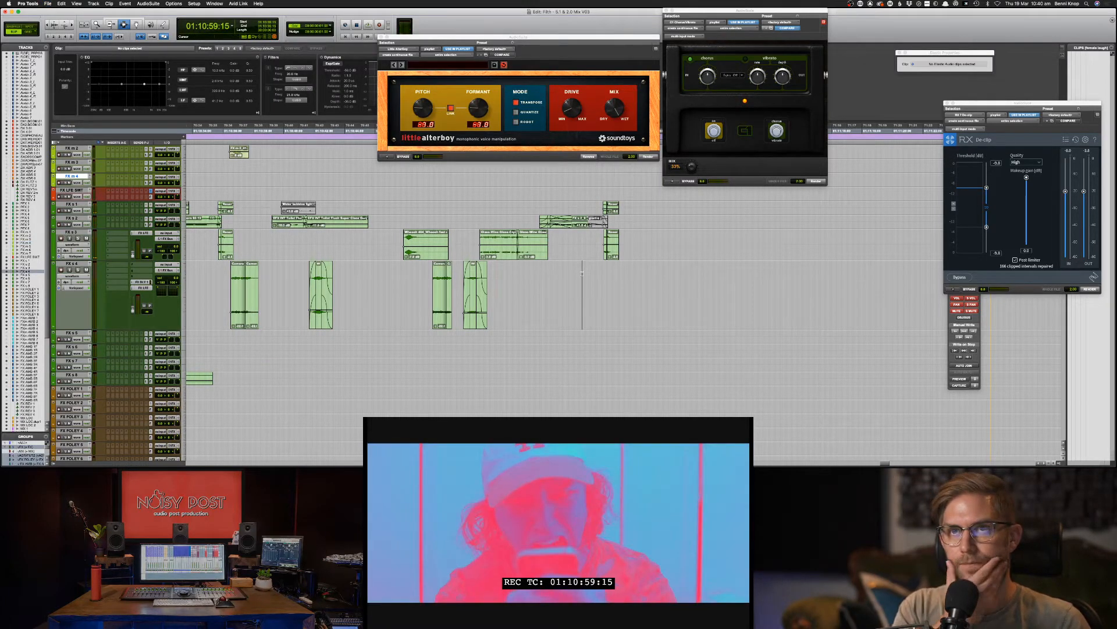
pyautogui.press('space')
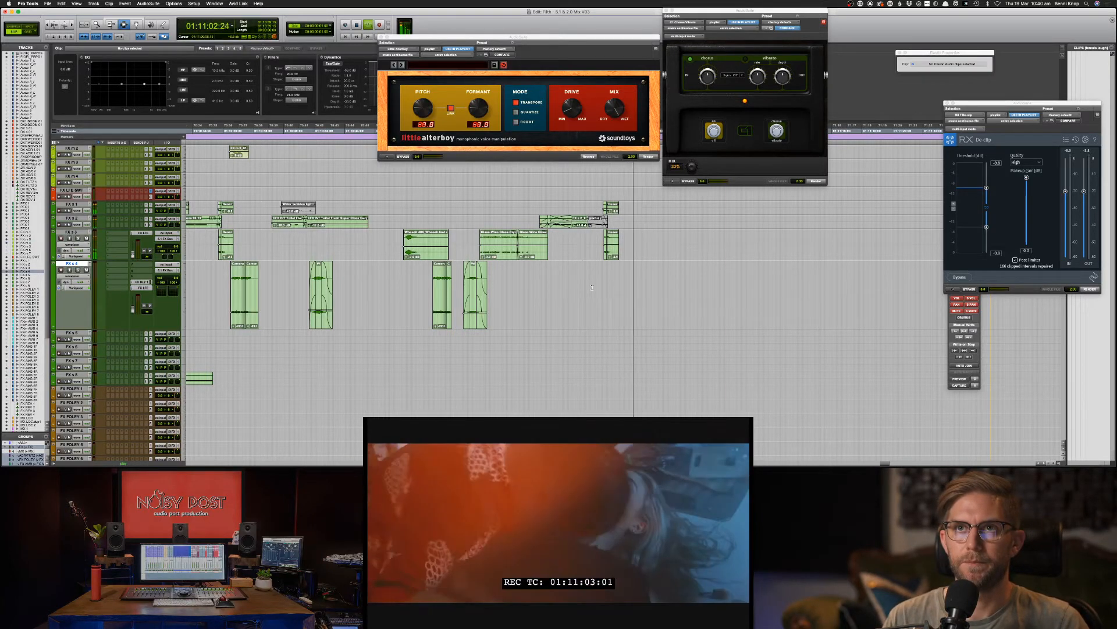
pyautogui.press('super+Tab')
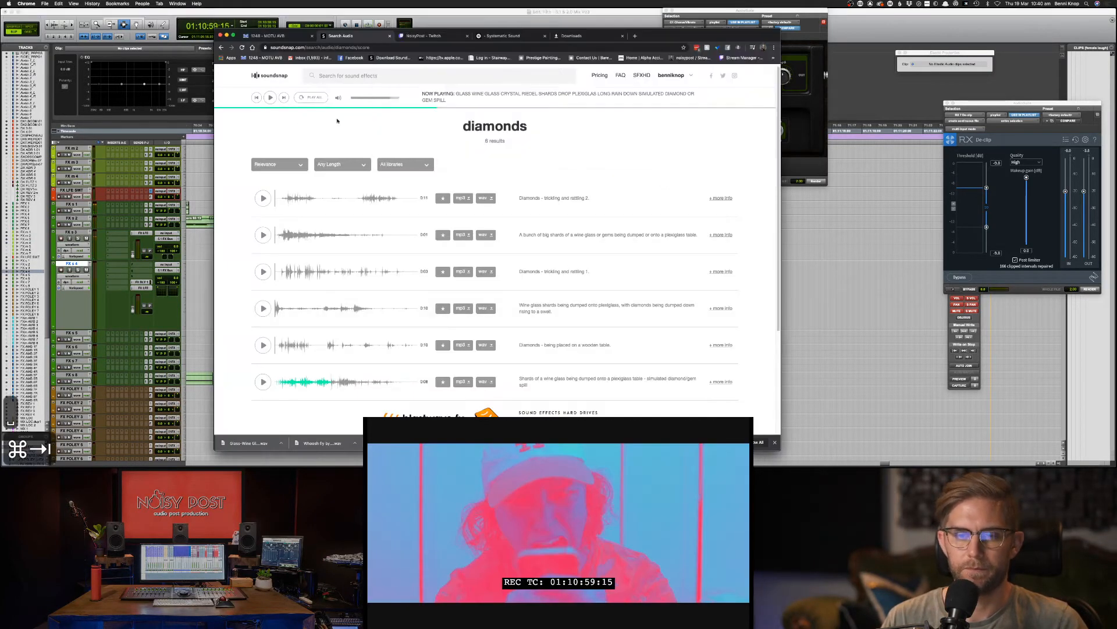
pyautogui.press('super+Tab')
pyautogui.press('space')
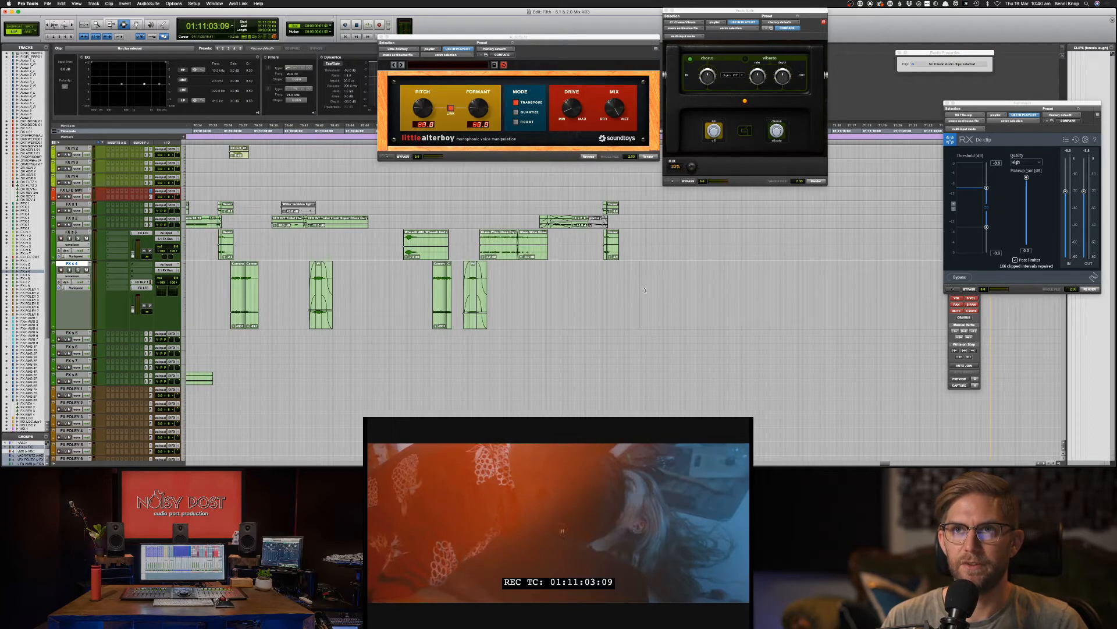
pyautogui.press('space')
# Step: Switch to Soundsnap in Chrome and preview the Diamonds 1 sound effect
pyautogui.press('super+Tab')
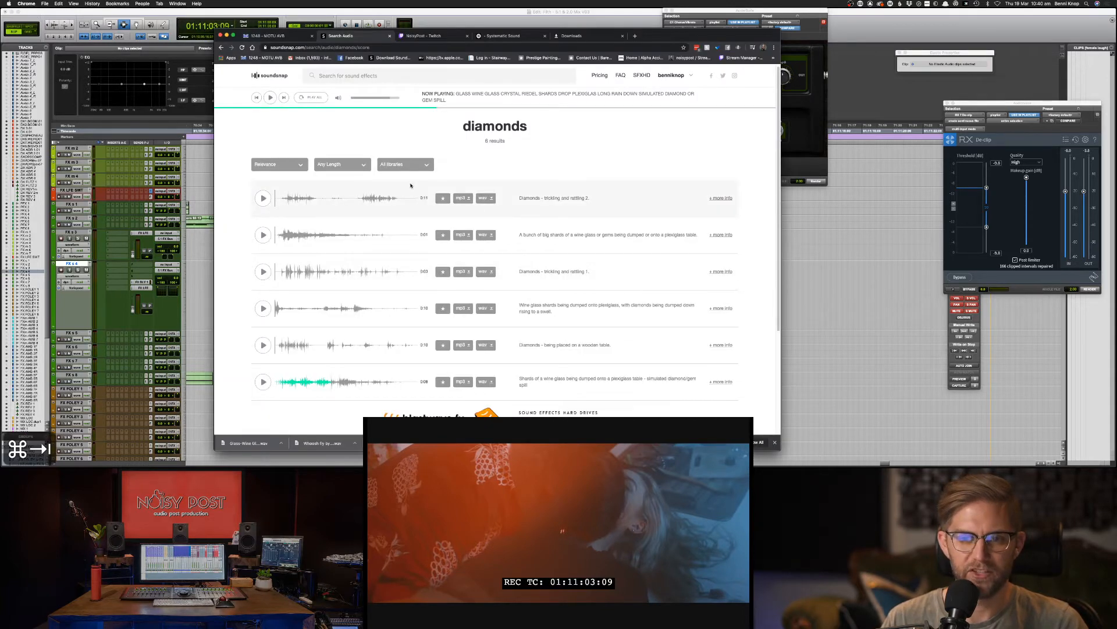
pyautogui.click(263, 272)
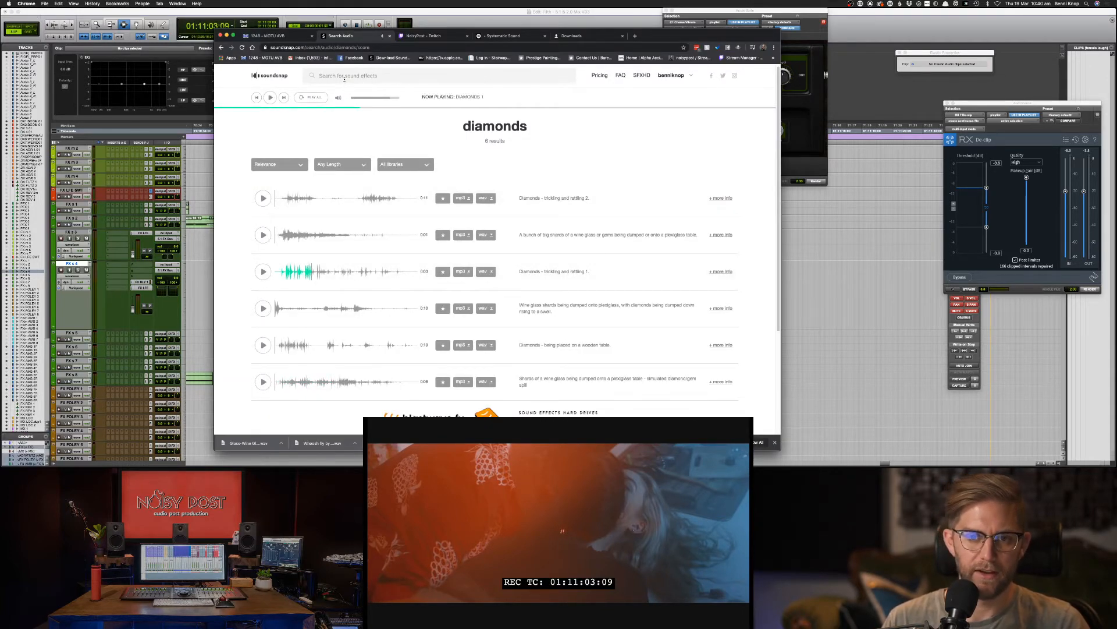
# Step: Switch back to Pro Tools and replay the transition from 01:10:59:13 against the picture
pyautogui.press('super+Tab')
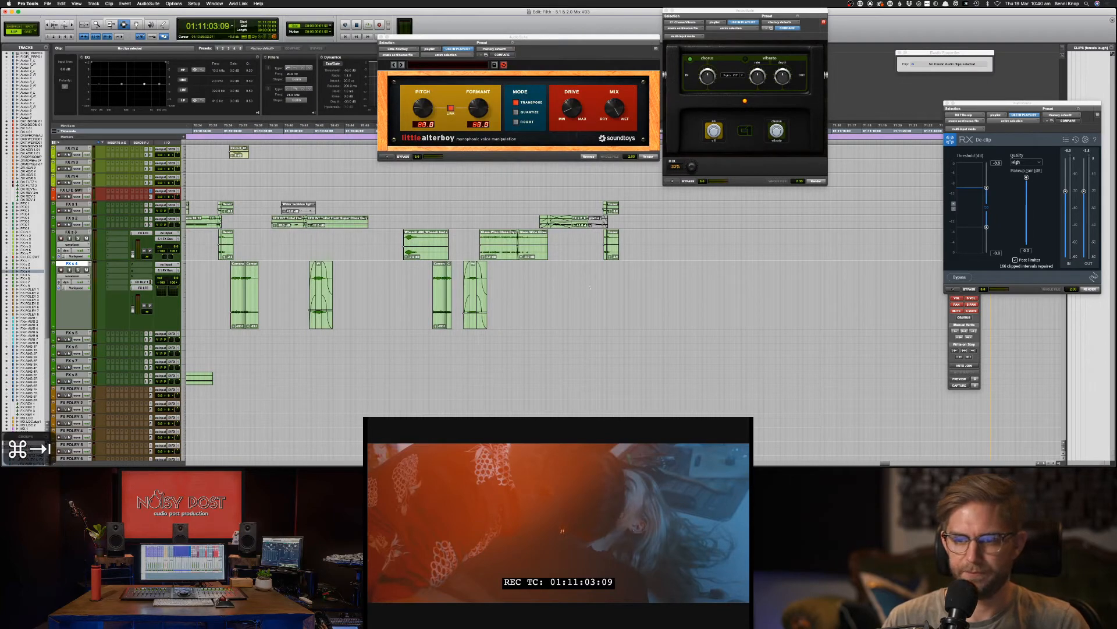
pyautogui.press('space')
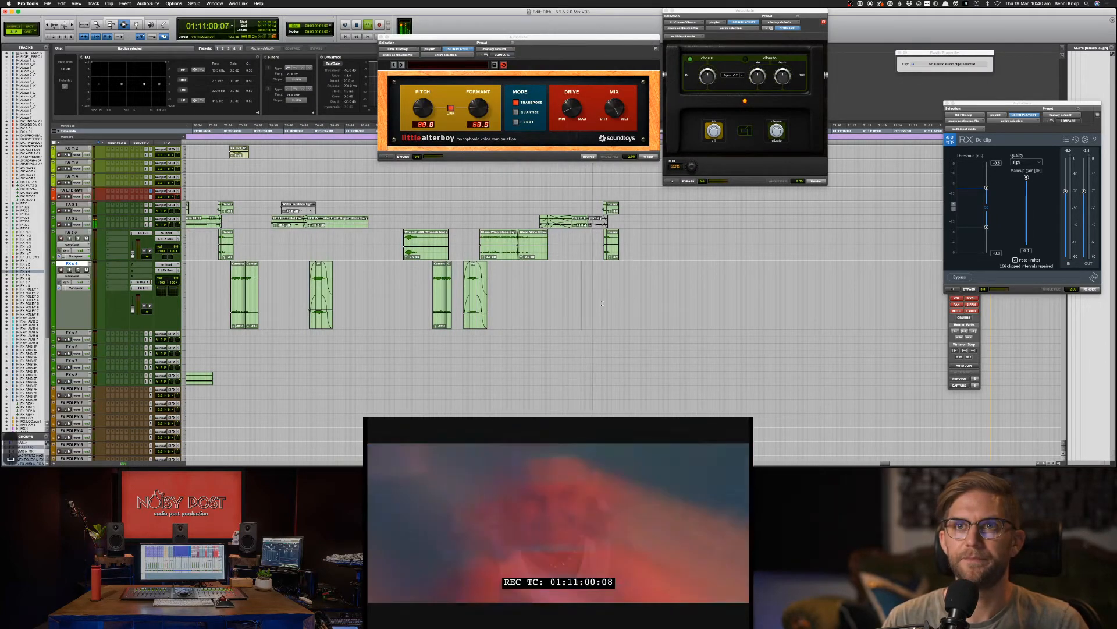
pyautogui.click(581, 285)
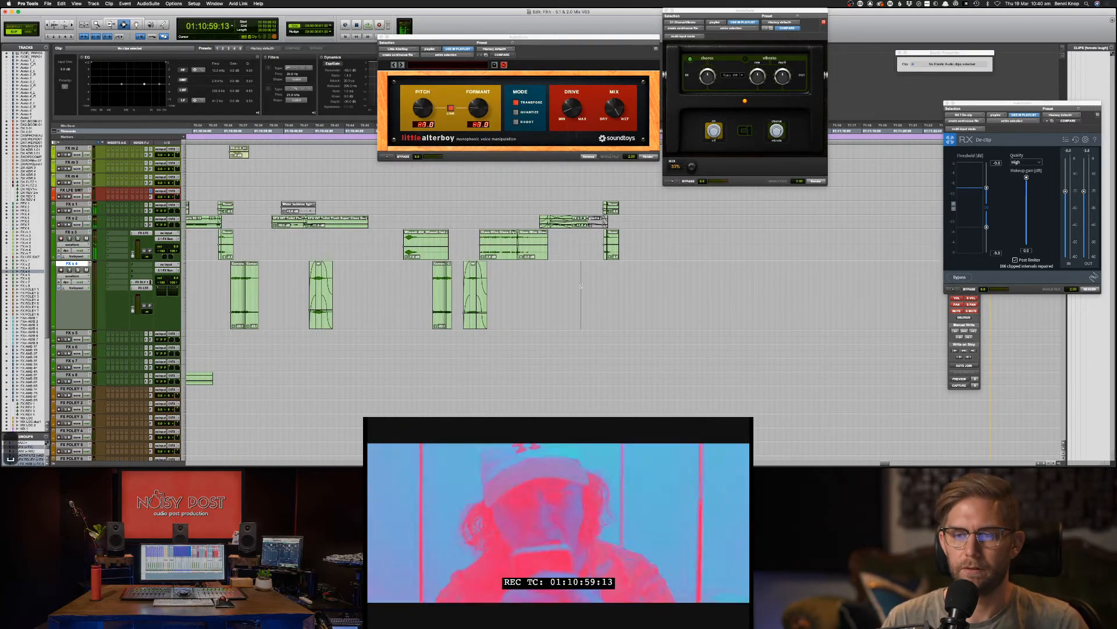
pyautogui.press('space')
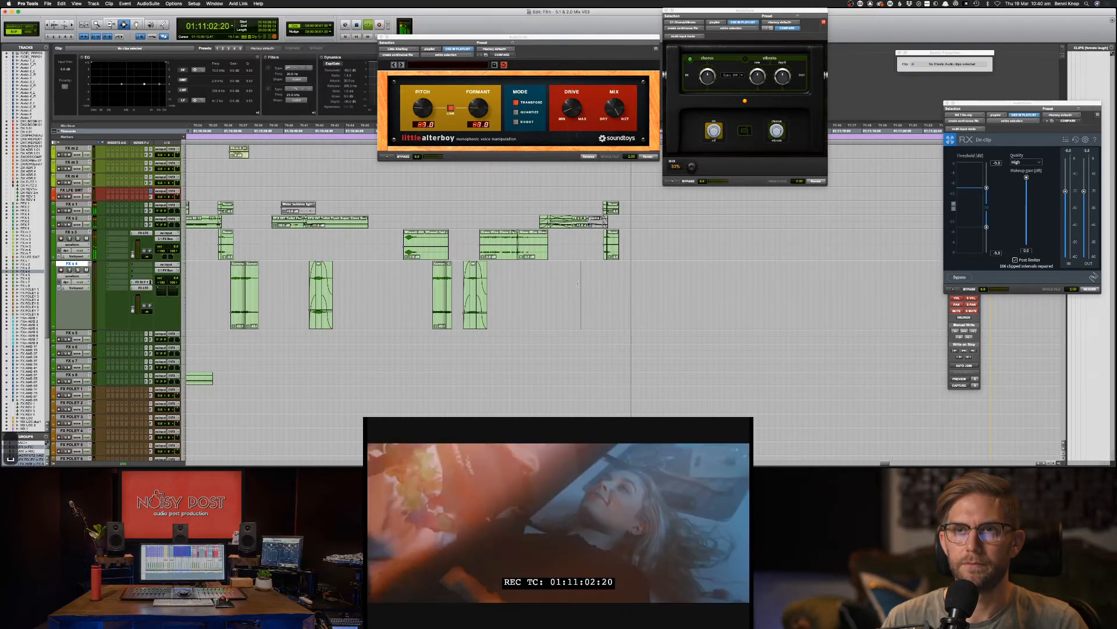
pyautogui.press('space')
pyautogui.press('space')
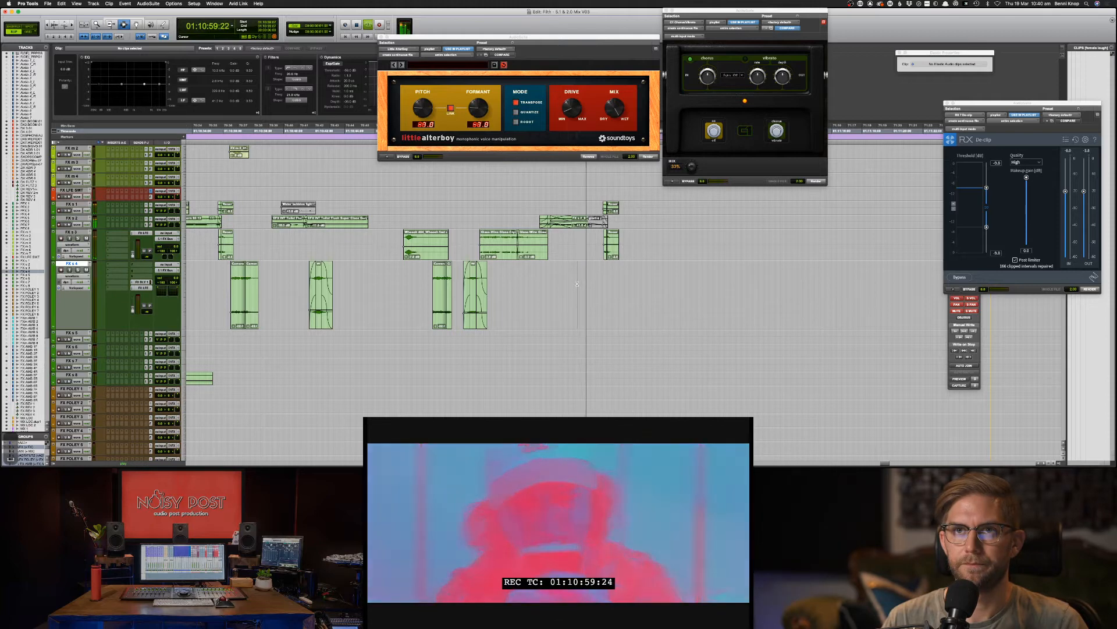
pyautogui.press('space')
# Step: Switch to Soundsnap in Chrome and search the sound effects for "weird whoosh"
pyautogui.press('super+Tab')
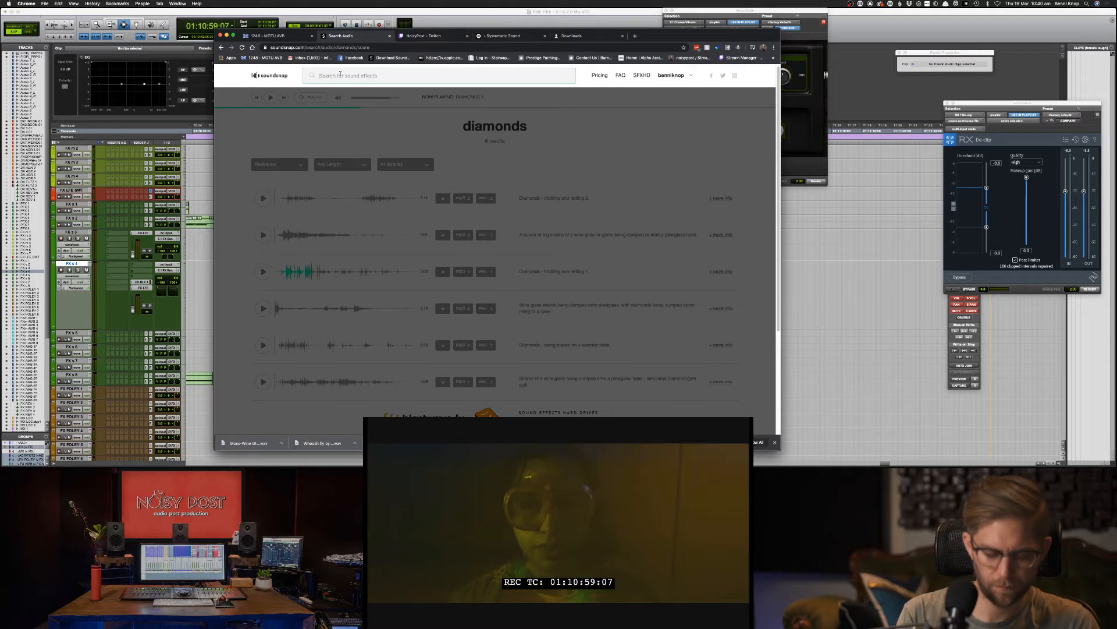
pyautogui.write('eird')
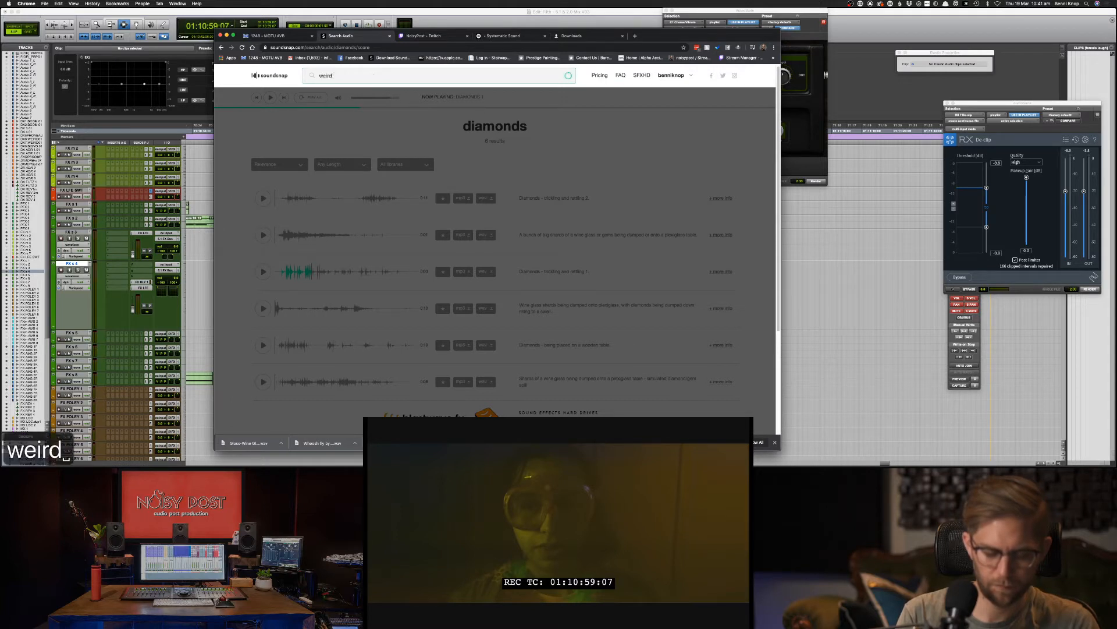
pyautogui.write(' whoosh')
pyautogui.press('Return')
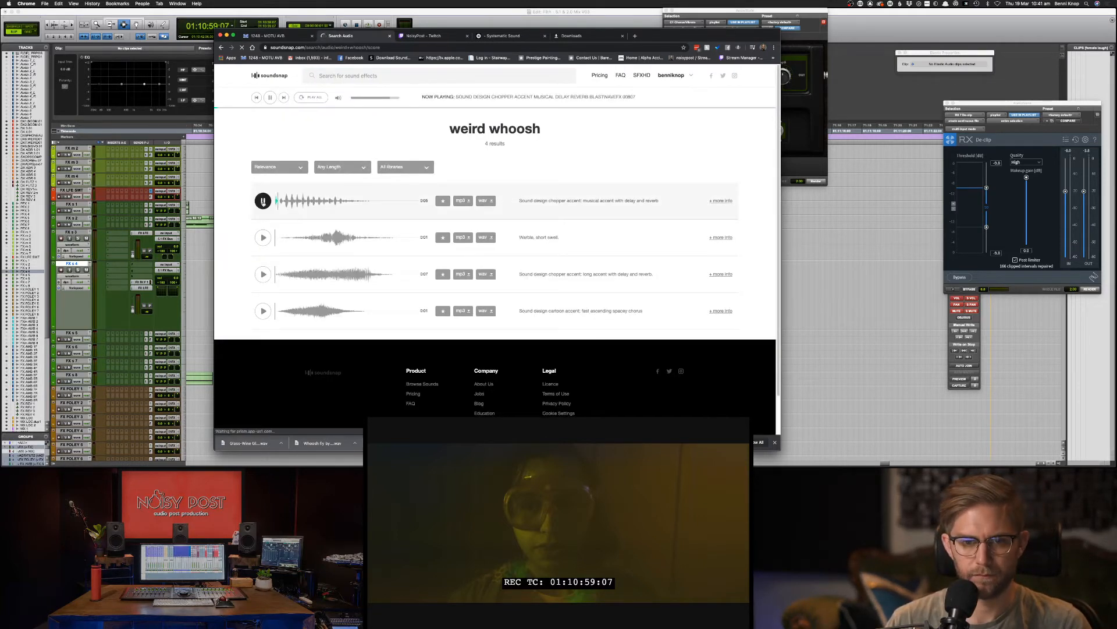
# Step: Preview the warble short swell and long chopper accent sounds, and download the warble as a WAV file
pyautogui.click(263, 237)
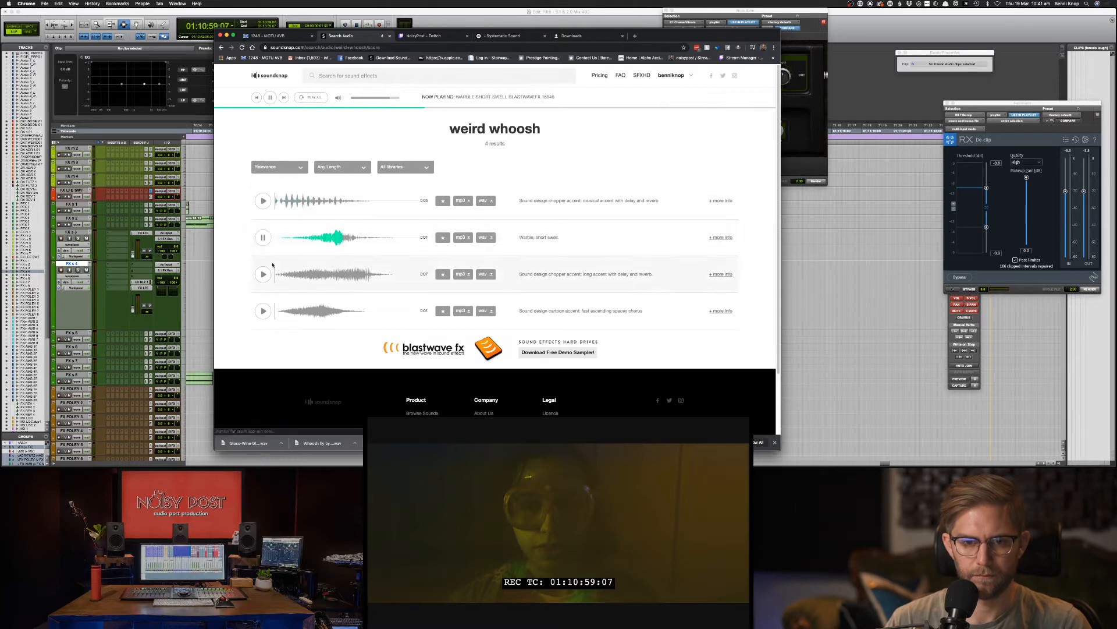
pyautogui.click(264, 274)
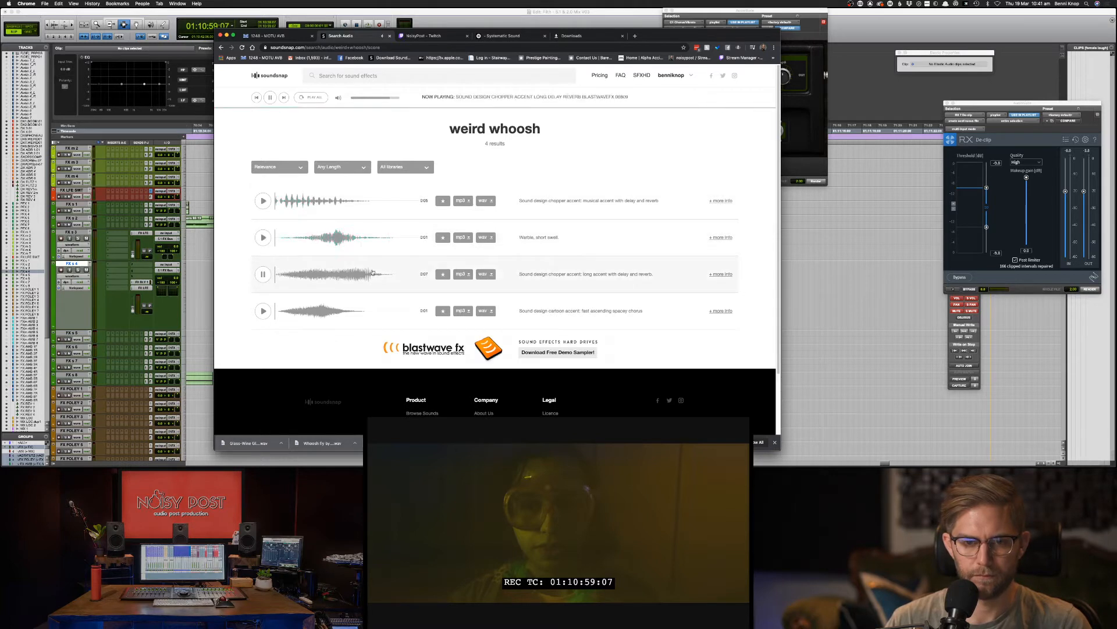
pyautogui.click(482, 238)
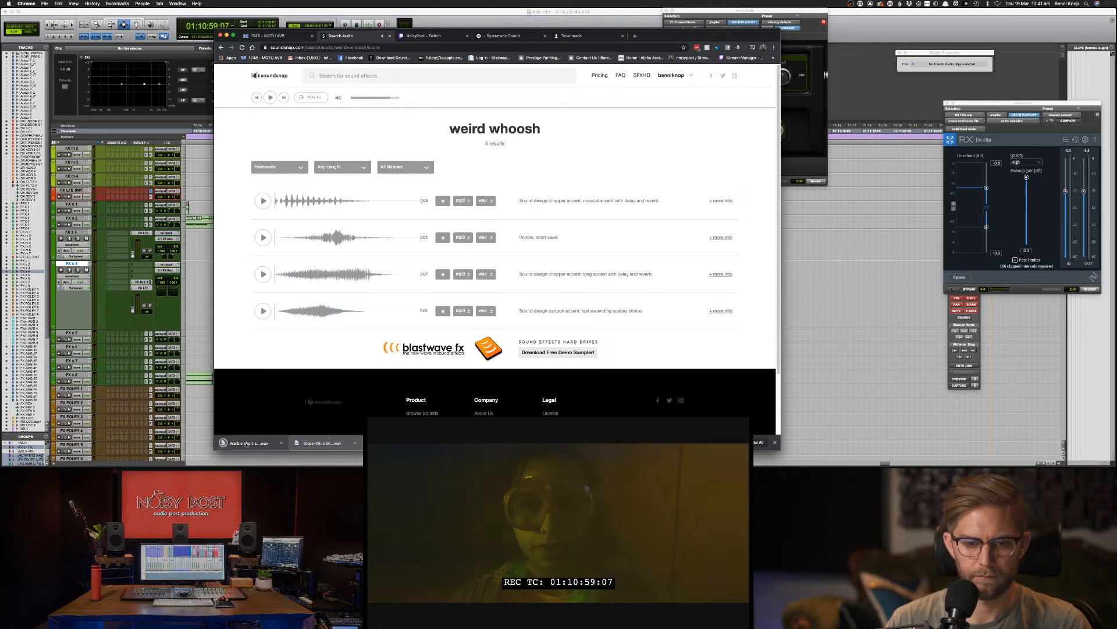
# Step: Switch to Pro Tools and place the downloaded warble clip on the fourth stereo FX track at about 01:10:59:10
pyautogui.press('super+Tab')
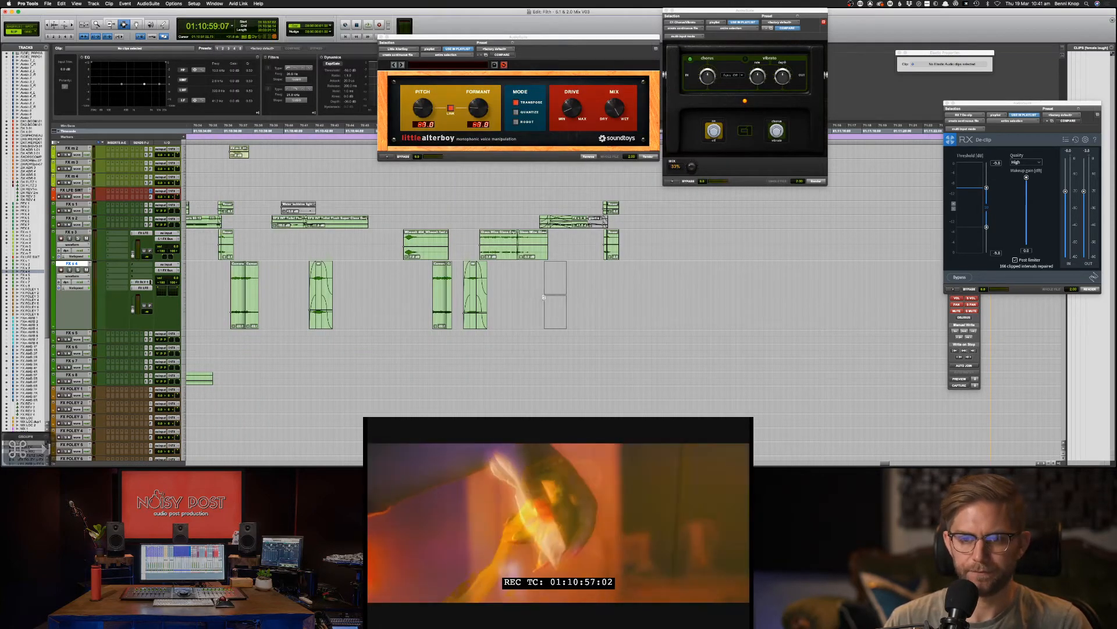
pyautogui.moveTo(536, 296); pyautogui.dragTo(582, 294)
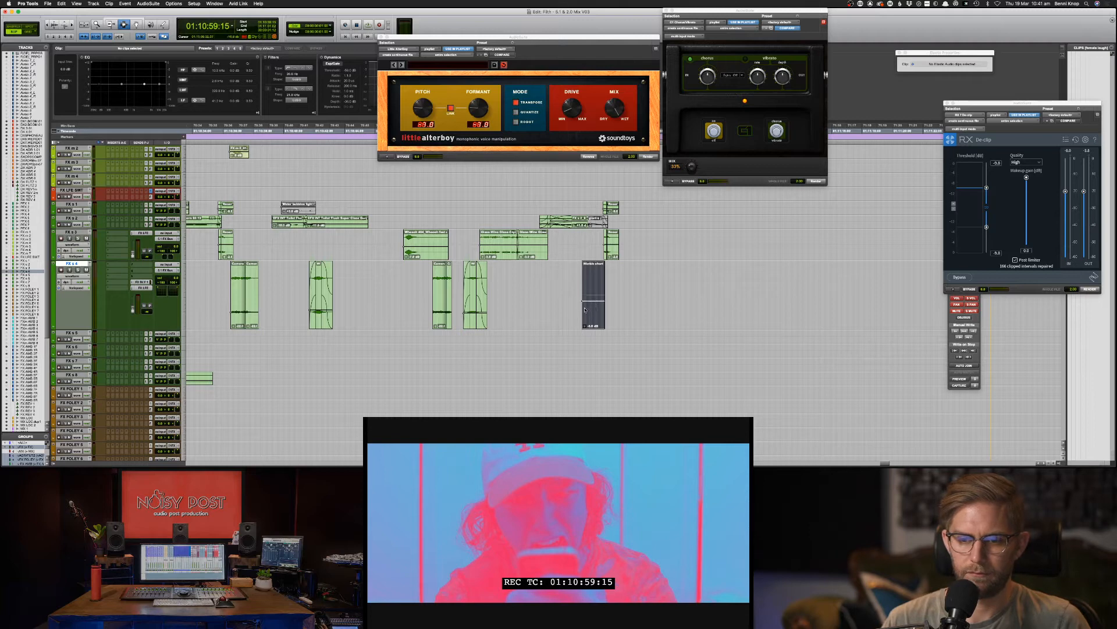
pyautogui.click(580, 300)
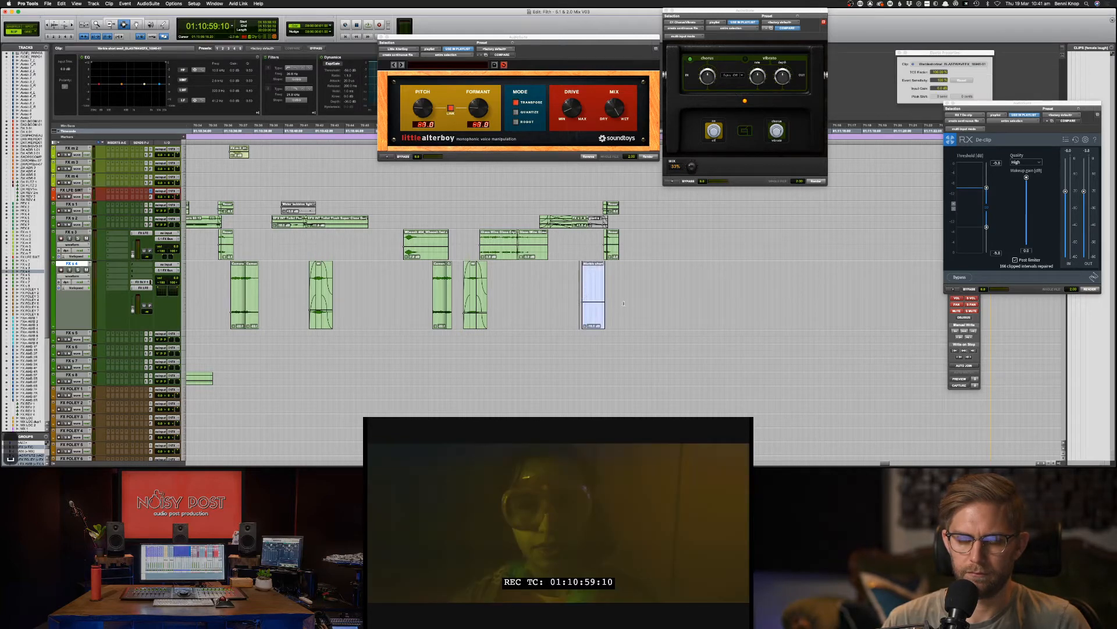
# Step: Play the transition with the warble clip against the picture, dismissing the playback error and replaying it
pyautogui.press('space')
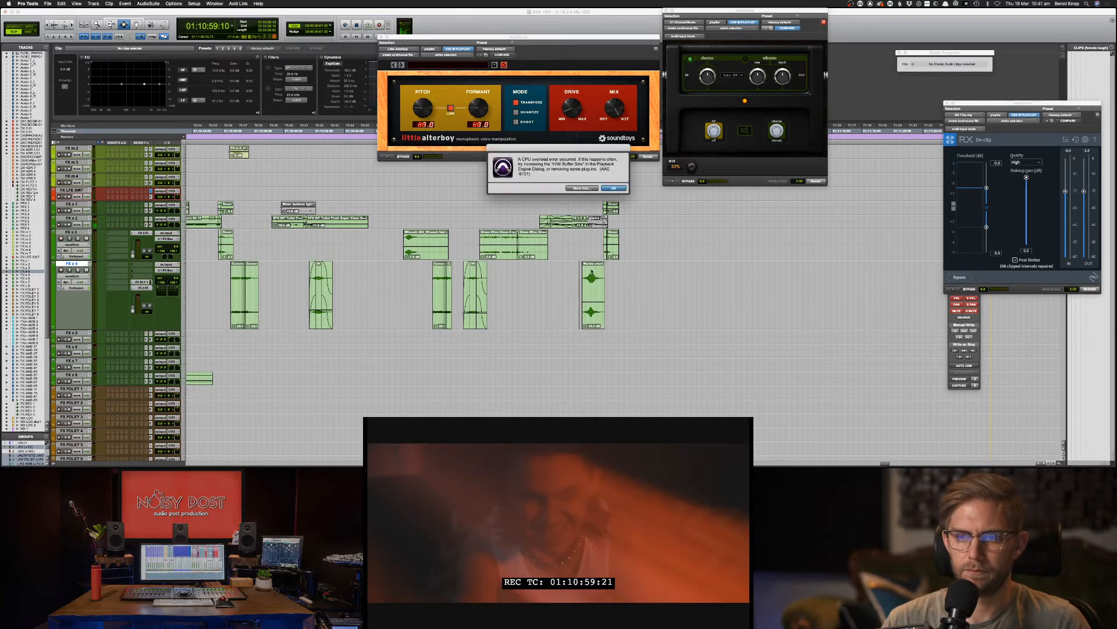
pyautogui.press('Return')
pyautogui.press('space')
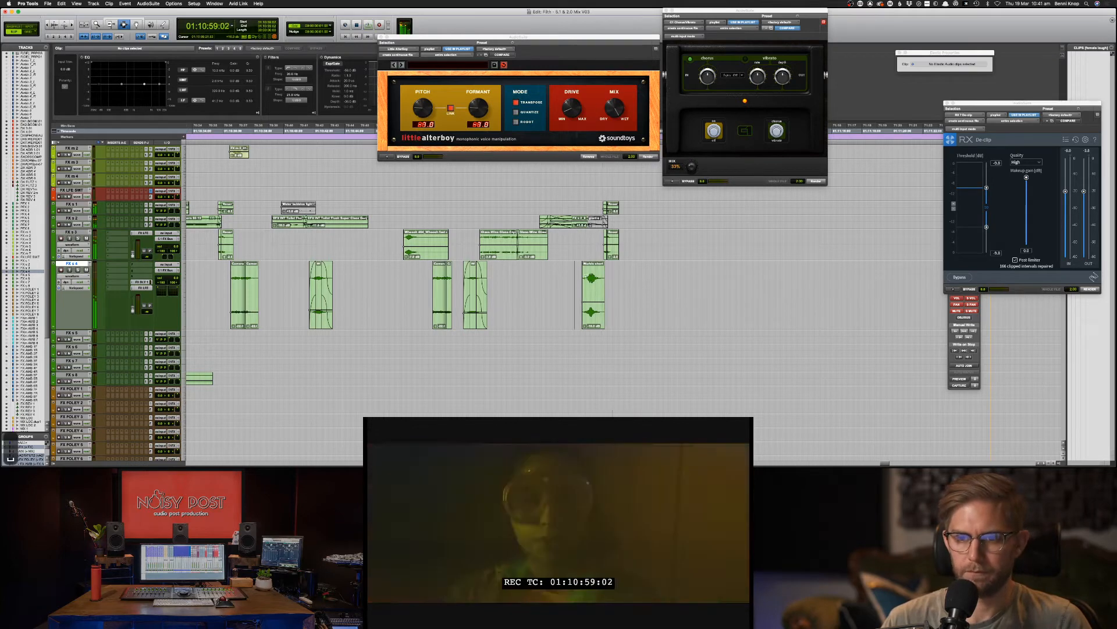
pyautogui.press('space')
pyautogui.press('space')
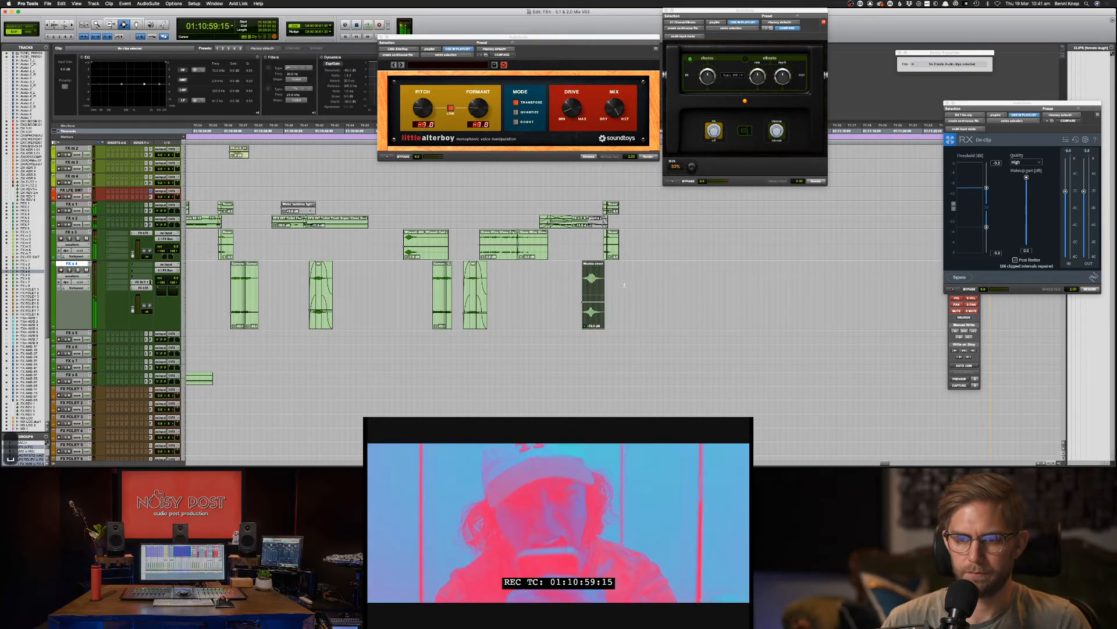
# Step: Nudge the warble clip earlier to 01:10:59:13 and play the transition through
pyautogui.click(570, 277)
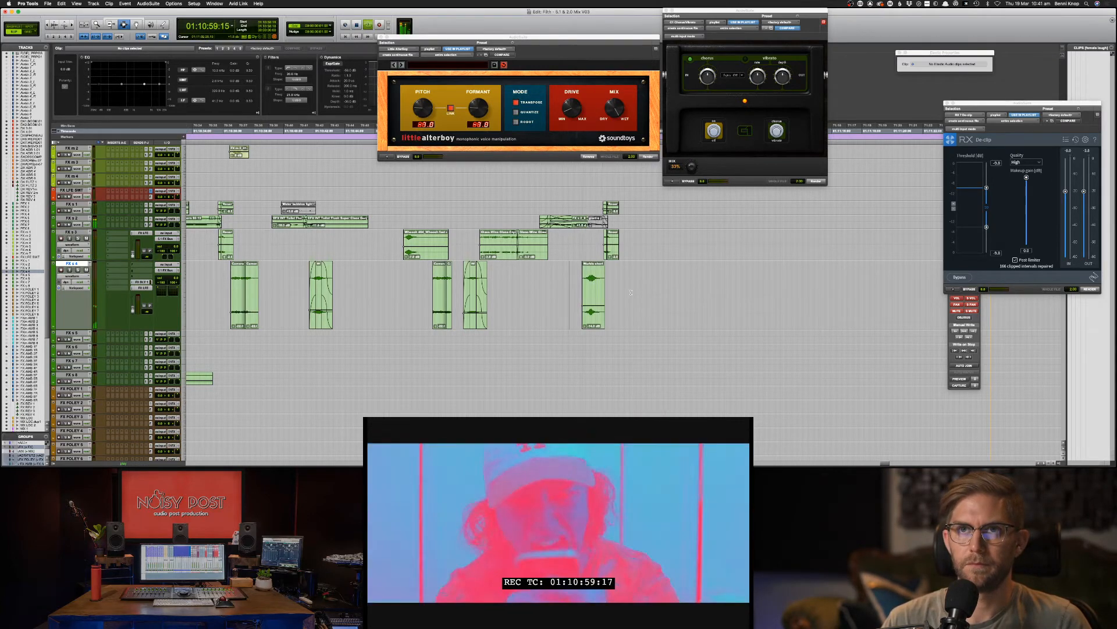
pyautogui.press('Return')
pyautogui.click(593, 285)
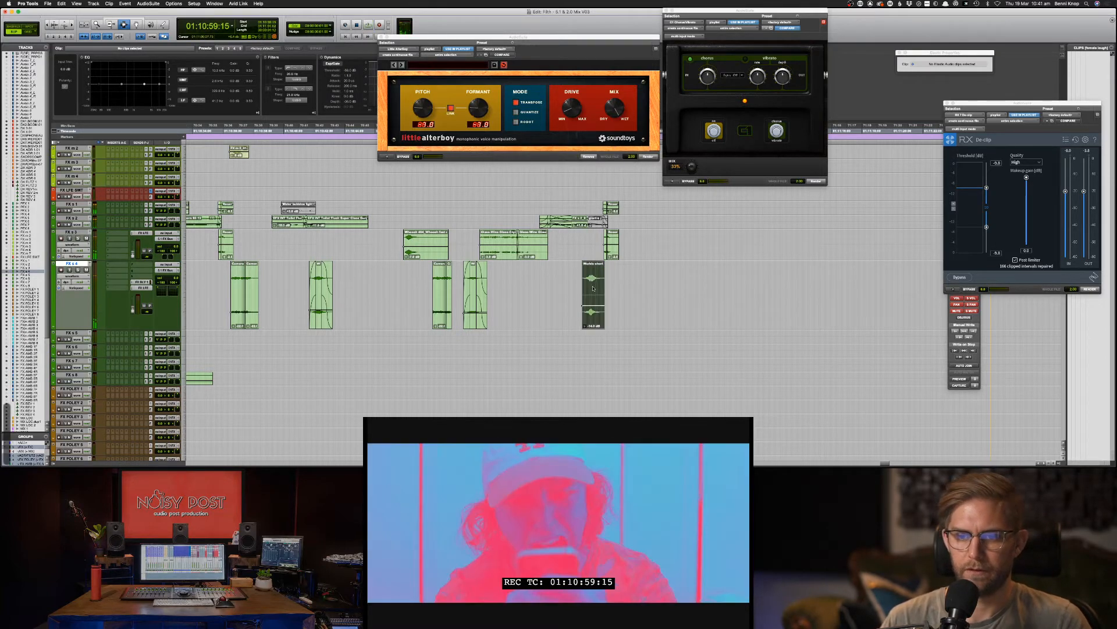
pyautogui.press(',')
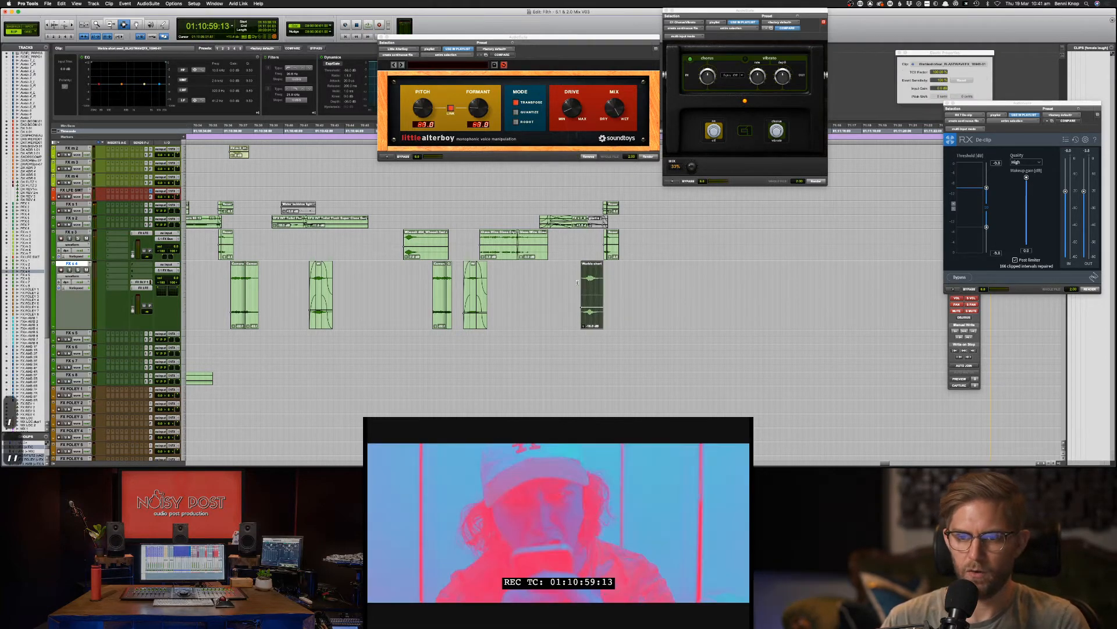
pyautogui.click(578, 283)
pyautogui.press('space')
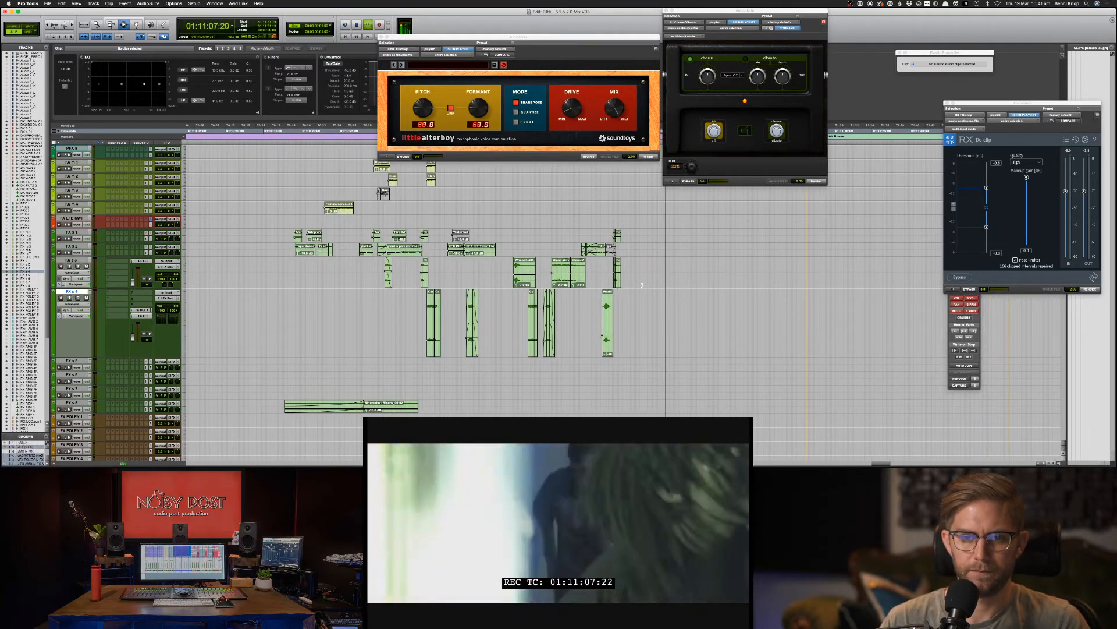
# Step: Locate the tape cassette rewind clip at 01:10:19:04 and replay the scene around 01:11:02
pyautogui.scroll(1, 642, 285)
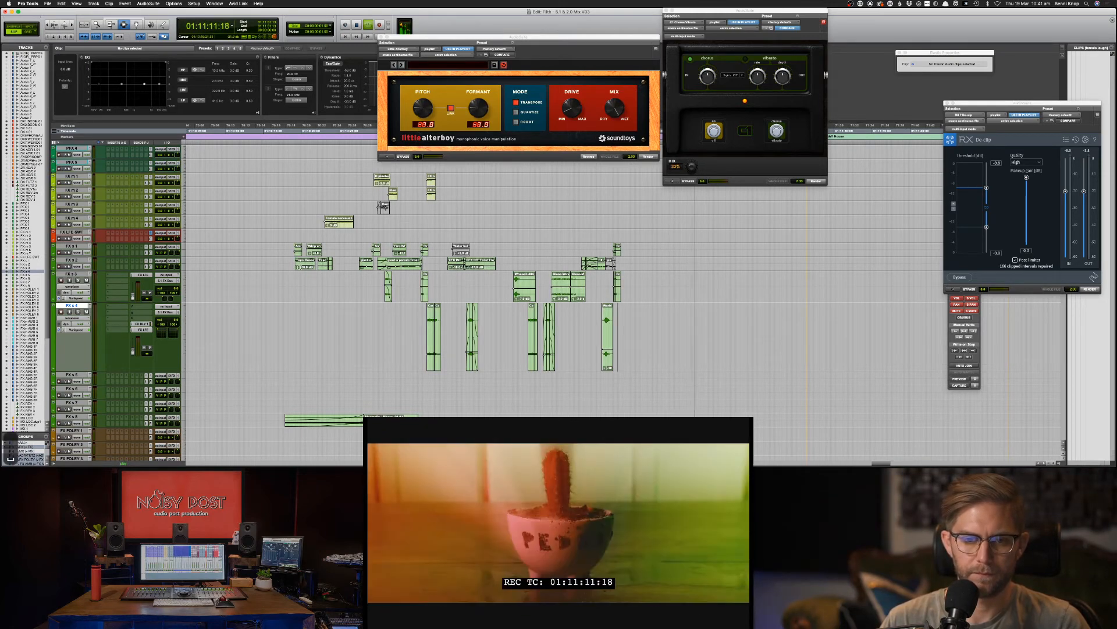
pyautogui.click(309, 268)
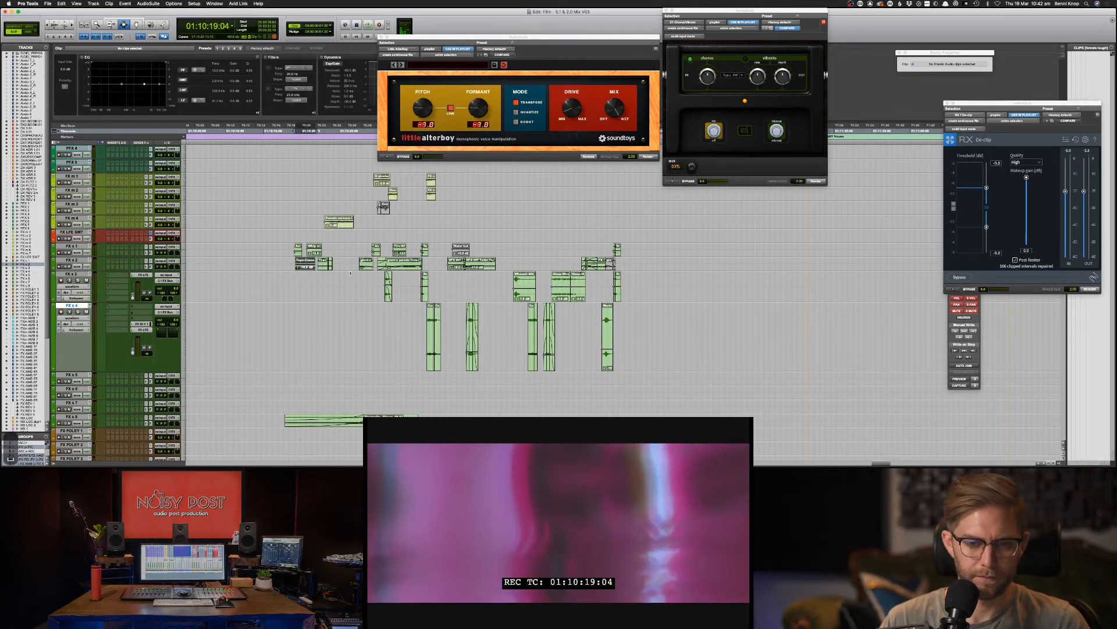
pyautogui.click(294, 251)
pyautogui.press('space')
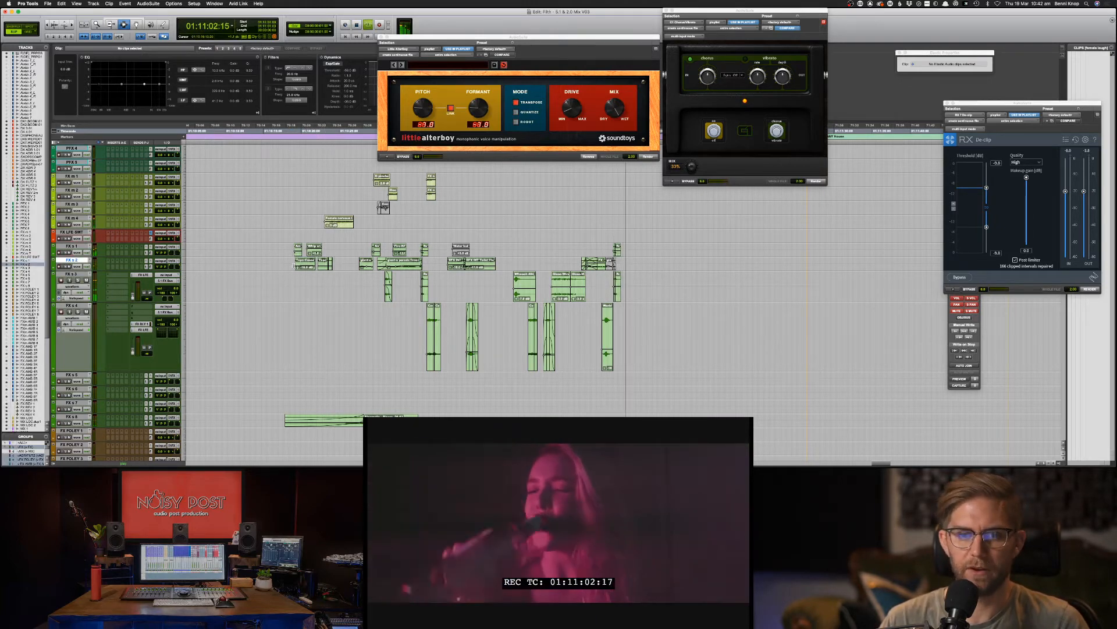
pyautogui.press('space')
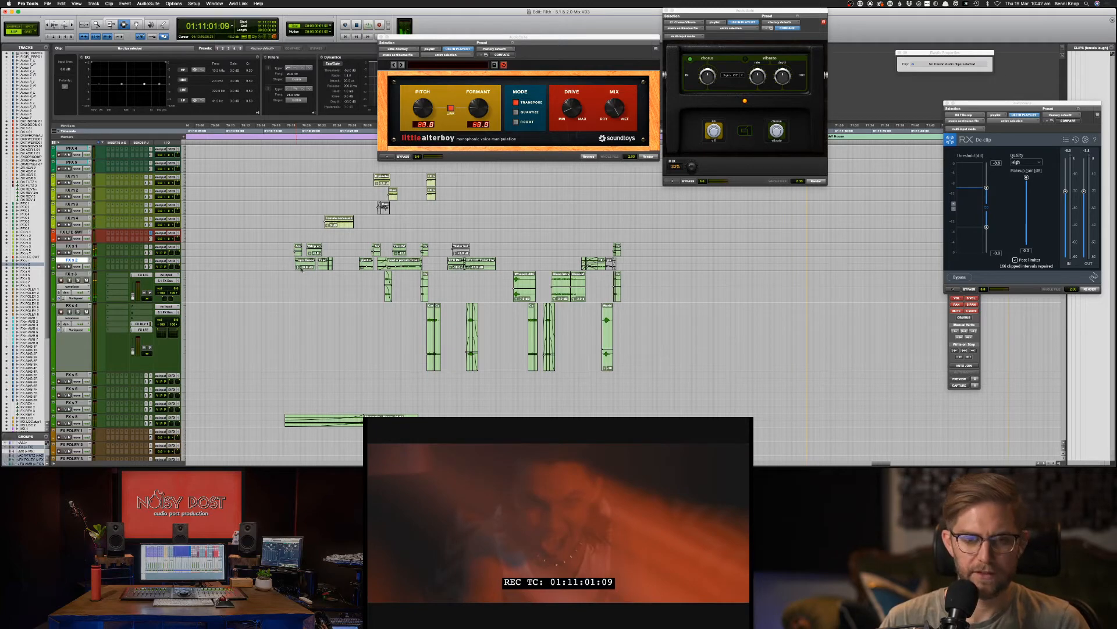
# Step: Copy the tape cassette rewind clip from 01:10:19:04 to 01:11:02:00 on the second stereo FX track
pyautogui.click(301, 267)
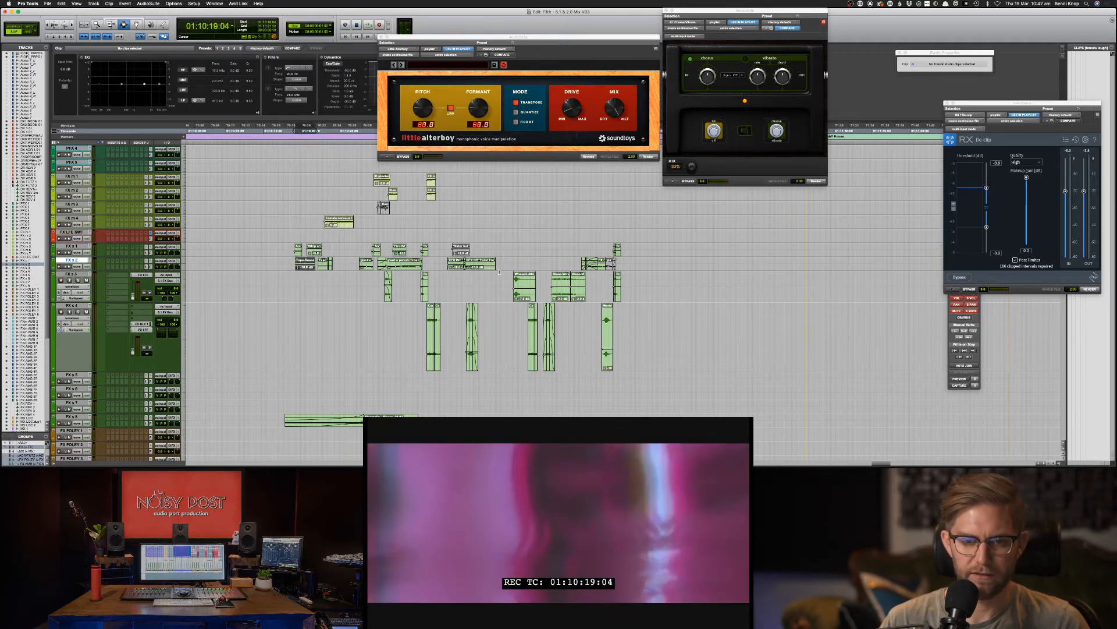
pyautogui.press('super+c')
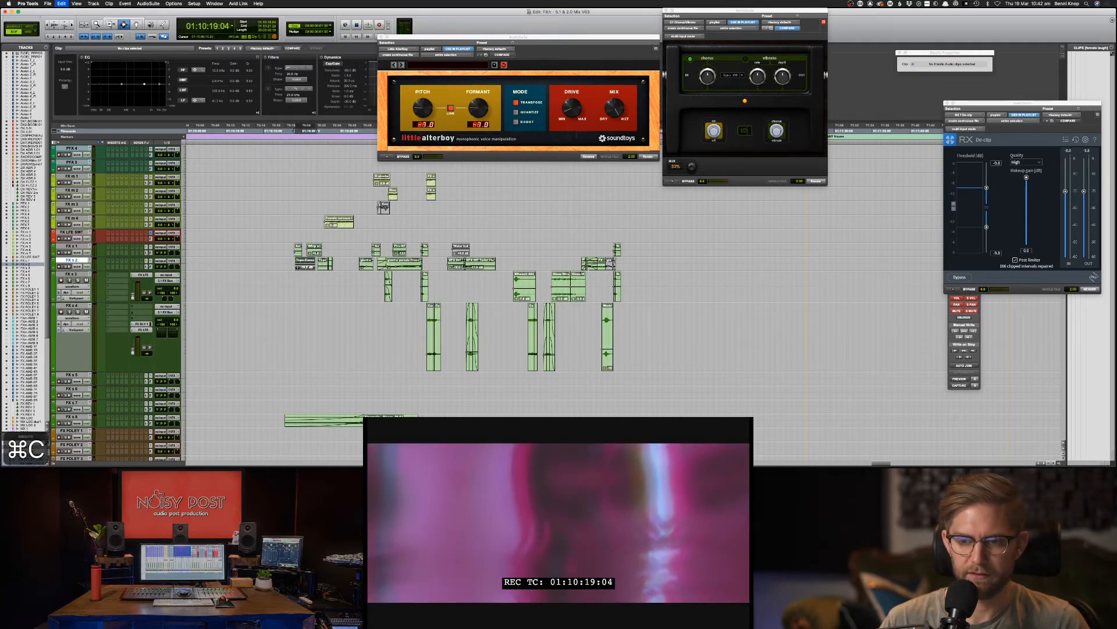
pyautogui.click(621, 265)
pyautogui.press('super+v')
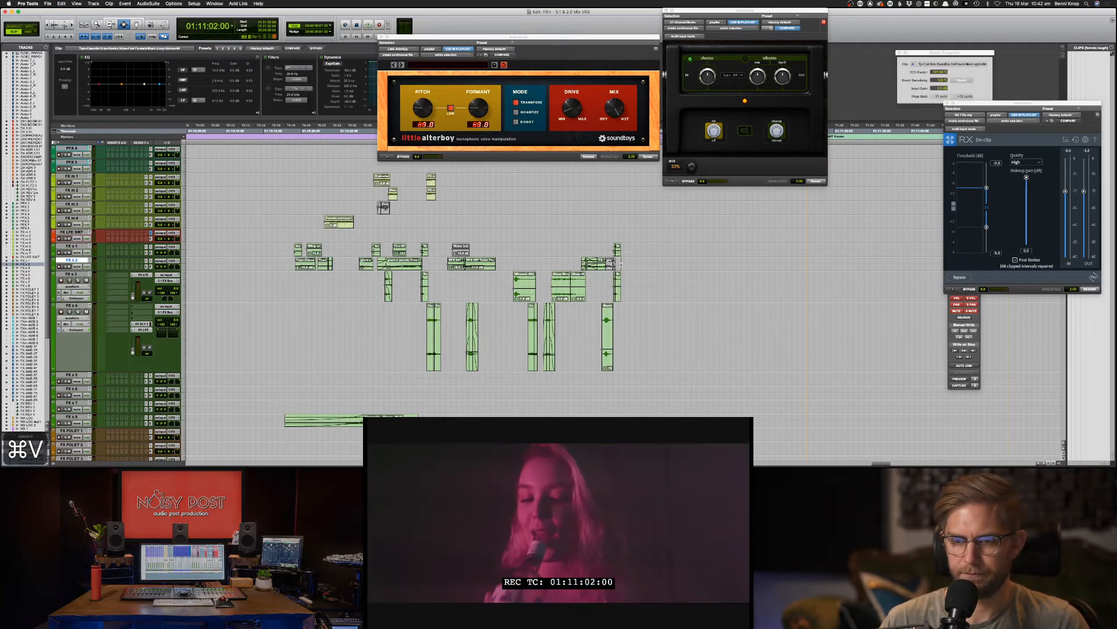
# Step: Extend the pasted tape rewind clip to about 01:11:12 during playback and cut off its excess tail
pyautogui.press('space')
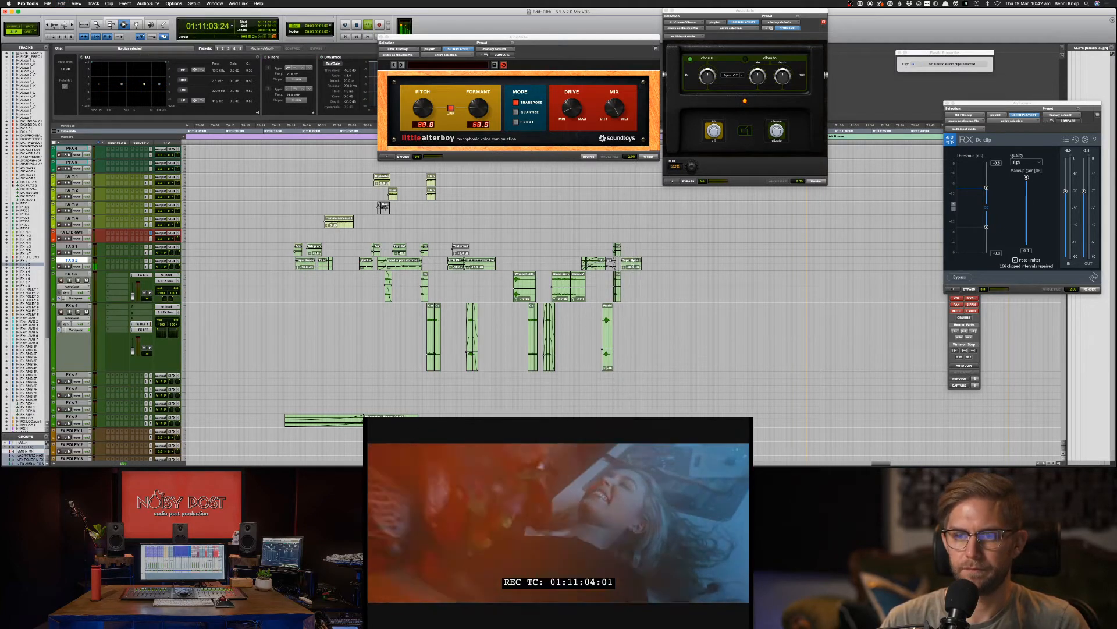
pyautogui.click(632, 263)
pyautogui.hotkey('ctrl', 'shift', 'F8')
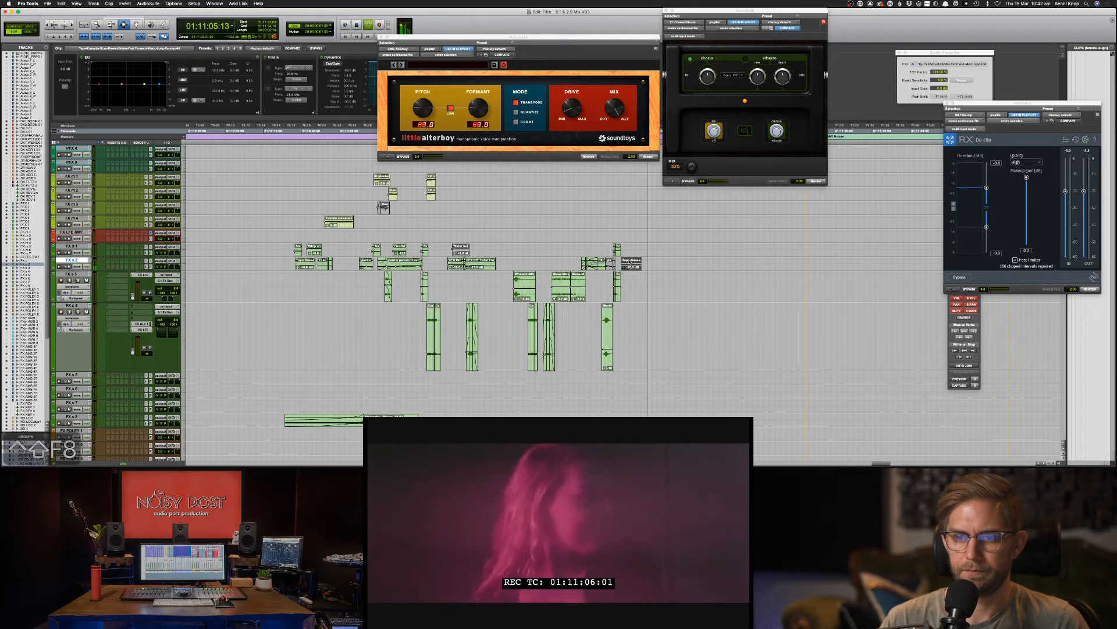
pyautogui.press('F6')
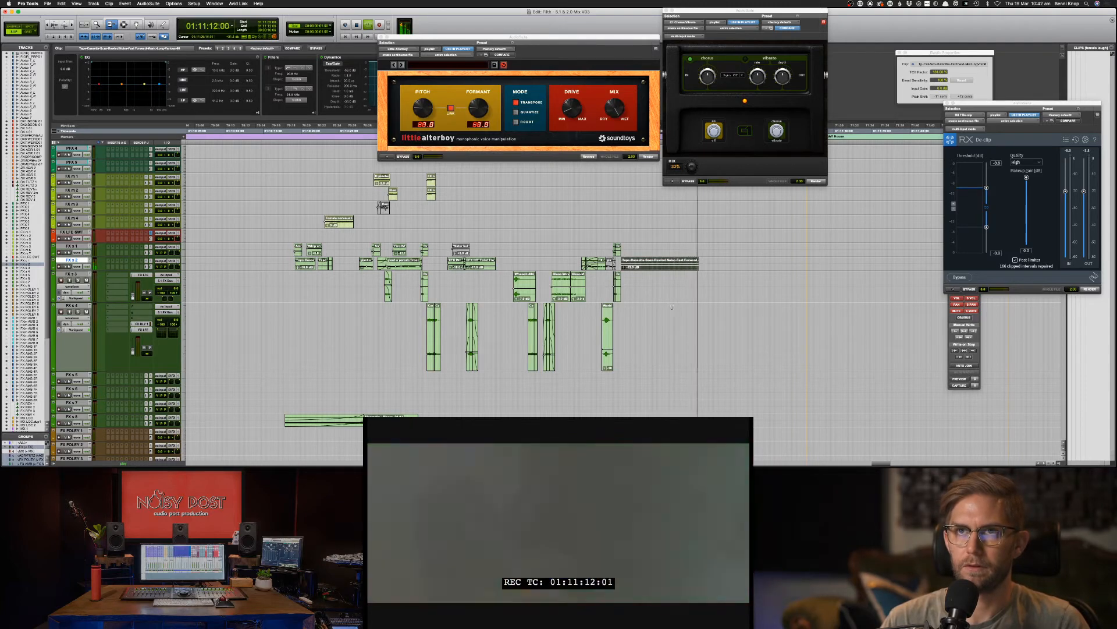
pyautogui.press('F7')
pyautogui.moveTo(702, 262); pyautogui.dragTo(694, 263)
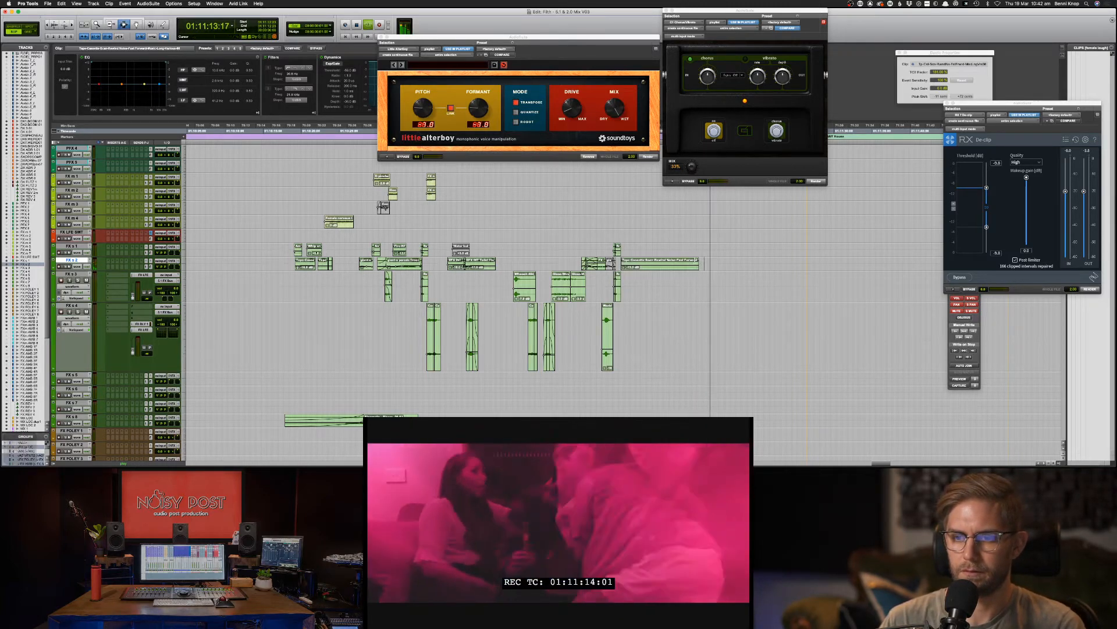
pyautogui.press('Delete')
# Step: Play the extended tape rewind clip against the picture and cut slightly more off its end
pyautogui.click(612, 256)
pyautogui.press('space')
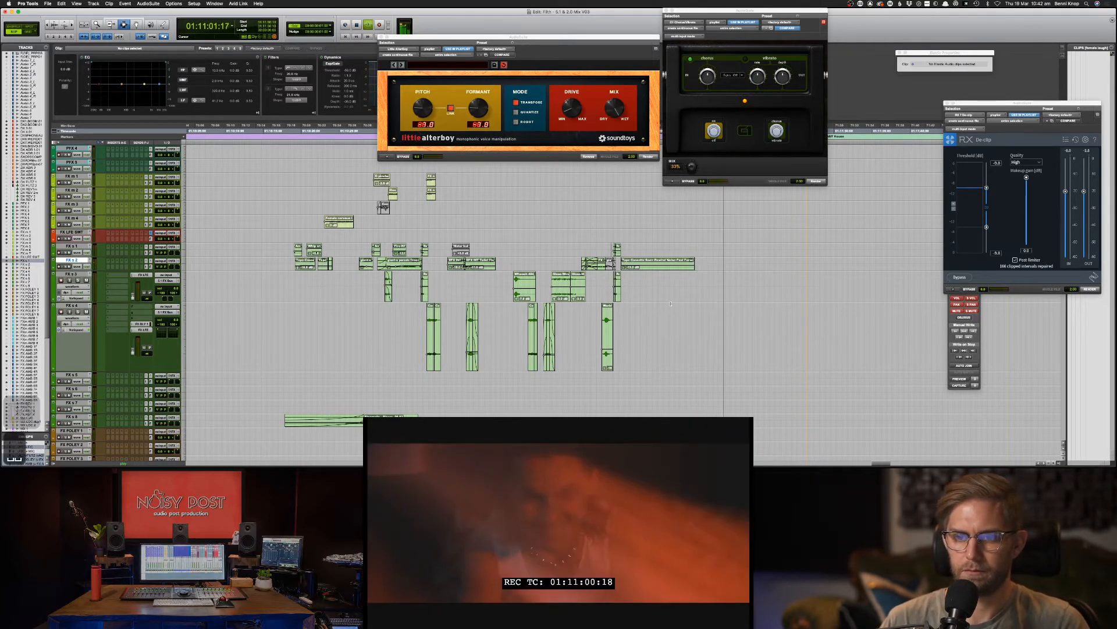
pyautogui.press('space')
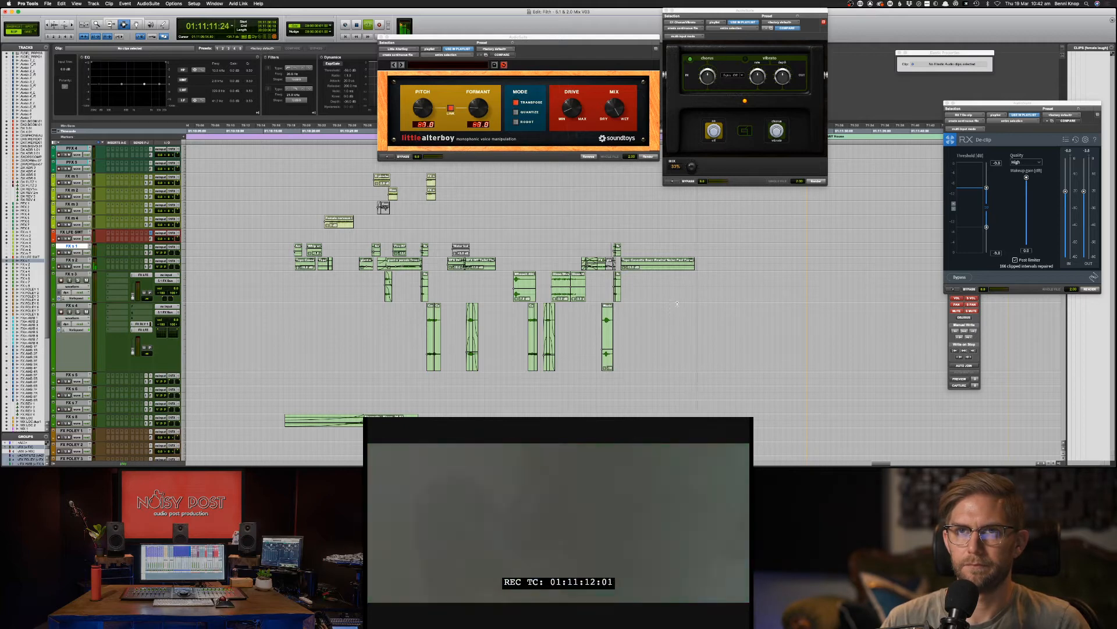
pyautogui.moveTo(700, 265); pyautogui.dragTo(692, 264)
pyautogui.press('Delete')
# Step: Replay the scene from 01:11:00:18 to check the tape rewind clip and save the session
pyautogui.click(608, 263)
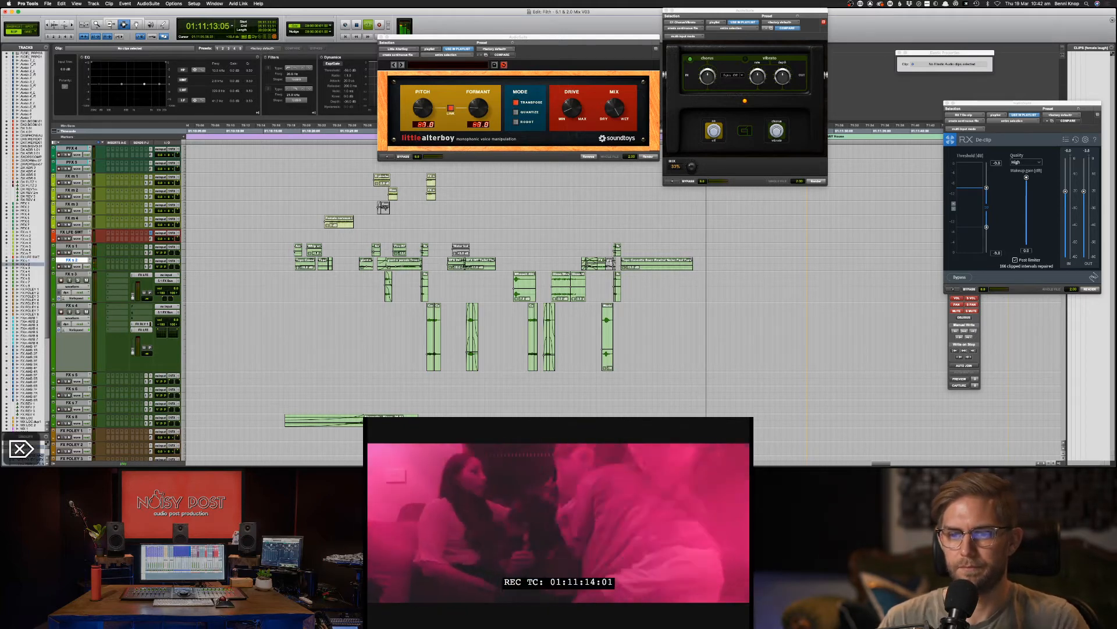
pyautogui.press('space')
pyautogui.press('super+s')
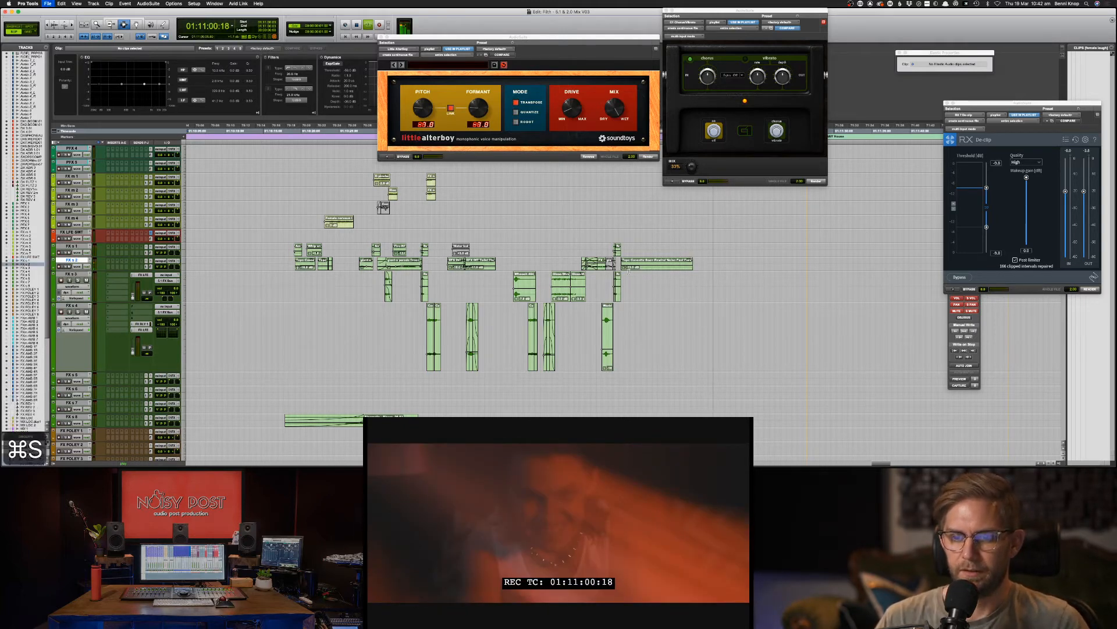
pyautogui.press('space')
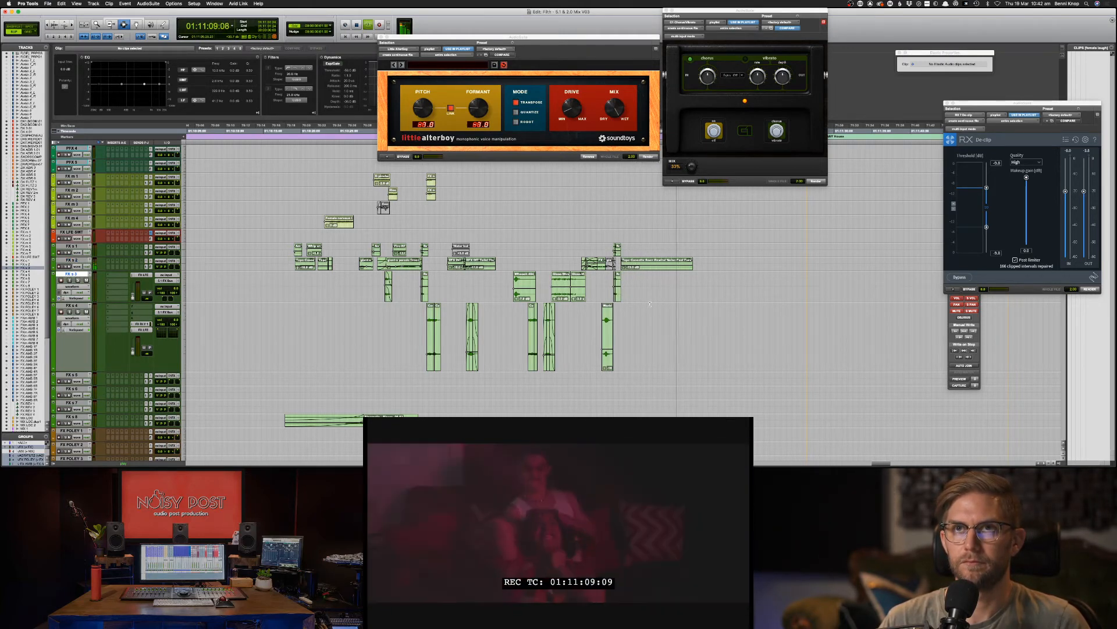
pyautogui.press('space')
pyautogui.press('super+s')
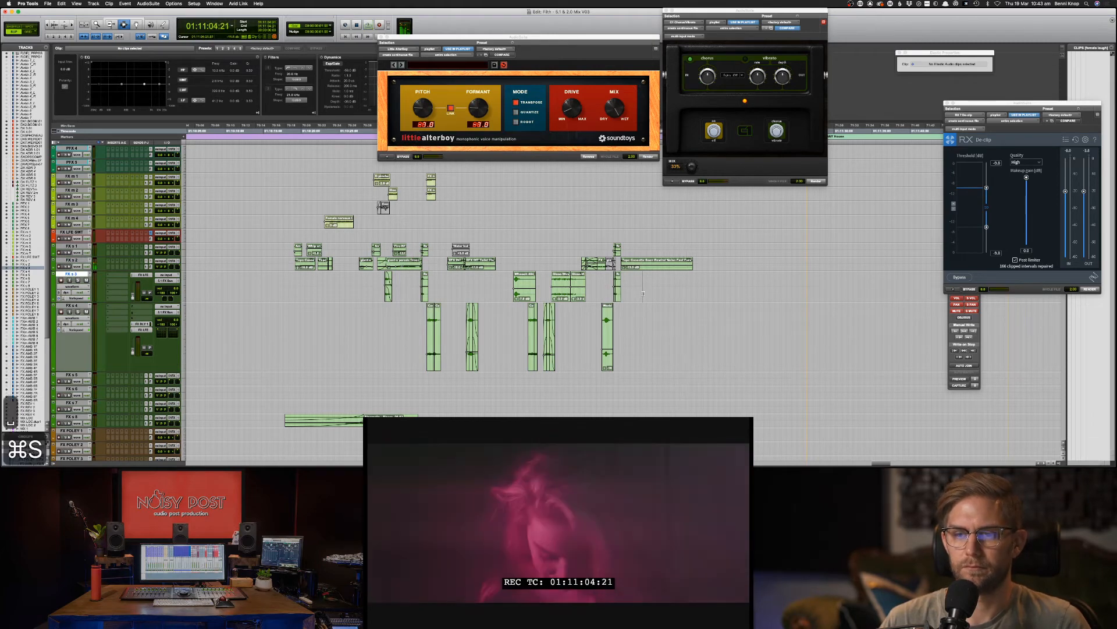
# Step: Switch to Soundsnap in Chrome and search the sound effects for "children laughin"
pyautogui.press('super+Tab')
pyautogui.click(332, 82)
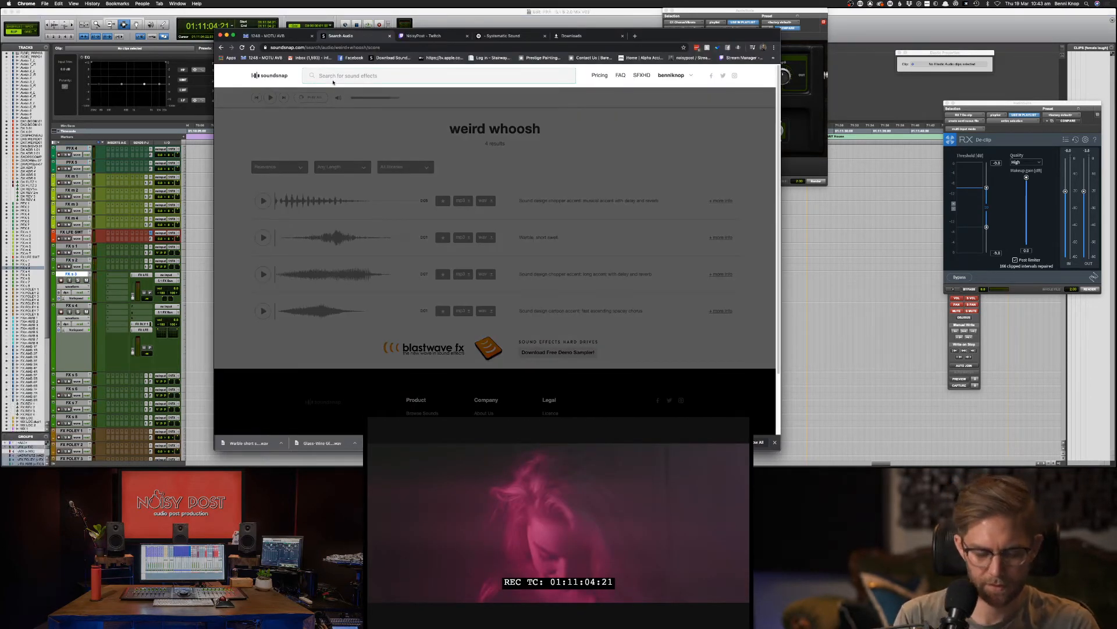
pyautogui.write('childern')
pyautogui.press('BackSpace')
pyautogui.press('BackSpace')
pyautogui.press('BackSpace')
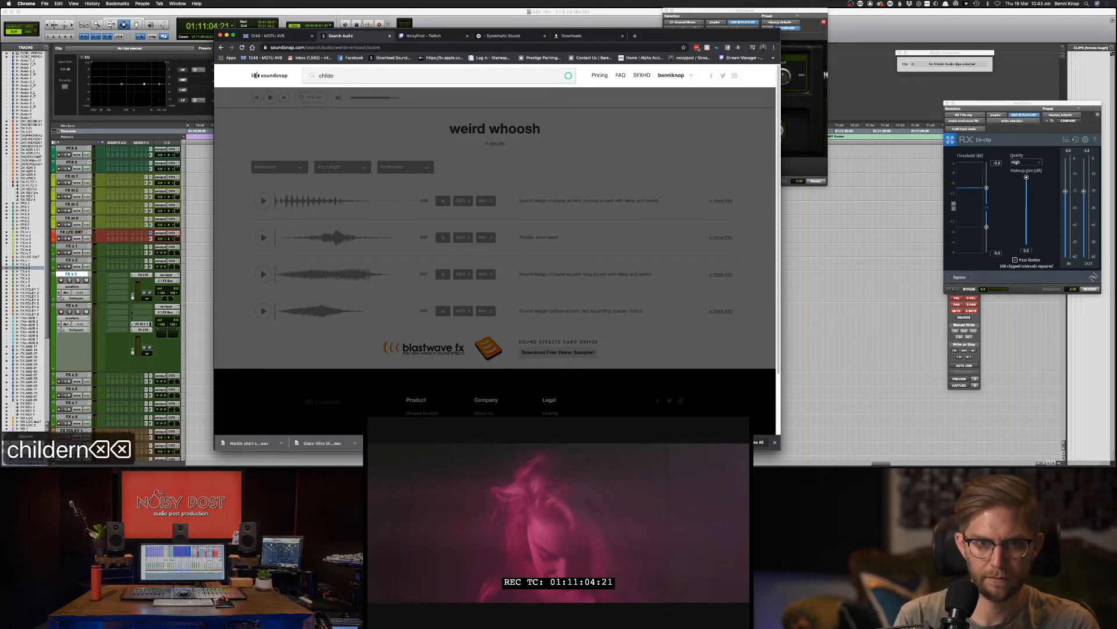
pyautogui.write('ren laughin')
pyautogui.press('Return')
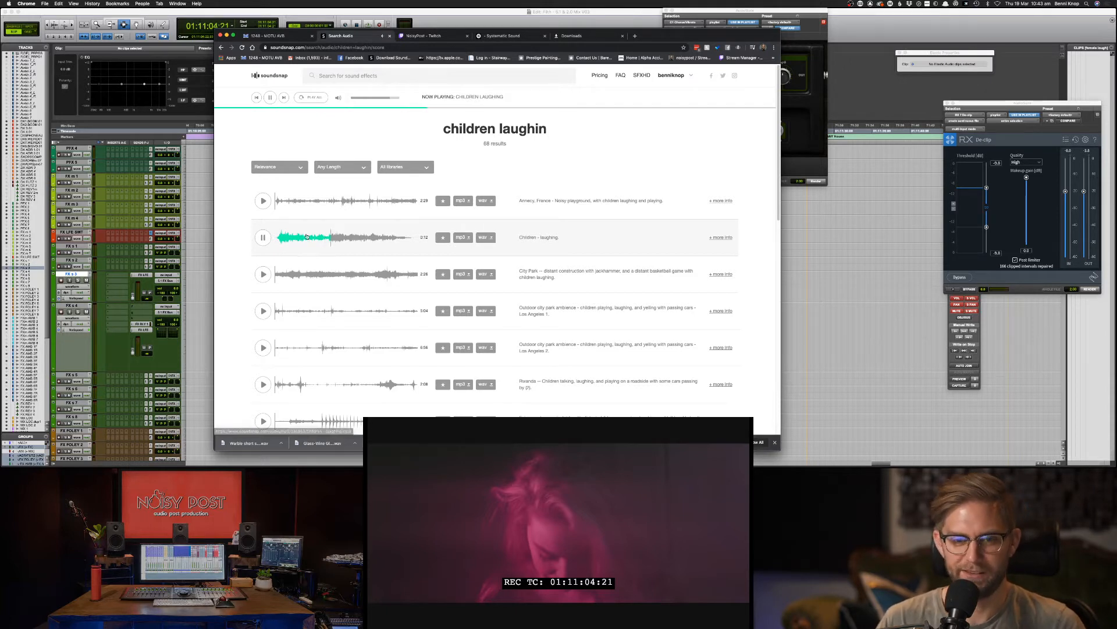
# Step: Preview the city park, Los Angeles ambience and carnival ride sounds, and replay the "Children - laughing" sound
pyautogui.click(262, 273)
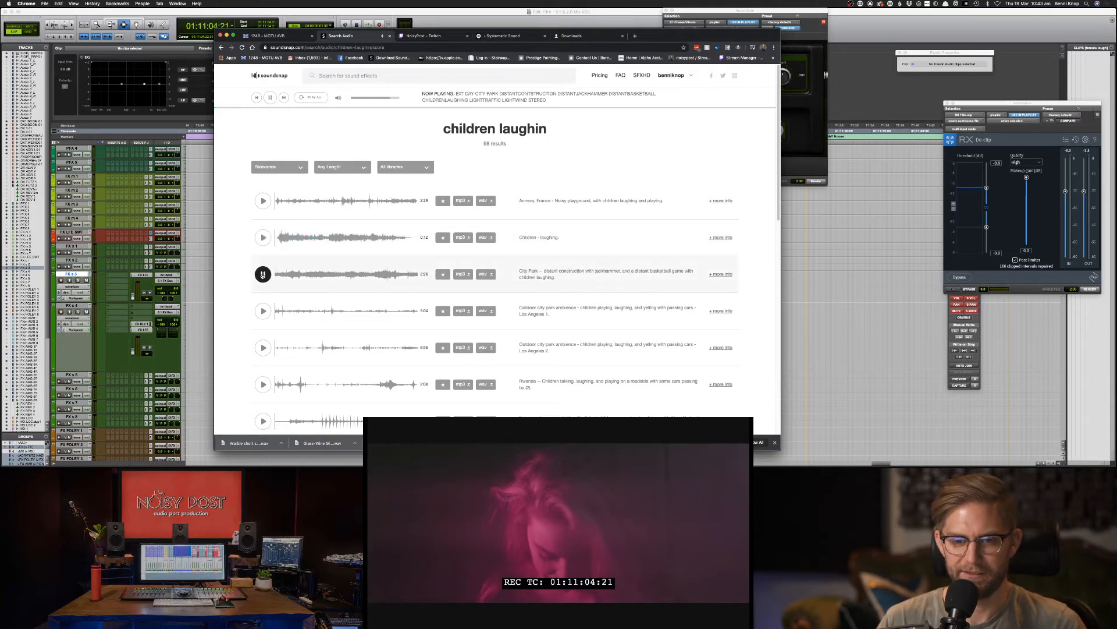
pyautogui.click(263, 311)
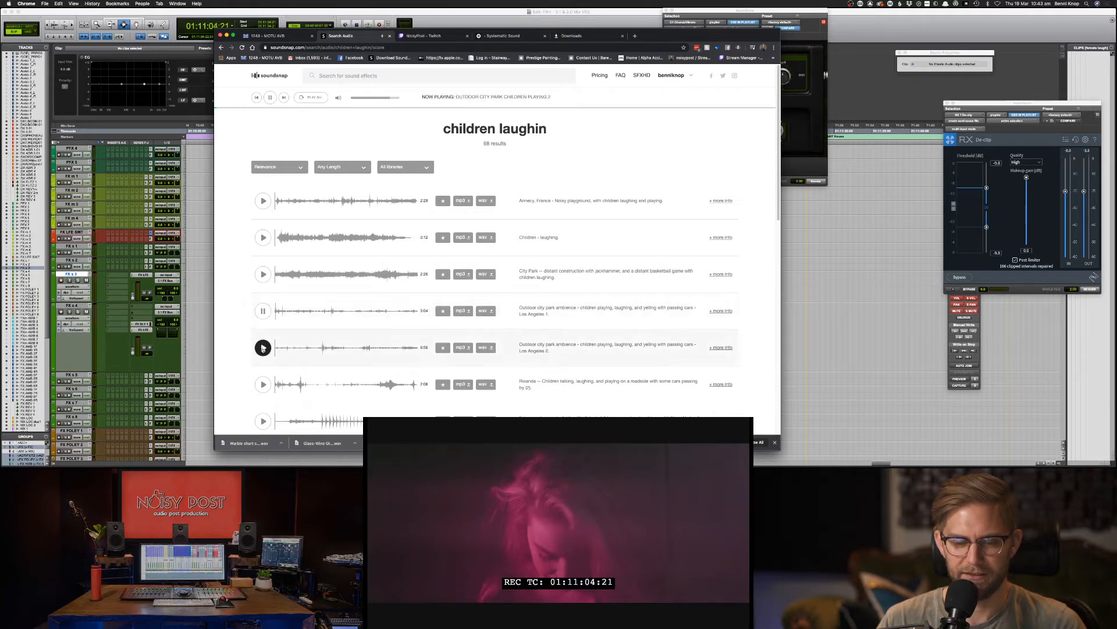
pyautogui.click(262, 420)
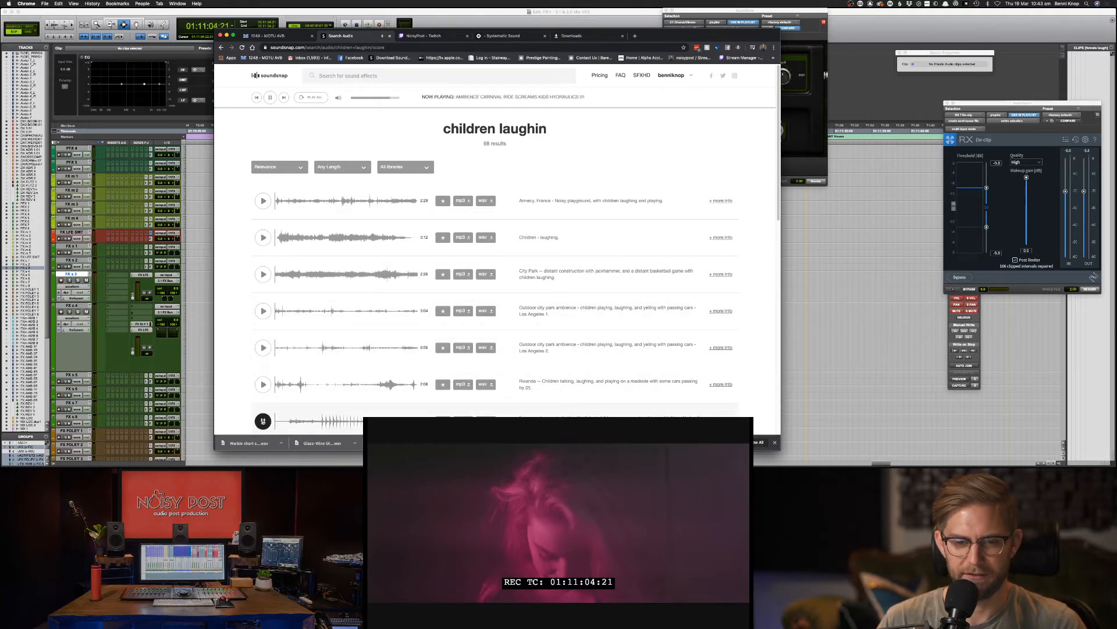
pyautogui.scroll(-1, 262, 421)
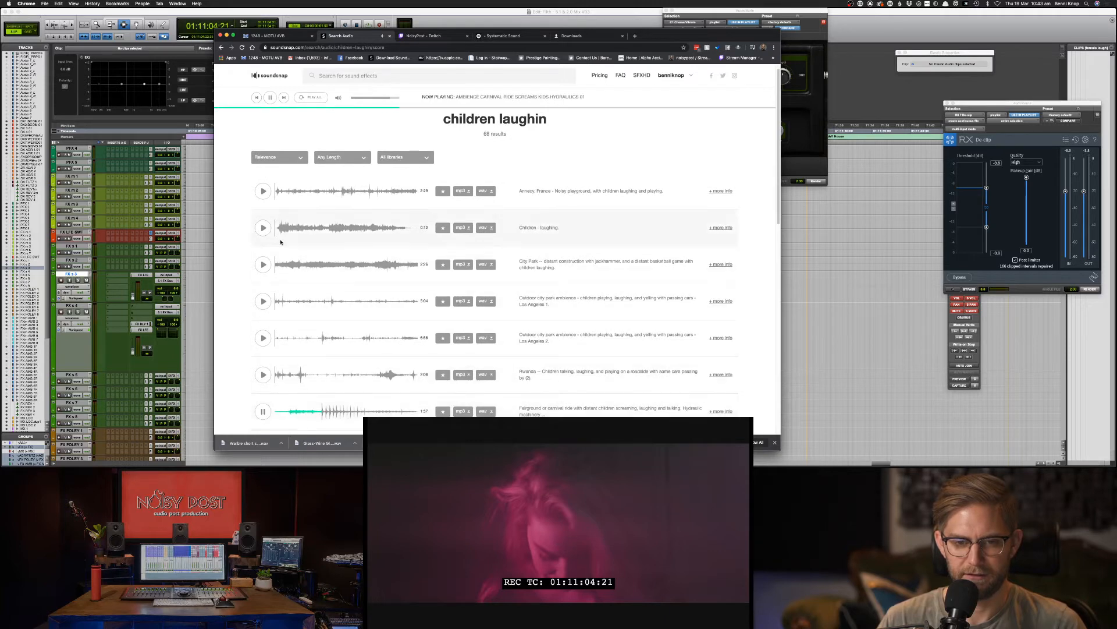
pyautogui.click(263, 227)
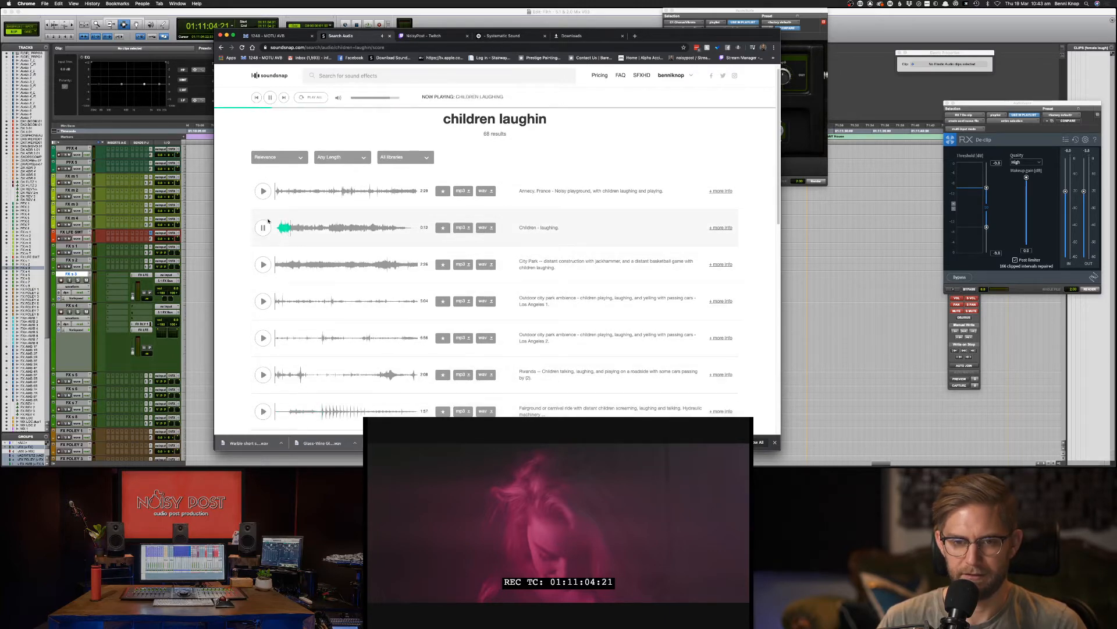
# Step: Download the "Children - laughing" sound as a WAV file and preview a fairground ride ambience with distant children screaming
pyautogui.click(265, 224)
pyautogui.click(492, 227)
pyautogui.scroll(-4, 262, 384)
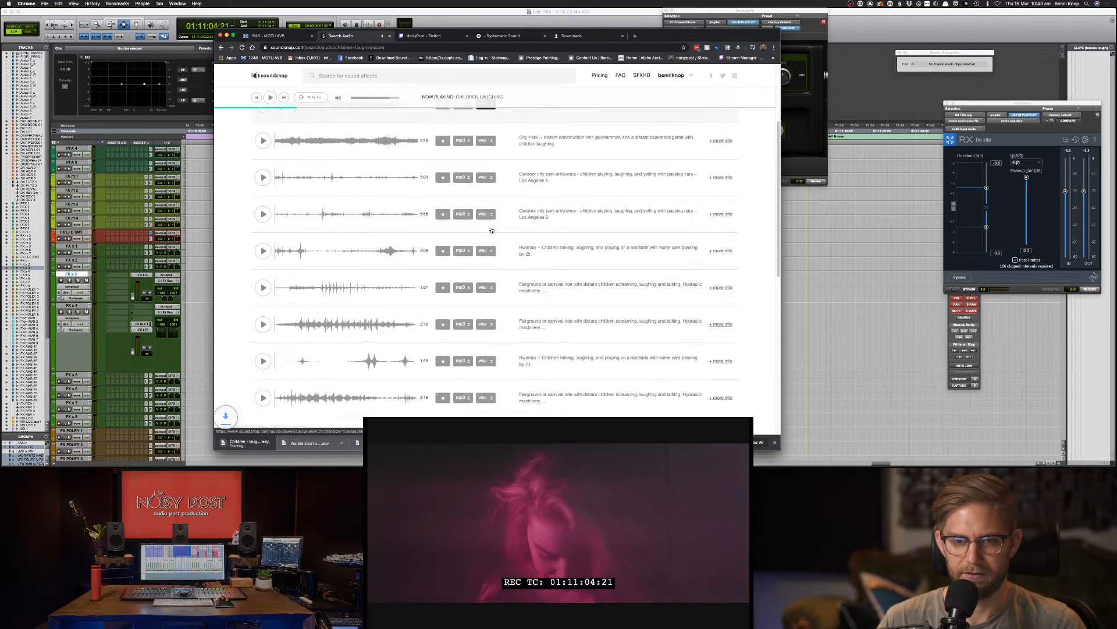
pyautogui.click(263, 397)
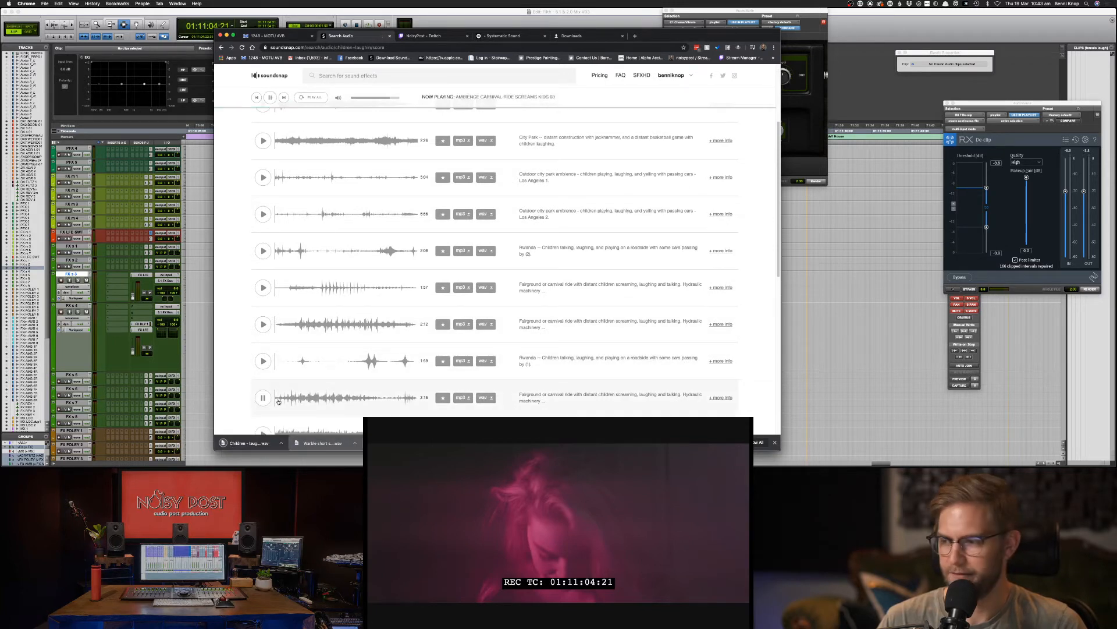
pyautogui.click(263, 398)
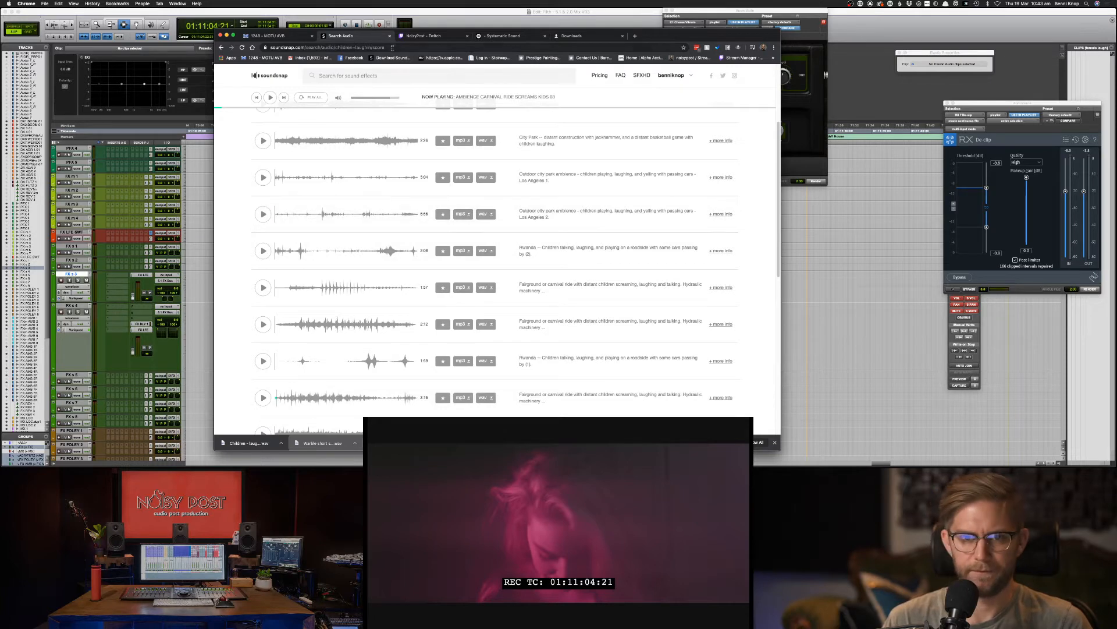
# Step: Search the sound effects library for "spanish"
pyautogui.click(381, 73)
pyautogui.write('spanish')
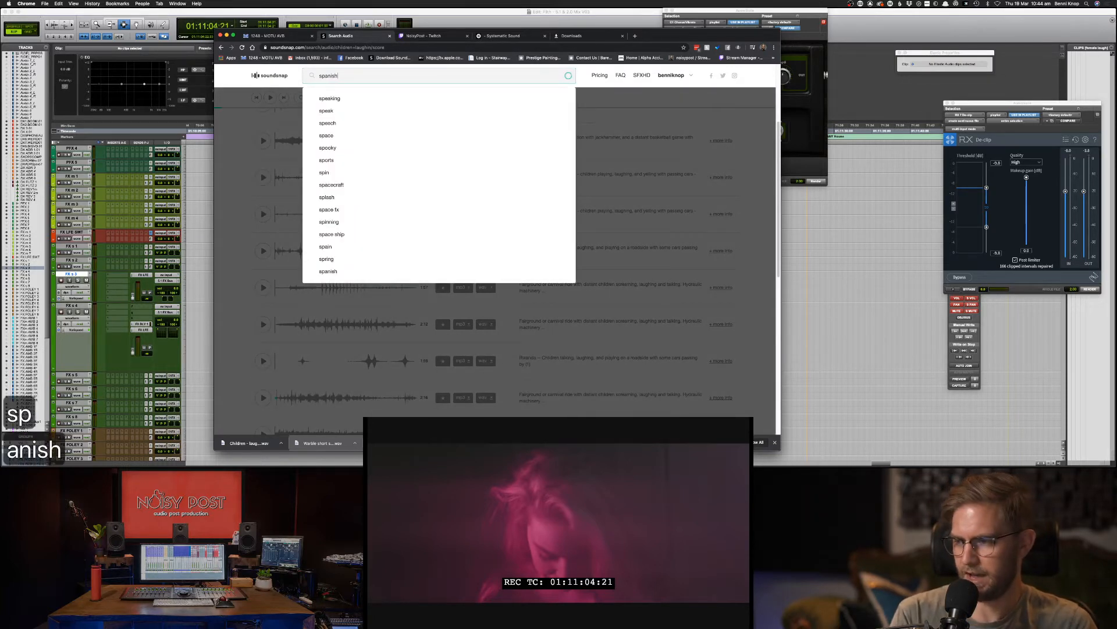
pyautogui.press('Return')
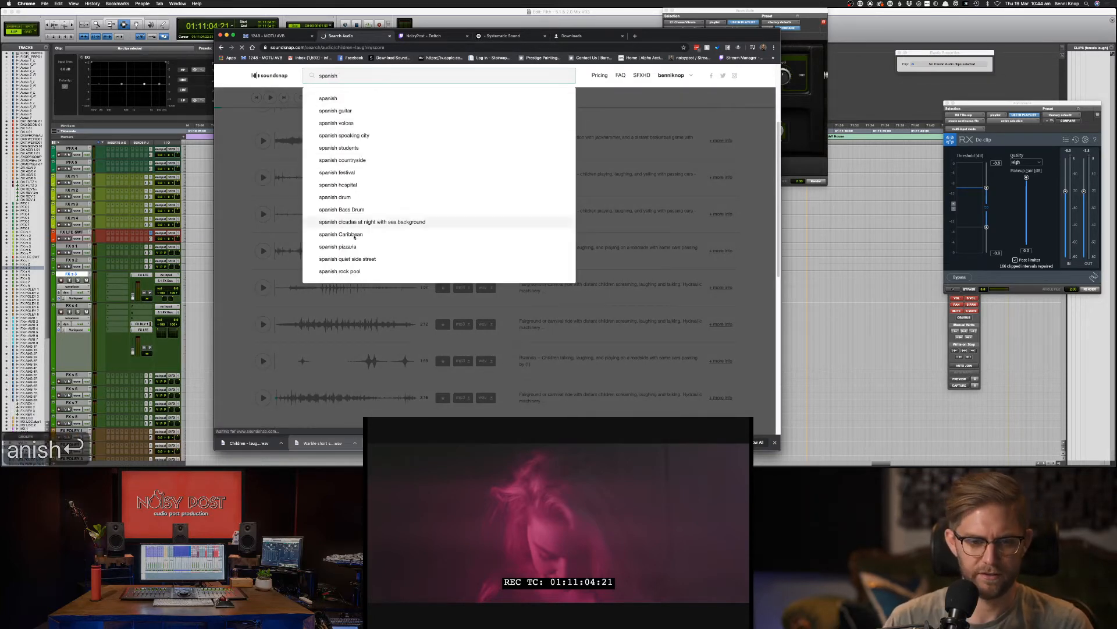
# Step: Switch to Pro Tools, place the children laughing clip on track FX s 5 at 01:11:00:24 and lower its clip gain
pyautogui.press('super+Tab')
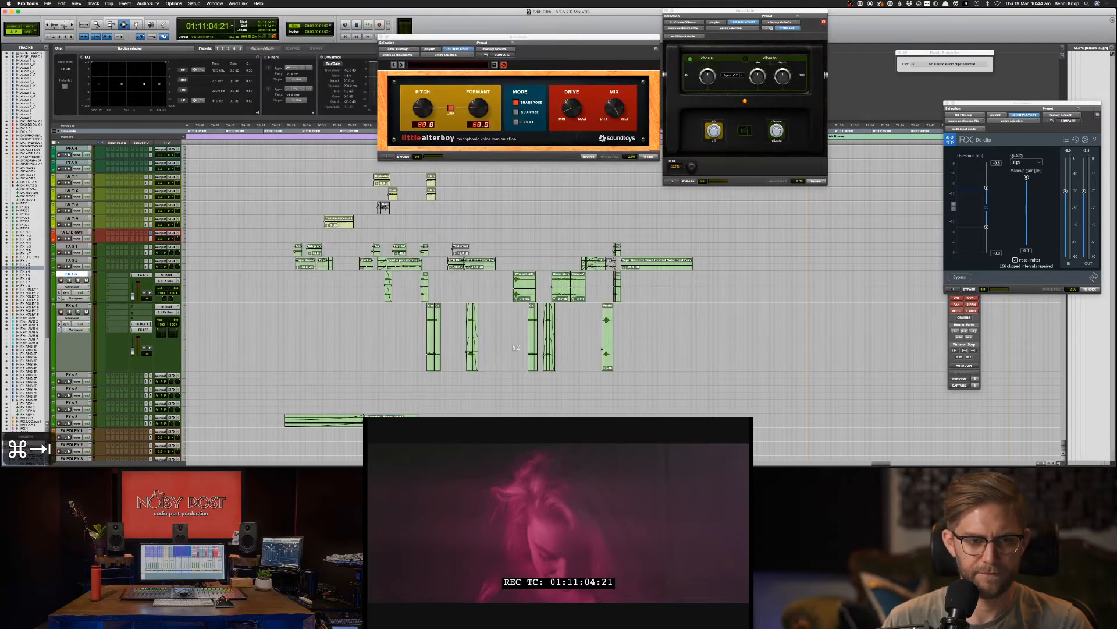
pyautogui.moveTo(579, 315); pyautogui.dragTo(613, 383)
pyautogui.press('space')
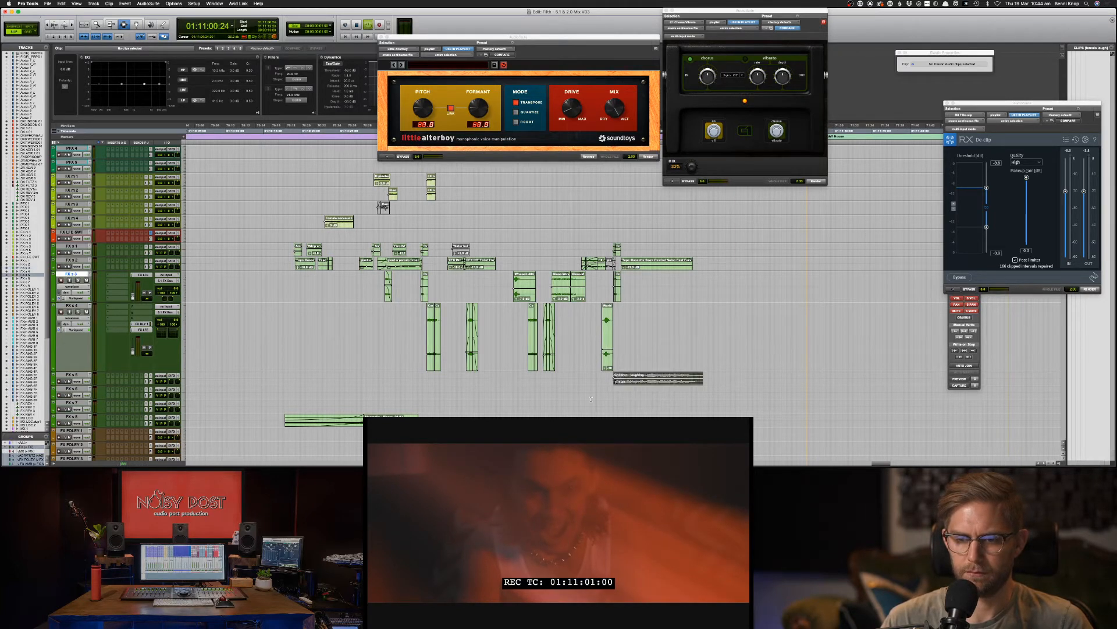
pyautogui.hotkey('ctrl', 'shift', 'Down')
pyautogui.hotkey('ctrl', 'shift', 'Down')
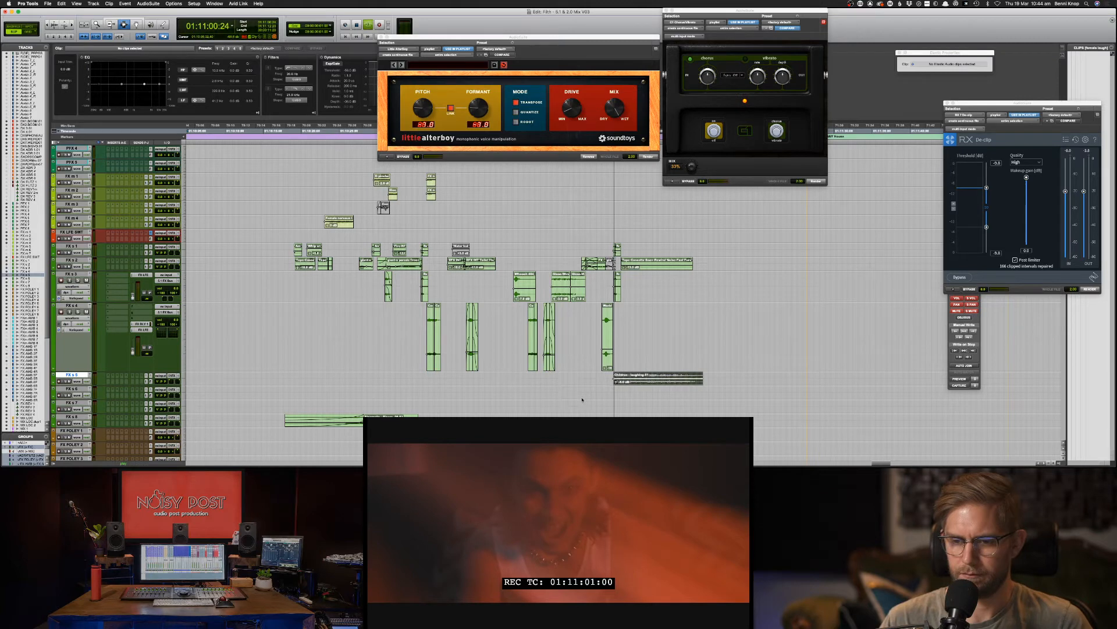
pyautogui.hotkey('ctrl', 'shift', 'Down')
pyautogui.hotkey('ctrl', 'shift', 'Down')
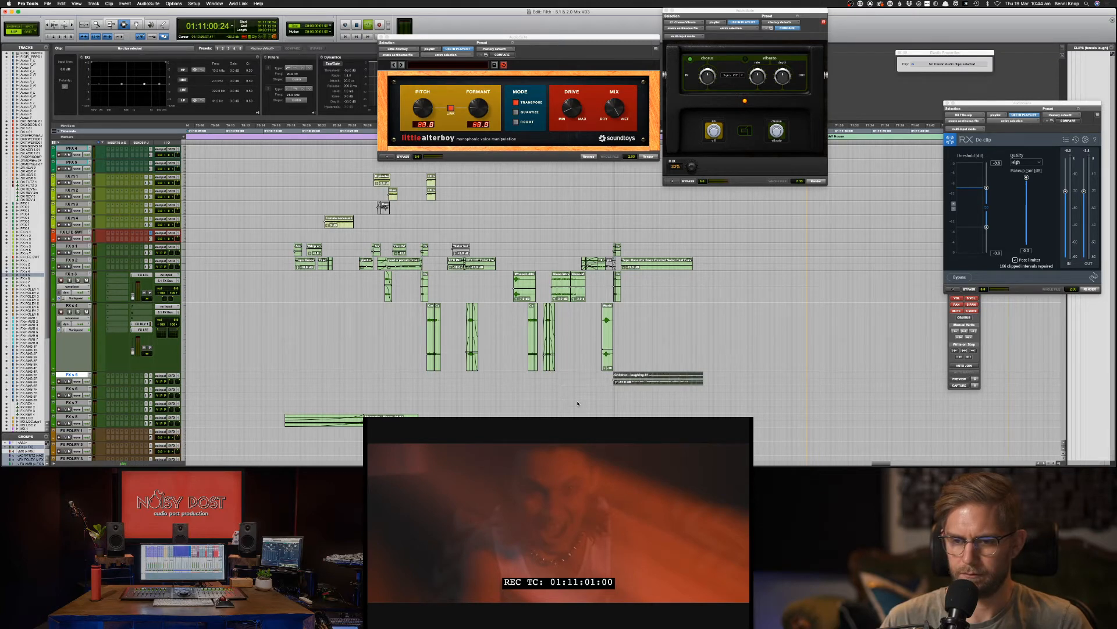
# Step: Play the scene from 01:10:59:19 and move the children laughing clip slightly later on its track
pyautogui.click(604, 383)
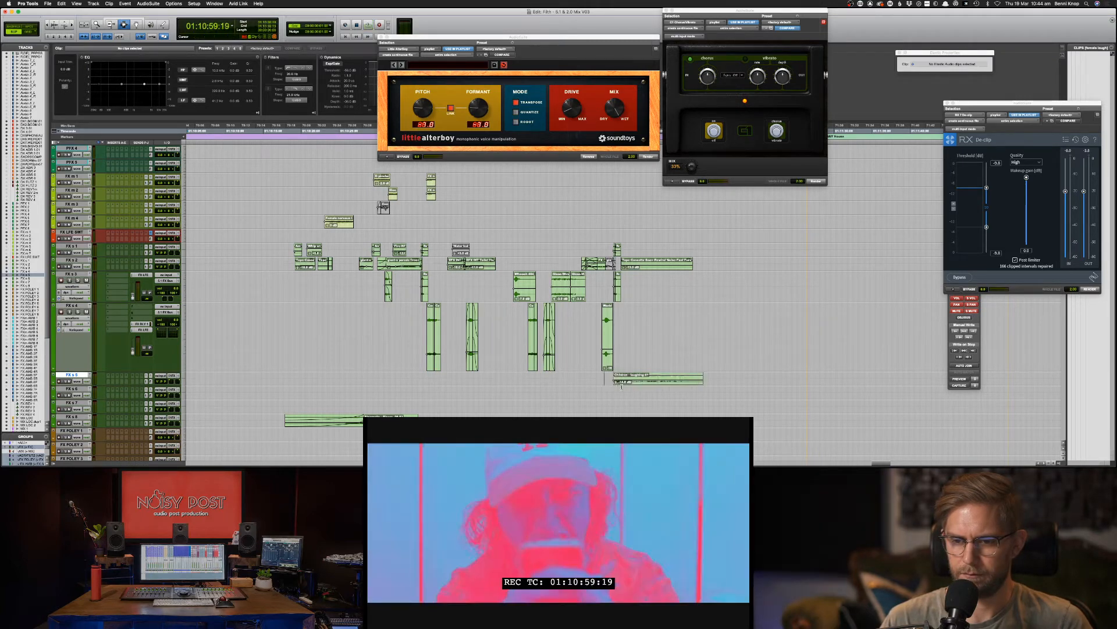
pyautogui.press('F8')
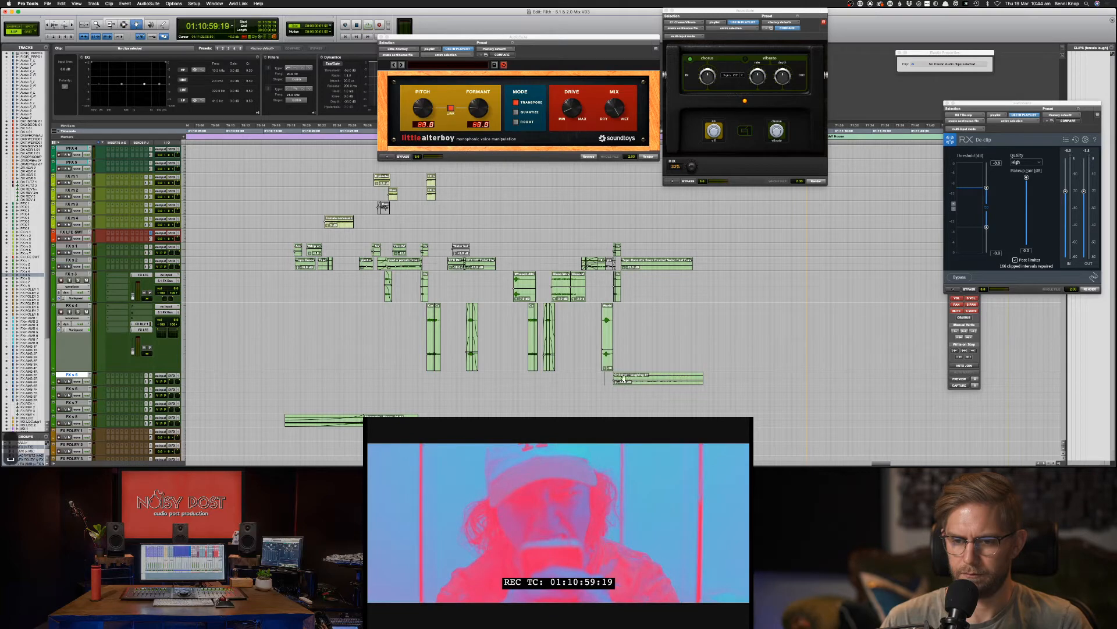
pyautogui.click(629, 377)
pyautogui.press('space')
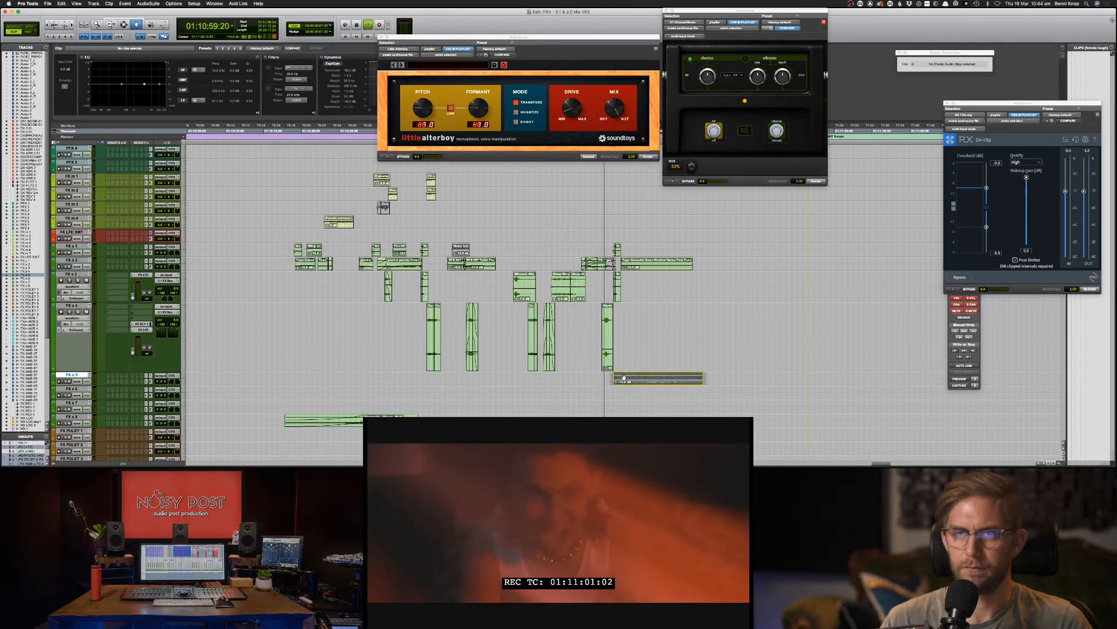
pyautogui.click(635, 363)
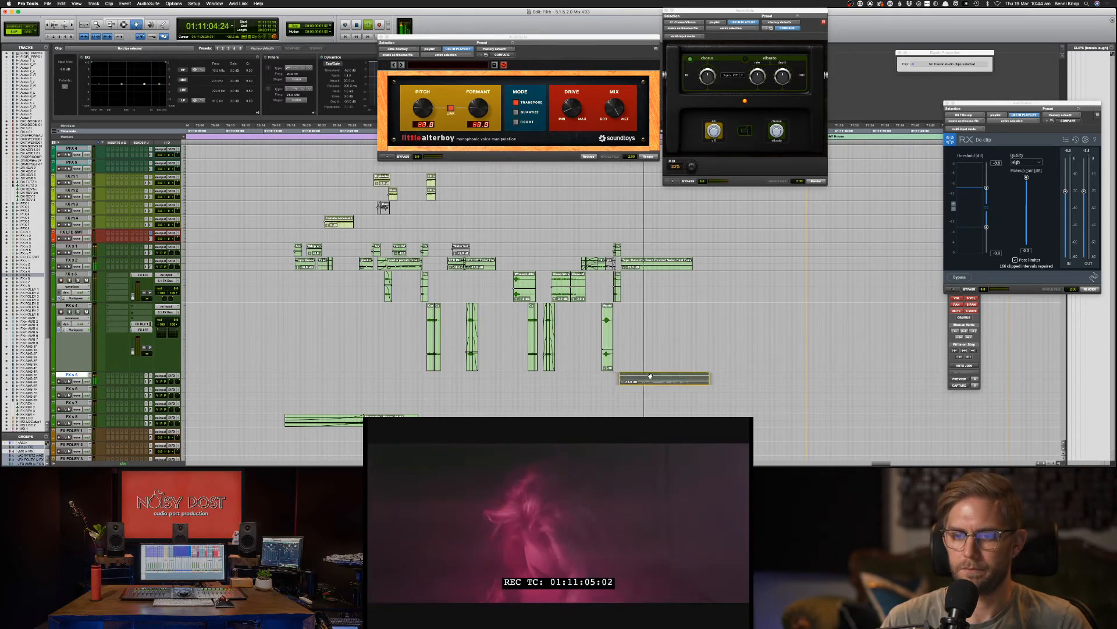
pyautogui.moveTo(644, 375); pyautogui.dragTo(651, 375)
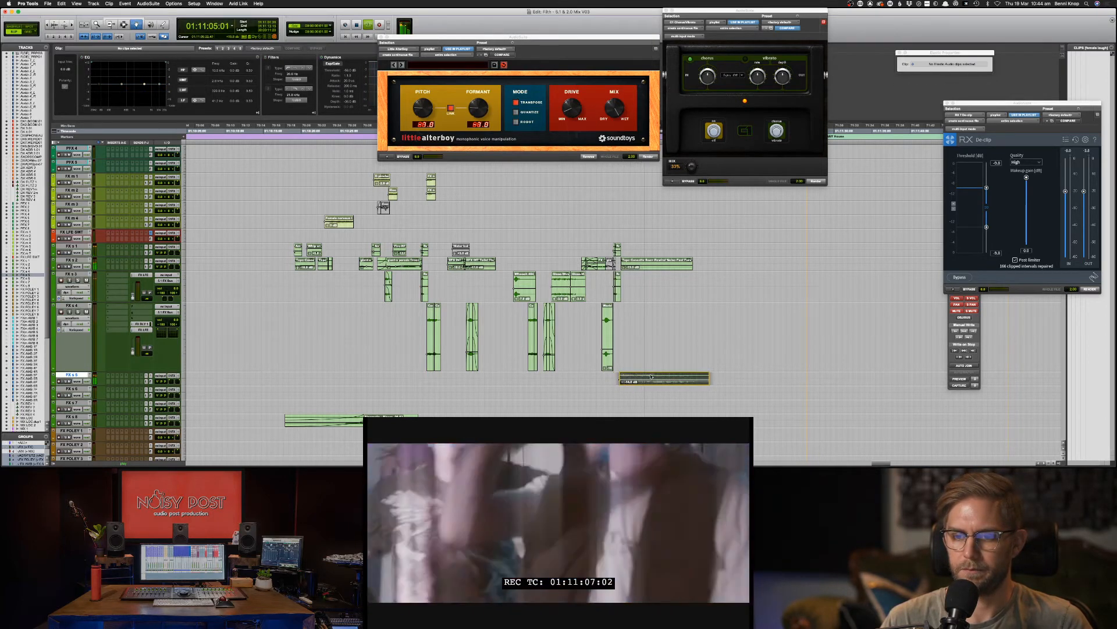
# Step: Solo the children laughing track and play the clip from 01:11:01:11 against the picture
pyautogui.press('F7')
pyautogui.click(660, 367)
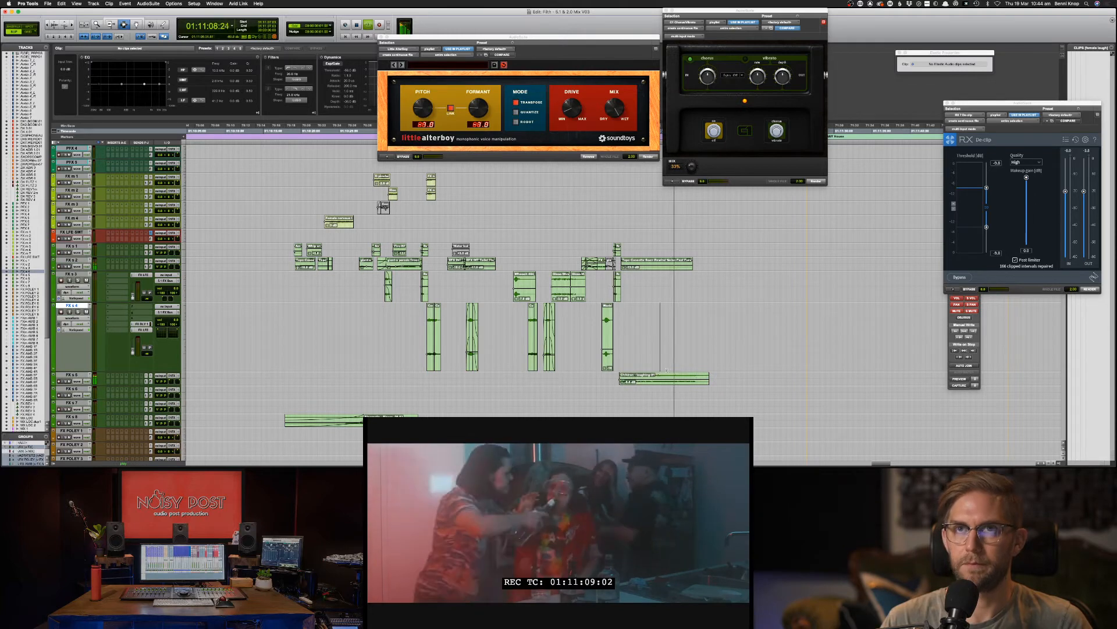
pyautogui.press('super+bracketright')
pyautogui.press('super+bracketright')
pyautogui.press('super+bracketright')
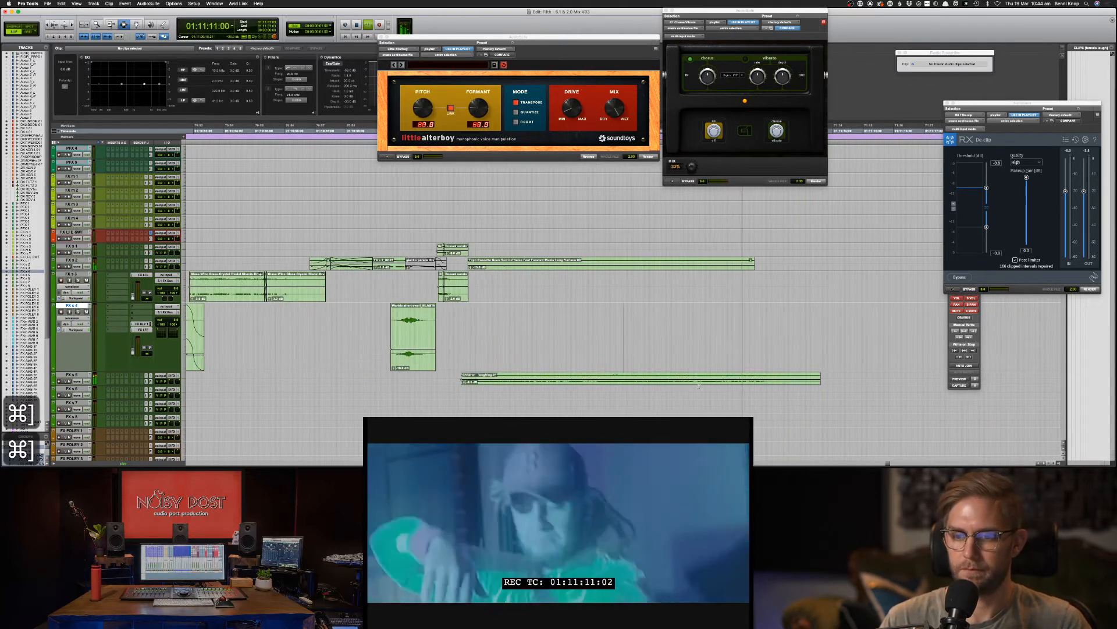
pyautogui.press('space')
pyautogui.click(451, 377)
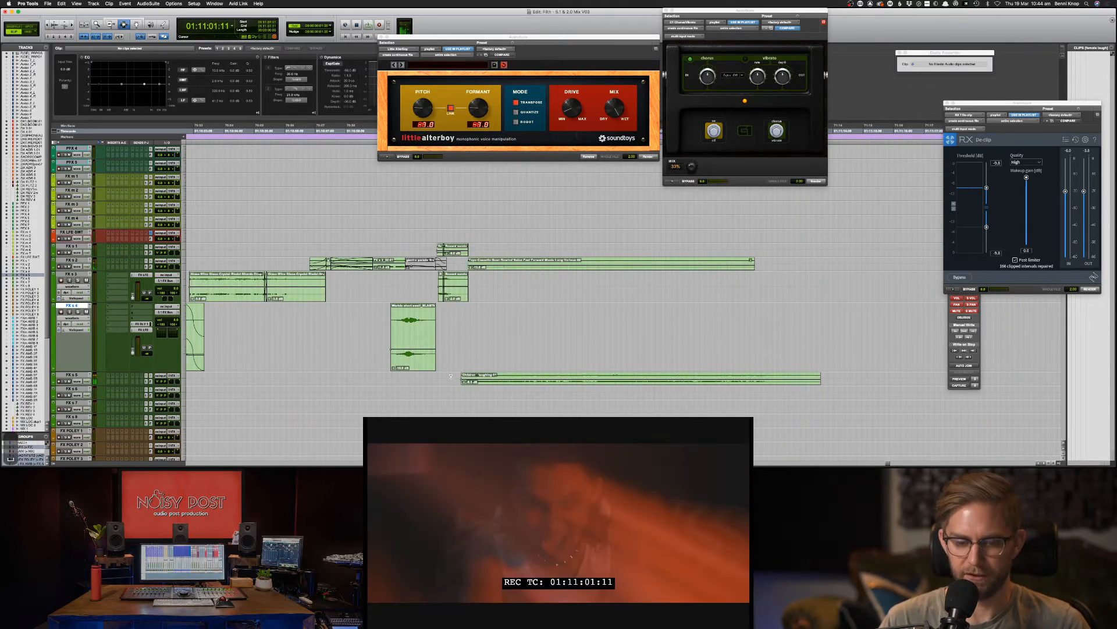
pyautogui.hotkey('shift', 's')
pyautogui.press('space')
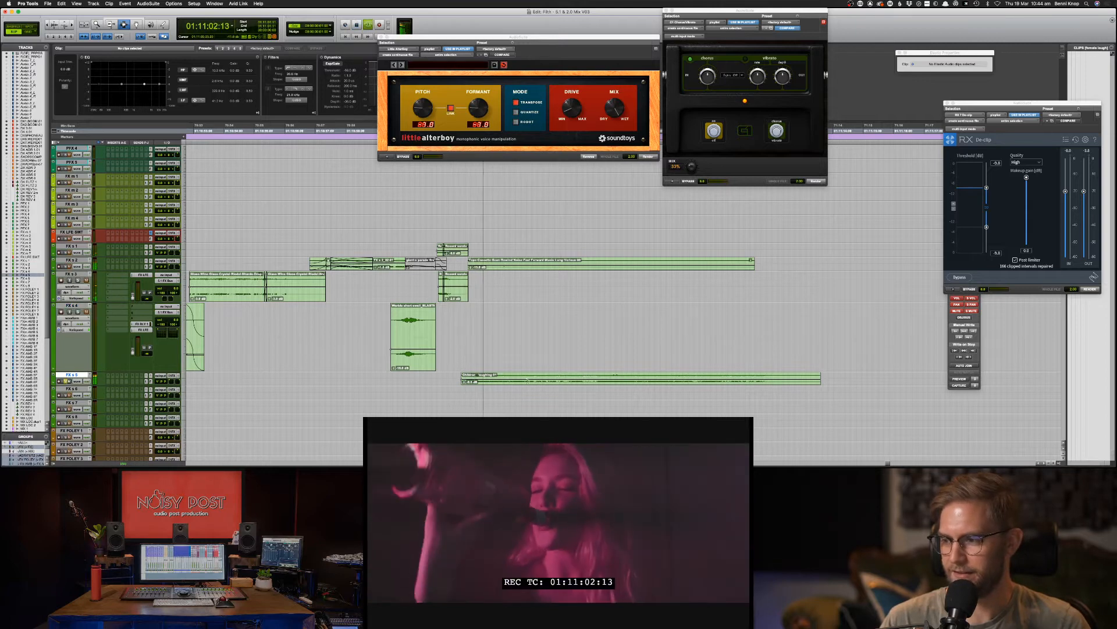
pyautogui.press('F8')
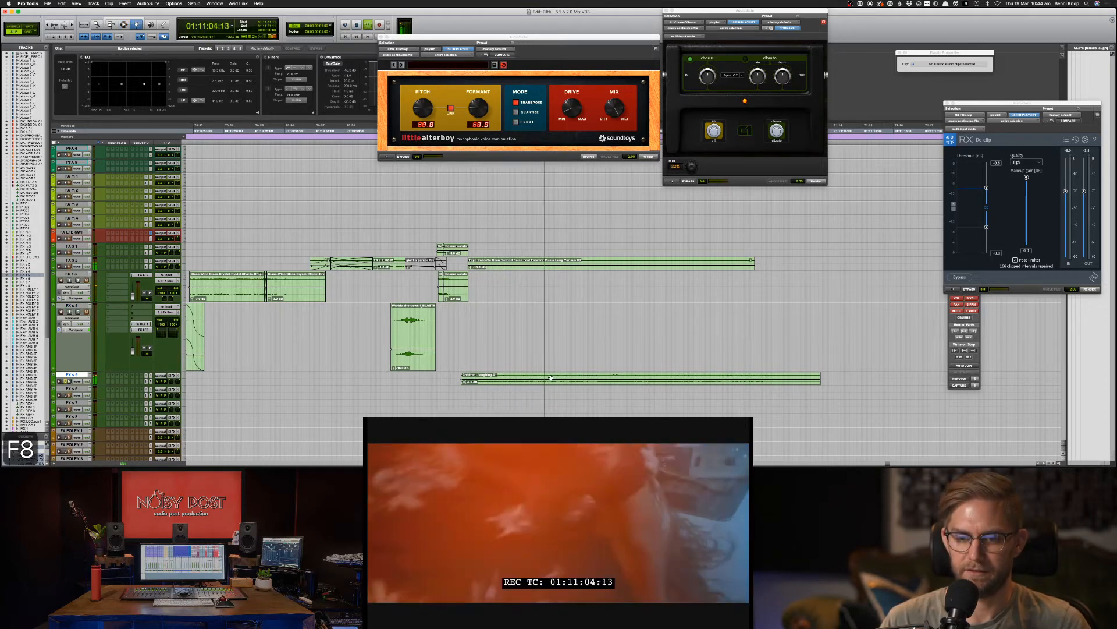
pyautogui.press('F7')
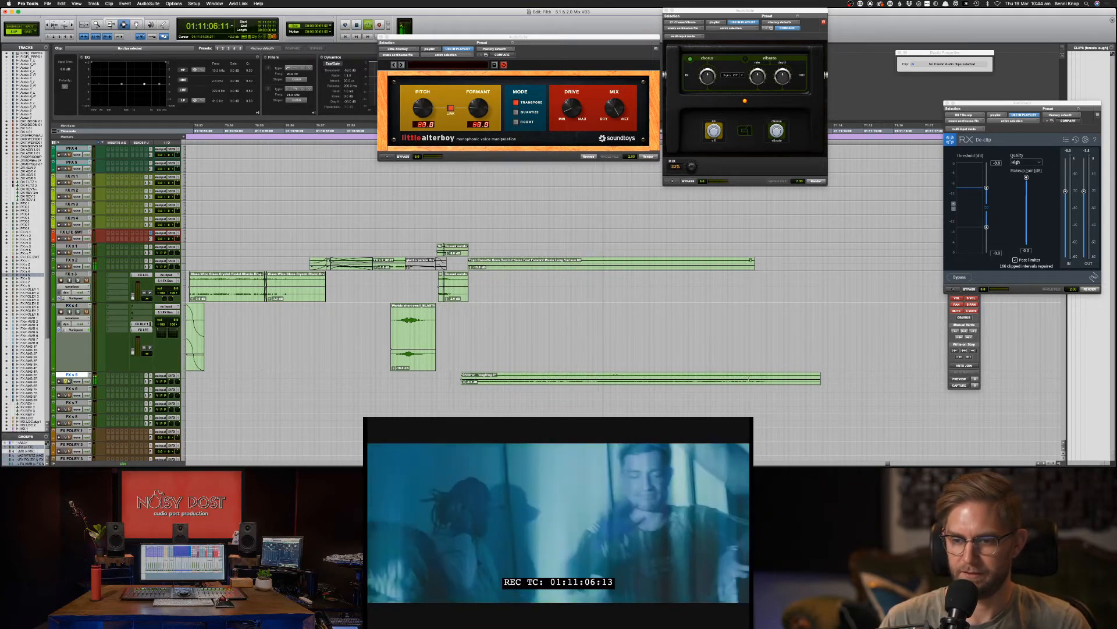
# Step: Split the children laughing clip and pull its later laughter earlier to overlap the first part
pyautogui.press('cmd+e')
pyautogui.press('Return')
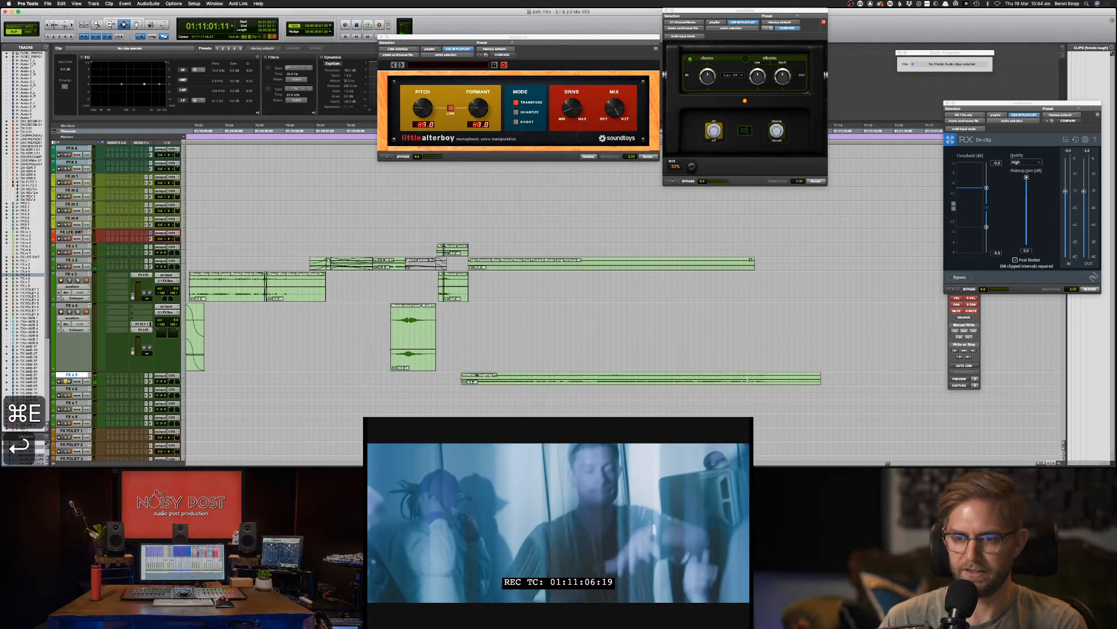
pyautogui.press('cmd+e')
pyautogui.press('F8')
pyautogui.moveTo(751, 379); pyautogui.dragTo(581, 383)
pyautogui.press('F7')
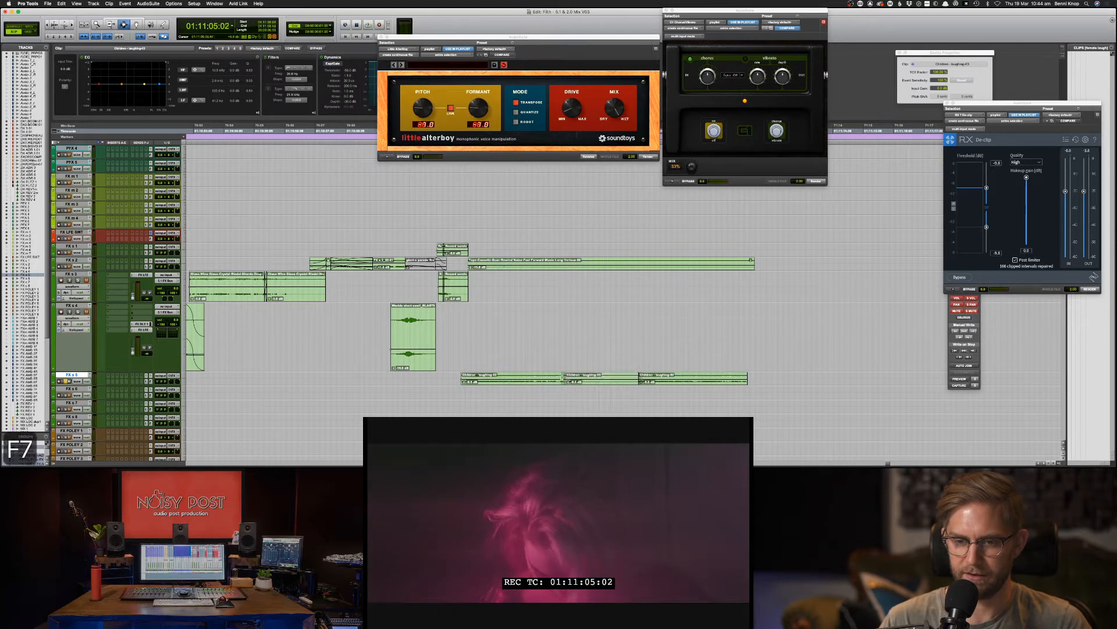
pyautogui.click(570, 382)
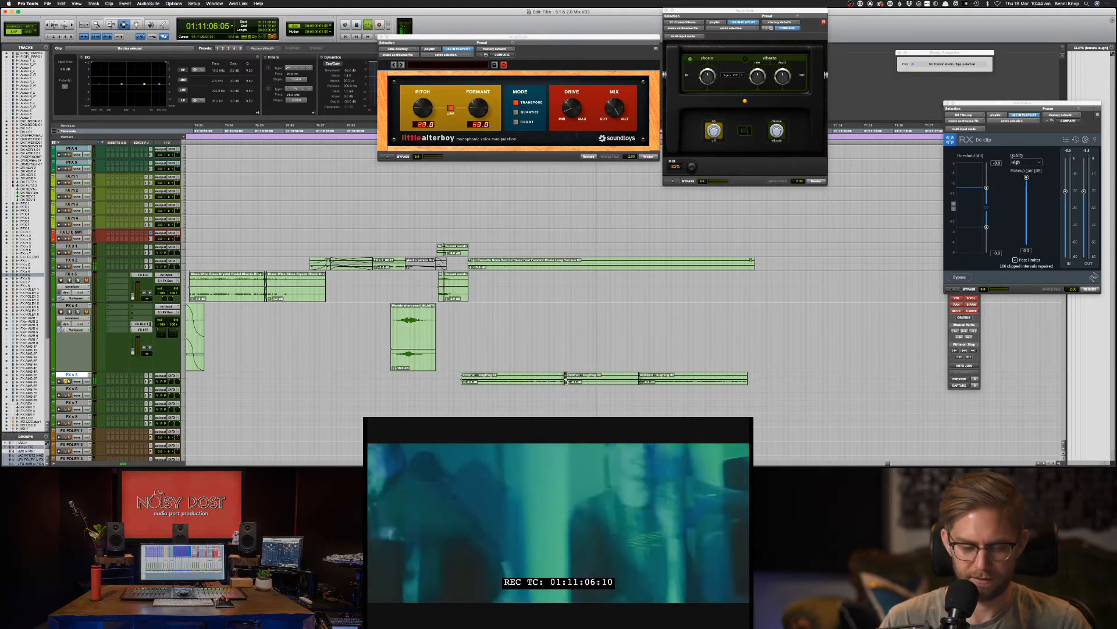
# Step: Delete the leftover end of the laughing clips, fade out the remaining end and replay from the start
pyautogui.moveTo(631, 379); pyautogui.dragTo(601, 377)
pyautogui.press('Delete')
pyautogui.press('f')
pyautogui.click(442, 380)
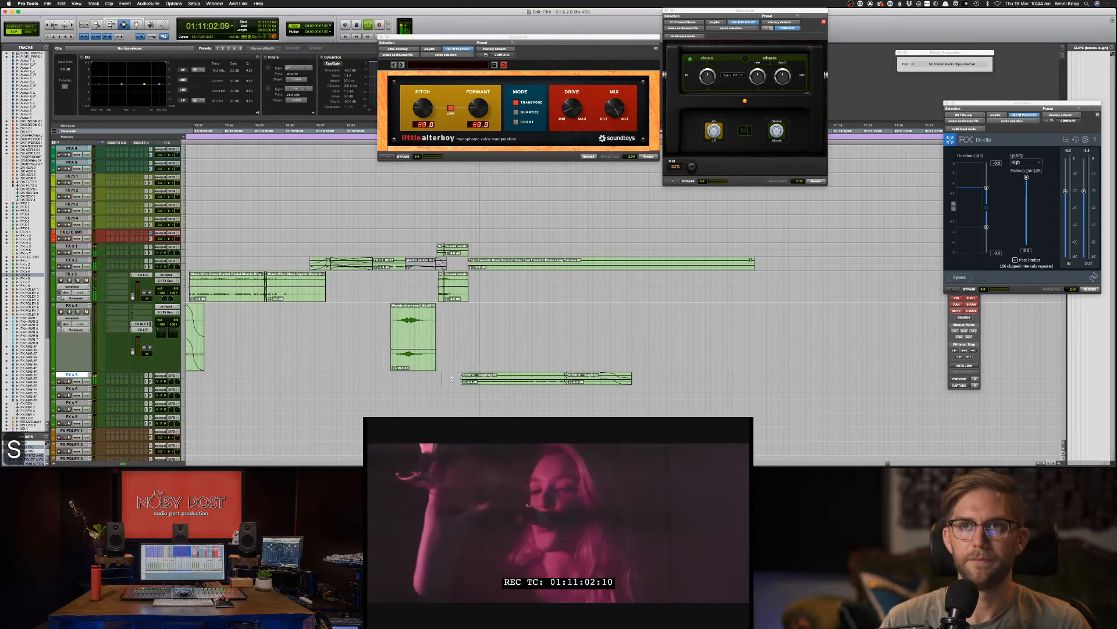
# Step: Move both laughing clips later together to start at about 01:11:06, playing the scene to fine-tune their position
pyautogui.moveTo(442, 379); pyautogui.dragTo(678, 380)
pyautogui.press('F8')
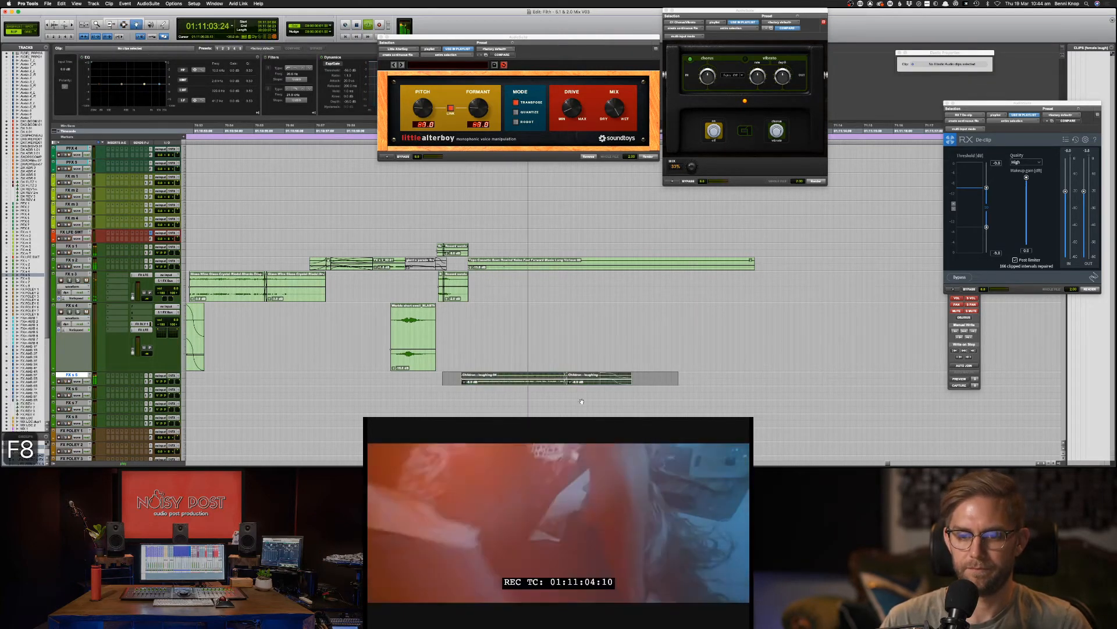
pyautogui.moveTo(504, 377); pyautogui.dragTo(658, 381)
pyautogui.press('space')
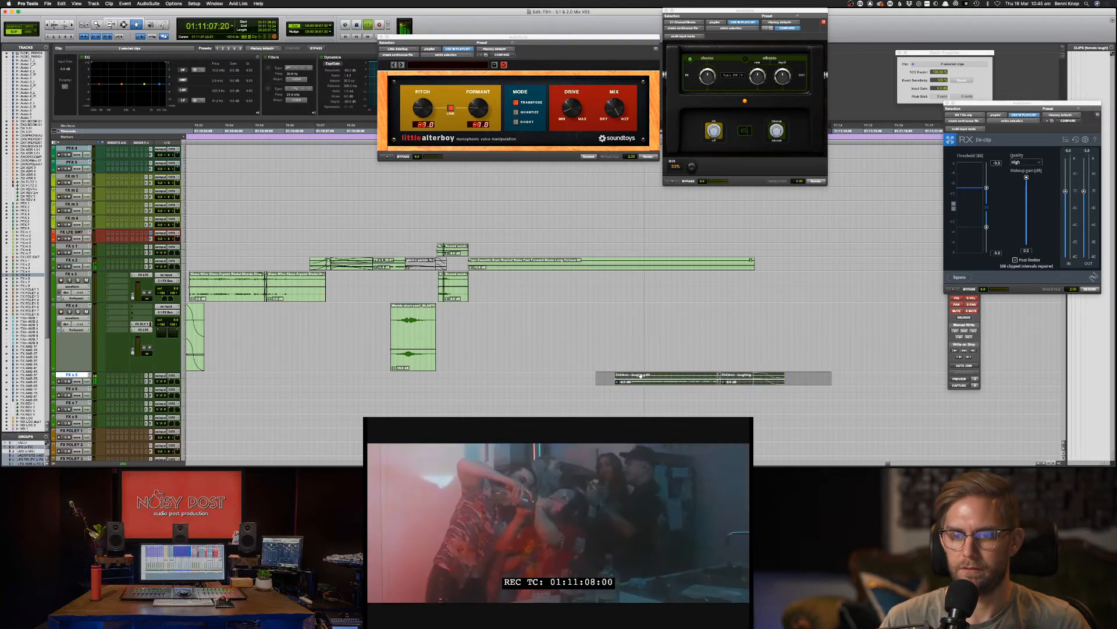
pyautogui.moveTo(671, 381); pyautogui.dragTo(659, 380)
pyautogui.press('space')
pyautogui.press('space')
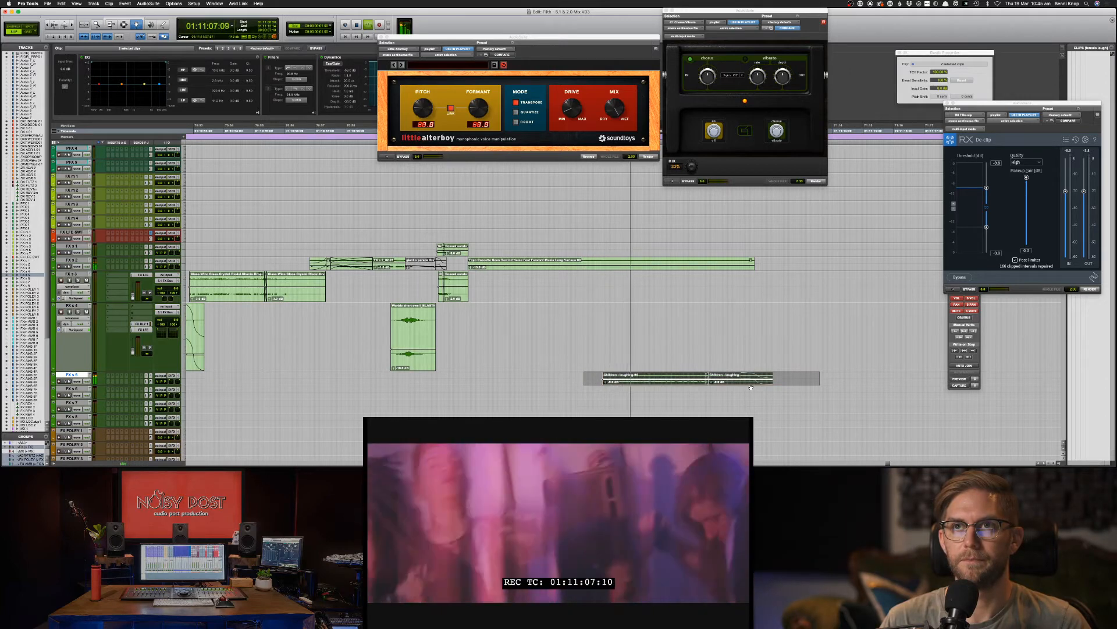
pyautogui.press('m')
pyautogui.press('m')
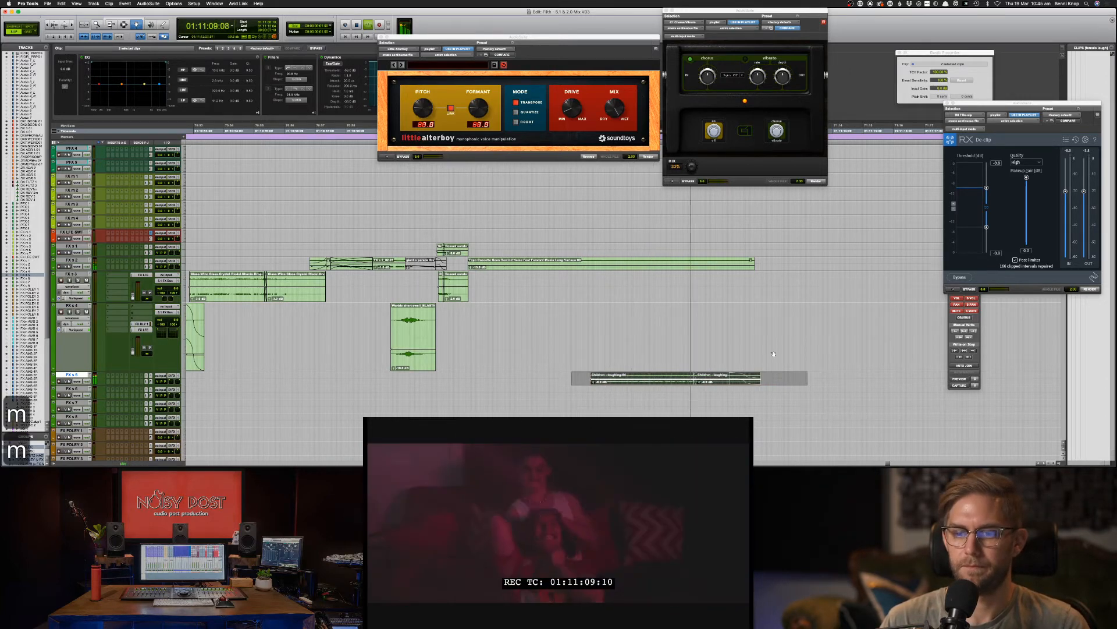
# Step: Stop playback and move the second laughing clip later so the laughter runs to about 01:11:12
pyautogui.click(775, 366)
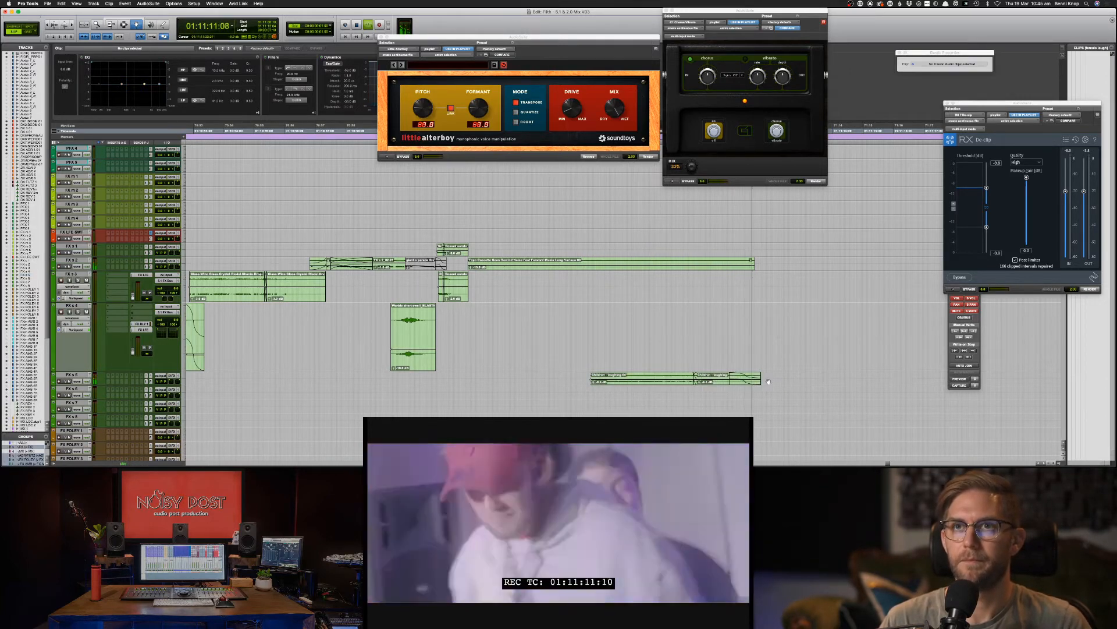
pyautogui.press('space')
pyautogui.click(702, 383)
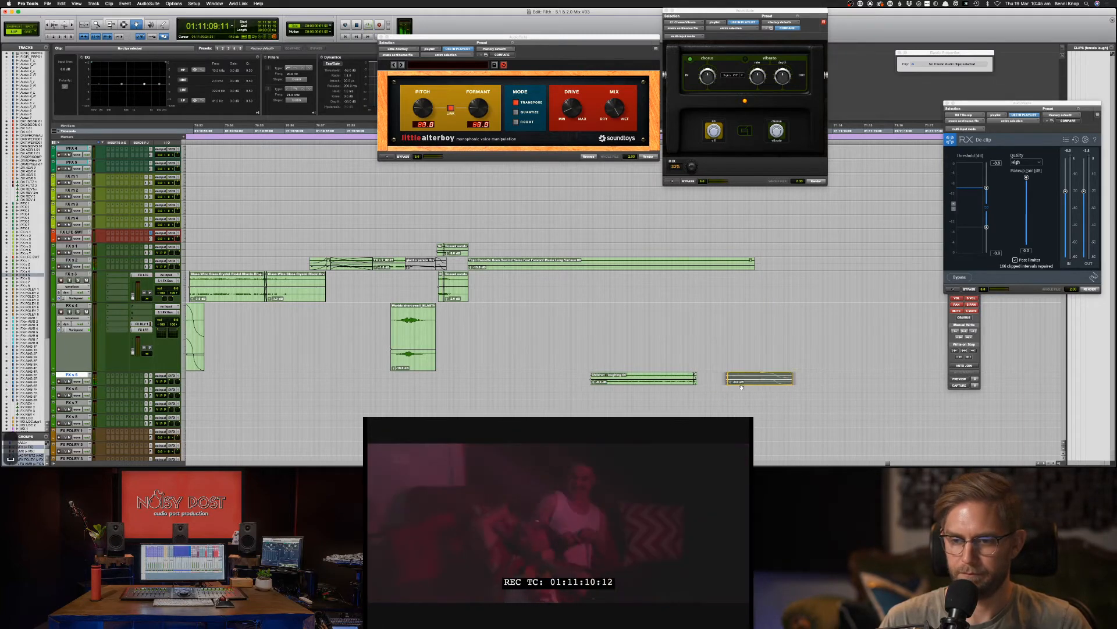
pyautogui.press('F7')
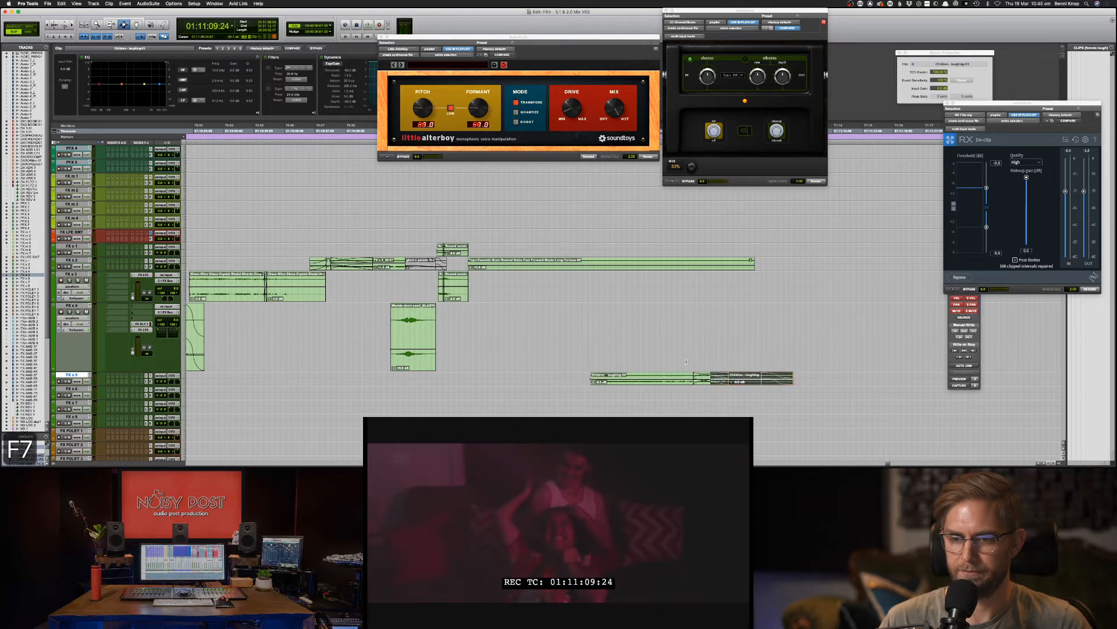
# Step: Replay the end of the scene to check the laughter and shift the second laughing clip very slightly earlier
pyautogui.click(688, 343)
pyautogui.press('space')
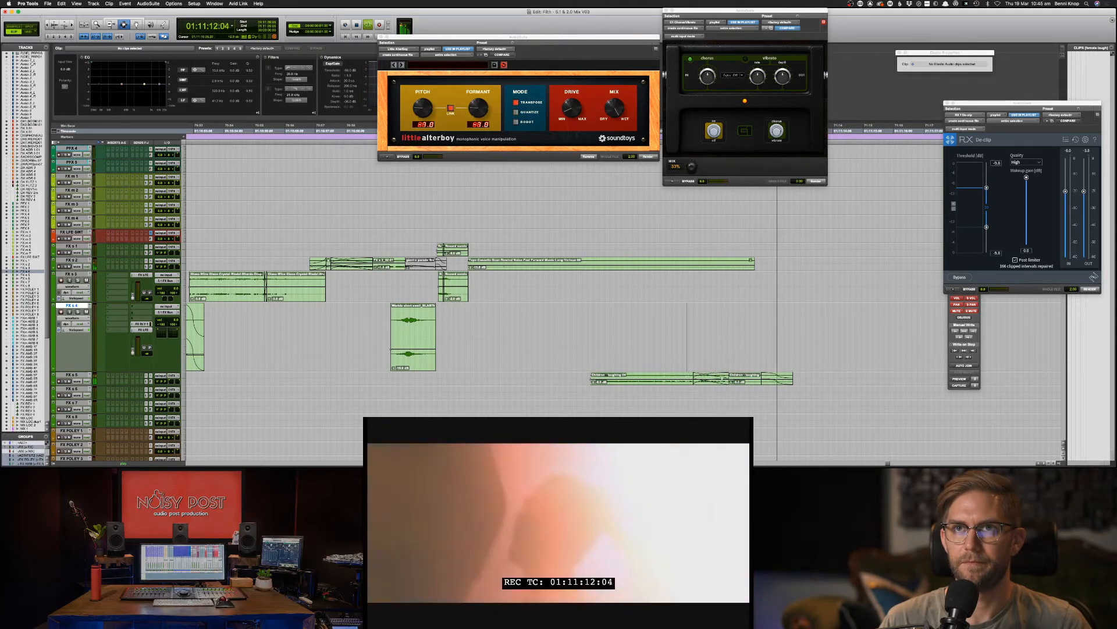
pyautogui.press('F7')
pyautogui.press('F8')
pyautogui.moveTo(751, 383); pyautogui.dragTo(747, 383)
pyautogui.press('F7')
# Step: Switch to Soundsnap in Chrome and preview the Spanish female vocal phrases among the "spanish" results
pyautogui.press('super+Tab')
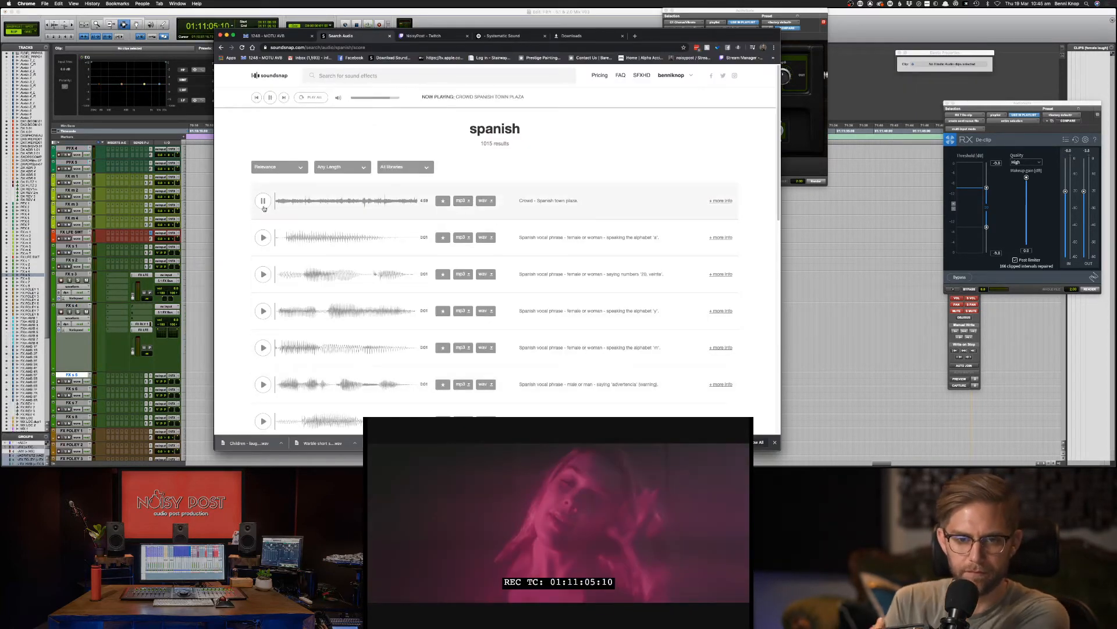
pyautogui.click(263, 273)
pyautogui.scroll(-1, 259, 302)
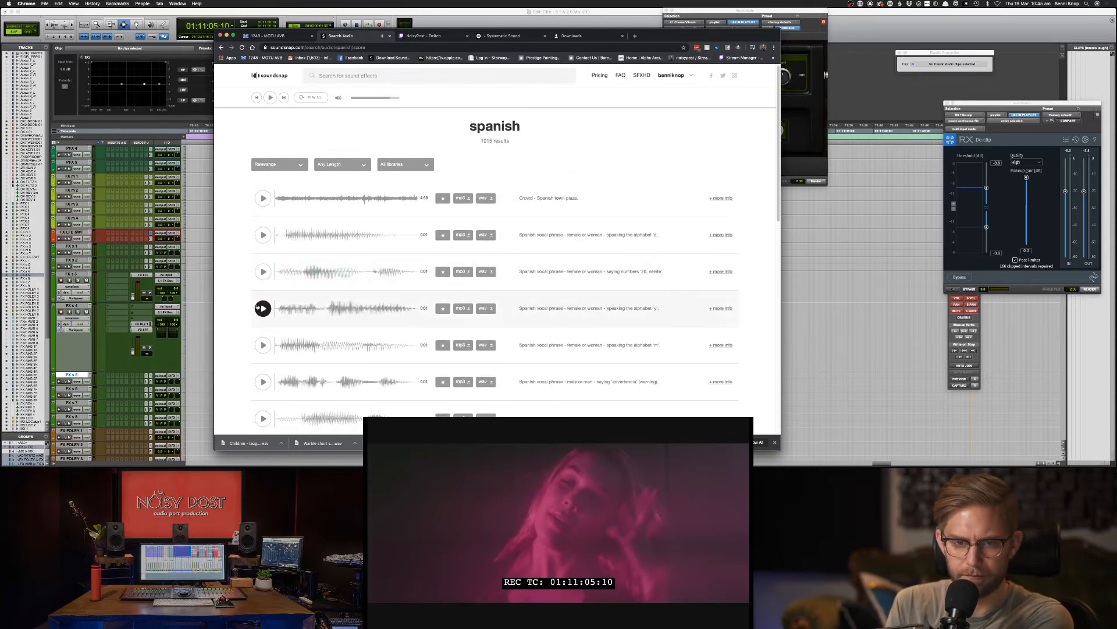
pyautogui.click(258, 307)
pyautogui.scroll(-5, 256, 294)
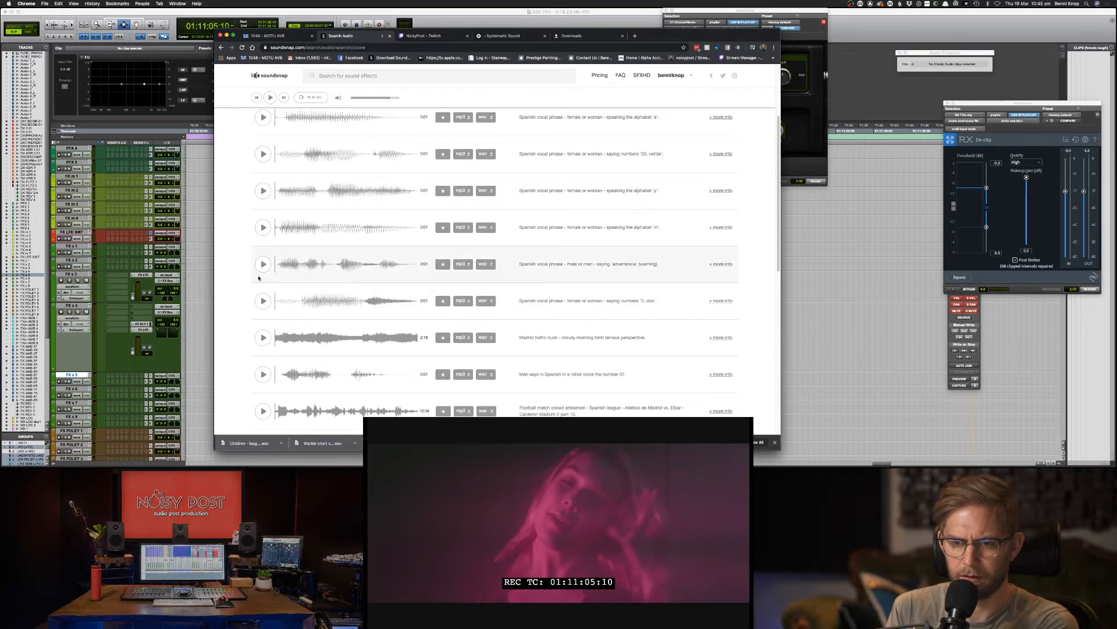
# Step: Preview the male "advertencia" phrase, the female number phrase, the Madrid traffic ambience and the Spanish robot voice
pyautogui.click(262, 265)
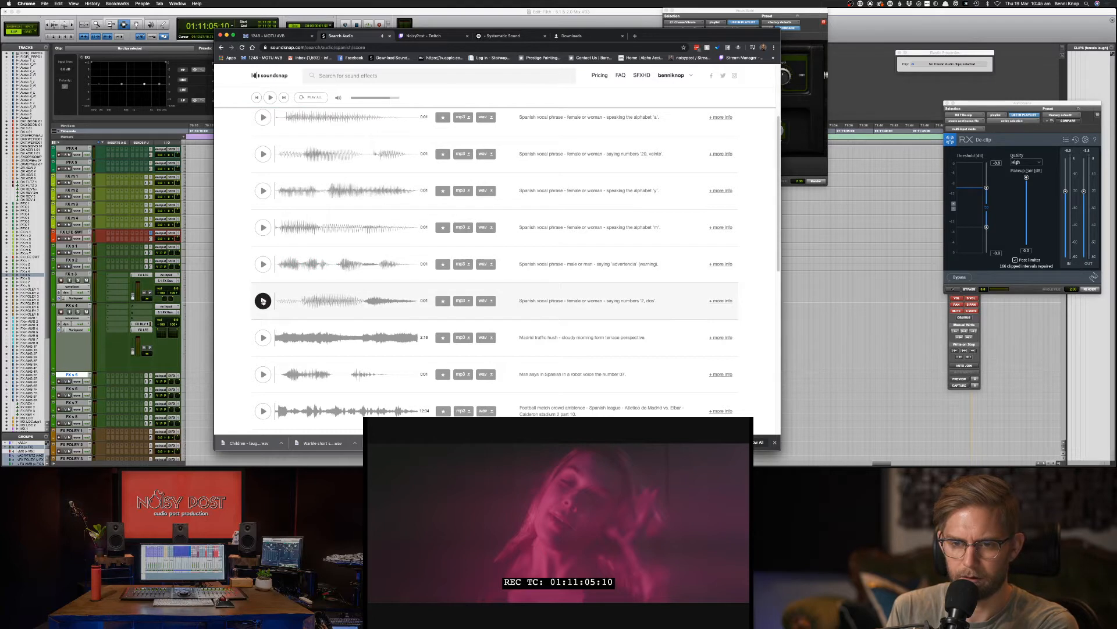
pyautogui.click(262, 300)
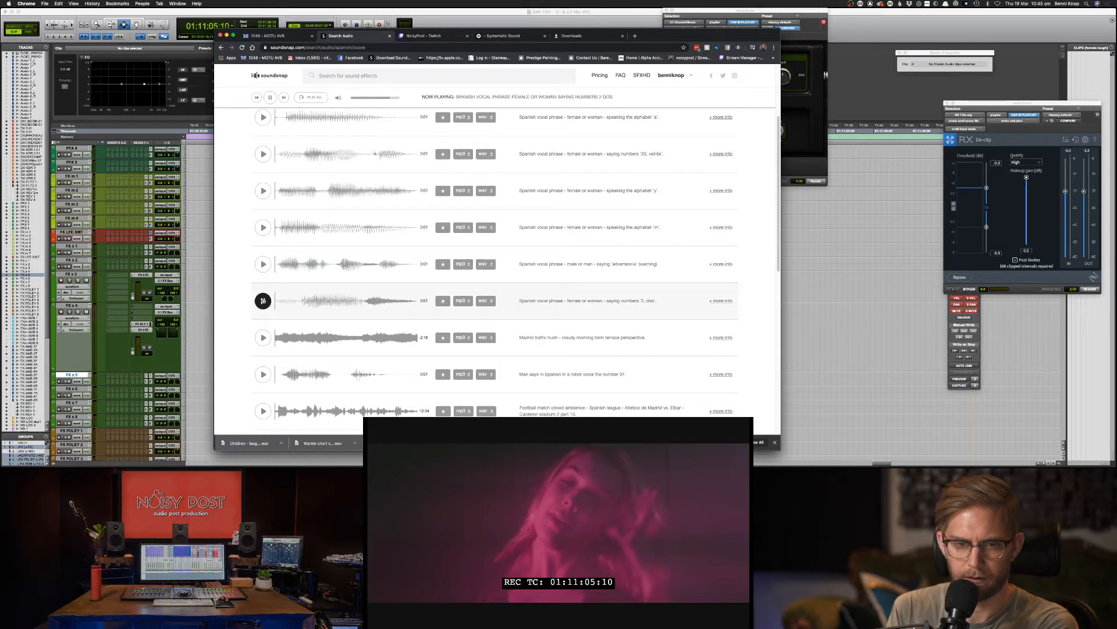
pyautogui.click(263, 338)
pyautogui.click(263, 374)
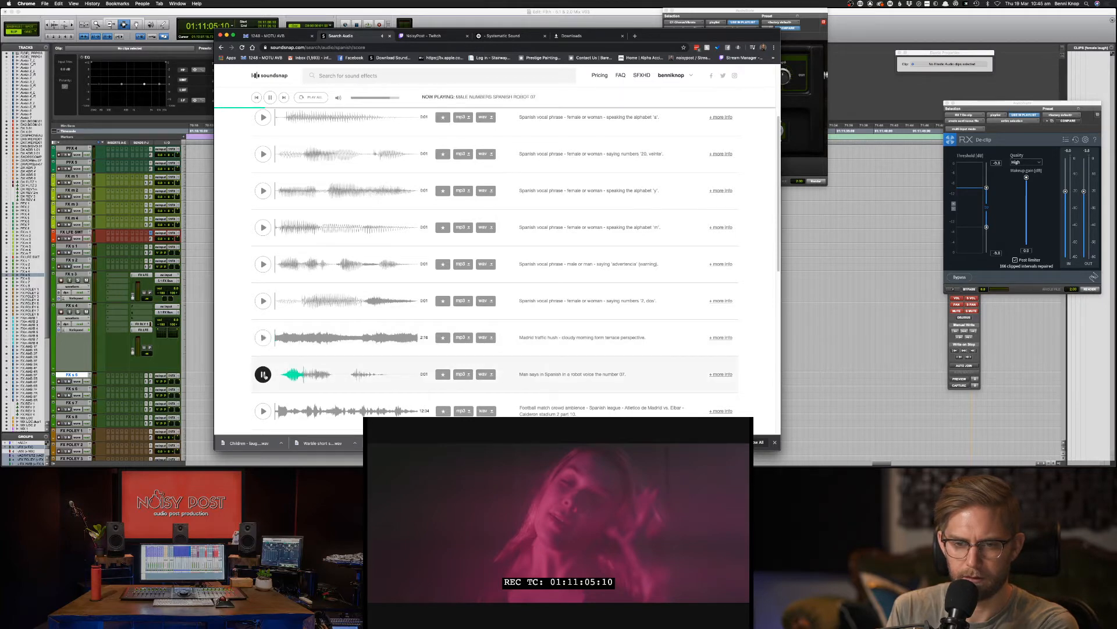
# Step: Preview the Atletico de Madrid vs. Eibar football crowd ambience and download it as a WAV file
pyautogui.scroll(-1, 263, 387)
pyautogui.scroll(-1, 263, 393)
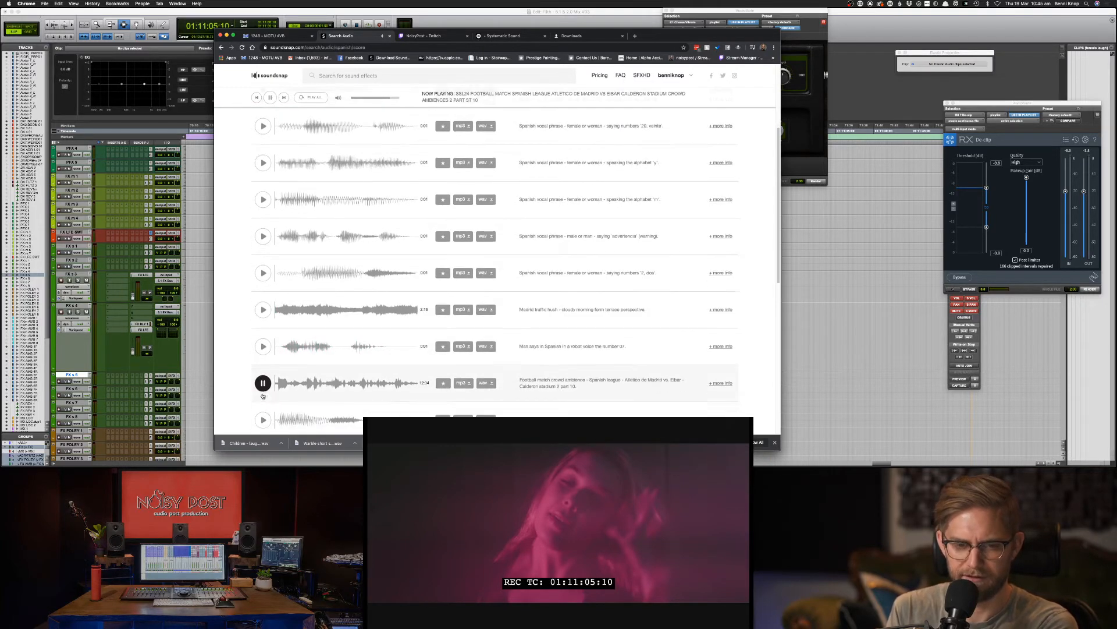
pyautogui.scroll(-1, 252, 375)
pyautogui.click(262, 372)
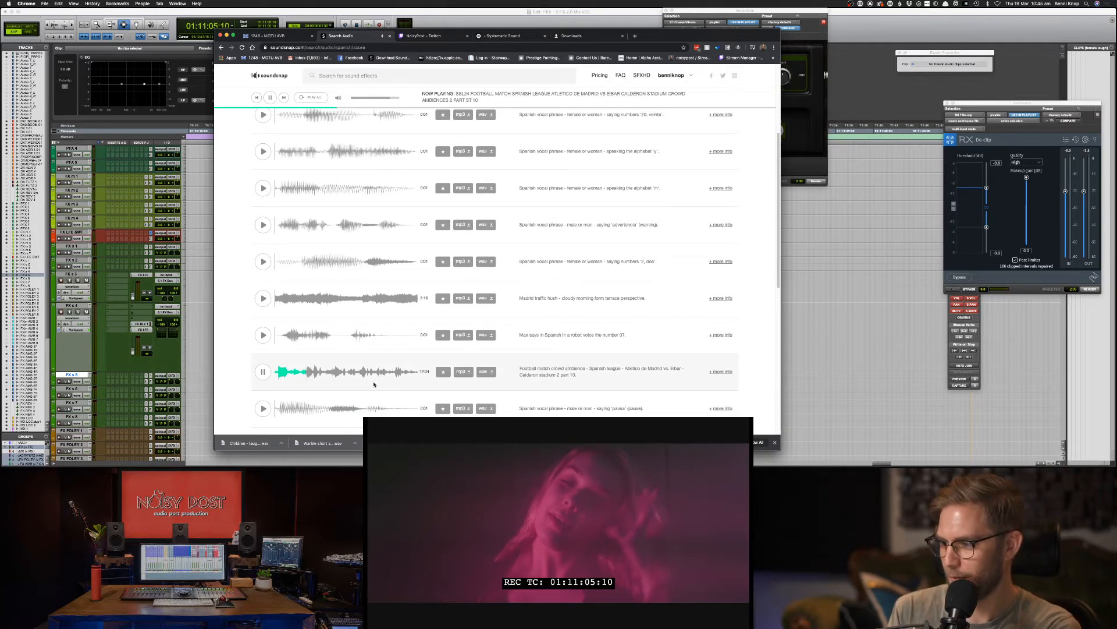
pyautogui.scroll(-2, 381, 376)
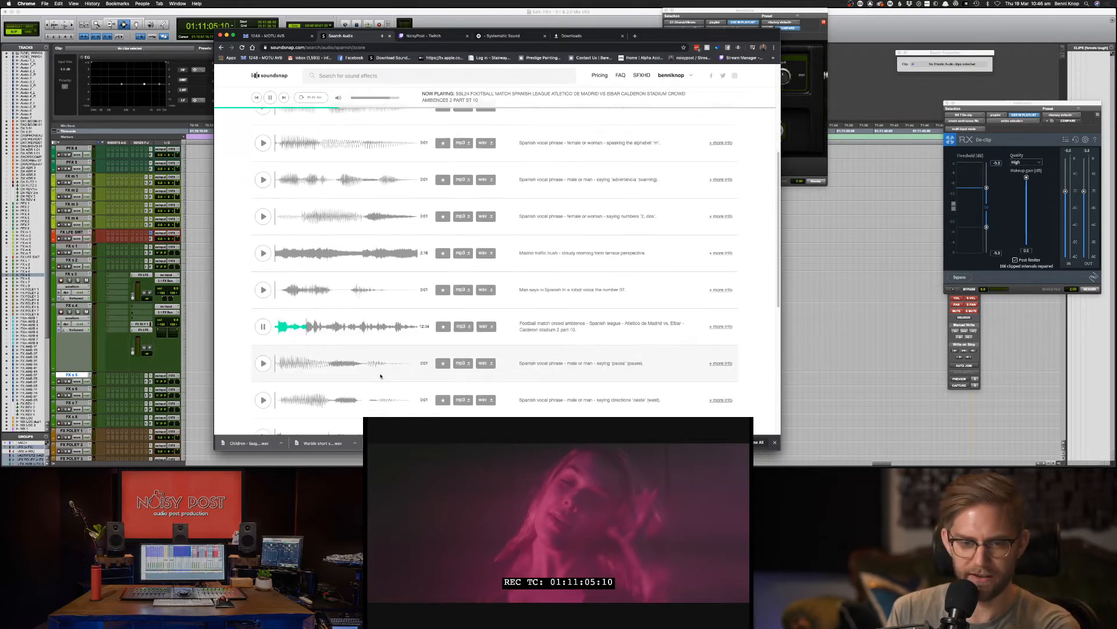
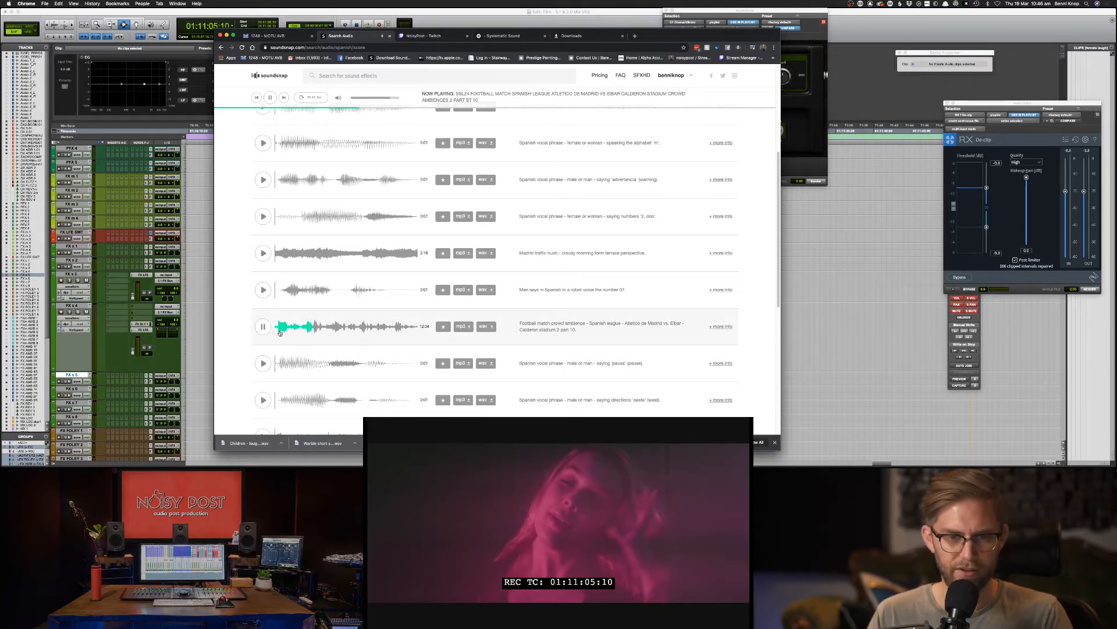
pyautogui.press('space')
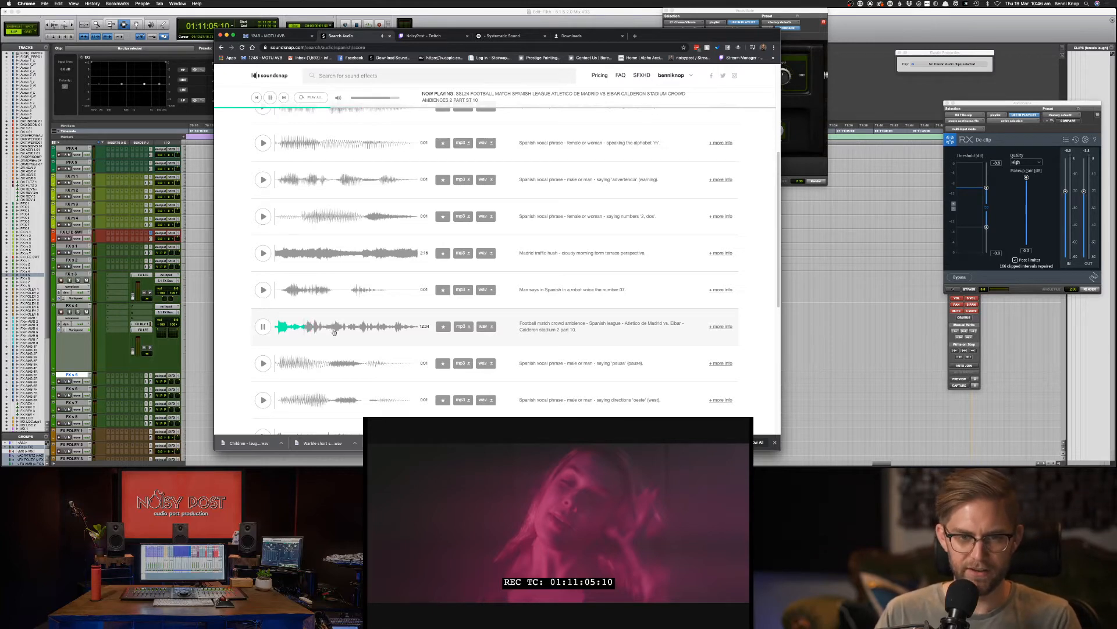
pyautogui.click(464, 326)
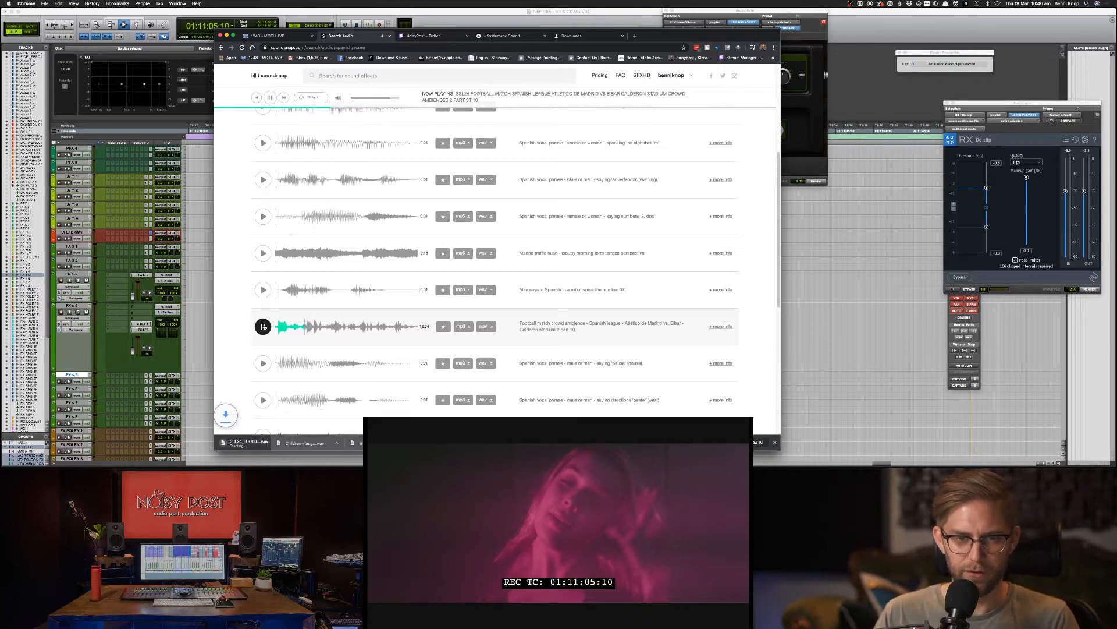
# Step: Switch to Pro Tools and play the scene from 01:11:10:18, past the end of the laughter
pyautogui.press('super+Tab')
pyautogui.click(651, 320)
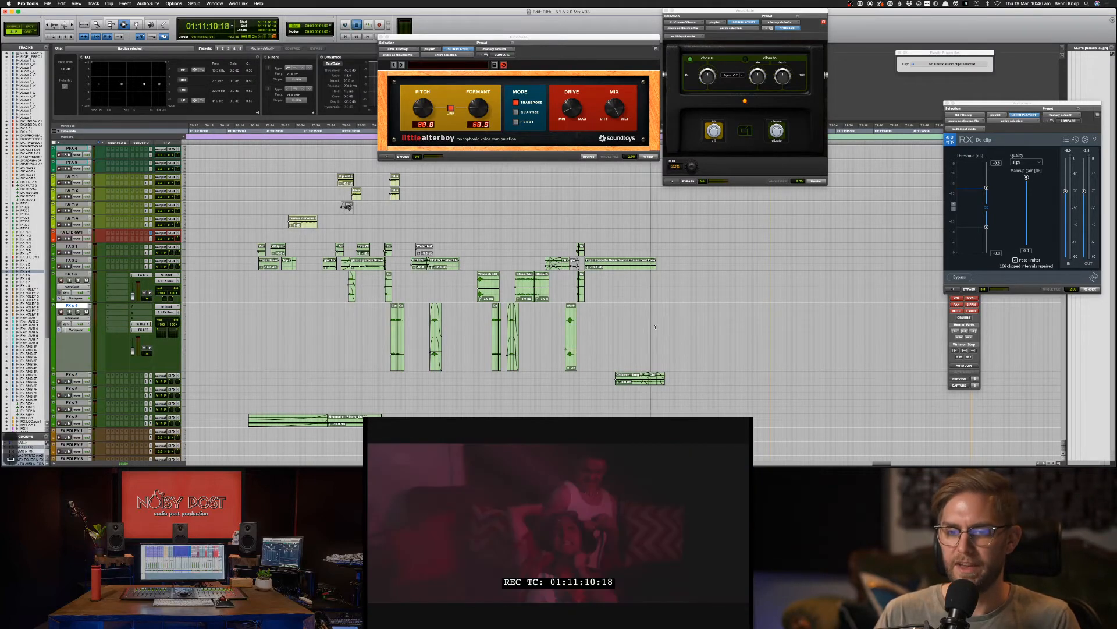
pyautogui.press('space')
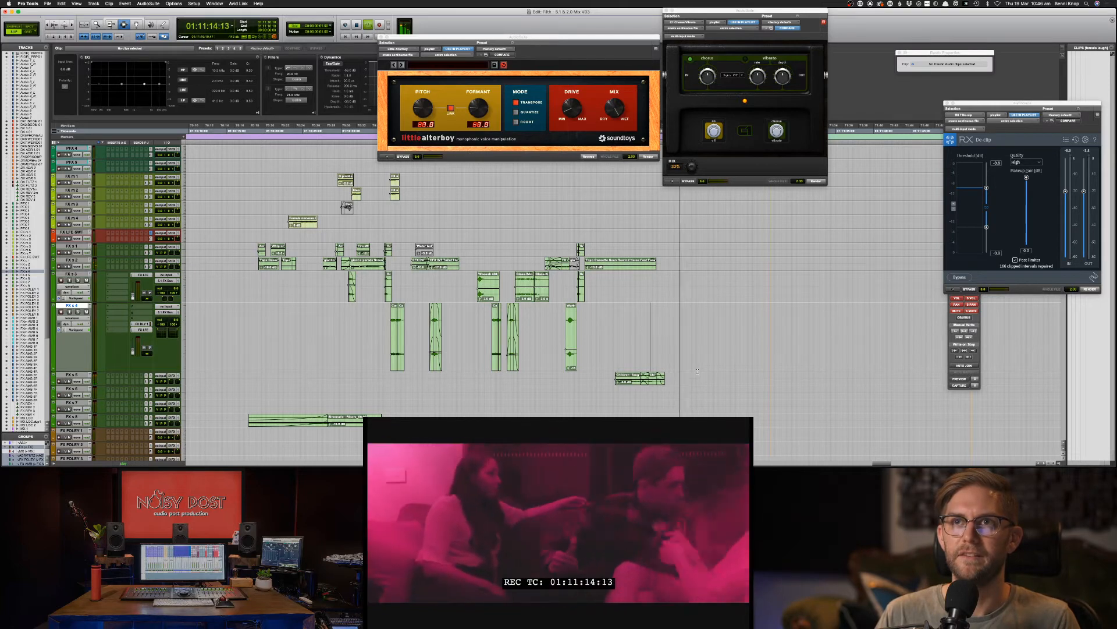
pyautogui.press('space')
# Step: Switch back to Soundsnap in Chrome and preview the remaining vocal phrases and the school hall ambience on the first results page
pyautogui.press('super+Tab')
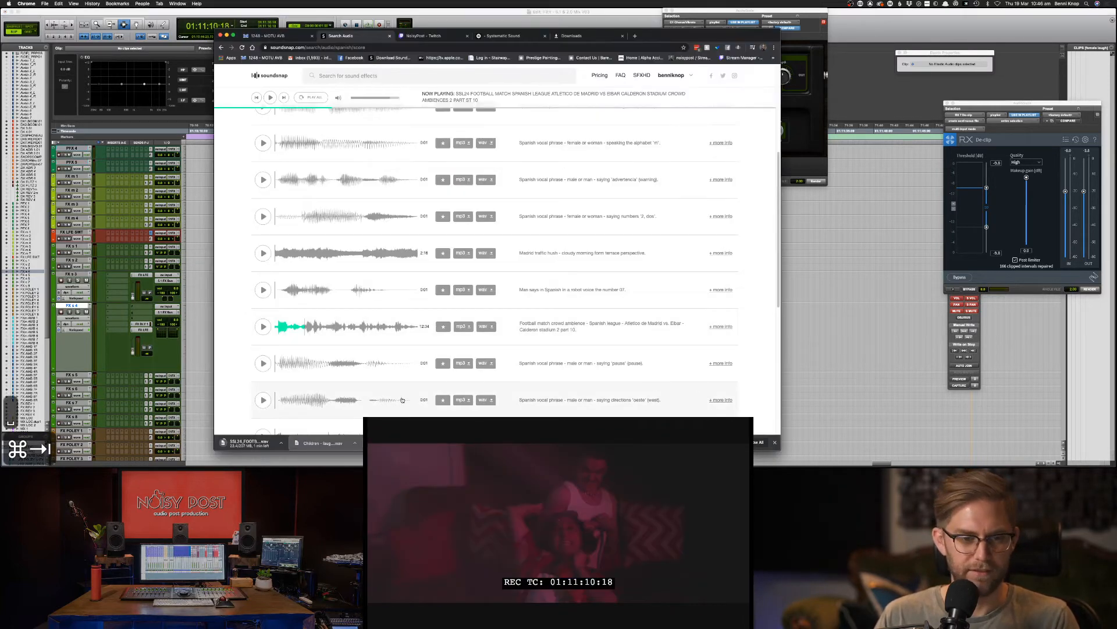
pyautogui.click(264, 363)
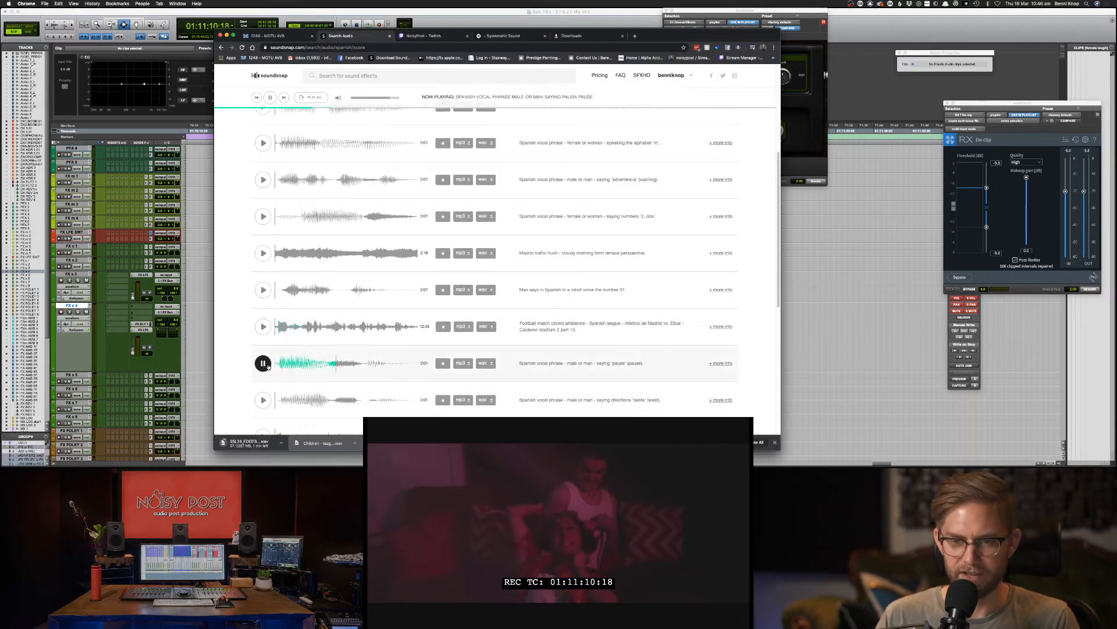
pyautogui.scroll(-1, 269, 366)
pyautogui.scroll(-2, 261, 358)
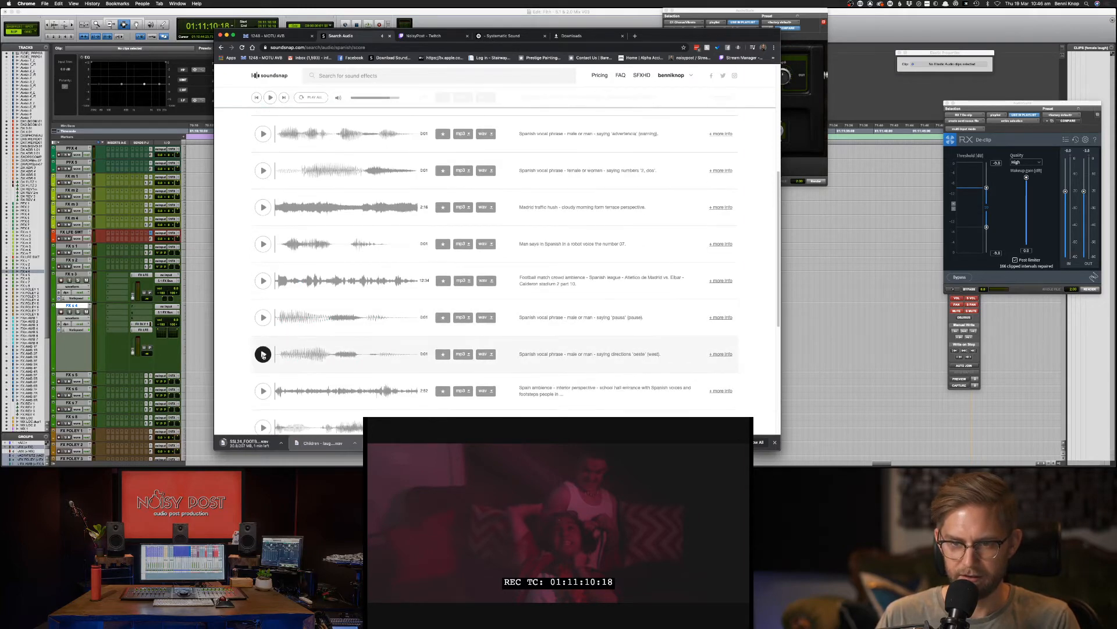
pyautogui.click(264, 346)
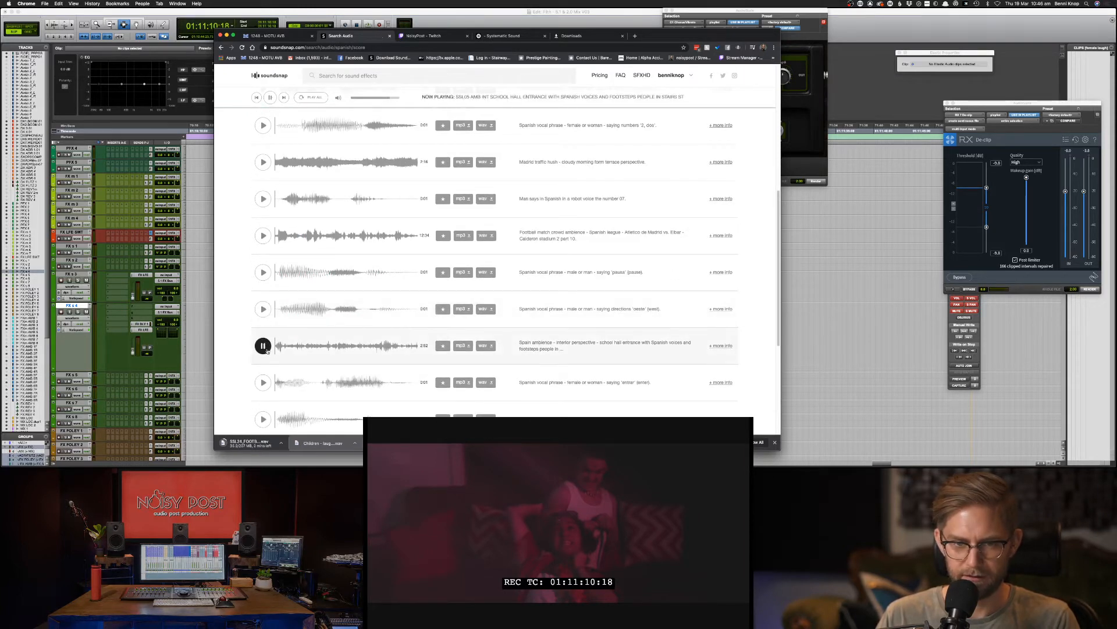
pyautogui.scroll(-1, 268, 352)
pyautogui.click(263, 342)
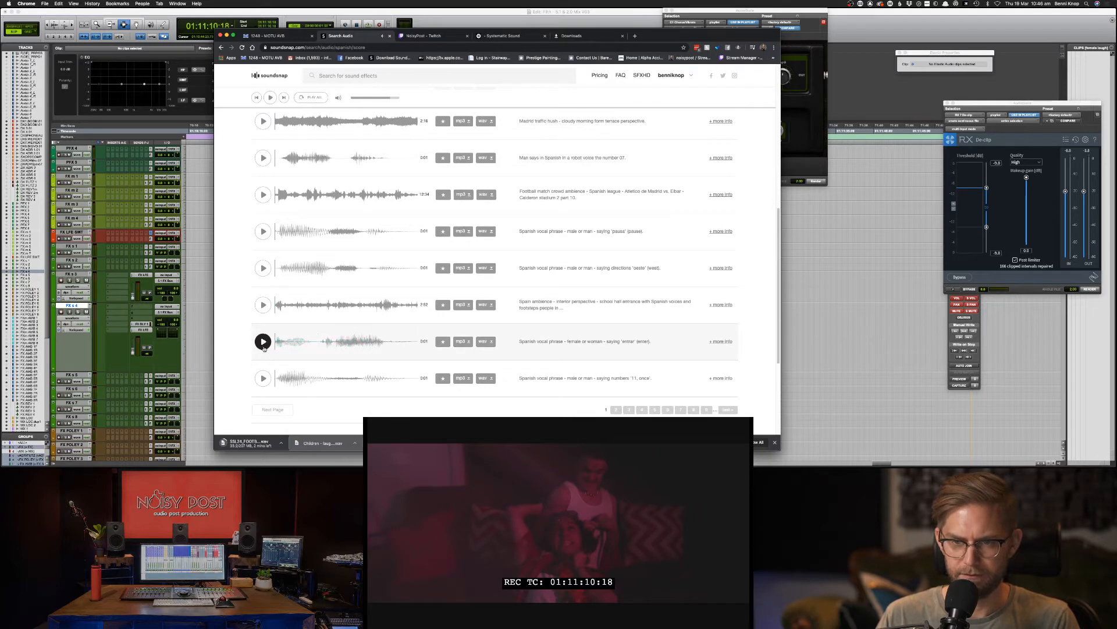
pyautogui.click(263, 378)
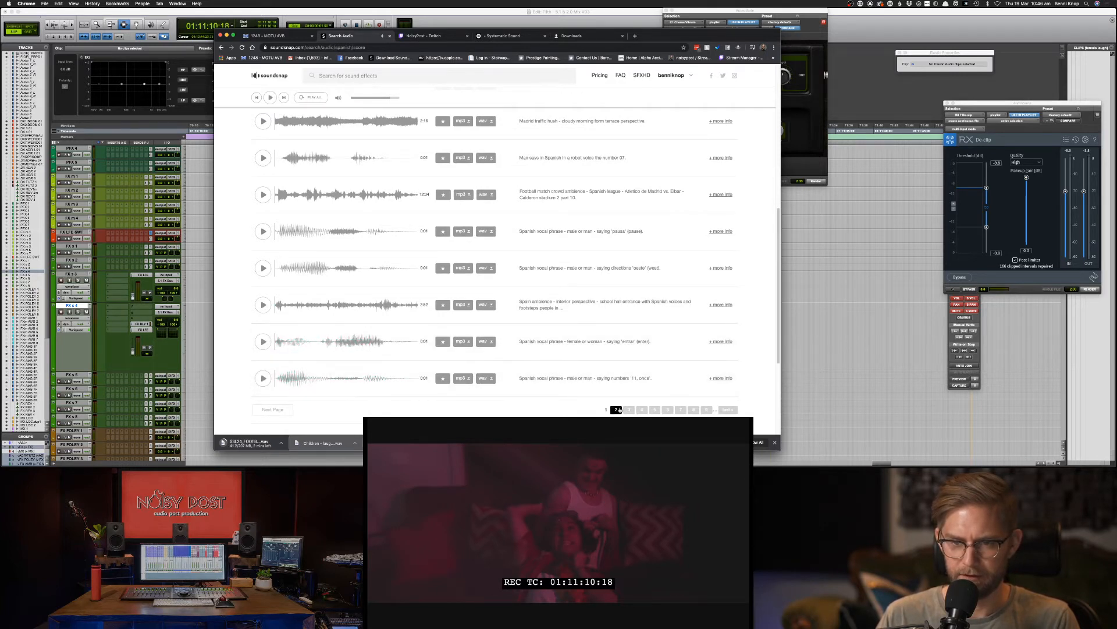
# Step: Open page 2 of the "spanish" results and preview the sounds from the first male vocal phrase through the football crowd
pyautogui.click(617, 409)
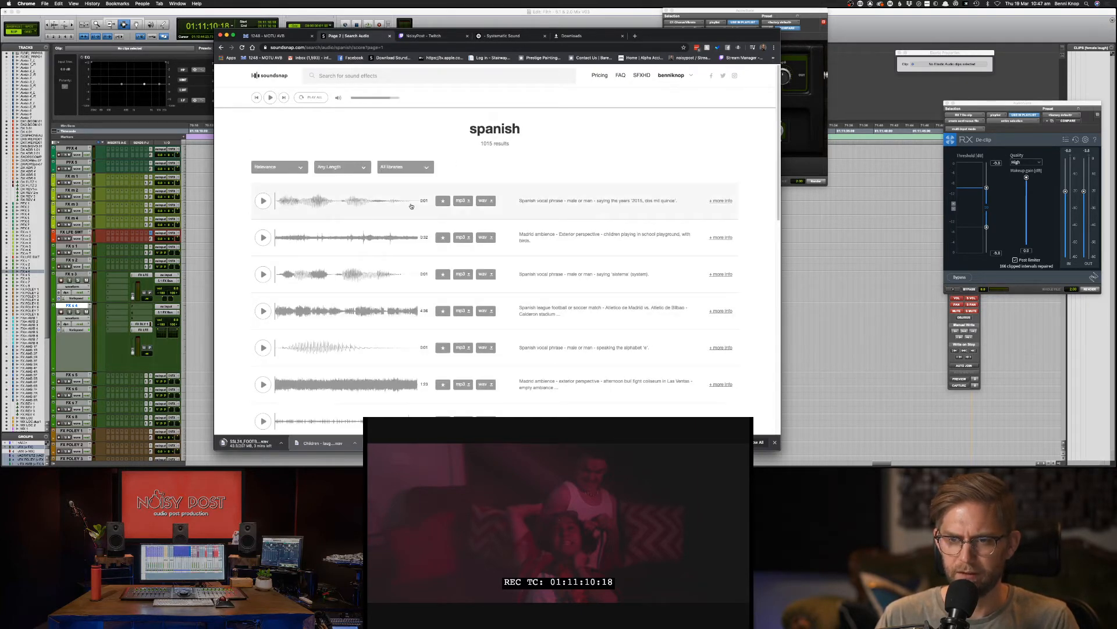
pyautogui.click(263, 200)
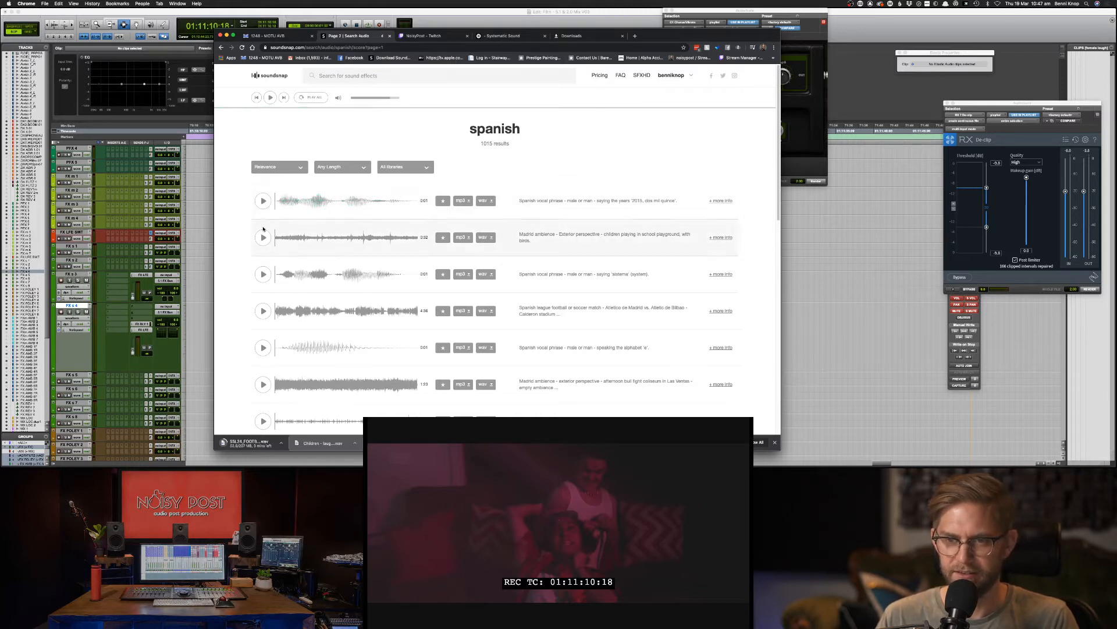
pyautogui.click(263, 238)
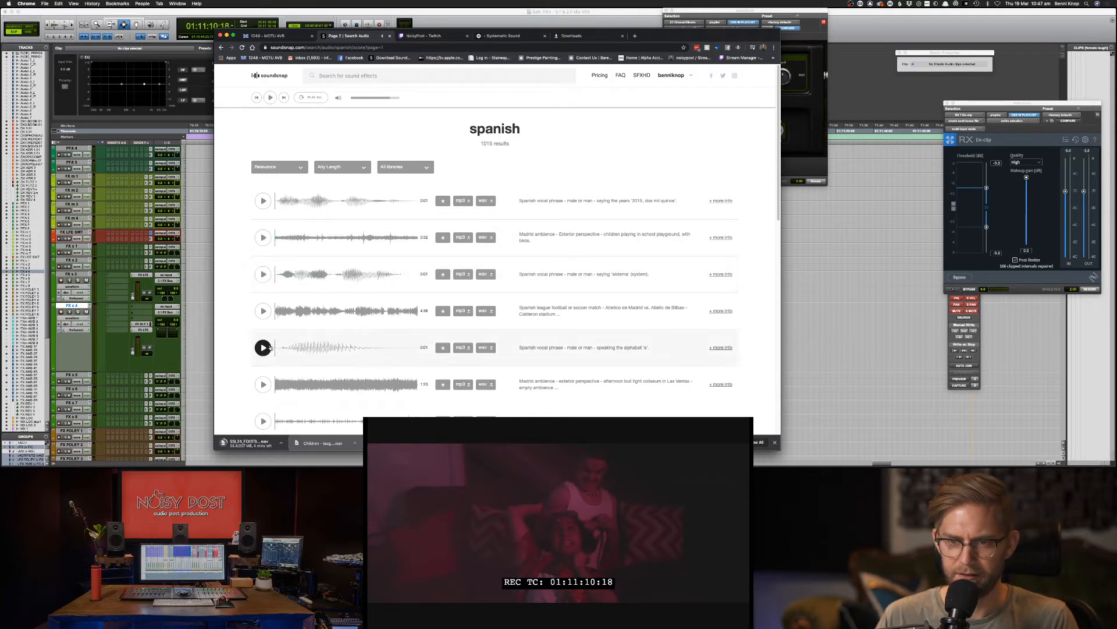
pyautogui.click(267, 315)
pyautogui.scroll(-1, 267, 314)
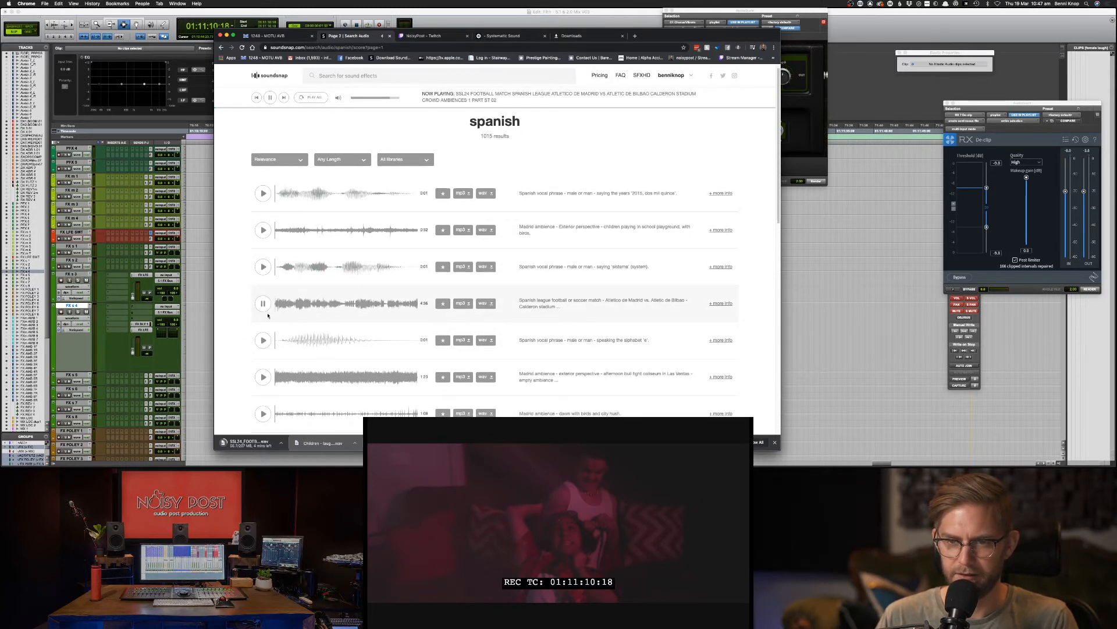
pyautogui.scroll(-1, 268, 315)
pyautogui.scroll(-3, 260, 337)
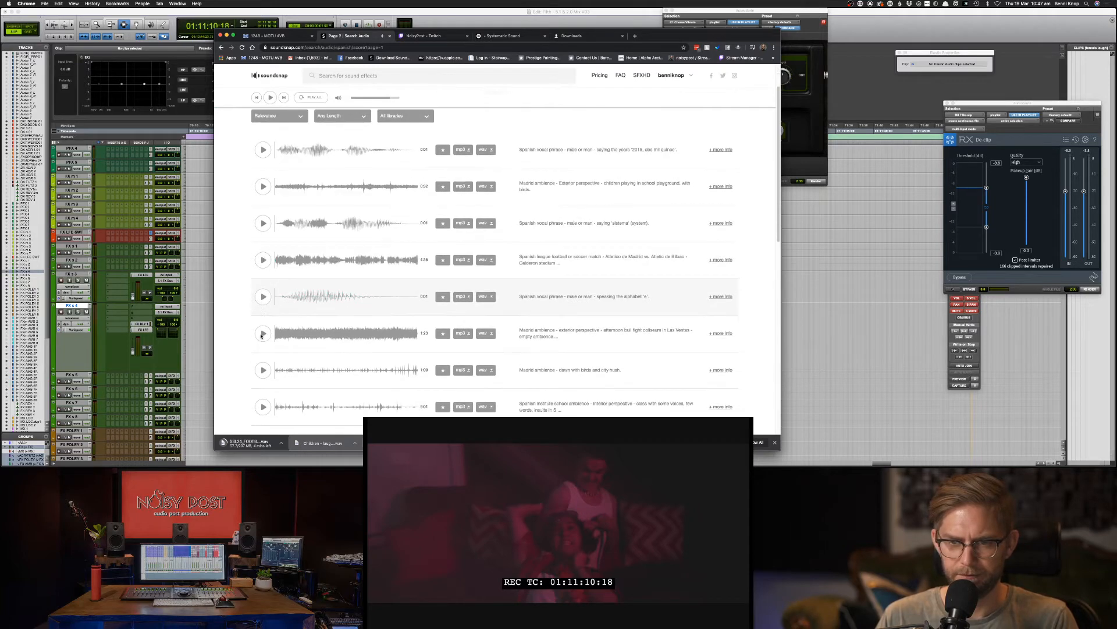
# Step: Preview the Madrid dawn ambience, the Spanish school class ambience and the next Atletico football crowd sound
pyautogui.click(259, 372)
pyautogui.scroll(-1, 262, 373)
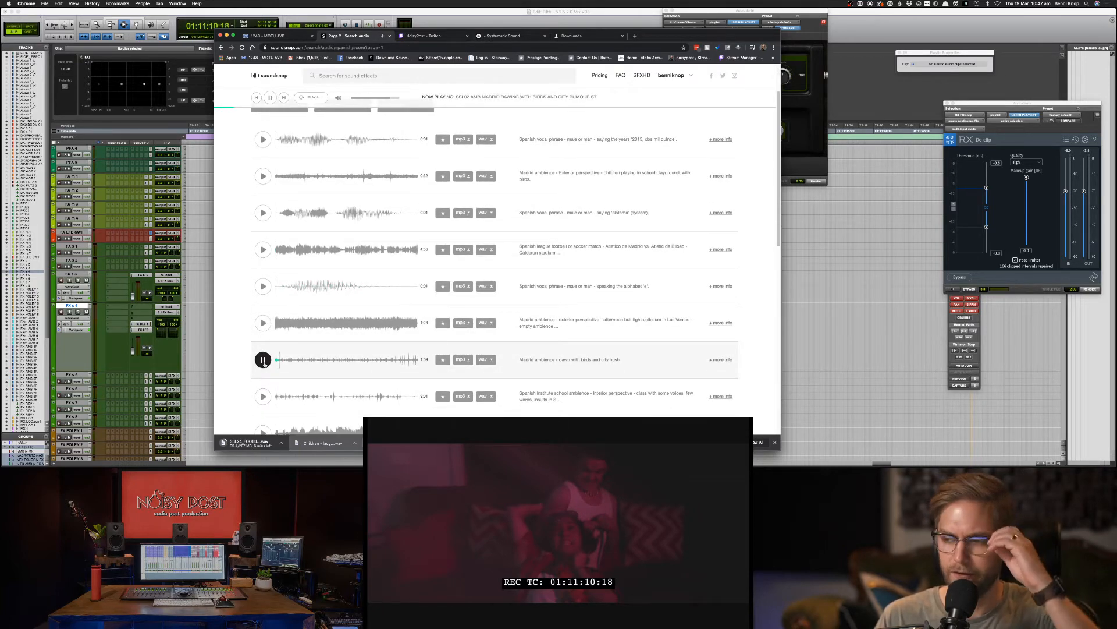
pyautogui.click(264, 397)
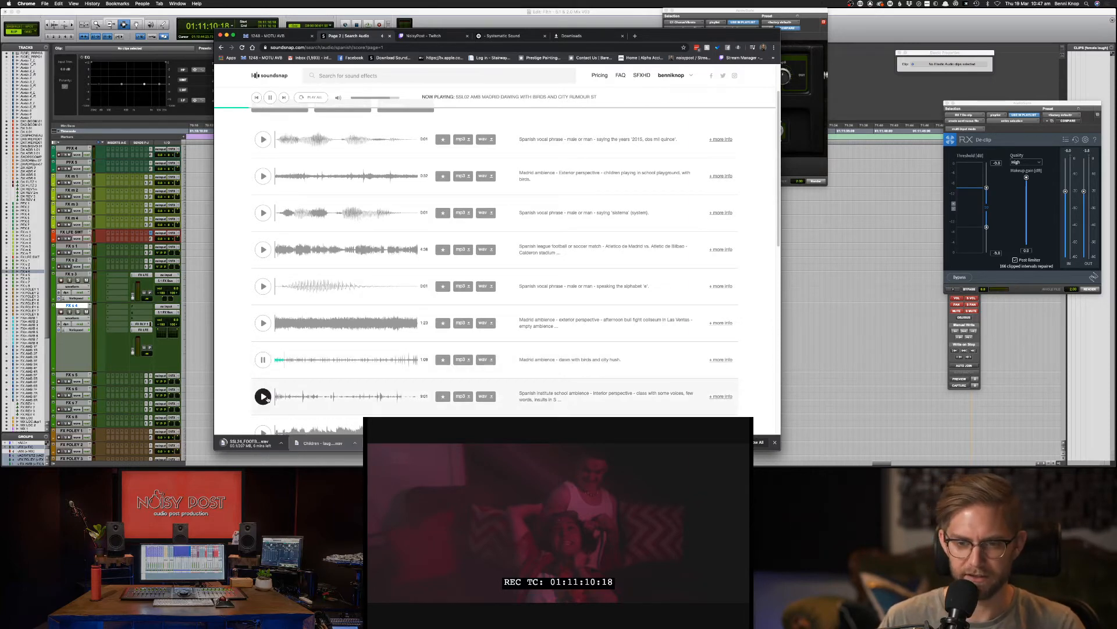
pyautogui.scroll(-1, 270, 399)
pyautogui.scroll(-3, 270, 398)
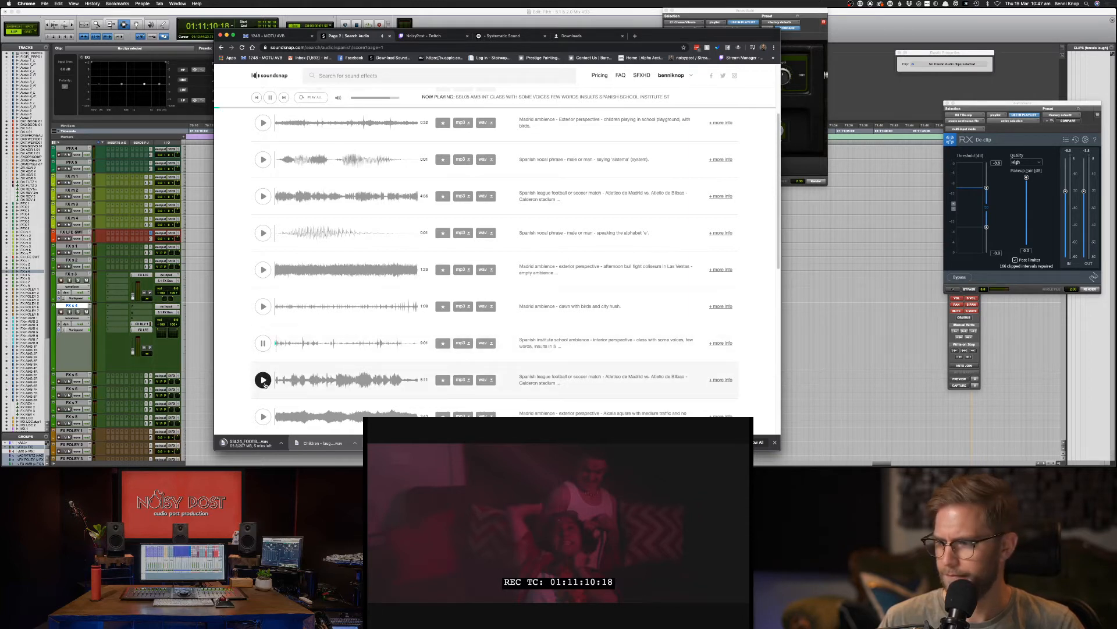
pyautogui.click(263, 380)
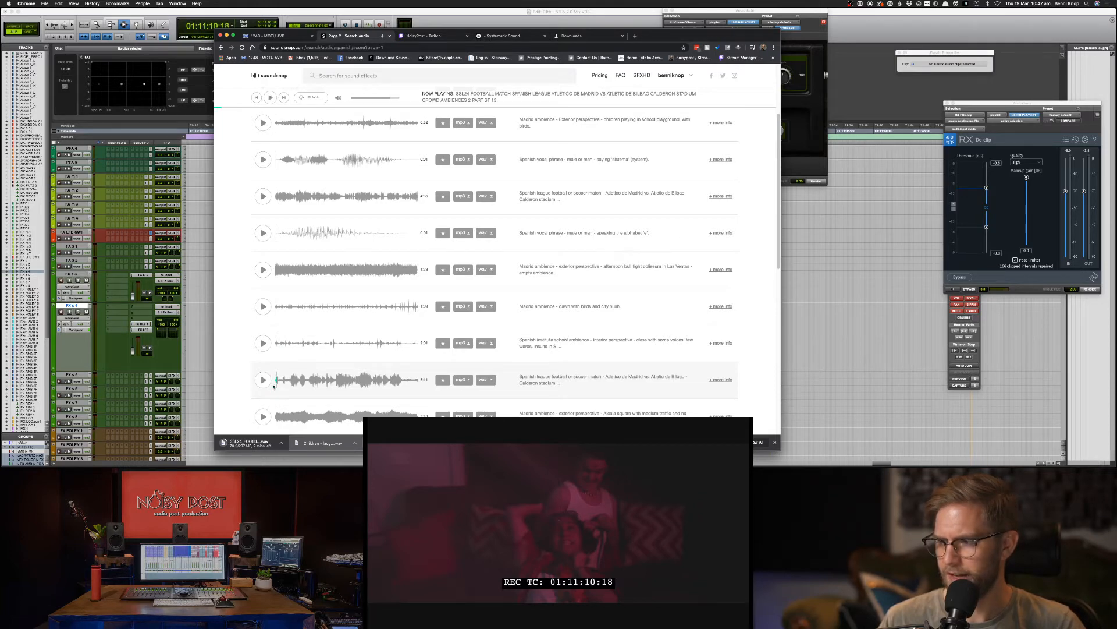
# Step: Preview the Alcala square traffic ambience and the male vocal phrase saying a year, checking the results further down
pyautogui.scroll(-1, 273, 385)
pyautogui.scroll(-1, 273, 386)
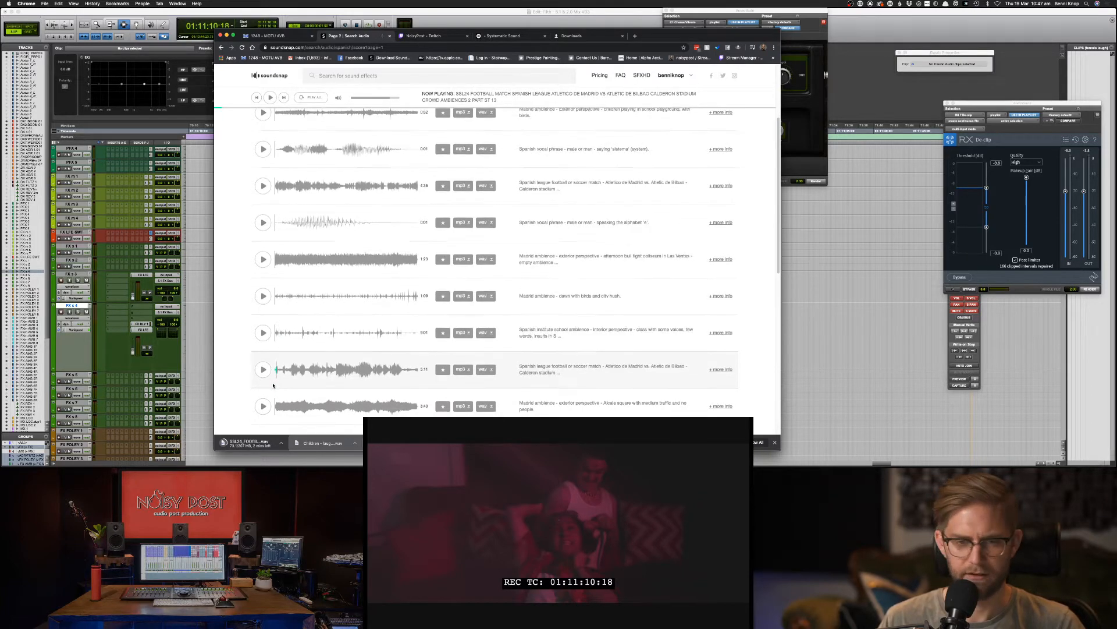
pyautogui.scroll(-3, 274, 395)
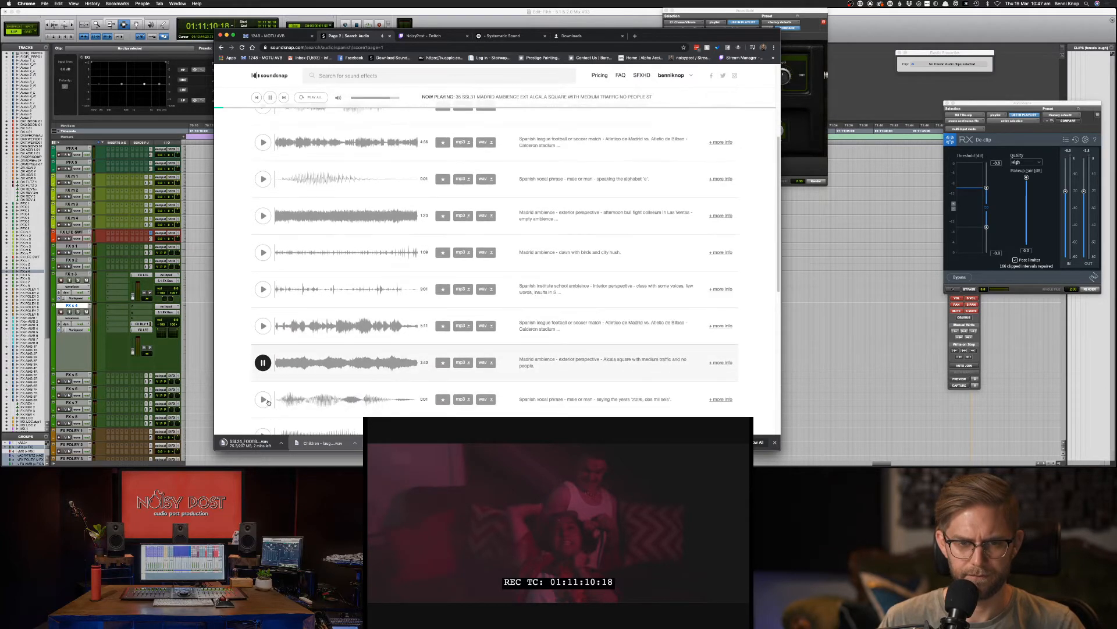
pyautogui.click(263, 362)
pyautogui.click(263, 400)
pyautogui.scroll(-1, 265, 399)
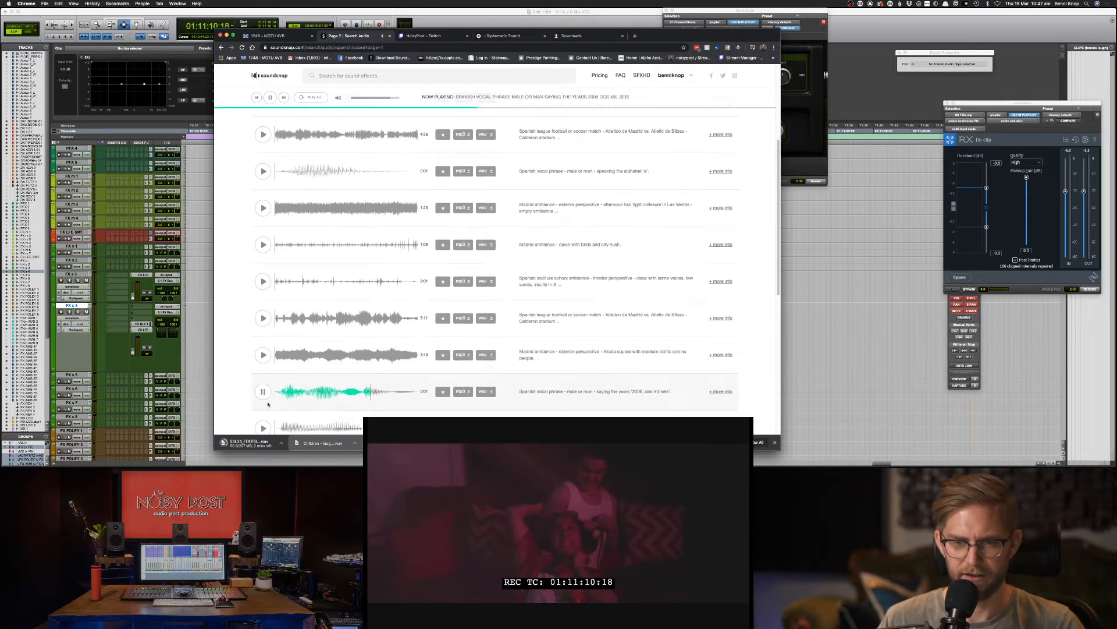
pyautogui.scroll(-1, 268, 404)
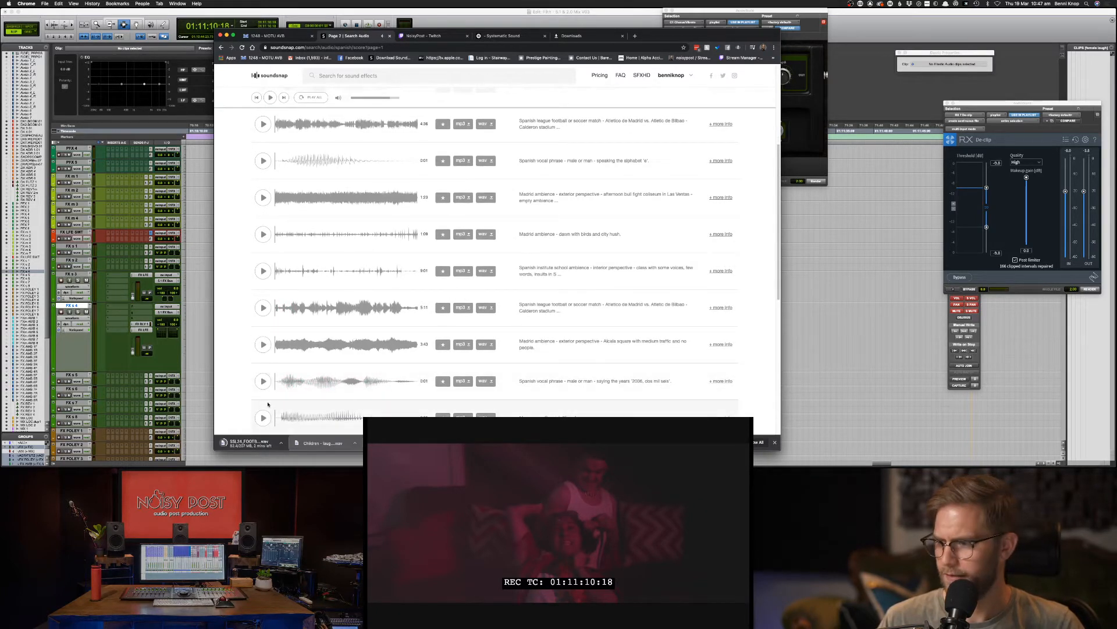
pyautogui.scroll(-1, 267, 404)
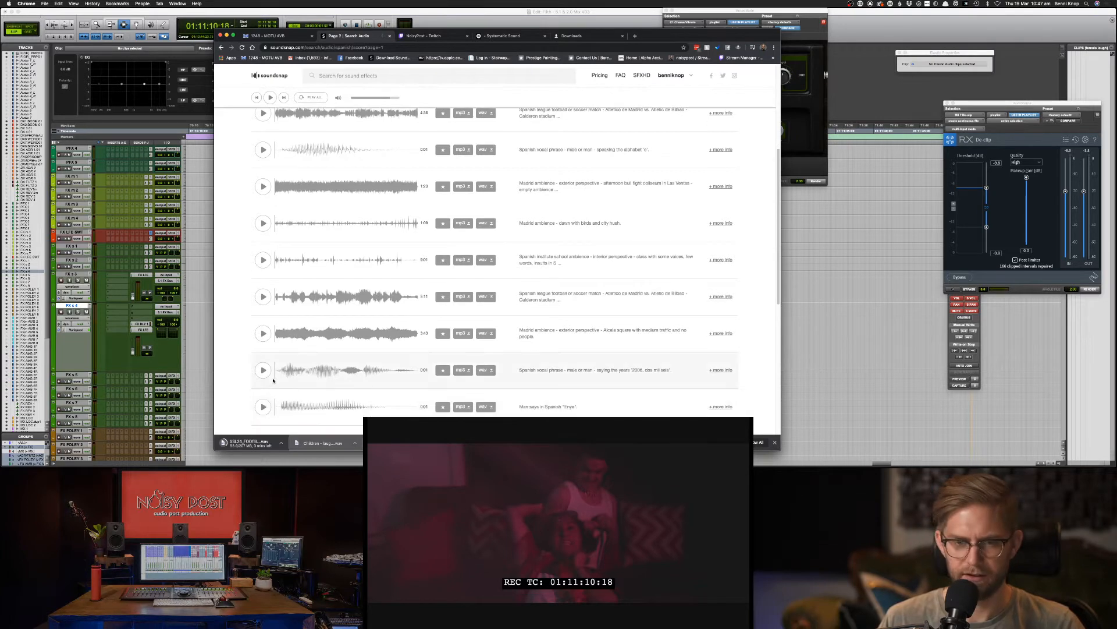
# Step: Search Soundsnap for "spanish i like" and preview the first male vocal phrase in the results
pyautogui.press('super+bracketleft')
pyautogui.write('spa')
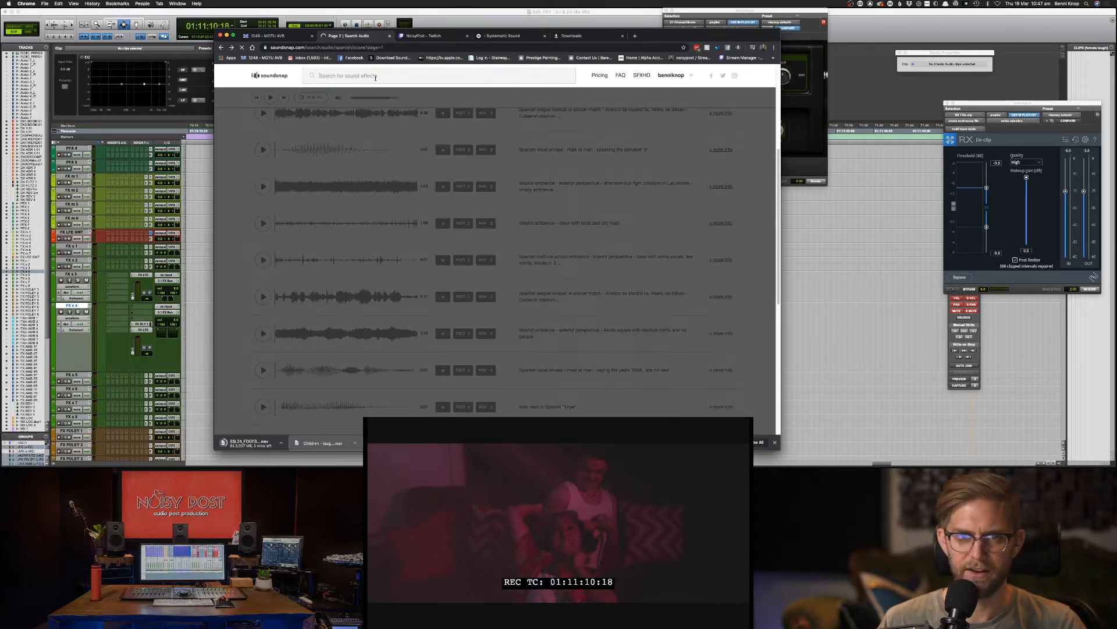
pyautogui.write('nish')
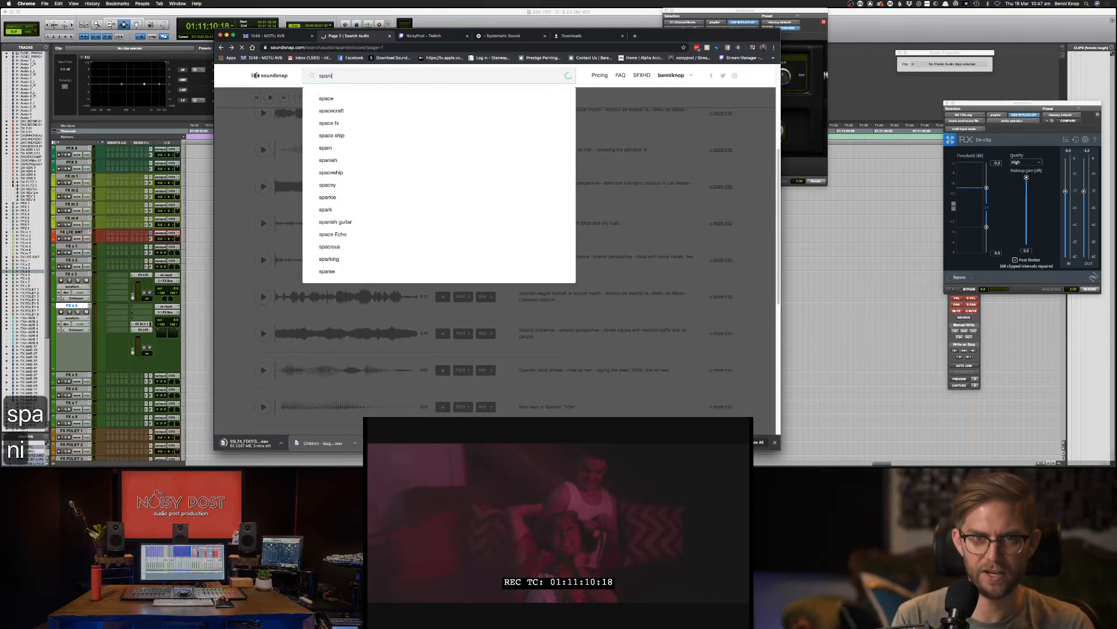
pyautogui.press('Return')
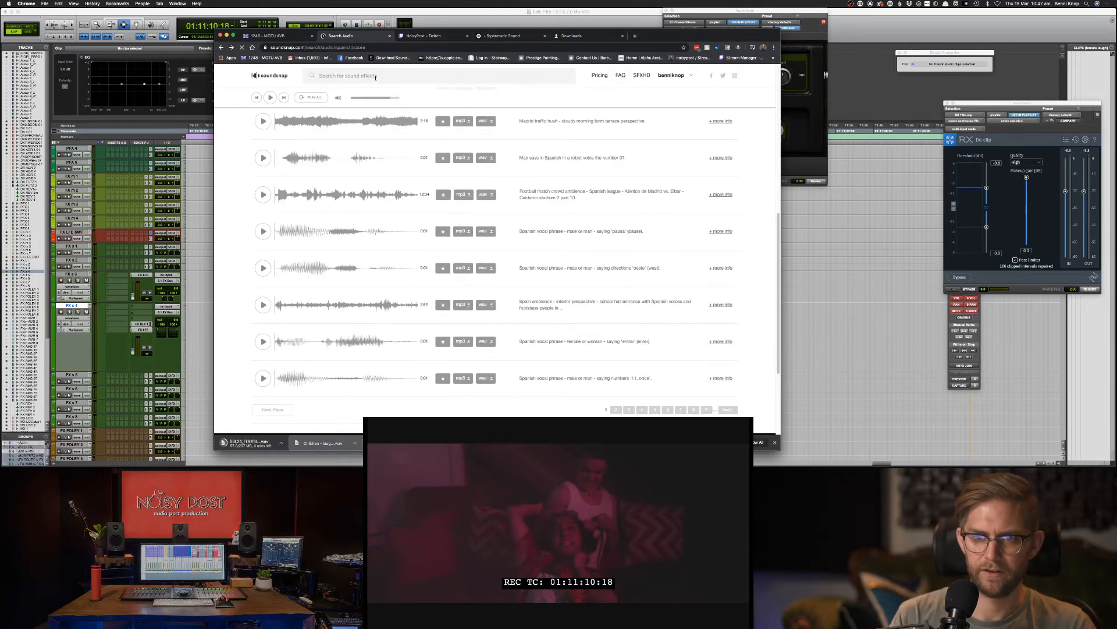
pyautogui.write('spanis')
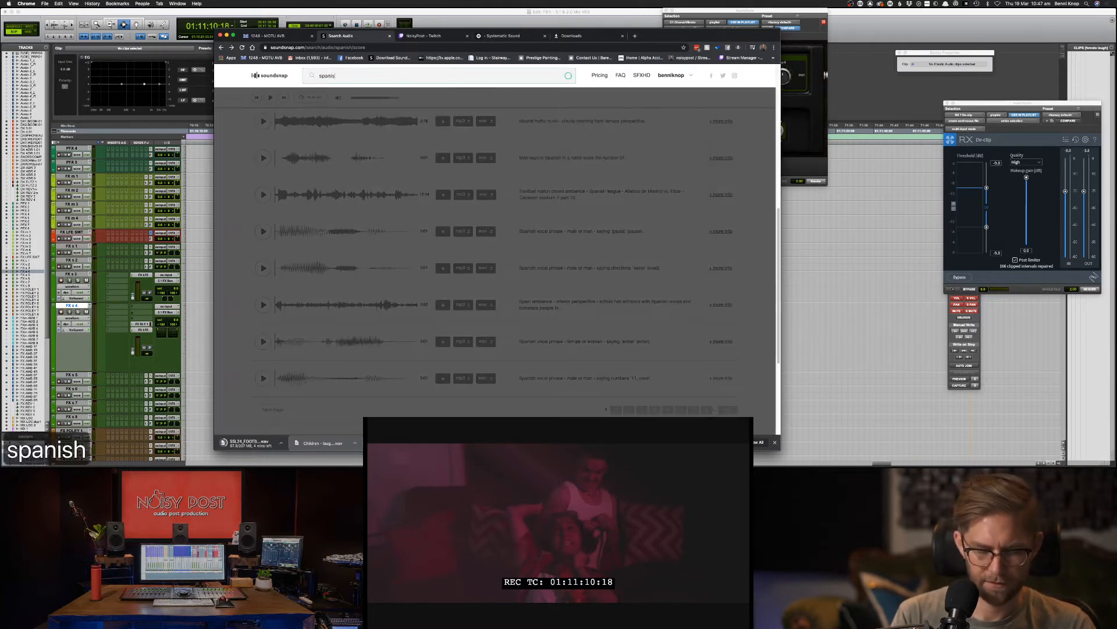
pyautogui.write('h i like')
pyautogui.press('Return')
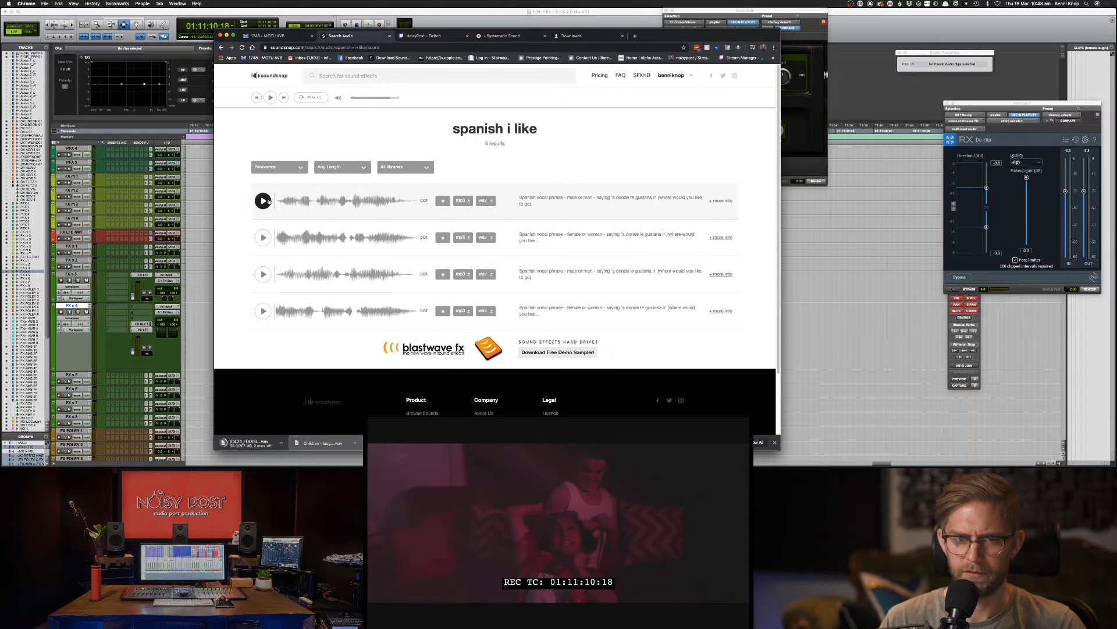
pyautogui.click(265, 201)
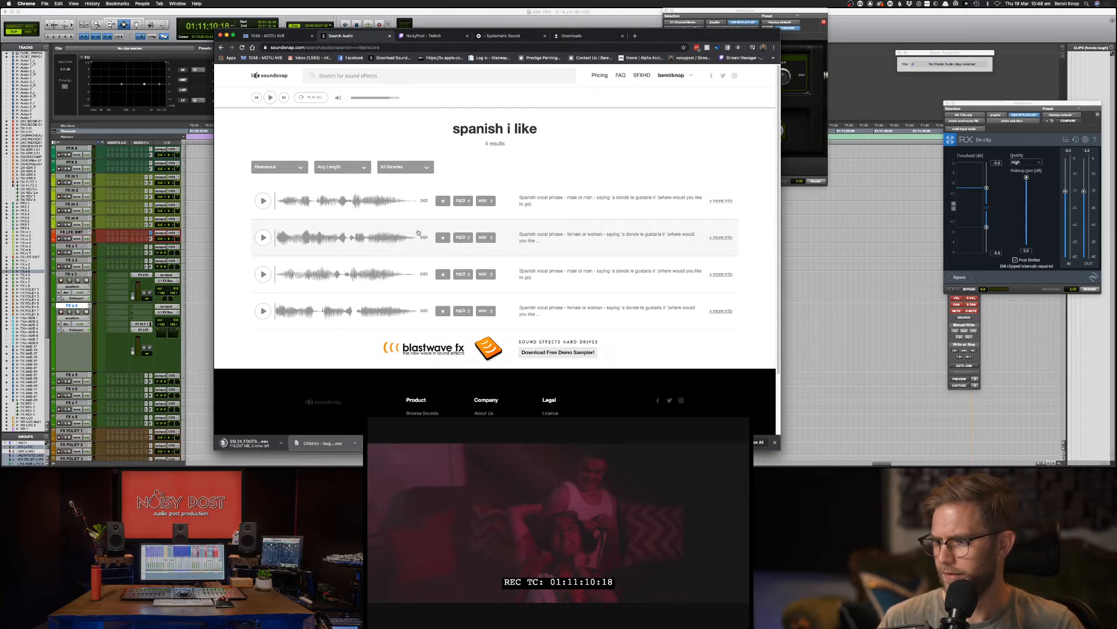
# Step: Switch to Pro Tools, find the earlier house party scene on the timeline and play it from about 01:07:16
pyautogui.press('super+Tab')
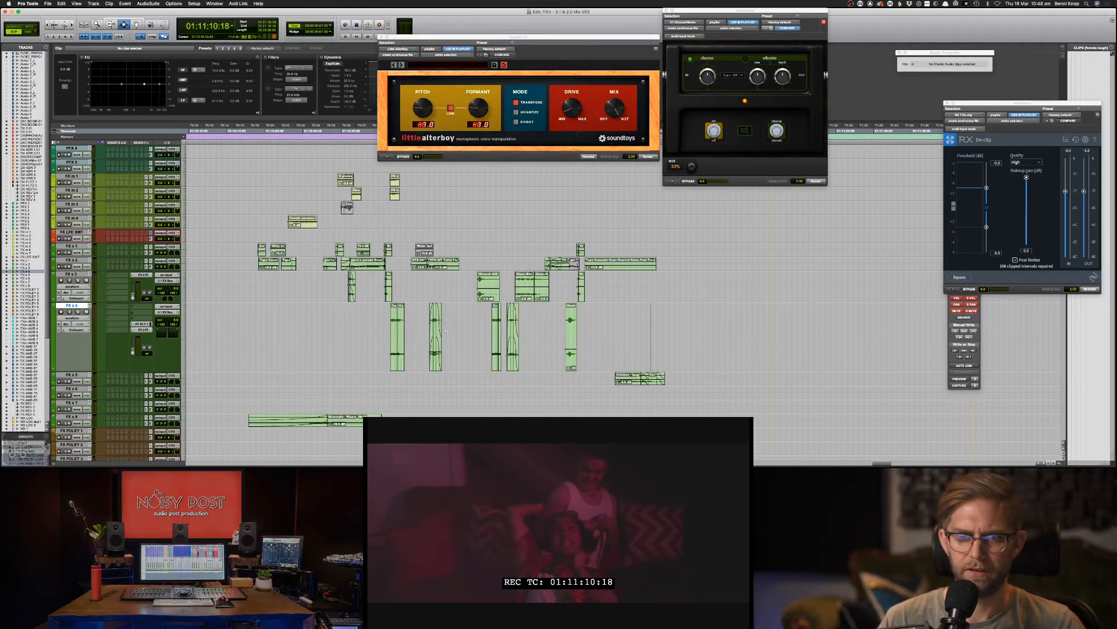
pyautogui.click(357, 317)
pyautogui.press('super+bracketleft')
pyautogui.press('super+bracketleft')
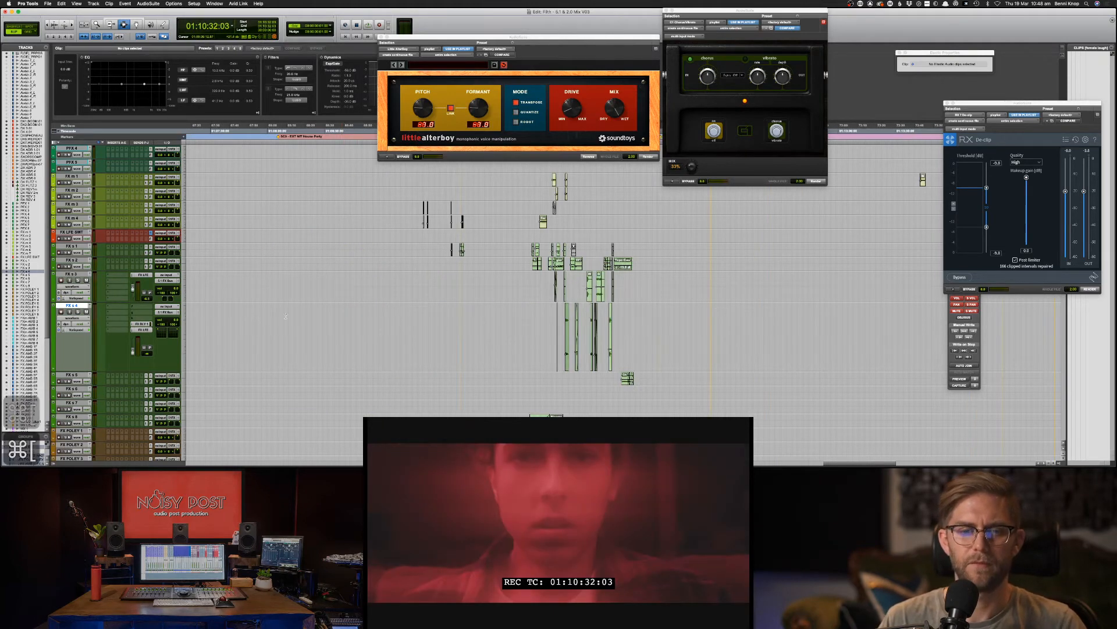
pyautogui.moveTo(286, 315); pyautogui.dragTo(220, 312)
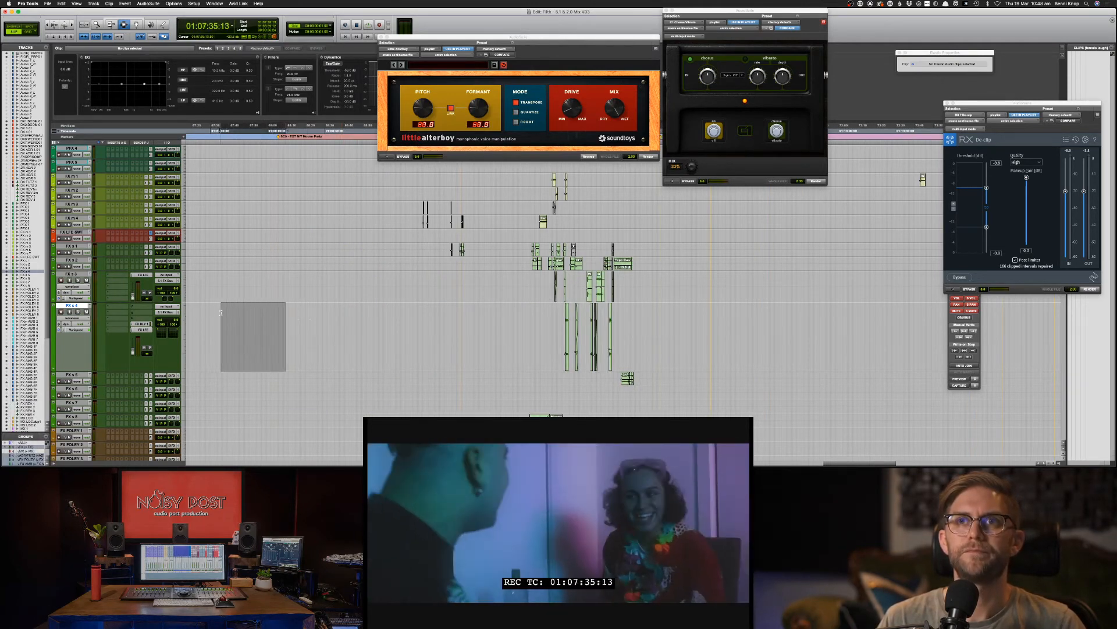
pyautogui.click(202, 313)
pyautogui.press('super+bracketleft')
pyautogui.press('super+bracketleft')
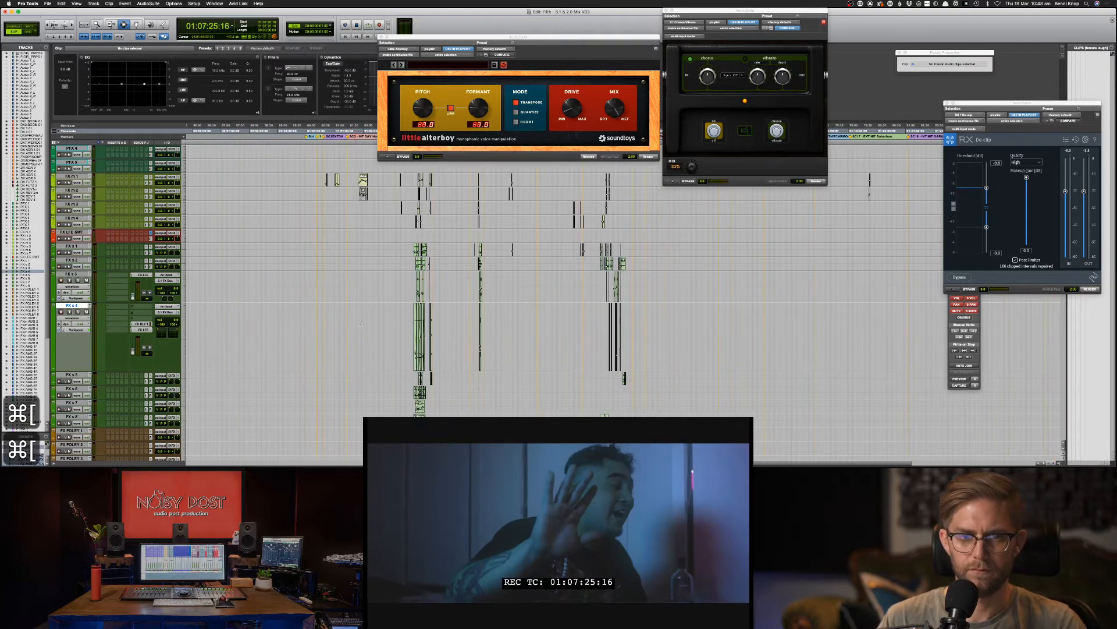
pyautogui.click(498, 324)
pyautogui.click(487, 324)
pyautogui.press('space')
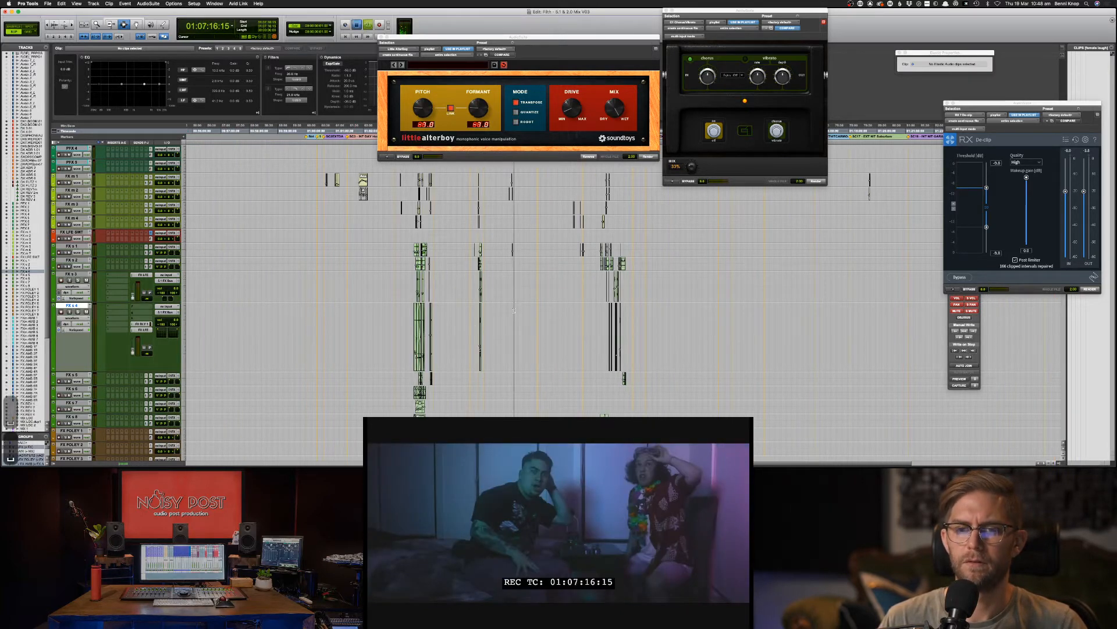
# Step: Dismiss the CPU overload error and play the house party scene again from about 01:07:11
pyautogui.press('super+bracketright')
pyautogui.press('super+bracketright')
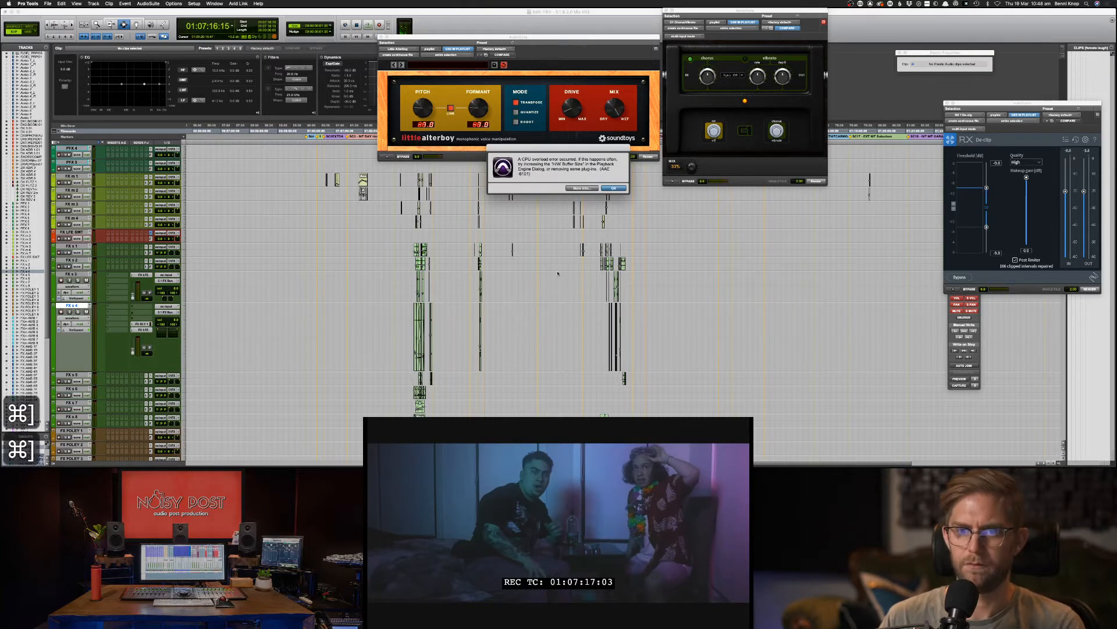
pyautogui.click(614, 188)
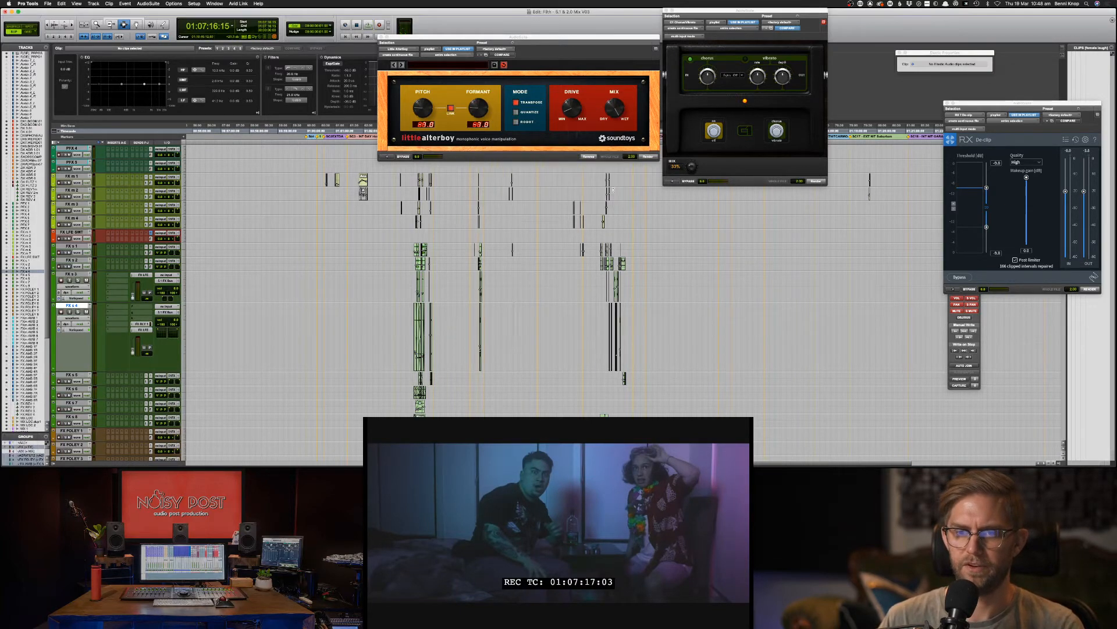
pyautogui.press('space')
pyautogui.press('super+bracketright')
pyautogui.press('super+bracketright')
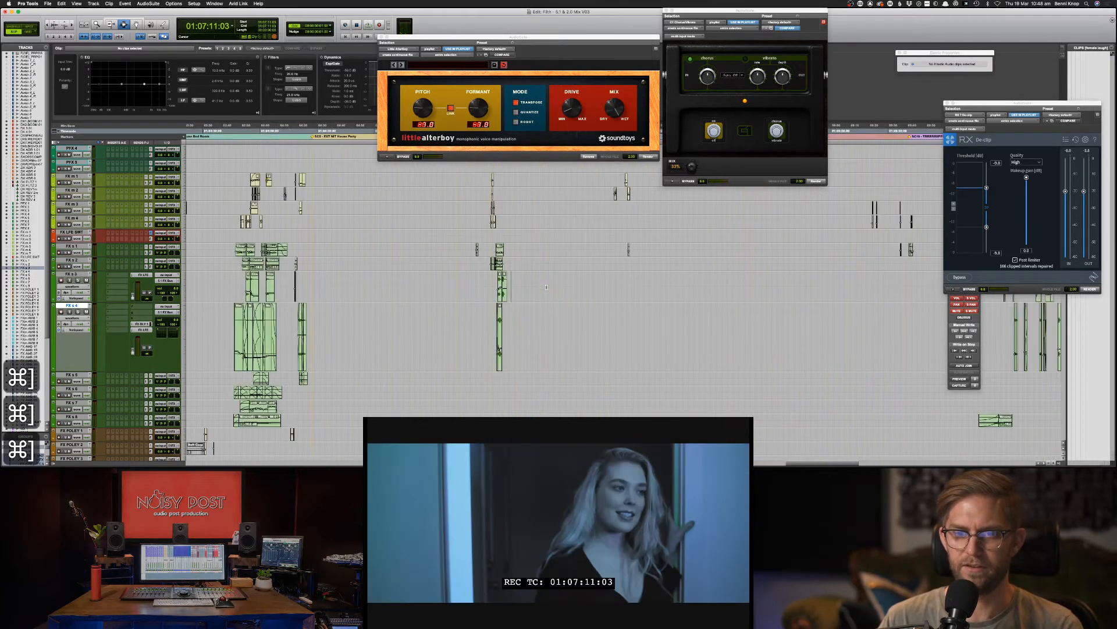
pyautogui.press('super+bracketright')
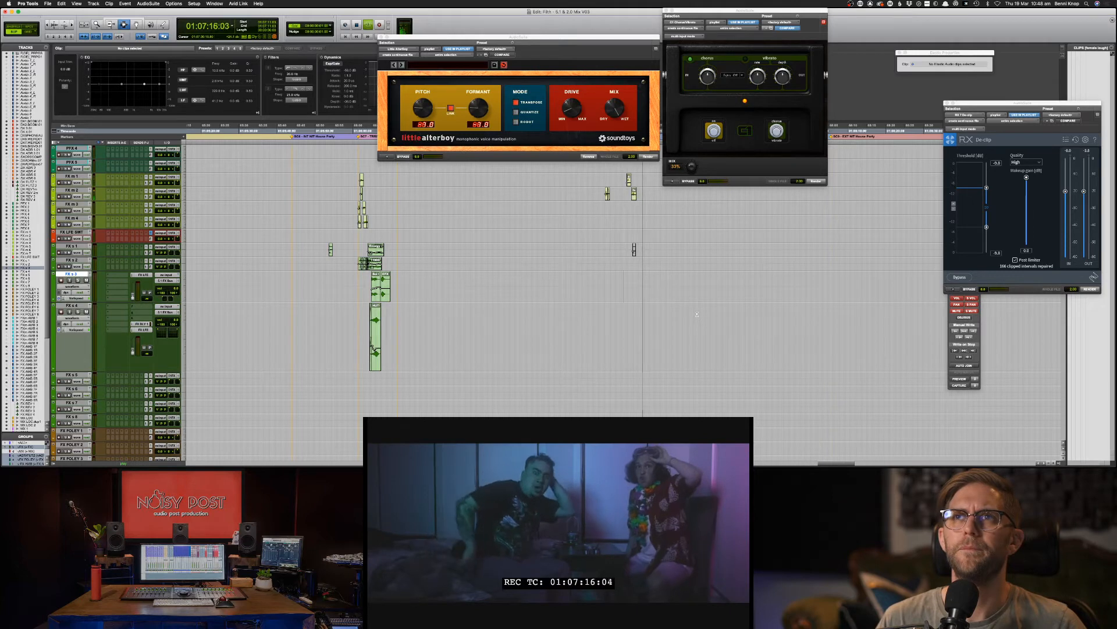
# Step: Audition the dialogue tracks from 01:07:42:11 to pinpoint the wanted line in the house party scene
pyautogui.scroll(10, 697, 314)
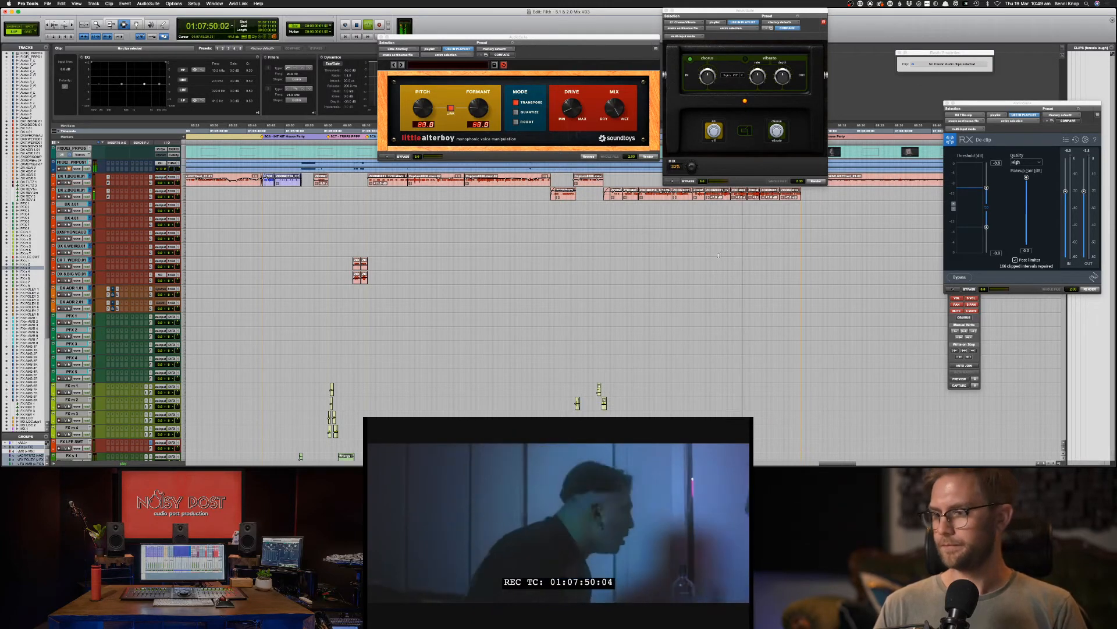
pyautogui.click(713, 218)
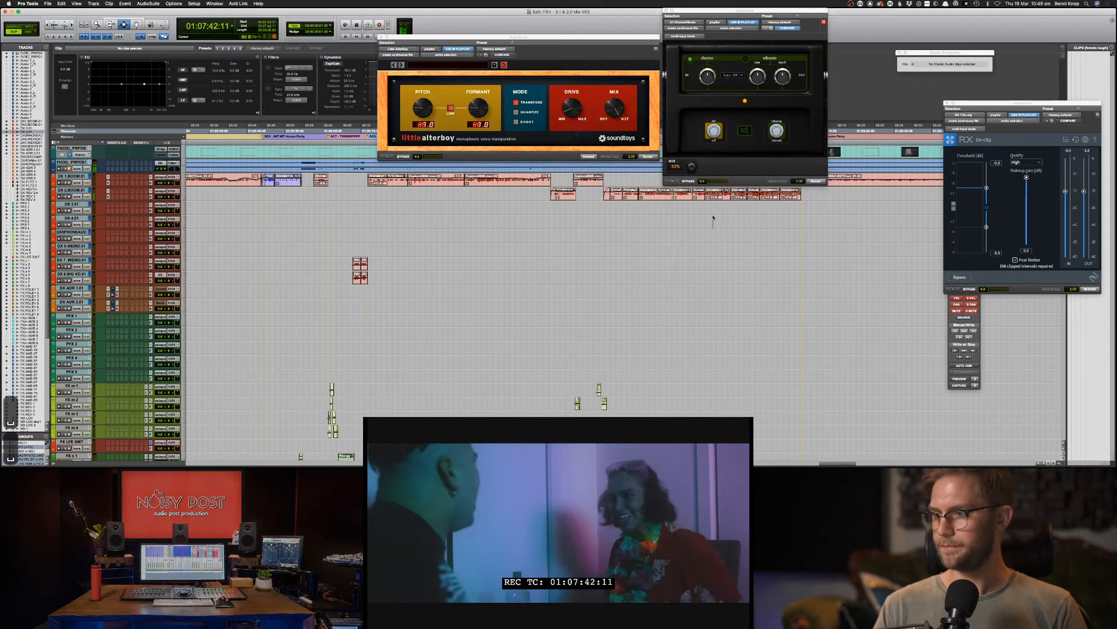
pyautogui.press('space')
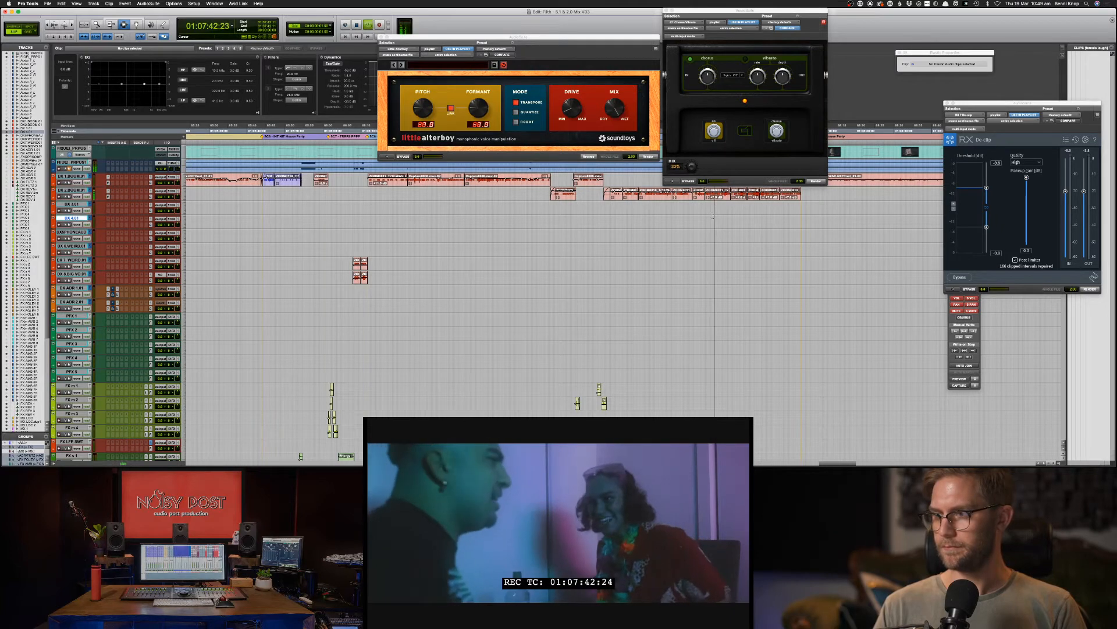
pyautogui.press('super+bracketright')
pyautogui.press('super+bracketright')
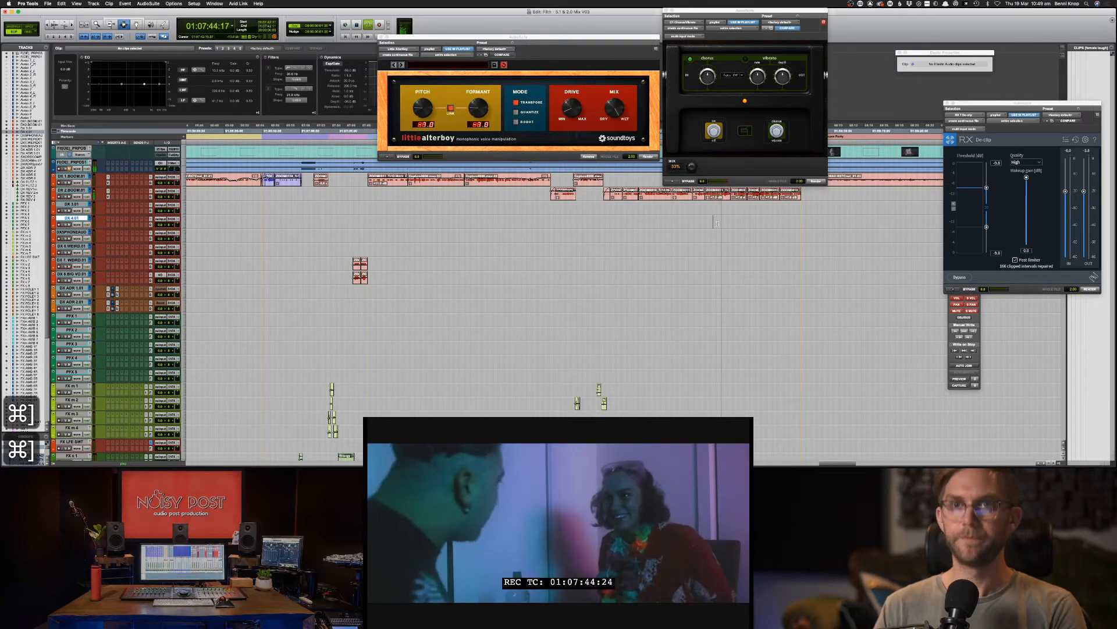
pyautogui.press('space')
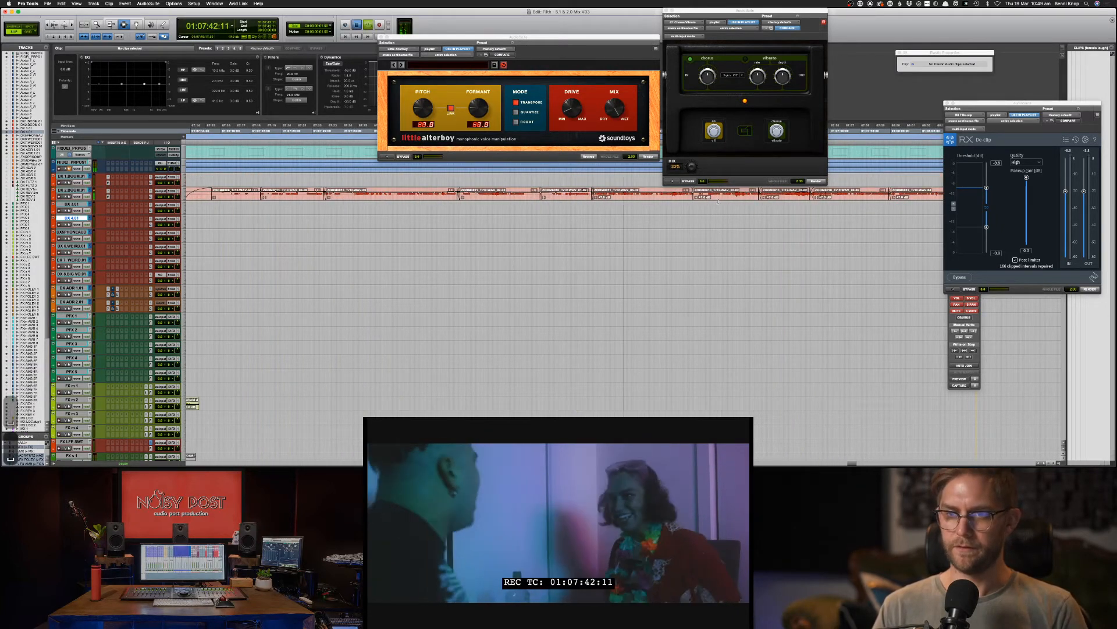
pyautogui.press('space')
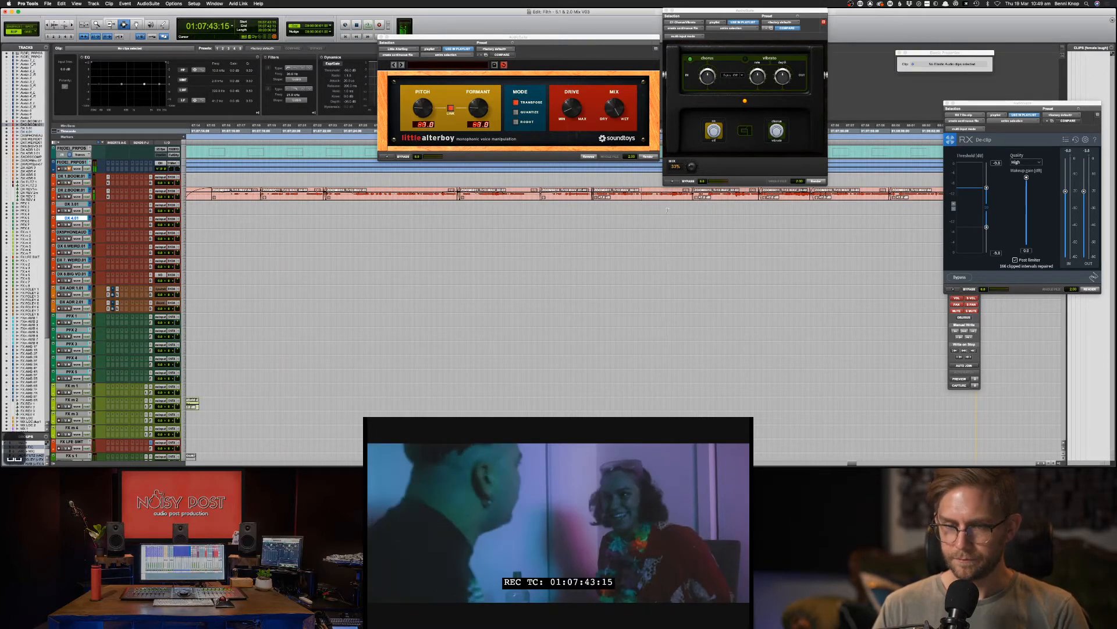
pyautogui.press('space')
pyautogui.press('space')
# Step: Select the short phrase on the second boom dialogue track at about 01:07:44, audition it and copy it
pyautogui.press('super+bracketright')
pyautogui.press('super+bracketright')
pyautogui.moveTo(618, 201); pyautogui.dragTo(746, 201)
pyautogui.press('space')
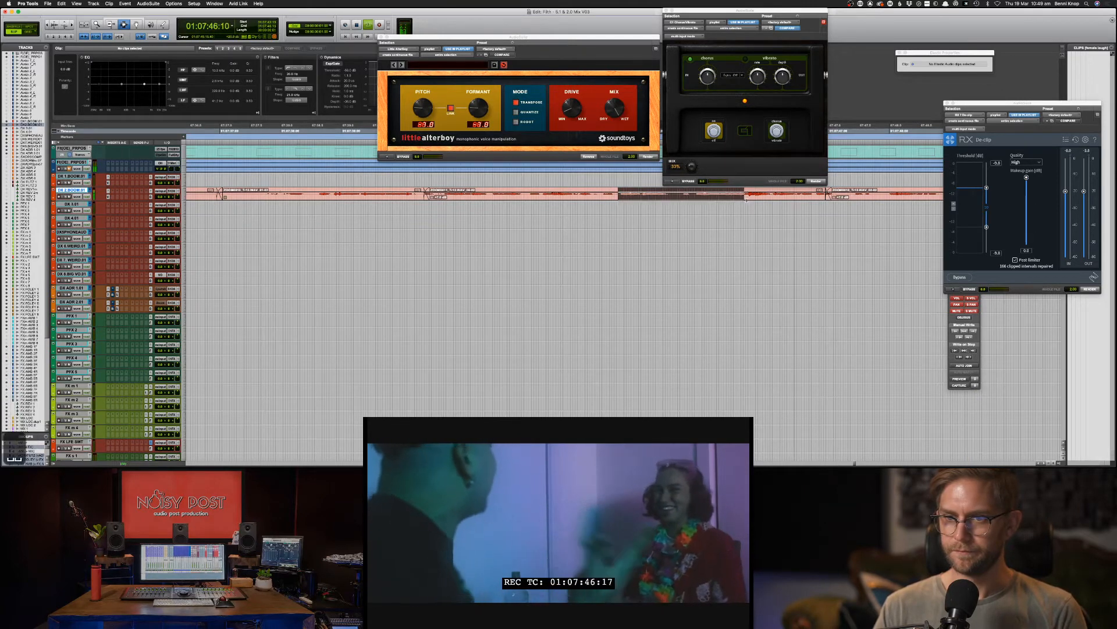
pyautogui.press('space')
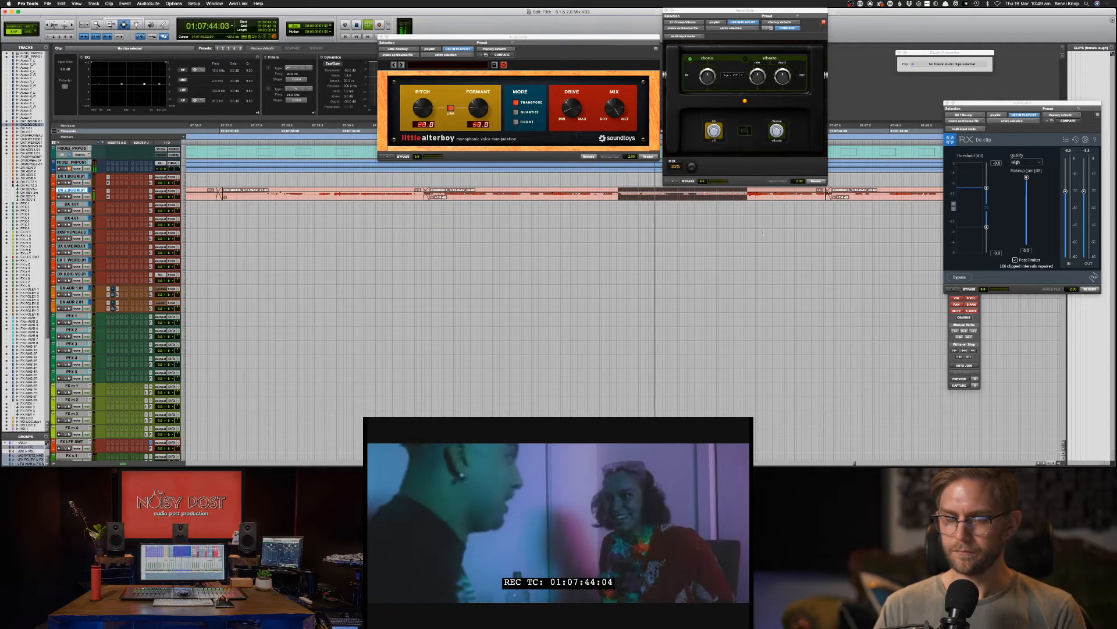
pyautogui.press('super+bracketleft')
pyautogui.press('super+bracketleft')
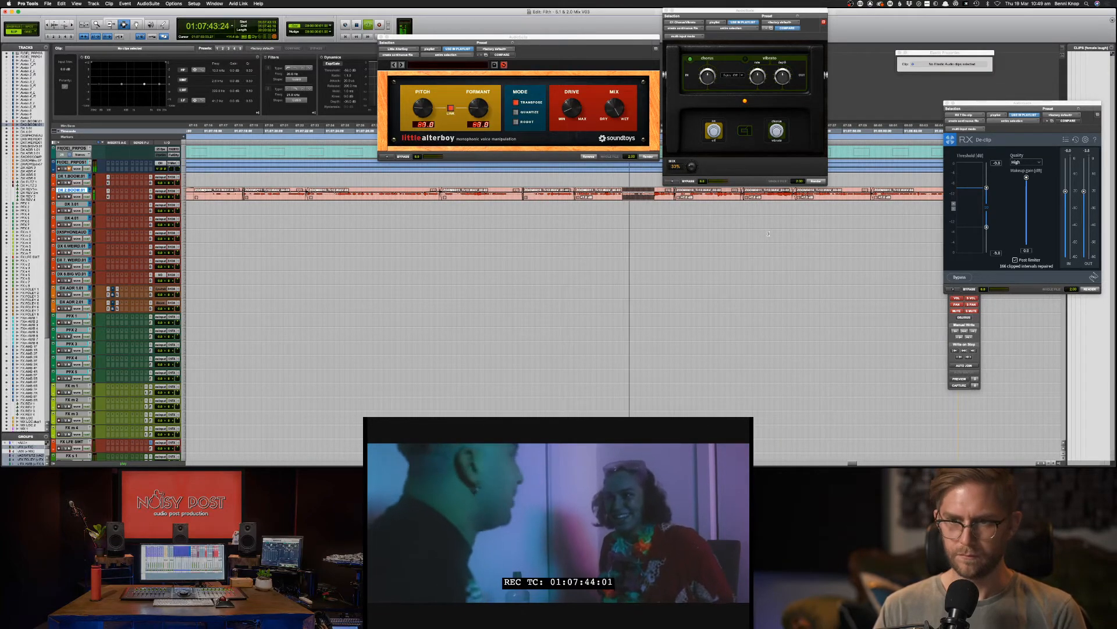
pyautogui.press('super+c')
pyautogui.press('super+c')
pyautogui.press('super+c')
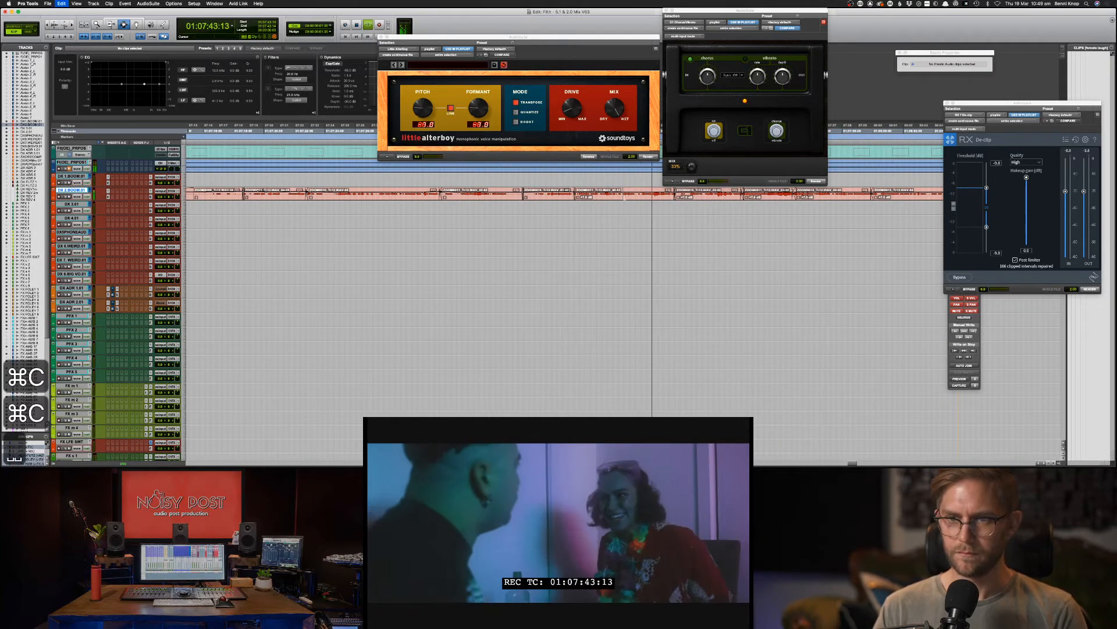
# Step: Stop playback of the house party dialogue and move the edit position forward to 01:10:32:09
pyautogui.press('super+bracketleft')
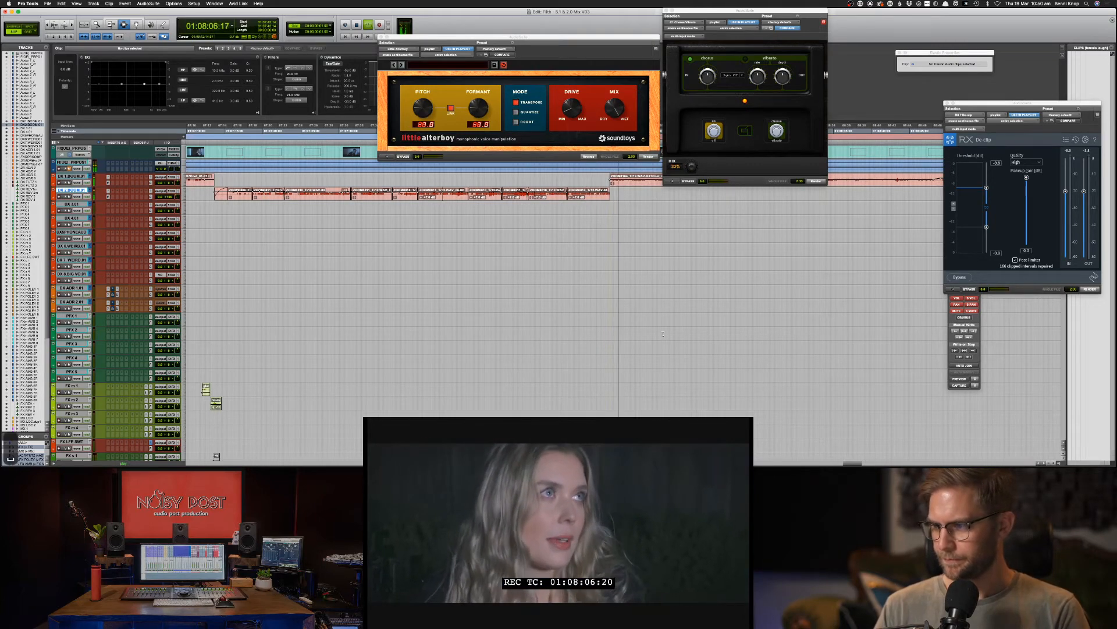
pyautogui.press('space')
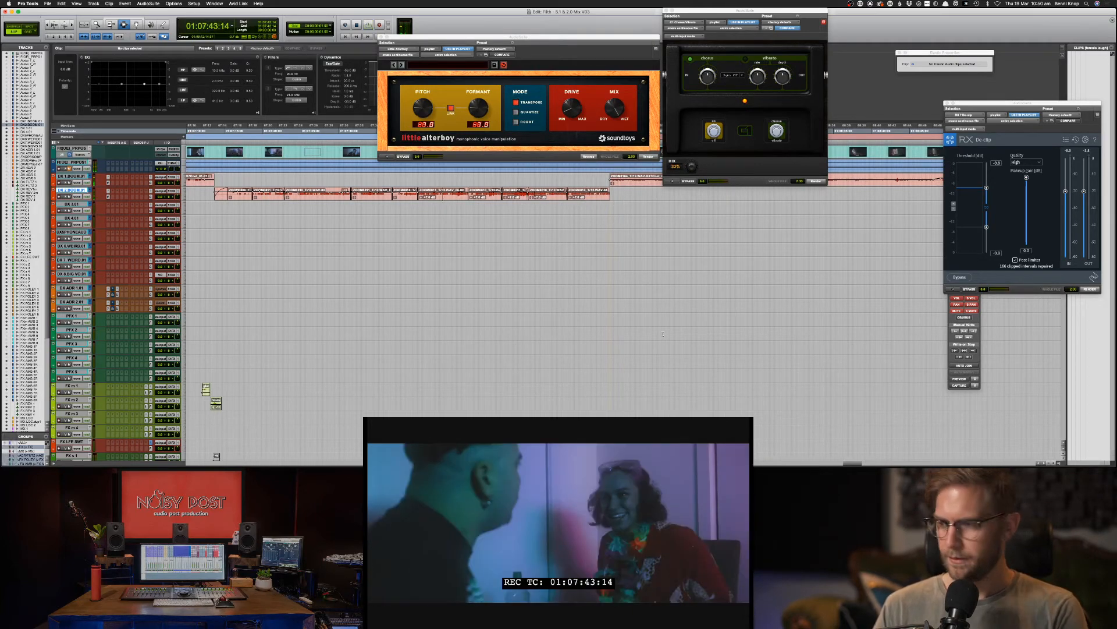
pyautogui.press('super+bracketleft')
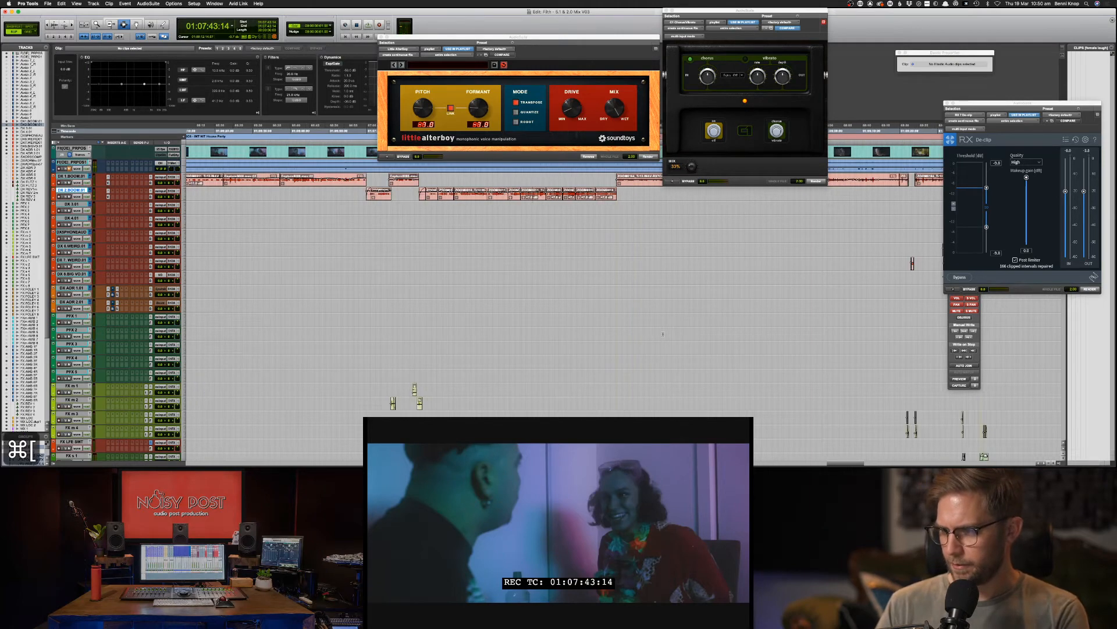
pyautogui.moveTo(620, 228); pyautogui.dragTo(425, 279)
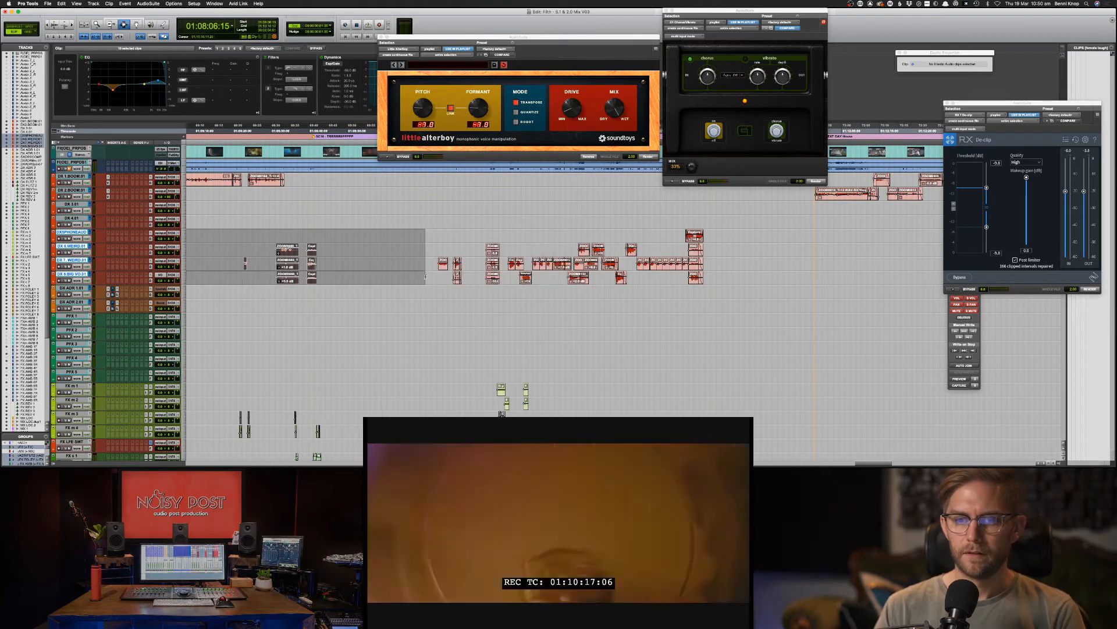
pyautogui.click(509, 331)
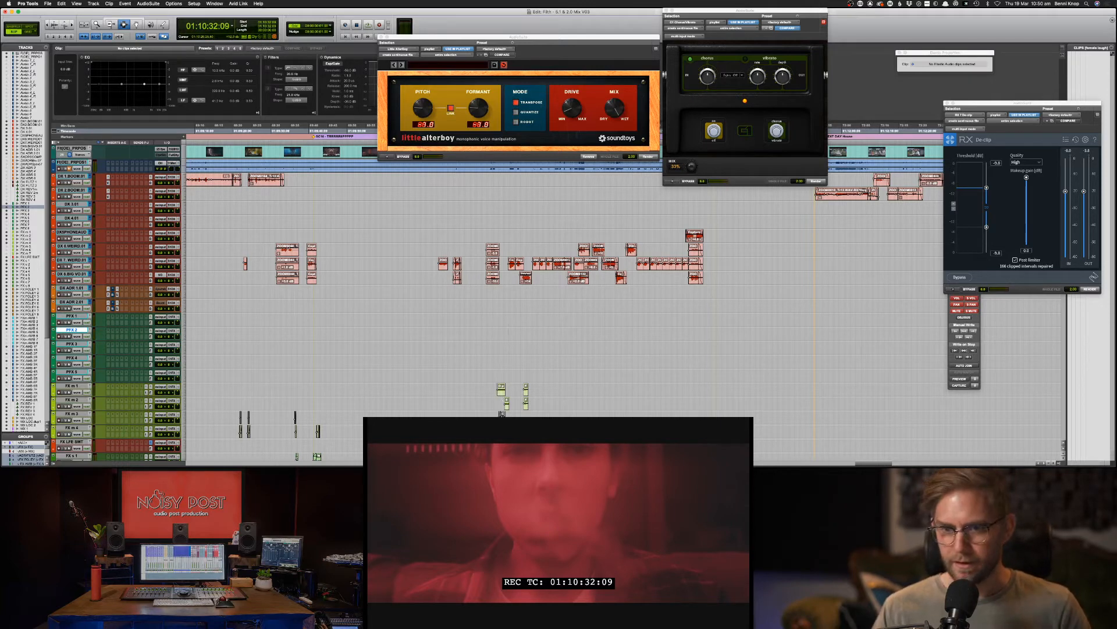
# Step: Find the weird dialogue clips and play the flashback scene from 01:11:03:02 and again from about 01:11:00
pyautogui.hscroll(15, 631, 321)
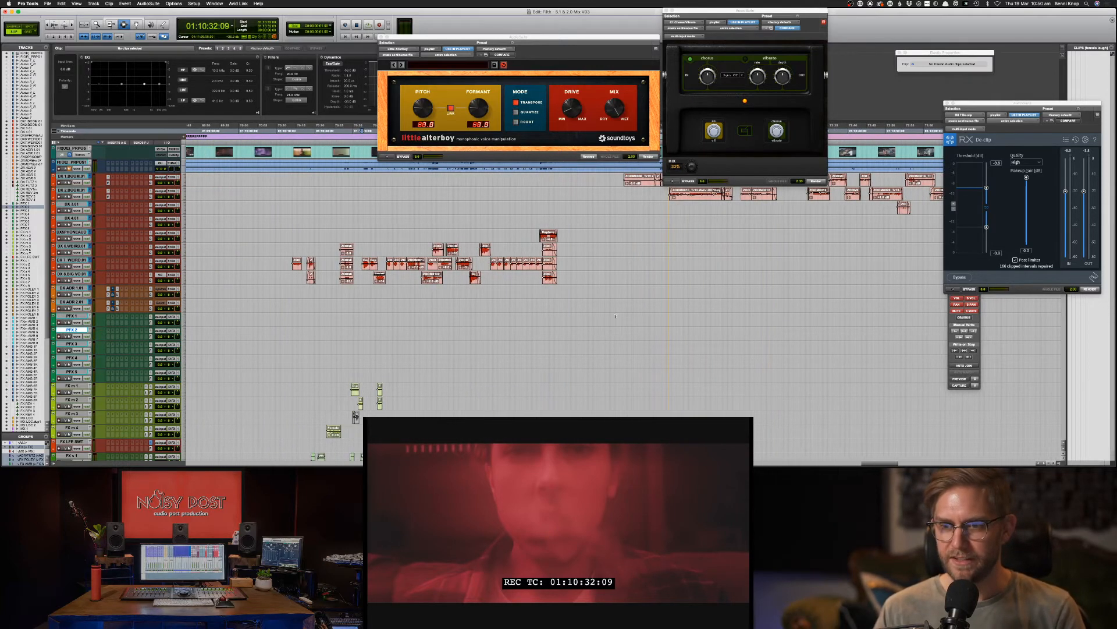
pyautogui.hscroll(-15, 616, 213)
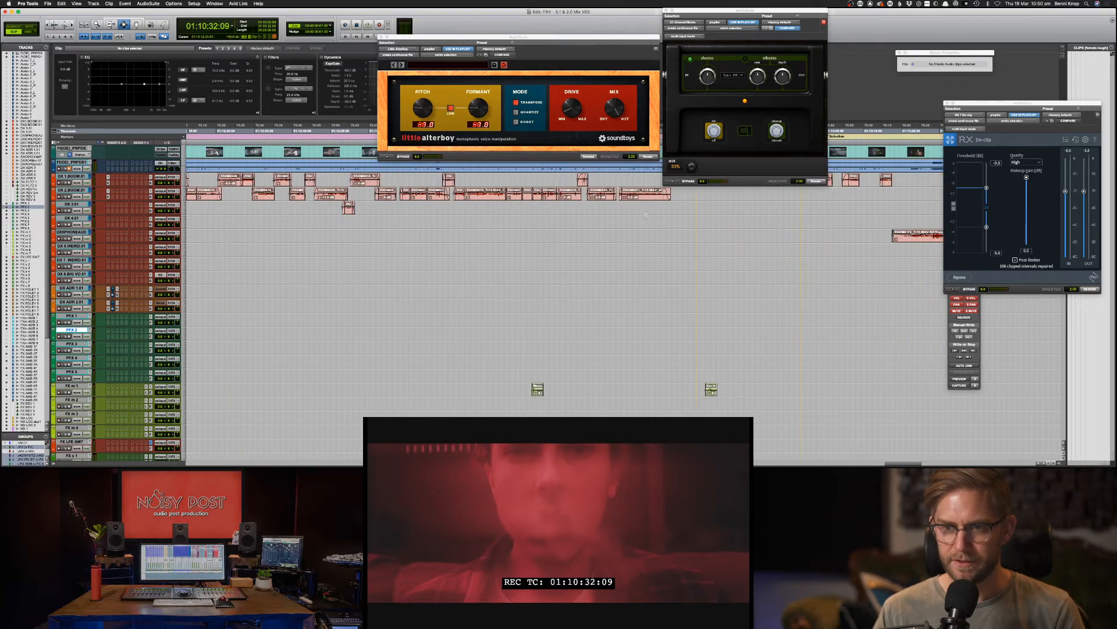
pyautogui.click(574, 325)
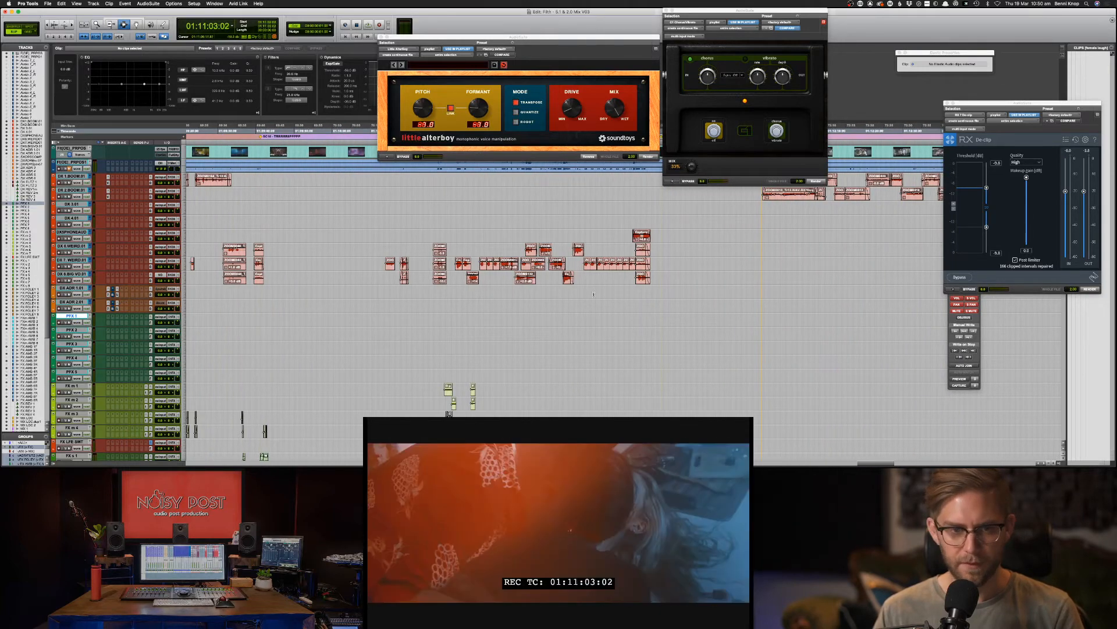
pyautogui.press('space')
pyautogui.hotkey('ctrl', ']')
pyautogui.hotkey('ctrl', ']')
pyautogui.hotkey('ctrl', ']')
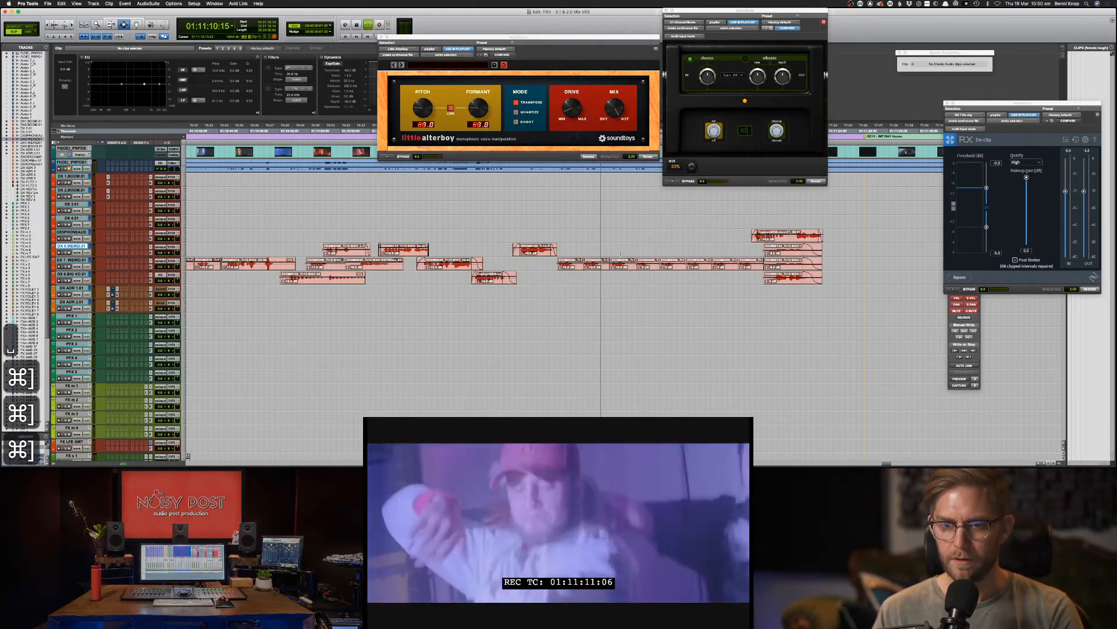
pyautogui.press('space')
pyautogui.click(321, 249)
pyautogui.press('space')
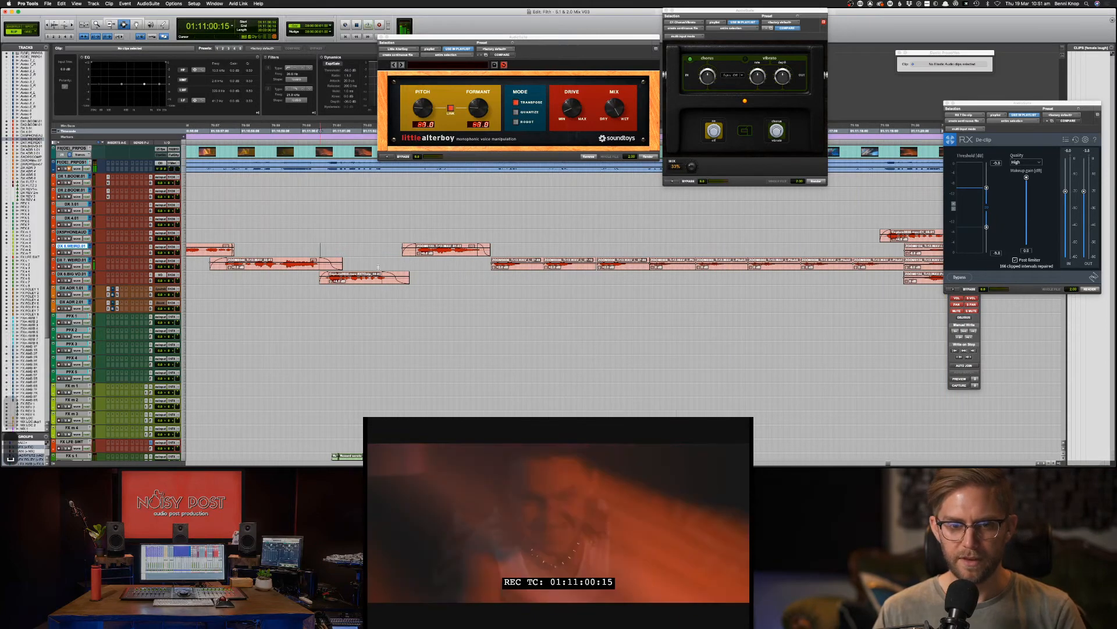
# Step: Paste the copied dialogue phrase onto the upper weird dialogue track at about 01:11:13 and play it
pyautogui.scroll(-6, 378, 268)
pyautogui.scroll(3, 380, 272)
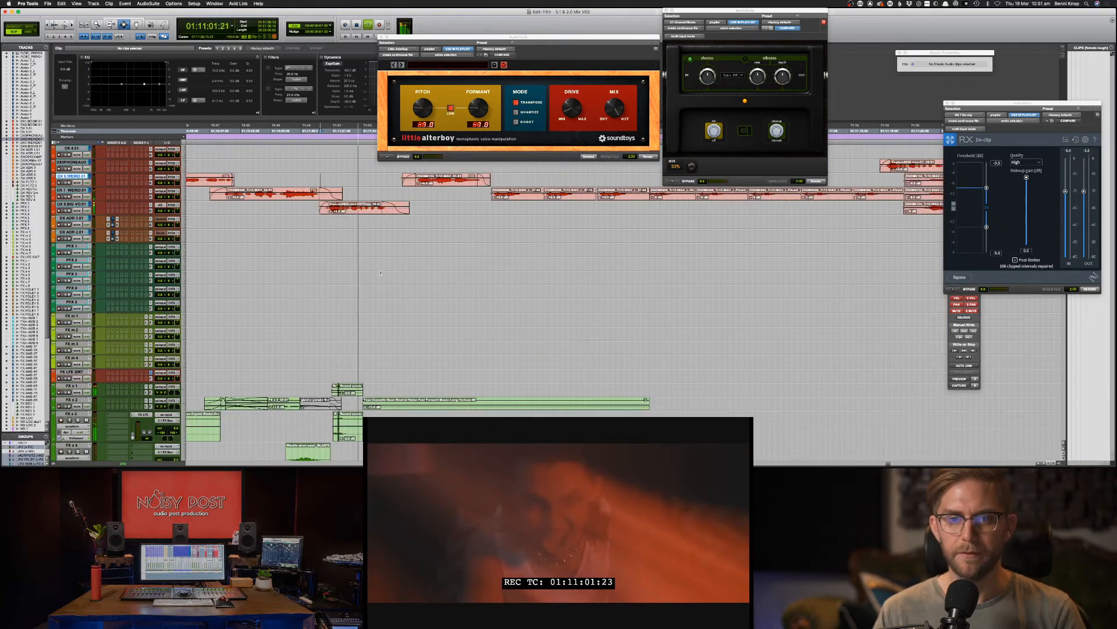
pyautogui.scroll(2, 380, 272)
pyautogui.hotkey('ctrl', '[')
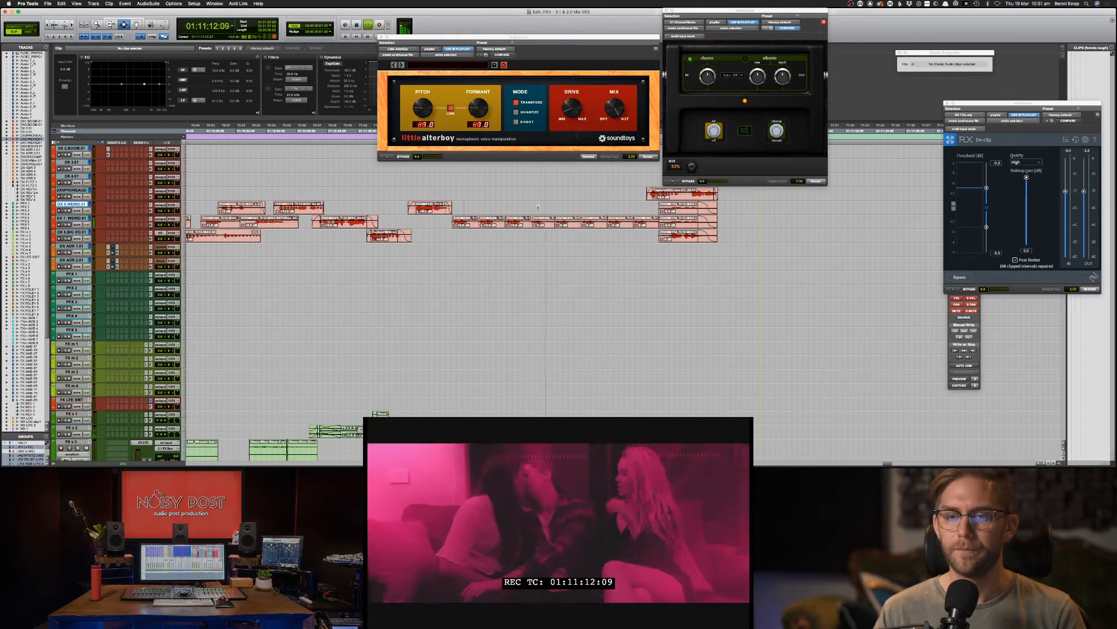
pyautogui.click(565, 208)
pyautogui.press('space')
pyautogui.press('super+v')
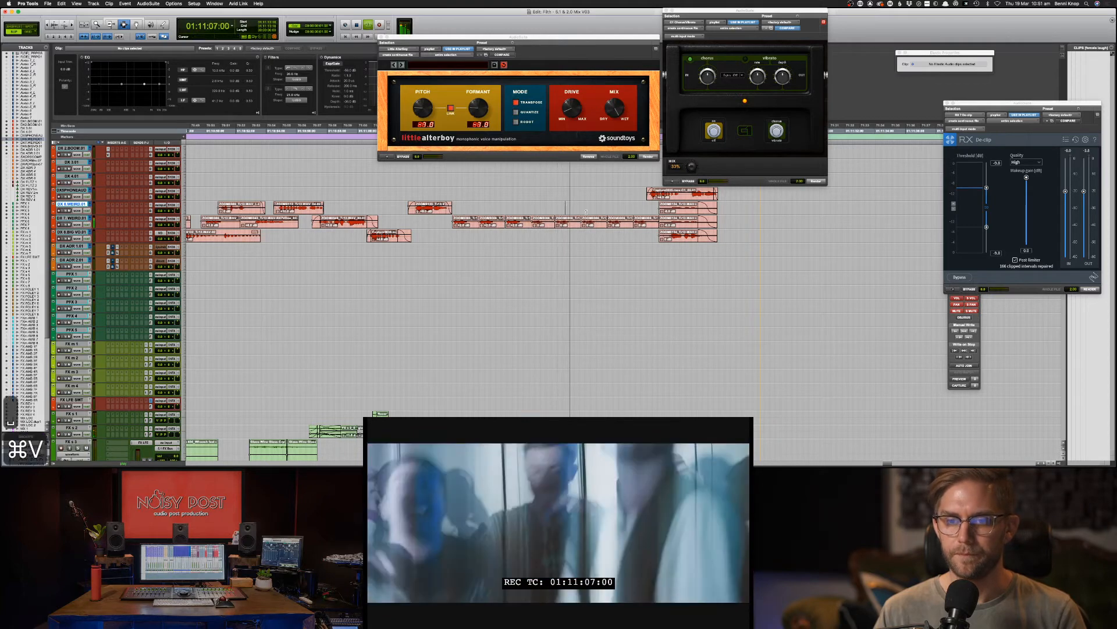
pyautogui.press('space')
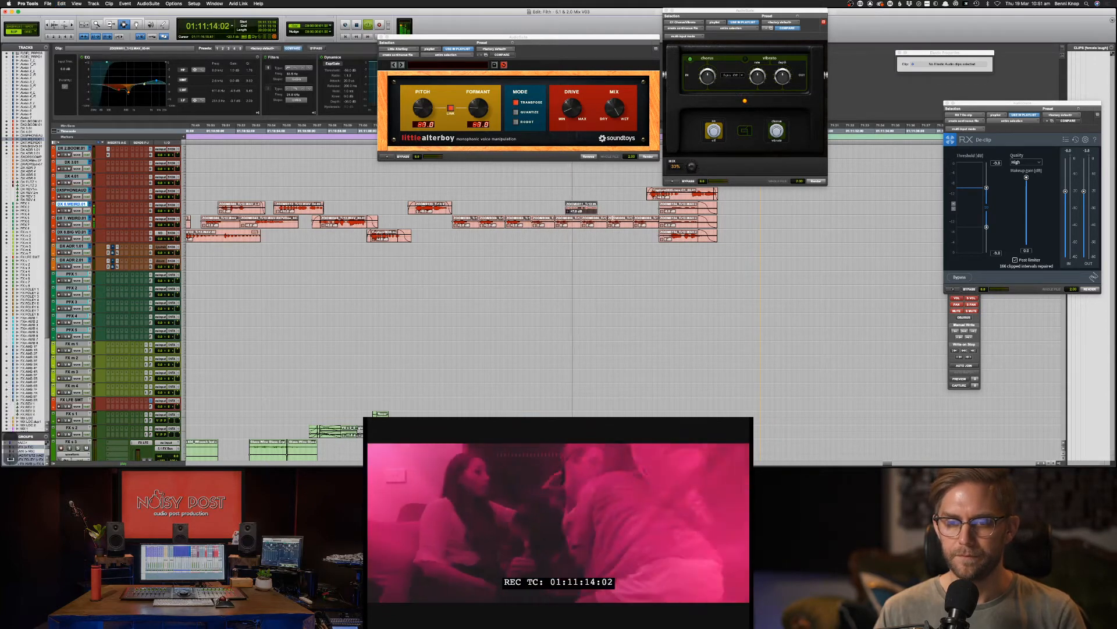
# Step: Audition the pasted phrase up close, then play the flashback scene from about 01:10:58
pyautogui.press('super+bracketright')
pyautogui.press('s')
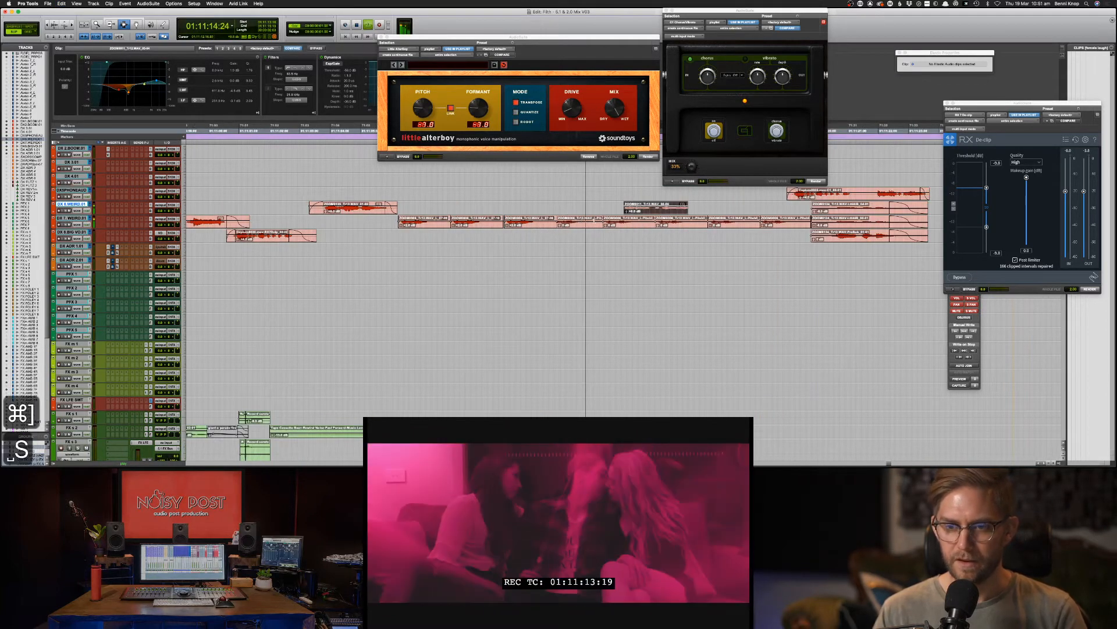
pyautogui.press('space')
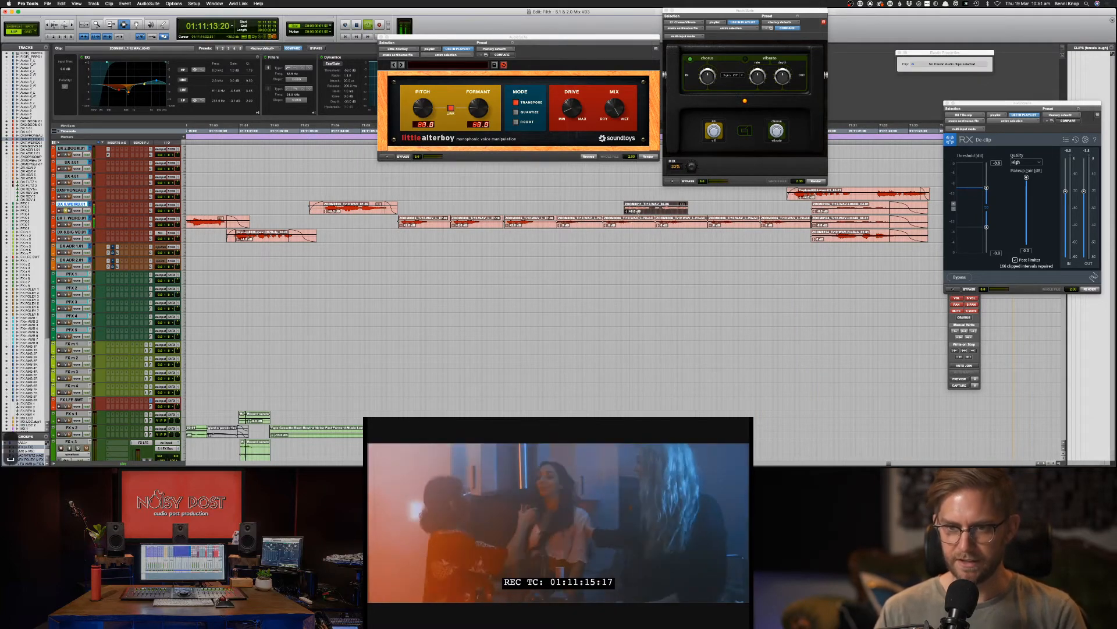
pyautogui.press('space')
pyautogui.press('super+bracketleft')
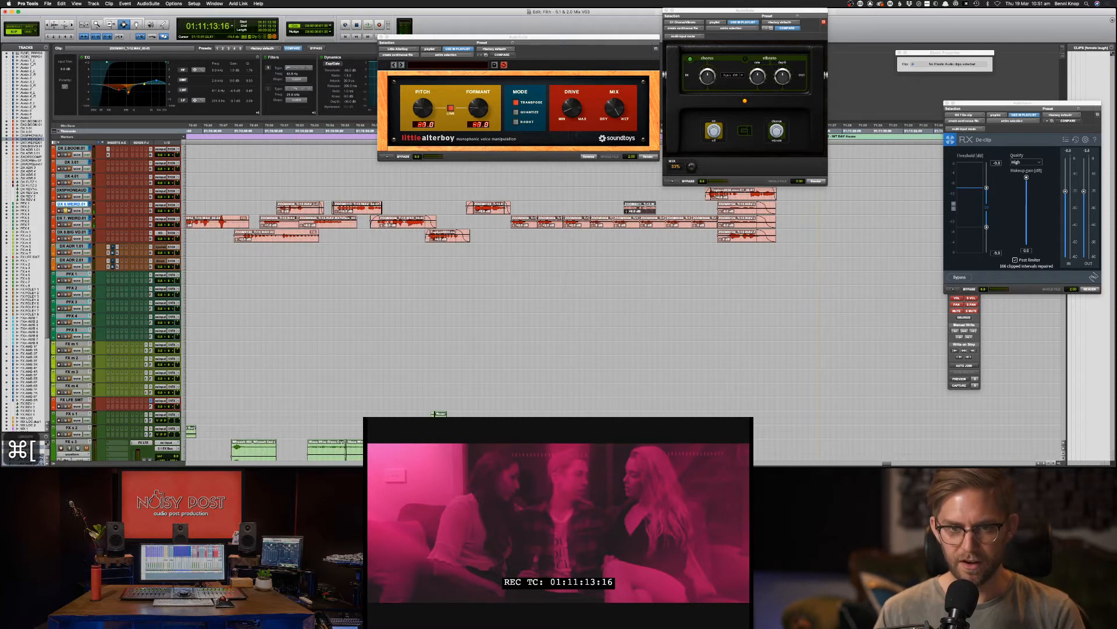
pyautogui.click(387, 222)
pyautogui.press('space')
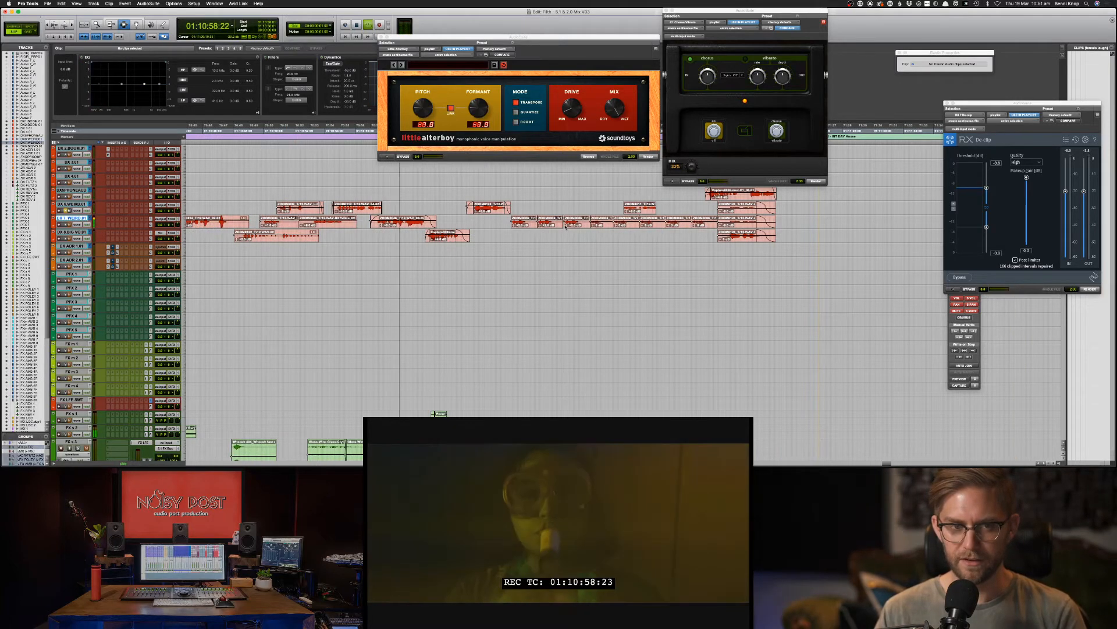
pyautogui.hotkey('shift', 's')
pyautogui.hotkey('shift', 's')
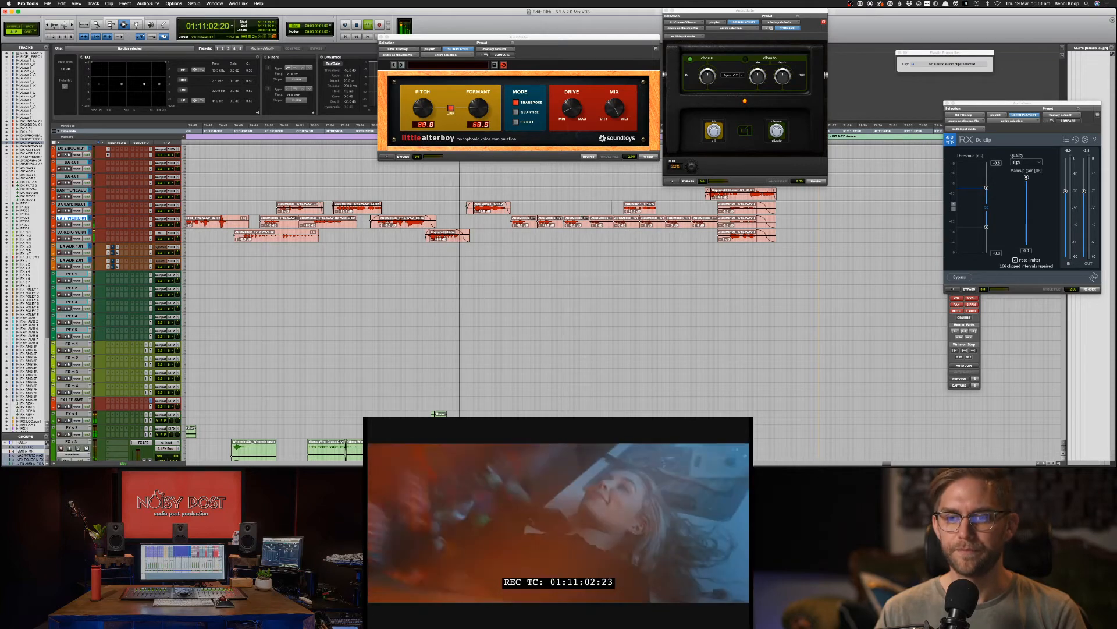
# Step: Delete the pasted phrase from the upper weird dialogue track and save the session
pyautogui.click(640, 208)
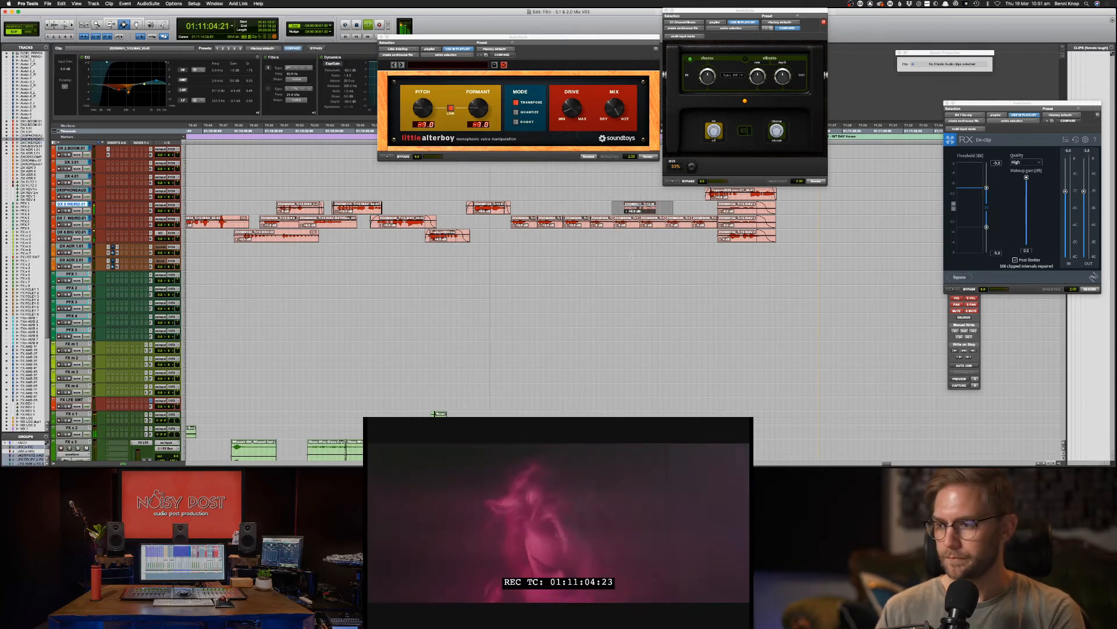
pyautogui.click(605, 265)
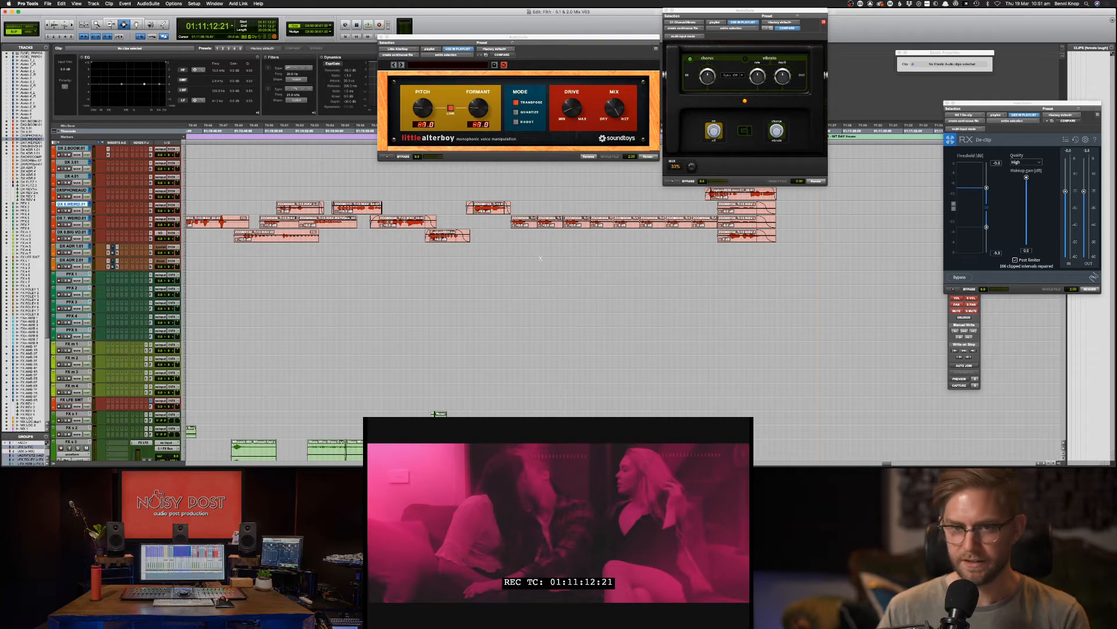
pyautogui.click(501, 241)
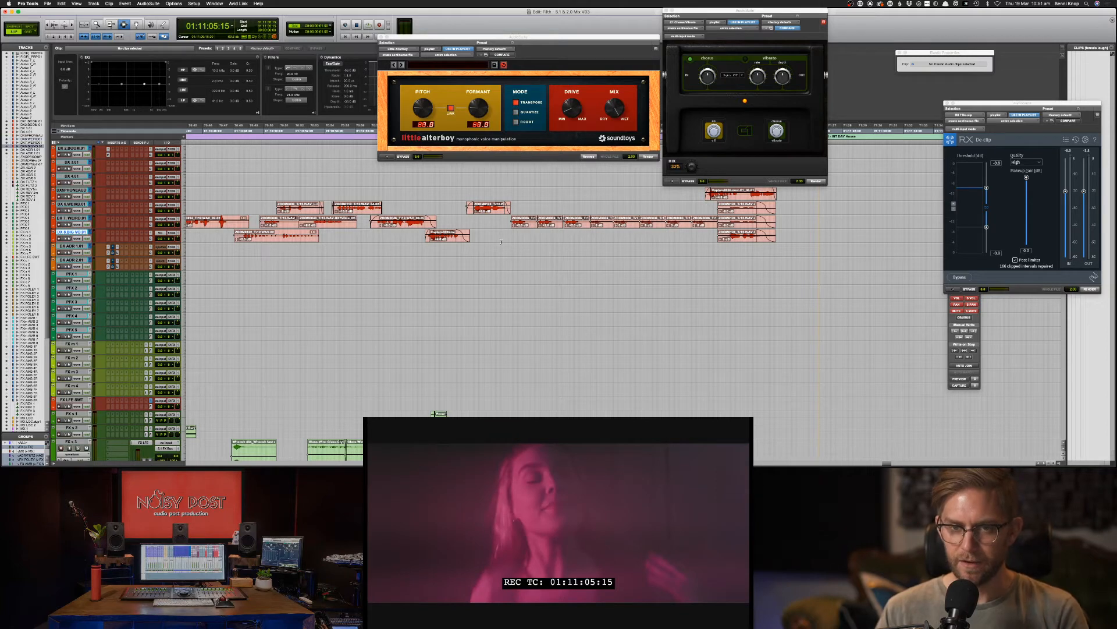
pyautogui.click(465, 265)
pyautogui.press('super+s')
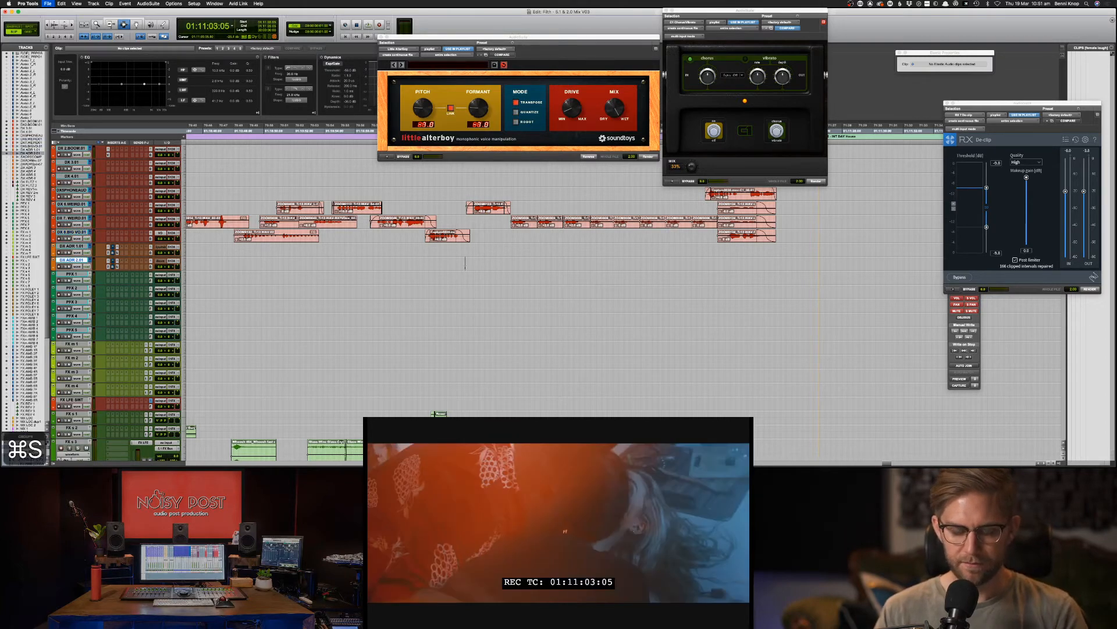
# Step: Place the edit position in the flashback at about 01:11:03 and save the session
pyautogui.press('super+bracketleft')
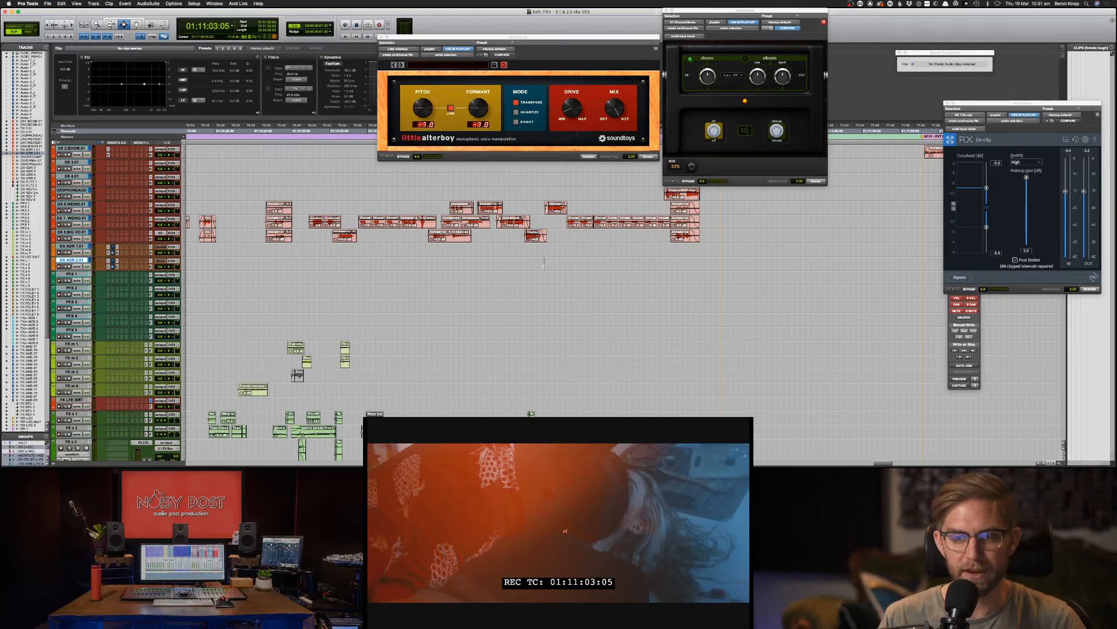
pyautogui.click(534, 292)
pyautogui.press('super+s')
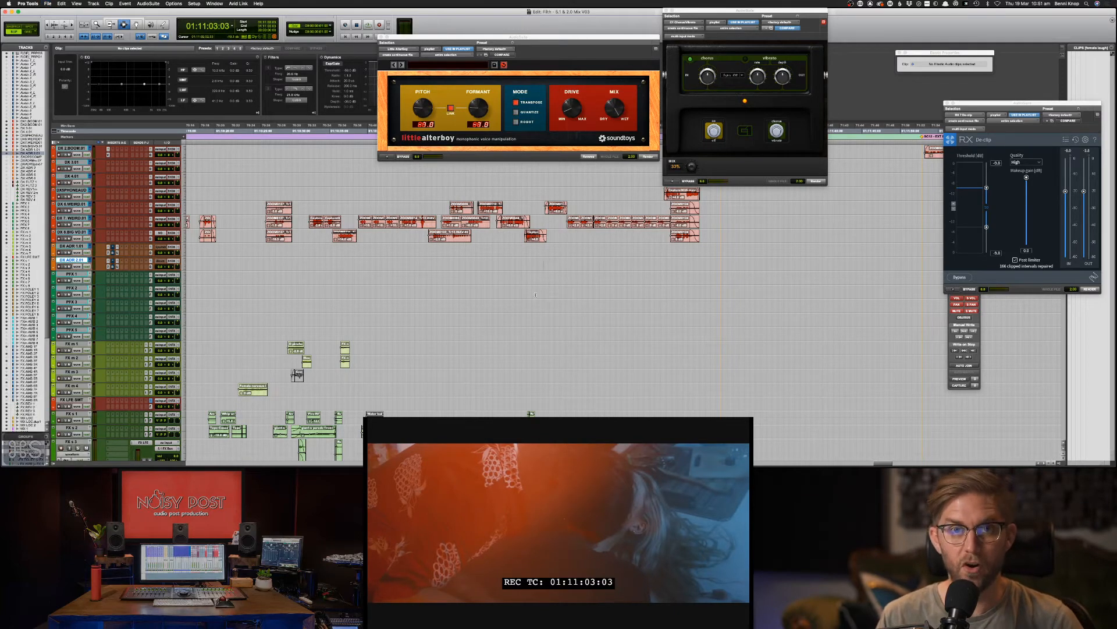
pyautogui.click(539, 311)
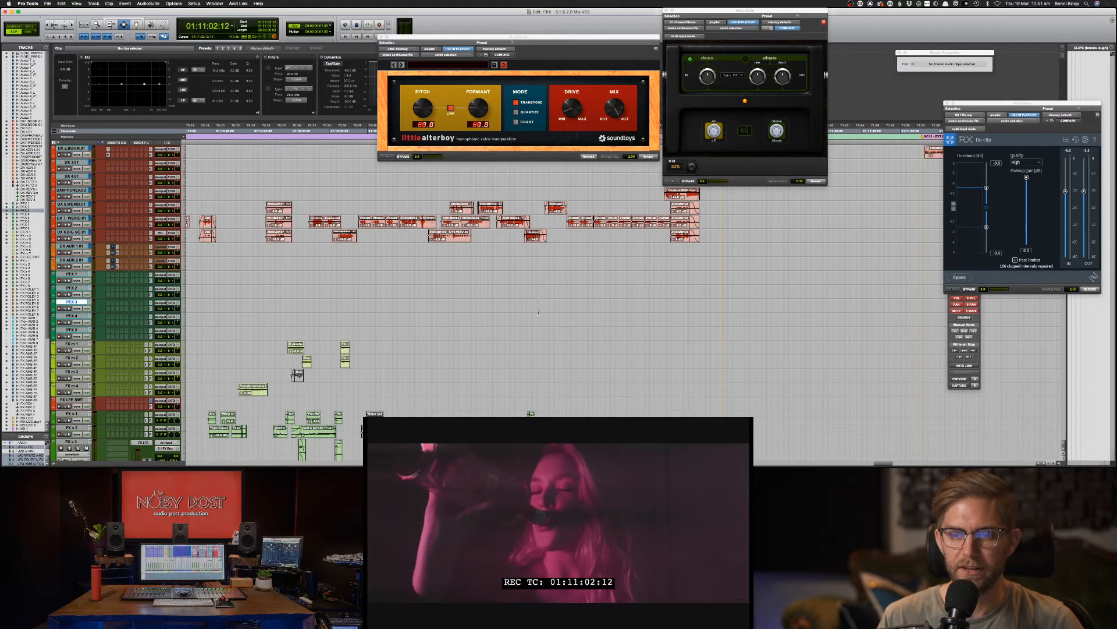
pyautogui.click(542, 308)
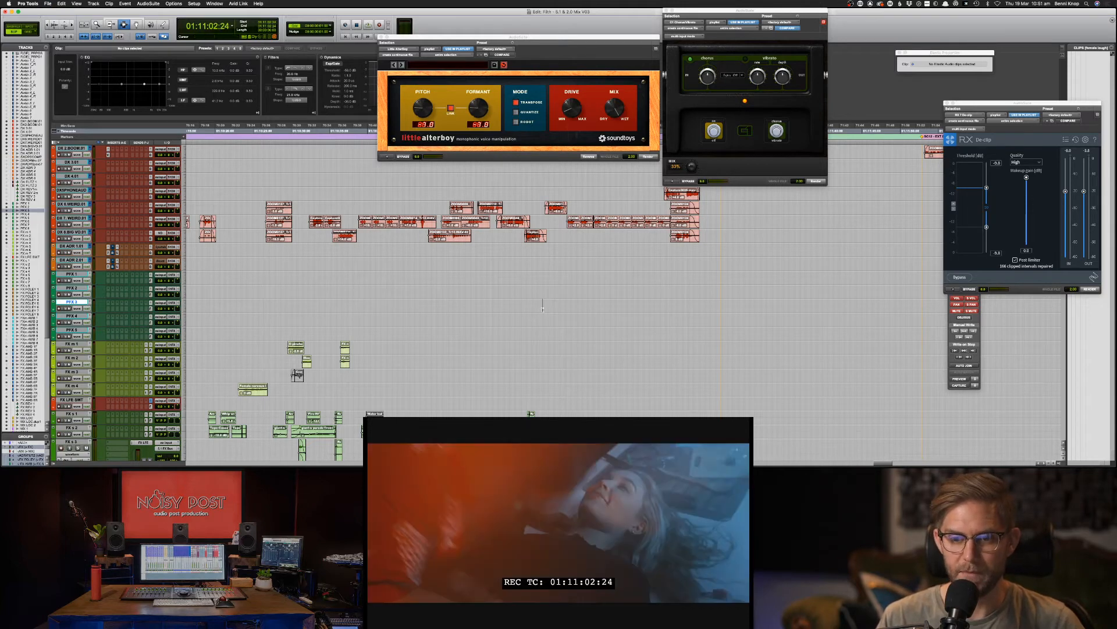
pyautogui.press('super+s')
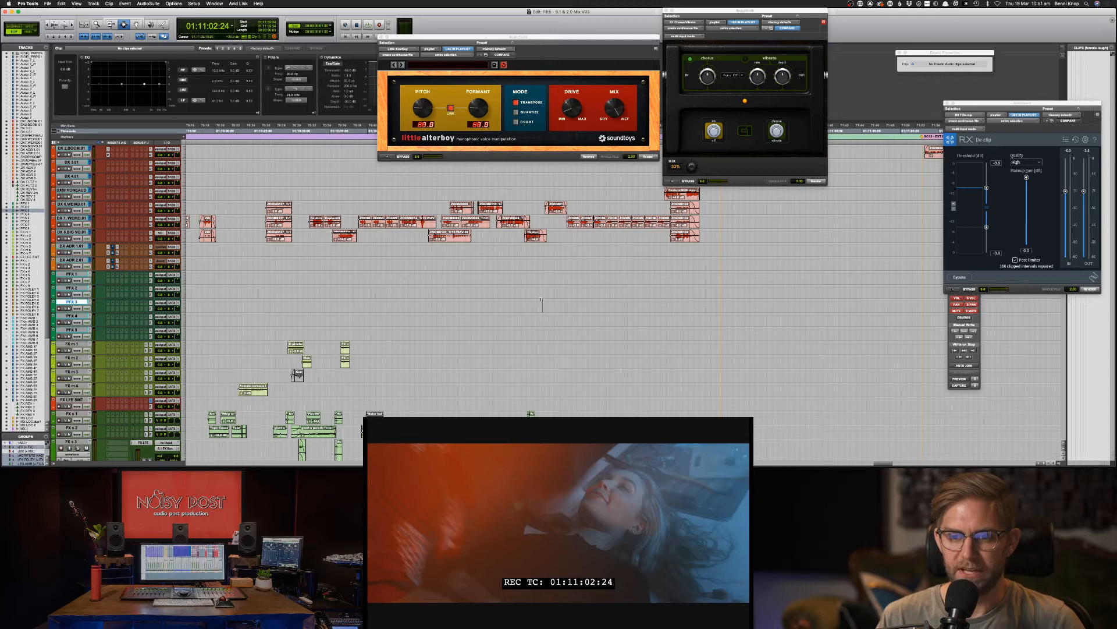
pyautogui.click(543, 302)
pyautogui.press('super+s')
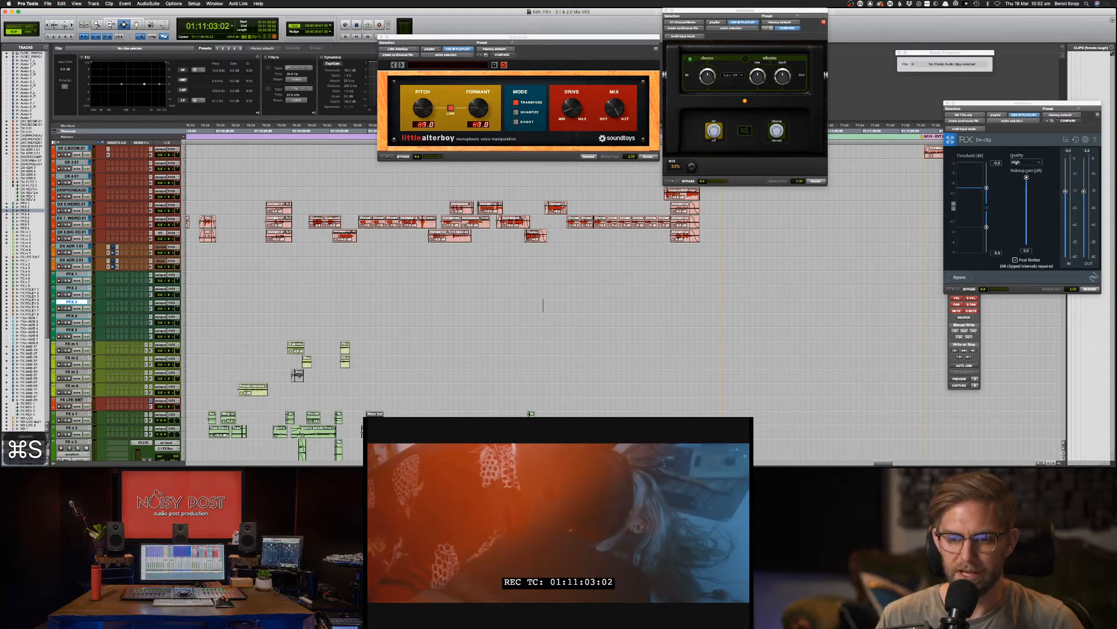
pyautogui.press('super+s')
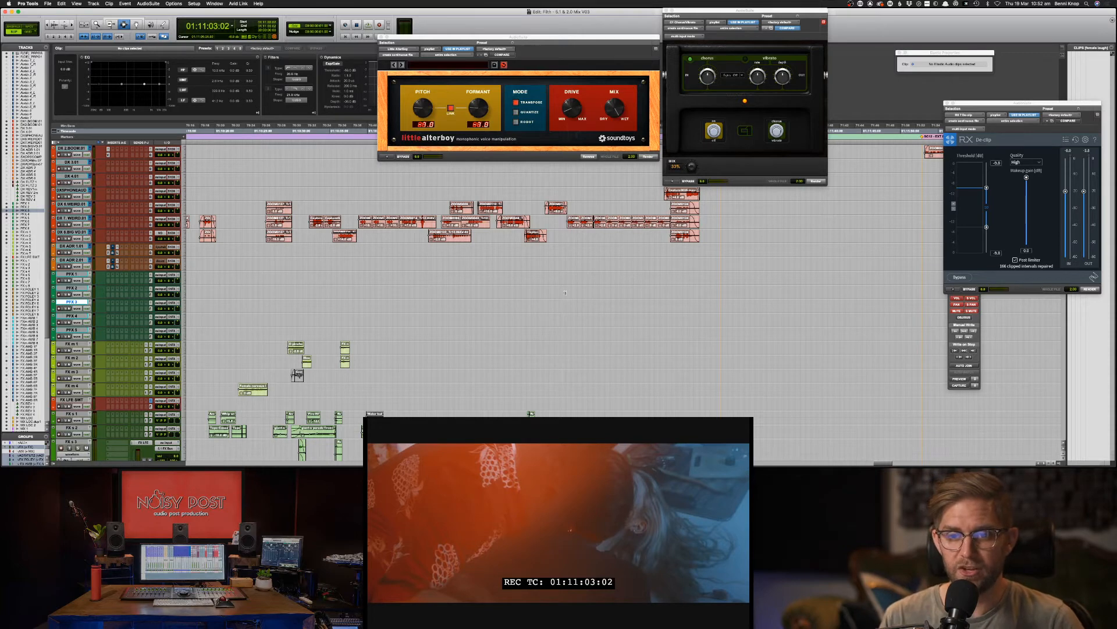
pyautogui.press('super+s')
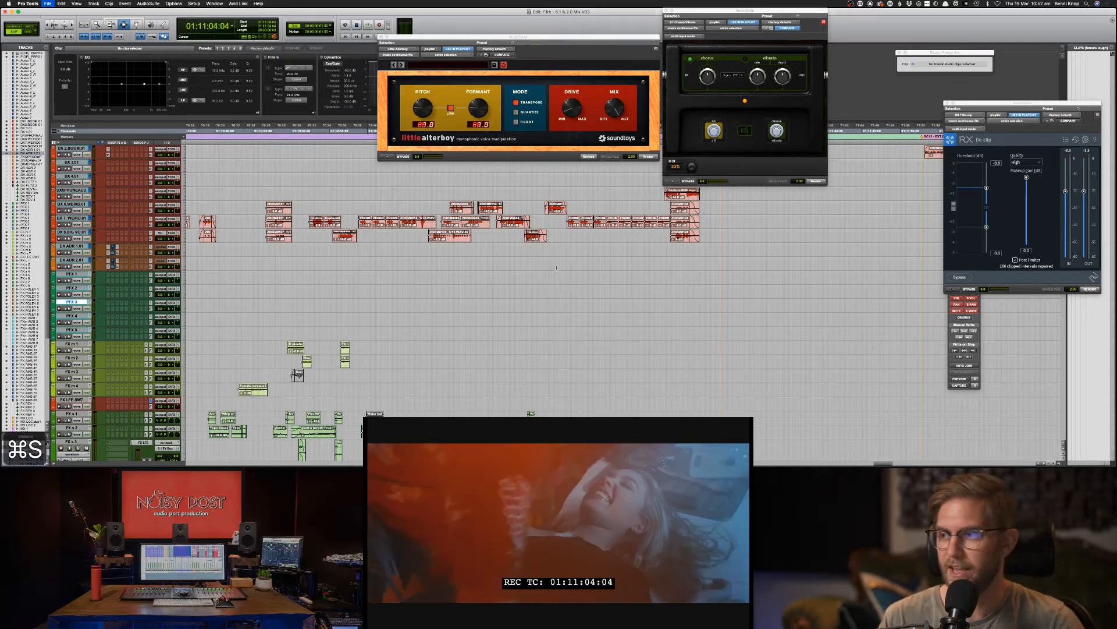
pyautogui.click(556, 267)
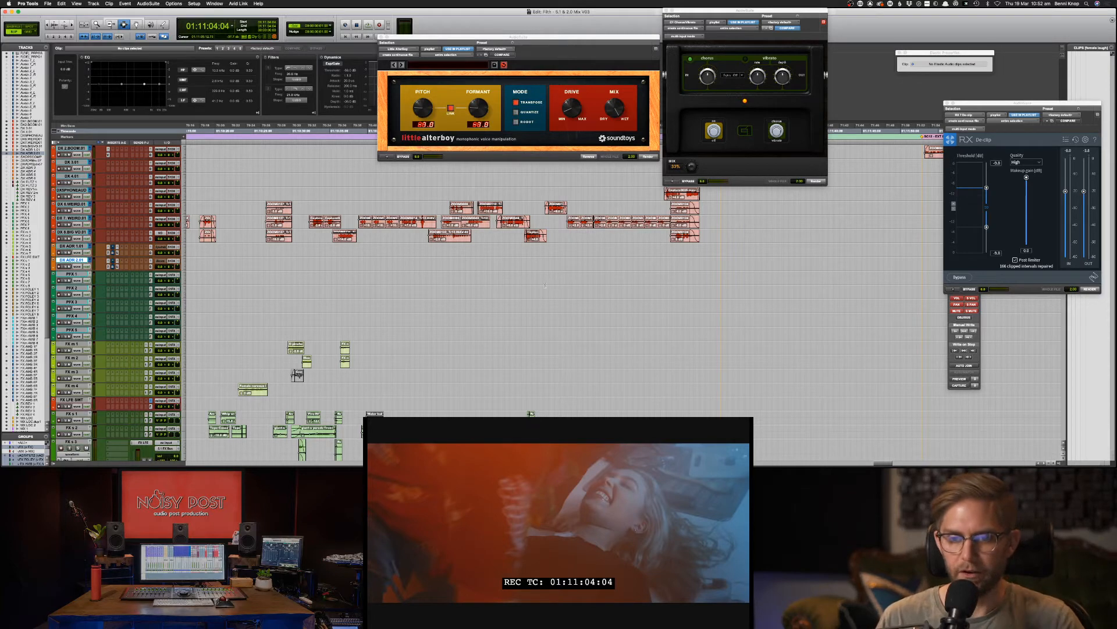
pyautogui.click(543, 305)
# Step: Switch to Chrome and view the Soundsnap results for "spanish i like"
pyautogui.press('super+Tab')
pyautogui.press('super+Tab')
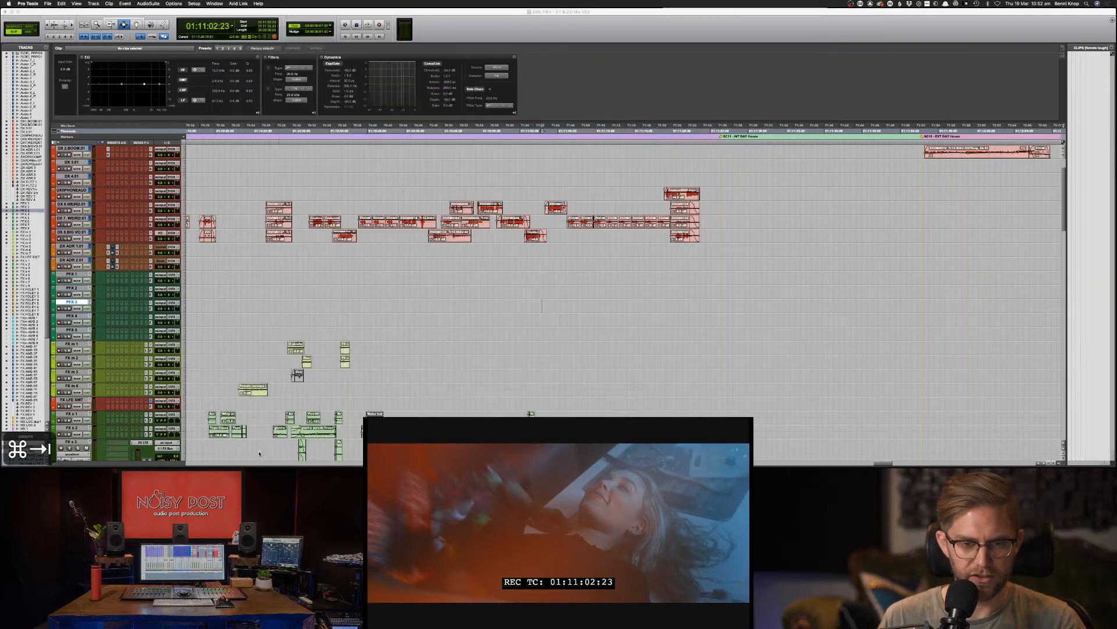
pyautogui.click(260, 452)
pyautogui.press('super+Tab')
pyautogui.press('super+Tab')
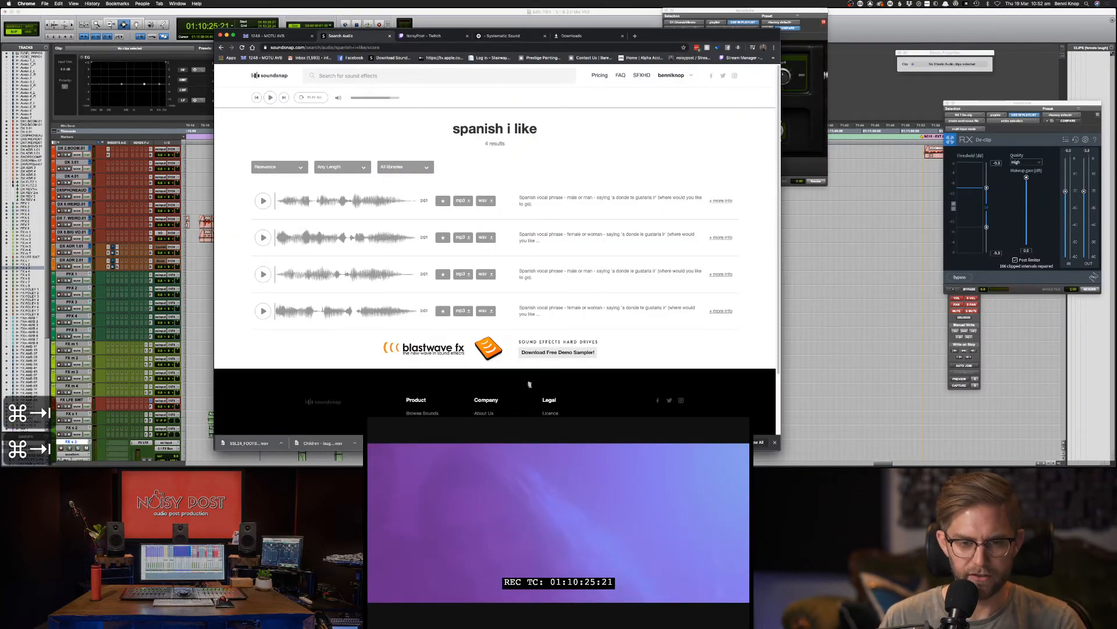
# Step: Return to Pro Tools and paste the Spanish league football match crowd recording onto the fourth stereo effects track at 01:11:06:18
pyautogui.click(571, 389)
pyautogui.scroll(-9, 571, 389)
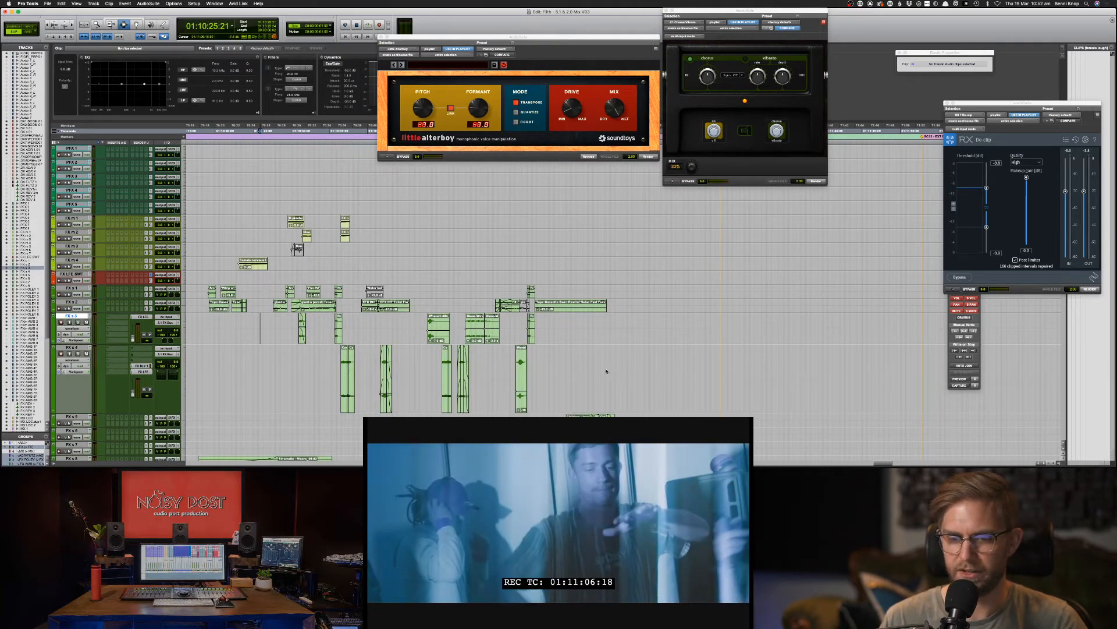
pyautogui.press('super+v')
pyautogui.click(594, 369)
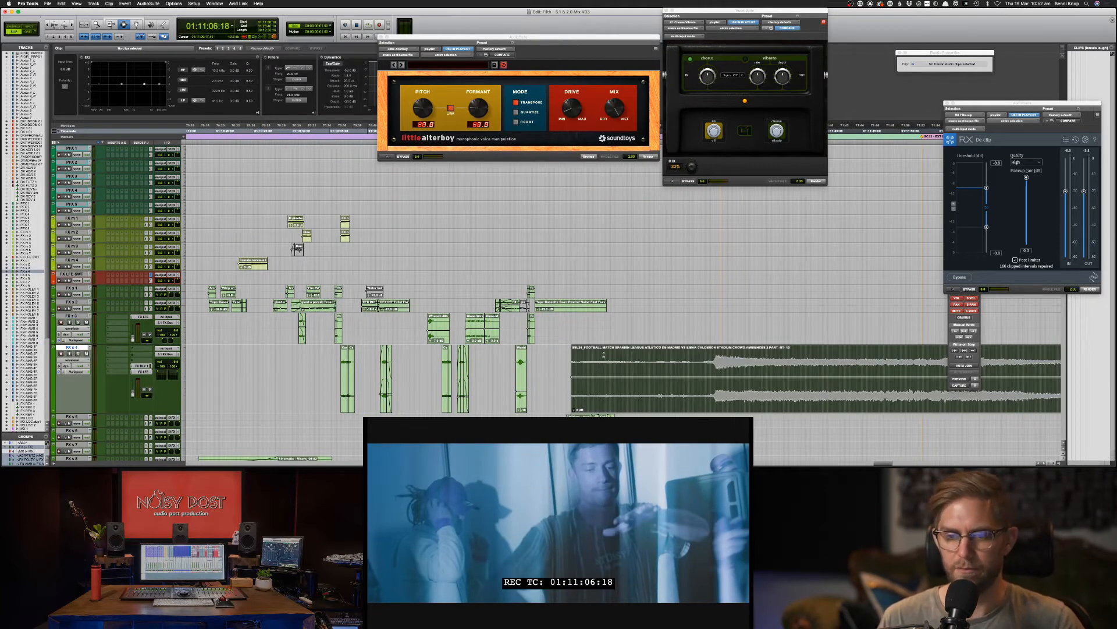
# Step: Audition the football crowd recording from about 01:13:52, then play a selected passage starting at 01:13:50:21
pyautogui.press('super+bracketleft')
pyautogui.press('super+bracketleft')
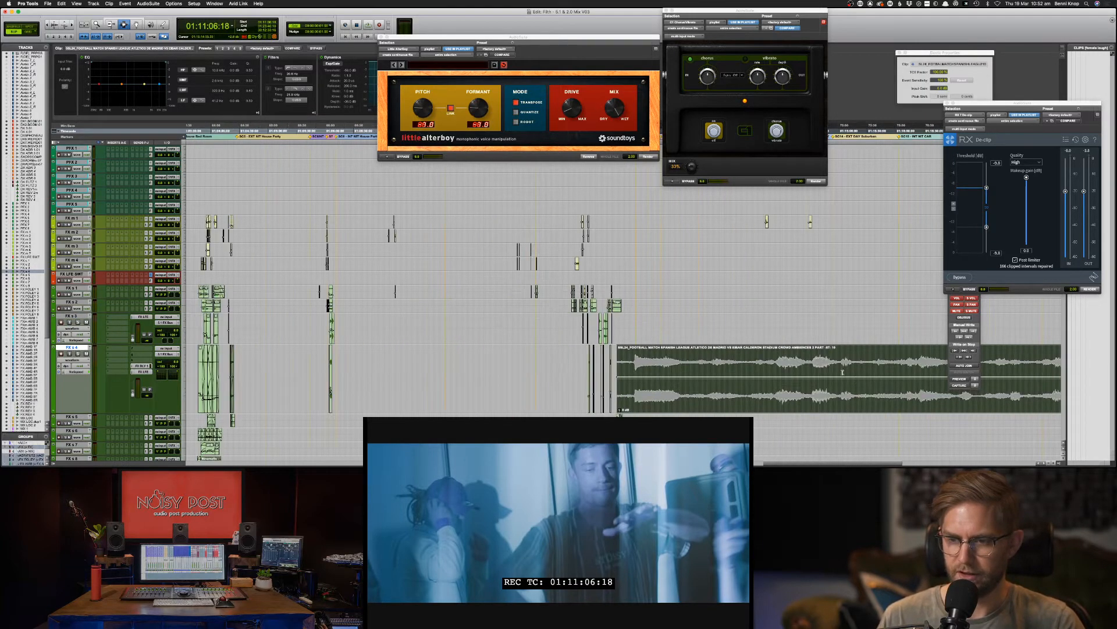
pyautogui.click(774, 365)
pyautogui.press('space')
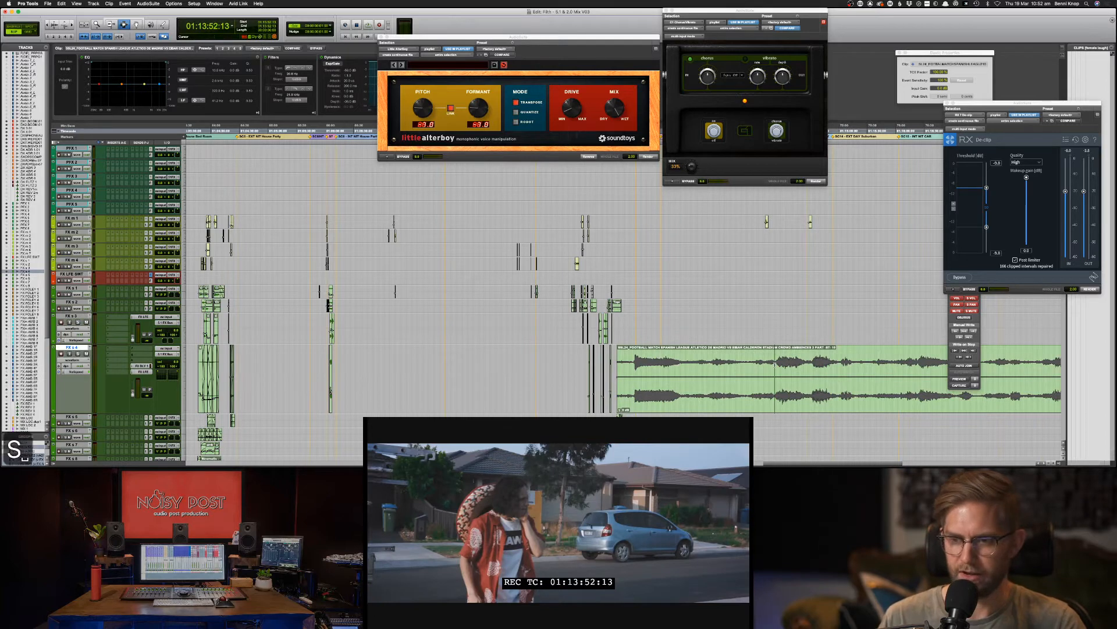
pyautogui.keyDown('shift'); pyautogui.click(809, 369); pyautogui.keyUp('shift')
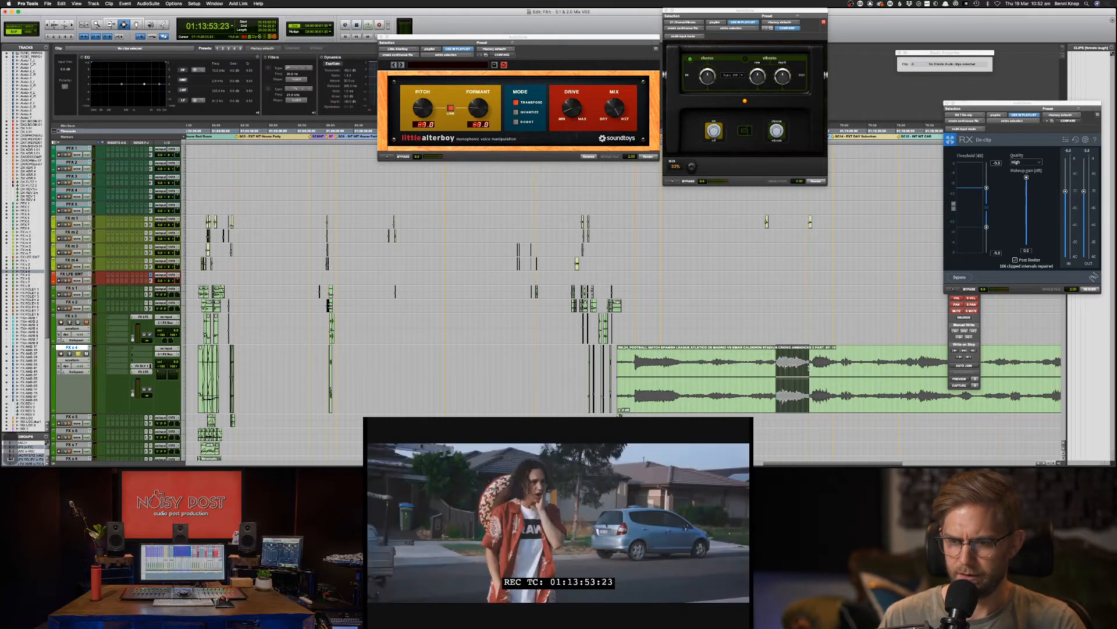
pyautogui.moveTo(773, 367); pyautogui.dragTo(839, 368)
pyautogui.press('space')
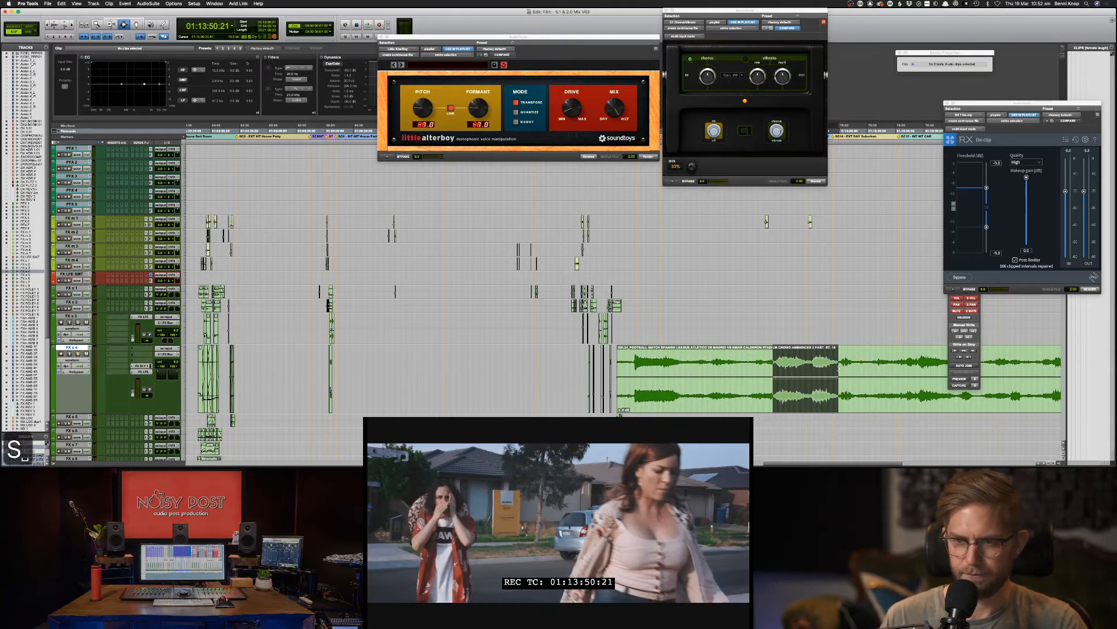
pyautogui.press('space')
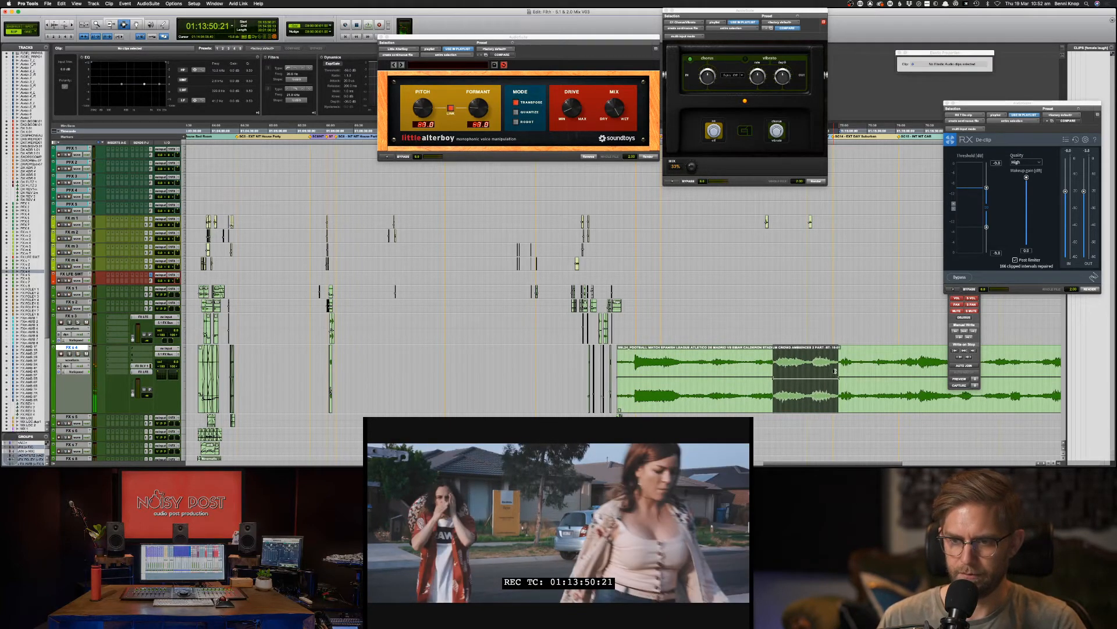
# Step: Reselect the whole football crowd clip, lower its clip gain and audition it from about 01:13:59
pyautogui.press('super+z')
pyautogui.press('super+z')
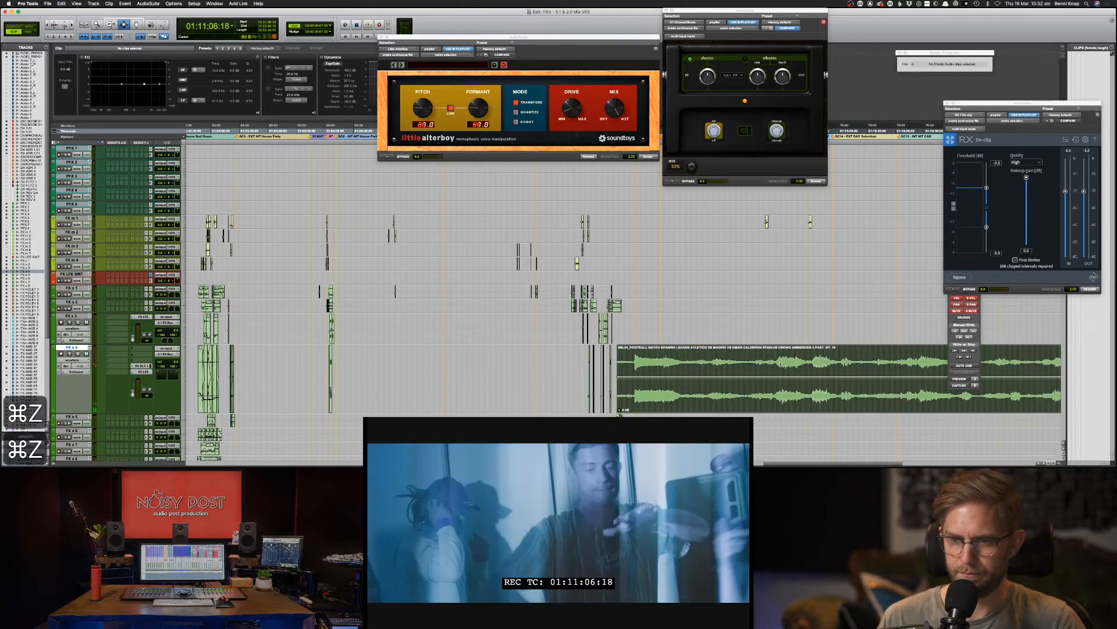
pyautogui.click(780, 364)
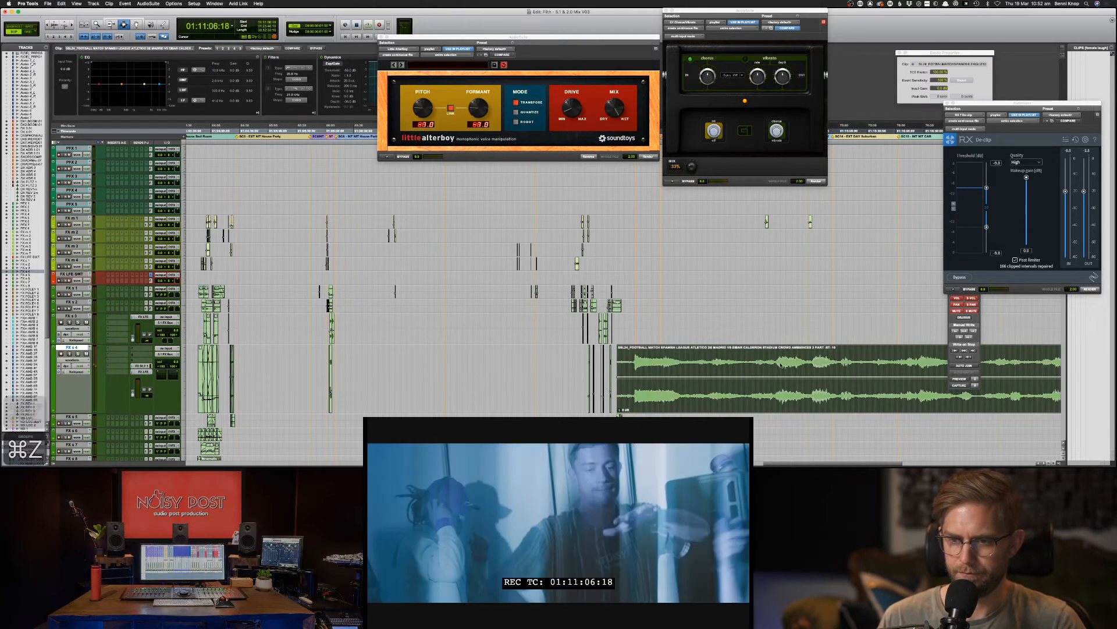
pyautogui.scroll(-6, 780, 365)
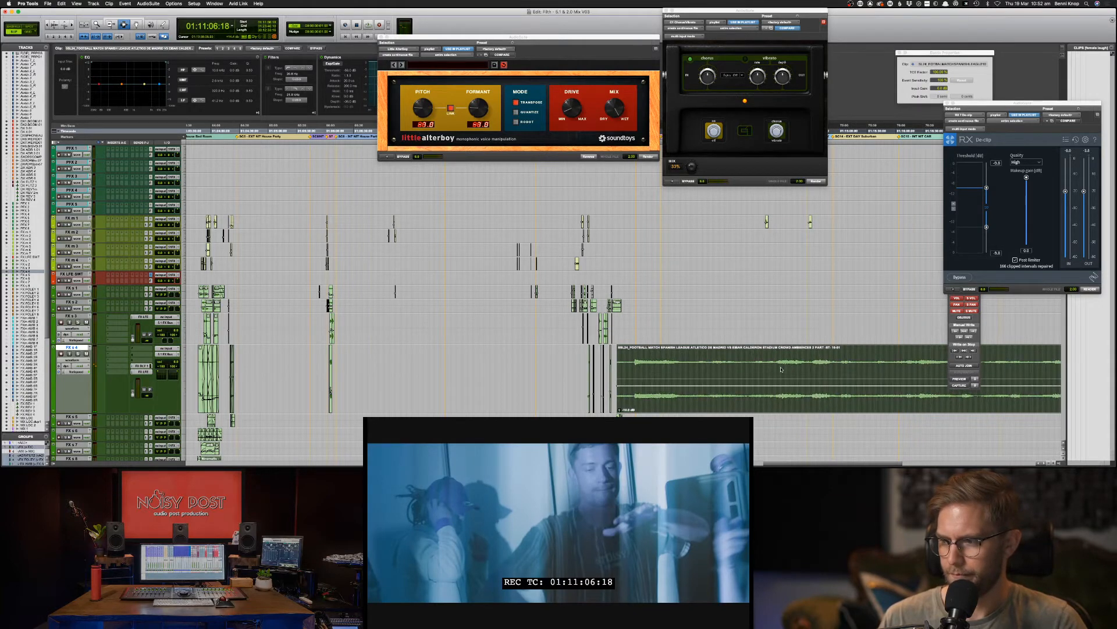
pyautogui.click(780, 368)
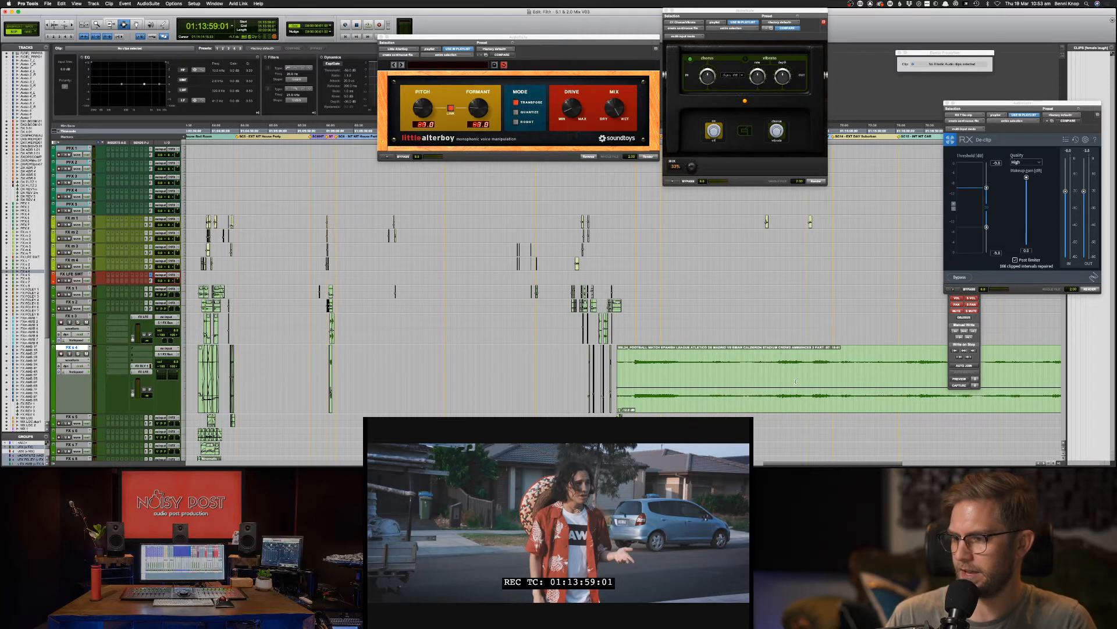
# Step: Place the edit position inside the football crowd clip at 01:13:53:05
pyautogui.press('super+Tab')
pyautogui.press('super+Tab')
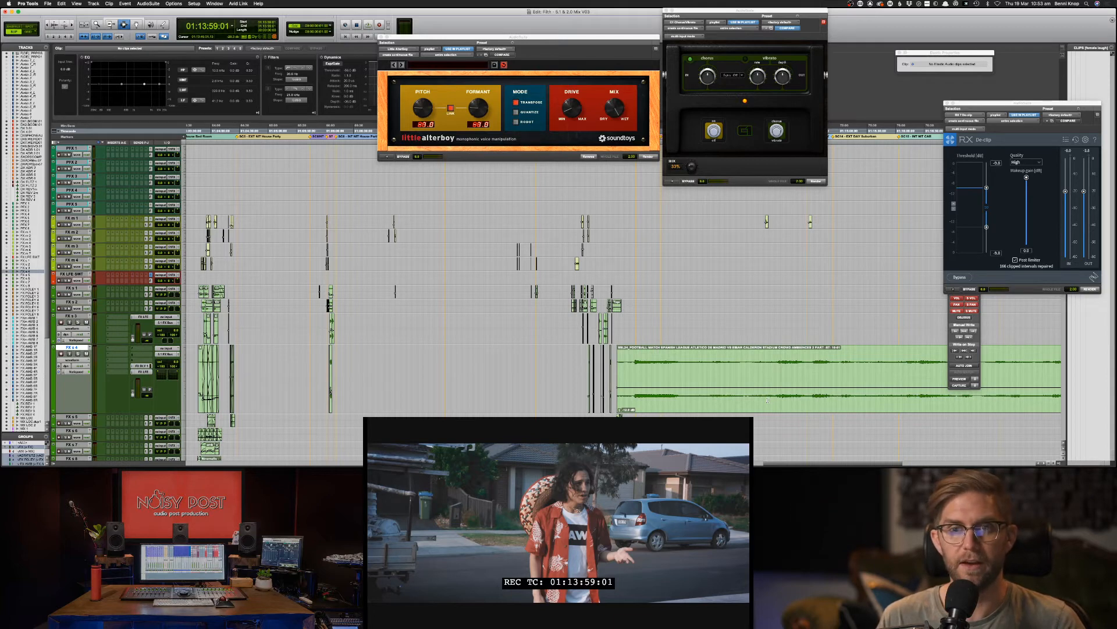
pyautogui.click(775, 365)
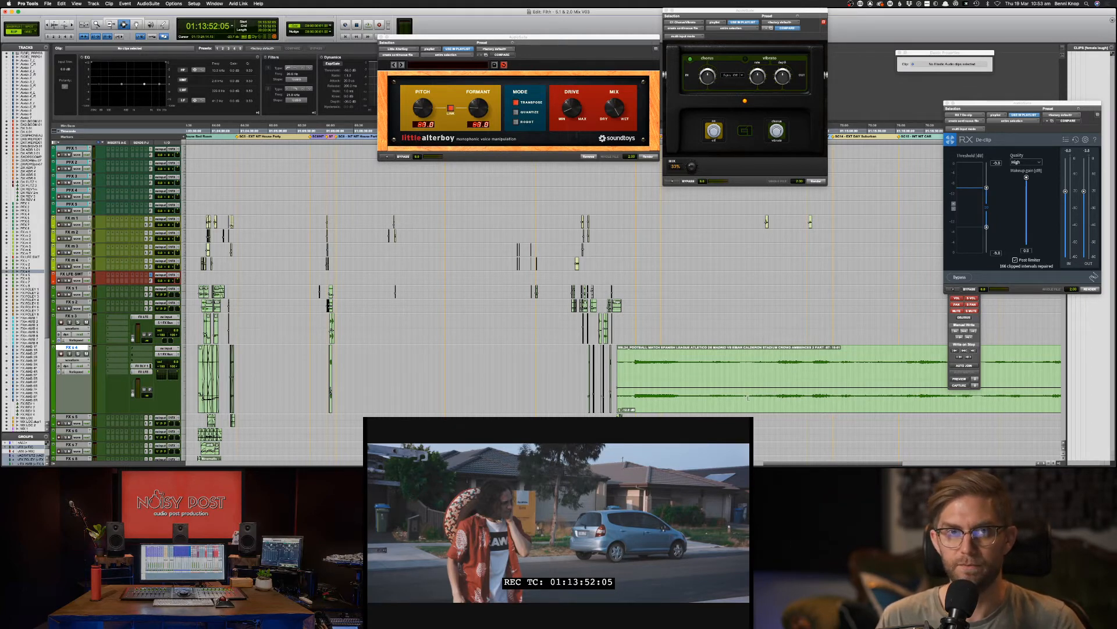
pyautogui.click(775, 368)
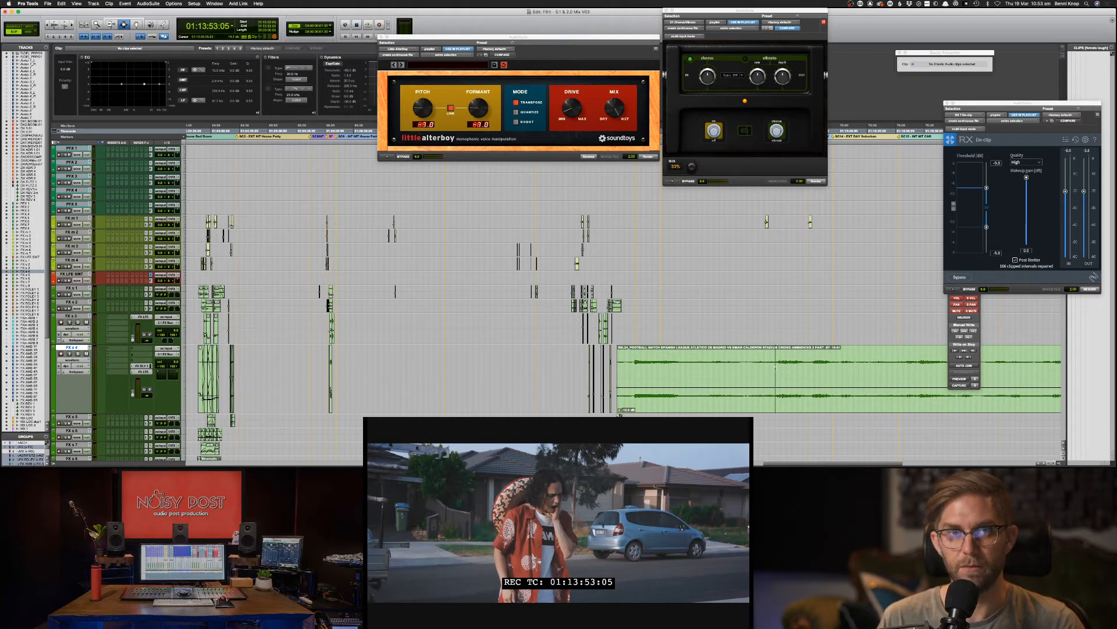
# Step: Check the Soundsnap results for "spanish i like" in Chrome and return to Pro Tools
pyautogui.press('super+Tab')
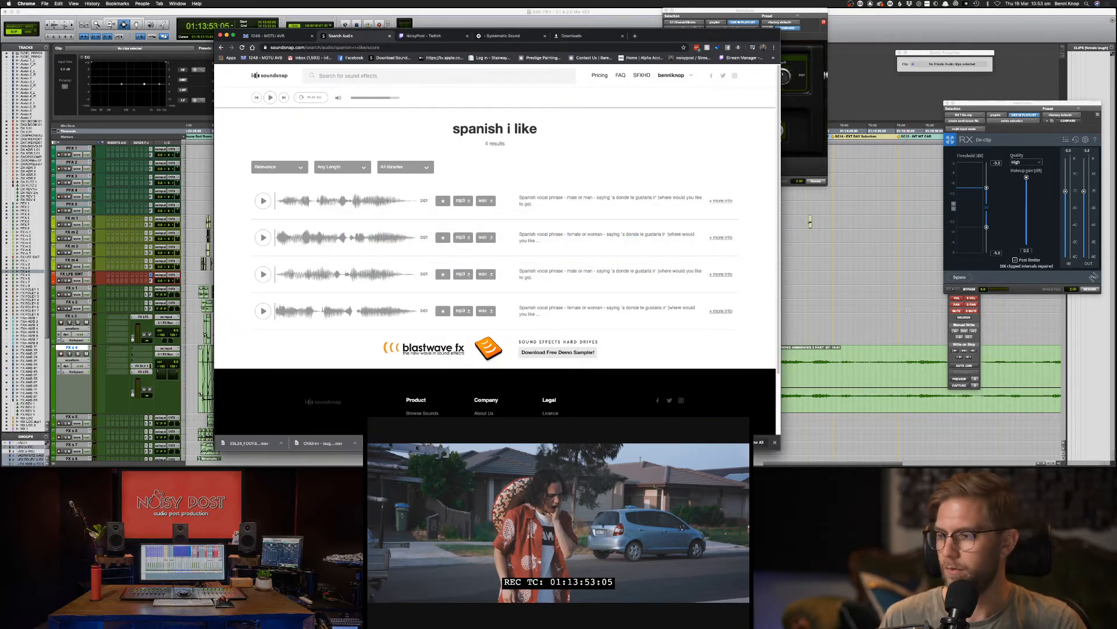
pyautogui.press('super+Tab')
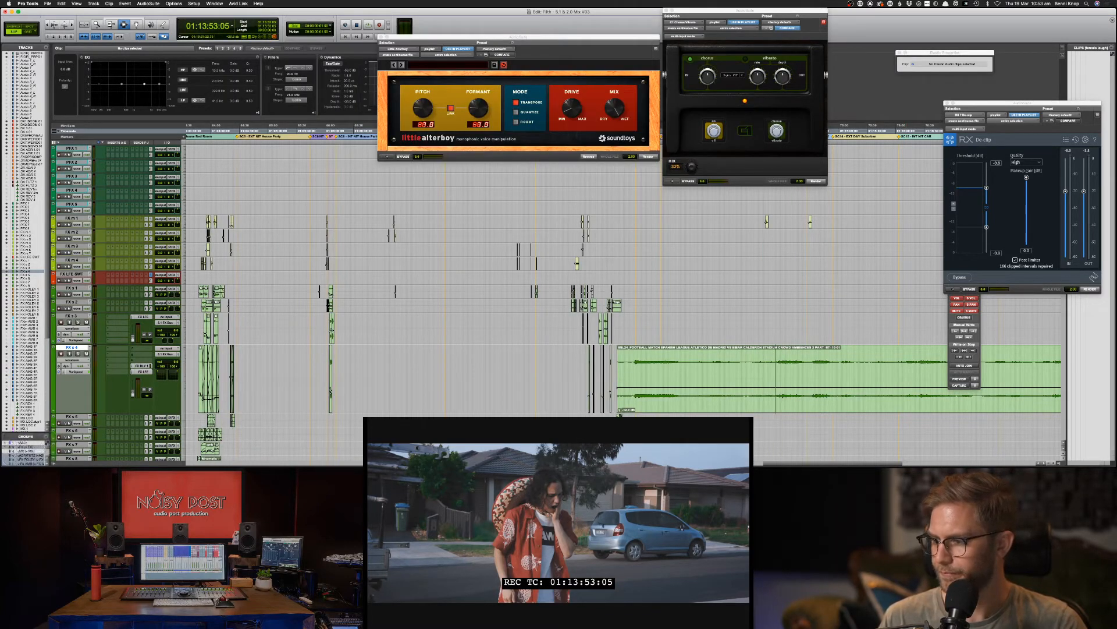
pyautogui.press('super+Tab')
pyautogui.press('super+Tab')
pyautogui.press('super+Tab')
pyautogui.press('super+Tab')
pyautogui.press('super+Tab')
pyautogui.press('super+Tab')
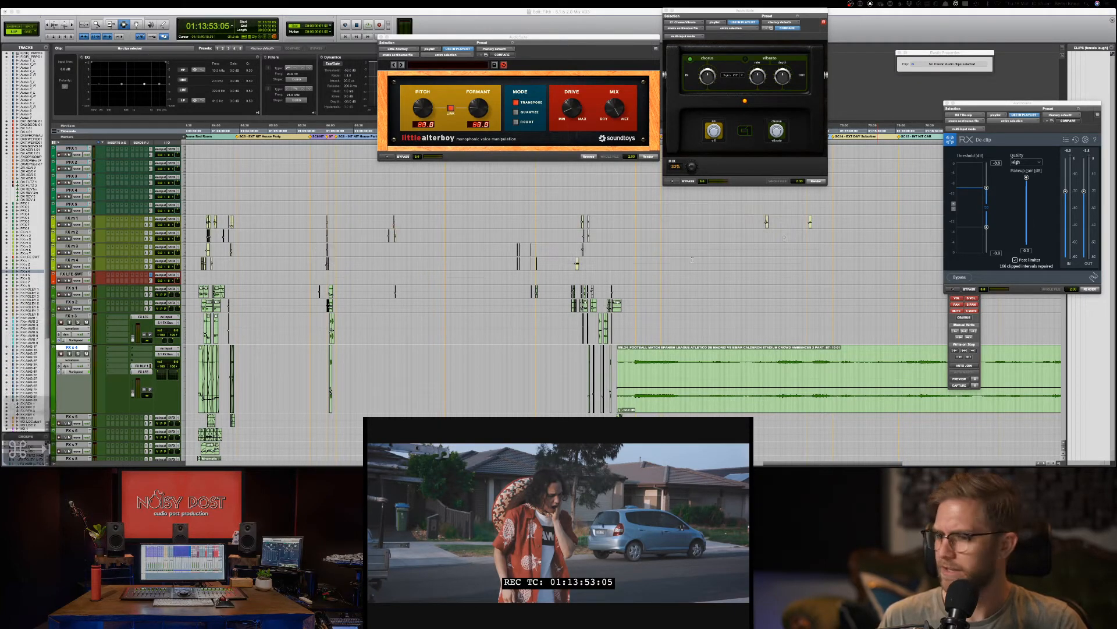
# Step: Audition the football crowd recording from 01:13:51:13
pyautogui.click(774, 362)
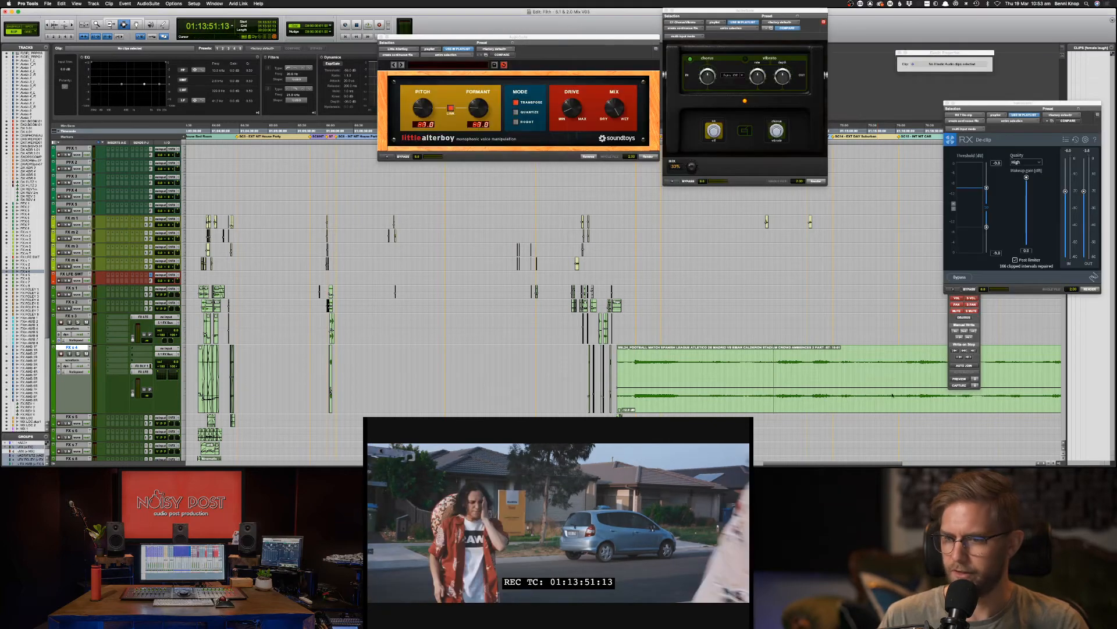
pyautogui.press('space')
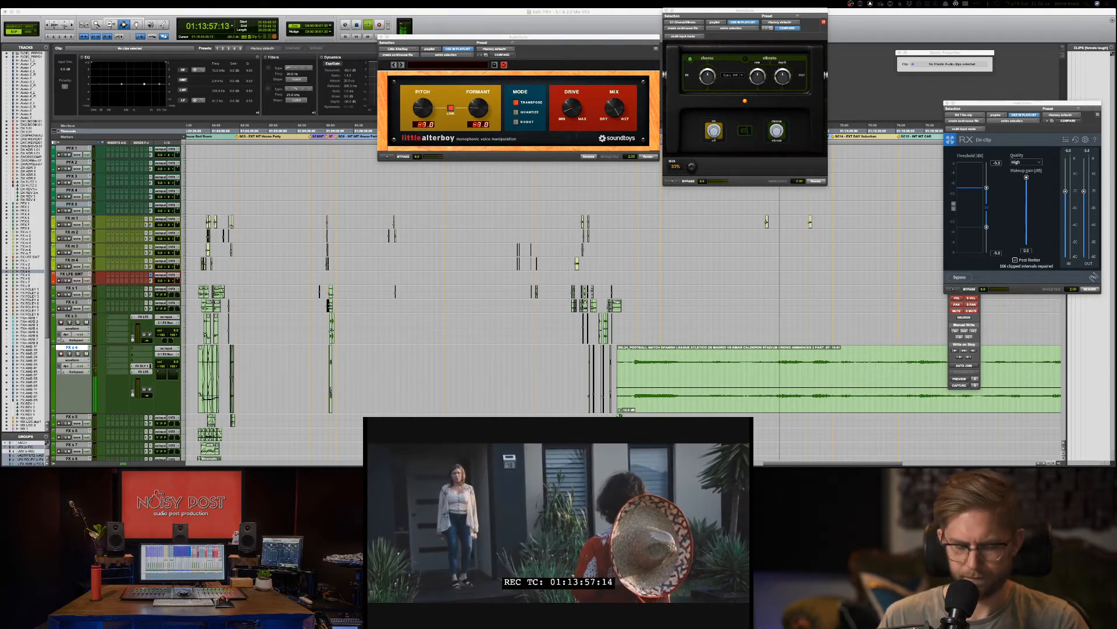
pyautogui.press('super+c')
pyautogui.press('super+c')
pyautogui.press('super+v')
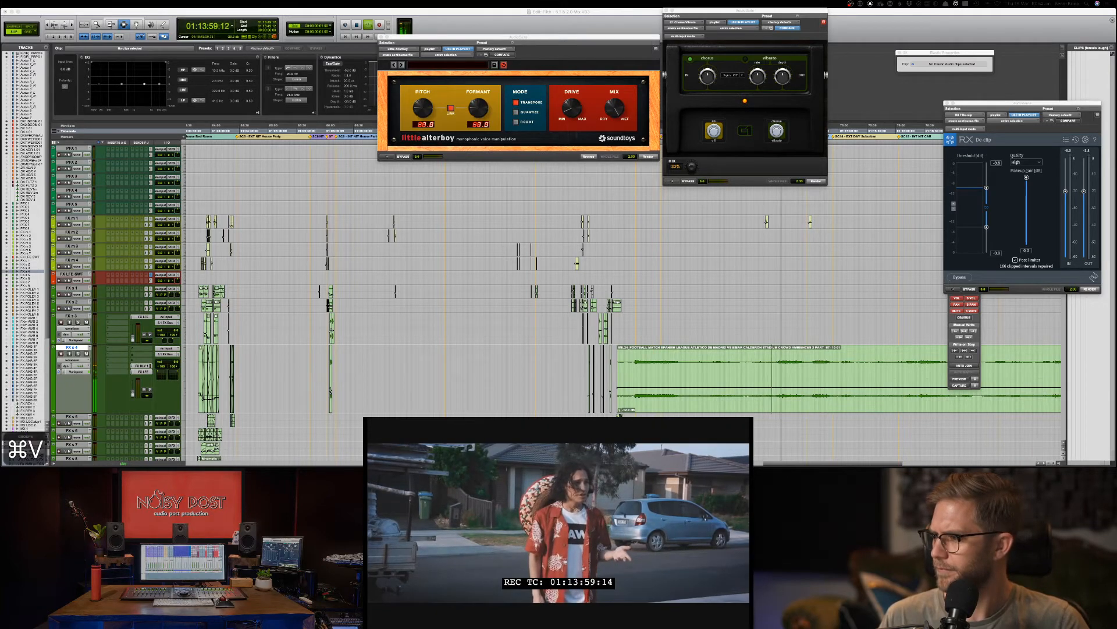
# Step: Copy a passage of the football crowd clip starting at about 01:13:54
pyautogui.click(764, 355)
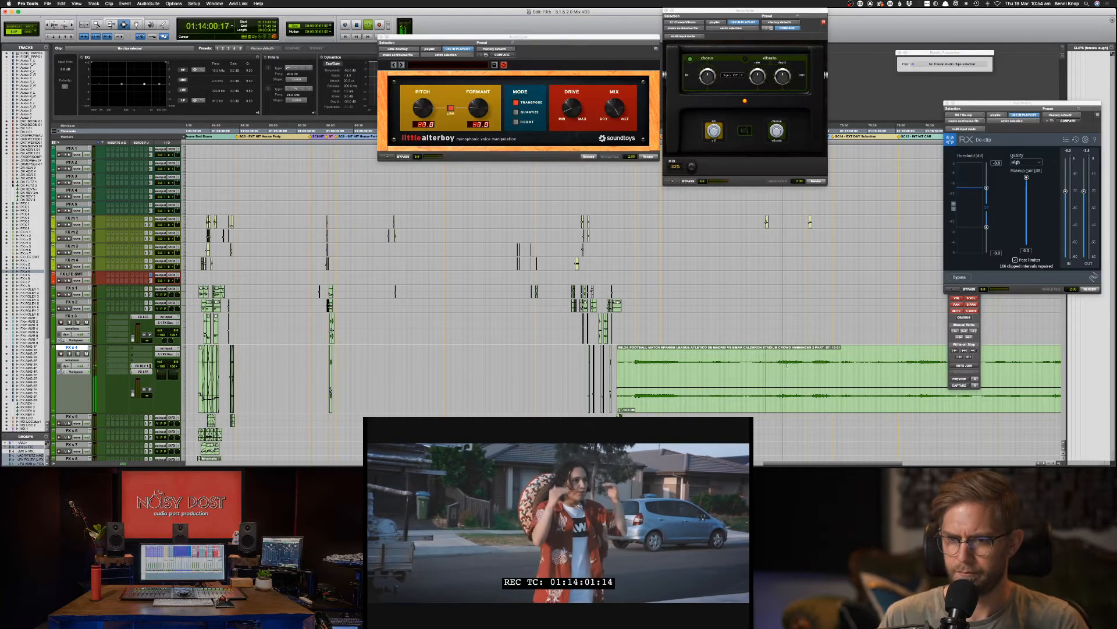
pyautogui.moveTo(778, 363); pyautogui.dragTo(805, 368)
pyautogui.press('super+c')
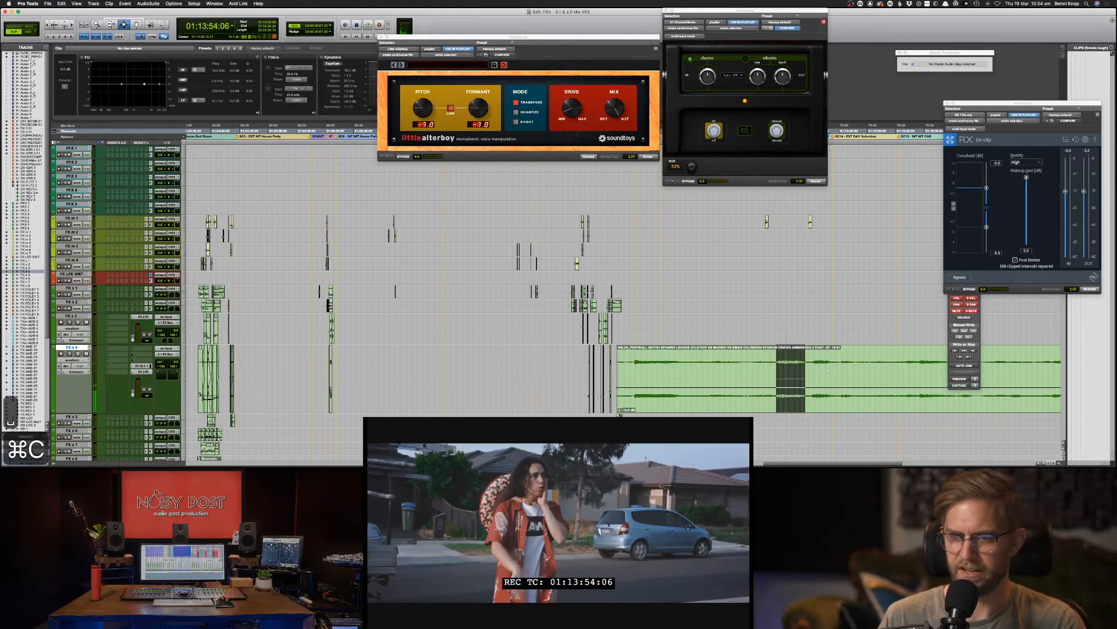
# Step: Audition the louder part of the crowd recording around 01:14:35 and copy about 20 seconds of it
pyautogui.click(815, 363)
pyautogui.press('space')
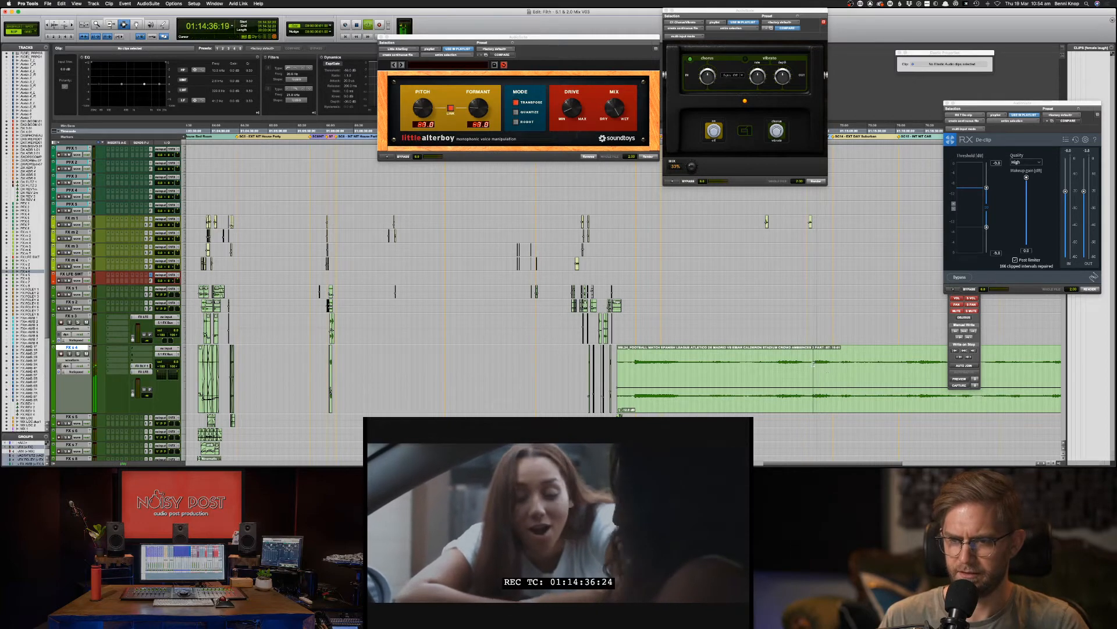
pyautogui.moveTo(813, 367); pyautogui.dragTo(833, 367)
pyautogui.press('super+c')
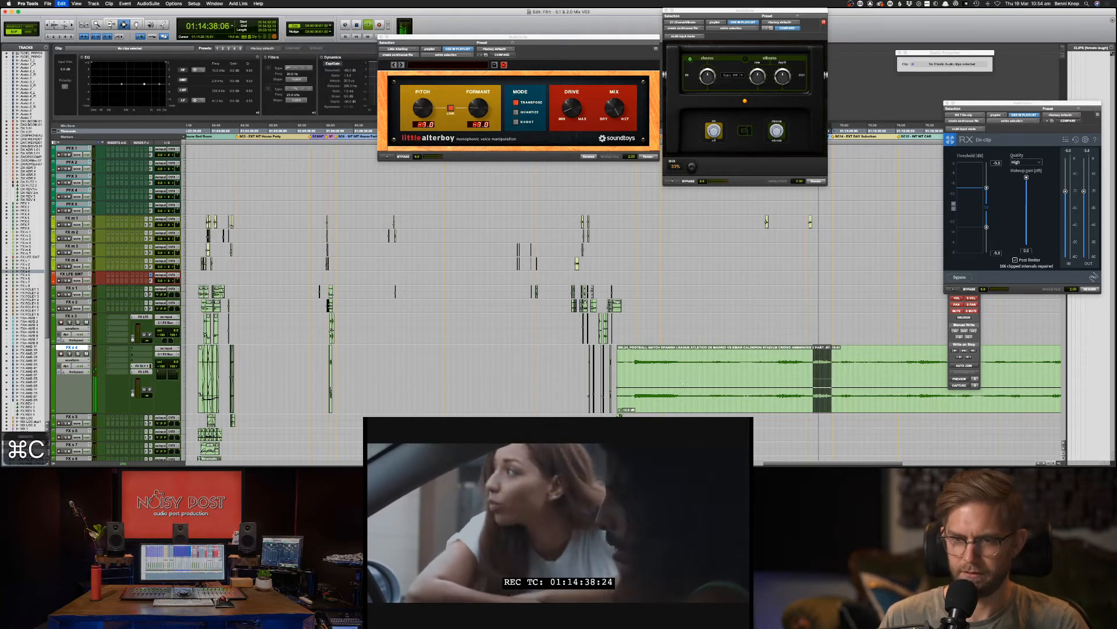
# Step: Delete the opening section of the football crowd clip and place the edit position at its former start, 01:11:02:14
pyautogui.moveTo(614, 373); pyautogui.dragTo(745, 373)
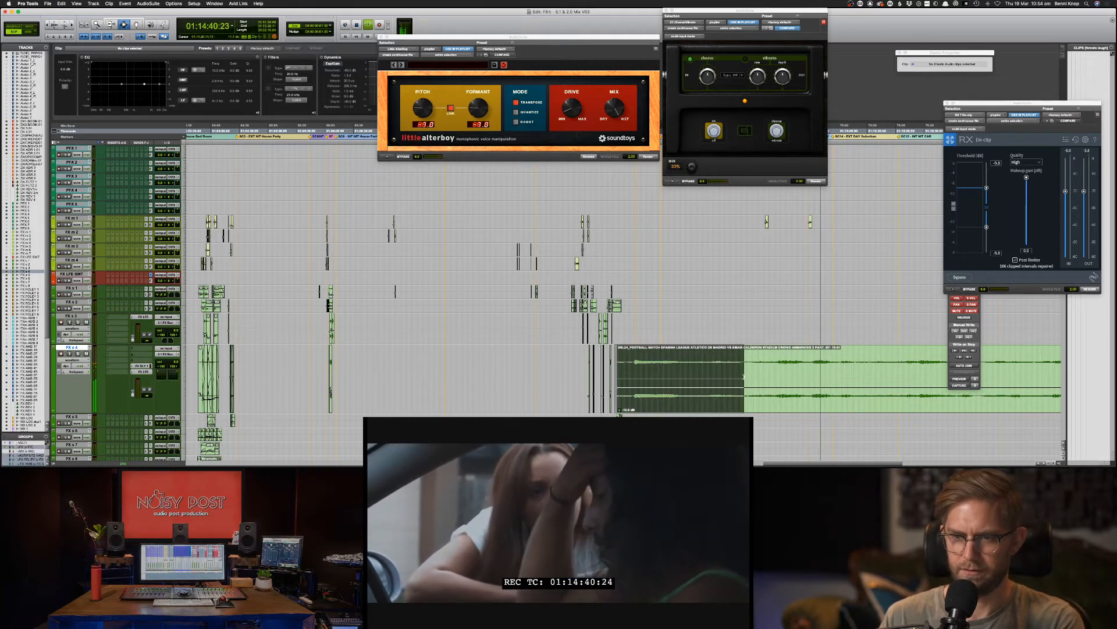
pyautogui.press('Delete')
pyautogui.click(615, 374)
pyautogui.press('space')
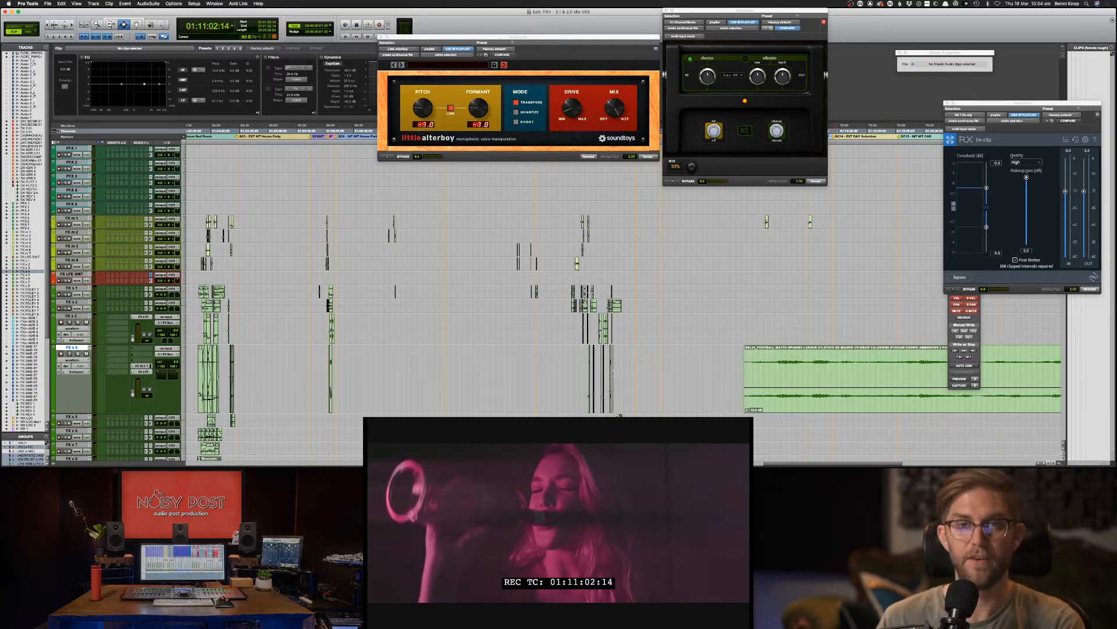
# Step: Paste the copied crowd passage onto the fourth stereo effects track at 01:11:03:10 and lower its clip gain
pyautogui.press('super+bracketright')
pyautogui.press('super+bracketright')
pyautogui.press('super+bracketright')
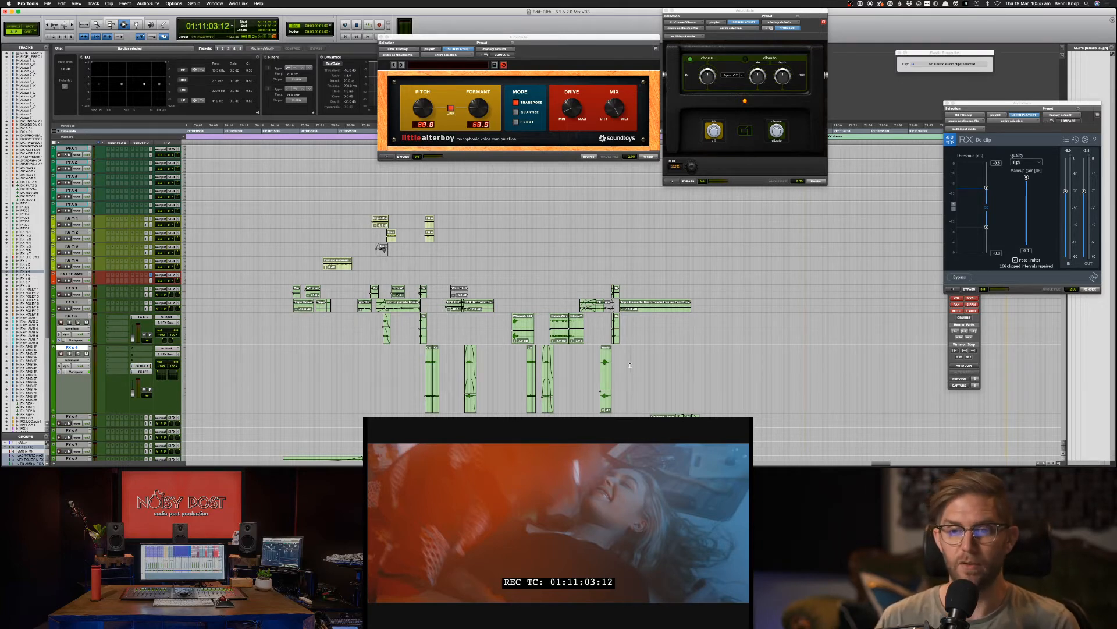
pyautogui.click(631, 365)
pyautogui.press('super+v')
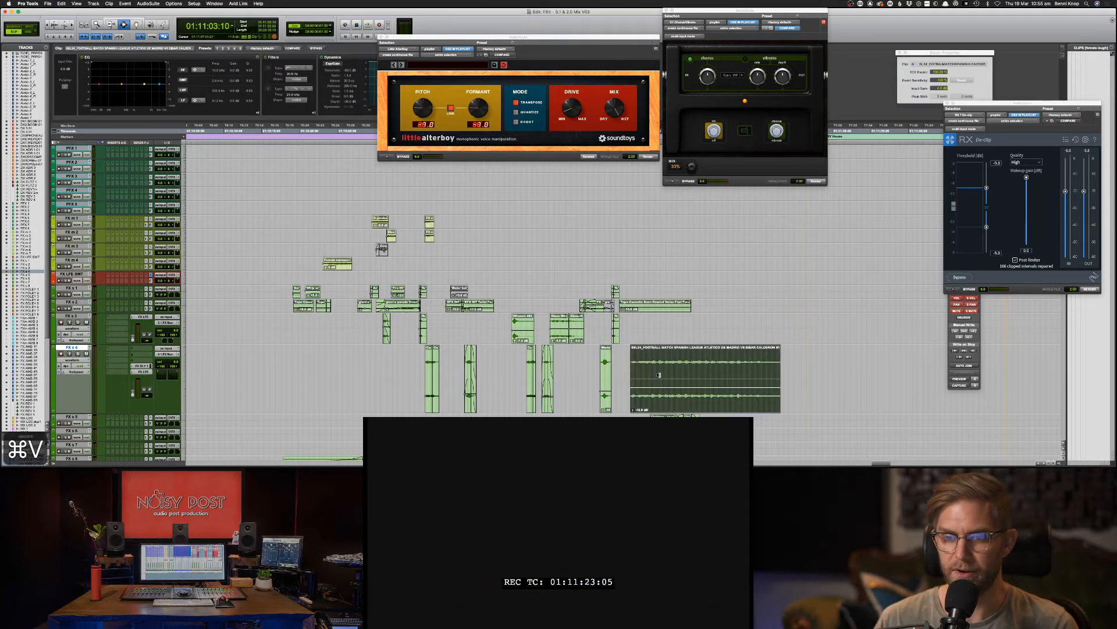
pyautogui.hotkey('ctrl', 'shift', 'Down')
pyautogui.hotkey('ctrl', 'shift', 'Down')
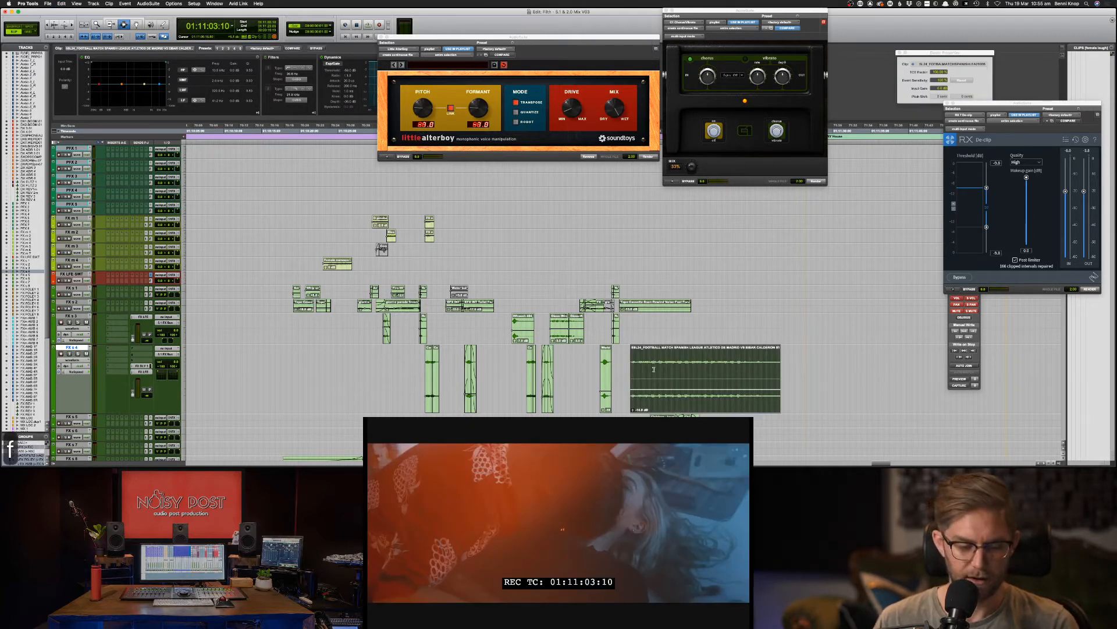
# Step: Add a short fade-in to the pasted crowd clip and a fade-out from 01:11:16:22 to its end
pyautogui.click(633, 367)
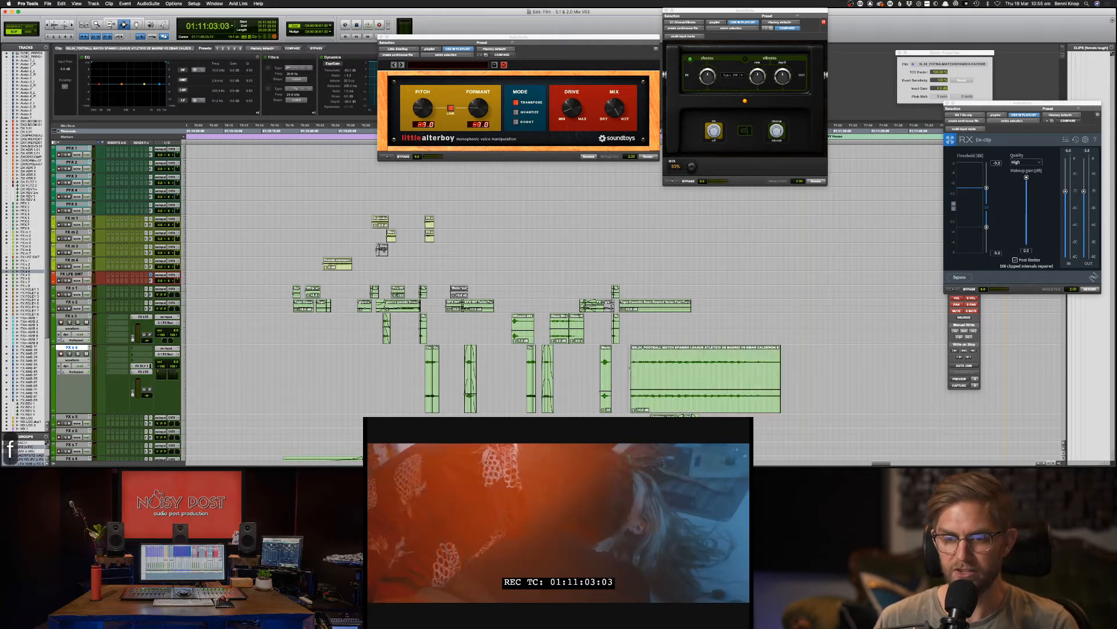
pyautogui.click(764, 364)
pyautogui.press('g')
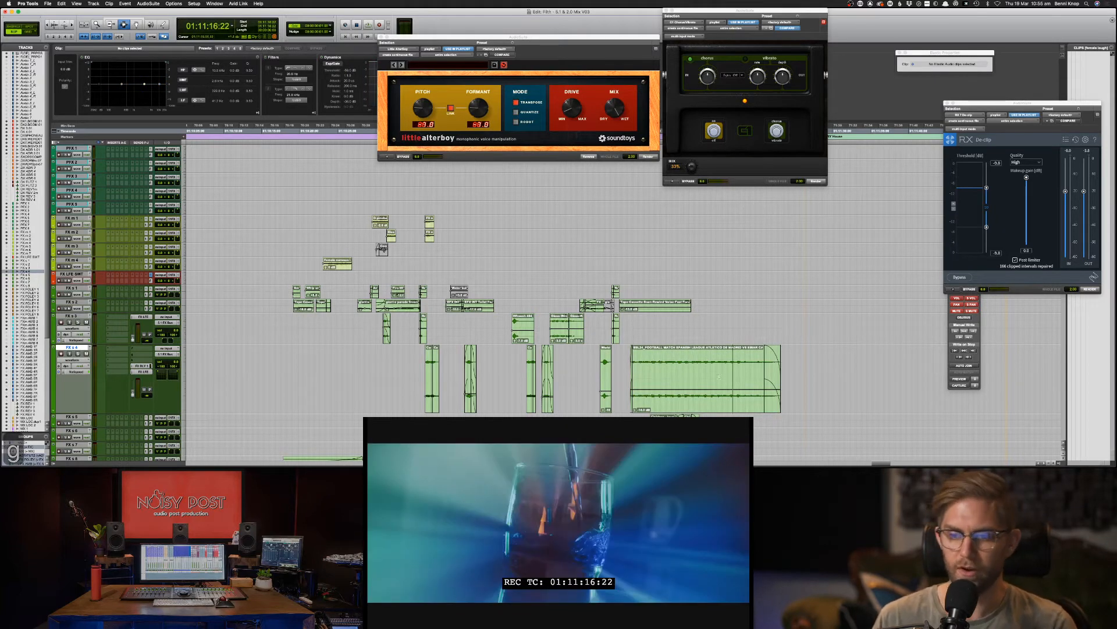
# Step: Audition the pasted crowd clip with the scene and move the clip later to start at 01:11:12:09
pyautogui.press('F8')
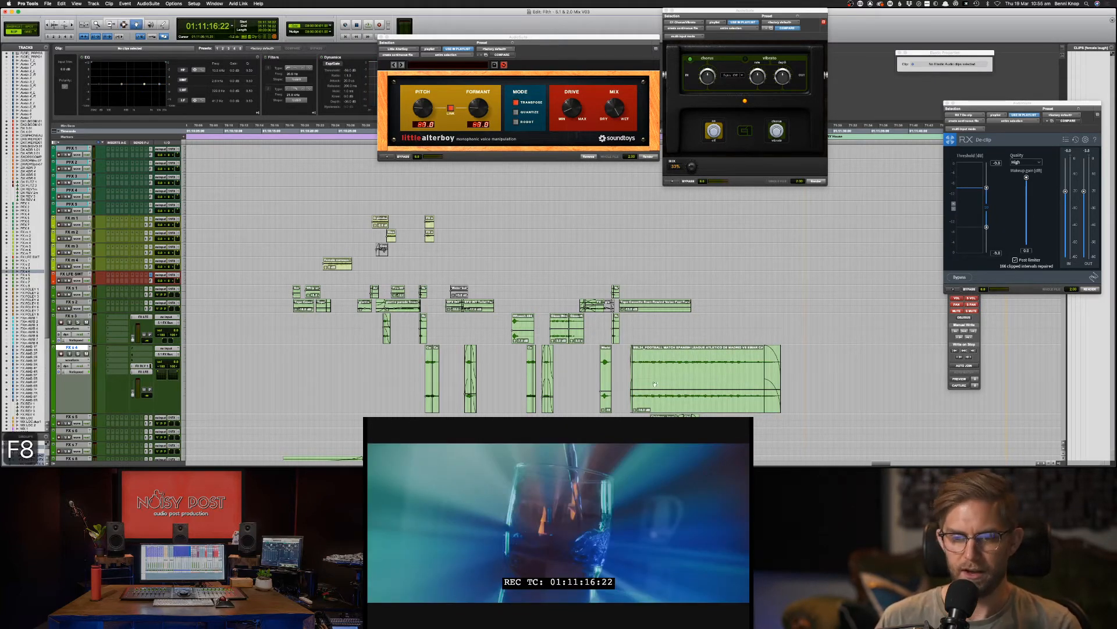
pyautogui.press('super+z')
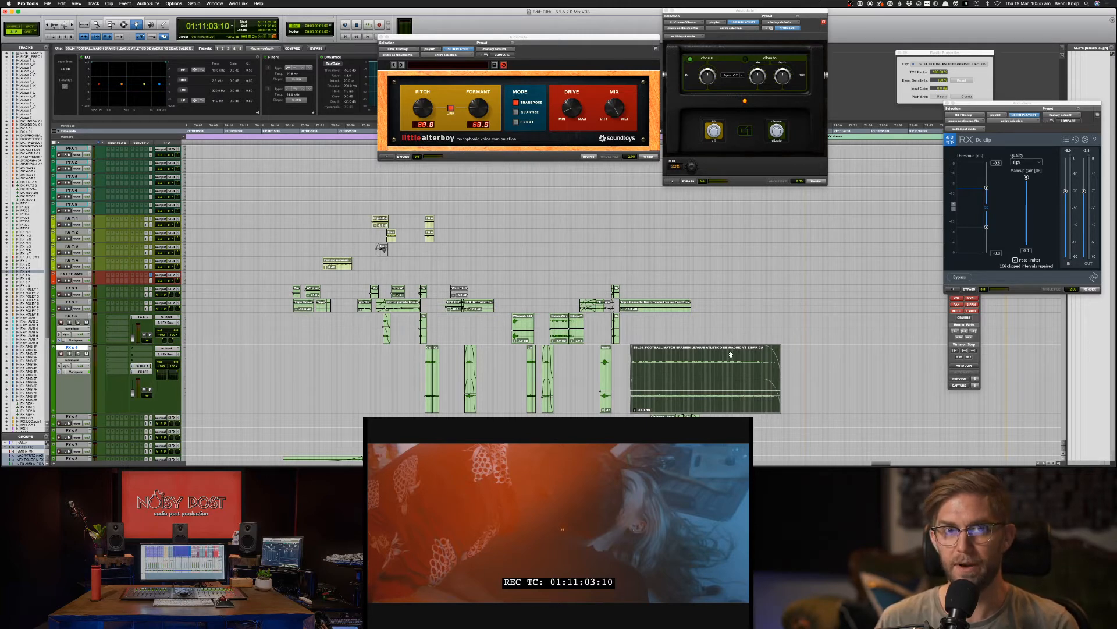
pyautogui.press('space')
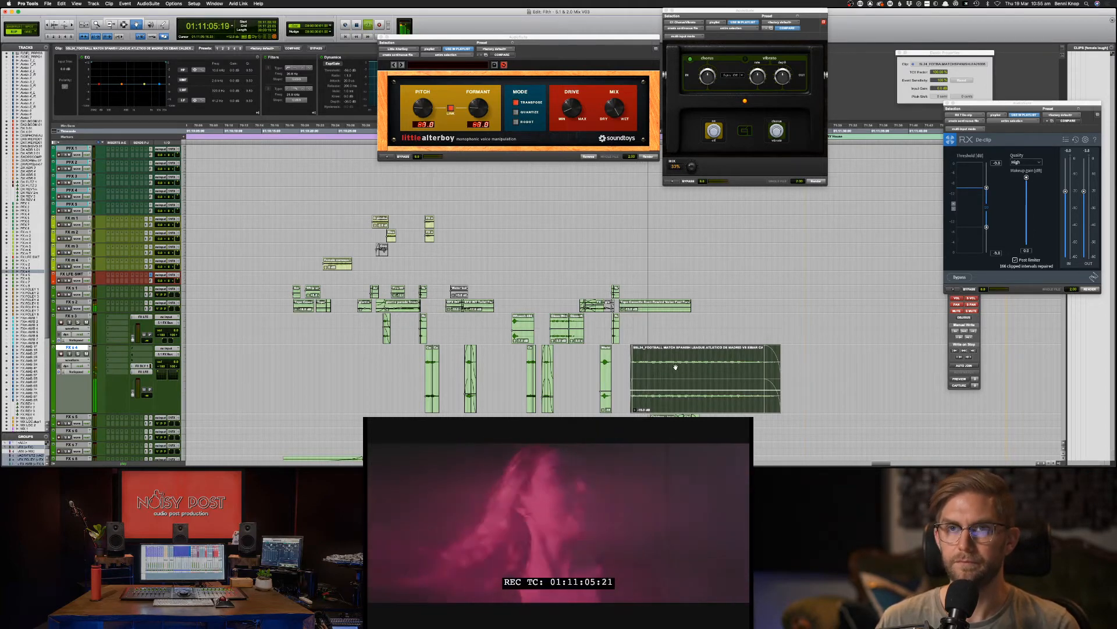
pyautogui.moveTo(668, 370); pyautogui.dragTo(736, 370)
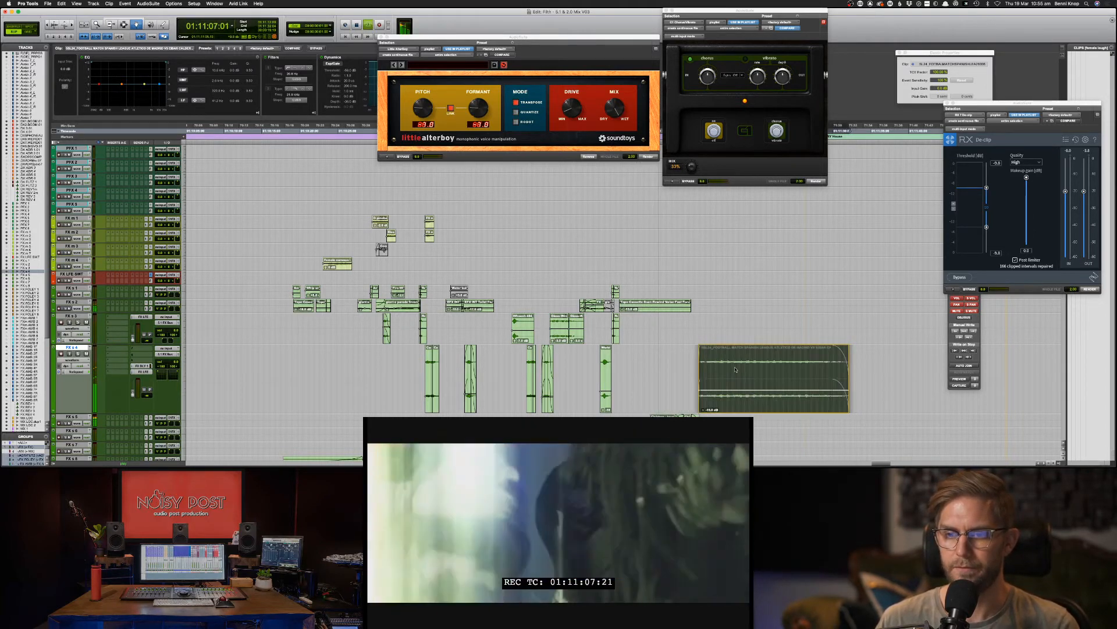
# Step: Raise the clip gain of the moved football crowd clip while playing it back
pyautogui.hotkey('ctrl', 'shift', 'Up')
pyautogui.click(664, 416)
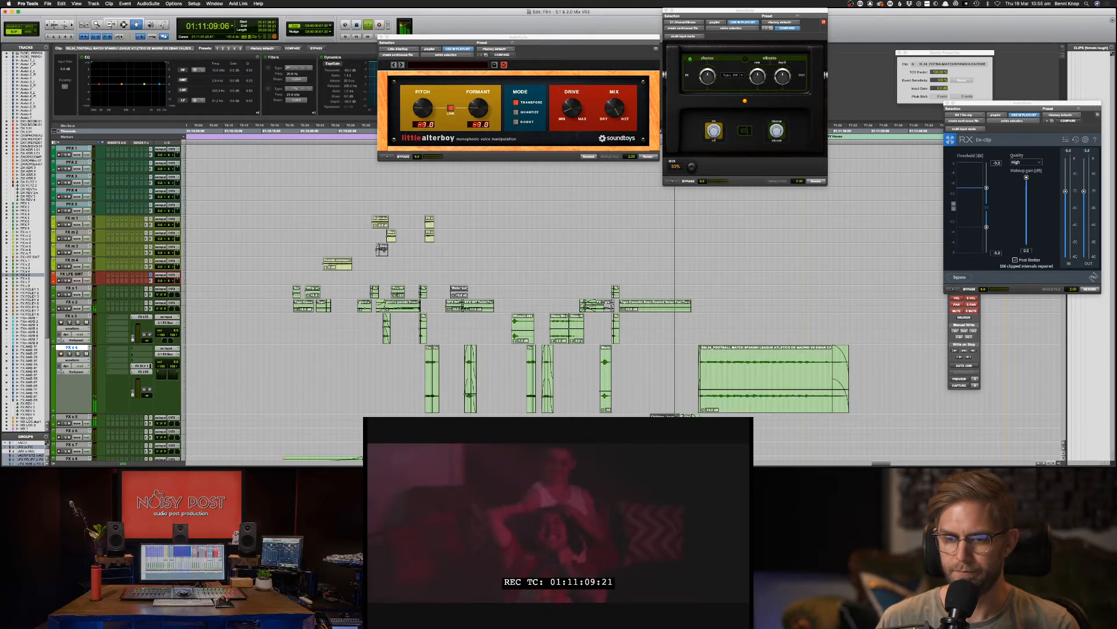
pyautogui.scroll(1, 687, 417)
pyautogui.keyDown('shift'); pyautogui.click(712, 389); pyautogui.keyUp('shift')
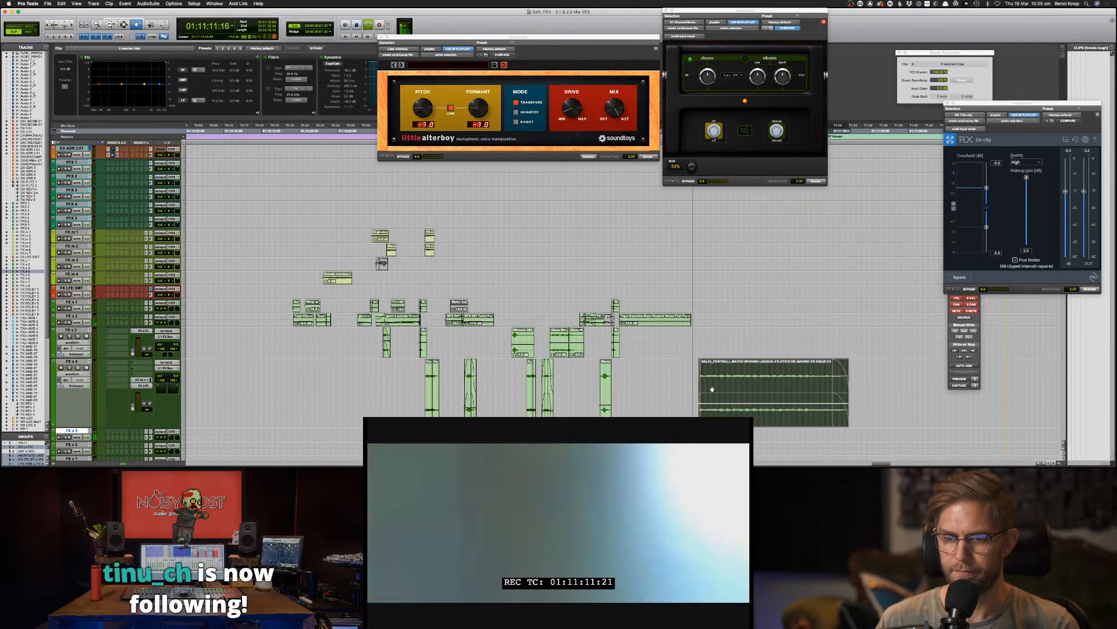
pyautogui.click(714, 389)
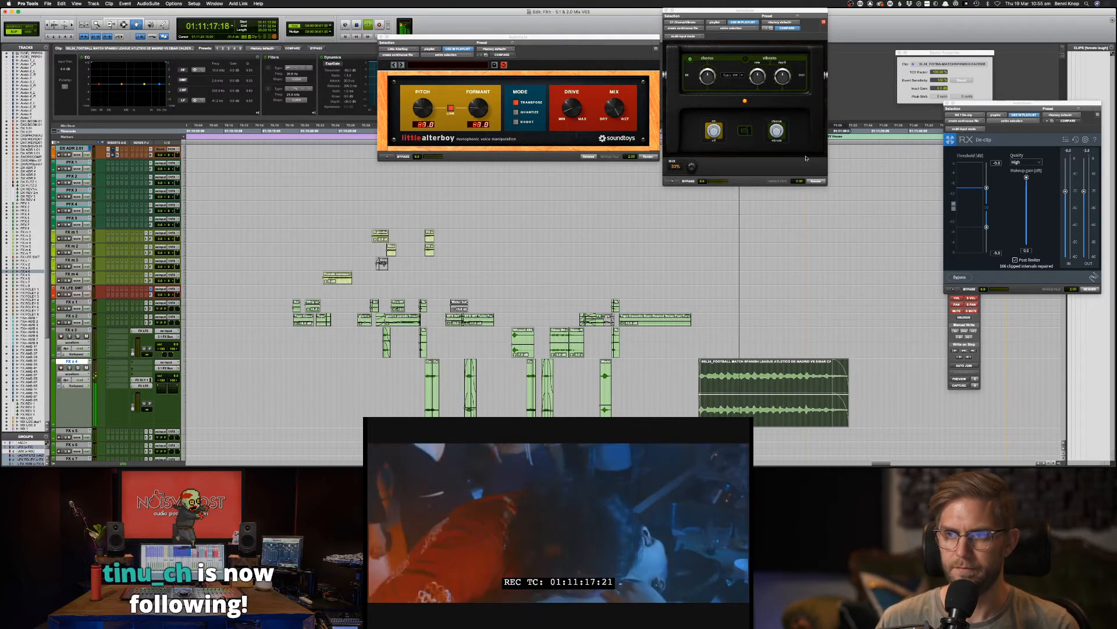
# Step: Shorten the crowd clip by adjusting its TCE factor in Elastic Properties, auditioning each setting from 01:11:12:09
pyautogui.moveTo(936, 72); pyautogui.dragTo(941, 78)
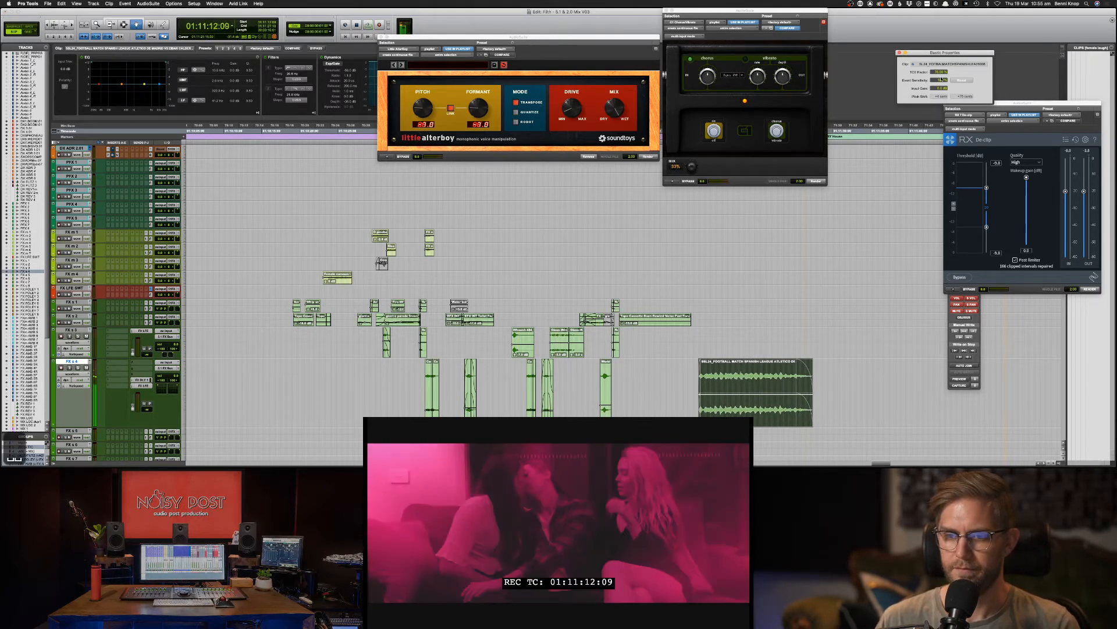
pyautogui.press('space')
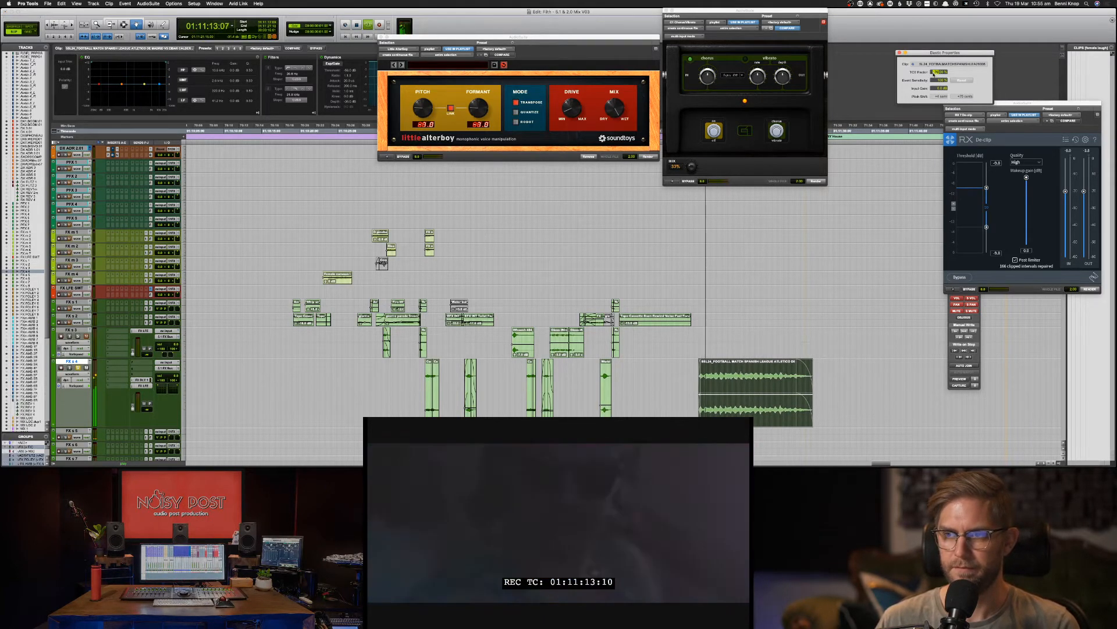
pyautogui.moveTo(934, 74); pyautogui.dragTo(931, 71)
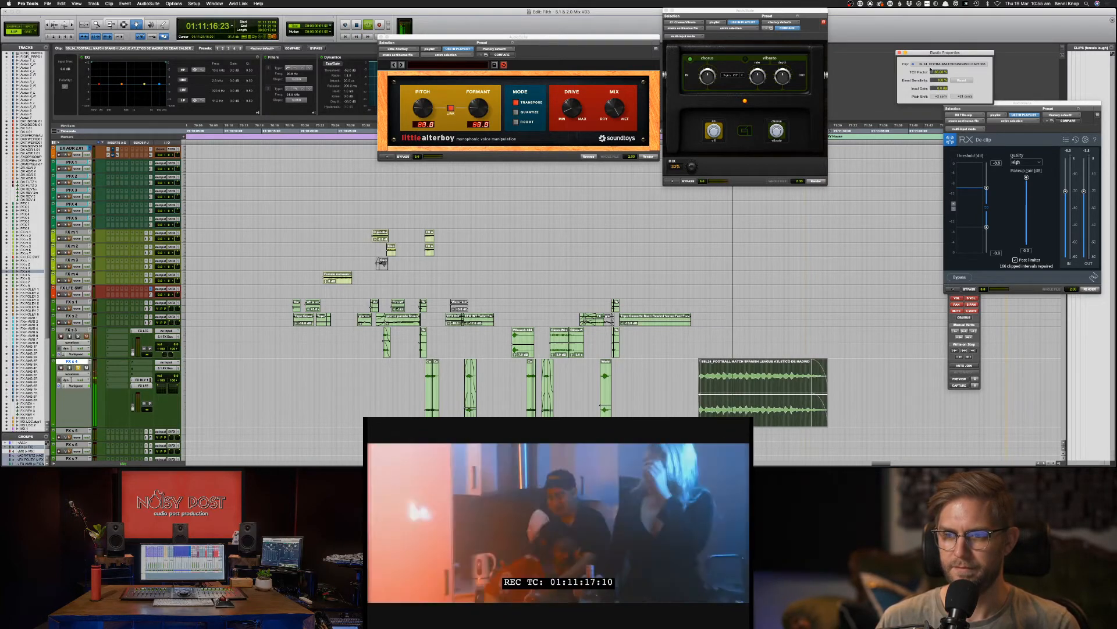
pyautogui.press('space')
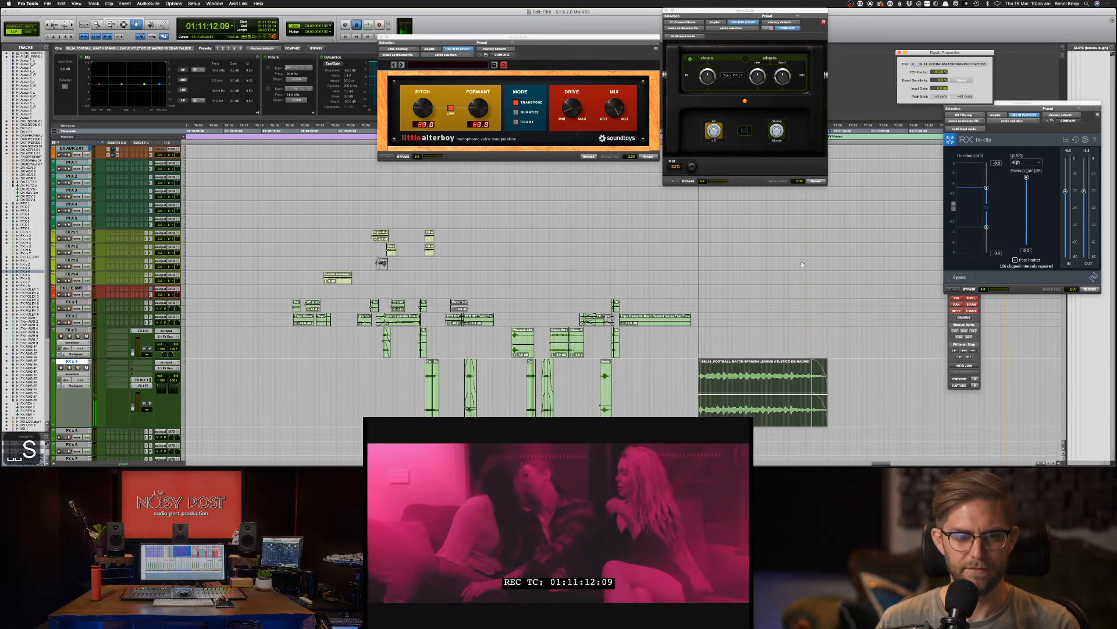
pyautogui.press('space')
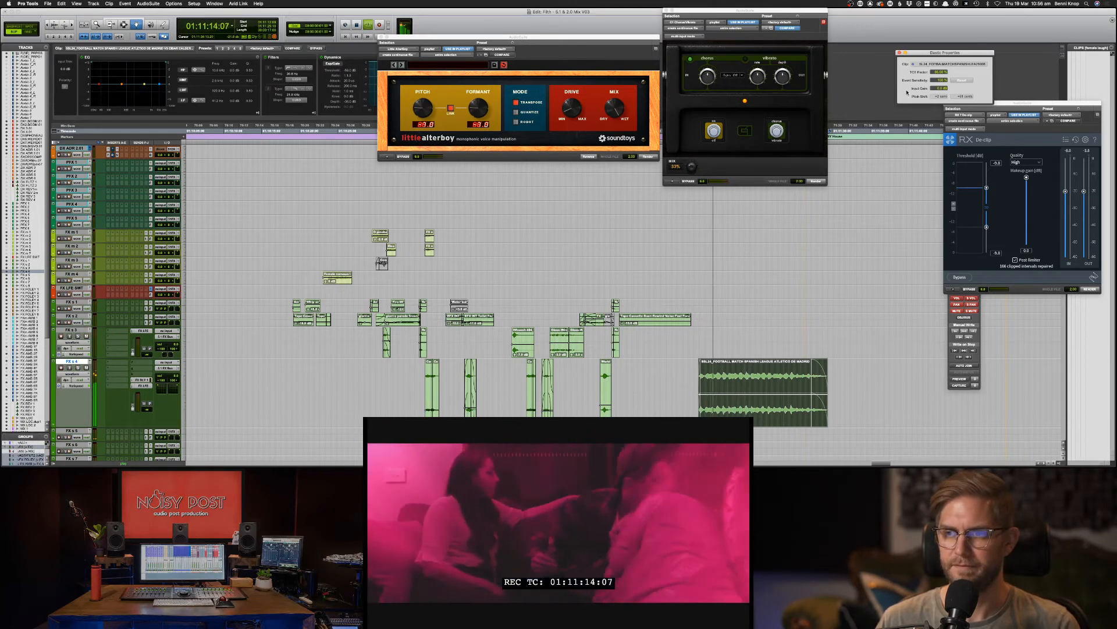
pyautogui.moveTo(935, 72); pyautogui.dragTo(934, 74)
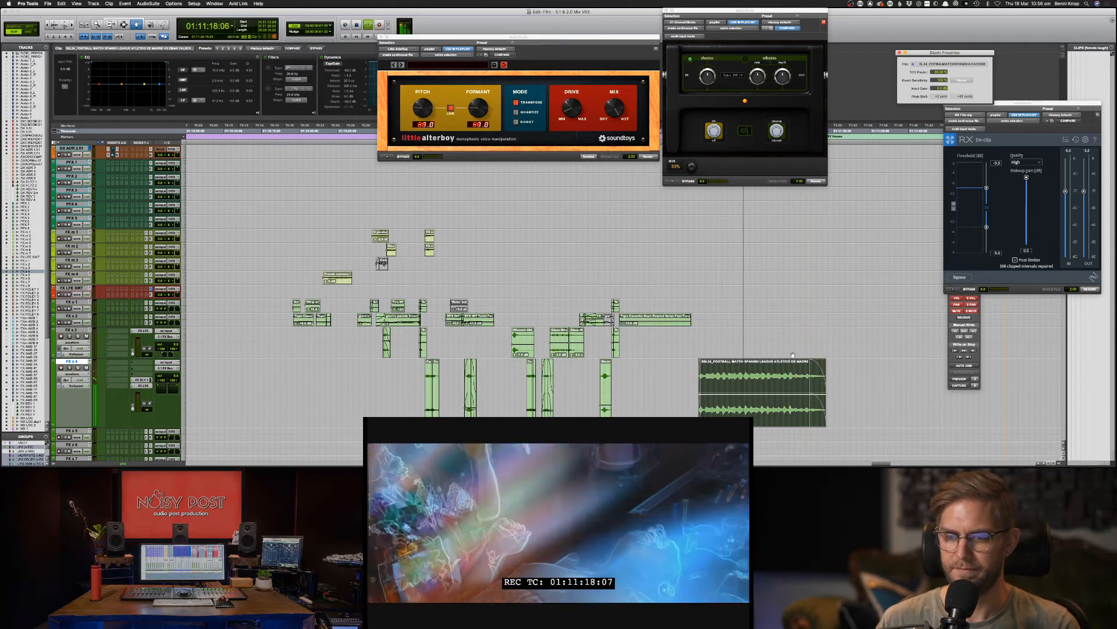
pyautogui.press('space')
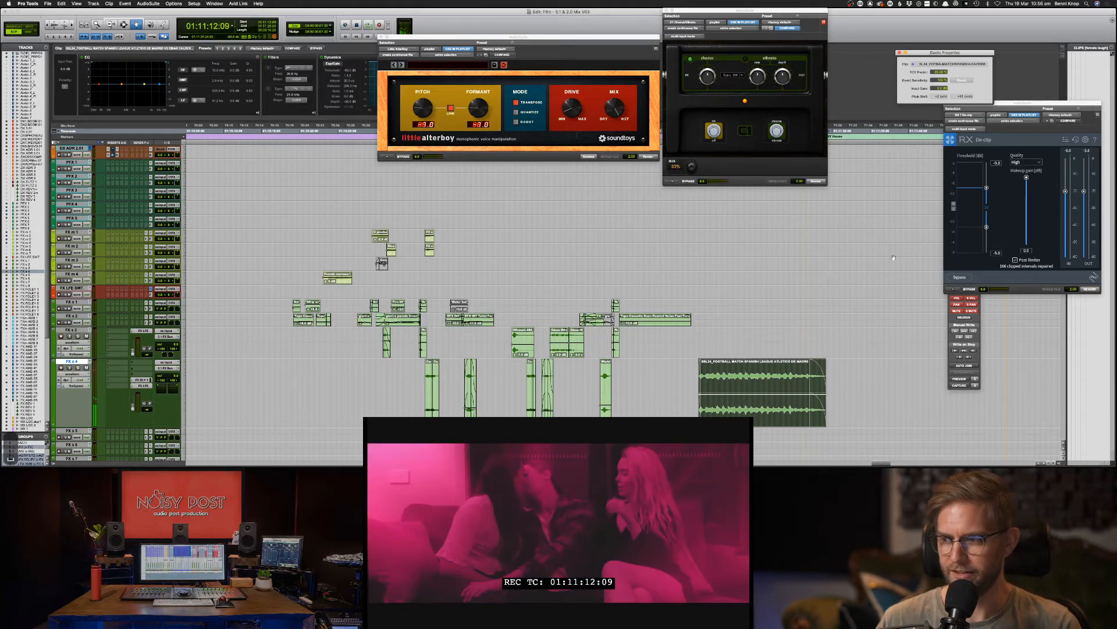
# Step: Audition the long football crowd recording from 01:14:31:11 to find another passage for the scene
pyautogui.press('super+bracketleft')
pyautogui.press('super+bracketleft')
pyautogui.press('super+bracketleft')
pyautogui.press('super+bracketleft')
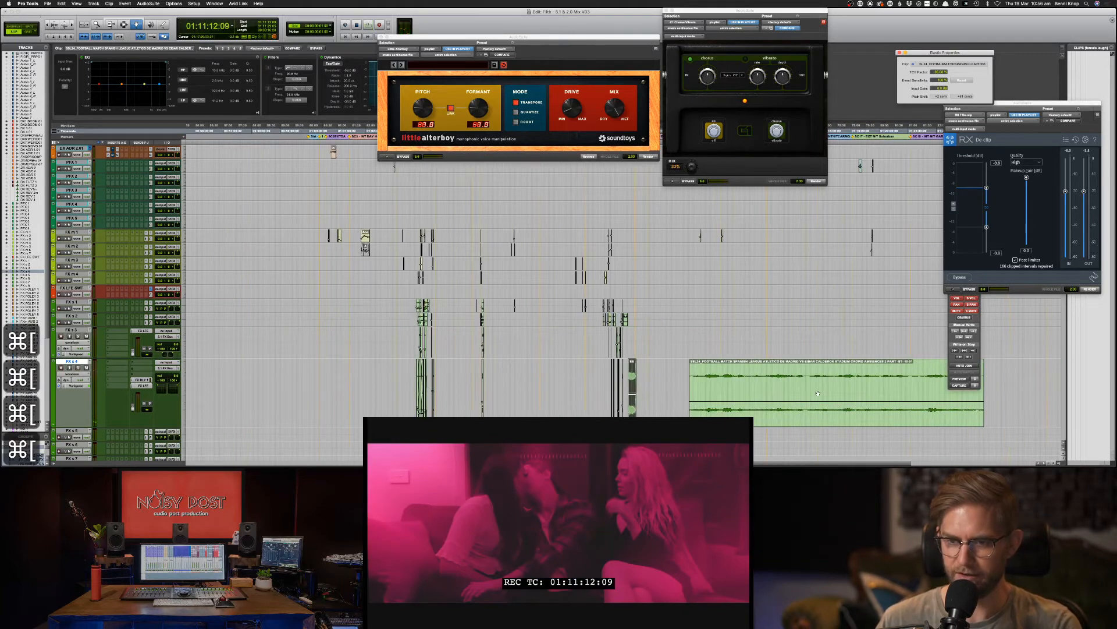
pyautogui.press('F7')
pyautogui.click(724, 376)
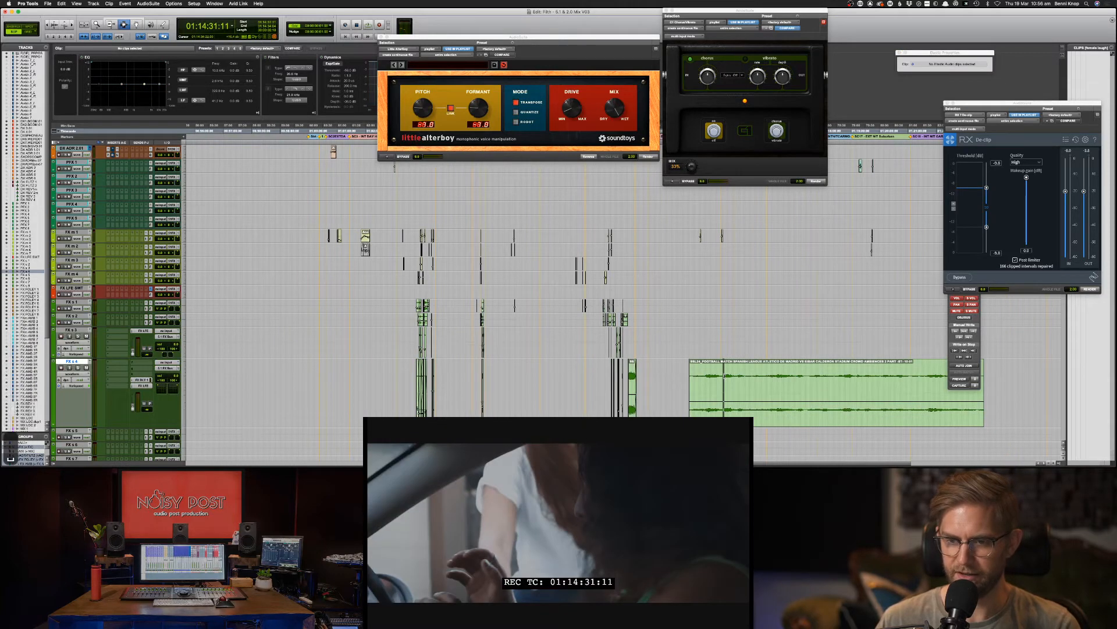
pyautogui.press('space')
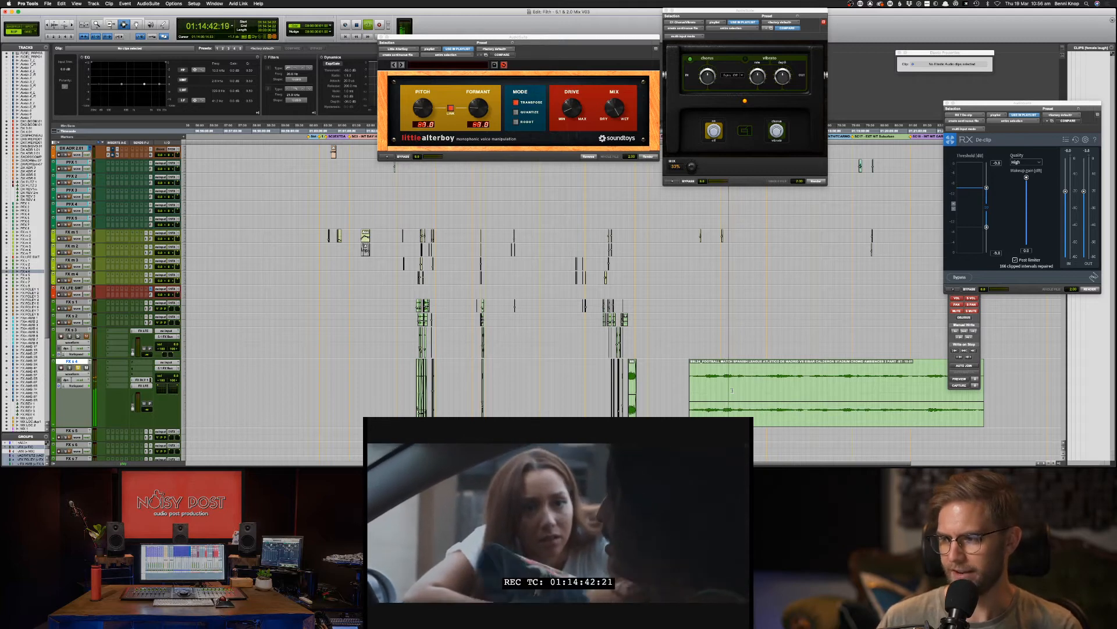
pyautogui.press('super+bracketright')
pyautogui.press('super+bracketright')
pyautogui.press('super+bracketright')
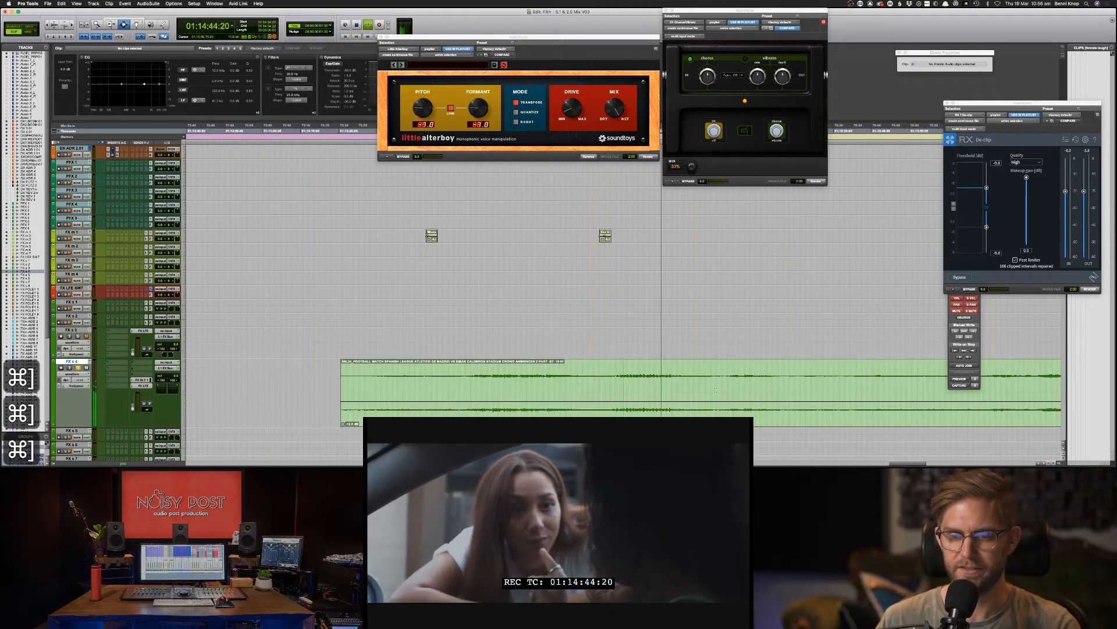
# Step: Select a passage of the football crowd recording starting at 01:13:54:15, audition it, and copy it
pyautogui.moveTo(611, 380); pyautogui.dragTo(668, 381)
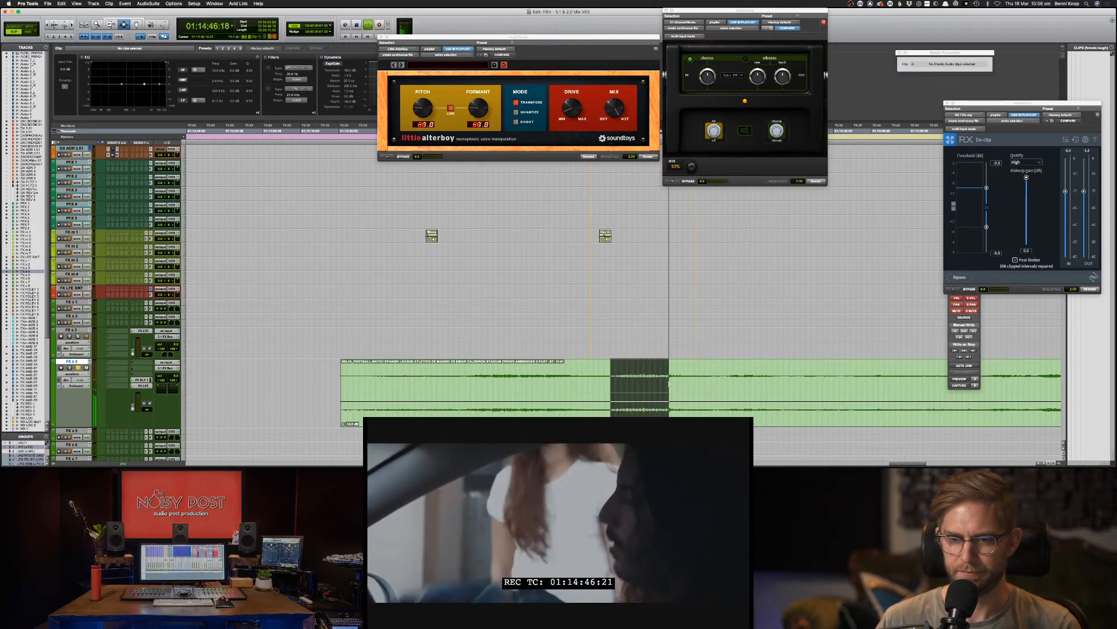
pyautogui.press('space')
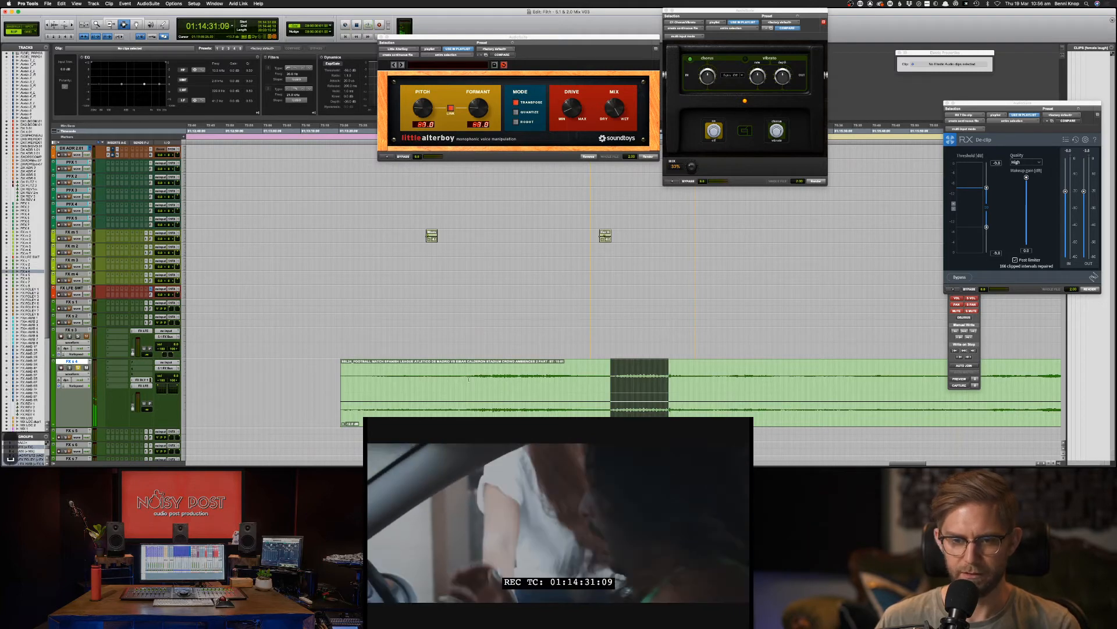
pyautogui.moveTo(468, 379); pyautogui.dragTo(570, 392)
pyautogui.press('space')
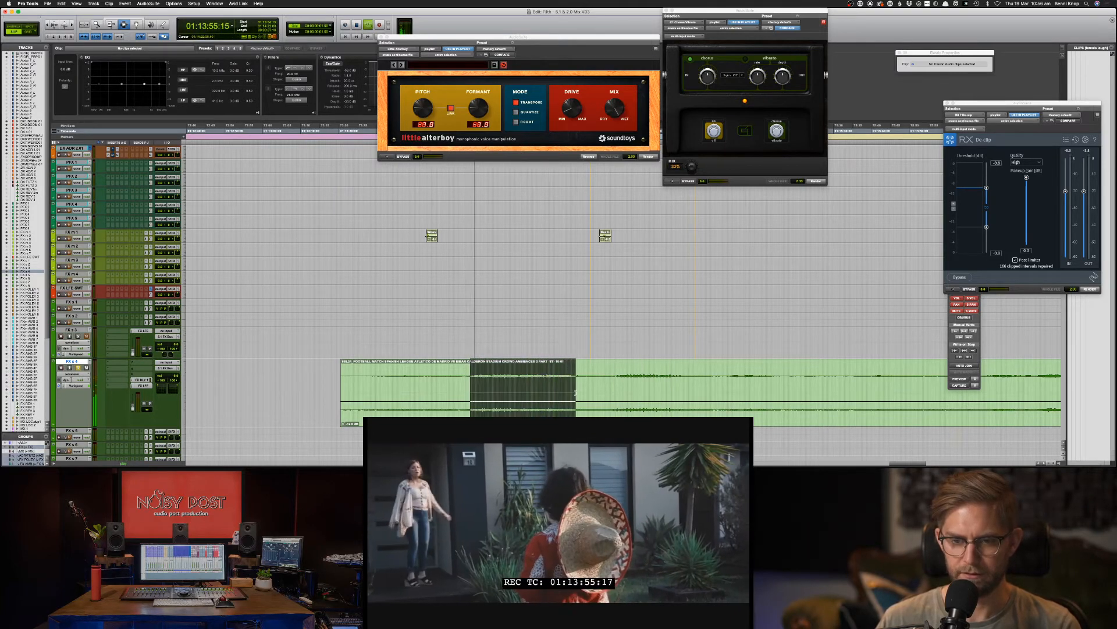
pyautogui.press('super+c')
pyautogui.press('super+bracketleft')
pyautogui.press('super+bracketleft')
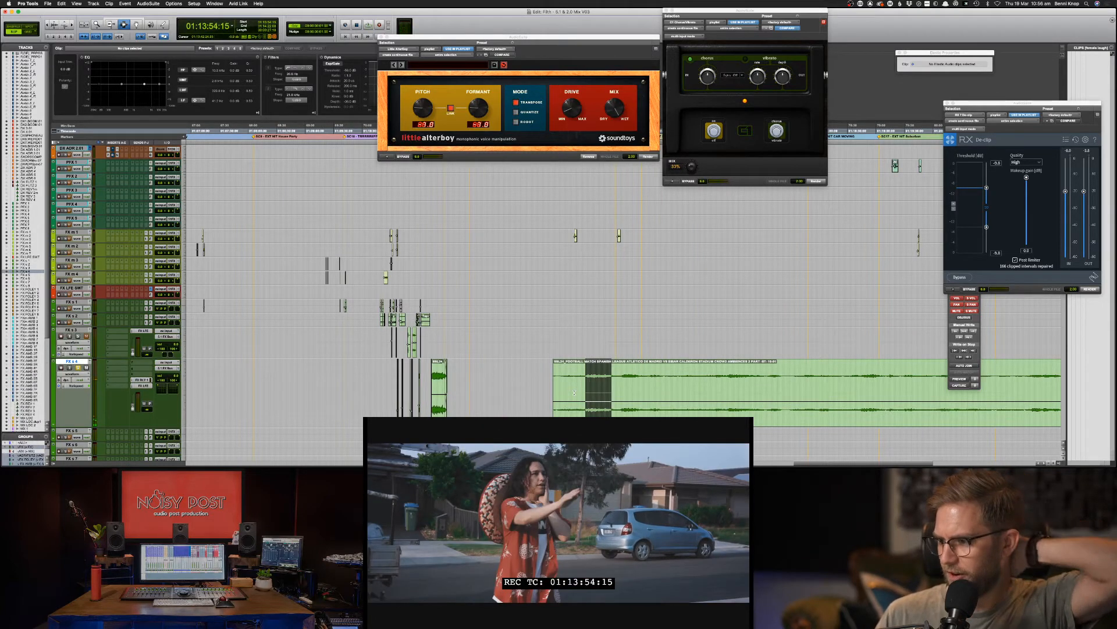
pyautogui.press('super+Tab')
pyautogui.press('super+Tab')
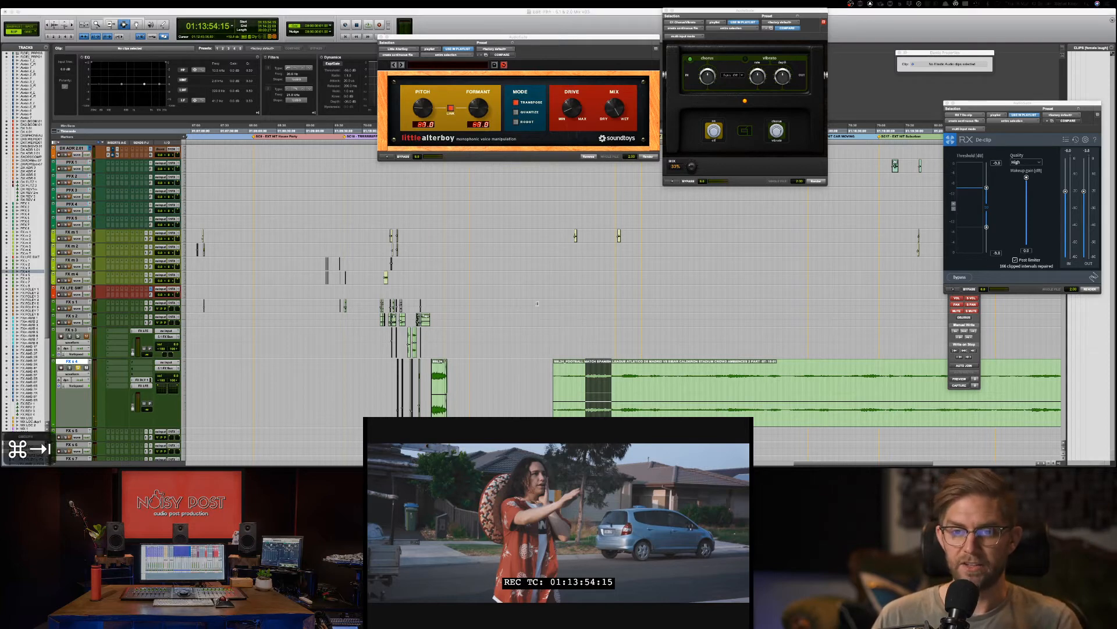
pyautogui.press('super+equal')
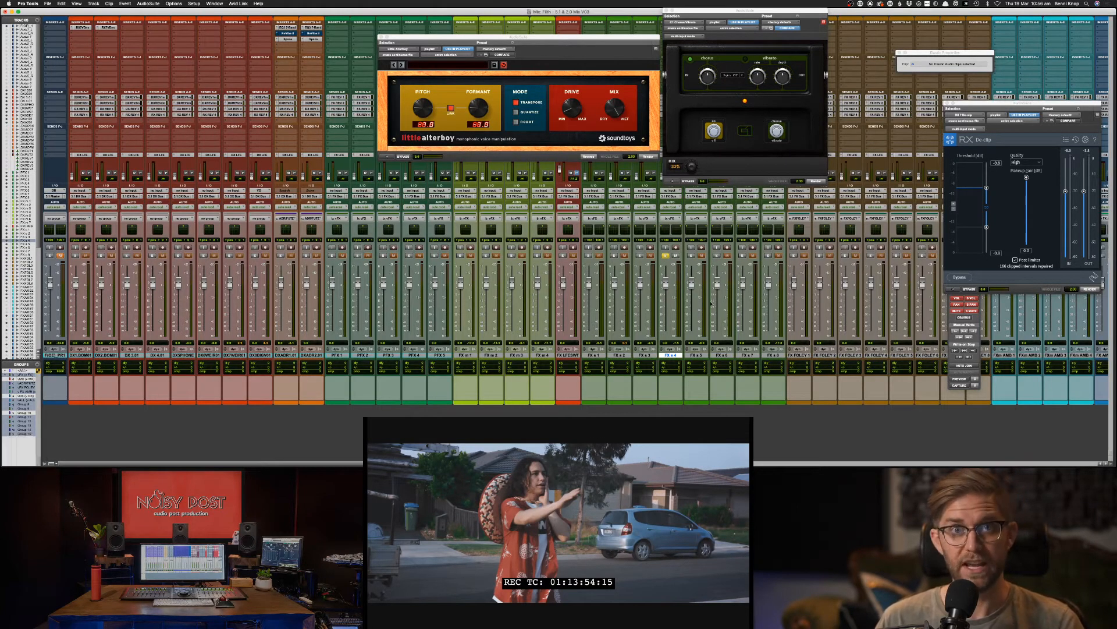
pyautogui.press('super+equal')
pyautogui.press('super+c')
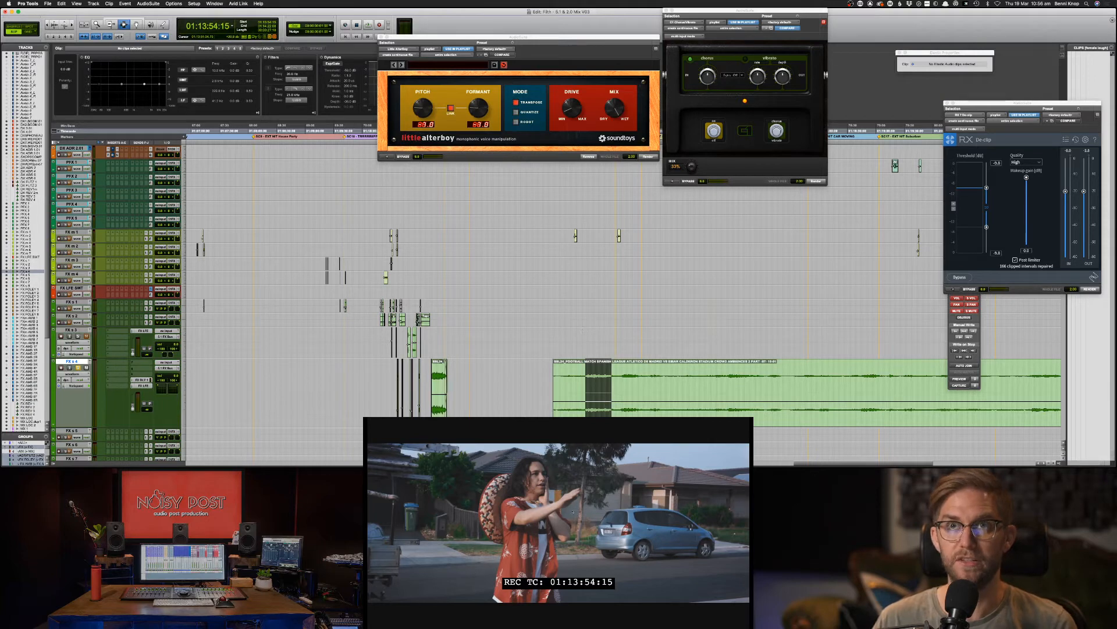
pyautogui.press('super+Tab')
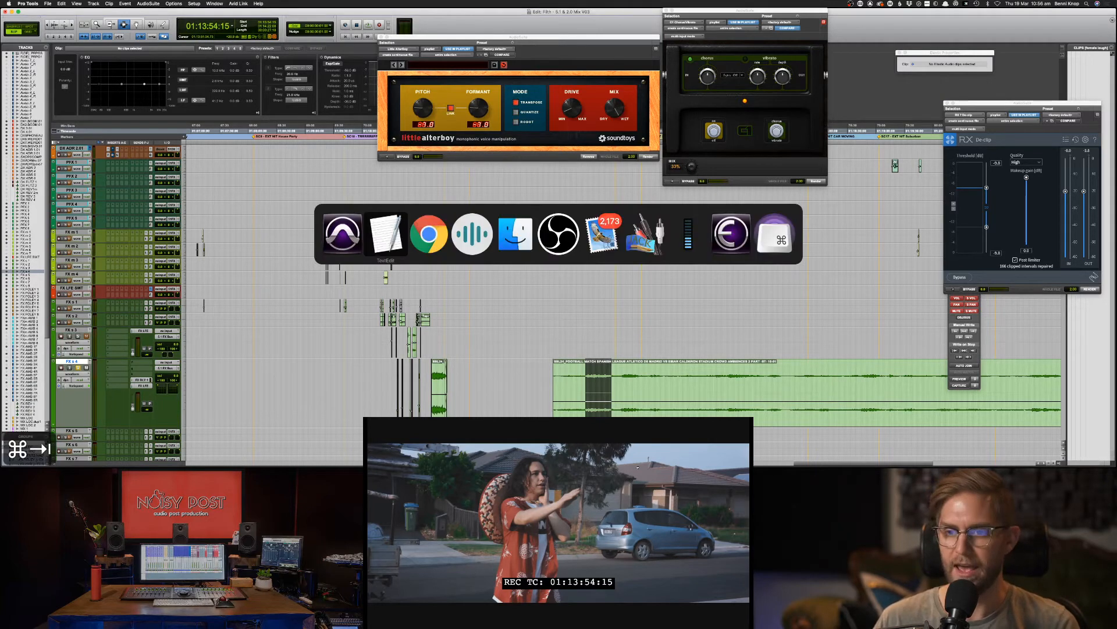
pyautogui.press('super+Tab')
pyautogui.press('super+Tab')
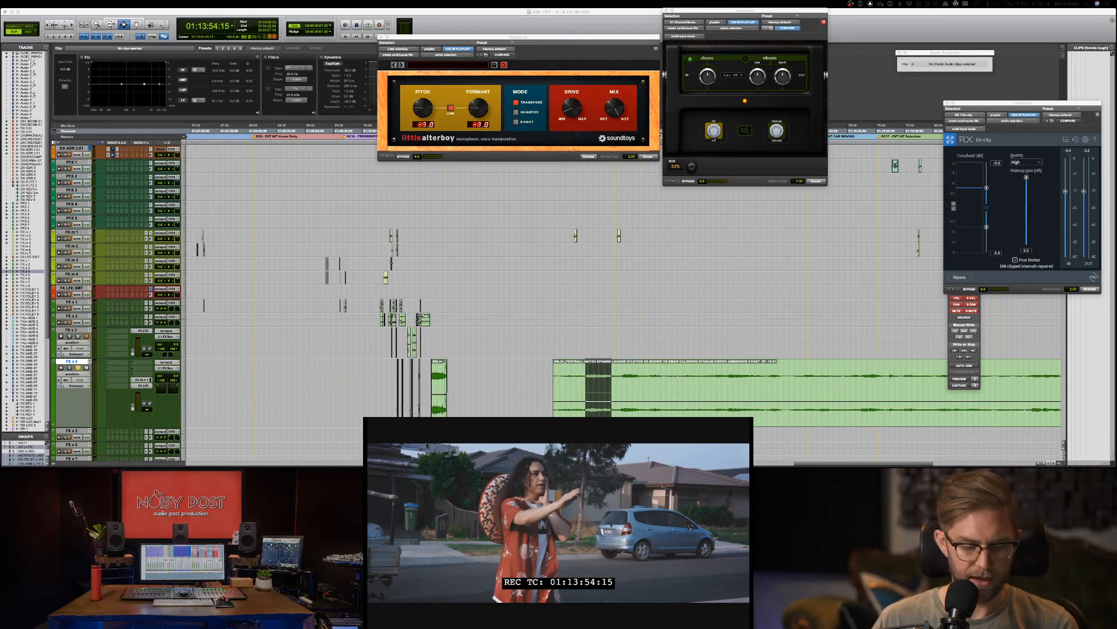
pyautogui.press('super+c')
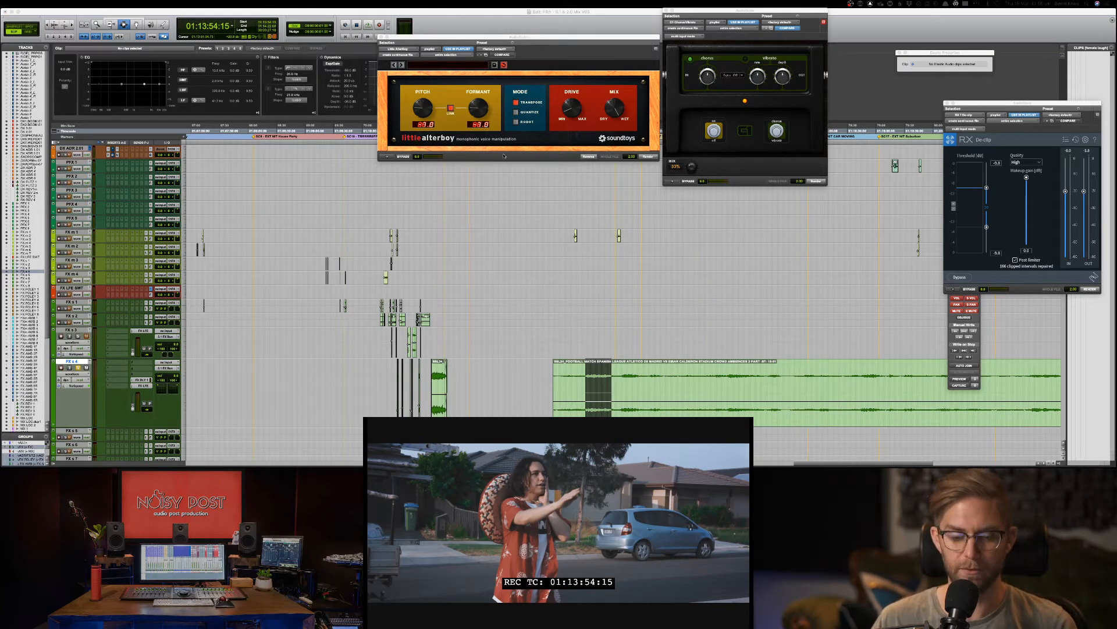
# Step: Paste the copied crowd excerpt at 01:11:35:10 and move it to the track above, keeping its start time
pyautogui.press('super+bracketright')
pyautogui.press('super+bracketright')
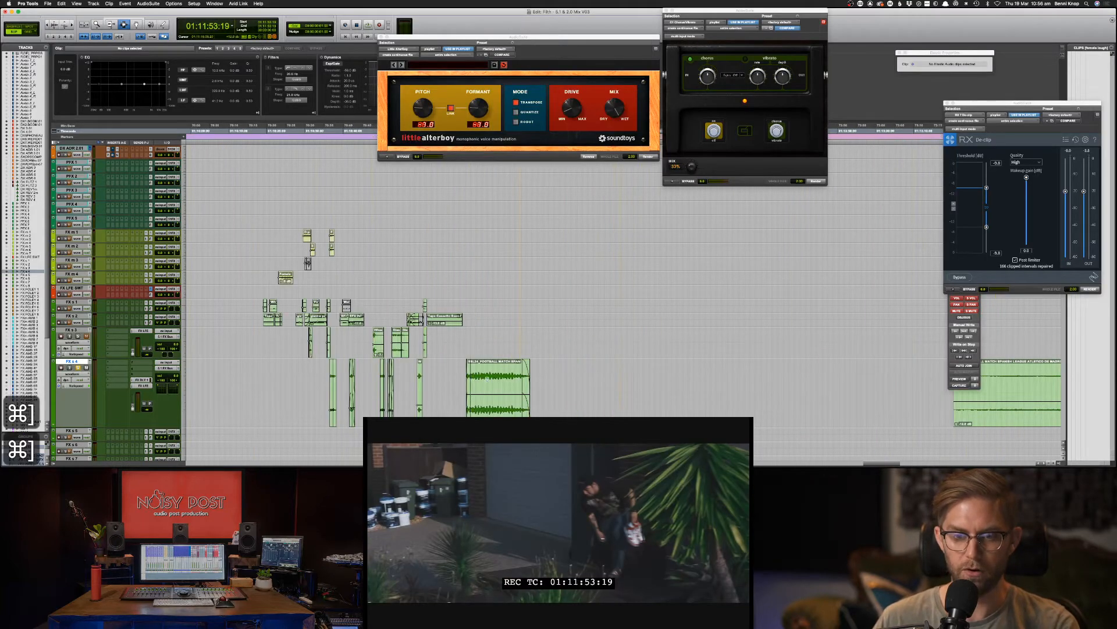
pyautogui.click(550, 374)
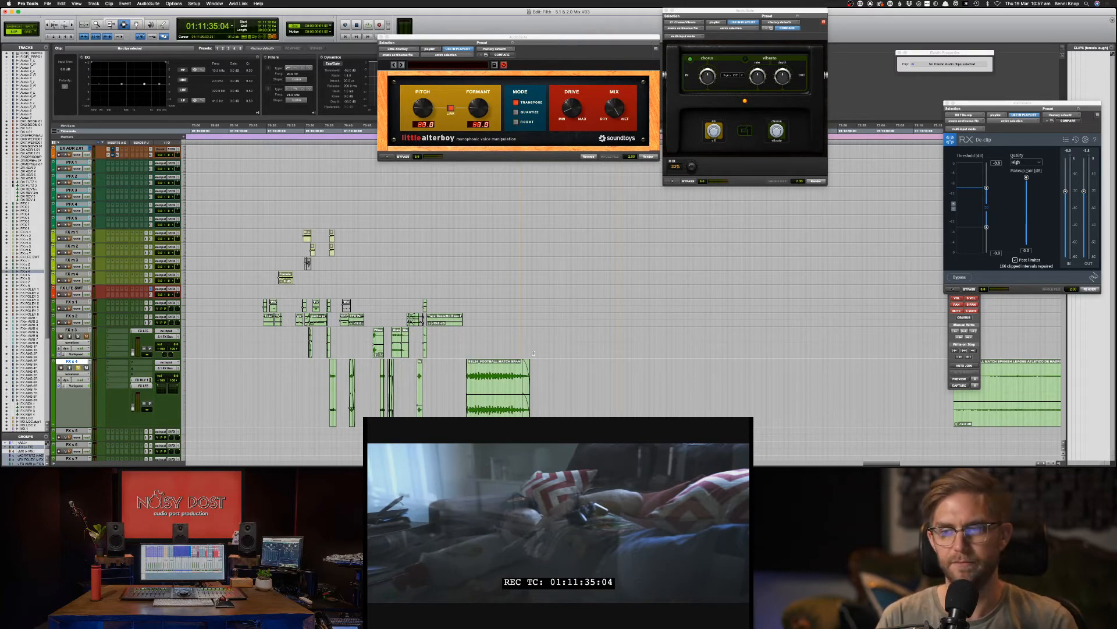
pyautogui.click(551, 384)
pyautogui.press('super+v')
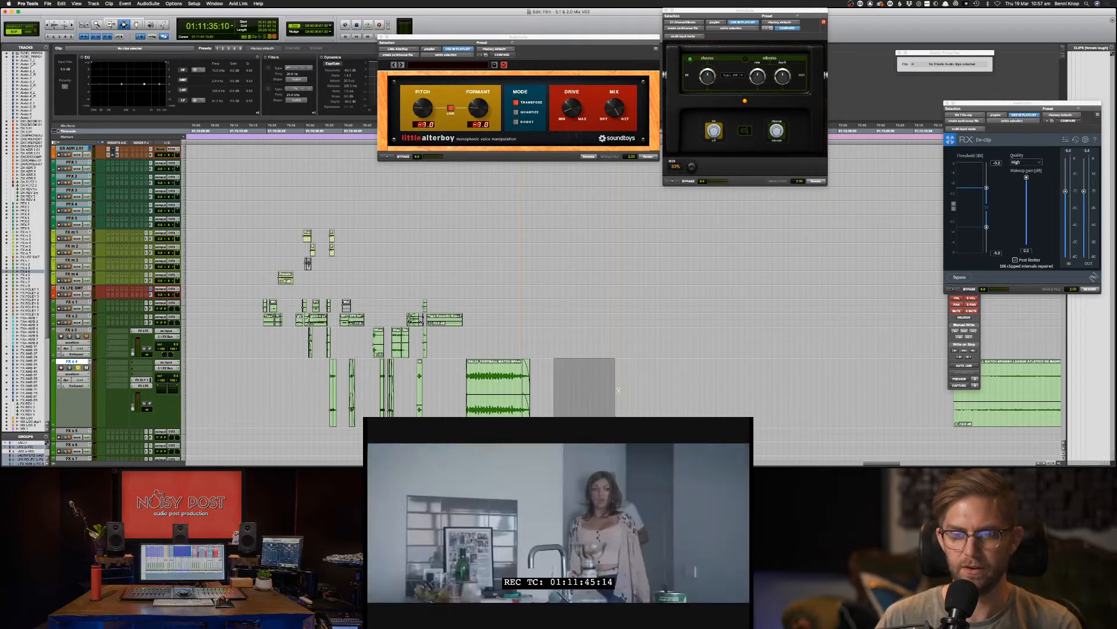
pyautogui.press('F8')
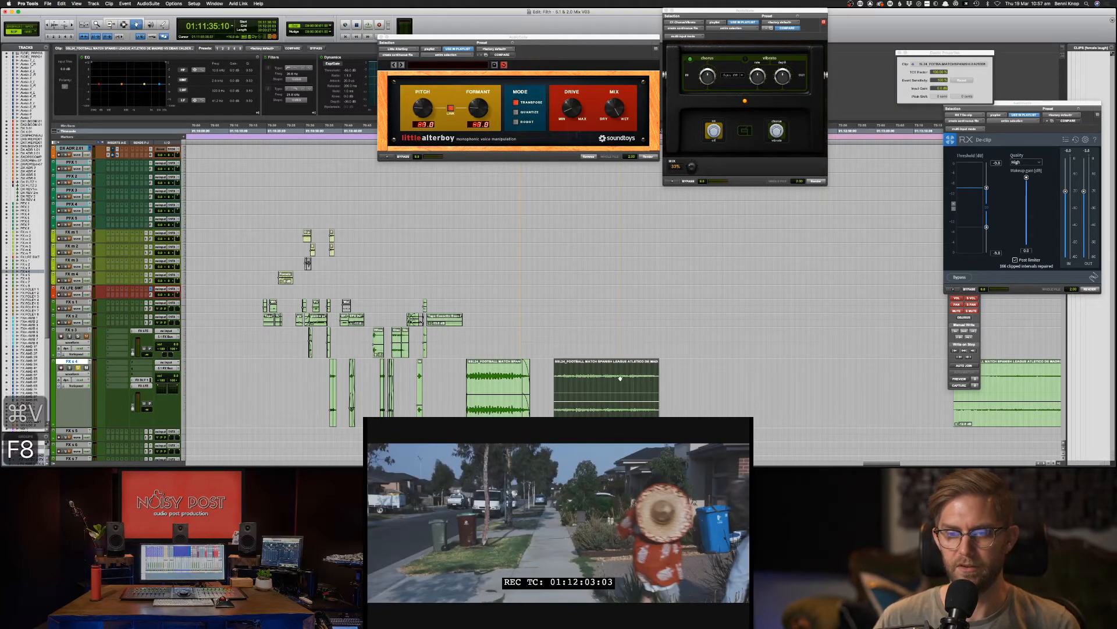
pyautogui.moveTo(648, 380); pyautogui.dragTo(607, 328)
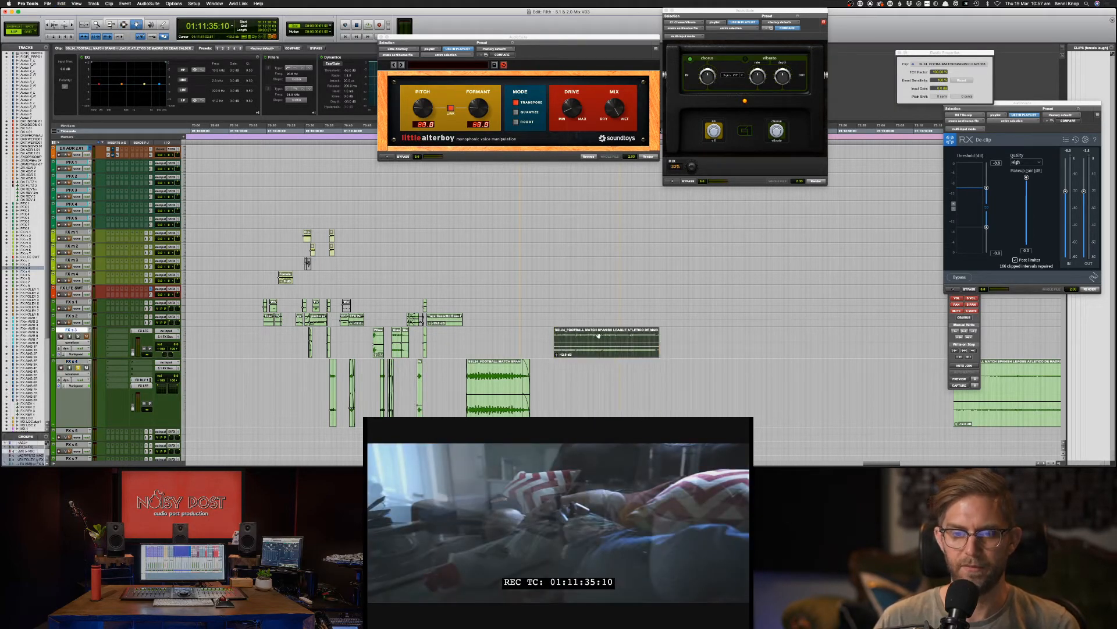
# Step: Move the pasted crowd excerpt earlier to start at 01:11:12:19 and mute the shorter crowd clip on the track below
pyautogui.moveTo(598, 335); pyautogui.dragTo(499, 336)
pyautogui.press('super+bracketright')
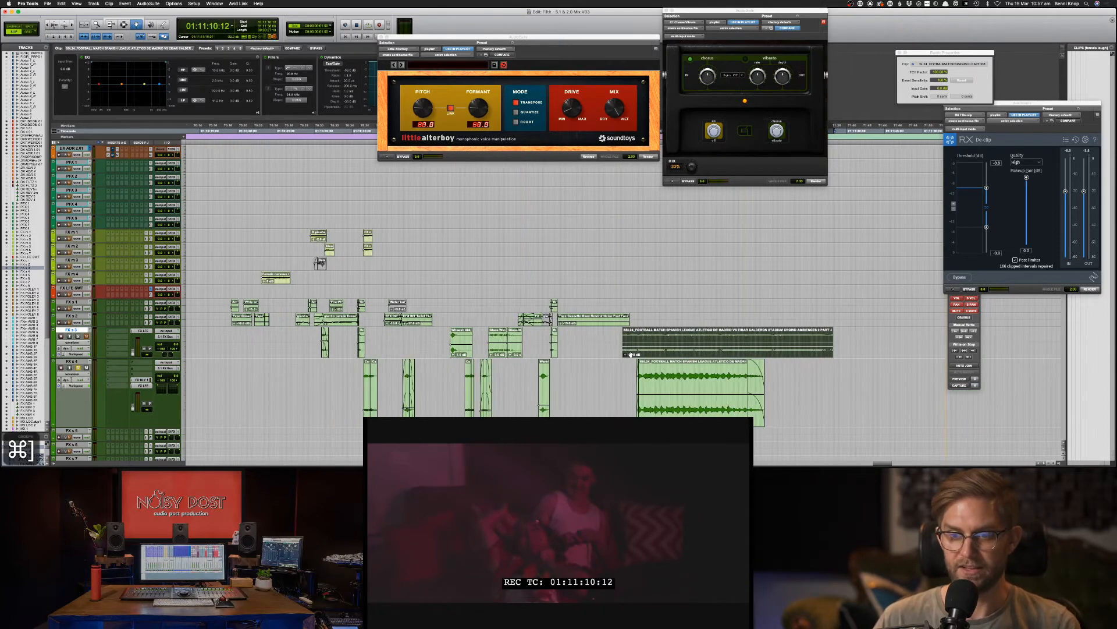
pyautogui.hscroll(3, 631, 354)
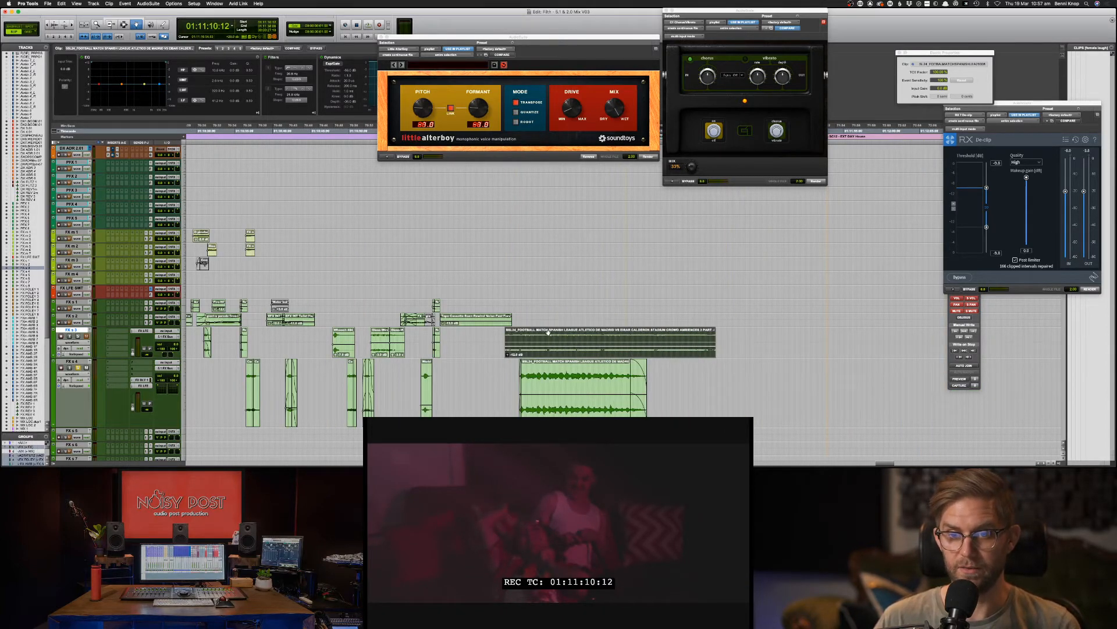
pyautogui.press('super+m')
pyautogui.moveTo(558, 337); pyautogui.dragTo(575, 337)
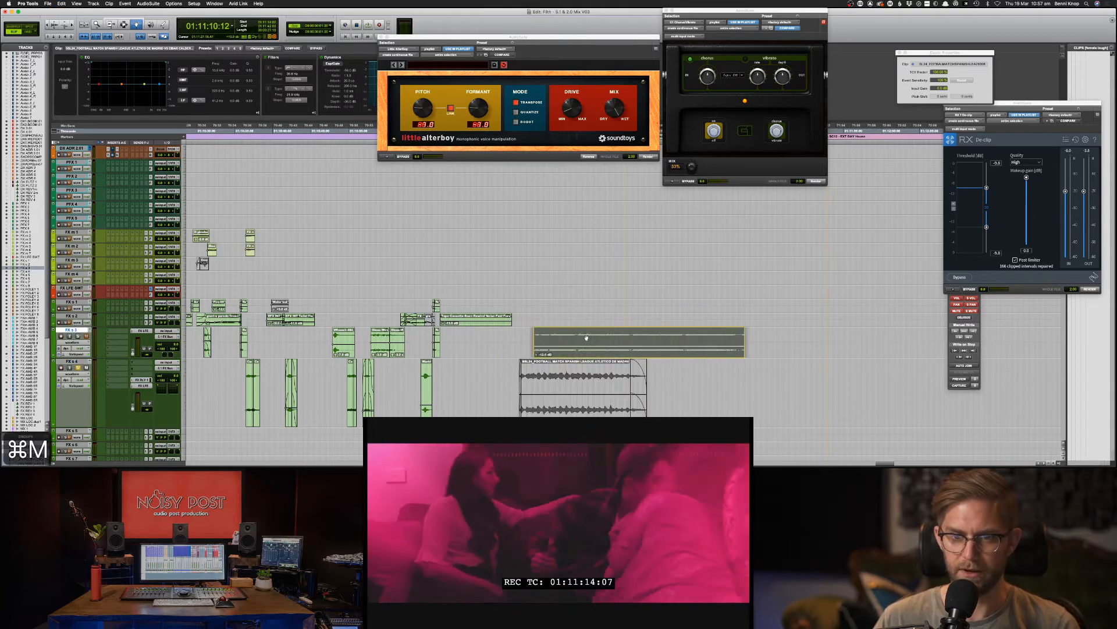
pyautogui.press('super+m')
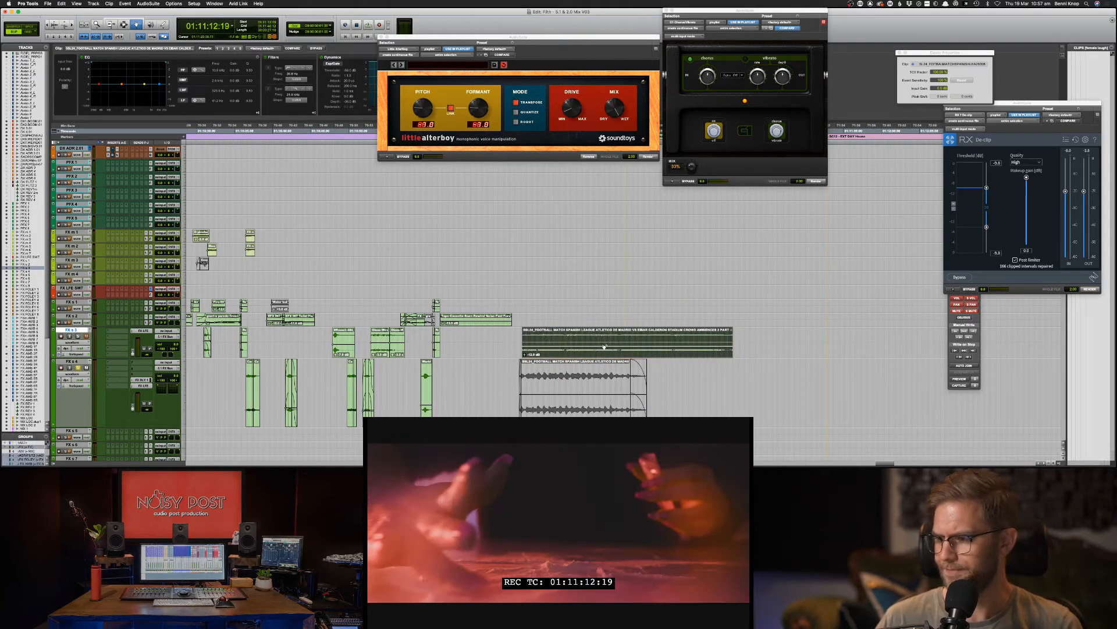
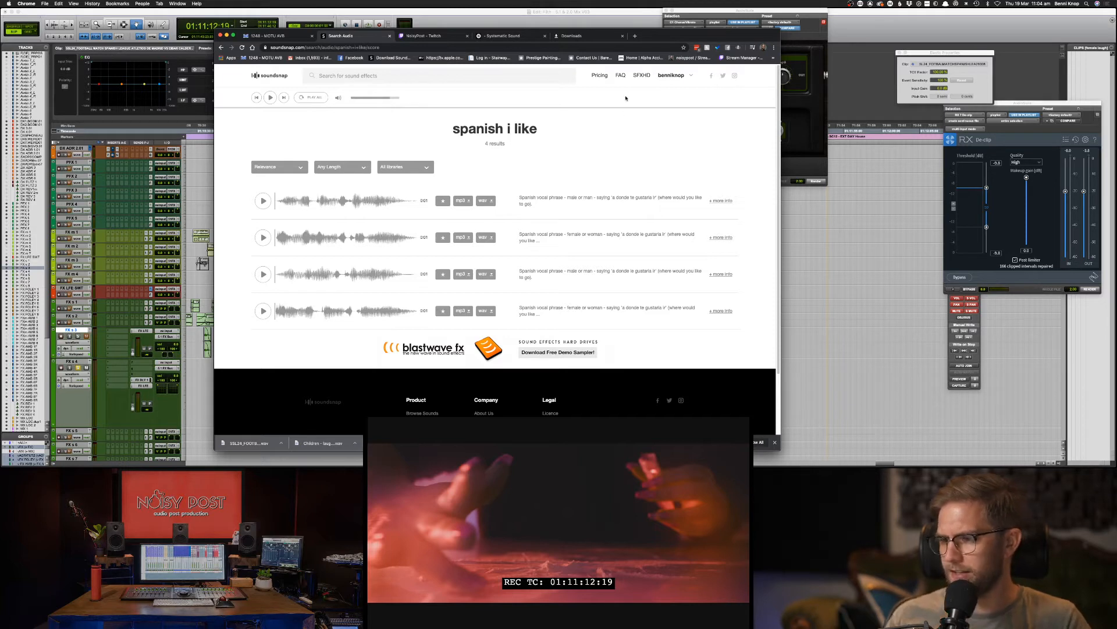
# Step: Return from the browser to Pro Tools, bring the automation window forward, and close the Little AlterBoy plug-in window
pyautogui.click(646, 16)
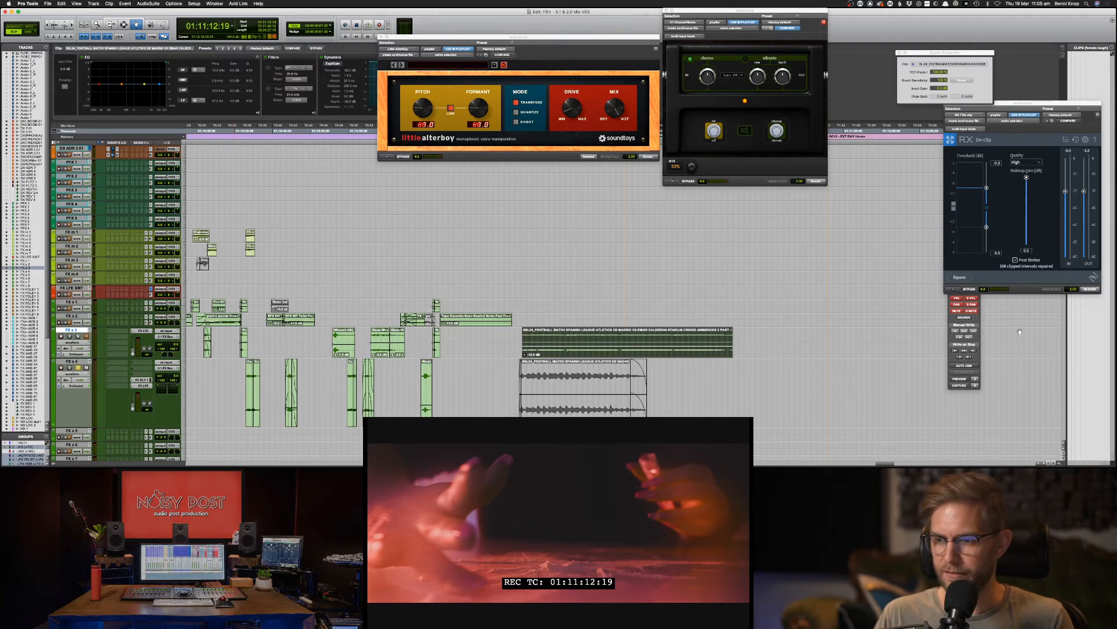
pyautogui.click(952, 317)
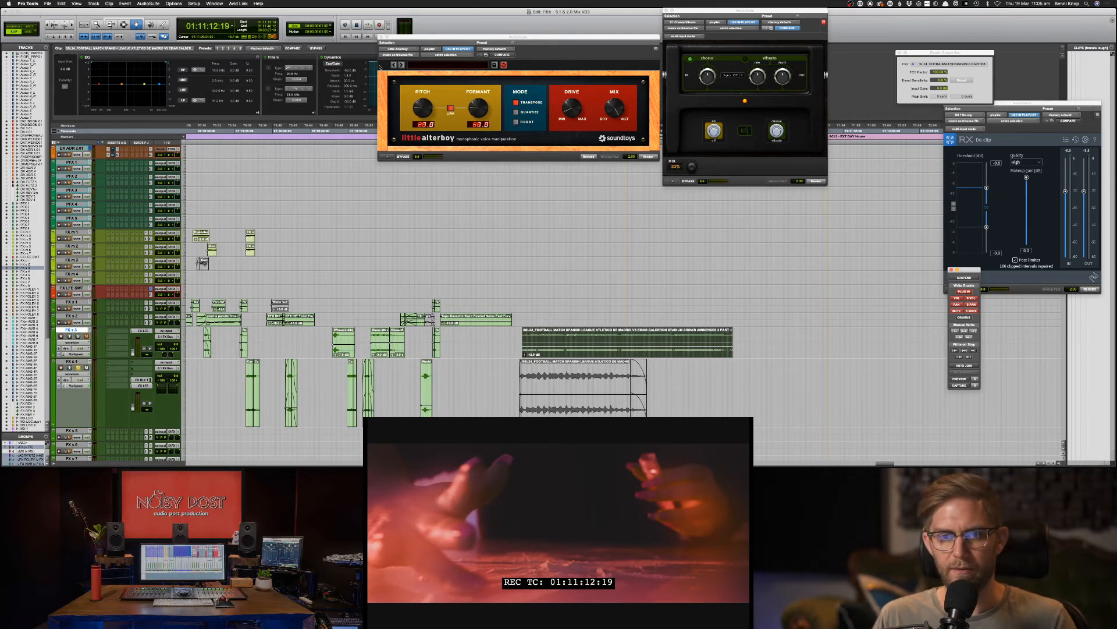
pyautogui.click(381, 37)
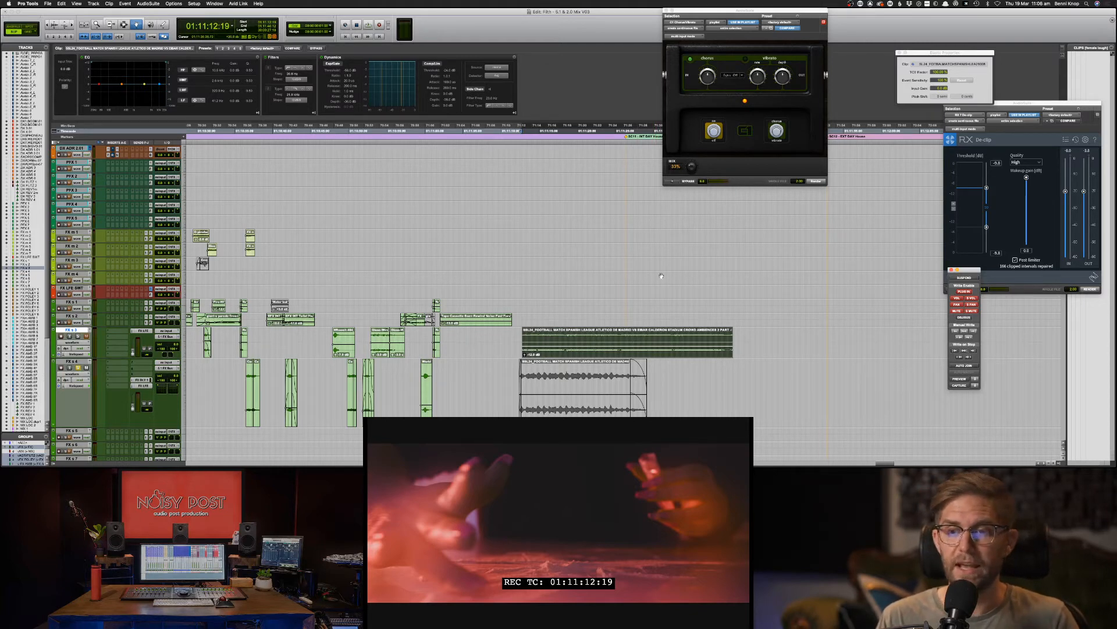
# Step: Audition the scene leading into the new crowd excerpt from 01:11:11:18 and again from 01:11:12:01
pyautogui.press('F7')
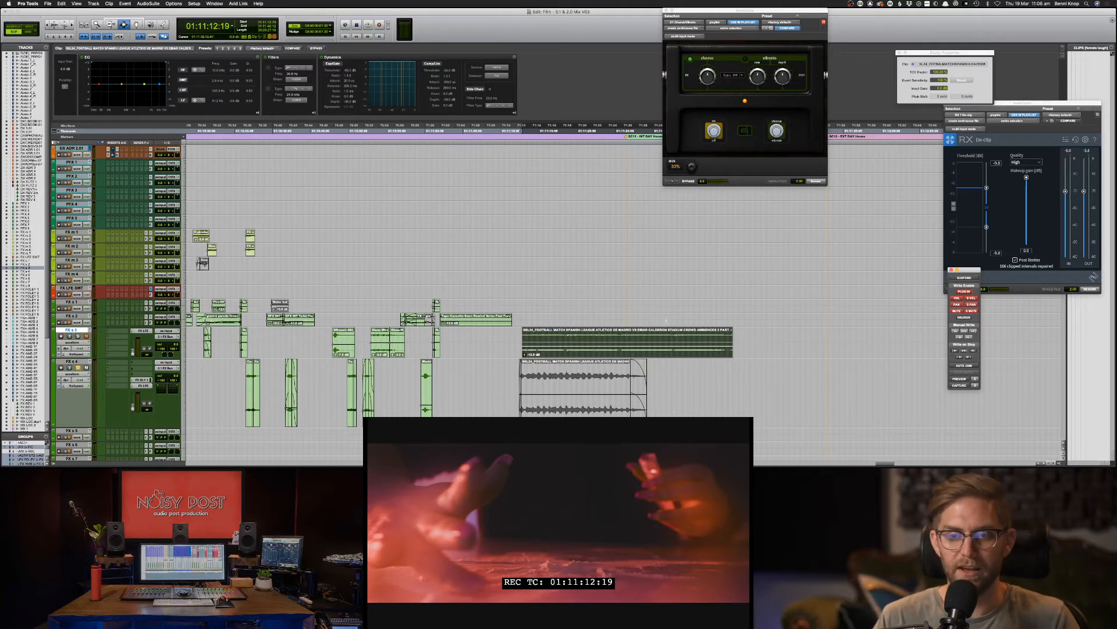
pyautogui.click(515, 335)
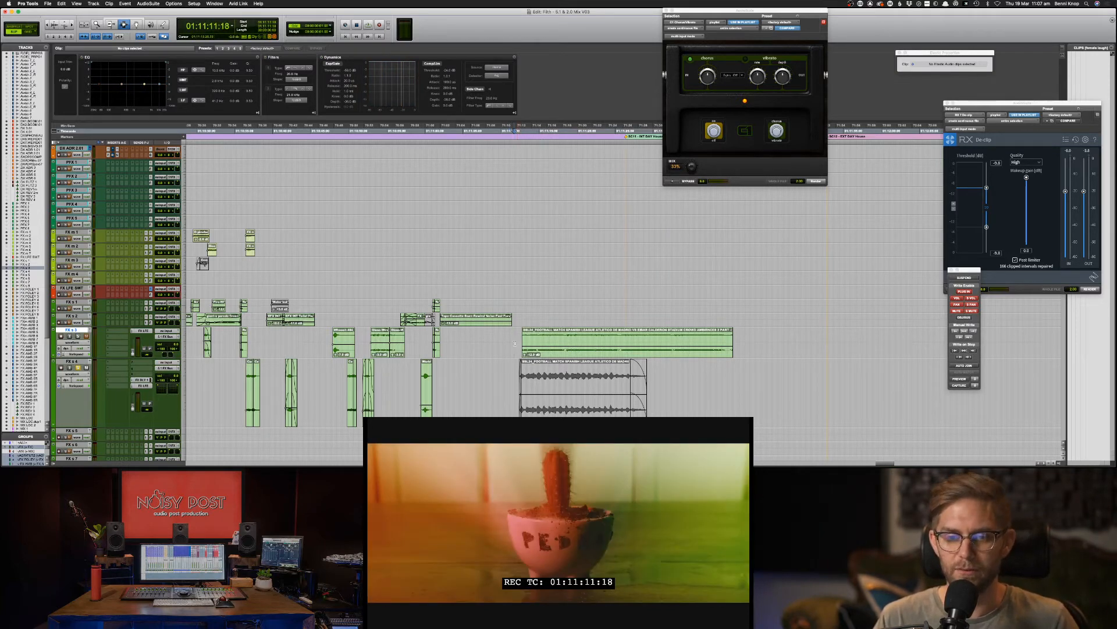
pyautogui.press('space')
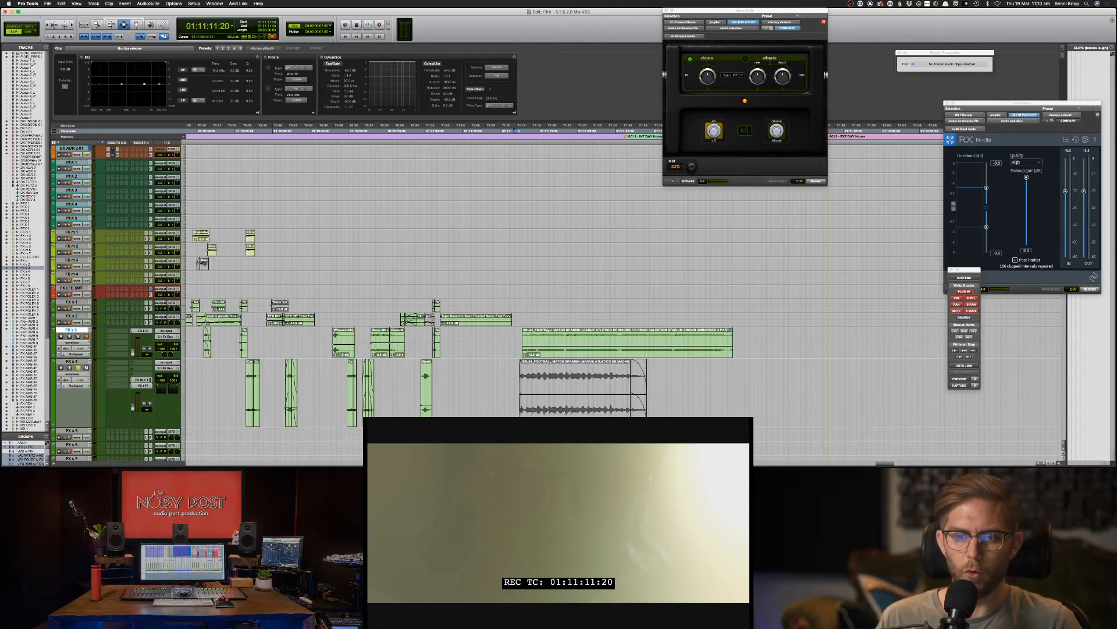
pyautogui.click(516, 131)
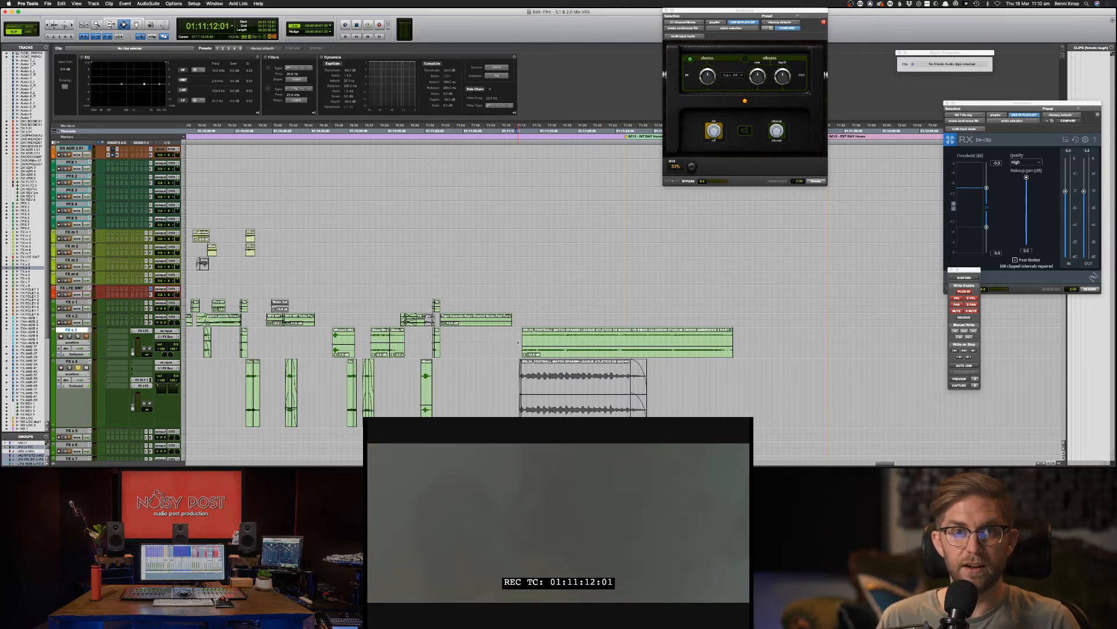
pyautogui.press('space')
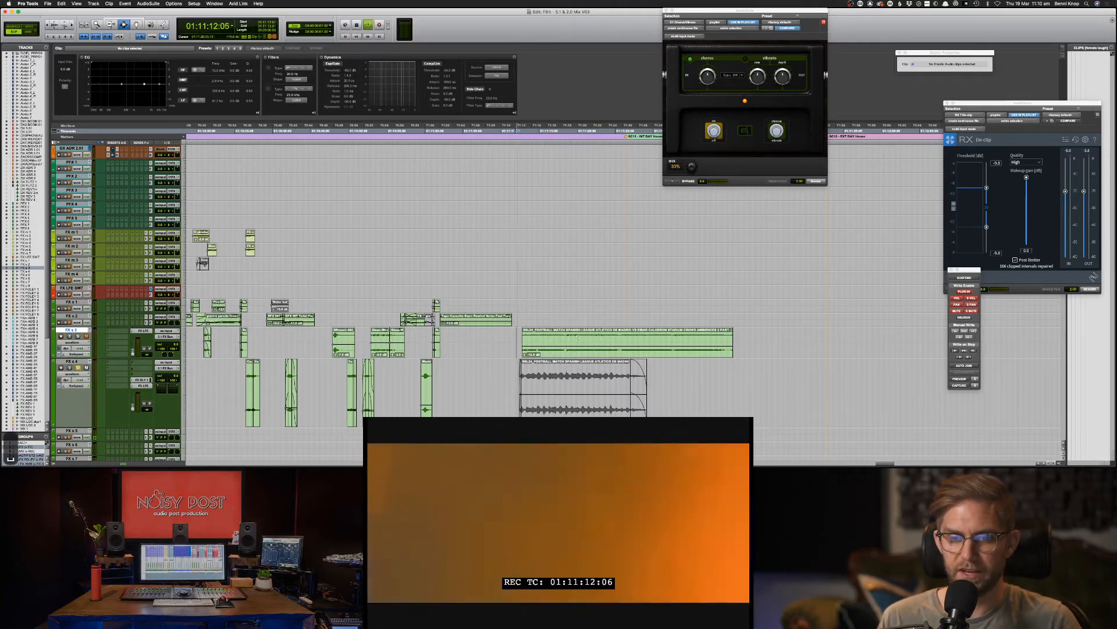
# Step: Select the new crowd excerpt at 01:11:12:19 and raise its clip gain during playback, backing it off slightly
pyautogui.click(536, 345)
pyautogui.press('space')
pyautogui.press('space')
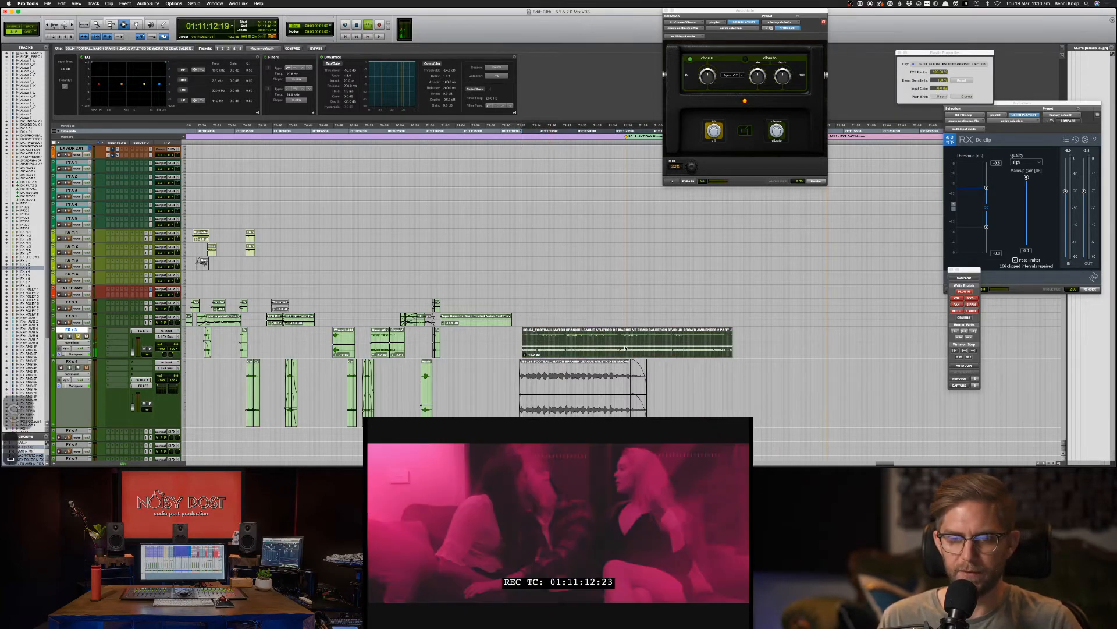
pyautogui.hotkey('ctrl', 'shift', 'Up')
pyautogui.hotkey('ctrl', 'shift', 'Up')
pyautogui.hotkey('ctrl', 'shift', 'Up')
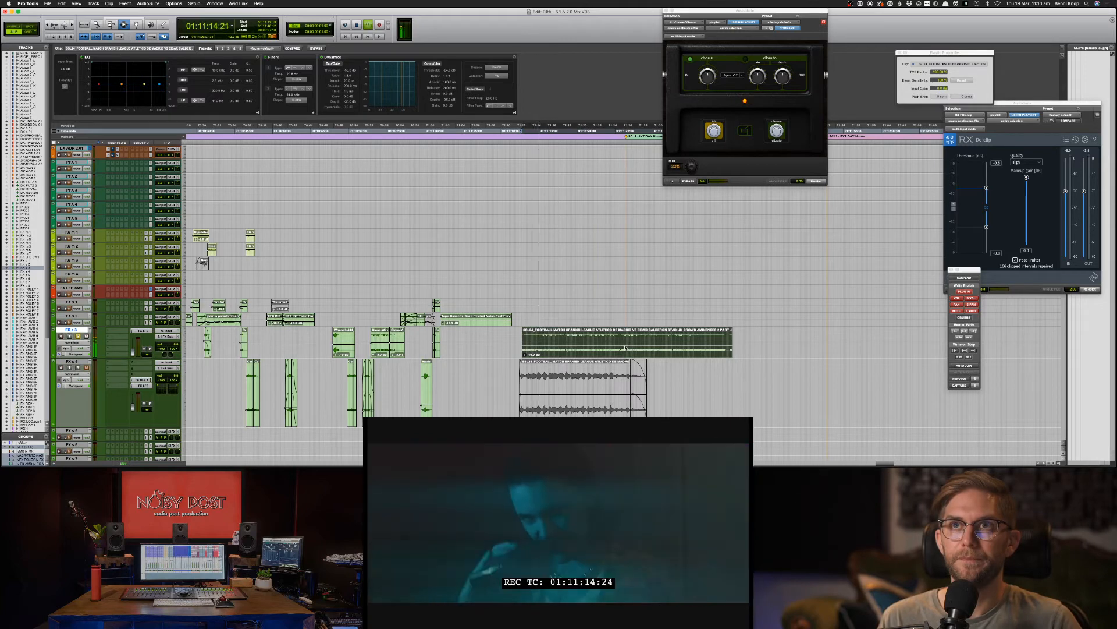
pyautogui.hotkey('ctrl', 'shift', 'Down')
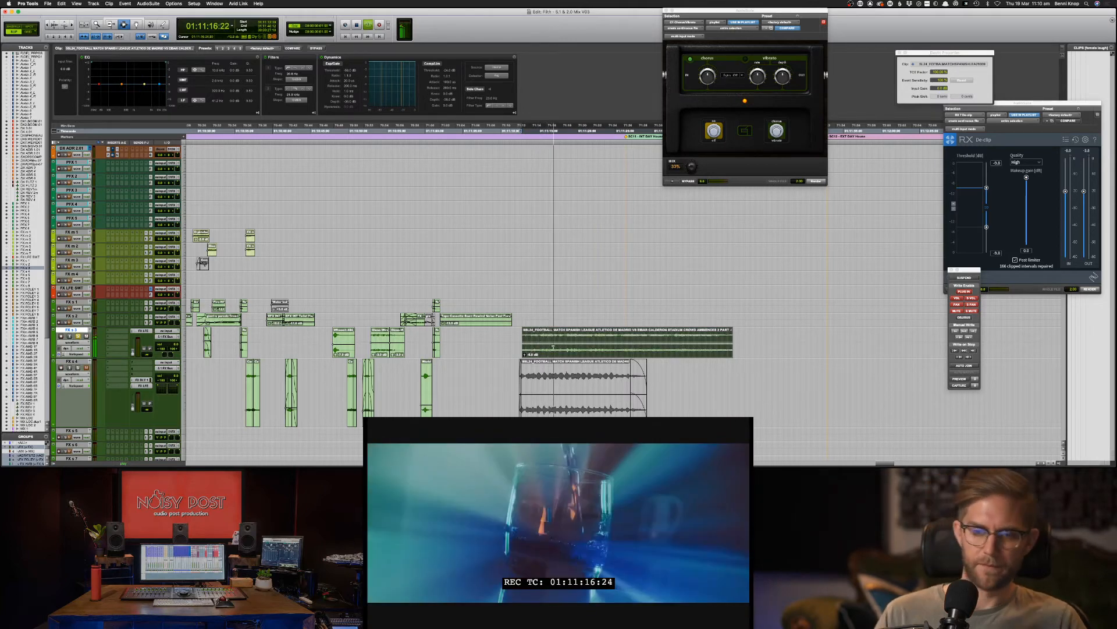
# Step: Audition the opening of the soloed crowd excerpt, unsolo its track, and play the lead-in from 01:11:11:06
pyautogui.moveTo(516, 345); pyautogui.dragTo(565, 345)
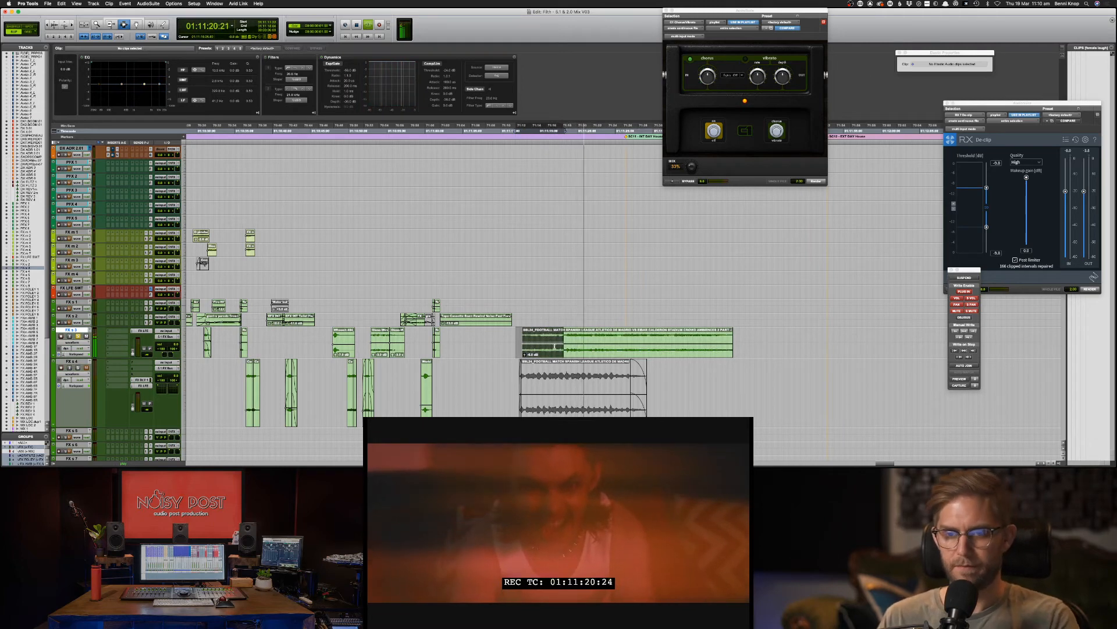
pyautogui.click(528, 343)
pyautogui.press('space')
pyautogui.click(511, 342)
pyautogui.hotkey('shift', 's')
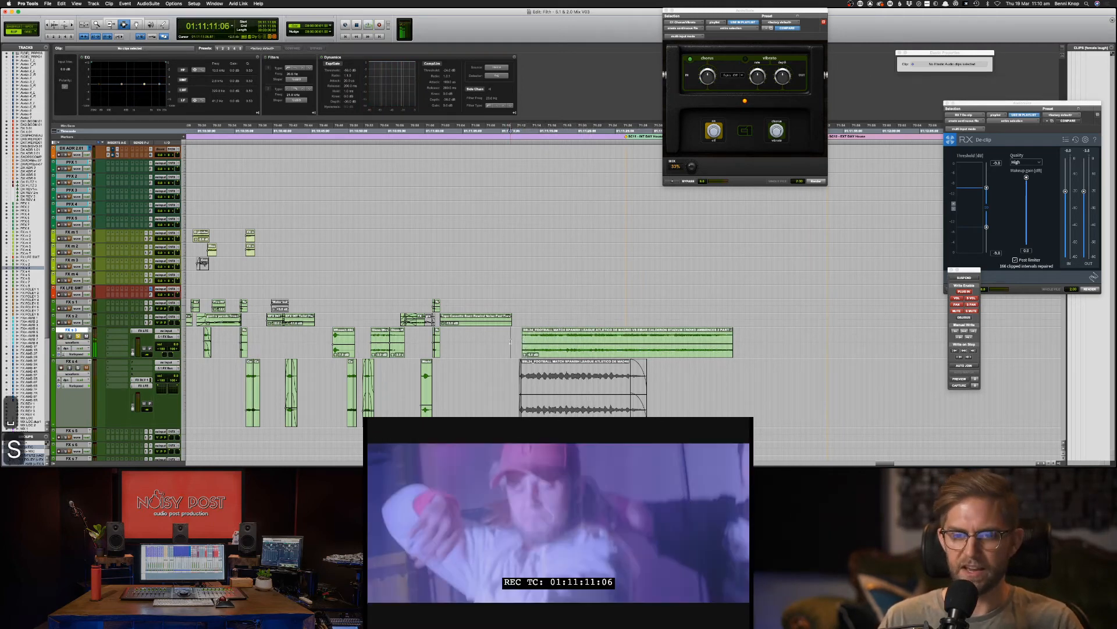
pyautogui.press('space')
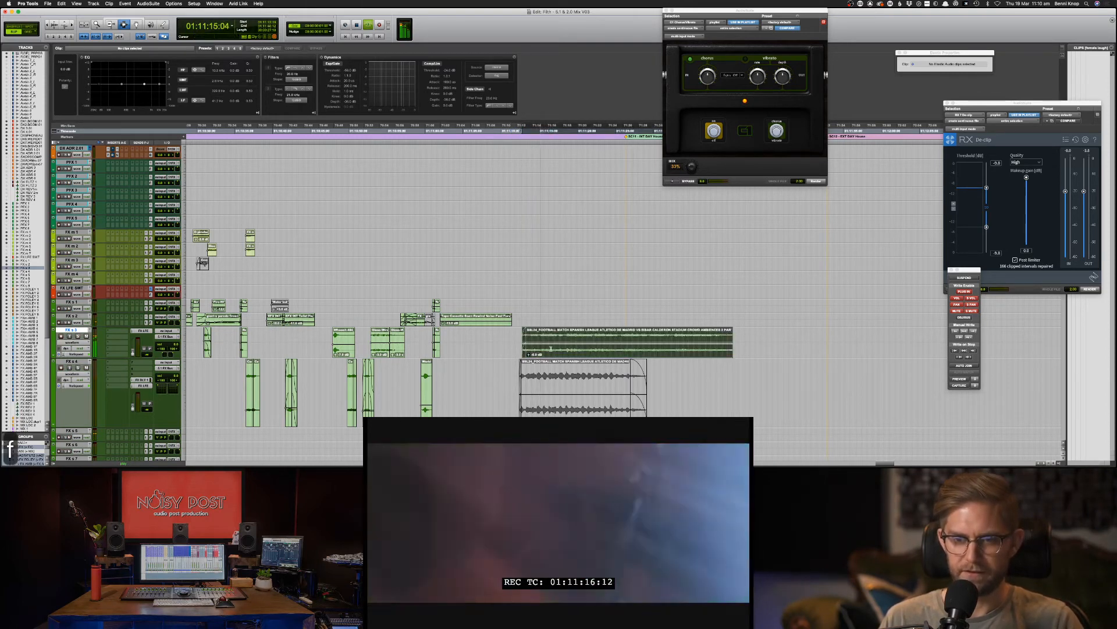
# Step: Cut the opening of the crowd excerpt up to about 01:11:18 and fade in its new start
pyautogui.moveTo(508, 341); pyautogui.dragTo(562, 343)
pyautogui.press('Delete')
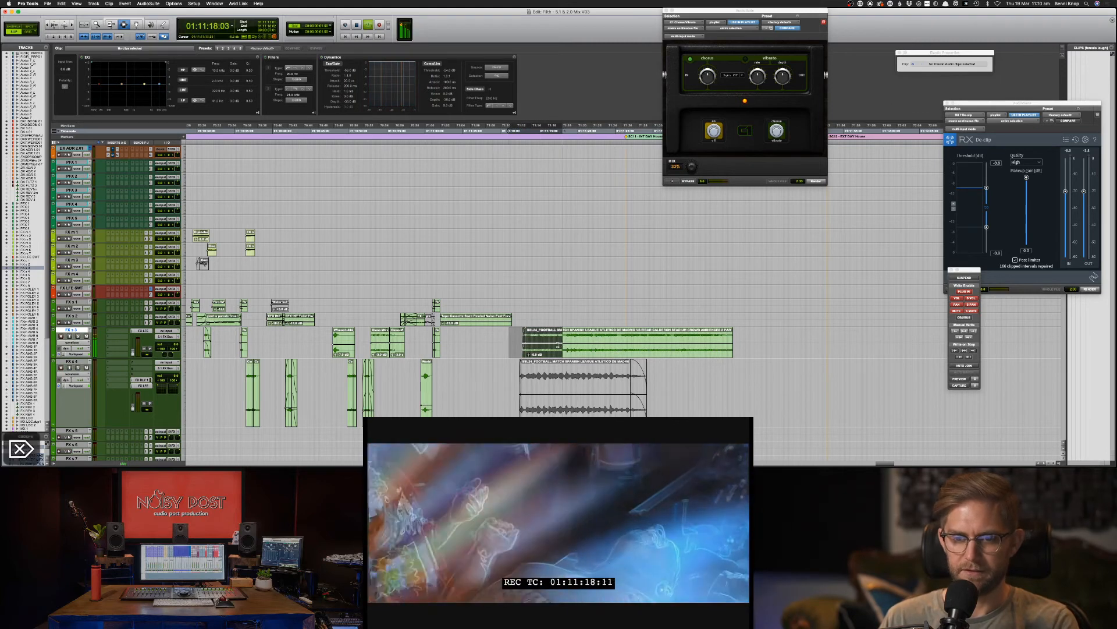
pyautogui.click(558, 344)
pyautogui.press('f')
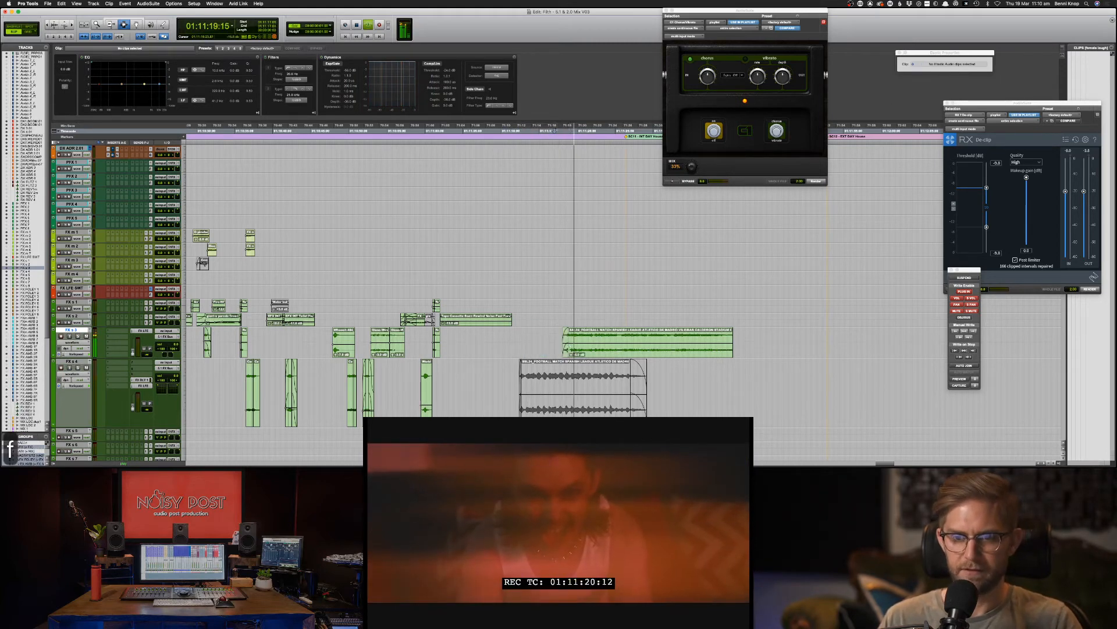
# Step: Move the trimmed crowd excerpt earlier on its track to start at 01:11:12:03
pyautogui.press('F8')
pyautogui.press('space')
pyautogui.moveTo(579, 340); pyautogui.dragTo(536, 340)
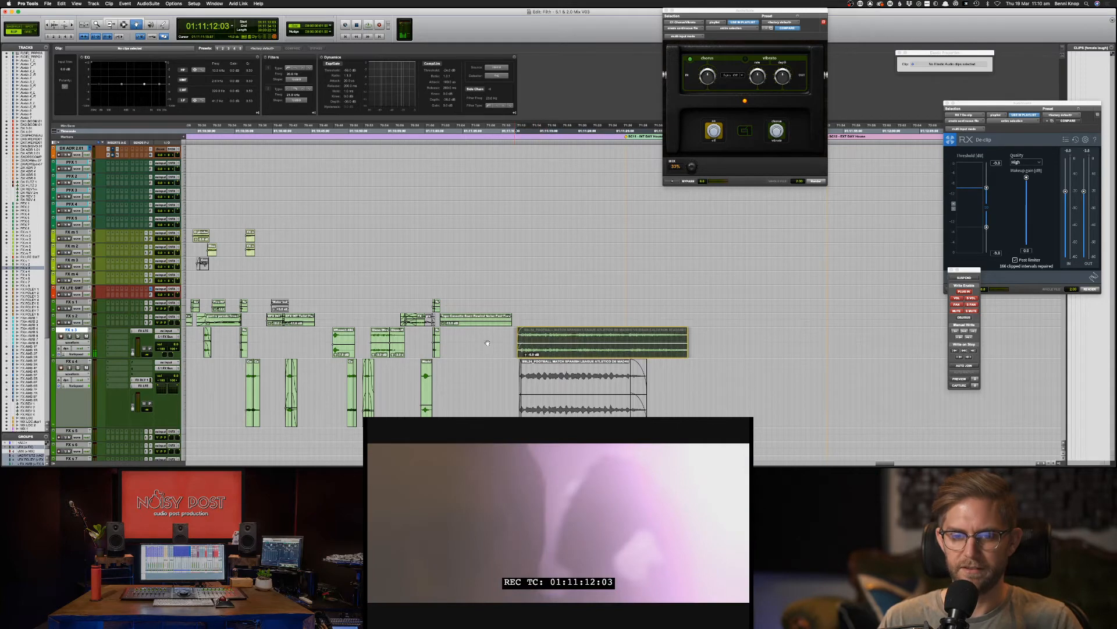
# Step: Audition the scene from 01:11:06:20 through the repositioned crowd excerpt
pyautogui.press('F7')
pyautogui.click(512, 353)
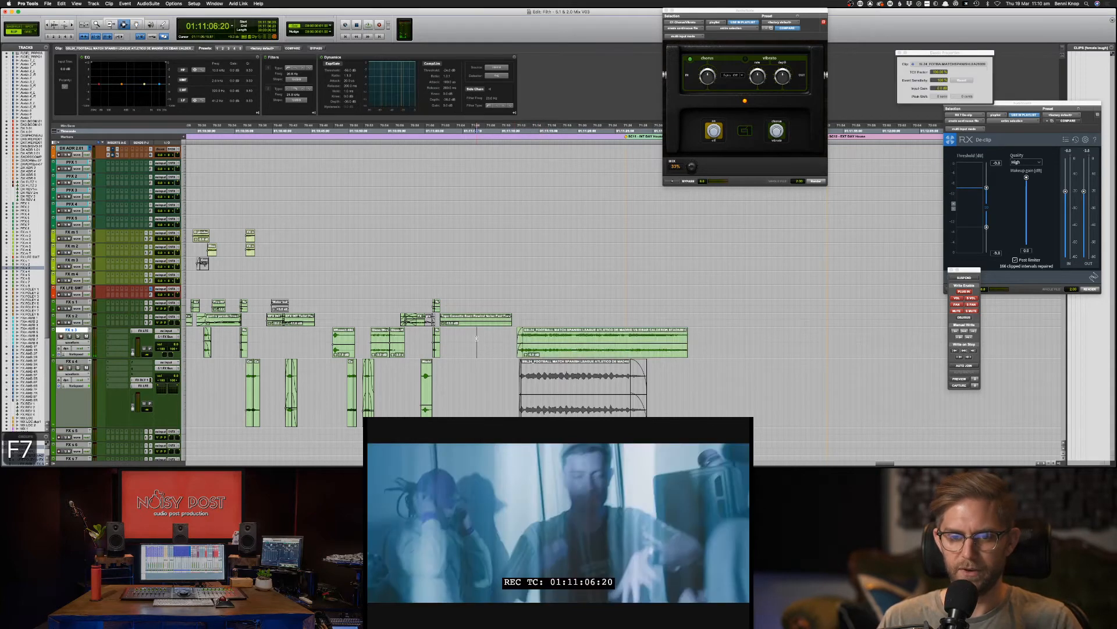
pyautogui.press('space')
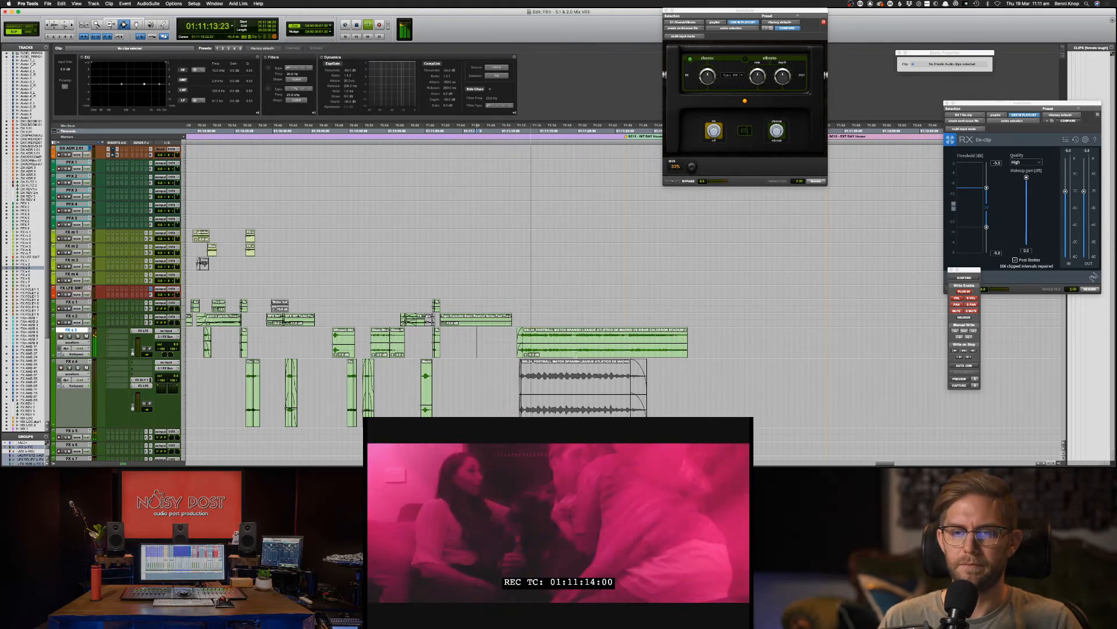
pyautogui.press('F8')
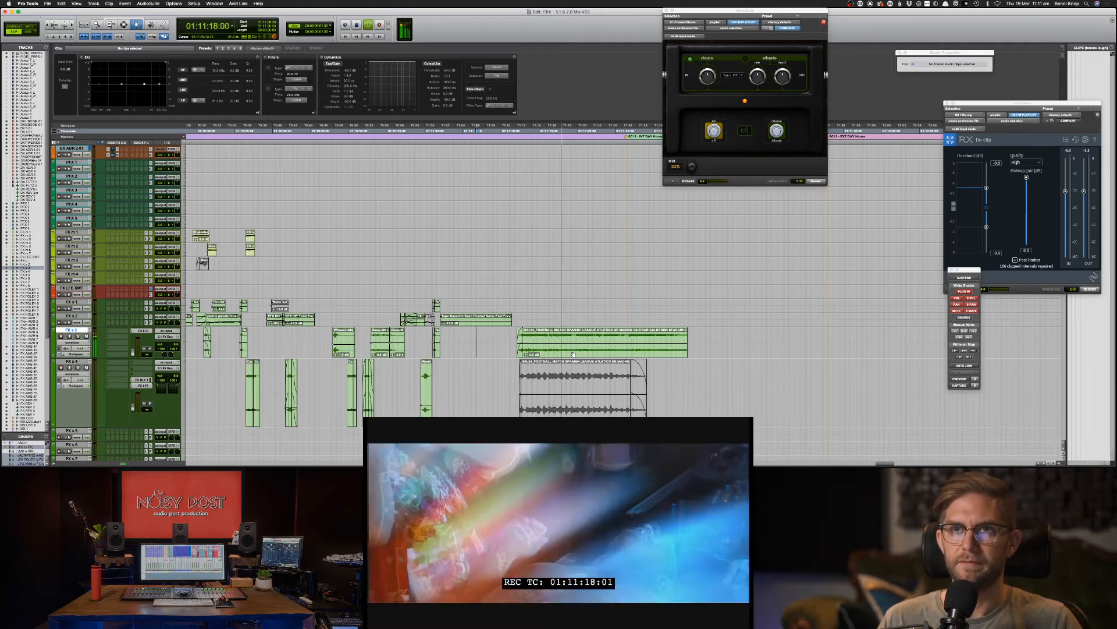
pyautogui.press('space')
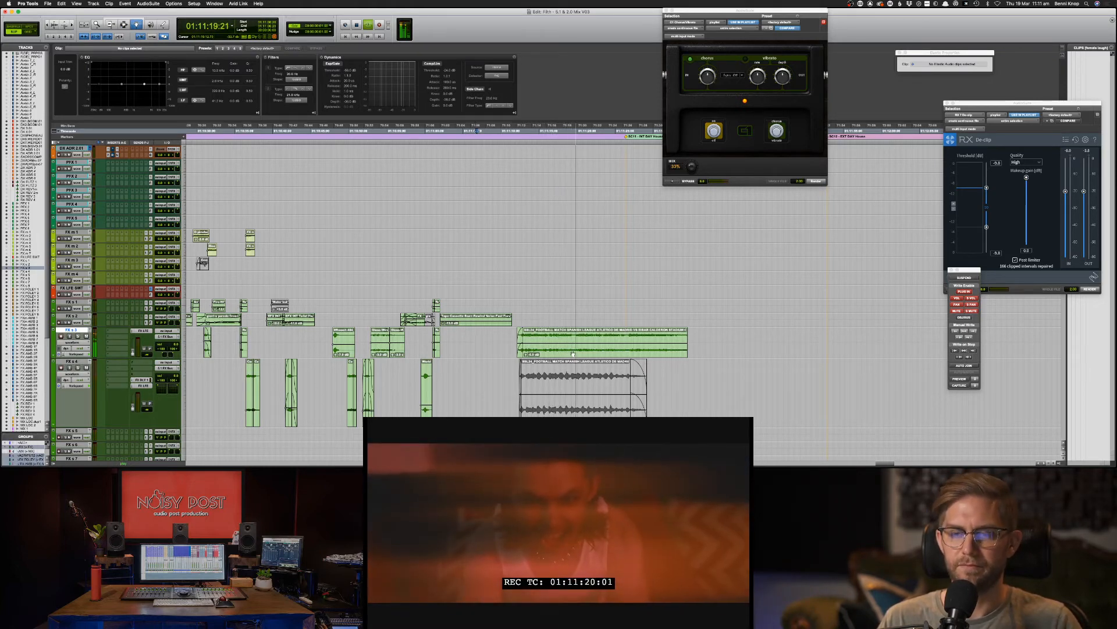
pyautogui.press('F7')
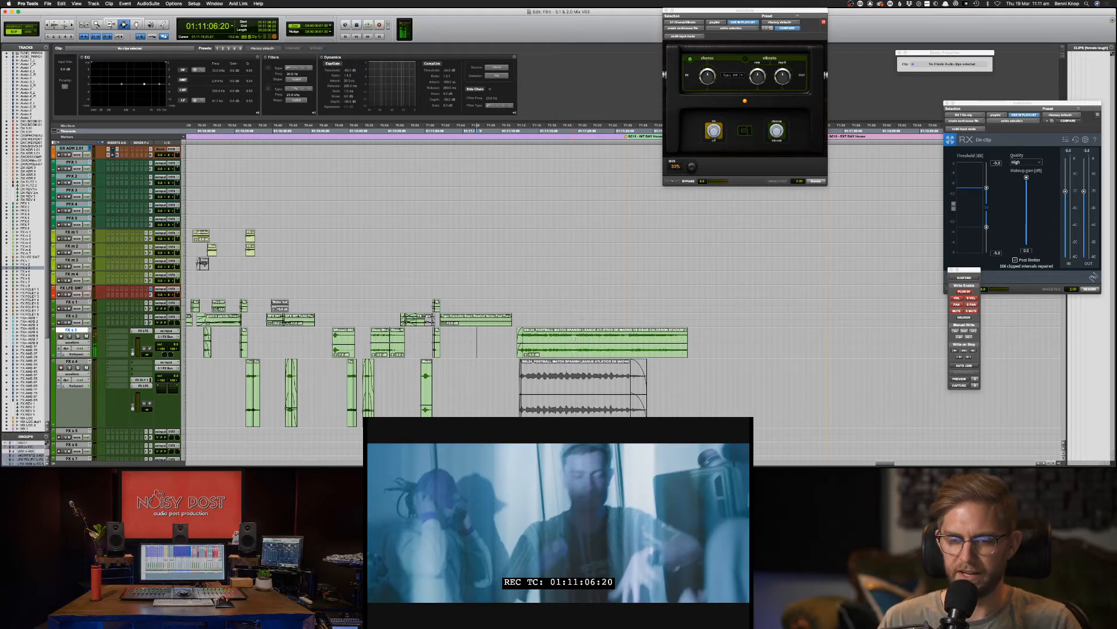
# Step: Remove the crowd excerpt's first section up to 01:11:19:14, add a fade-in at the new start, and play it
pyautogui.click(572, 338)
pyautogui.moveTo(574, 339); pyautogui.dragTo(511, 340)
pyautogui.press('Delete')
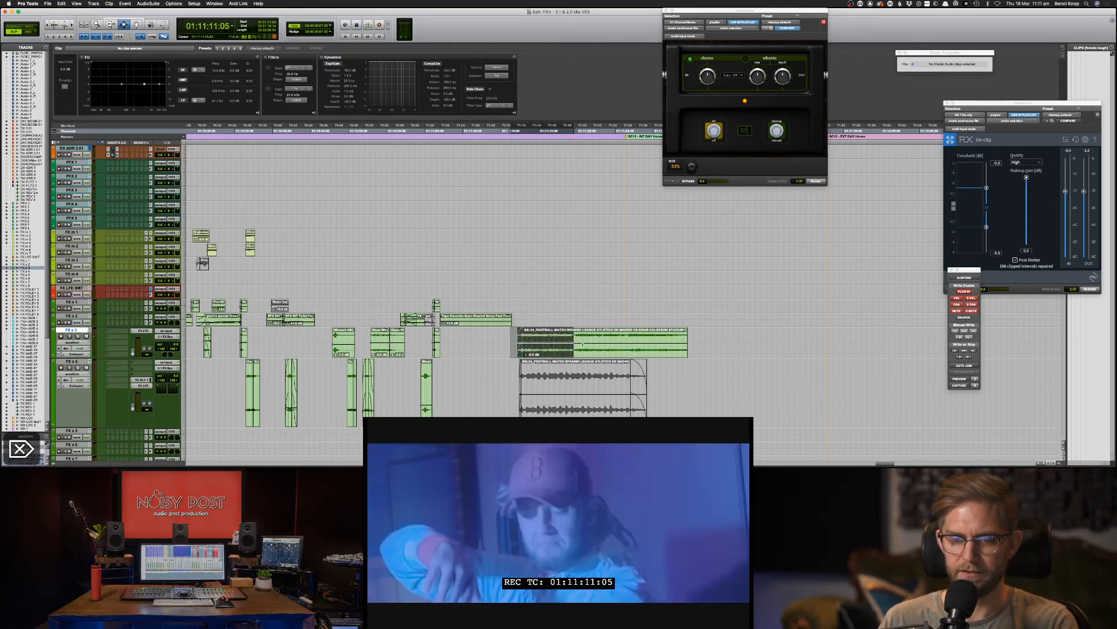
pyautogui.click(571, 342)
pyautogui.press('f')
pyautogui.press('space')
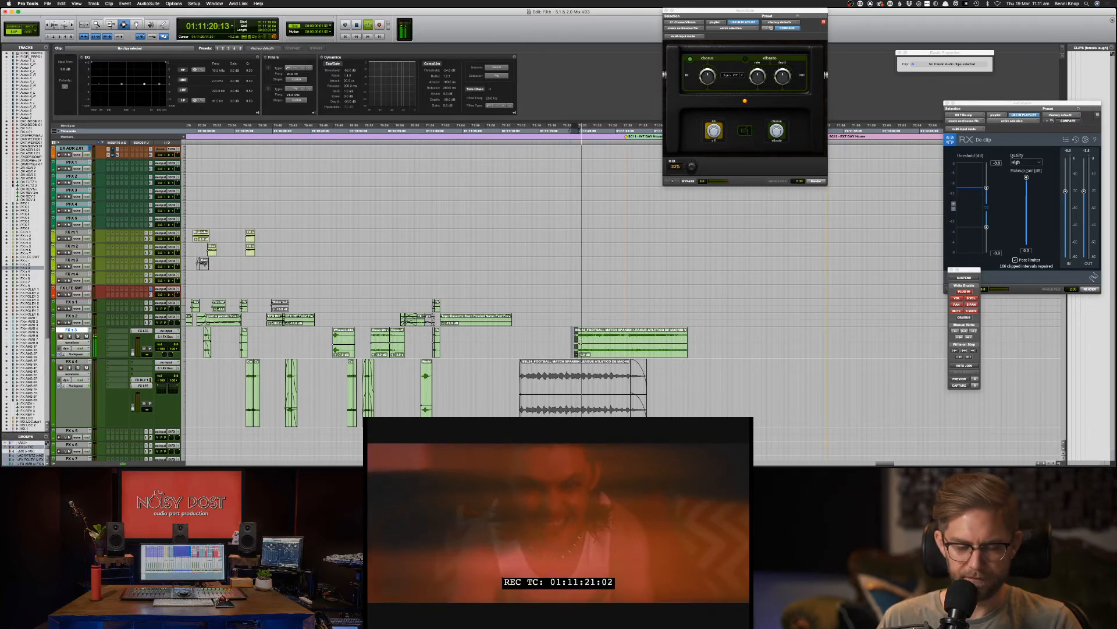
# Step: Move the shortened crowd excerpt to start at 01:11:12:19 and play the scene with it muted
pyautogui.press('F8')
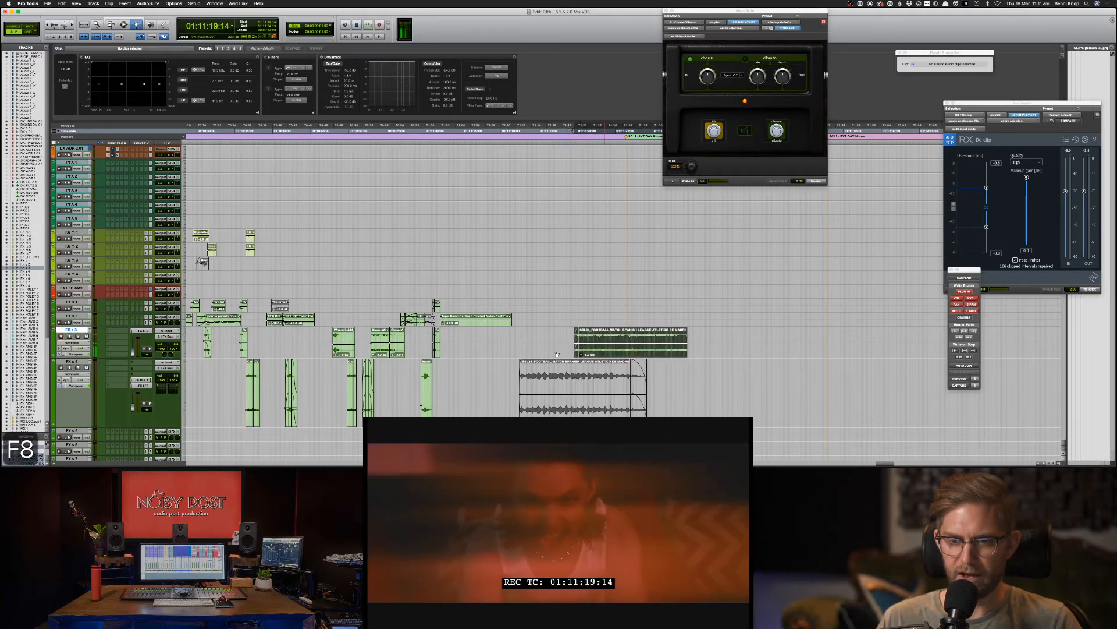
pyautogui.moveTo(607, 353); pyautogui.dragTo(553, 353)
pyautogui.press('super+m')
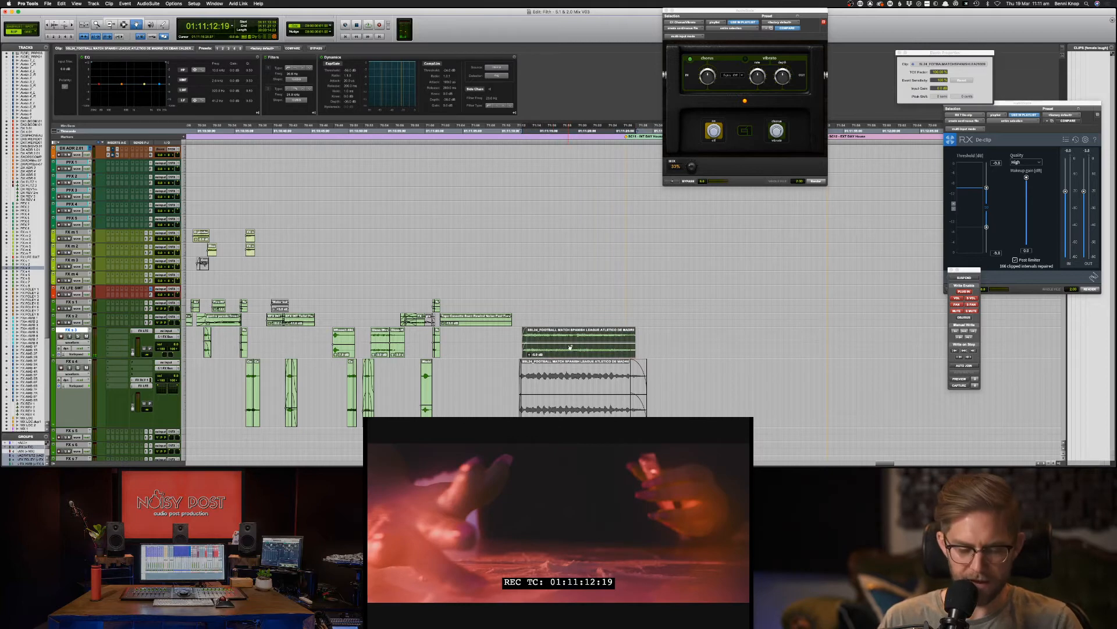
pyautogui.press('F7')
pyautogui.click(572, 336)
pyautogui.press('space')
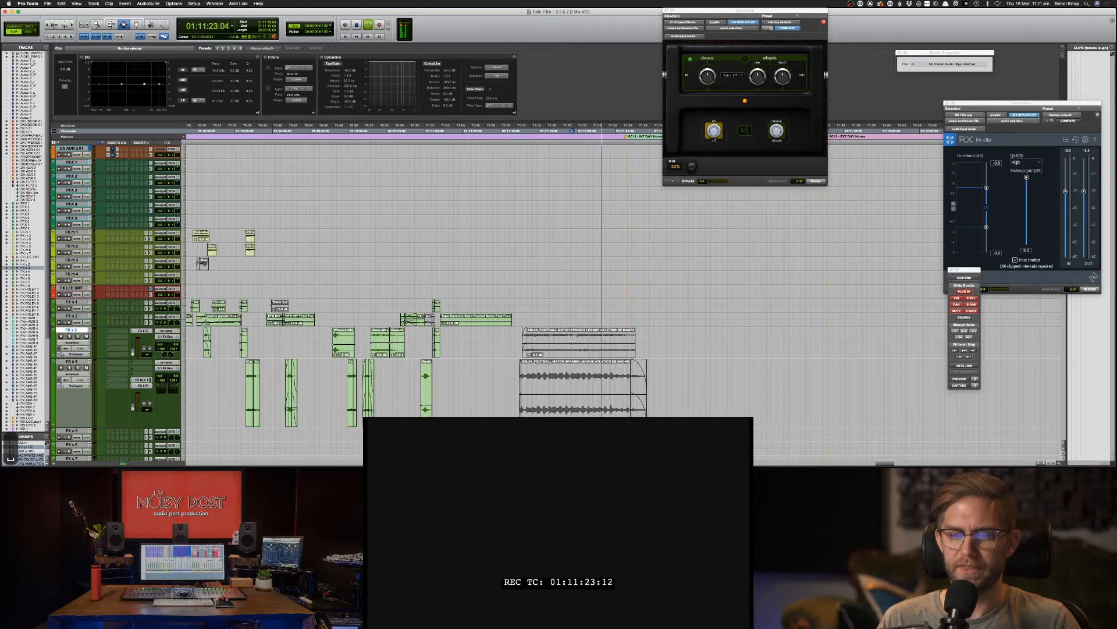
# Step: Unmute the crowd excerpt at 01:11:12:19 and audition it with its track soloed
pyautogui.press('space')
pyautogui.doubleClick(571, 341)
pyautogui.press('super+m')
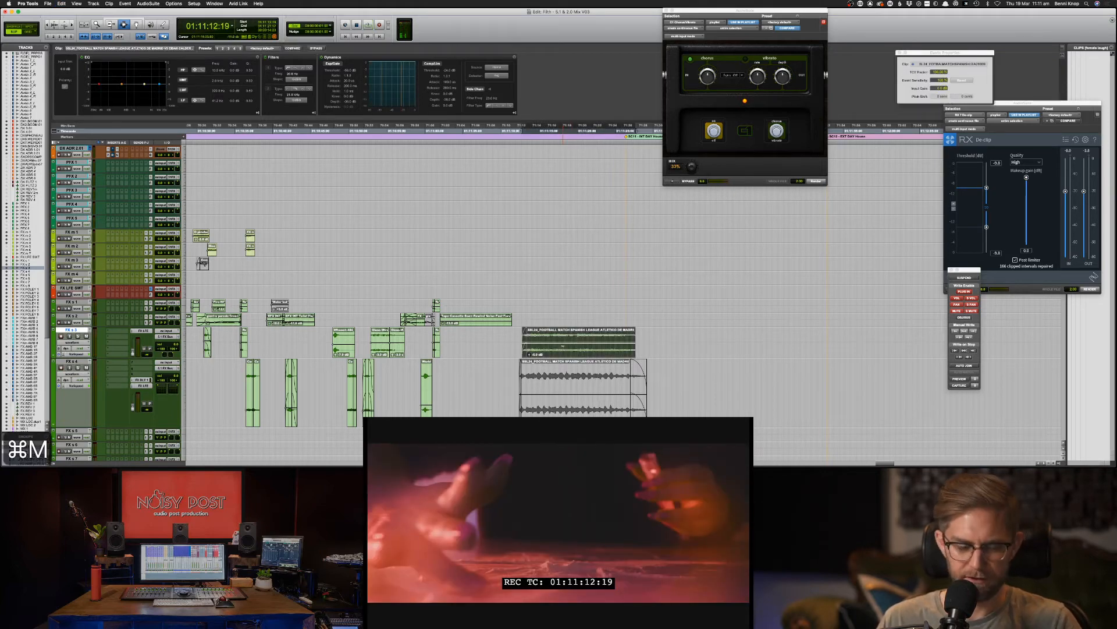
pyautogui.press('s')
pyautogui.press('space')
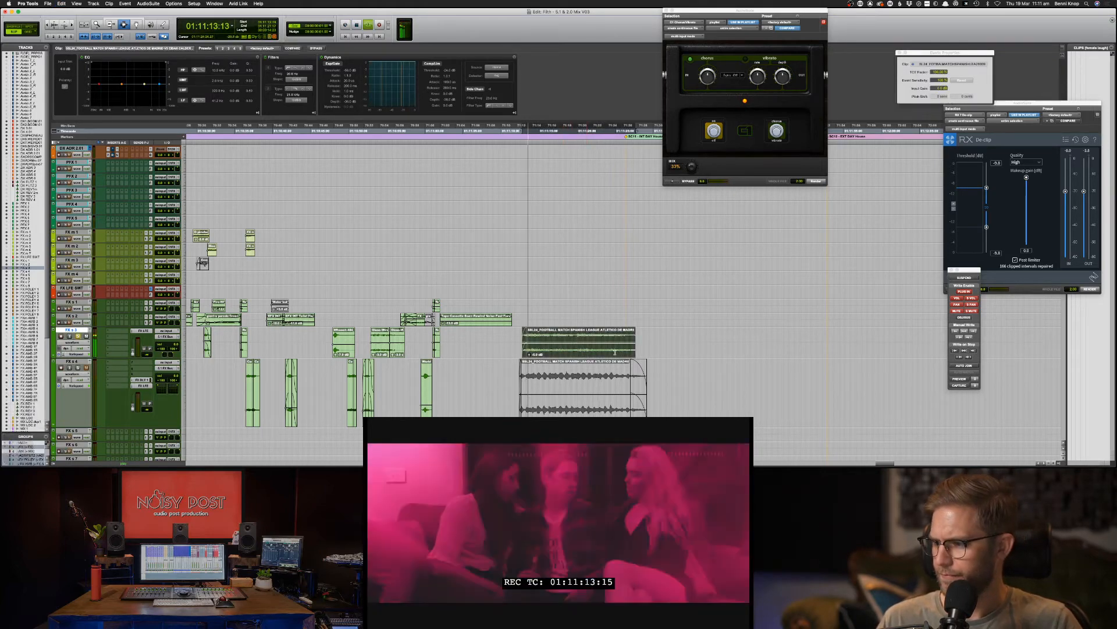
pyautogui.press('space')
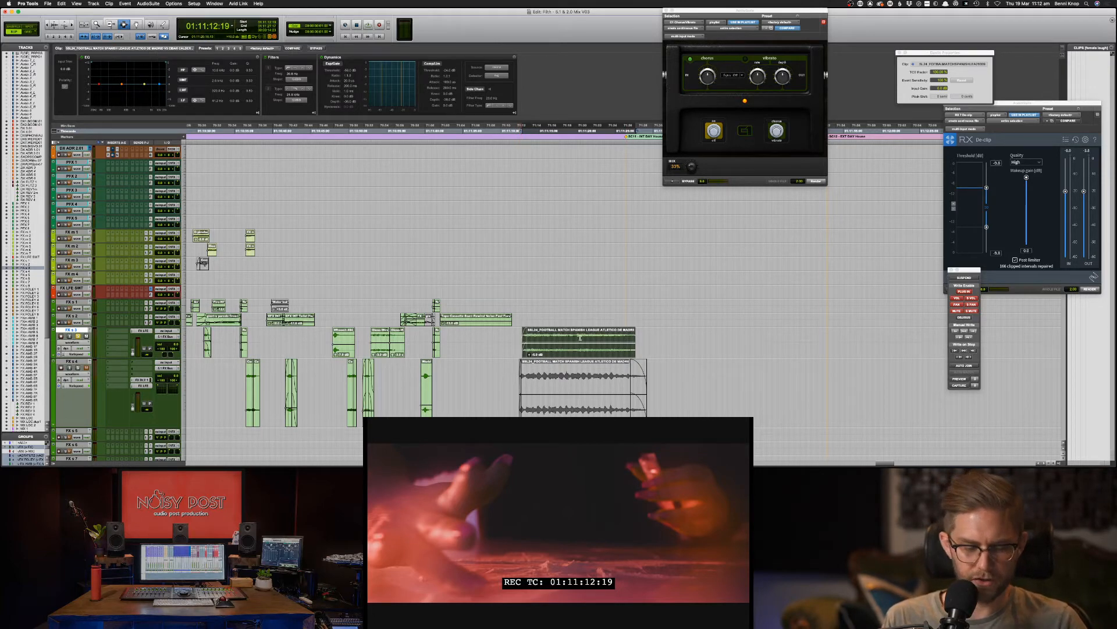
# Step: Fade out the crowd excerpt from 01:11:25:04 to its end and audition the scene from 01:11:12:01
pyautogui.click(616, 337)
pyautogui.press('g')
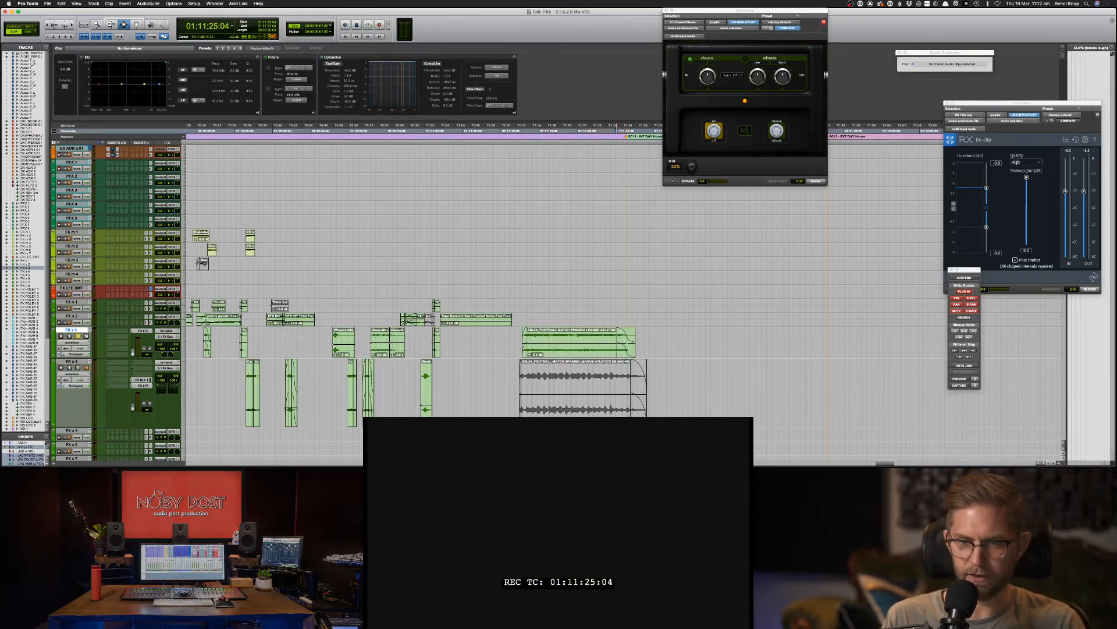
pyautogui.click(515, 341)
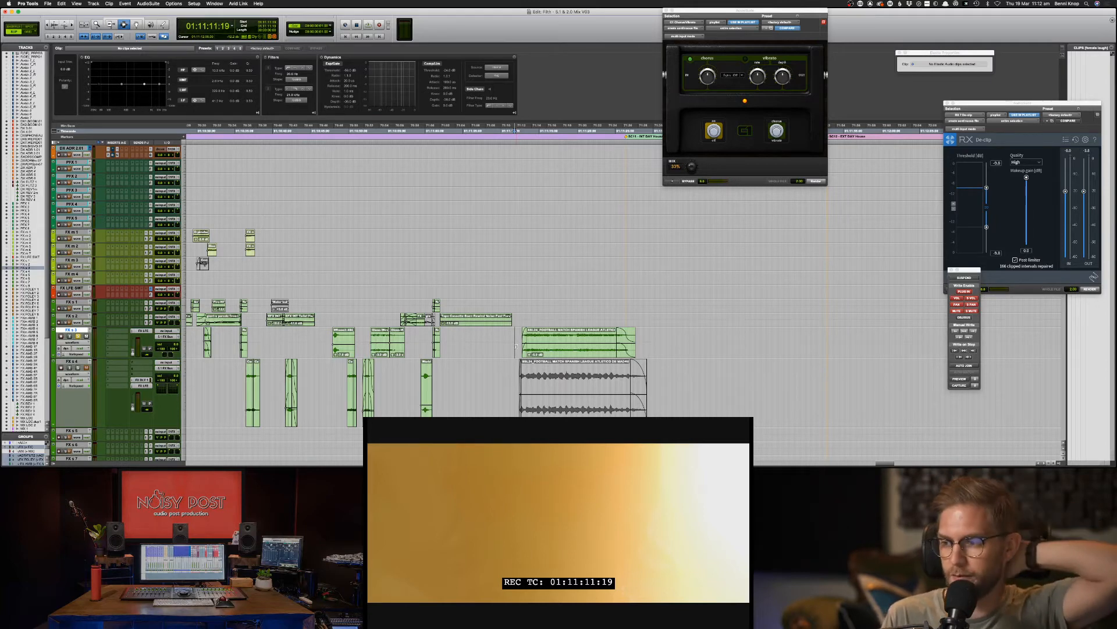
pyautogui.click(515, 342)
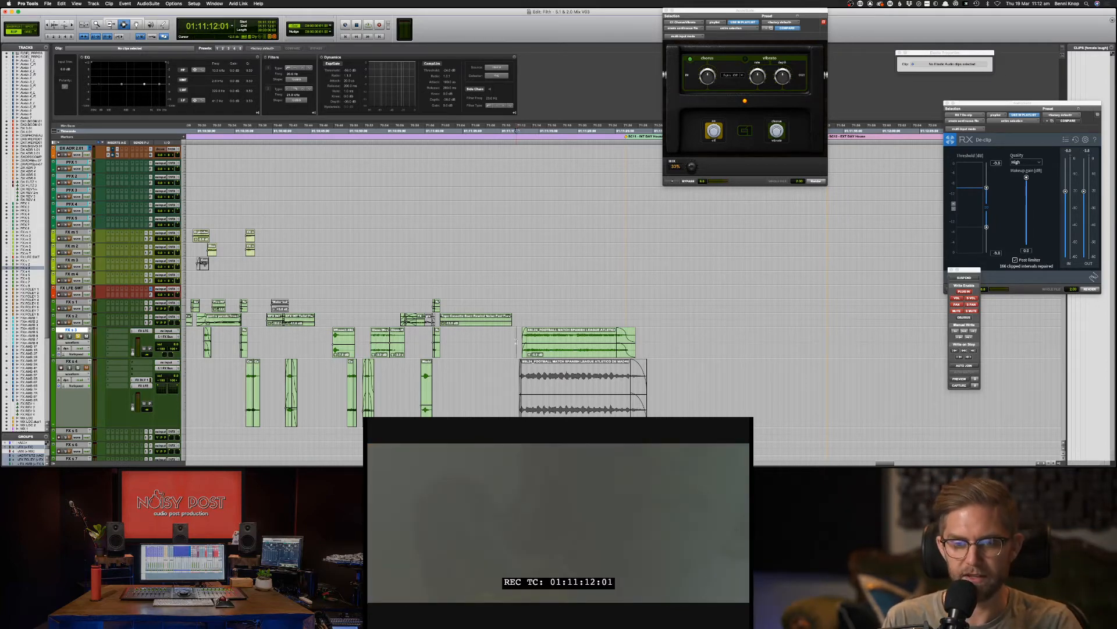
pyautogui.press('space')
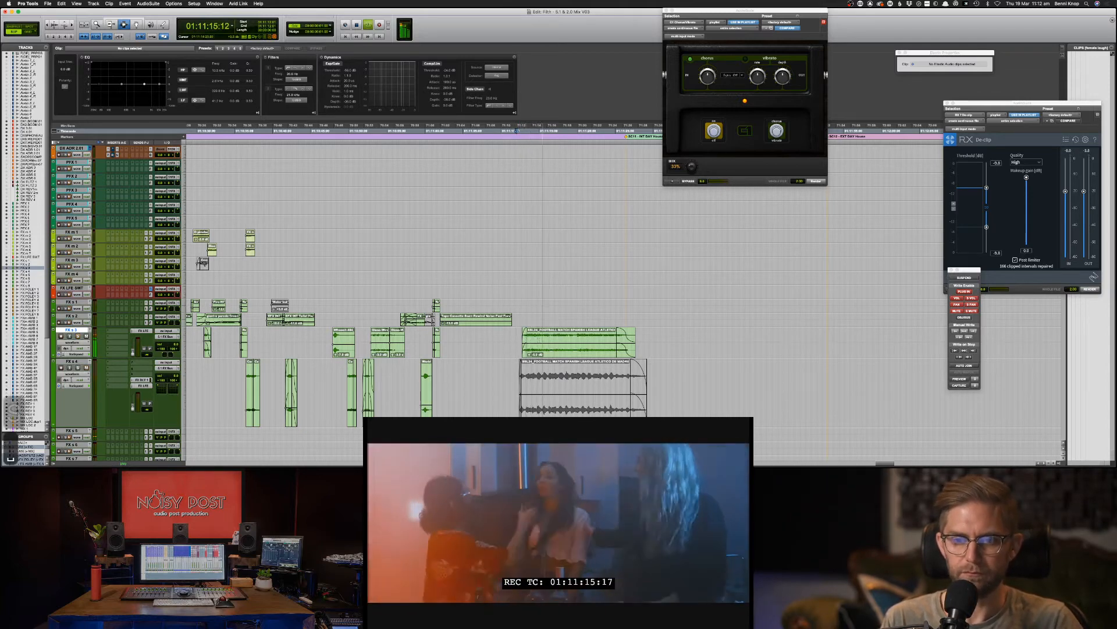
# Step: Try shortening the crowd excerpt with a lower TCE factor, raising the factor slightly during playback
pyautogui.press('space')
pyautogui.click(539, 339)
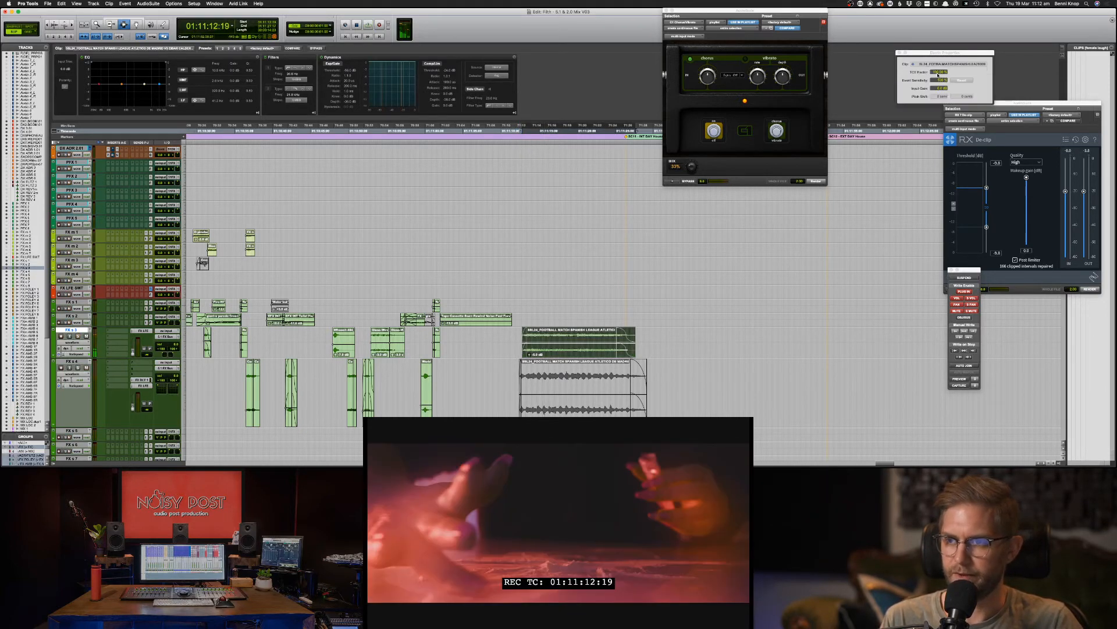
pyautogui.moveTo(938, 74); pyautogui.dragTo(935, 95)
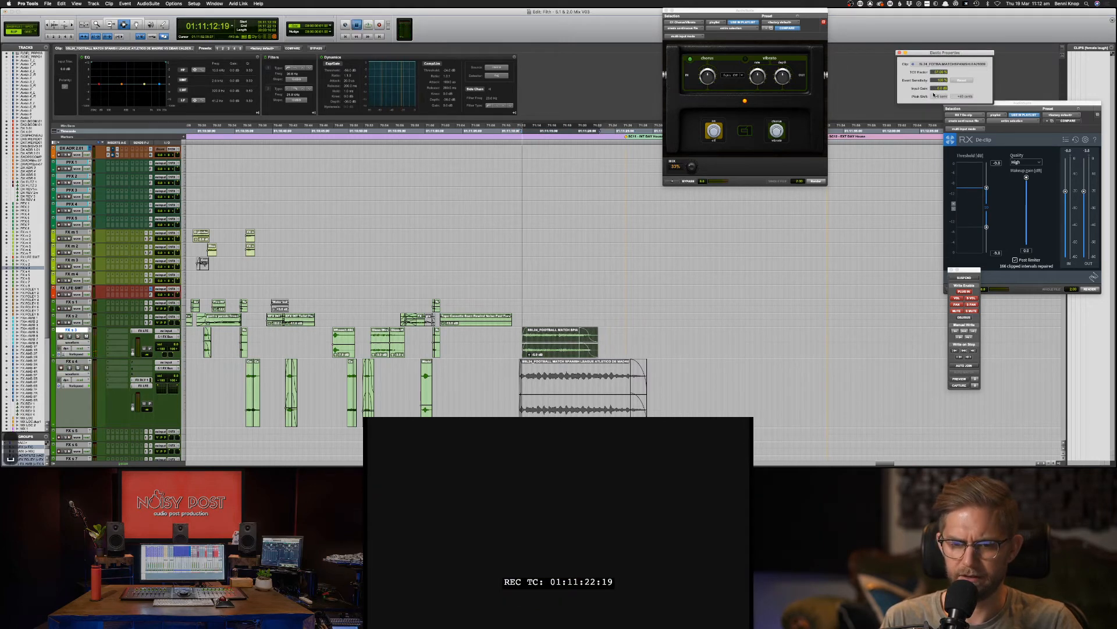
pyautogui.press('space')
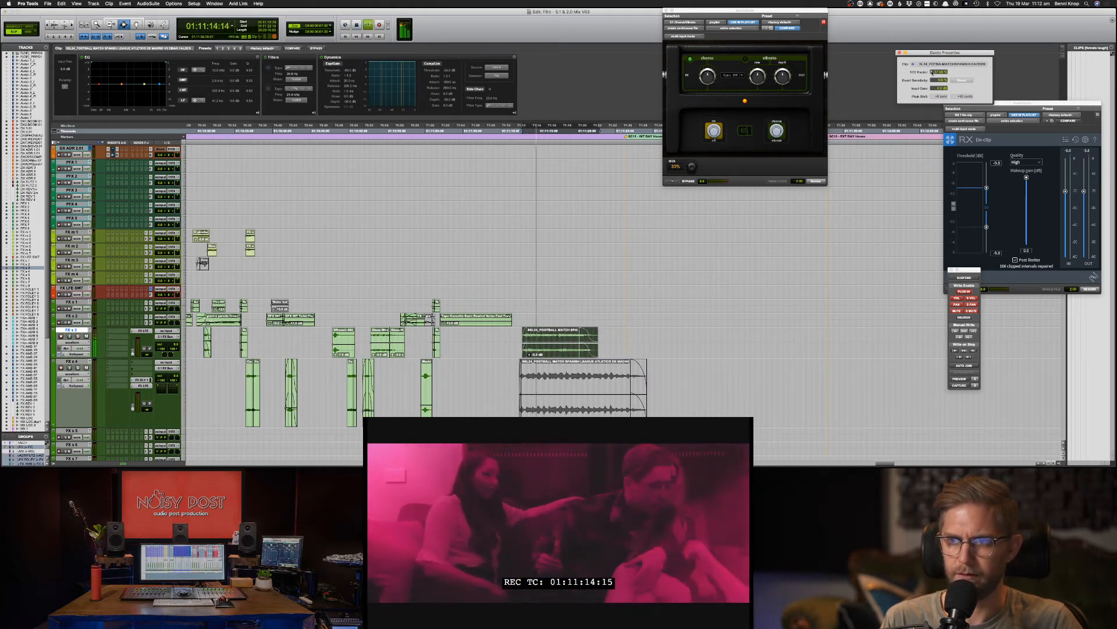
pyautogui.moveTo(932, 73); pyautogui.dragTo(932, 68)
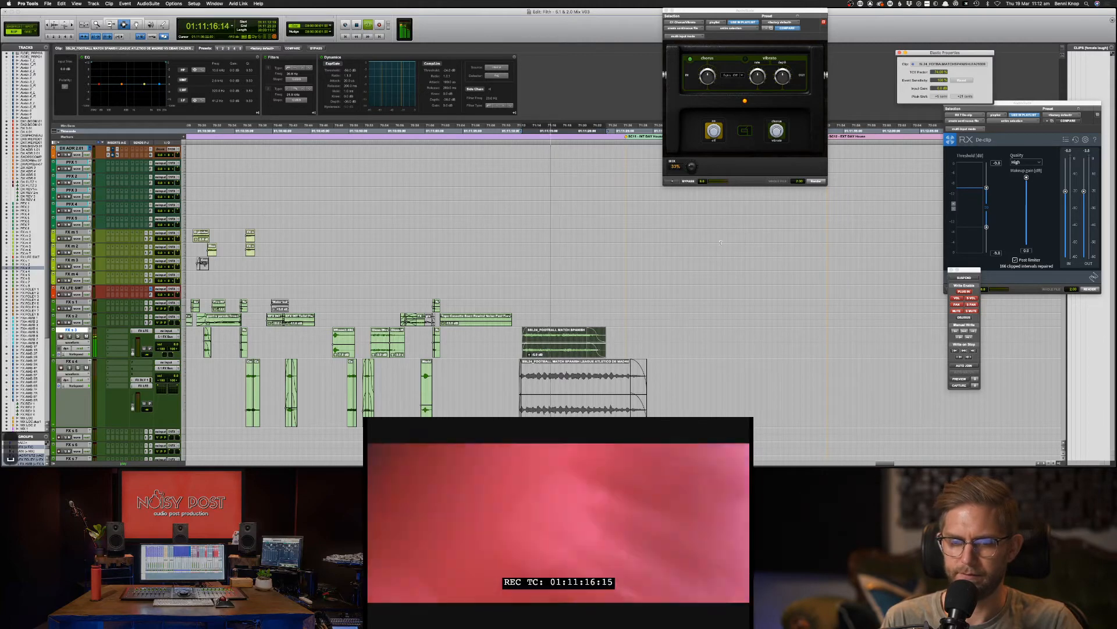
# Step: Delete the unmuted crowd excerpt and play the scene from 01:11:05:11 without it
pyautogui.press('space')
pyautogui.press('Delete')
pyautogui.click(466, 391)
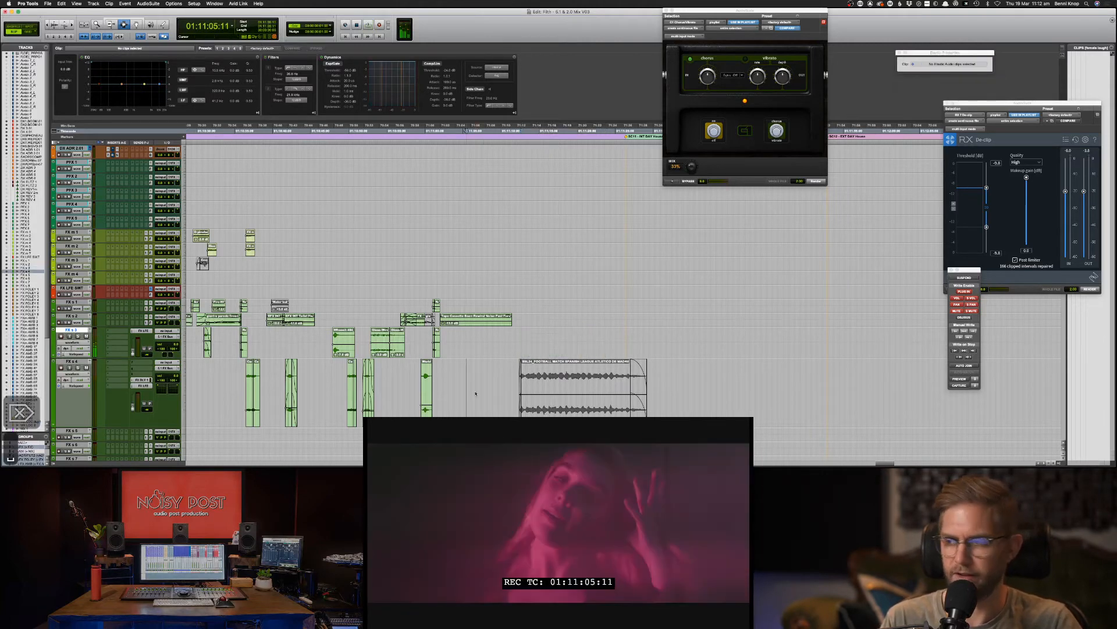
pyautogui.press('space')
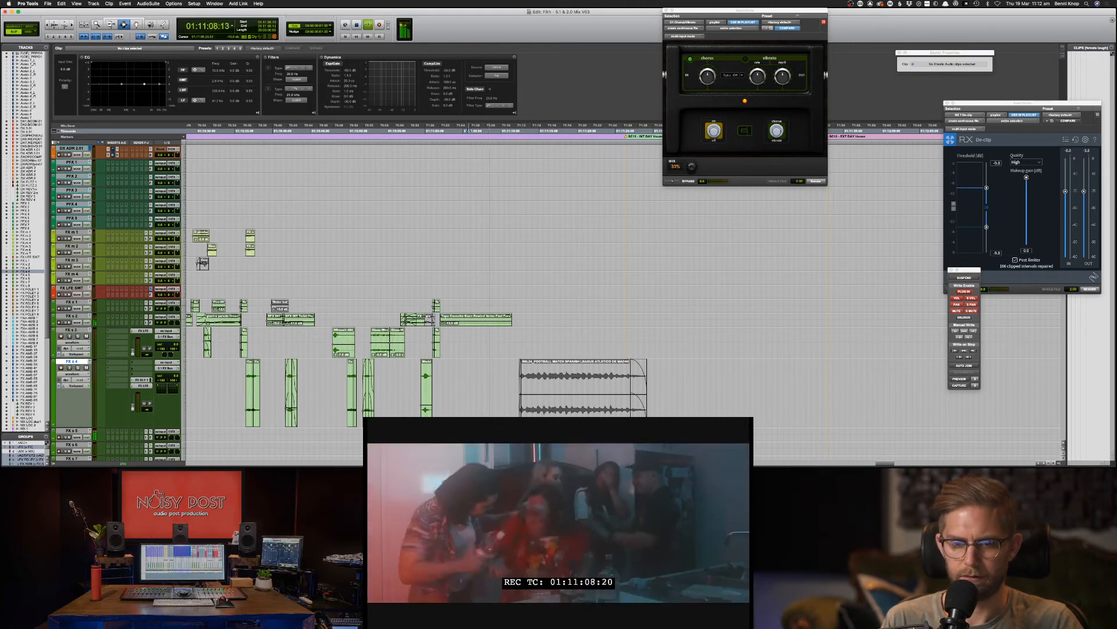
pyautogui.press(';')
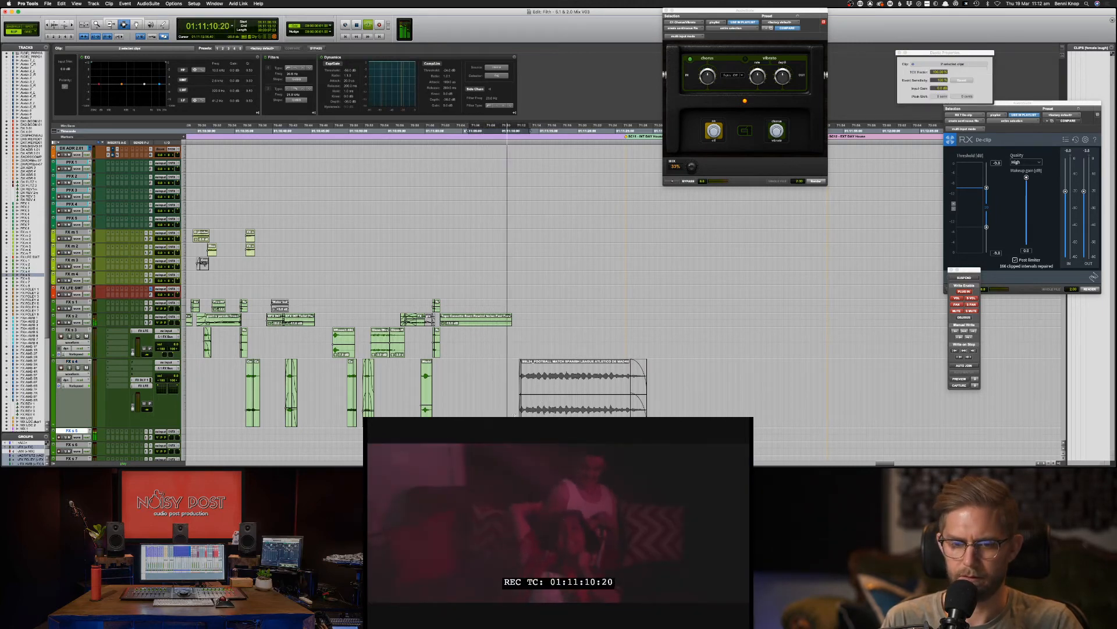
pyautogui.press('p')
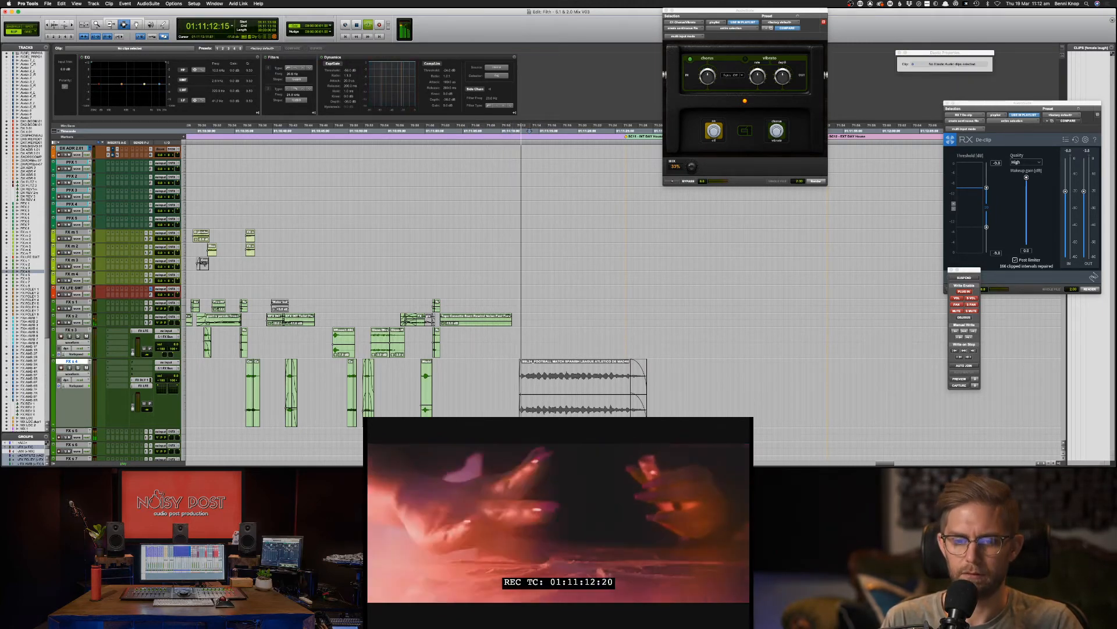
pyautogui.press(';')
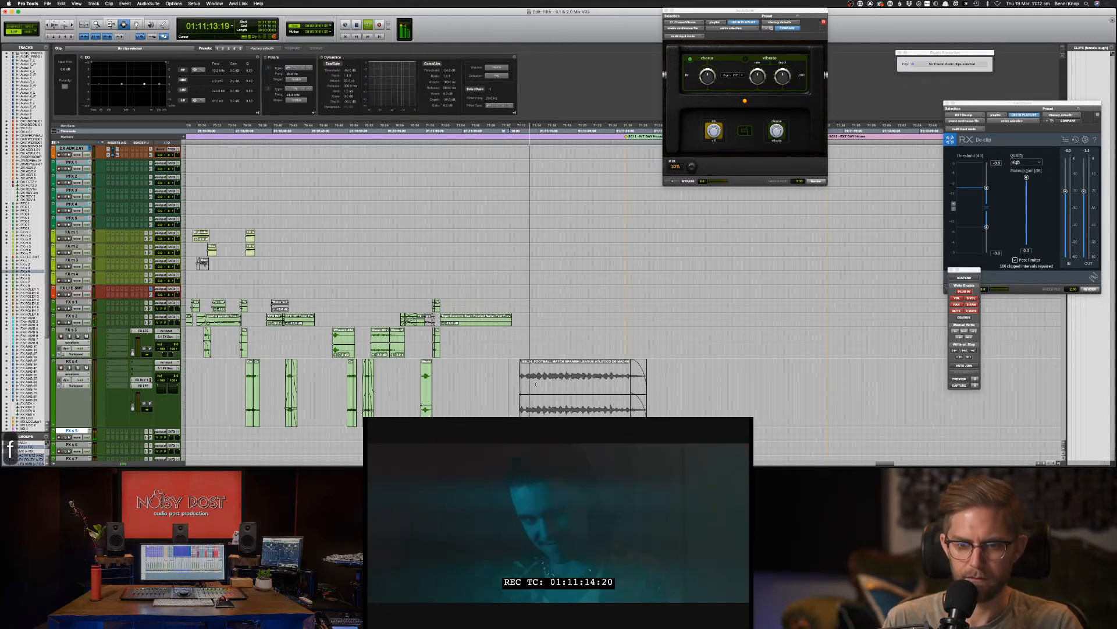
pyautogui.click(544, 323)
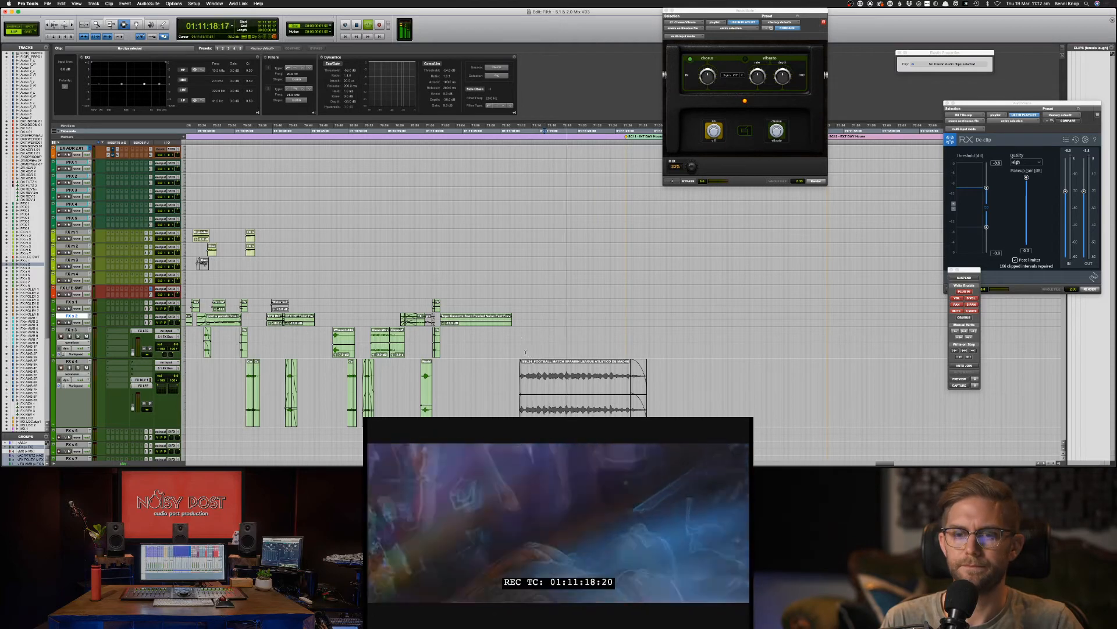
# Step: Save the session and place the insertion point at 01:11:12:13 on the track of the deleted crowd excerpt
pyautogui.press('space')
pyautogui.press('super+s')
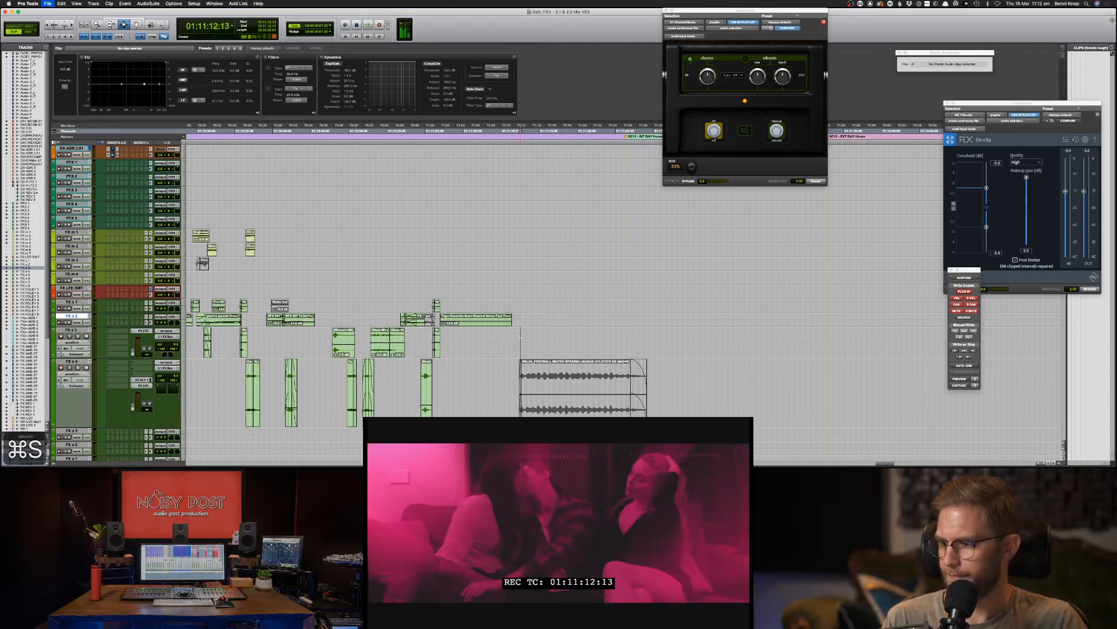
pyautogui.click(520, 336)
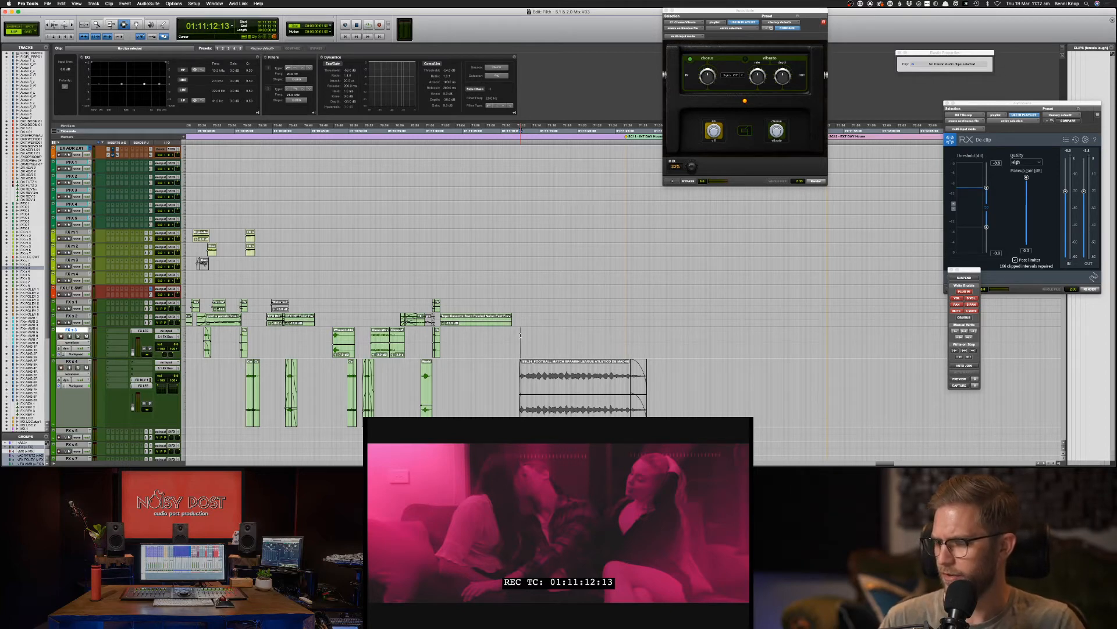
pyautogui.press('super+Tab')
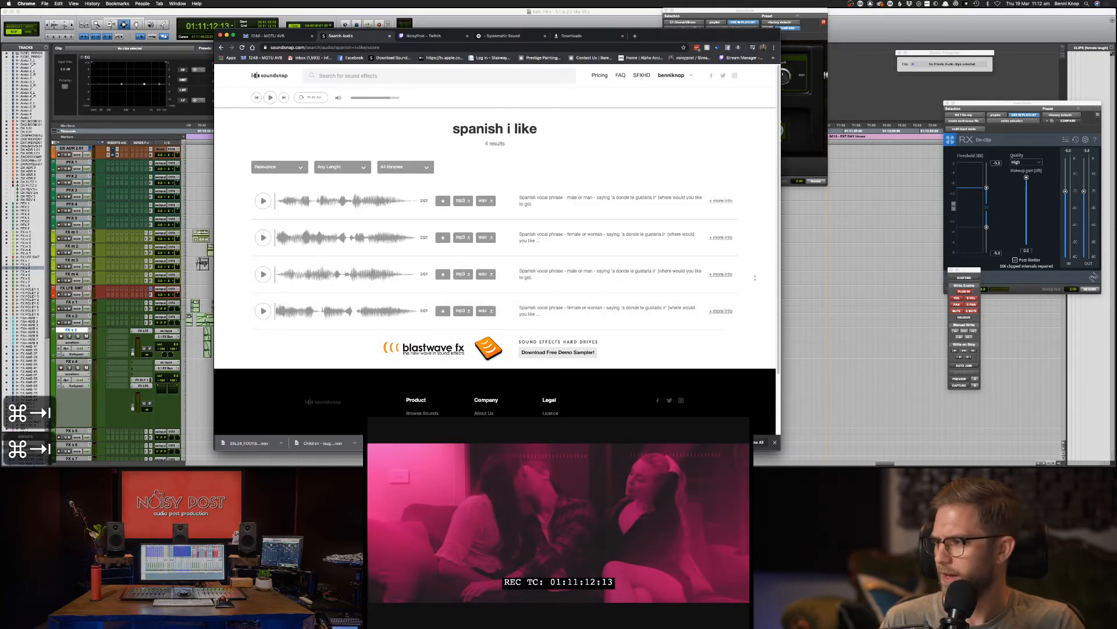
pyautogui.press('super+Tab')
pyautogui.press('super+Tab')
pyautogui.press('super+Tab')
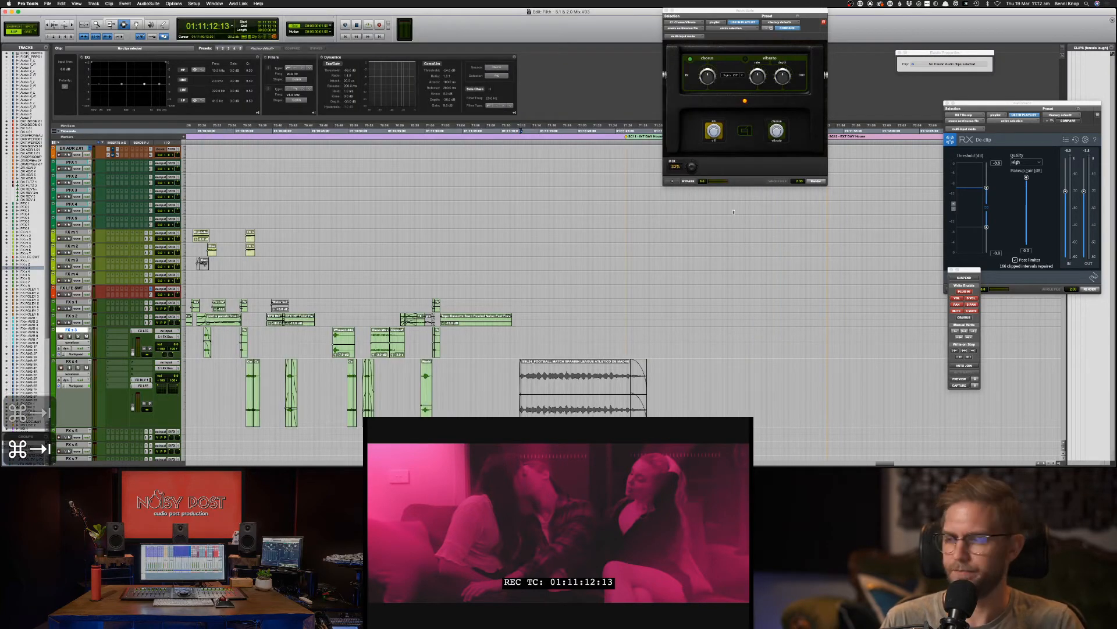
pyautogui.press('super+Tab')
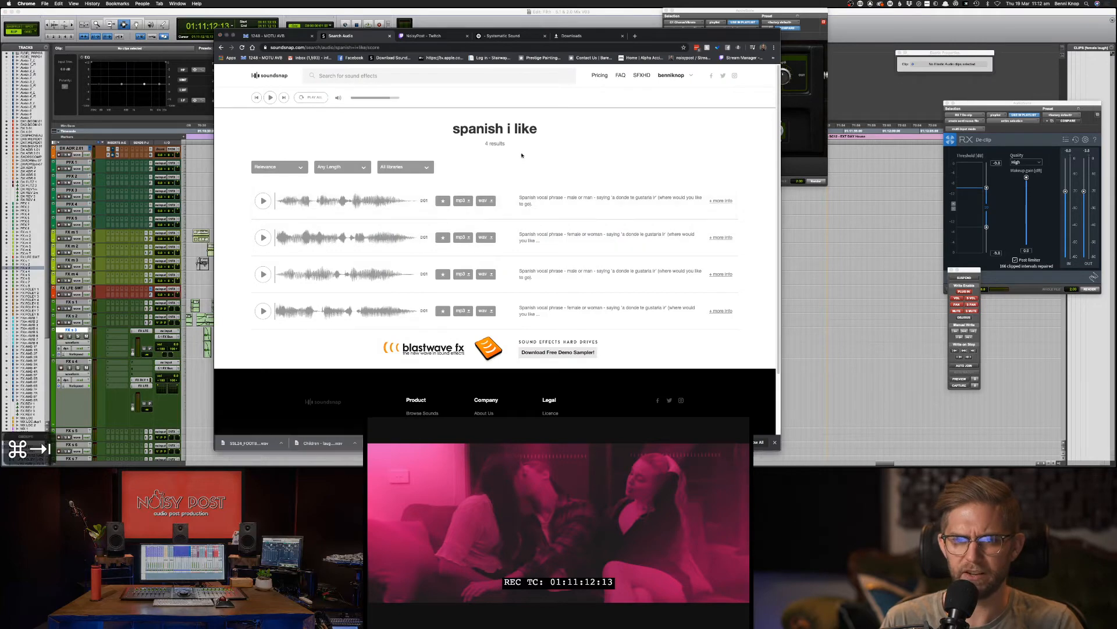
pyautogui.press('super+Tab')
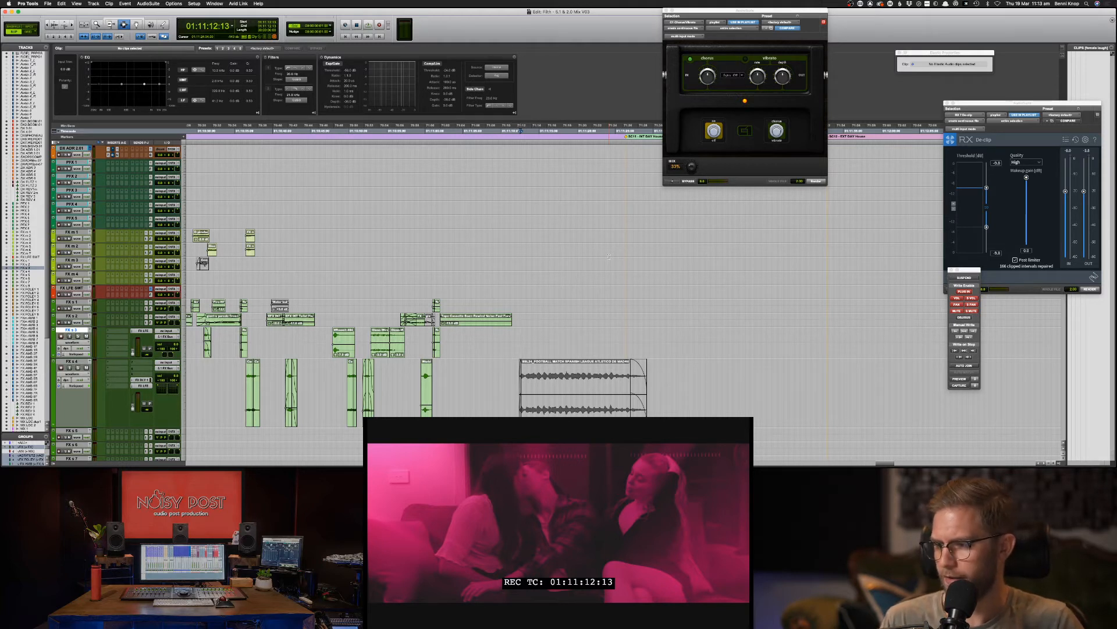
# Step: Save the session and play the scene from 01:11:10:20, saving again during playback
pyautogui.press('super+s')
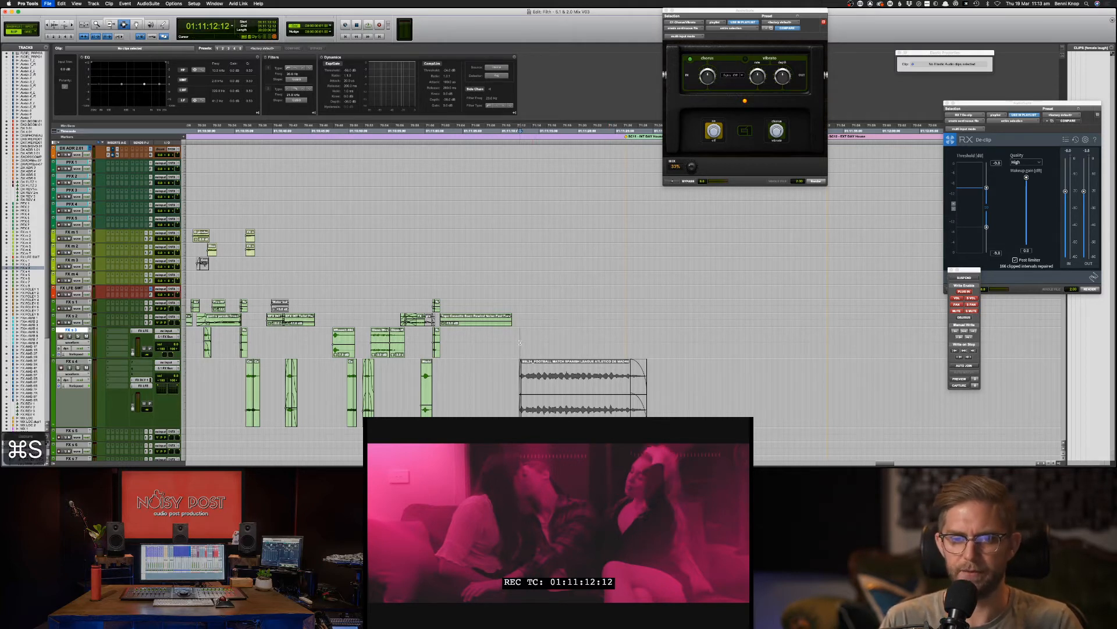
pyautogui.click(507, 339)
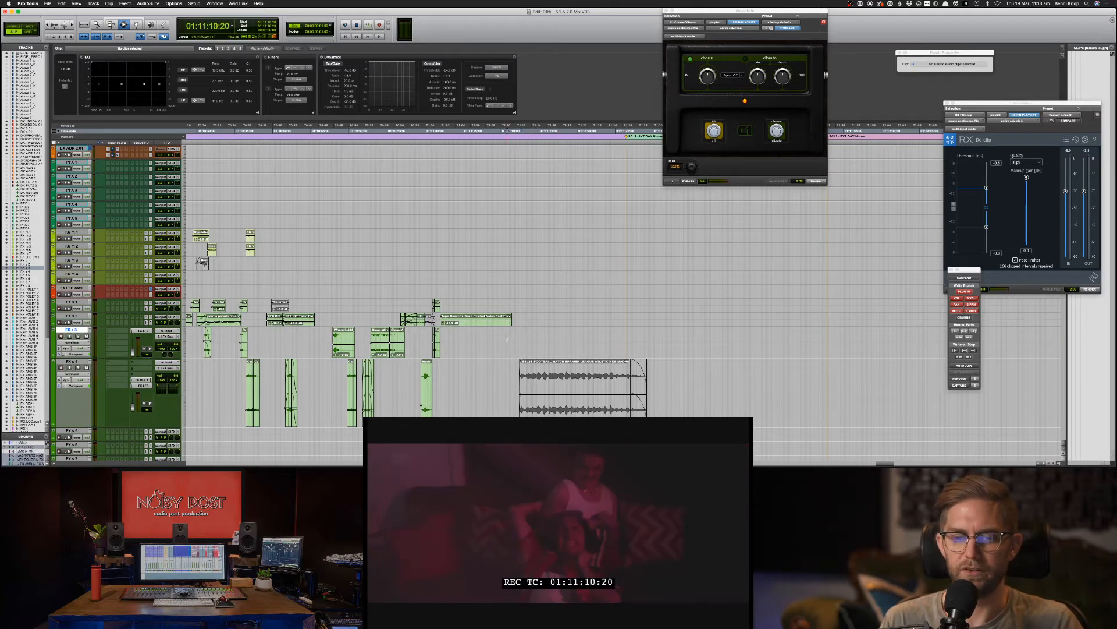
pyautogui.press('space')
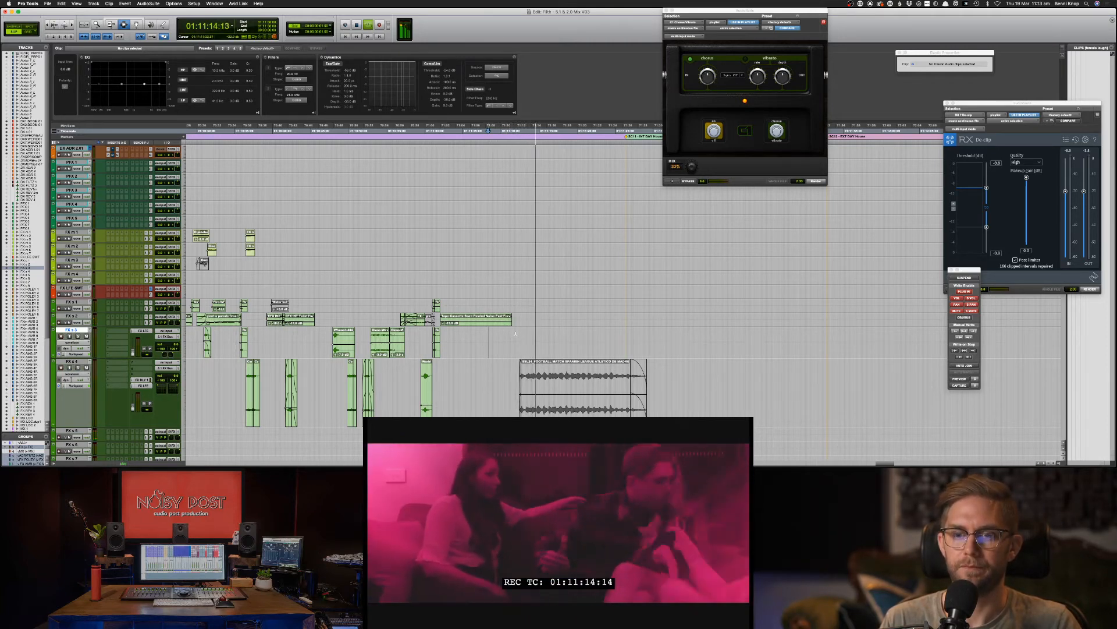
pyautogui.press('super+s')
pyautogui.press('super+Tab')
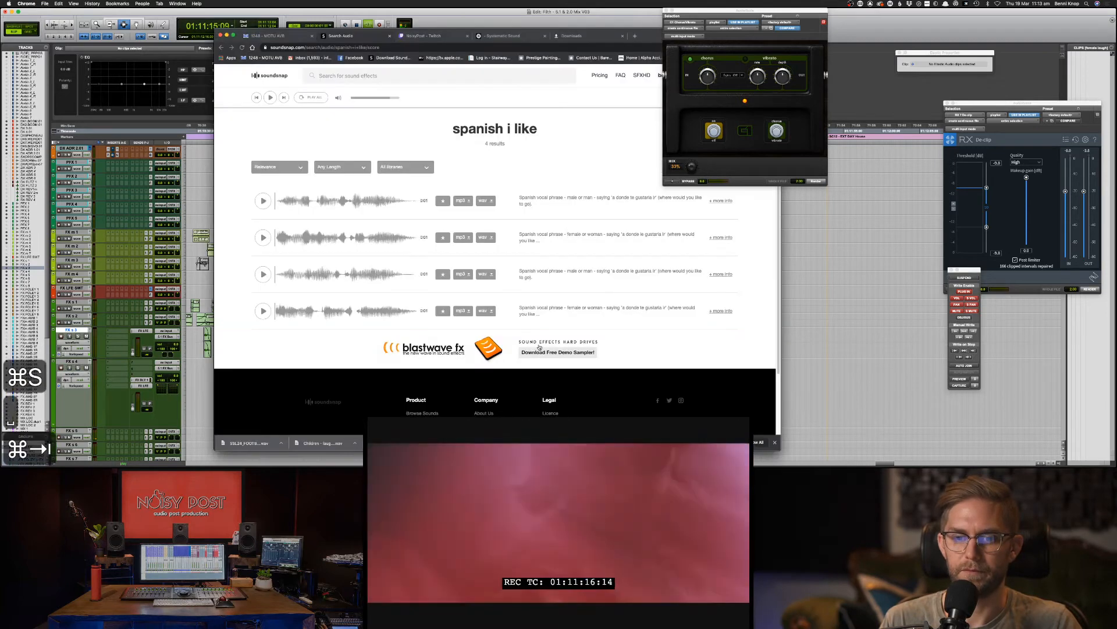
pyautogui.press('super+Tab')
pyautogui.press('space')
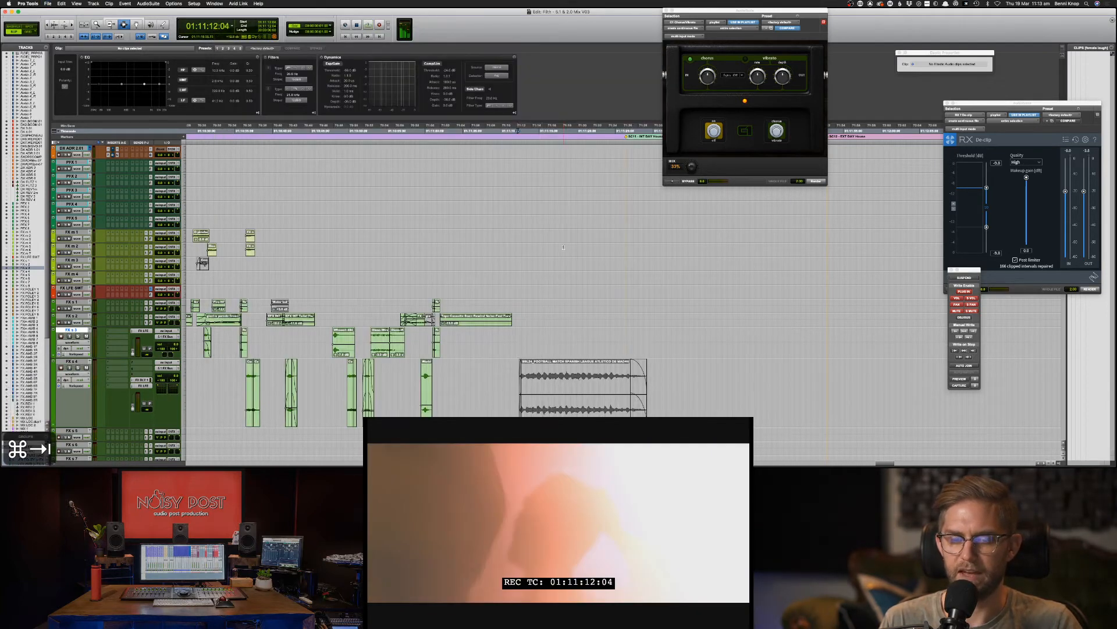
# Step: Switch to Chrome and search Soundsnap for "heart beat"
pyautogui.press('super+Tab')
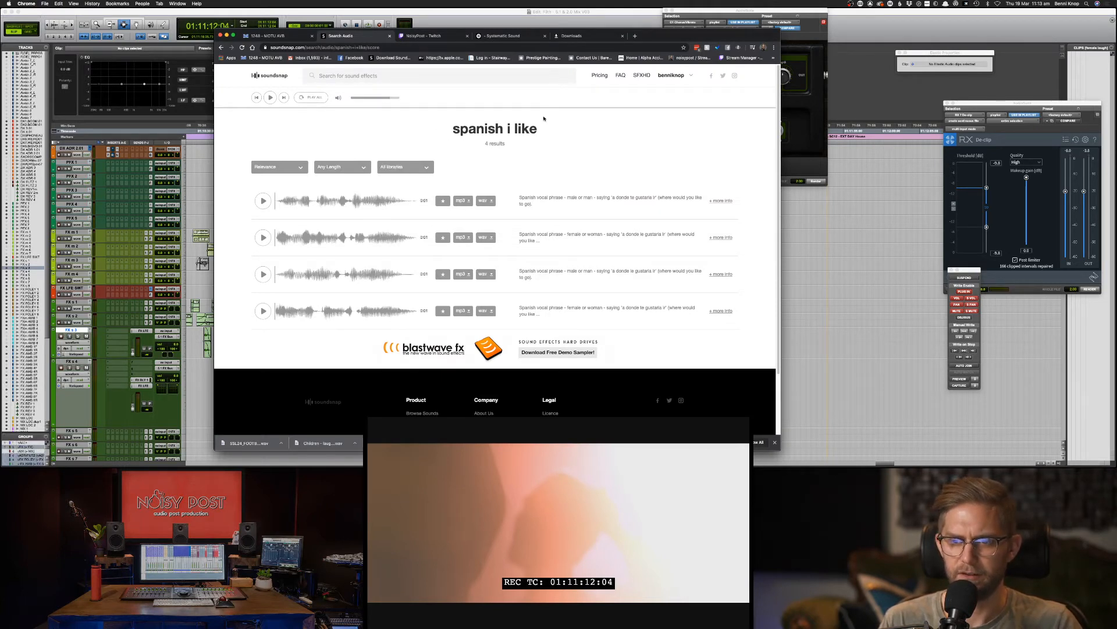
pyautogui.click(262, 200)
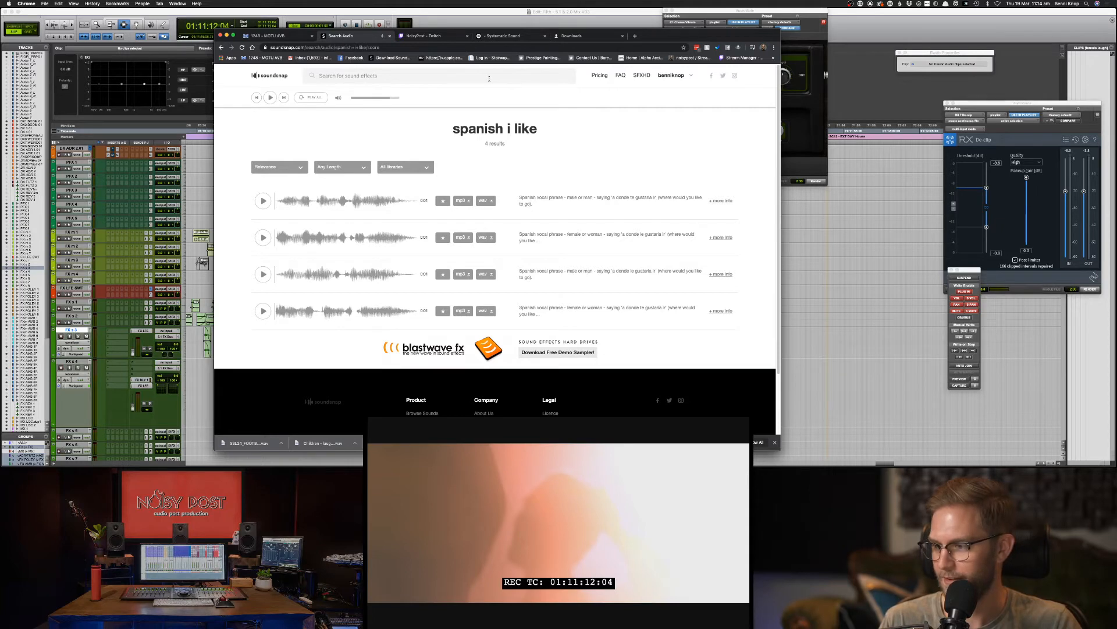
pyautogui.press('super+Tab')
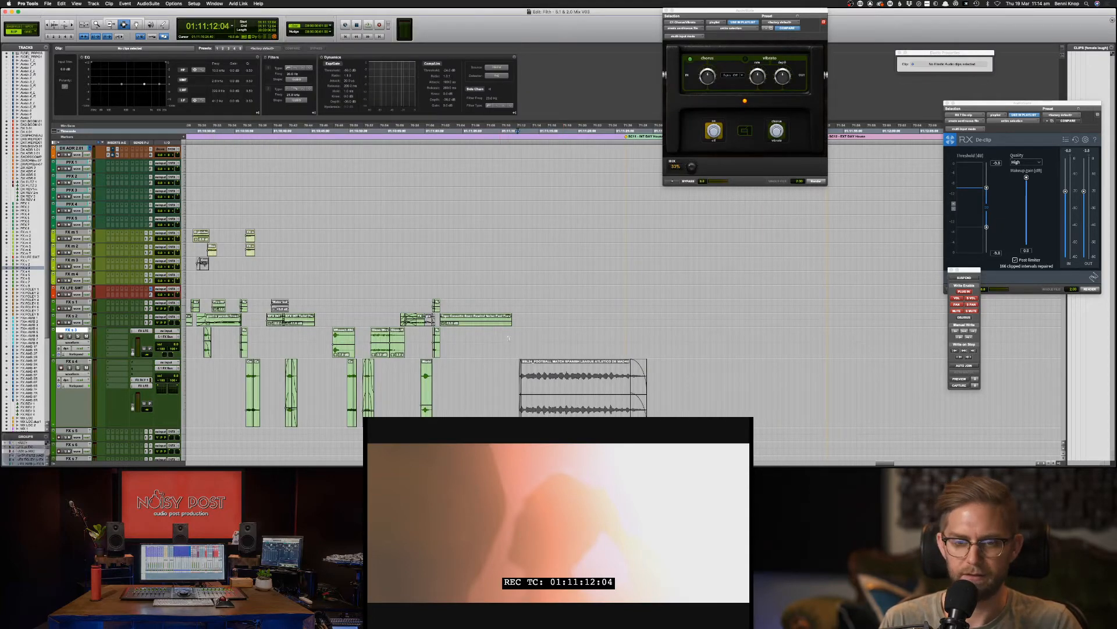
pyautogui.press('super+Tab')
pyautogui.click(406, 72)
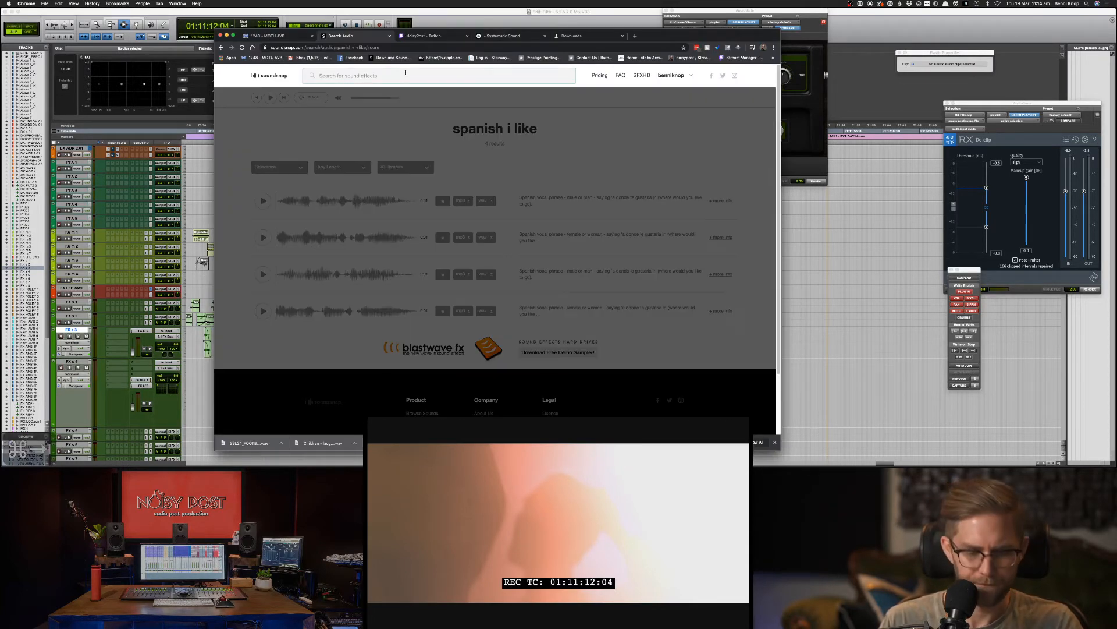
pyautogui.write('heart beat')
pyautogui.press('Return')
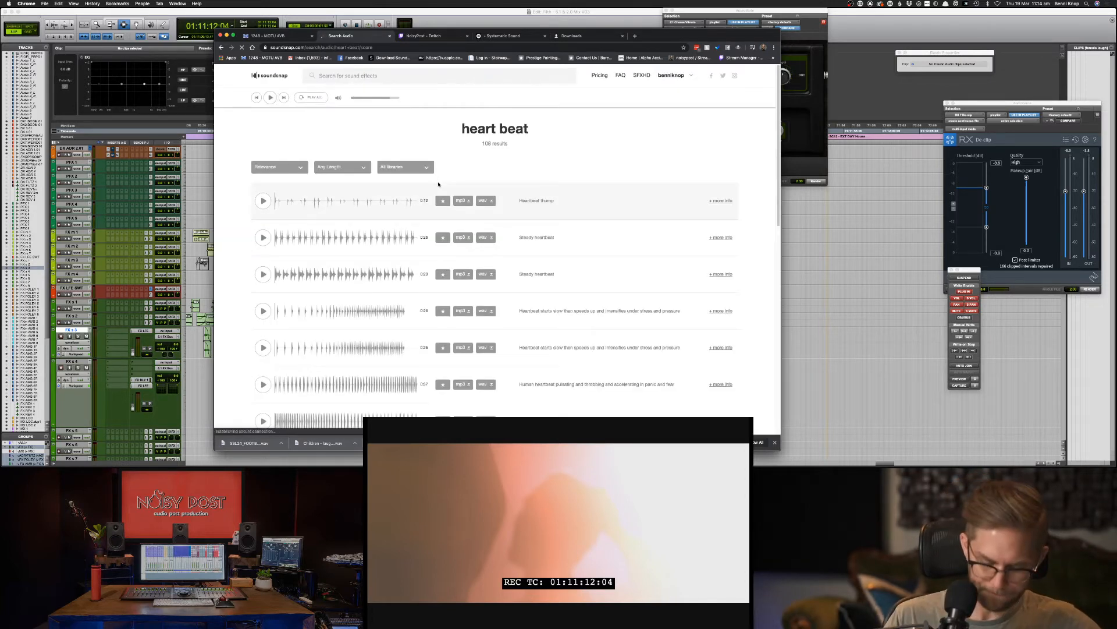
# Step: Preview the first heartbeat results one by one, from the thump to the human heartbeat decelerating while calming down
pyautogui.click(263, 201)
pyautogui.click(263, 237)
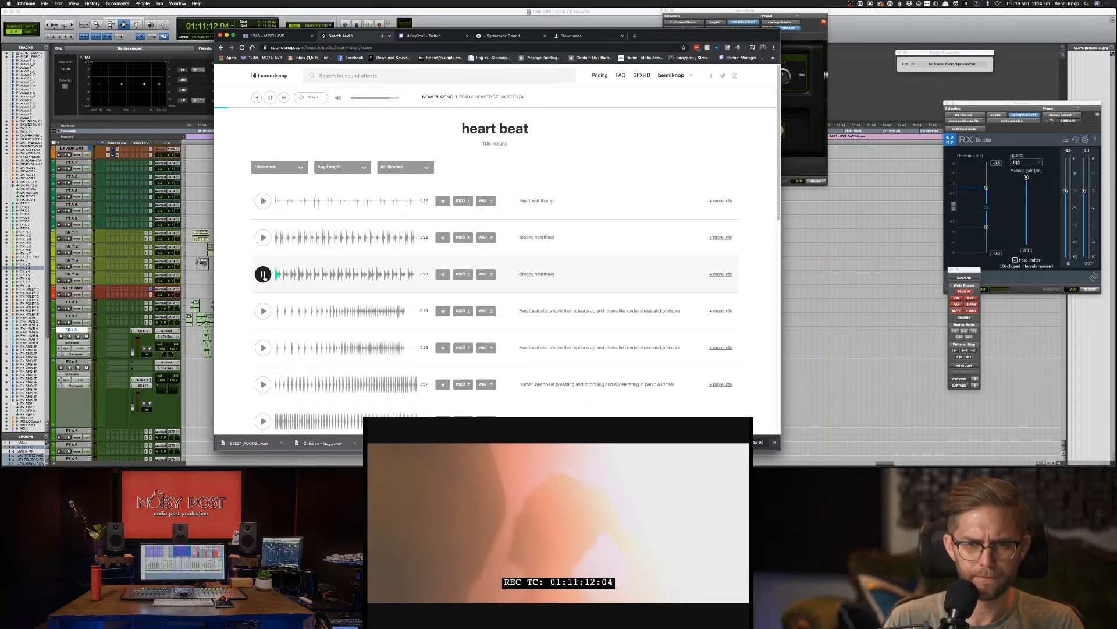
pyautogui.click(263, 310)
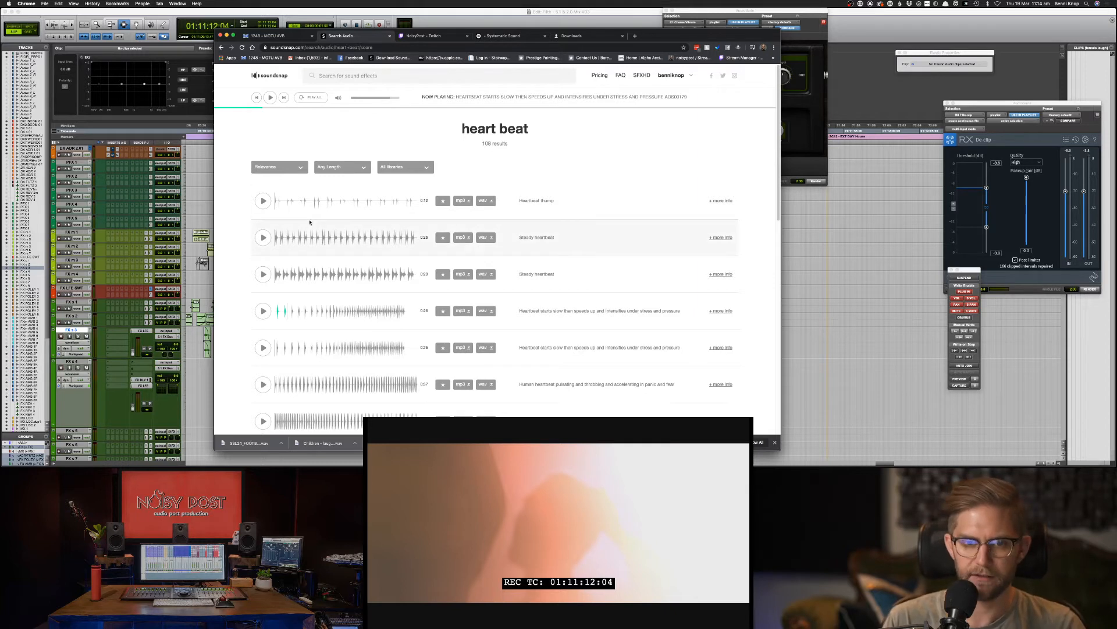
pyautogui.click(261, 347)
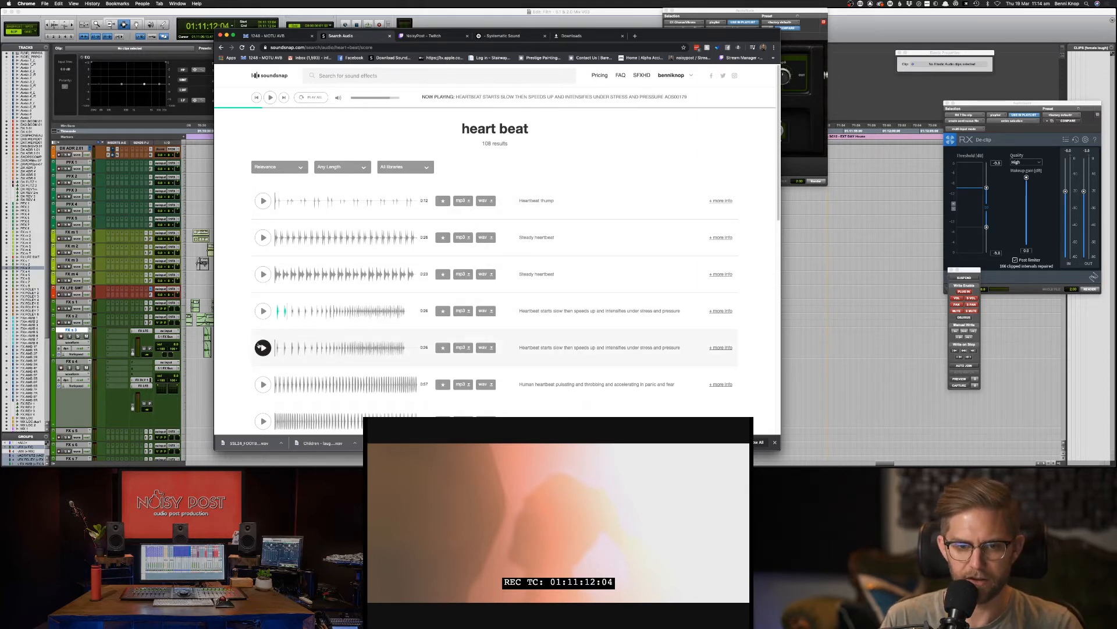
pyautogui.click(263, 384)
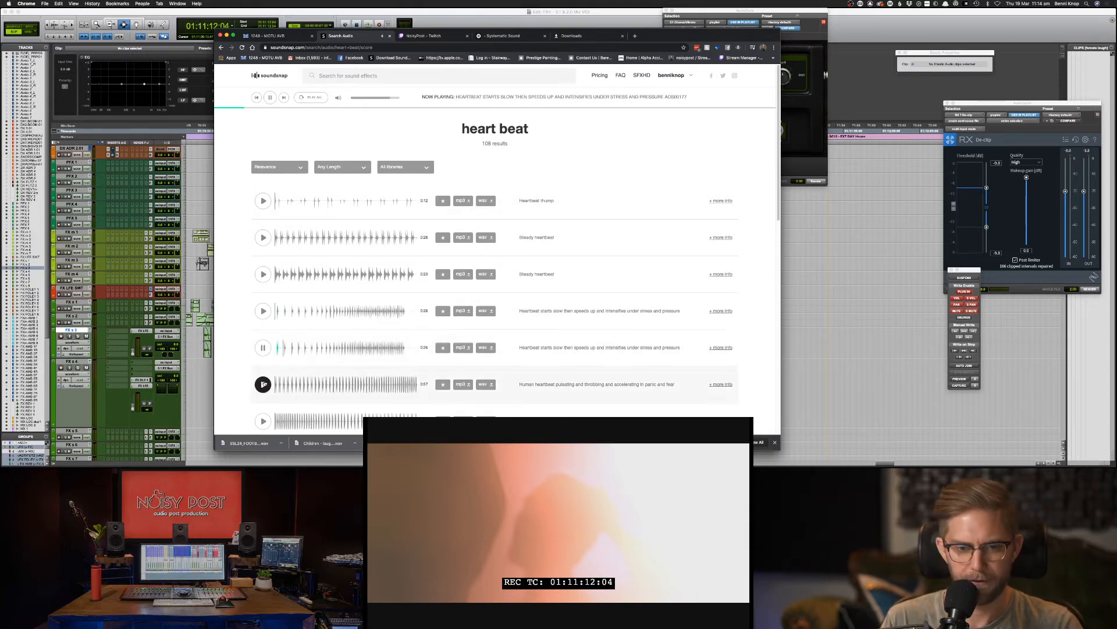
pyautogui.click(263, 421)
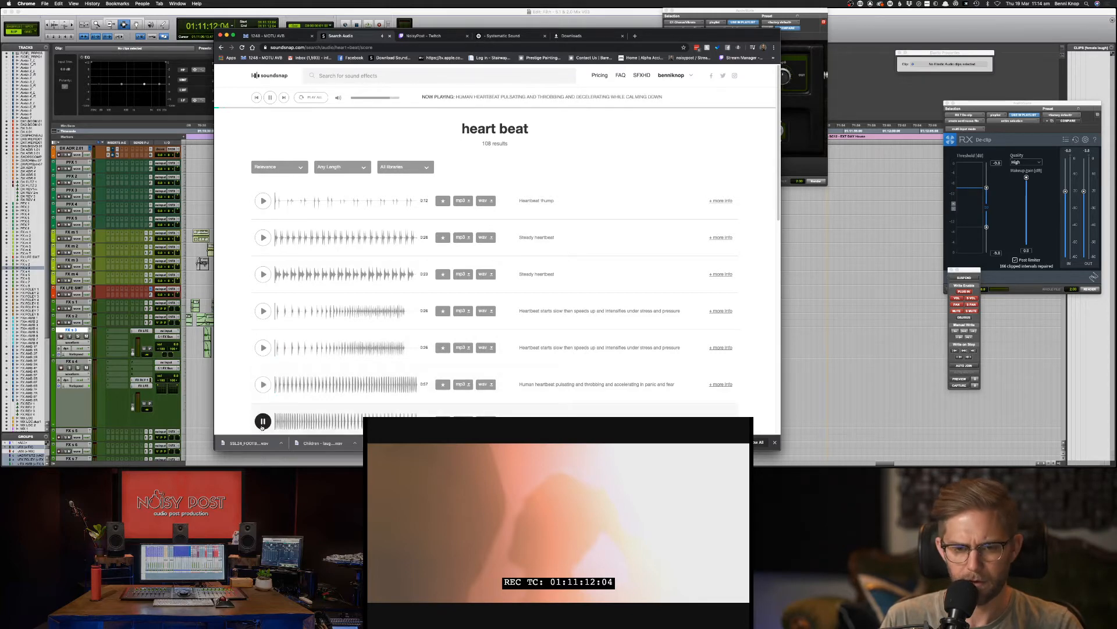
# Step: Replay the two steady heartbeats and the heartbeat thump, and preview the accelerating heartbeat and the short recording below it
pyautogui.click(262, 240)
pyautogui.scroll(-3, 261, 244)
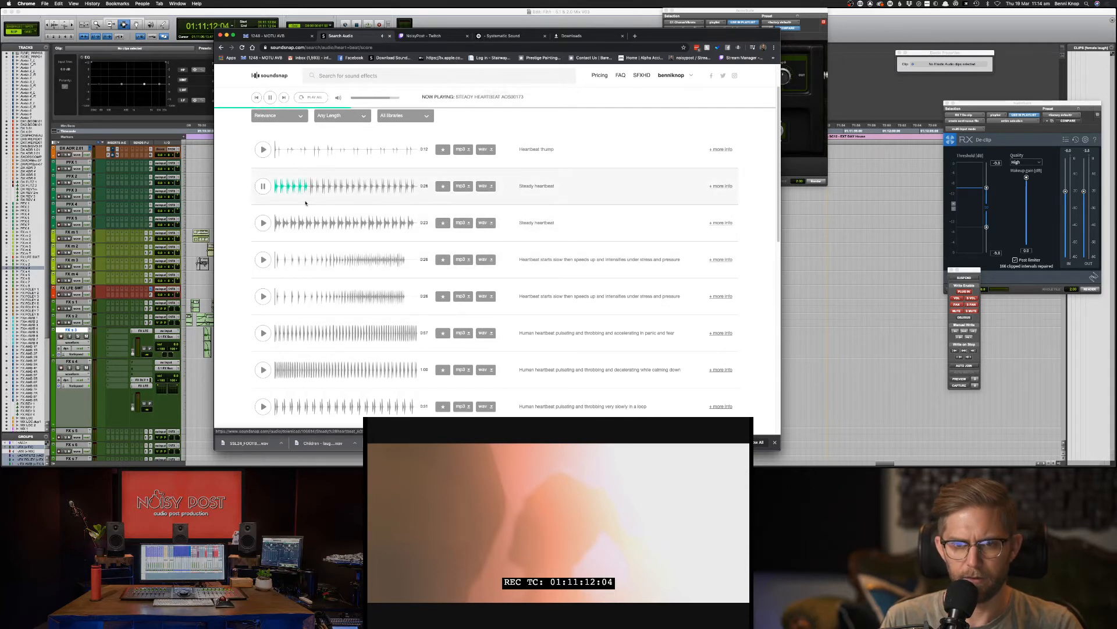
pyautogui.click(262, 223)
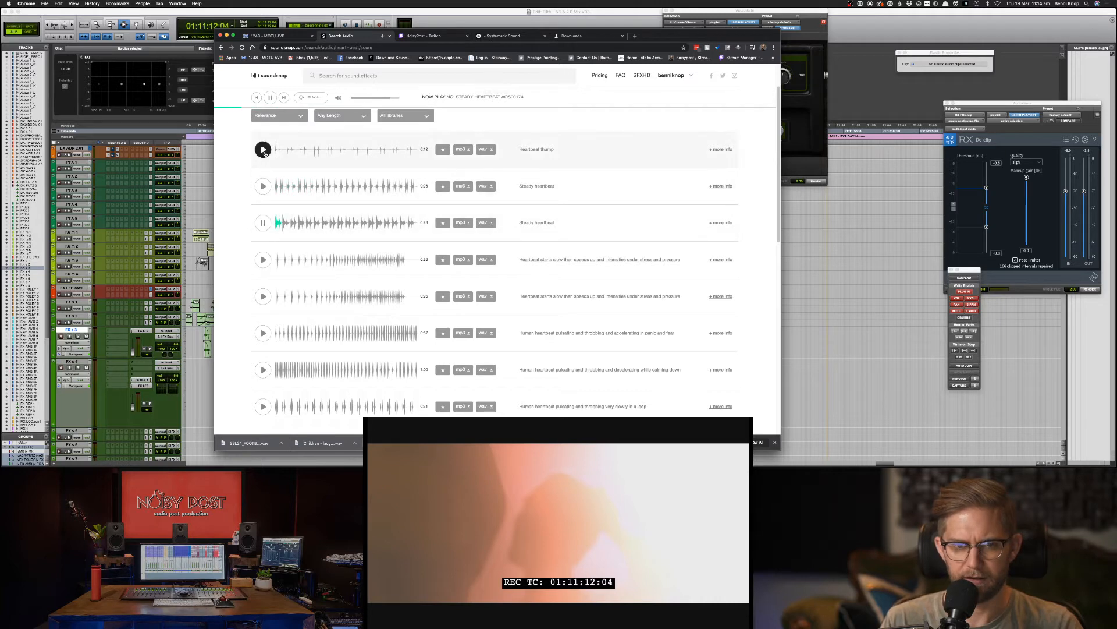
pyautogui.click(263, 150)
pyautogui.scroll(-3, 268, 160)
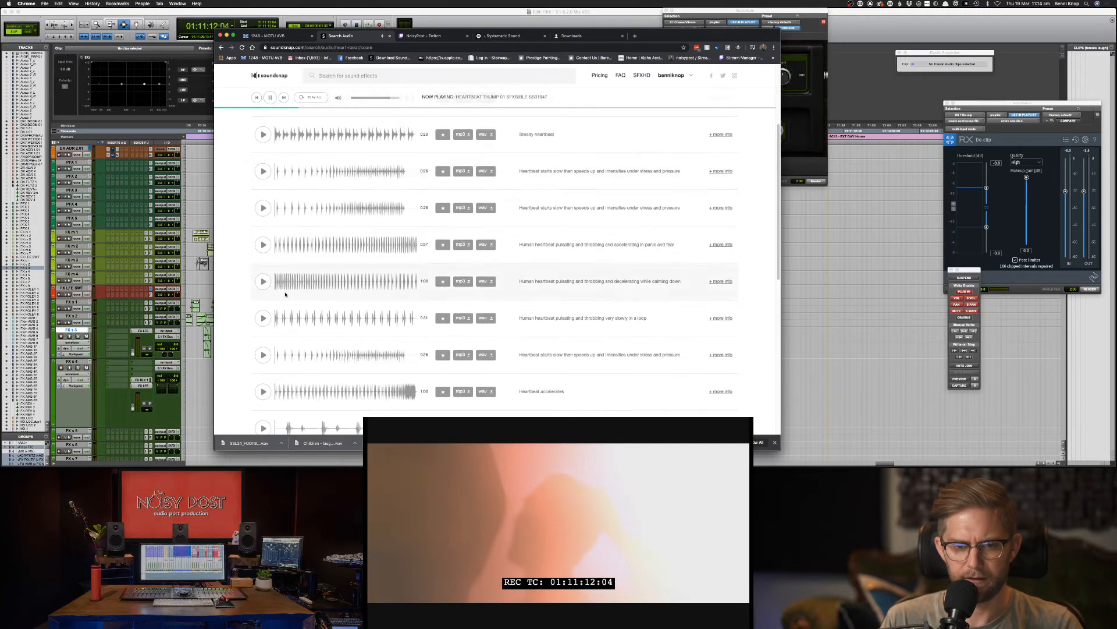
pyautogui.click(263, 389)
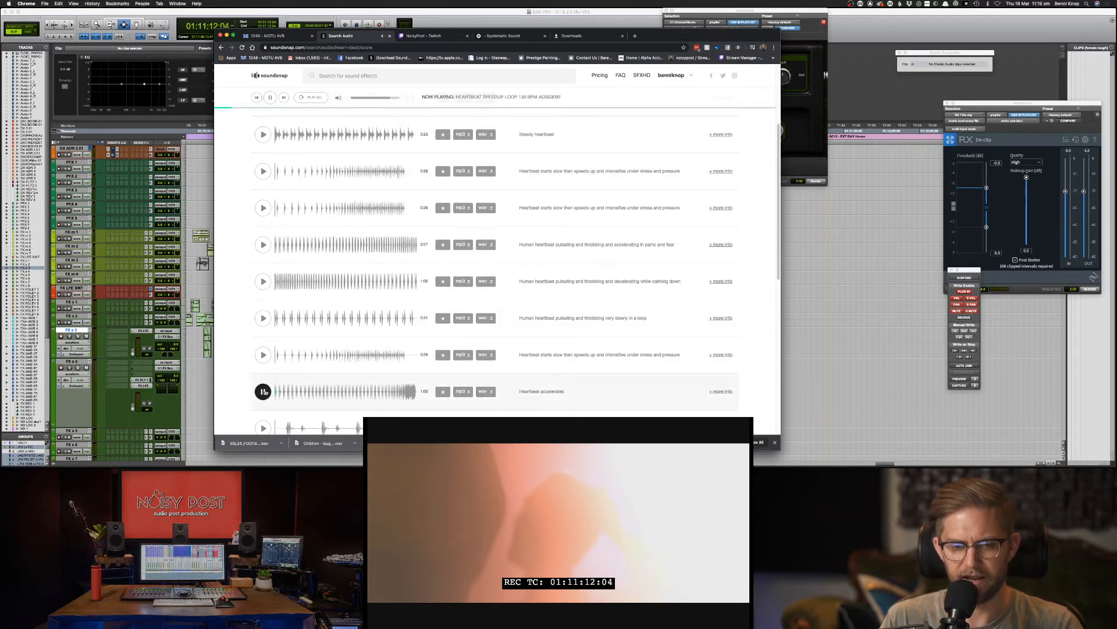
pyautogui.scroll(-1, 267, 414)
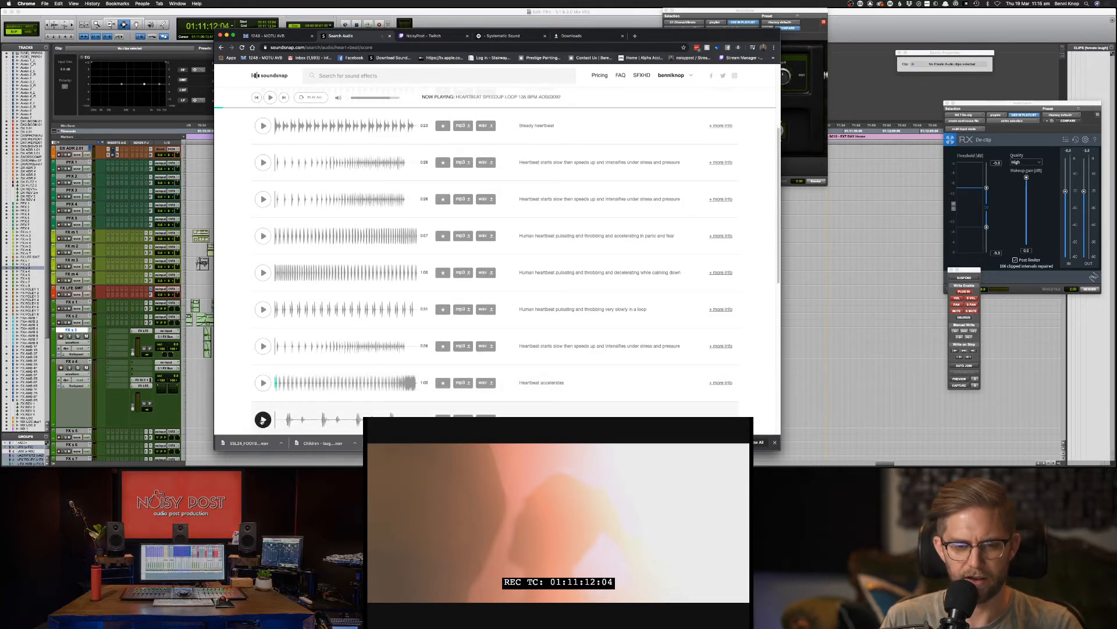
pyautogui.click(262, 419)
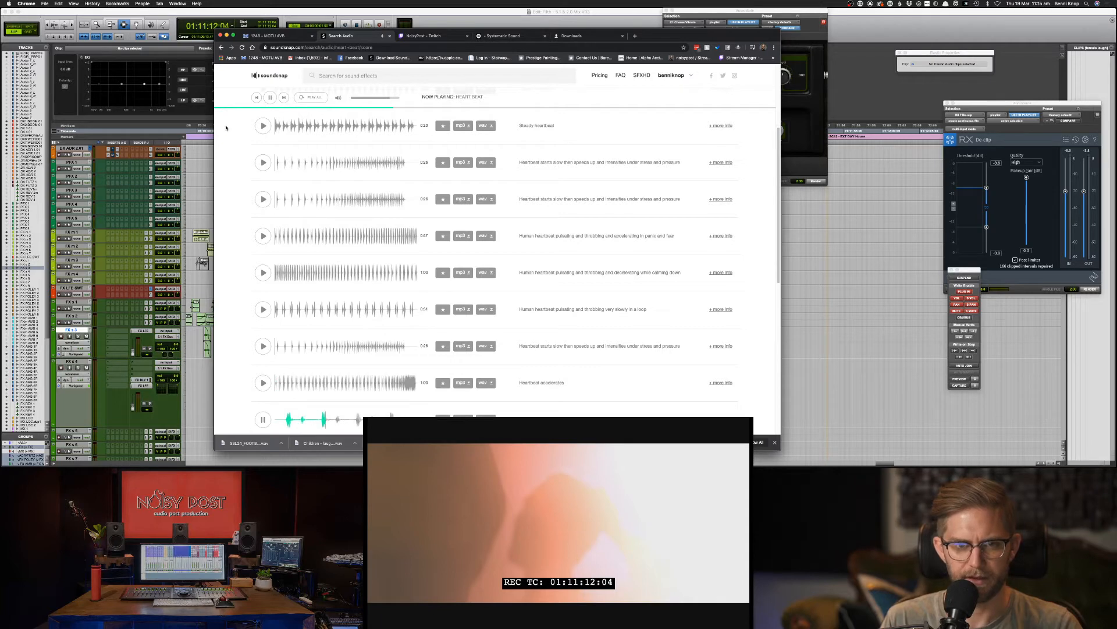
# Step: Replay the first "Steady heartbeat" result and download it as a WAV file
pyautogui.scroll(3, 263, 233)
pyautogui.click(262, 205)
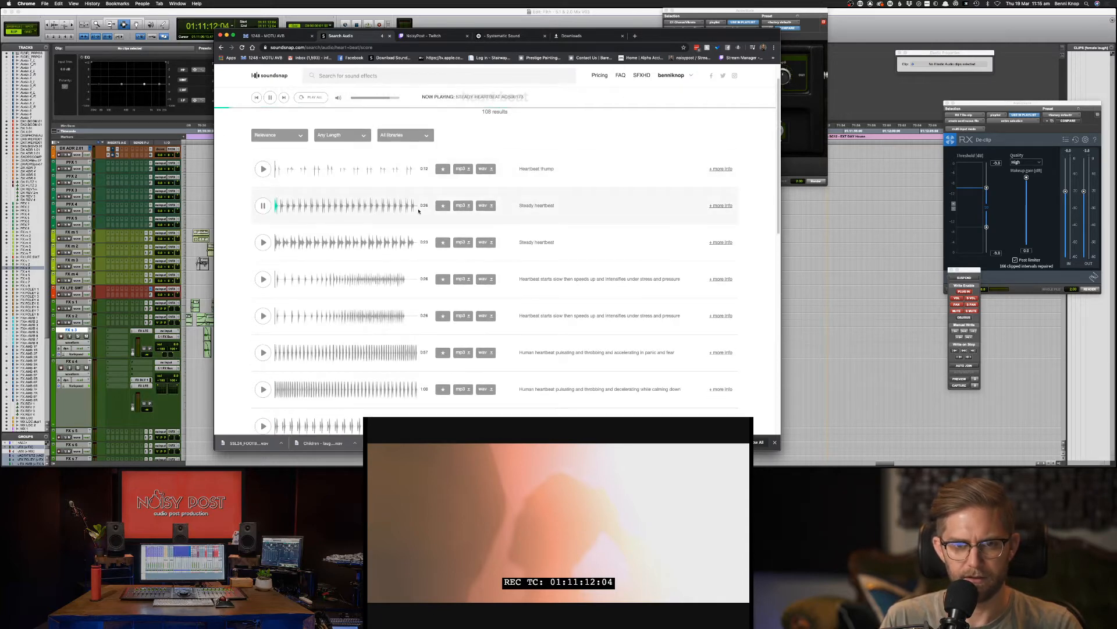
pyautogui.click(483, 205)
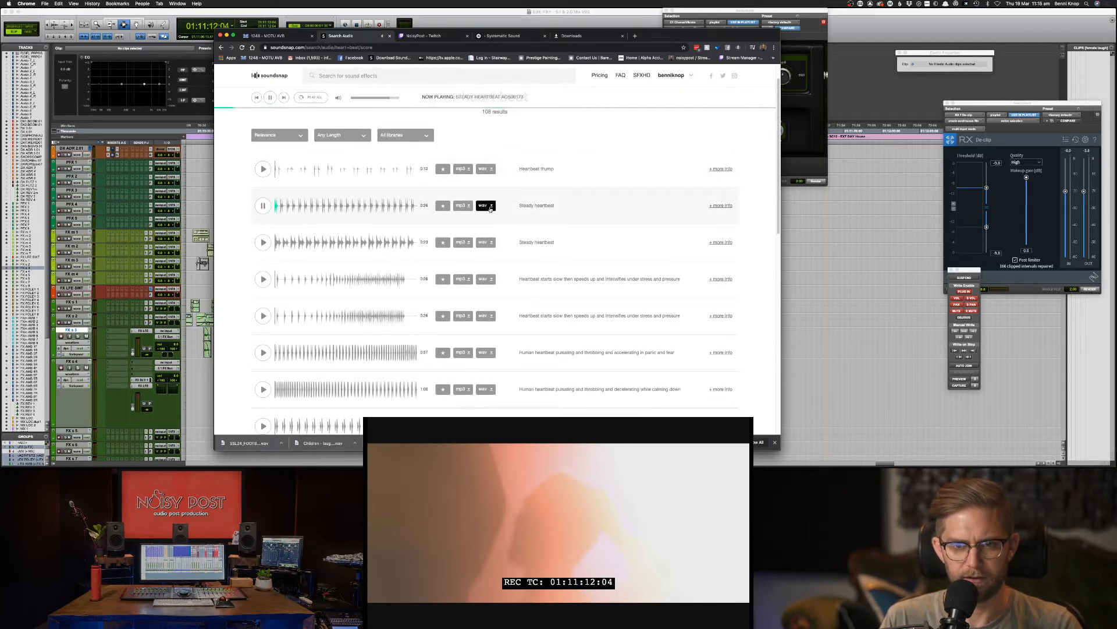
pyautogui.click(263, 207)
# Step: Search the sound library for "medical beep hopistal"
pyautogui.write('medica')
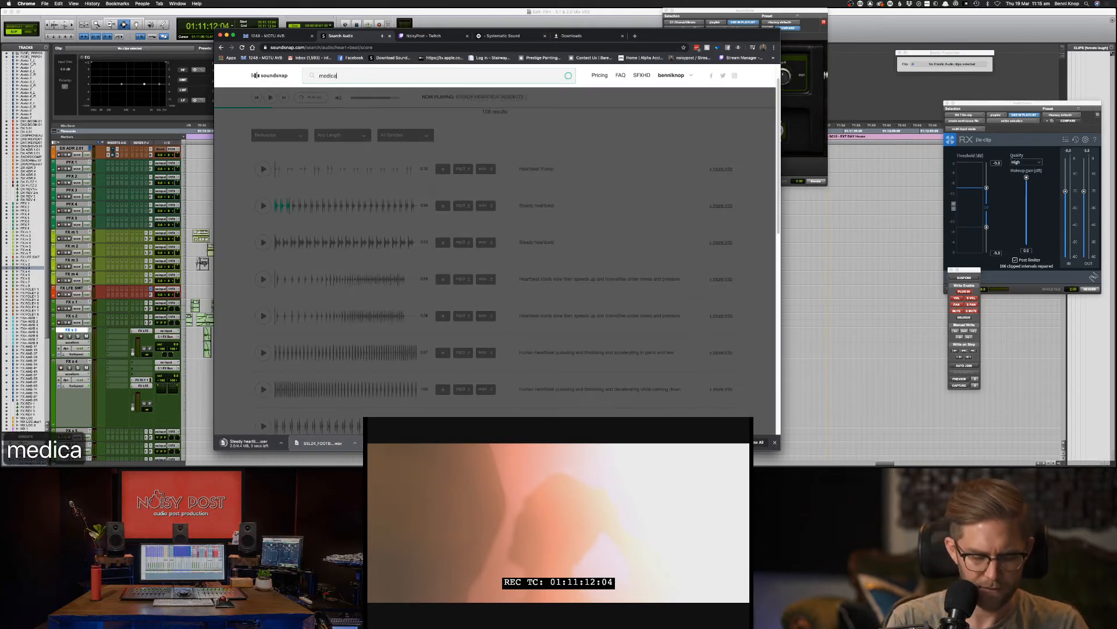
pyautogui.write('l beep hopistal')
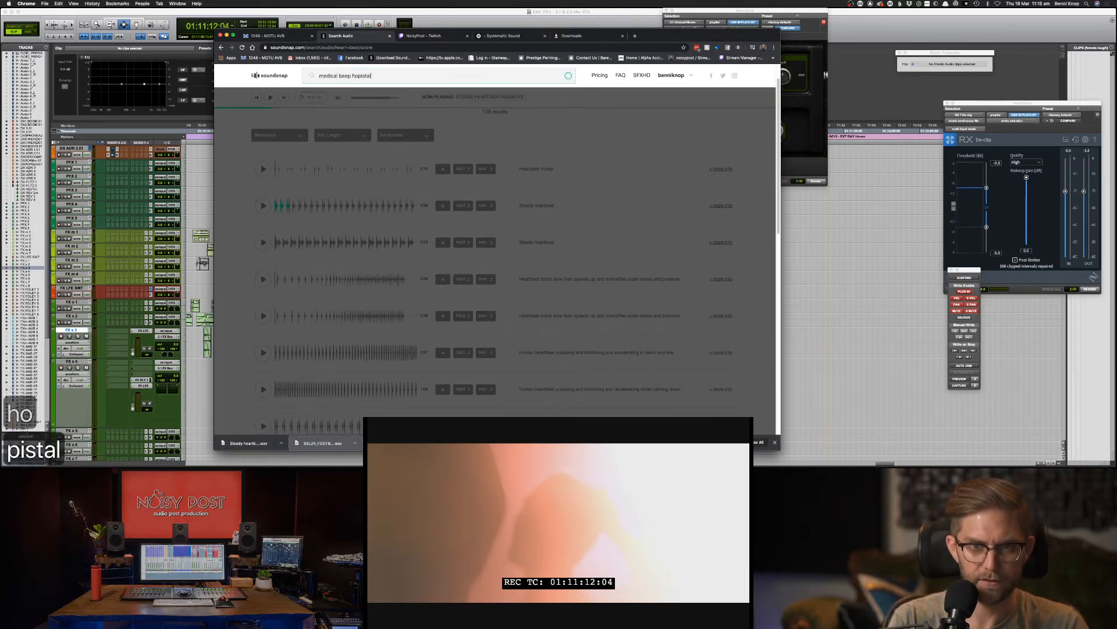
pyautogui.press('Return')
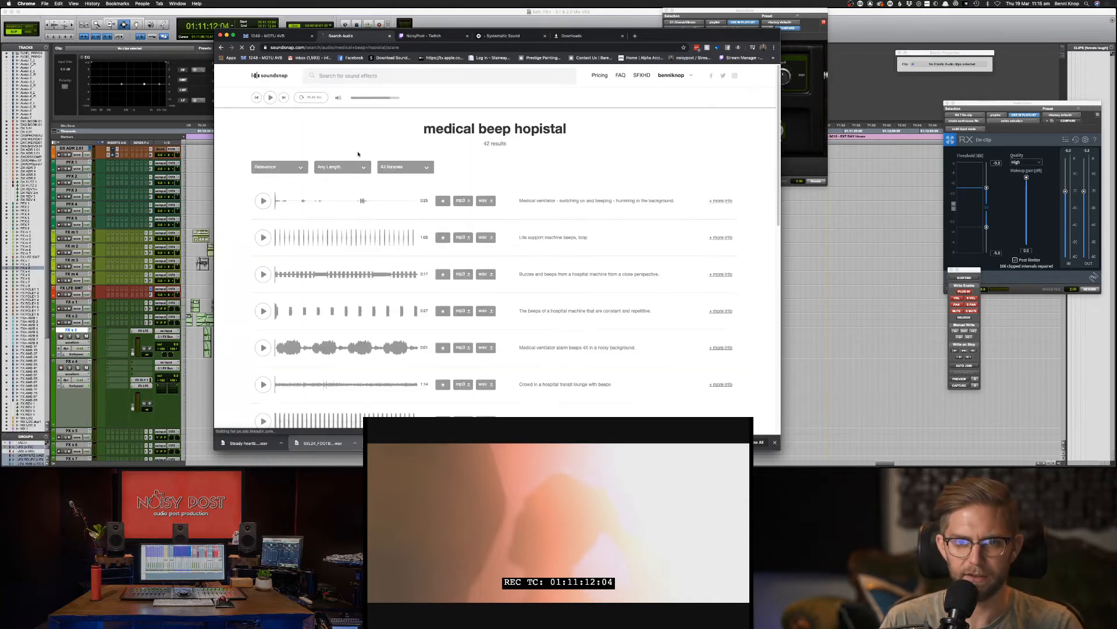
# Step: Preview the life support beeps, the close hospital machine buzzes, the constant repetitive machine beeps and the medical ventilator alarm
pyautogui.click(264, 242)
pyautogui.click(263, 274)
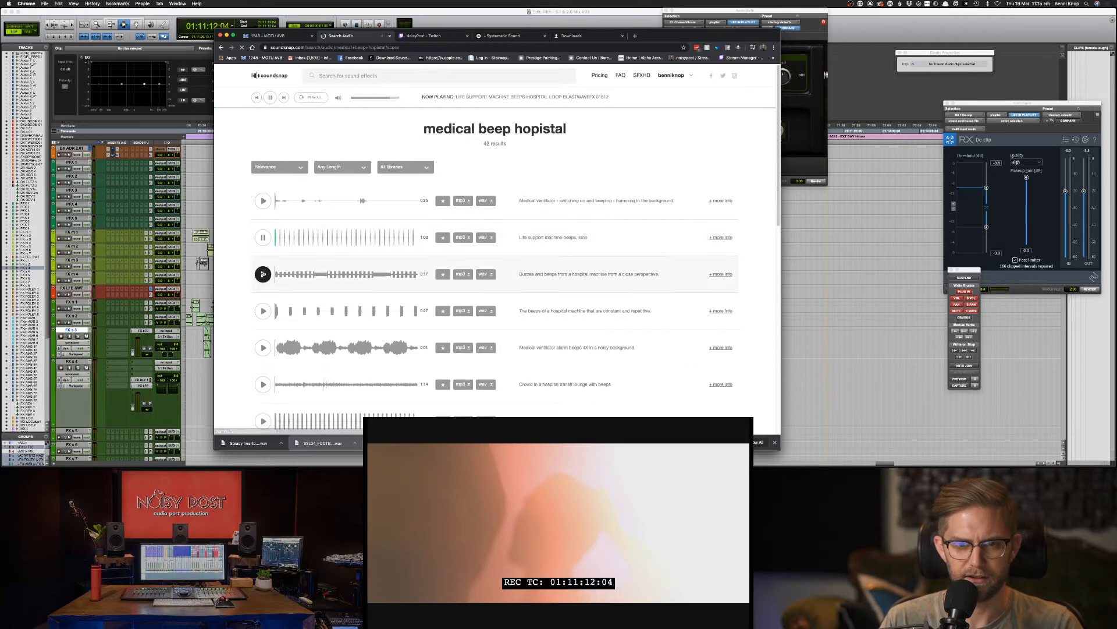
pyautogui.scroll(-1, 256, 302)
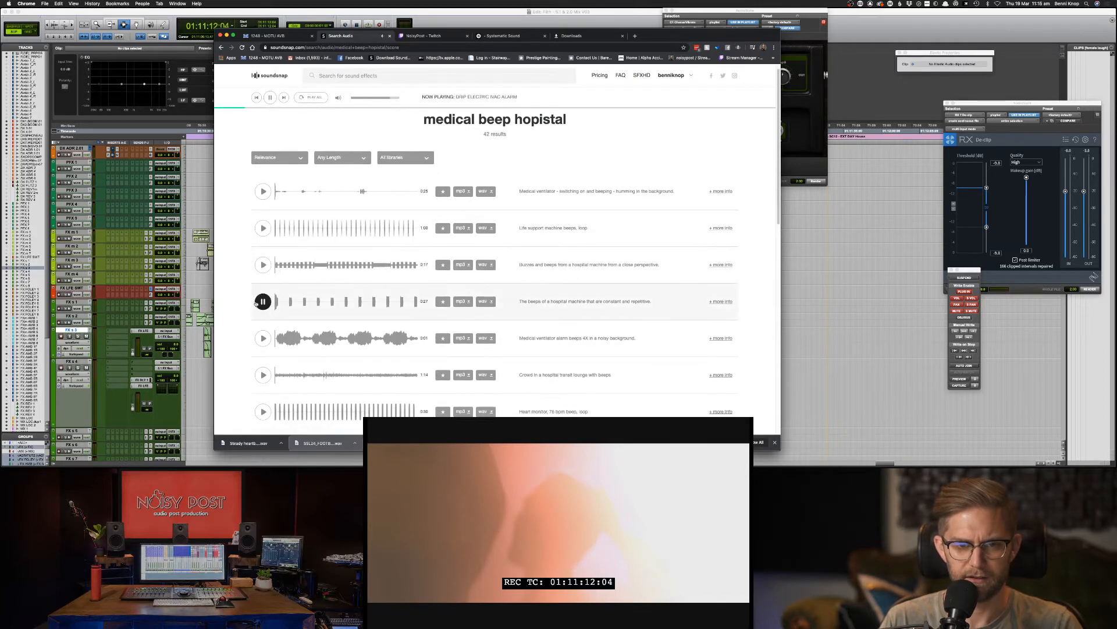
pyautogui.click(263, 301)
pyautogui.scroll(-2, 263, 303)
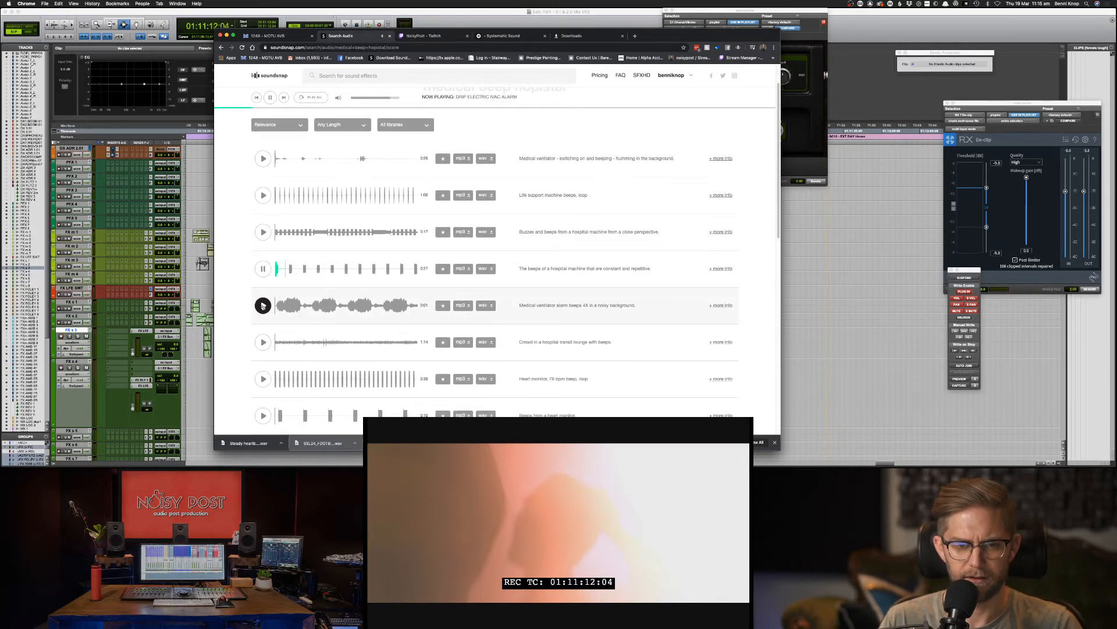
pyautogui.click(263, 305)
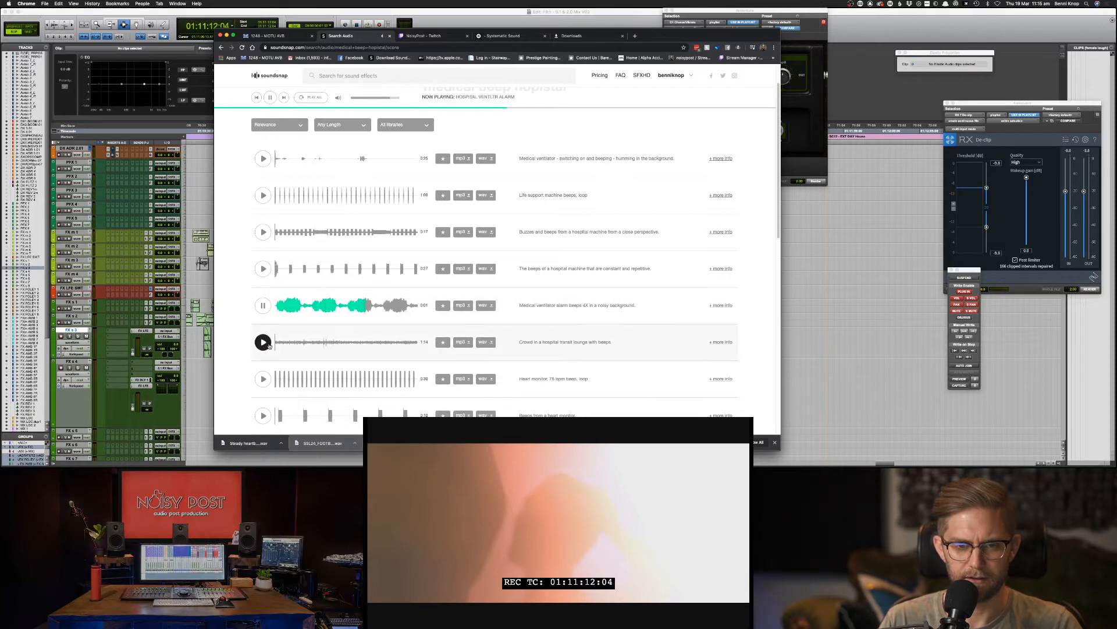
# Step: Preview the hospital transit lounge crowd, the bpm heart monitor loop and the "Beeps from a heart monitor" result
pyautogui.click(263, 342)
pyautogui.scroll(-1, 262, 341)
pyautogui.click(263, 368)
pyautogui.scroll(-3, 263, 367)
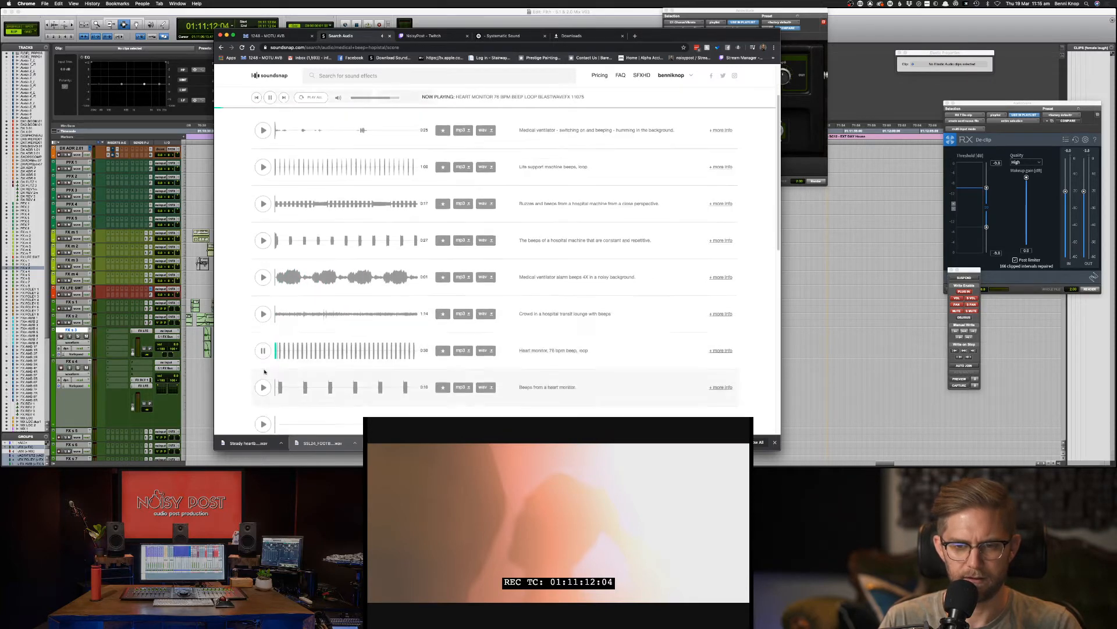
pyautogui.click(262, 365)
pyautogui.scroll(-6, 273, 372)
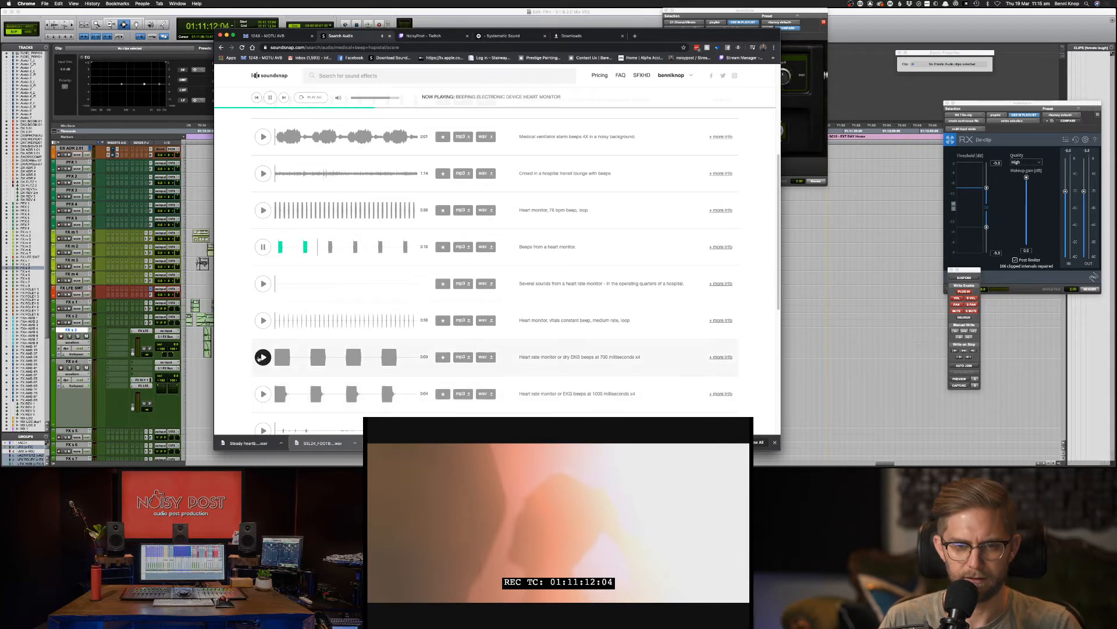
# Step: Preview the 700 and 1000 millisecond EKG beeps and the medium-rate heart monitor vitals loop
pyautogui.scroll(-1, 262, 356)
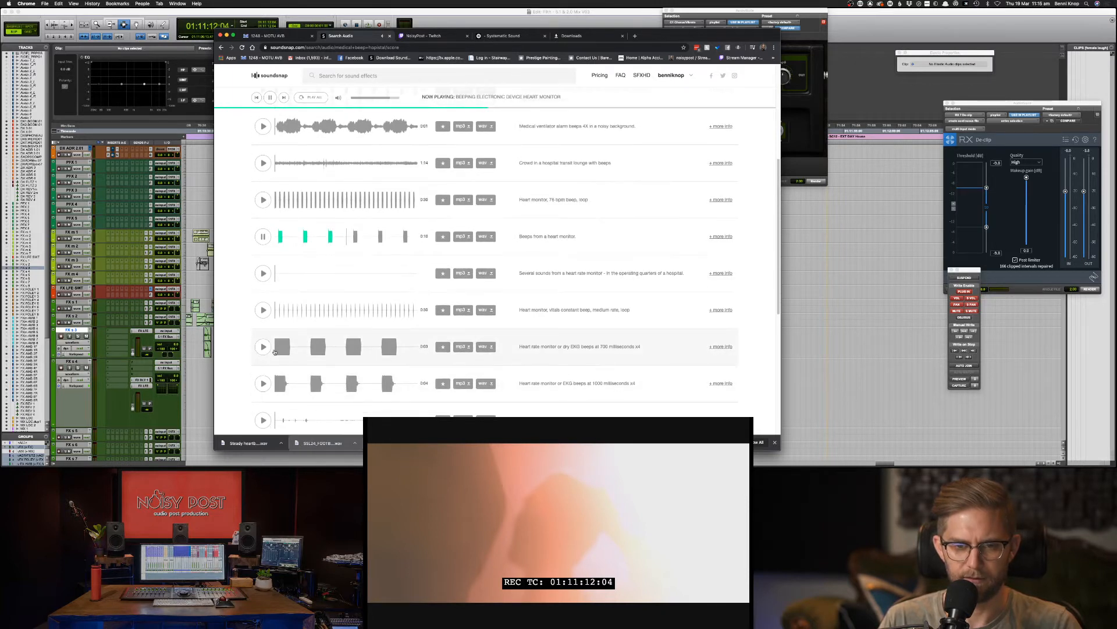
pyautogui.click(264, 347)
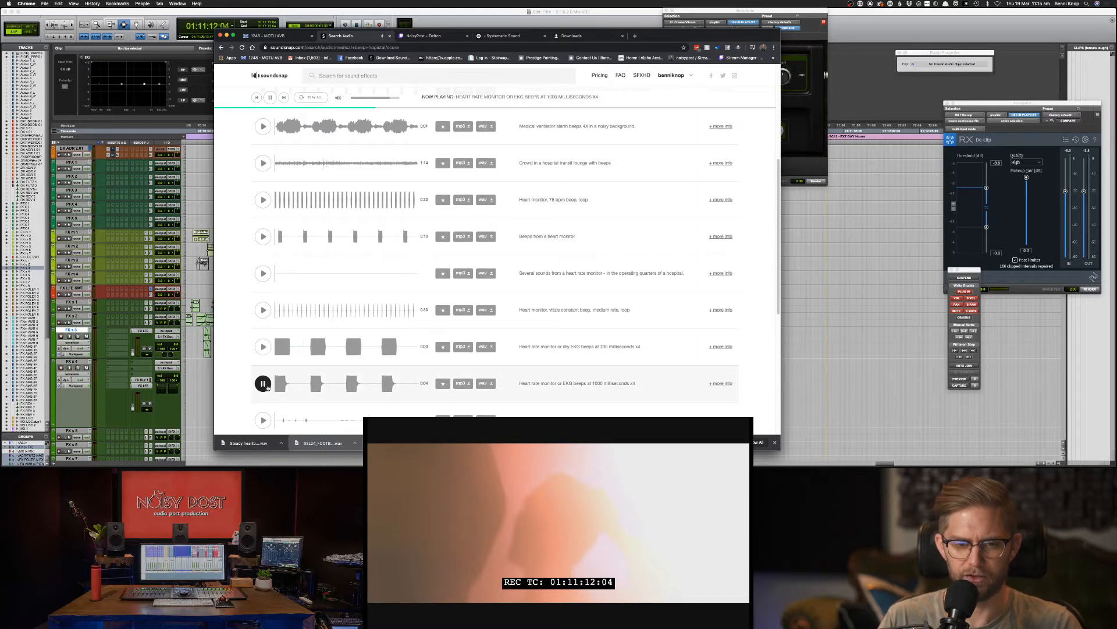
pyautogui.click(263, 313)
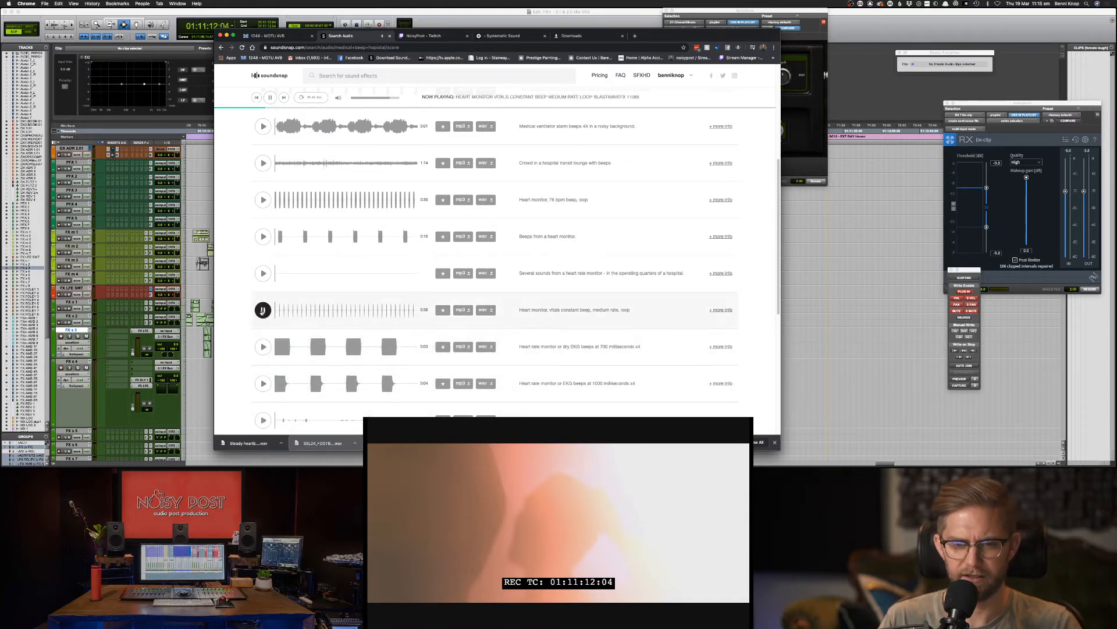
# Step: Preview the regularly beeping heart rate machine recording and skip to the alert in its second half
pyautogui.scroll(-3, 263, 318)
pyautogui.scroll(-3, 262, 349)
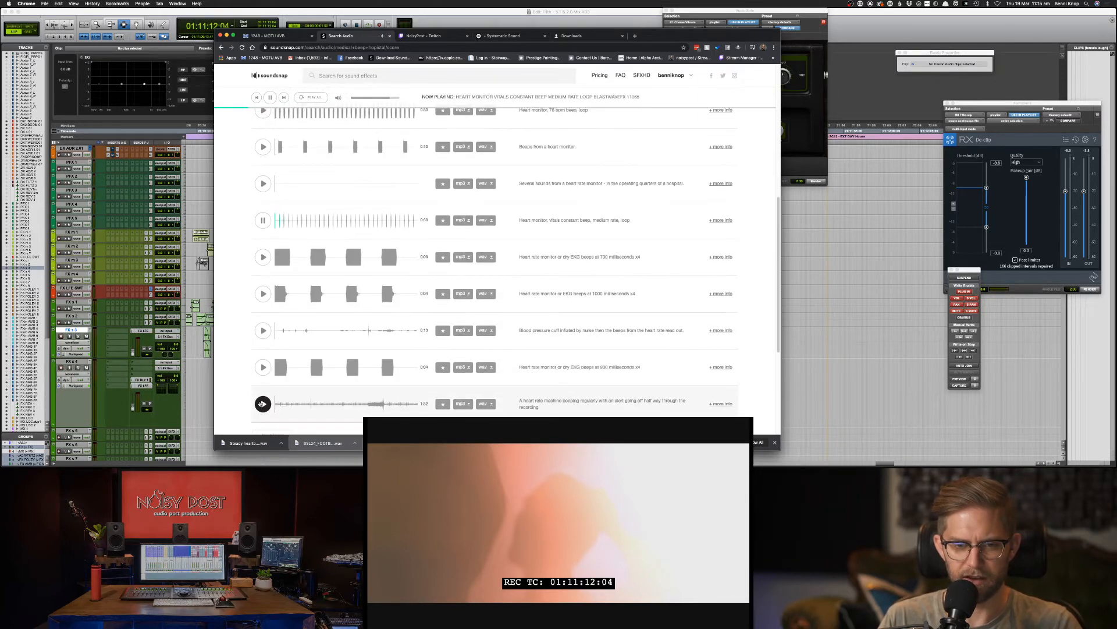
pyautogui.click(263, 396)
pyautogui.scroll(1, 263, 398)
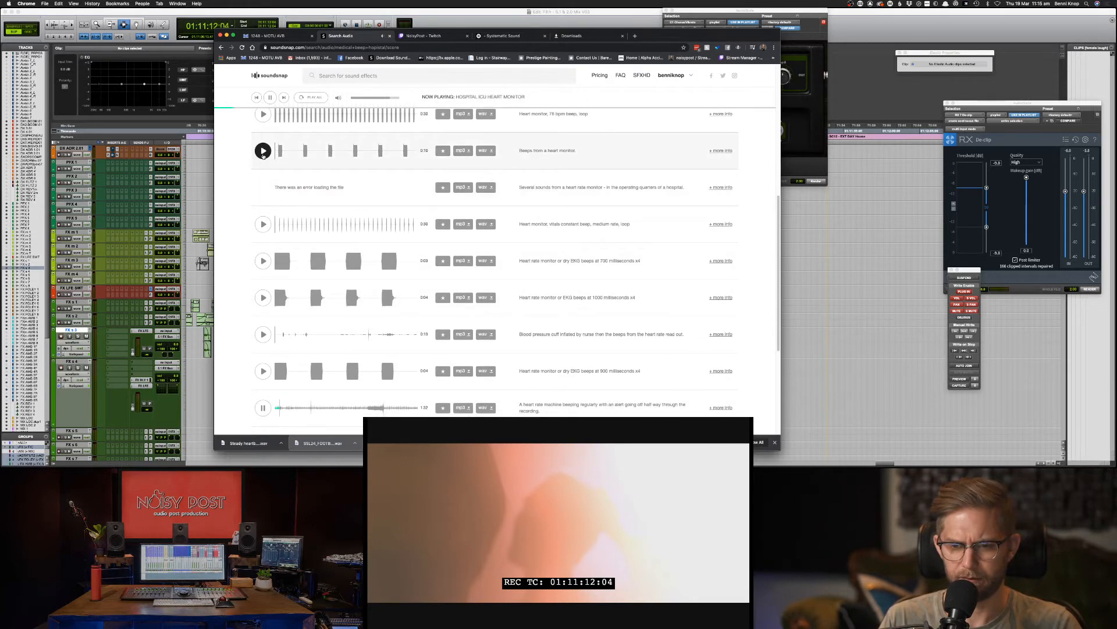
pyautogui.click(371, 409)
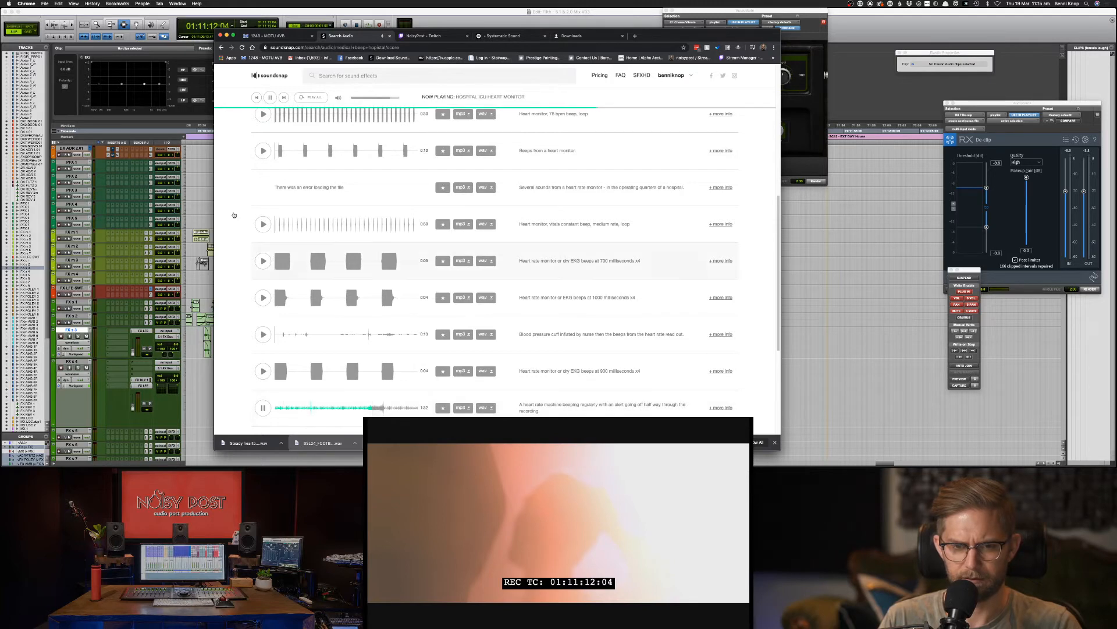
# Step: Replay the heart monitor vitals loop, the bpm heart monitor loop and "Beeps from a heart monitor", stopping playback on the last one
pyautogui.click(263, 225)
pyautogui.scroll(1, 263, 175)
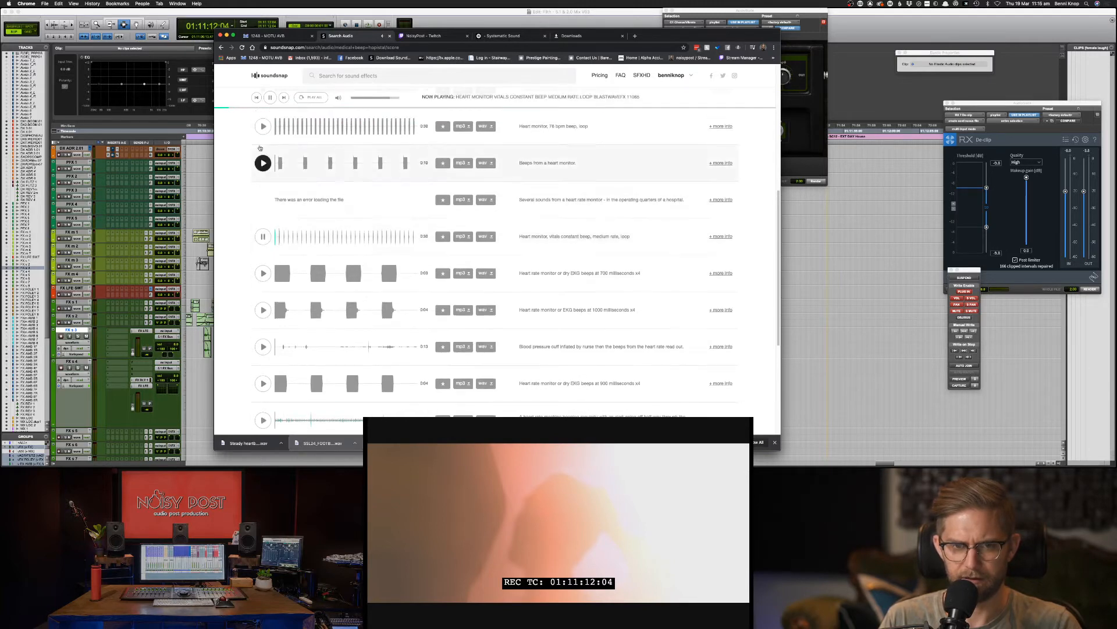
pyautogui.click(263, 125)
pyautogui.scroll(1, 268, 175)
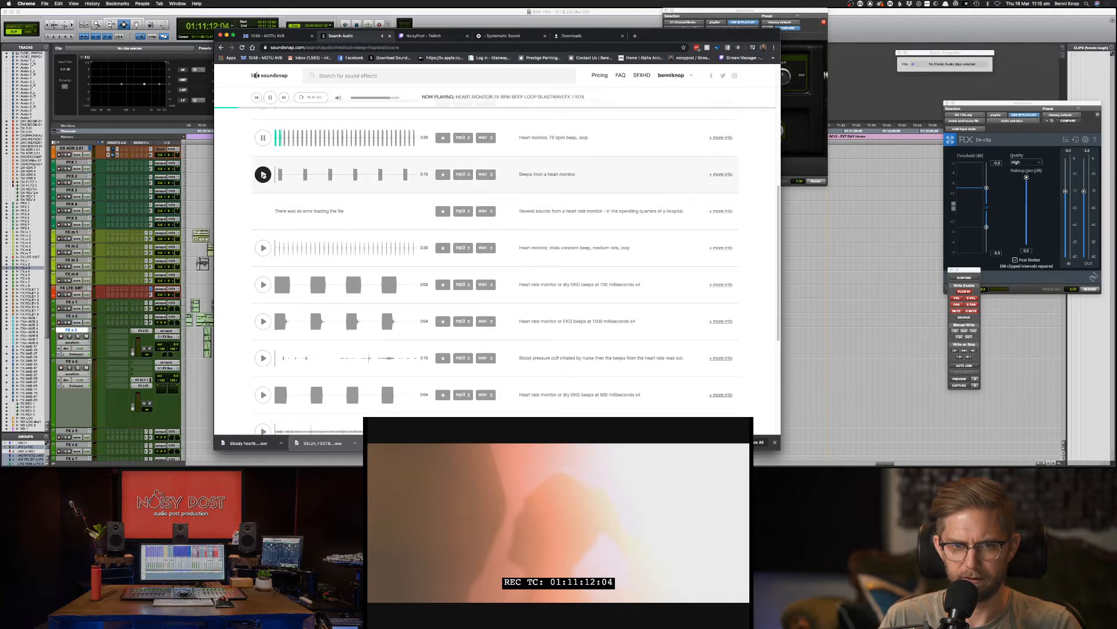
pyautogui.click(263, 175)
pyautogui.scroll(2, 263, 175)
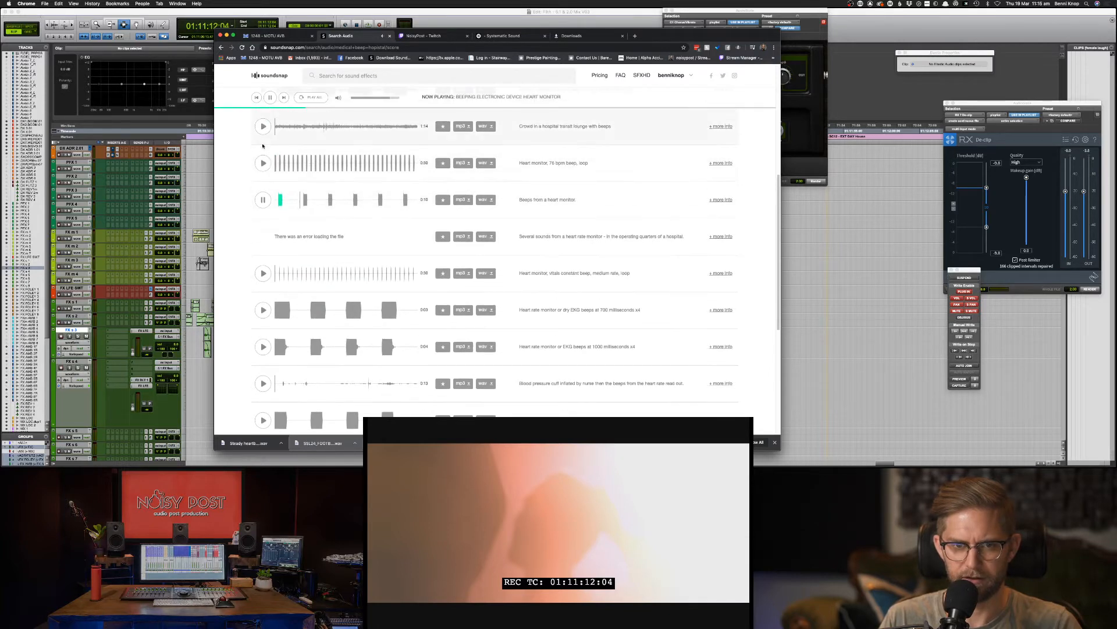
pyautogui.click(263, 200)
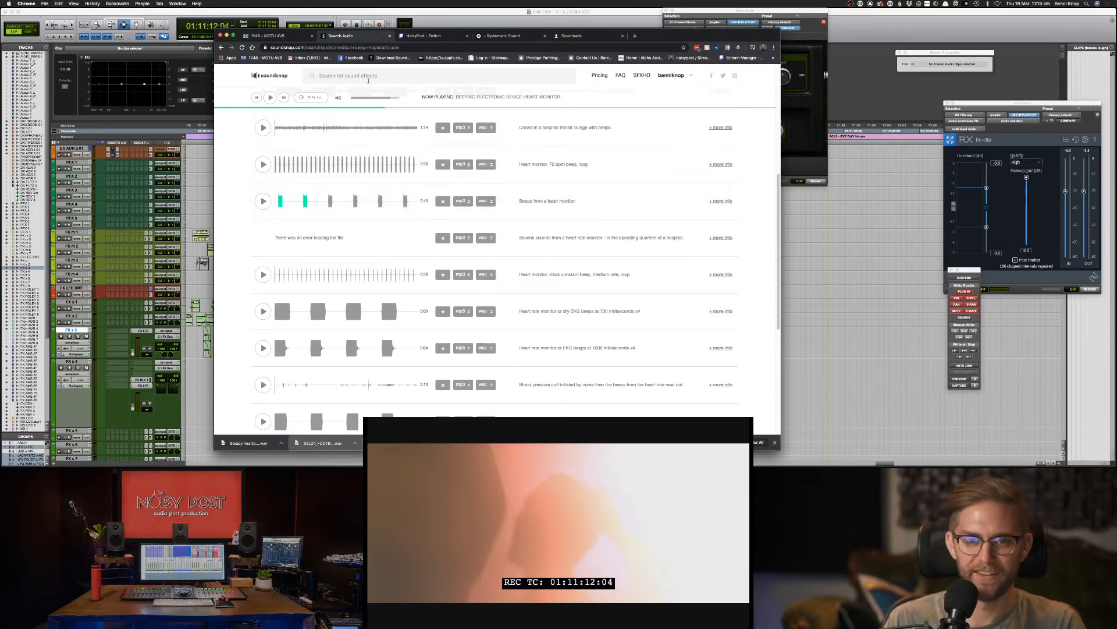
# Step: Search the Soundsnap library for "walrusses"
pyautogui.click(368, 79)
pyautogui.write('wal')
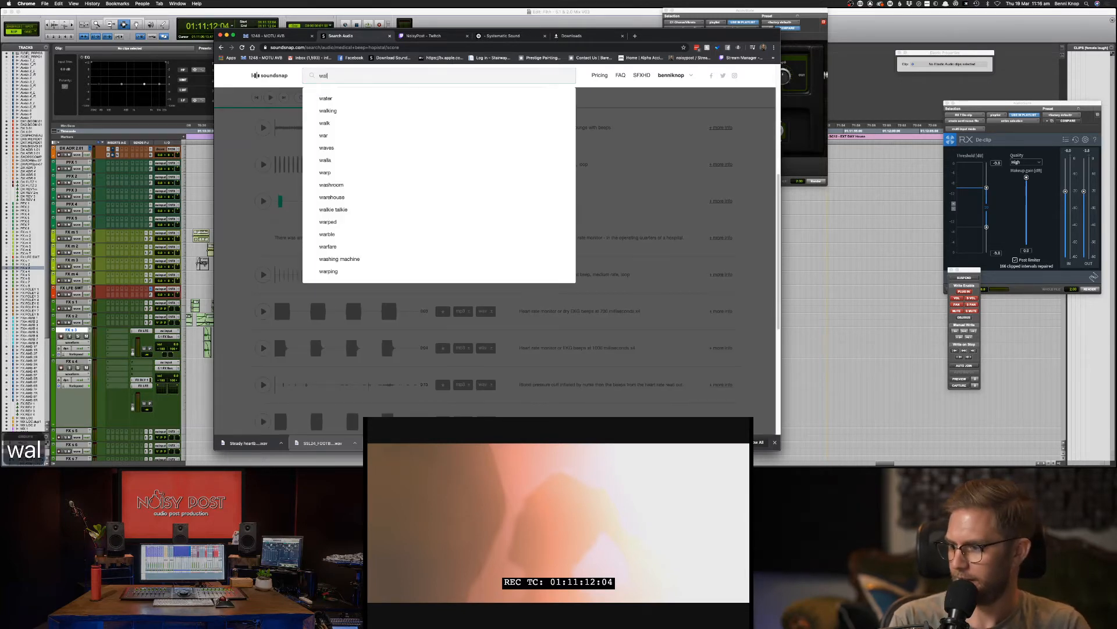
pyautogui.write('russes')
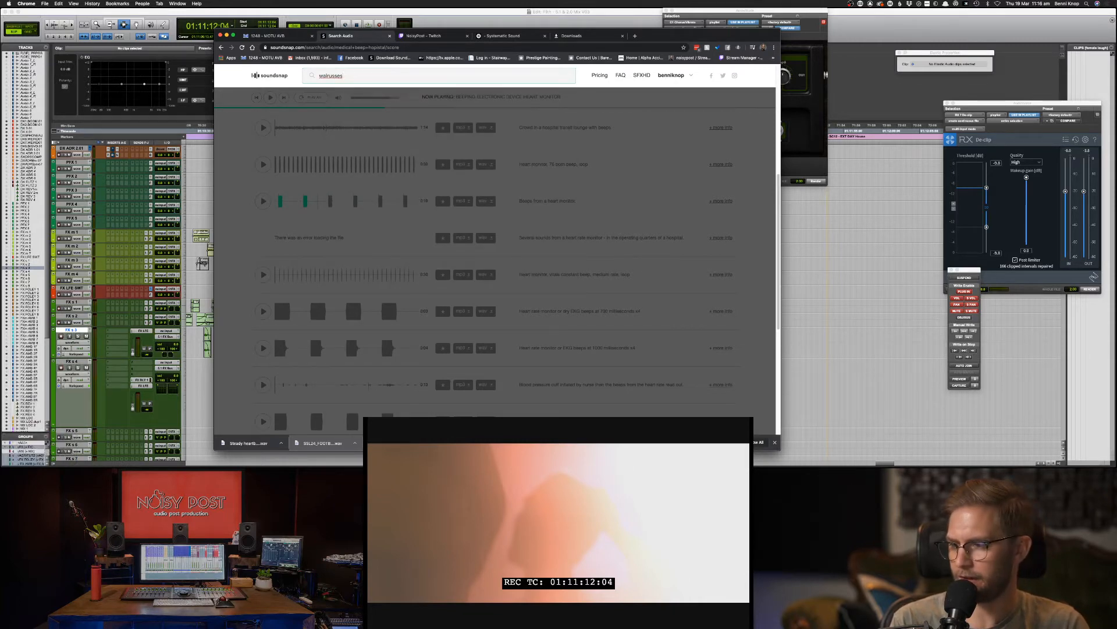
pyautogui.press('Return')
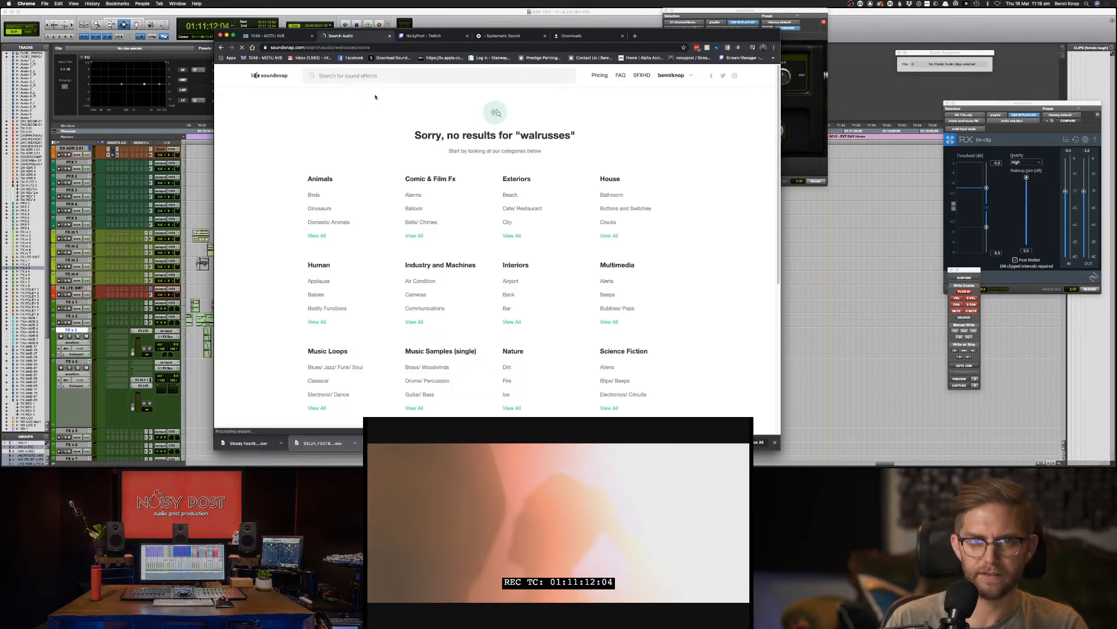
# Step: Look up "walrusses" on Google in a new tab, copy the corrected spelling "walruses", and close the tab
pyautogui.press('super+t')
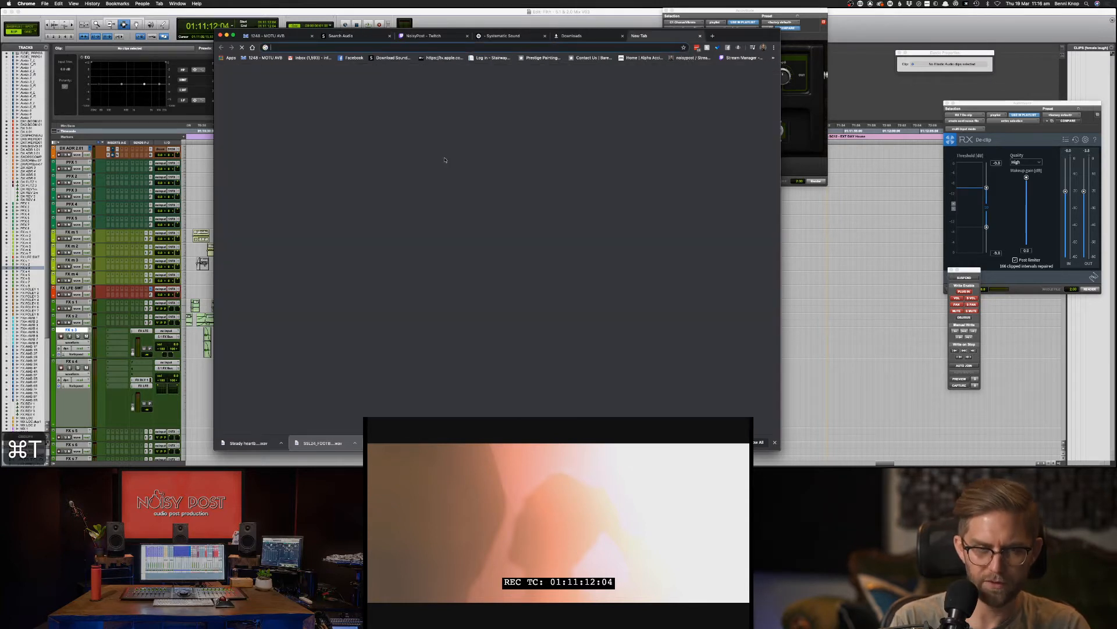
pyautogui.write('walrusses')
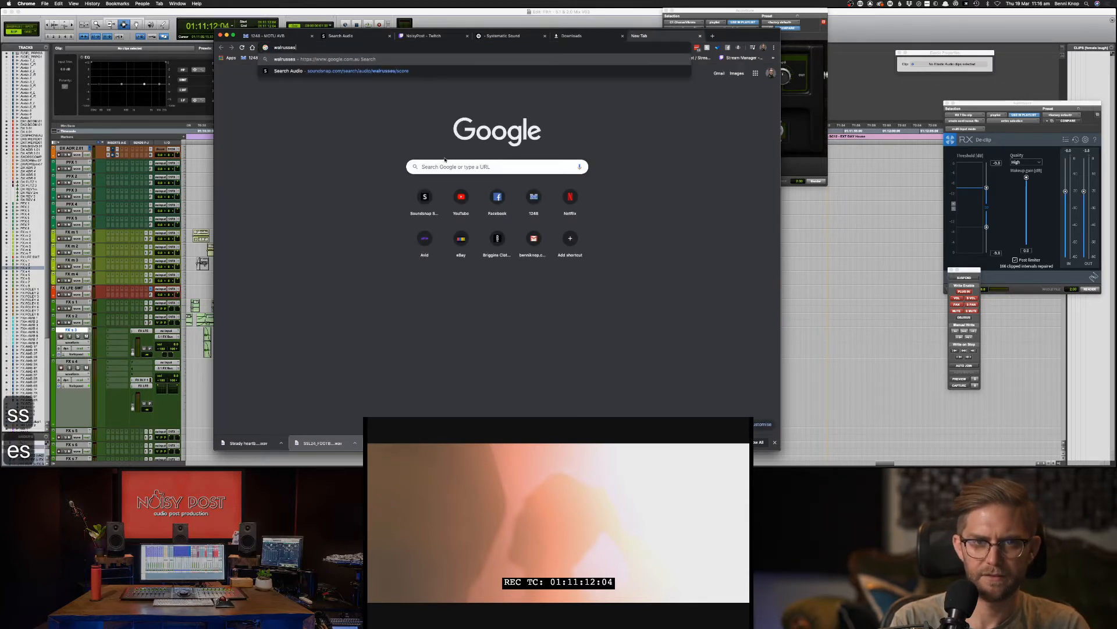
pyautogui.press('Return')
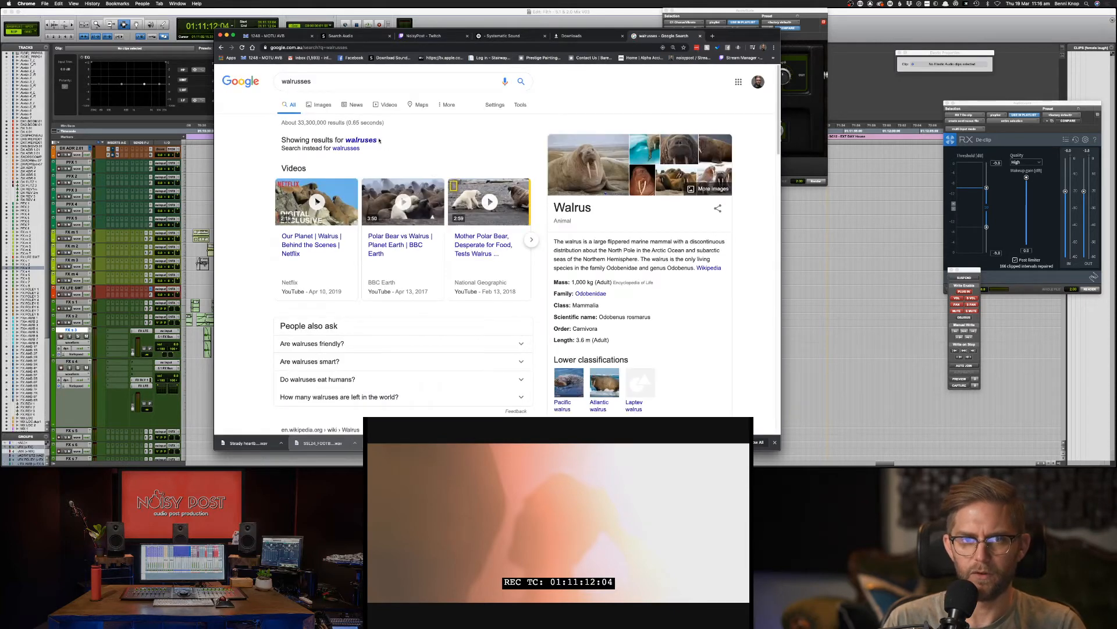
pyautogui.click(300, 81)
pyautogui.press('BackSpace')
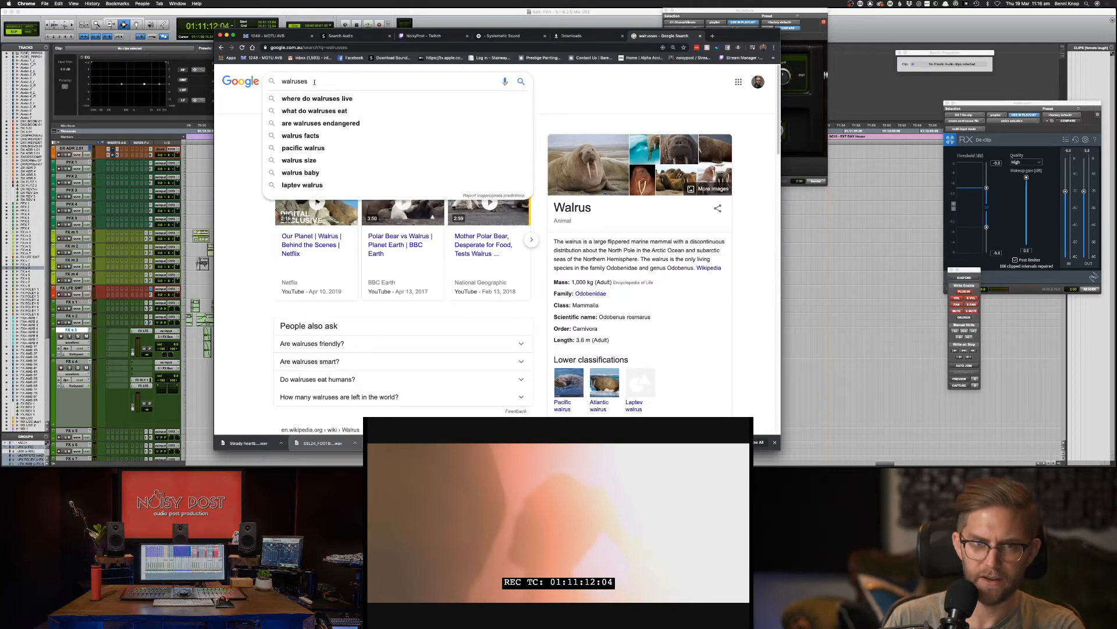
pyautogui.press('super+a')
pyautogui.press('super+c')
pyautogui.press('super+w')
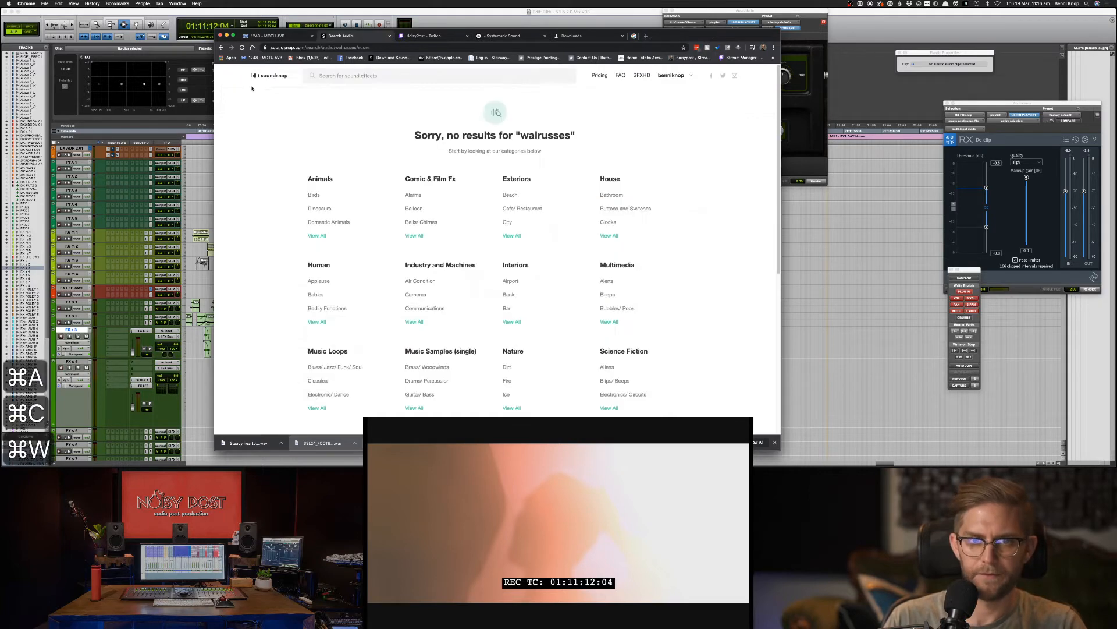
# Step: Search the sound library for the copied term "walruses", and search again for "walrus"
pyautogui.click(323, 82)
pyautogui.press('super+v')
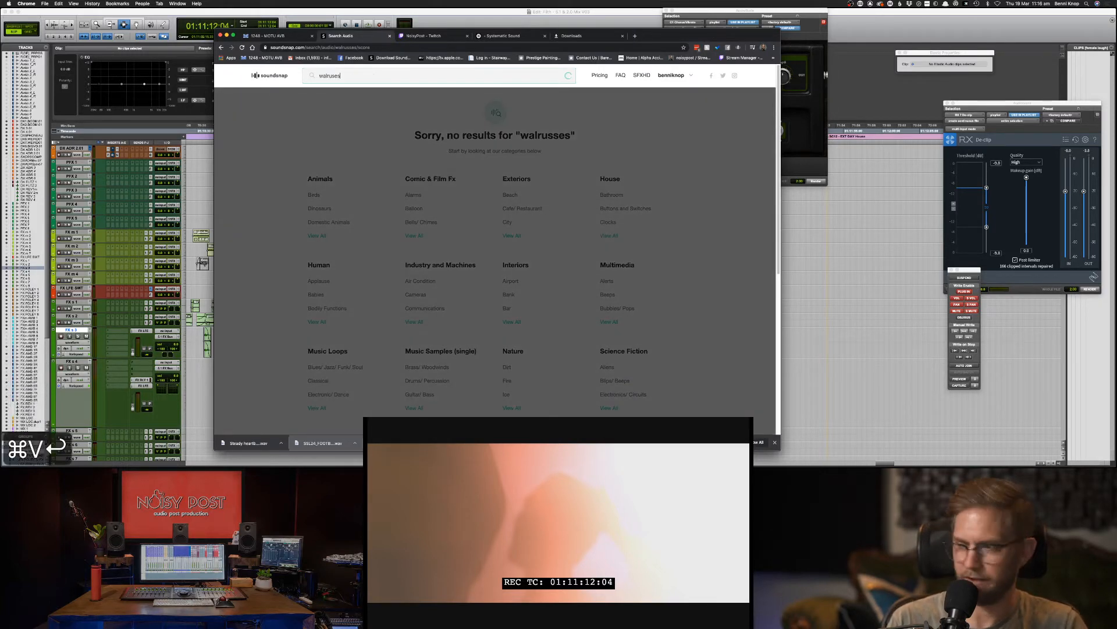
pyautogui.press('Return')
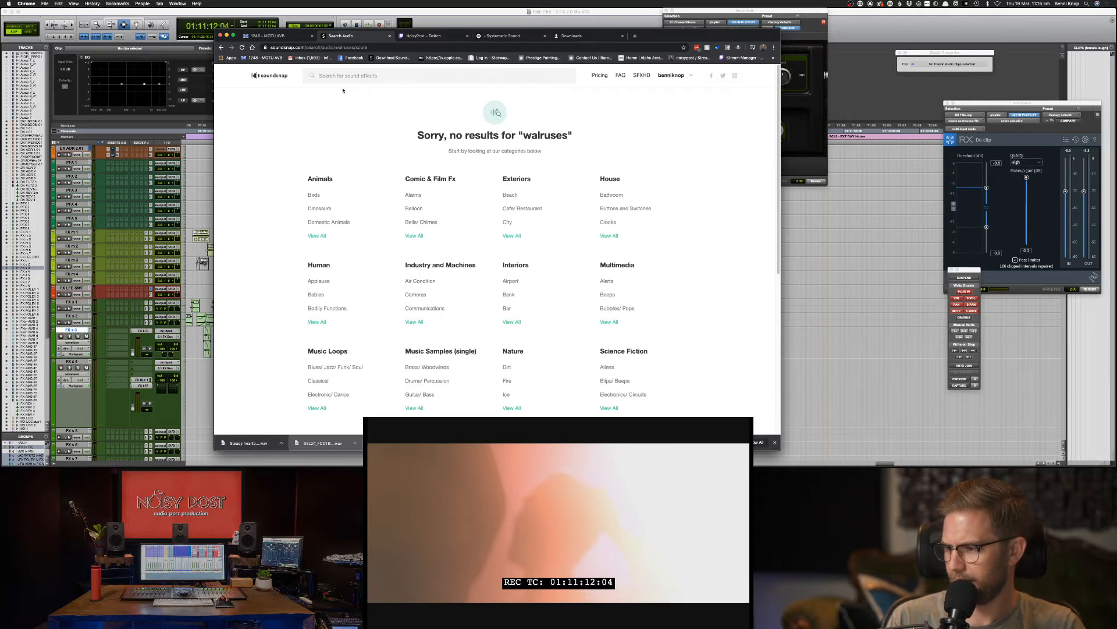
pyautogui.click(330, 70)
pyautogui.write('wa')
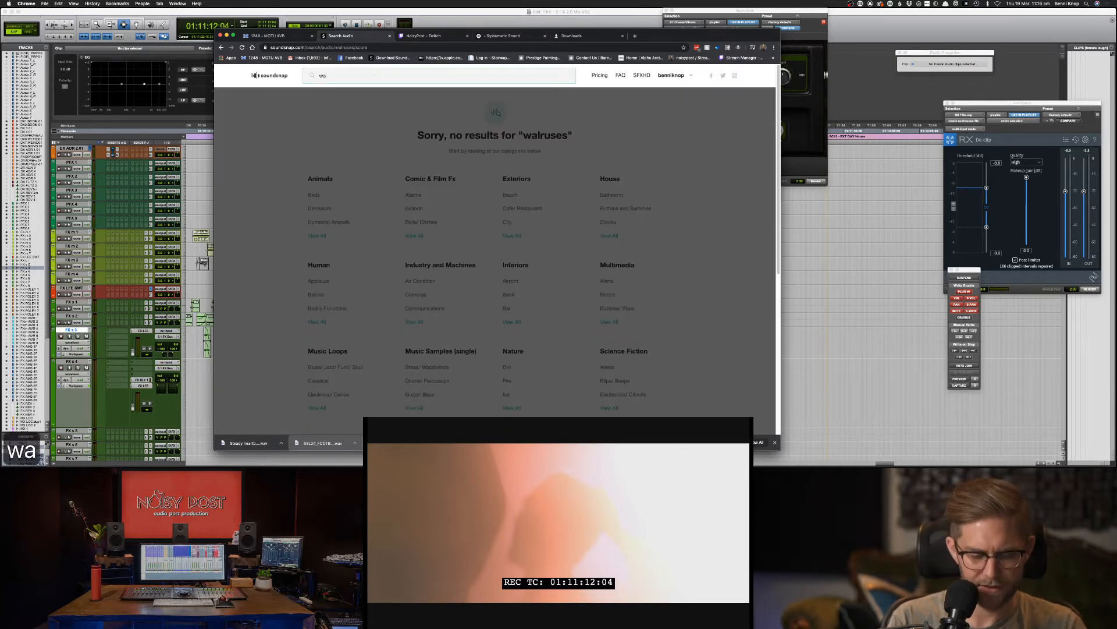
pyautogui.write('lrus')
pyautogui.press('Return')
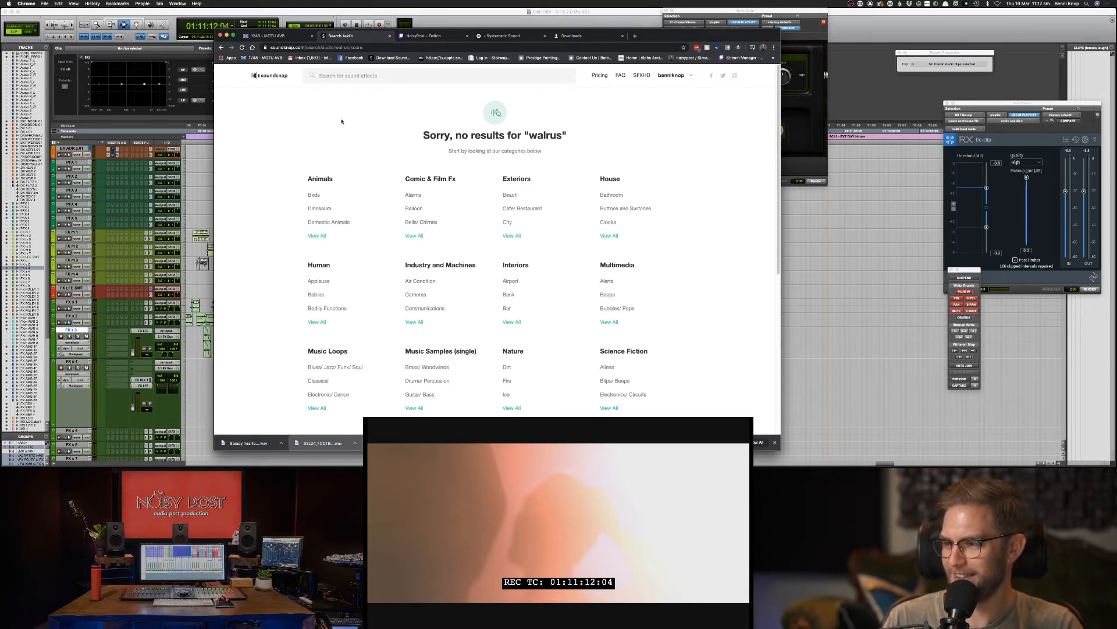
# Step: Search the sound library for "sea lion" effects
pyautogui.click(376, 78)
pyautogui.write('sea li')
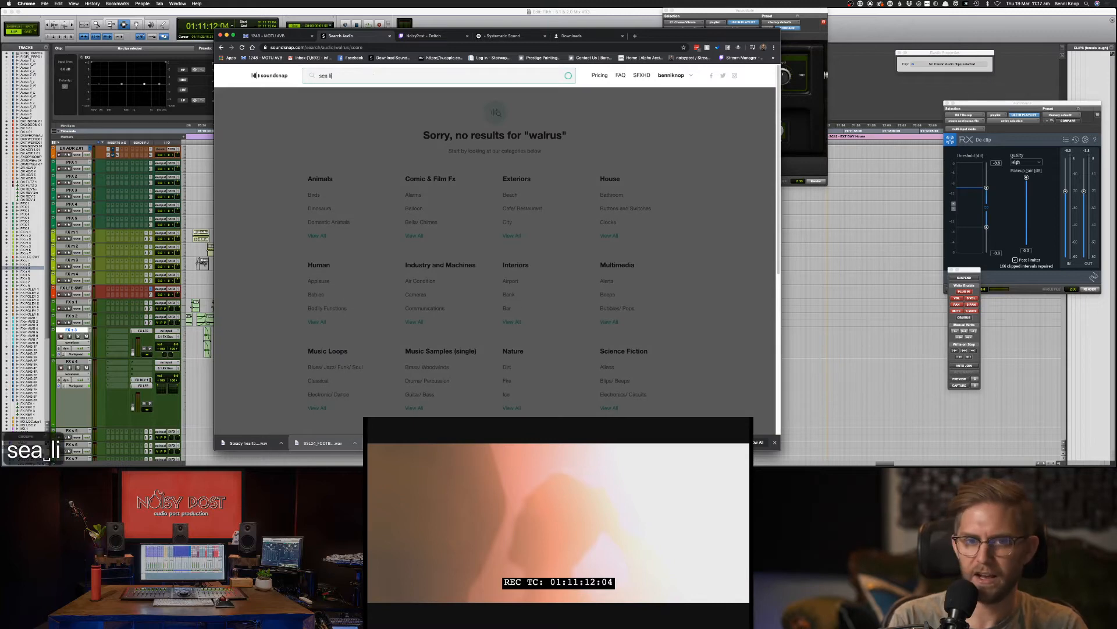
pyautogui.write('on')
pyautogui.press('Return')
# Step: Switch to Pro Tools and play the party scene from about 01:11:12, dismissing the CPU overload error
pyautogui.press('super+Tab')
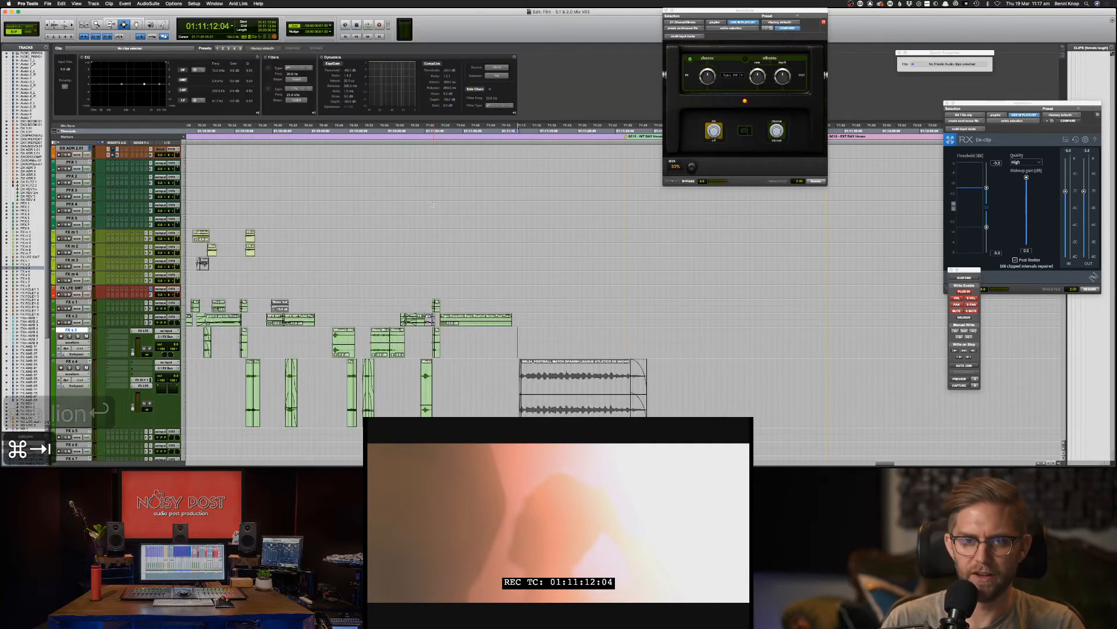
pyautogui.click(517, 349)
pyautogui.press('space')
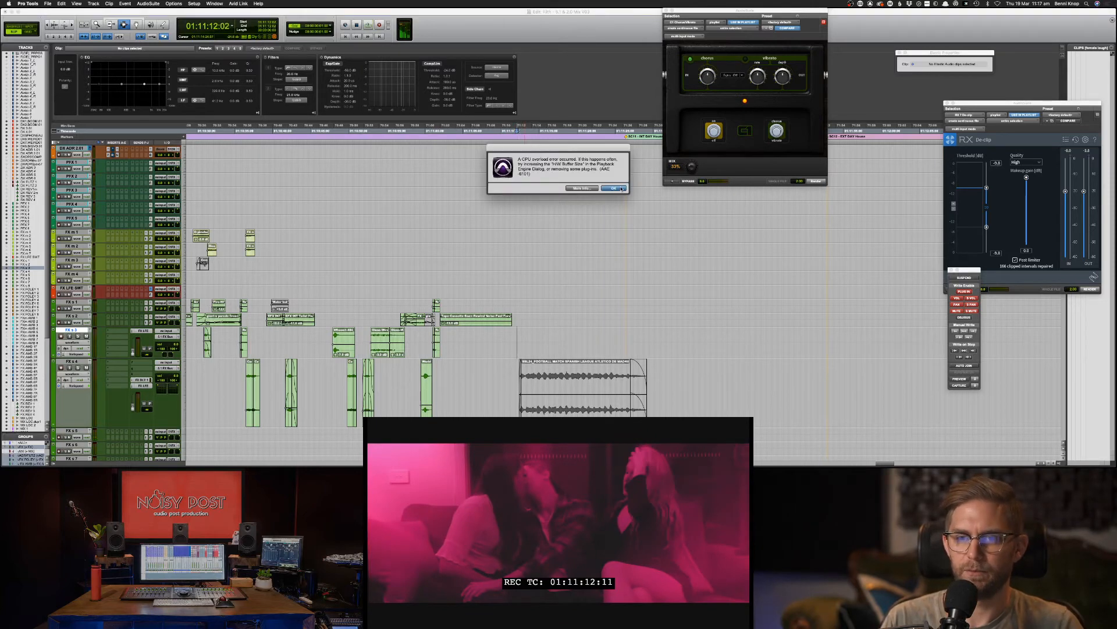
pyautogui.click(613, 188)
pyautogui.press('space')
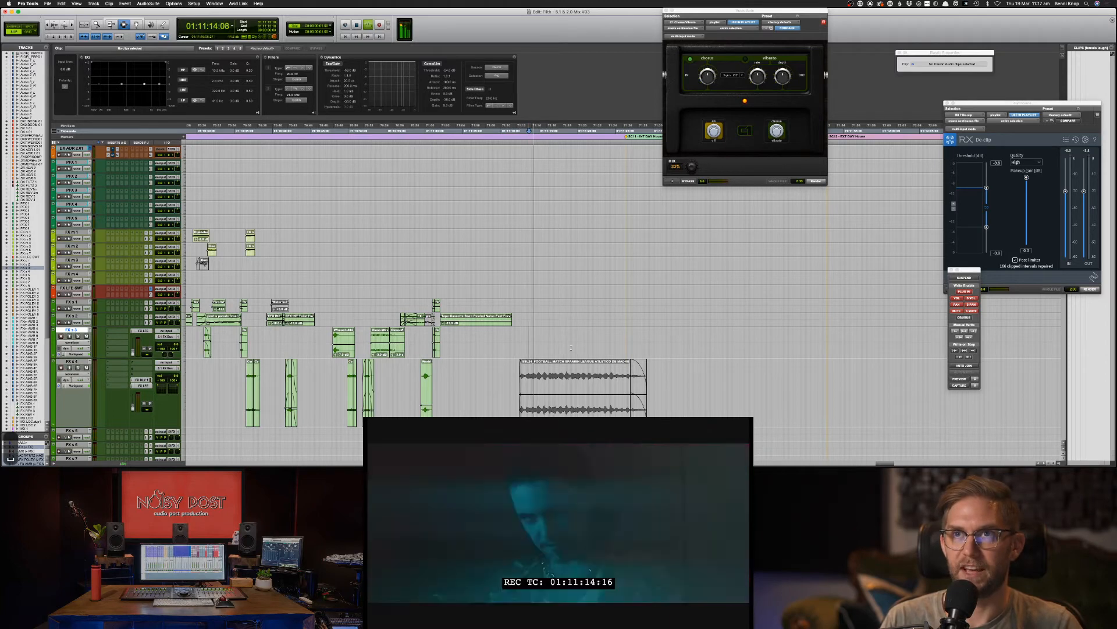
pyautogui.press('space')
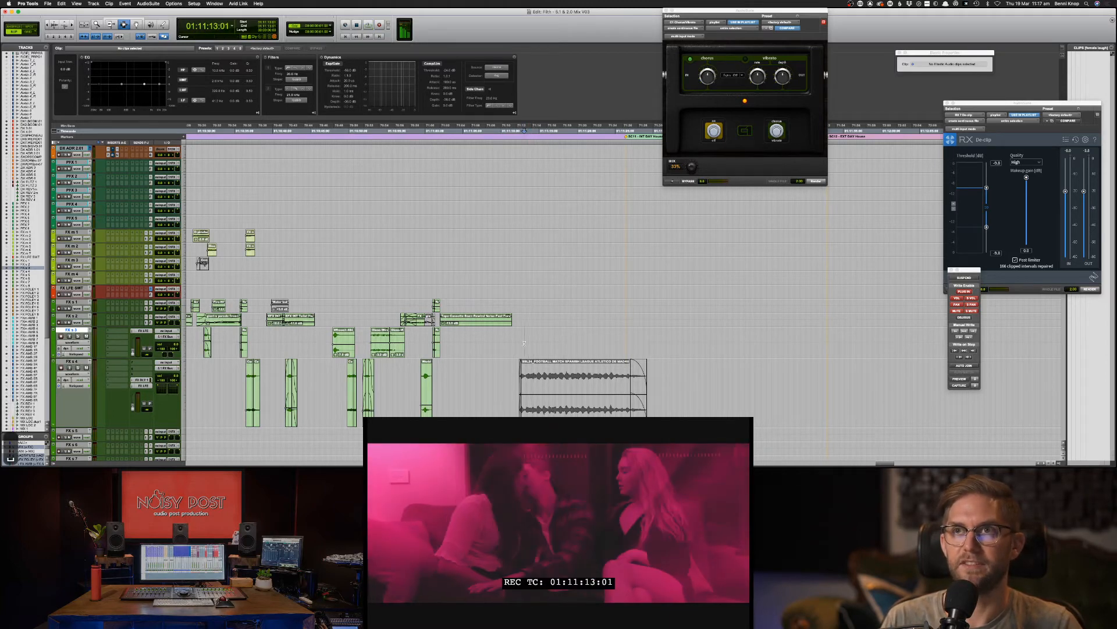
pyautogui.press('space')
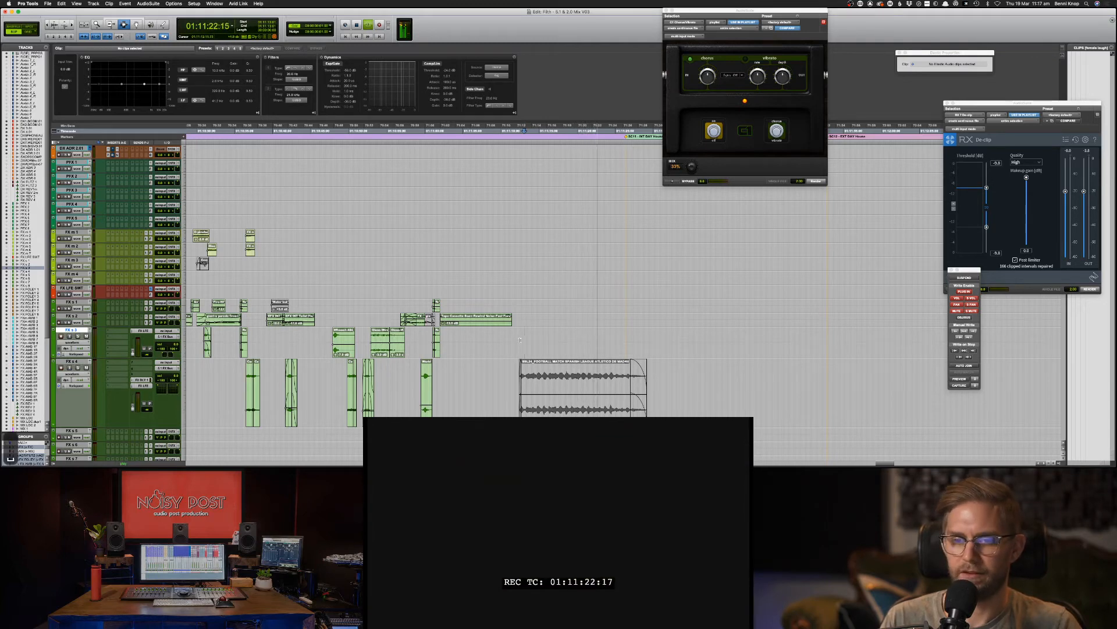
pyautogui.press('space')
# Step: Return to Chrome, audition the clip of two sea lions barking and splashing in water, and download it as WAV
pyautogui.press('super+Tab')
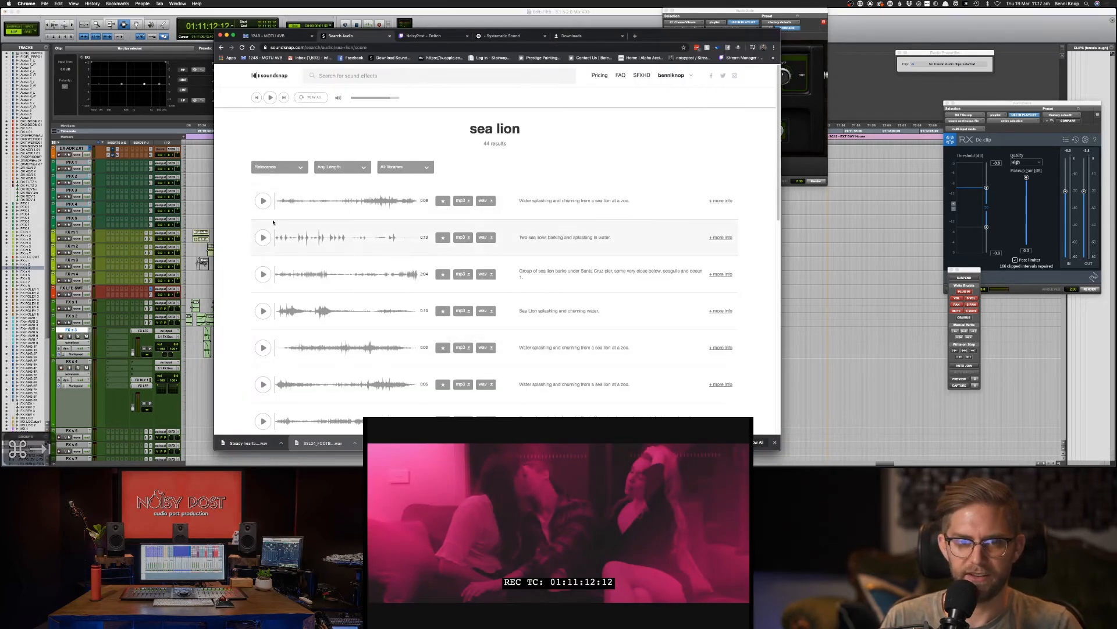
pyautogui.click(263, 236)
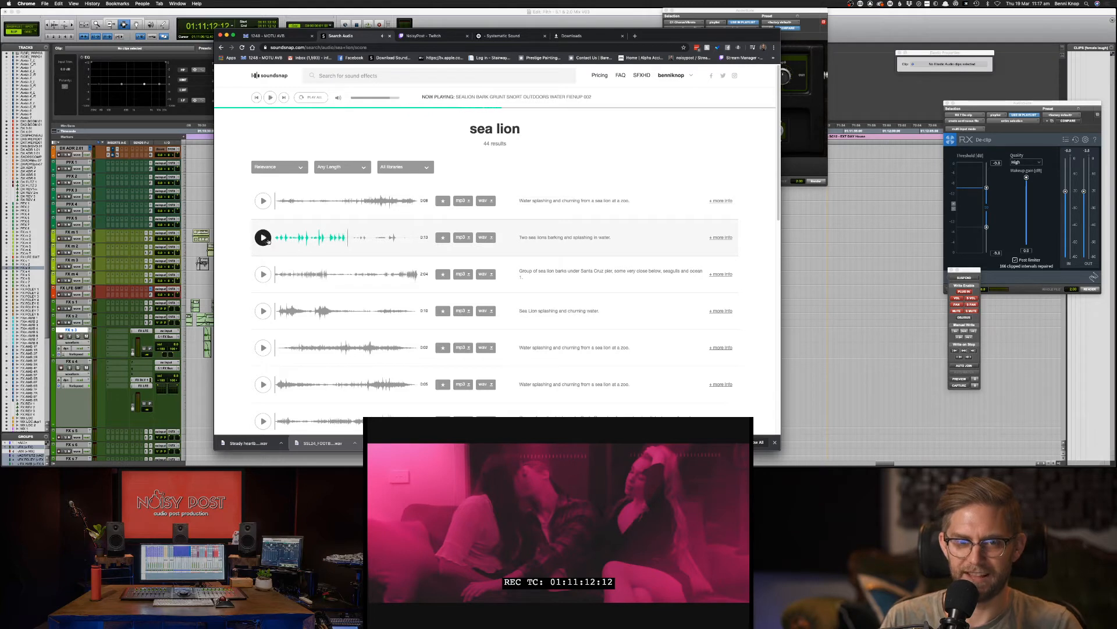
pyautogui.click(263, 238)
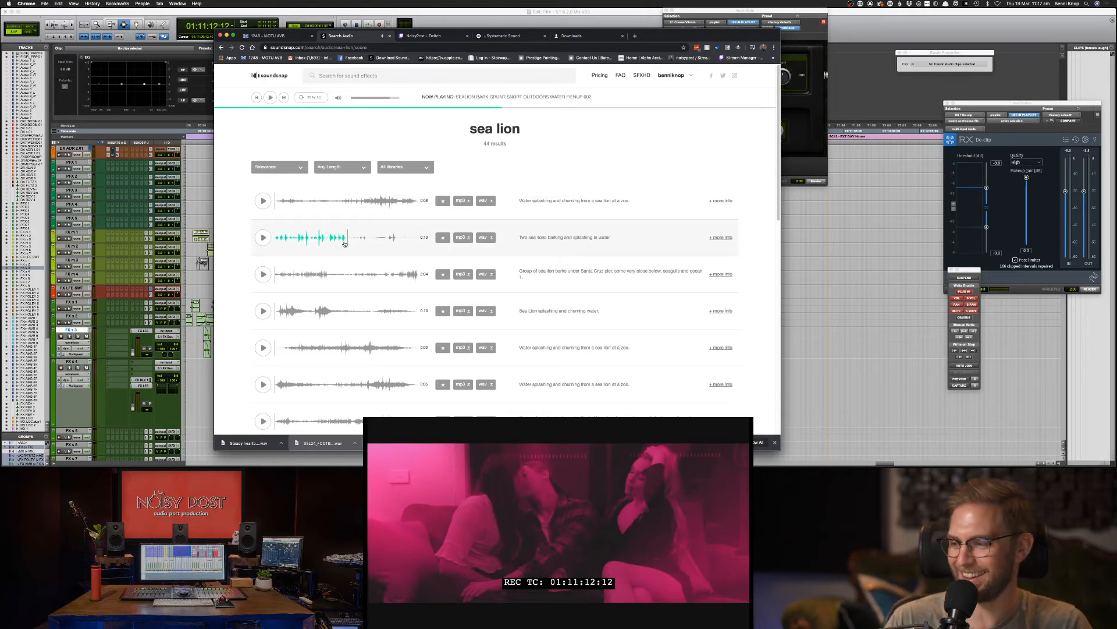
pyautogui.click(263, 237)
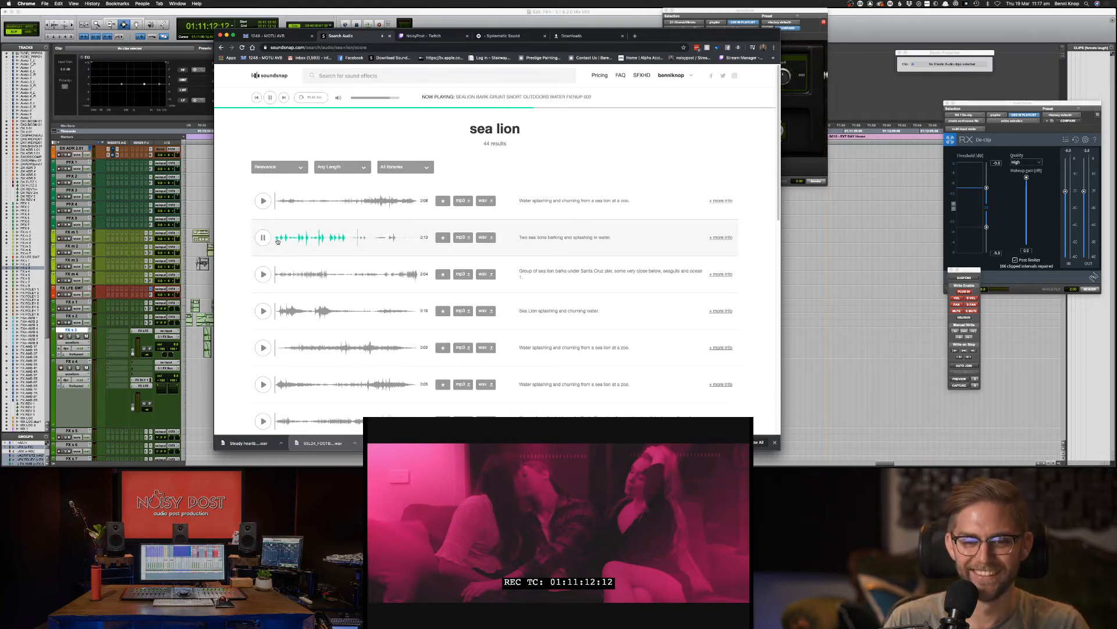
pyautogui.click(275, 240)
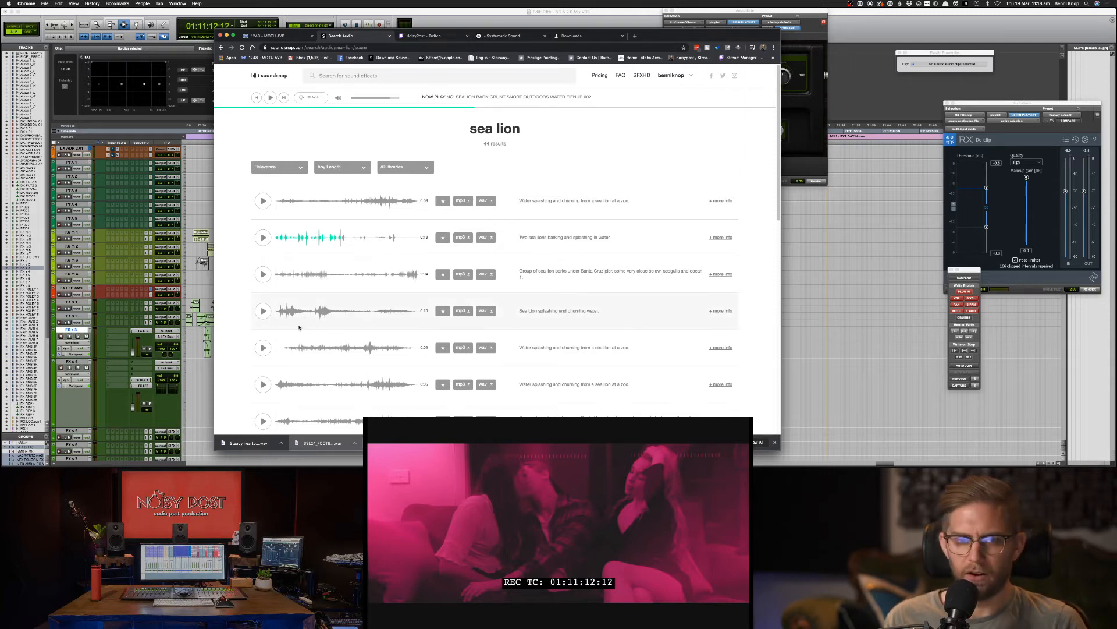
pyautogui.click(480, 238)
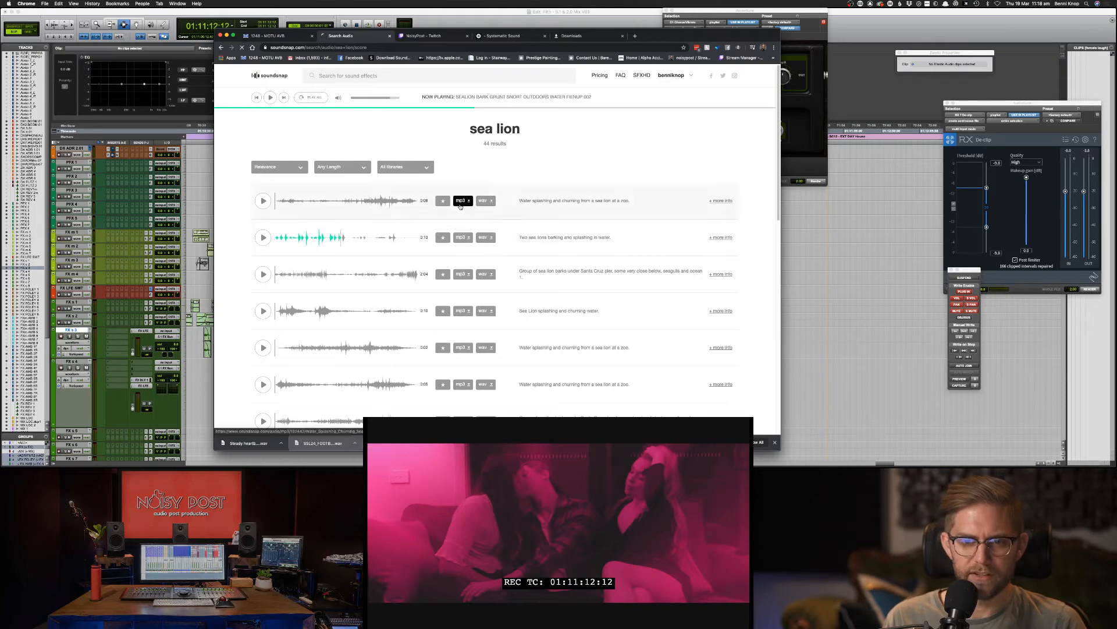
# Step: Search the sound library for "drunk sound"
pyautogui.click(427, 78)
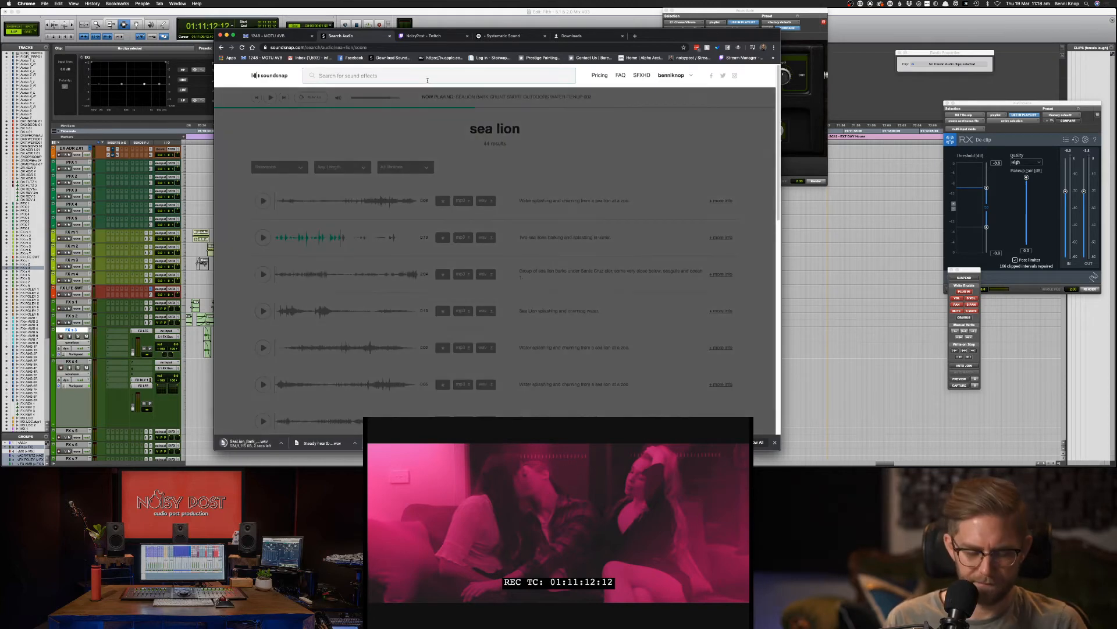
pyautogui.write('drunk sound')
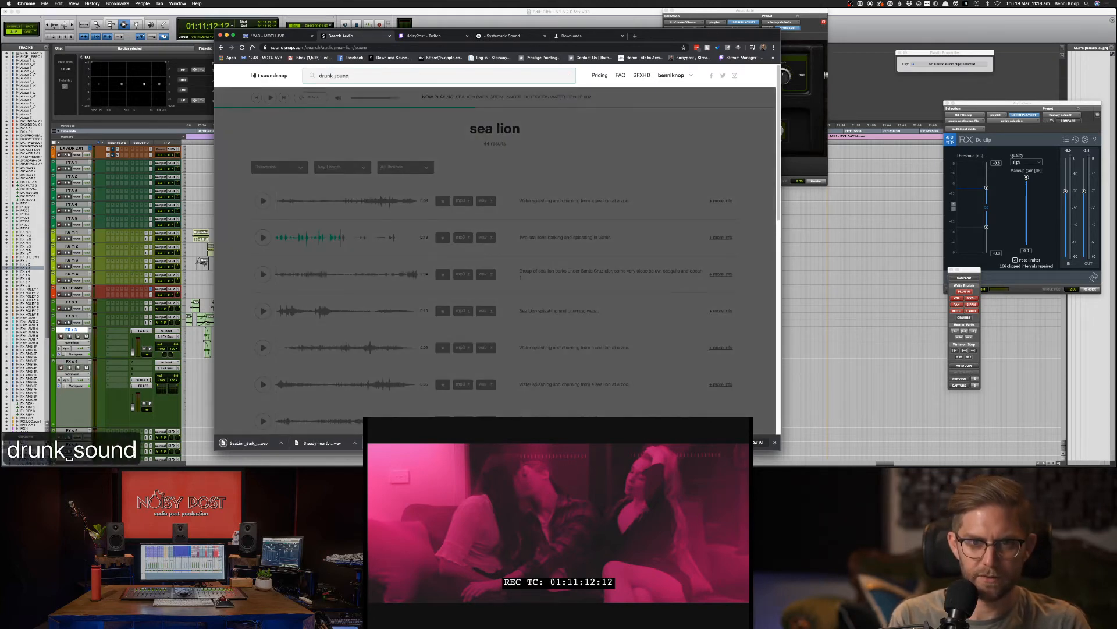
pyautogui.press('Return')
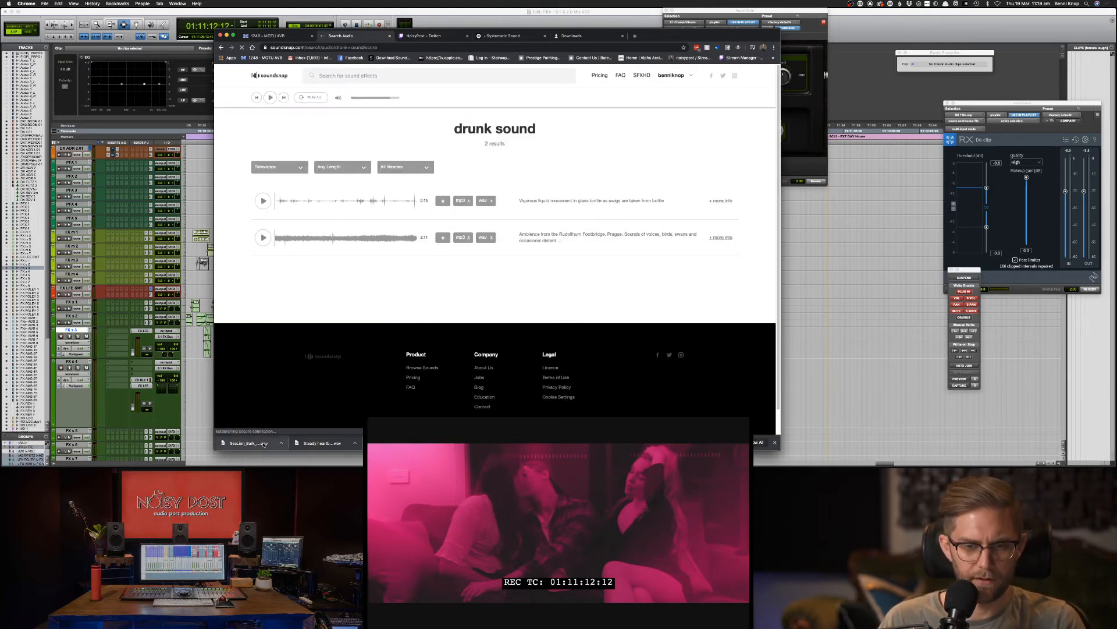
# Step: Import the downloaded sea lion bark WAV into Pro Tools on the FX m 1 track at 01:11:12:21
pyautogui.press('super+Tab')
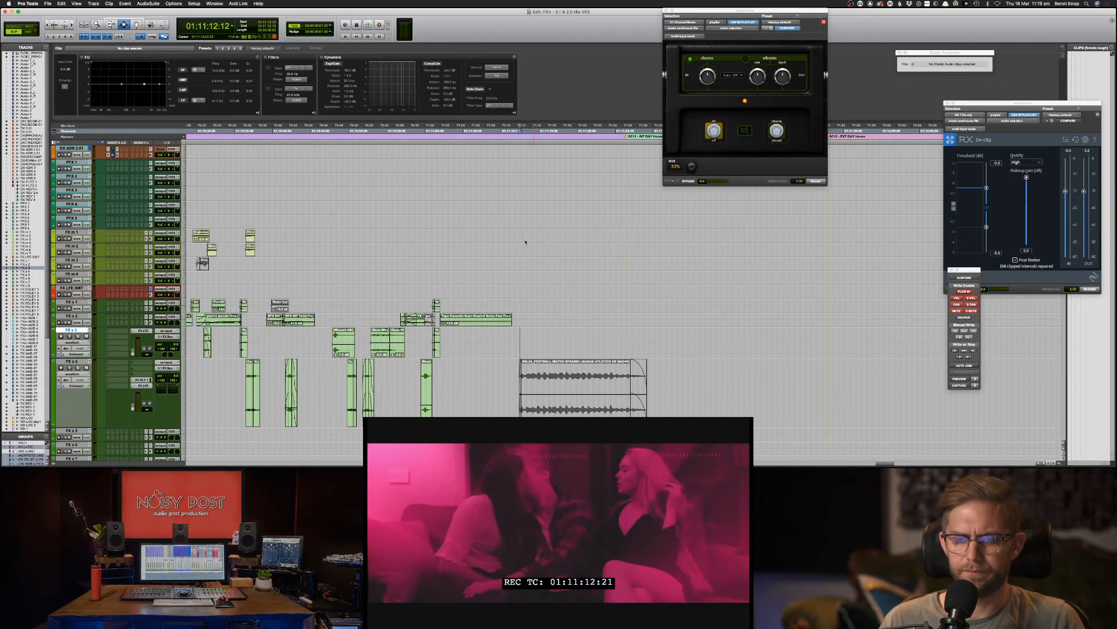
pyautogui.moveTo(539, 246); pyautogui.dragTo(540, 247)
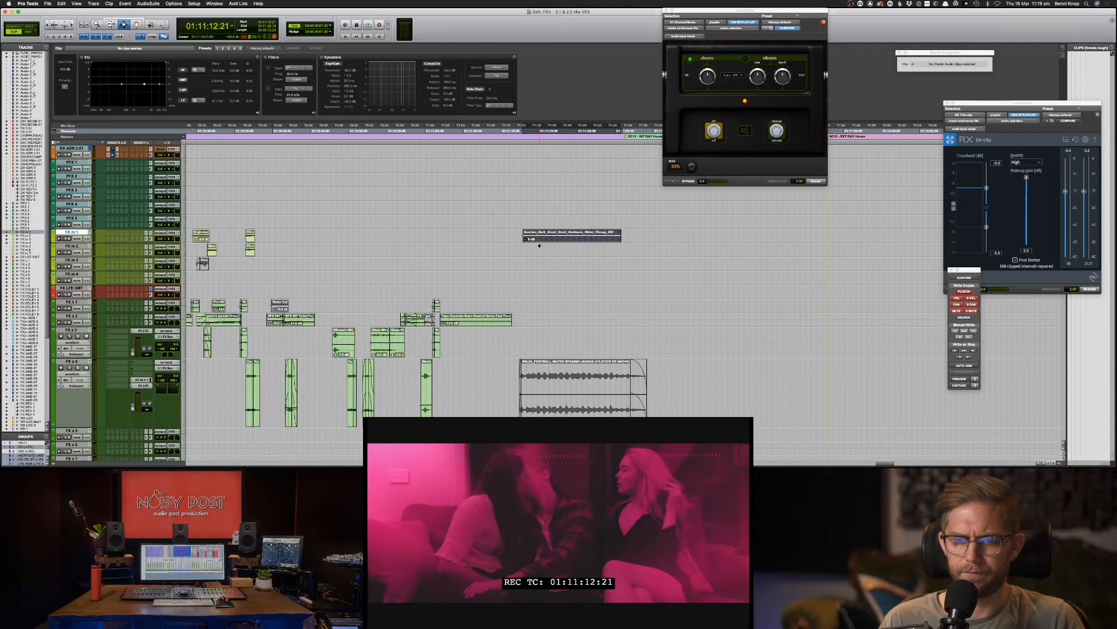
# Step: Import the downloaded steady heartbeat WAV from Chrome onto the FX s 3 track at 01:11:12:07 and lower its clip gain by two nudges
pyautogui.press('super+Tab')
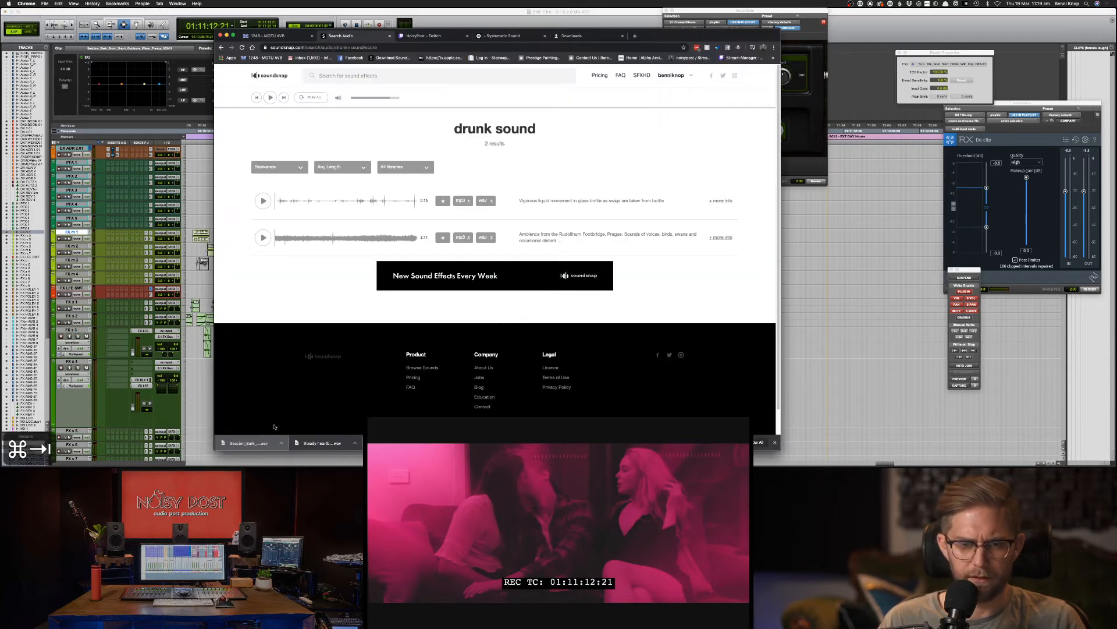
pyautogui.moveTo(431, 326); pyautogui.dragTo(491, 297)
pyautogui.press('super+Tab')
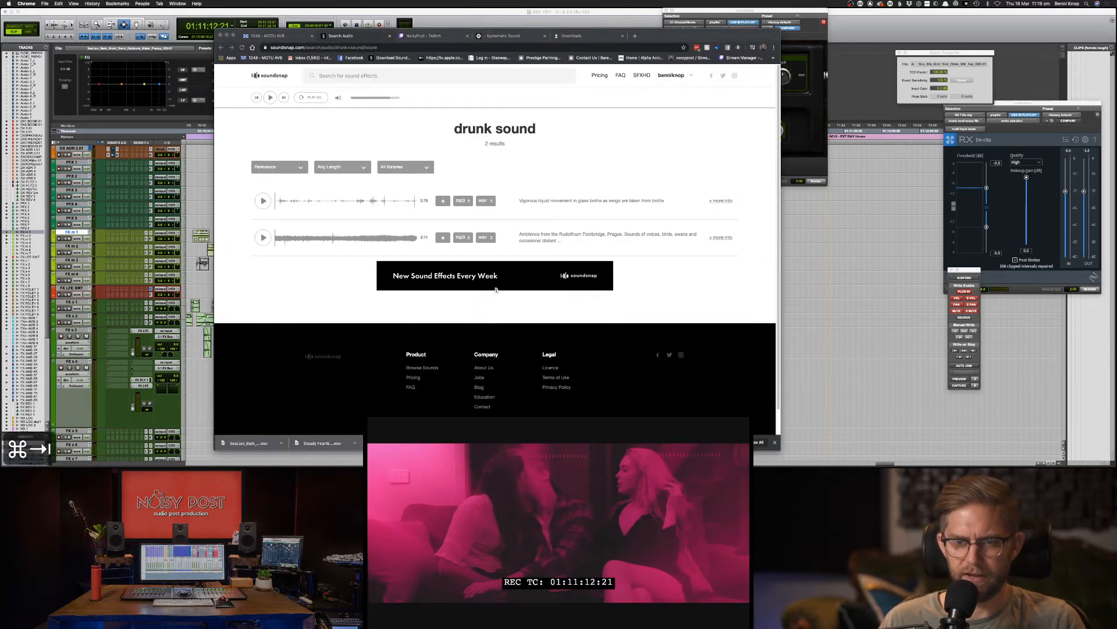
pyautogui.press('super+Tab')
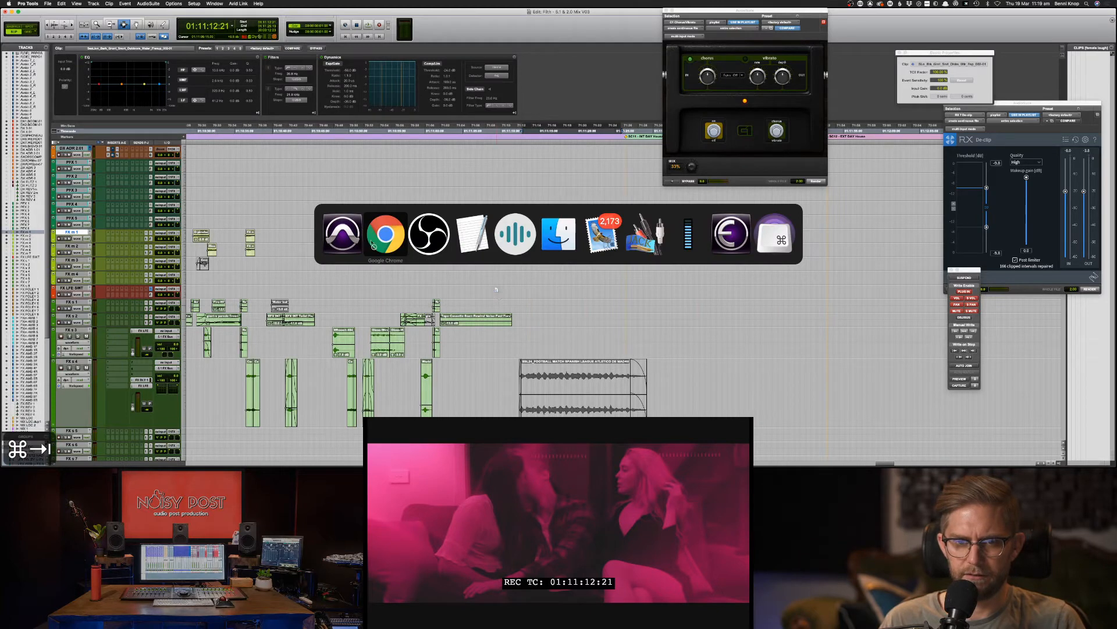
pyautogui.moveTo(496, 289); pyautogui.dragTo(524, 234)
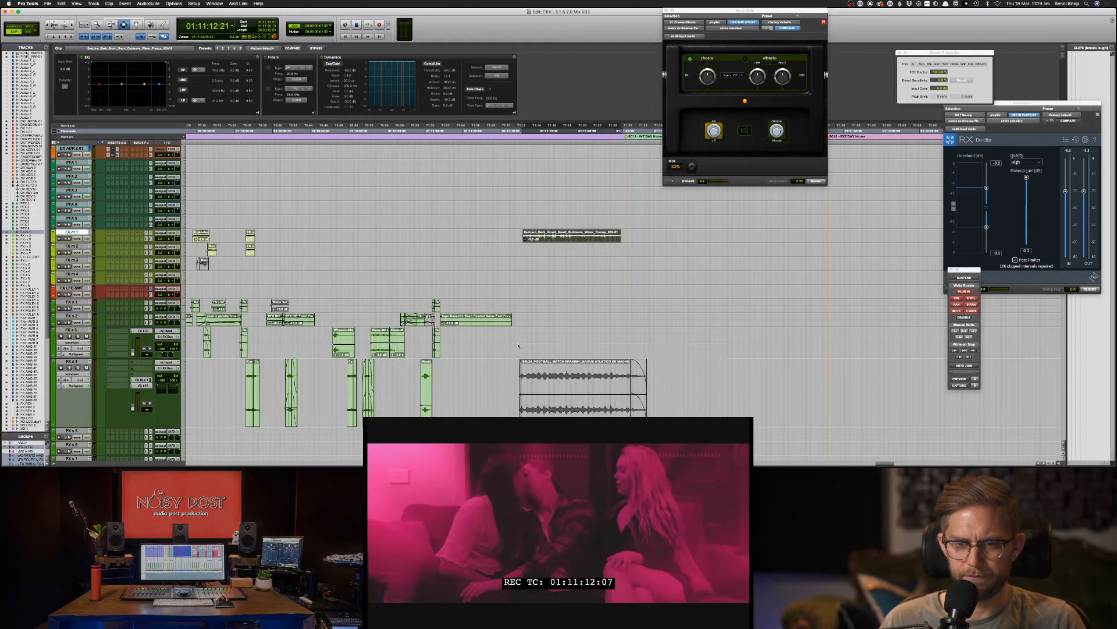
pyautogui.moveTo(527, 351); pyautogui.dragTo(527, 351)
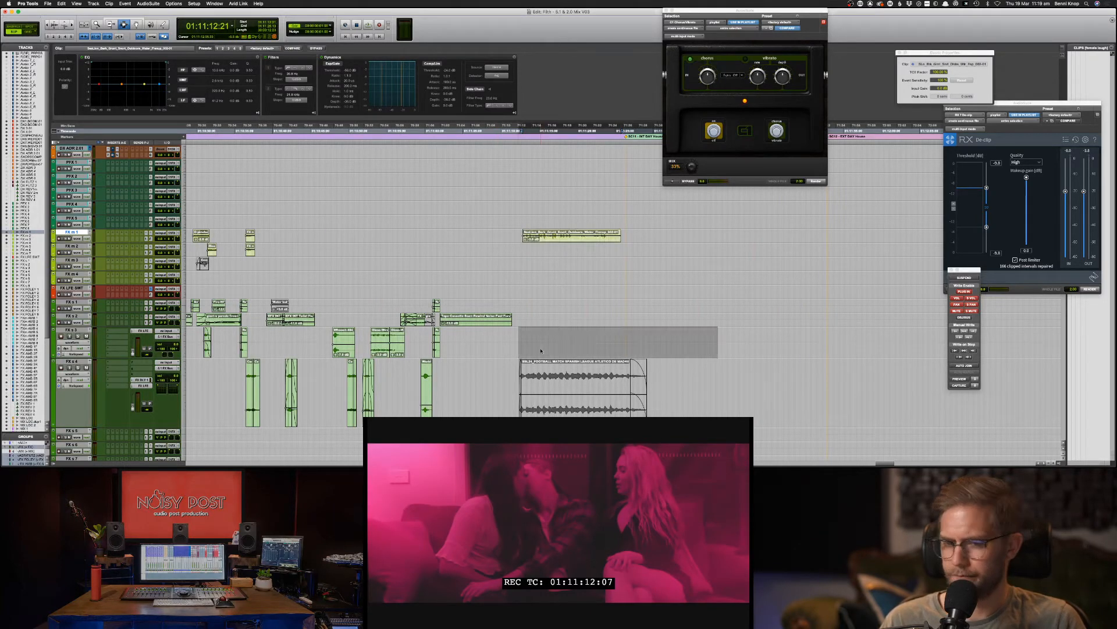
pyautogui.hotkey('ctrl', 'shift', 'Down')
pyautogui.hotkey('ctrl', 'shift', 'Down')
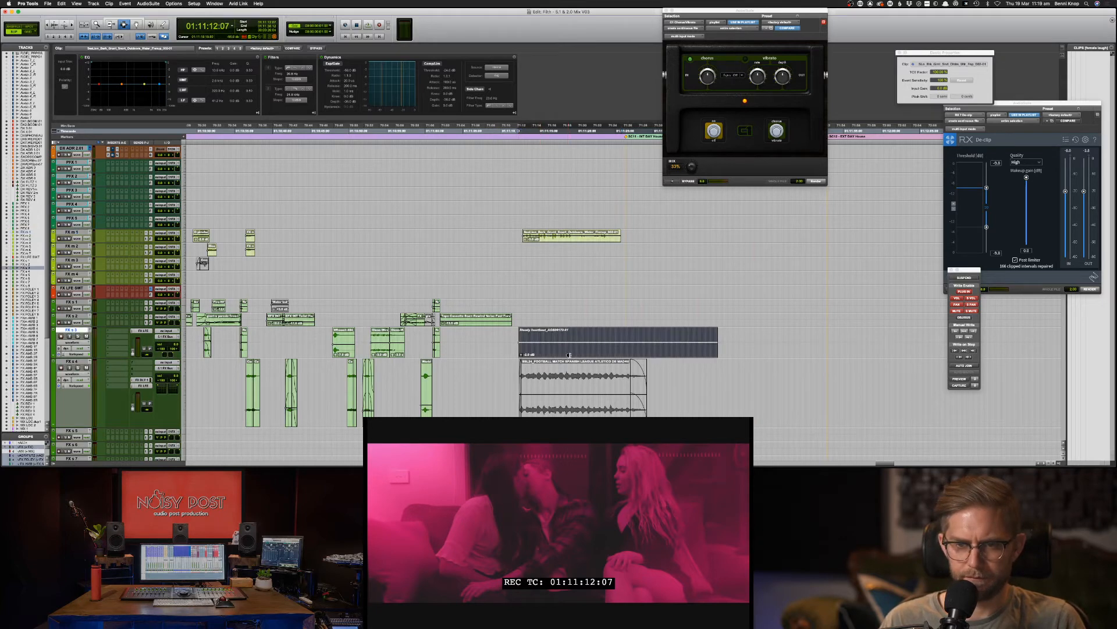
# Step: Solo the FX s 3 track and audition the steady heartbeat clip against the picture from 01:11:12:07
pyautogui.click(596, 350)
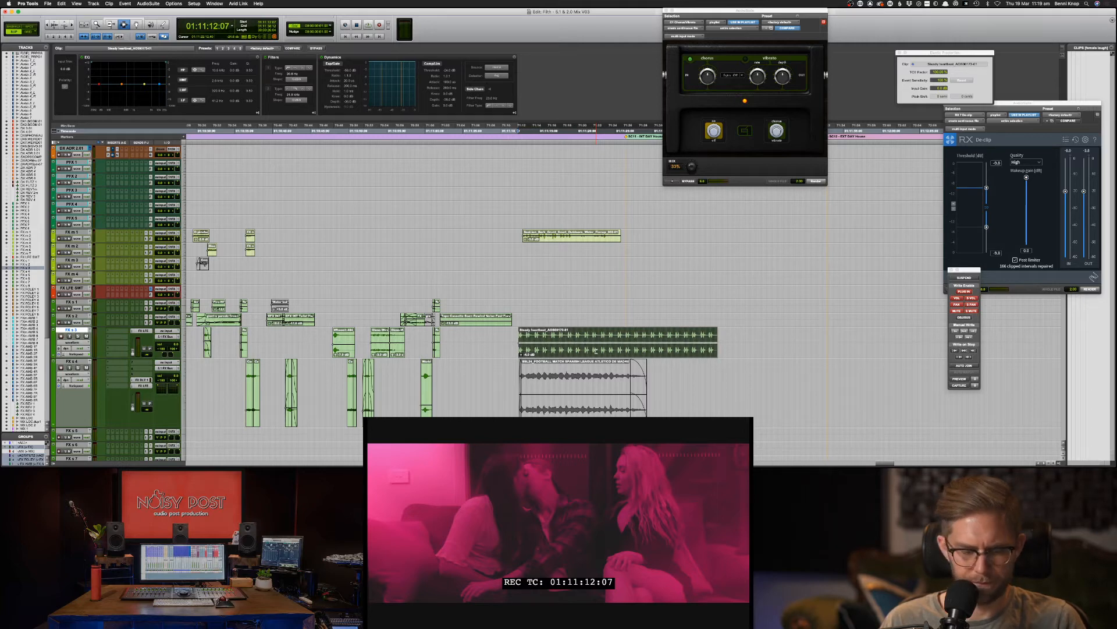
pyautogui.hotkey('shift', 's')
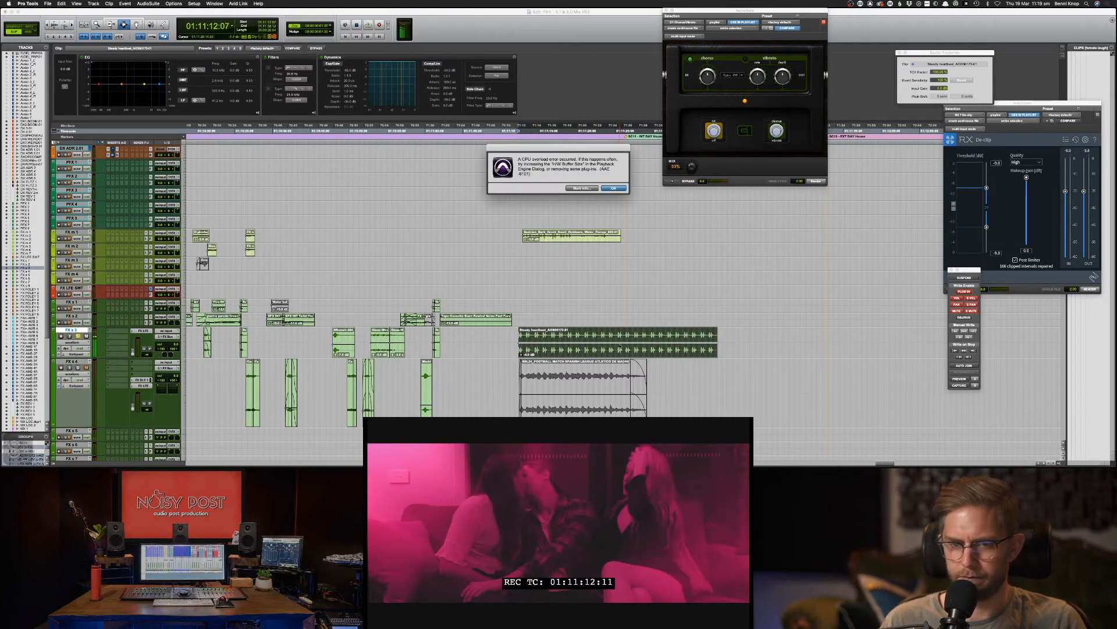
pyautogui.click(614, 188)
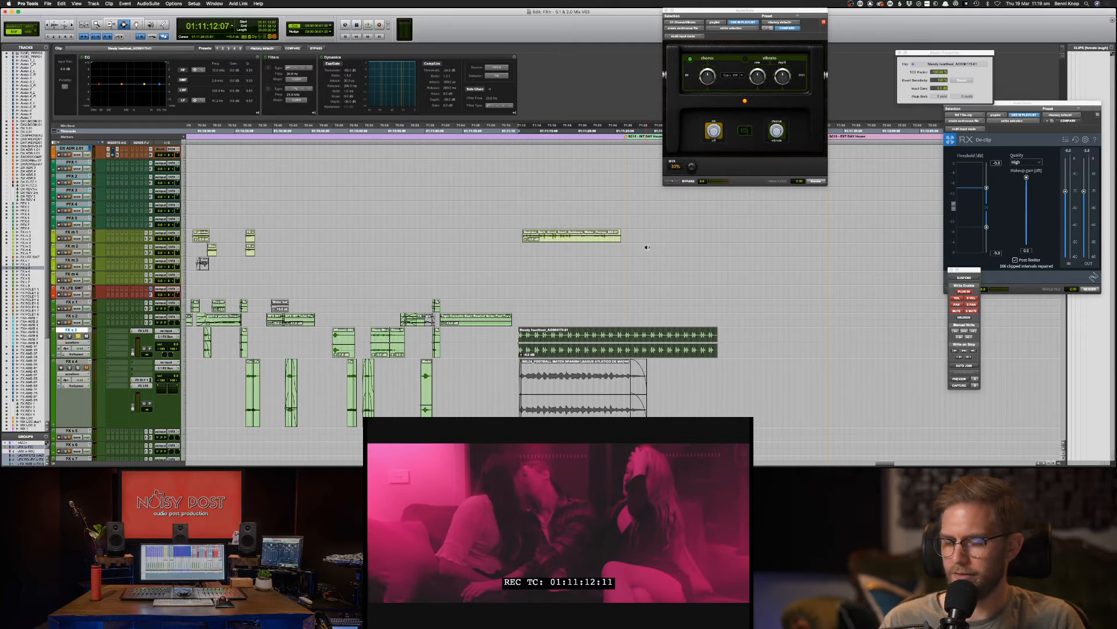
pyautogui.press('space')
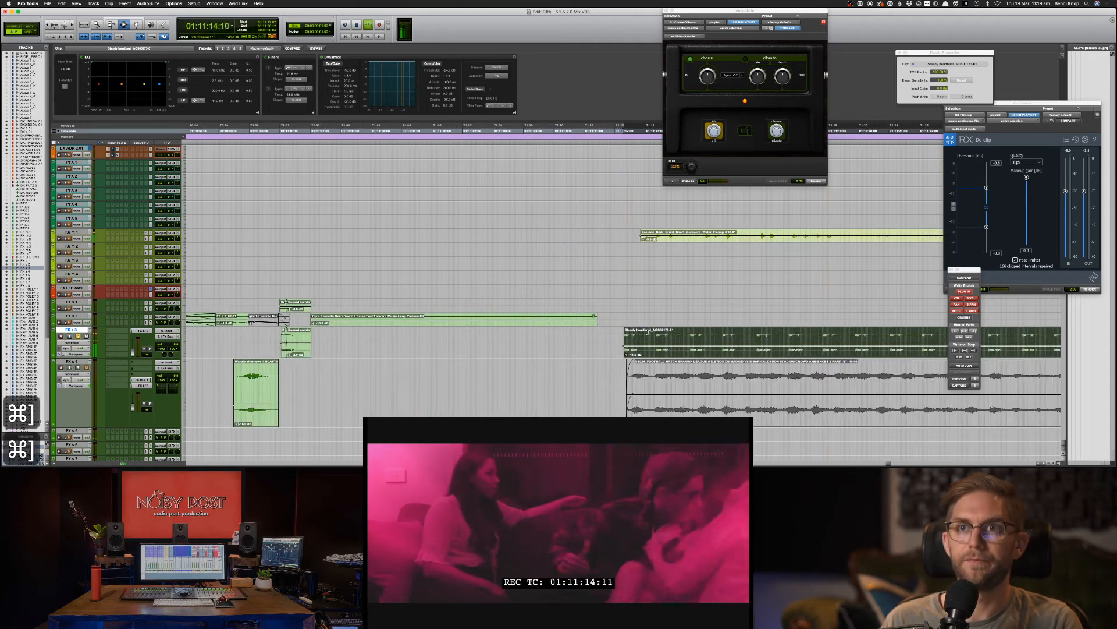
pyautogui.press('space')
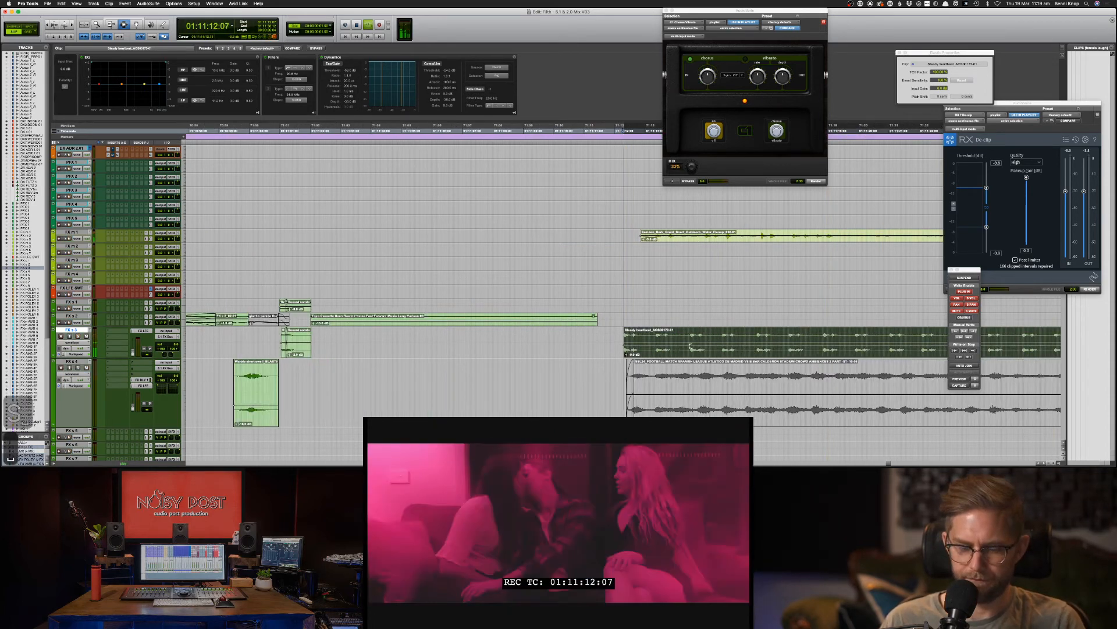
pyautogui.press('space')
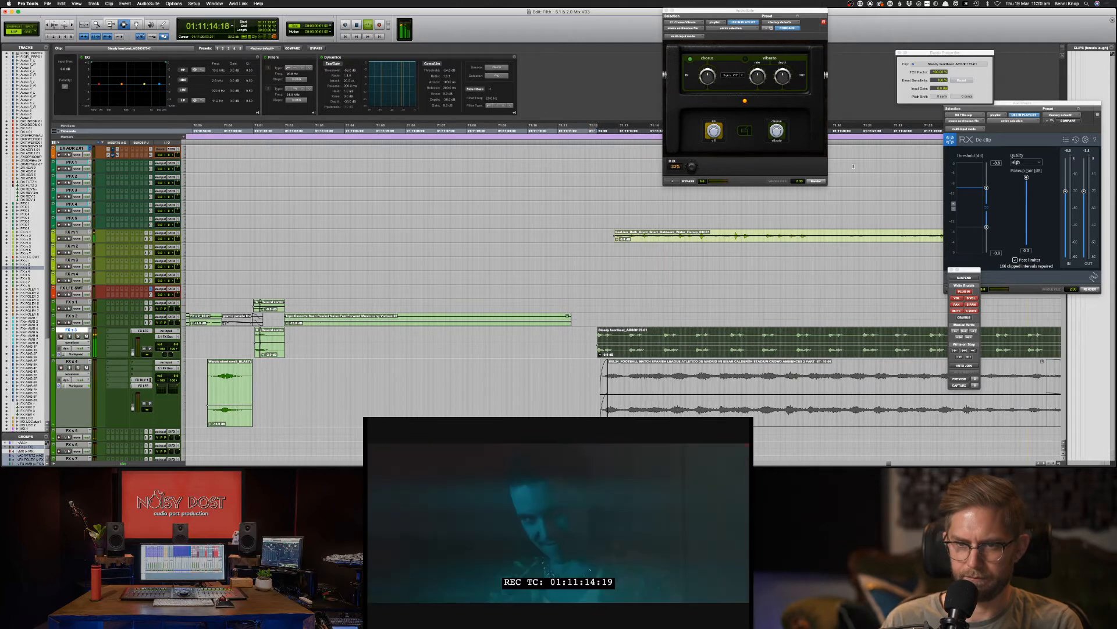
pyautogui.press('space')
# Step: Try speeding up the heartbeat clip with an Elastic Audio TCE Factor of 91, and reduce it further while auditioning
pyautogui.click(934, 72)
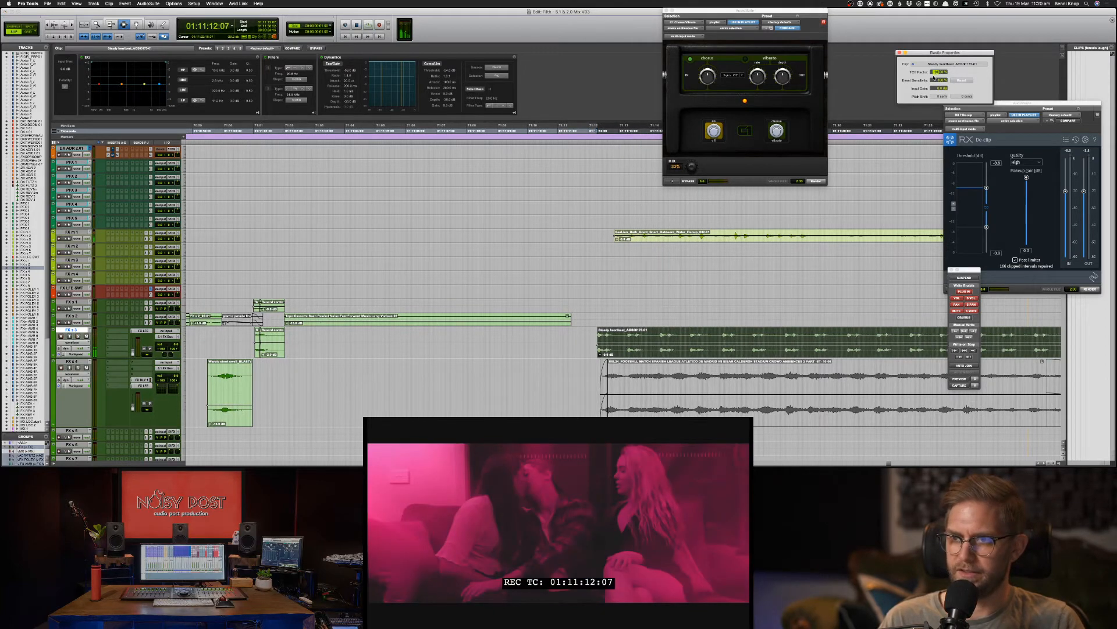
pyautogui.write('91')
pyautogui.press('Return')
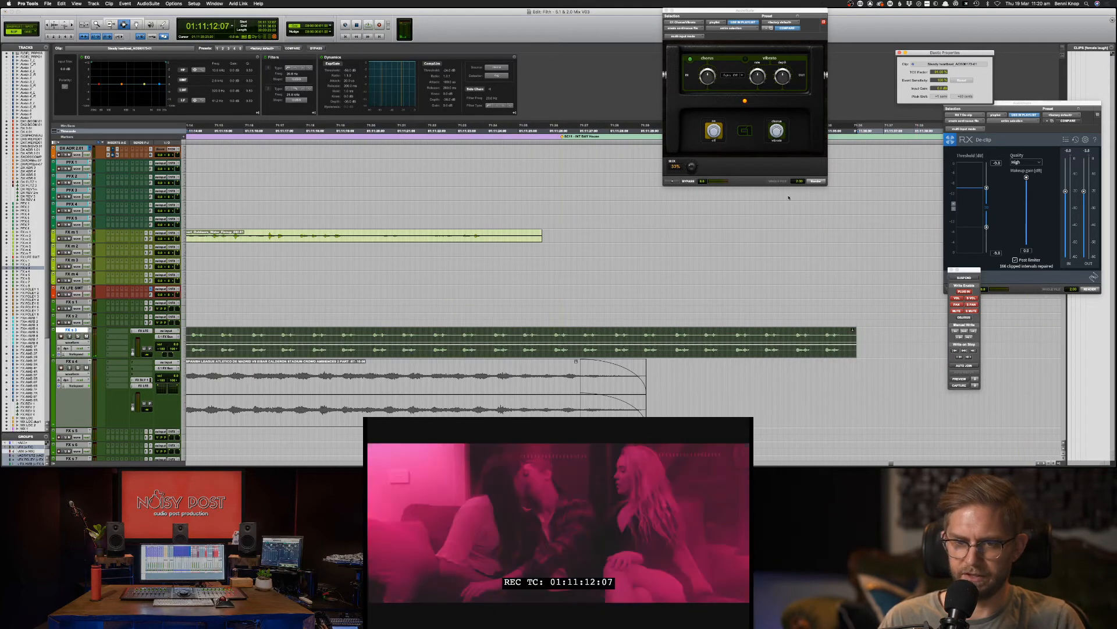
pyautogui.press('super+[')
pyautogui.press('space')
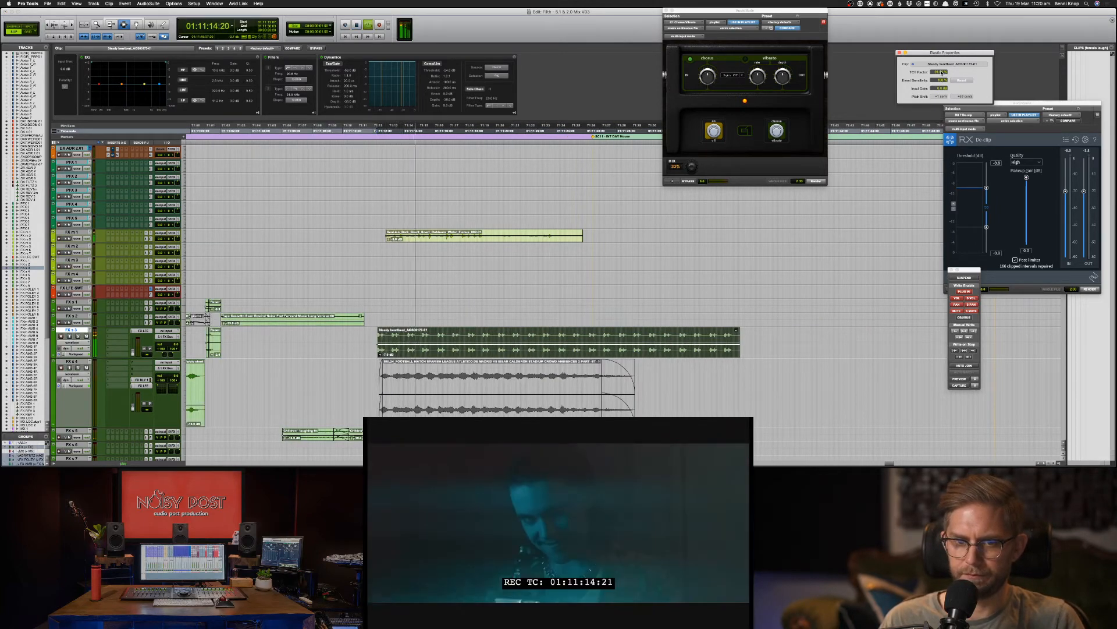
pyautogui.moveTo(938, 73); pyautogui.dragTo(938, 78)
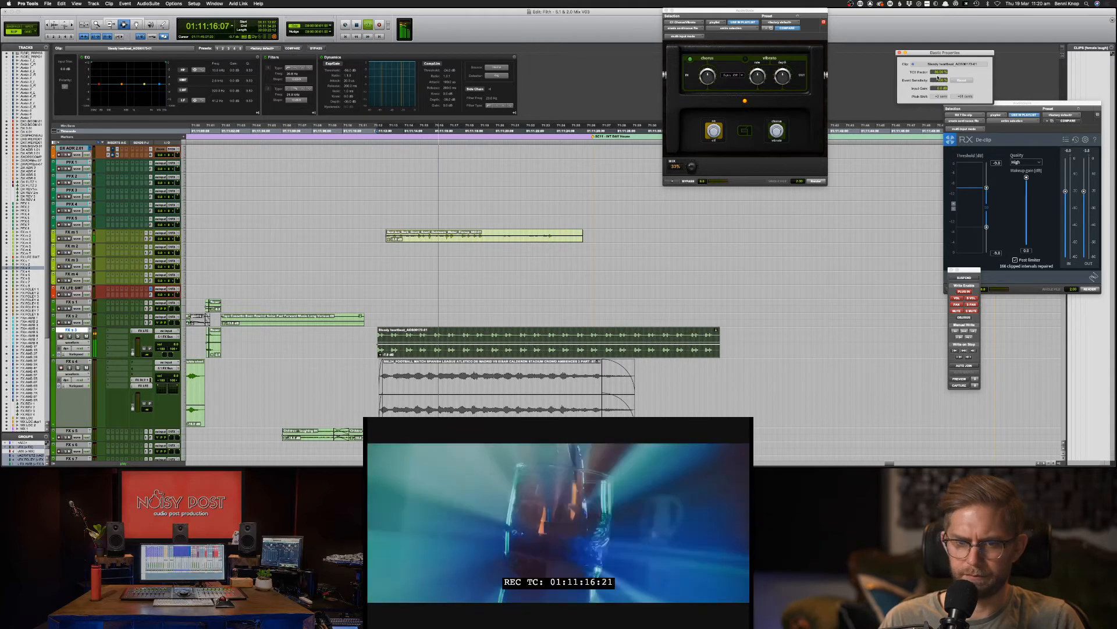
# Step: Stop playback and remove the steady heartbeat clip from the FX s 3 track
pyautogui.press('space')
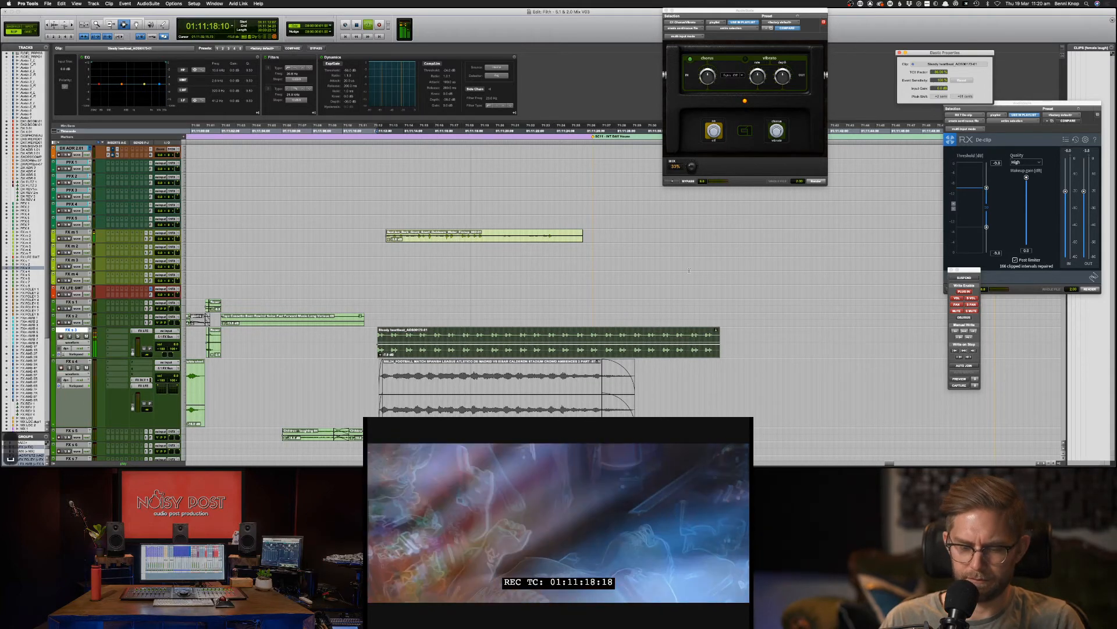
pyautogui.click(606, 345)
# Step: Switch to Chrome, audition both "drunk sound" results, and download the liquid movement in a glass bottle sound as WAV
pyautogui.press('super+Tab')
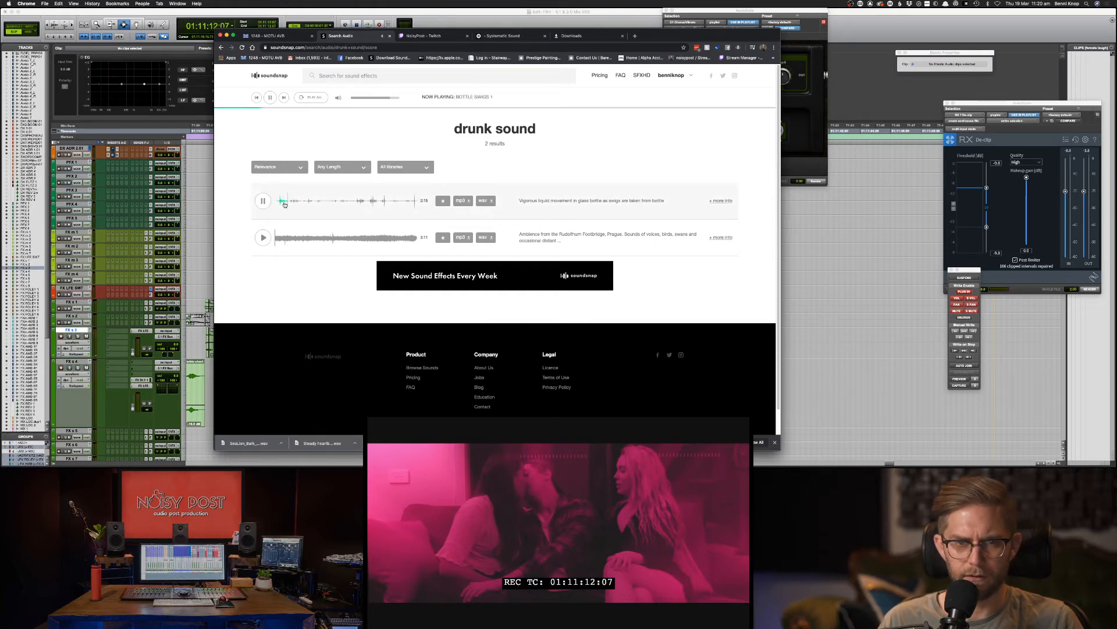
pyautogui.click(361, 201)
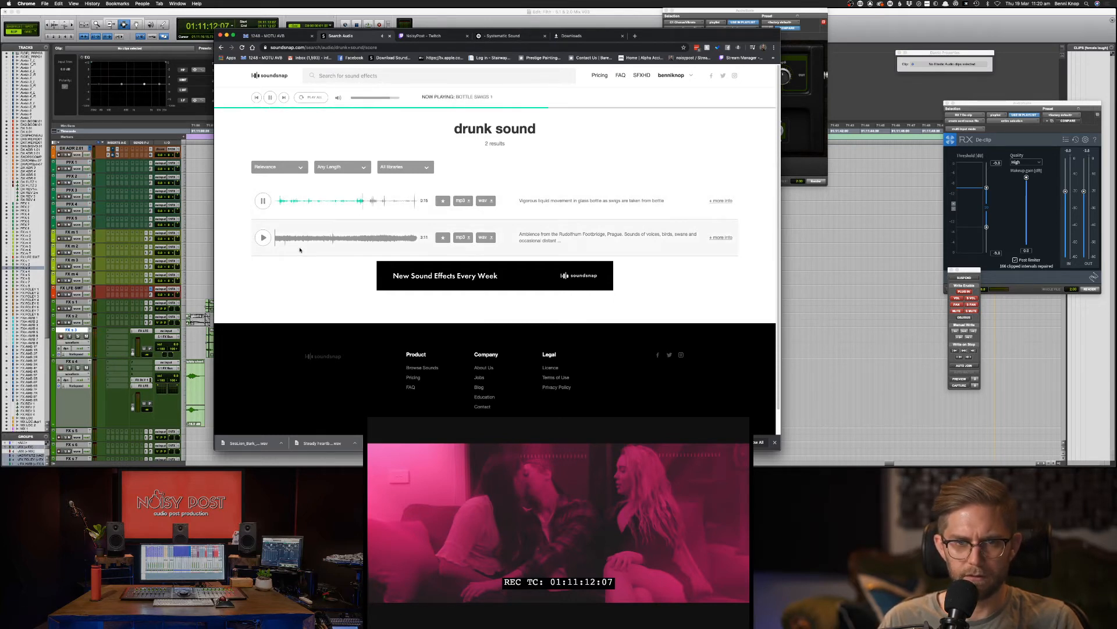
pyautogui.click(262, 238)
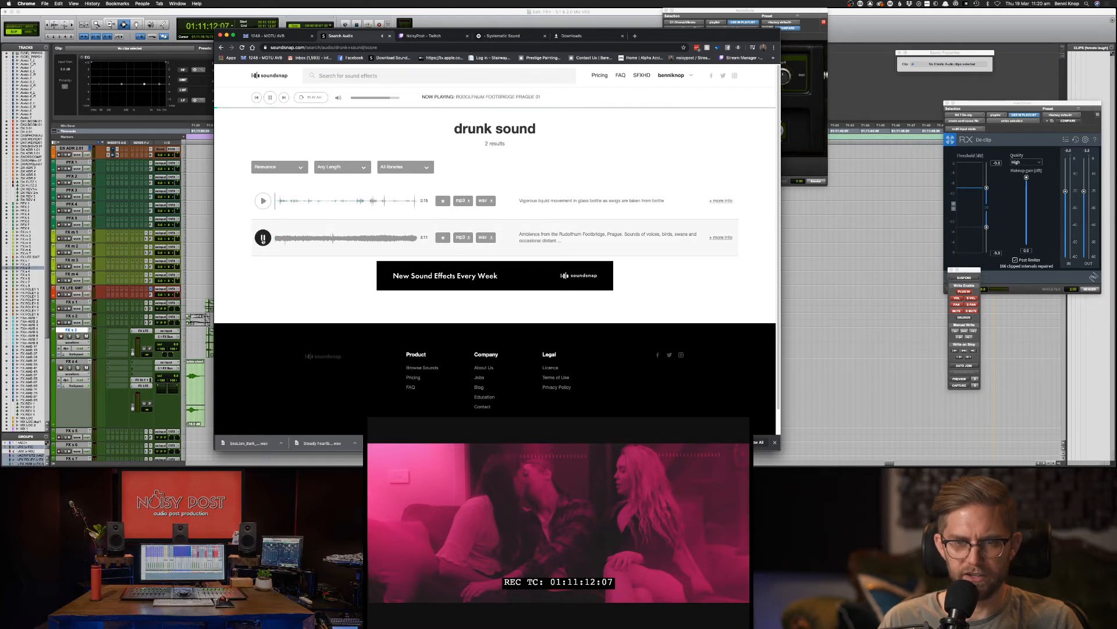
pyautogui.click(263, 200)
pyautogui.click(370, 202)
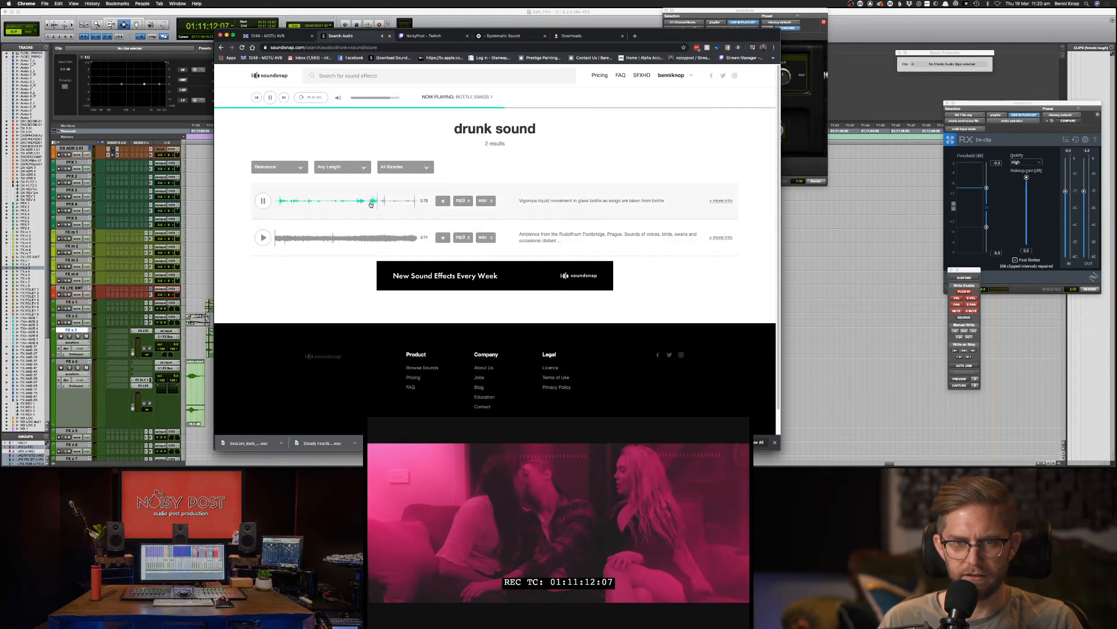
pyautogui.click(263, 200)
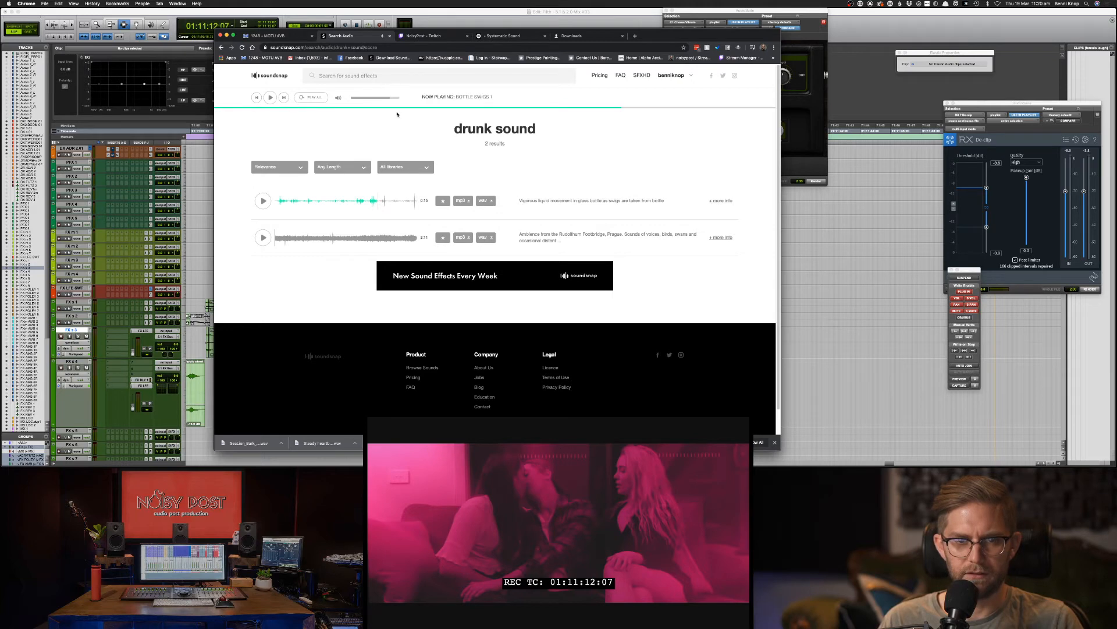
pyautogui.click(483, 201)
# Step: Return to Pro Tools and audition the sea lion bark clip on FX m 1 from 01:11:12:00
pyautogui.press('super+Tab')
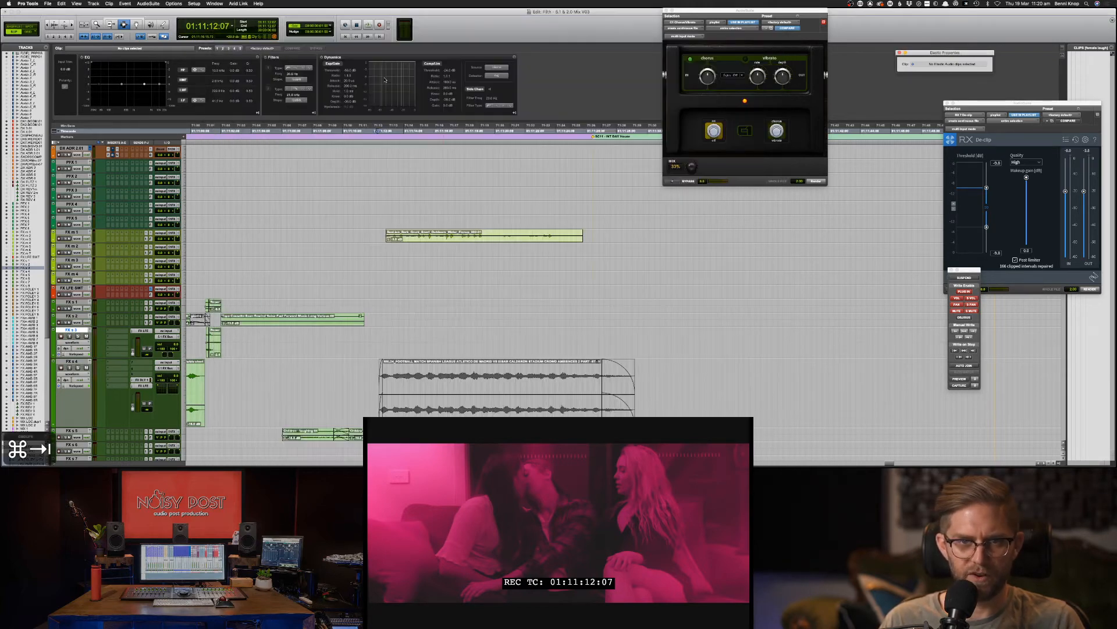
pyautogui.press('super+Tab')
pyautogui.press('super+Tab')
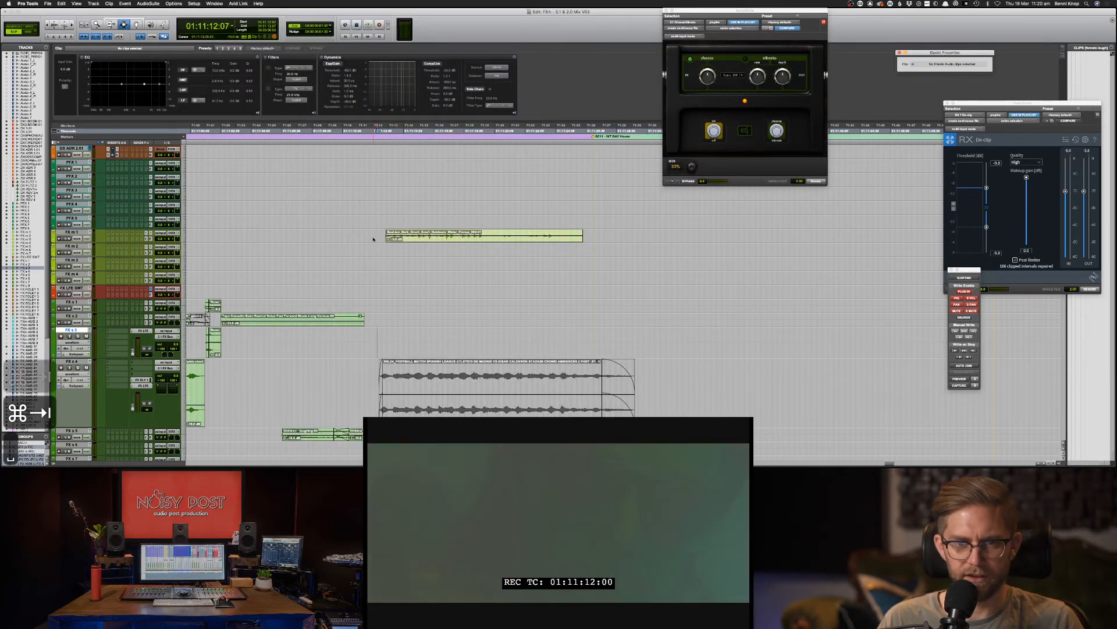
pyautogui.click(415, 239)
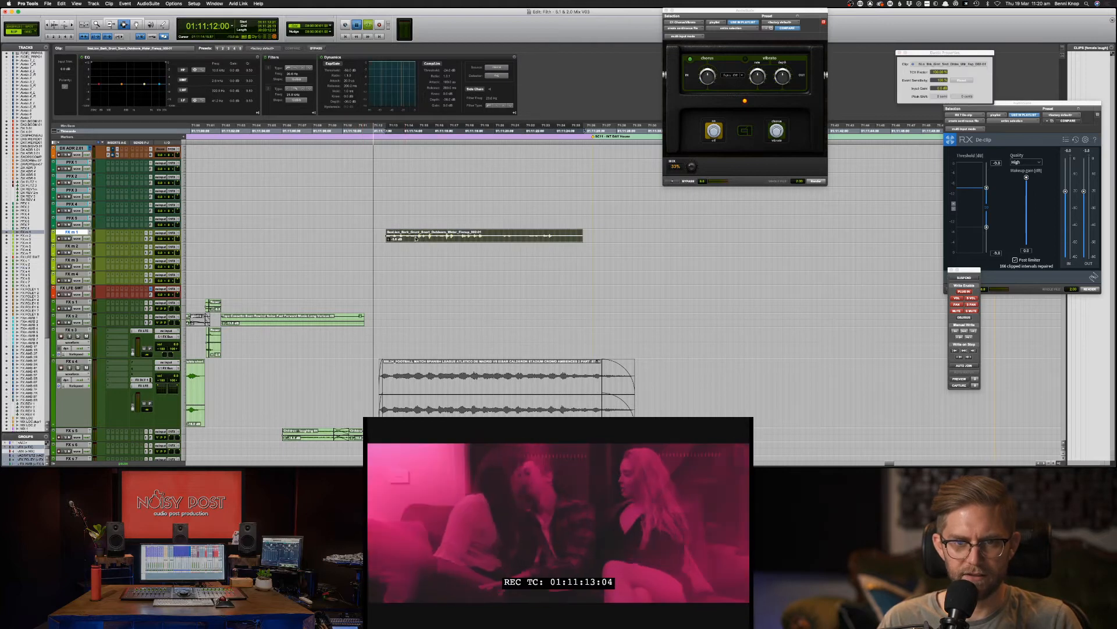
pyautogui.press('F8')
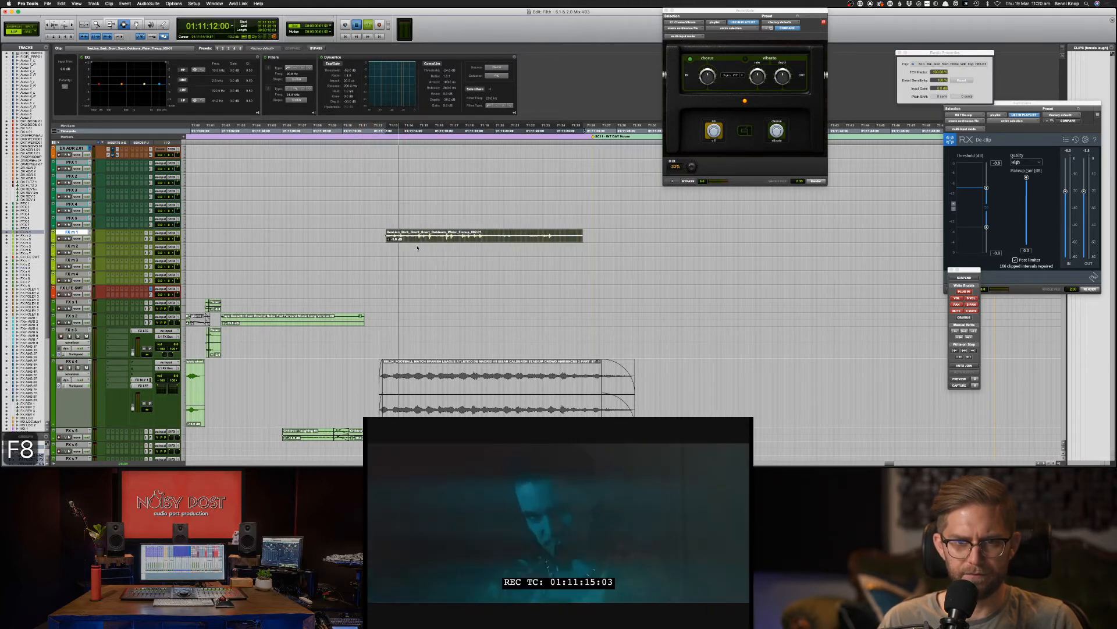
pyautogui.press('super+bracketleft')
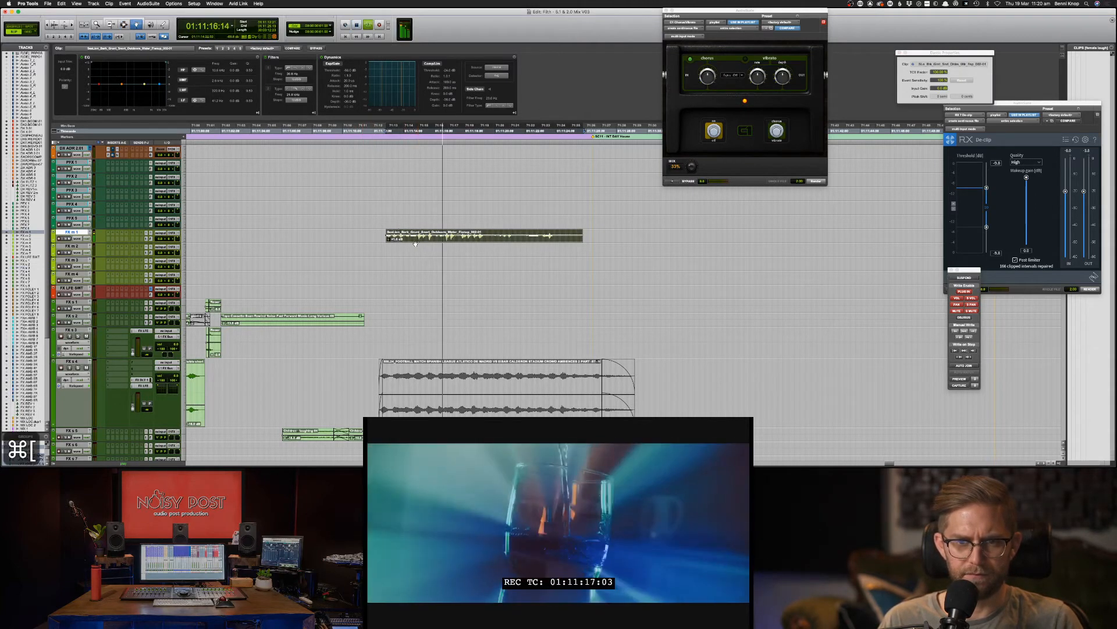
pyautogui.press('super+bracketright')
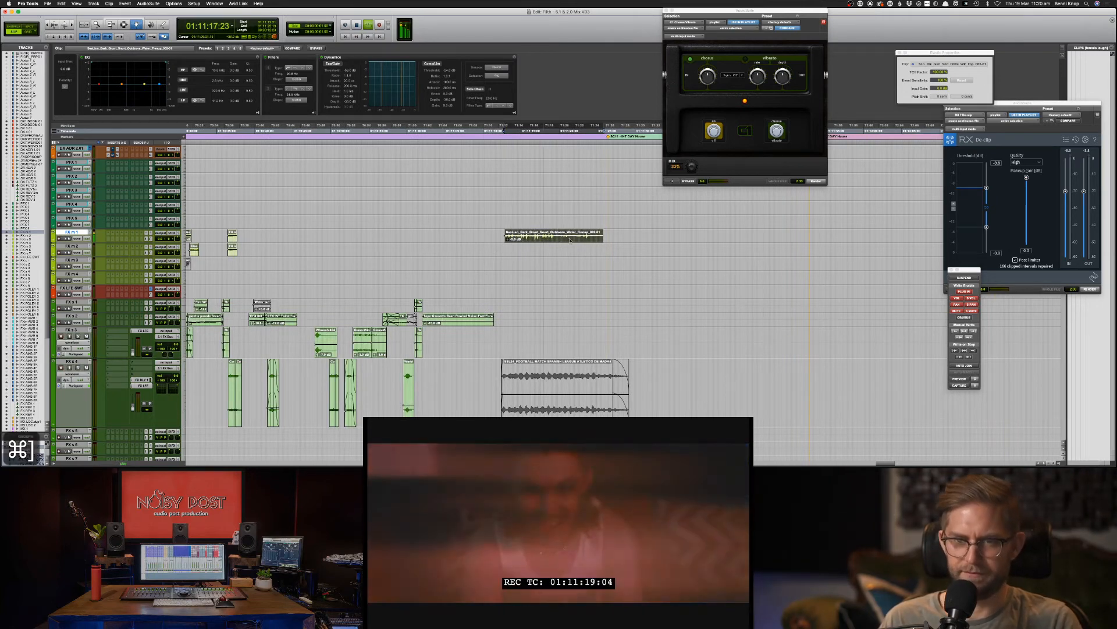
# Step: Dismiss the overload error and move the sea lion bark clip earlier on FX m 1, to start at about 01:11:11:15
pyautogui.press('F8')
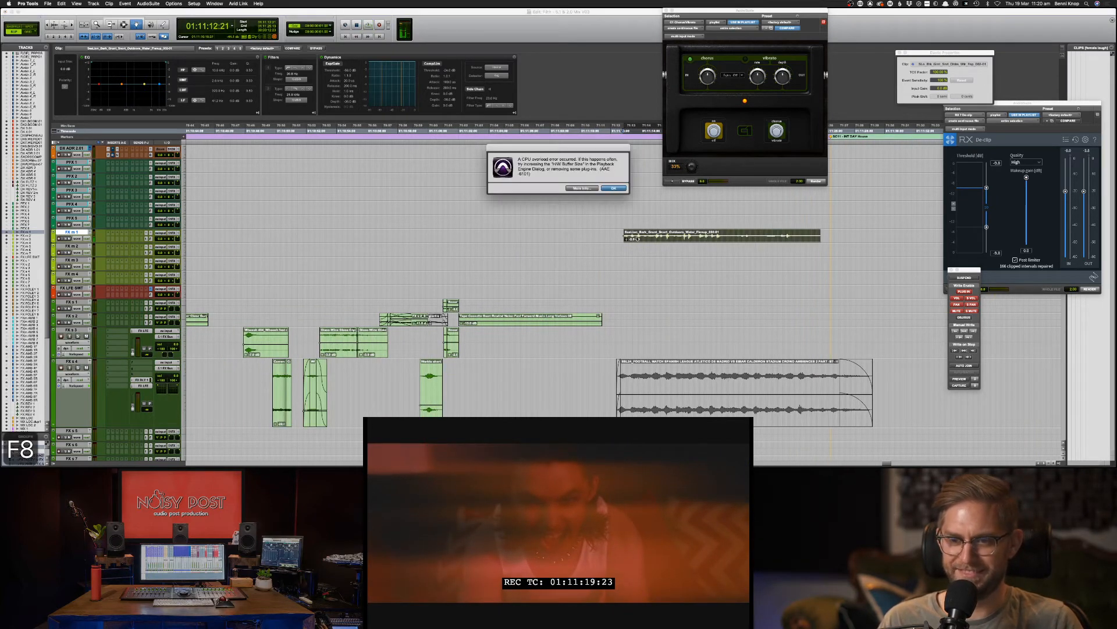
pyautogui.press('Return')
pyautogui.moveTo(639, 239); pyautogui.dragTo(626, 238)
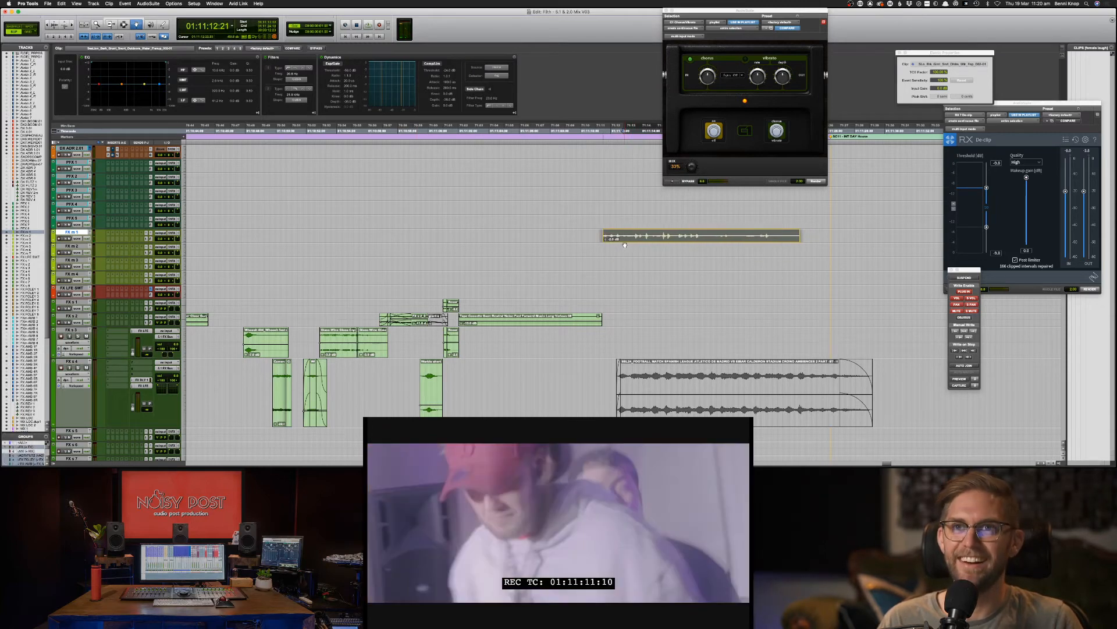
pyautogui.keyDown('ctrl'); pyautogui.keyDown('alt'); pyautogui.keyDown('super'); pyautogui.click(169, 239); pyautogui.keyUp('super'); pyautogui.keyUp('alt'); pyautogui.keyUp('ctrl')
pyautogui.press('F6')
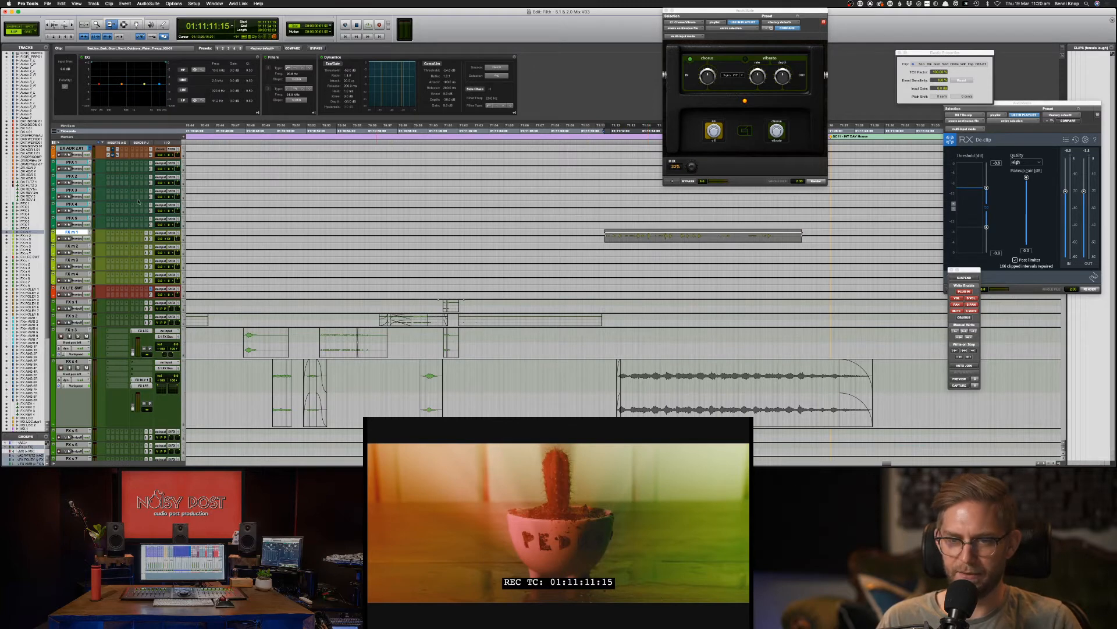
pyautogui.press('F7')
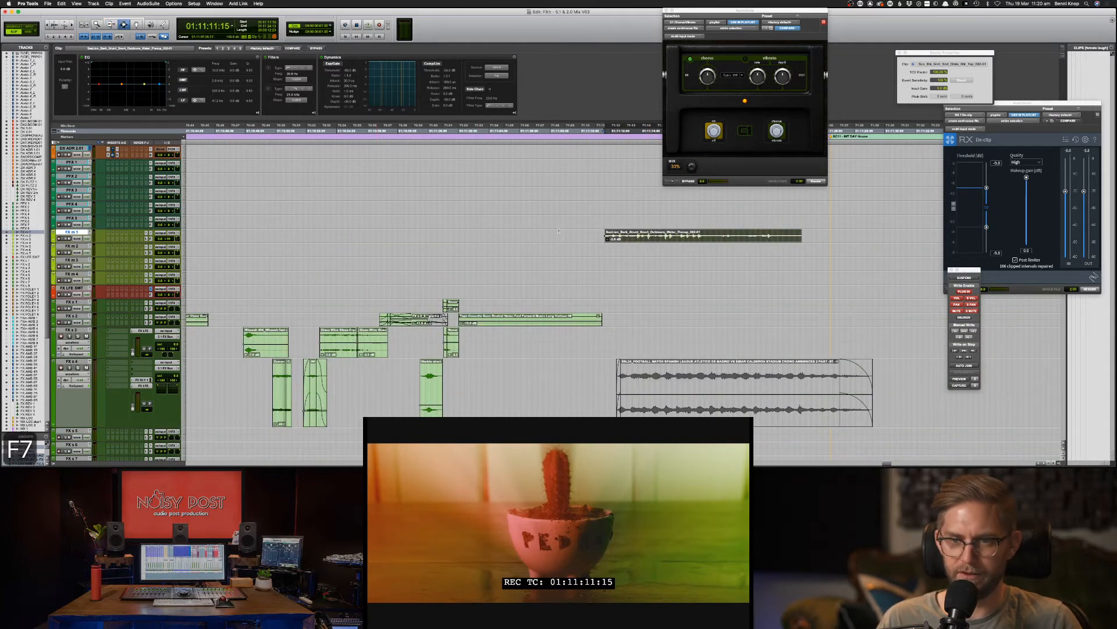
# Step: Play the sea lion bark clip in its new position and lower its clip gain by four nudges
pyautogui.click(597, 234)
pyautogui.press('space')
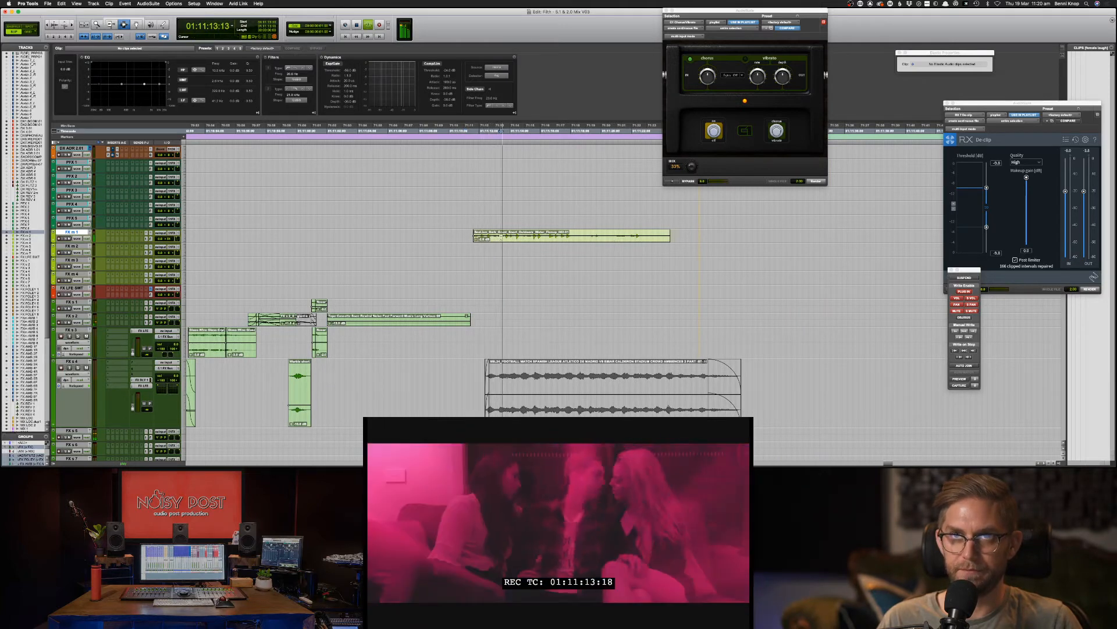
pyautogui.doubleClick(501, 238)
pyautogui.hotkey('ctrl', 'shift', 'Down')
pyautogui.hotkey('ctrl', 'shift', 'Down')
pyautogui.hotkey('ctrl', 'shift', 'Down')
pyautogui.hotkey('ctrl', 'shift', 'Down')
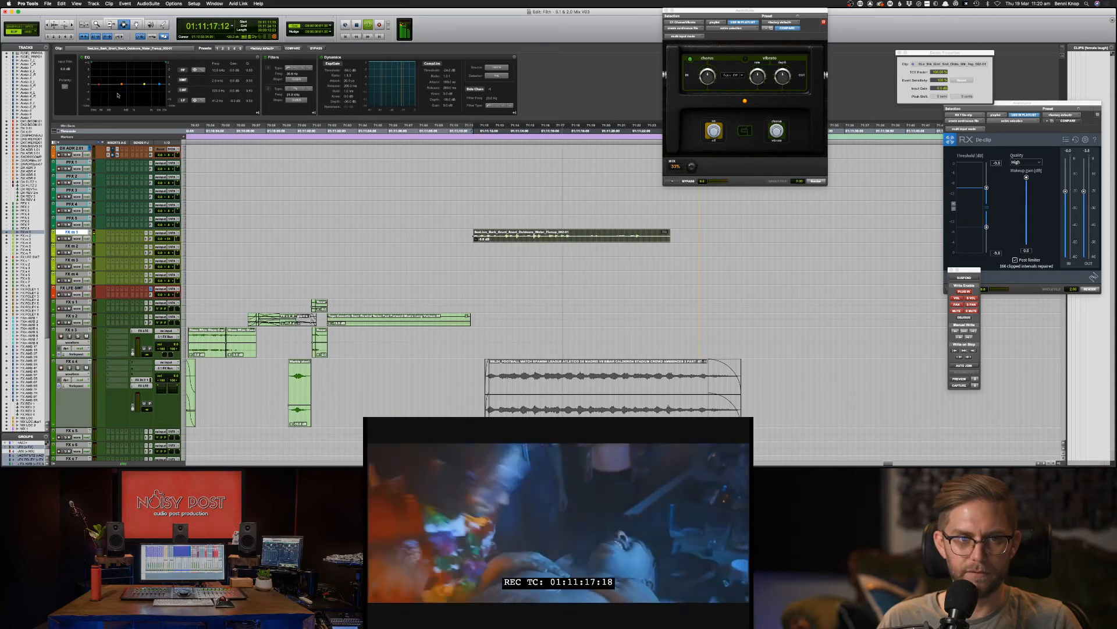
# Step: Shape the sea lion clip's EQ by cutting the mids and boosting the highs and lows, auditioning the result
pyautogui.moveTo(99, 83); pyautogui.dragTo(156, 78)
pyautogui.press('space')
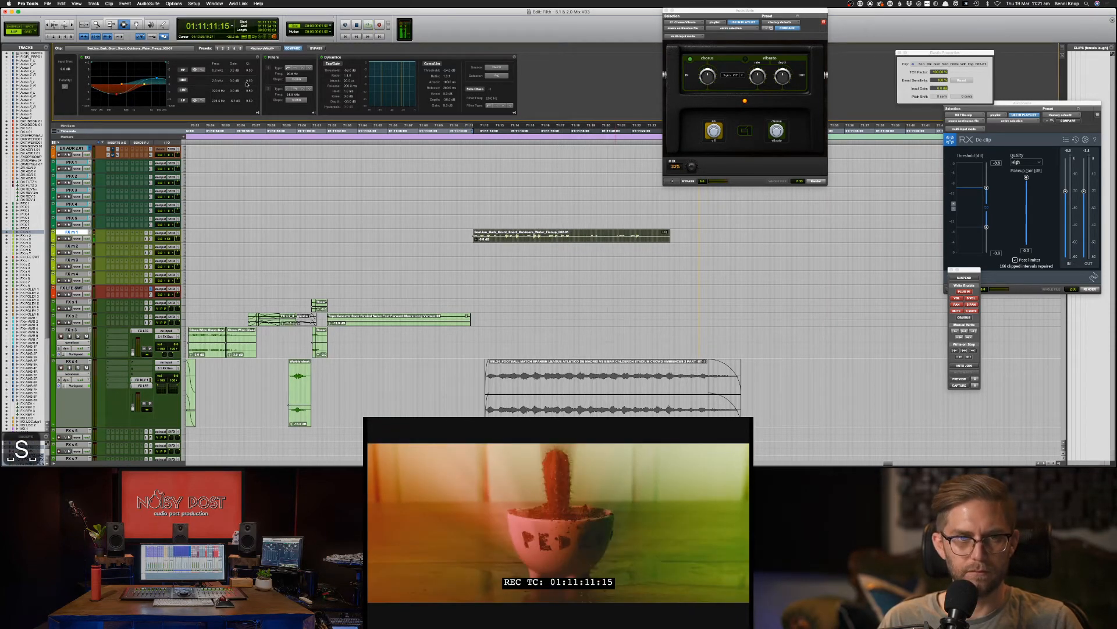
pyautogui.press('space')
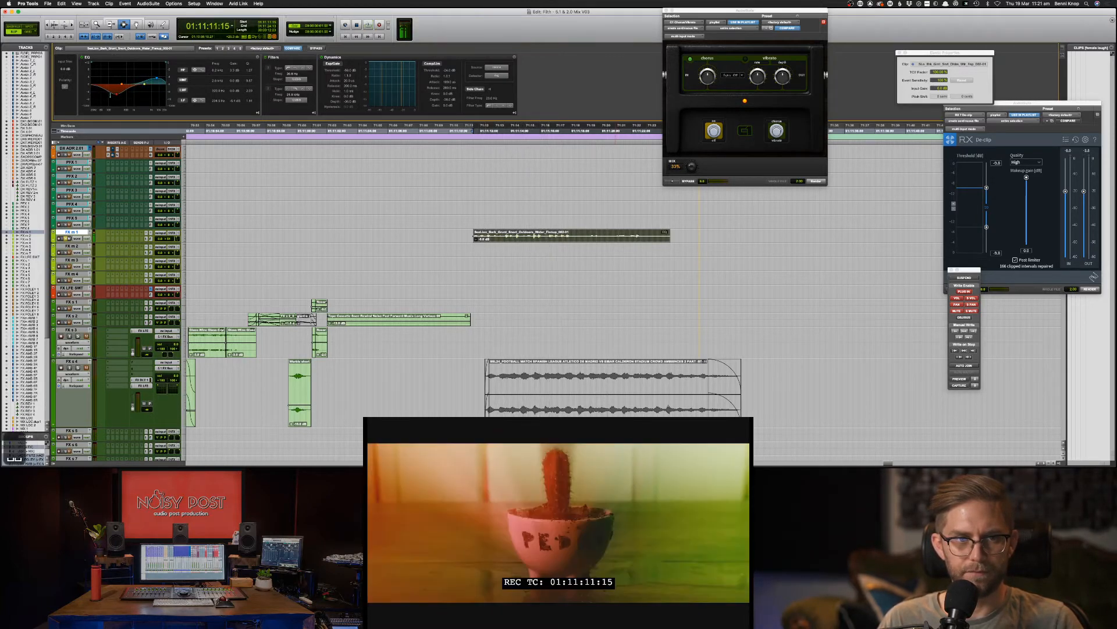
pyautogui.moveTo(116, 93); pyautogui.dragTo(105, 64)
pyautogui.press('space')
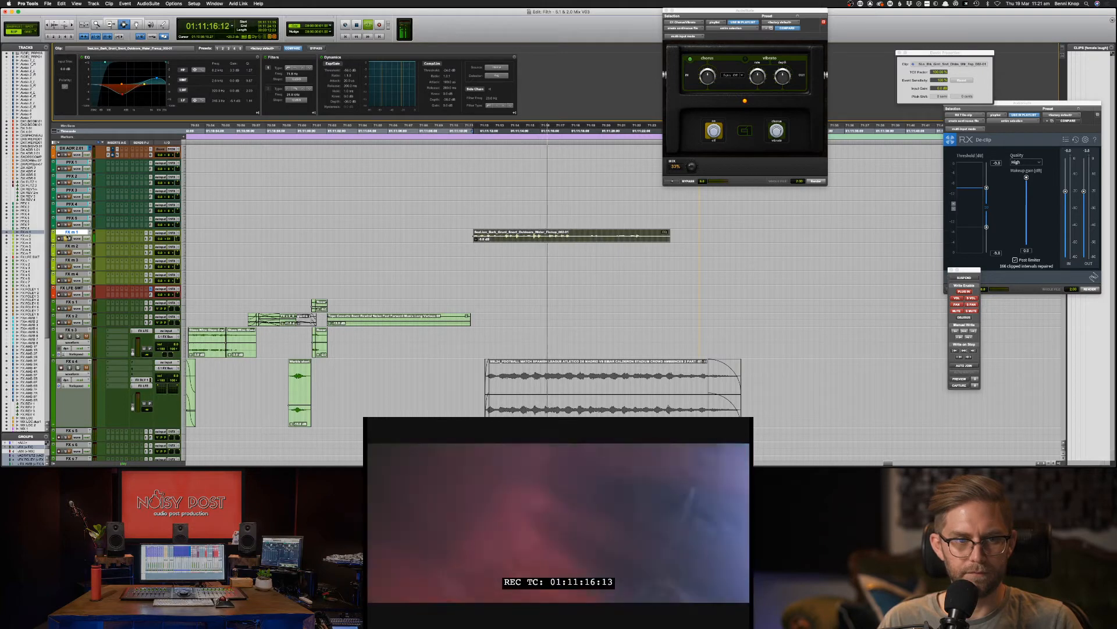
# Step: Delete the tail of the sea lion bark clip and add a fade-out at its new end
pyautogui.moveTo(586, 233)
pyautogui.mouseDown()
pyautogui.moveTo(692, 235)
pyautogui.moveTo(569, 235)
pyautogui.mouseUp()
pyautogui.press('Delete')
pyautogui.press('f')
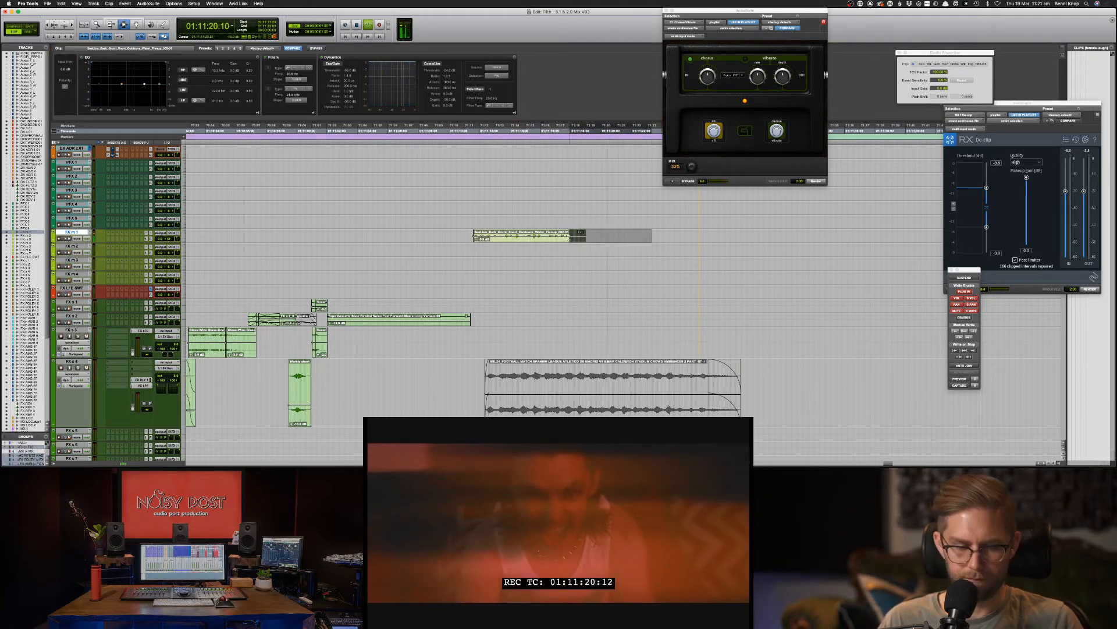
pyautogui.click(524, 278)
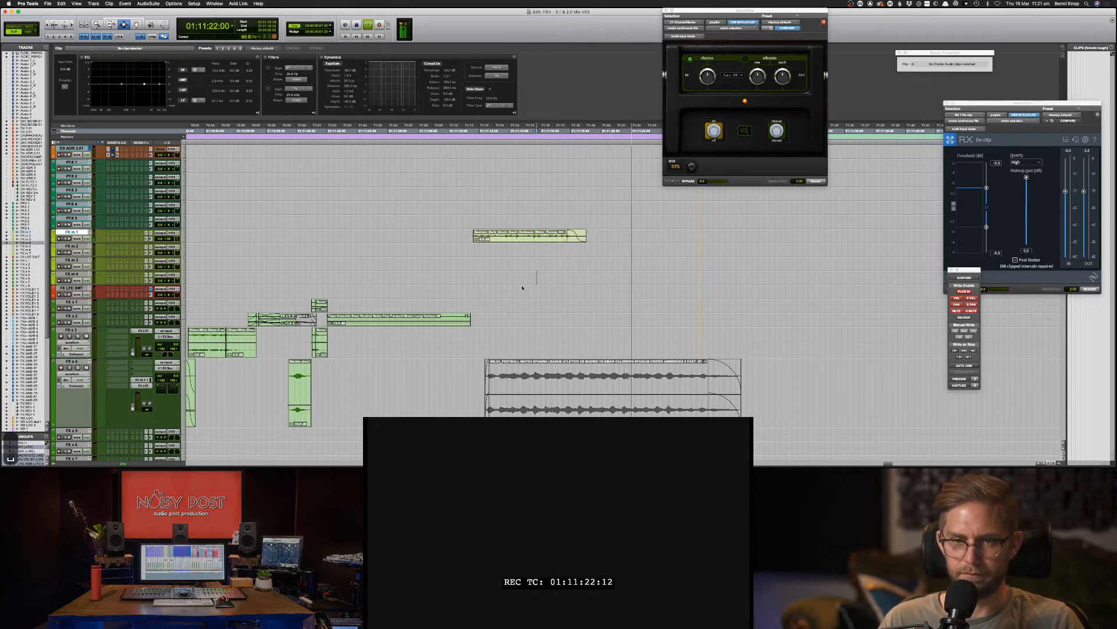
pyautogui.press('space')
# Step: Switch to Chrome and search Soundsnap for "heart monitor flat line"
pyautogui.press('super+Tab')
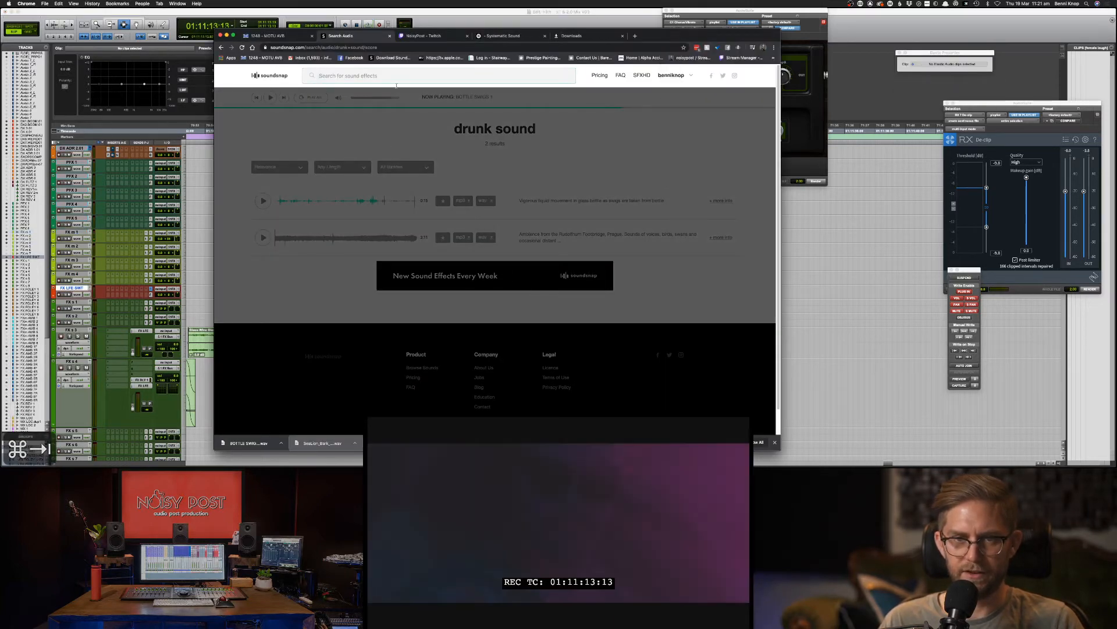
pyautogui.click(393, 81)
pyautogui.write('heart monit')
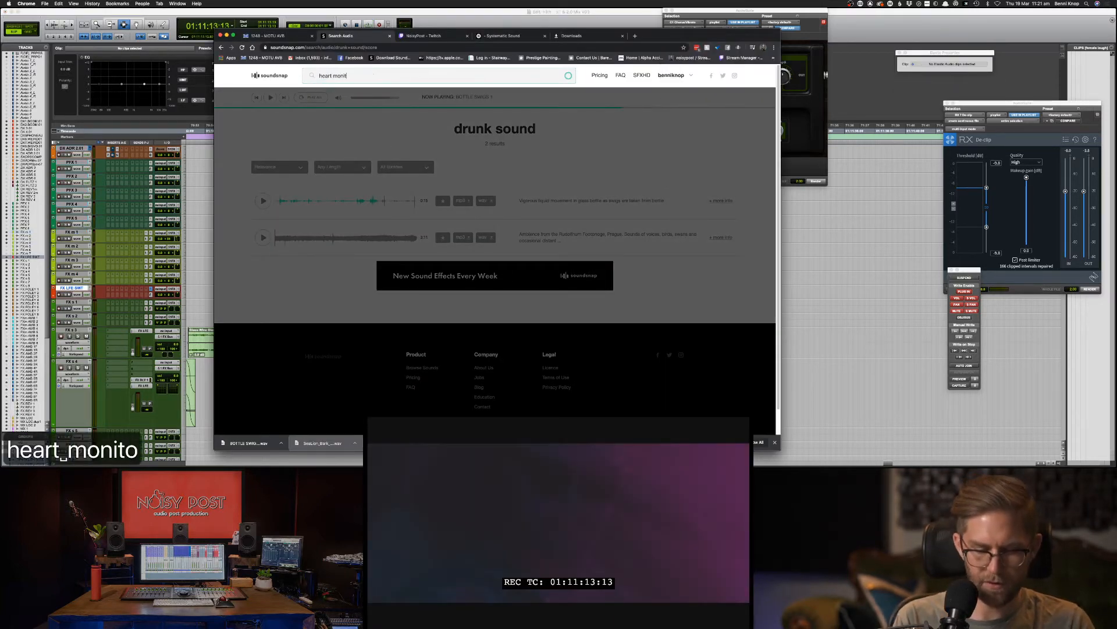
pyautogui.write('or flat line')
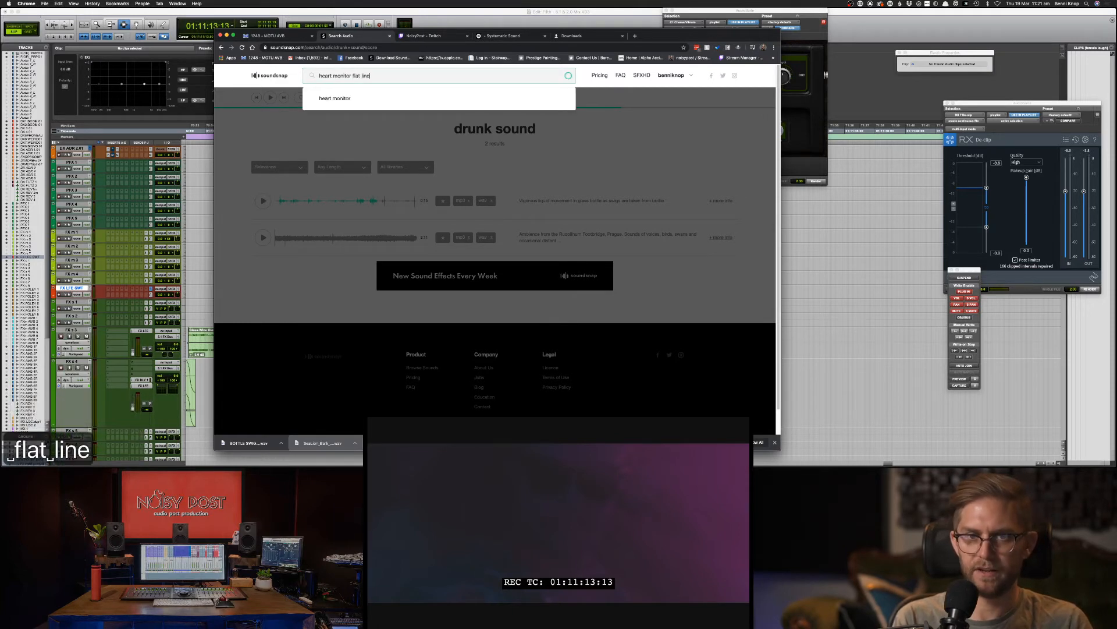
pyautogui.press('Return')
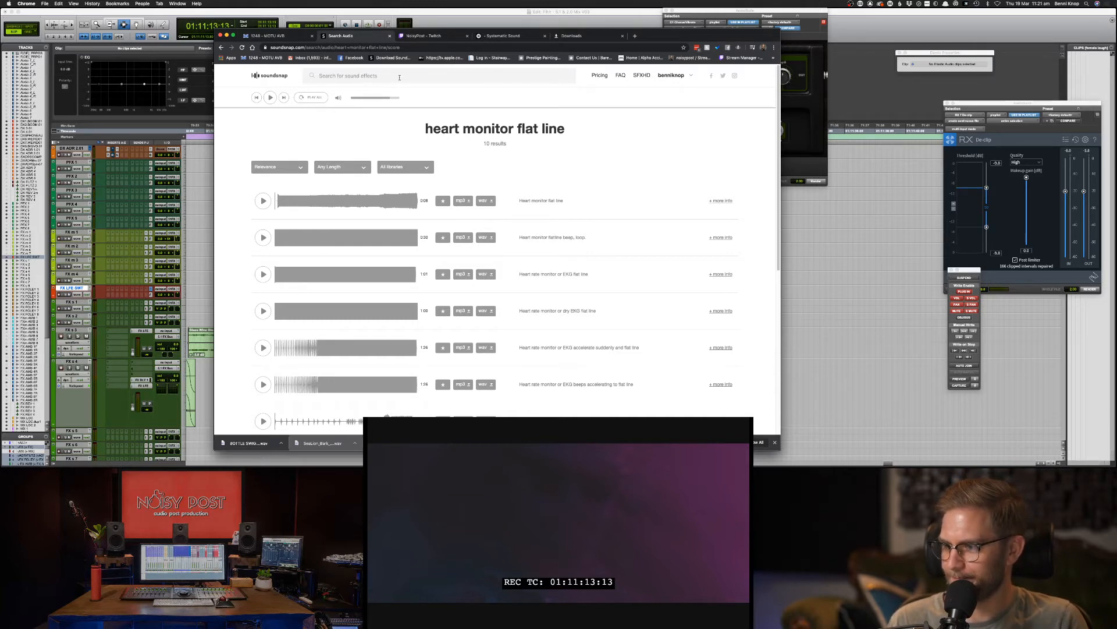
pyautogui.press('super+Tab')
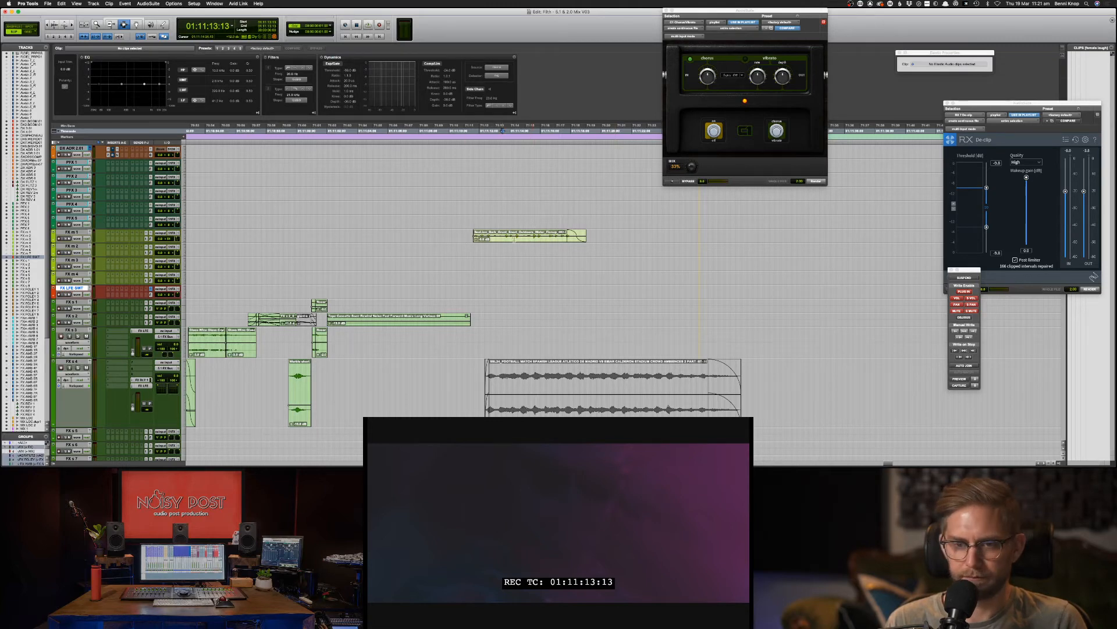
pyautogui.press('super+Tab')
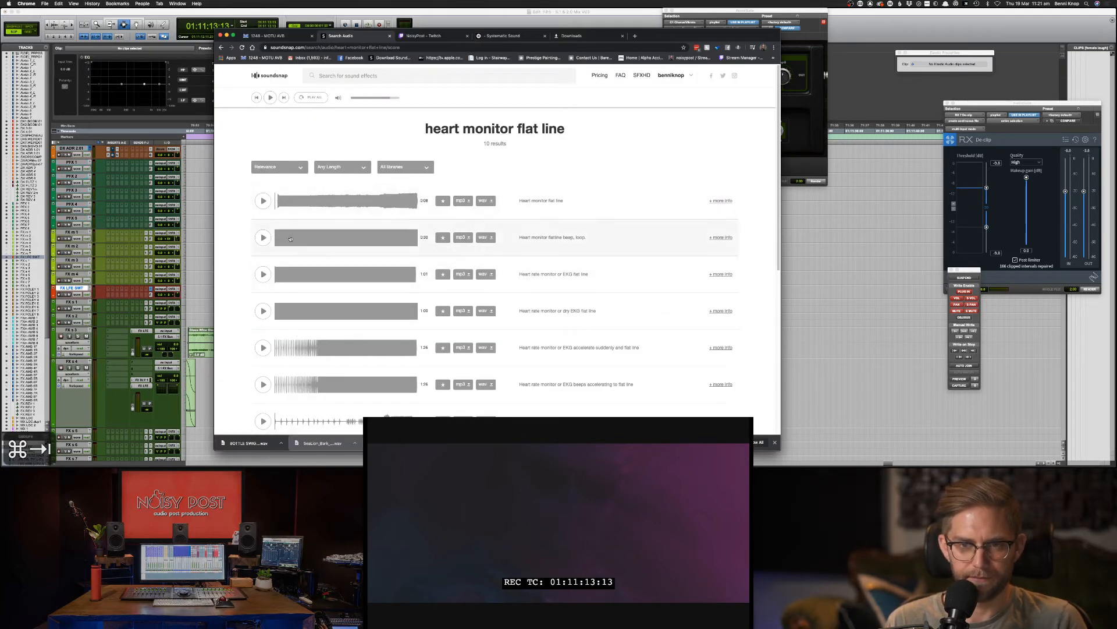
# Step: Audition the results and download WAVs of the irregular hospital heart monitor beeps and the EKG that accelerates suddenly and flat lines
pyautogui.scroll(-2, 339, 401)
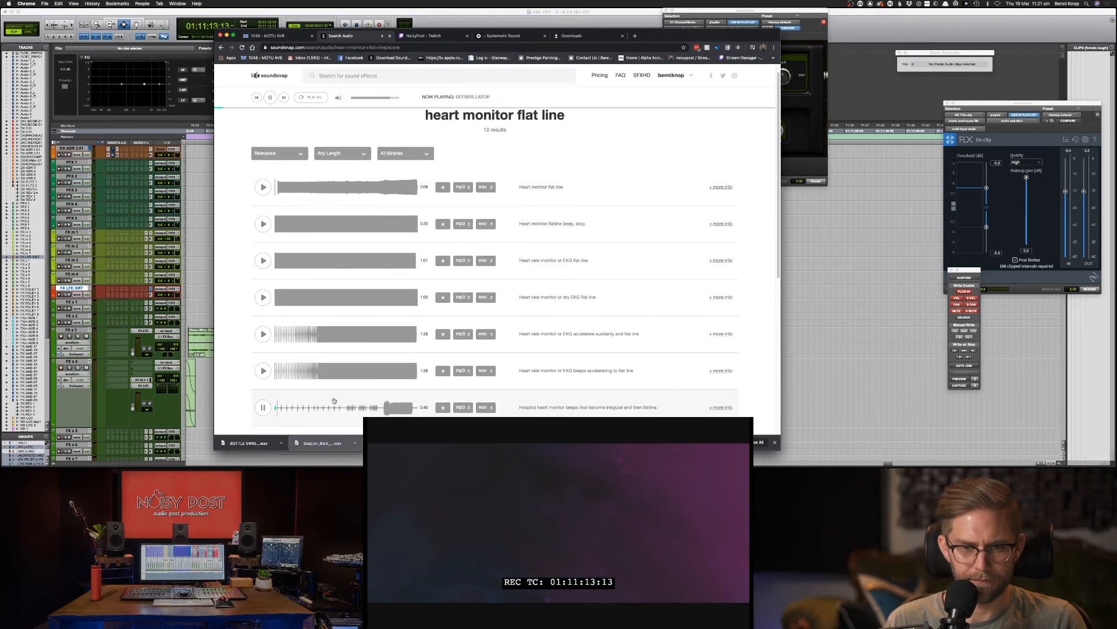
pyautogui.scroll(-2, 340, 396)
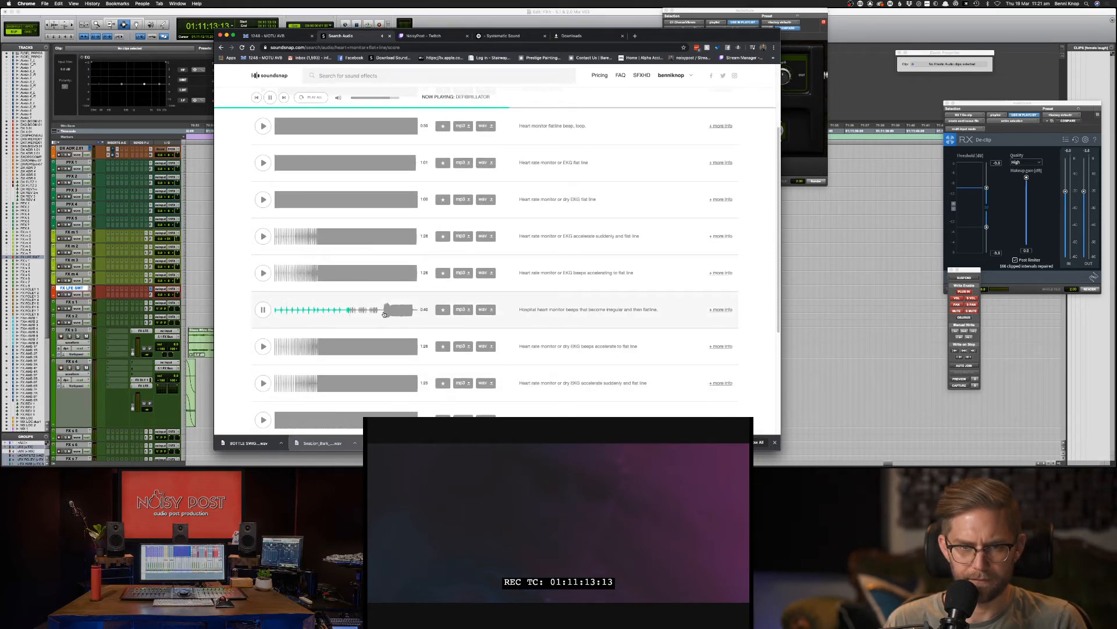
pyautogui.scroll(-2, 384, 314)
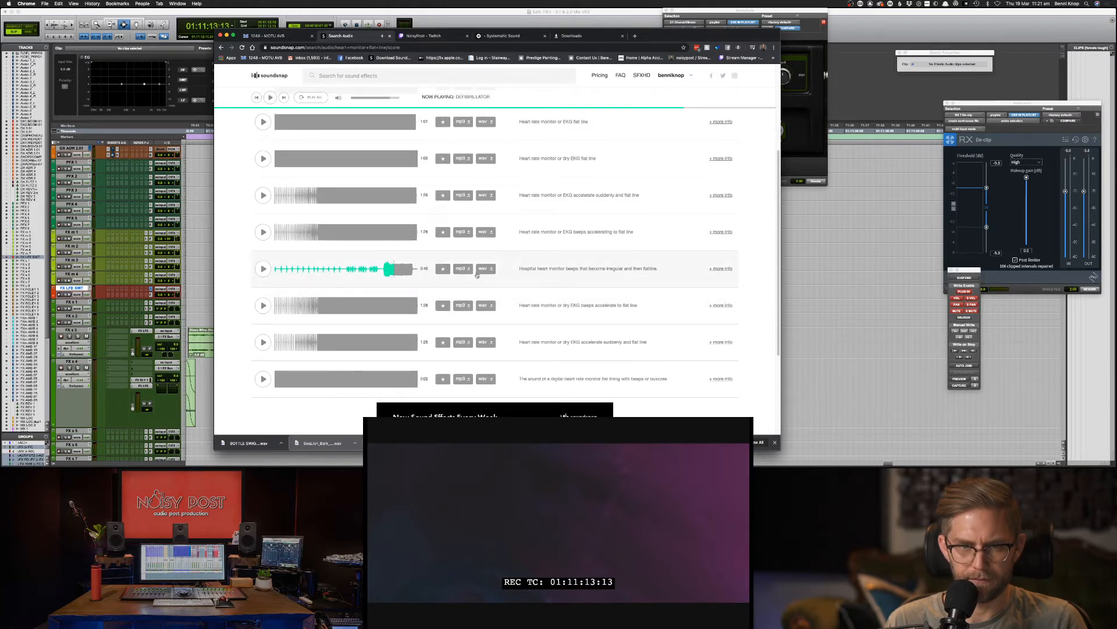
pyautogui.click(484, 269)
pyautogui.click(263, 195)
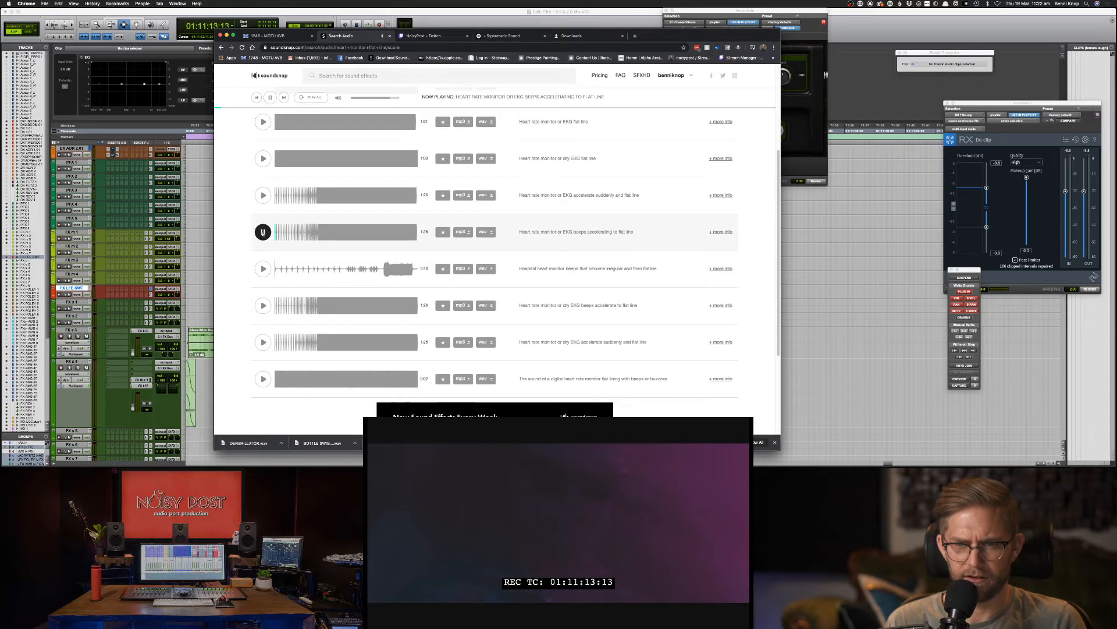
pyautogui.click(482, 195)
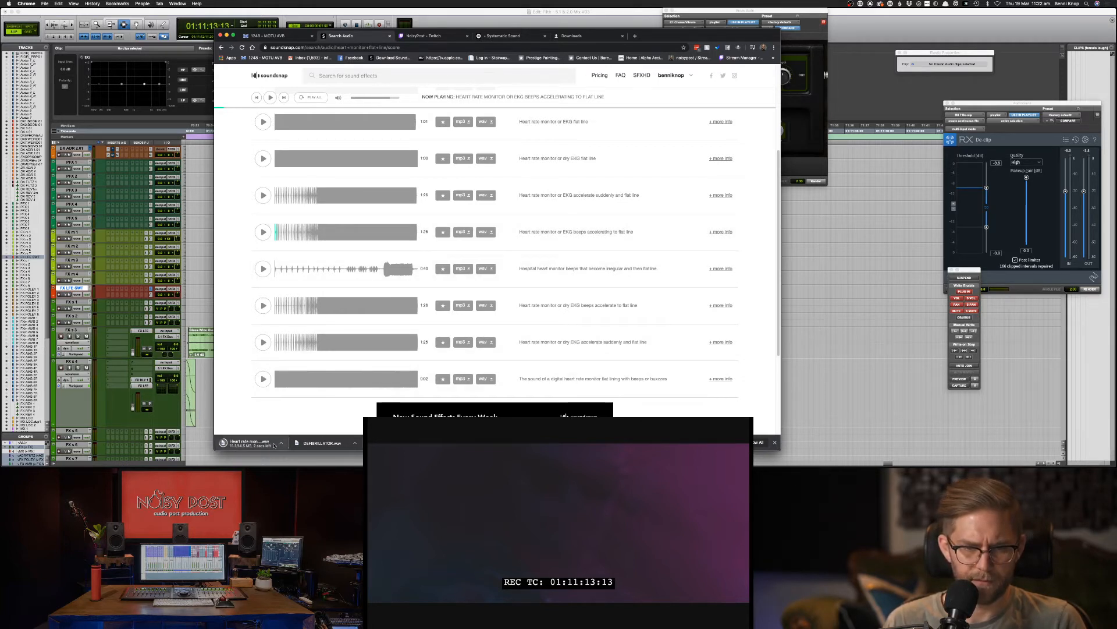
# Step: In Pro Tools, place the DEFIBRILLATOR file on FX m 2 at 01:11:11:04 and the downloaded heart rate monitor file on FX s 3 at 01:11:11:00
pyautogui.press('super+Tab')
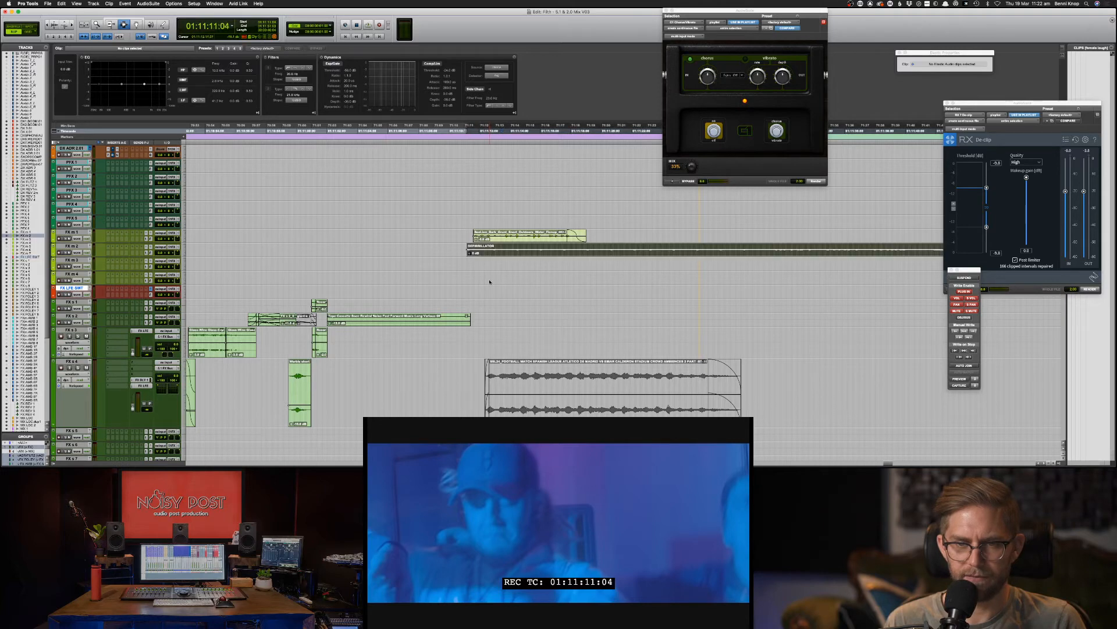
pyautogui.press('super+Tab')
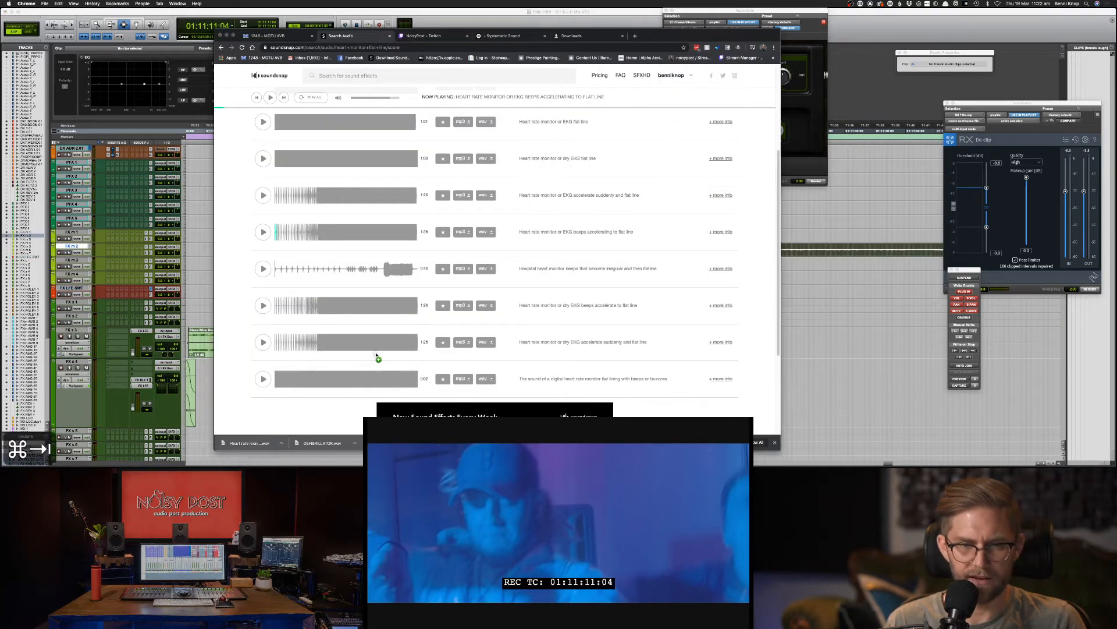
pyautogui.press('super+Tab')
pyautogui.press('super+Tab')
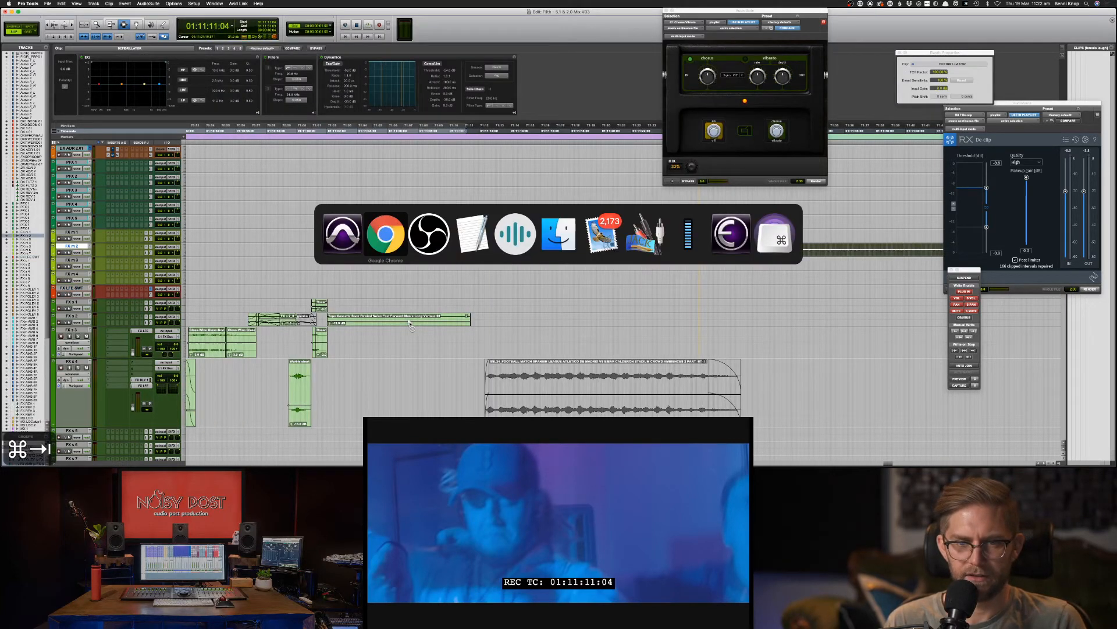
pyautogui.press('super+Tab')
pyautogui.press('super+Tab')
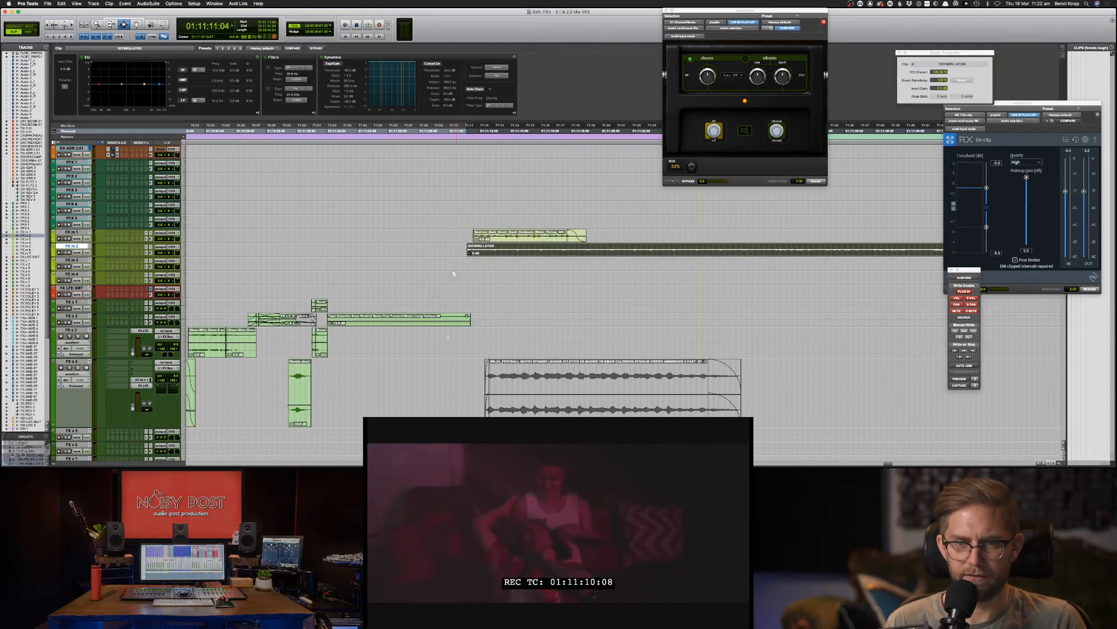
pyautogui.click(464, 345)
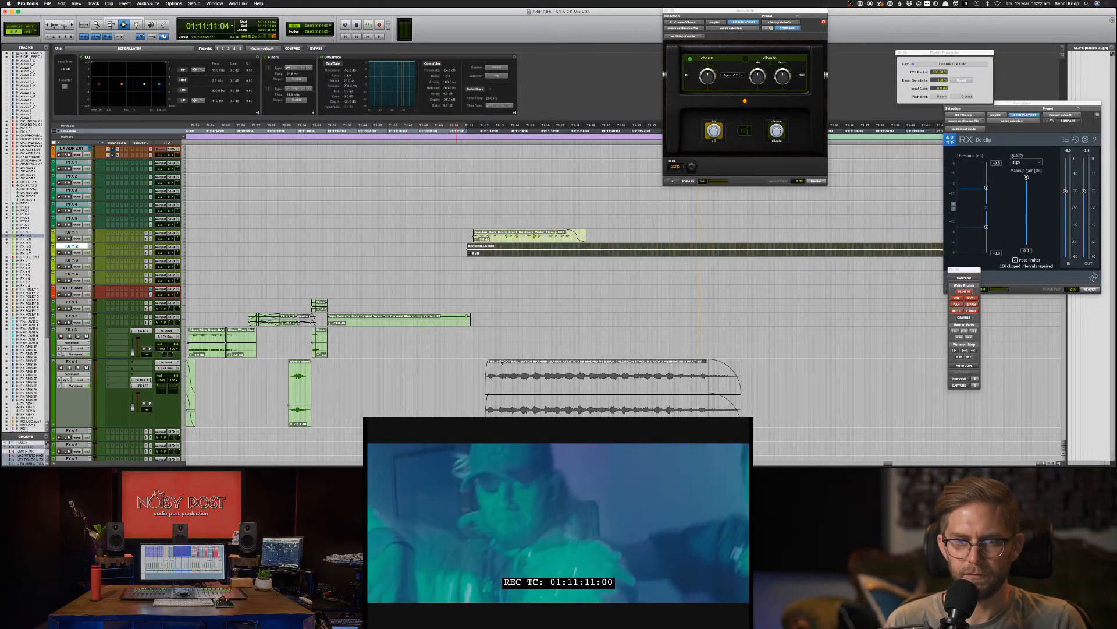
pyautogui.press('super+v')
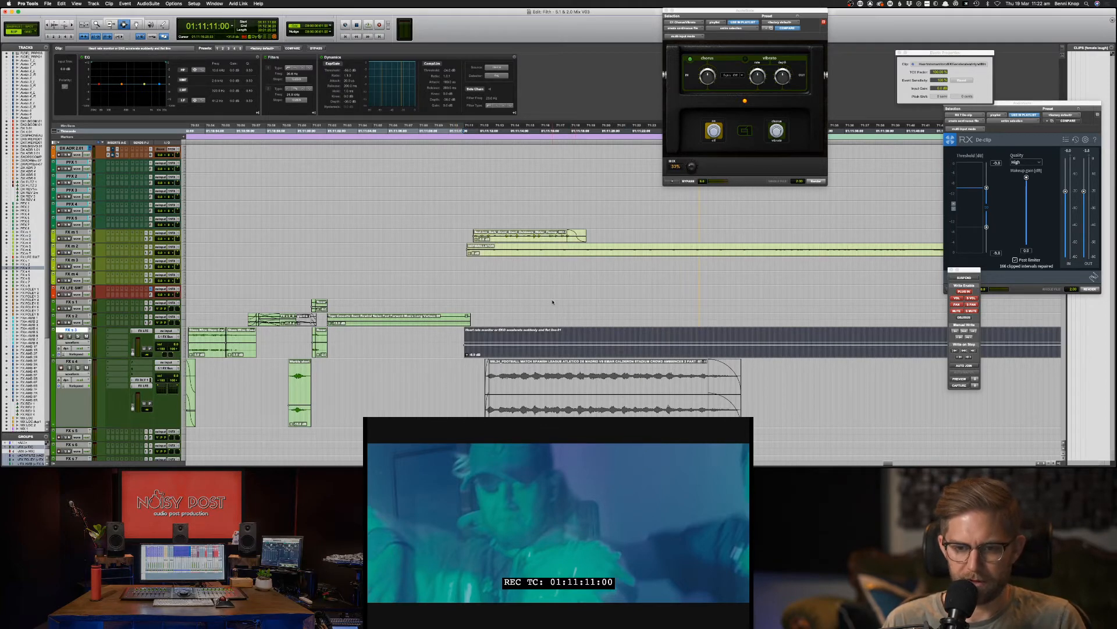
# Step: Lower the clip gain of the heart rate monitor clip on FX s 3 by four nudges
pyautogui.hotkey('ctrl', 'shift', 'Down')
pyautogui.hotkey('ctrl', 'shift', 'Down')
pyautogui.hotkey('ctrl', 'shift', 'Down')
pyautogui.hotkey('ctrl', 'shift', 'Down')
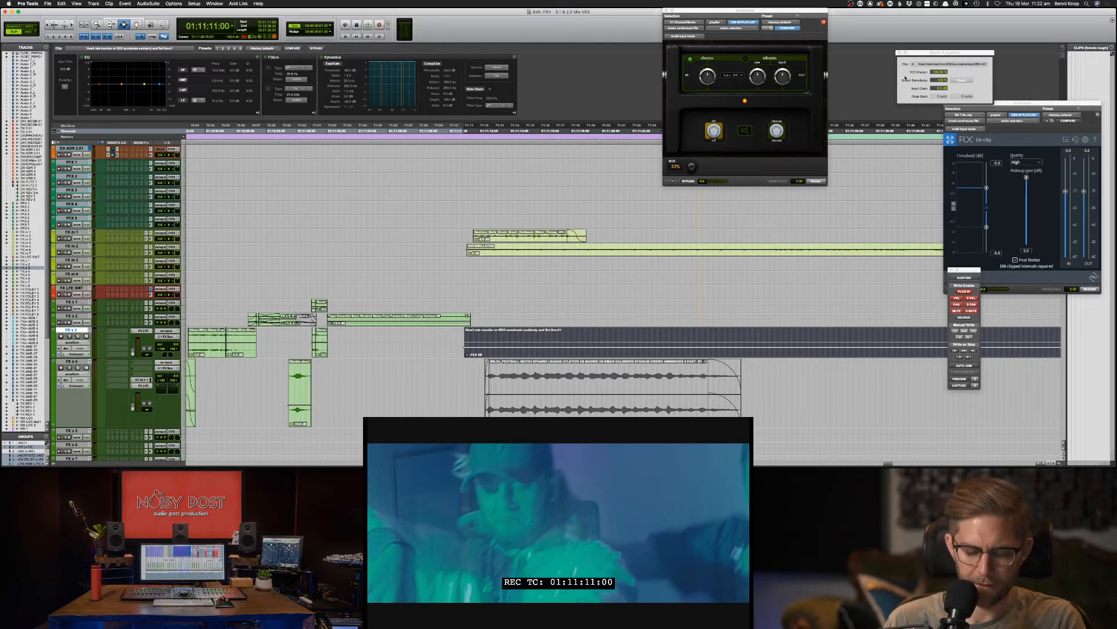
pyautogui.press('super+bracketleft')
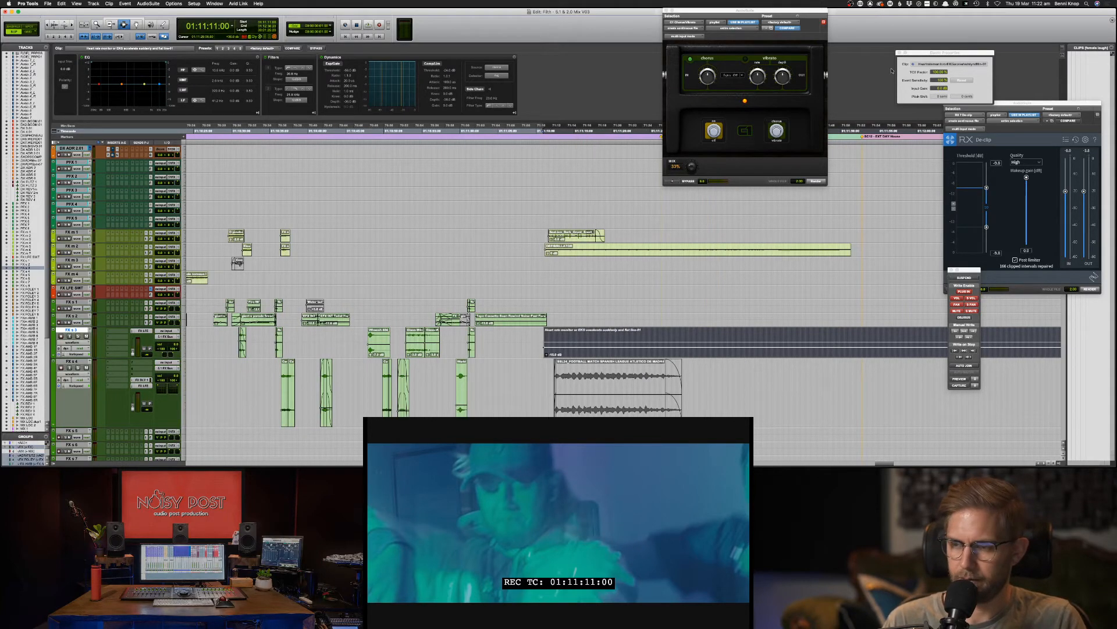
# Step: Adjust the heart rate monitor clip's TCE factor in its elastic properties and play it from 01:11:11:00
pyautogui.click(935, 73)
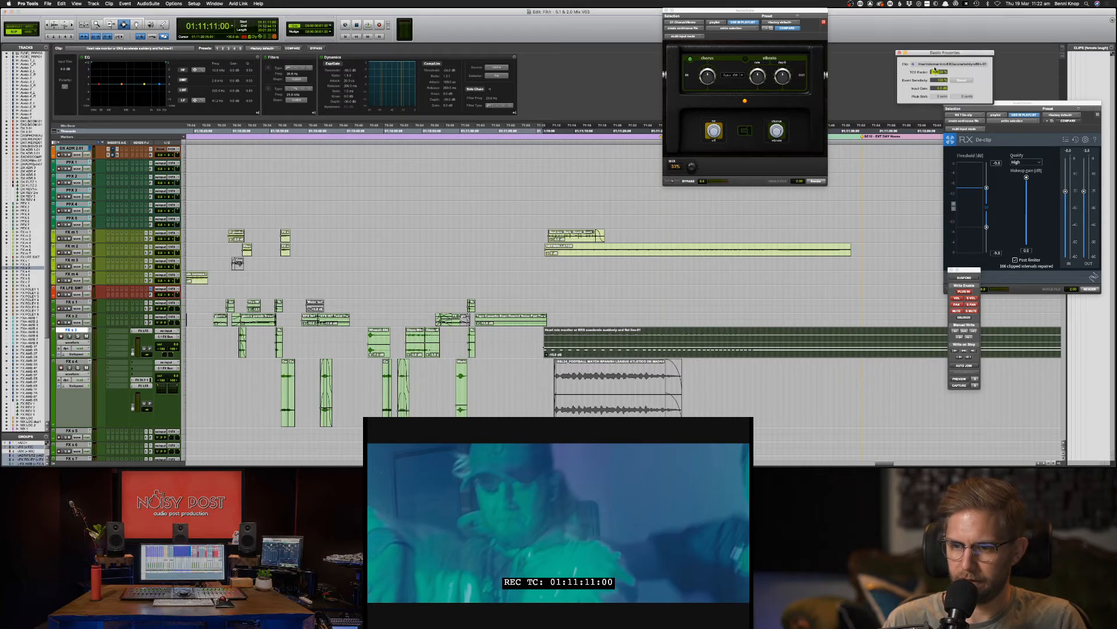
pyautogui.press('Return')
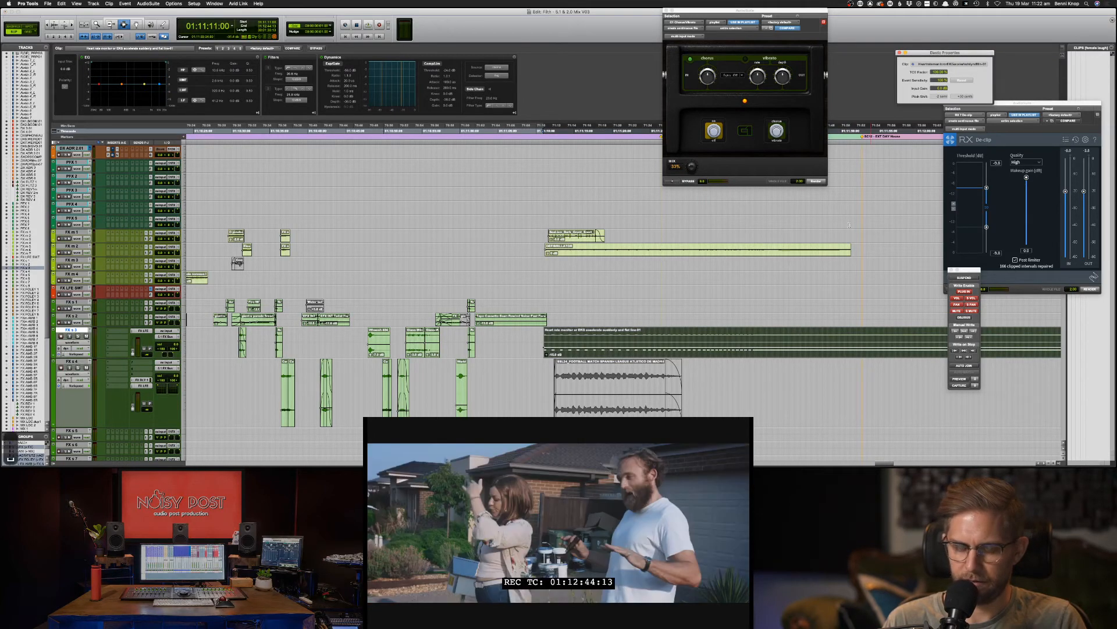
pyautogui.press('space')
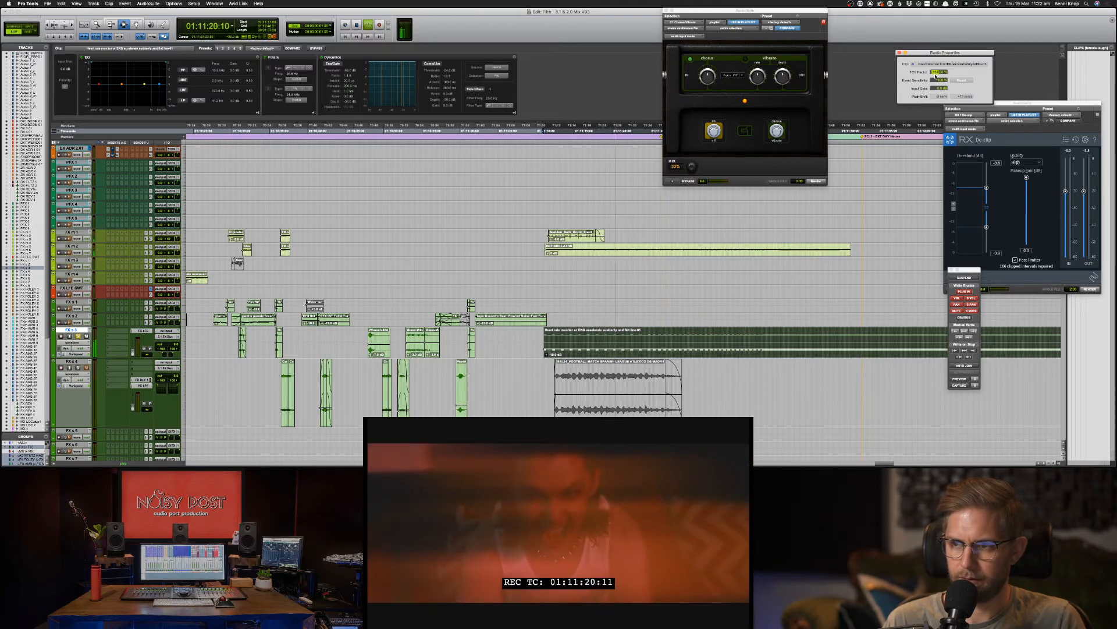
# Step: Select the DEFIBRILLATOR clip on FX m 2 and mute it
pyautogui.press('s')
pyautogui.click(630, 254)
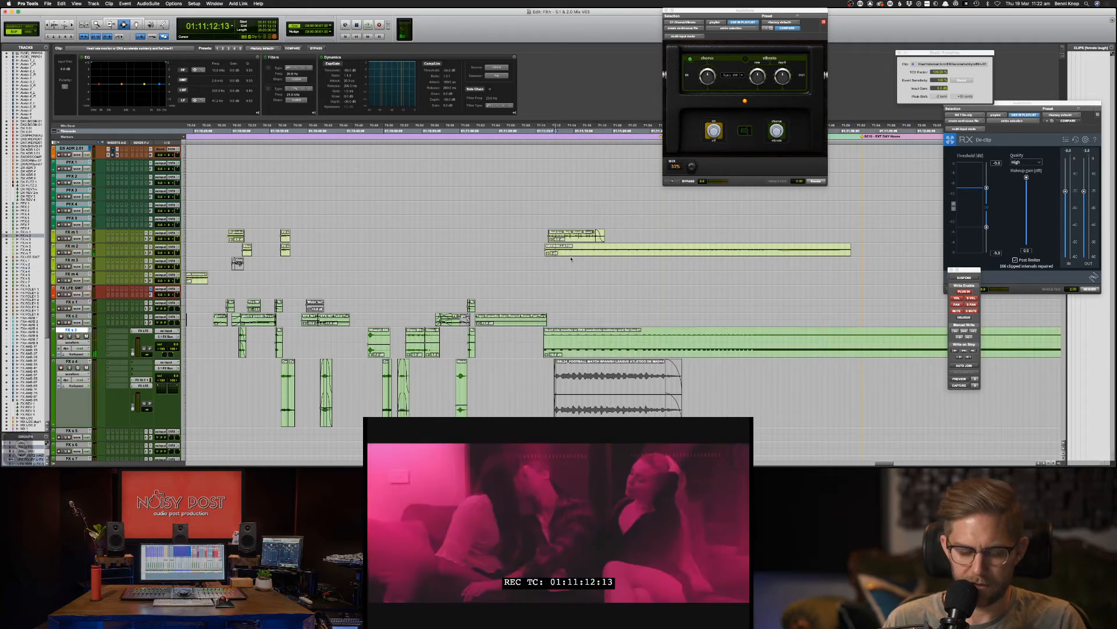
pyautogui.press('super+m')
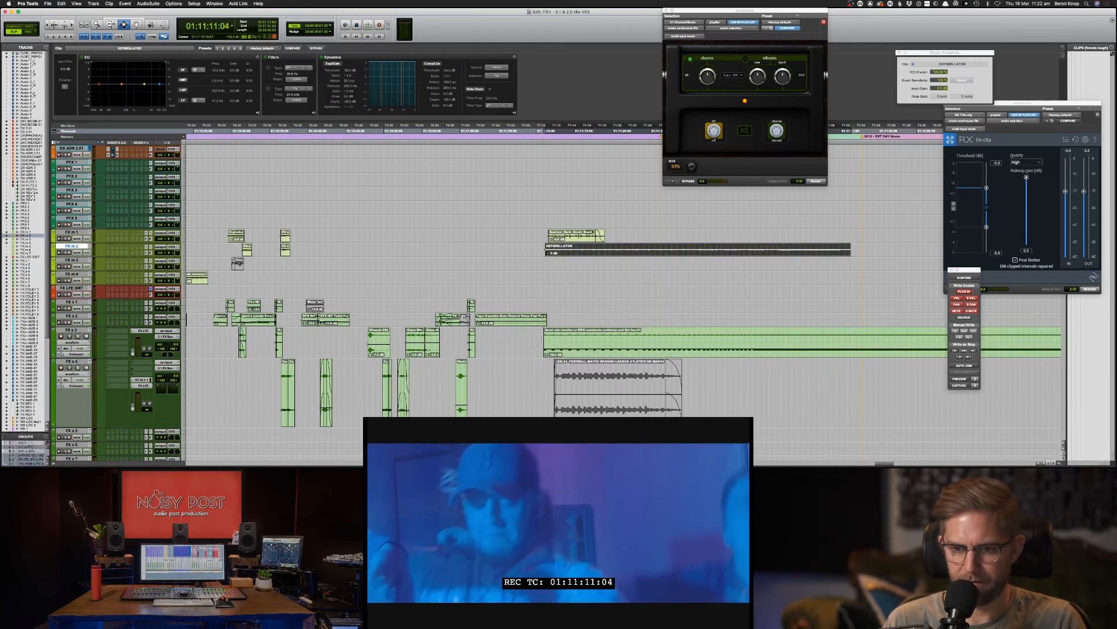
# Step: Play the heart rate monitor clip against the picture and set its TCE factor to 117
pyautogui.click(568, 340)
pyautogui.press('space')
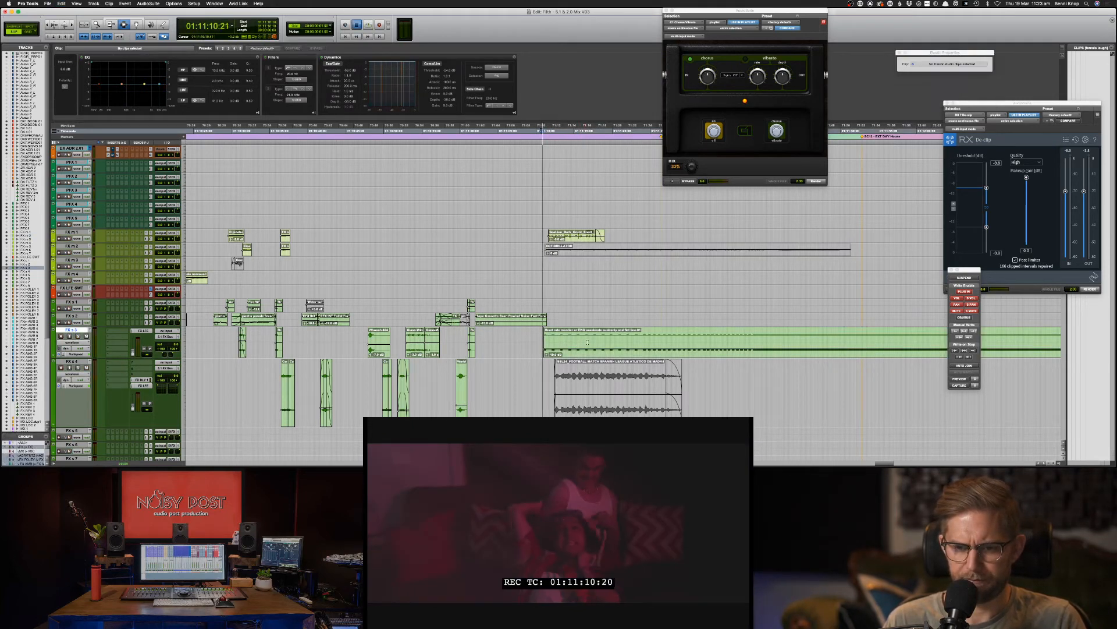
pyautogui.click(587, 342)
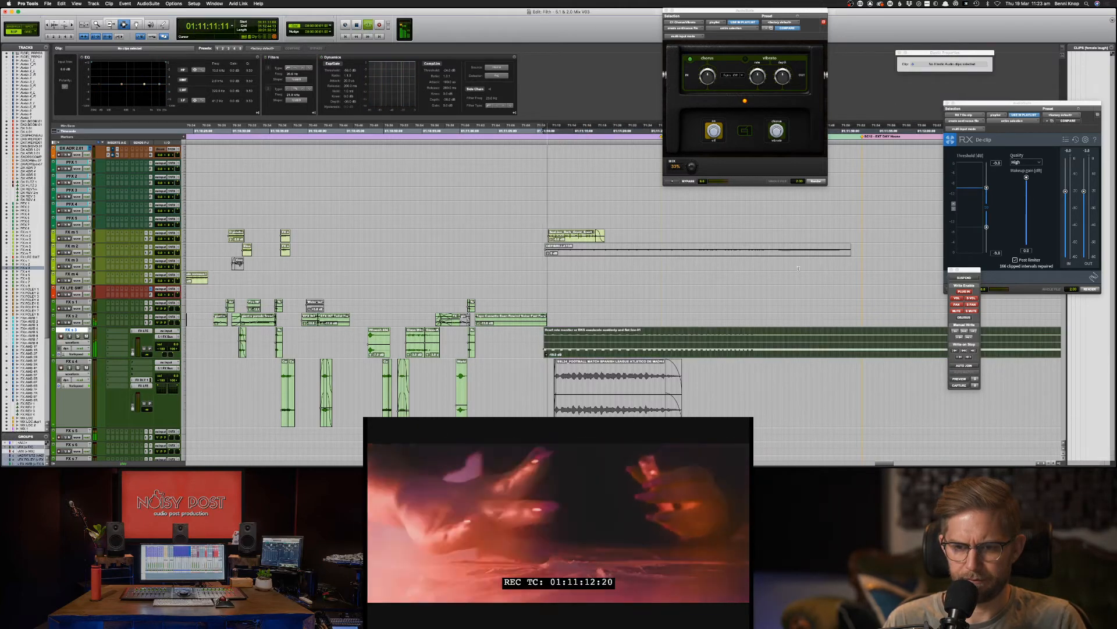
pyautogui.click(939, 72)
pyautogui.write('117')
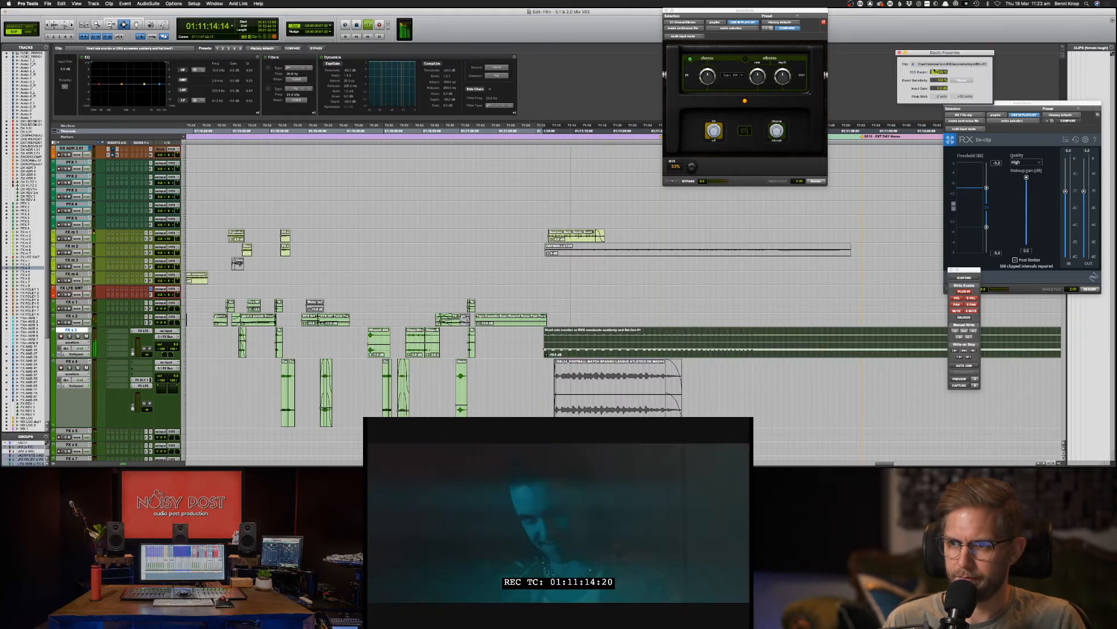
pyautogui.press('Return')
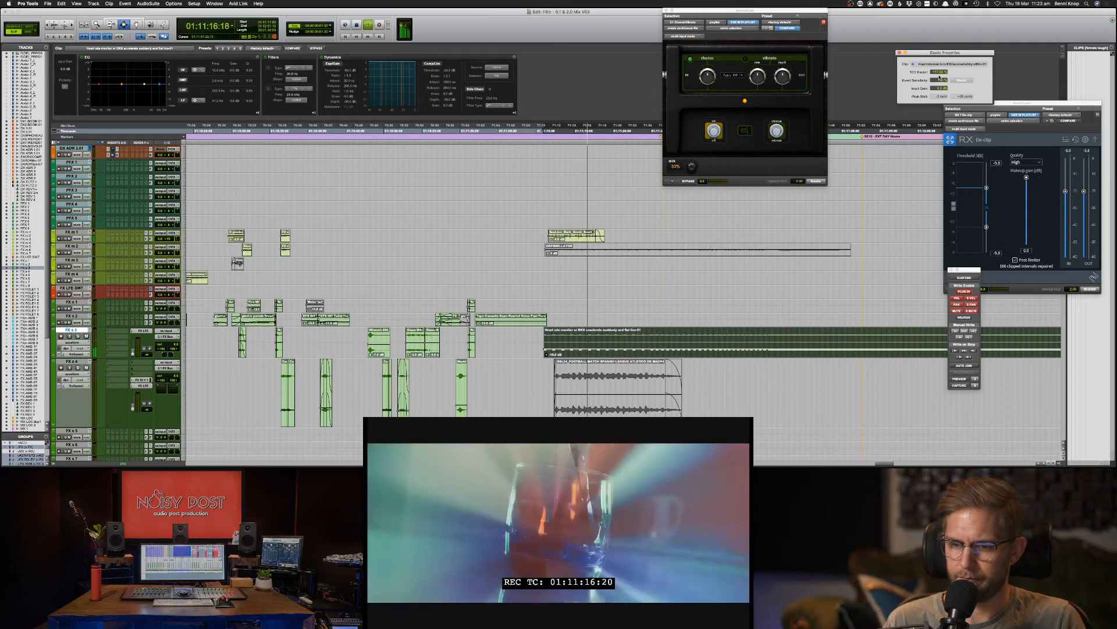
# Step: Fine-tune the heart rate monitor clip's TCE factor, audition it from 01:11:11:00 and lower its clip gain by one nudge
pyautogui.moveTo(936, 74); pyautogui.dragTo(936, 69)
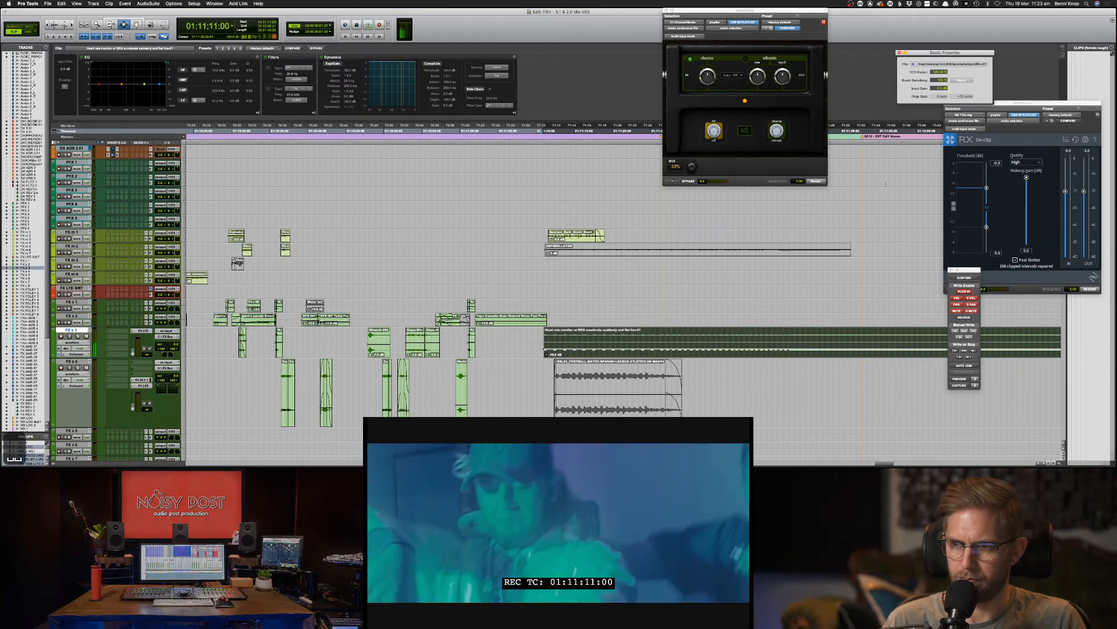
pyautogui.press('space')
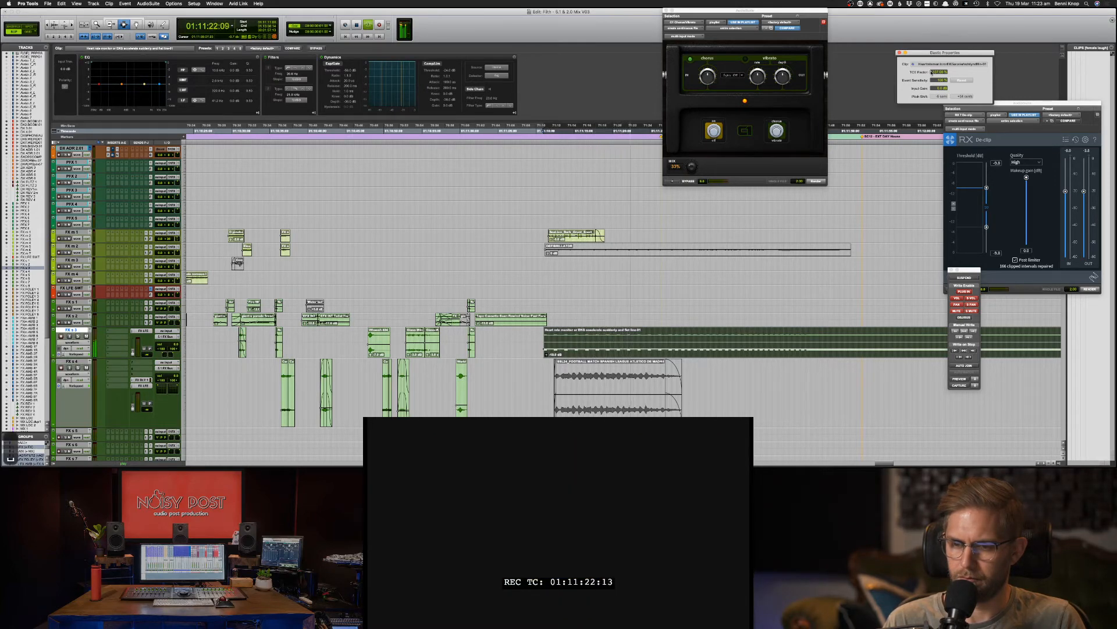
pyautogui.press('space')
pyautogui.press('space')
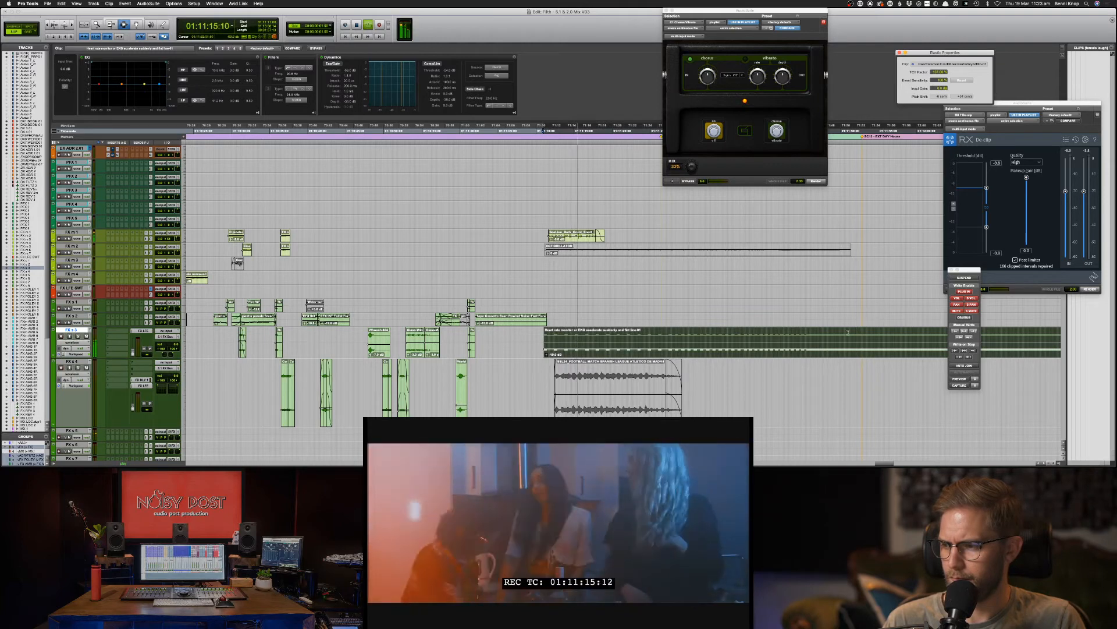
pyautogui.press('space')
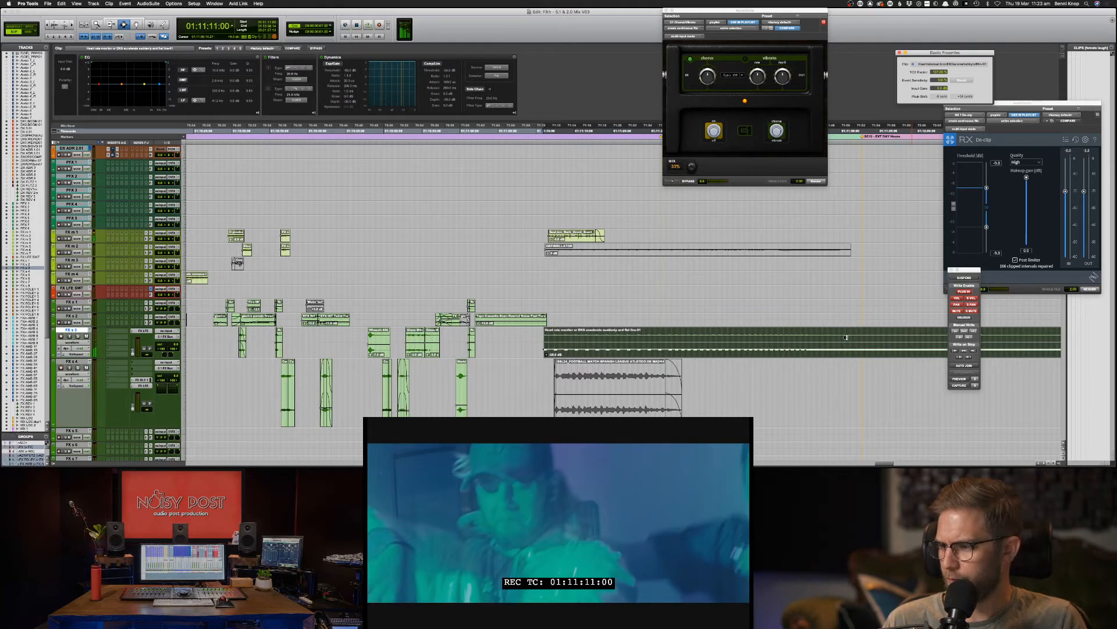
pyautogui.hotkey('ctrl', 'shift', 'Down')
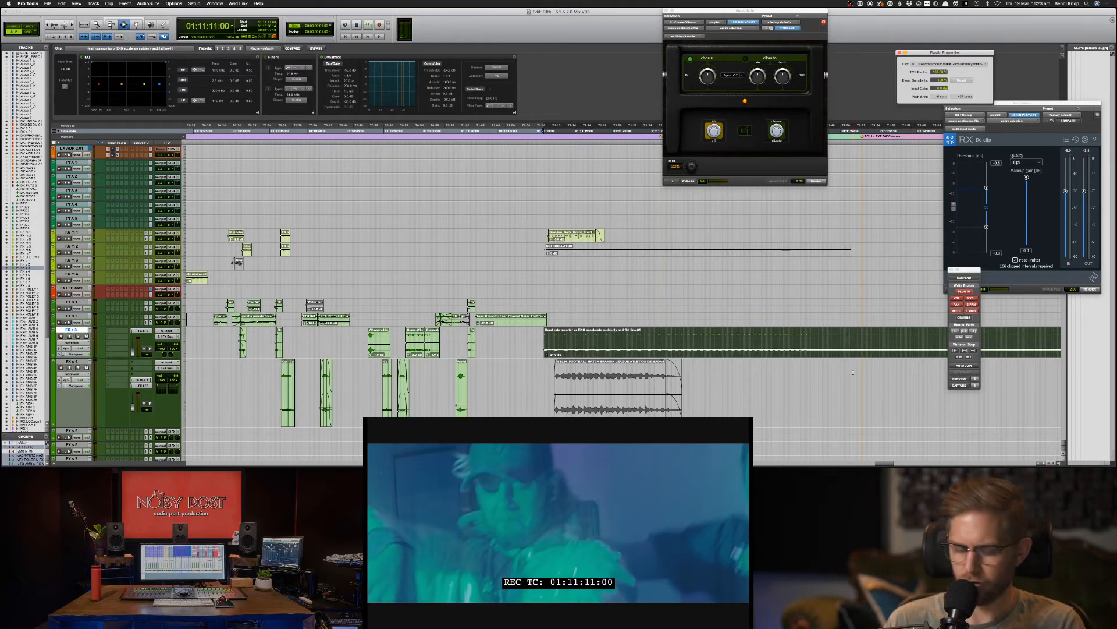
pyautogui.hotkey('ctrl', '[')
pyautogui.hotkey('ctrl', '[')
pyautogui.hotkey('ctrl', '[')
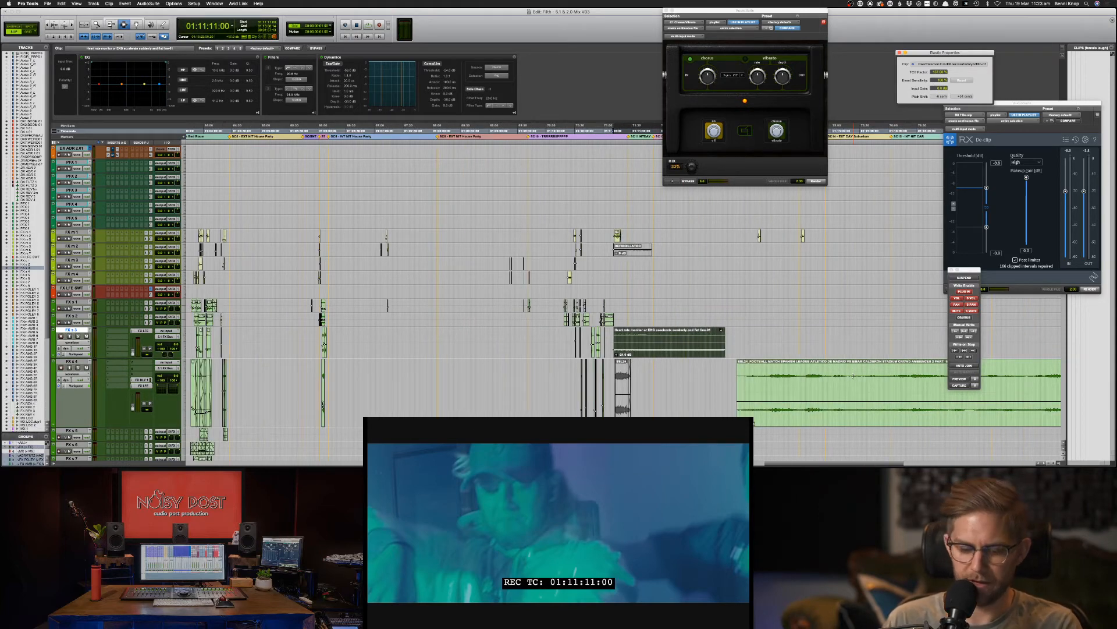
pyautogui.hotkey('ctrl', '[')
pyautogui.hotkey('ctrl', '[')
pyautogui.hotkey('ctrl', '[')
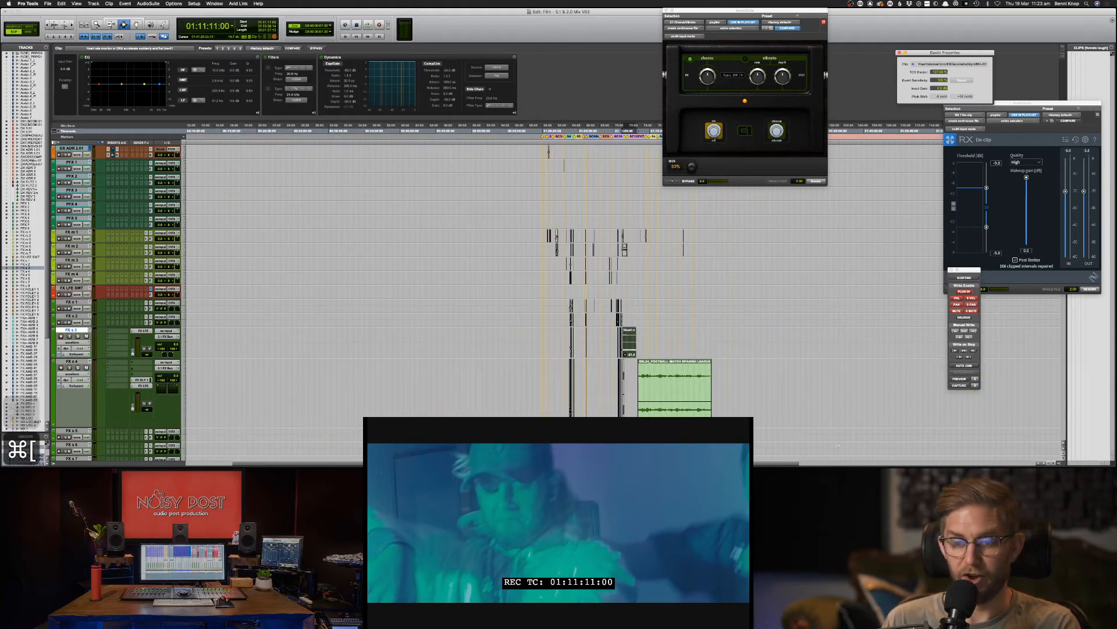
# Step: Play the heart rate monitor clip against the picture from 01:11:11:00
pyautogui.hscroll(4, 849, 397)
pyautogui.scroll(2, 849, 398)
pyautogui.hotkey('ctrl', ']')
pyautogui.hotkey('ctrl', ']')
pyautogui.hotkey('ctrl', ']')
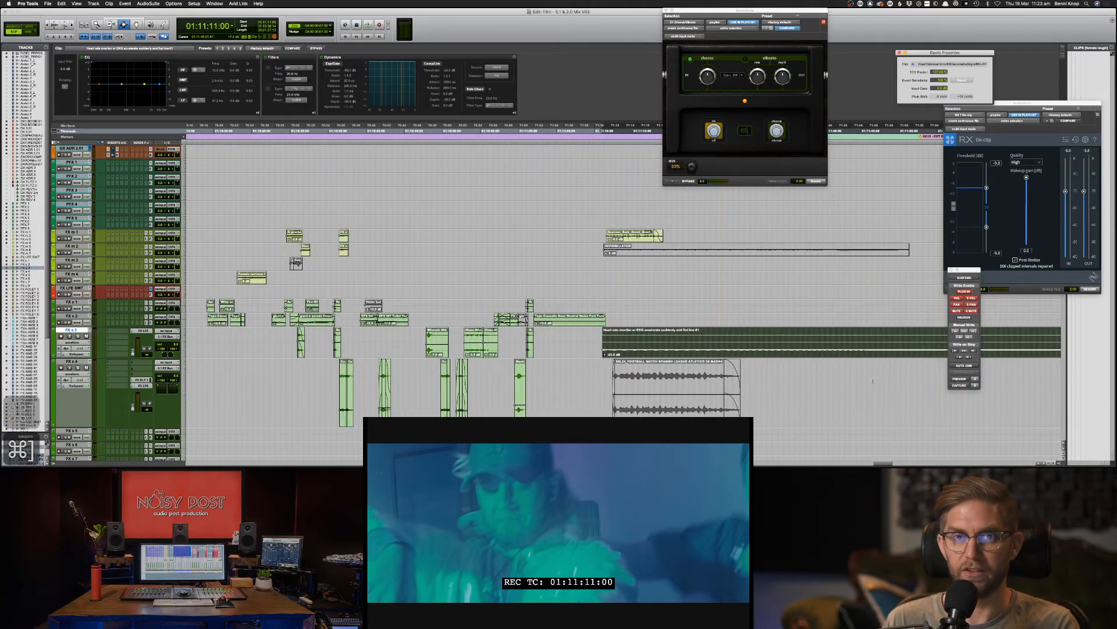
pyautogui.hscroll(1, 600, 343)
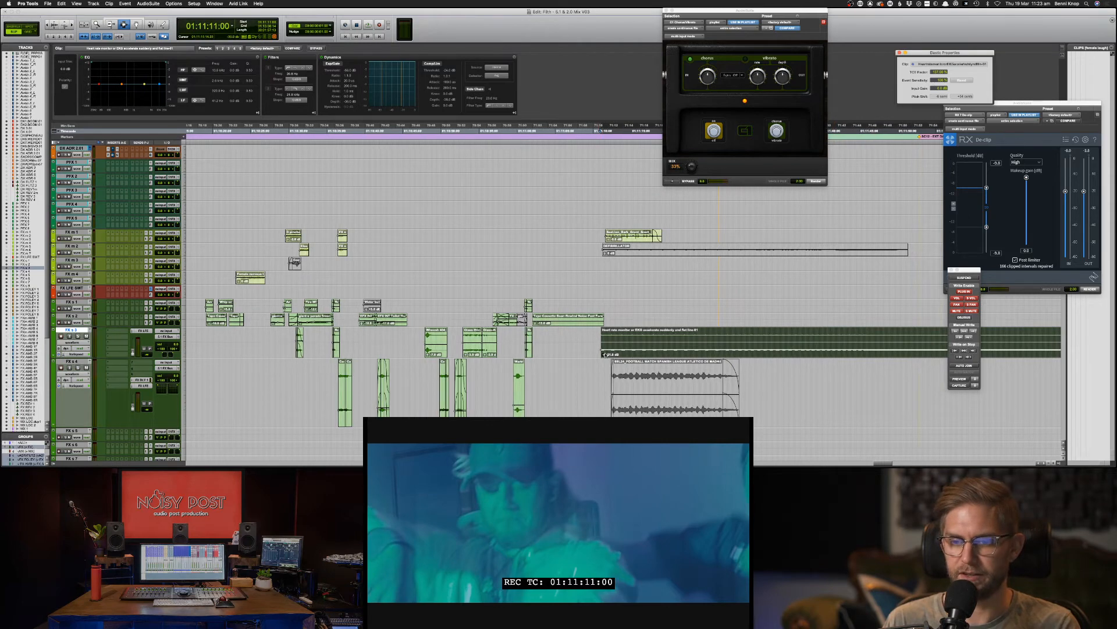
pyautogui.hotkey('ctrl', ']')
pyautogui.hotkey('ctrl', ']')
pyautogui.press('space')
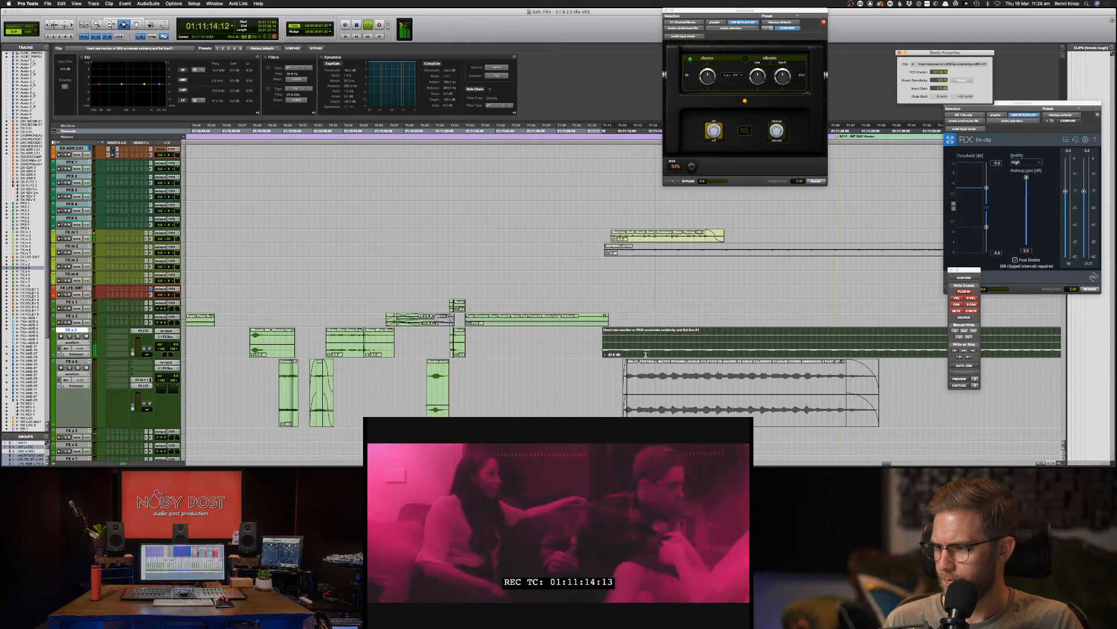
pyautogui.press('space')
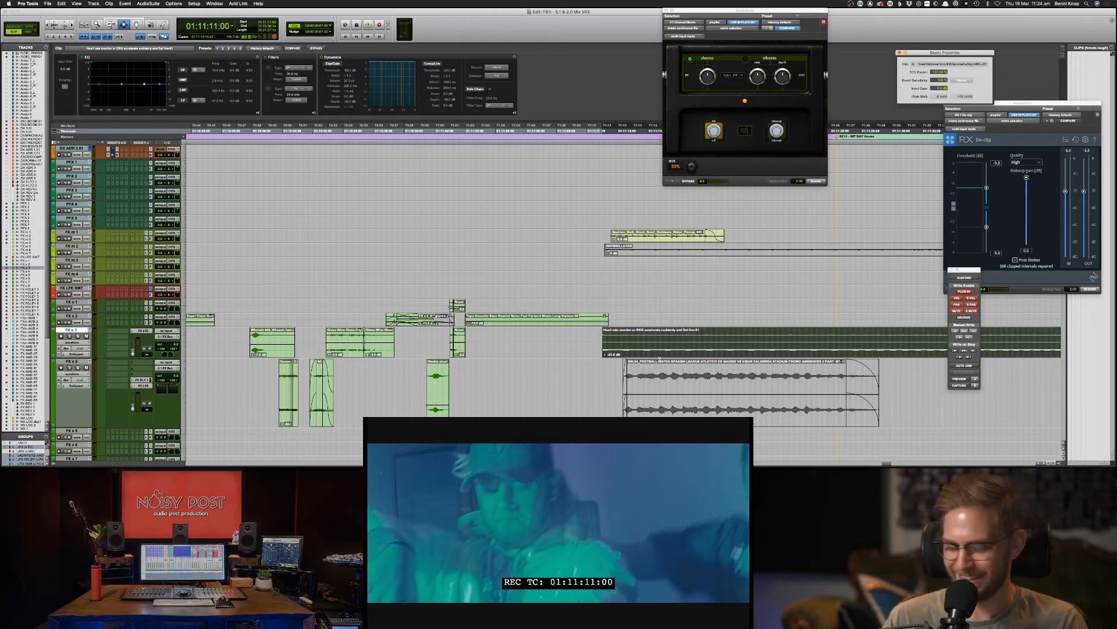
pyautogui.hscroll(5, 660, 359)
pyautogui.press('space')
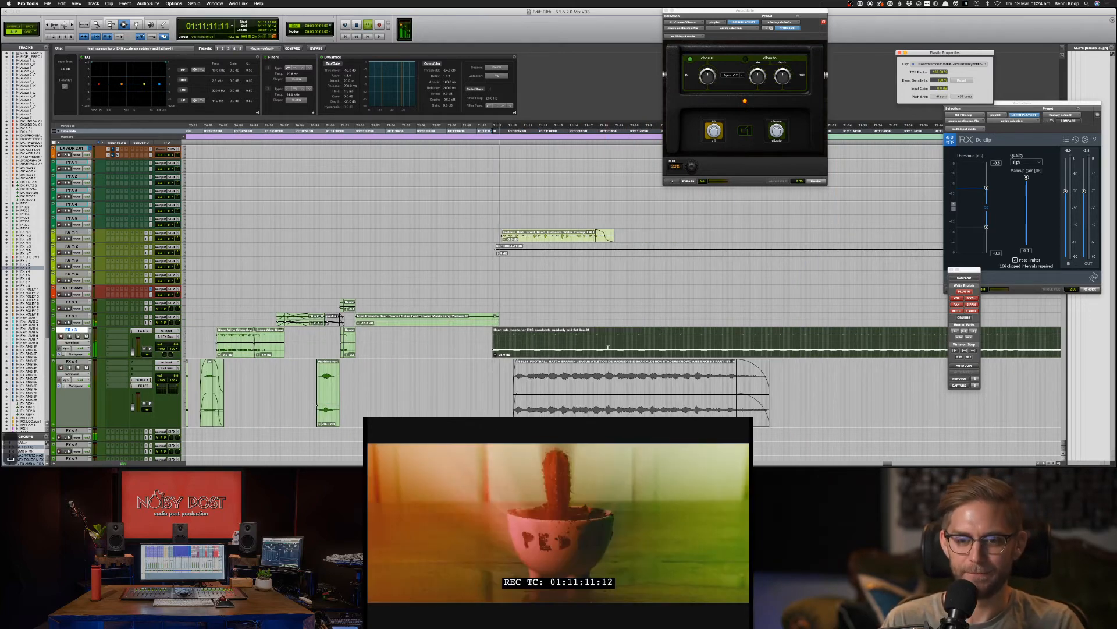
# Step: Move the heart rate monitor clip later to start at 01:11:11:15 and play it against the picture
pyautogui.press('F8')
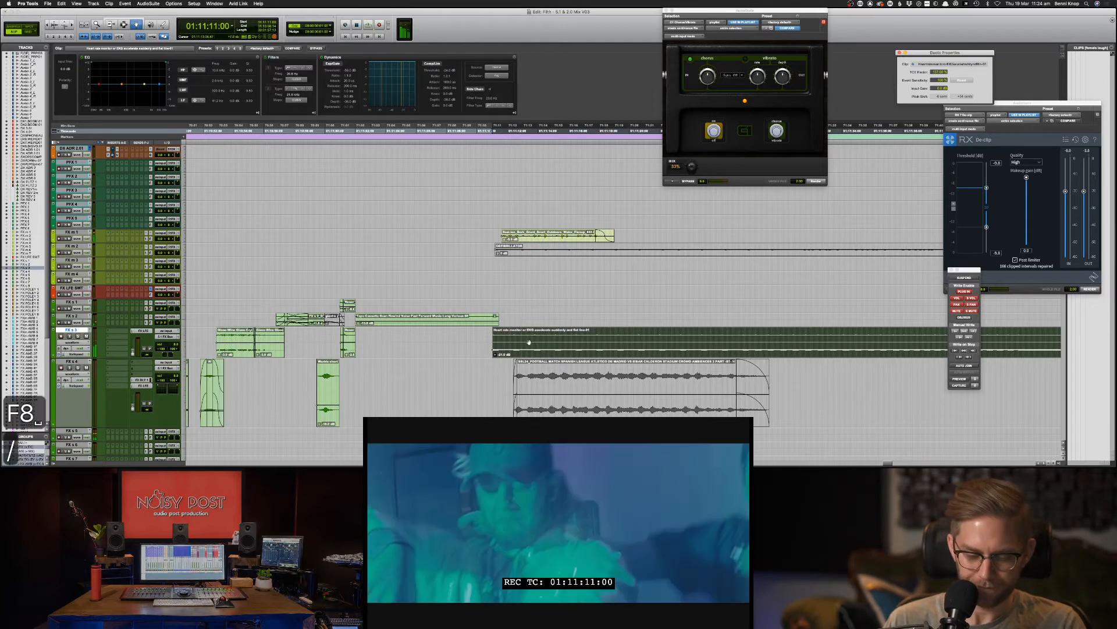
pyautogui.scroll(-2, 546, 356)
pyautogui.press('super+bracketright')
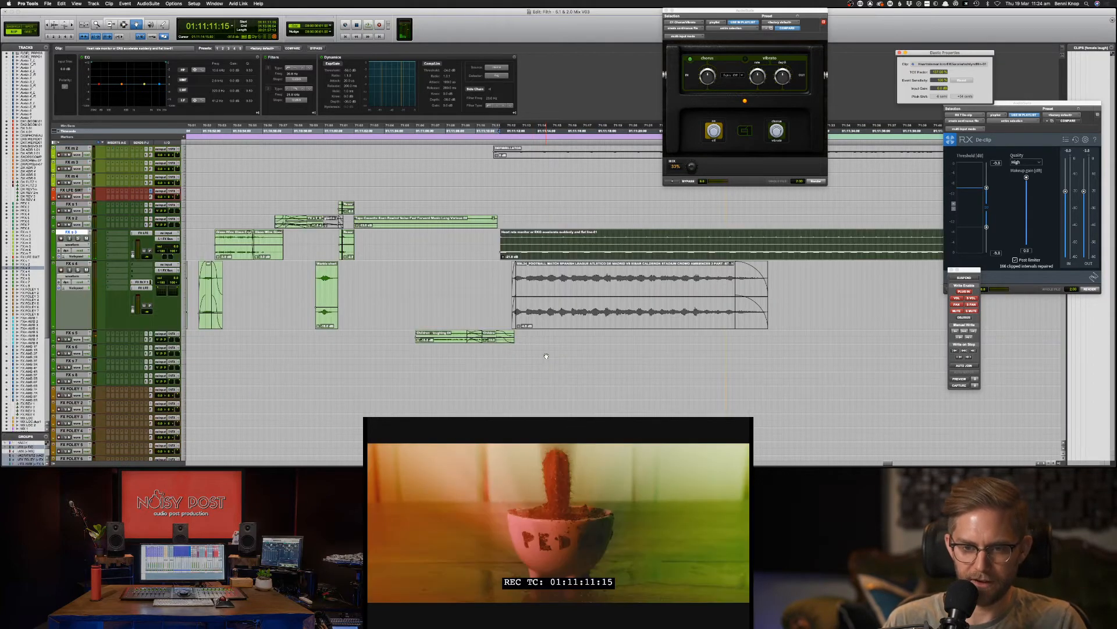
pyautogui.press('super+bracketright')
pyautogui.scroll(-8, 625, 365)
pyautogui.scroll(-10, 625, 365)
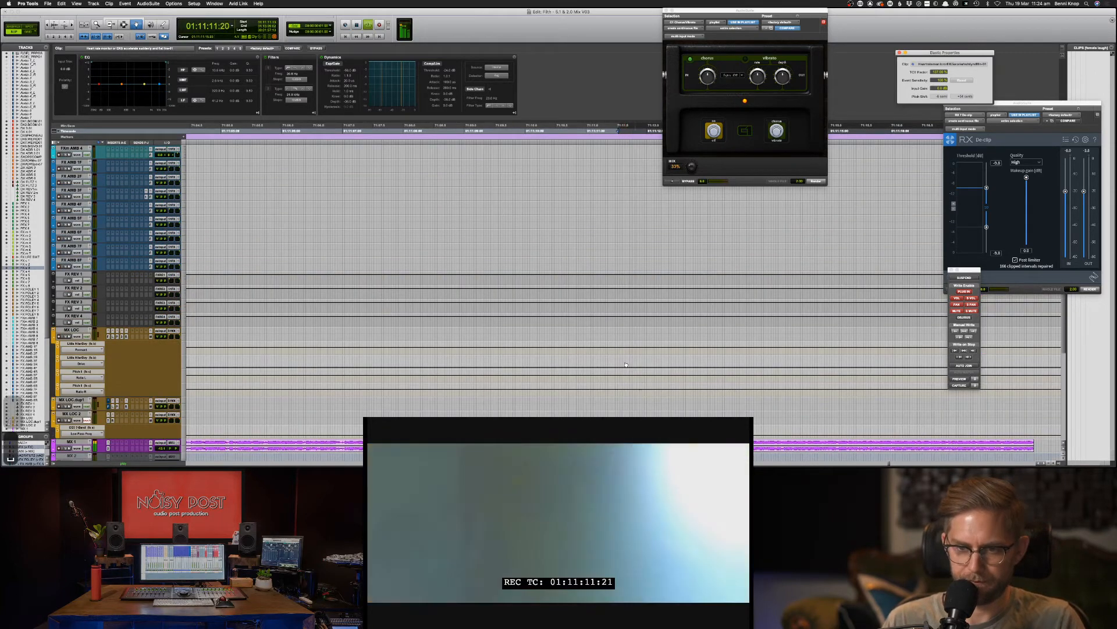
pyautogui.scroll(12, 626, 364)
pyautogui.scroll(2, 609, 361)
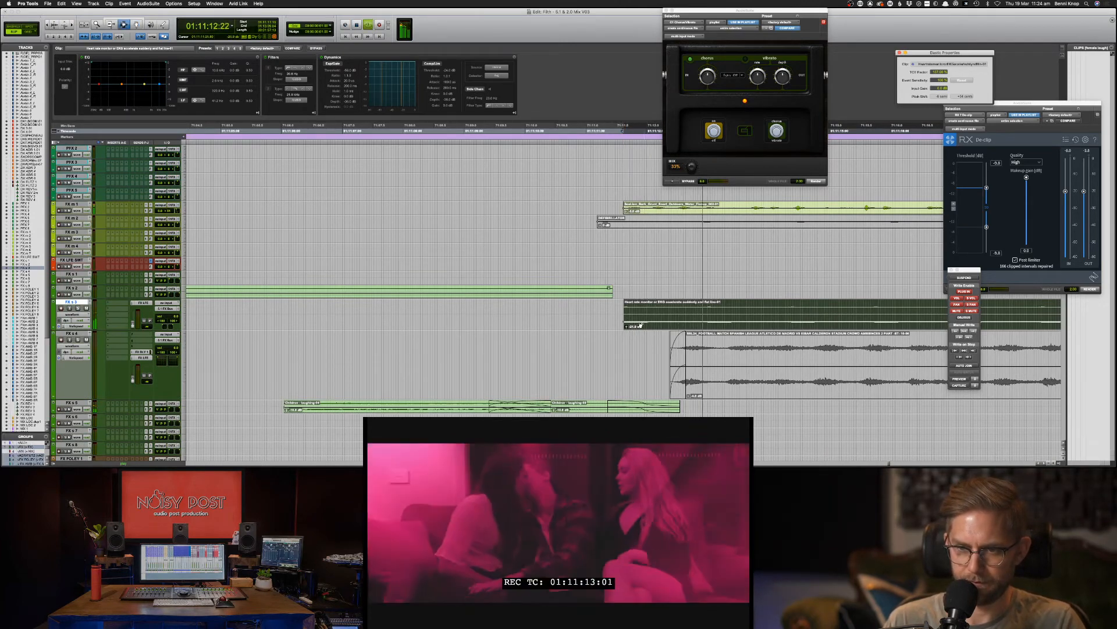
# Step: Audition the music on MX 1 from 01:11:11:10 and from nearby points to locate its beat
pyautogui.press('F7')
pyautogui.scroll(-15, 653, 336)
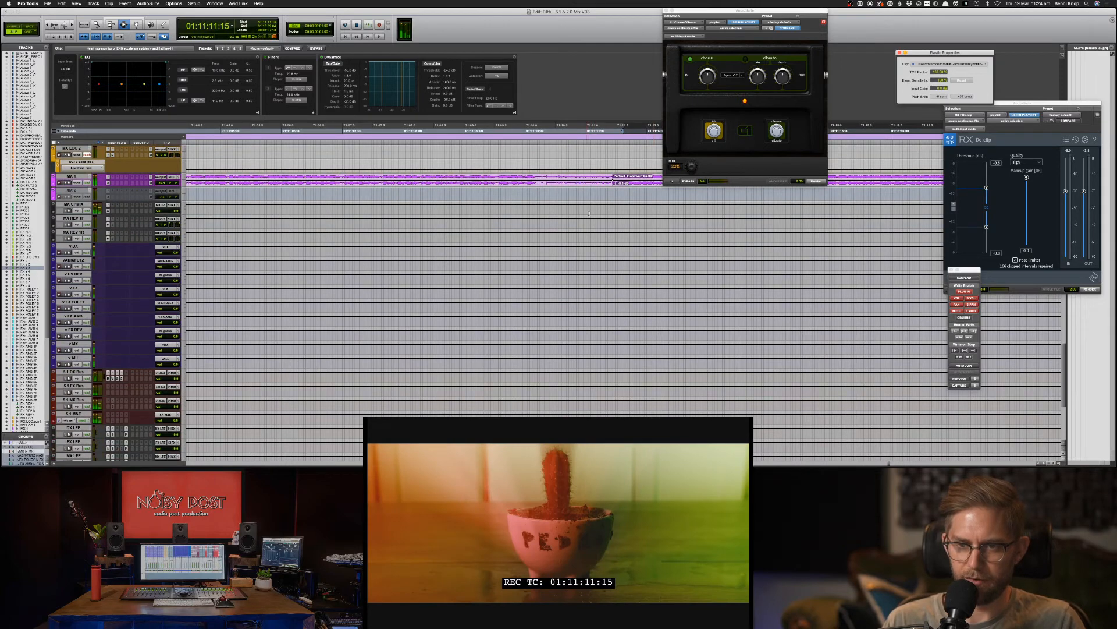
pyautogui.click(611, 180)
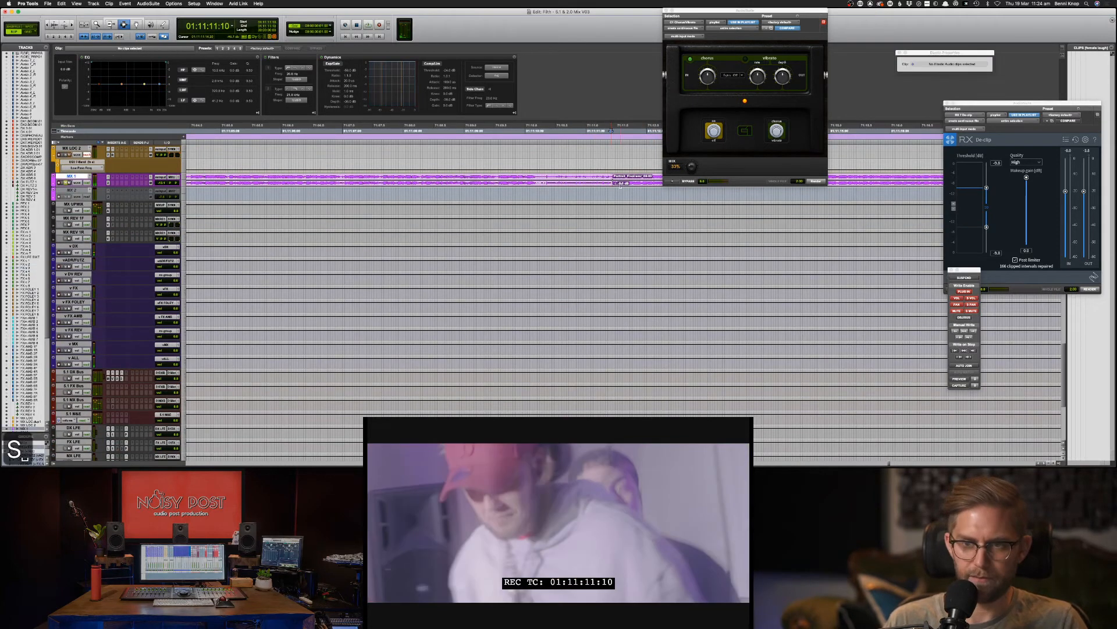
pyautogui.press('space')
pyautogui.click(615, 179)
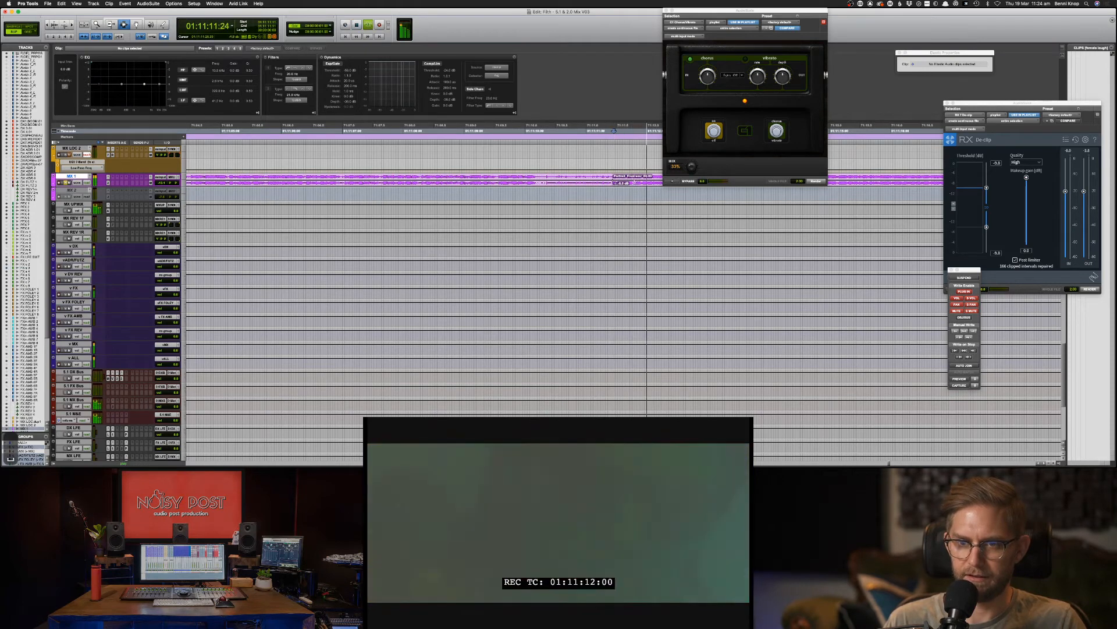
pyautogui.press('space')
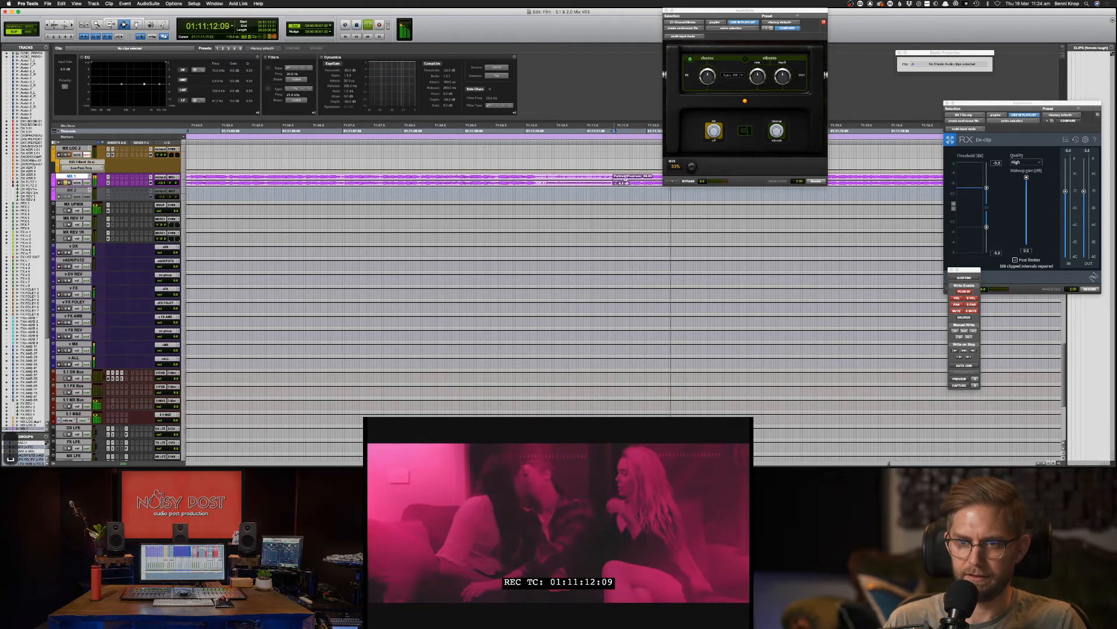
pyautogui.click(627, 181)
pyautogui.press('space')
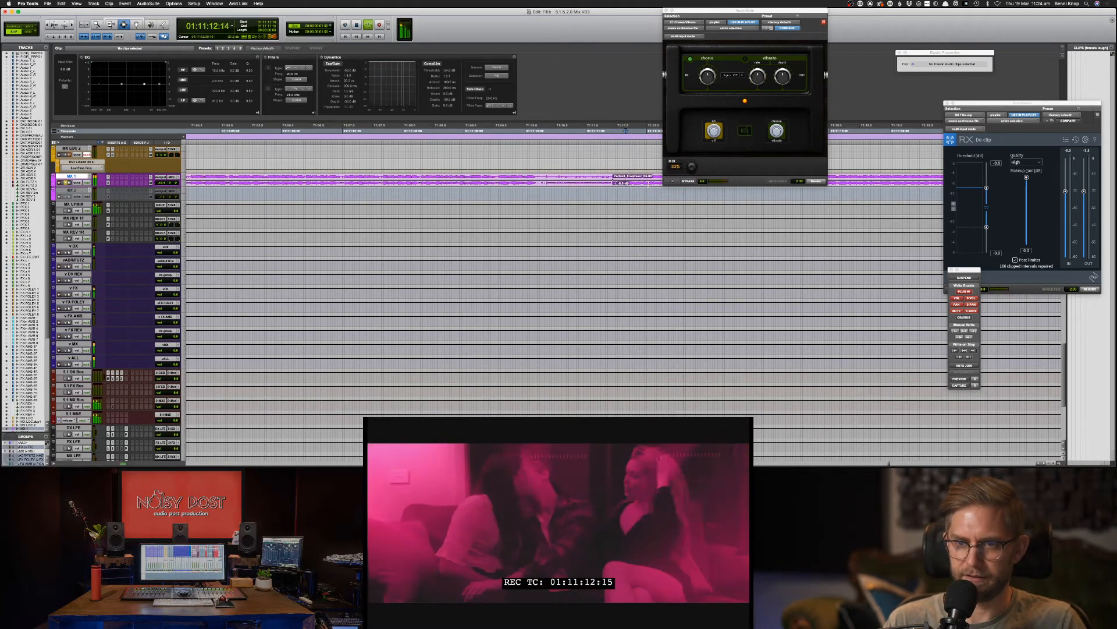
# Step: Shift the heart rate monitor clip on FX s 3 to start at 01:11:11:16 and audition it from there
pyautogui.scroll(15, 652, 185)
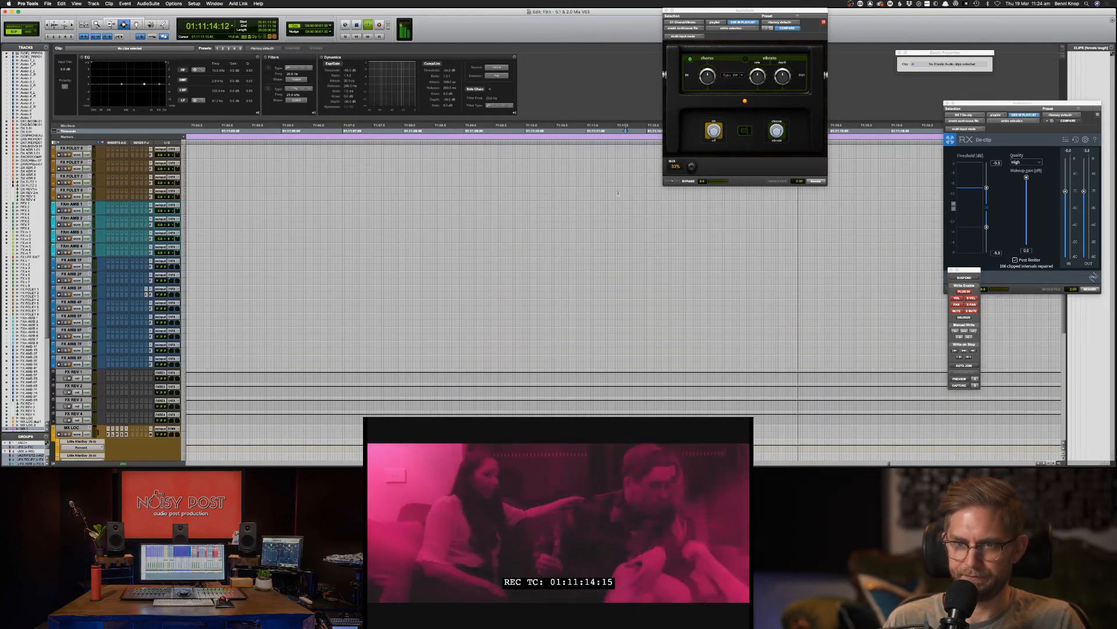
pyautogui.scroll(8, 585, 194)
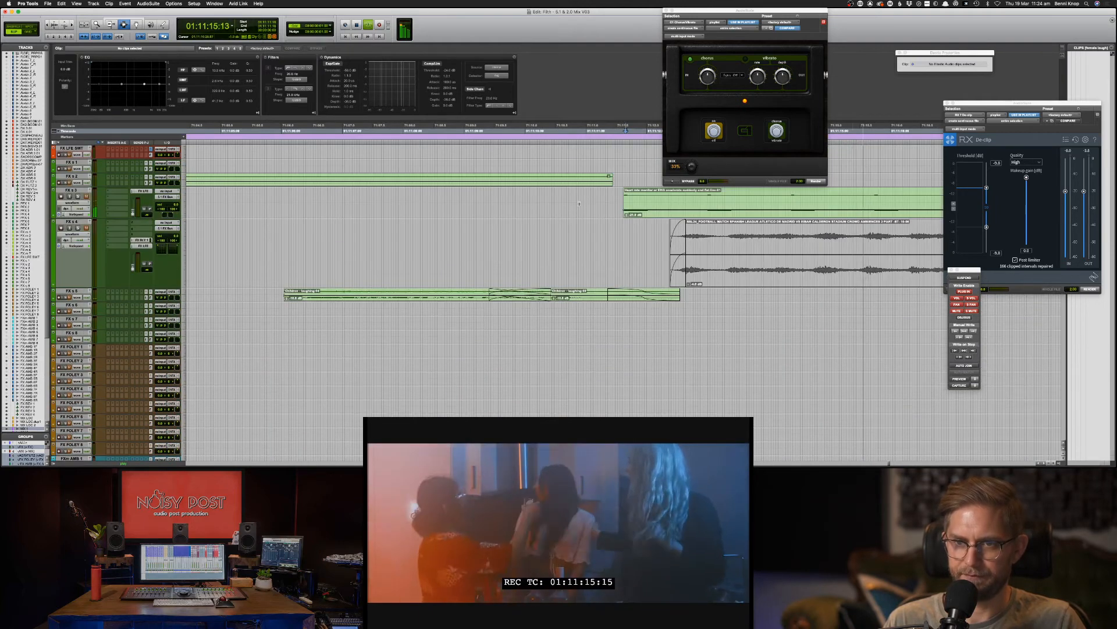
pyautogui.click(635, 203)
pyautogui.press('space')
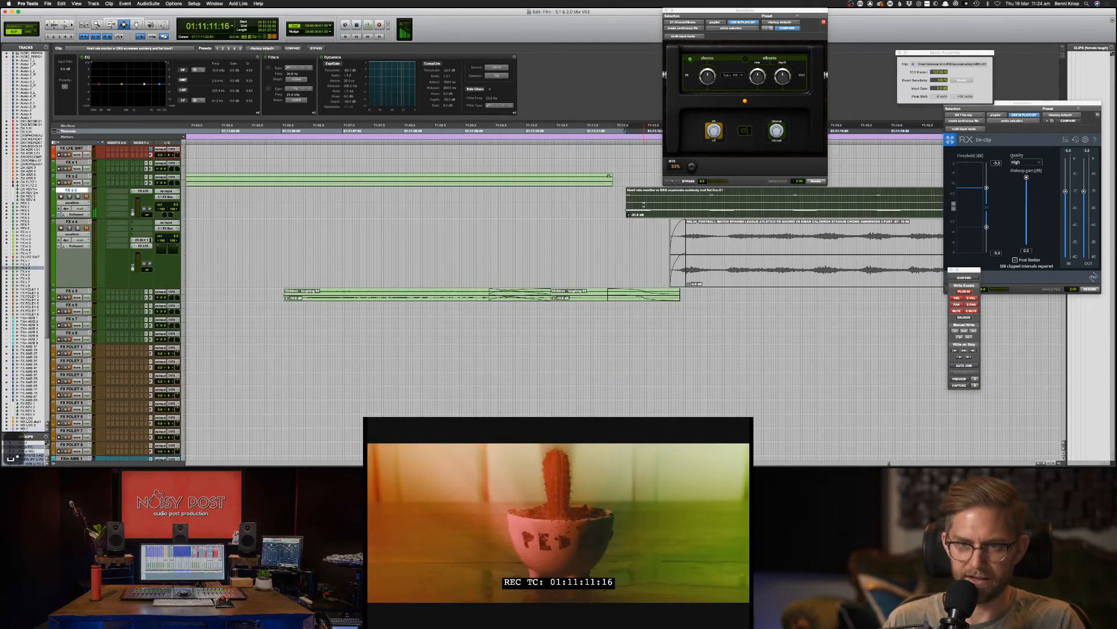
pyautogui.press('space')
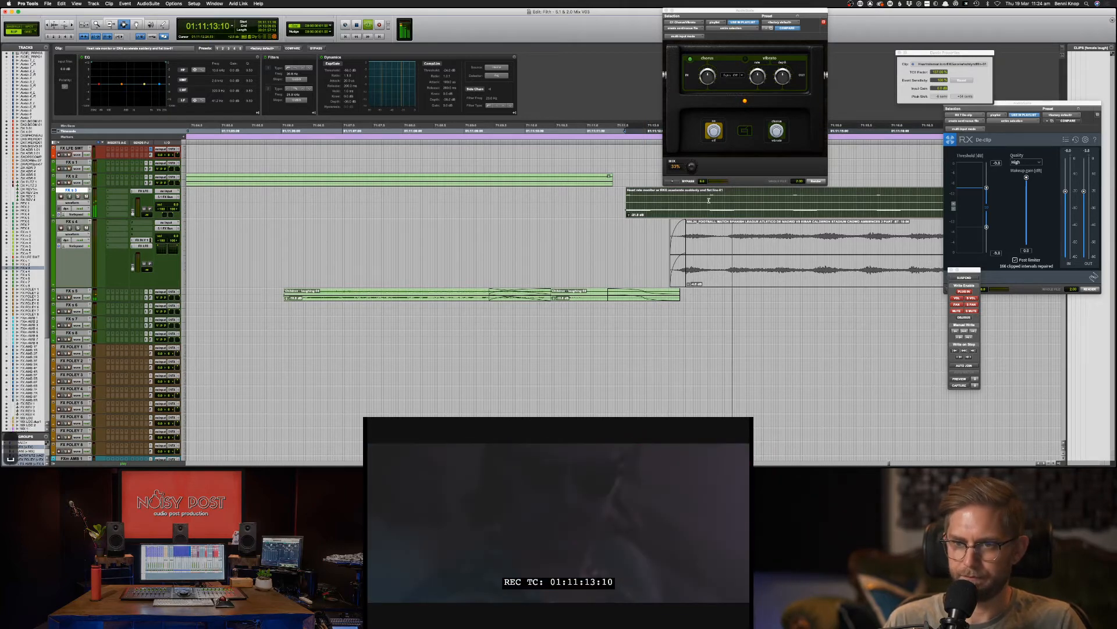
pyautogui.press('space')
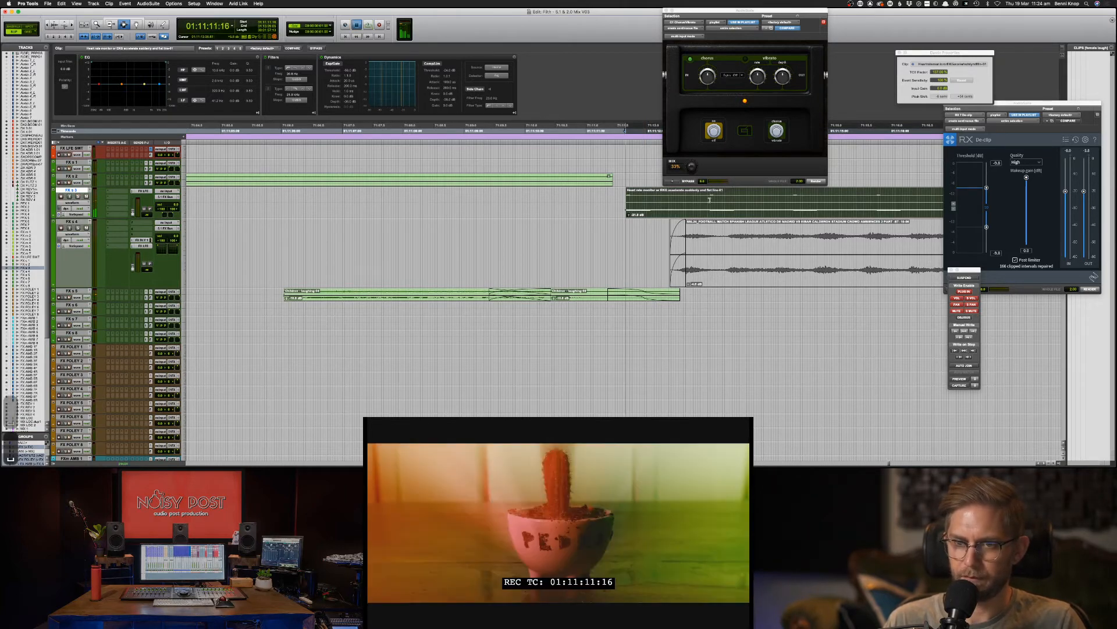
pyautogui.press('space')
pyautogui.press('space')
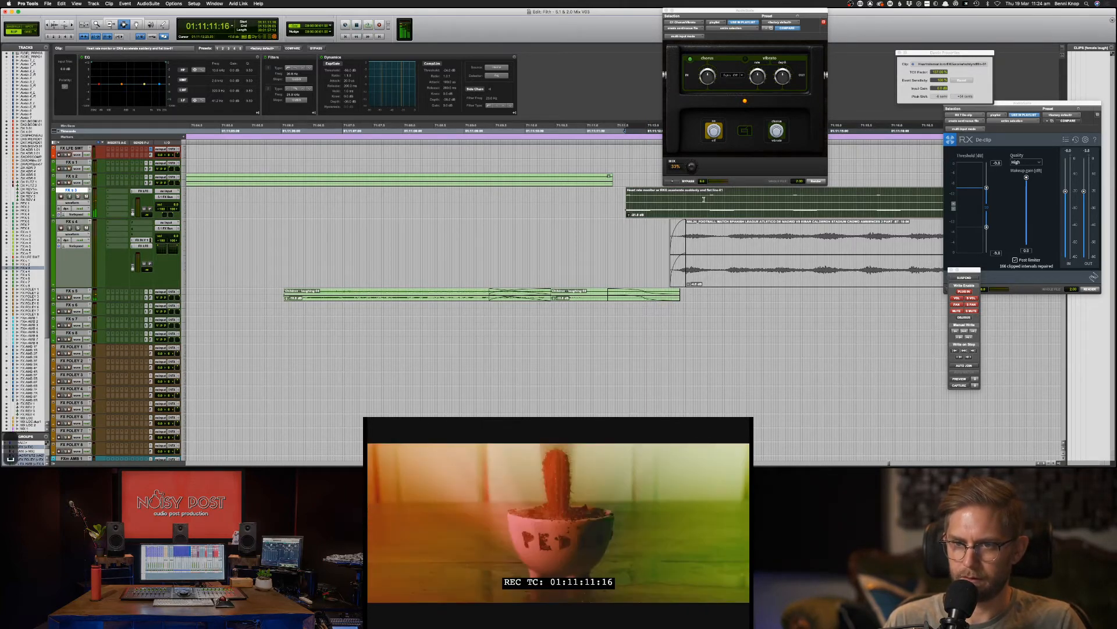
# Step: Split the heart rate monitor clip shortly before its later beeps and nudge the second part earlier over the first
pyautogui.click(710, 199)
pyautogui.press('super+e')
pyautogui.press('m')
pyautogui.press('m')
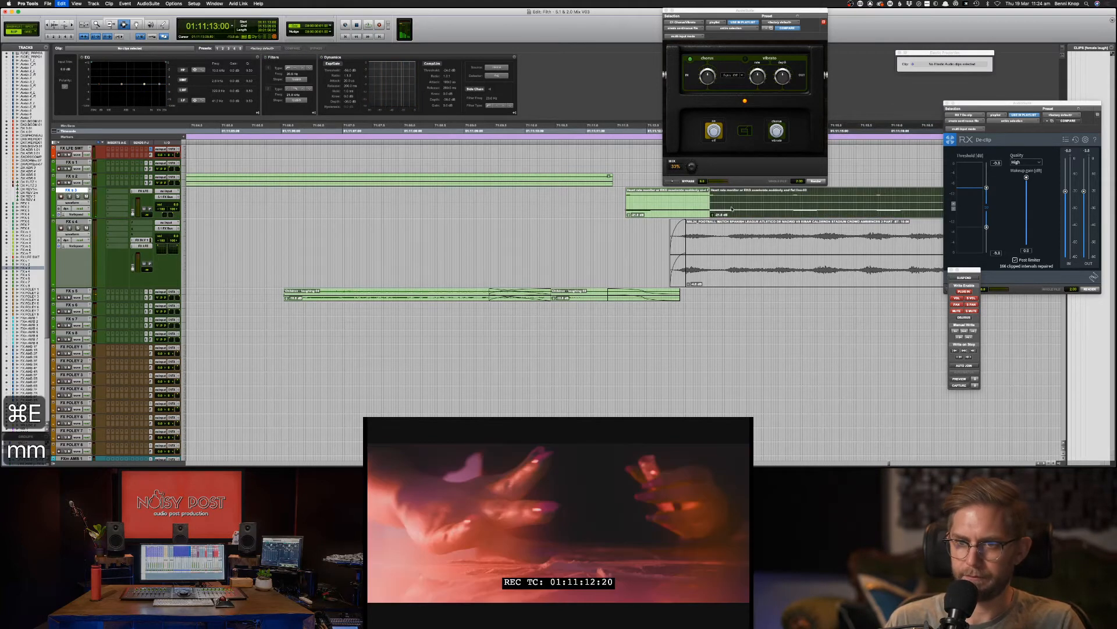
# Step: Play the edit from 01:11:11:14 and nudge the second heart rate monitor part still earlier
pyautogui.click(621, 204)
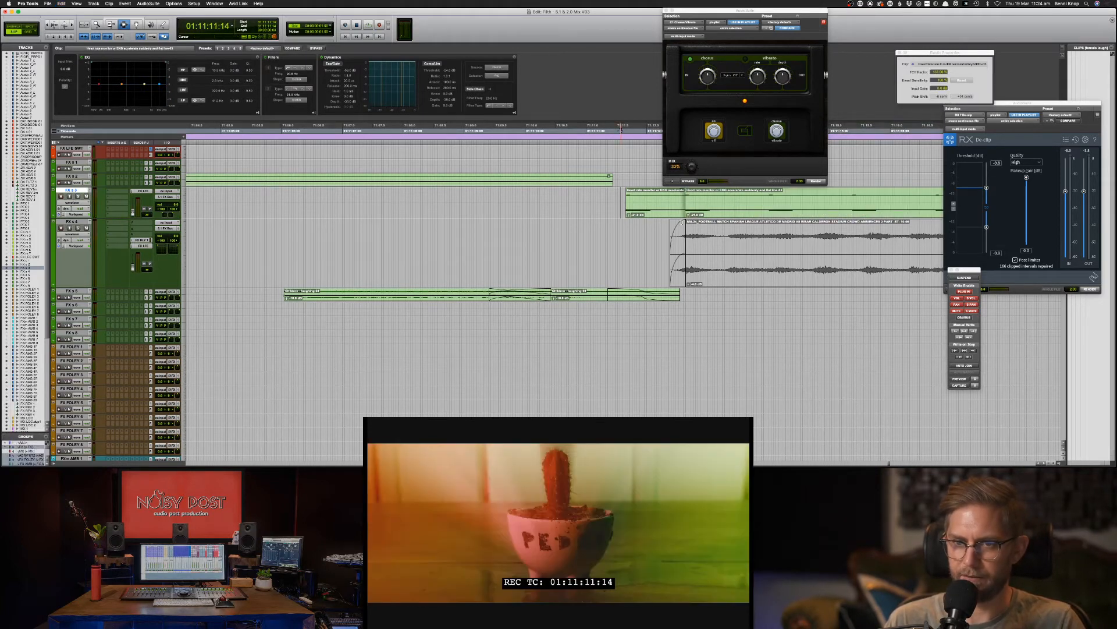
pyautogui.press('space')
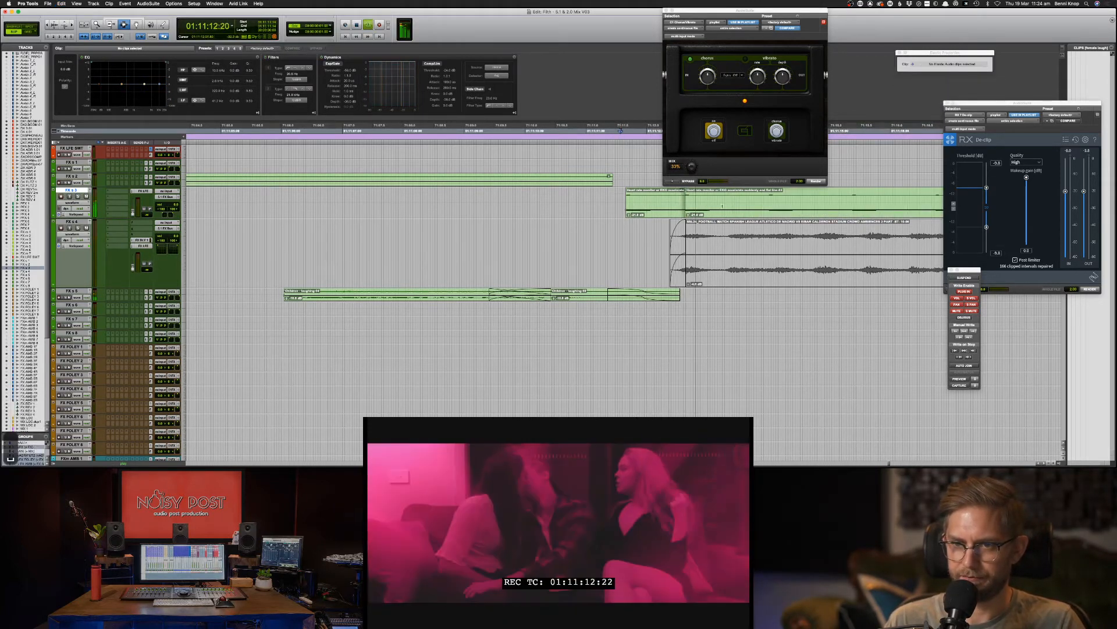
pyautogui.press('space')
pyautogui.doubleClick(721, 205)
pyautogui.press('m')
# Step: Play the beeps from 01:11:11:05 and nudge the short first heart rate monitor part earlier to 01:11:11:08
pyautogui.click(600, 203)
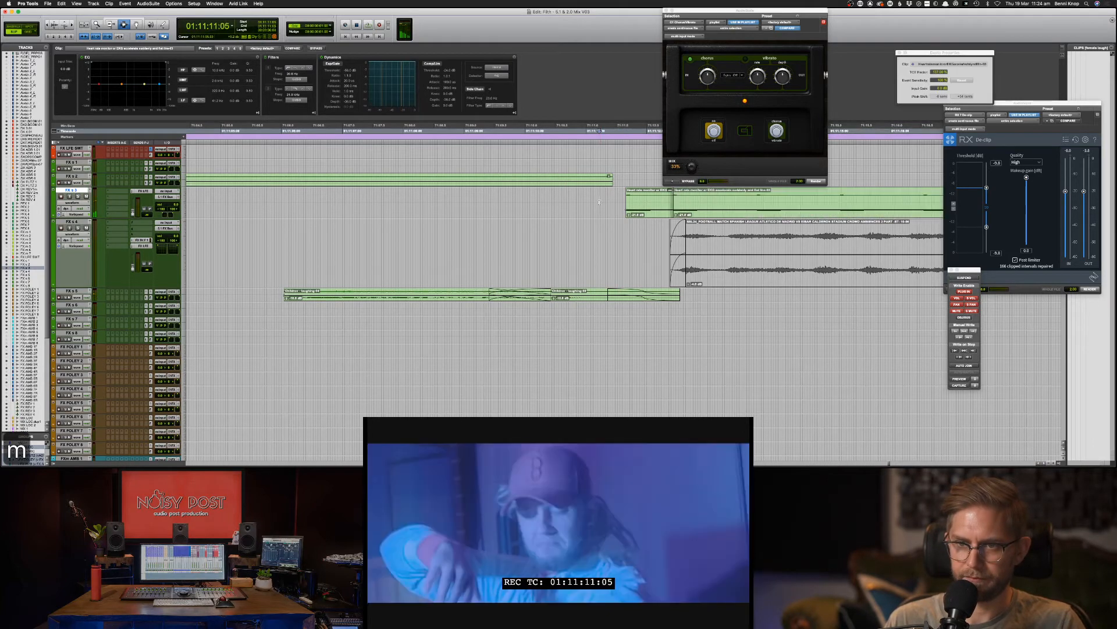
pyautogui.press('space')
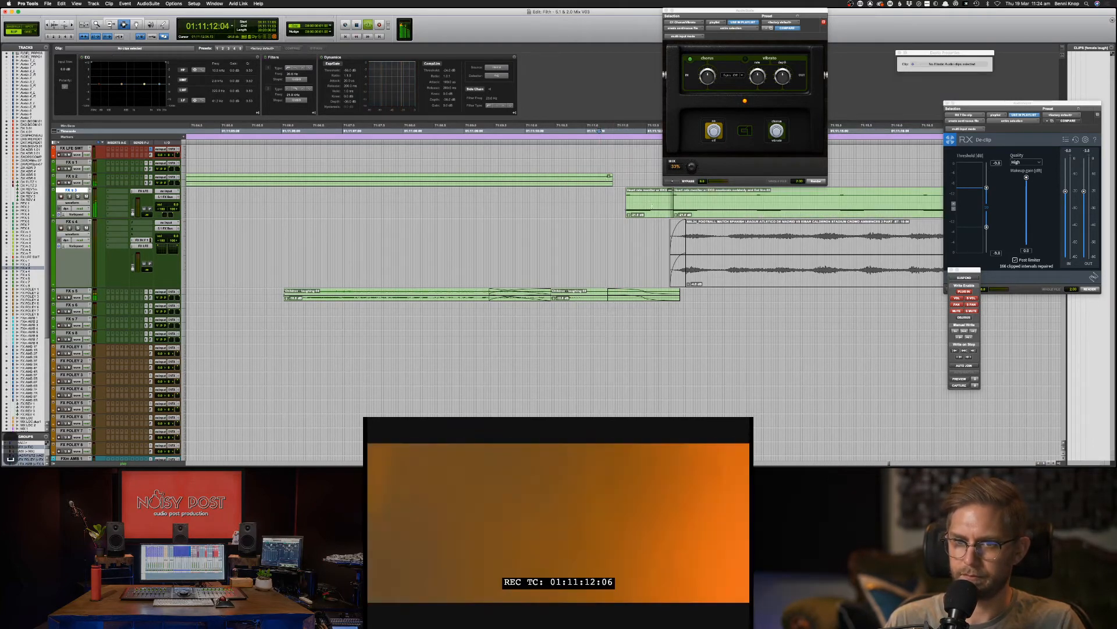
pyautogui.press('space')
pyautogui.doubleClick(648, 204)
pyautogui.press('m')
pyautogui.press('m')
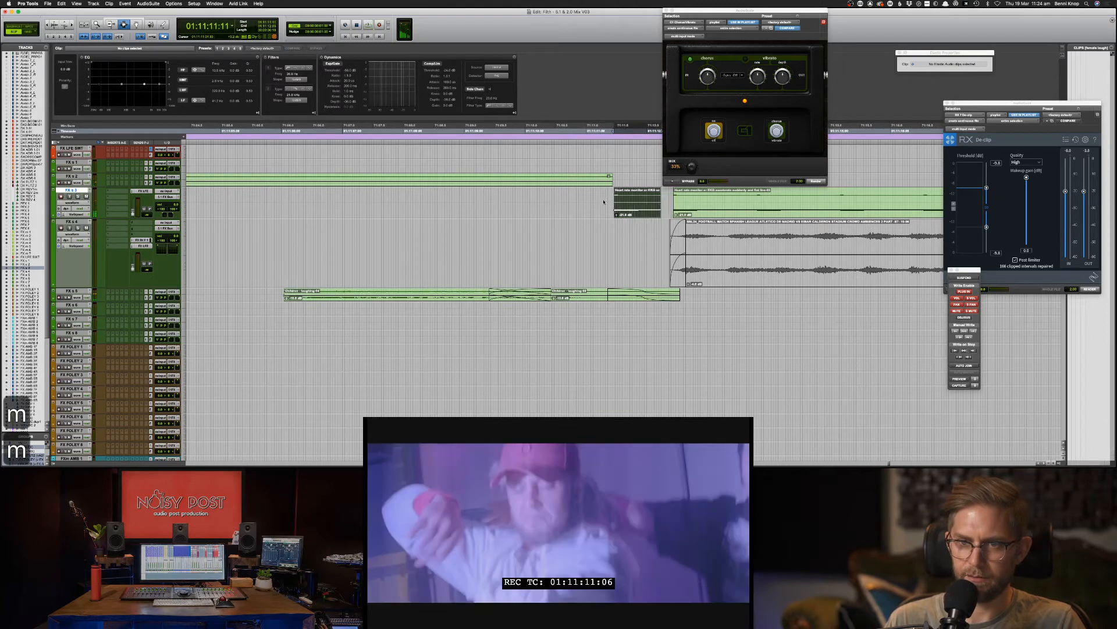
pyautogui.press('/')
pyautogui.press('/')
pyautogui.press('/')
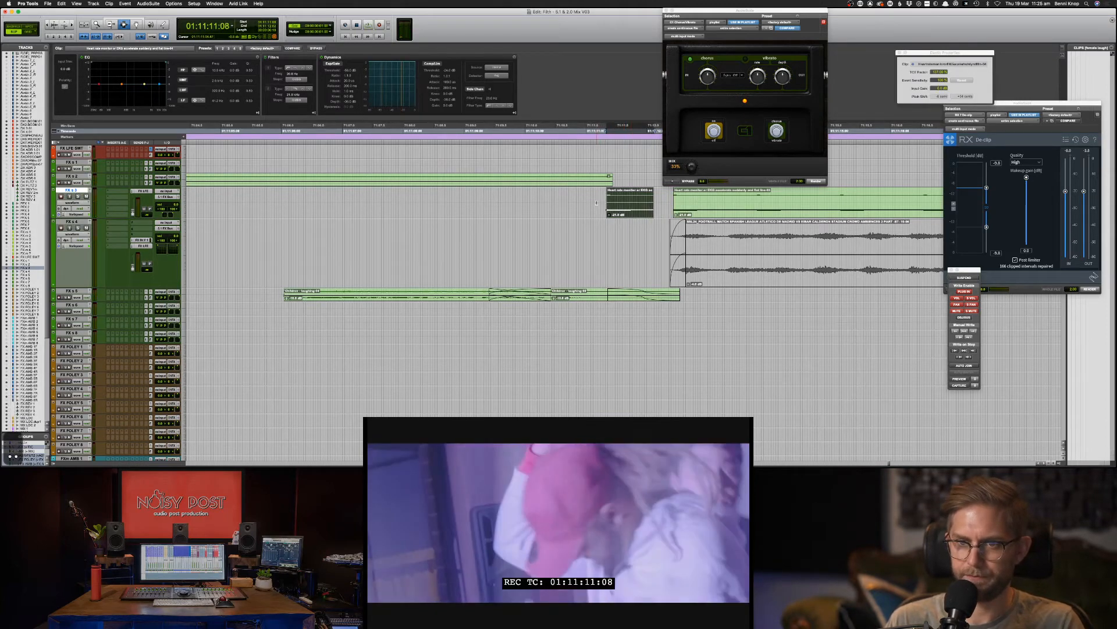
# Step: Move the short heart rate monitor part to 01:11:11:10, enable Grid mode and move it to 01:11:11:12
pyautogui.press('F8')
pyautogui.moveTo(625, 199); pyautogui.dragTo(625, 200)
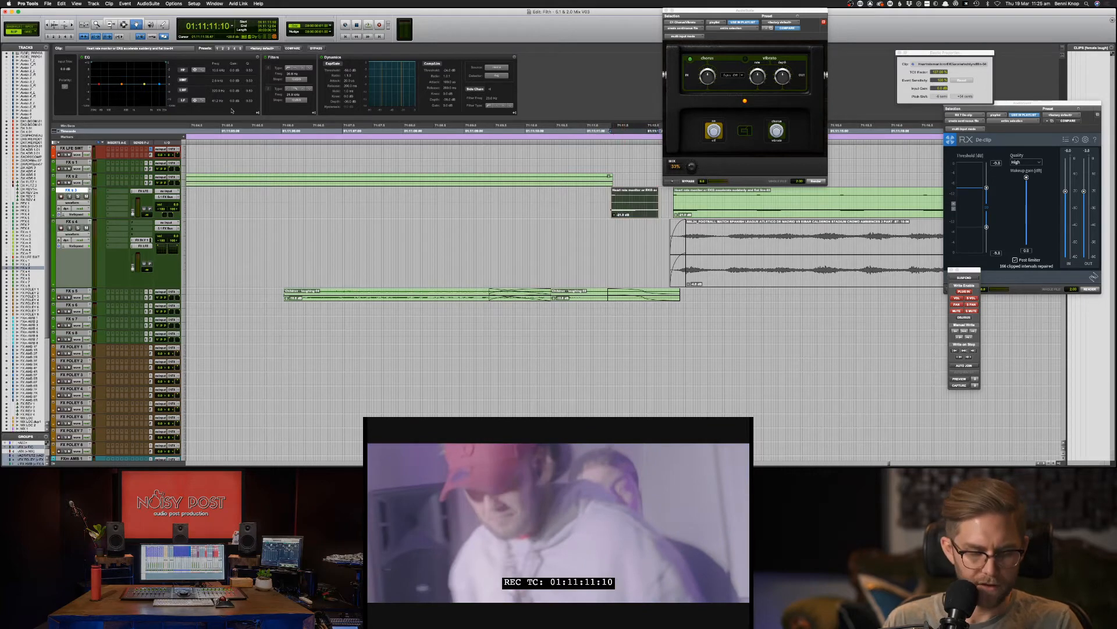
pyautogui.press('F4')
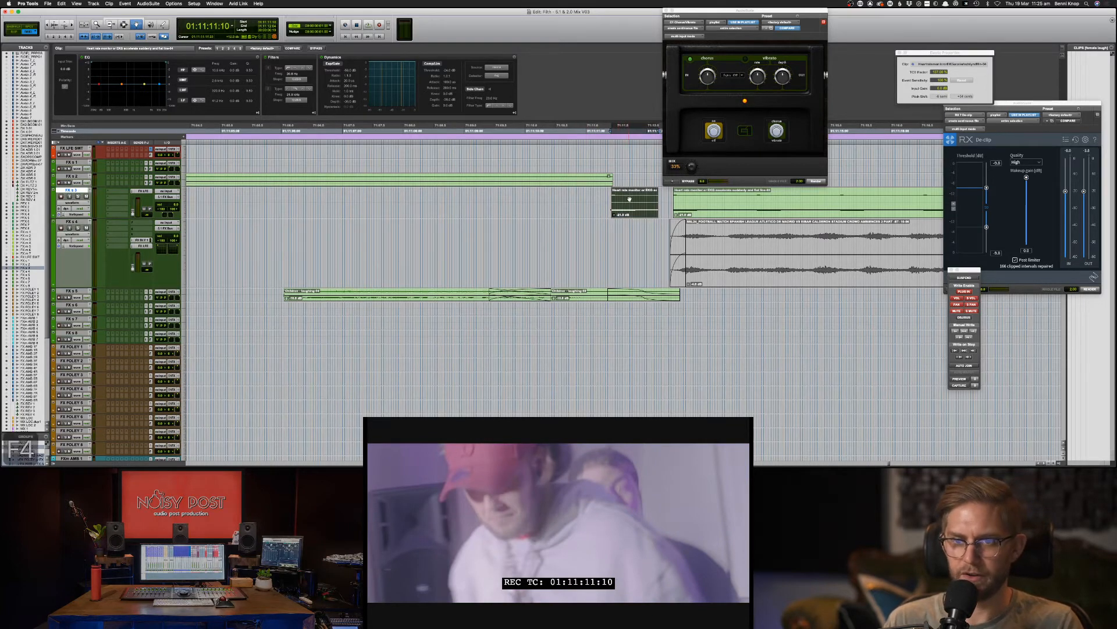
pyautogui.moveTo(629, 199); pyautogui.dragTo(635, 198)
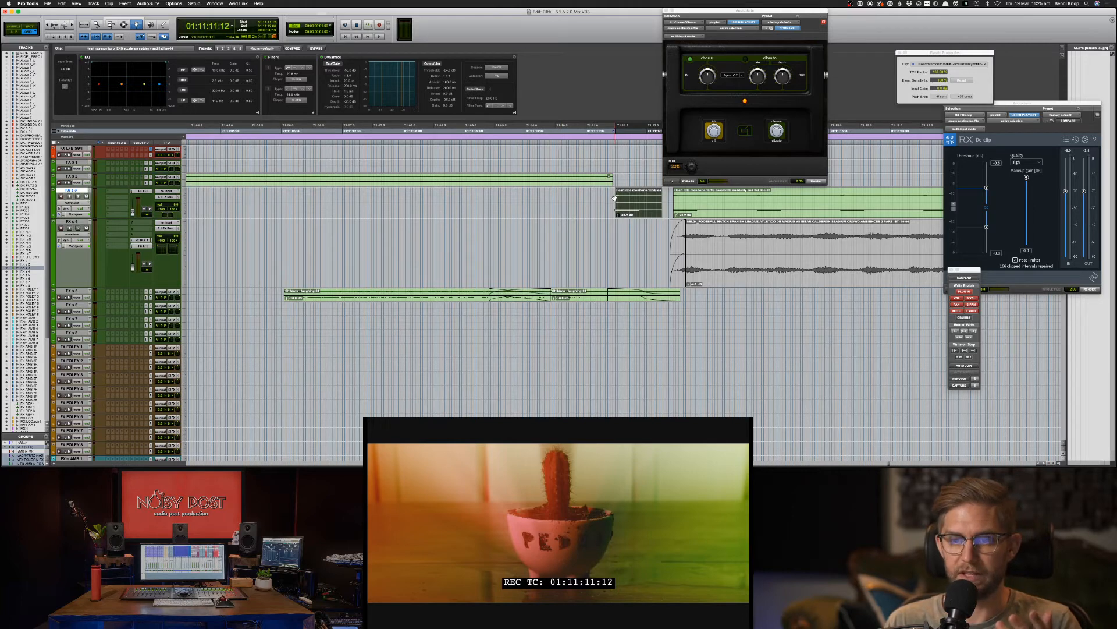
# Step: Review the grid and nudge value options, and nudge the short heart rate monitor part later to 01:11:11:16
pyautogui.press('F7')
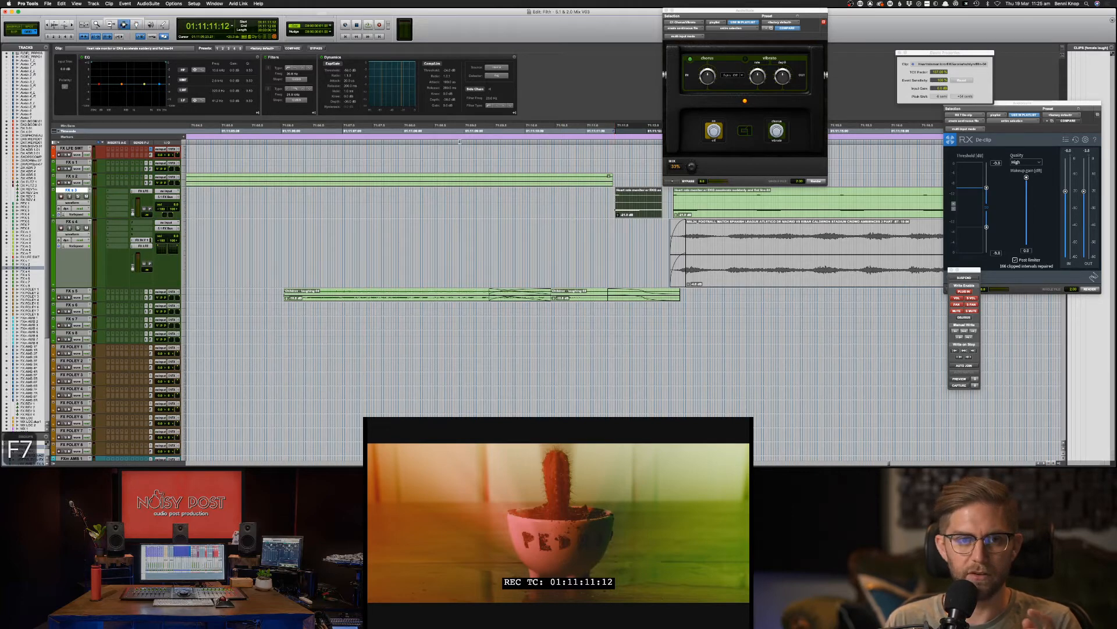
pyautogui.click(330, 28)
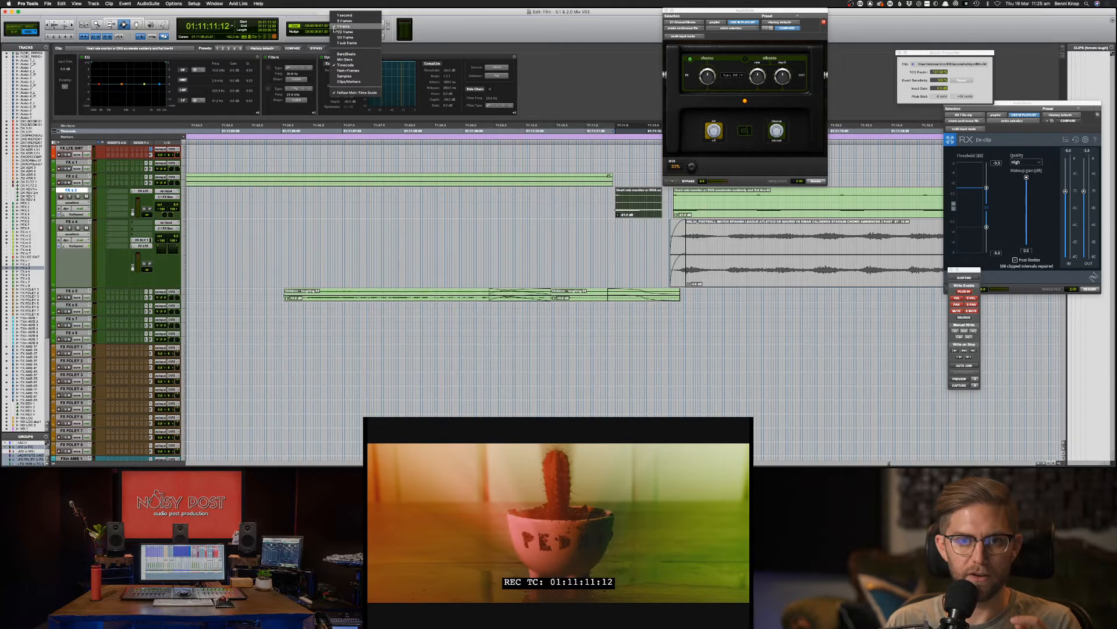
pyautogui.click(361, 66)
pyautogui.click(332, 32)
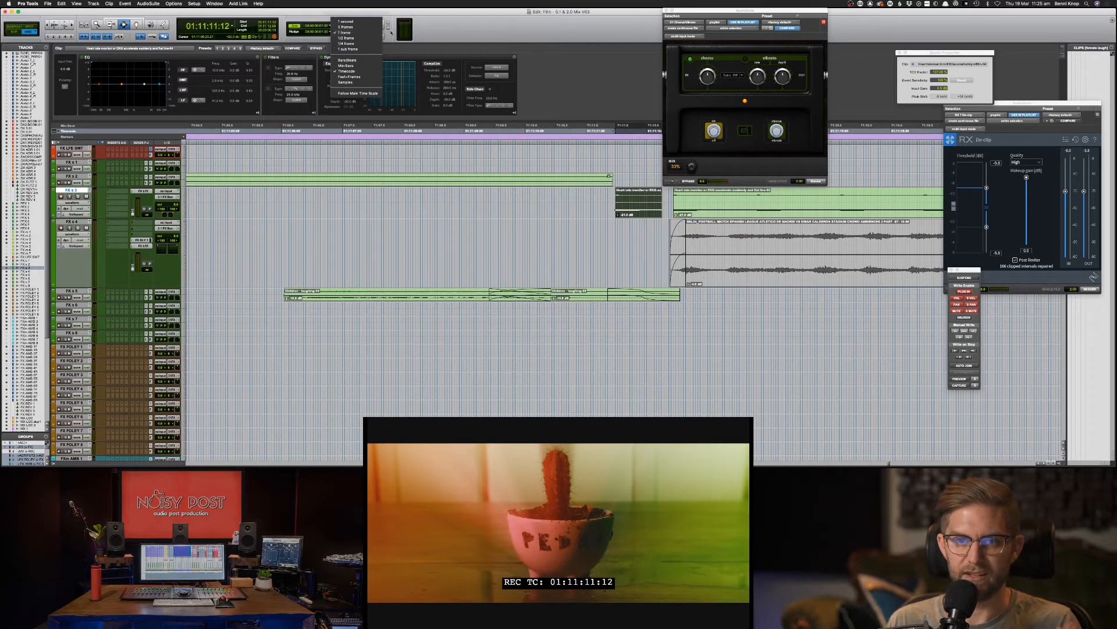
pyautogui.click(431, 34)
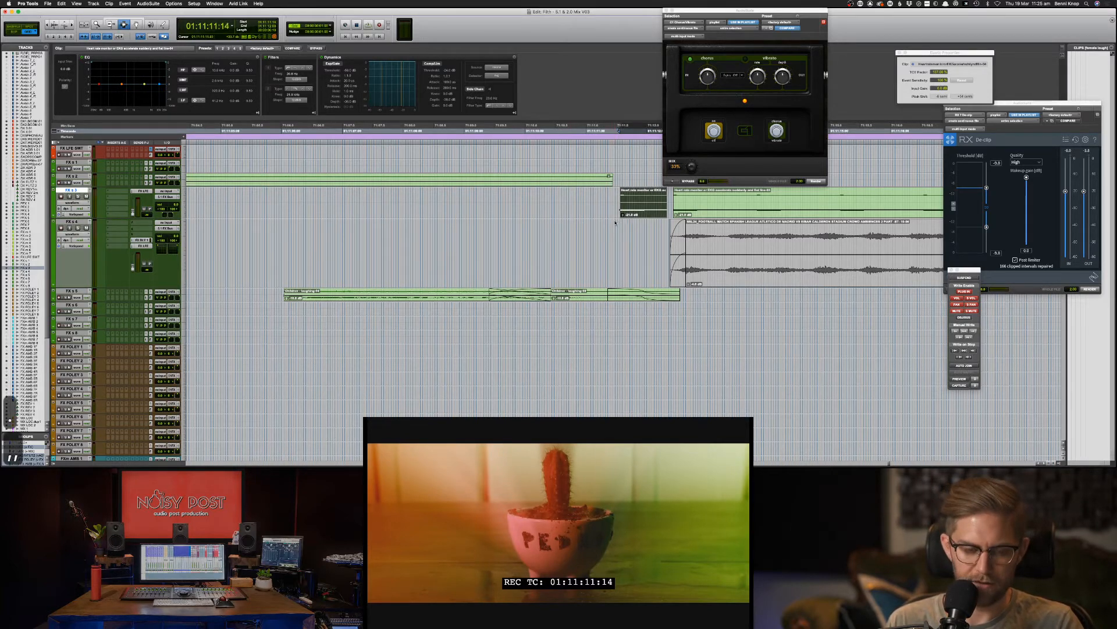
pyautogui.press('-')
pyautogui.press(',')
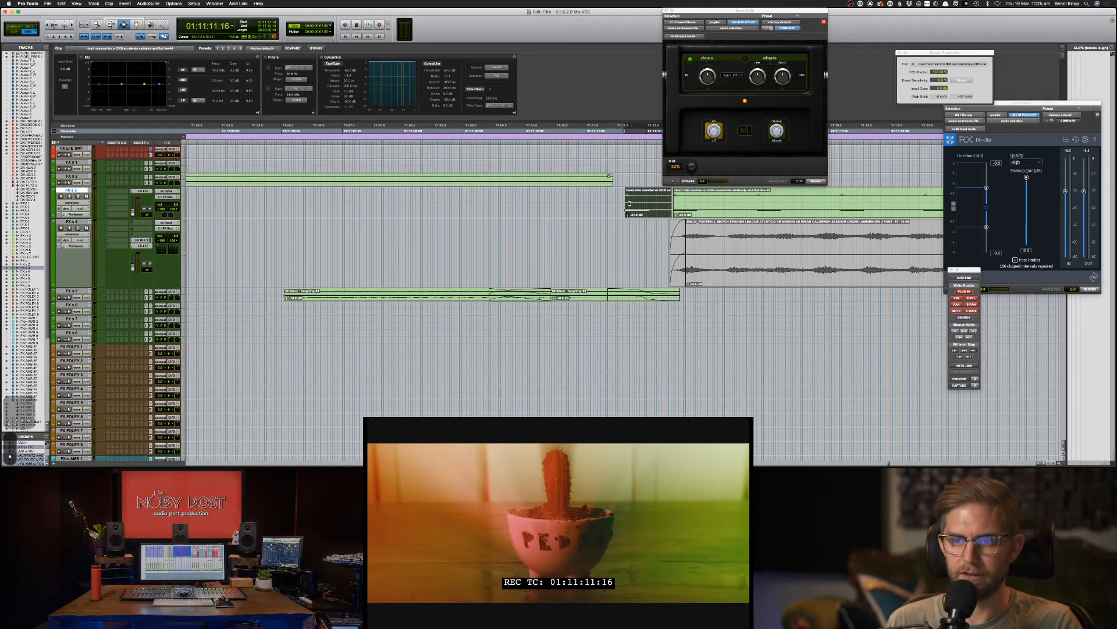
# Step: Play the beeps from just before the short heart rate monitor part and nudge that part earlier to 01:11:11:13
pyautogui.press('F7')
pyautogui.click(603, 197)
pyautogui.press('space')
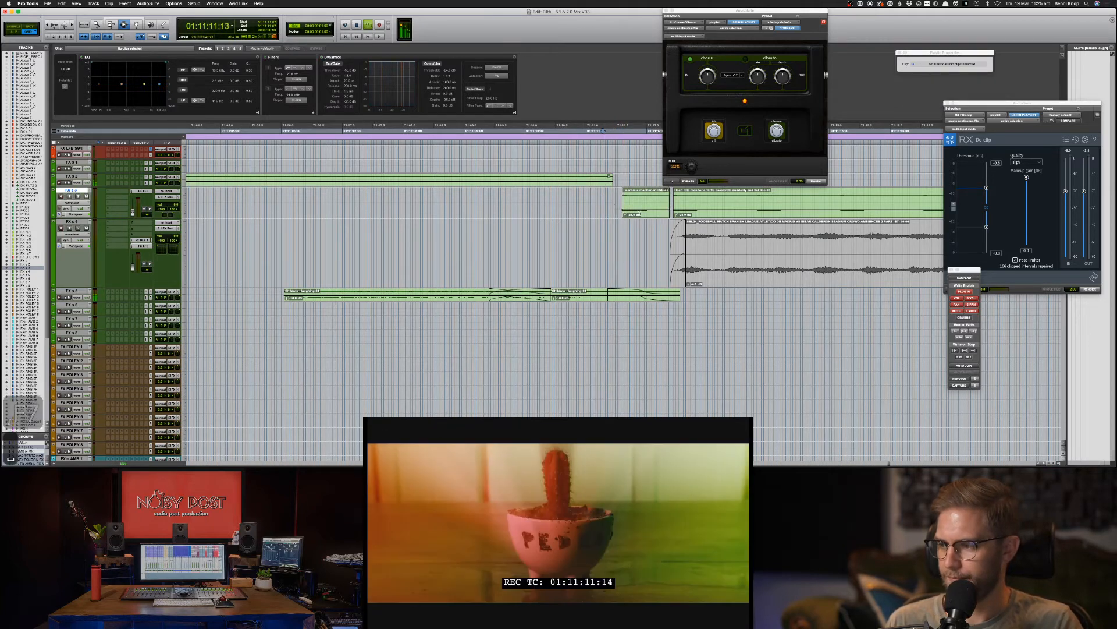
pyautogui.press('space')
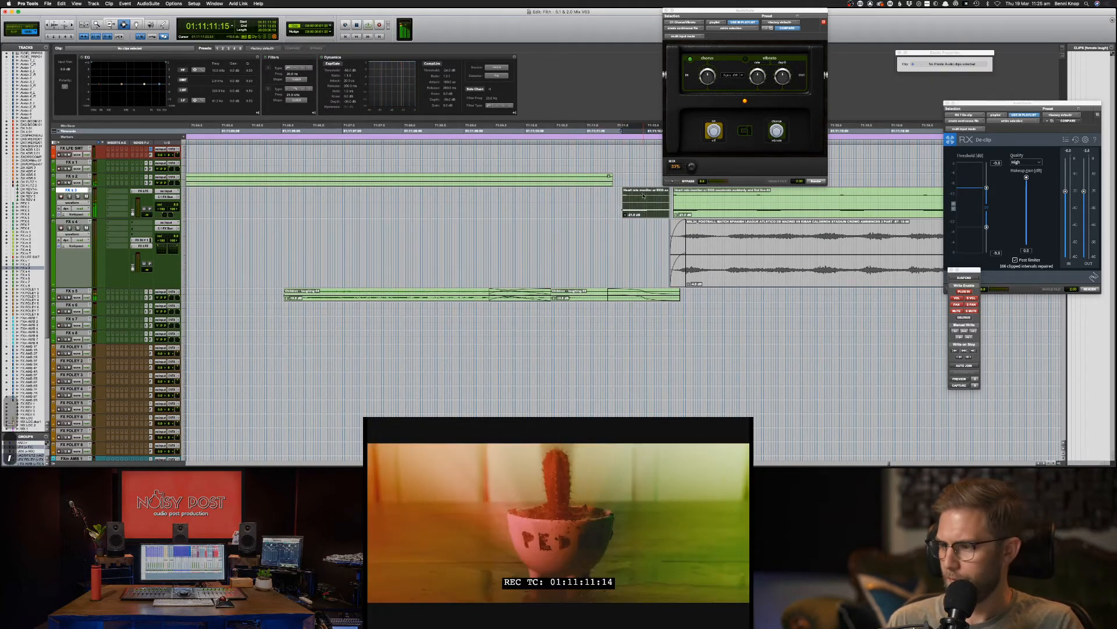
pyautogui.click(663, 214)
pyautogui.press('-')
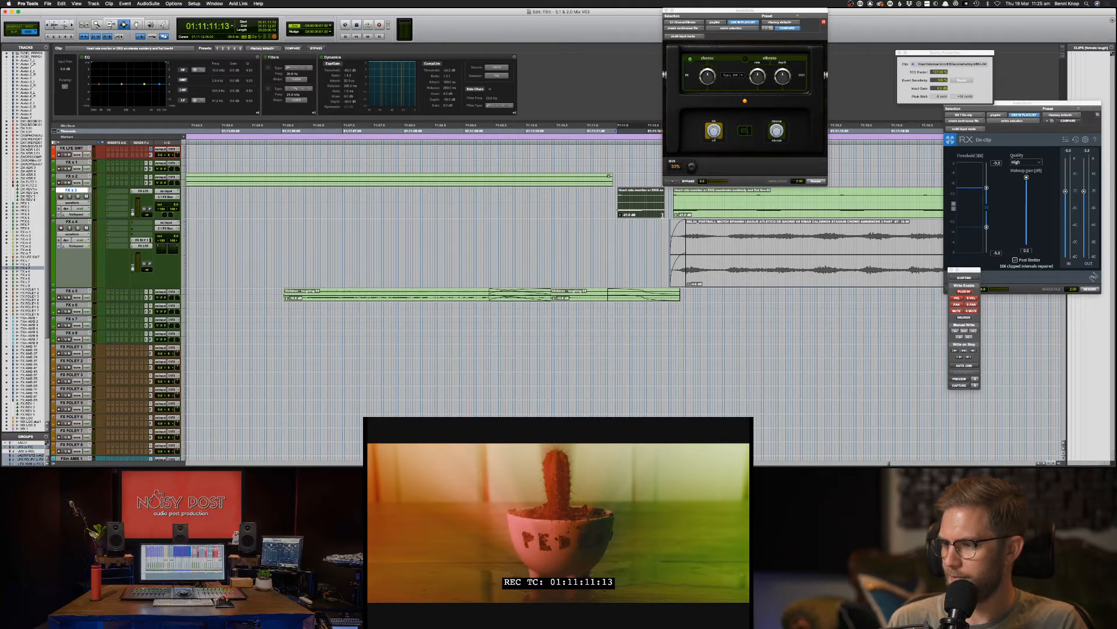
# Step: Play the section repeatedly from 01:11:11:10 to check the short heart rate monitor part against the picture and music
pyautogui.press('super+bracketleft')
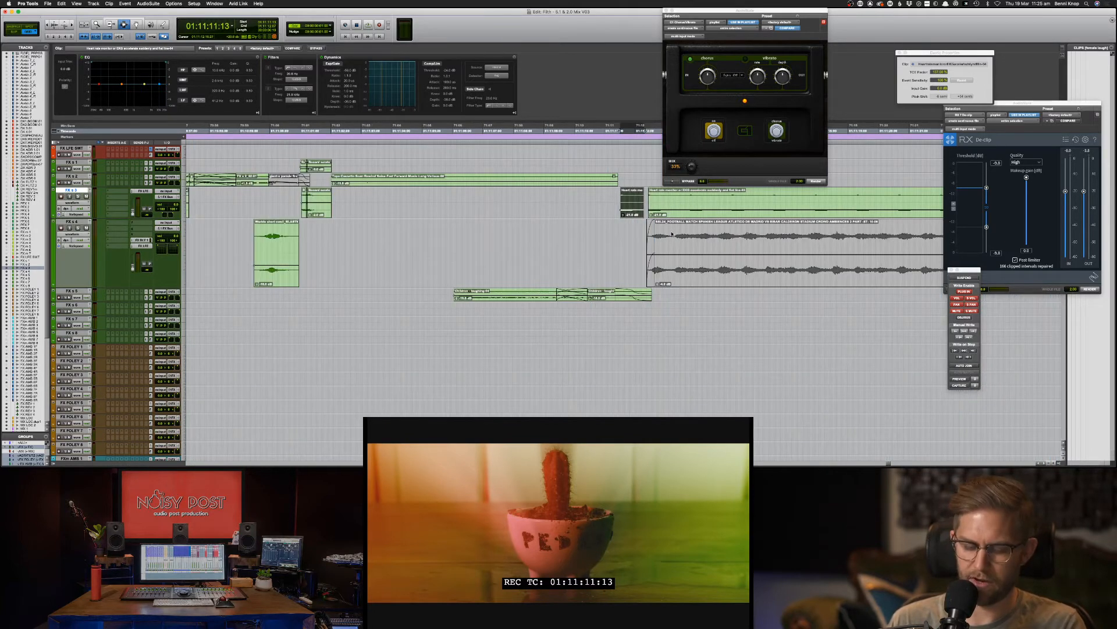
pyautogui.press('super+bracketleft')
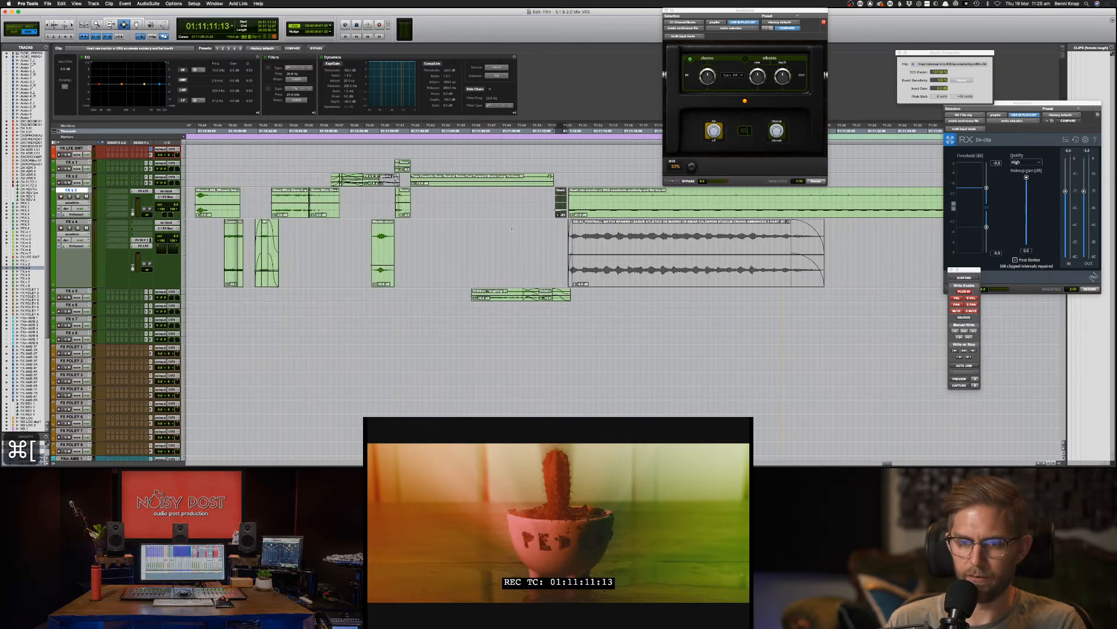
pyautogui.click(551, 203)
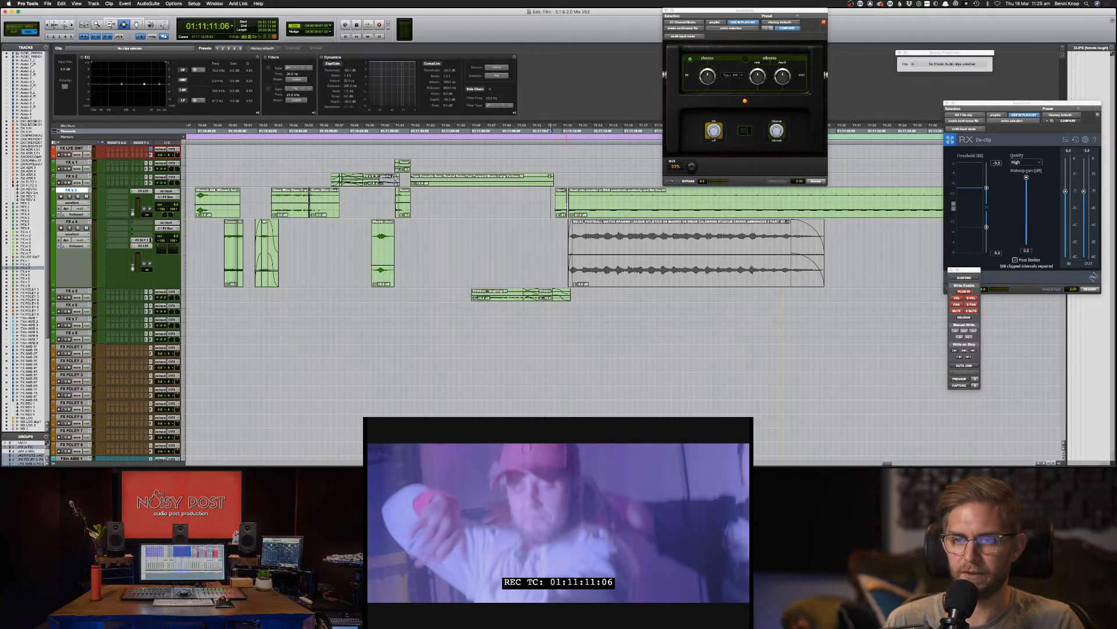
pyautogui.press('super+bracketright')
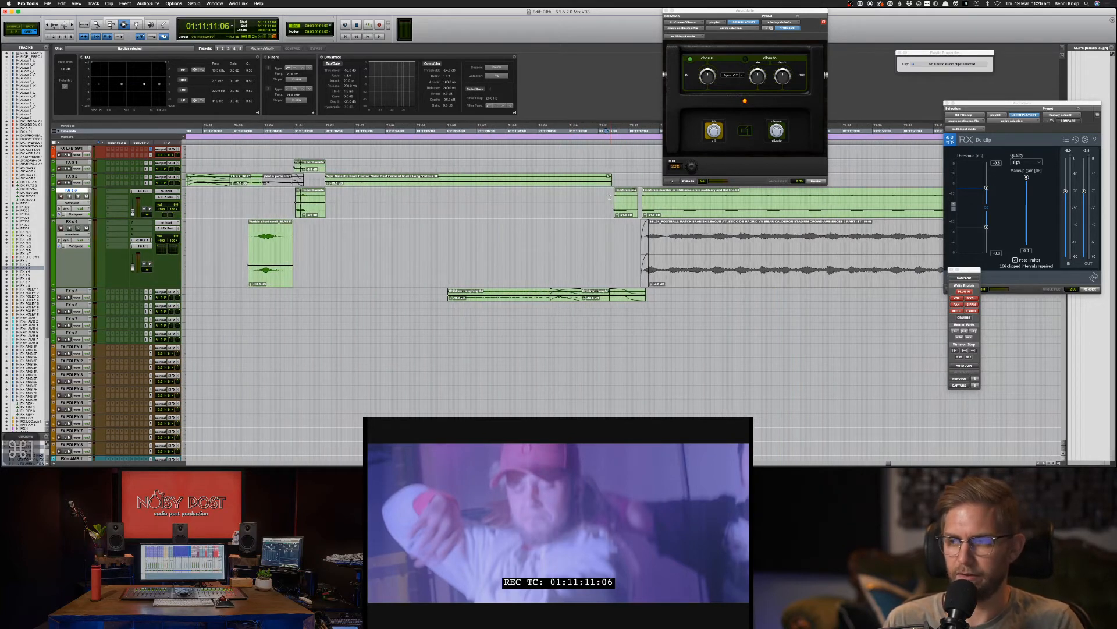
pyautogui.click(602, 200)
pyautogui.press('space')
pyautogui.press('super+bracketright')
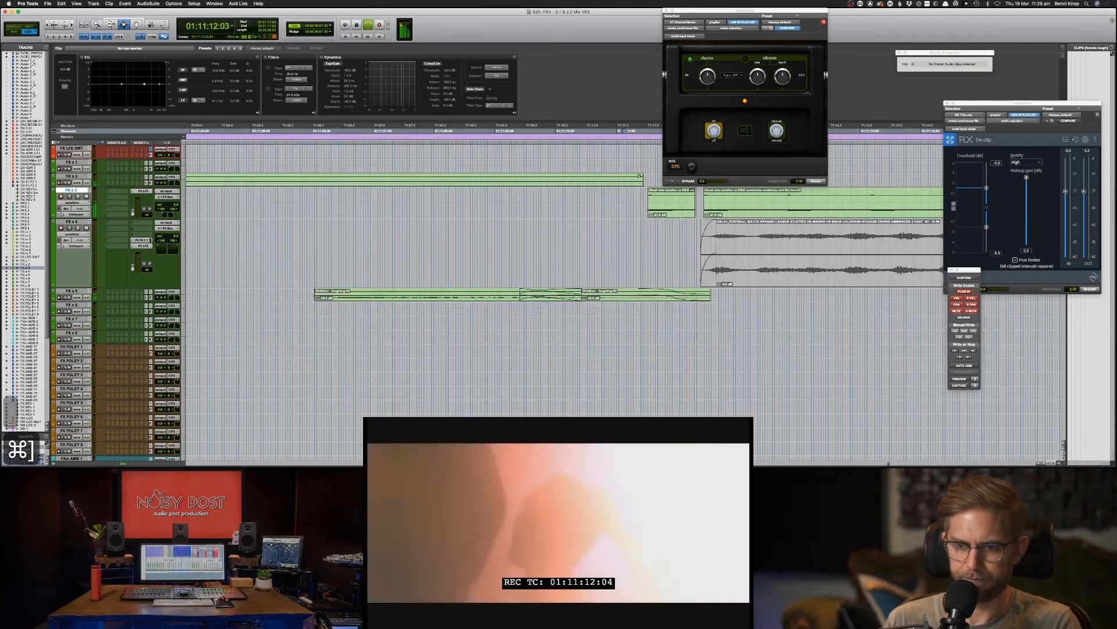
pyautogui.press('space')
pyautogui.press('space')
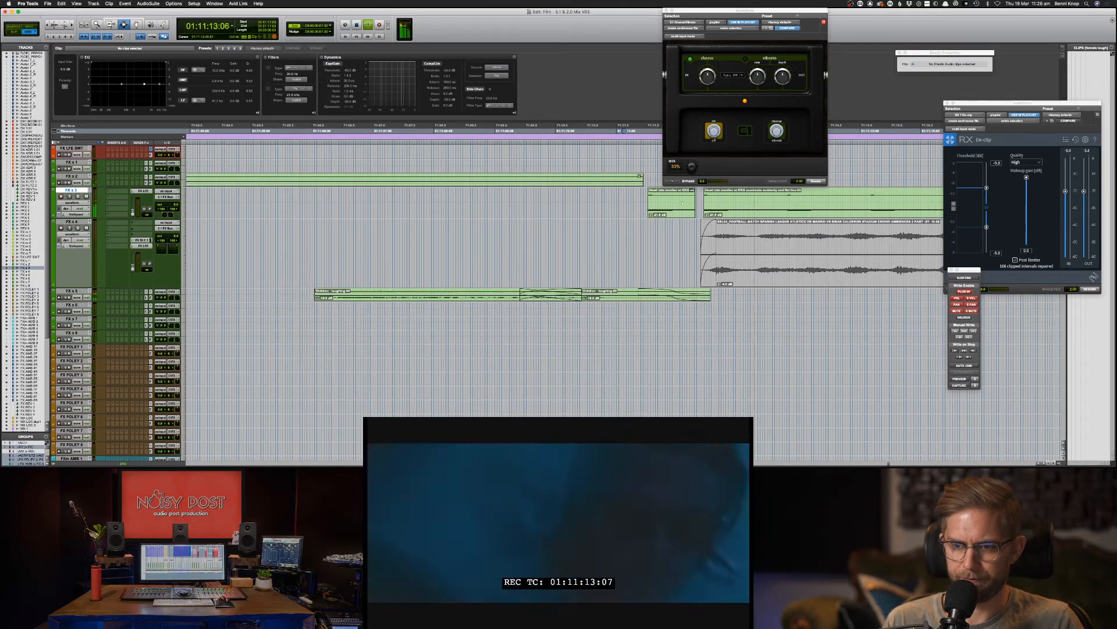
pyautogui.press('space')
pyautogui.press('space')
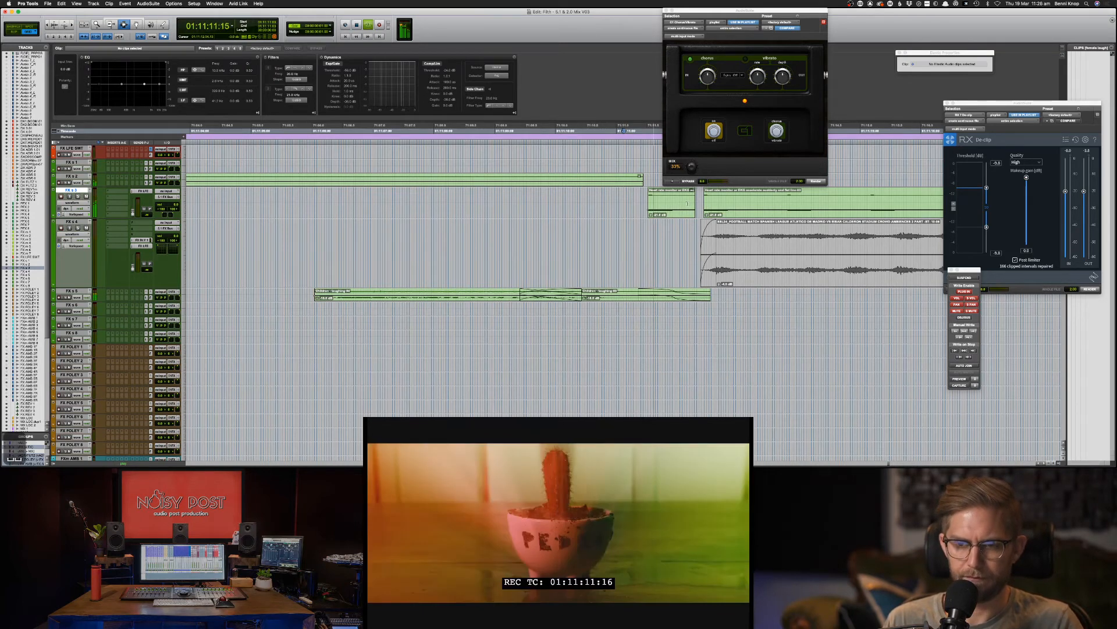
# Step: Try repeating the short heart rate monitor part with its trailing gap five times over the start of the long part, and play it
pyautogui.click(676, 202)
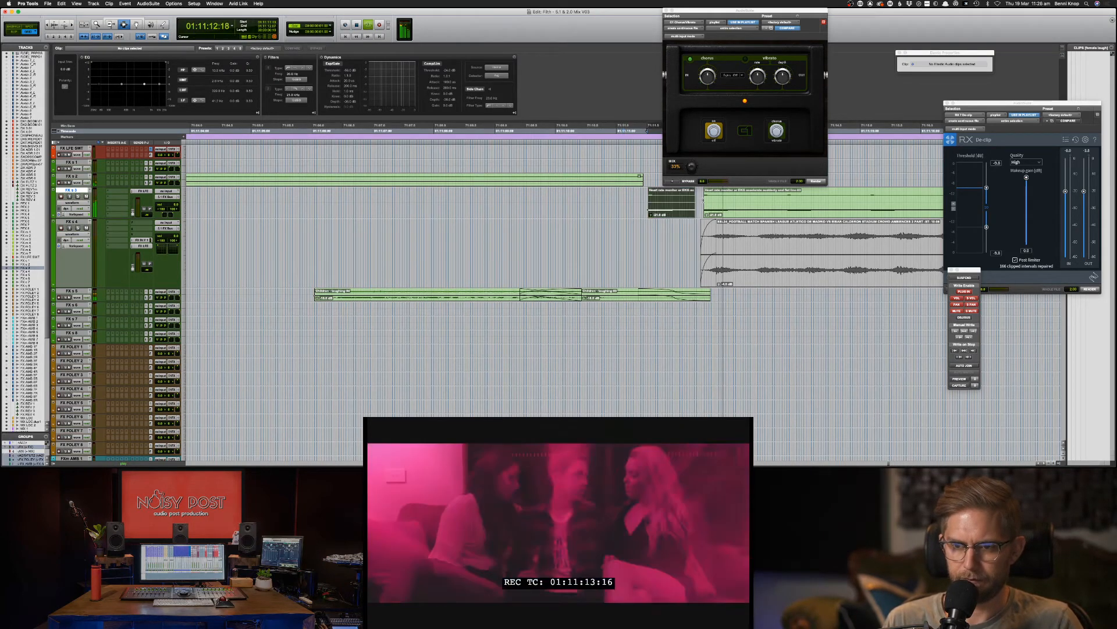
pyautogui.click(706, 202)
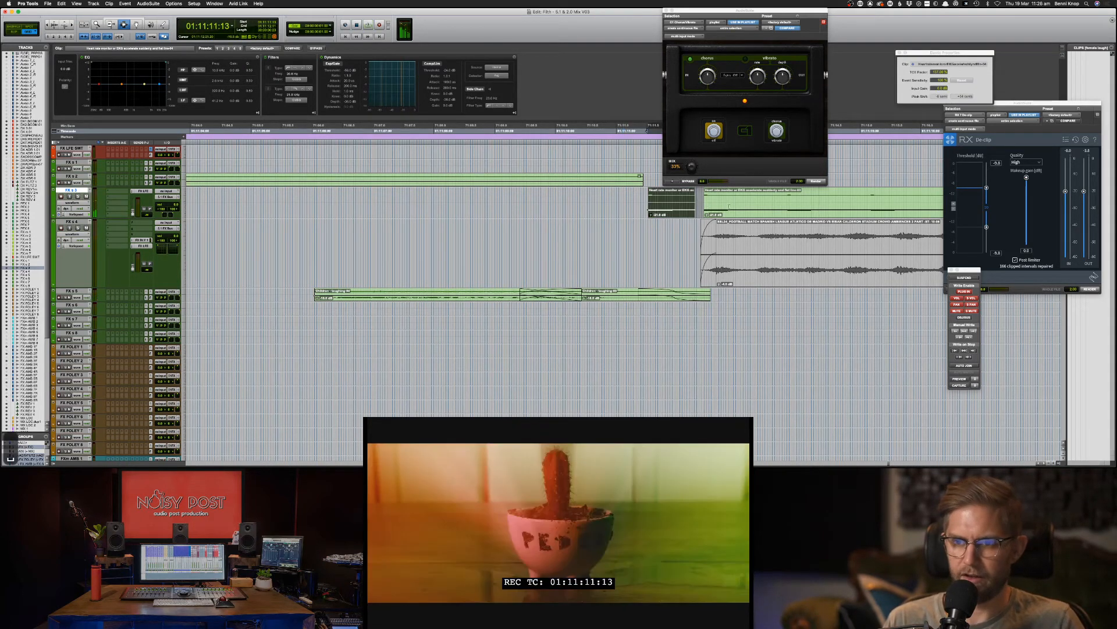
pyautogui.press('super+d')
pyautogui.press('super+d')
pyautogui.press('super+d')
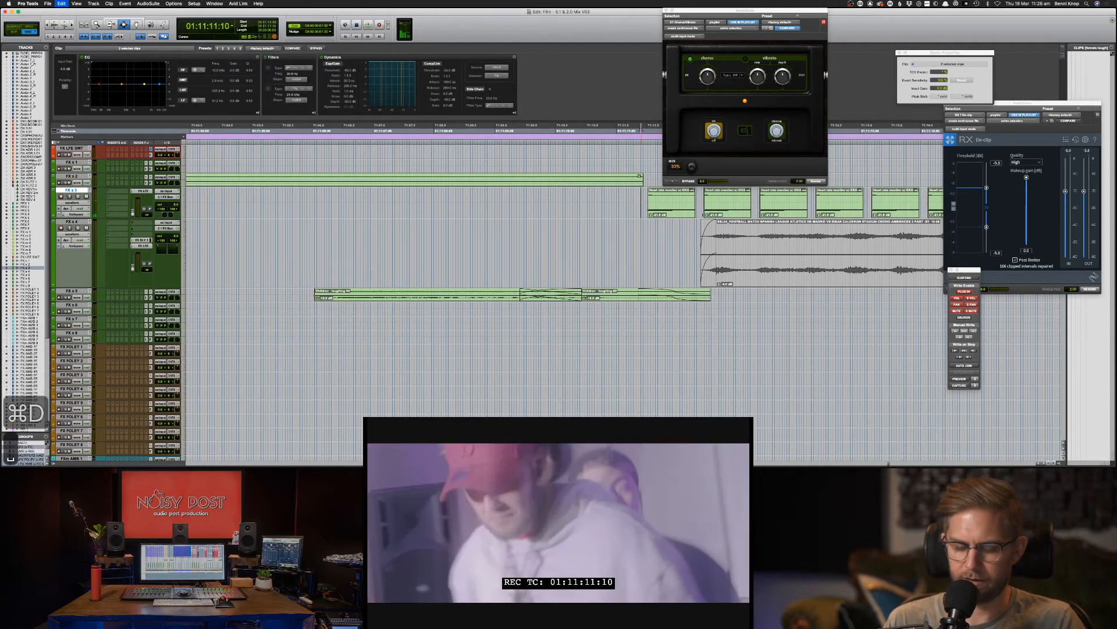
pyautogui.press('super+bracketleft')
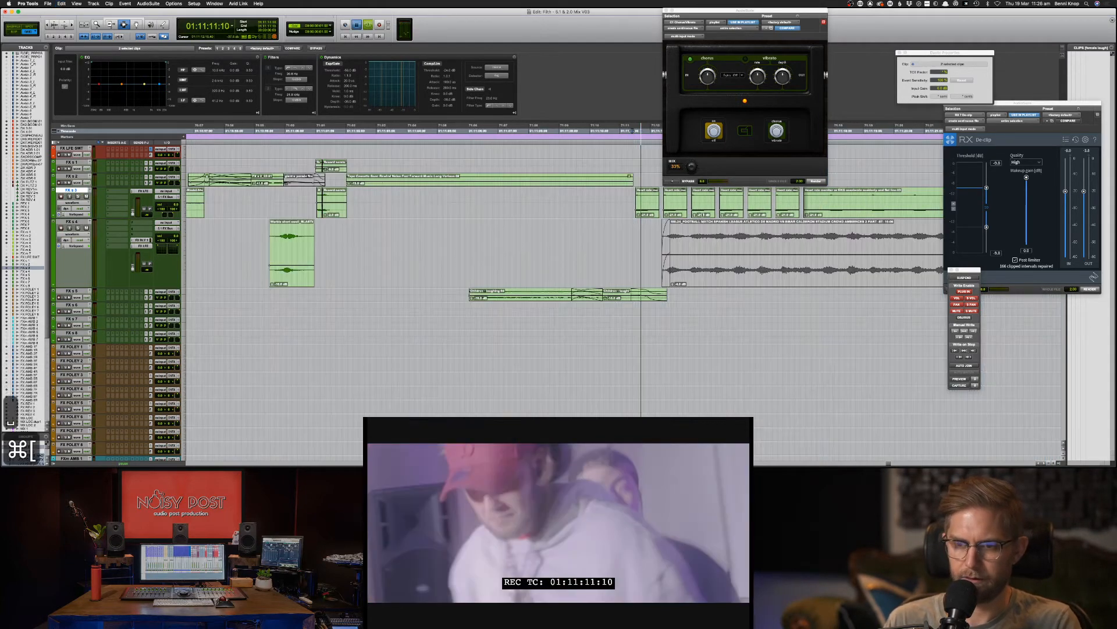
pyautogui.hscroll(3, 703, 214)
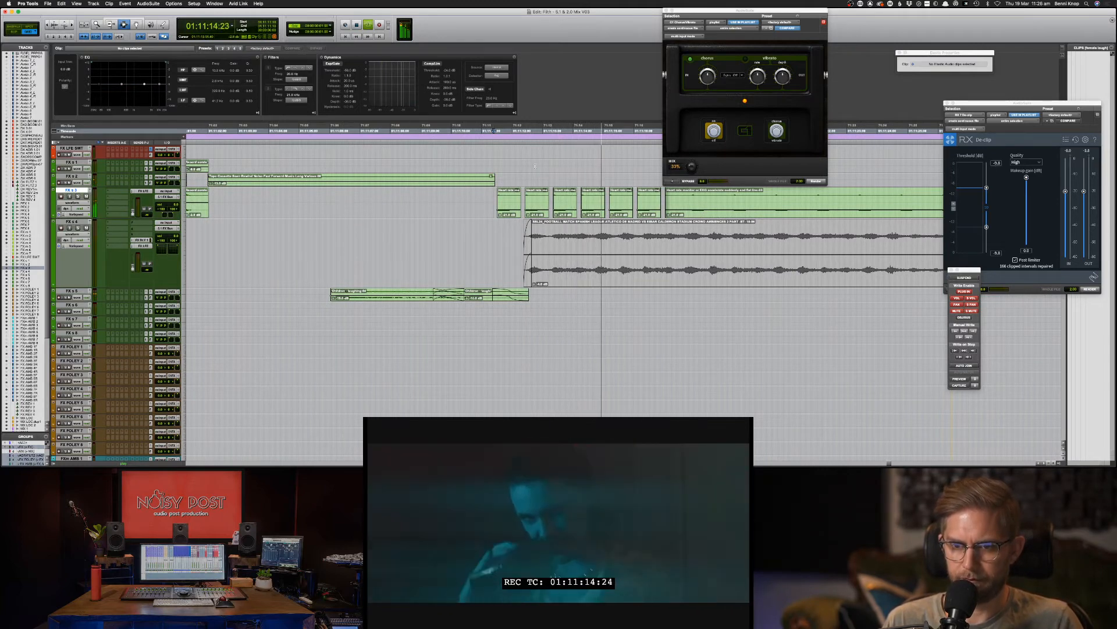
pyautogui.press('space')
# Step: Duplicate the first short heart rate monitor part six times at tighter spacing, play the result and undo the last copy
pyautogui.click(527, 202)
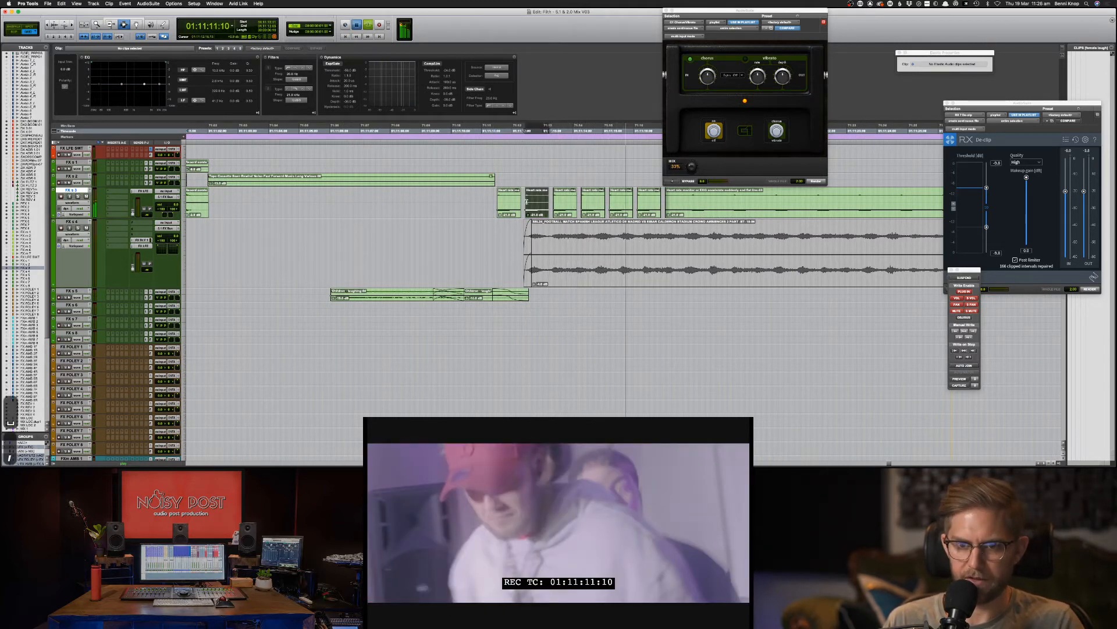
pyautogui.click(515, 202)
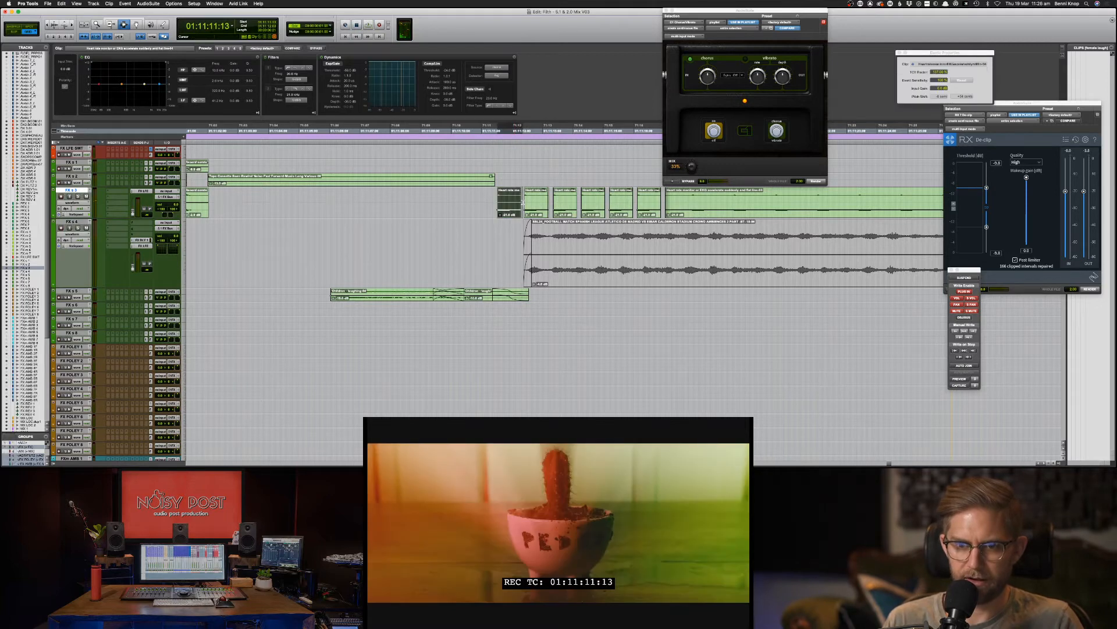
pyautogui.press('super+d')
pyautogui.press('super+d')
pyautogui.press('super+d')
pyautogui.press('super+d')
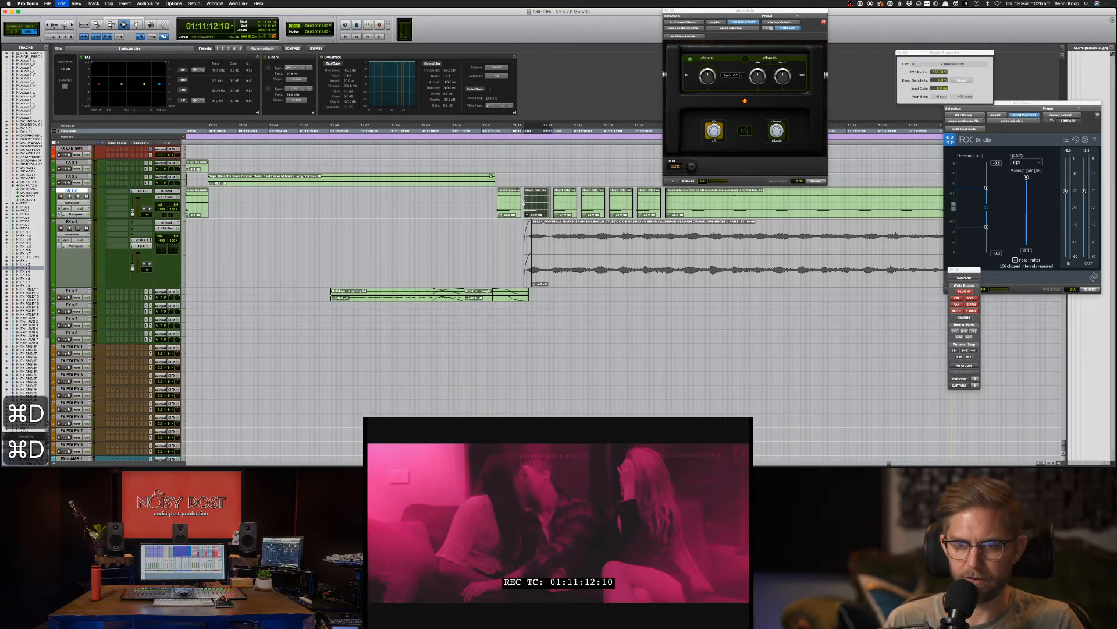
pyautogui.press('super+d')
pyautogui.press('super+d')
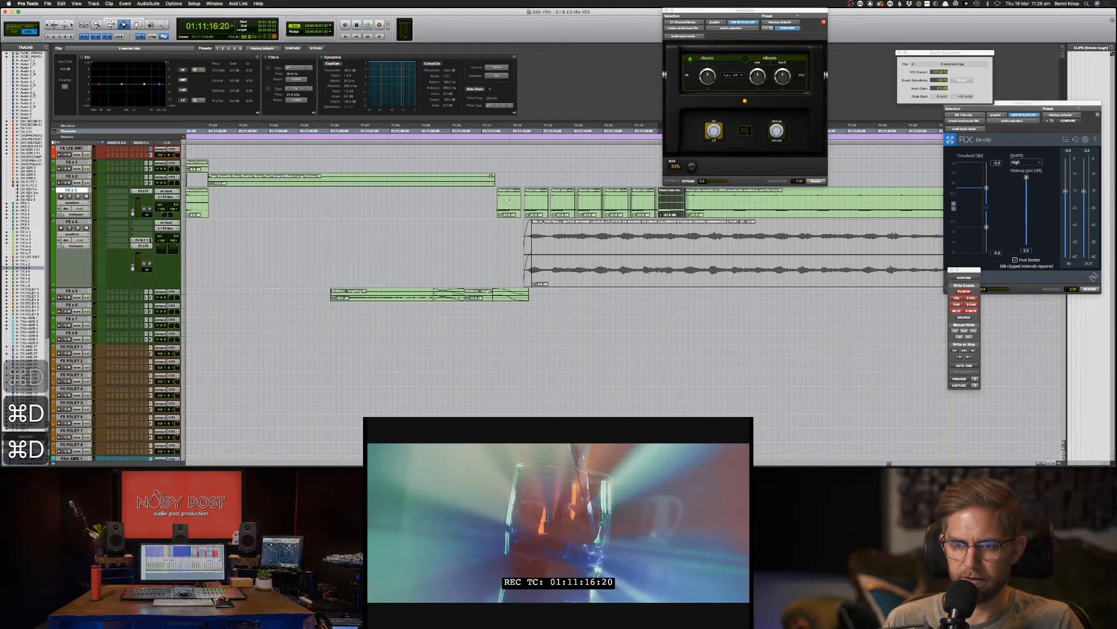
pyautogui.press('space')
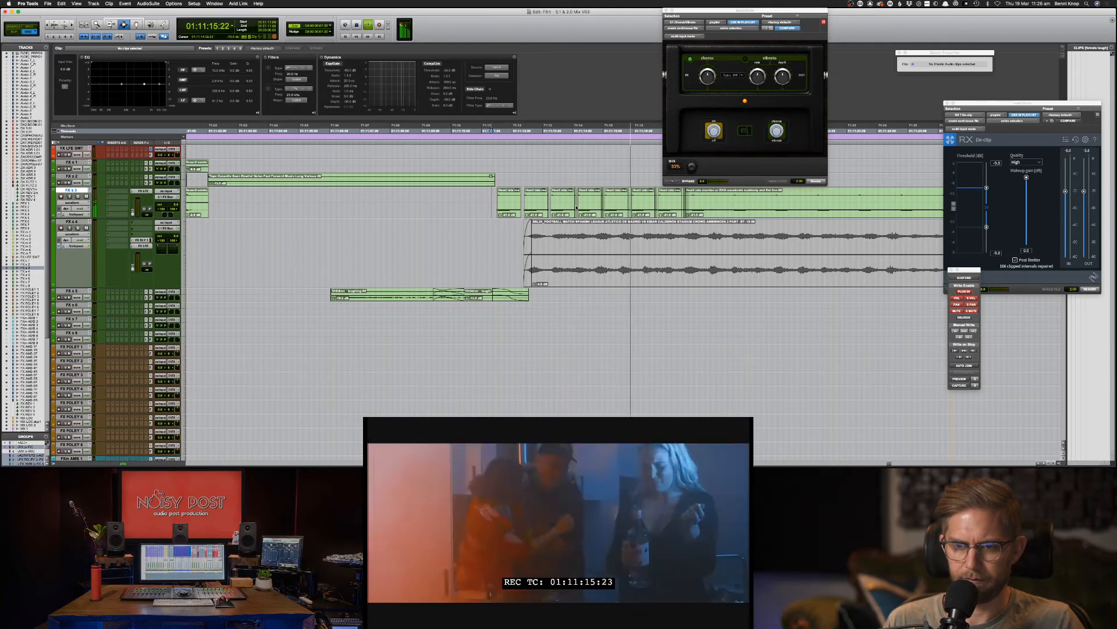
pyautogui.press('super+z')
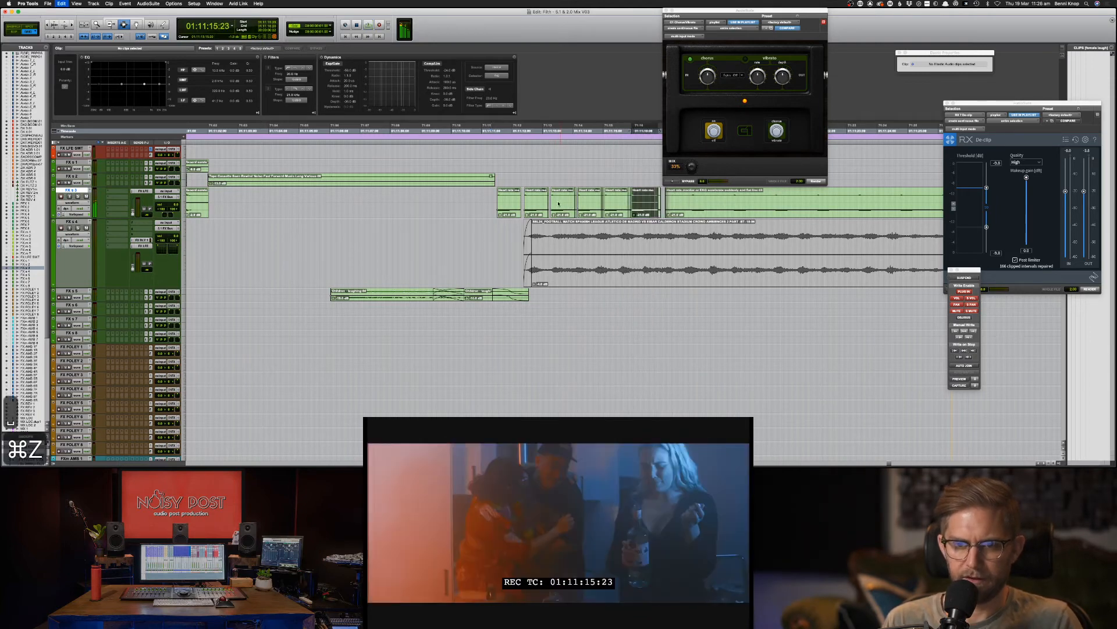
# Step: Select the heart rate monitor copies starting at 01:11:12:10, review the nudge value options and nudge the copies slightly later
pyautogui.moveTo(526, 198); pyautogui.dragTo(622, 206)
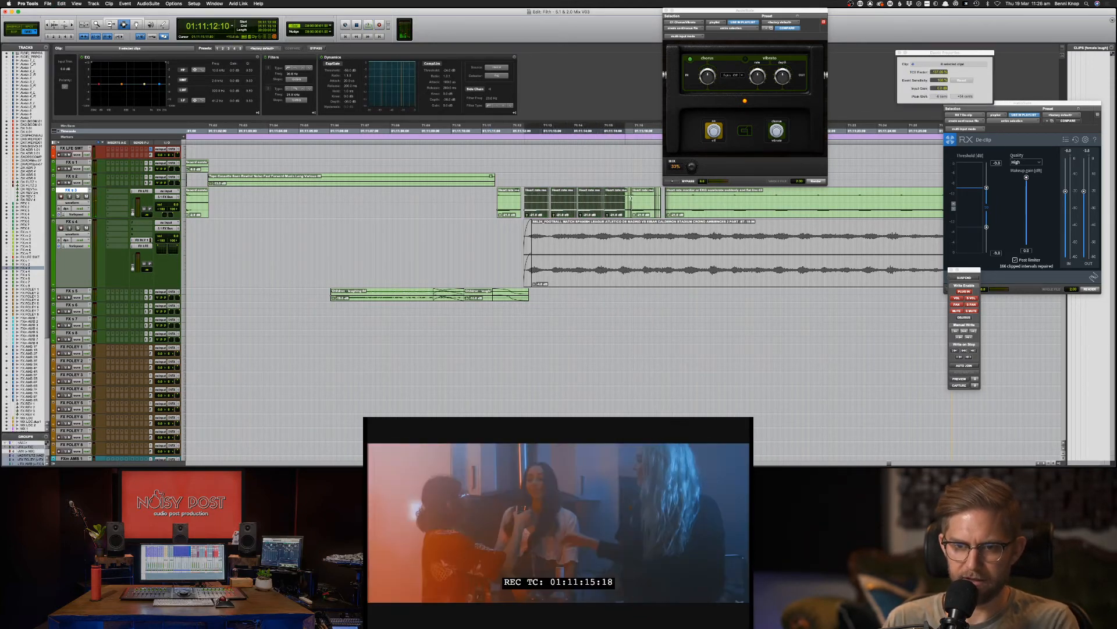
pyautogui.press('super+bracketright')
pyautogui.press('super+bracketright')
pyautogui.press('super+bracketright')
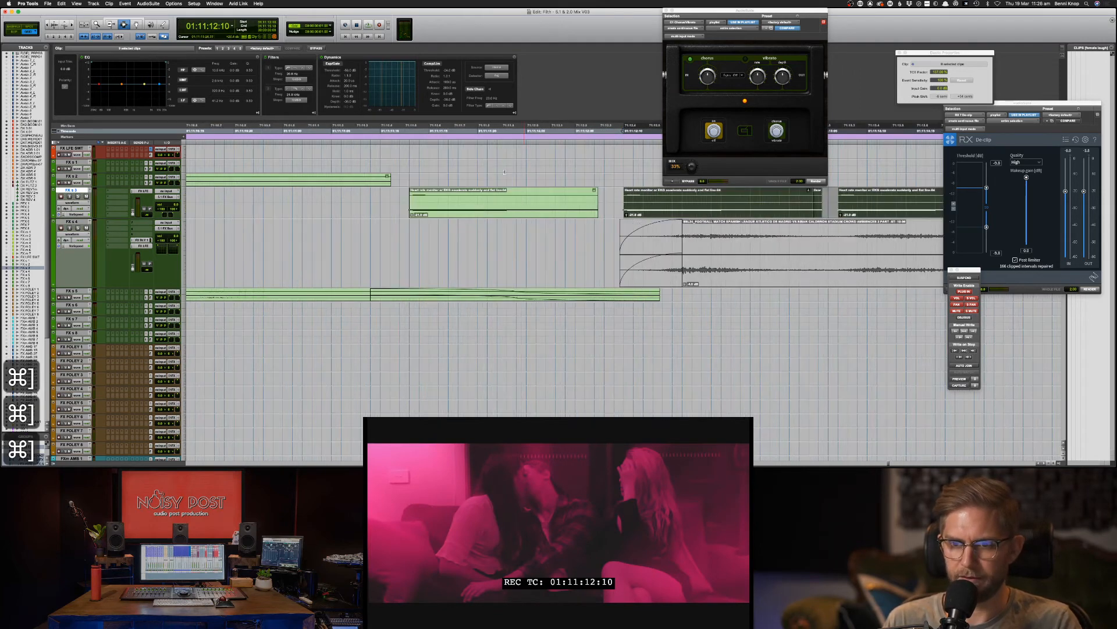
pyautogui.click(330, 32)
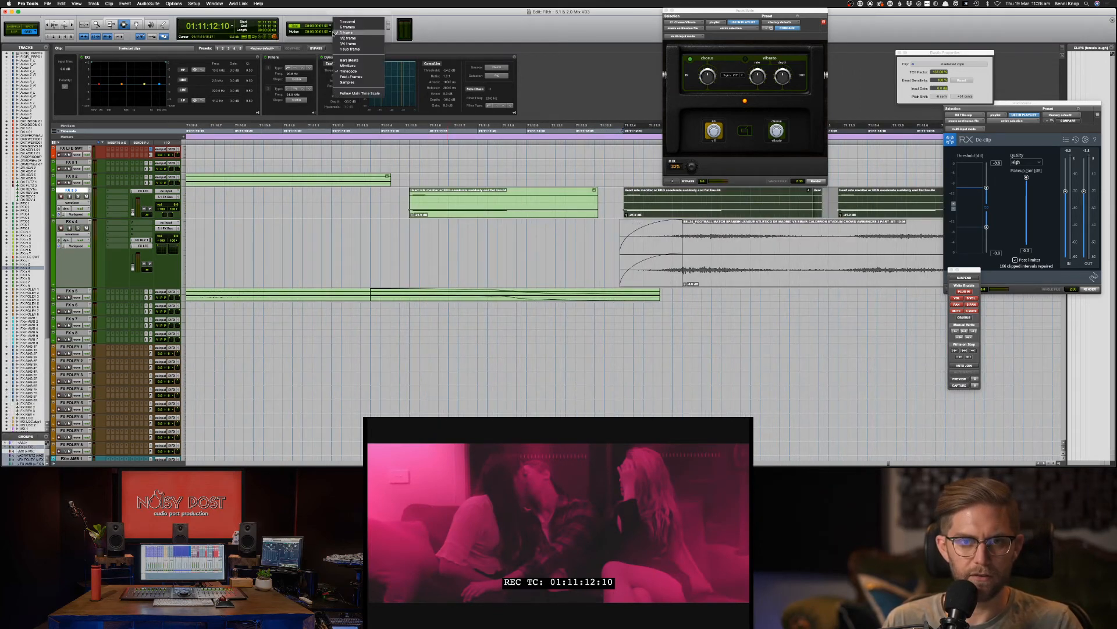
pyautogui.click(473, 89)
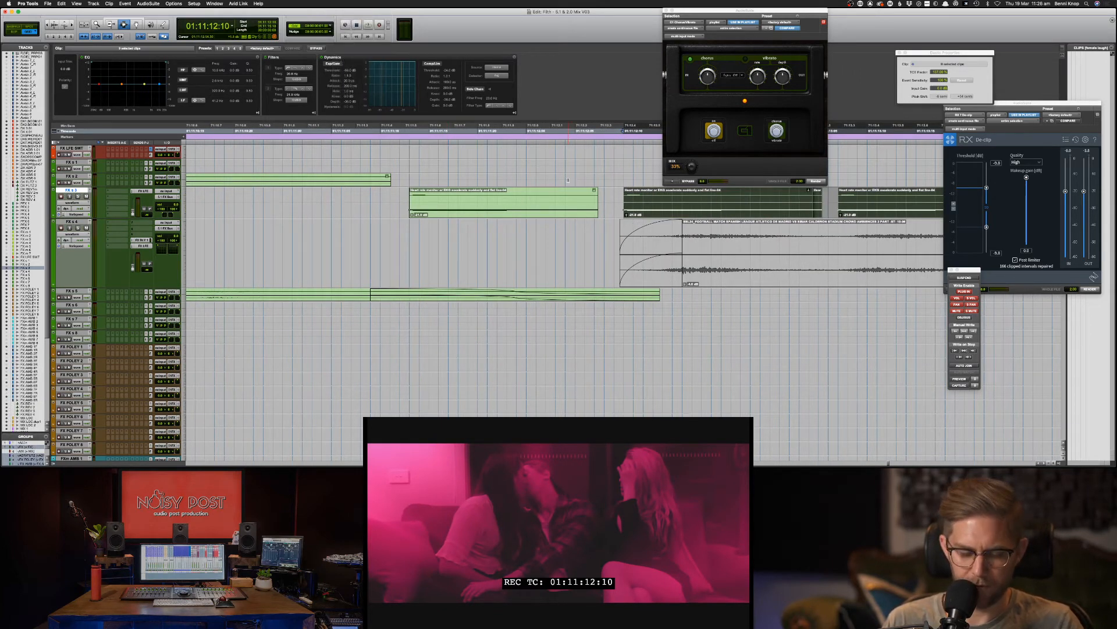
pyautogui.press('+')
pyautogui.press('super+bracketleft')
pyautogui.press('super+bracketleft')
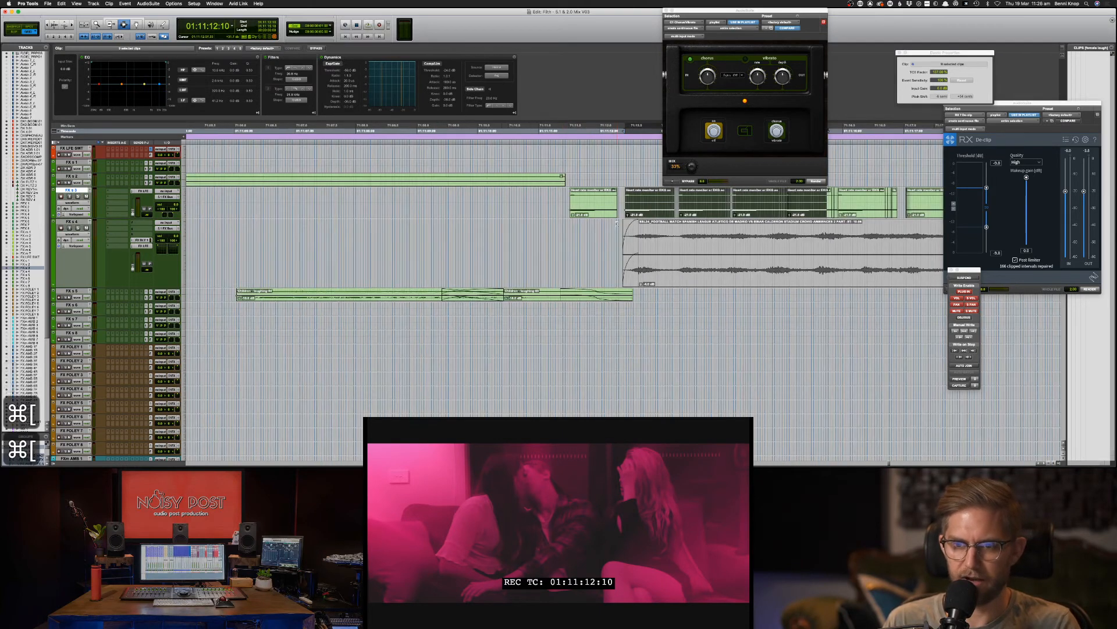
# Step: Select the first short heart rate monitor part at 01:11:11:13 and review the grid value options
pyautogui.press('super+bracketright')
pyautogui.click(564, 209)
pyautogui.doubleClick(564, 209)
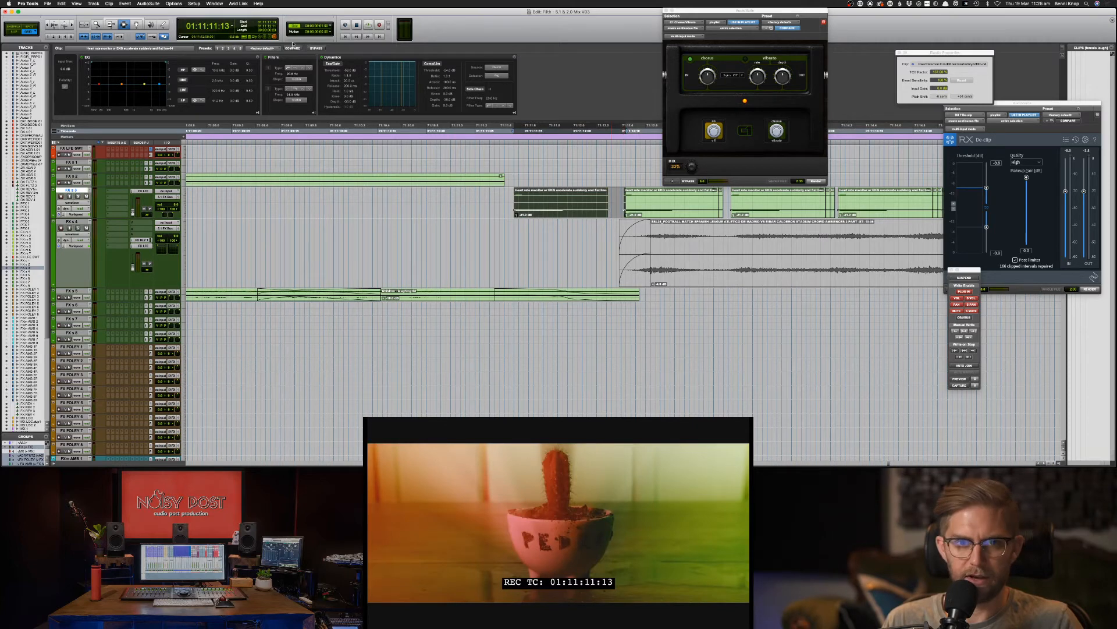
pyautogui.click(330, 26)
pyautogui.click(338, 34)
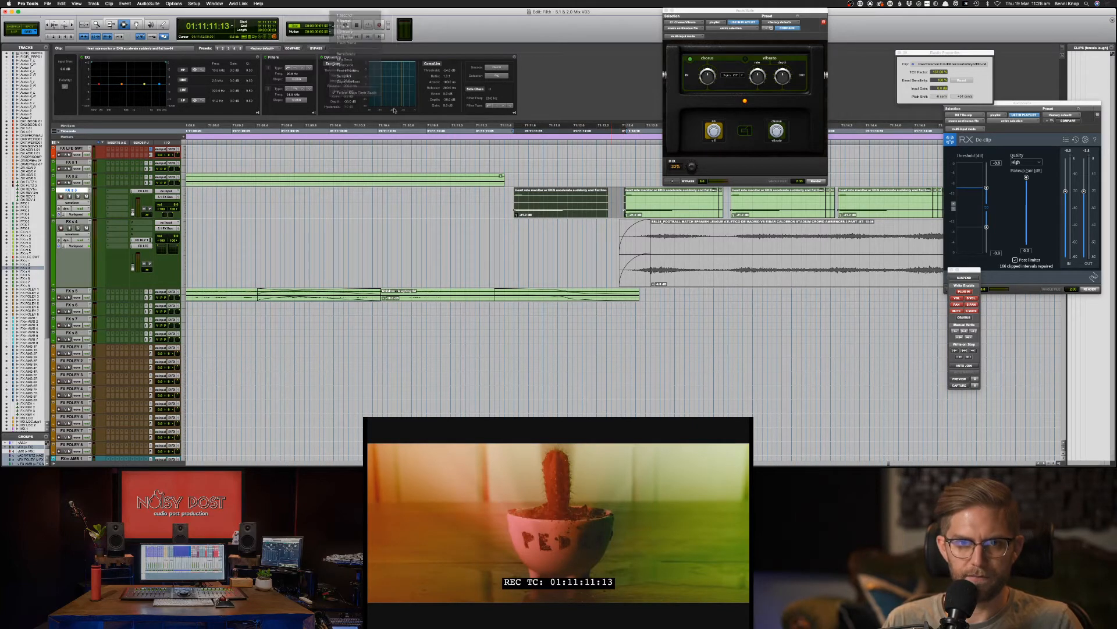
# Step: Select from the first short heart rate monitor part up to the start of the next copy and consolidate it into one clip
pyautogui.click(620, 221)
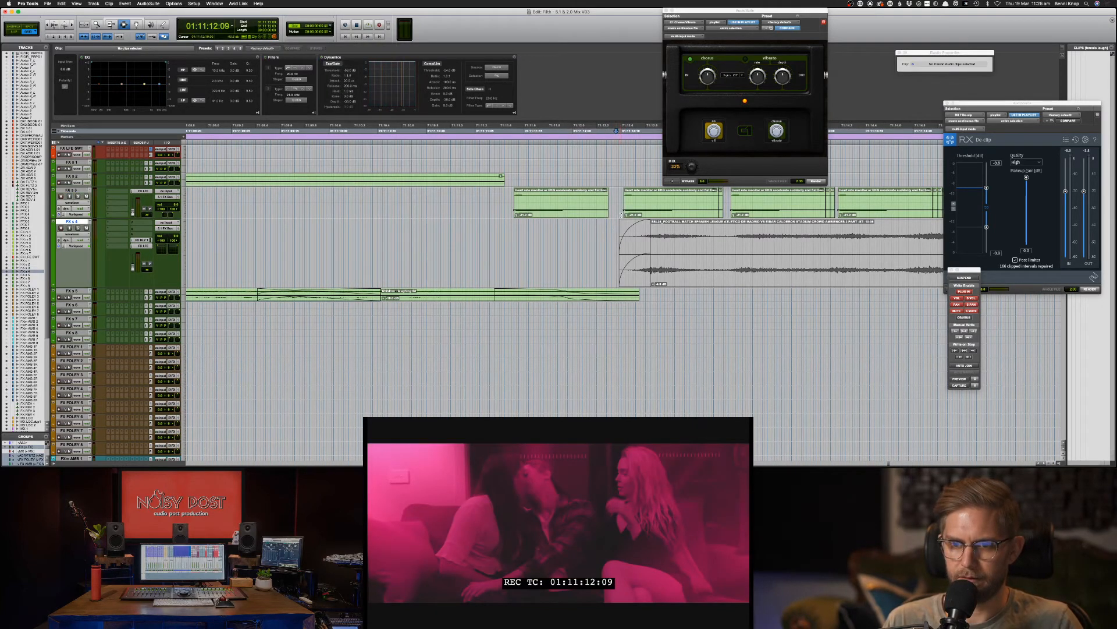
pyautogui.click(625, 210)
pyautogui.click(517, 199)
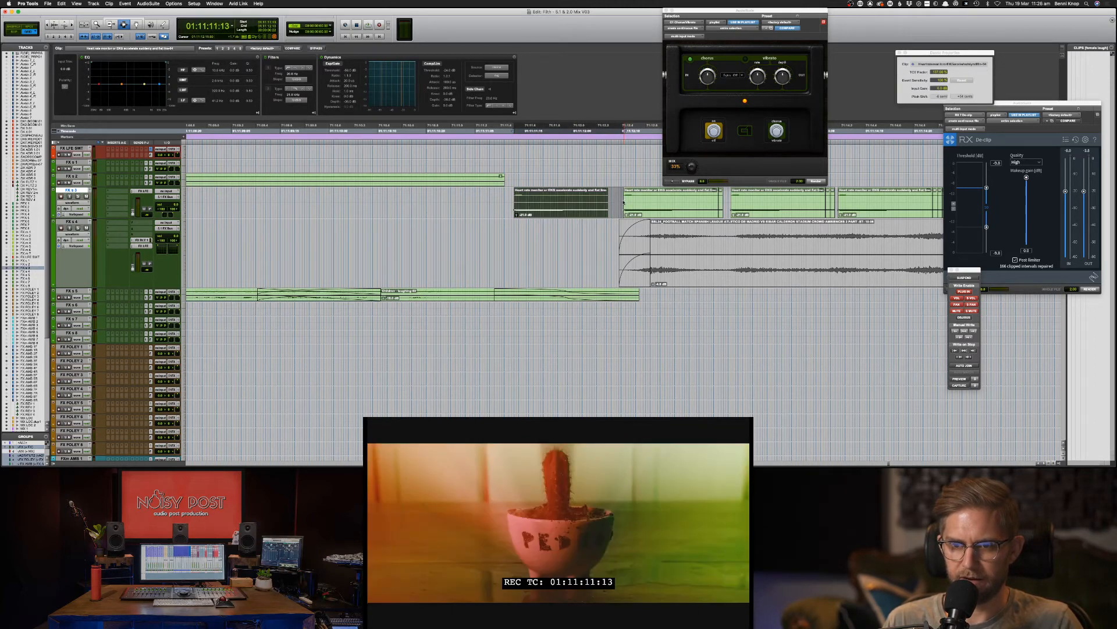
pyautogui.hotkey('alt', 'shift', '3')
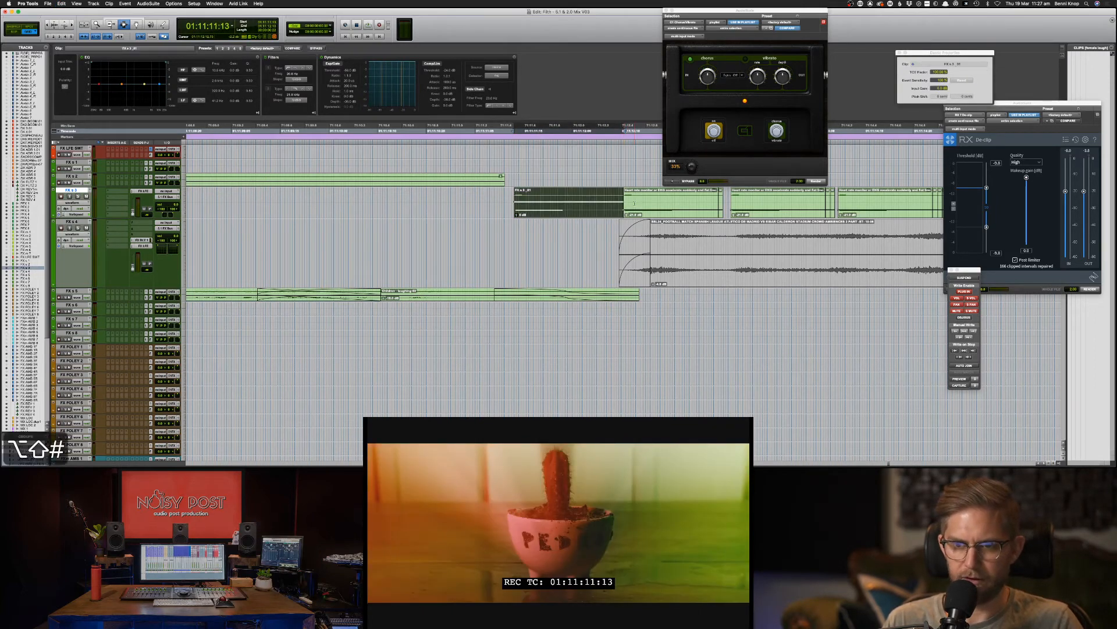
# Step: Delete all the old heart rate monitor copies between the consolidated clip and the long part
pyautogui.press('super+[')
pyautogui.press('super+[')
pyautogui.press('super+[')
pyautogui.press('Delete')
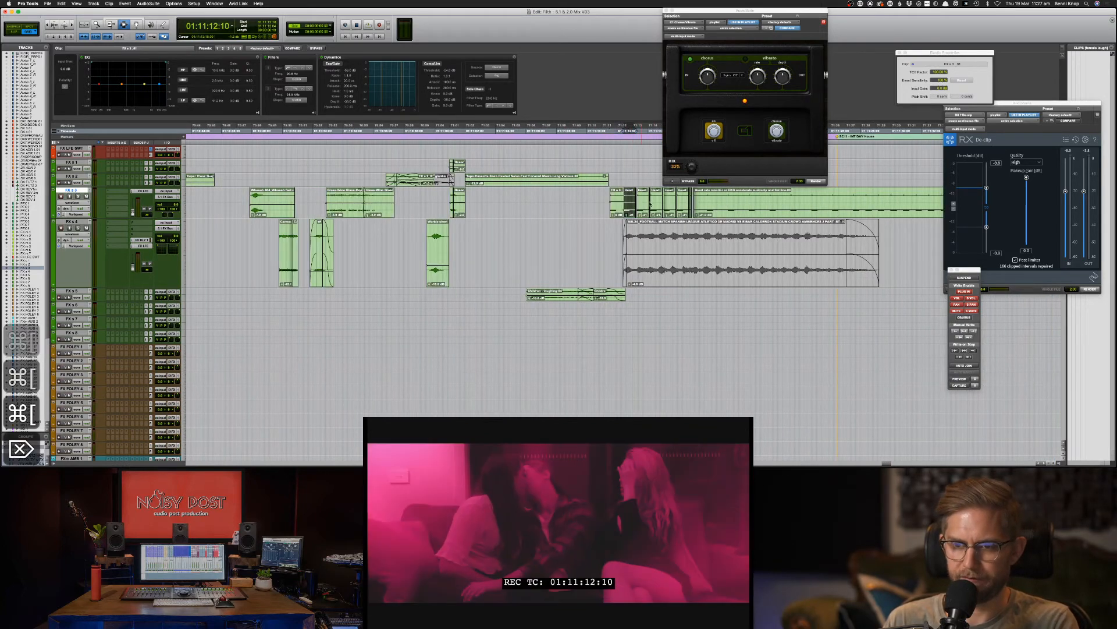
pyautogui.press('Delete')
pyautogui.moveTo(636, 201); pyautogui.dragTo(703, 202)
pyautogui.press('Delete')
pyautogui.press('Delete')
# Step: Duplicate the consolidated heart rate monitor clip five times in a row and play the sequence from 01:11:11:11
pyautogui.click(621, 202)
pyautogui.press('super+d')
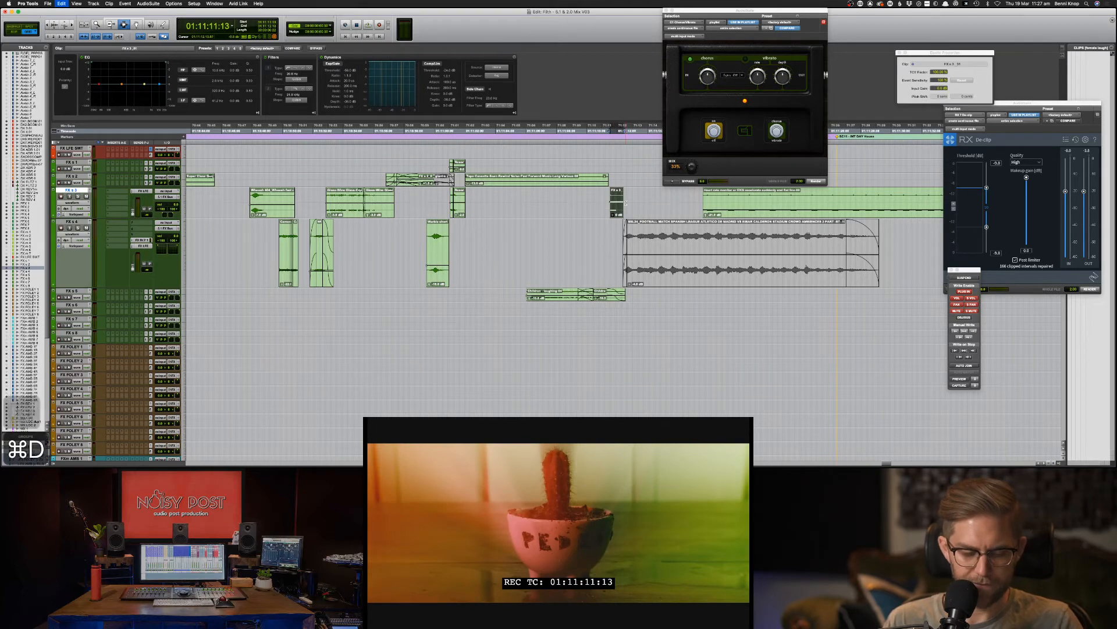
pyautogui.press('super+d')
pyautogui.press('super+d')
pyautogui.press('super+d')
pyautogui.press('super+d')
pyautogui.press('super+d')
pyautogui.click(609, 201)
pyautogui.press('space')
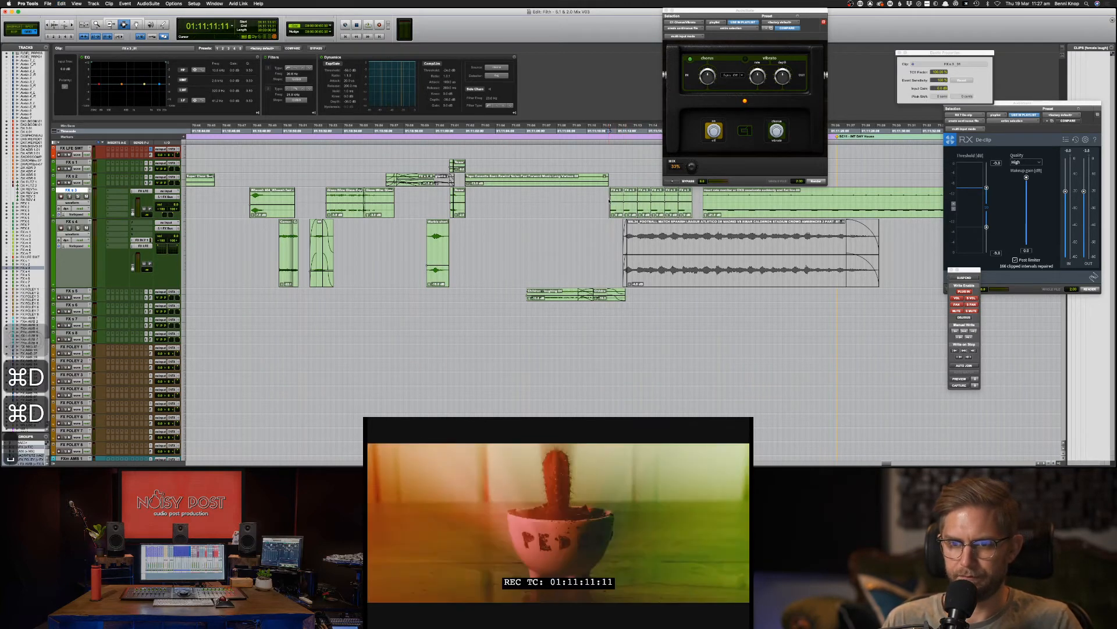
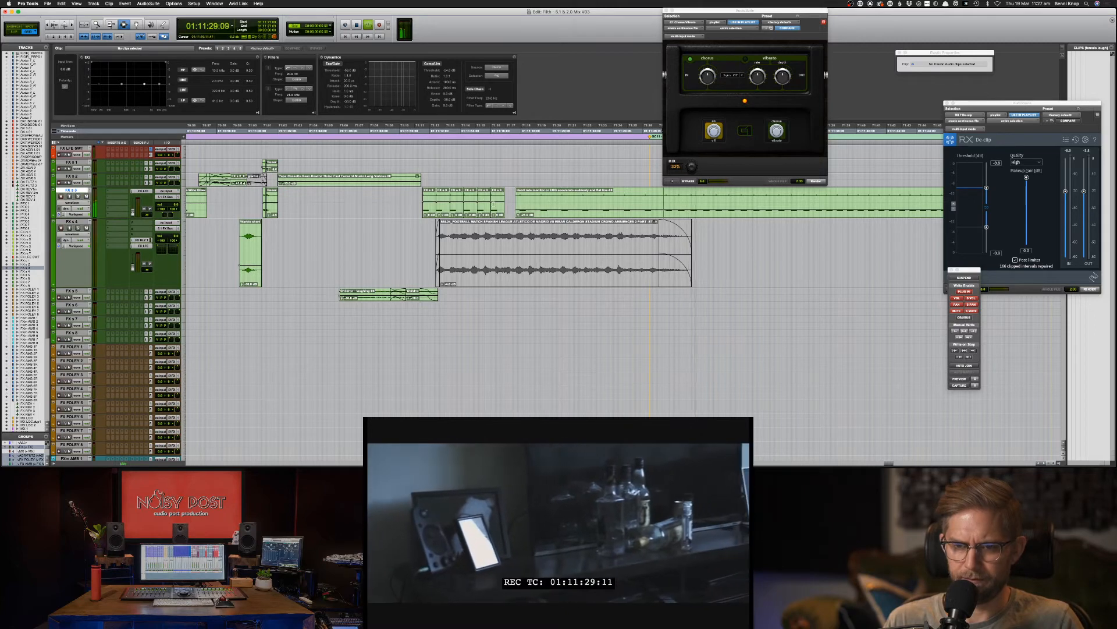
# Step: Play the repeated heart rate monitor beeps from 01:11:11:13 against the picture and replay them from just before the first copy
pyautogui.click(423, 199)
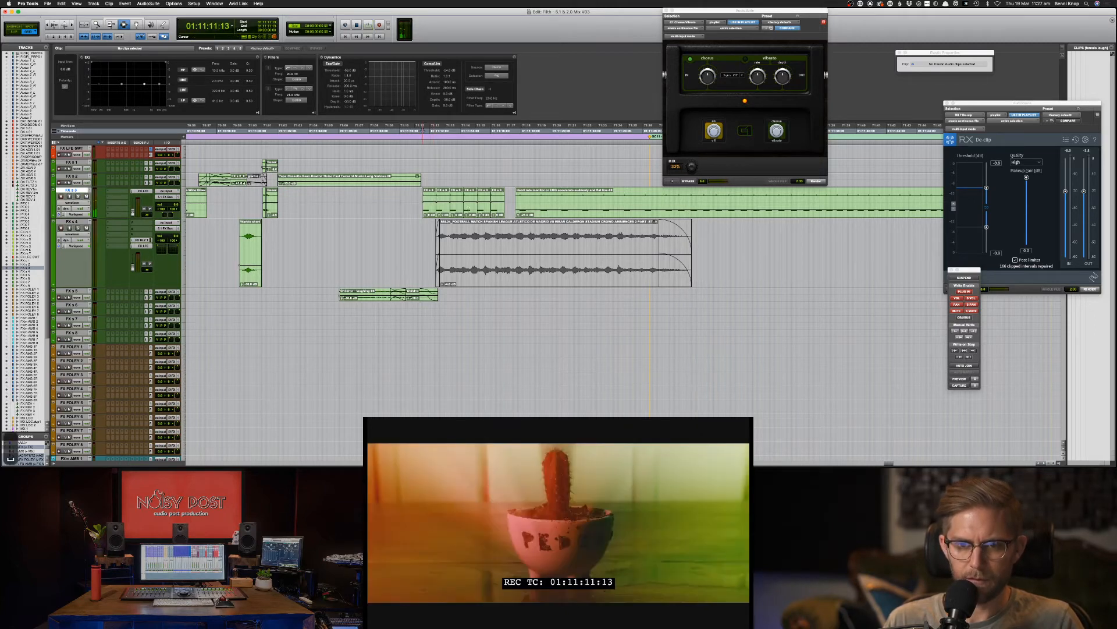
pyautogui.press('super+bracketright')
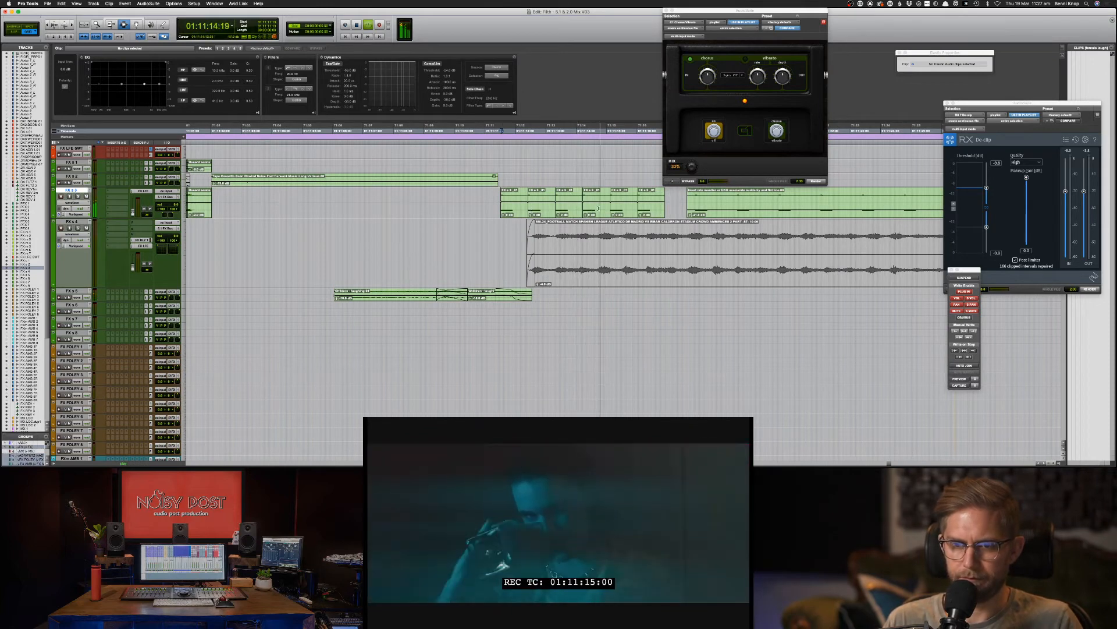
pyautogui.press('space')
pyautogui.click(493, 202)
pyautogui.press('space')
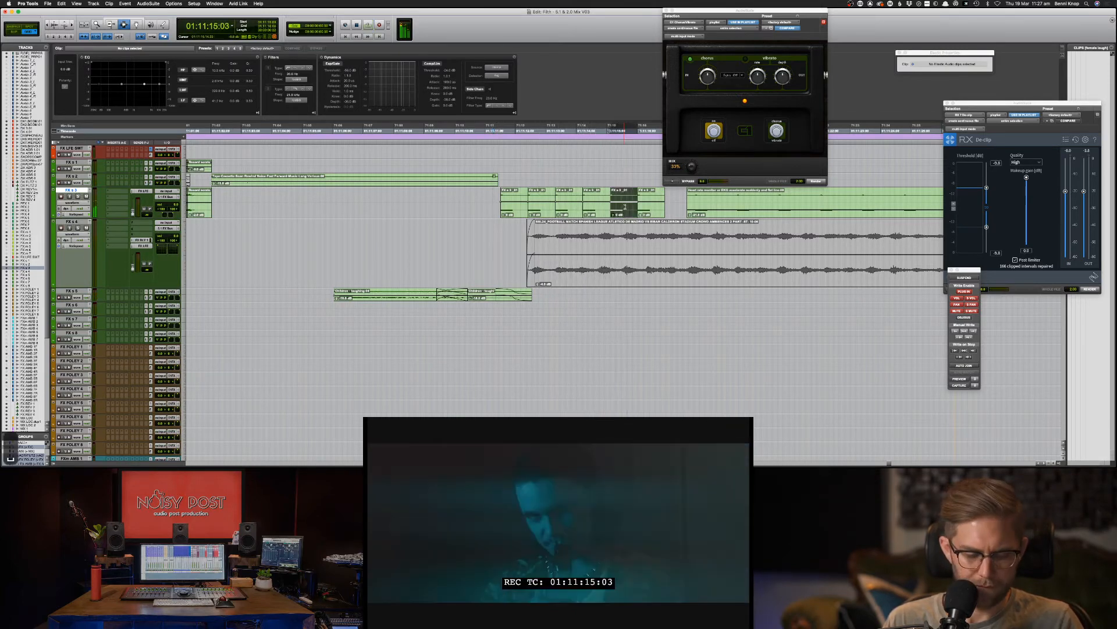
# Step: Separate the first half of the heart rate monitor copy at 01:11:15:03 into its own clip
pyautogui.click(632, 207)
pyautogui.press('super+bracketright')
pyautogui.press('super+bracketright')
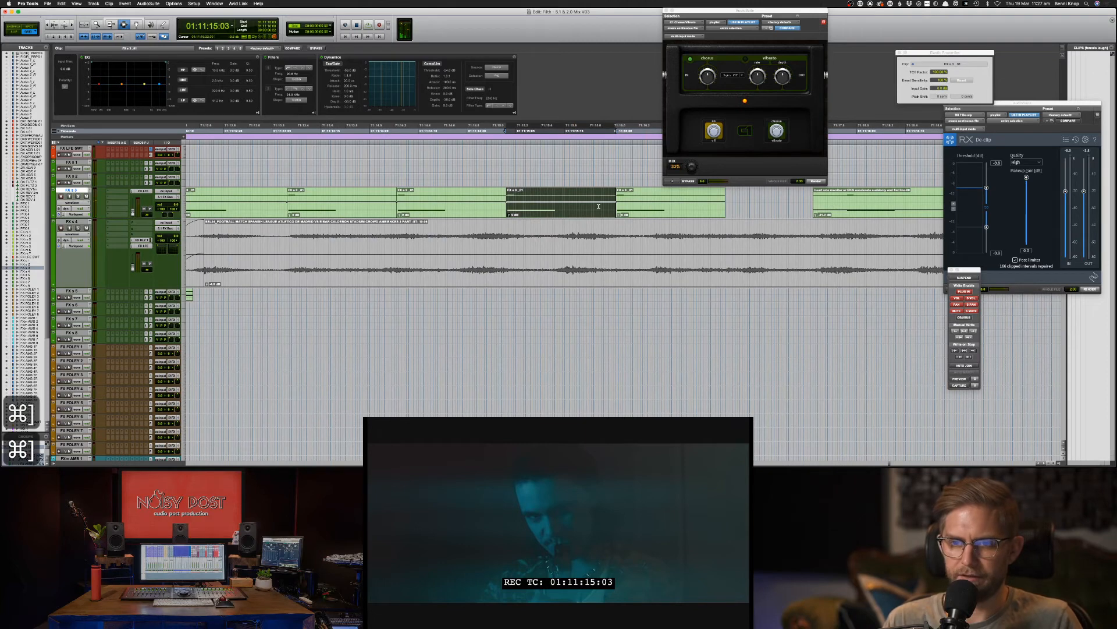
pyautogui.press('super+bracketright')
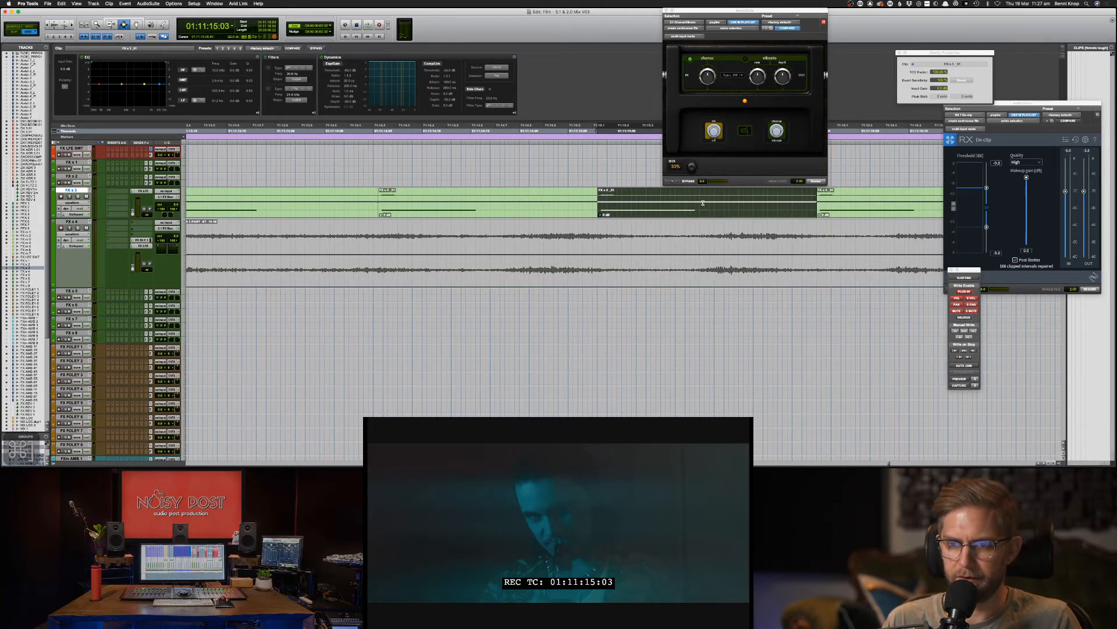
pyautogui.hscroll(3, 703, 204)
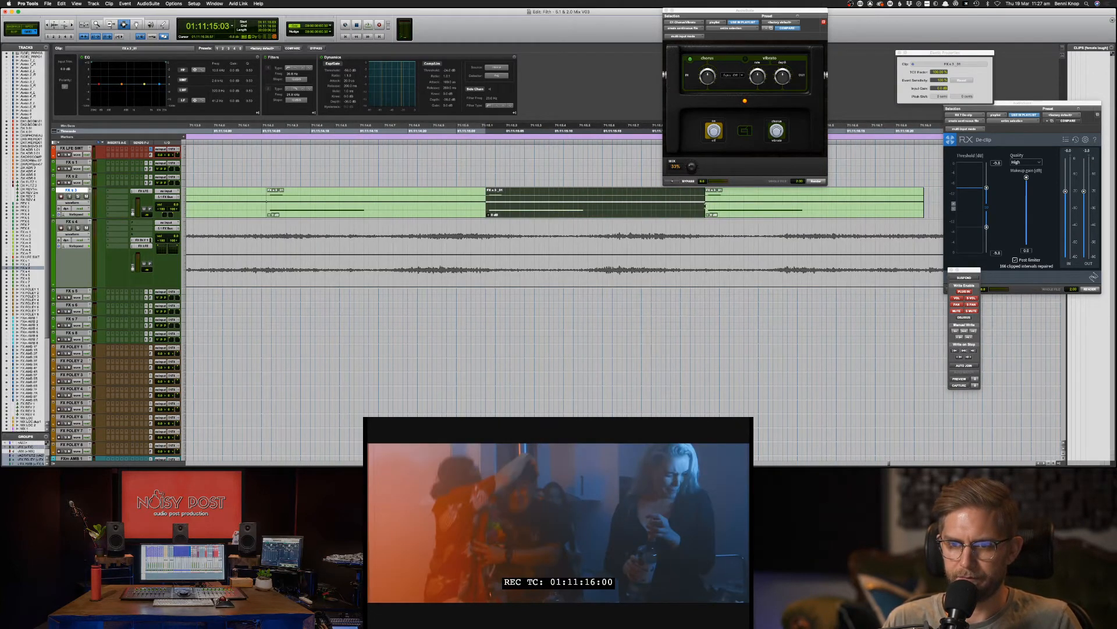
pyautogui.moveTo(705, 205); pyautogui.dragTo(596, 199)
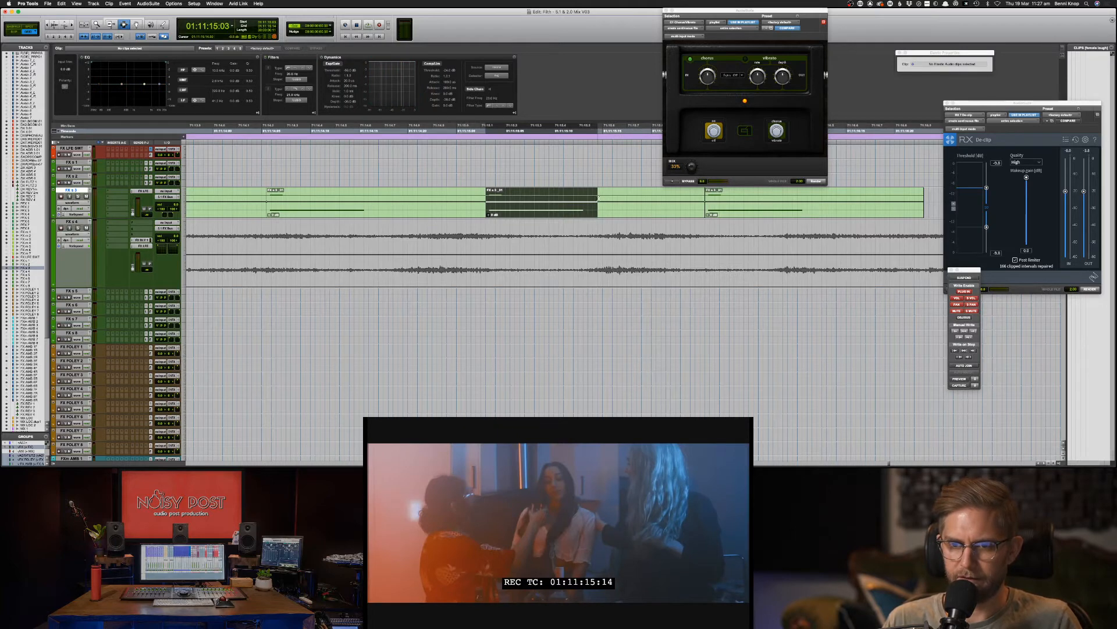
pyautogui.press('super+e')
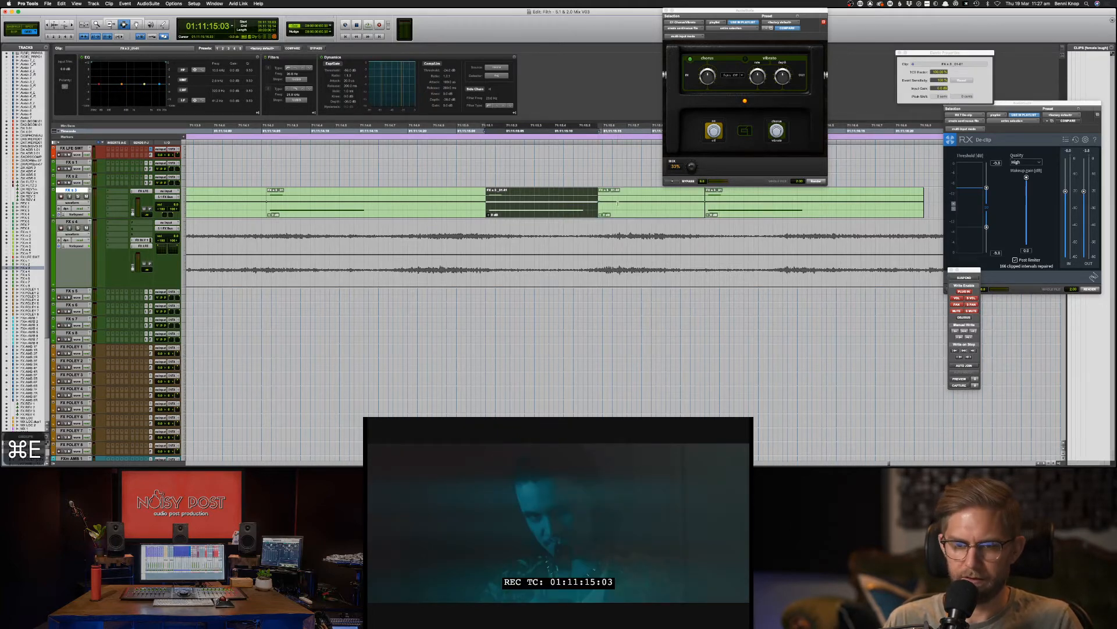
# Step: Trim the end of the half-length beep clip slightly and duplicate it repeatedly up to the long heart rate monitor part
pyautogui.press('super+d')
pyautogui.press('super+z')
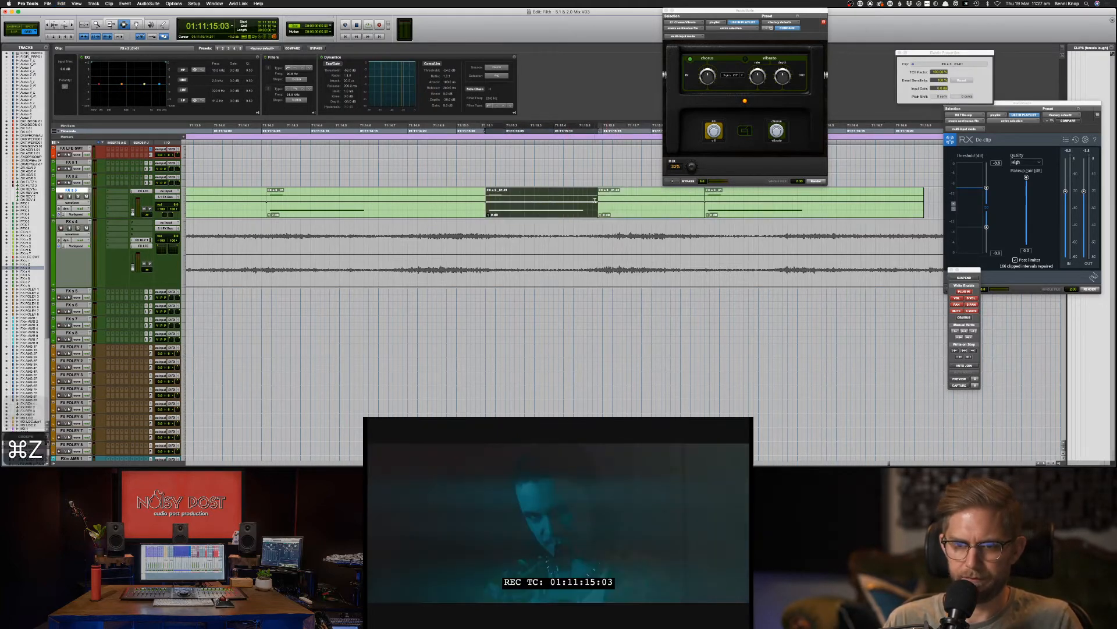
pyautogui.press('super+d')
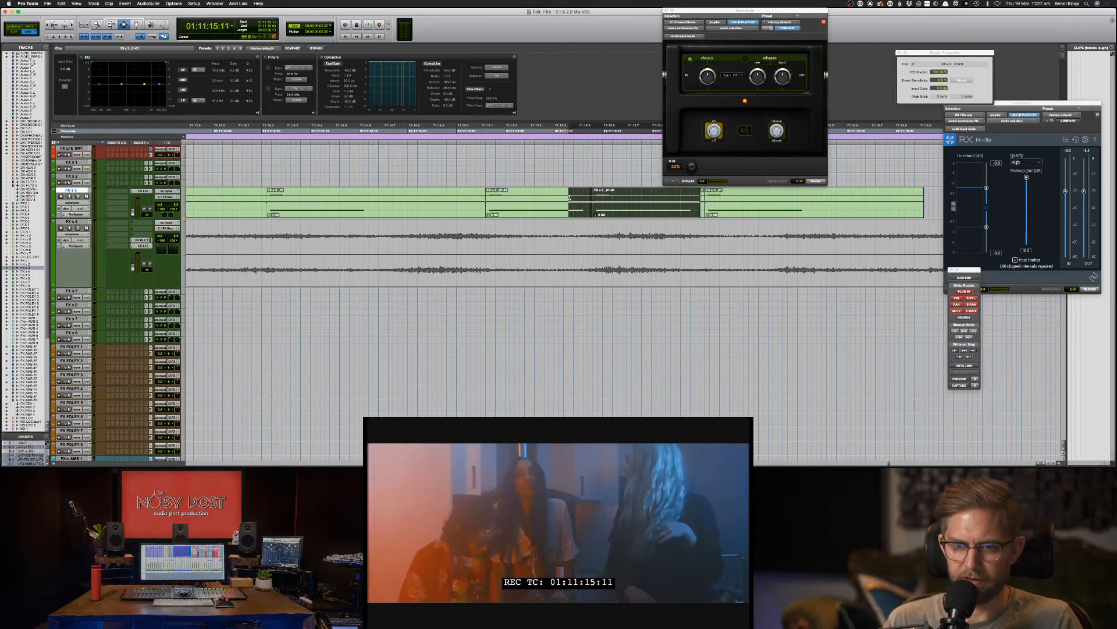
pyautogui.keyDown('shift'); pyautogui.click(570, 198); pyautogui.keyUp('shift')
pyautogui.press('super+d')
pyautogui.press('super+d')
pyautogui.press('super+d')
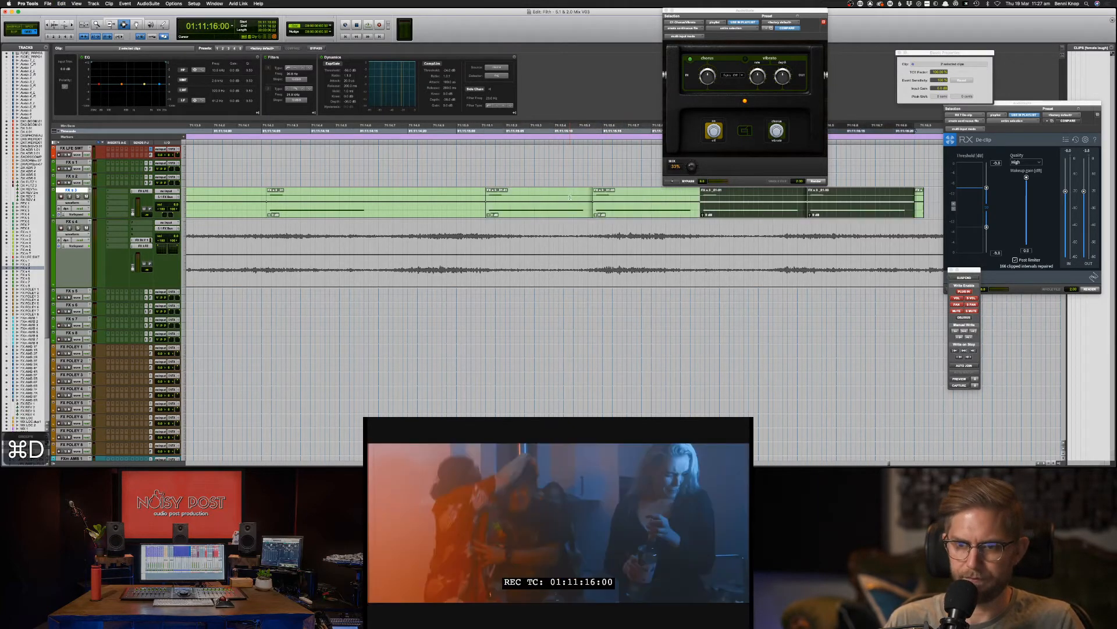
# Step: Play the faster beeps from 01:11:15:00 and again from 01:11:15:11 to check their rhythm against picture and music
pyautogui.click(463, 191)
pyautogui.press('space')
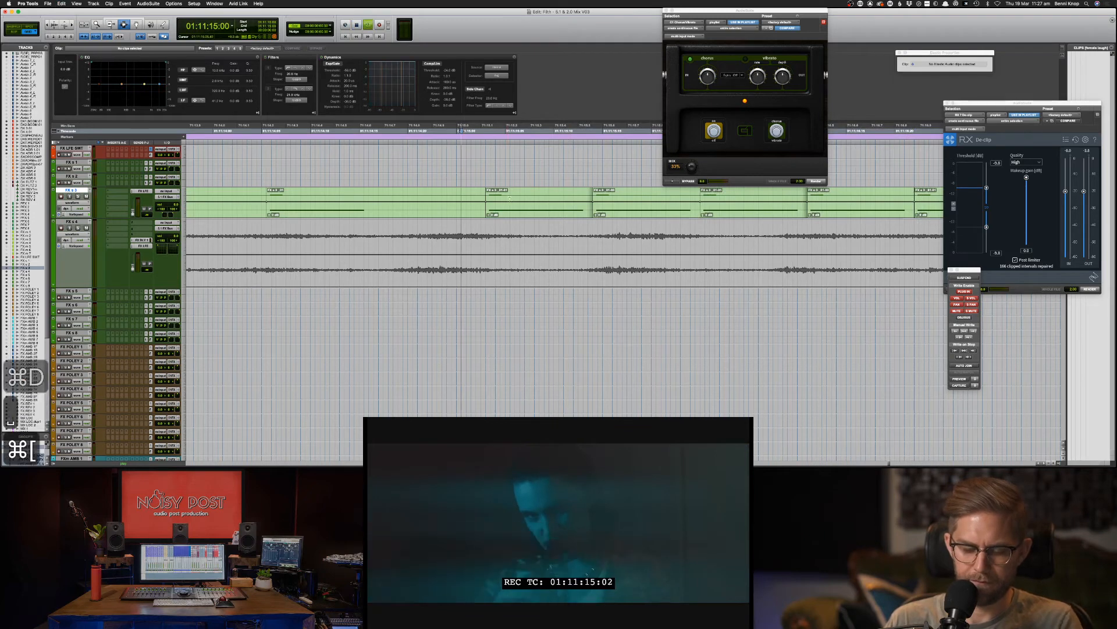
pyautogui.press('super+bracketleft')
pyautogui.press('super+bracketleft')
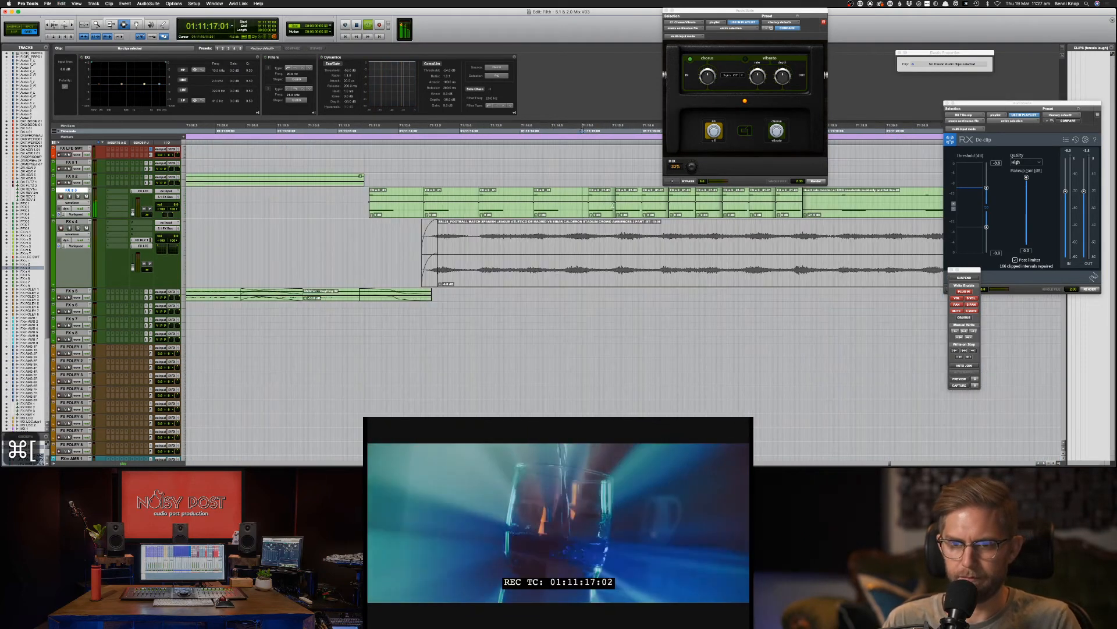
pyautogui.hscroll(1, 641, 211)
pyautogui.press('super+bracketleft')
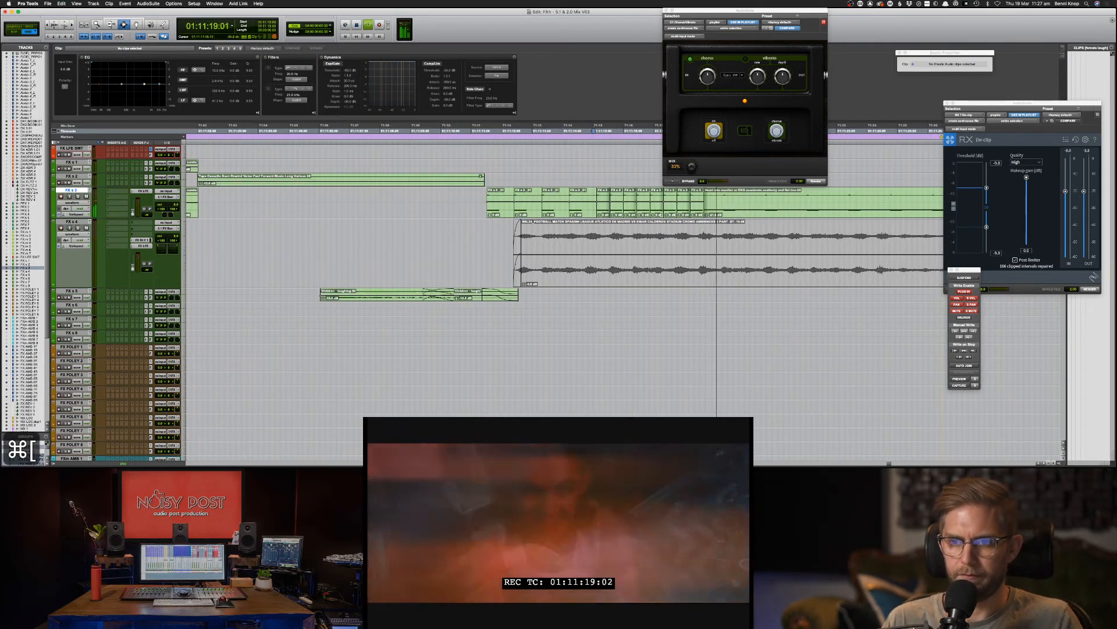
pyautogui.press('space')
pyautogui.press('space')
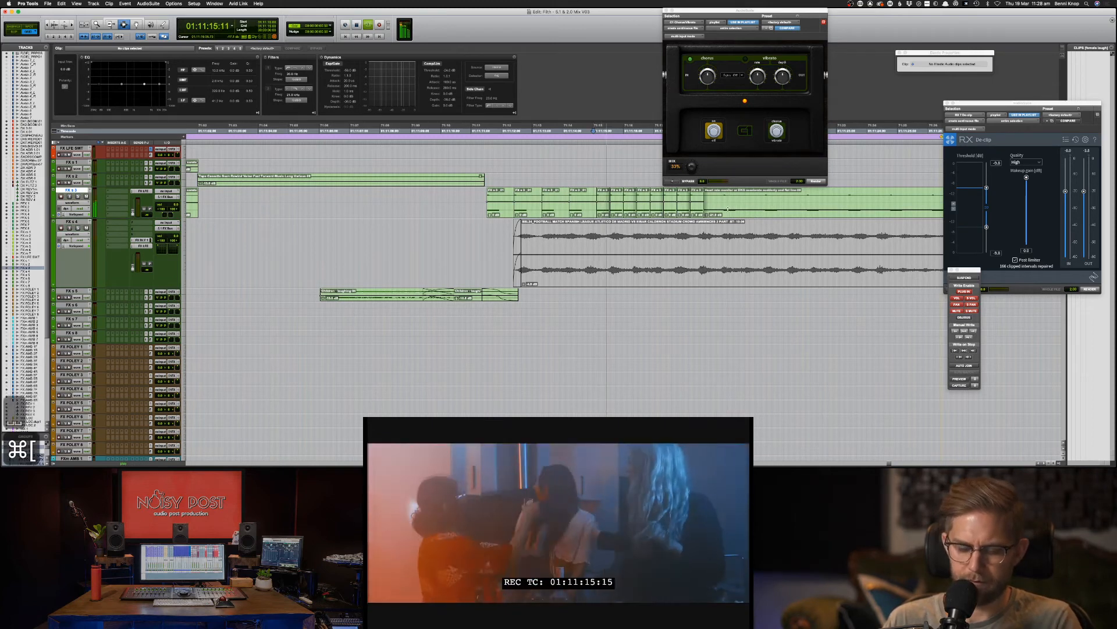
pyautogui.press('super+bracketleft')
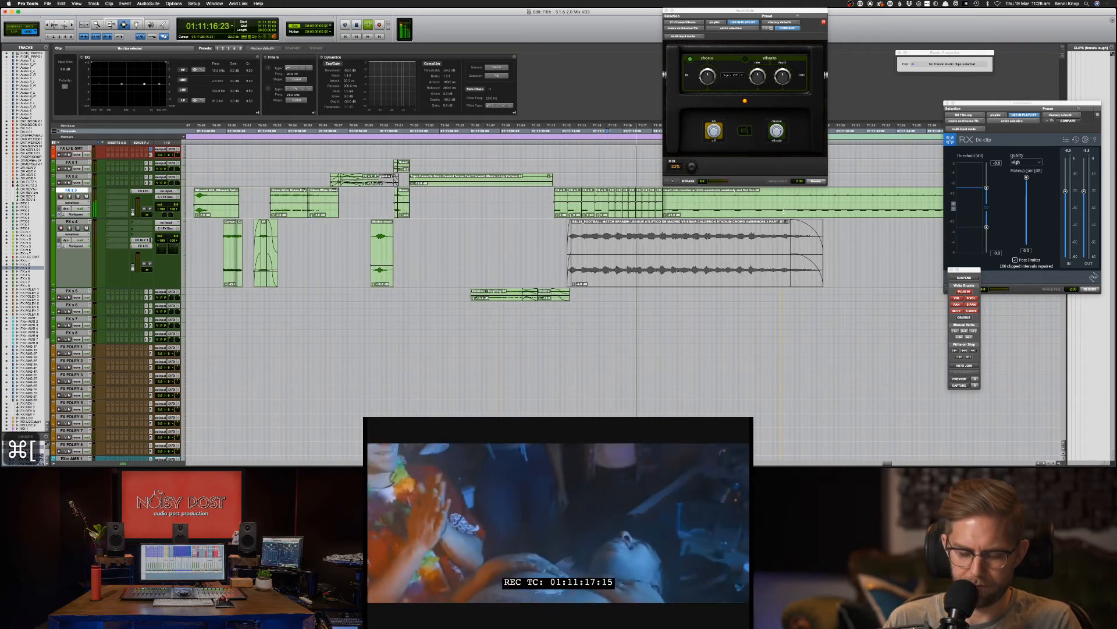
pyautogui.press('super+bracketleft')
pyautogui.press('super+bracketleft')
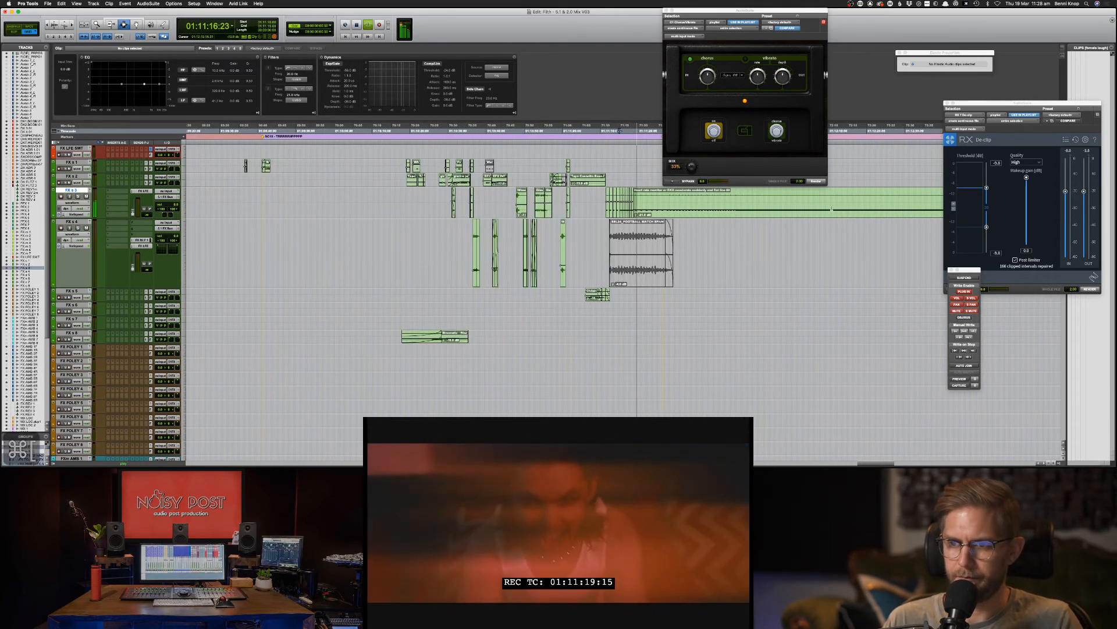
# Step: Locate the flatline in the long heart rate monitor clip and copy a section of it starting around 01:11:45:14
pyautogui.press('space')
pyautogui.click(737, 212)
pyautogui.press('space')
pyautogui.press('super+bracketright')
pyautogui.press('super+bracketright')
pyautogui.press('super+bracketright')
pyautogui.press('super+bracketright')
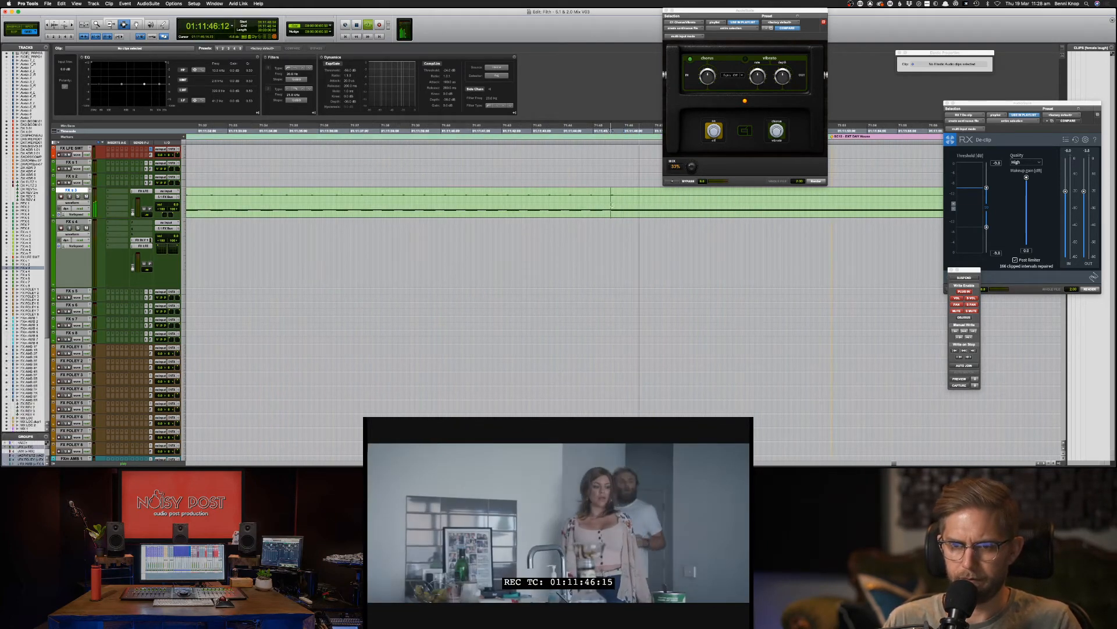
pyautogui.moveTo(612, 204); pyautogui.dragTo(695, 205)
pyautogui.press('super+c')
pyautogui.press('super+bracketleft')
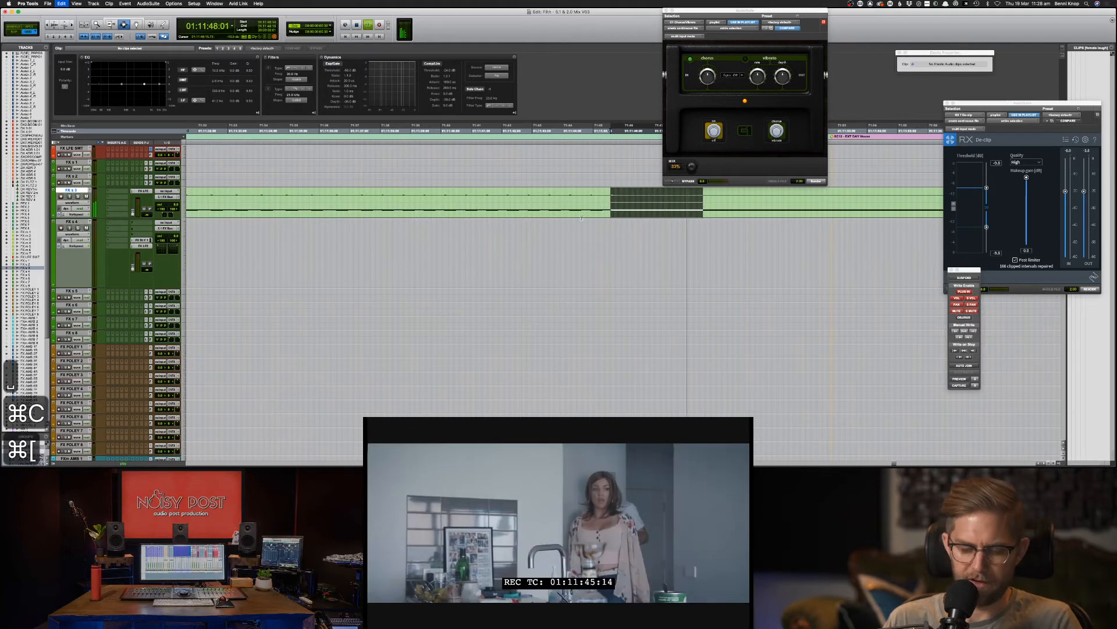
# Step: Paste the copied flatline section after the fast beeps at 01:11:17:20 and play the transition from the beeps
pyautogui.press('super+bracketleft')
pyautogui.press('super+bracketleft')
pyautogui.click(511, 204)
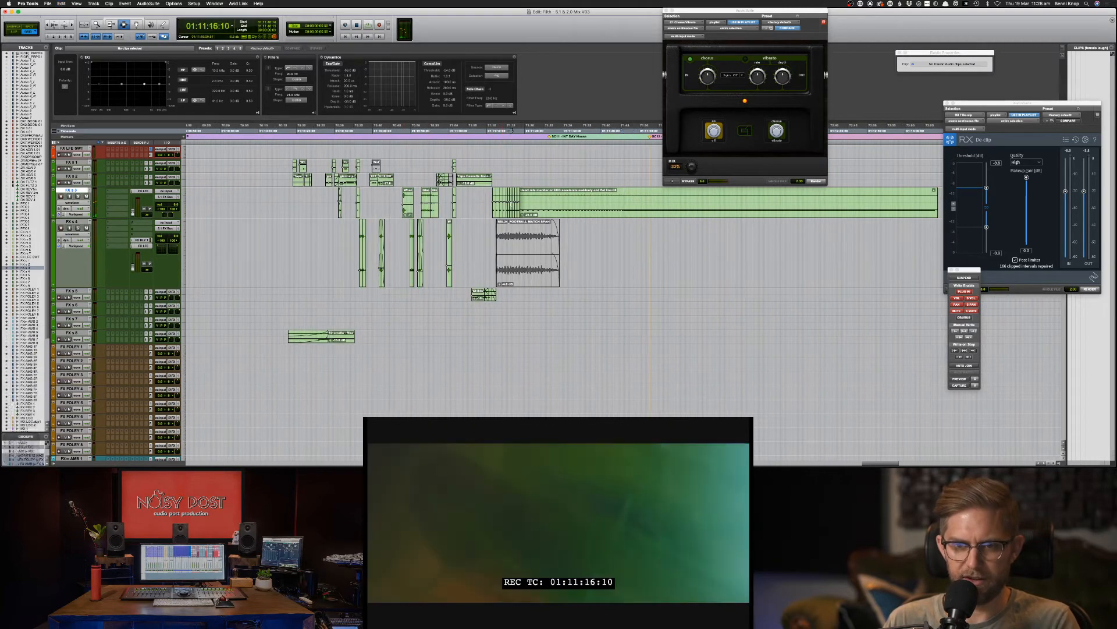
pyautogui.press('super+bracketright')
pyautogui.press('super+bracketright')
pyautogui.press('super+bracketright')
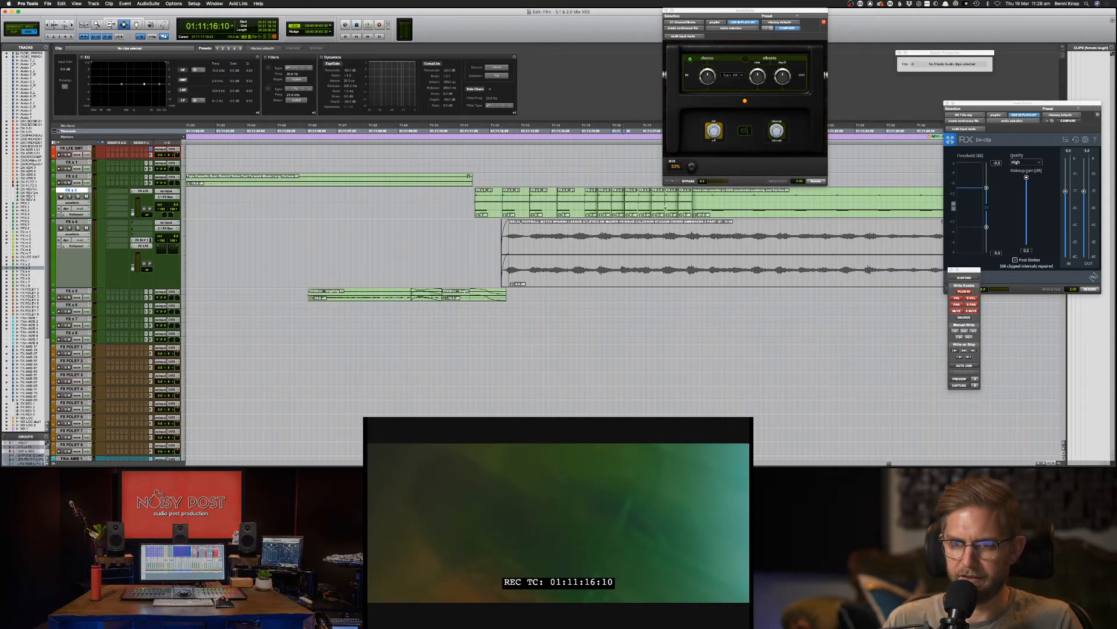
pyautogui.press('super+v')
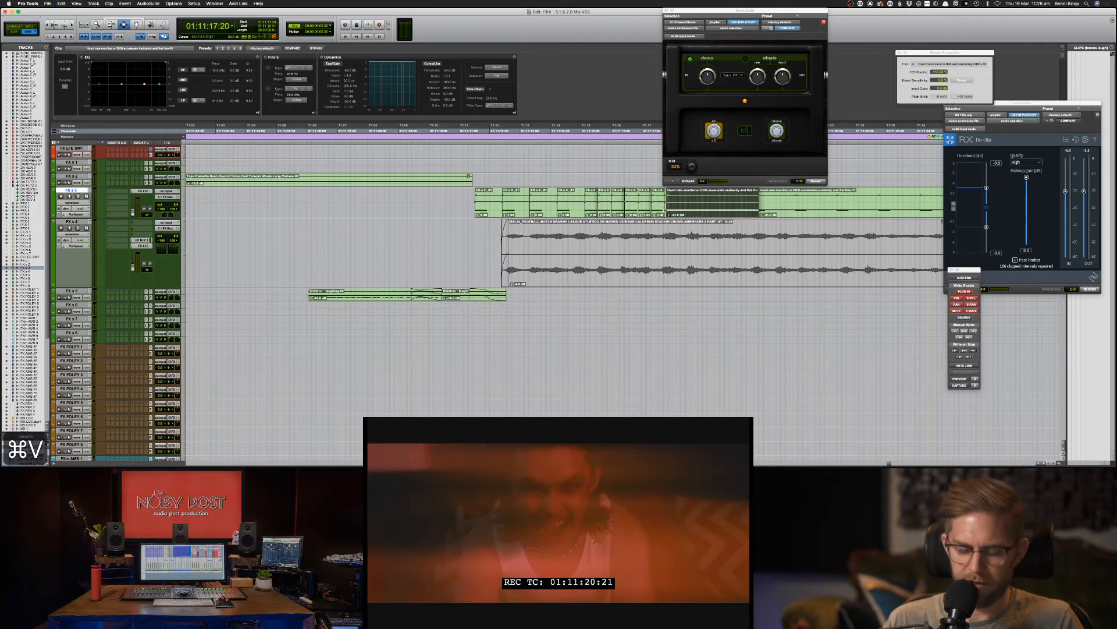
pyautogui.click(586, 202)
pyautogui.press('space')
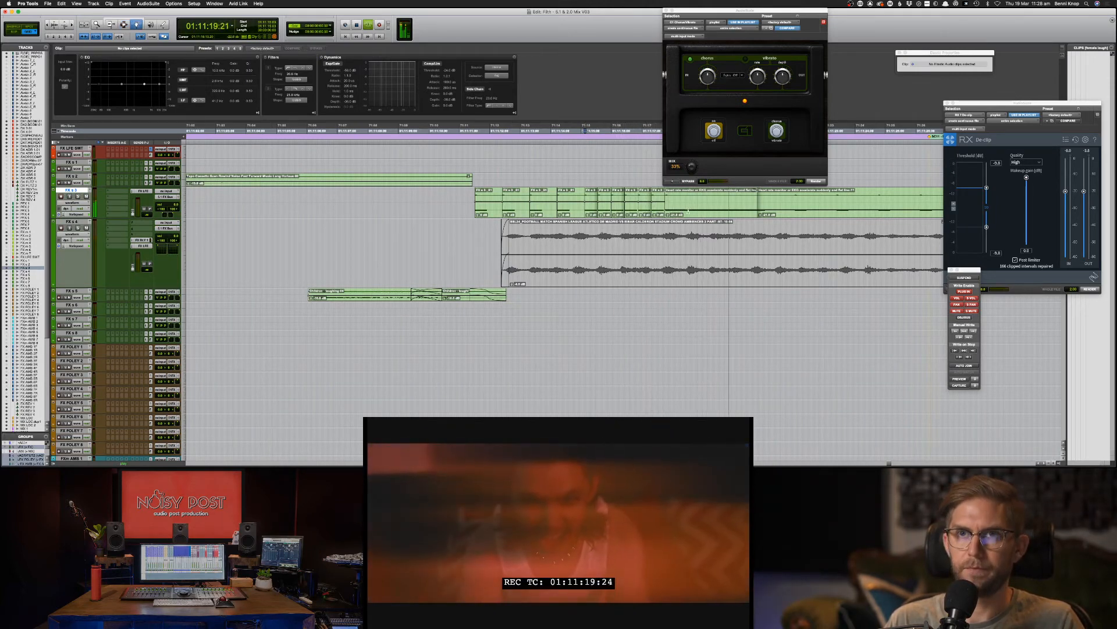
# Step: Try the flatline clip at 01:11:16:11, play the transition, and undo the move
pyautogui.press('F8')
pyautogui.moveTo(659, 199); pyautogui.dragTo(606, 181)
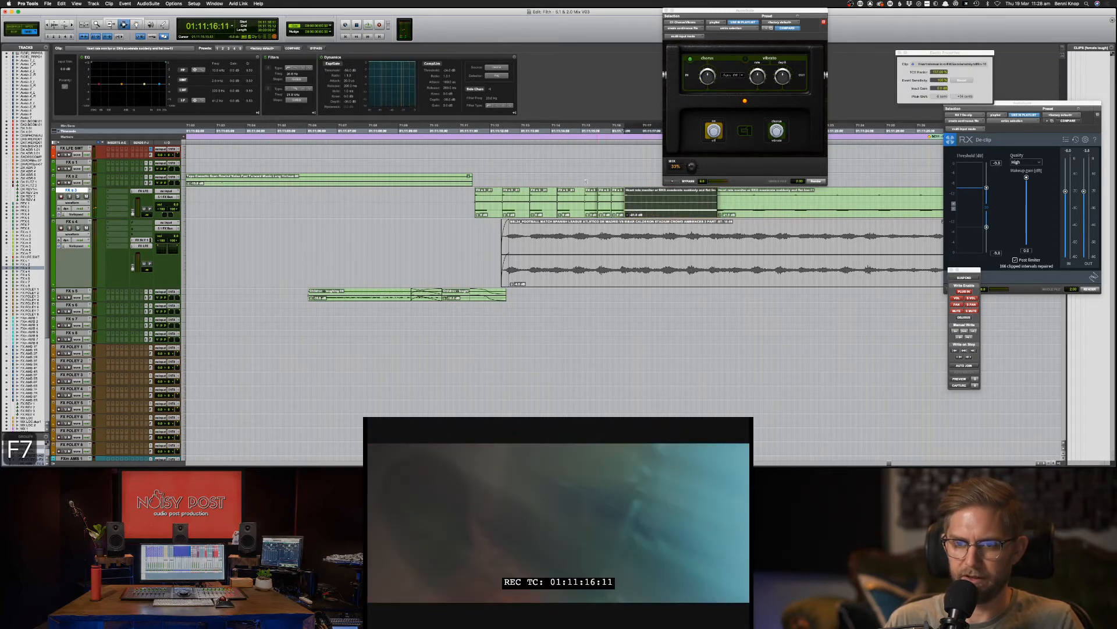
pyautogui.click(580, 179)
pyautogui.press('space')
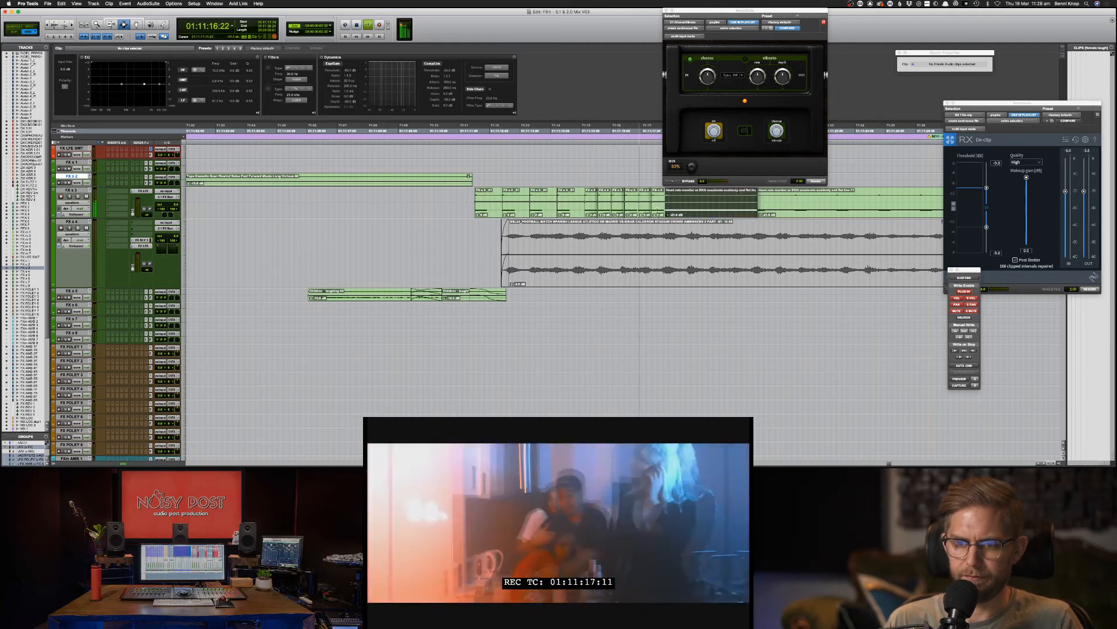
pyautogui.press('super+z')
# Step: Move the flatline clip earlier so it starts at 01:11:16:22, and play it against the picture
pyautogui.press('F8')
pyautogui.moveTo(683, 203); pyautogui.dragTo(653, 202)
pyautogui.press('F7')
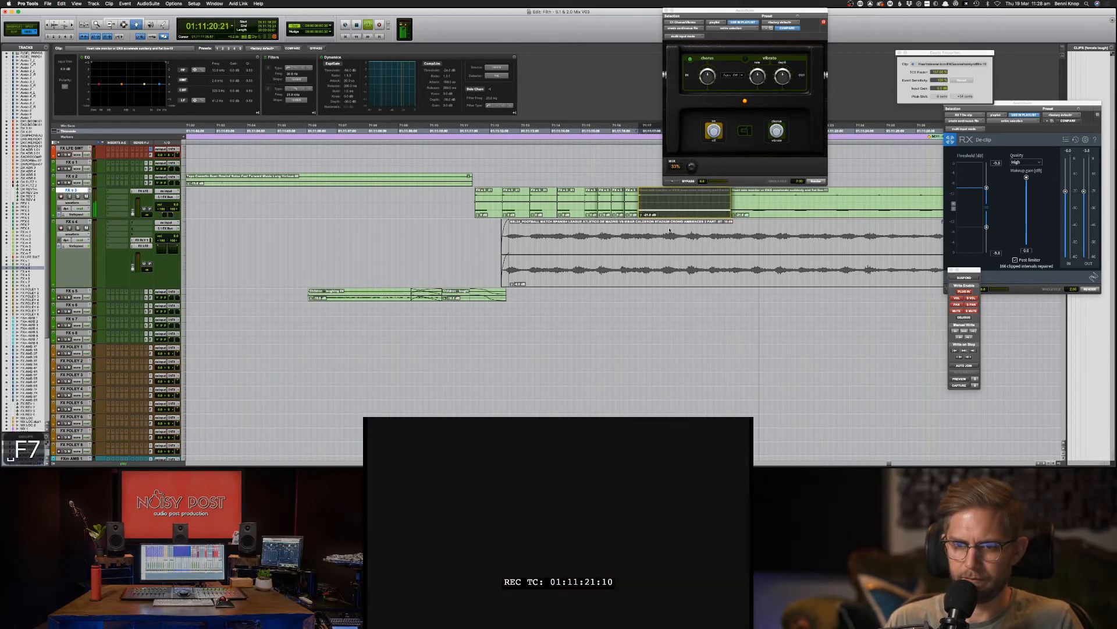
pyautogui.press('space')
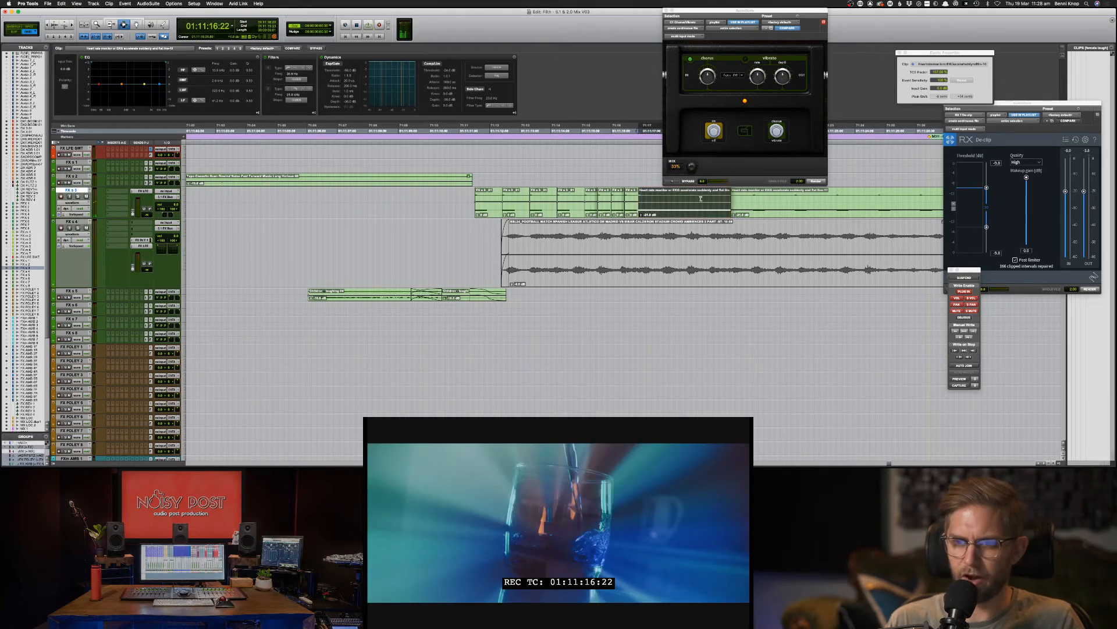
pyautogui.click(745, 216)
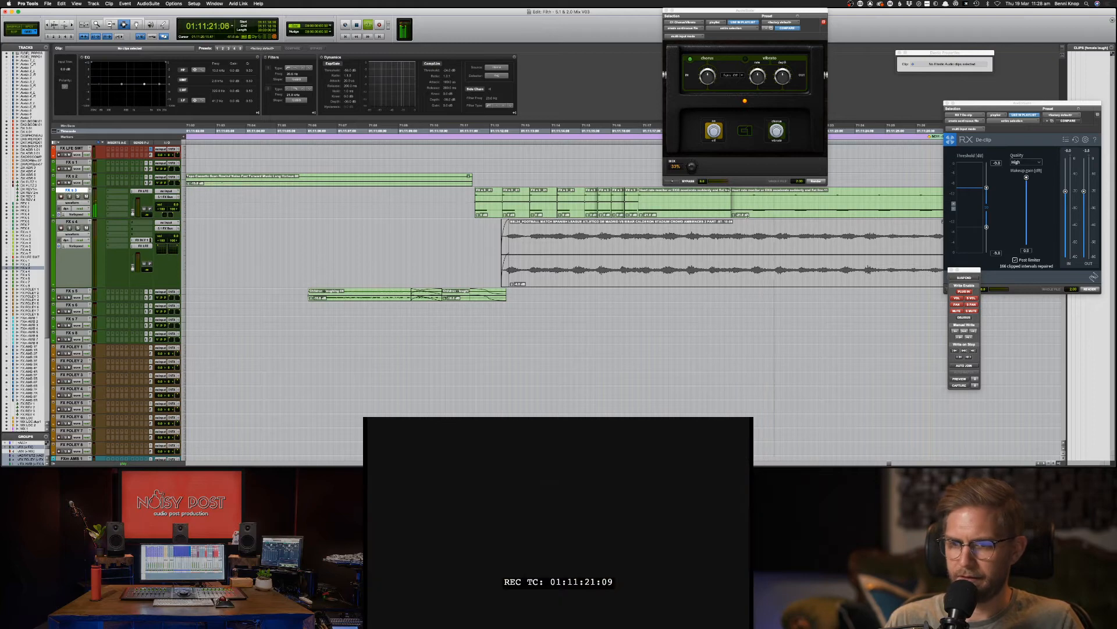
pyautogui.press('space')
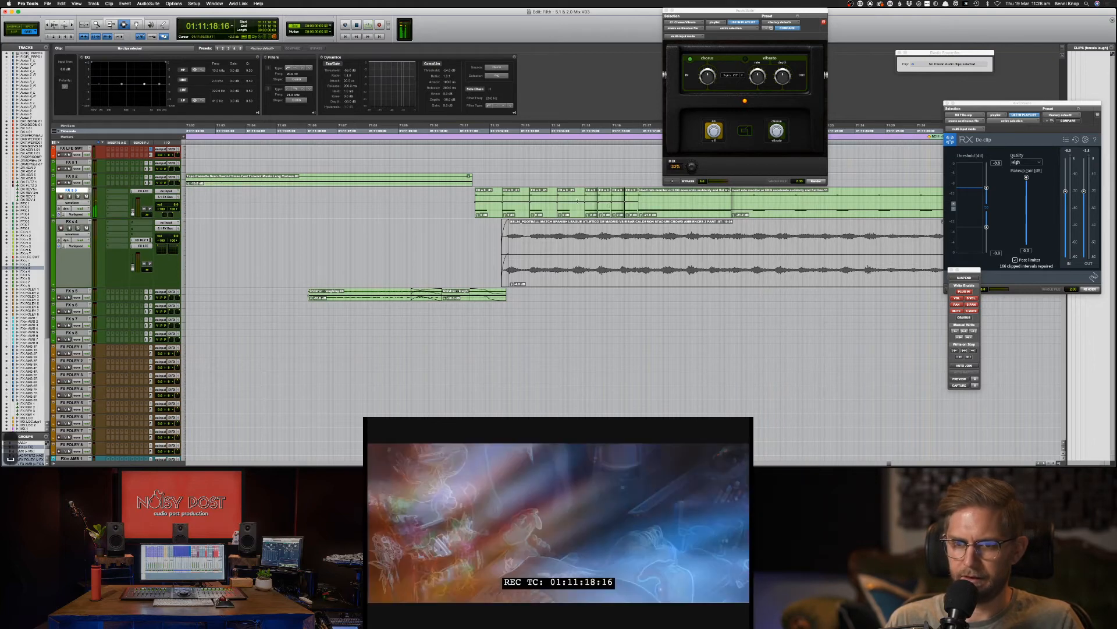
# Step: Delete the beeping section behind the flatline clip, cut the flatline's end back to 01:11:18:10, and play the sequence
pyautogui.press('space')
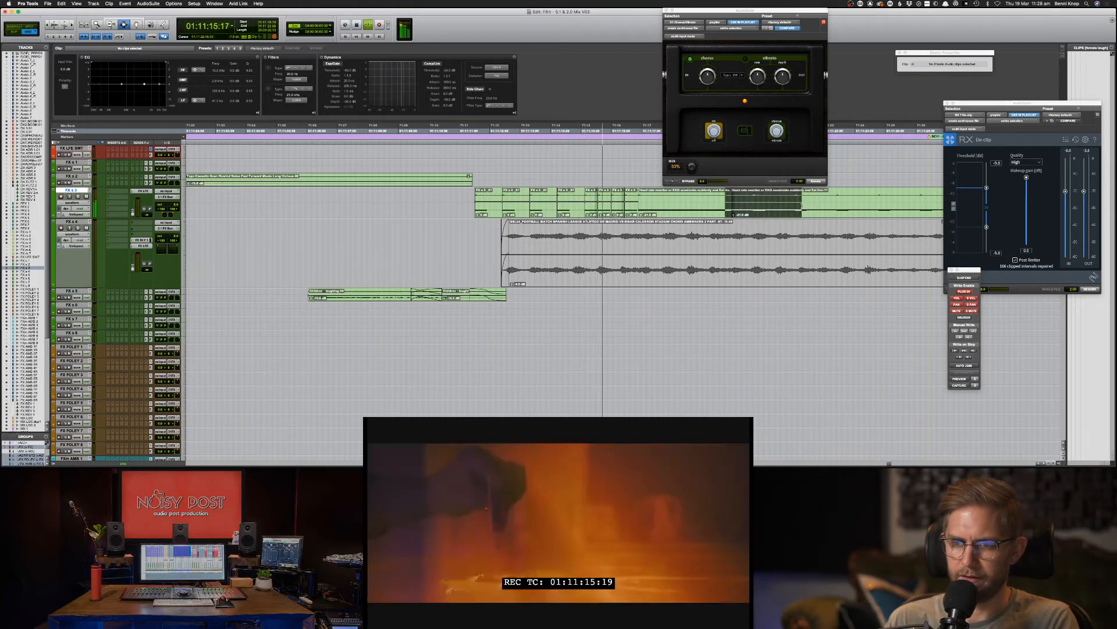
pyautogui.press('BackSpace')
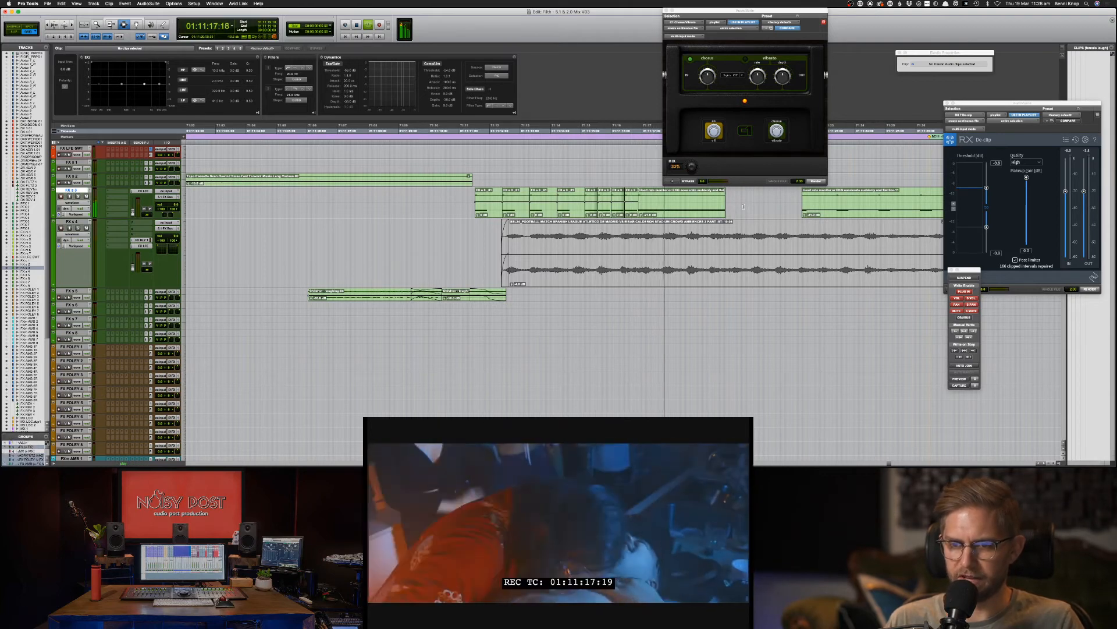
pyautogui.moveTo(741, 204); pyautogui.dragTo(686, 204)
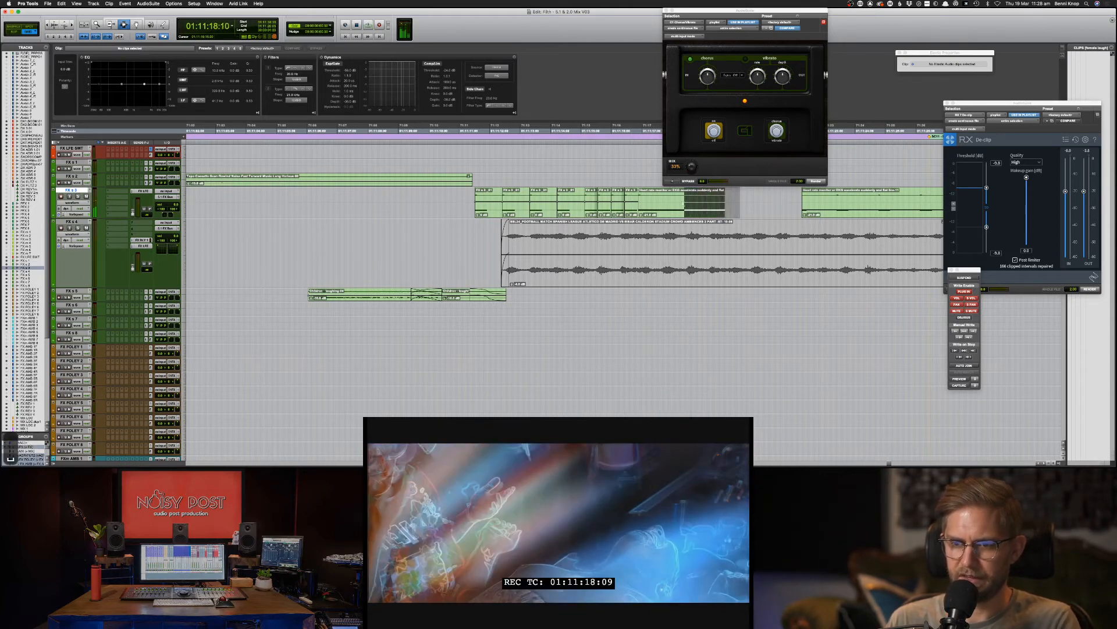
pyautogui.press('BackSpace')
pyautogui.press('space')
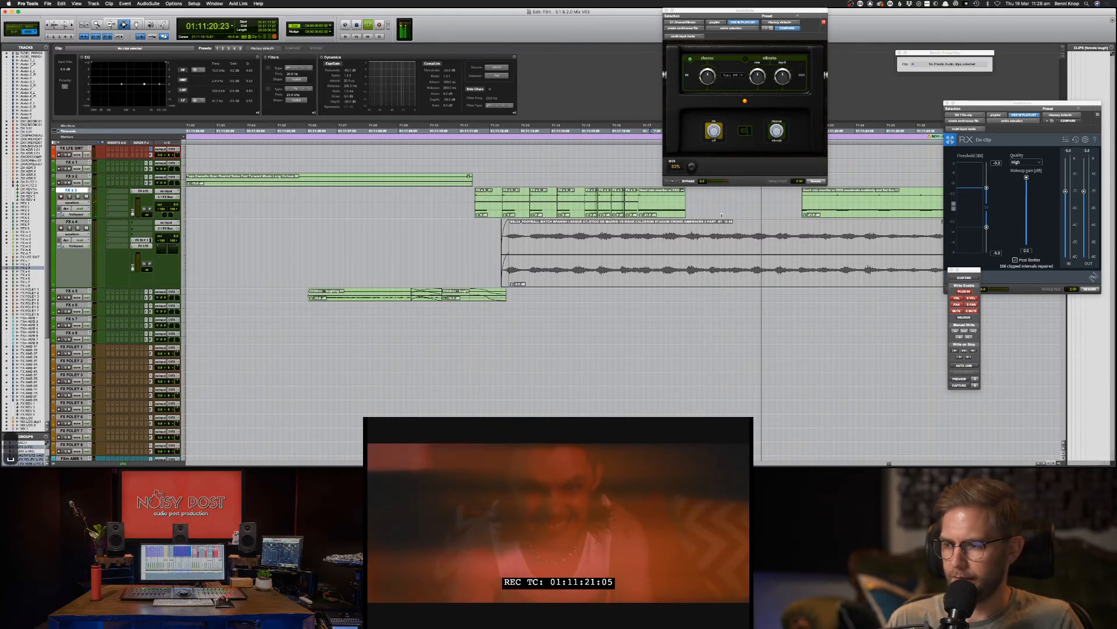
pyautogui.press('space')
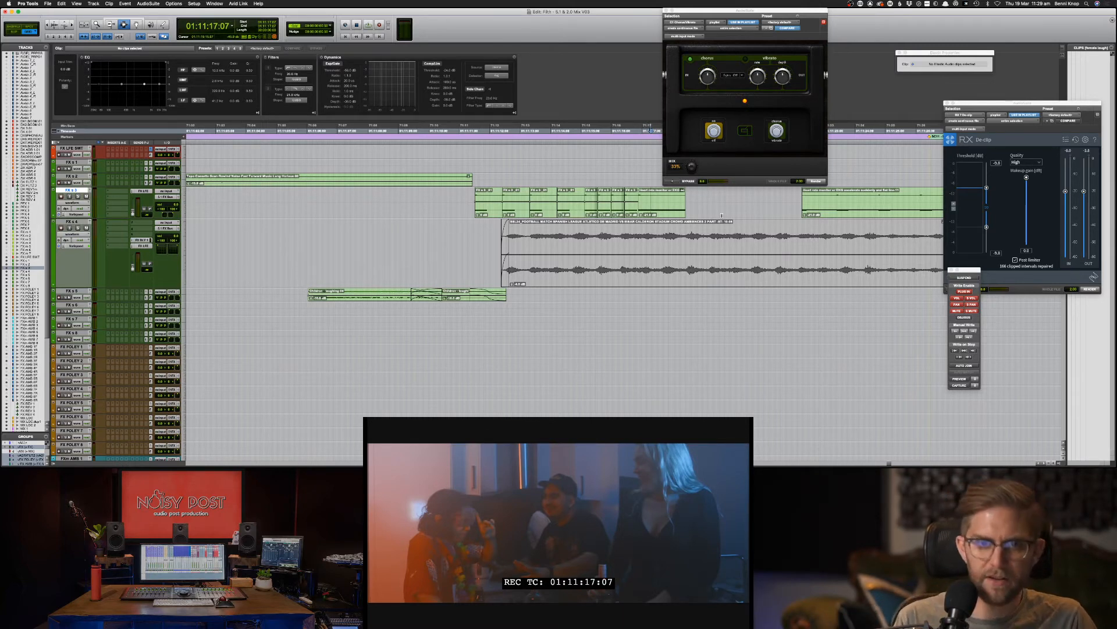
pyautogui.press('alt+super+minus')
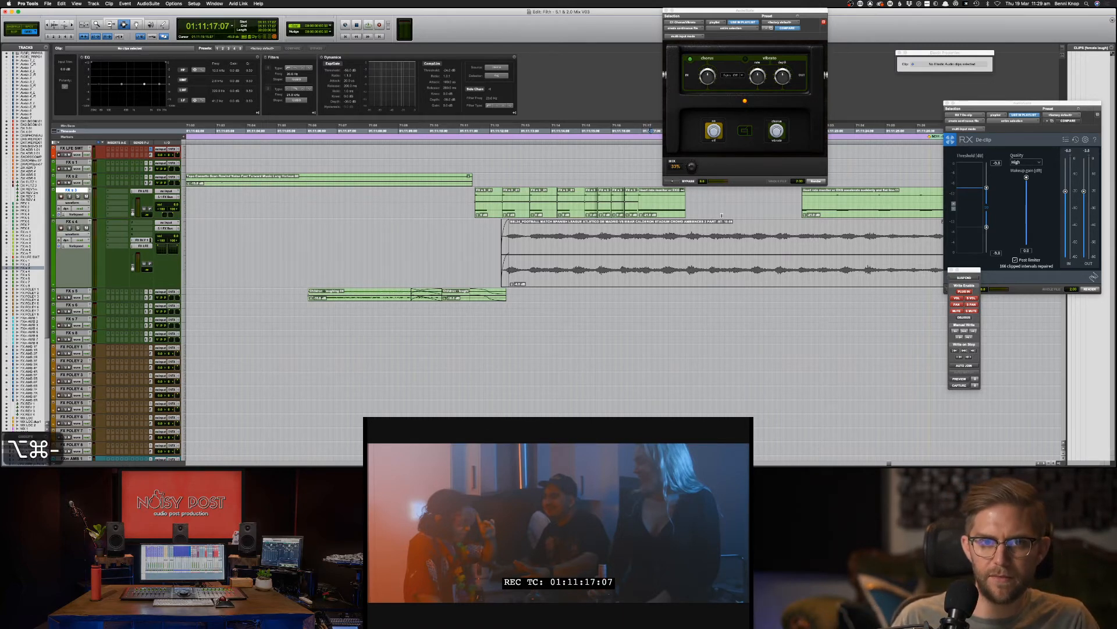
# Step: Adjust the grid and nudge increments used for moving the effects clips
pyautogui.press('alt+super+plus')
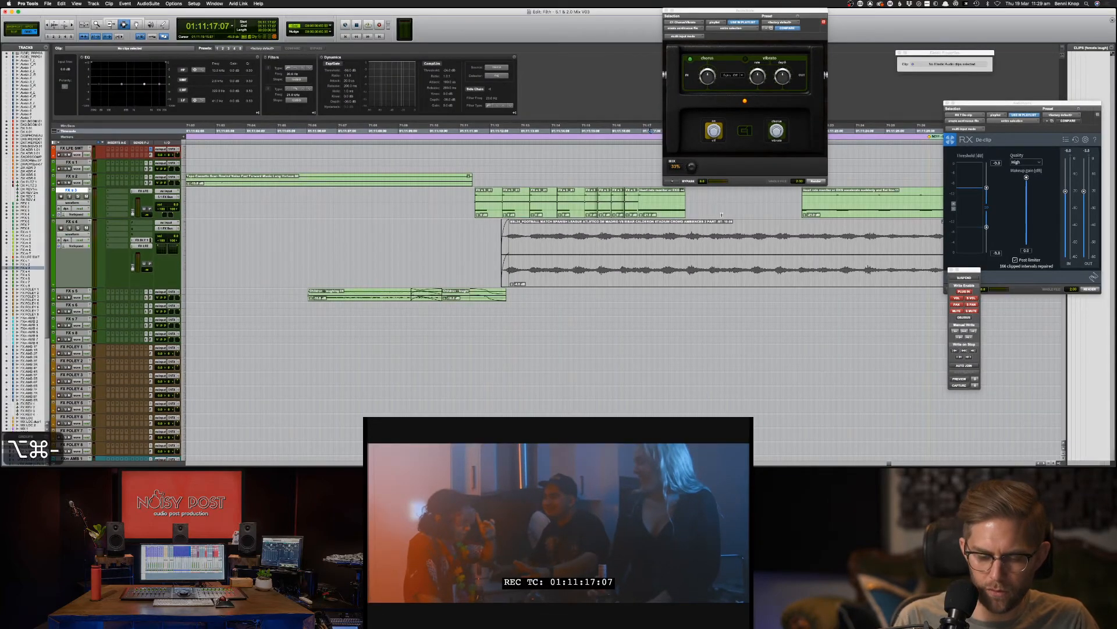
pyautogui.press('alt+super+minus')
pyautogui.press('alt+super+minus')
pyautogui.press('alt+super+minus')
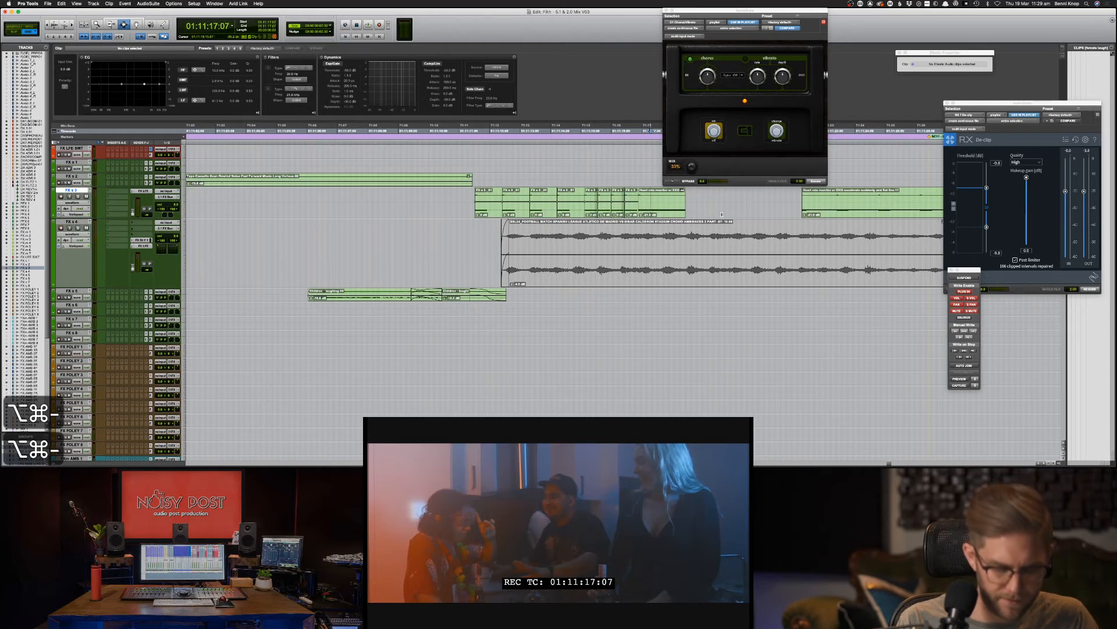
pyautogui.hotkey('ctrl', 'alt', '-')
pyautogui.hotkey('ctrl', 'alt', '-')
pyautogui.hotkey('ctrl', 'alt', '-')
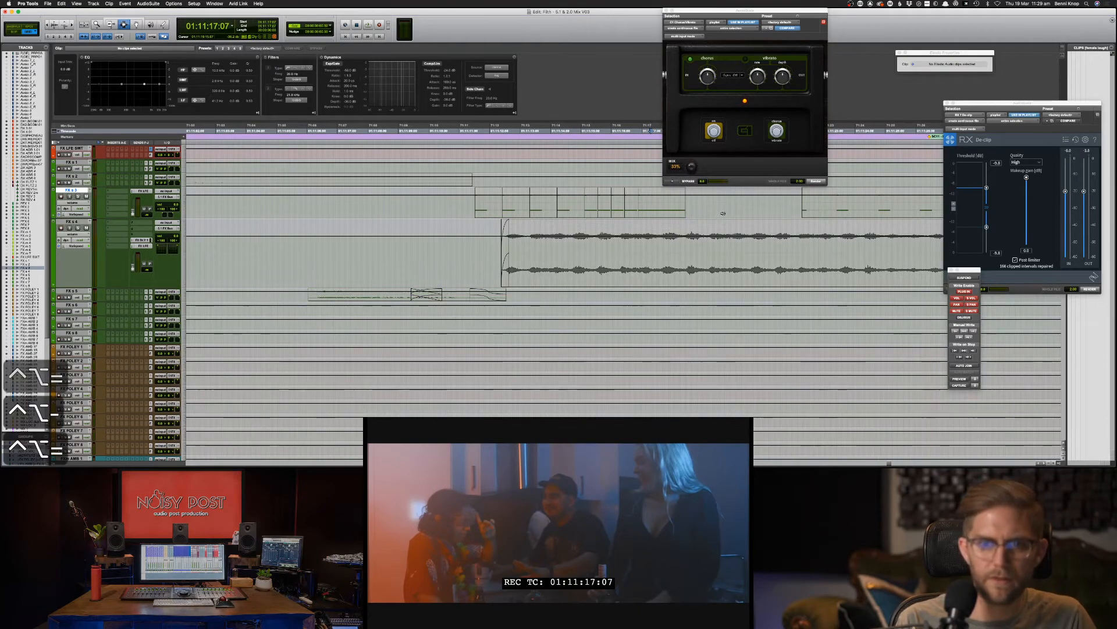
pyautogui.hotkey('ctrl', 'alt', '-')
pyautogui.hotkey('ctrl', 'alt', '-')
pyautogui.hotkey('ctrl', 'alt', '-')
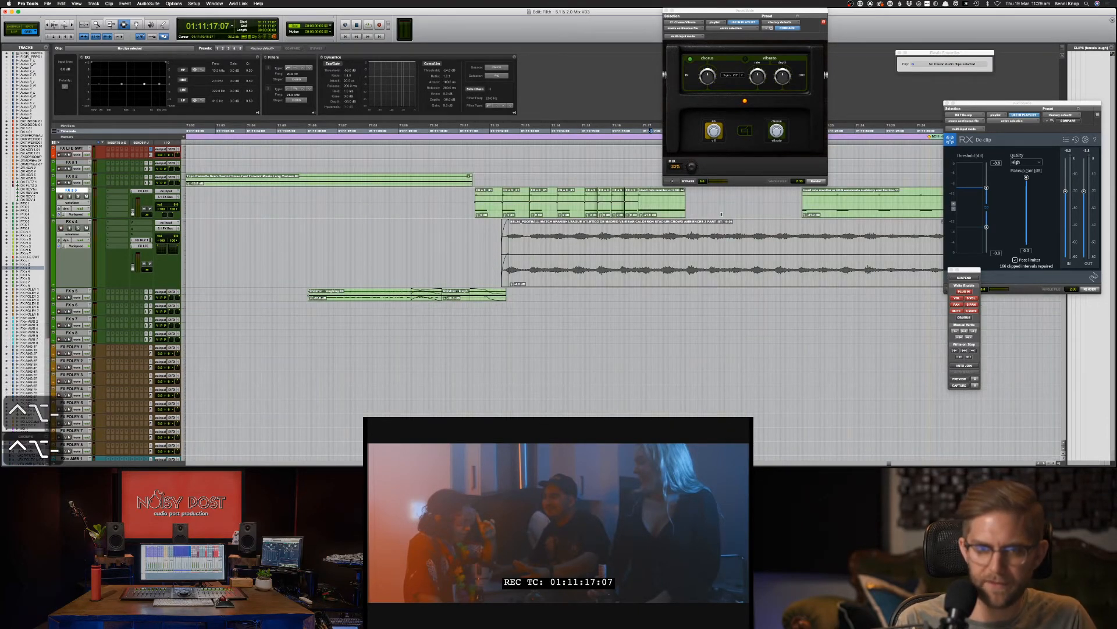
pyautogui.press('alt+super+equal')
pyautogui.press('alt+super+minus')
pyautogui.press('alt+super+minus')
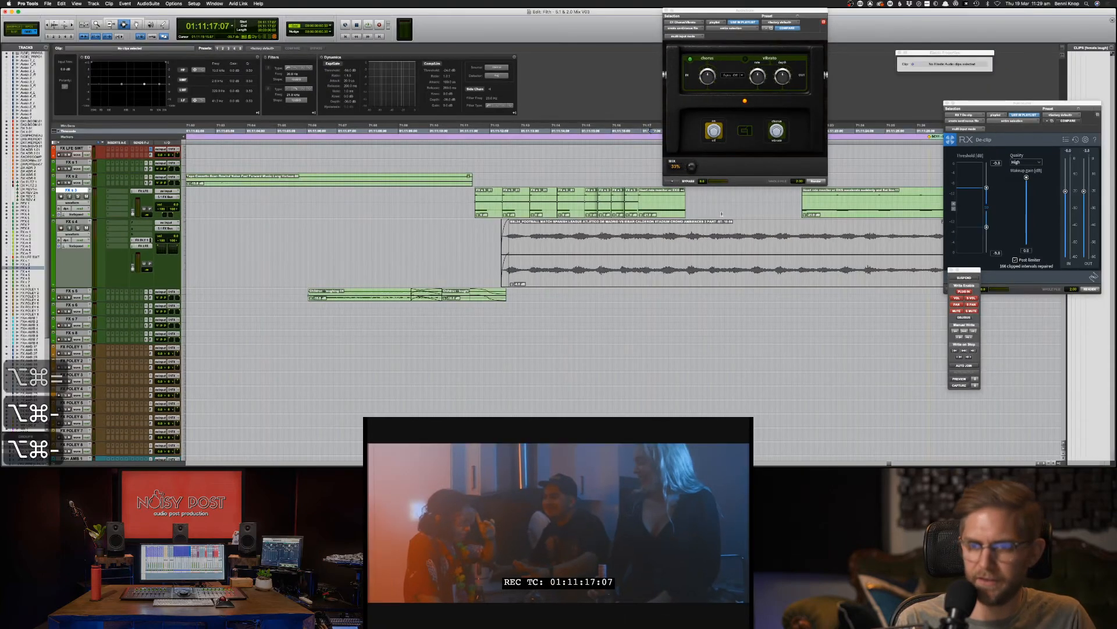
pyautogui.press('super+Tab')
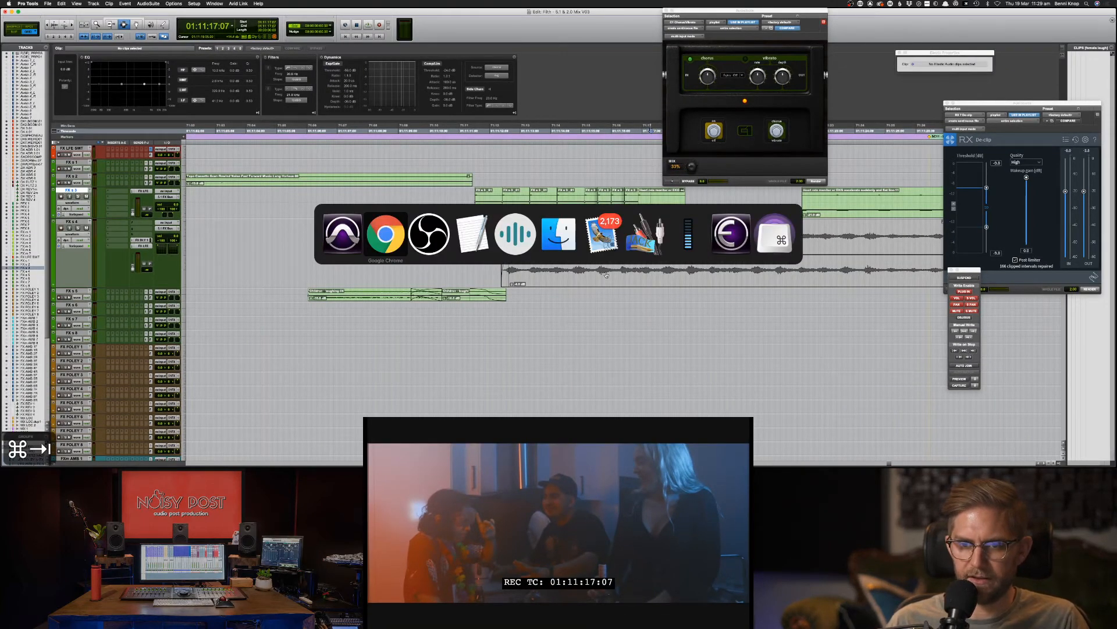
pyautogui.press('Escape')
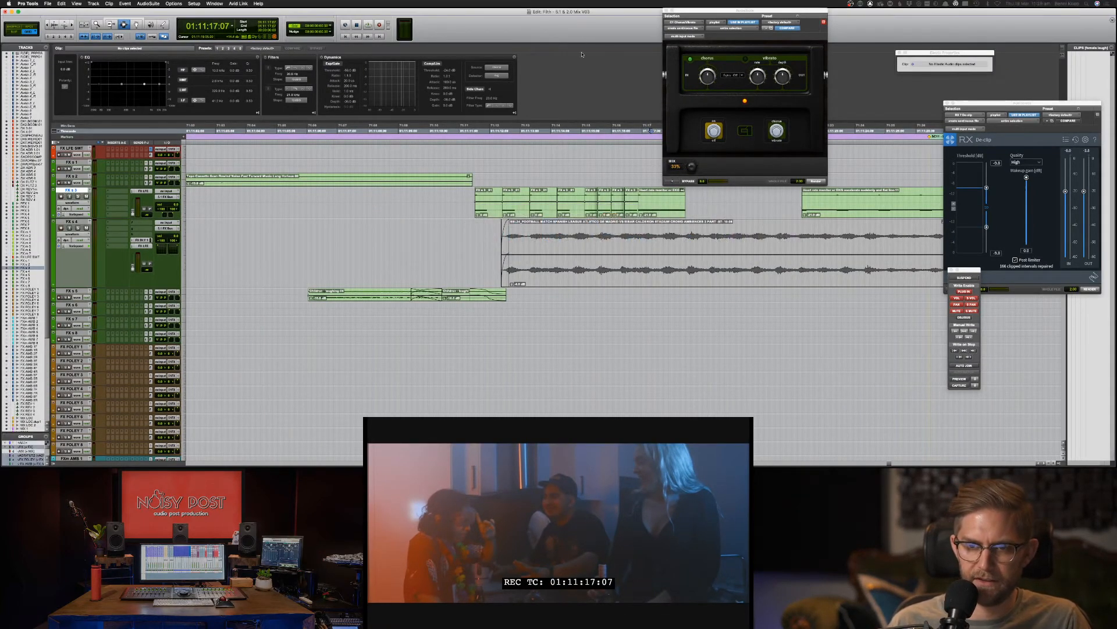
pyautogui.hscroll(5, 649, 200)
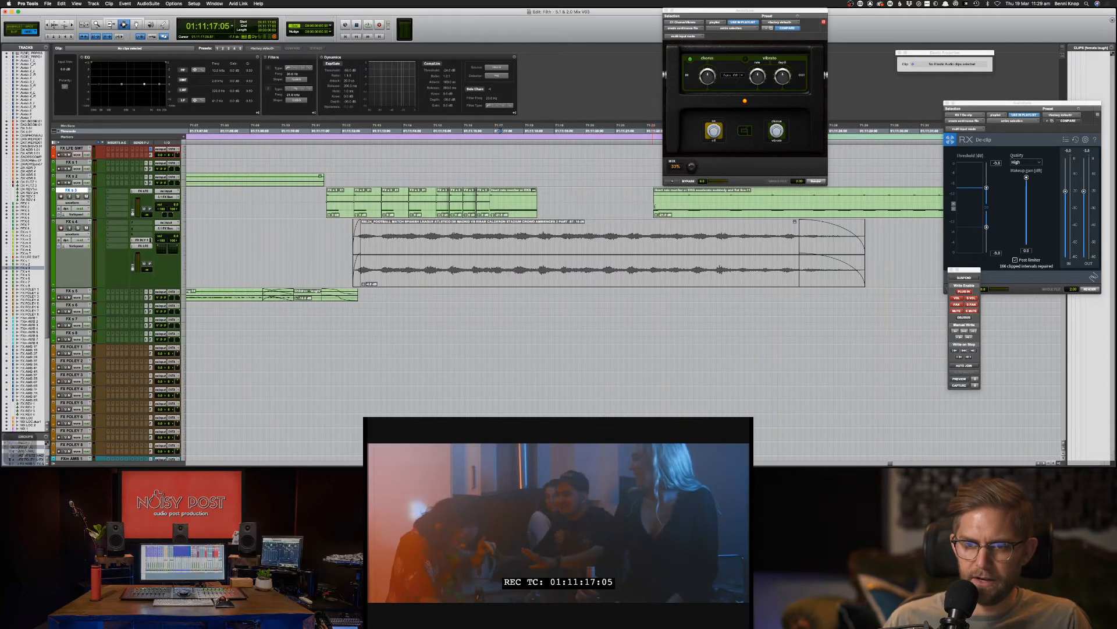
pyautogui.click(331, 32)
pyautogui.click(332, 27)
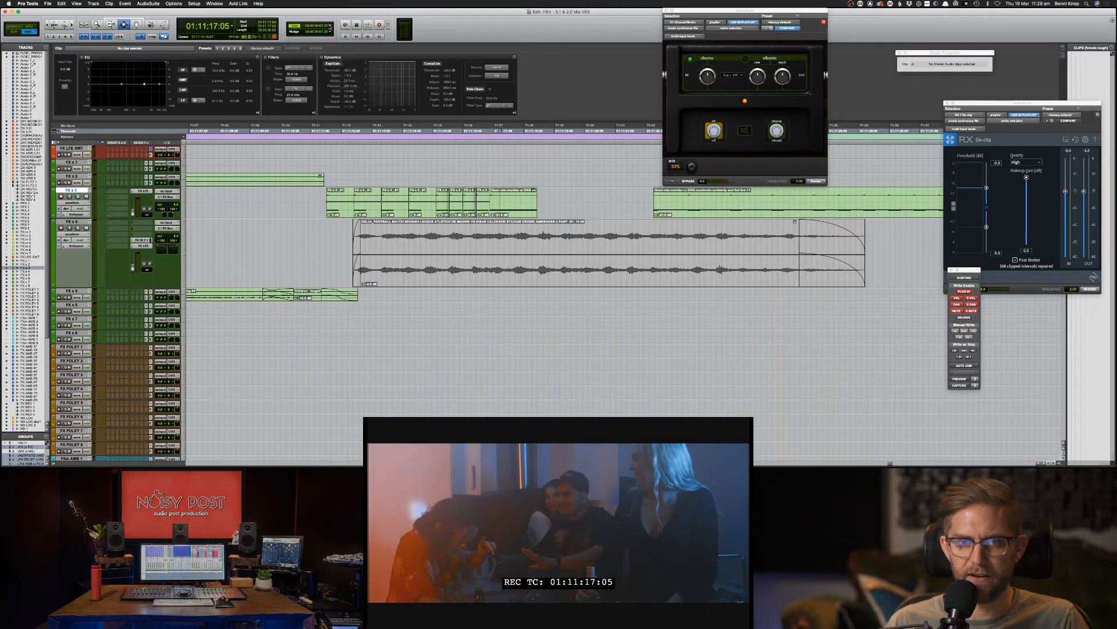
pyautogui.click(333, 27)
pyautogui.click(344, 21)
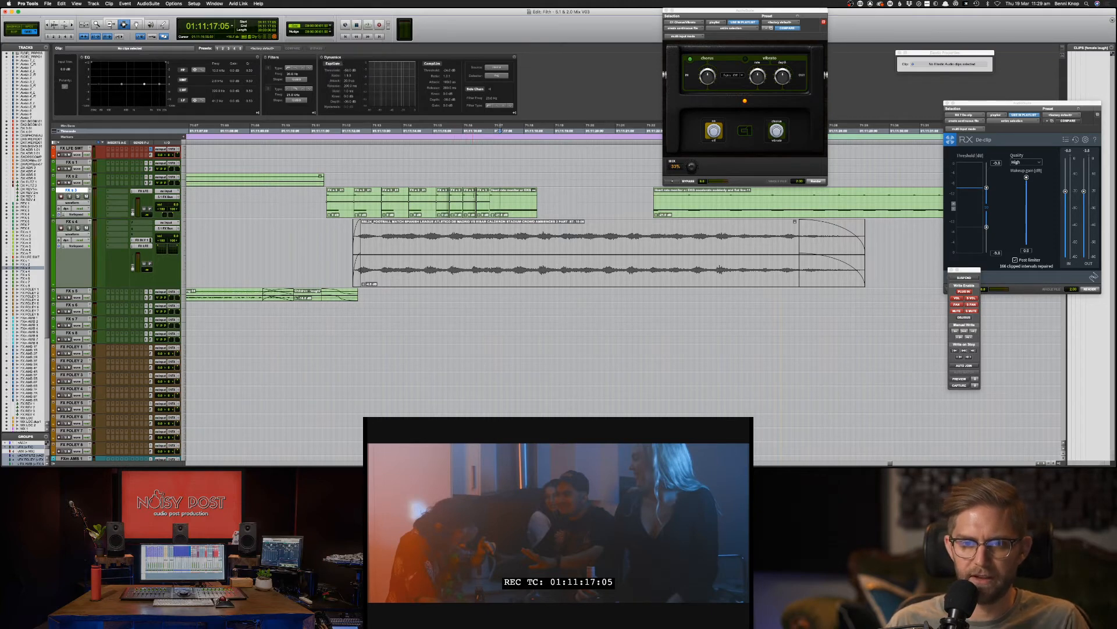
# Step: Play the heart monitor sequence from 01:11:11:09, just before the first beep
pyautogui.click(476, 196)
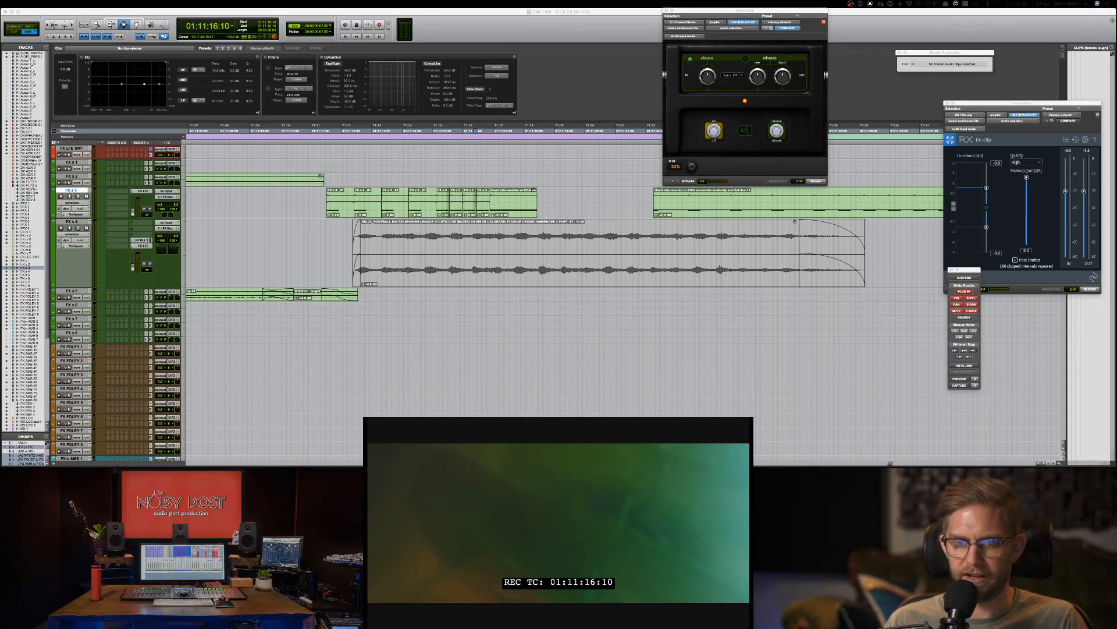
pyautogui.moveTo(284, 198); pyautogui.dragTo(570, 203)
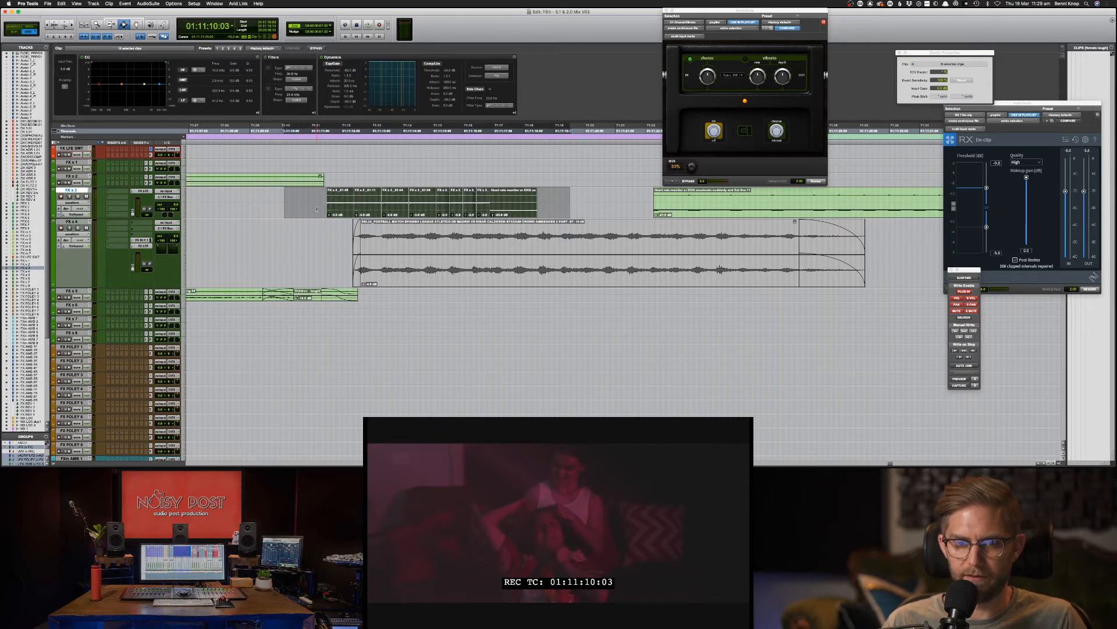
pyautogui.click(317, 209)
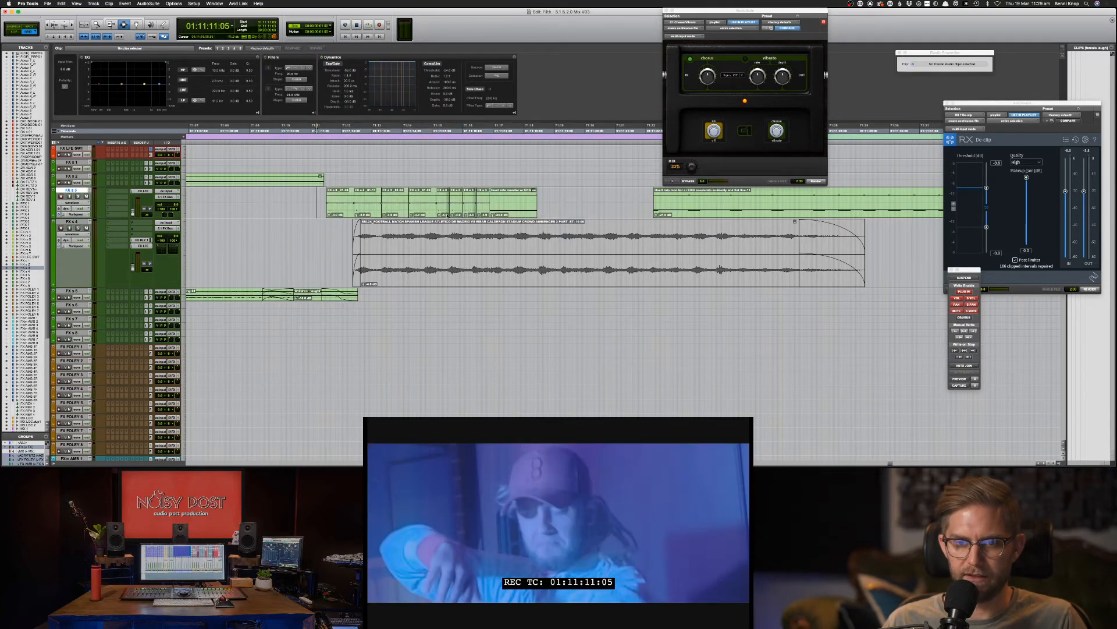
pyautogui.click(504, 202)
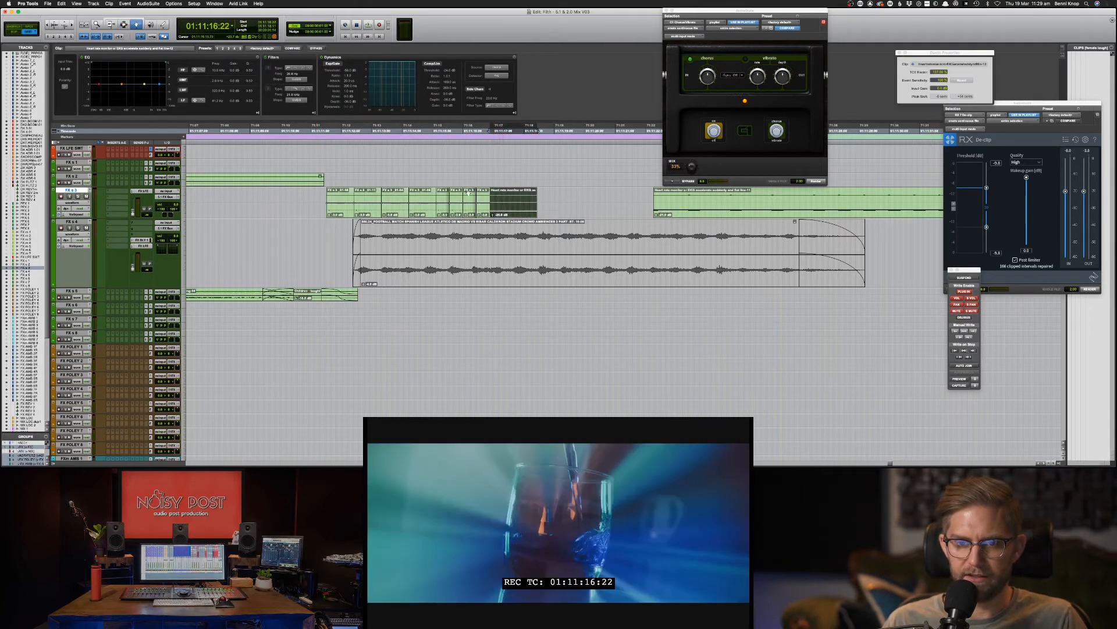
pyautogui.press('F7')
pyautogui.click(322, 199)
pyautogui.press('space')
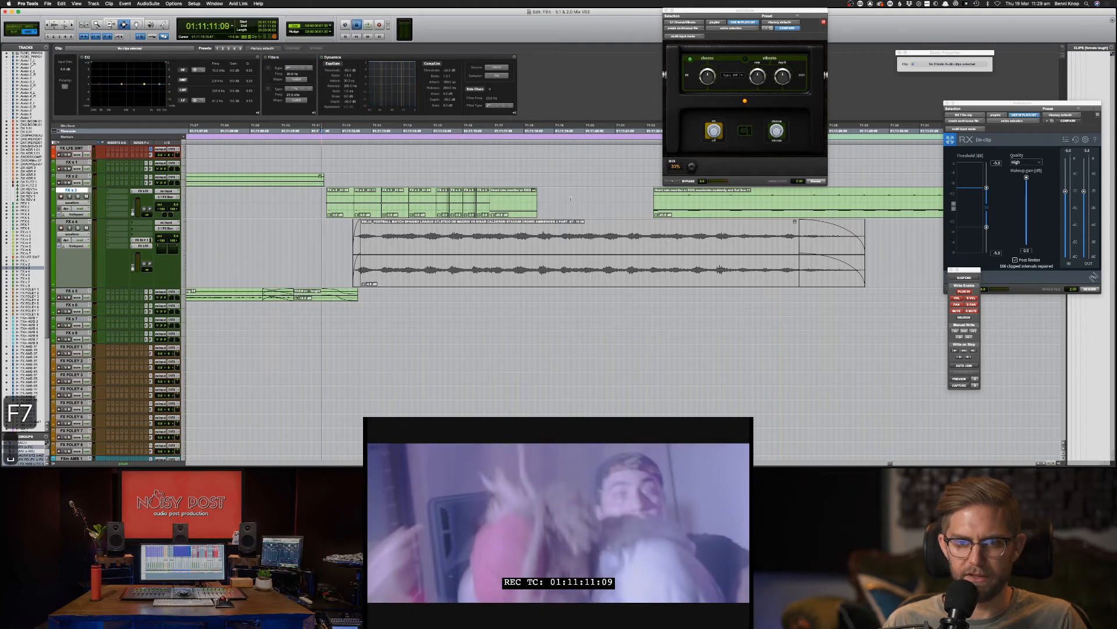
# Step: Extend the flatline clip's end toward the leftover clip behind it, and cut its tail back to about 01:11:21
pyautogui.press('F6')
pyautogui.moveTo(537, 199); pyautogui.dragTo(648, 200)
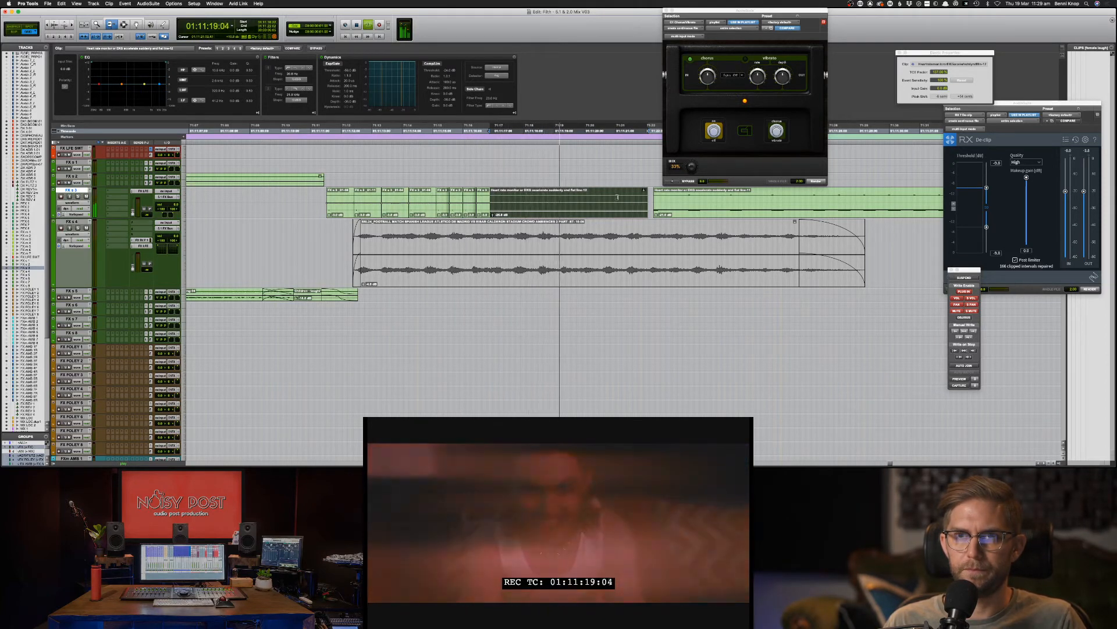
pyautogui.press('F7')
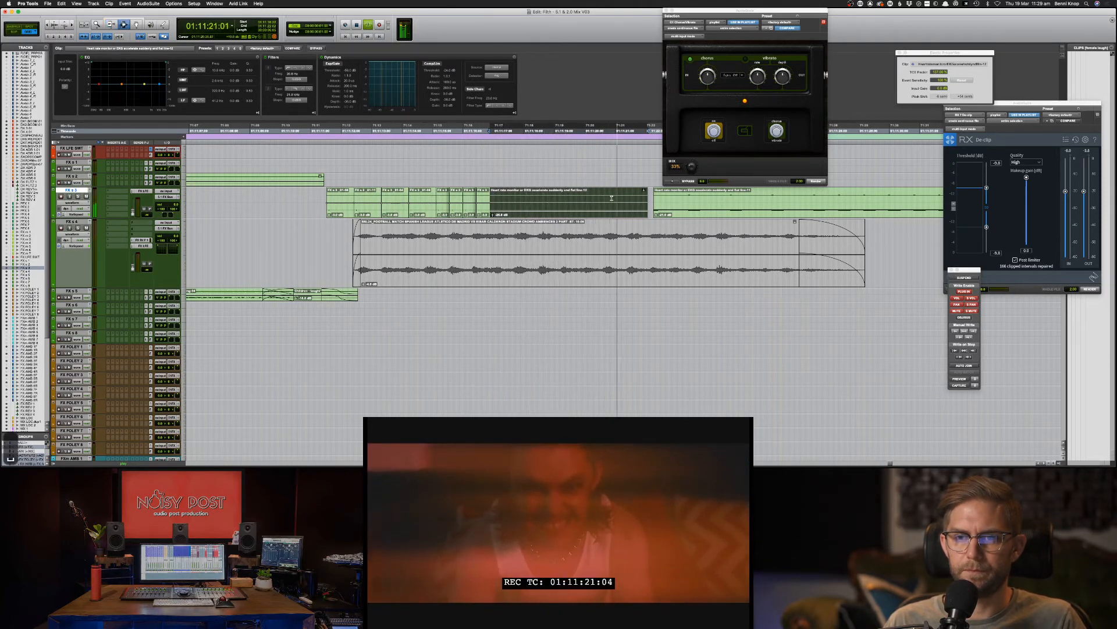
pyautogui.press('space')
pyautogui.moveTo(612, 199); pyautogui.dragTo(652, 199)
pyautogui.press('Delete')
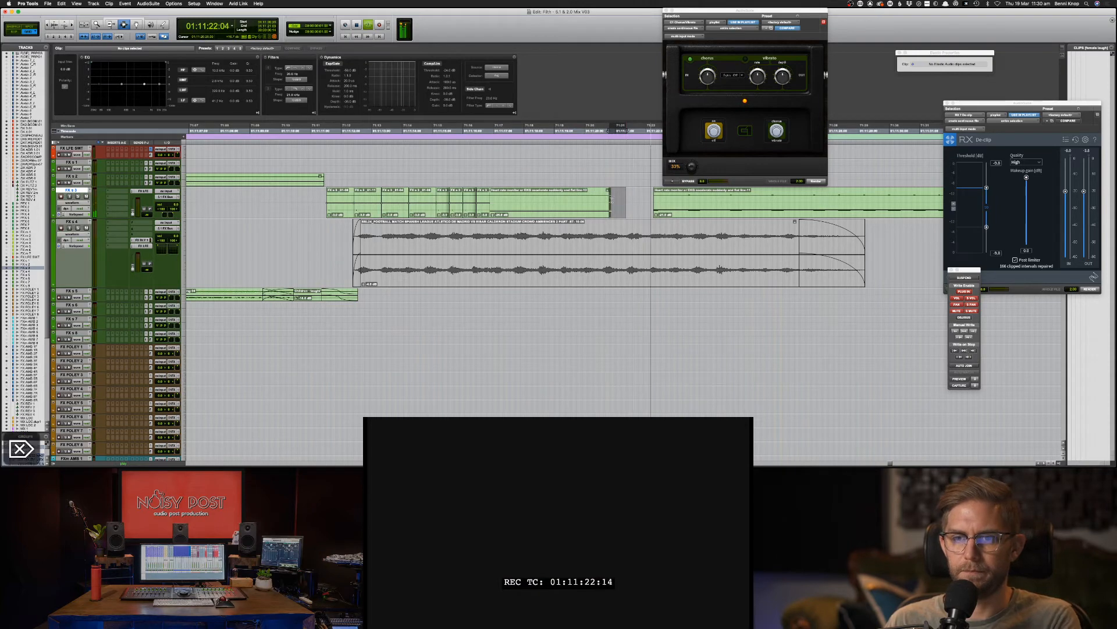
# Step: Delete the leftover heart monitor clip after the flatline, and play the beeps through into the flatline
pyautogui.click(671, 208)
pyautogui.press('Delete')
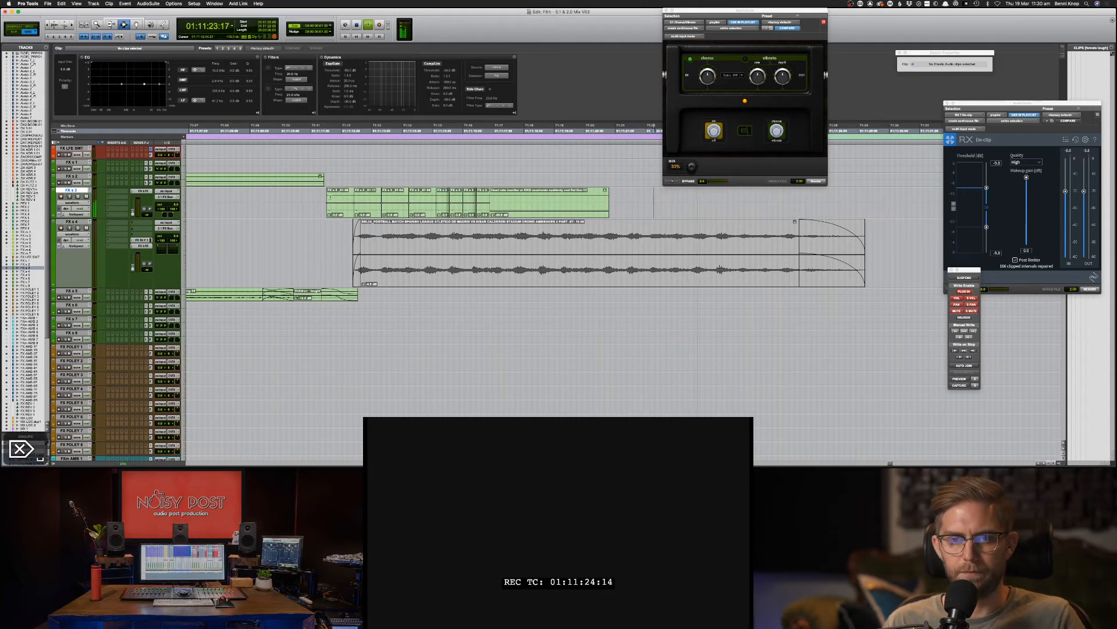
pyautogui.click(310, 201)
pyautogui.press('space')
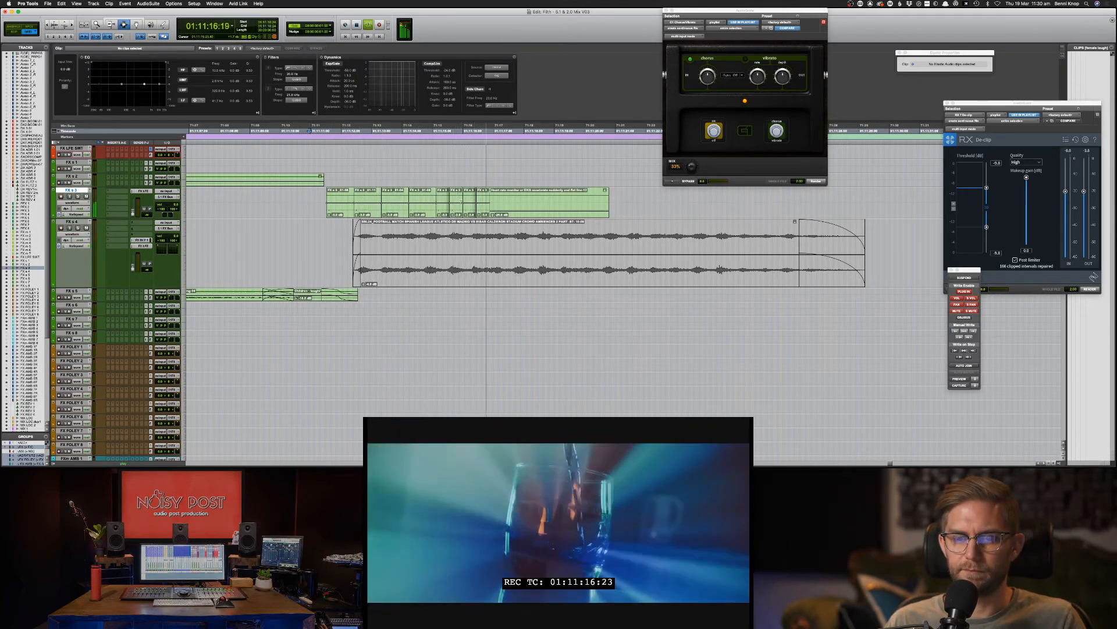
pyautogui.press('space')
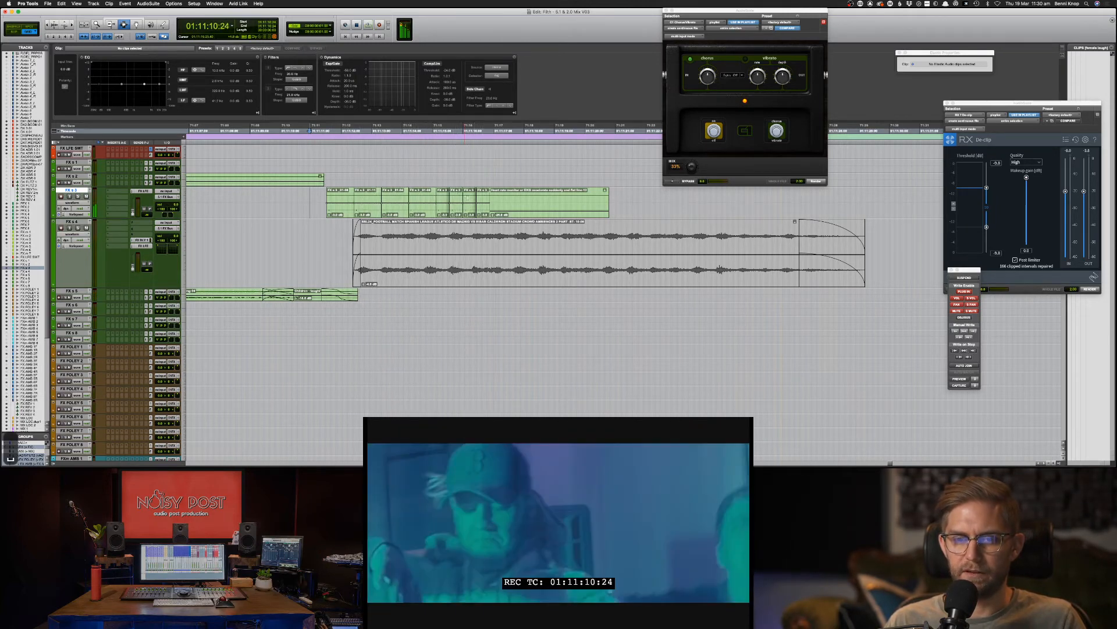
# Step: Examine the beep clips up close and play them from just before the first beep against the picture
pyautogui.click(308, 203)
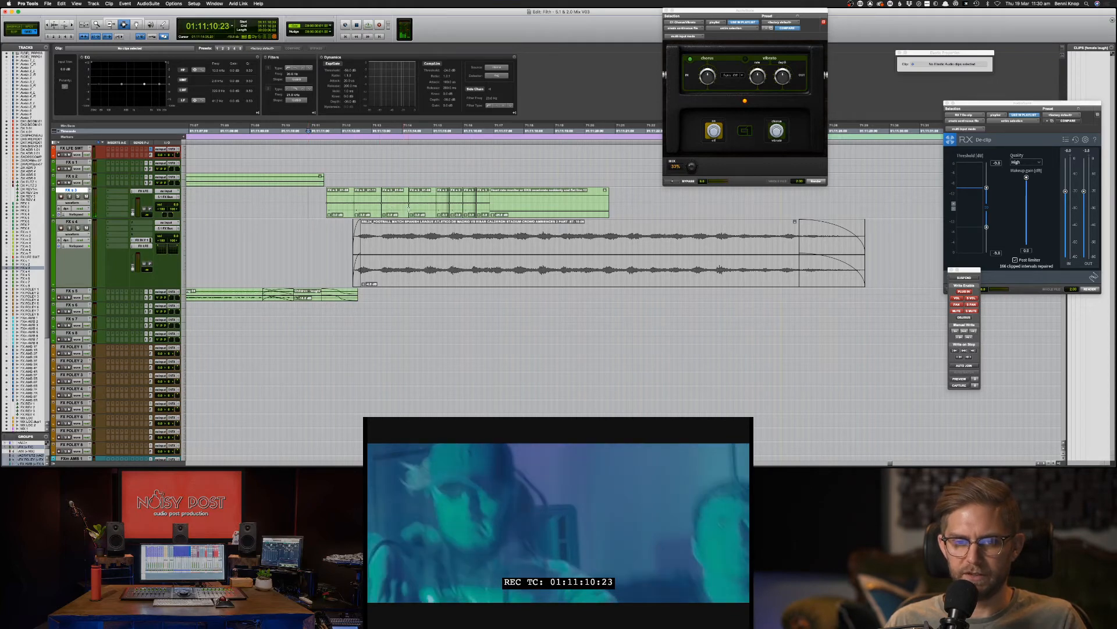
pyautogui.click(402, 211)
pyautogui.press('super+bracketright')
pyautogui.press('super+bracketright')
pyautogui.press('F7')
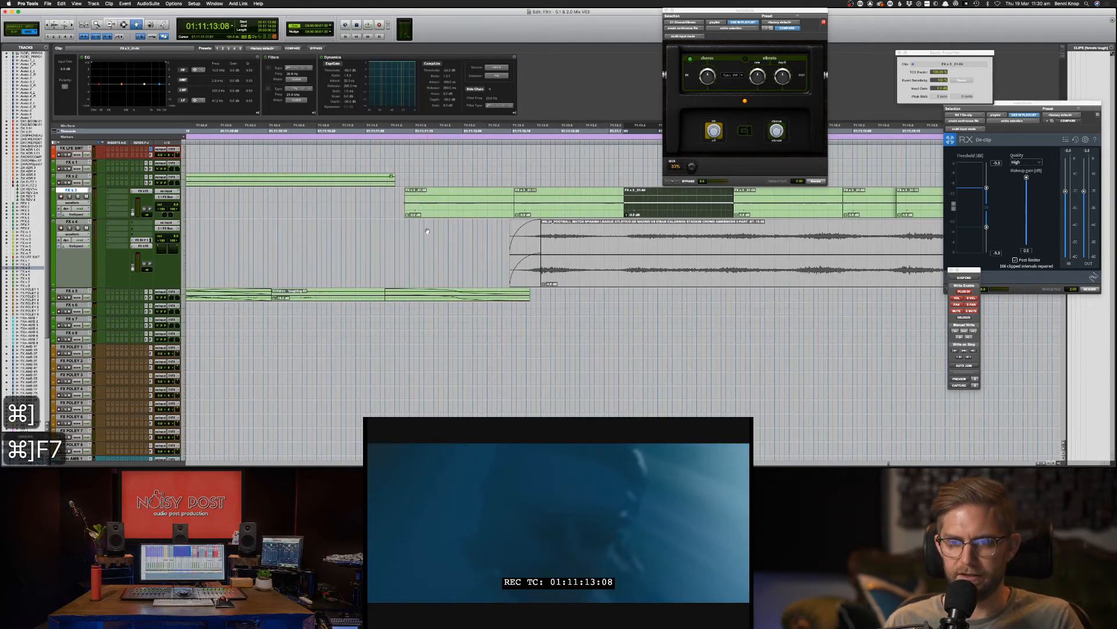
pyautogui.click(399, 217)
pyautogui.press('space')
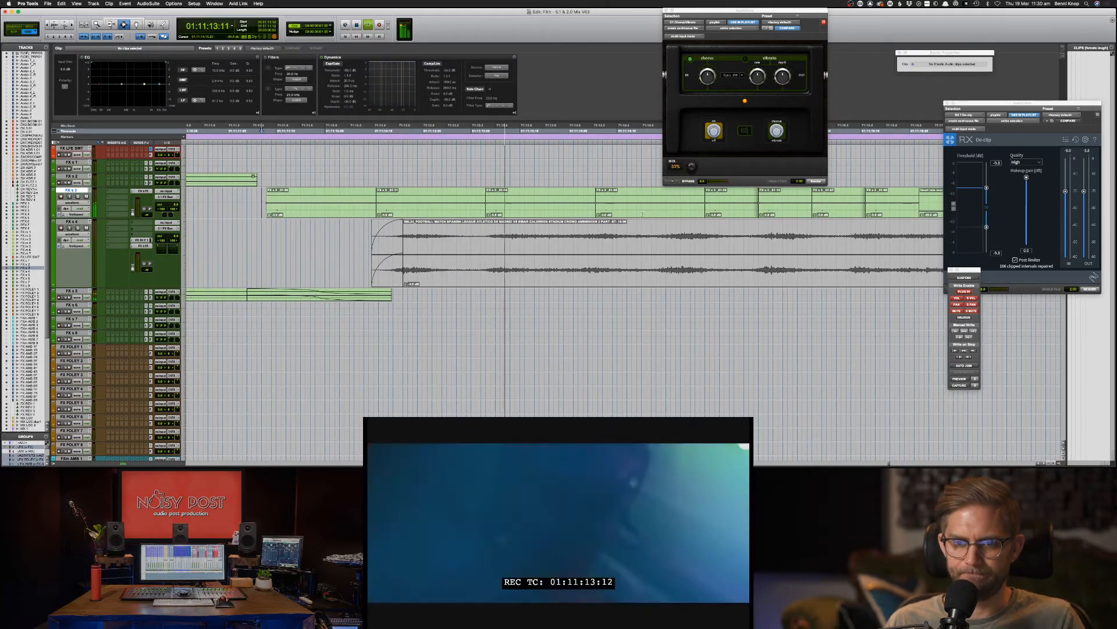
# Step: Move the fourth and fifth beeps earlier, to 01:11:13:23 and 01:11:14:15, and play the new spacing
pyautogui.moveTo(636, 215)
pyautogui.mouseDown()
pyautogui.moveTo(594, 213)
pyautogui.moveTo(644, 216)
pyautogui.mouseUp()
pyautogui.press('space')
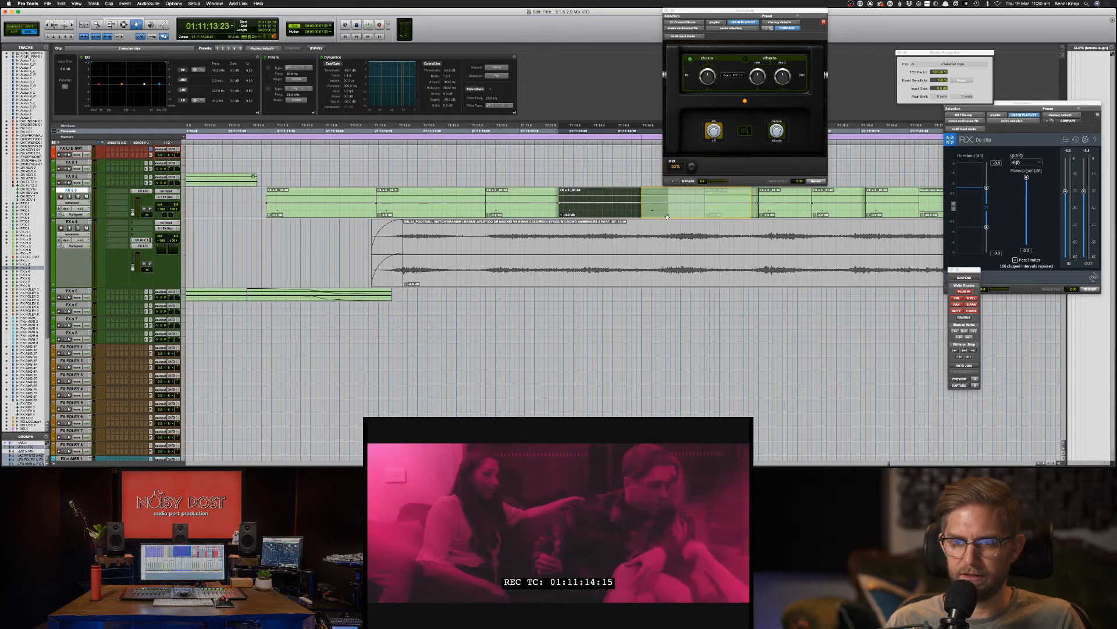
pyautogui.moveTo(669, 217); pyautogui.dragTo(668, 217)
pyautogui.press('super+bracketleft')
pyautogui.press('F7')
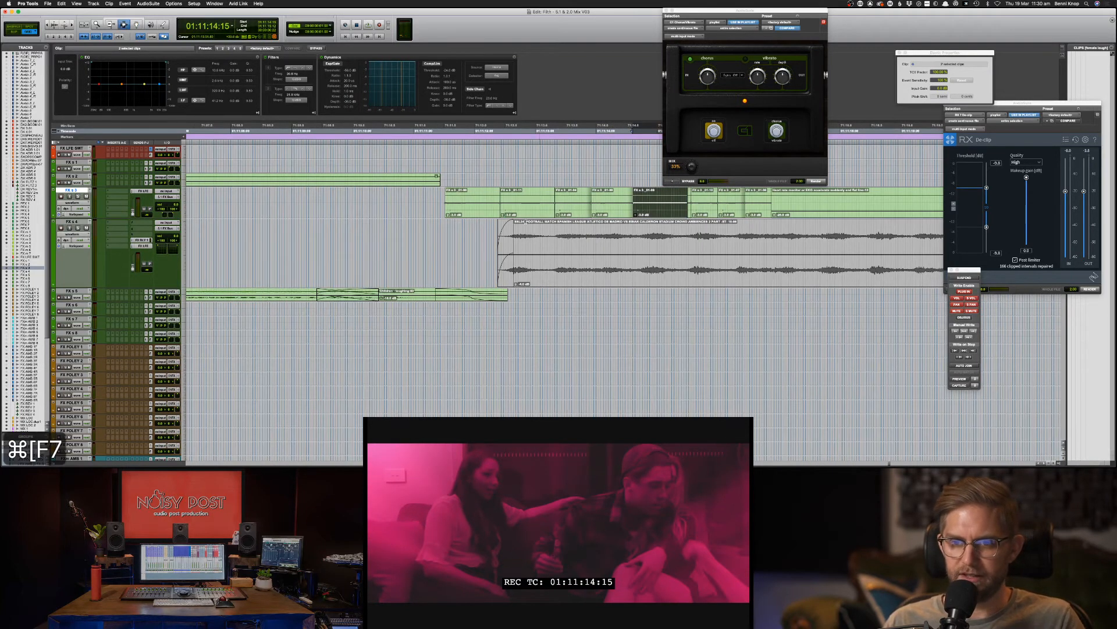
pyautogui.click(435, 202)
pyautogui.hscroll(5, 434, 202)
pyautogui.press('space')
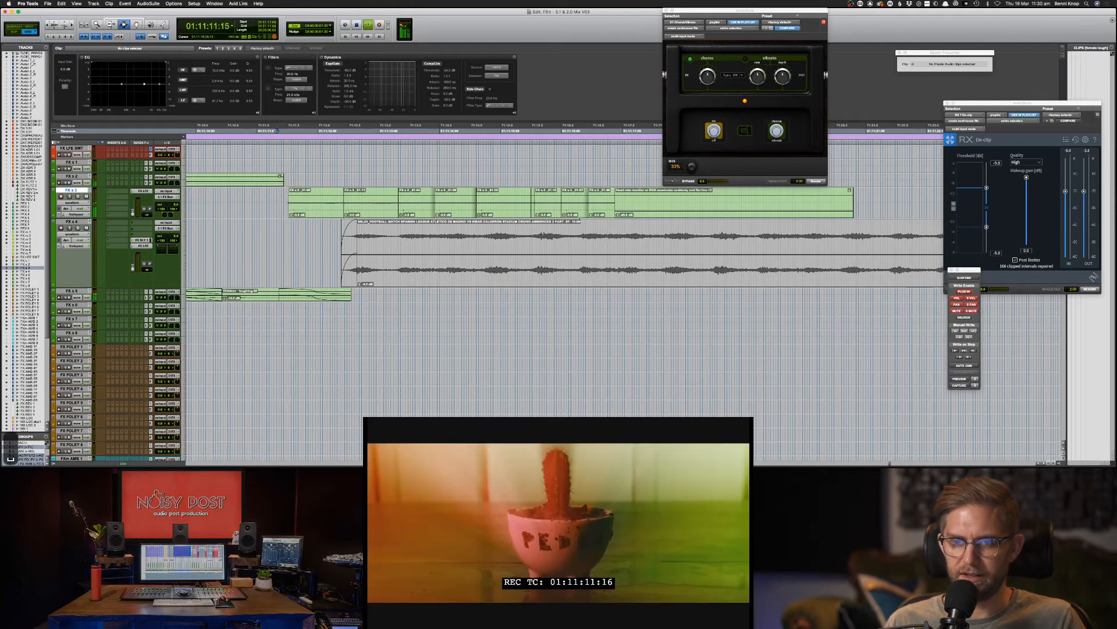
# Step: Move the sixth and seventh beeps slightly earlier, and play the sequence from 01:11:11:01 into the flatline
pyautogui.press('F8')
pyautogui.moveTo(542, 216); pyautogui.dragTo(598, 195)
pyautogui.click(557, 195)
pyautogui.press('F7')
pyautogui.press('space')
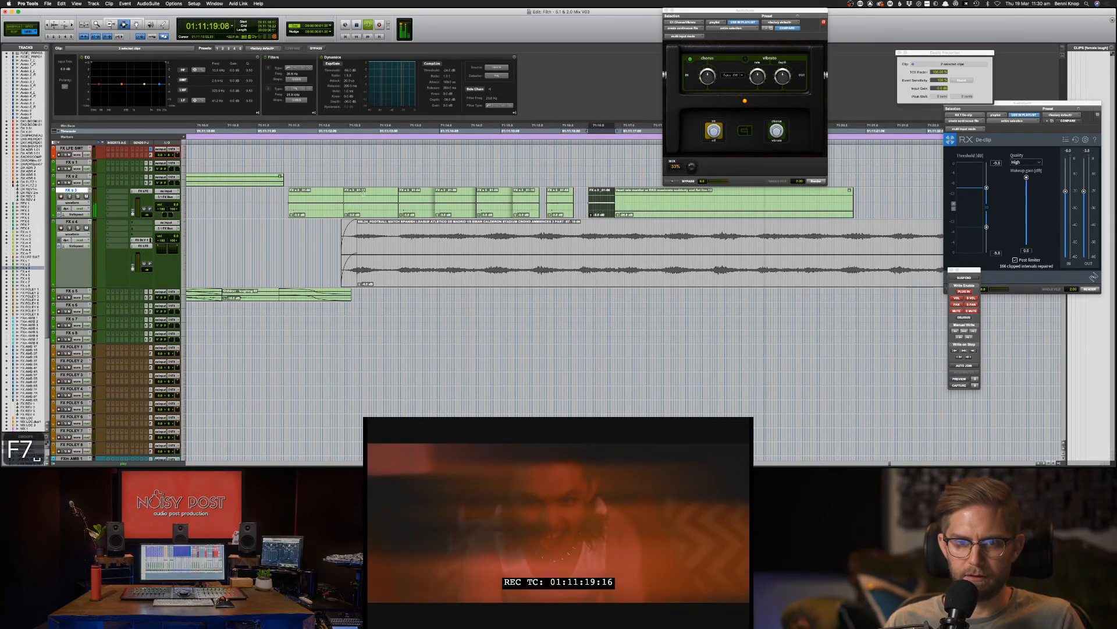
pyautogui.click(259, 204)
pyautogui.press('space')
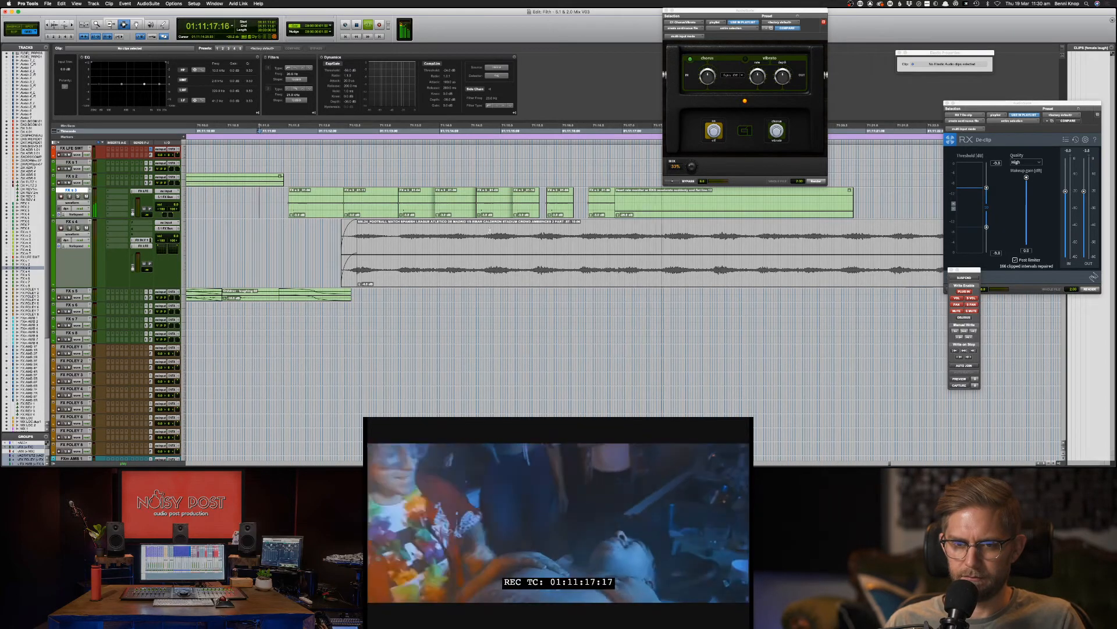
pyautogui.press('space')
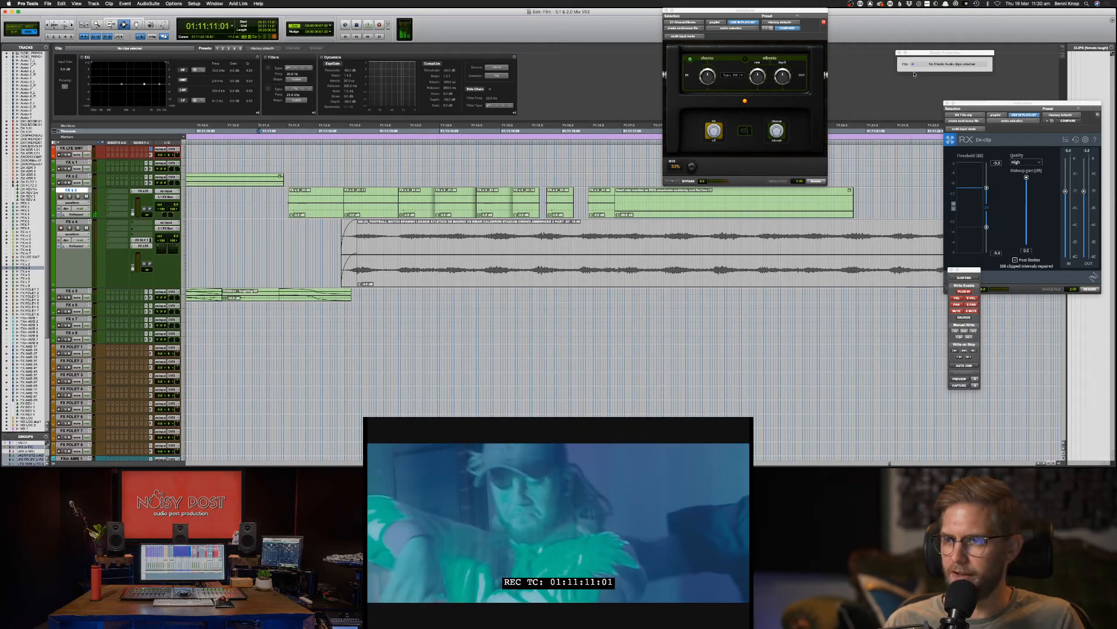
# Step: Close the De-clip plug-in window and duplicate the first beep twice, with the second copy starting at 01:11:13:06
pyautogui.click(949, 103)
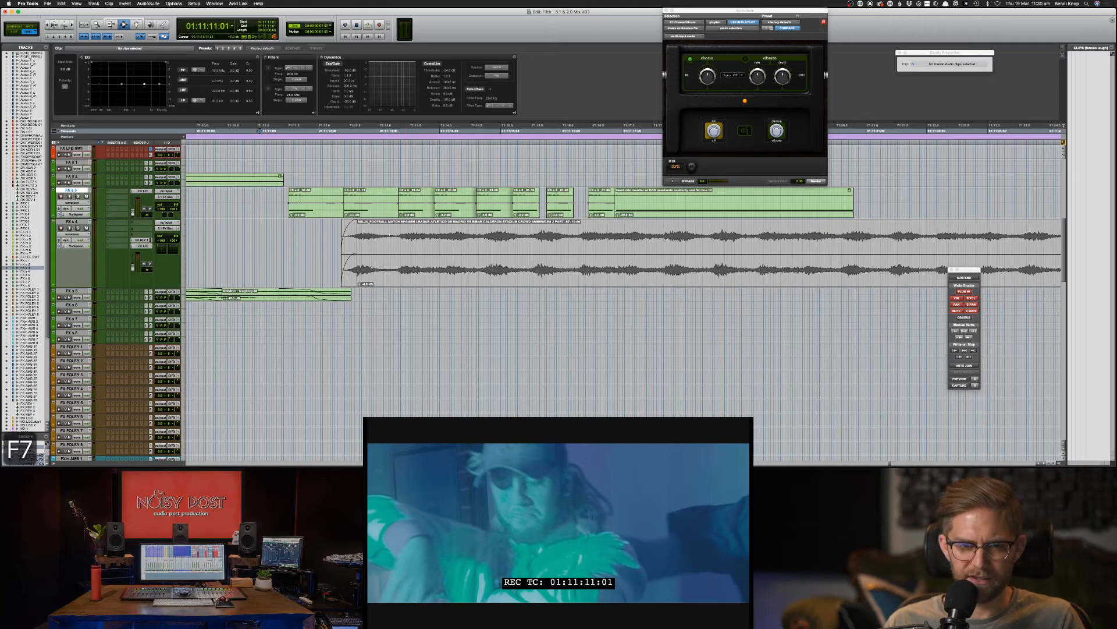
pyautogui.click(313, 211)
pyautogui.press('super+d')
pyautogui.press('super+d')
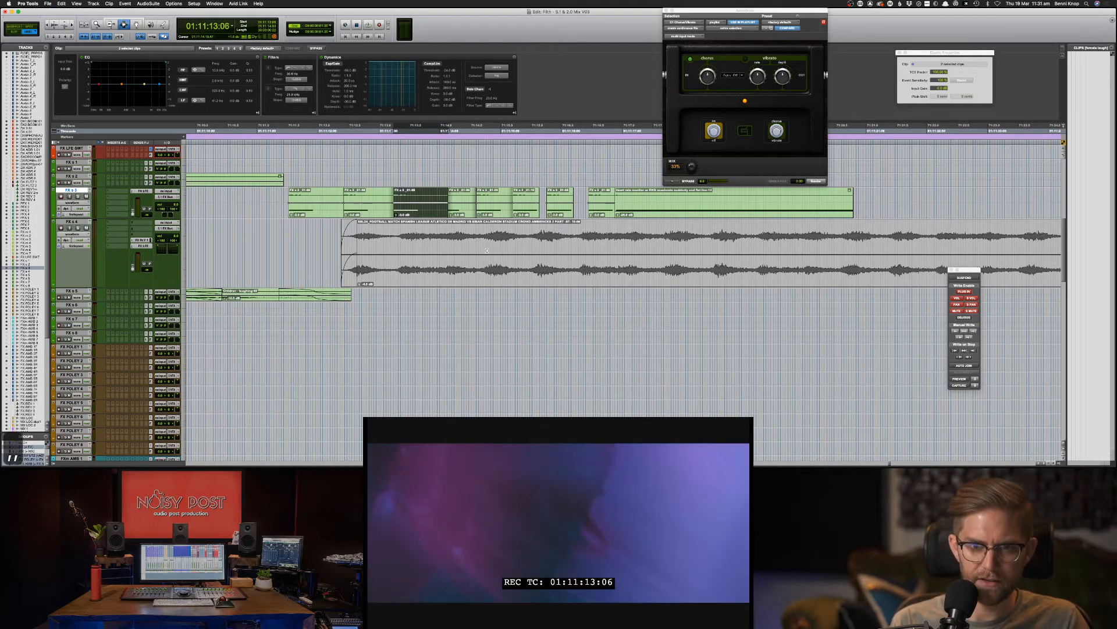
# Step: Duplicate the third beep and nudge the copy earlier to about 01:11:14:00, overlapping the end of the third
pyautogui.press('super+d')
pyautogui.press(',')
pyautogui.press(',')
pyautogui.press(',')
pyautogui.press(',')
pyautogui.press(',')
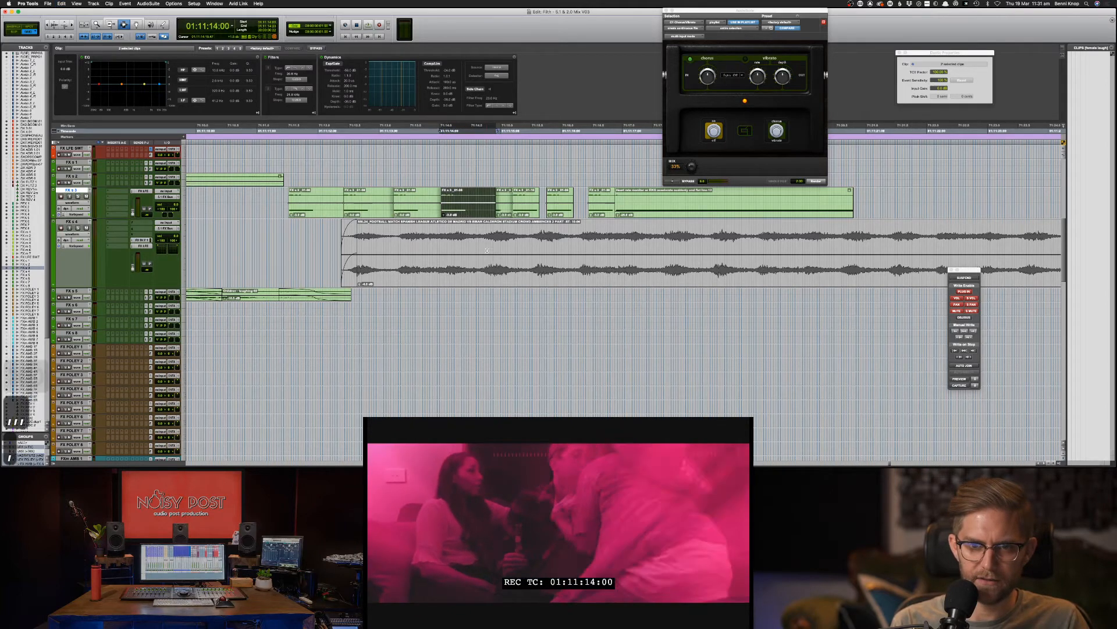
# Step: Duplicate the fourth beep and nudge the copy several frames earlier so the interval between beeps shortens
pyautogui.press('super+d')
pyautogui.press(',')
pyautogui.press(',')
pyautogui.press(',')
pyautogui.press(',')
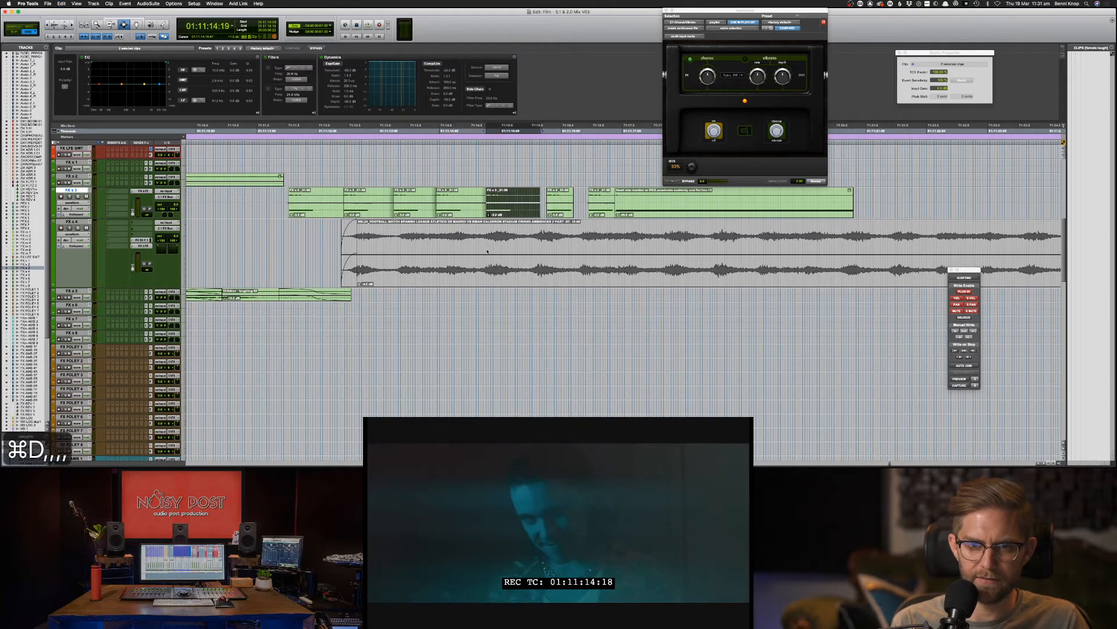
# Step: Duplicate the fifth beep and nudge the copy earlier from about 01:11:15:10 for a tighter interval
pyautogui.press('super+d')
pyautogui.press(',')
pyautogui.press(',')
pyautogui.press(',')
pyautogui.press(',')
pyautogui.press(',')
pyautogui.press(',')
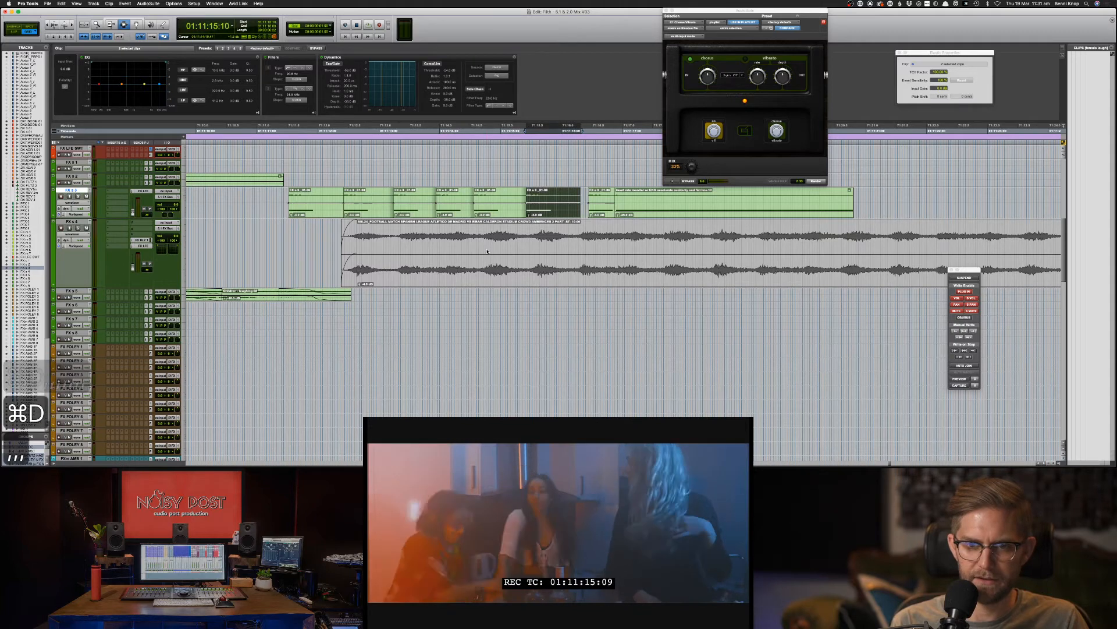
# Step: Nudge the sixth beep earlier, duplicate it, and nudge the copy earlier to about 01:11:15:17
pyautogui.press('super+d')
pyautogui.press(',')
pyautogui.press(',')
pyautogui.press(',')
pyautogui.press(',')
pyautogui.press(',')
pyautogui.press(',')
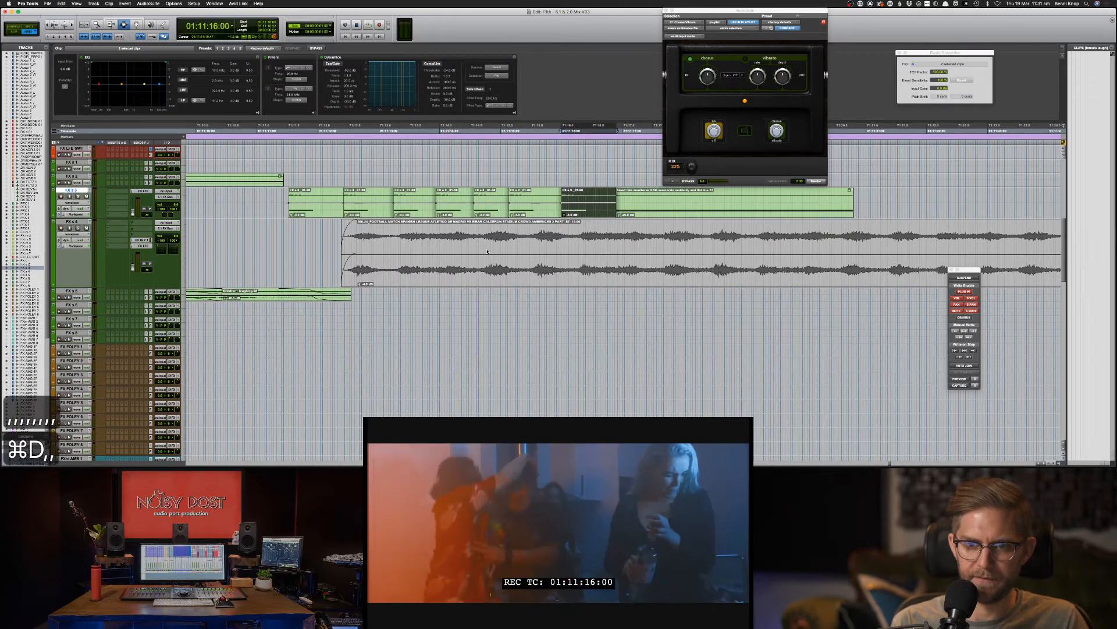
pyautogui.press(',')
pyautogui.press(',')
pyautogui.press(',')
pyautogui.press(',')
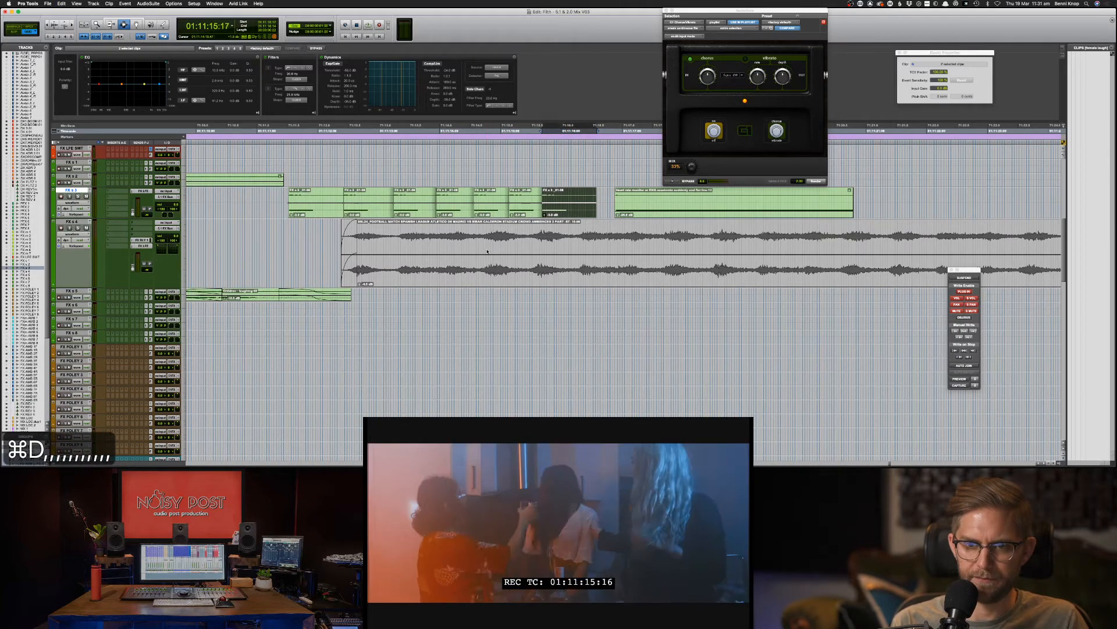
# Step: Duplicate the seventh beep and nudge the copy earlier to about 01:11:16:05 for a shorter interval
pyautogui.press('super+d')
pyautogui.press(',')
pyautogui.press(',')
pyautogui.press(',')
pyautogui.press(',')
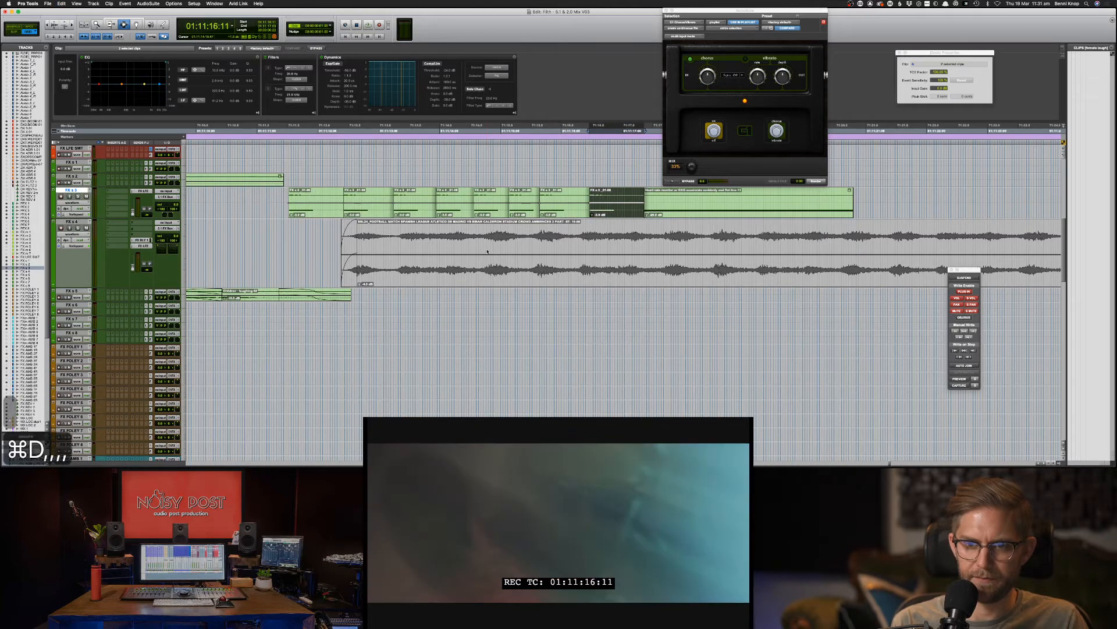
pyautogui.press(',')
pyautogui.press(',')
pyautogui.press(',')
pyautogui.press(',')
pyautogui.press(',')
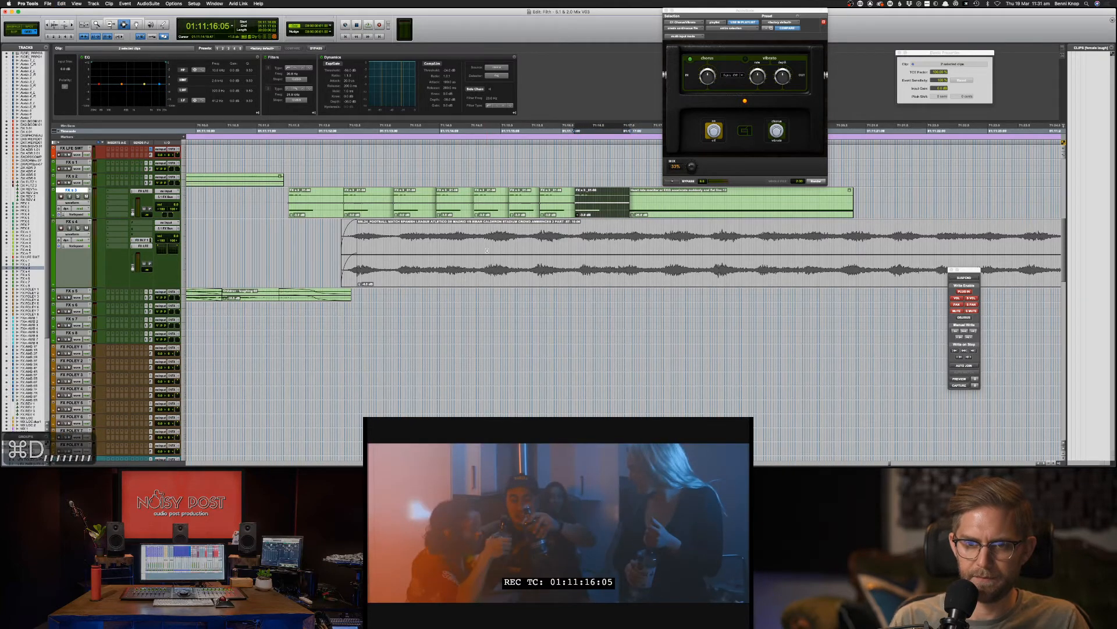
# Step: Play the beeps through to the flatline and trim the flatline clip's start earlier over the eighth beep's tail
pyautogui.click(213, 202)
pyautogui.press('space')
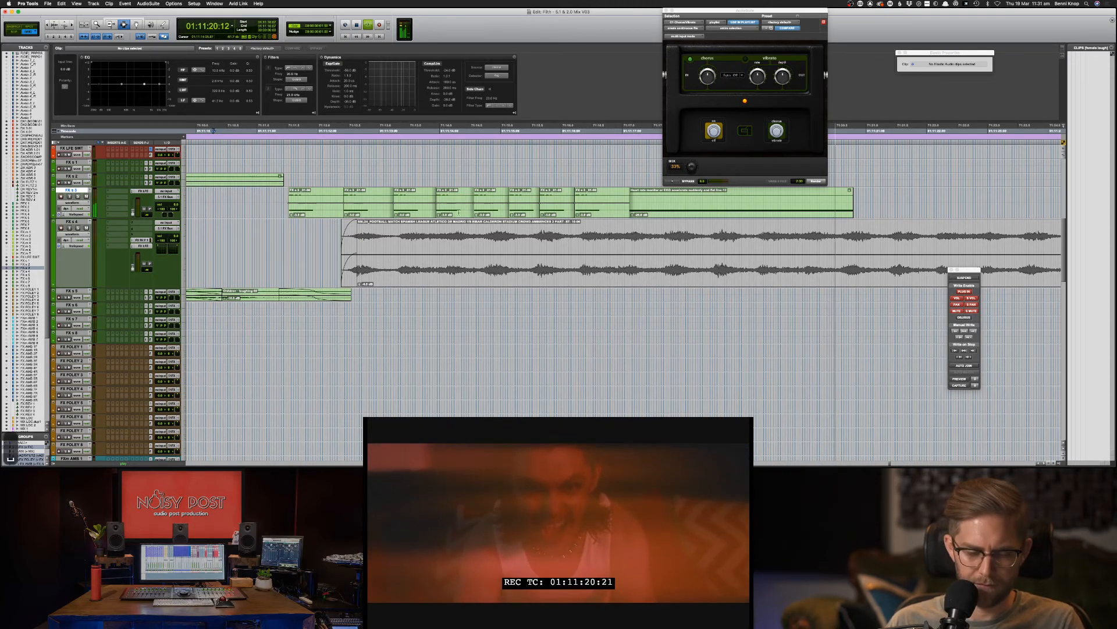
pyautogui.press('F6')
pyautogui.press('space')
pyautogui.moveTo(630, 201); pyautogui.dragTo(610, 197)
pyautogui.press('space')
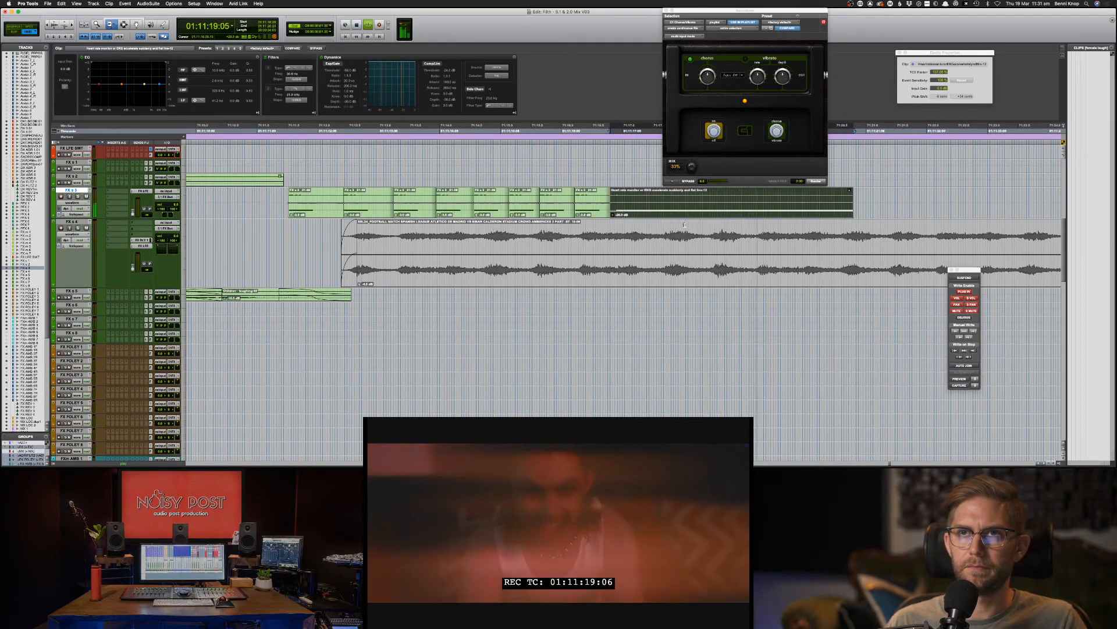
# Step: Remove the tail of the flatline clip from about 01:11:19 onward and play the sequence back
pyautogui.press('F7')
pyautogui.press('space')
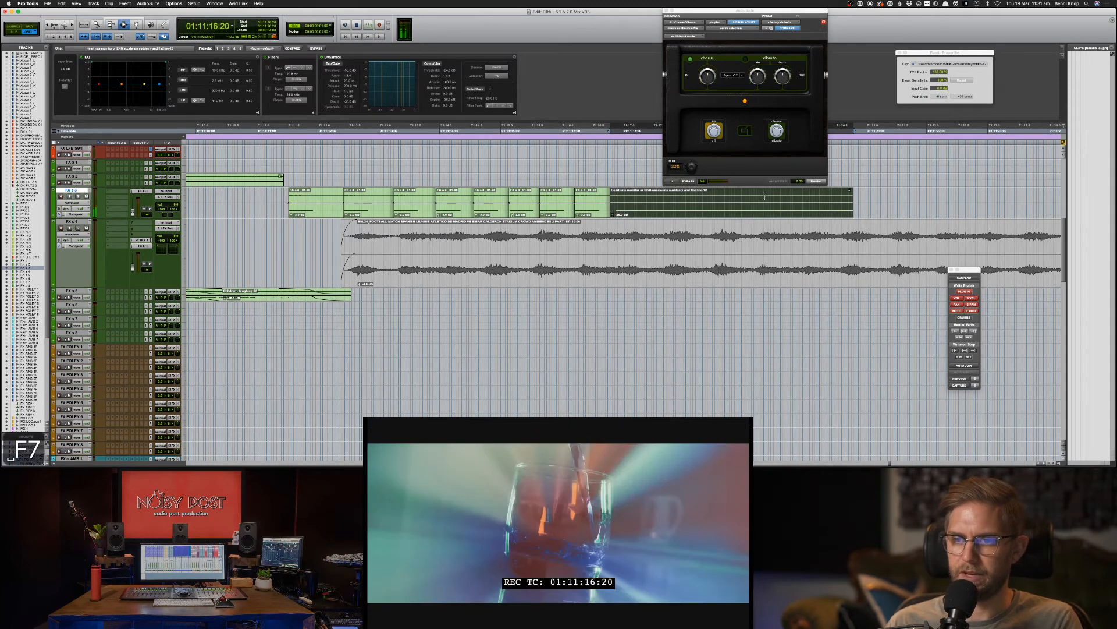
pyautogui.click(766, 198)
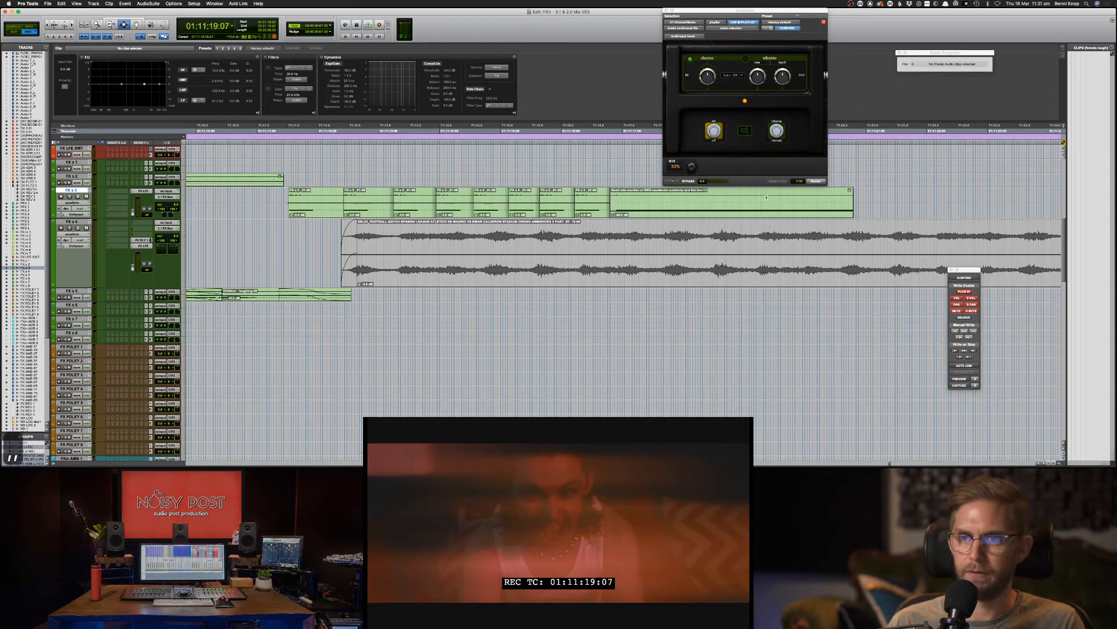
pyautogui.press('BackSpace')
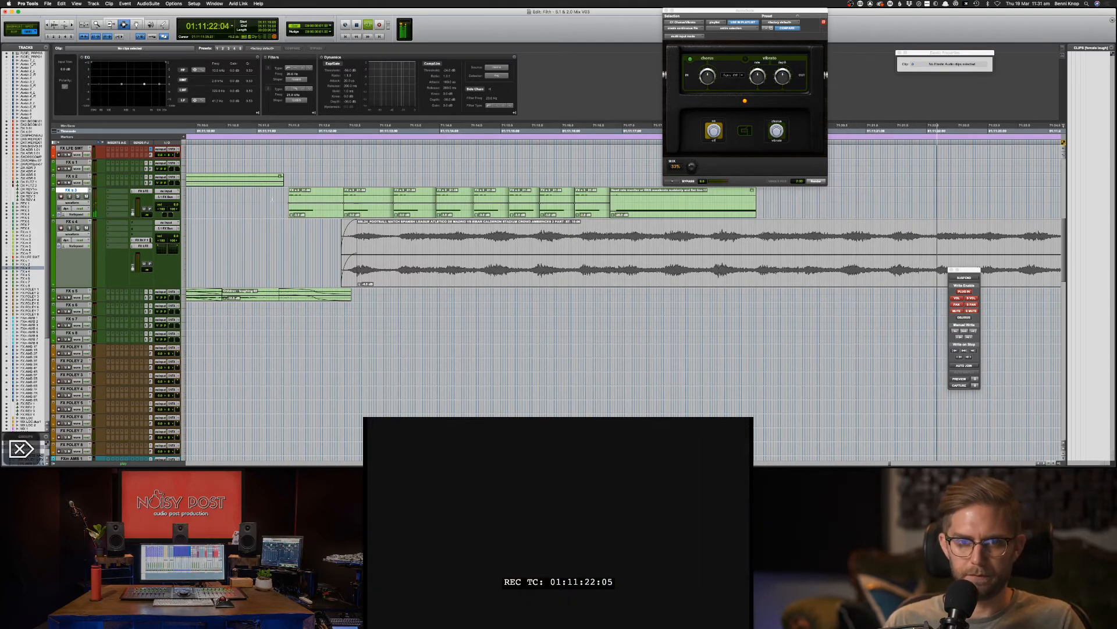
pyautogui.press('space')
pyautogui.press('space')
# Step: Replay the beeps from just before the first one to examine the spacing of the third and fourth beeps
pyautogui.press('super+bracketleft')
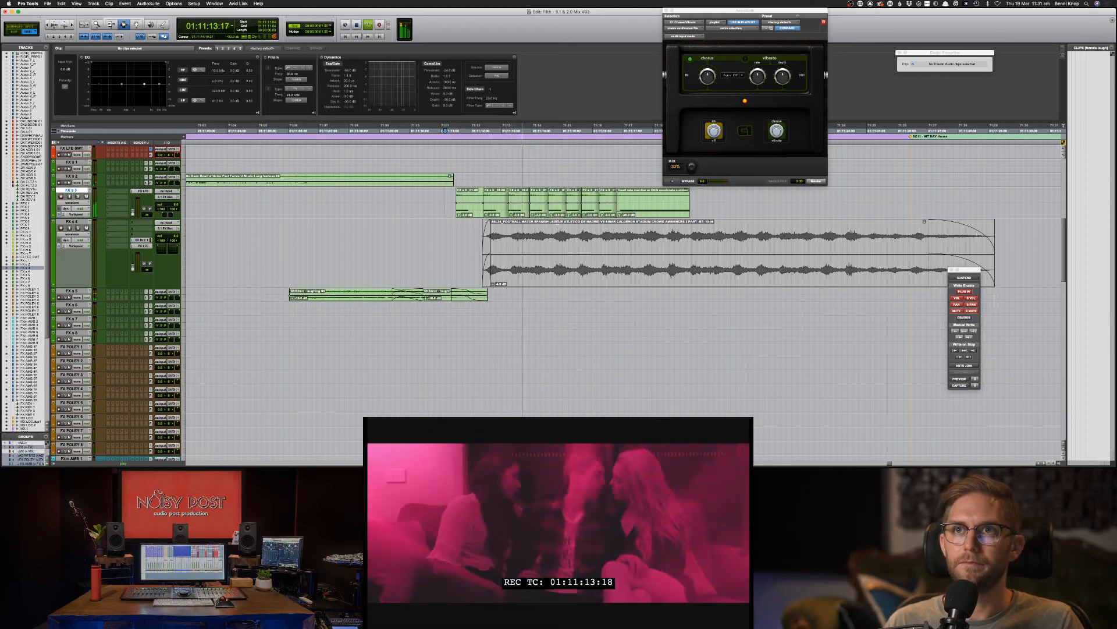
pyautogui.press('space')
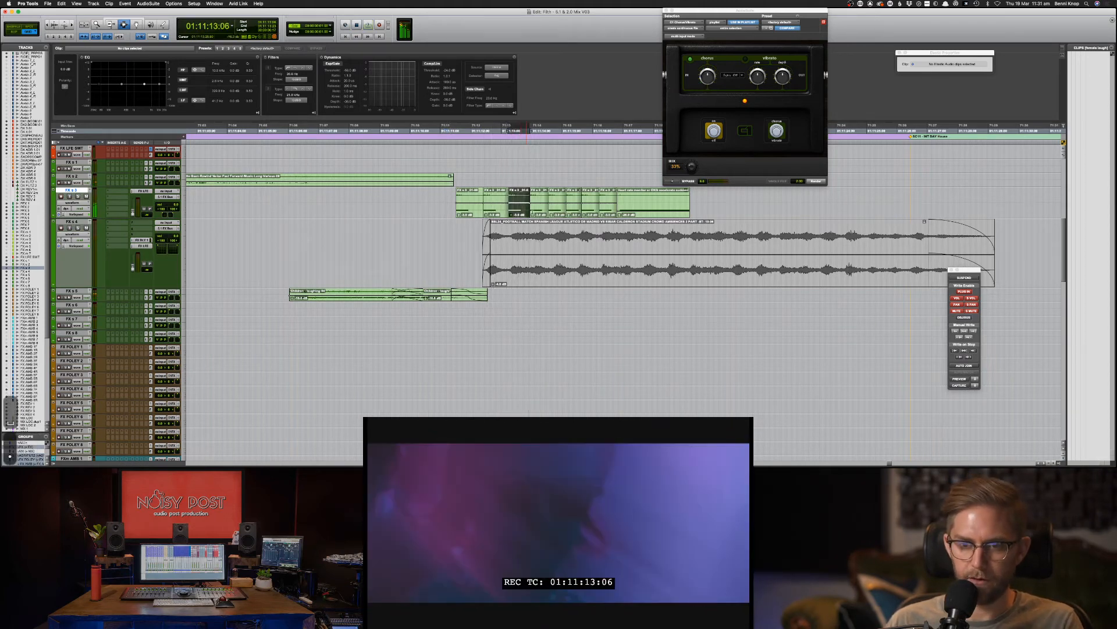
pyautogui.click(536, 212)
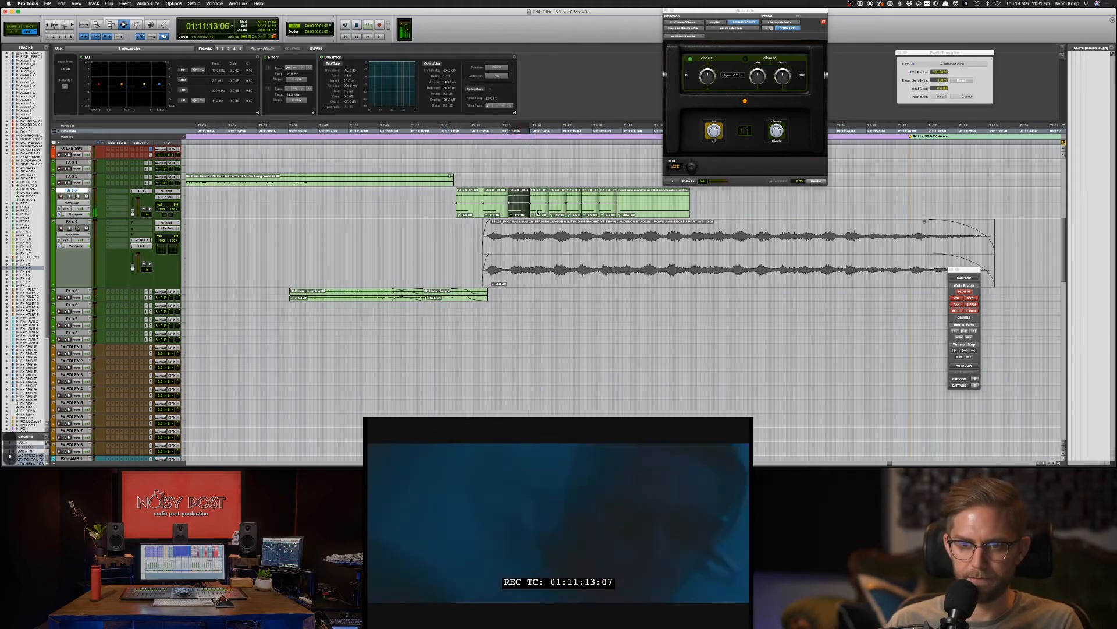
pyautogui.click(448, 207)
pyautogui.press('space')
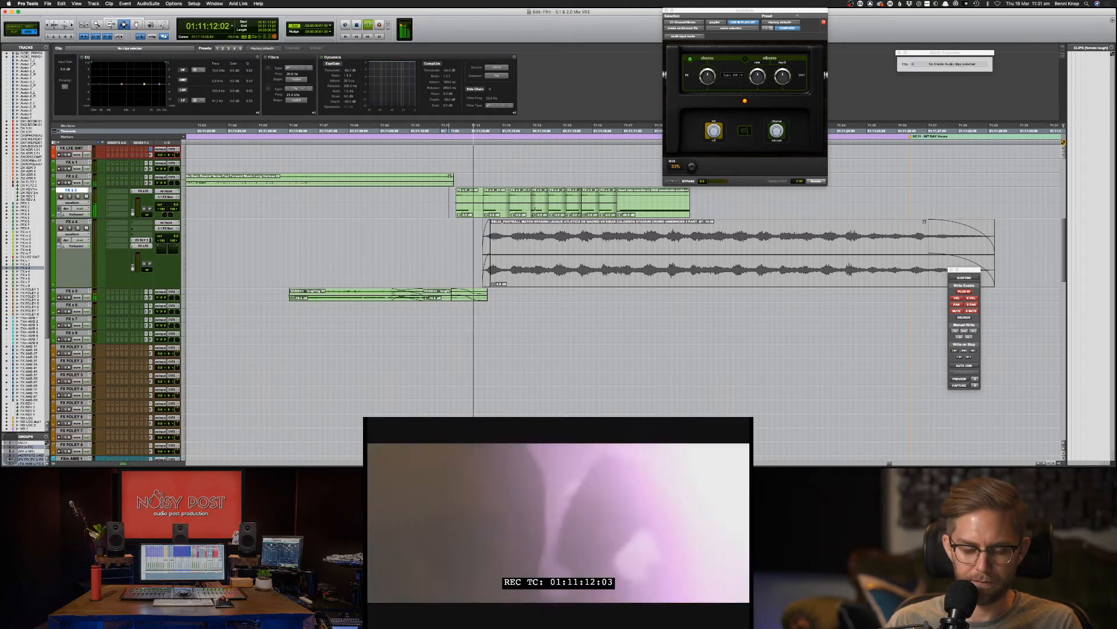
pyautogui.click(536, 207)
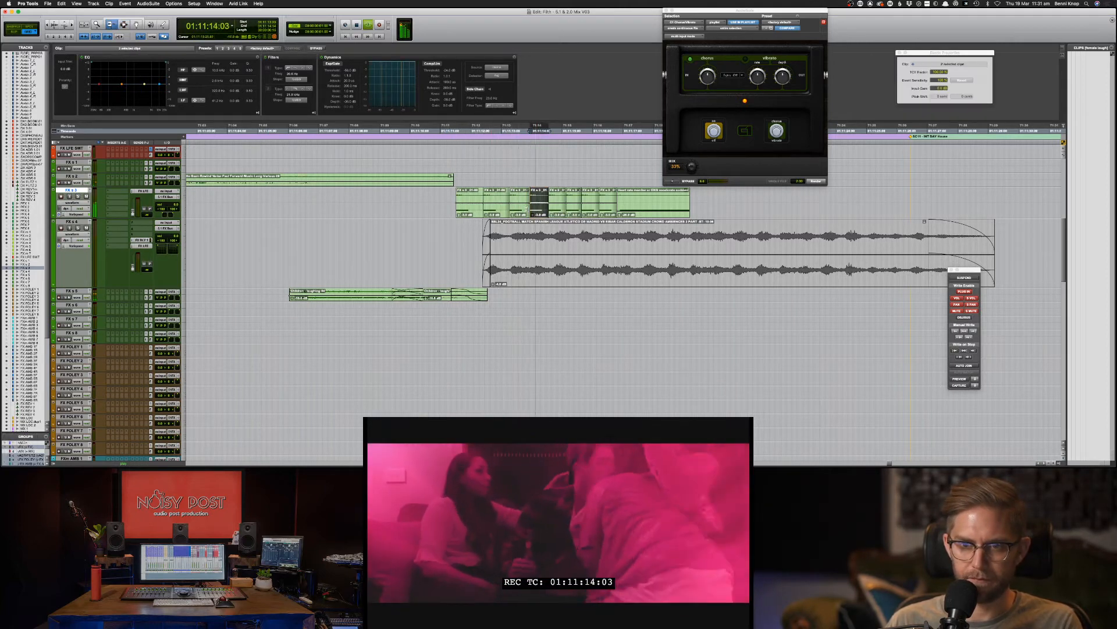
pyautogui.press('F8')
pyautogui.press('super+bracketright')
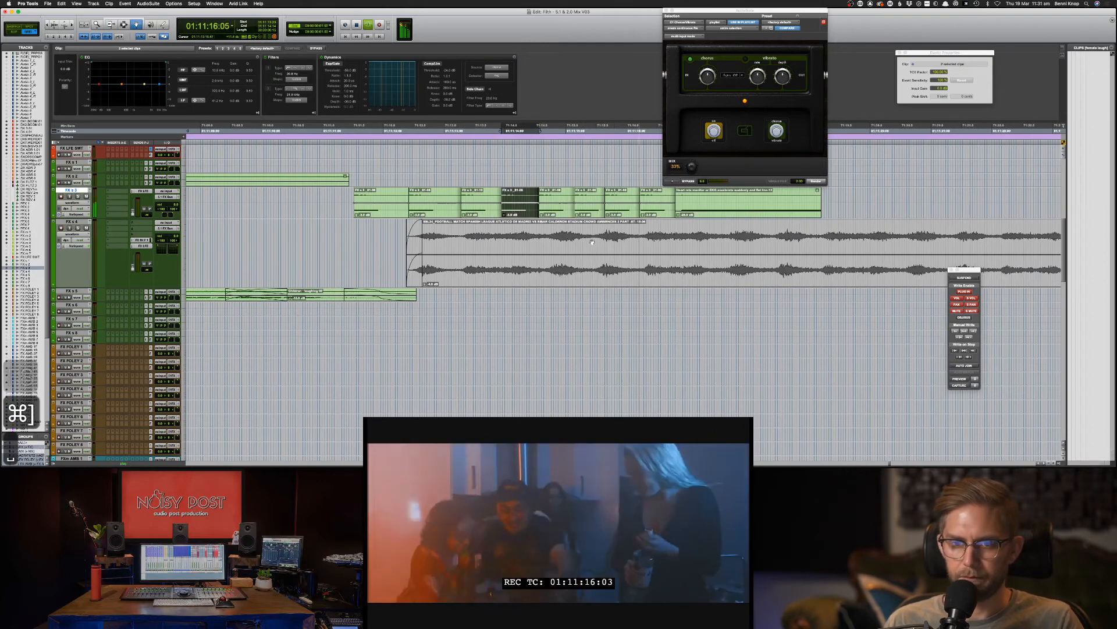
# Step: Duplicate the first beep three times end to end, overwriting the existing second, third and fourth beeps
pyautogui.click(420, 236)
pyautogui.click(381, 217)
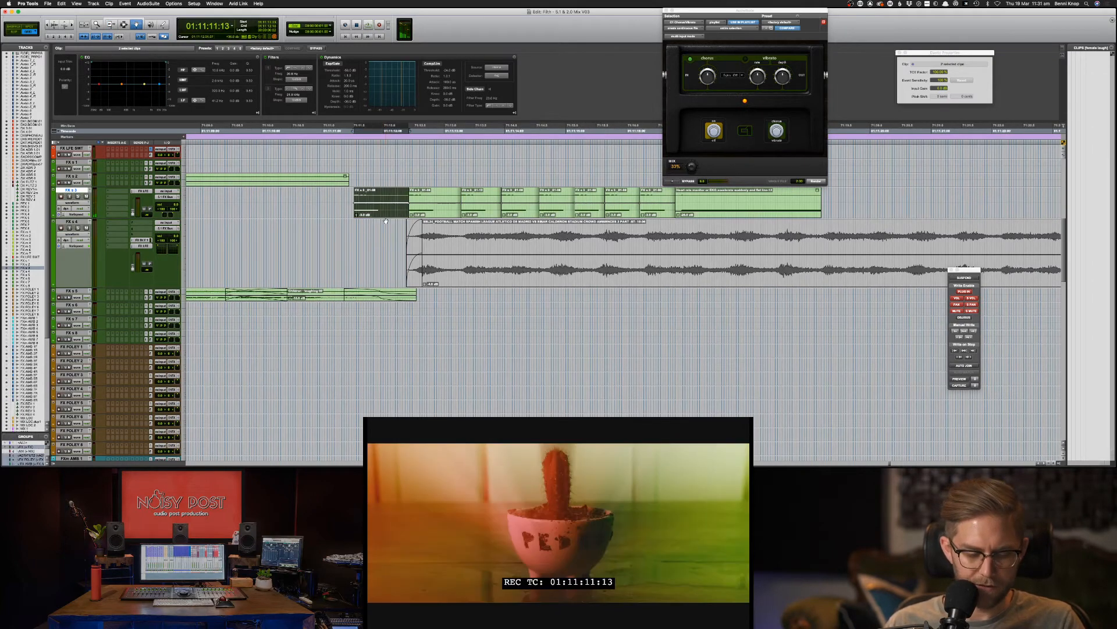
pyautogui.press('super+d')
pyautogui.press('super+d')
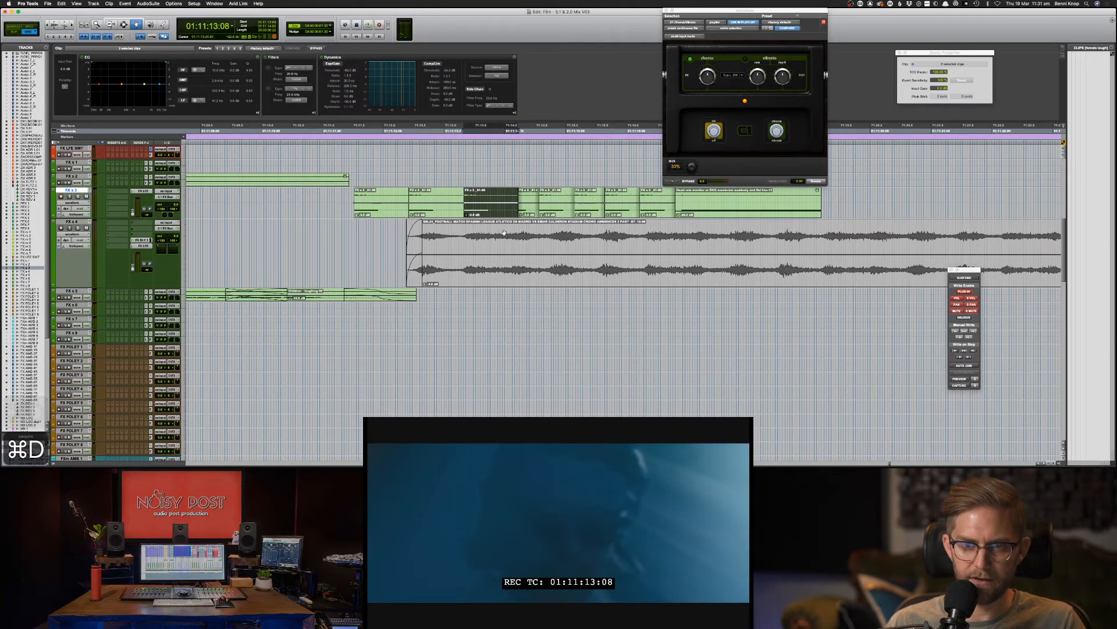
pyautogui.press('super+d')
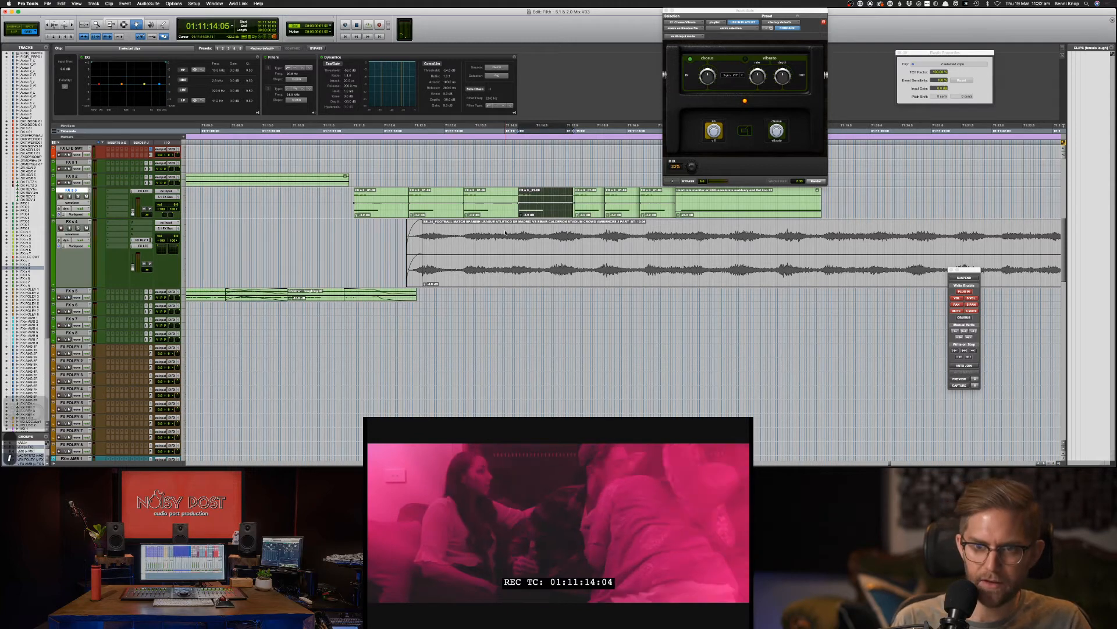
# Step: Nudge the fourth beep to 01:11:14:04 and duplicate successive beeps up to a seventh, nudging each copy earlier, the last to 01:11:16:13
pyautogui.press('-')
pyautogui.press('super+v')
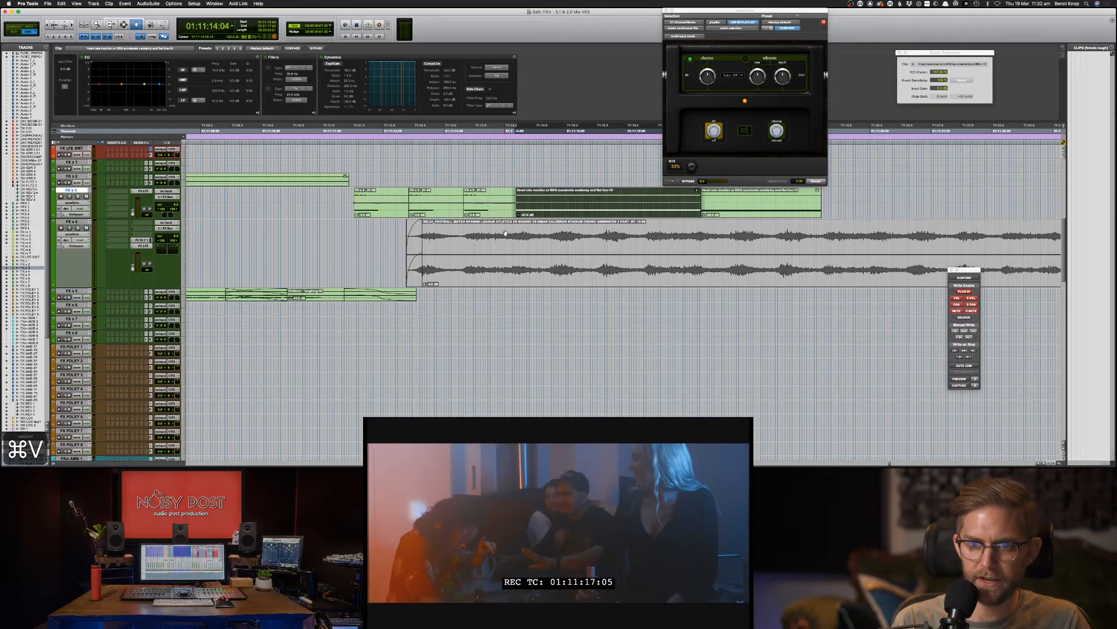
pyautogui.press('super+z')
pyautogui.press('super+d')
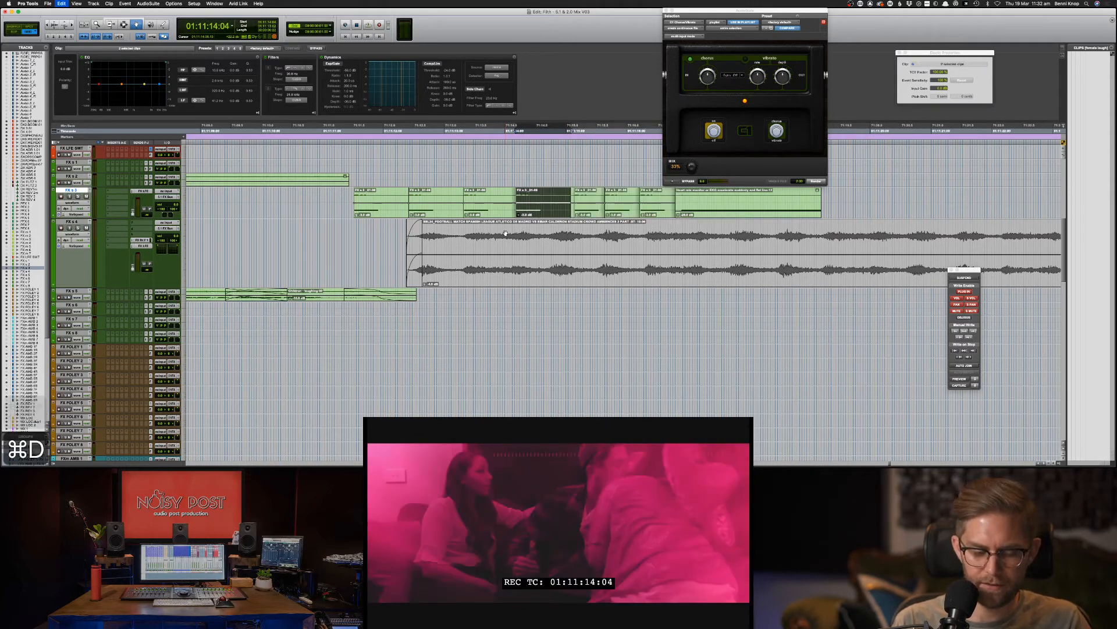
pyautogui.press('super+d')
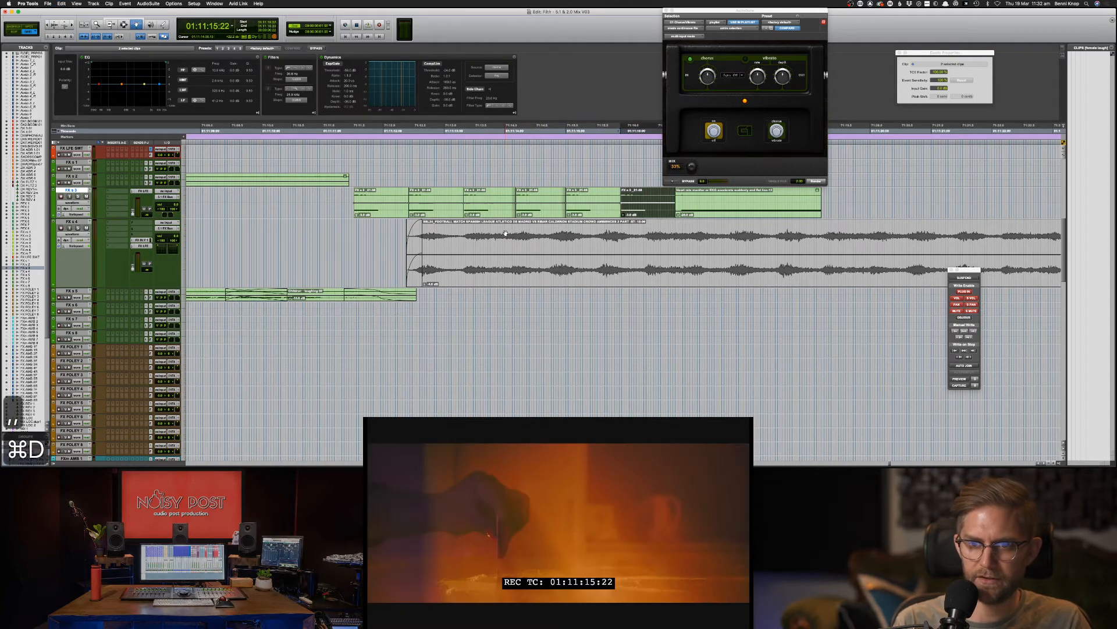
pyautogui.press('super+d')
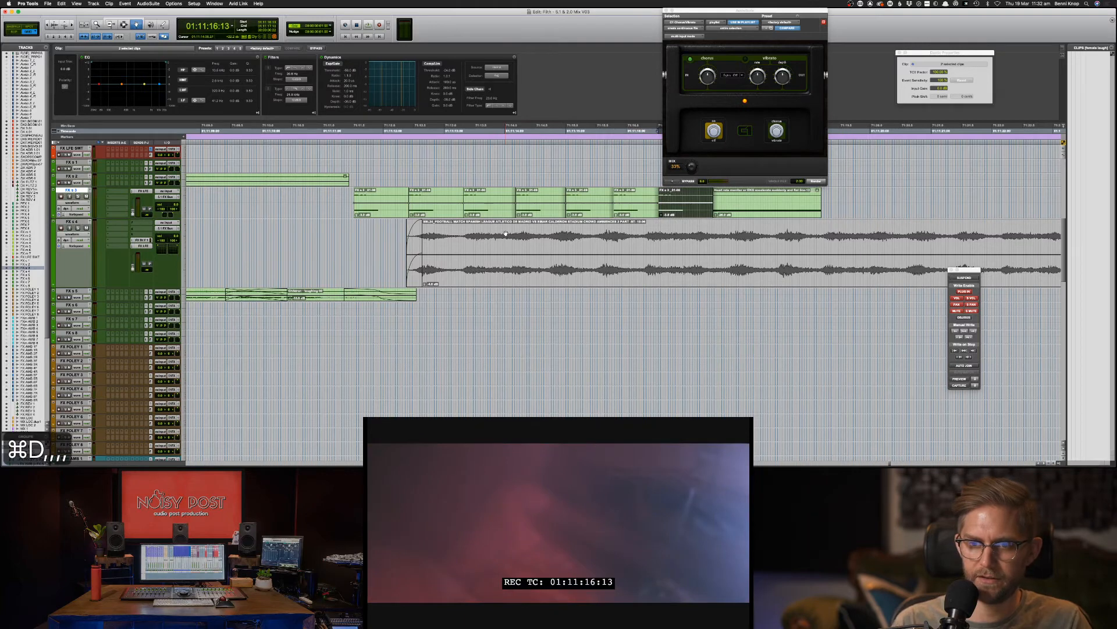
# Step: Play the rebuilt beeps and nudge the sixth and seventh slightly earlier, placing the seventh at 01:11:16:11
pyautogui.press('F6')
pyautogui.press('F7')
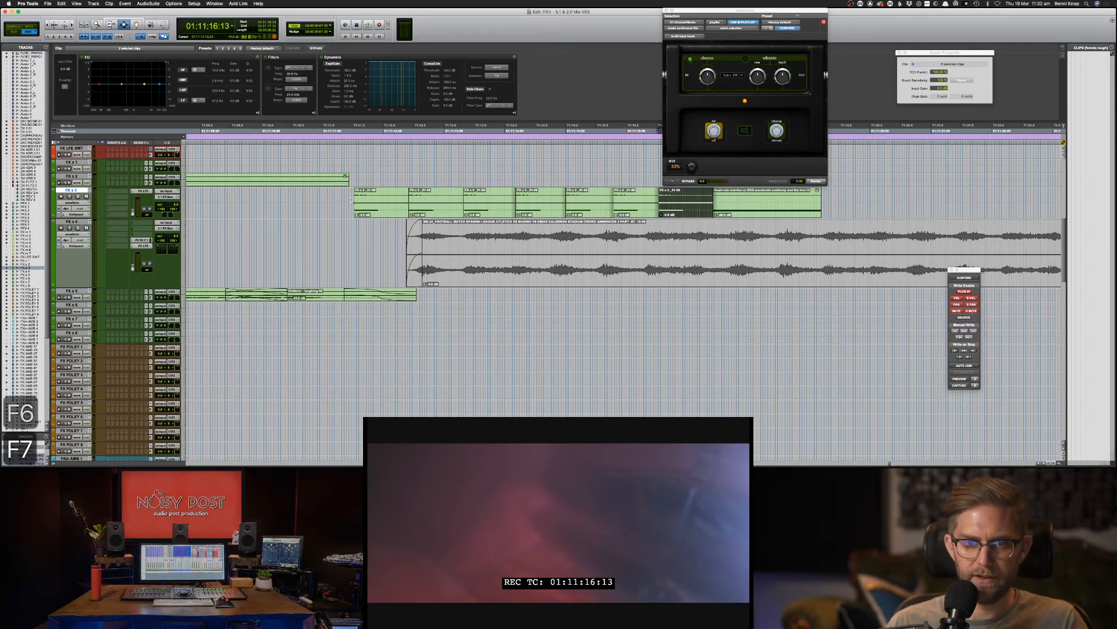
pyautogui.click(352, 201)
pyautogui.press('space')
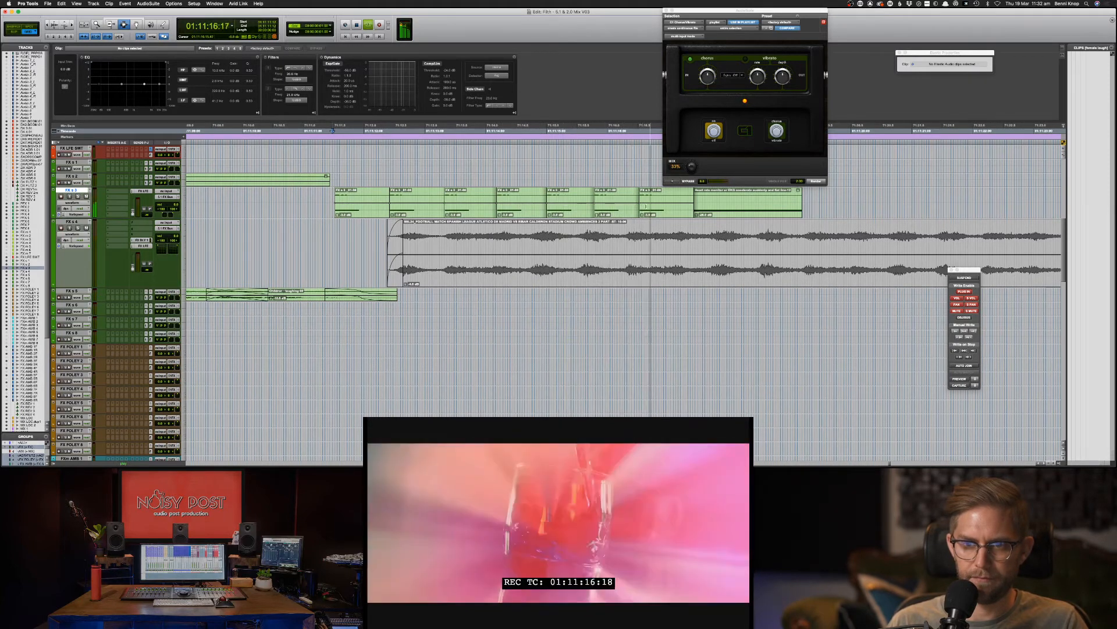
pyautogui.moveTo(613, 205); pyautogui.dragTo(641, 211)
pyautogui.moveTo(565, 203); pyautogui.dragTo(535, 200)
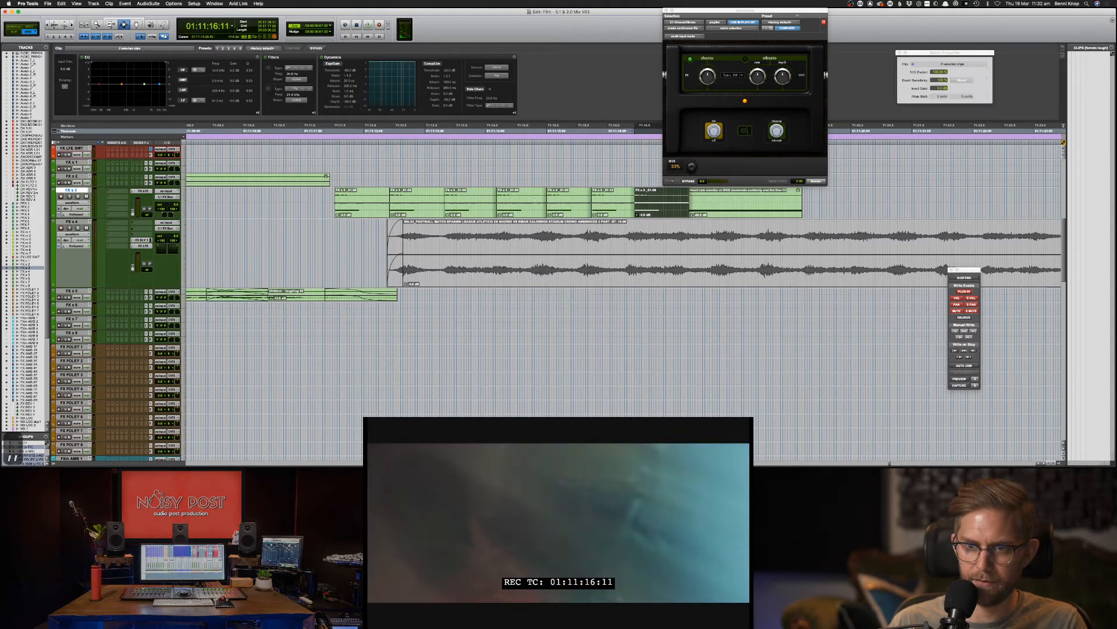
# Step: Play the beeps again, duplicate the seventh beep, and nudge the copy earlier to overlap the seventh's tail
pyautogui.click(315, 200)
pyautogui.press('space')
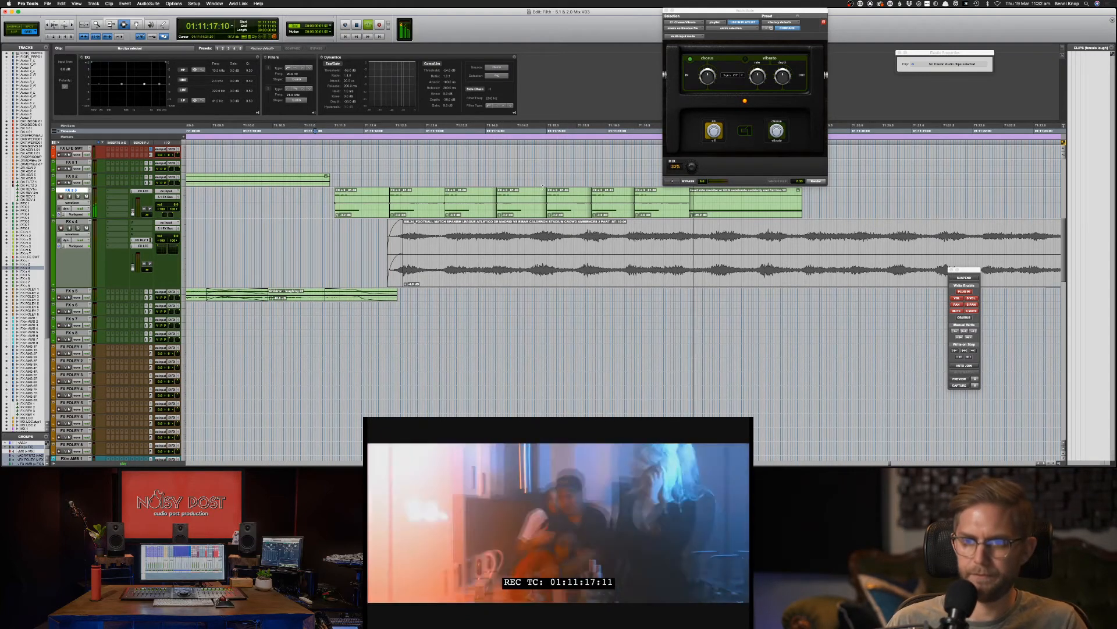
pyautogui.press('space')
pyautogui.click(652, 203)
pyautogui.press('cmd+c')
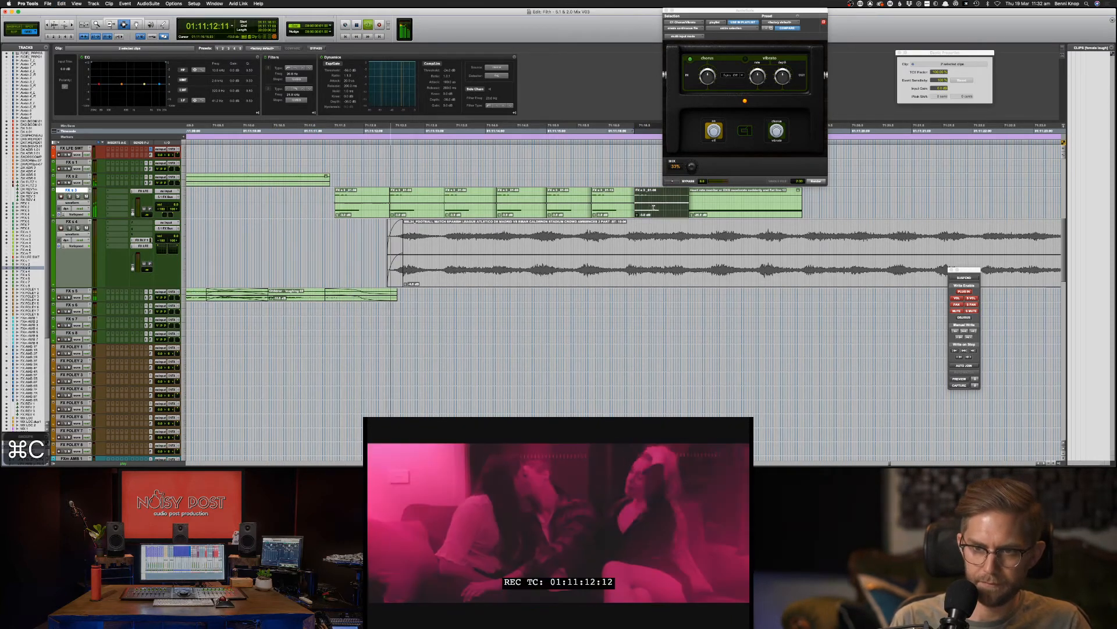
pyautogui.press('super+d')
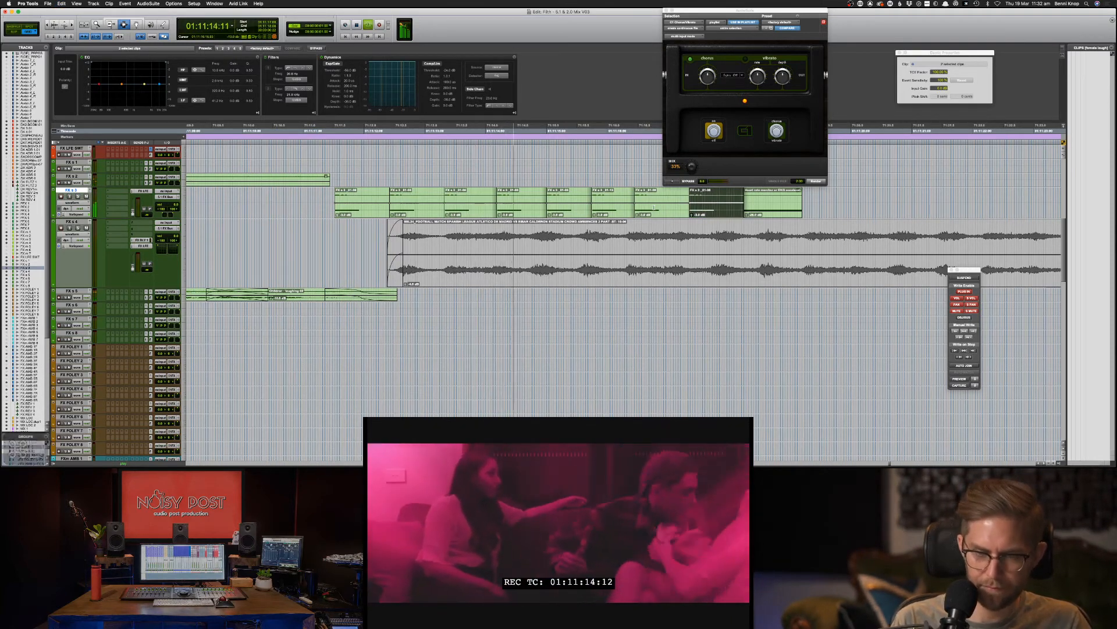
pyautogui.press('m')
pyautogui.press('m')
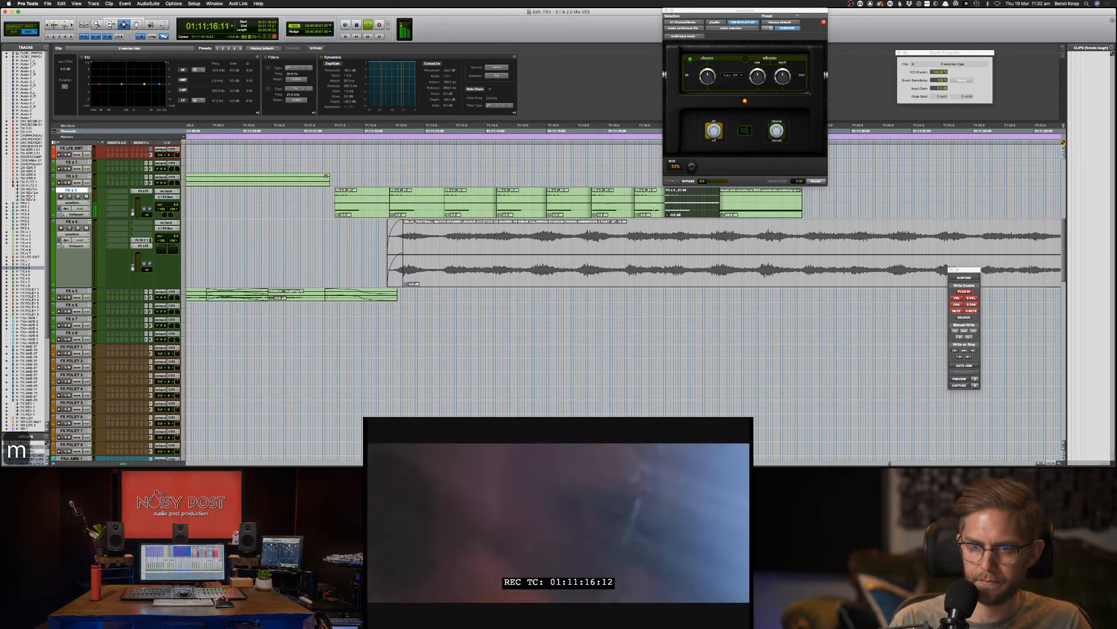
# Step: Nudge the seventh and sixth beeps slightly earlier while replaying the section to refine the acceleration
pyautogui.doubleClick(644, 207)
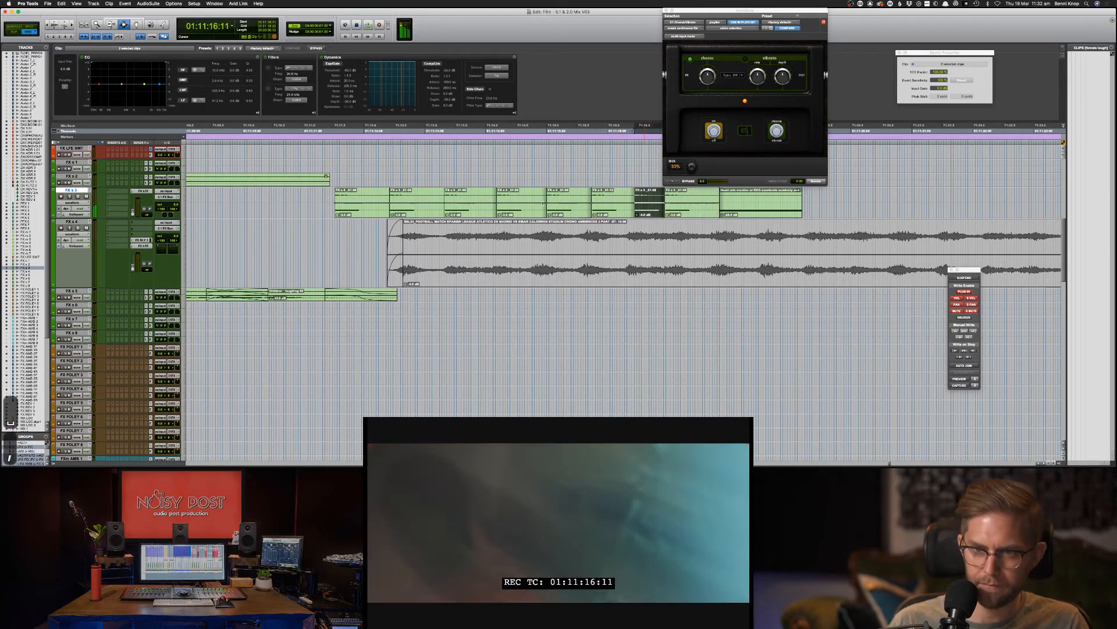
pyautogui.press(',')
pyautogui.click(498, 208)
pyautogui.press('space')
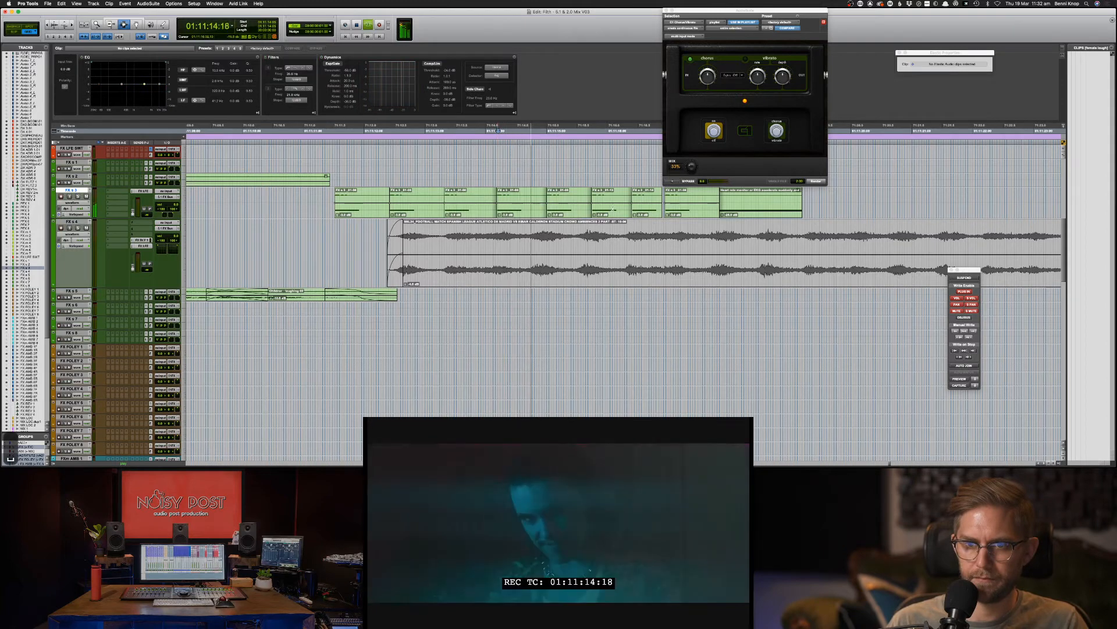
pyautogui.click(613, 208)
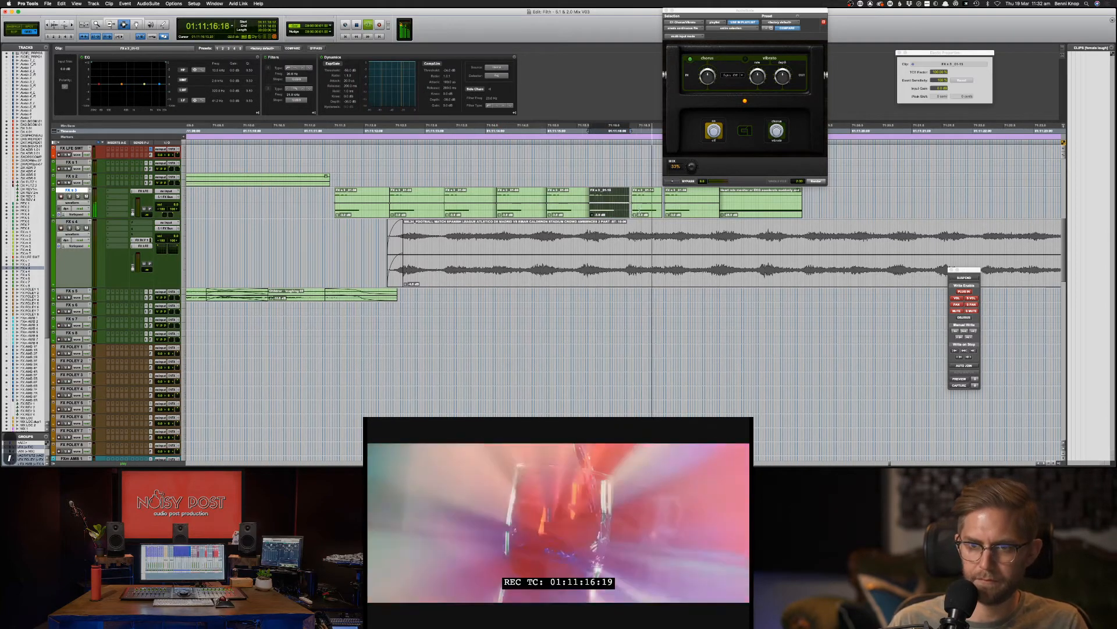
# Step: Replay from about 01:11:13:21, nudge the eighth beep slightly later, and delete the leftover flatline sliver before it
pyautogui.click(476, 202)
pyautogui.press('space')
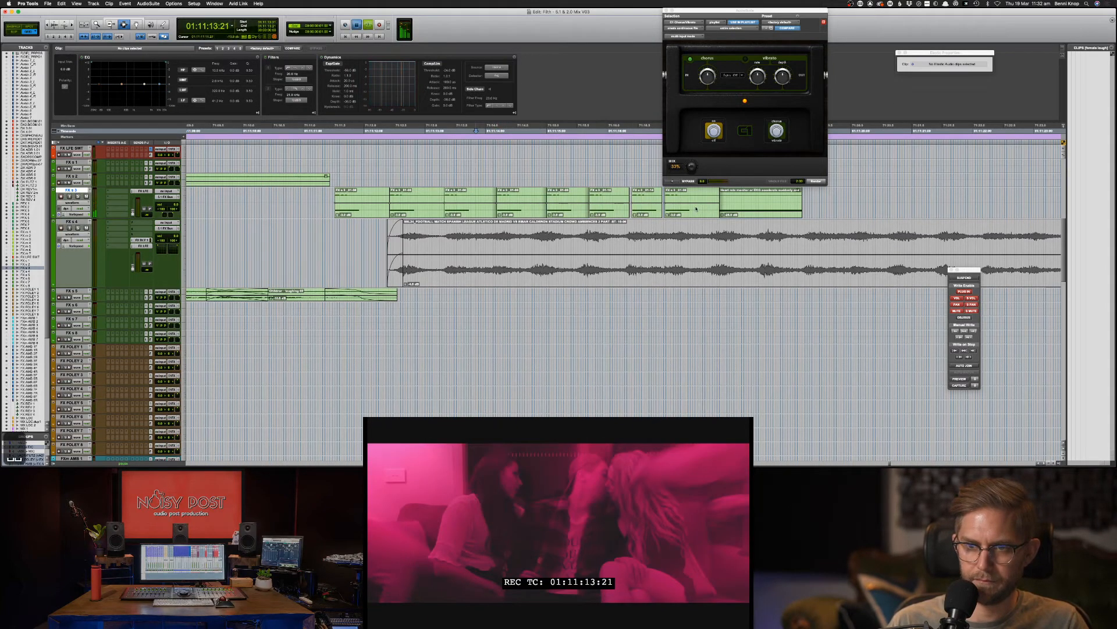
pyautogui.press('space')
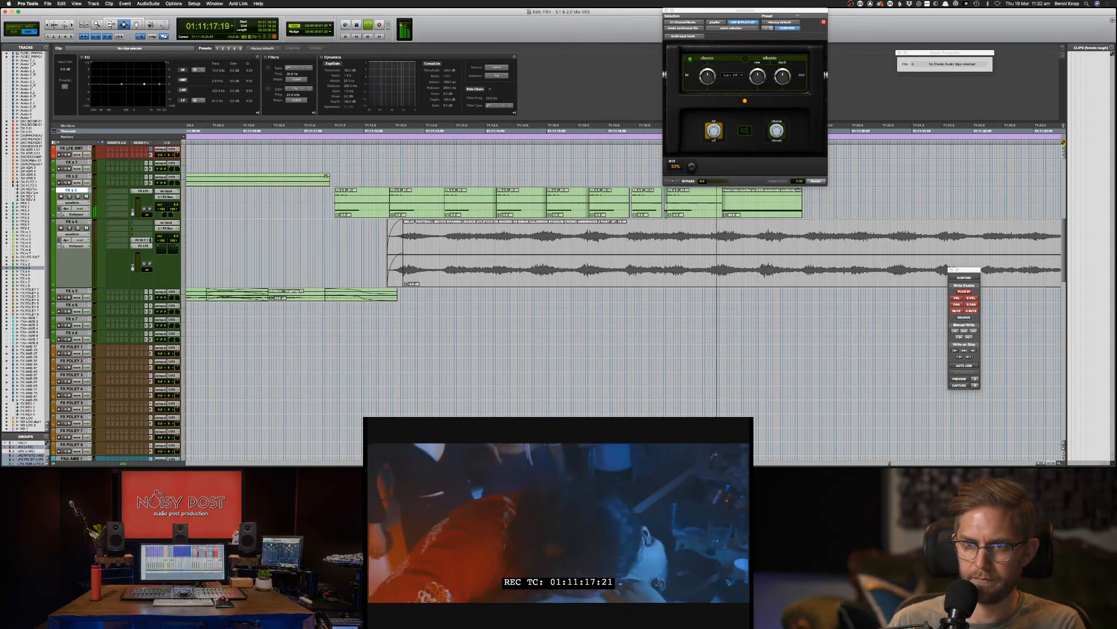
pyautogui.press('BackSpace')
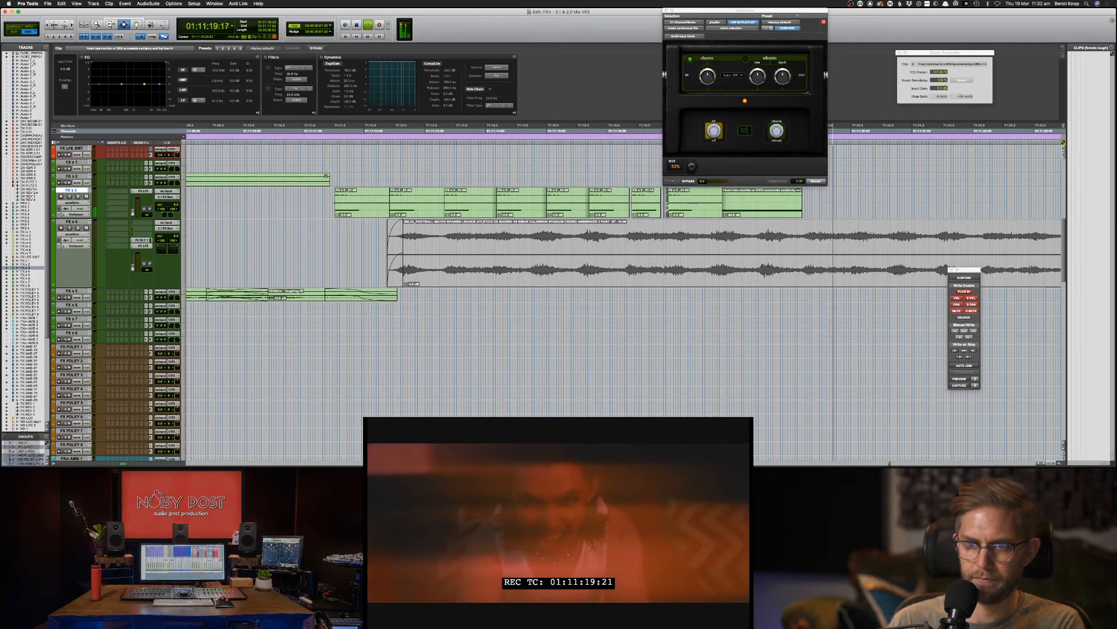
# Step: Replay from 01:11:11:09 and try to extend the flatline's start back over the whole eighth beep
pyautogui.press('space')
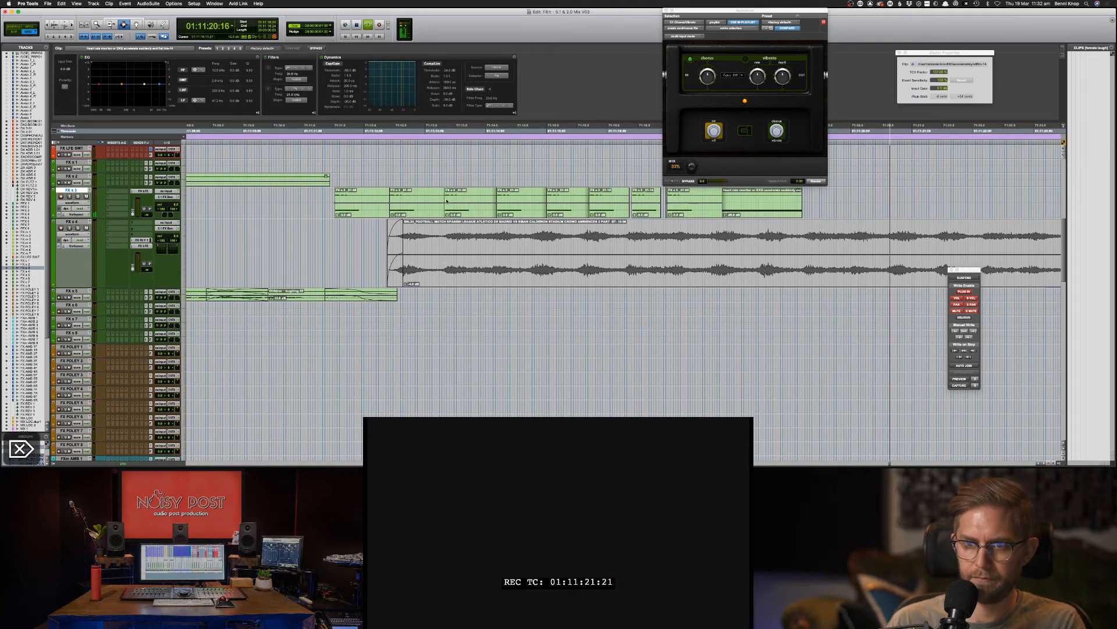
pyautogui.press('F6')
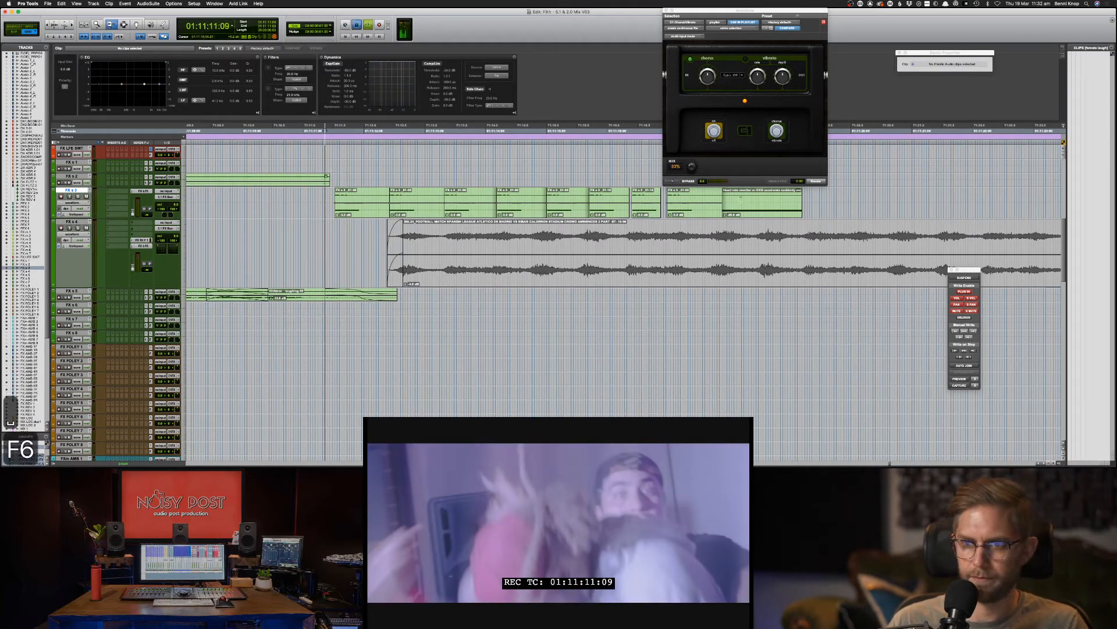
pyautogui.press('space')
pyautogui.moveTo(724, 200); pyautogui.dragTo(665, 204)
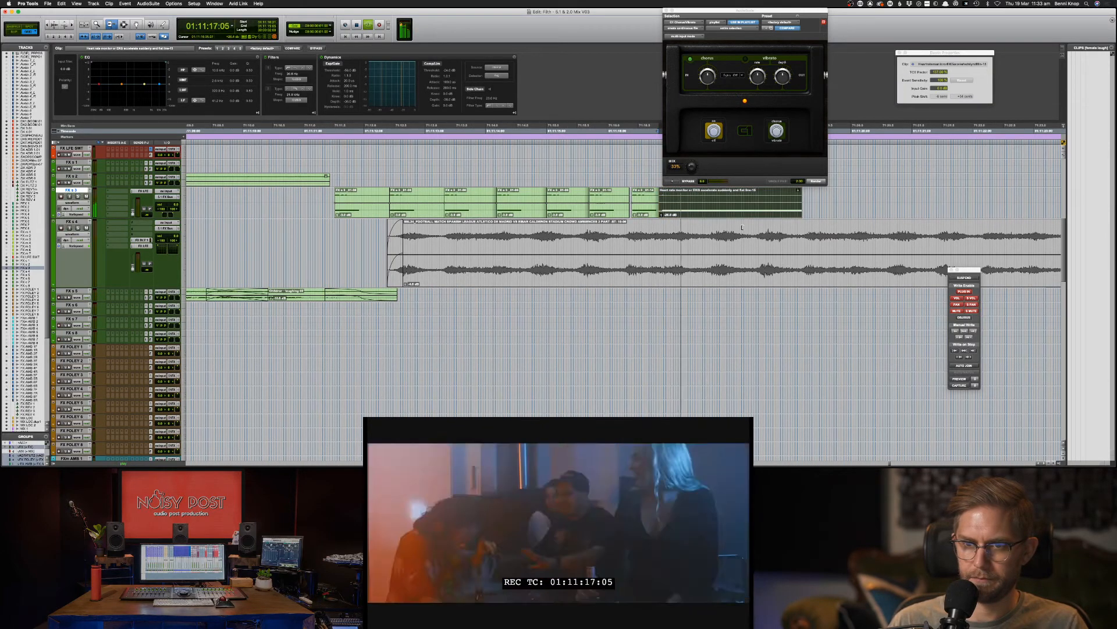
pyautogui.press('super+z')
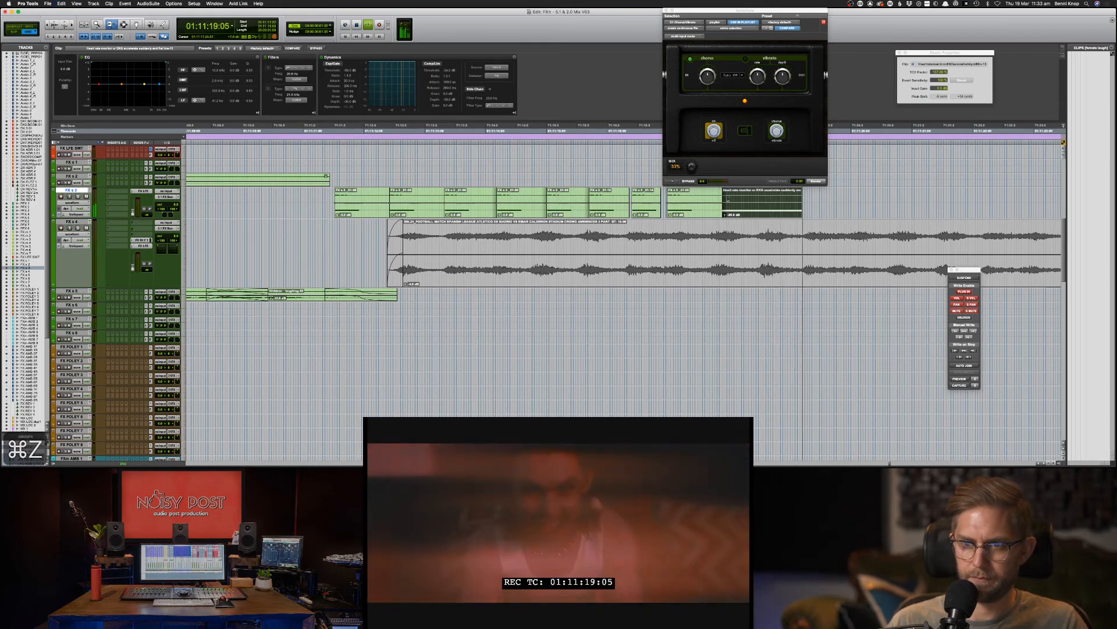
# Step: Extend the flatline's start earlier over the eighth beep's tail, to about 01:11:17:13
pyautogui.press('F7')
pyautogui.moveTo(722, 201); pyautogui.dragTo(708, 198)
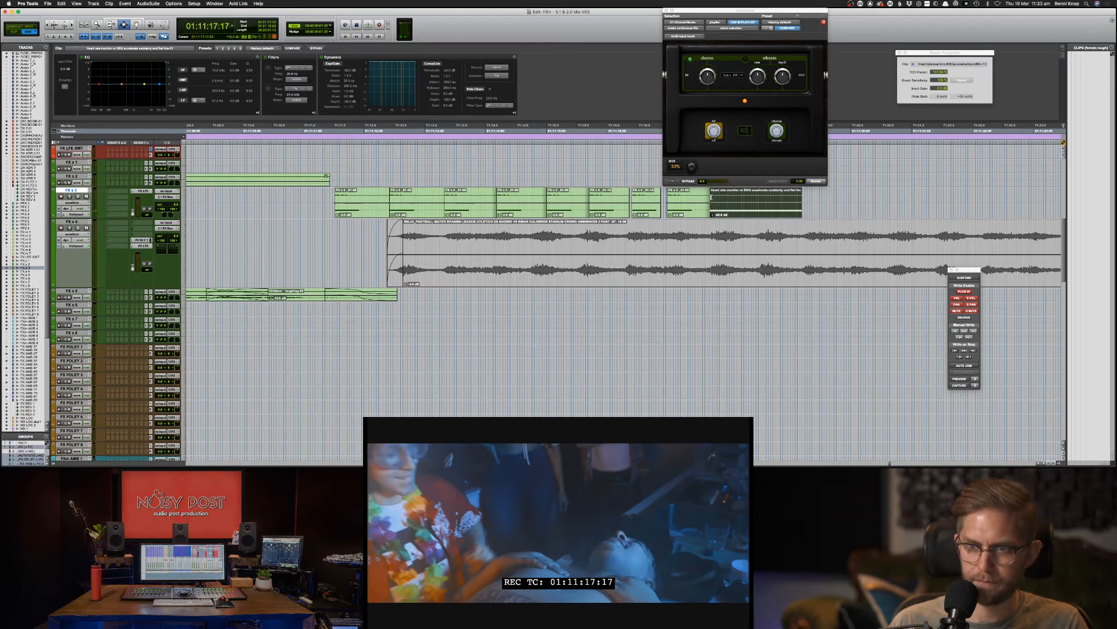
pyautogui.press('F6')
pyautogui.moveTo(711, 196); pyautogui.dragTo(701, 197)
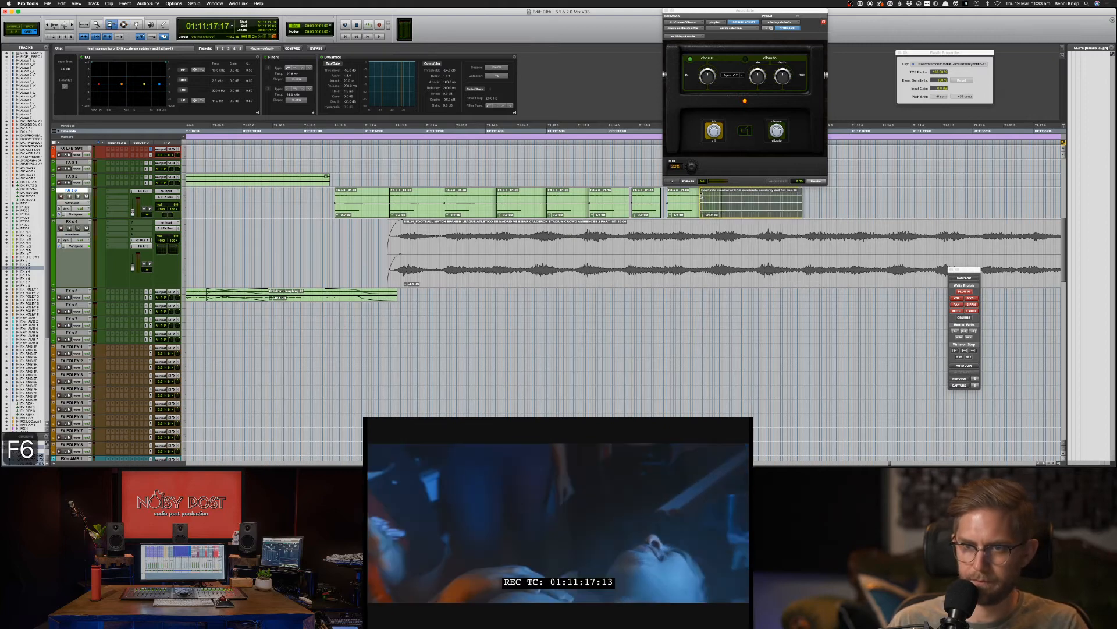
pyautogui.press('F7')
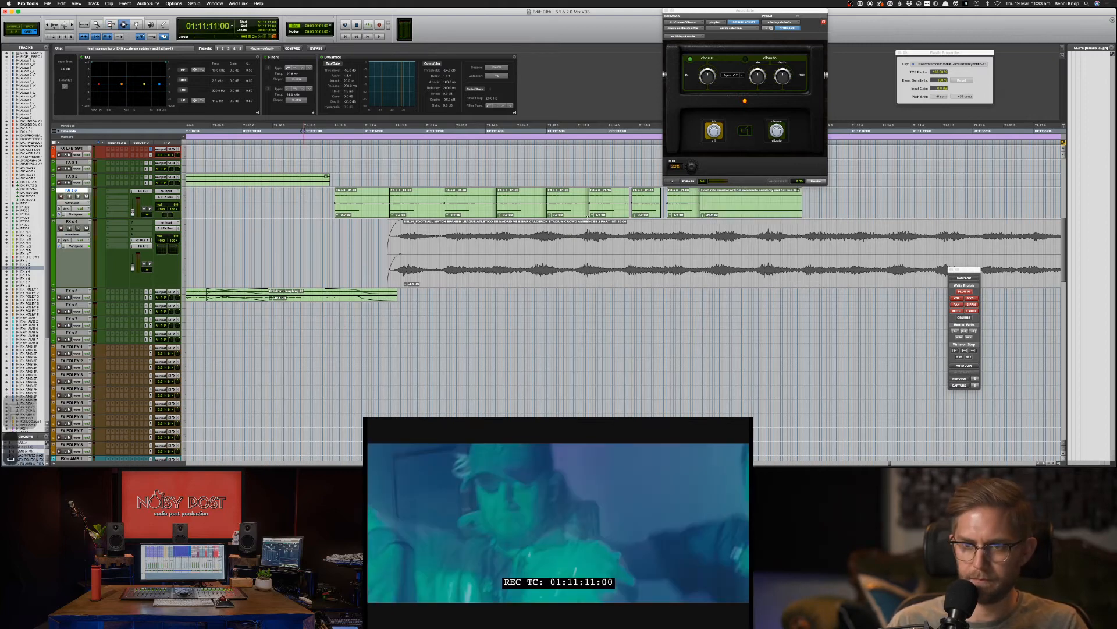
# Step: Play the beeps from about 01:11:11:00 and extend the flatline's end slightly later
pyautogui.click(303, 195)
pyautogui.press('super+bracketleft')
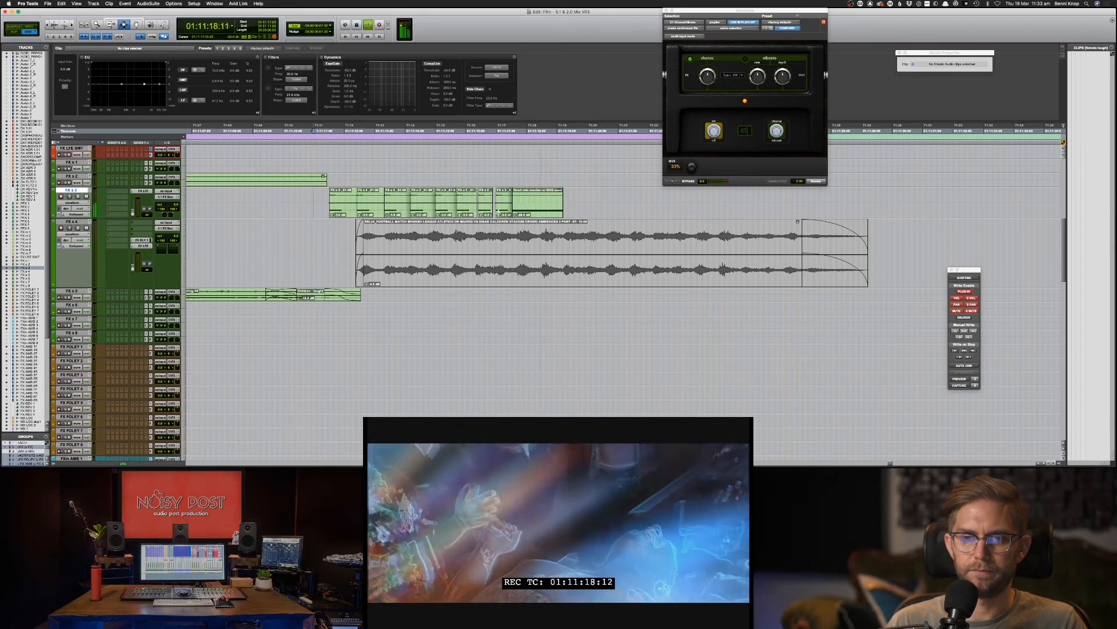
pyautogui.click(505, 211)
pyautogui.press('super+bracketright')
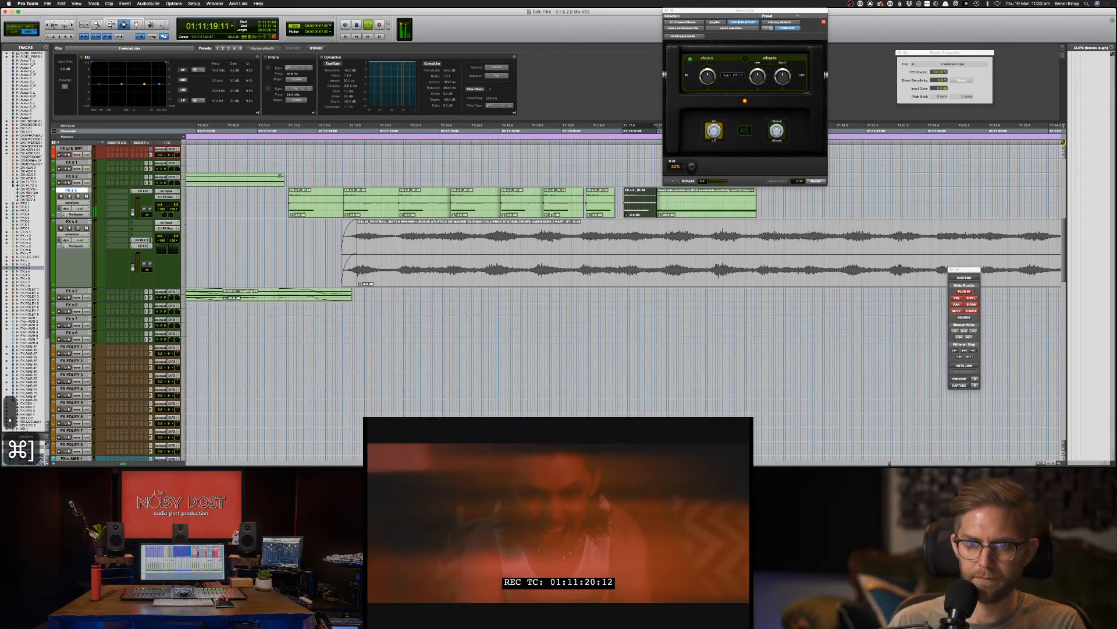
pyautogui.press('F6')
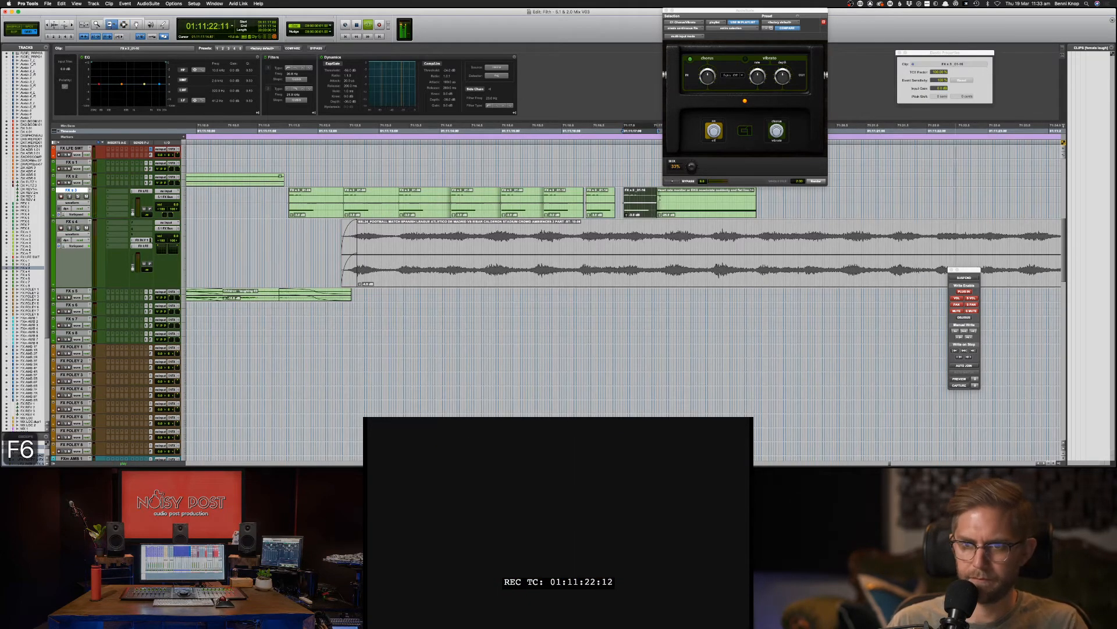
pyautogui.click(658, 197)
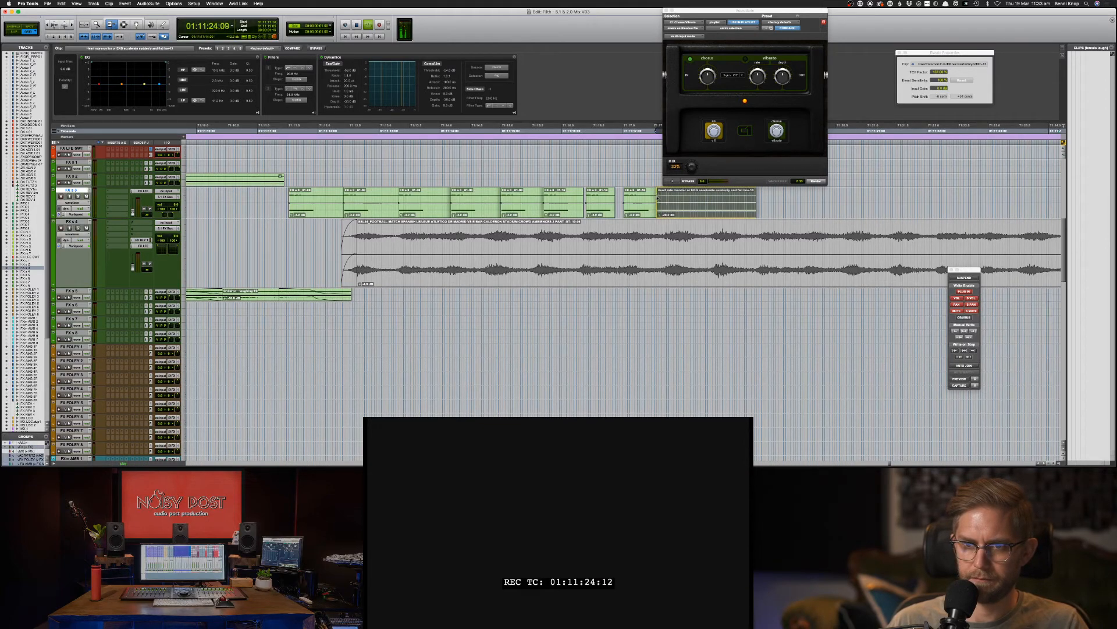
pyautogui.moveTo(748, 205); pyautogui.dragTo(761, 206)
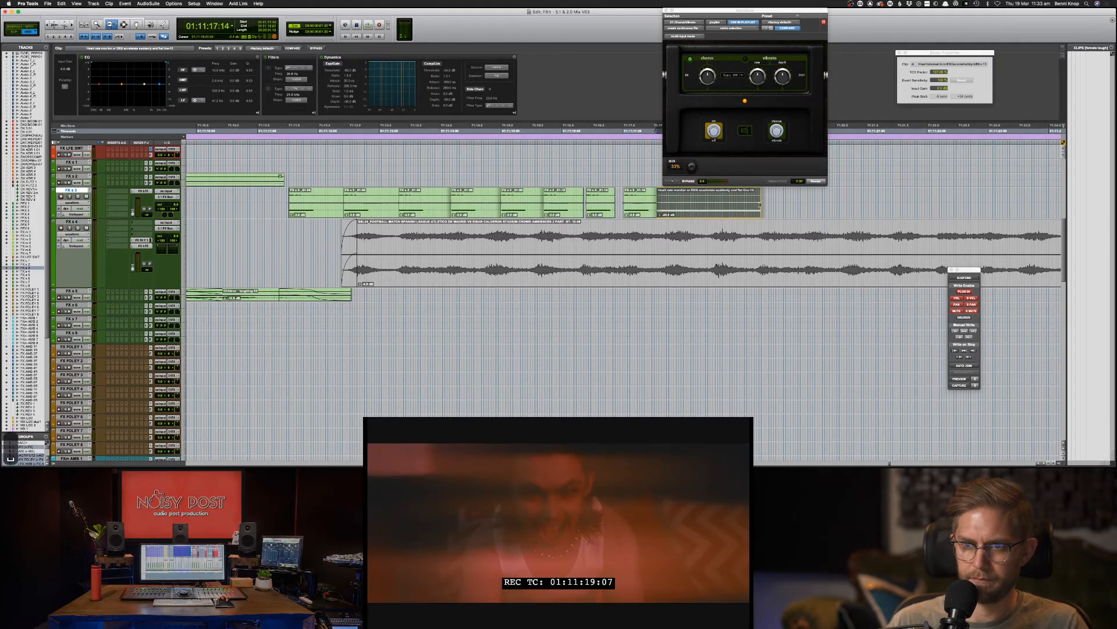
# Step: Replay the sequence from 01:11:11:03 and lower the clip gain of all the heart monitor beeps and the flatline
pyautogui.press('F7')
pyautogui.click(265, 208)
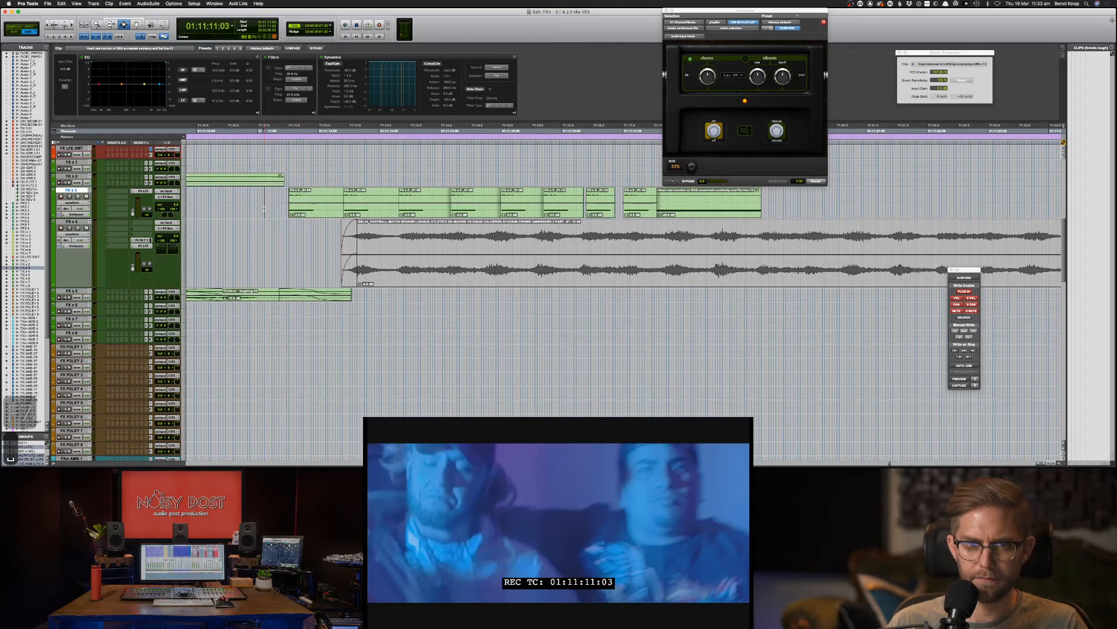
pyautogui.press('space')
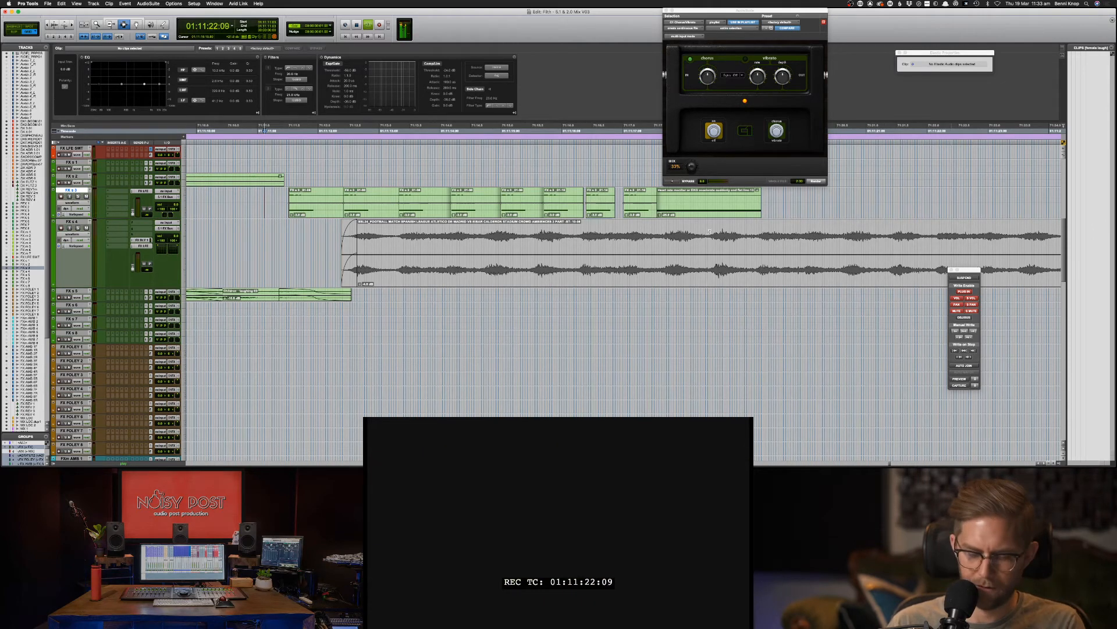
pyautogui.press('super+bracketleft')
pyautogui.press('super+bracketleft')
pyautogui.press('space')
pyautogui.moveTo(689, 202); pyautogui.dragTo(512, 202)
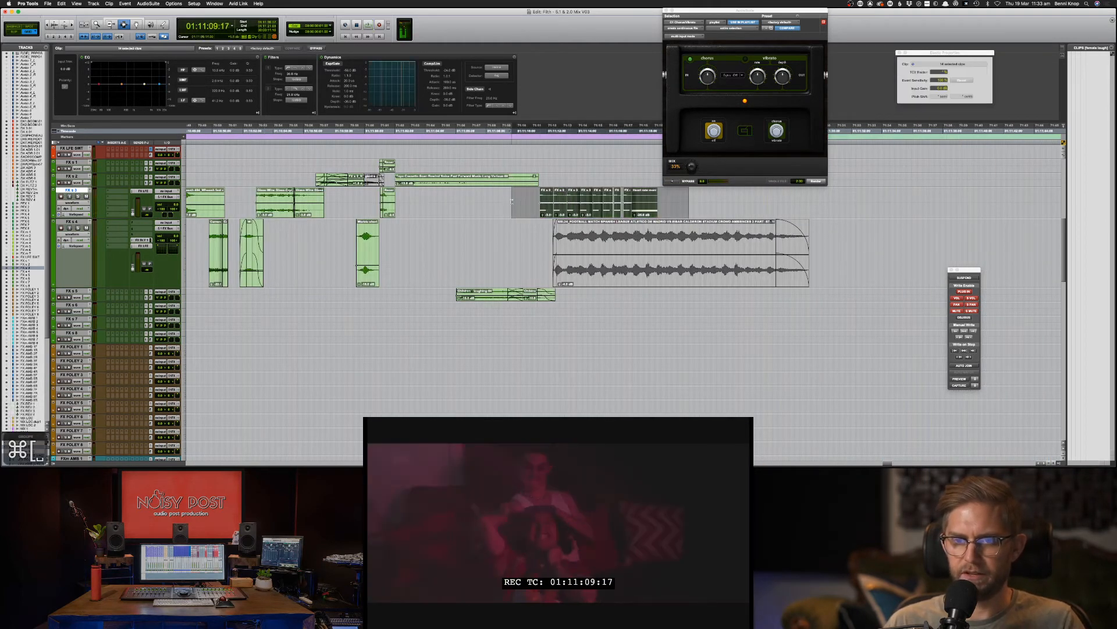
pyautogui.hotkey('ctrl', 'shift', 'Down')
# Step: Play the beeps with the surrounding effects from about 01:11:11:09 to judge the transition, and save the session
pyautogui.click(514, 208)
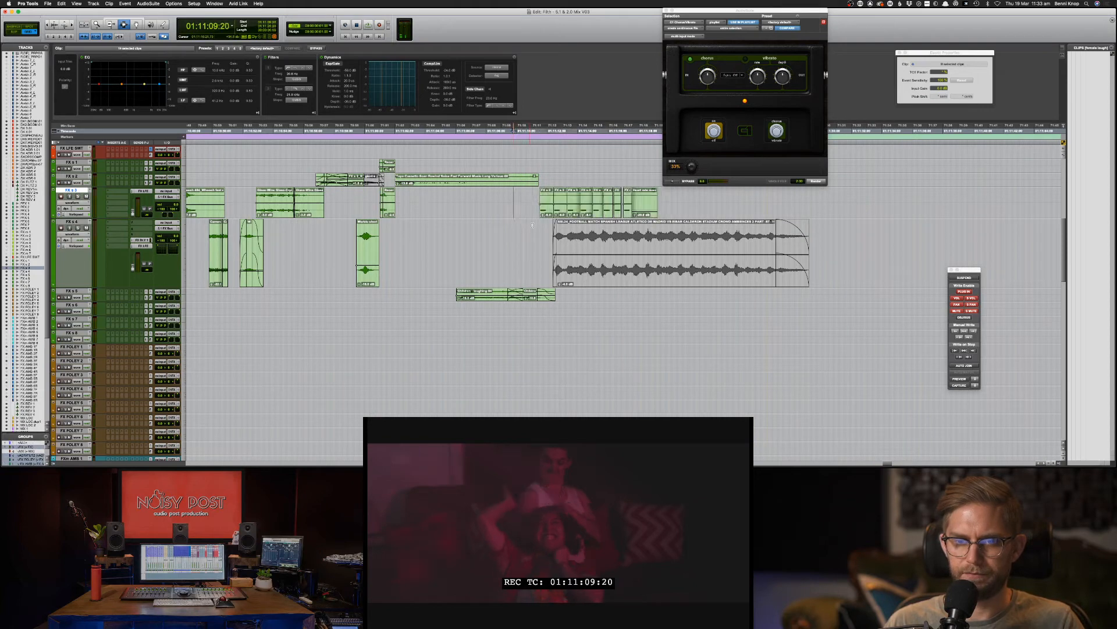
pyautogui.scroll(4, 529, 225)
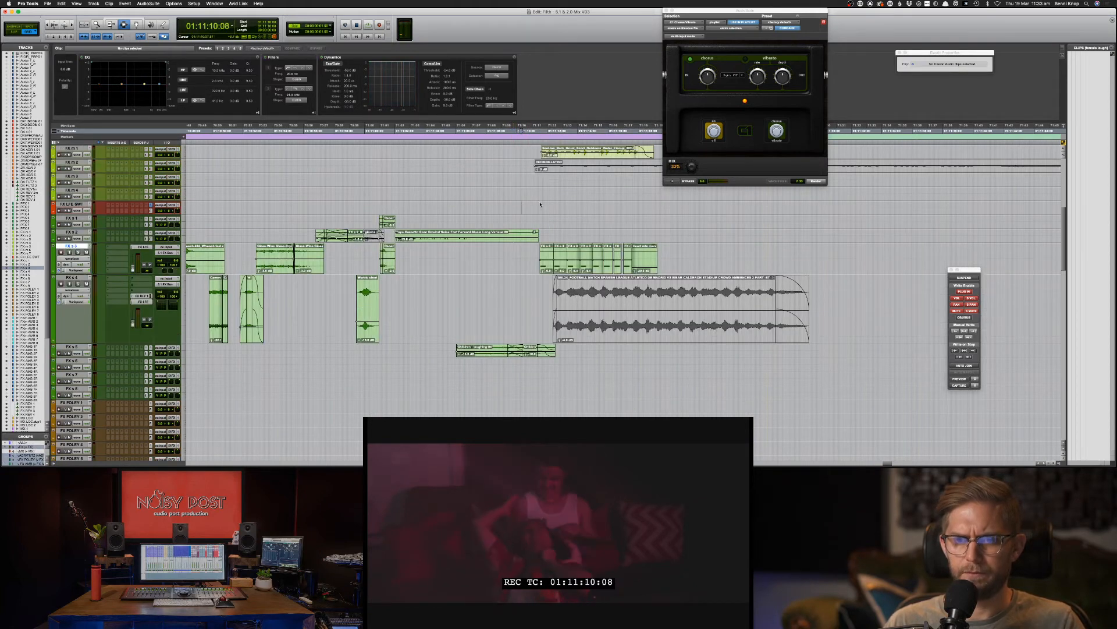
pyautogui.click(537, 202)
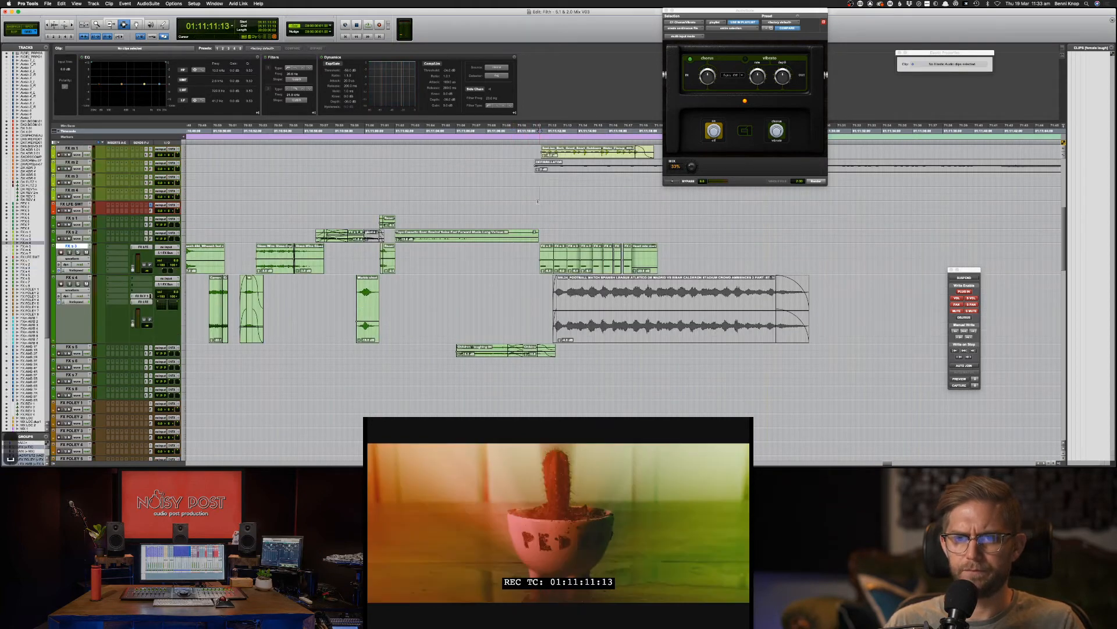
pyautogui.press('space')
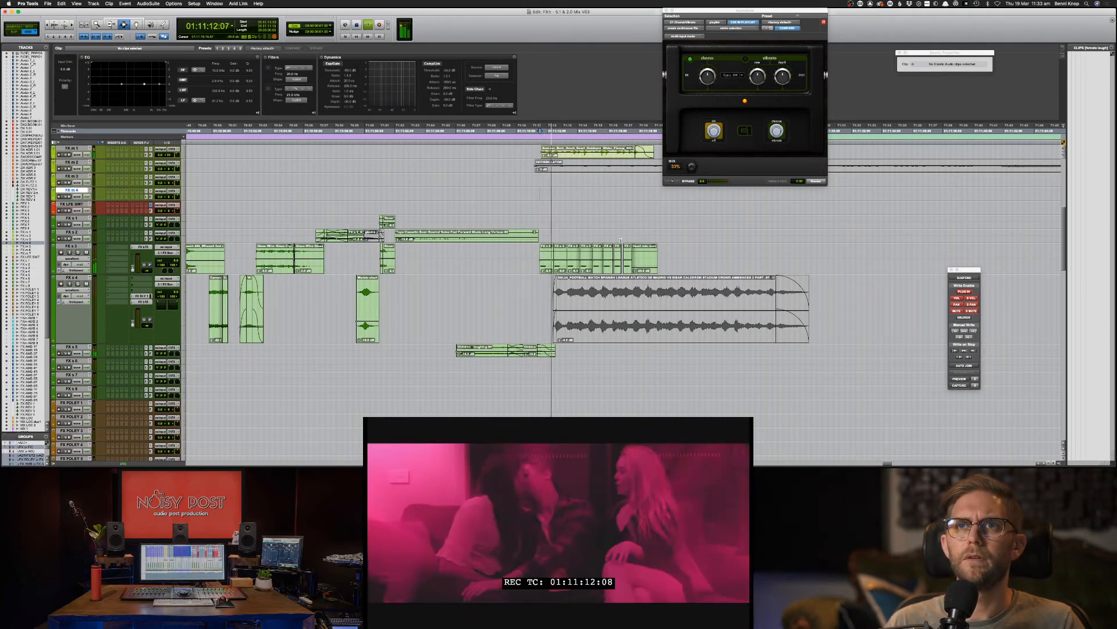
pyautogui.click(552, 208)
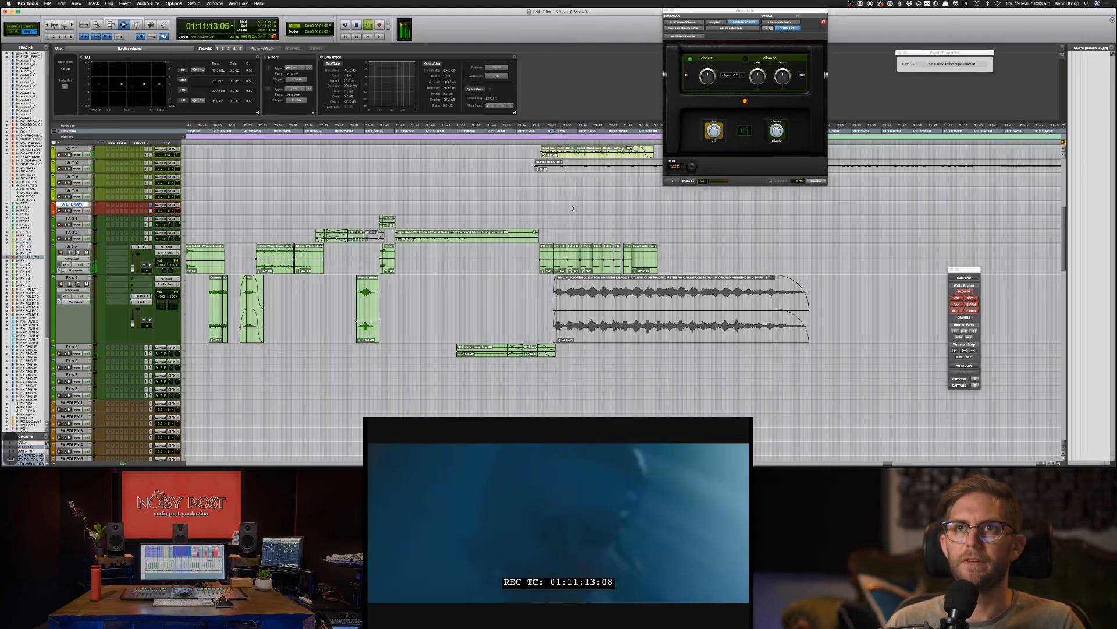
pyautogui.click(537, 208)
pyautogui.press('space')
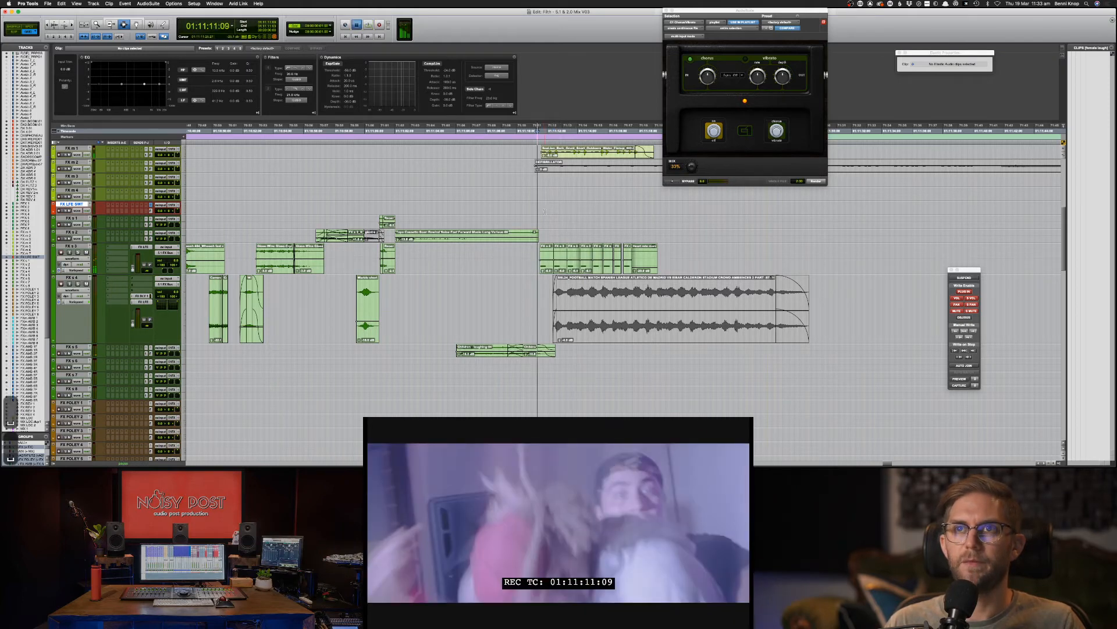
pyautogui.press('space')
pyautogui.press('space')
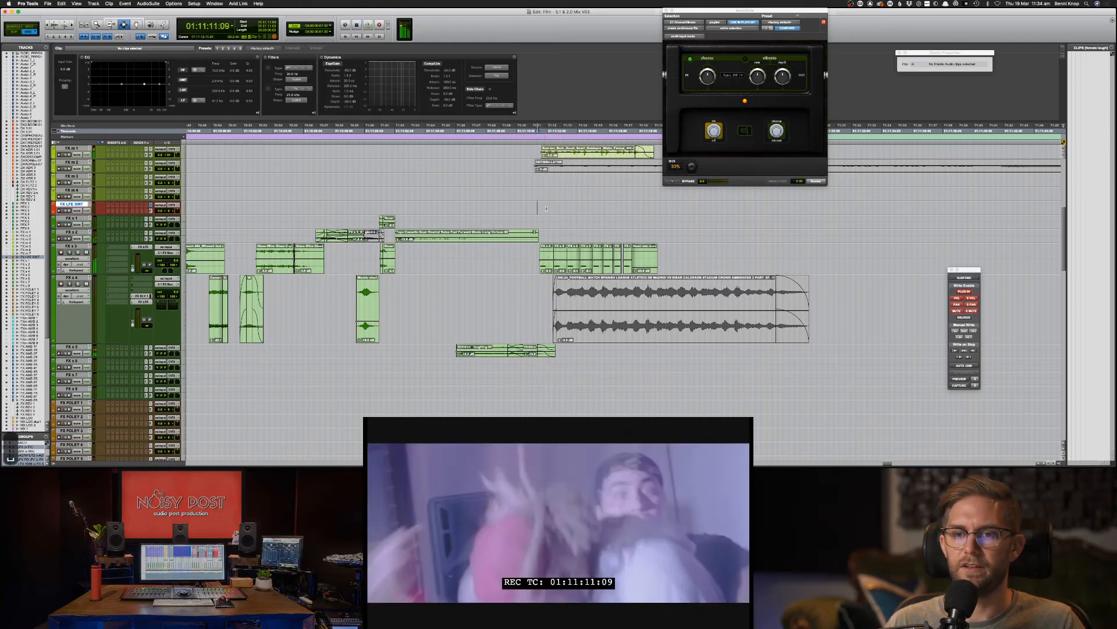
pyautogui.click(546, 209)
pyautogui.press('super+s')
# Step: Switch to the Soundsnap page in Chrome and search for "electric static"
pyautogui.press('super+Tab')
pyautogui.press('super+Tab')
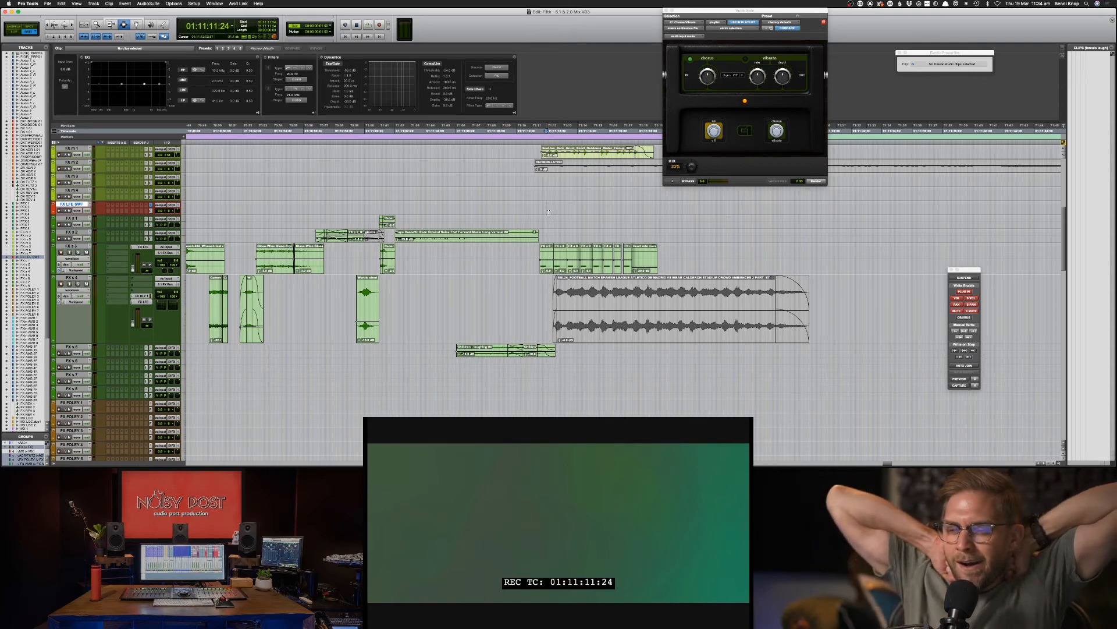
pyautogui.press('super+Tab')
pyautogui.press('super+Tab')
pyautogui.press('super+Tab')
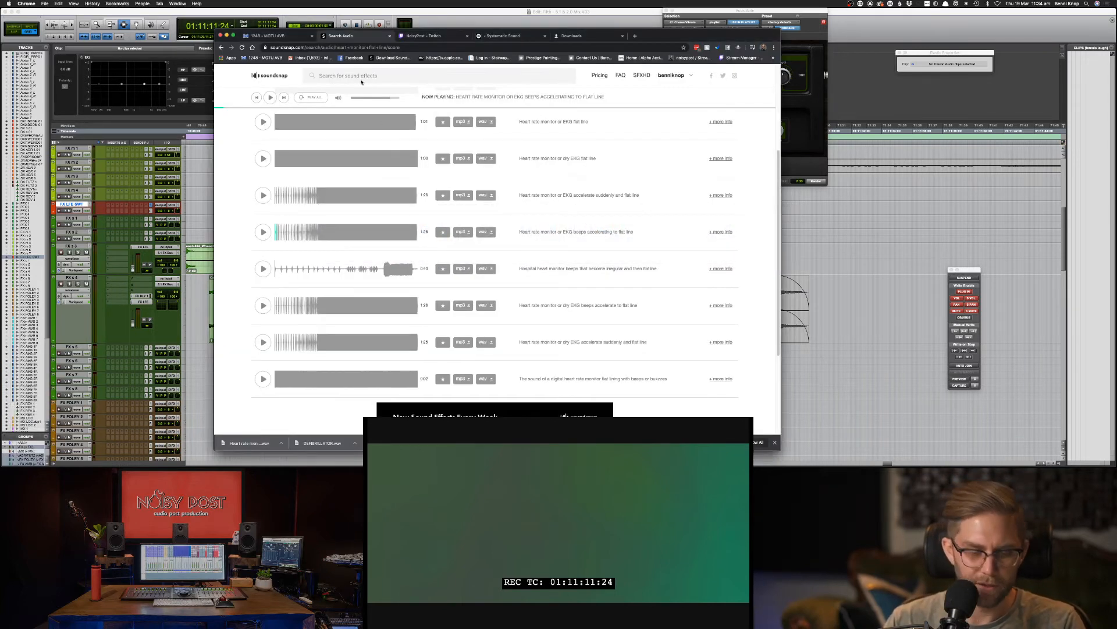
pyautogui.scroll(-3, 362, 82)
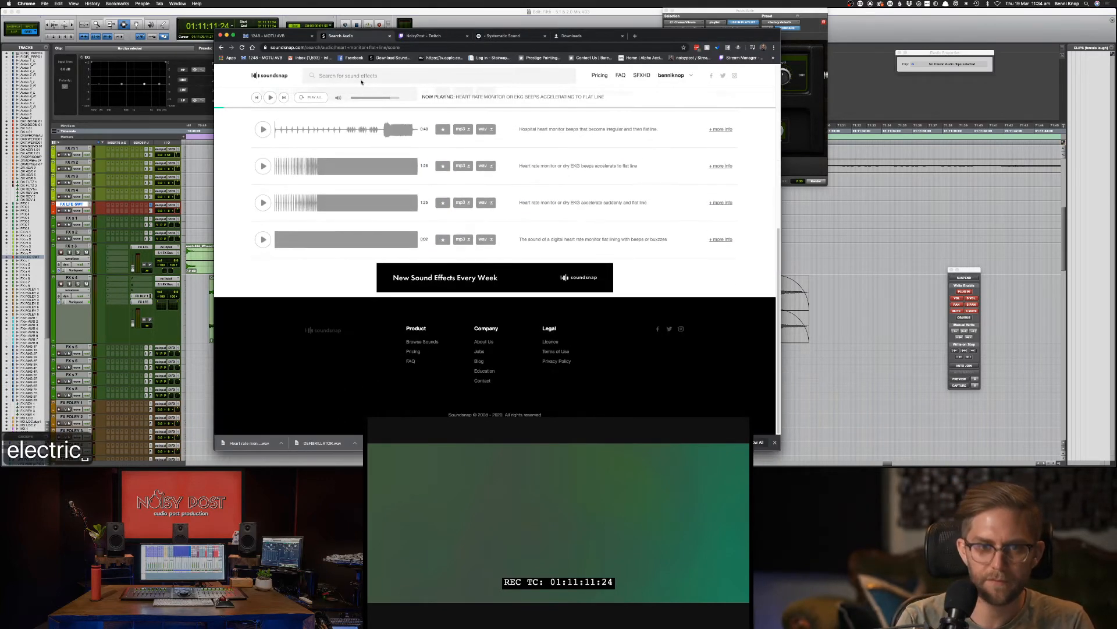
pyautogui.click(373, 75)
pyautogui.write('elec')
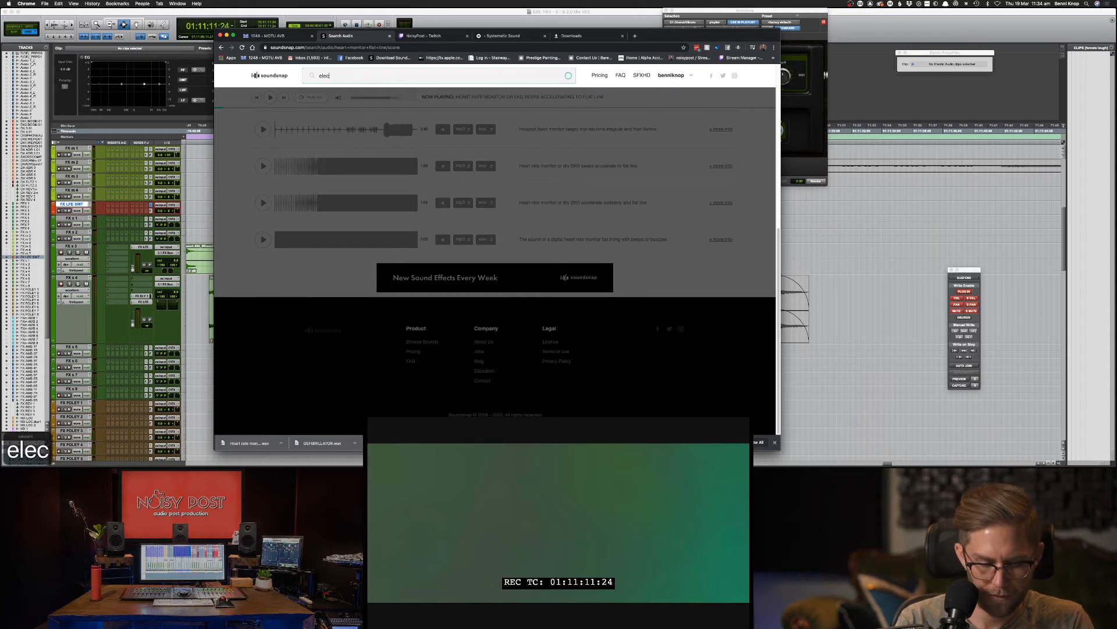
pyautogui.write('tric static')
pyautogui.press('Return')
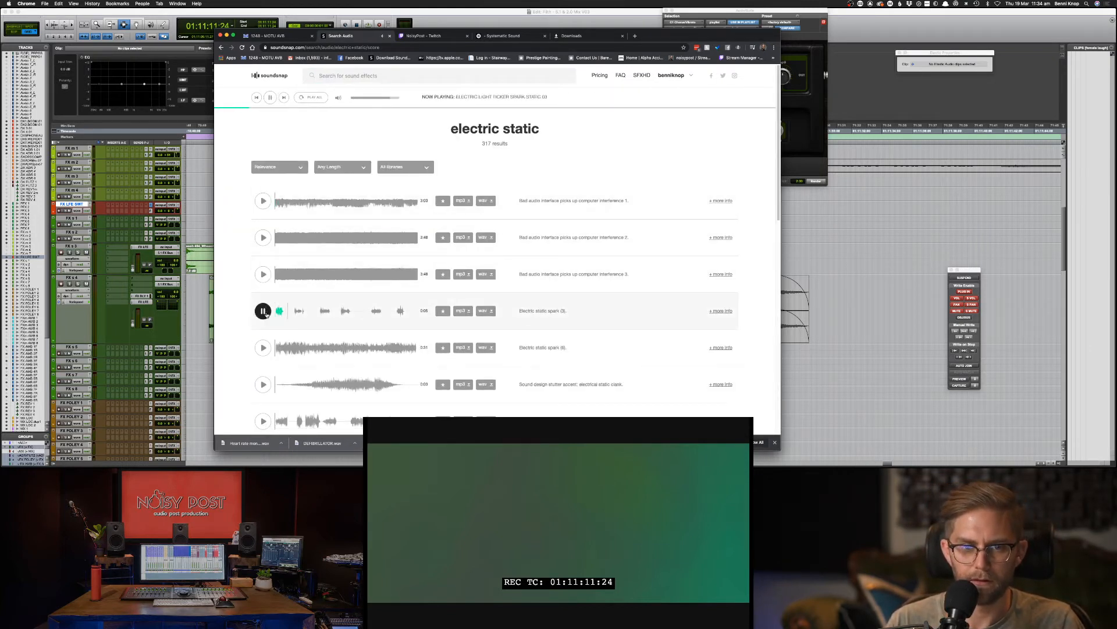
# Step: Preview the first electric static results, including Electric static spark (6), the stutter and glitch accents, the phaser drone and computer interference 2
pyautogui.click(262, 347)
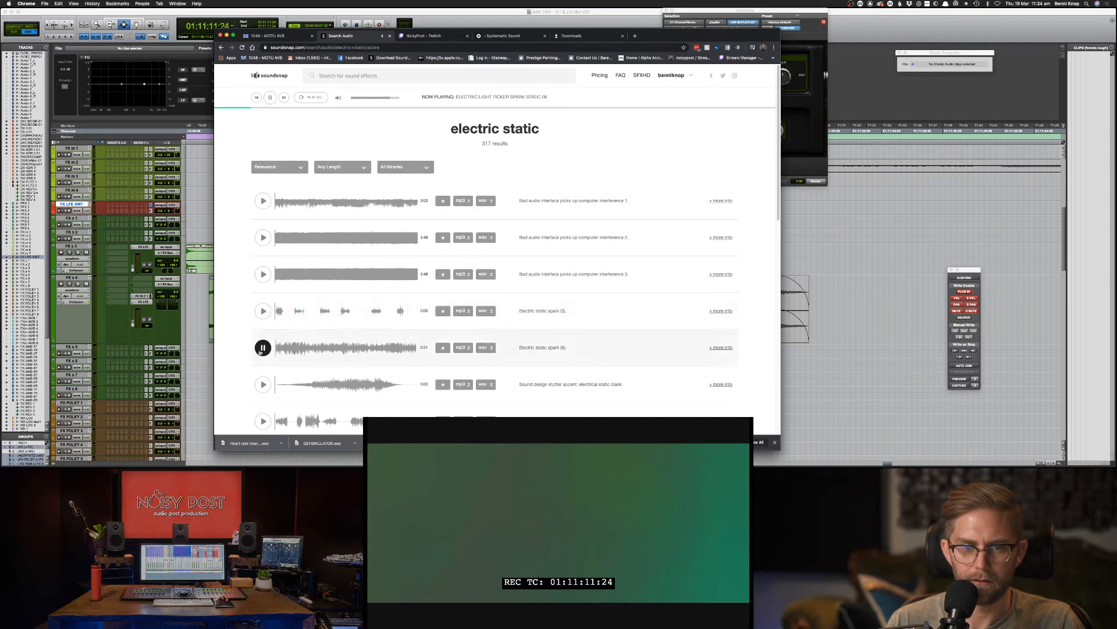
pyautogui.click(263, 385)
pyautogui.click(263, 416)
pyautogui.scroll(-2, 261, 407)
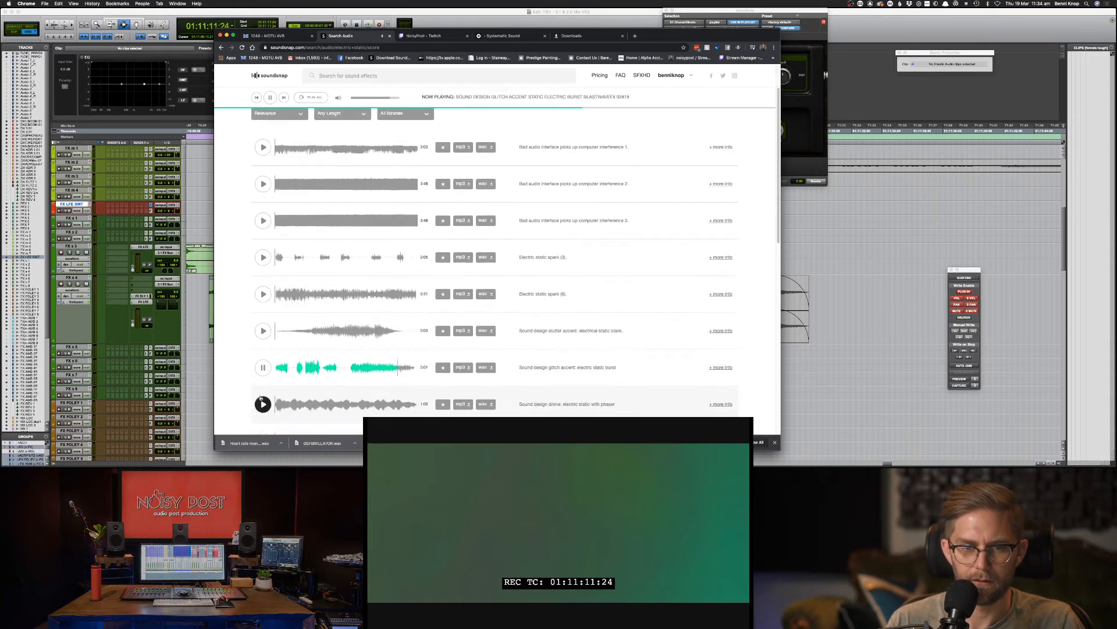
pyautogui.click(263, 404)
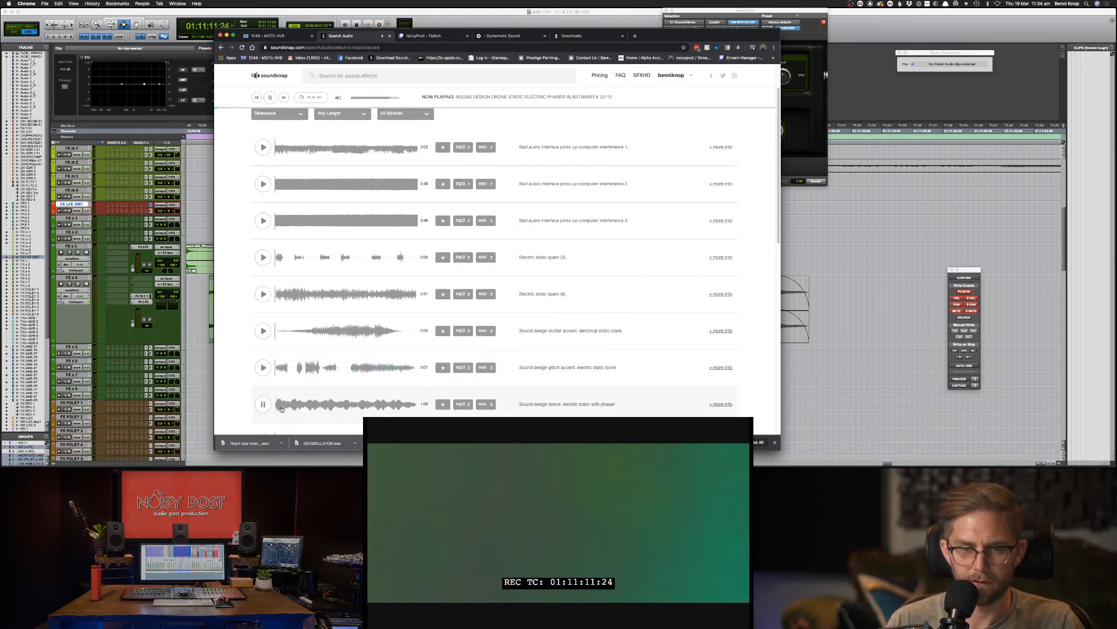
pyautogui.click(263, 405)
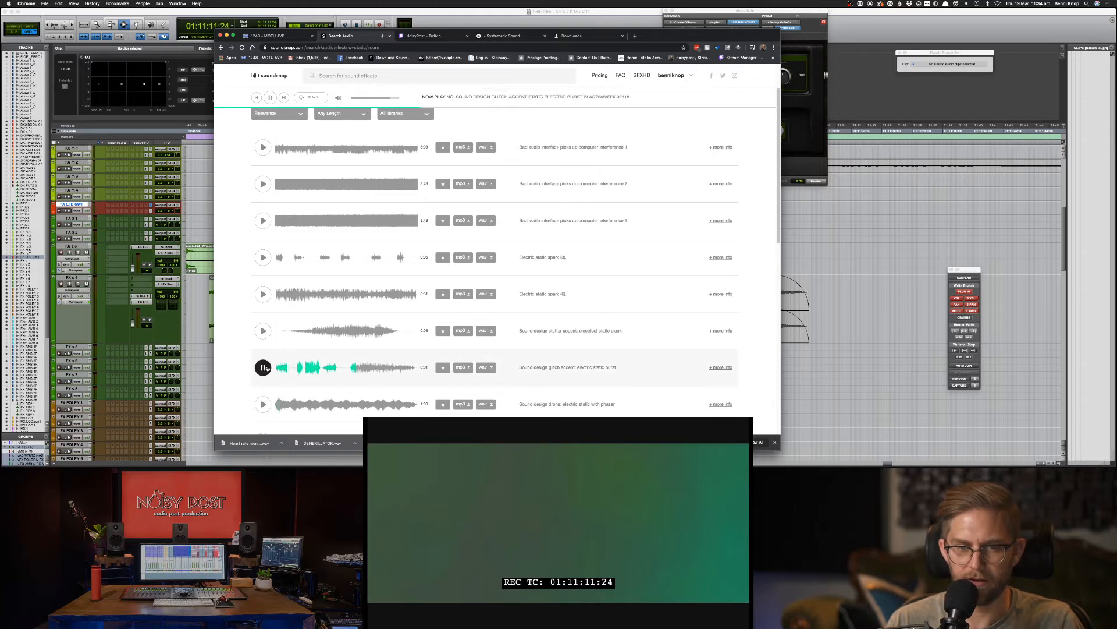
pyautogui.click(263, 184)
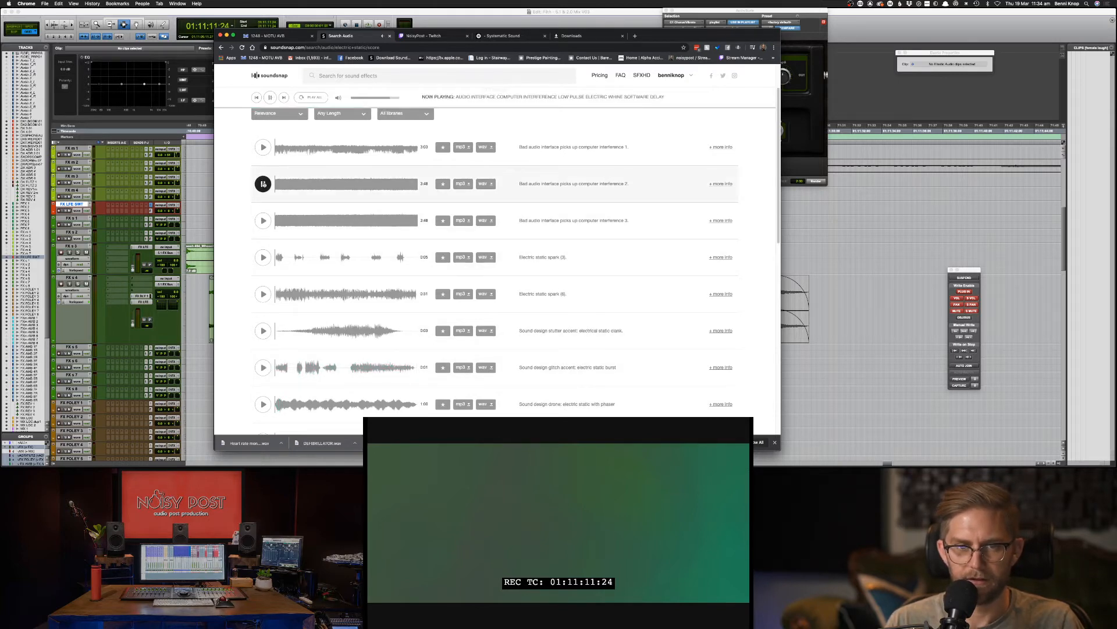
# Step: Preview the remaining electric static results, including Electric static spark (5) and (7) and the eerie static wash drone with phase and reverb
pyautogui.scroll(-5, 263, 184)
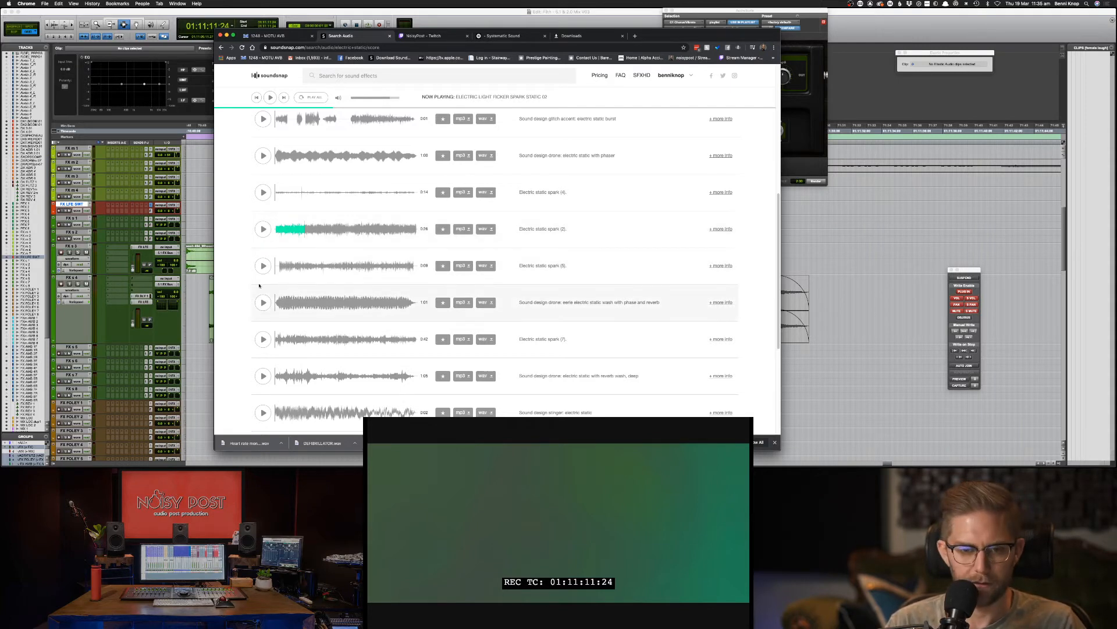
pyautogui.click(262, 266)
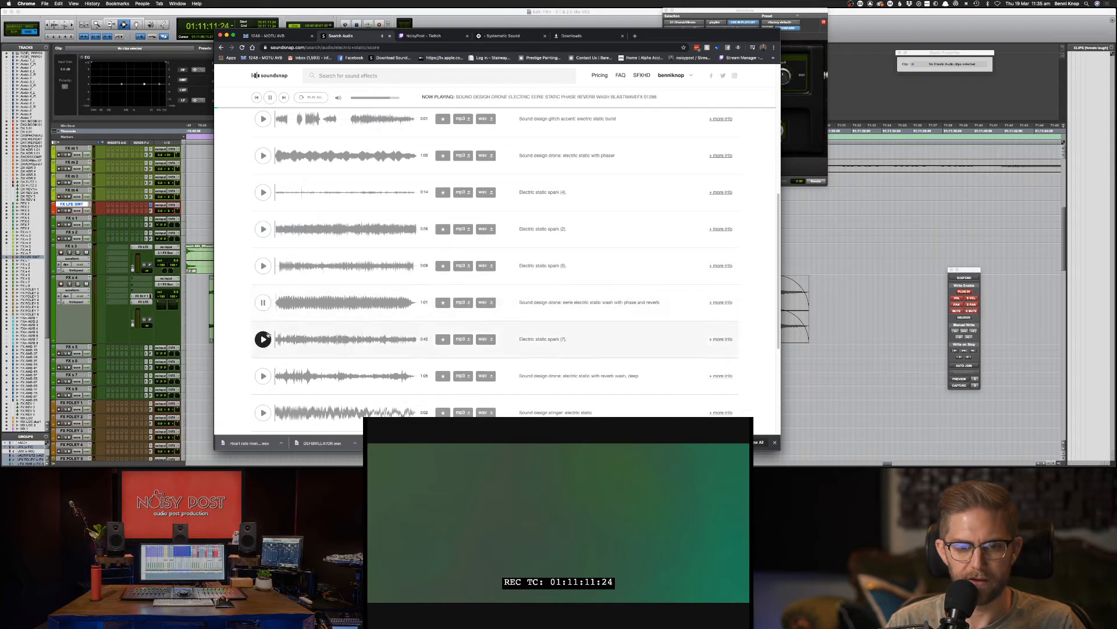
pyautogui.click(263, 338)
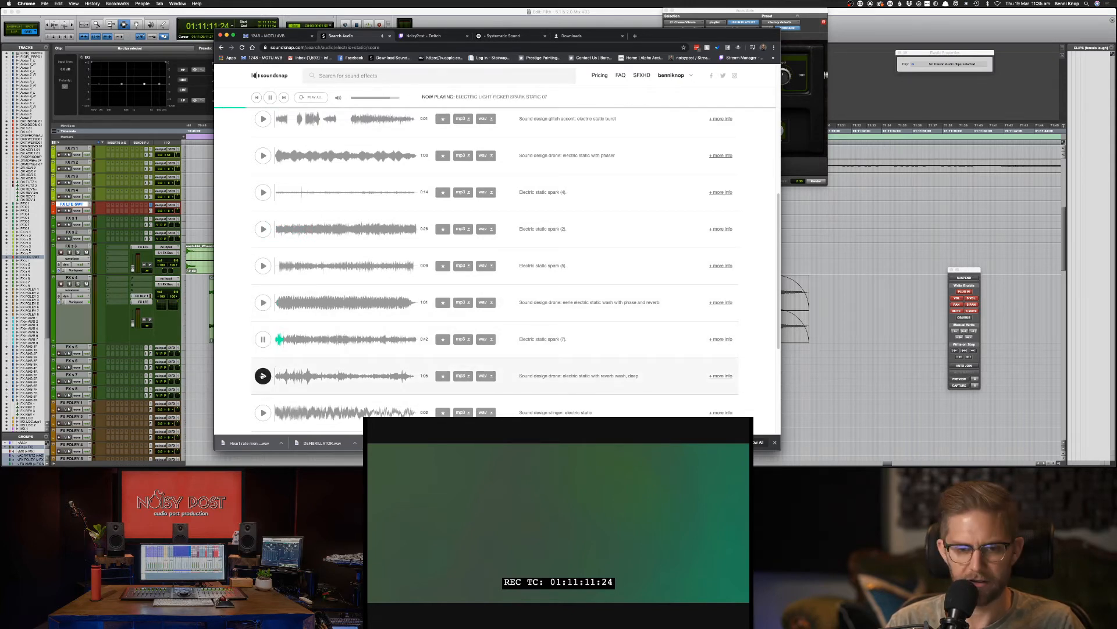
pyautogui.click(263, 339)
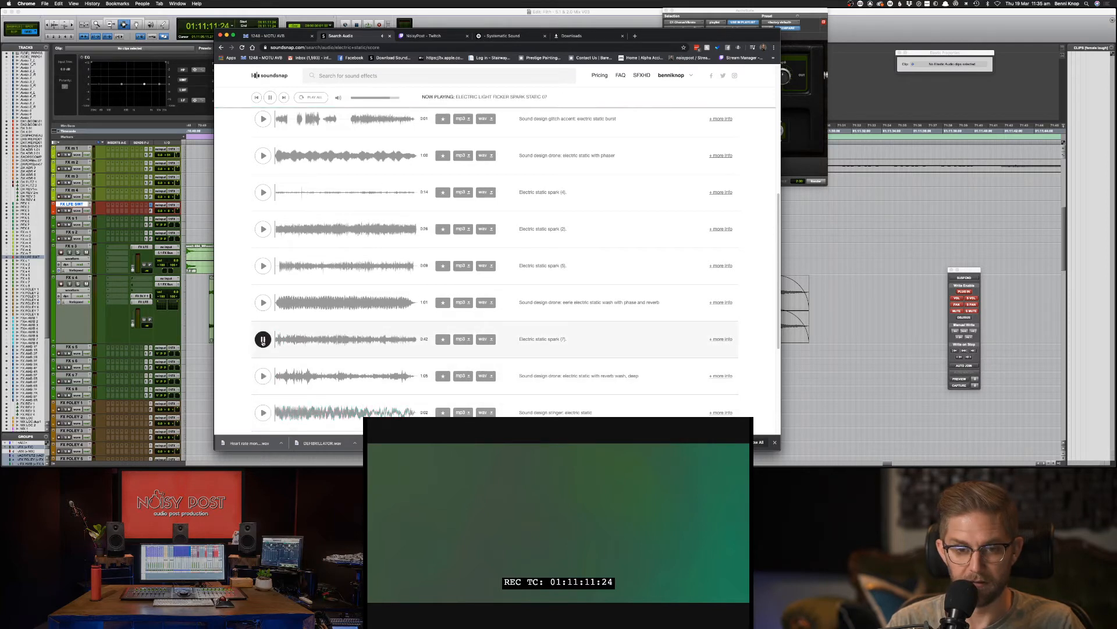
pyautogui.scroll(1, 264, 308)
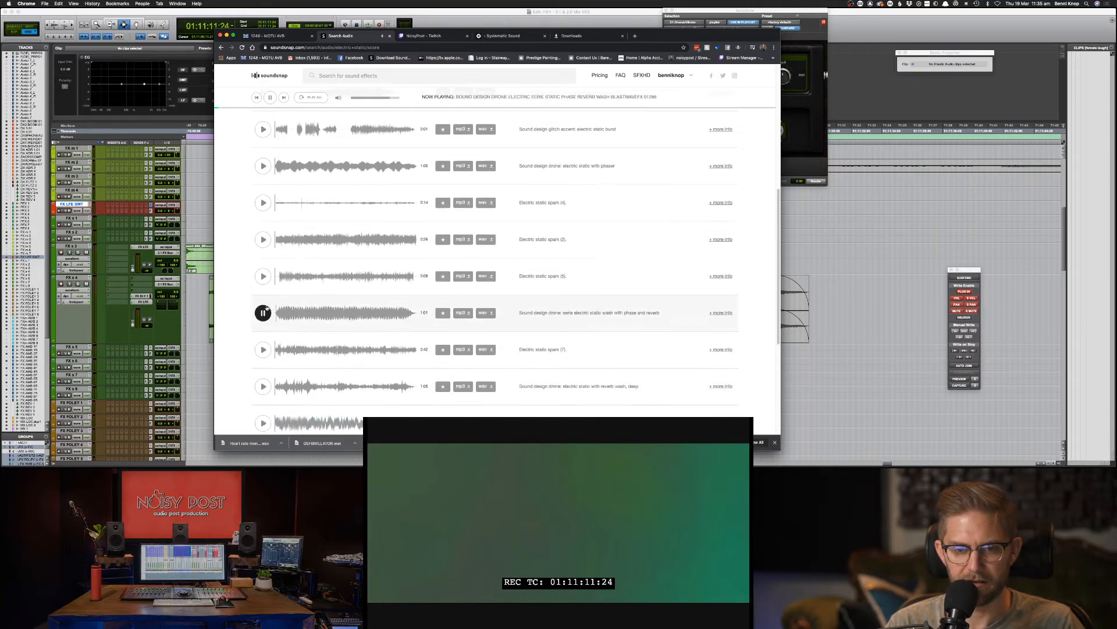
pyautogui.scroll(-5, 262, 276)
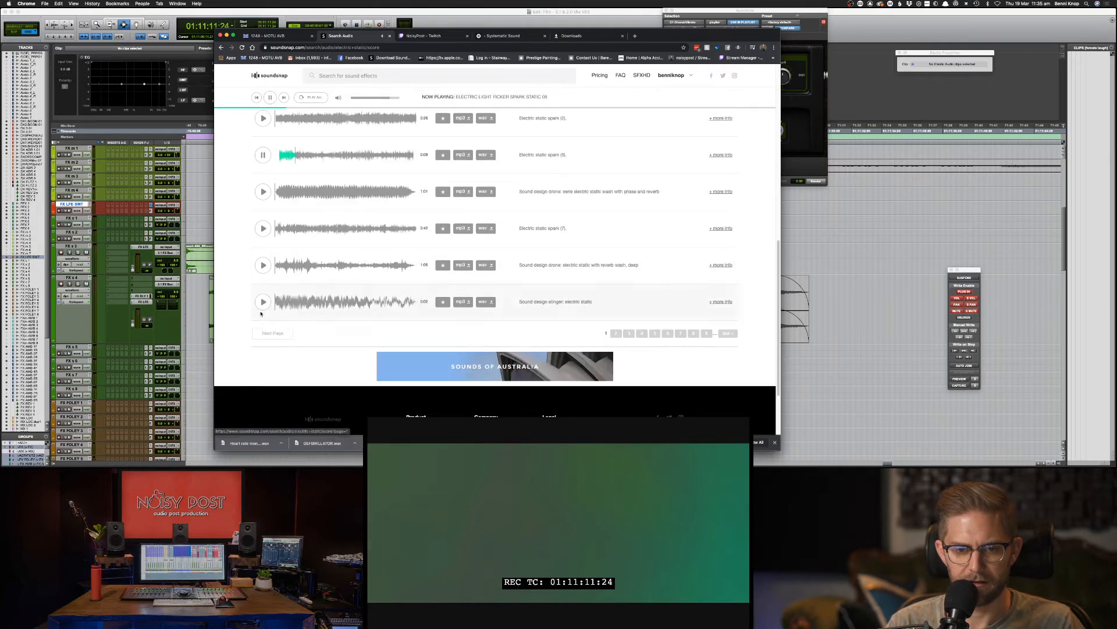
pyautogui.click(263, 154)
# Step: Search Soundsnap for "electrical arc"
pyautogui.click(408, 75)
pyautogui.write('elec')
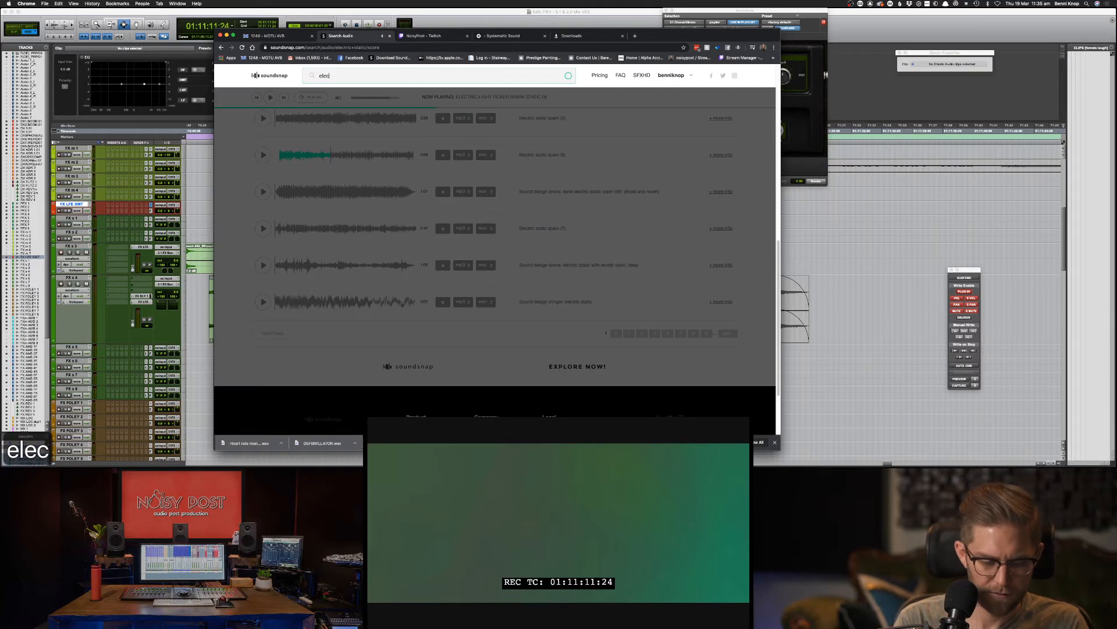
pyautogui.write('trical arc')
pyautogui.press('Return')
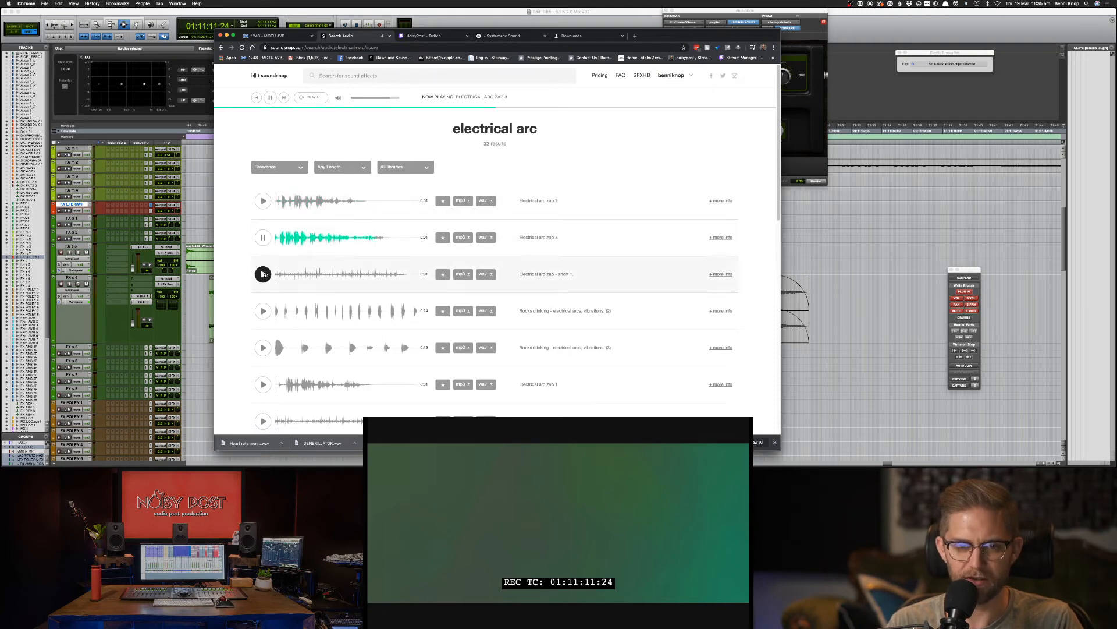
# Step: Preview the electrical arc results, including the arc zaps, rocks clinking vibrations, short metallic arcs and arc welding sparks
pyautogui.click(263, 237)
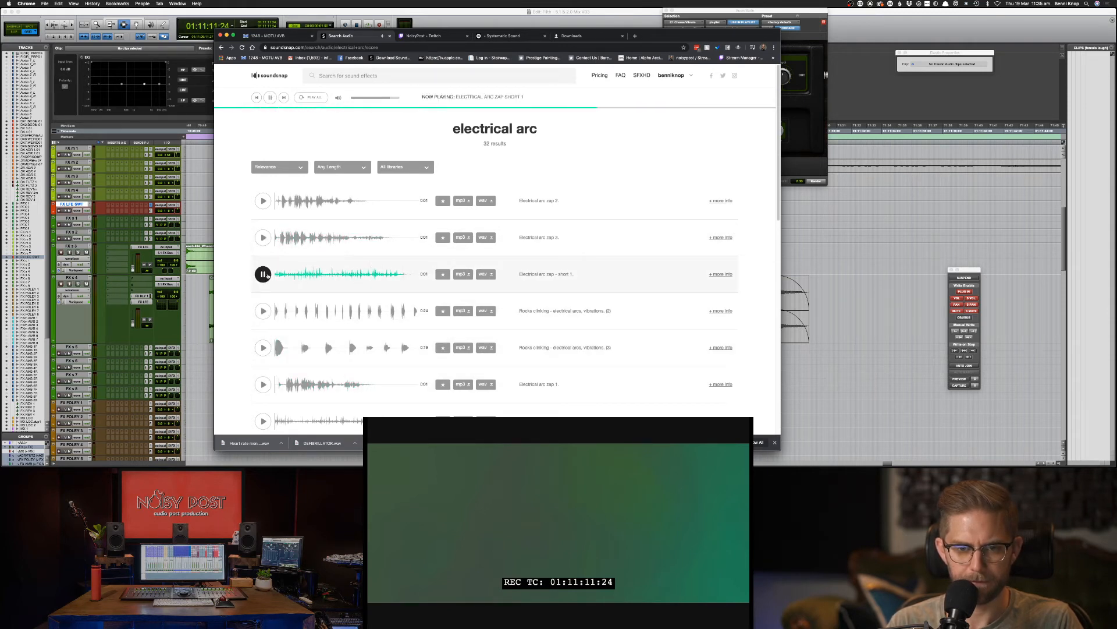
pyautogui.scroll(-2, 266, 276)
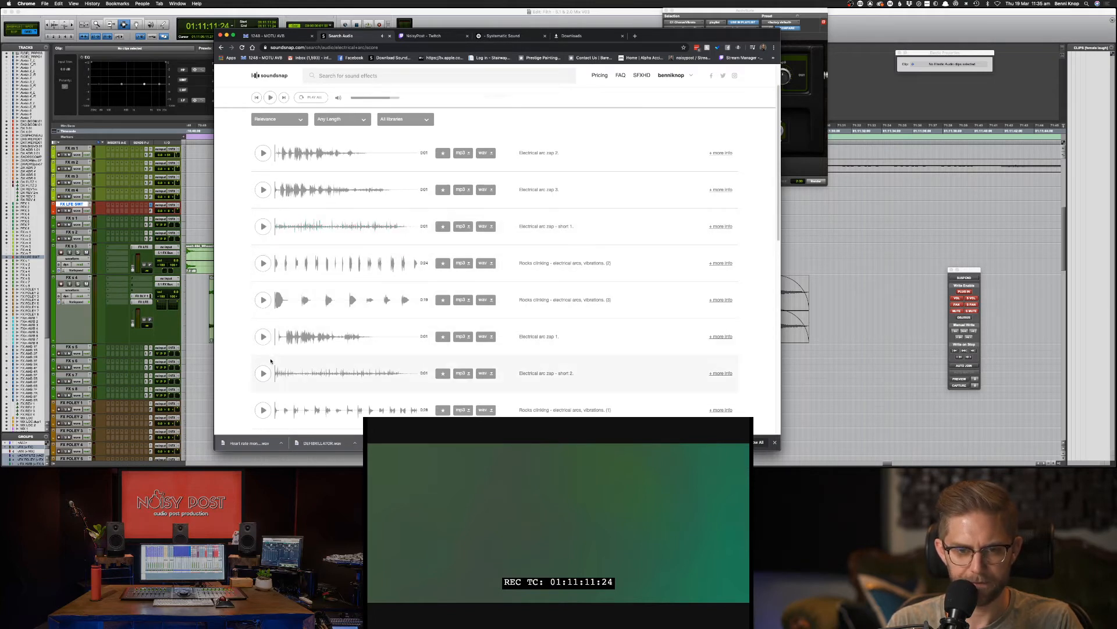
pyautogui.scroll(-2, 265, 412)
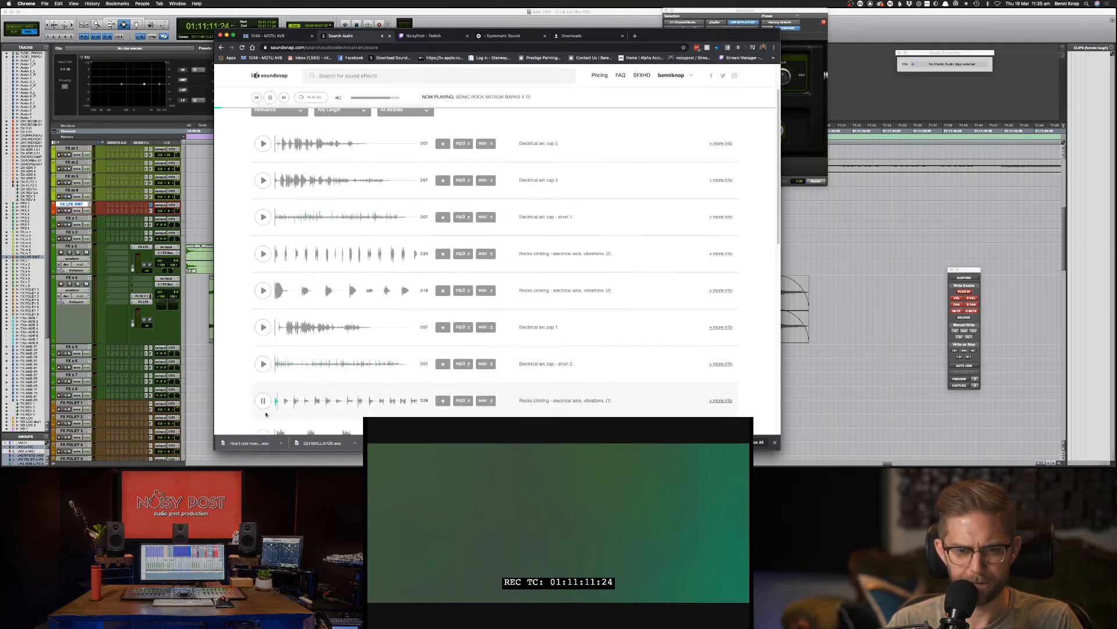
pyautogui.click(263, 402)
pyautogui.scroll(-1, 263, 407)
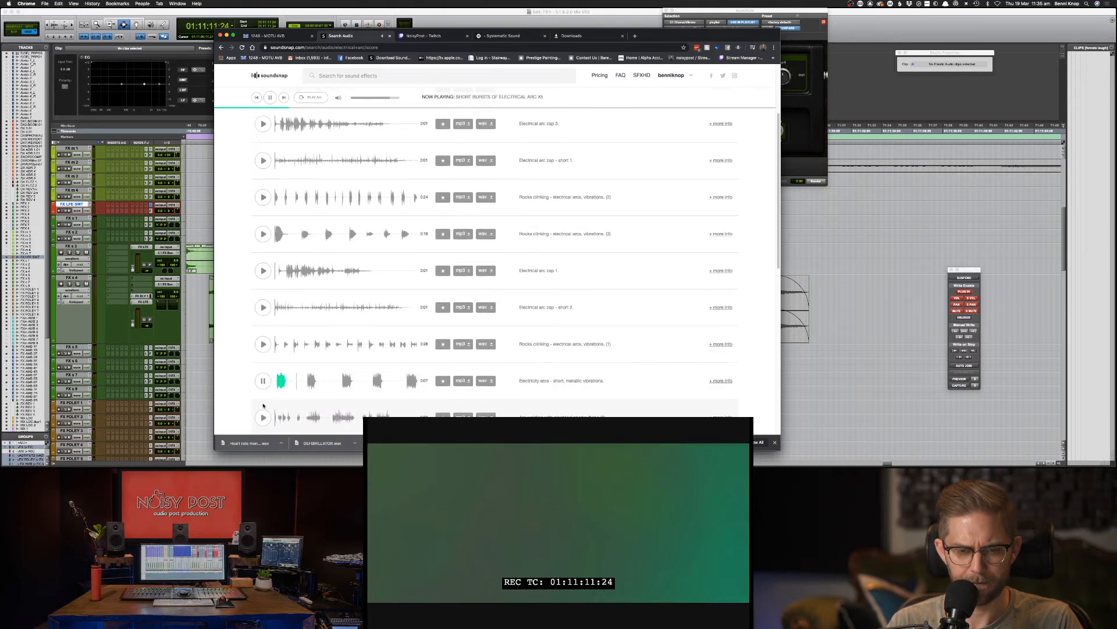
pyautogui.click(263, 417)
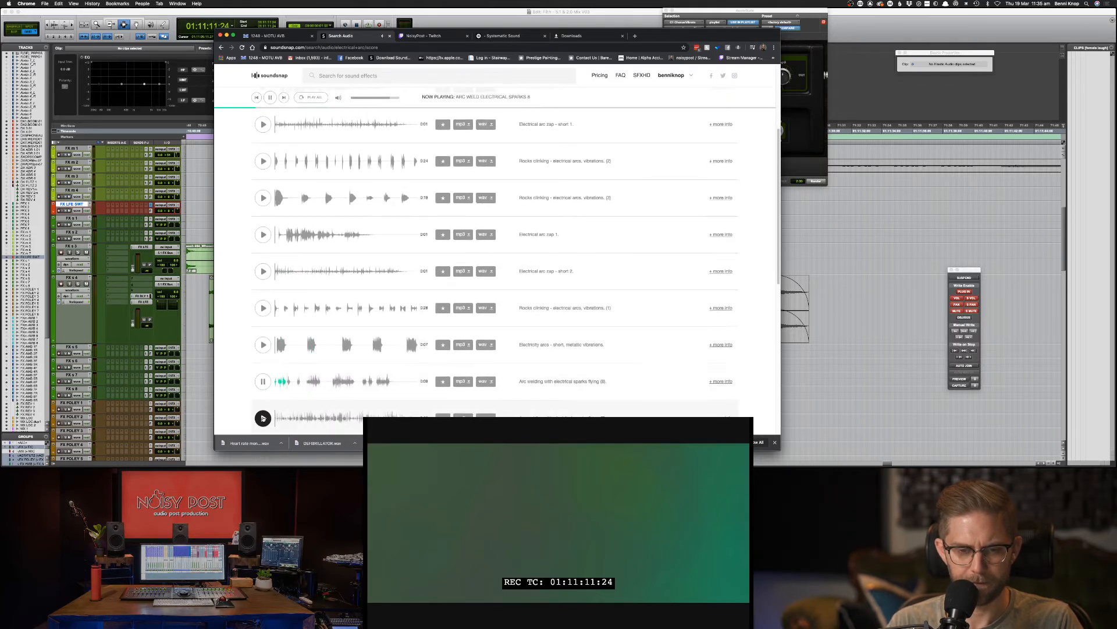
pyautogui.scroll(-1, 263, 402)
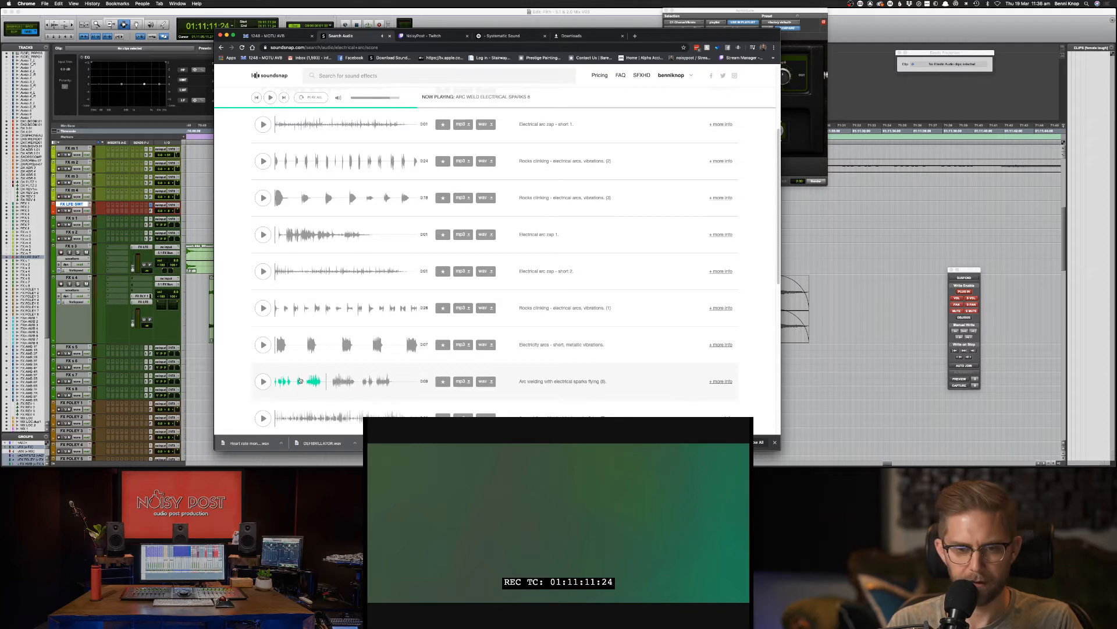
# Step: Replay the arc welding with electrical sparks flying effect and download it and the next arc welding result as WAV files
pyautogui.click(268, 383)
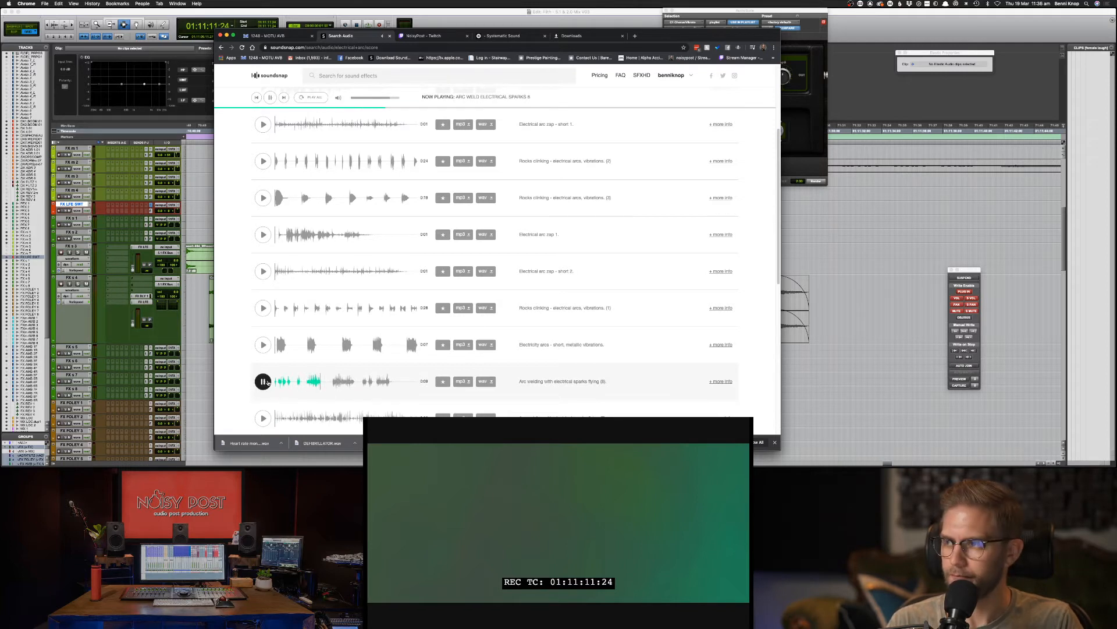
pyautogui.click(265, 381)
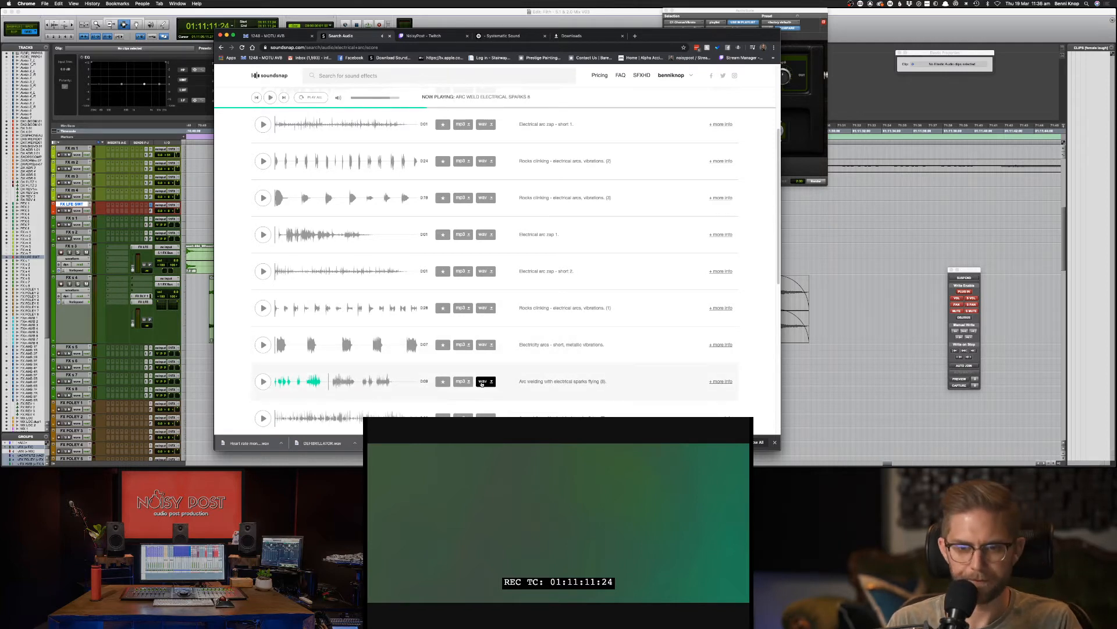
pyautogui.click(482, 381)
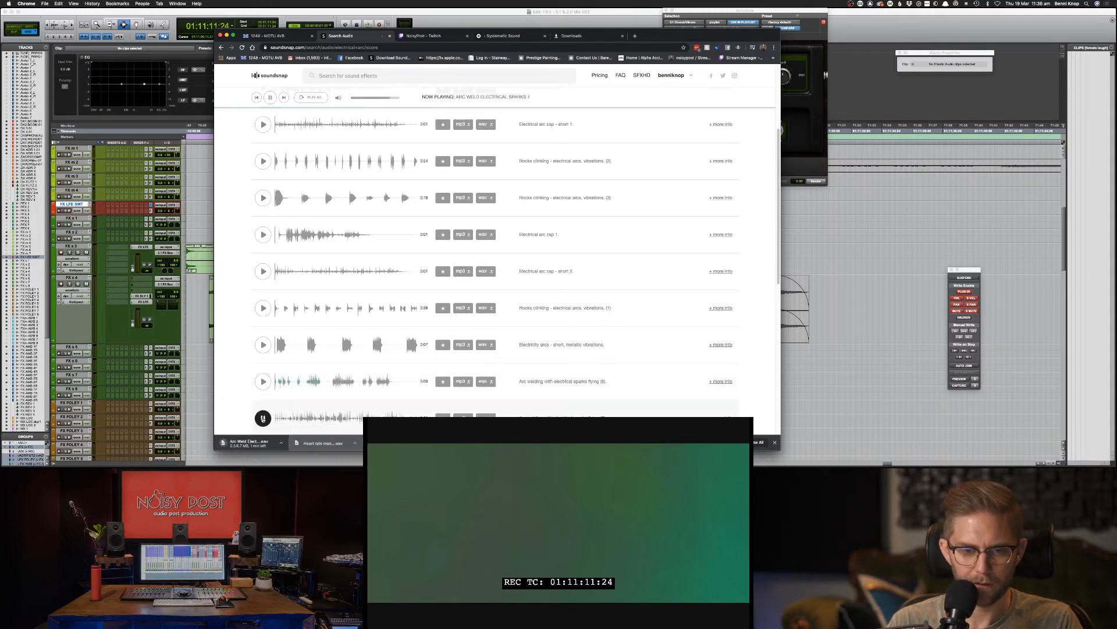
pyautogui.scroll(-2, 266, 421)
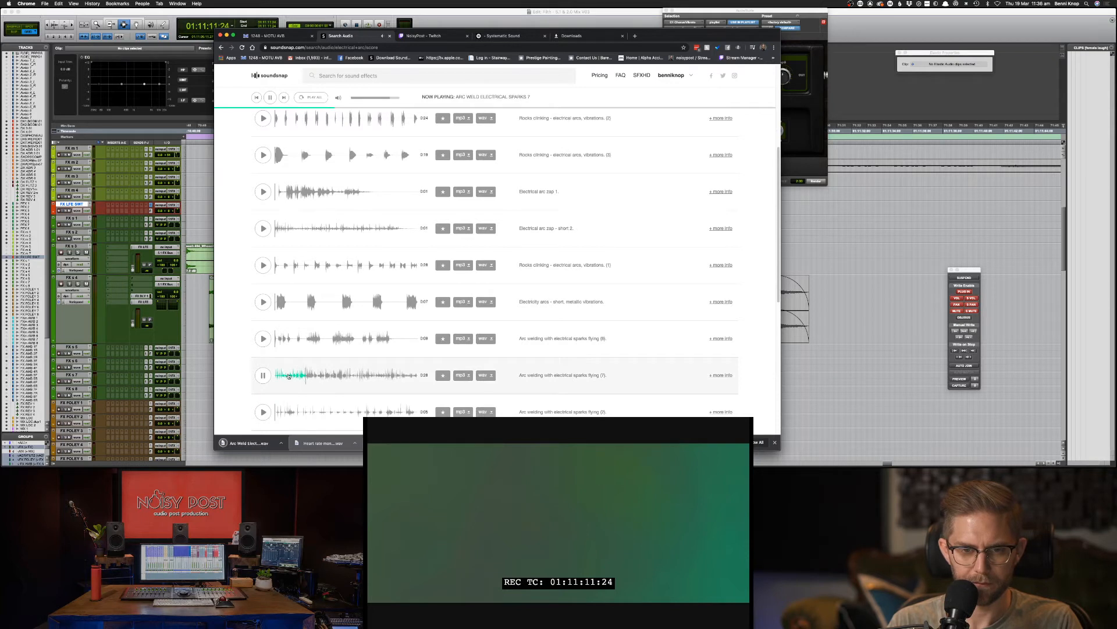
pyautogui.click(482, 376)
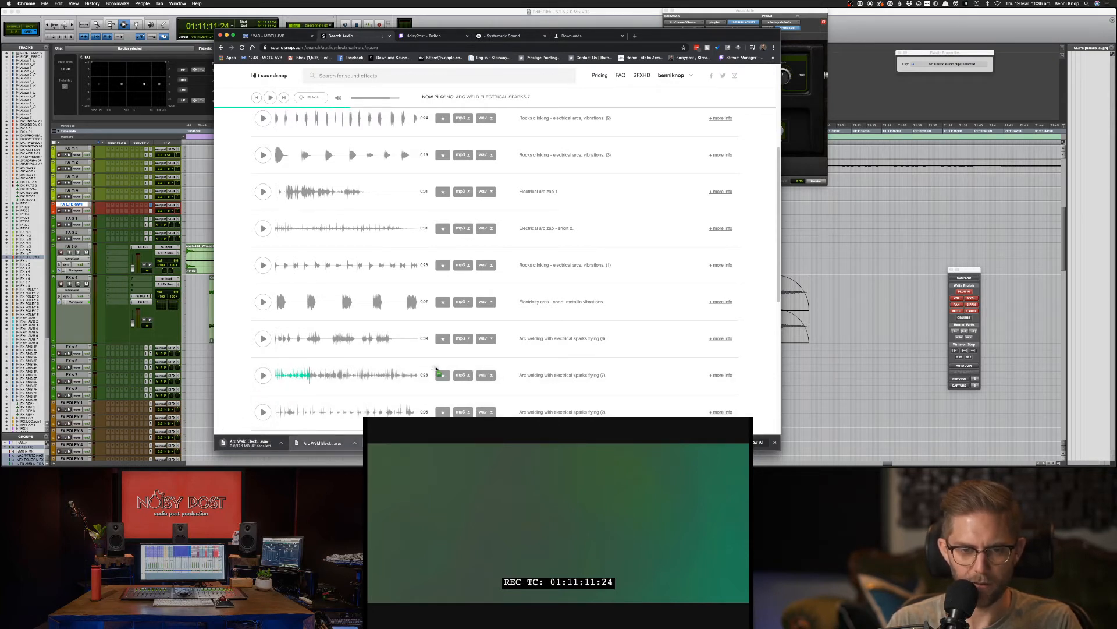
# Step: Switch to Pro Tools and place the downloaded Arc Weld Electrical Sparks clip on FX s 1 at about 01:11:12:00, with enlarged waveforms
pyautogui.press('super+Tab')
pyautogui.press('super+Tab')
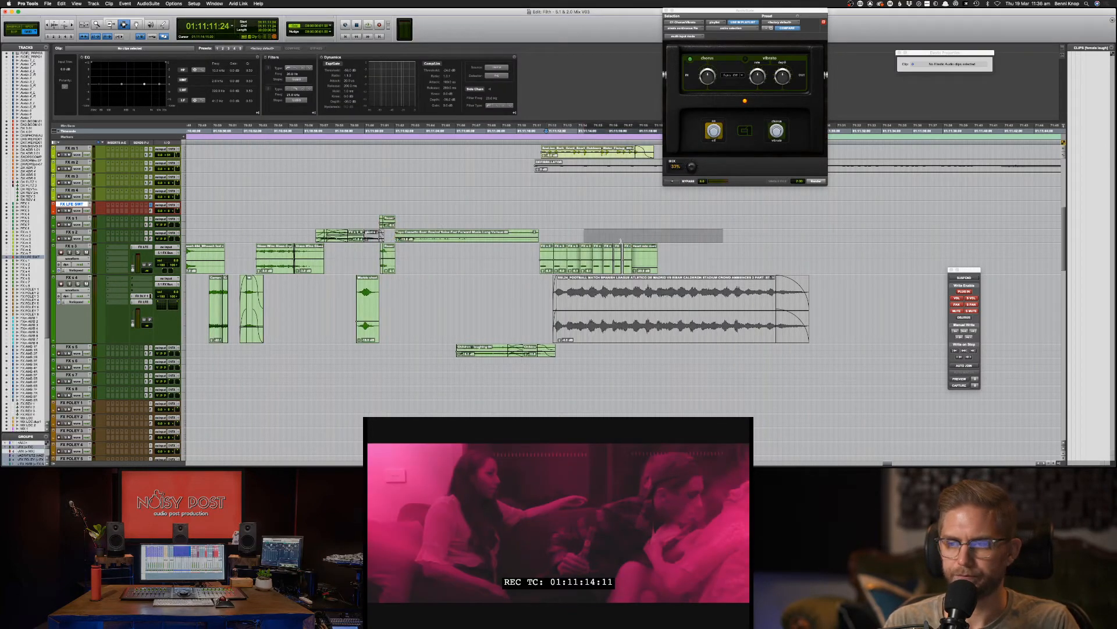
pyautogui.click(651, 239)
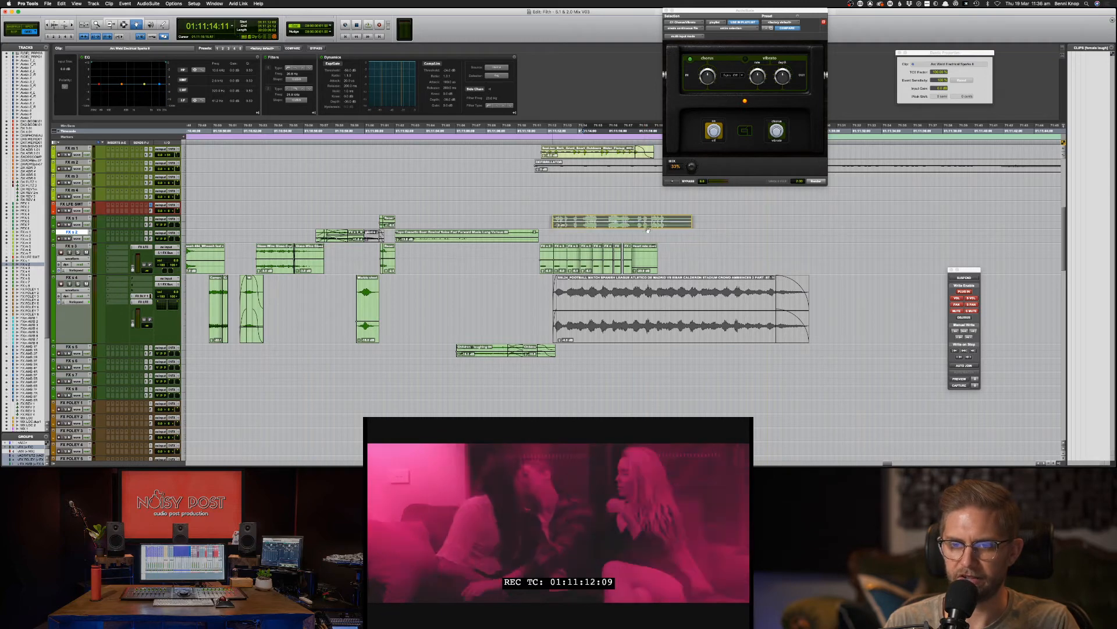
pyautogui.moveTo(680, 242); pyautogui.dragTo(642, 228)
pyautogui.press('super+bracketright')
pyautogui.press('super+bracketright')
pyautogui.press('F7')
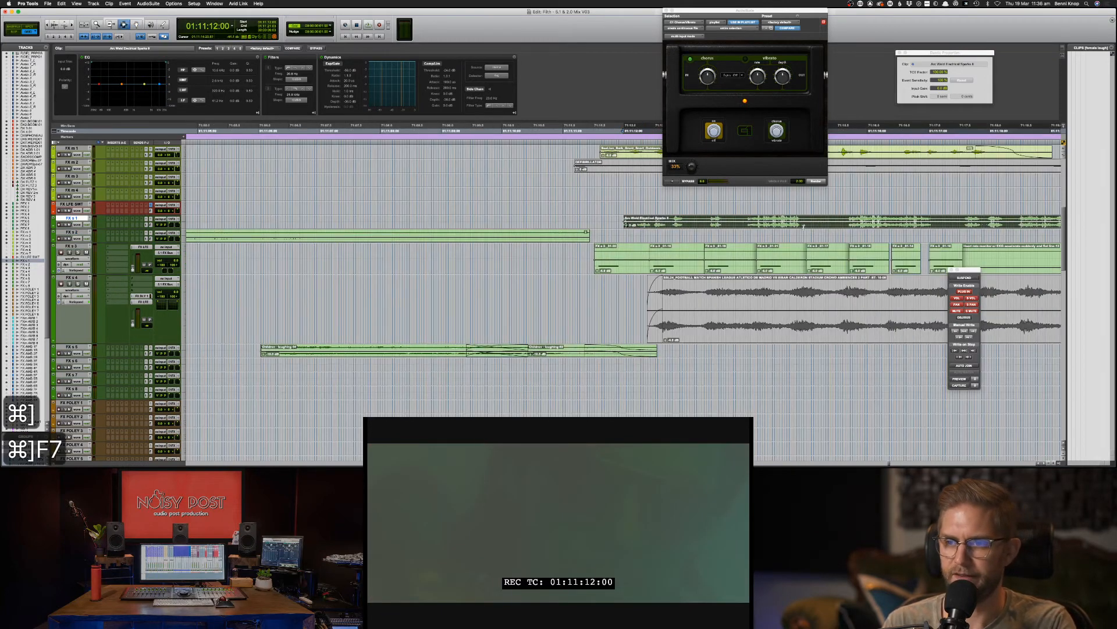
# Step: Separate the burst in the arc weld clip starting at about 01:11:13:21 into its own piece
pyautogui.moveTo(813, 226); pyautogui.dragTo(737, 225)
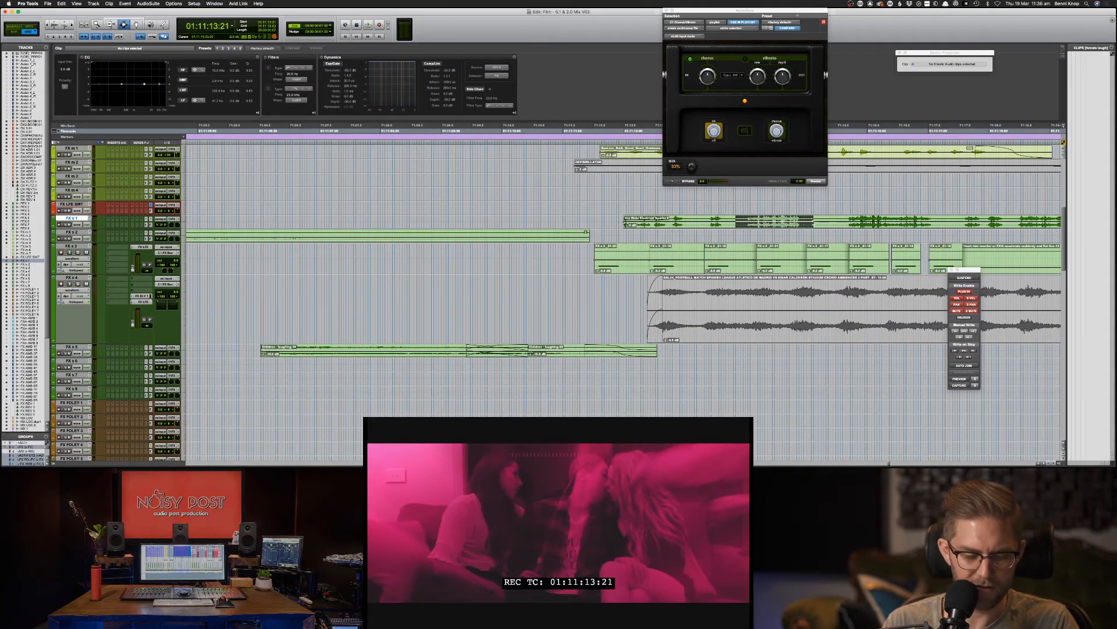
pyautogui.press('super+e')
pyautogui.doubleClick(621, 225)
pyautogui.press('BackSpace')
pyautogui.press('F8')
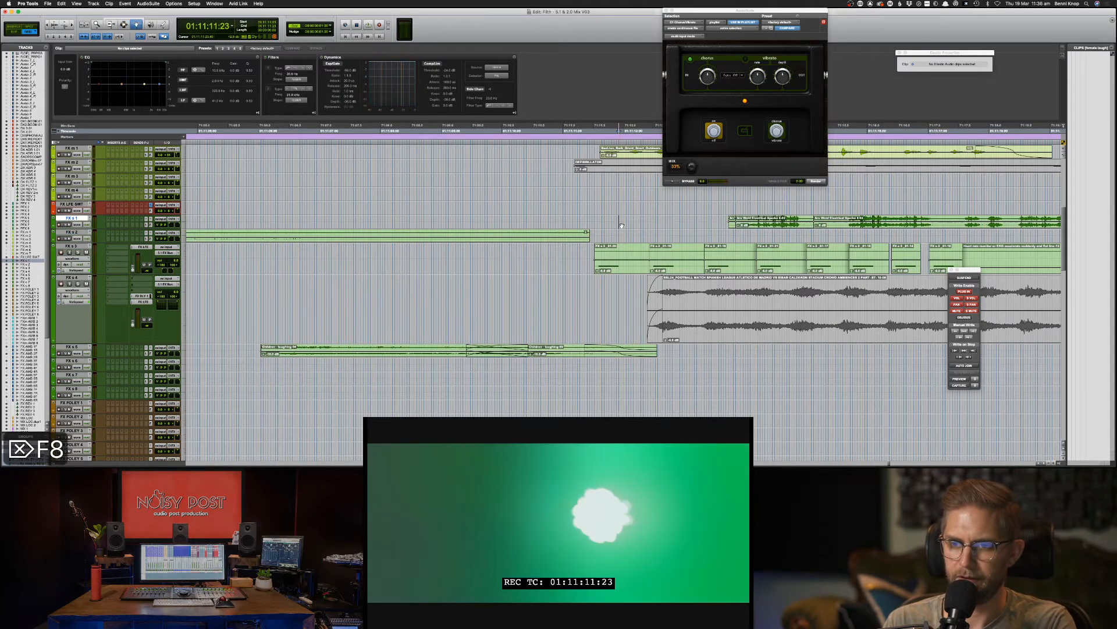
pyautogui.press('super+z')
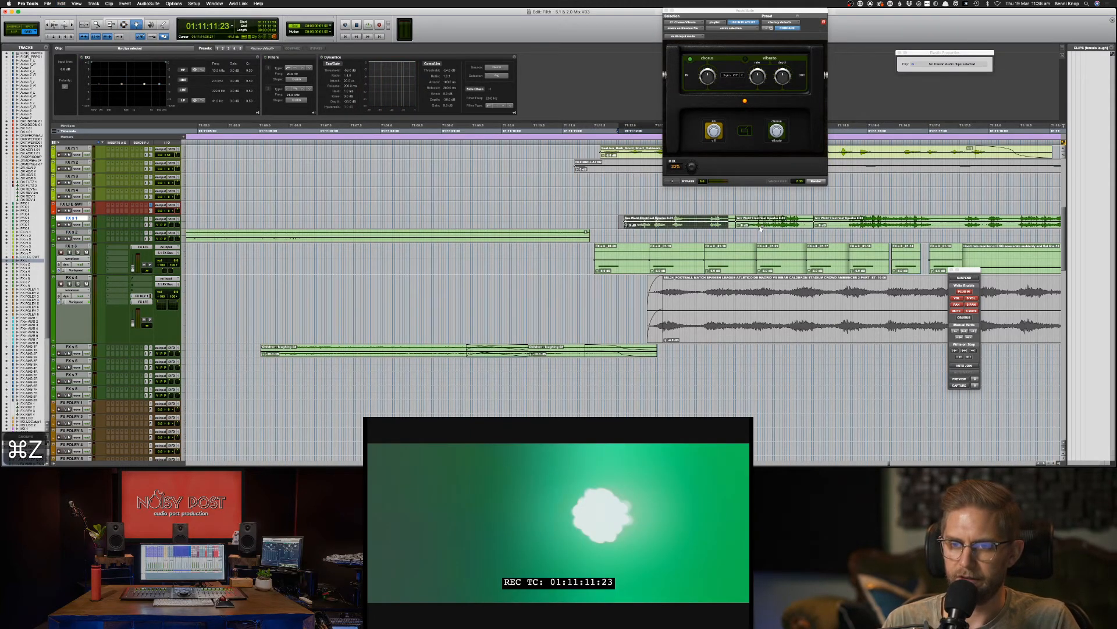
# Step: Play the opening arc weld piece and split it at about 01:11:13:09
pyautogui.click(731, 231)
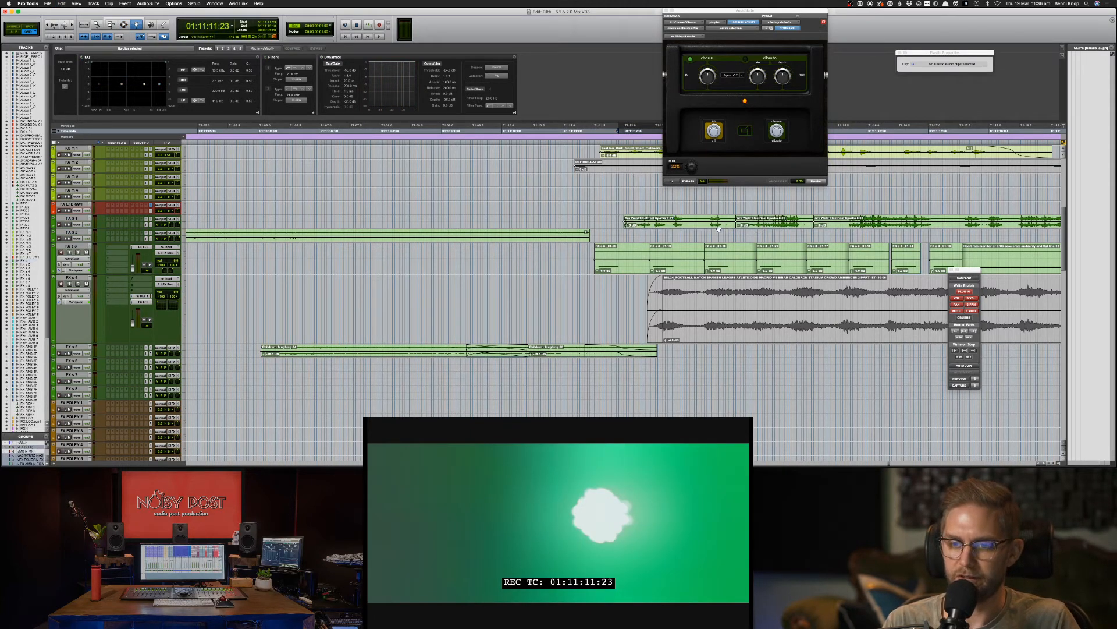
pyautogui.press('space')
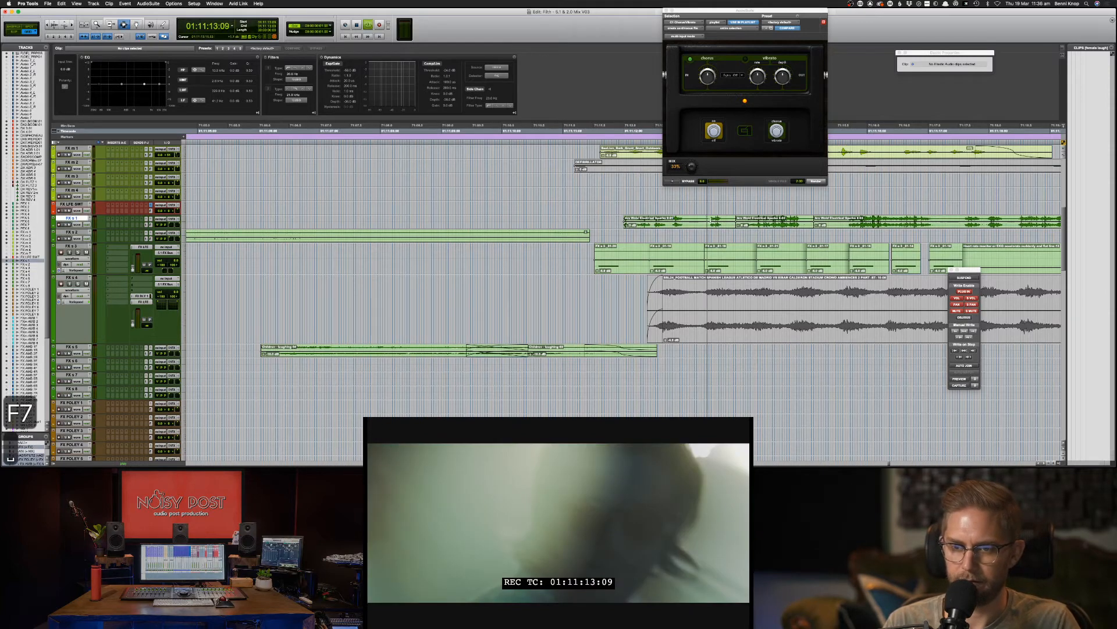
pyautogui.press('super+e')
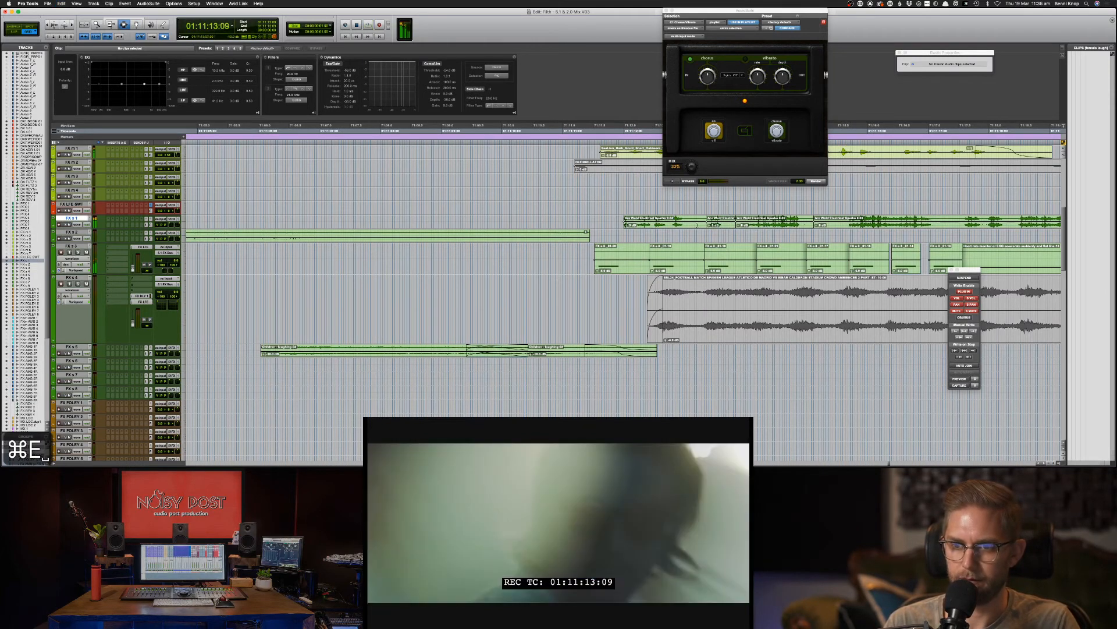
# Step: Select all the arc weld pieces on FX s 1 and lower their clip gain
pyautogui.doubleClick(685, 223)
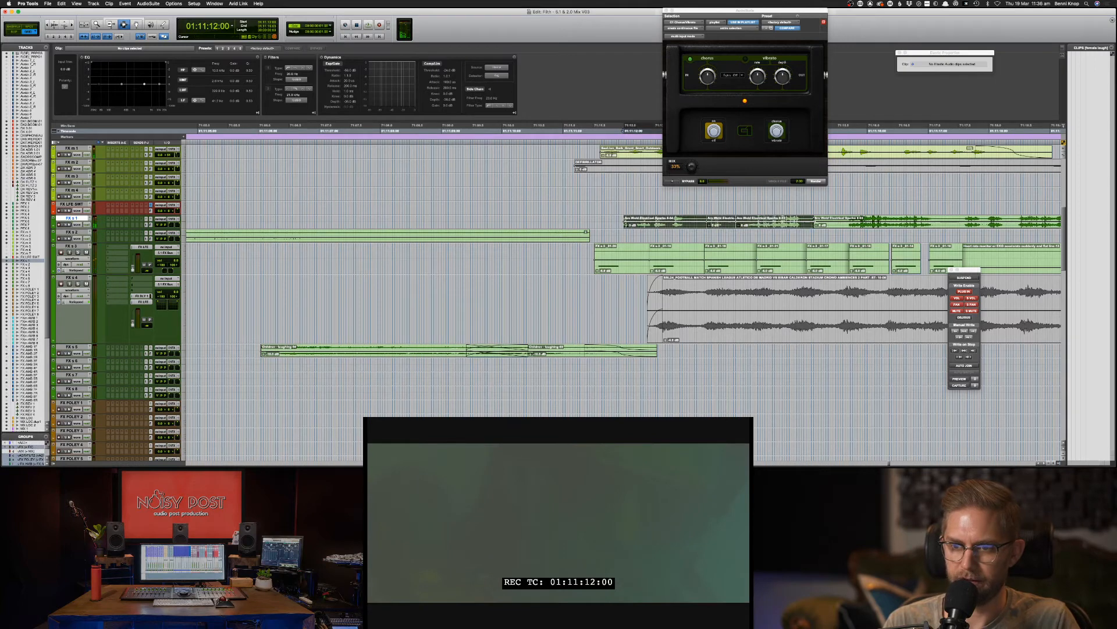
pyautogui.keyDown('shift'); pyautogui.click(829, 223); pyautogui.keyUp('shift')
pyautogui.scroll(-3, 830, 221)
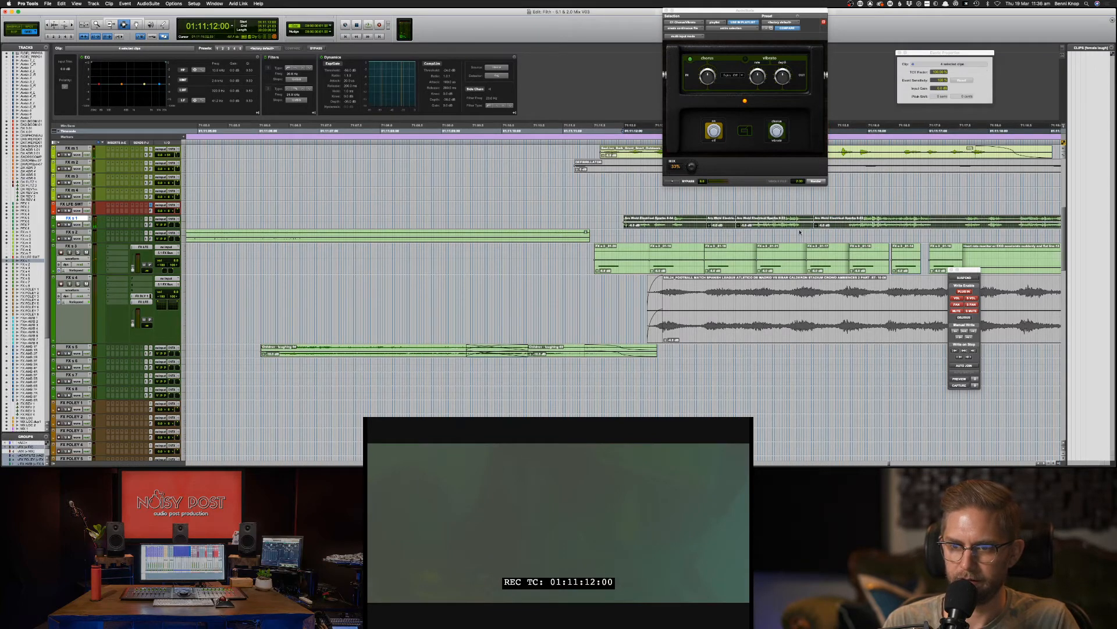
# Step: Move the first arc weld piece earlier to just after the first heart monitor beep begins, and play it with the surrounding effects
pyautogui.press('F8')
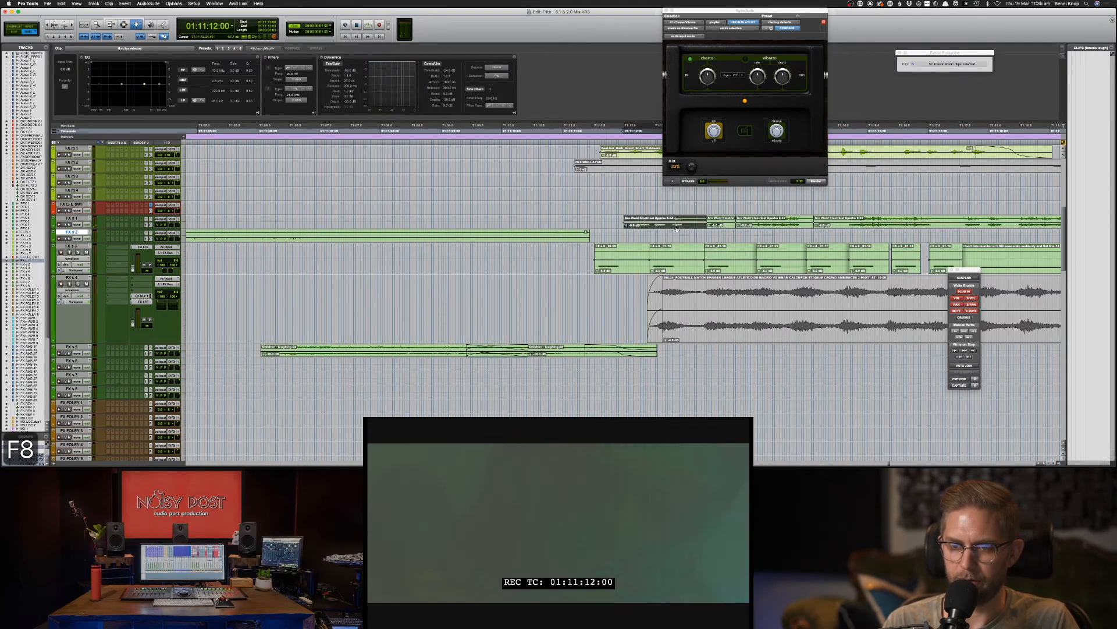
pyautogui.moveTo(683, 227); pyautogui.dragTo(666, 229)
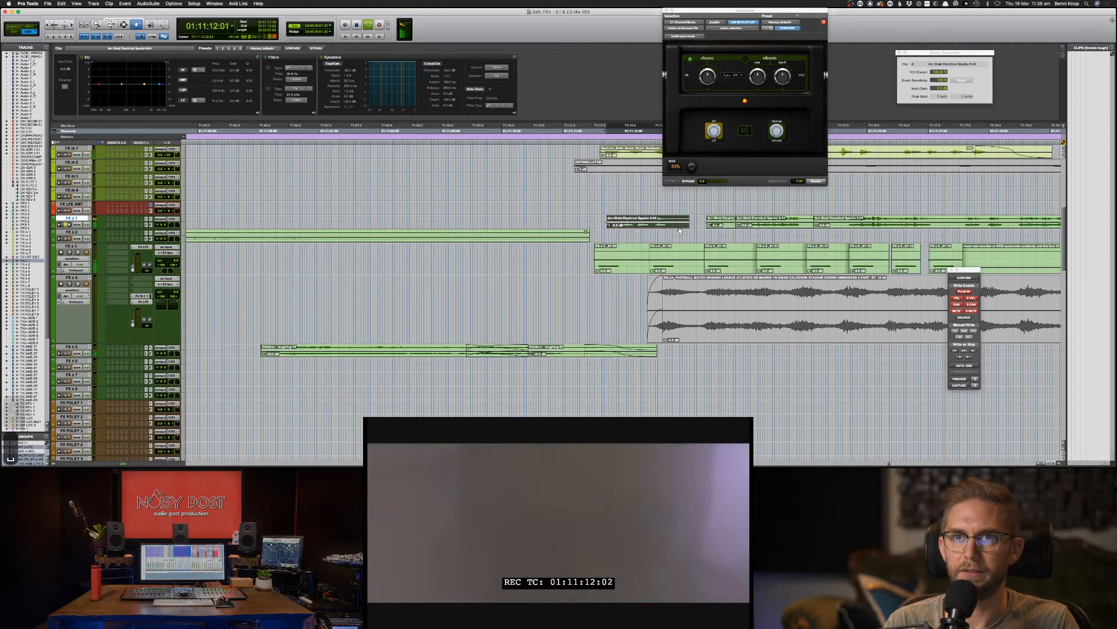
pyautogui.moveTo(680, 228); pyautogui.dragTo(675, 229)
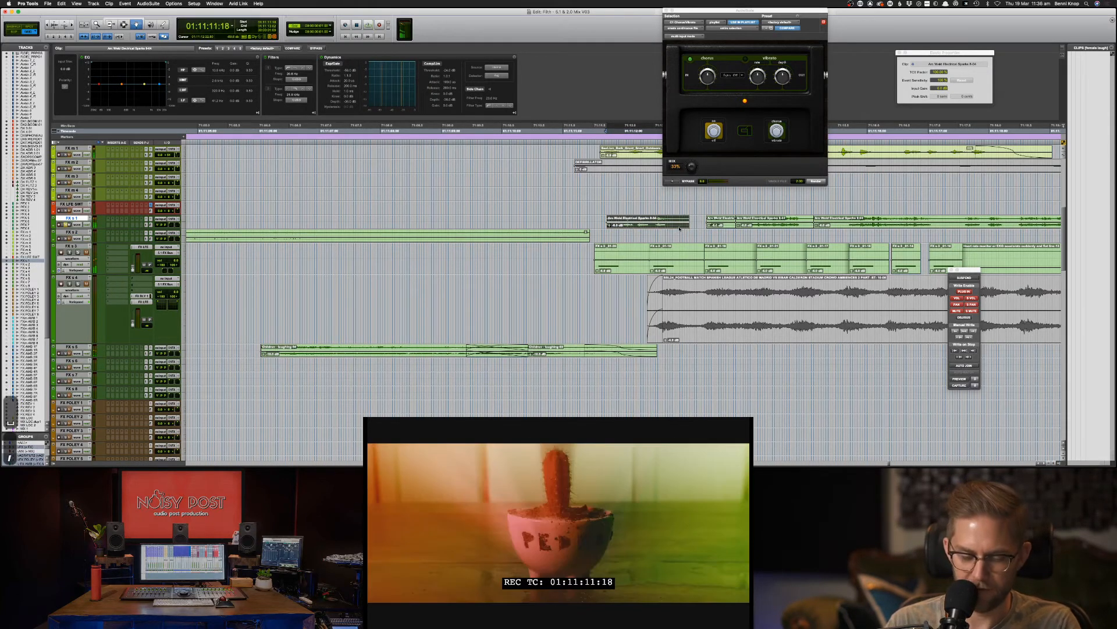
pyautogui.press('F7')
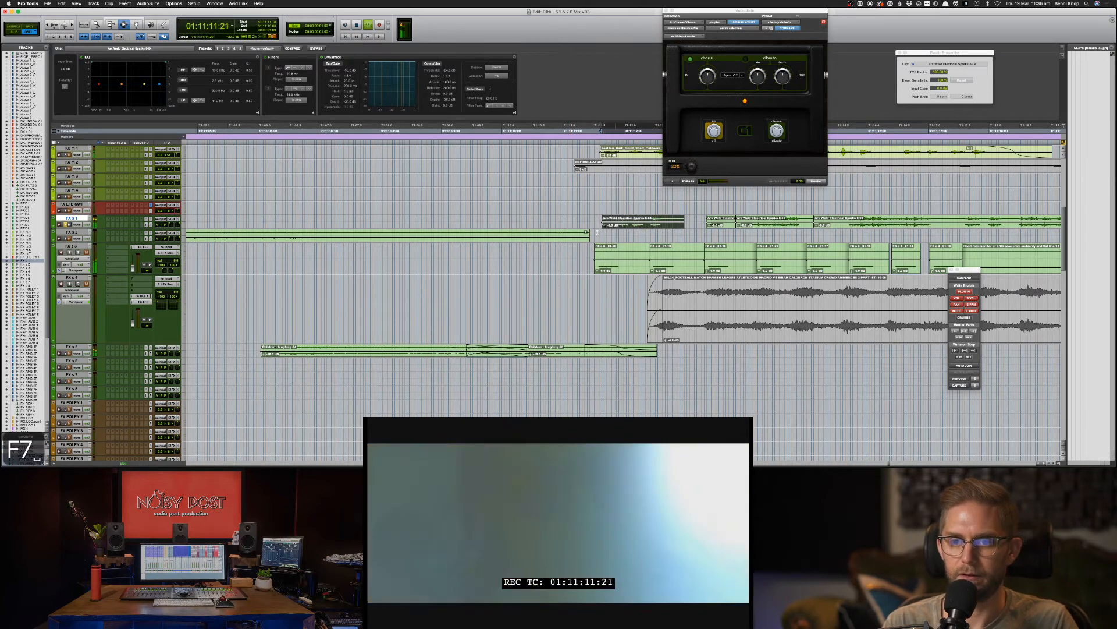
pyautogui.press('space')
pyautogui.press('space')
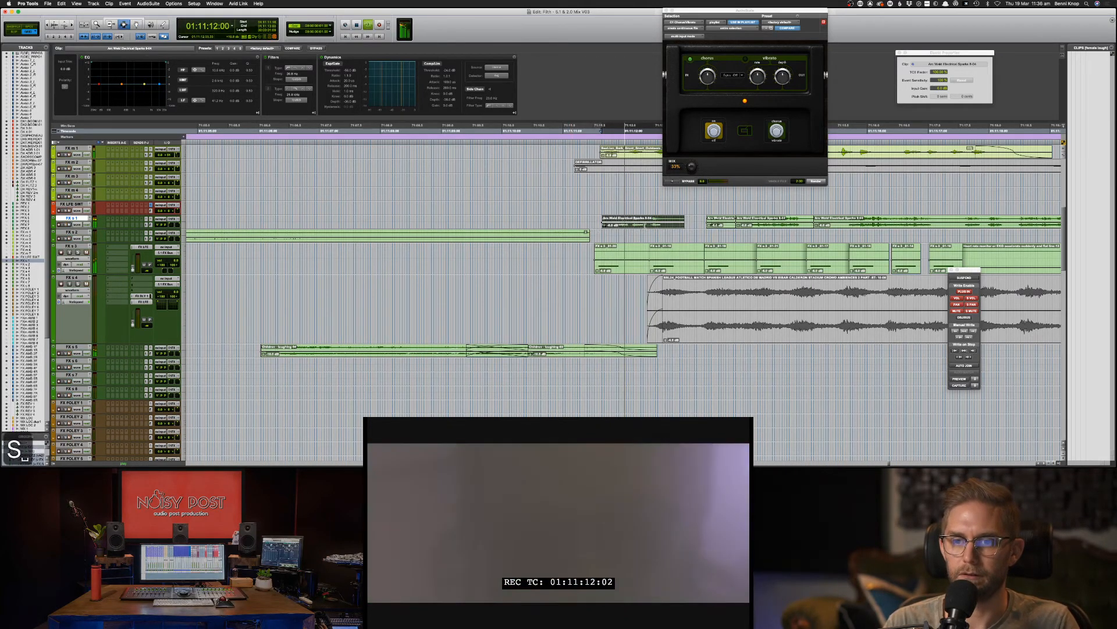
# Step: Play the first arc weld piece with the surrounding effects and remove a short section from its start
pyautogui.click(555, 222)
pyautogui.press('space')
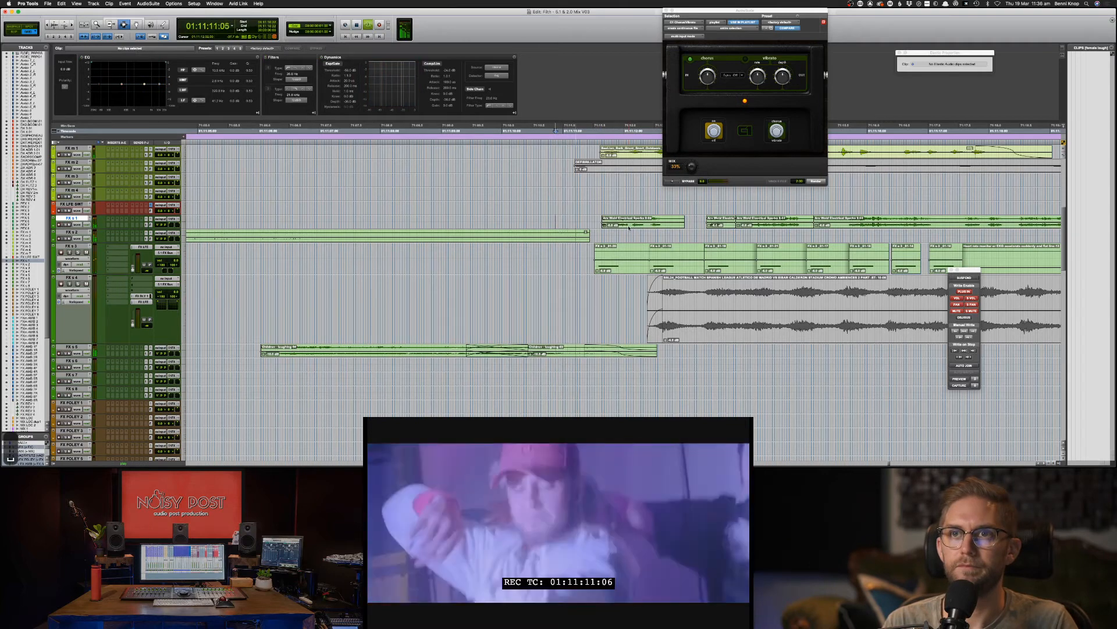
pyautogui.press('space')
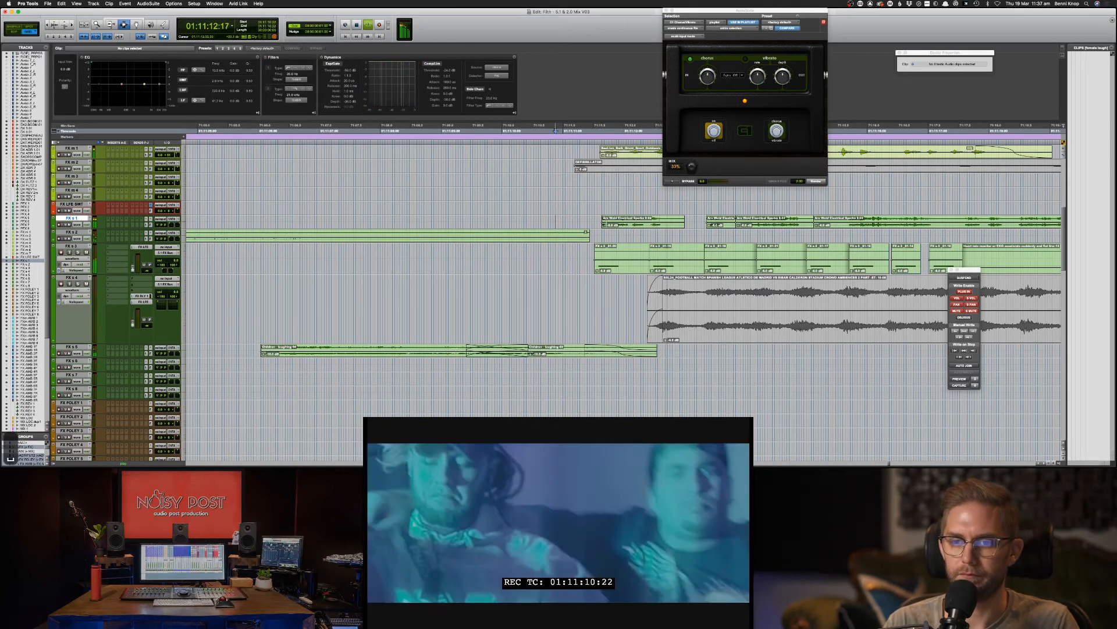
pyautogui.moveTo(598, 221); pyautogui.dragTo(610, 221)
pyautogui.press('BackSpace')
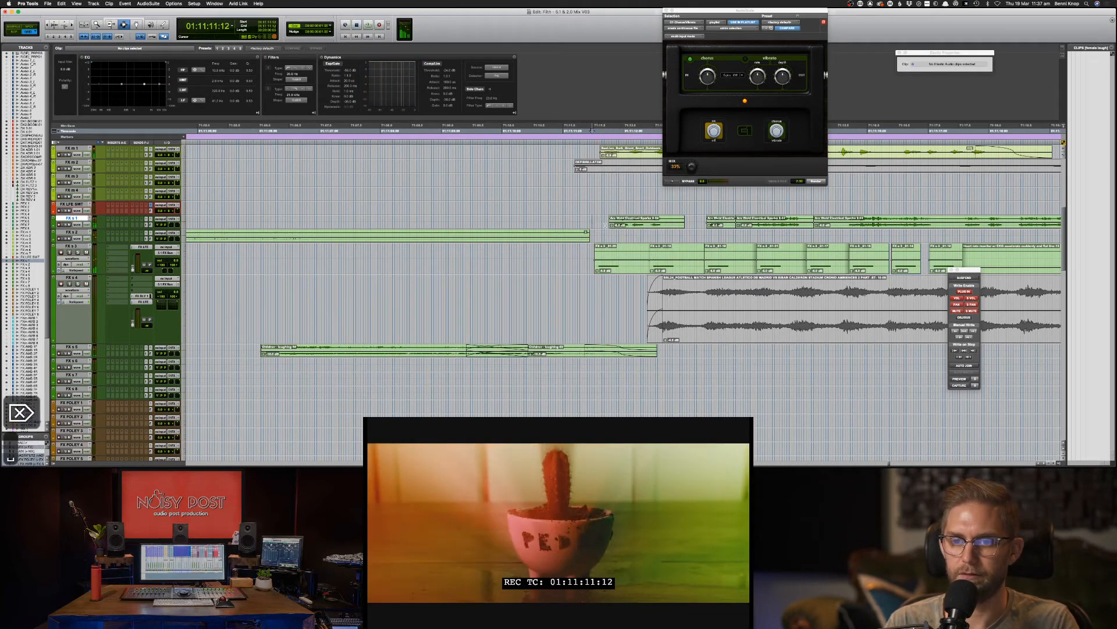
# Step: Trim a little more off the start of the first arc weld piece and check it in playback
pyautogui.press('space')
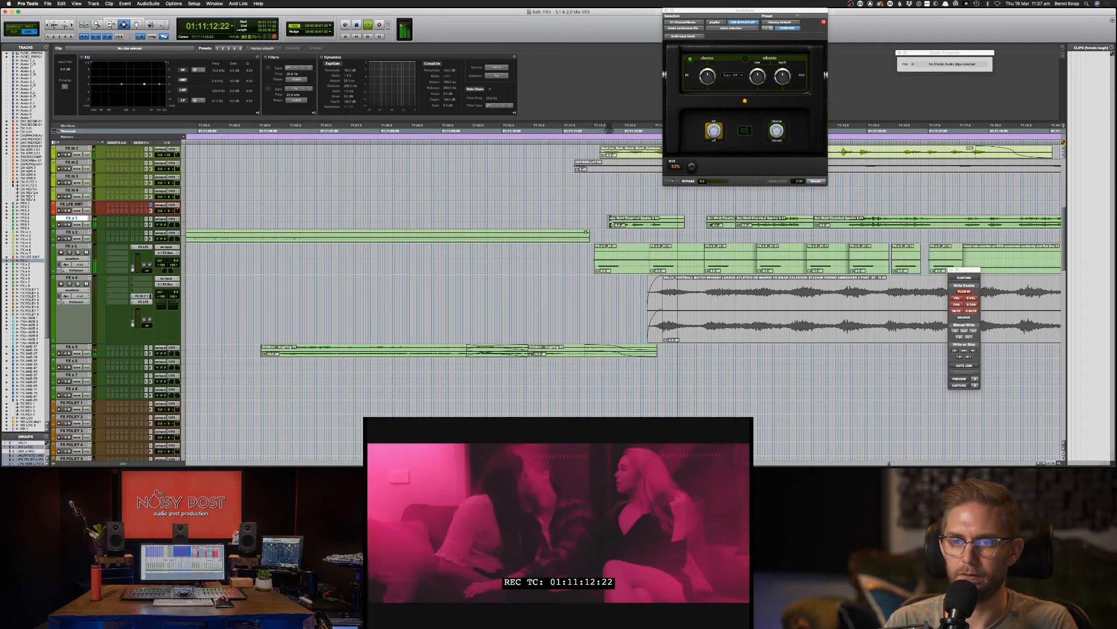
pyautogui.press('BackSpace')
pyautogui.press('space')
pyautogui.press('space')
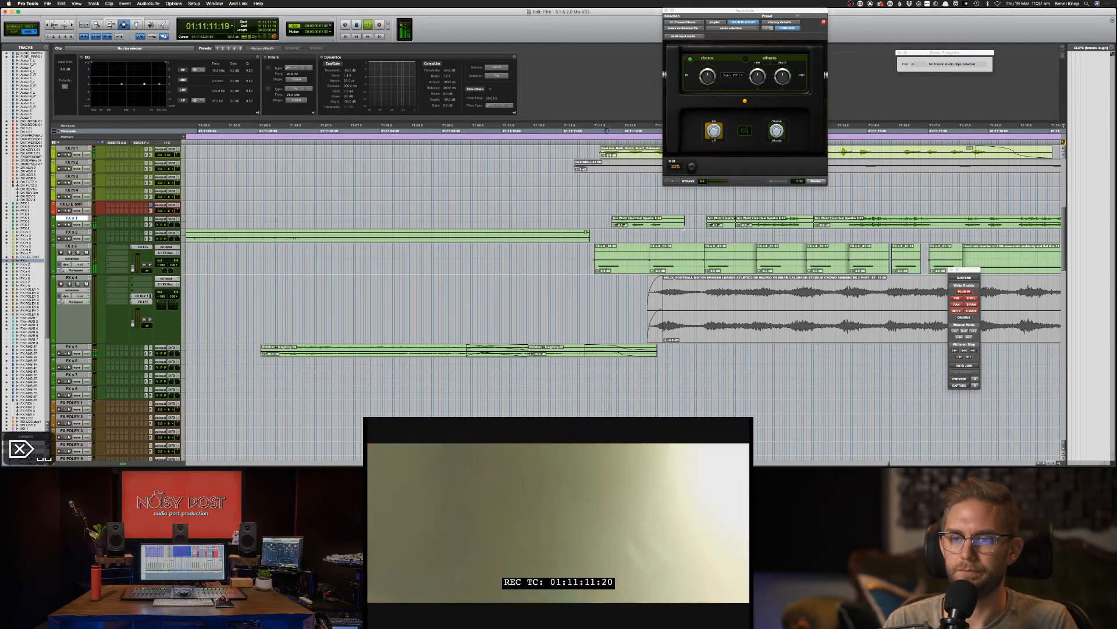
pyautogui.press('space')
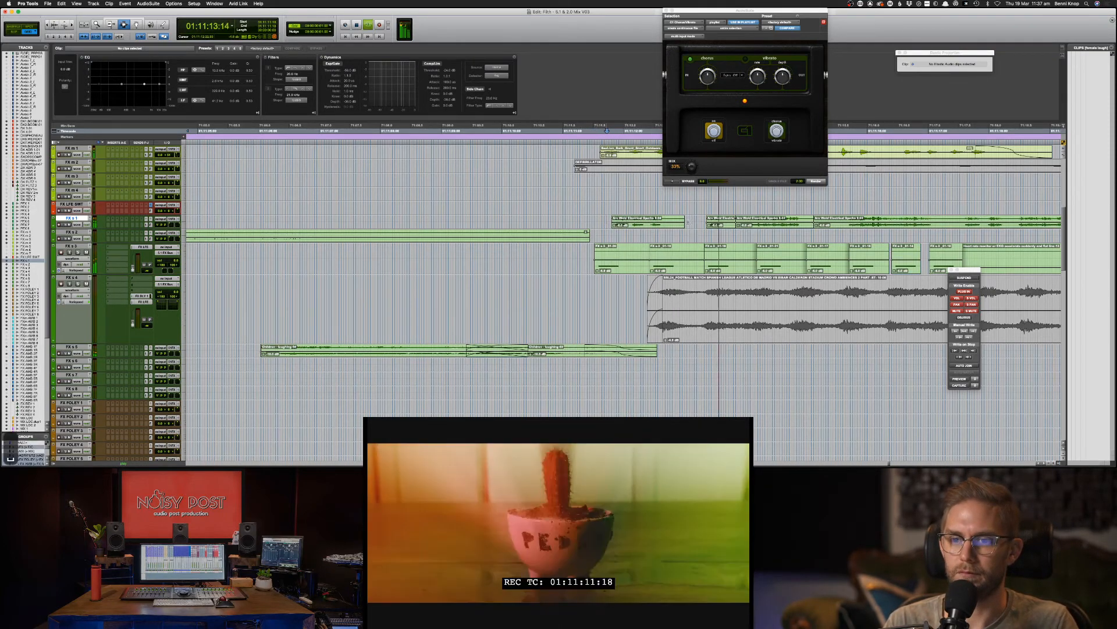
# Step: Cut the tail off the first arc weld piece from about 01:11:12:10 and play the passage
pyautogui.moveTo(692, 227); pyautogui.dragTo(653, 219)
pyautogui.press('BackSpace')
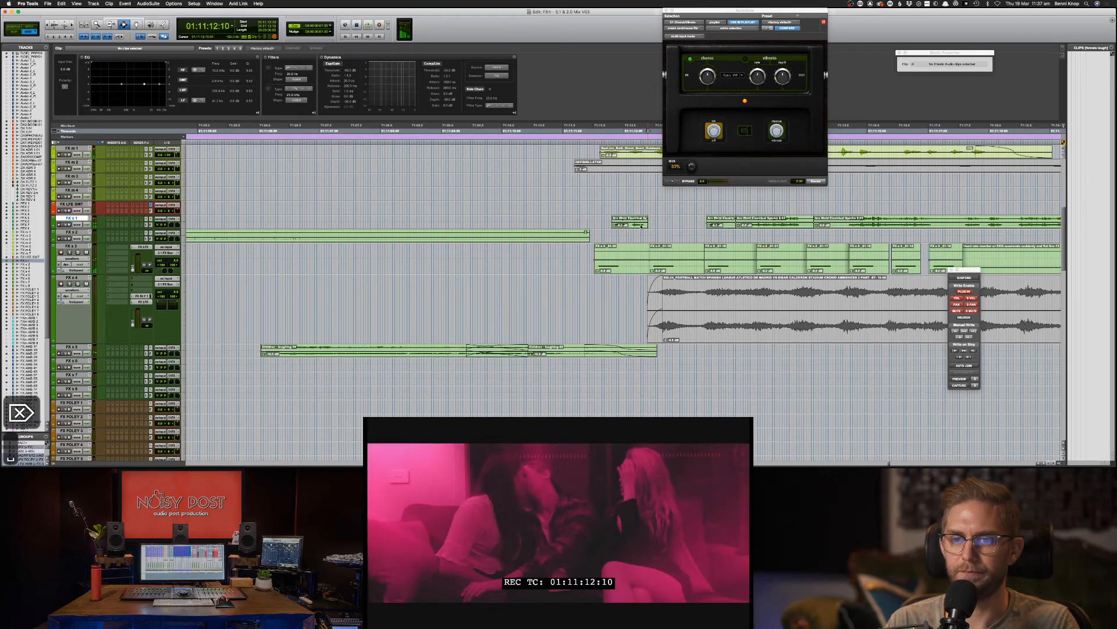
pyautogui.press('space')
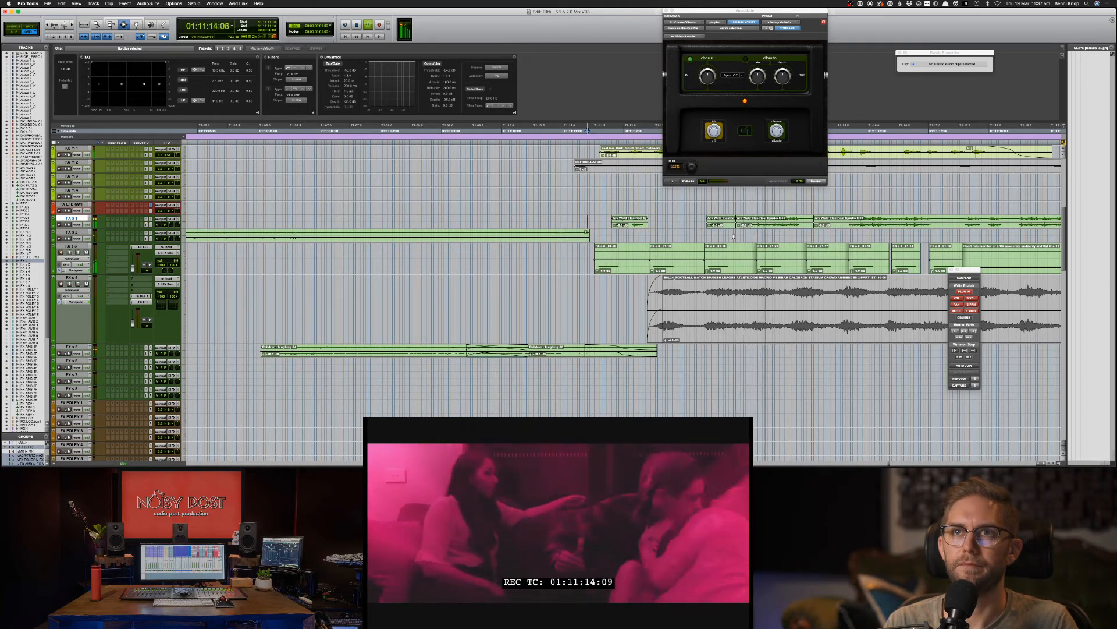
pyautogui.press('space')
# Step: Select the separated arc weld burst starting at about 01:11:13:21 on FX s 1
pyautogui.press('super+bracketleft')
pyautogui.press('super+bracketleft')
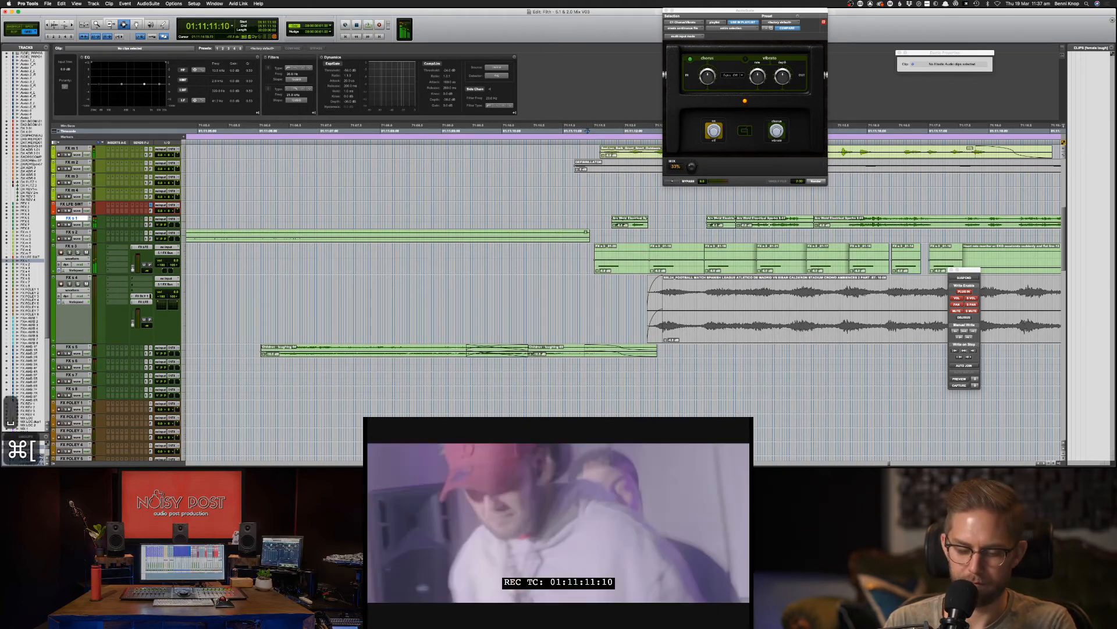
pyautogui.click(680, 226)
pyautogui.press('super+bracketright')
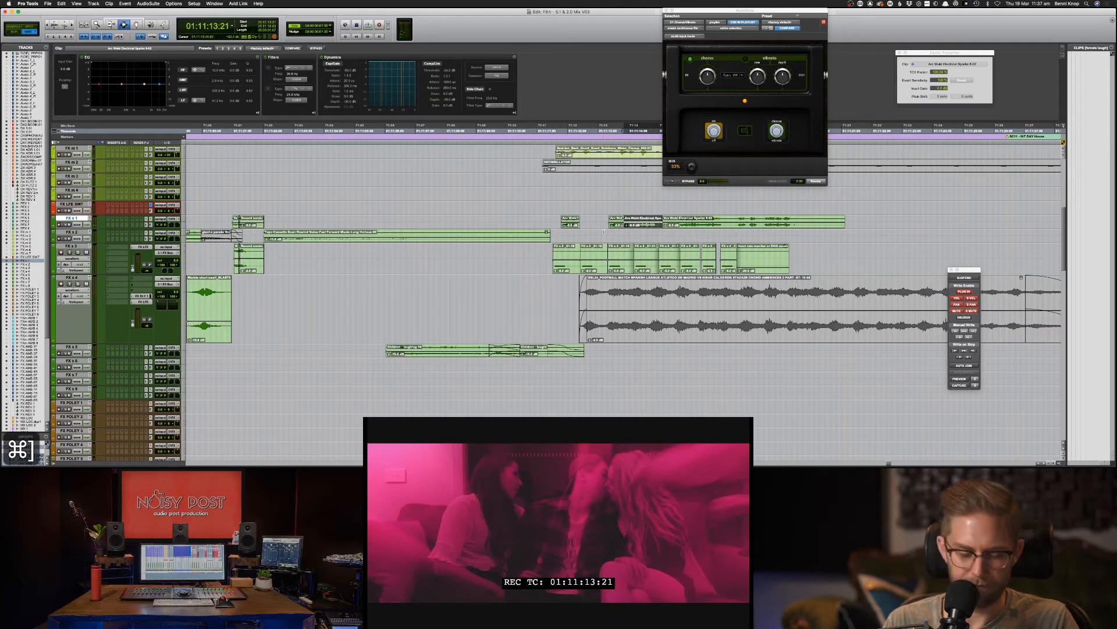
# Step: Copy the selected Arc Weld Electrical Sparks section, paste it over the short sparks clip near 01:11:11:14, and play it back
pyautogui.press('super+c')
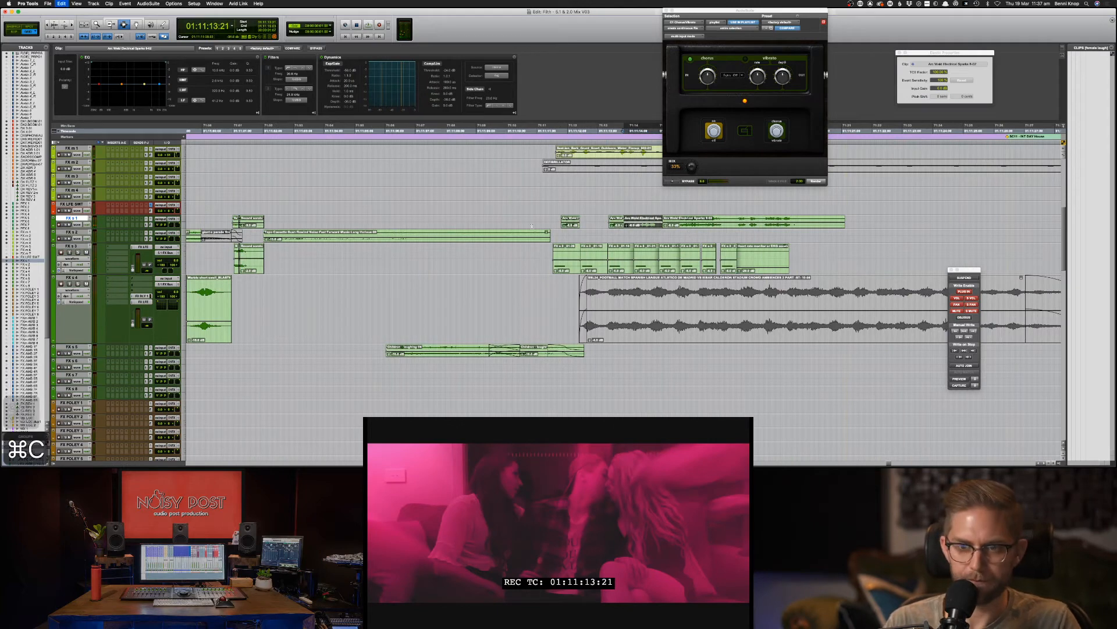
pyautogui.click(554, 222)
pyautogui.press('super+v')
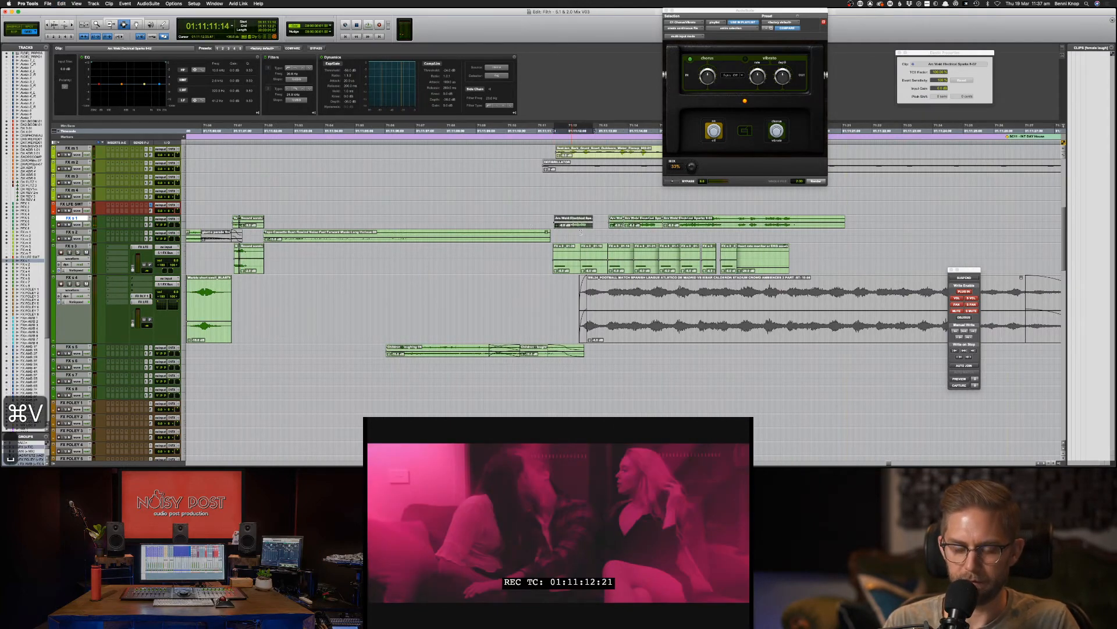
pyautogui.press('space')
pyautogui.press('super+bracketright')
pyautogui.press('super+bracketright')
pyautogui.press('space')
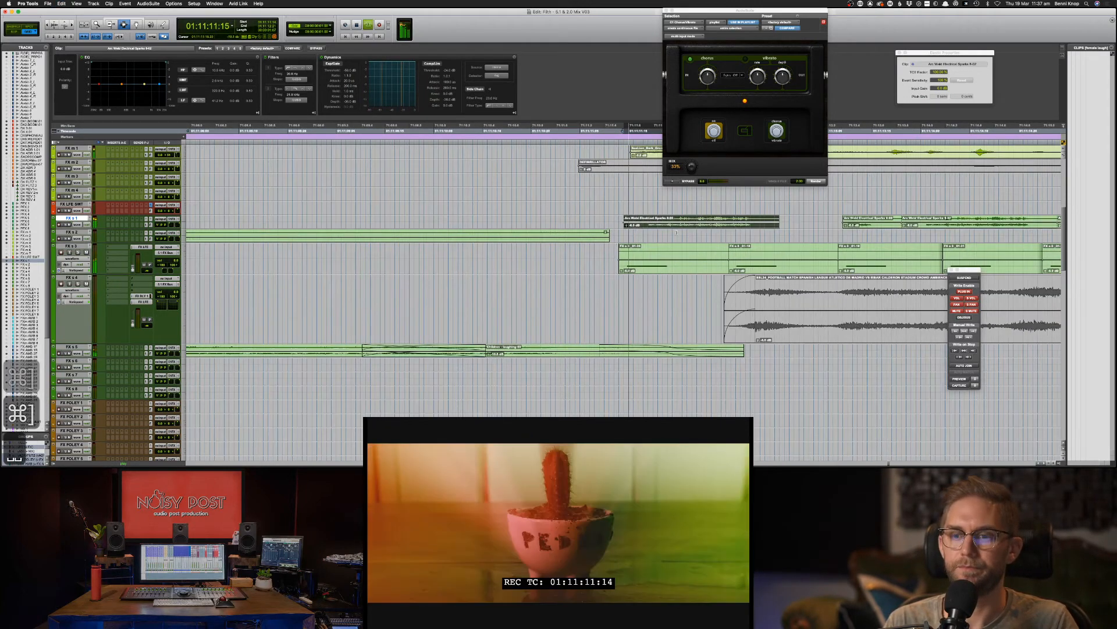
pyautogui.press('space')
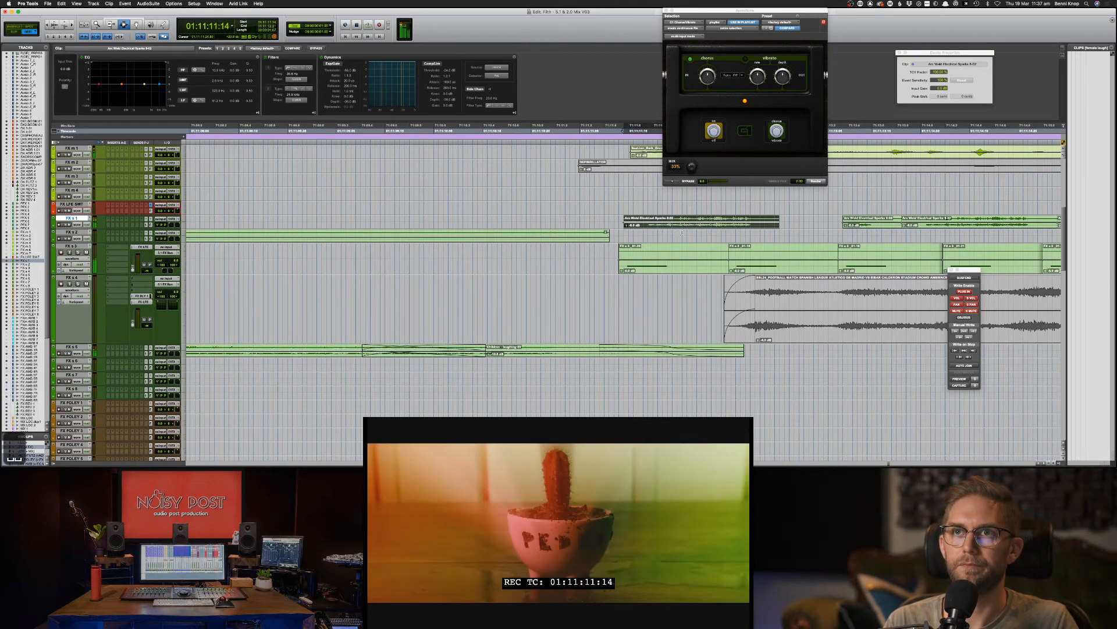
pyautogui.press('space')
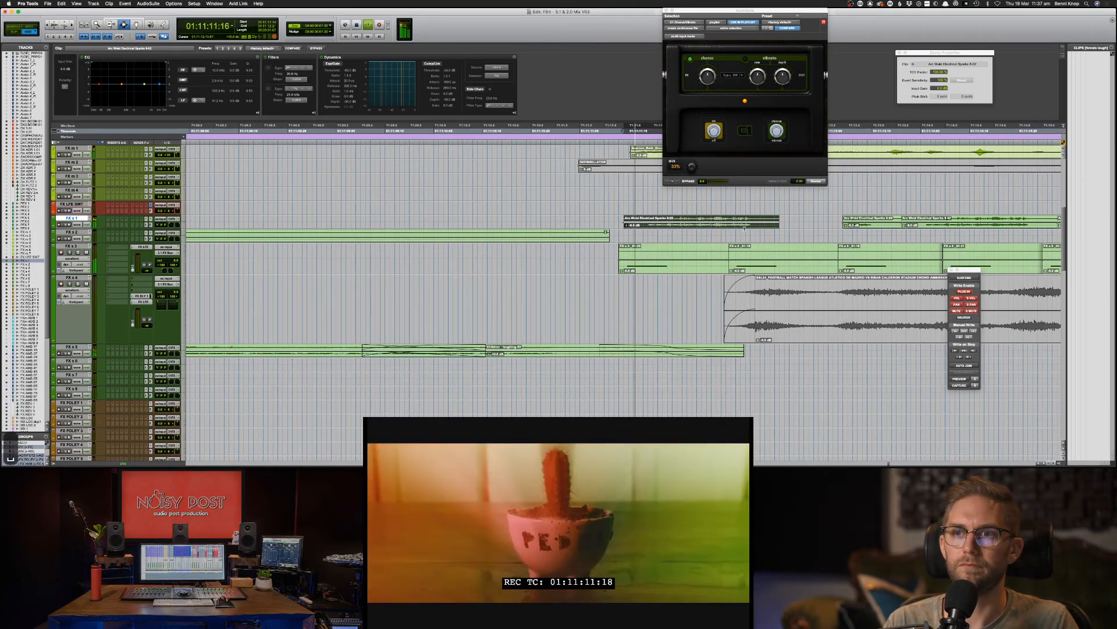
# Step: Split the pasted sparks clip at 01:11:12:12 and nudge its second part a few frames earlier over the first
pyautogui.press('super+e')
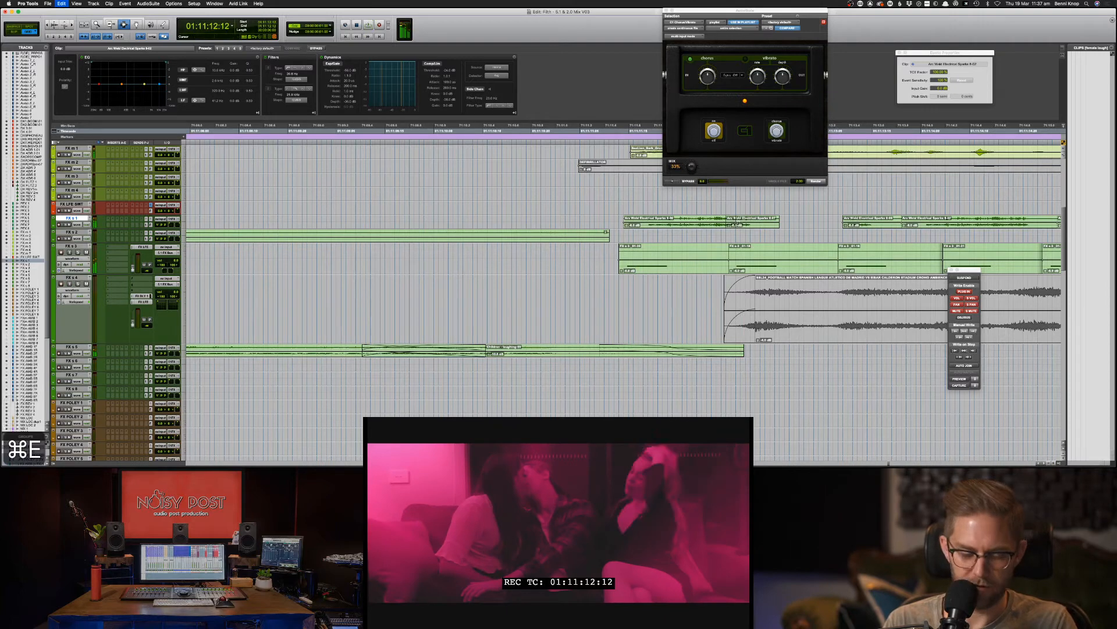
pyautogui.press('-')
pyautogui.press('-')
pyautogui.press('-')
pyautogui.press('-')
pyautogui.press('-')
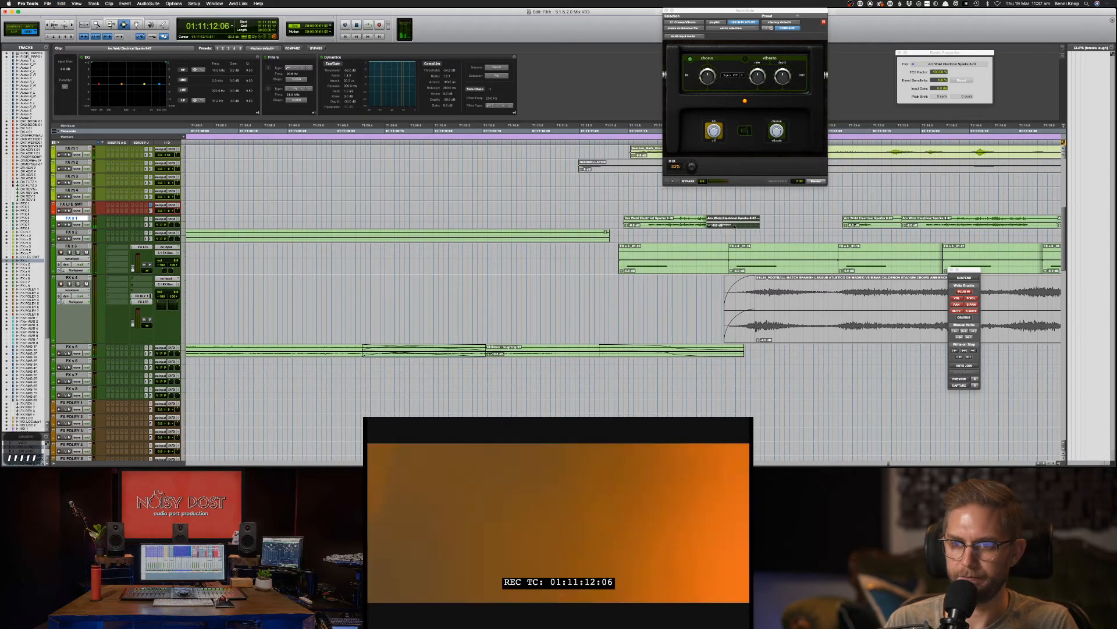
pyautogui.press('+')
pyautogui.press('+')
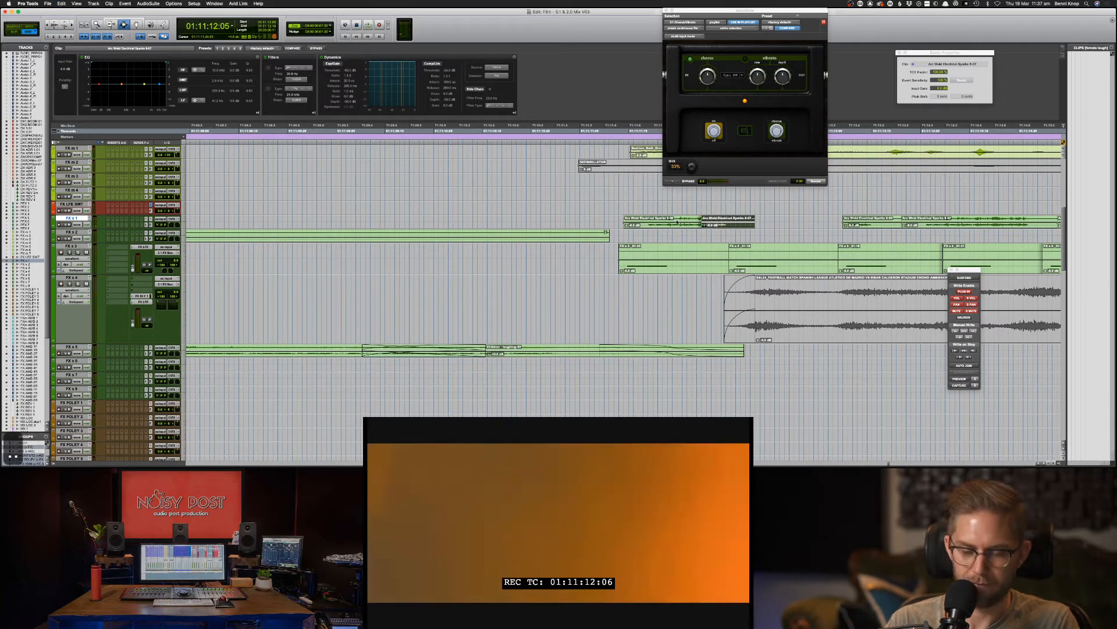
# Step: Nudge both parts of the pasted sparks clip one frame earlier to 01:11:11:13 and play them back
pyautogui.keyDown('shift'); pyautogui.click(674, 222); pyautogui.keyUp('shift')
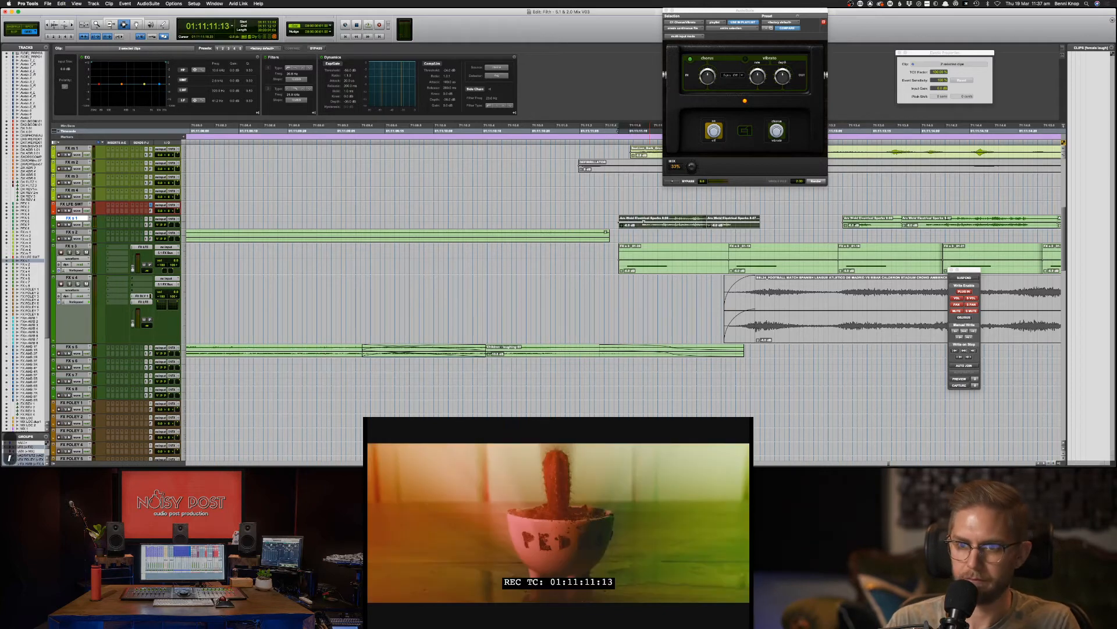
pyautogui.click(644, 223)
pyautogui.press('space')
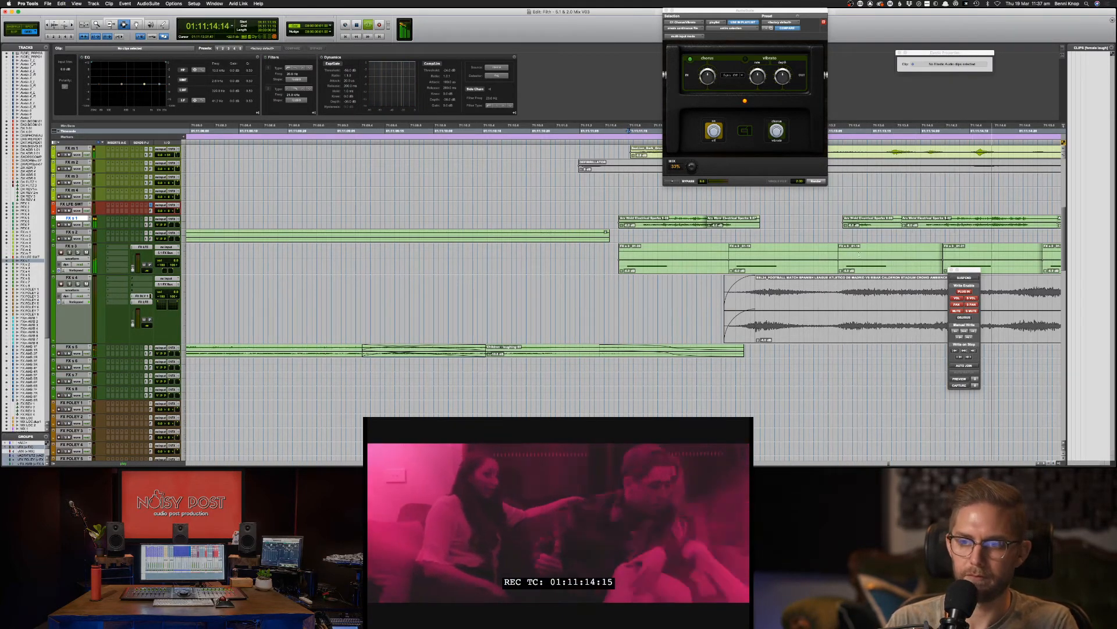
pyautogui.press('space')
# Step: Nudge the next short sparks clip earlier to start at 01:11:13:05 and play back the sequence
pyautogui.click(869, 225)
pyautogui.press(',')
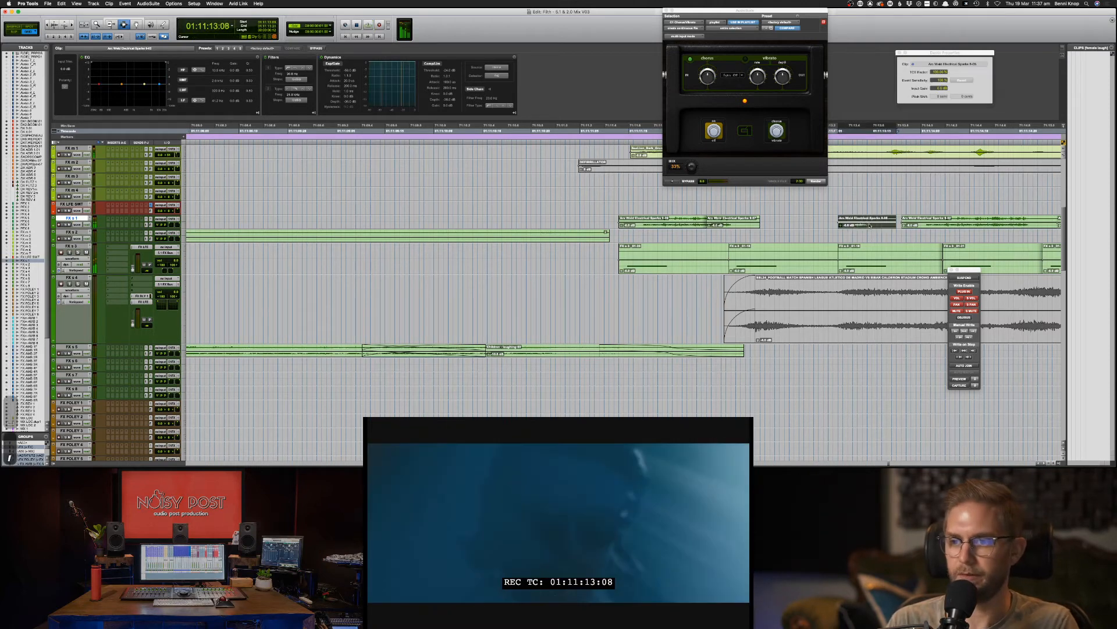
pyautogui.press(',')
pyautogui.press(',')
pyautogui.press(',')
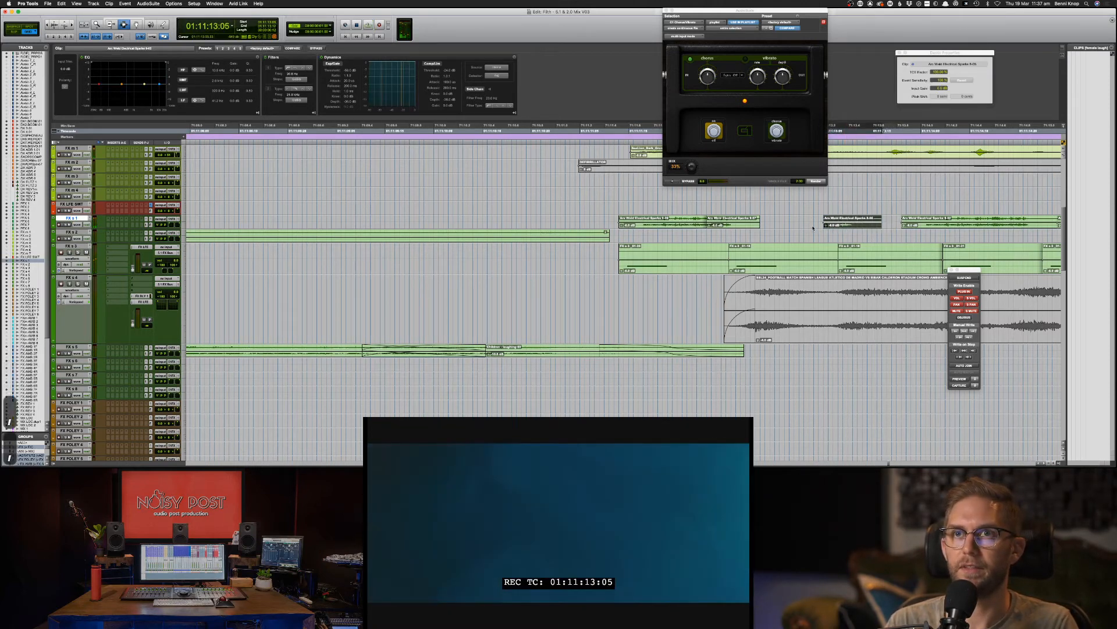
pyautogui.click(799, 225)
pyautogui.press('space')
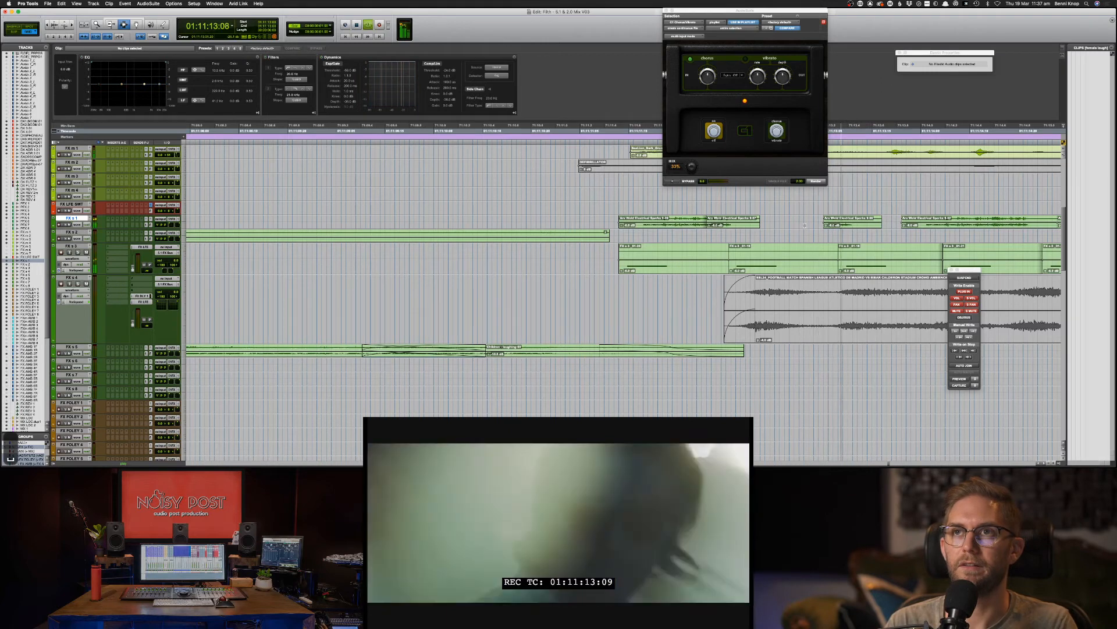
pyautogui.press('space')
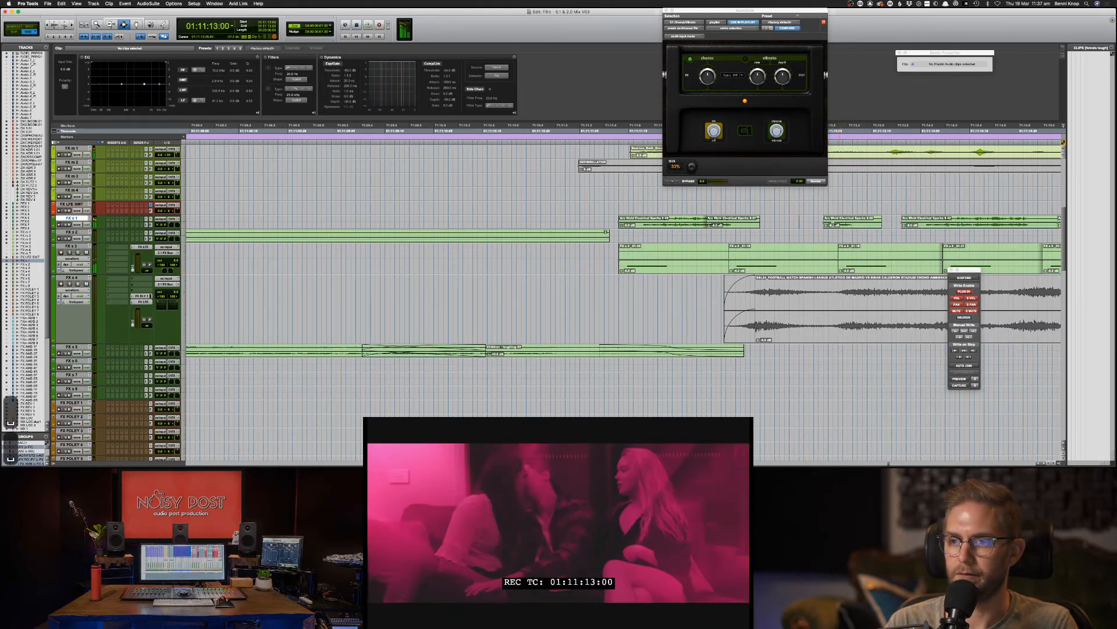
pyautogui.press('space')
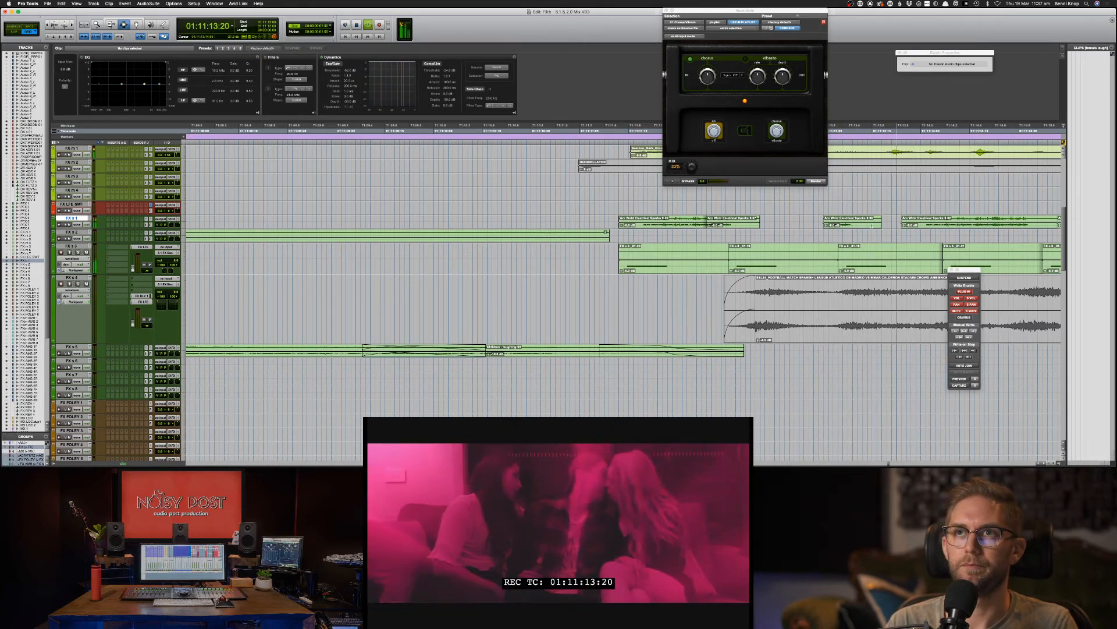
pyautogui.press('super+bracketleft')
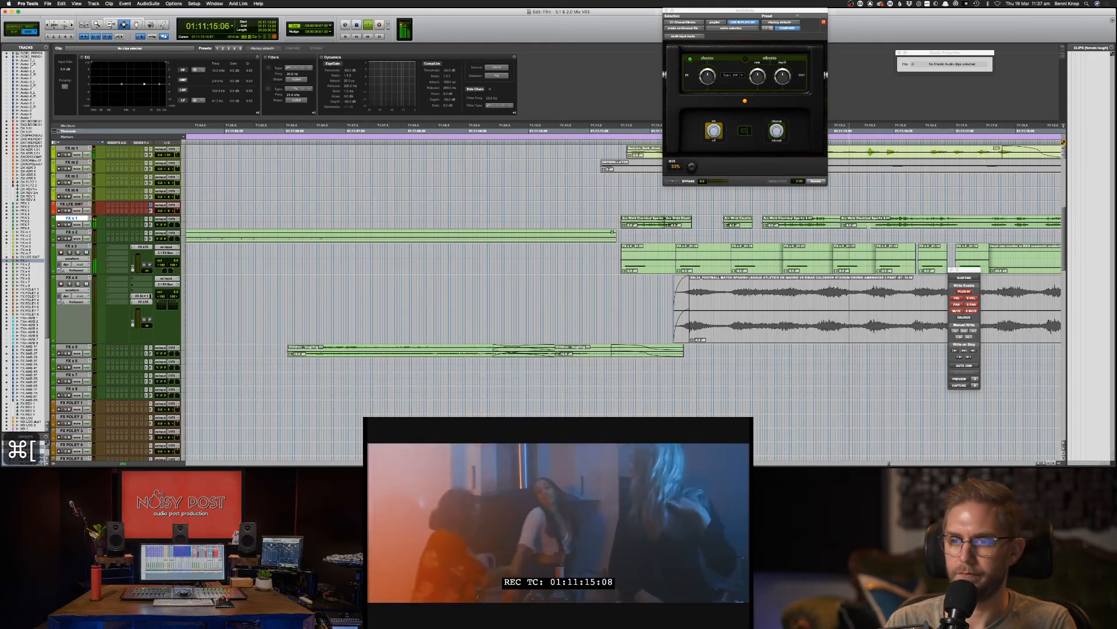
pyautogui.press('space')
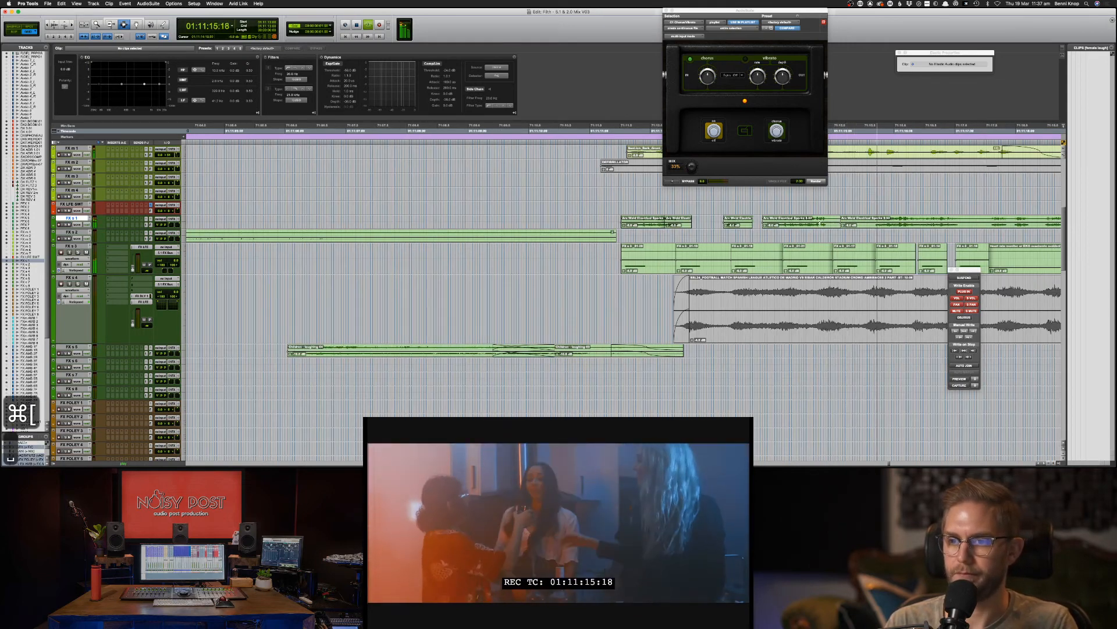
# Step: Delete the sparks clip starting at 01:11:13:21 and play back from the first sparks clip
pyautogui.click(829, 226)
pyautogui.press('Delete')
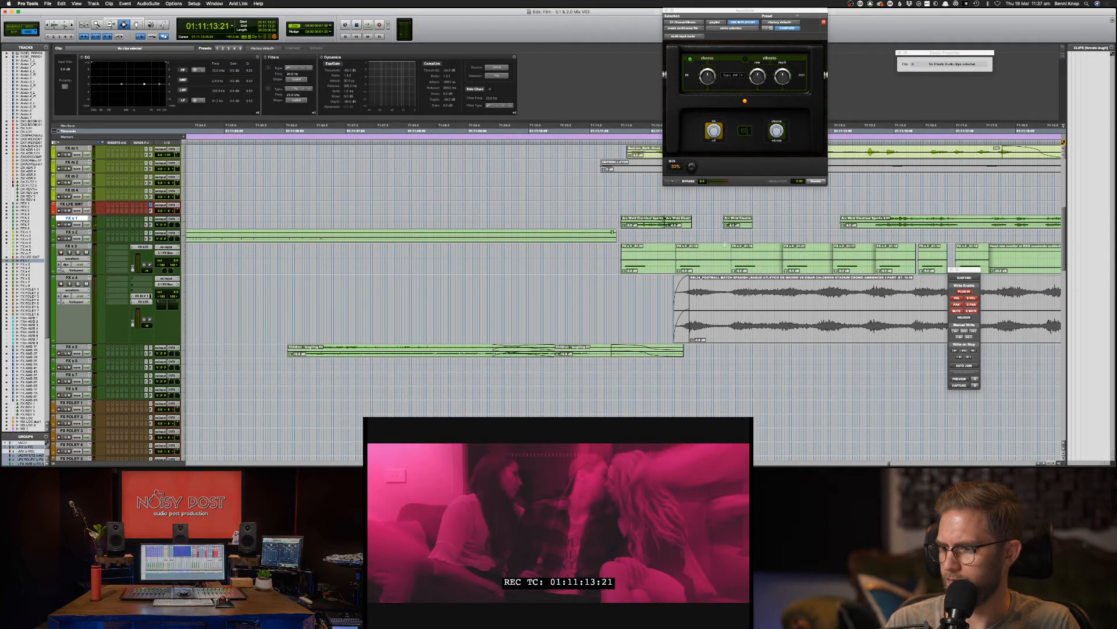
pyautogui.click(627, 224)
pyautogui.press('space')
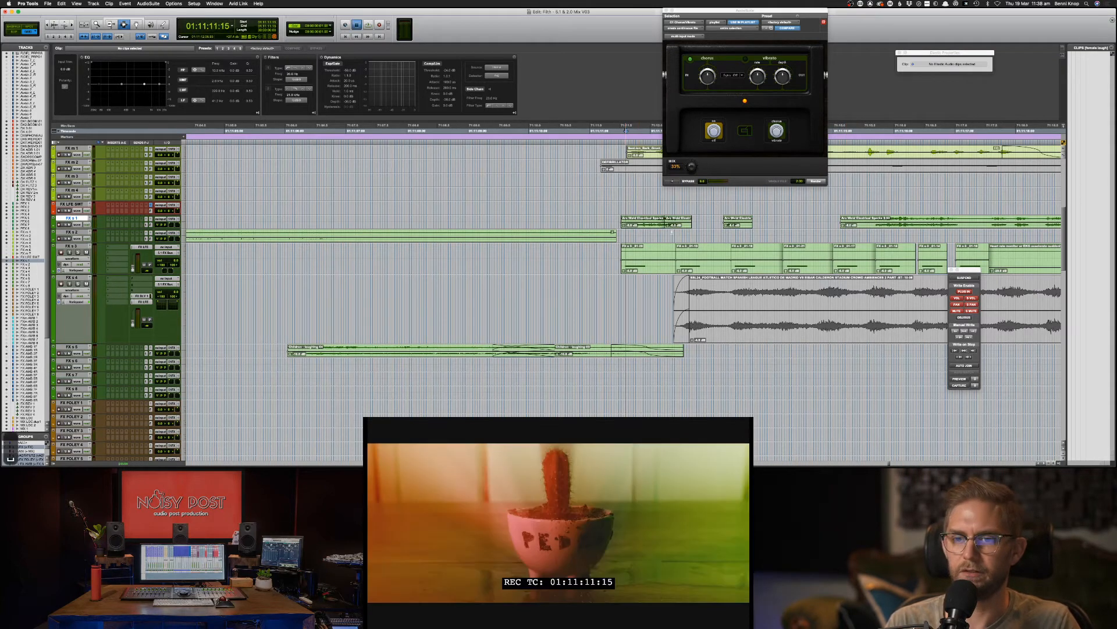
# Step: Undo the recent sparks clip edits, including the deletion, nudges, split and paste
pyautogui.press('super+z')
pyautogui.press('super+z')
pyautogui.press('super+z')
pyautogui.press('super+z')
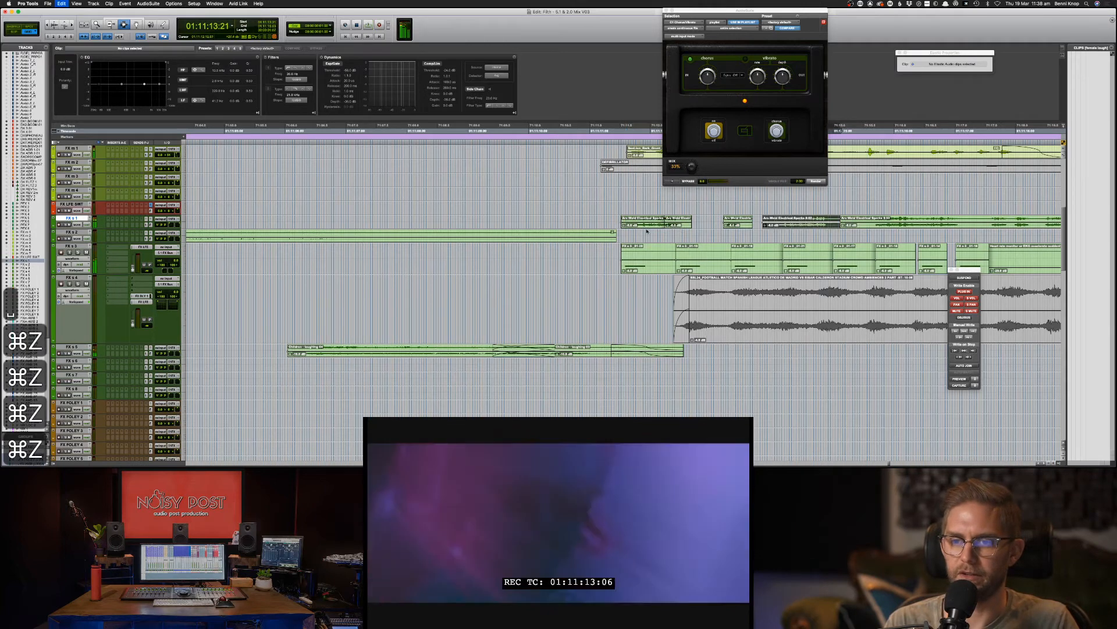
pyautogui.press('super+z')
pyautogui.press('super+z')
pyautogui.press('super+z')
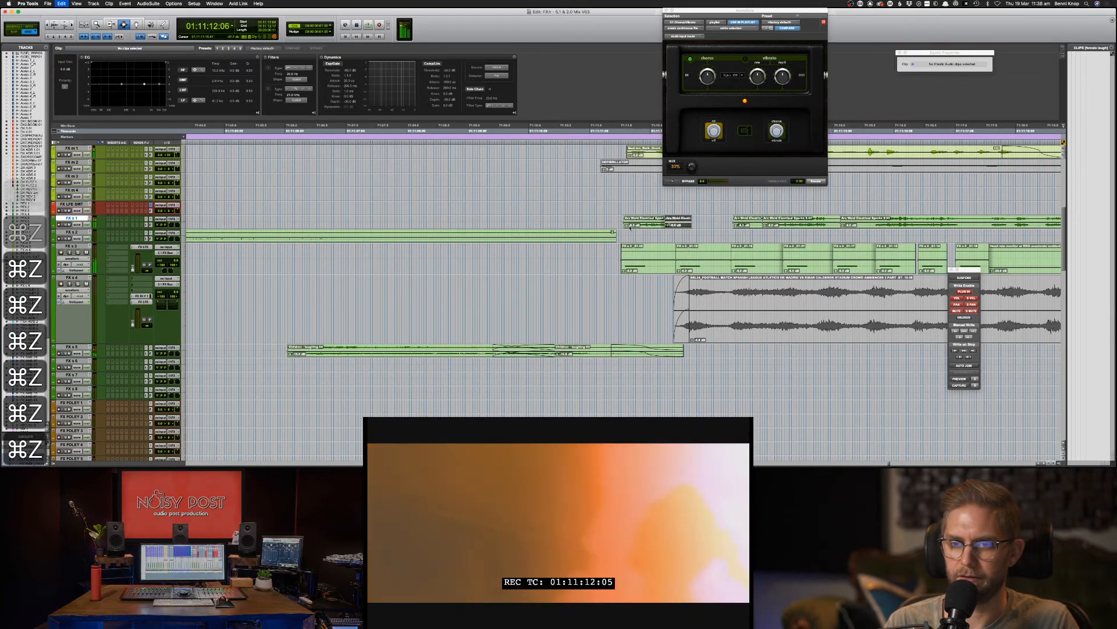
pyautogui.press('super+z')
pyautogui.press('super+z')
pyautogui.press('super+z')
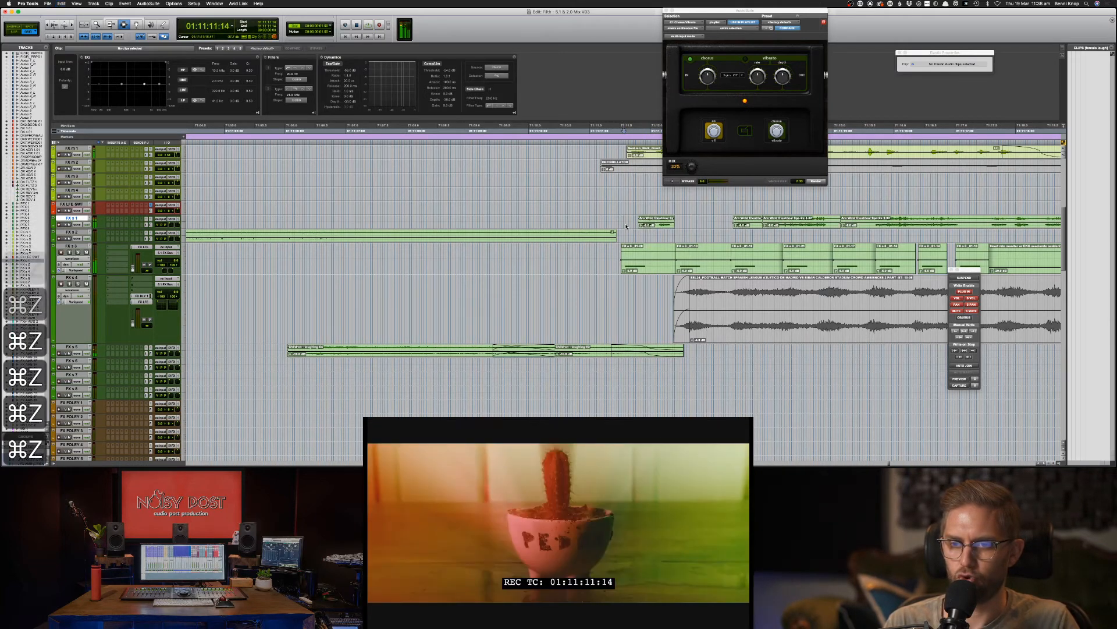
# Step: Redo the pasted sparks clip to compare it, then return to the original short clip
pyautogui.press('shift+super+z')
pyautogui.press('shift+super+z')
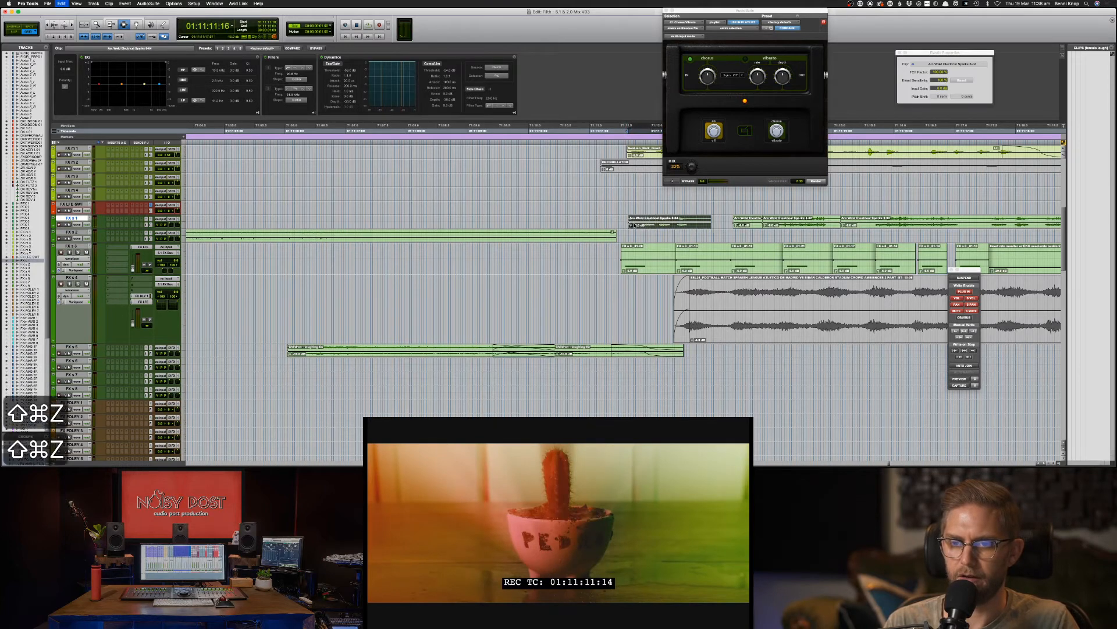
pyautogui.press('shift+super+z')
pyautogui.press('shift+super+z')
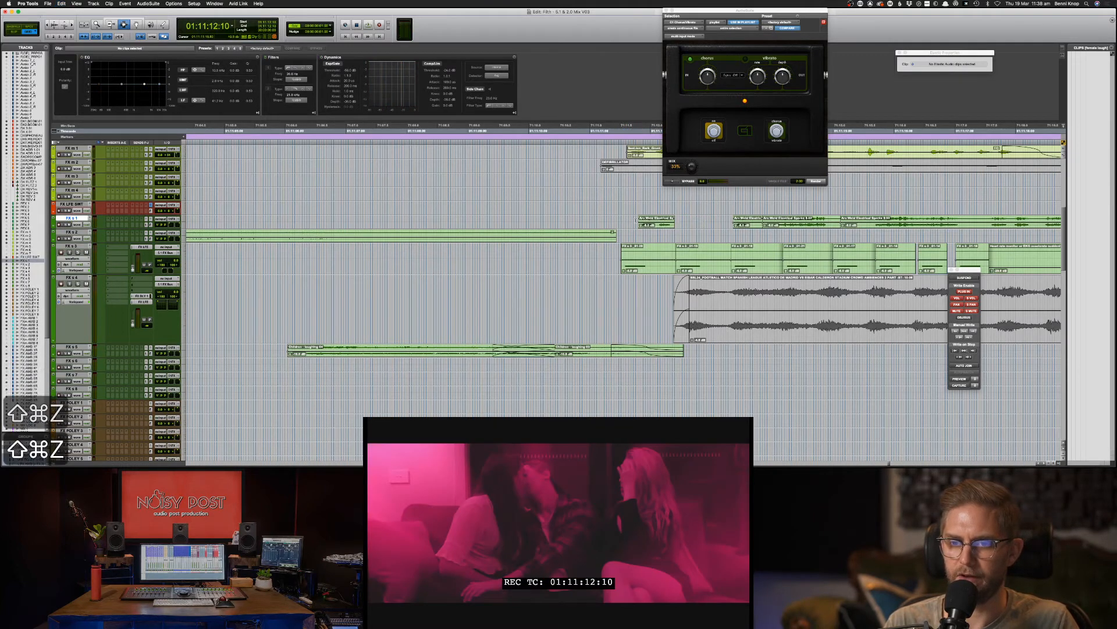
# Step: Play back the original sparks clips and nudge the short clip near 01:11:13:08 slightly earlier
pyautogui.press('space')
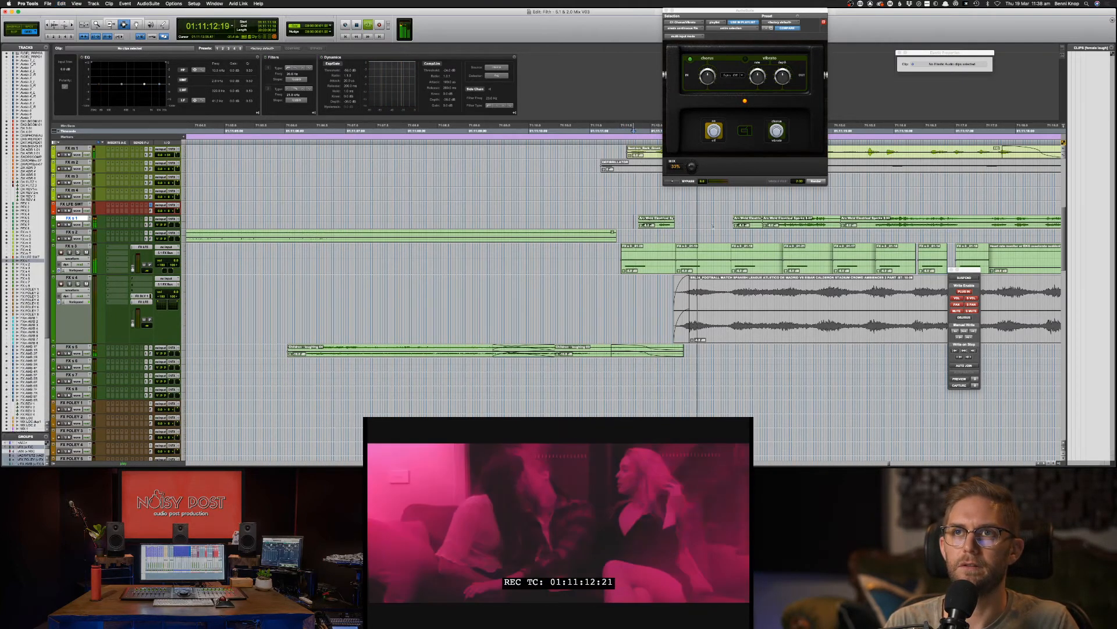
pyautogui.press('F8')
pyautogui.press('space')
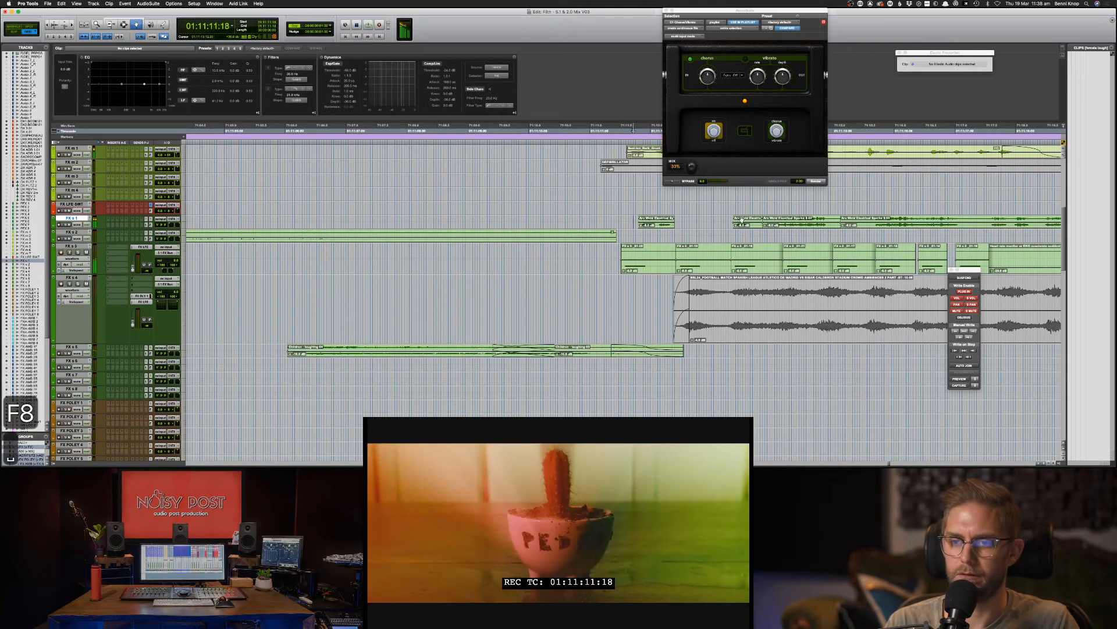
pyautogui.click(742, 220)
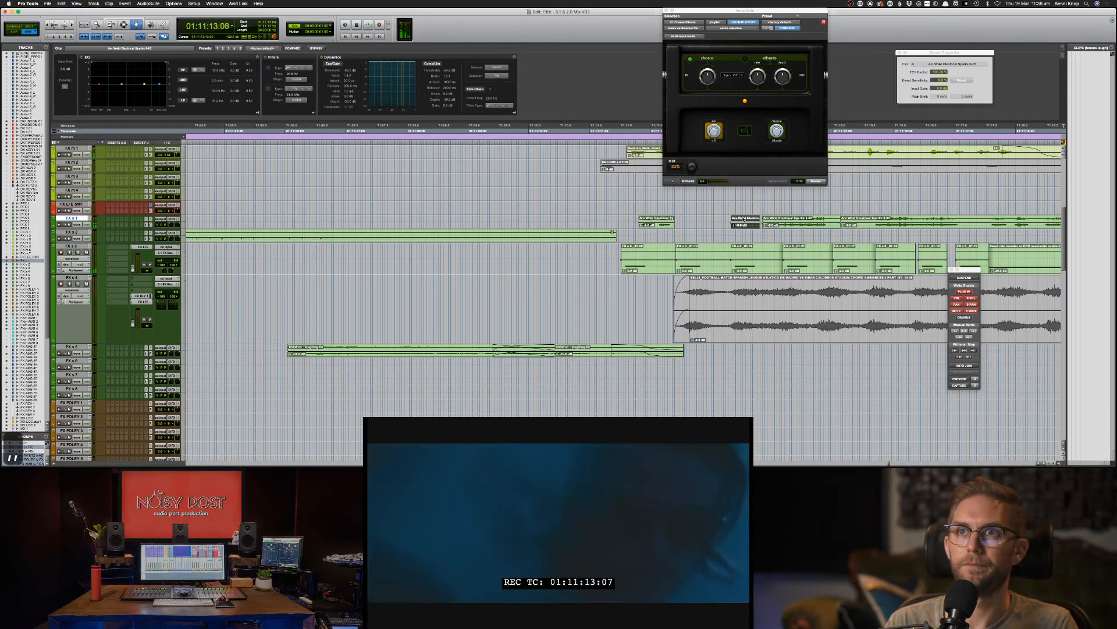
# Step: Play back from just before the nudged clip and delete the sparks clip that directly follows it
pyautogui.press('F7')
pyautogui.click(722, 221)
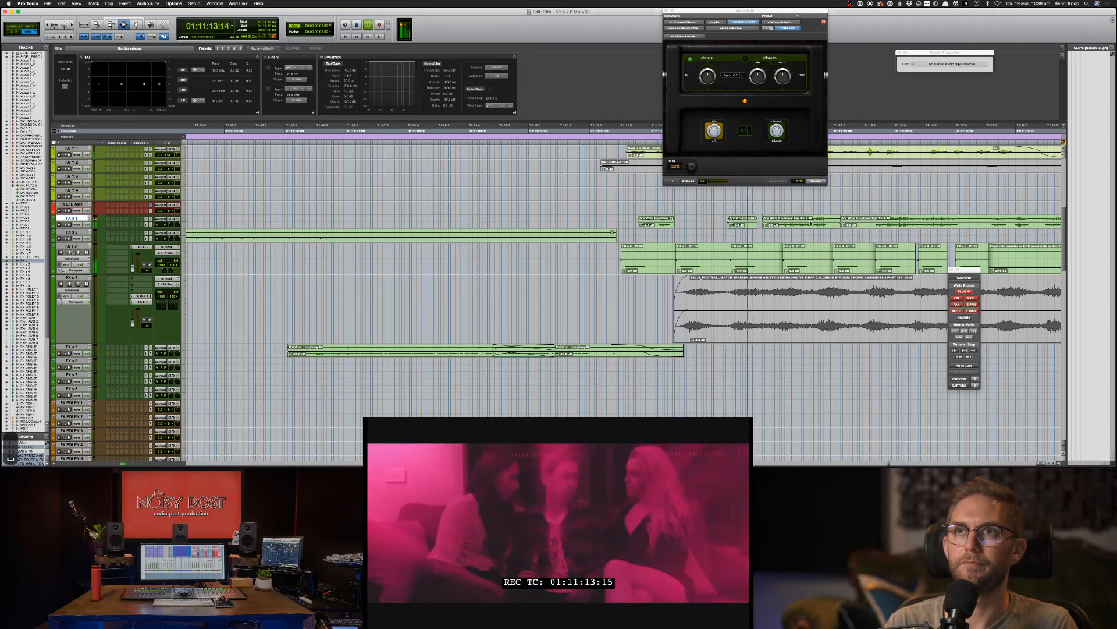
pyautogui.press('BackSpace')
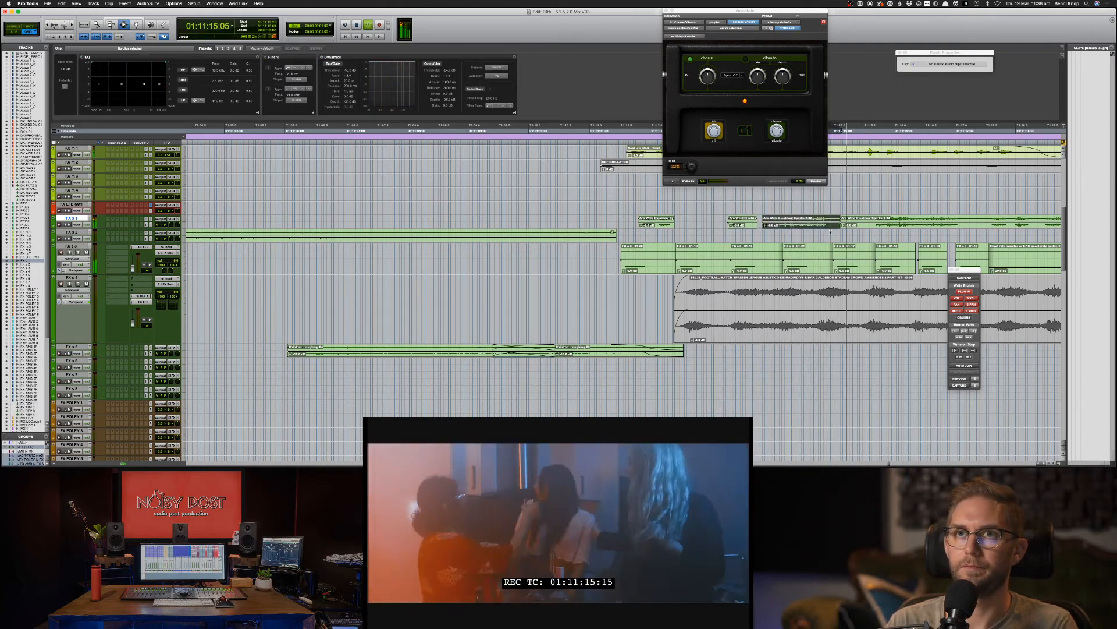
pyautogui.press('space')
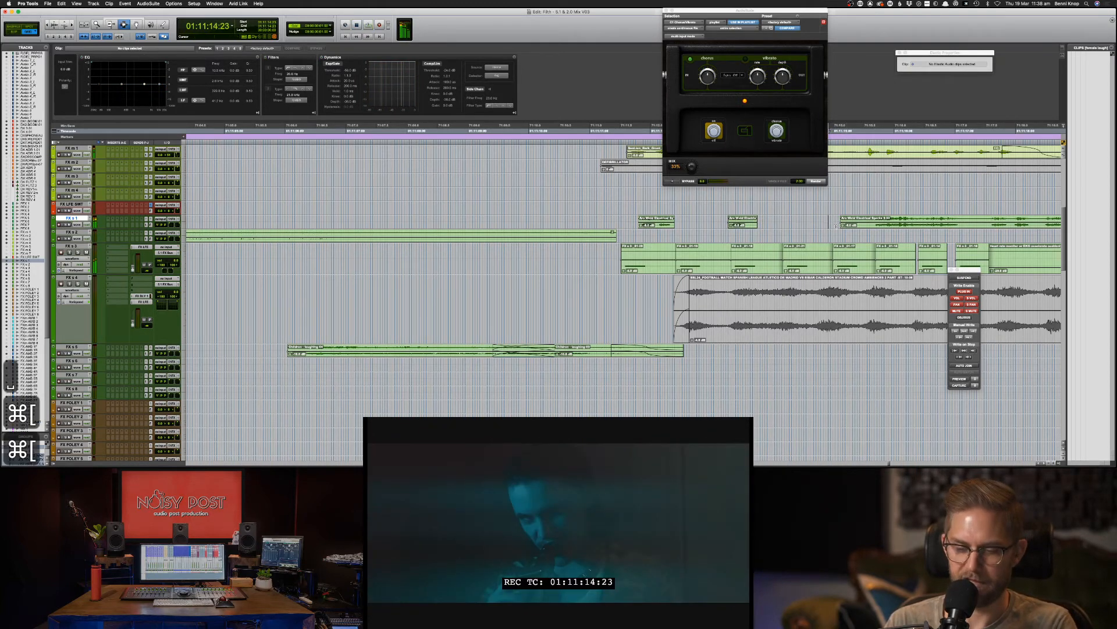
# Step: Move the remaining long Arc Weld Electrical Sparks clip later on its track, beyond 01:11:15:18
pyautogui.press('super+bracketleft')
pyautogui.press('super+bracketleft')
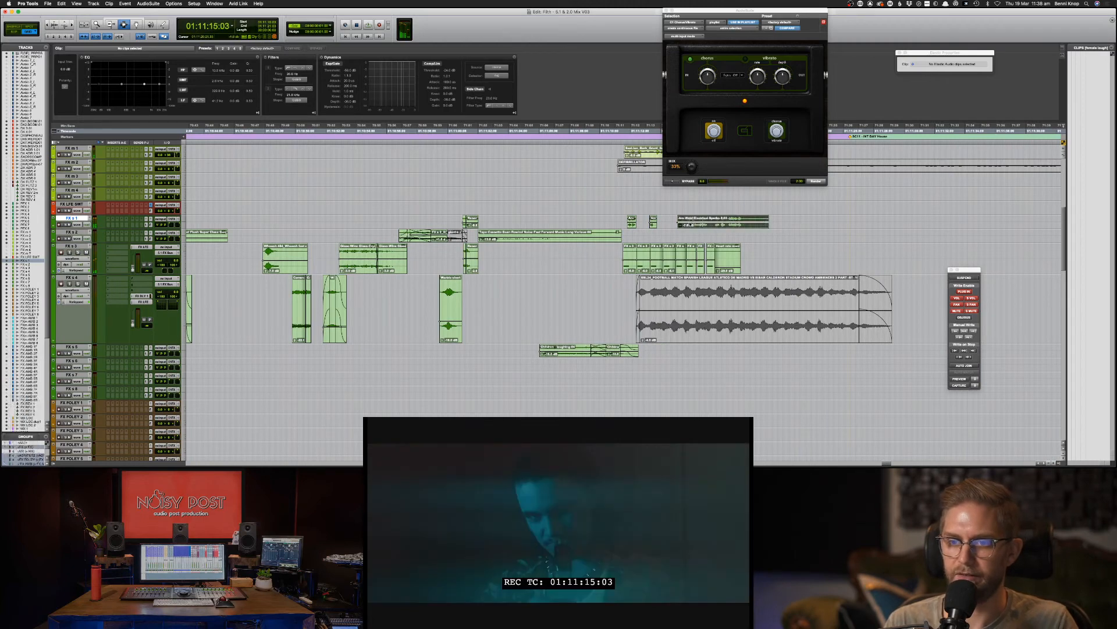
pyautogui.press('/')
pyautogui.press('/')
pyautogui.press('/')
pyautogui.press('/')
pyautogui.press('/')
pyautogui.moveTo(706, 224); pyautogui.dragTo(721, 229)
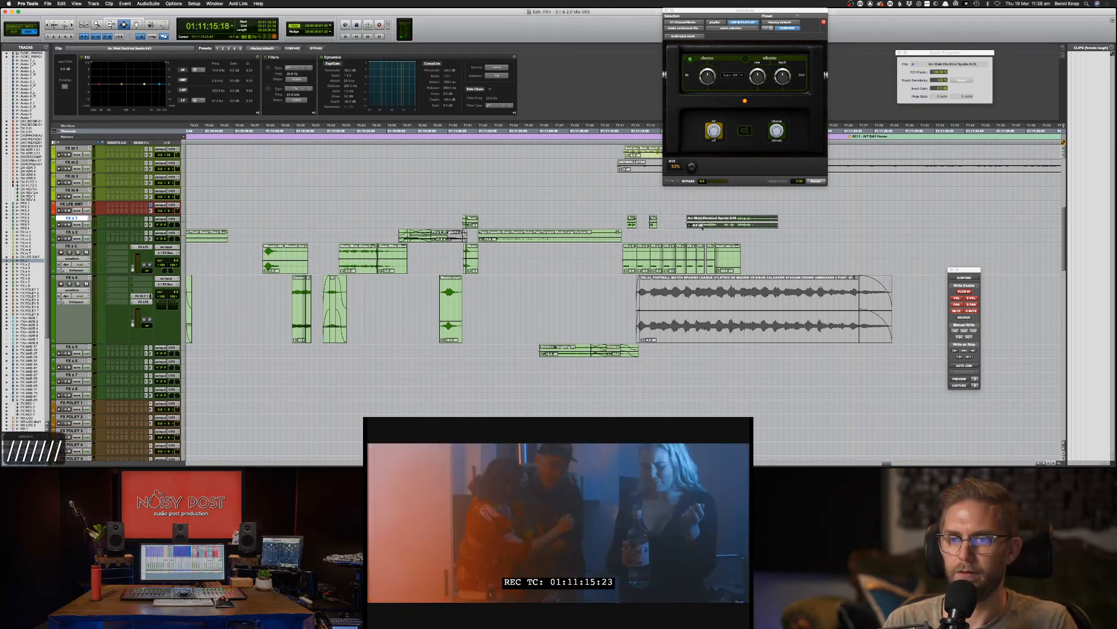
# Step: Shift the long Arc Weld Electrical Sparks clip slightly later on its track and play back from 01:11:14:15
pyautogui.click(721, 229)
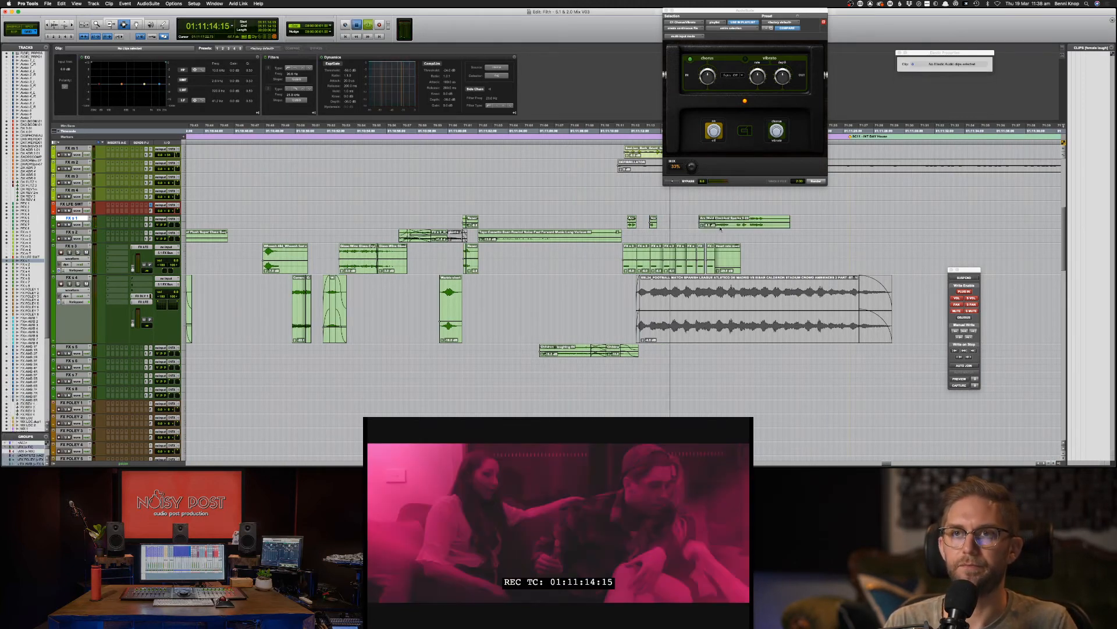
pyautogui.press('space')
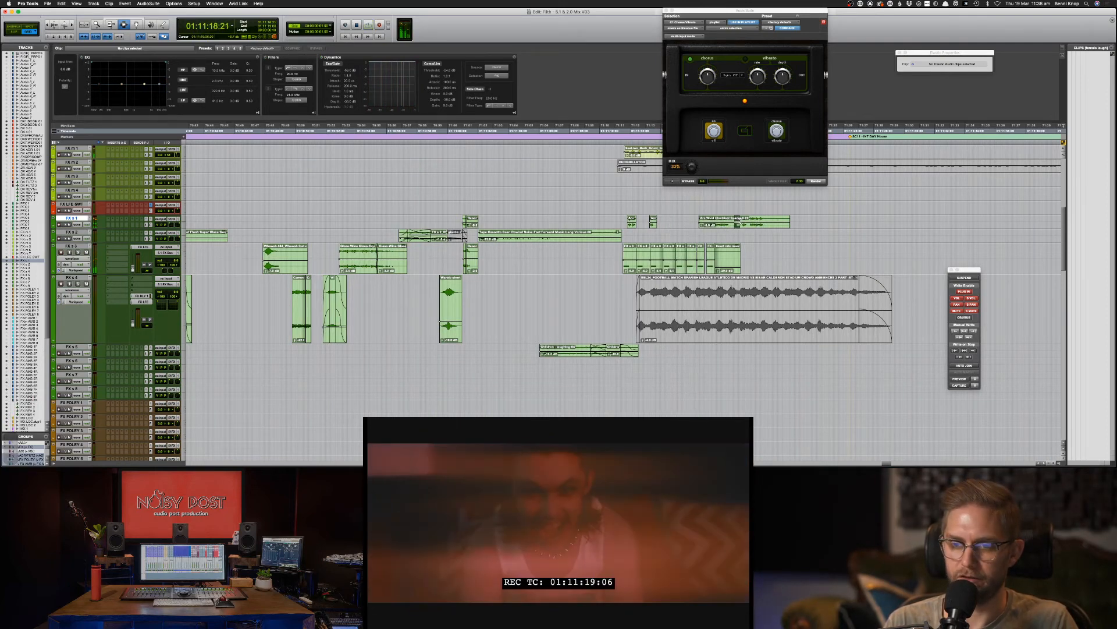
pyautogui.press('space')
# Step: Copy a short section of the long sparks clip, paste it at about 01:11:15:17 on the same track and play it back
pyautogui.press('super+c')
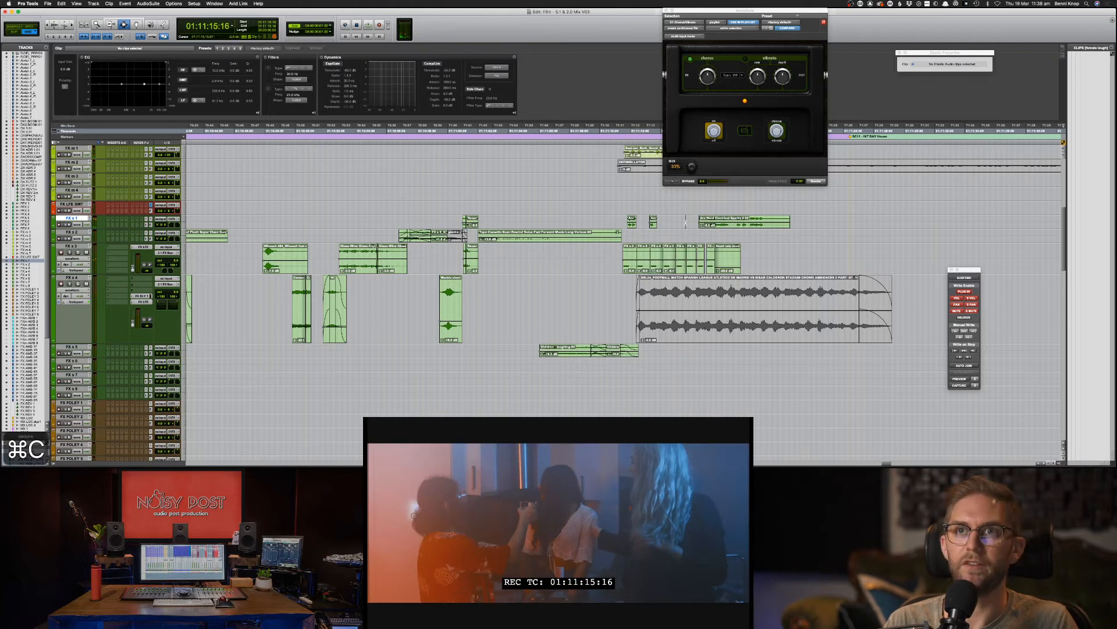
pyautogui.press('+')
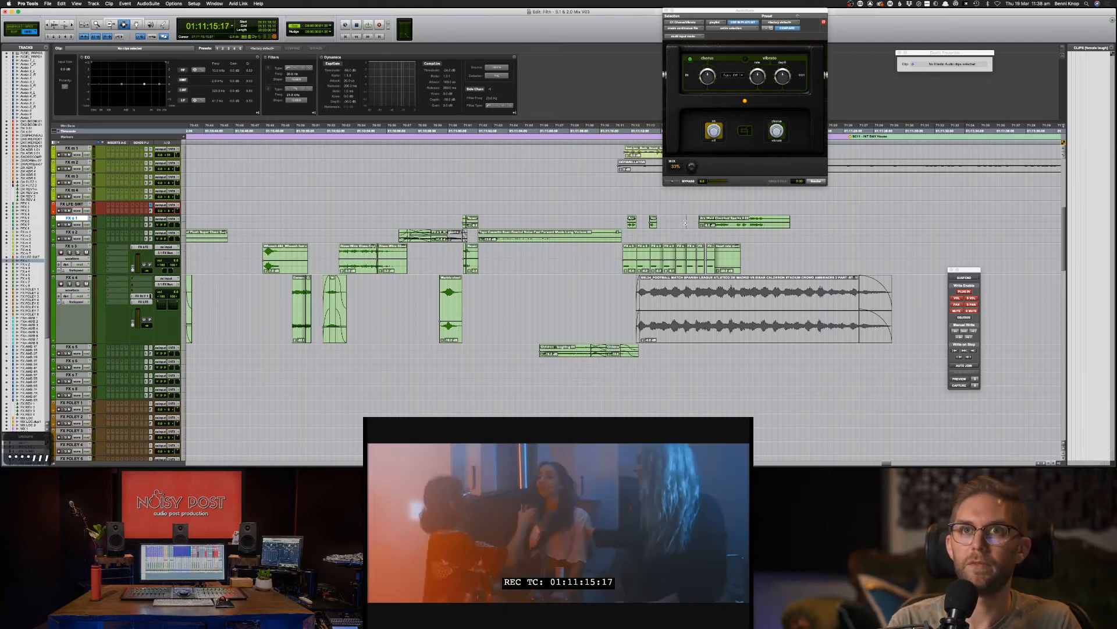
pyautogui.press('super+v')
pyautogui.press('space')
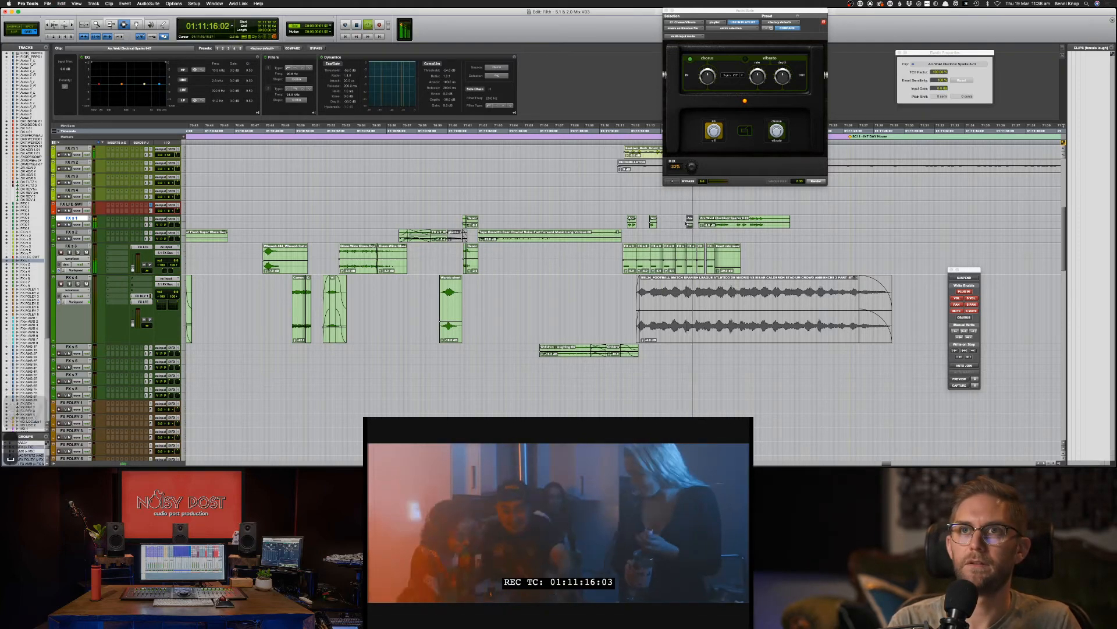
pyautogui.press('space')
# Step: Nudge the short sparks clip pasted near 01:11:15:17 back and forth to fine-tune its timing against the picture cut
pyautogui.press('+')
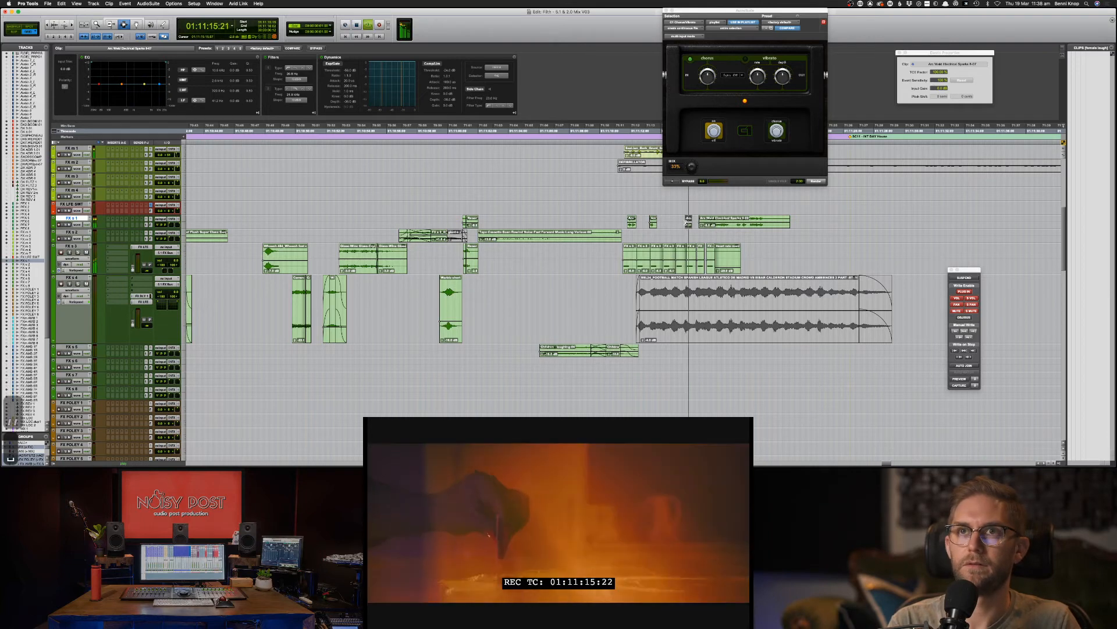
pyautogui.press('-')
pyautogui.press('-')
pyautogui.press('-')
pyautogui.press('-')
pyautogui.press('-')
pyautogui.press('-')
pyautogui.press('+')
pyautogui.press('+')
pyautogui.press('+')
pyautogui.press('+')
pyautogui.press('+')
pyautogui.press('+')
pyautogui.press('+')
pyautogui.press('+')
pyautogui.press('+')
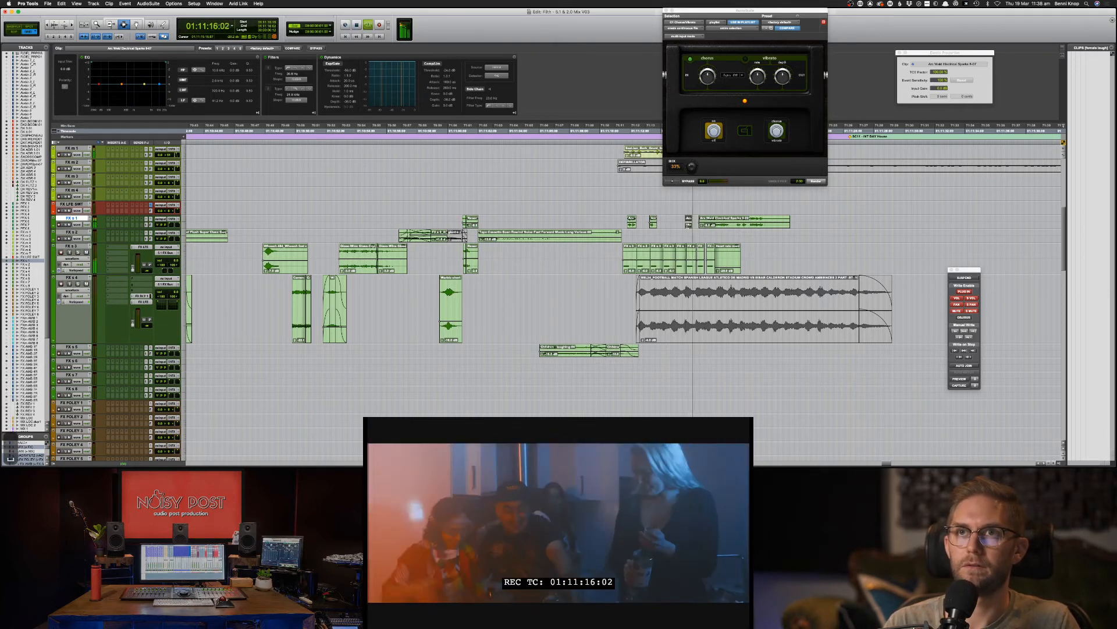
# Step: Play on from the third short sparks clip and move the long sparks clip further along the track, clear of the cuts
pyautogui.press('F8')
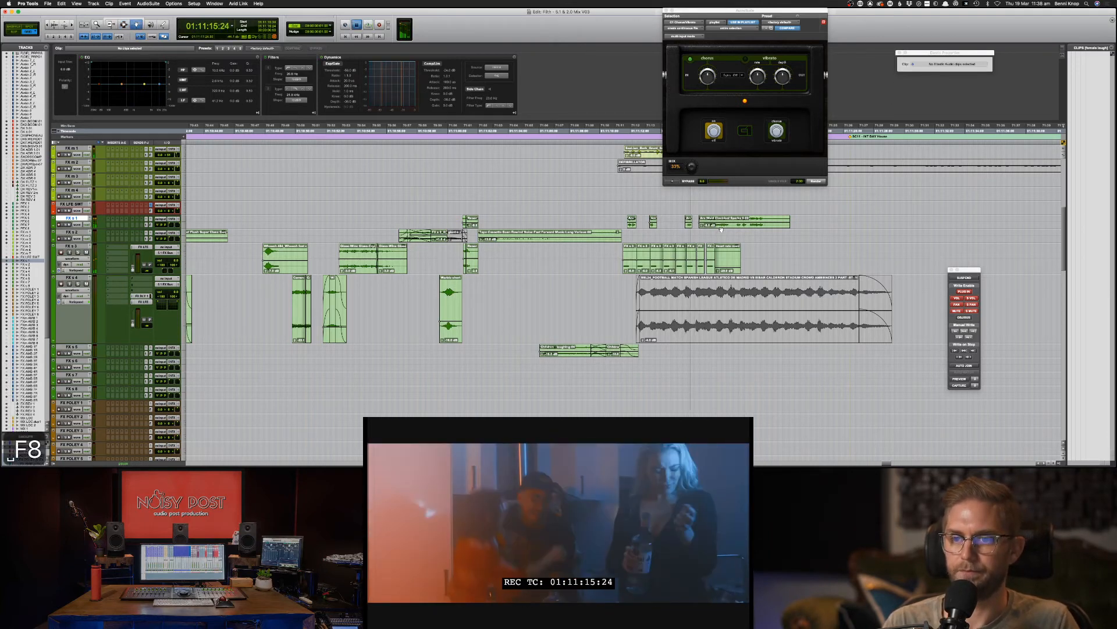
pyautogui.press('space')
pyautogui.moveTo(722, 224); pyautogui.dragTo(760, 224)
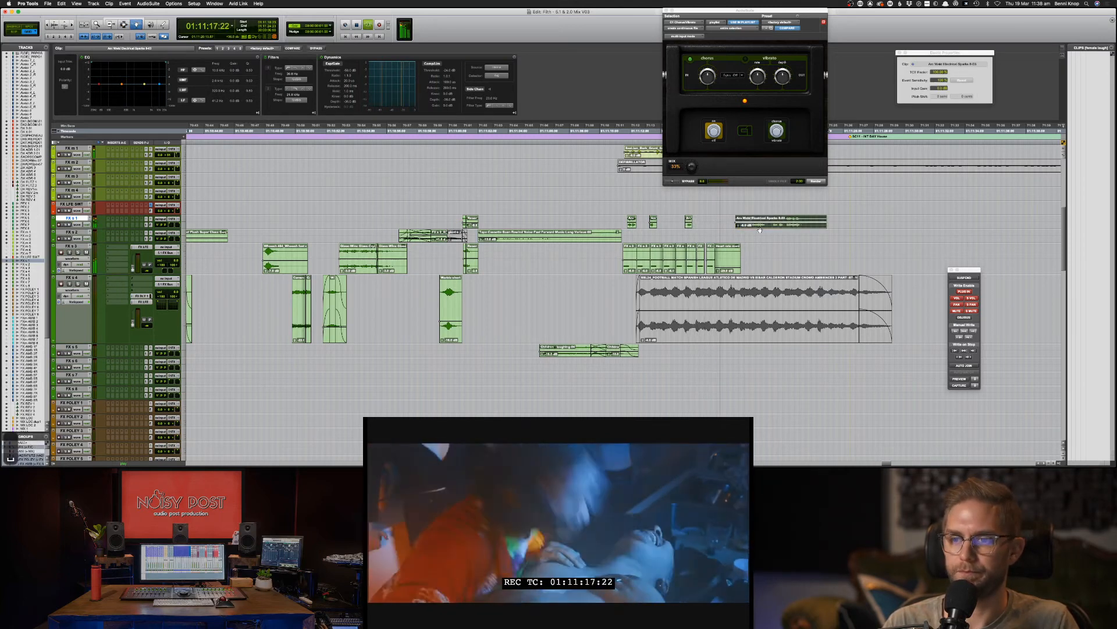
# Step: Copy another short burst from the long sparks clip and paste it at about 01:11:16:22 on the same track
pyautogui.press('F7')
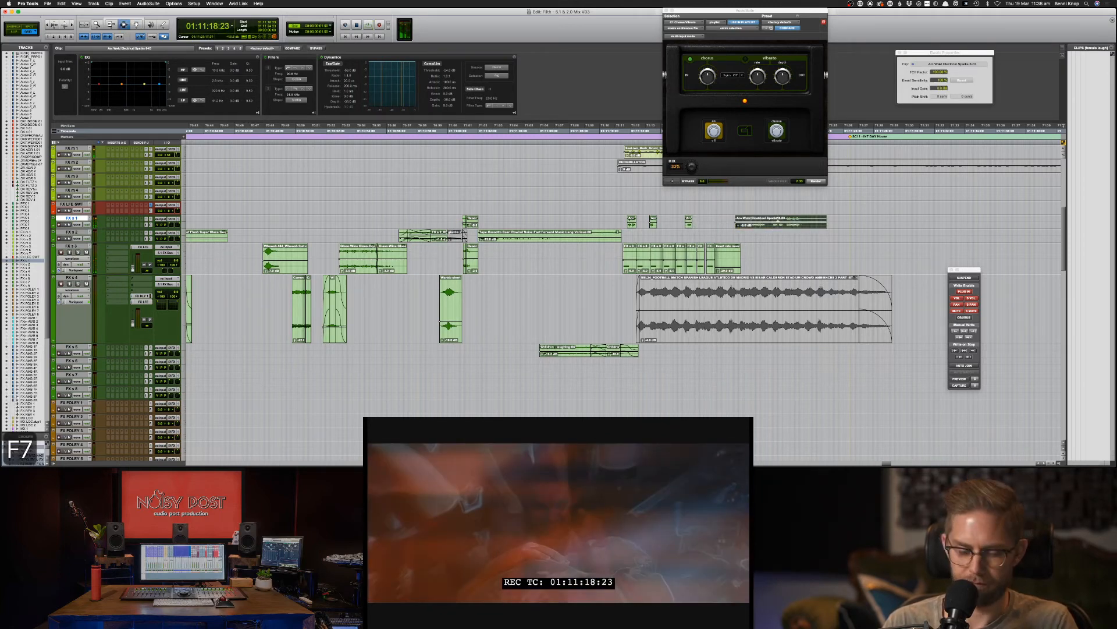
pyautogui.press('super+bracketright')
pyautogui.click(716, 220)
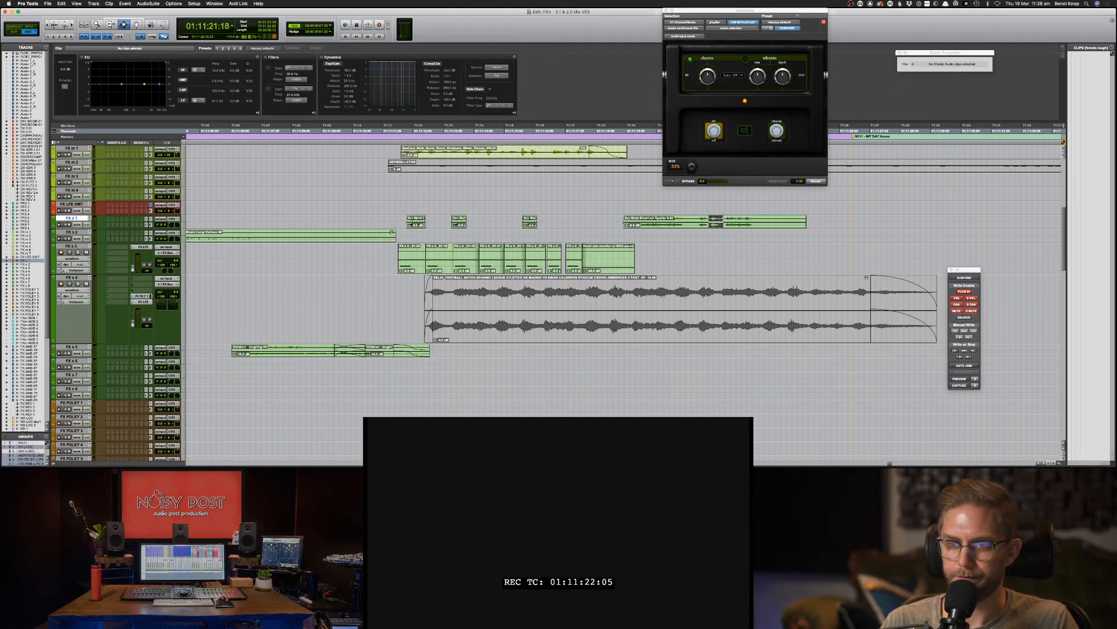
pyautogui.press('super+c')
pyautogui.click(564, 224)
pyautogui.press('super+v')
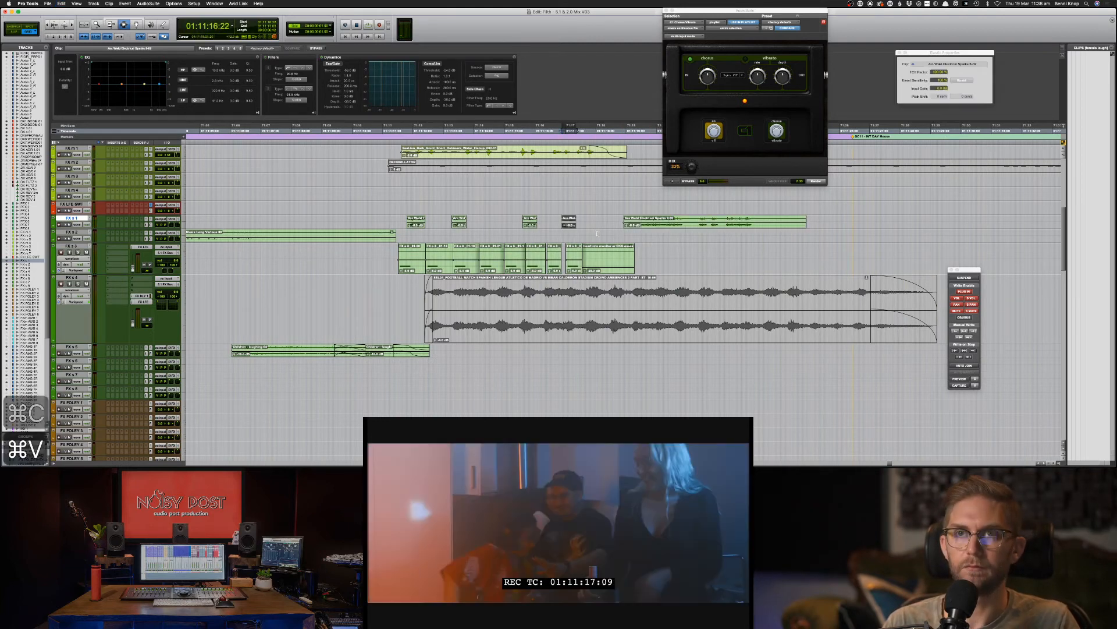
# Step: Nudge the newly pasted fourth sparks clip frame by frame until it starts at 01:11:16:15
pyautogui.press('+')
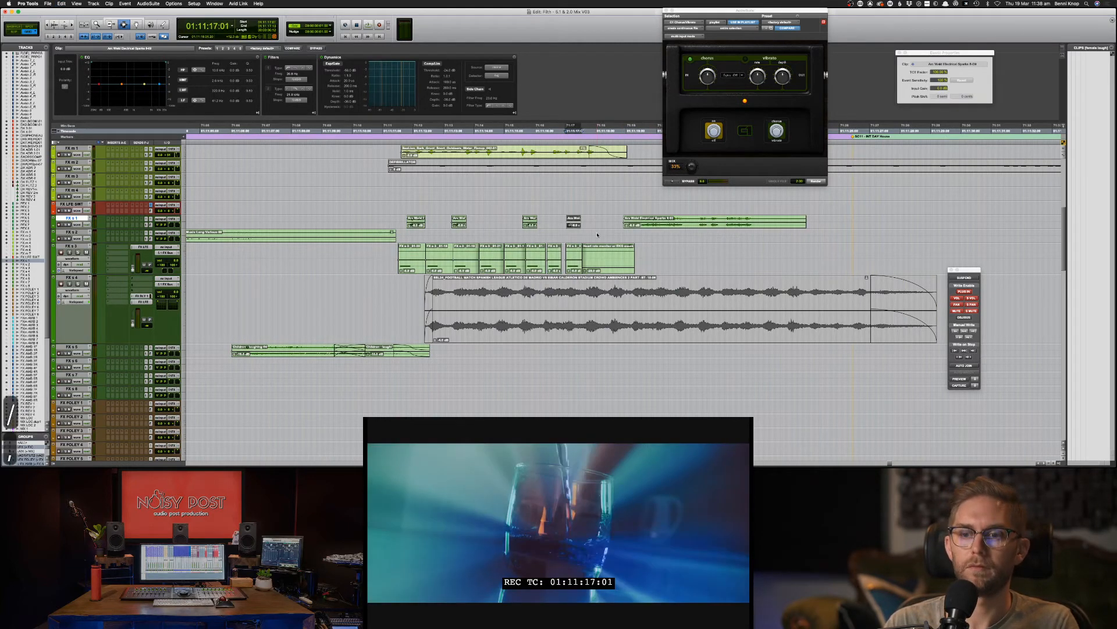
pyautogui.press('-')
pyautogui.press('-')
pyautogui.press('-')
pyautogui.press('-')
pyautogui.press('-')
pyautogui.press('-')
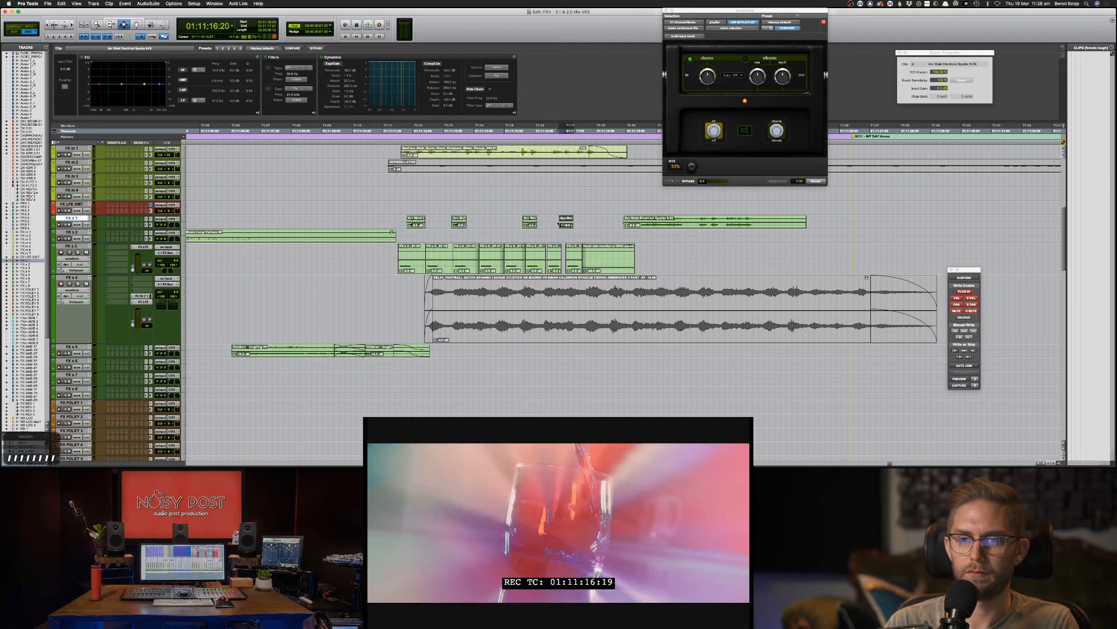
pyautogui.press('-')
pyautogui.press('-')
pyautogui.press('-')
pyautogui.press('-')
pyautogui.press('-')
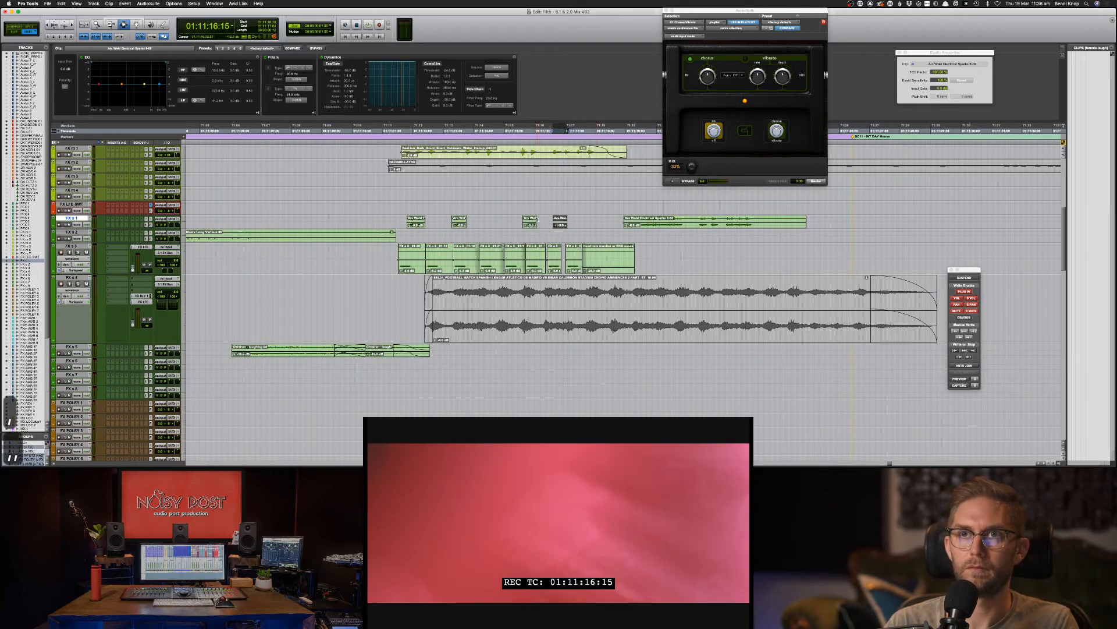
# Step: Play back the cuts, move the fourth short sparks clip later to start at about 01:11:17:08, and play it against the picture
pyautogui.click(571, 228)
pyautogui.press('space')
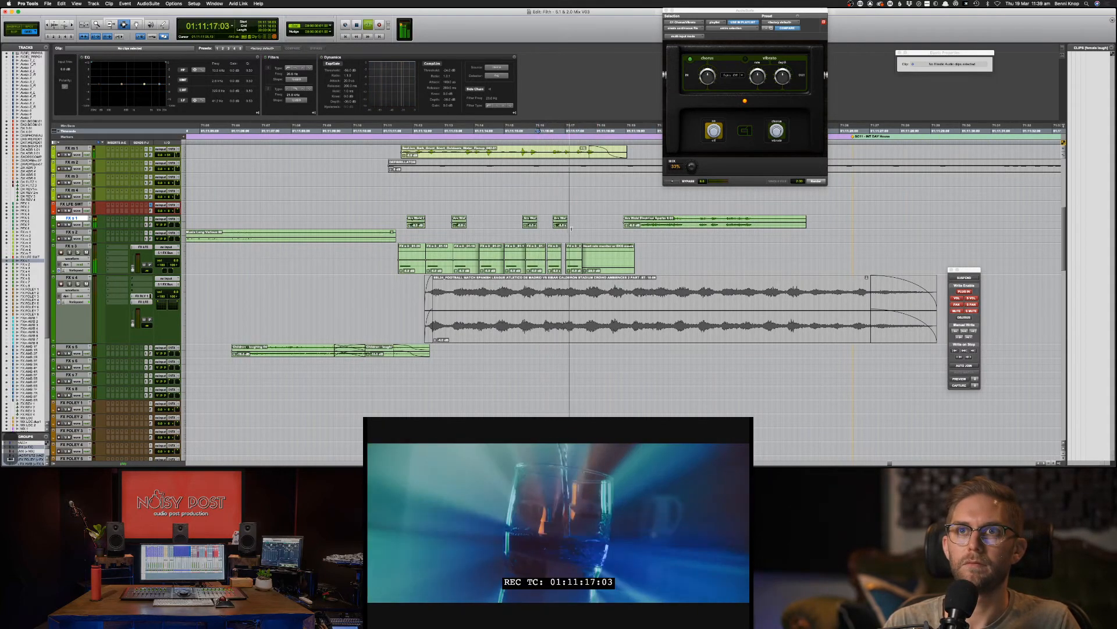
pyautogui.press('F8')
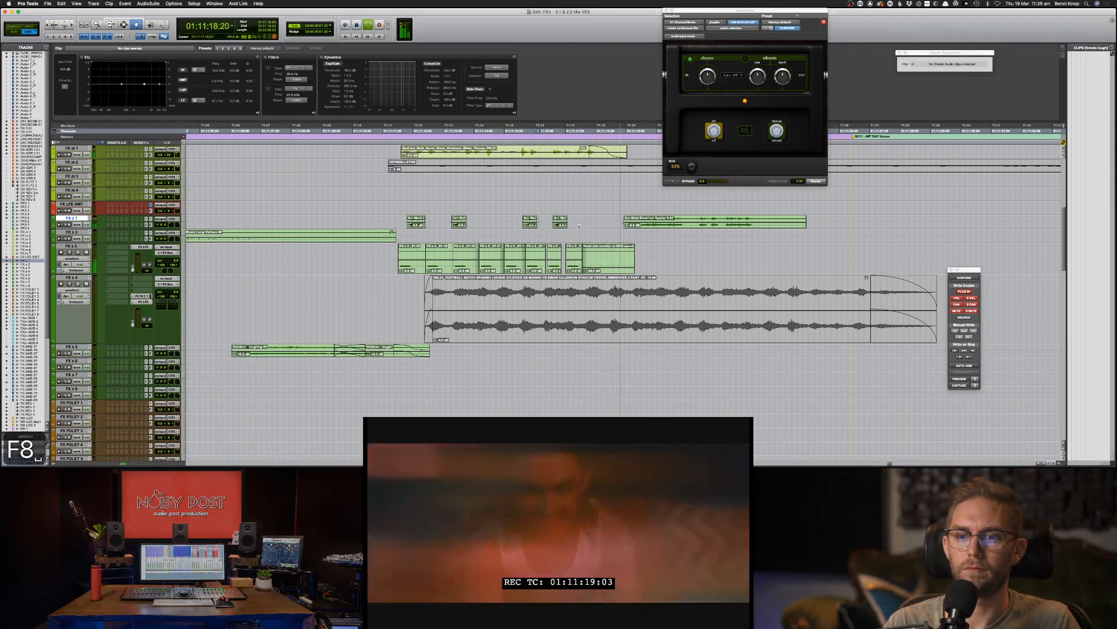
pyautogui.moveTo(562, 224); pyautogui.dragTo(593, 231)
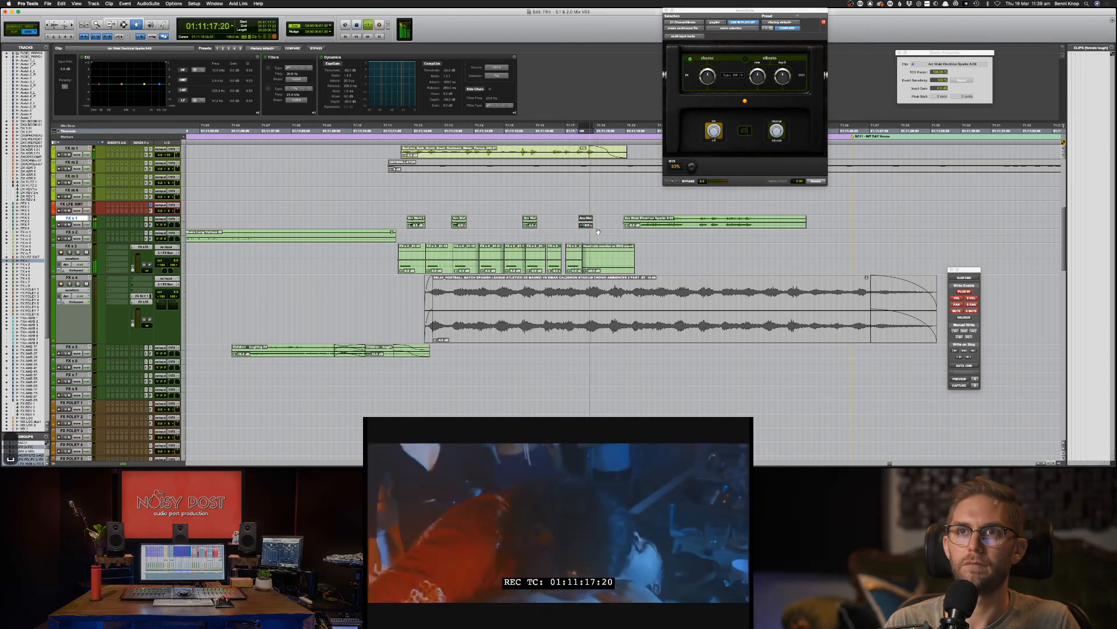
pyautogui.press('F7')
pyautogui.press(',')
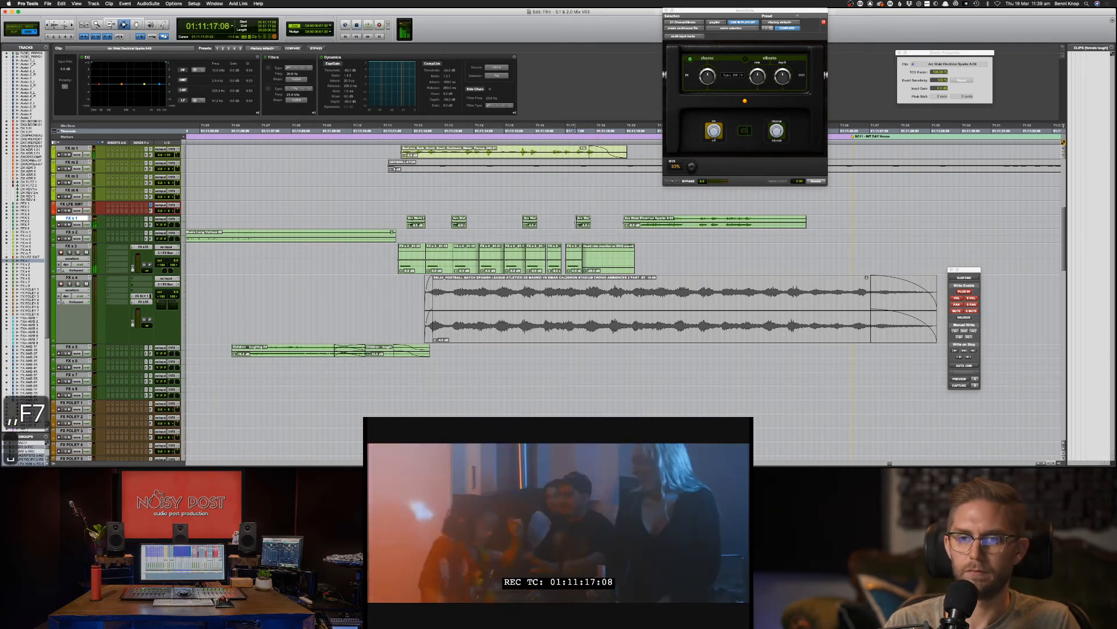
pyautogui.press('space')
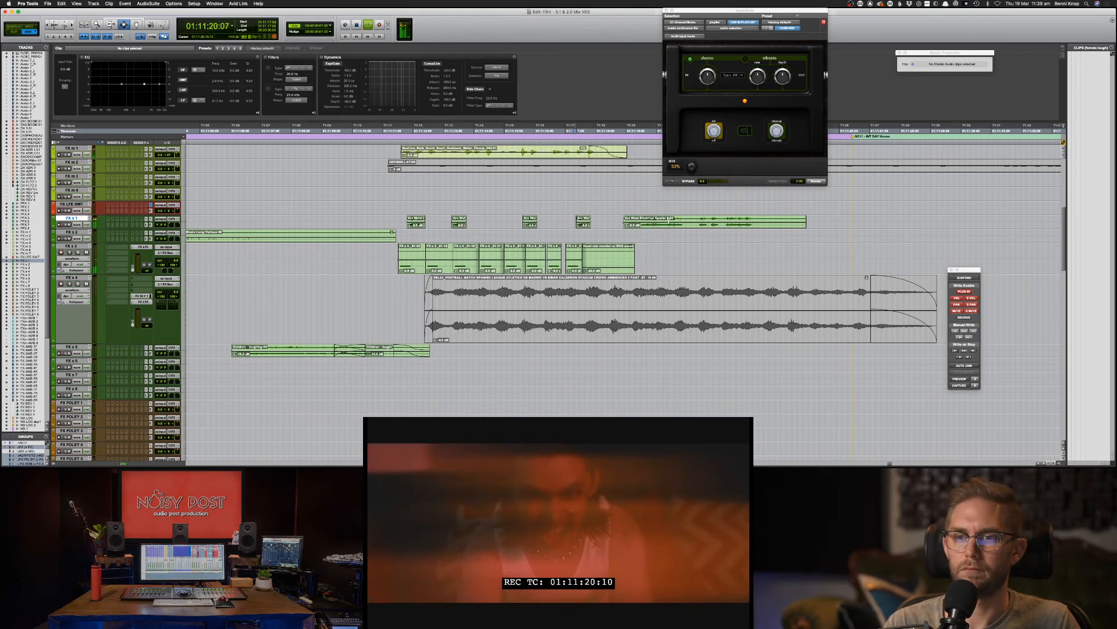
# Step: Delete the long leftover Arc Weld Electrical Sparks clip and save the session
pyautogui.click(658, 226)
pyautogui.press('BackSpace')
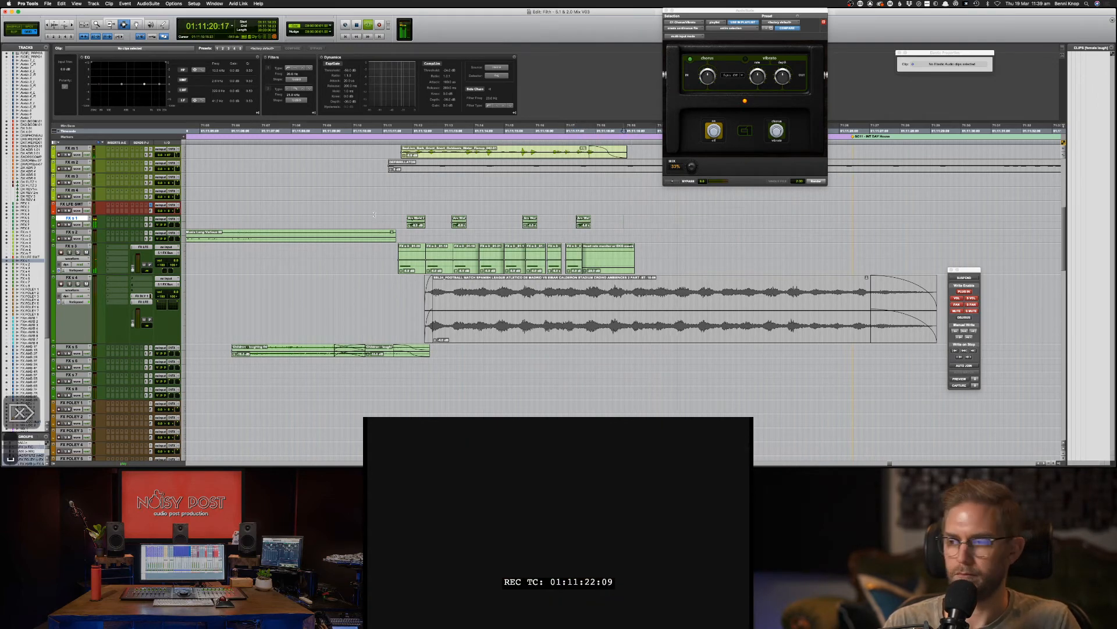
pyautogui.press('space')
pyautogui.press('super+bracketleft')
pyautogui.press('super+s')
# Step: Switch to Soundsnap in Chrome and search its sound effects for "game over arcade"
pyautogui.press('super+Tab')
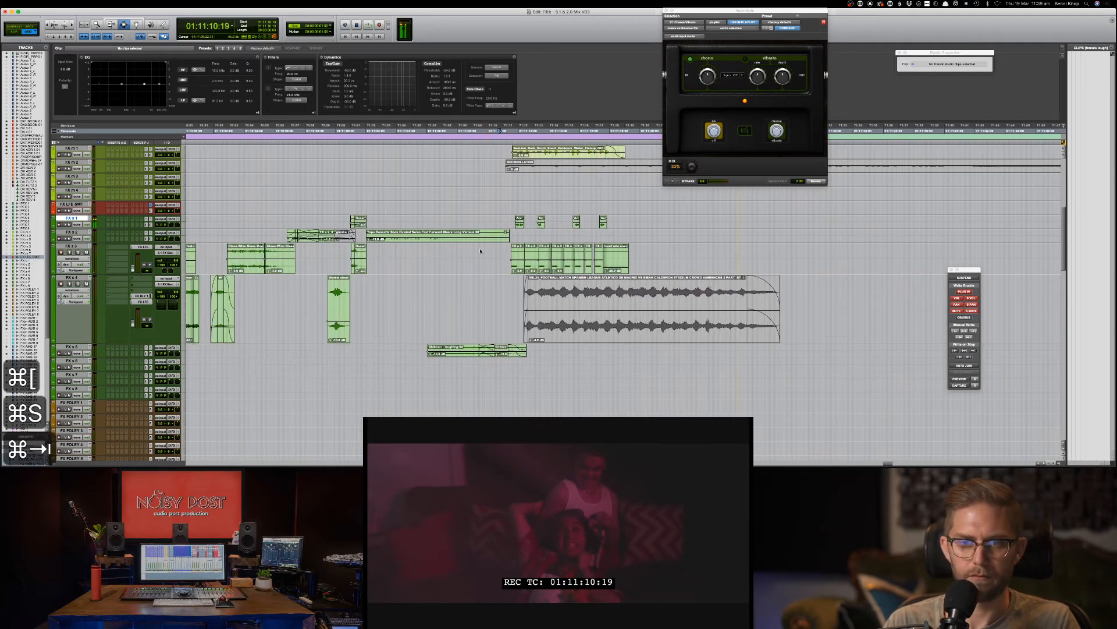
pyautogui.press('super+Tab')
pyautogui.press('super+Tab')
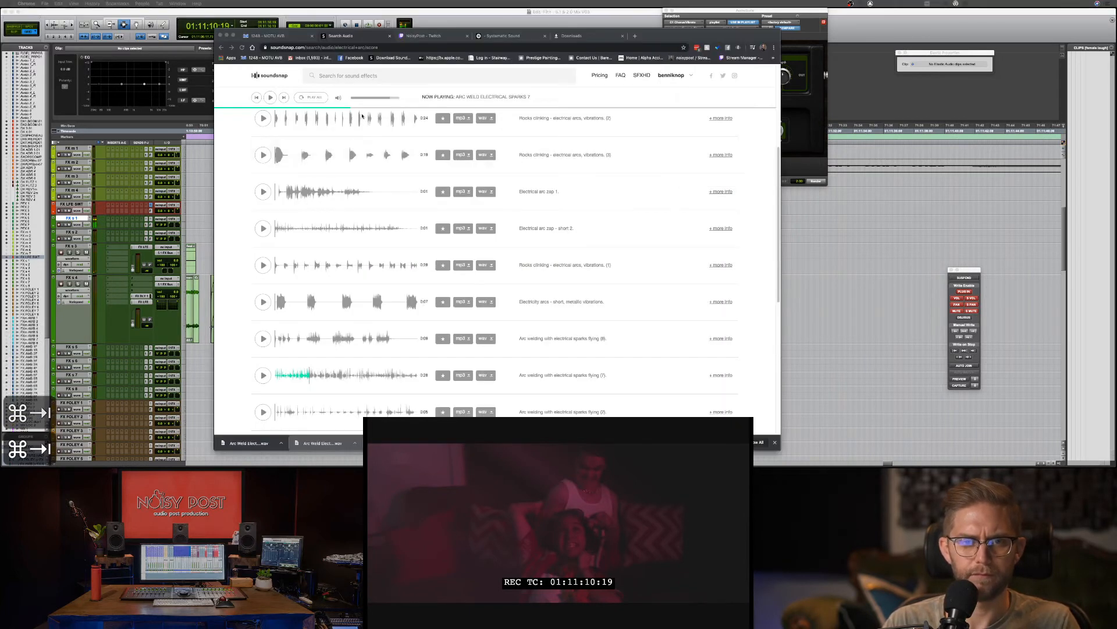
pyautogui.click(352, 76)
pyautogui.write('ga')
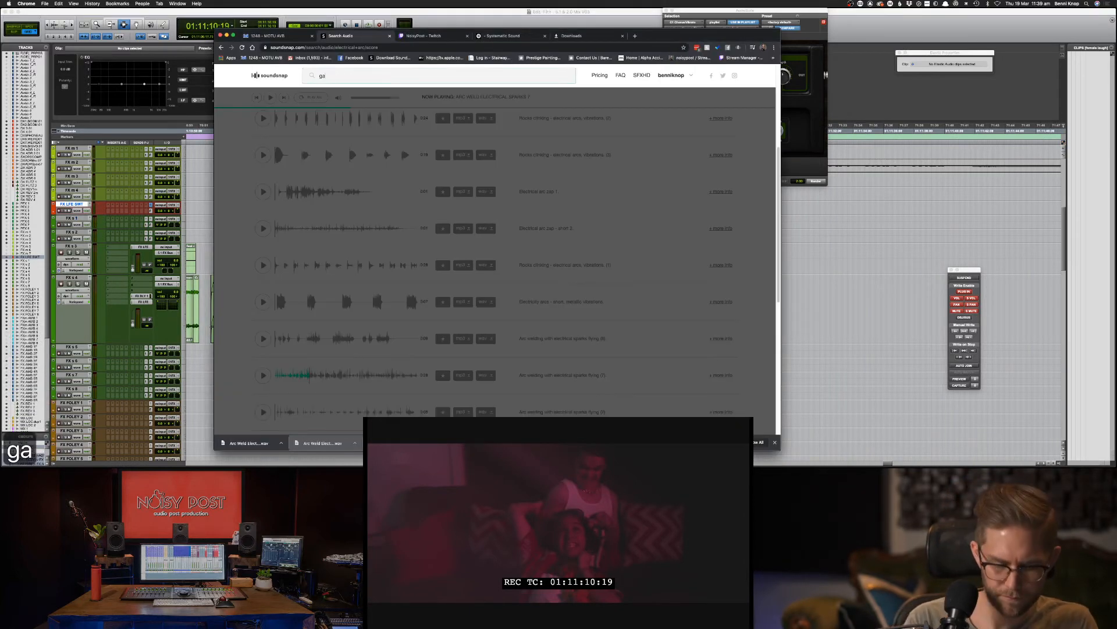
pyautogui.write('me over arcade')
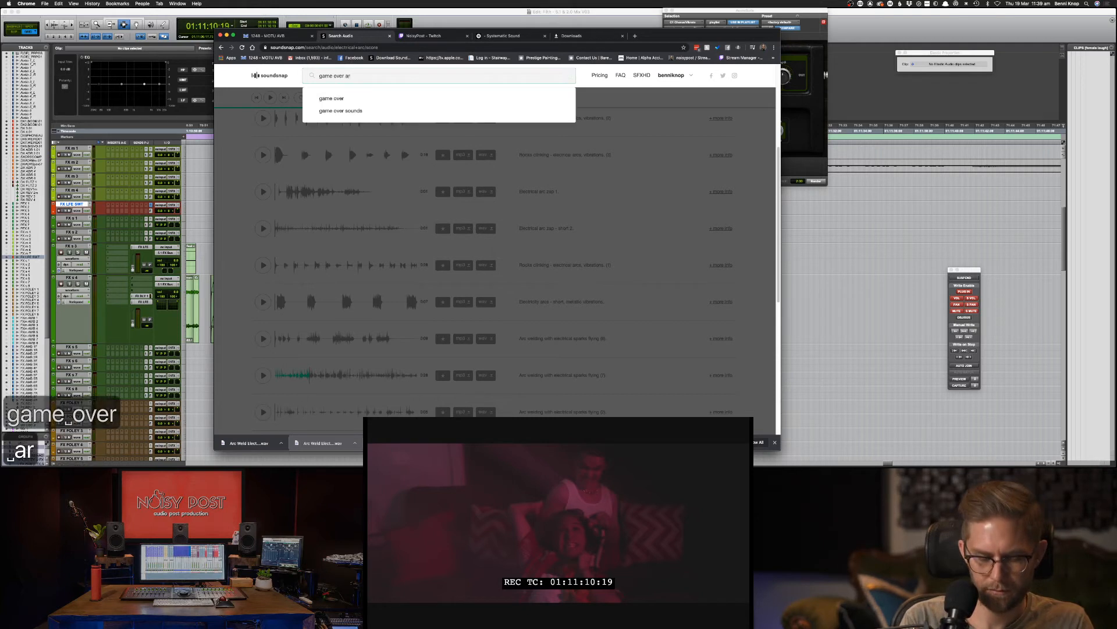
pyautogui.press('Return')
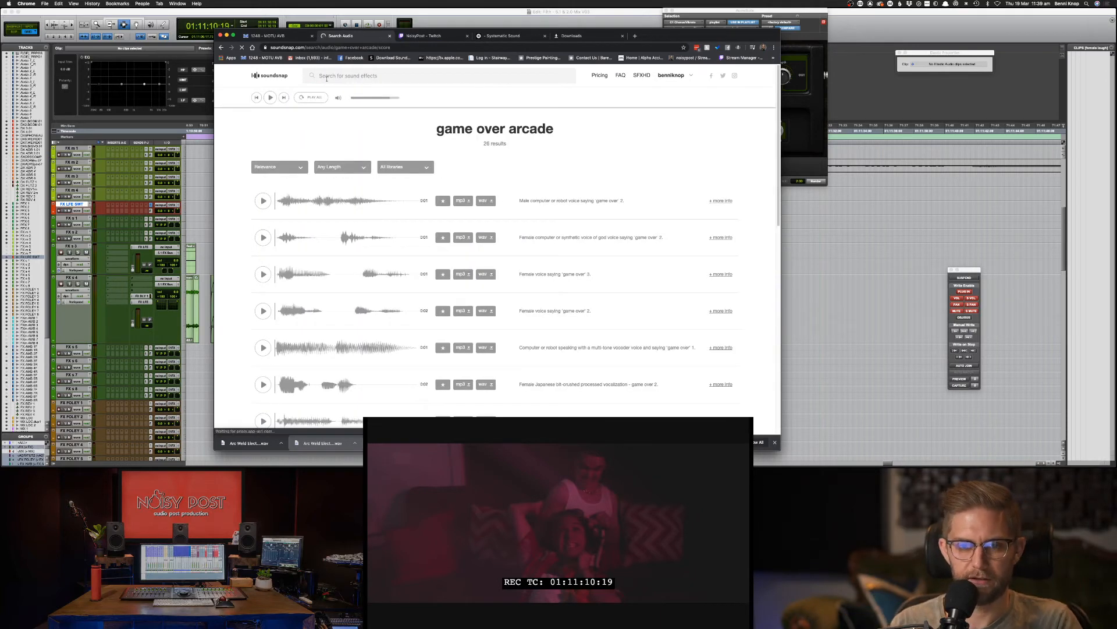
# Step: Audition the robot, female and Japanese bit-crushed "game over" voice effects on the first page of results
pyautogui.click(263, 200)
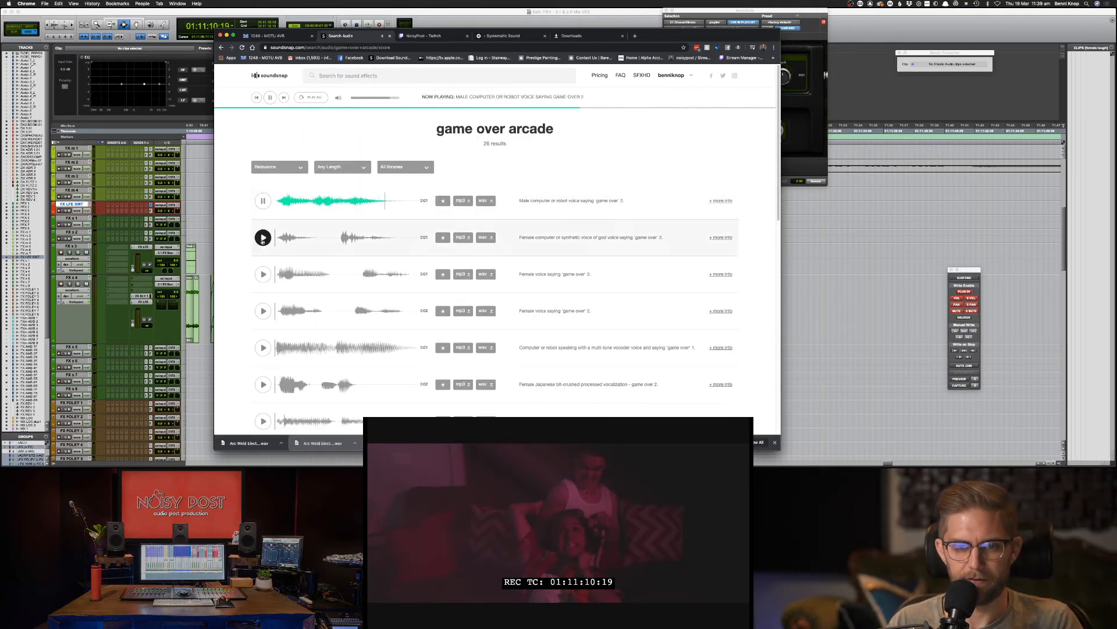
pyautogui.click(263, 237)
pyautogui.click(263, 275)
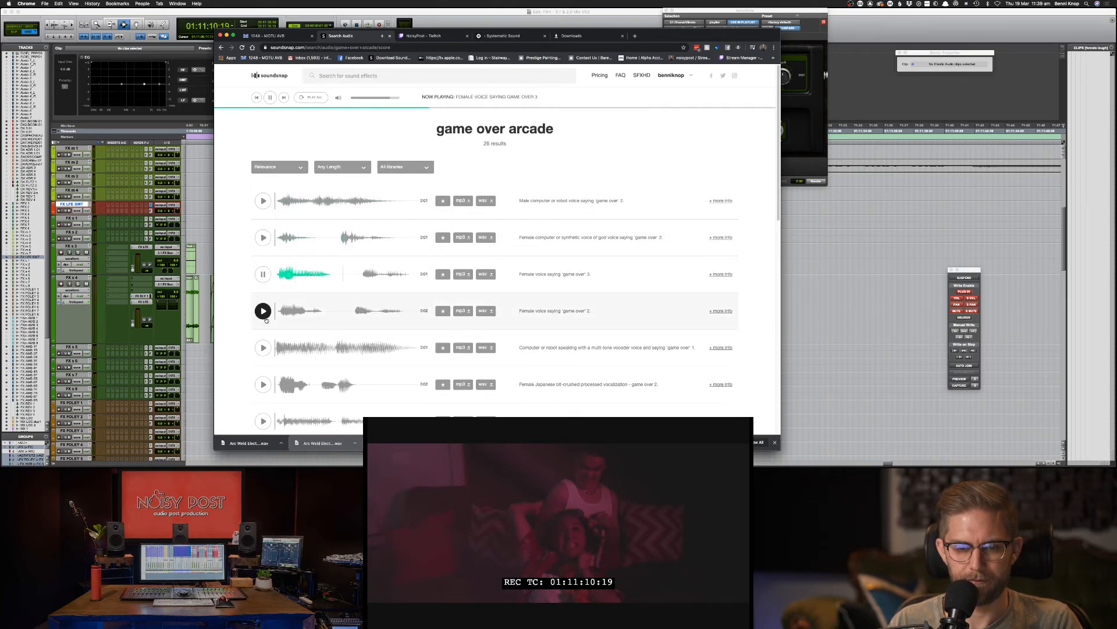
pyautogui.click(263, 311)
pyautogui.click(263, 347)
pyautogui.click(263, 384)
pyautogui.scroll(-1, 269, 383)
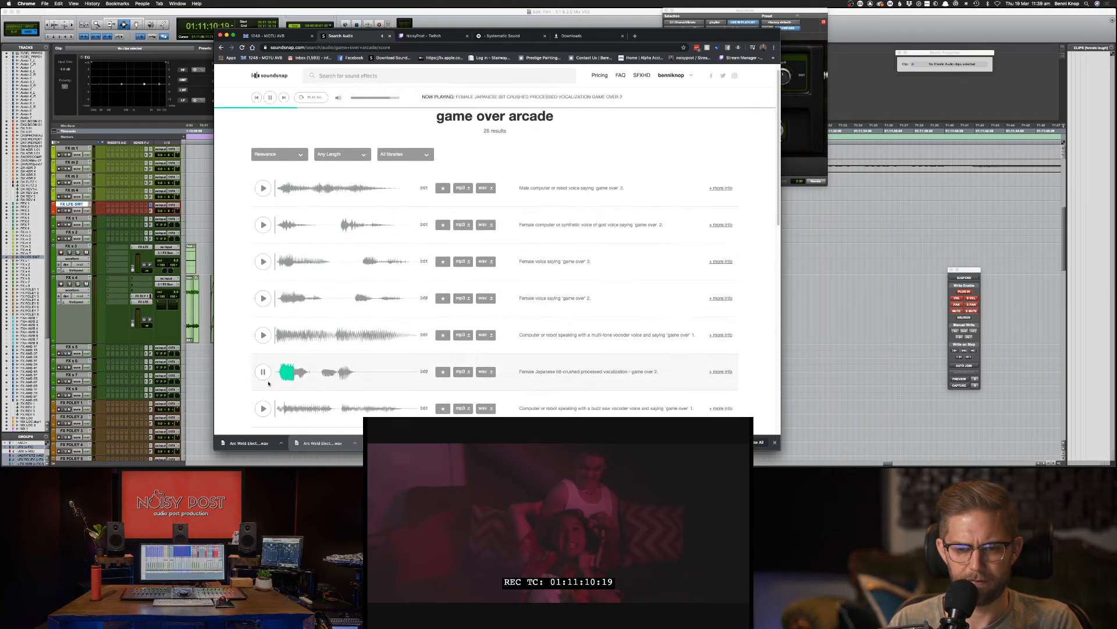
pyautogui.scroll(-2, 269, 383)
pyautogui.click(263, 399)
pyautogui.scroll(-3, 265, 402)
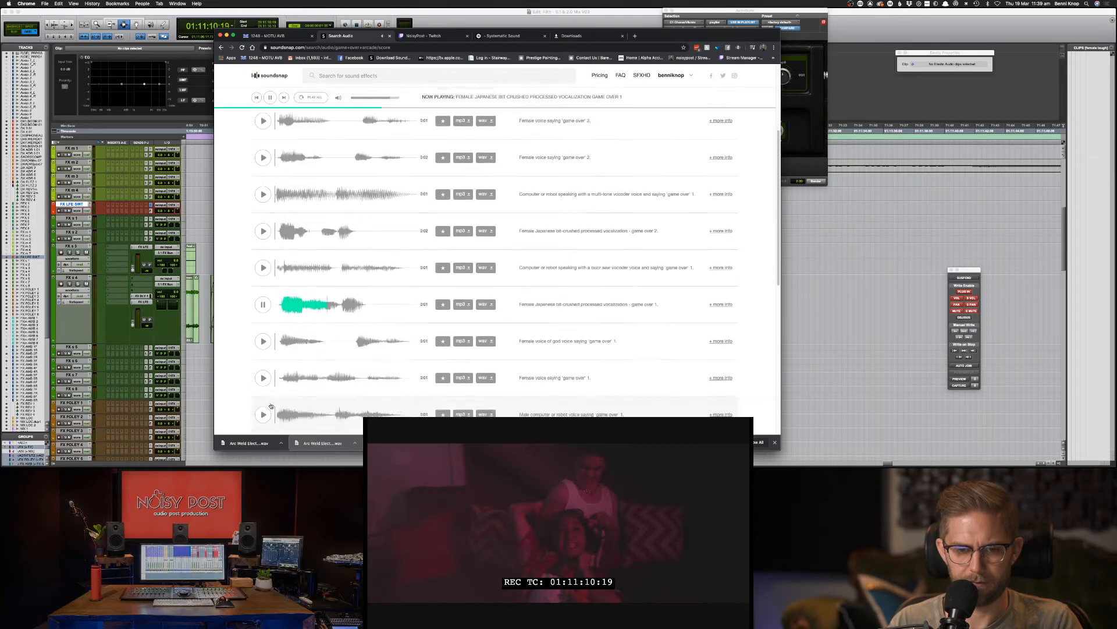
pyautogui.scroll(-1, 271, 406)
pyautogui.click(263, 356)
pyautogui.scroll(-3, 269, 374)
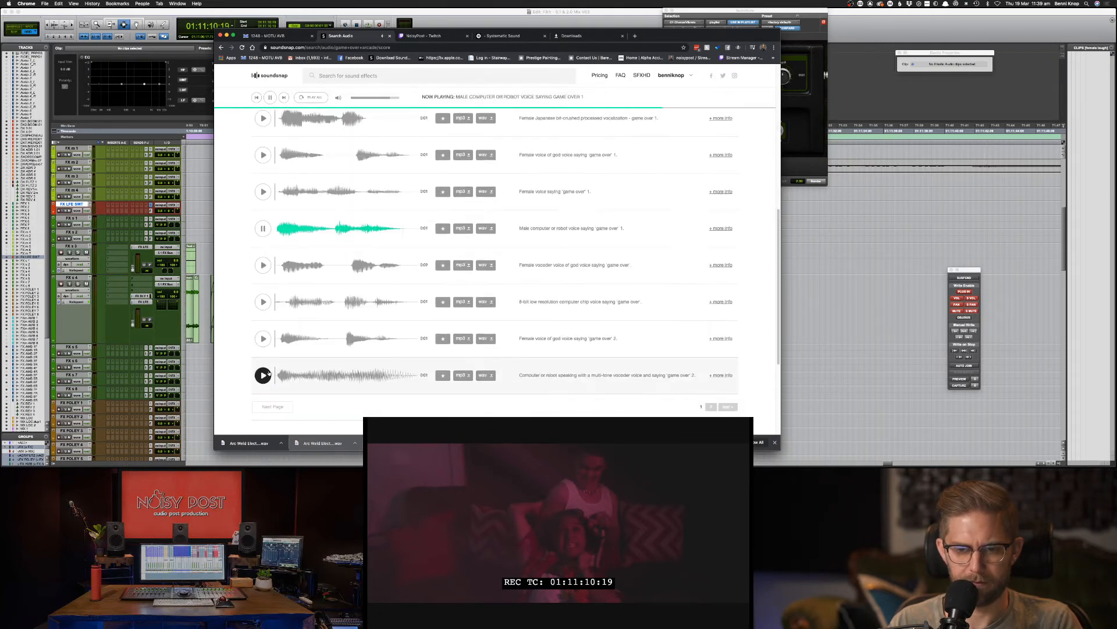
pyautogui.click(263, 375)
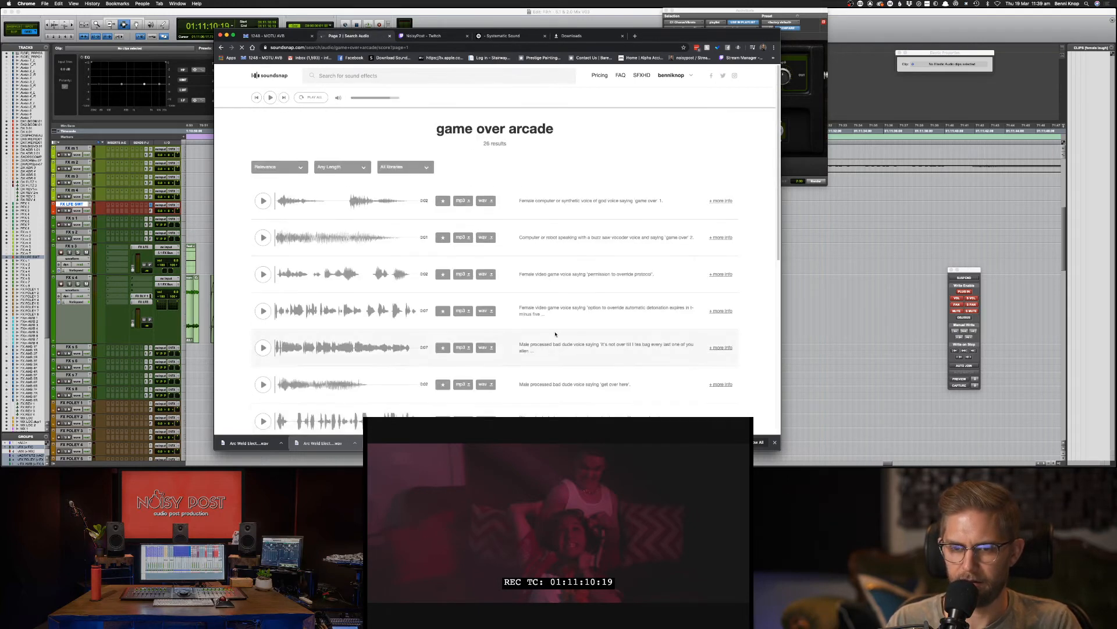
# Step: Audition the video game and processed voice effects on the second page of "game over arcade" results
pyautogui.click(265, 200)
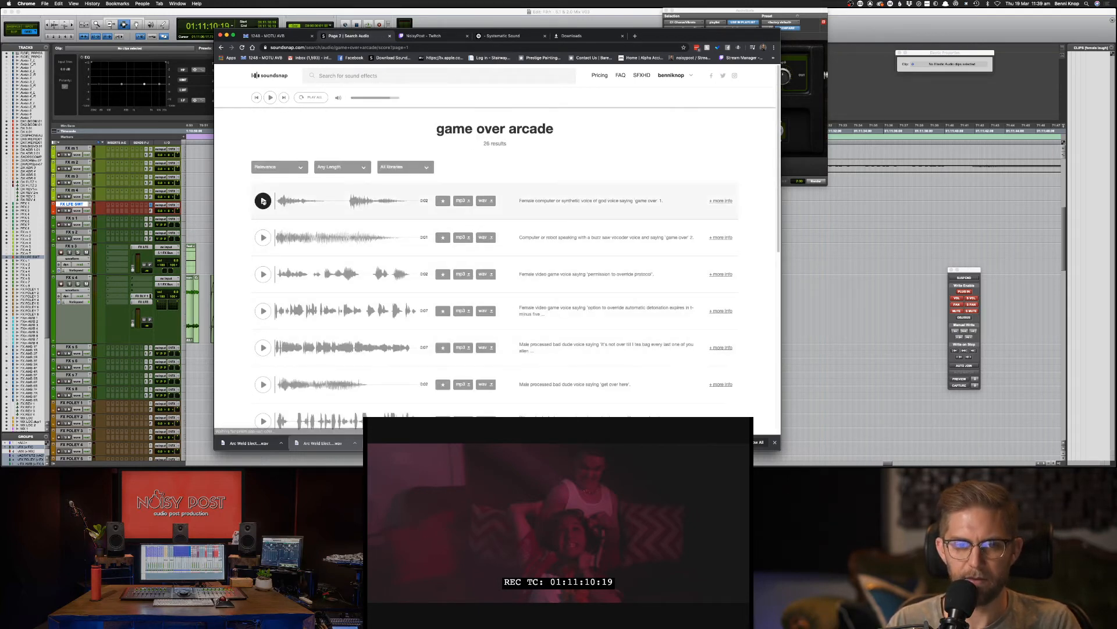
pyautogui.click(264, 237)
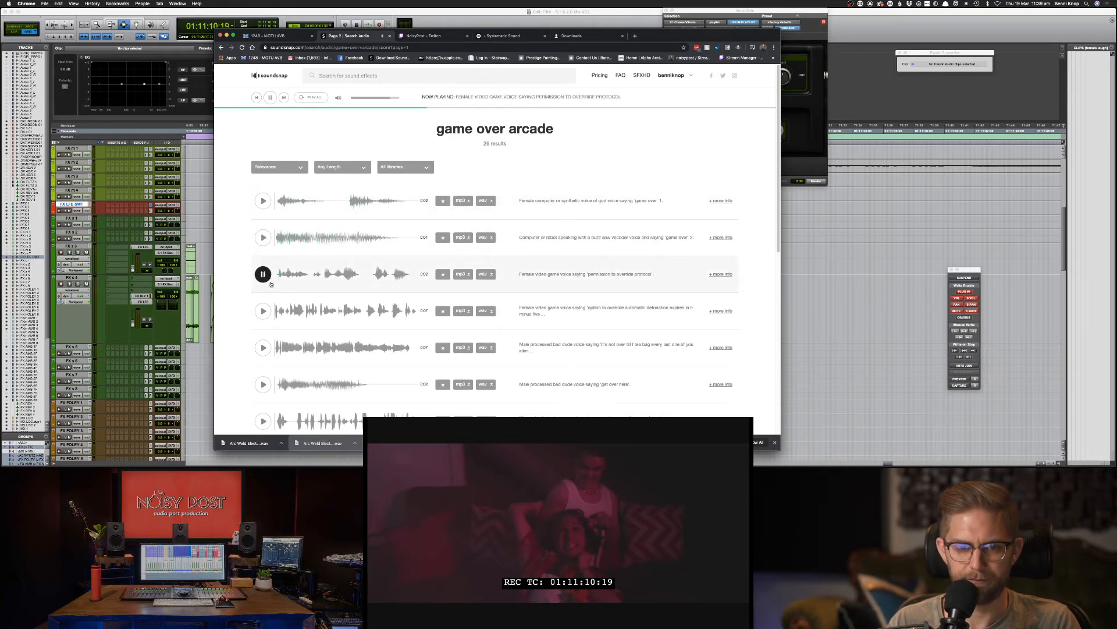
pyautogui.click(263, 311)
pyautogui.click(263, 347)
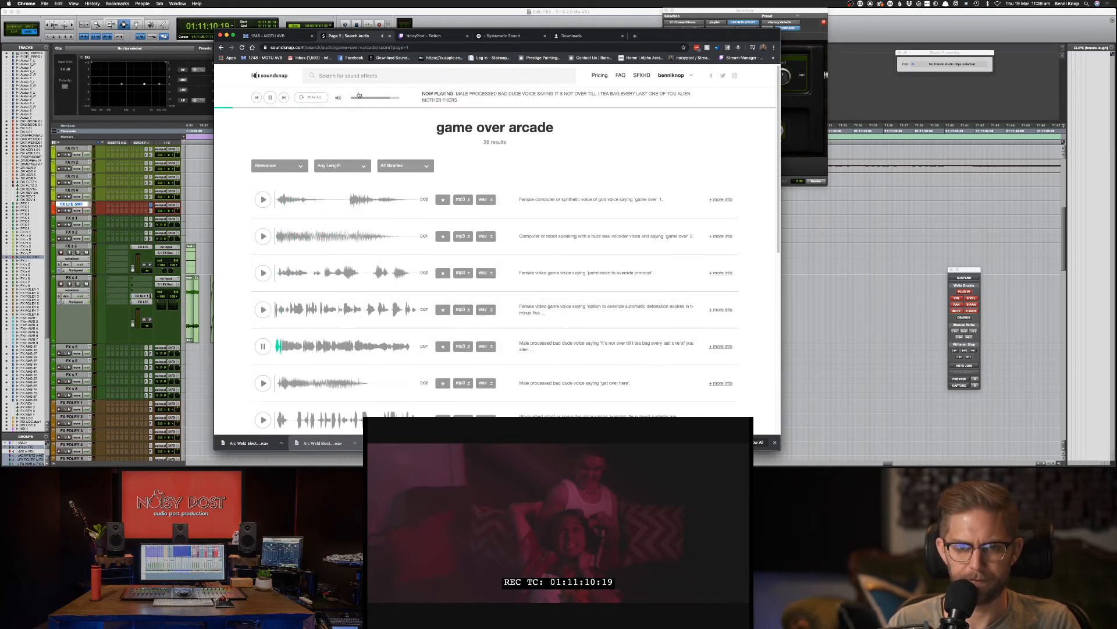
# Step: Search the Soundsnap sound effects for "synth game over"
pyautogui.click(360, 76)
pyautogui.write('syn')
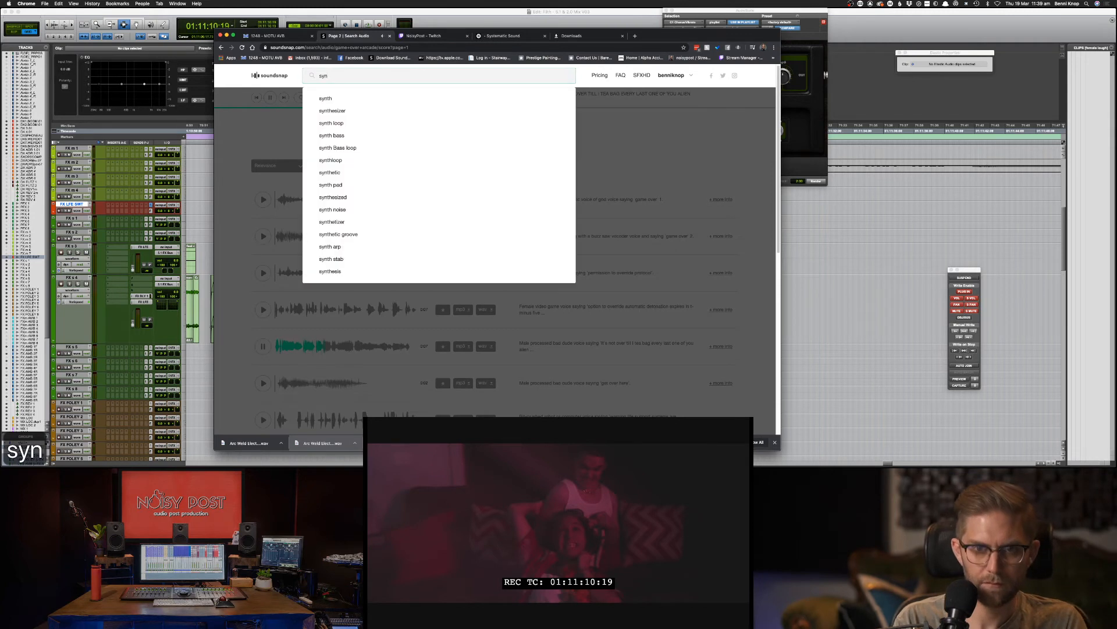
pyautogui.write('th game')
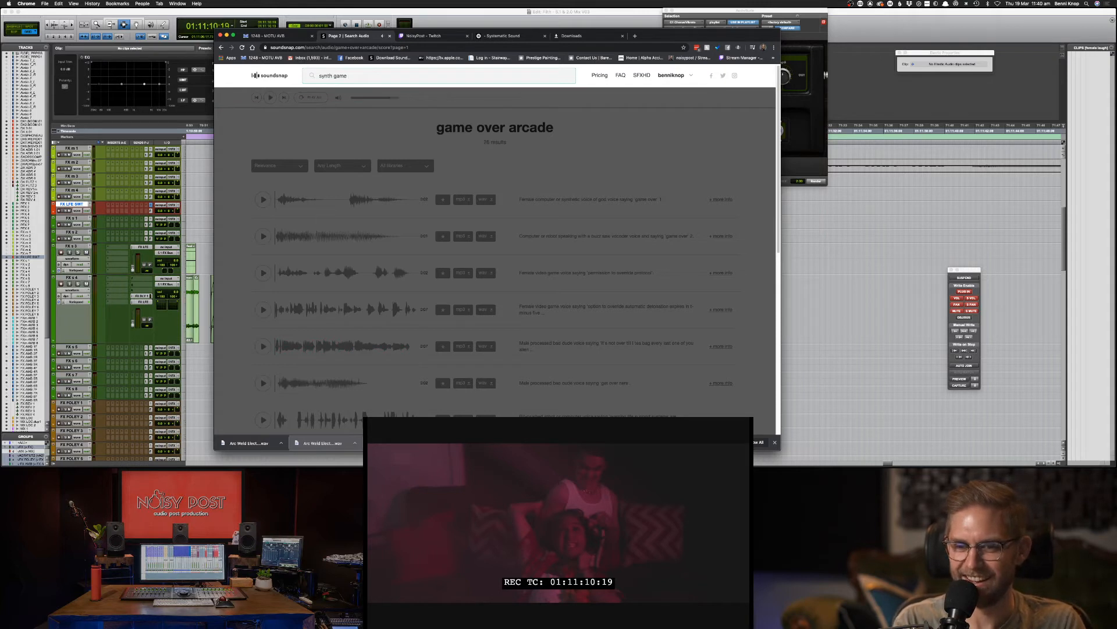
pyautogui.write('over')
pyautogui.press('Return')
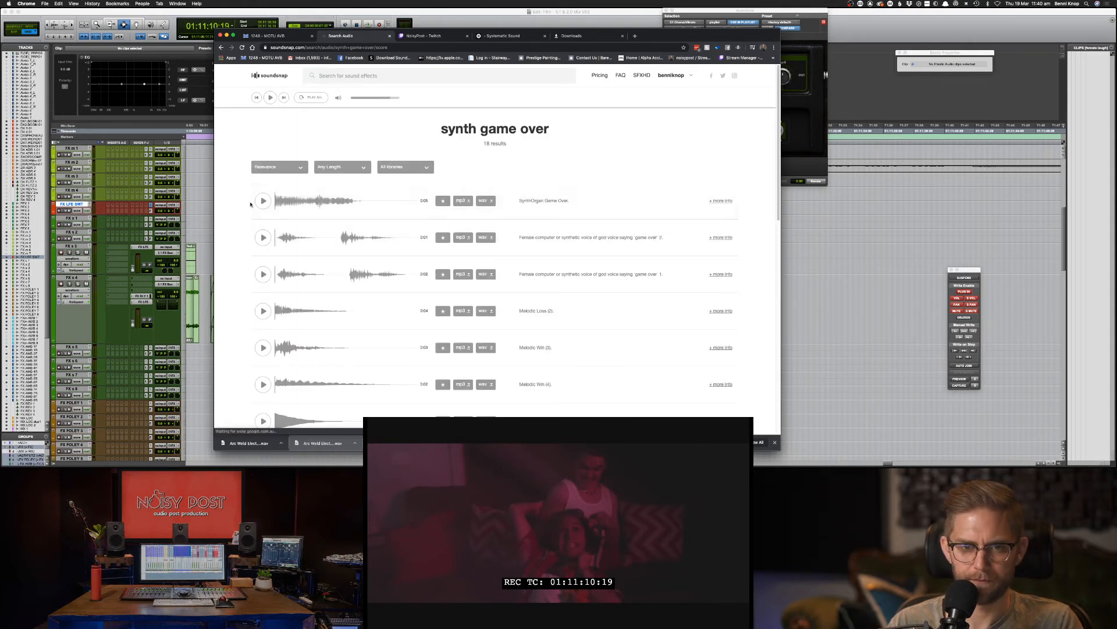
# Step: Audition the SynthOrgan Game Over sound and the Melodic Loss and Melodic Win effects in the "synth game over" results
pyautogui.click(262, 201)
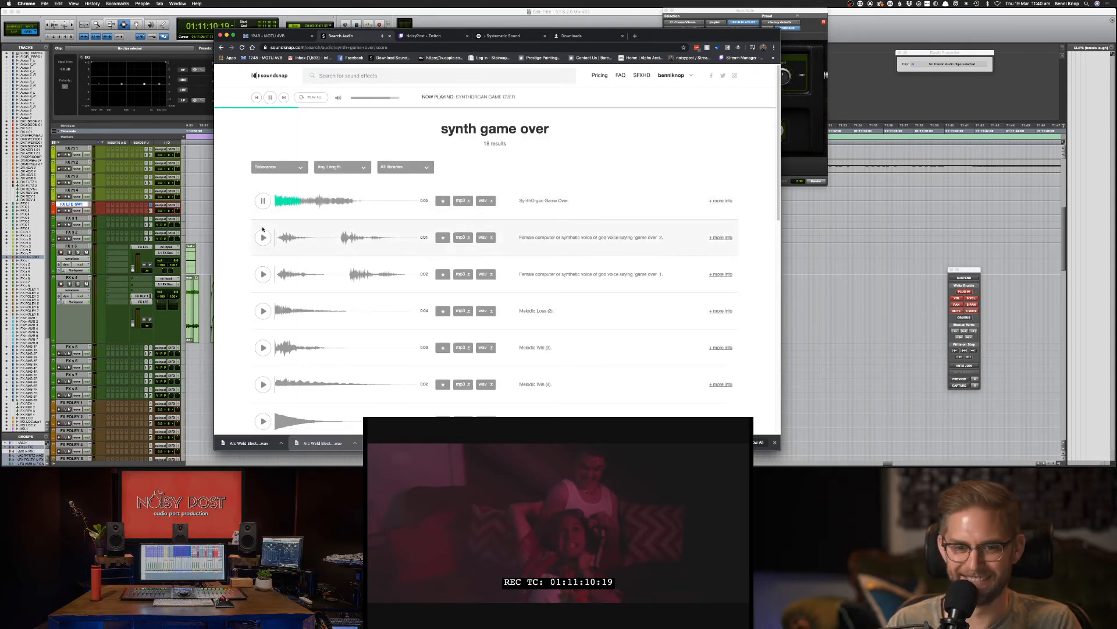
pyautogui.click(264, 313)
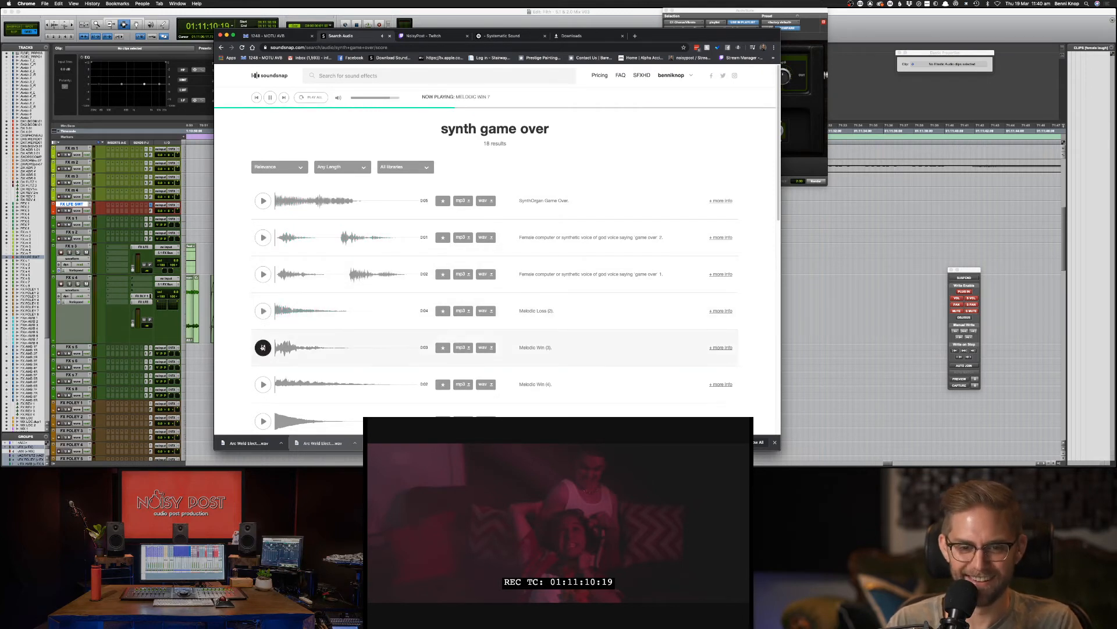
pyautogui.click(263, 384)
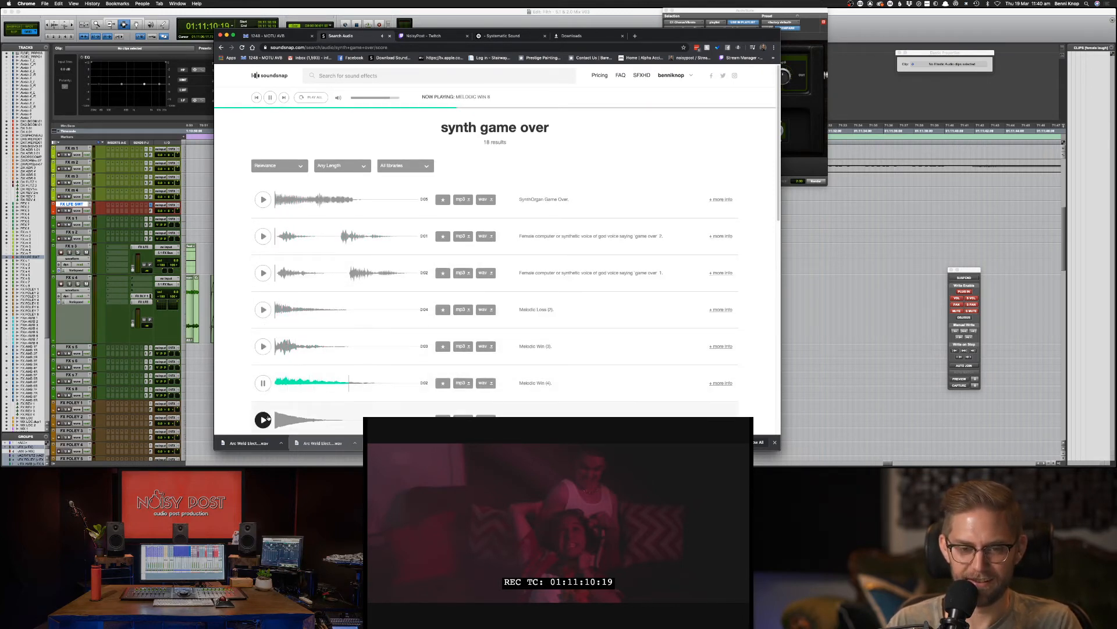
pyautogui.click(263, 420)
pyautogui.scroll(-1, 265, 419)
pyautogui.click(263, 417)
pyautogui.scroll(-1, 264, 418)
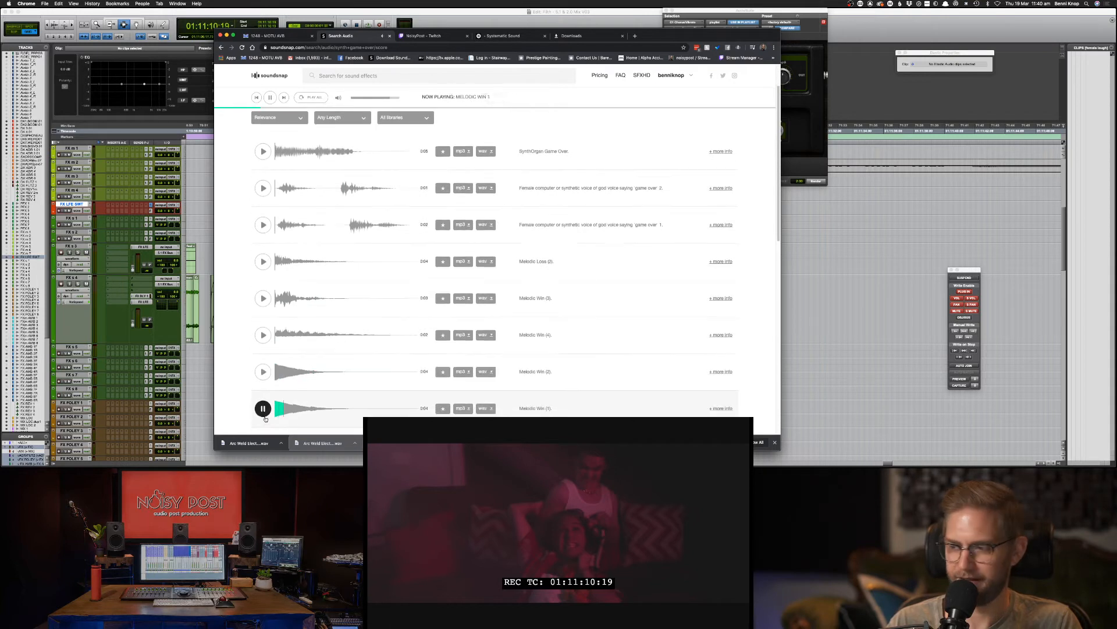
pyautogui.scroll(-1, 265, 417)
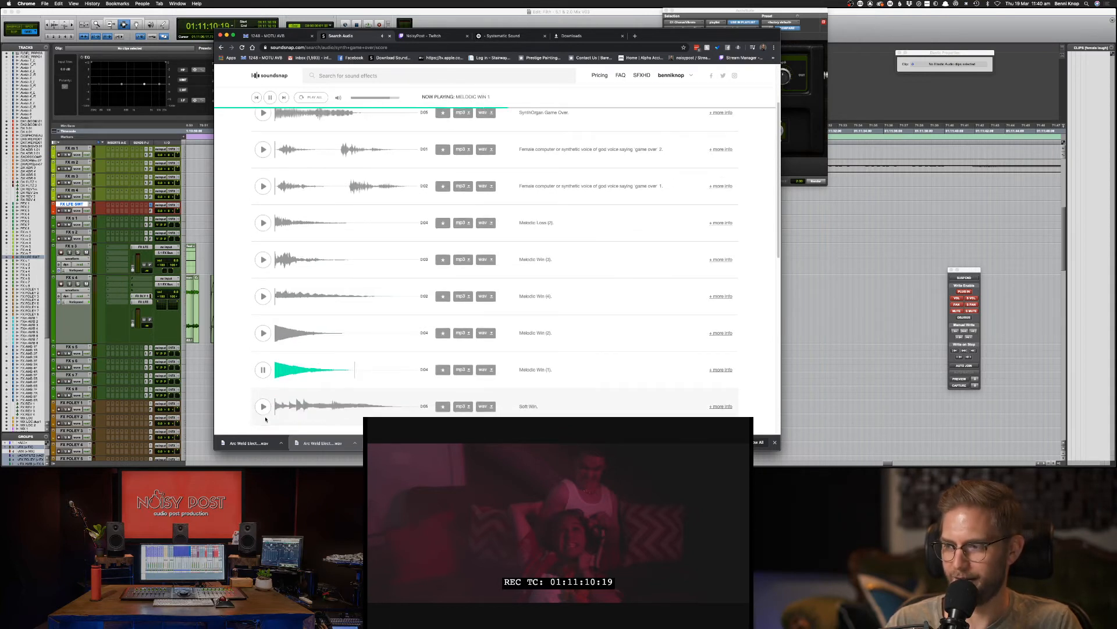
# Step: Audition the remaining results from Soft Win through Peaceful Win, Sharp Win and 8 Bit Game Over to Melodic Loss (1)
pyautogui.click(262, 407)
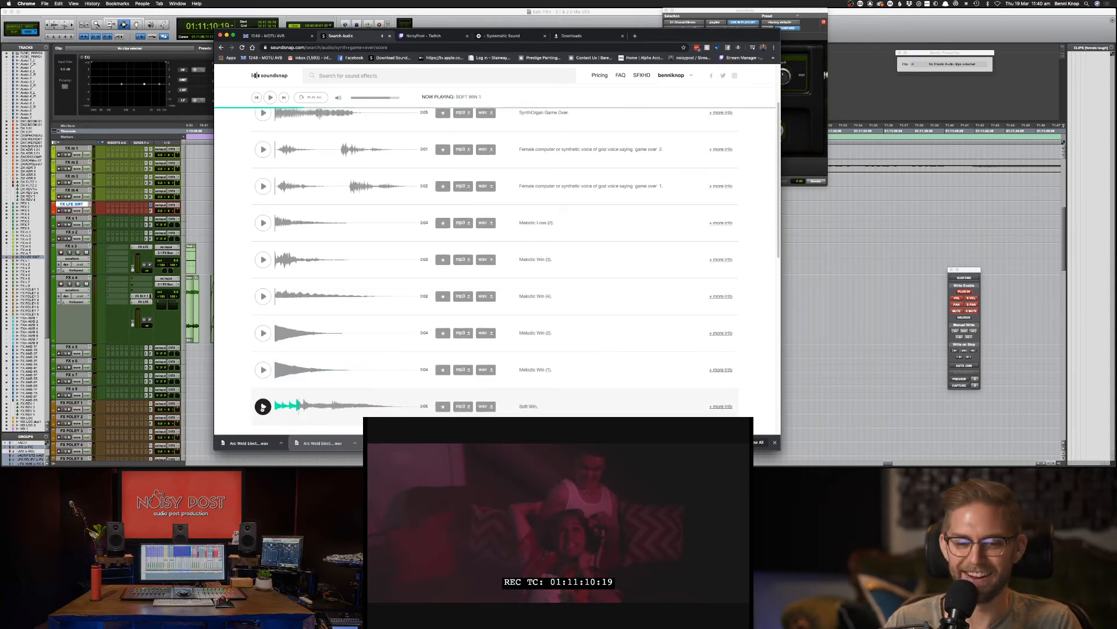
pyautogui.scroll(-1, 263, 407)
pyautogui.click(262, 408)
pyautogui.scroll(-1, 262, 408)
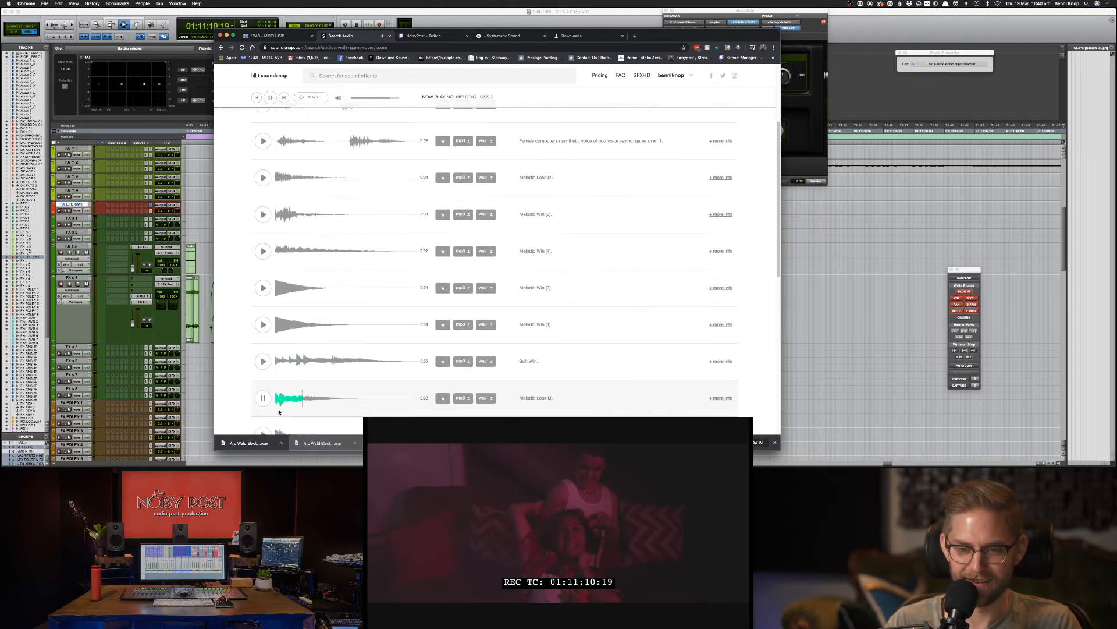
pyautogui.click(263, 433)
pyautogui.scroll(-3, 262, 419)
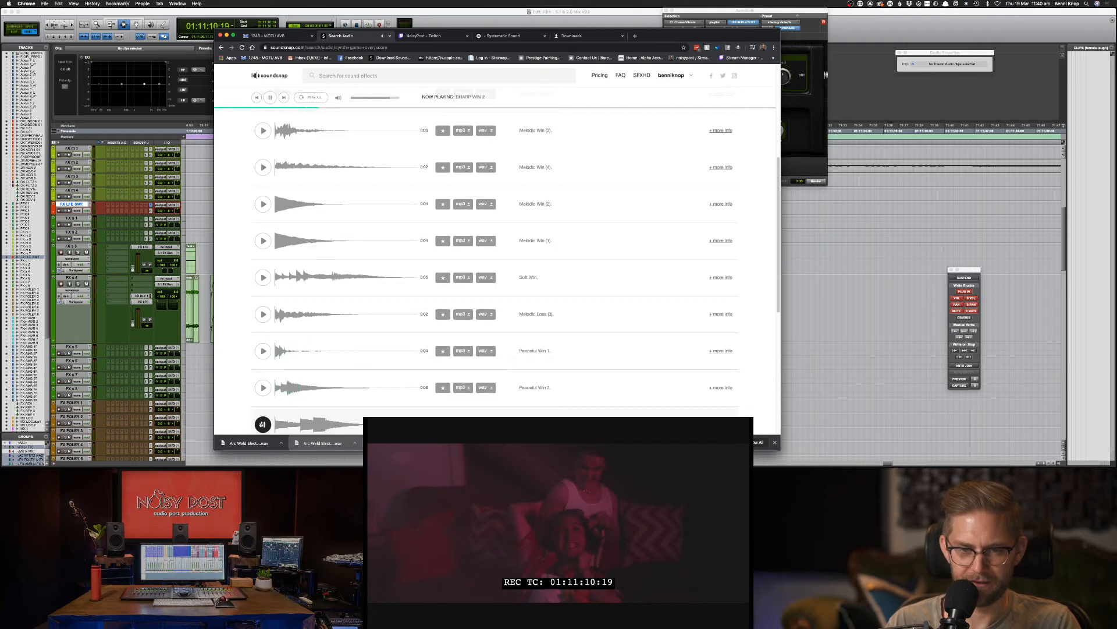
pyautogui.scroll(-2, 267, 425)
pyautogui.click(263, 413)
pyautogui.scroll(-2, 269, 414)
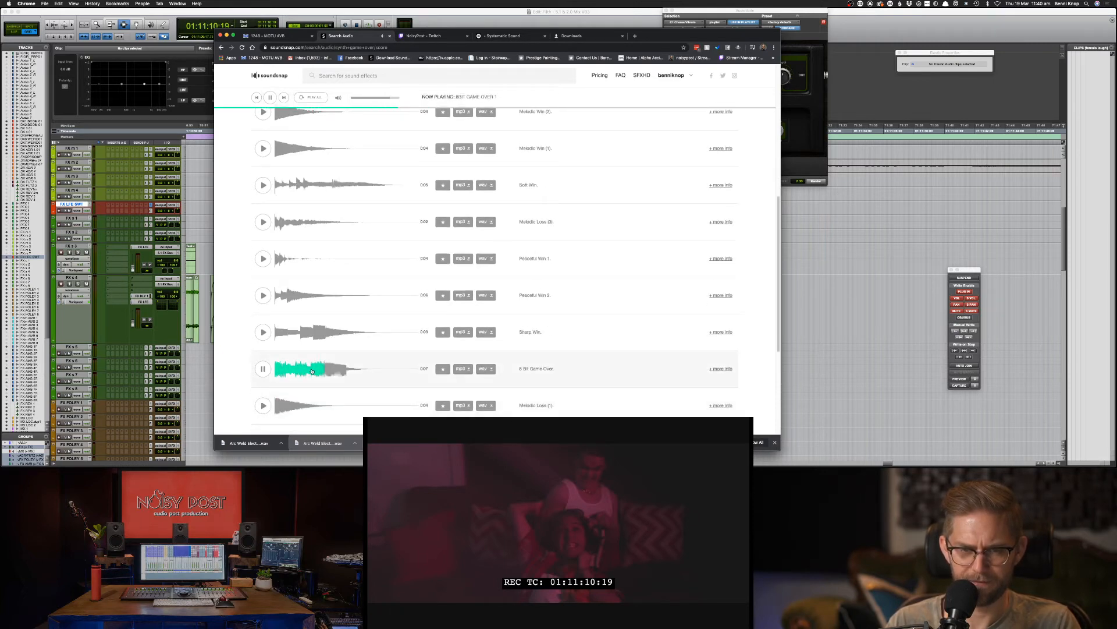
pyautogui.click(263, 406)
# Step: Search the Soundsnap sound effects for "8 bit game over"
pyautogui.click(377, 76)
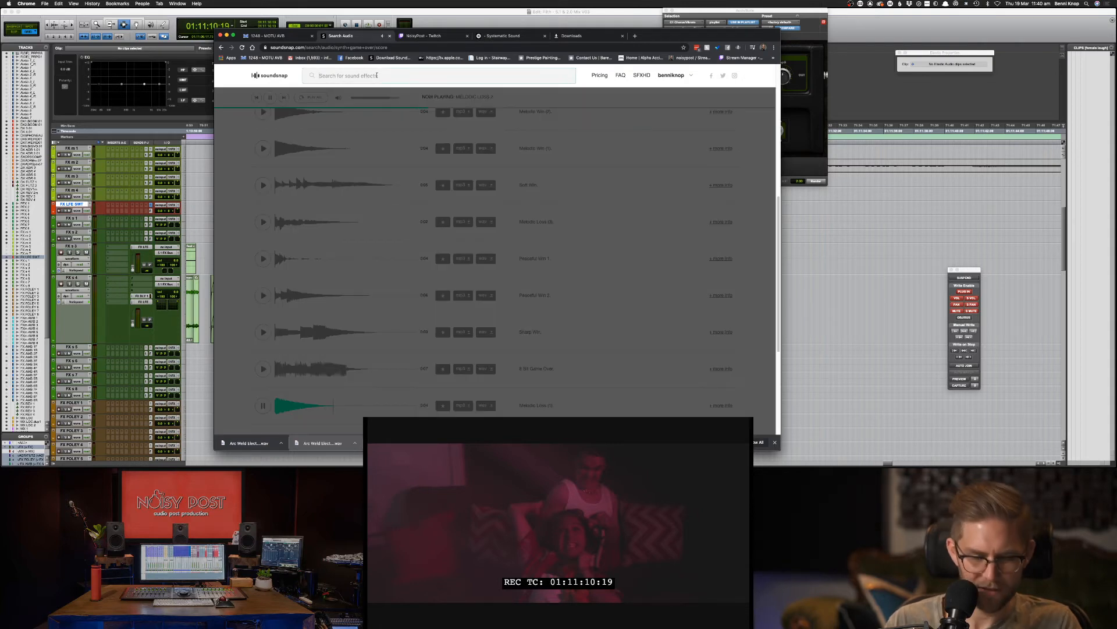
pyautogui.write('8 bit game o')
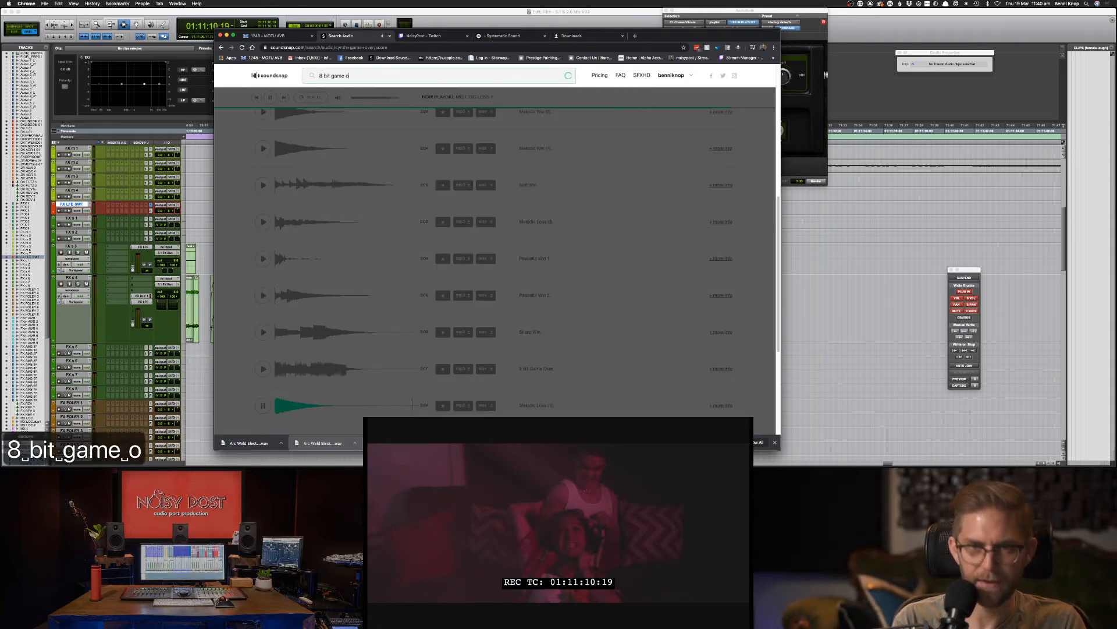
pyautogui.write('ver')
pyautogui.press('Return')
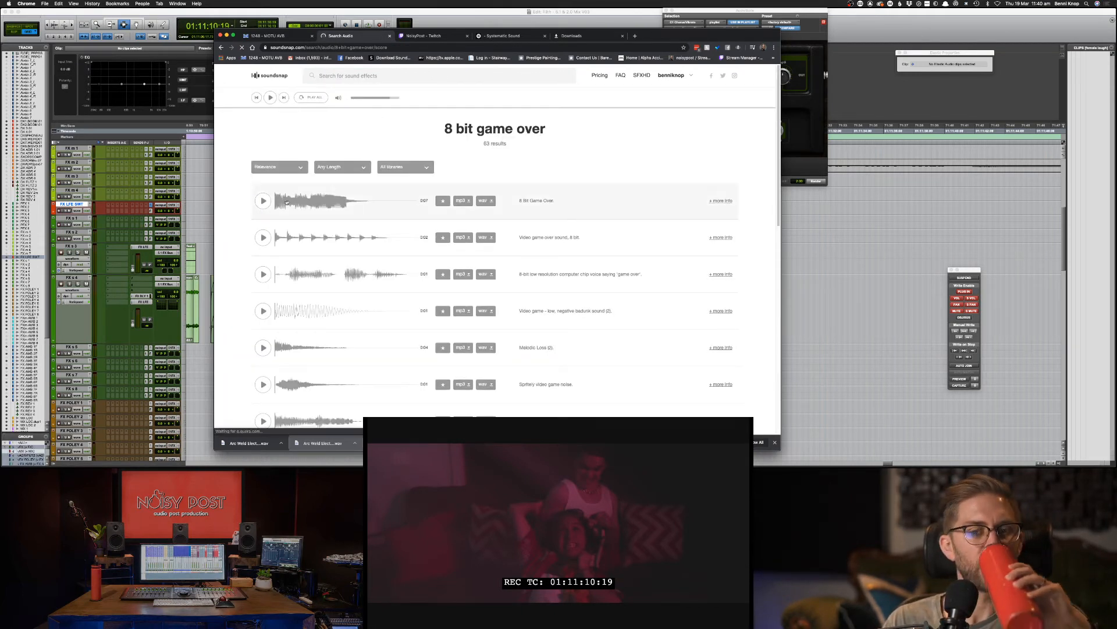
# Step: Audition the first "8 bit game over" results and download "Video game over sound, 8 bit" as a WAV file
pyautogui.click(263, 237)
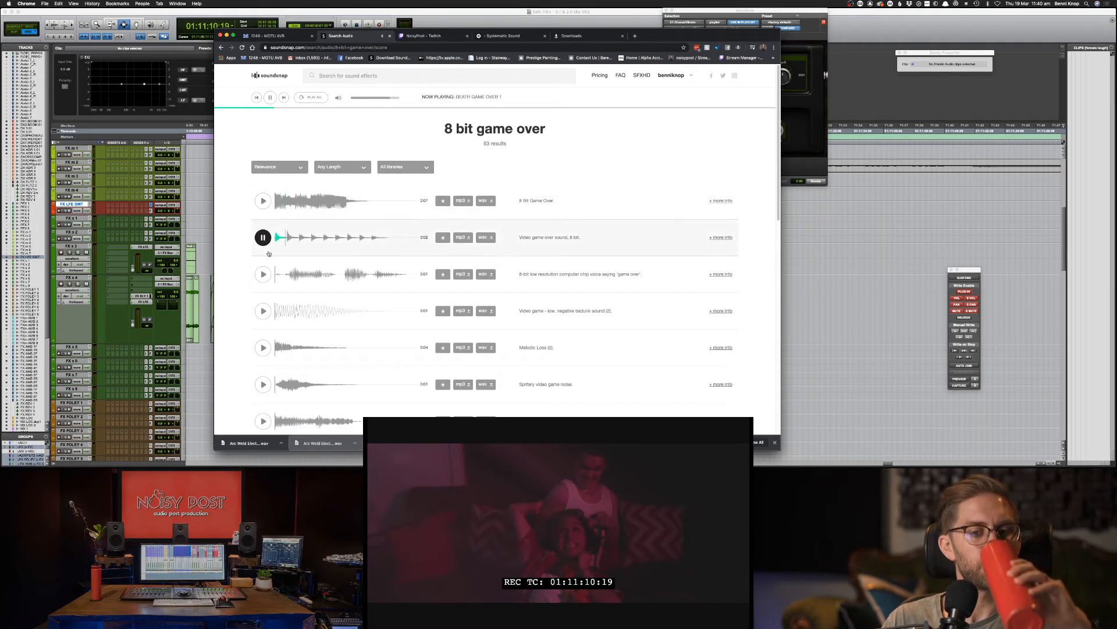
pyautogui.click(266, 274)
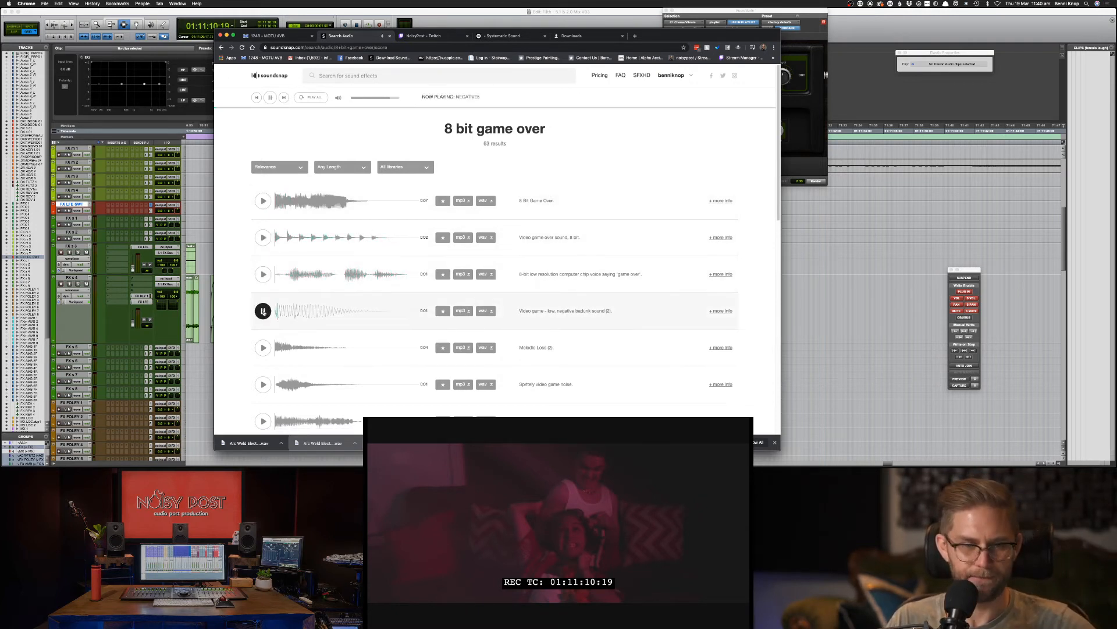
pyautogui.click(264, 237)
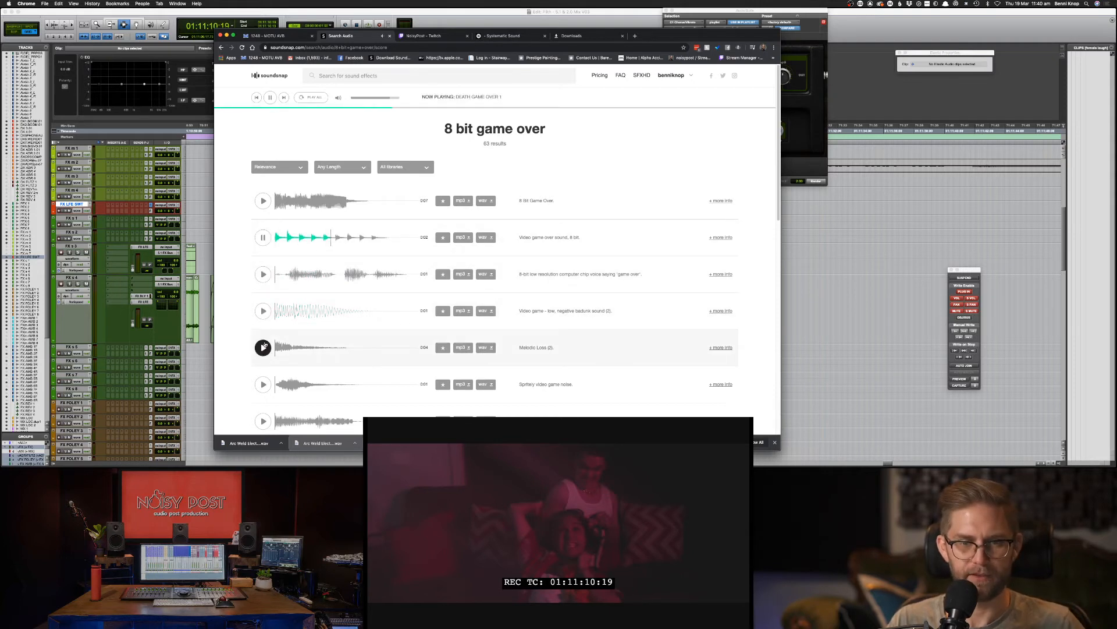
pyautogui.click(263, 384)
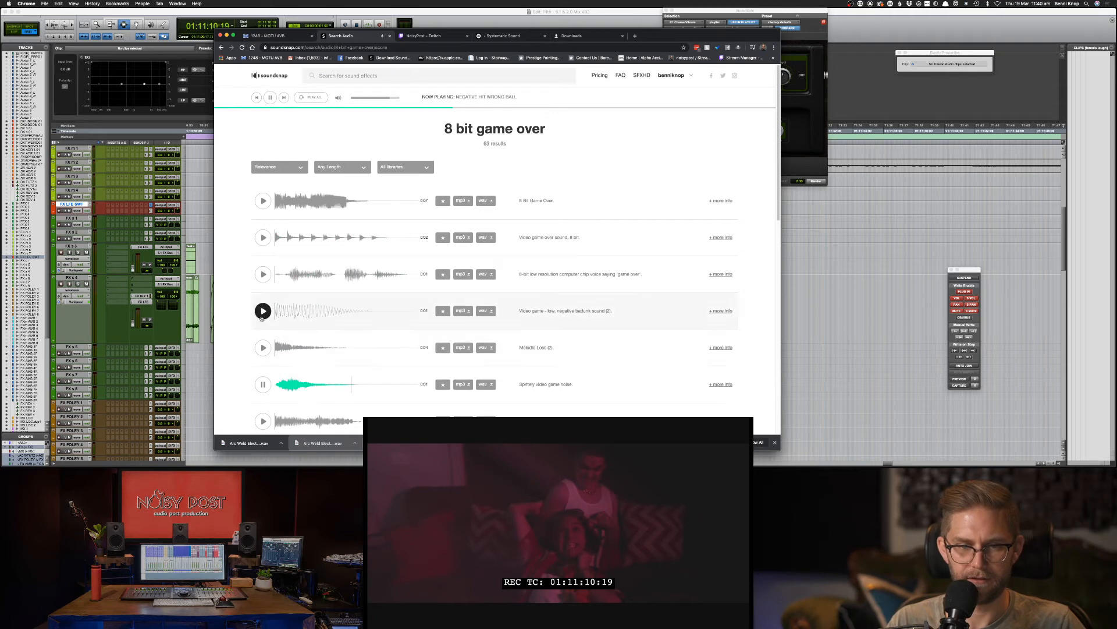
pyautogui.click(263, 421)
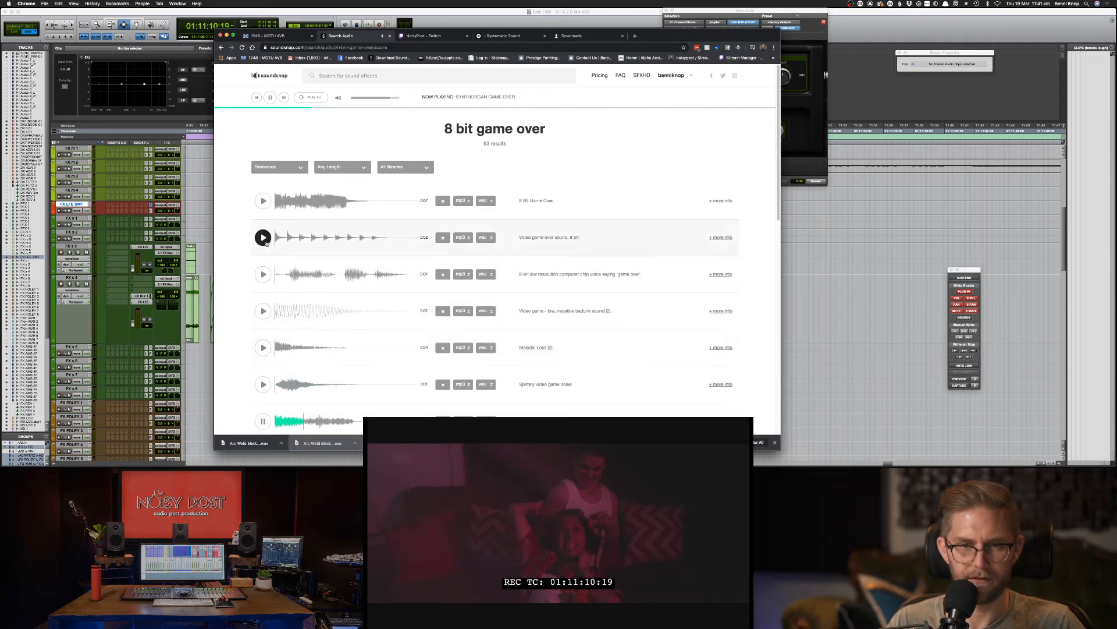
pyautogui.scroll(-2, 266, 245)
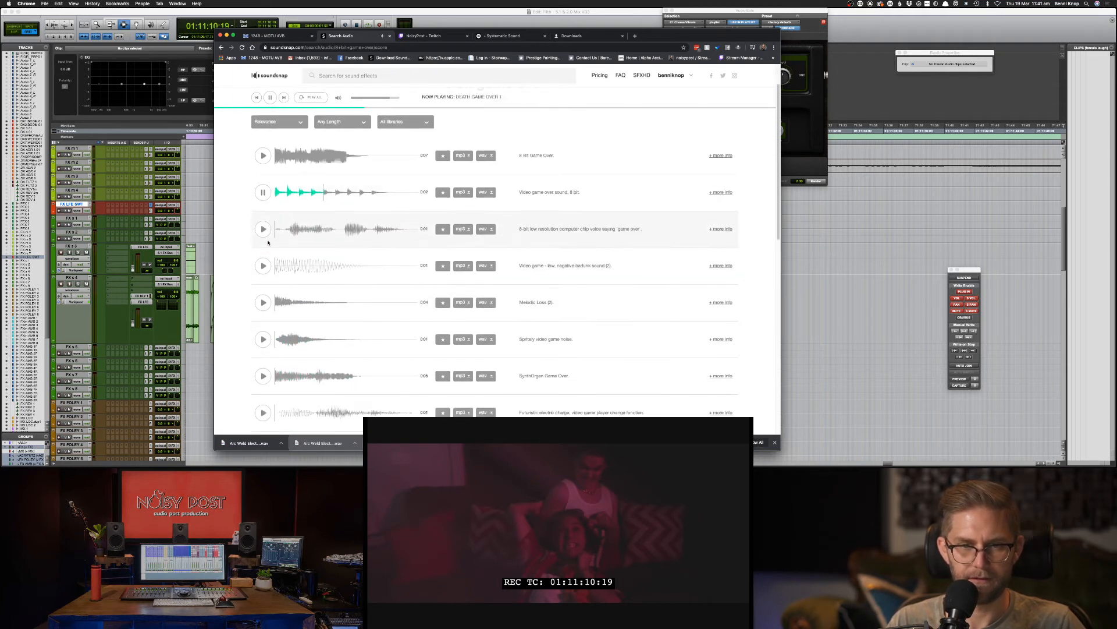
pyautogui.click(483, 193)
# Step: Audition the results further down the page, from the wrong answer game over alert to the retro video game over tune
pyautogui.scroll(-2, 303, 364)
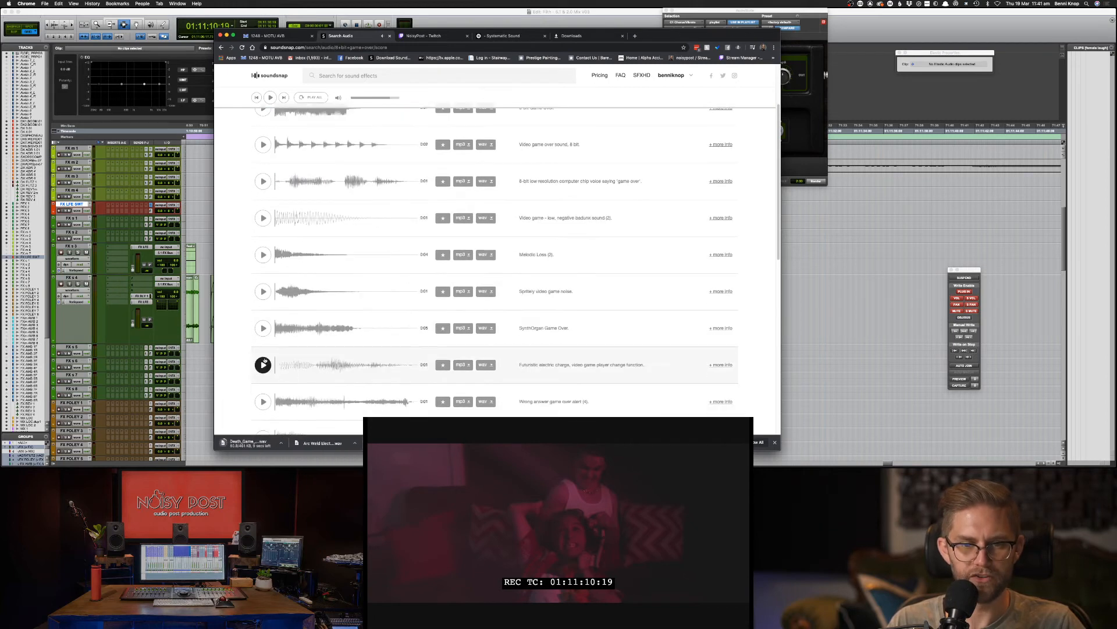
pyautogui.scroll(-2, 263, 363)
pyautogui.click(263, 355)
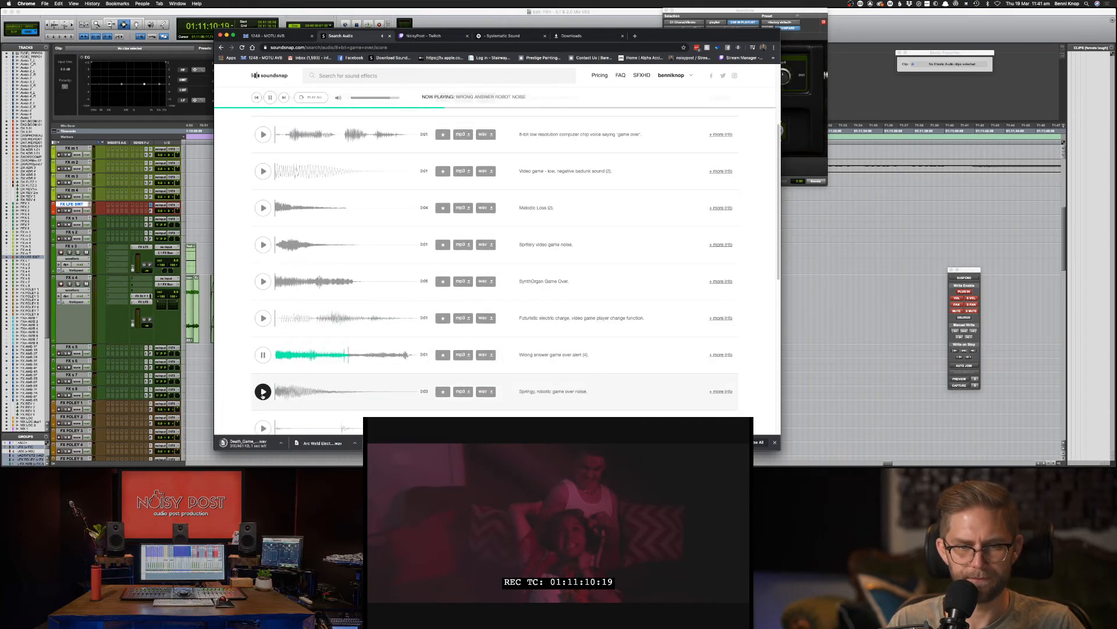
pyautogui.click(263, 391)
pyautogui.scroll(-1, 263, 391)
pyautogui.scroll(-2, 260, 414)
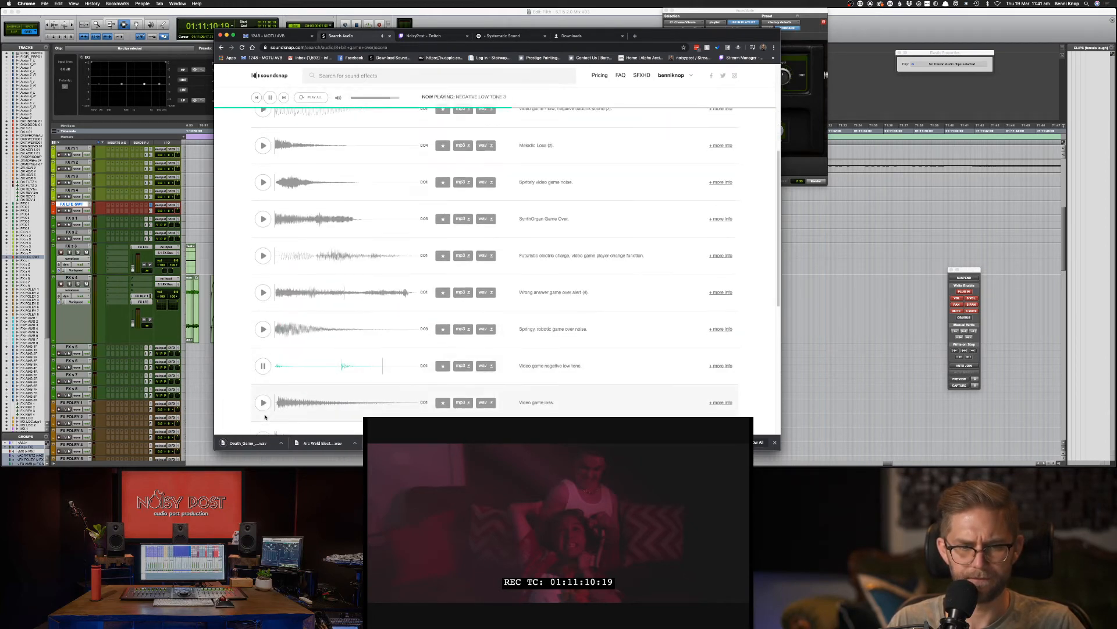
pyautogui.click(262, 402)
pyautogui.scroll(-2, 260, 406)
pyautogui.click(260, 397)
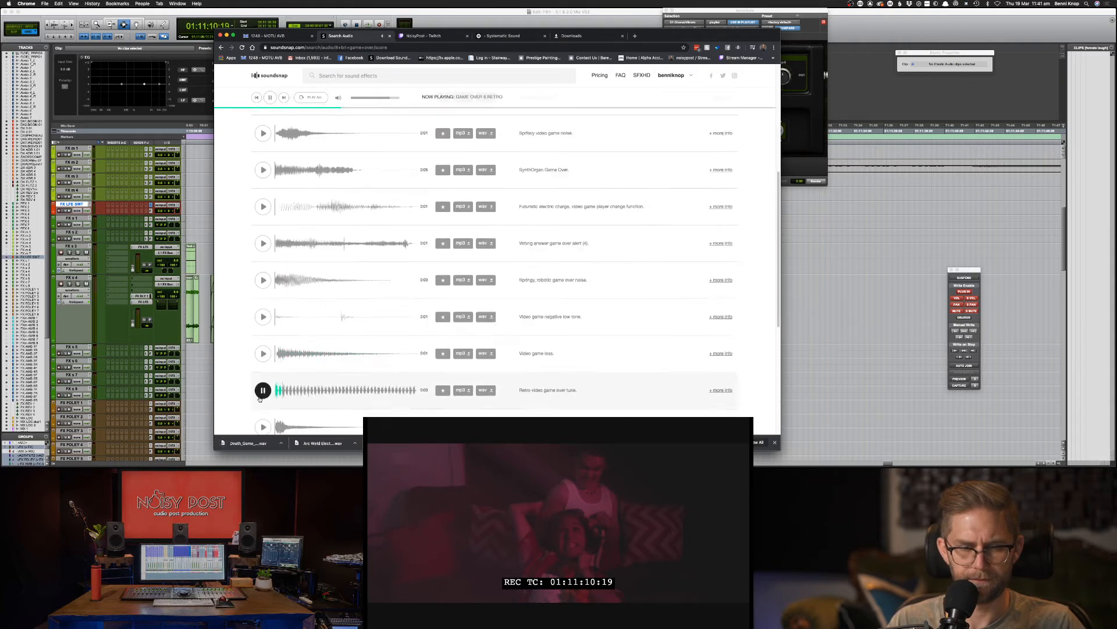
pyautogui.scroll(-1, 260, 397)
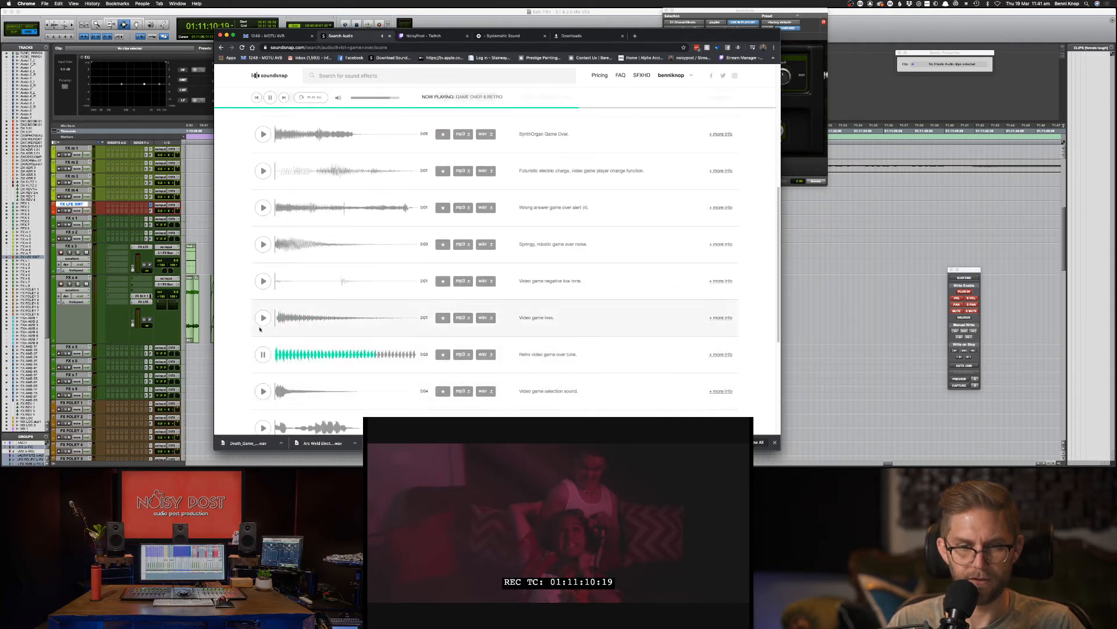
pyautogui.click(263, 354)
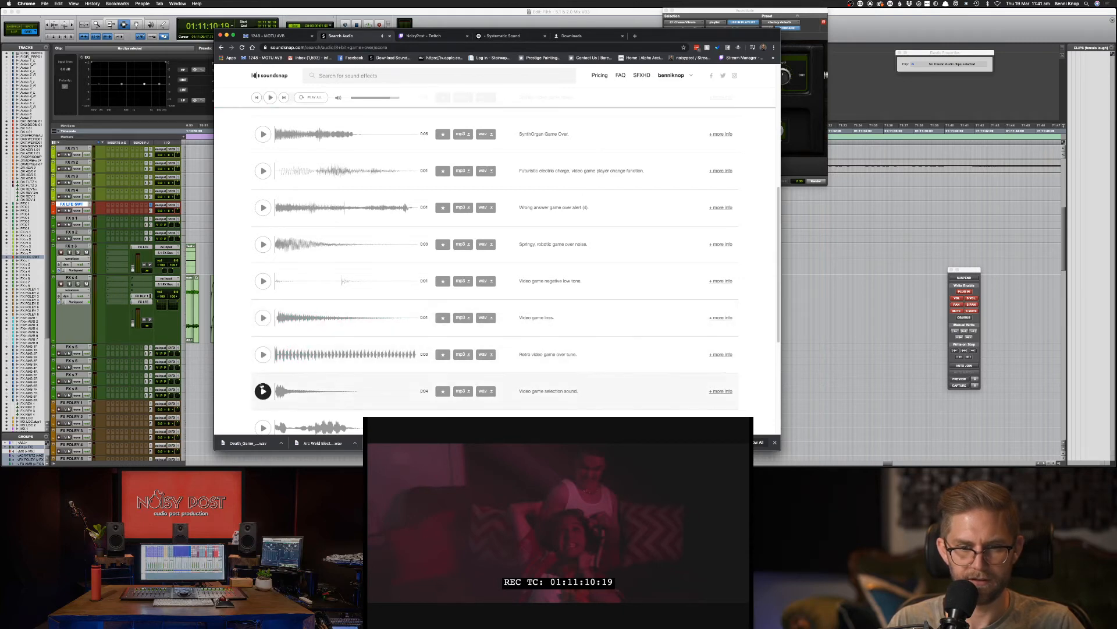
# Step: Replay "Video game over sound, 8 bit" and compare it with the retro video game over tune and neighbouring results
pyautogui.scroll(3, 263, 317)
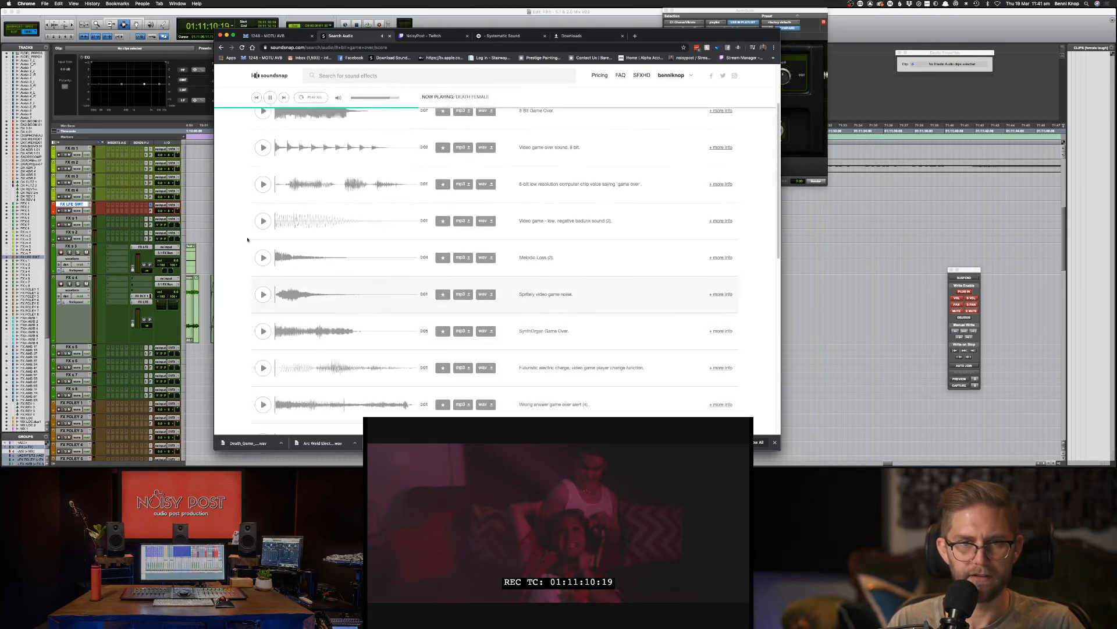
pyautogui.click(262, 148)
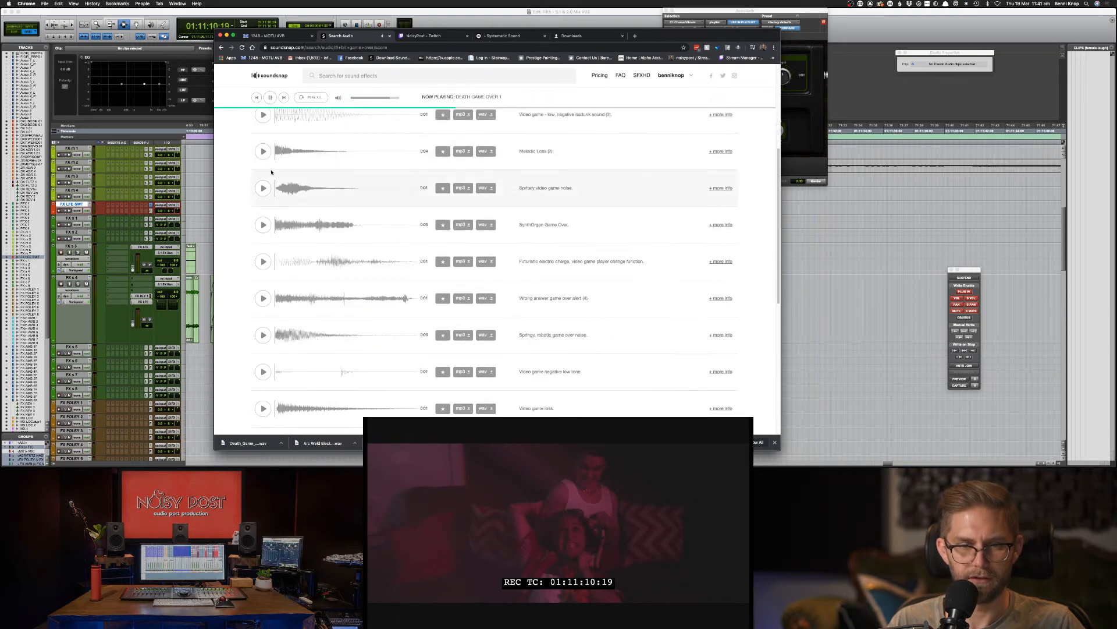
pyautogui.scroll(2, 256, 169)
pyautogui.scroll(1, 246, 174)
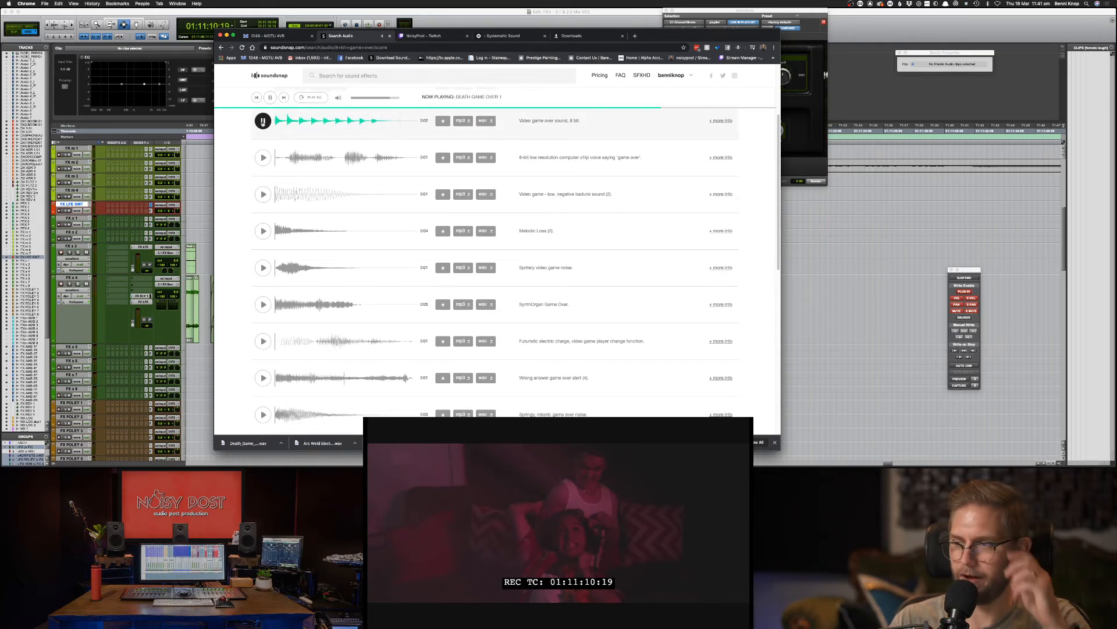
pyautogui.click(262, 121)
pyautogui.scroll(-3, 265, 127)
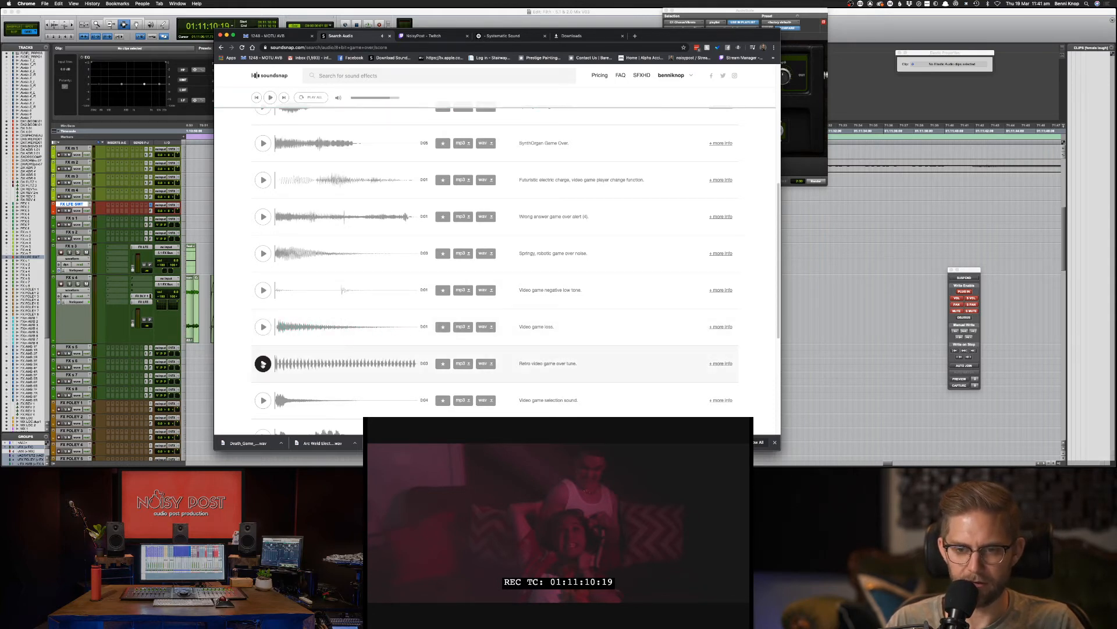
pyautogui.scroll(-1, 263, 366)
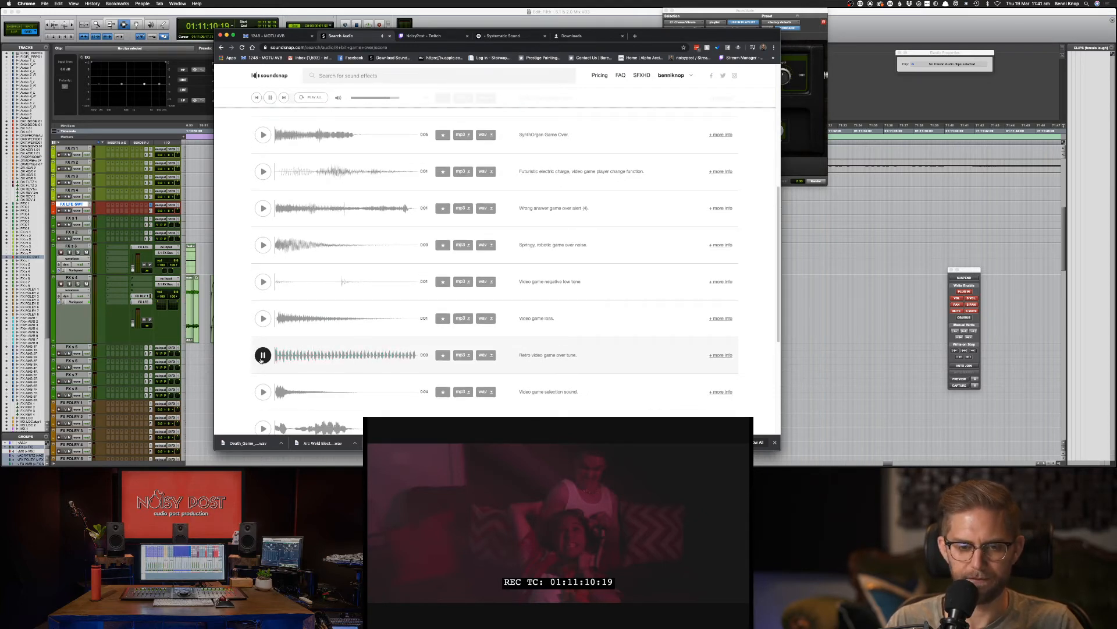
pyautogui.scroll(10, 274, 262)
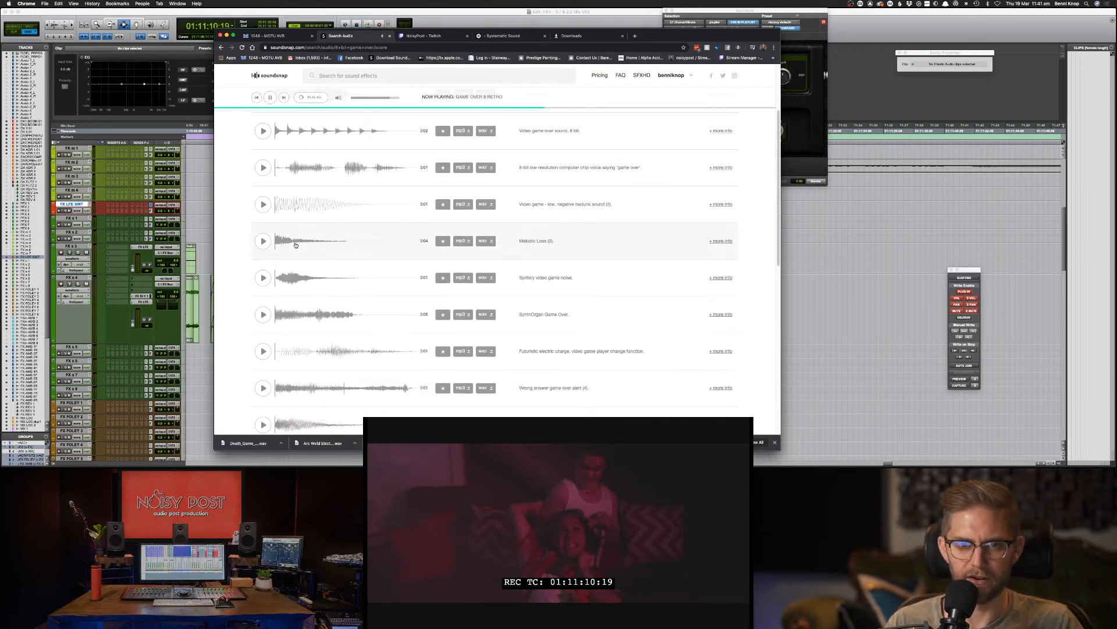
pyautogui.scroll(1, 286, 208)
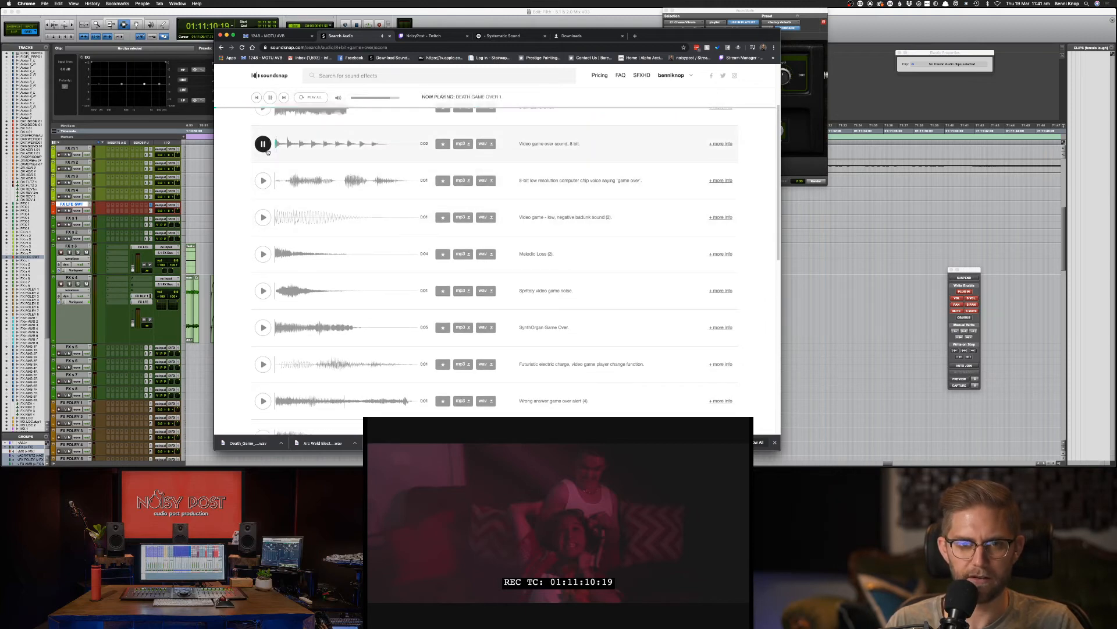
pyautogui.scroll(-10, 265, 174)
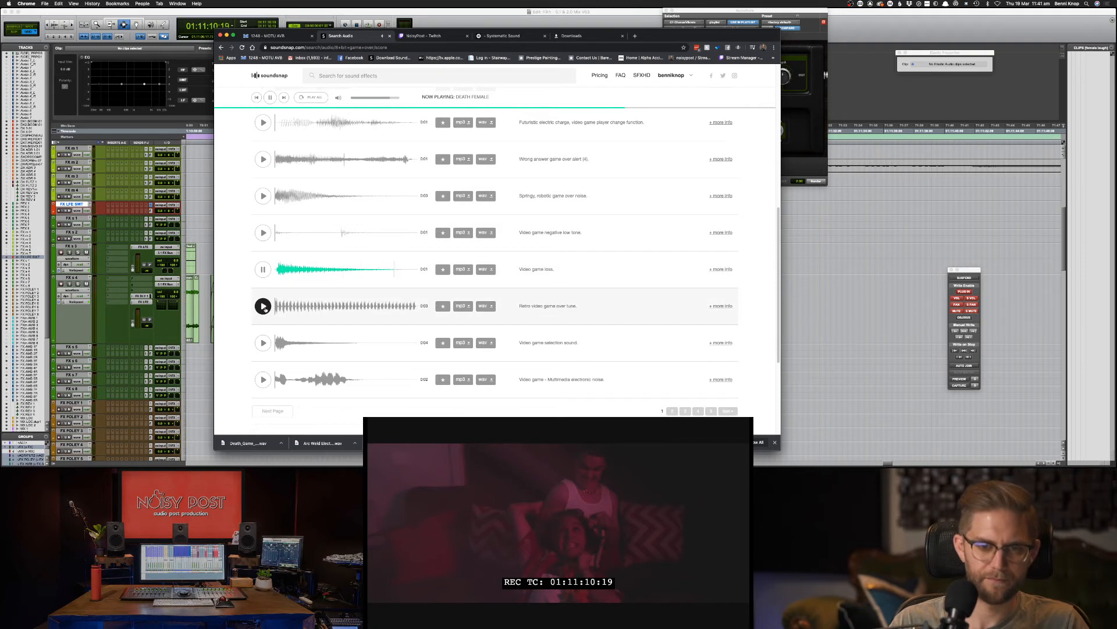
# Step: Audition the results from "Retro video game over tune" to the multimedia electronic noise, then replay "Video game loss" and "Video game over sound, 8 bit"
pyautogui.click(263, 306)
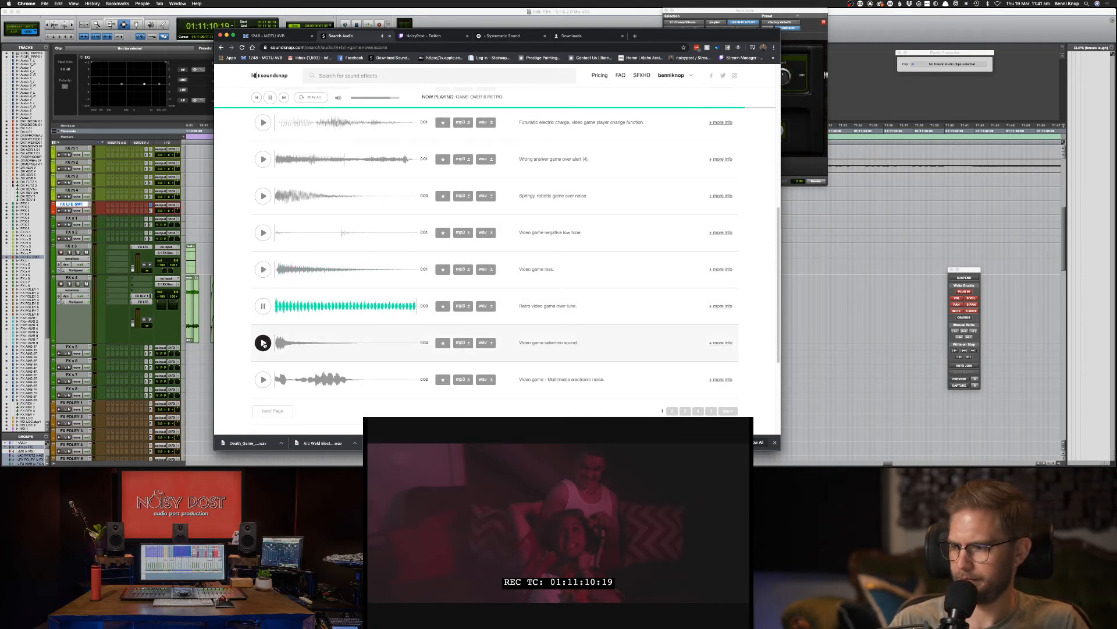
pyautogui.click(263, 343)
pyautogui.click(263, 379)
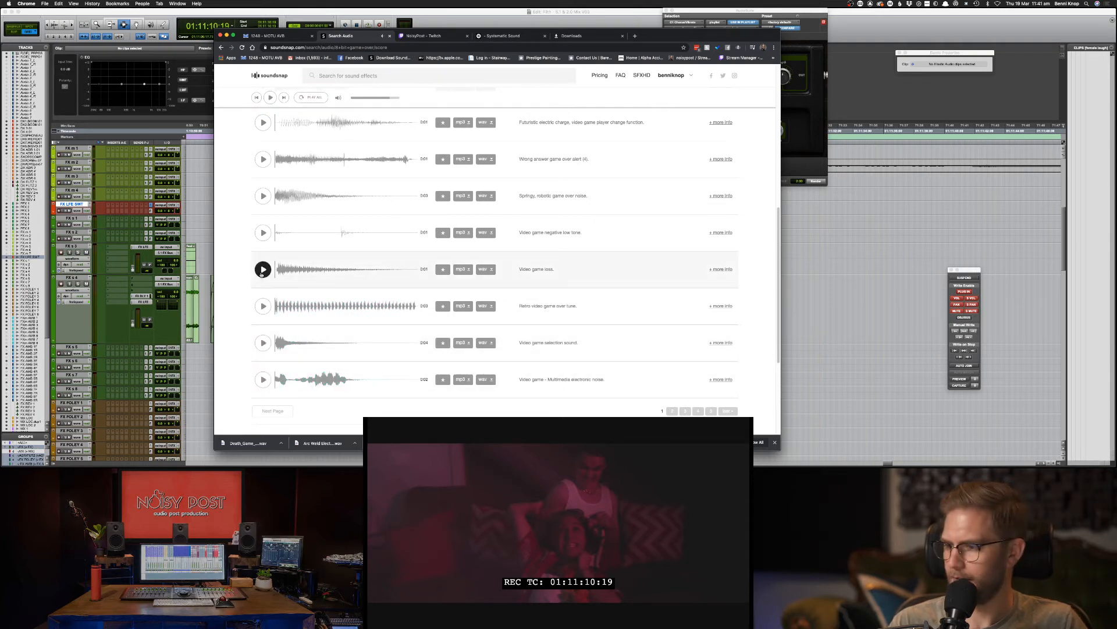
pyautogui.click(262, 272)
pyautogui.scroll(2, 253, 273)
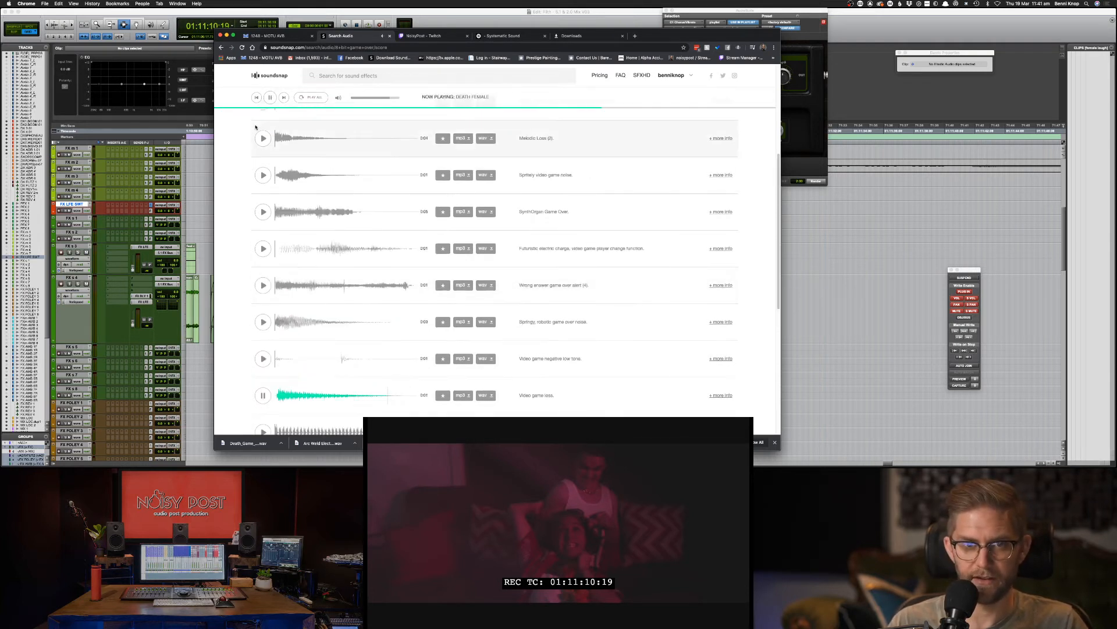
pyautogui.scroll(2, 251, 204)
pyautogui.click(262, 141)
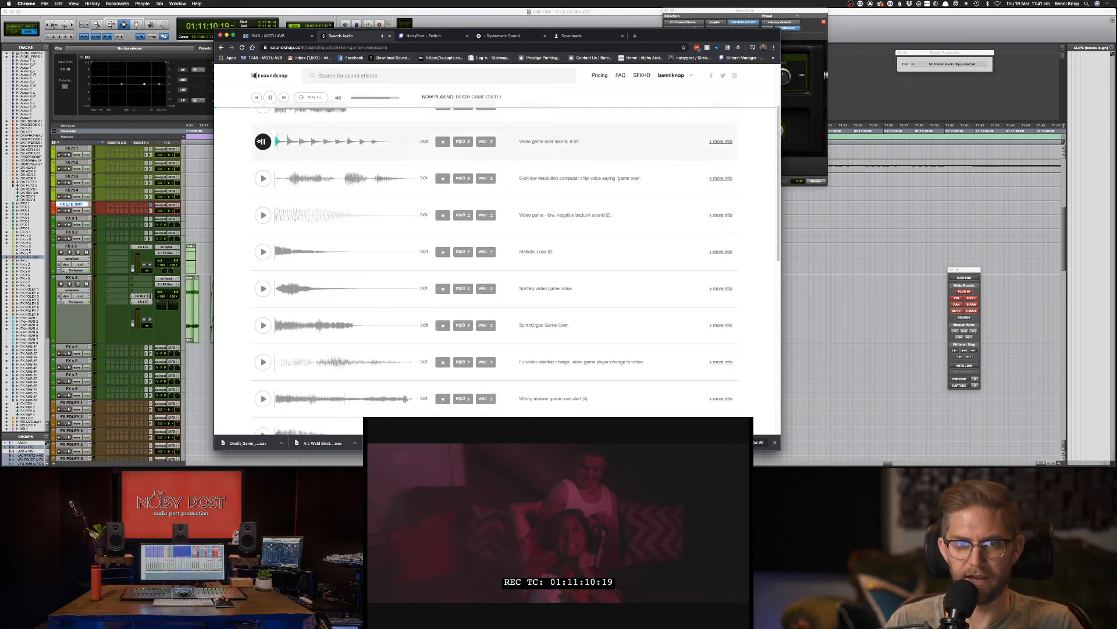
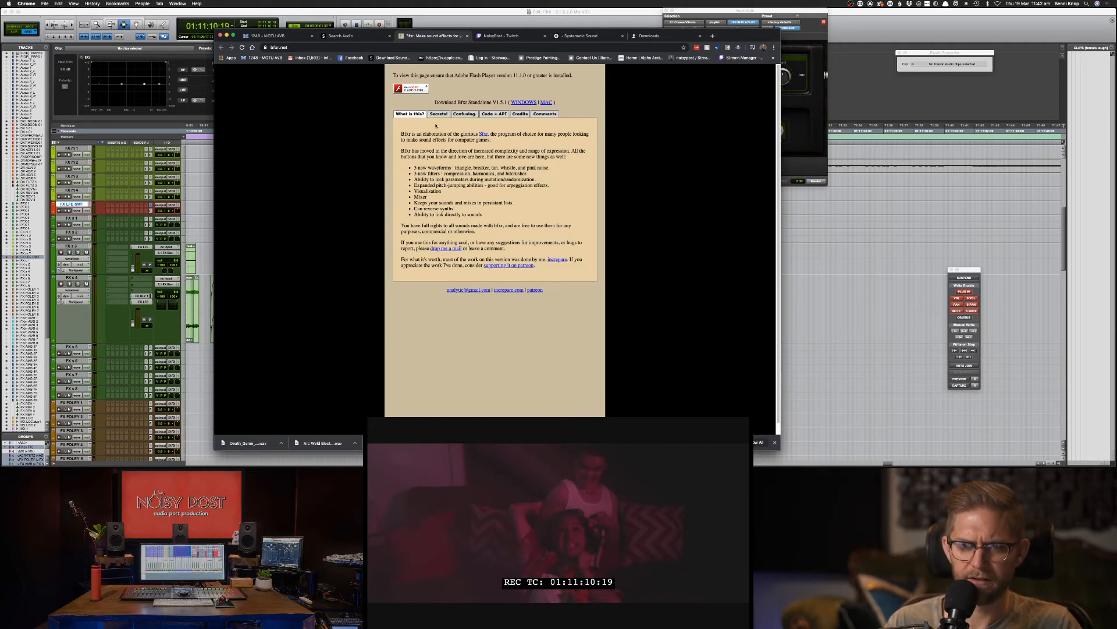
# Step: Look through the Bfxr page's sections on secrets, confusion, code and API, credits, comments and description, and close the page
pyautogui.click(437, 115)
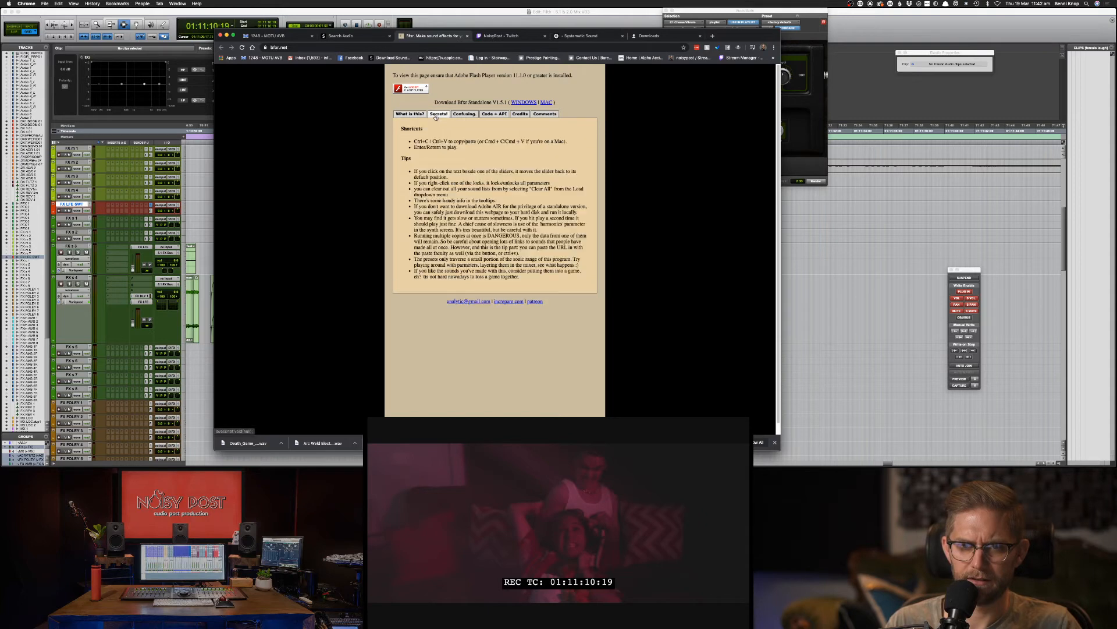
pyautogui.click(464, 114)
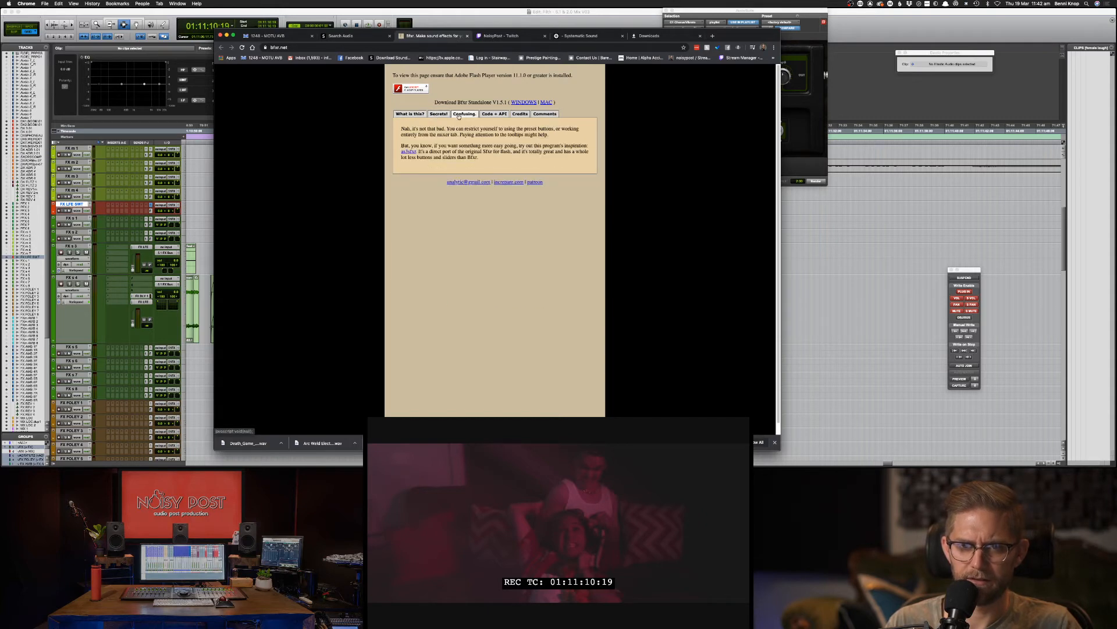
pyautogui.click(495, 114)
pyautogui.click(526, 116)
pyautogui.click(545, 114)
pyautogui.click(410, 114)
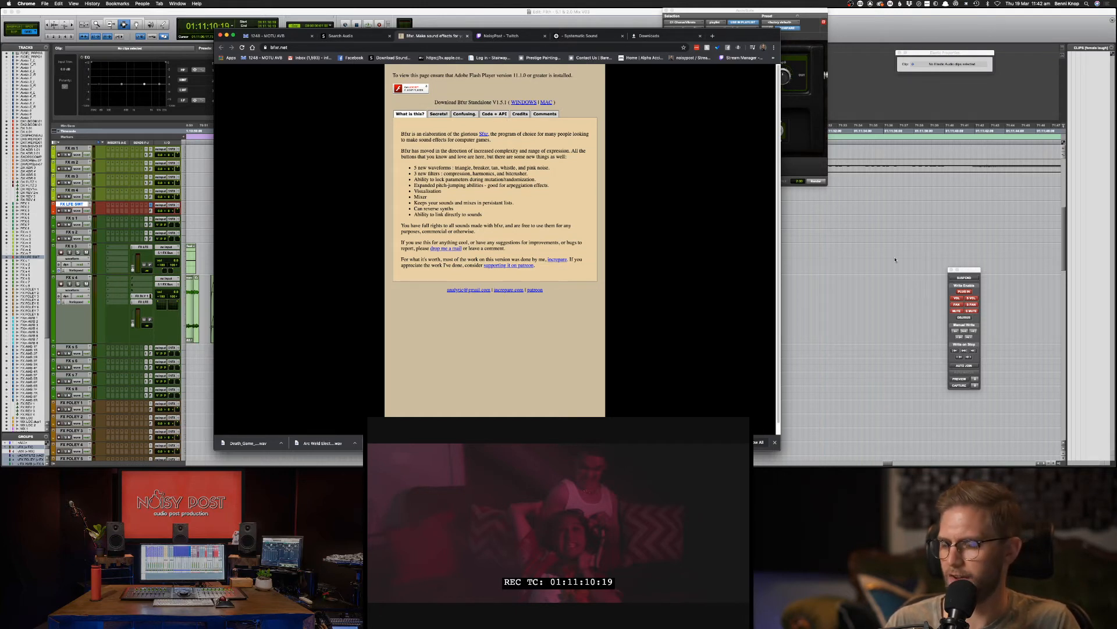
pyautogui.press('super+w')
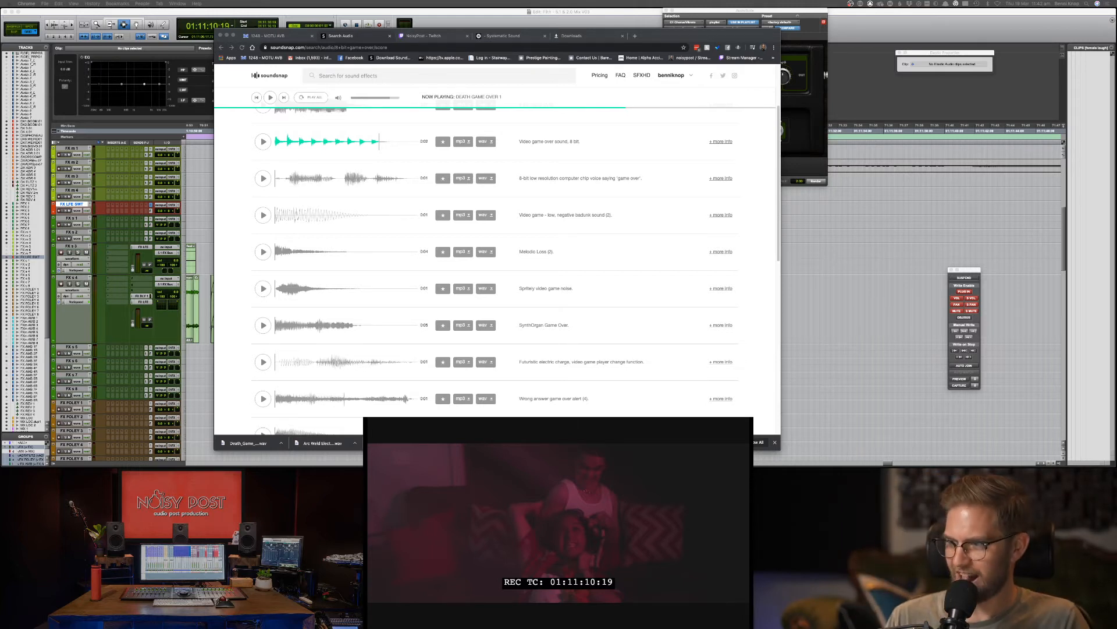
pyautogui.press('super+c')
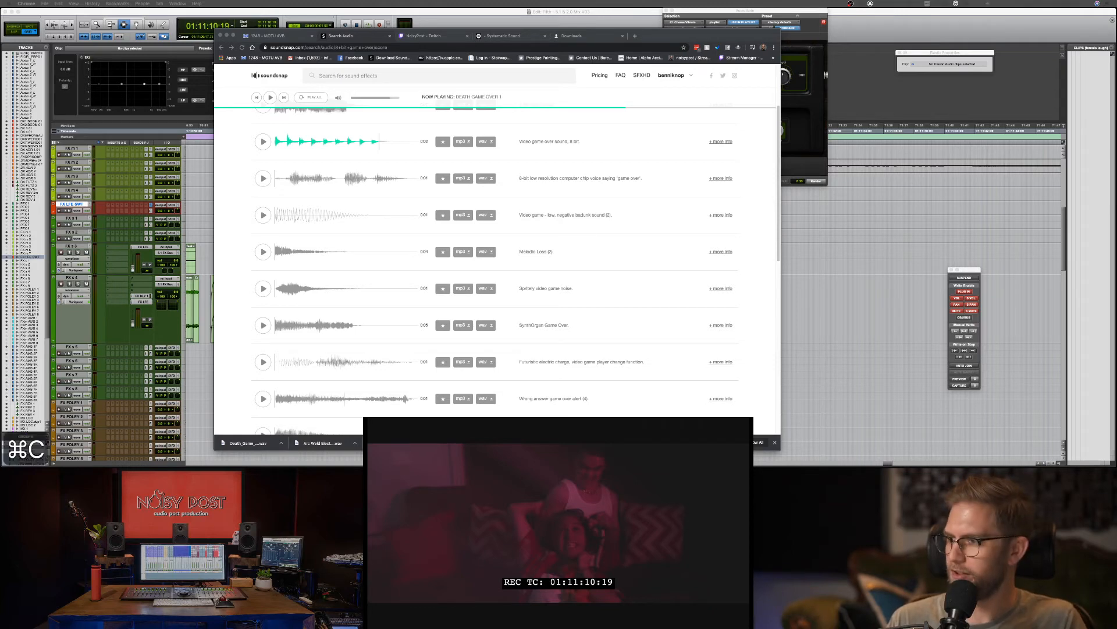
pyautogui.press('super+Tab')
pyautogui.press('super+Tab')
pyautogui.press('super+Tab')
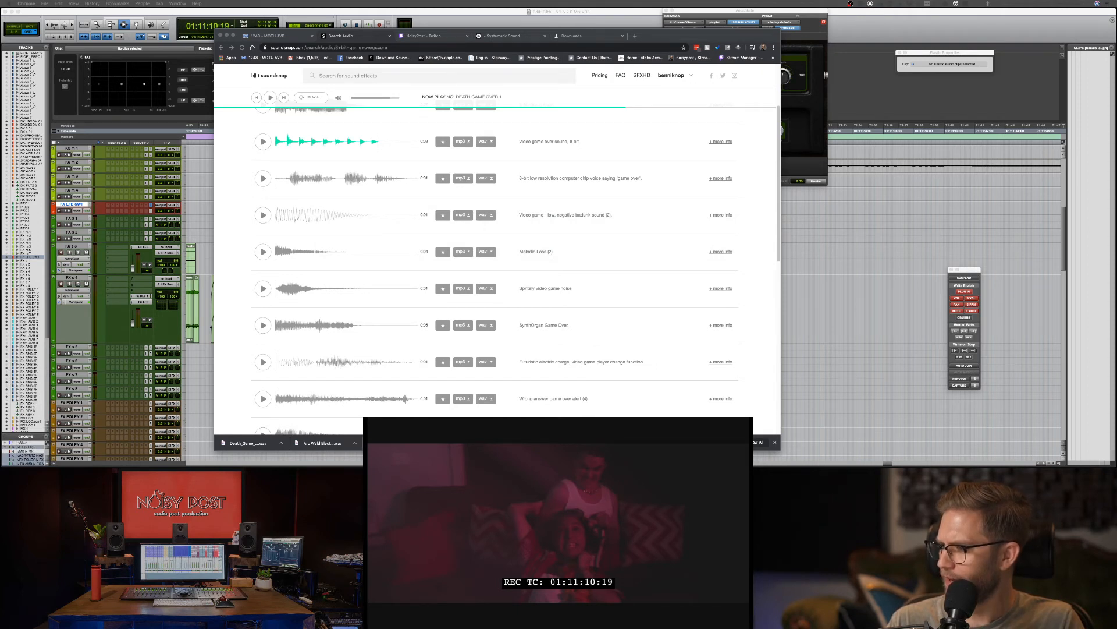
pyautogui.press('super+v')
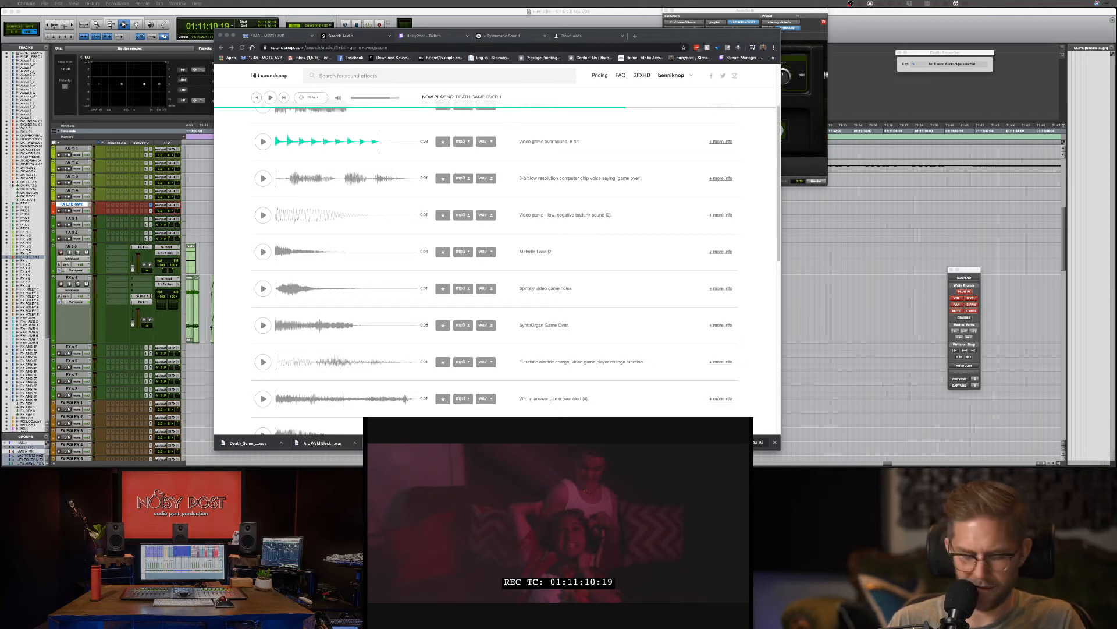
pyautogui.press('super+c')
pyautogui.press('super+c')
pyautogui.press('Return')
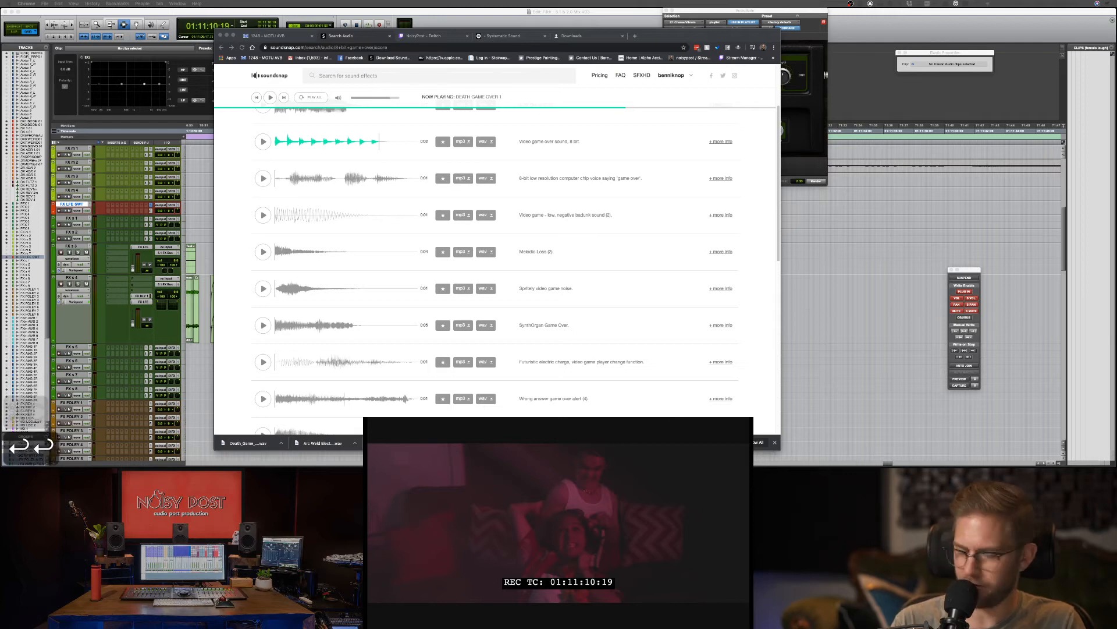
pyautogui.press('super+v')
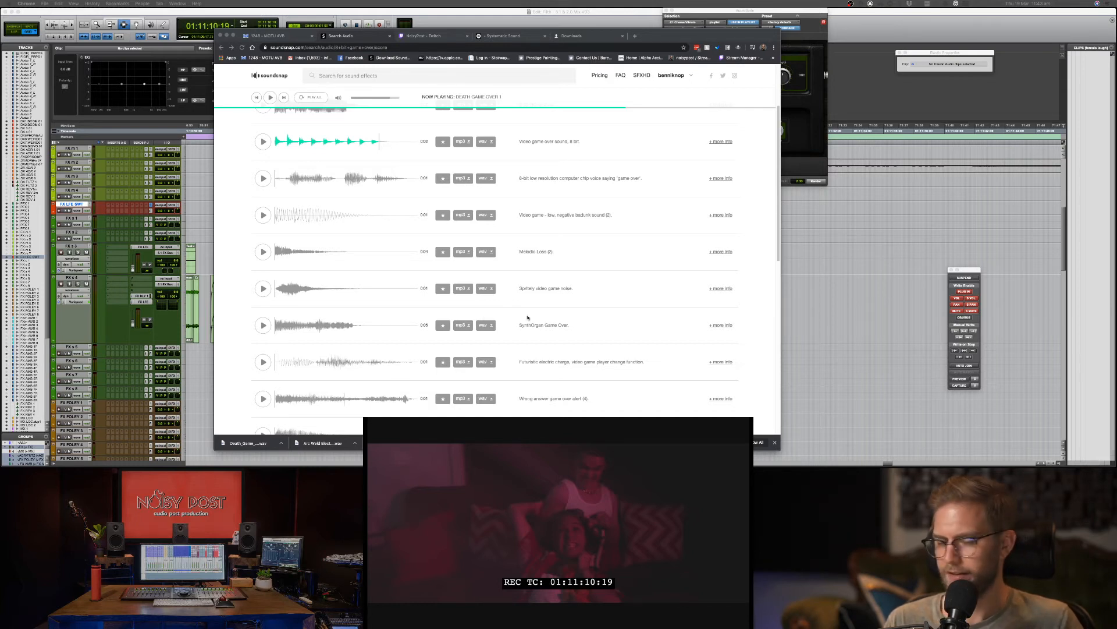
# Step: Download the 8-bit game over sound as WAV, then audition "Video game loss" and download it as WAV
pyautogui.click(245, 252)
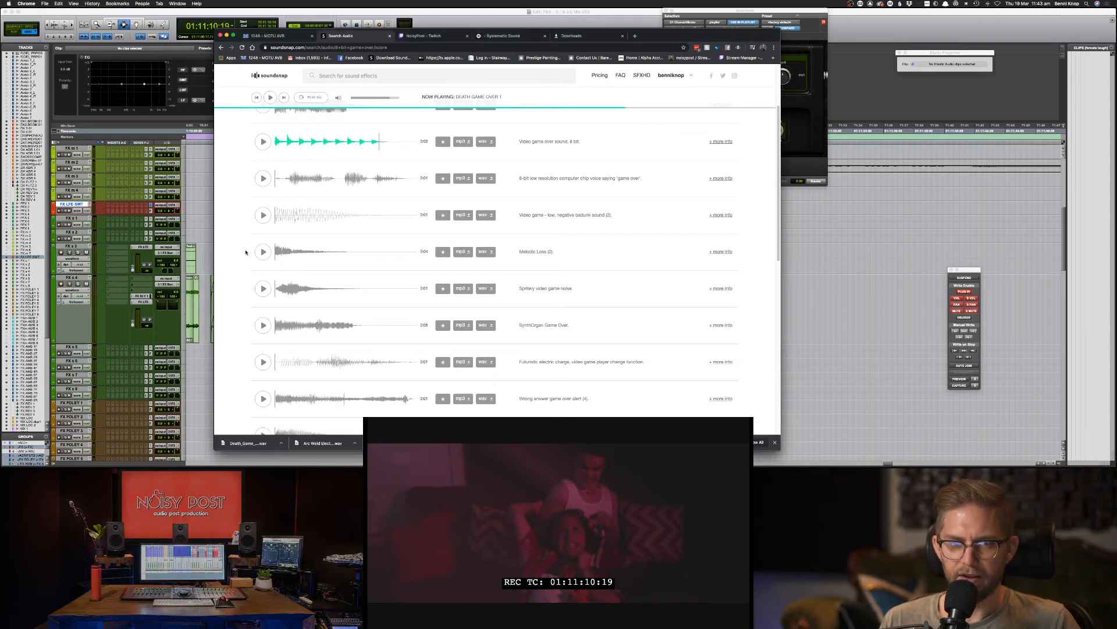
pyautogui.scroll(-2, 377, 203)
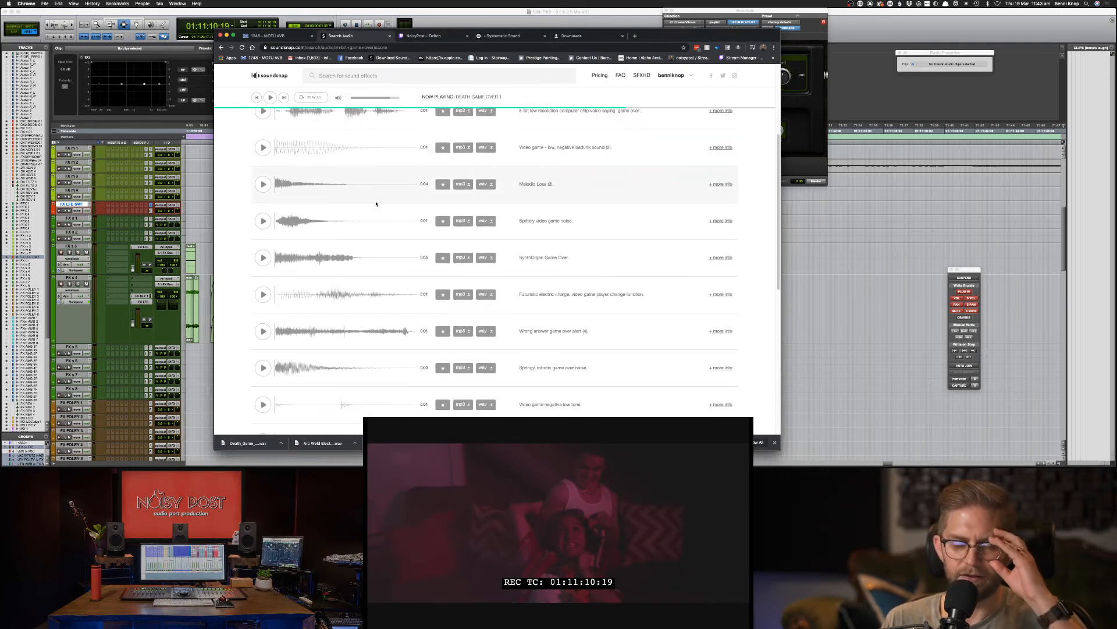
pyautogui.scroll(2, 374, 200)
pyautogui.scroll(2, 369, 193)
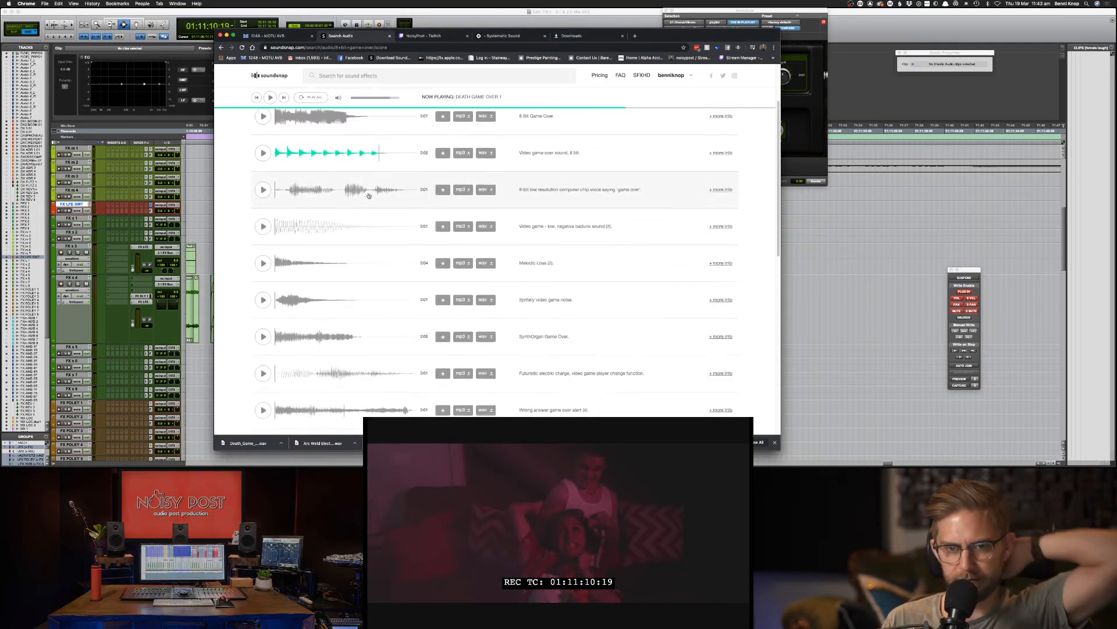
pyautogui.click(483, 166)
pyautogui.scroll(-3, 454, 207)
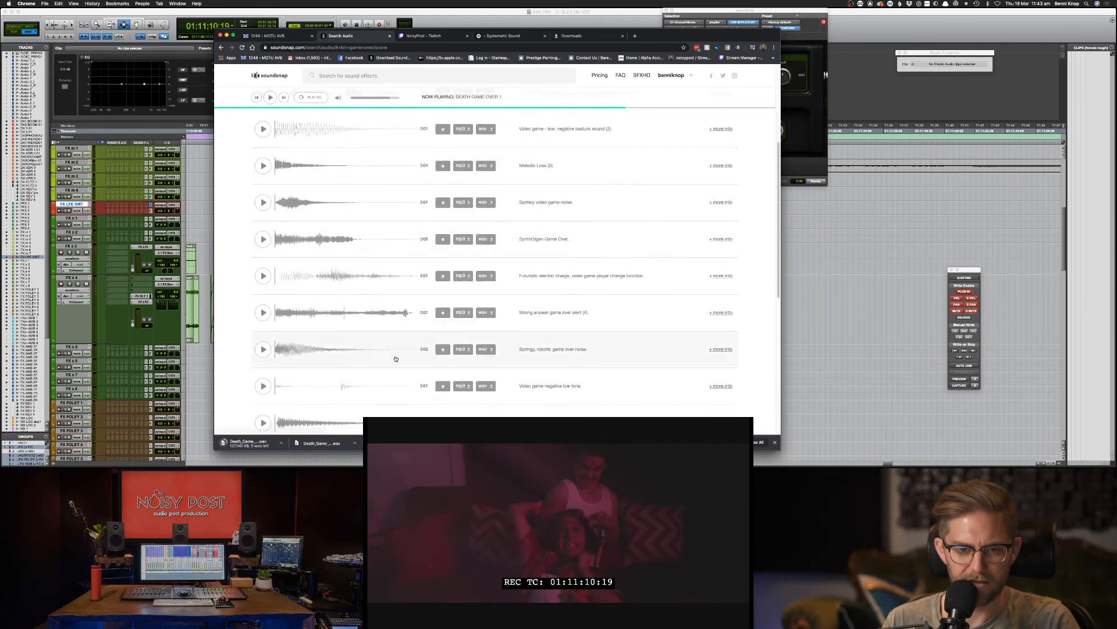
pyautogui.scroll(-3, 349, 344)
pyautogui.click(263, 325)
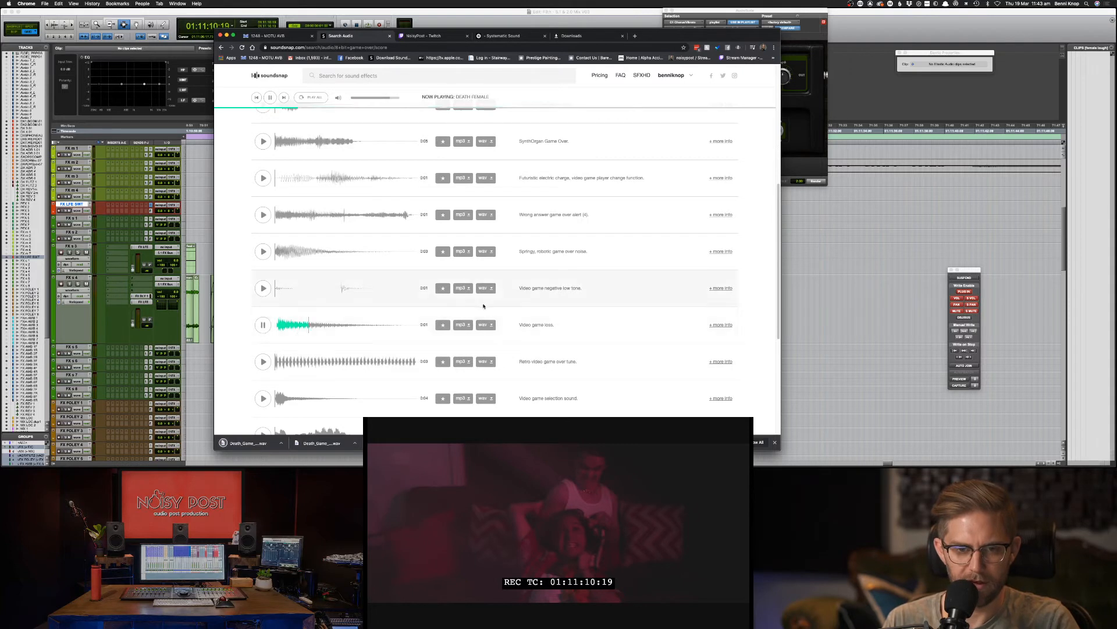
pyautogui.click(482, 324)
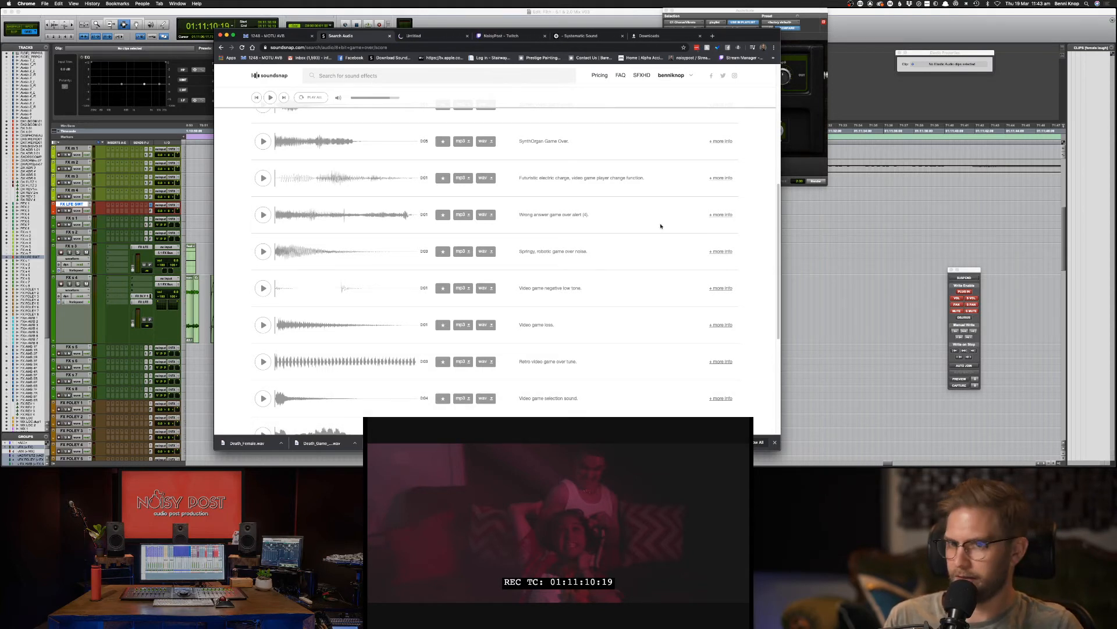
# Step: Audition the Bulbasaur and Charmander cries and one further preset in the Generation I Pokemon Cry Synthesizer
pyautogui.click(433, 36)
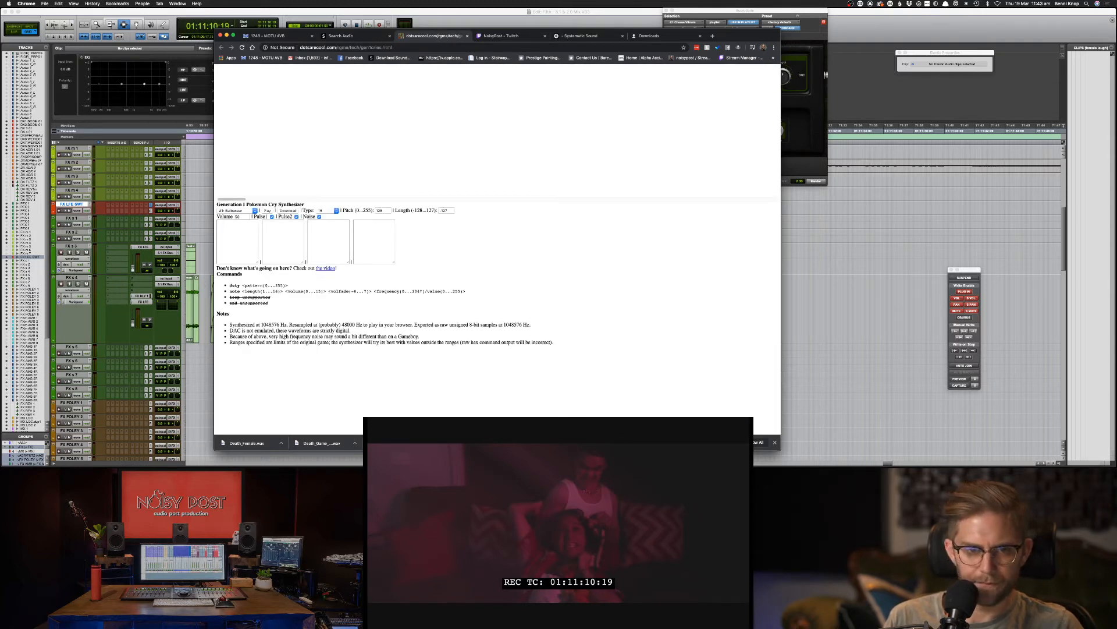
pyautogui.click(266, 211)
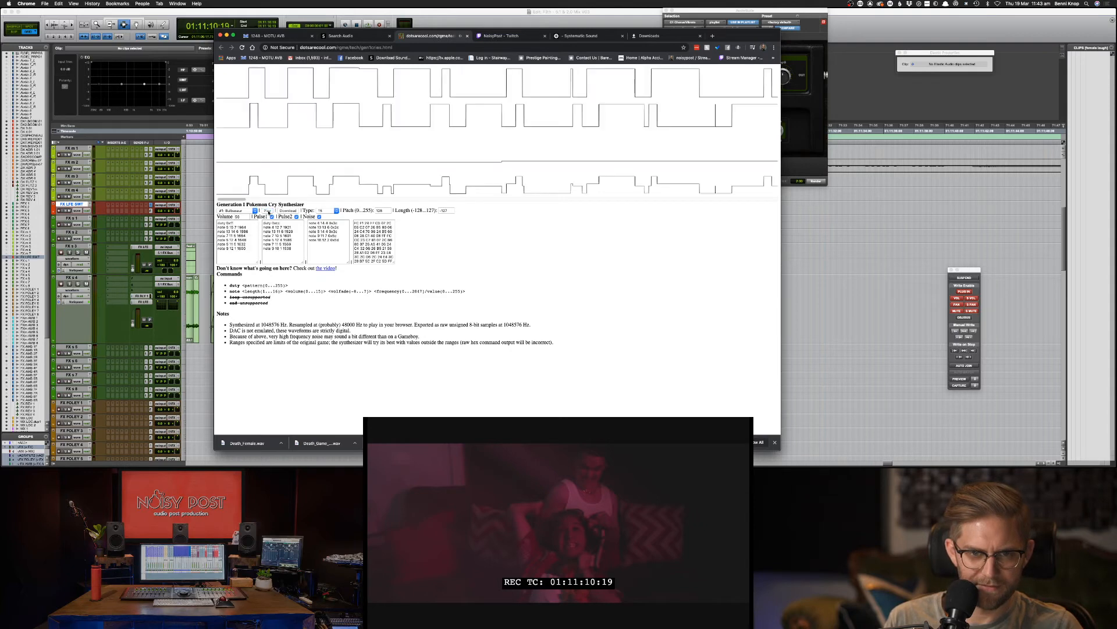
pyautogui.click(251, 213)
pyautogui.click(239, 228)
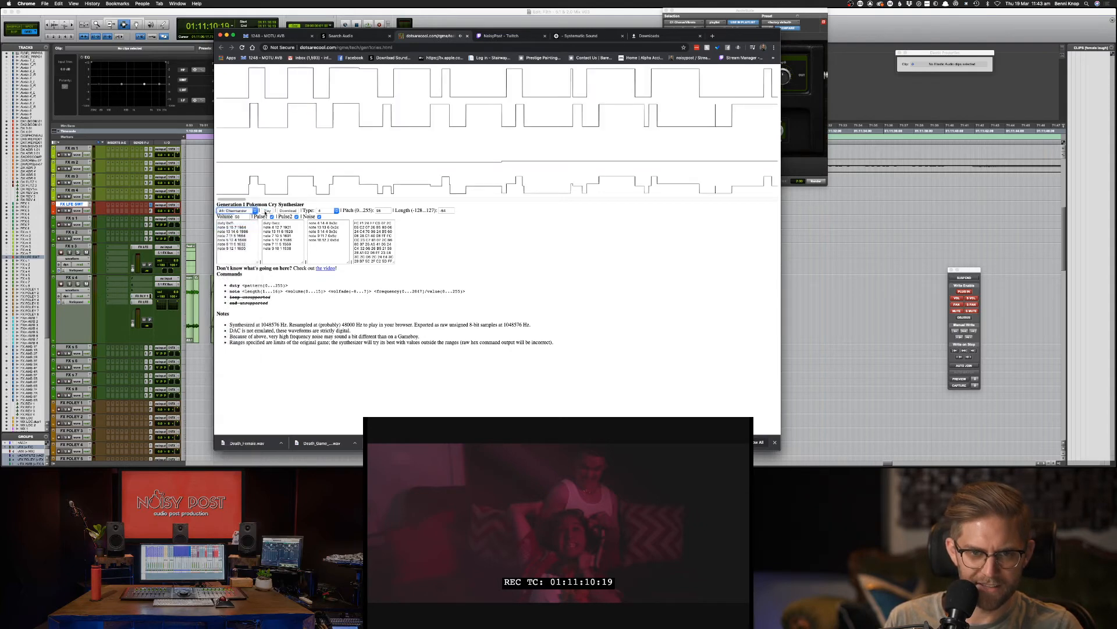
pyautogui.click(267, 210)
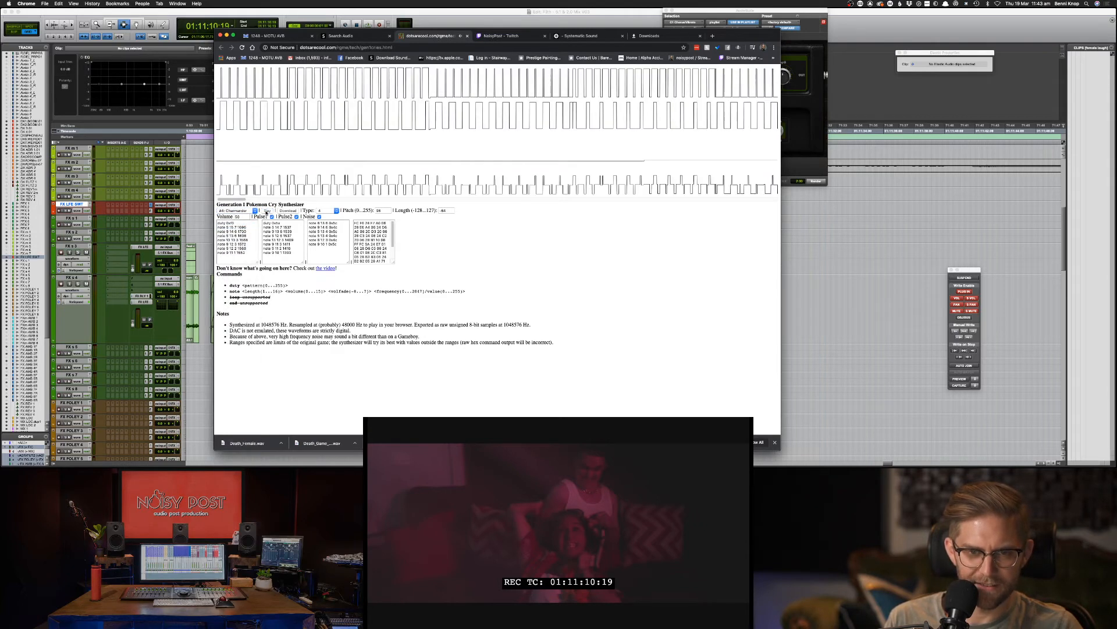
pyautogui.click(254, 211)
pyautogui.click(239, 281)
pyautogui.click(267, 211)
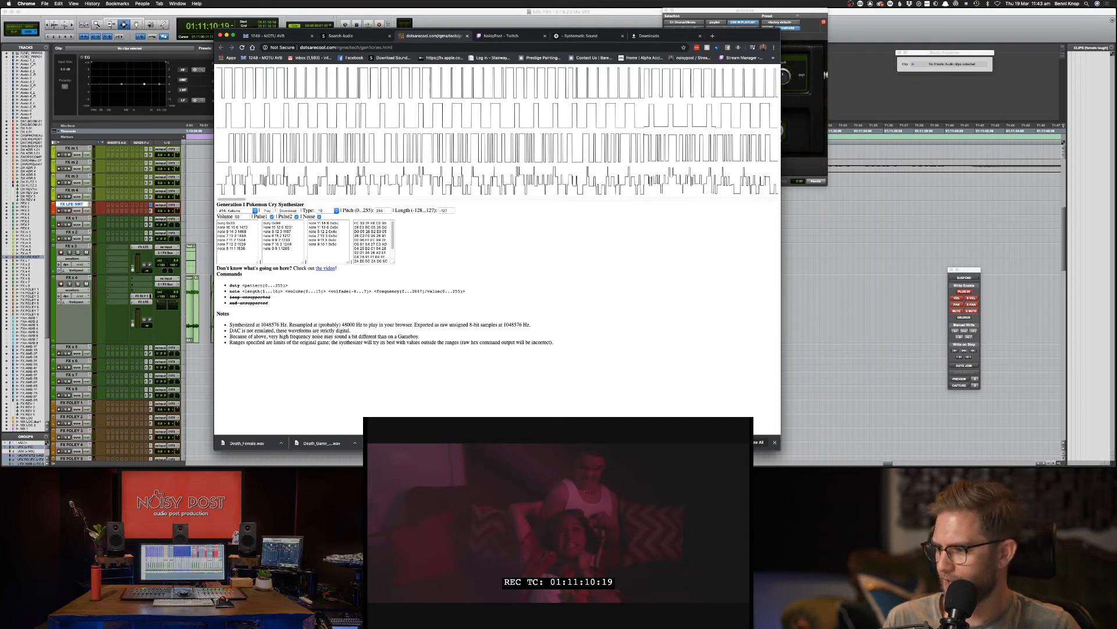
pyautogui.click(1096, 326)
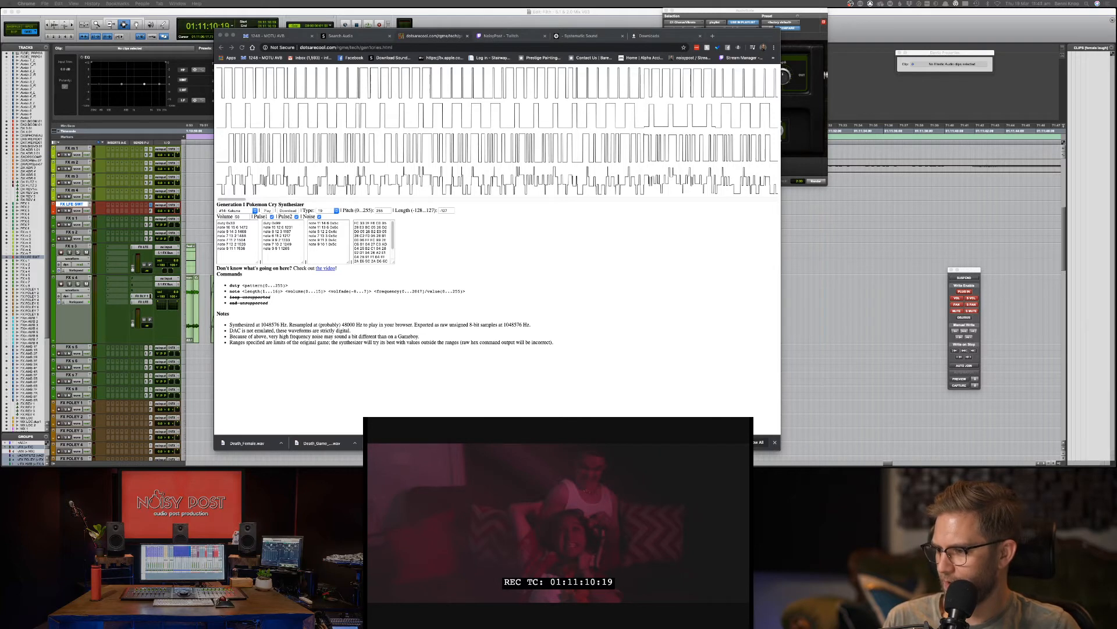
pyautogui.press('super+c')
pyautogui.press('super+c')
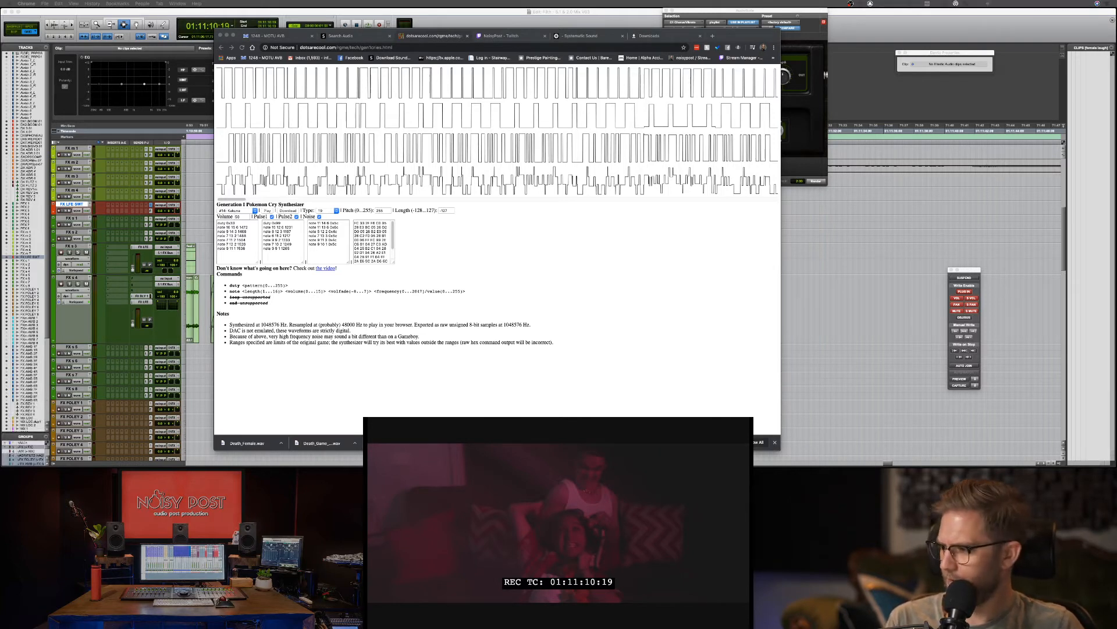
pyautogui.press('Return')
pyautogui.press('super+v')
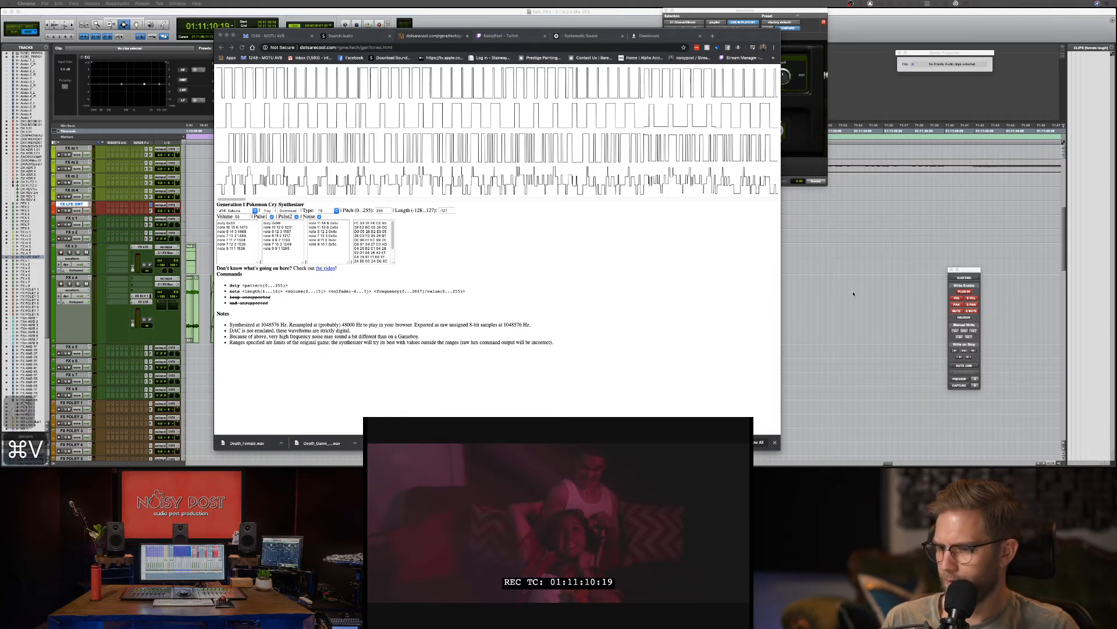
# Step: Close the Generation I Pokemon Cry Synthesizer page and switch to Pro Tools, showing the stereo effects tracks
pyautogui.click(664, 321)
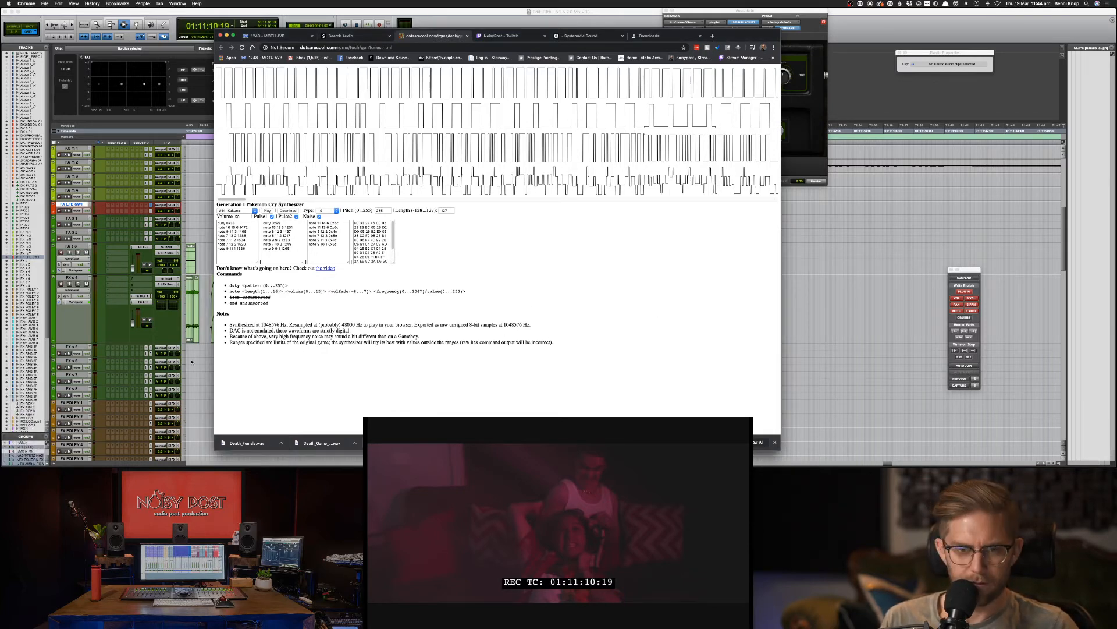
pyautogui.press('super+w')
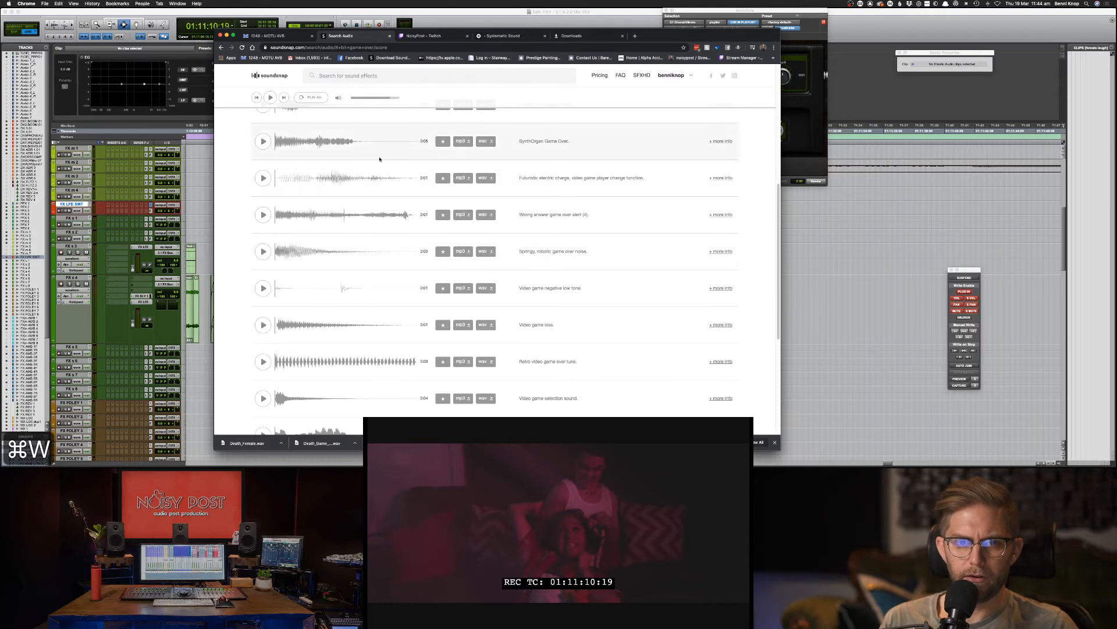
pyautogui.press('super+Tab')
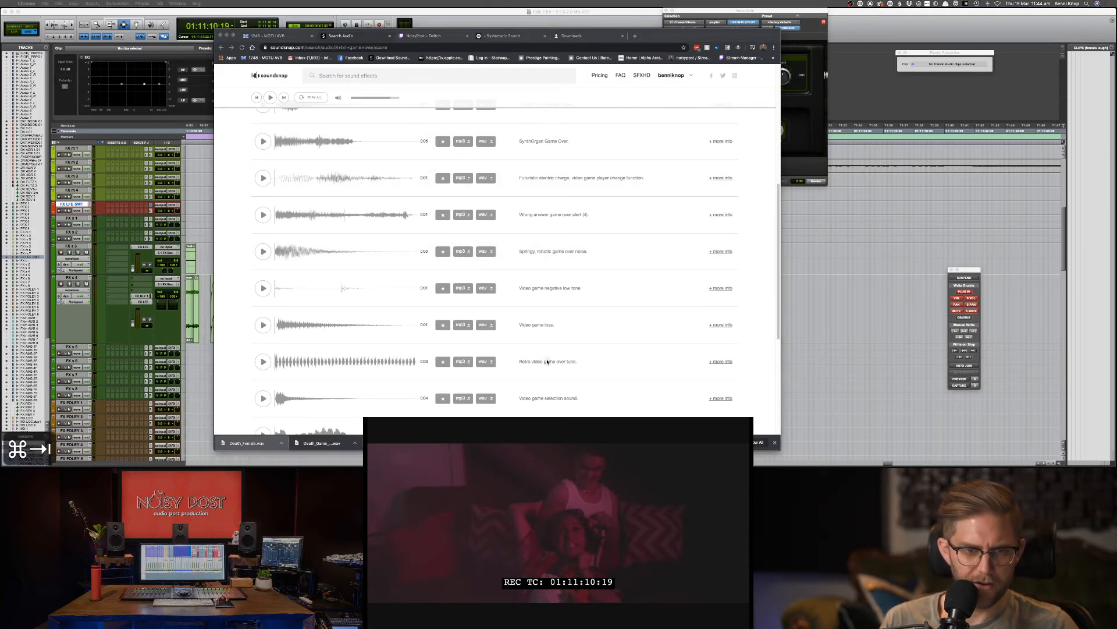
pyautogui.press('super+Tab')
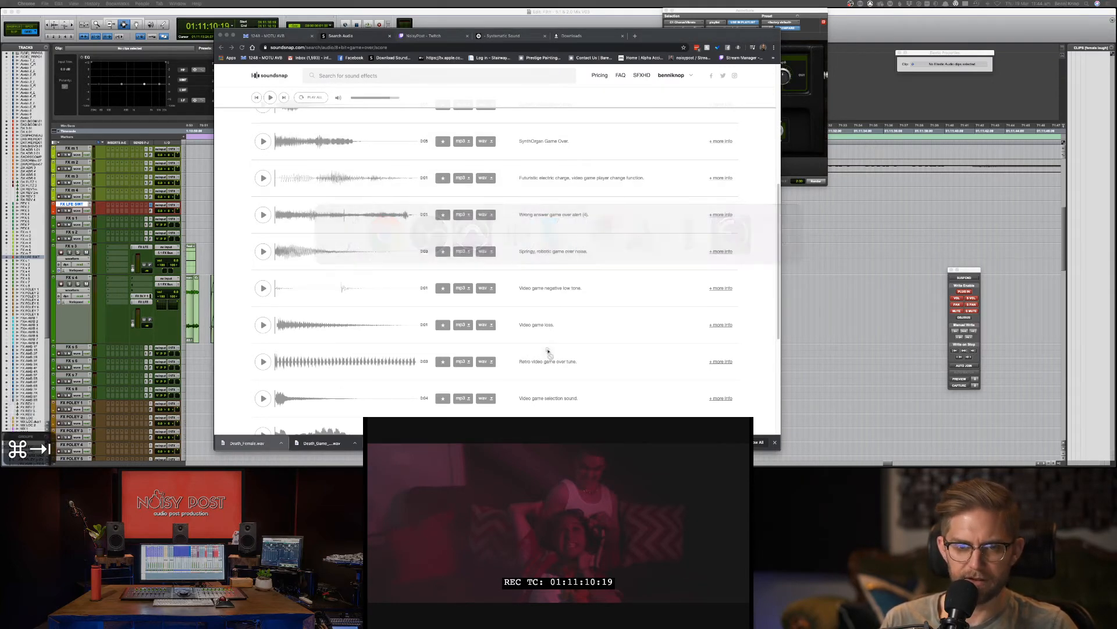
pyautogui.press('super+Tab')
pyautogui.press('super+Tab')
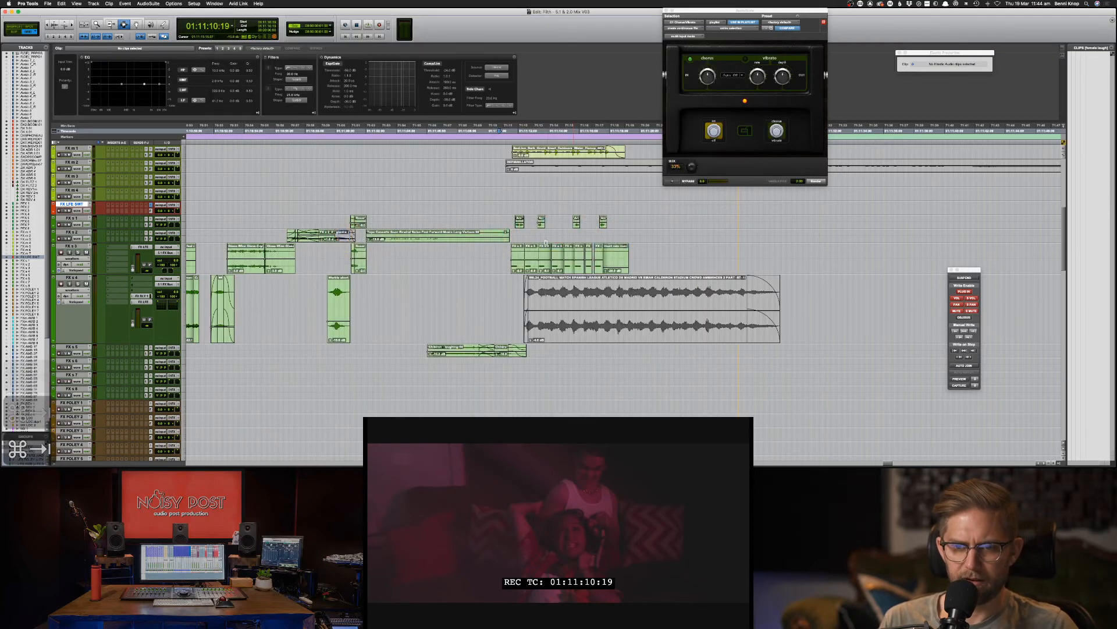
pyautogui.scroll(3, 539, 159)
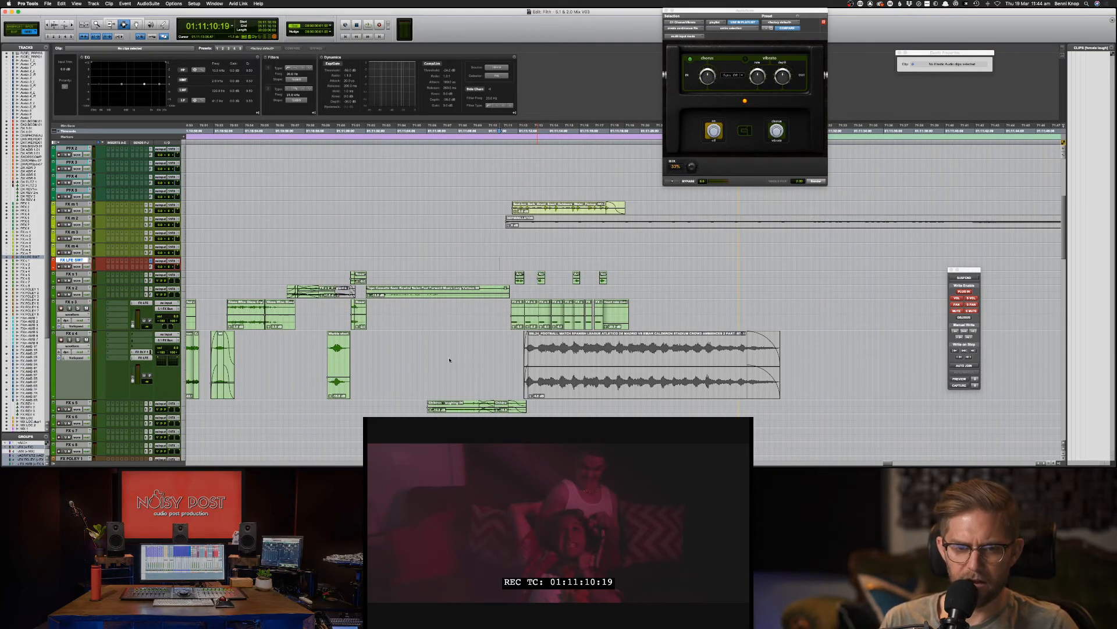
# Step: Place the downloaded Death_Game_Over_1 (1).wav from Chrome onto track FX s 4 in Pro Tools at 01:11:08:11
pyautogui.press('super+Tab')
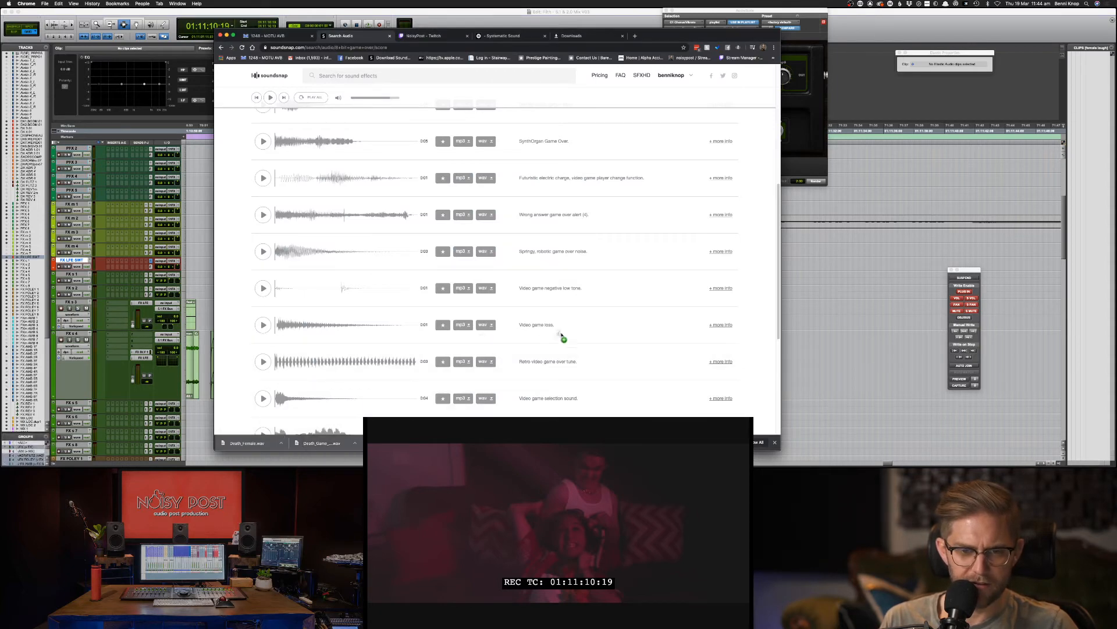
pyautogui.press('super+Tab')
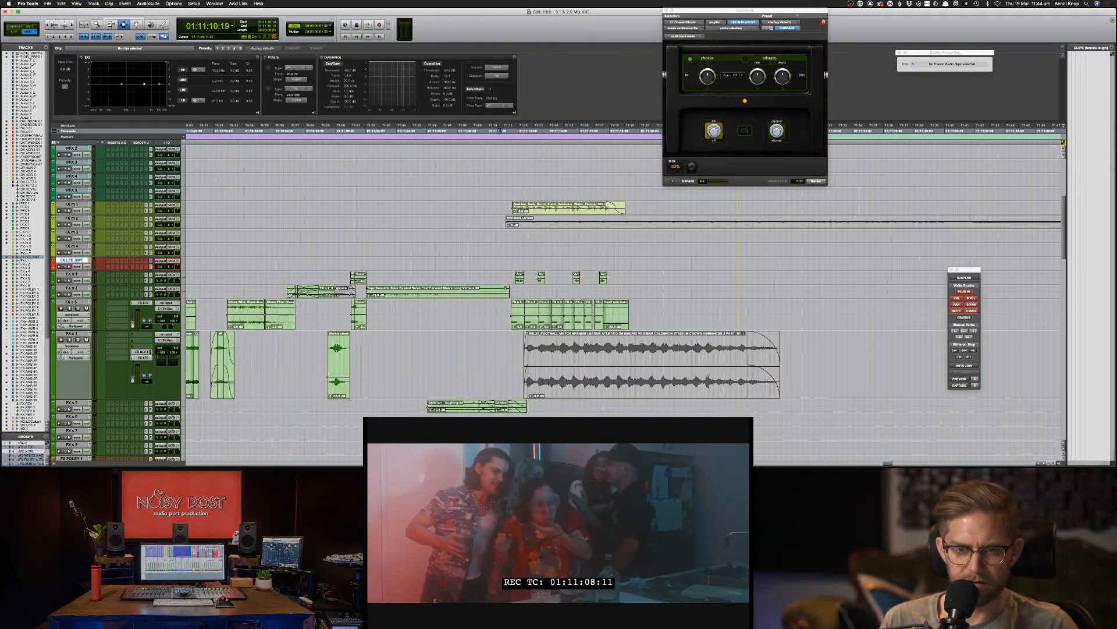
pyautogui.press('super+Tab')
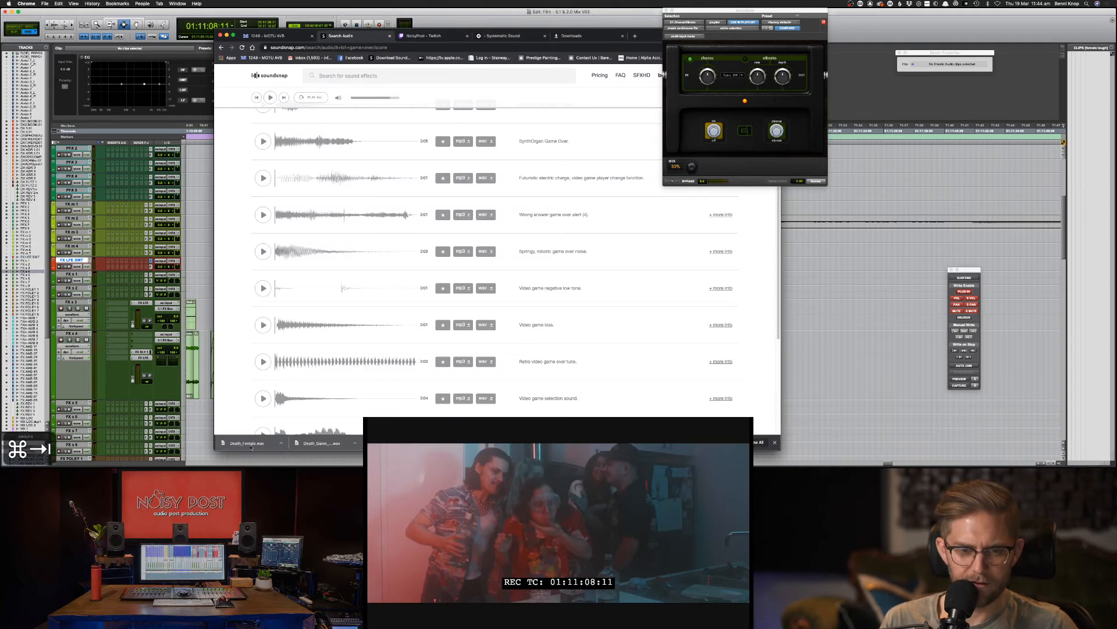
pyautogui.moveTo(251, 447); pyautogui.dragTo(377, 264)
pyautogui.press('super+Tab')
pyautogui.press('super+Tab')
pyautogui.press('super+Tab')
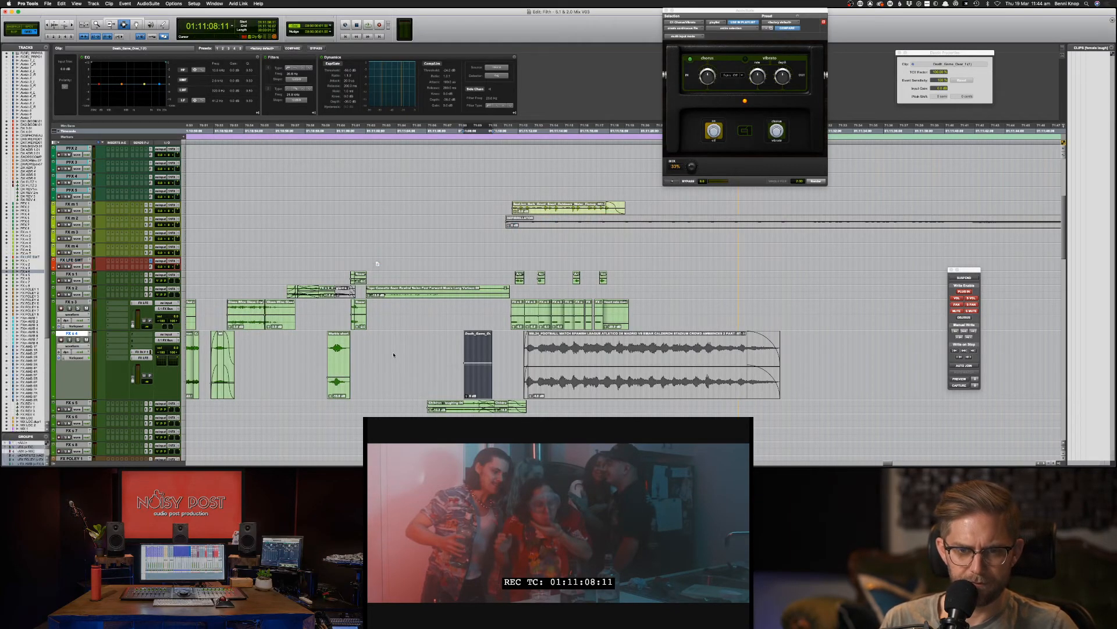
# Step: Try placing the Death_Game_Over_1 clip on FX s 4 at 01:11:03:24, and delete it again
pyautogui.press('super+Tab')
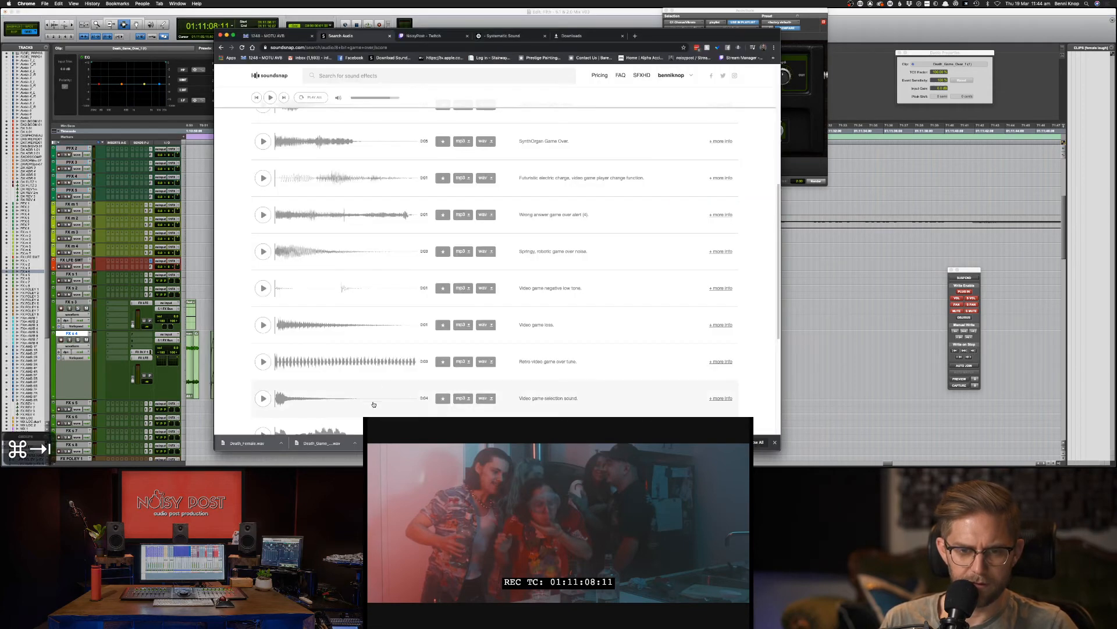
pyautogui.press('super+Tab')
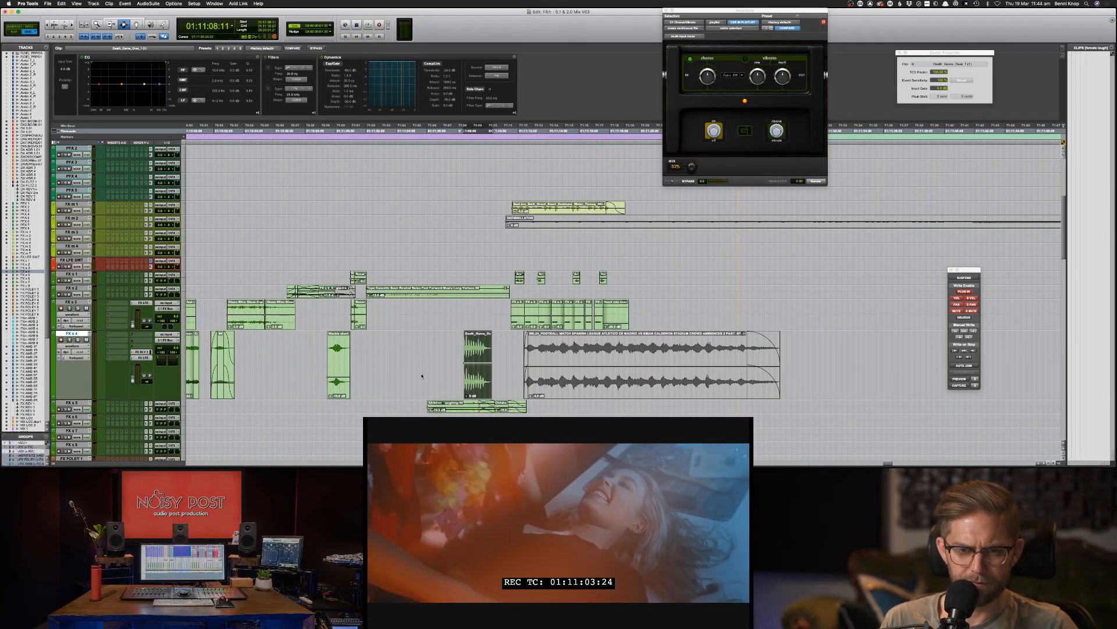
pyautogui.moveTo(422, 376); pyautogui.dragTo(424, 376)
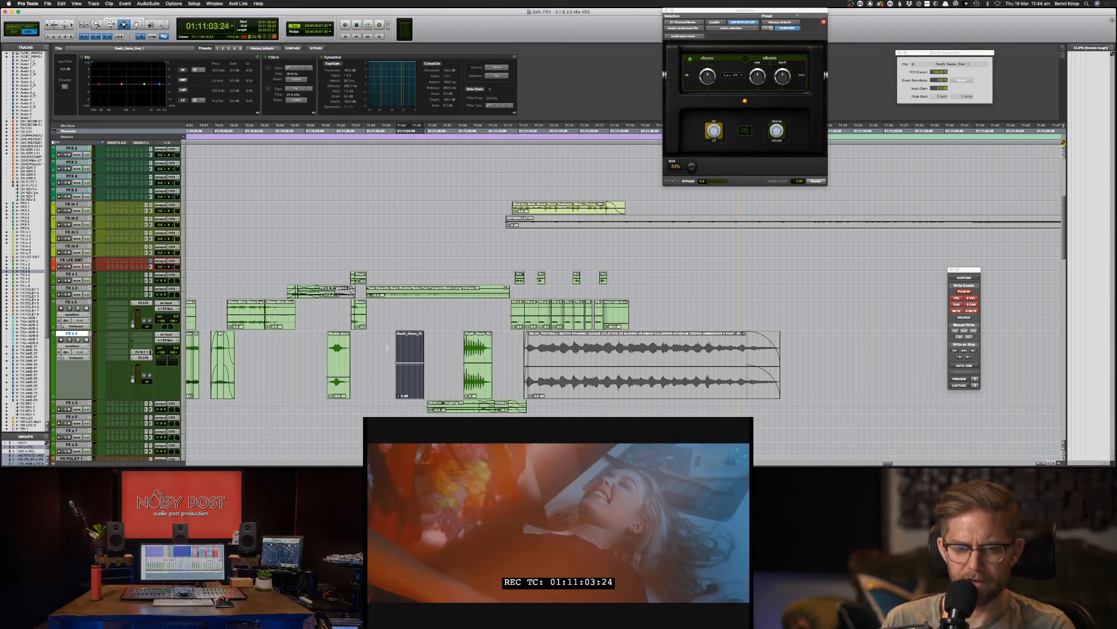
pyautogui.moveTo(391, 355); pyautogui.dragTo(442, 352)
pyautogui.press('Delete')
pyautogui.press('space')
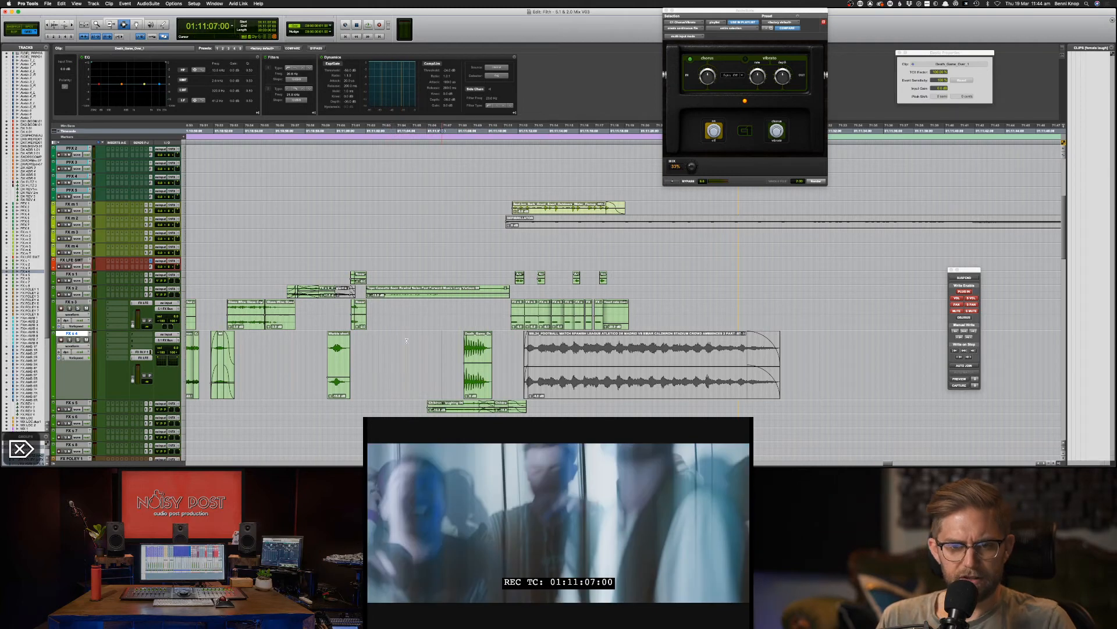
# Step: Open the audio import dialog for the session
pyautogui.click(50, 3)
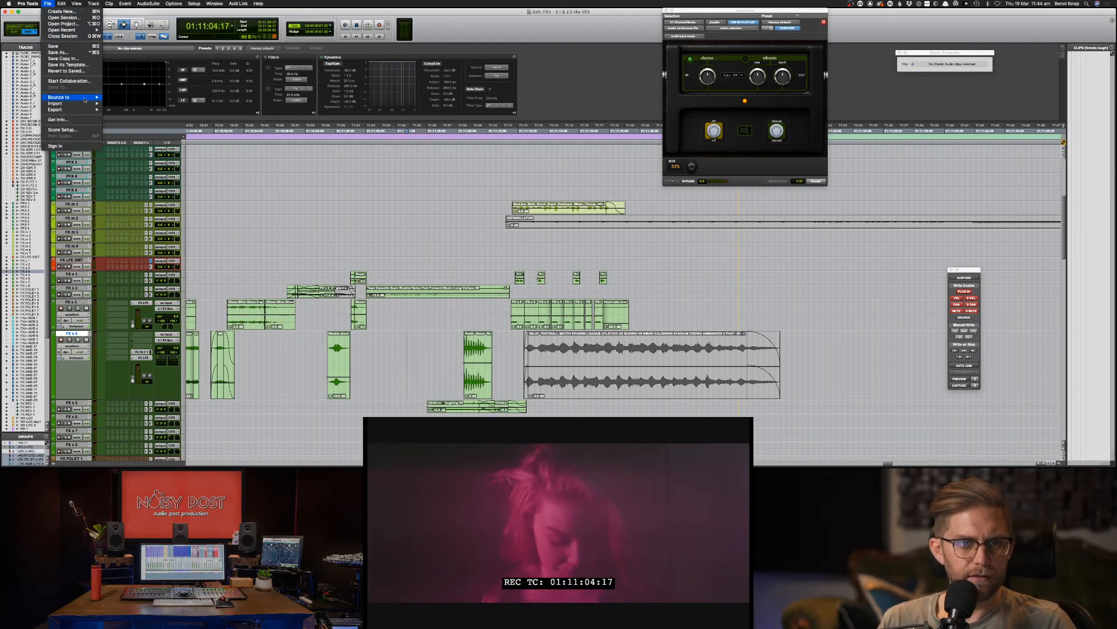
pyautogui.moveTo(87, 103)
pyautogui.click(116, 113)
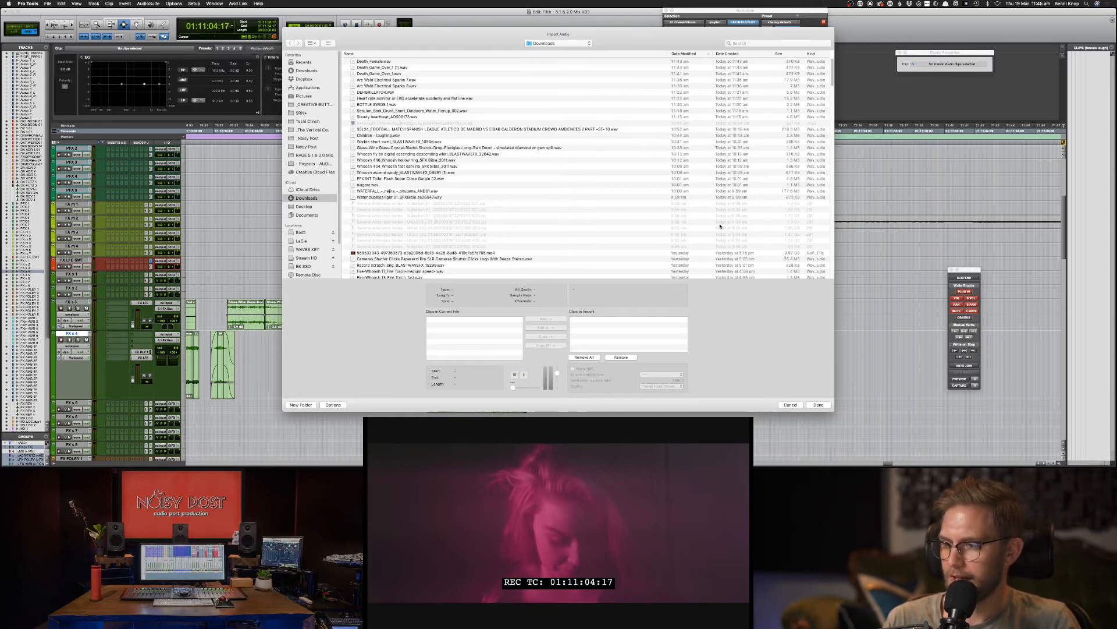
# Step: Switch to Chrome, open page 2 of Soundsnap's "synth game over" results and copy its web address
pyautogui.press('super+Tab')
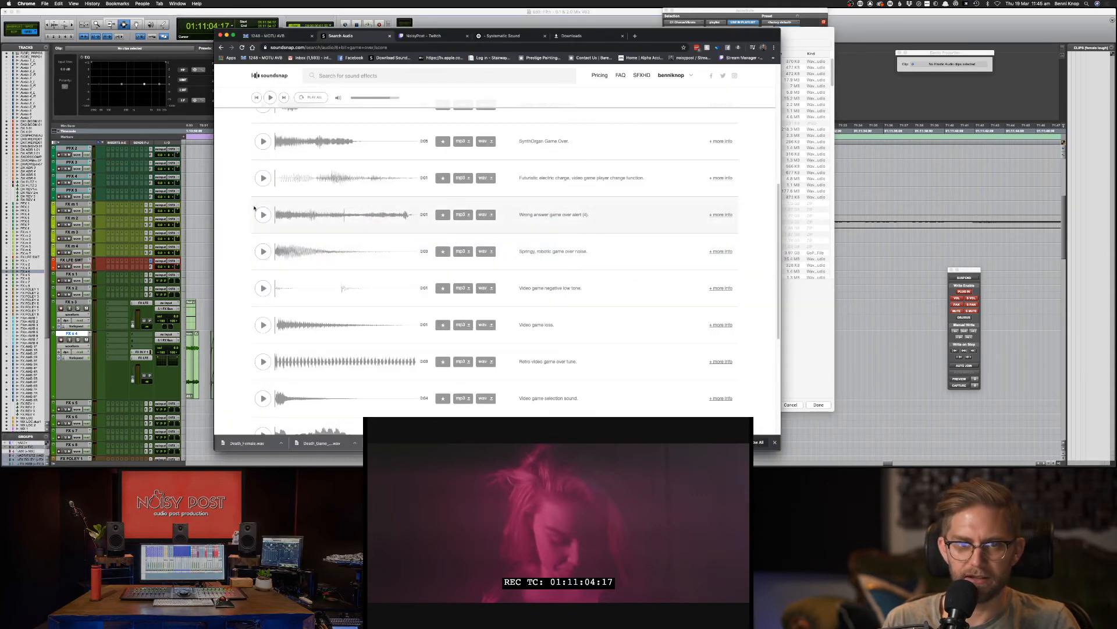
pyautogui.press('super+bracketleft')
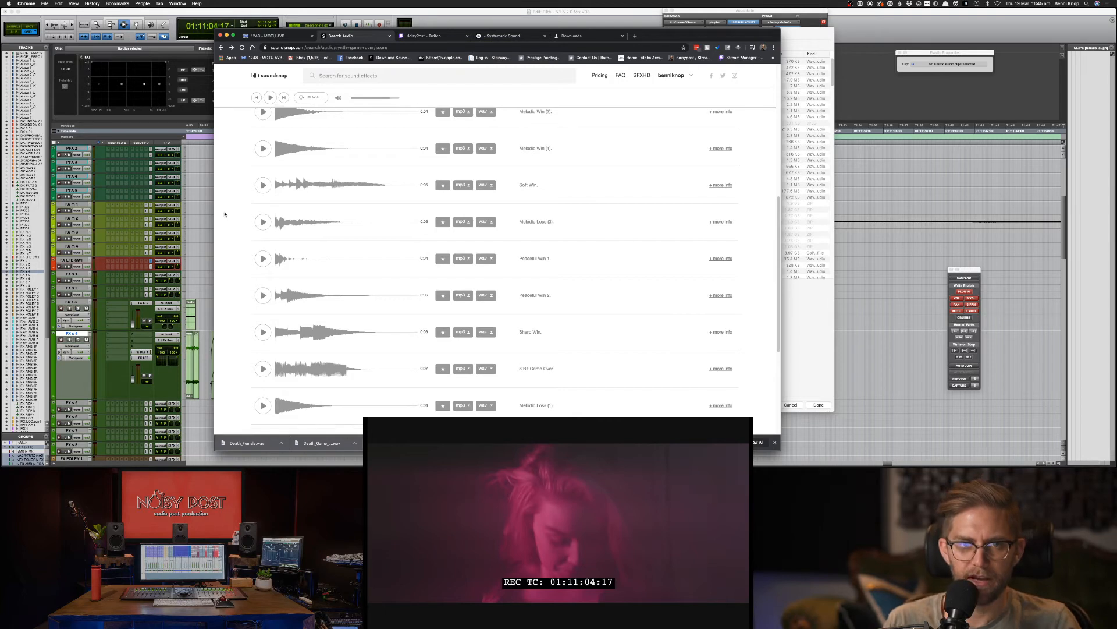
pyautogui.scroll(-5, 274, 297)
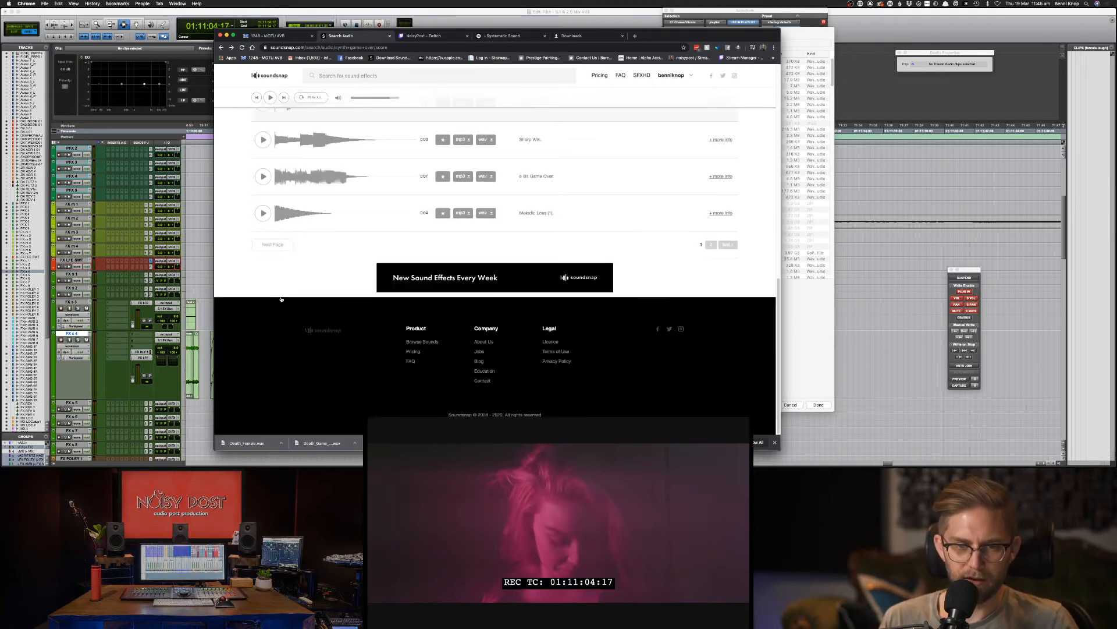
pyautogui.click(711, 245)
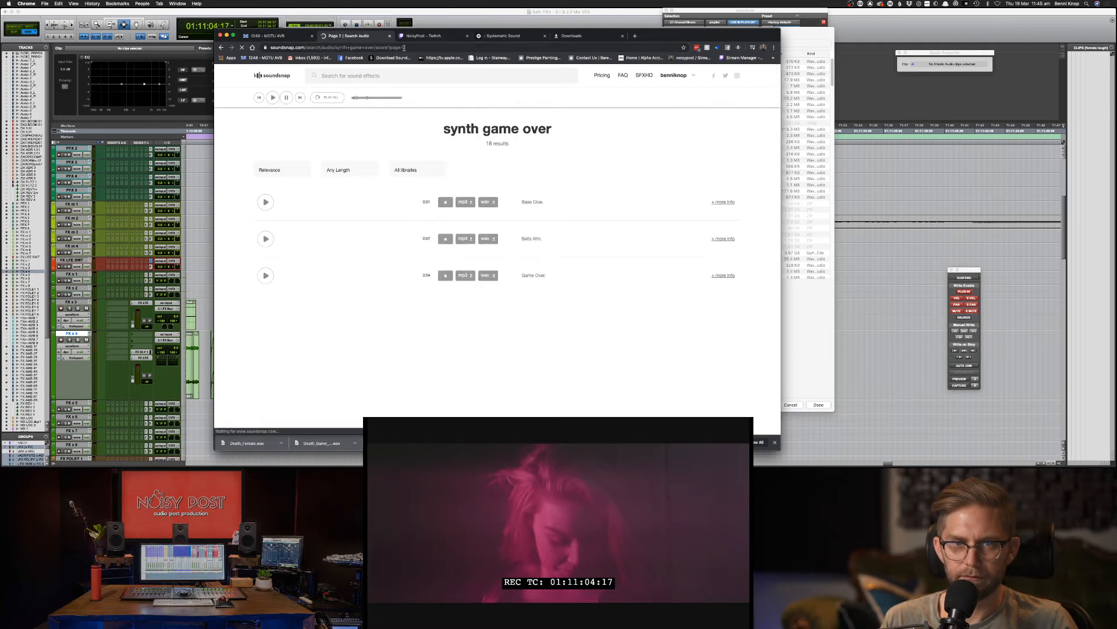
pyautogui.click(404, 48)
pyautogui.press('super+c')
pyautogui.press('super+c')
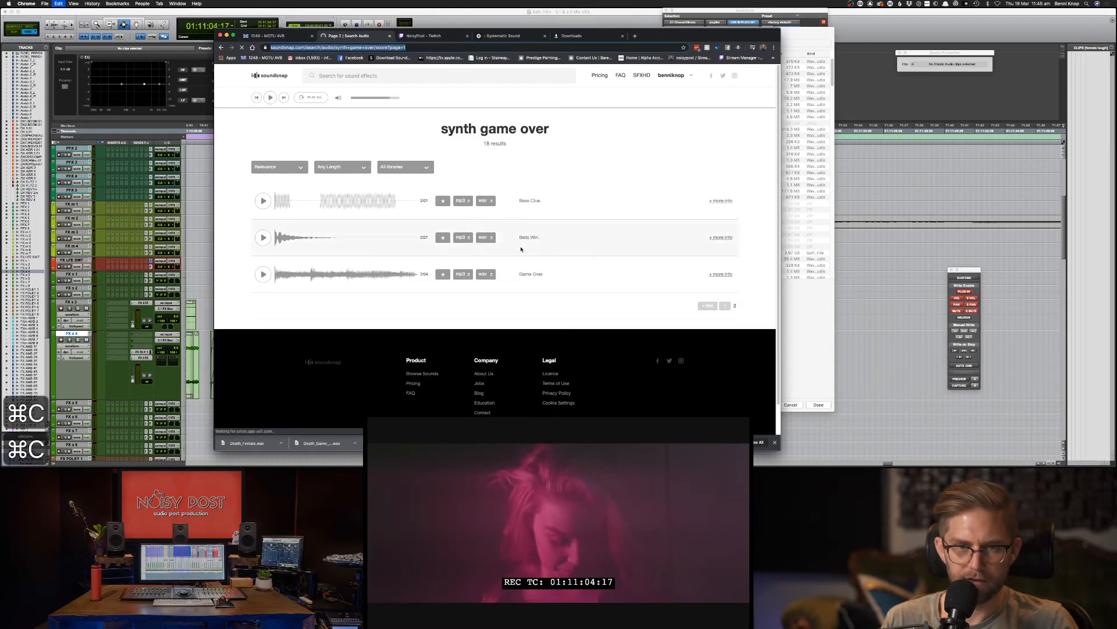
# Step: Audition Bells Win and the sound above it, plus the first voice sounds in the "game over arcade" results
pyautogui.click(263, 274)
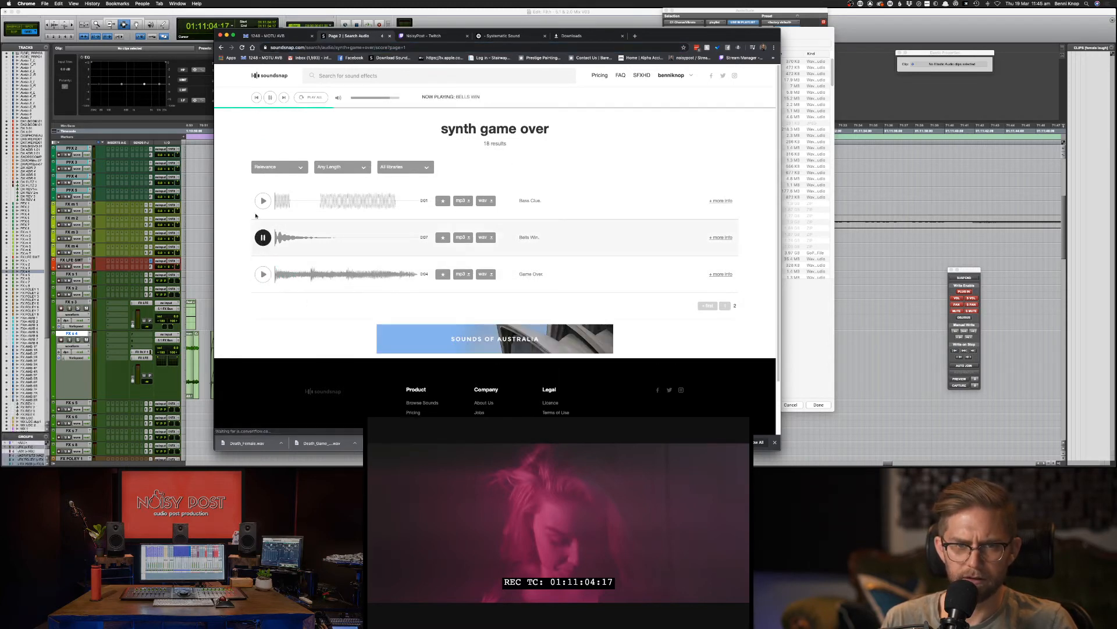
pyautogui.click(262, 200)
pyautogui.press('super+bracketleft')
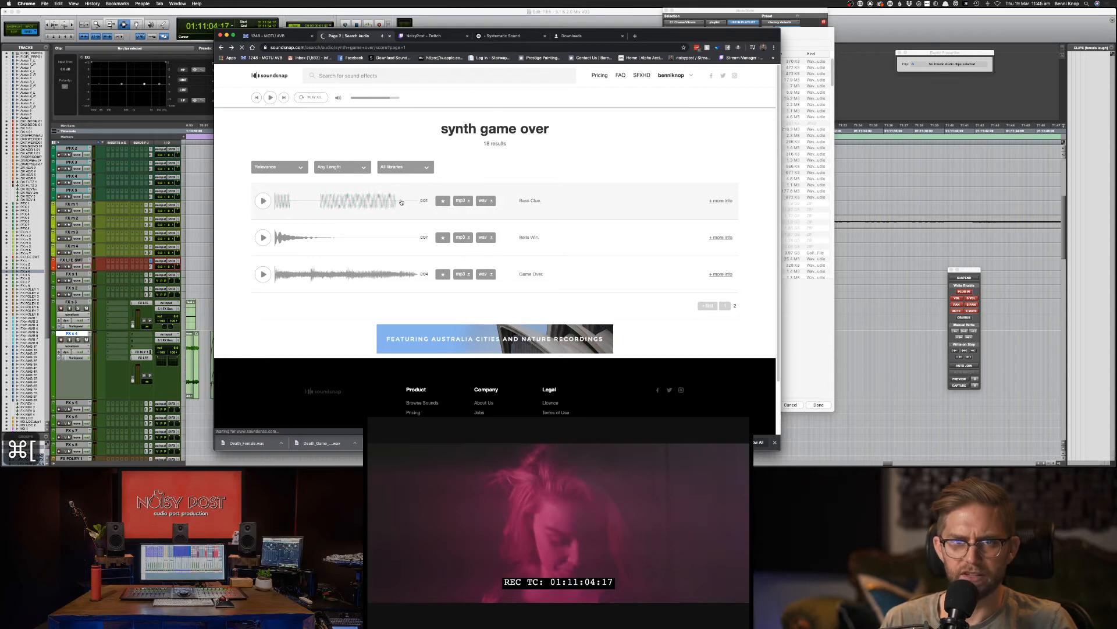
pyautogui.press('super+bracketleft')
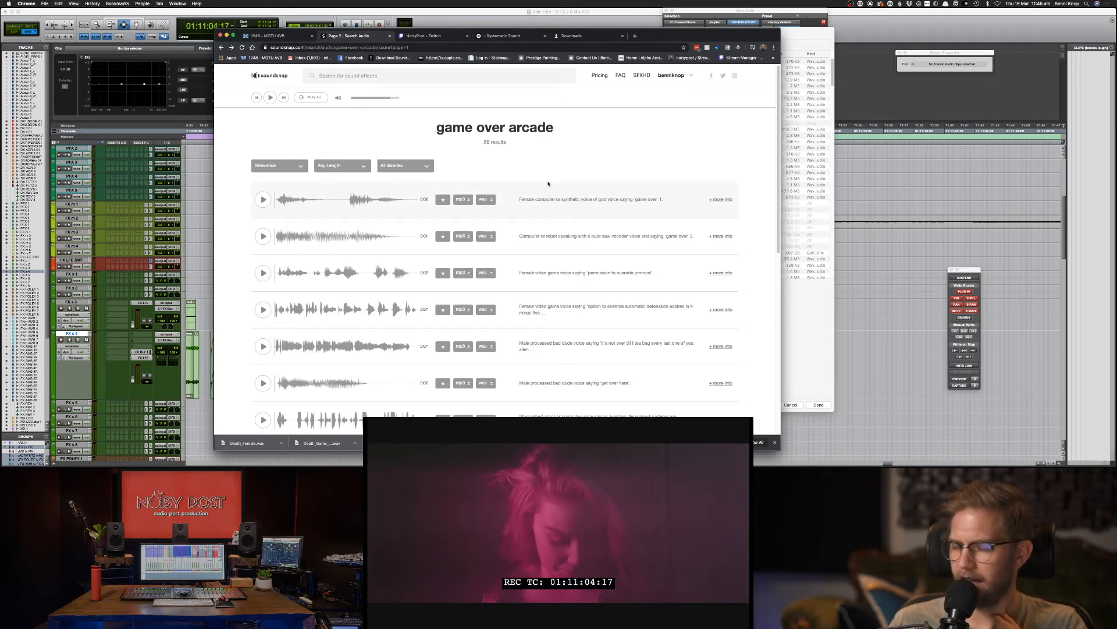
pyautogui.click(263, 200)
pyautogui.click(263, 236)
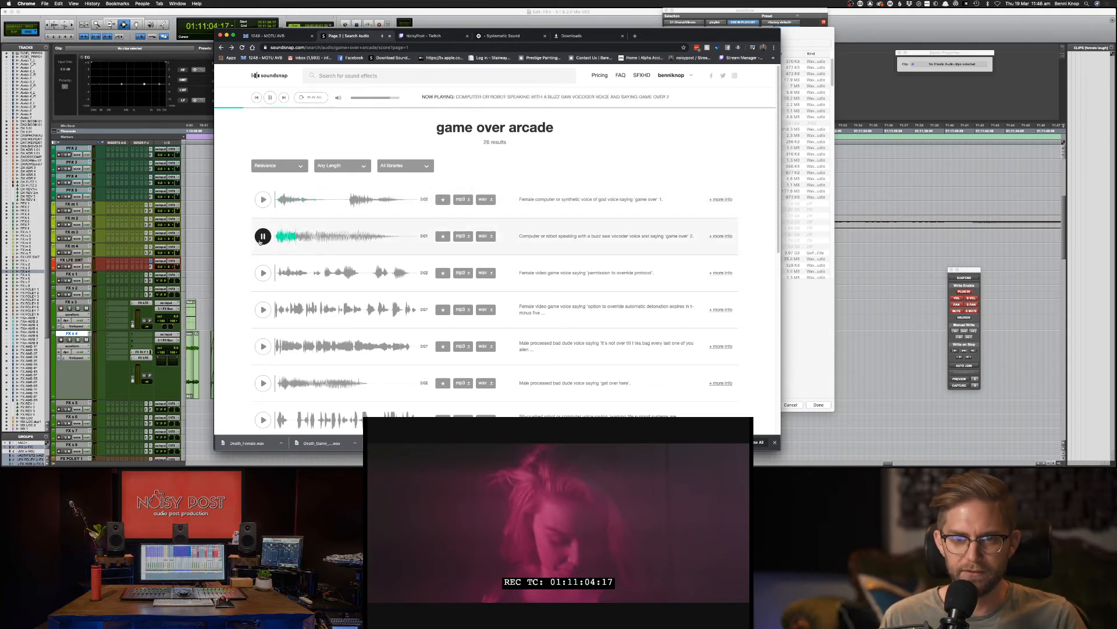
pyautogui.click(263, 273)
pyautogui.scroll(-2, 269, 265)
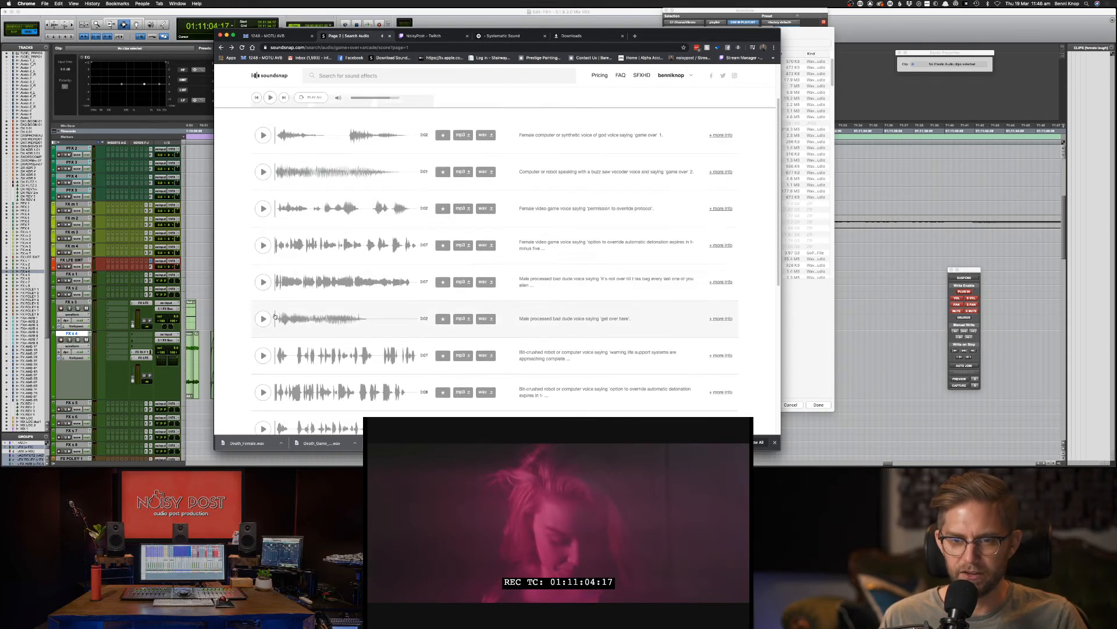
pyautogui.scroll(3, 275, 314)
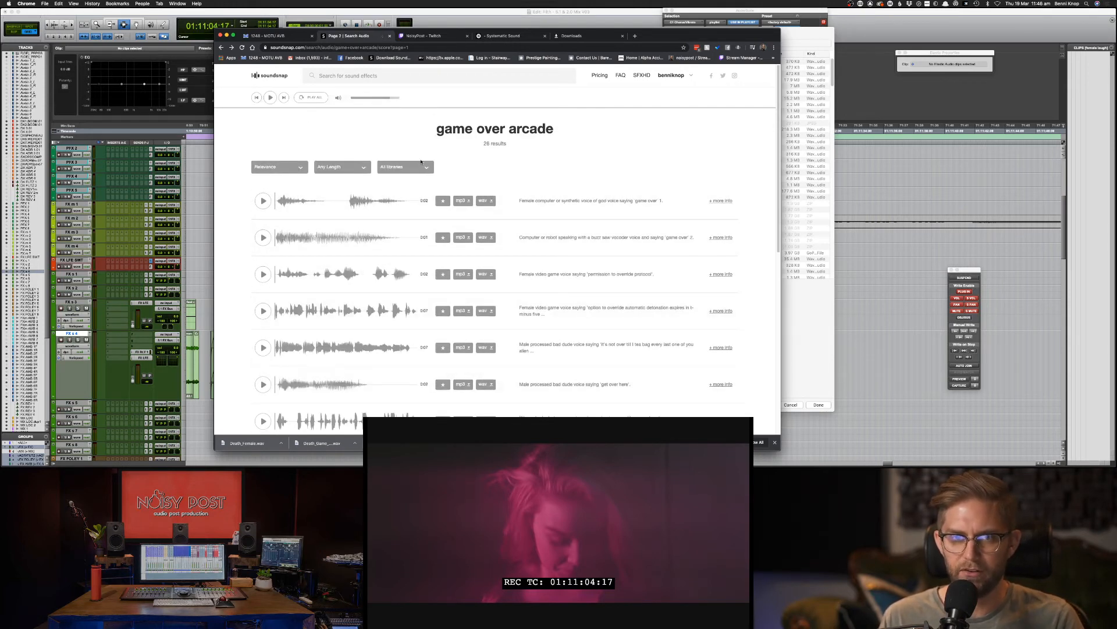
# Step: Switch to Pro Tools and import Death_Female.wav from Downloads with conversion, saving to Audio Files and sending it to the clip list
pyautogui.press('super+Tab')
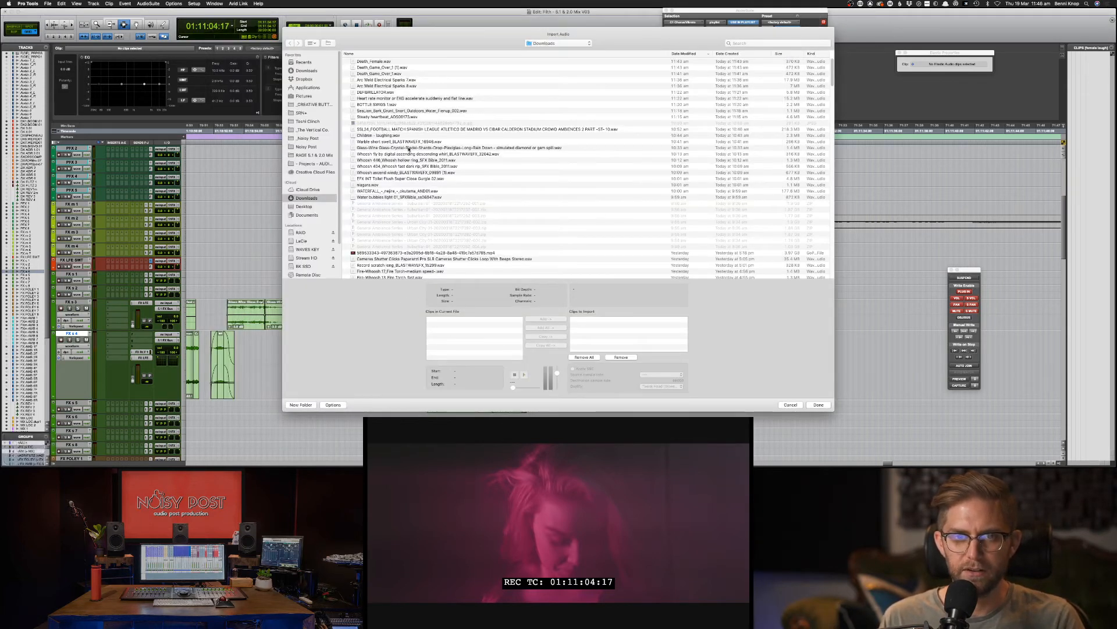
pyautogui.click(393, 62)
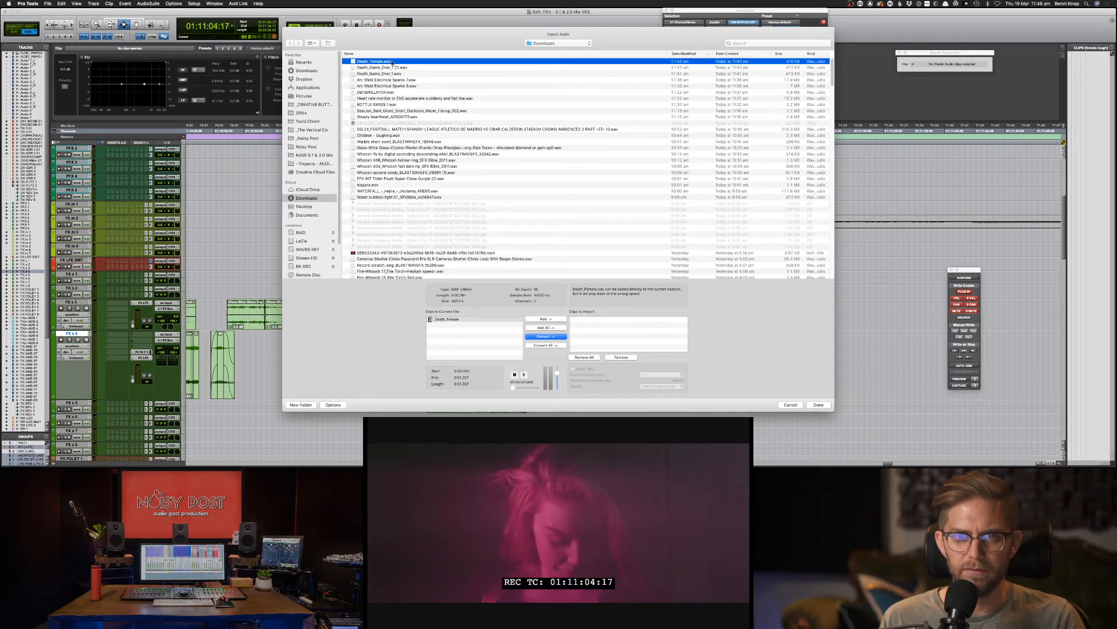
pyautogui.click(542, 339)
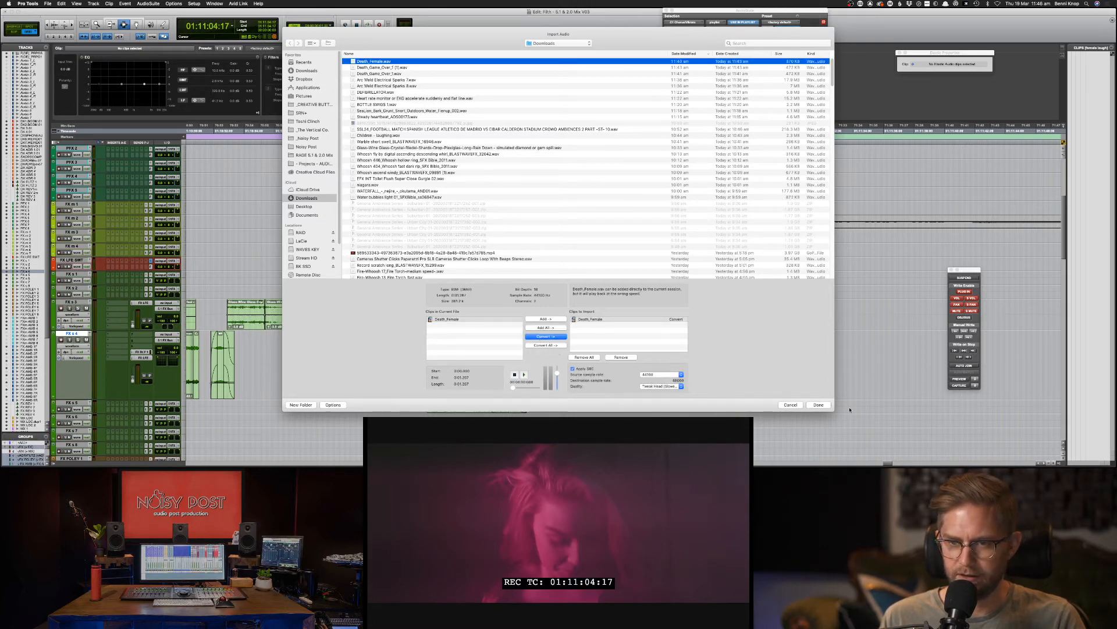
pyautogui.click(818, 405)
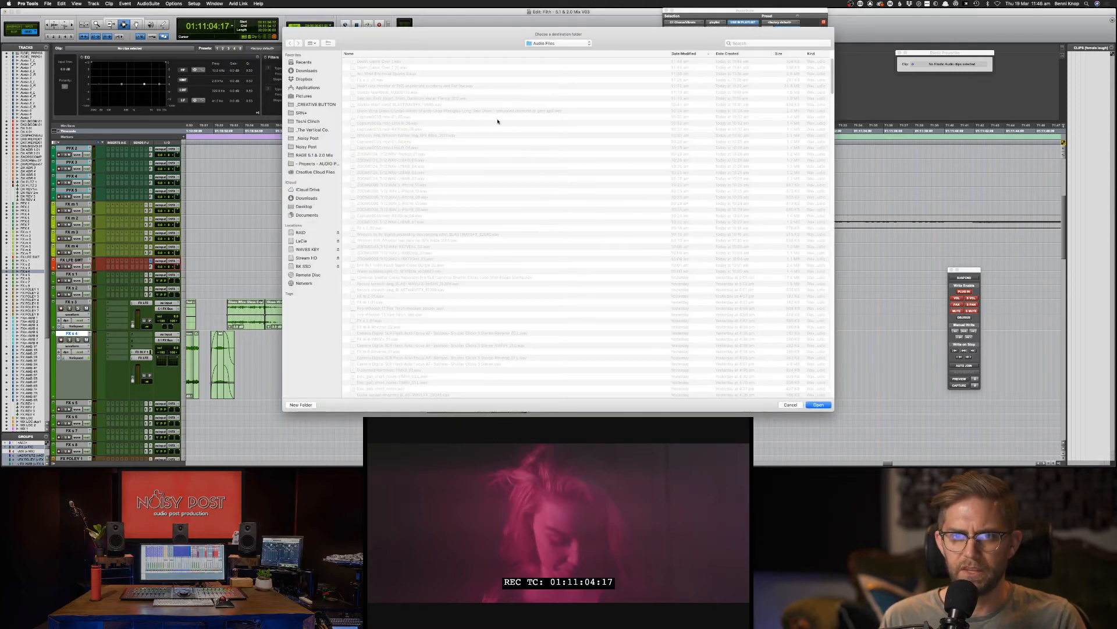
pyautogui.press('Return')
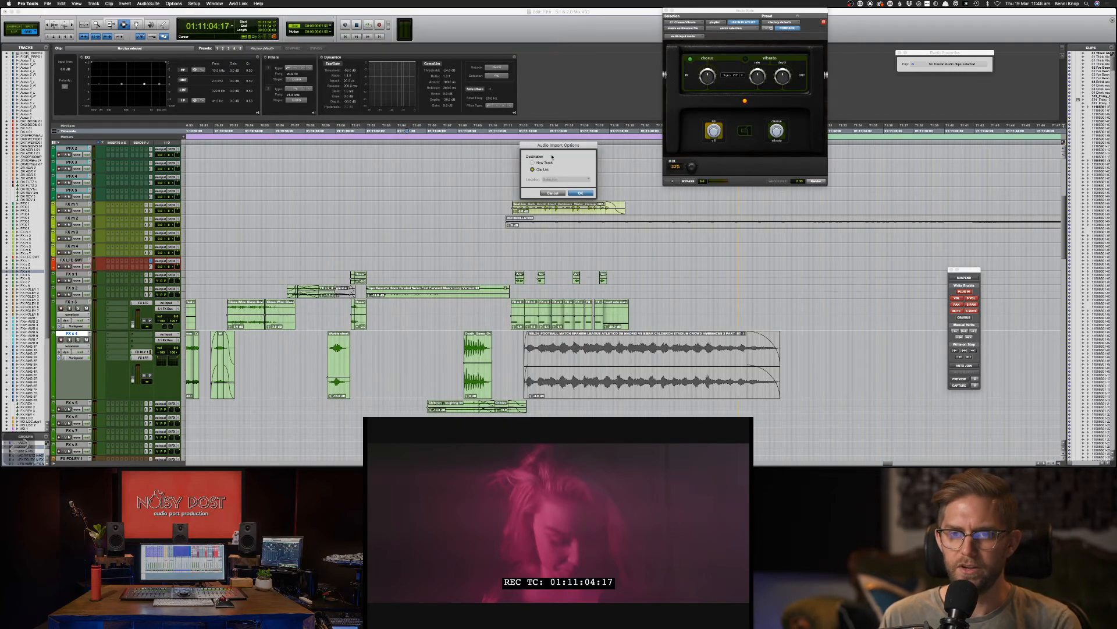
pyautogui.press('Return')
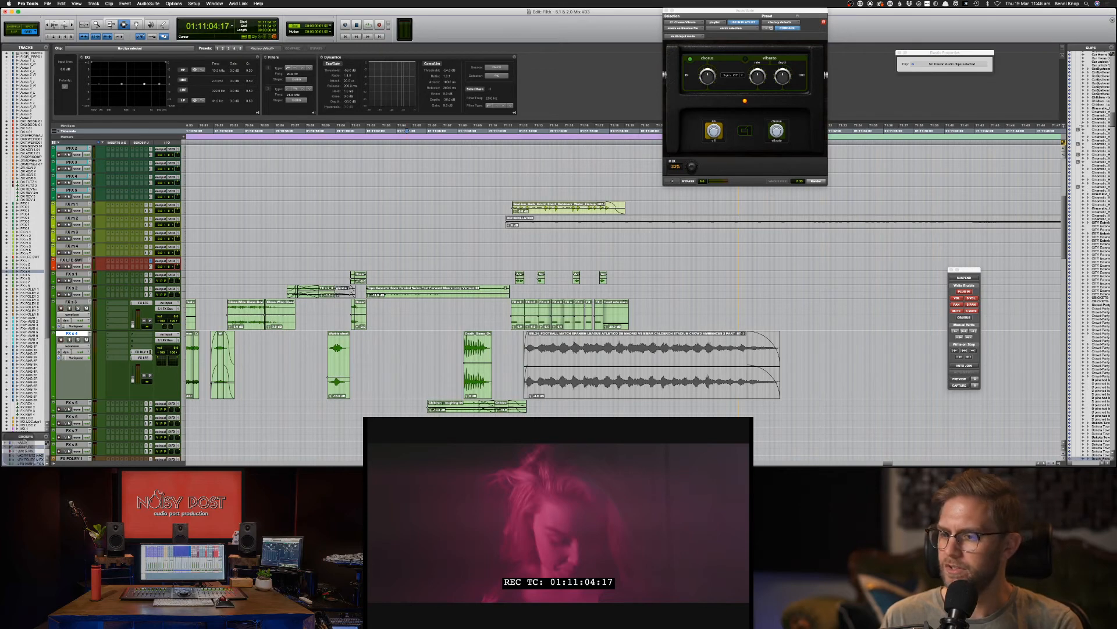
# Step: Place the Death_Female clip on FX s 4 just before the game-over clip, play it back and lower both clips' gain
pyautogui.moveTo(1099, 460); pyautogui.dragTo(502, 355)
pyautogui.press('space')
pyautogui.press('space')
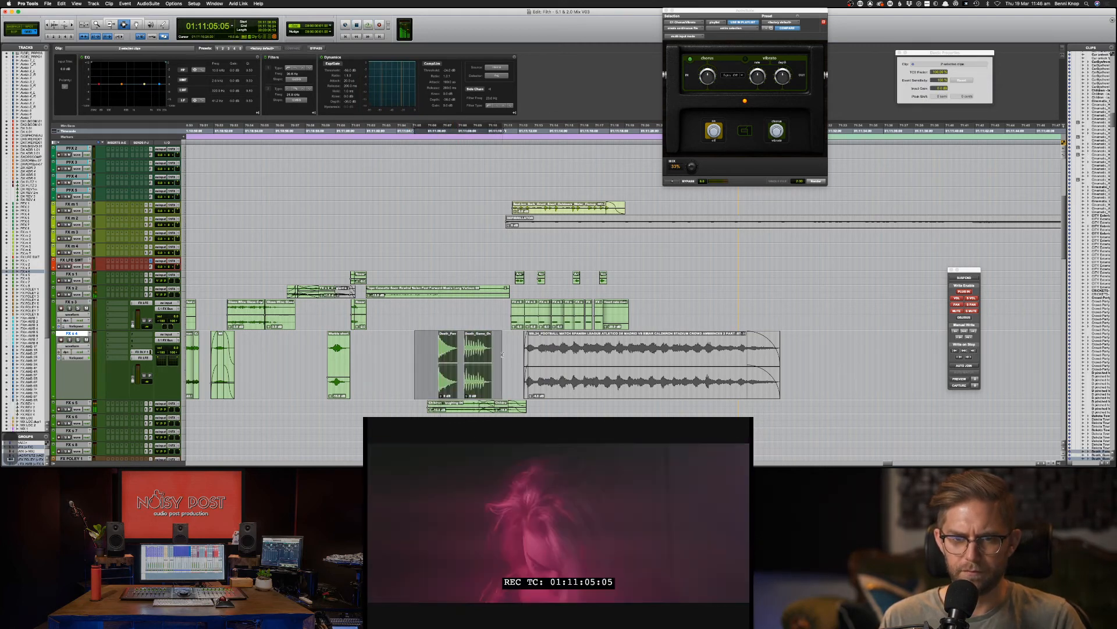
pyautogui.hotkey('ctrl', 'shift', 'Down')
pyautogui.hotkey('ctrl', 'shift', 'Down')
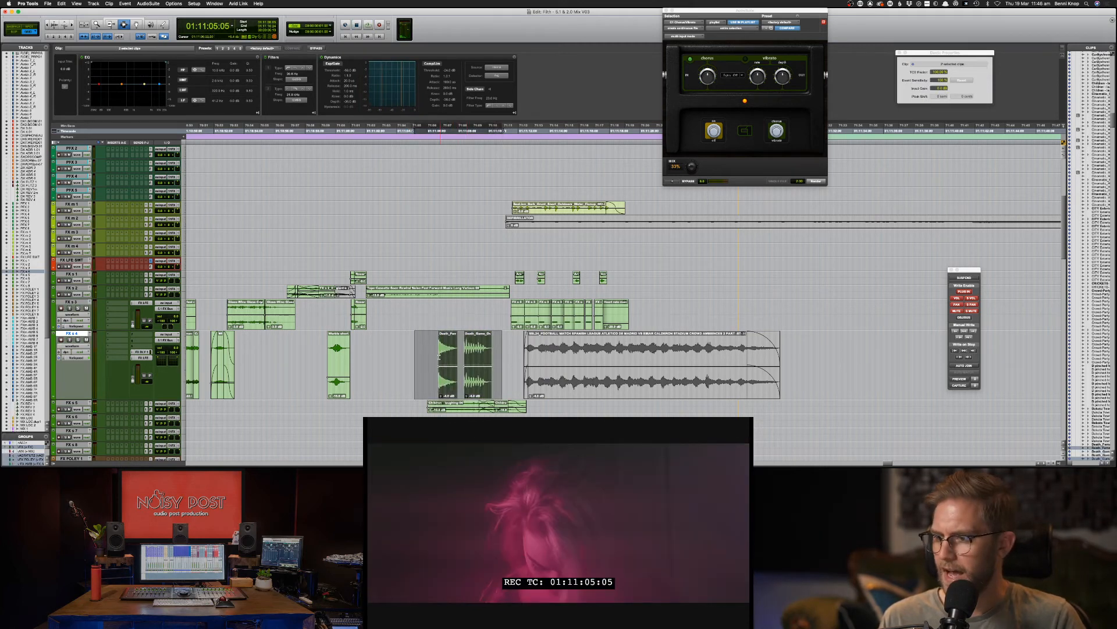
# Step: Play back the Death_Female and game-over clips on FX s 4 and delete the long football-match clip that follows them
pyautogui.click(435, 356)
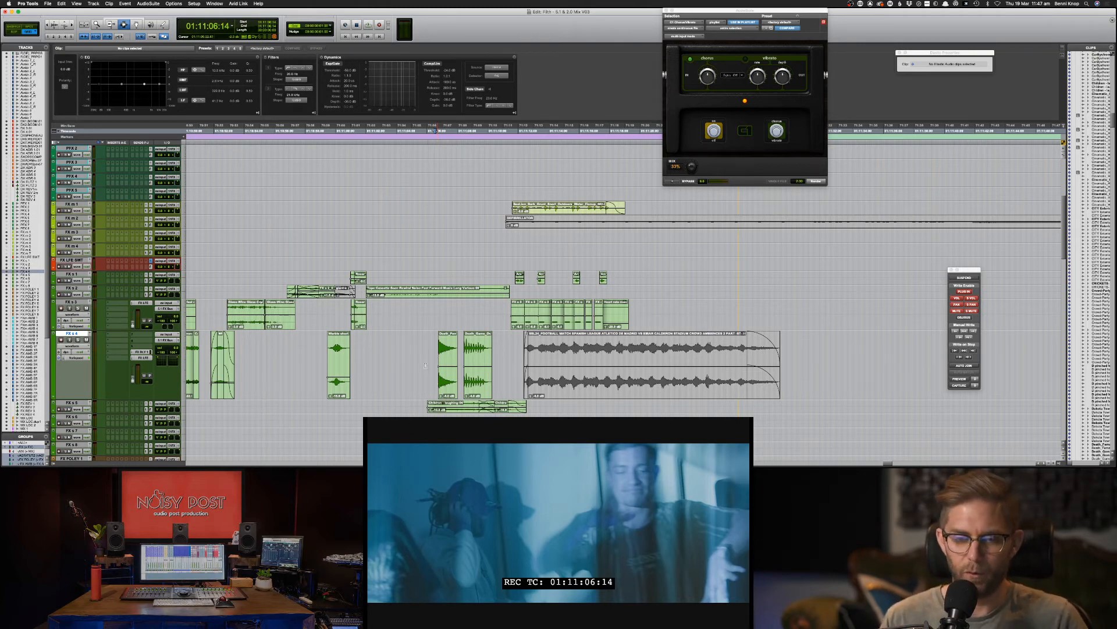
pyautogui.moveTo(425, 358); pyautogui.dragTo(501, 372)
pyautogui.click(448, 356)
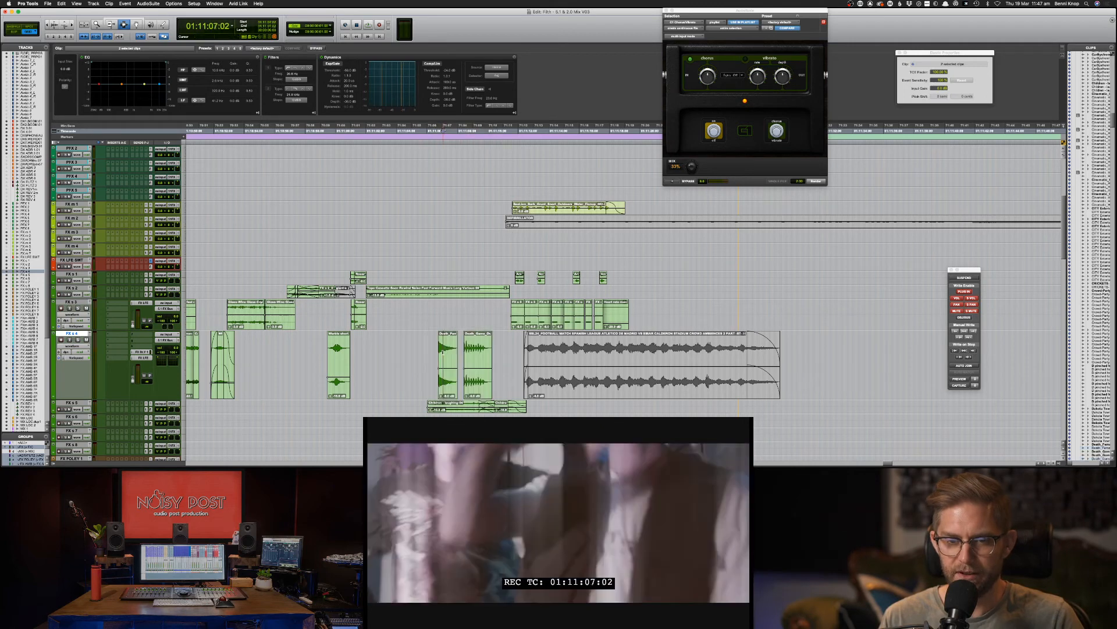
pyautogui.press('F8')
pyautogui.click(589, 332)
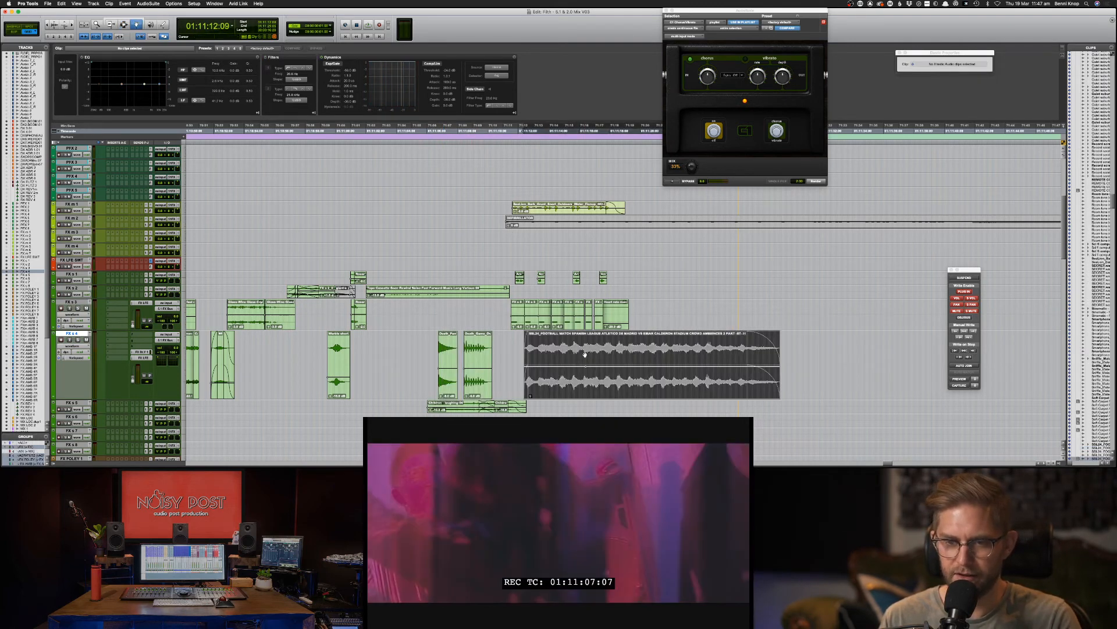
pyautogui.press('BackSpace')
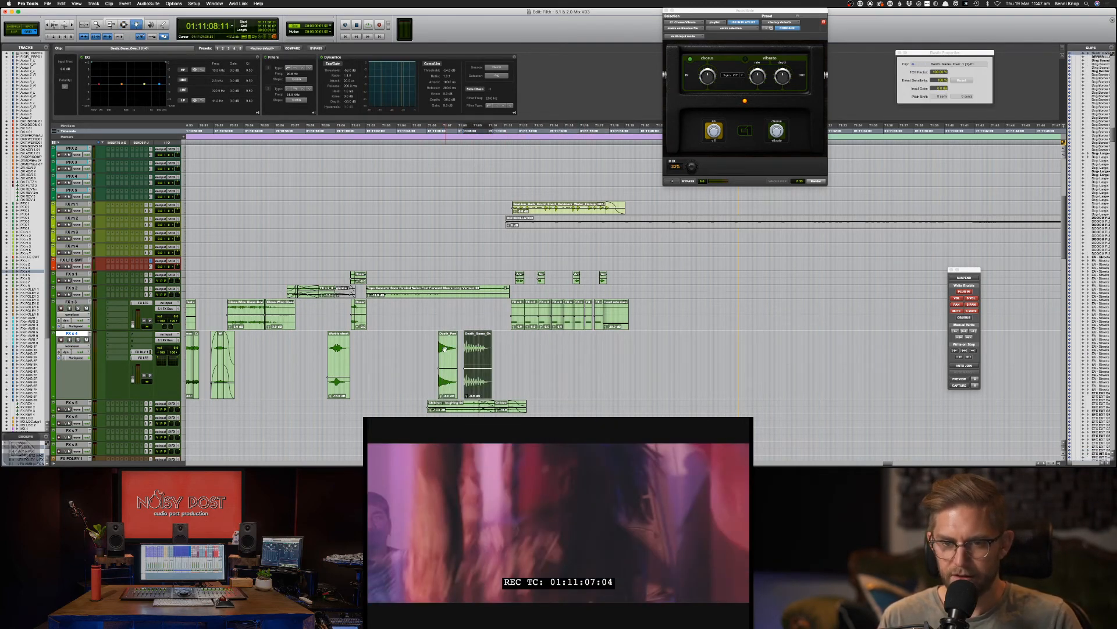
# Step: Shift the Death_Female and game-over clips together along FX s 4 to about 01:11:13:14
pyautogui.click(443, 348)
pyautogui.moveTo(443, 348); pyautogui.dragTo(546, 348)
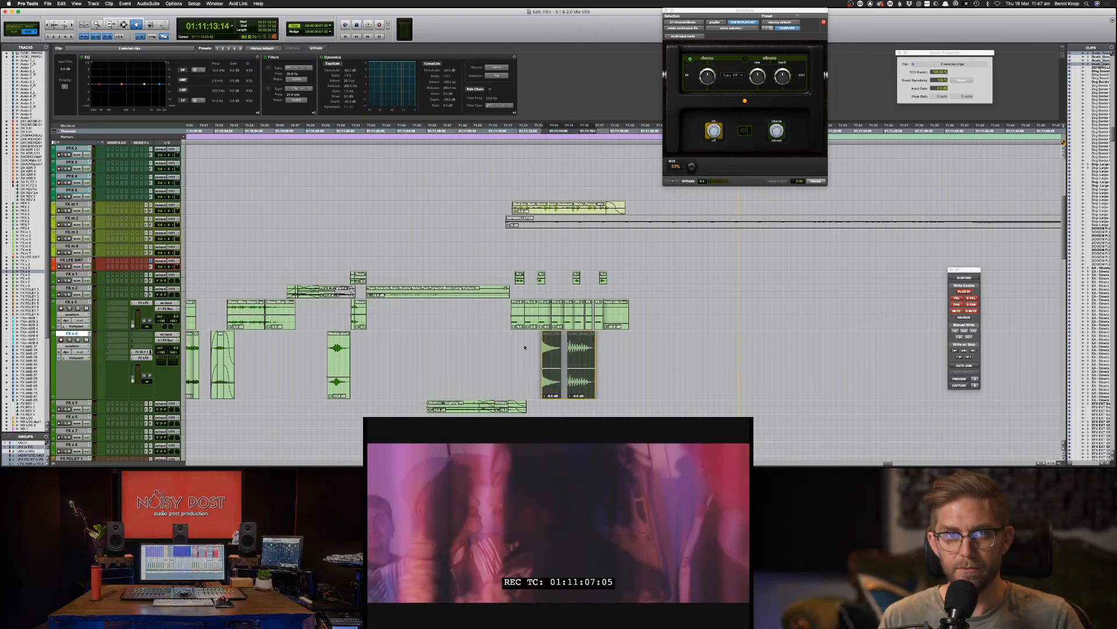
pyautogui.press('F7')
pyautogui.click(528, 345)
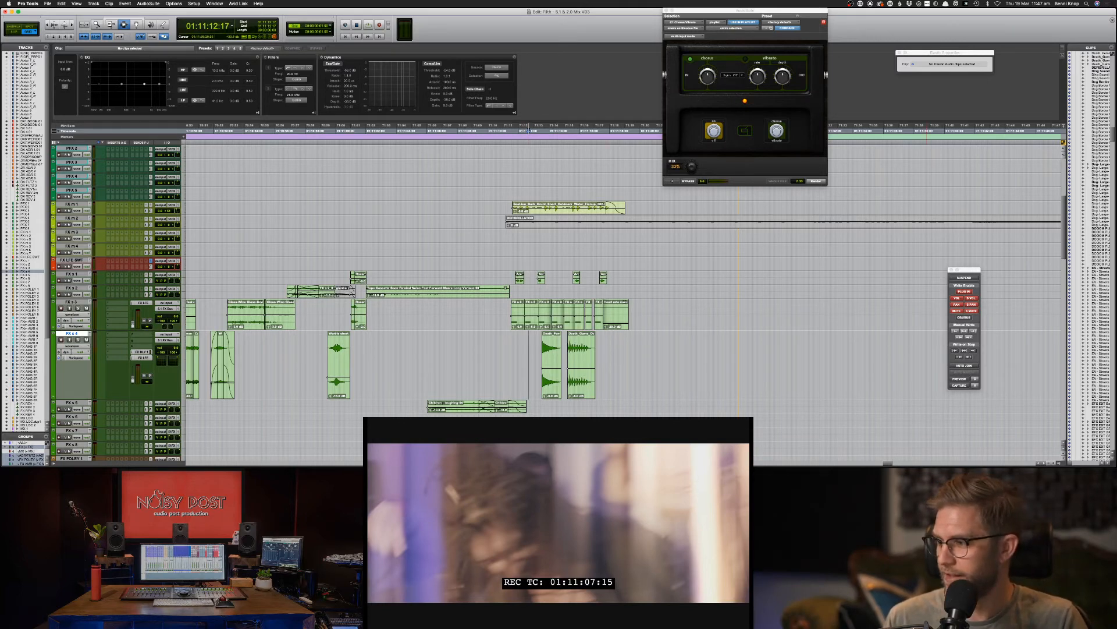
pyautogui.press('super+Tab')
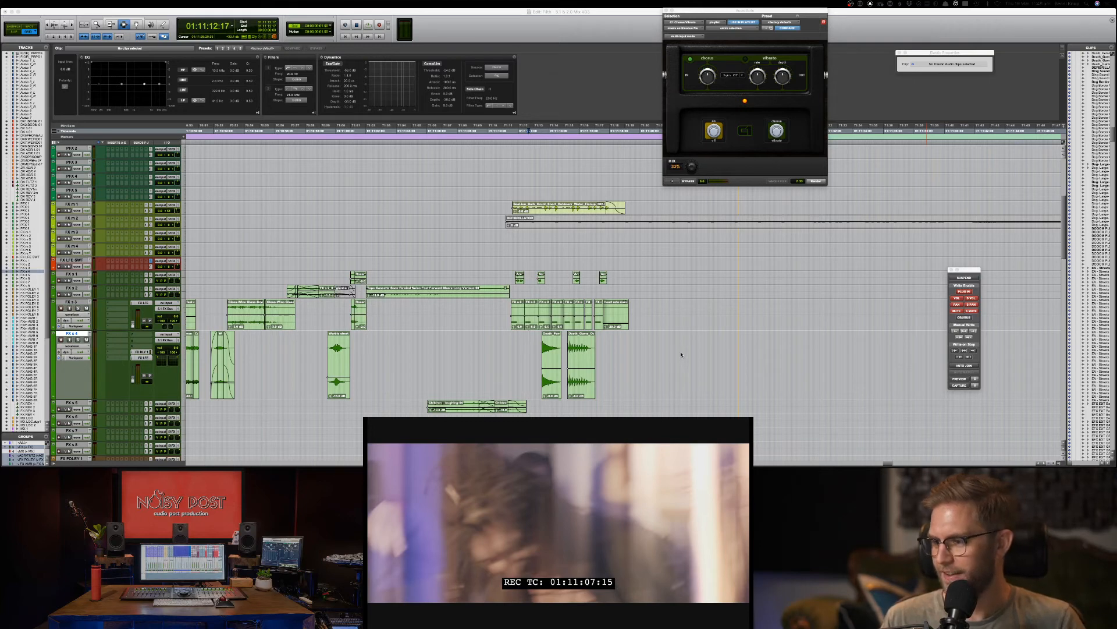
pyautogui.click(529, 357)
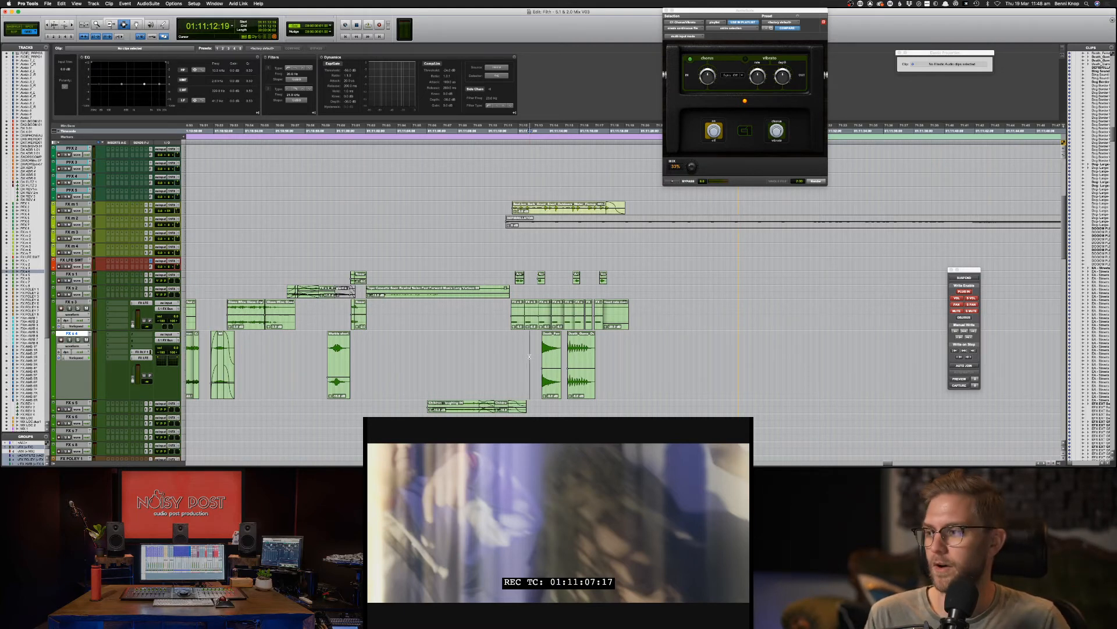
pyautogui.press('super+Tab')
pyautogui.press('super+Tab')
pyautogui.press('super+Tab')
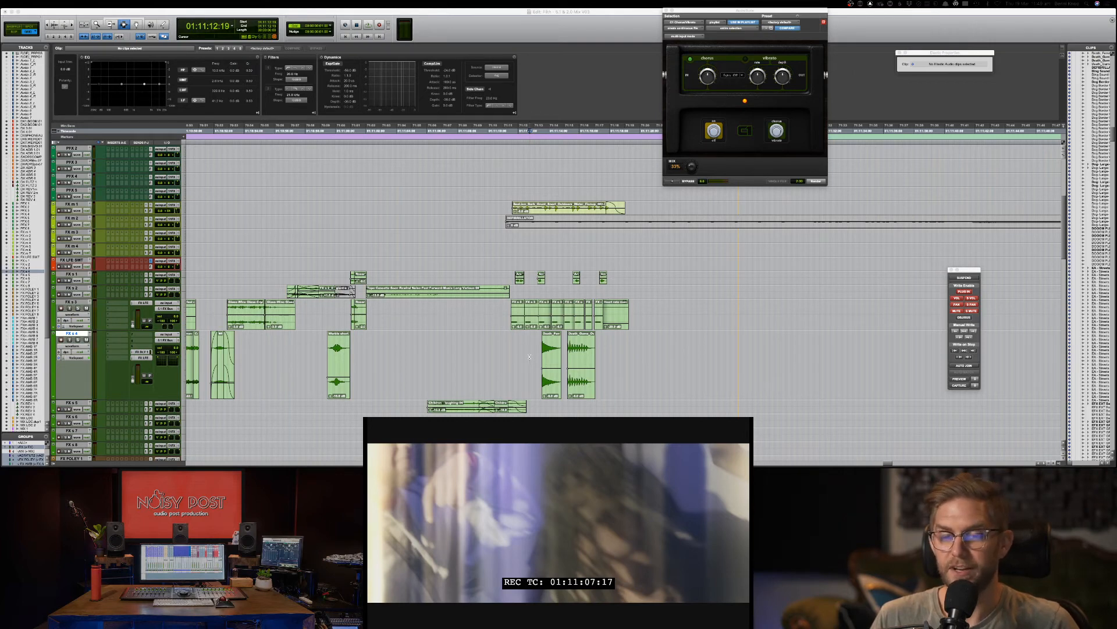
pyautogui.press('super+bracketright')
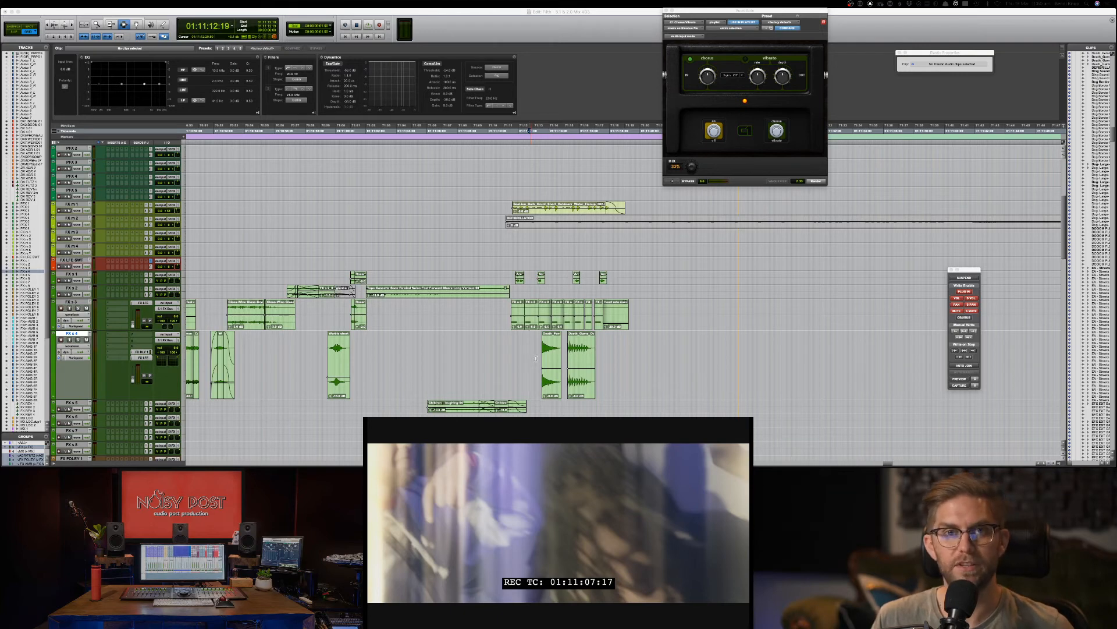
# Step: Move the Death_Female clip past the game-over clip to near 01:11:18 on FX s 4 and play the section back
pyautogui.click(520, 351)
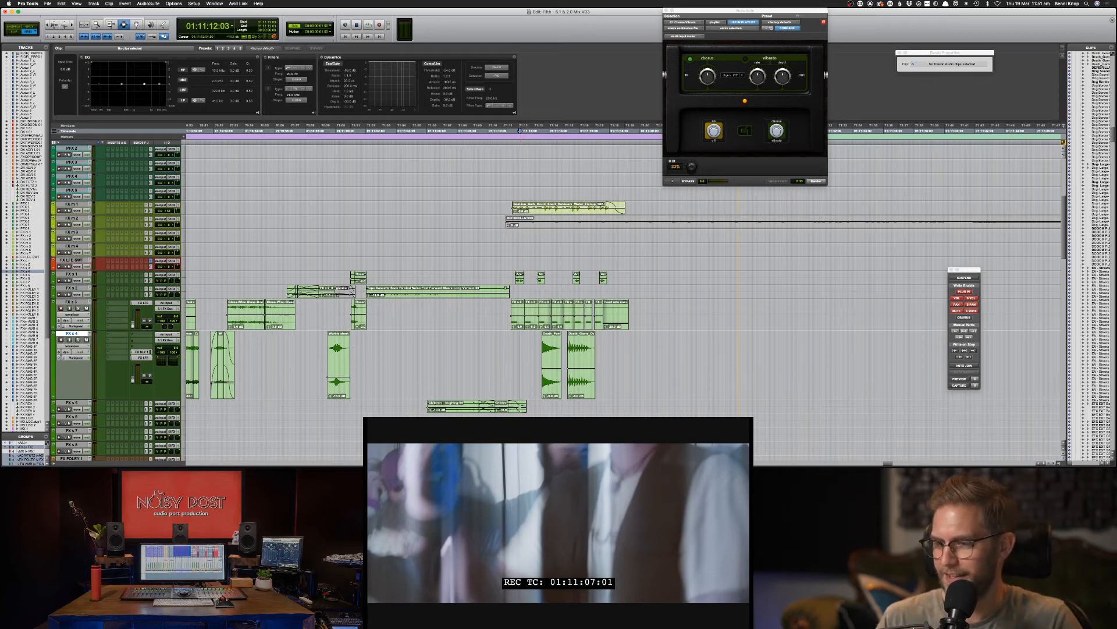
pyautogui.press('F8')
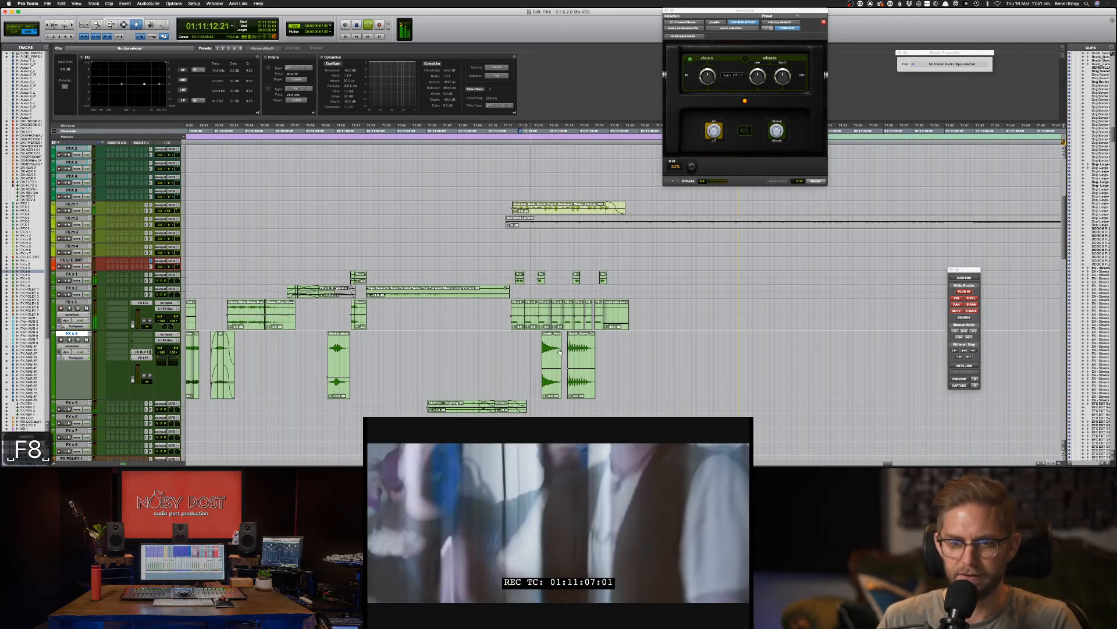
pyautogui.press('F7')
pyautogui.press('F8')
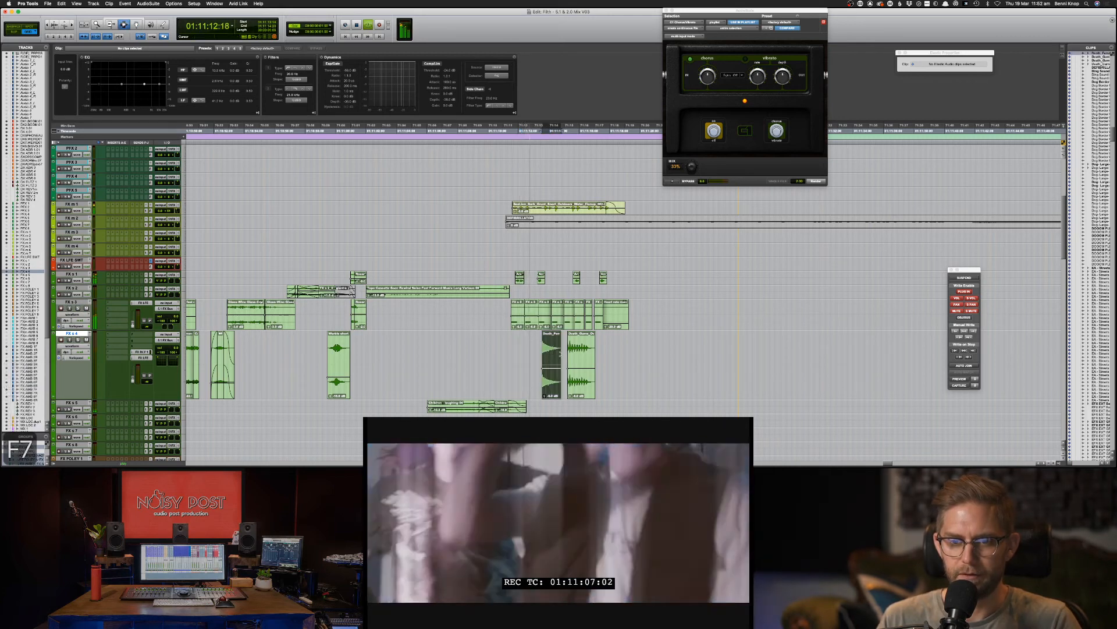
pyautogui.click(554, 350)
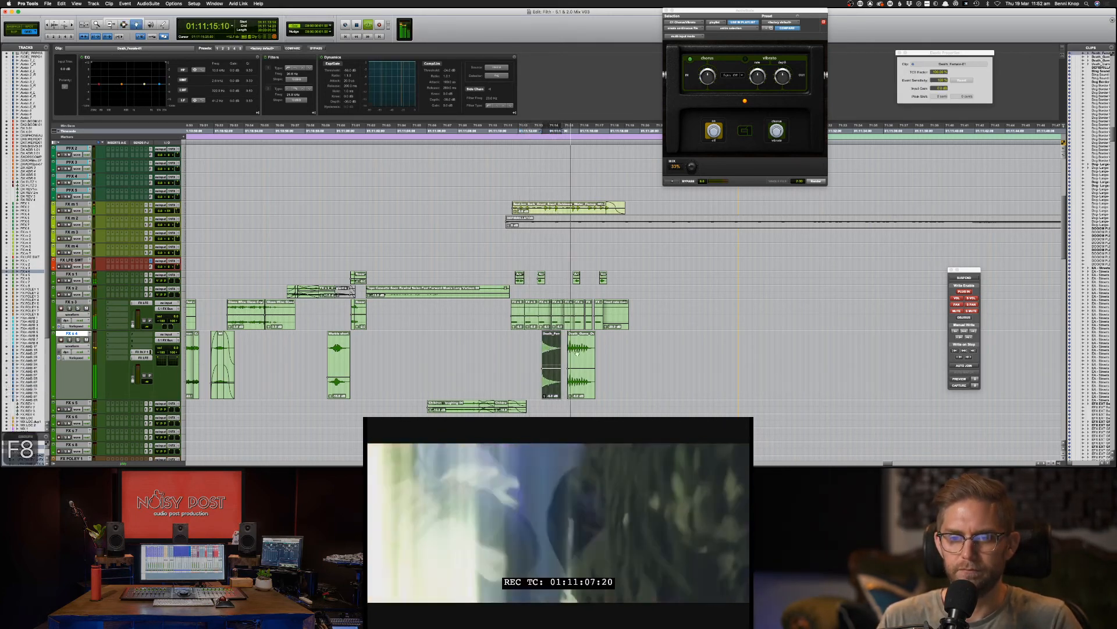
pyautogui.moveTo(554, 355); pyautogui.dragTo(603, 353)
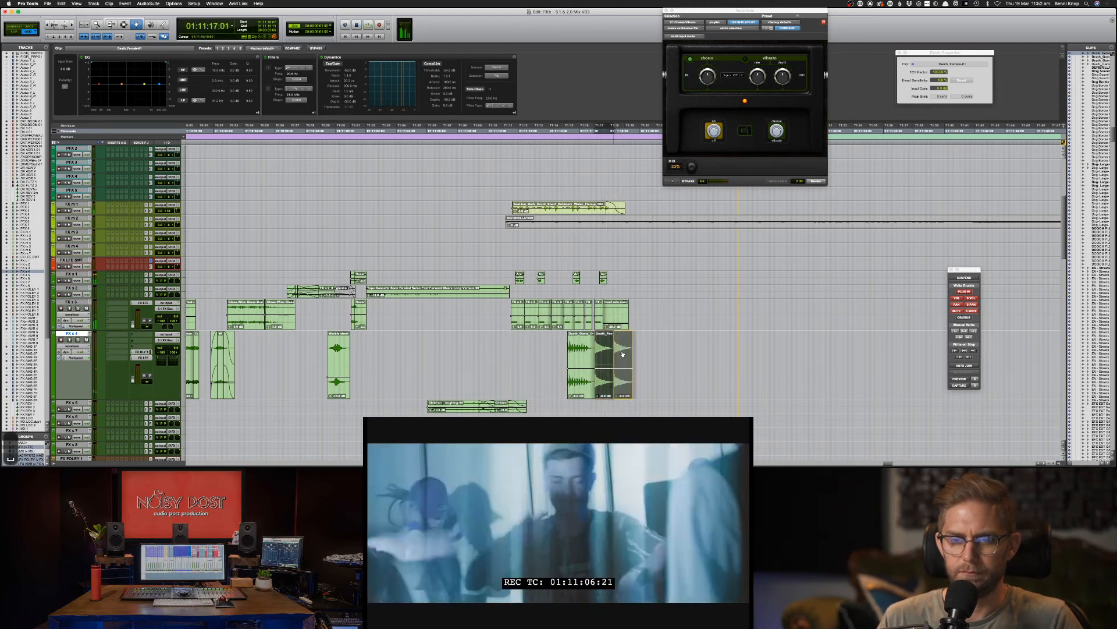
pyautogui.press('KP_Add')
pyautogui.click(616, 362)
pyautogui.press('space')
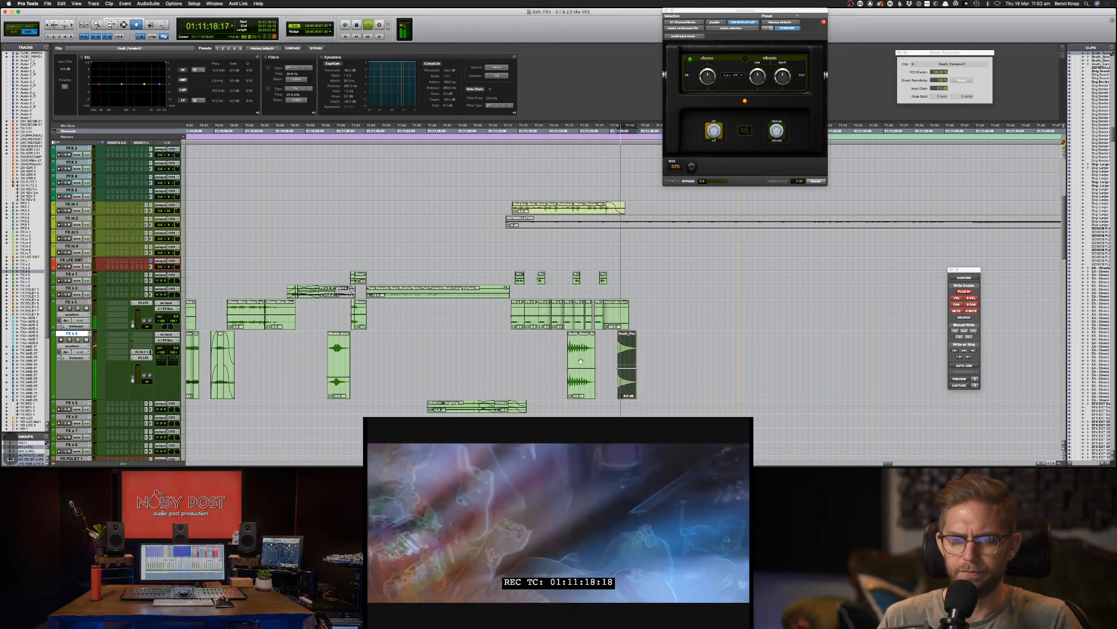
pyautogui.press('space')
pyautogui.press('space')
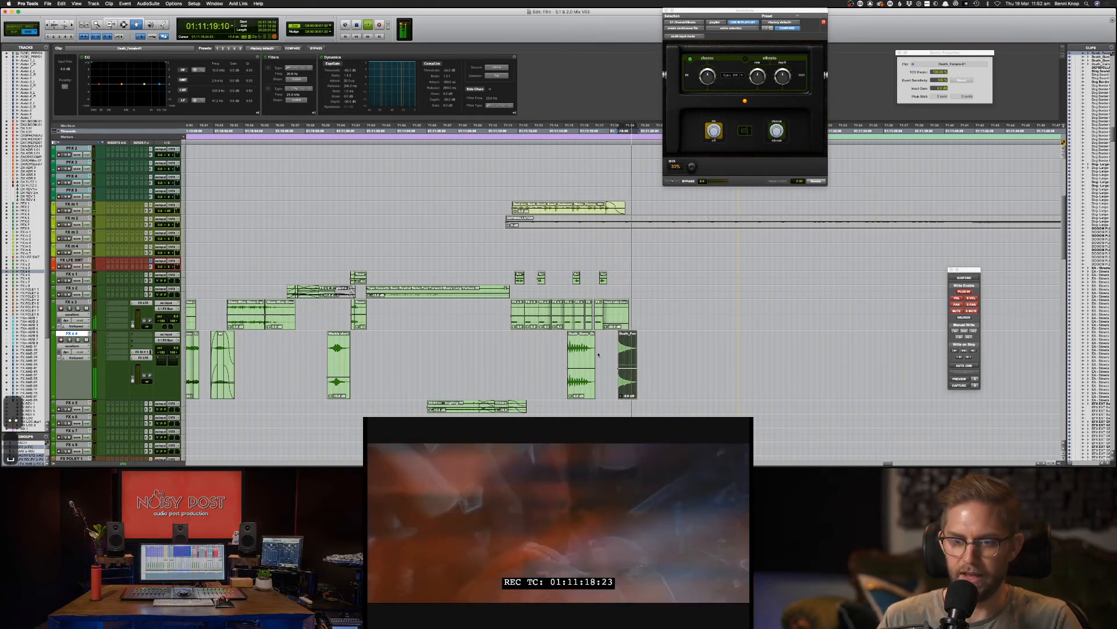
# Step: Move the game-over clip from FX s 4 to FX s 5 so it overlaps the end of the Death_Female clip
pyautogui.hotkey('ctrl', 'alt', 'Tab')
pyautogui.press('space')
pyautogui.press('super+x')
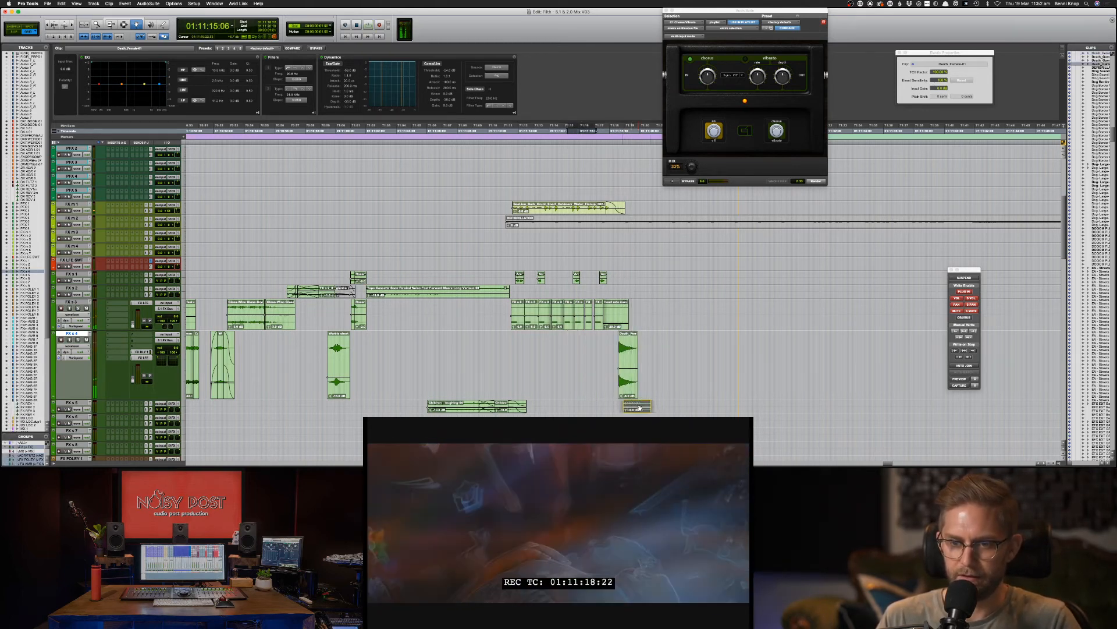
pyautogui.click(632, 406)
pyautogui.press('super+v')
# Step: Lower the gain of the Death_Female and game-over clips together and shift both slightly earlier
pyautogui.press('F7')
pyautogui.moveTo(608, 353); pyautogui.dragTo(687, 408)
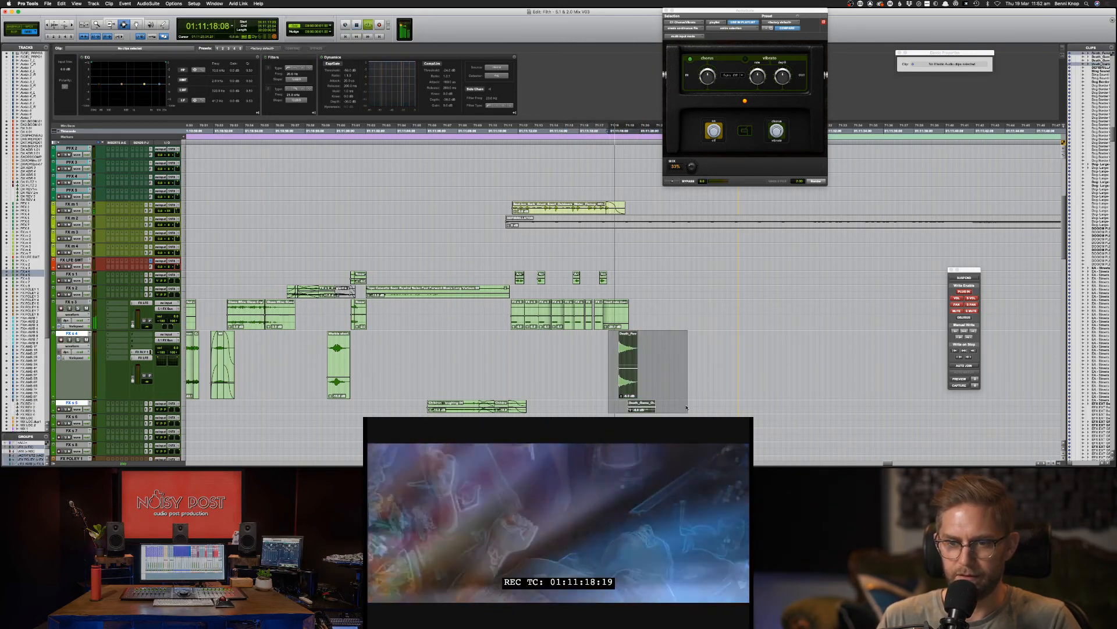
pyautogui.scroll(-2, 687, 408)
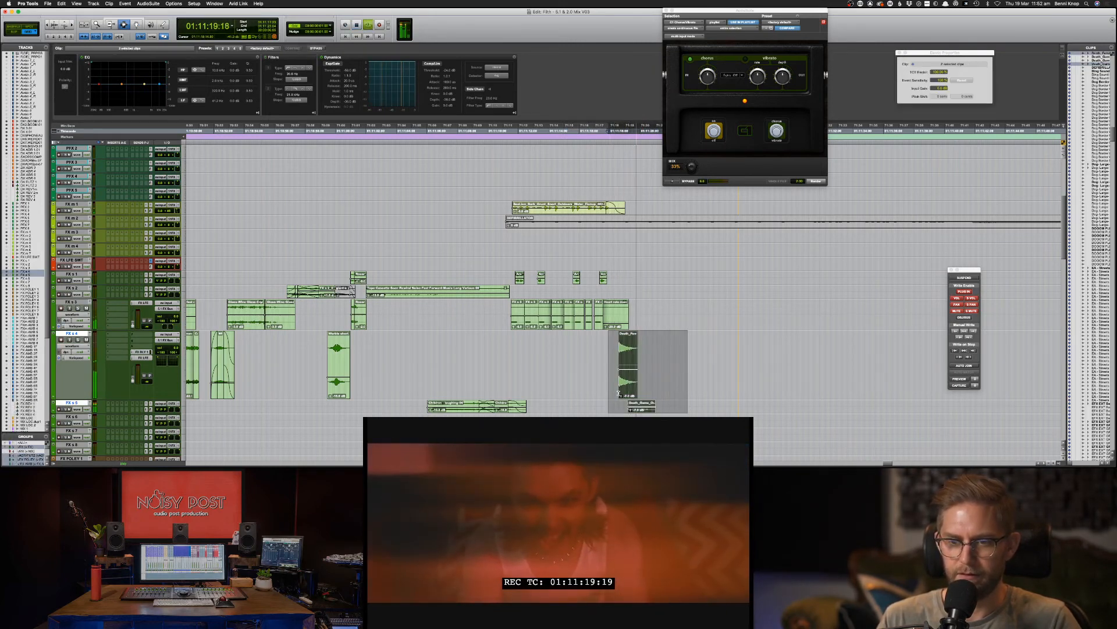
pyautogui.click(609, 378)
pyautogui.press('F8')
pyautogui.moveTo(629, 385); pyautogui.dragTo(630, 403)
pyautogui.press('space')
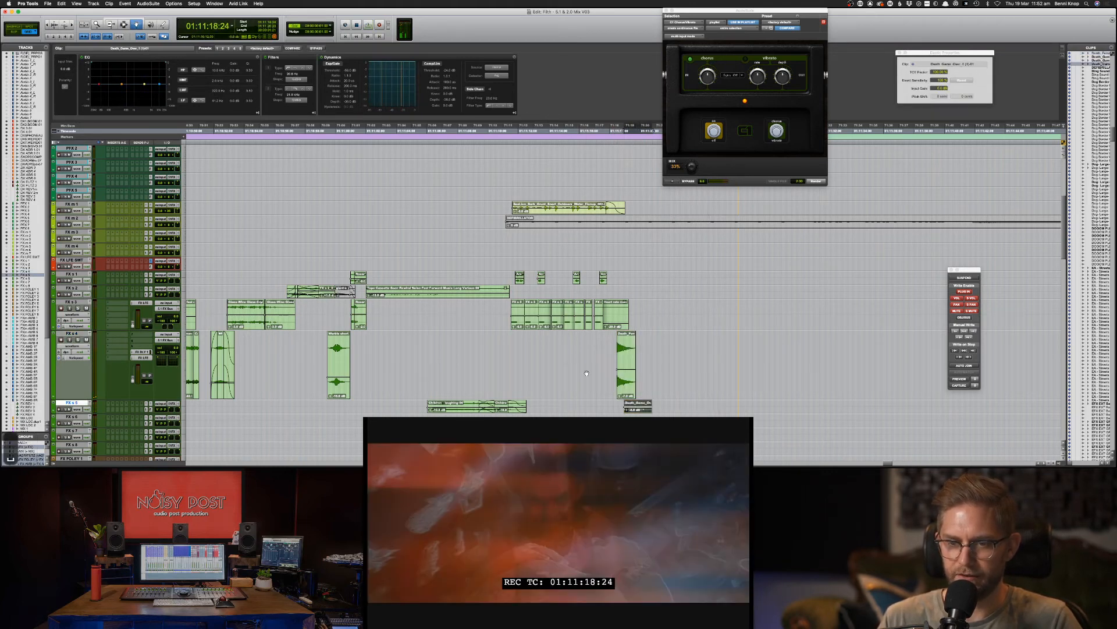
# Step: Fine-position the Death_Female clip to start at about 01:11:18:07 on FX s 4 and play the section back
pyautogui.press('F7')
pyautogui.click(629, 377)
pyautogui.press('super+bracketright')
pyautogui.press('super+bracketright')
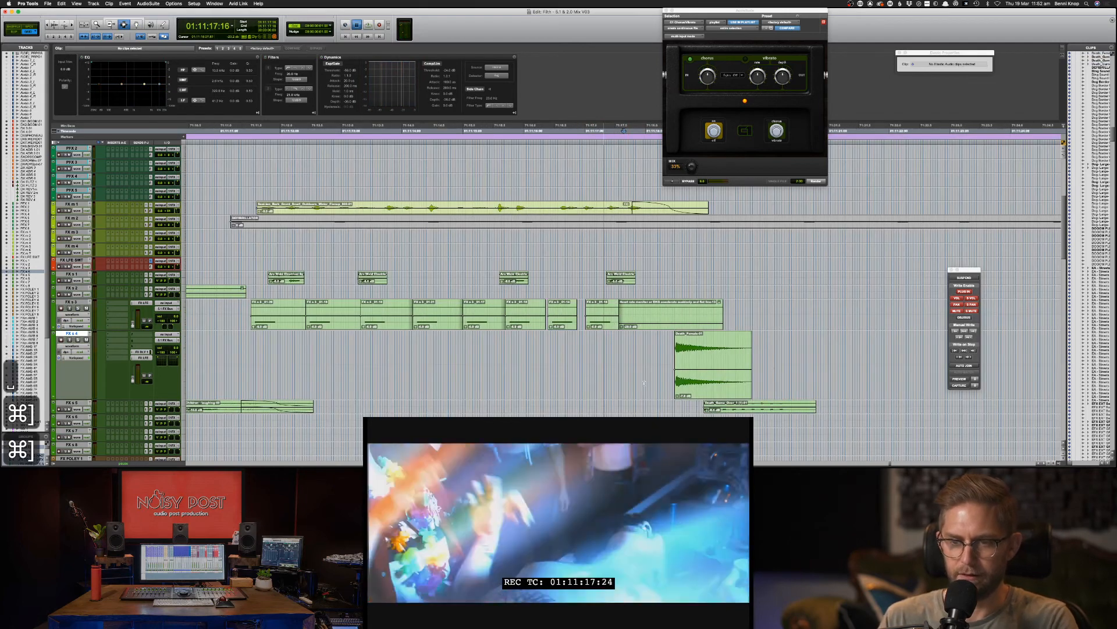
pyautogui.press('F8')
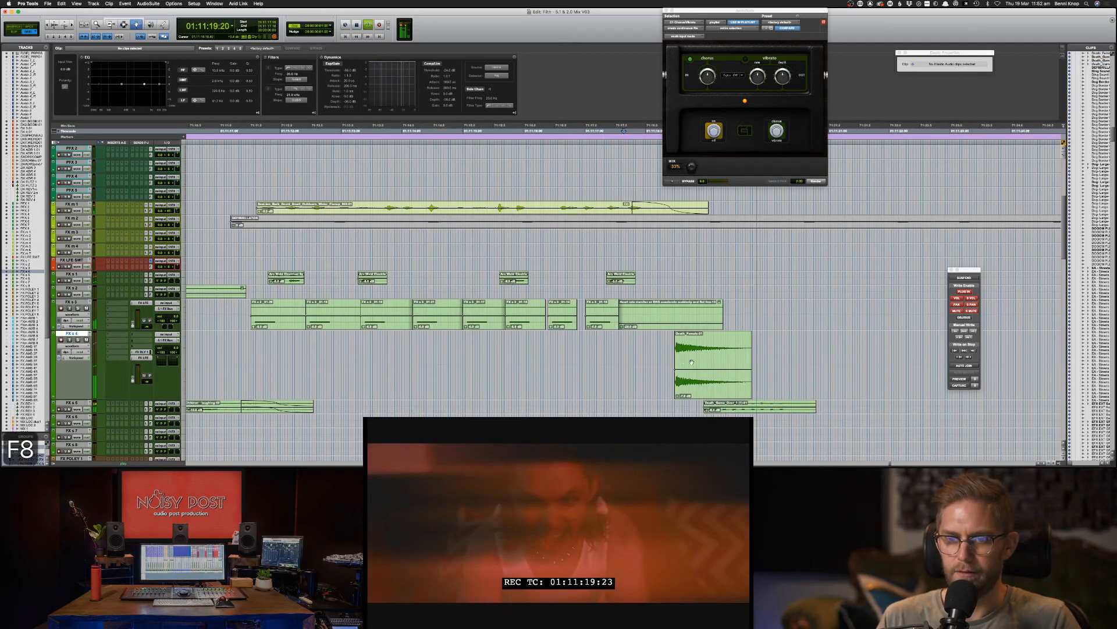
pyautogui.click(688, 393)
pyautogui.moveTo(688, 394); pyautogui.dragTo(675, 394)
pyautogui.press('F7')
pyautogui.click(631, 385)
pyautogui.press('space')
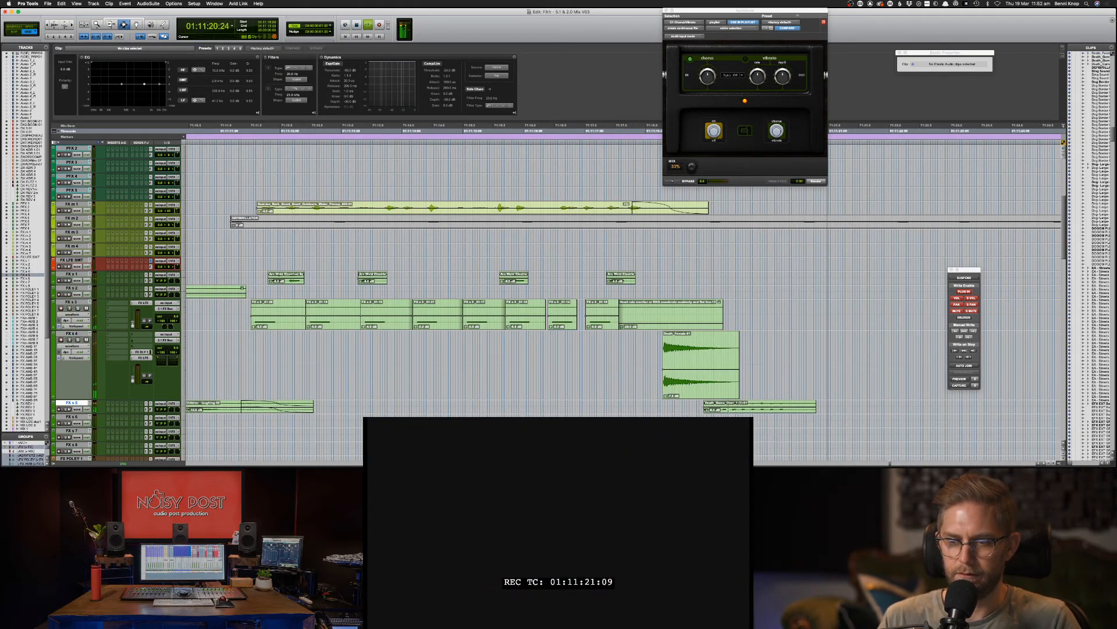
# Step: Try starting the game-over clip on FX s 5 at the same point as the Death_Female clip
pyautogui.click(727, 414)
pyautogui.press('F8')
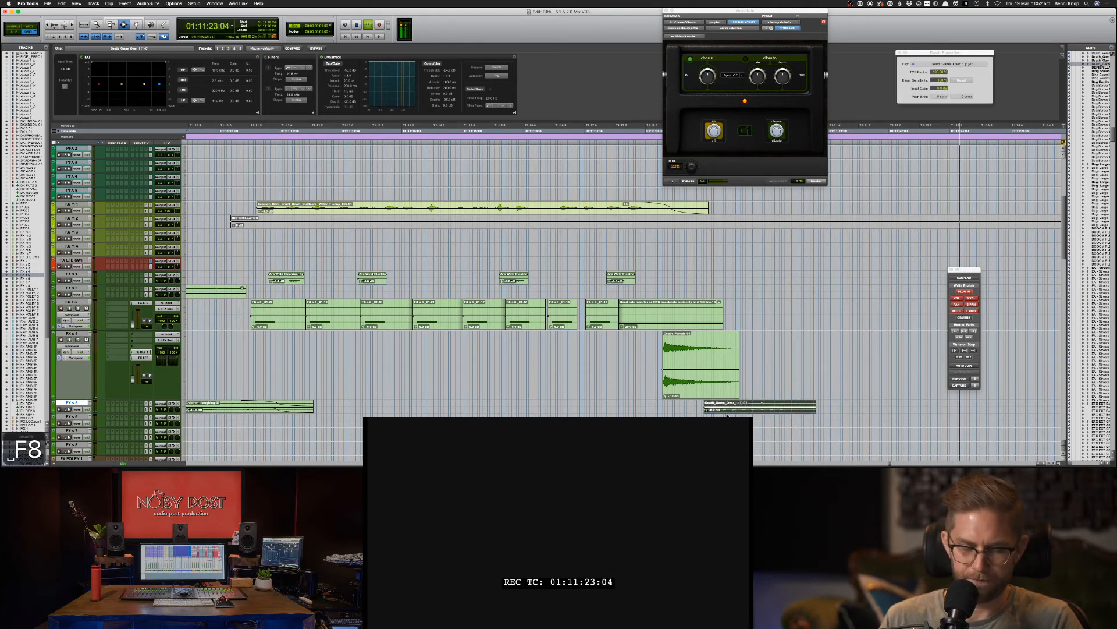
pyautogui.moveTo(706, 404); pyautogui.dragTo(691, 402)
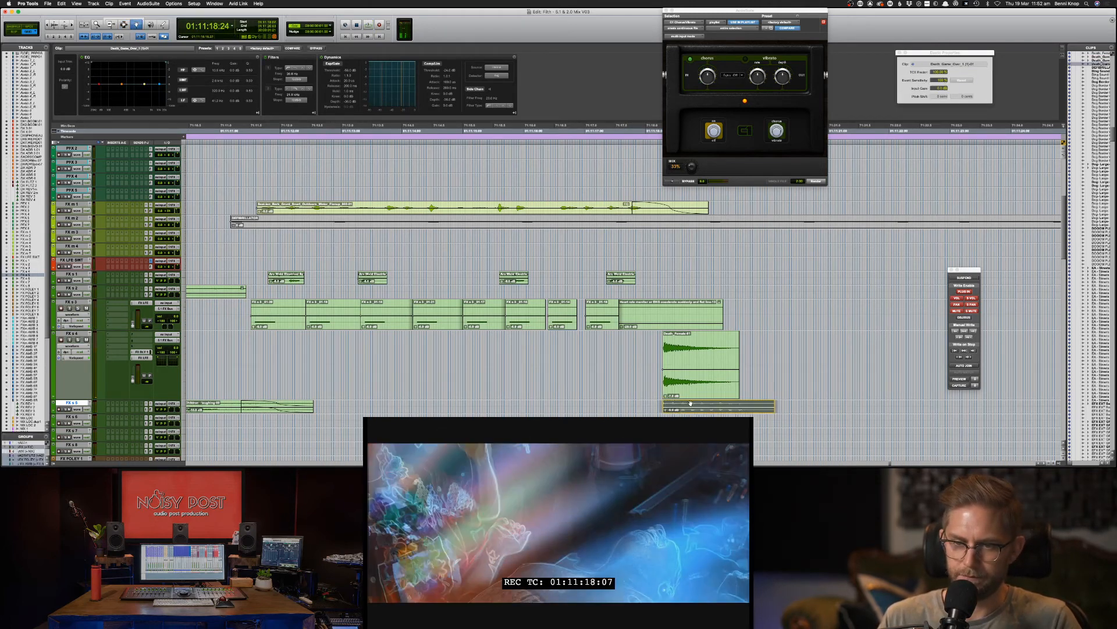
pyautogui.press('space')
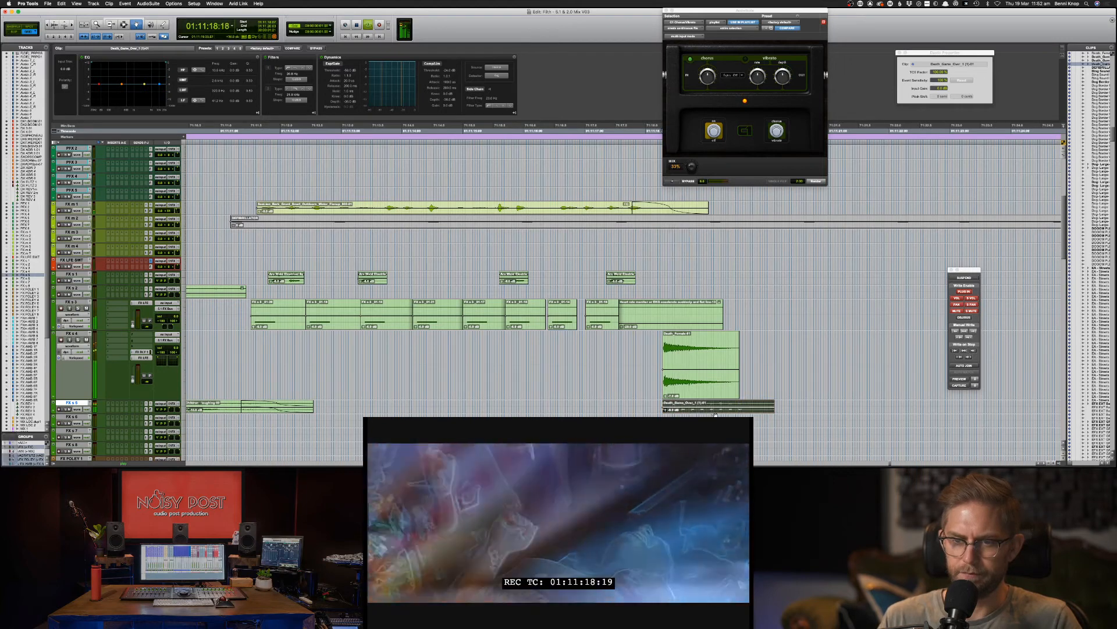
# Step: Move the game-over clip on FX s 5 to start at about 01:11:18:22 and play the section back
pyautogui.moveTo(701, 411); pyautogui.dragTo(736, 412)
pyautogui.press('F7')
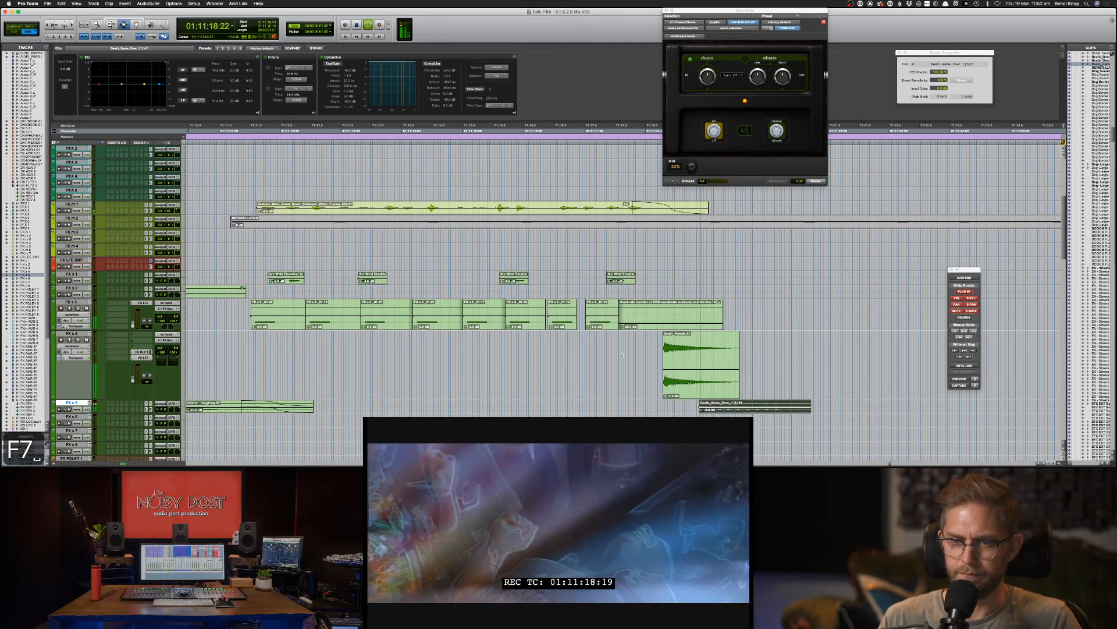
pyautogui.press('space')
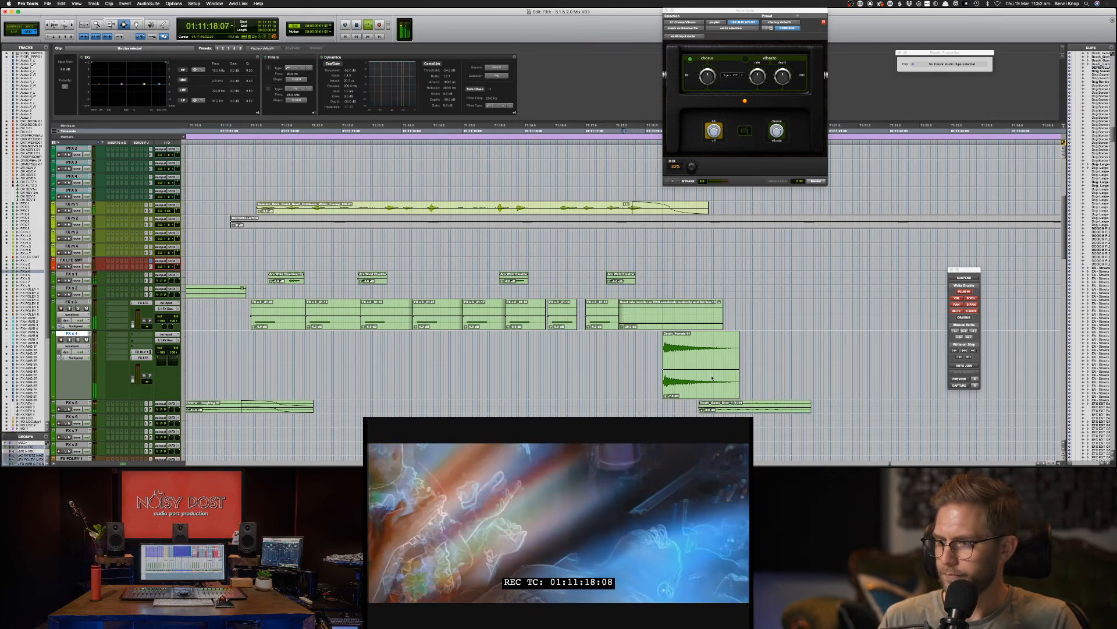
pyautogui.press('space')
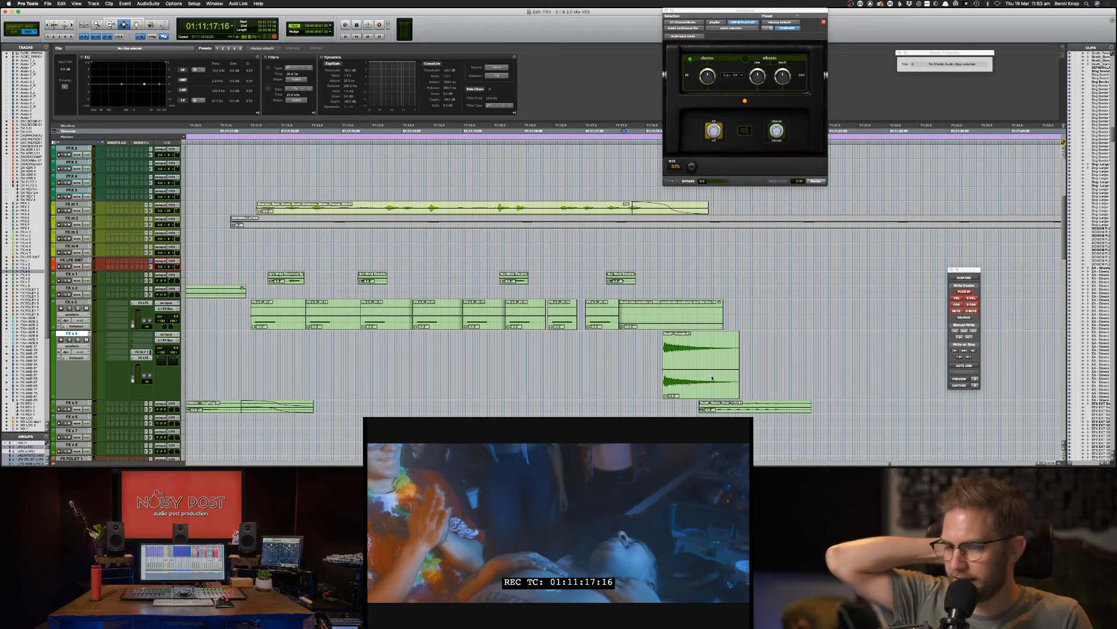
# Step: Examine how the effects clips are laid out across the neighbouring scenes around the game-over sounds
pyautogui.press('super+bracketleft')
pyautogui.press('super+bracketleft')
pyautogui.press('super+bracketleft')
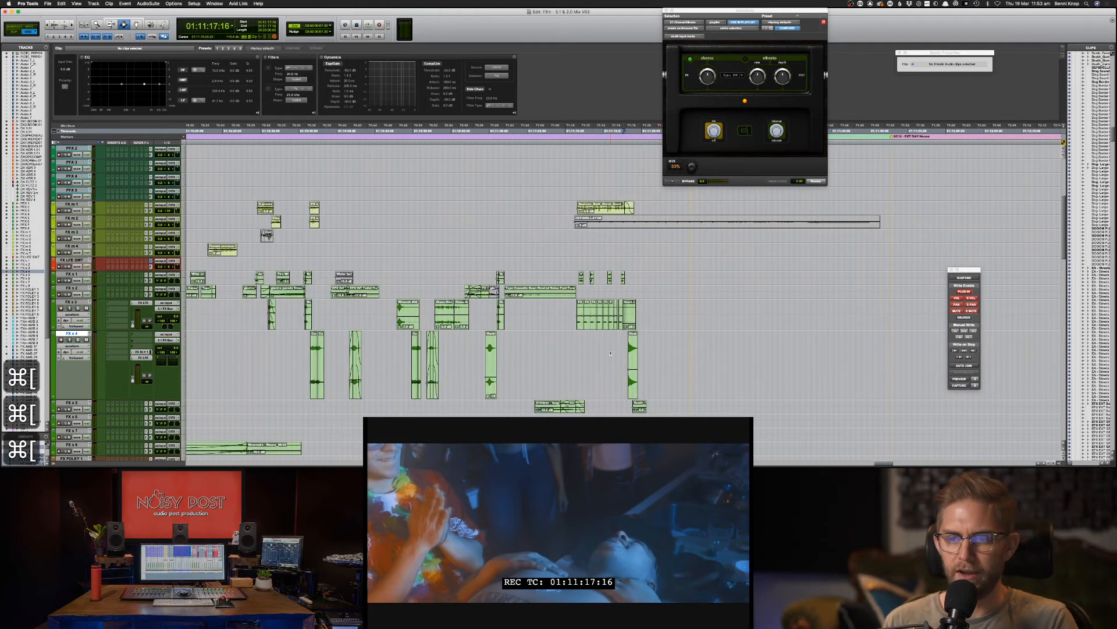
pyautogui.click(611, 353)
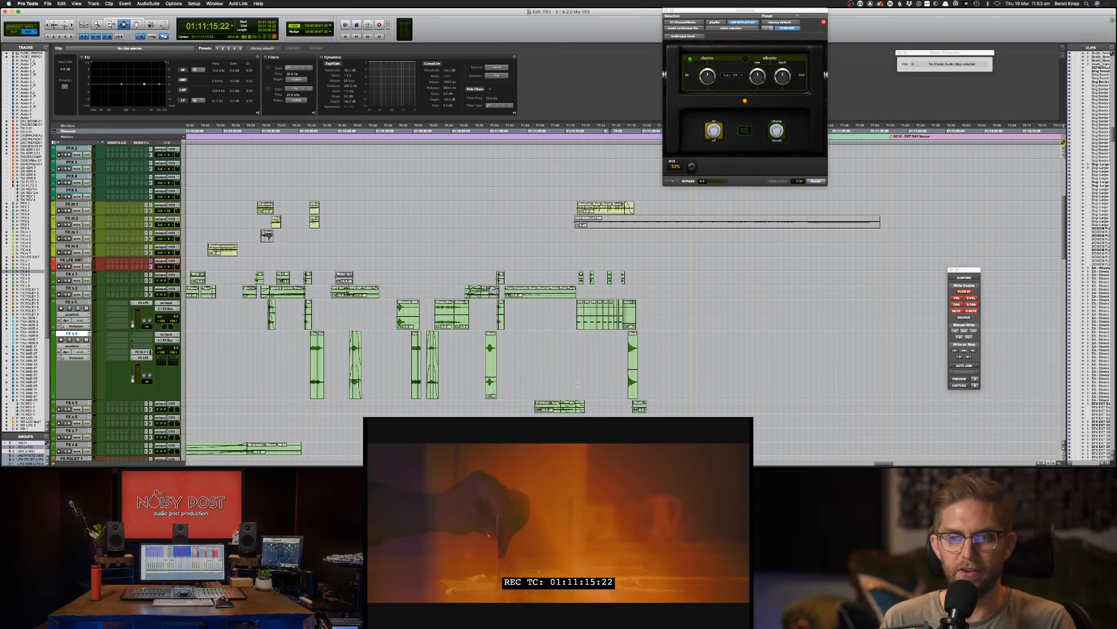
pyautogui.press('super+bracketleft')
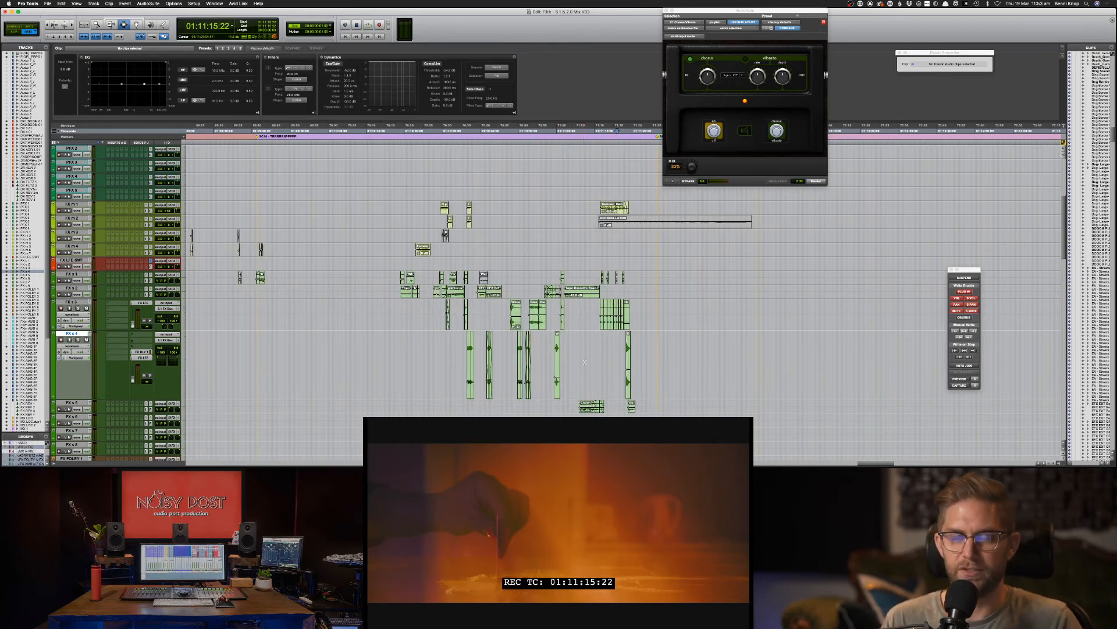
pyautogui.press('super+bracketleft')
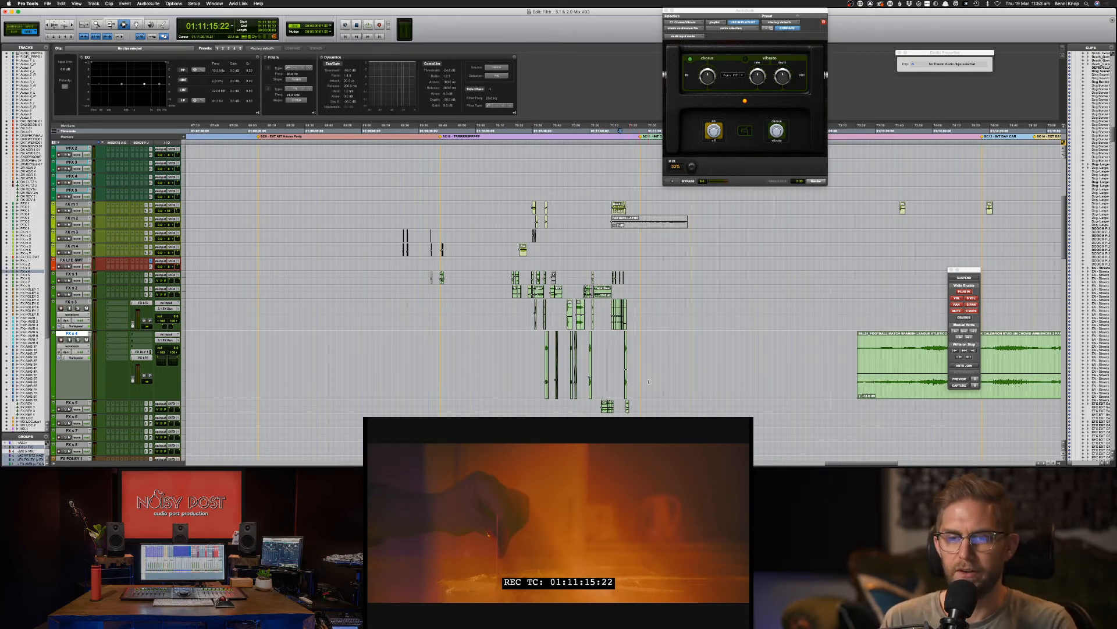
pyautogui.press('super+bracketright')
pyautogui.press('super+bracketright')
pyautogui.press('super+bracketright')
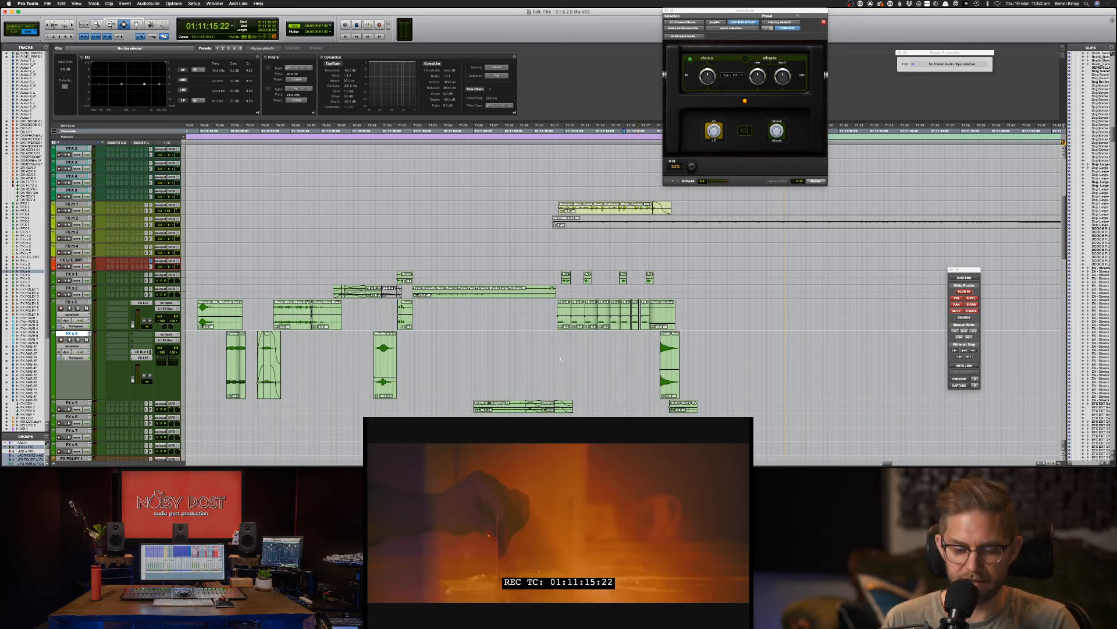
# Step: Examine how the FX s 4 clips are spread across the scenes leading up to the Death_Female clip
pyautogui.press('super+bracketleft')
pyautogui.press('super+bracketleft')
pyautogui.click(389, 348)
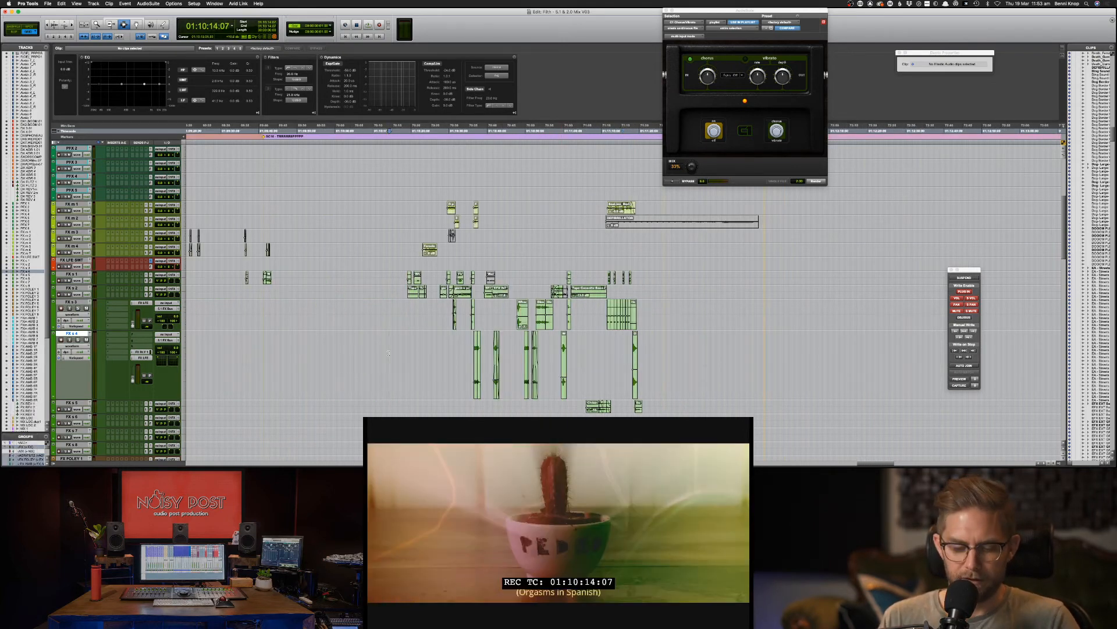
pyautogui.press('super+bracketleft')
pyautogui.press('super+bracketleft')
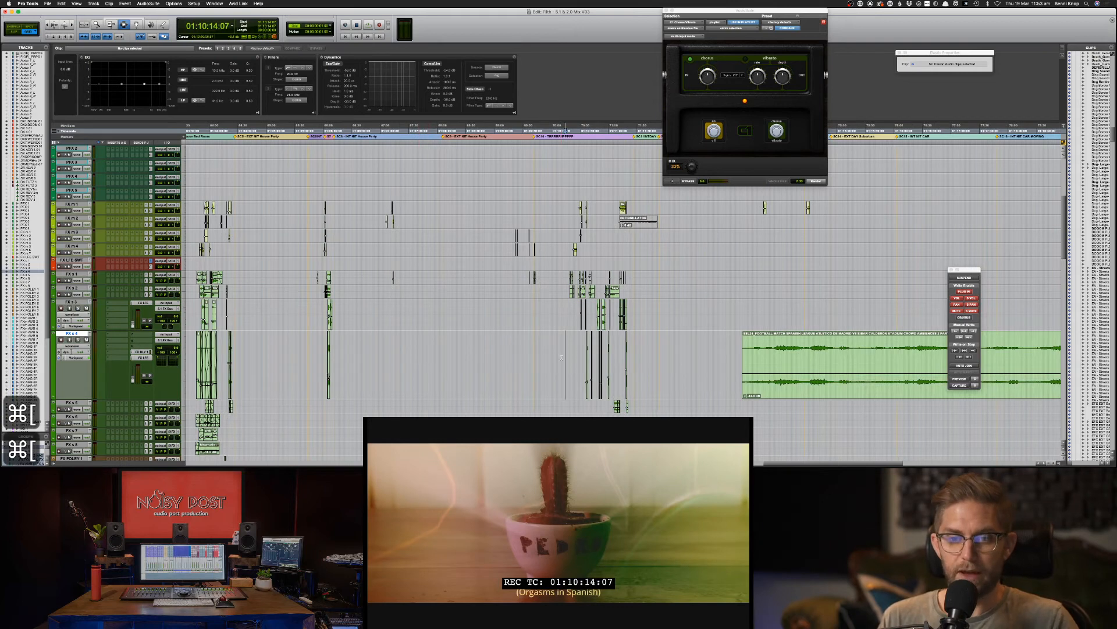
pyautogui.moveTo(451, 353); pyautogui.dragTo(530, 353)
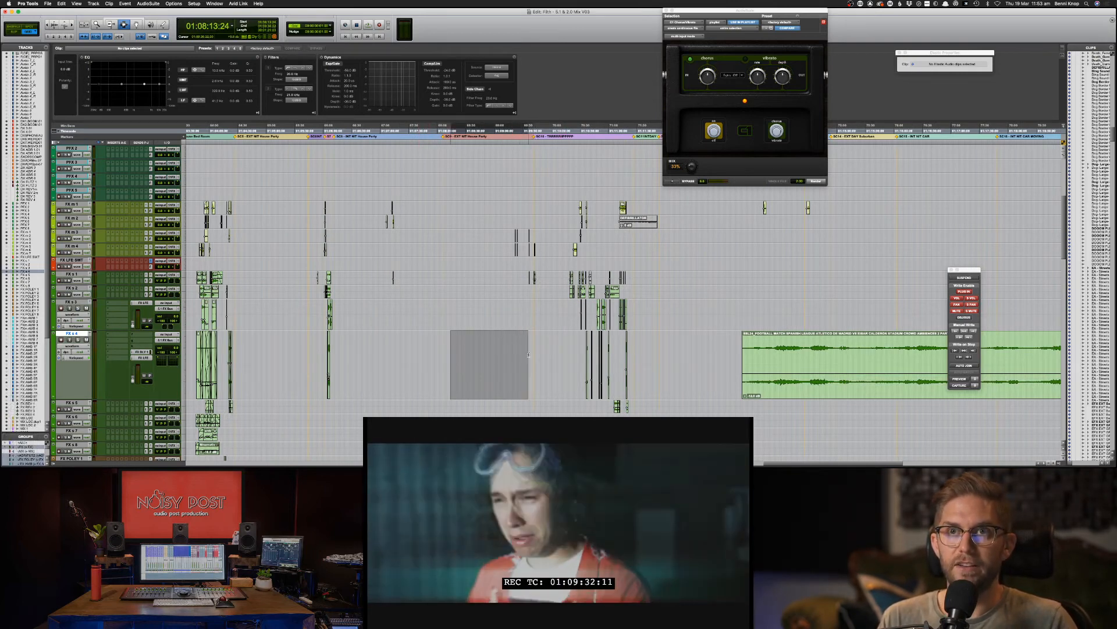
pyautogui.moveTo(449, 351); pyautogui.dragTo(635, 351)
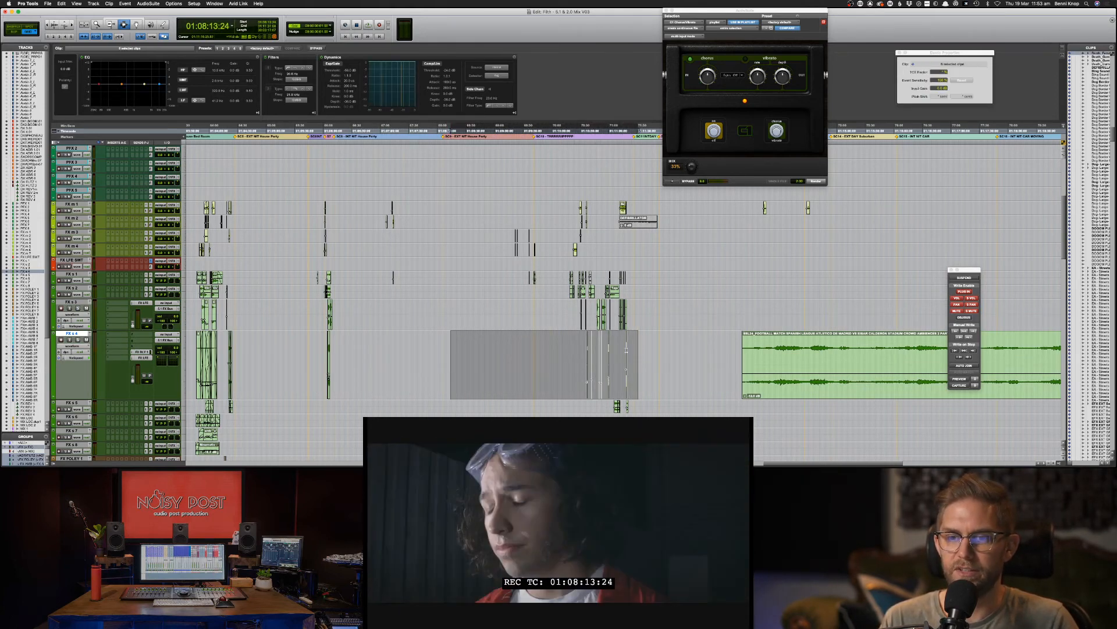
pyautogui.click(626, 349)
pyautogui.press('t')
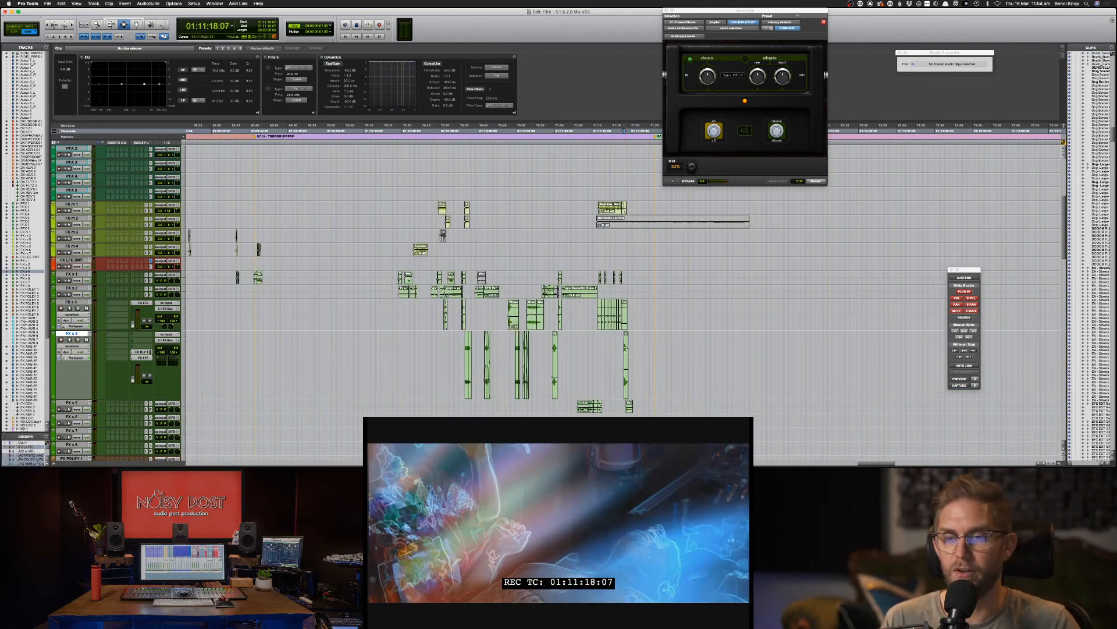
pyautogui.click(622, 337)
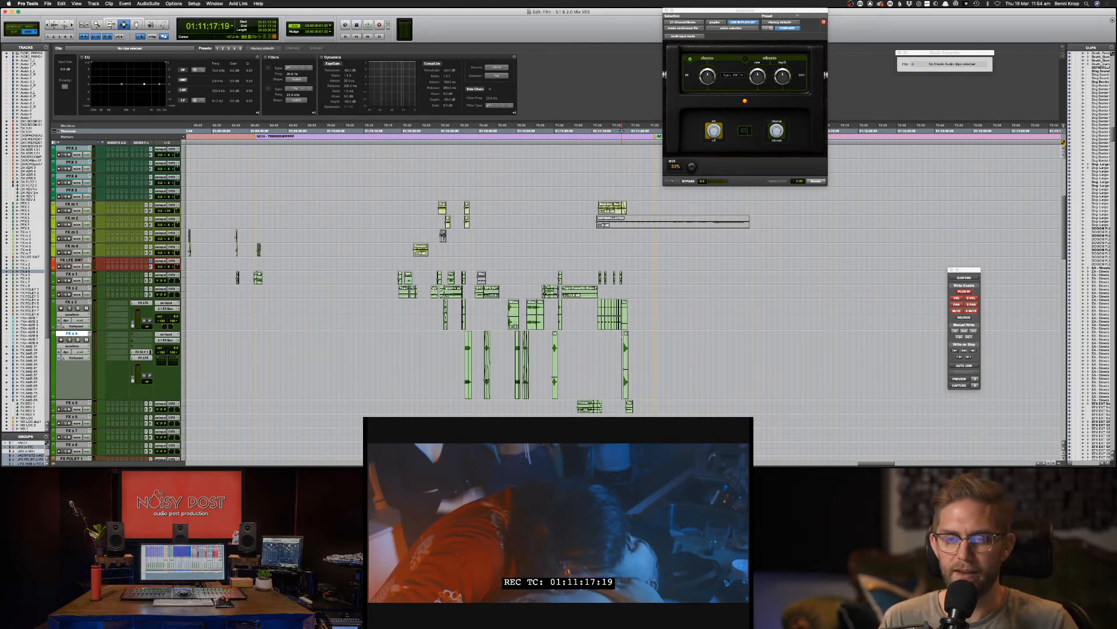
# Step: Play back the section leading up to the Death_Female and game-over clips
pyautogui.press('super+bracketright')
pyautogui.press('super+bracketright')
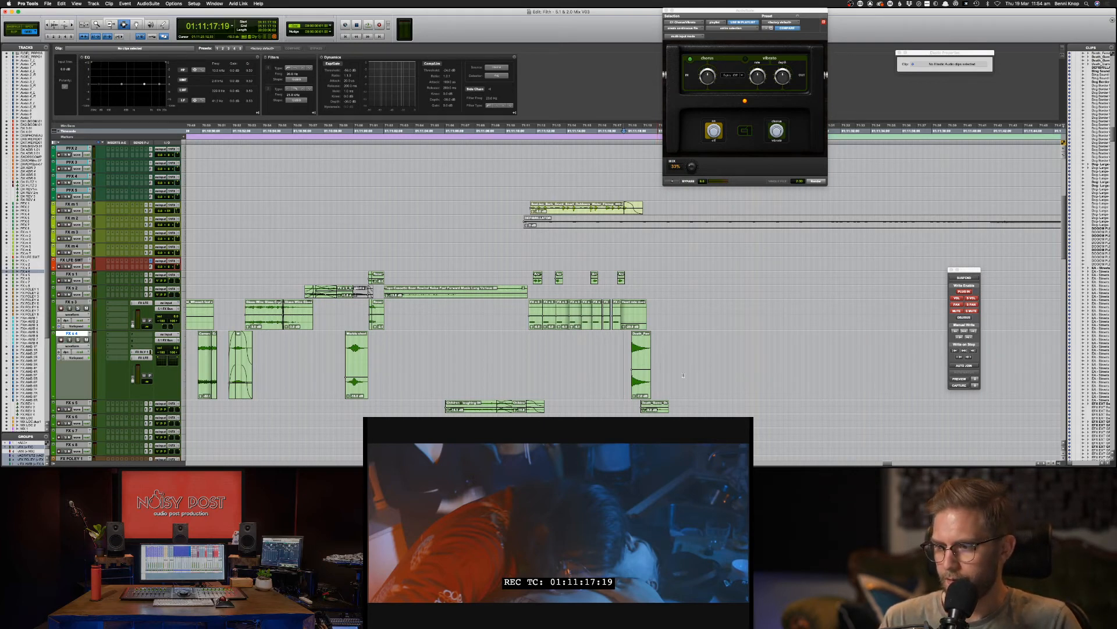
pyautogui.press('space')
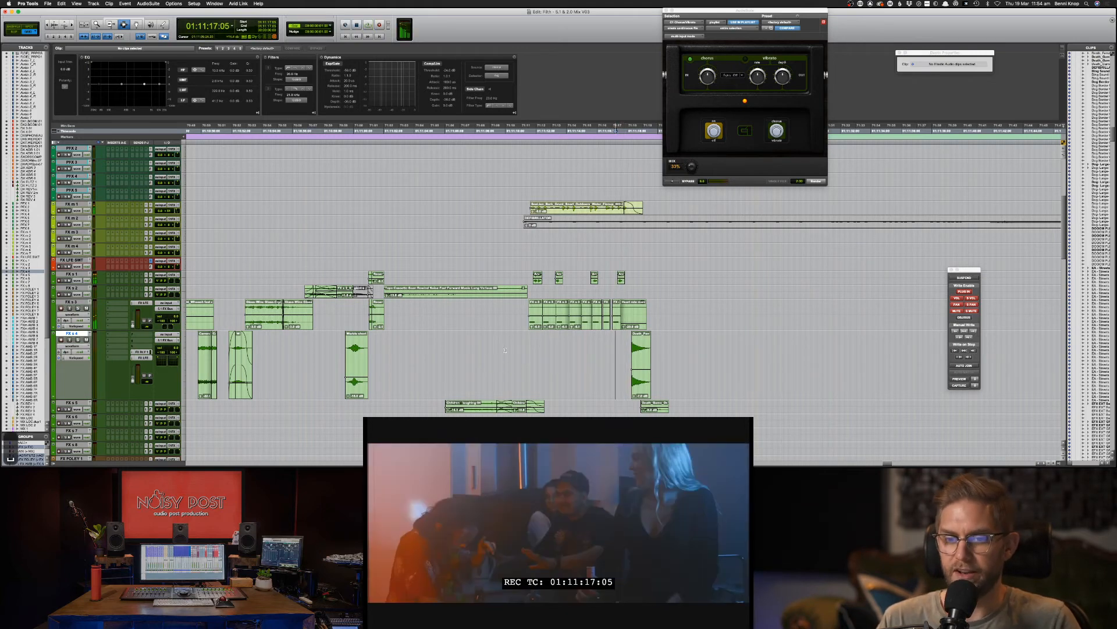
pyautogui.press('space')
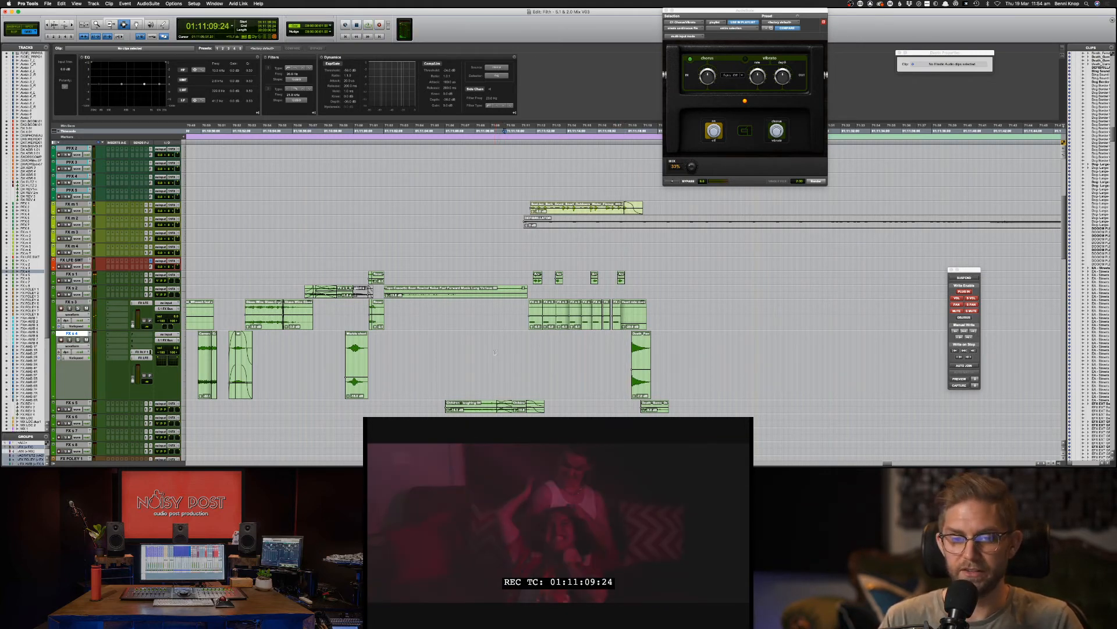
# Step: Check the picture against the effects clips at several points between about 01:10:35 and 01:11:11
pyautogui.click(436, 356)
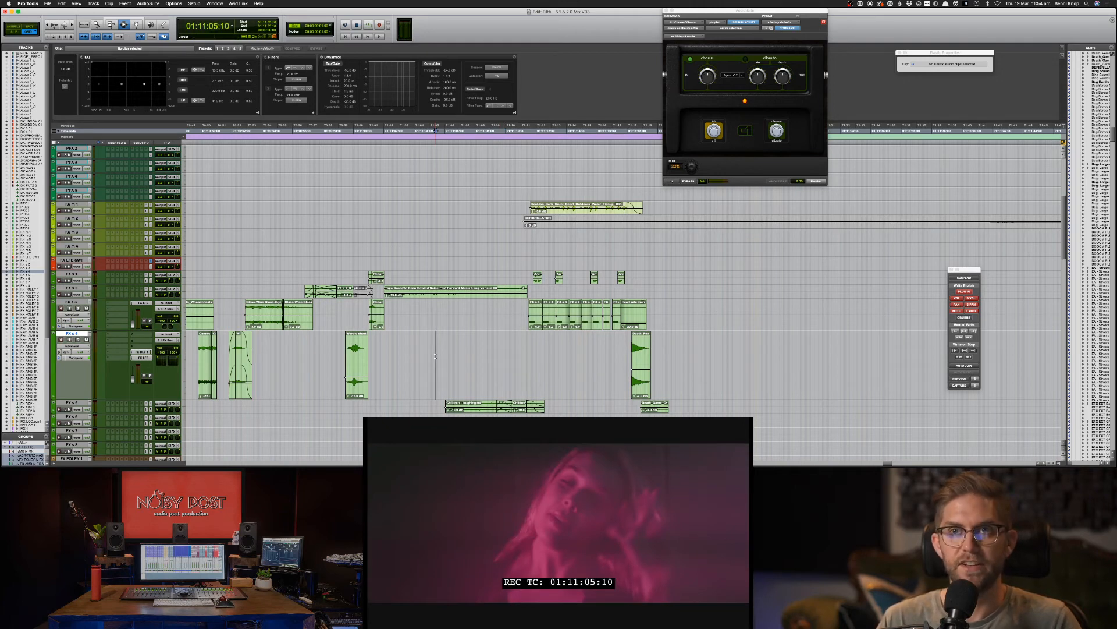
pyautogui.moveTo(401, 354); pyautogui.dragTo(532, 353)
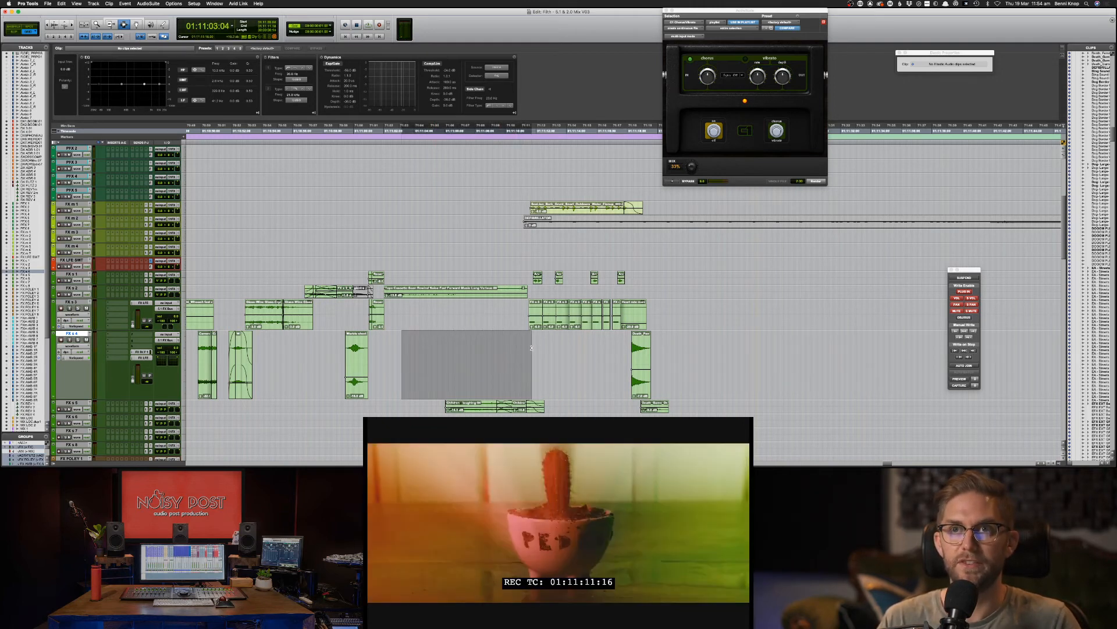
pyautogui.click(468, 351)
pyautogui.click(452, 350)
pyautogui.press('super+bracketleft')
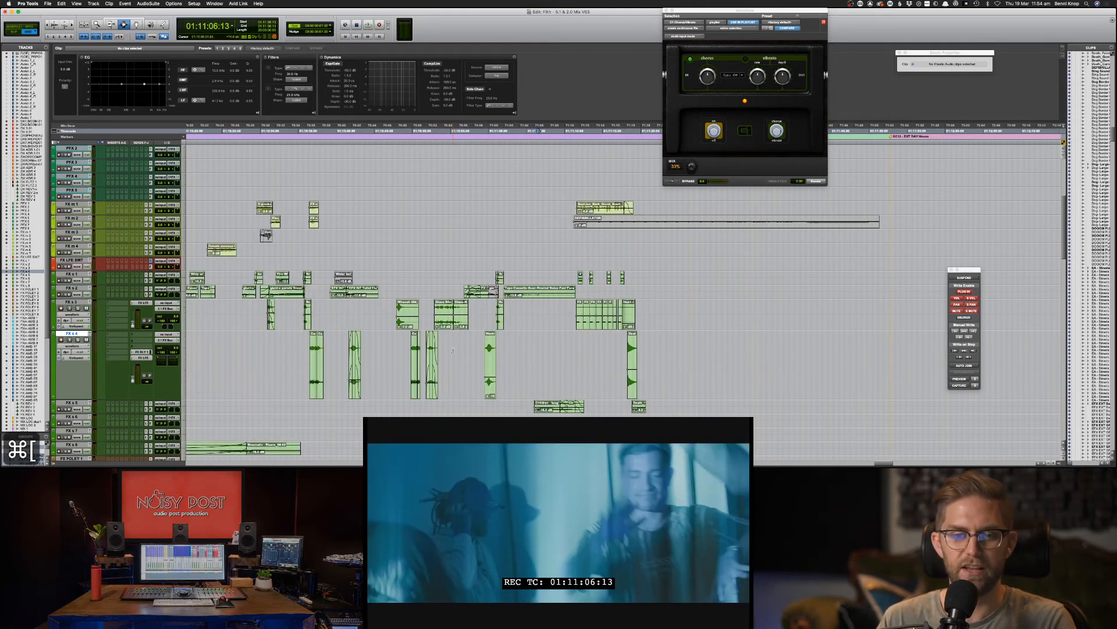
pyautogui.click(304, 371)
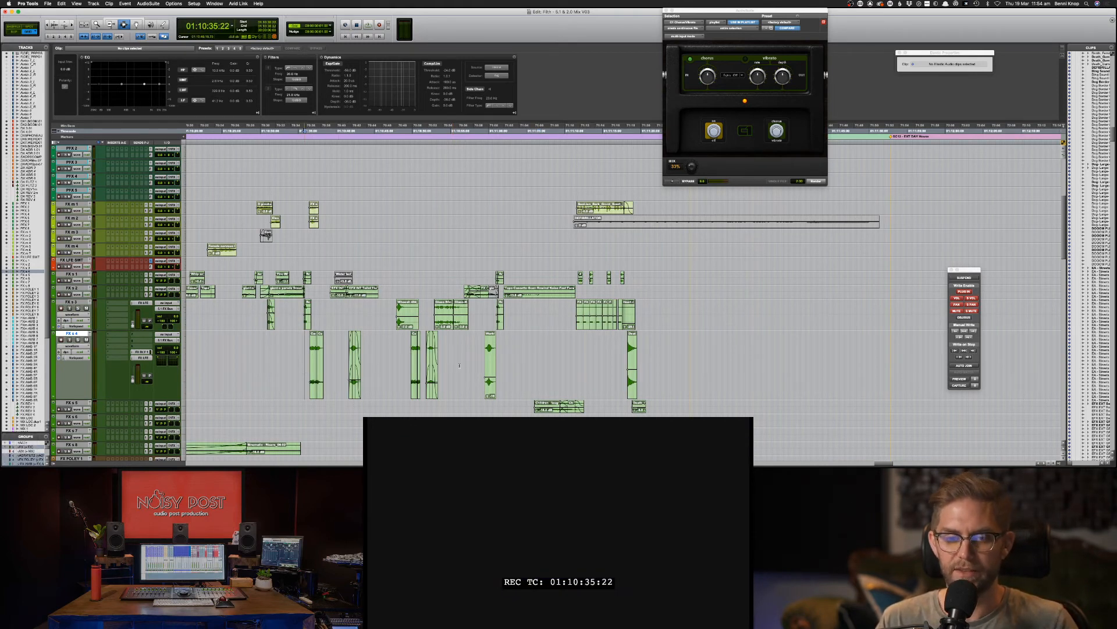
pyautogui.click(565, 362)
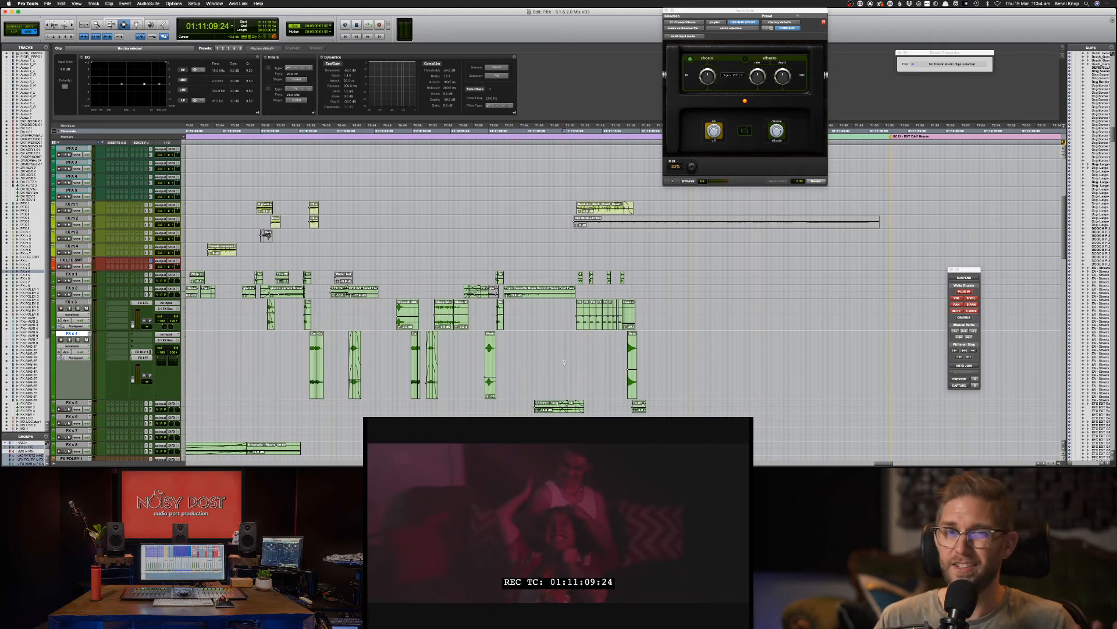
pyautogui.click(569, 362)
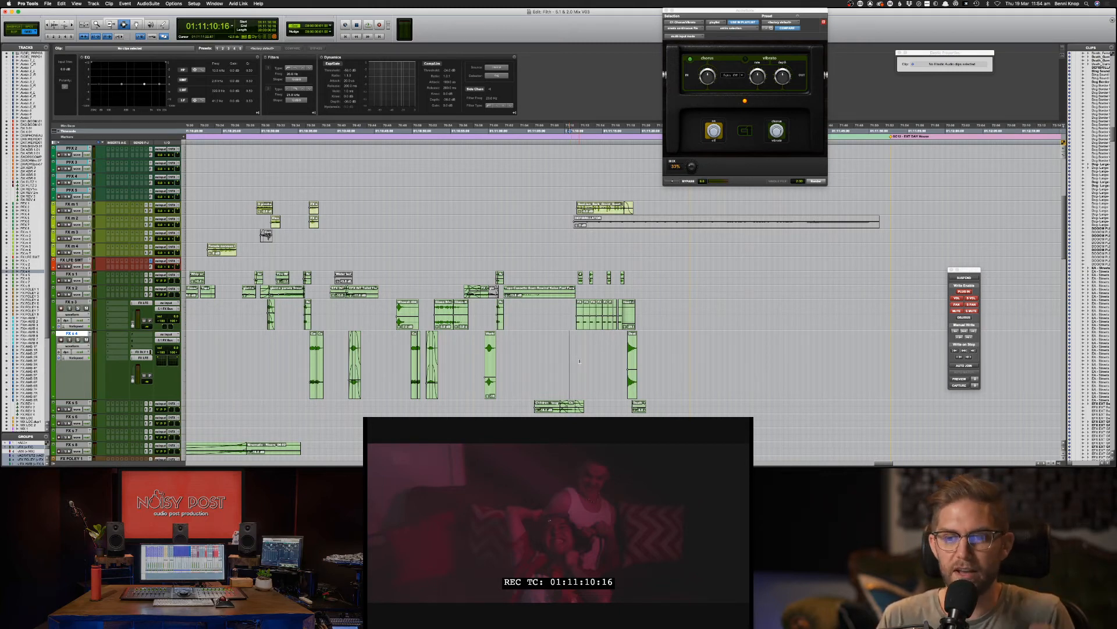
pyautogui.click(573, 356)
# Step: Save the session and play back the game-over section from 01:11:17:18
pyautogui.press('super+s')
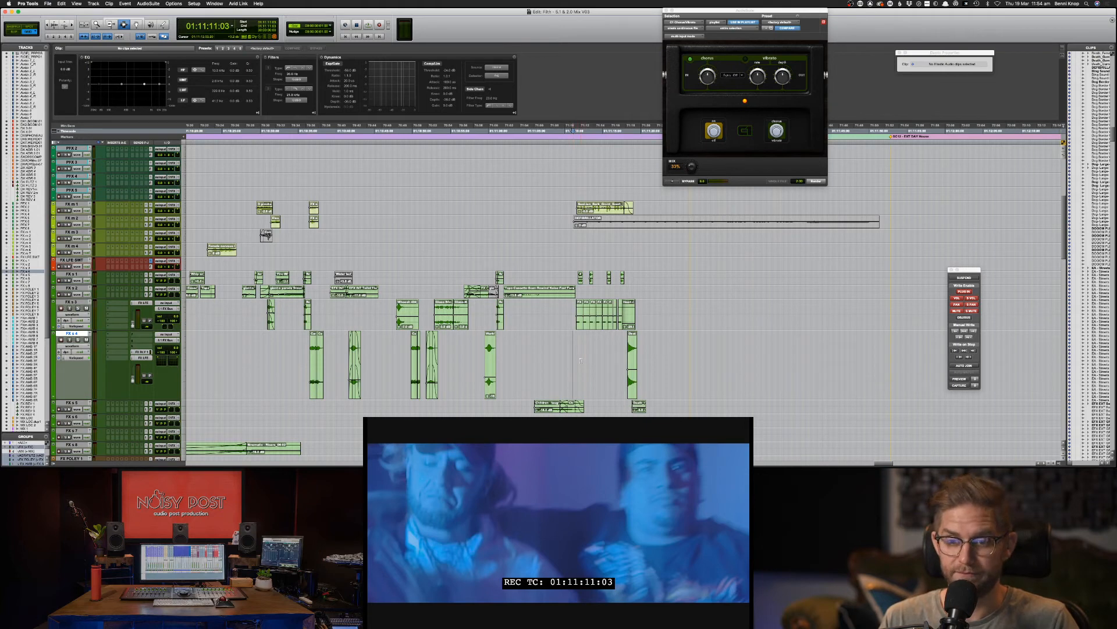
pyautogui.press('super+s')
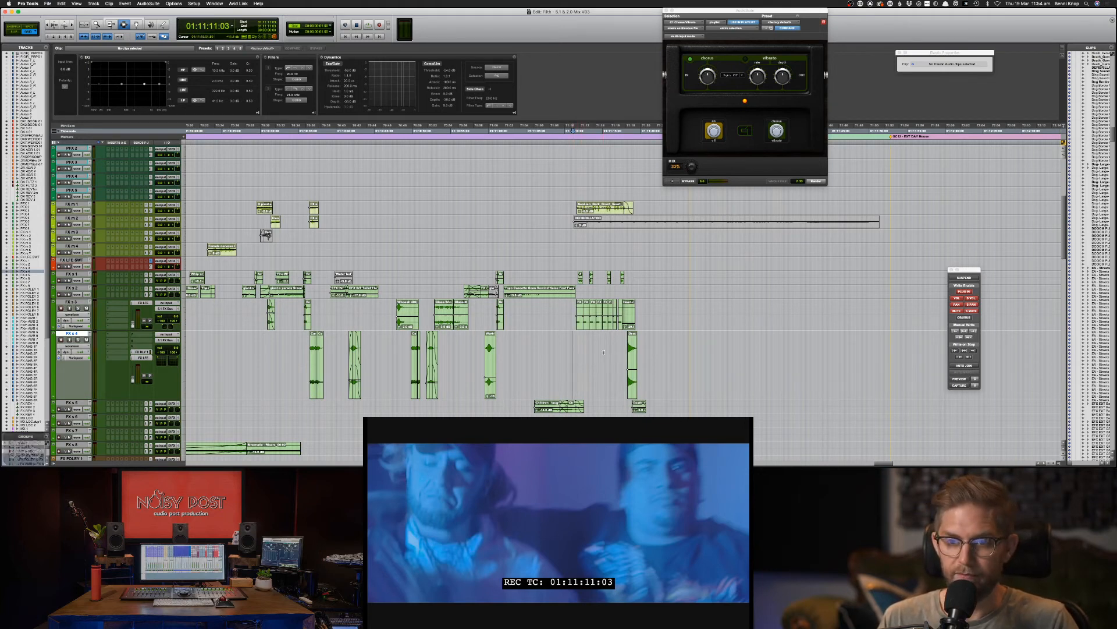
pyautogui.click(619, 348)
pyautogui.press('super+bracketright')
pyautogui.press('super+bracketright')
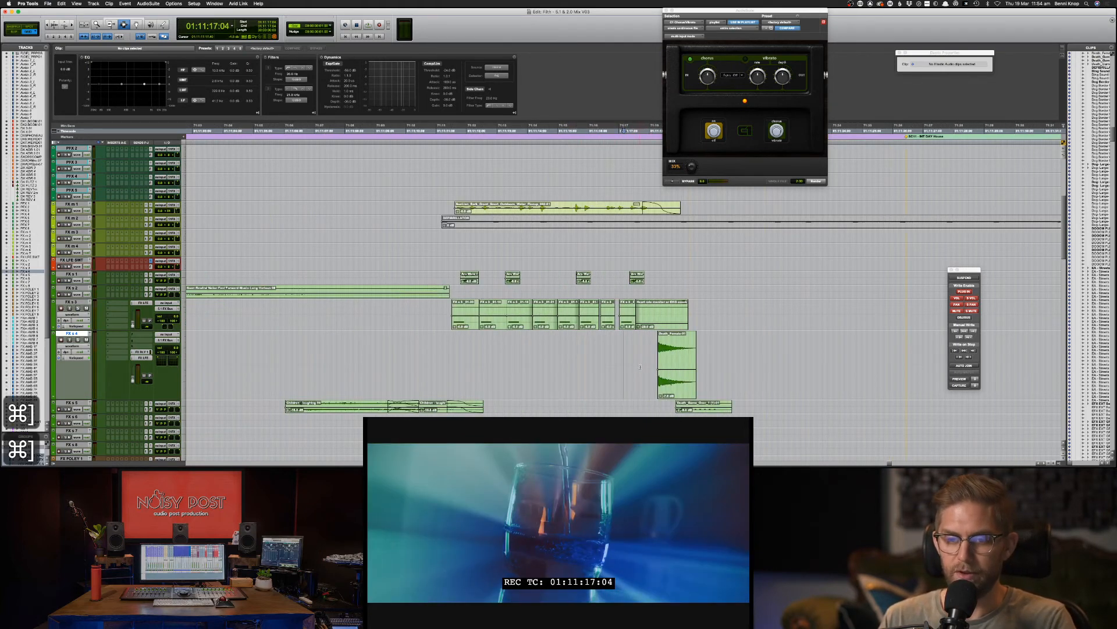
pyautogui.click(641, 346)
pyautogui.press('super+s')
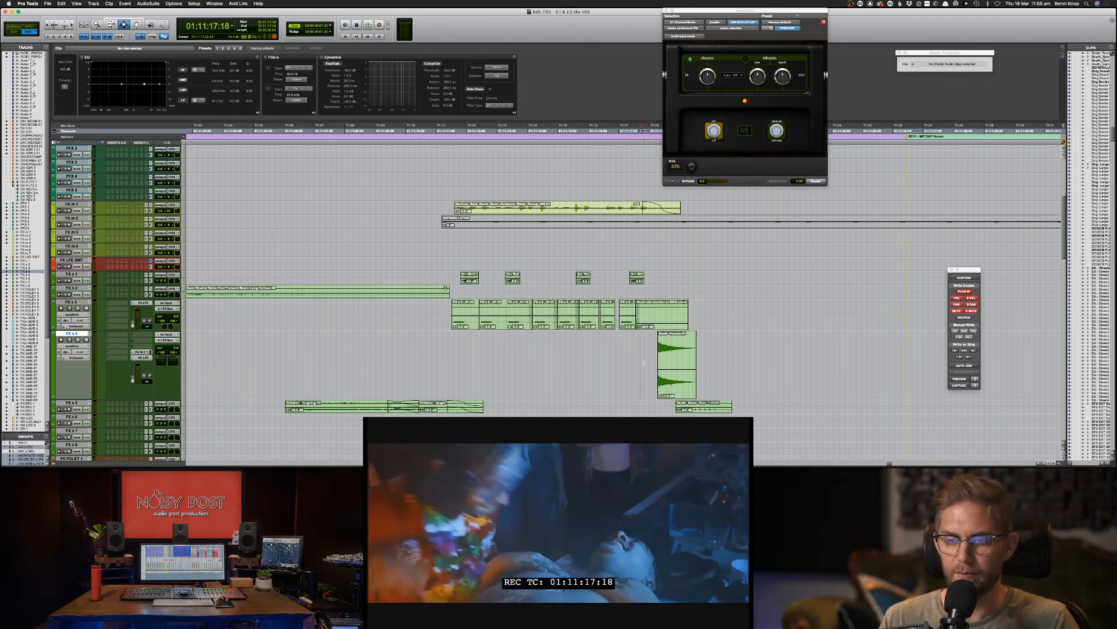
pyautogui.click(634, 362)
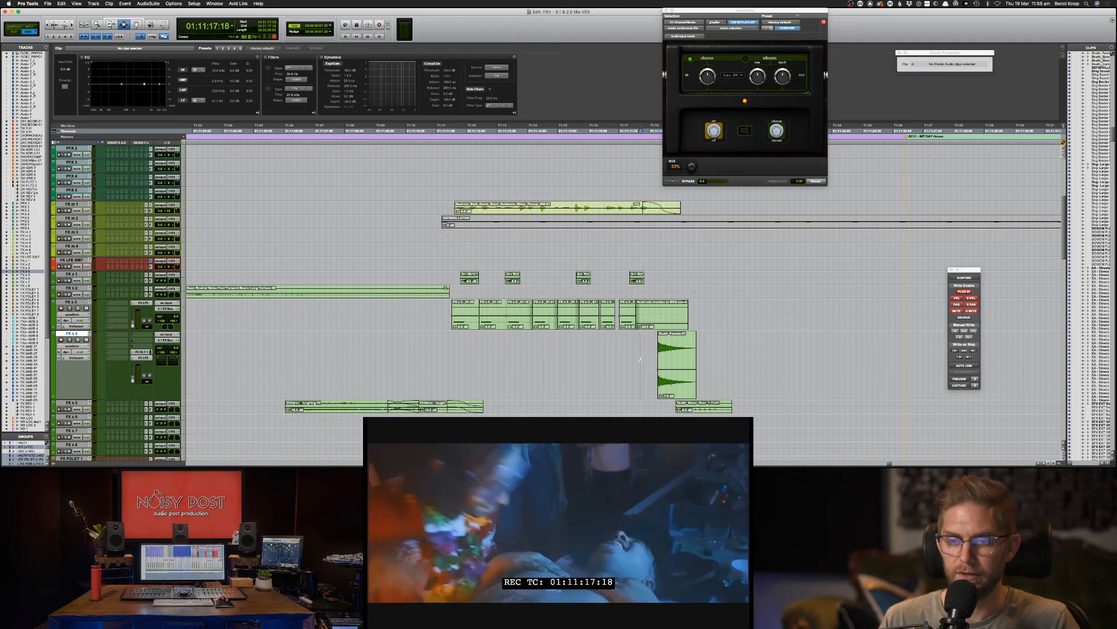
pyautogui.press('super+s')
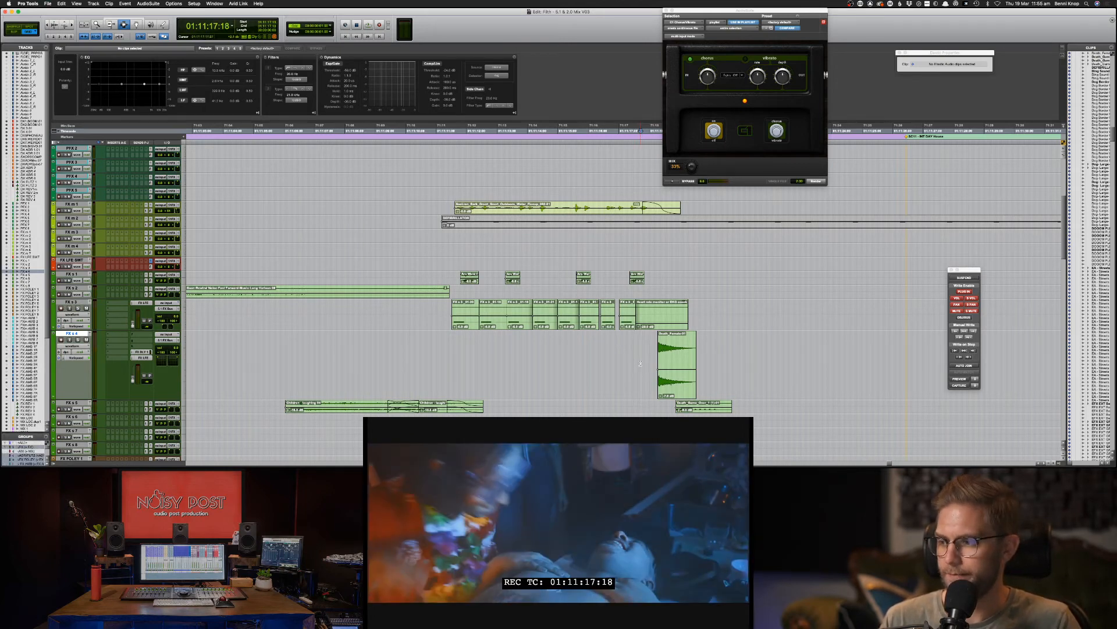
pyautogui.press('space')
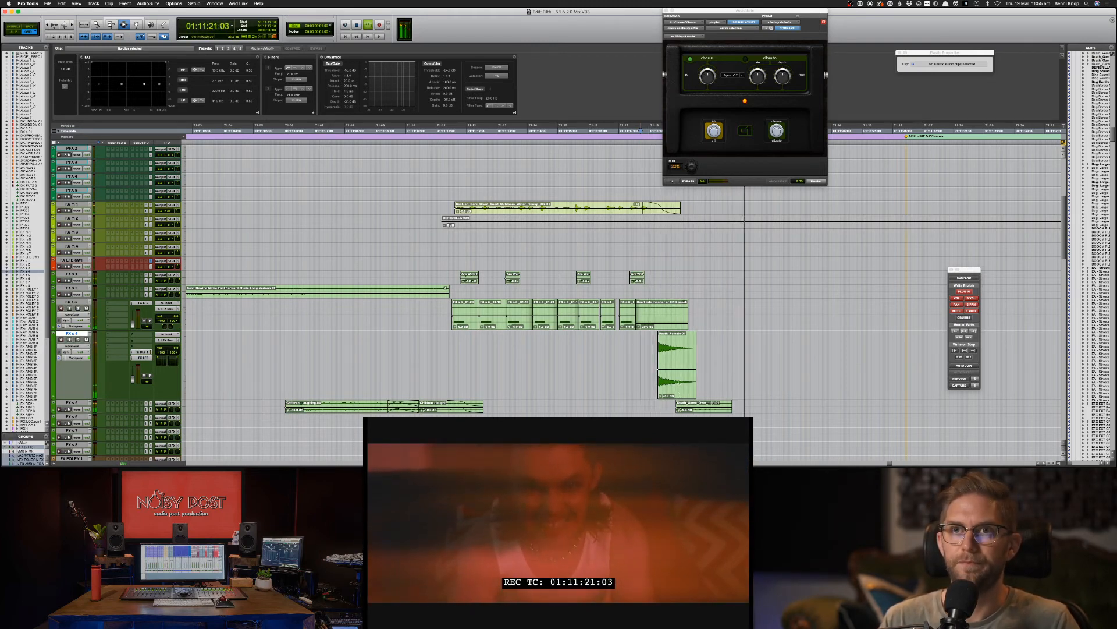
# Step: Nudge the Death_Female clip on FX s 4 slightly later and play the section back
pyautogui.click(668, 364)
pyautogui.press('space')
pyautogui.press('+')
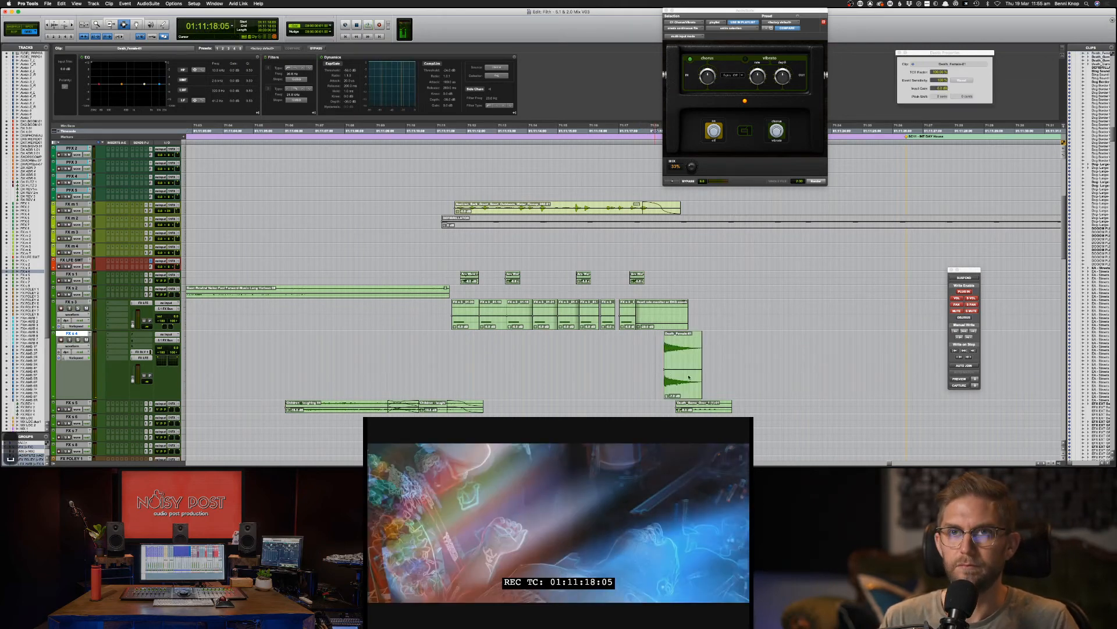
pyautogui.click(735, 402)
pyautogui.press('space')
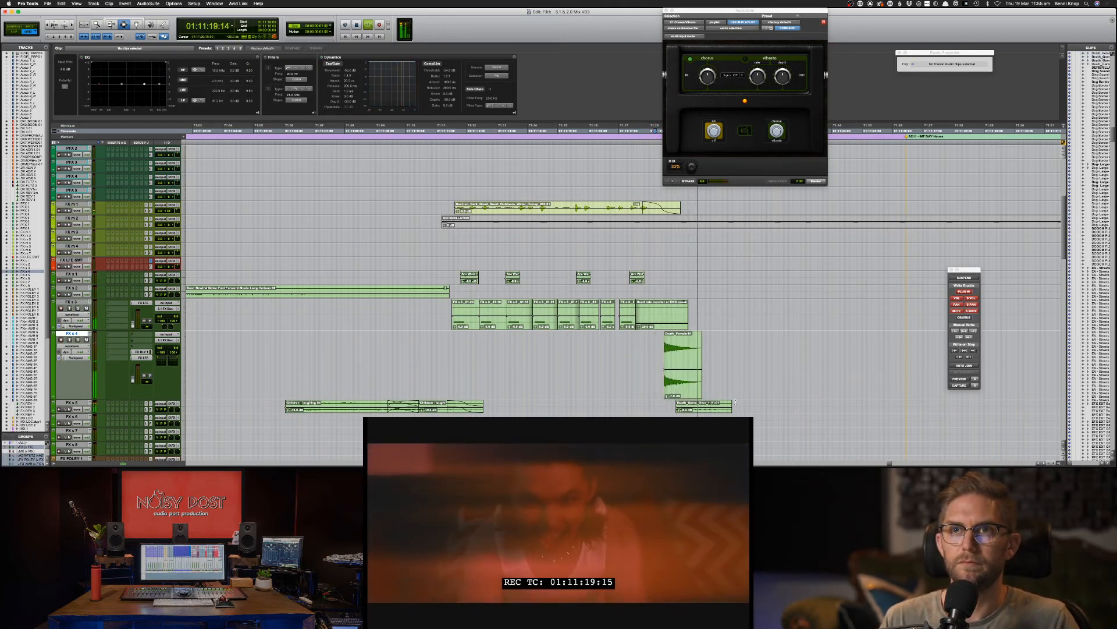
# Step: Extend the end of the music clip on MX 1 to about 01:11:19:05 and play it back from 01:11:17:15
pyautogui.scroll(-15, 698, 361)
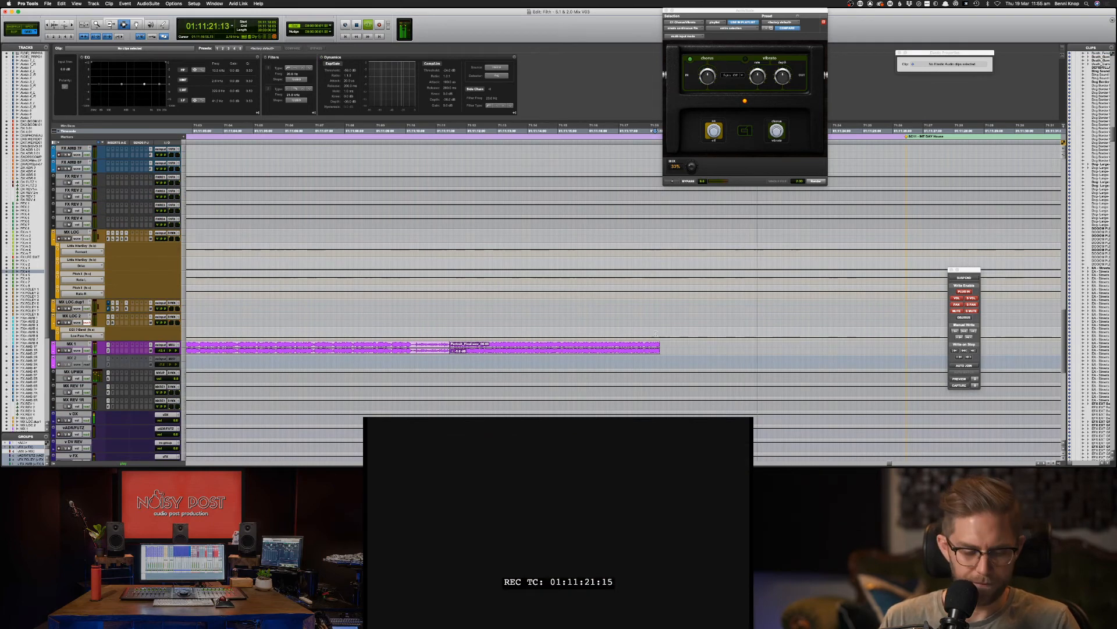
pyautogui.press('F6')
pyautogui.moveTo(660, 347); pyautogui.dragTo(685, 346)
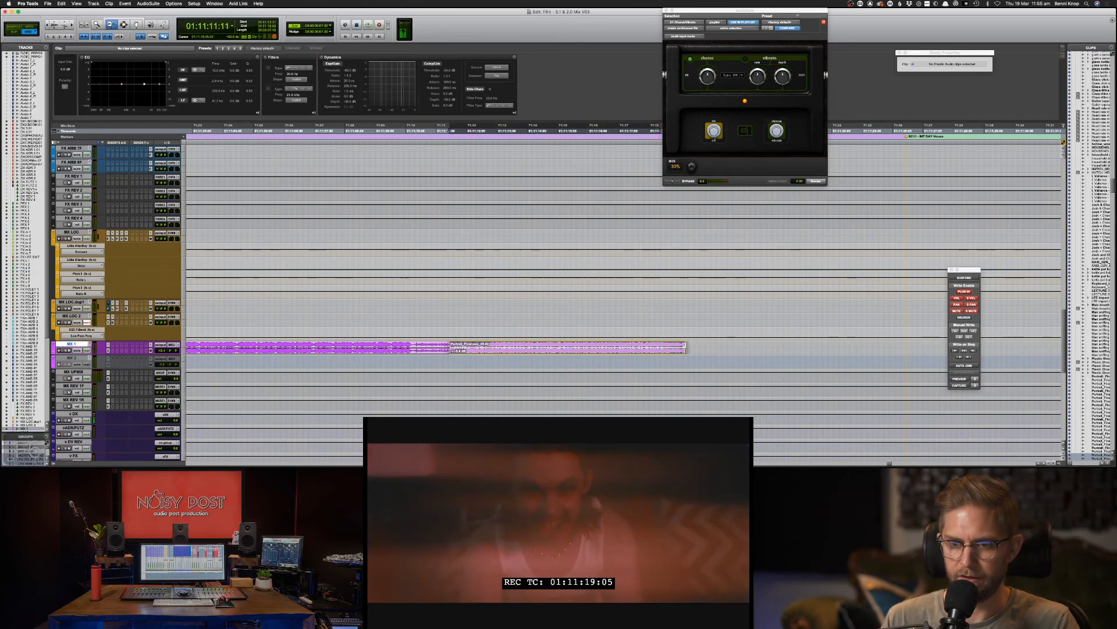
pyautogui.press('F7')
pyautogui.click(636, 341)
pyautogui.press('super+bracketright')
pyautogui.press('super+bracketright')
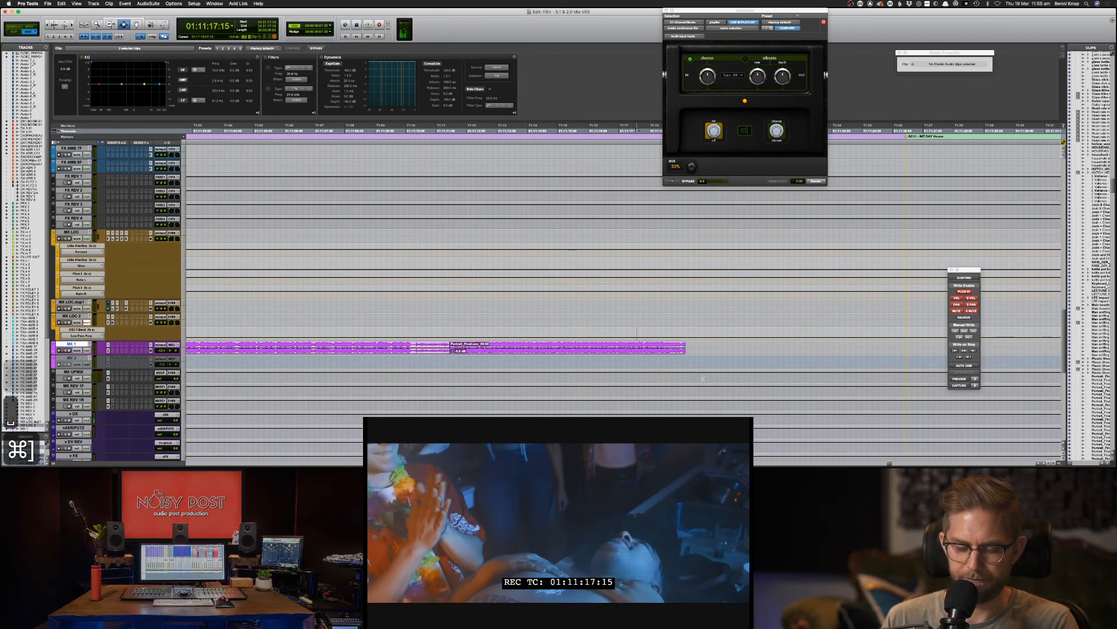
pyautogui.press('space')
# Step: Trim the end of the MX 1 music clip back a little and listen to how the music ends
pyautogui.press('F6')
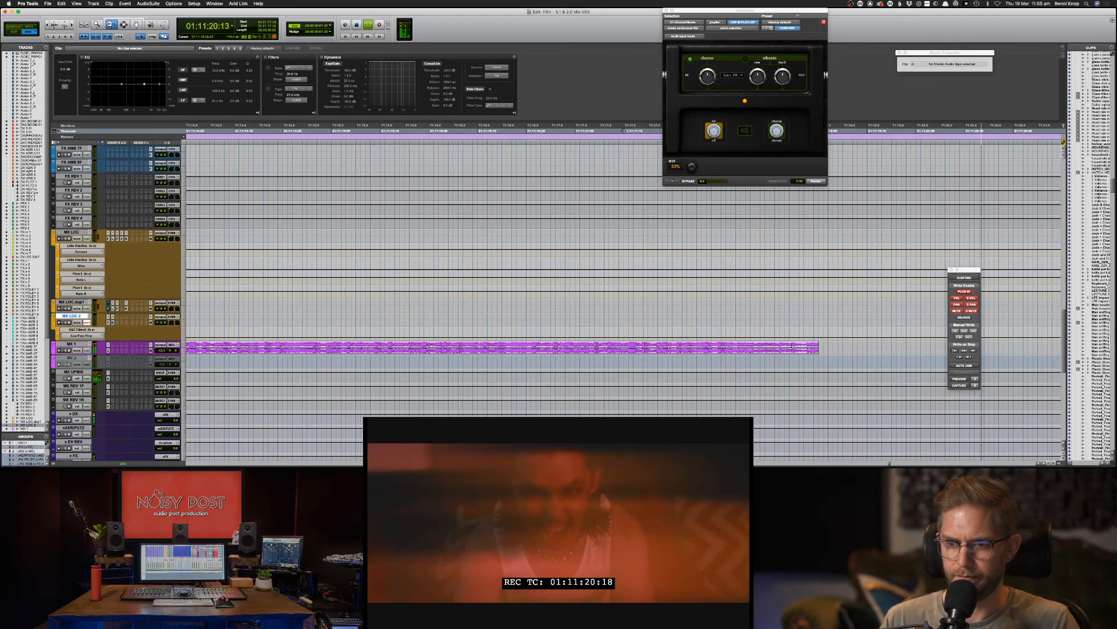
pyautogui.moveTo(818, 347); pyautogui.dragTo(740, 348)
pyautogui.press('space')
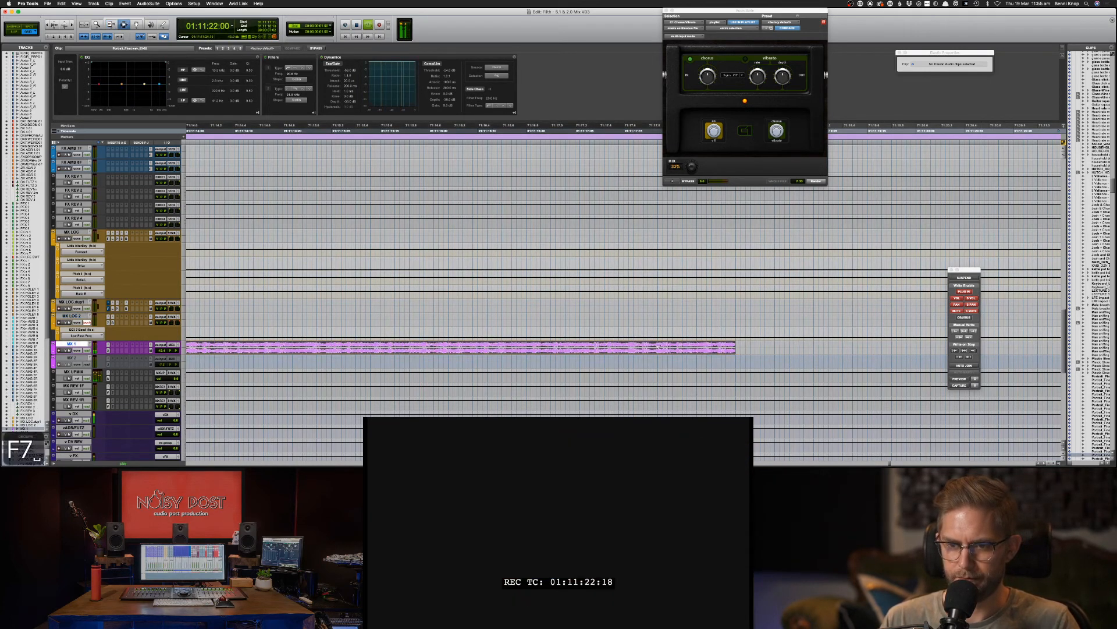
pyautogui.click(634, 348)
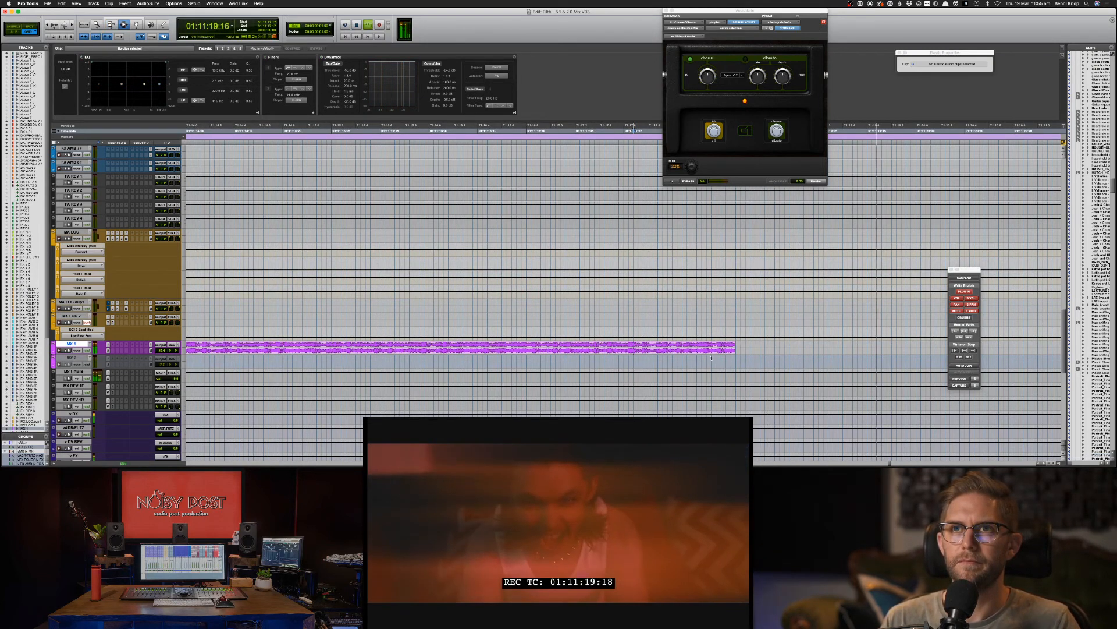
# Step: Lengthen the game-over clip on FX s 5 by raising its elastic time-stretch factor and play it back
pyautogui.press('super+bracketleft')
pyautogui.press('super+bracketleft')
pyautogui.scroll(5, 686, 375)
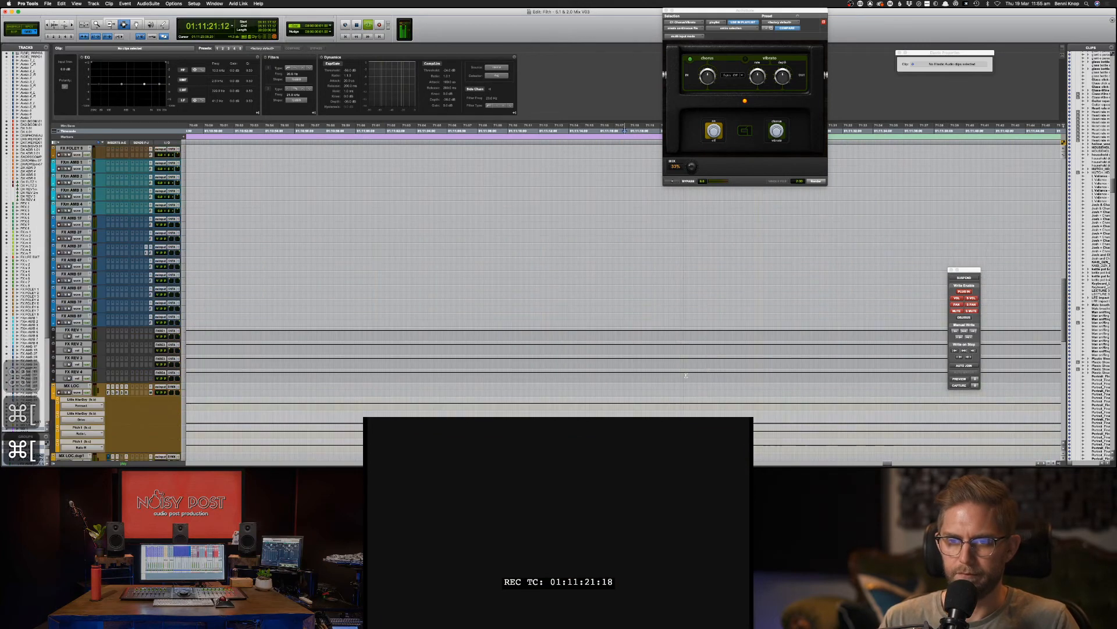
pyautogui.scroll(10, 687, 375)
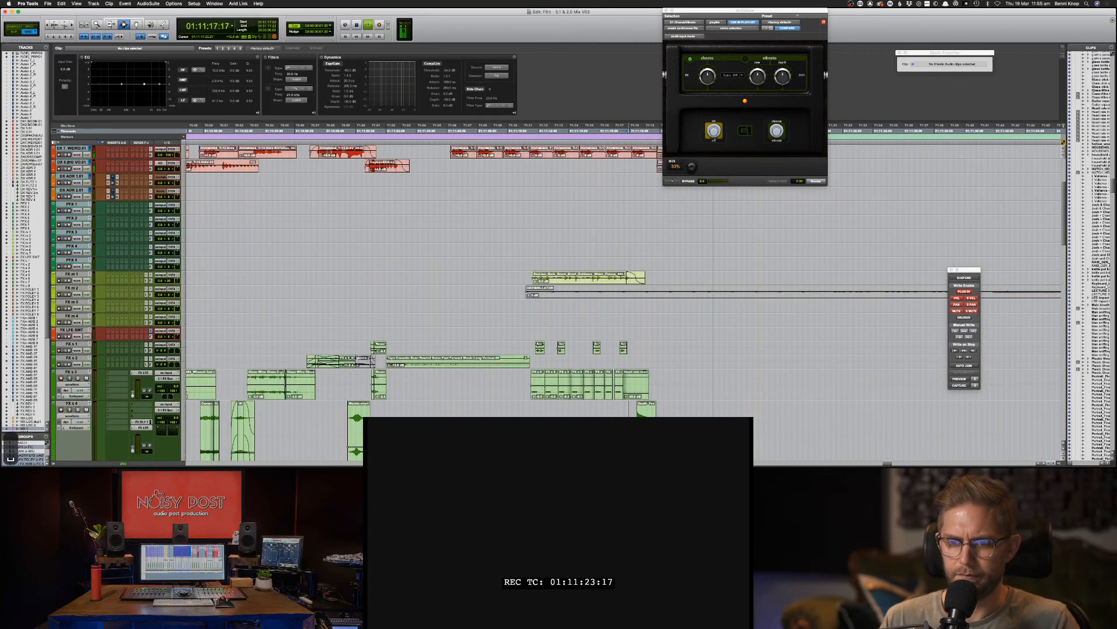
pyautogui.scroll(-5, 686, 375)
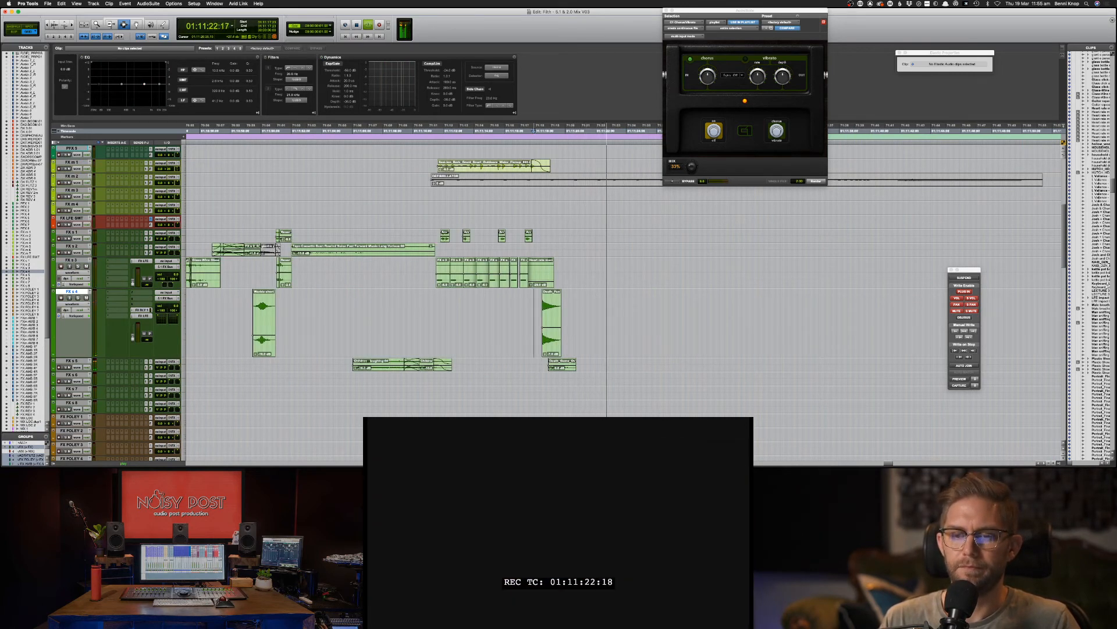
pyautogui.press('space')
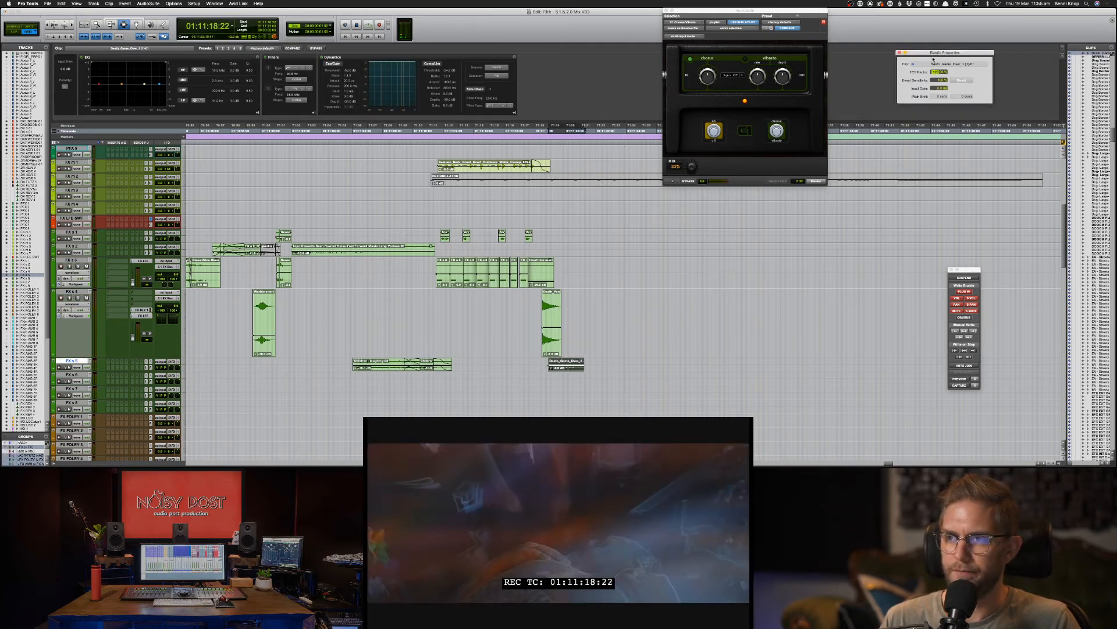
pyautogui.press('Return')
pyautogui.press('space')
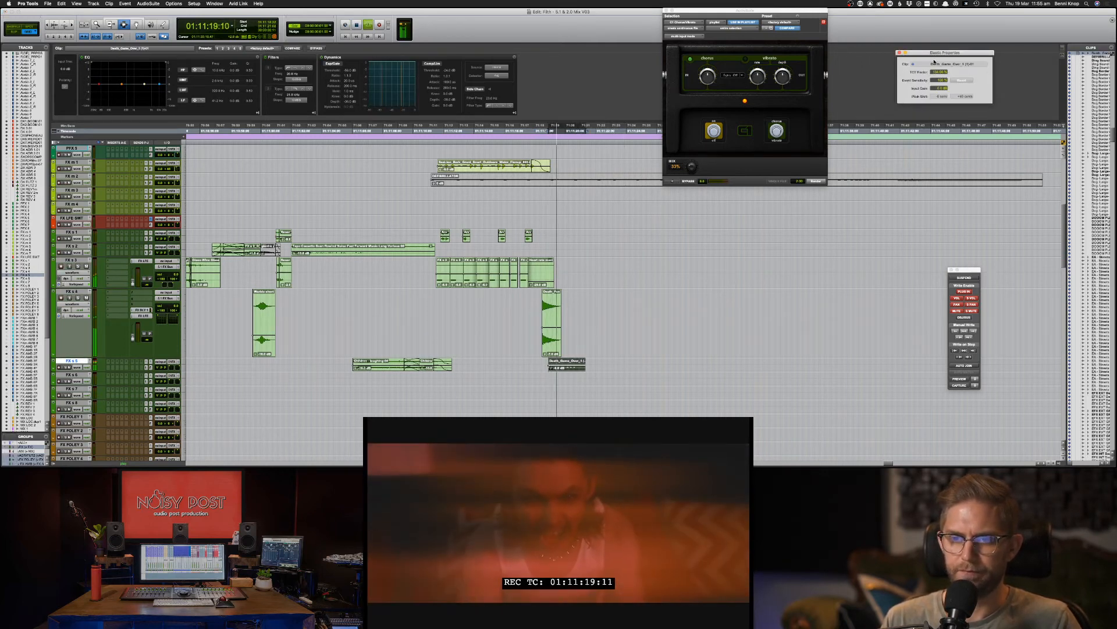
# Step: Shorten the game-over clip on FX s 5 slightly and lengthen the Death_Female clip on FX s 4 by elastic stretching, and play them back
pyautogui.moveTo(934, 74); pyautogui.dragTo(934, 82)
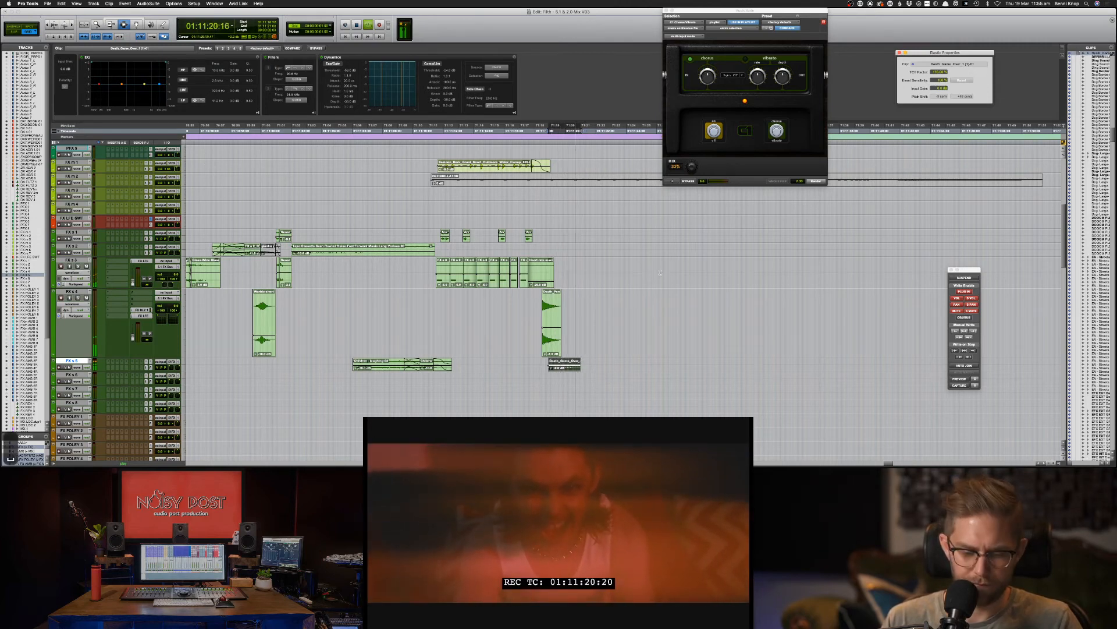
pyautogui.press('p')
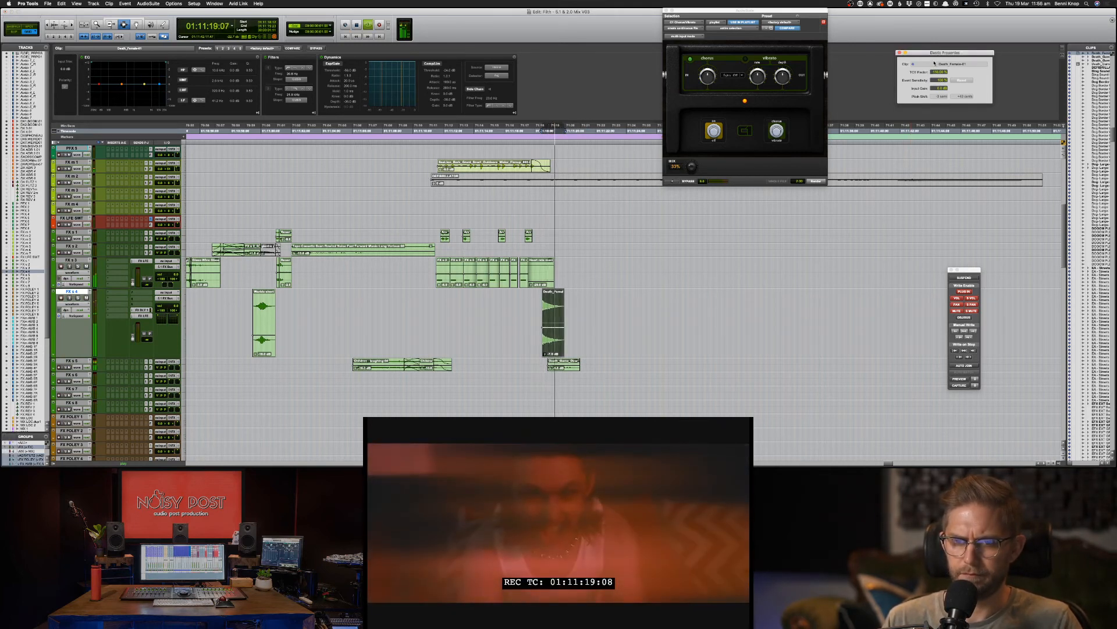
pyautogui.moveTo(933, 71); pyautogui.dragTo(933, 65)
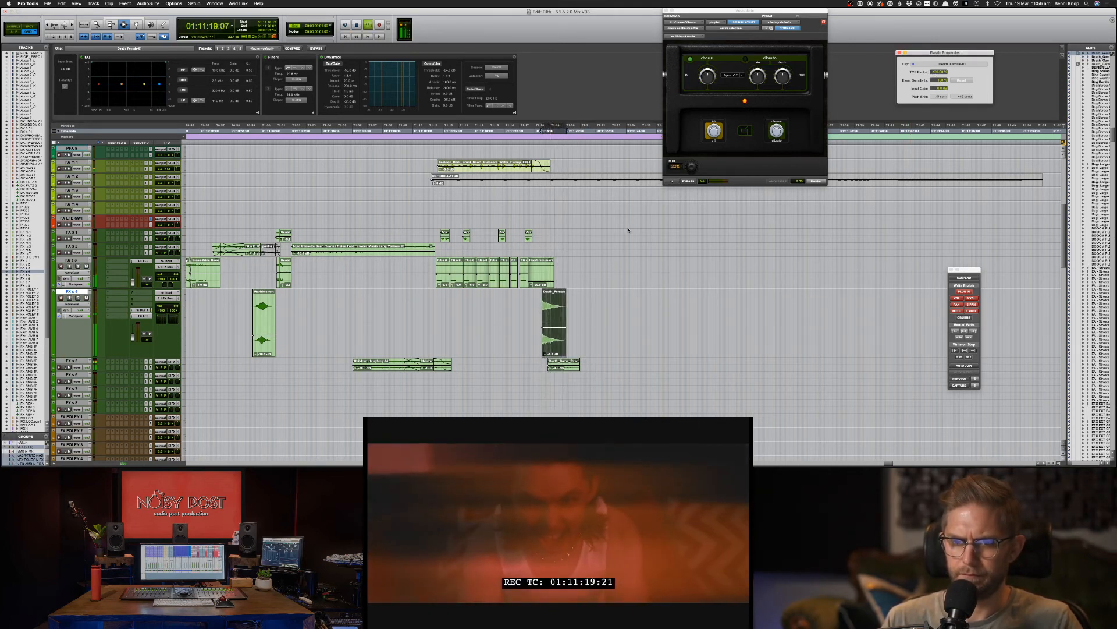
pyautogui.press('space')
pyautogui.click(536, 302)
pyautogui.press('space')
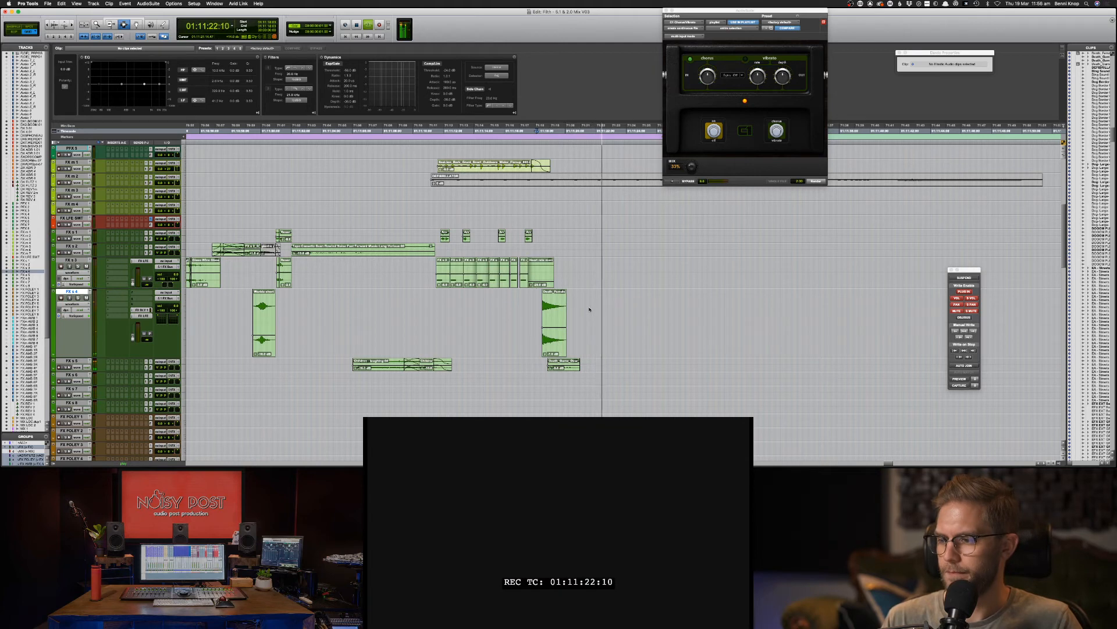
# Step: Save the session and play back the closing section, selecting the FX s 3 clips and the last FX m 1 clip while listening
pyautogui.press('super+bracketleft')
pyautogui.press('super+bracketleft')
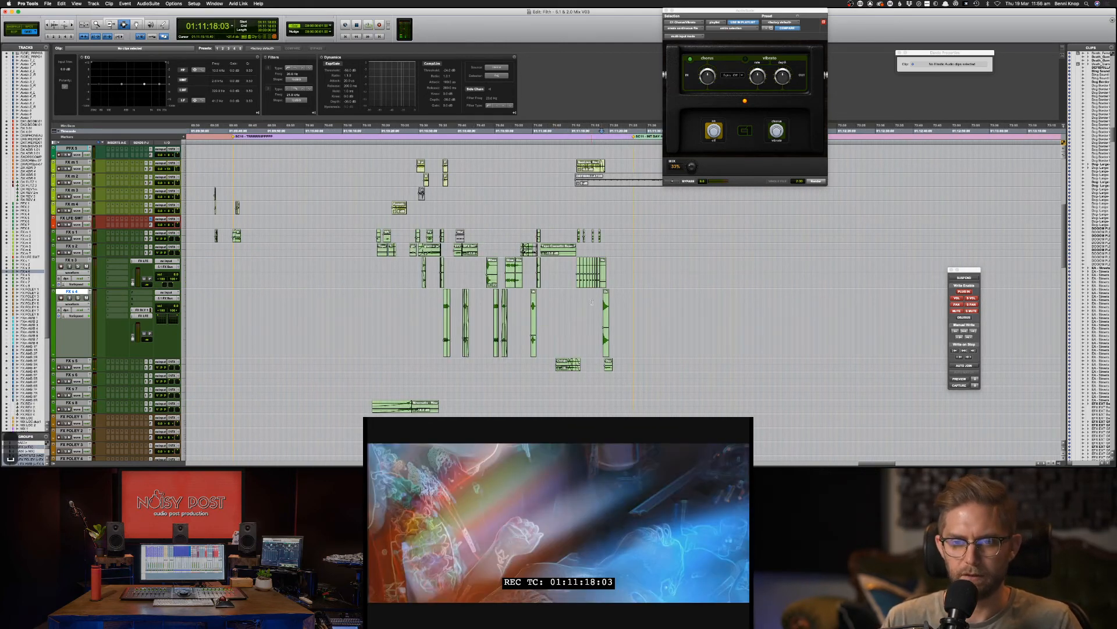
pyautogui.press('super+s')
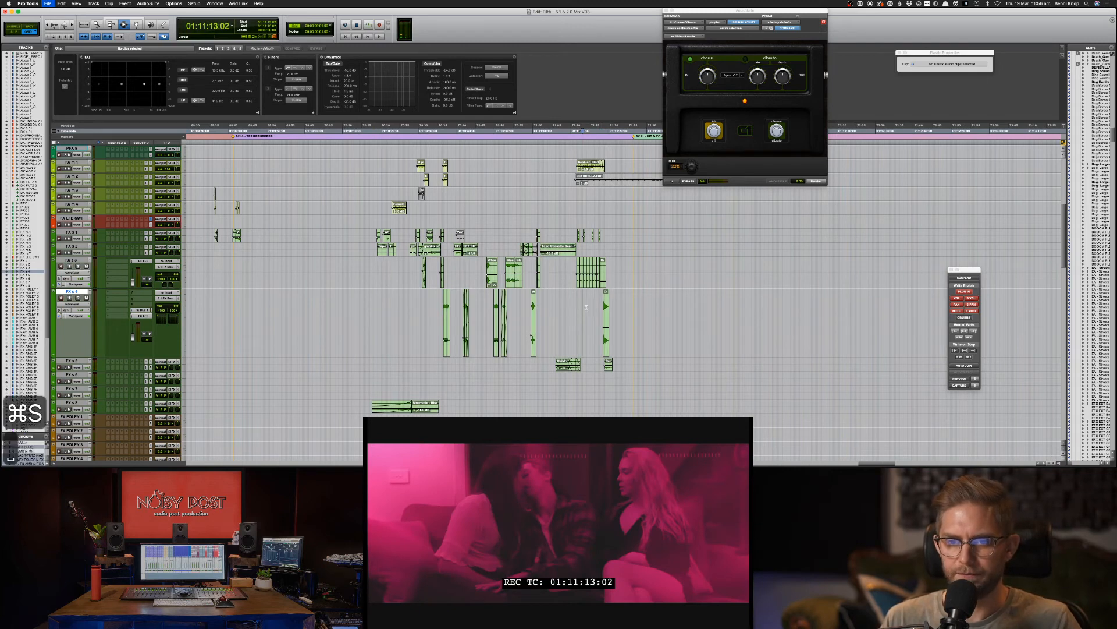
pyautogui.click(573, 283)
pyautogui.keyDown('shift'); pyautogui.click(623, 277); pyautogui.keyUp('shift')
pyautogui.press('space')
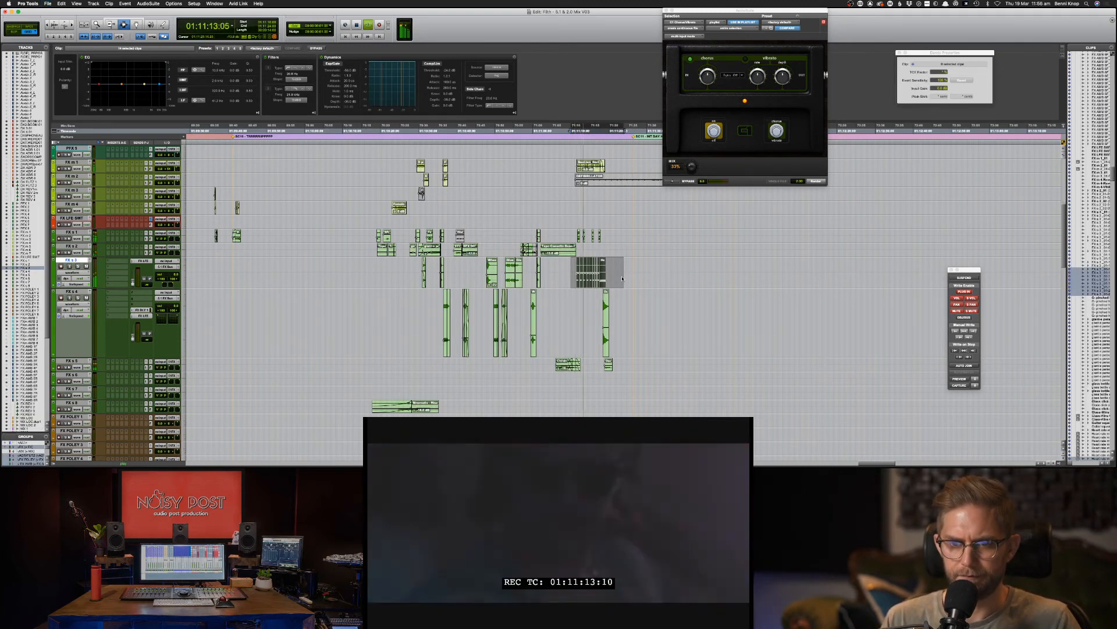
pyautogui.click(620, 165)
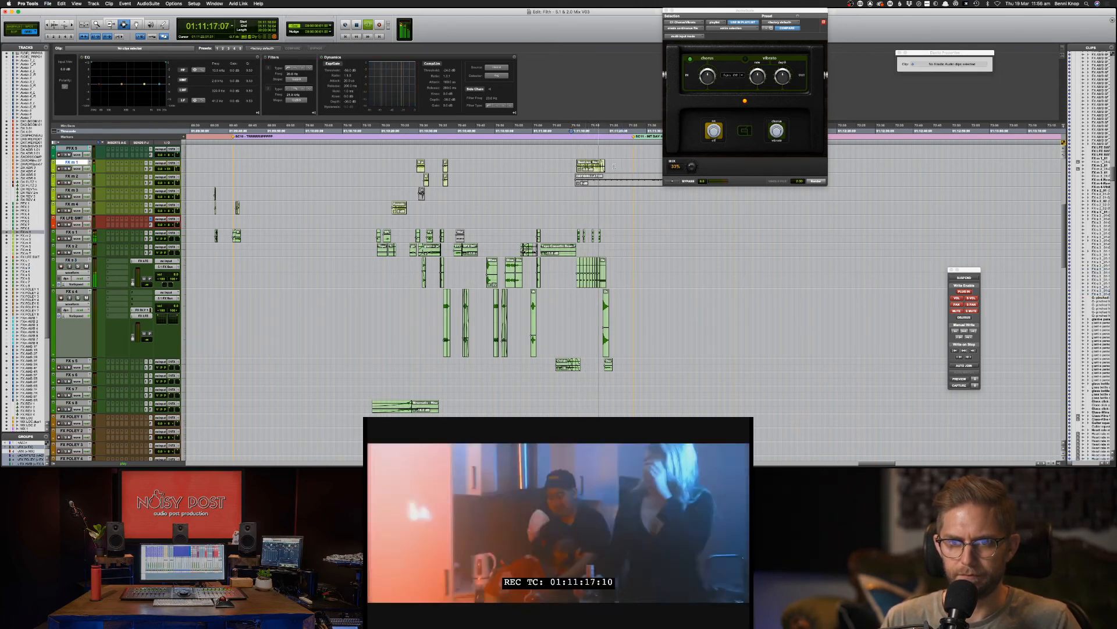
pyautogui.moveTo(618, 165); pyautogui.dragTo(569, 165)
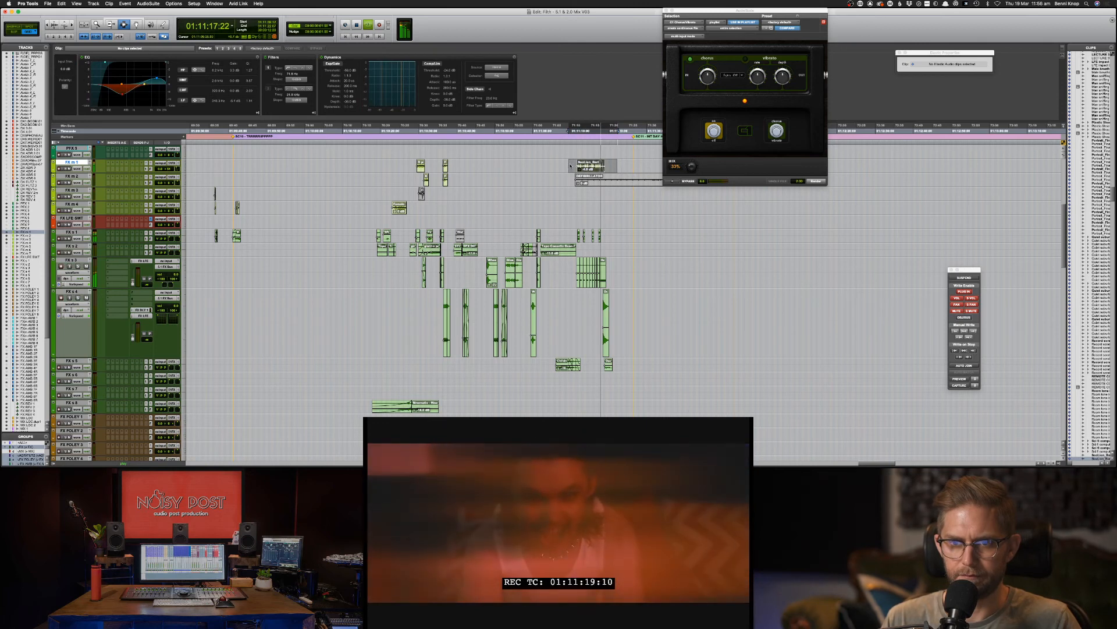
pyautogui.click(571, 165)
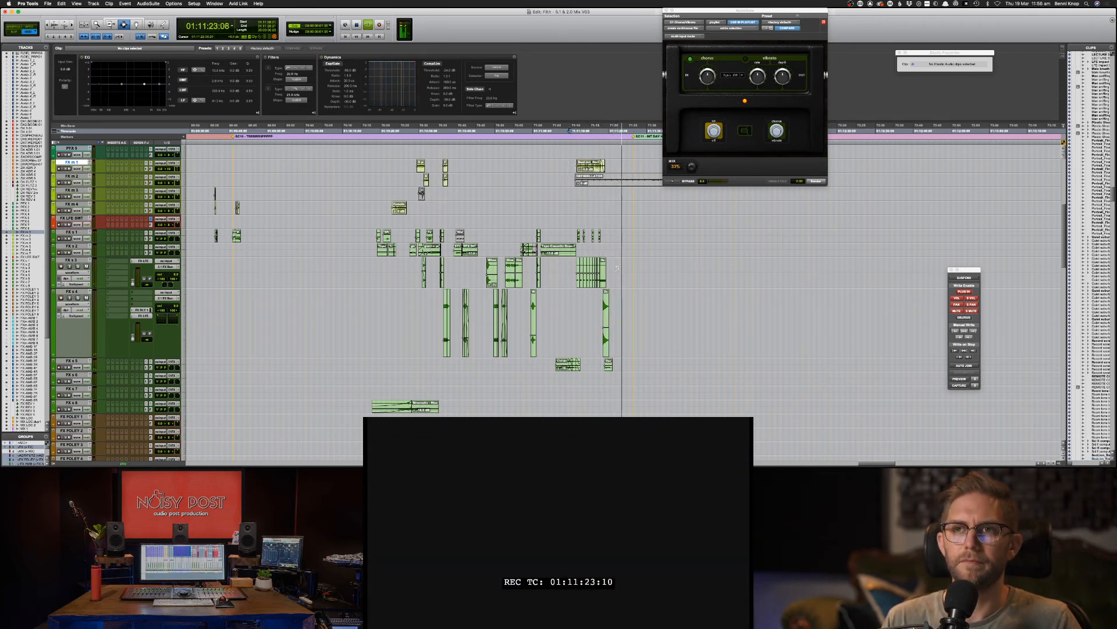
# Step: Play back the end of the sequence from 01:11:19:01 in a closer timeline view
pyautogui.press('super+bracketright')
pyautogui.press('super+bracketright')
pyautogui.press('super+bracketright')
pyautogui.press('super+bracketright')
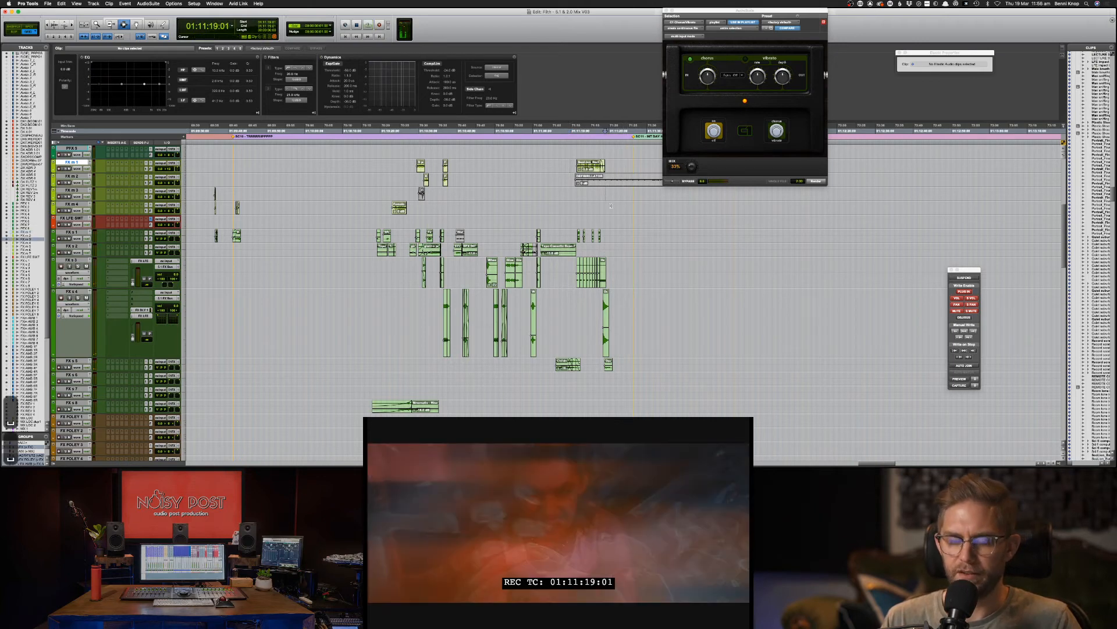
pyautogui.press(';')
pyautogui.press(';')
pyautogui.press('space')
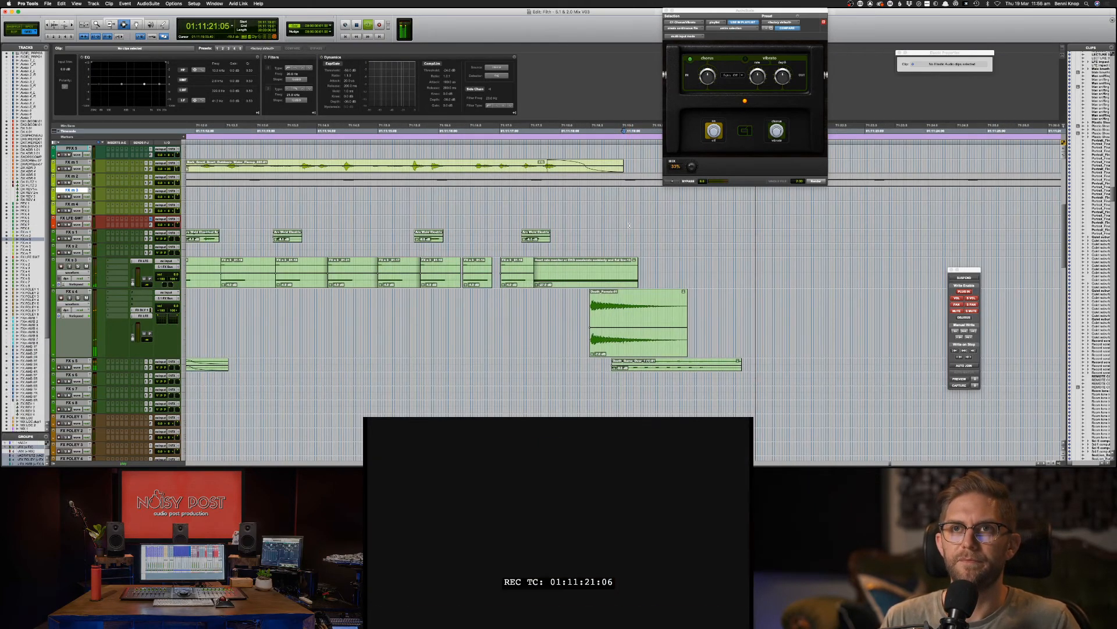
# Step: Nudge the three stacked dialogue clips on the DX 6, DX 7 and DX 8 tracks later in two moves
pyautogui.scroll(15, 629, 225)
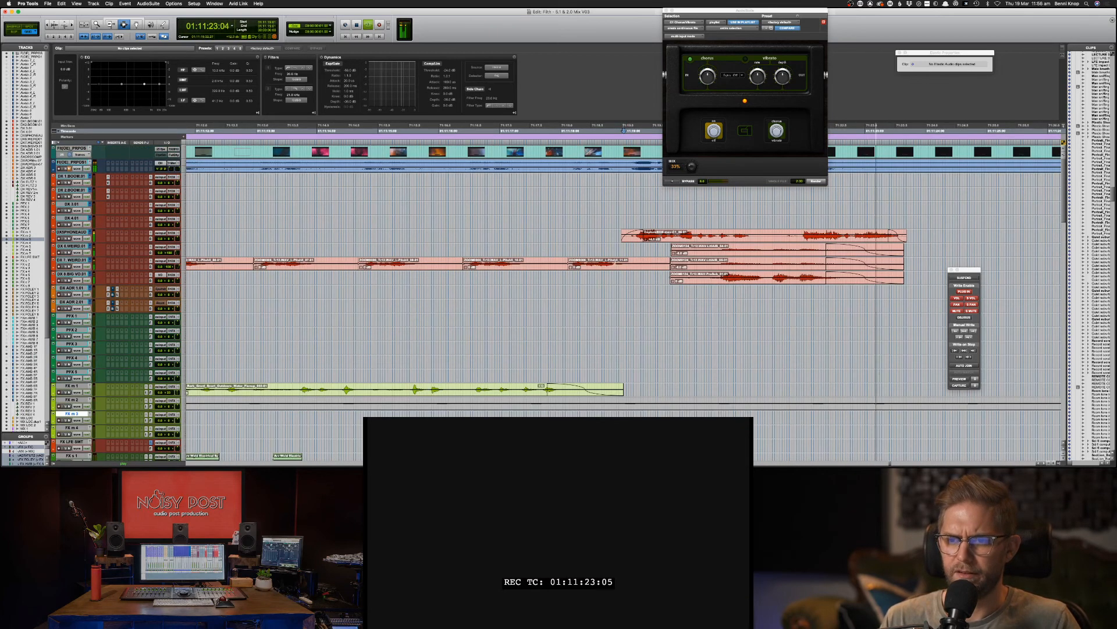
pyautogui.moveTo(671, 244); pyautogui.dragTo(922, 290)
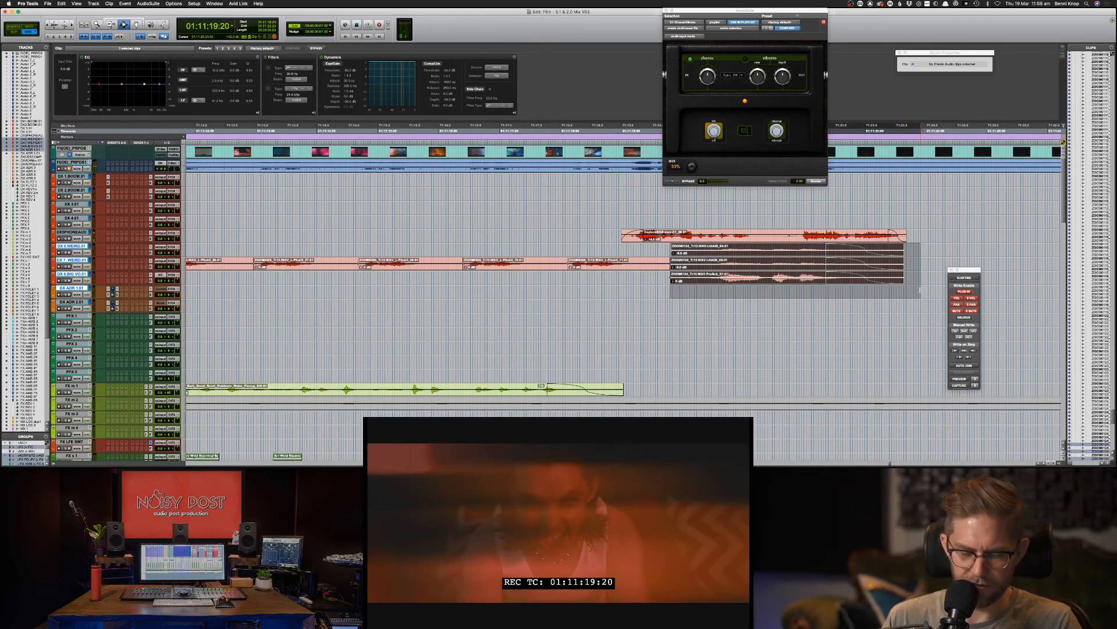
pyautogui.press('/')
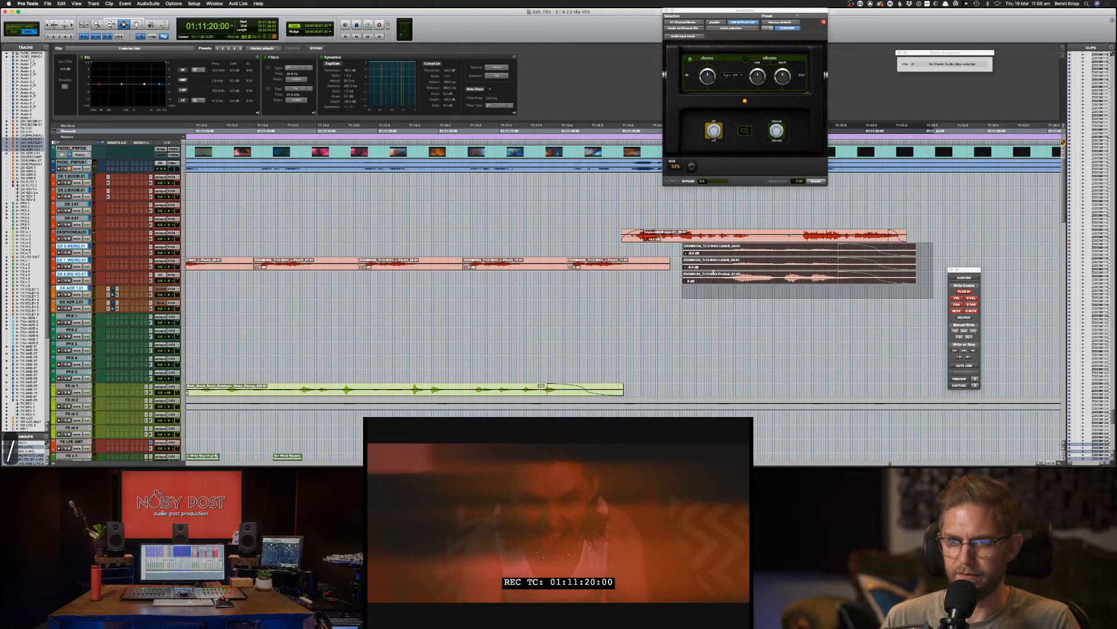
pyautogui.moveTo(714, 271); pyautogui.dragTo(728, 272)
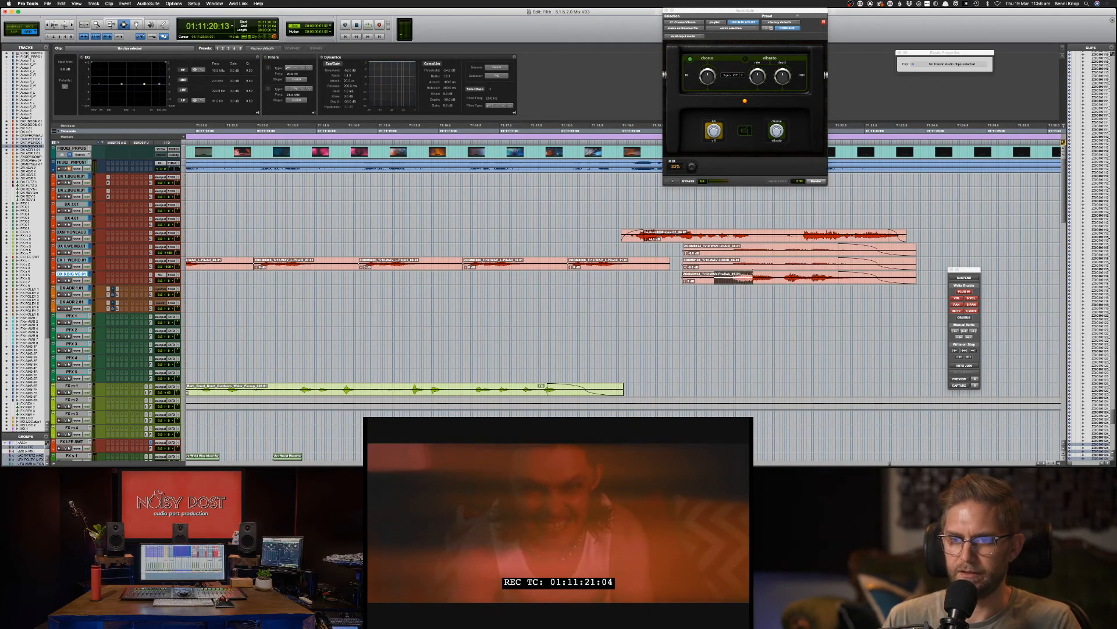
pyautogui.moveTo(677, 244); pyautogui.dragTo(930, 293)
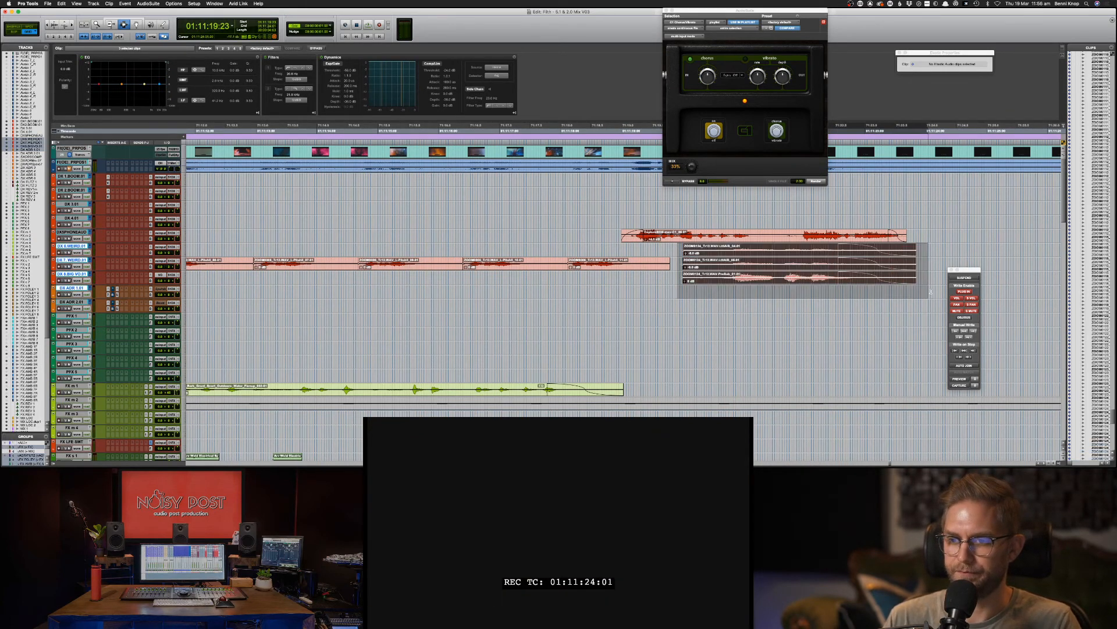
pyautogui.press('/')
# Step: Split the phone dialogue clip above DX 6 at about 01:11:21:13, nudge its second part later and play the section back
pyautogui.moveTo(775, 235); pyautogui.dragTo(950, 234)
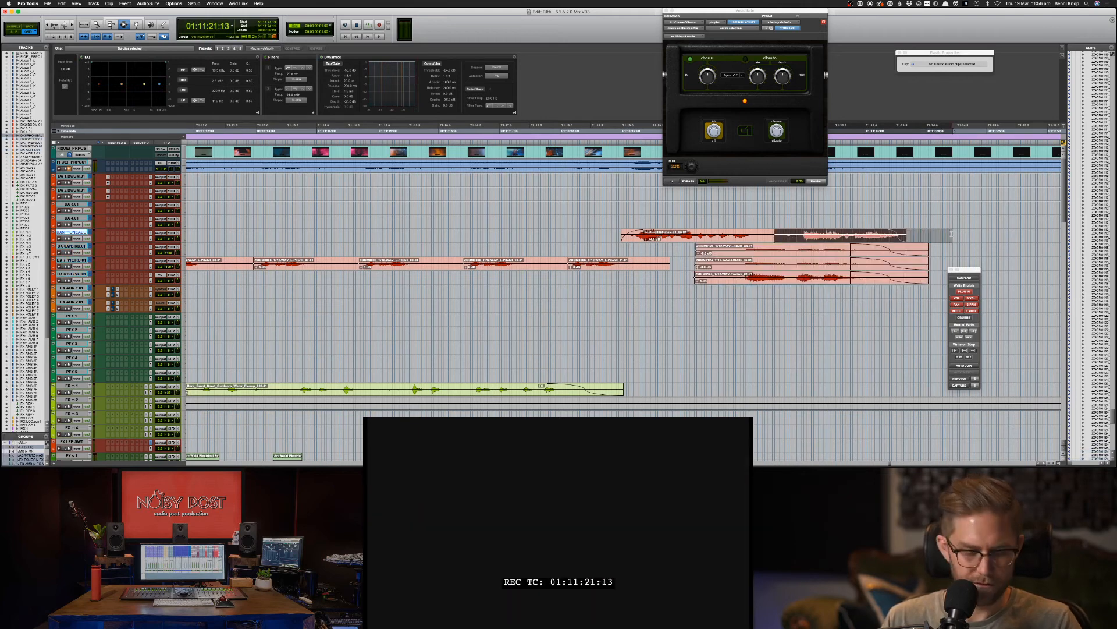
pyautogui.press('cmd+e')
pyautogui.press('/')
pyautogui.press('/')
pyautogui.press('space')
pyautogui.click(633, 250)
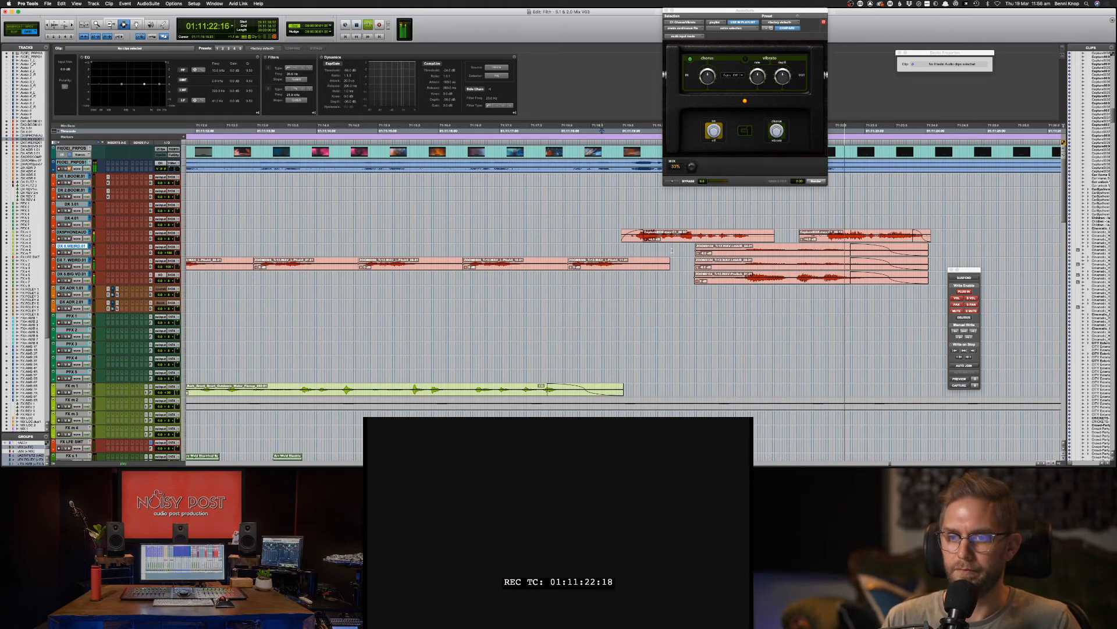
# Step: Cut off the opening of the three stacked DX 6 to DX 8 clips, fade them in, nudge them later and play them back
pyautogui.moveTo(672, 250); pyautogui.dragTo(734, 280)
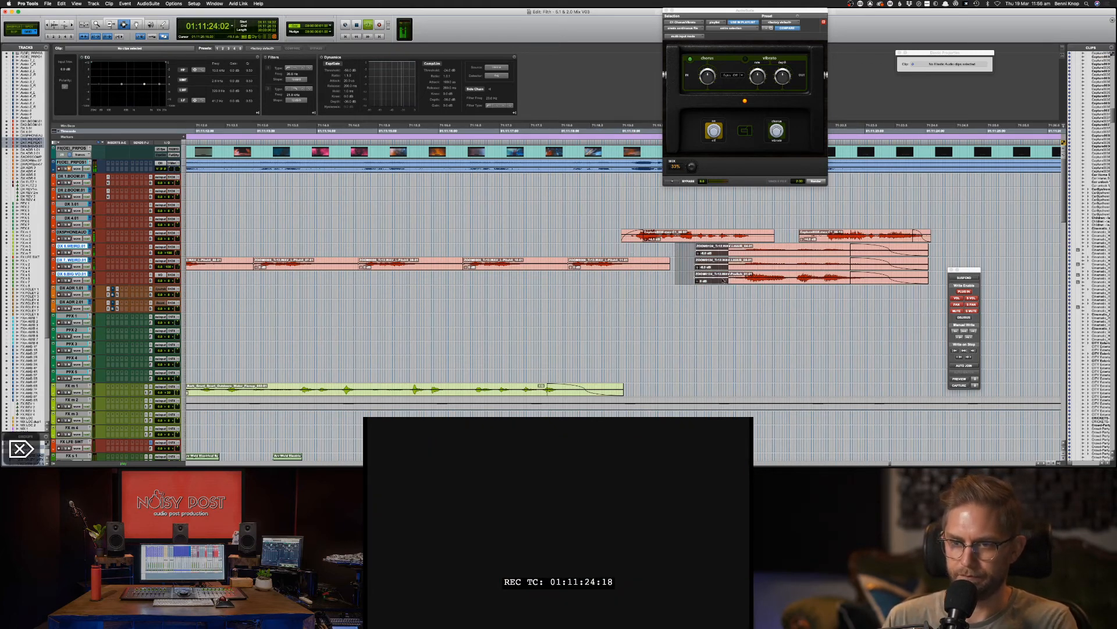
pyautogui.press('Delete')
pyautogui.moveTo(715, 256); pyautogui.dragTo(893, 271)
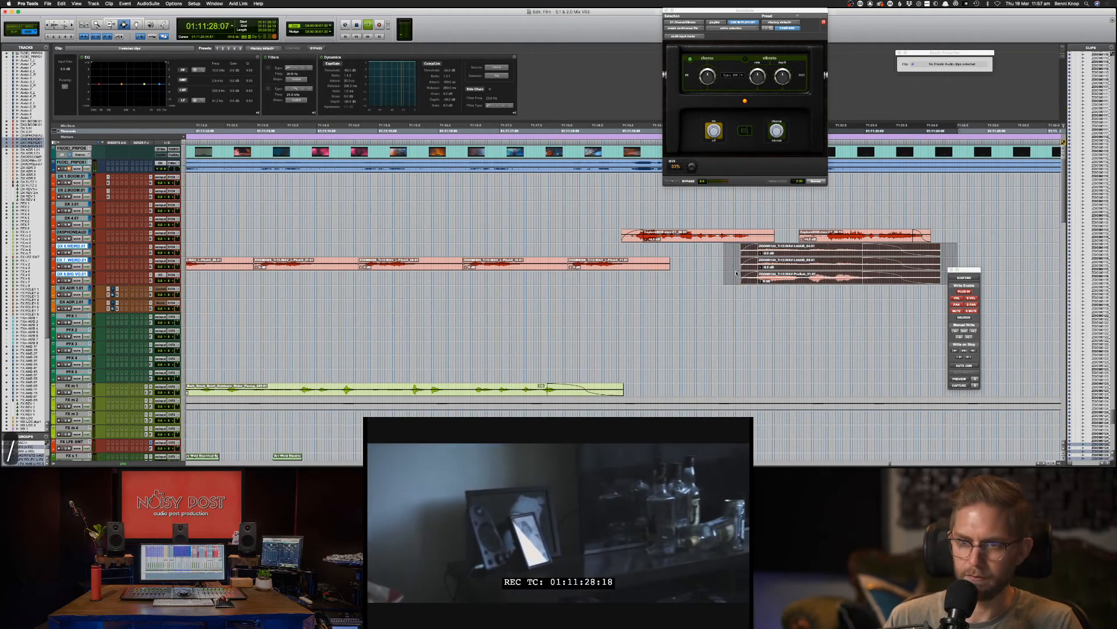
pyautogui.click(797, 262)
pyautogui.press('space')
pyautogui.press('space')
# Step: Nudge the second phone dialogue clip later, fade in its start, fade out the end of the first one and play them back
pyautogui.click(922, 235)
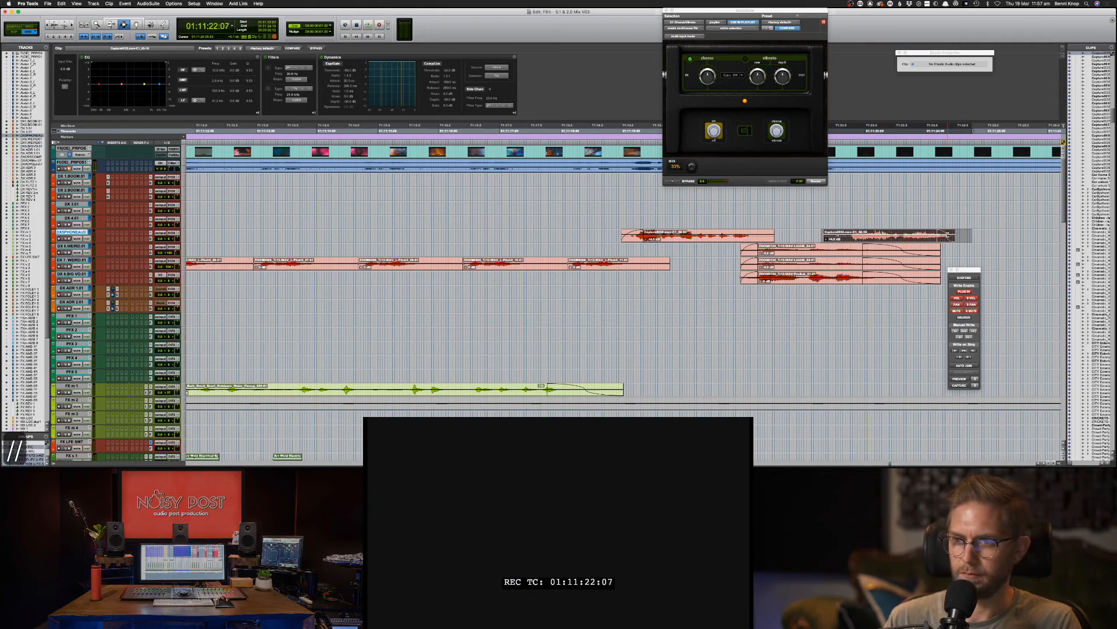
pyautogui.click(813, 236)
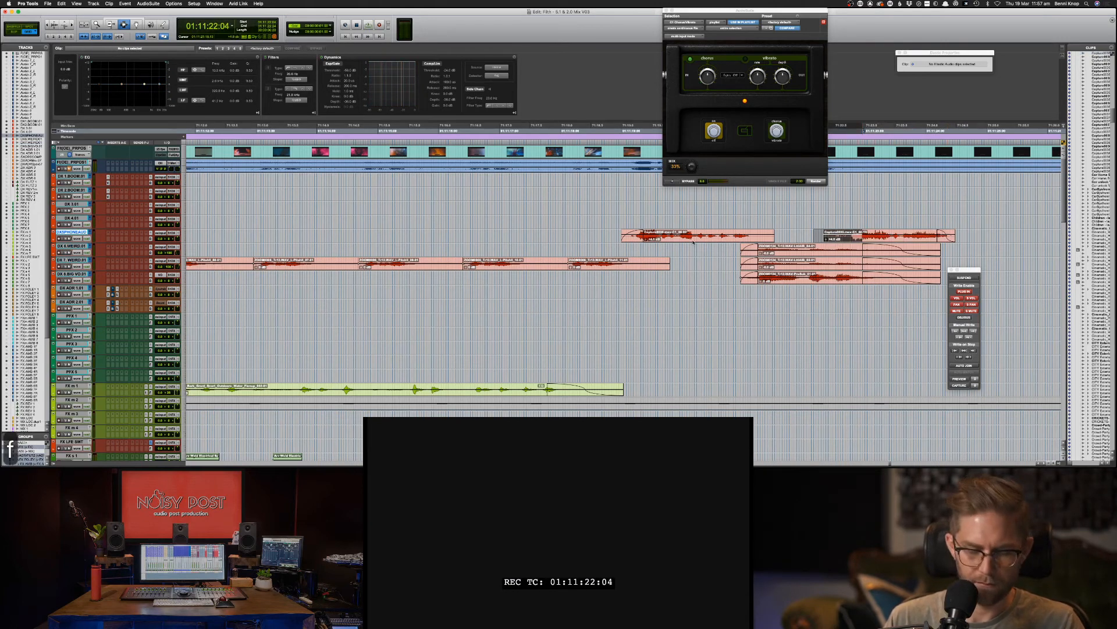
pyautogui.click(653, 239)
pyautogui.press('space')
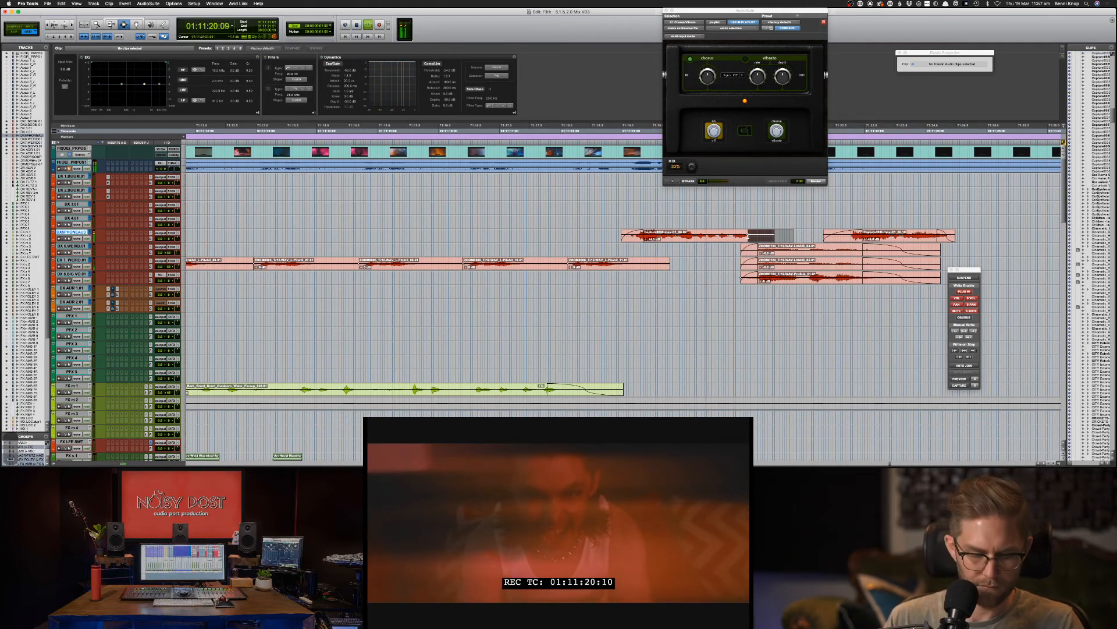
pyautogui.click(708, 264)
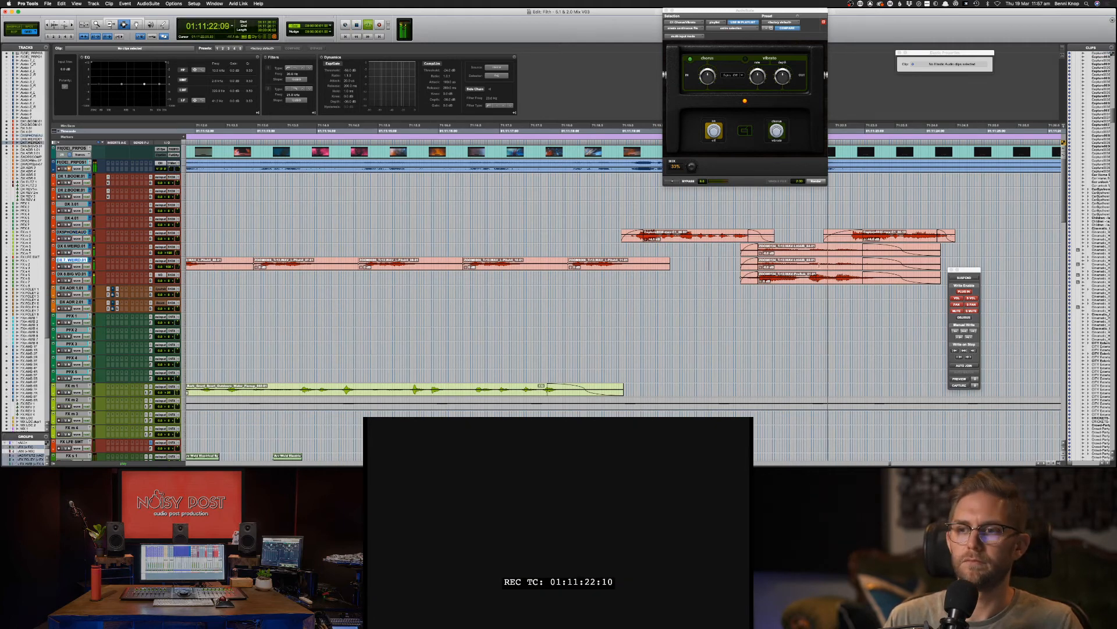
# Step: Nudge the second phone dialogue clip later once more and play the ending from 01:11:17:12
pyautogui.moveTo(816, 238); pyautogui.dragTo(967, 233)
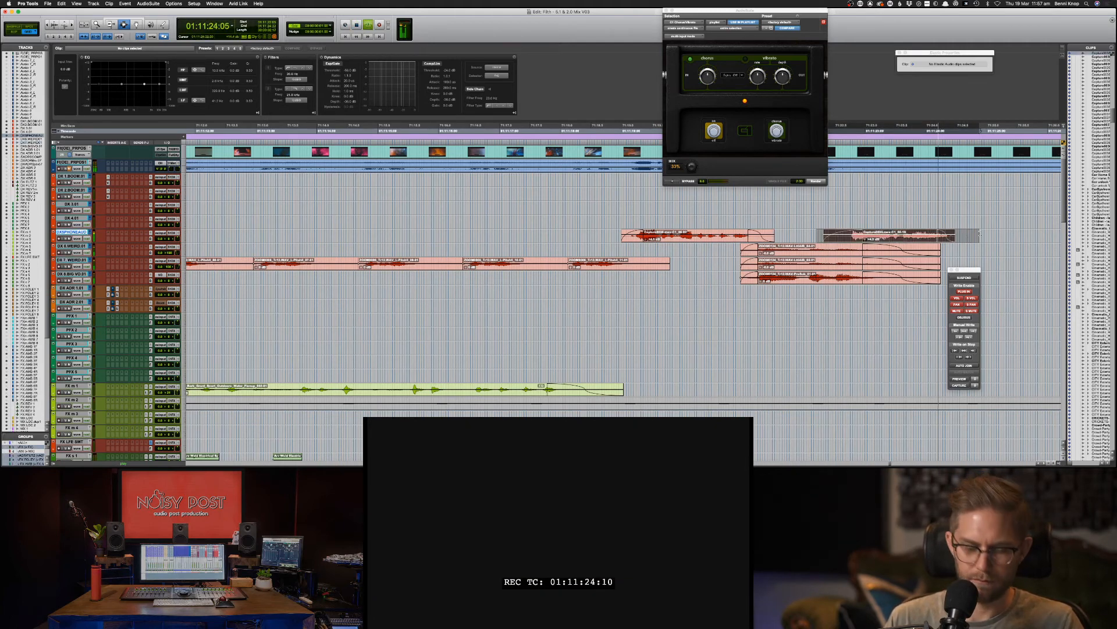
pyautogui.press('/')
pyautogui.scroll(-10, 751, 268)
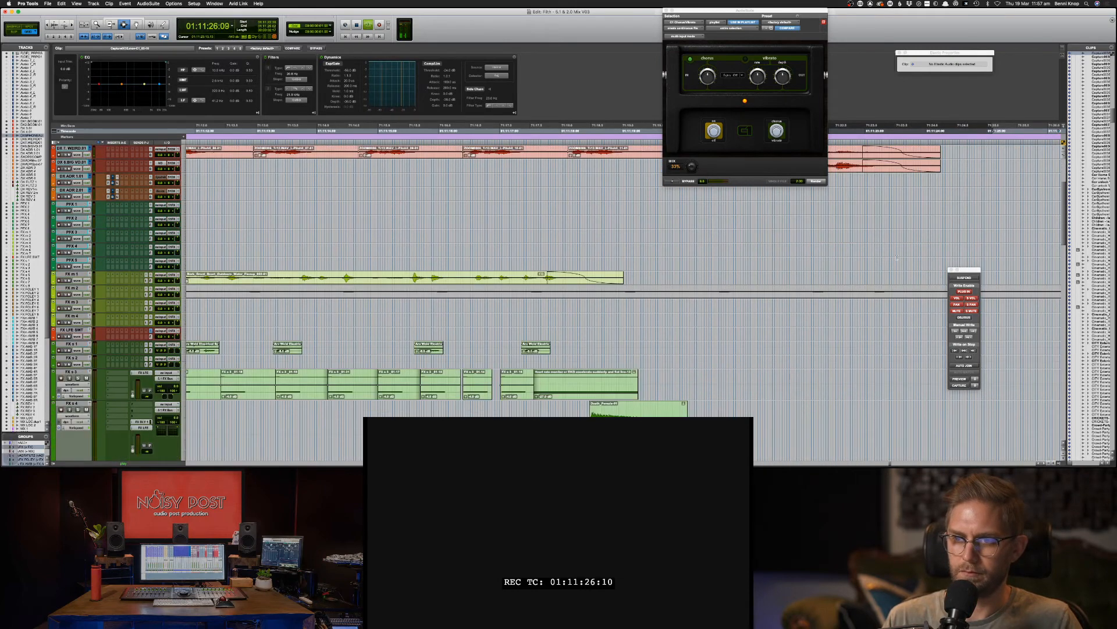
pyautogui.press('space')
pyautogui.click(529, 254)
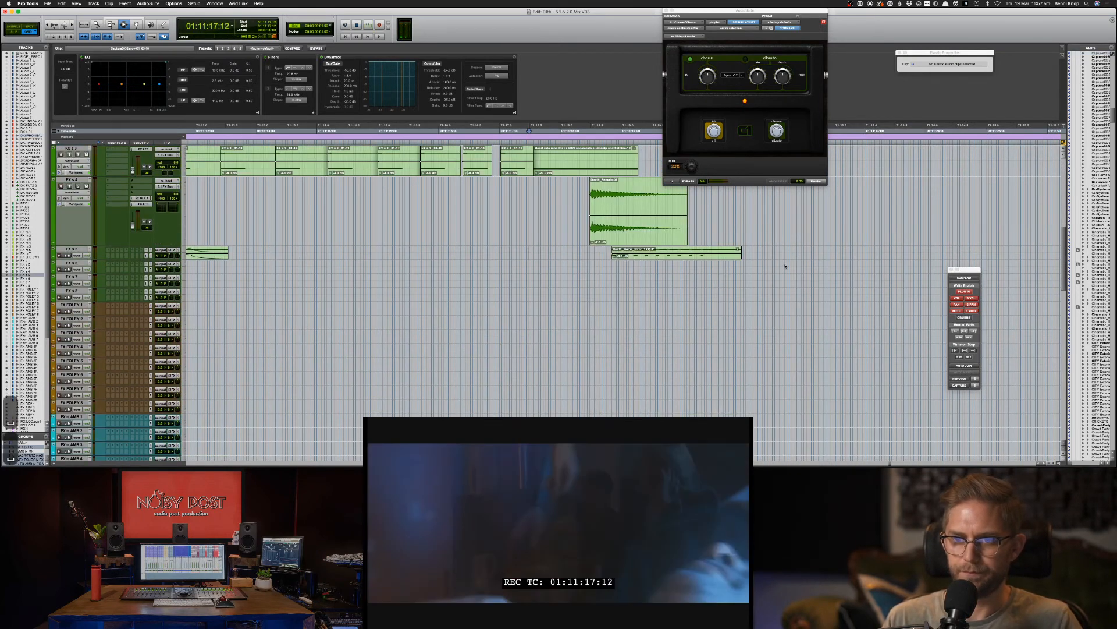
pyautogui.press('space')
# Step: Nudge the game-over clip on FX s 5 slightly later and play it back with the Death_Female clip
pyautogui.click(601, 258)
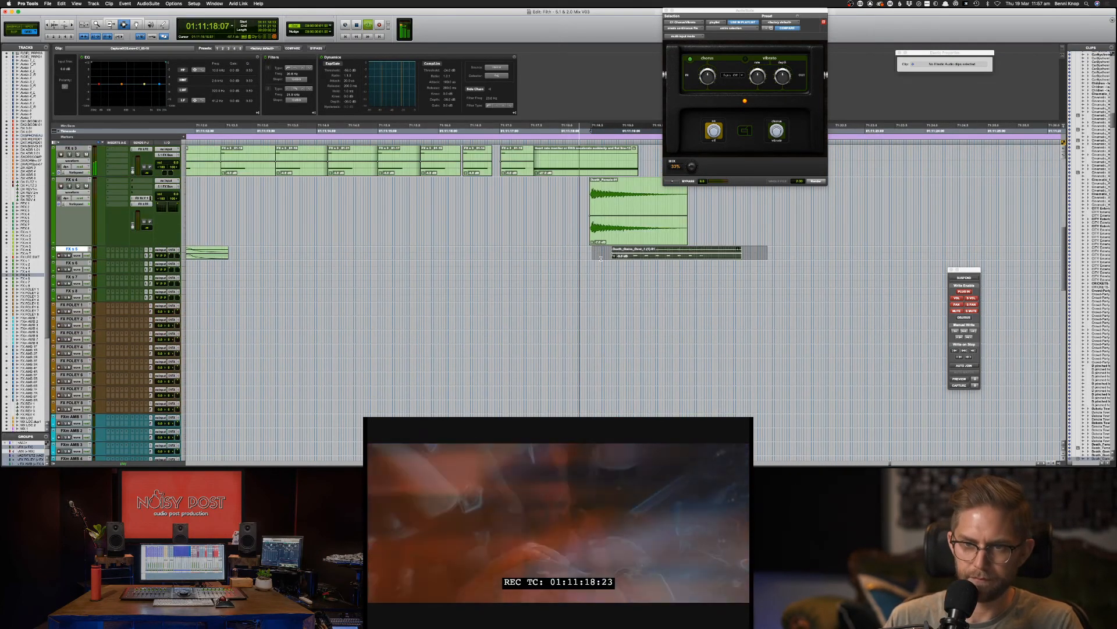
pyautogui.press('.')
pyautogui.press('.')
pyautogui.press('.')
pyautogui.press('.')
pyautogui.press('.')
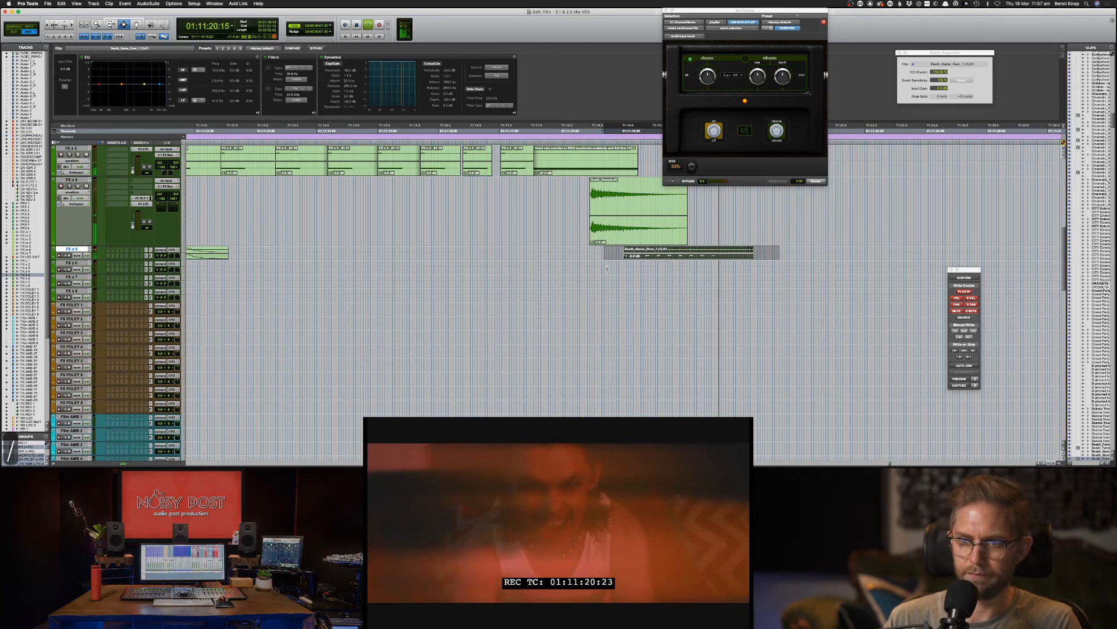
pyautogui.click(607, 267)
pyautogui.press(';')
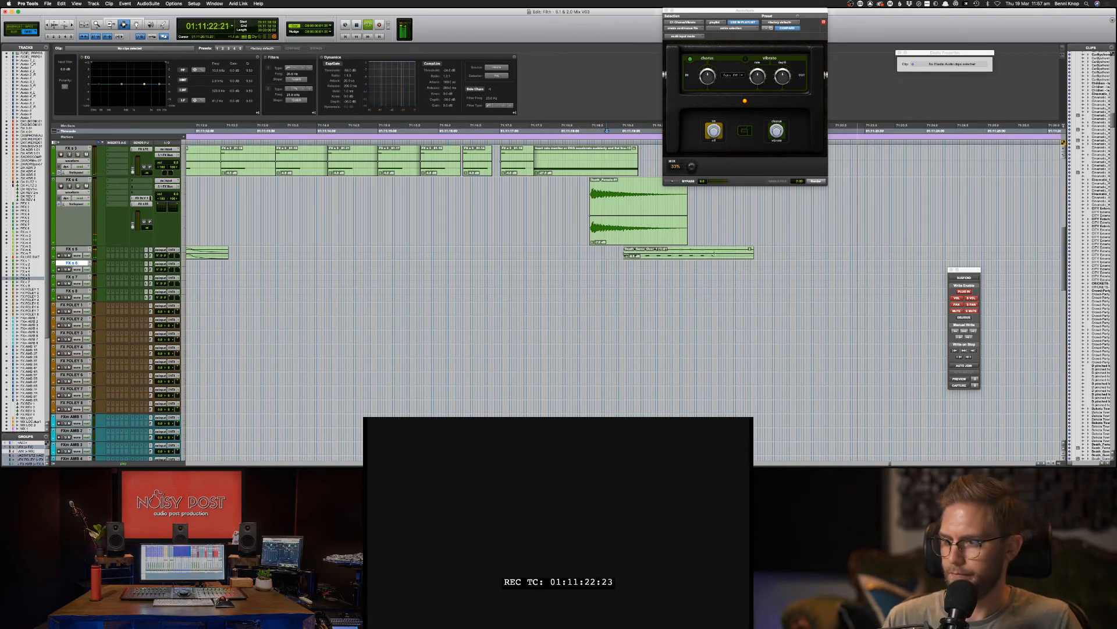
pyautogui.scroll(3, 714, 253)
pyautogui.press('space')
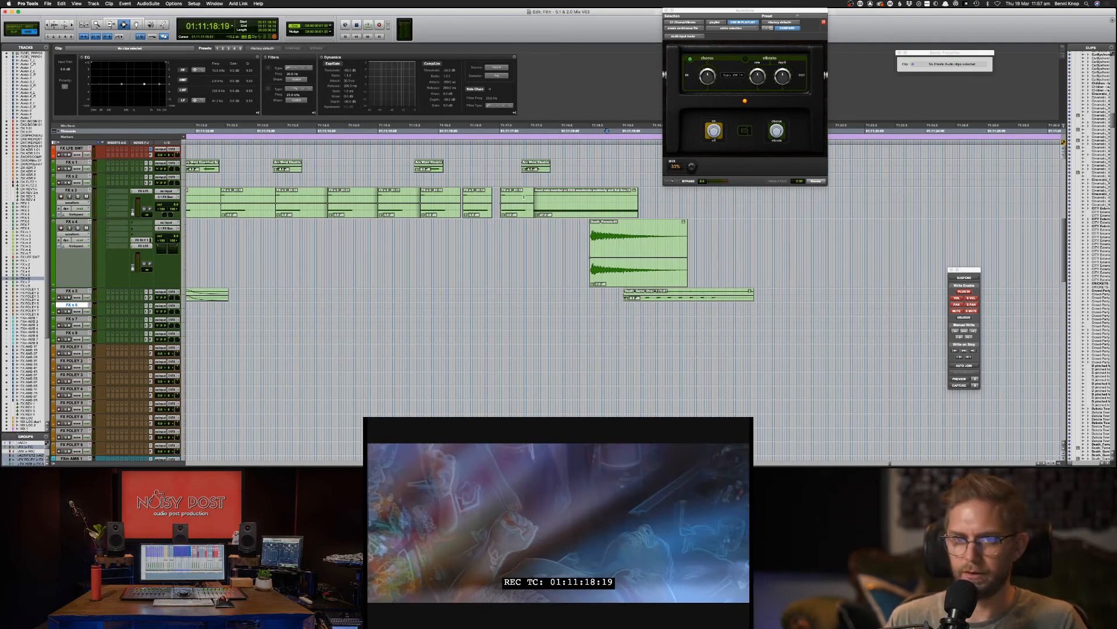
# Step: Select the row of clips on FX s 3, save the session and play back the ending from 01:11:10:00
pyautogui.press('super+bracketleft')
pyautogui.press('super+bracketleft')
pyautogui.moveTo(492, 199); pyautogui.dragTo(671, 203)
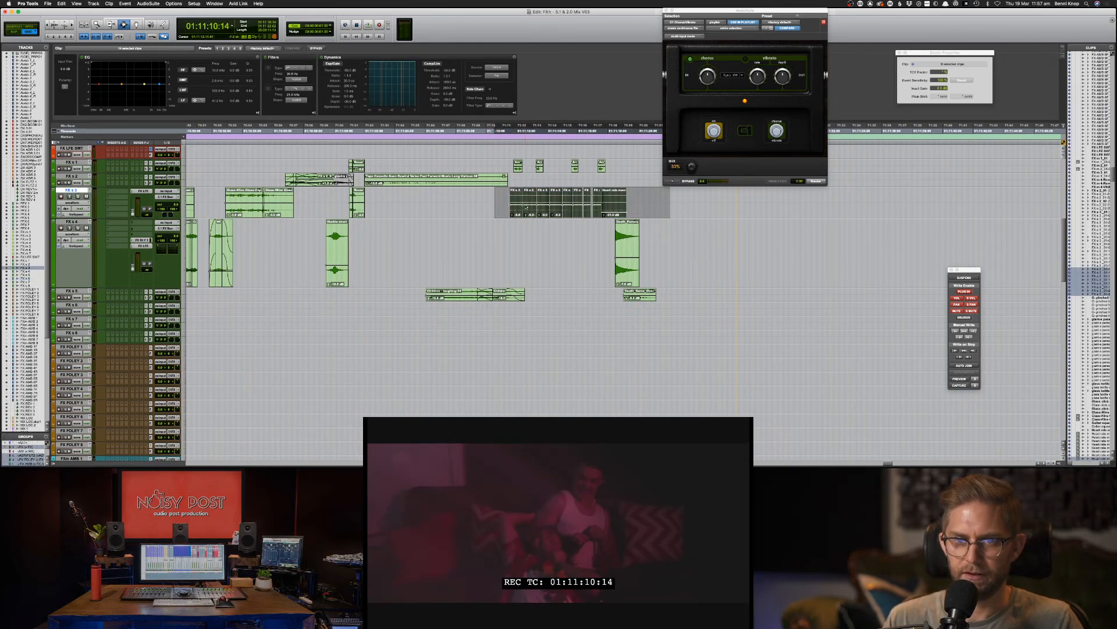
pyautogui.click(496, 206)
pyautogui.press('space')
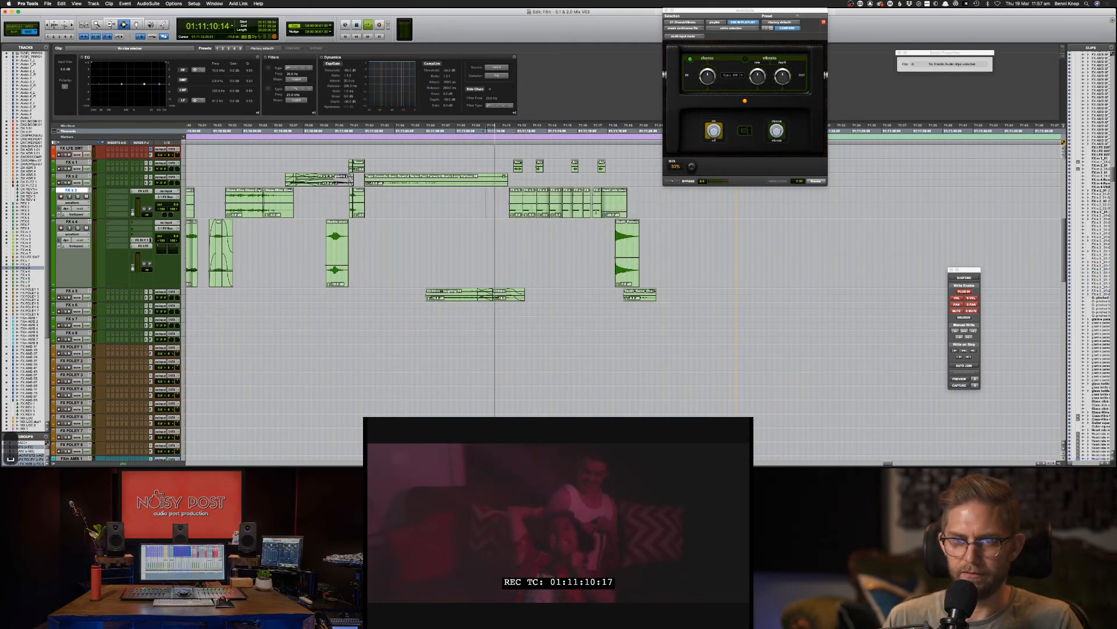
pyautogui.moveTo(486, 206); pyautogui.dragTo(649, 214)
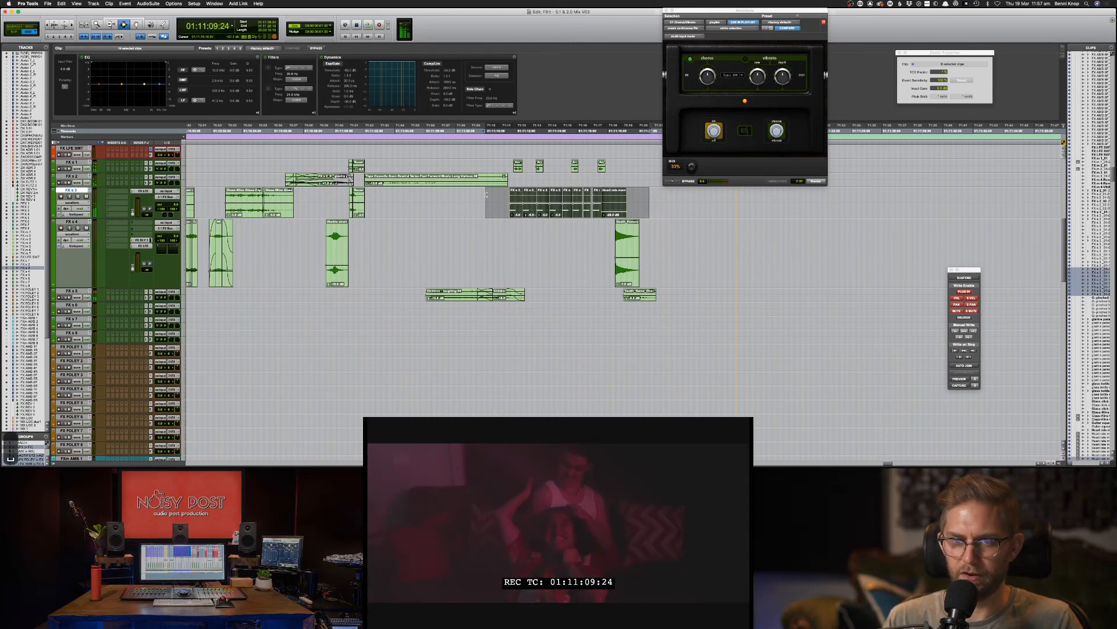
pyautogui.click(481, 203)
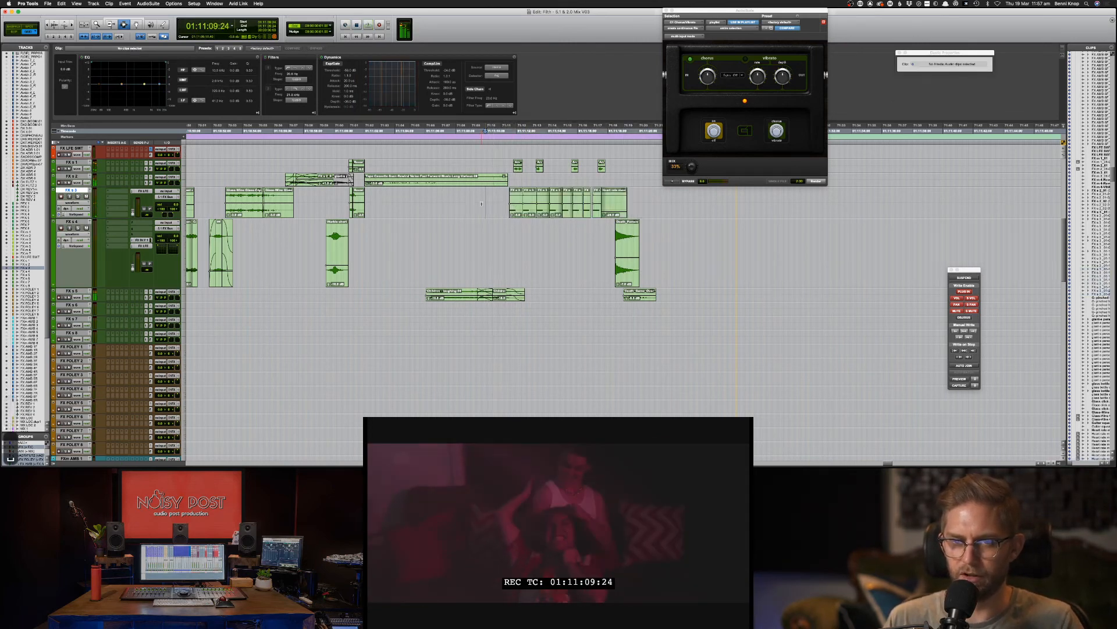
pyautogui.click(486, 204)
pyautogui.press('super+s')
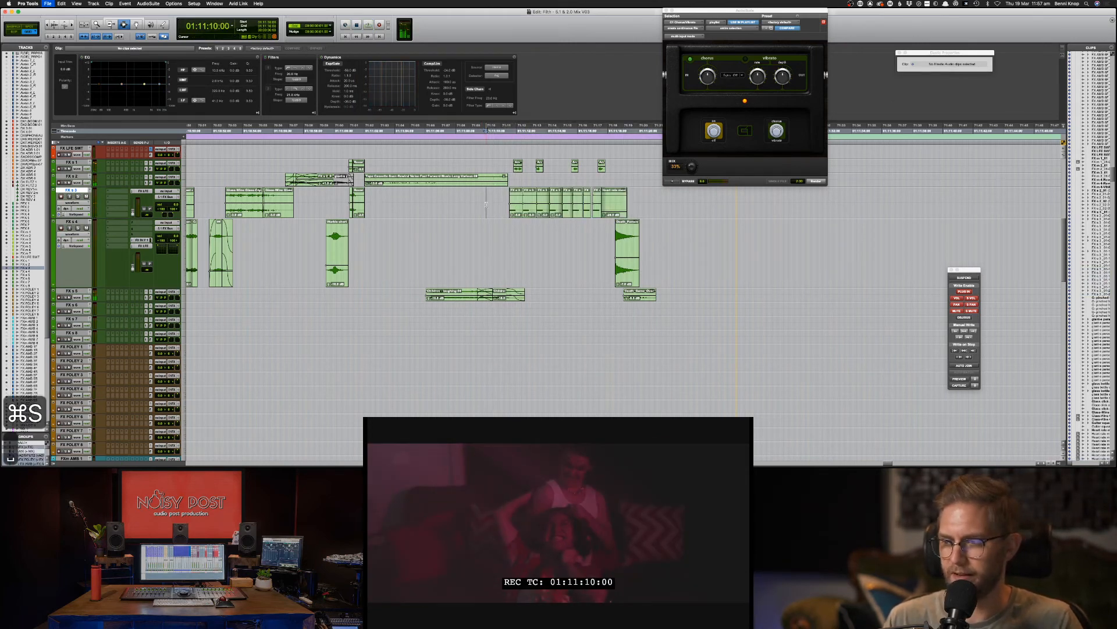
pyautogui.press('space')
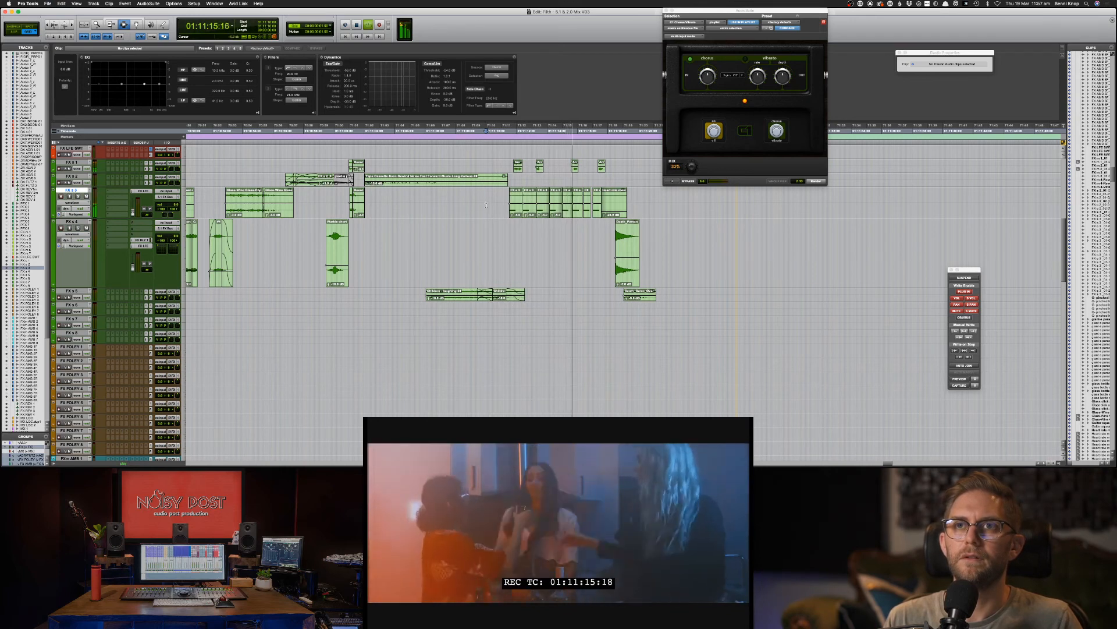
# Step: Review the FX s 3 heart monitor clips during playback, stop and place the playhead just before them at 01:11:11:02
pyautogui.moveTo(488, 204); pyautogui.dragTo(651, 211)
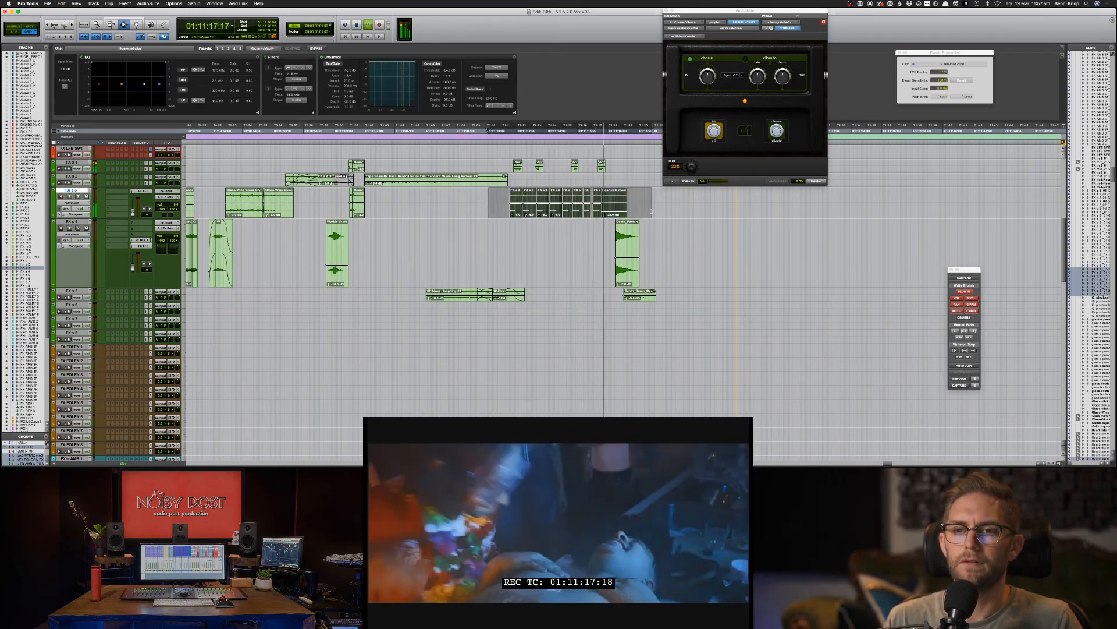
pyautogui.click(622, 204)
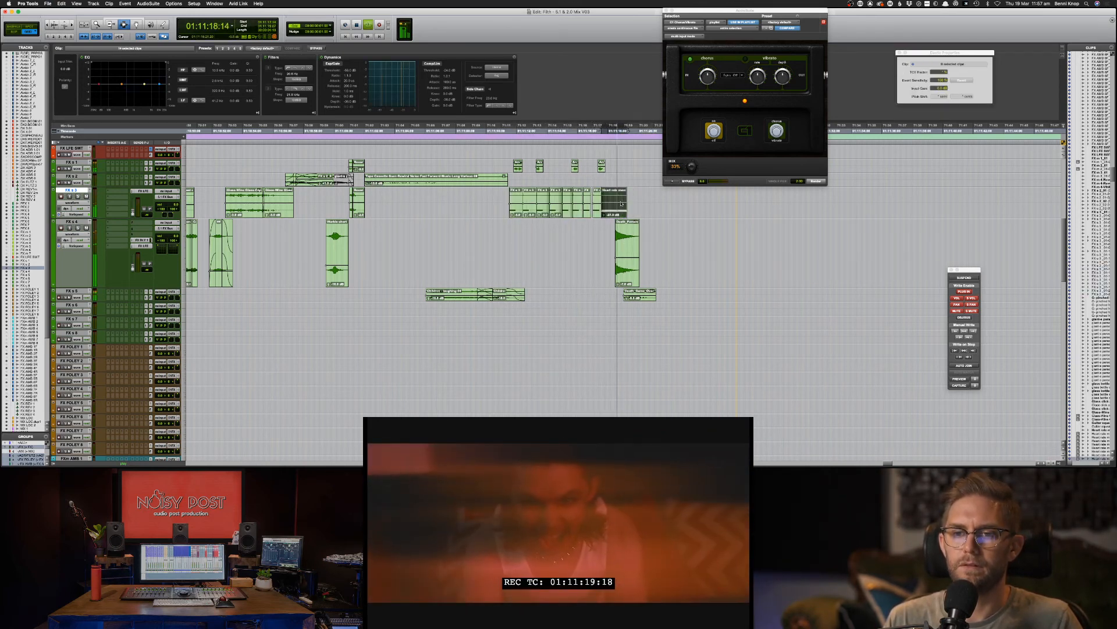
pyautogui.moveTo(659, 205); pyautogui.dragTo(486, 207)
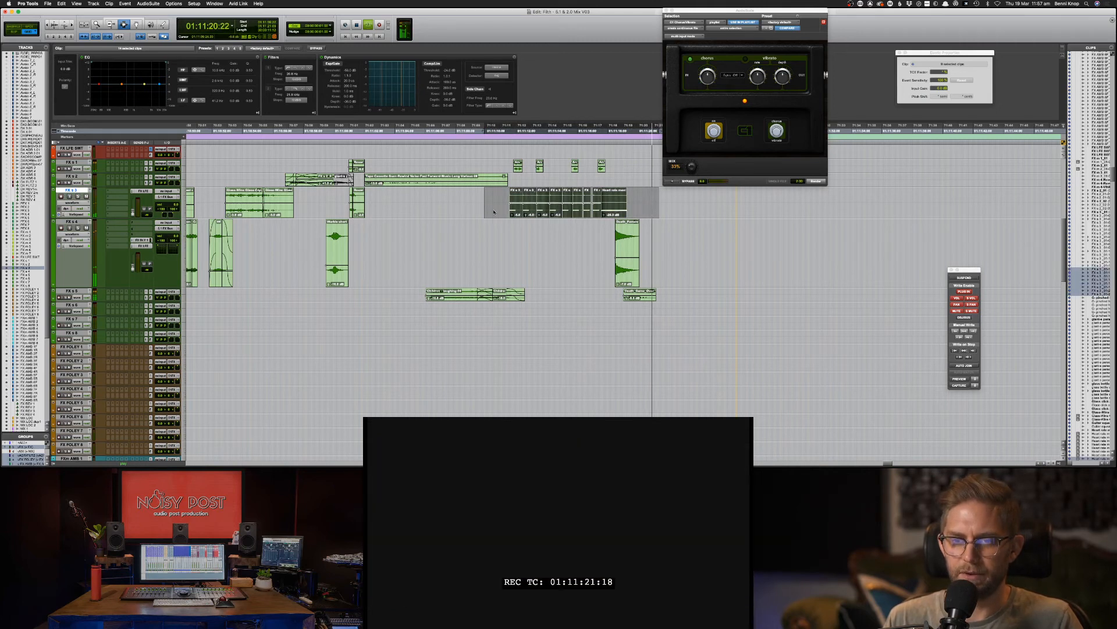
pyautogui.press('space')
pyautogui.click(503, 205)
# Step: Switch to Finder, preview the heart rate monitor or EKG flat line sound in Downloads and return to Pro Tools
pyautogui.press('super+Tab')
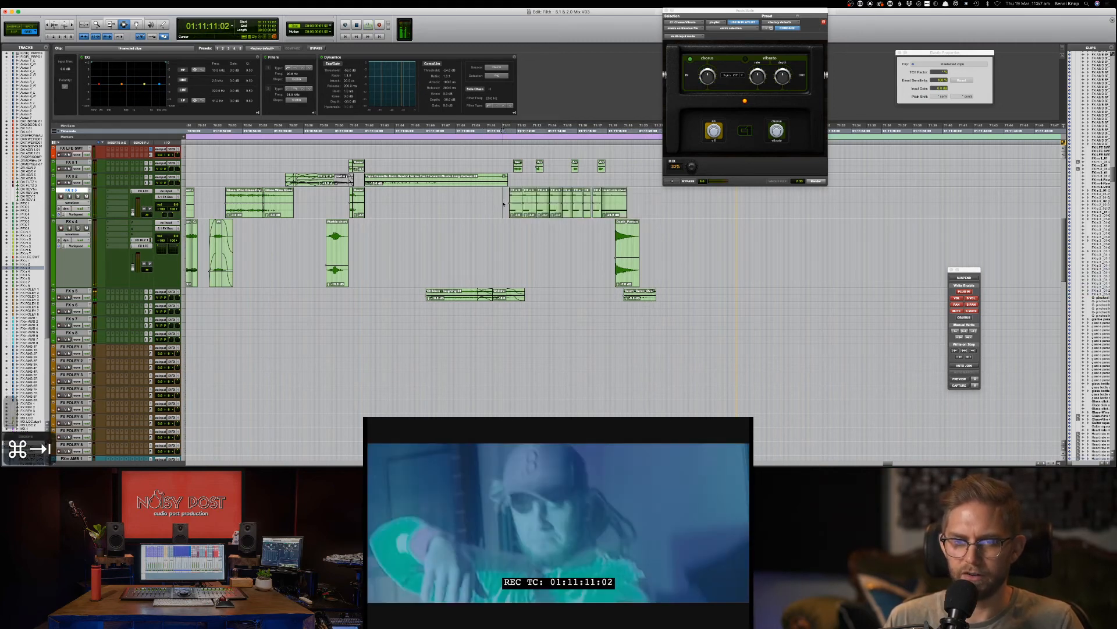
pyautogui.press('super+Tab')
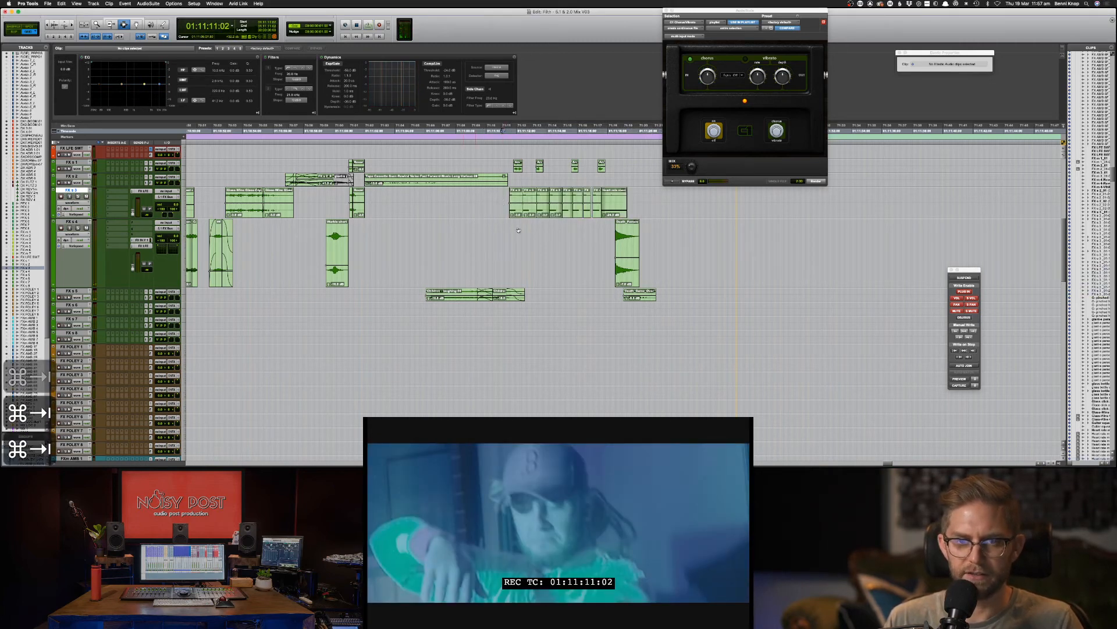
pyautogui.press('super+Tab')
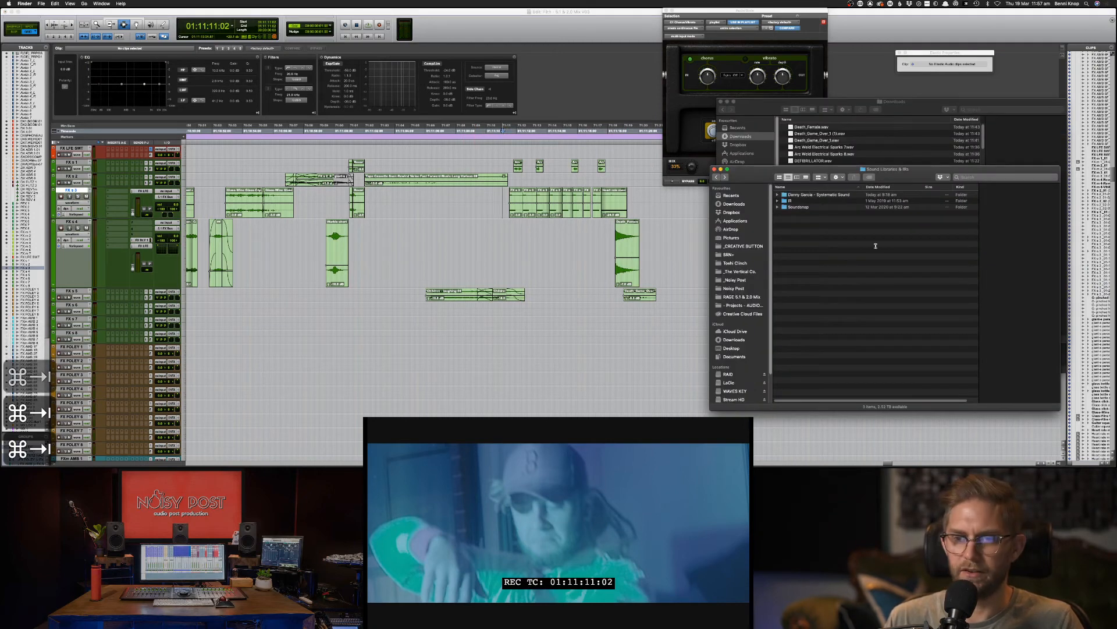
pyautogui.doubleClick(823, 195)
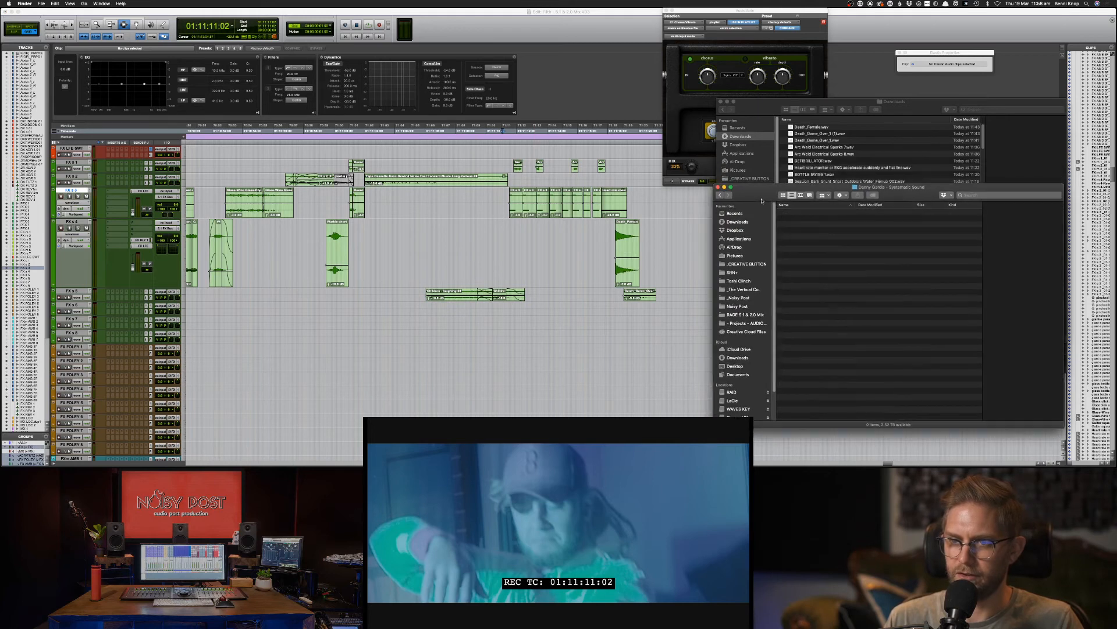
pyautogui.click(767, 156)
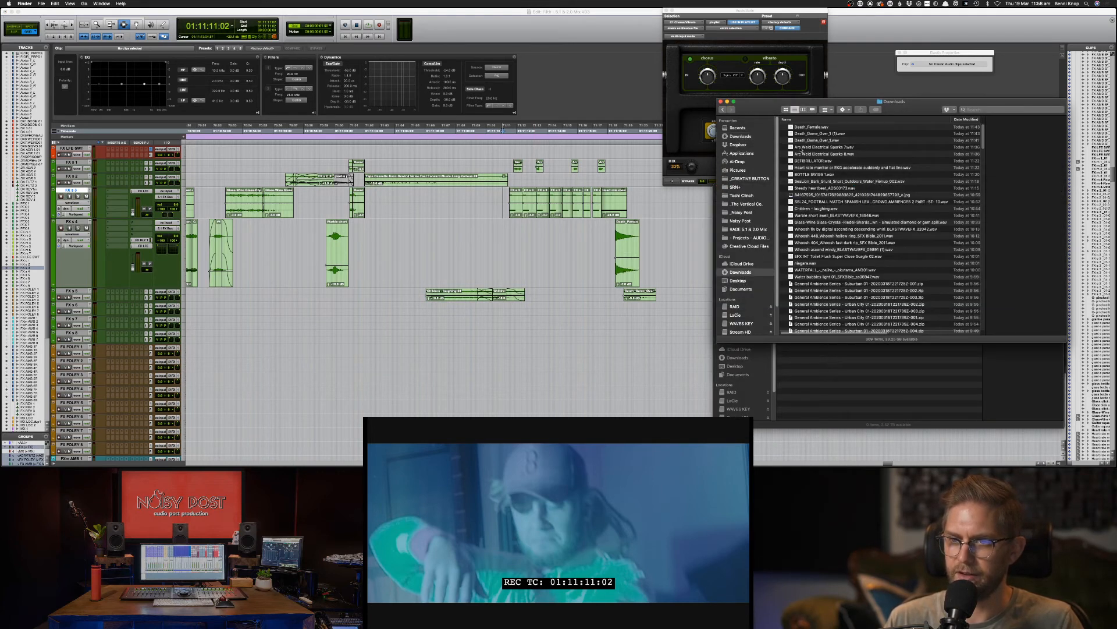
pyautogui.moveTo(761, 109); pyautogui.dragTo(756, 99)
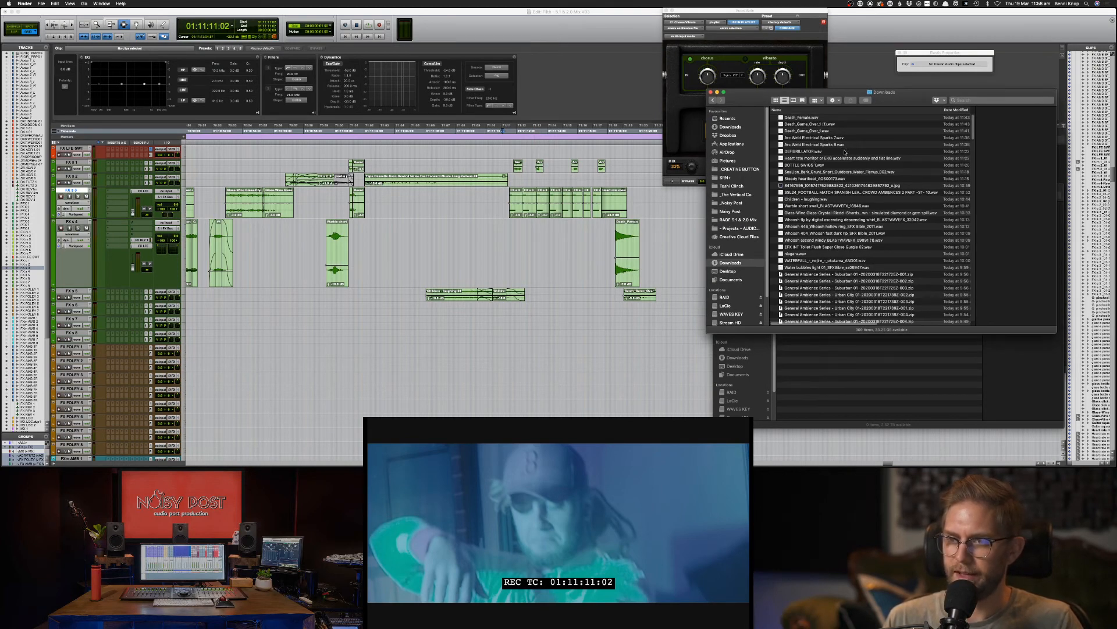
pyautogui.click(839, 157)
pyautogui.press('space')
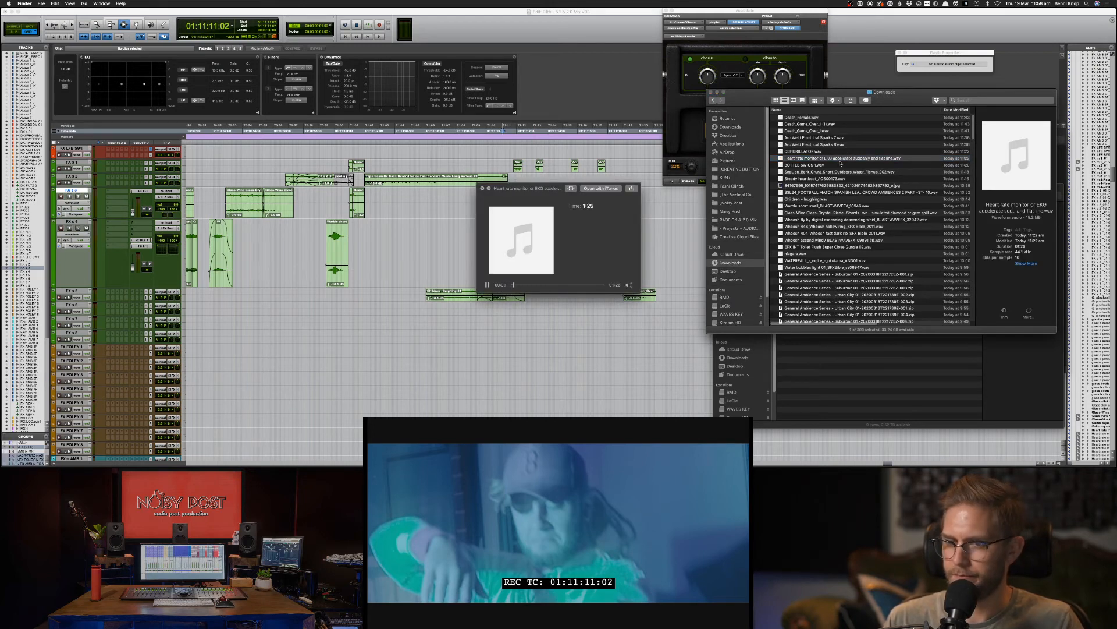
pyautogui.press('space')
pyautogui.press('super+Tab')
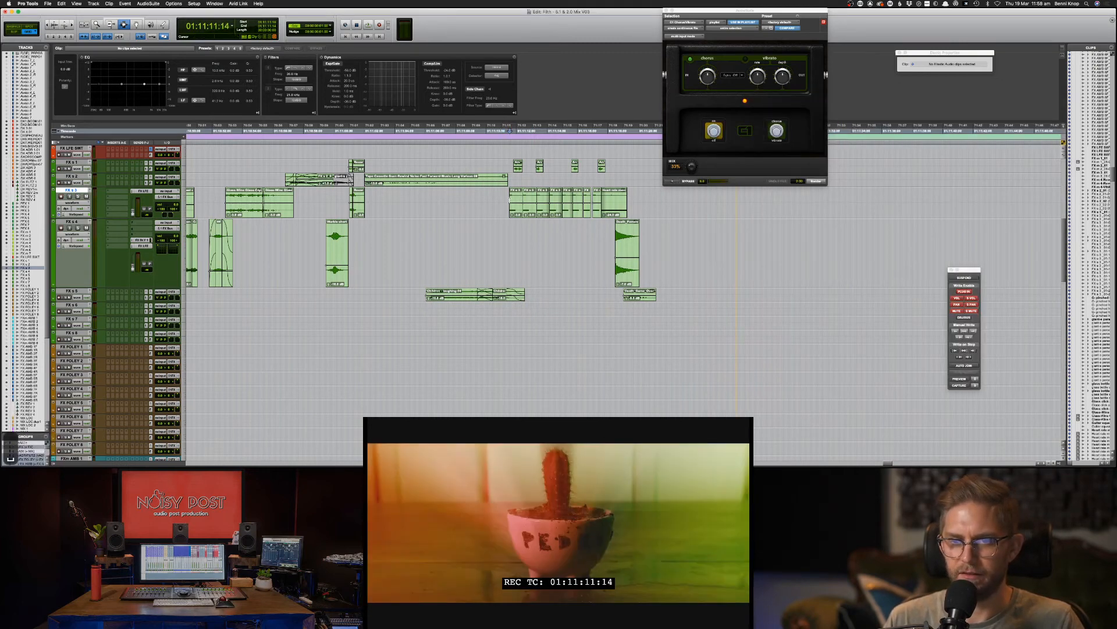
# Step: Audition the earlier effect on FX s 8, copy its faded-in clip and paste it on the same track at 01:11:06:02
pyautogui.press('space')
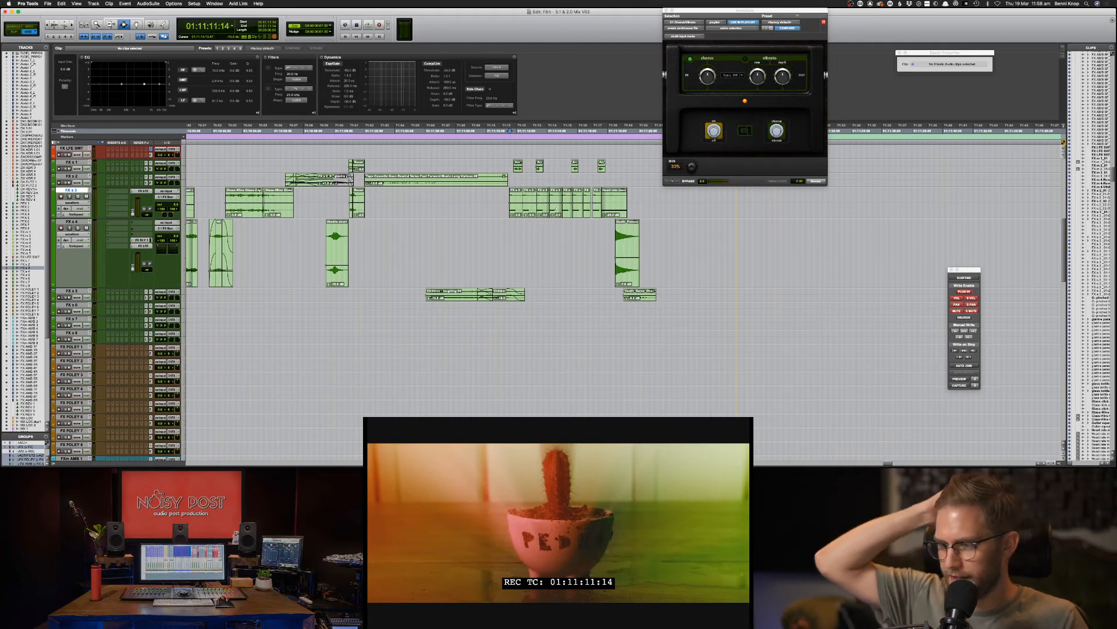
pyautogui.press('super+bracketleft')
pyautogui.press('super+bracketleft')
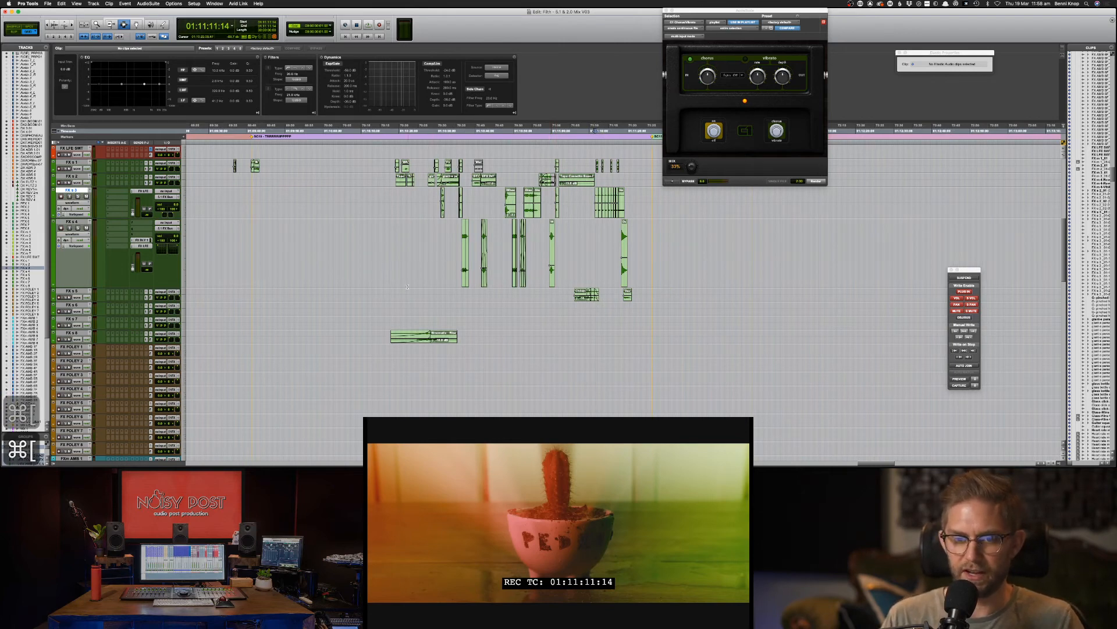
pyautogui.click(415, 334)
pyautogui.press('space')
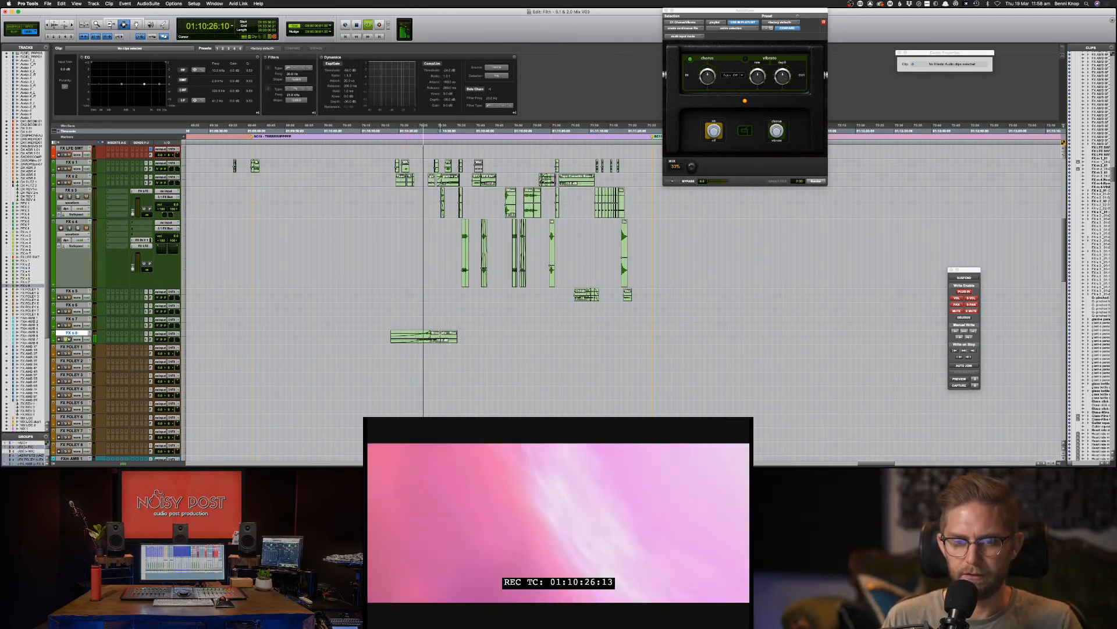
pyautogui.click(445, 337)
pyautogui.press('super+c')
pyautogui.click(573, 335)
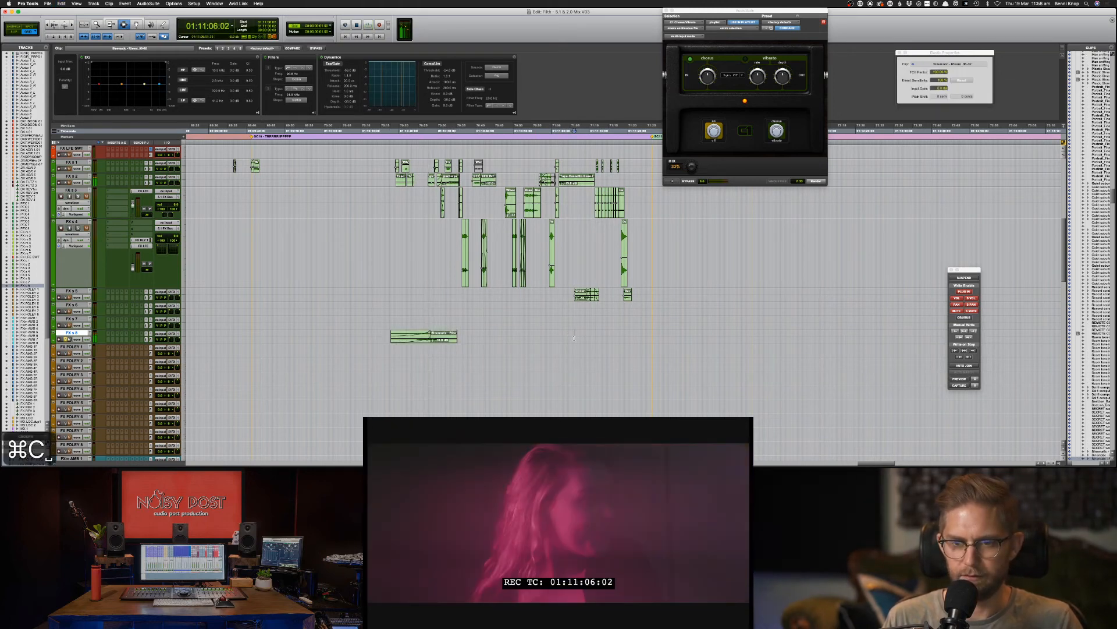
pyautogui.press('super+v')
pyautogui.press('space')
pyautogui.press('super+bracketright')
pyautogui.press('super+bracketright')
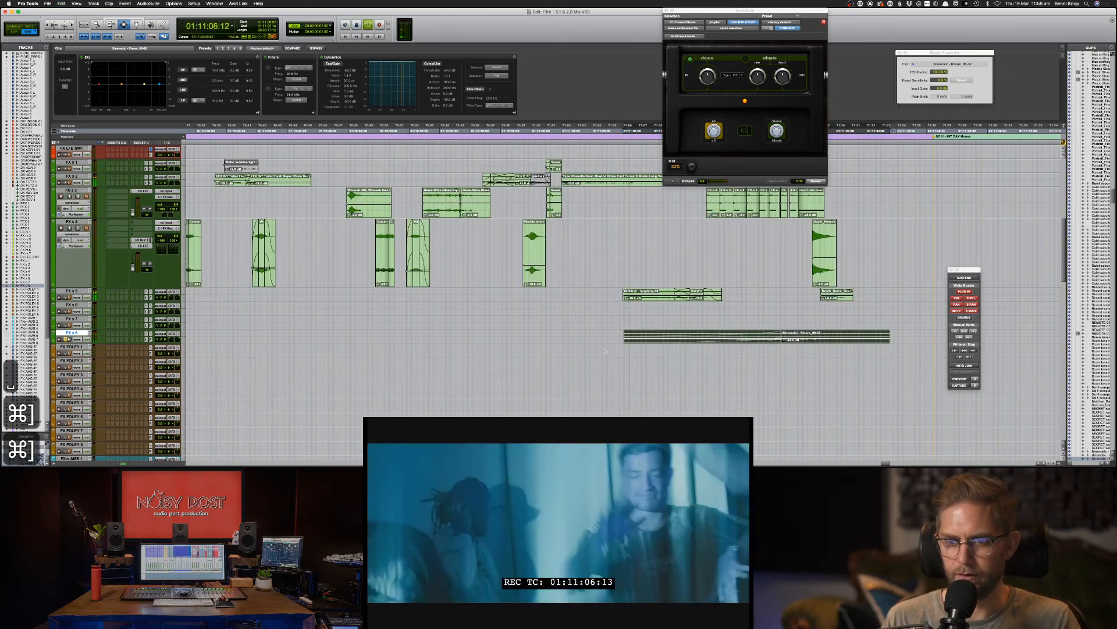
# Step: Move the pasted FX s 8 clip later so it builds towards the final hit, and play it back with the other tracks
pyautogui.press('s')
pyautogui.press('space')
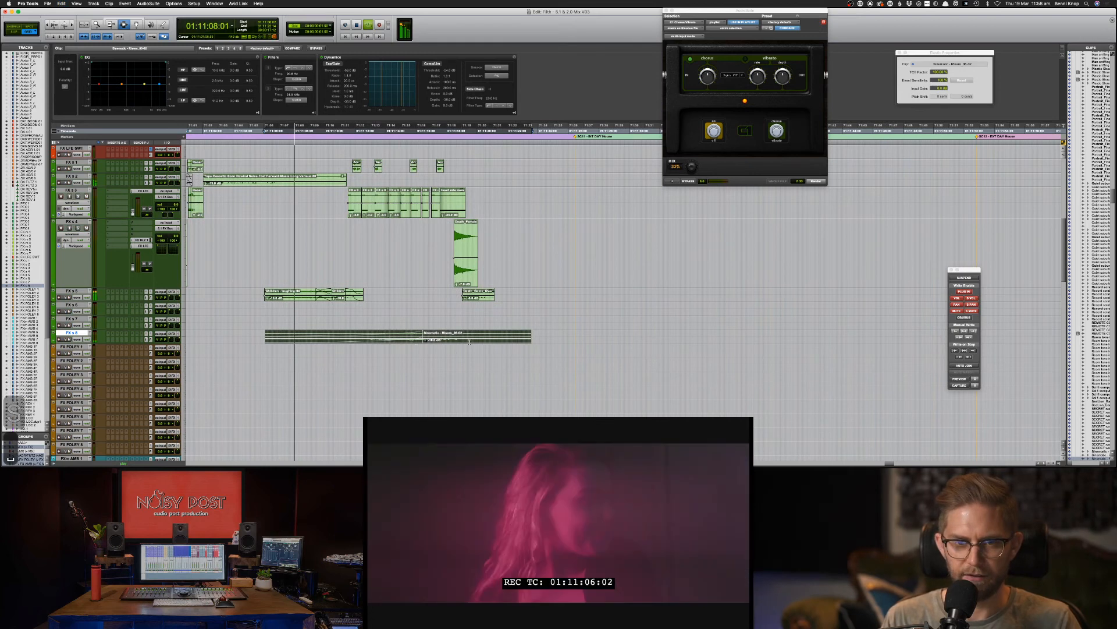
pyautogui.press('F8')
pyautogui.moveTo(448, 338); pyautogui.dragTo(487, 333)
pyautogui.press('space')
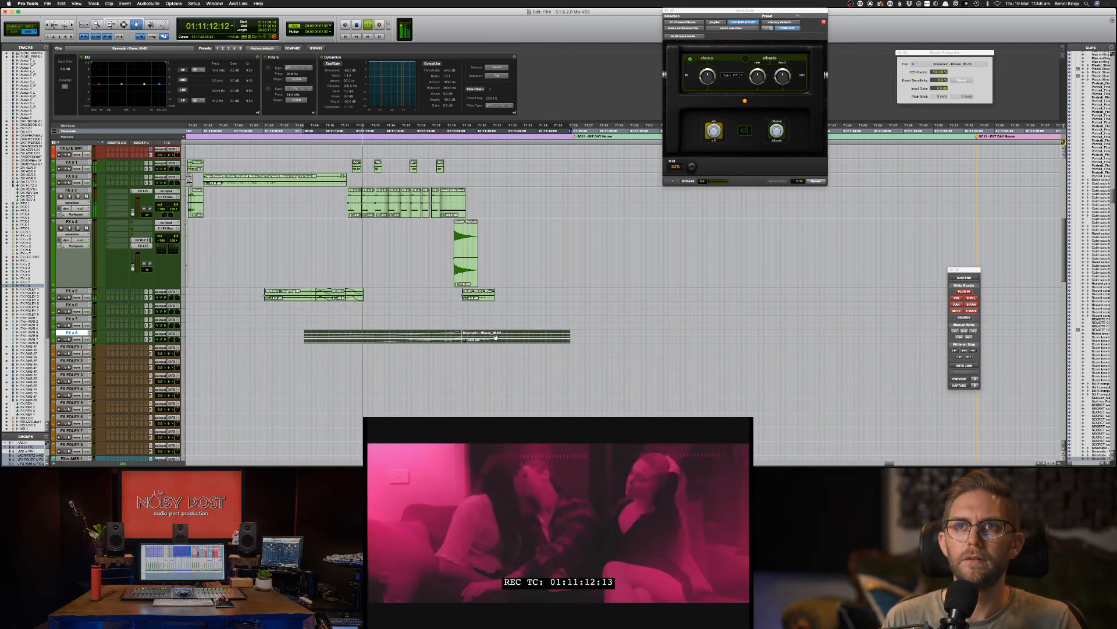
# Step: Shorten the fade-in of the pasted FX s 8 clip and play the track soloed from 01:11:17:11
pyautogui.press('super+bracketright')
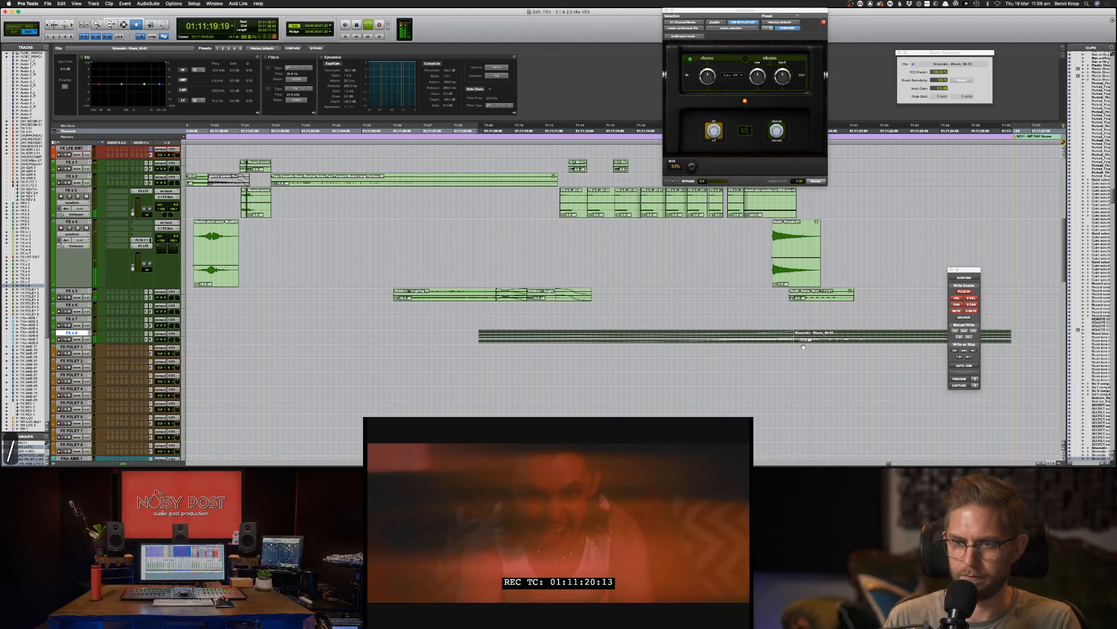
pyautogui.press('F7')
pyautogui.press('F6')
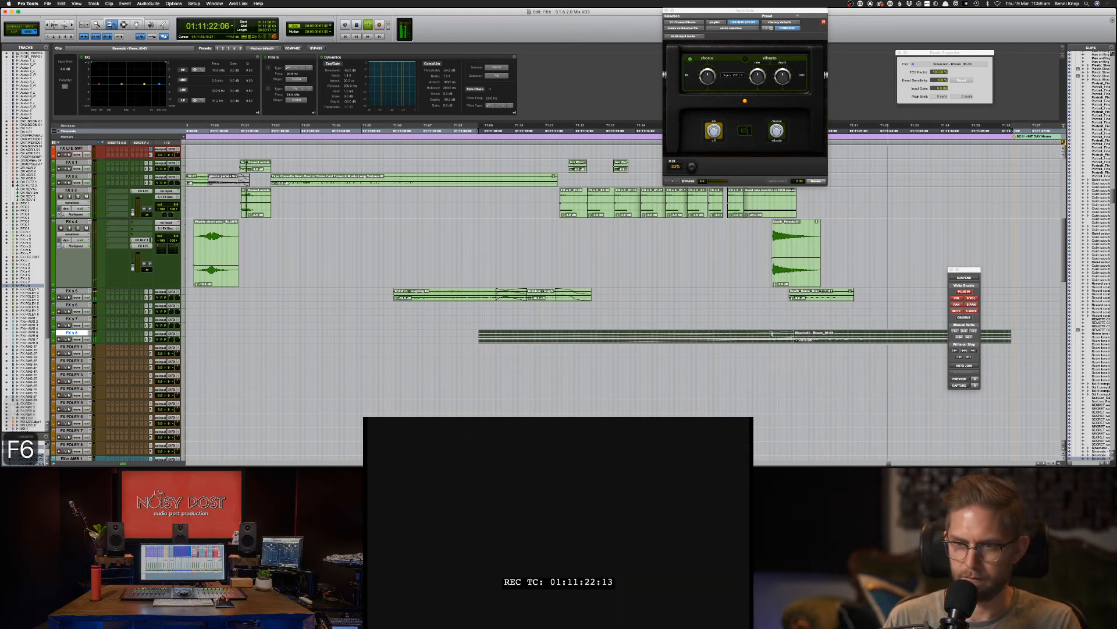
pyautogui.moveTo(772, 333); pyautogui.dragTo(734, 334)
pyautogui.press('F7')
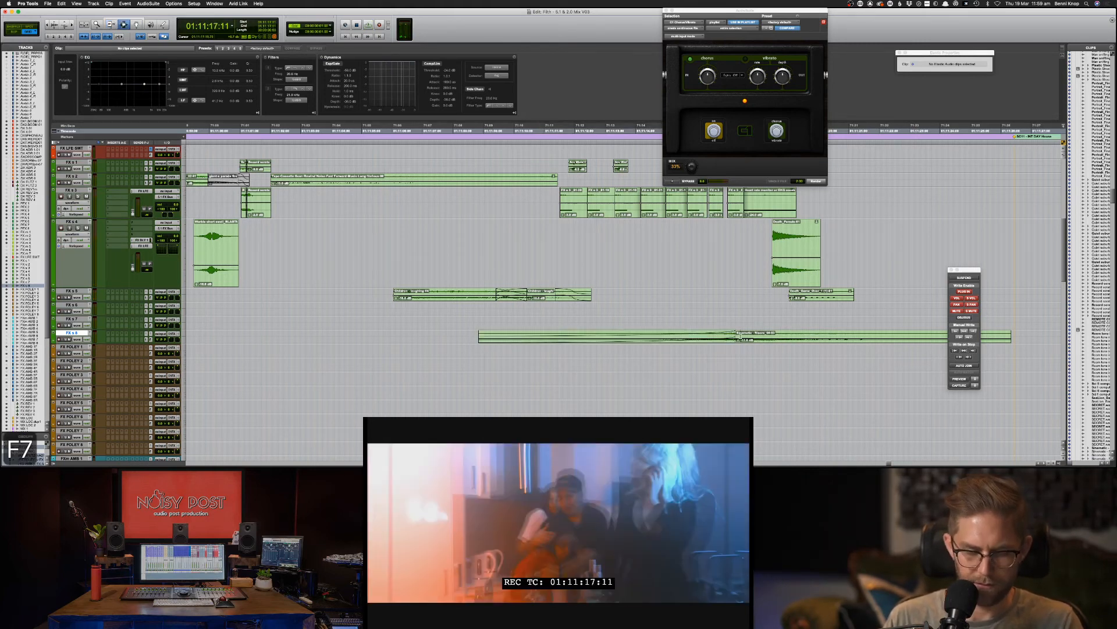
pyautogui.click(741, 344)
pyautogui.press('space')
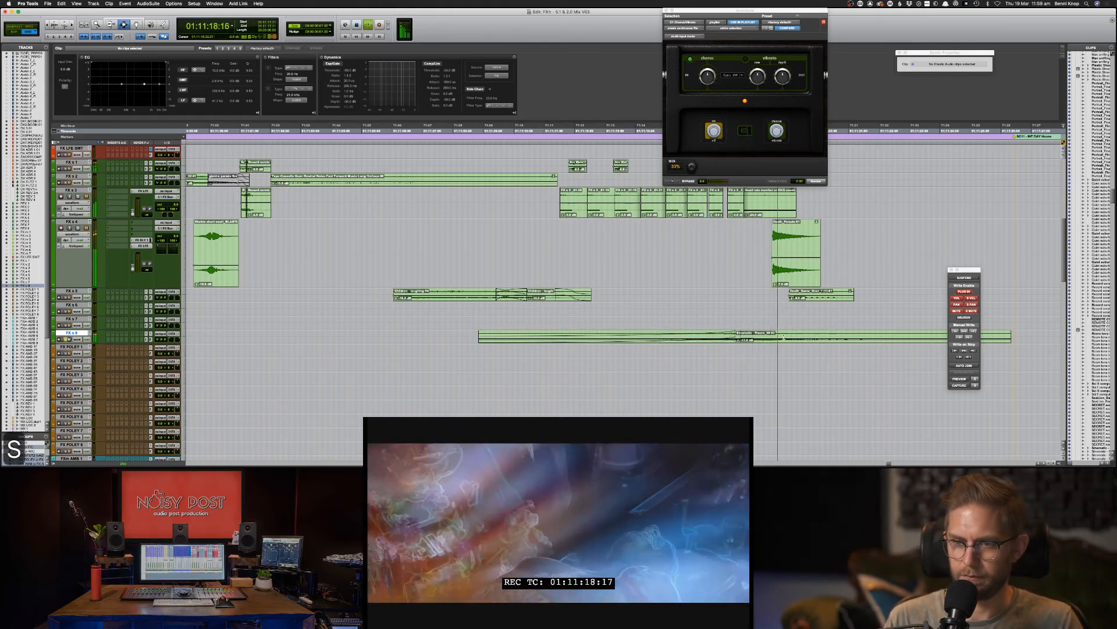
# Step: Cut off the FX s 8 clip where the game-over clip on FX s 5 starts, fade out its end and play it back
pyautogui.moveTo(964, 344); pyautogui.dragTo(1022, 340)
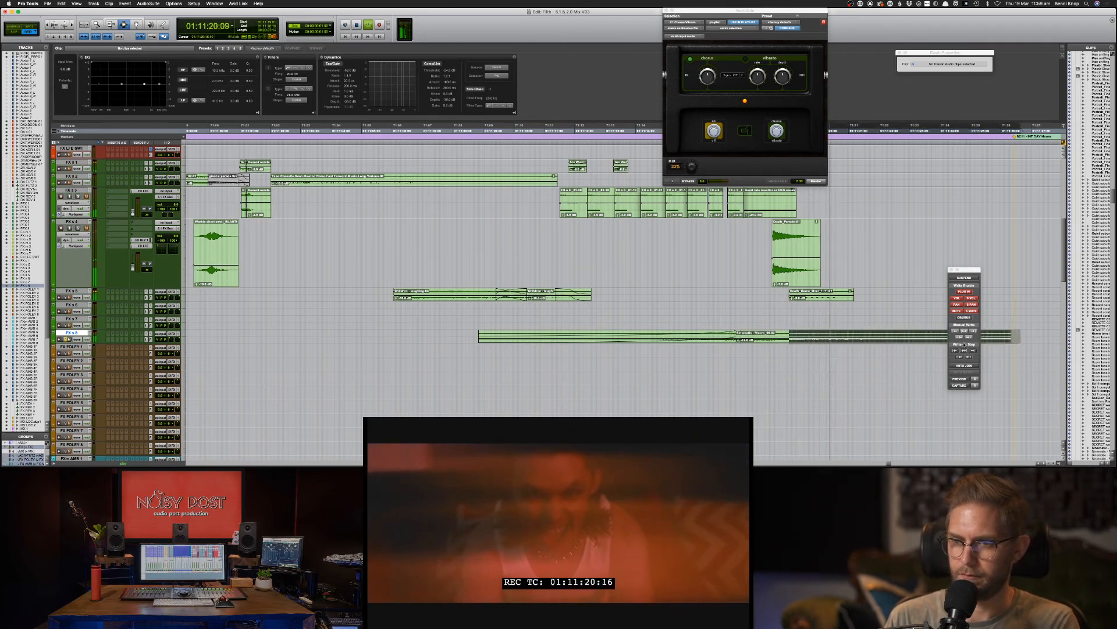
pyautogui.press('Delete')
pyautogui.moveTo(918, 340); pyautogui.dragTo(778, 342)
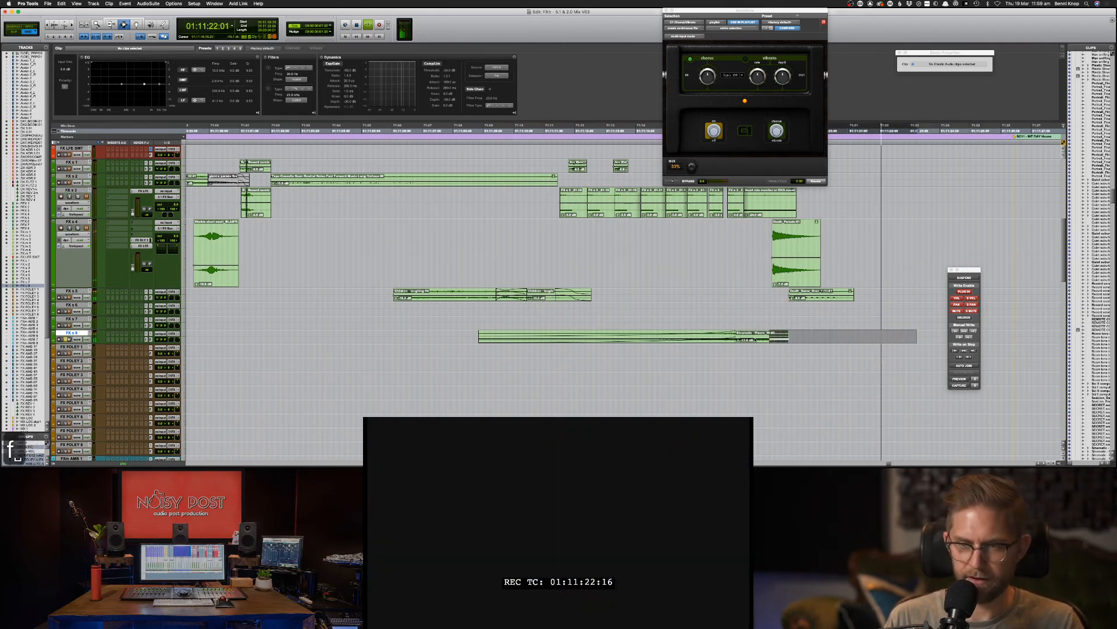
pyautogui.click(755, 340)
pyautogui.press('space')
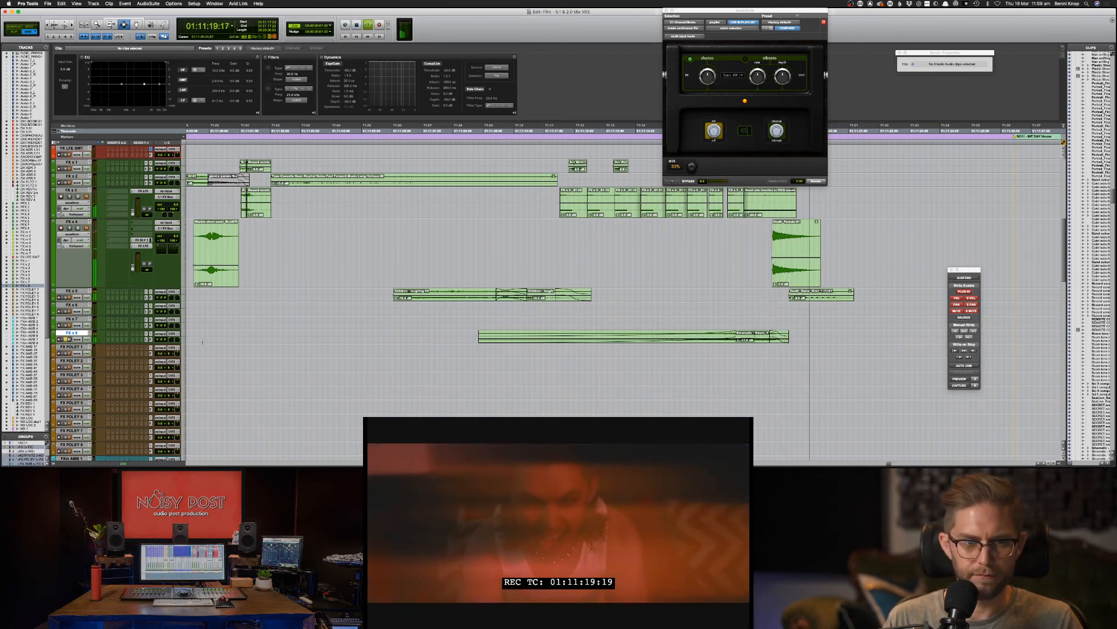
pyautogui.press('s')
pyautogui.press('space')
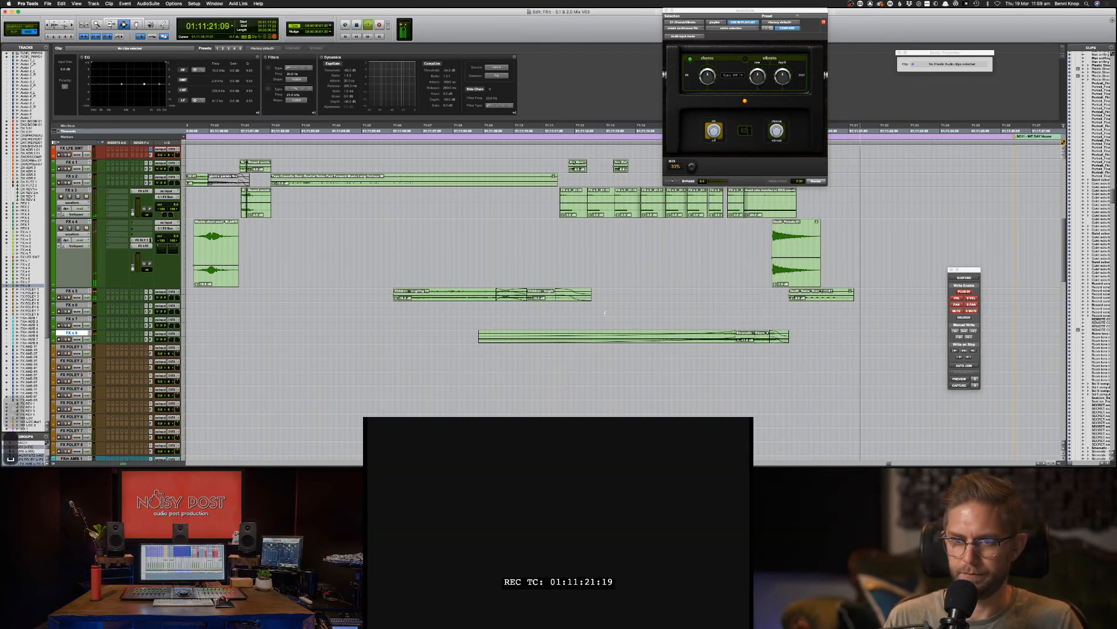
# Step: Play from 01:11:10:08, cut off the opening of the FX s 8 clip and play the ending back from earlier
pyautogui.click(524, 324)
pyautogui.press('space')
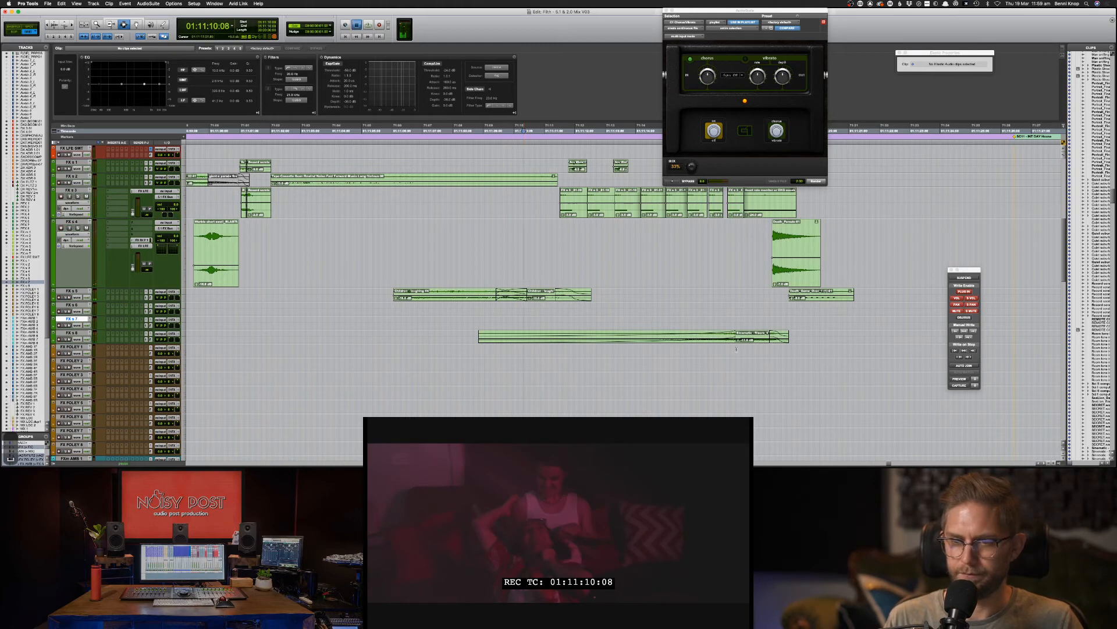
pyautogui.moveTo(502, 337); pyautogui.dragTo(474, 336)
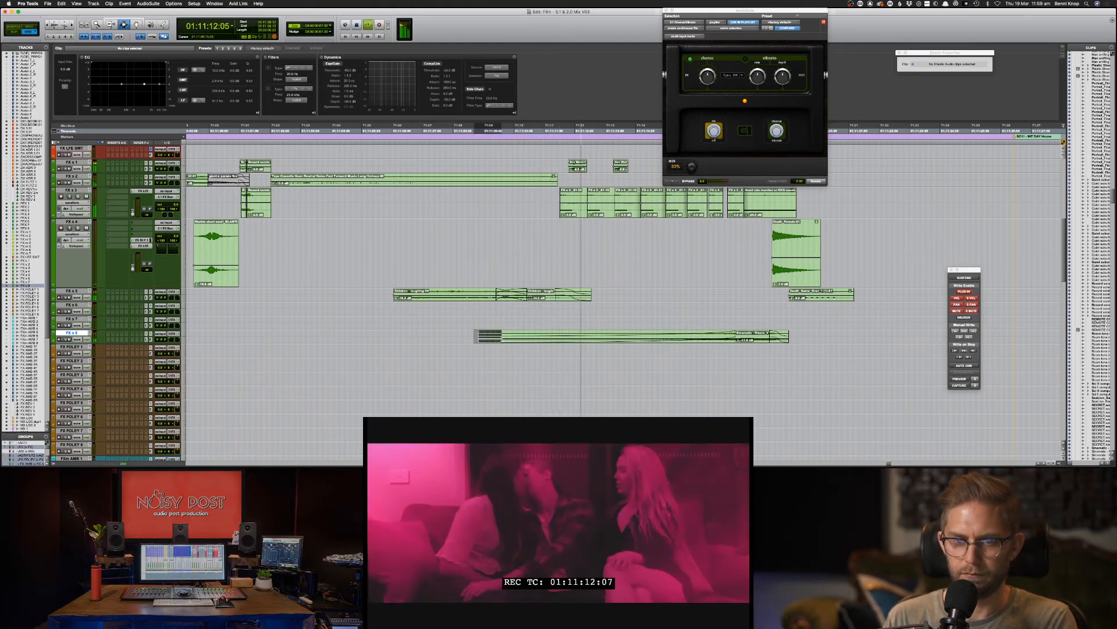
pyautogui.press('Delete')
pyautogui.scroll(1, 329, 284)
pyautogui.click(328, 284)
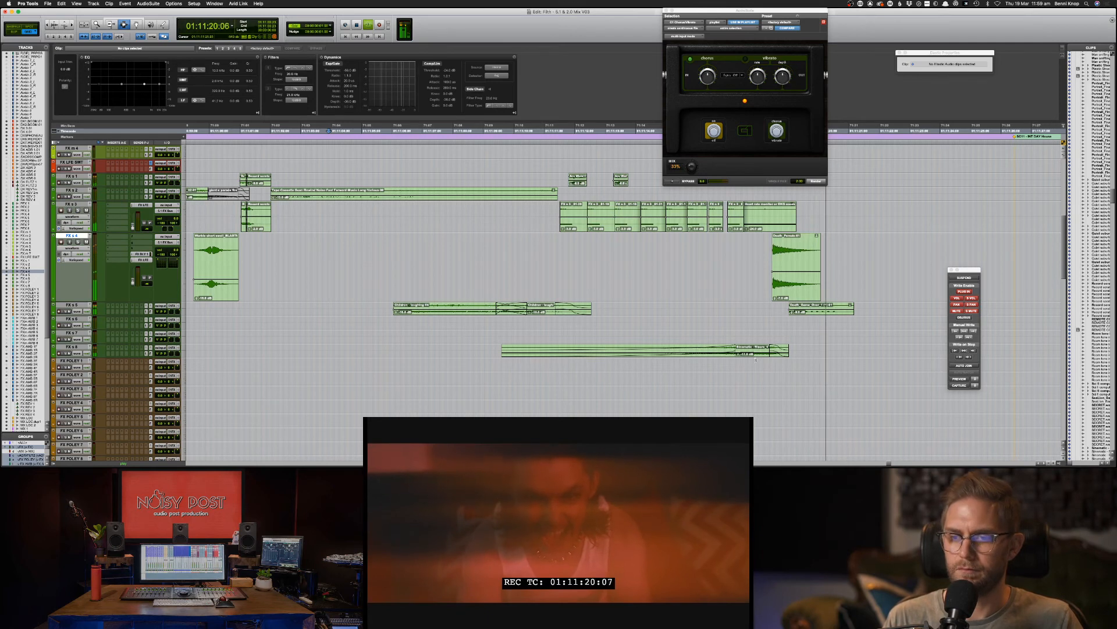
# Step: Nudge the FX s 8 clip slightly later and cut off its tail just past the start of the FX s 4 hit
pyautogui.click(780, 350)
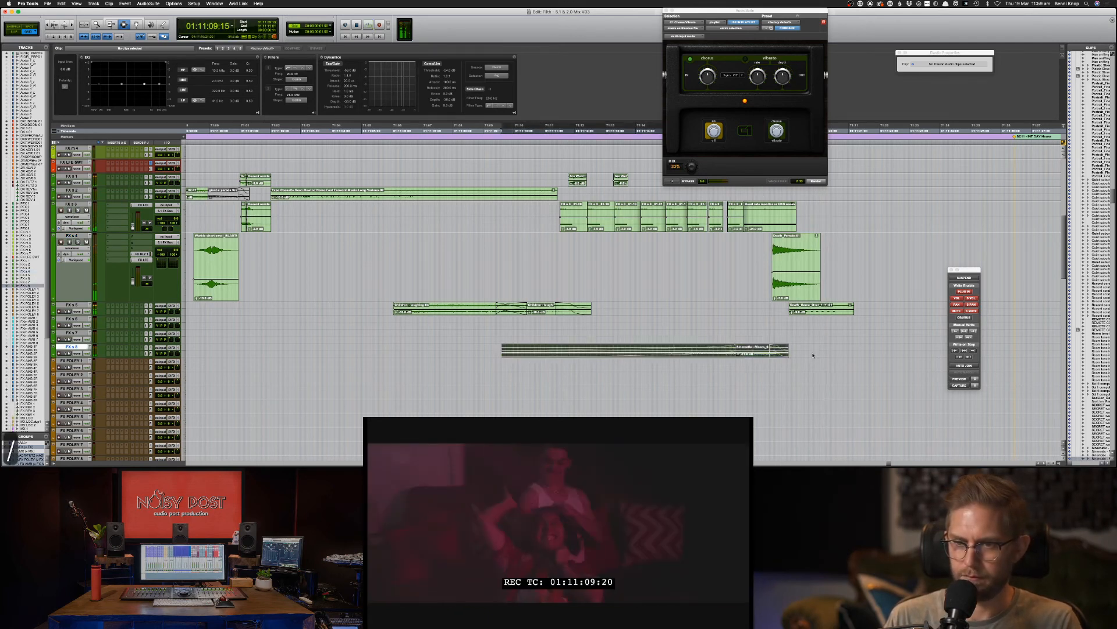
pyautogui.press('KP_Add')
pyautogui.moveTo(812, 353); pyautogui.dragTo(786, 351)
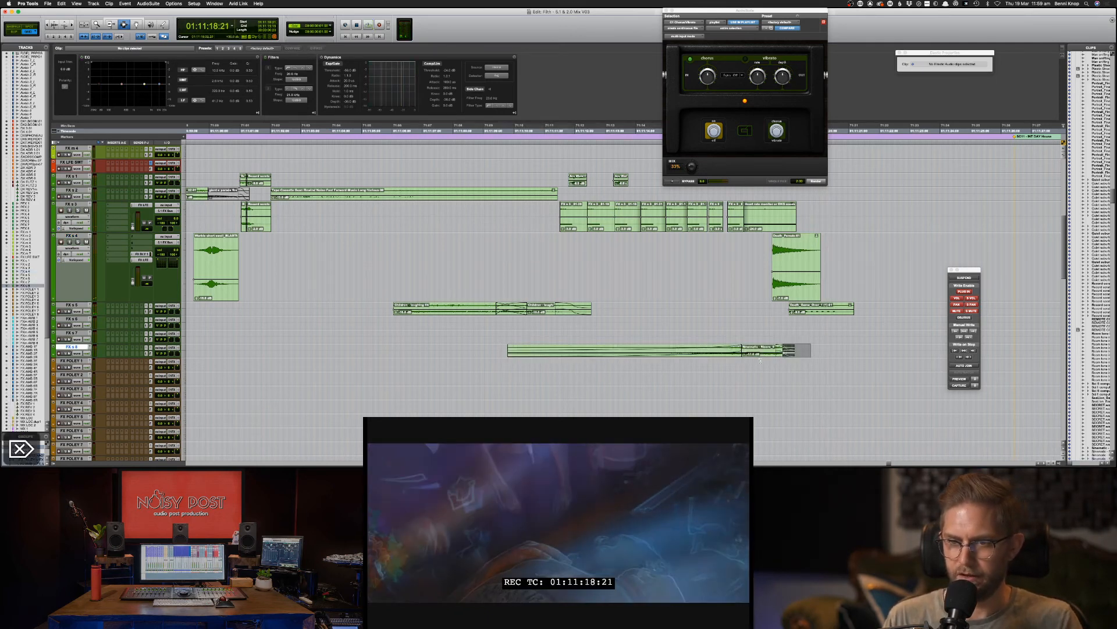
pyautogui.press('BackSpace')
# Step: Search the Mac for "impact" with Spotlight and open the Bass_Drops folder inside the IMPACT sound library folder in Finder
pyautogui.press('super+Tab')
pyautogui.press('super+Tab')
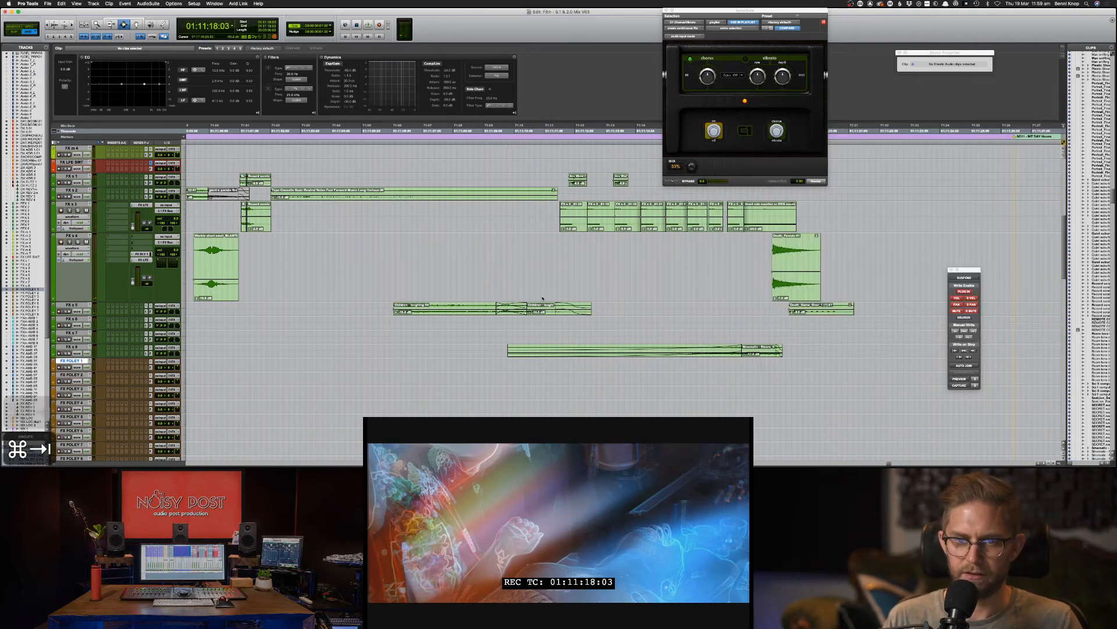
pyautogui.press('super+space')
pyautogui.write('im')
pyautogui.press('BackSpace')
pyautogui.press('BackSpace')
pyautogui.press('BackSpace')
pyautogui.press('BackSpace')
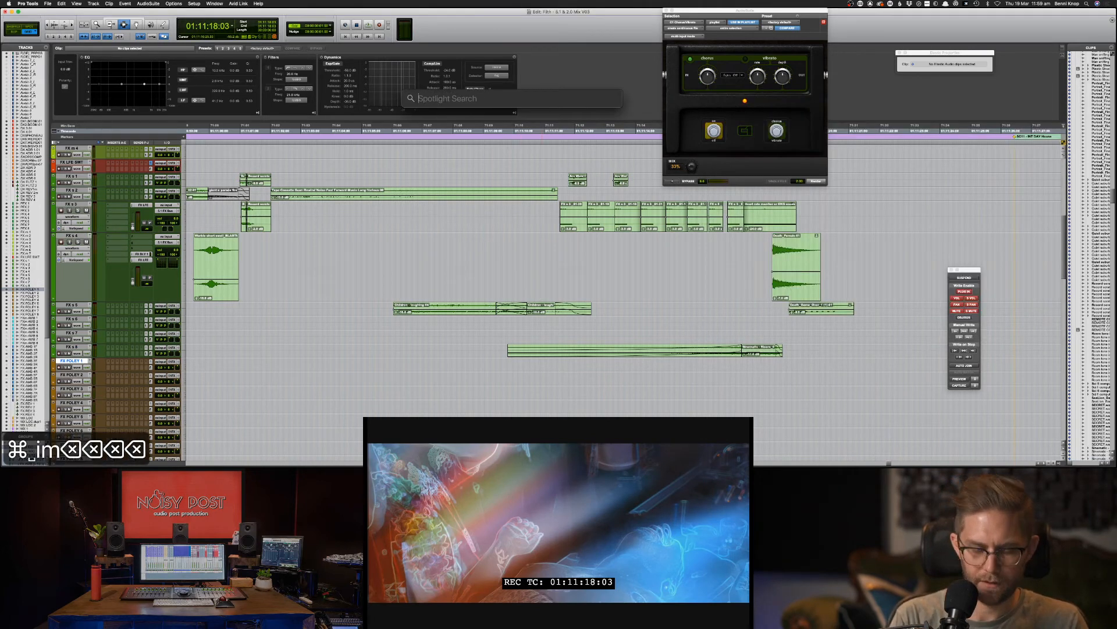
pyautogui.write('impact')
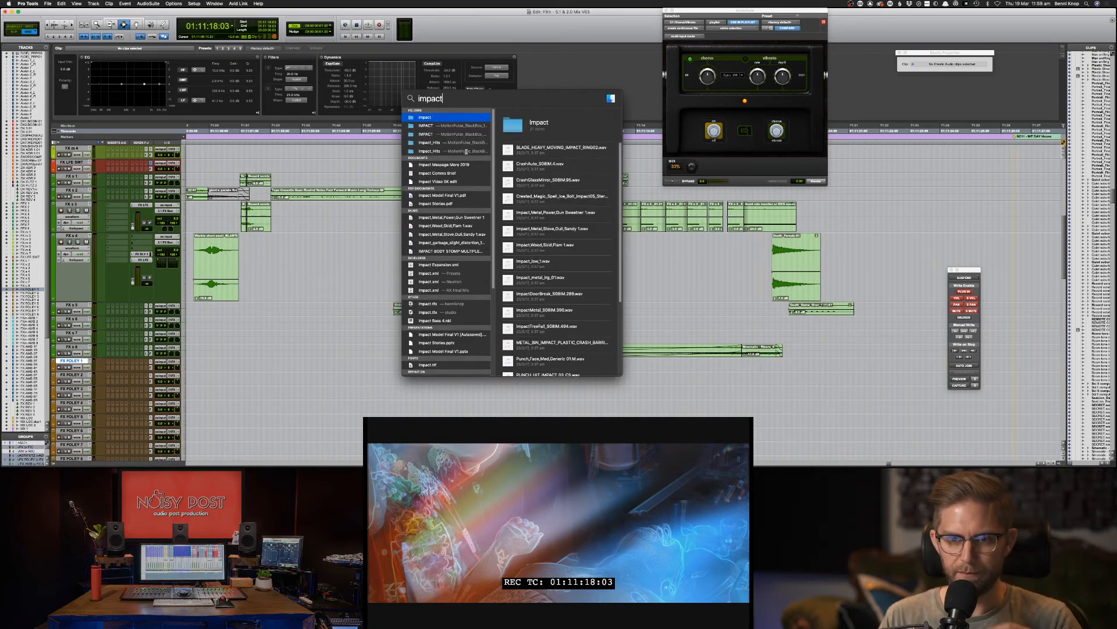
pyautogui.click(445, 127)
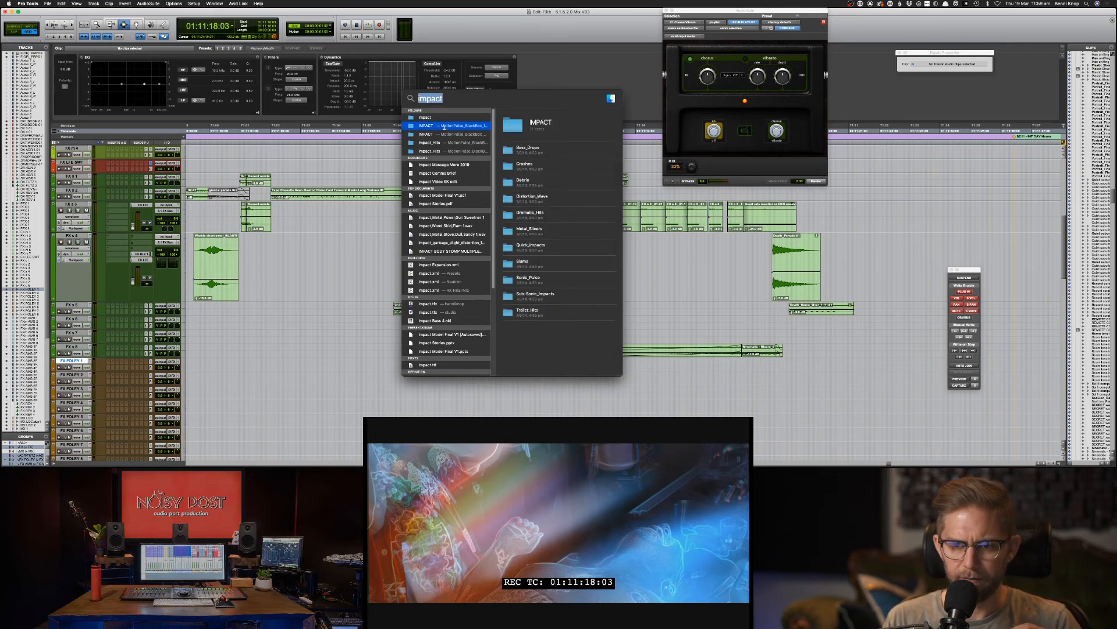
pyautogui.click(442, 135)
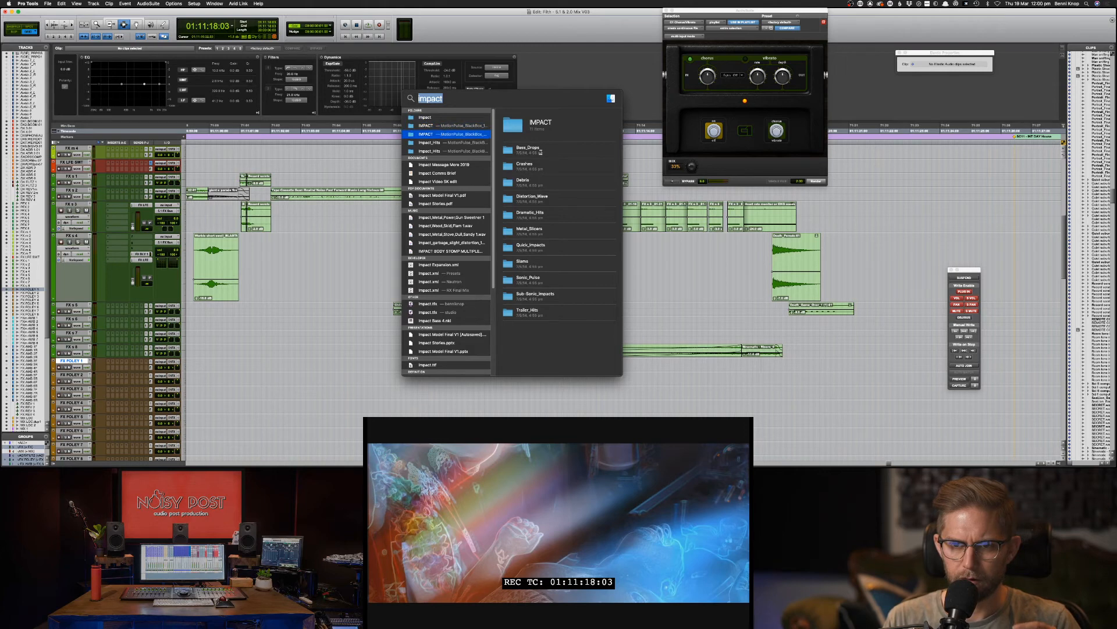
pyautogui.doubleClick(541, 153)
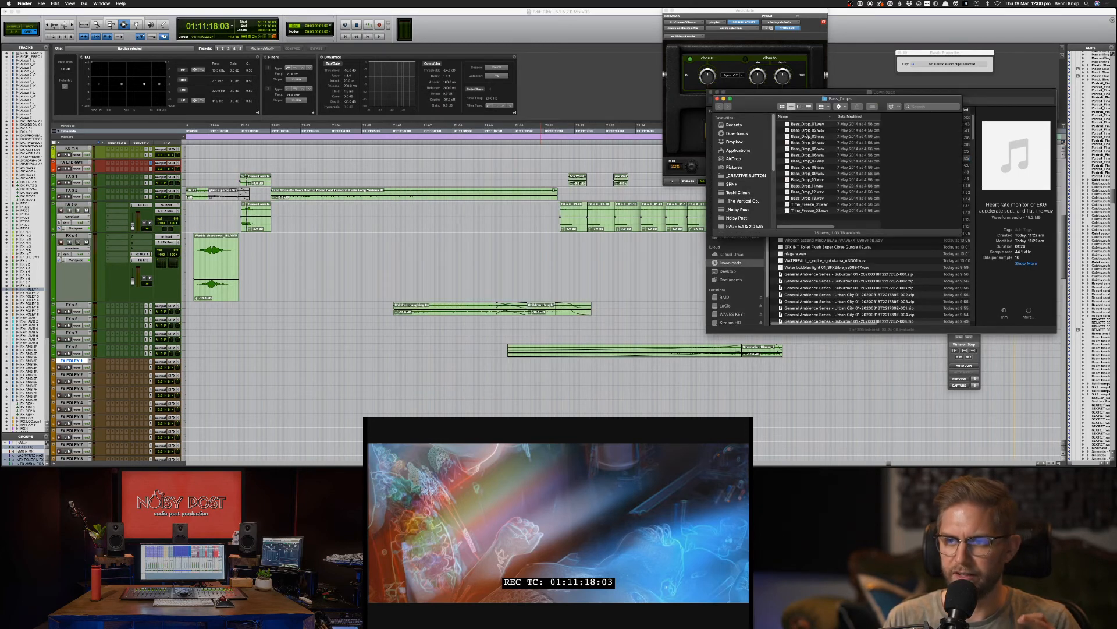
# Step: Audition Bass_Drop_01.wav and Bass_Drop_02.wav, and place Bass_Drop_02.wav on FX s 7 in Pro Tools around the final hit
pyautogui.press('space')
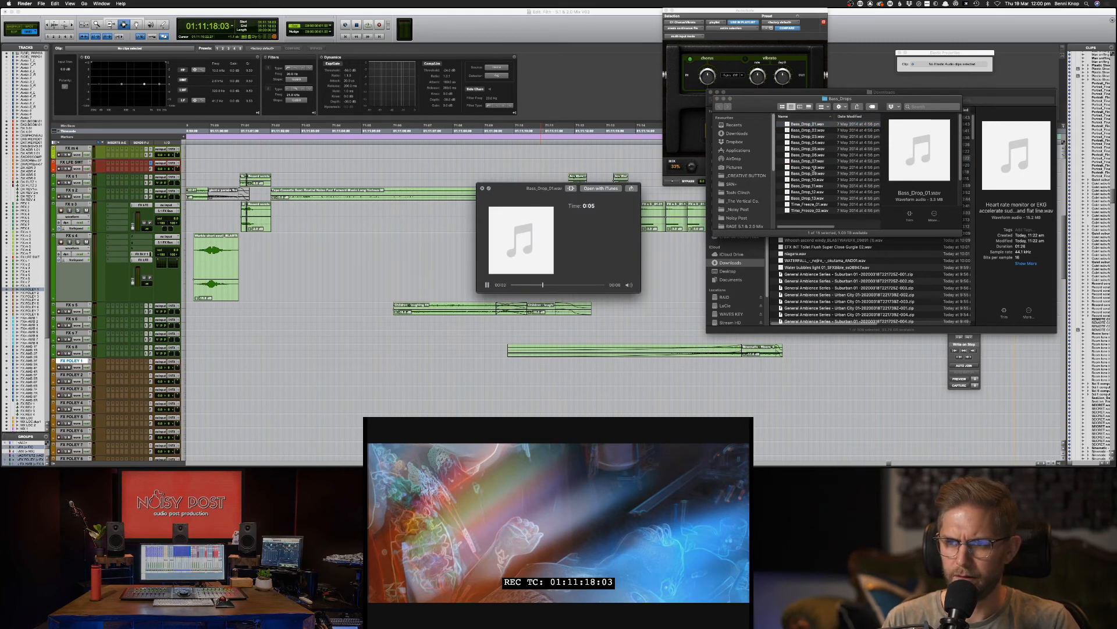
pyautogui.press('Down')
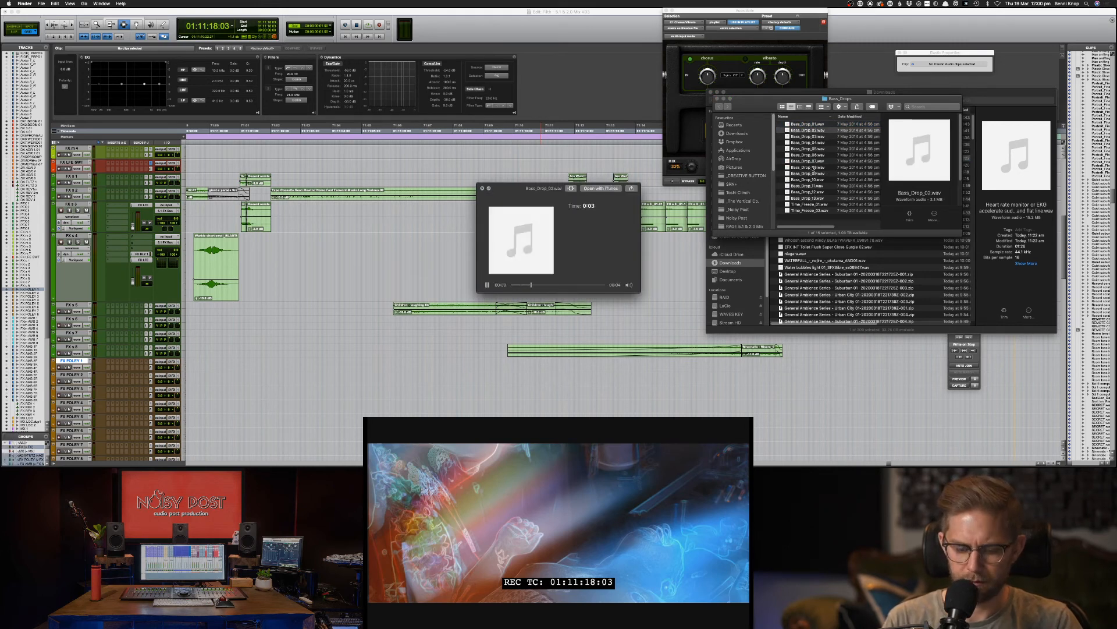
pyautogui.press('XF86AudioRaiseVolume')
pyautogui.press('space')
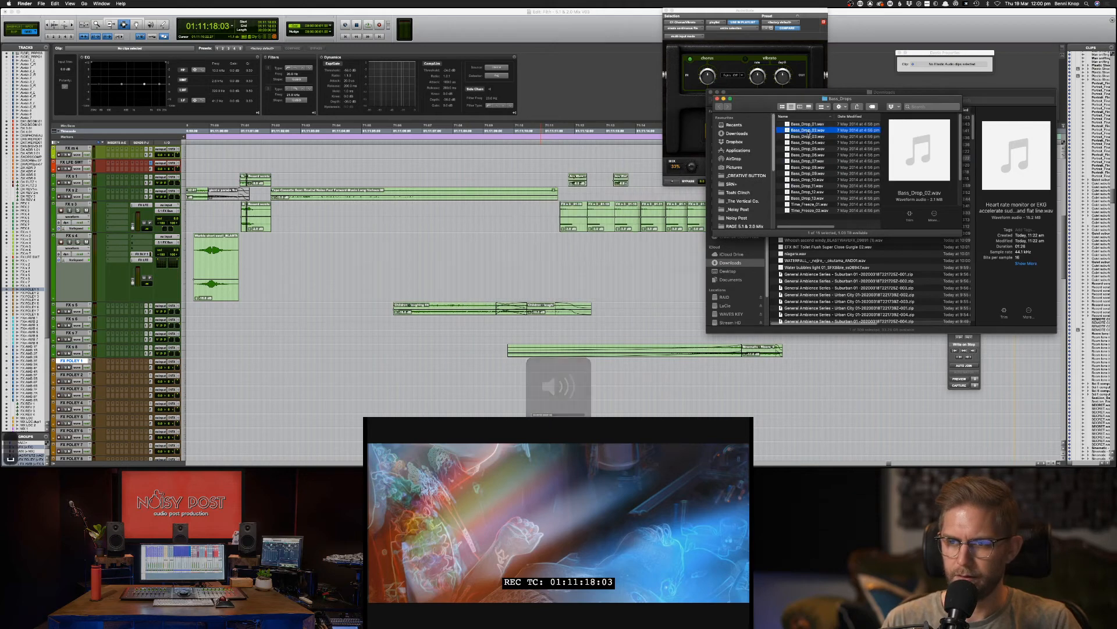
pyautogui.press('super+Tab')
pyautogui.moveTo(808, 131); pyautogui.dragTo(768, 336)
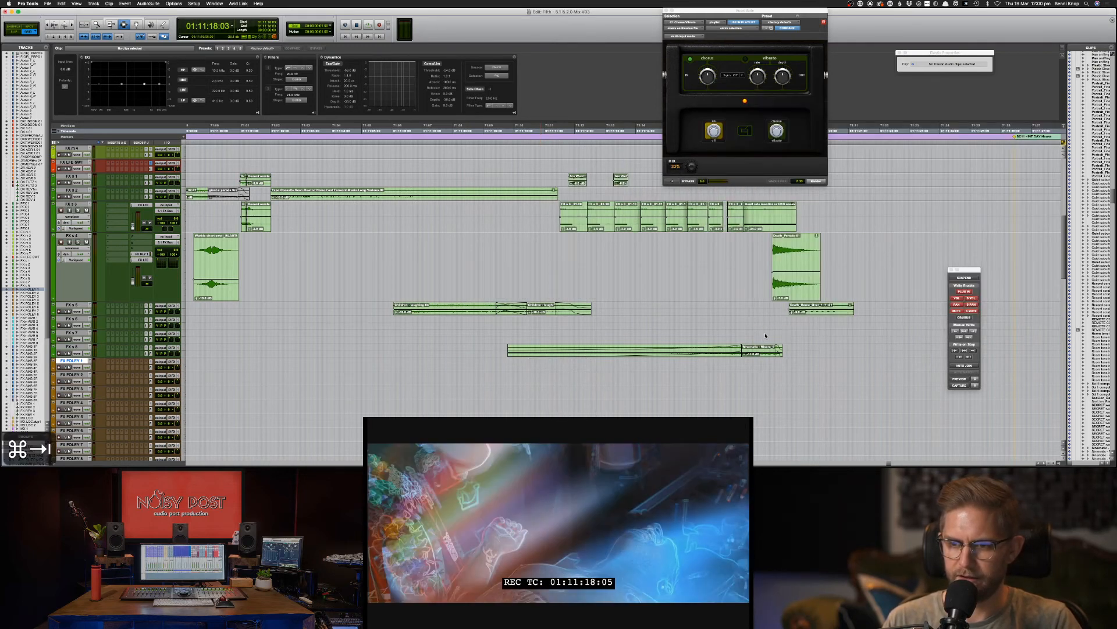
pyautogui.press('super+bracketright')
pyautogui.press('super+bracketright')
pyautogui.press('super+bracketright')
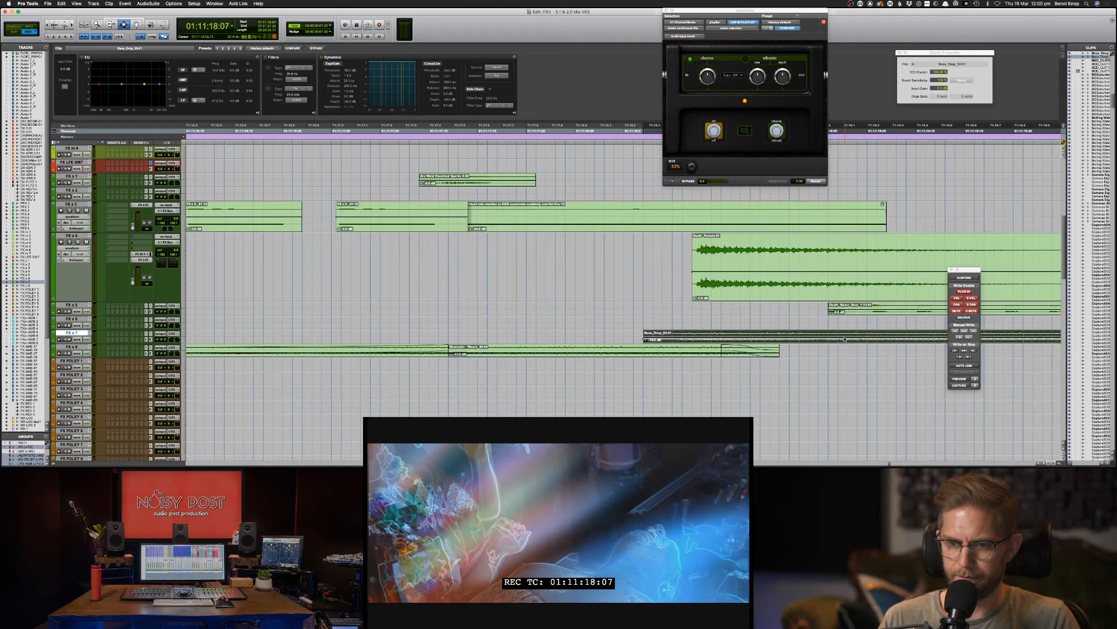
# Step: Shift the bass drop on FX s 7 slightly earlier and play the ending back from a little before it
pyautogui.press('space')
pyautogui.press('space')
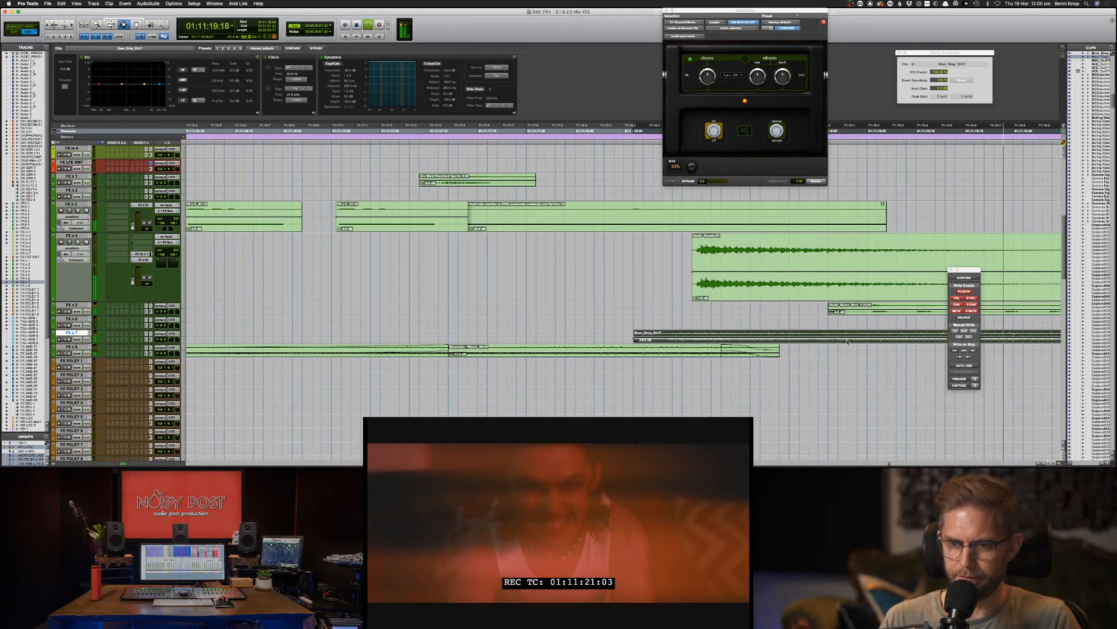
pyautogui.press('space')
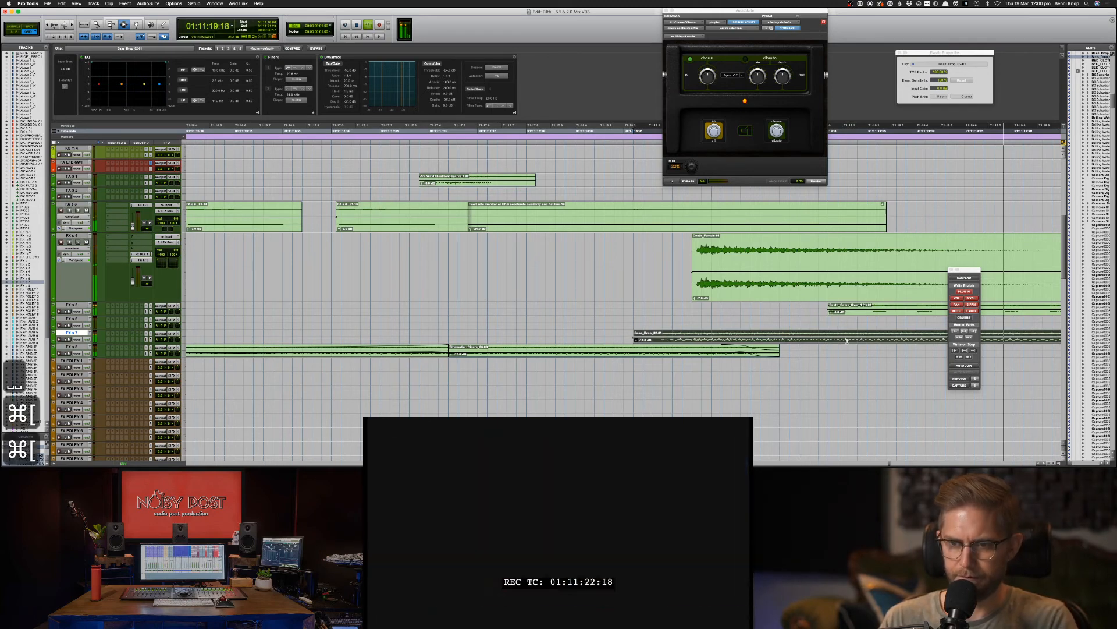
pyautogui.press('super+bracketleft')
pyautogui.press('super+bracketleft')
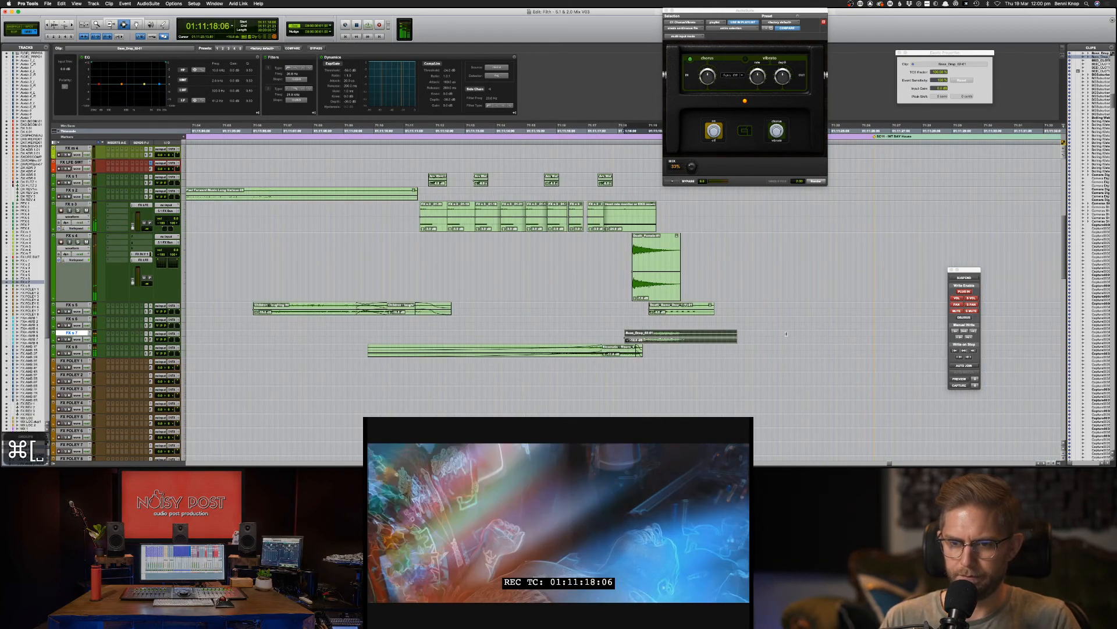
pyautogui.click(569, 323)
pyautogui.press('space')
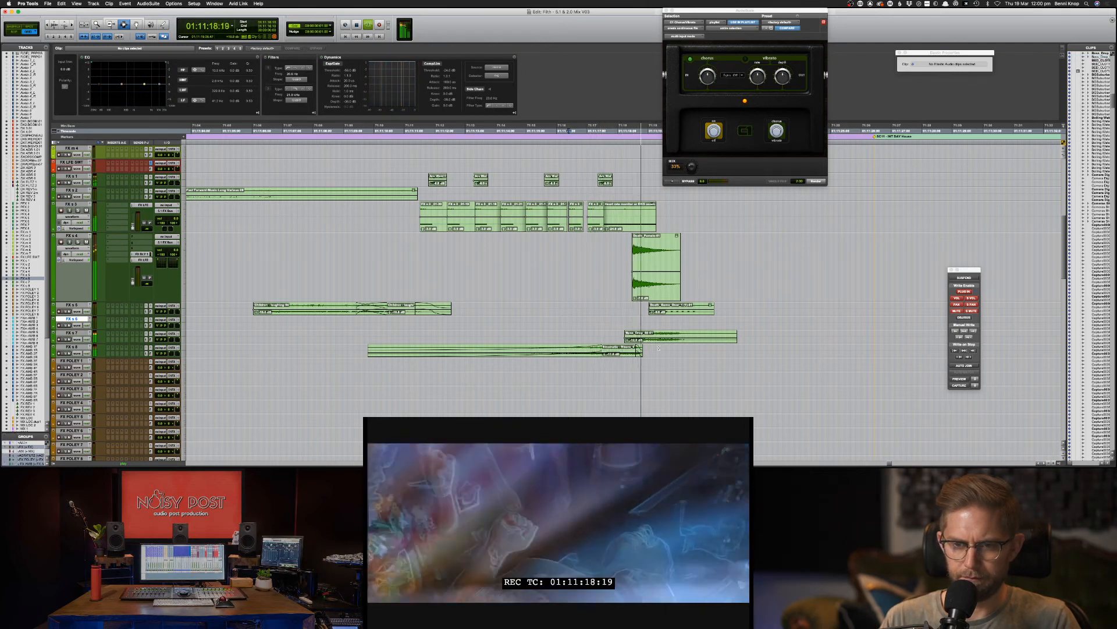
# Step: Enlarge the FX s 7 track, line up the bass drop just ahead of the FX s 4 hit and play it back
pyautogui.click(629, 338)
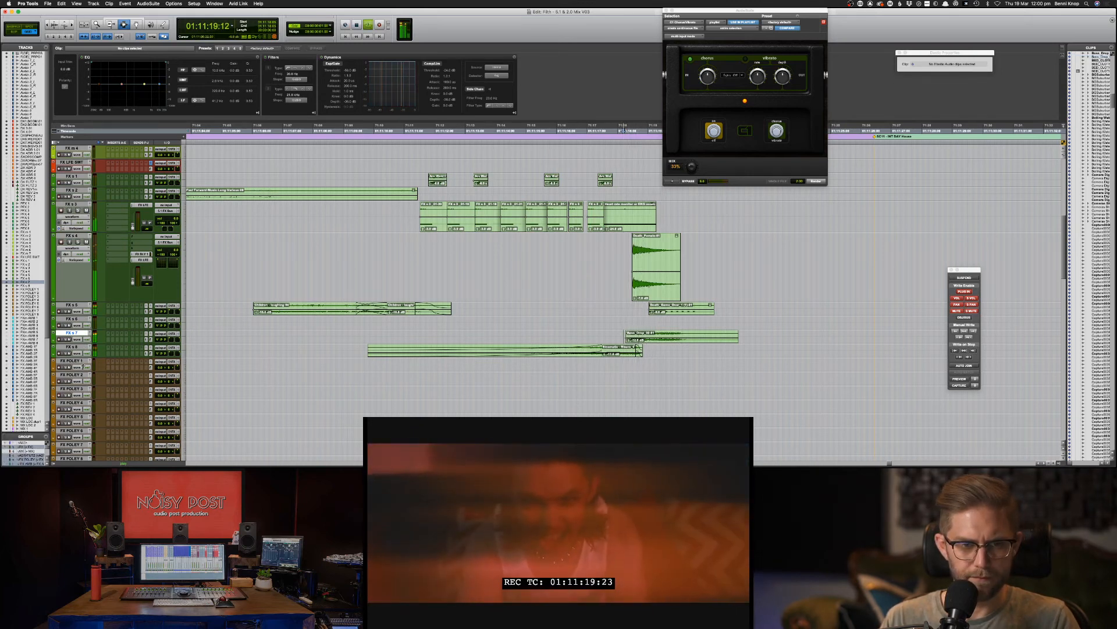
pyautogui.hotkey('ctrl', 'Up')
pyautogui.hotkey('ctrl', 'Up')
pyautogui.press('space')
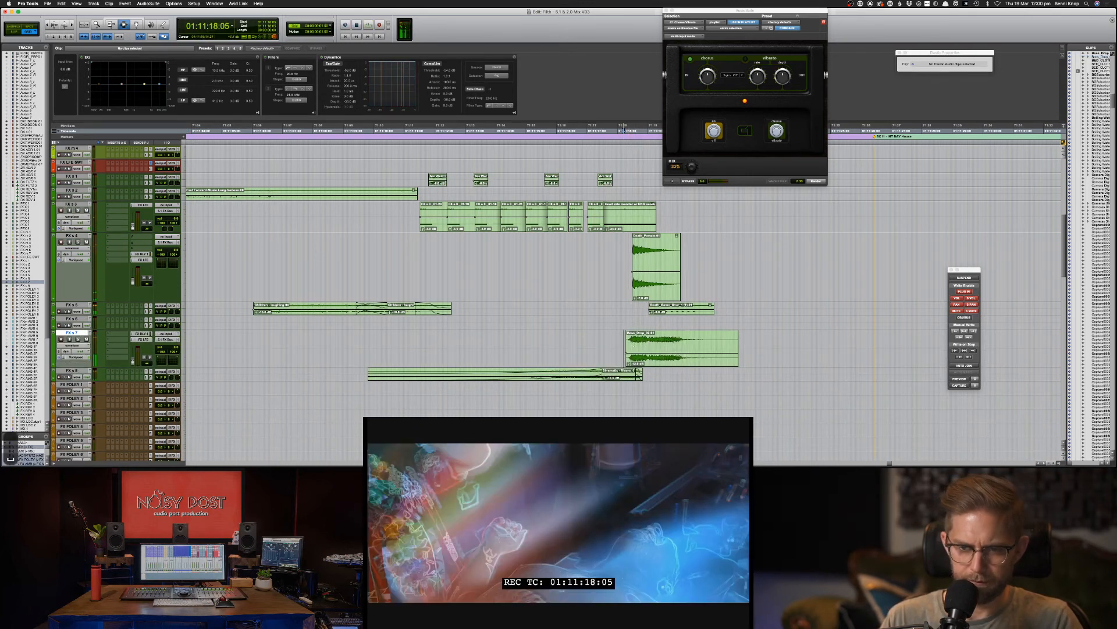
pyautogui.moveTo(634, 344); pyautogui.dragTo(641, 343)
pyautogui.click(621, 289)
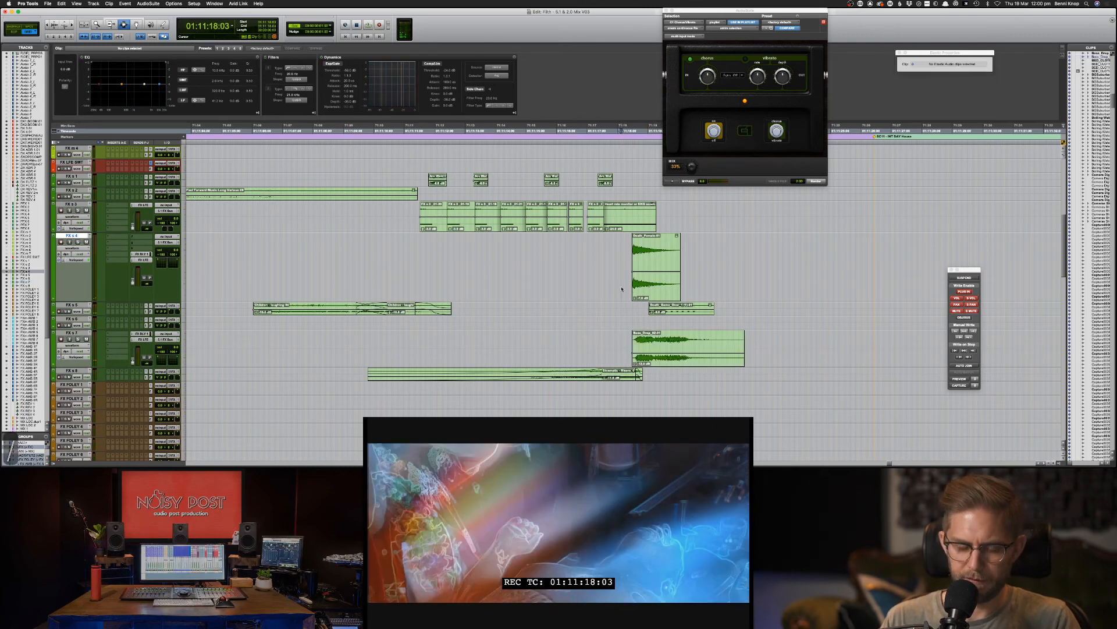
pyautogui.press('super+z')
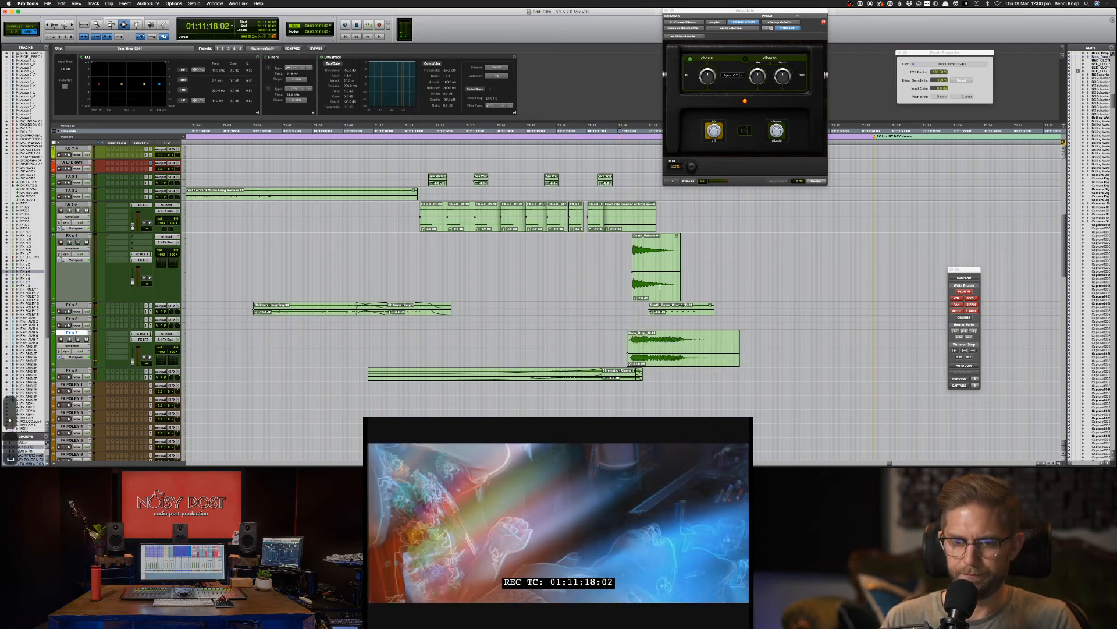
pyautogui.press('space')
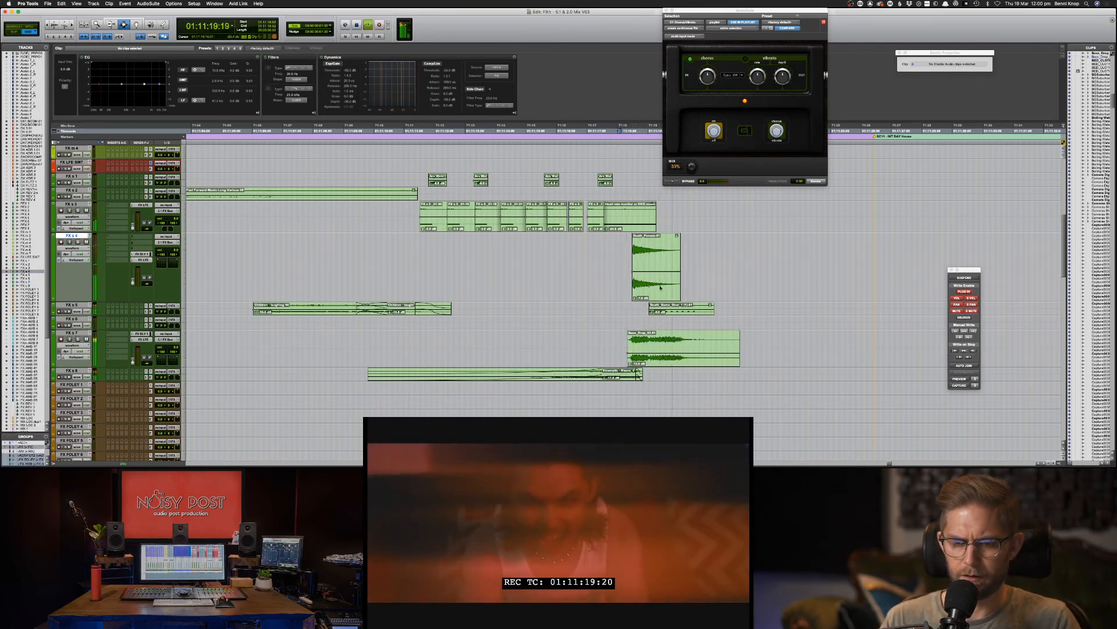
pyautogui.press('space')
pyautogui.press('space')
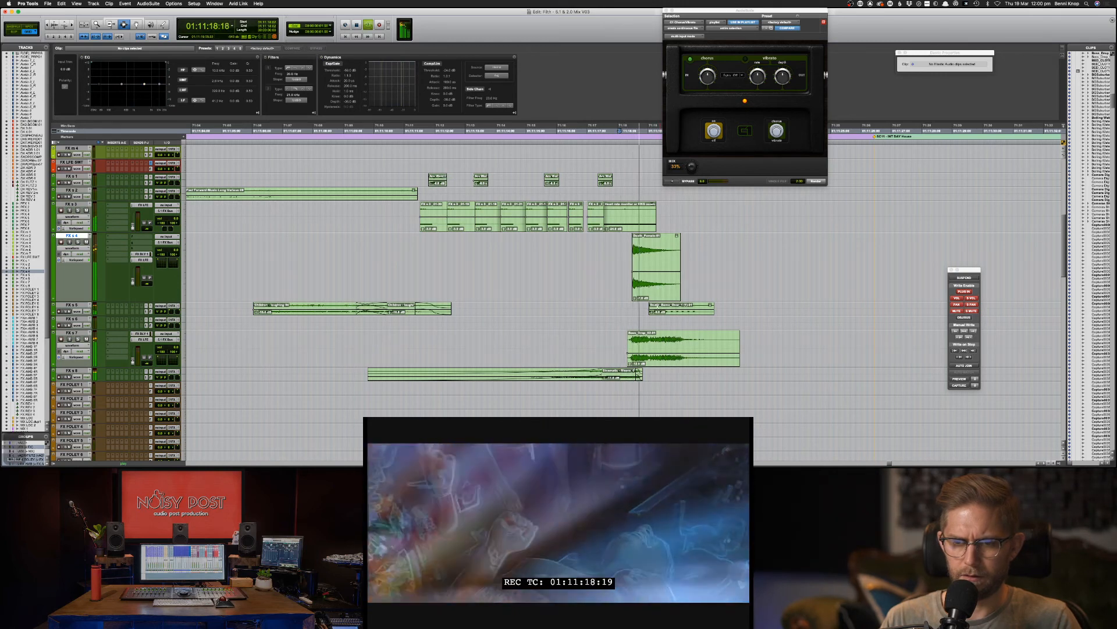
# Step: Solo FX s 7 and lower the high-mid band of the bass drop's clip EQ while playing it back
pyautogui.click(651, 346)
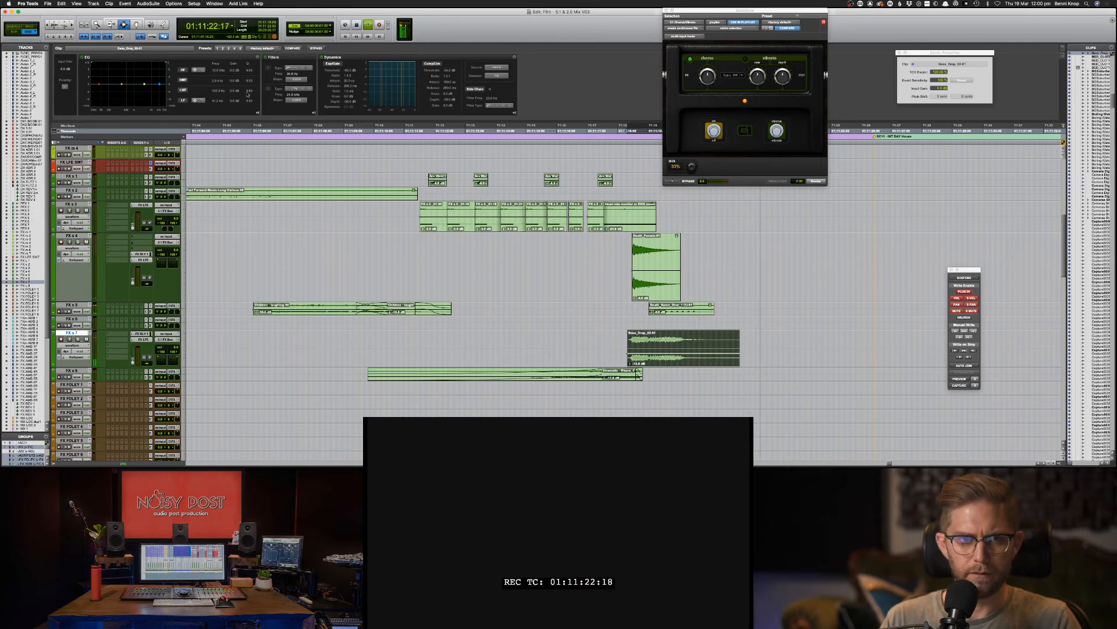
pyautogui.press('space')
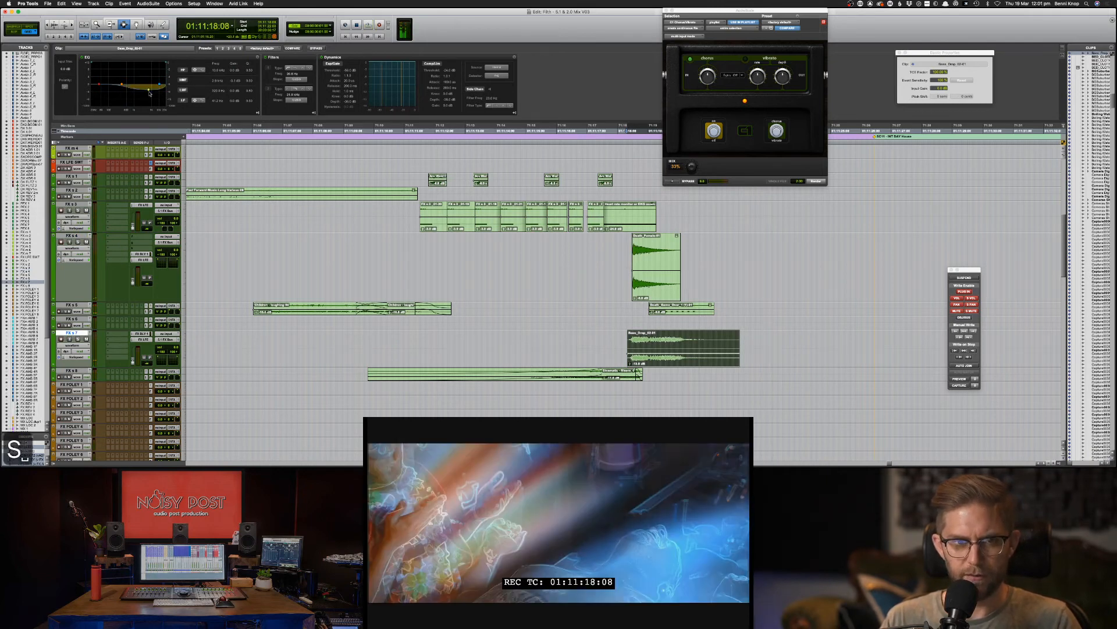
pyautogui.moveTo(150, 93); pyautogui.dragTo(153, 91)
pyautogui.press('space')
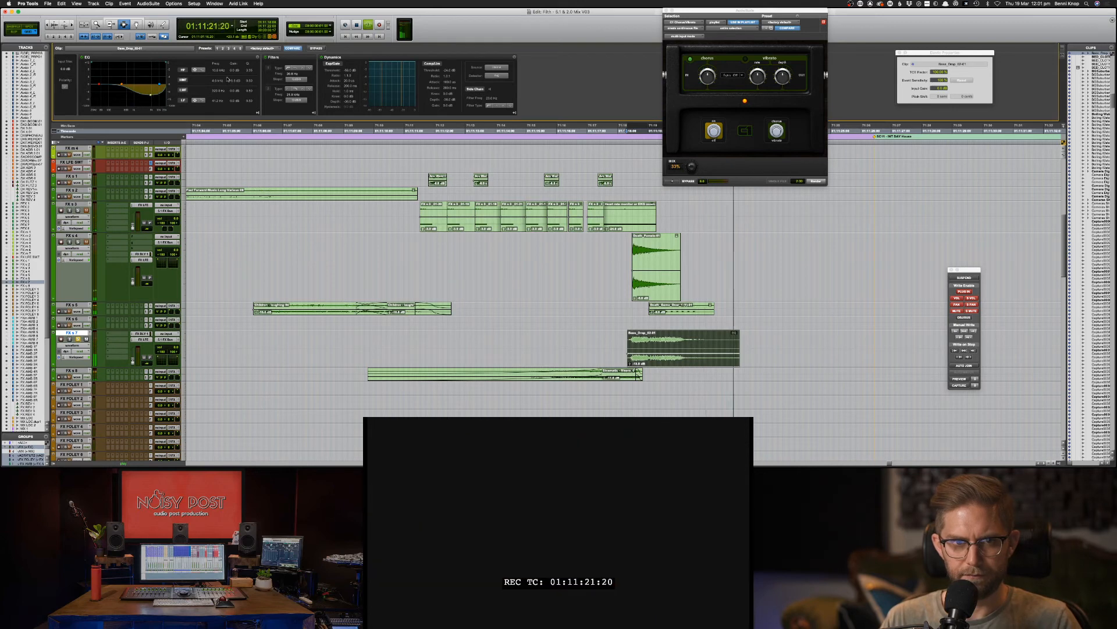
pyautogui.press('space')
pyautogui.press('space')
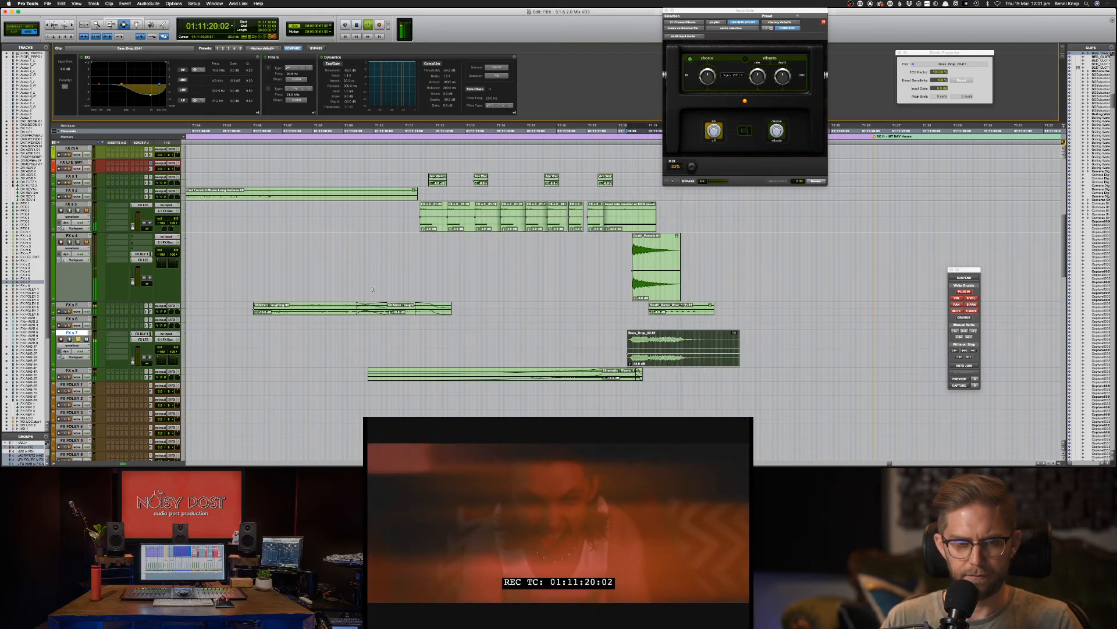
# Step: Unsolo FX s 7, play the ending back with the other tracks and save the session
pyautogui.hotkey('shift', 's')
pyautogui.press('space')
pyautogui.click(593, 351)
pyautogui.press('space')
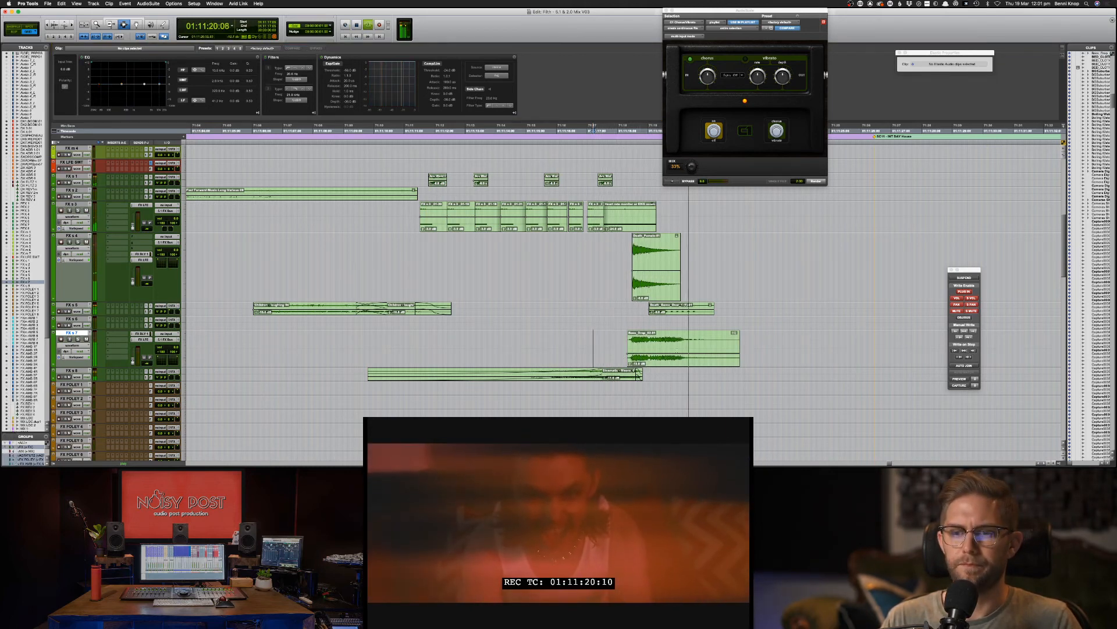
pyautogui.press('super+bracketleft')
pyautogui.press('super+bracketleft')
pyautogui.press('super+bracketleft')
pyautogui.press('super+bracketleft')
pyautogui.press('super+bracketleft')
pyautogui.press('super+bracketleft')
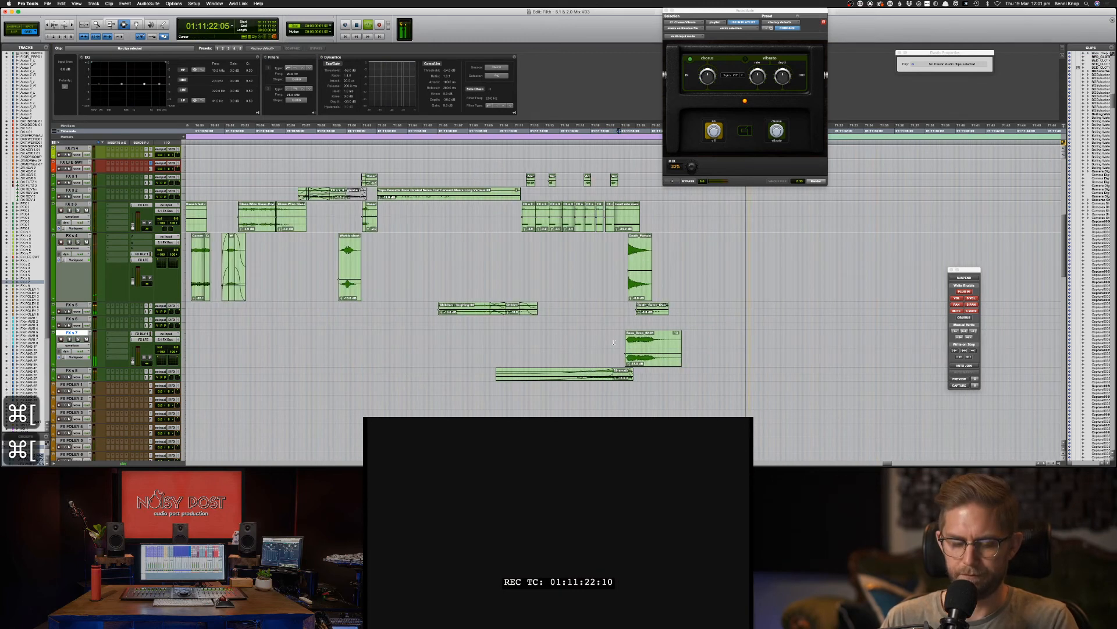
pyautogui.press('super+s')
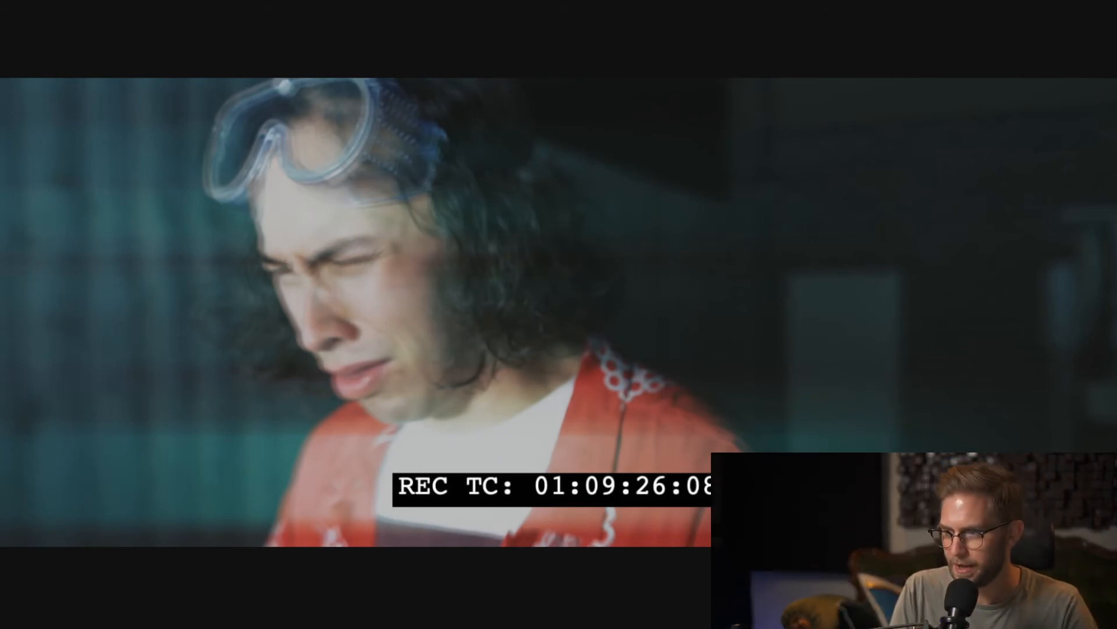
# Step: Review the scene with picture full screen, restarting playback from an earlier point around 01:09:20
pyautogui.press('space')
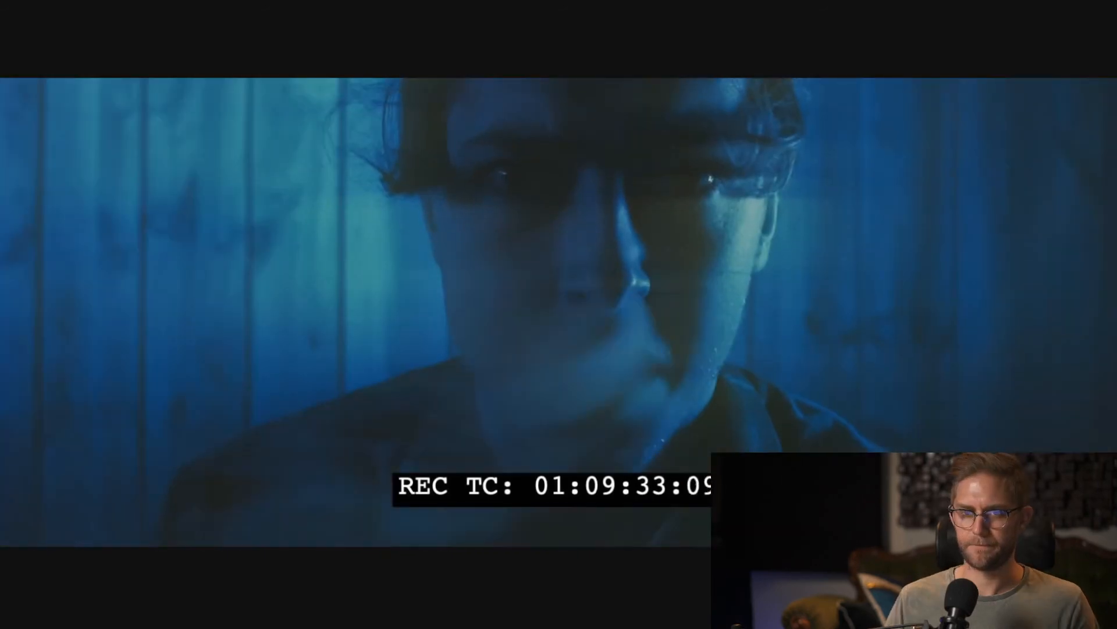
pyautogui.press('space')
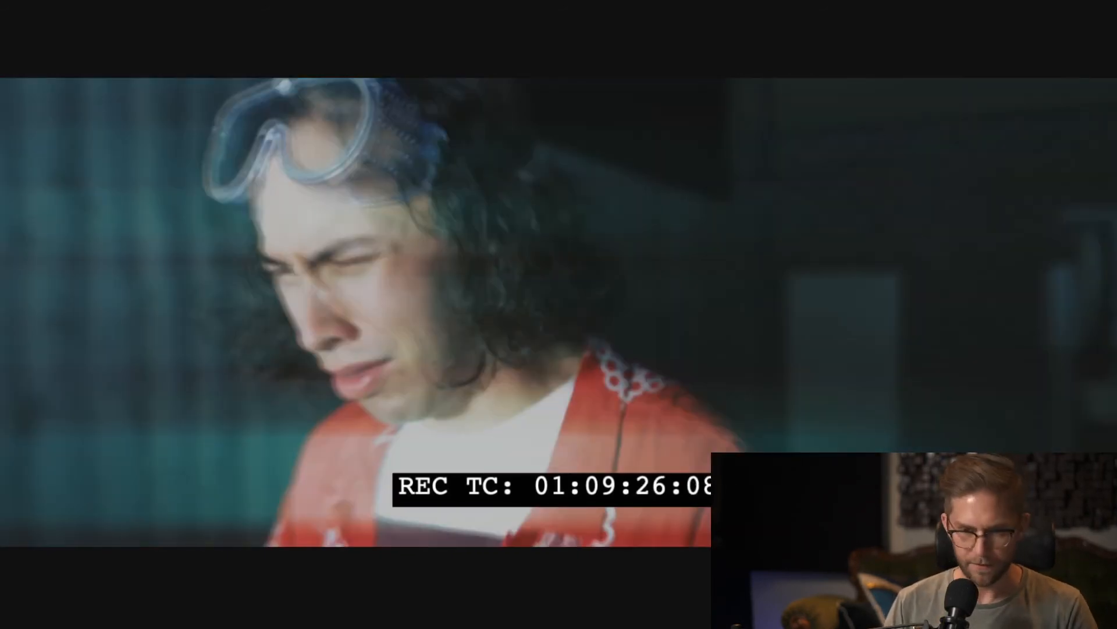
pyautogui.press('Up')
pyautogui.press('space')
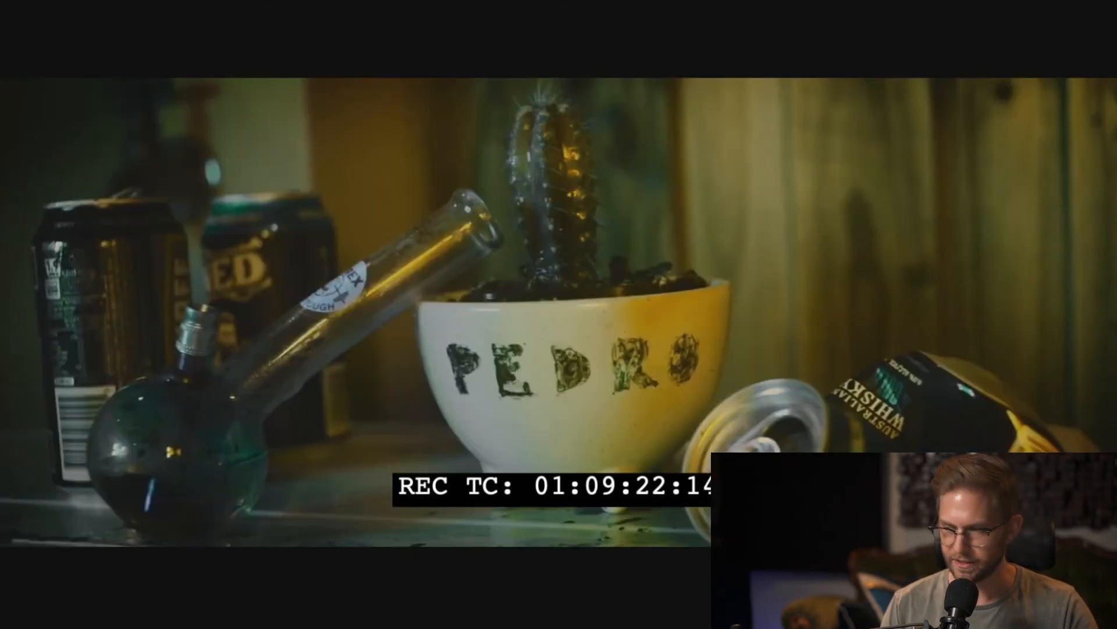
pyautogui.press('space')
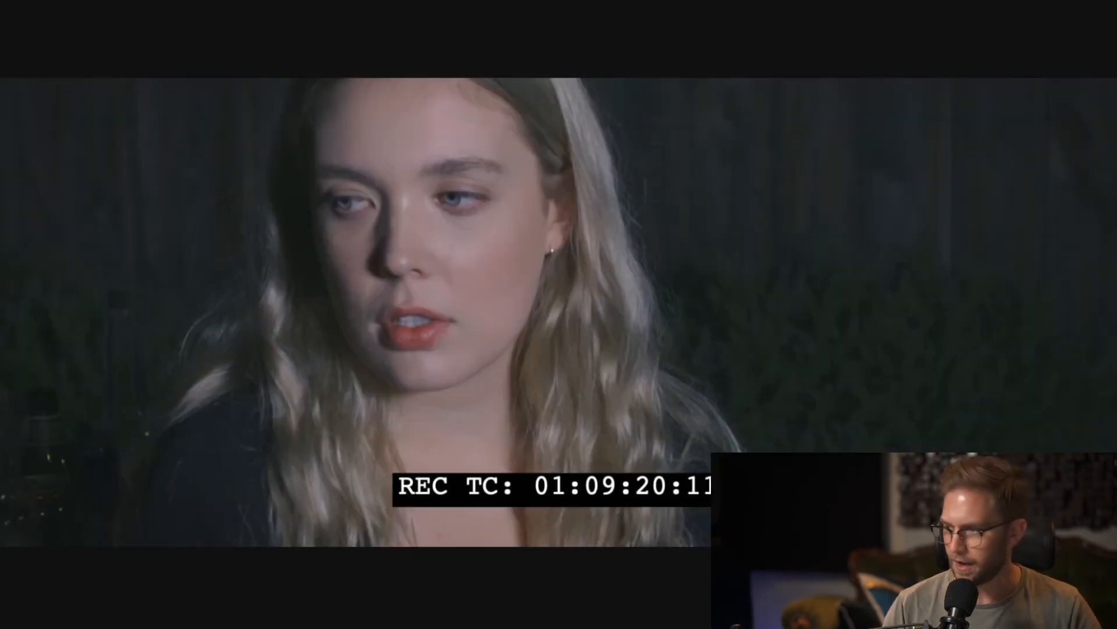
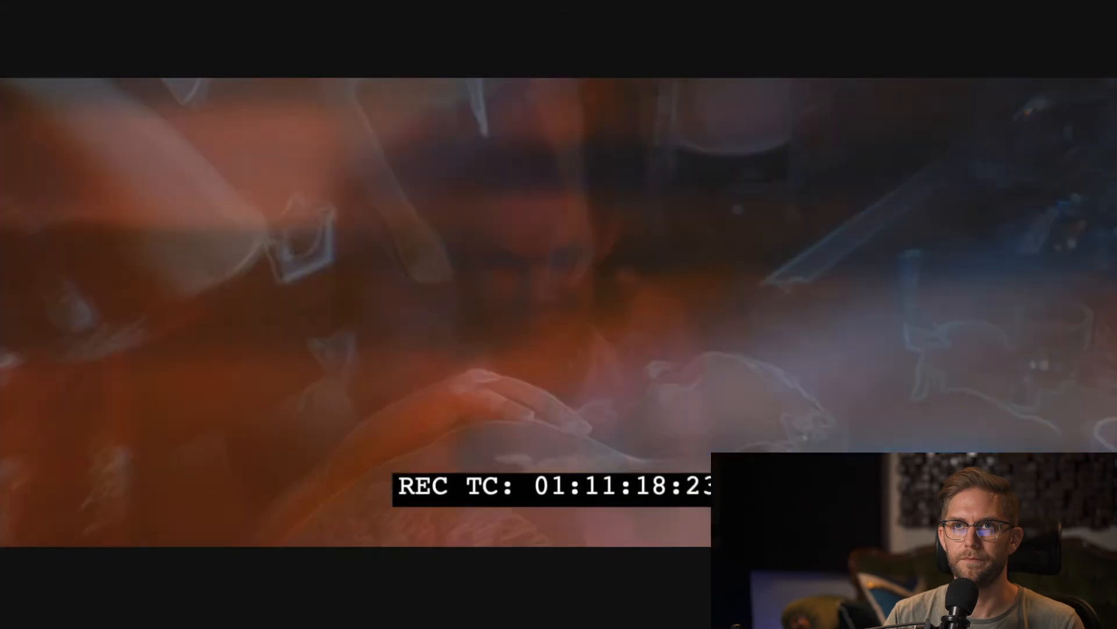
# Step: Stop the full-screen review and relocate playback around the couch shot at 01:11:09:18
pyautogui.press('space')
pyautogui.press('Up')
pyautogui.press('Up')
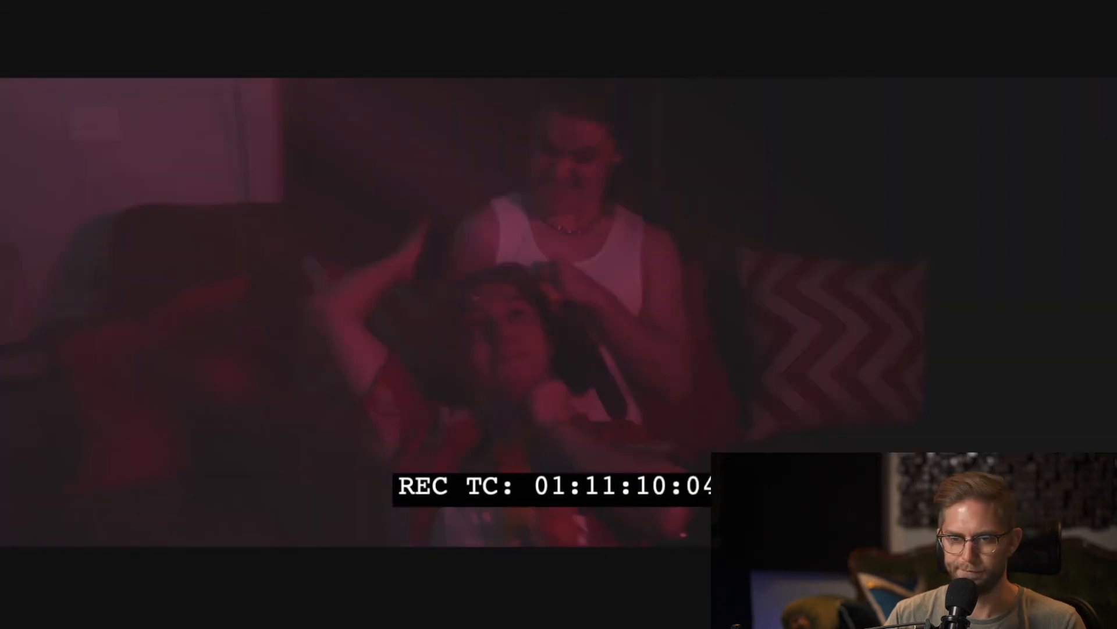
pyautogui.press('Down')
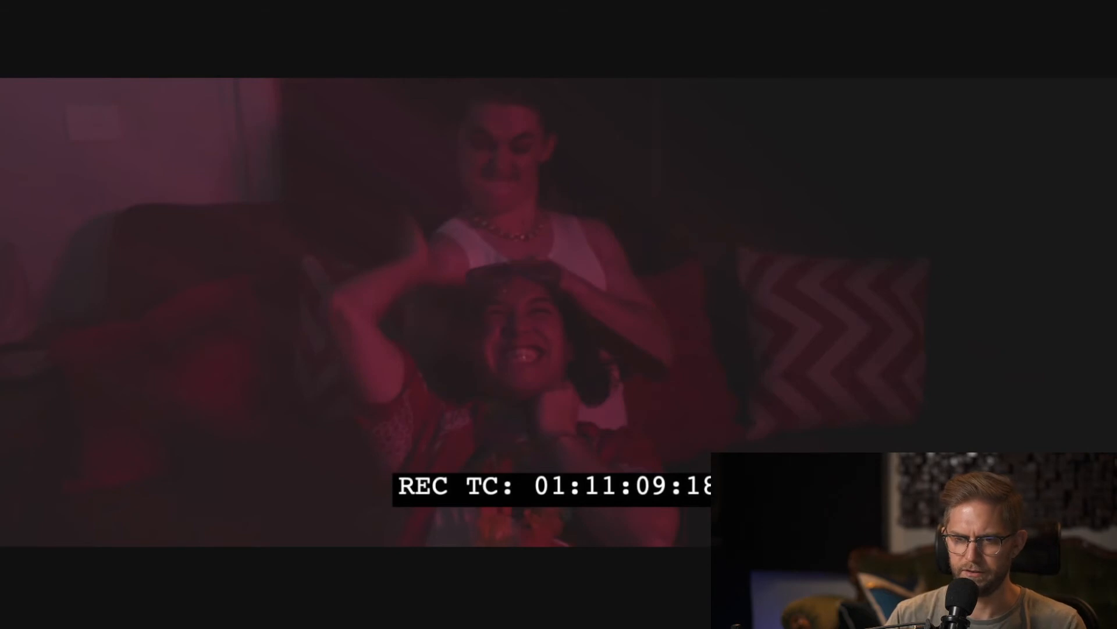
pyautogui.hotkey('shift', 'Left')
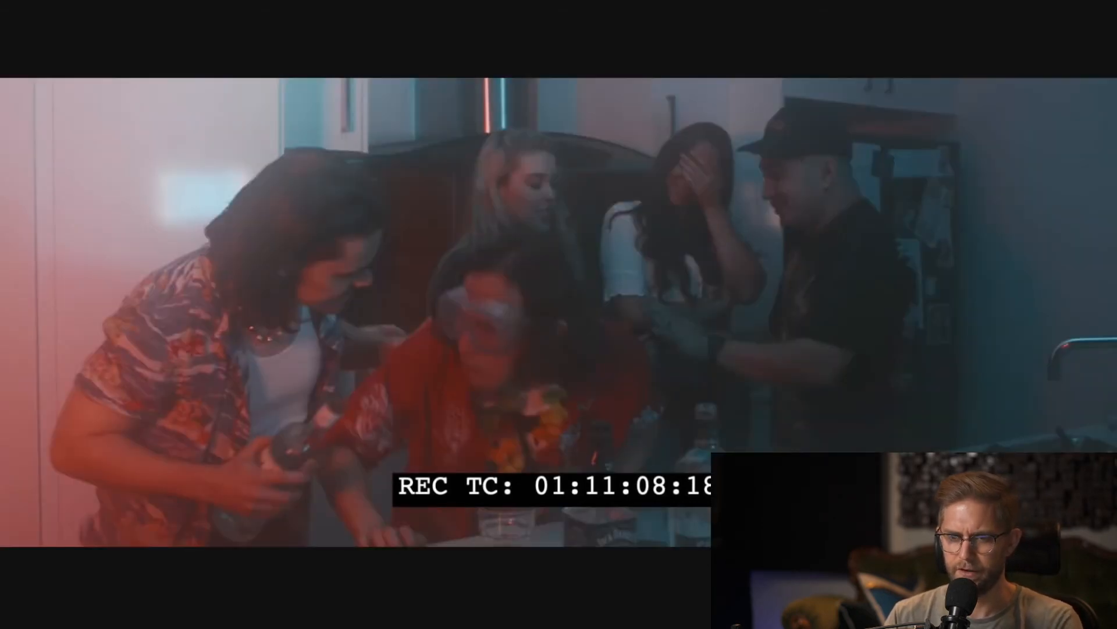
pyautogui.press('Down')
pyautogui.press('Up')
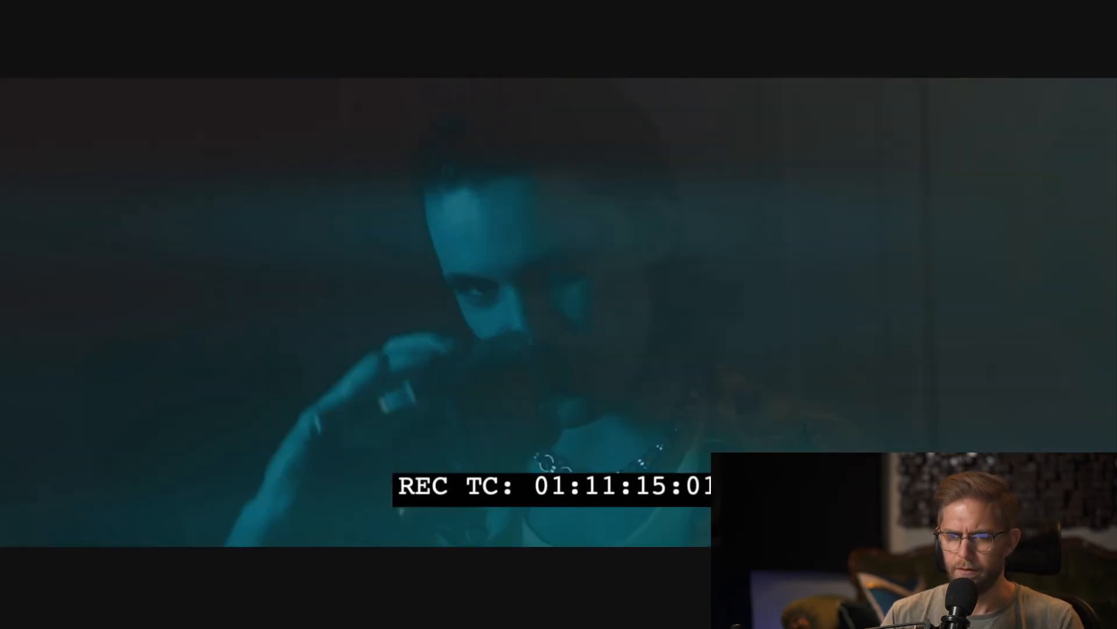
pyautogui.press('Up')
pyautogui.press('Up')
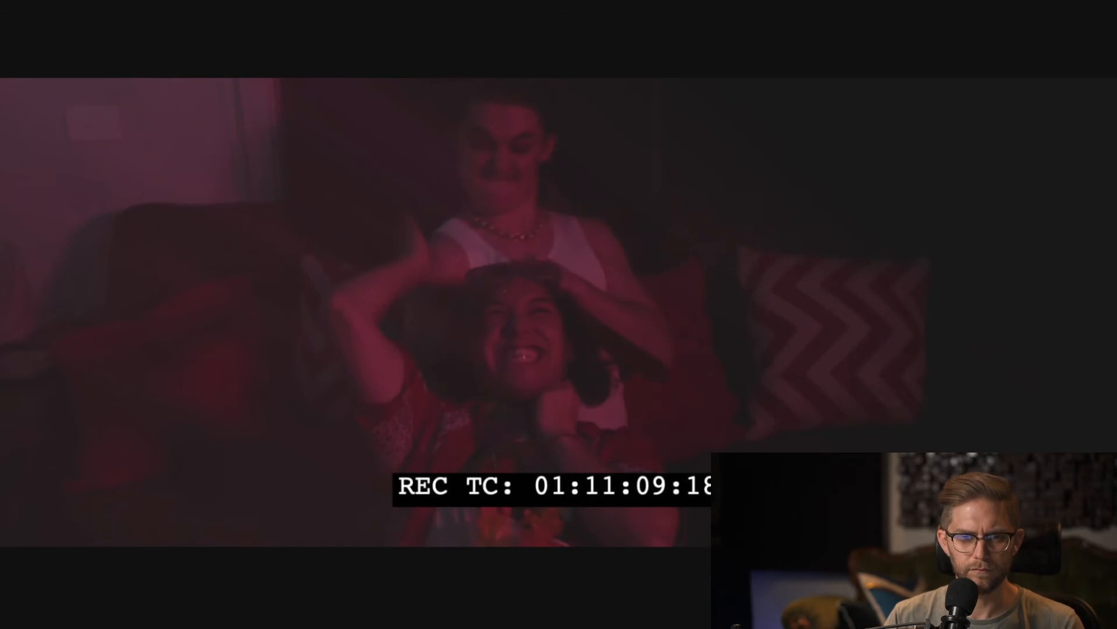
# Step: Fine-tune the playback start to 01:11:10:19 and play the ending with picture
pyautogui.hotkey('shift', 'Right')
pyautogui.press('Right')
pyautogui.press('Right')
pyautogui.press('Right')
pyautogui.press('Right')
pyautogui.press('Left')
pyautogui.press('Left')
pyautogui.press('Left')
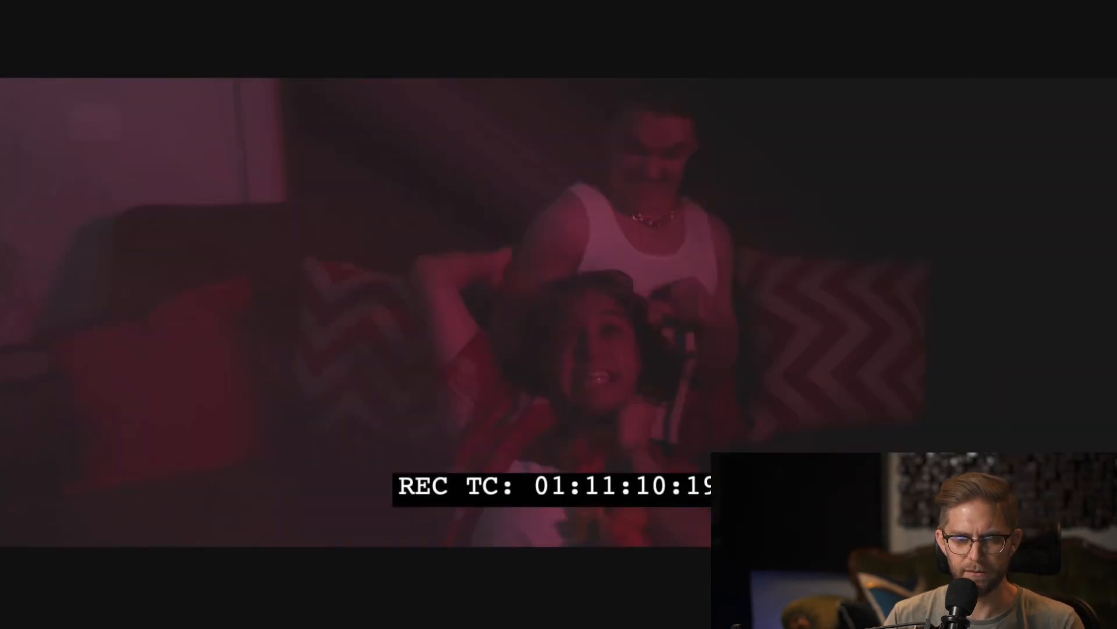
pyautogui.press('space')
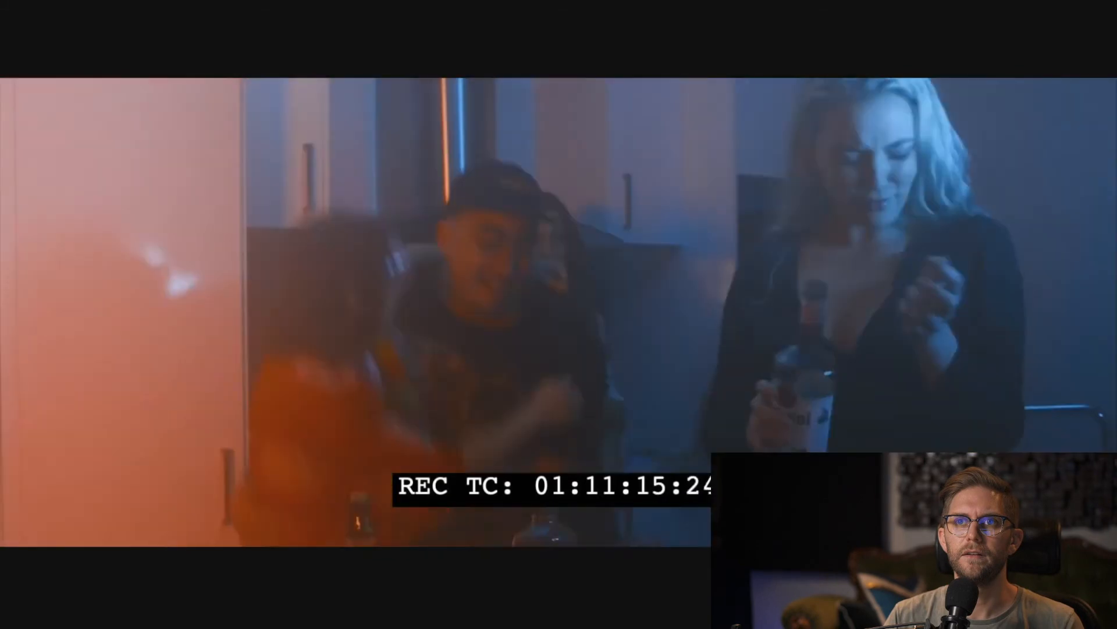
# Step: Replay the ending from 01:11:10:19 and once more from around 01:11:10:07 with full-screen picture
pyautogui.press('Left')
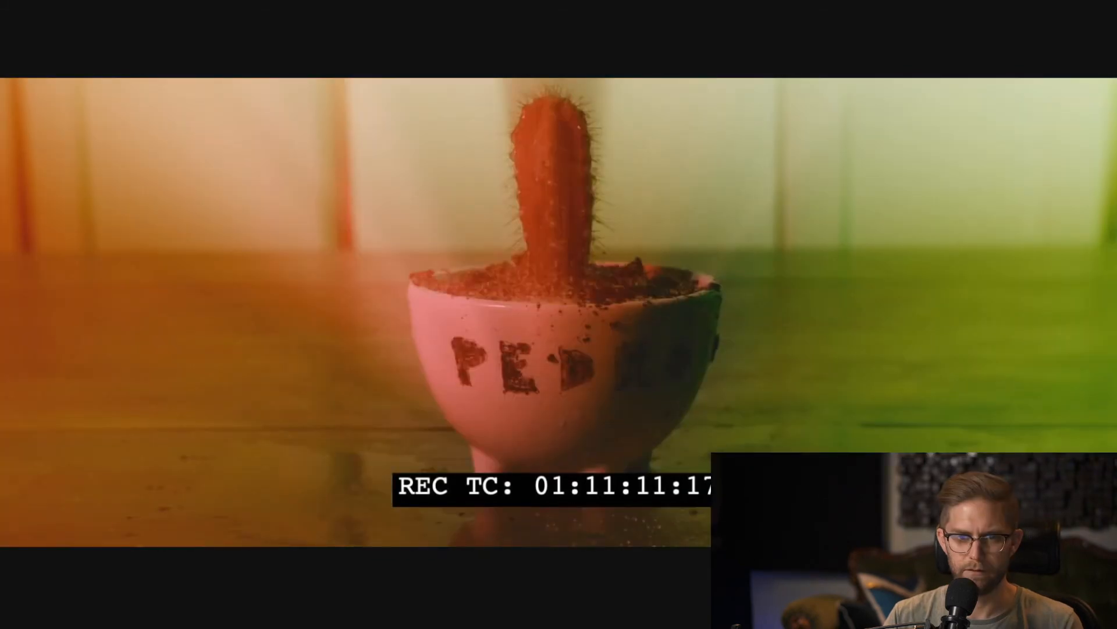
pyautogui.press('Up')
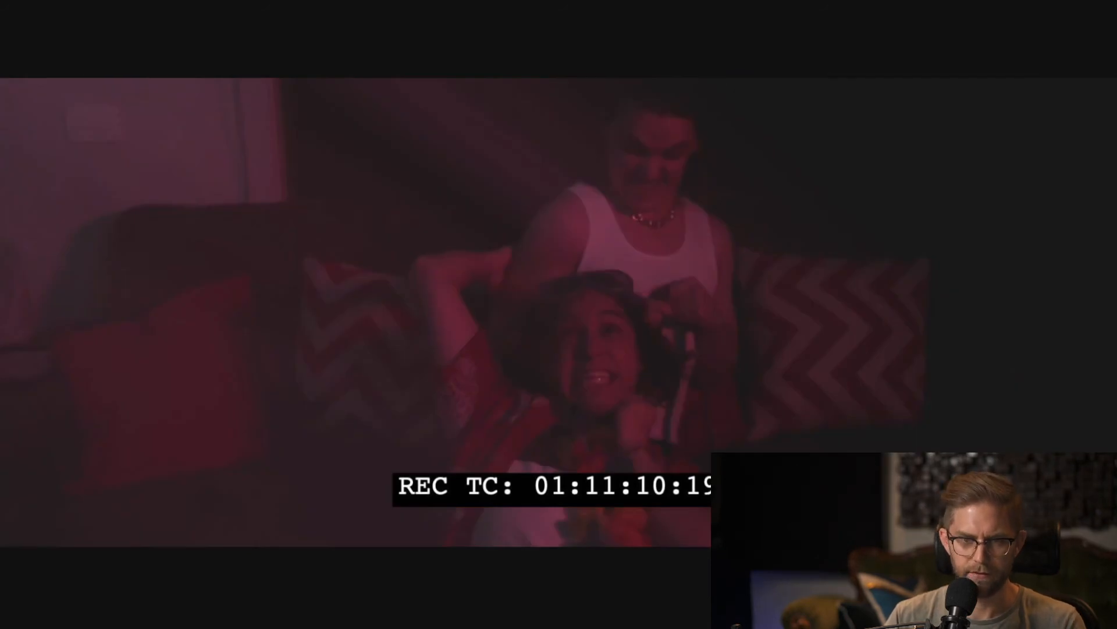
pyautogui.press('space')
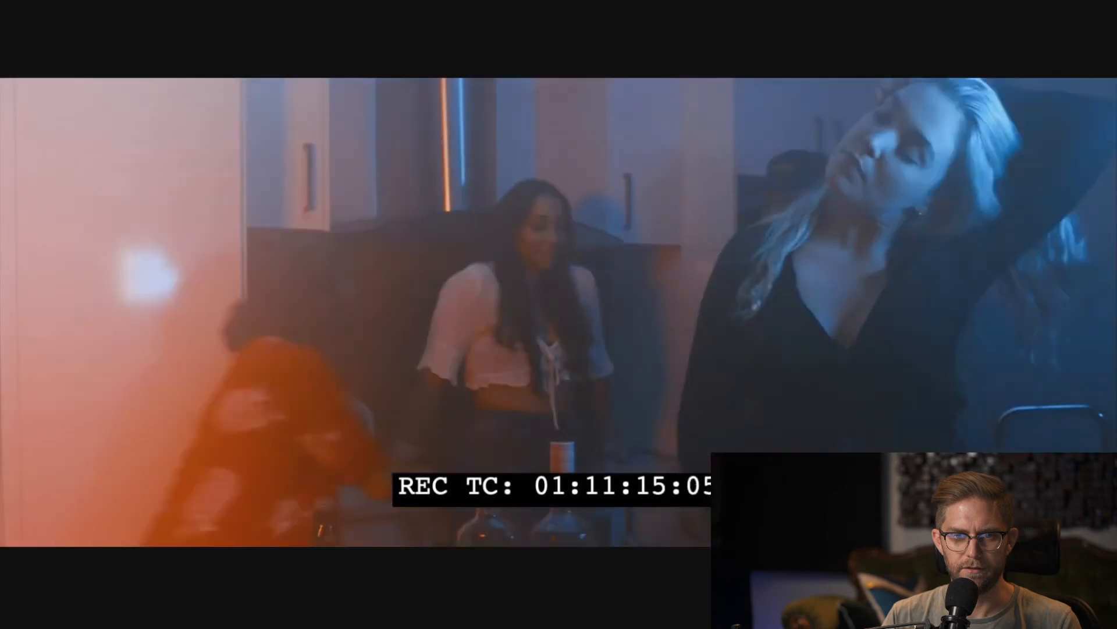
pyautogui.press('space')
pyautogui.press('Up')
pyautogui.press('Up')
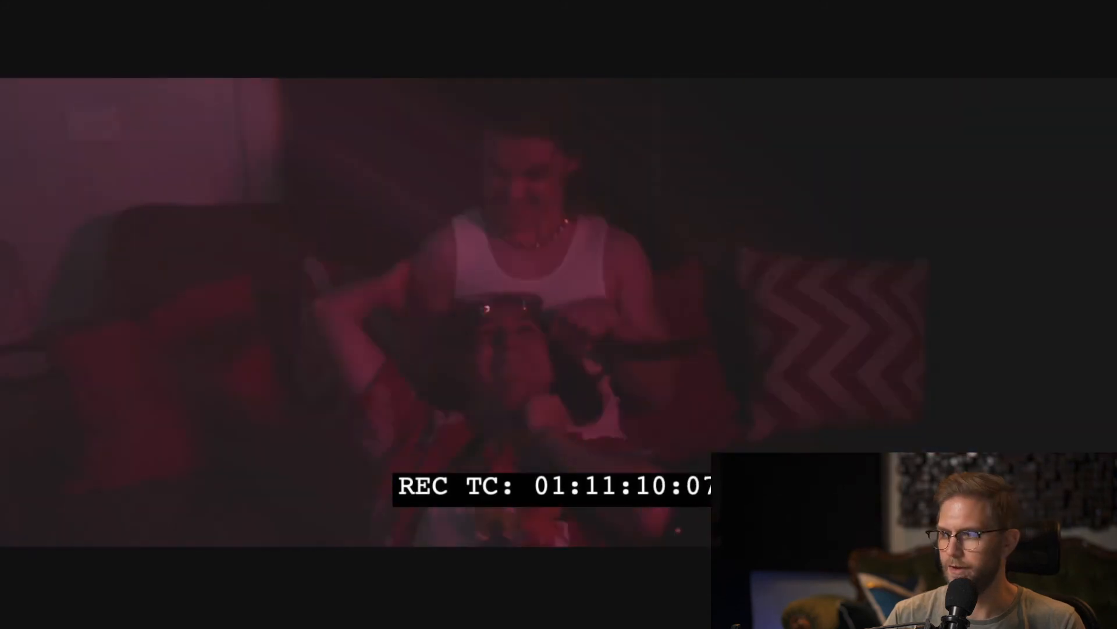
pyautogui.press('space')
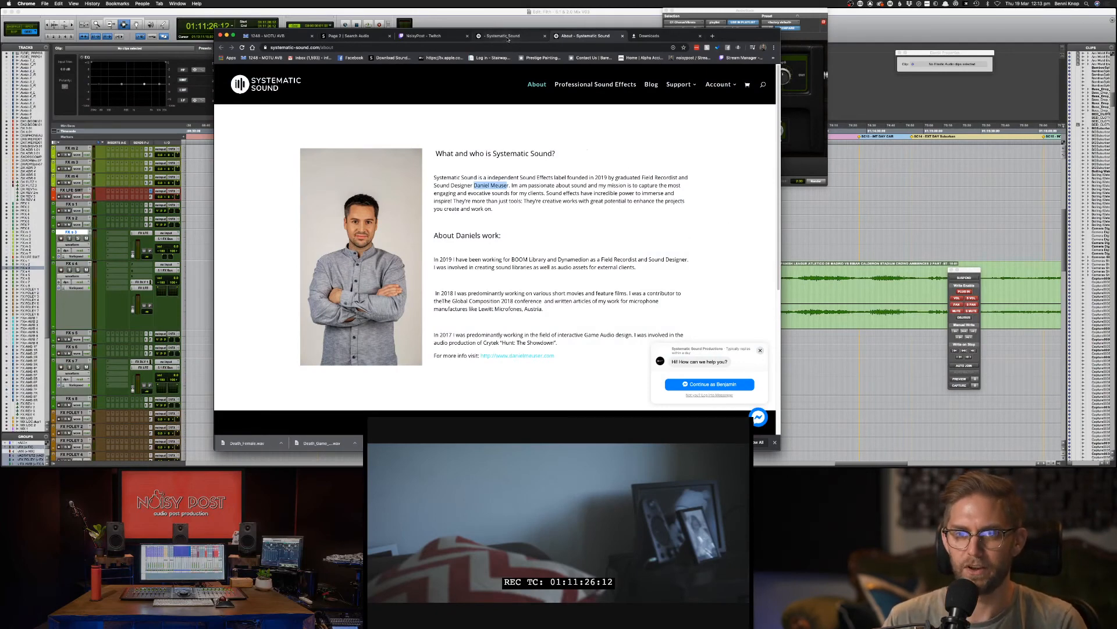
# Step: Look through the sound libraries in the Systematic Sound shop in Chrome and return to its About page
pyautogui.click(506, 36)
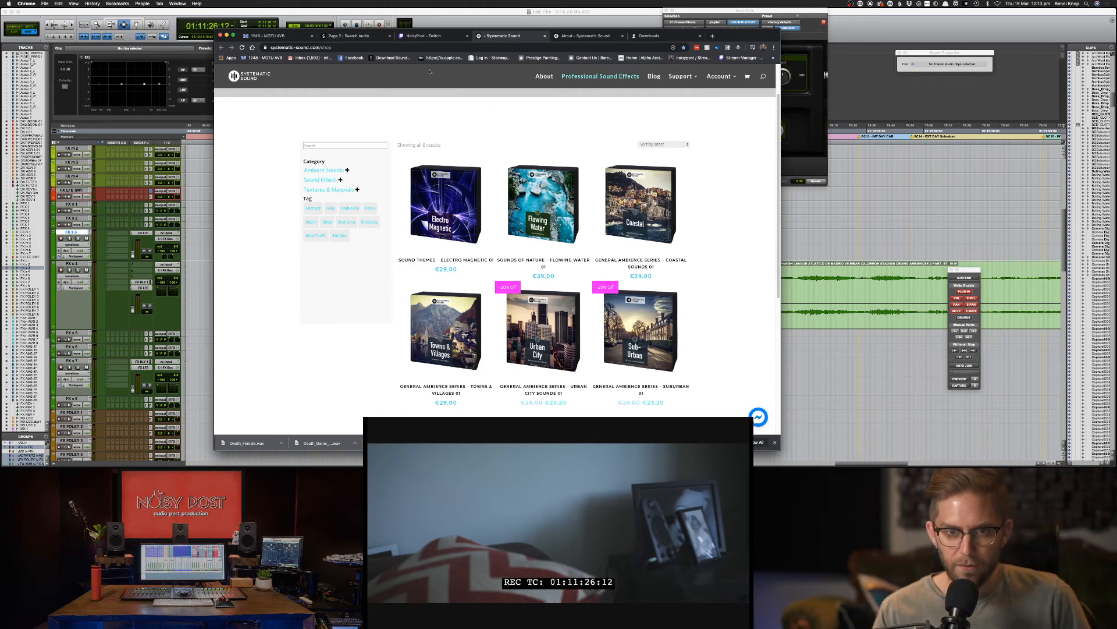
pyautogui.scroll(-1, 531, 182)
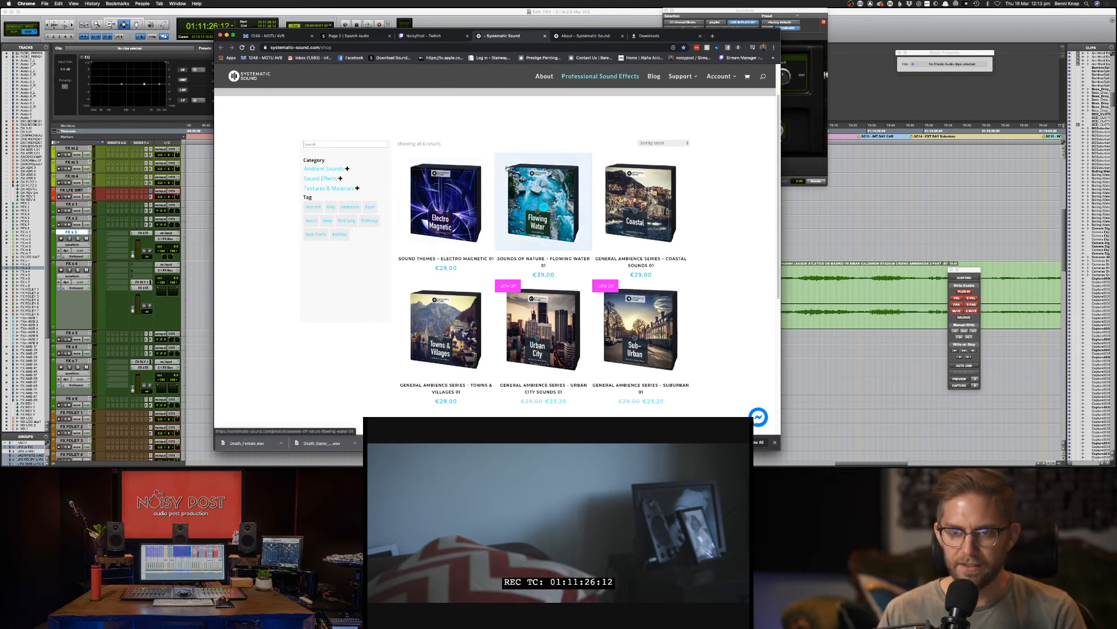
pyautogui.scroll(-3, 531, 182)
pyautogui.scroll(1, 522, 238)
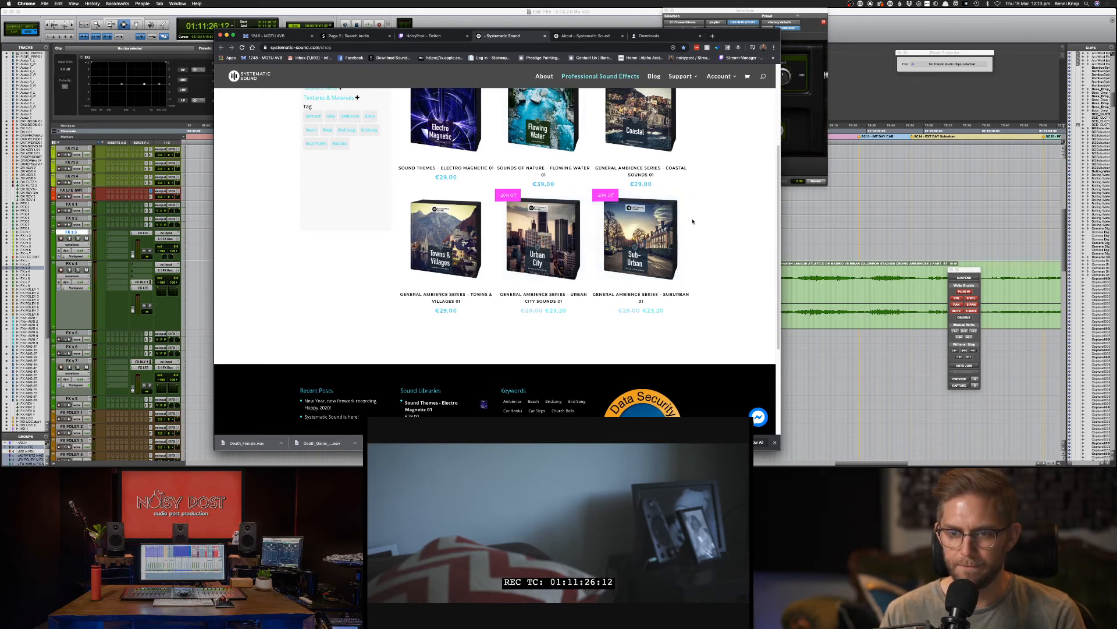
pyautogui.scroll(2, 694, 222)
pyautogui.click(587, 36)
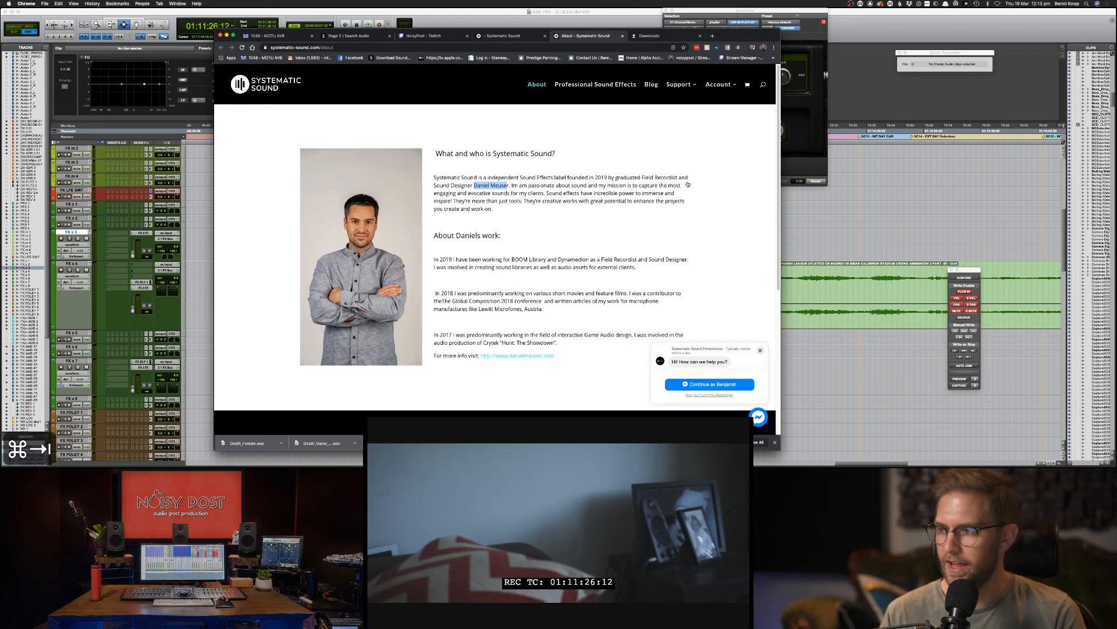
# Step: Return to Pro Tools to view the scene's timeline and switch to Finder with the General Ambience Series - Suburban 01 folder
pyautogui.press('super+Tab')
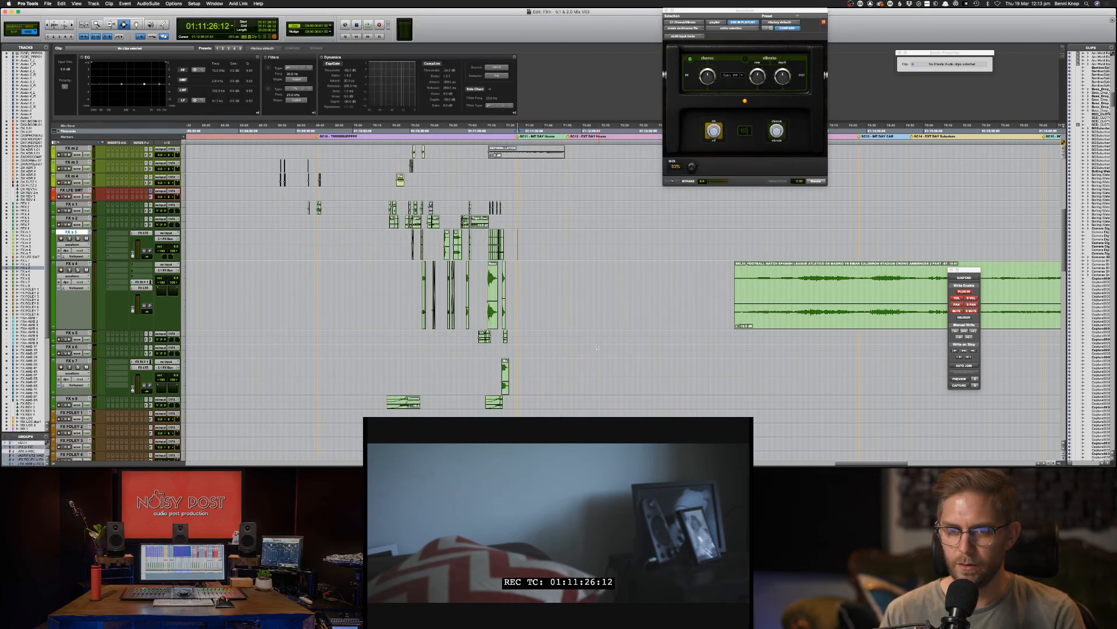
pyautogui.hscroll(1, 504, 387)
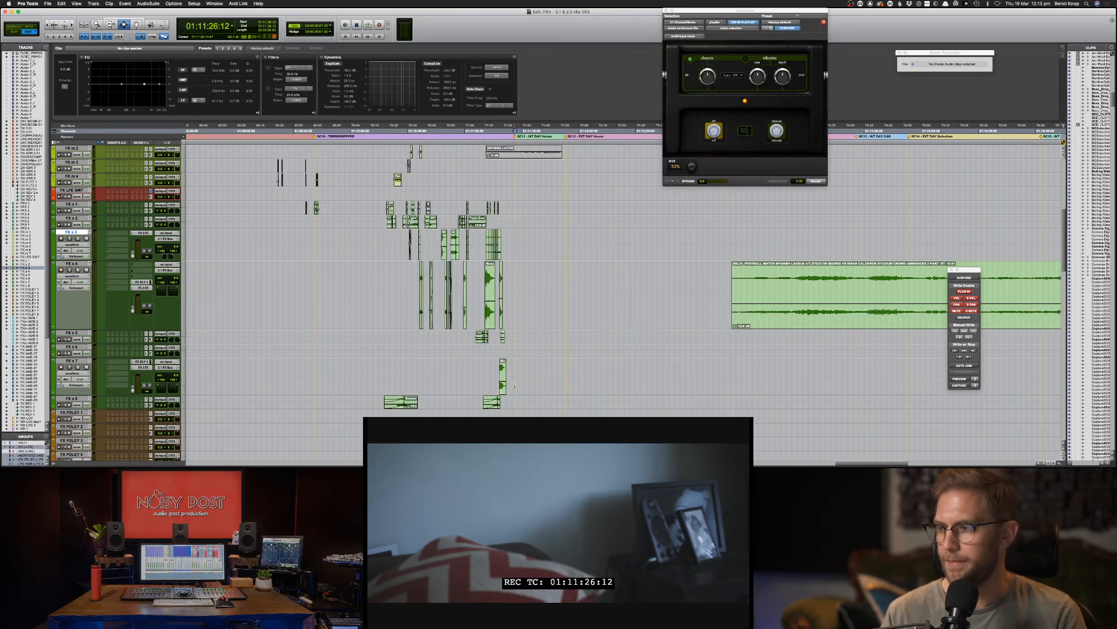
pyautogui.press('super+Tab')
pyautogui.press('super+Tab')
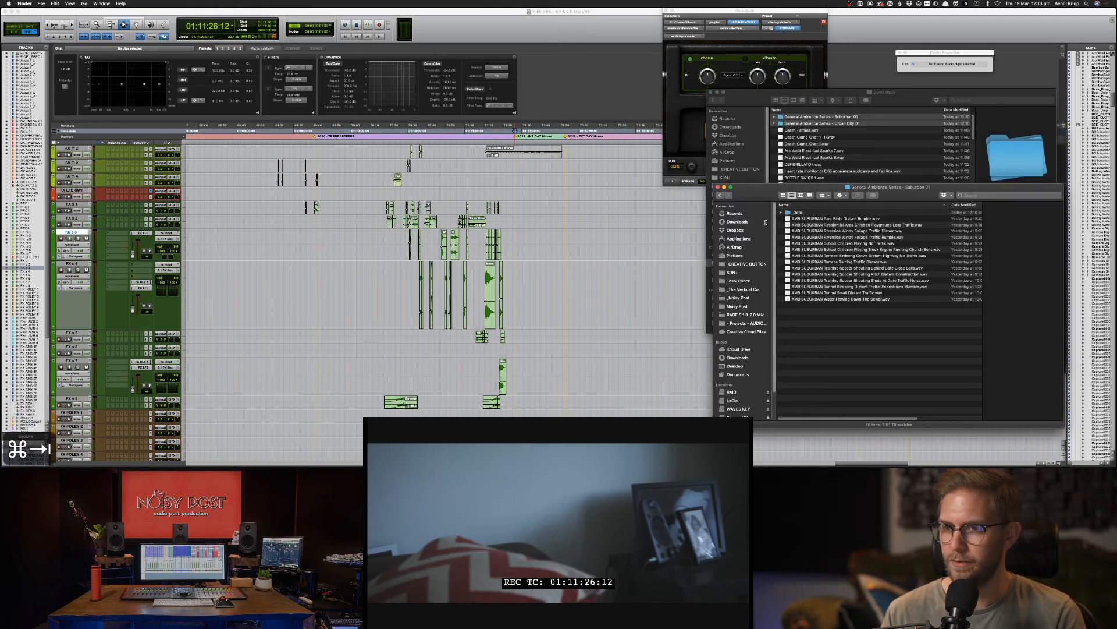
# Step: Close the extra Finder windows and reposition the General Ambience Series - Suburban 01 folder window
pyautogui.press('super+w')
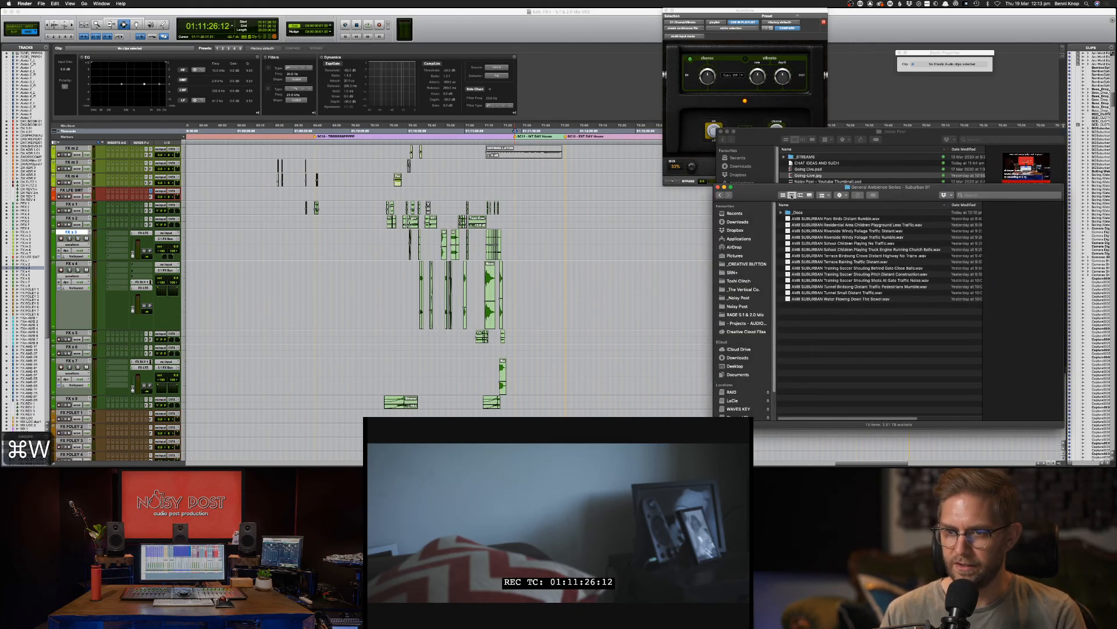
pyautogui.click(771, 161)
pyautogui.press('super+w')
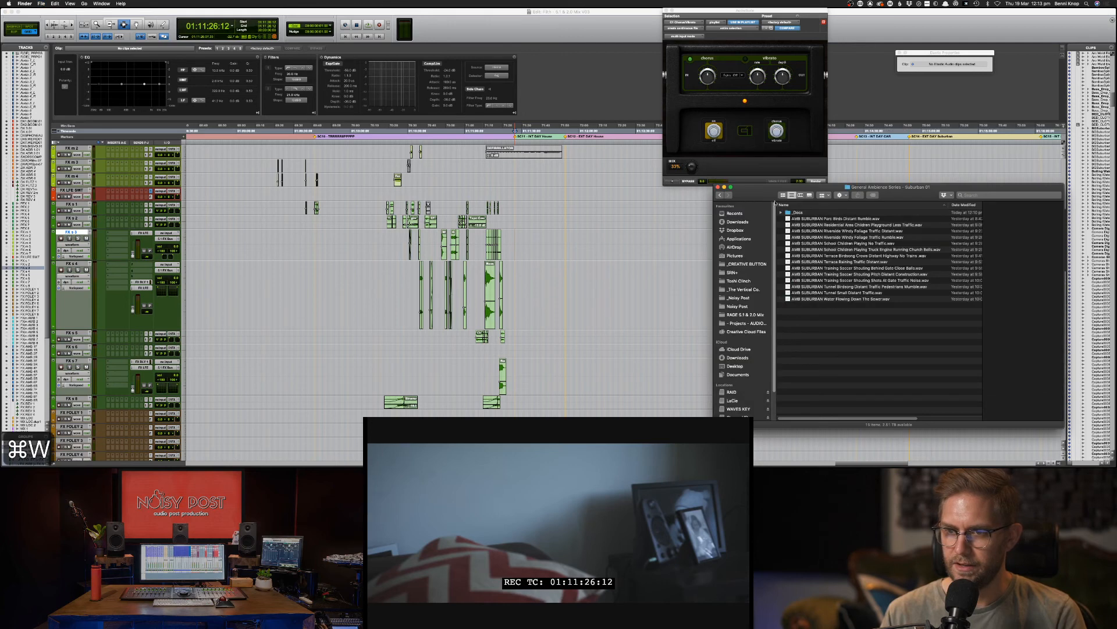
pyautogui.moveTo(757, 196); pyautogui.dragTo(722, 183)
# Step: Preview the Suburban ambiences Parc Birds Distant Rumble and Residential Area Children Playground Less Traffic, raising the playback volume
pyautogui.click(836, 206)
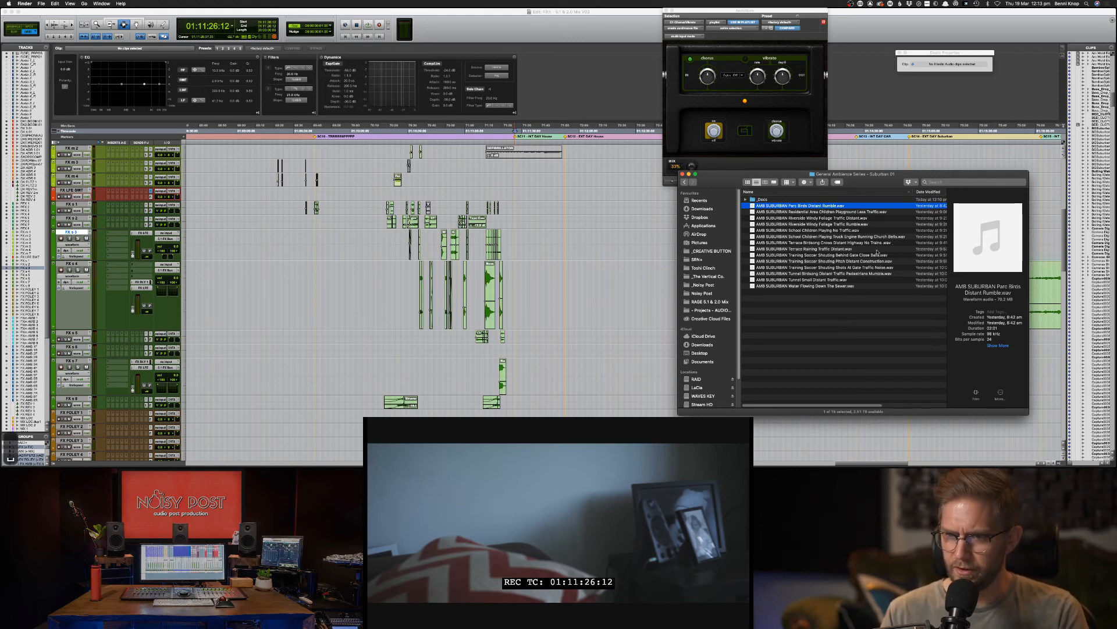
pyautogui.press('space')
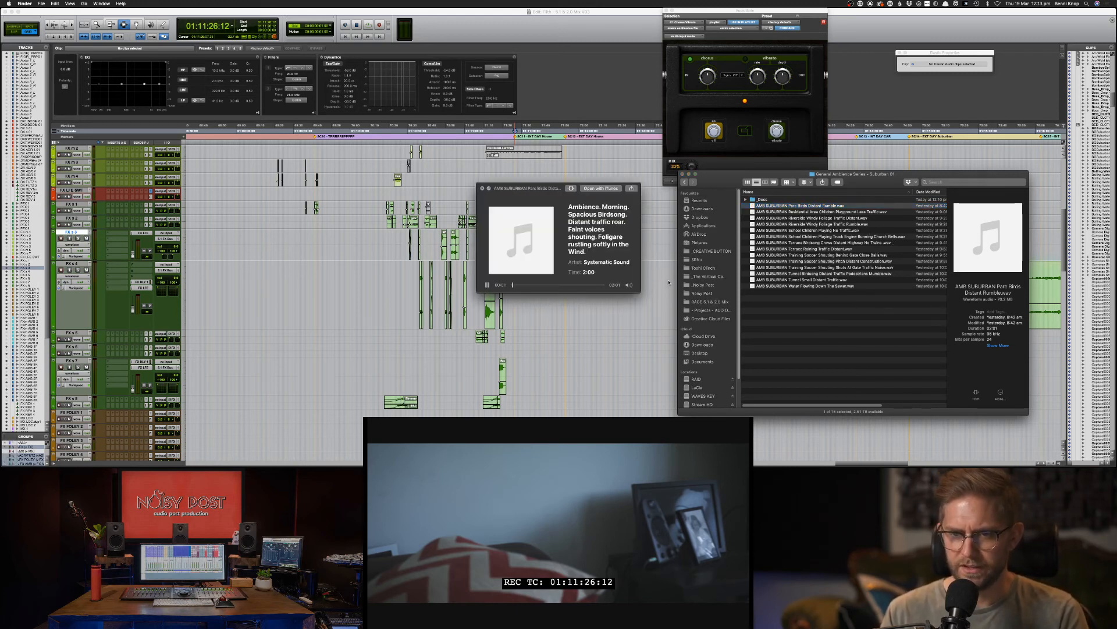
pyautogui.press('XF86AudioRaiseVolume')
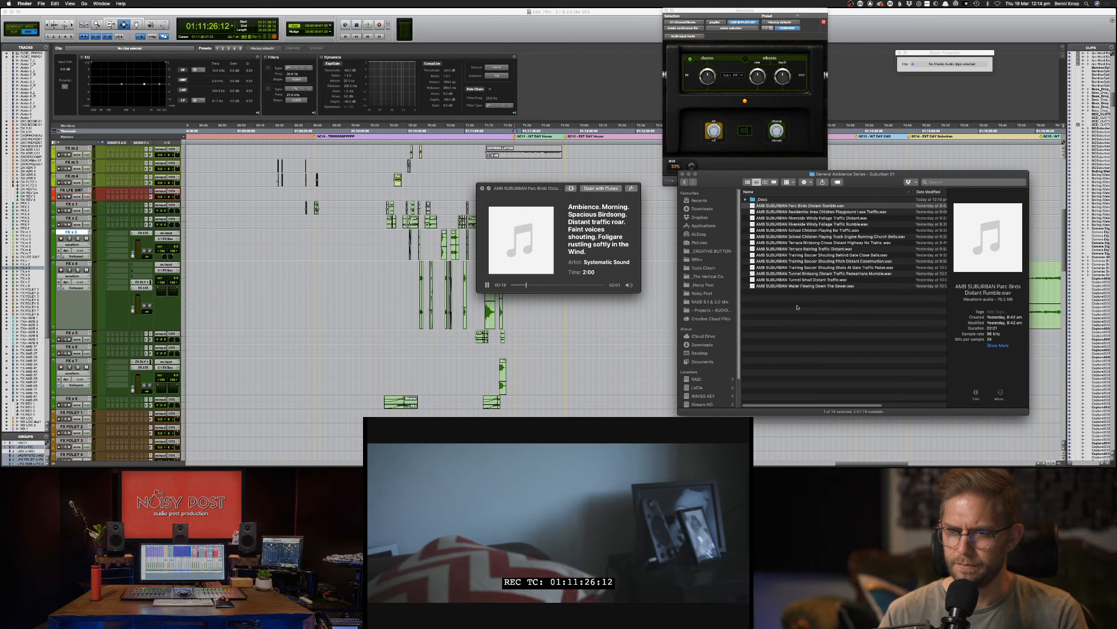
pyautogui.press('Down')
pyautogui.press('Down')
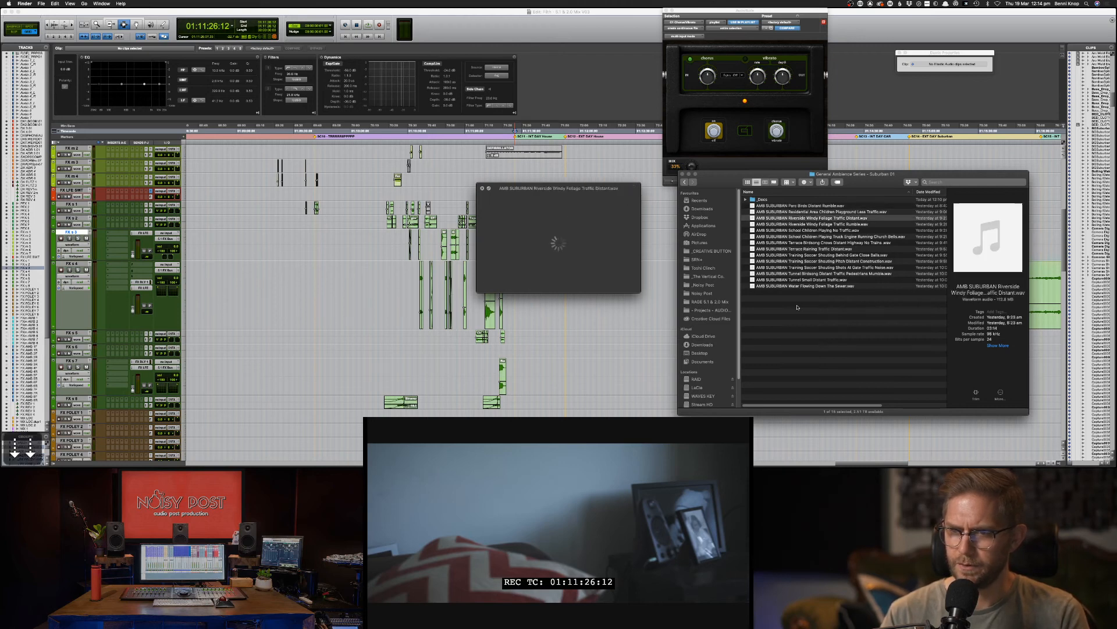
pyautogui.press('Down')
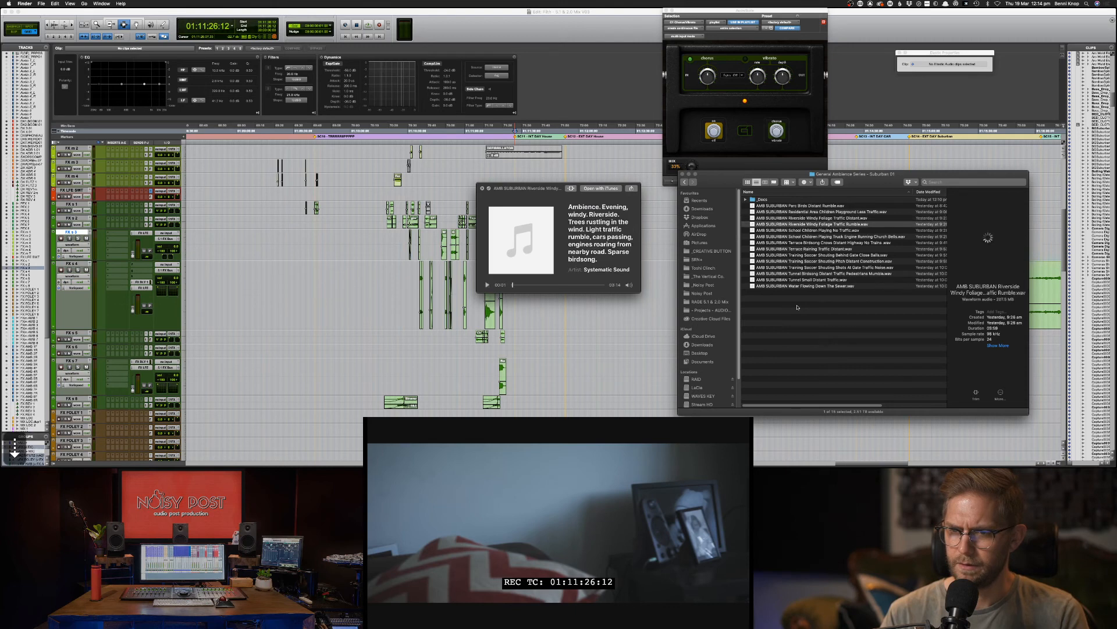
pyautogui.press('Up')
pyautogui.press('Up')
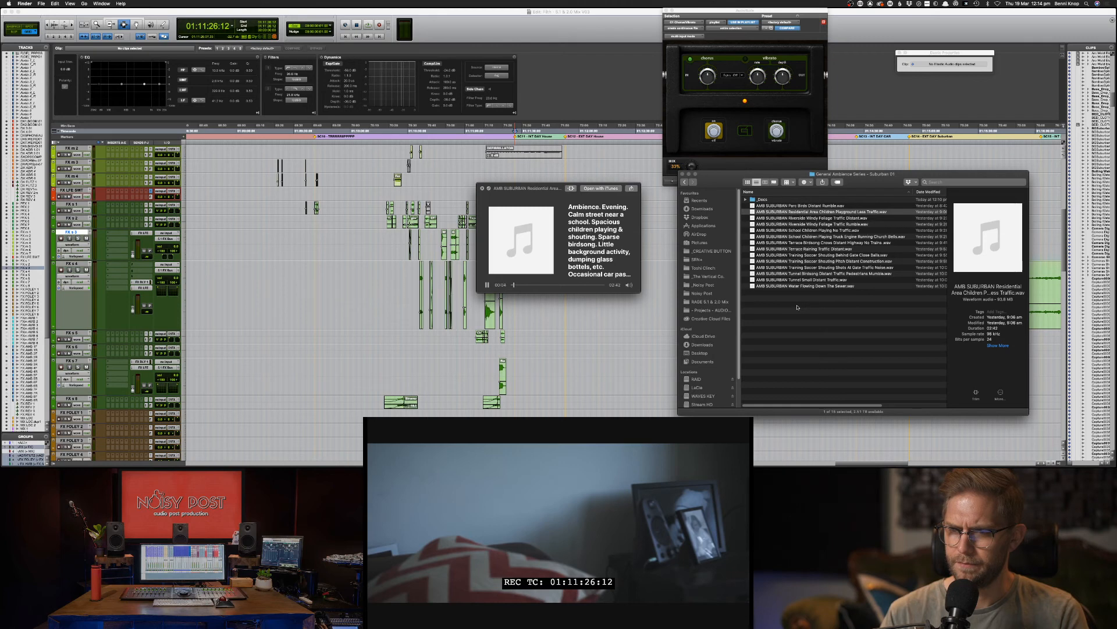
# Step: Audition the Suburban school and terrace recordings up to Terrace Raining Traffic Distant, skipping ahead within the Terrace Birdsong recording
pyautogui.press('Down')
pyautogui.press('Down')
pyautogui.press('Down')
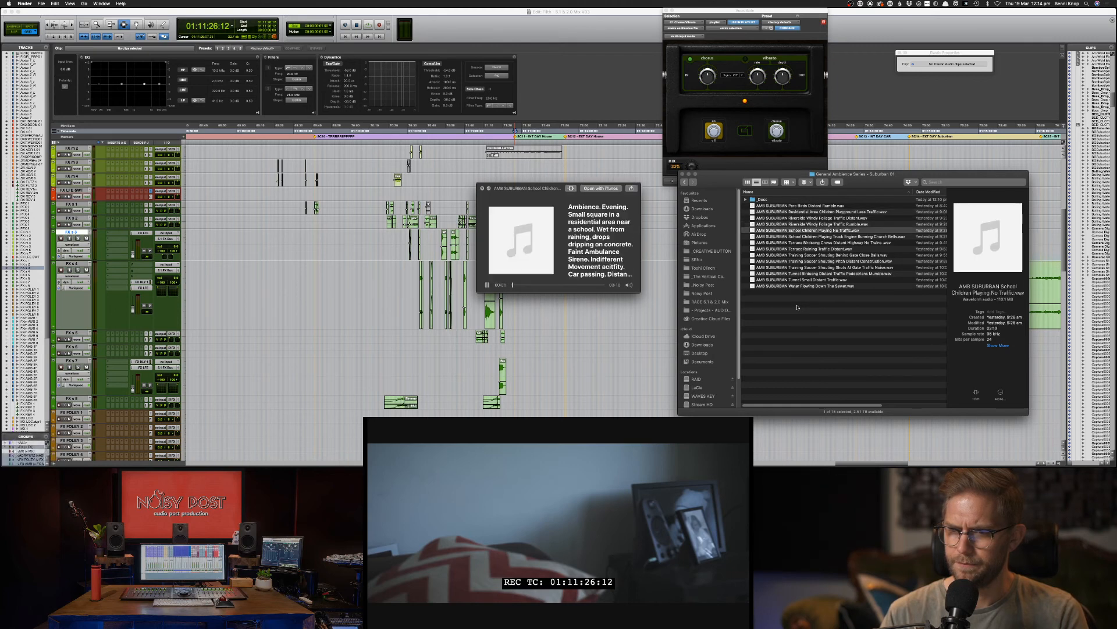
pyautogui.press('Down')
pyautogui.press('Down')
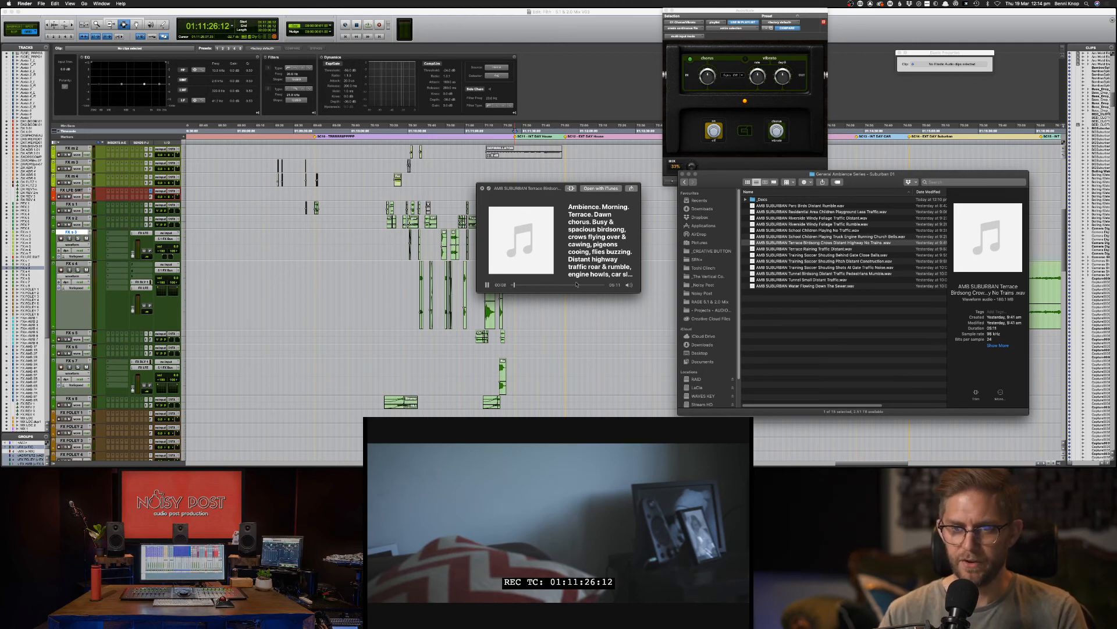
pyautogui.click(539, 285)
pyautogui.press('Down')
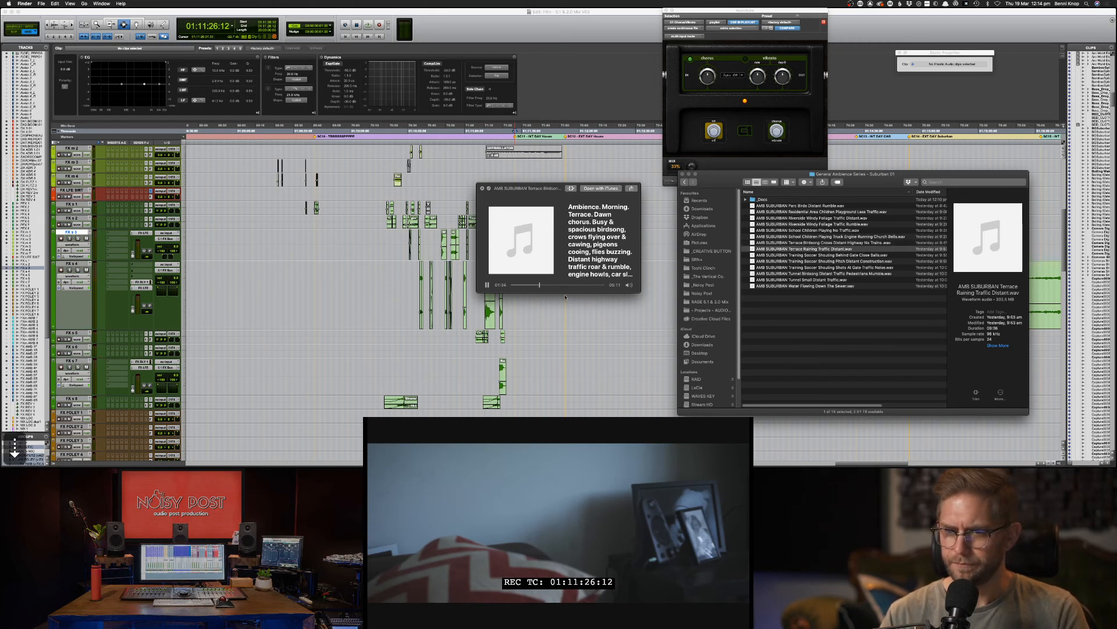
pyautogui.press('Down')
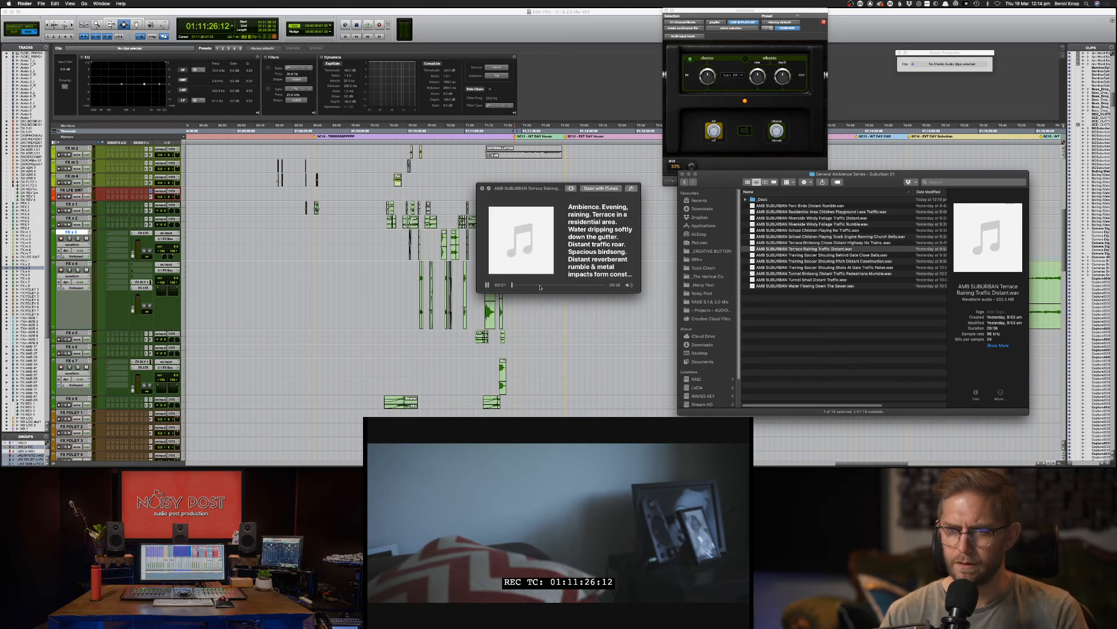
# Step: Audition the remaining Suburban recordings, from the soccer training and tunnel ambiences to Water Flowing Down The Sewer
pyautogui.press('Down')
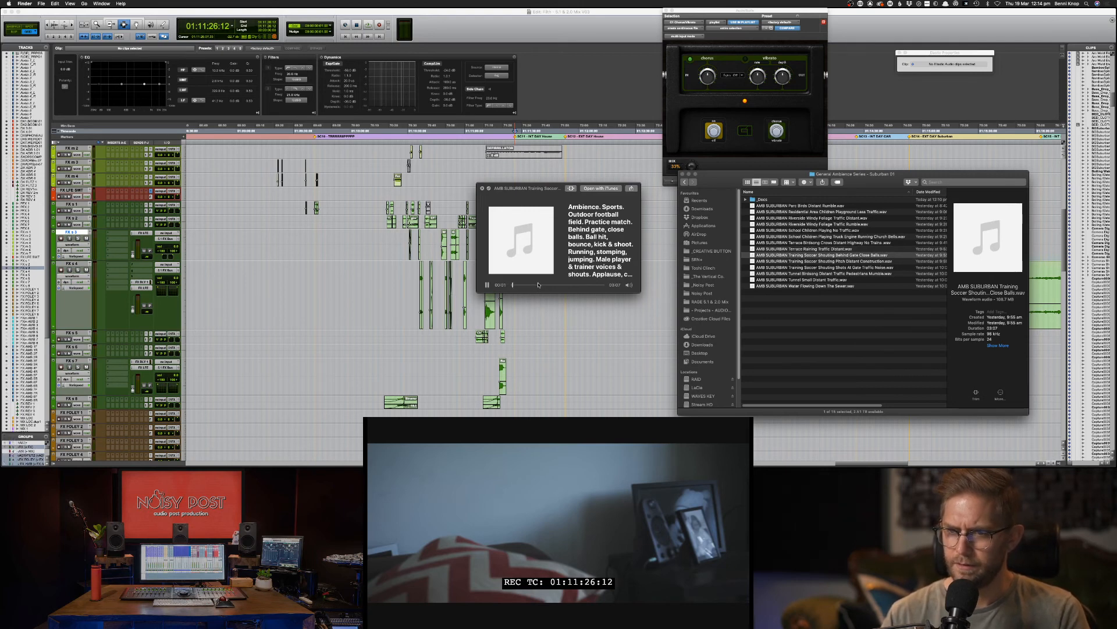
pyautogui.press('Down')
pyautogui.press('Down')
pyautogui.press('Down')
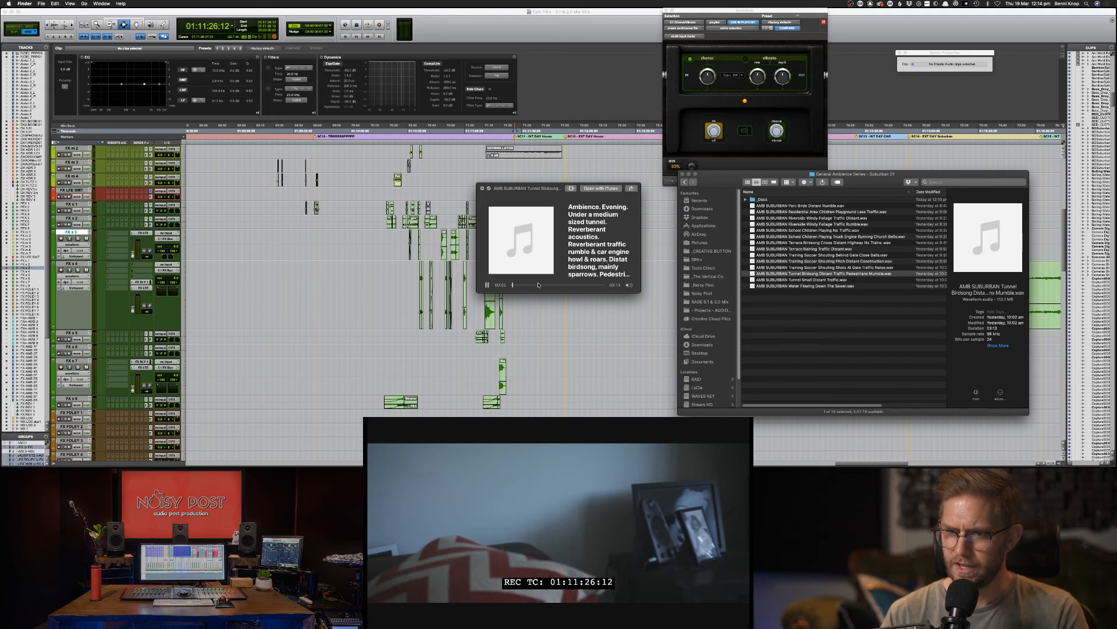
pyautogui.press('Down')
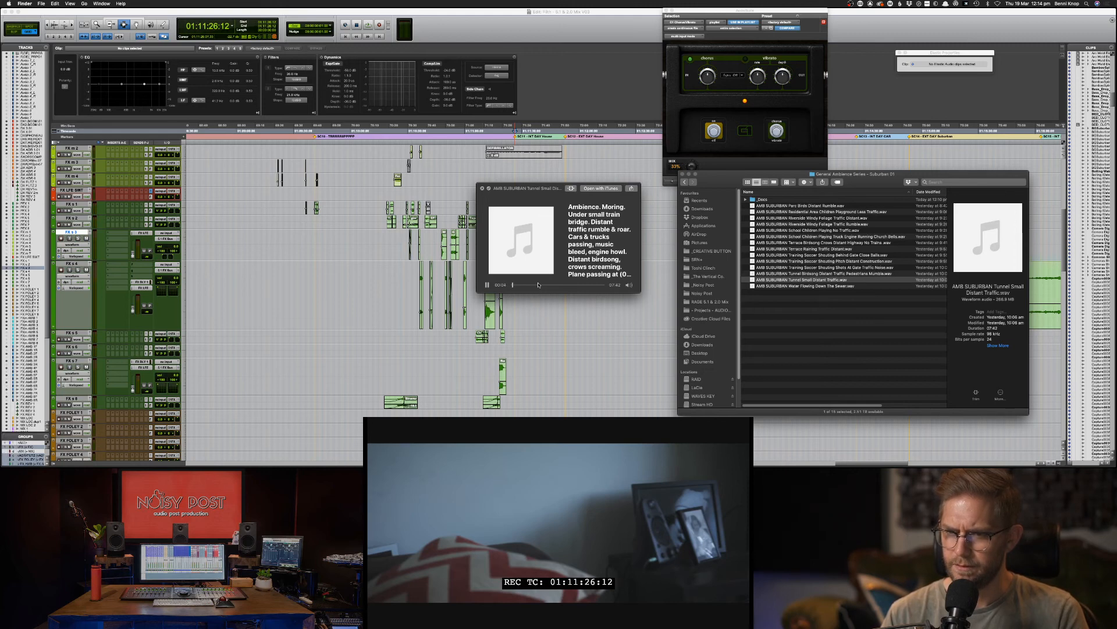
pyautogui.press('Down')
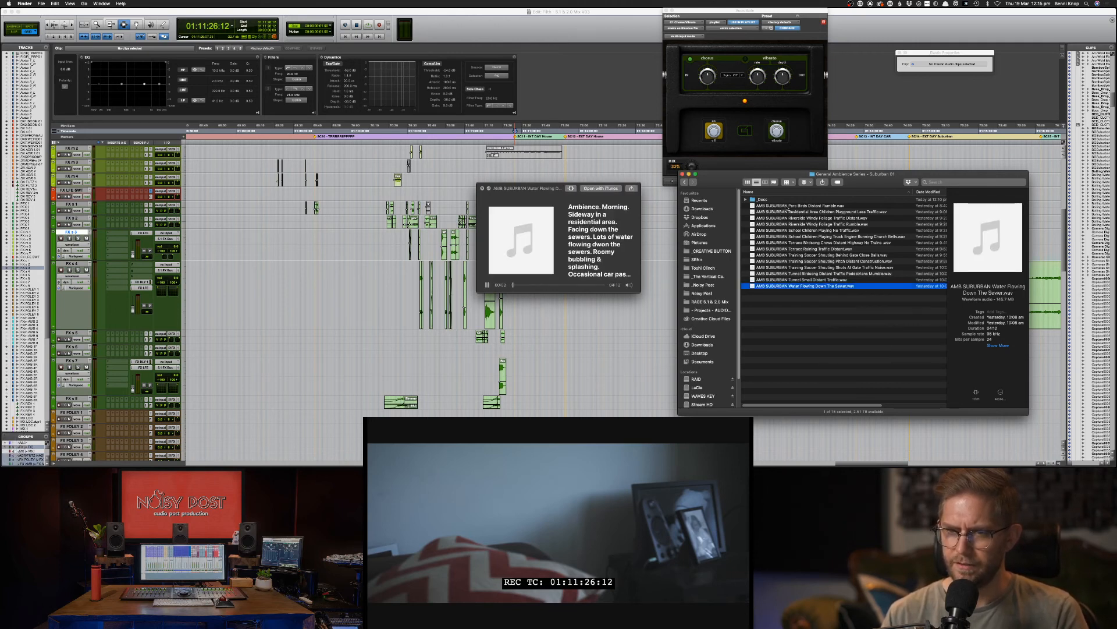
# Step: Open the General Ambience Series - Urban City 01 folder, preview its first recording and widen the Name column to show full file names
pyautogui.hotkey('alt', 'Up')
pyautogui.press('super+bracketleft')
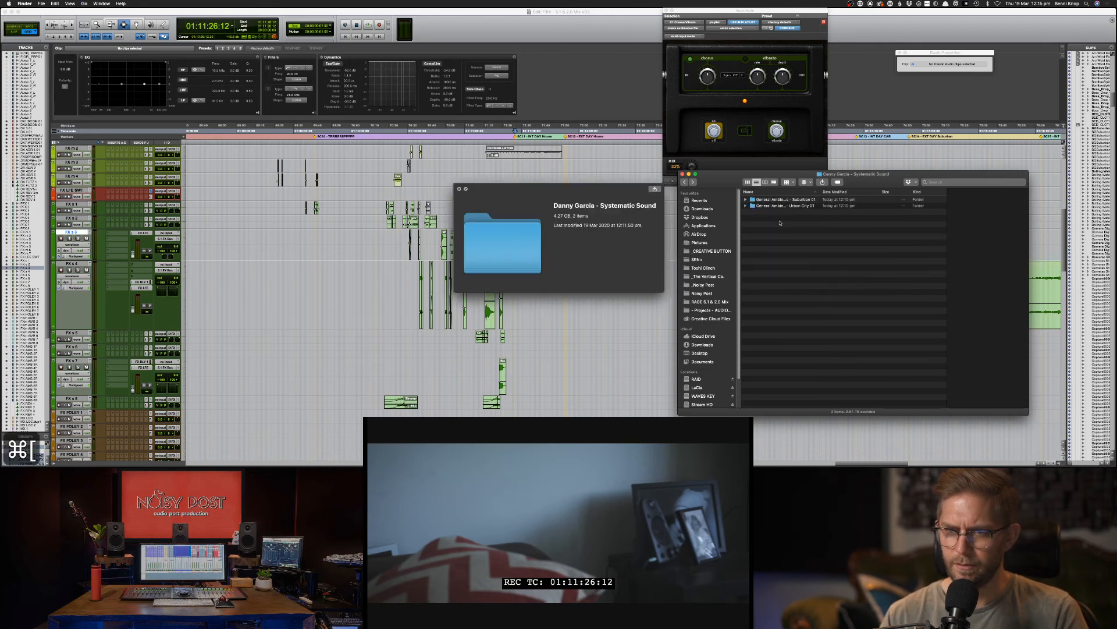
pyautogui.click(780, 206)
pyautogui.doubleClick(780, 208)
pyautogui.click(780, 207)
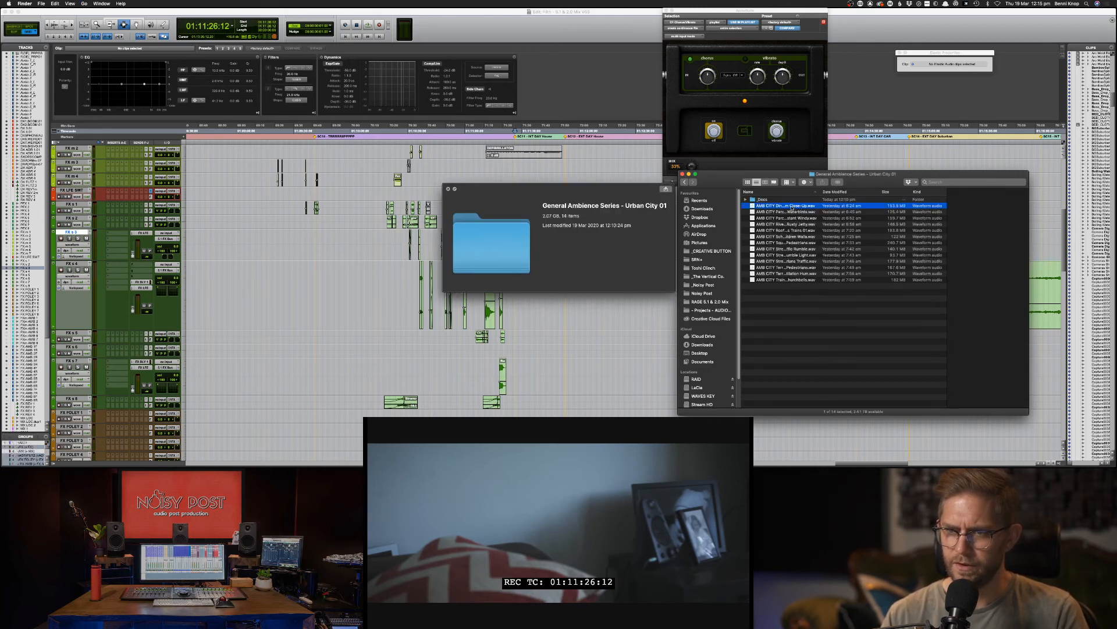
pyautogui.moveTo(819, 194); pyautogui.dragTo(902, 197)
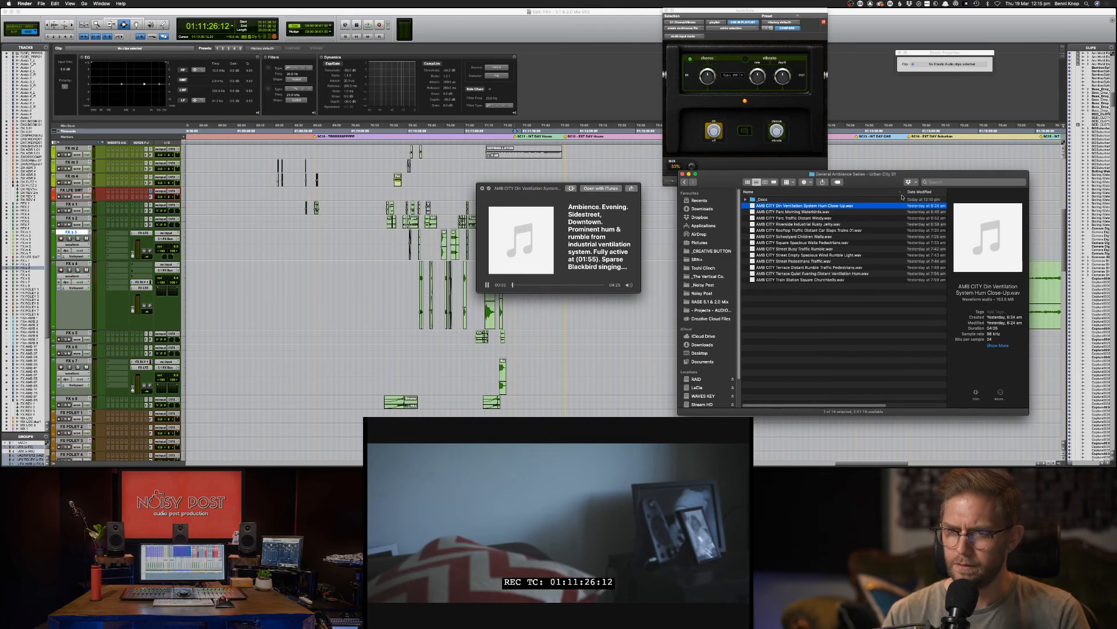
# Step: Audition the Urban City recordings one by one from Parc Morning Waterbirds to Square Spacious Walla Pedestrians
pyautogui.press('Down')
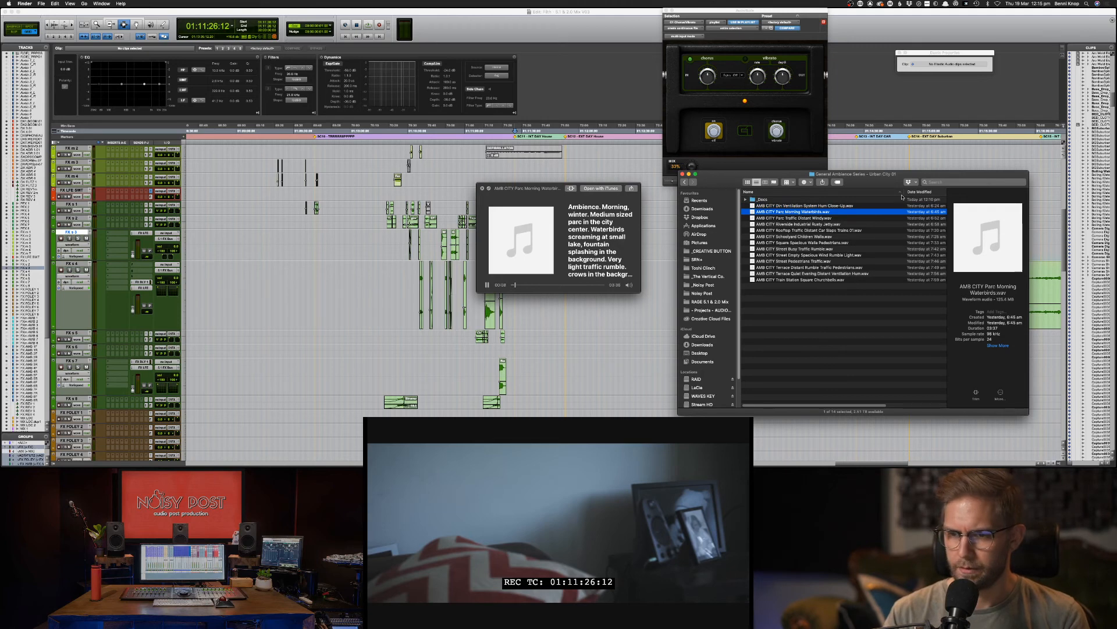
pyautogui.press('Down')
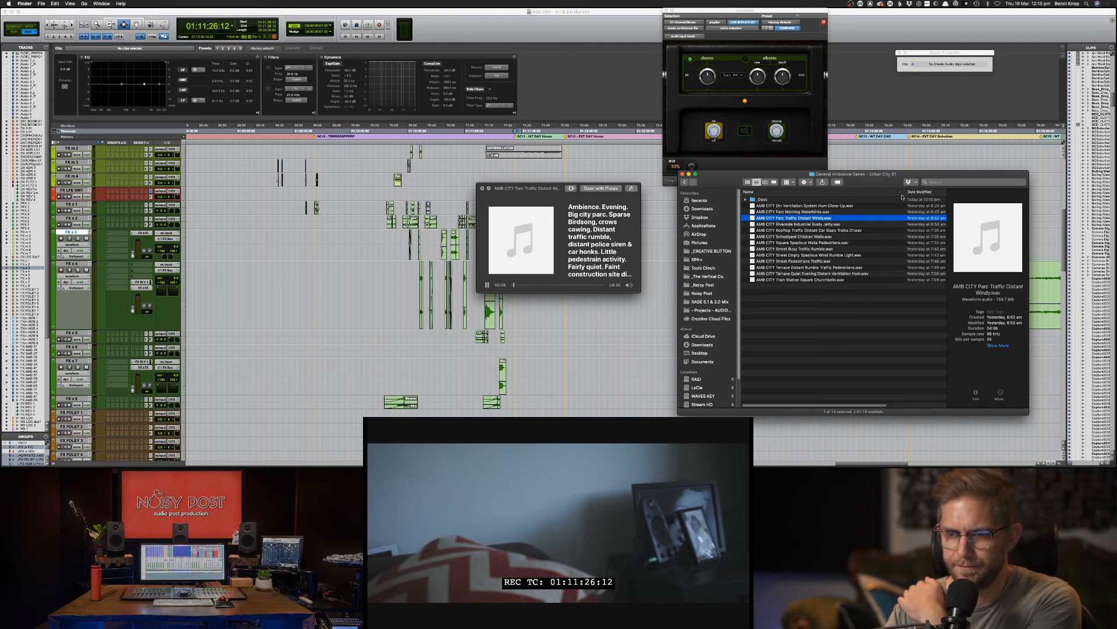
pyautogui.press('Down')
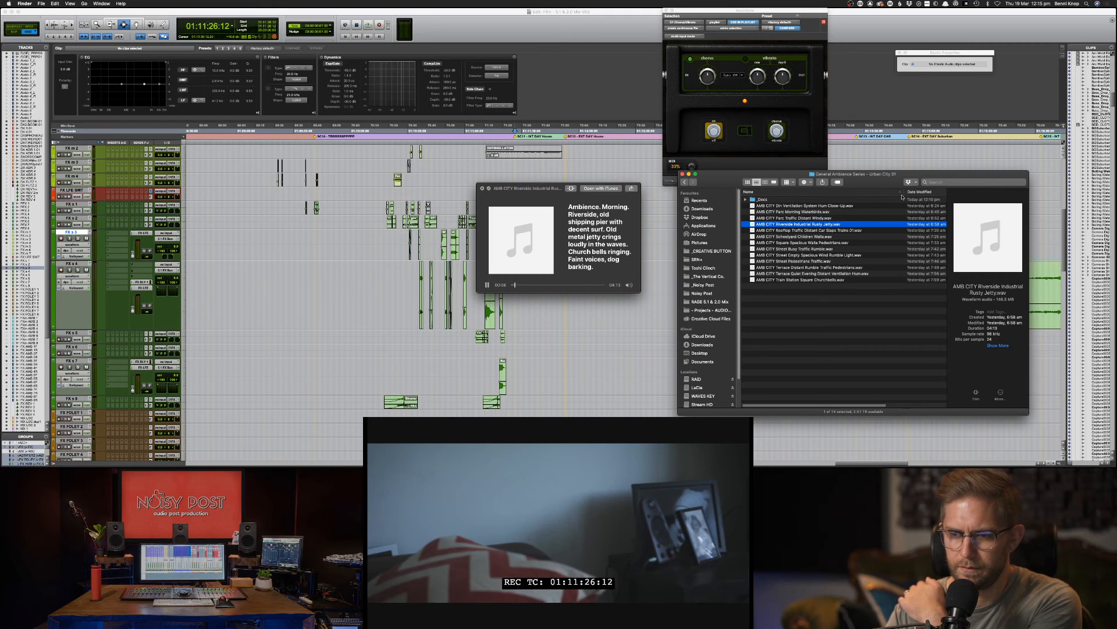
pyautogui.press('Down')
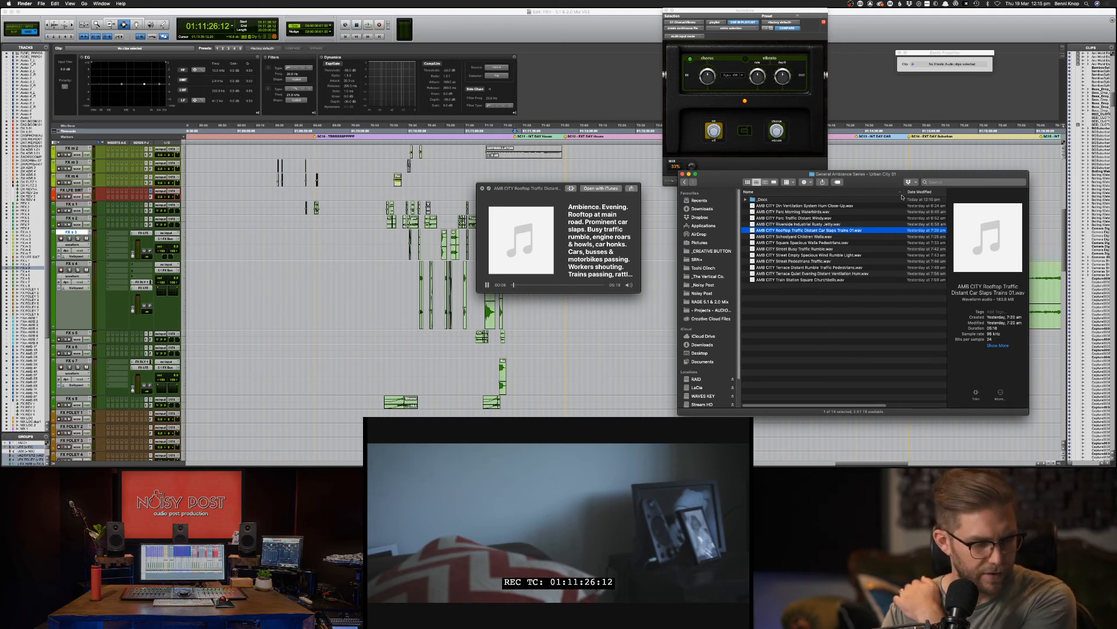
pyautogui.press('Down')
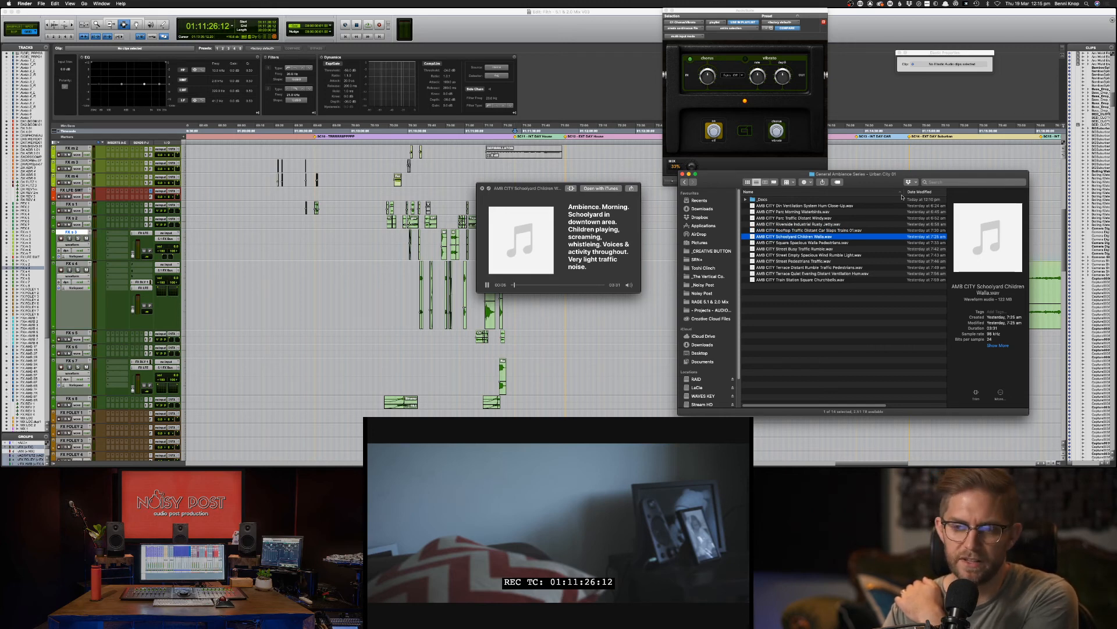
pyautogui.press('Down')
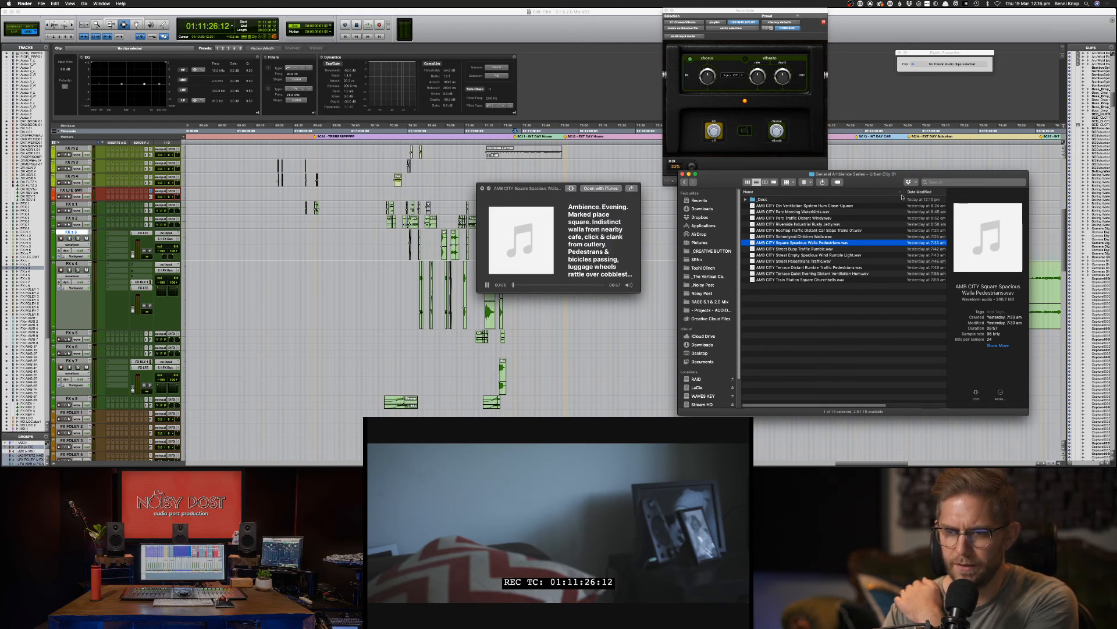
# Step: Audition the remaining Urban City recordings from Street Busy Traffic Rumble to Train Station Square Churchbells
pyautogui.press('Down')
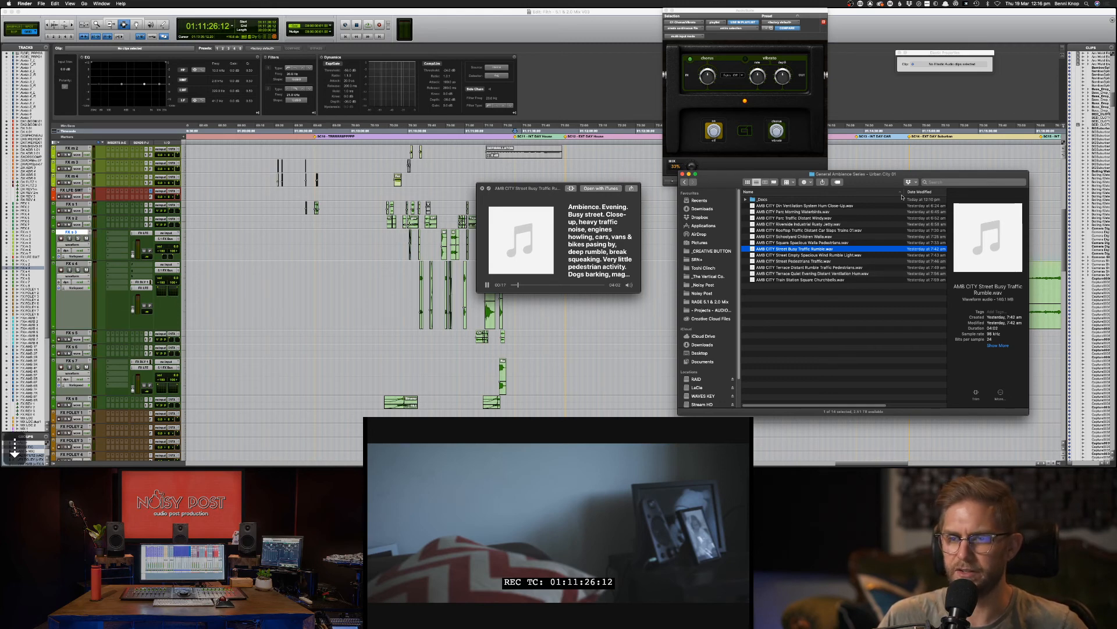
pyautogui.press('Down')
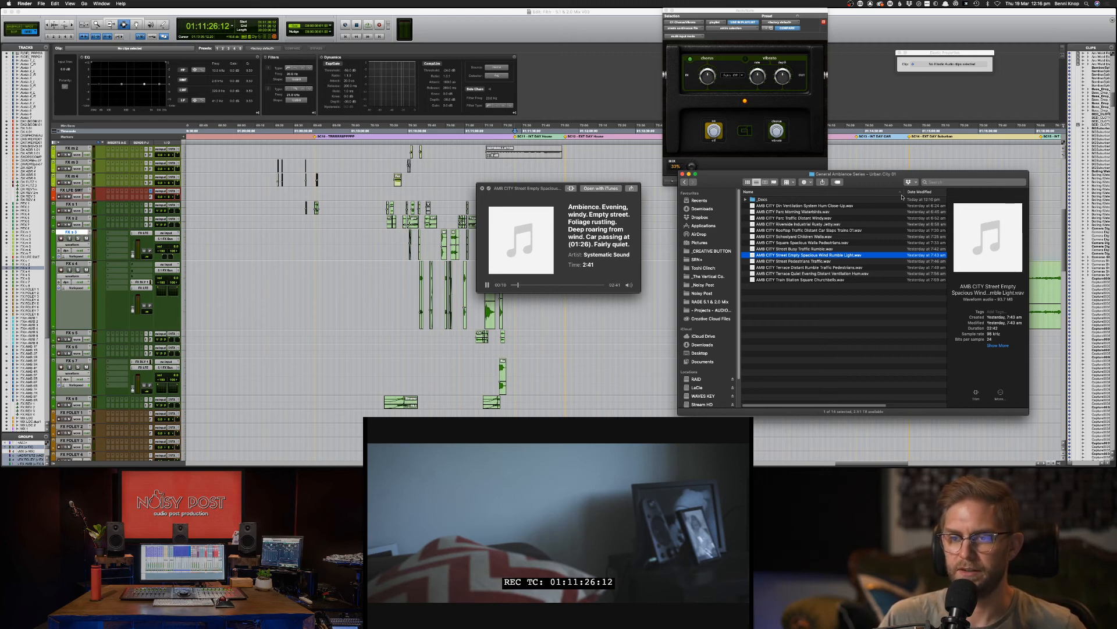
pyautogui.press('Down')
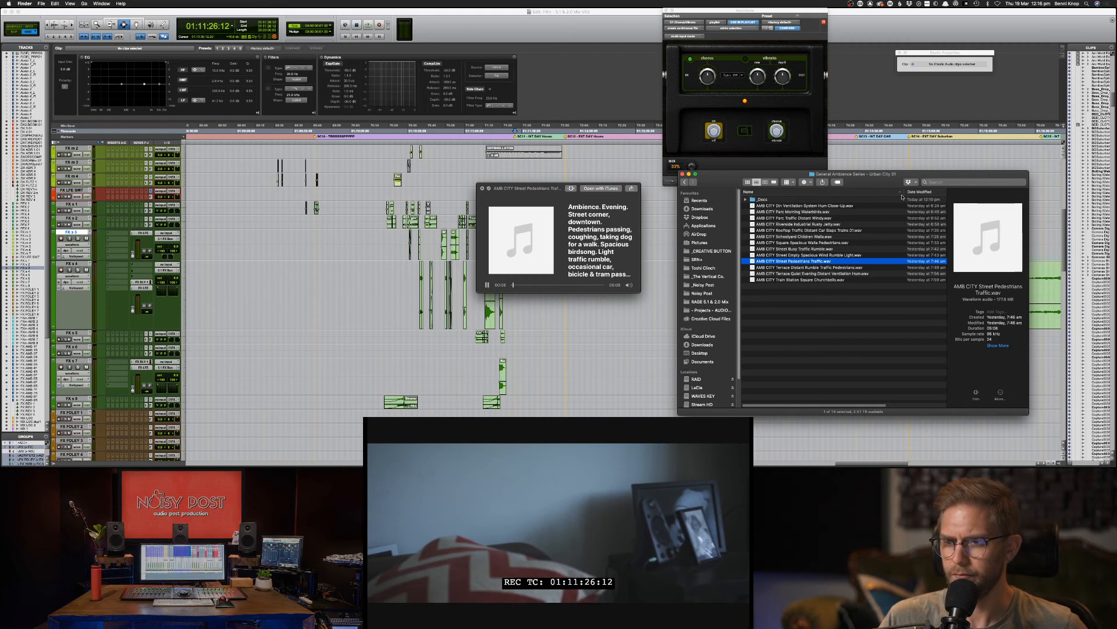
pyautogui.press('Down')
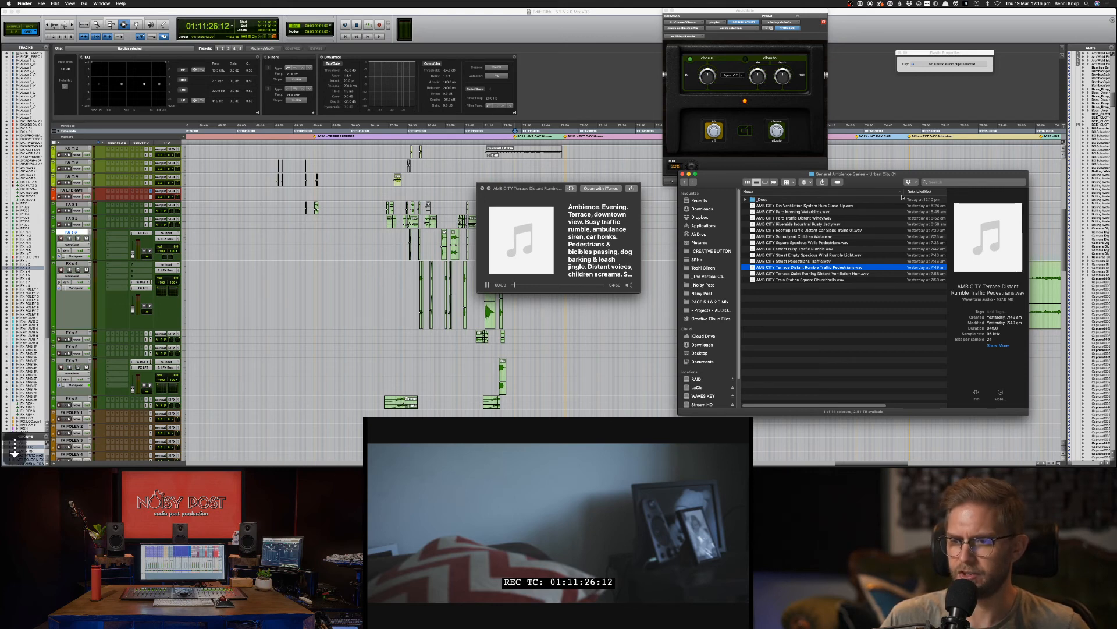
pyautogui.press('Down')
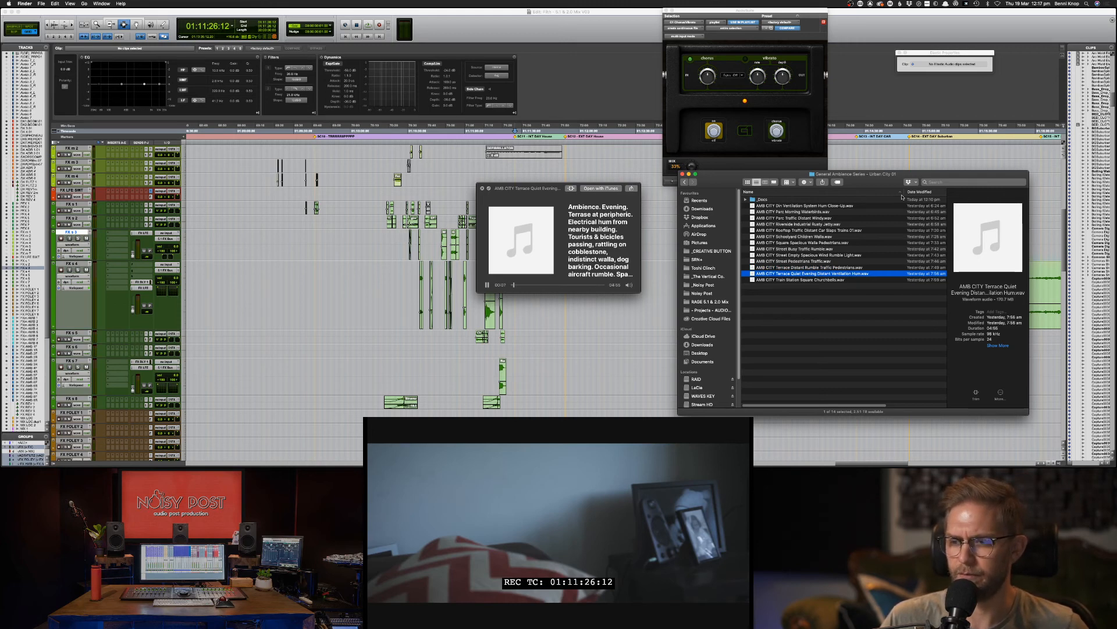
pyautogui.press('Down')
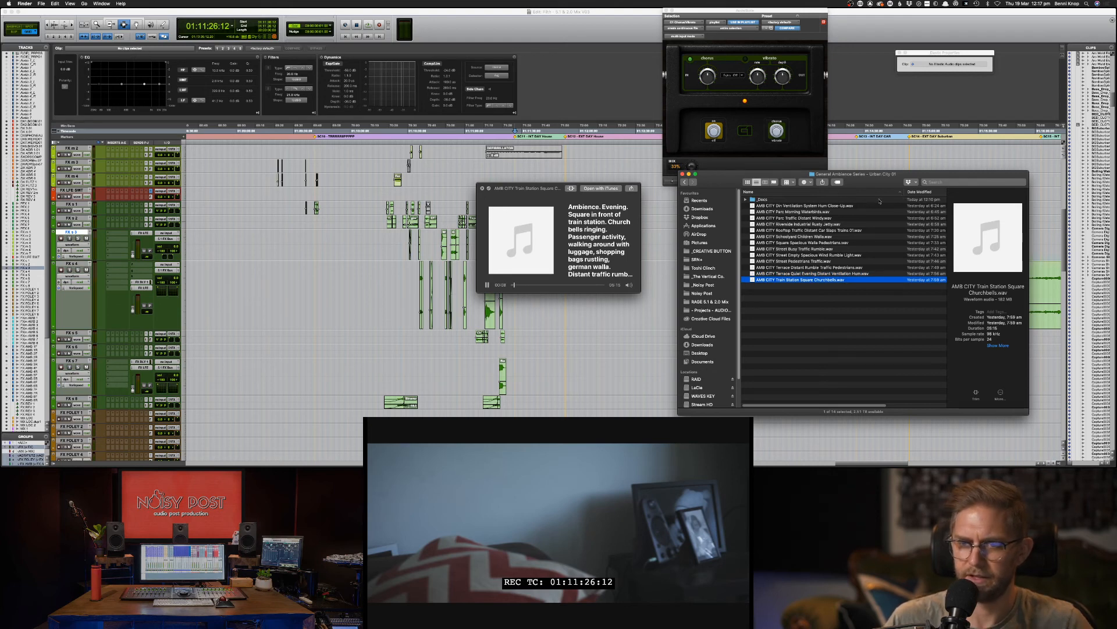
# Step: Close the preview, return to the General Ambience Series - Suburban 01 folder and preview Parc Birds Distant Rumble again
pyautogui.press('space')
pyautogui.click(683, 182)
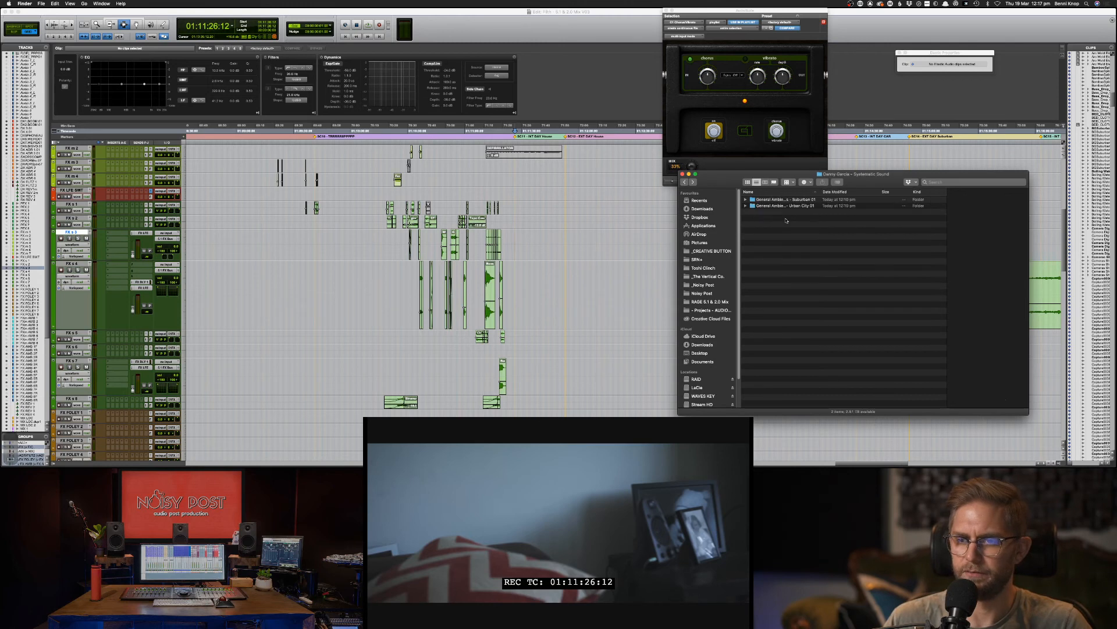
pyautogui.click(786, 200)
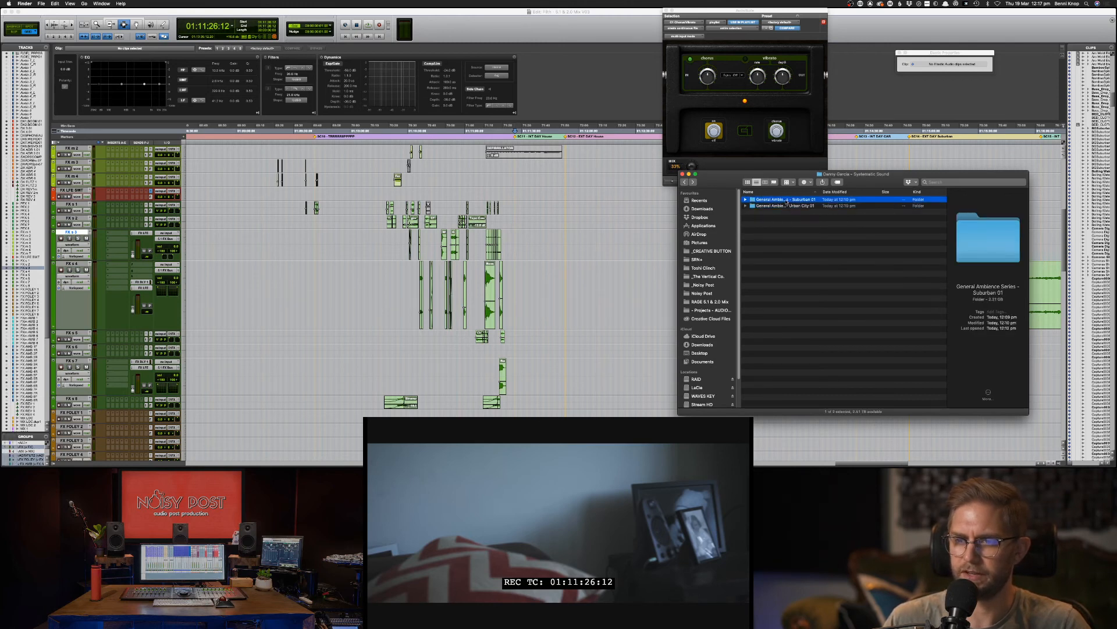
pyautogui.doubleClick(781, 202)
pyautogui.click(790, 207)
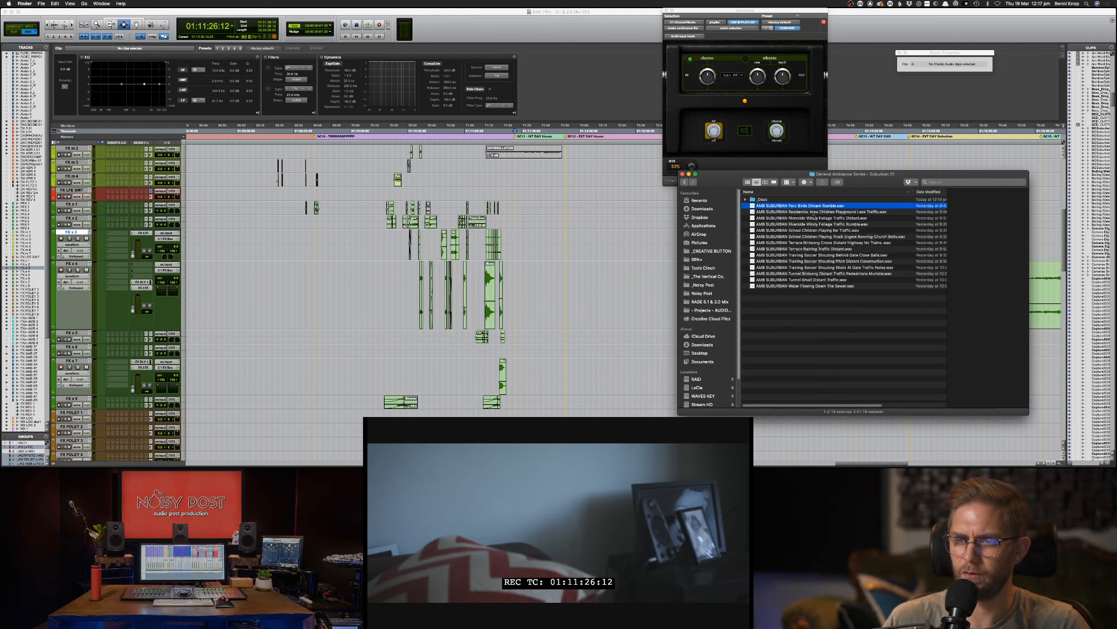
pyautogui.press('space')
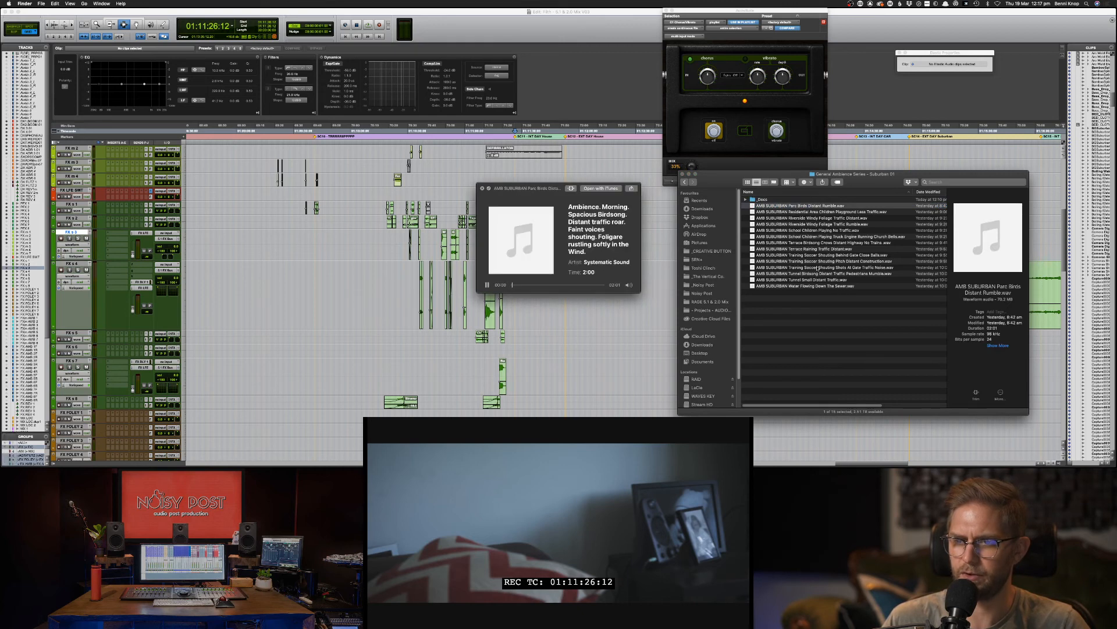
# Step: Close the preview and place the Parc Birds Distant Rumble recording on the first FX AMB track just before the INT DAY House scene
pyautogui.press('space')
pyautogui.moveTo(801, 206); pyautogui.dragTo(508, 292)
pyautogui.scroll(-5, 544, 391)
pyautogui.scroll(-4, 541, 396)
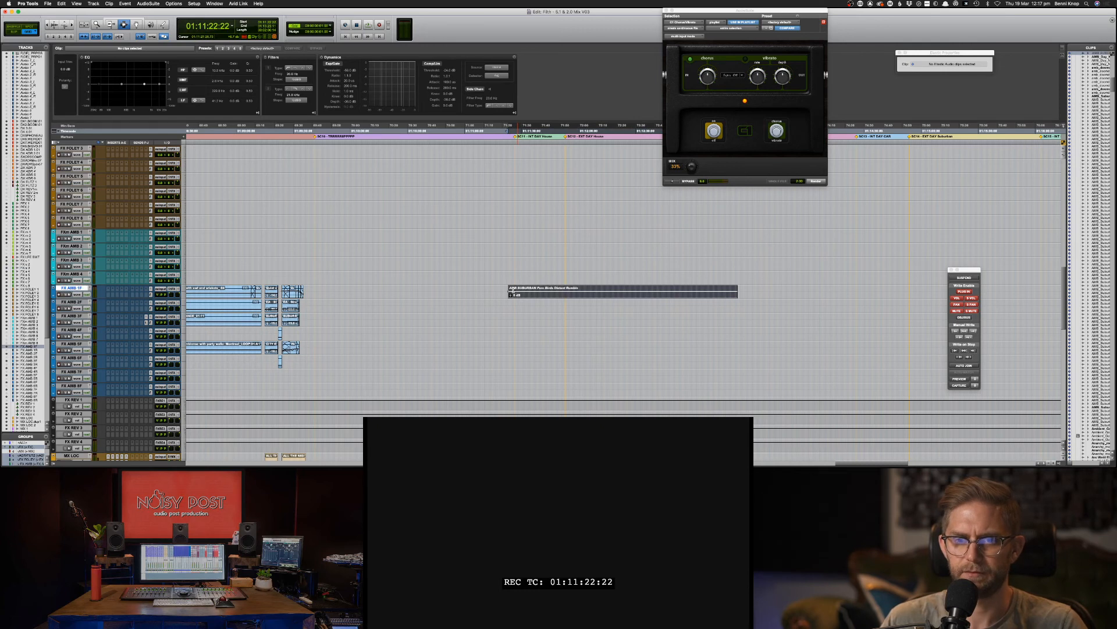
pyautogui.click(513, 289)
pyautogui.press('super+bracketright')
pyautogui.press('super+bracketright')
pyautogui.press('super+bracketright')
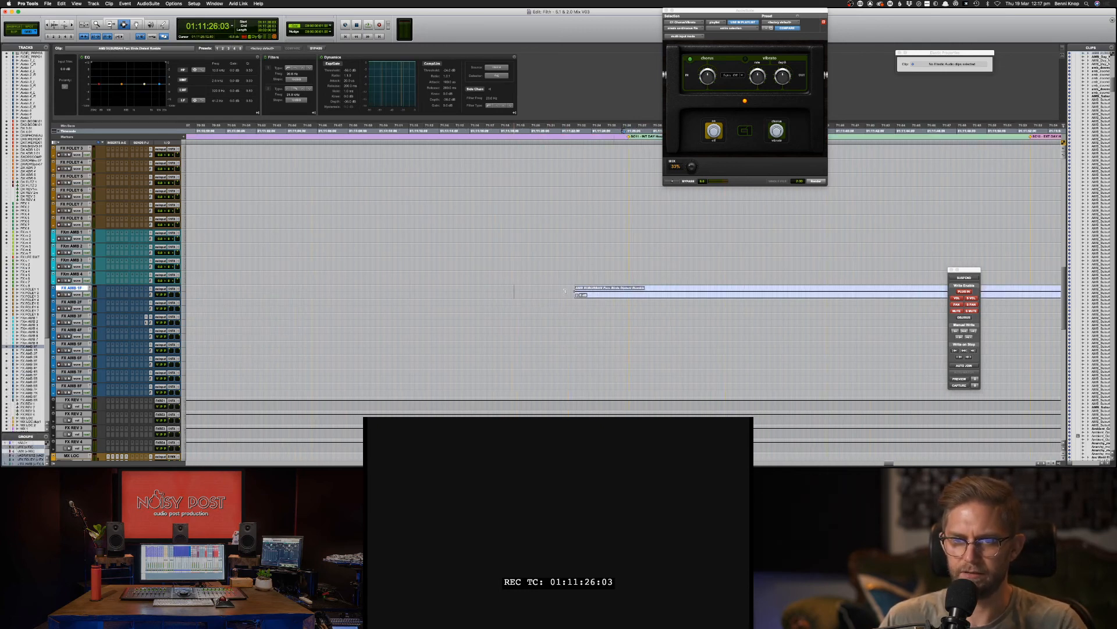
# Step: Solo the first FX AMB track and play the Parc Birds Distant Rumble clip from near its start
pyautogui.click(564, 292)
pyautogui.press('super+bracketleft')
pyautogui.press('super+bracketleft')
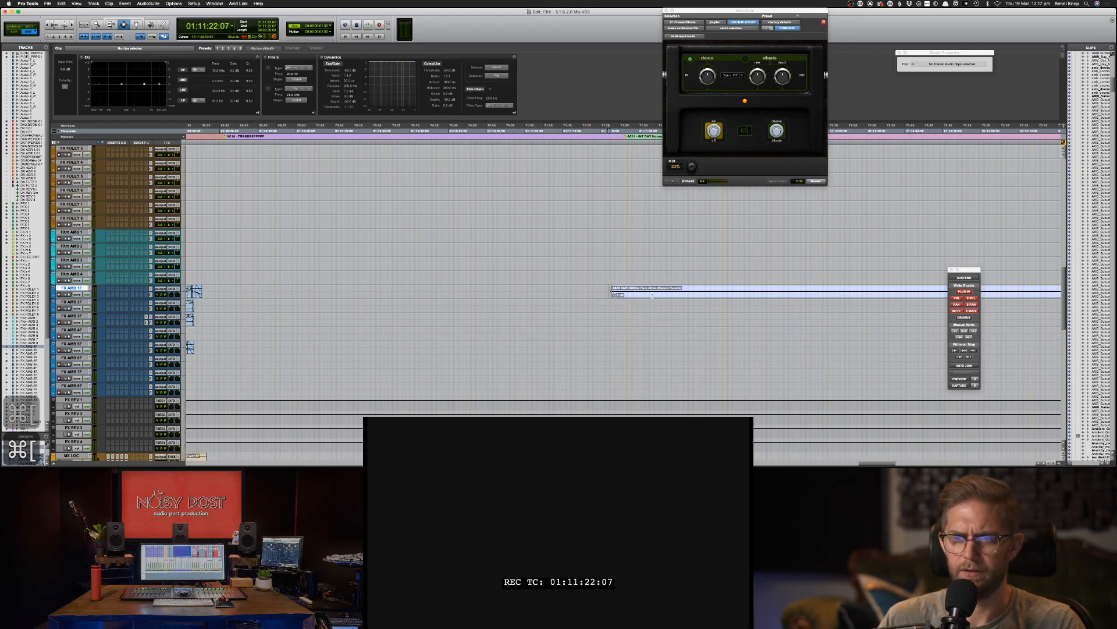
pyautogui.click(630, 292)
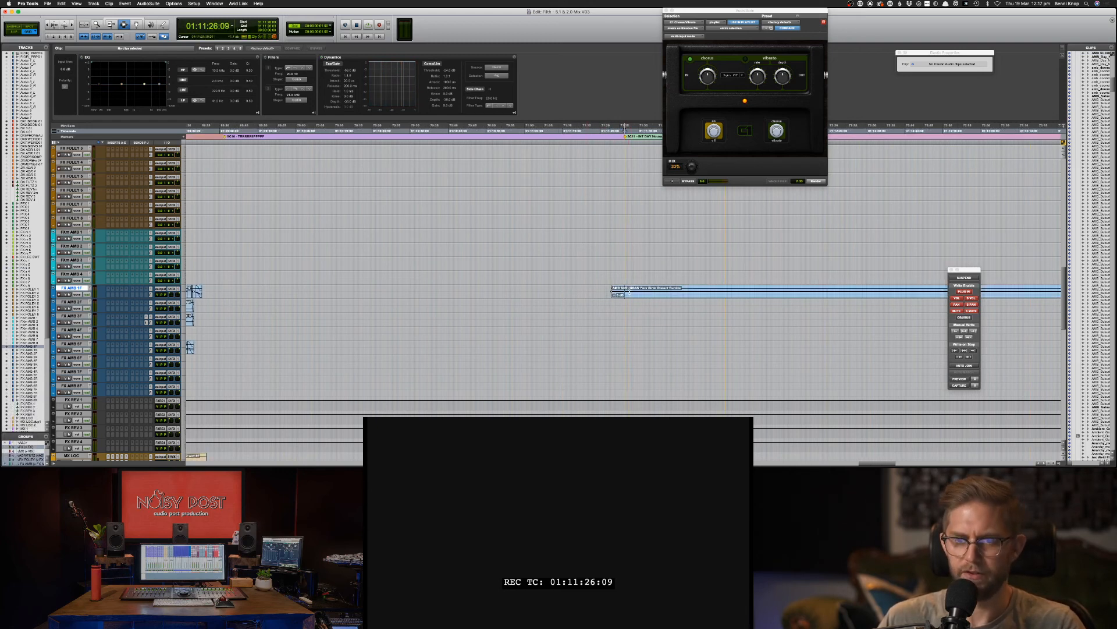
pyautogui.press('space')
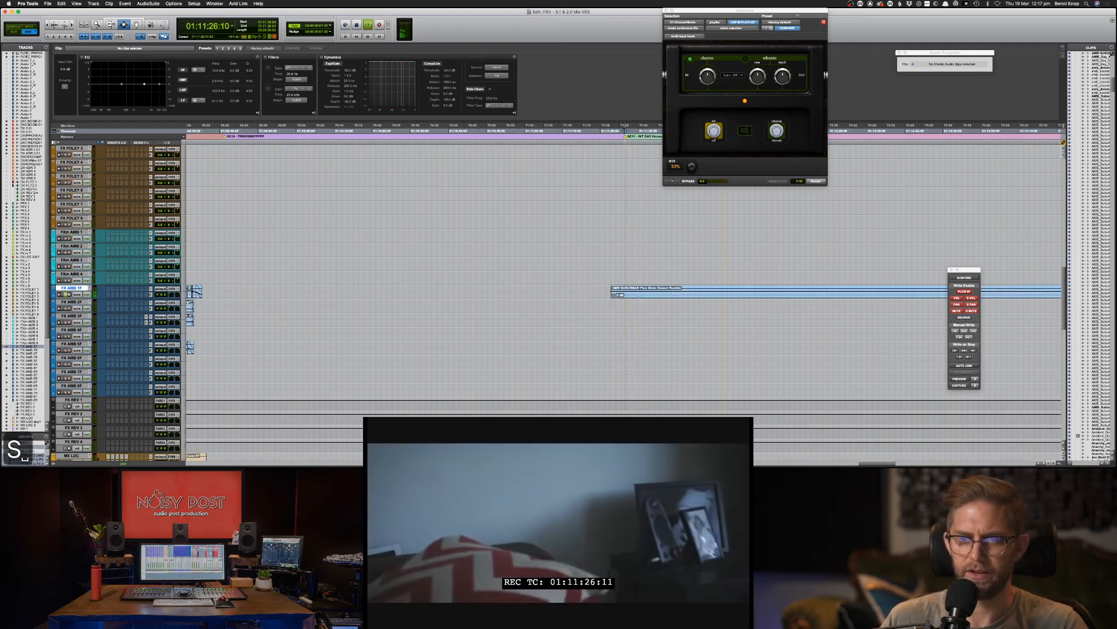
# Step: Roll off the highs and lows of the Parc Birds Distant Rumble clip with its clip EQ and lower its clip gain
pyautogui.click(638, 295)
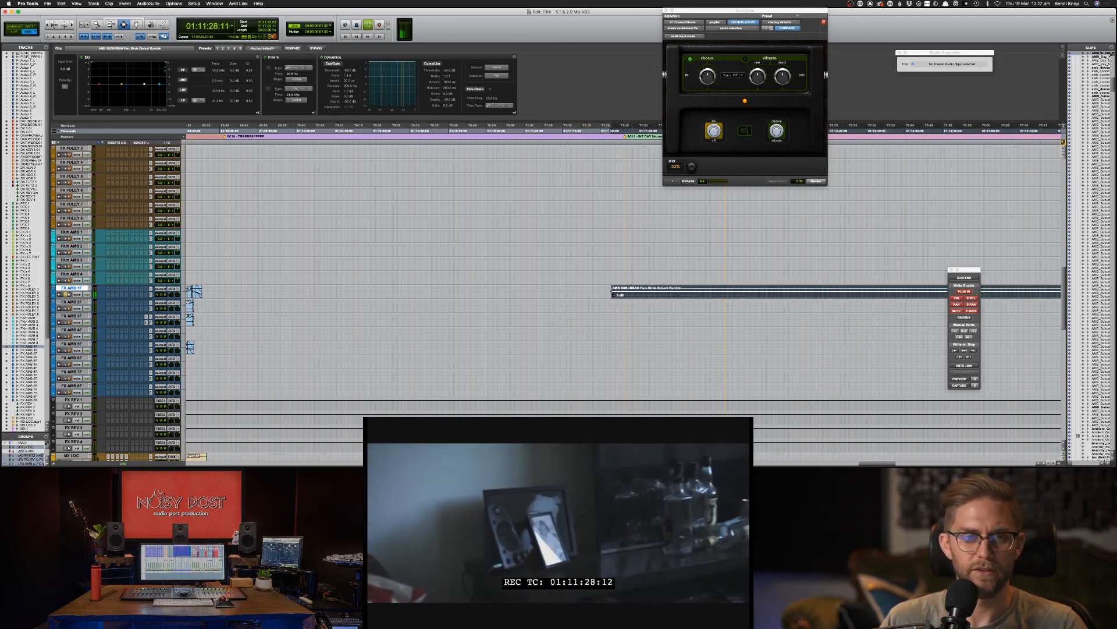
pyautogui.moveTo(165, 63); pyautogui.dragTo(138, 64)
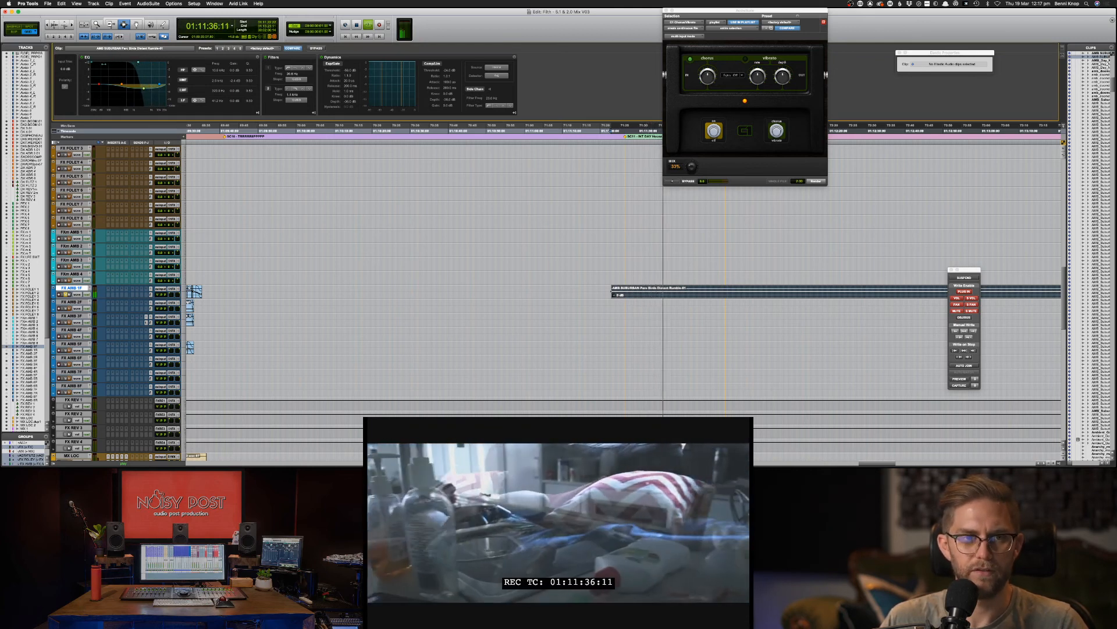
pyautogui.moveTo(89, 62); pyautogui.dragTo(110, 66)
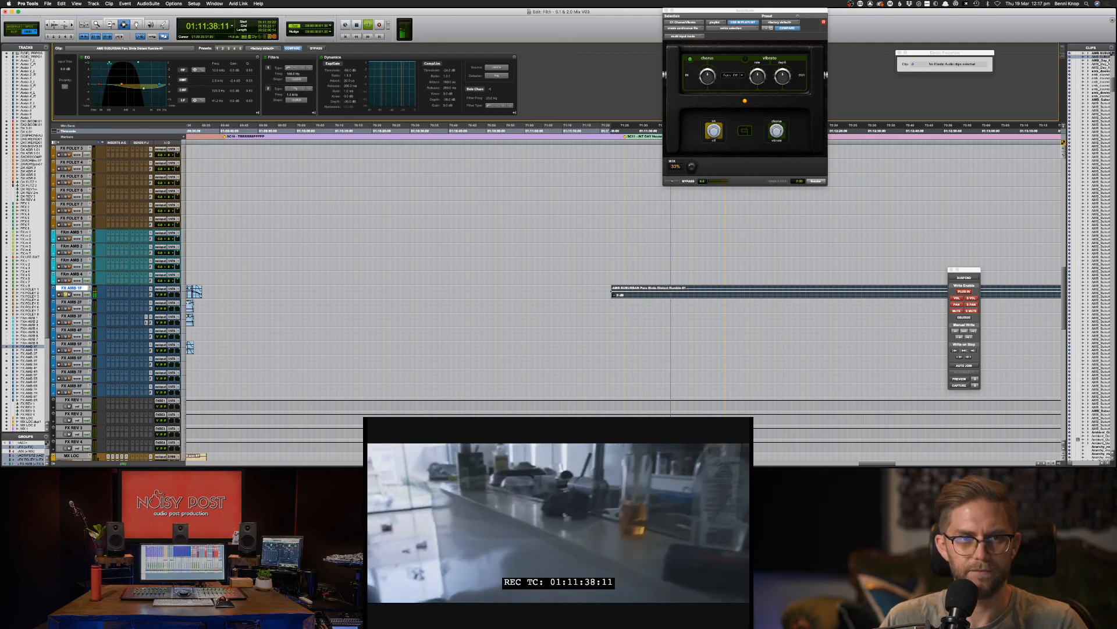
pyautogui.press('space')
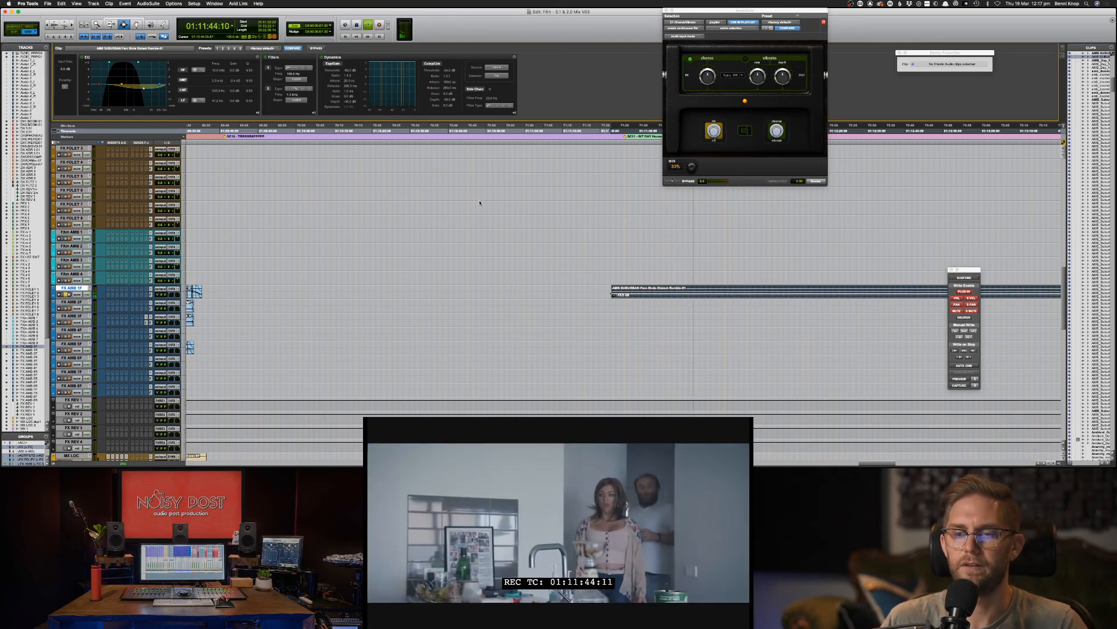
# Step: Unsolo the first FX AMB track and replay the filtered Parc Birds Distant Rumble clip against picture
pyautogui.press('s')
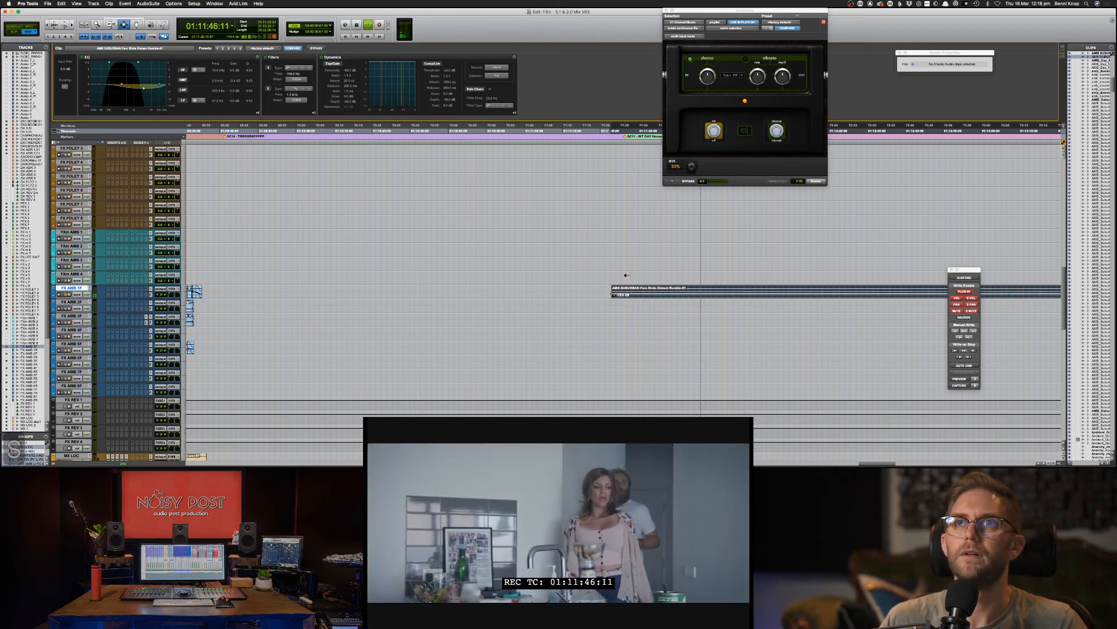
pyautogui.press('space')
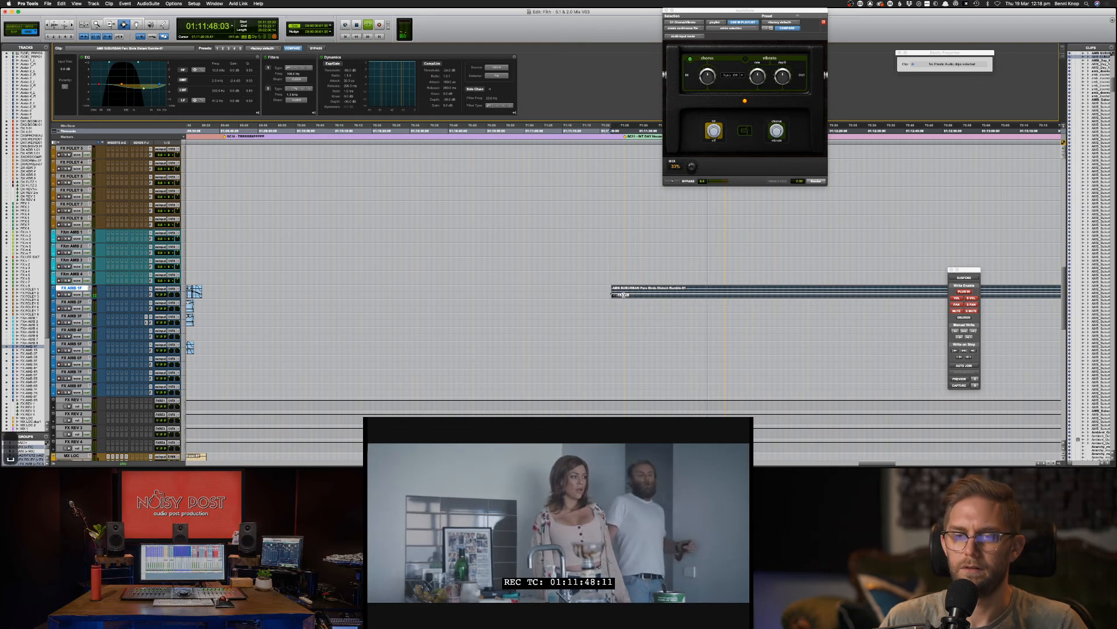
pyautogui.press('space')
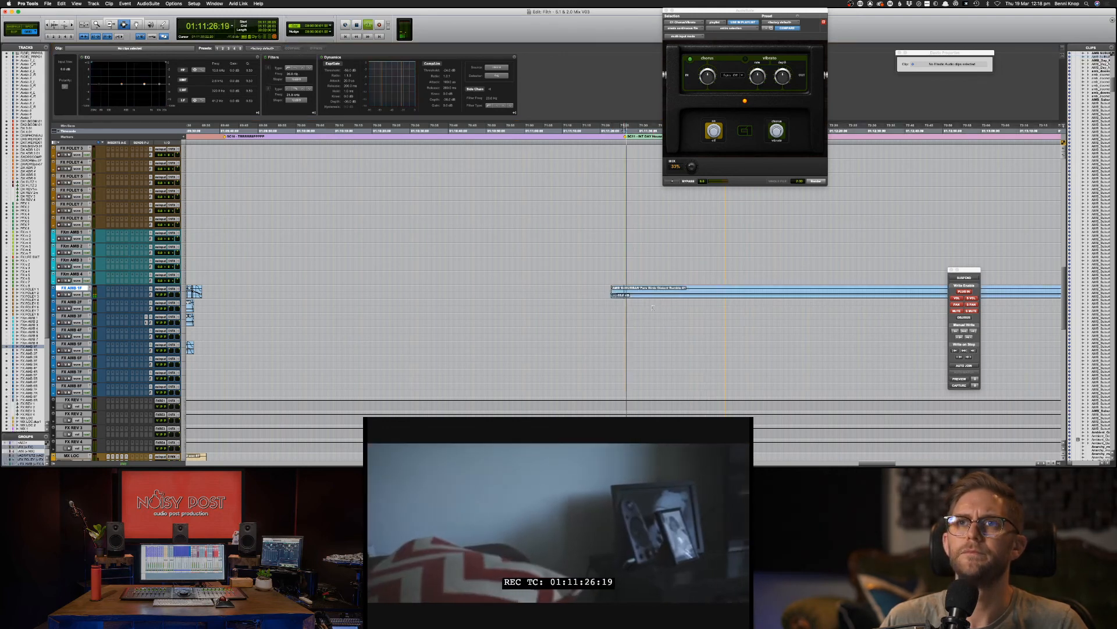
pyautogui.click(652, 292)
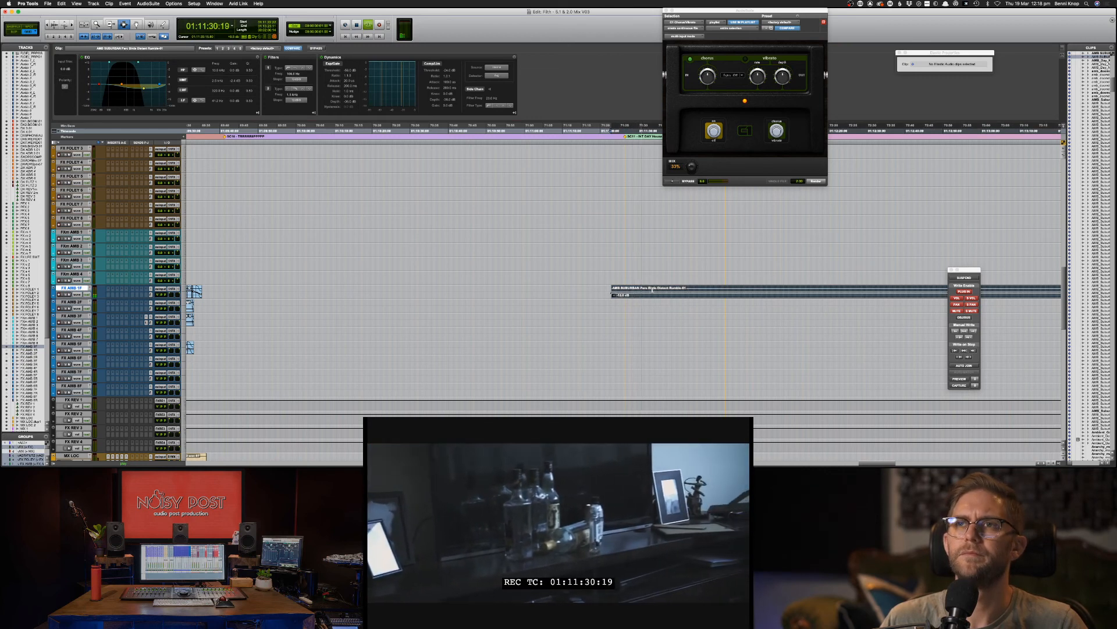
# Step: Switch to Finder and audition the Suburban recordings Terrace Raining Traffic Distant and Terrace Birdsong Crows Distant Highway No Trains
pyautogui.press('super+Tab')
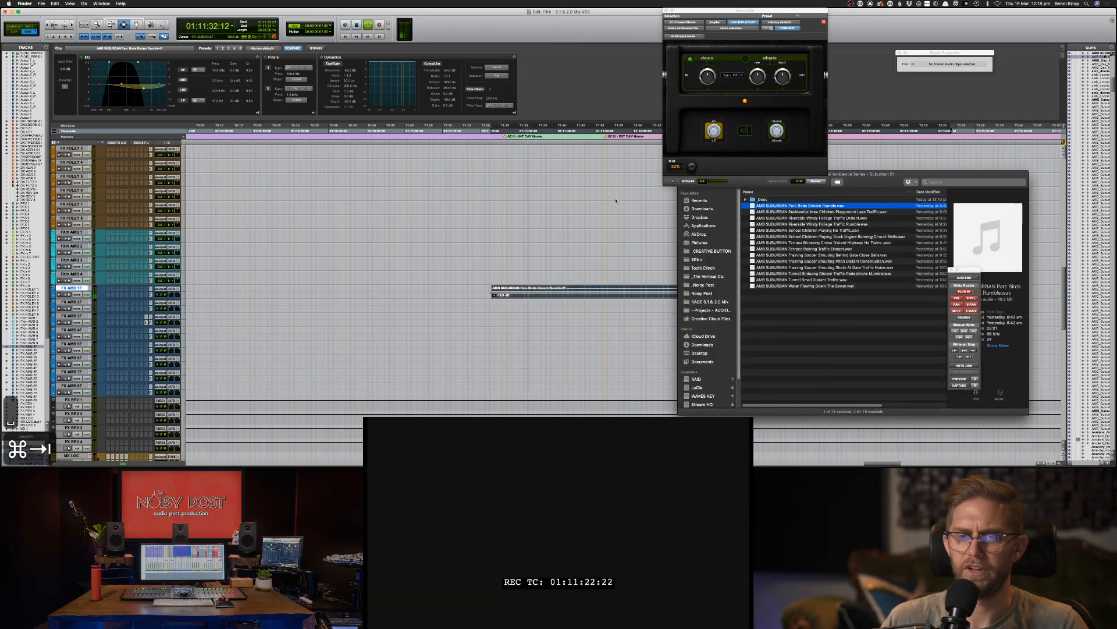
pyautogui.click(803, 249)
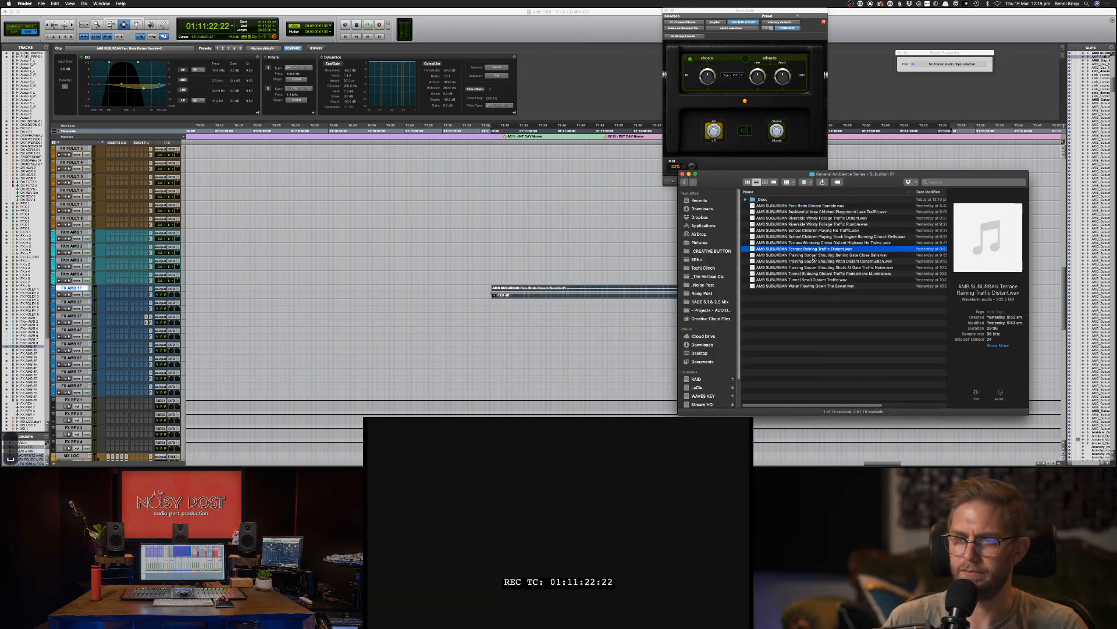
pyautogui.press('space')
pyautogui.press('Up')
pyautogui.press('Up')
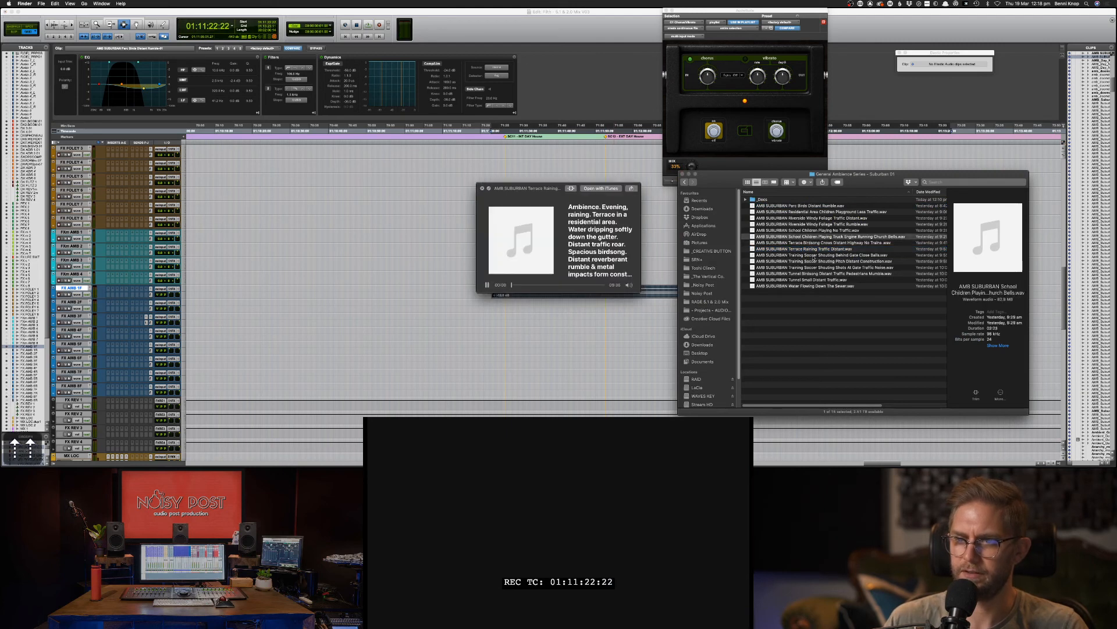
pyautogui.click(826, 242)
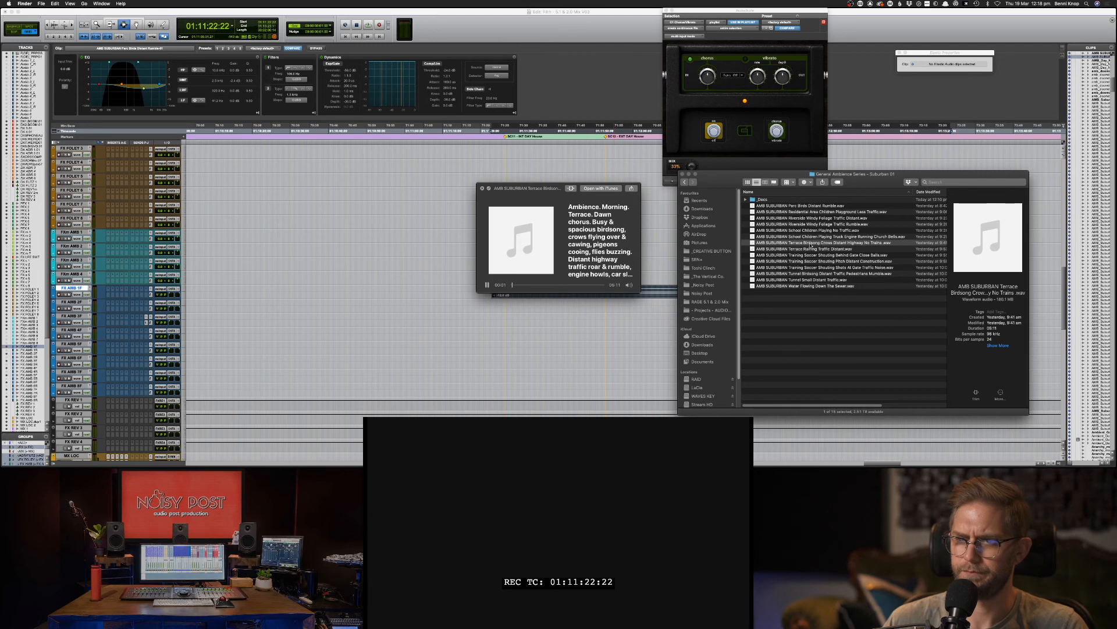
# Step: Place Terrace Birdsong Crows Distant Highway No Trains on the second FX AMB track, aligned with the Parc Birds clip, and mute the Parc Birds clip
pyautogui.press('space')
pyautogui.moveTo(808, 243); pyautogui.dragTo(491, 307)
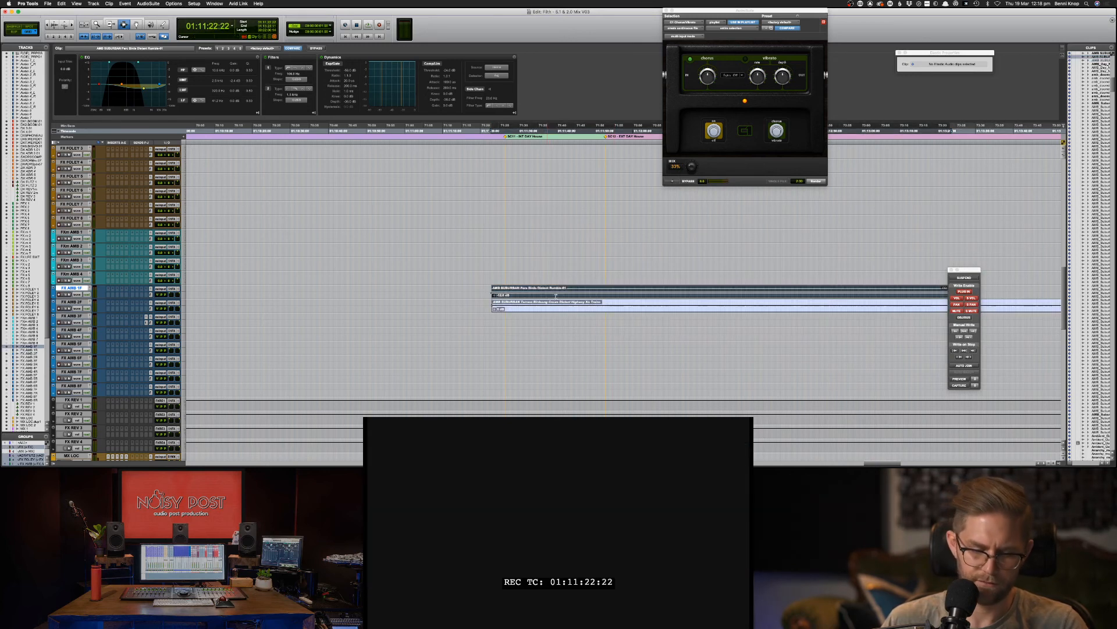
pyautogui.press('super+m')
pyautogui.doubleClick(554, 302)
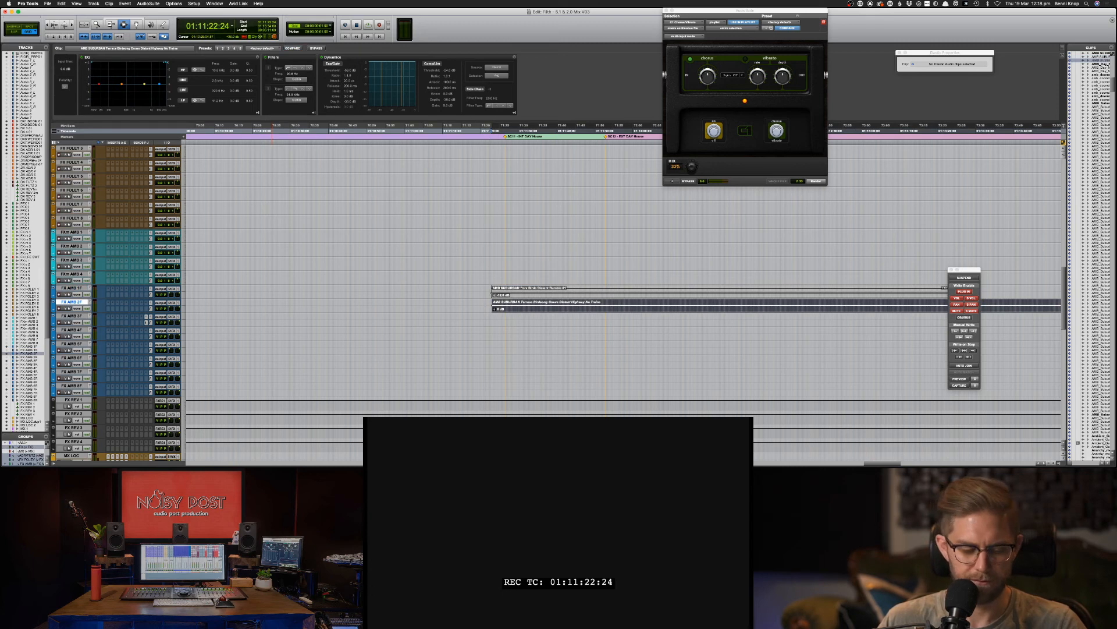
# Step: Roll off the highs and lows of the Terrace Birdsong clip with its clip EQ and lower its clip gain during playback
pyautogui.moveTo(166, 62); pyautogui.dragTo(106, 65)
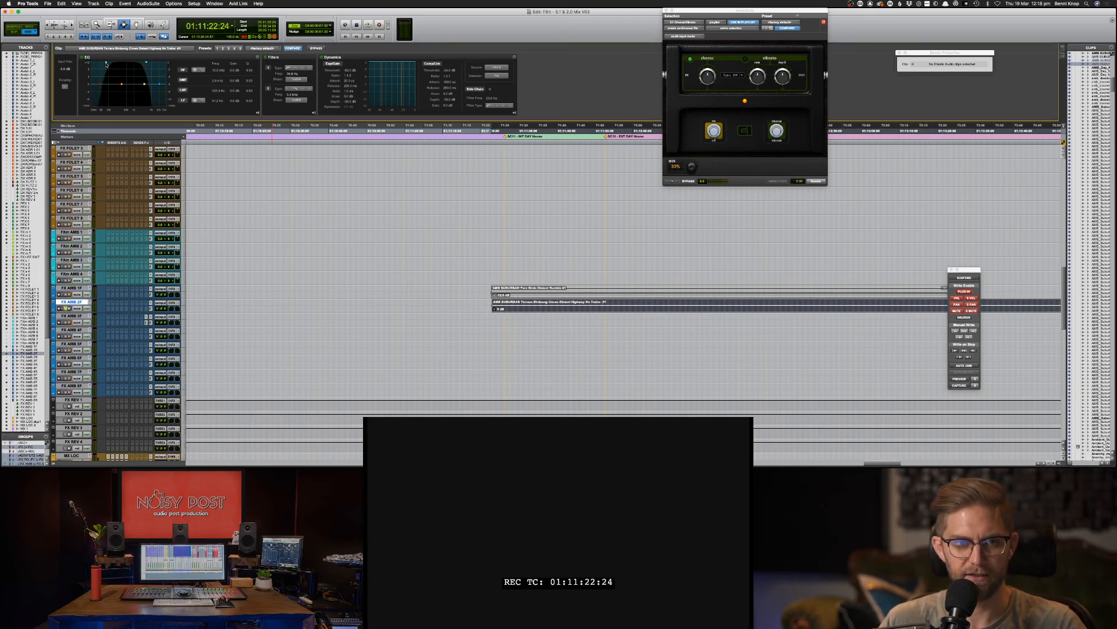
pyautogui.scroll(2, 315, 250)
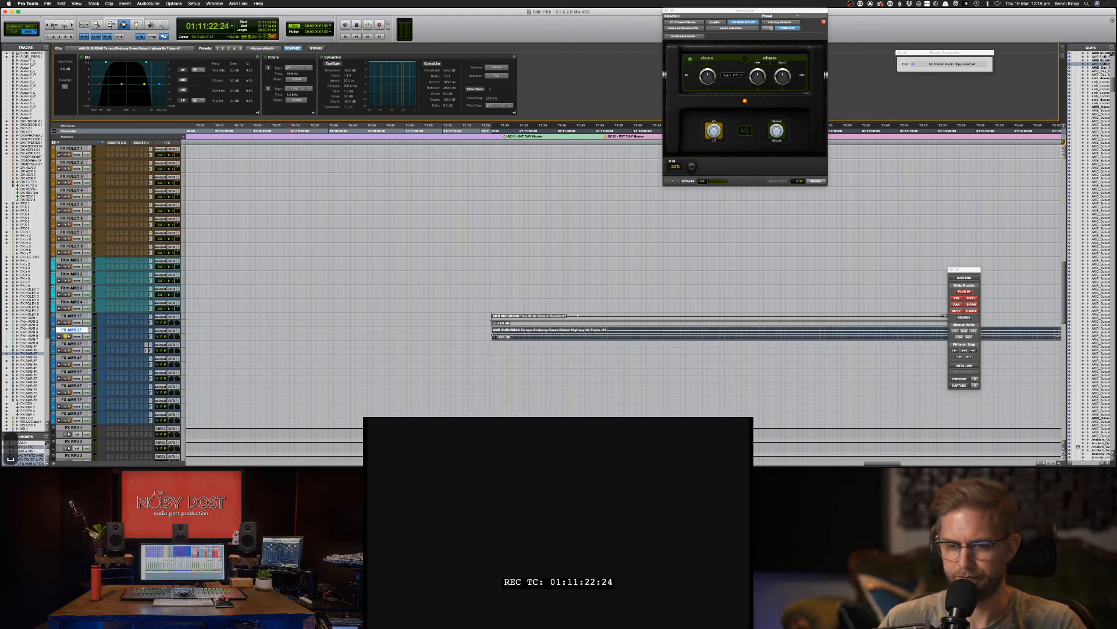
pyautogui.press('space')
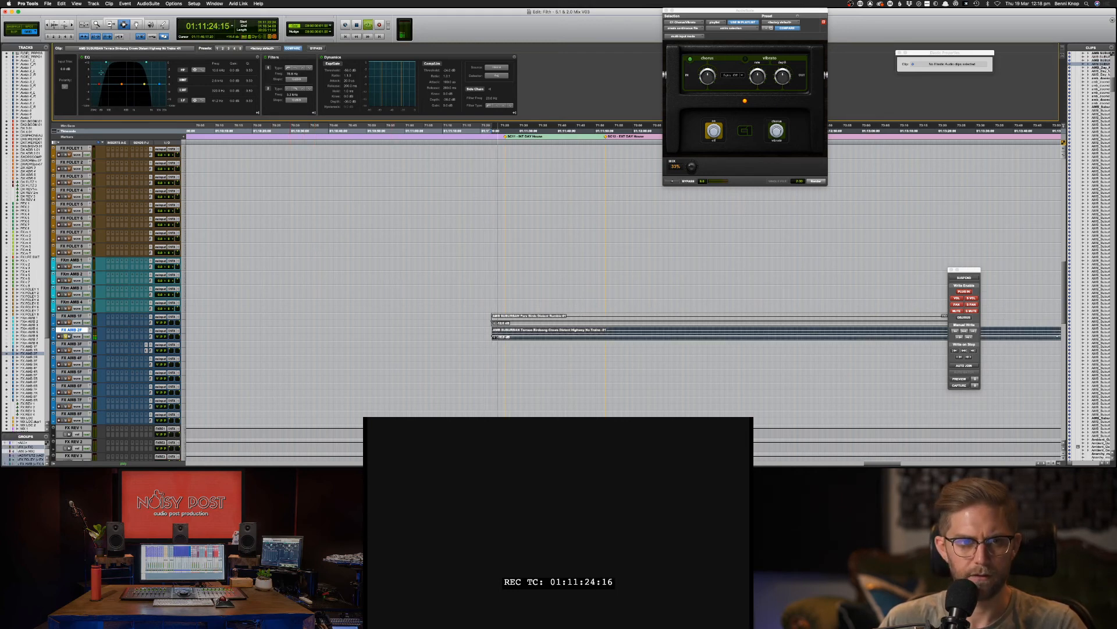
pyautogui.moveTo(106, 63); pyautogui.dragTo(139, 64)
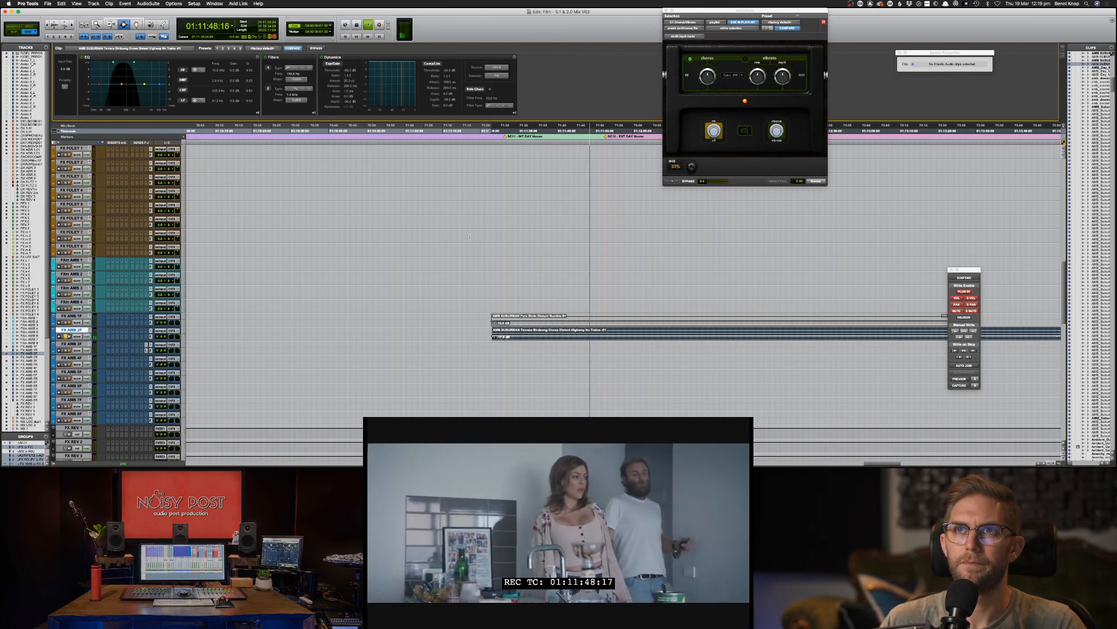
# Step: Play the house scene from its first boom dialogue clip and adjust that clip's gain
pyautogui.scroll(15, 499, 238)
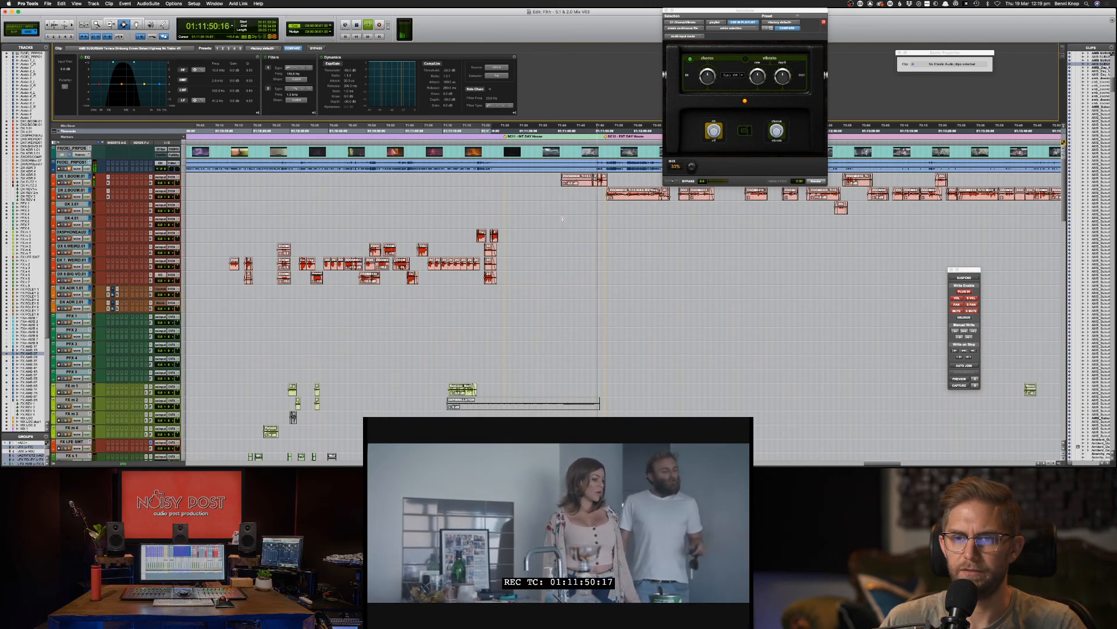
pyautogui.press('space')
pyautogui.click(562, 179)
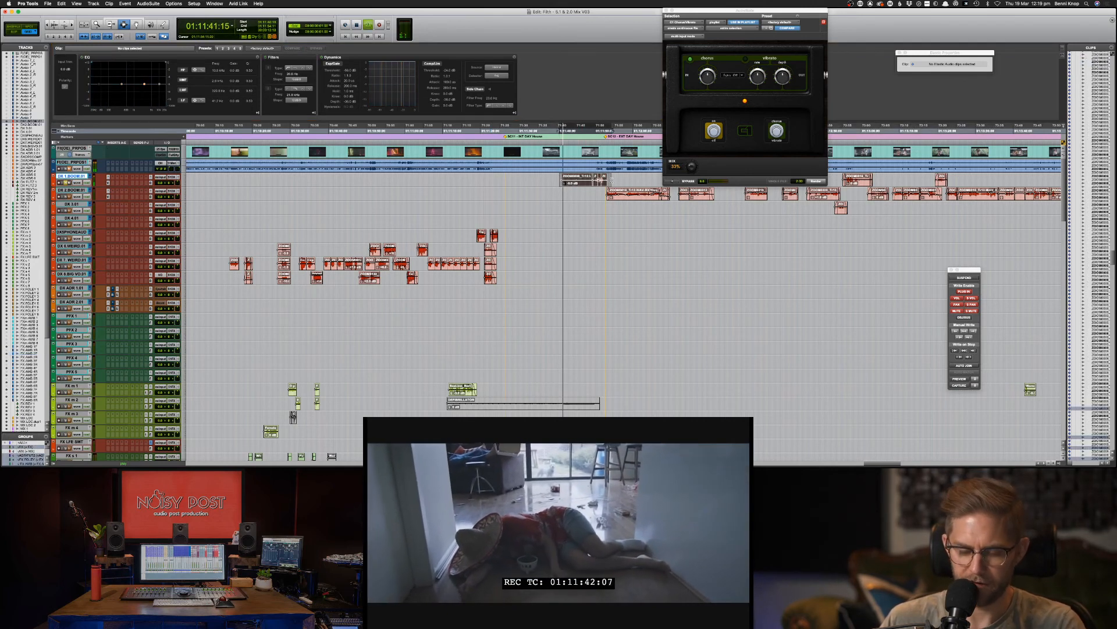
pyautogui.press('super+bracketright')
pyautogui.press('super+bracketright')
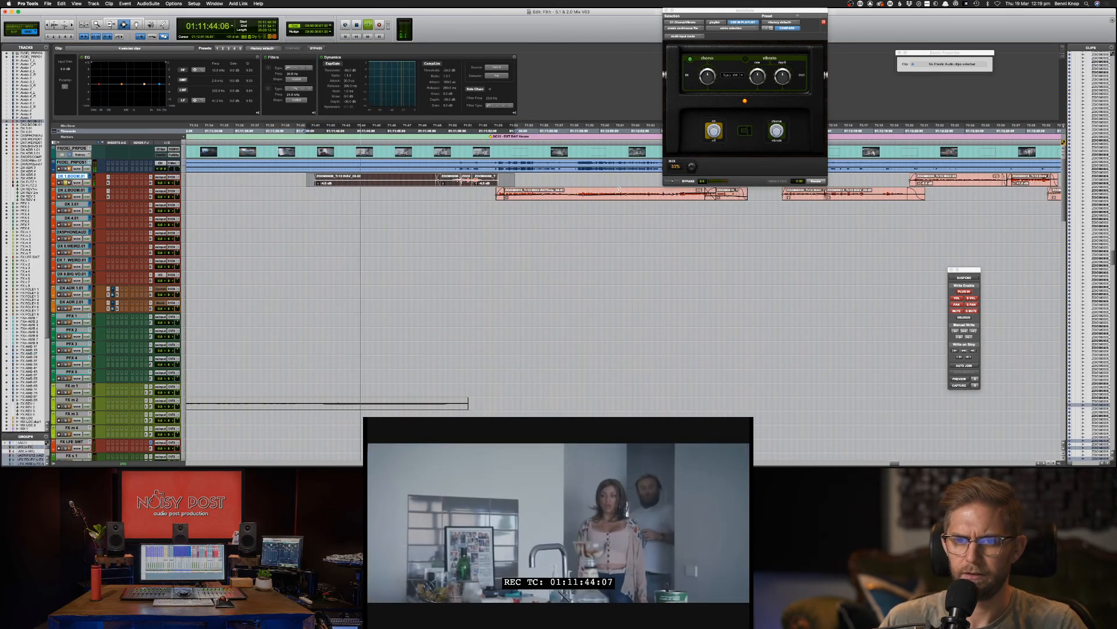
pyautogui.click(336, 182)
pyautogui.press('F8')
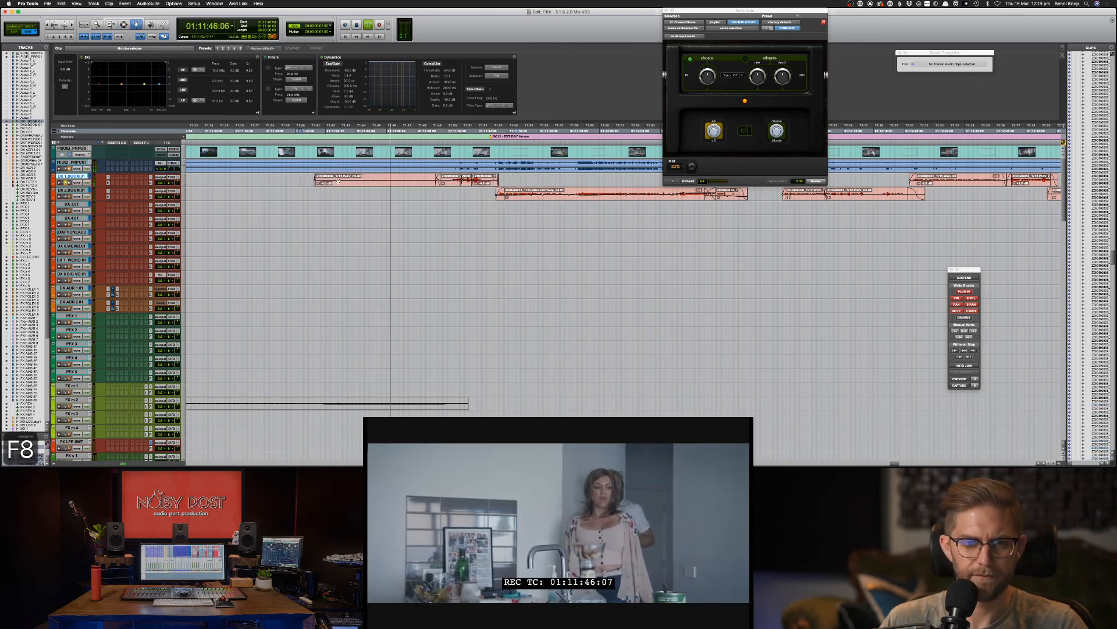
pyautogui.click(425, 185)
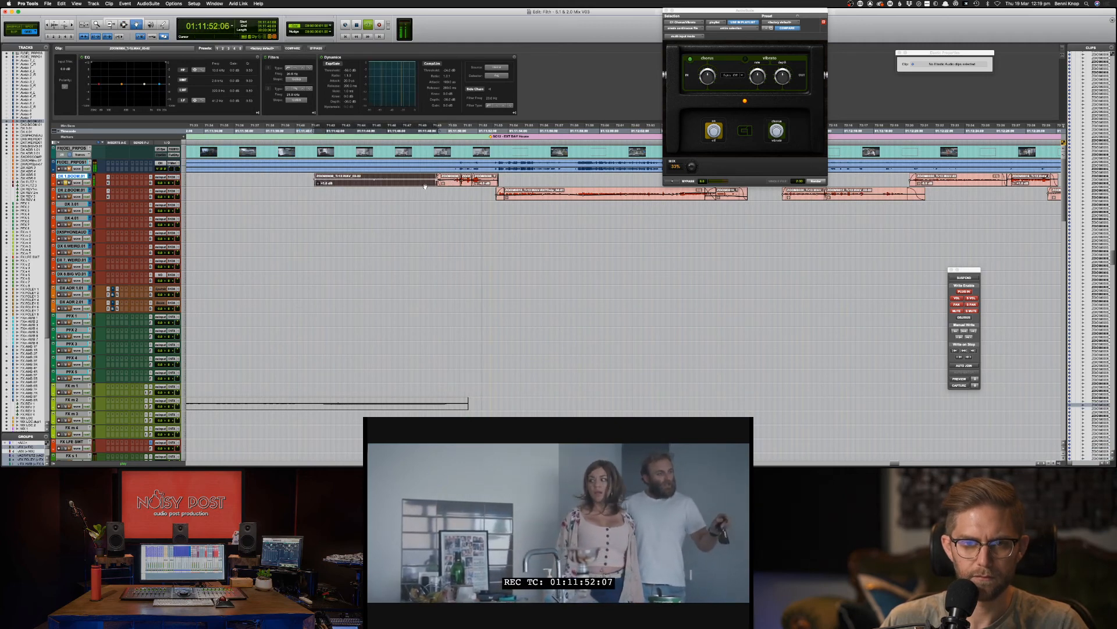
# Step: Replay the scene from just before the first boom dialogue clip and select that clip for further gain adjustment
pyautogui.press('F7')
pyautogui.click(308, 185)
pyautogui.press('space')
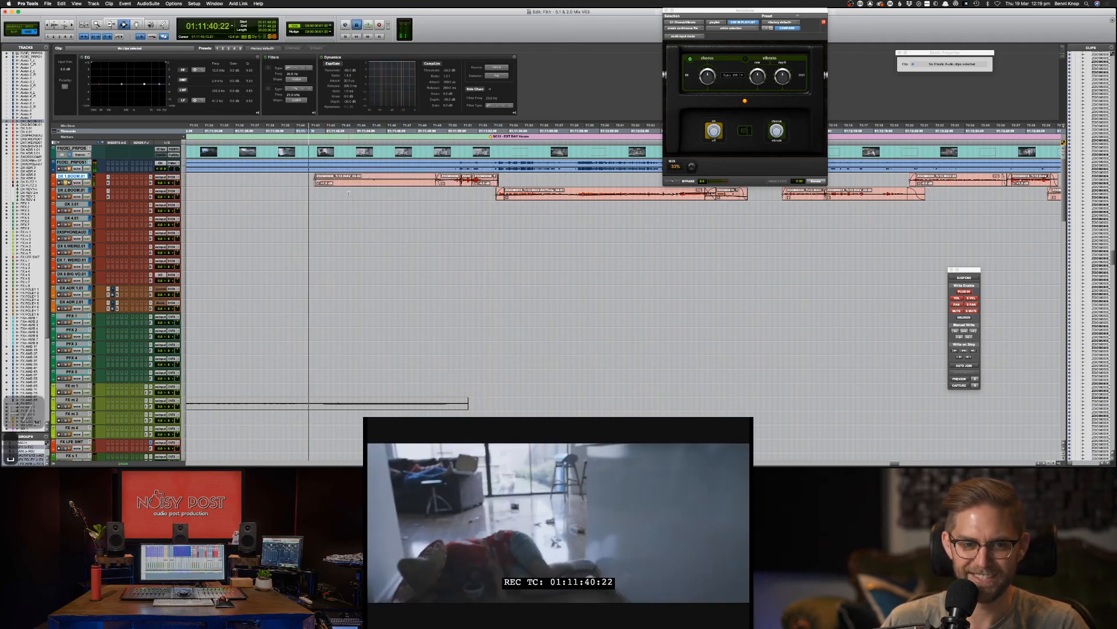
pyautogui.press('F8')
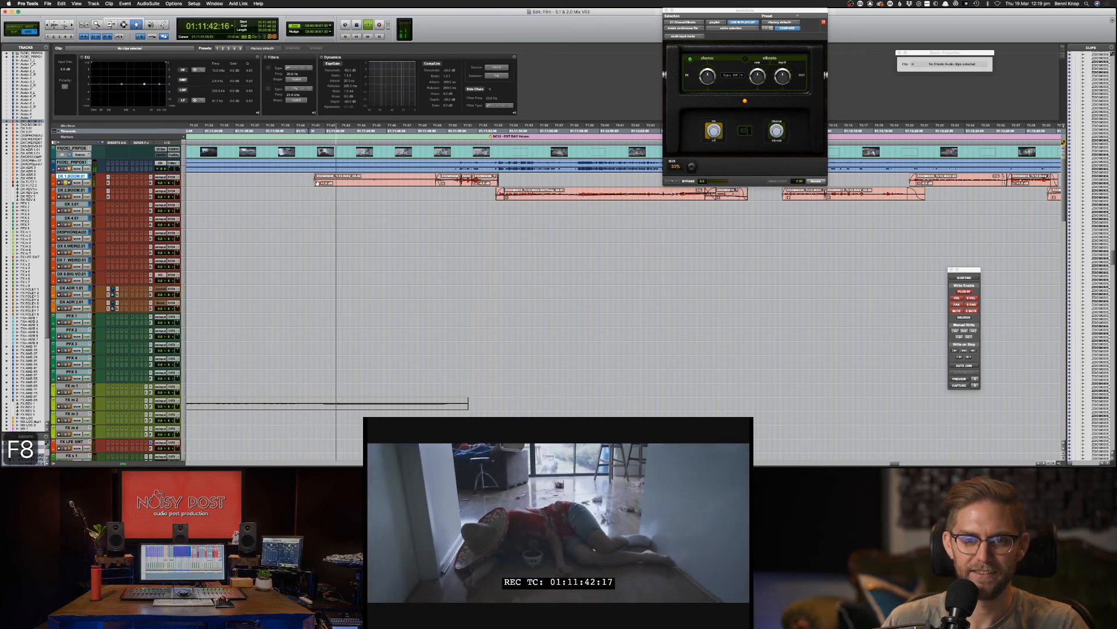
pyautogui.click(402, 185)
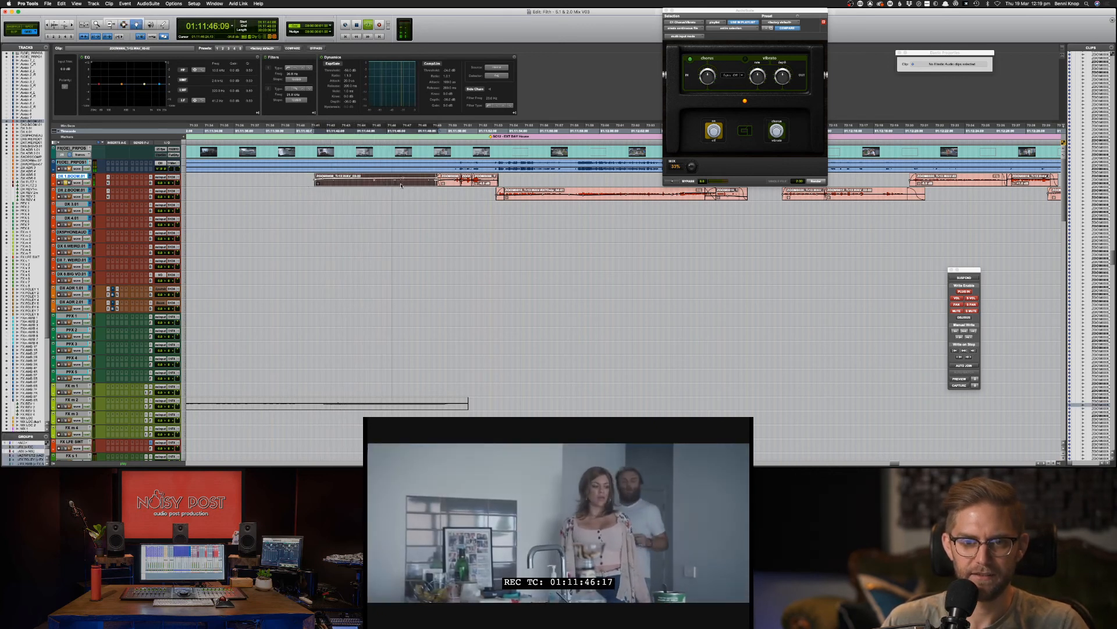
pyautogui.press('F7')
# Step: Stop playback and return to an overview of the two Suburban ambience clips on the FX AMB tracks
pyautogui.scroll(-15, 397, 226)
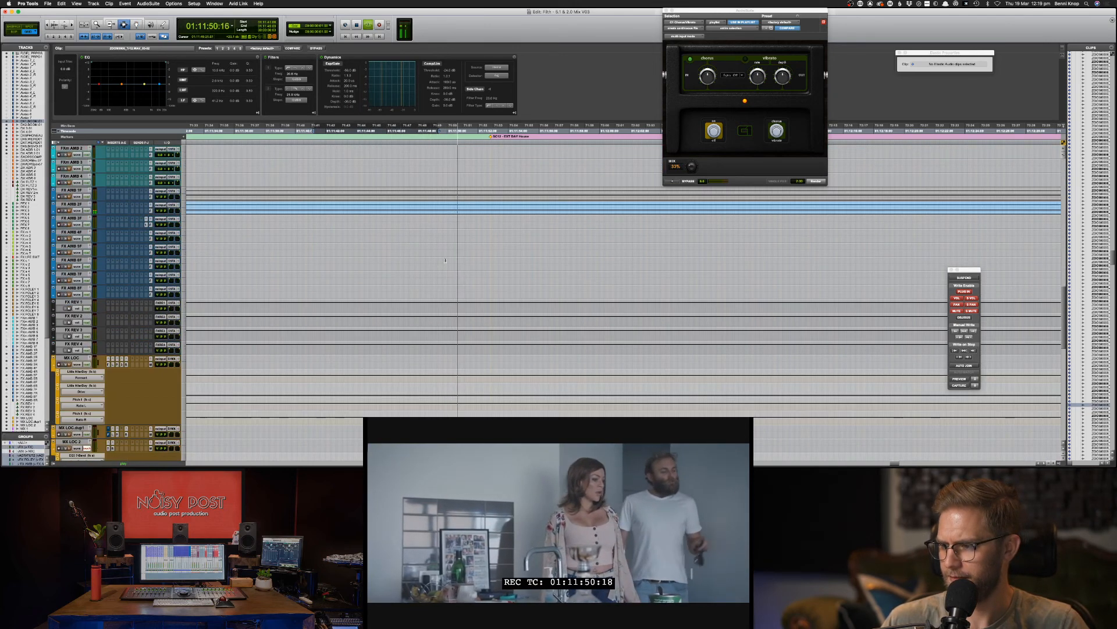
pyautogui.press('space')
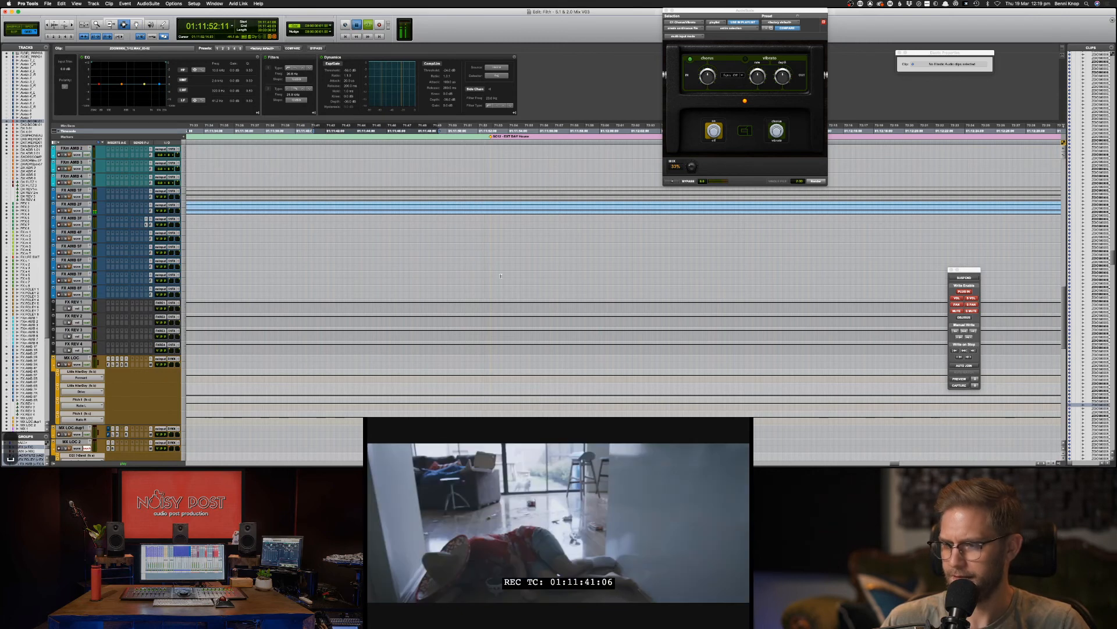
pyautogui.press('super+bracketleft')
pyautogui.press('super+bracketleft')
pyautogui.scroll(20, 544, 271)
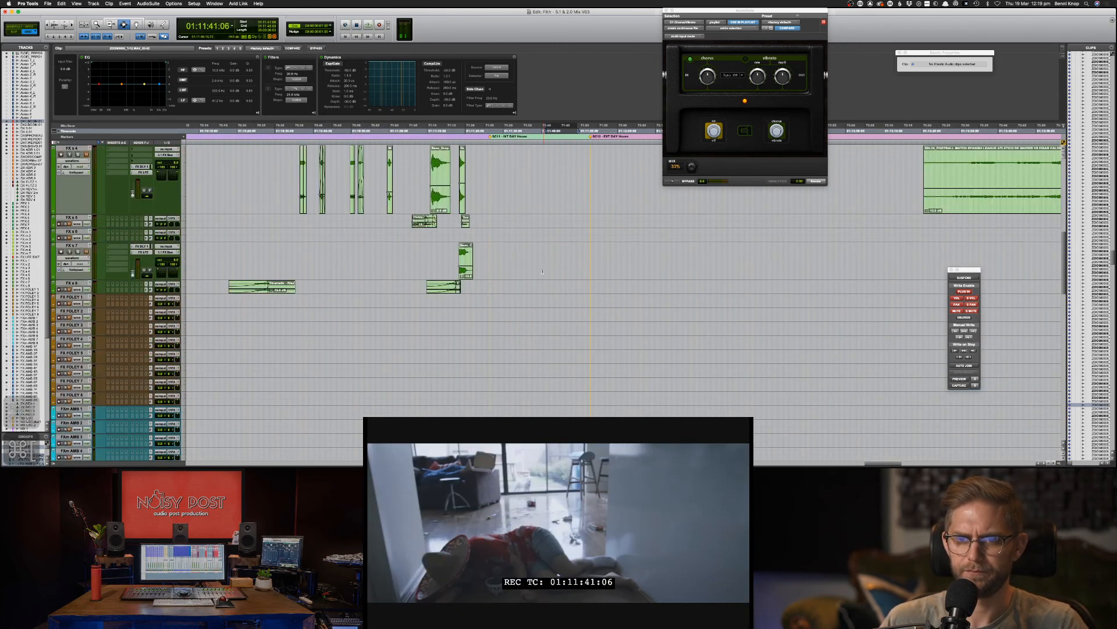
pyautogui.scroll(-20, 509, 276)
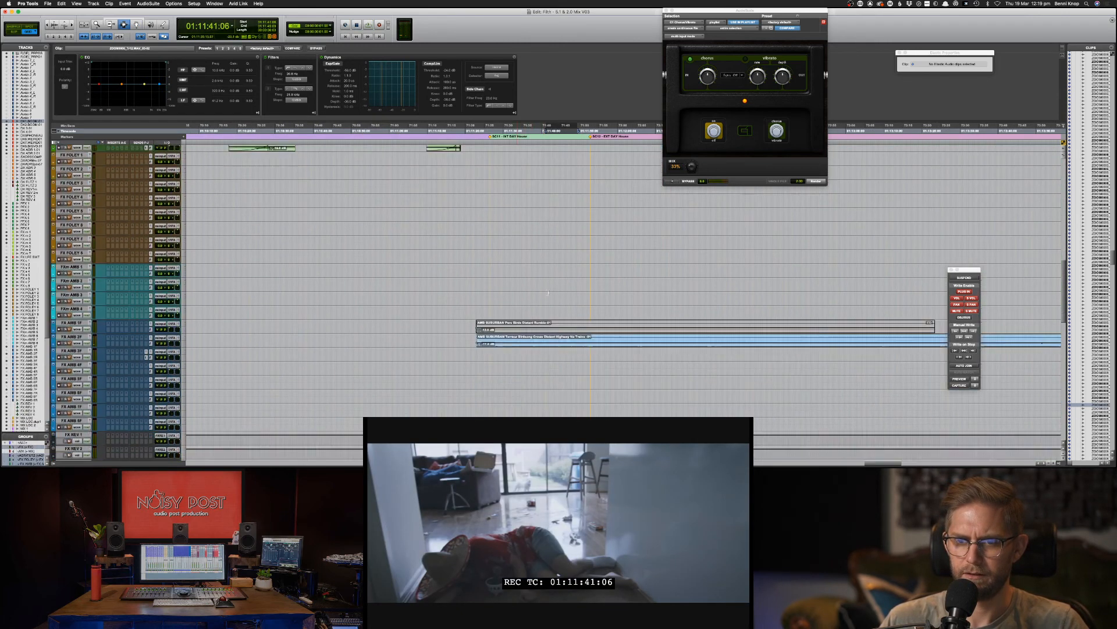
# Step: Audition the Terrace Birdsong clip on FX AMB 2 from near its start
pyautogui.scroll(5, 469, 317)
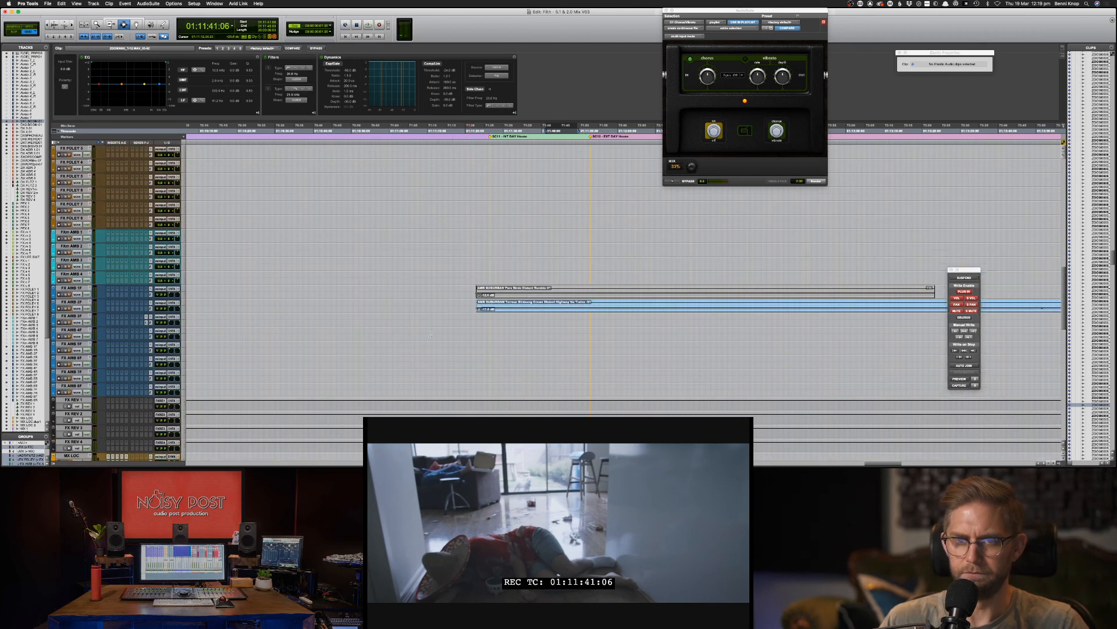
pyautogui.press('F7')
pyautogui.click(495, 309)
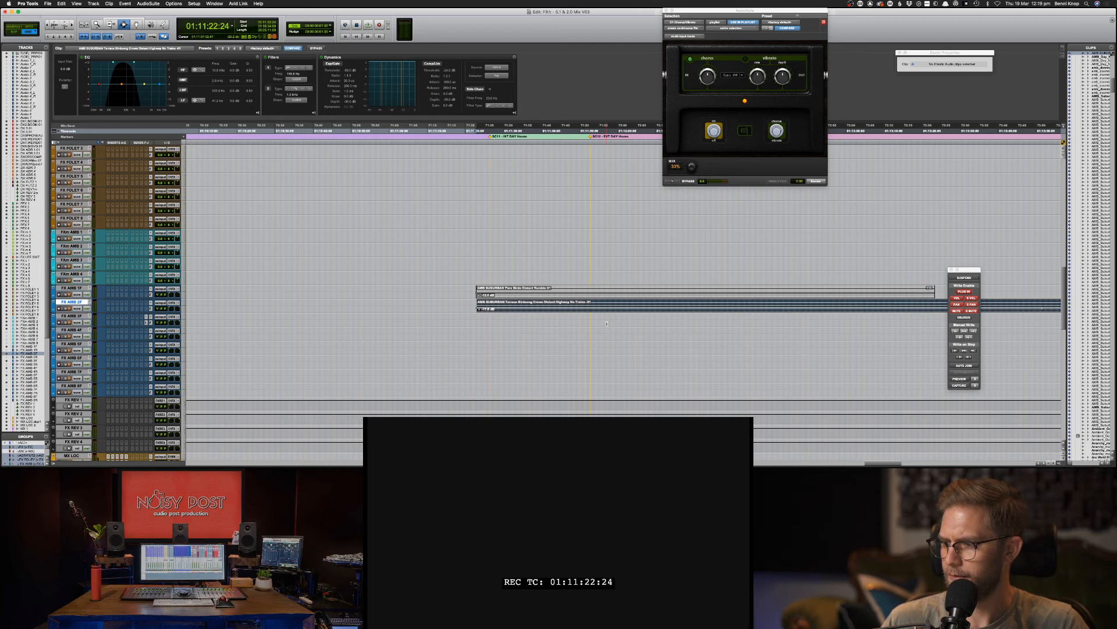
pyautogui.press('space')
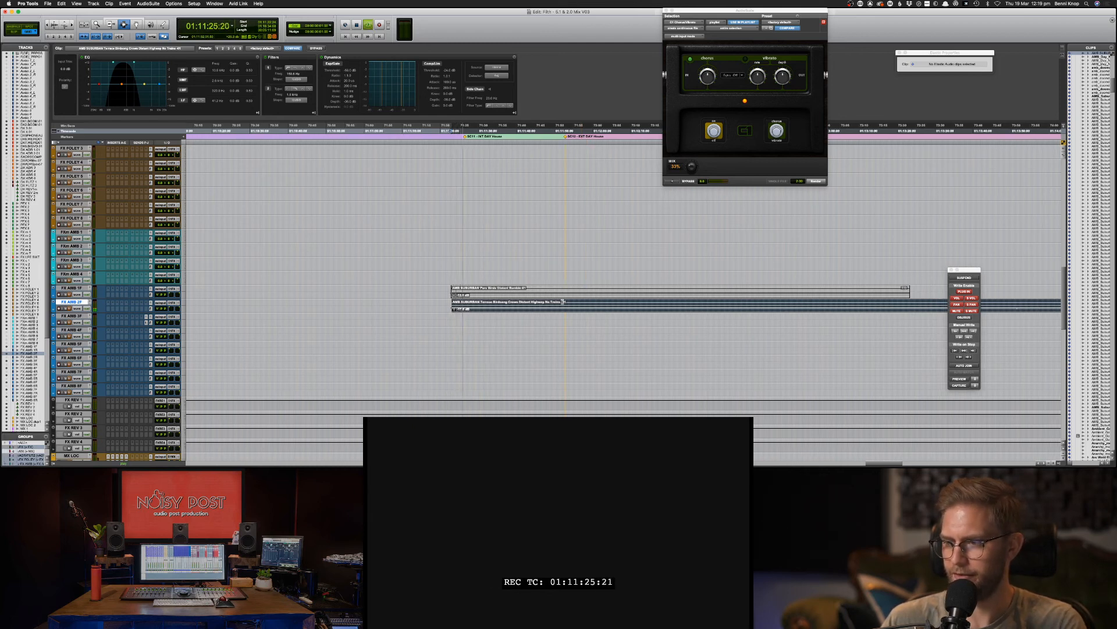
pyautogui.press('space')
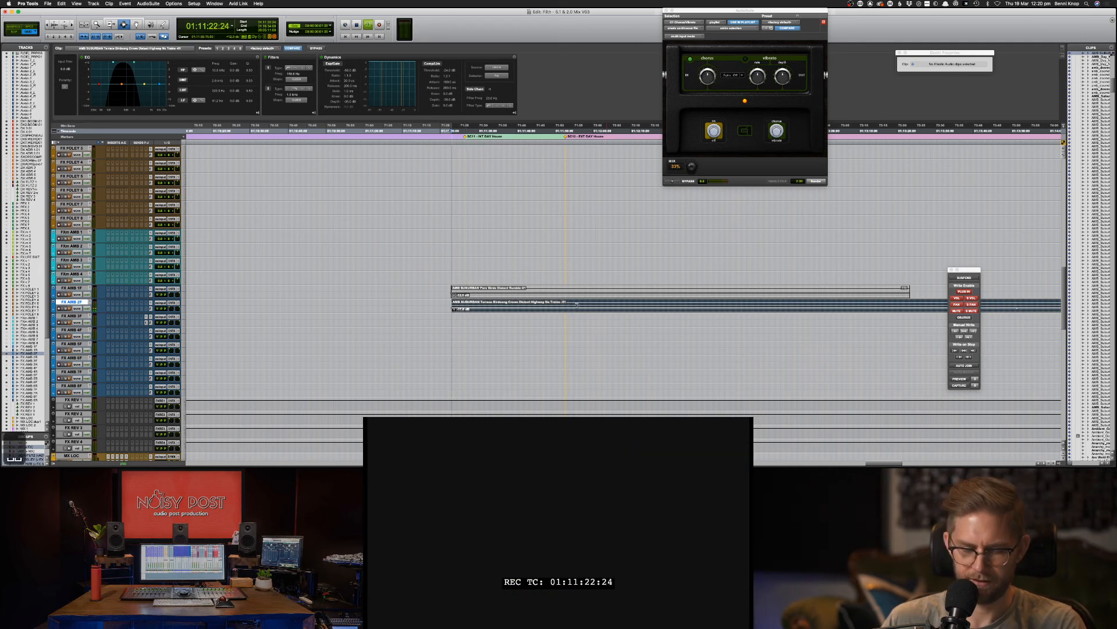
# Step: Replay the Terrace Birdsong ambience from before the house scene, toggling the solo on FX AMB 2 during playback
pyautogui.press('super+]')
pyautogui.press('super+]')
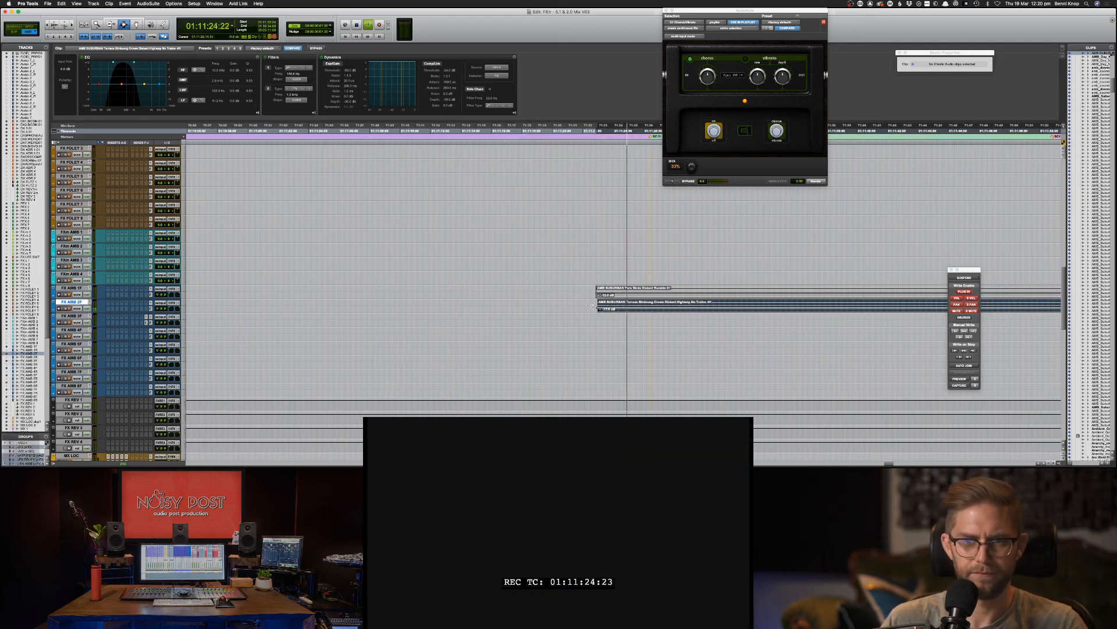
pyautogui.hotkey('shift', 's')
pyautogui.hotkey('shift', 's')
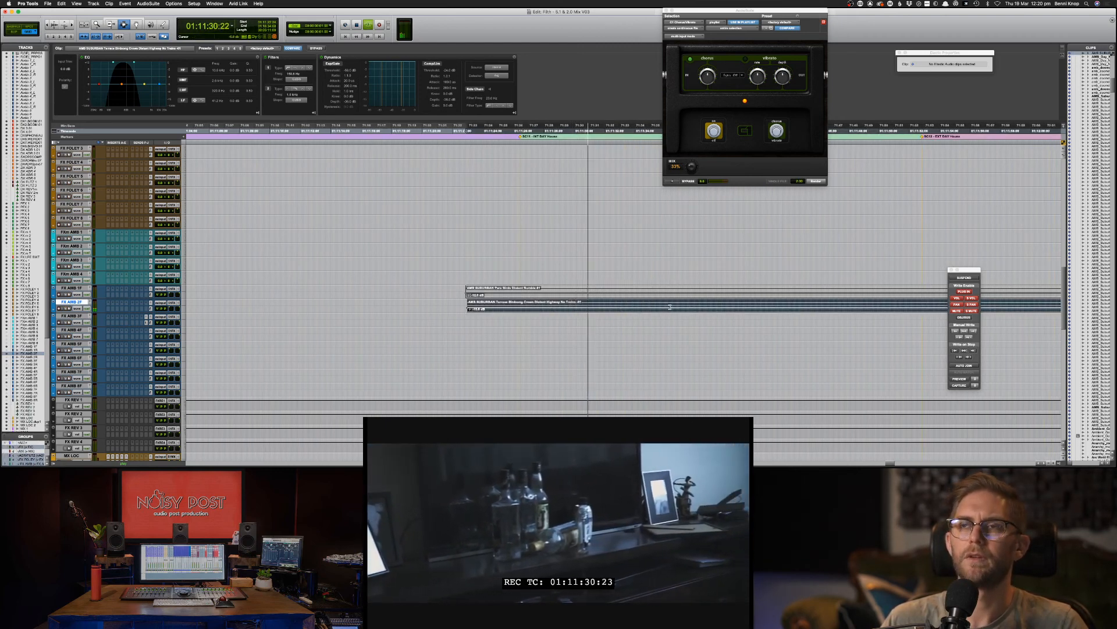
pyautogui.press('space')
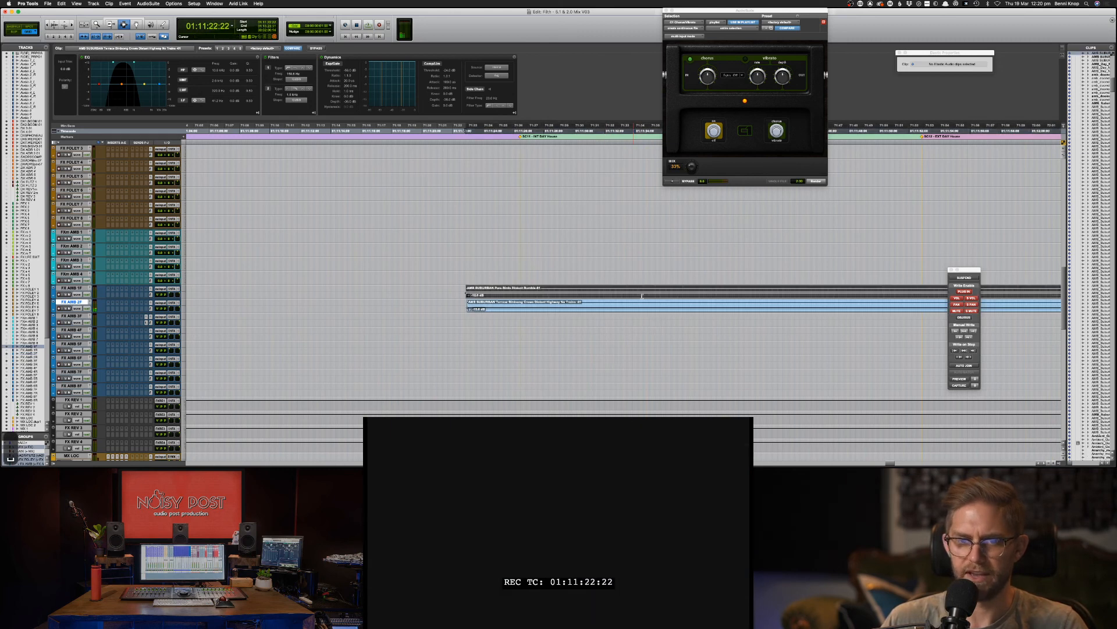
# Step: Temporarily unmute the Pure Birds clip on FX AMB 1 to audition it, and mute it again
pyautogui.press('p')
pyautogui.press('super+m')
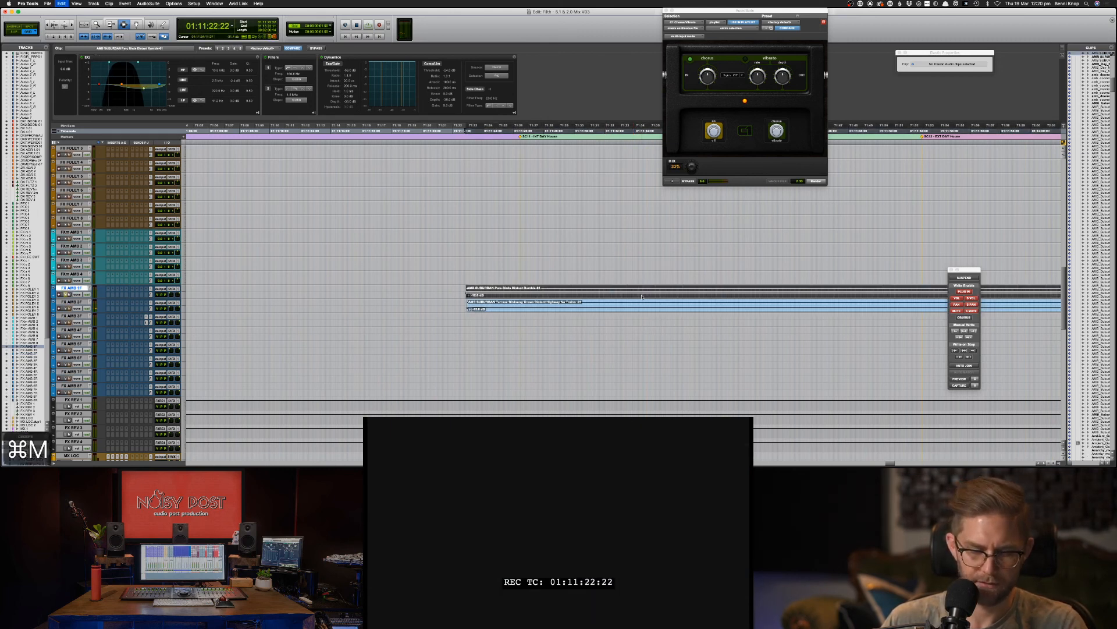
pyautogui.press('space')
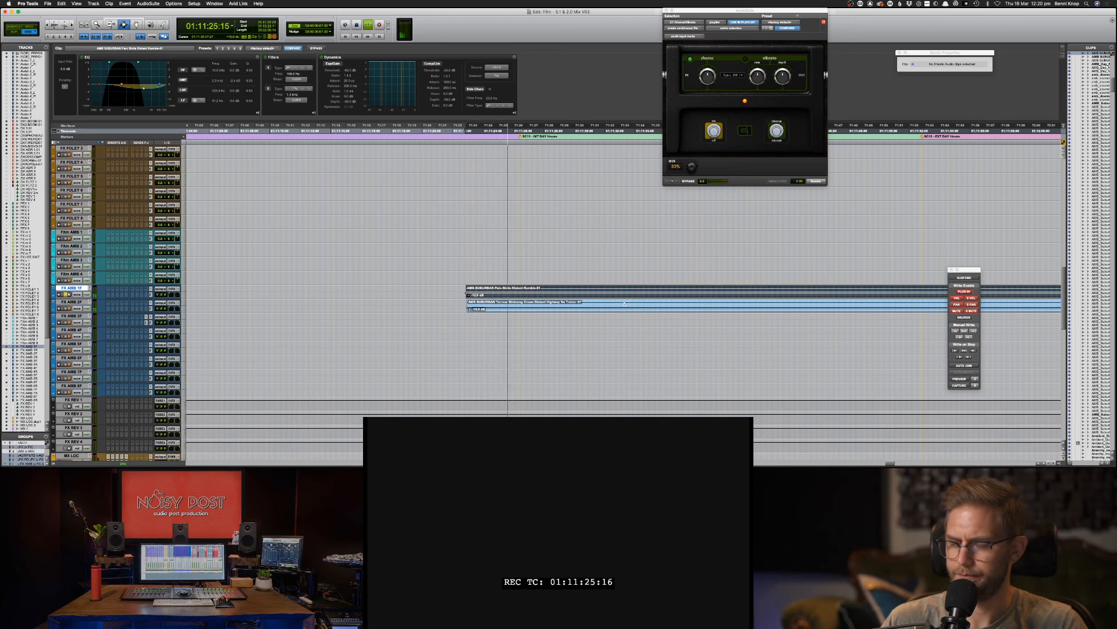
pyautogui.press('super+m')
# Step: Solo FX AMB 2, cut the low band of the Terrace Birdsong clip with its clip EQ, and replay it
pyautogui.press(';')
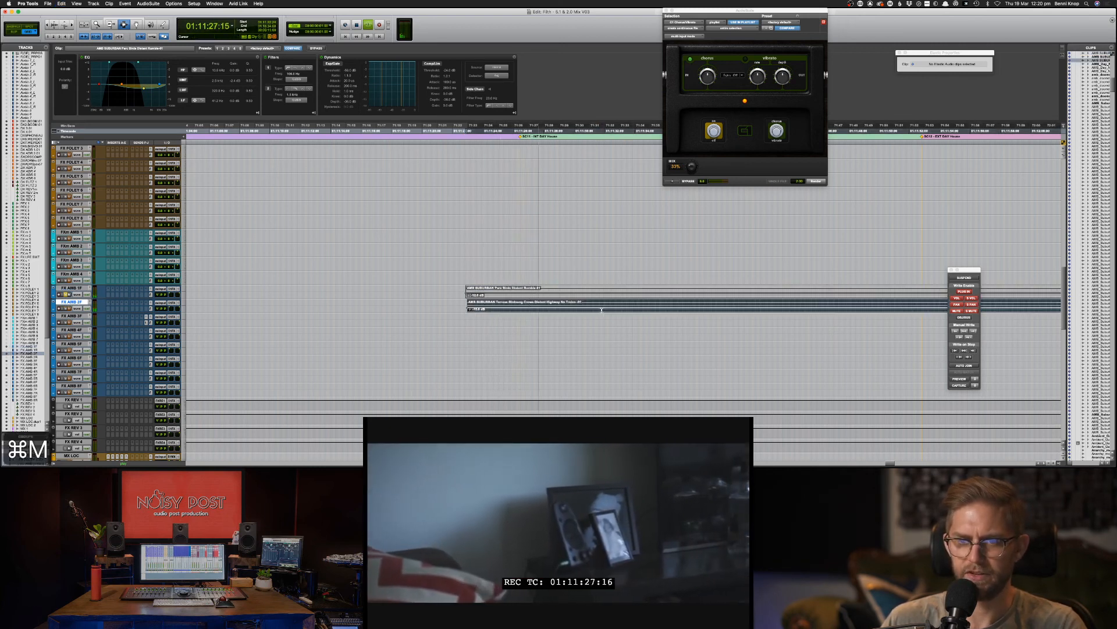
pyautogui.hotkey('shift', 's')
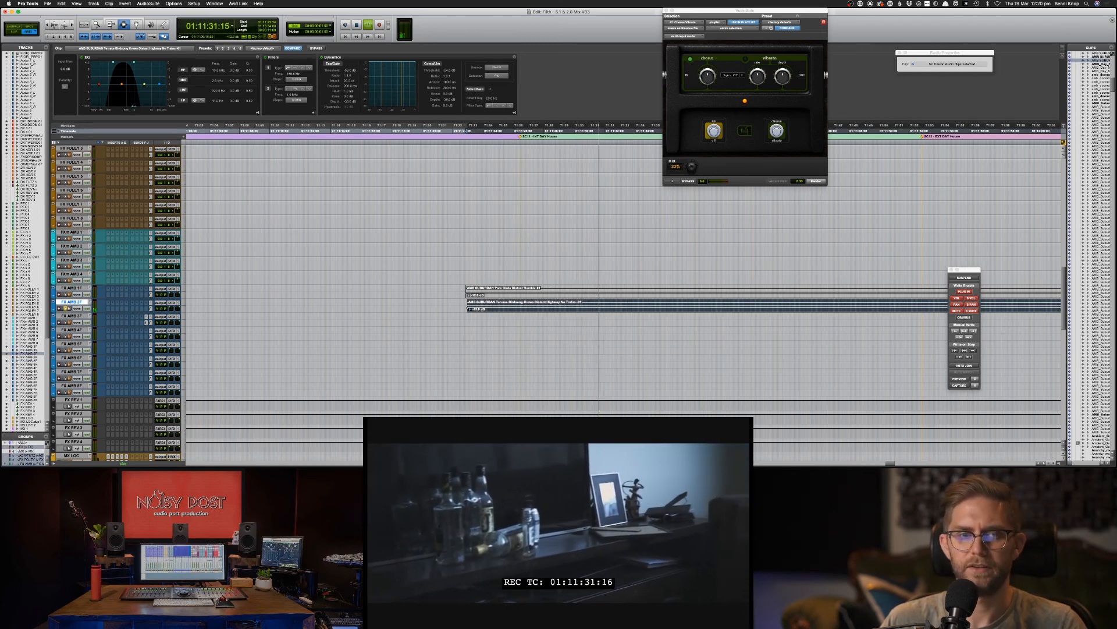
pyautogui.moveTo(99, 84); pyautogui.dragTo(112, 91)
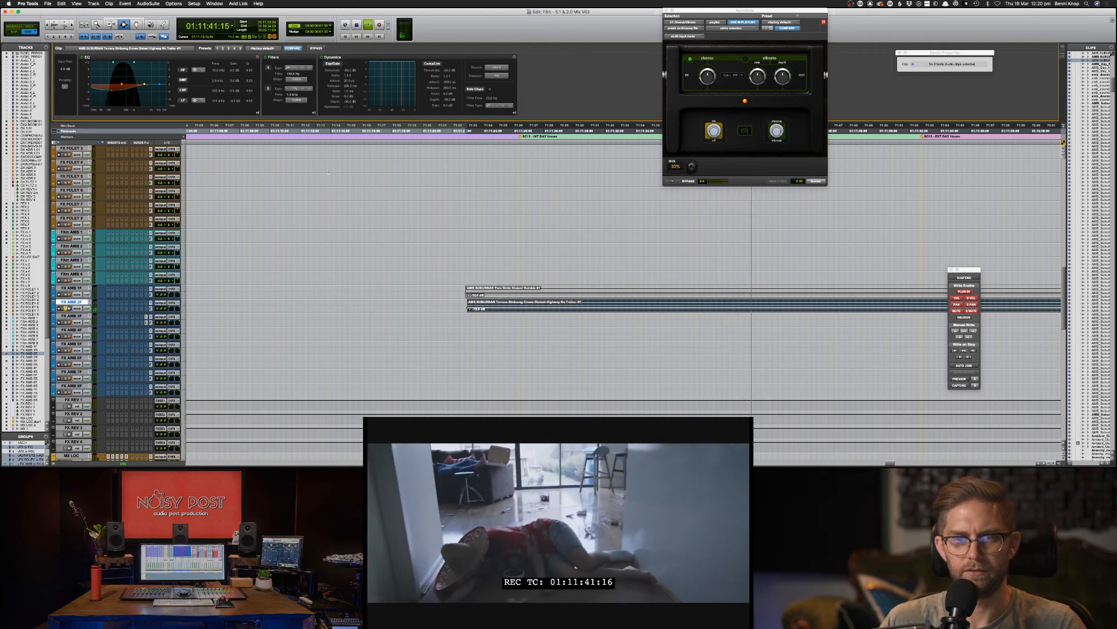
pyautogui.press('space')
pyautogui.press('super+bracketleft')
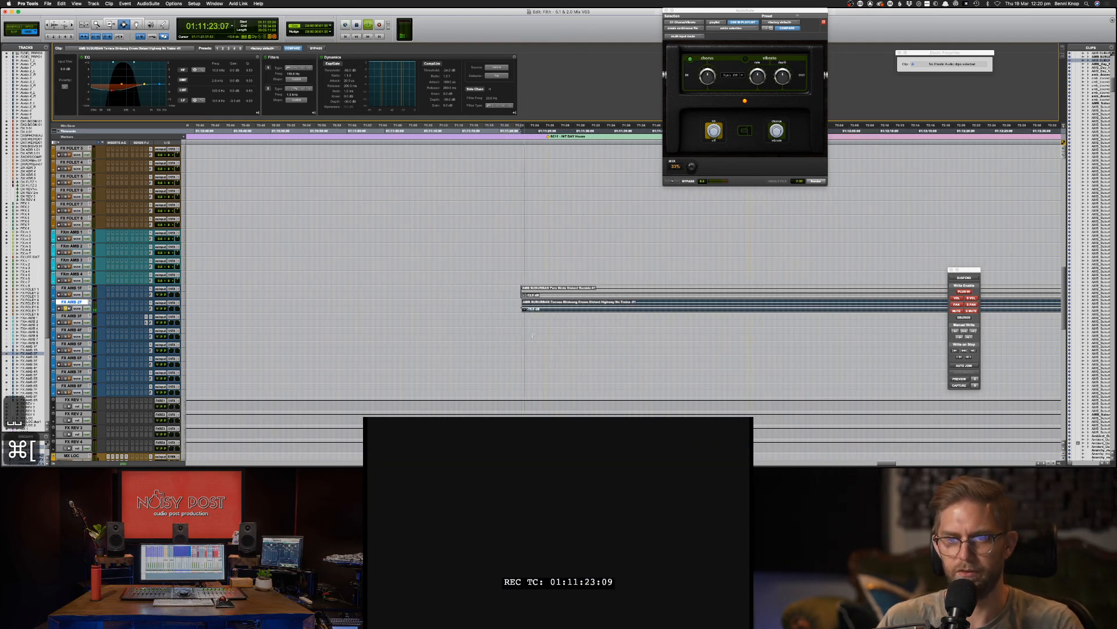
pyautogui.press('space')
pyautogui.press('super+bracketleft')
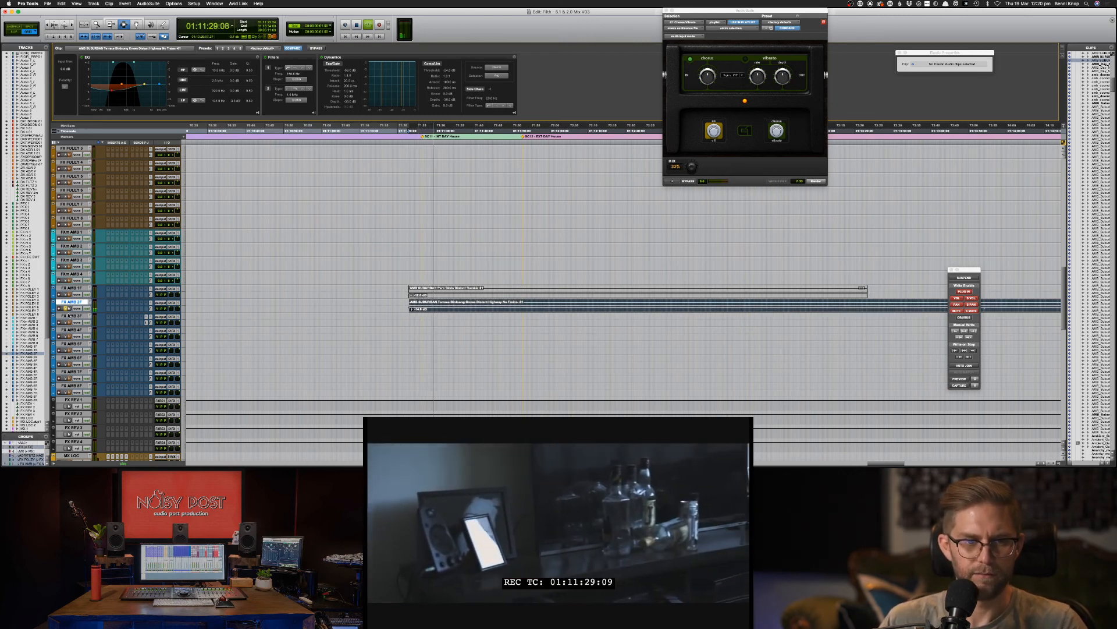
# Step: Enlarge the FX AMB 2 track and open the RX 7 Voice De-noise AudioSuite processor for the Terrace Birdsong clip
pyautogui.moveTo(70, 313); pyautogui.dragTo(70, 336)
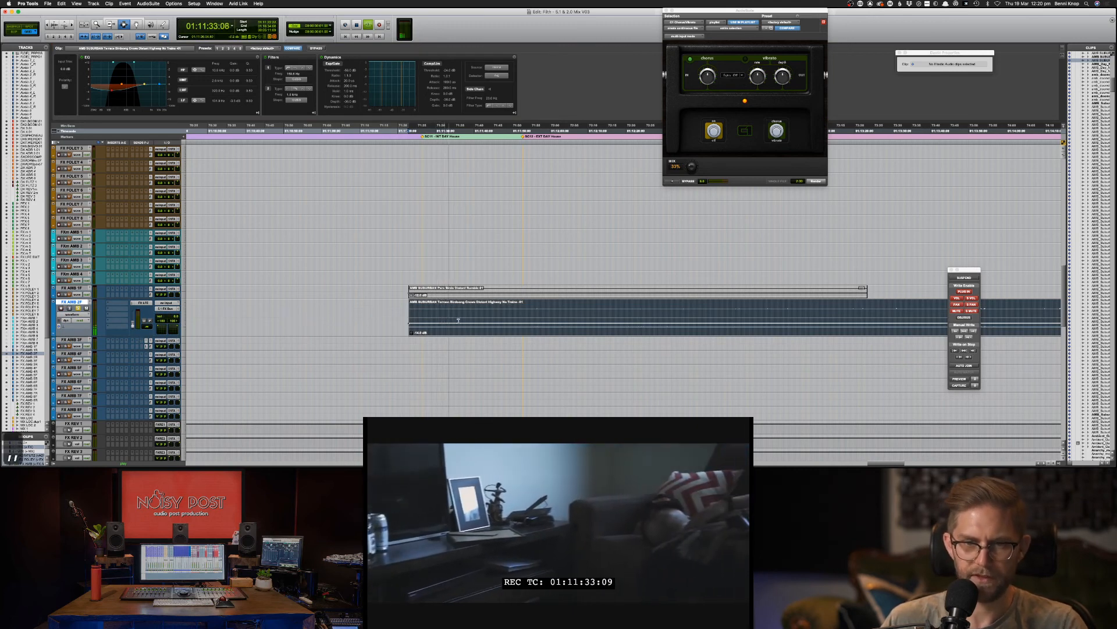
pyautogui.click(93, 4)
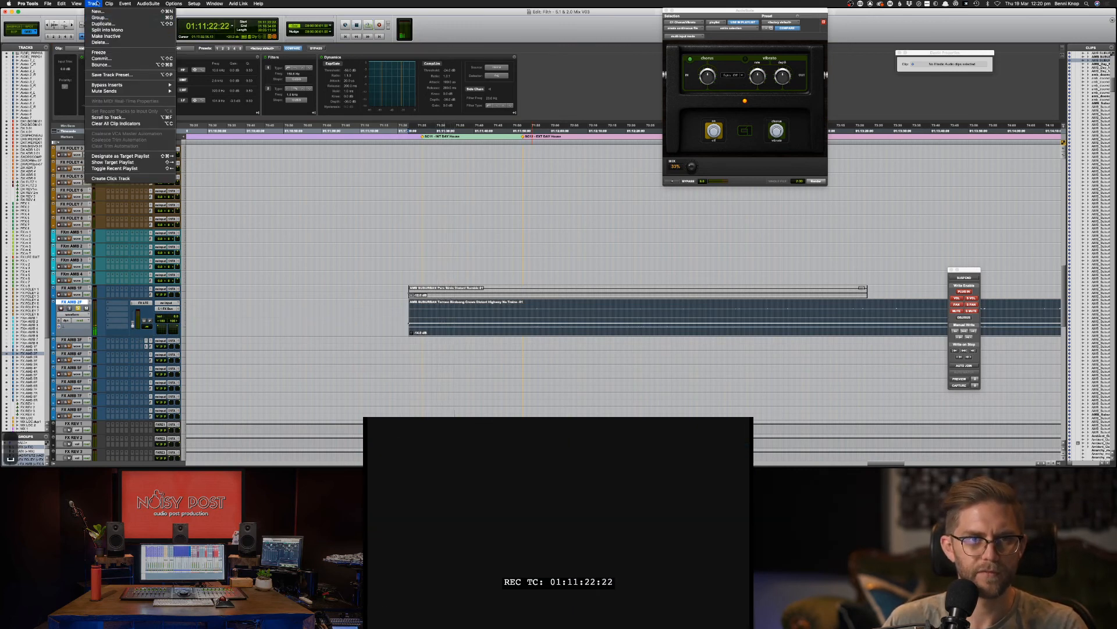
pyautogui.moveTo(148, 3)
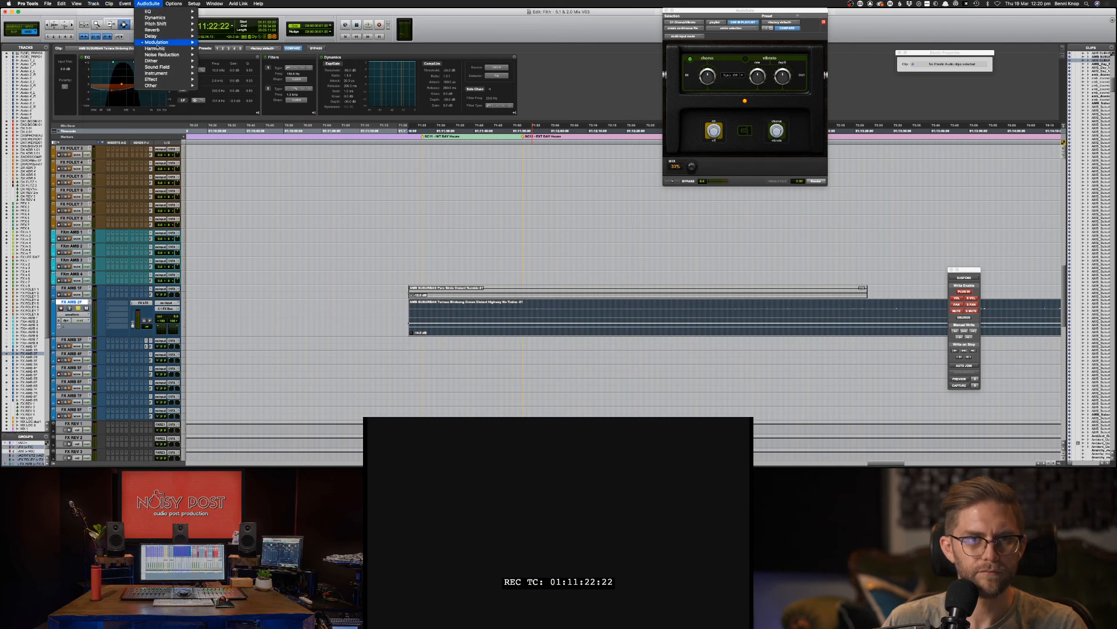
pyautogui.moveTo(161, 54)
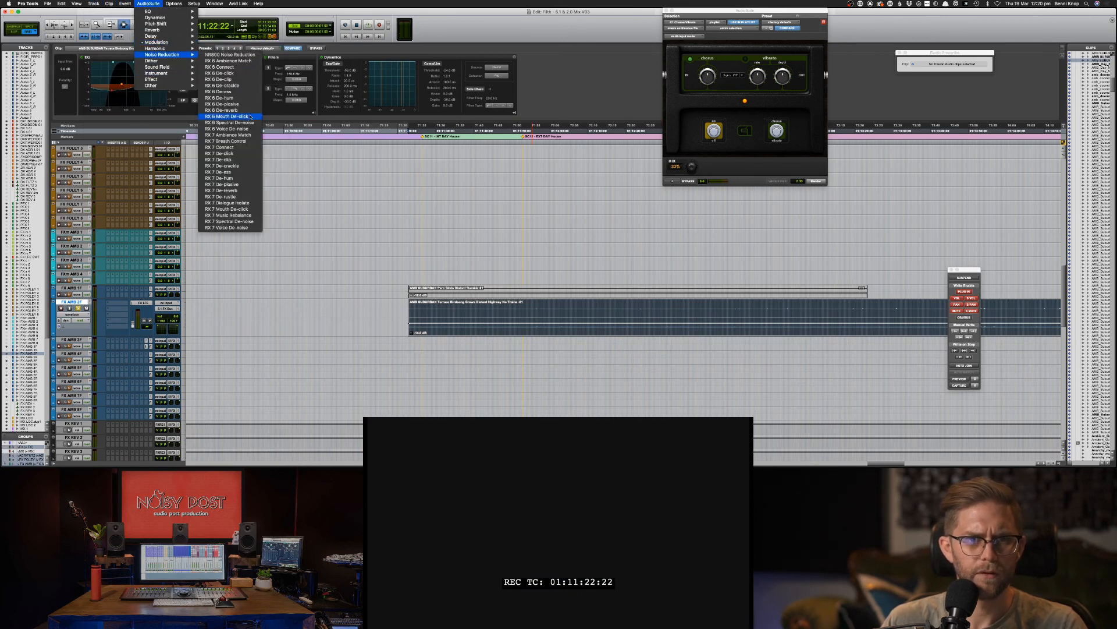
pyautogui.click(228, 227)
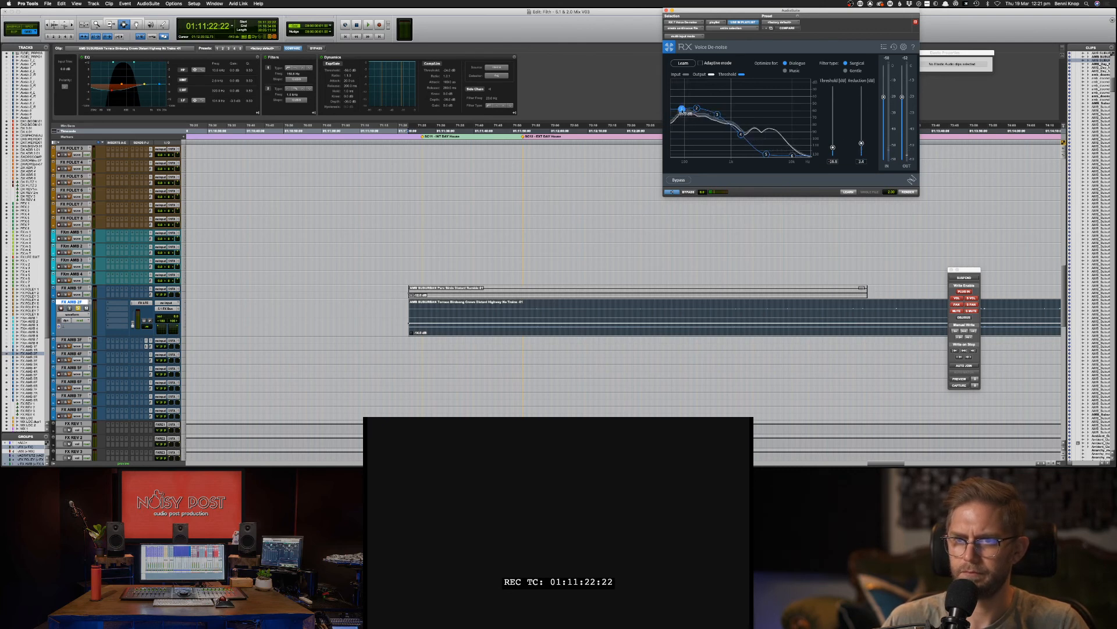
# Step: Raise the Terrace Birdsong clip's gain, preview the noise reduction, and adjust the Voice De-noise threshold and reduction
pyautogui.scroll(10, 627, 318)
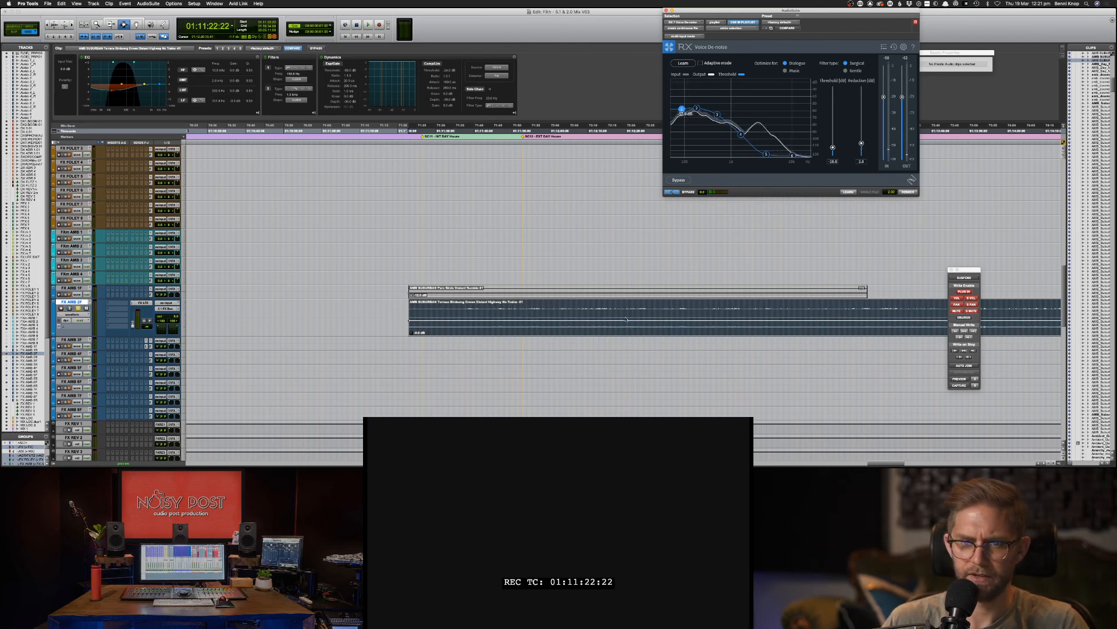
pyautogui.scroll(3, 626, 319)
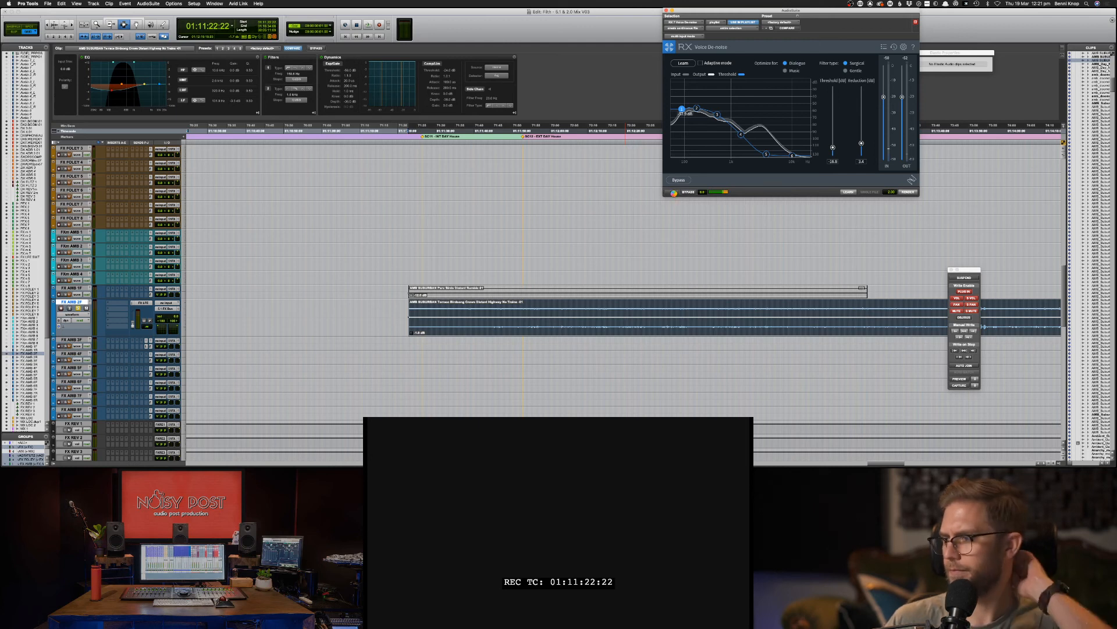
pyautogui.click(674, 193)
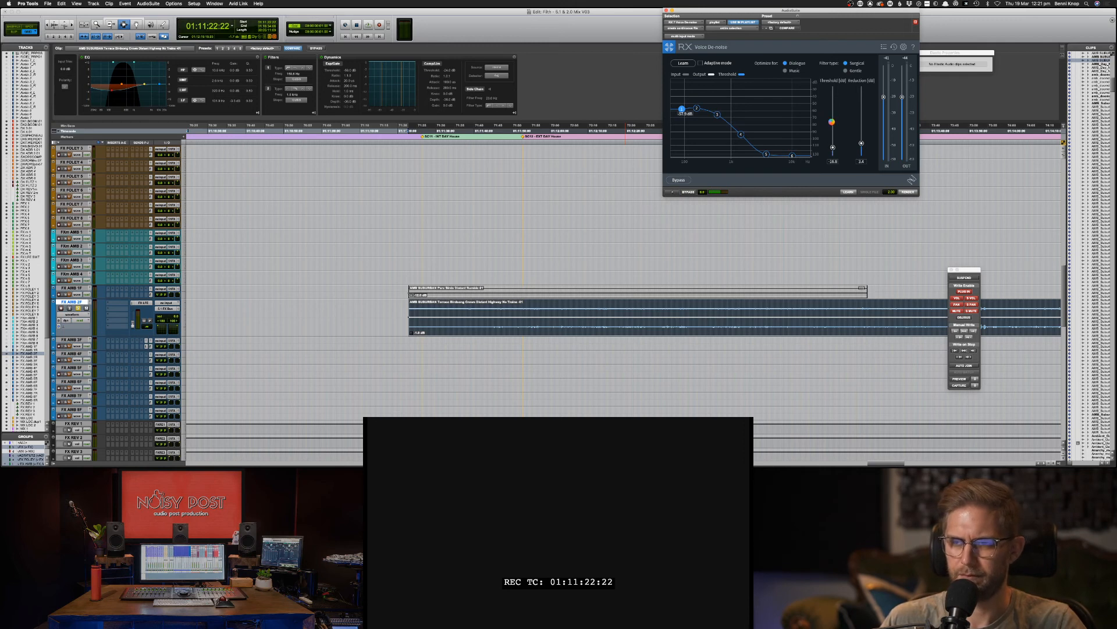
pyautogui.moveTo(833, 124); pyautogui.dragTo(833, 125)
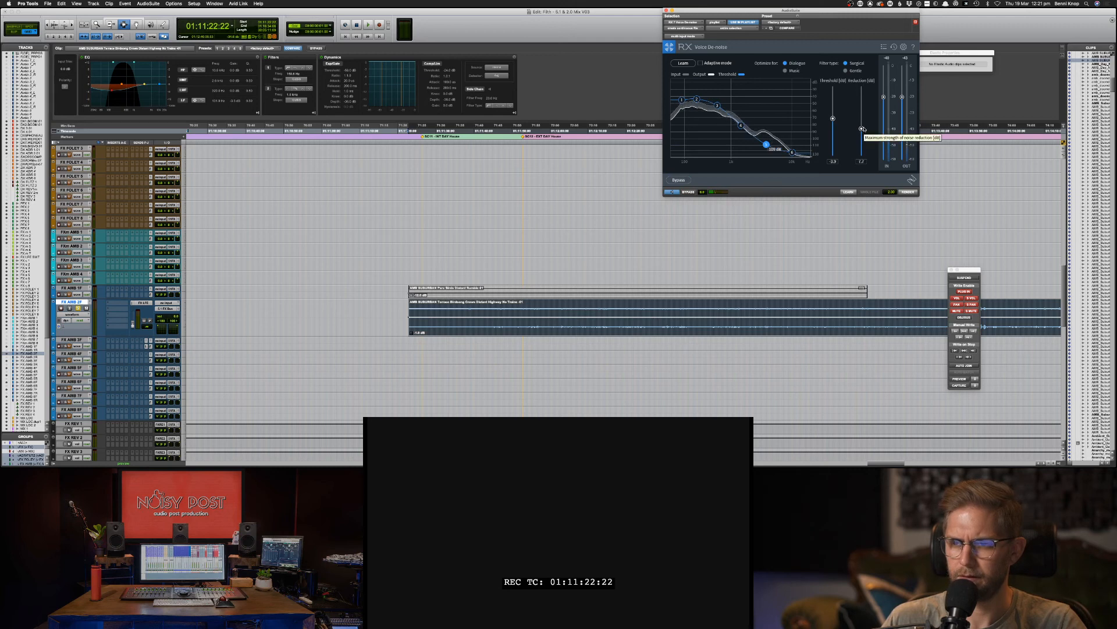
pyautogui.moveTo(833, 119); pyautogui.dragTo(834, 124)
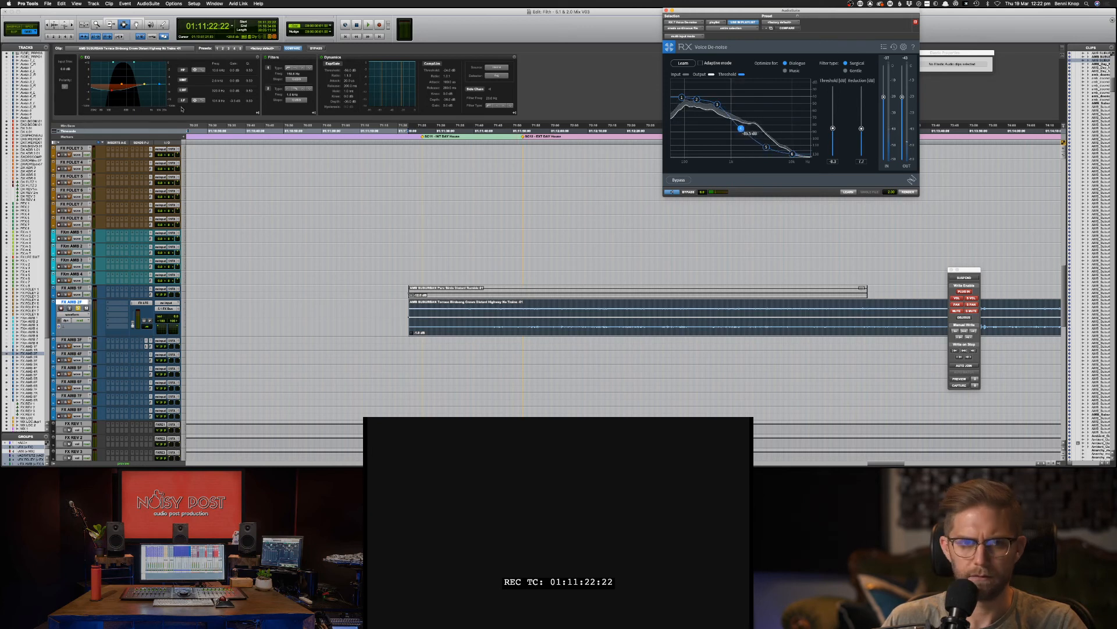
# Step: Open up the high-frequency roll-off in the Terrace Birdsong clip's EQ and render the Voice De-noise processing onto the clip
pyautogui.click(145, 62)
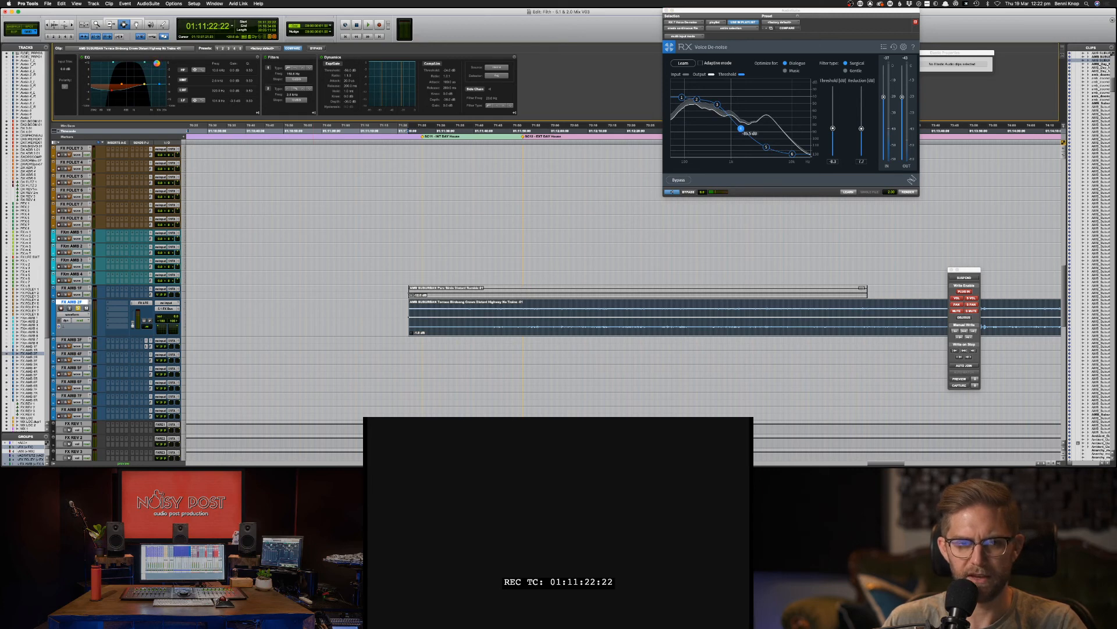
pyautogui.moveTo(149, 65); pyautogui.dragTo(153, 65)
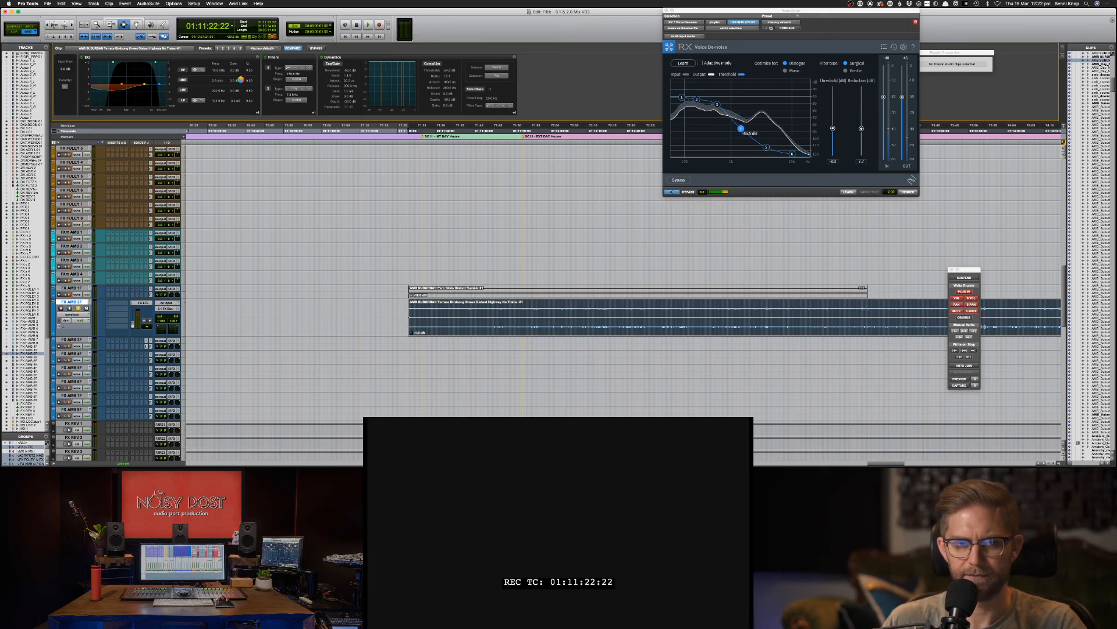
pyautogui.moveTo(153, 65); pyautogui.dragTo(166, 65)
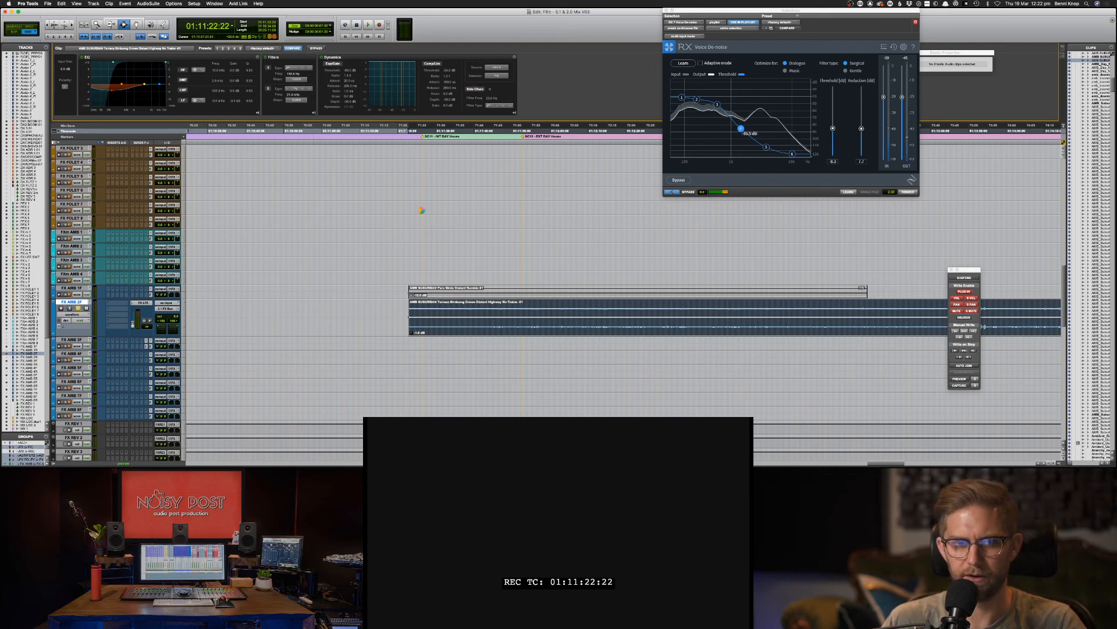
pyautogui.click(907, 193)
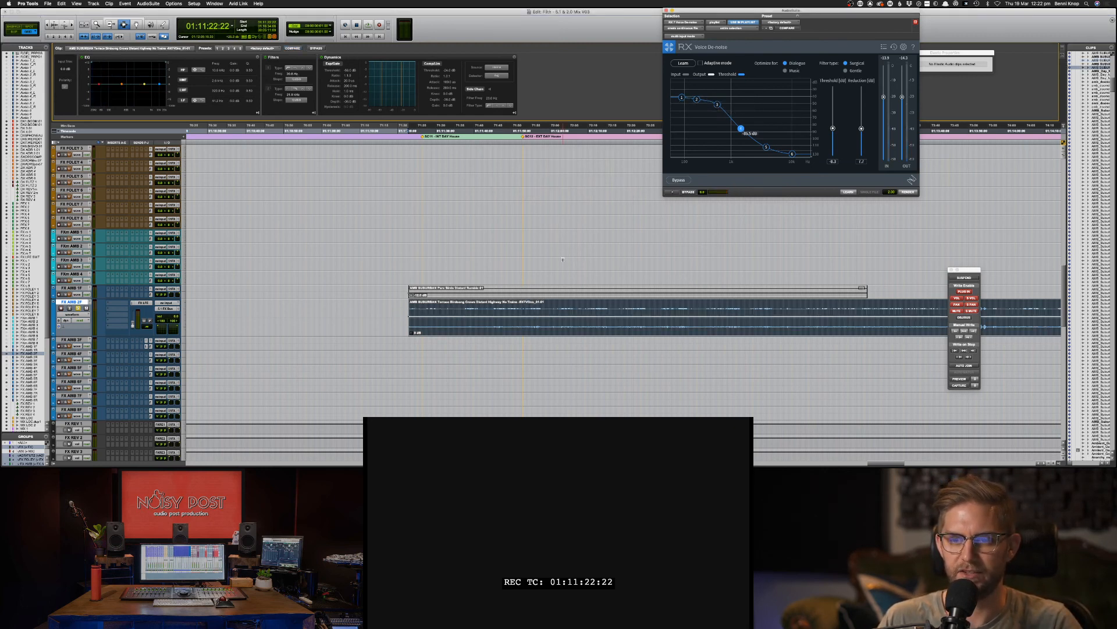
# Step: Play the rendered Terrace Birdsong clip, rolling off its highs and cutting its upper mids with the clip EQ
pyautogui.press('space')
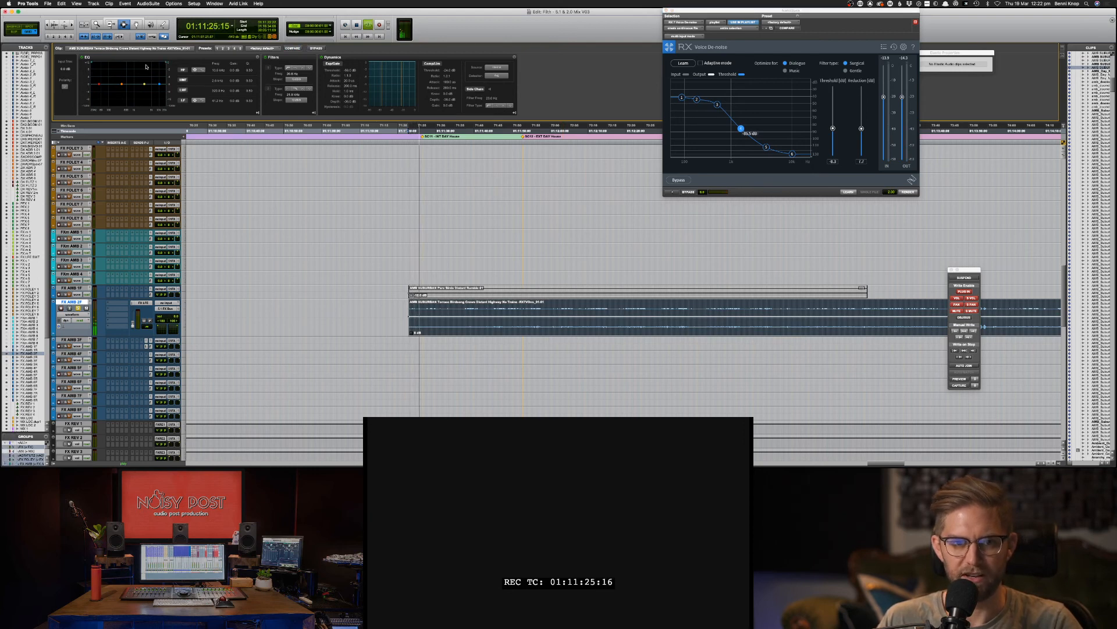
pyautogui.moveTo(166, 63); pyautogui.dragTo(142, 89)
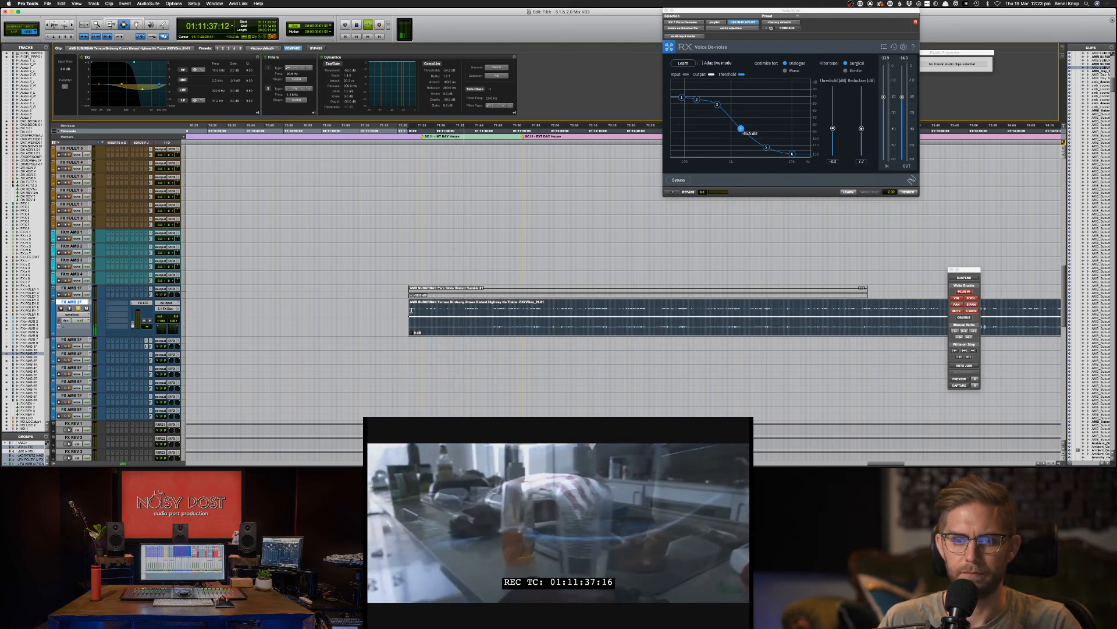
# Step: Trim the start of the rendered Terrace Birdsong clip, move the clip earlier towards the scene start, and replay from just before it
pyautogui.click(462, 312)
pyautogui.press('F8')
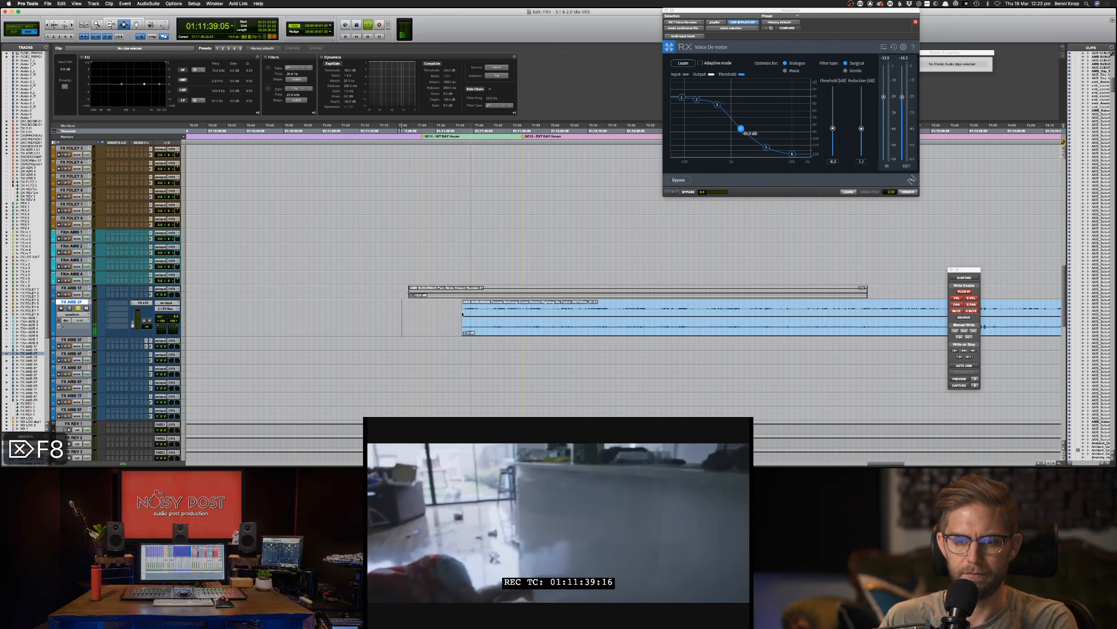
pyautogui.click(442, 310)
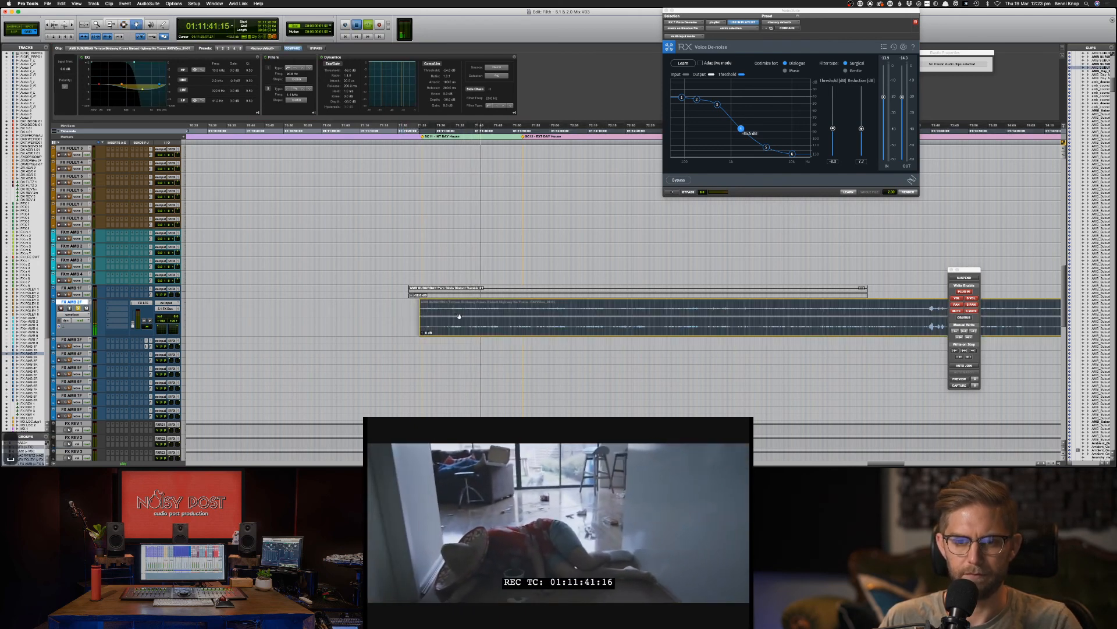
pyautogui.press('space')
pyautogui.press('F7')
pyautogui.click(415, 311)
pyautogui.press('space')
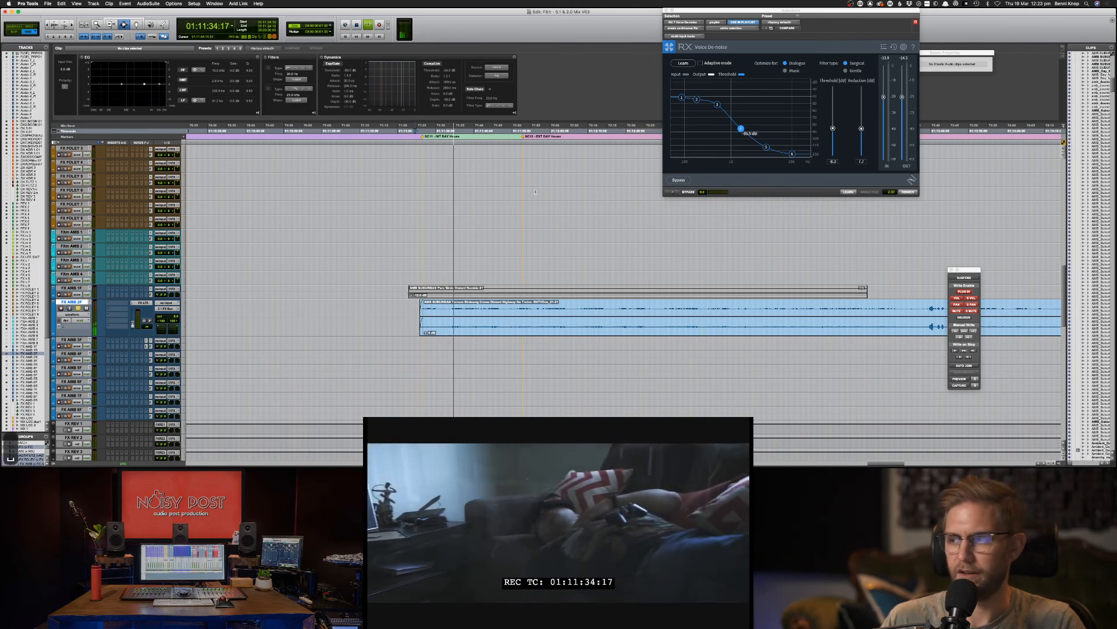
# Step: Save the session, look at the Suburban recordings folder in Finder, and return to Pro Tools
pyautogui.press('super+s')
pyautogui.press('super+Tab')
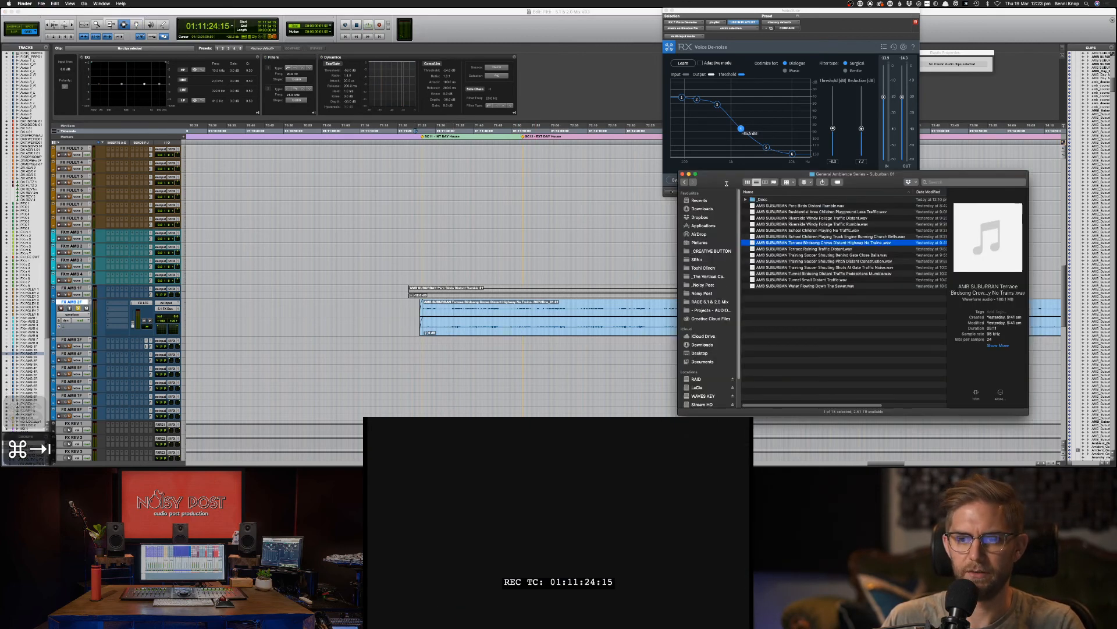
pyautogui.press('super+Tab')
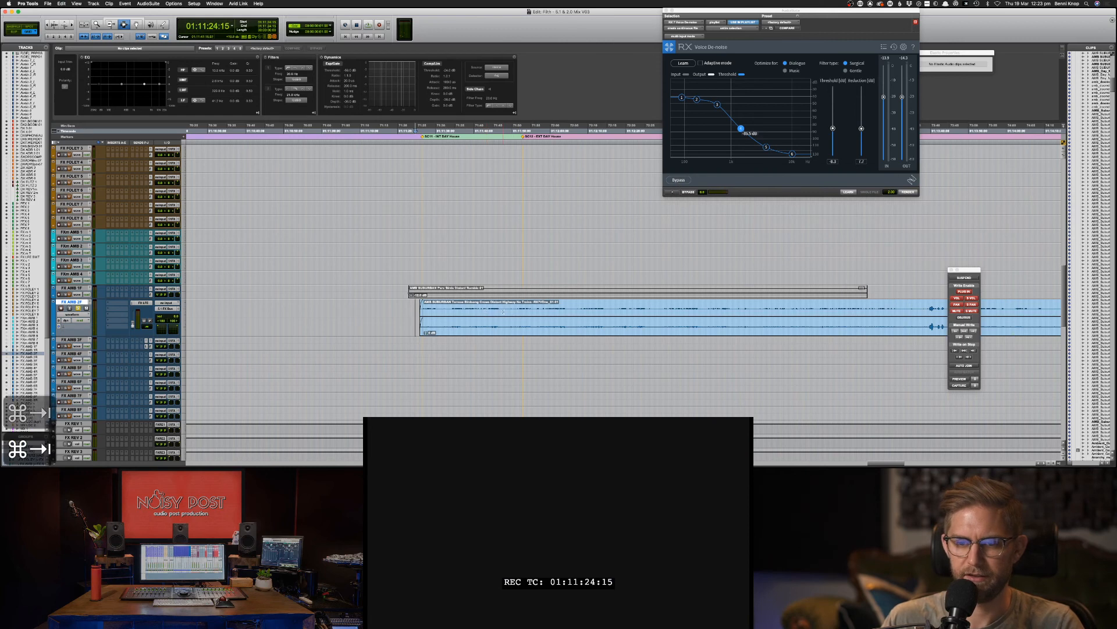
# Step: Switch to Chrome, search the Soundsnap library for "snoring man", and return to Pro Tools
pyautogui.press('super+Tab')
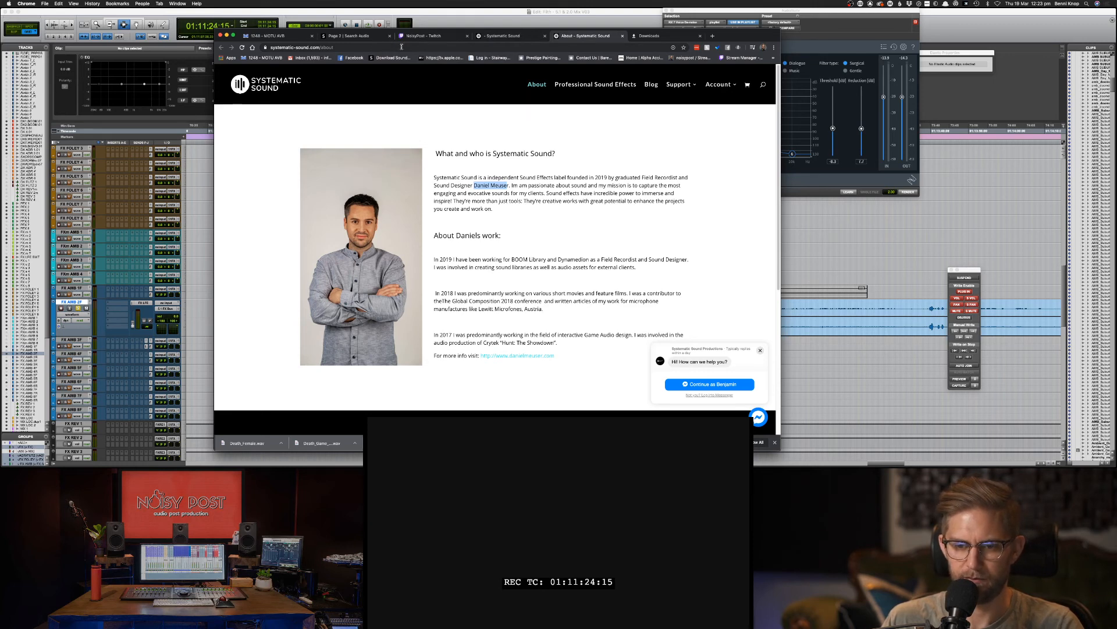
pyautogui.click(355, 36)
pyautogui.click(400, 78)
pyautogui.write('sno')
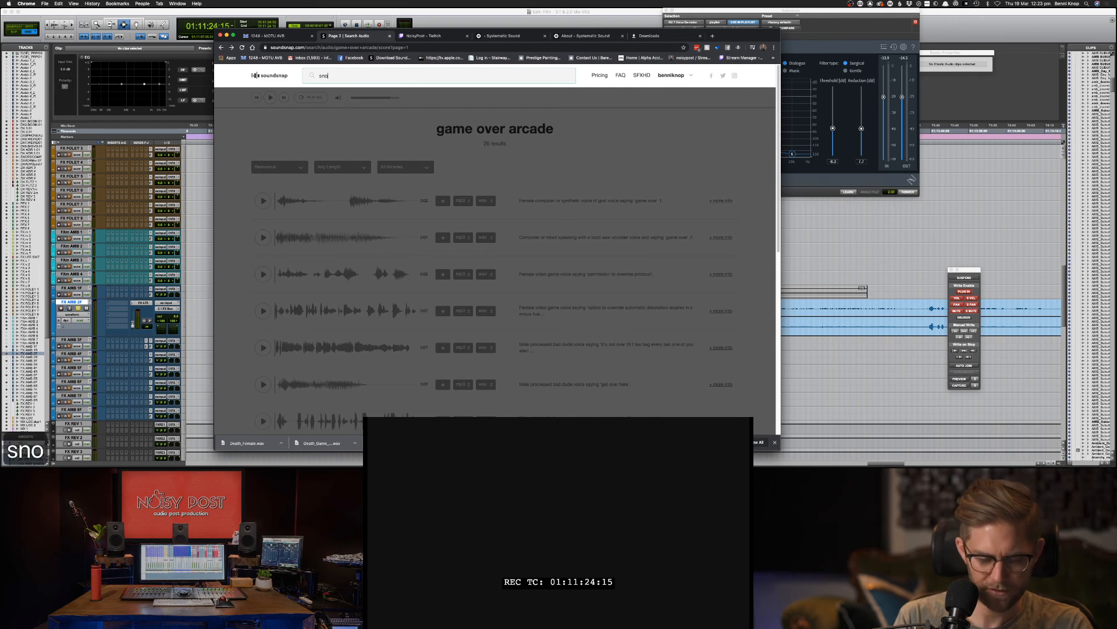
pyautogui.write('oring')
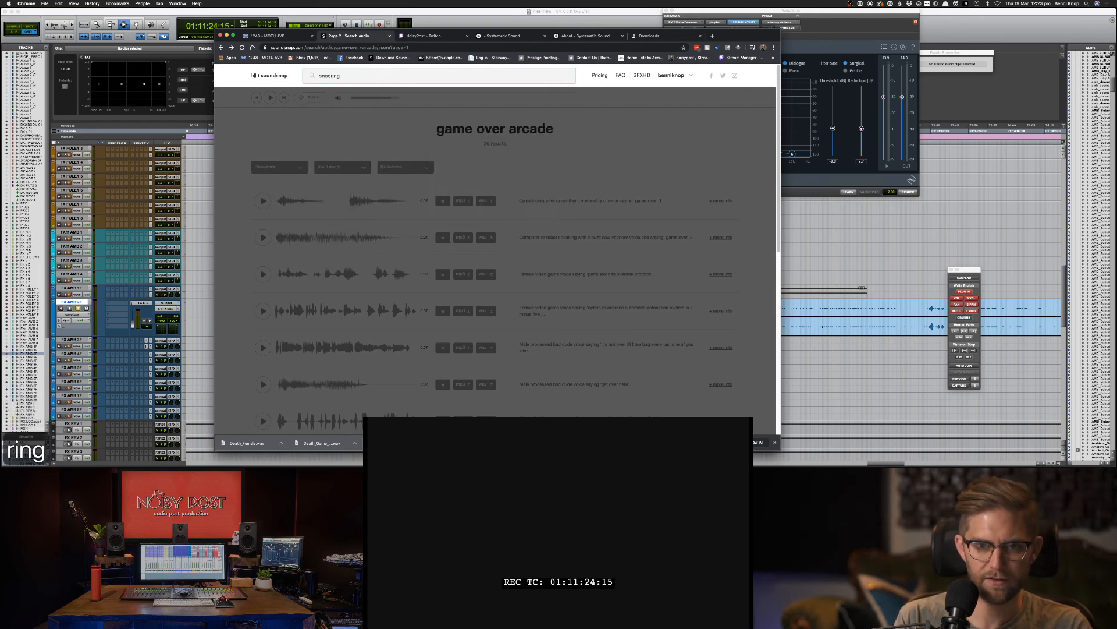
pyautogui.press('BackSpace')
pyautogui.press('BackSpace')
pyautogui.press('BackSpace')
pyautogui.press('BackSpace')
pyautogui.press('BackSpace')
pyautogui.write('ring')
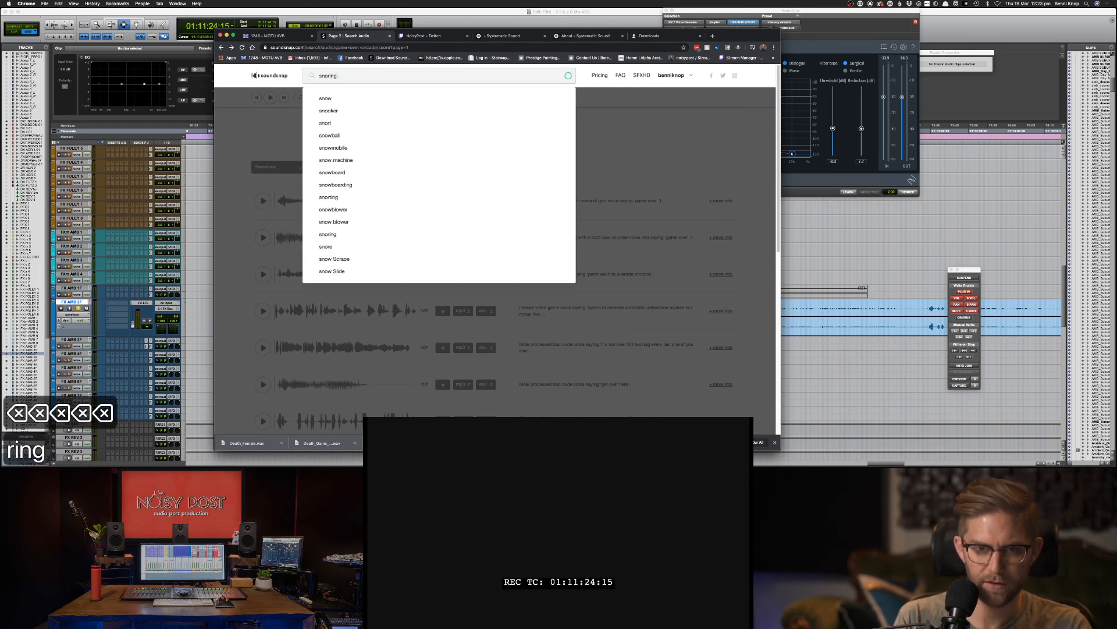
pyautogui.press('Down')
pyautogui.press('Down')
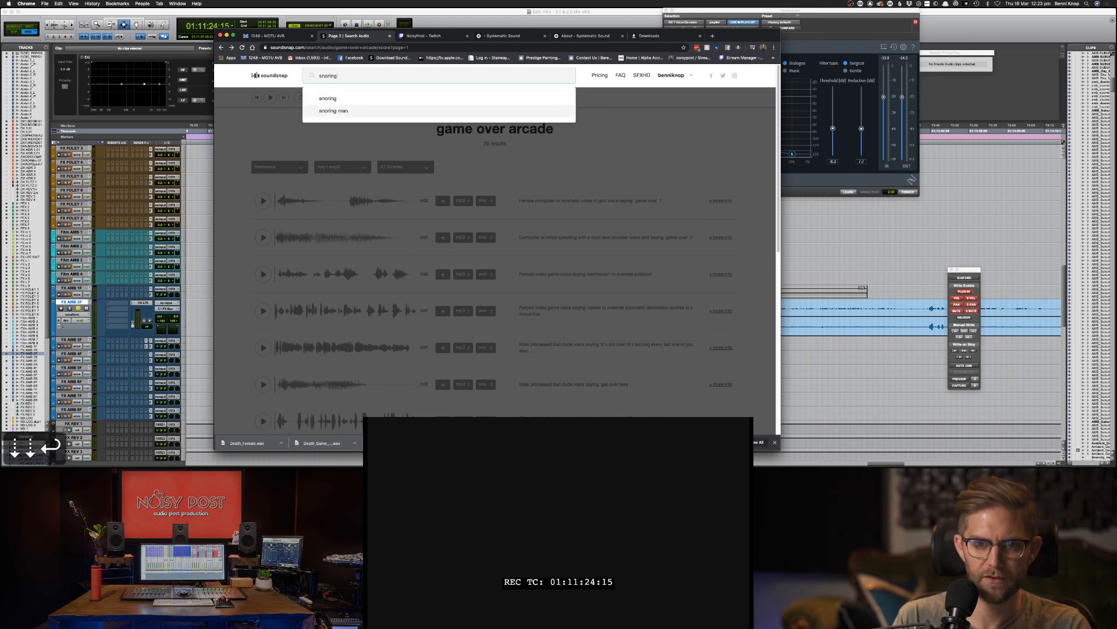
pyautogui.press('Return')
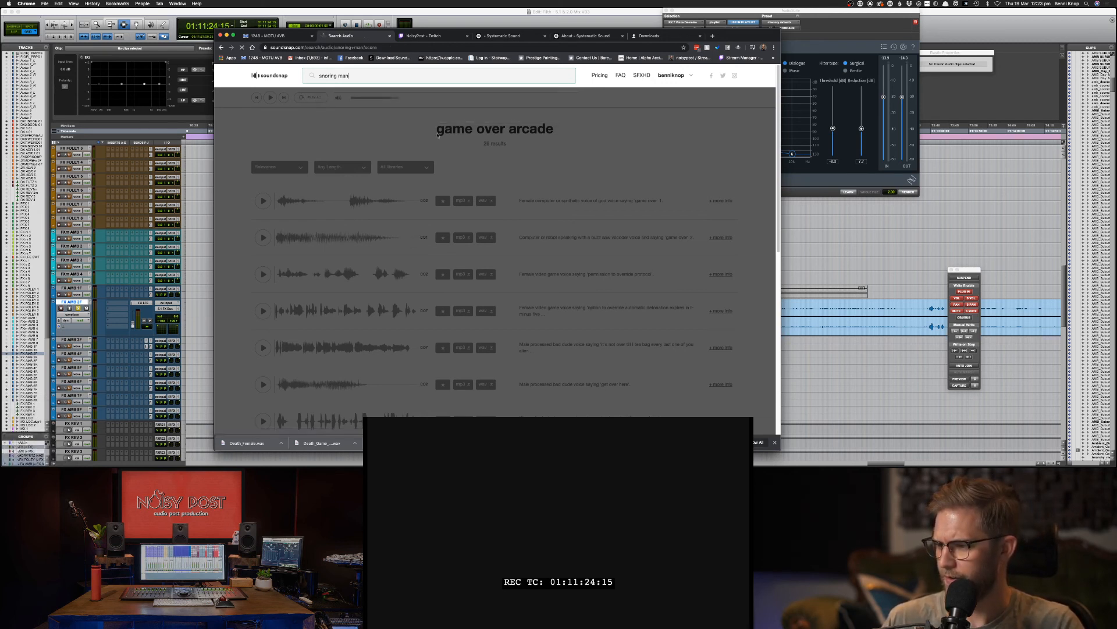
pyautogui.press('super+h')
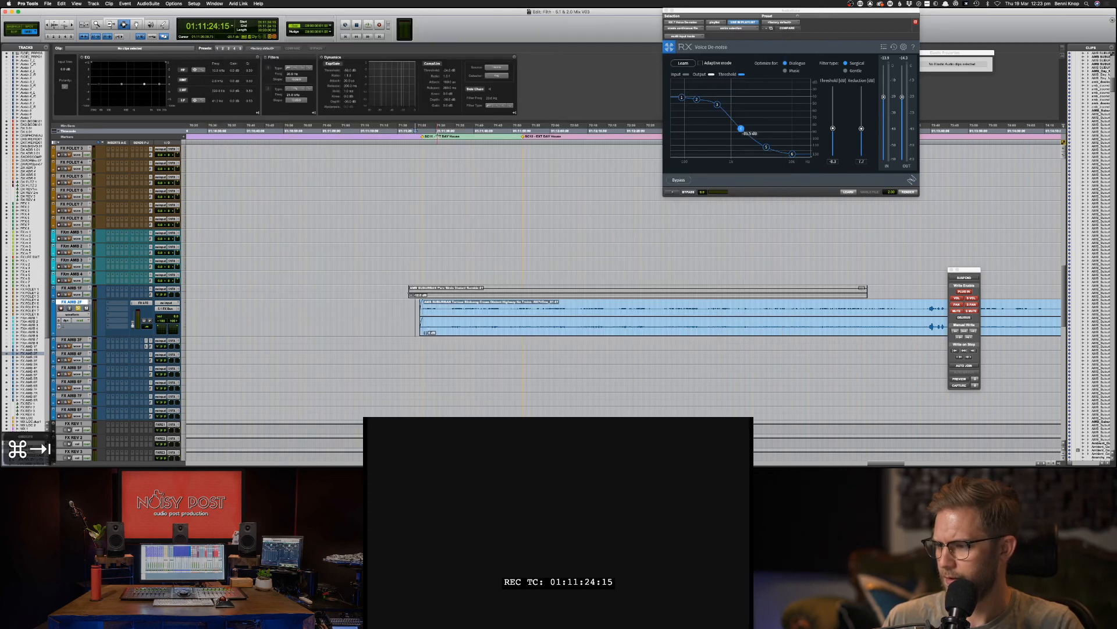
# Step: Look at the Clip Effects options for the FX AMB 2F night ambience clip in the earlier House Party scene
pyautogui.press('super+bracketleft')
pyautogui.press('super+bracketleft')
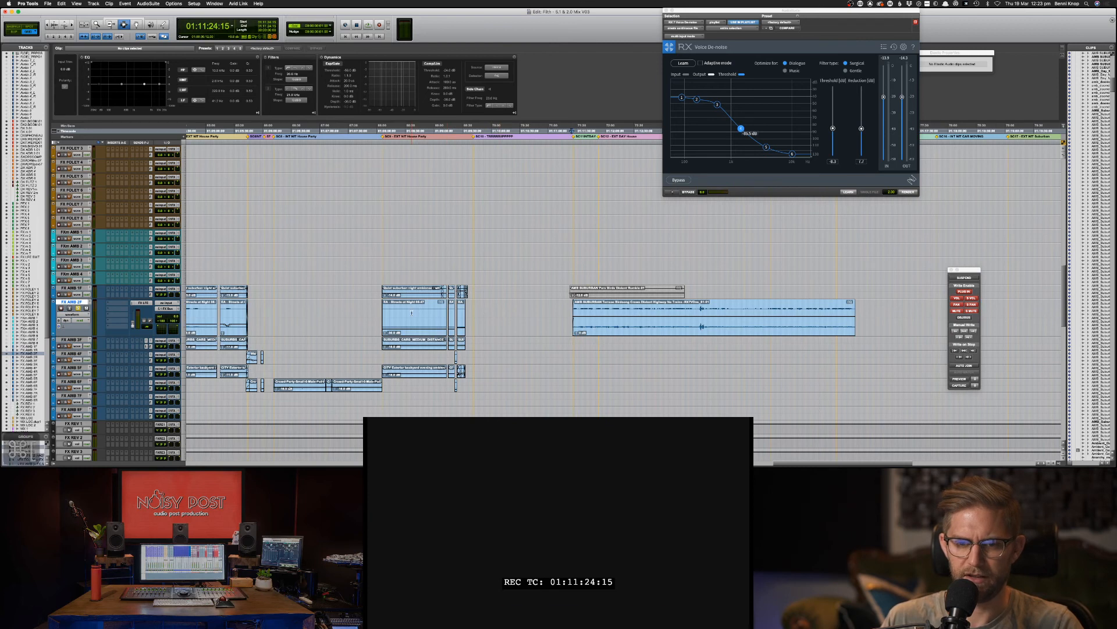
pyautogui.click(411, 313)
pyautogui.rightClick(411, 313)
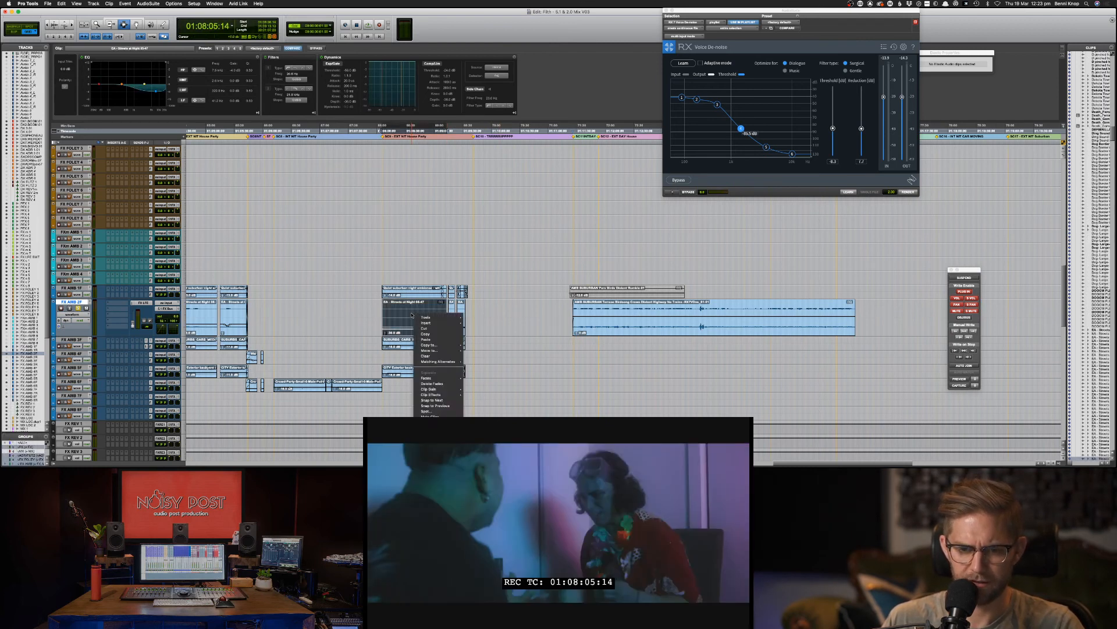
pyautogui.moveTo(454, 390)
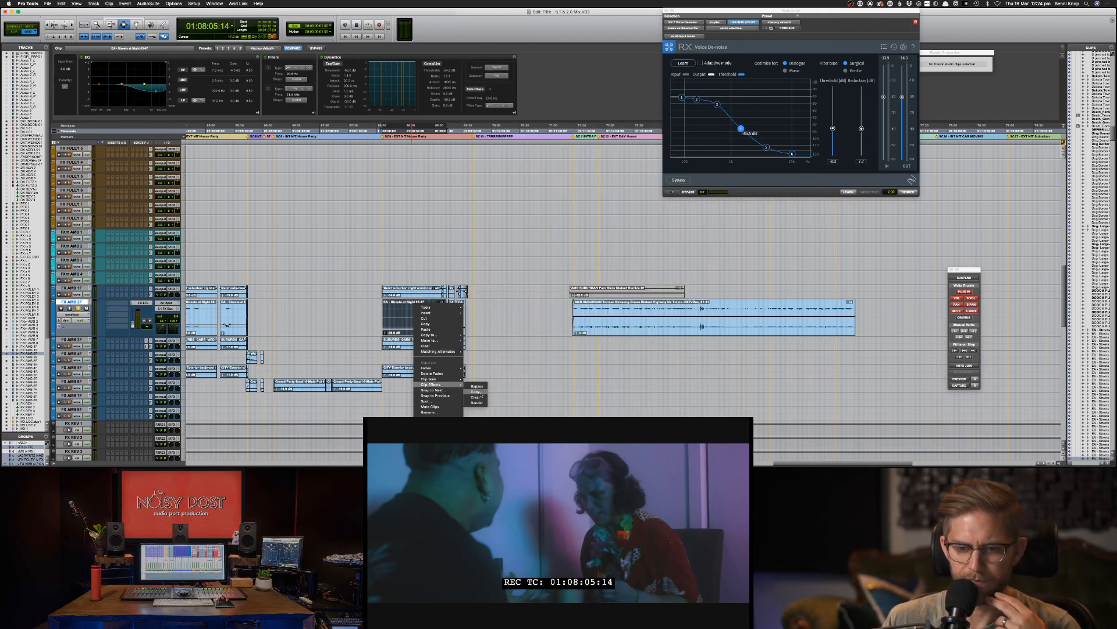
pyautogui.click(565, 320)
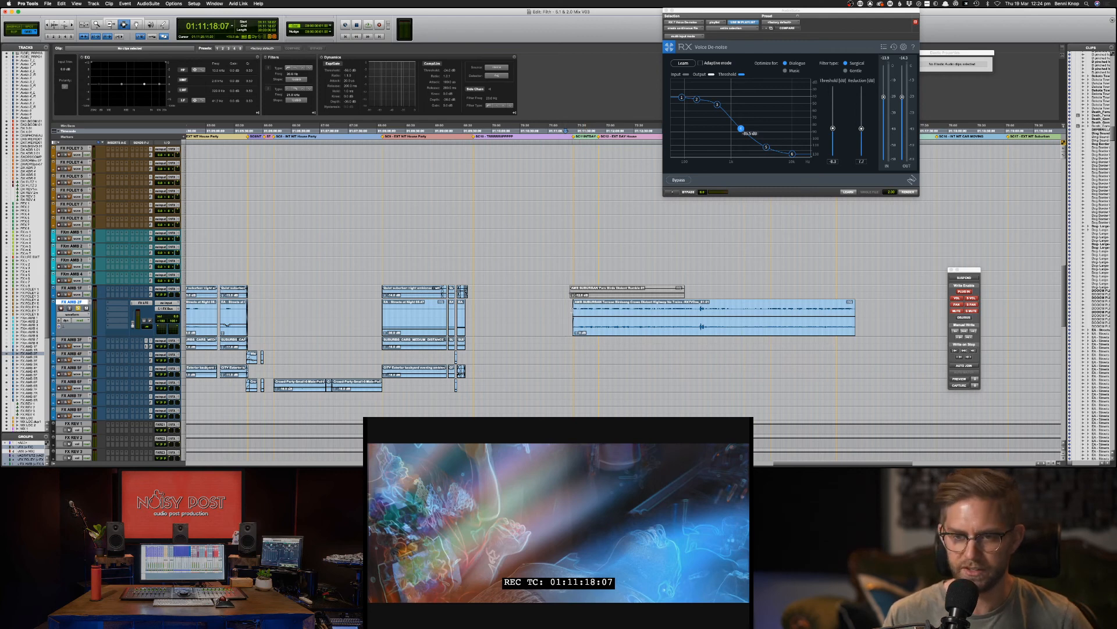
# Step: Save the session, look at the Systematic Sound library shop page in Chrome, and return to Pro Tools
pyautogui.press('super+s')
pyautogui.press('super+Tab')
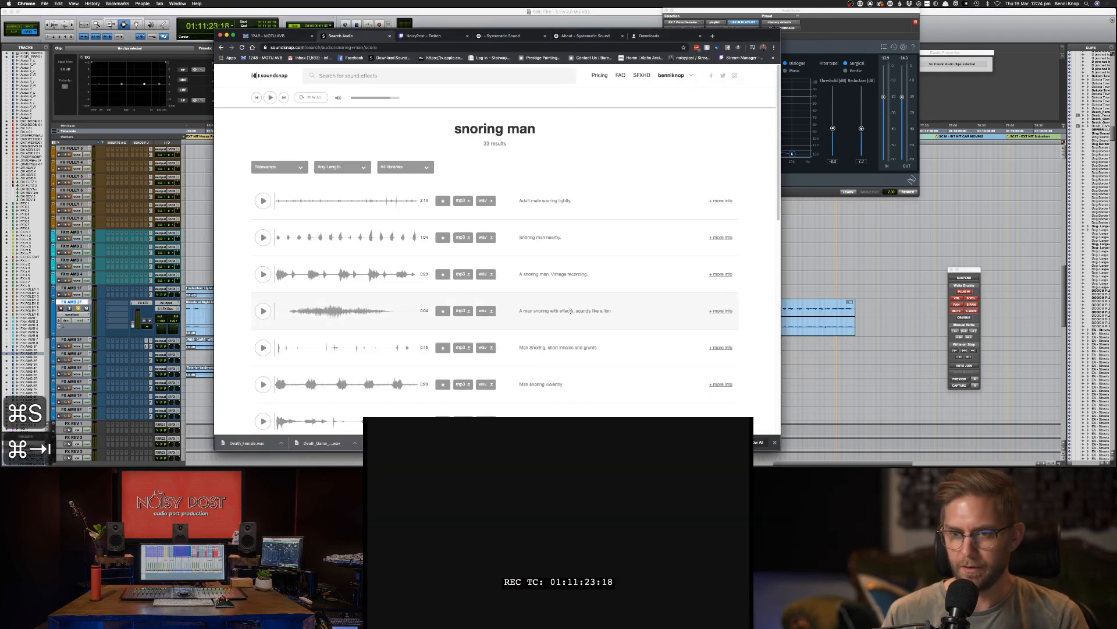
pyautogui.click(505, 36)
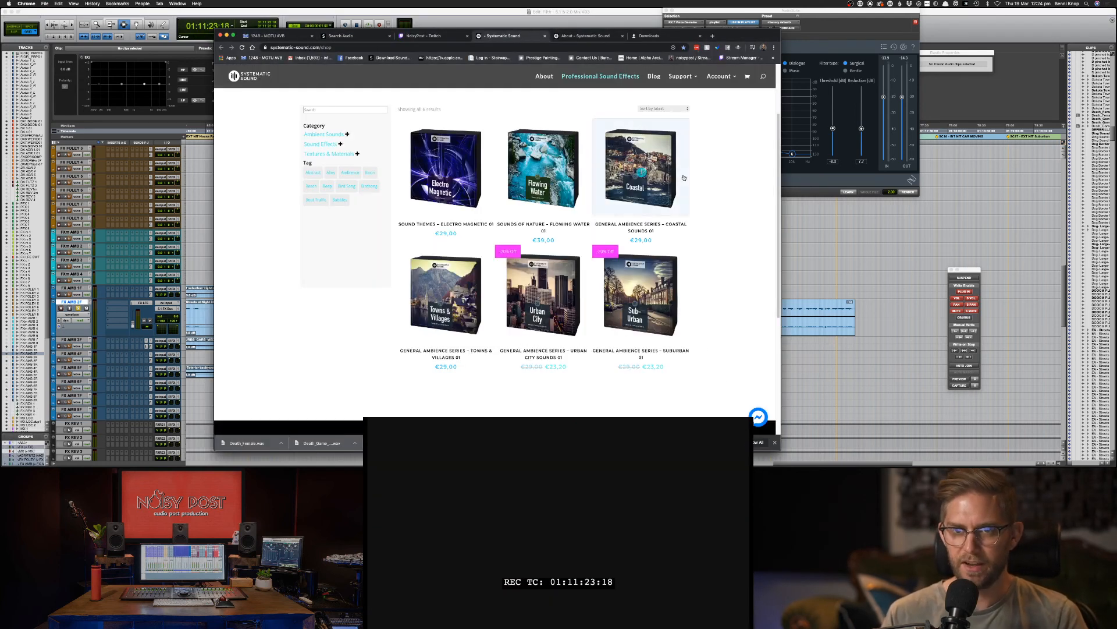
pyautogui.press('super+Tab')
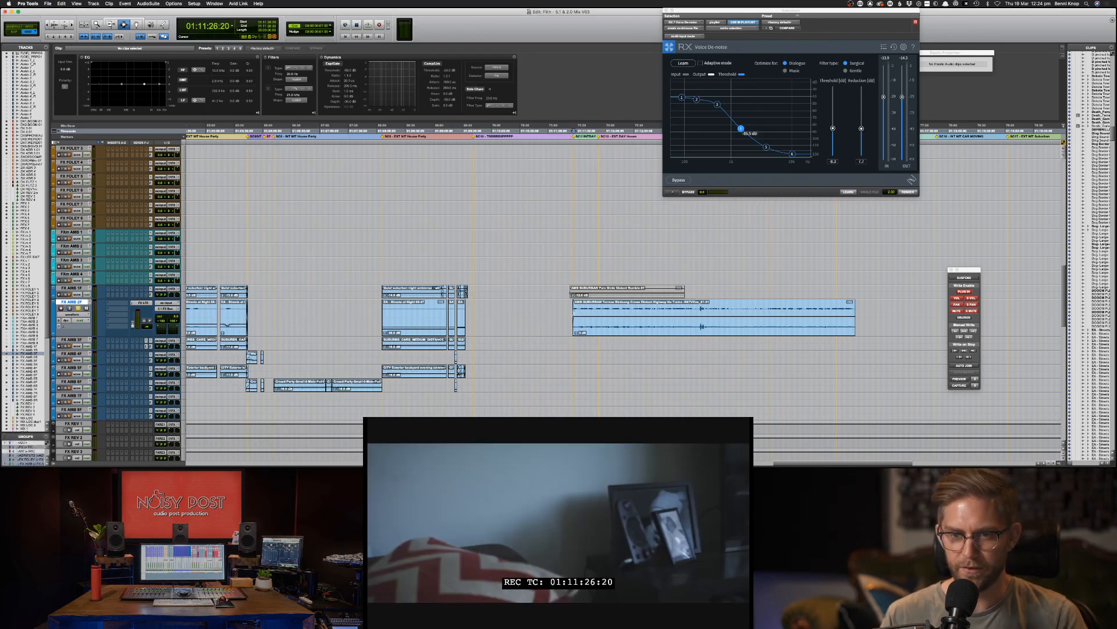
# Step: Play the INT DAY House ambience from 01:11:26:20, put the cursor back at the scene start, and look over the mixer
pyautogui.press('space')
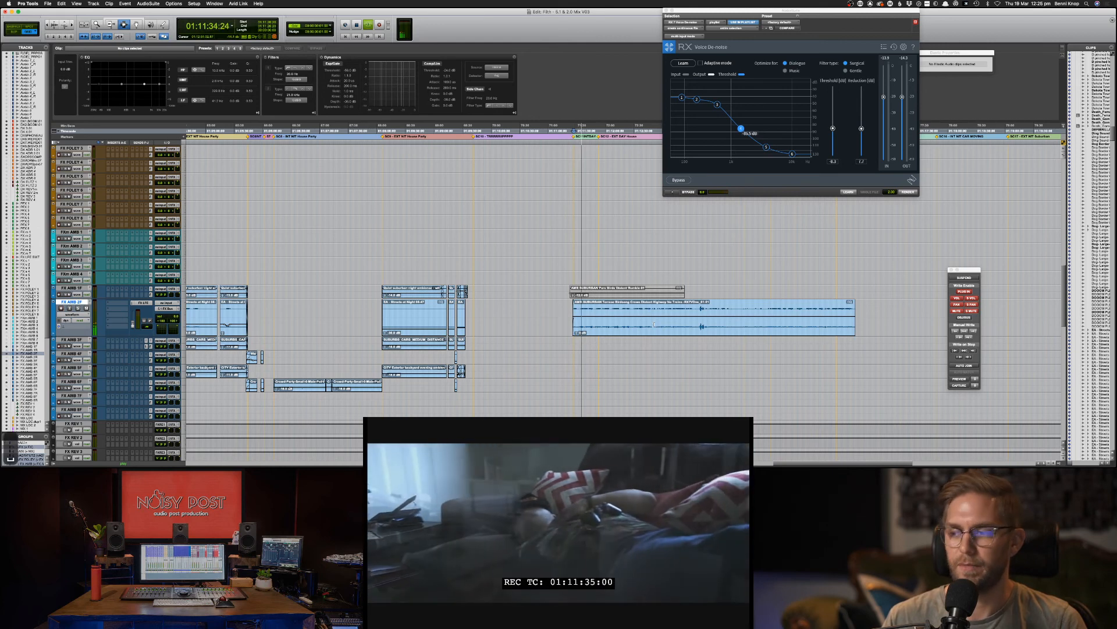
pyautogui.press('space')
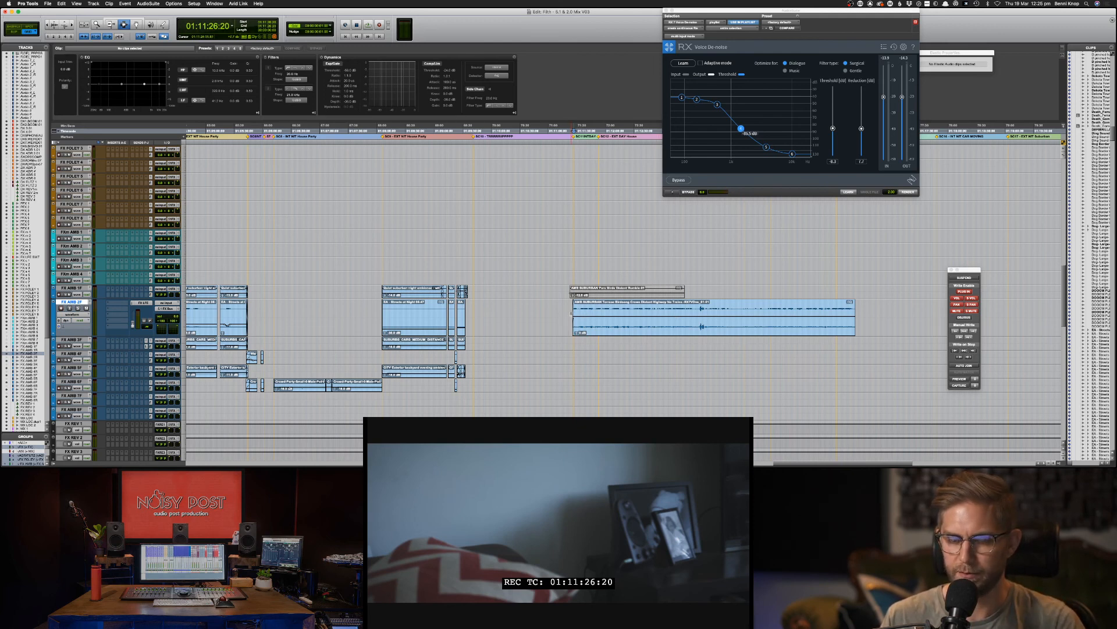
pyautogui.click(571, 313)
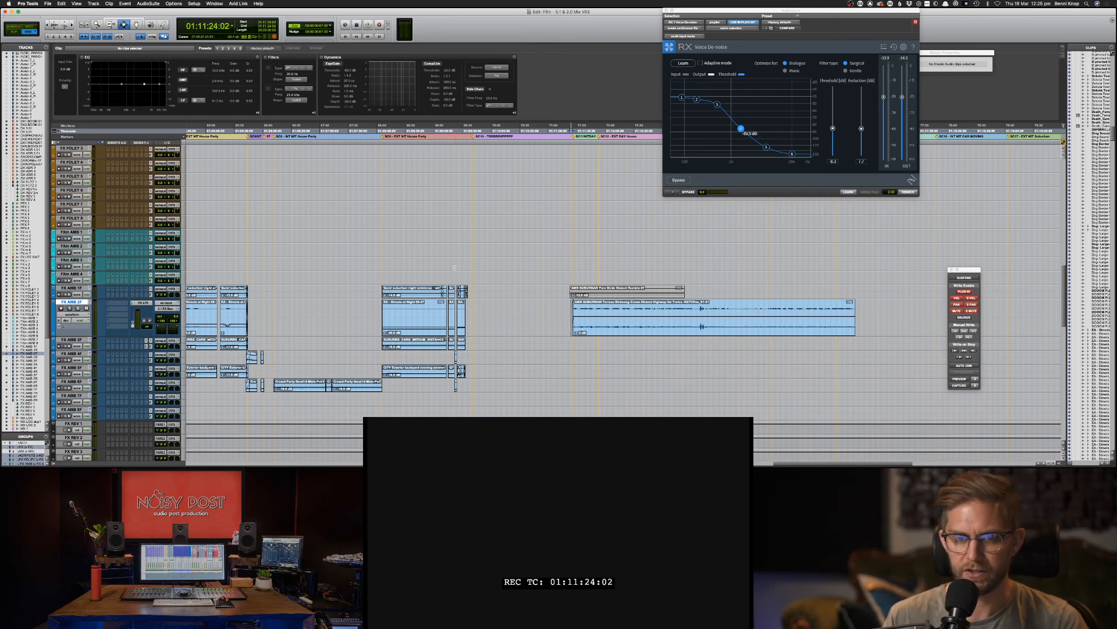
pyautogui.press('super+equal')
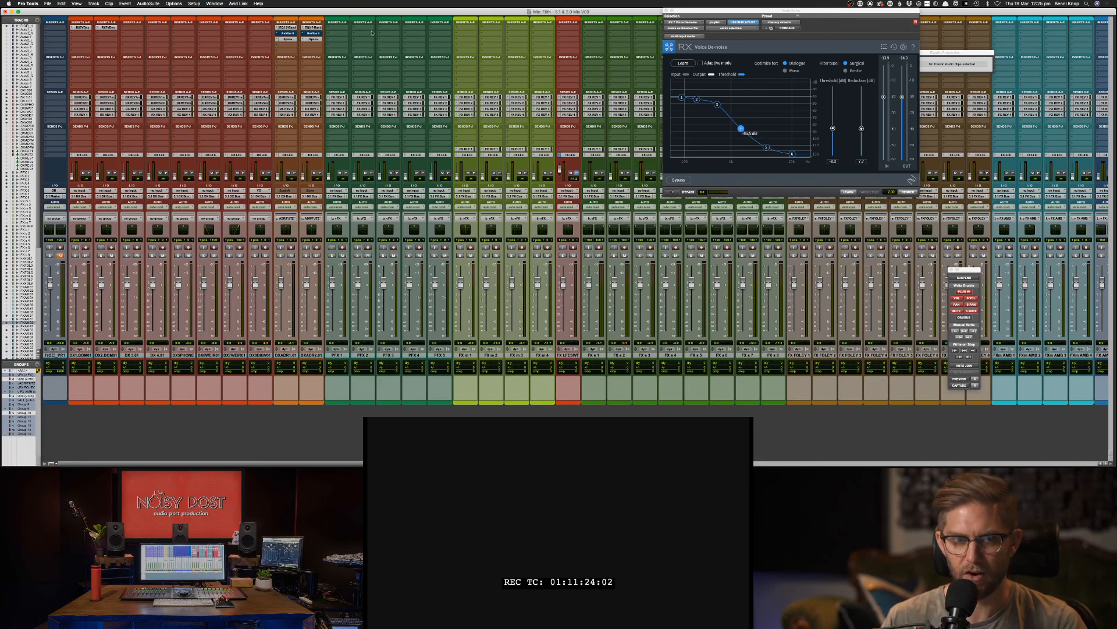
pyautogui.press('super+equal')
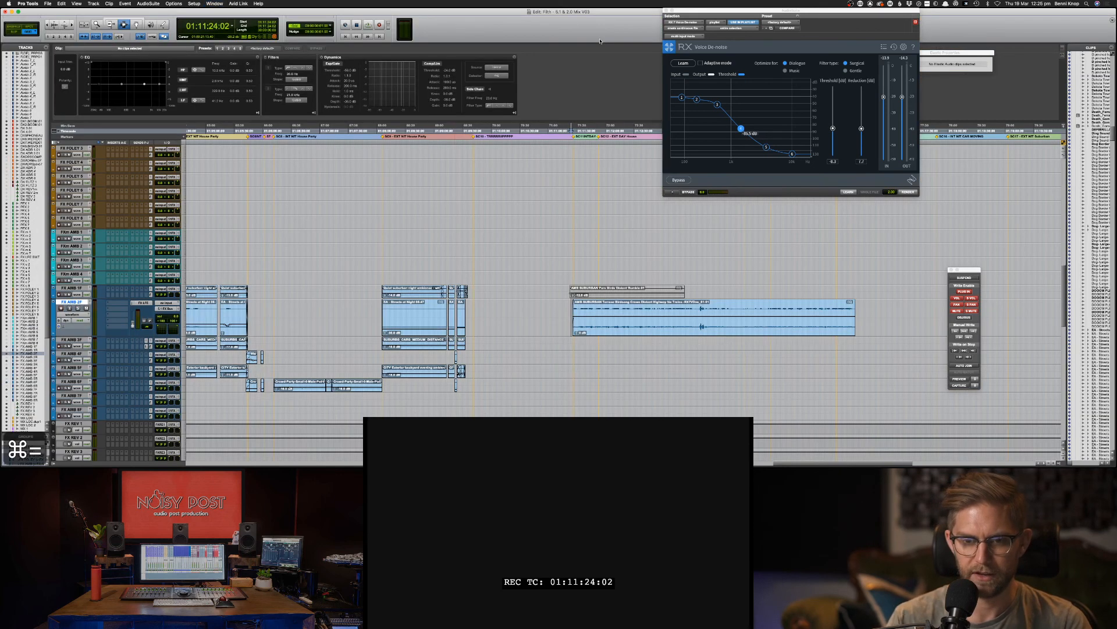
# Step: Look at the Clip Effects options for the quiet suburban night ambience clip on the FX AMB 1F track
pyautogui.click(407, 287)
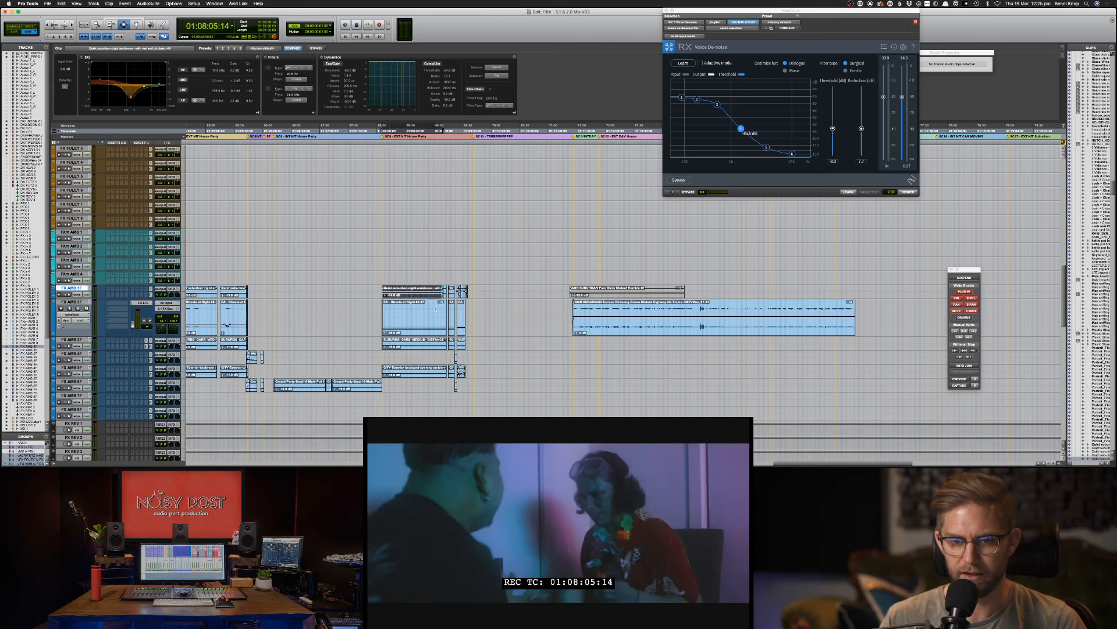
pyautogui.rightClick(441, 291)
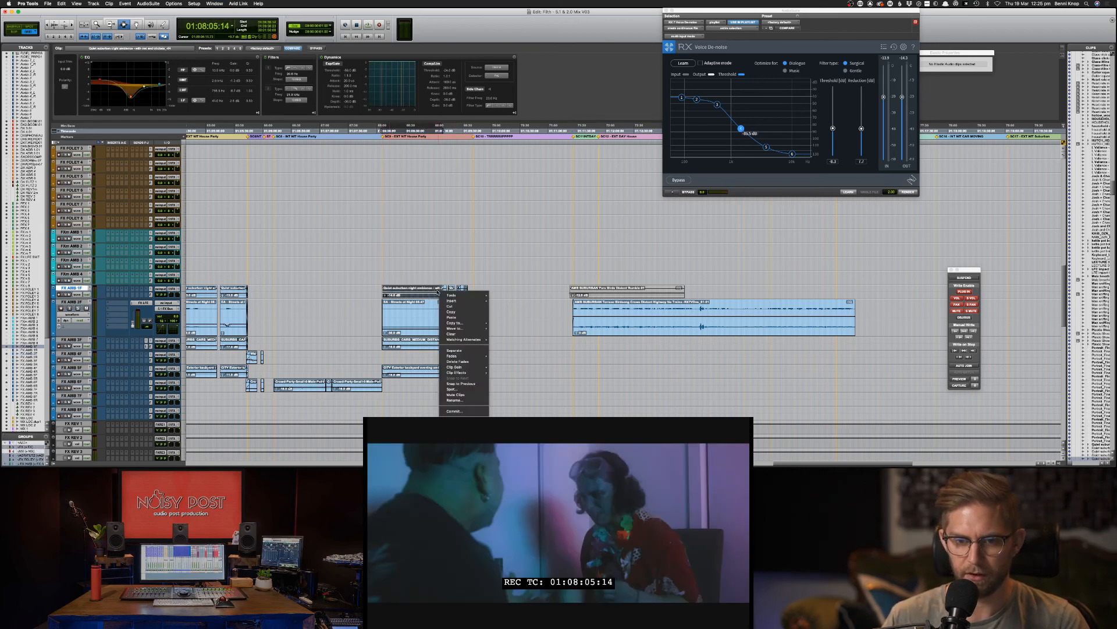
pyautogui.moveTo(477, 373)
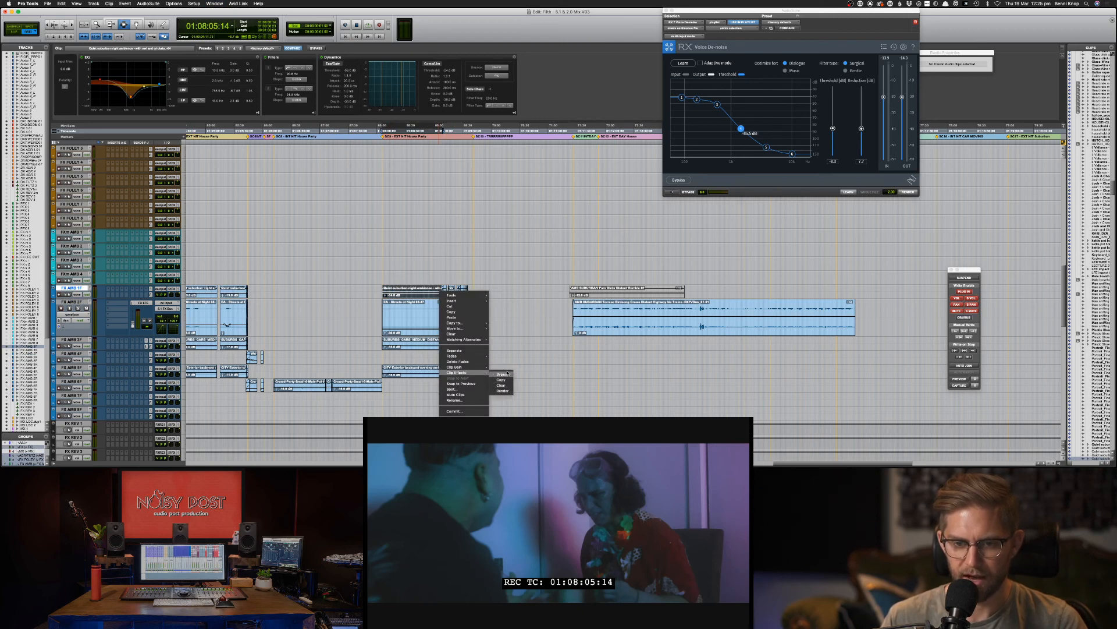
pyautogui.click(516, 345)
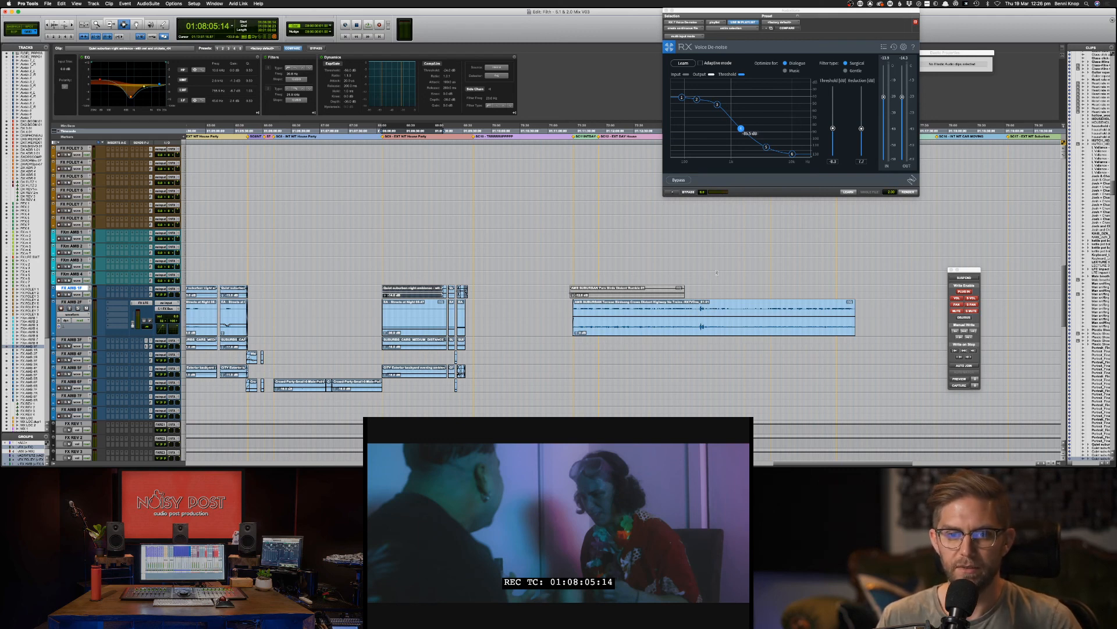
pyautogui.click(560, 317)
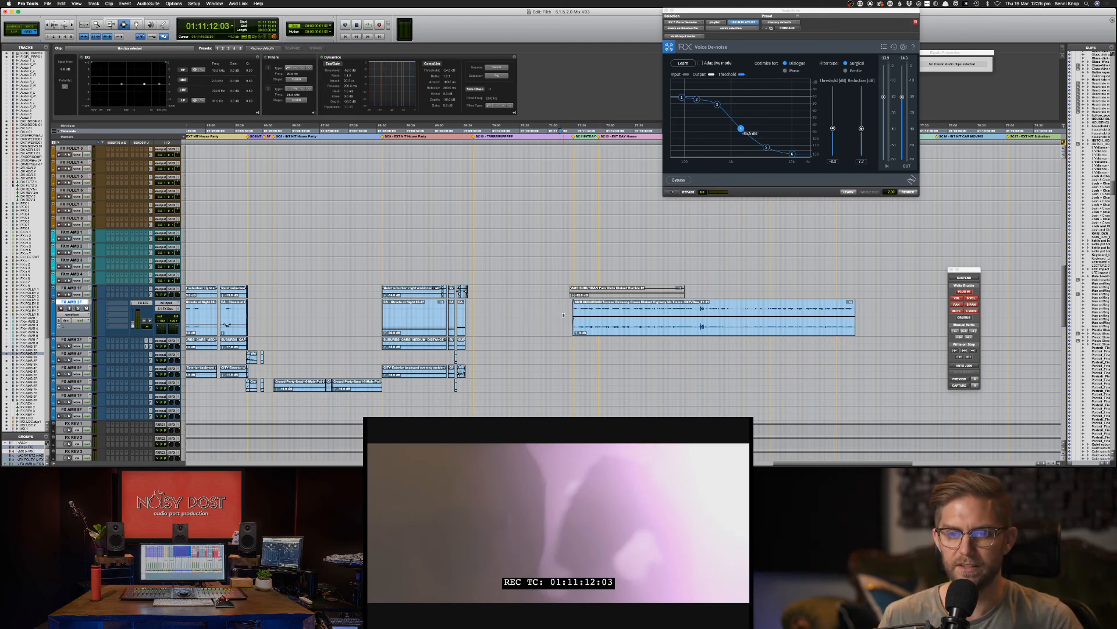
pyautogui.click(564, 315)
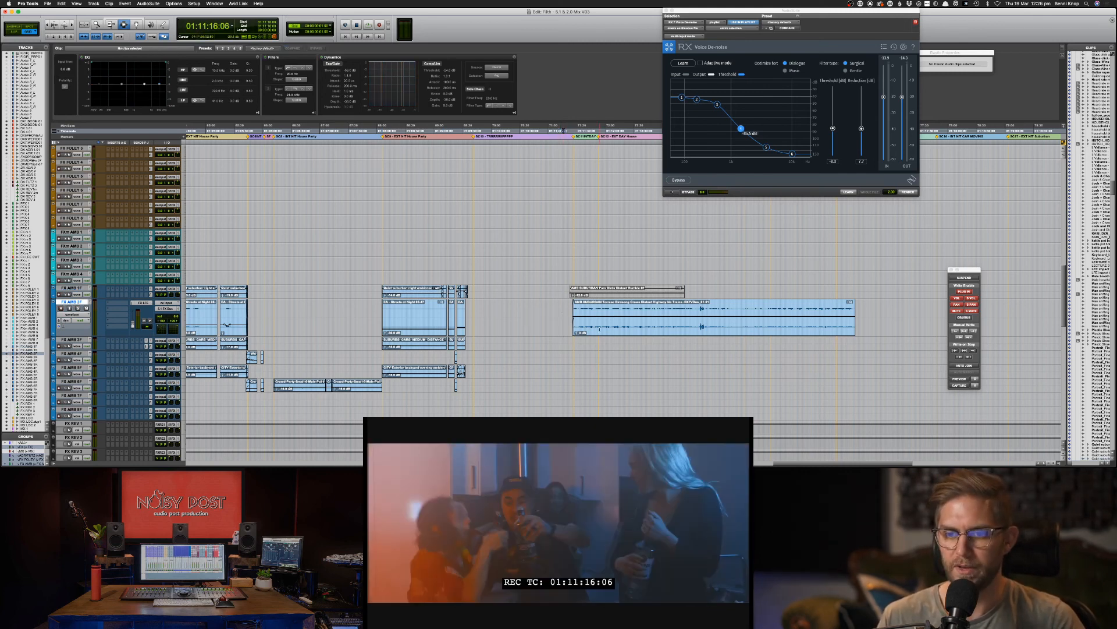
pyautogui.hscroll(3, 557, 306)
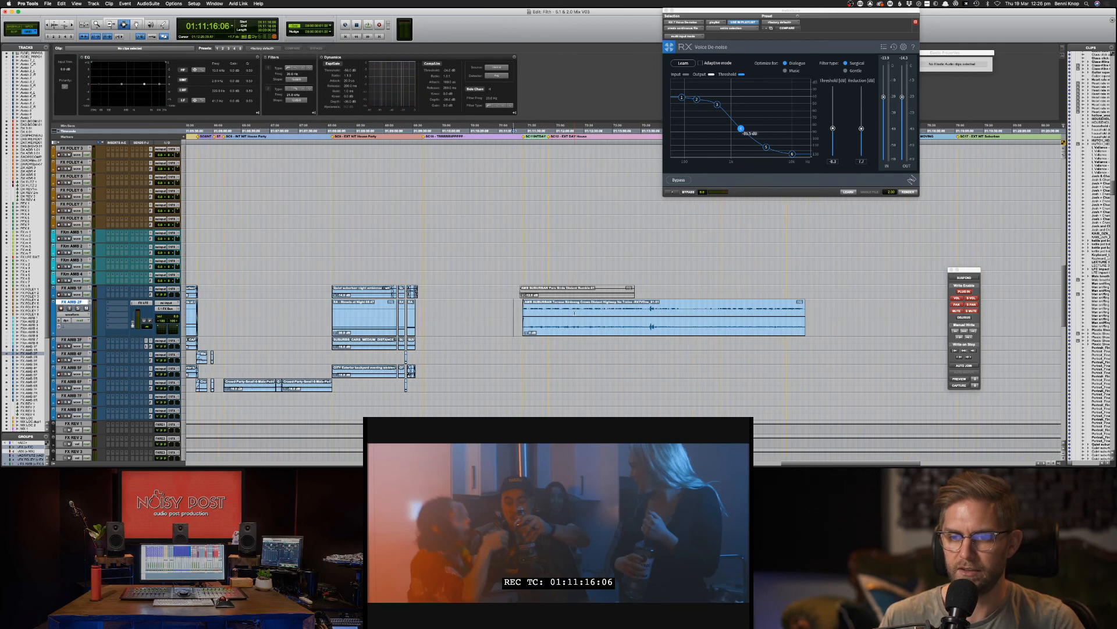
pyautogui.press('Tab')
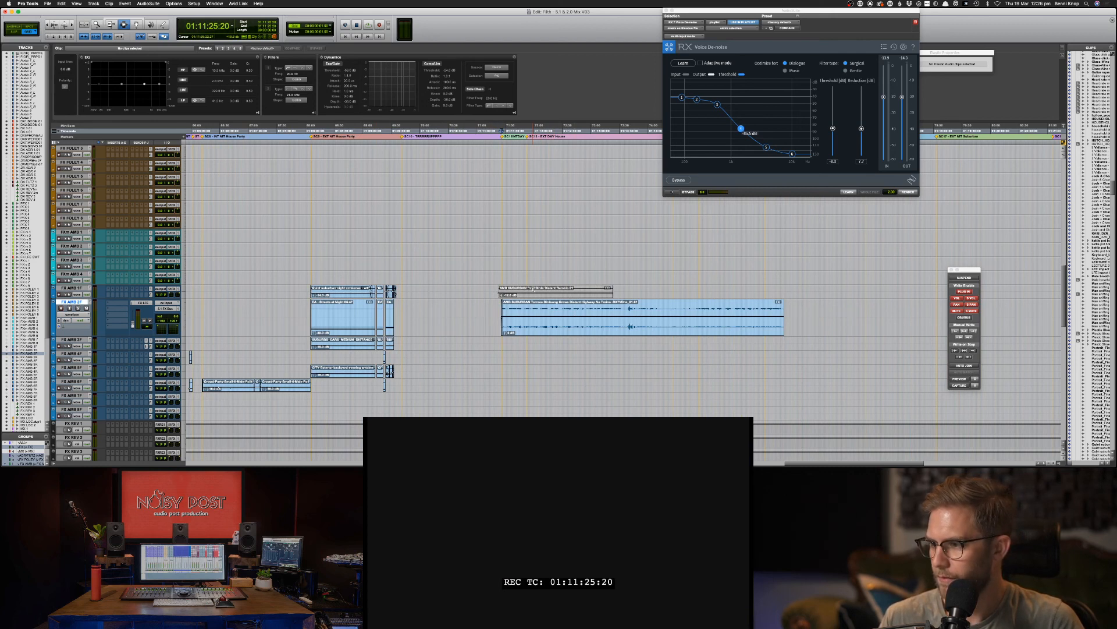
pyautogui.click(500, 295)
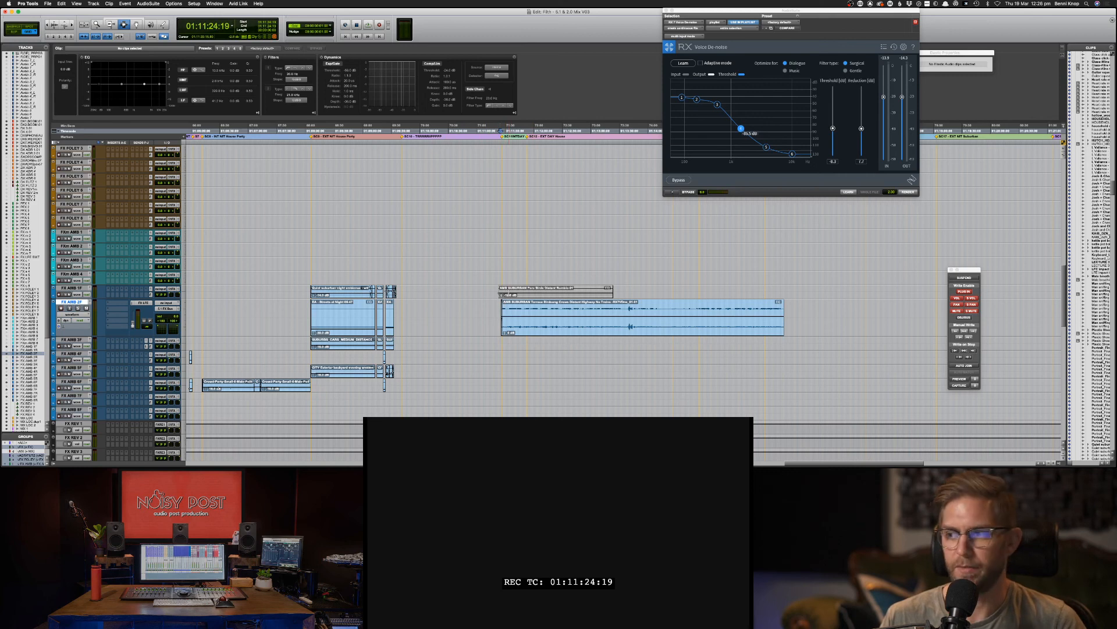
pyautogui.moveTo(284, 250); pyautogui.dragTo(369, 250)
pyautogui.click(497, 251)
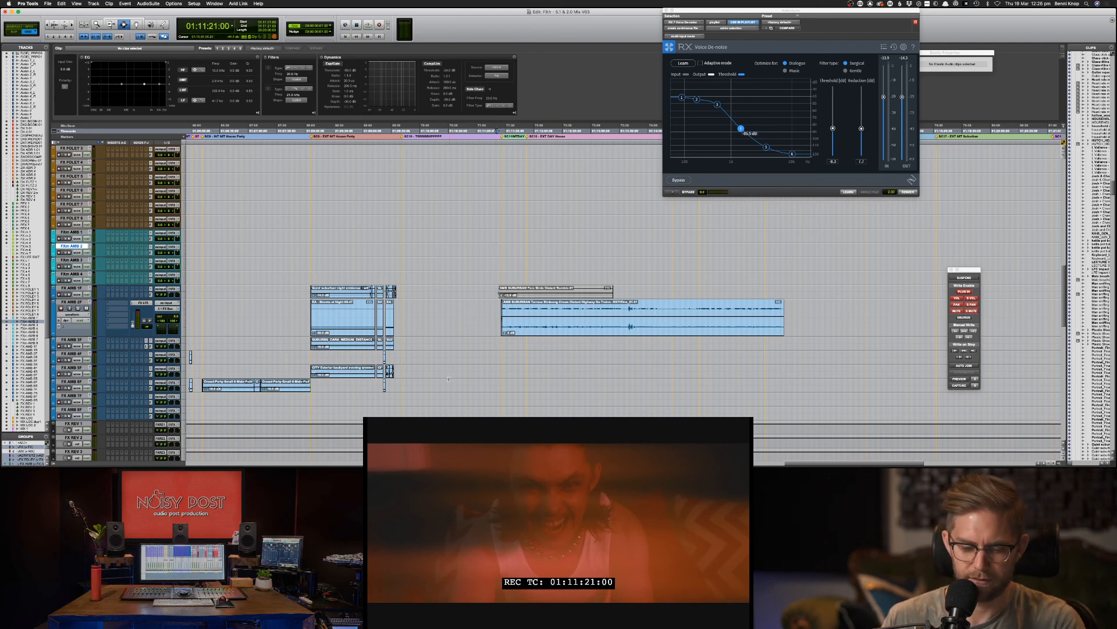
# Step: Look over the ambience, Foley and effects clips in the earlier house scenes around 01:03:12:22 and 01:04:06:04
pyautogui.press('super+bracketleft')
pyautogui.press('super+bracketleft')
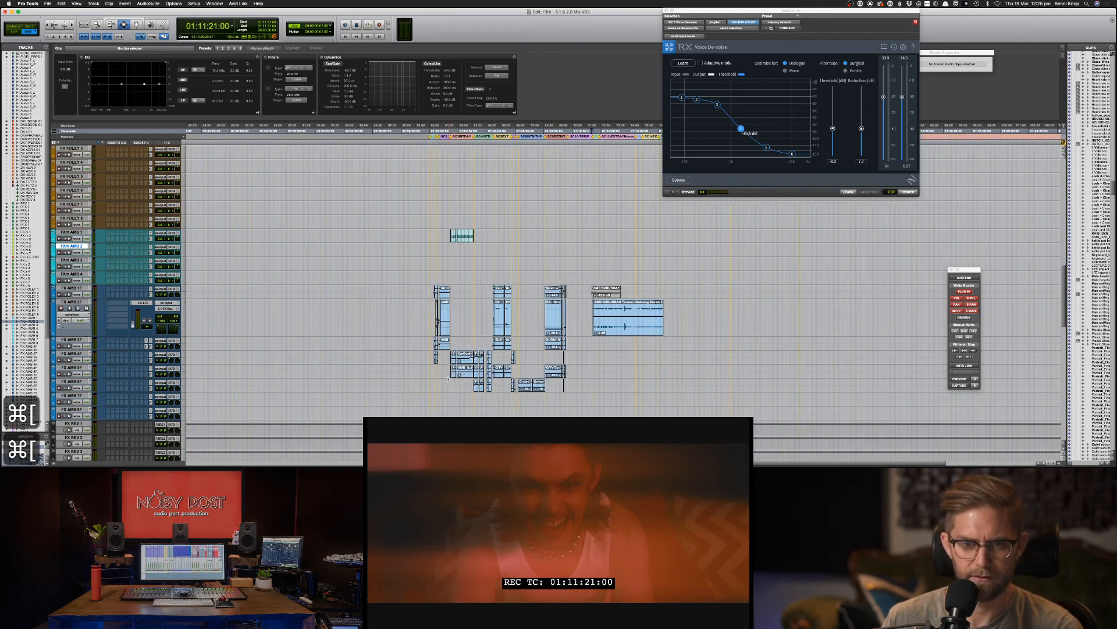
pyautogui.click(476, 333)
pyautogui.press('super+bracketright')
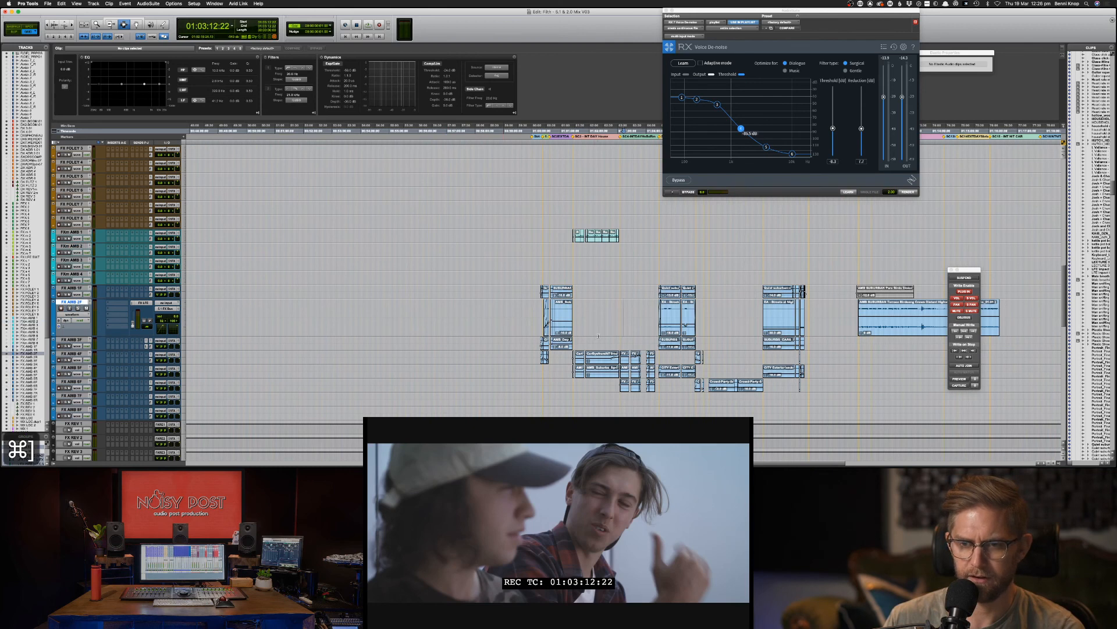
pyautogui.hscroll(2, 646, 328)
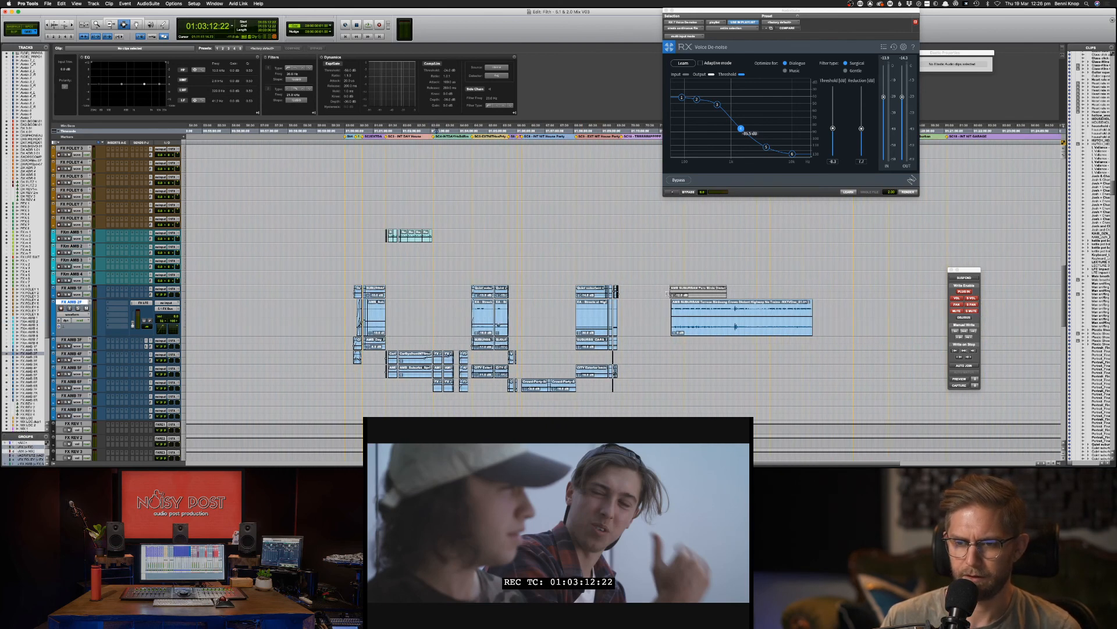
pyautogui.scroll(5, 668, 294)
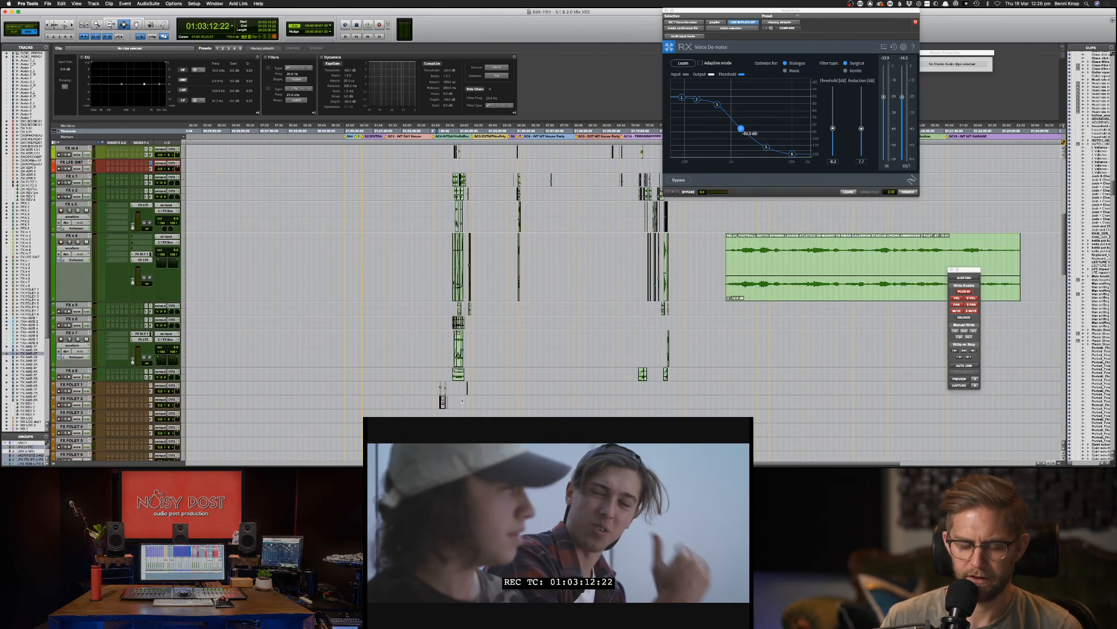
pyautogui.click(548, 398)
pyautogui.press('super+bracketright')
pyautogui.press('super+bracketright')
pyautogui.press('super+bracketright')
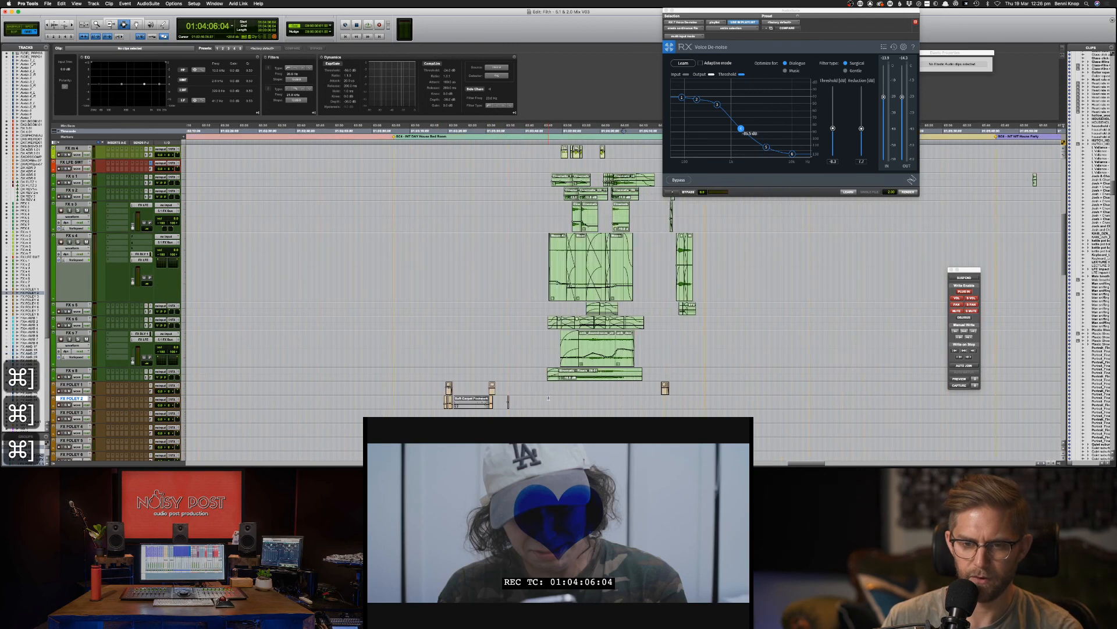
# Step: Delete the long Spanish league football match crowd clip from the fourth green FX track
pyautogui.press('super+bracketleft')
pyautogui.press('super+bracketleft')
pyautogui.press('super+bracketleft')
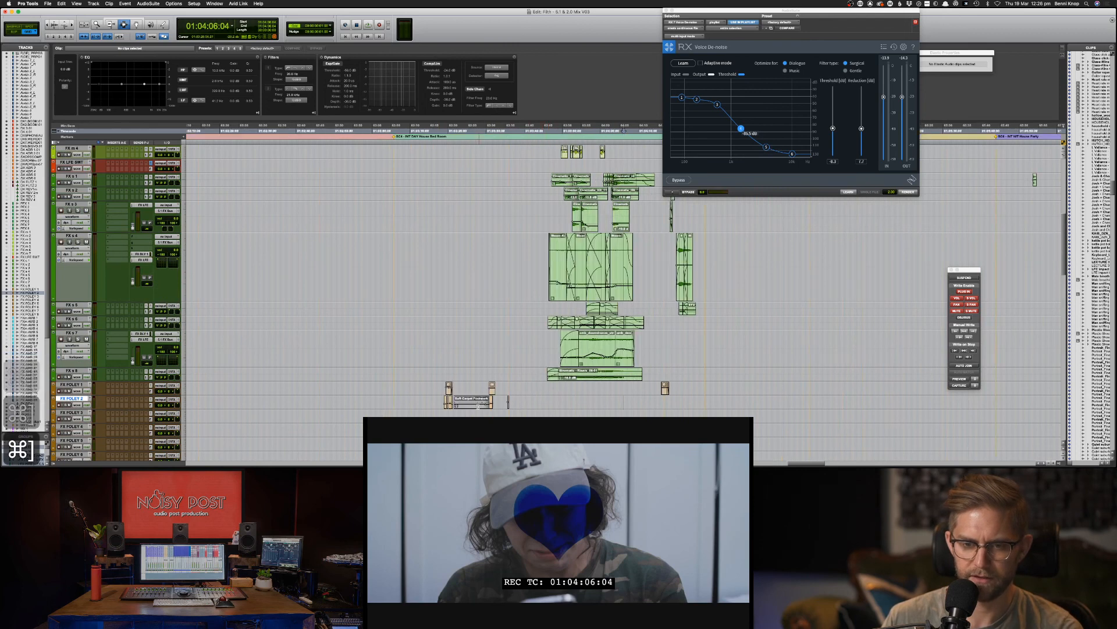
pyautogui.hscroll(10, 697, 382)
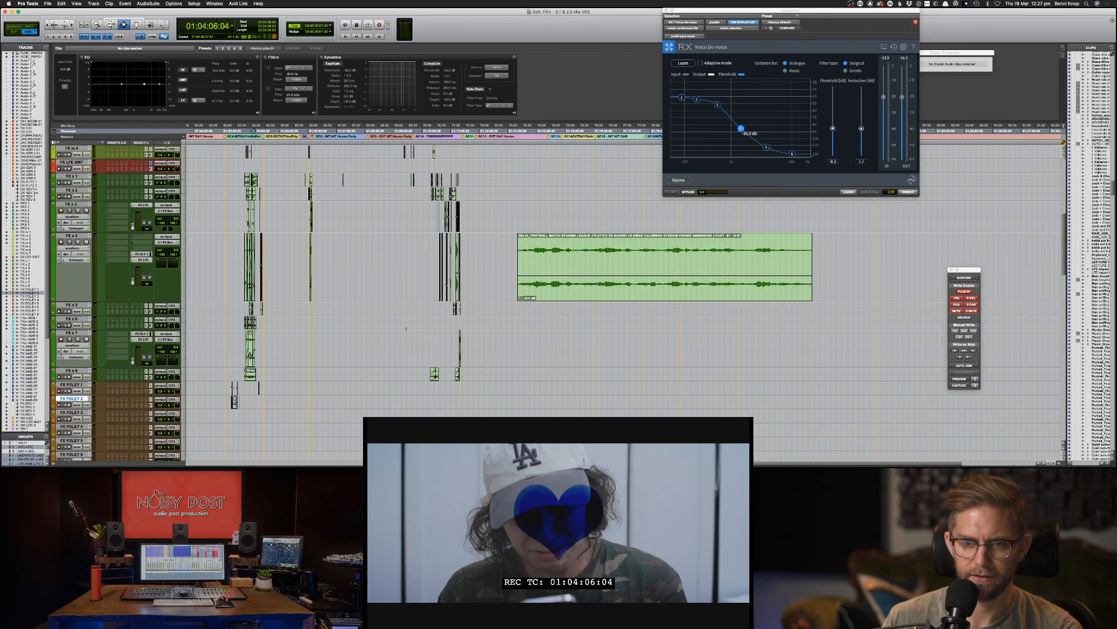
pyautogui.doubleClick(521, 261)
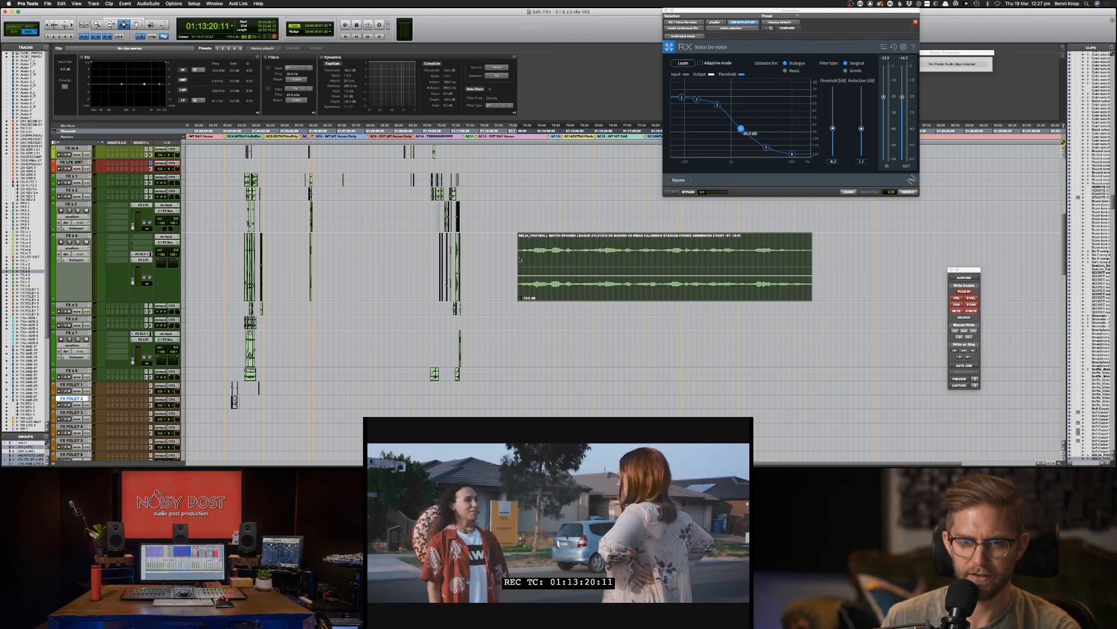
pyautogui.press('BackSpace')
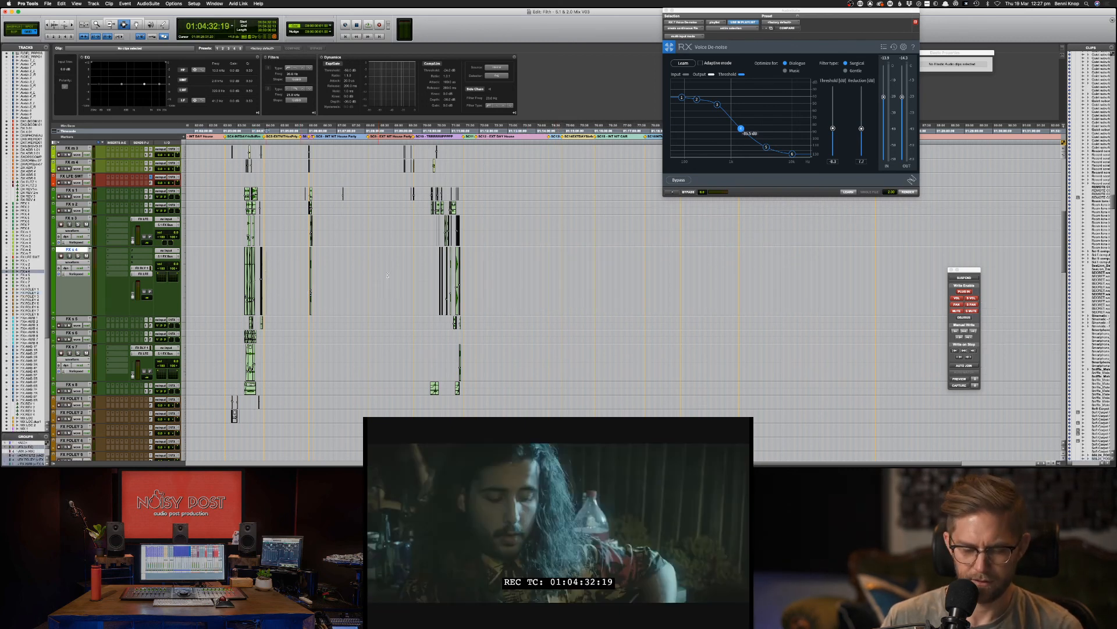
# Step: Delete the footsteps clip from the FX FOLEY 2 track in the INT DAY House Bed Room scene
pyautogui.press('super+bracketright')
pyautogui.press('super+bracketright')
pyautogui.press('super+bracketright')
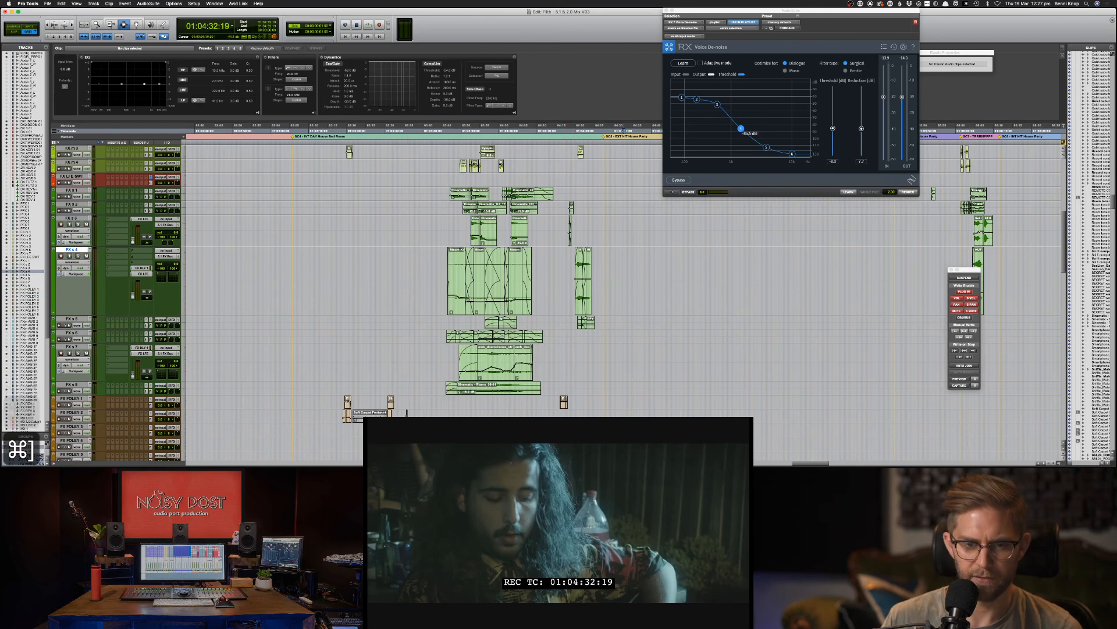
pyautogui.doubleClick(370, 414)
pyautogui.press('BackSpace')
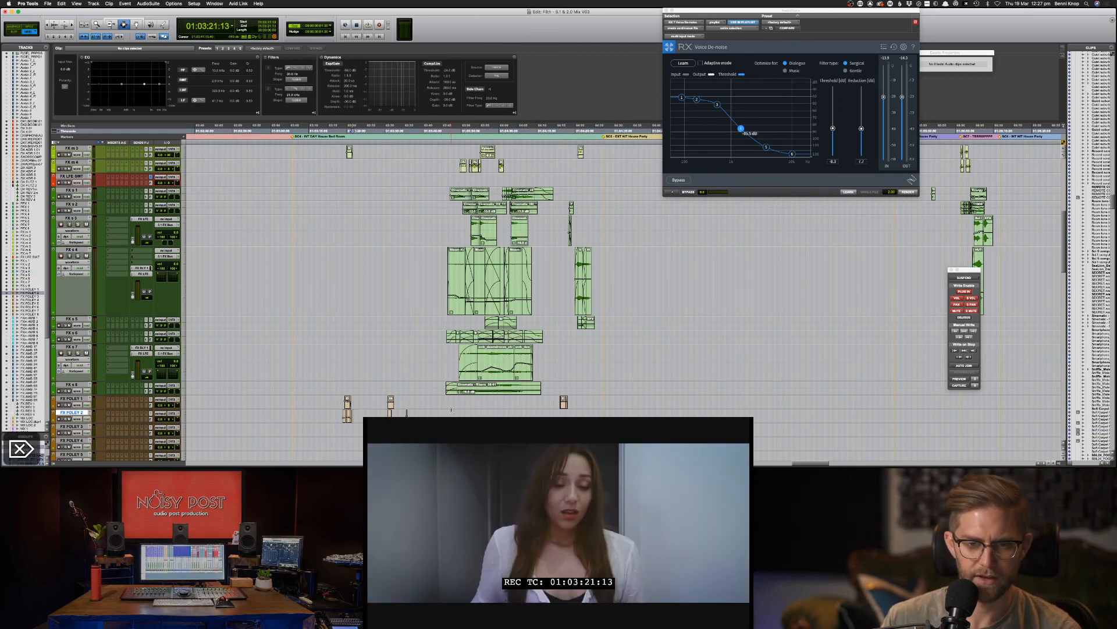
# Step: Examine the effects tracks around the transition scene and the clip options of the rocket-shot effect at 01:06:04:10
pyautogui.scroll(5, 446, 410)
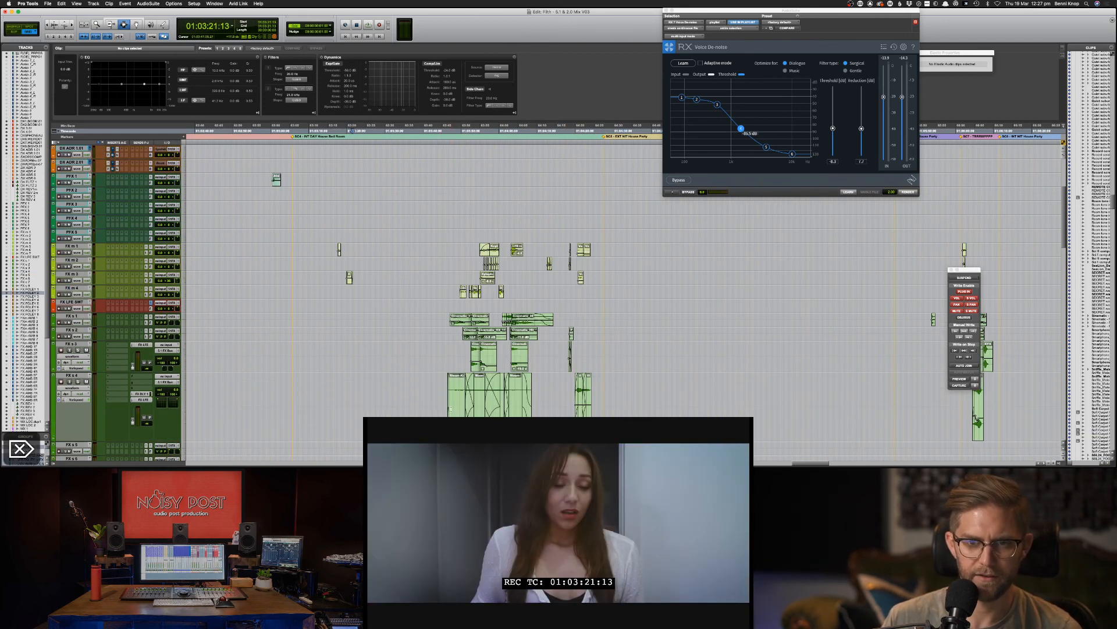
pyautogui.hscroll(10, 450, 409)
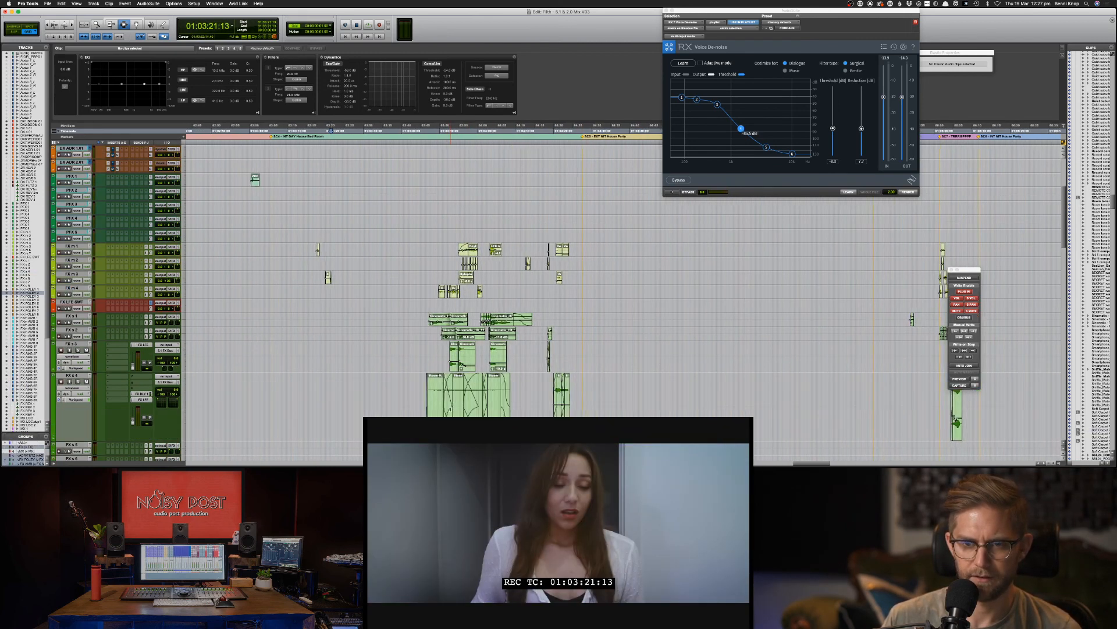
pyautogui.scroll(-2, 450, 410)
pyautogui.hscroll(6, 451, 409)
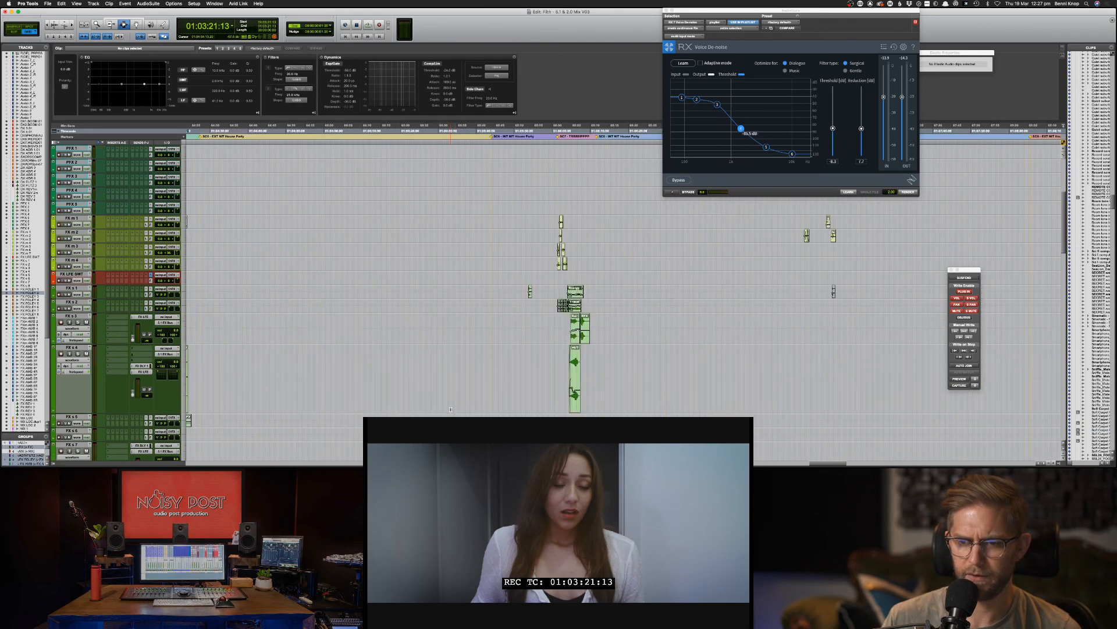
pyautogui.scroll(-5, 450, 409)
pyautogui.click(575, 258)
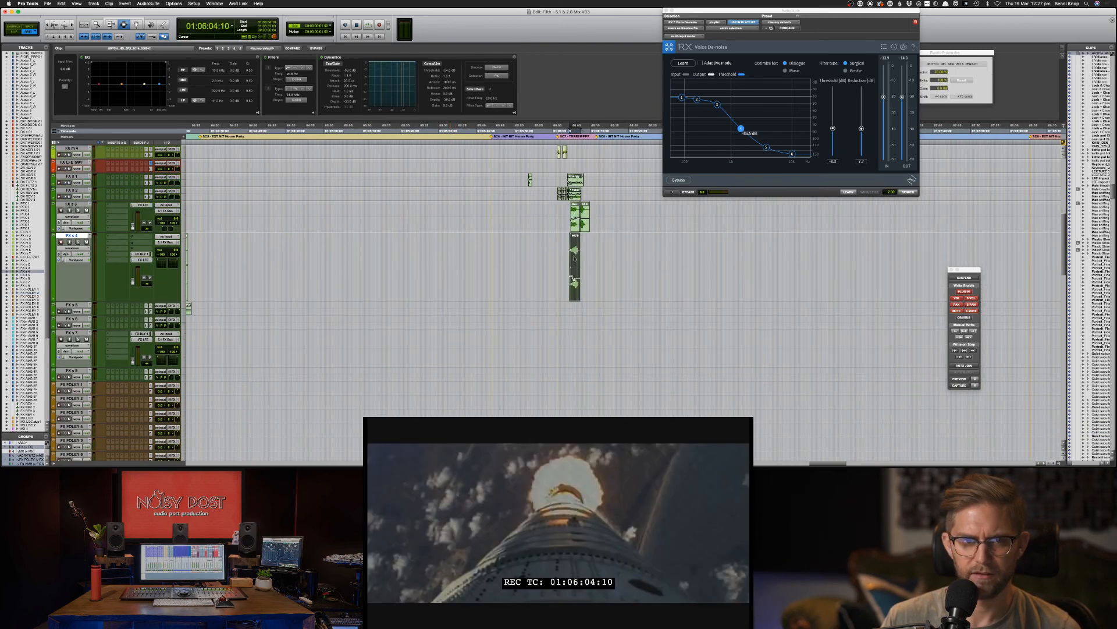
pyautogui.scroll(7, 574, 258)
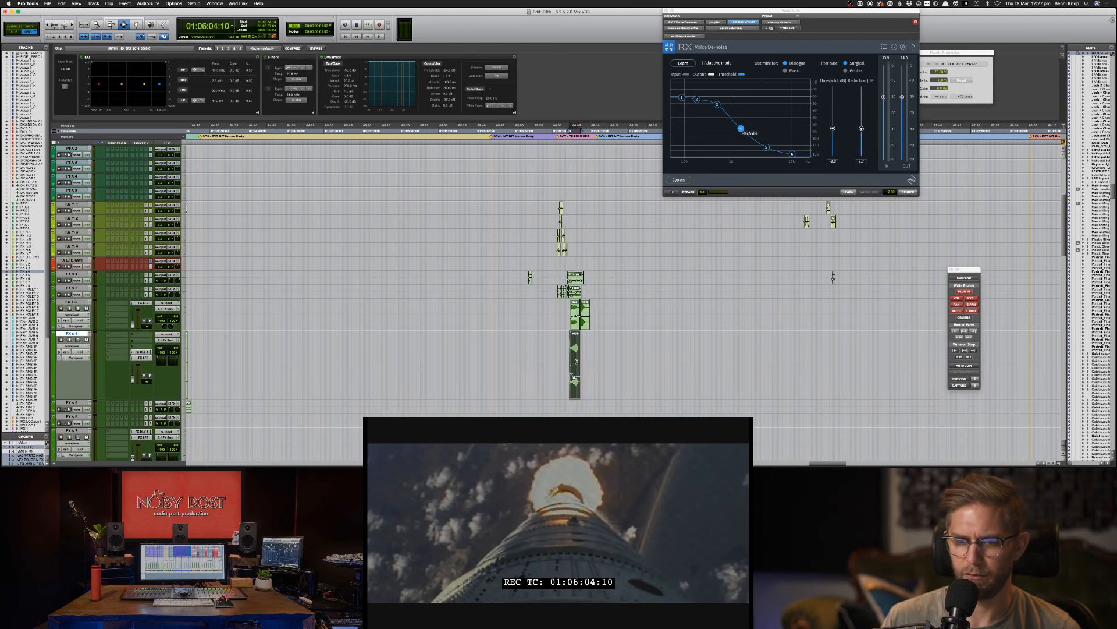
pyautogui.rightClick(573, 376)
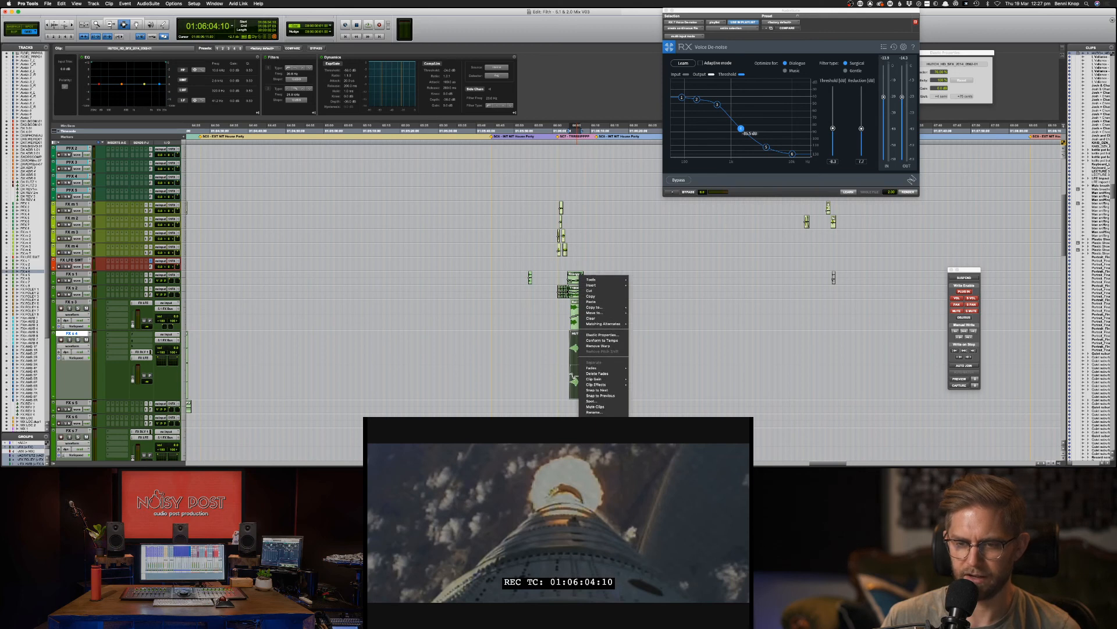
pyautogui.click(795, 335)
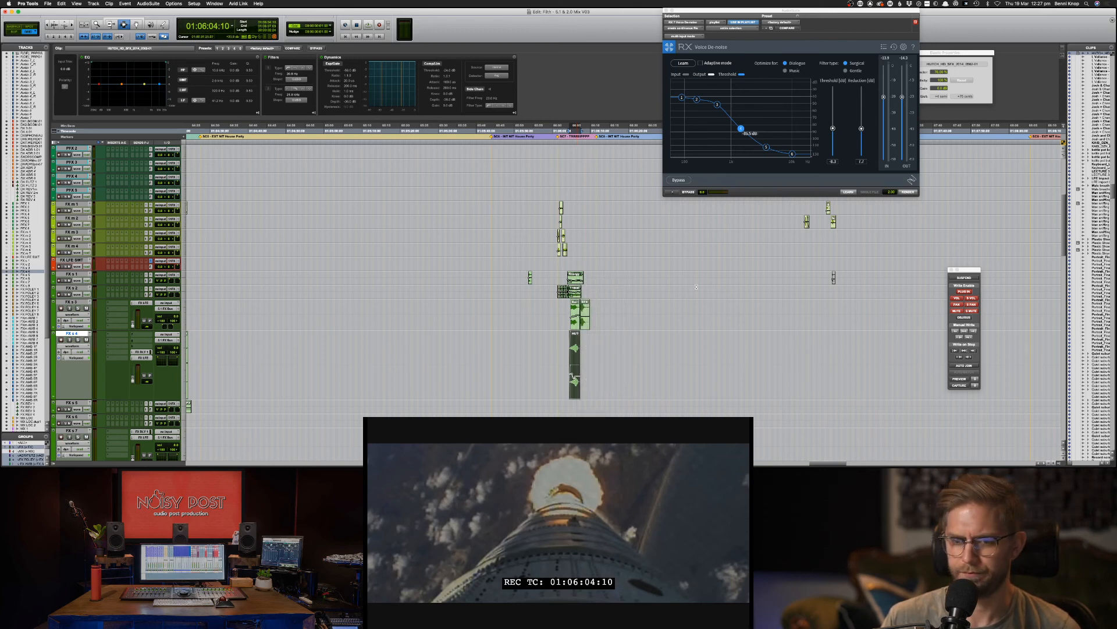
# Step: Place the cursor at 01:06:59:09 in the following INT NIT House Party scene and save the session
pyautogui.hscroll(5, 696, 287)
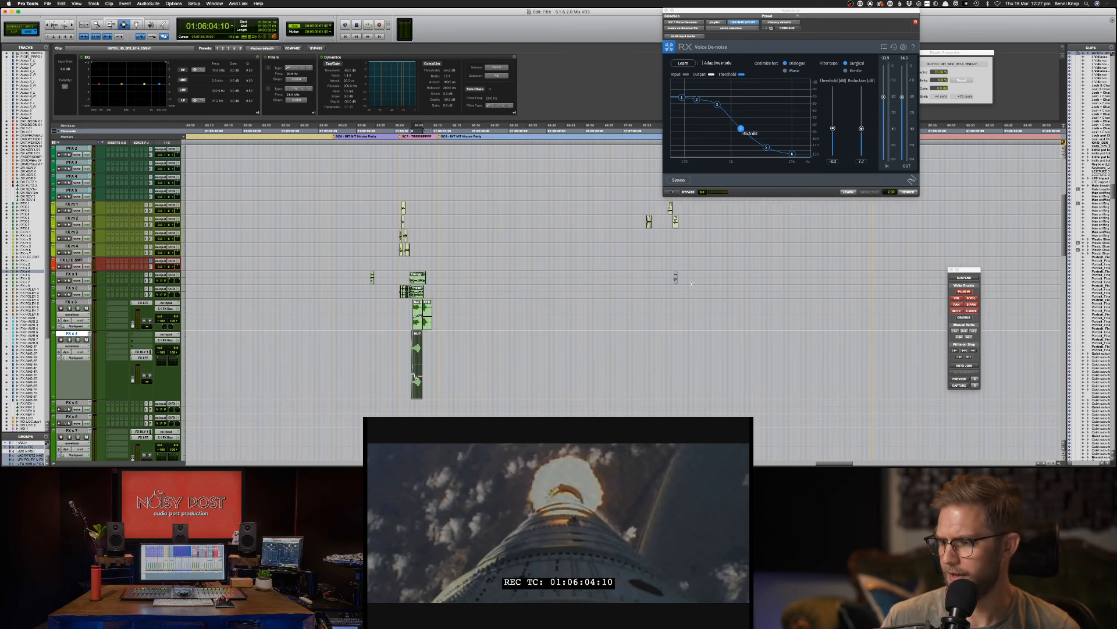
pyautogui.hscroll(10, 677, 266)
pyautogui.hscroll(-10, 631, 273)
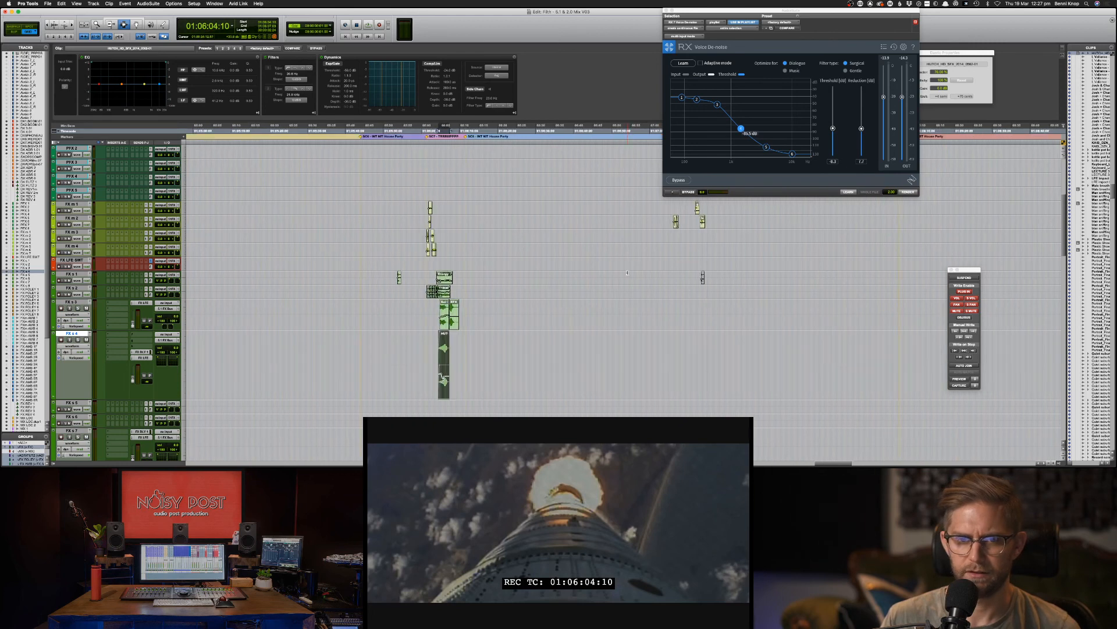
pyautogui.click(648, 273)
pyautogui.press('super+s')
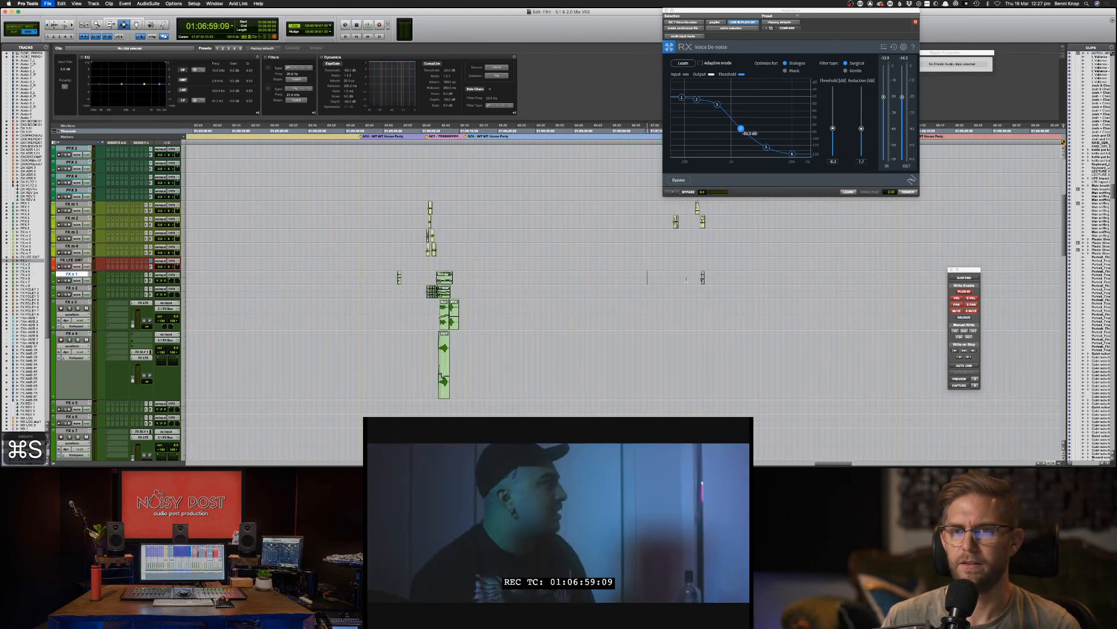
# Step: Play the FX AMB 2F suburban ambience from the start of the INT DAY House scene at 01:11:26:22
pyautogui.hscroll(15, 686, 279)
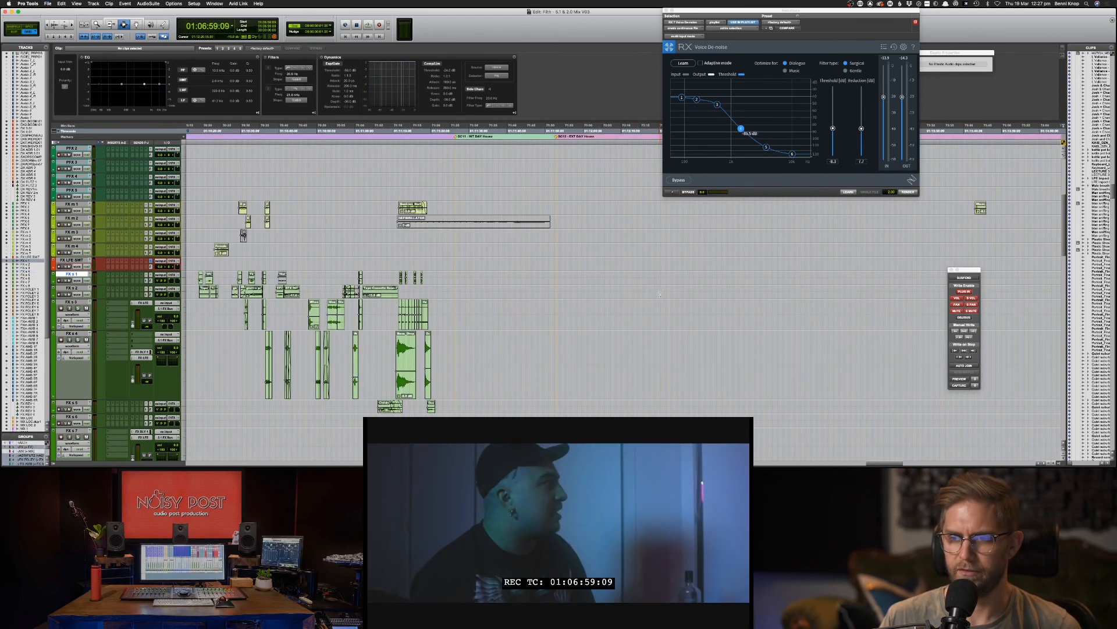
pyautogui.click(490, 330)
pyautogui.scroll(-5, 490, 331)
pyautogui.click(449, 342)
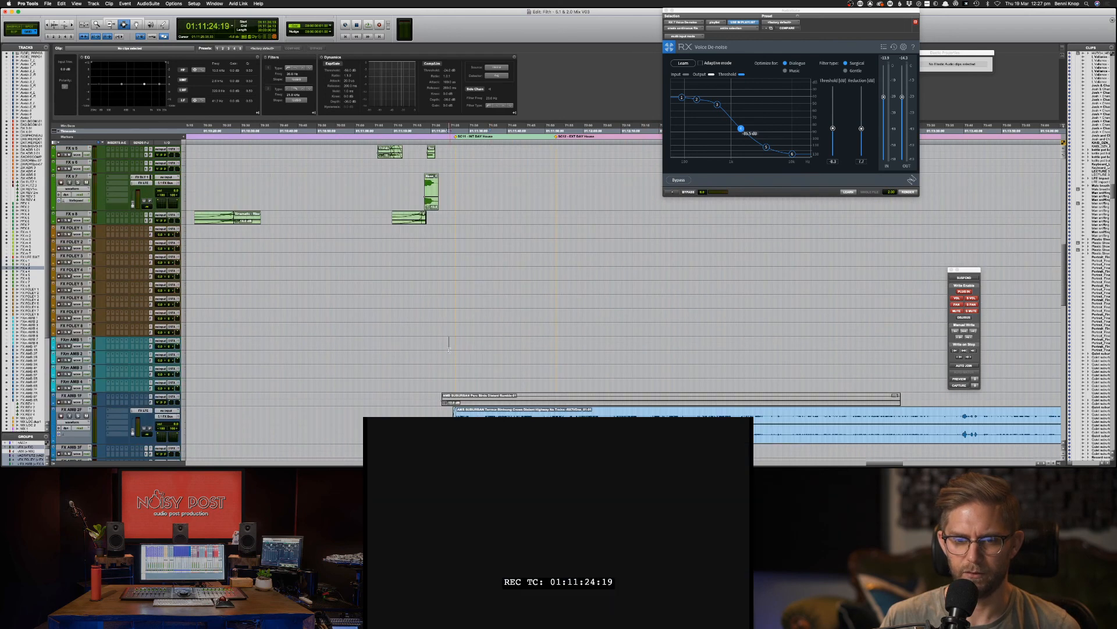
pyautogui.click(457, 412)
pyautogui.press('space')
pyautogui.press('super+bracketright')
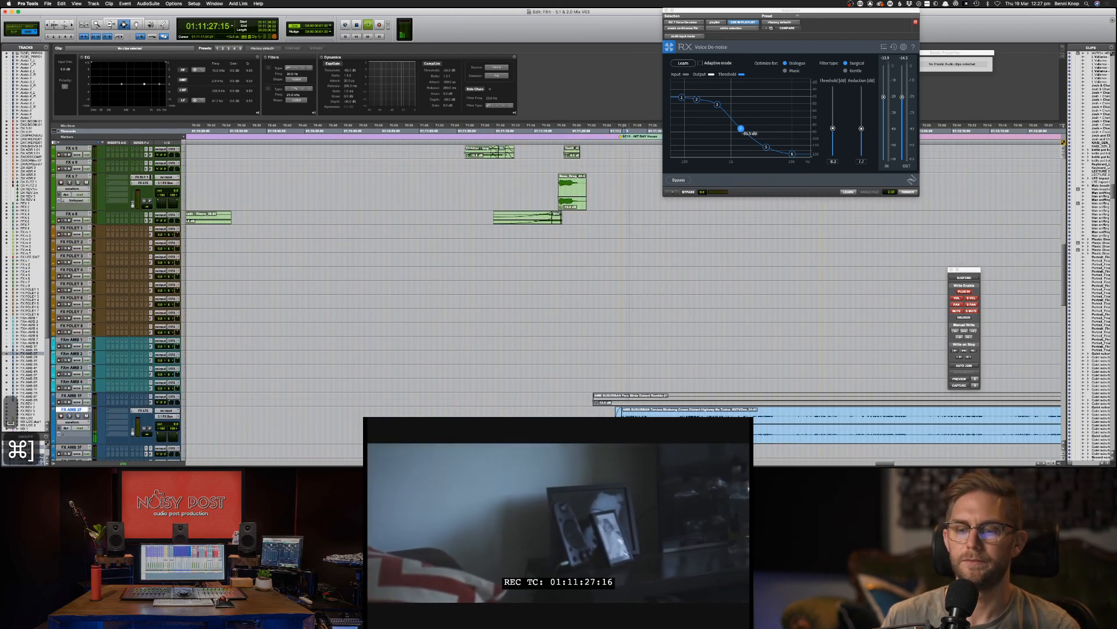
# Step: Switch to the Soundsnap "snoring man" results in Chrome and audition "Adult male snoring lightly" at a raised volume
pyautogui.press('super+Tab')
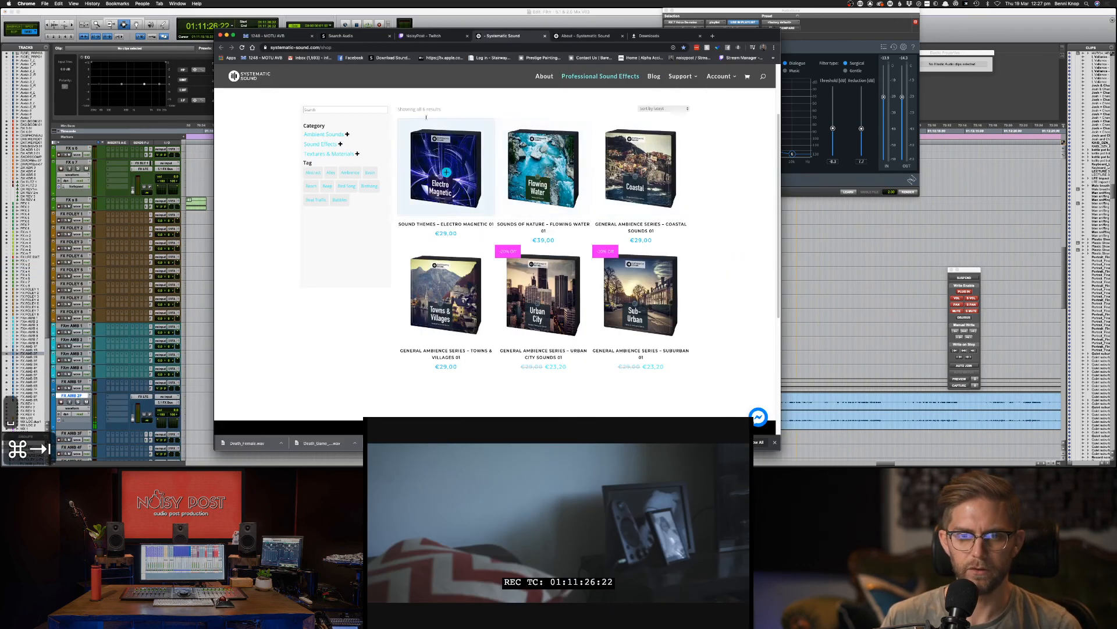
pyautogui.click(359, 36)
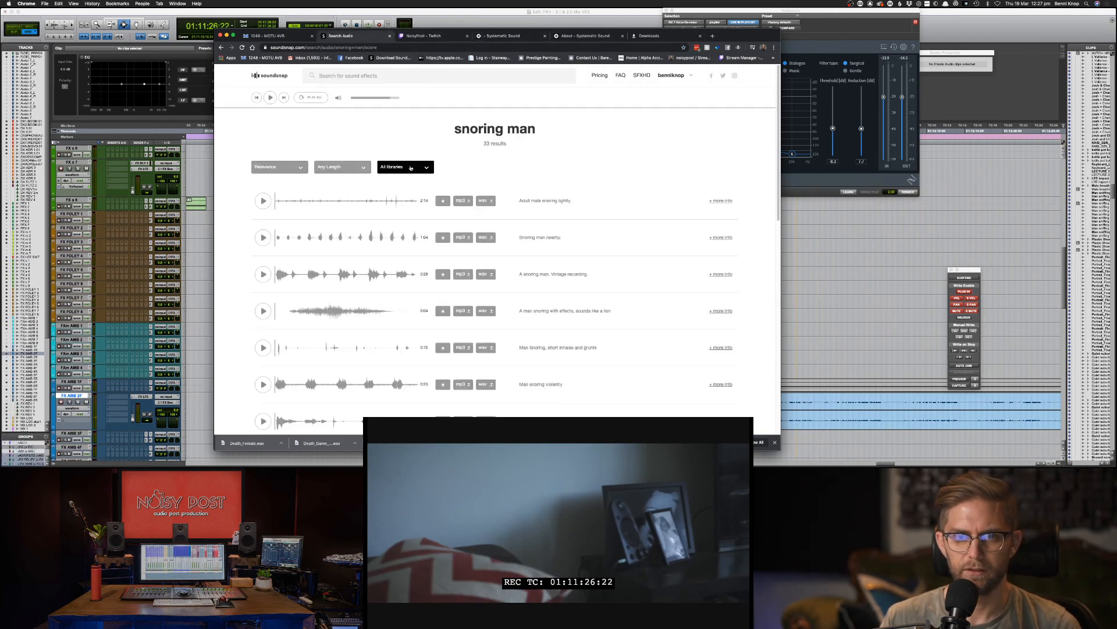
pyautogui.click(263, 200)
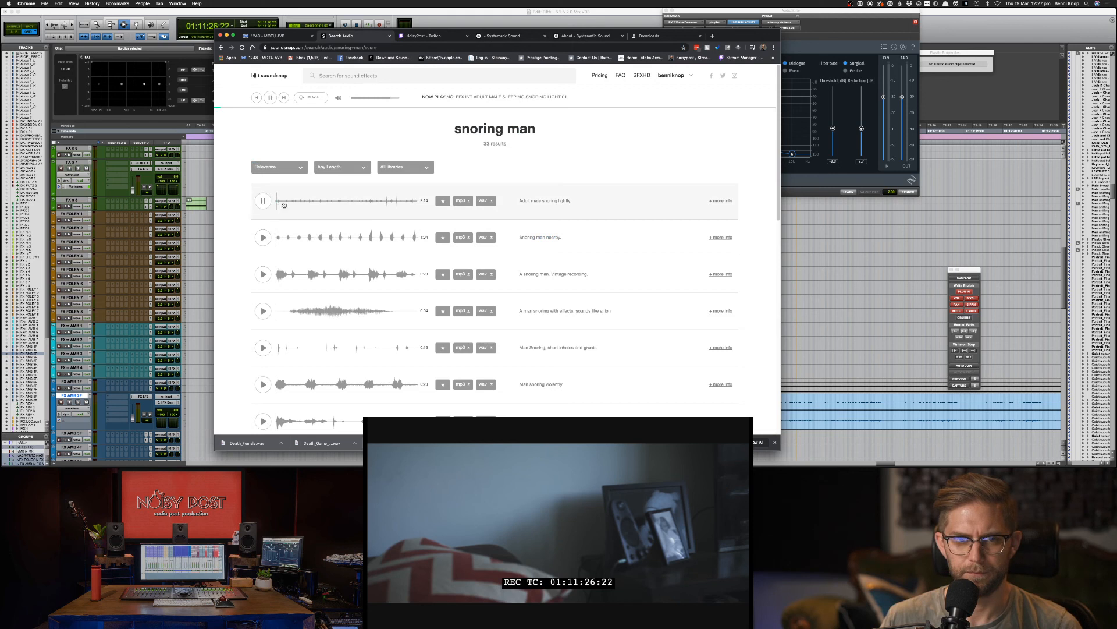
pyautogui.click(296, 204)
pyautogui.press('XF86AudioRaiseVolume')
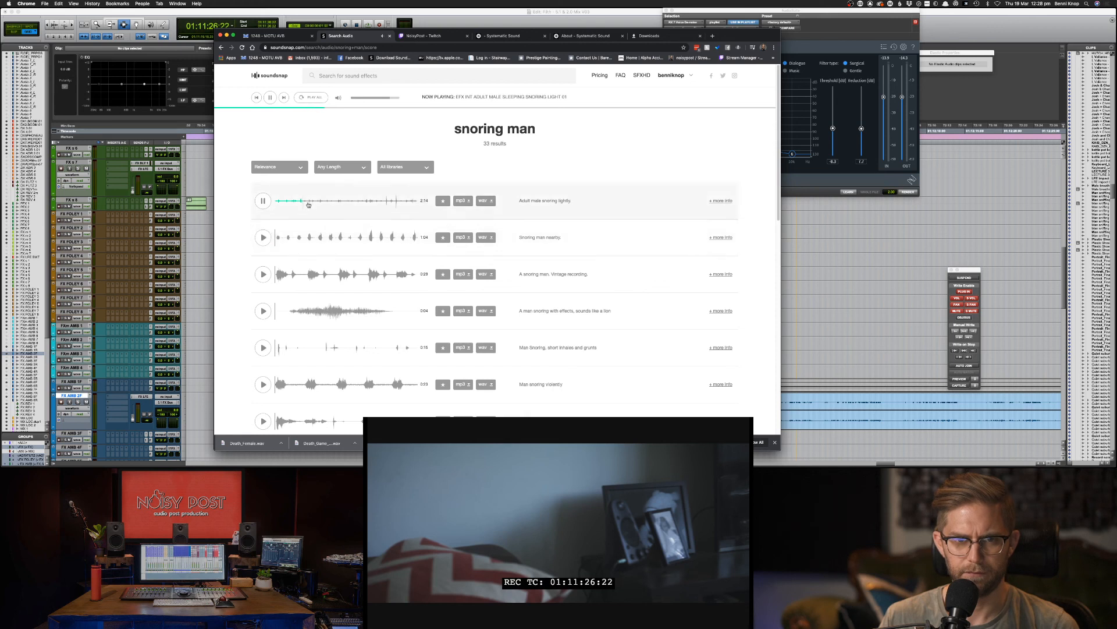
# Step: Audition the nearby, vintage, lion-like and violent snoring man recordings in the Soundsnap results
pyautogui.click(263, 237)
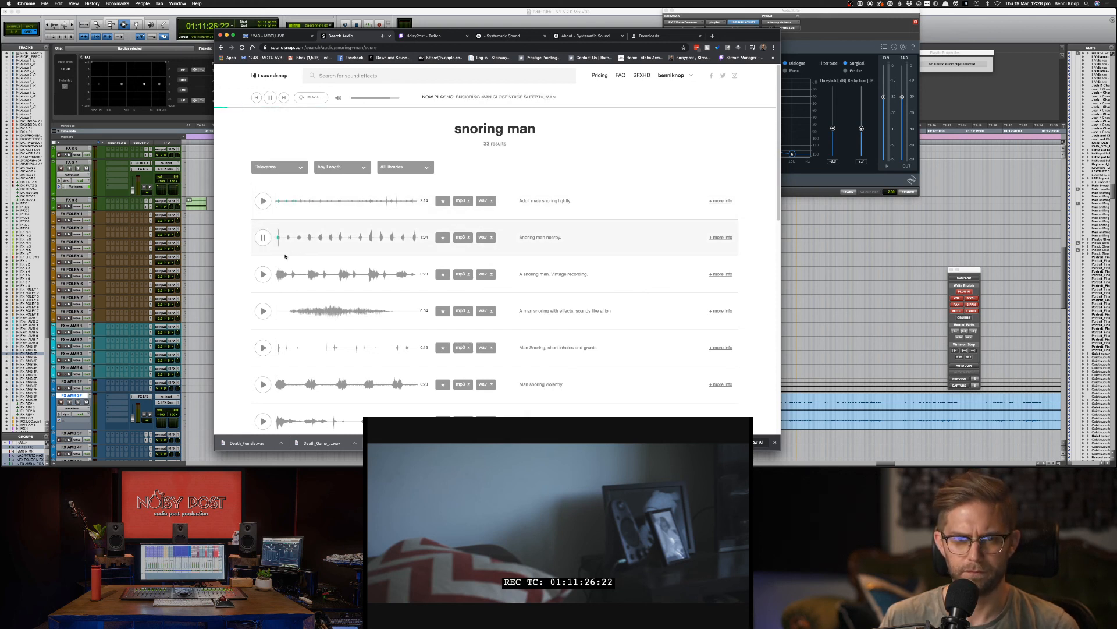
pyautogui.click(263, 274)
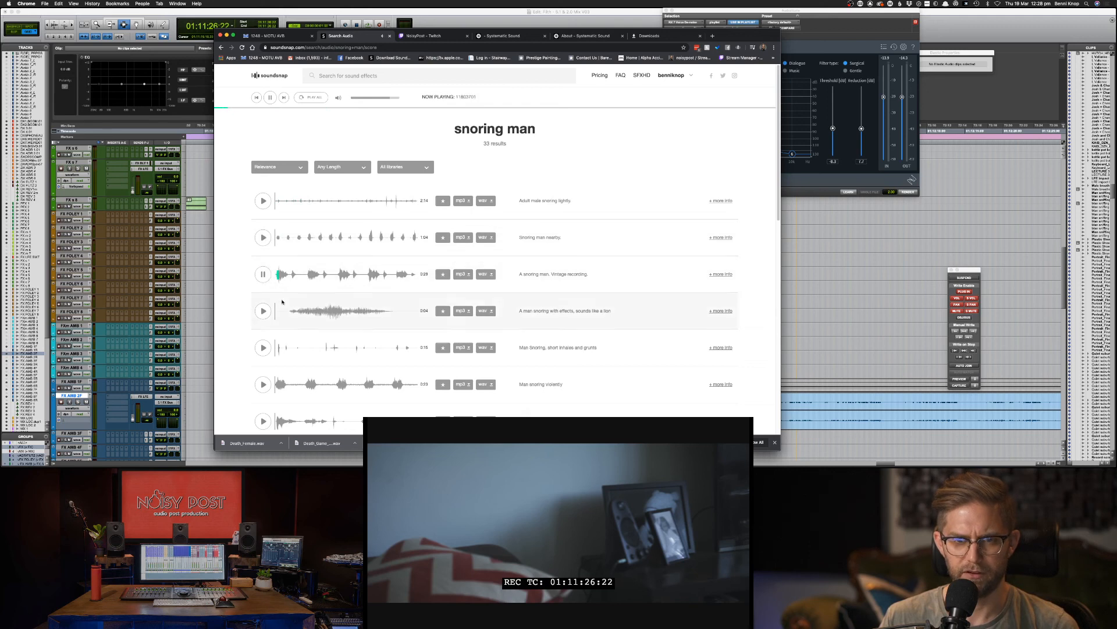
pyautogui.click(263, 310)
pyautogui.click(263, 384)
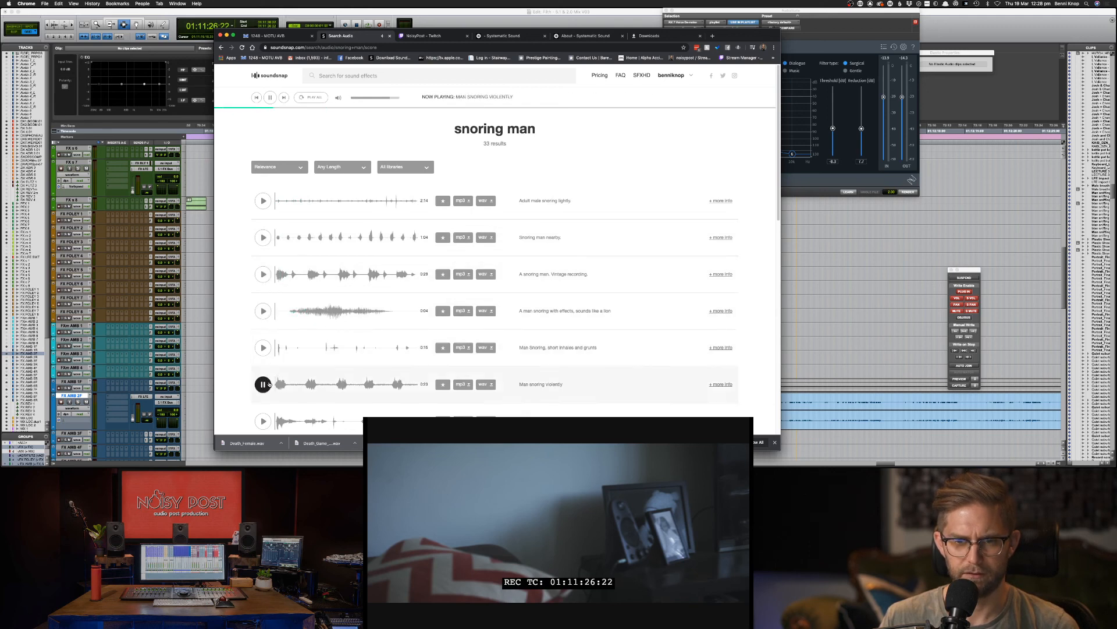
# Step: Audition the snoring recordings with long inhales and exhales, heavy snoring in the near distance, and snoring with breaths
pyautogui.scroll(-1, 266, 396)
pyautogui.click(263, 403)
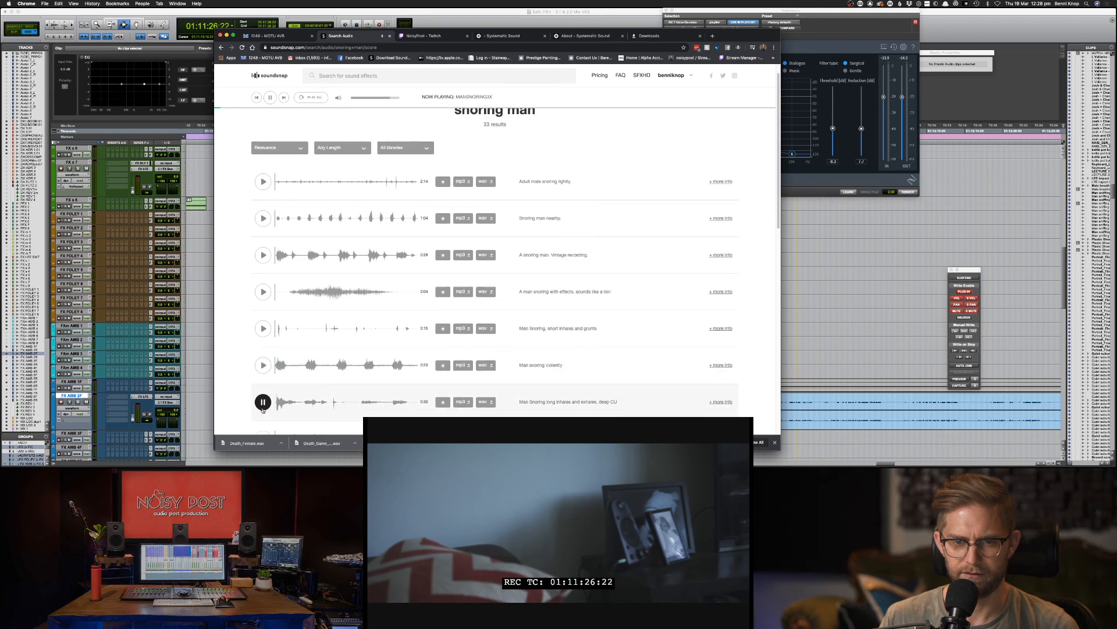
pyautogui.scroll(-2, 263, 408)
pyautogui.click(265, 400)
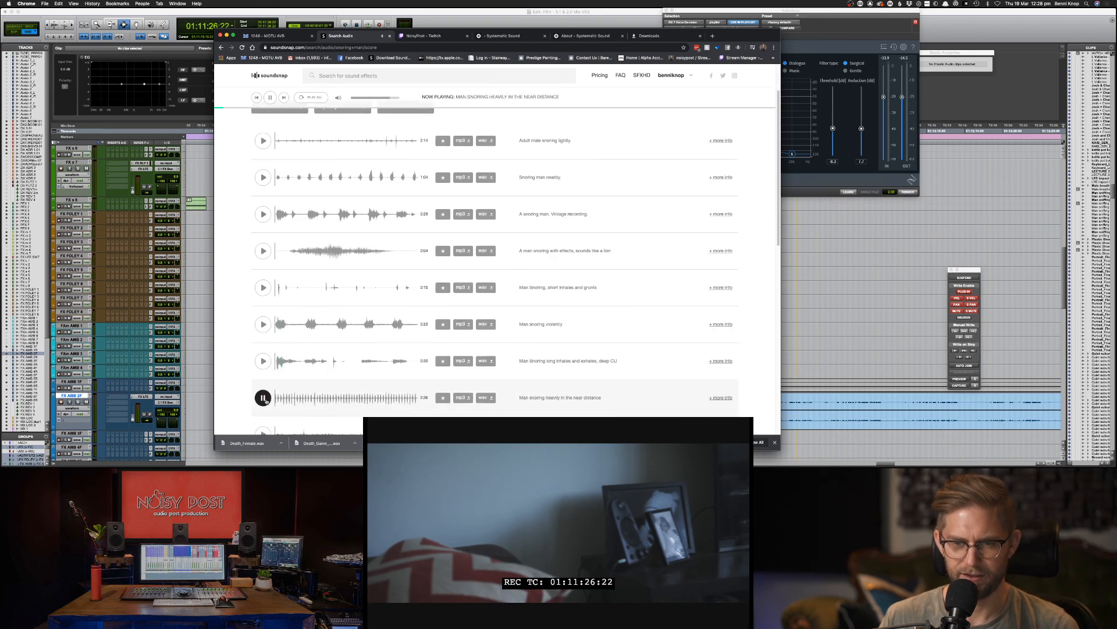
pyautogui.scroll(-2, 265, 400)
pyautogui.click(265, 388)
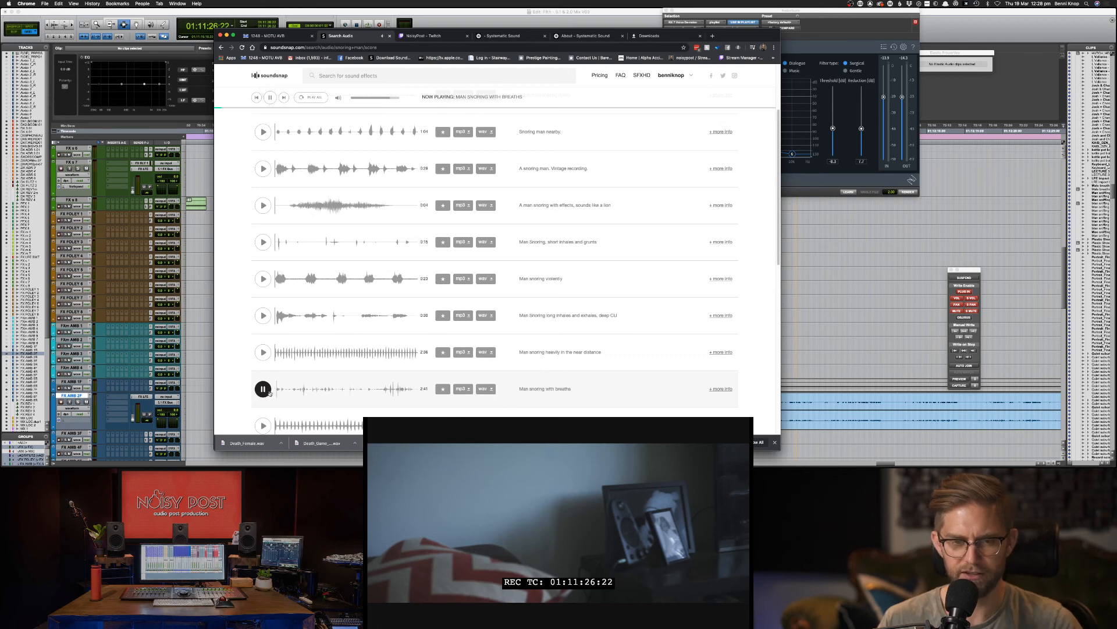
pyautogui.scroll(-1, 309, 389)
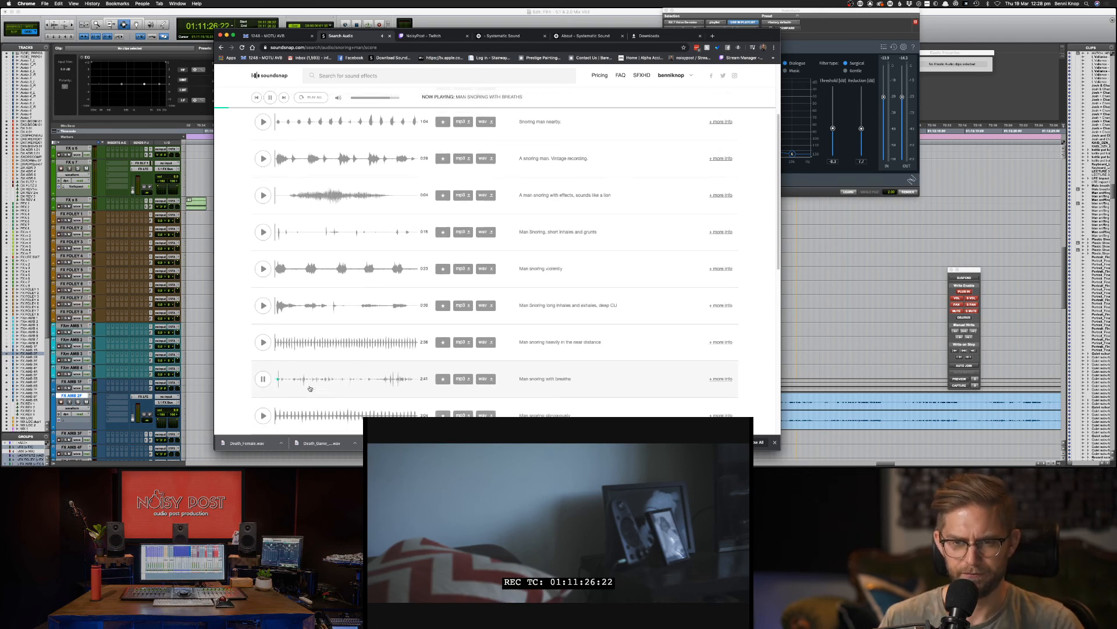
# Step: Audition the obnoxious snoring, brief sputtering and heavy snort recordings further down the Soundsnap results
pyautogui.scroll(-1, 309, 388)
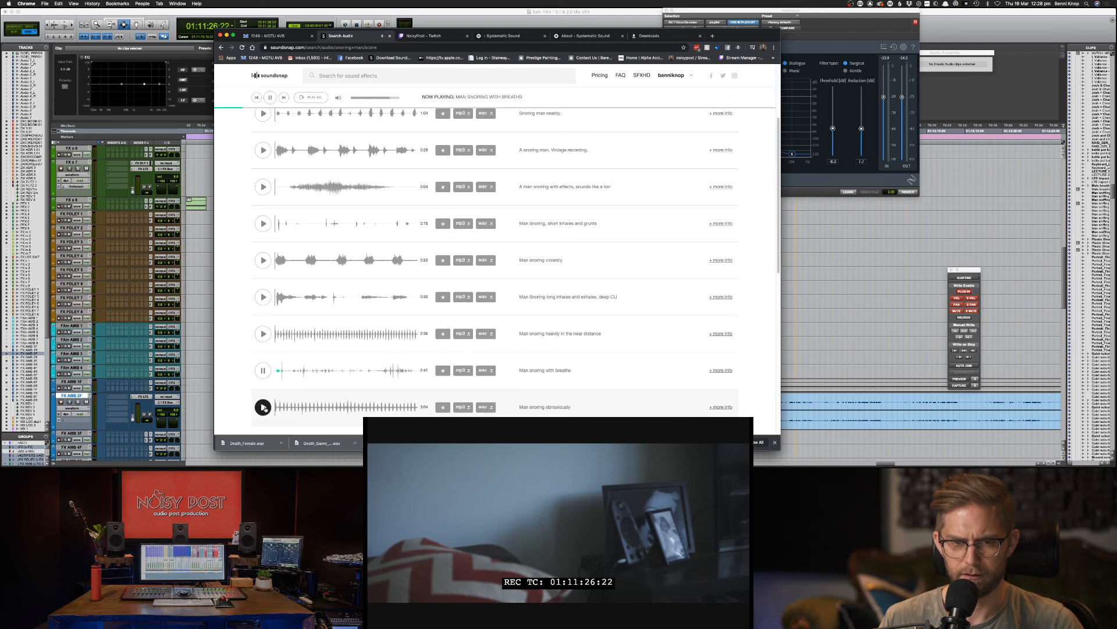
pyautogui.scroll(-5, 264, 372)
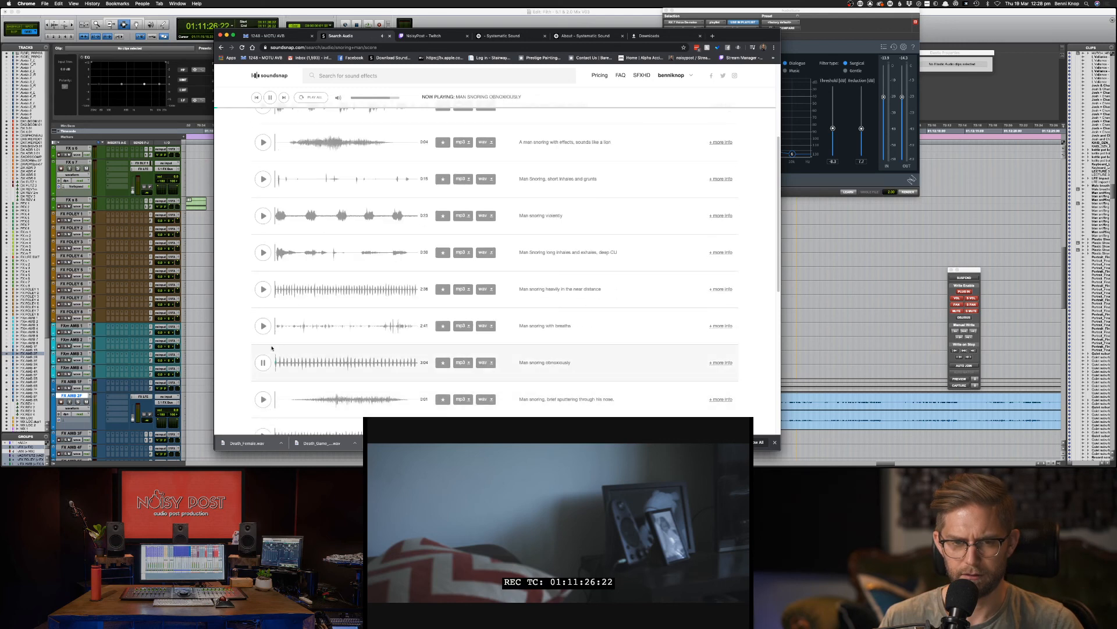
pyautogui.scroll(-5, 263, 325)
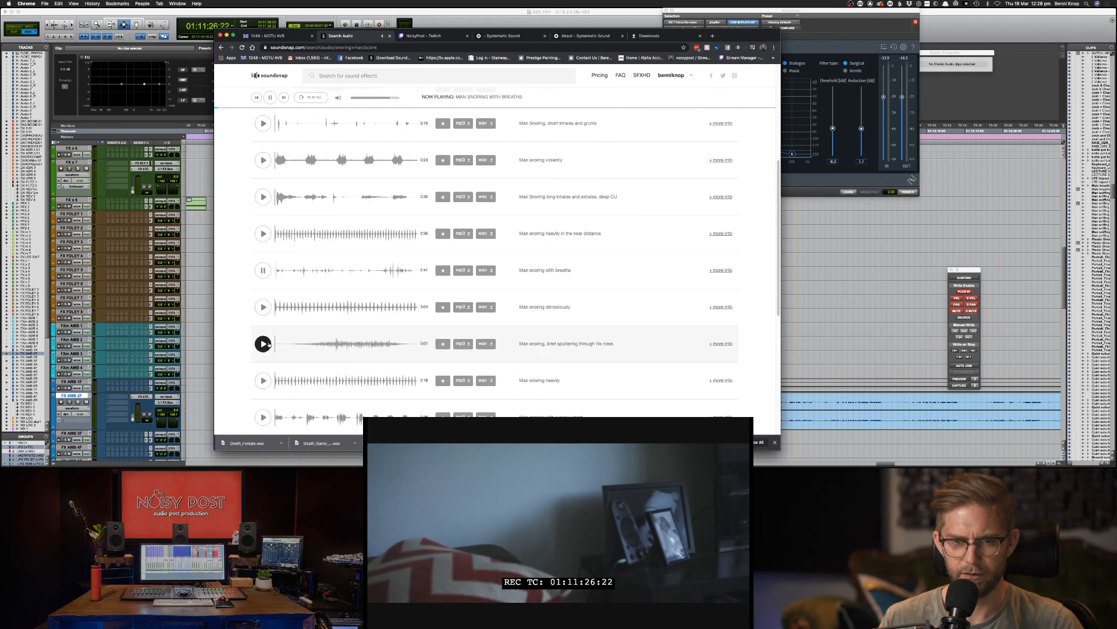
pyautogui.click(263, 344)
pyautogui.click(263, 416)
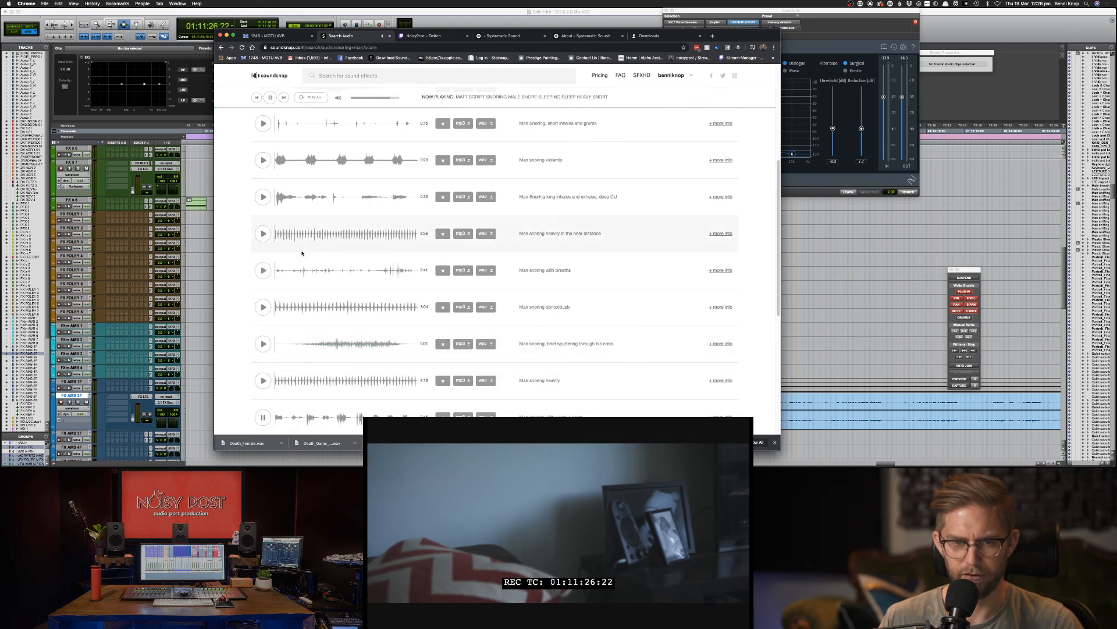
# Step: Replay "Man snoring with breaths", download it as a WAV file and stop its preview
pyautogui.click(263, 271)
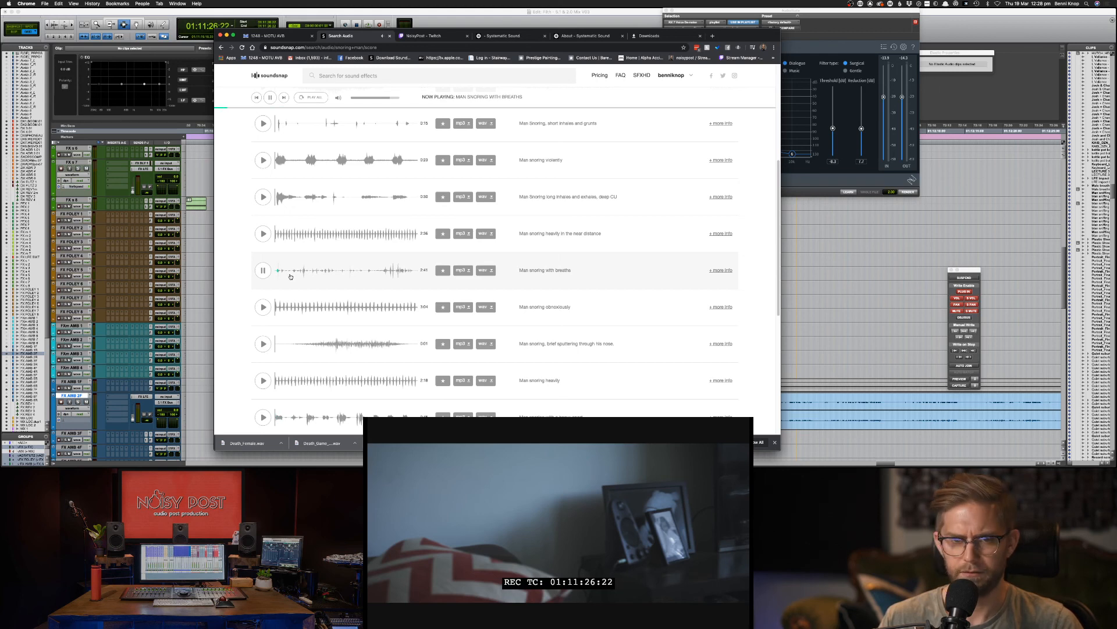
pyautogui.click(483, 271)
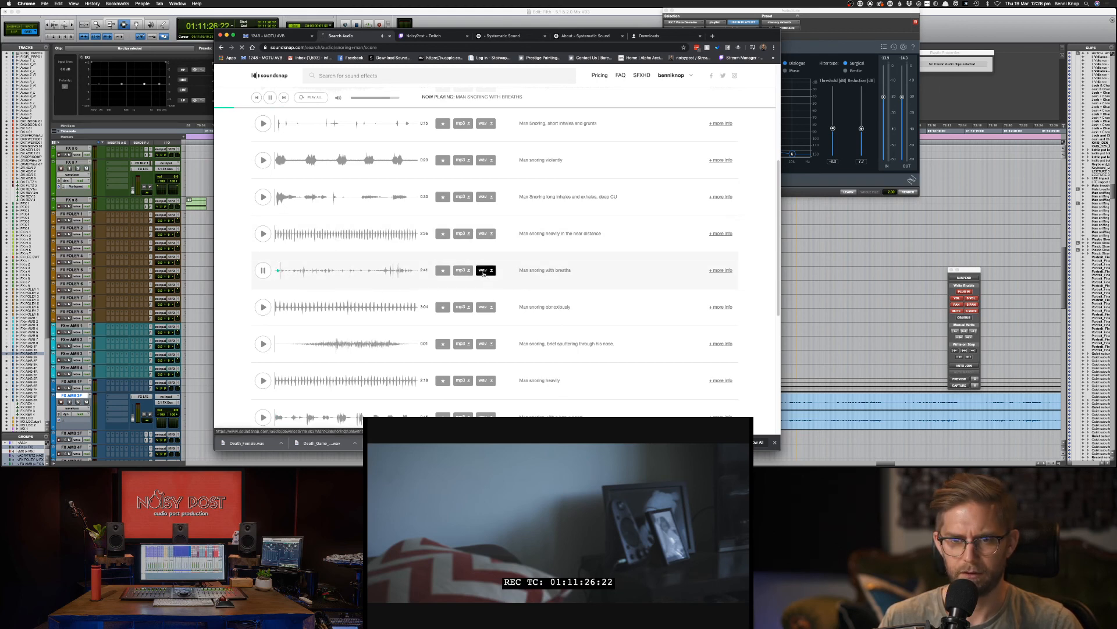
pyautogui.click(263, 270)
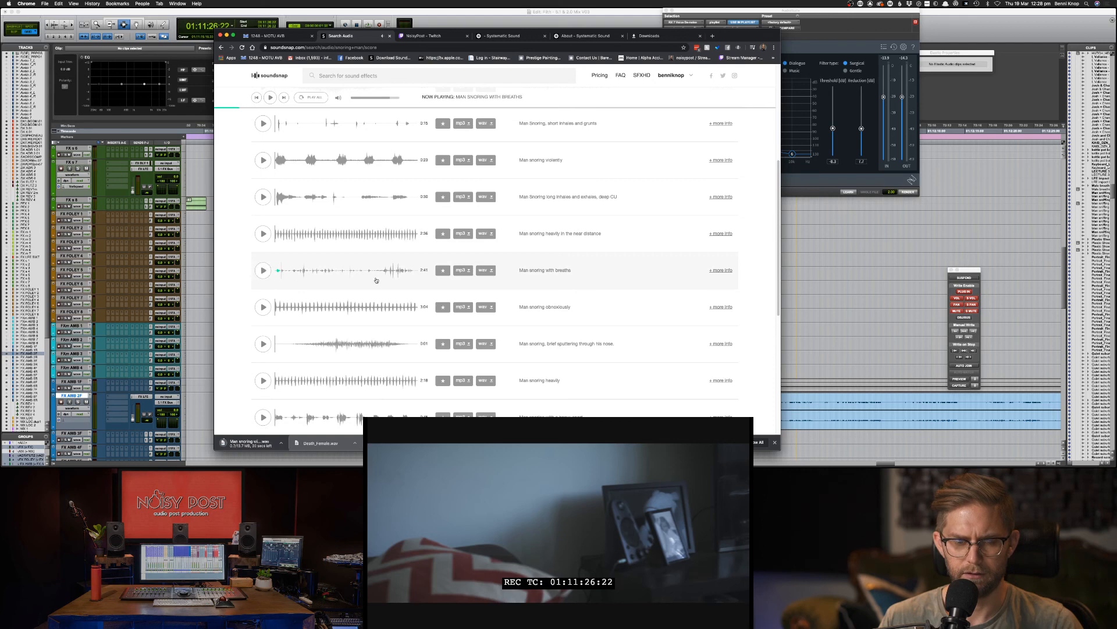
# Step: Audition "Man snoring with snorts and breaths 1" near the end of the Soundsnap results
pyautogui.scroll(-2, 375, 282)
pyautogui.scroll(-2, 303, 343)
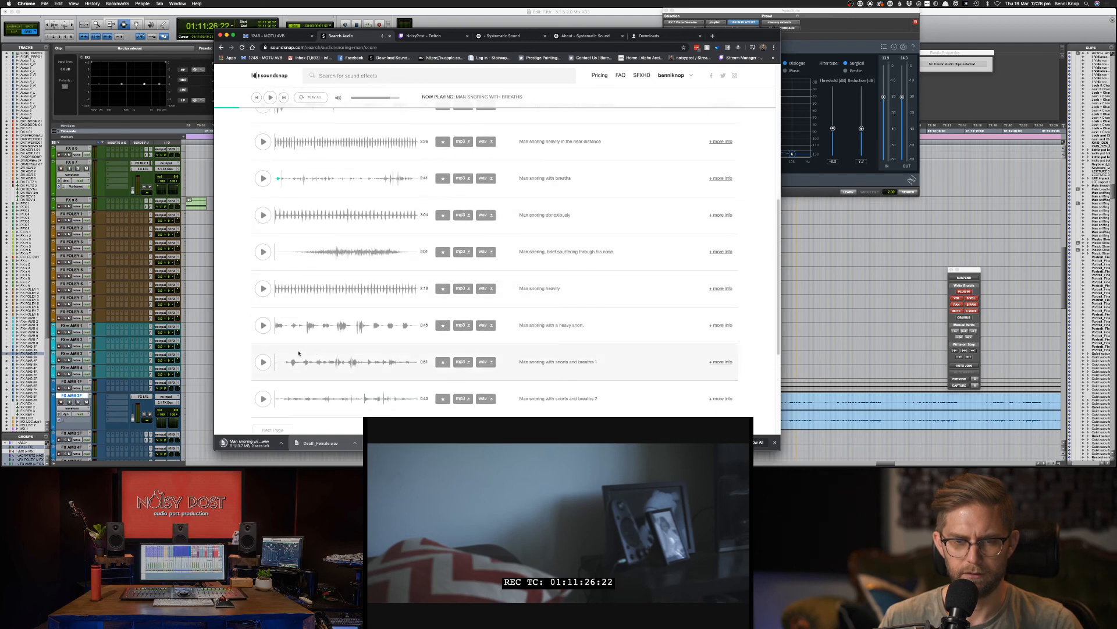
pyautogui.click(265, 362)
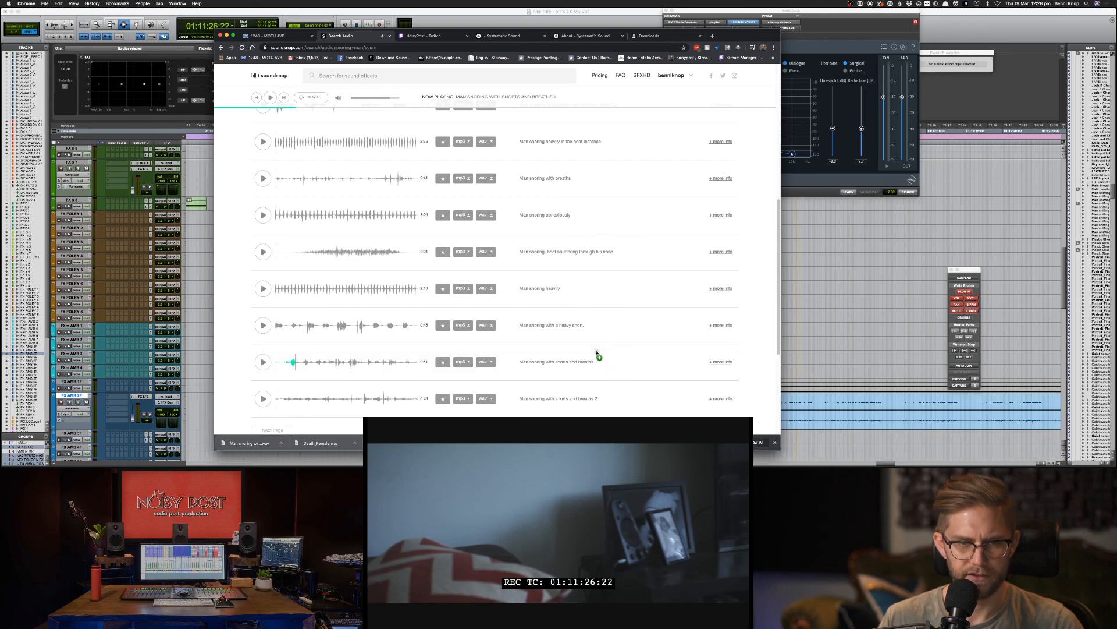
# Step: Bring the downloaded snoring WAV into Pro Tools on track FX m 1 at the start of the INT DAY House scene
pyautogui.press('super+Tab')
pyautogui.scroll(6, 614, 262)
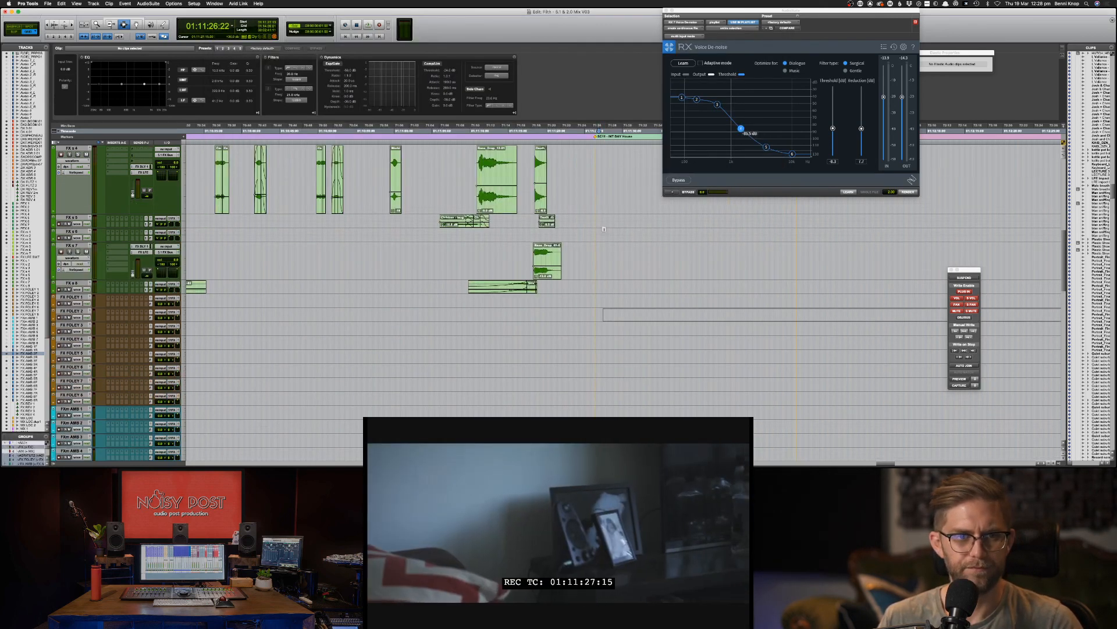
pyautogui.scroll(1, 604, 229)
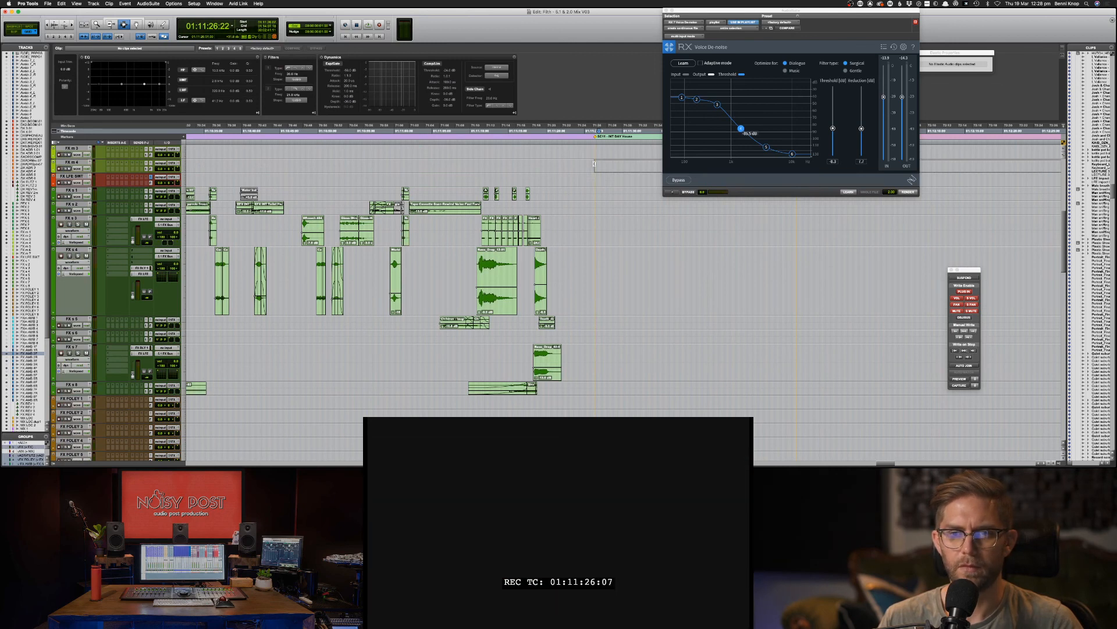
pyautogui.scroll(6, 594, 164)
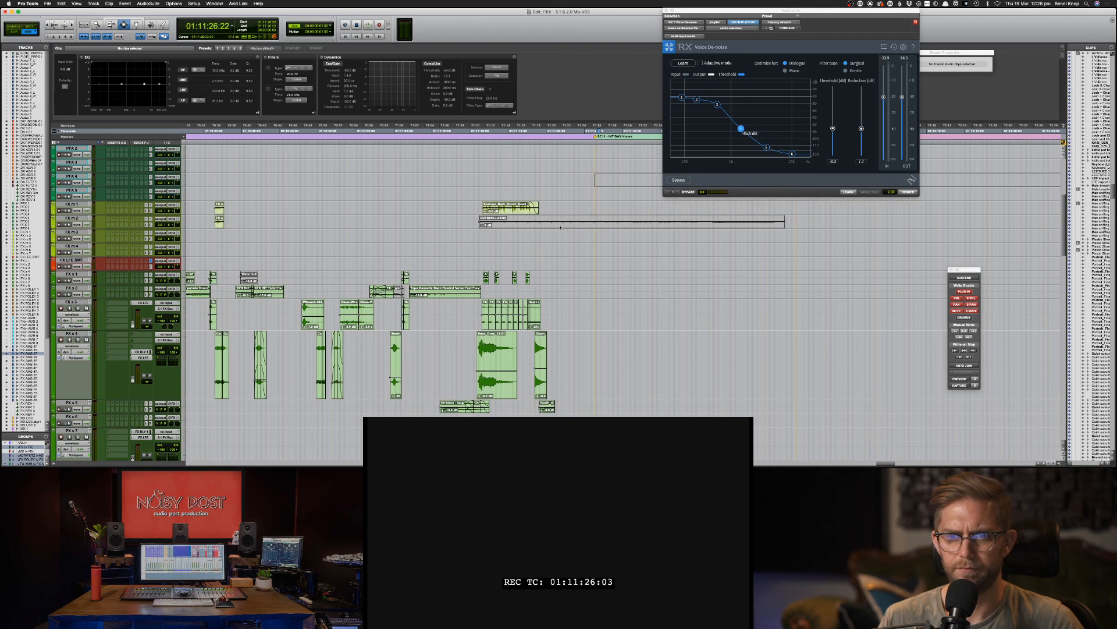
# Step: Delete the long clip on FX m 2 that runs from the previous scene into INT DAY House
pyautogui.click(619, 227)
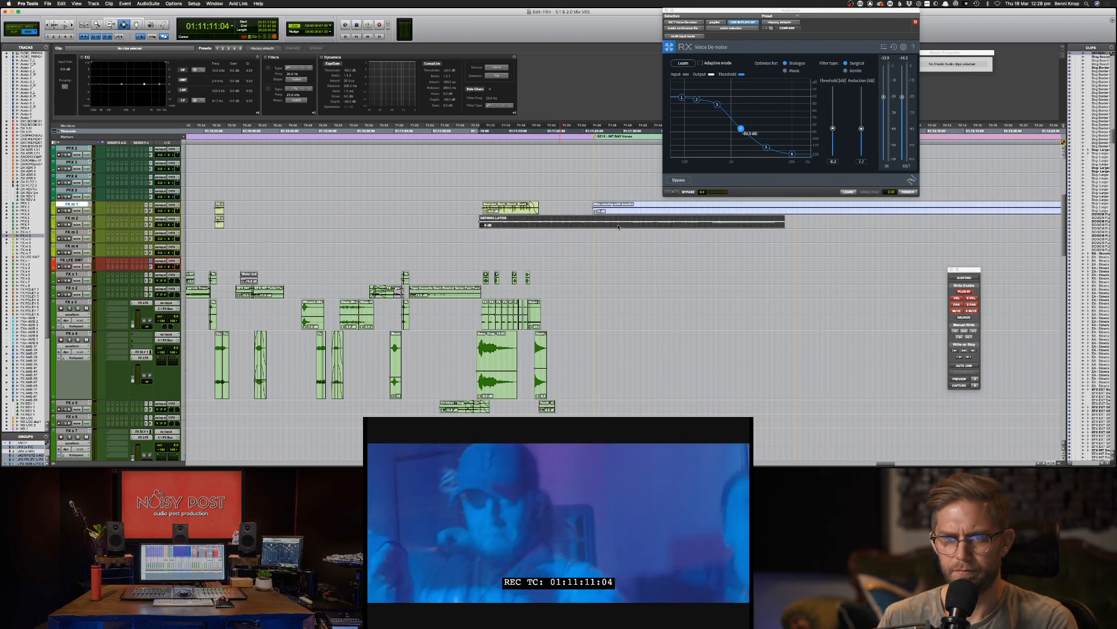
pyautogui.press('Delete')
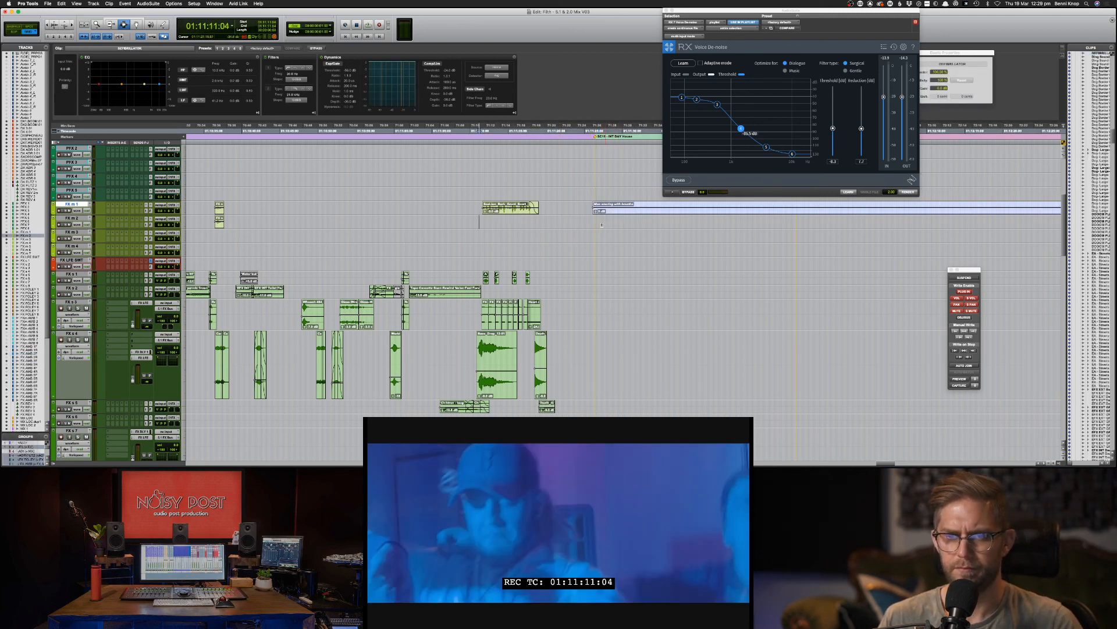
# Step: Trim the quiet opening off the snoring clip on FX m 1 and move its new start back to the INT DAY House scene start
pyautogui.click(602, 226)
pyautogui.hotkey('ctrl', ']')
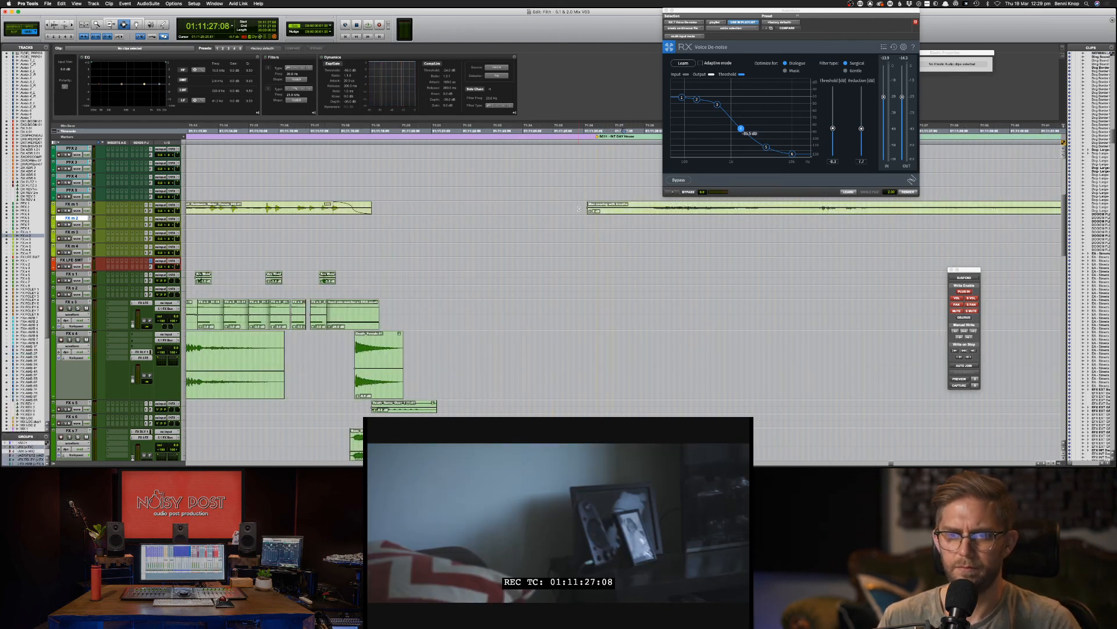
pyautogui.click(599, 230)
pyautogui.press('super+Tab')
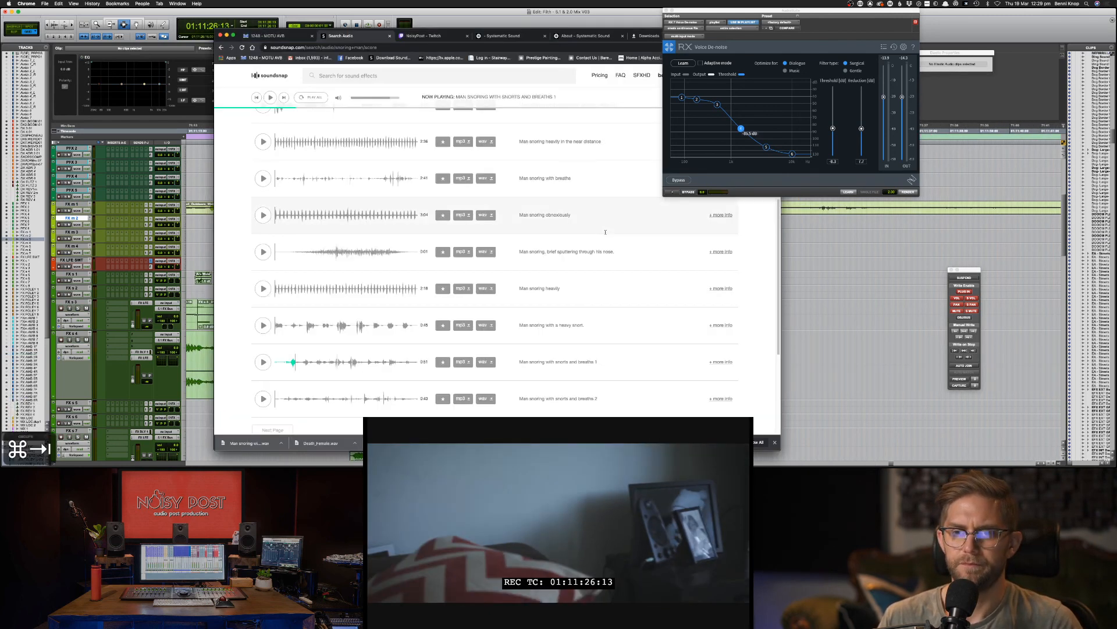
pyautogui.press('super+Tab')
pyautogui.hscroll(10, 571, 165)
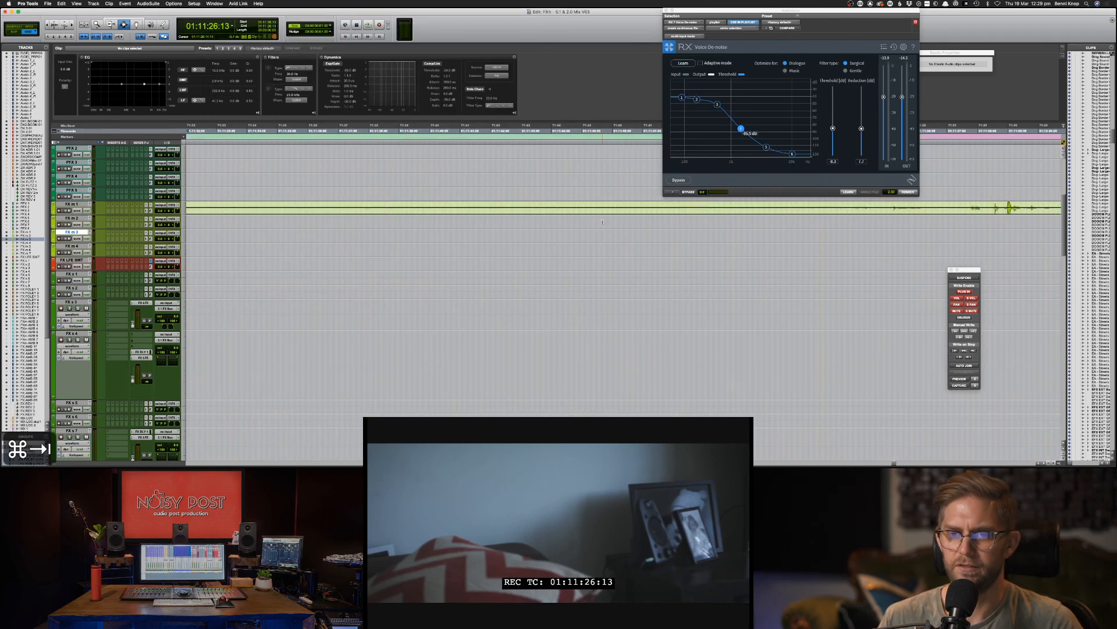
pyautogui.hscroll(-5, 469, 258)
pyautogui.hscroll(-5, 469, 259)
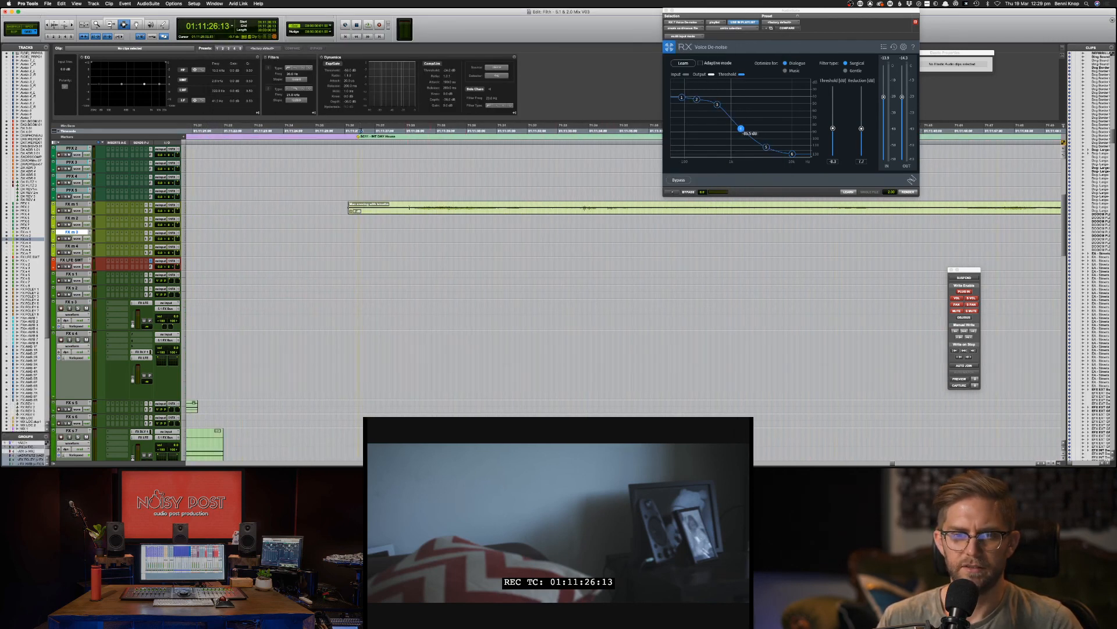
pyautogui.moveTo(350, 208)
pyautogui.mouseDown()
pyautogui.moveTo(409, 208)
pyautogui.moveTo(337, 208)
pyautogui.mouseUp()
pyautogui.press('BackSpace')
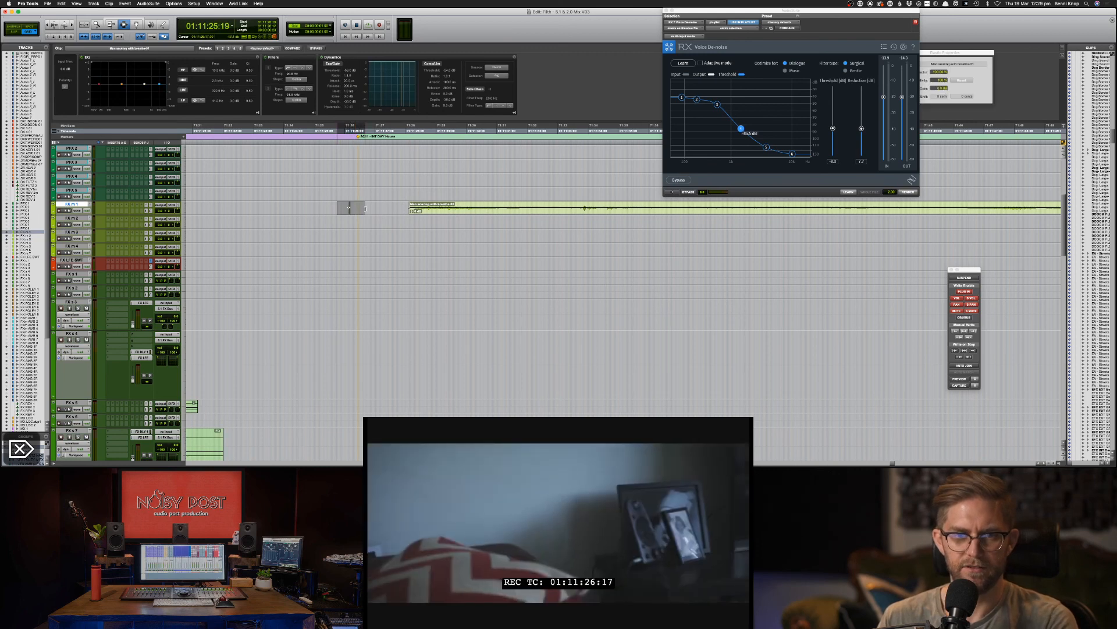
pyautogui.press('F8')
pyautogui.moveTo(444, 214); pyautogui.dragTo(389, 214)
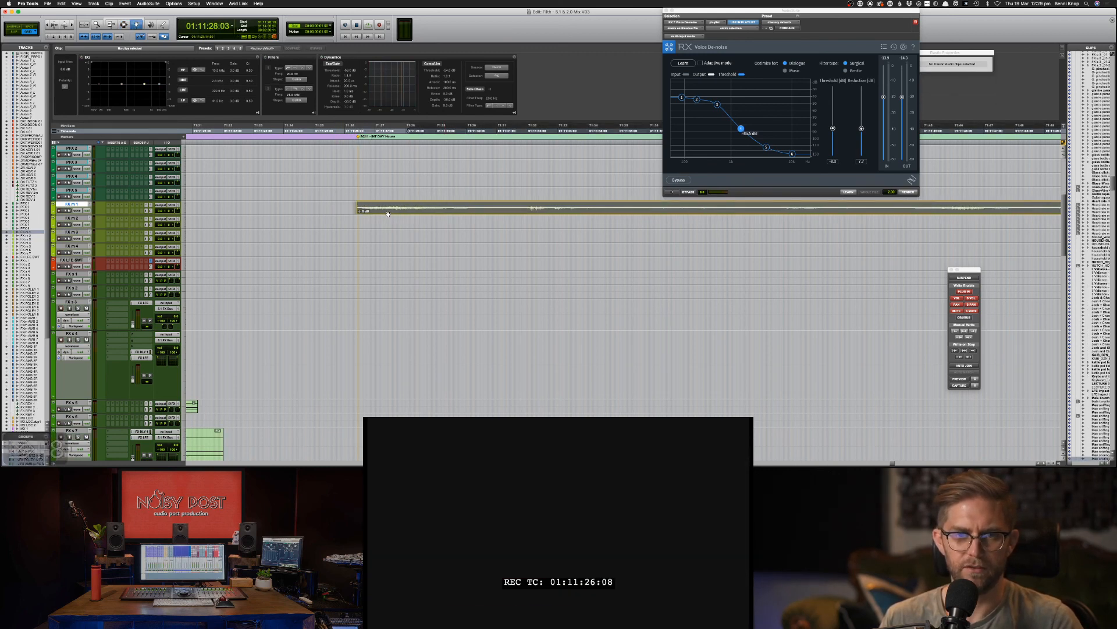
# Step: Search Soundsnap in Chrome for "fridge ambience" and return to the Pro Tools session
pyautogui.press('super+Tab')
pyautogui.click(331, 76)
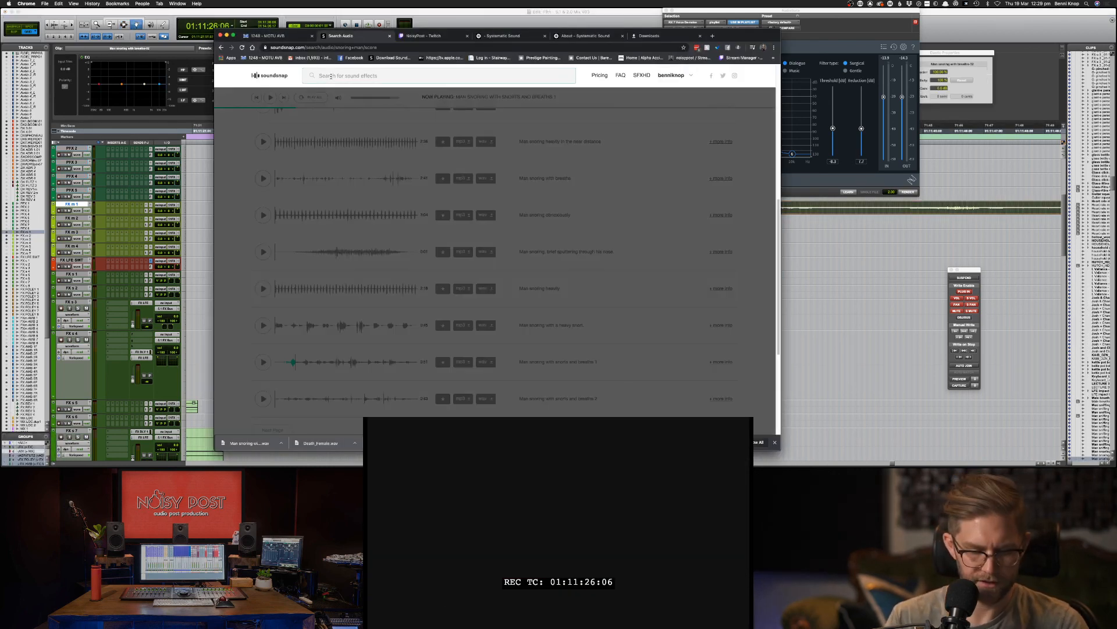
pyautogui.write('fridge a')
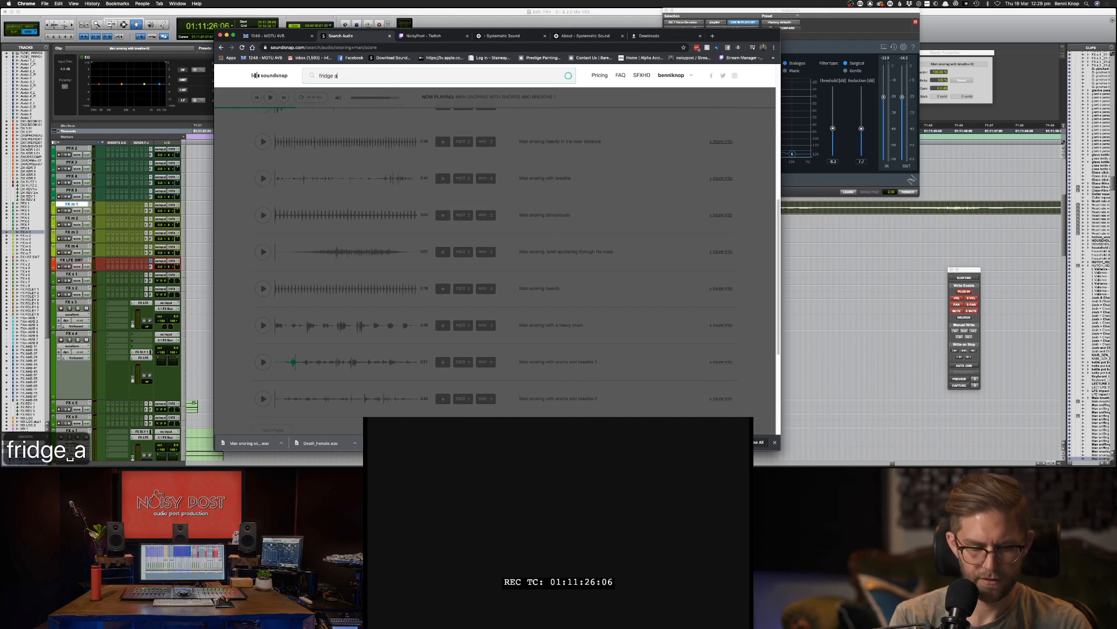
pyautogui.write('mbience')
pyautogui.press('Return')
pyautogui.press('super+Tab')
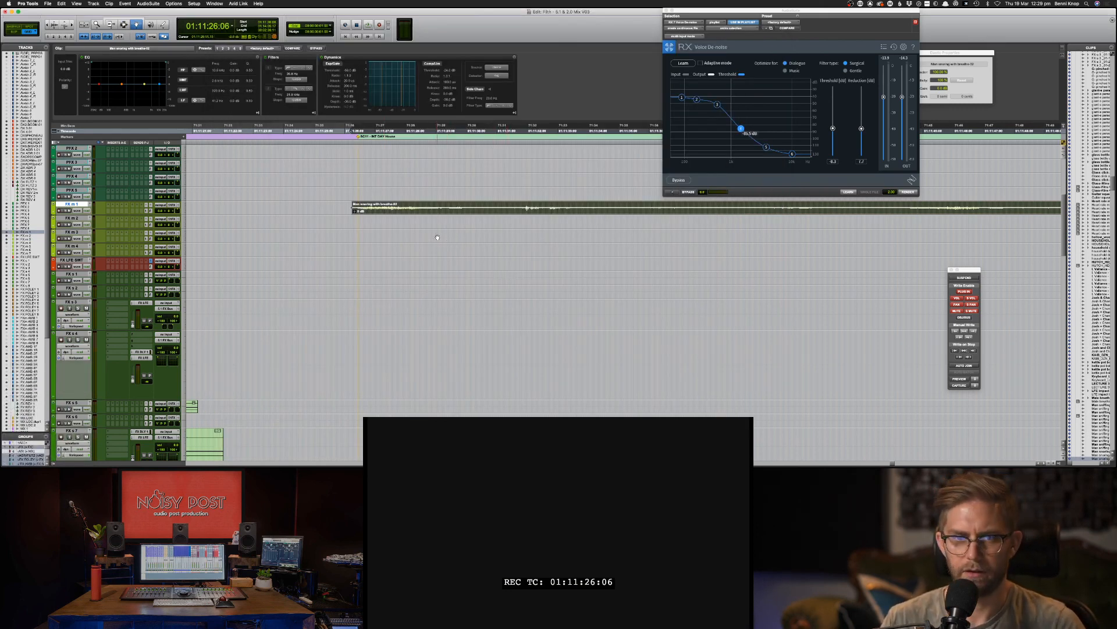
# Step: Shift the snoring clip to start at 01:11:26:14 with a lower clip gain and play it against the picture
pyautogui.press('space')
pyautogui.moveTo(407, 211); pyautogui.dragTo(416, 214)
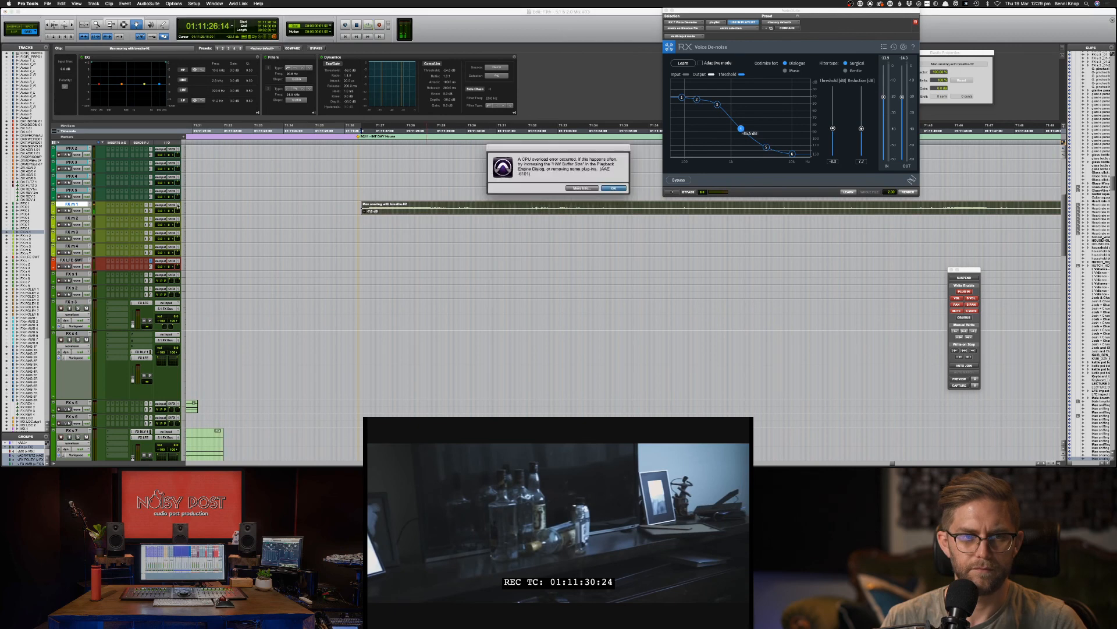
pyautogui.press('Return')
pyautogui.press('space')
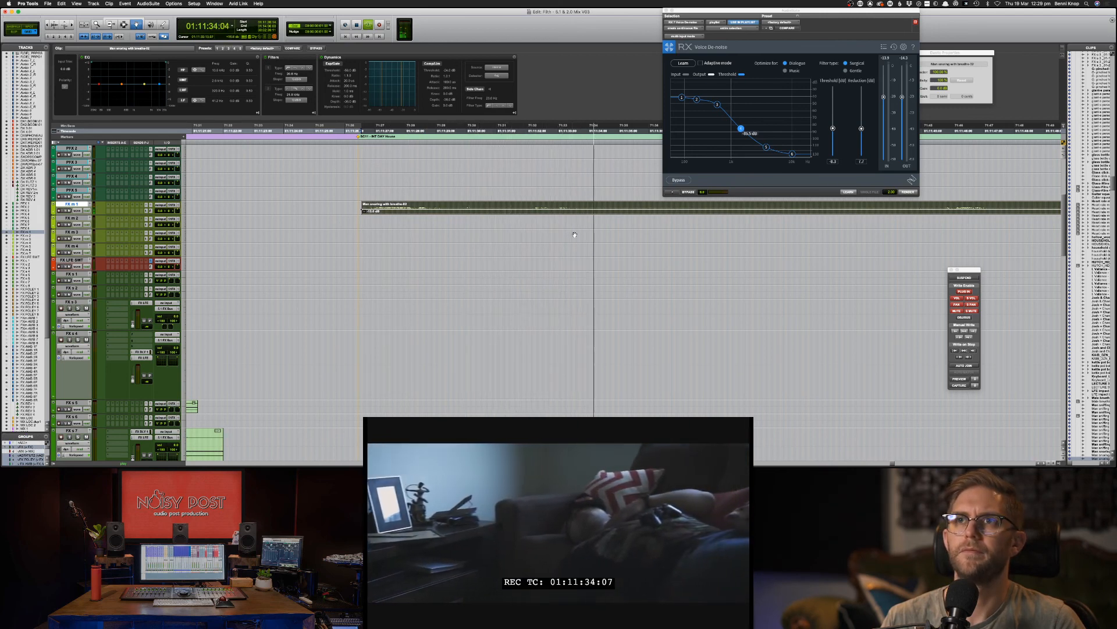
# Step: Select the middle snoring section on FX m 1 during playback and enlarge the track heights to inspect its waveform
pyautogui.press('F7')
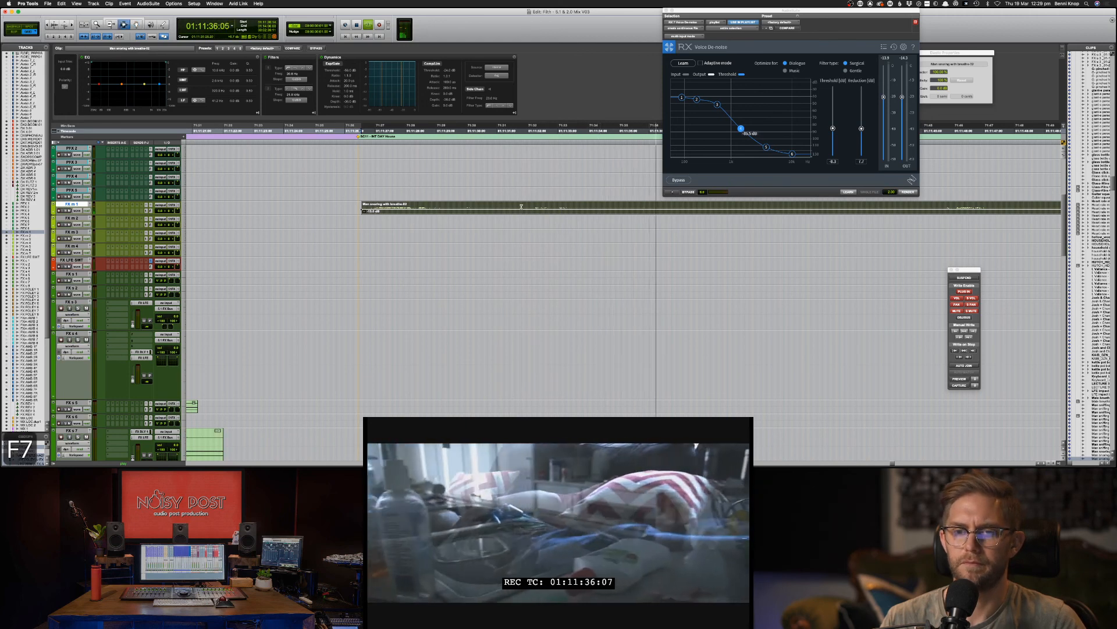
pyautogui.moveTo(521, 207); pyautogui.dragTo(661, 205)
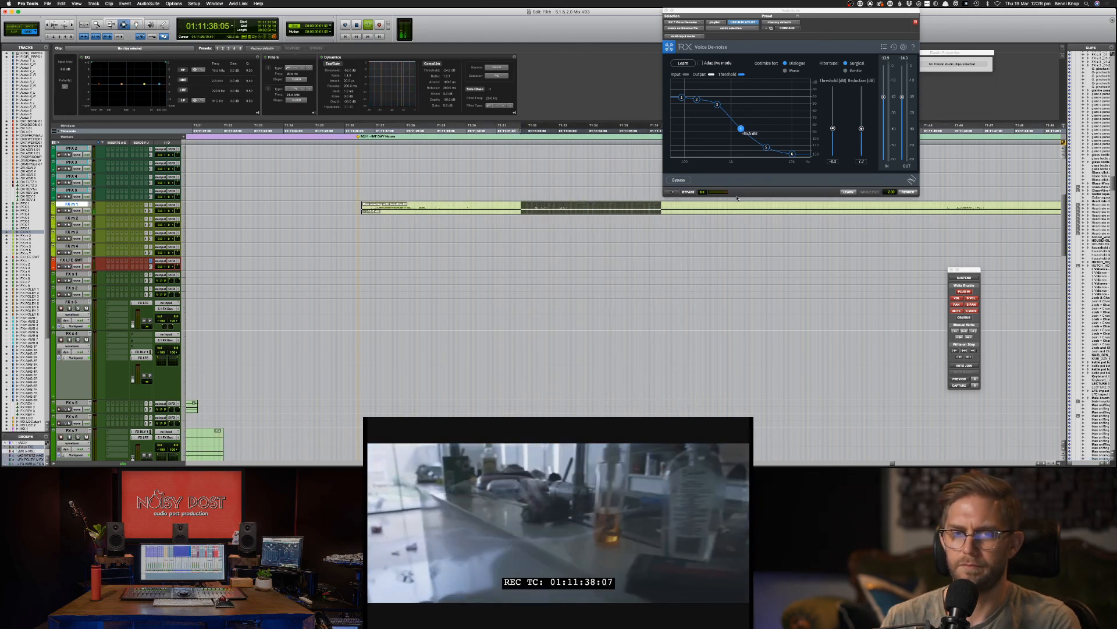
pyautogui.hotkey('ctrl', 'alt', 'Up')
pyautogui.hotkey('ctrl', 'alt', 'Up')
pyautogui.hotkey('ctrl', 'alt', 'Up')
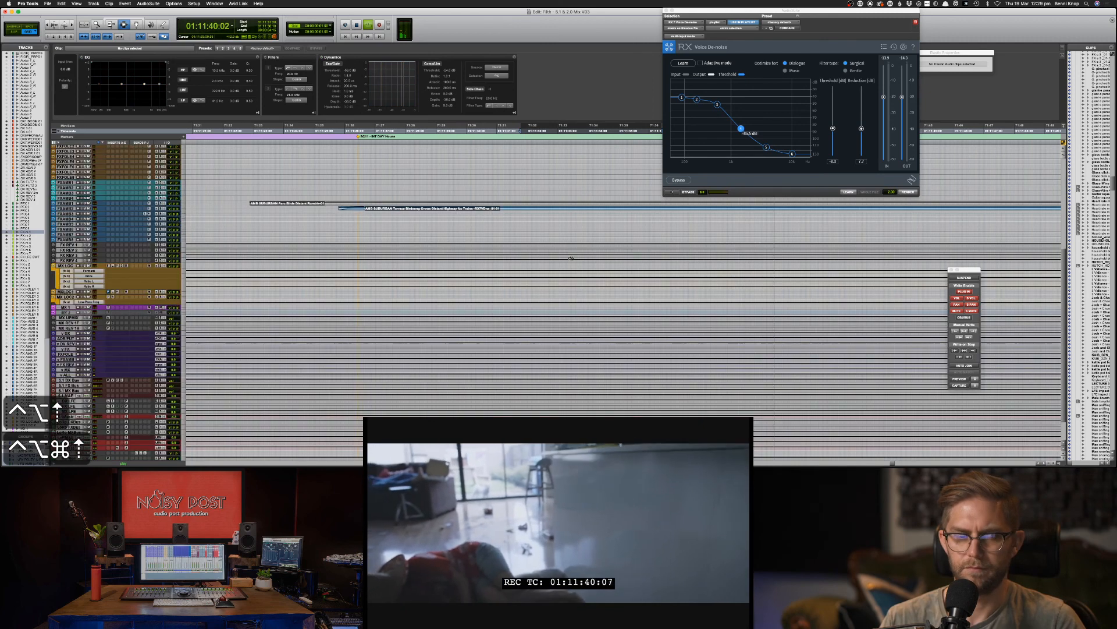
pyautogui.hotkey('ctrl', 'alt', 'Up')
pyautogui.hotkey('ctrl', 'alt', 'Up')
pyautogui.hotkey('ctrl', 'alt', 'Up')
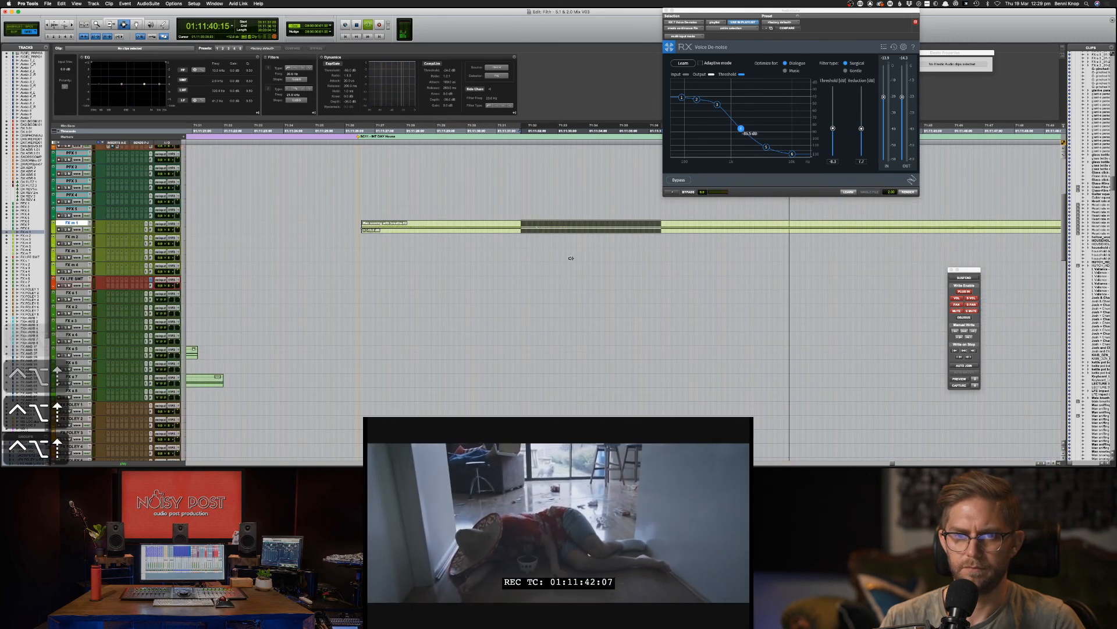
pyautogui.scroll(-15, 571, 258)
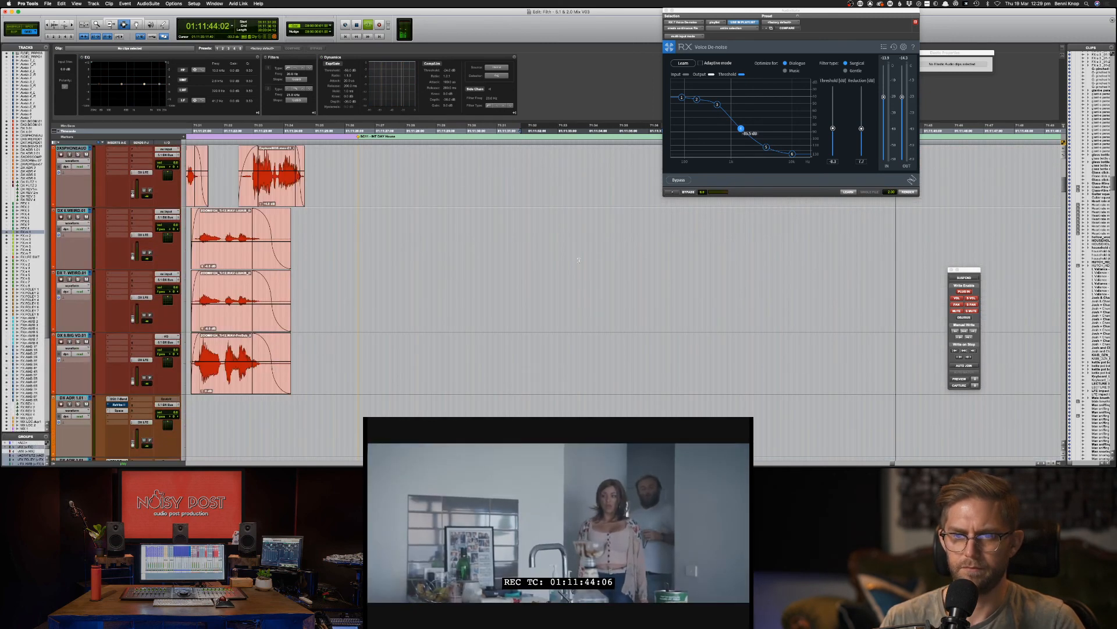
pyautogui.scroll(2, 579, 260)
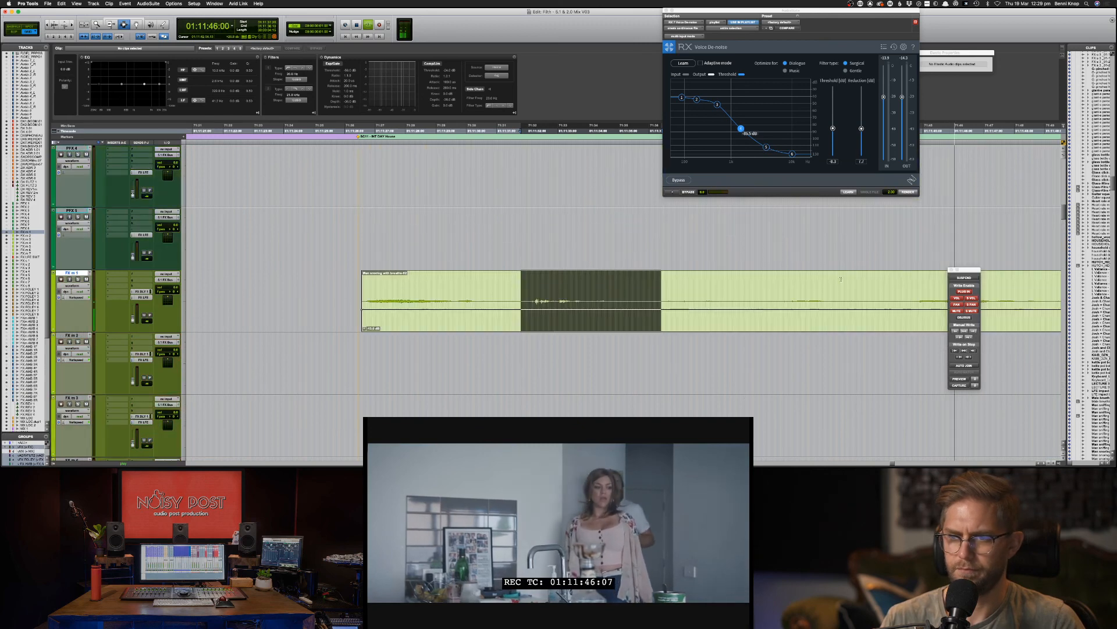
# Step: Split the snoring clip on FX m 1 at 01:11:44:09 and move the second part earlier, over the first part's quiet section
pyautogui.click(904, 300)
pyautogui.press('super+e')
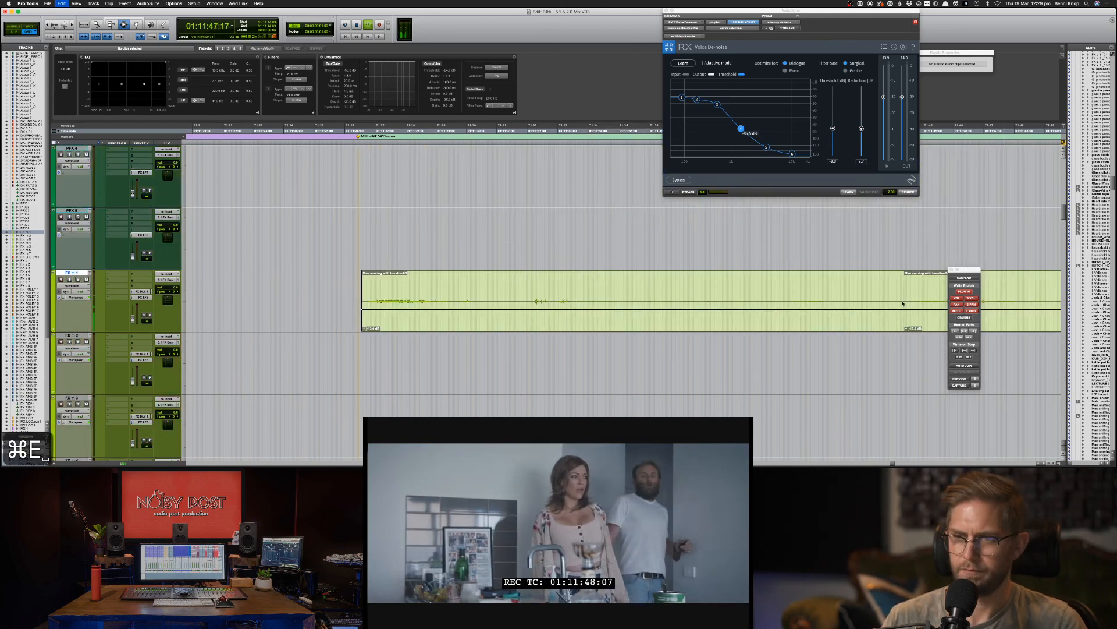
pyautogui.press('F8')
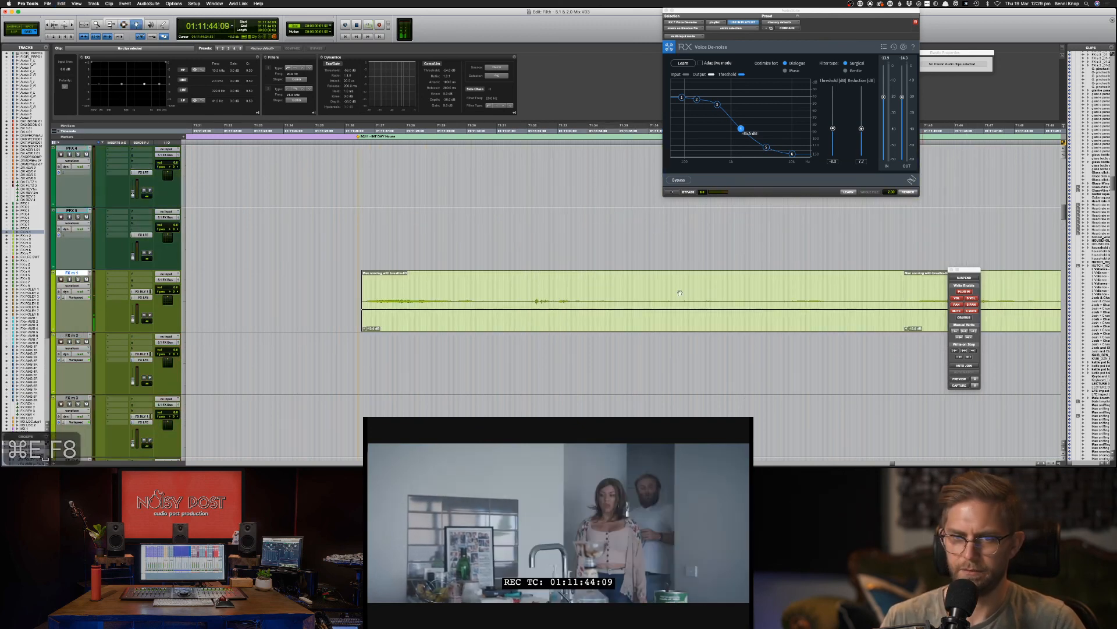
pyautogui.click(922, 296)
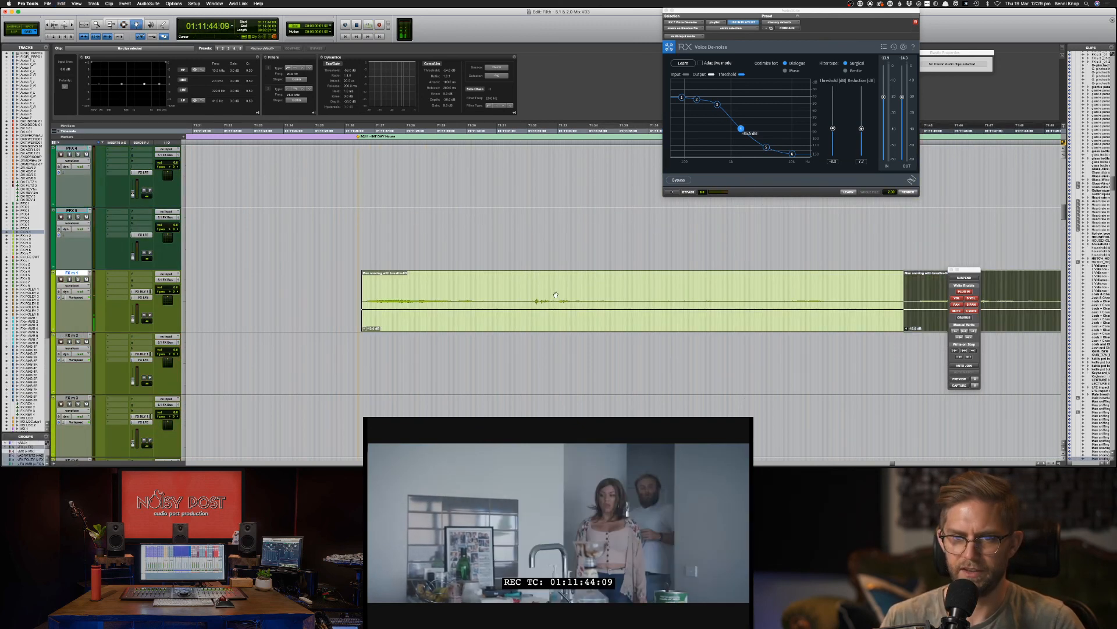
pyautogui.moveTo(904, 295); pyautogui.dragTo(518, 293)
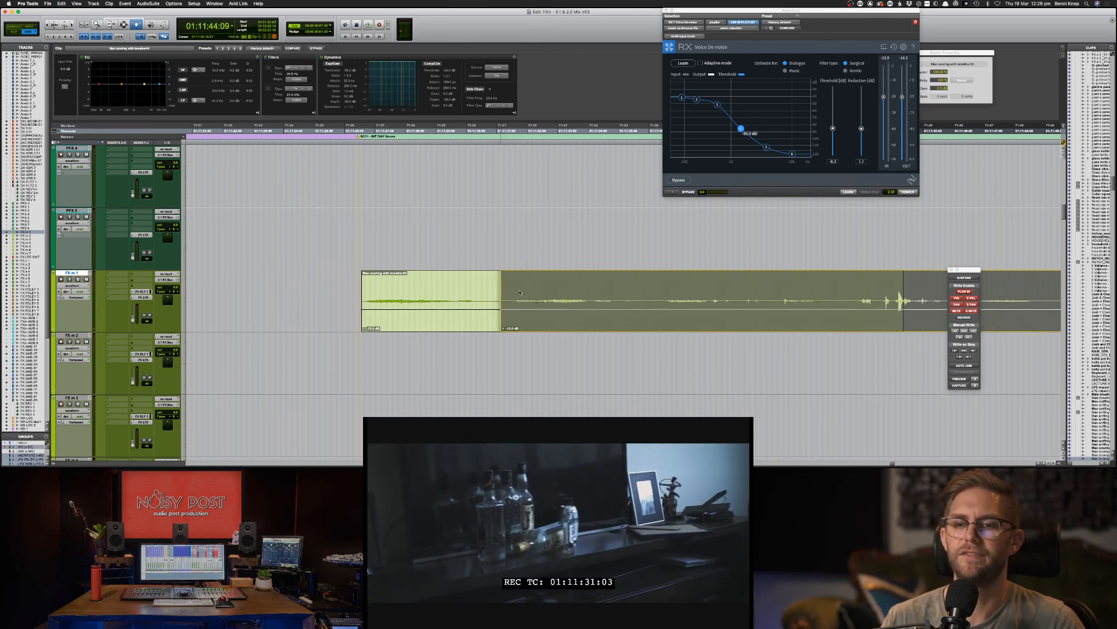
# Step: Play across the edit between the two snoring parts on FX m 1 and dismiss the CPU overload alert
pyautogui.press('F7')
pyautogui.click(544, 300)
pyautogui.press('space')
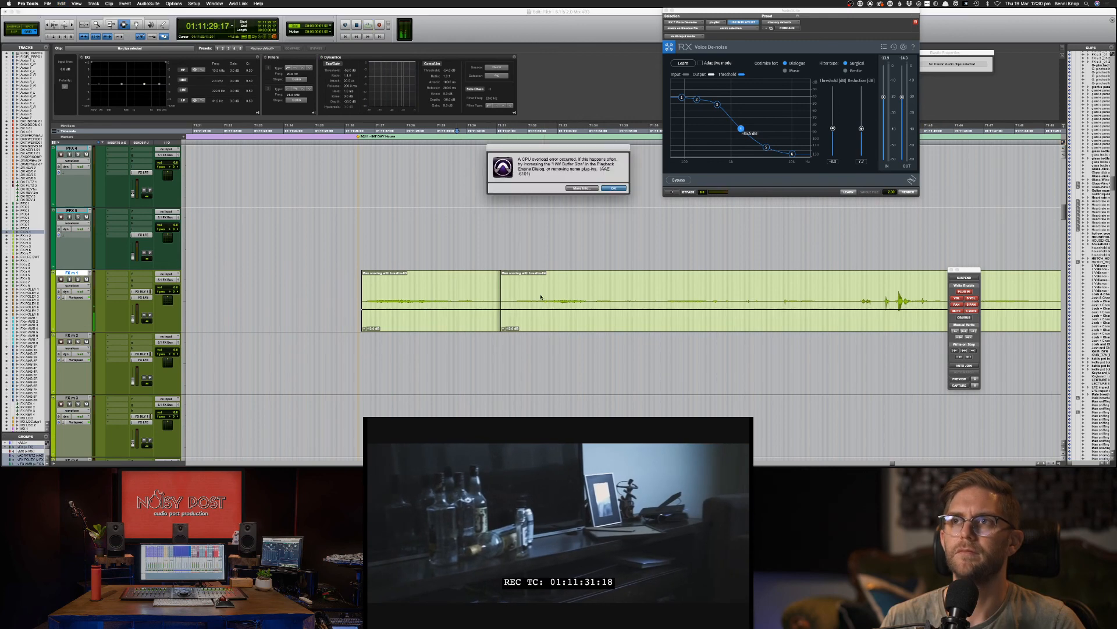
pyautogui.press('Return')
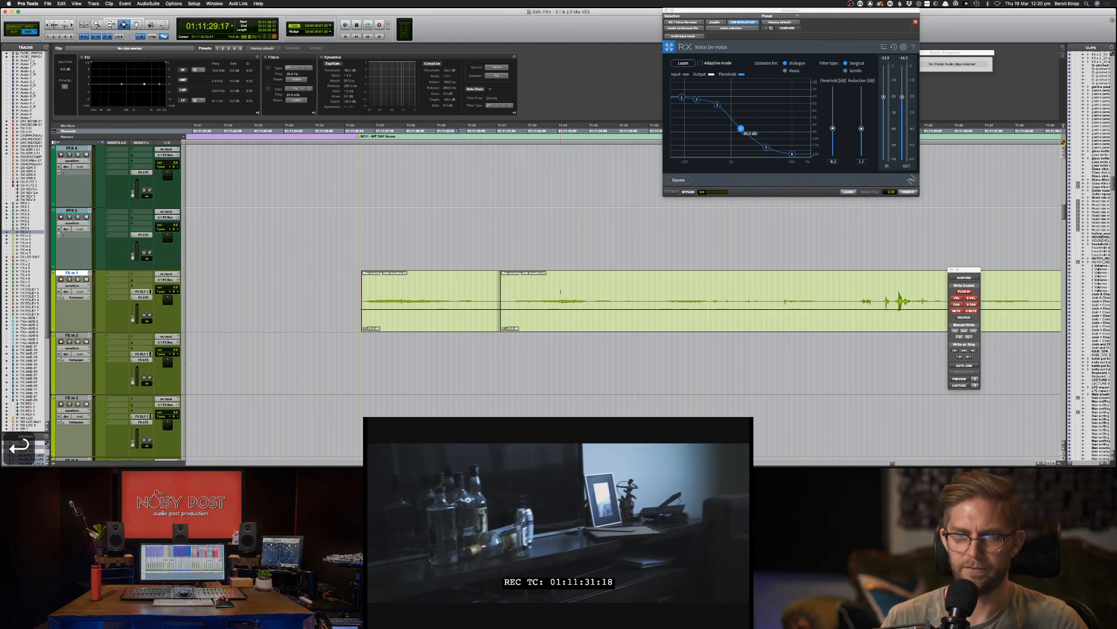
# Step: Try moving the second snoring part on FX m 1 later and play across the edit
pyautogui.press('F8')
pyautogui.click(622, 293)
pyautogui.moveTo(622, 293); pyautogui.dragTo(672, 290)
pyautogui.press('F7')
pyautogui.click(511, 298)
pyautogui.press('space')
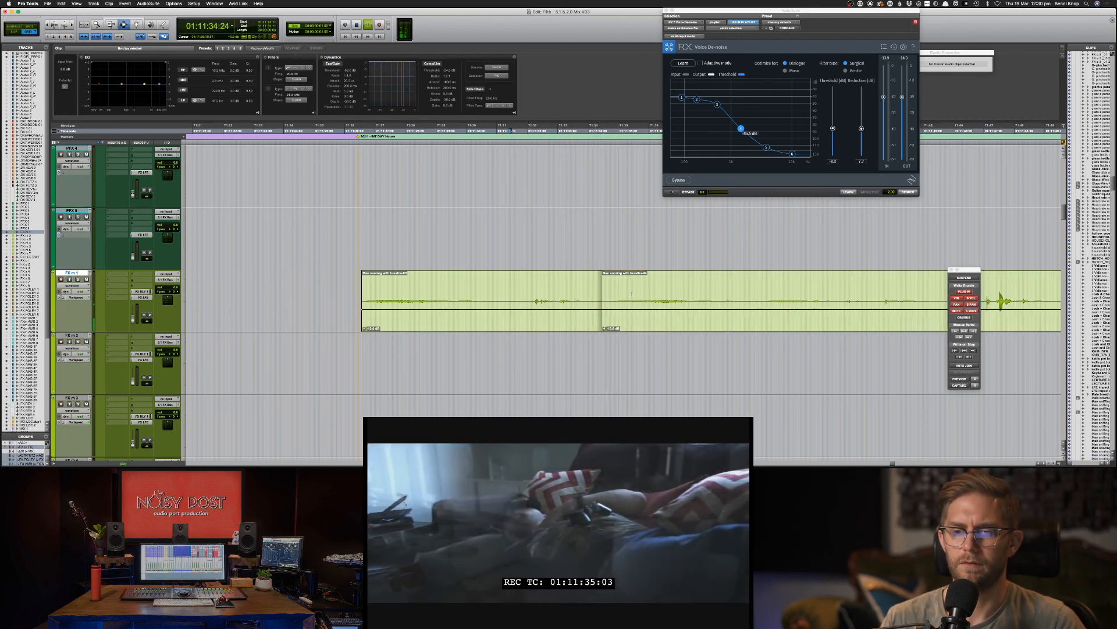
# Step: Move the second snoring part on FX m 1 earlier, extend its start back to 01:11:31:06, and save the session
pyautogui.press('F8')
pyautogui.click(628, 329)
pyautogui.moveTo(628, 329); pyautogui.dragTo(562, 332)
pyautogui.press('space')
pyautogui.press('F6')
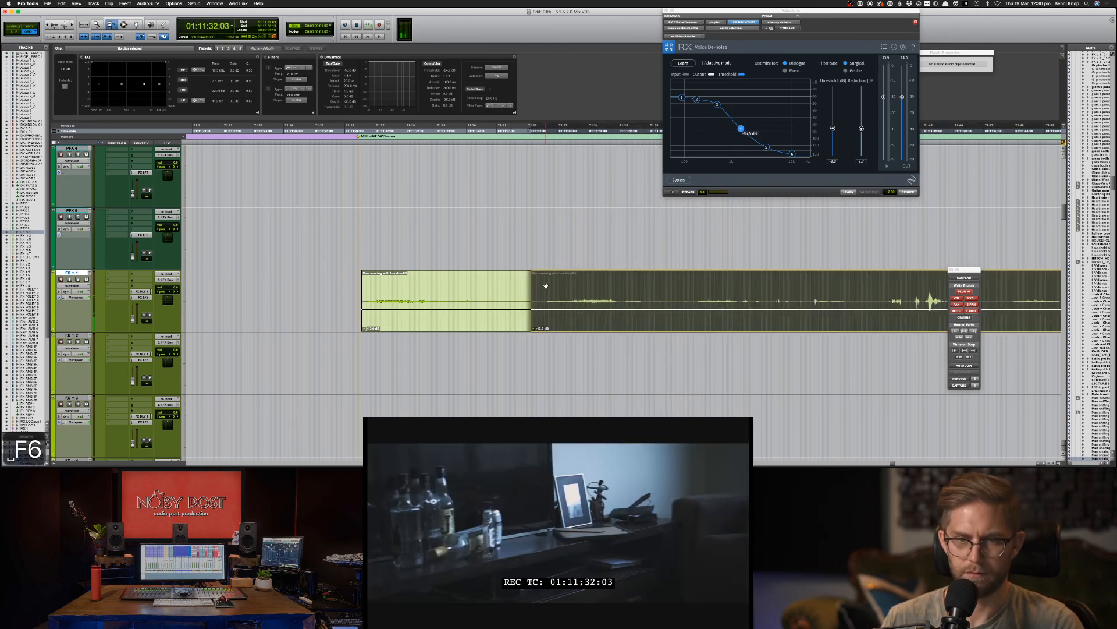
pyautogui.moveTo(535, 284); pyautogui.dragTo(505, 285)
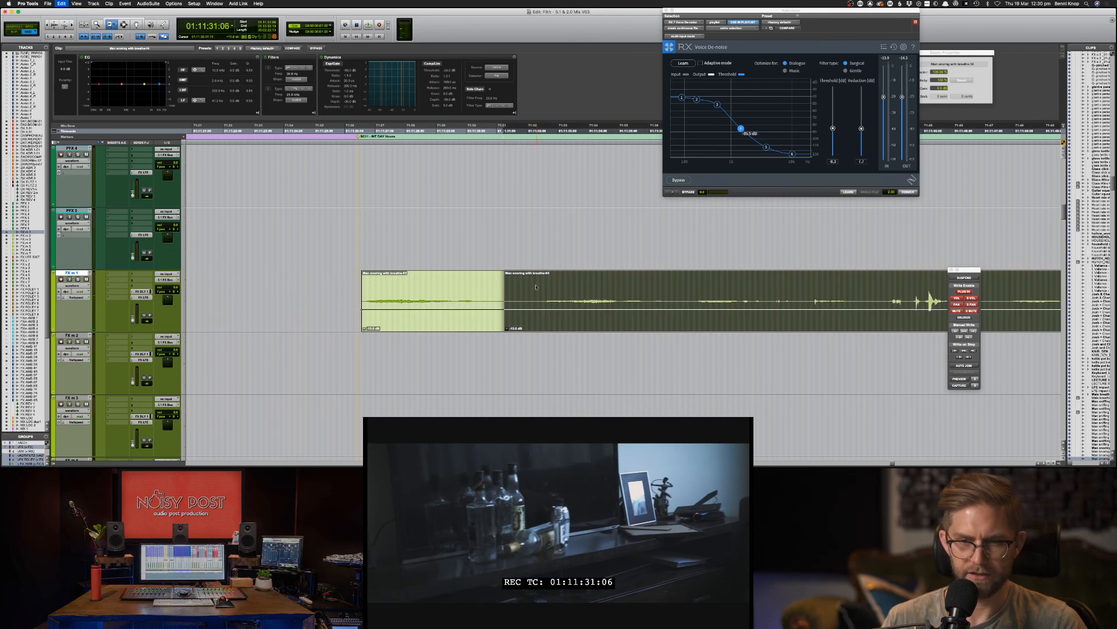
pyautogui.press('super+d')
pyautogui.press('super+z')
pyautogui.press('super+s')
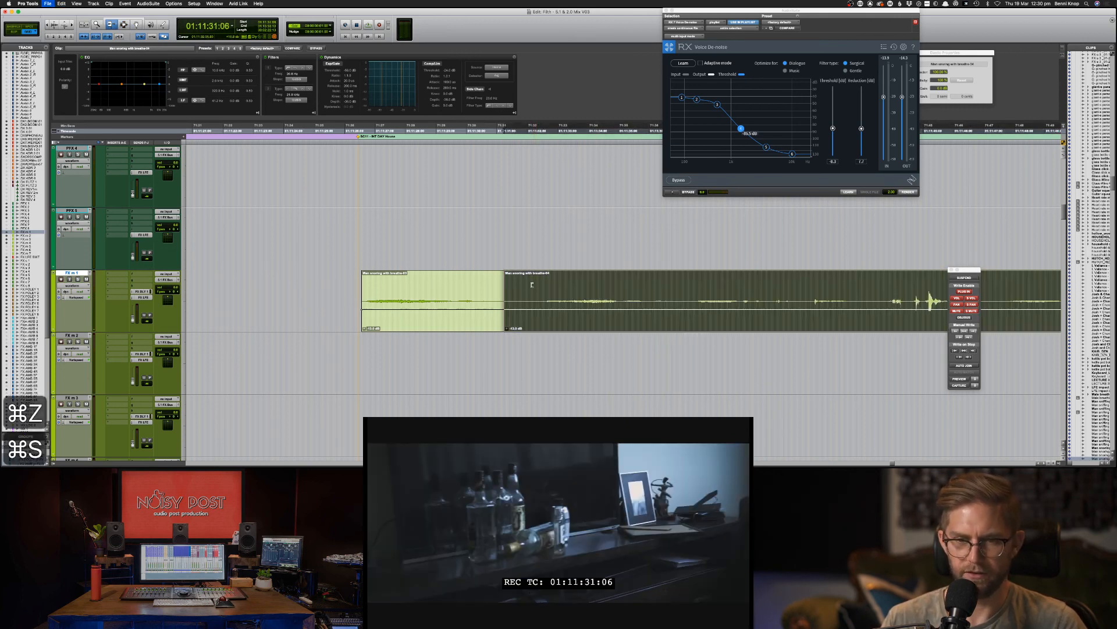
# Step: Park the cursor at 01:11:26:09, save, and review the effects and foley tracks across the whole timeline
pyautogui.press('F7')
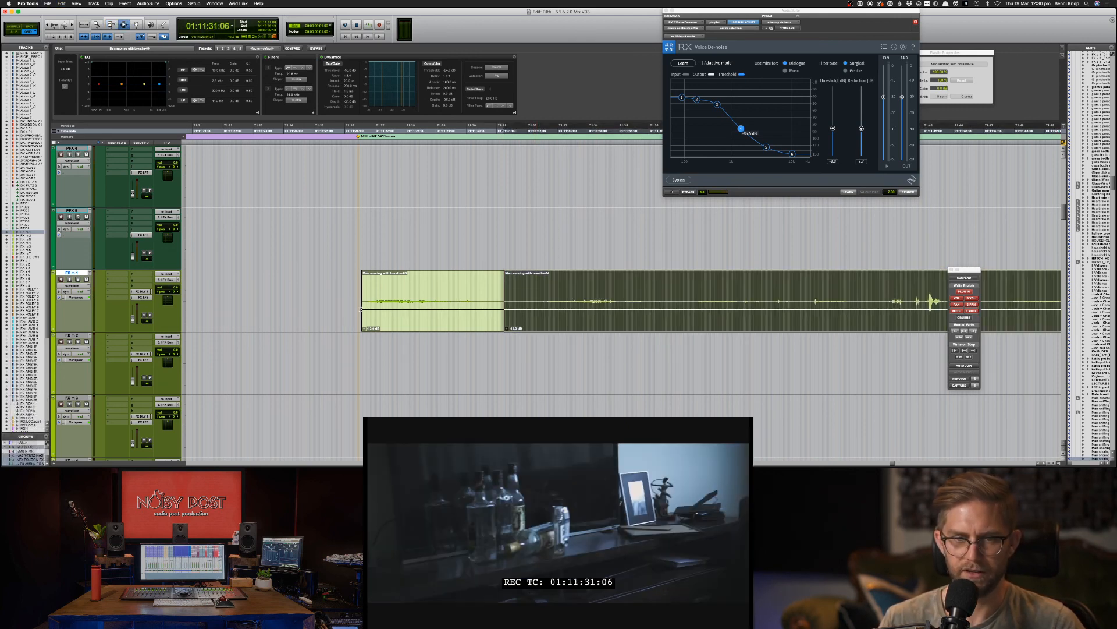
pyautogui.click(355, 308)
pyautogui.press('super+s')
pyautogui.press('super+bracketleft')
pyautogui.press('super+bracketleft')
pyautogui.press('super+bracketleft')
pyautogui.press('super+bracketleft')
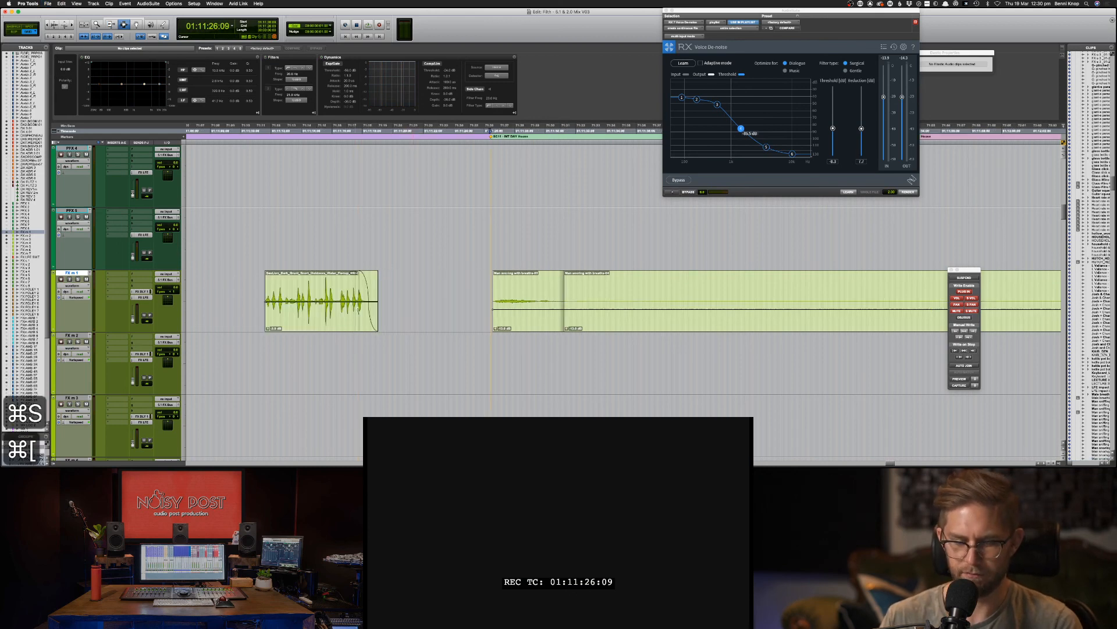
pyautogui.press('super+bracketleft')
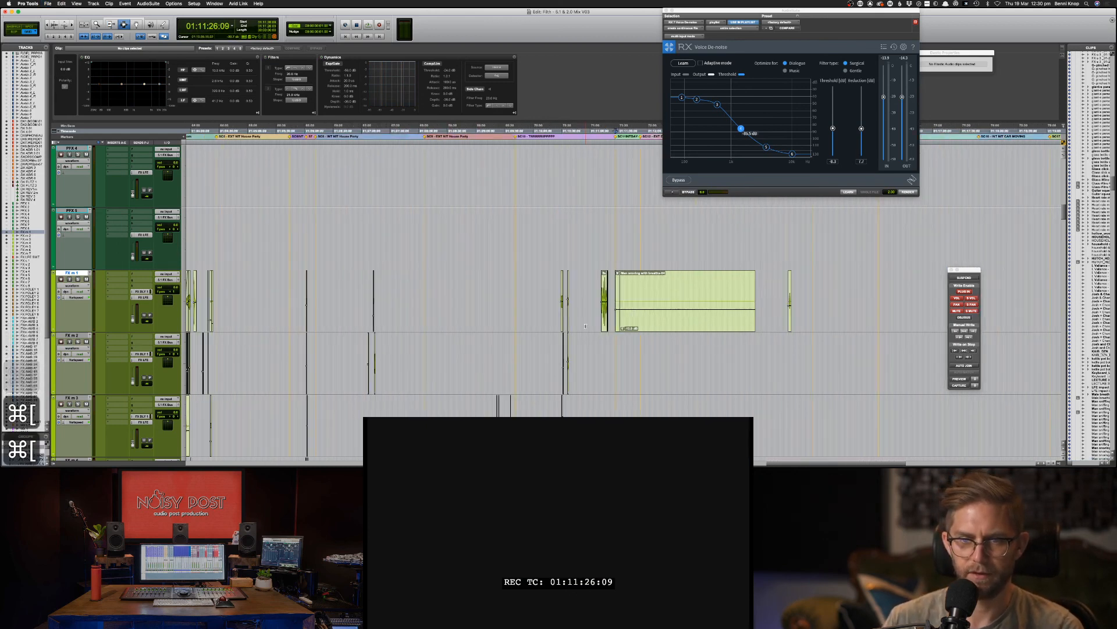
pyautogui.press('super+s')
pyautogui.hotkey('ctrl', 'alt', 'Down')
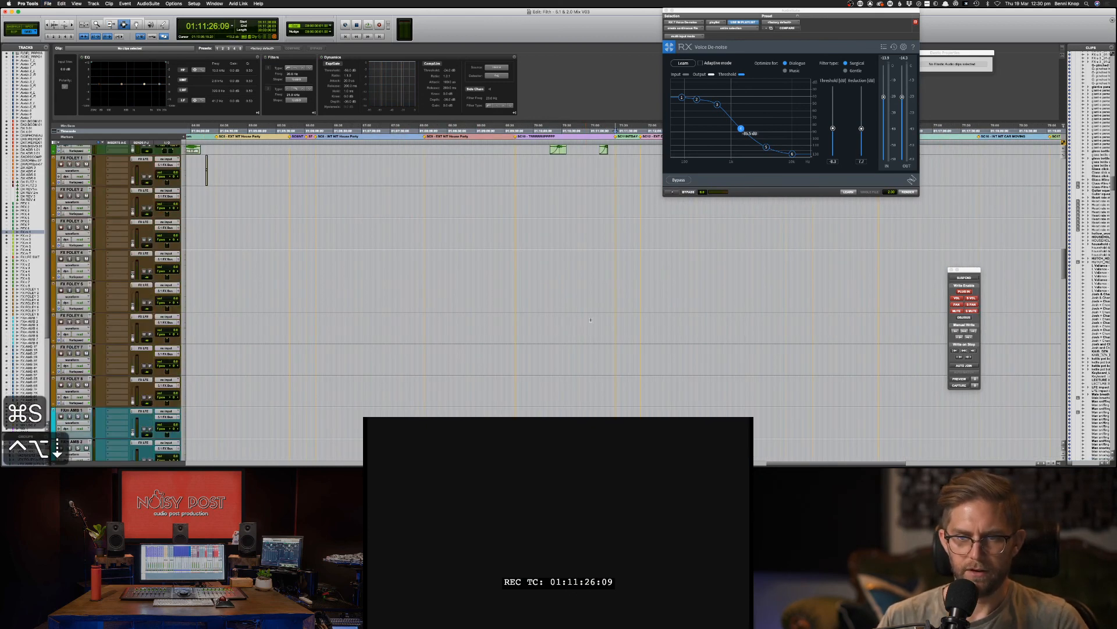
pyautogui.scroll(5, 607, 298)
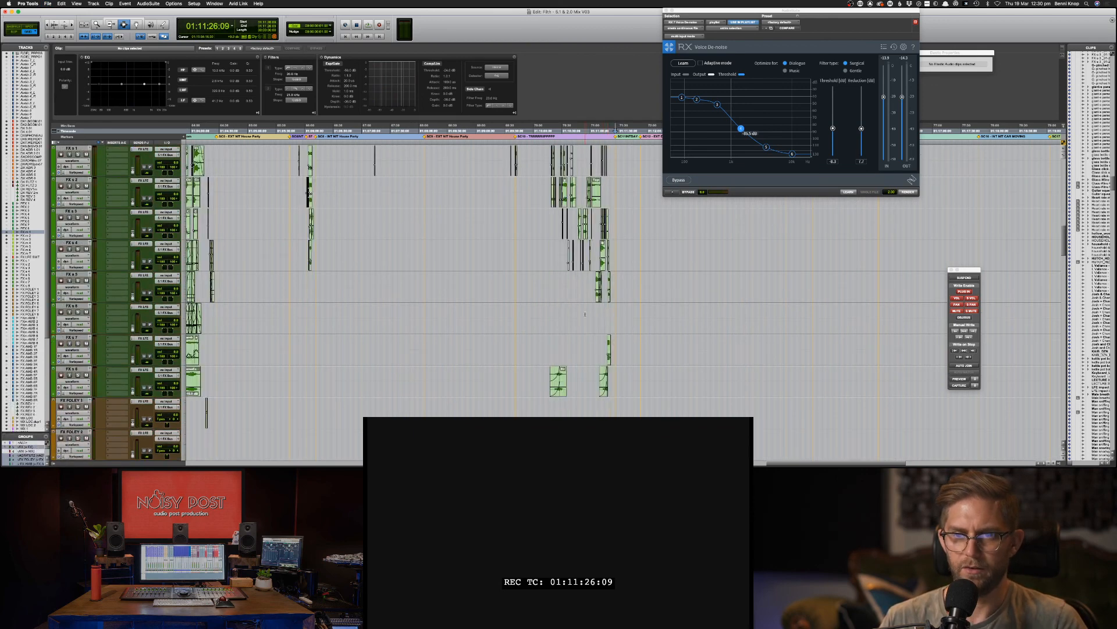
pyautogui.scroll(5, 585, 310)
# Step: Play the snoring against the picture from 01:11:26:09 and save the session
pyautogui.press('super+bracketright')
pyautogui.press('super+bracketright')
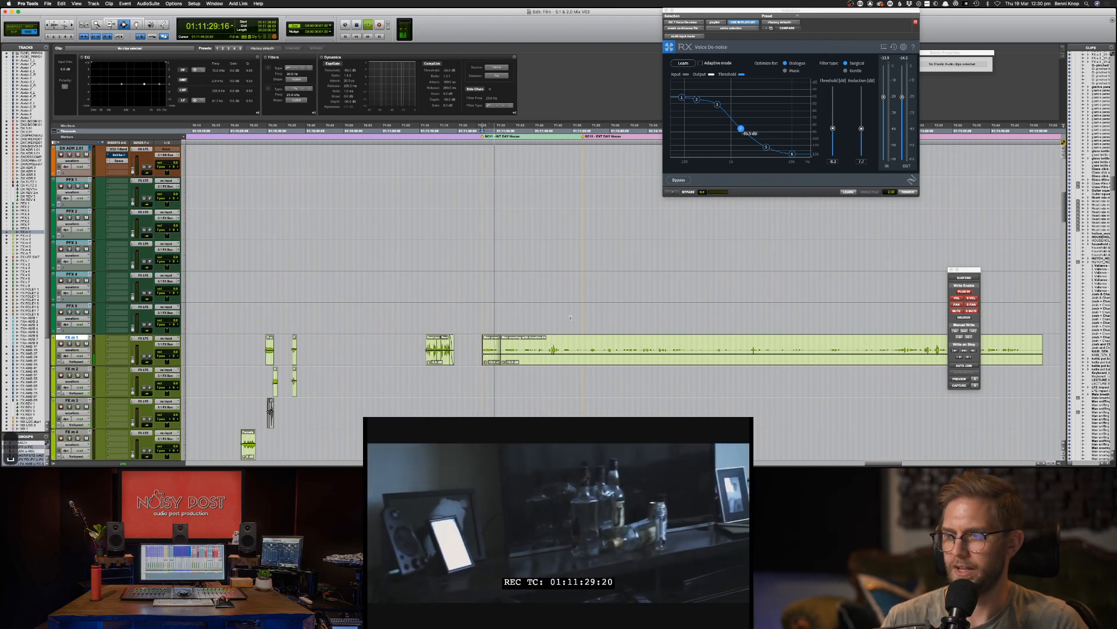
pyautogui.press('space')
pyautogui.press('super+s')
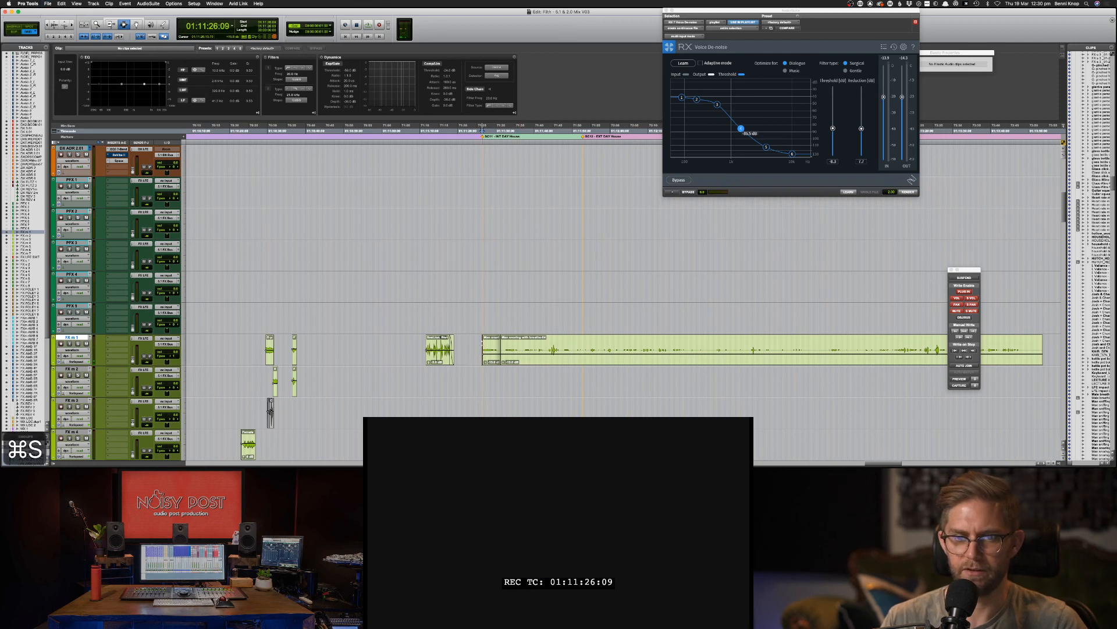
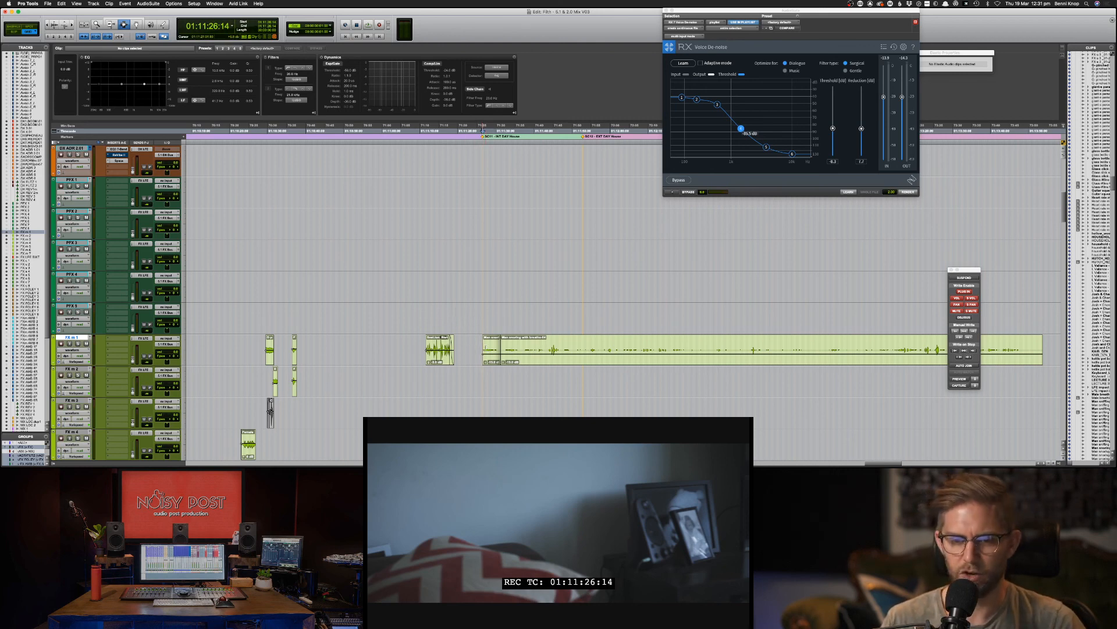
# Step: Play the scene from 01:11:26:07 and crossfade the two snoring parts at their join on FX m 1
pyautogui.press('super+bracketright')
pyautogui.press('super+bracketright')
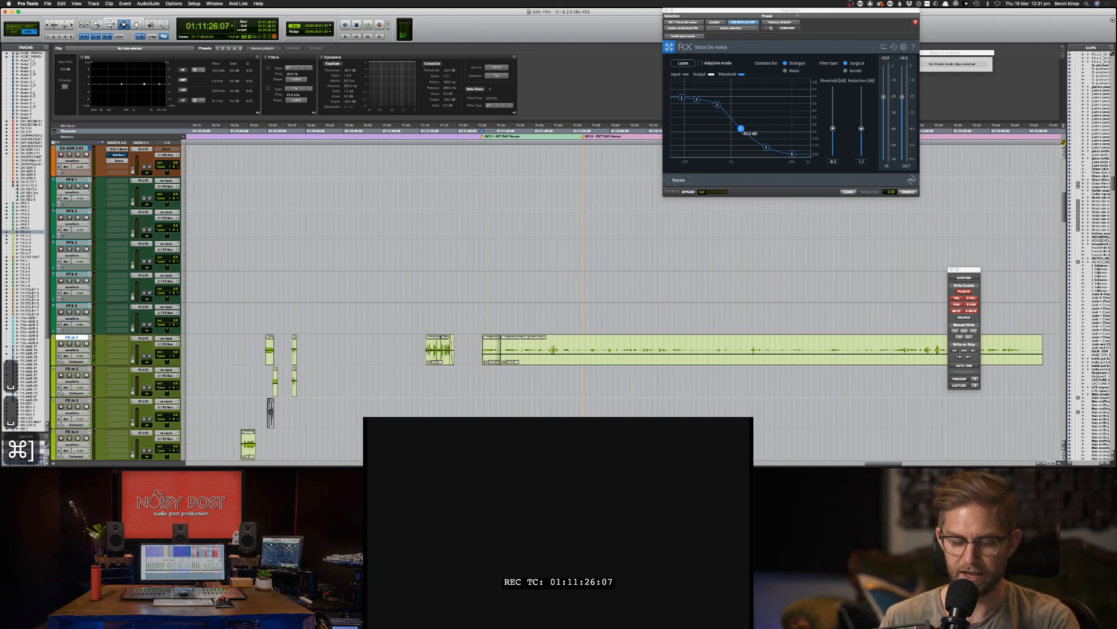
pyautogui.press('space')
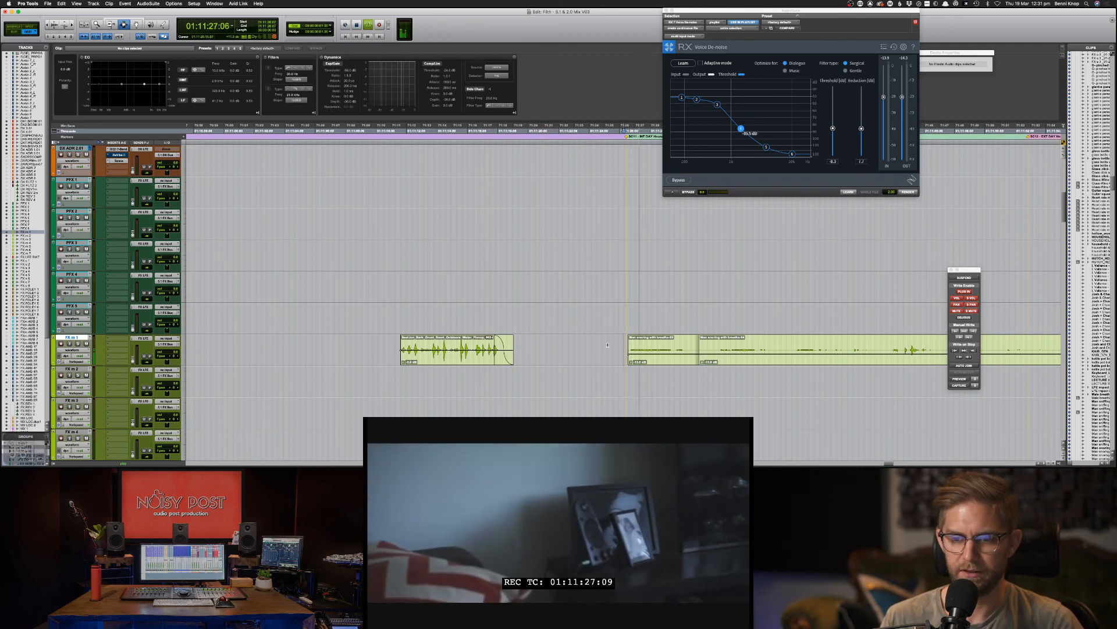
pyautogui.scroll(-3, 607, 345)
pyautogui.hscroll(5, 607, 345)
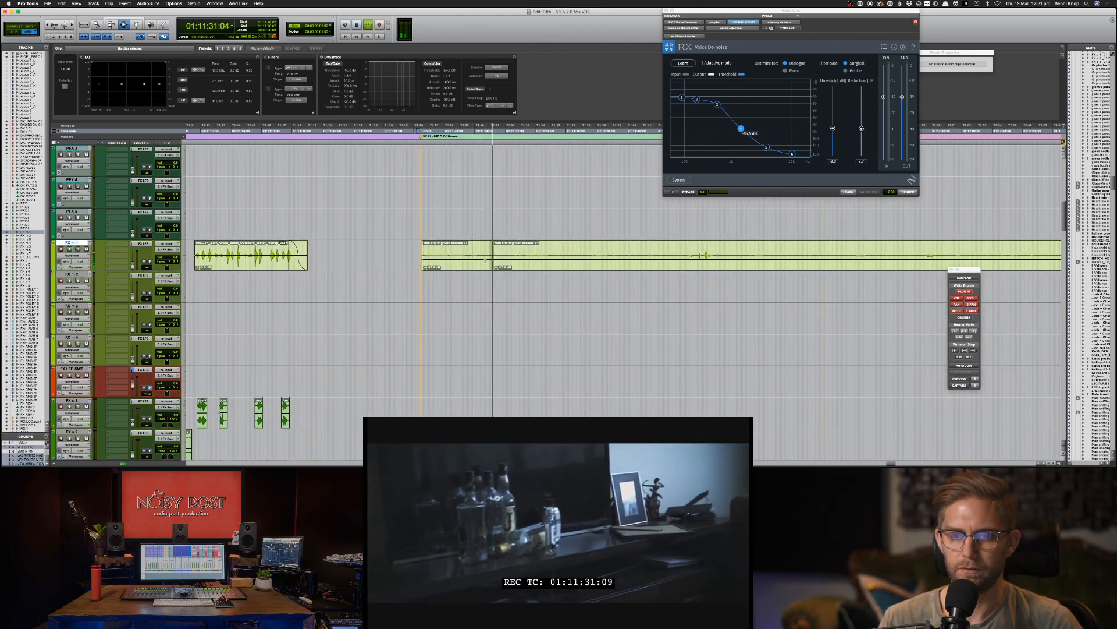
pyautogui.moveTo(485, 262); pyautogui.dragTo(492, 262)
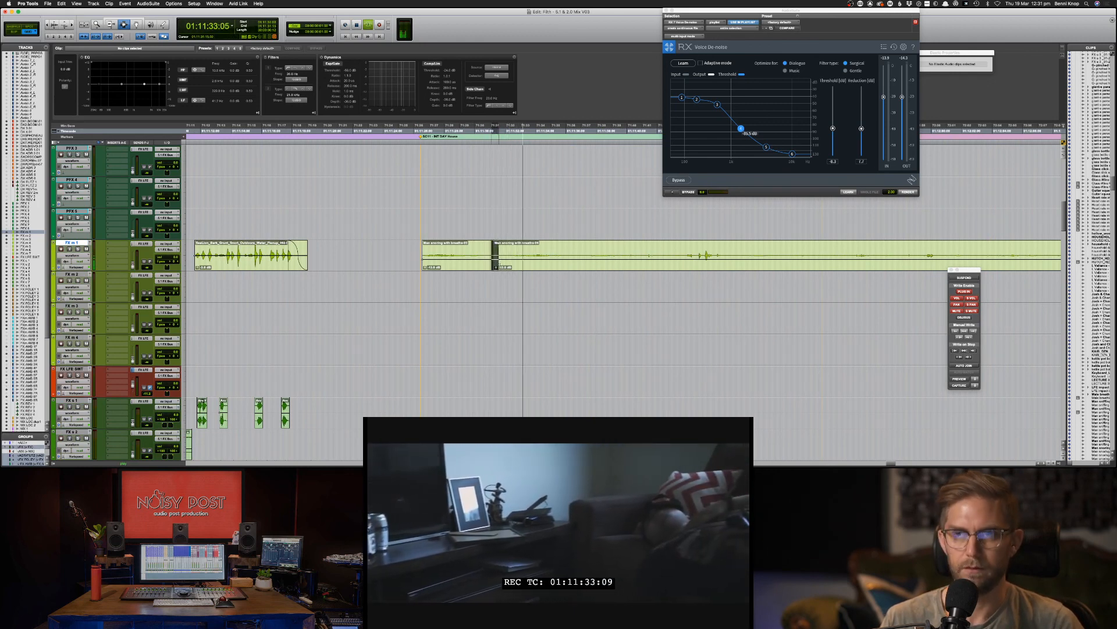
pyautogui.press('f')
pyautogui.click(612, 308)
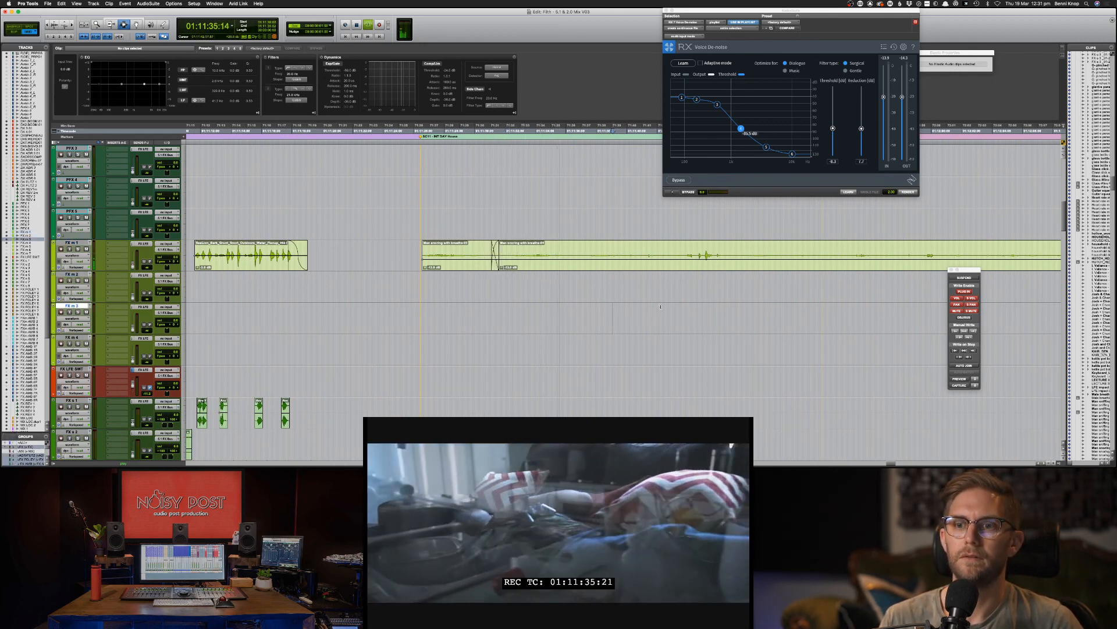
pyautogui.moveTo(575, 252); pyautogui.dragTo(585, 252)
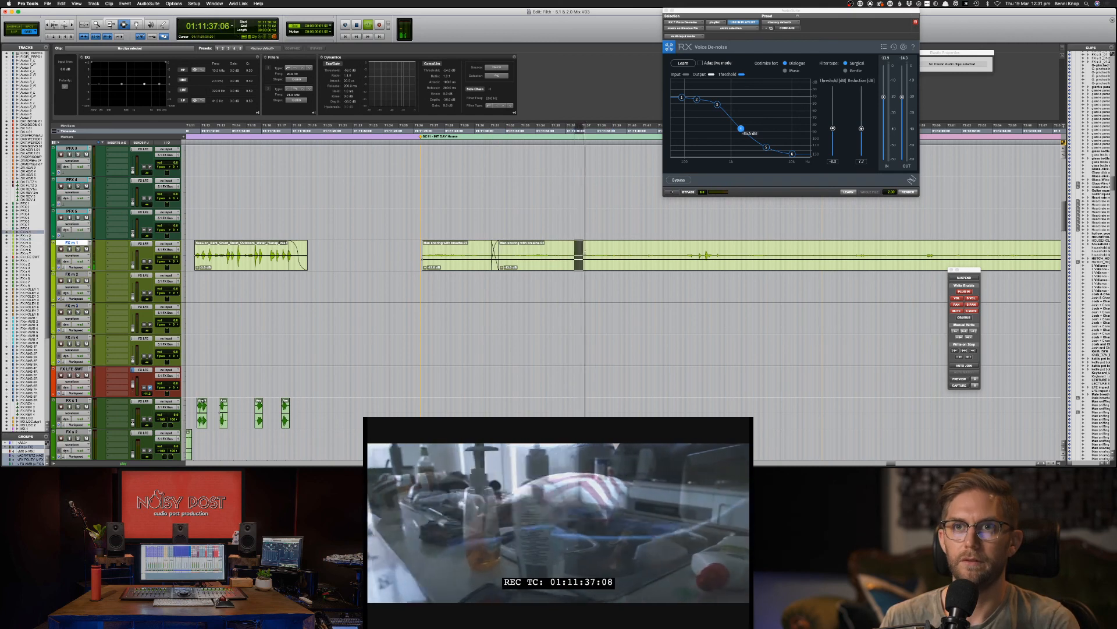
pyautogui.press('super+z')
pyautogui.press('super+z')
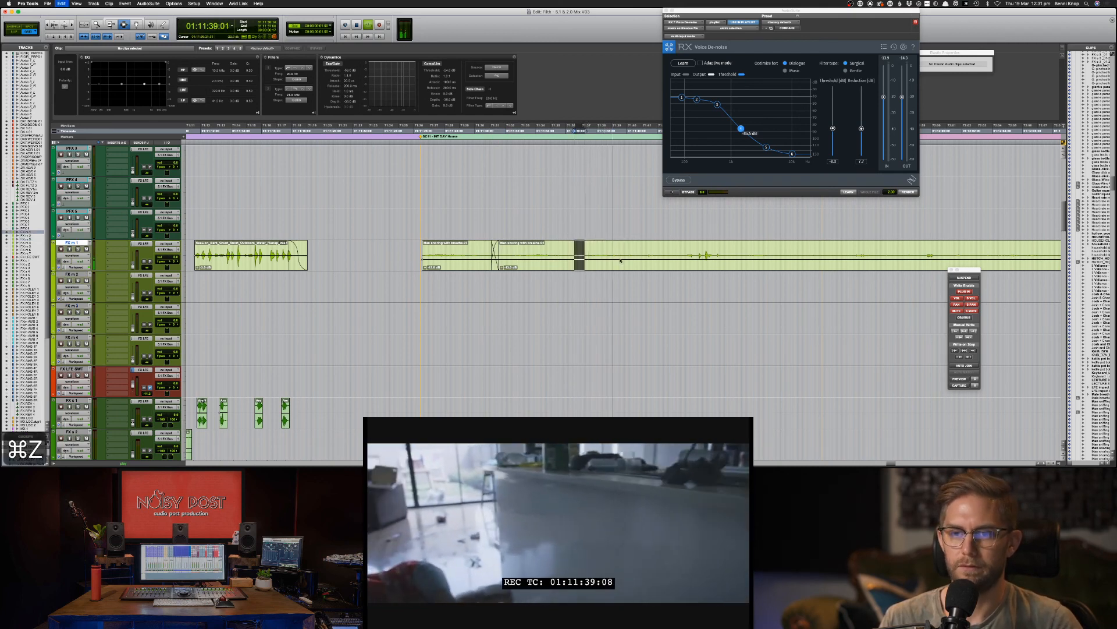
# Step: Delete a short section from the second snoring part on FX m 1 and fade out its new end
pyautogui.moveTo(621, 257)
pyautogui.mouseDown()
pyautogui.moveTo(696, 259)
pyautogui.moveTo(613, 257)
pyautogui.moveTo(629, 257)
pyautogui.mouseUp()
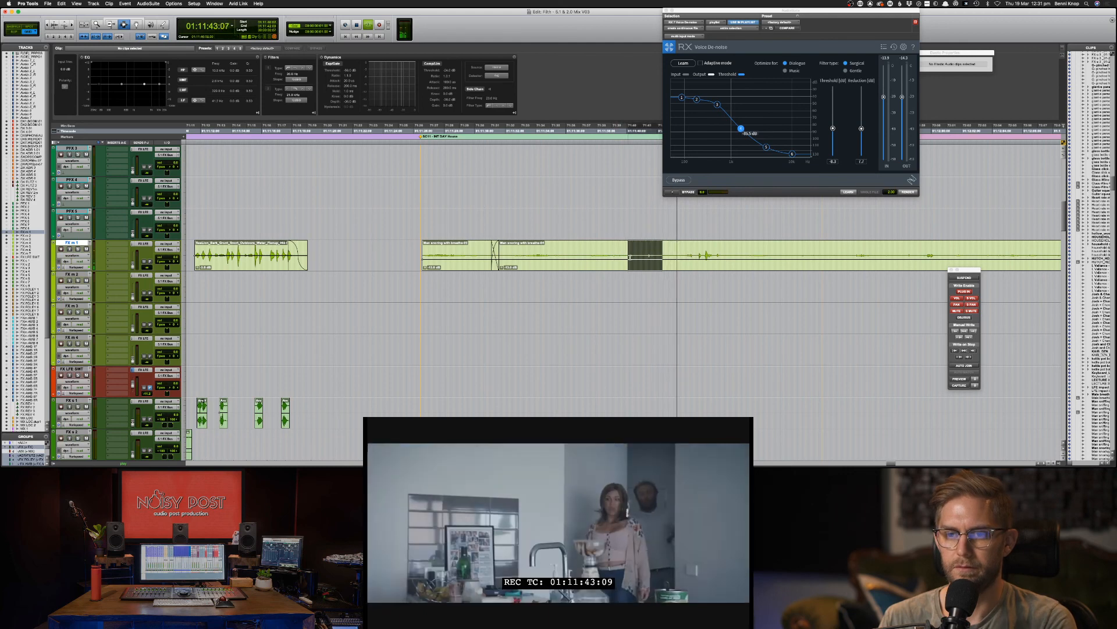
pyautogui.press('Delete')
pyautogui.press('f')
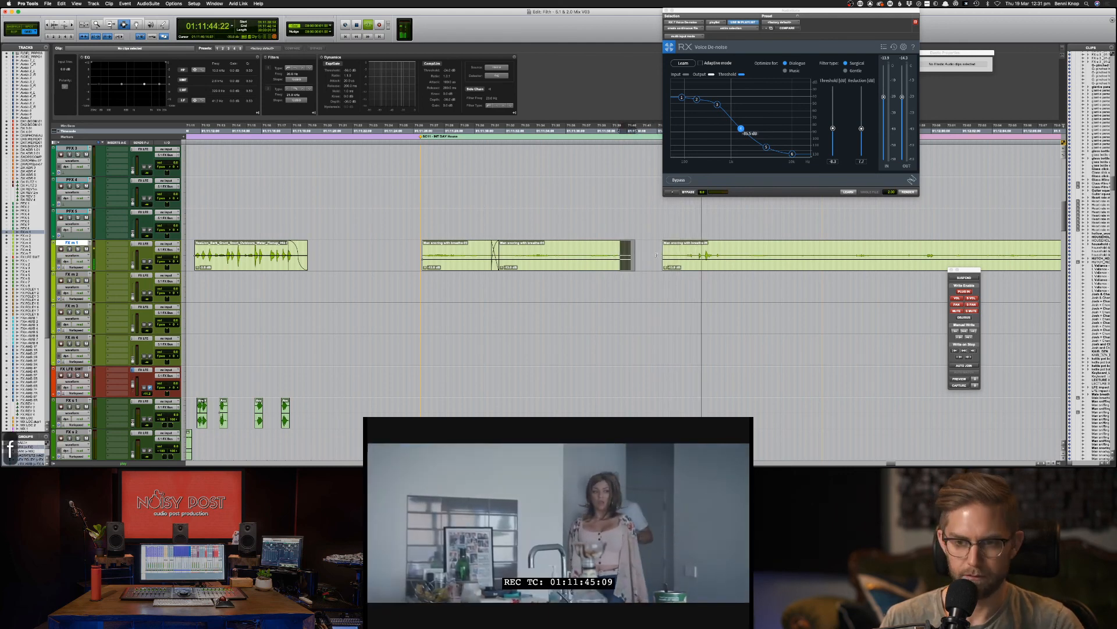
# Step: Delete the leftover snoring clip after the gap on FX m 1 and save the session
pyautogui.click(677, 252)
pyautogui.press('Delete')
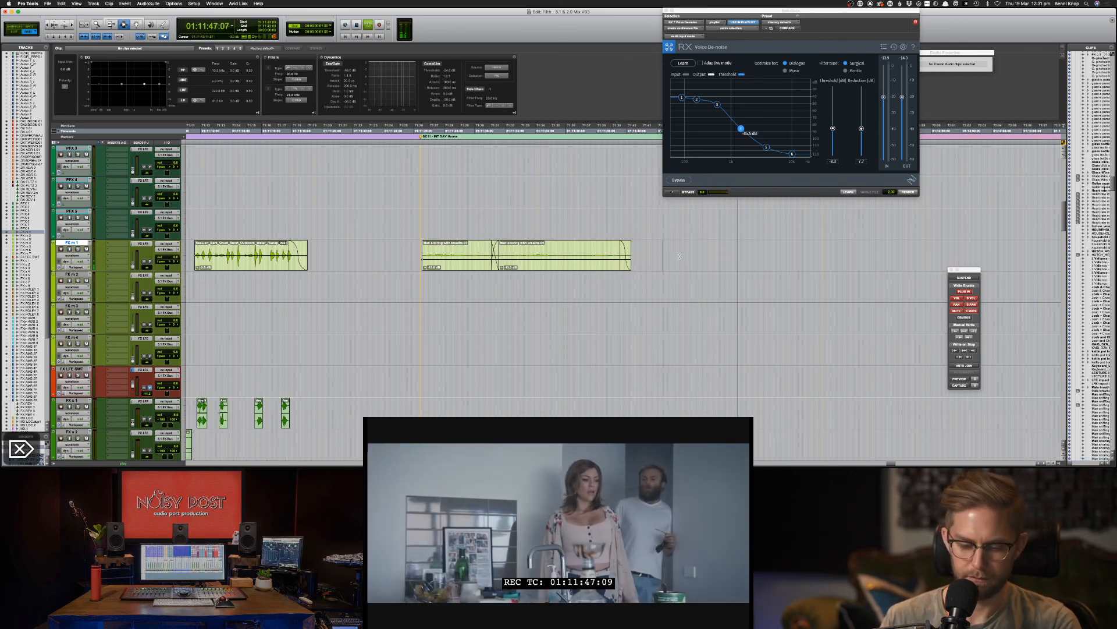
pyautogui.press('super+bracketleft')
pyautogui.press('super+s')
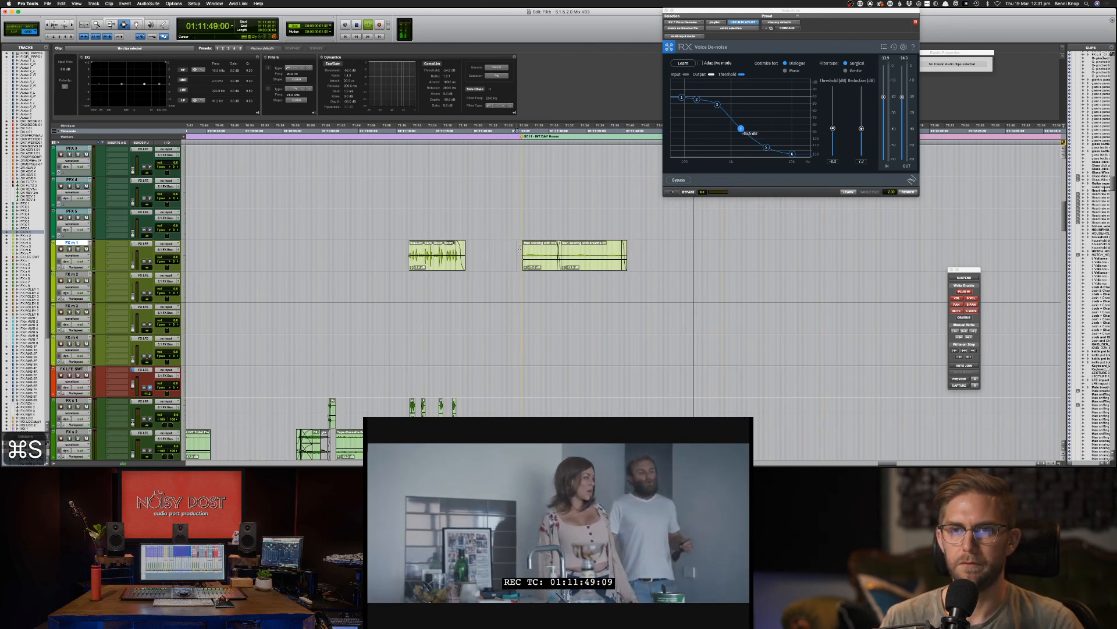
# Step: Select the edited snoring clips to check their extent, park the cursor at 01:11:33:15 on FX m 2, and save
pyautogui.click(605, 281)
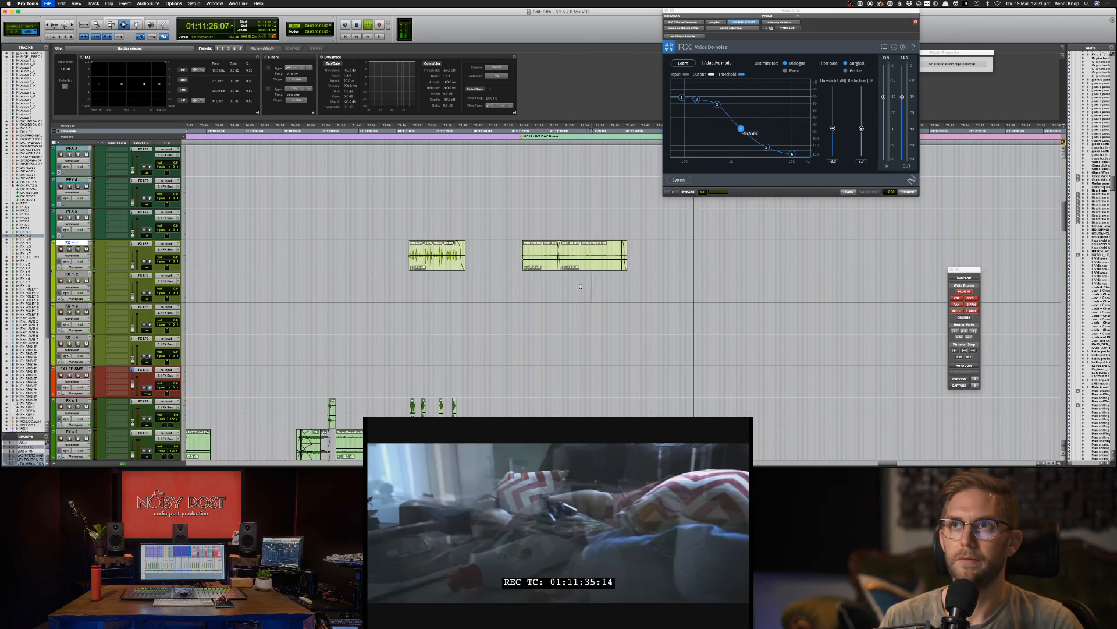
pyautogui.moveTo(646, 264); pyautogui.dragTo(513, 266)
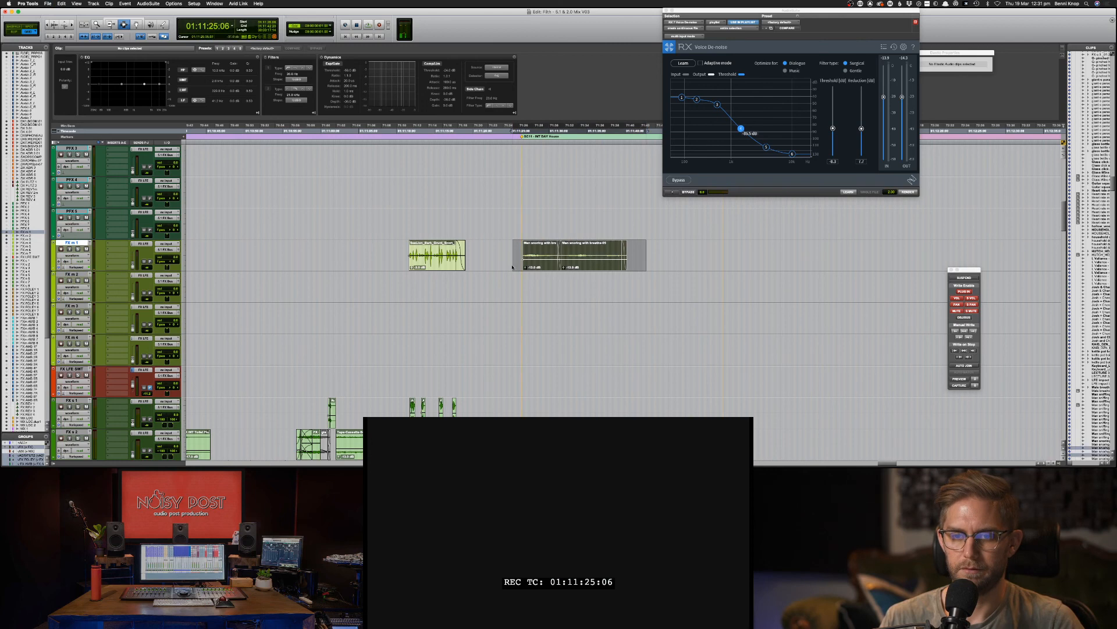
pyautogui.click(574, 281)
pyautogui.press('super+s')
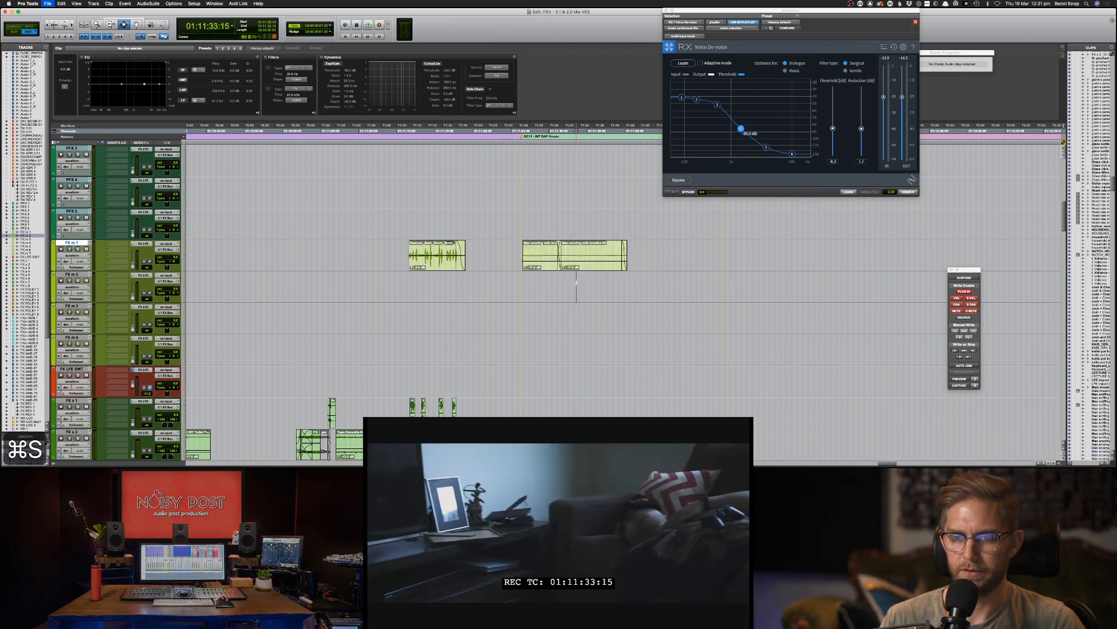
# Step: Switch to Soundsnap in Chrome and audition the fridge ambience results, including the apartment, professional kitchen and Chiang Mai studio room tones
pyautogui.press('super+Tab')
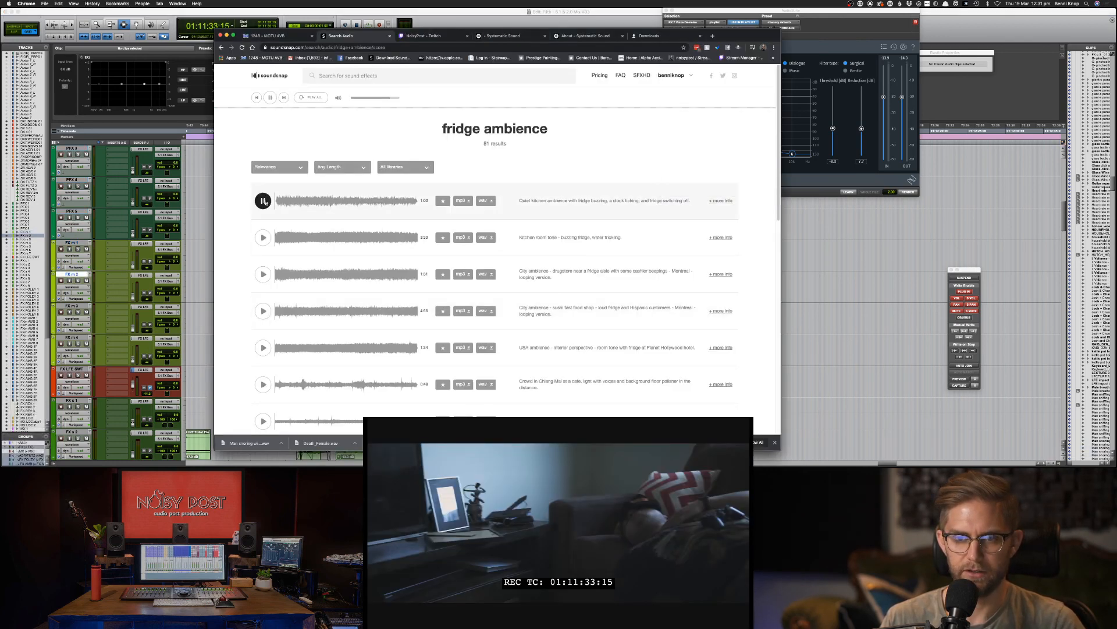
pyautogui.click(263, 200)
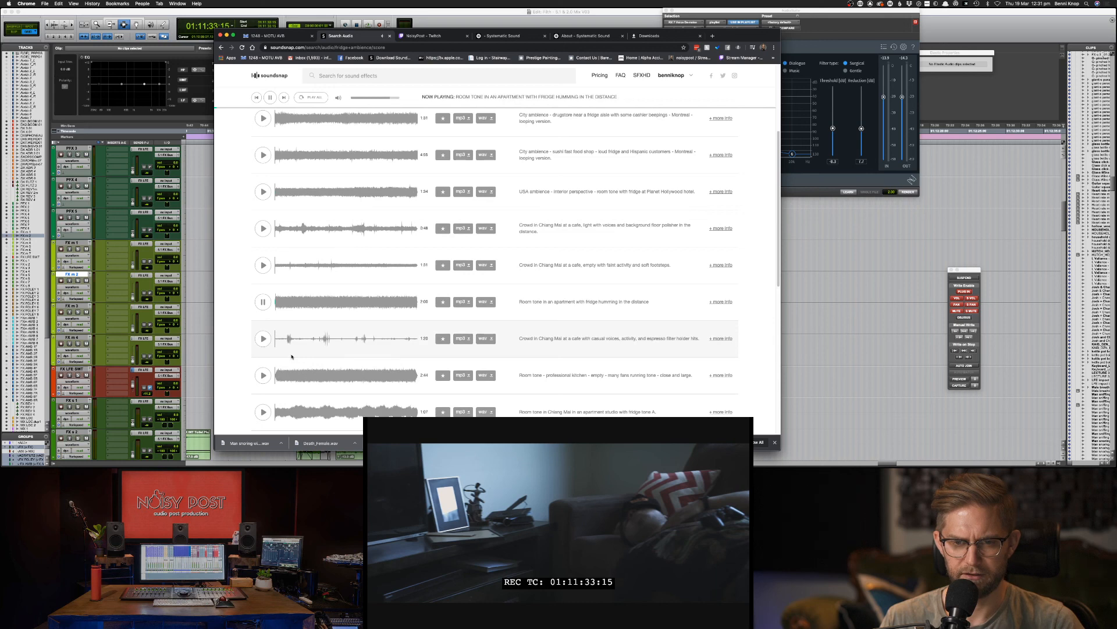
pyautogui.scroll(-1, 292, 356)
pyautogui.click(286, 376)
pyautogui.scroll(-1, 286, 376)
pyautogui.click(263, 391)
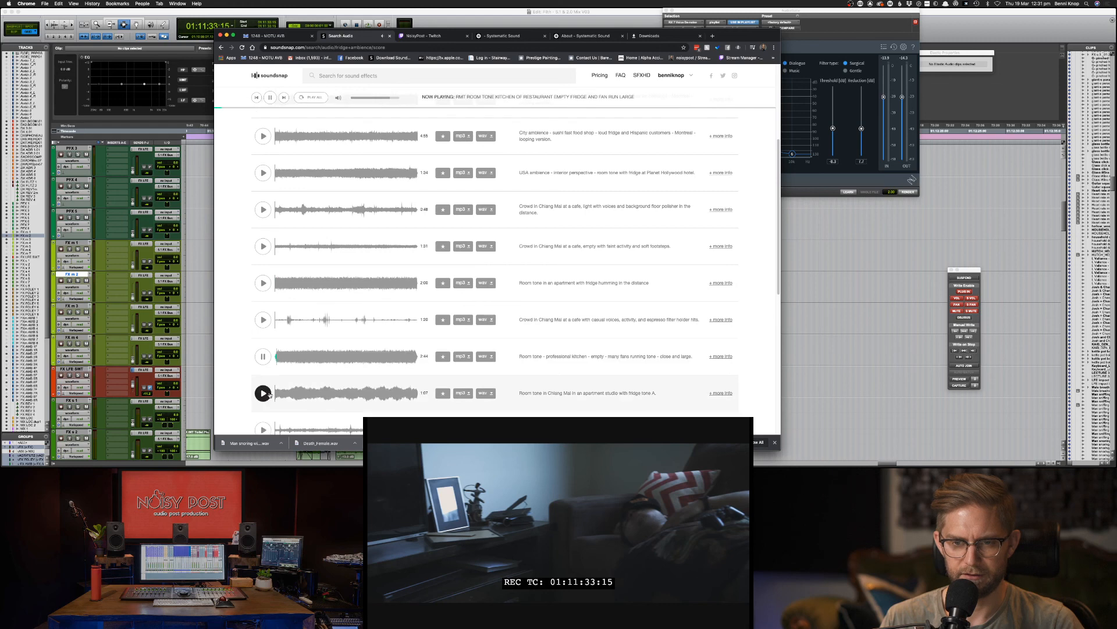
# Step: Search Soundsnap for "kitchen ambience fridge"
pyautogui.click(379, 76)
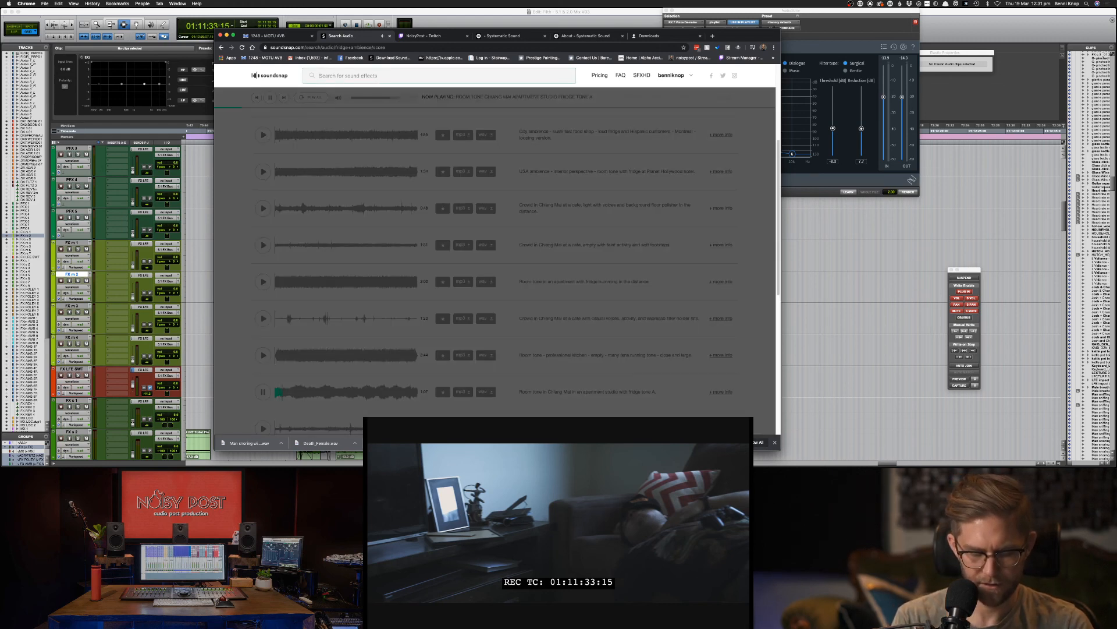
pyautogui.write('kitchen ambie')
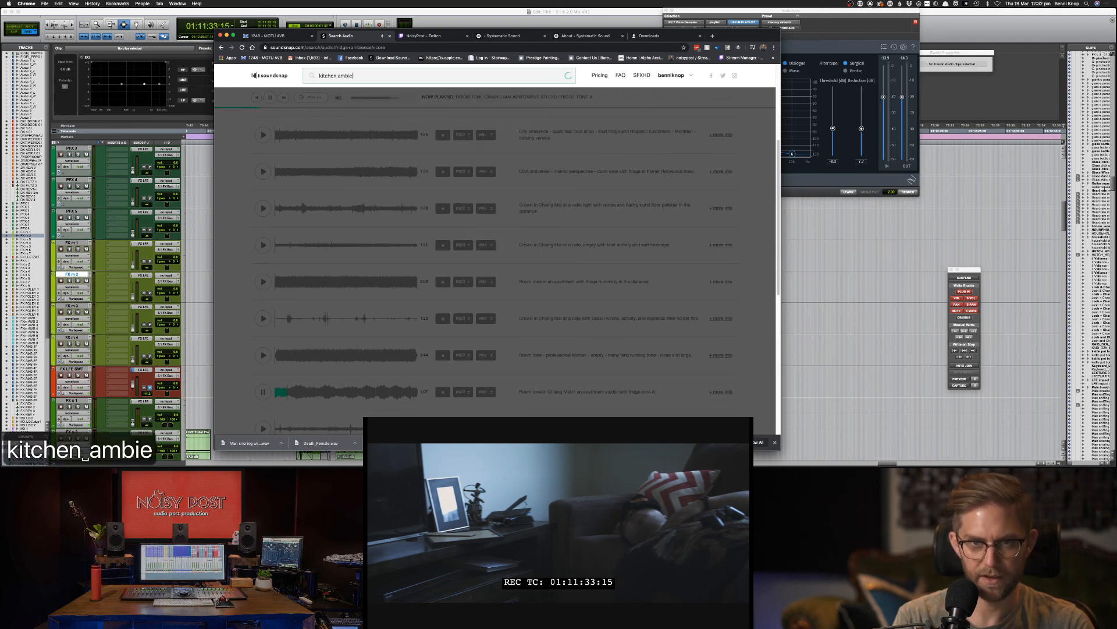
pyautogui.write('nce ')
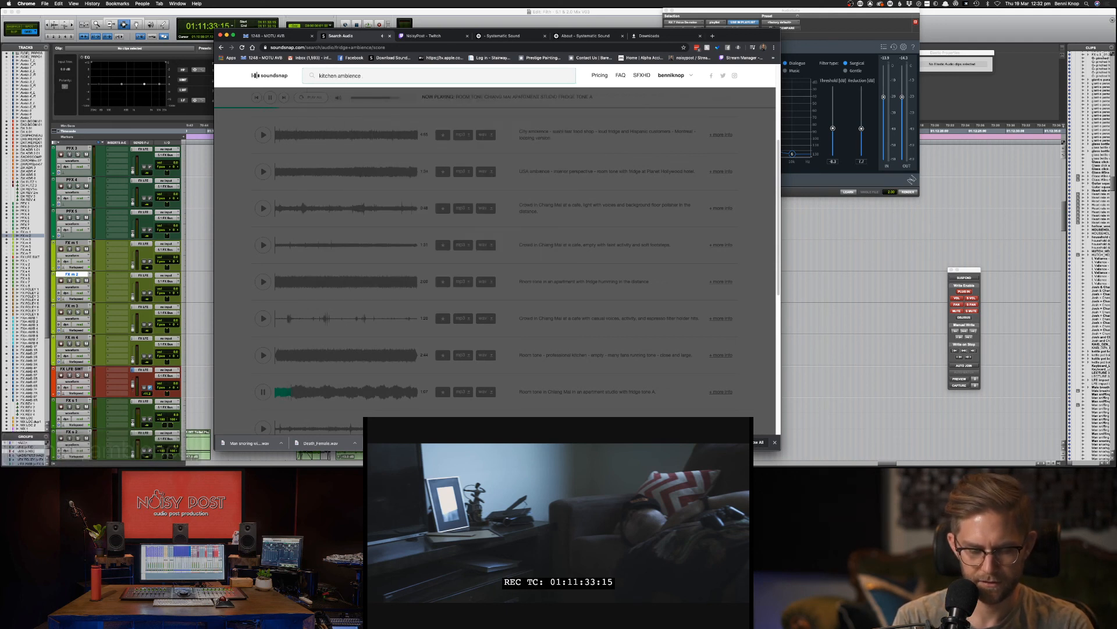
pyautogui.write('fridge')
pyautogui.press('Return')
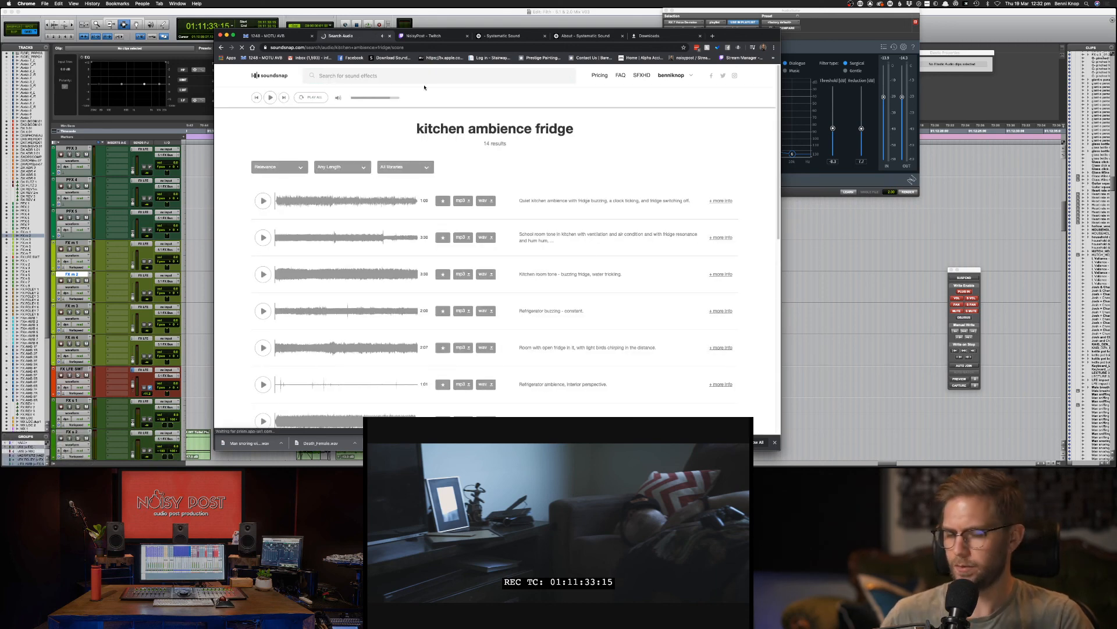
# Step: Audition the Soundsnap results for "kitchen ambience fridge", including the buzzing refrigerator, open fridge and professional kitchen room tones
pyautogui.press('super+Tab')
pyautogui.press('super+Tab')
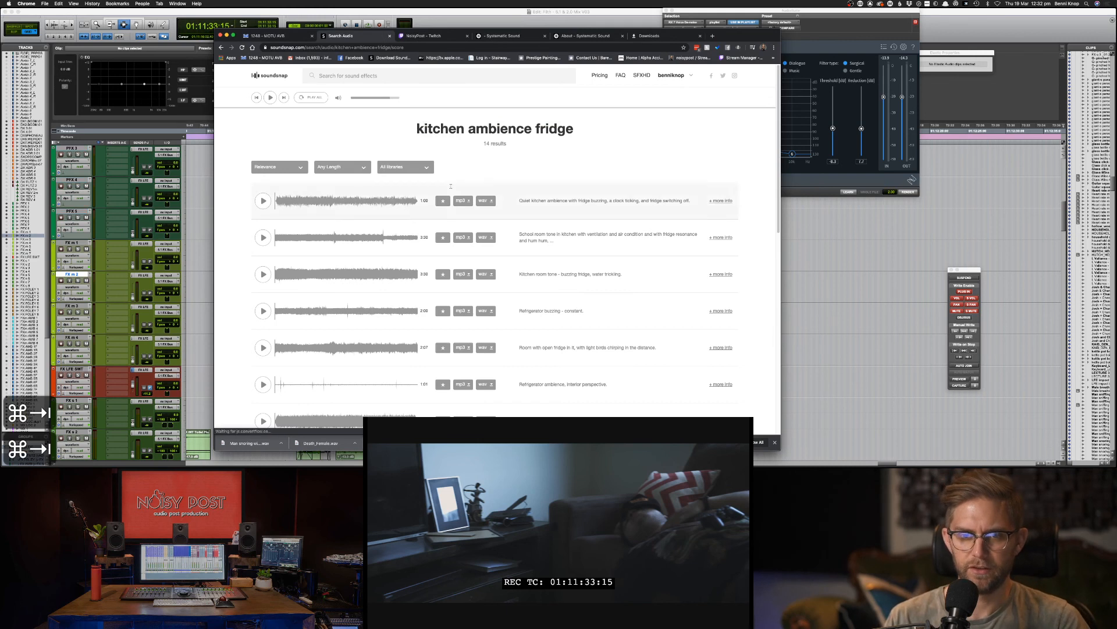
pyautogui.click(263, 201)
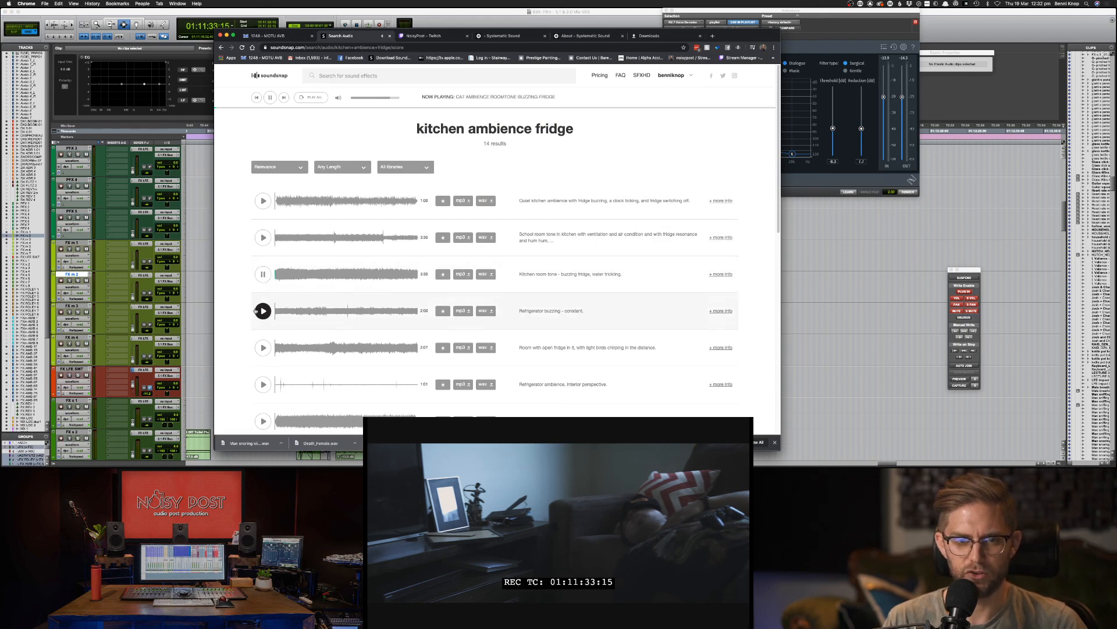
pyautogui.scroll(-2, 278, 317)
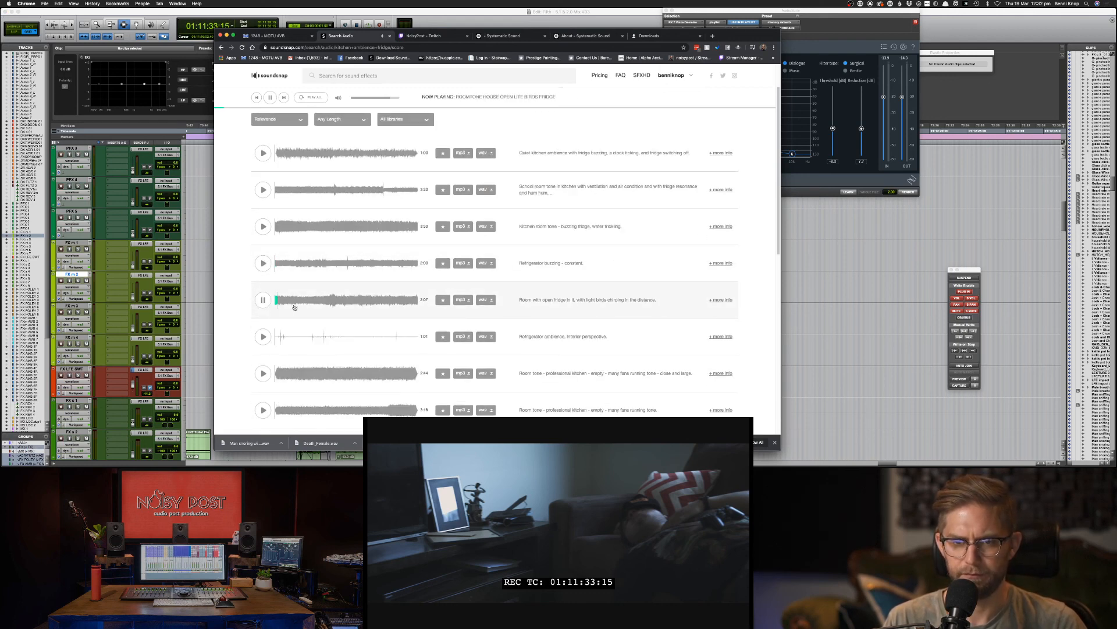
pyautogui.scroll(-1, 336, 310)
pyautogui.scroll(-1, 338, 311)
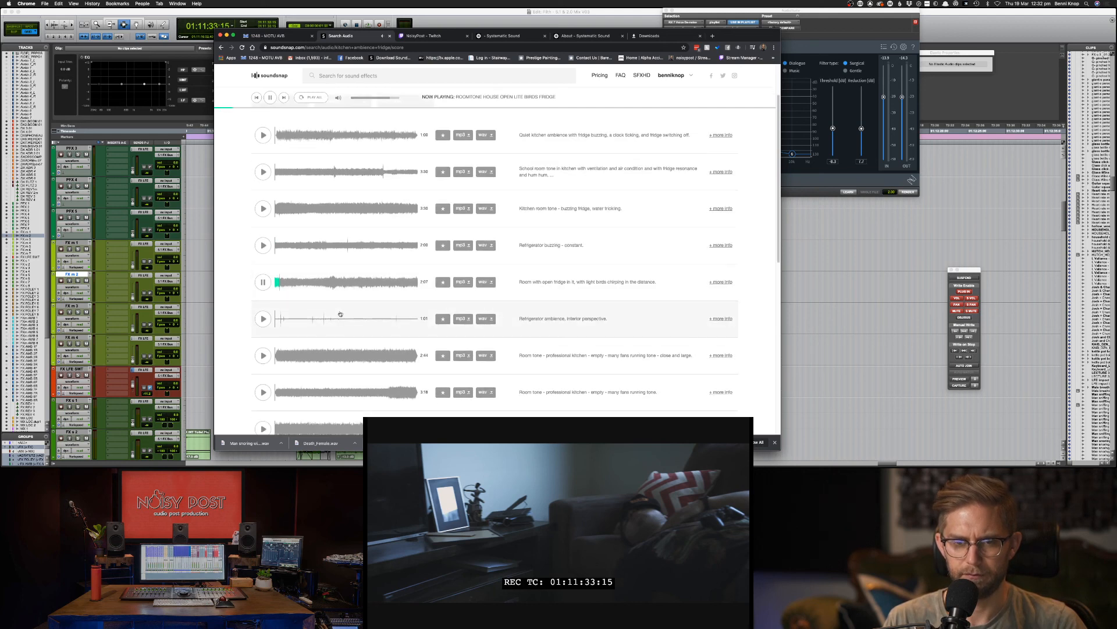
pyautogui.scroll(-2, 332, 323)
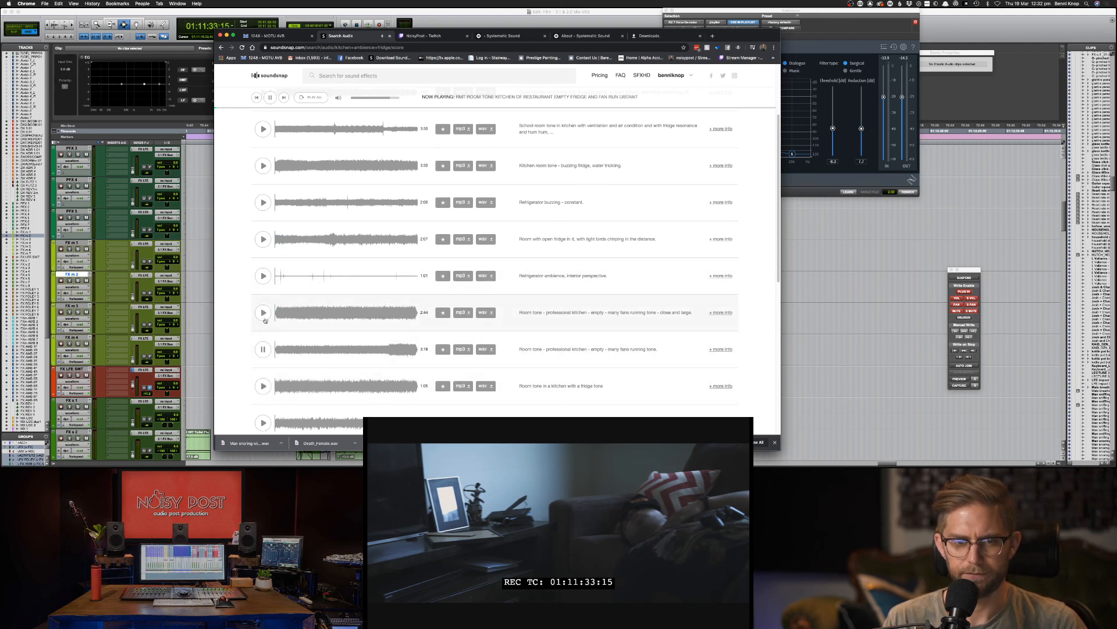
pyautogui.click(263, 275)
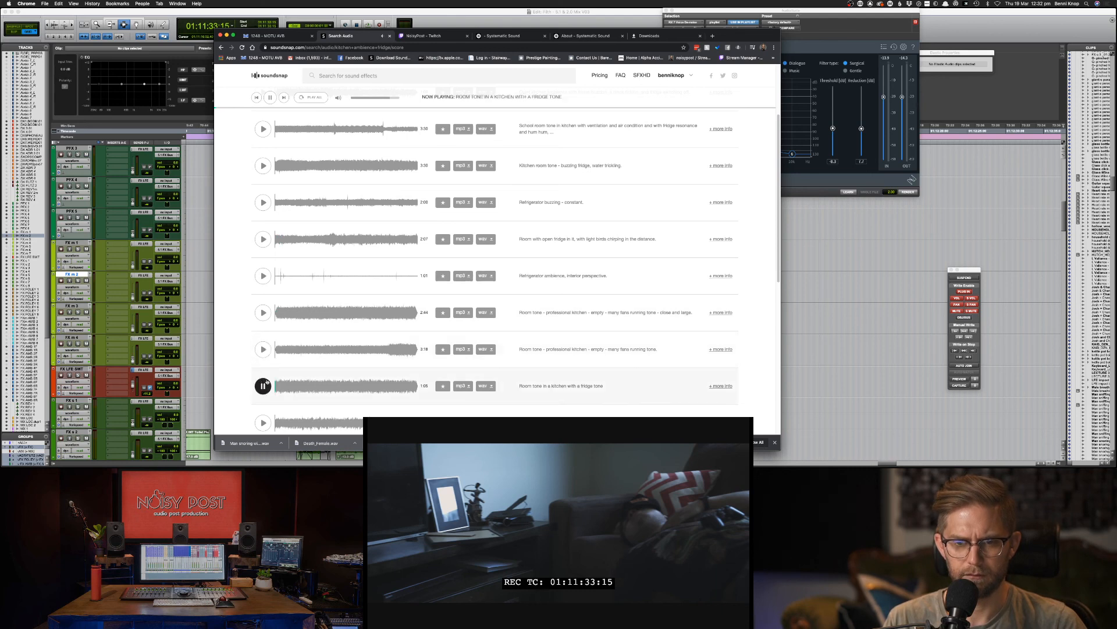
# Step: Replay "Room with open fridge in it, with light birds chirping in the distance", download it as WAV and stop the preview
pyautogui.click(263, 239)
pyautogui.scroll(-2, 265, 271)
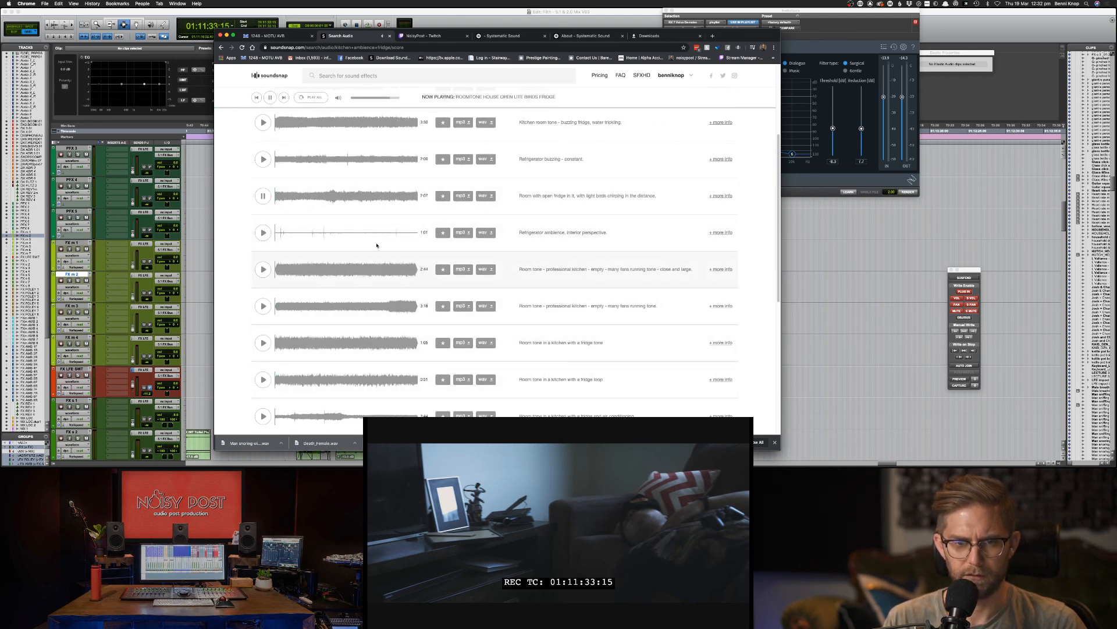
pyautogui.click(483, 196)
pyautogui.click(263, 196)
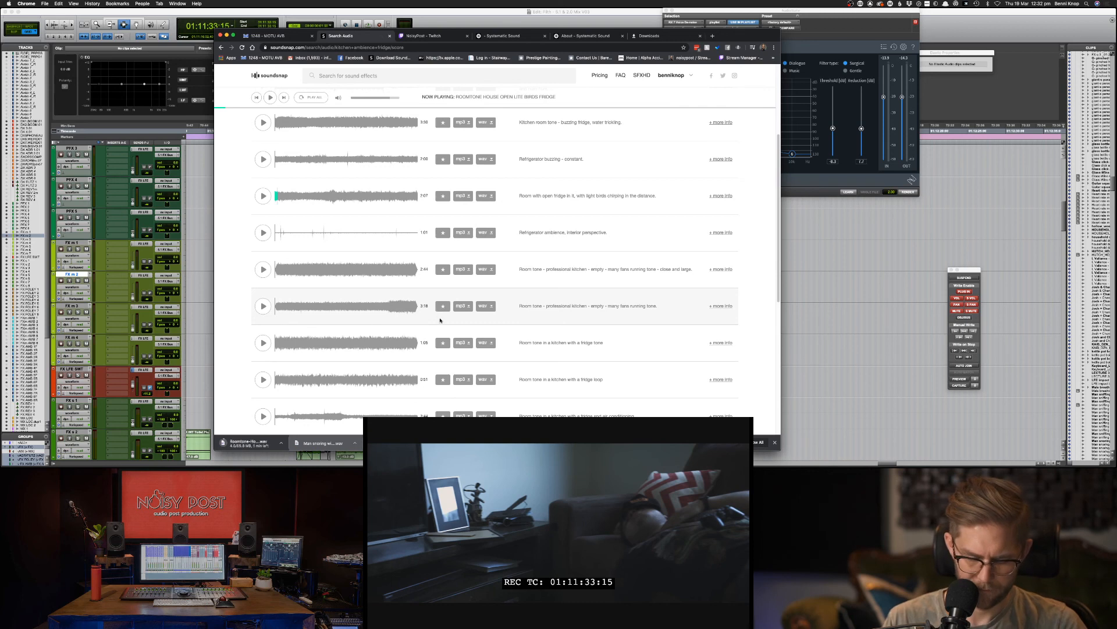
pyautogui.scroll(-1, 441, 322)
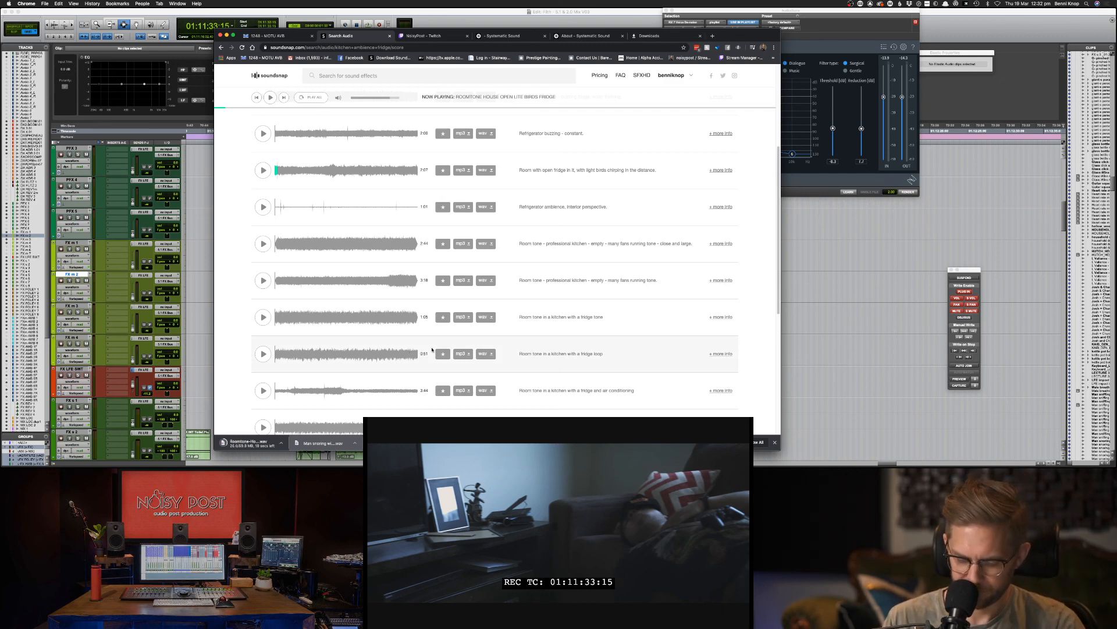
pyautogui.scroll(-1, 247, 369)
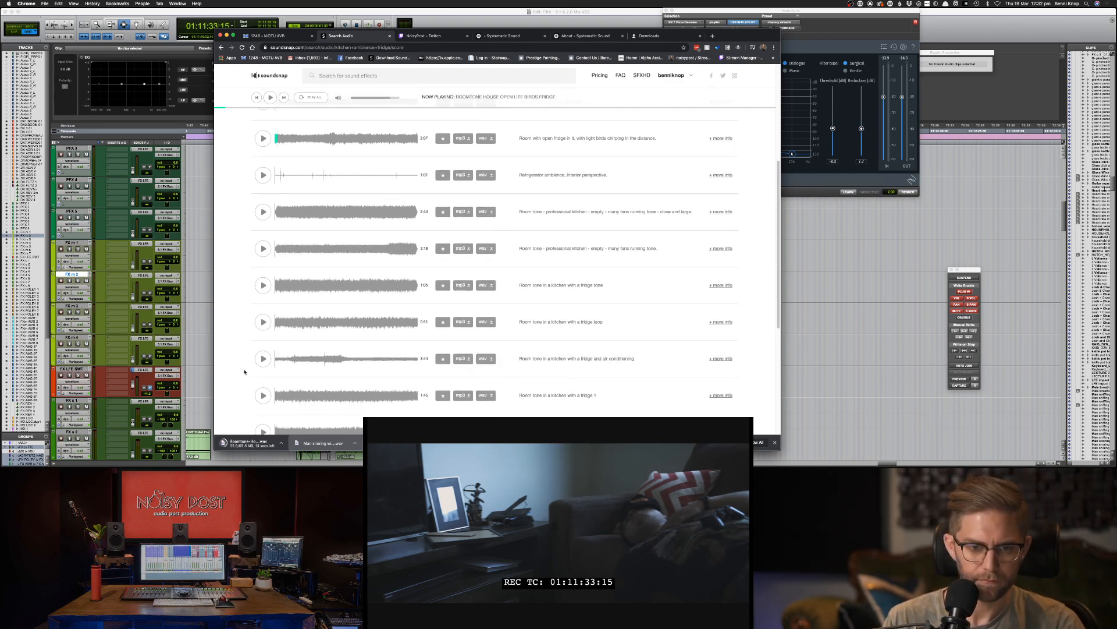
# Step: Place the downloaded open-fridge roomtone in the Pro Tools session on FX AMB 3F at 01:11:29:12
pyautogui.press('super+Tab')
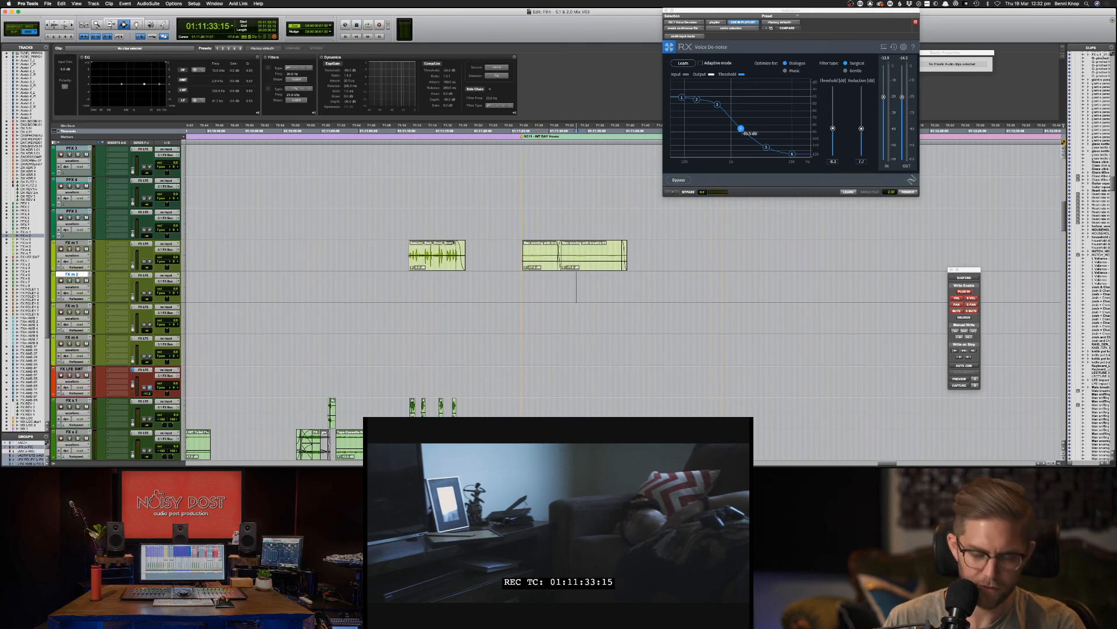
pyautogui.press('super+Tab')
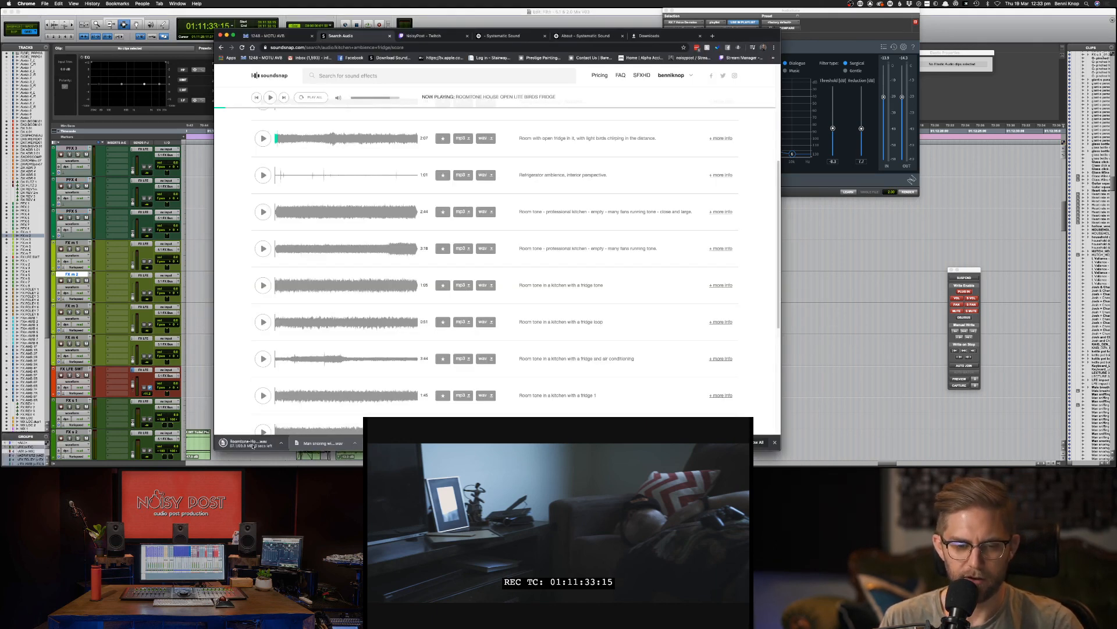
pyautogui.press('super+Tab')
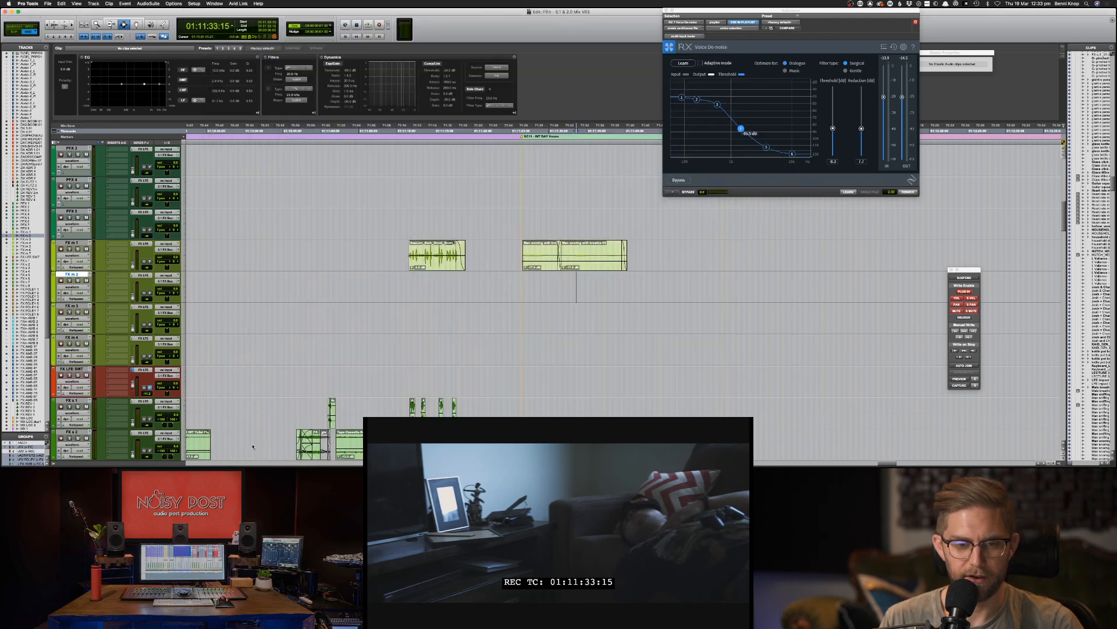
pyautogui.press('super+Tab')
pyautogui.press('super+Tab')
pyautogui.moveTo(474, 351); pyautogui.dragTo(533, 347)
pyautogui.scroll(-2, 534, 347)
pyautogui.scroll(-20, 534, 347)
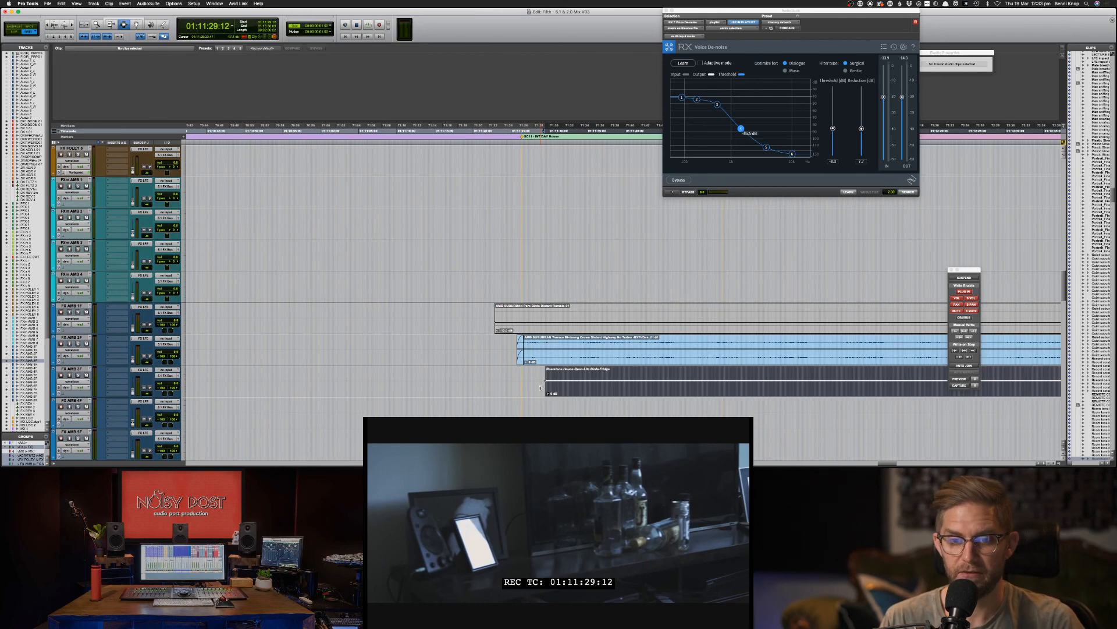
# Step: Move the fridge roomtone on FX AMB 3F earlier to start with the FX AMB 2F ambience, and fade it in
pyautogui.click(536, 388)
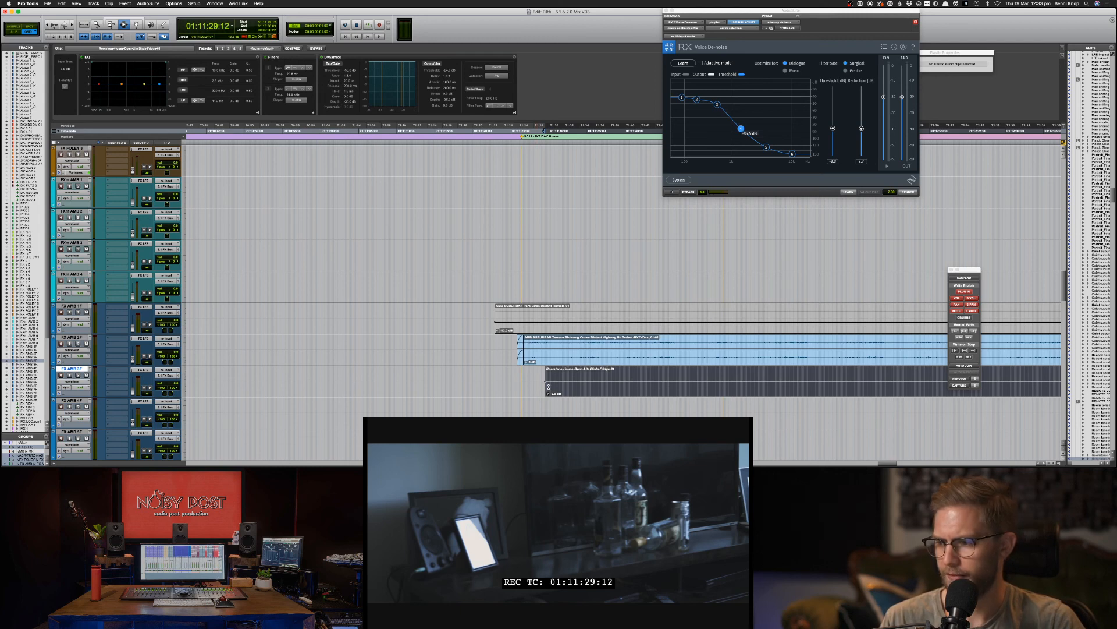
pyautogui.click(528, 378)
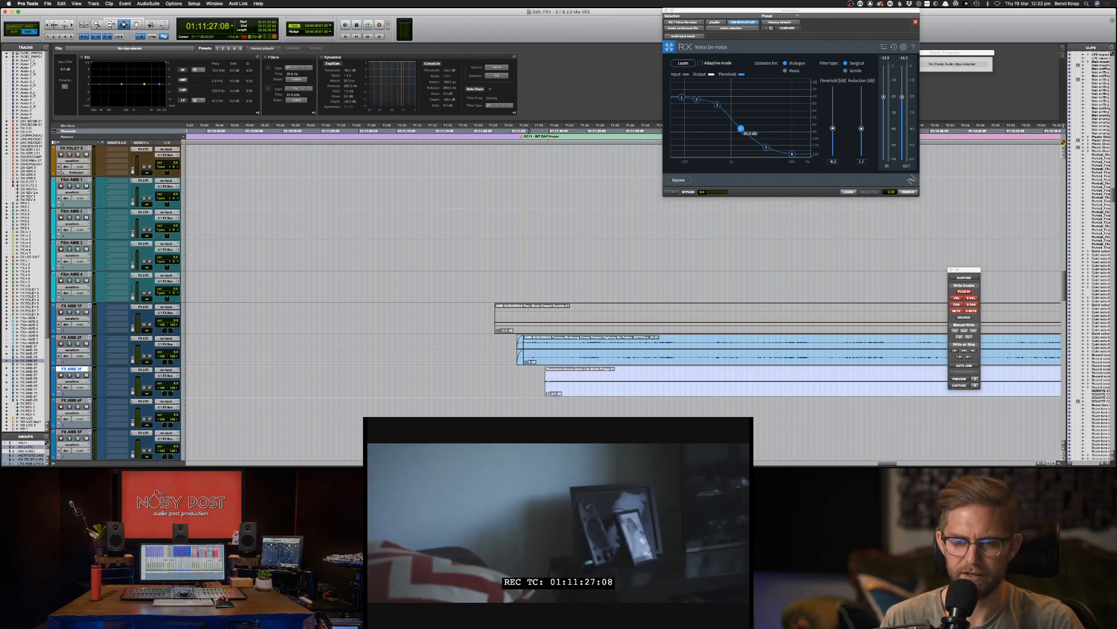
pyautogui.click(579, 388)
pyautogui.press('F8')
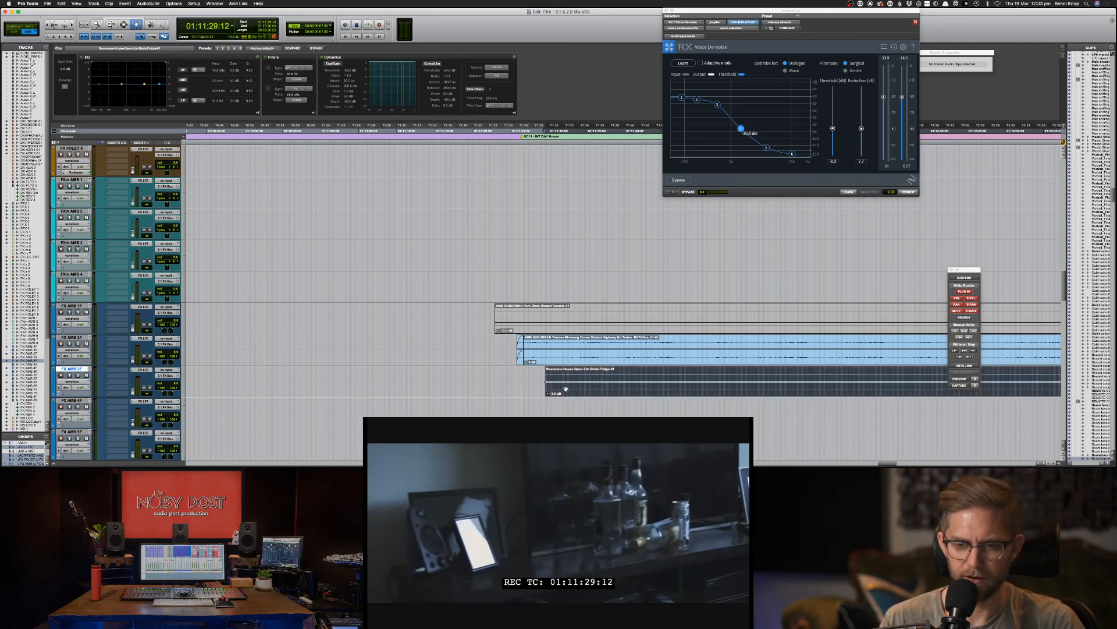
pyautogui.moveTo(566, 376); pyautogui.dragTo(527, 384)
pyautogui.press('F7')
pyautogui.click(500, 378)
pyautogui.click(543, 392)
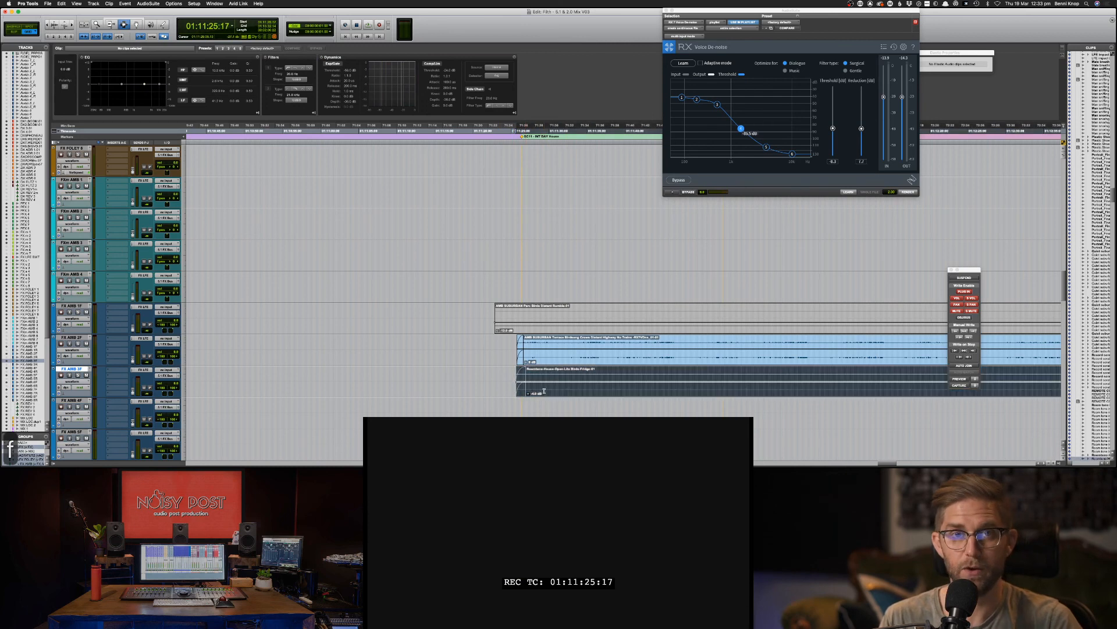
# Step: Solo FX AMB 3F to hear the fridge roomtone, and nudge its start and the FX AMB 2F clip's start slightly earlier
pyautogui.hotkey('shift', 's')
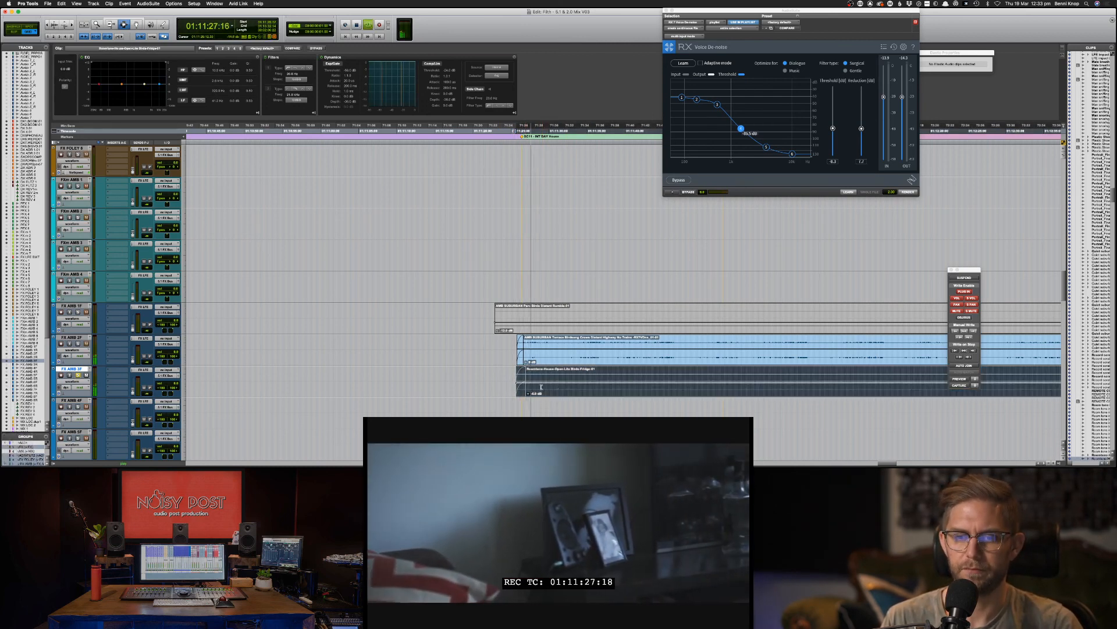
pyautogui.press('space')
pyautogui.press('super+bracketright')
pyautogui.press('super+bracketright')
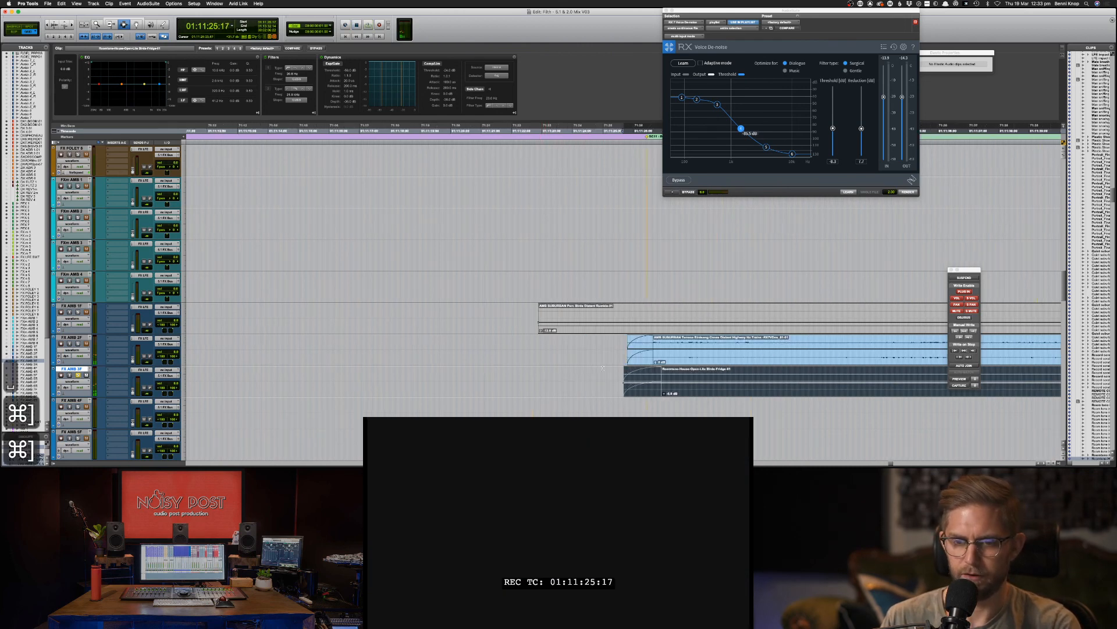
pyautogui.press('m')
pyautogui.press('m')
pyautogui.press('m')
pyautogui.press('m')
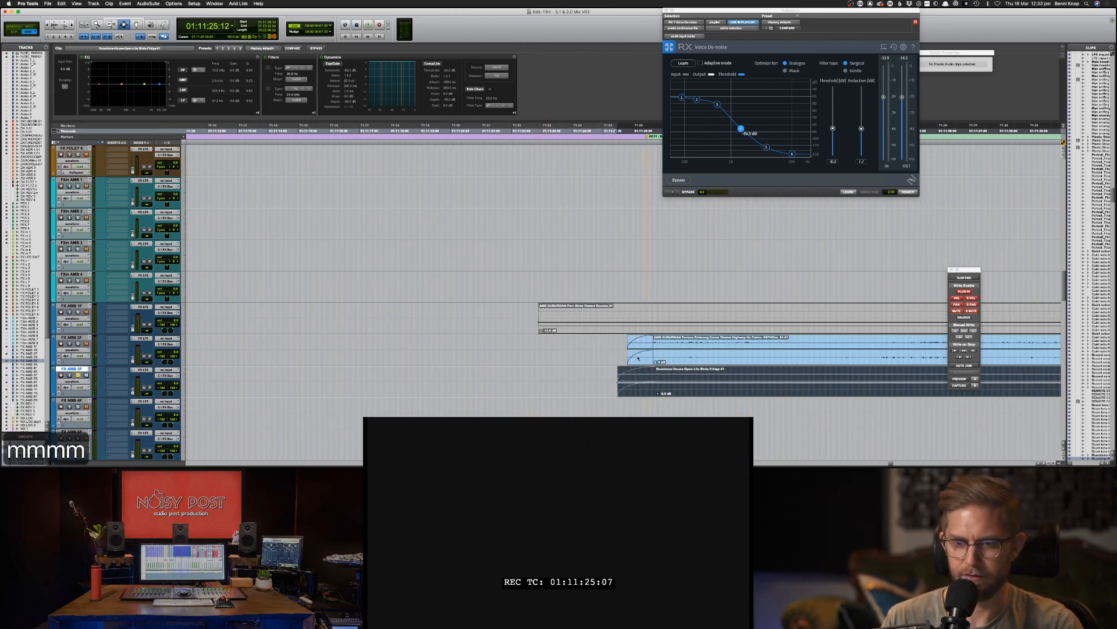
pyautogui.click(638, 358)
pyautogui.press('m')
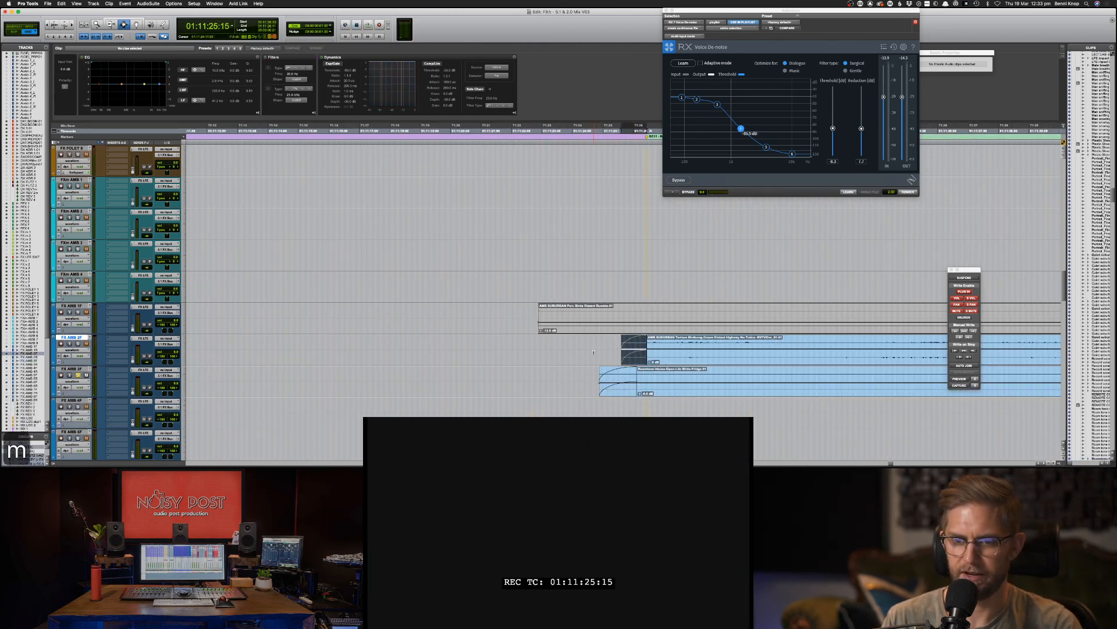
# Step: Trim the starts of the FX AMB 2F and 3F clips to the INT DAY House cut, add short fade-ins and play them
pyautogui.moveTo(593, 352); pyautogui.dragTo(650, 354)
pyautogui.press('Delete')
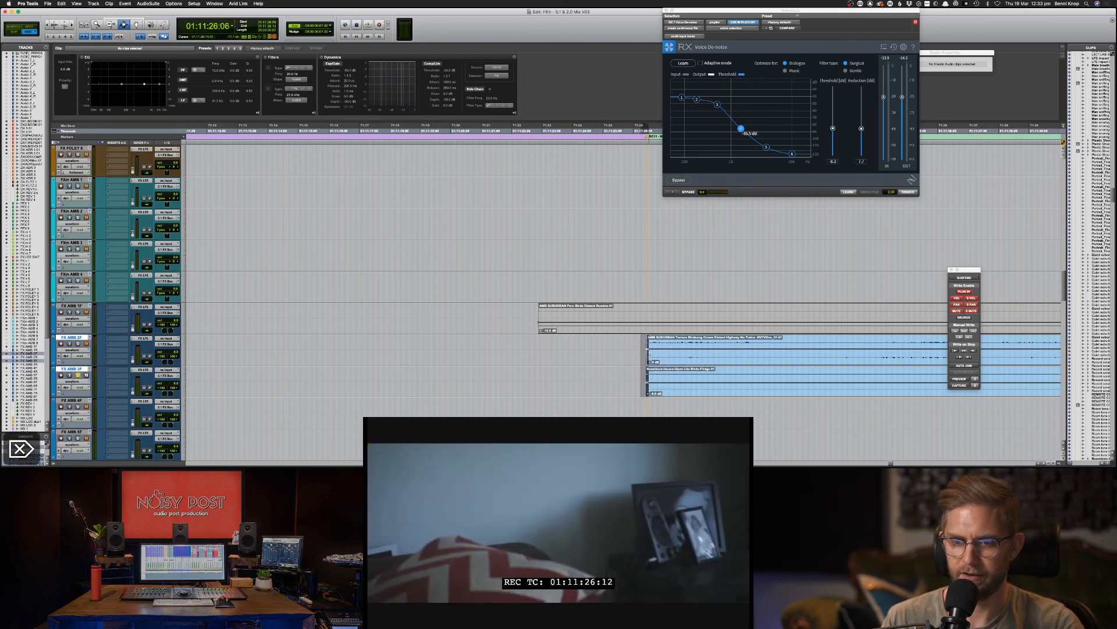
pyautogui.press('f')
pyautogui.press('space')
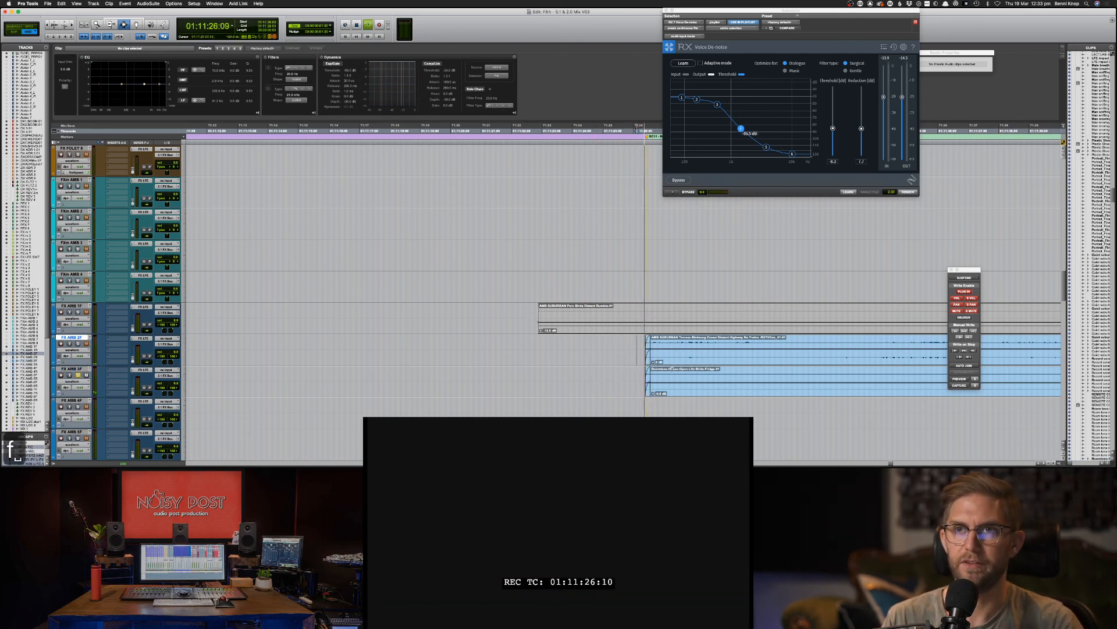
# Step: Lower the clip gain of the fridge roomtone on FX AMB 3F while the scene plays
pyautogui.press('super+bracketleft')
pyautogui.press('super+bracketleft')
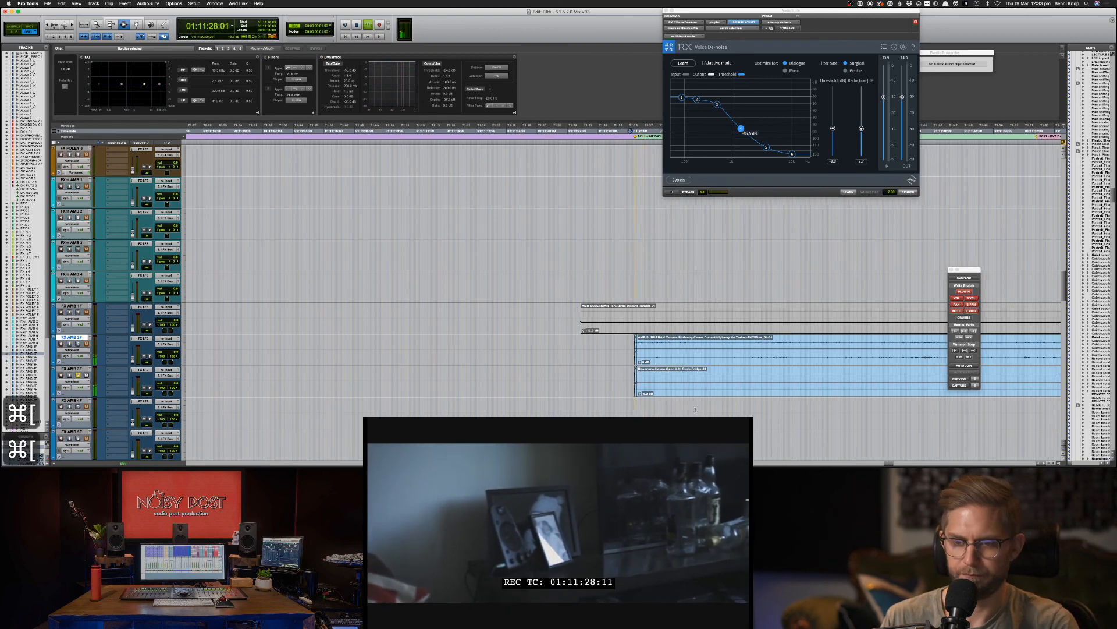
pyautogui.click(707, 384)
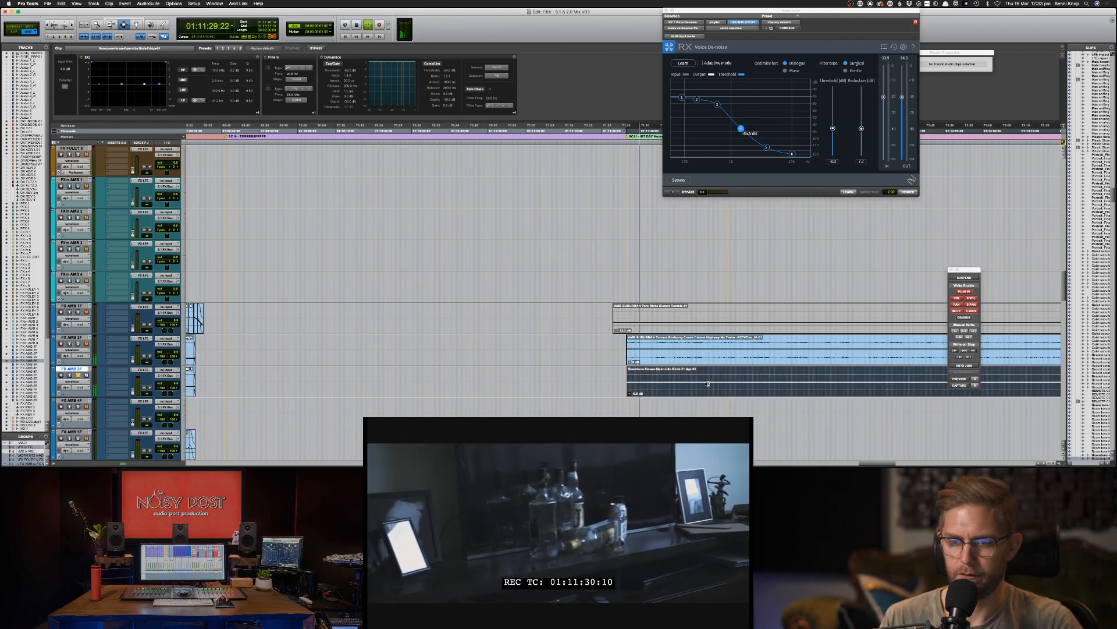
pyautogui.keyDown('shift'); pyautogui.click(645, 356); pyautogui.keyUp('shift')
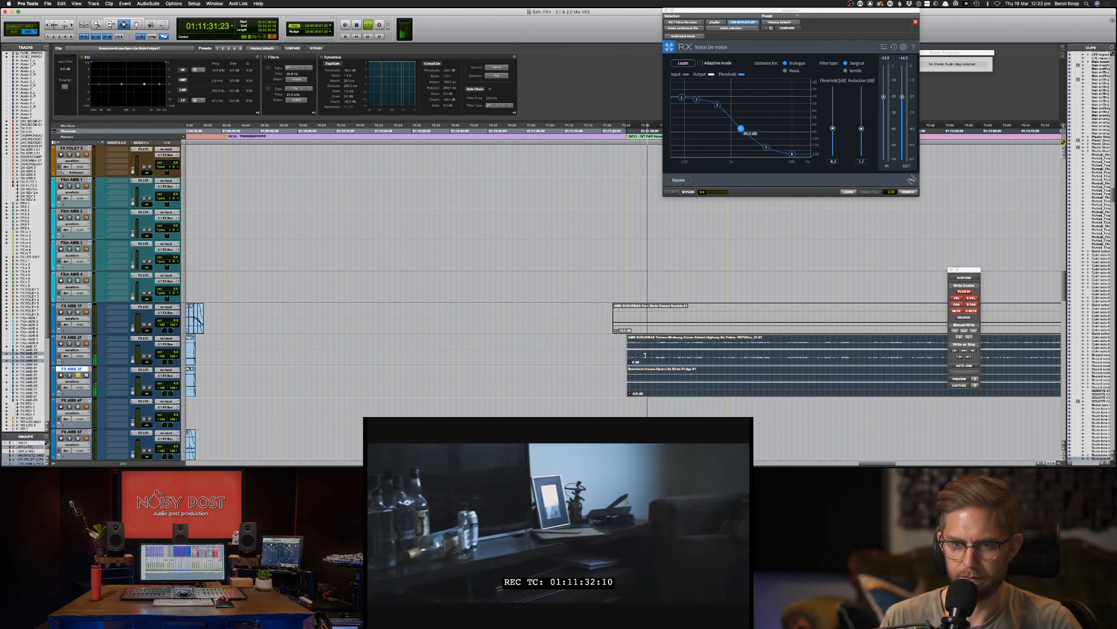
pyautogui.click(643, 376)
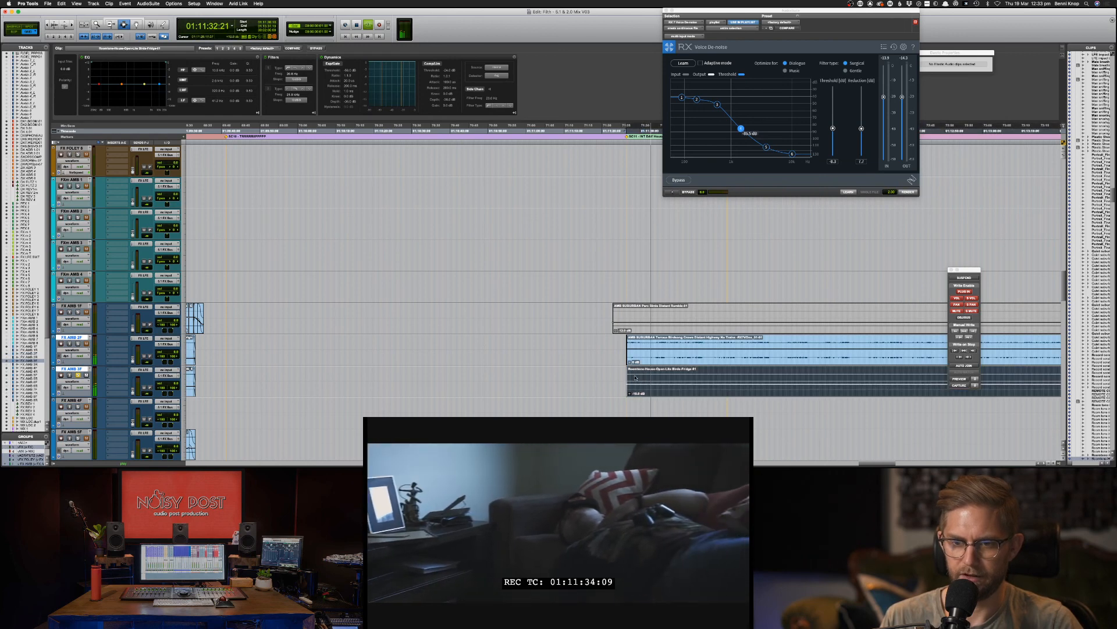
pyautogui.press('super+[')
pyautogui.press('super+]')
pyautogui.press('super+]')
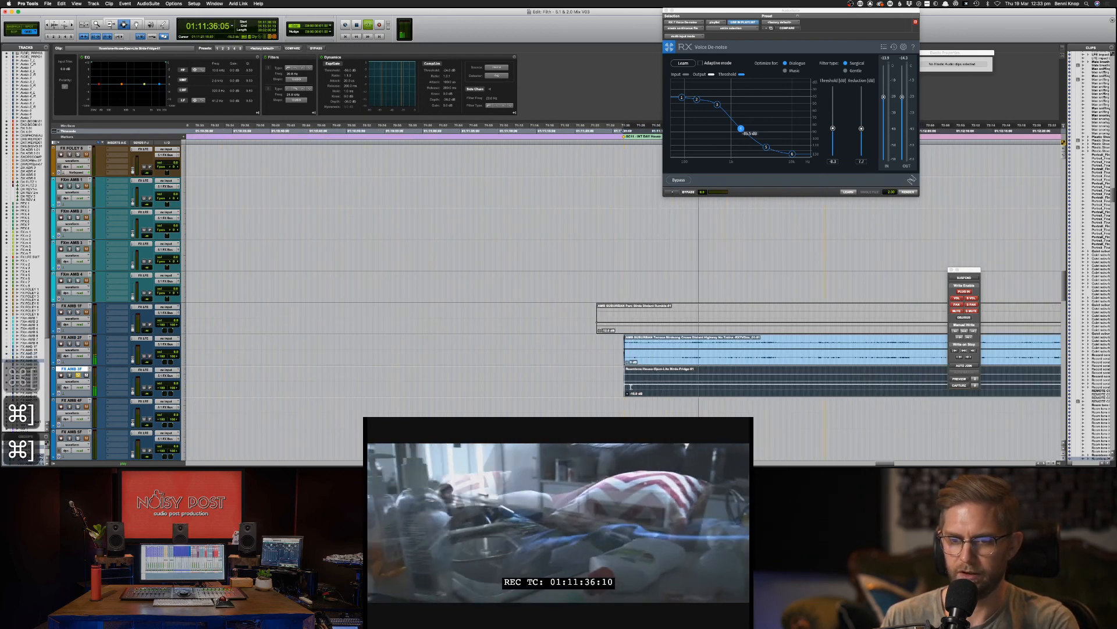
pyautogui.click(617, 378)
pyautogui.press('BackSpace')
pyautogui.press('super+z')
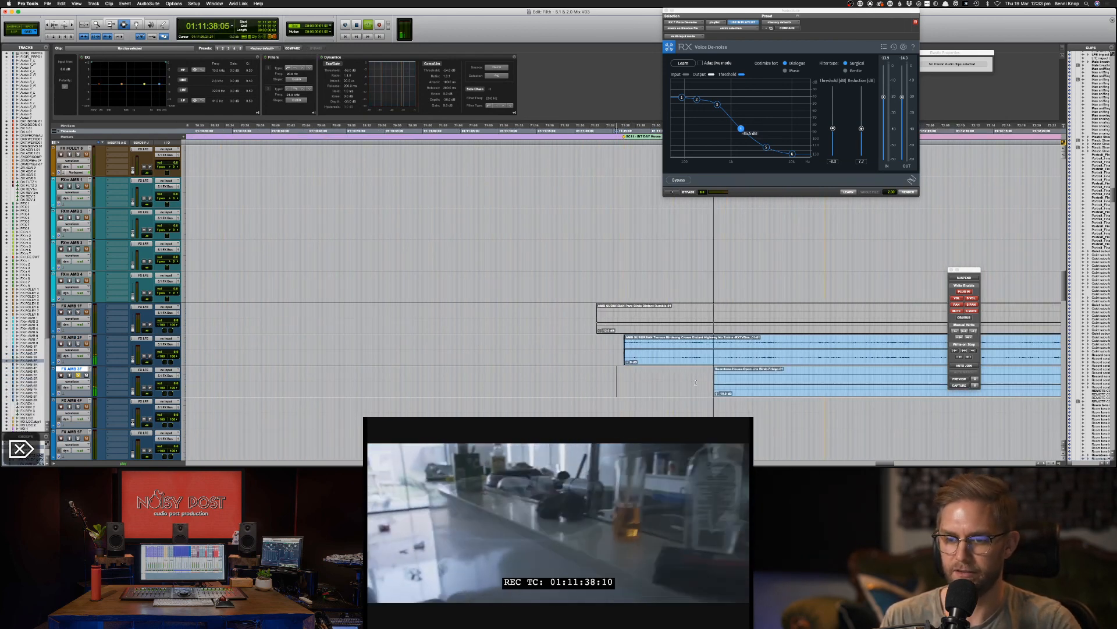
pyautogui.press('BackSpace')
pyautogui.press('super+z')
# Step: Cut the opening of the fridge roomtone on FX AMB 3F back to the kitchen transition and fade in its new start
pyautogui.moveTo(696, 381); pyautogui.dragTo(615, 380)
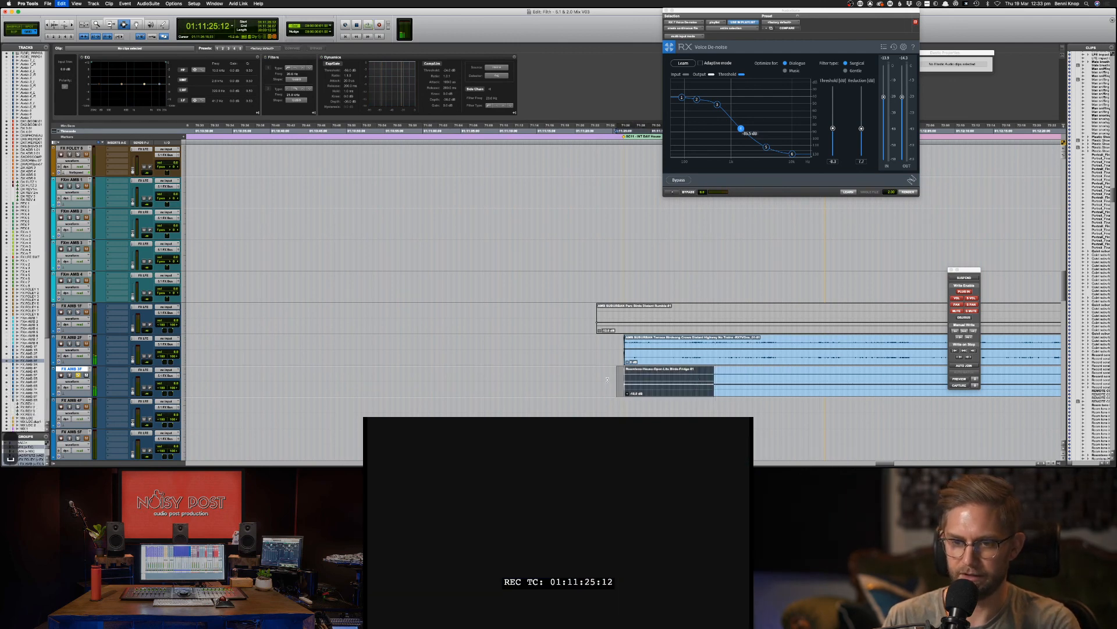
pyautogui.press('BackSpace')
pyautogui.moveTo(696, 381); pyautogui.dragTo(670, 380)
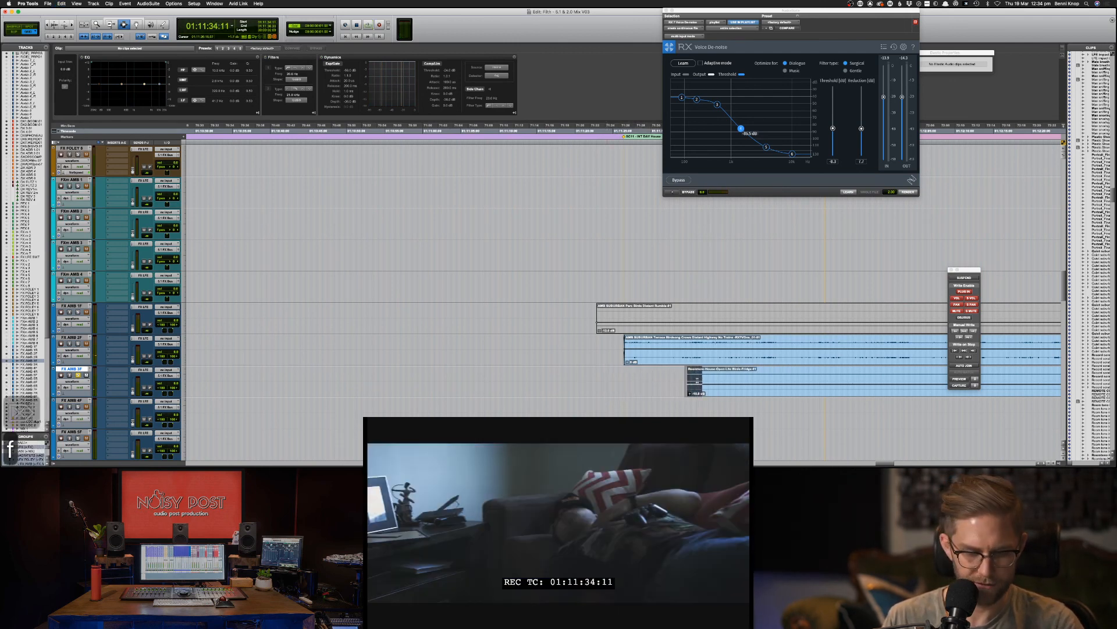
pyautogui.press('f')
# Step: Play the transition into the fridge roomtone, unsolo FX AMB 3F and replay it with the other tracks
pyautogui.press('space')
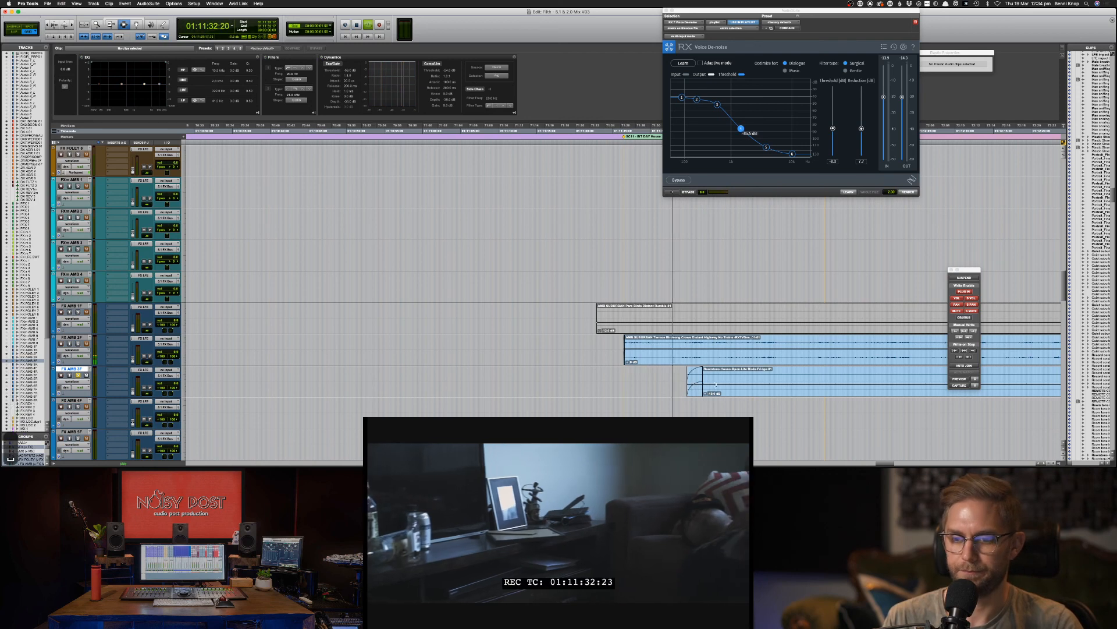
pyautogui.hotkey('shift', 'a')
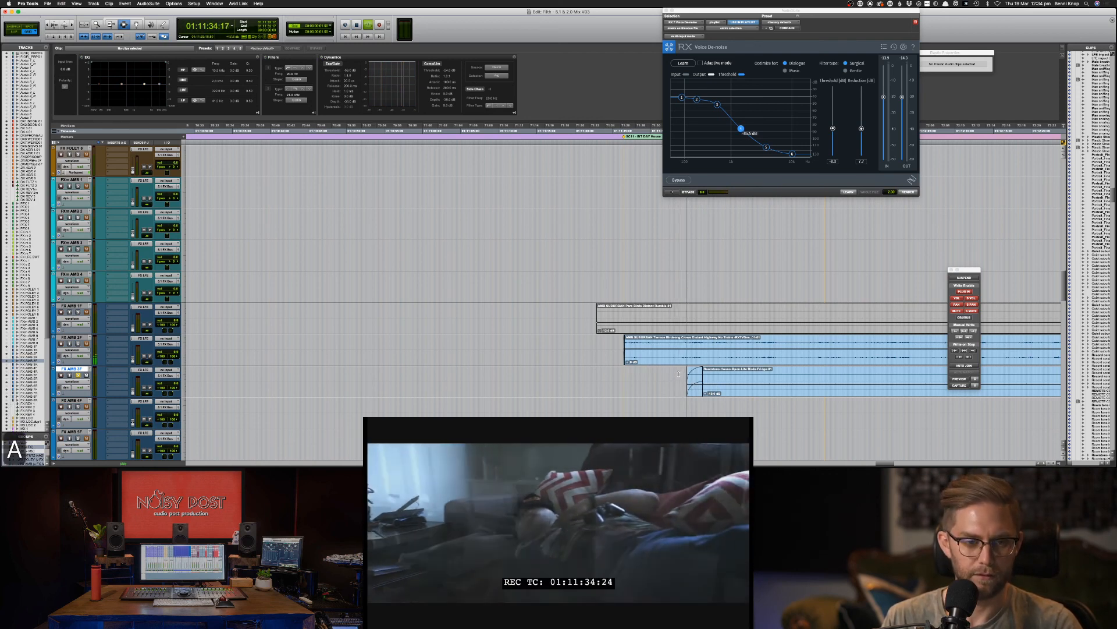
pyautogui.hotkey('shift', 's')
pyautogui.press('space')
pyautogui.press('space')
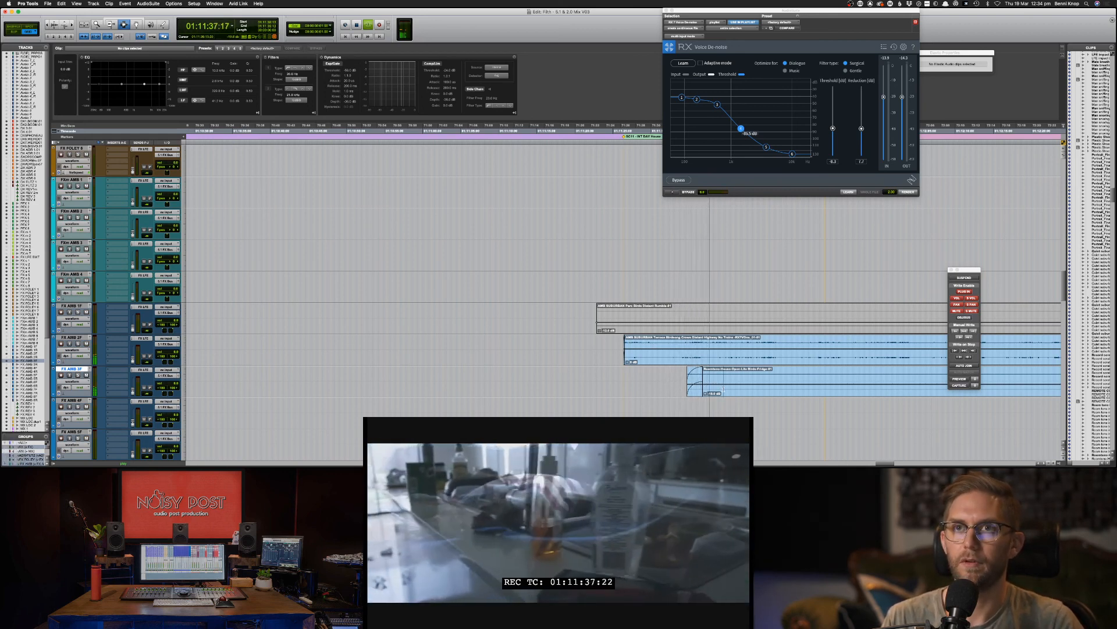
# Step: Lower the clip gain of the fridge roomtone on FX AMB 3F during playback, then select the suburban ambience on FX AMB 2F
pyautogui.click(724, 388)
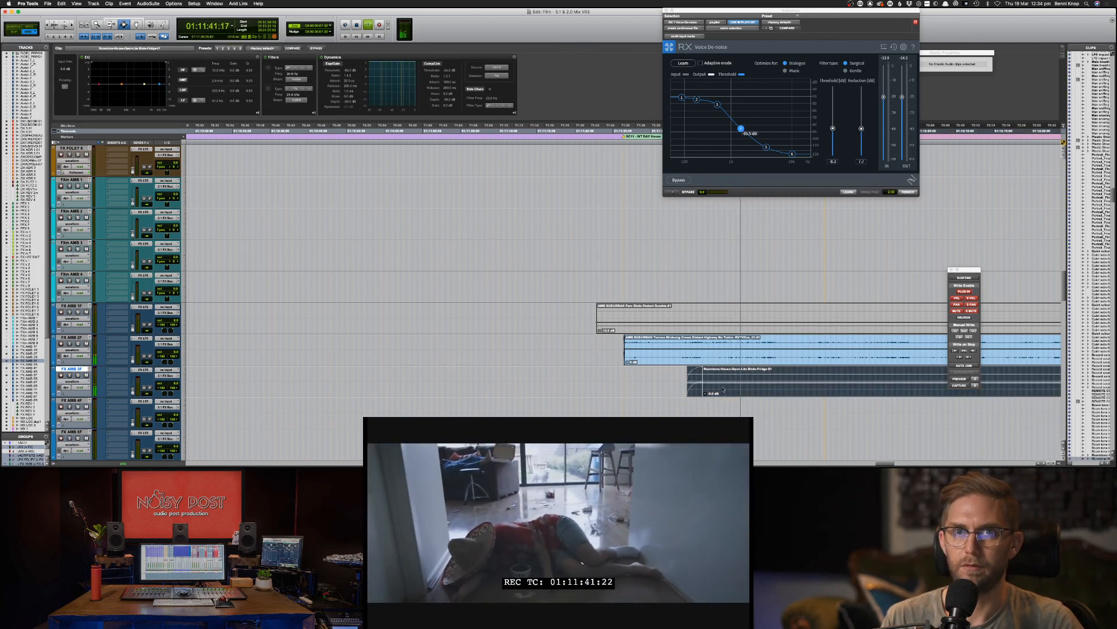
pyautogui.hotkey('ctrl', 'shift', 'Down')
pyautogui.press('F8')
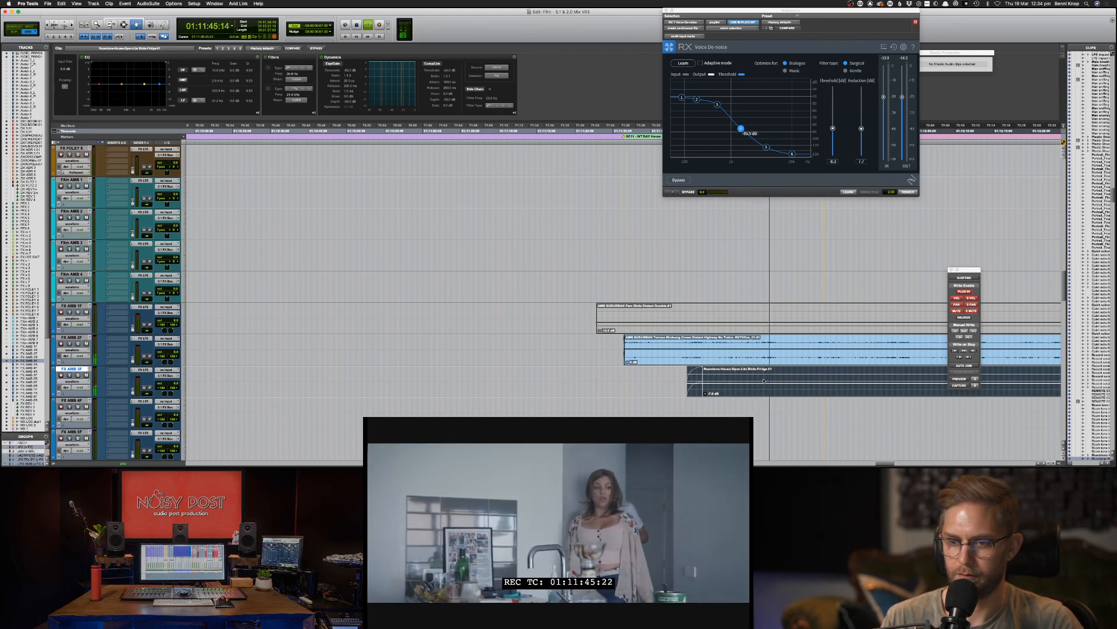
pyautogui.hotkey('ctrl', 'shift', 'Down')
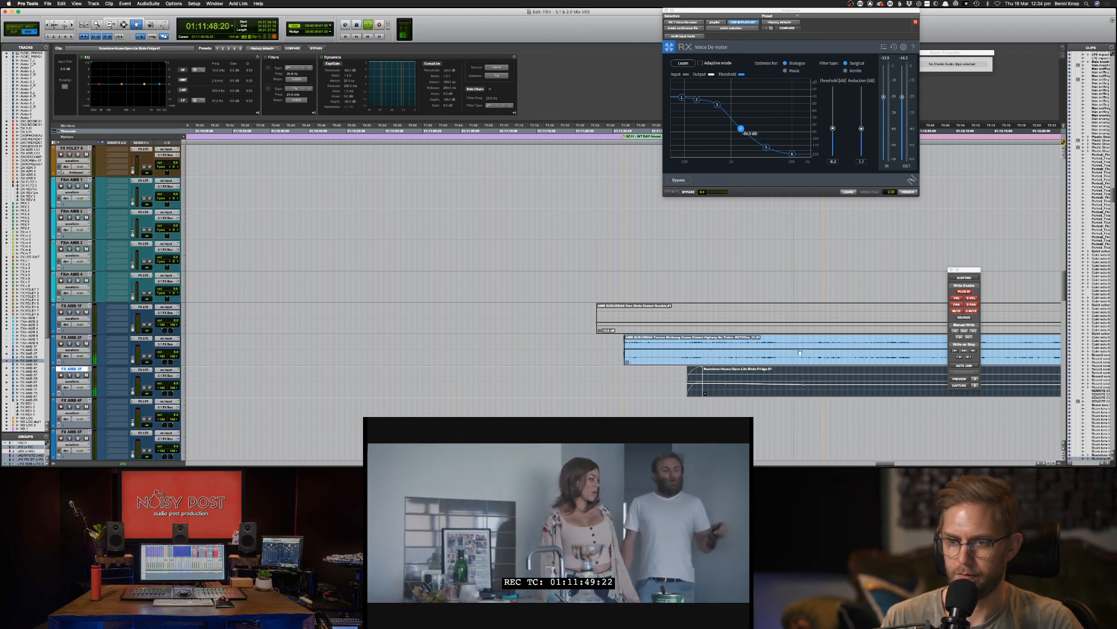
pyautogui.moveTo(800, 351); pyautogui.dragTo(794, 358)
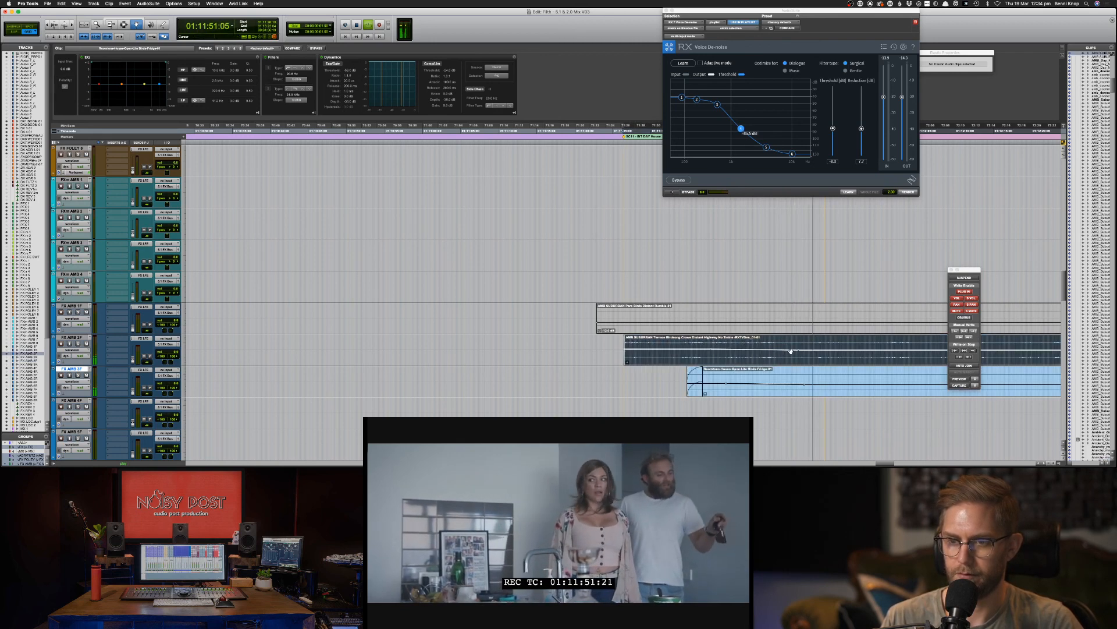
# Step: Select the short dialogue clips before the exterior cut on the first boom track, solo that track and play them
pyautogui.scroll(10, 671, 350)
pyautogui.scroll(10, 670, 350)
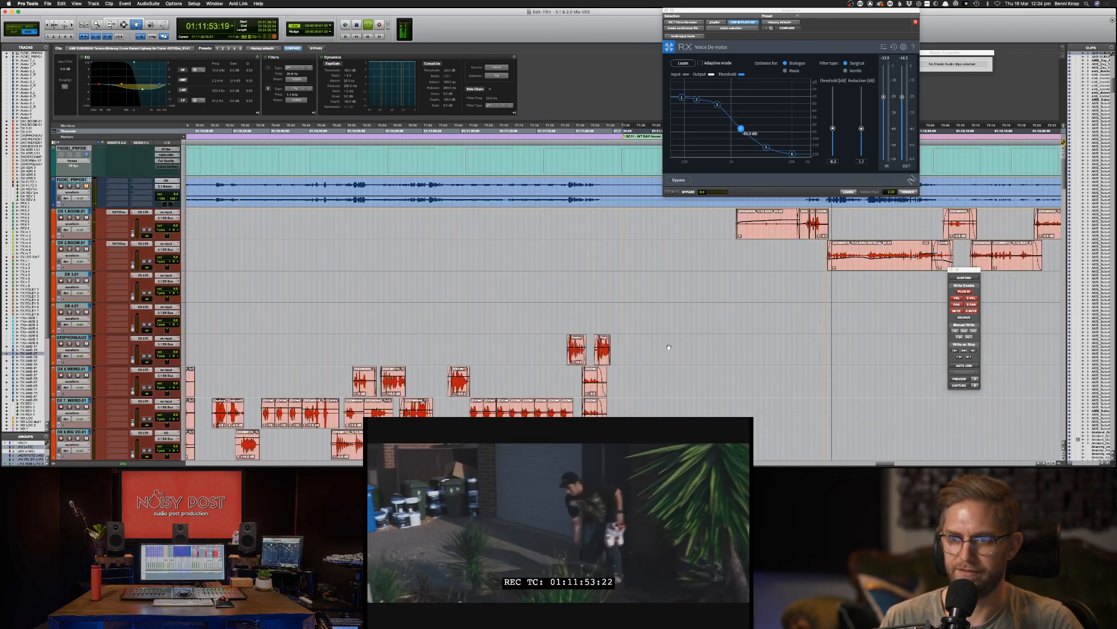
pyautogui.press('F7')
pyautogui.click(809, 223)
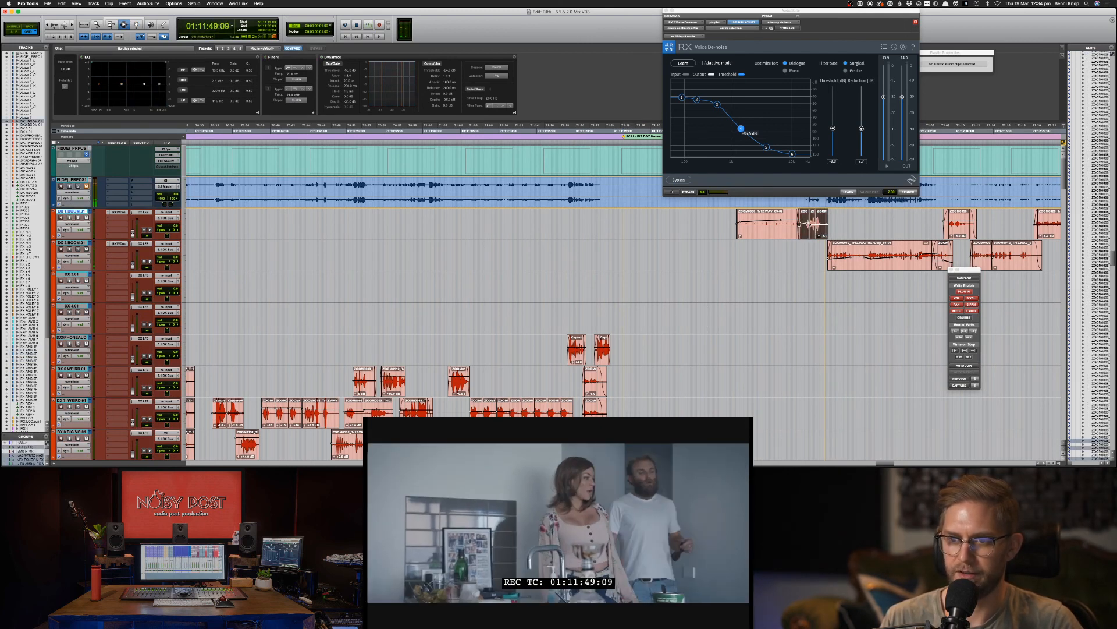
pyautogui.hotkey('shift', 's')
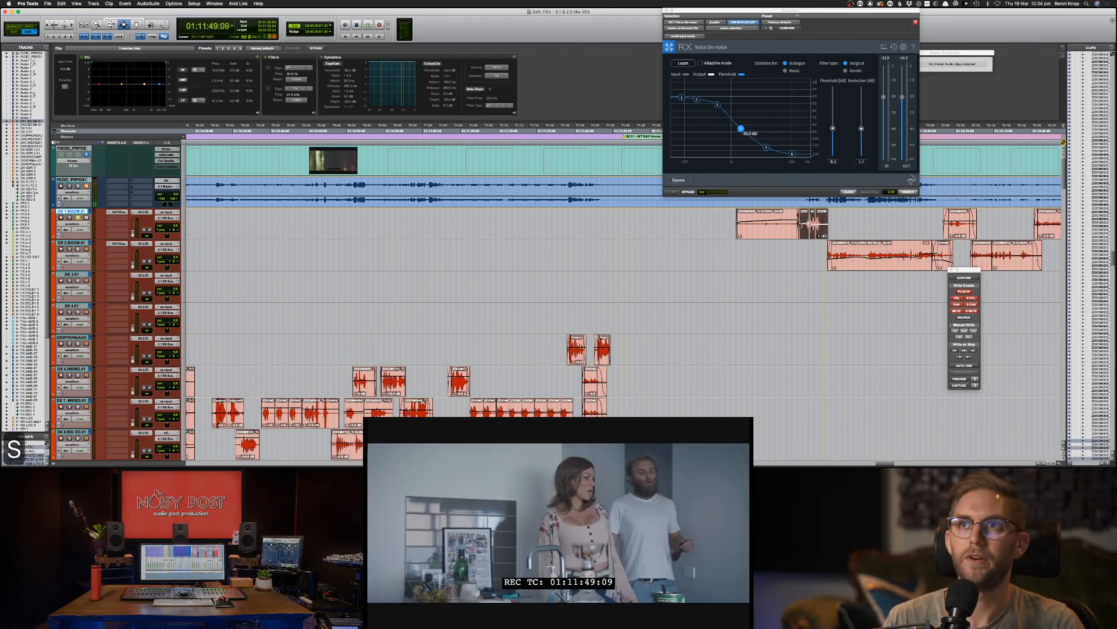
pyautogui.press('super+z')
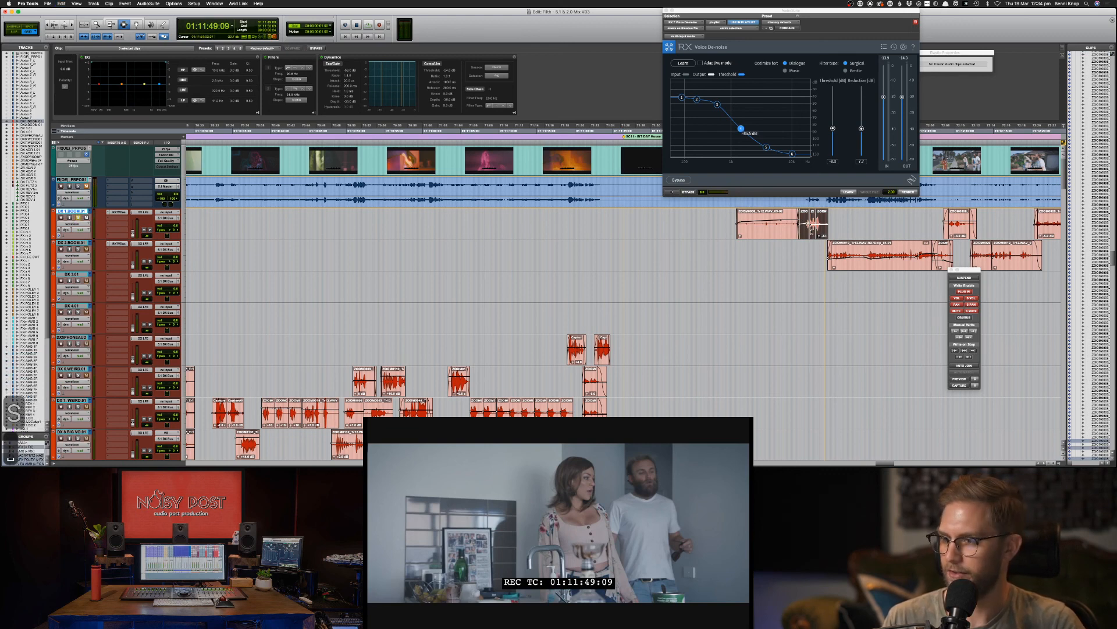
pyautogui.press('space')
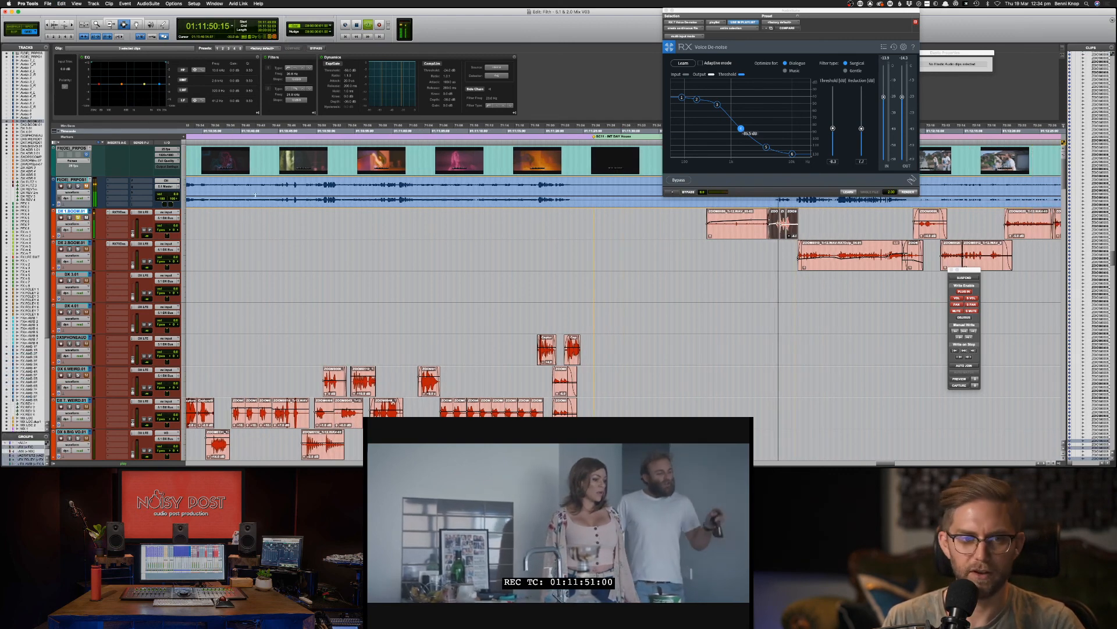
pyautogui.press('space')
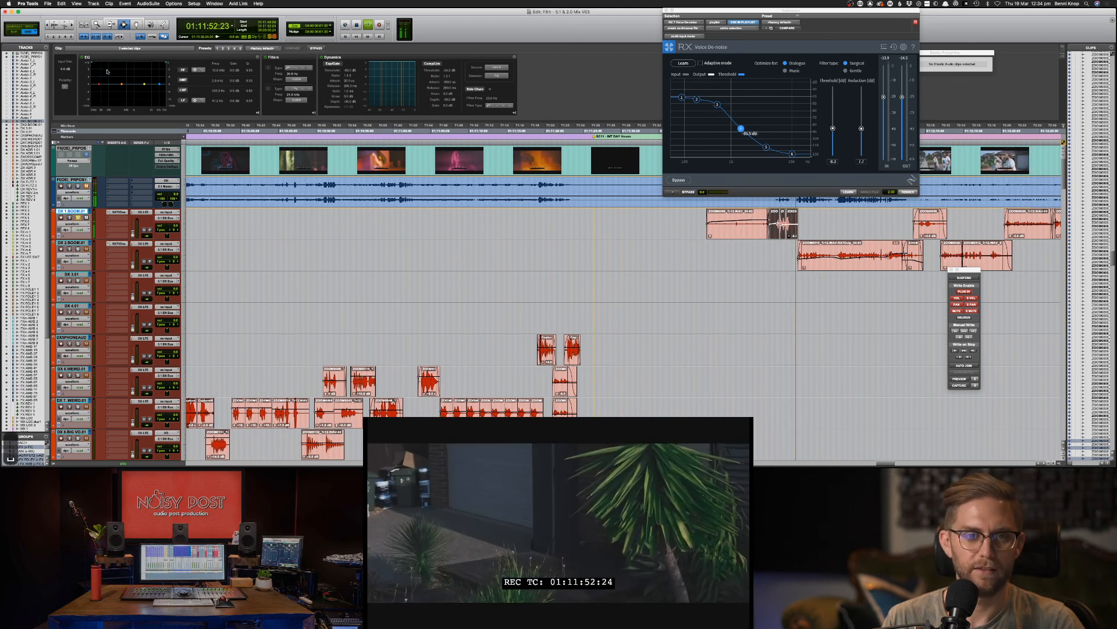
# Step: Shape the clip EQ of the selected boom dialogue with a gentle low-mid boost and a slight upper-mid cut while playing it
pyautogui.moveTo(143, 85); pyautogui.dragTo(143, 89)
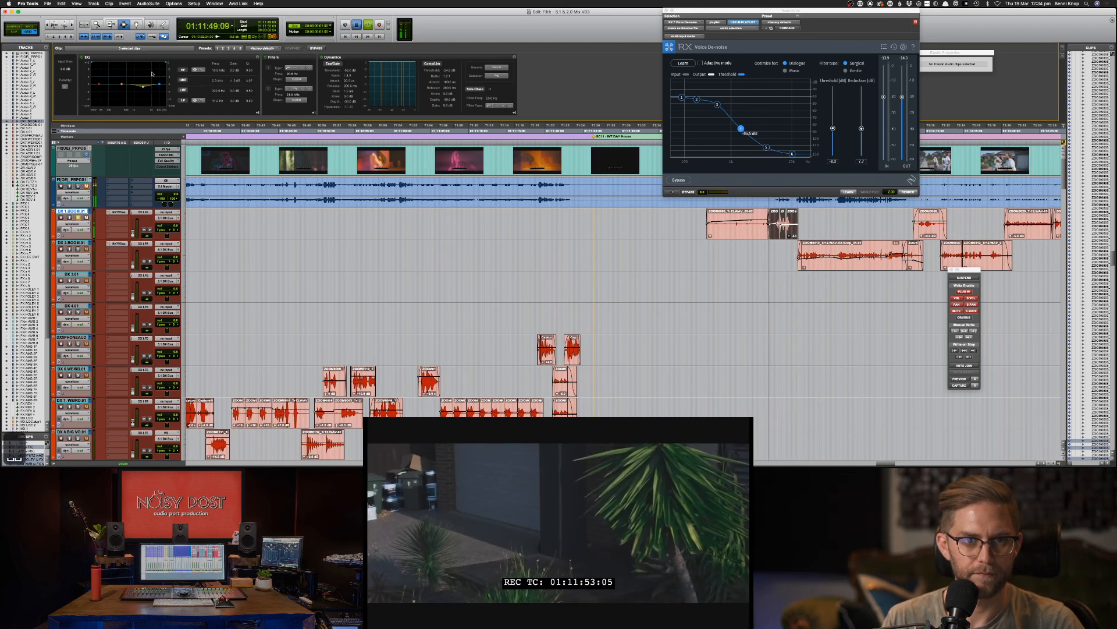
pyautogui.press('space')
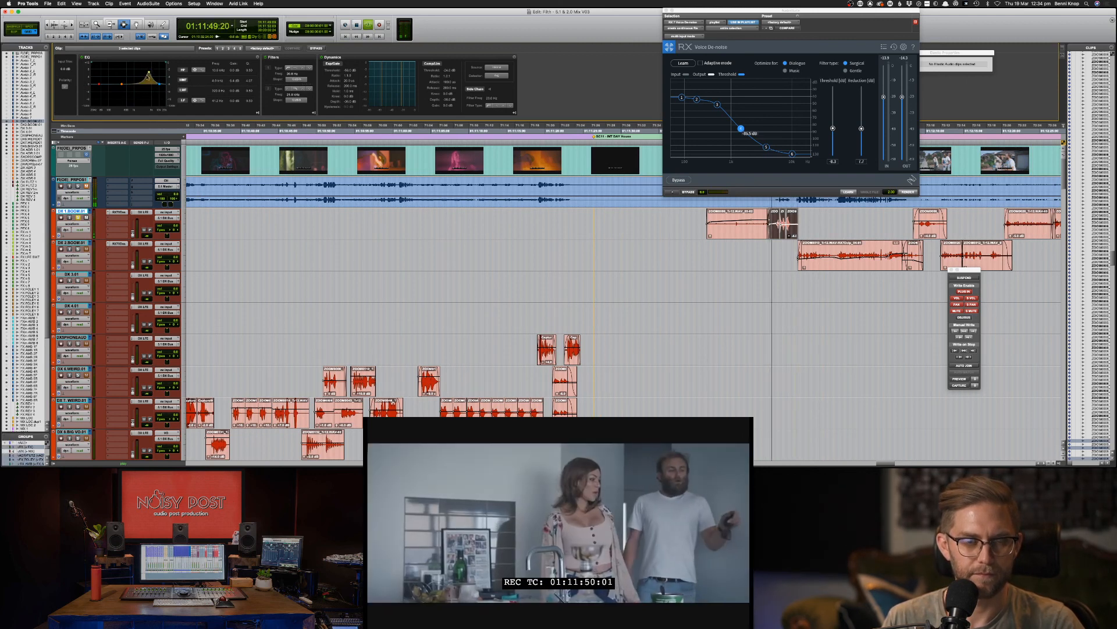
pyautogui.moveTo(144, 86); pyautogui.dragTo(115, 82)
pyautogui.press('space')
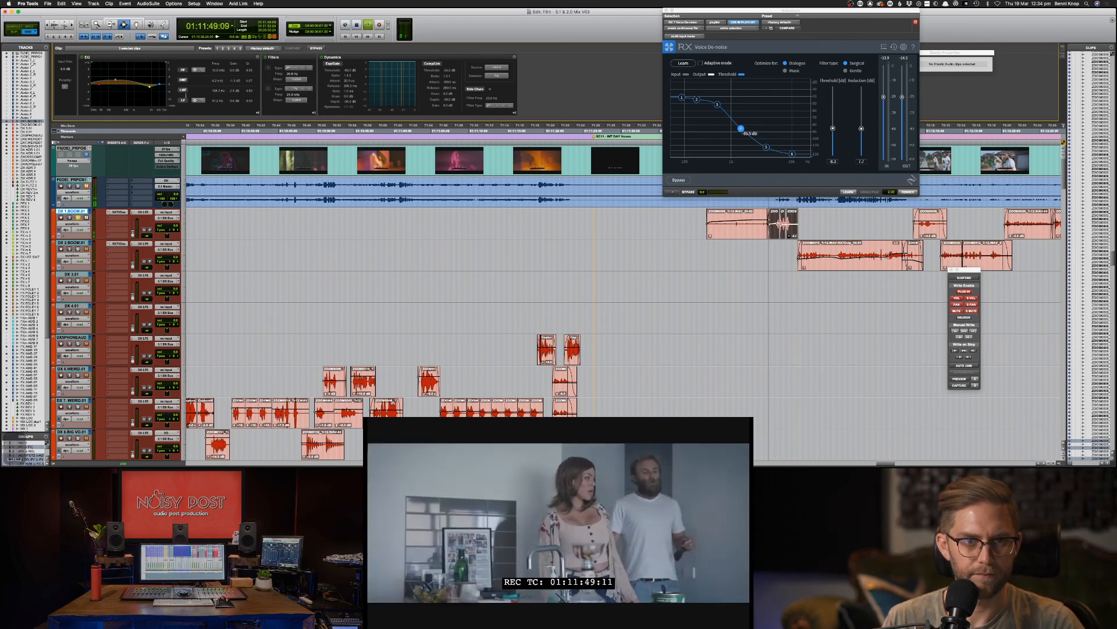
pyautogui.moveTo(248, 90); pyautogui.dragTo(283, 94)
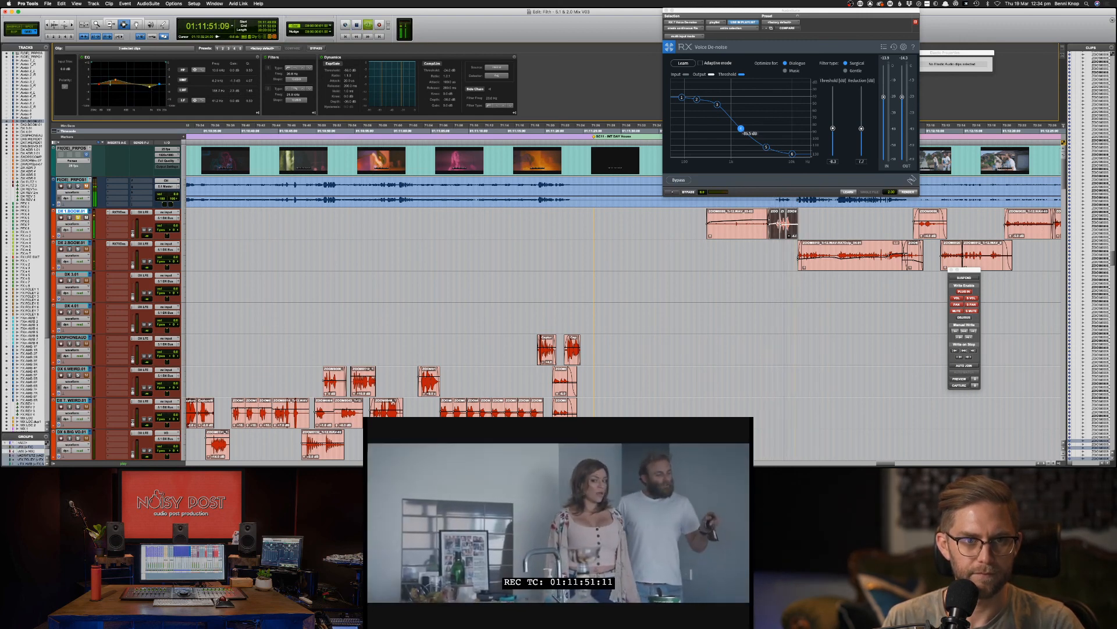
pyautogui.press('space')
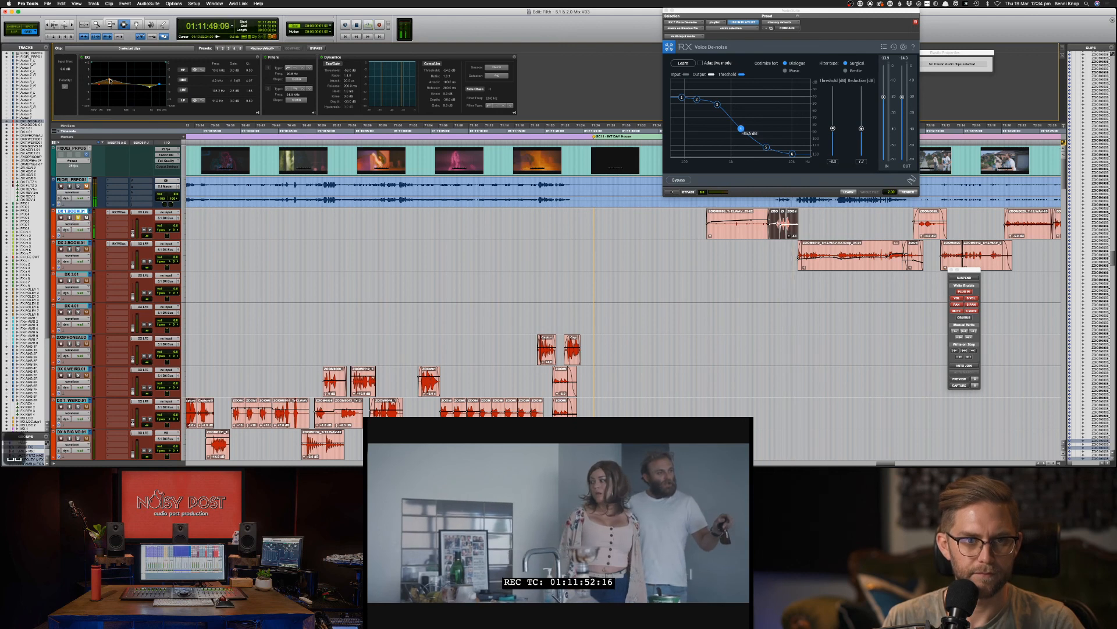
pyautogui.press('space')
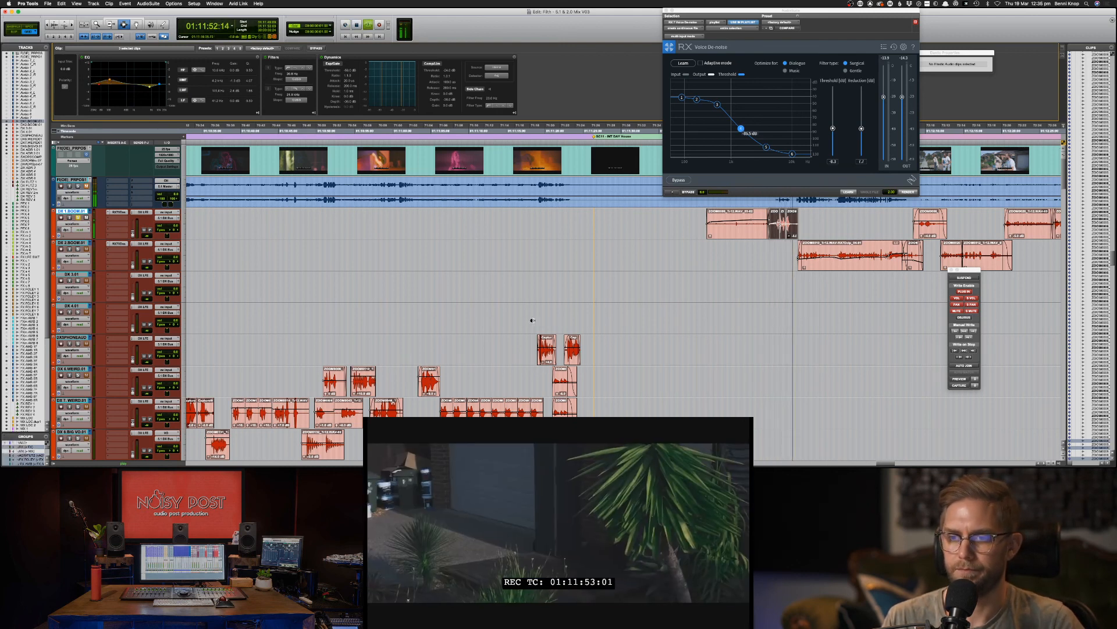
# Step: Trim the end of the last boom dialogue clip to the EXT DAY House cut and add a fade-out
pyautogui.press('F7')
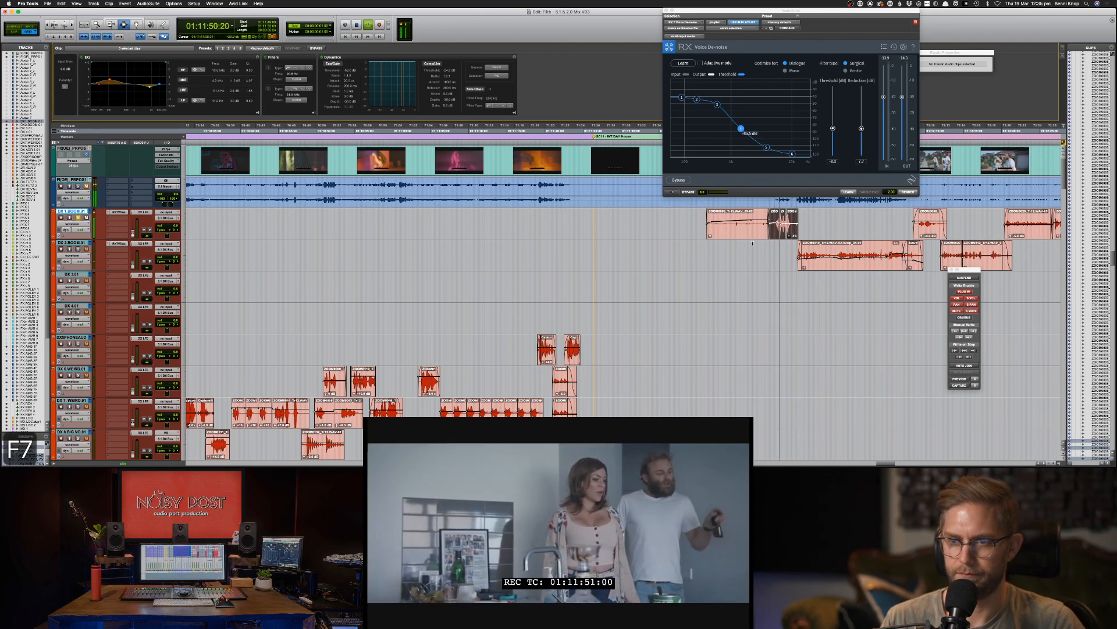
pyautogui.press('super+bracketright')
pyautogui.press('super+bracketright')
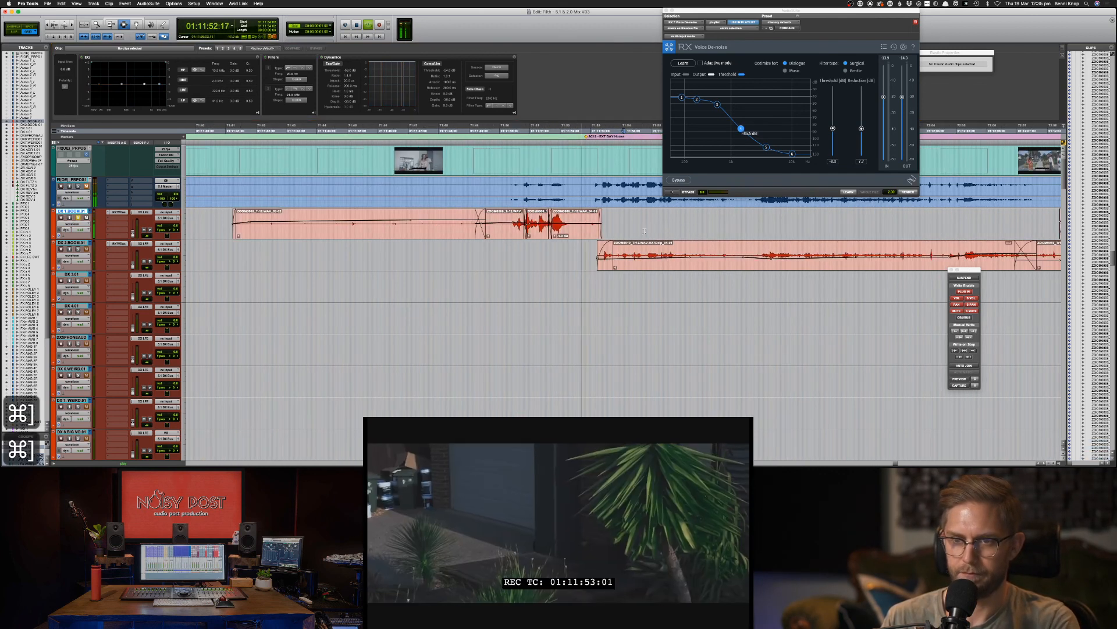
pyautogui.press('Delete')
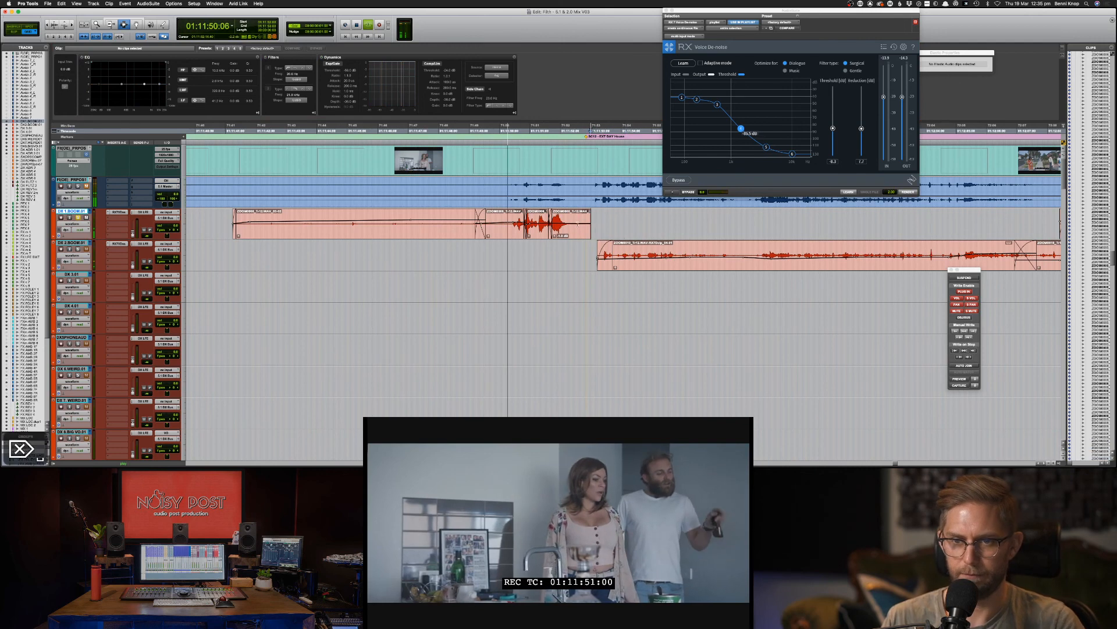
pyautogui.moveTo(594, 226); pyautogui.dragTo(566, 225)
pyautogui.press('f')
pyautogui.click(516, 226)
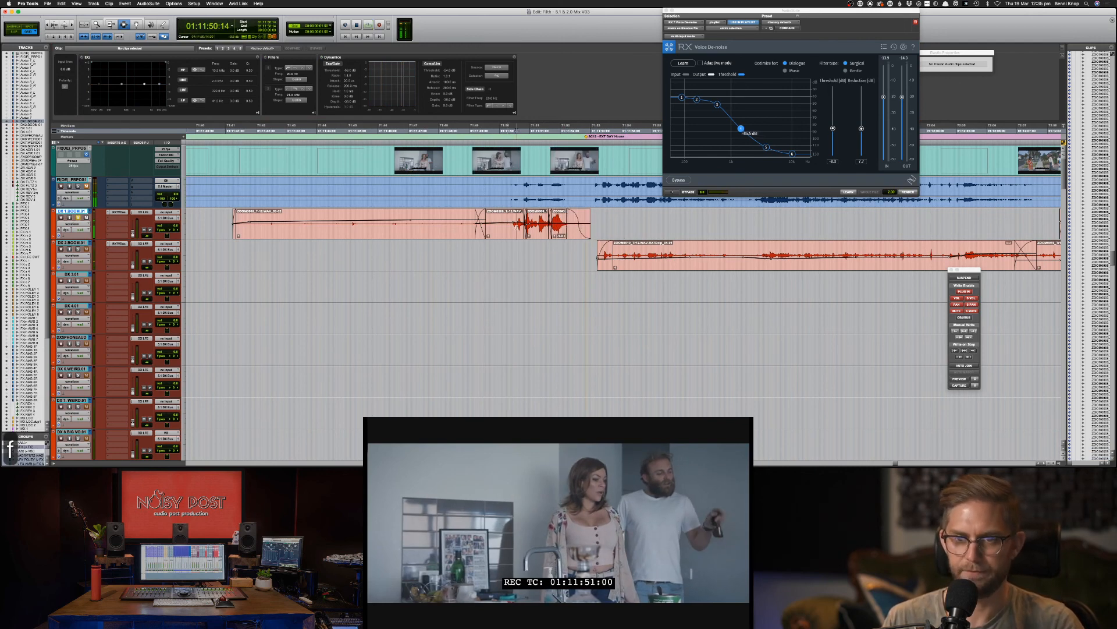
# Step: Select the short boom dialogue clips, audition their EQ and the new fade-out up to the exterior cut, and save the session
pyautogui.click(510, 234)
pyautogui.keyDown('shift'); pyautogui.click(555, 234); pyautogui.keyUp('shift')
pyautogui.keyDown('shift'); pyautogui.click(574, 234); pyautogui.keyUp('shift')
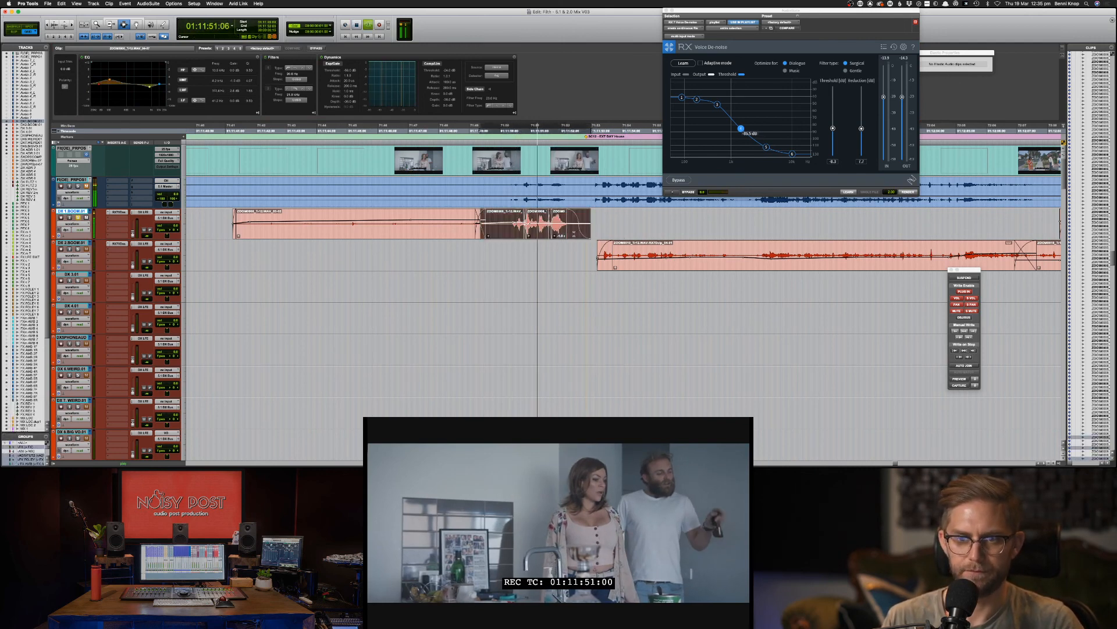
pyautogui.press('space')
pyautogui.press('space')
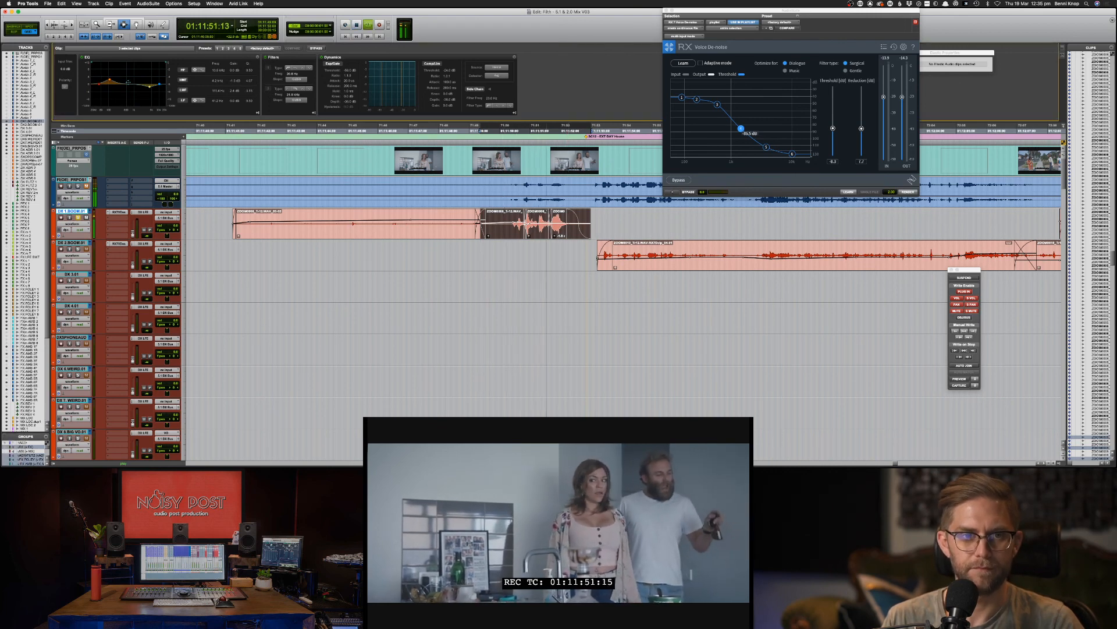
pyautogui.press('space')
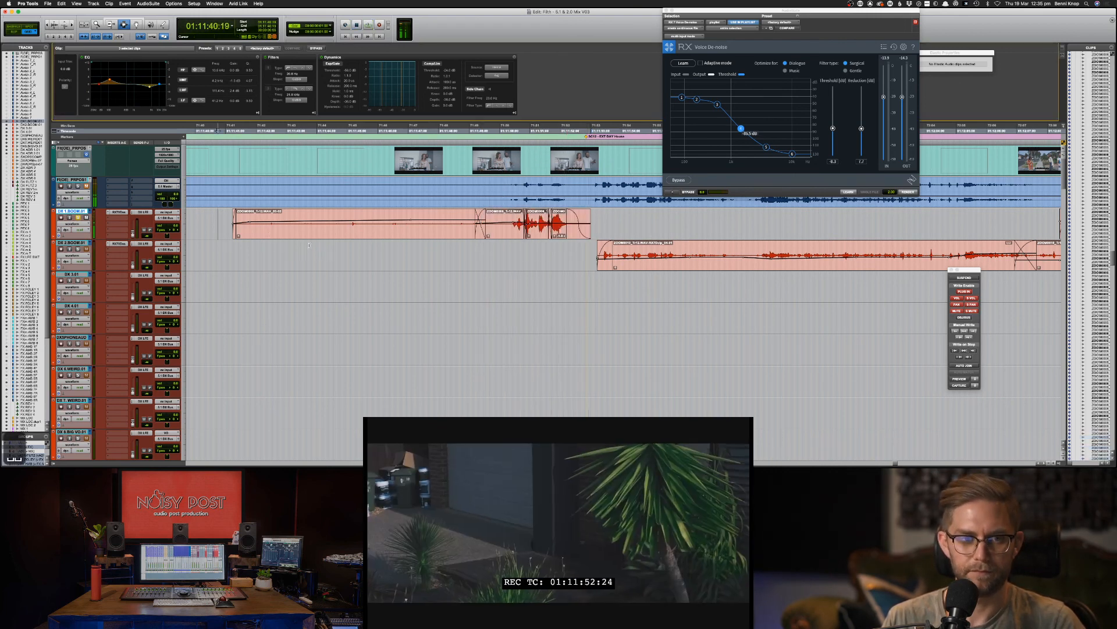
pyautogui.press('super+s')
pyautogui.press('space')
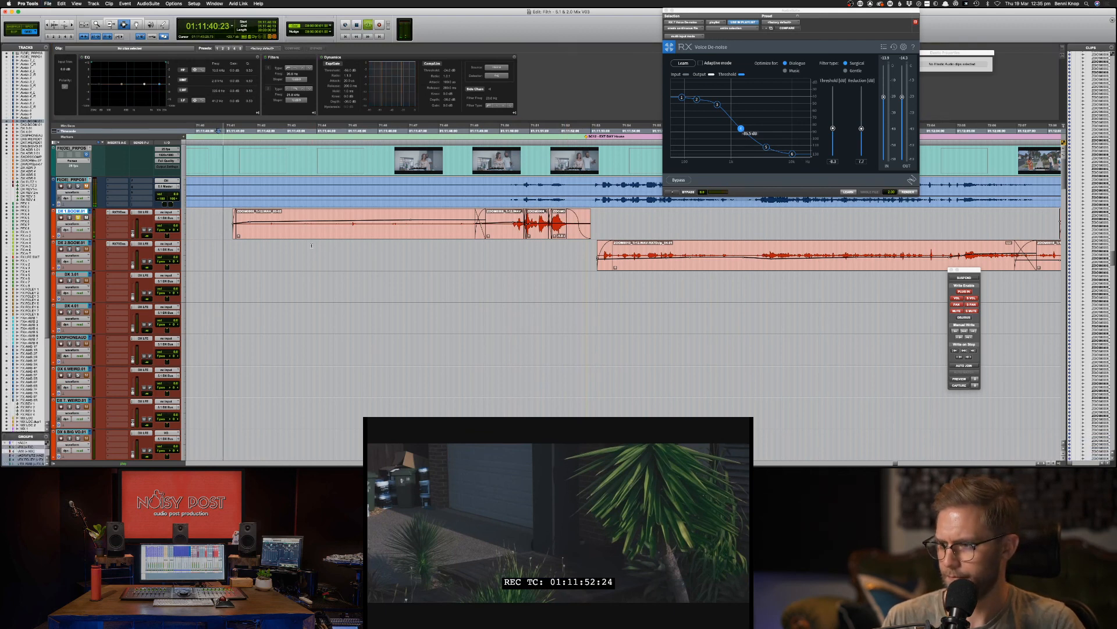
# Step: Place the playhead in the INT DAY House scene on FX AMB 2F and bring the video track back online
pyautogui.press('super+bracketleft')
pyautogui.press('super+bracketleft')
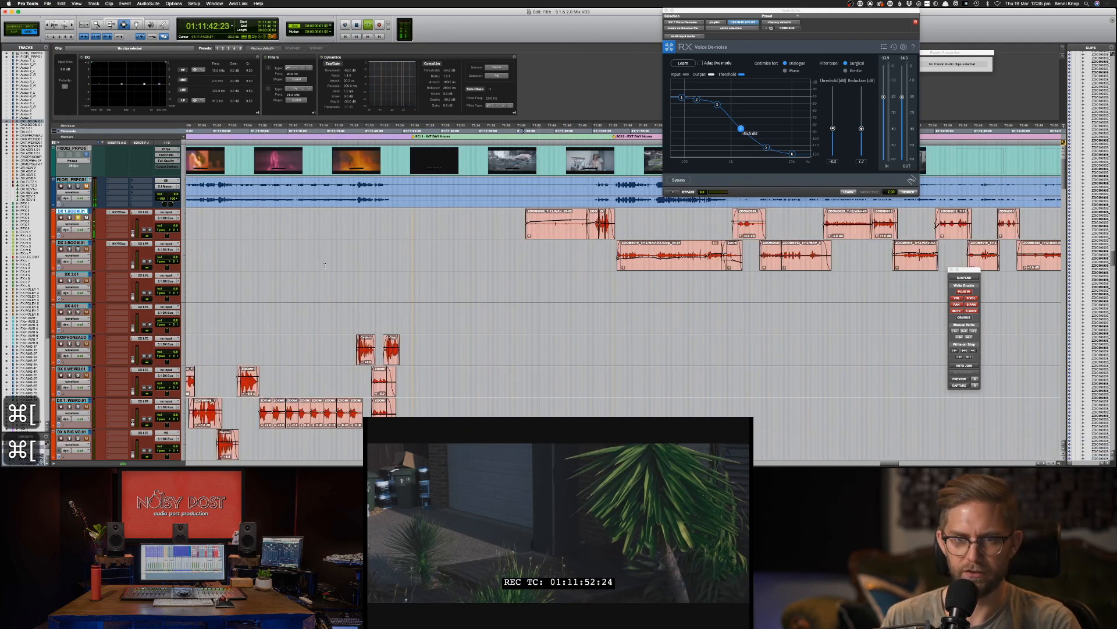
pyautogui.scroll(-15, 380, 270)
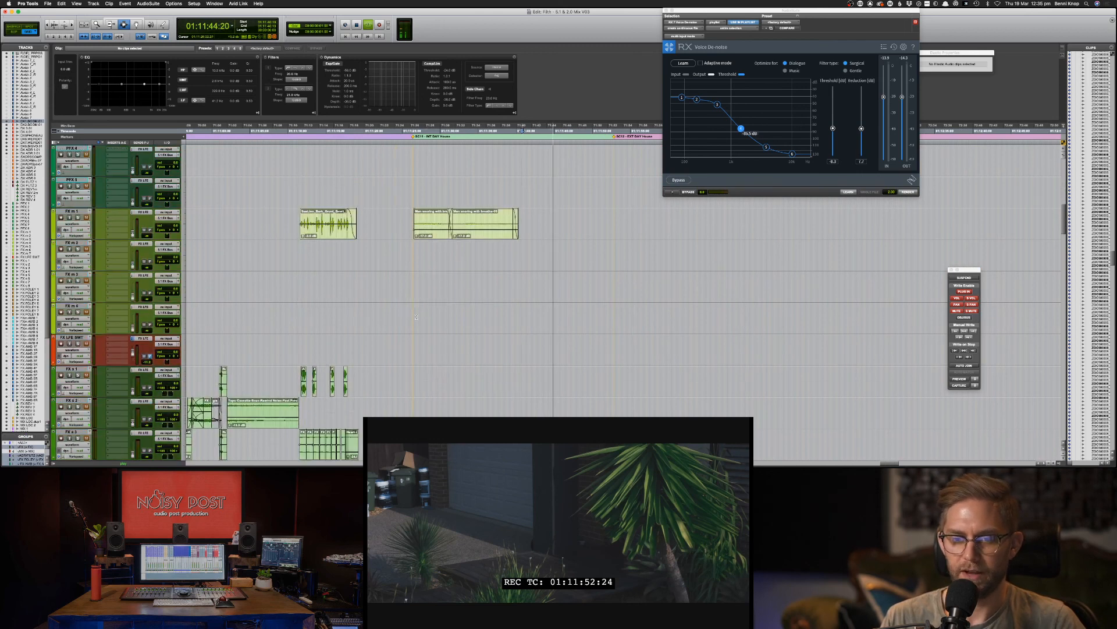
pyautogui.scroll(-12, 419, 326)
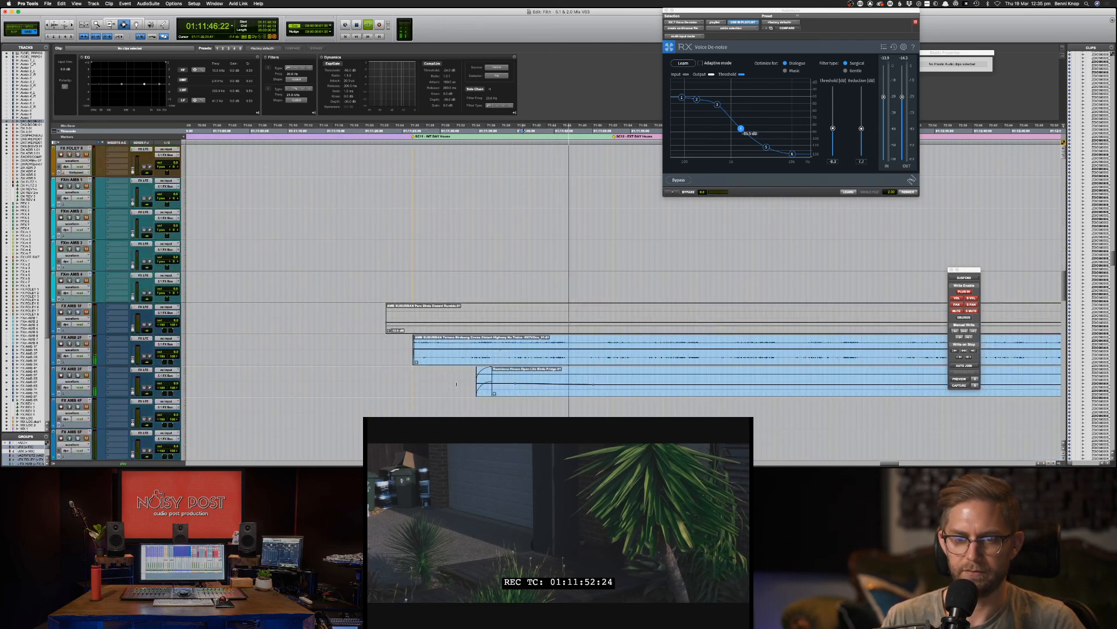
pyautogui.press('space')
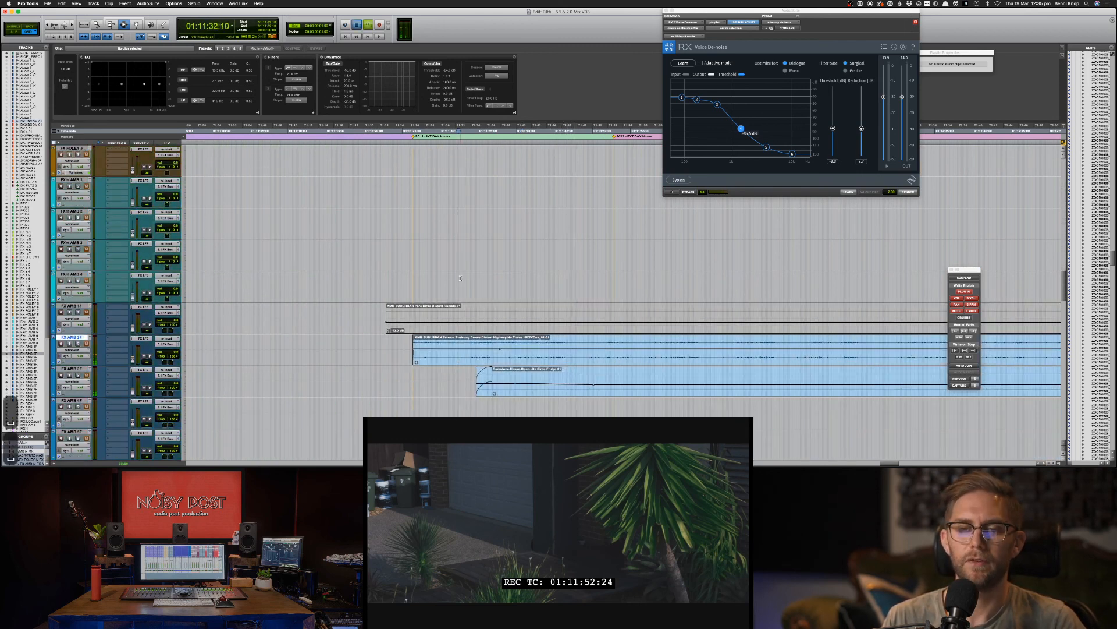
pyautogui.scroll(20, 464, 288)
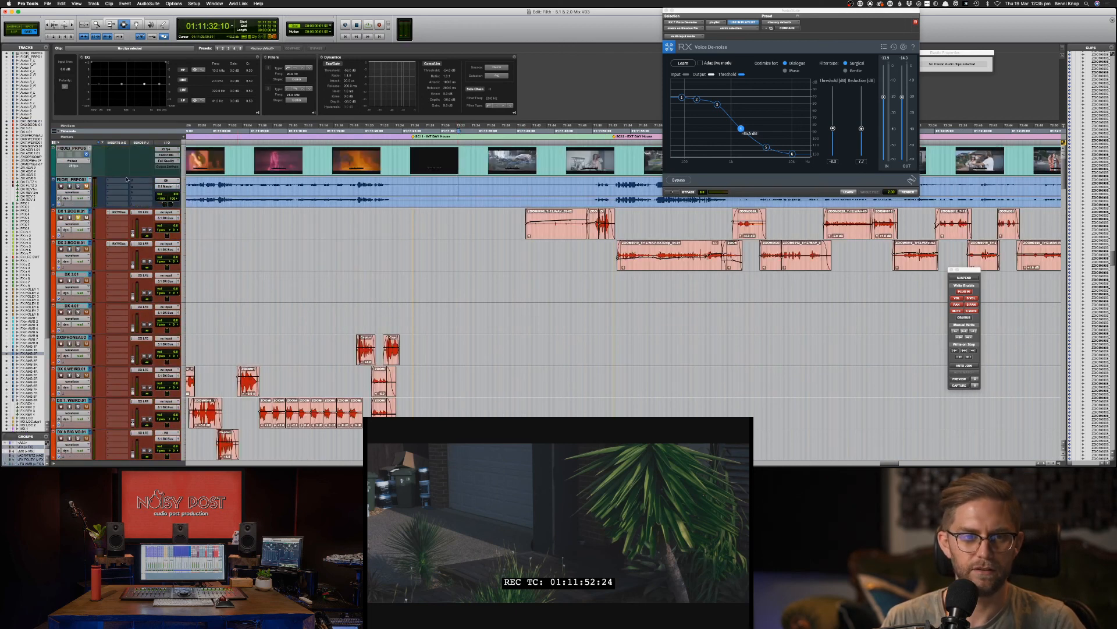
pyautogui.click(86, 156)
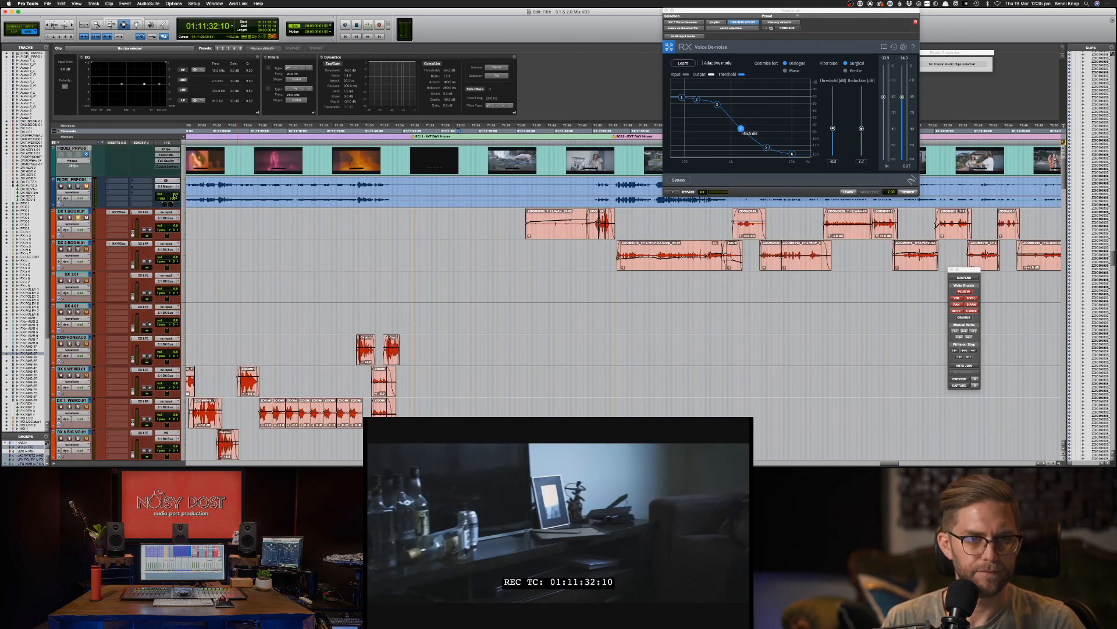
# Step: Play the kitchen transition and extend the start of the fridge roomtone on FX AMB 3F slightly earlier
pyautogui.scroll(-15, 142, 239)
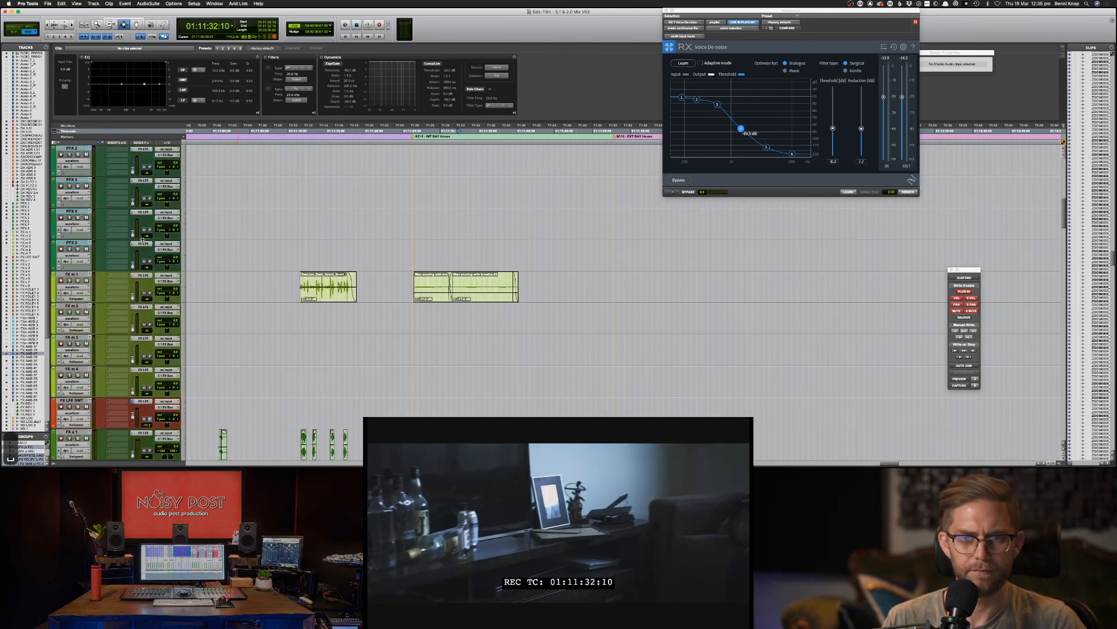
pyautogui.press('space')
pyautogui.scroll(-4, 212, 271)
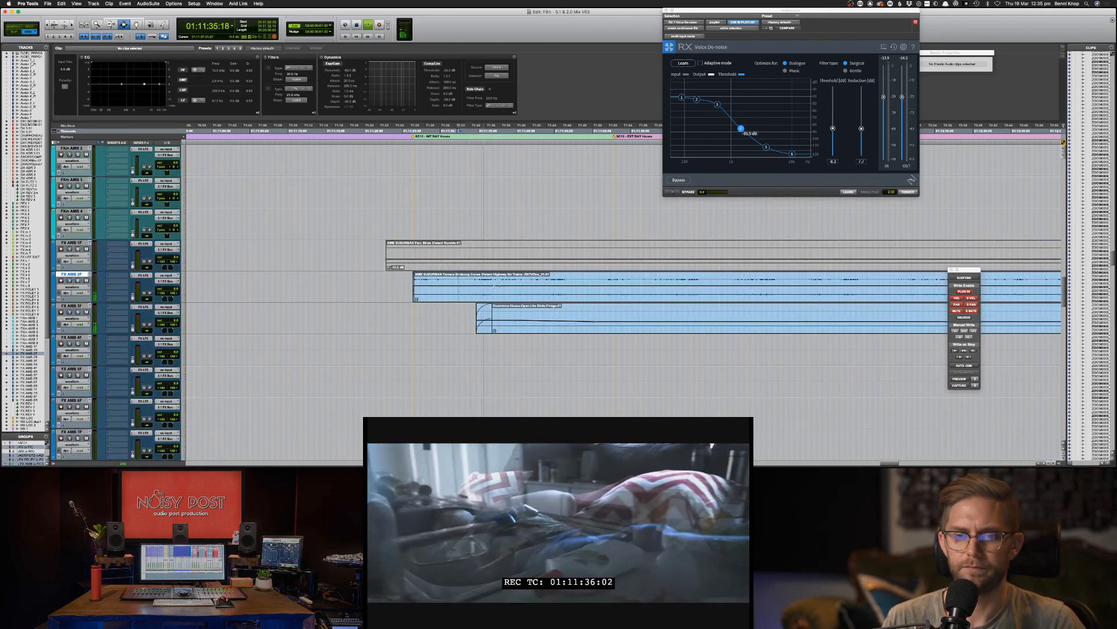
pyautogui.press('F6')
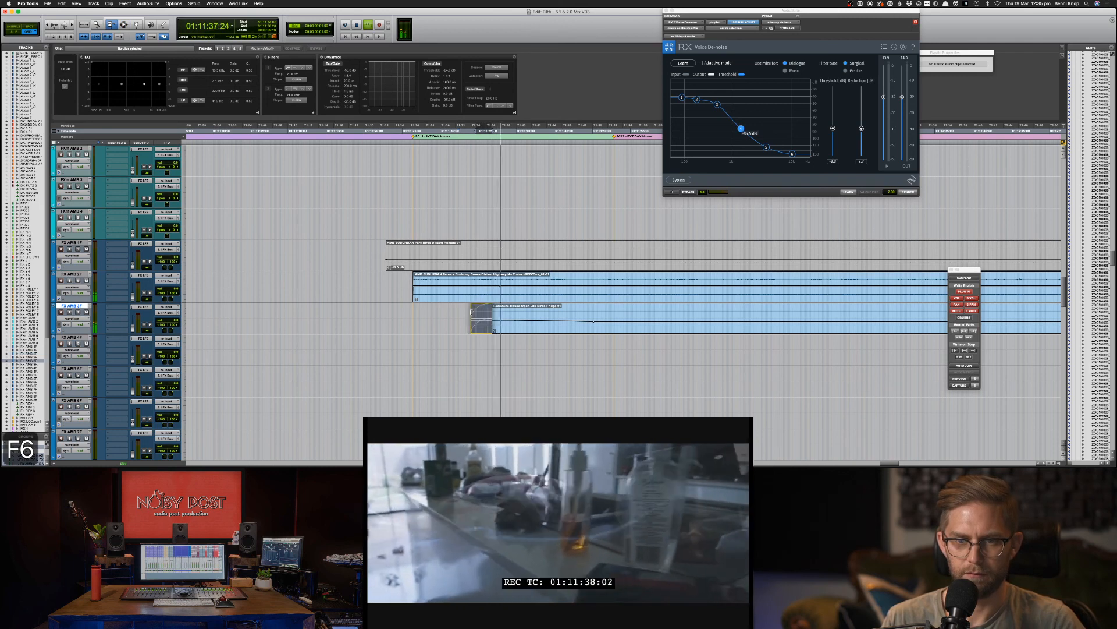
pyautogui.moveTo(477, 313); pyautogui.dragTo(471, 313)
pyautogui.press('F8')
# Step: Shape the fridge roomtone clip's EQ on FX AMB 3F with a narrow high-frequency cut and a broad low-mid dip while auditioning the scene
pyautogui.click(508, 315)
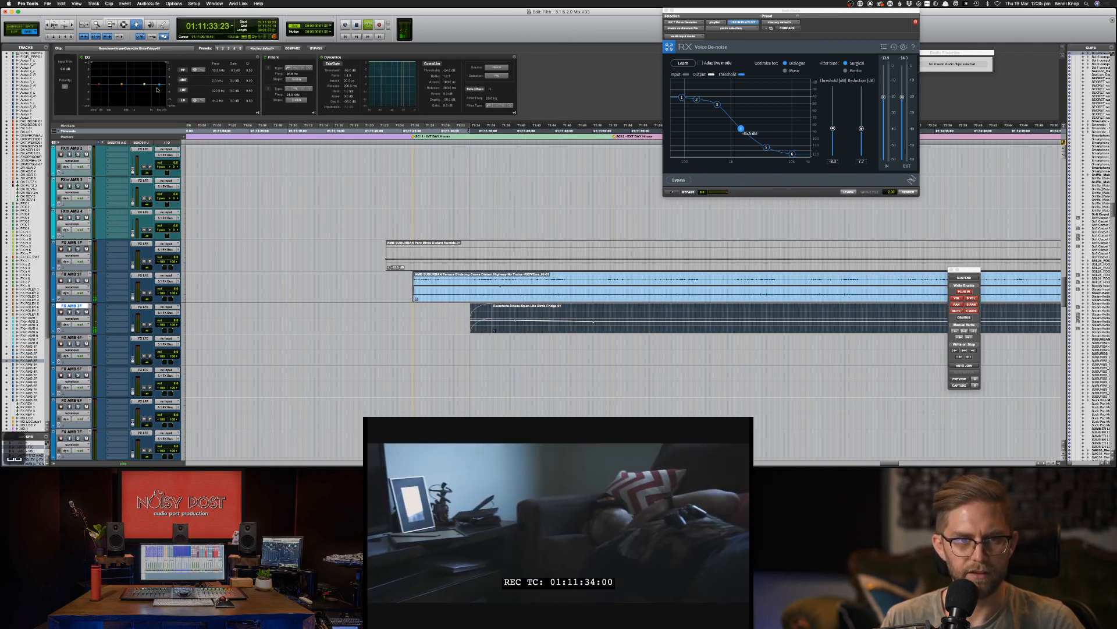
pyautogui.moveTo(157, 89); pyautogui.dragTo(155, 91)
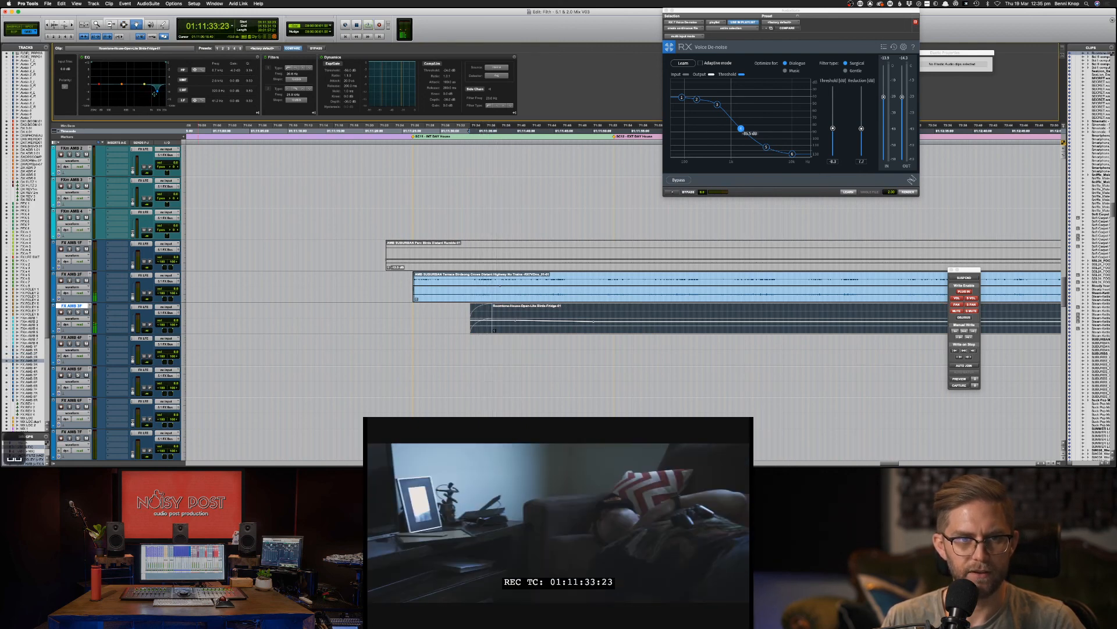
pyautogui.moveTo(164, 75); pyautogui.dragTo(159, 102)
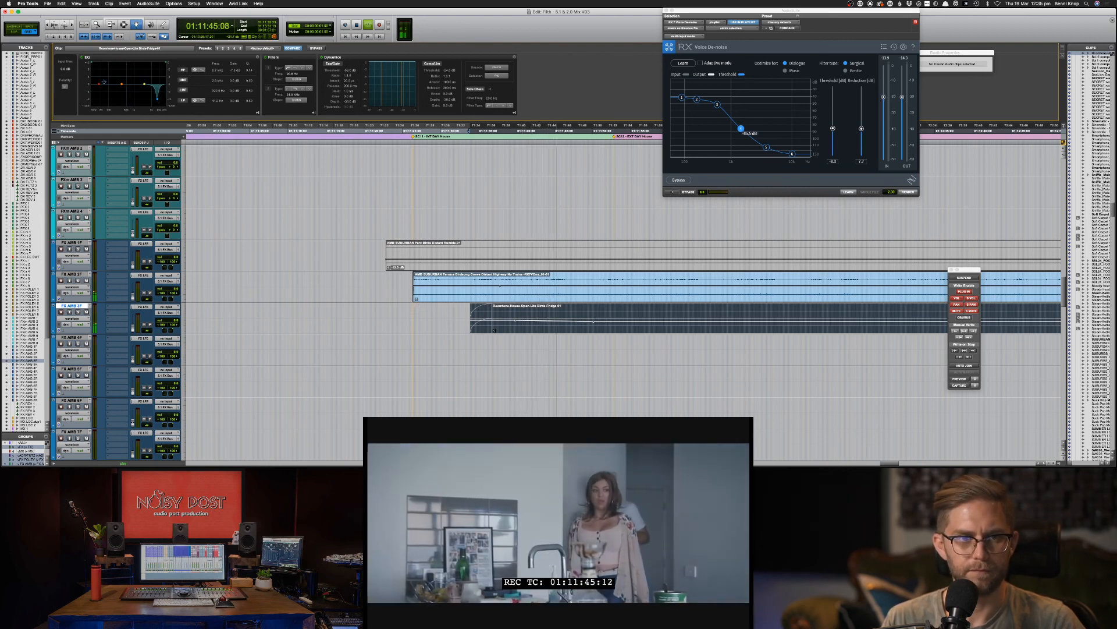
pyautogui.moveTo(122, 84); pyautogui.dragTo(117, 95)
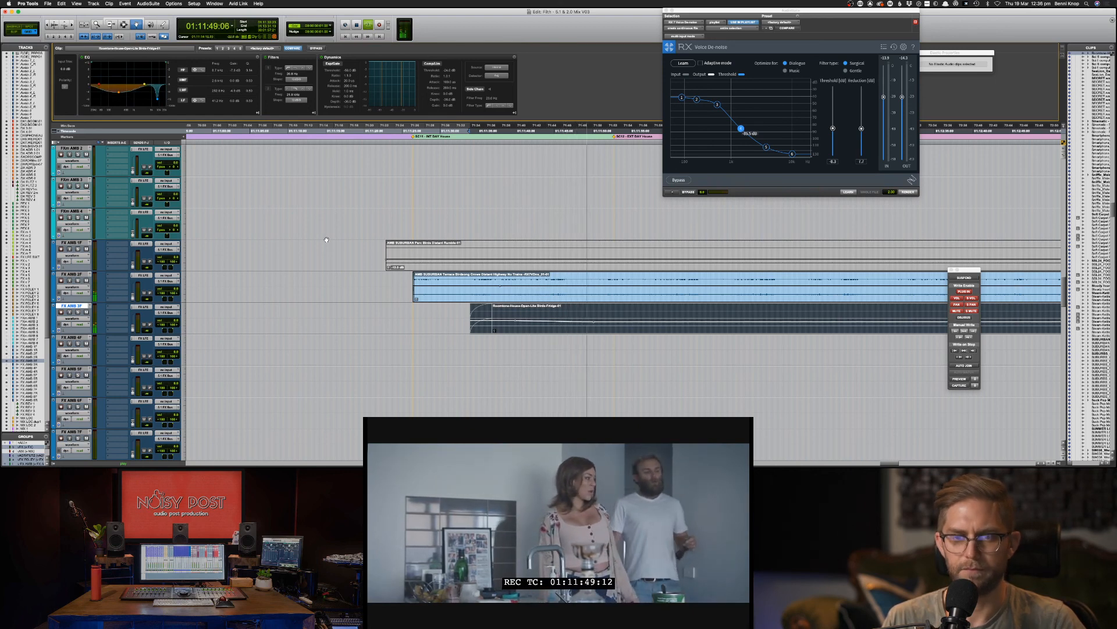
# Step: Cut out a section of the FX AMB 2F and FX AMB 3F ambiences starting at the EXT DAY House marker
pyautogui.press('F7')
pyautogui.keyDown('shift'); pyautogui.click(506, 329); pyautogui.keyUp('shift')
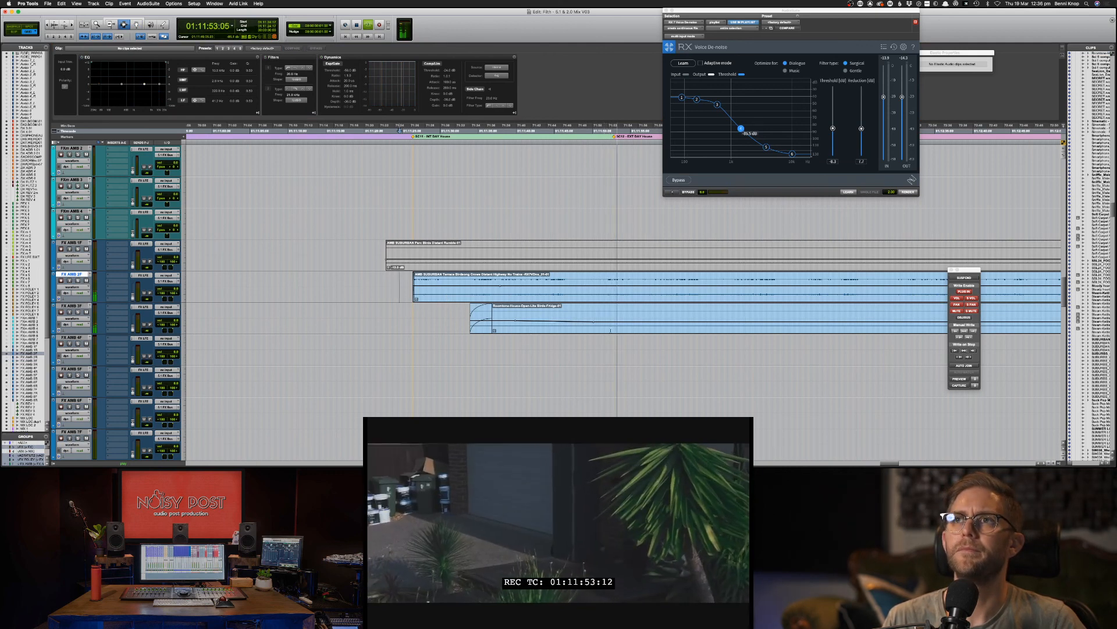
pyautogui.press('space')
pyautogui.click(612, 136)
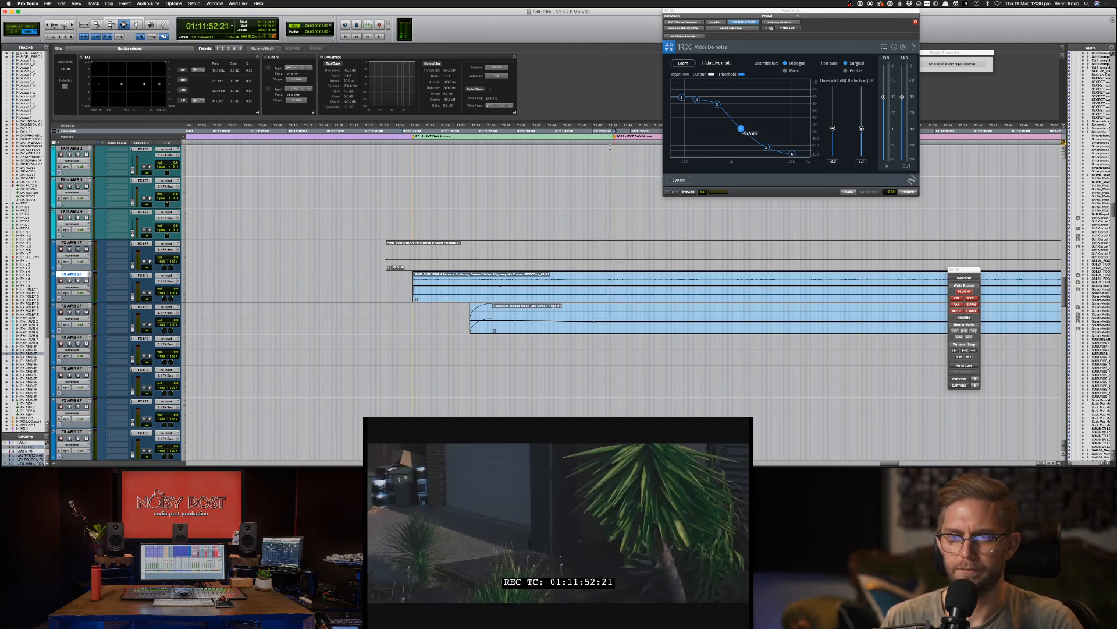
pyautogui.keyDown('shift'); pyautogui.click(657, 306); pyautogui.keyUp('shift')
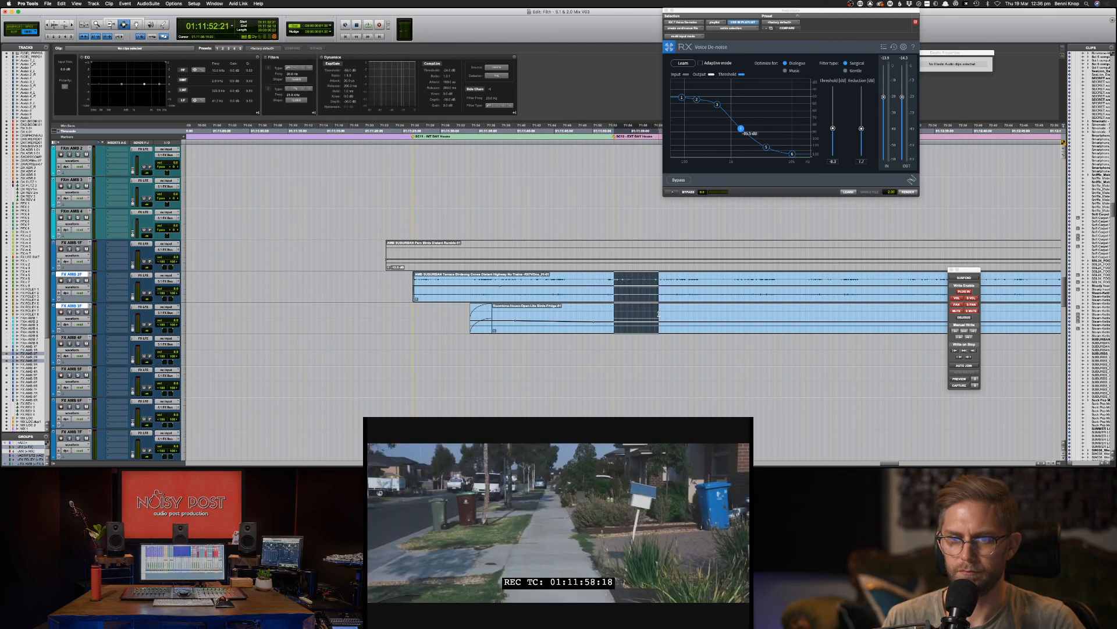
pyautogui.press('BackSpace')
pyautogui.moveTo(638, 288); pyautogui.dragTo(603, 302)
pyautogui.press('space')
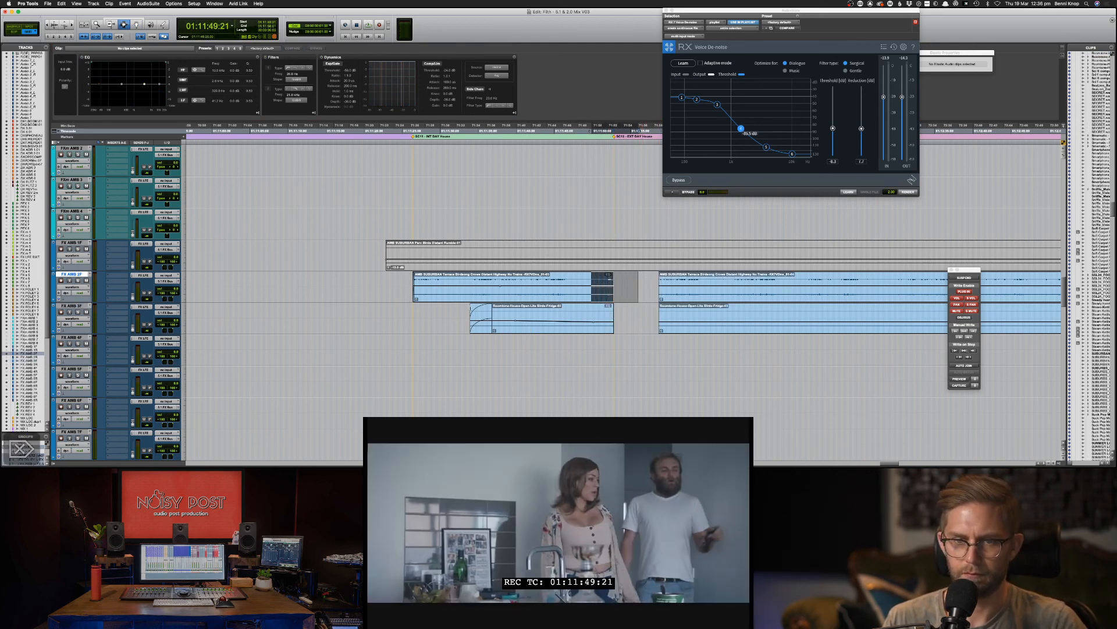
# Step: Delete the leftover ambience clips on FX AMB 2F and FX AMB 3F that run into the exterior scene
pyautogui.doubleClick(696, 289)
pyautogui.press('BackSpace')
pyautogui.click(694, 317)
pyautogui.doubleClick(693, 317)
pyautogui.press('Delete')
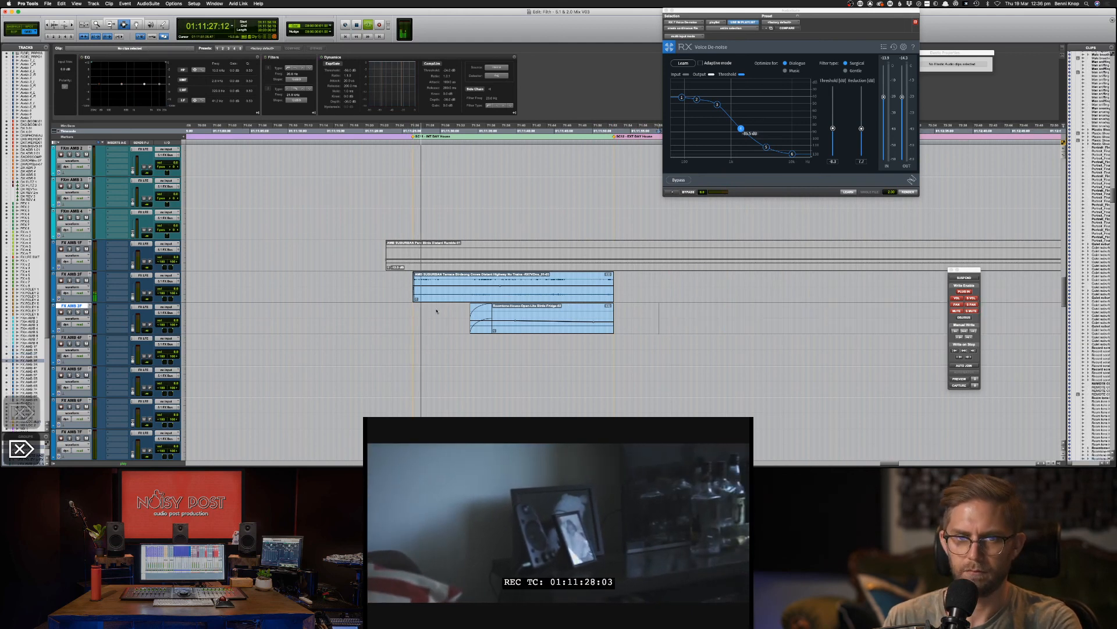
# Step: Play through the INT DAY House scene, deepen the high-frequency cut in the fridge roomtone's clip EQ, and save the session
pyautogui.click(399, 315)
pyautogui.scroll(1, 405, 306)
pyautogui.scroll(3, 408, 291)
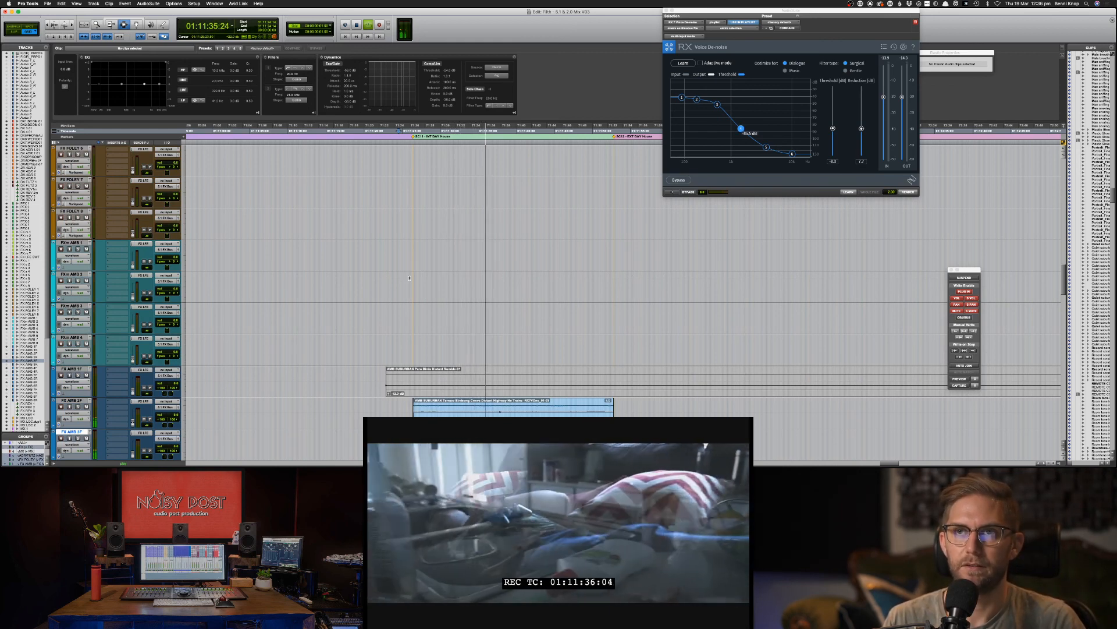
pyautogui.scroll(-4, 409, 278)
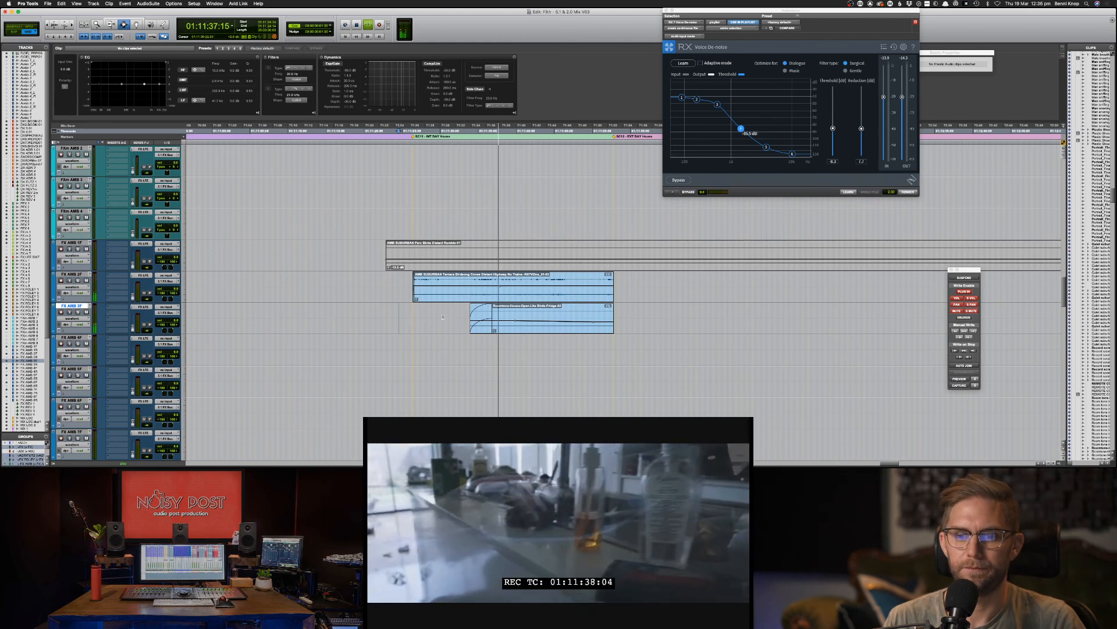
pyautogui.moveTo(442, 317); pyautogui.dragTo(634, 328)
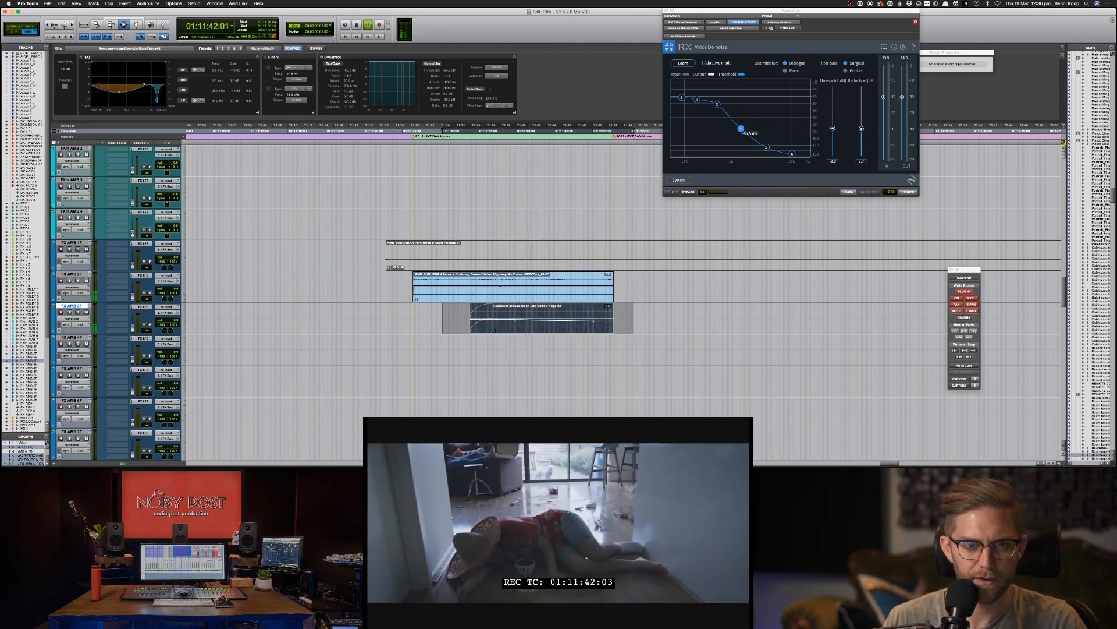
pyautogui.moveTo(157, 100)
pyautogui.mouseDown()
pyautogui.moveTo(148, 65)
pyautogui.moveTo(153, 115)
pyautogui.mouseUp()
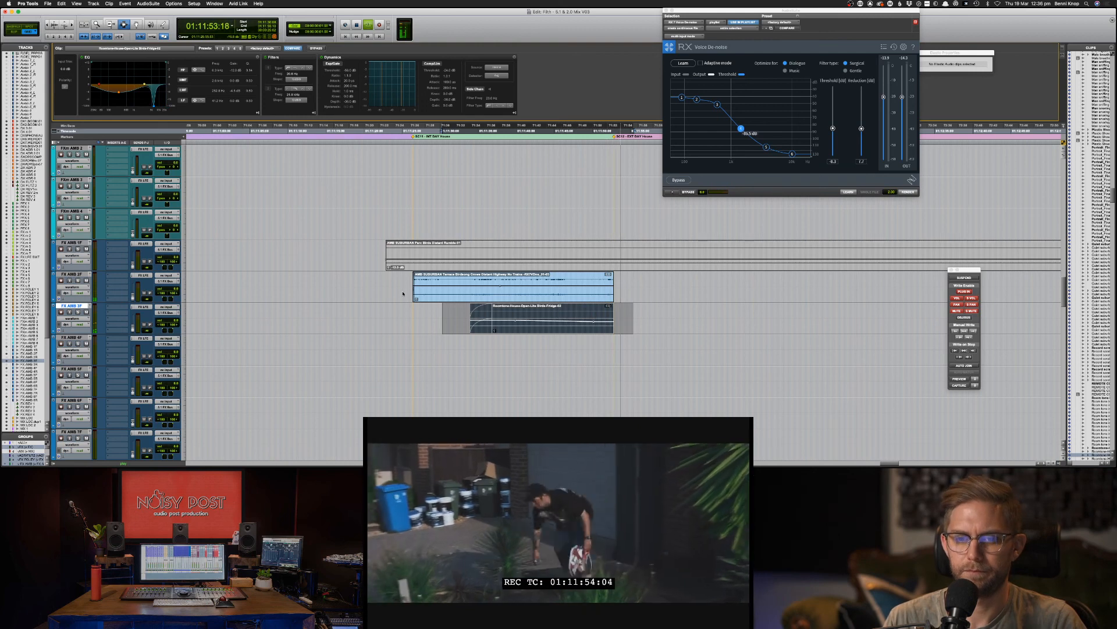
pyautogui.click(501, 315)
pyautogui.press('super+s')
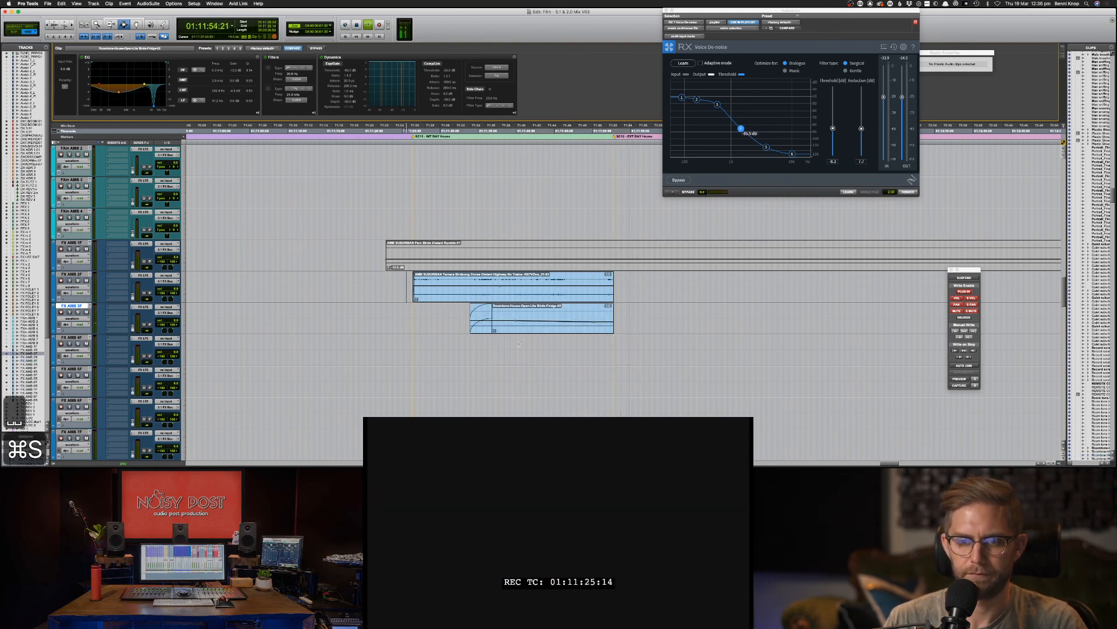
# Step: Unmute the suburban rumble ambience on FX AMB 1F and remove its portion before the EXT DAY House cut
pyautogui.click(613, 262)
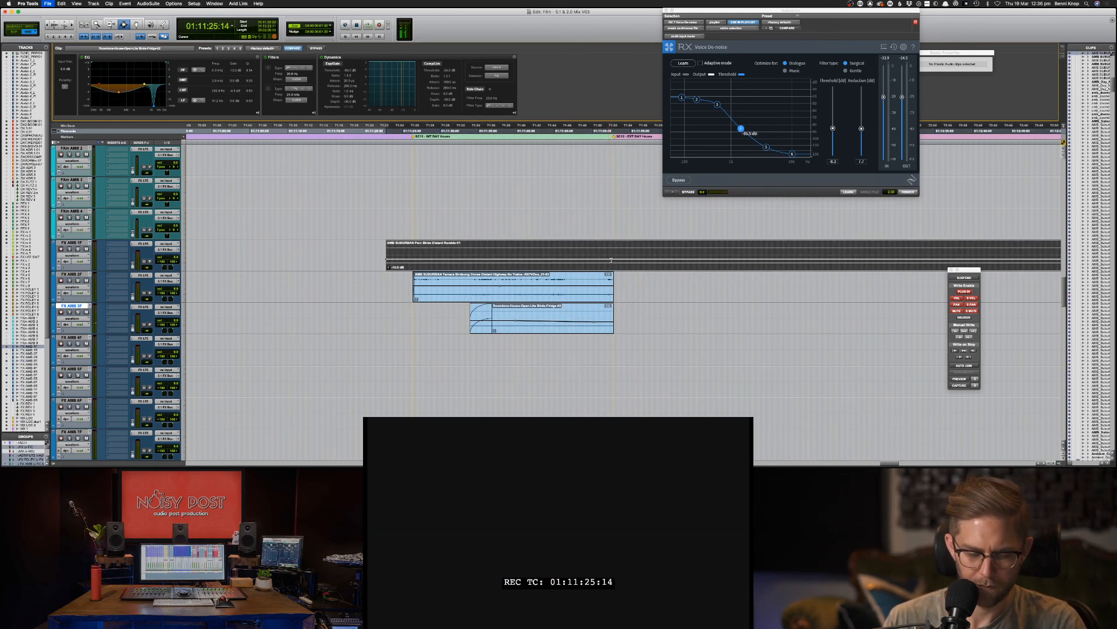
pyautogui.press('super+m')
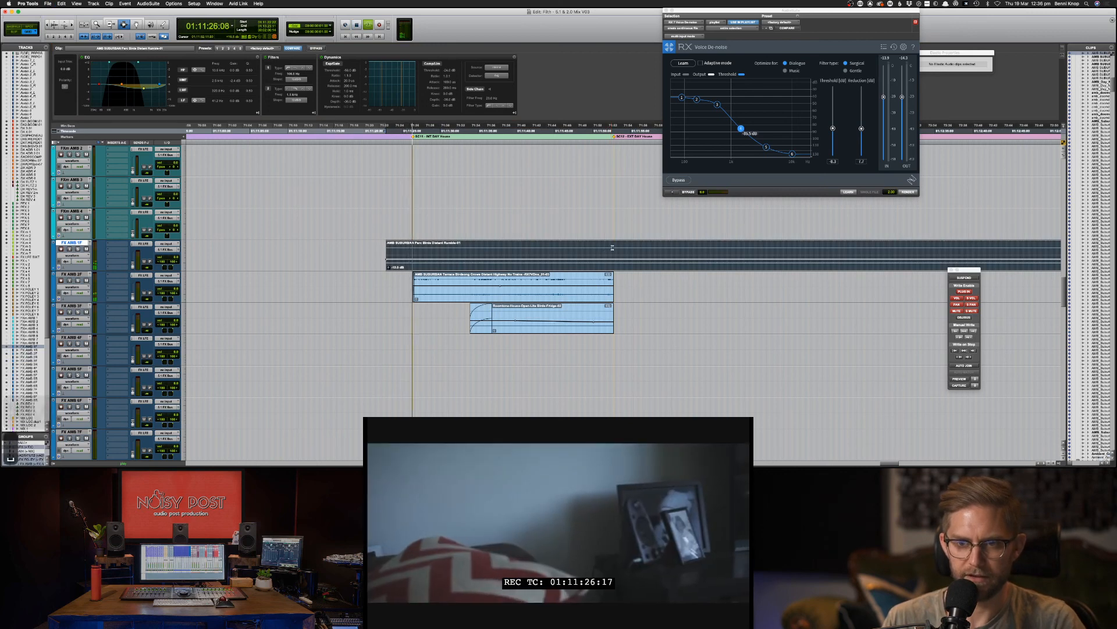
pyautogui.click(612, 248)
pyautogui.press('space')
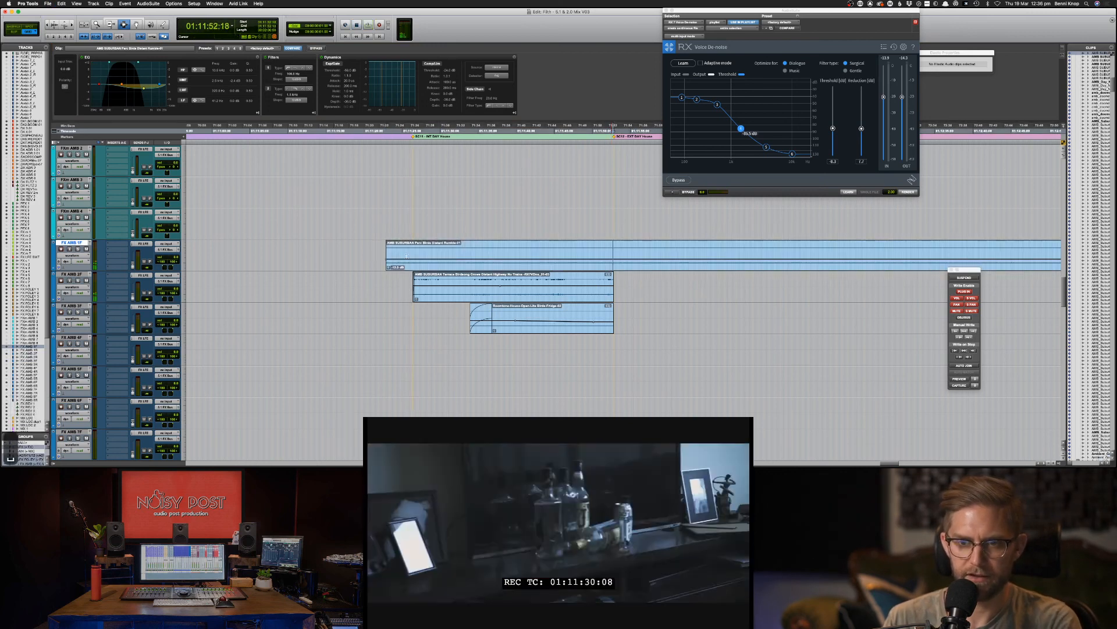
pyautogui.moveTo(407, 256); pyautogui.dragTo(372, 255)
pyautogui.press('Delete')
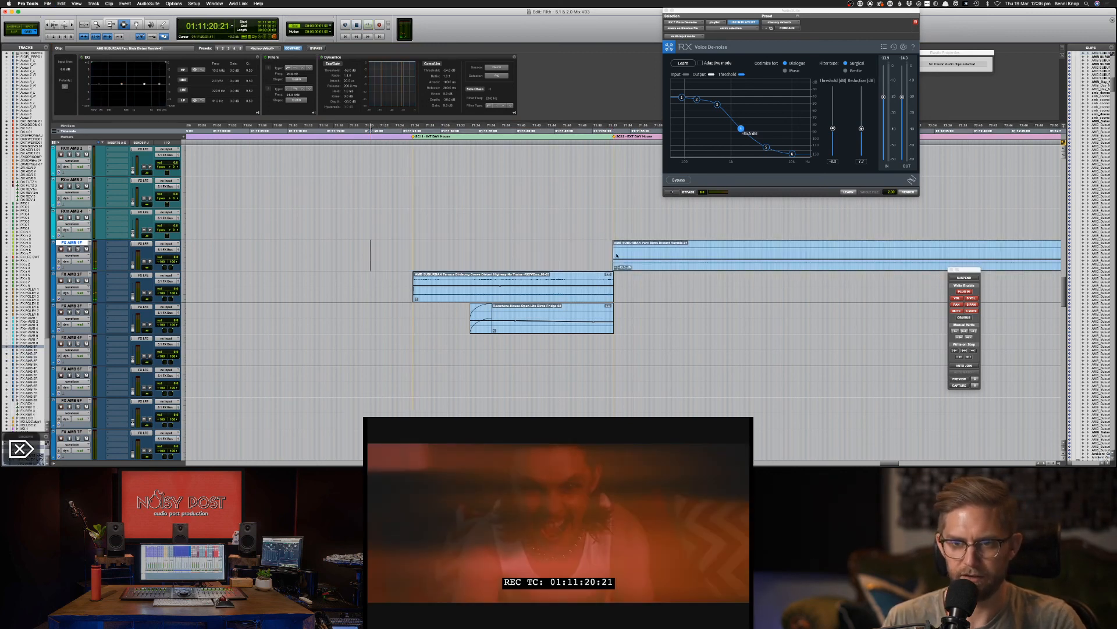
# Step: Audition the suburban ambience over the exterior scene, flatten its clip EQ and filters, and adjust its clip gain
pyautogui.click(617, 254)
pyautogui.doubleClick(630, 254)
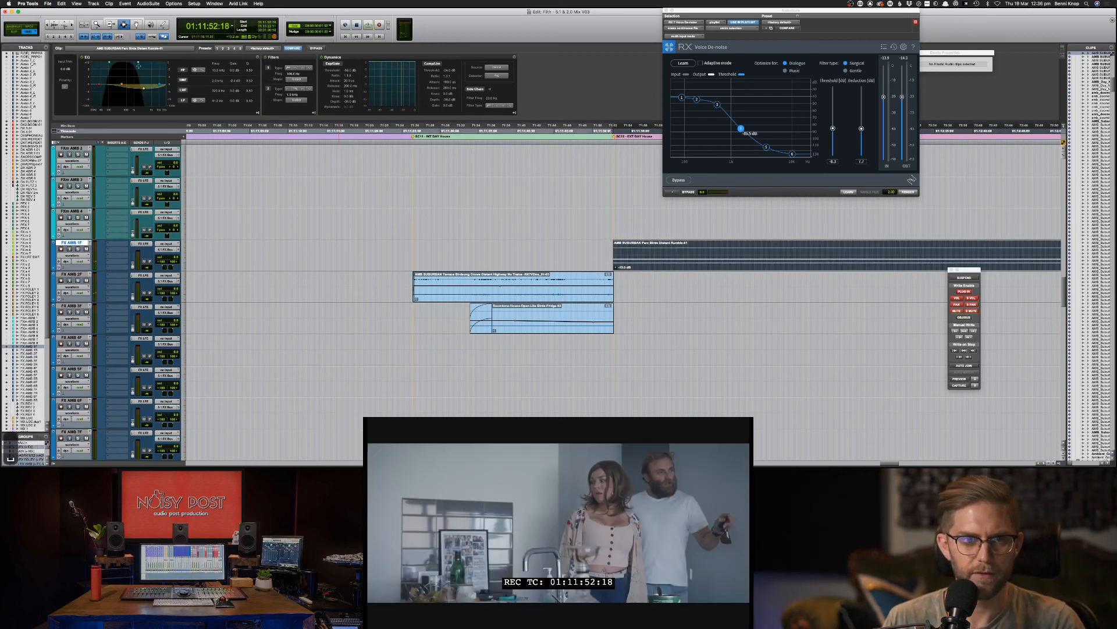
pyautogui.press('space')
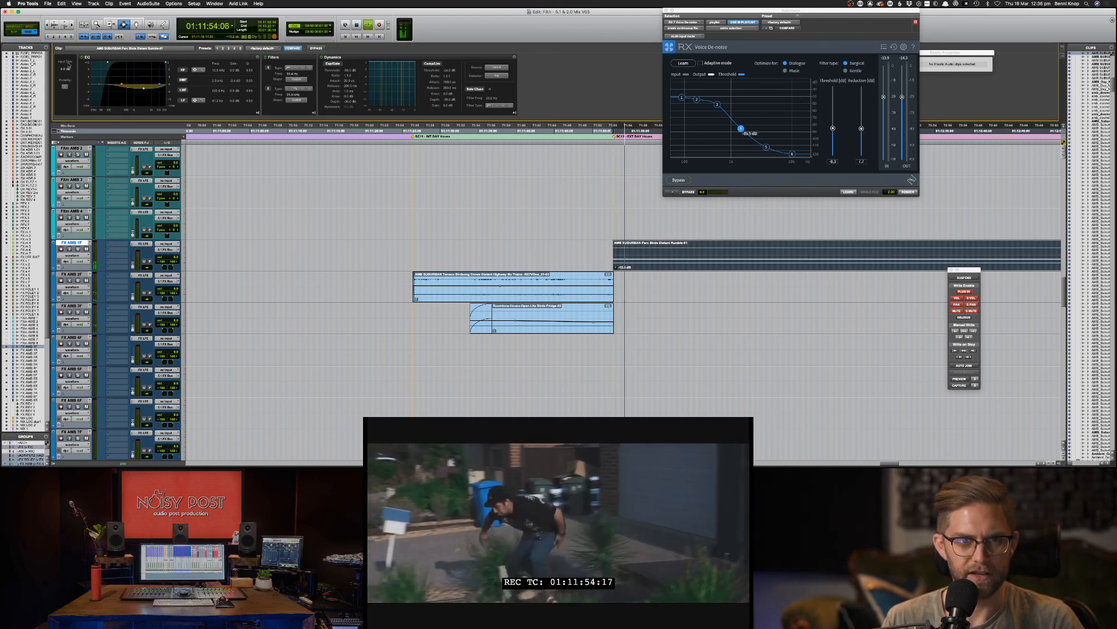
pyautogui.moveTo(69, 65); pyautogui.dragTo(67, 65)
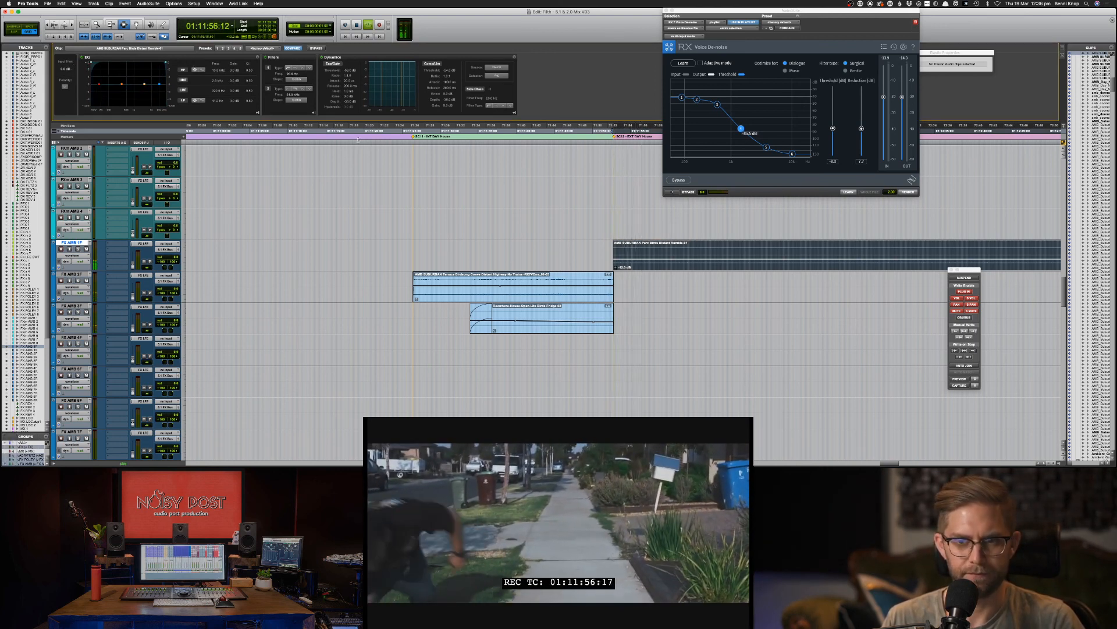
pyautogui.press('super+bracketleft')
pyautogui.press('super+bracketleft')
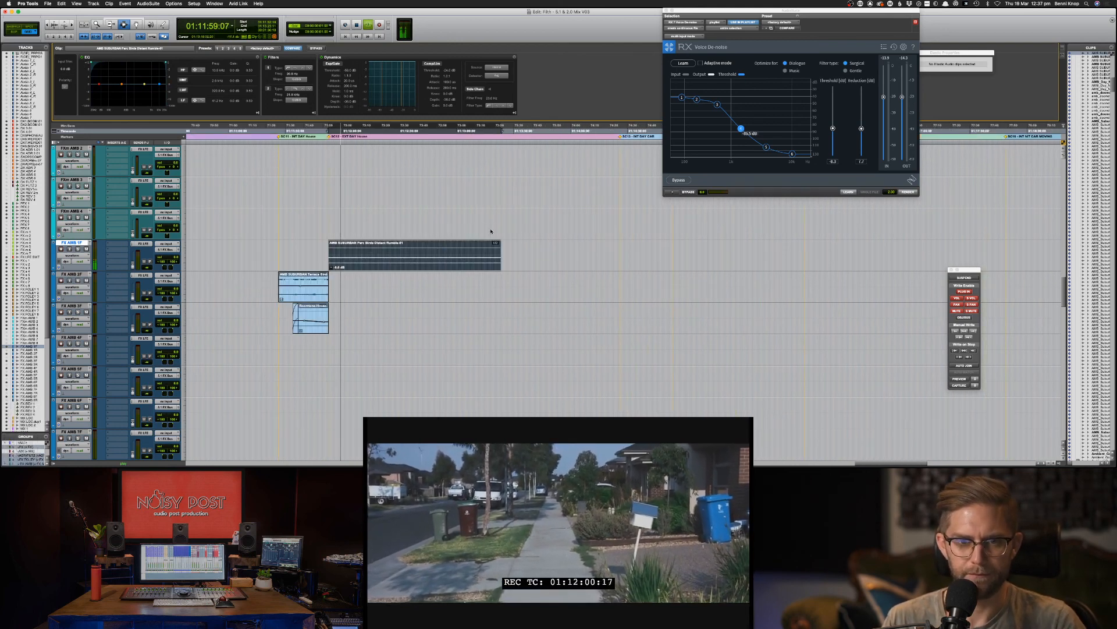
pyautogui.scroll(2, 483, 241)
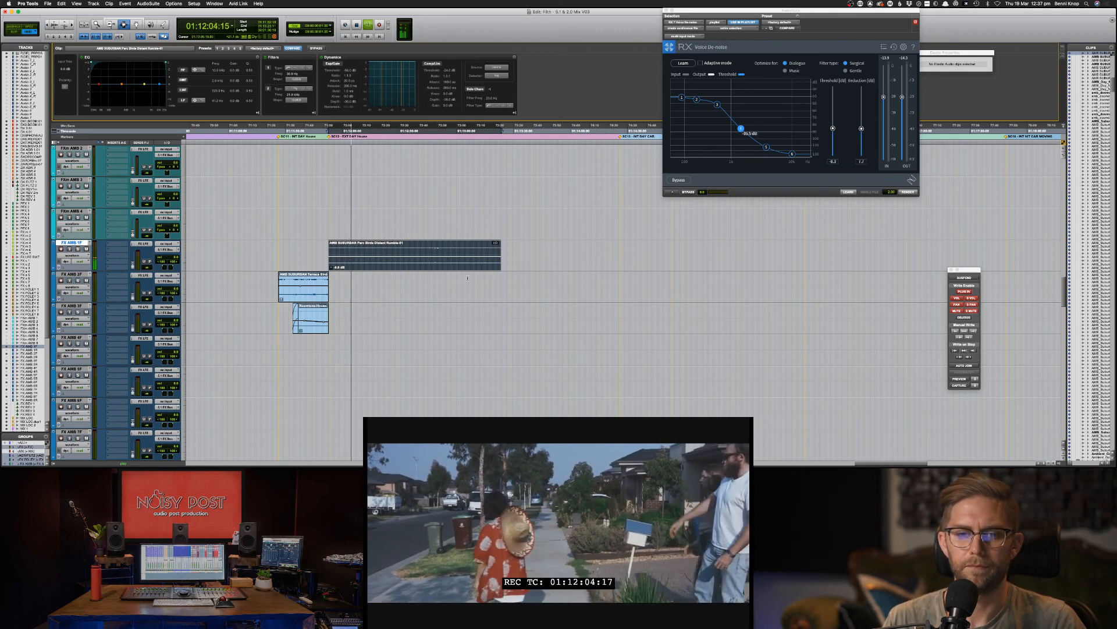
pyautogui.hotkey('ctrl', 'shift', 'Down')
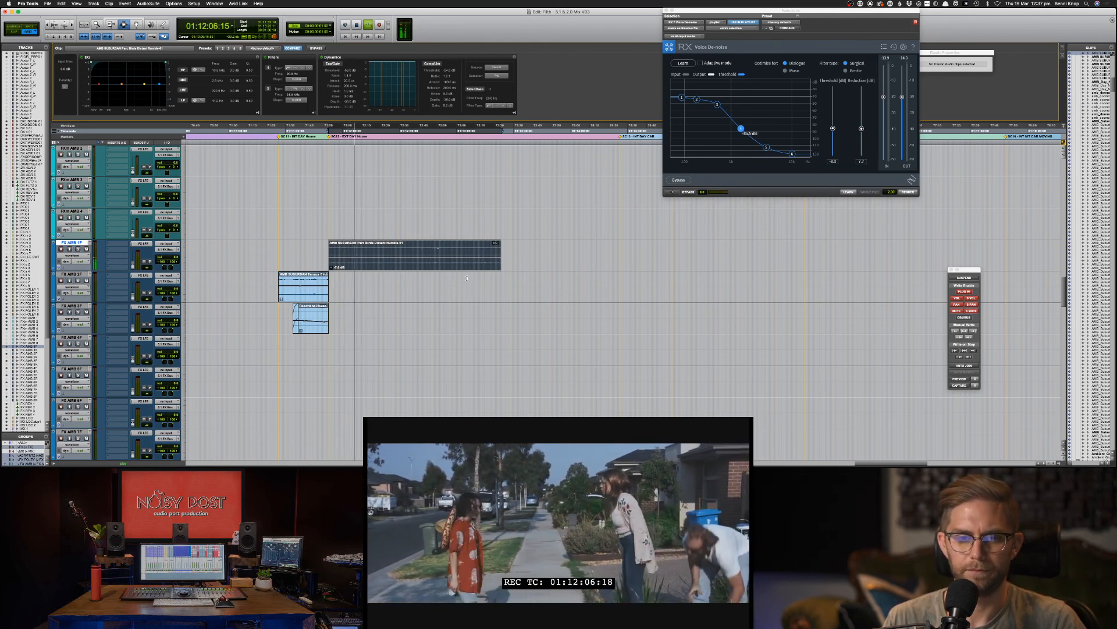
# Step: Extend the start of the suburban ambience earlier, snap the whole clip to the EXT DAY House marker, and nudge it slightly earlier
pyautogui.press('F6')
pyautogui.moveTo(329, 251); pyautogui.dragTo(273, 251)
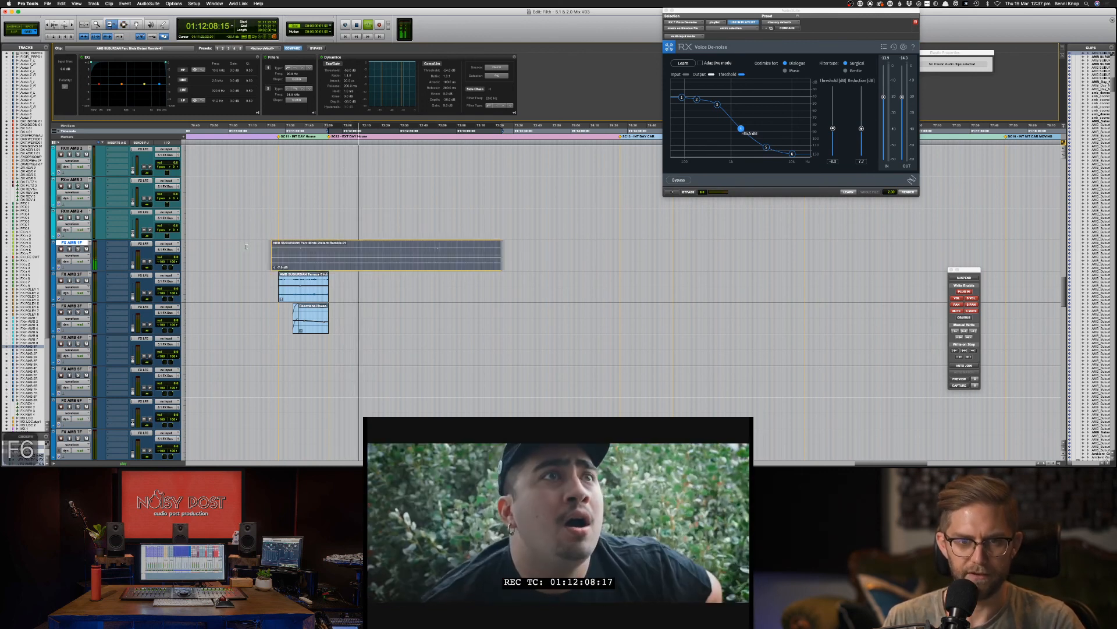
pyautogui.press('F8')
pyautogui.press('space')
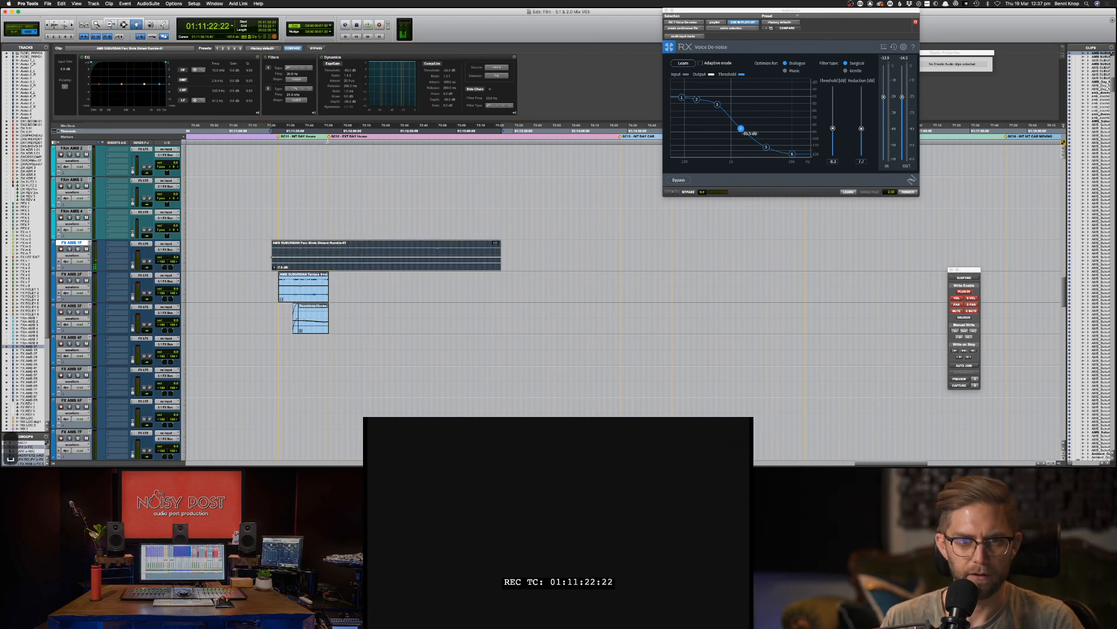
pyautogui.click(330, 136)
pyautogui.keyDown('ctrl'); pyautogui.click(359, 254); pyautogui.keyUp('ctrl')
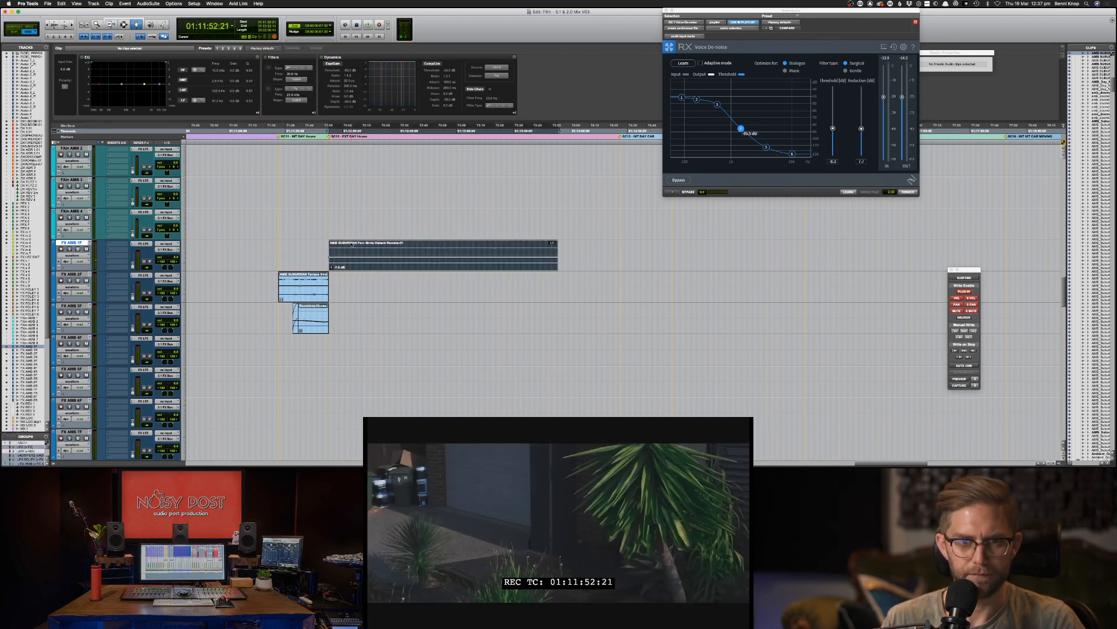
pyautogui.press('m')
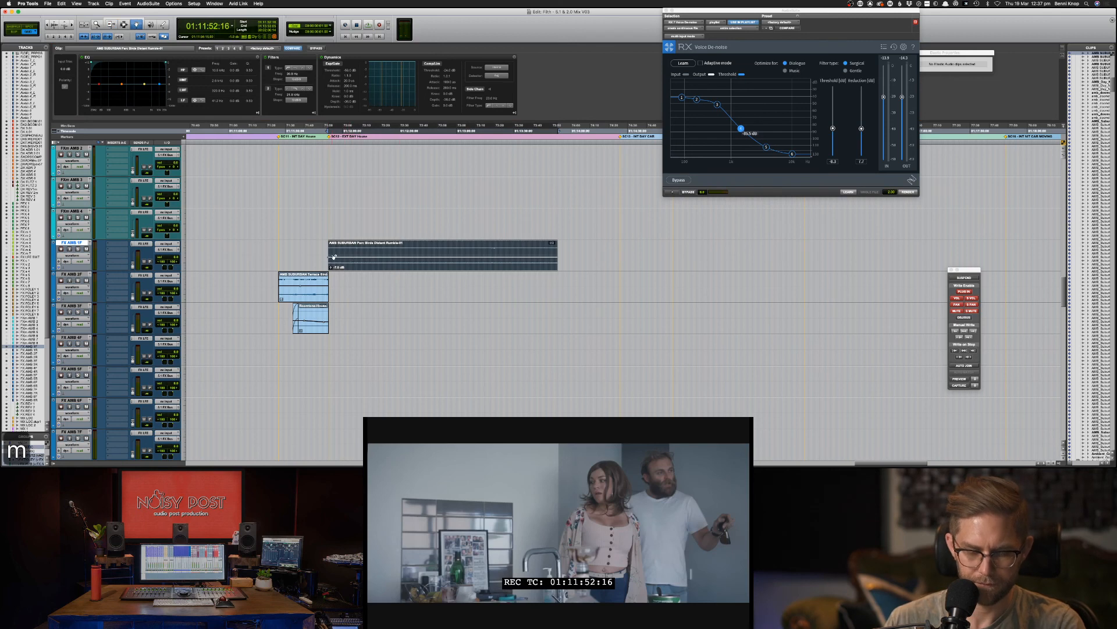
# Step: Try a fade-in at the start of the suburban ambience on FX AMB 1F, audition it over the cut, and undo it
pyautogui.press('super+bracketright')
pyautogui.press('super+bracketright')
pyautogui.press('F7')
pyautogui.moveTo(621, 253); pyautogui.dragTo(631, 256)
pyautogui.press('f')
pyautogui.press('space')
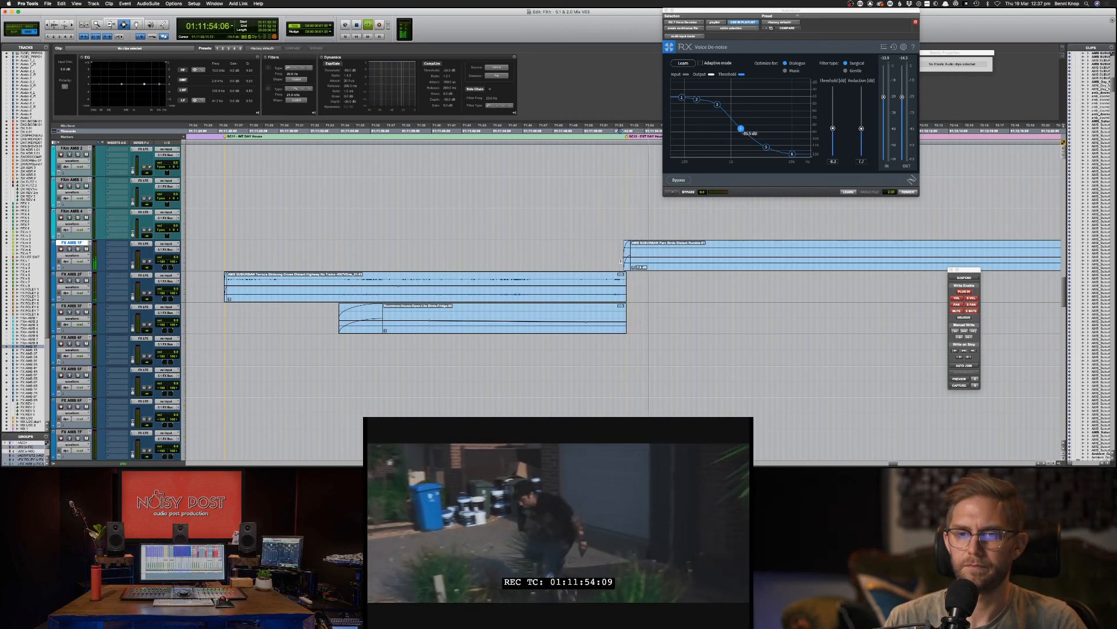
pyautogui.press('BackSpace')
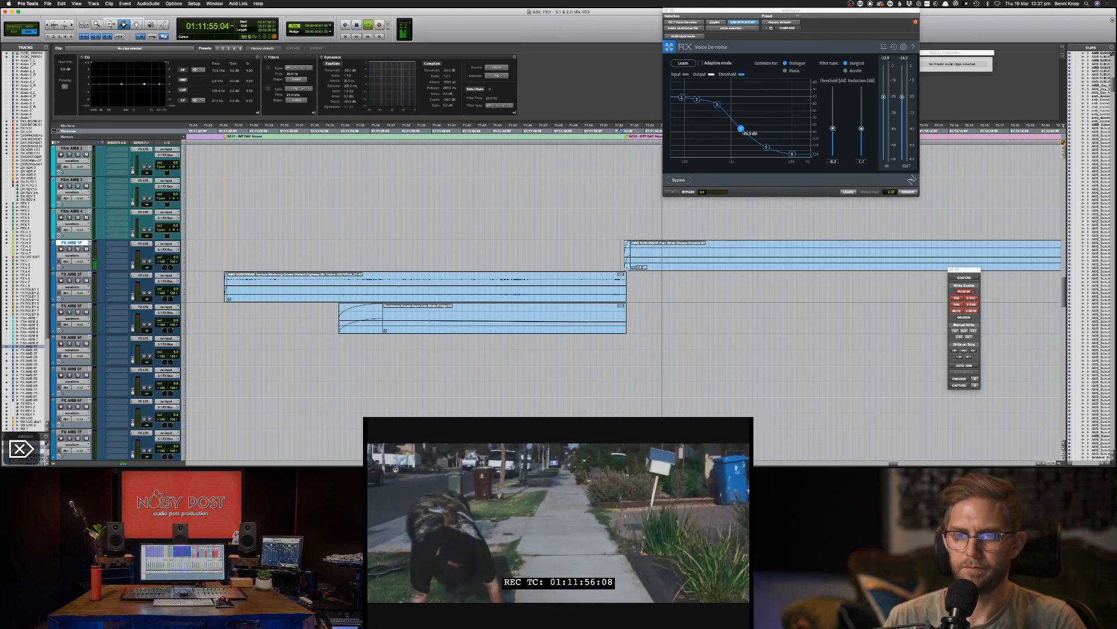
pyautogui.press('cmd+z')
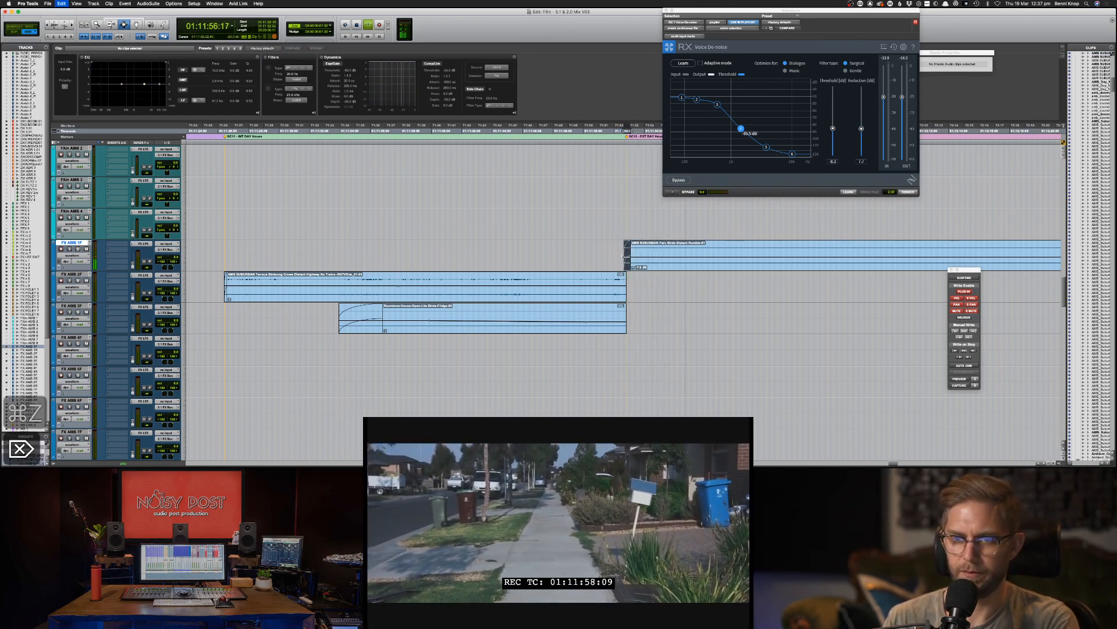
# Step: Trim the suburban ambience's start closer to the cut and add short fades to the ambience edges on FX AMB 1F, 2F and 3F
pyautogui.press('cmd+bracketright')
pyautogui.press('cmd+bracketright')
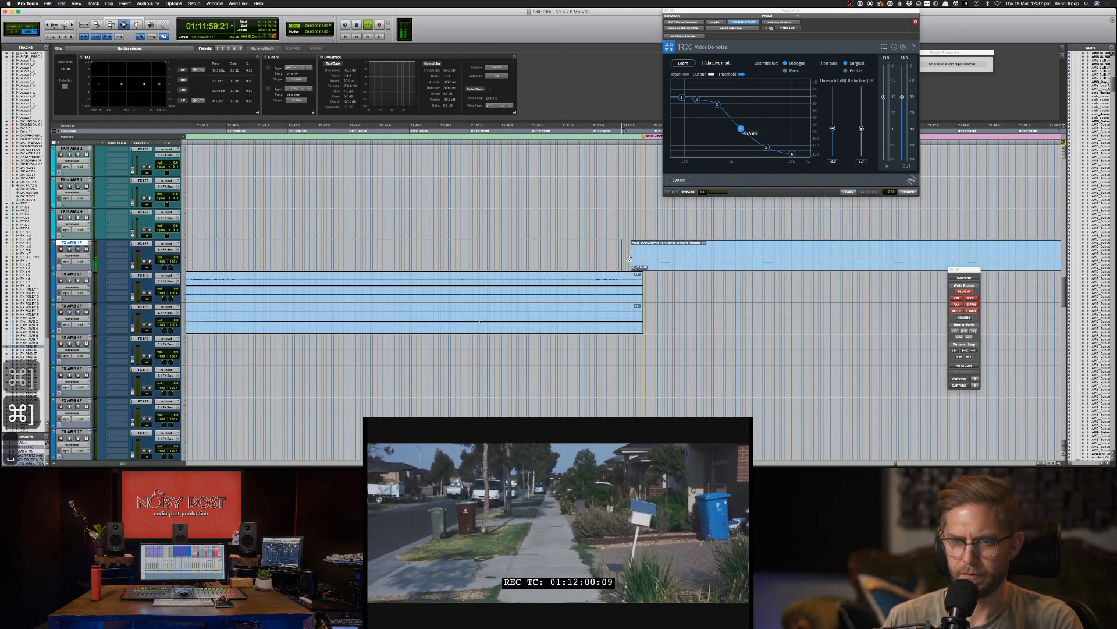
pyautogui.press('space')
pyautogui.moveTo(629, 259); pyautogui.dragTo(638, 308)
pyautogui.press('BackSpace')
pyautogui.press('f')
pyautogui.press('f')
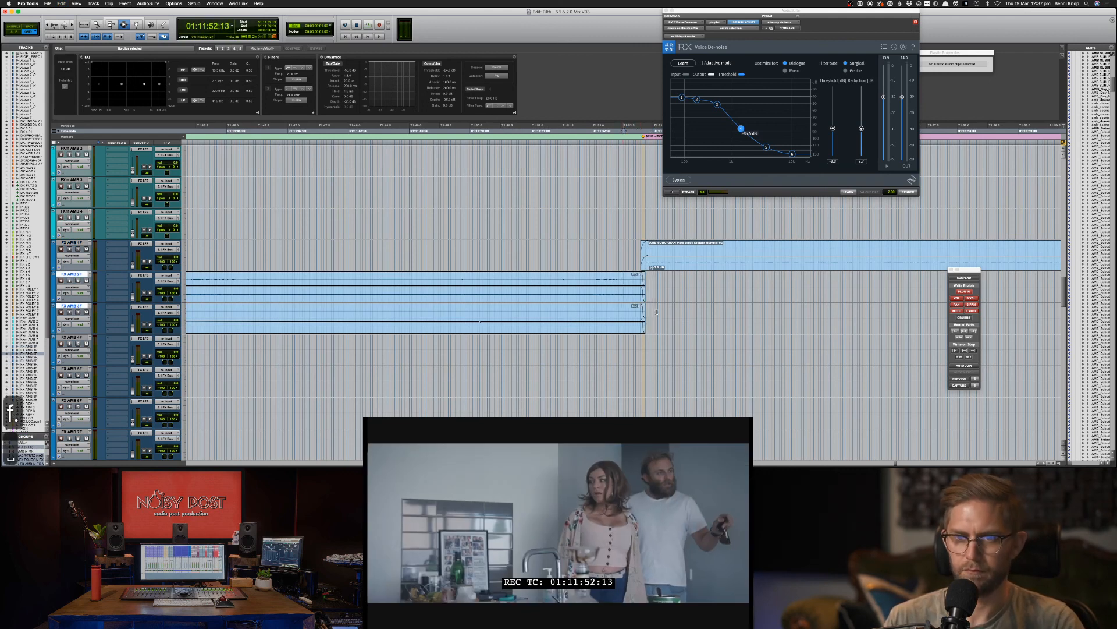
# Step: Play the transition to the exterior and lengthen the fade-outs on the FX AMB 2F and FX AMB 3F clips
pyautogui.press('space')
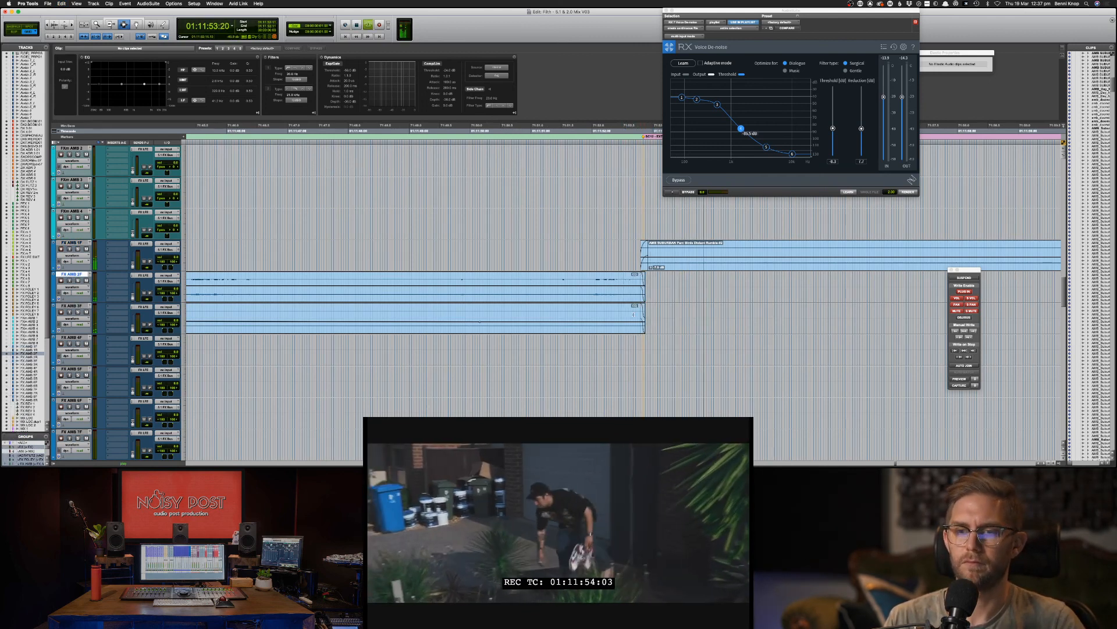
pyautogui.moveTo(678, 285); pyautogui.dragTo(629, 324)
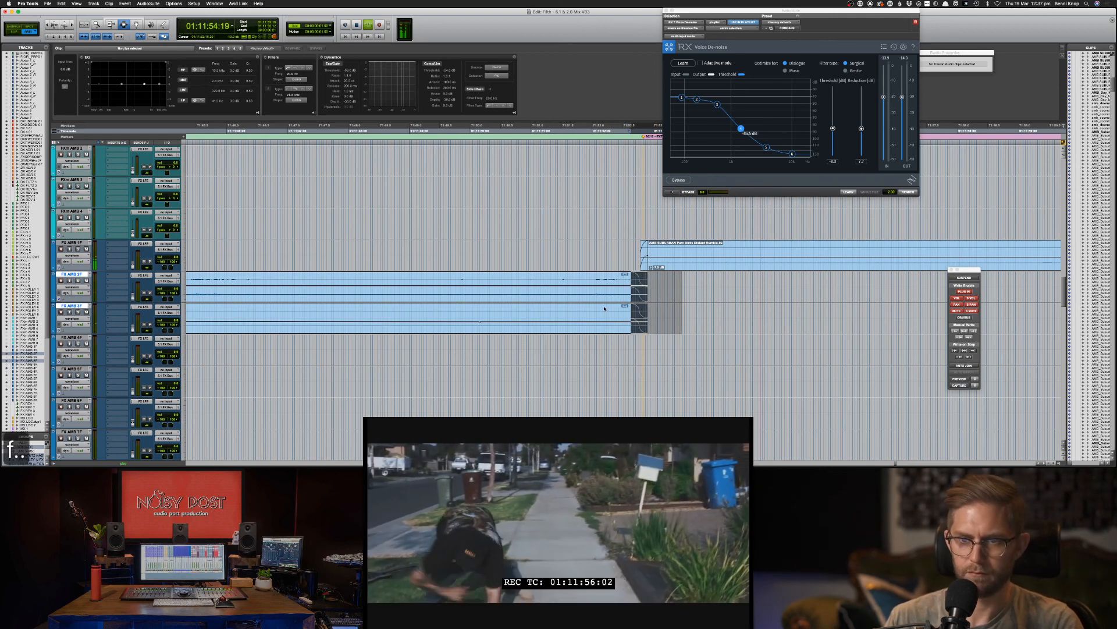
# Step: Apply the fade-outs at the selected ends of the FX AMB 2F and FX AMB 3F clips and stop playback
pyautogui.press('f')
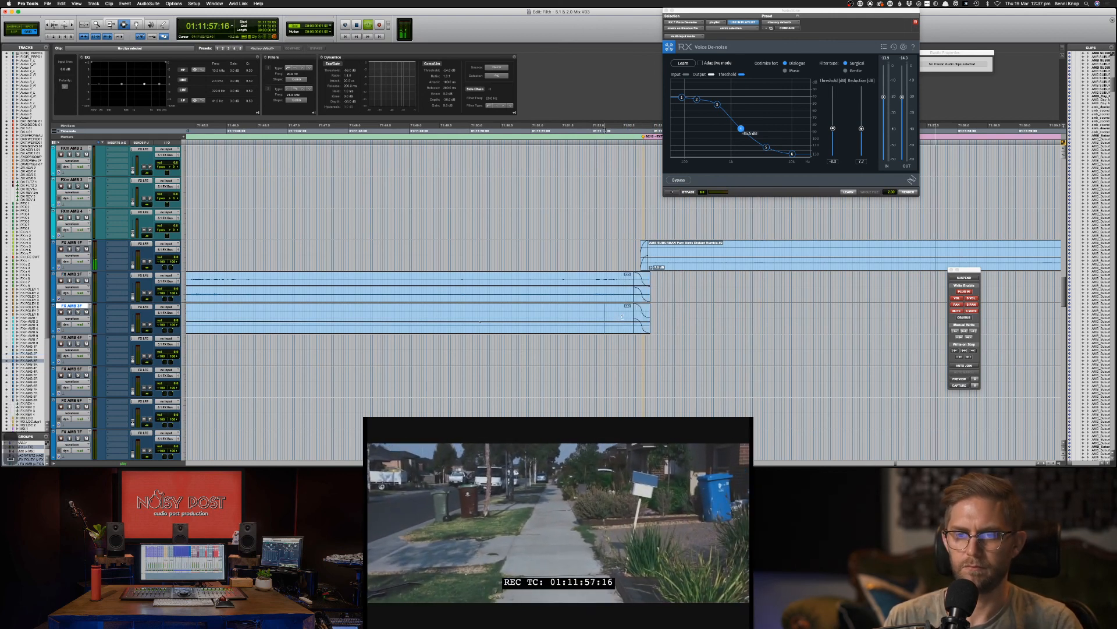
pyautogui.press('space')
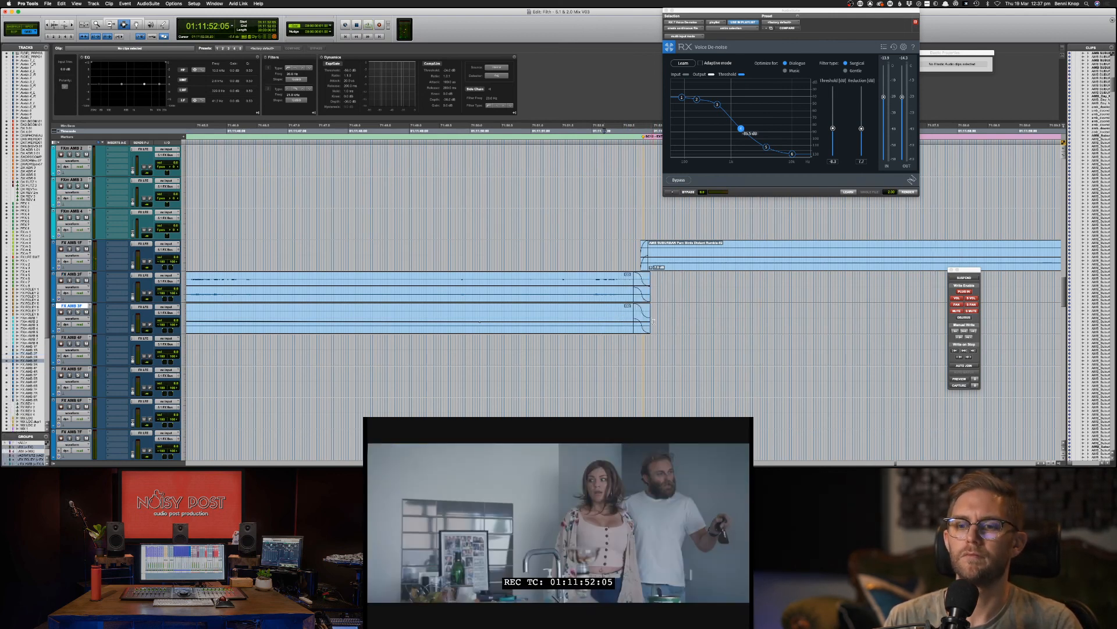
# Step: Save the session and play from just before the INT DAY House marker, checking the FX AMB 2F and FX AMB 3F clips
pyautogui.press('super+bracketleft')
pyautogui.press('super+bracketleft')
pyautogui.press('super+bracketleft')
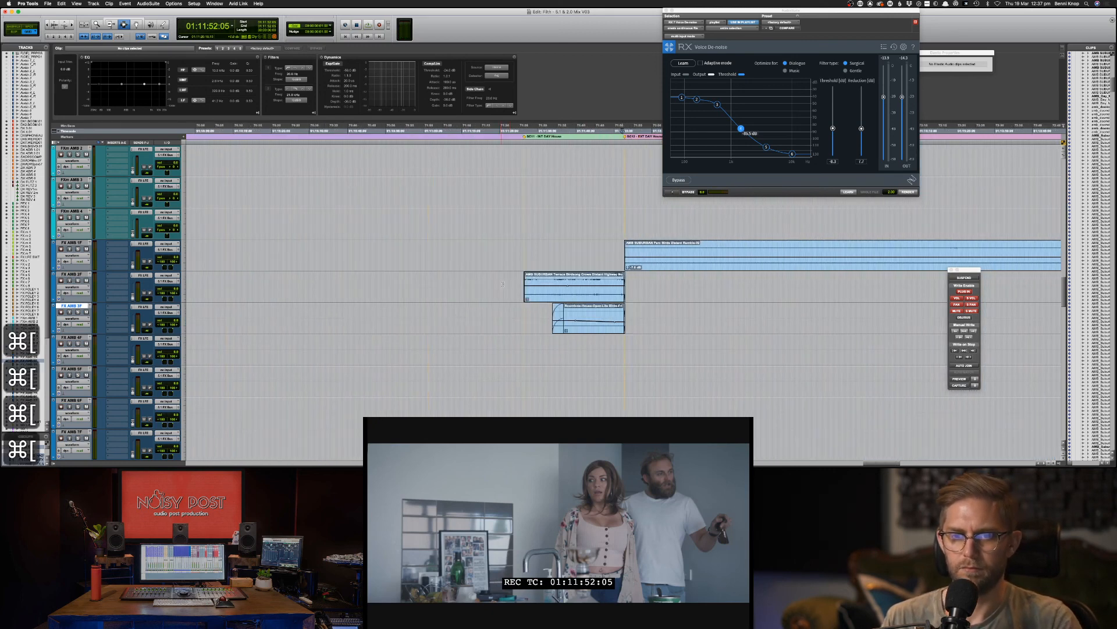
pyautogui.click(515, 289)
pyautogui.press('super+s')
pyautogui.press('space')
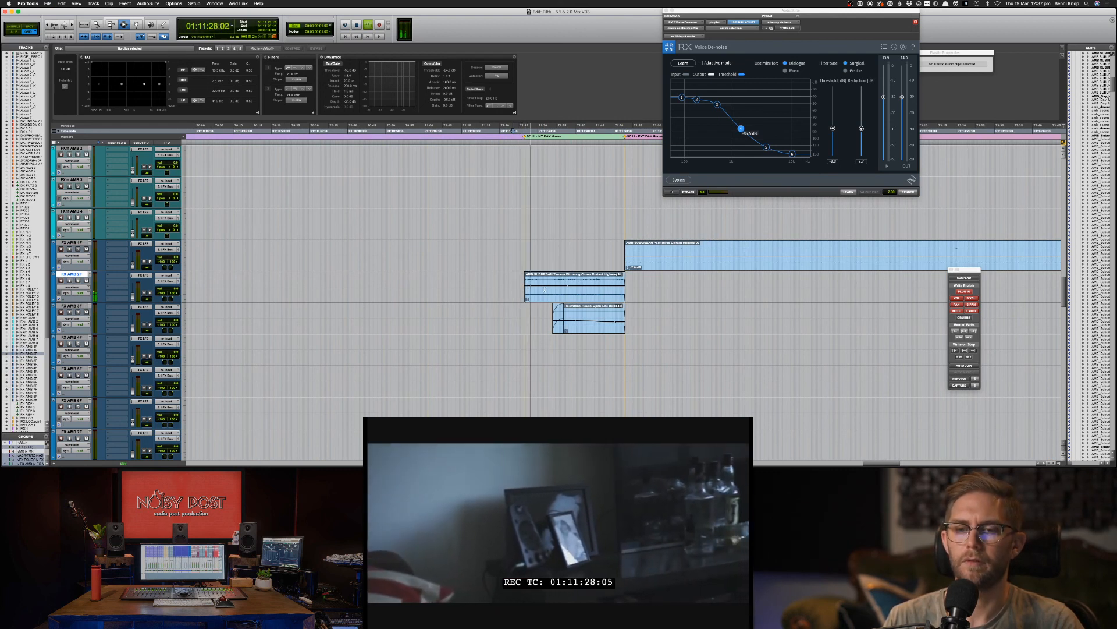
pyautogui.click(543, 289)
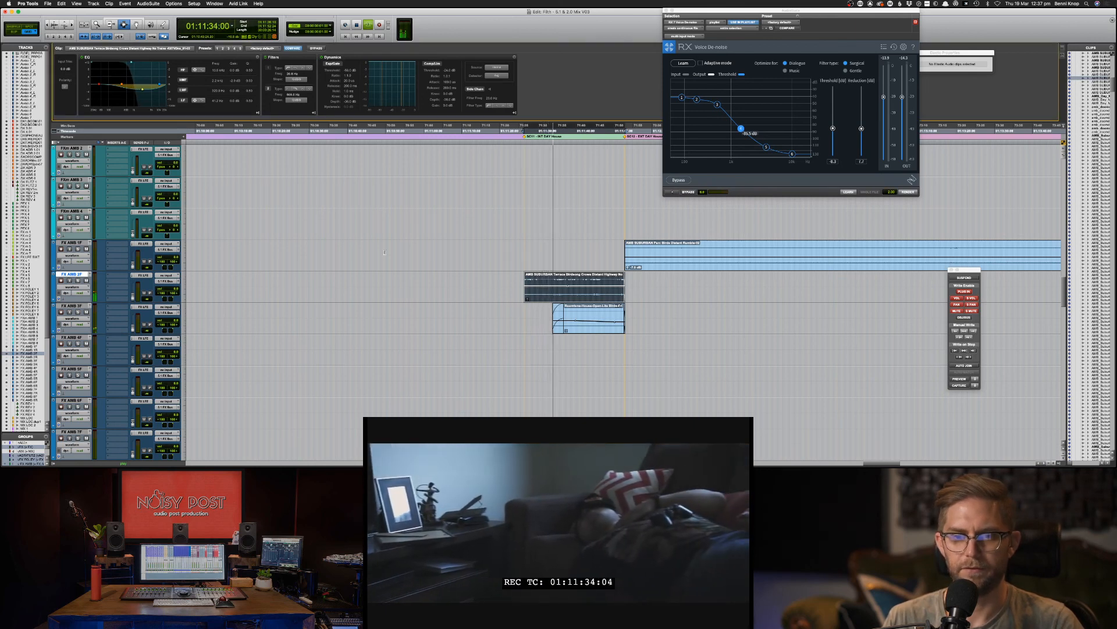
pyautogui.press('F7')
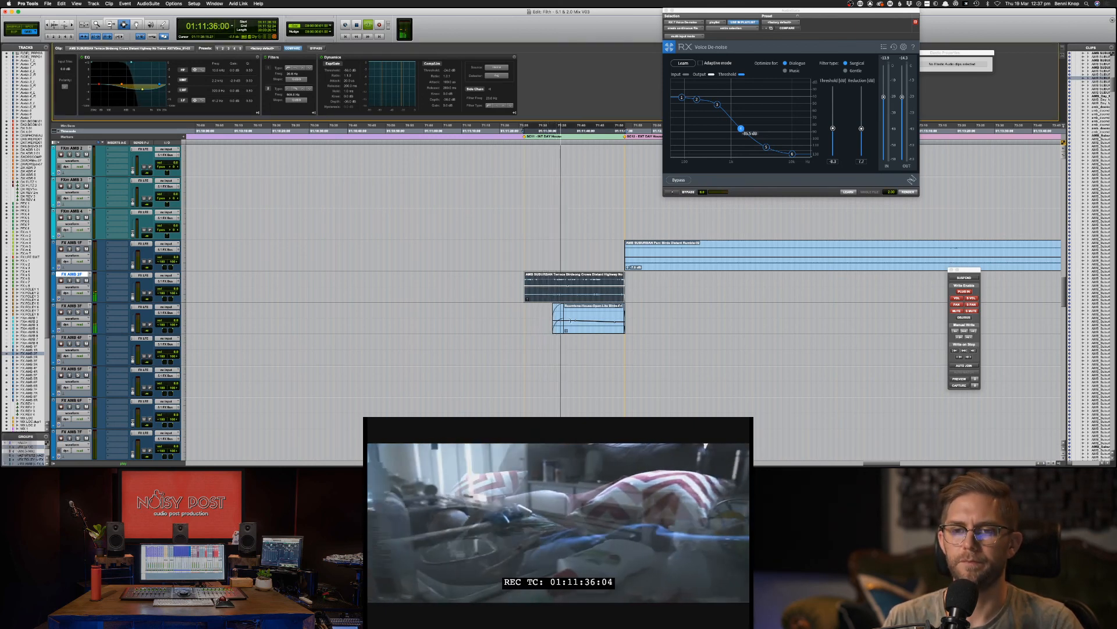
pyautogui.click(572, 319)
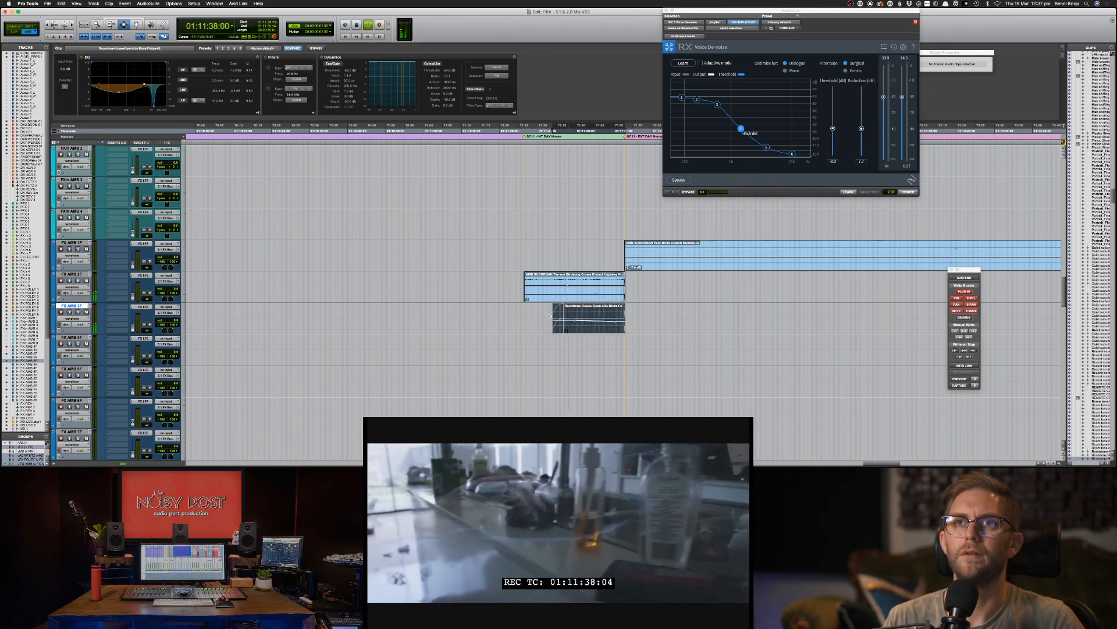
pyautogui.press('super+s')
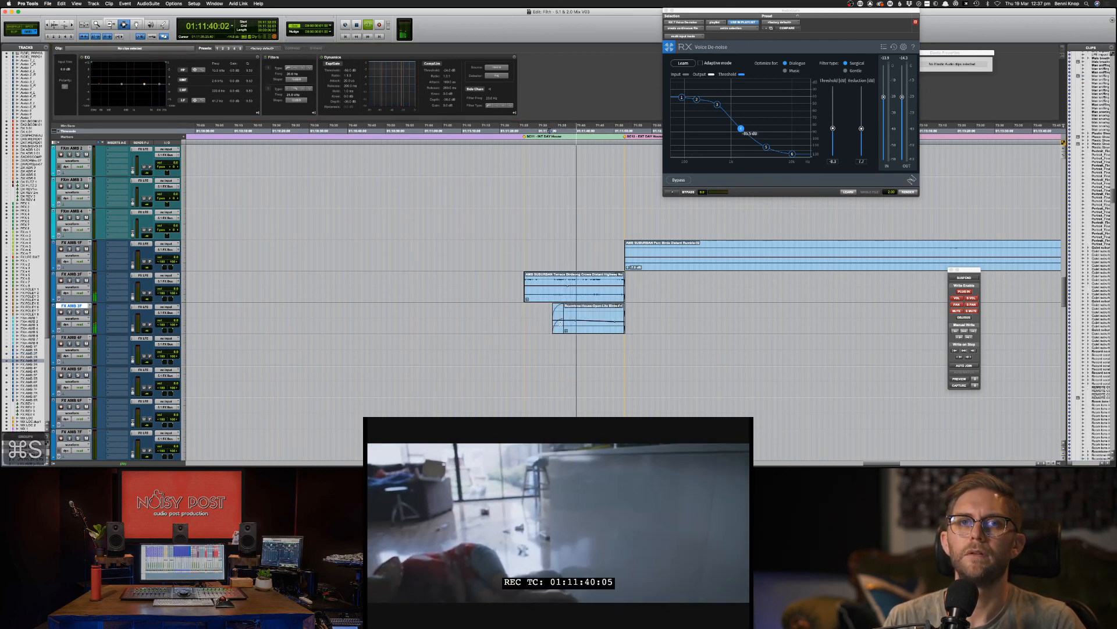
# Step: Look over the effects and dialogue tracks while playing to the end of the interior scene, saving before stopping playback
pyautogui.scroll(5, 547, 222)
pyautogui.scroll(10, 546, 221)
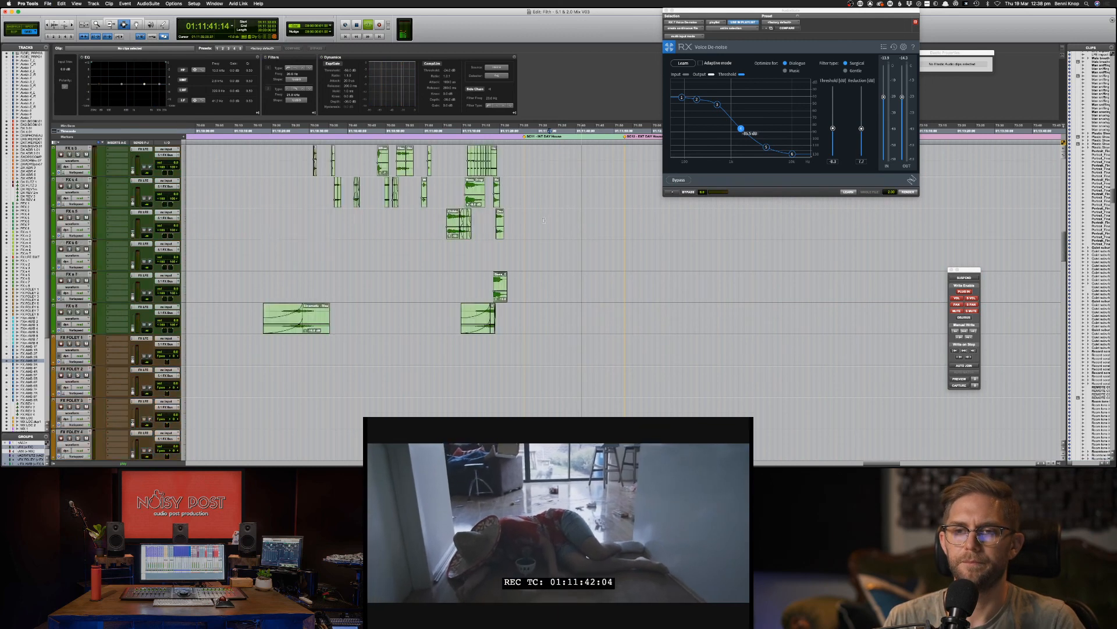
pyautogui.scroll(6, 504, 220)
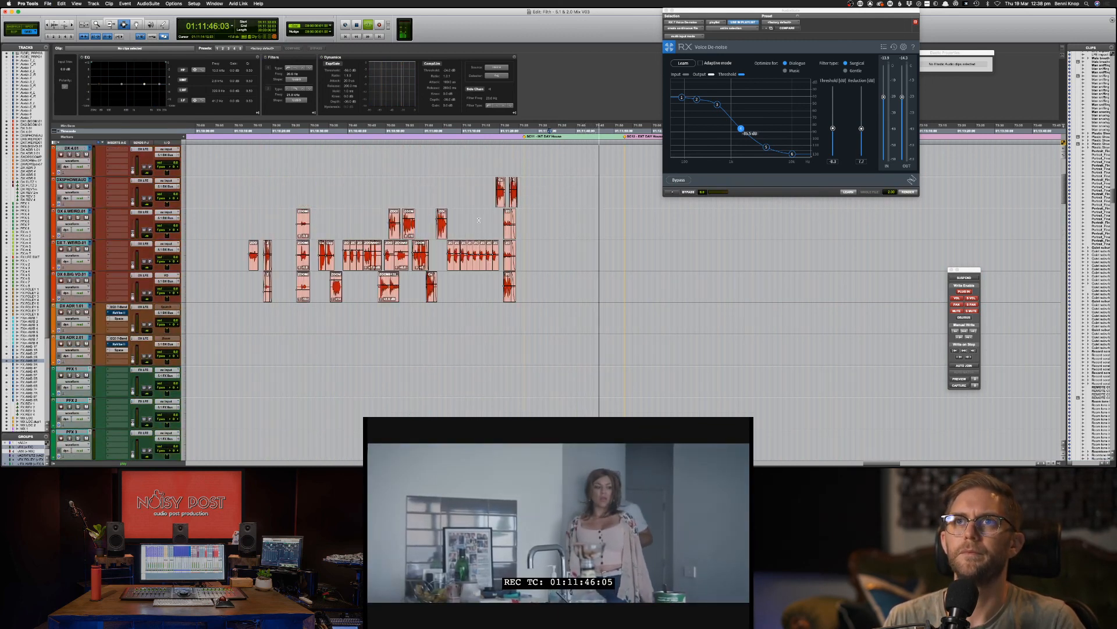
pyautogui.scroll(-10, 548, 235)
pyautogui.press('super+s')
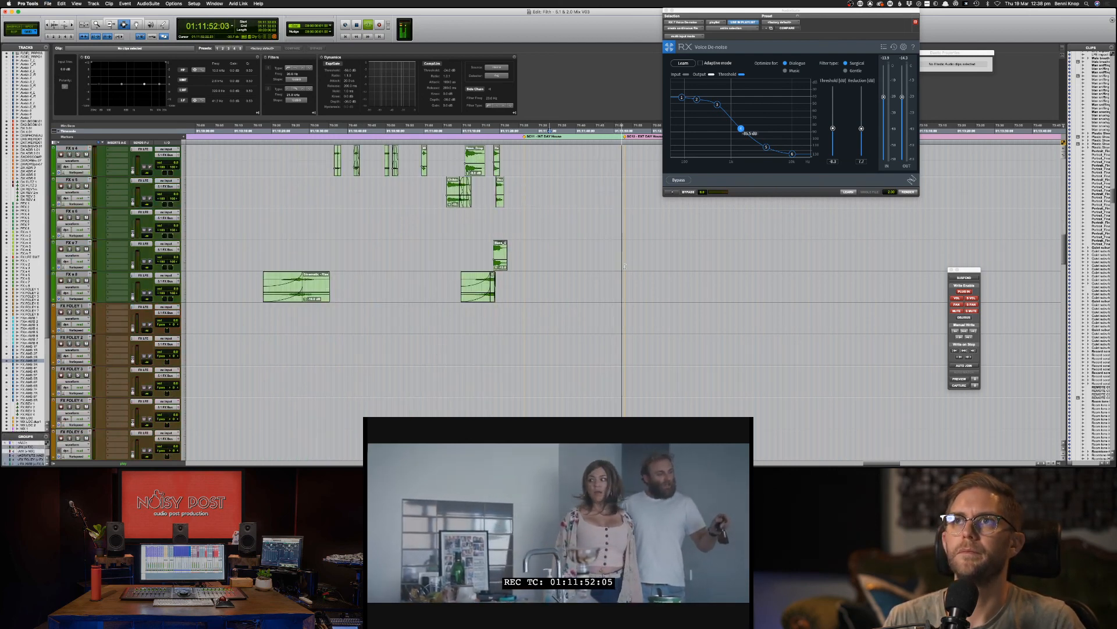
pyautogui.press('space')
# Step: Place the edit cursor on a green effects track at the end of the INT DAY House scene and save the session
pyautogui.click(624, 265)
pyautogui.press('super+s')
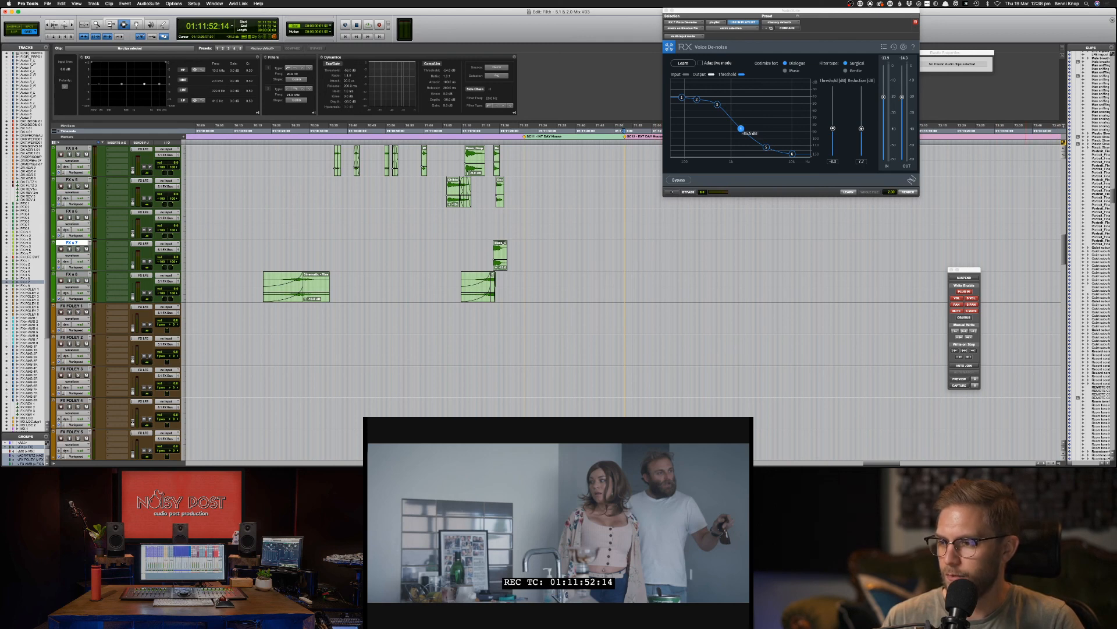
pyautogui.scroll(-1, 746, 250)
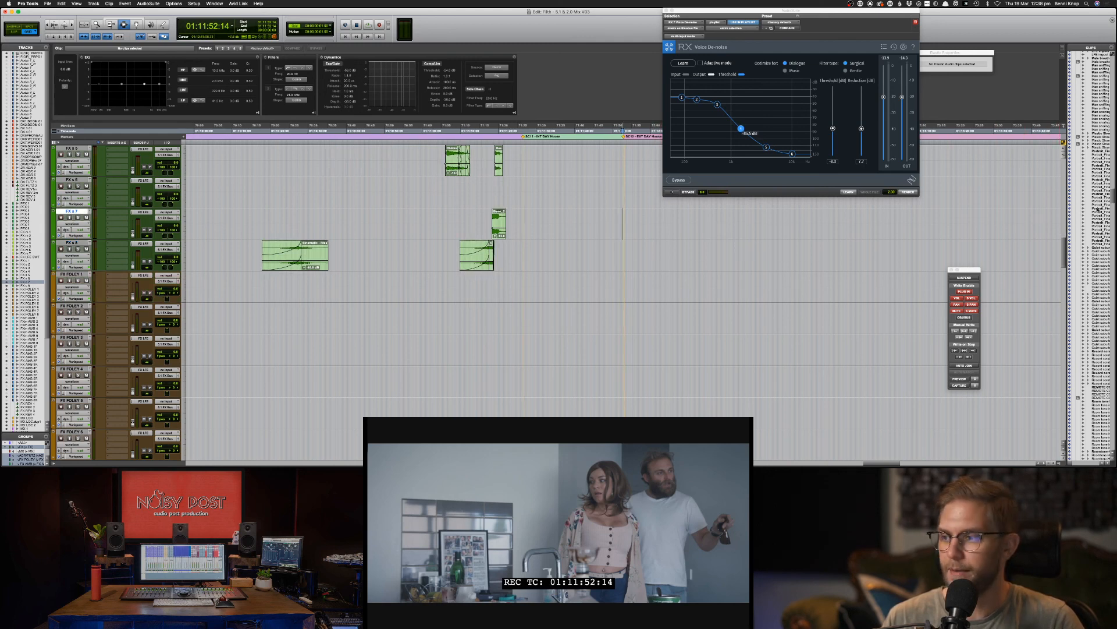